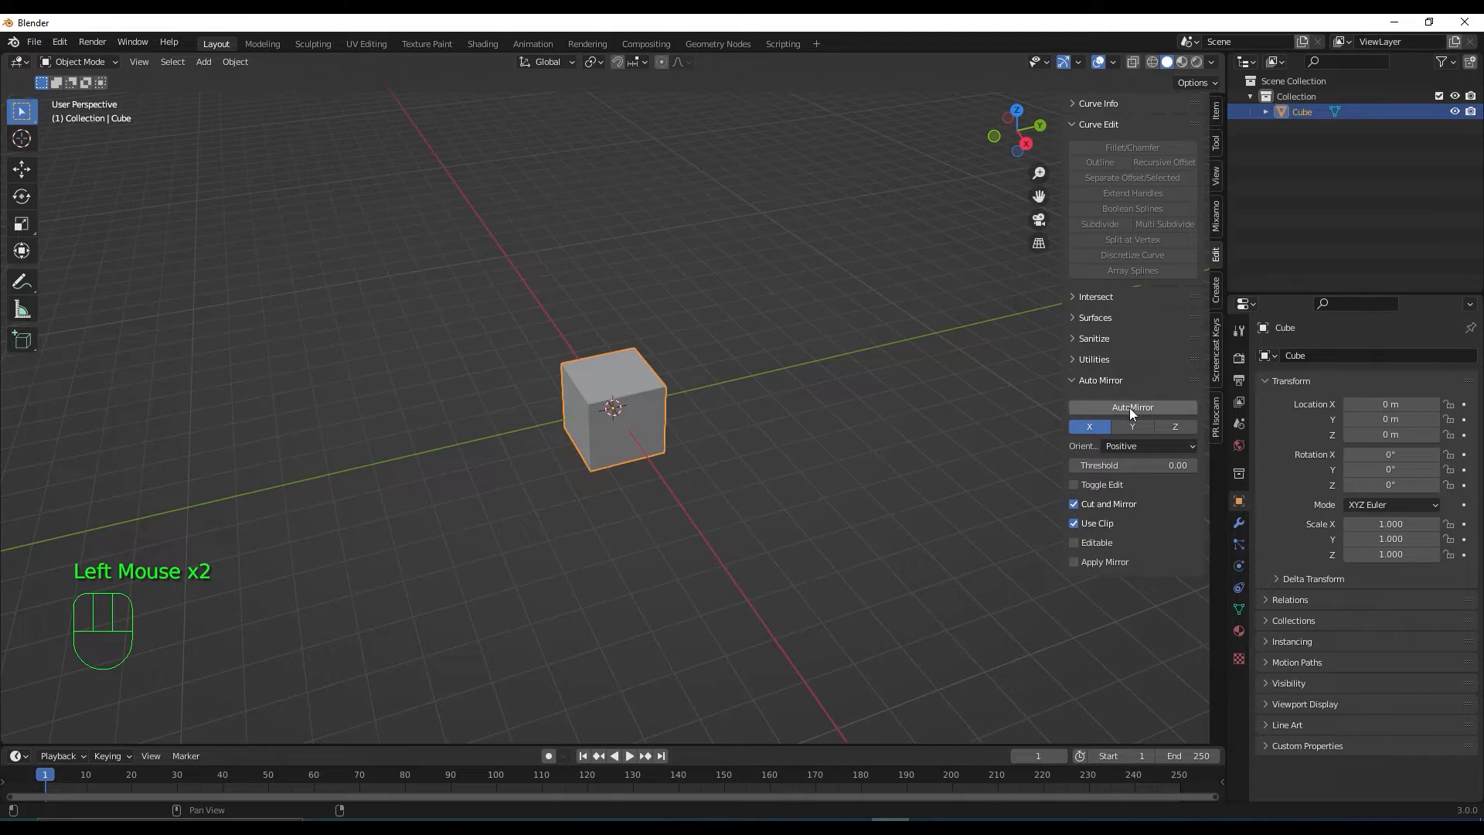
# Give the cube an X-axis mirror with AutoMirror and hide the viewport sidebar
pyautogui.click(1130, 406)
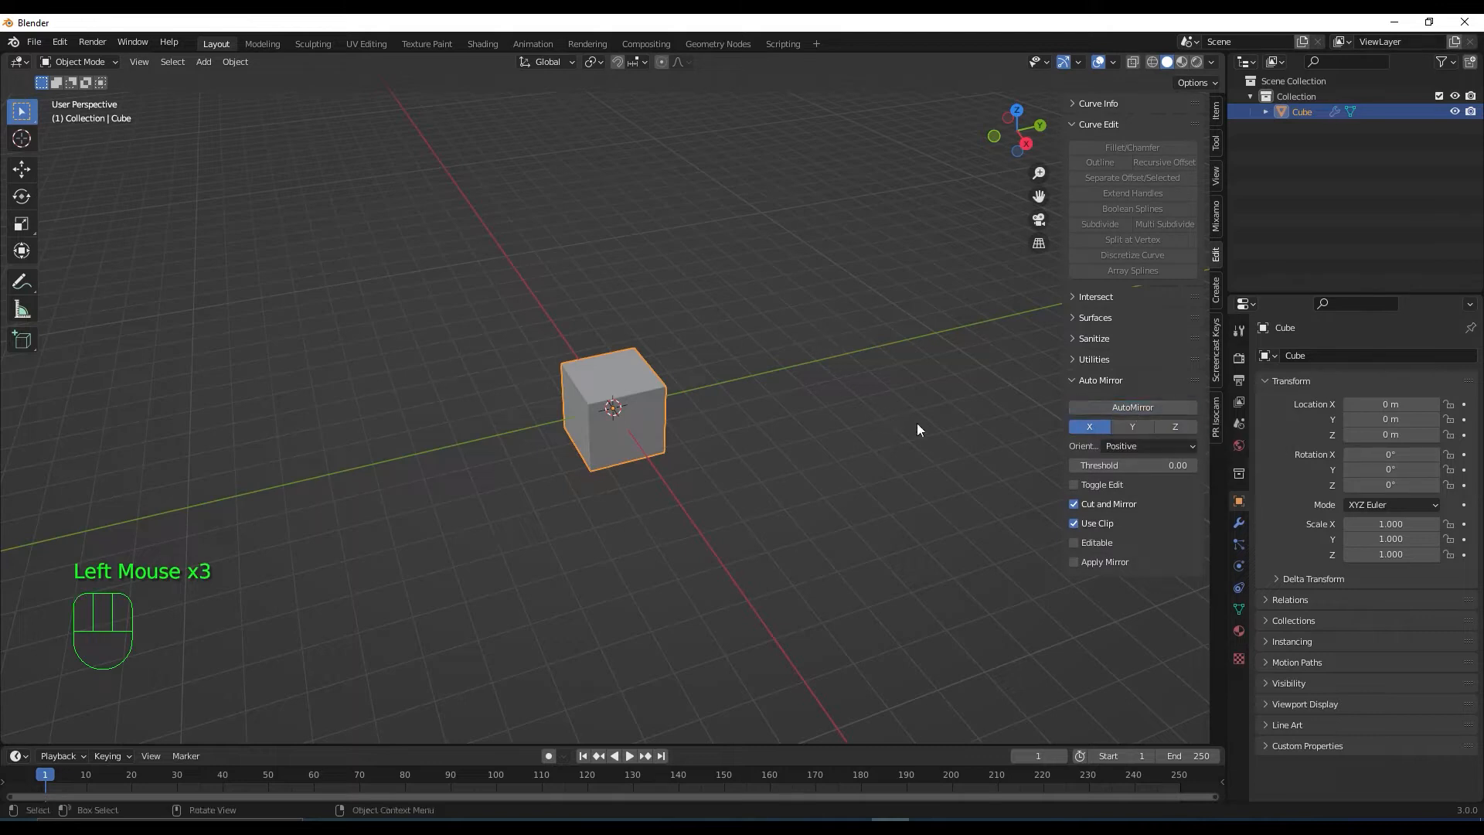
pyautogui.press('n')
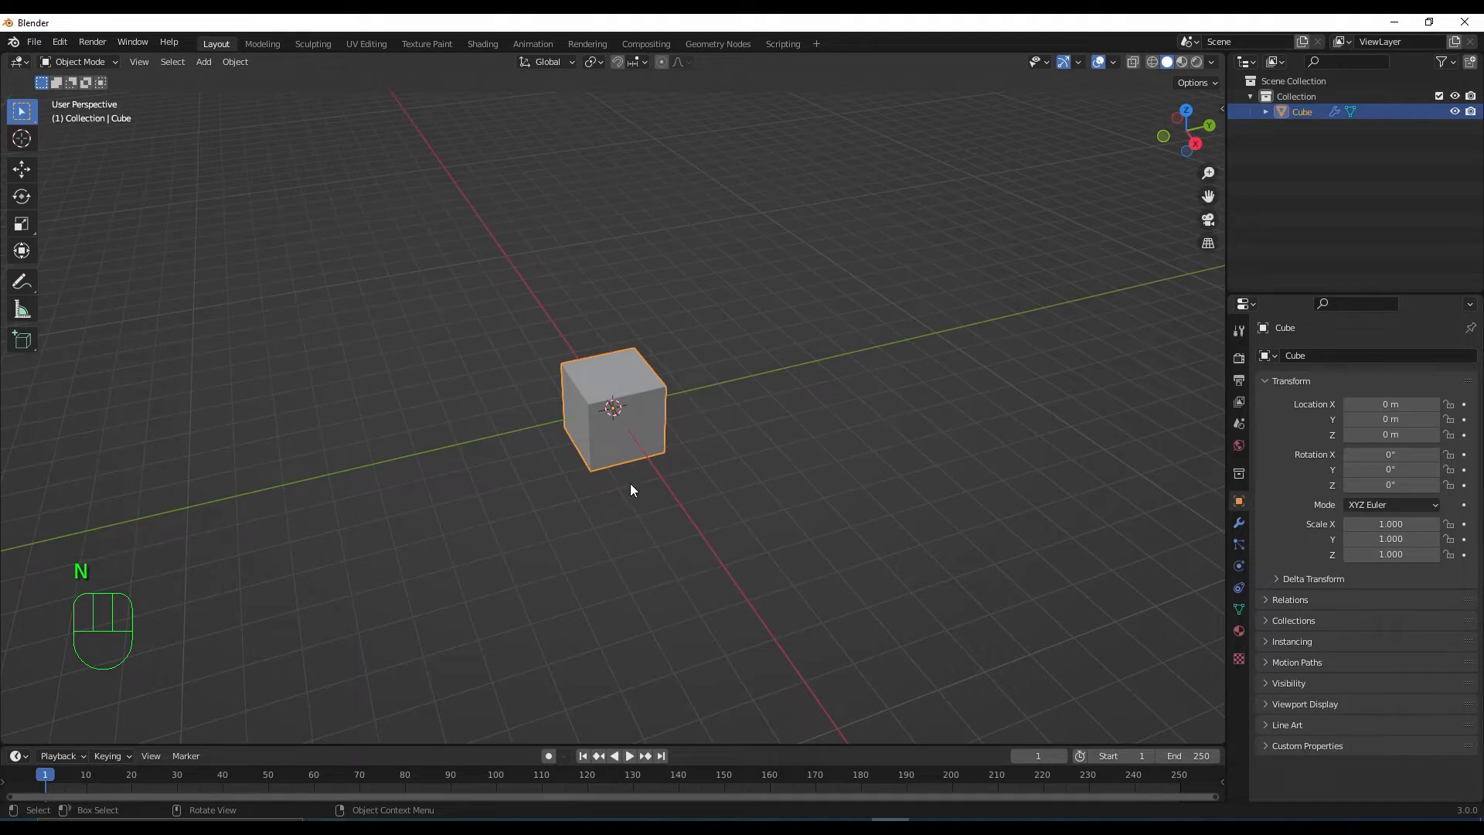
# In Edit Mode, select the cube's whole right half and raise it above the grid
pyautogui.moveTo(670, 507); pyautogui.dragTo(741, 513, button='middle')
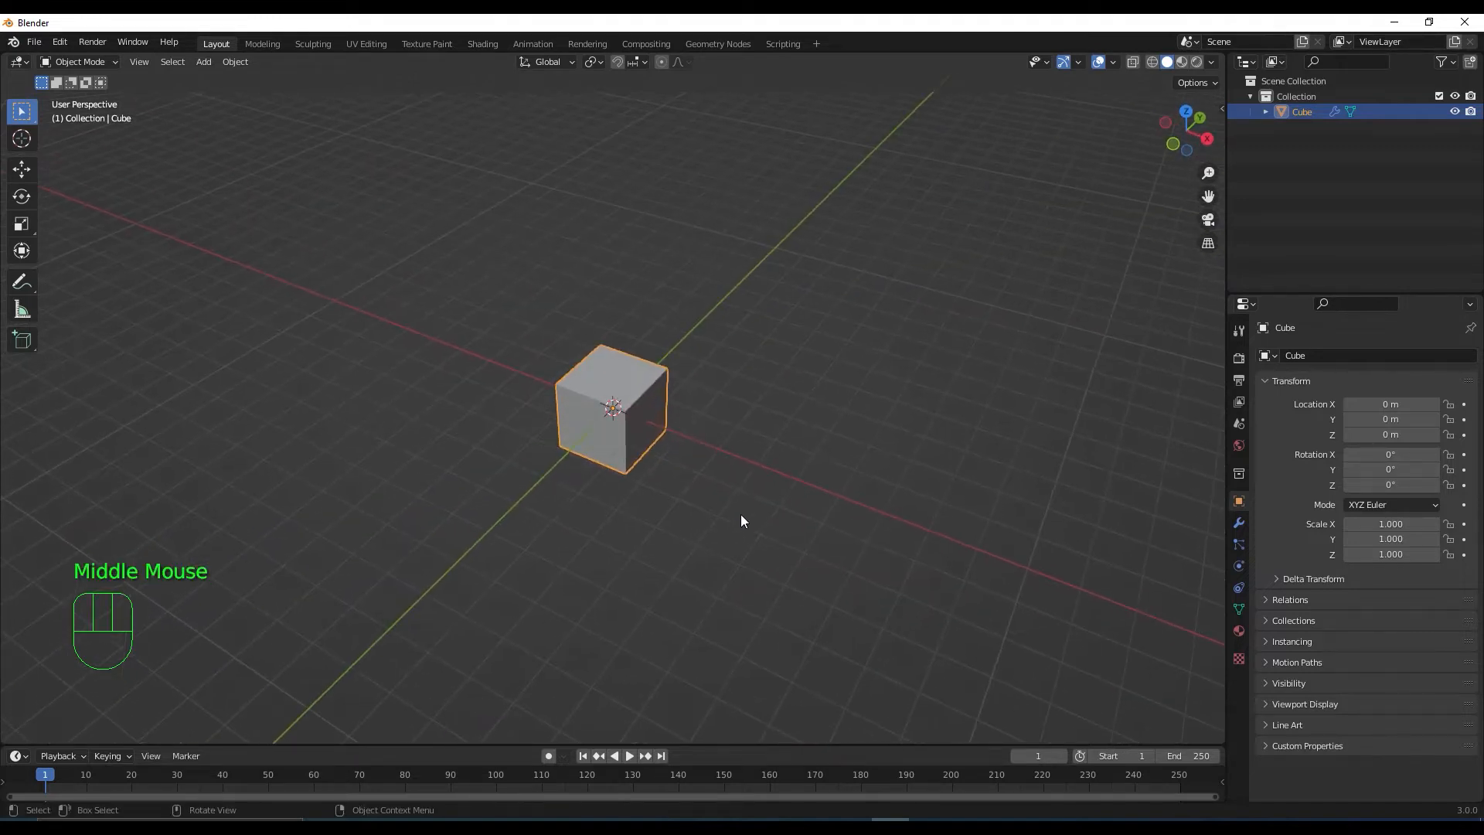
pyautogui.press('Tab')
pyautogui.scroll(2, 629, 458)
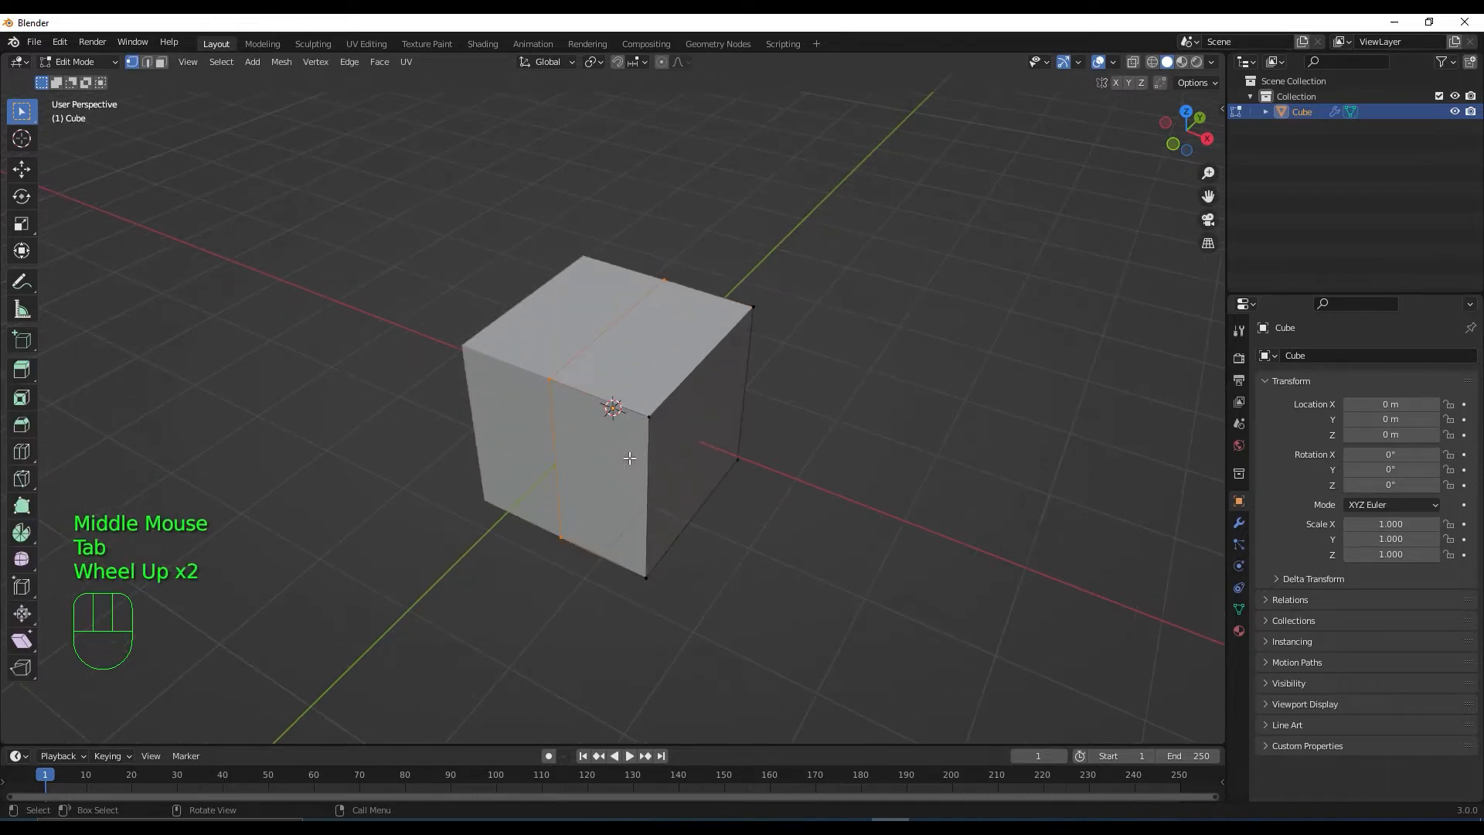
pyautogui.press('3')
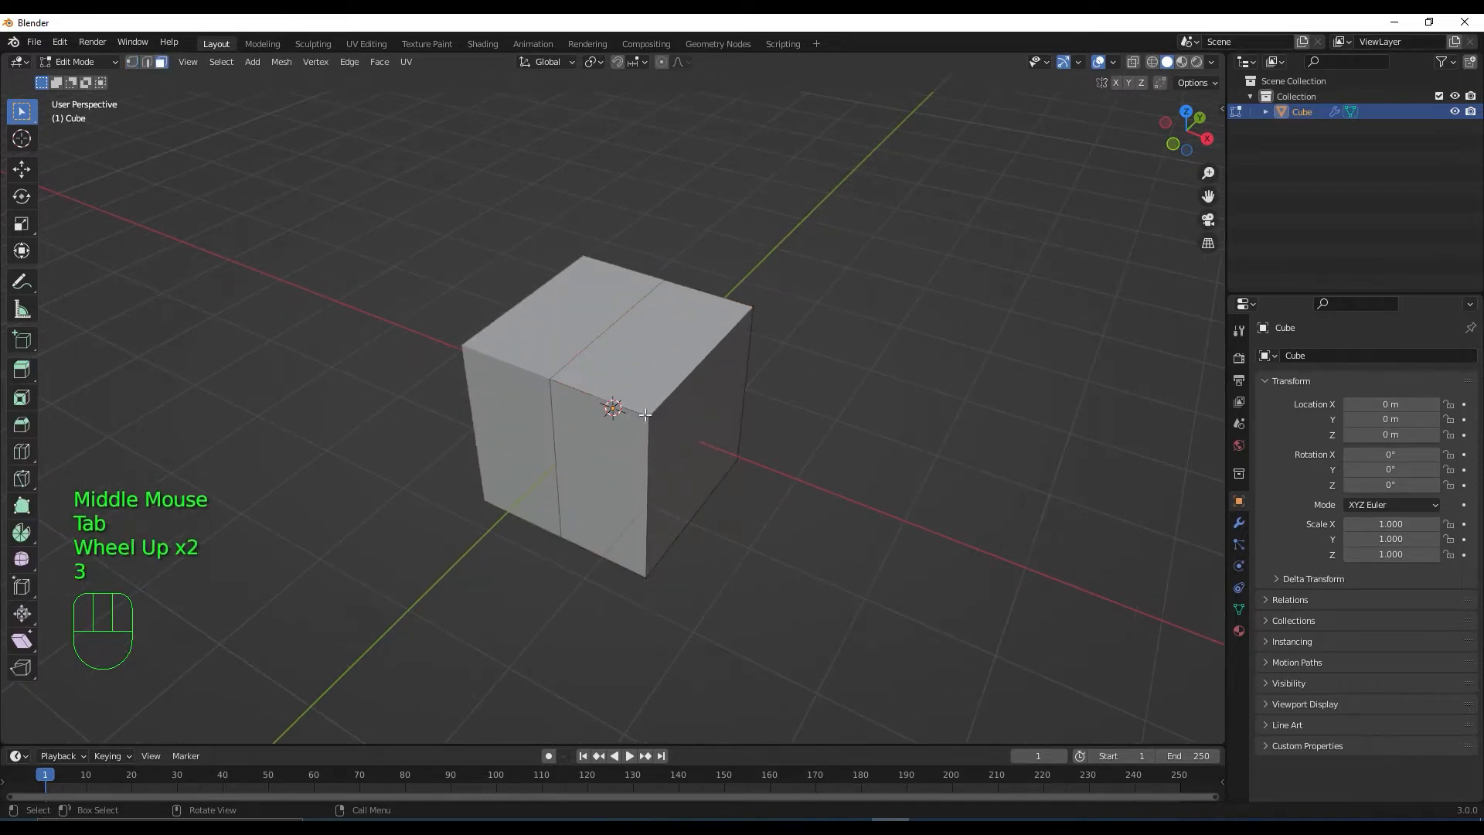
pyautogui.click(661, 371)
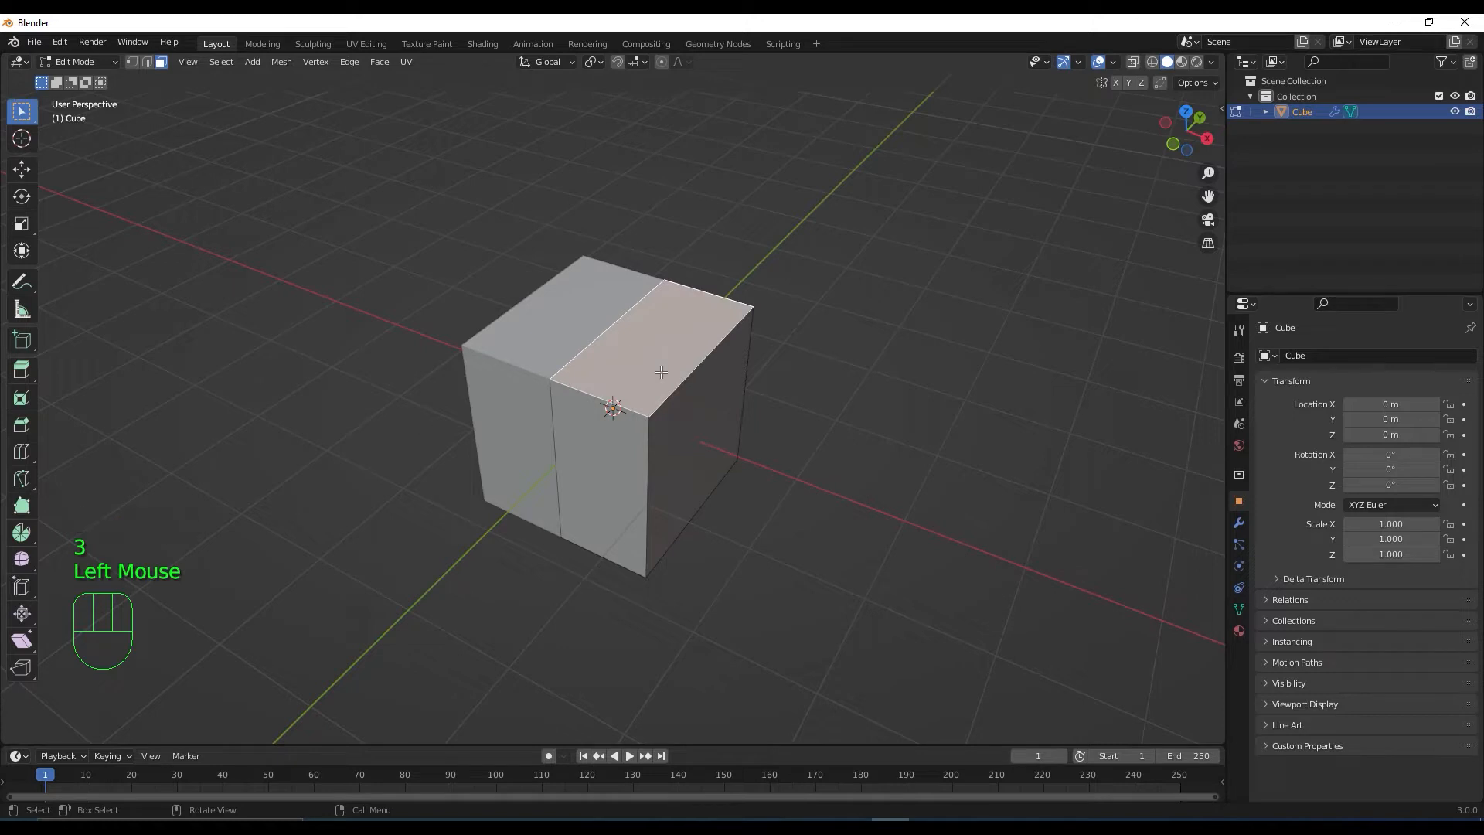
pyautogui.press('l')
pyautogui.press('KP_1')
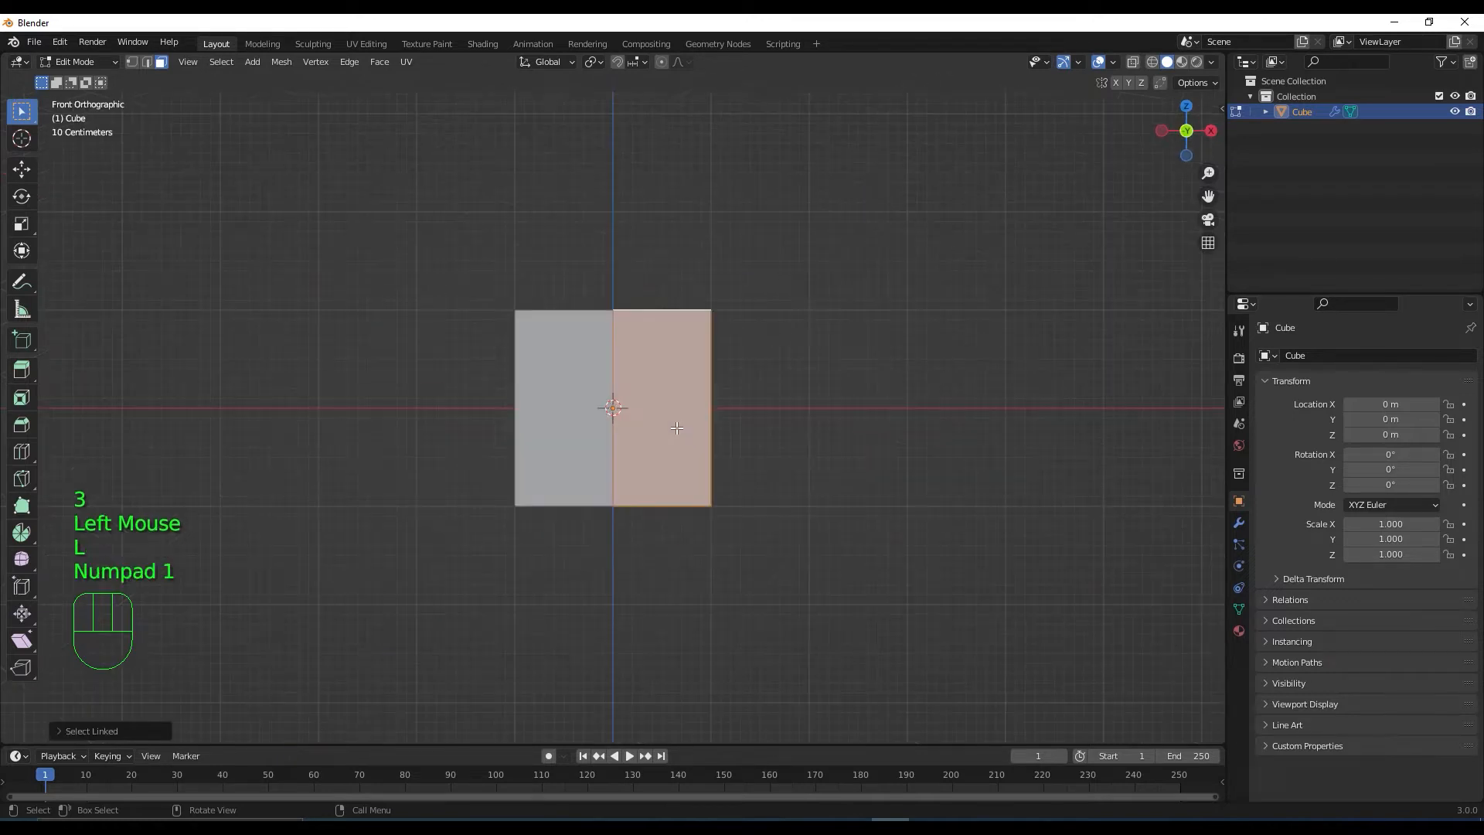
pyautogui.hotkey('shift', 'space')
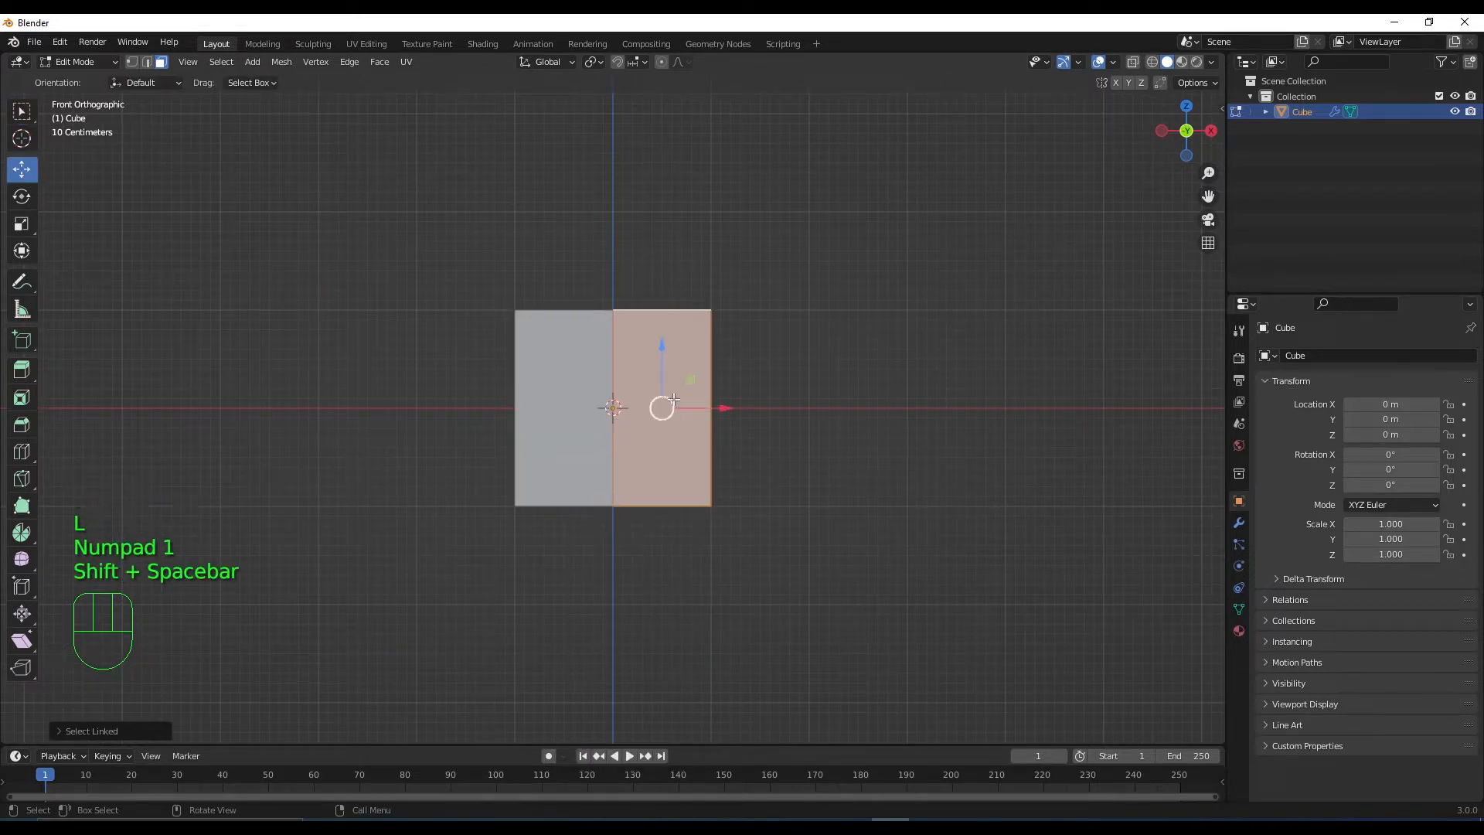
pyautogui.moveTo(662, 404); pyautogui.dragTo(648, 248)
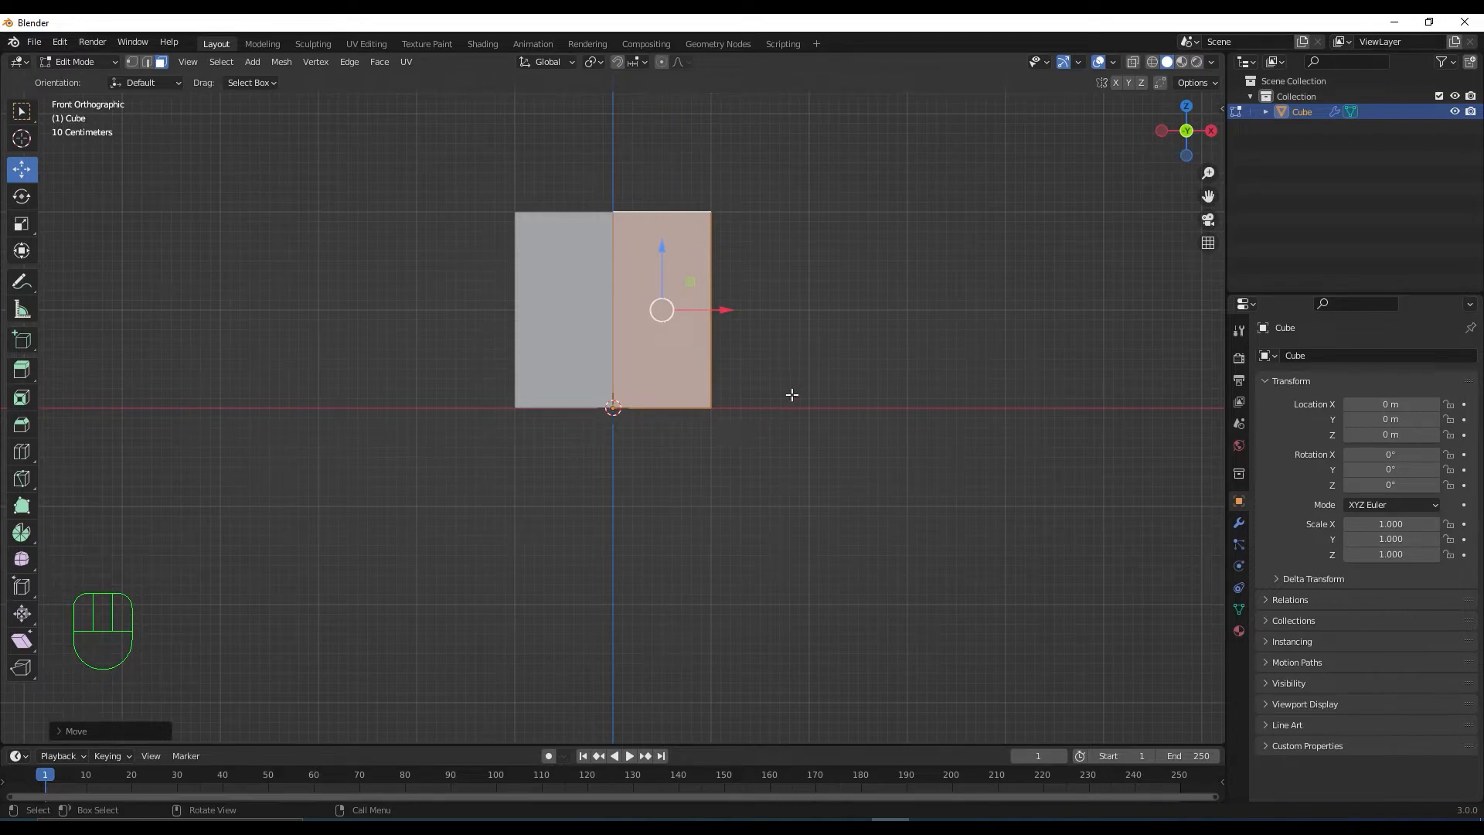
# In X-ray top view, pull the bottom edge down and the top edge up, then widen the top edge
pyautogui.press('KP_7')
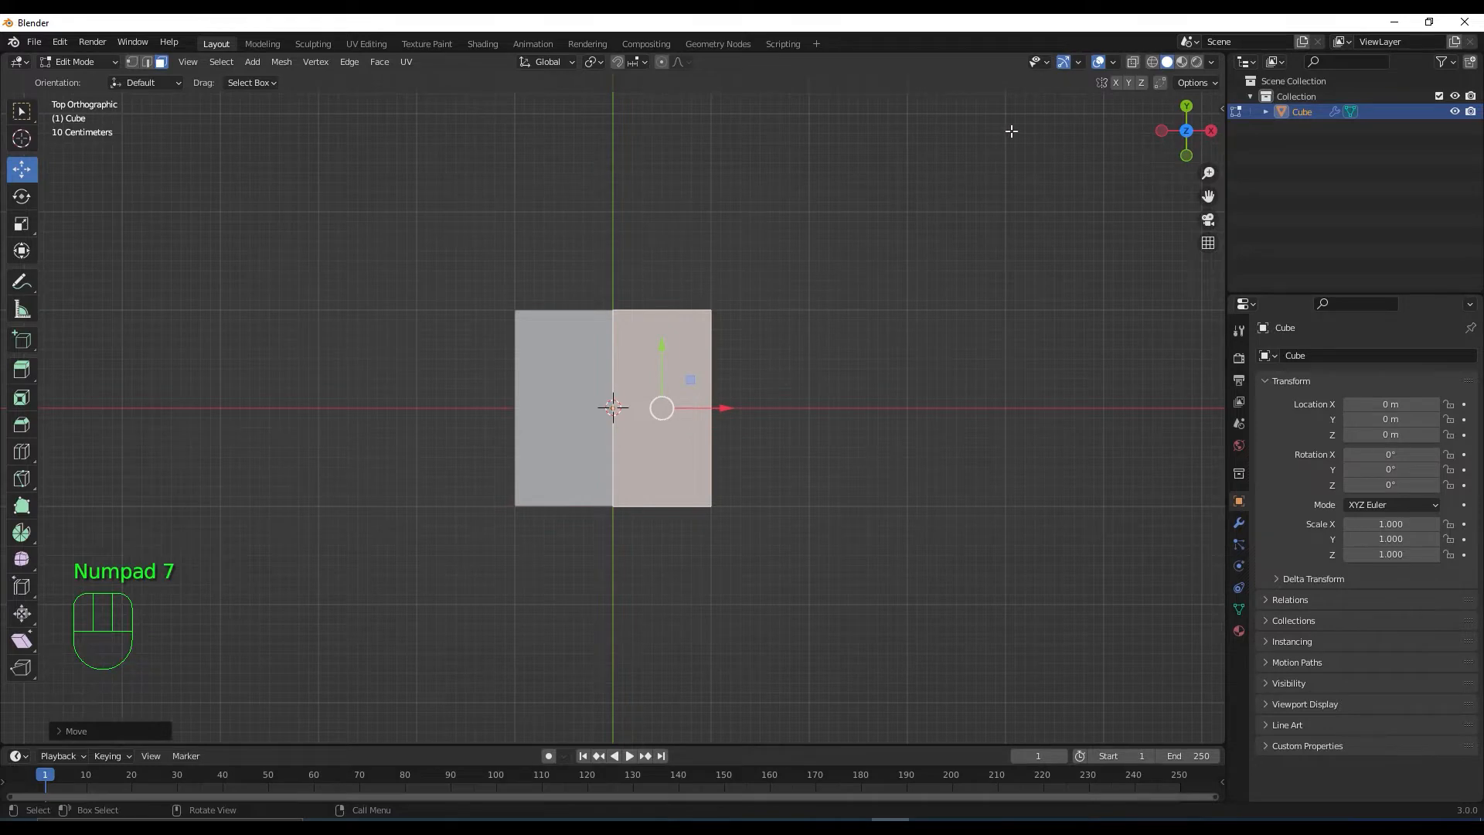
pyautogui.click(1133, 62)
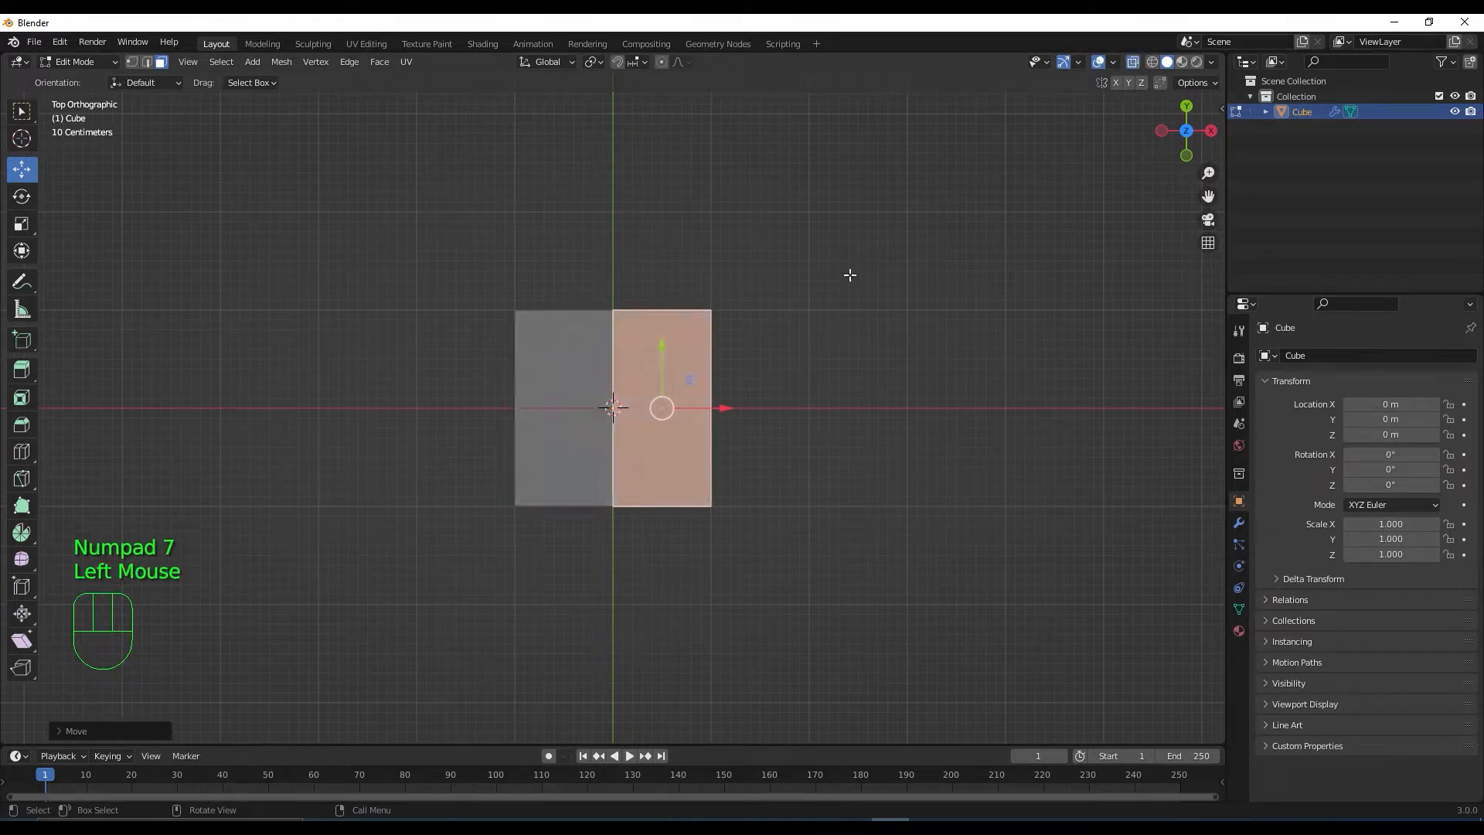
pyautogui.press('1')
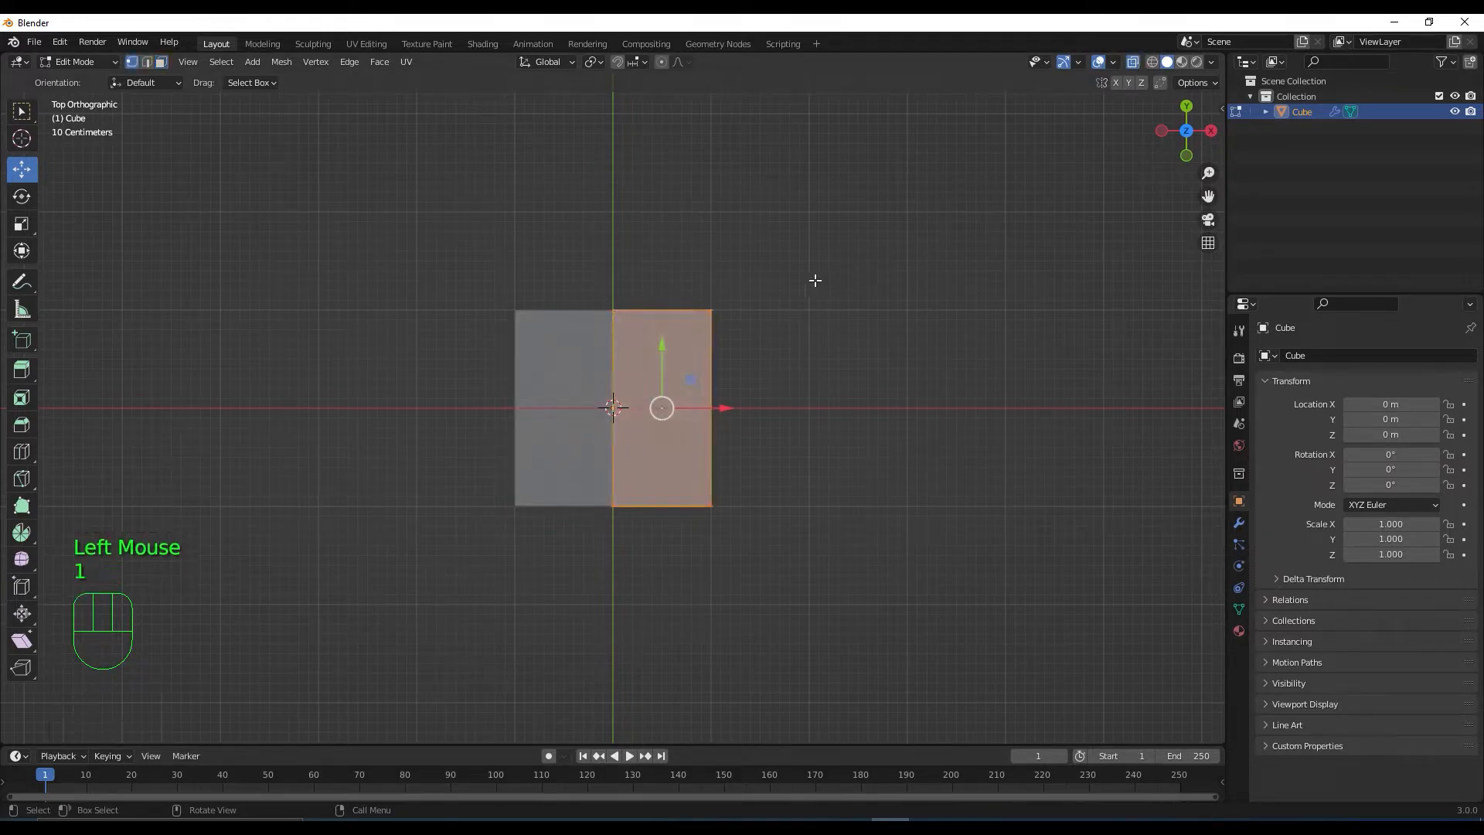
pyautogui.moveTo(457, 486); pyautogui.dragTo(790, 596)
pyautogui.scroll(-2, 735, 573)
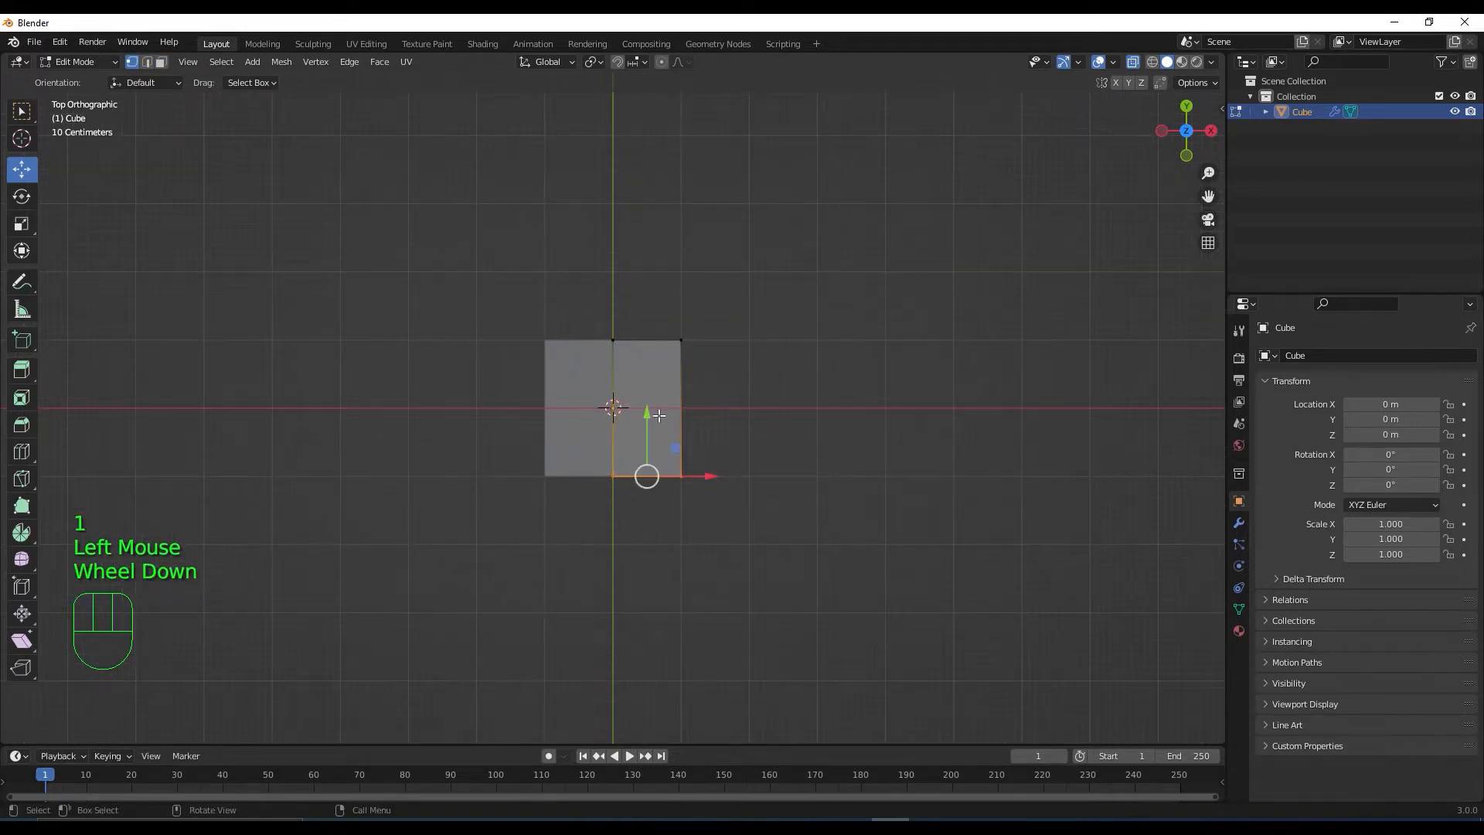
pyautogui.moveTo(648, 415); pyautogui.dragTo(660, 482)
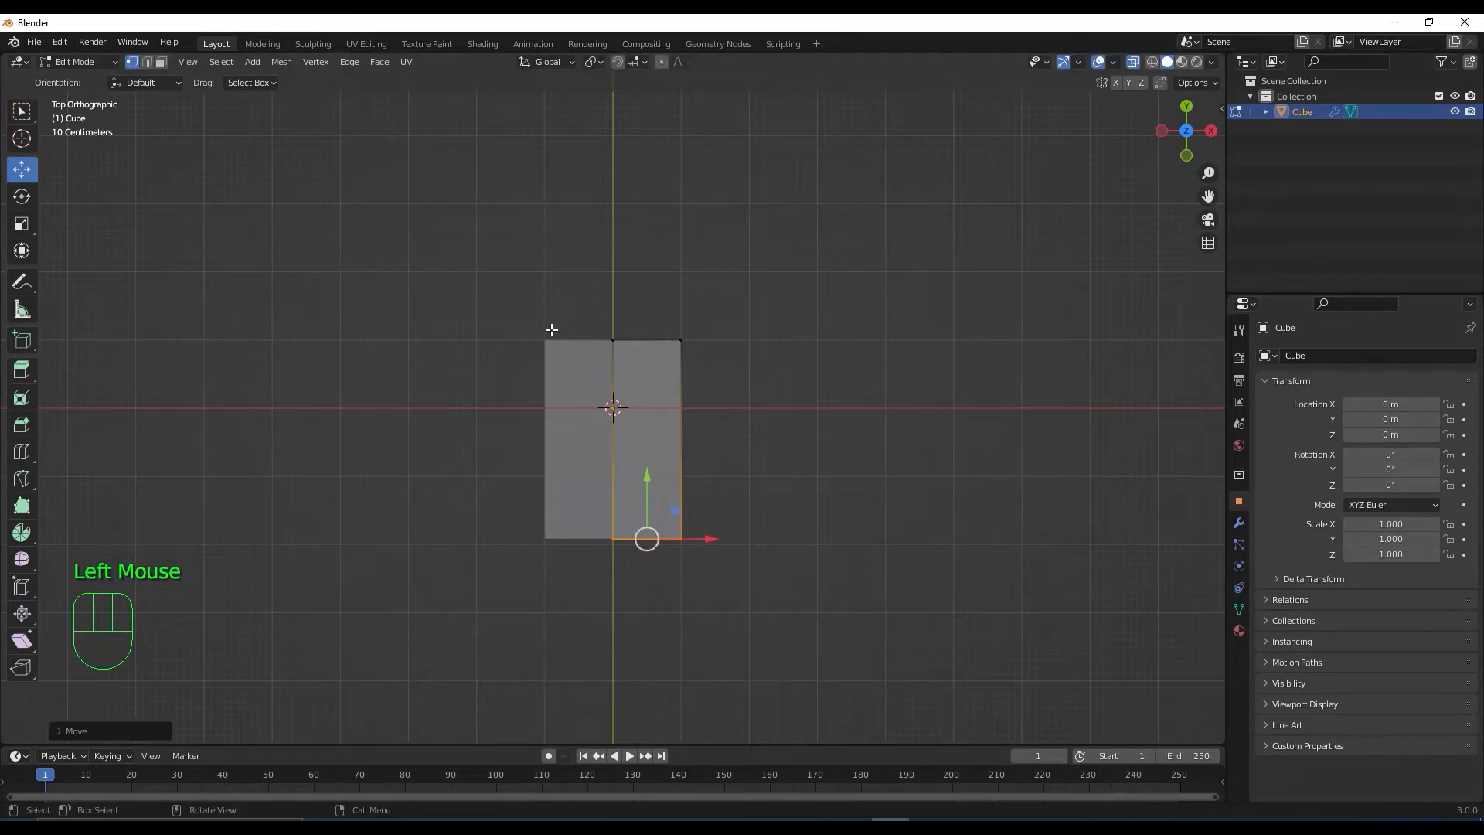
pyautogui.moveTo(511, 325); pyautogui.dragTo(752, 361)
pyautogui.moveTo(654, 296); pyautogui.dragTo(649, 289)
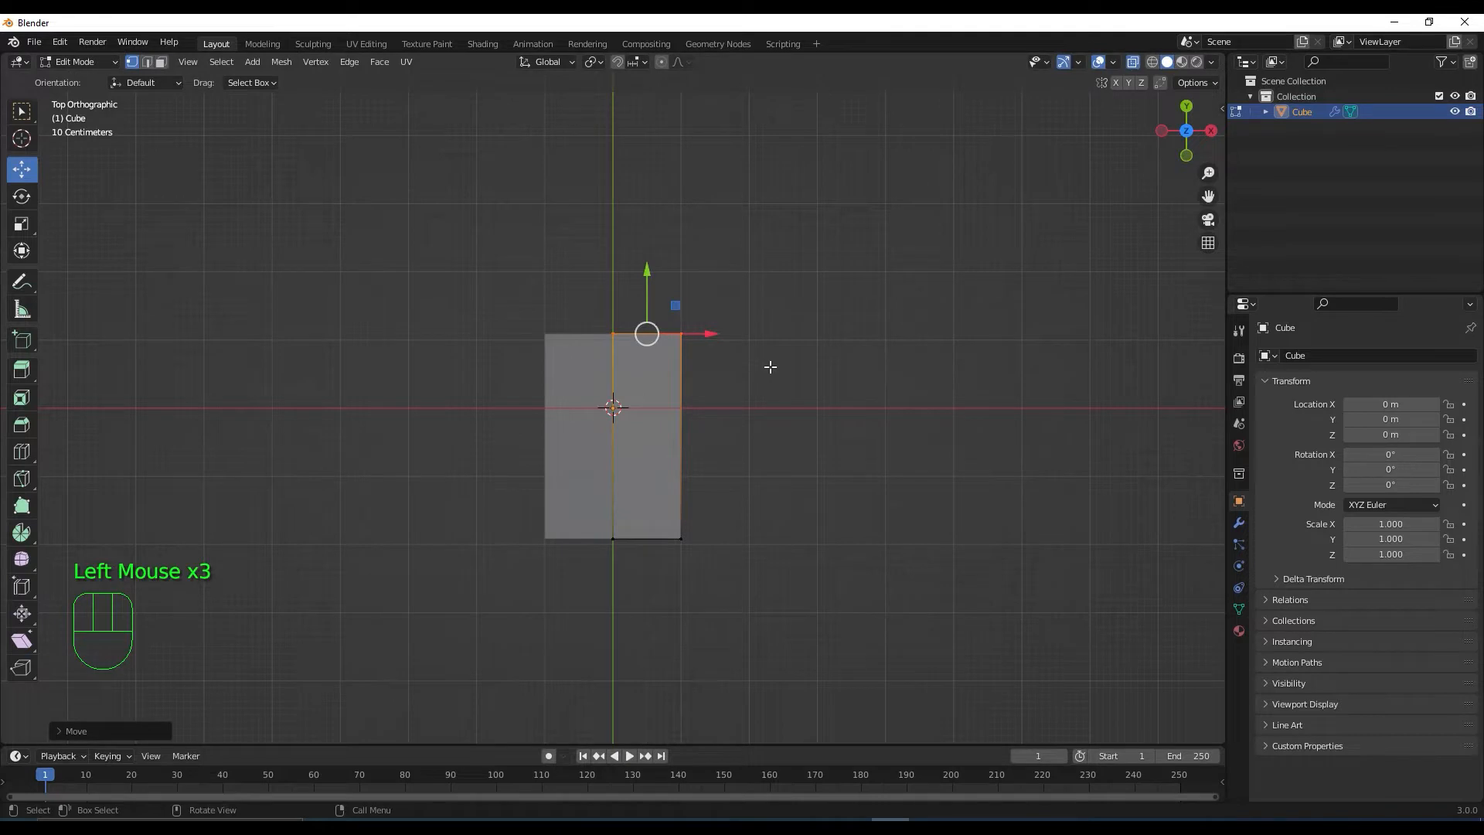
pyautogui.press('s')
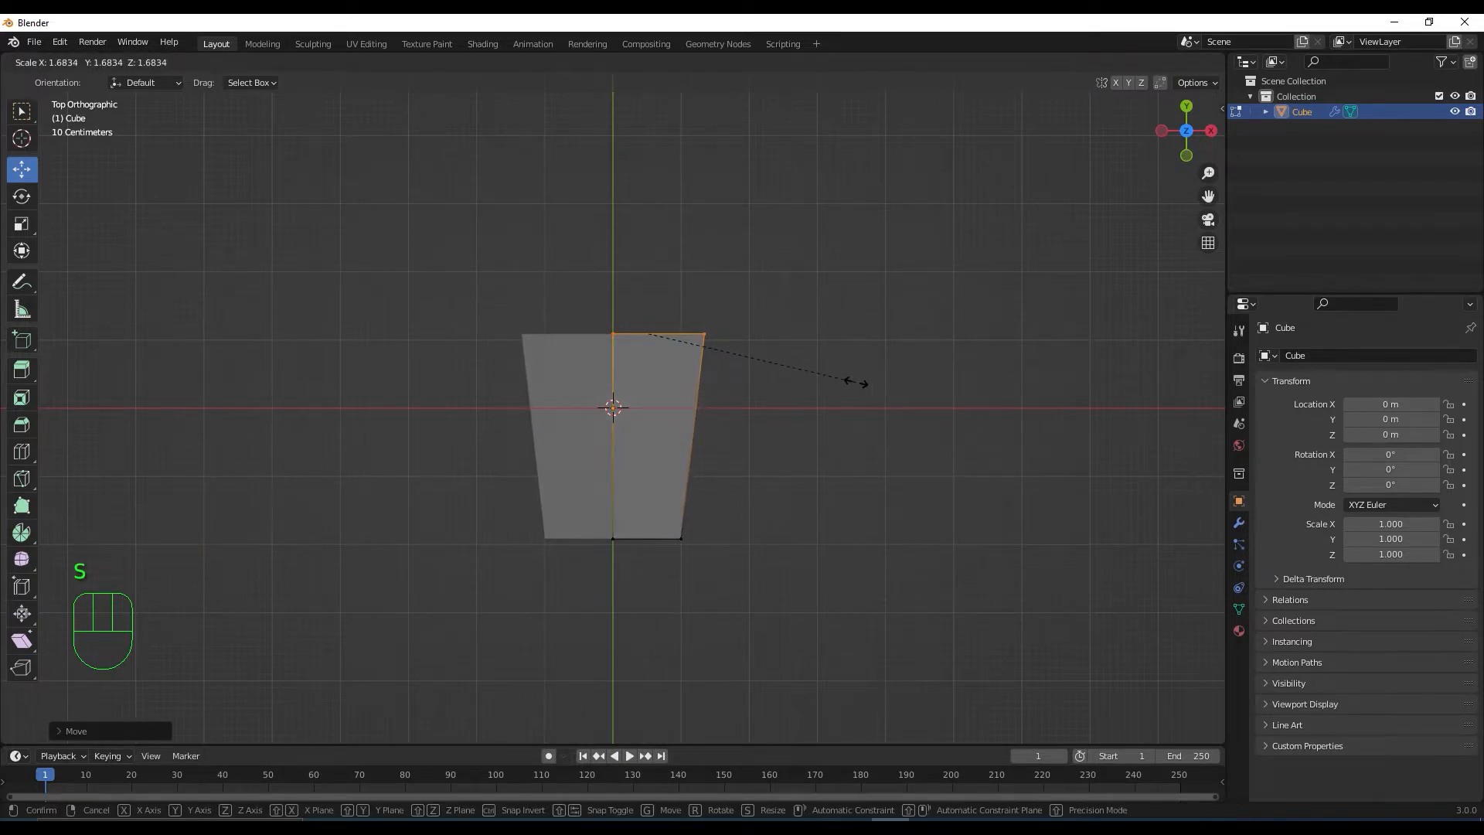
# Confirm the wider top edge and lower the top vertices in front view to flatten the hull
pyautogui.click(856, 382)
pyautogui.moveTo(720, 494); pyautogui.dragTo(653, 360, button='middle')
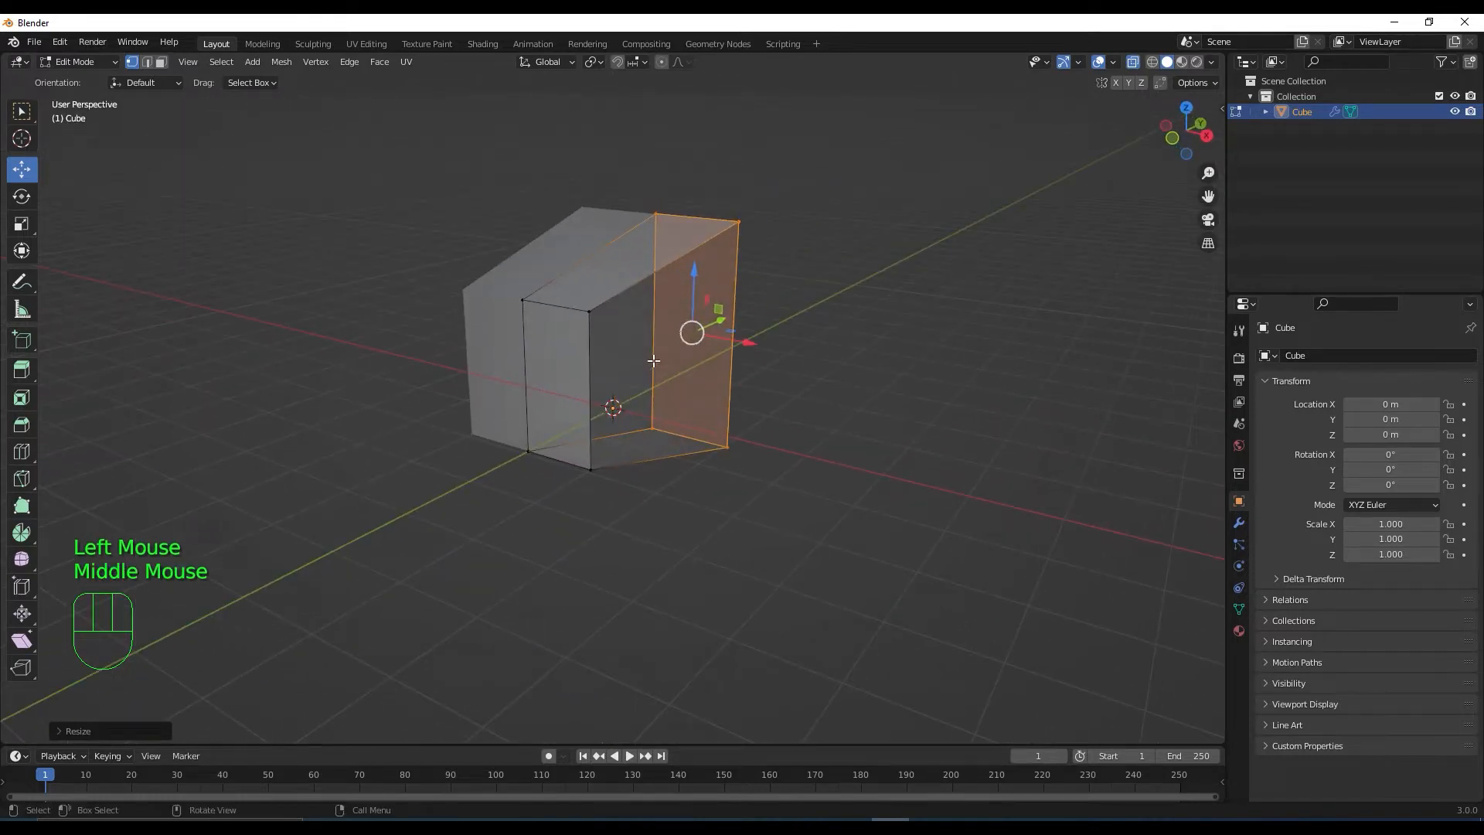
pyautogui.press('KP_1')
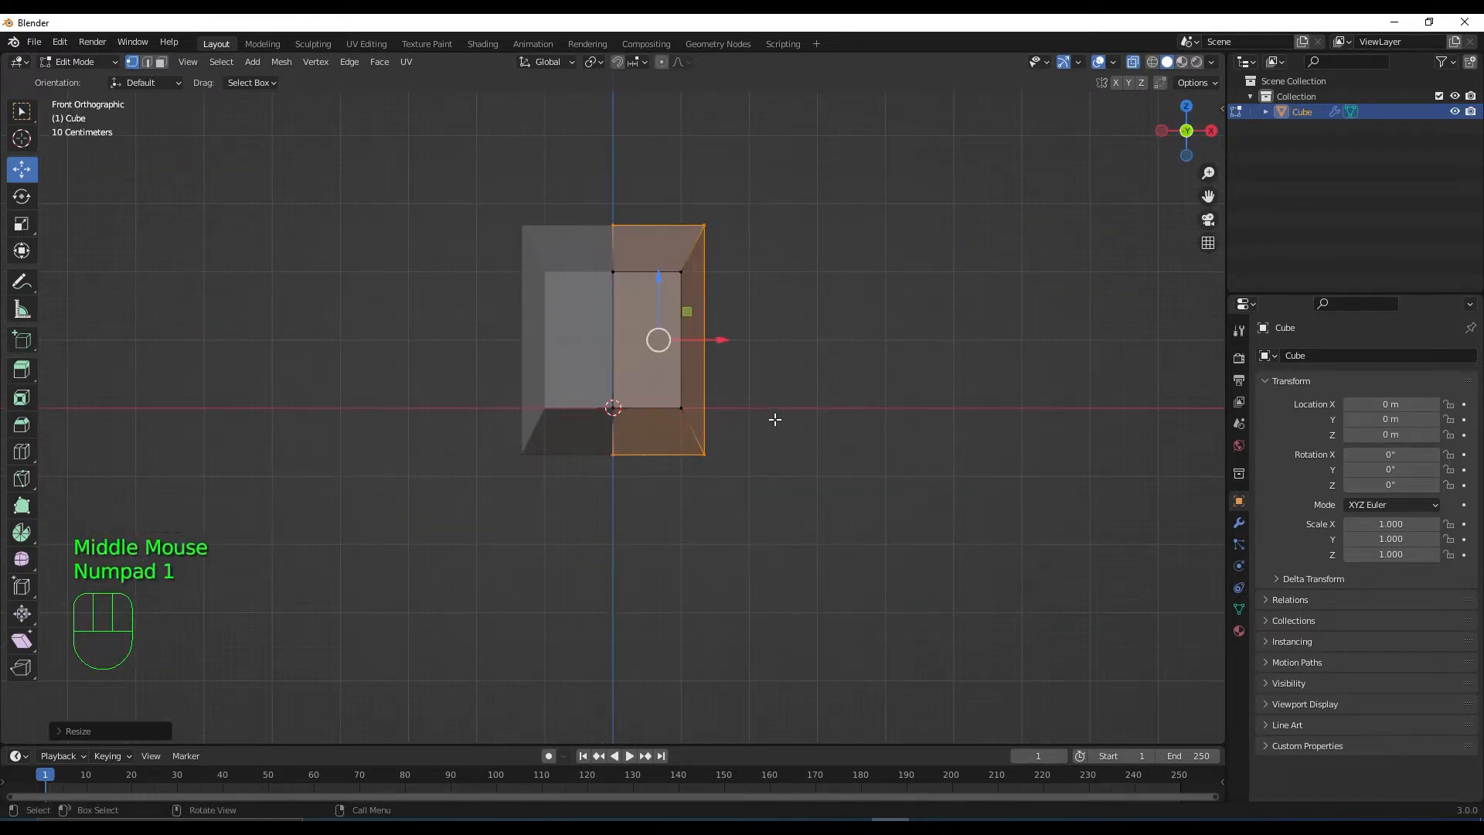
pyautogui.moveTo(442, 203); pyautogui.dragTo(753, 300)
pyautogui.moveTo(659, 195); pyautogui.dragTo(664, 249)
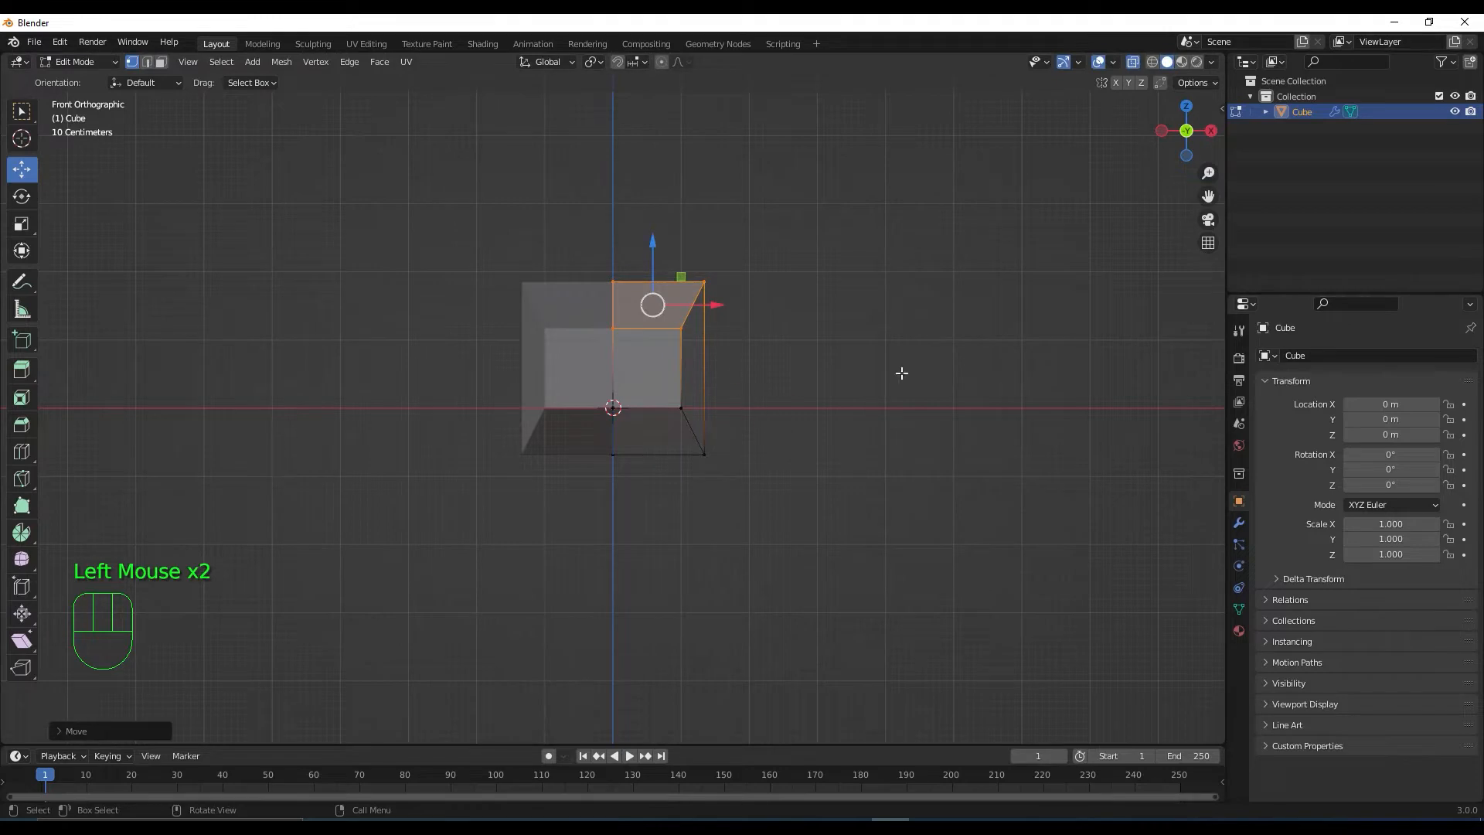
# In right view, raise the lower-right vertices to slope the profile and extend the left edge lengthwise
pyautogui.press('KP_3')
pyautogui.click(561, 545)
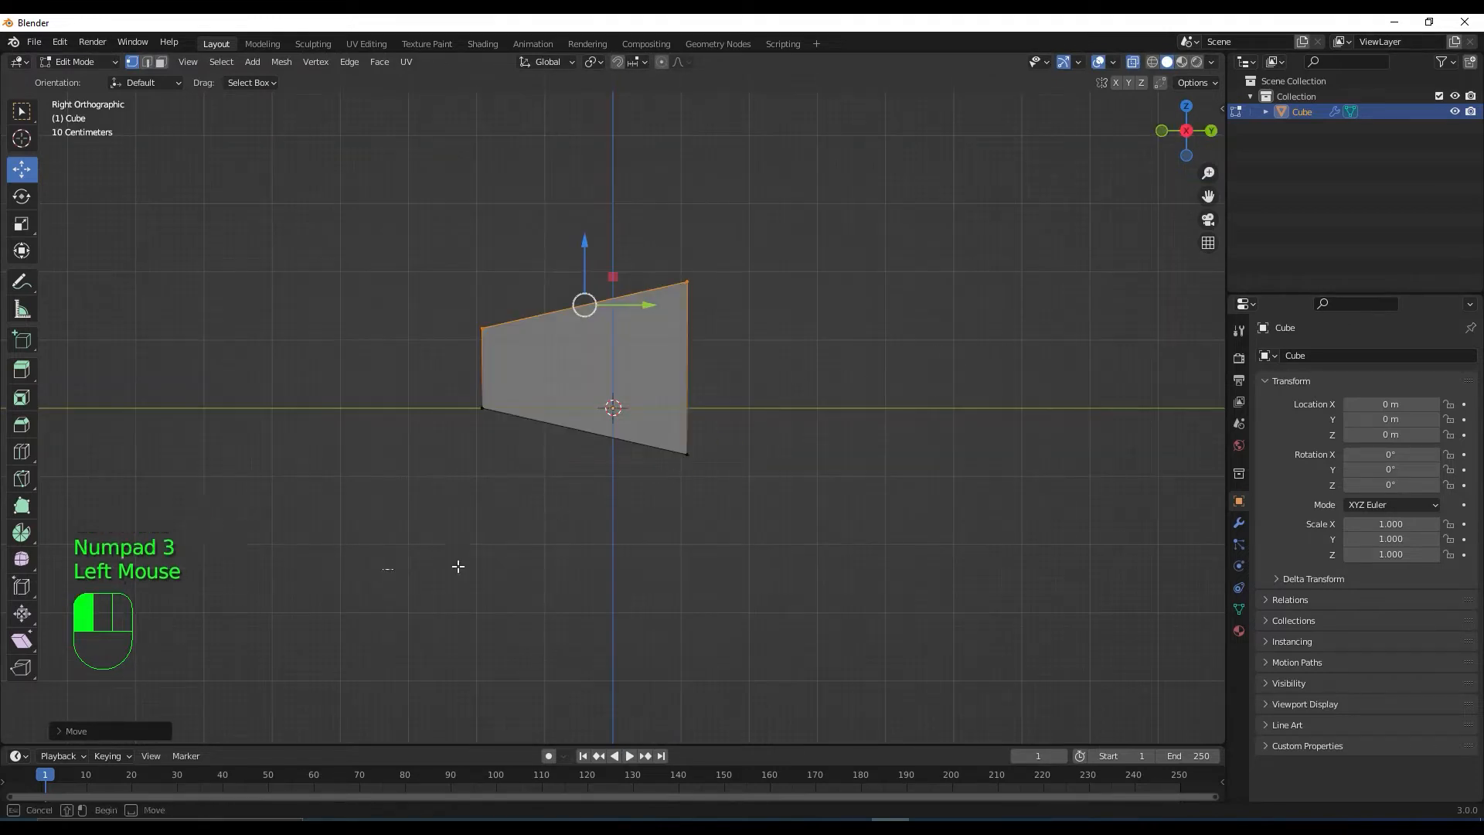
pyautogui.moveTo(636, 501); pyautogui.dragTo(686, 343)
pyautogui.moveTo(448, 292); pyautogui.dragTo(568, 483)
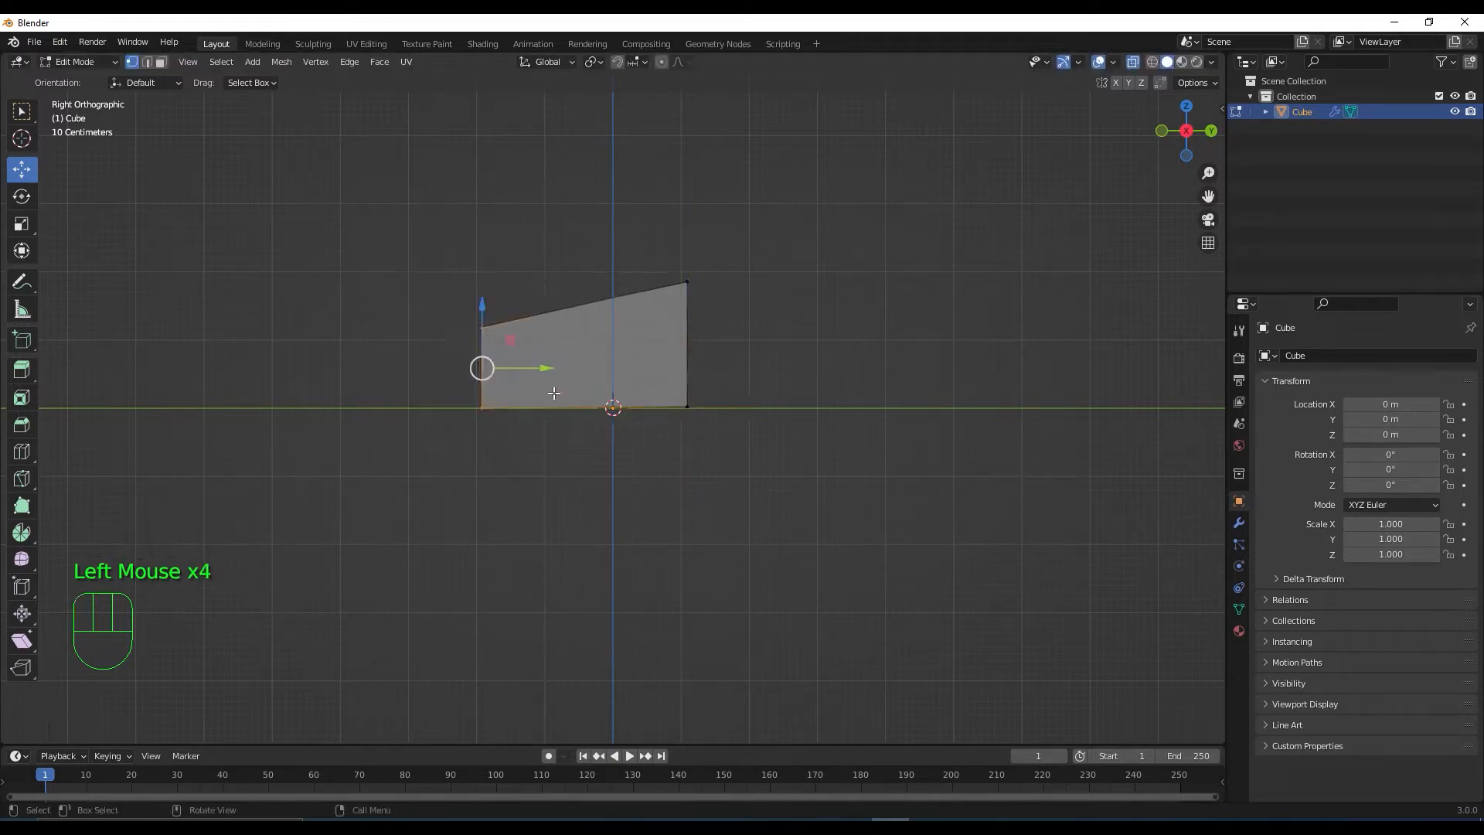
pyautogui.moveTo(545, 369); pyautogui.dragTo(454, 365)
pyautogui.moveTo(547, 441); pyautogui.dragTo(704, 496, button='middle')
pyautogui.scroll(-2, 675, 454)
pyautogui.scroll(1, 709, 478)
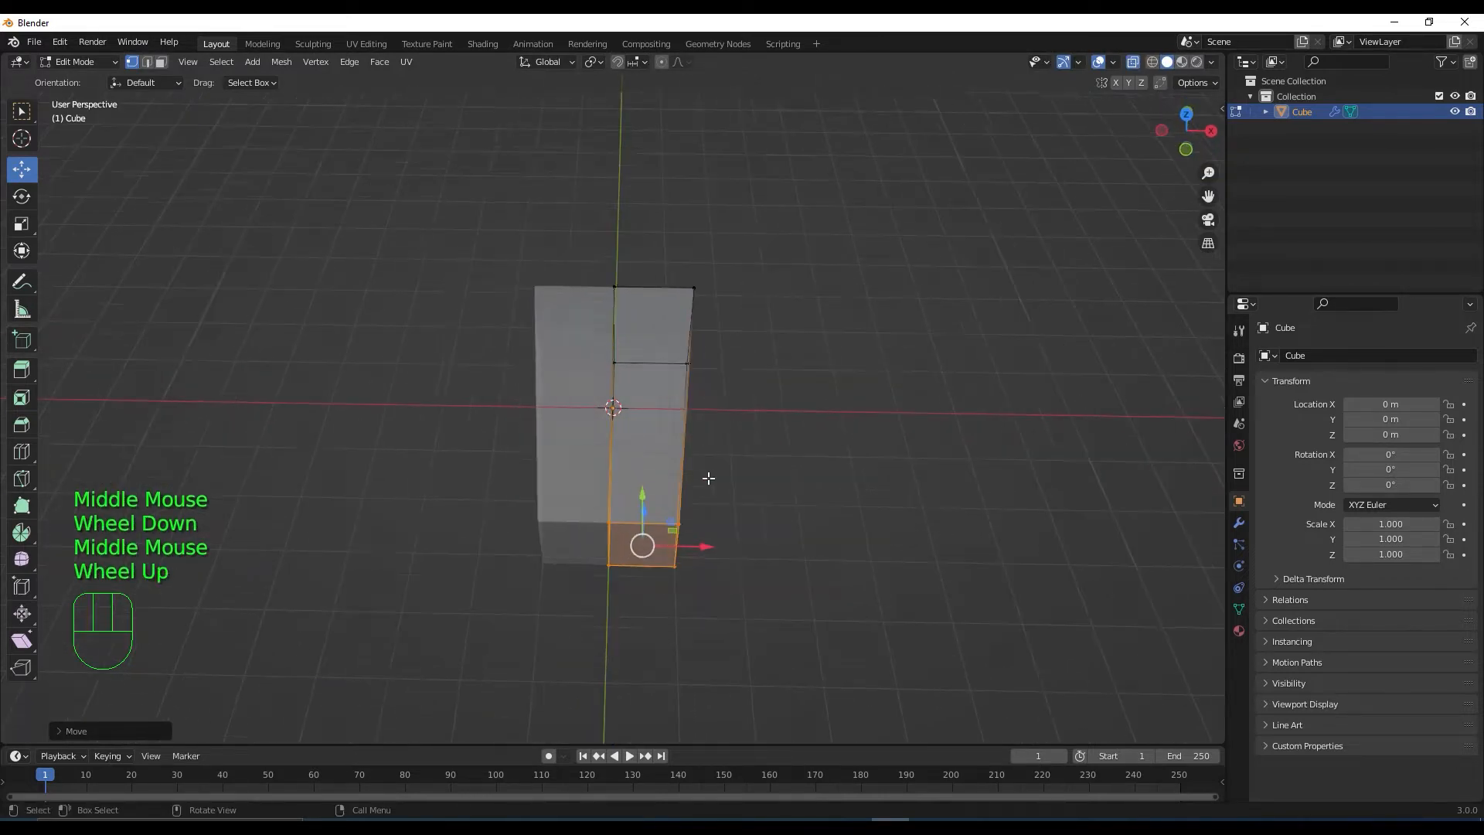
pyautogui.click(1133, 62)
pyautogui.moveTo(871, 344); pyautogui.dragTo(845, 401, button='middle')
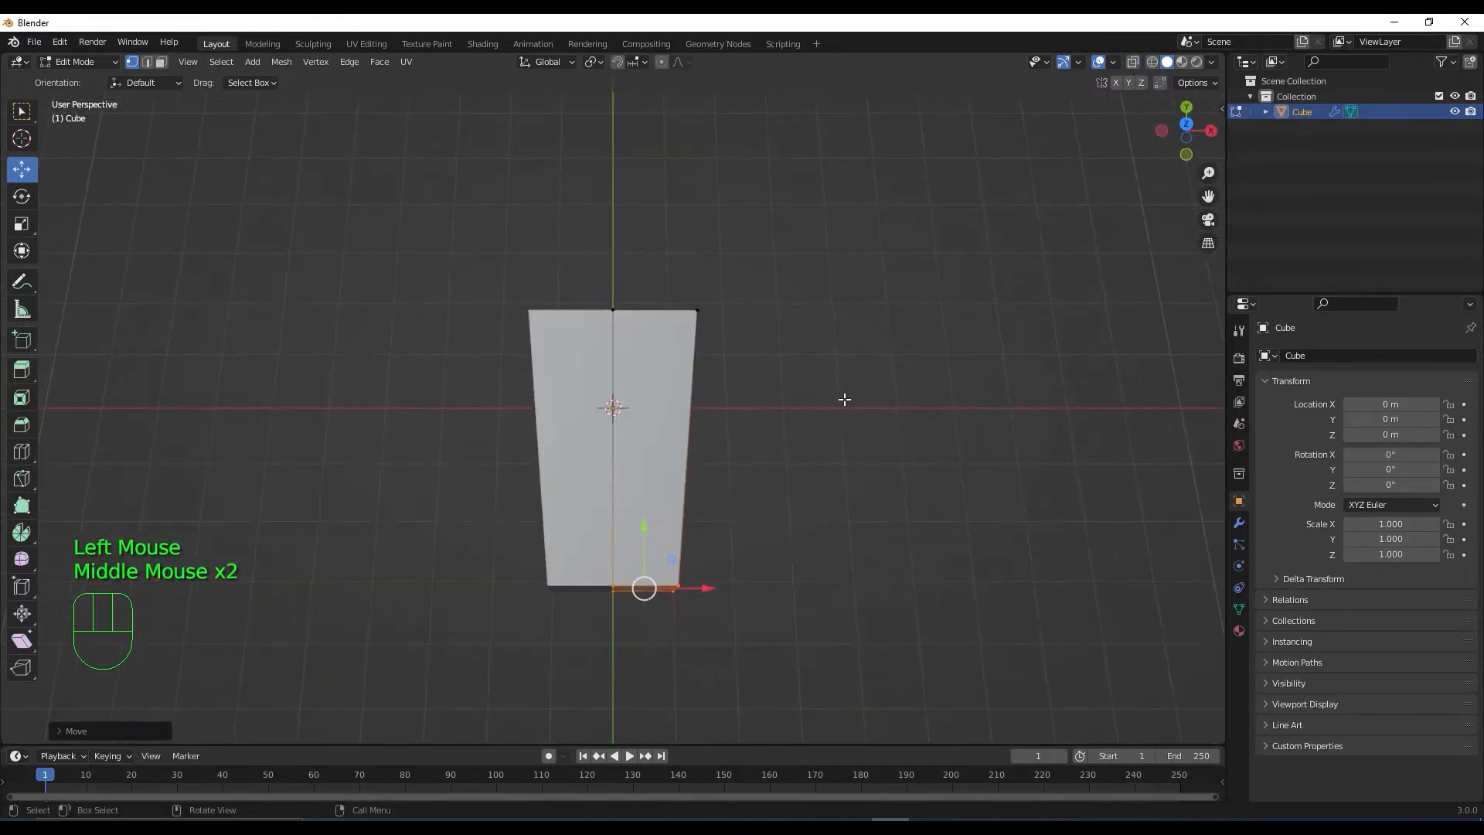
# In X-ray top view, slide the top-right corner vertex outward along X to taper the outline
pyautogui.click(1134, 65)
pyautogui.press('KP_7')
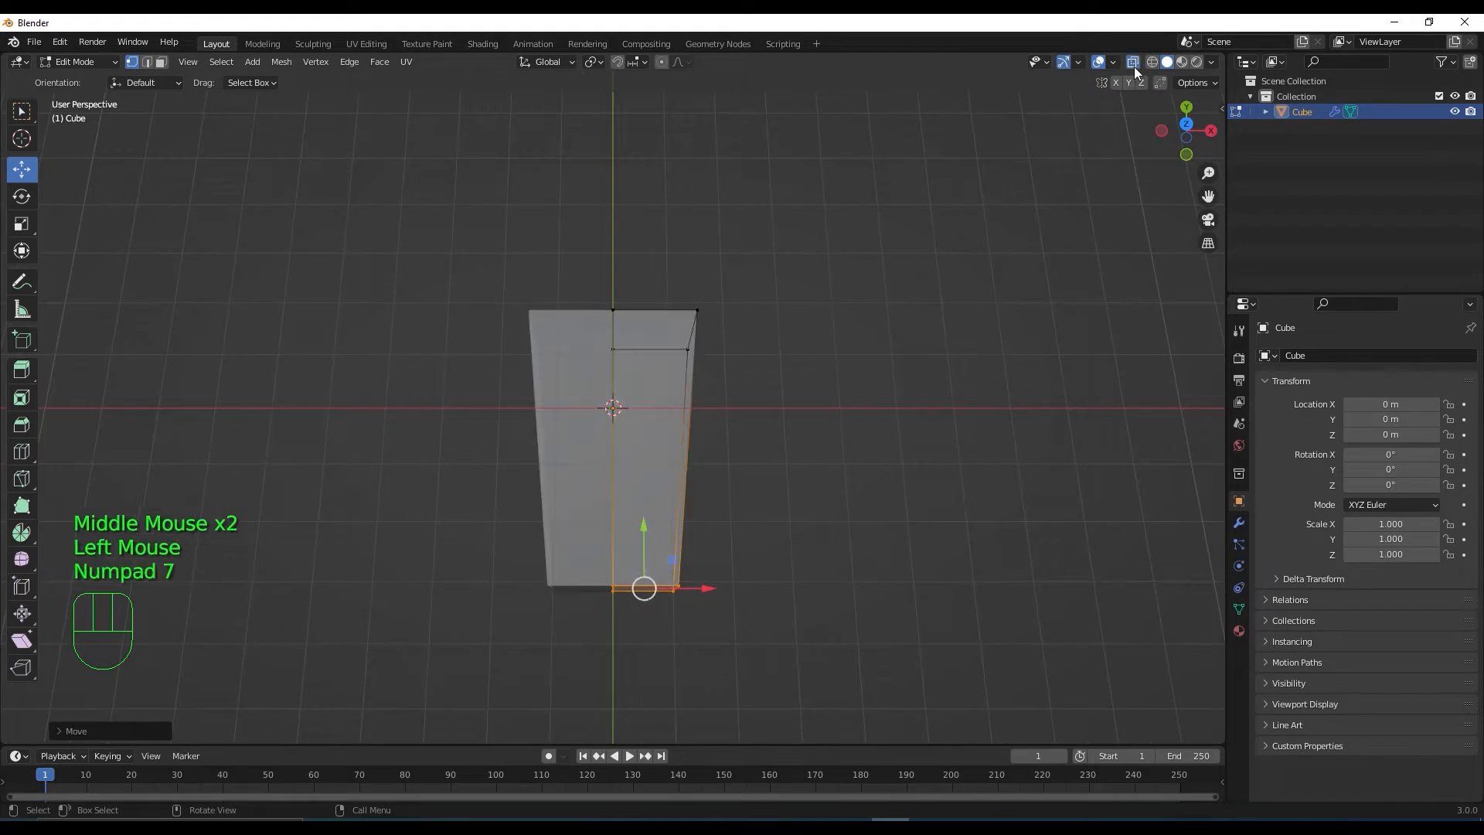
pyautogui.press('KP_7')
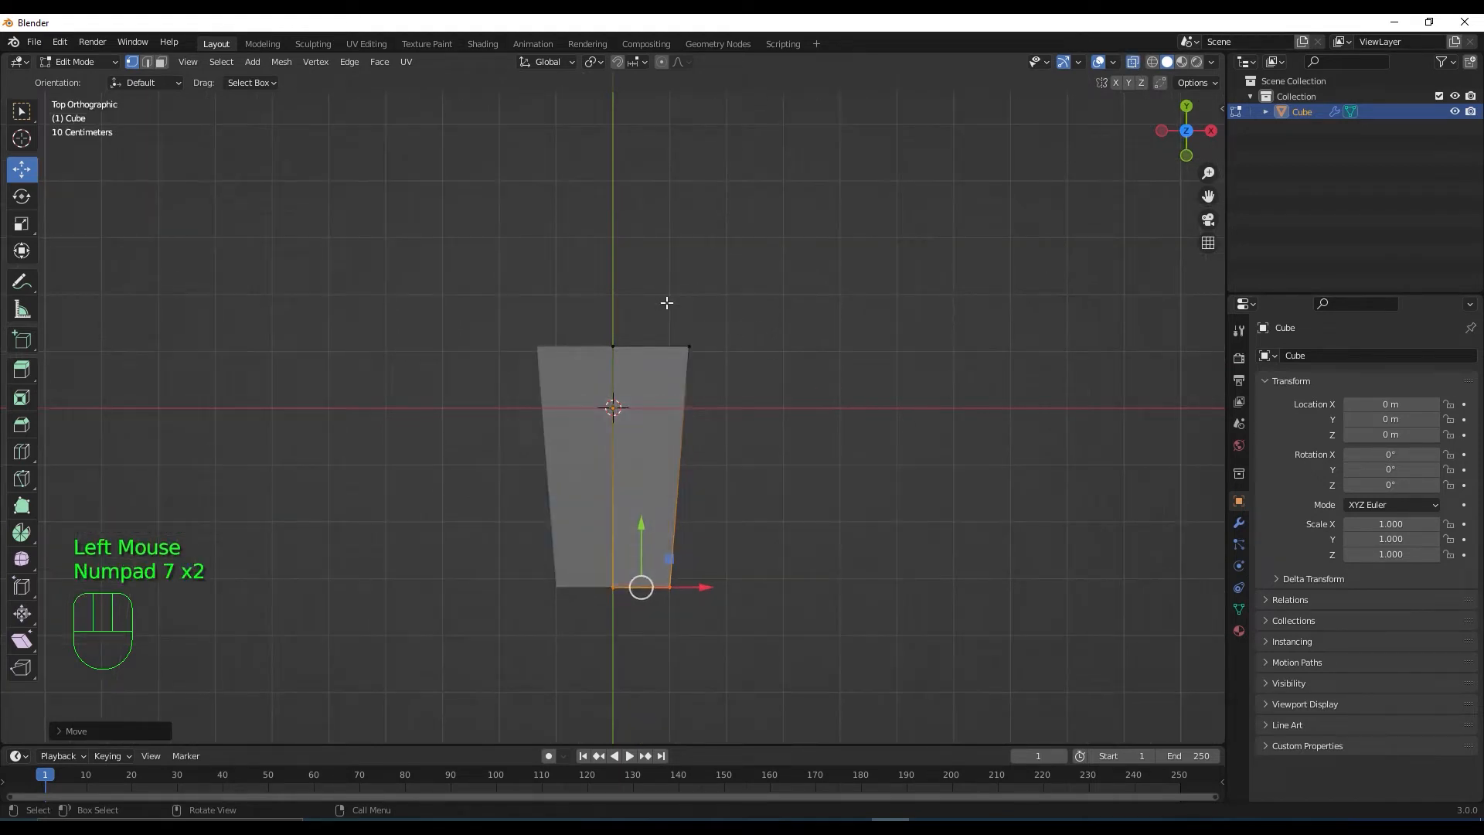
pyautogui.moveTo(662, 308); pyautogui.dragTo(798, 444)
pyautogui.moveTo(754, 352)
pyautogui.mouseDown()
pyautogui.moveTo(798, 345)
pyautogui.moveTo(782, 345)
pyautogui.mouseUp()
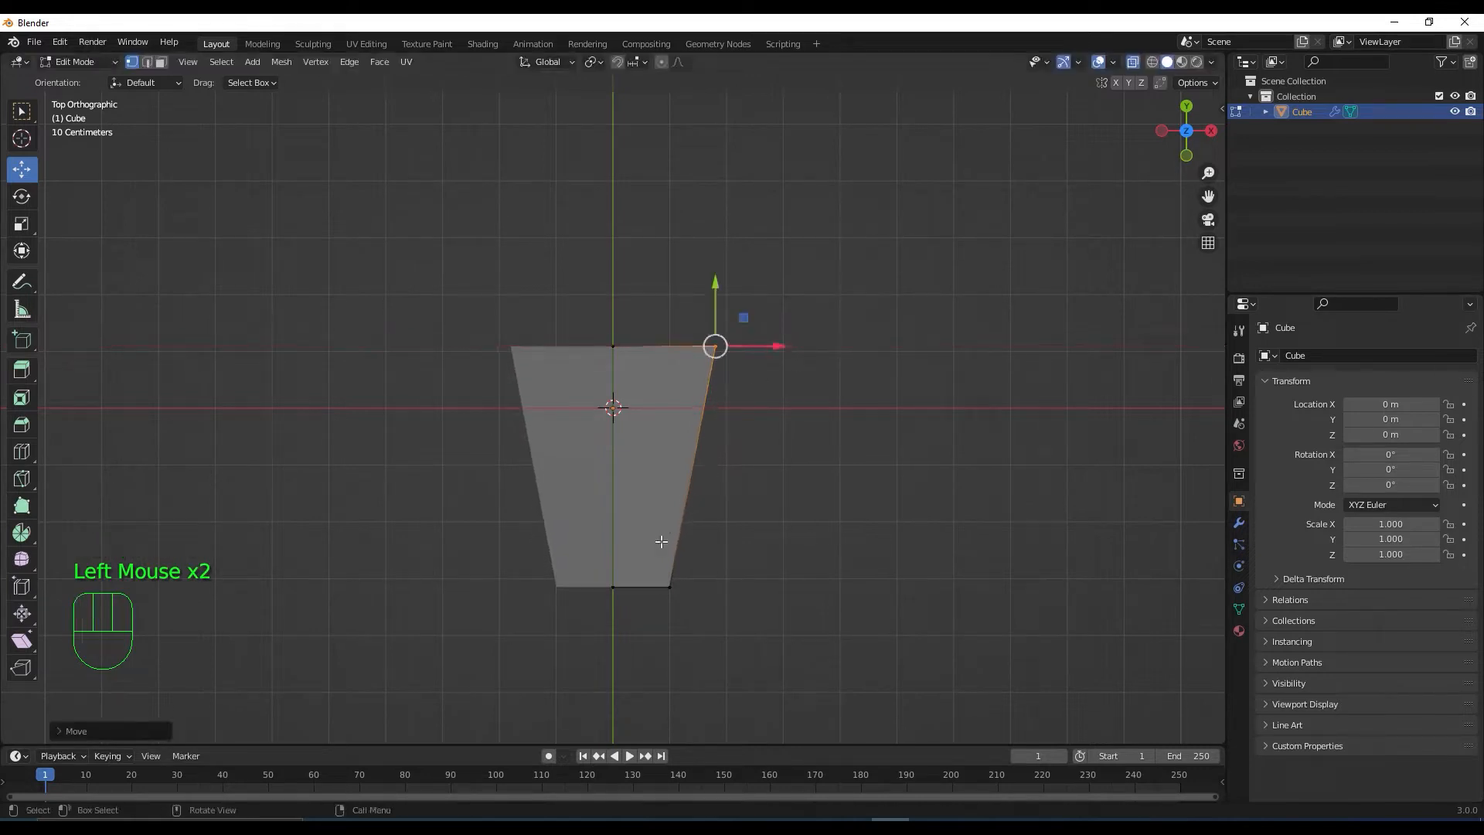
# Add edge loops across the hull with Ctrl+R loop cuts
pyautogui.hotkey('ctrl', 'r')
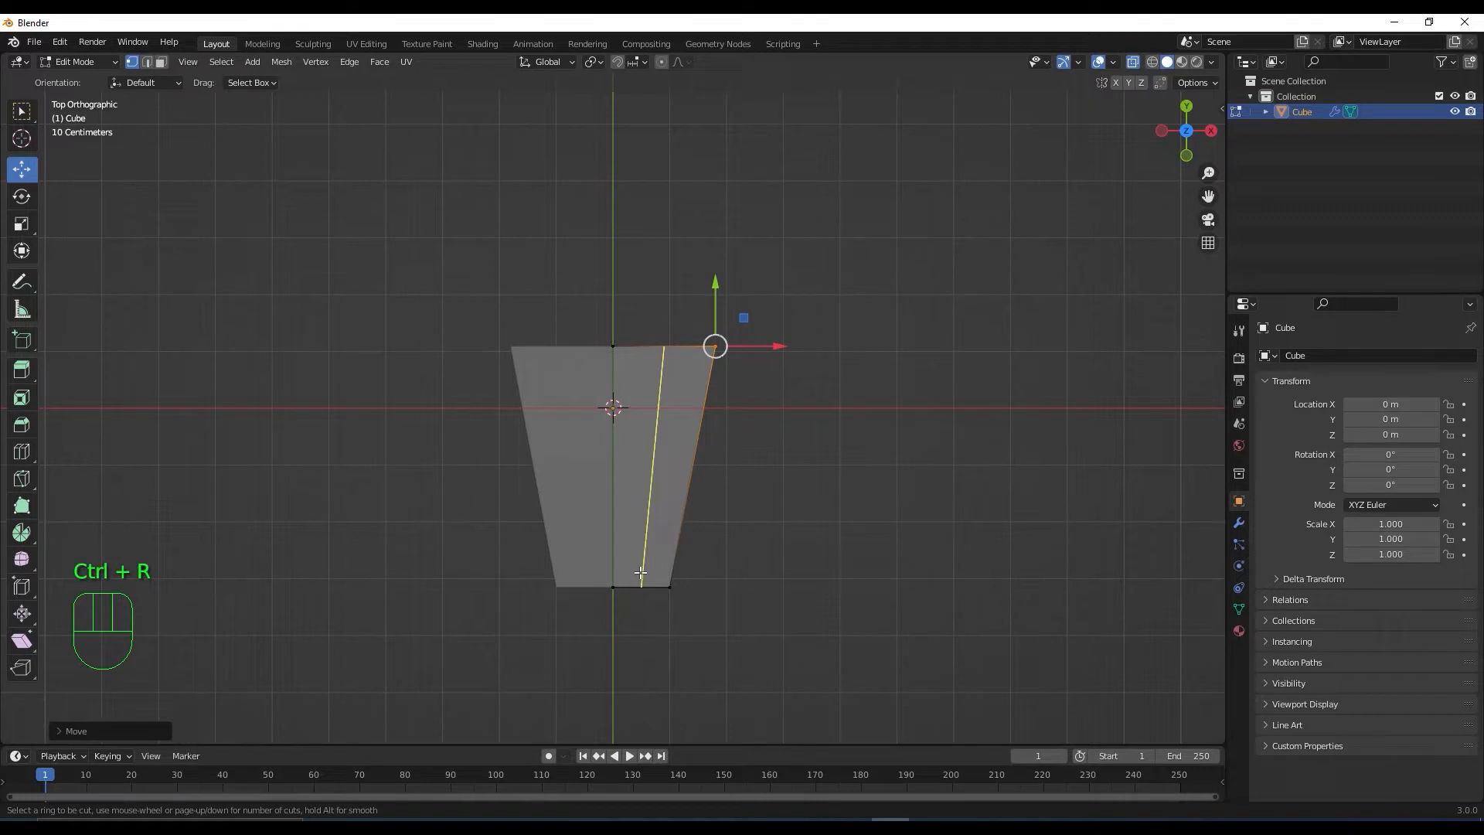
pyautogui.click(640, 572)
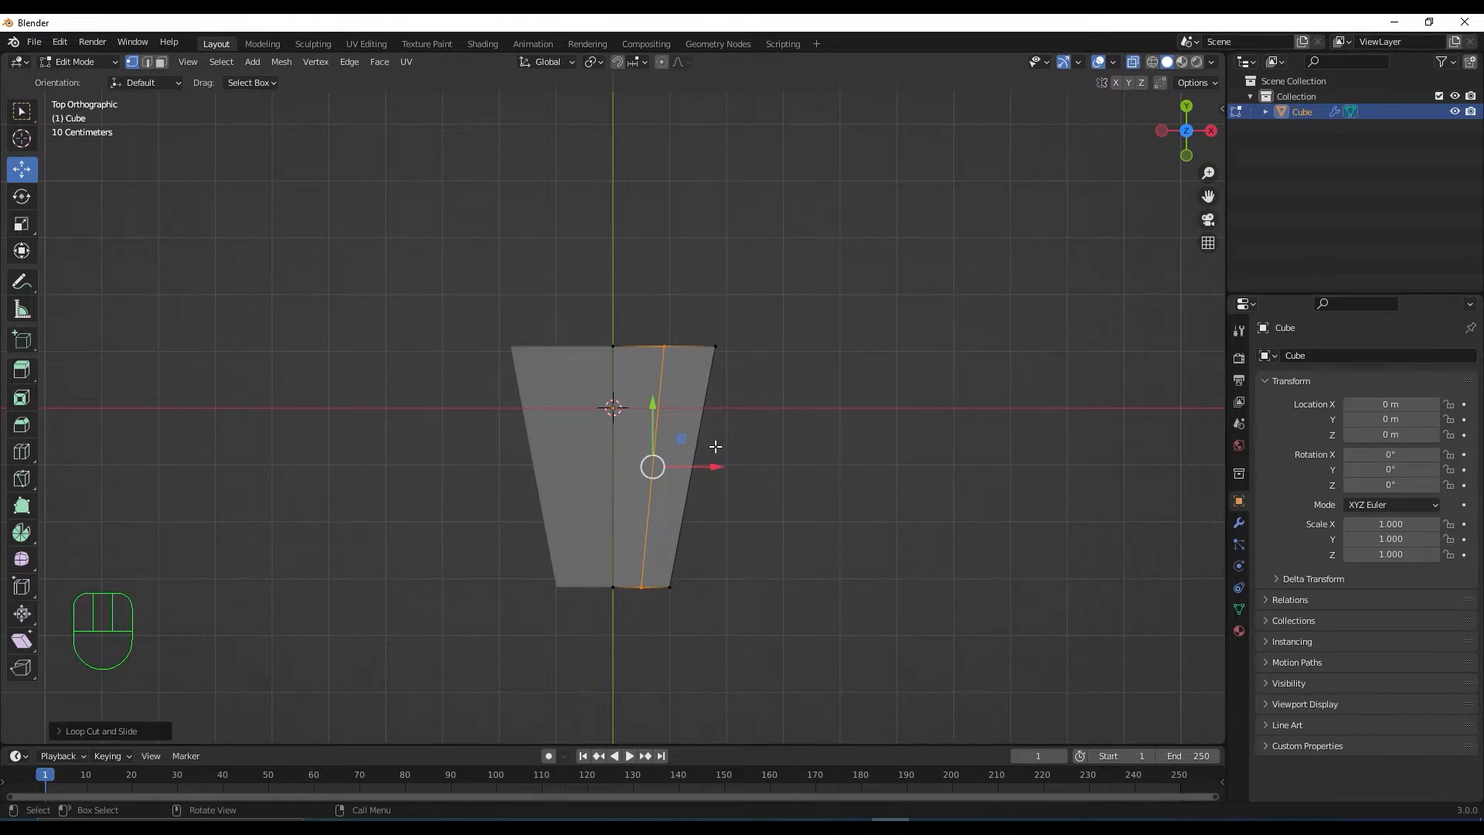
pyautogui.moveTo(715, 446); pyautogui.dragTo(680, 399, button='middle')
pyautogui.hotkey('ctrl', 'r')
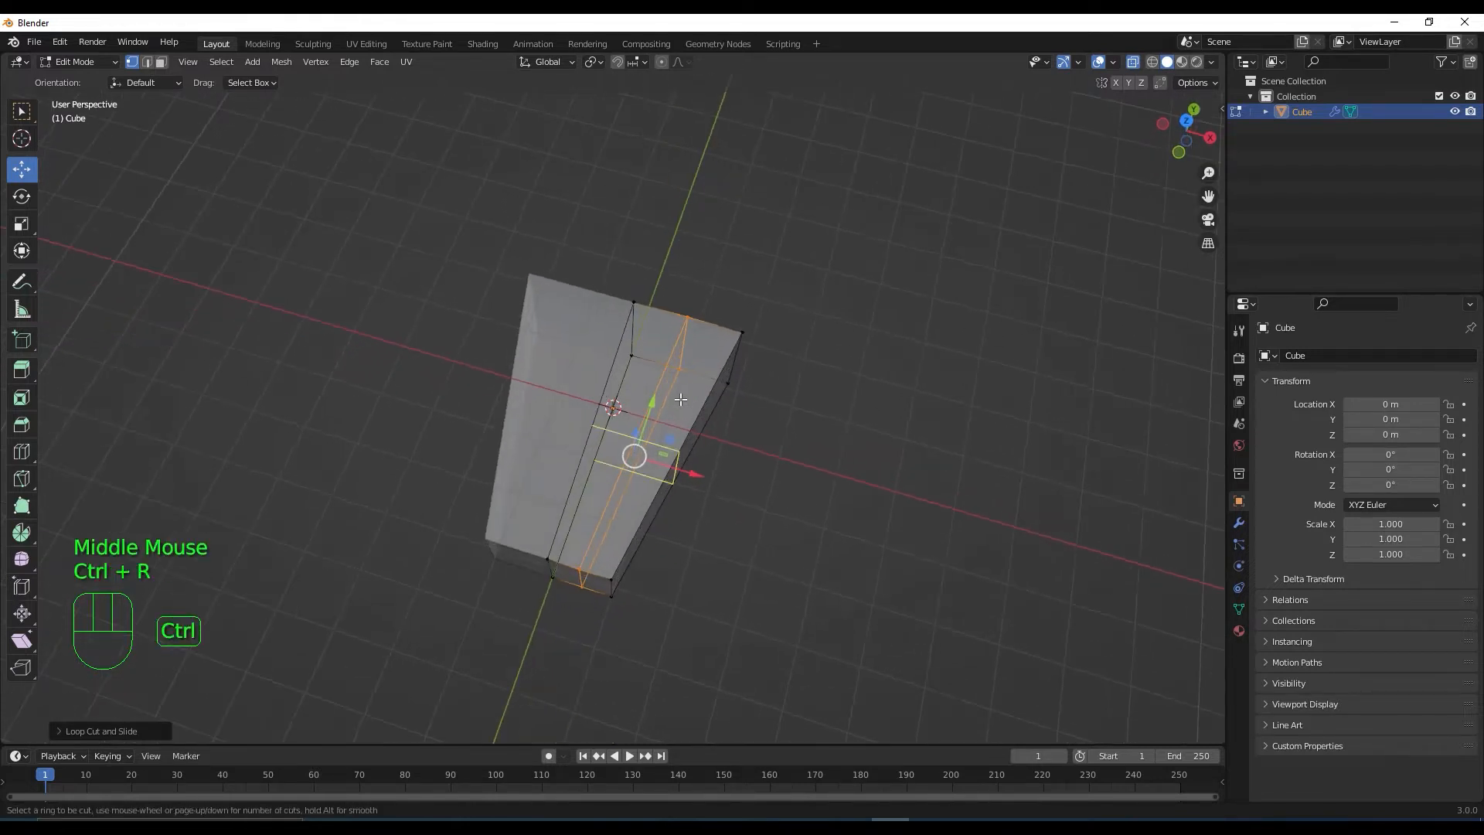
pyautogui.click(680, 399)
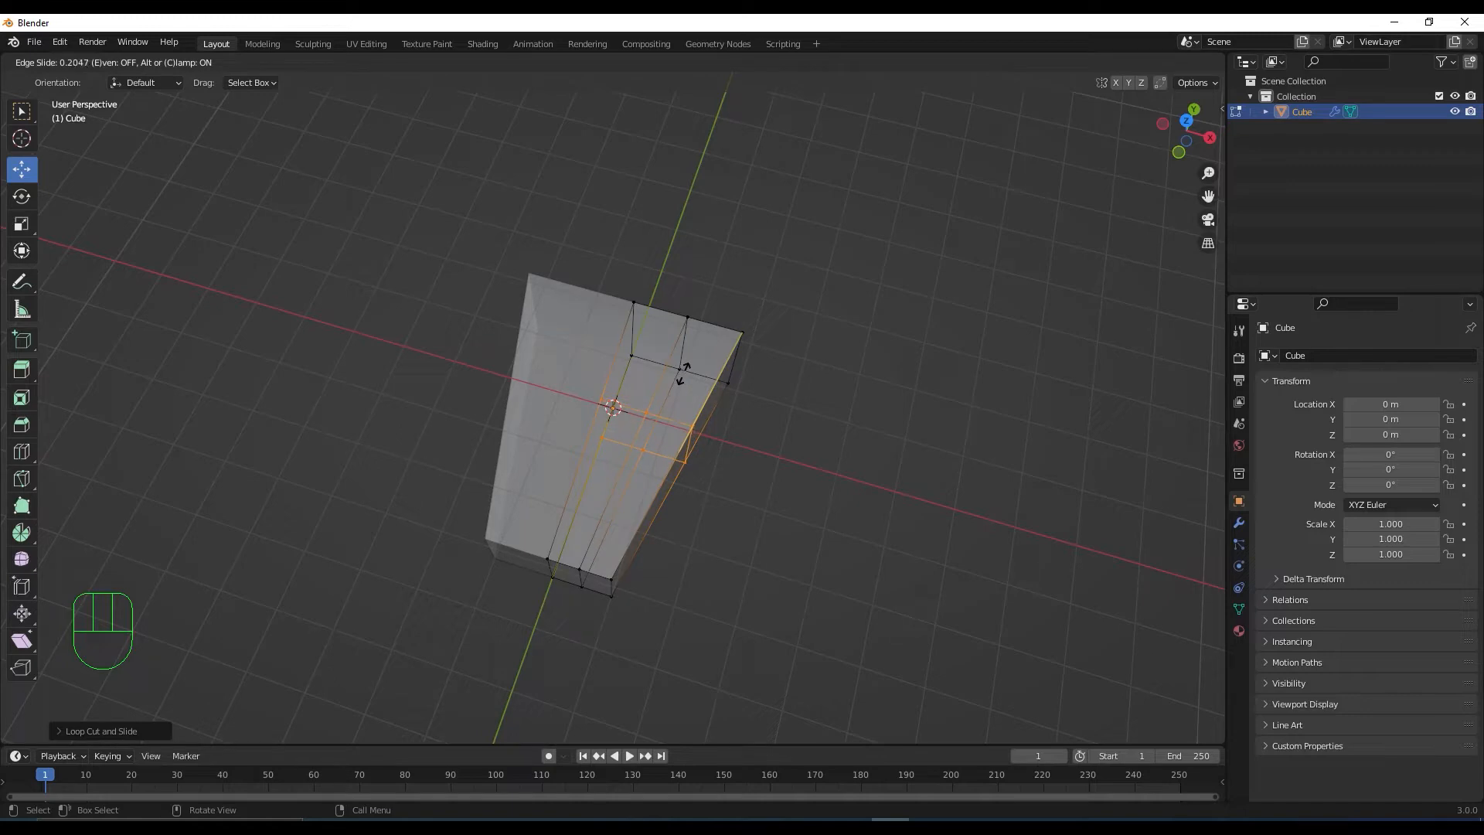
pyautogui.click(684, 373)
# Pull the middle front face forward along Y to form a nose
pyautogui.moveTo(686, 511); pyautogui.dragTo(704, 464, button='middle')
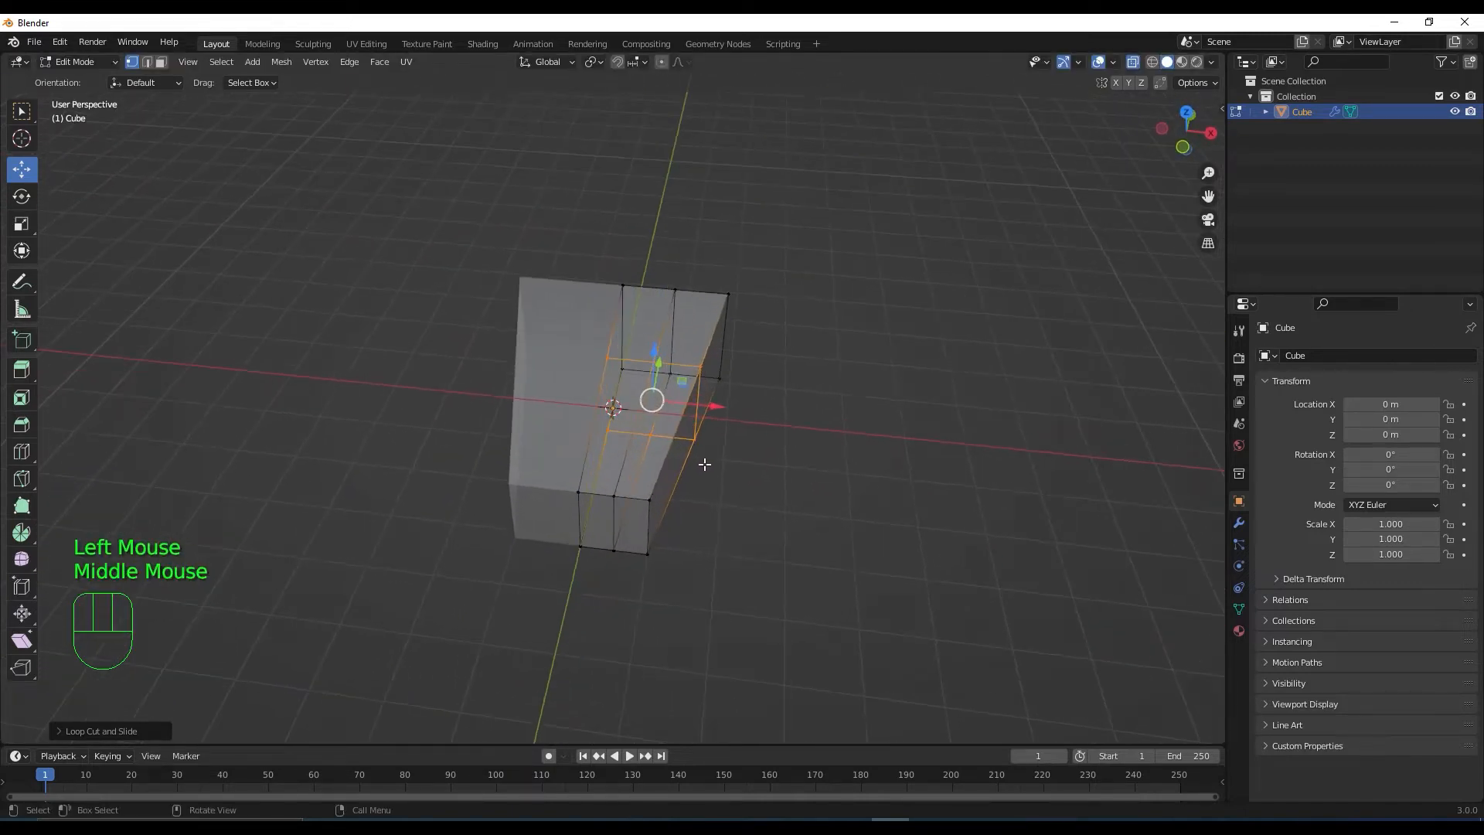
pyautogui.click(1133, 62)
pyautogui.moveTo(837, 438); pyautogui.dragTo(782, 465, button='middle')
pyautogui.press('3')
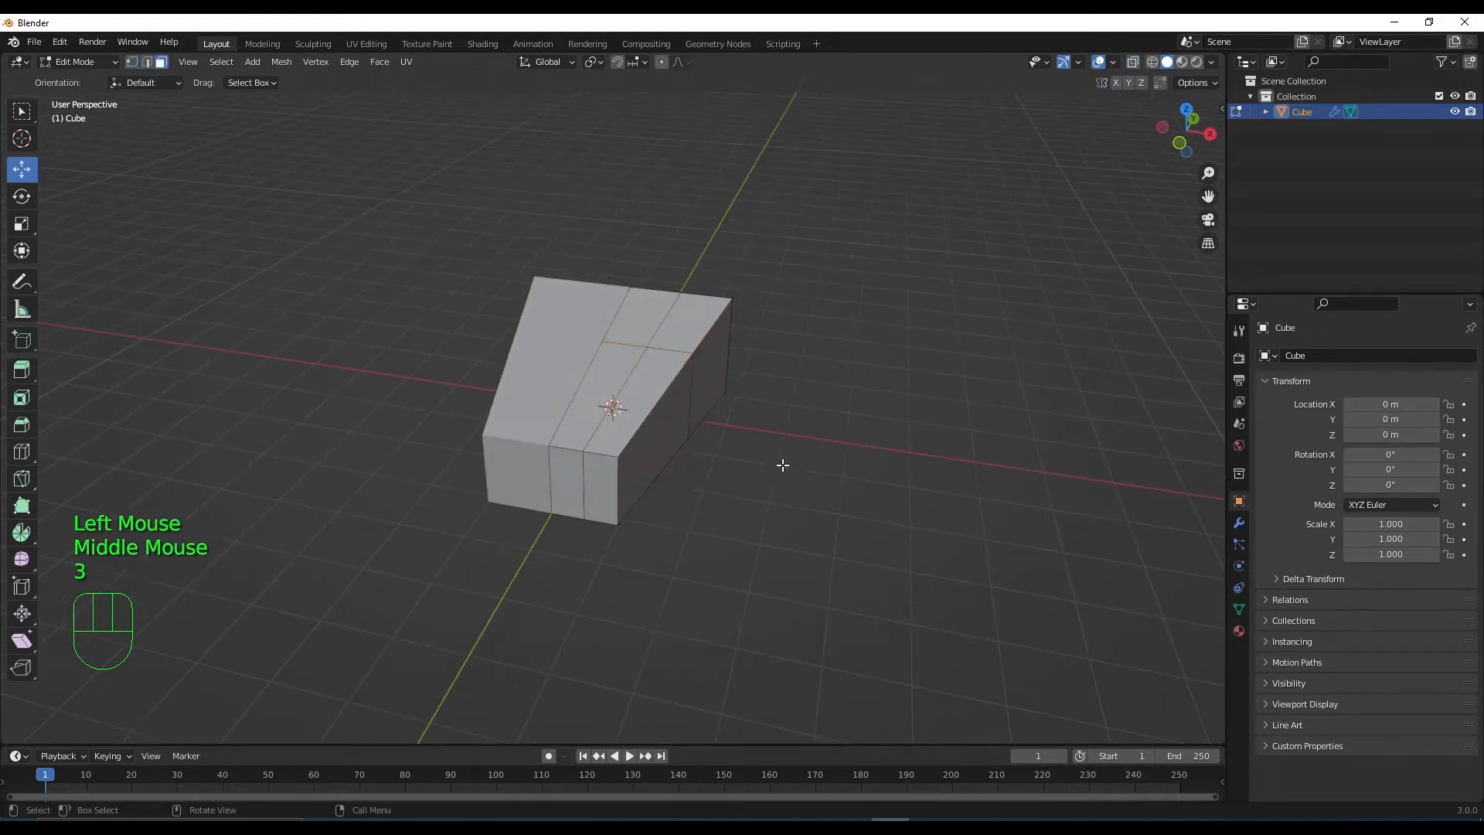
pyautogui.click(570, 475)
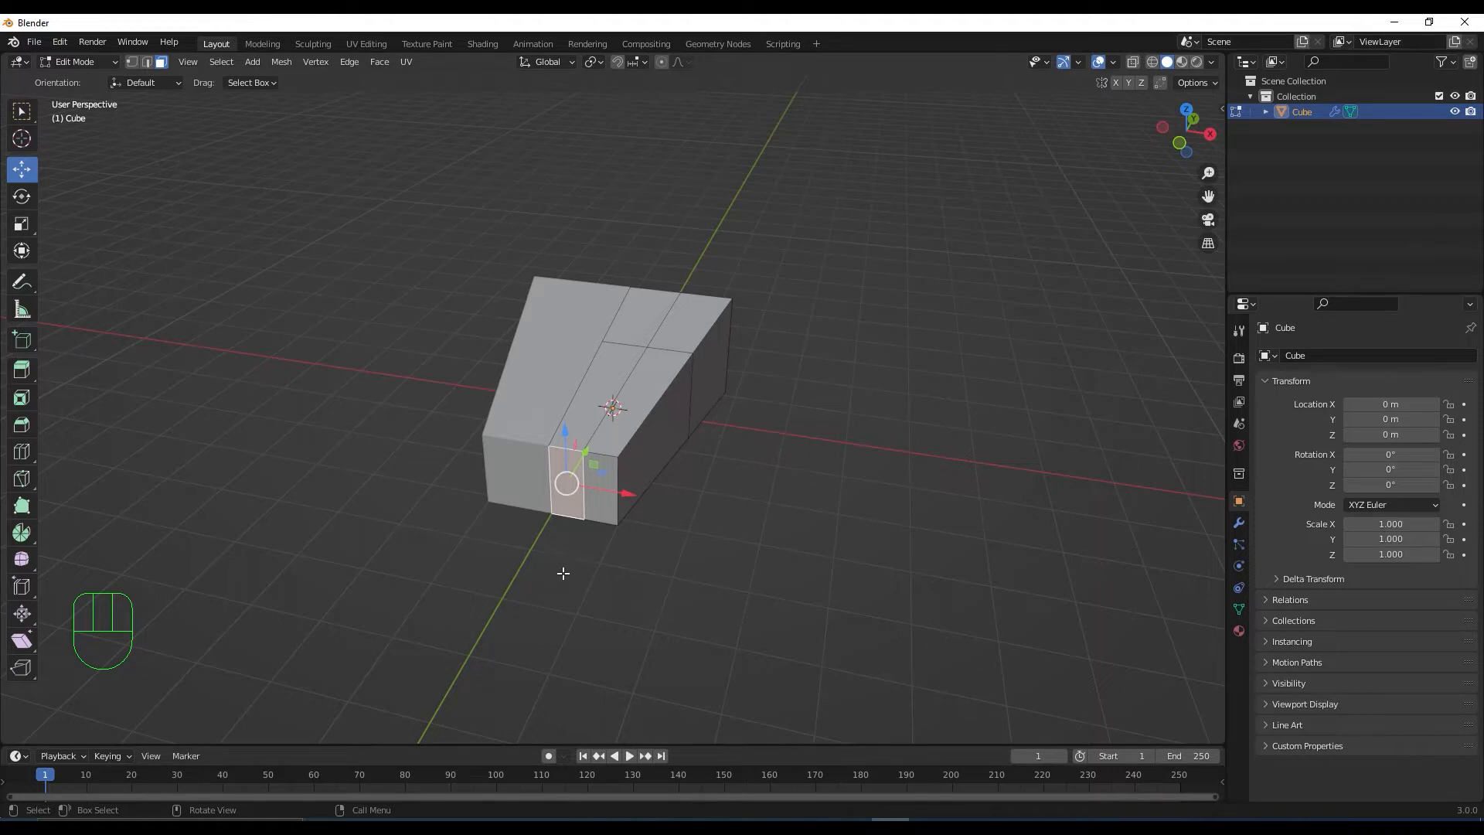
pyautogui.moveTo(562, 573); pyautogui.dragTo(540, 476, button='middle')
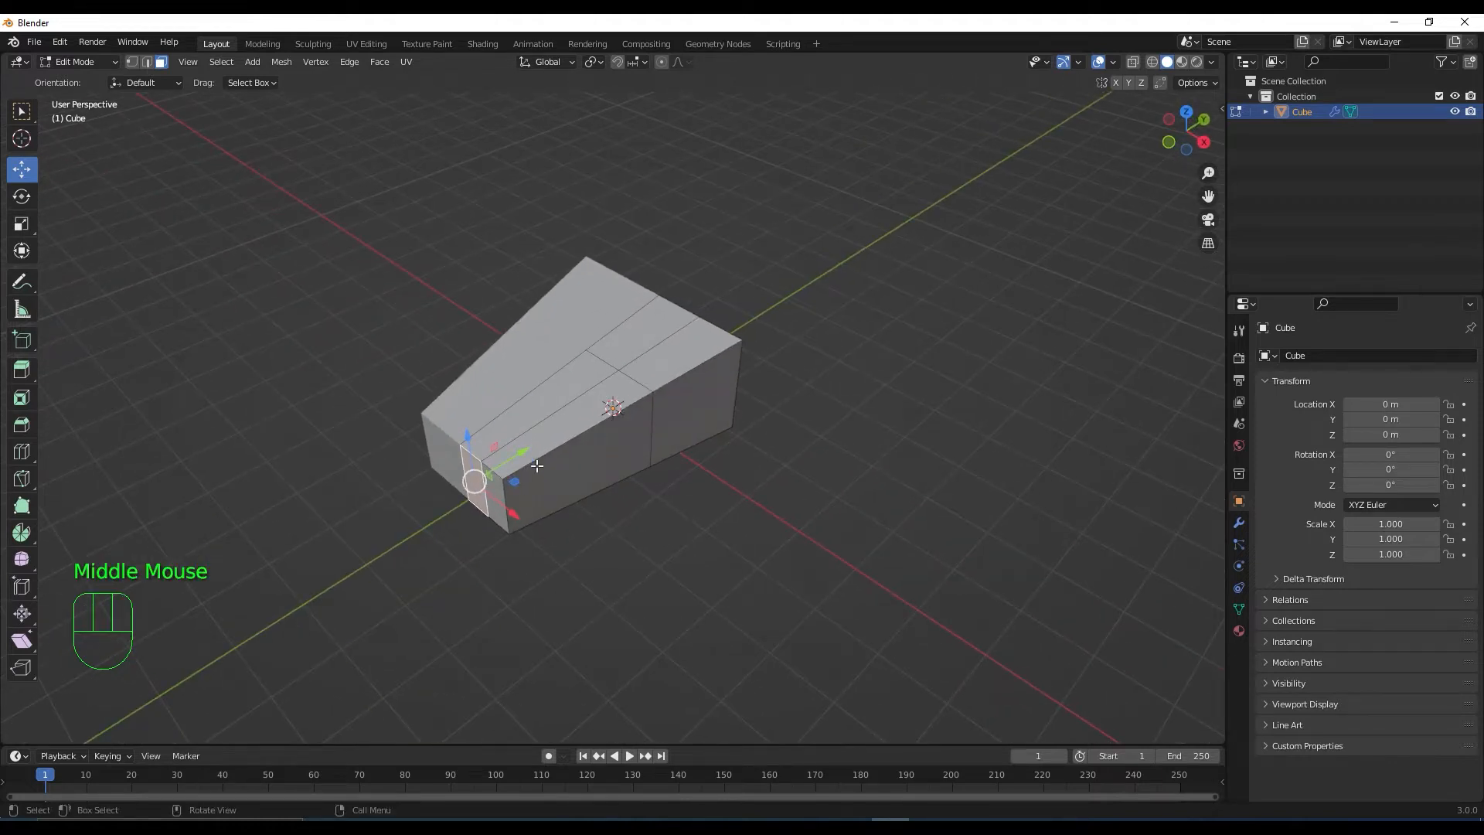
pyautogui.moveTo(522, 454); pyautogui.dragTo(476, 474)
pyautogui.moveTo(530, 571); pyautogui.dragTo(575, 526, button='middle')
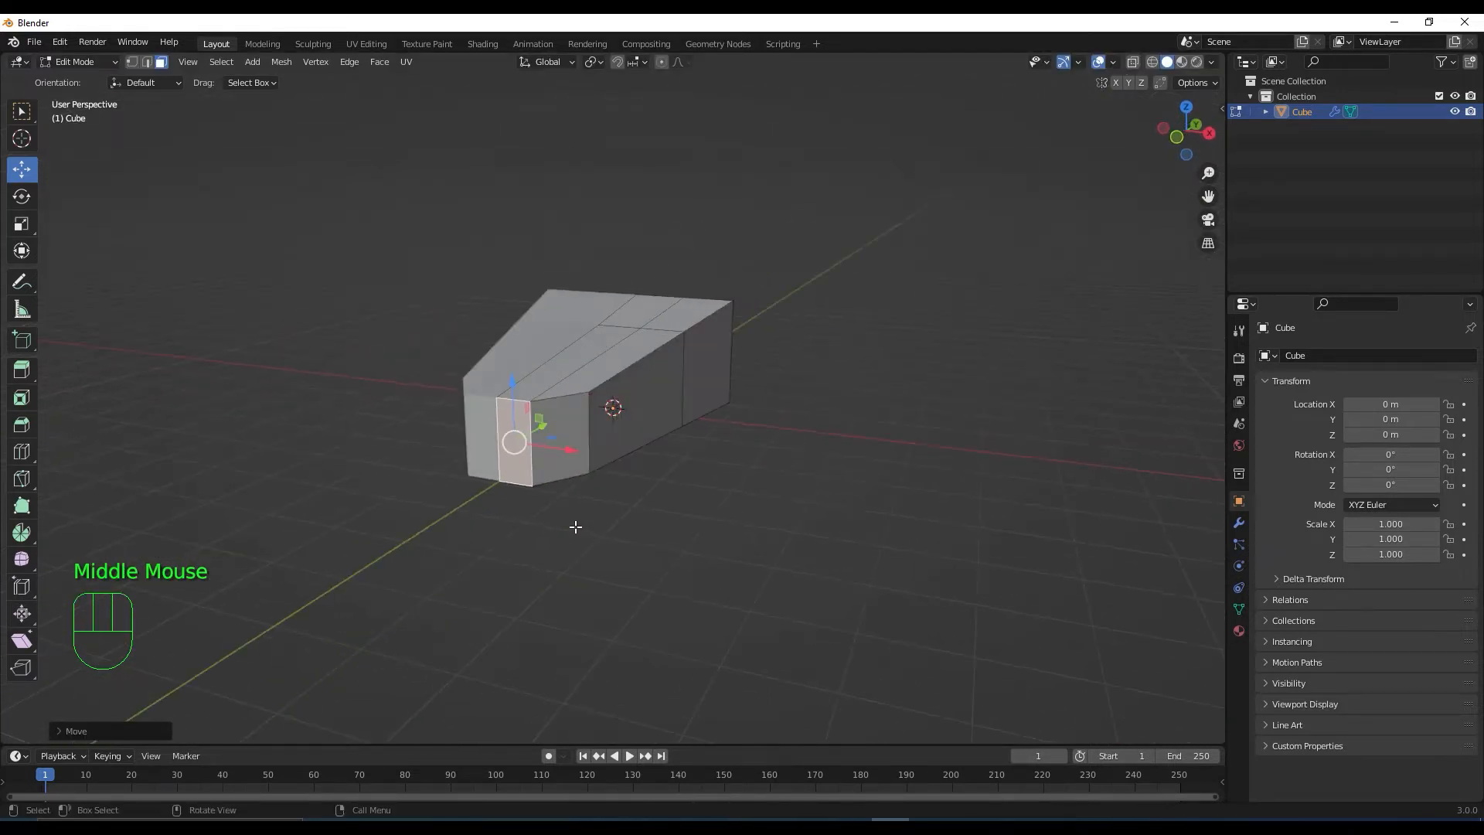
# In X-ray right view, lower the nose's top front corner vertex on Z
pyautogui.press('KP_3')
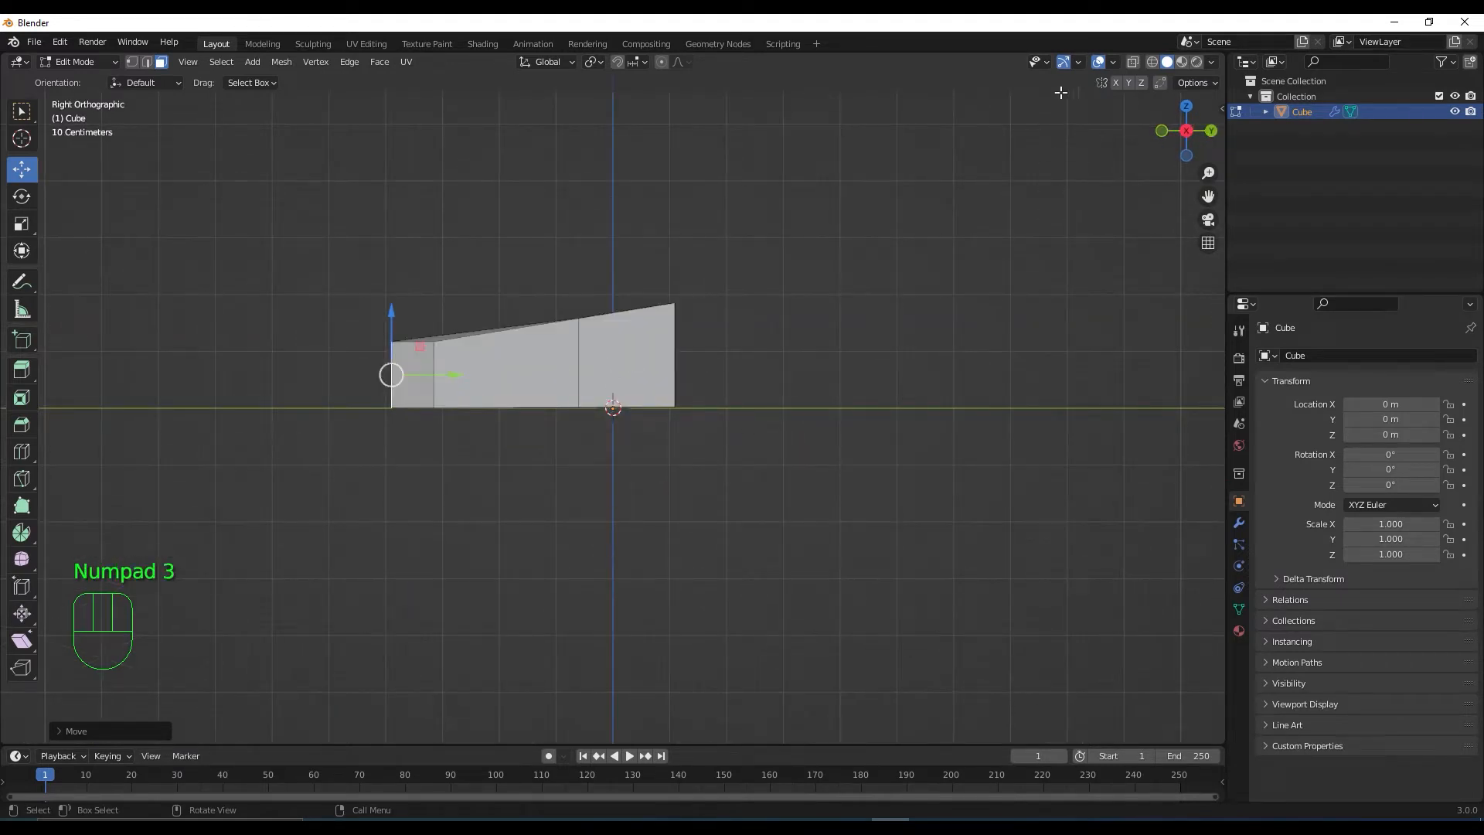
pyautogui.click(1134, 61)
pyautogui.press('1')
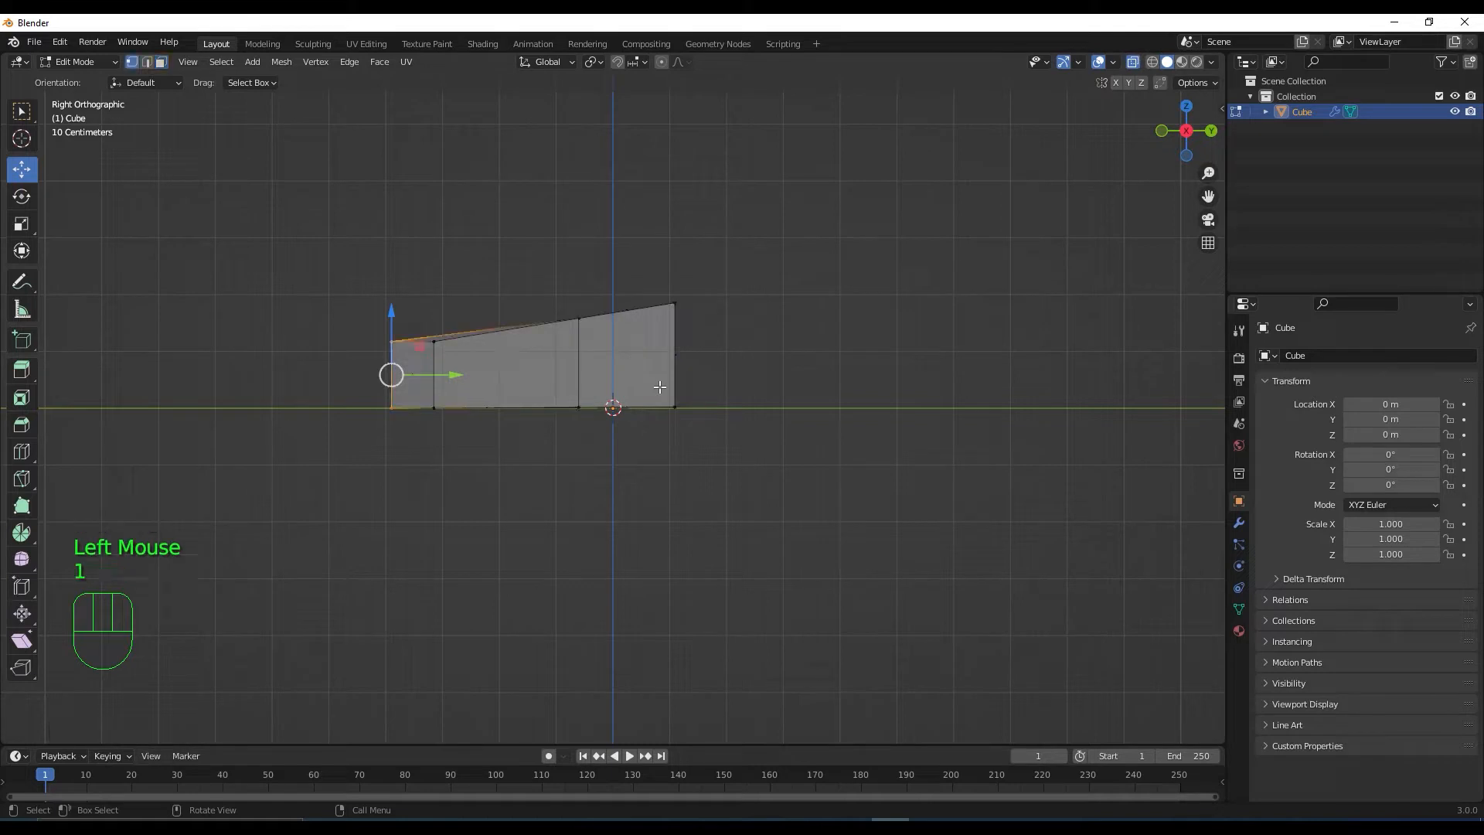
pyautogui.moveTo(348, 312); pyautogui.dragTo(396, 354)
pyautogui.click(390, 294)
pyautogui.moveTo(390, 295); pyautogui.dragTo(394, 314)
pyautogui.press('KP_1')
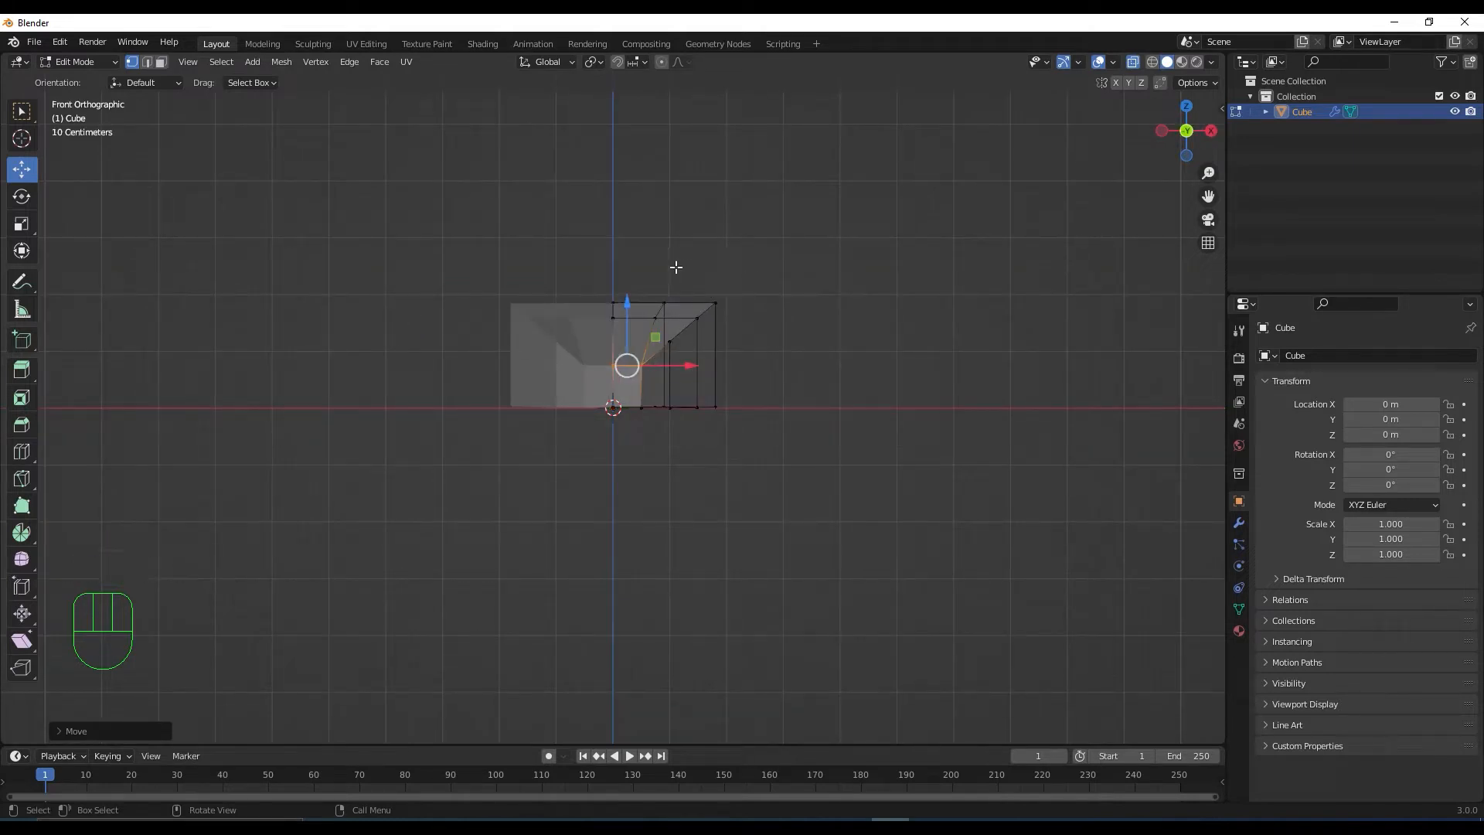
# In front view, lower the two outer top vertices on Z to bevel the hull's side
pyautogui.moveTo(673, 263); pyautogui.dragTo(758, 342)
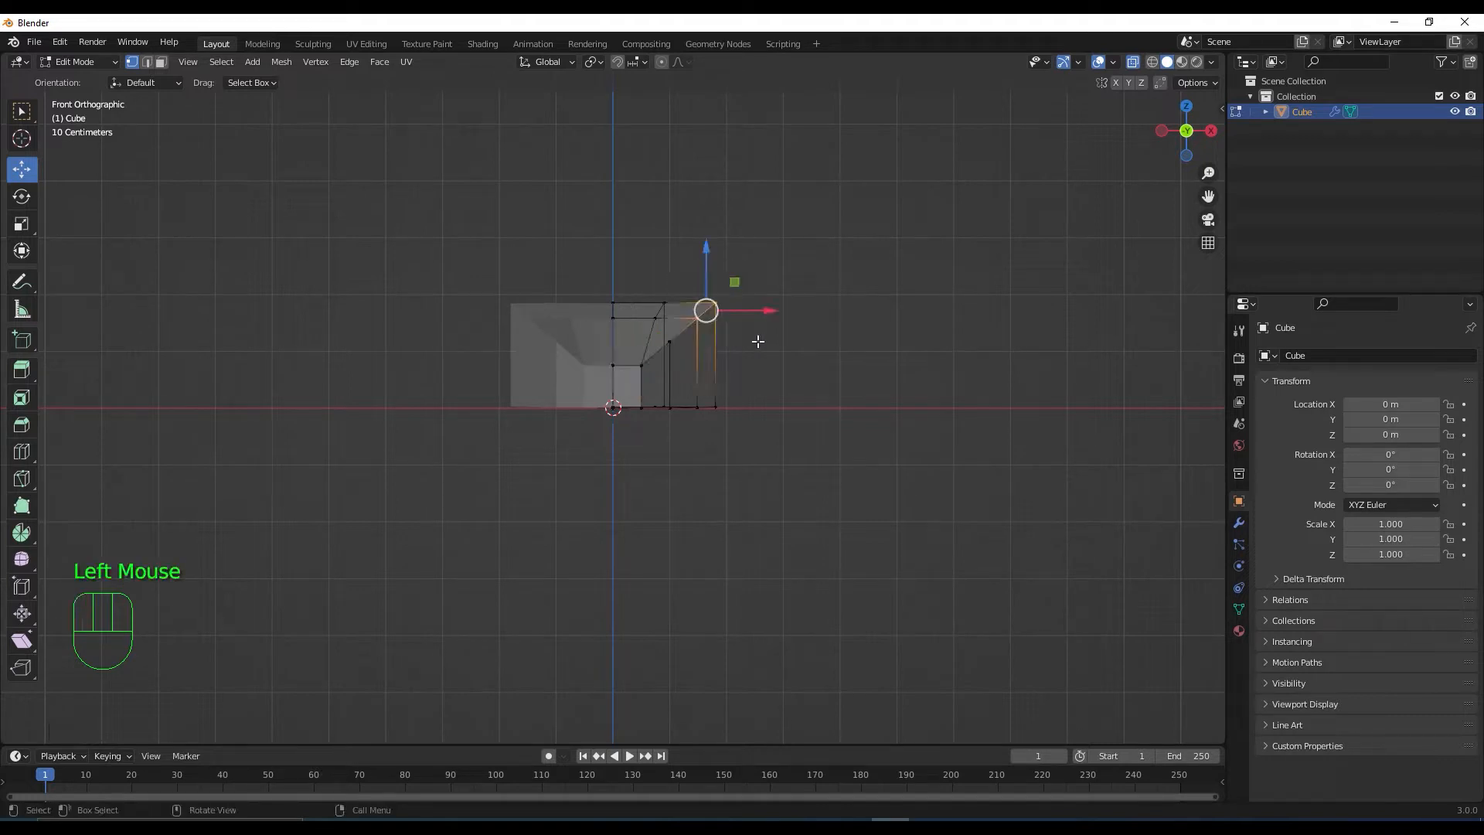
pyautogui.keyDown('shift'); pyautogui.click(671, 342); pyautogui.keyUp('shift')
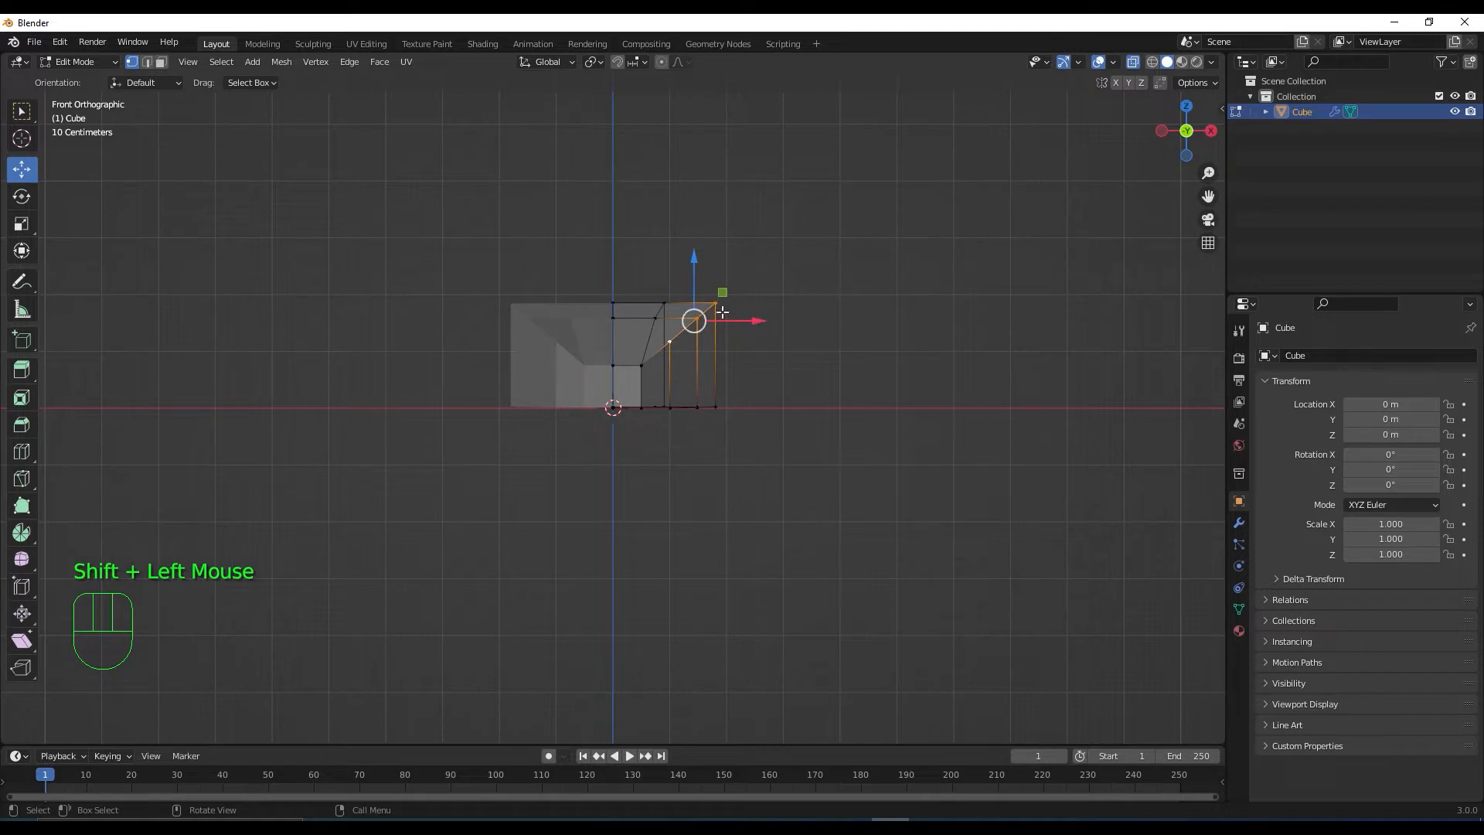
pyautogui.moveTo(694, 260); pyautogui.dragTo(710, 313)
# Cut a new loop across the nose and raise its top edge into a ridge
pyautogui.moveTo(759, 377); pyautogui.dragTo(652, 453, button='middle')
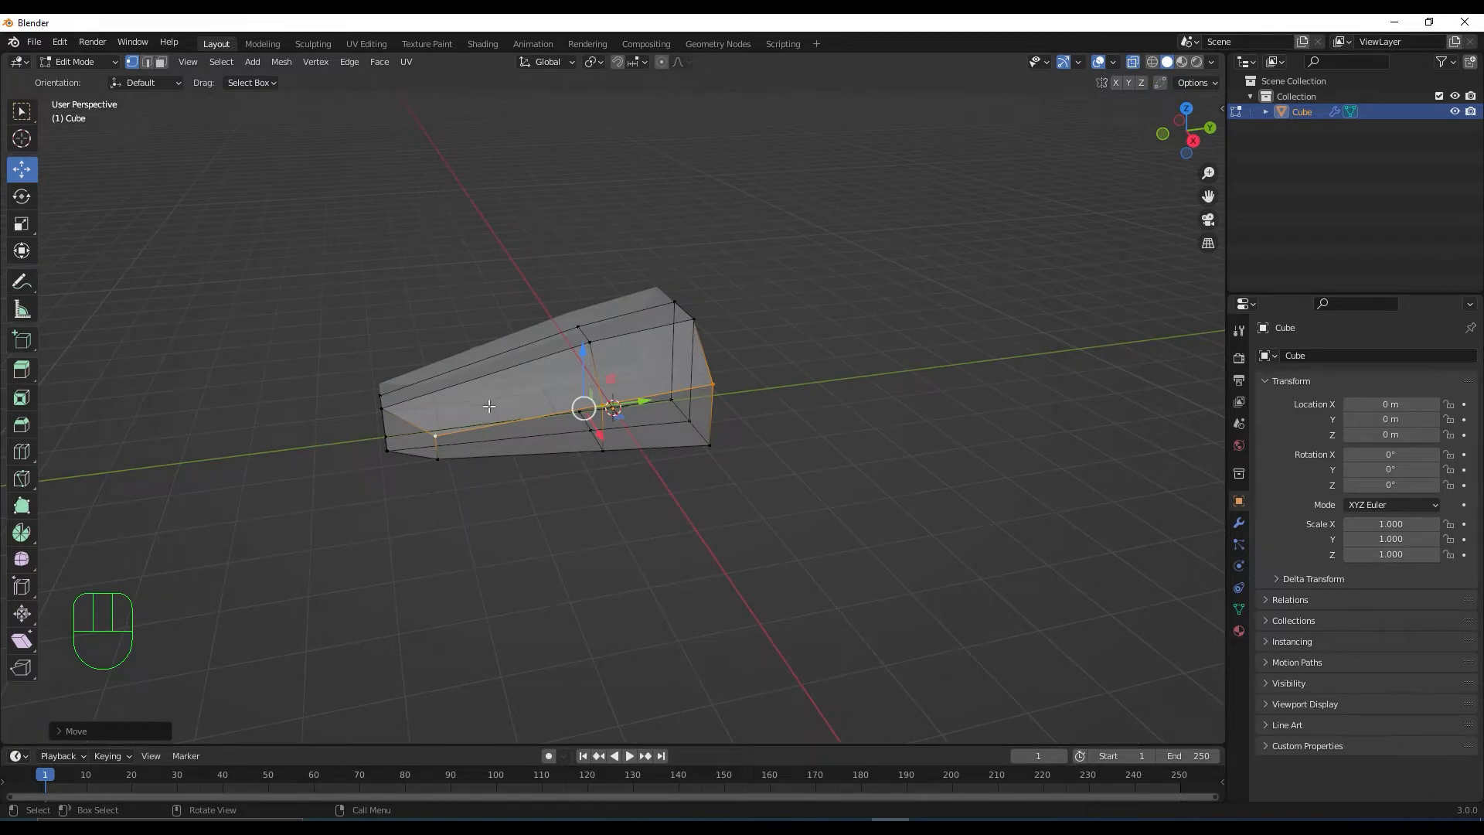
pyautogui.hotkey('ctrl', 'r')
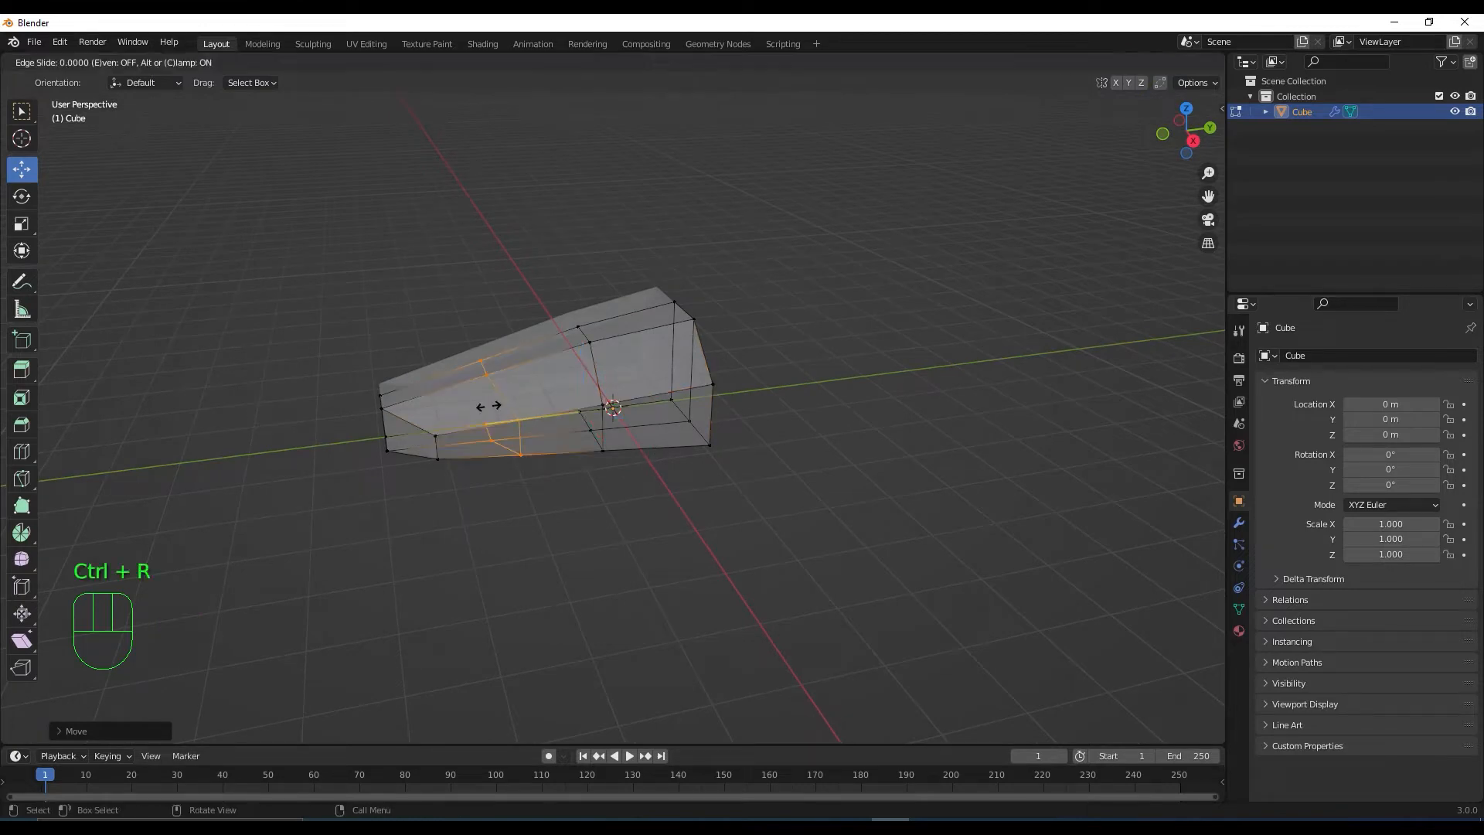
pyautogui.click(496, 411)
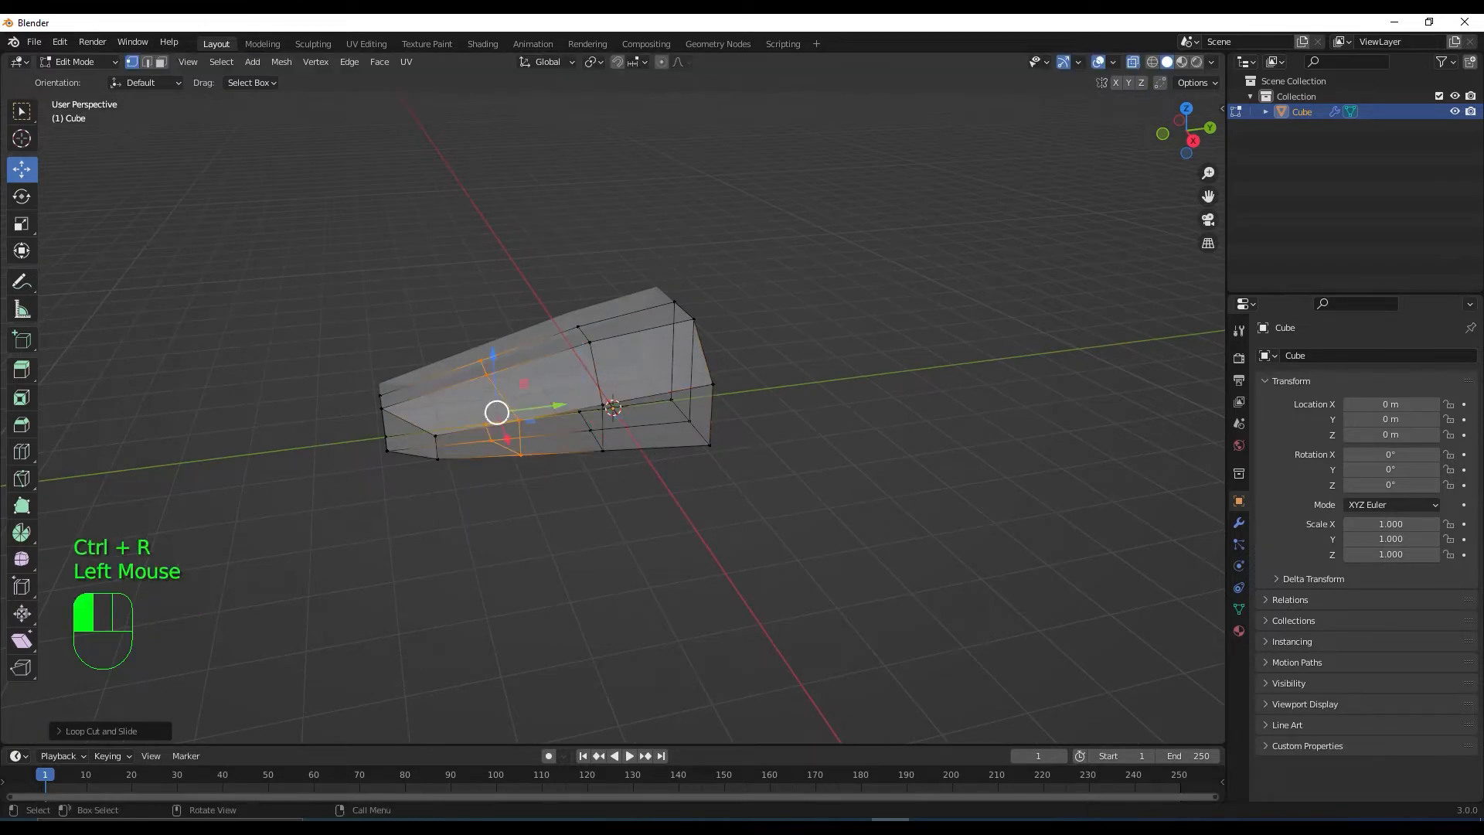
pyautogui.press('2')
pyautogui.click(484, 369)
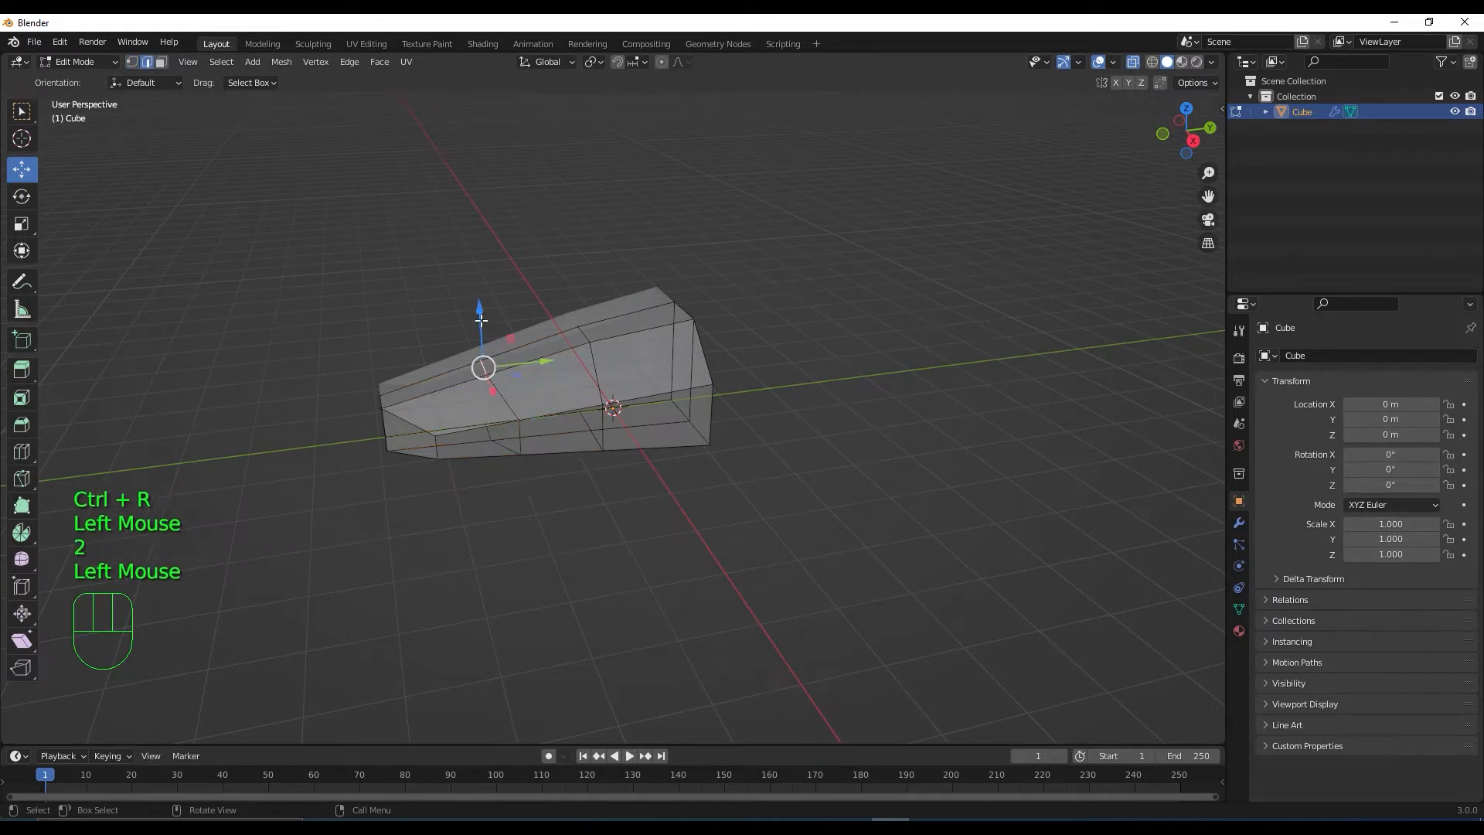
pyautogui.moveTo(482, 328); pyautogui.dragTo(479, 303)
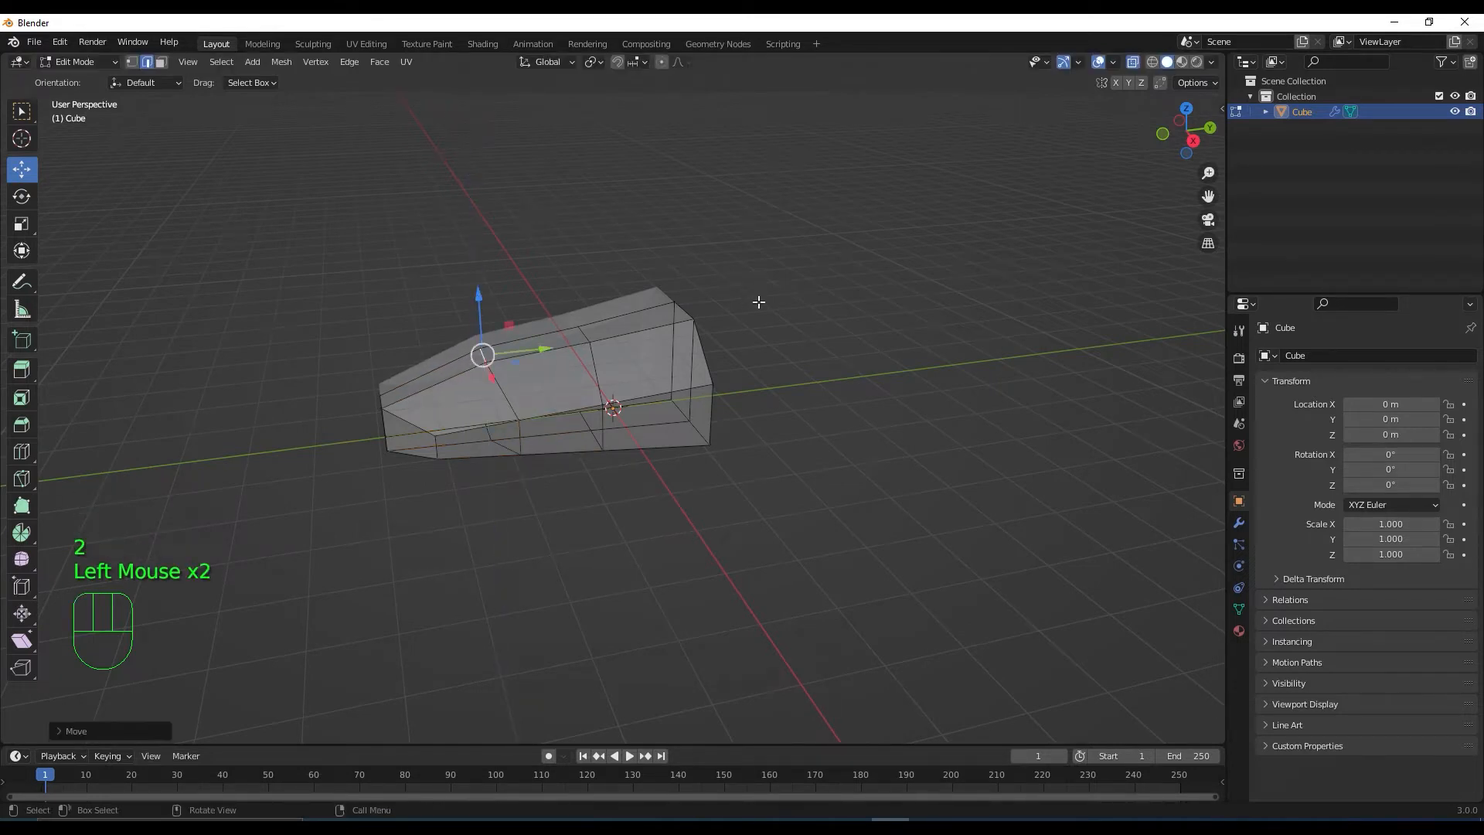
# In right view, lower the hull's rear top corner vertex
pyautogui.press('KP_3')
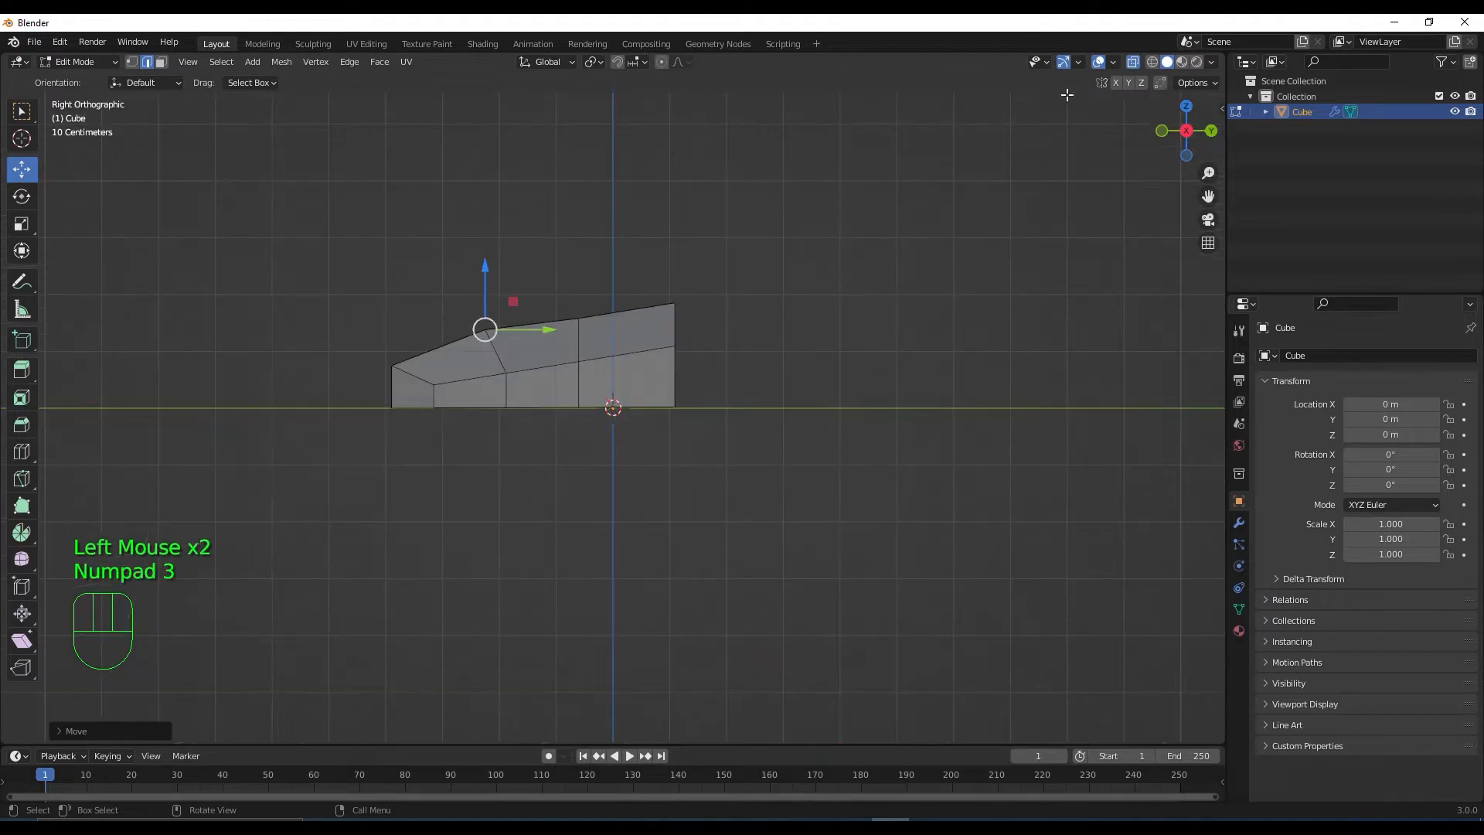
pyautogui.press('1')
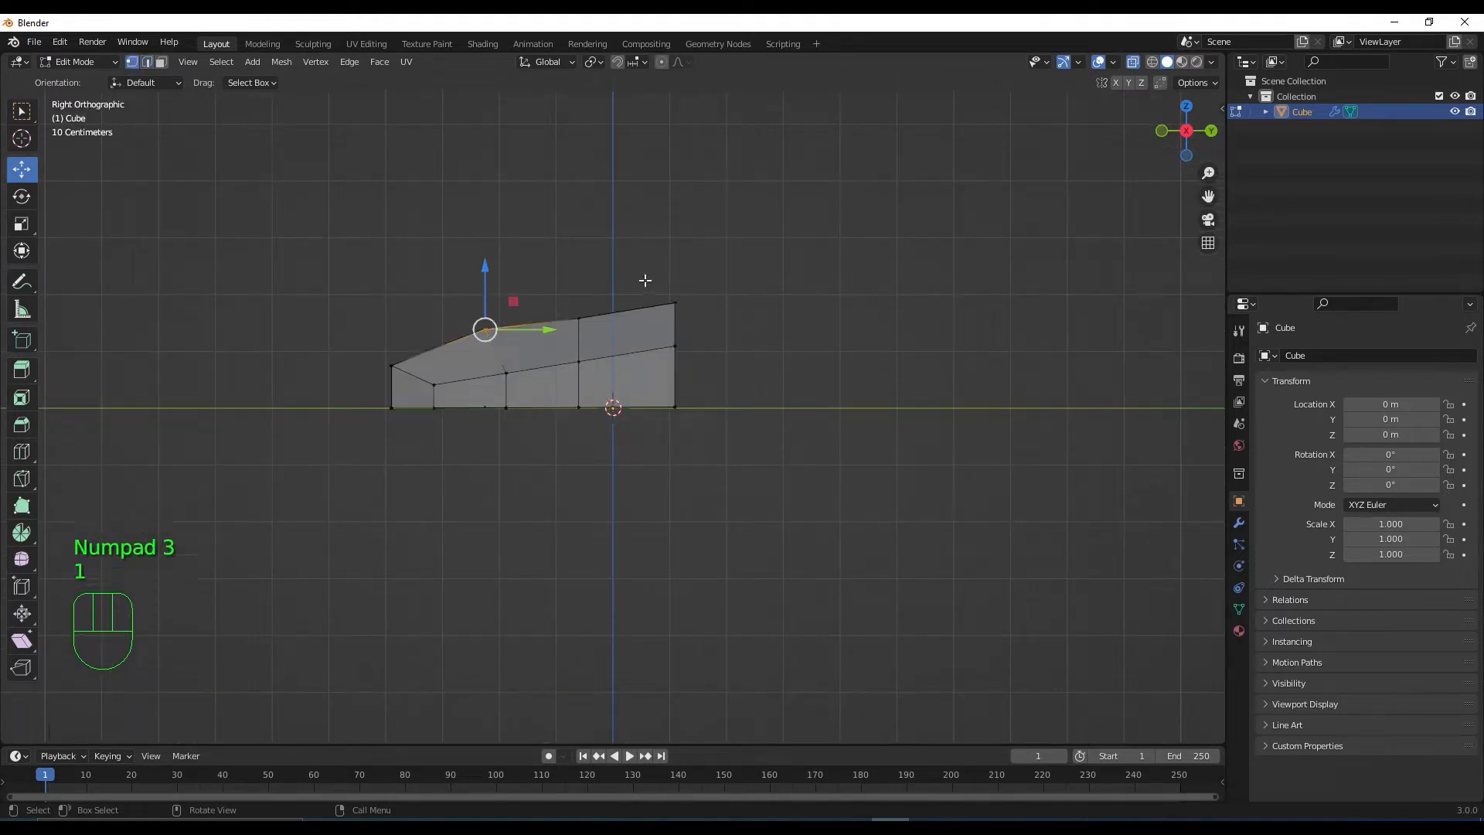
pyautogui.moveTo(641, 278); pyautogui.dragTo(729, 321)
pyautogui.moveTo(681, 259); pyautogui.dragTo(676, 269)
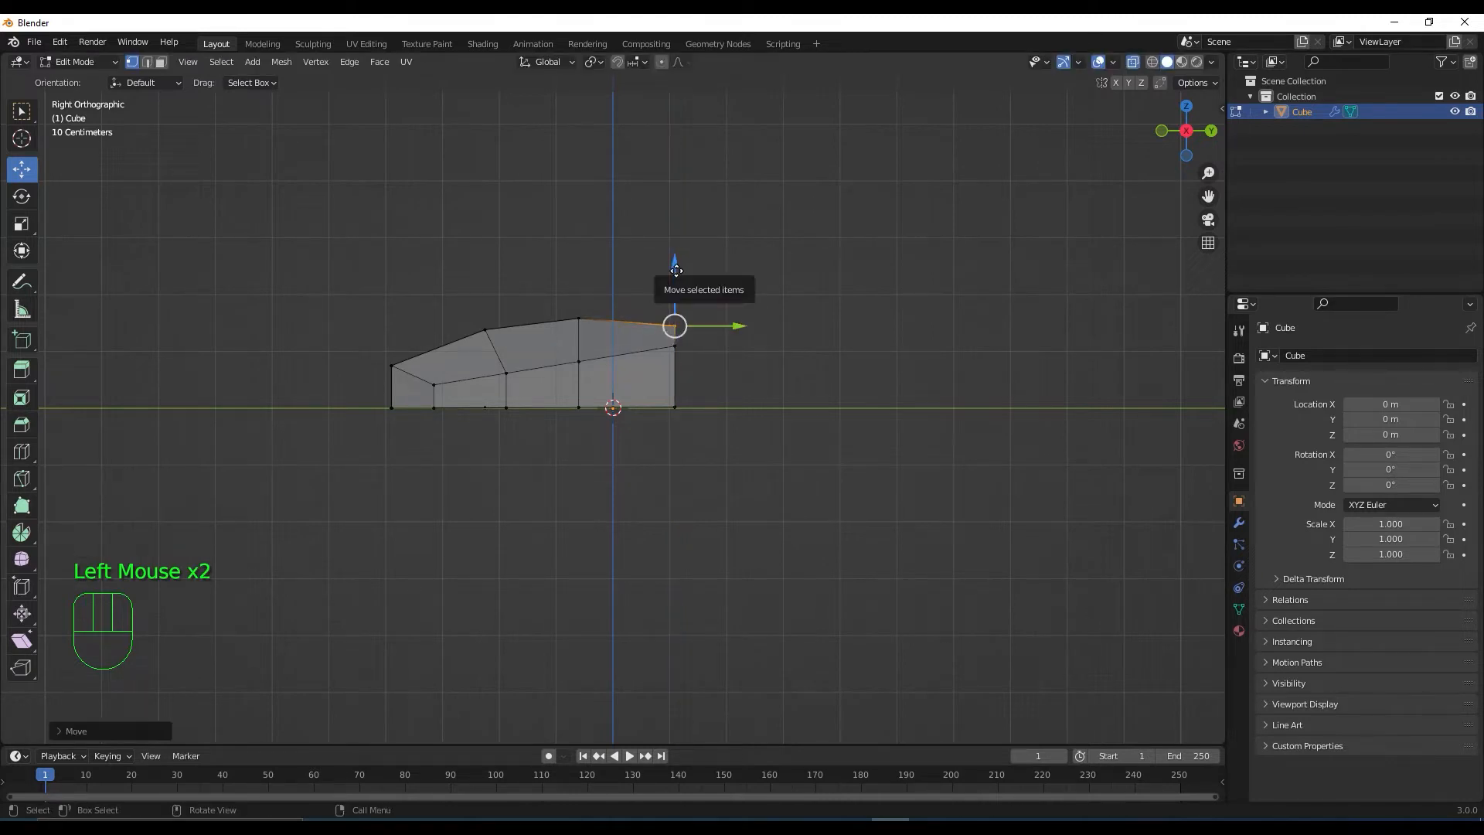
pyautogui.moveTo(679, 378); pyautogui.dragTo(1068, 153, button='middle')
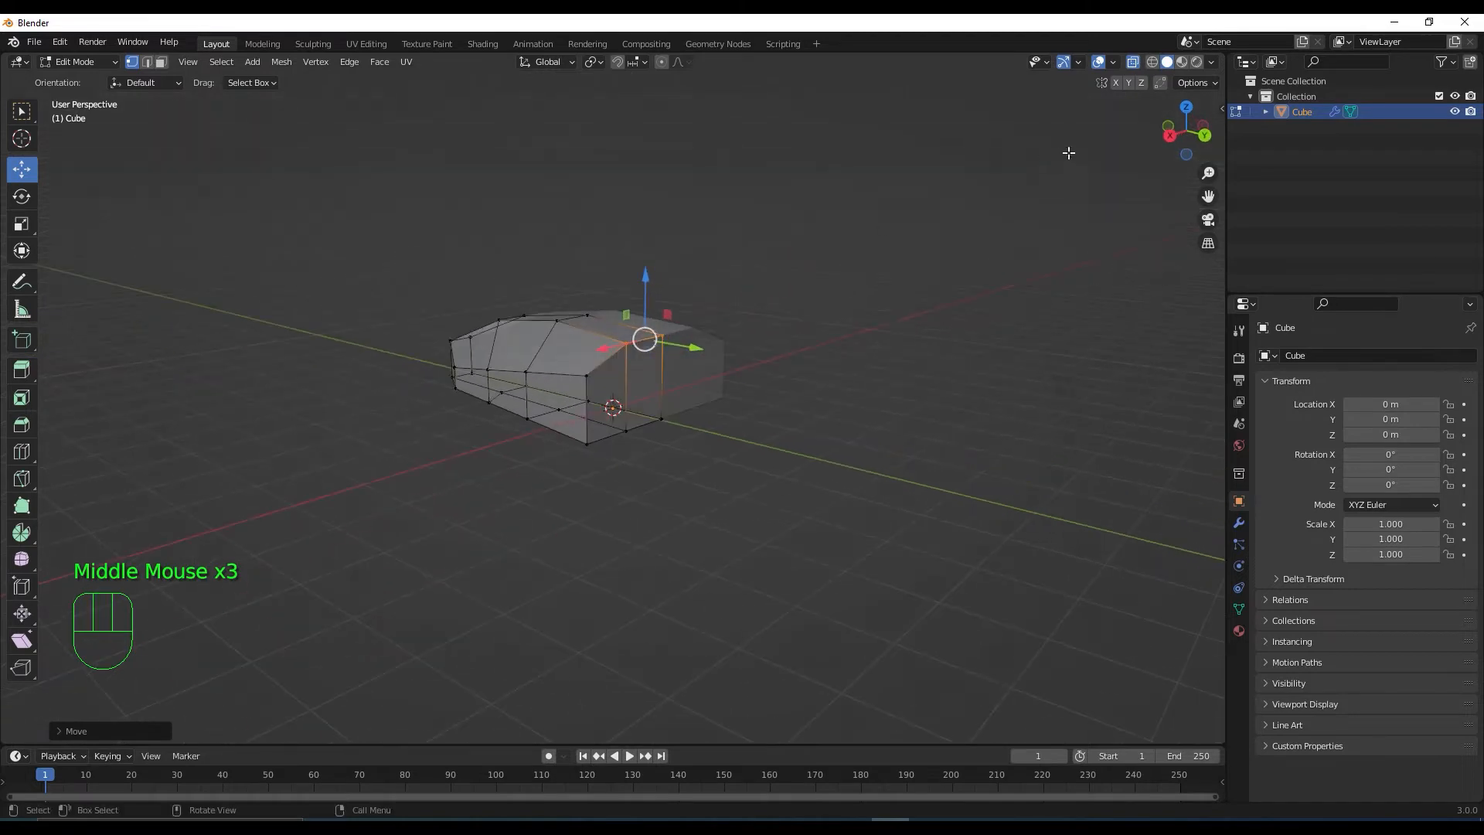
pyautogui.click(1133, 64)
pyautogui.moveTo(887, 327); pyautogui.dragTo(888, 374, button='middle')
pyautogui.moveTo(988, 397); pyautogui.dragTo(562, 504, button='middle')
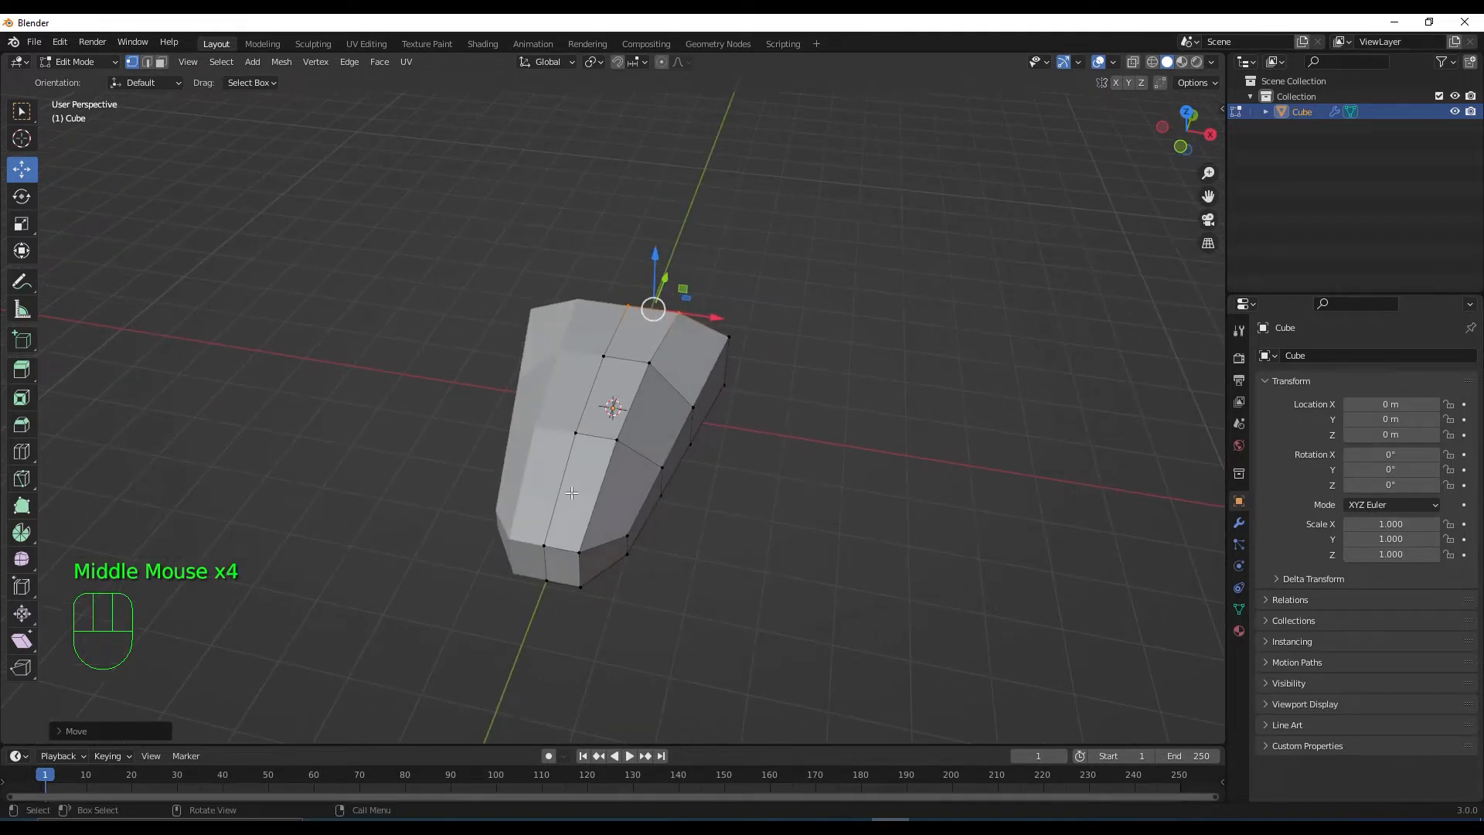
# Extrude two top-strip faces up about 0.43 m and scale them slightly inward
pyautogui.press('3')
pyautogui.click(591, 485)
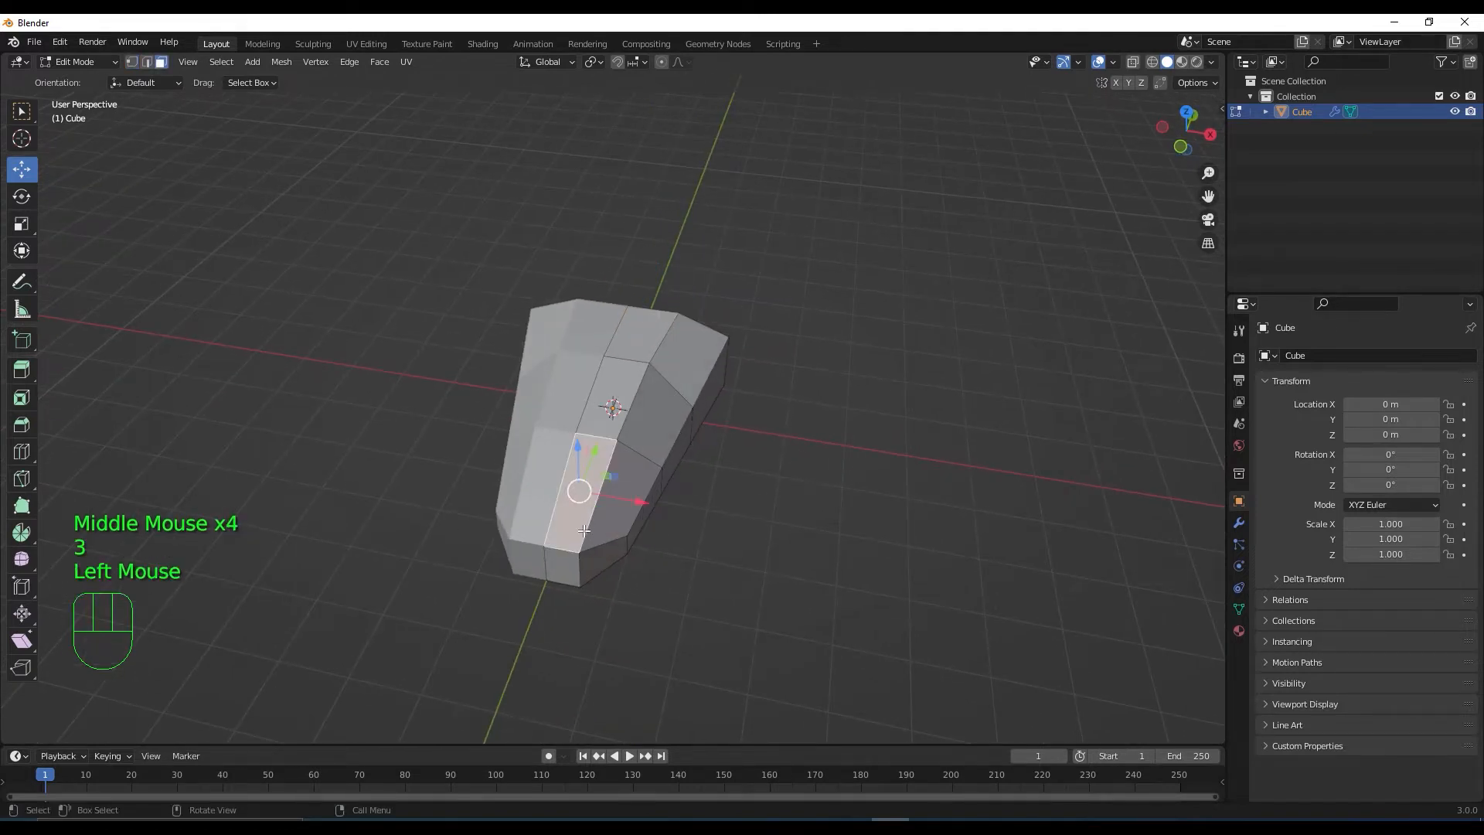
pyautogui.moveTo(584, 530); pyautogui.dragTo(556, 486, button='middle')
pyautogui.keyDown('shift'); pyautogui.click(613, 409); pyautogui.keyUp('shift')
pyautogui.press('e')
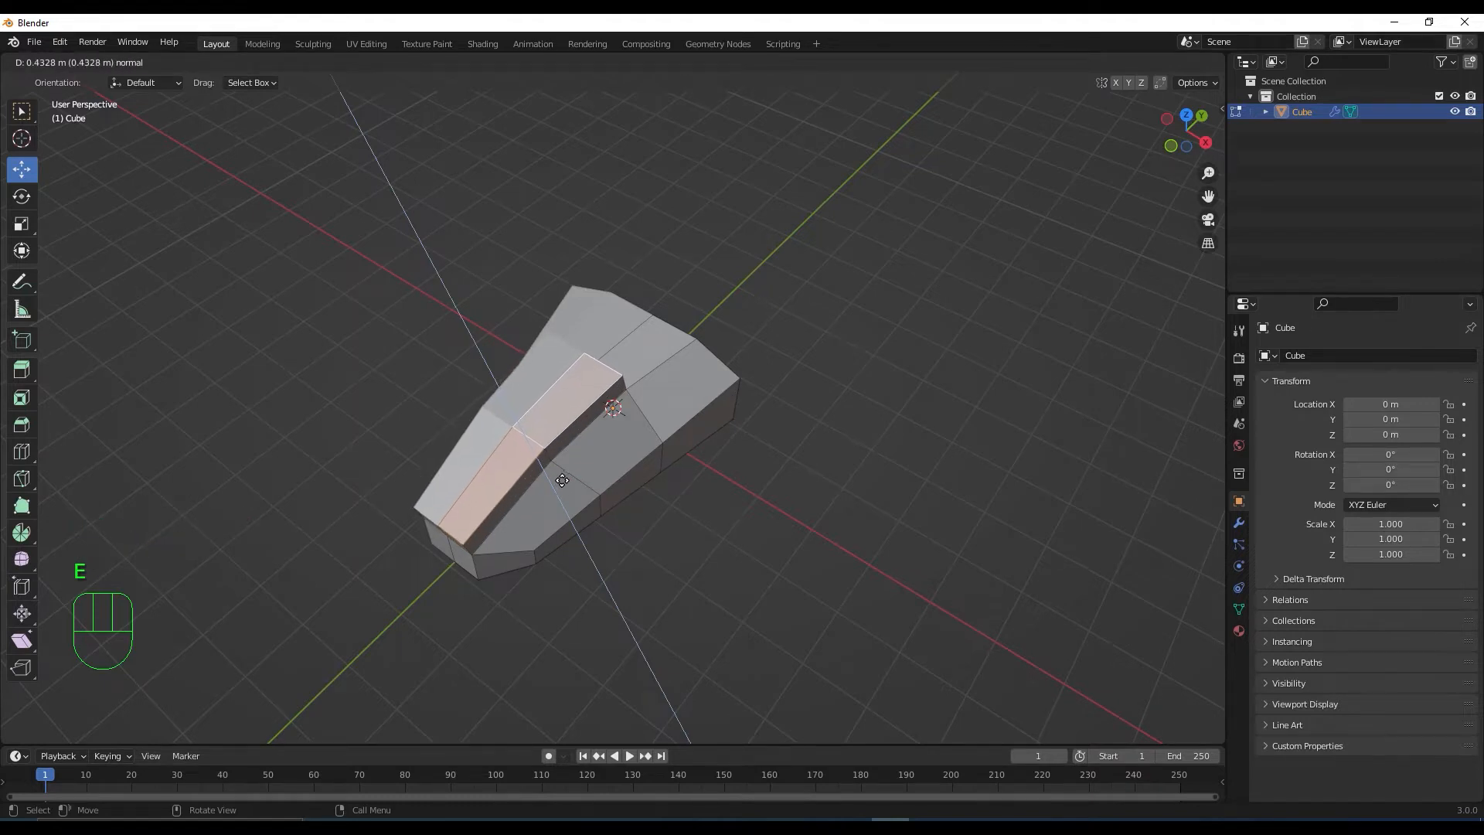
pyautogui.click(563, 479)
pyautogui.moveTo(566, 537); pyautogui.dragTo(585, 510, button='middle')
pyautogui.press('s')
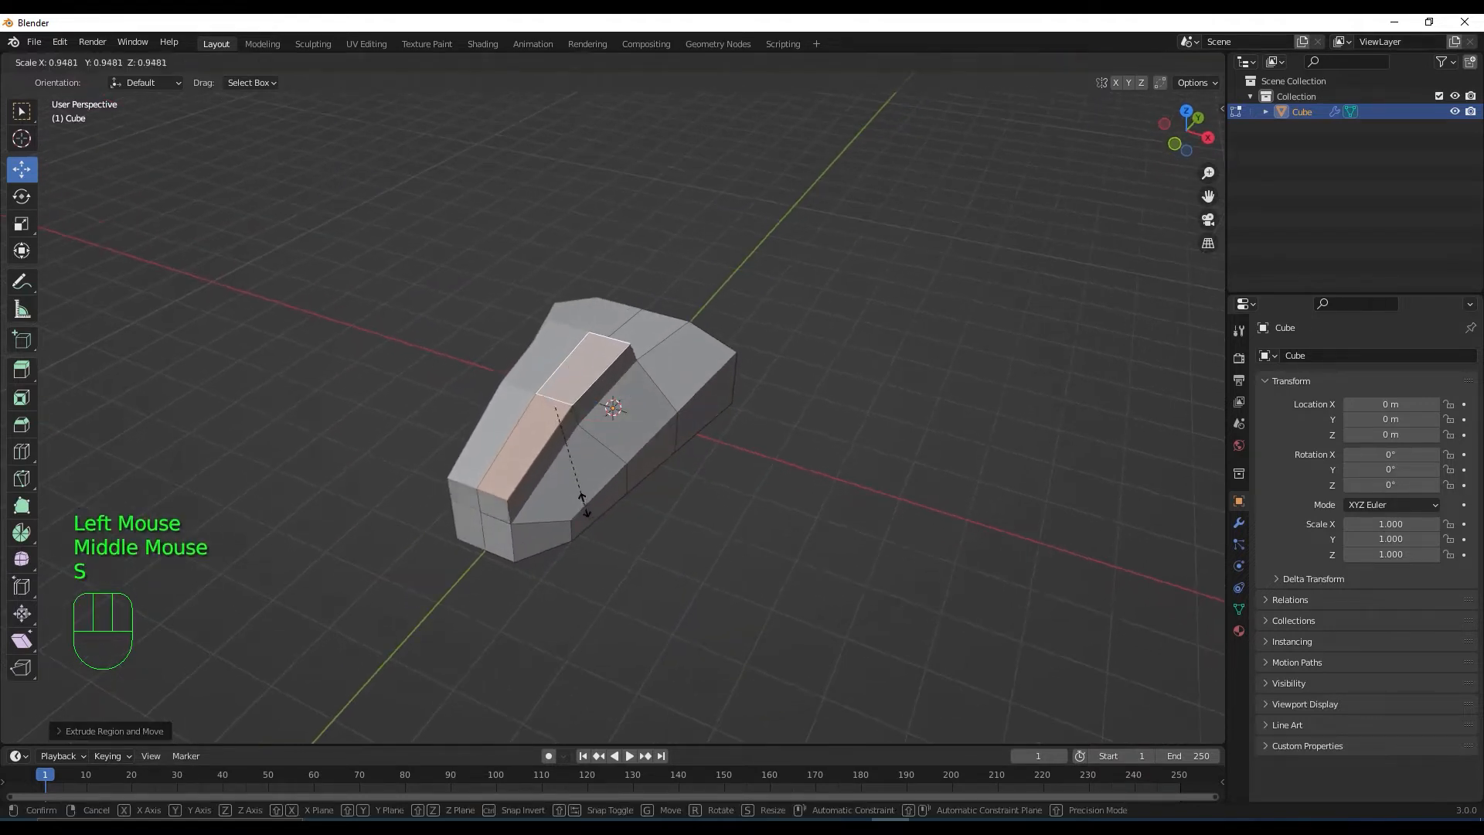
pyautogui.click(581, 503)
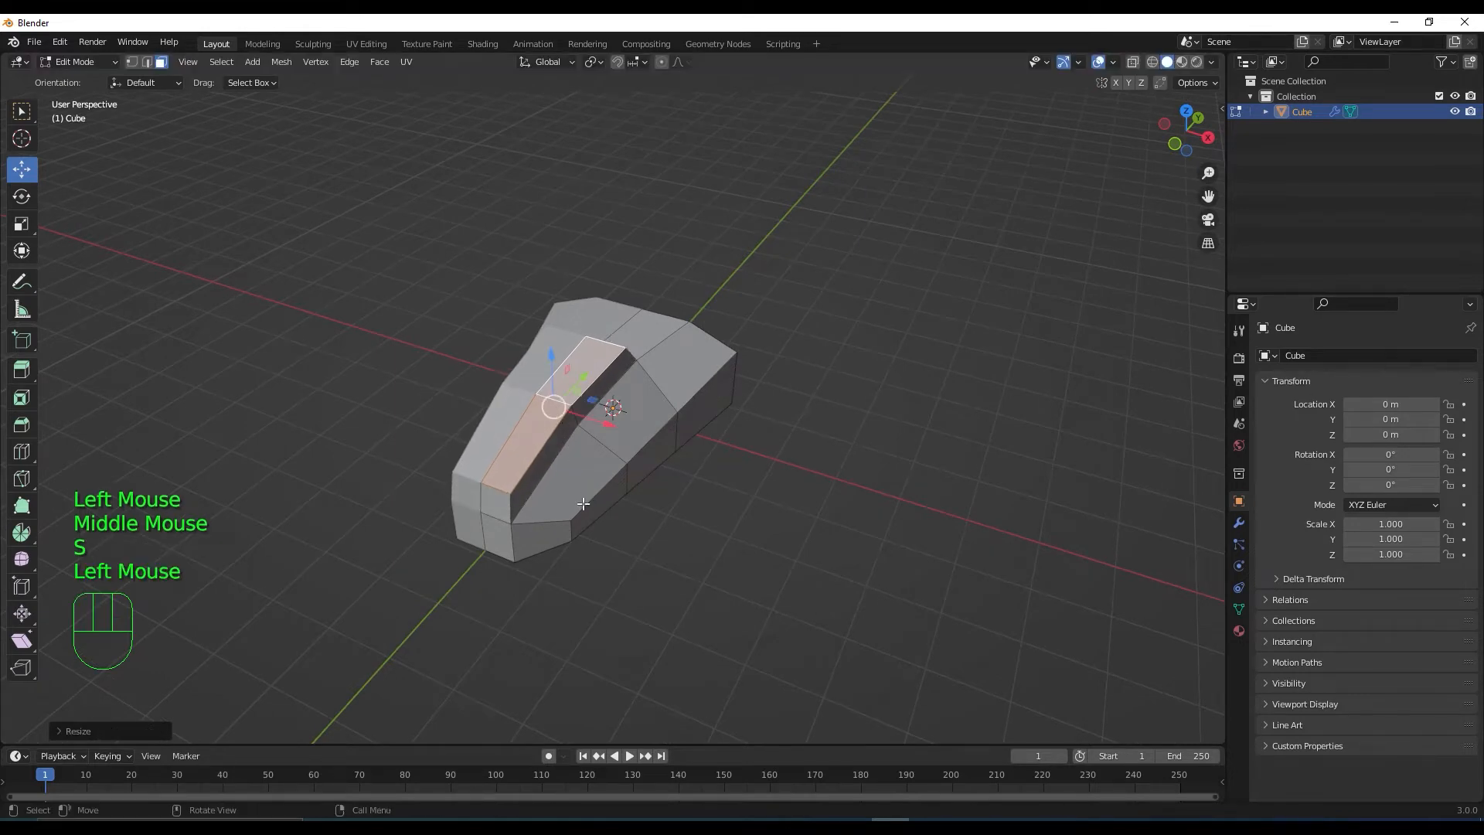
pyautogui.press('KP_3')
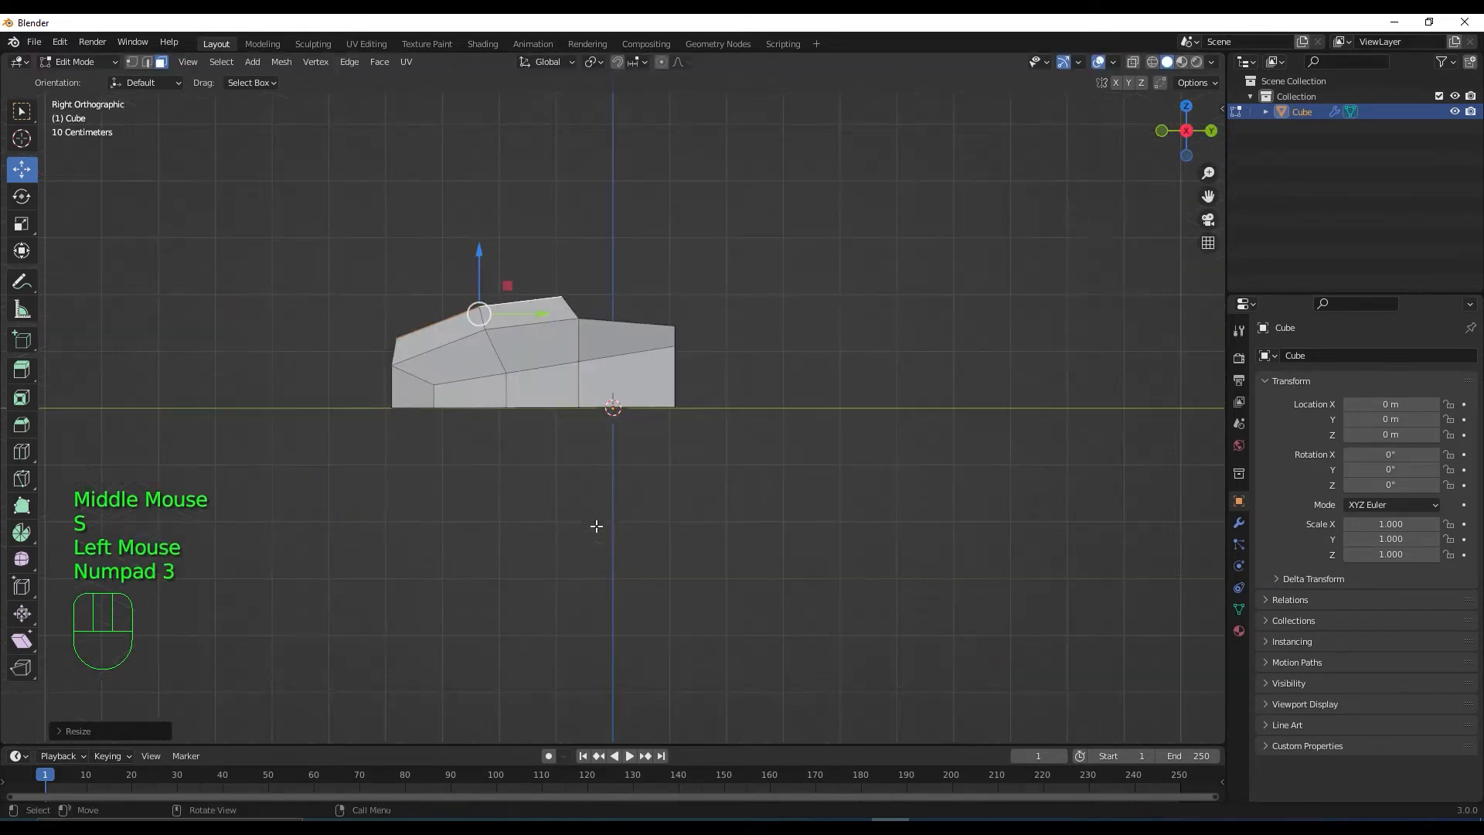
# In X-ray side view, lower the raised panel's front vertex to slope its leading end
pyautogui.click(1133, 63)
pyautogui.press('1')
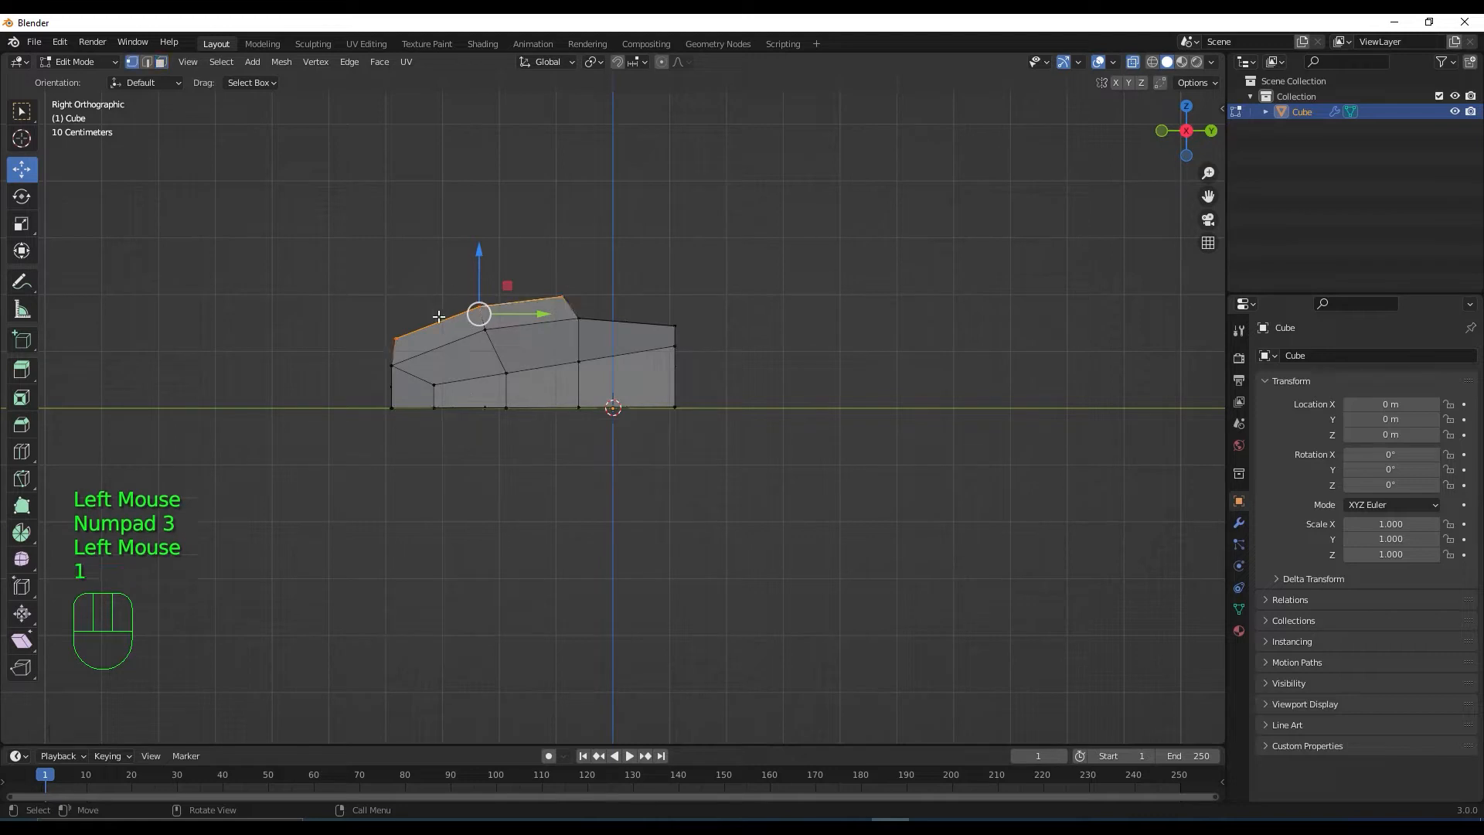
pyautogui.click(395, 340)
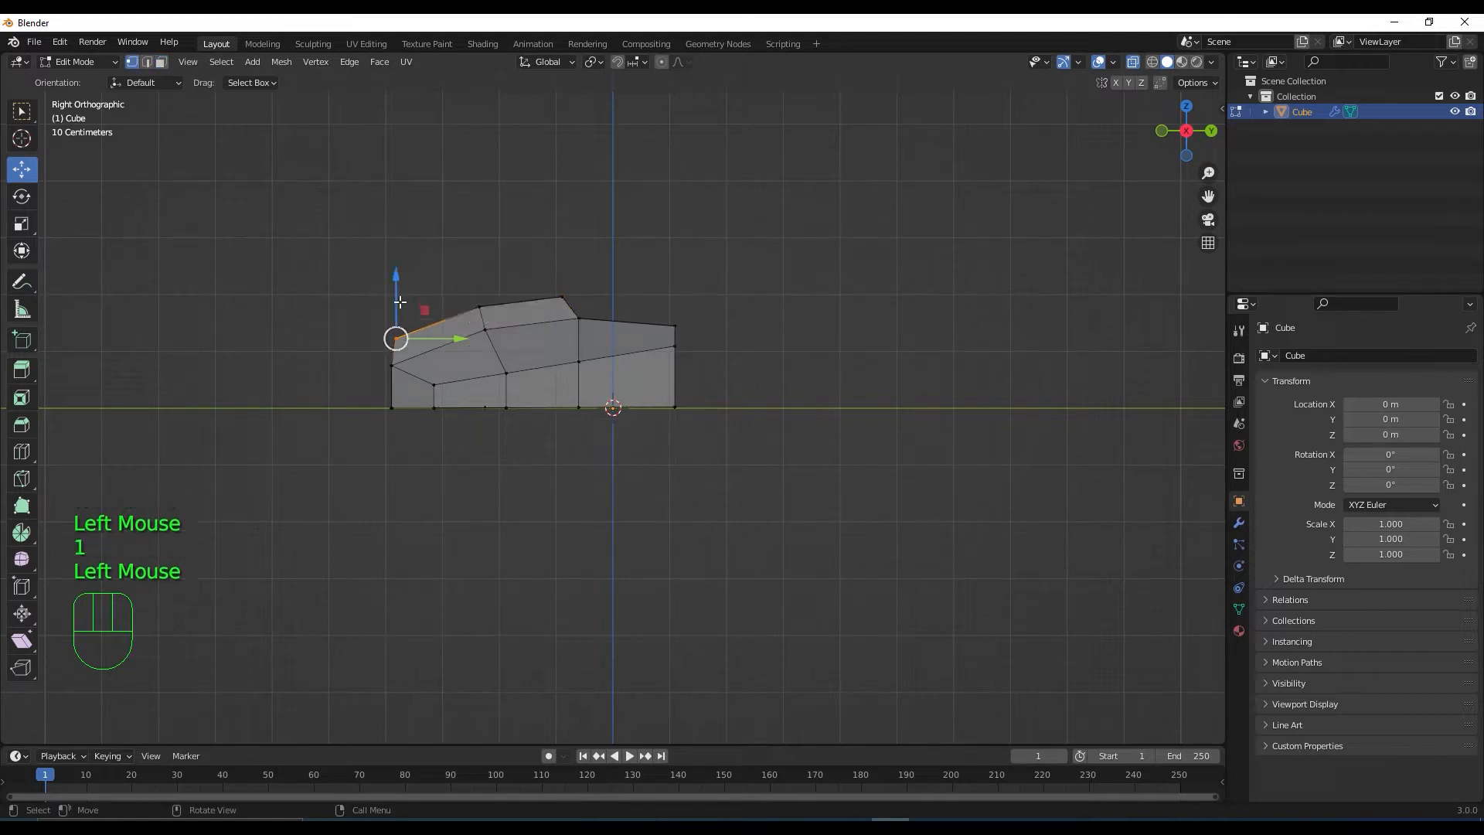
pyautogui.moveTo(398, 337); pyautogui.dragTo(398, 300)
pyautogui.moveTo(463, 402); pyautogui.dragTo(623, 520, button='middle')
pyautogui.click(1133, 63)
pyautogui.moveTo(726, 433); pyautogui.dragTo(838, 440, button='middle')
pyautogui.scroll(2, 765, 488)
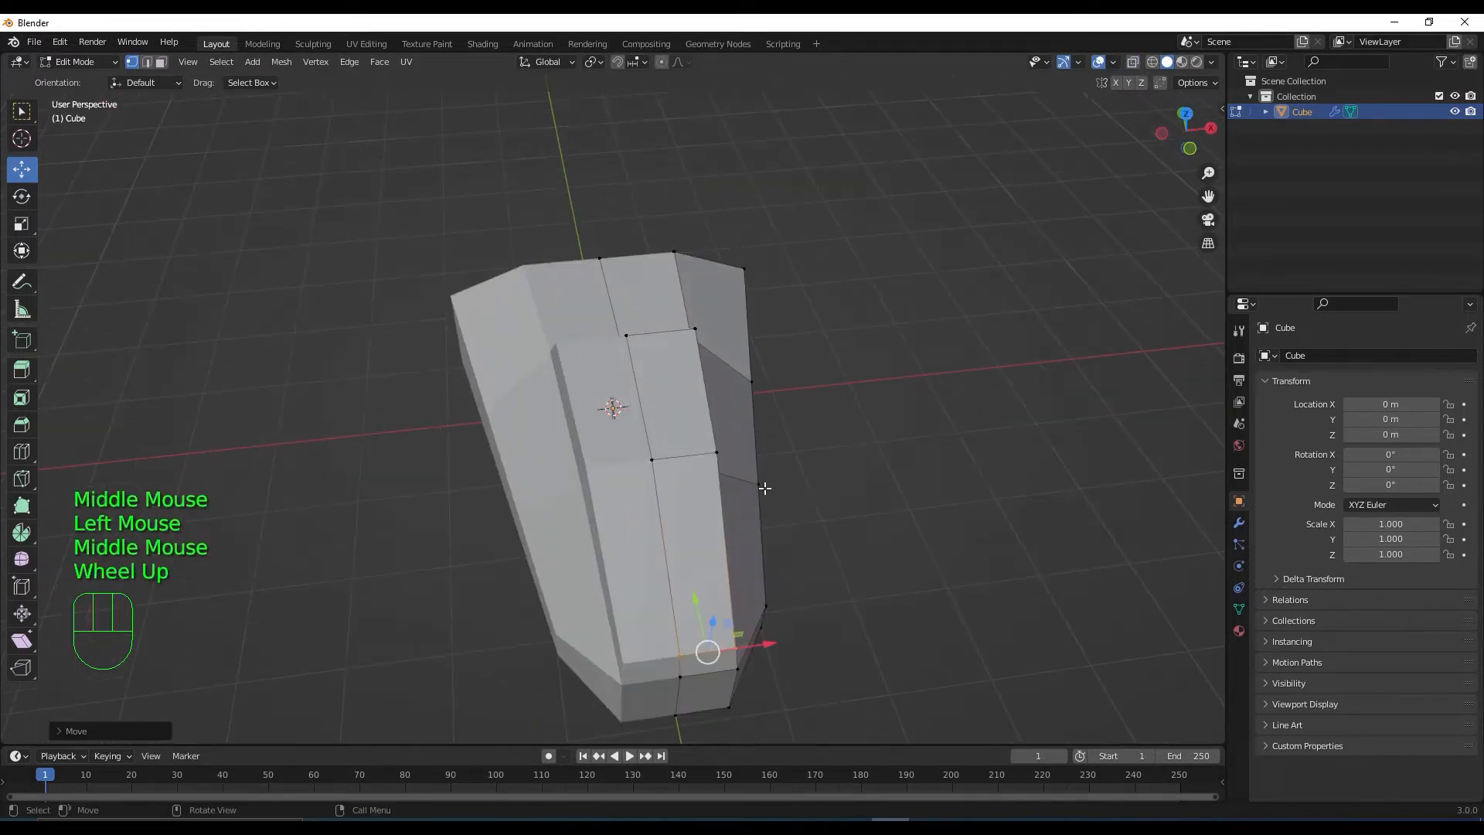
pyautogui.scroll(-1, 765, 488)
pyautogui.moveTo(765, 490); pyautogui.dragTo(568, 492, button='middle')
pyautogui.scroll(3, 716, 548)
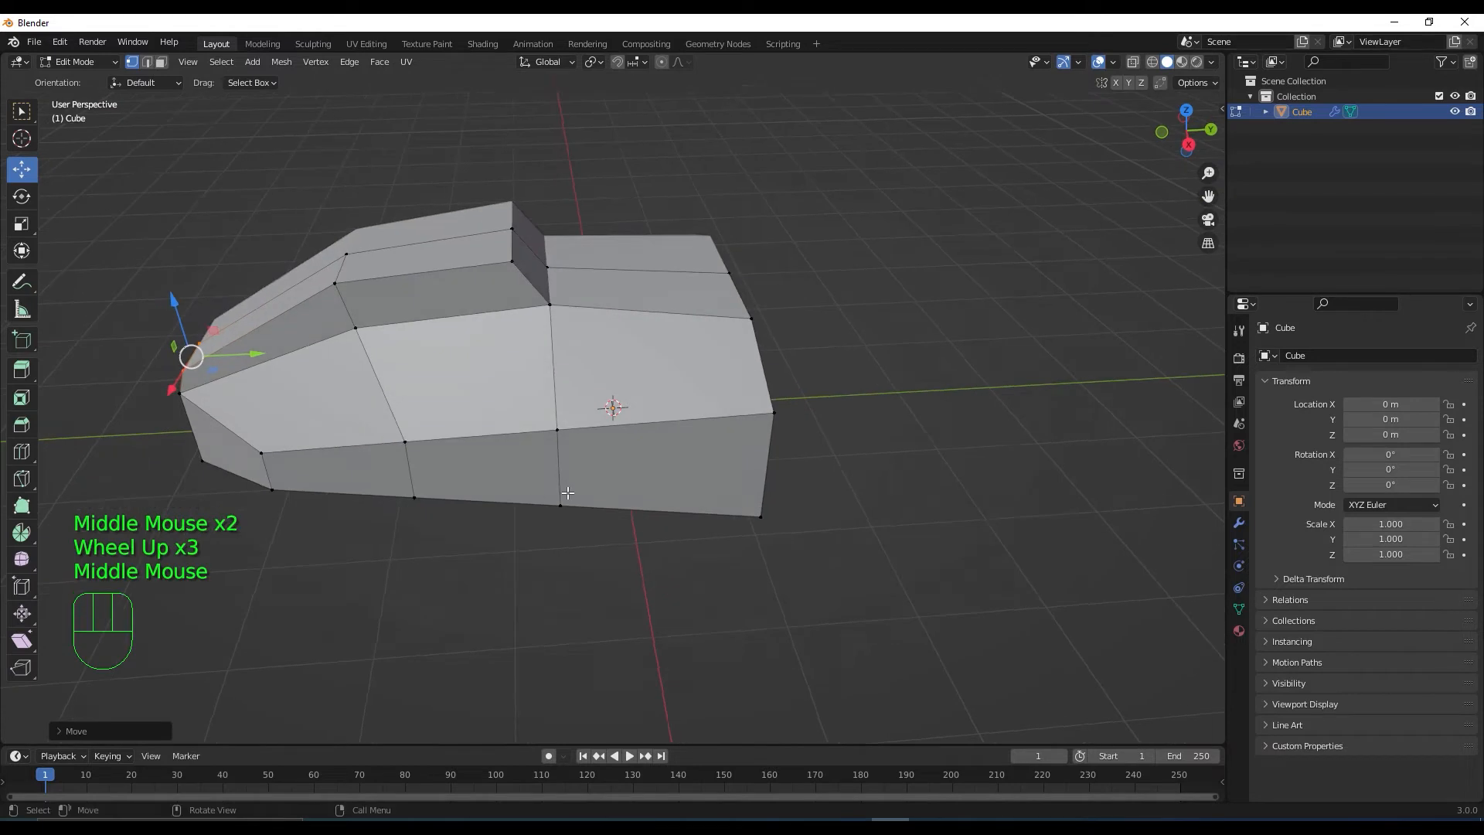
# In right view, lower the roof's top, left and top-right vertices slightly on Z
pyautogui.press('KP_3')
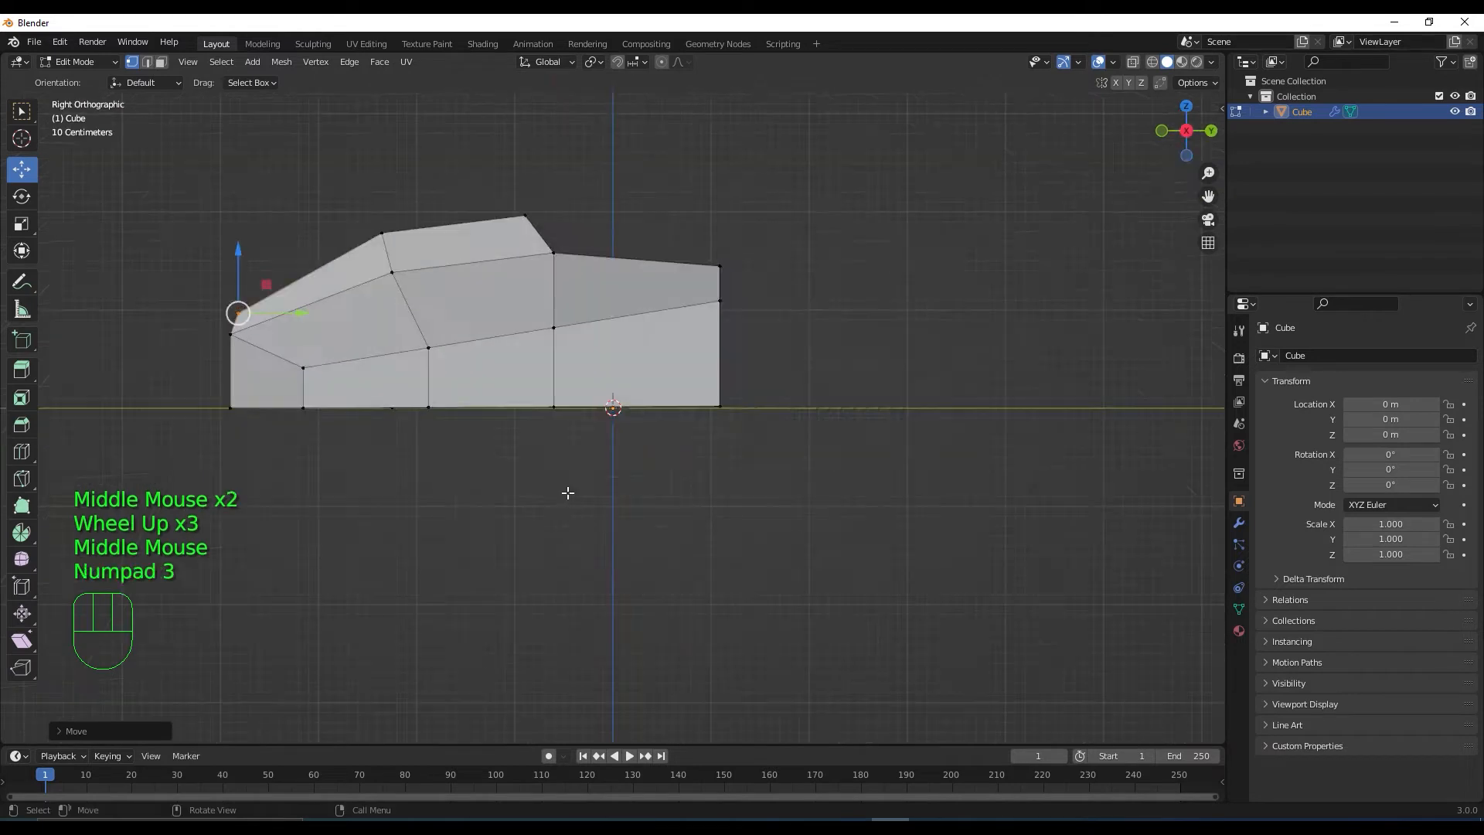
pyautogui.click(1141, 62)
pyautogui.moveTo(498, 190); pyautogui.dragTo(570, 228)
pyautogui.moveTo(525, 164); pyautogui.dragTo(525, 175)
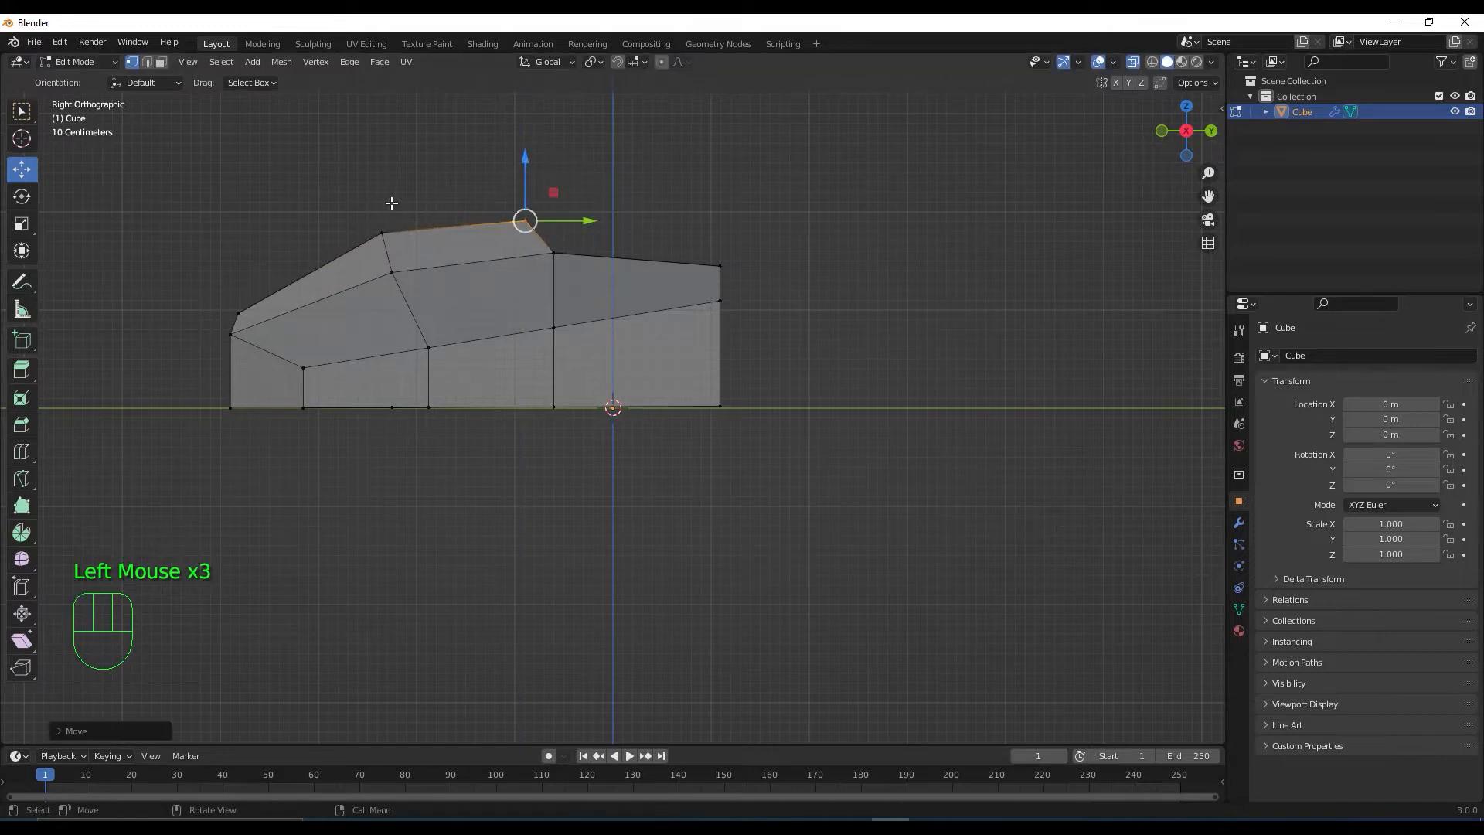
pyautogui.moveTo(366, 223); pyautogui.dragTo(413, 245)
pyautogui.moveTo(380, 180)
pyautogui.mouseDown()
pyautogui.moveTo(381, 198)
pyautogui.moveTo(401, 192)
pyautogui.mouseUp()
pyautogui.moveTo(498, 184); pyautogui.dragTo(549, 235)
pyautogui.moveTo(524, 160); pyautogui.dragTo(526, 164)
pyautogui.moveTo(360, 217)
pyautogui.mouseDown()
pyautogui.moveTo(401, 243)
pyautogui.moveTo(383, 206)
pyautogui.mouseUp()
pyautogui.moveTo(512, 448); pyautogui.dragTo(654, 480, button='middle')
pyautogui.scroll(-2, 533, 495)
pyautogui.scroll(-1, 658, 501)
pyautogui.scroll(1, 654, 480)
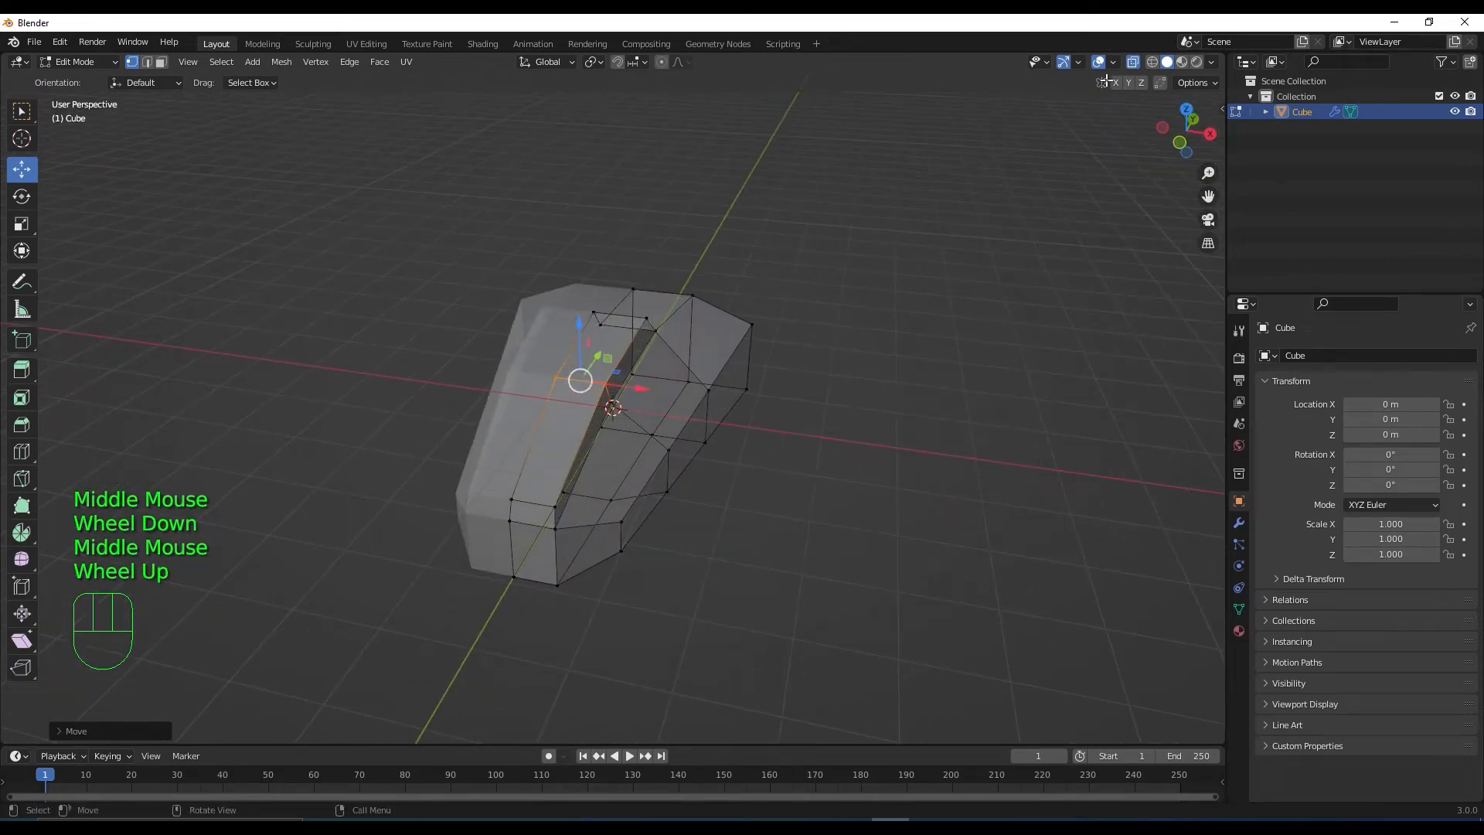
# With X-ray off, slide the central groove's vertices slightly along X
pyautogui.click(1133, 62)
pyautogui.click(553, 503)
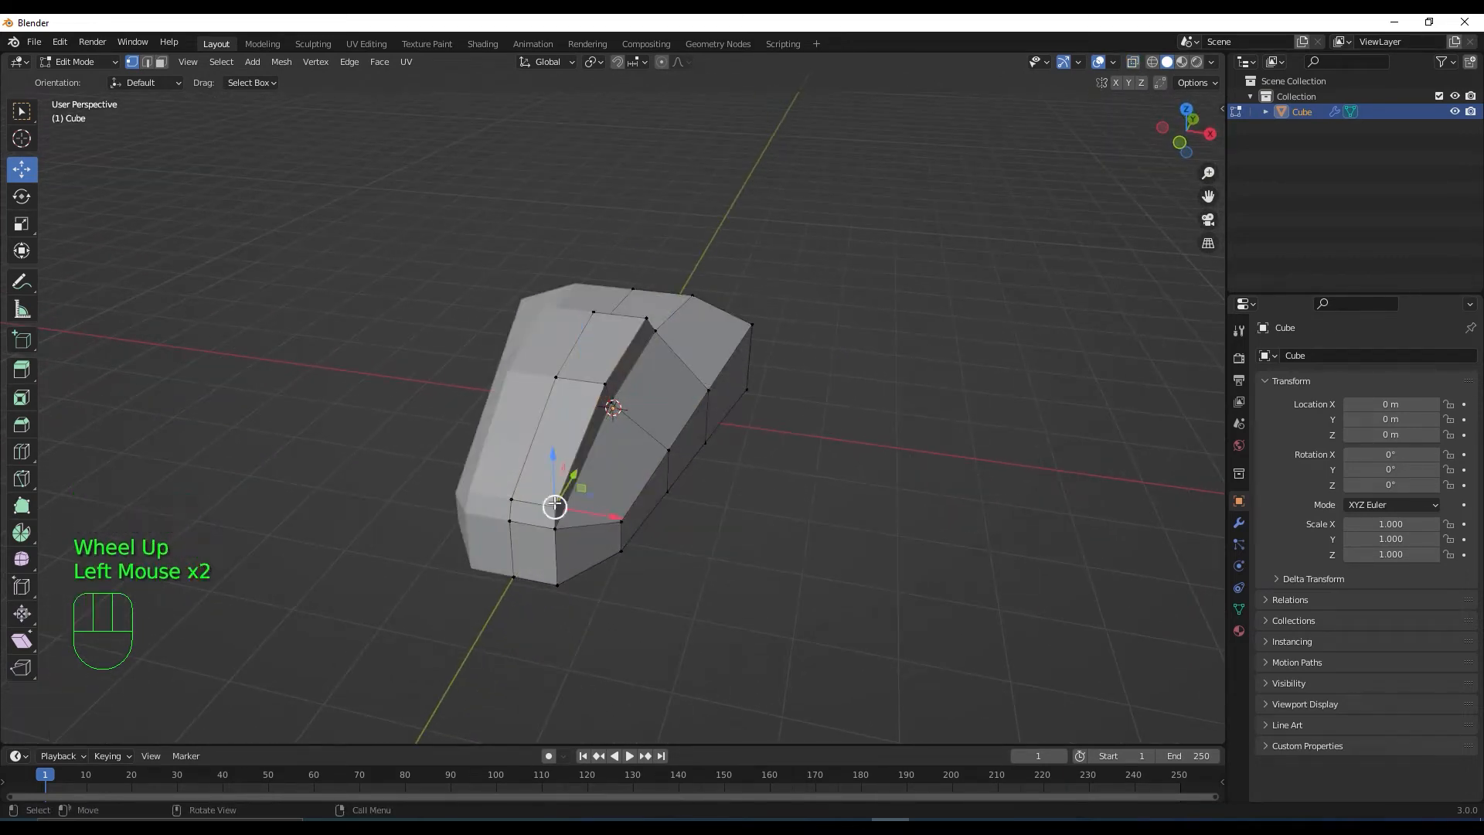
pyautogui.moveTo(606, 518); pyautogui.dragTo(595, 515)
pyautogui.click(646, 318)
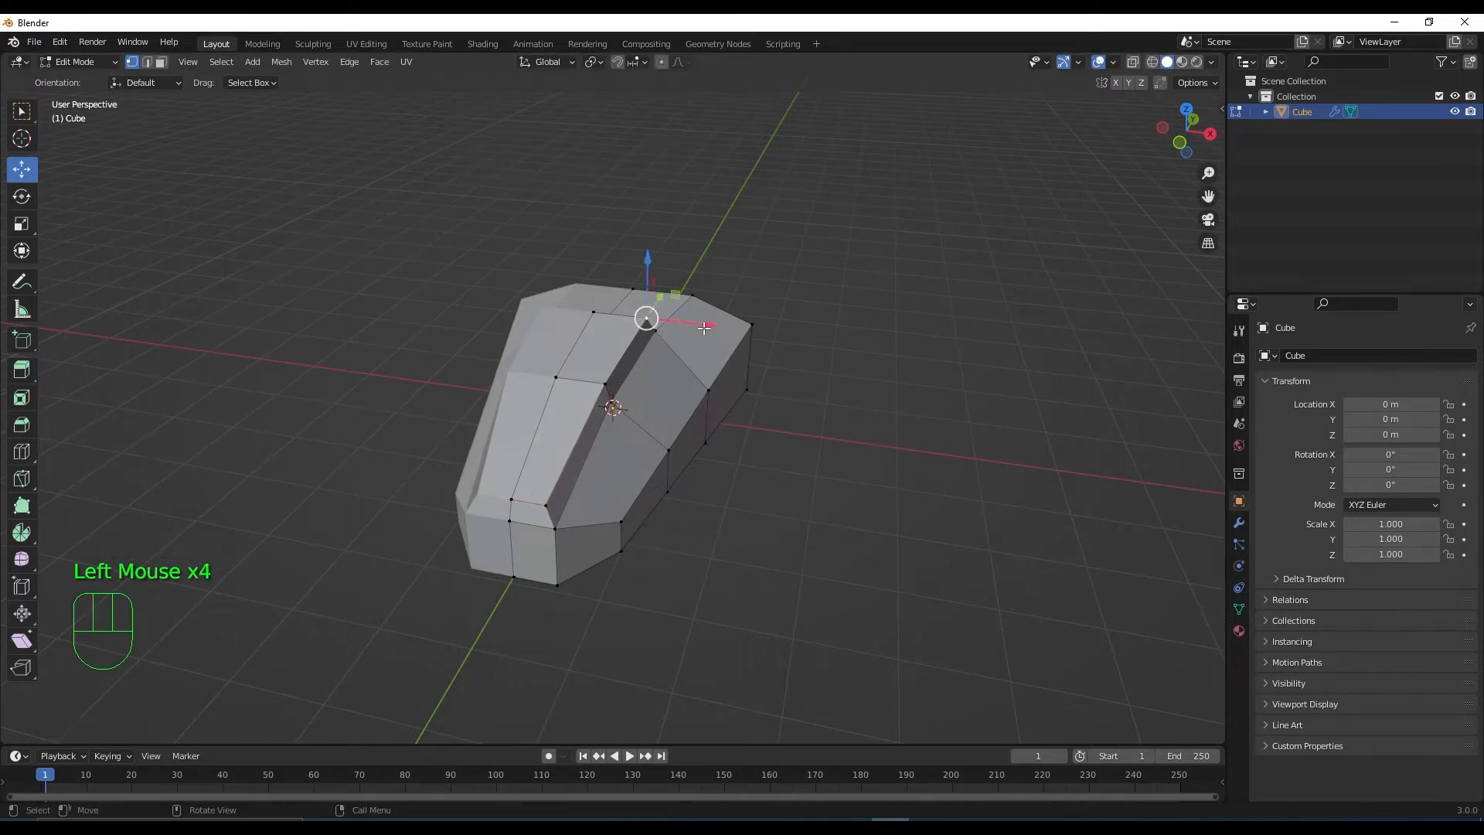
pyautogui.moveTo(700, 326); pyautogui.dragTo(691, 326)
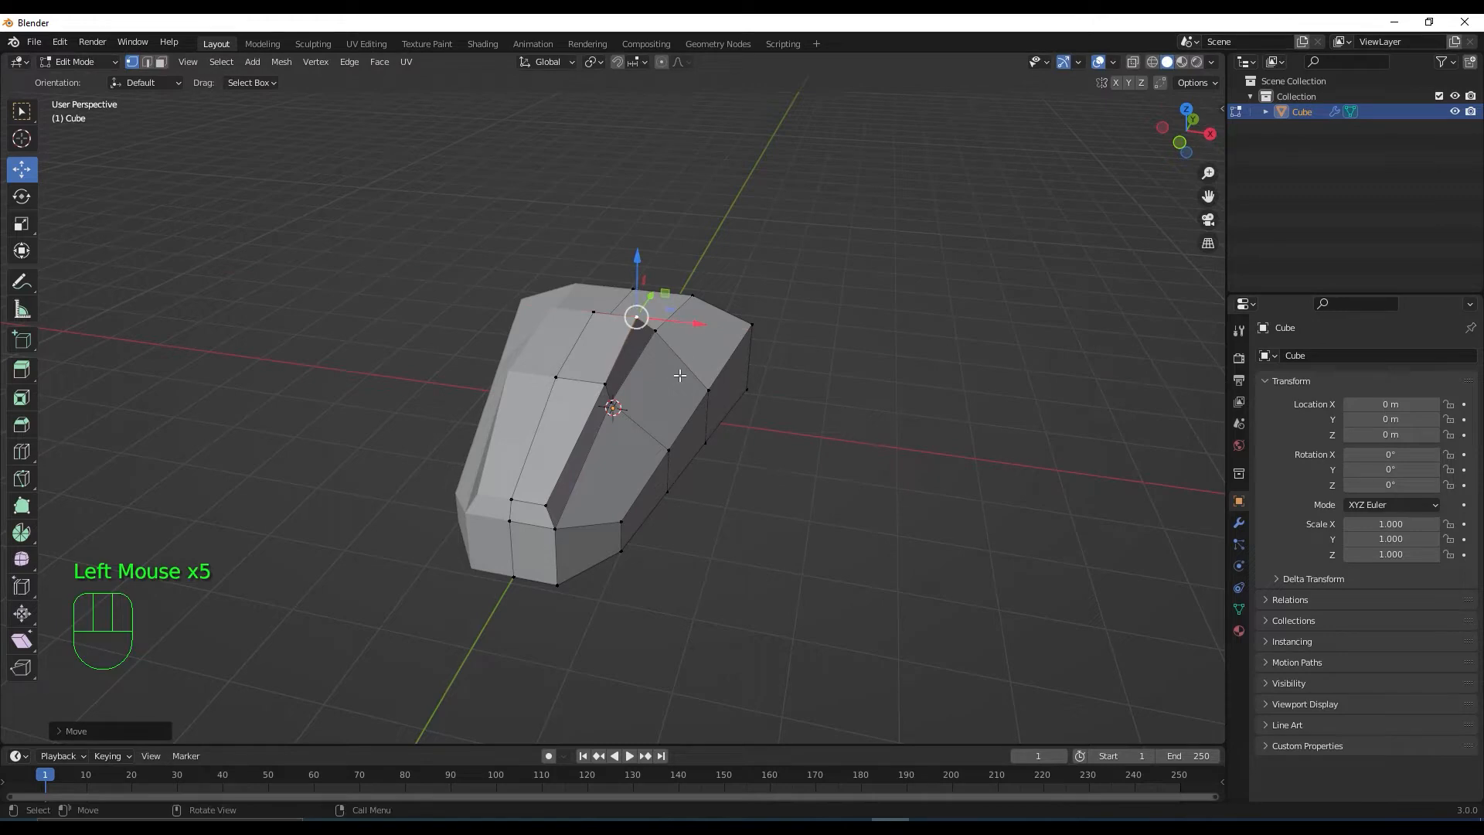
pyautogui.moveTo(679, 375); pyautogui.dragTo(624, 427, button='middle')
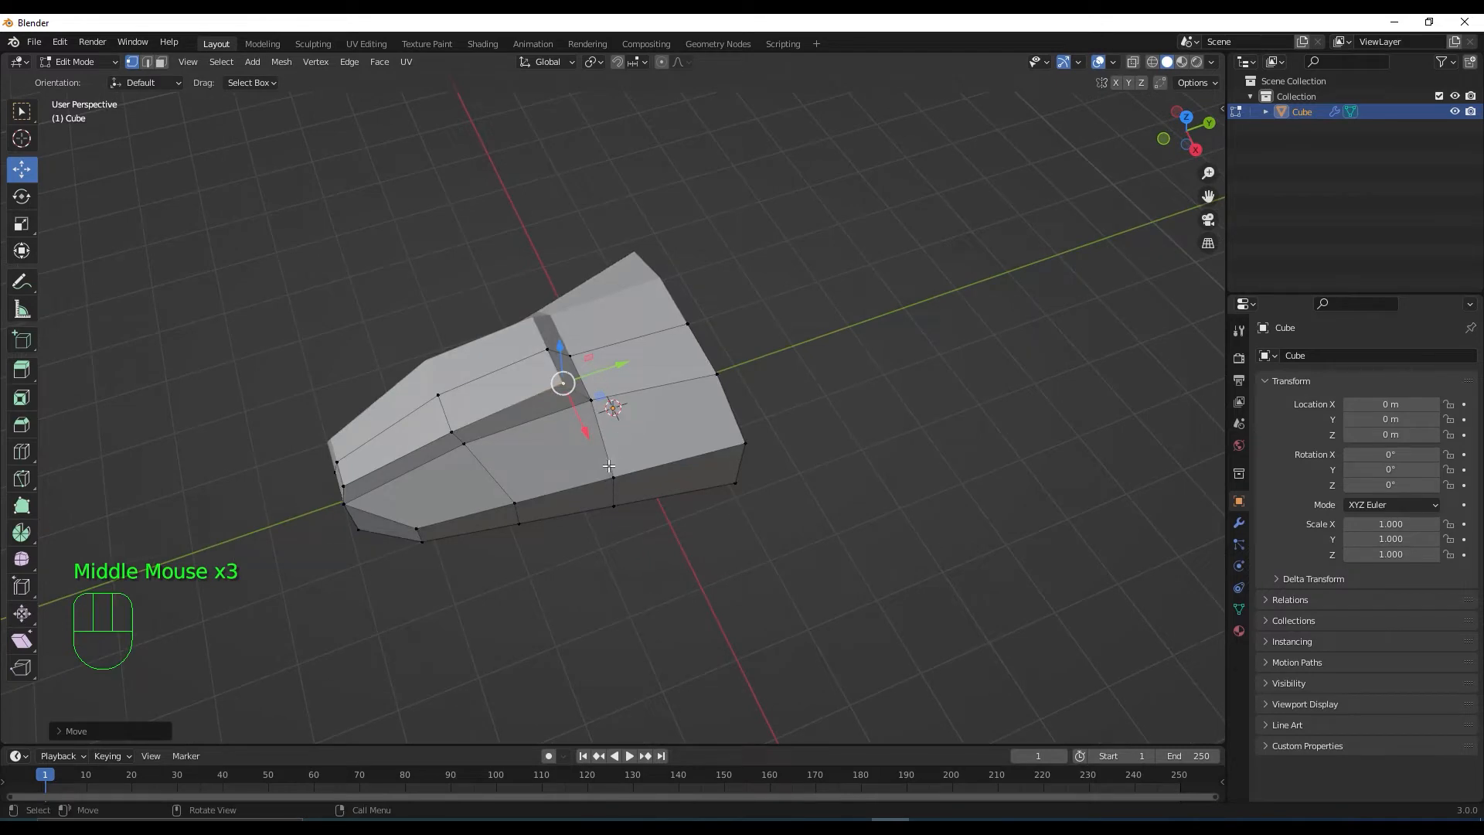
# Shift the side-rail edges along X so the rail tapers toward the nose
pyautogui.press('2')
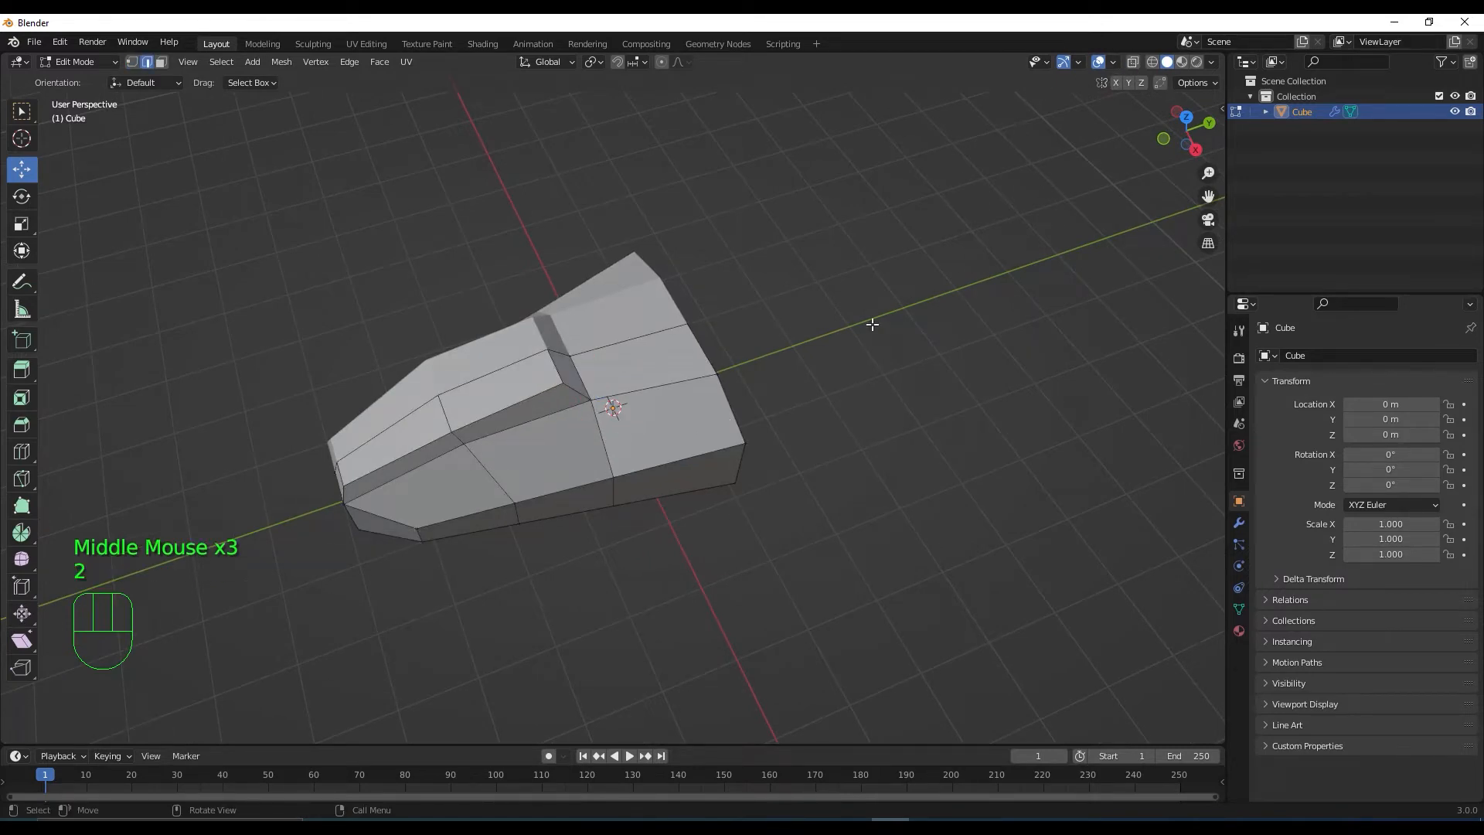
pyautogui.click(614, 492)
pyautogui.moveTo(657, 539); pyautogui.dragTo(734, 500, button='middle')
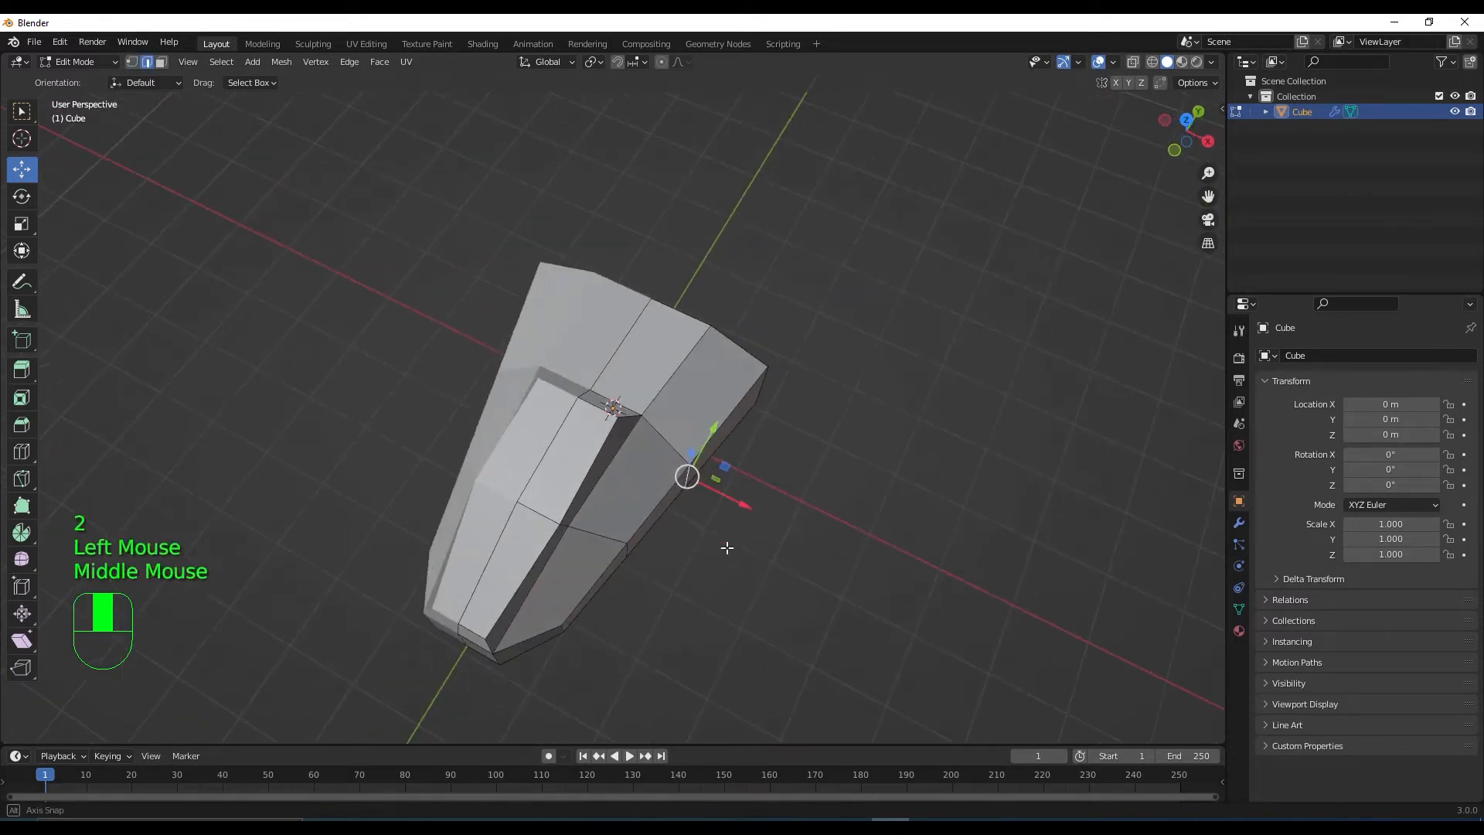
pyautogui.moveTo(739, 500); pyautogui.dragTo(747, 502)
pyautogui.click(627, 555)
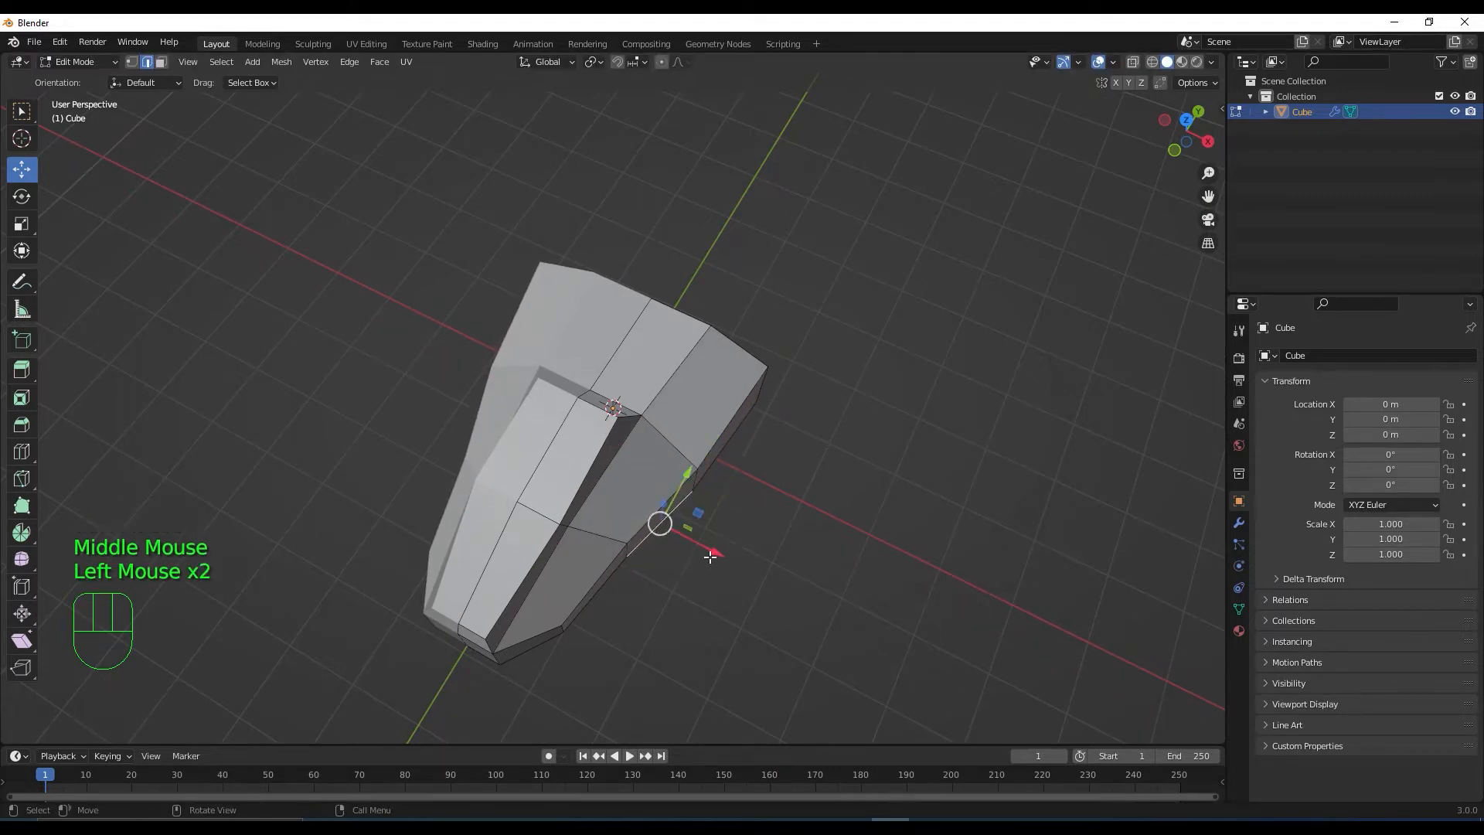
pyautogui.click(627, 550)
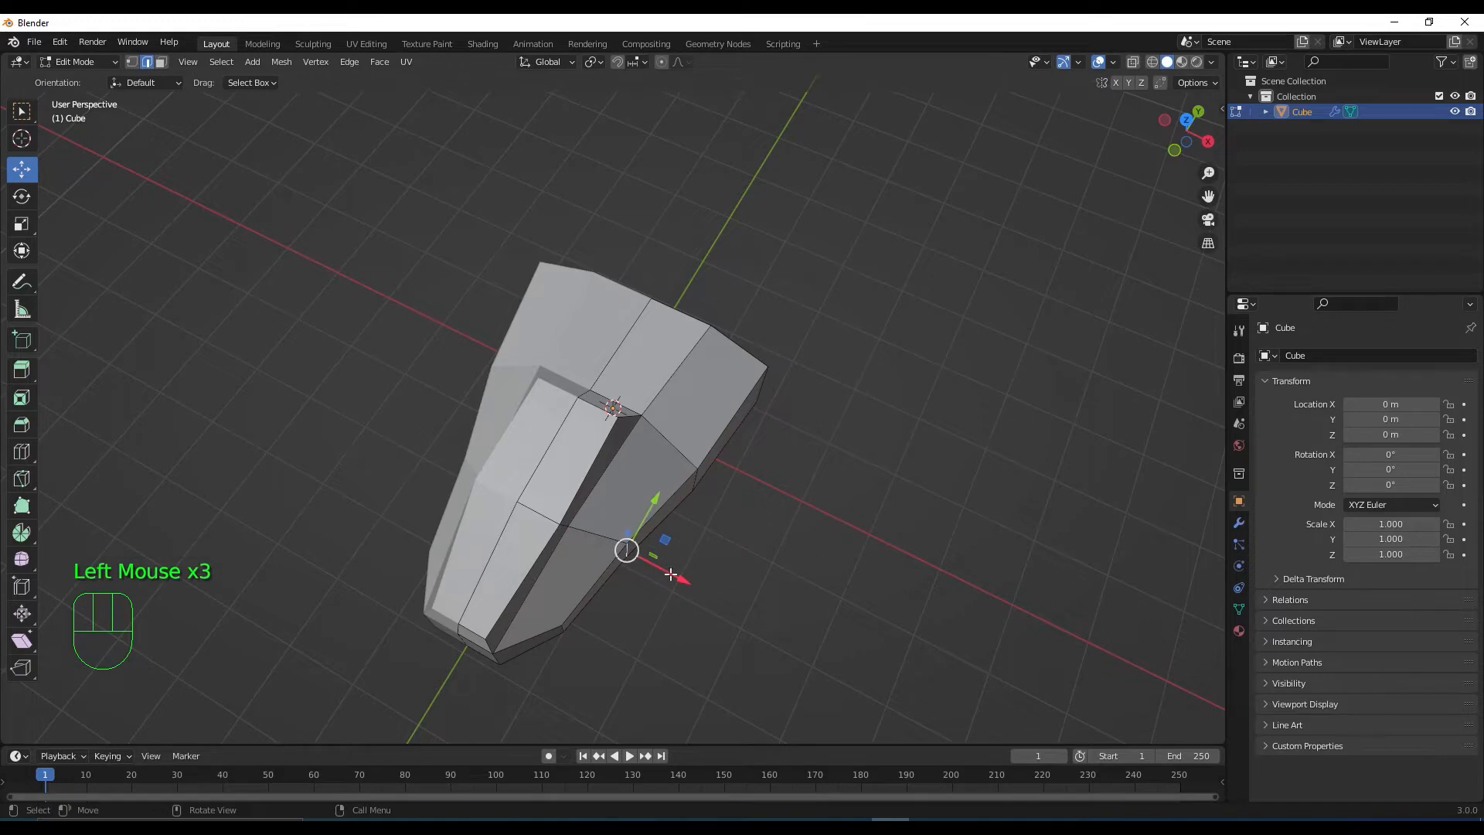
pyautogui.moveTo(671, 575); pyautogui.dragTo(688, 576)
# Lower a front corner vertex about 0.038 m on Z
pyautogui.moveTo(703, 520); pyautogui.dragTo(485, 429, button='middle')
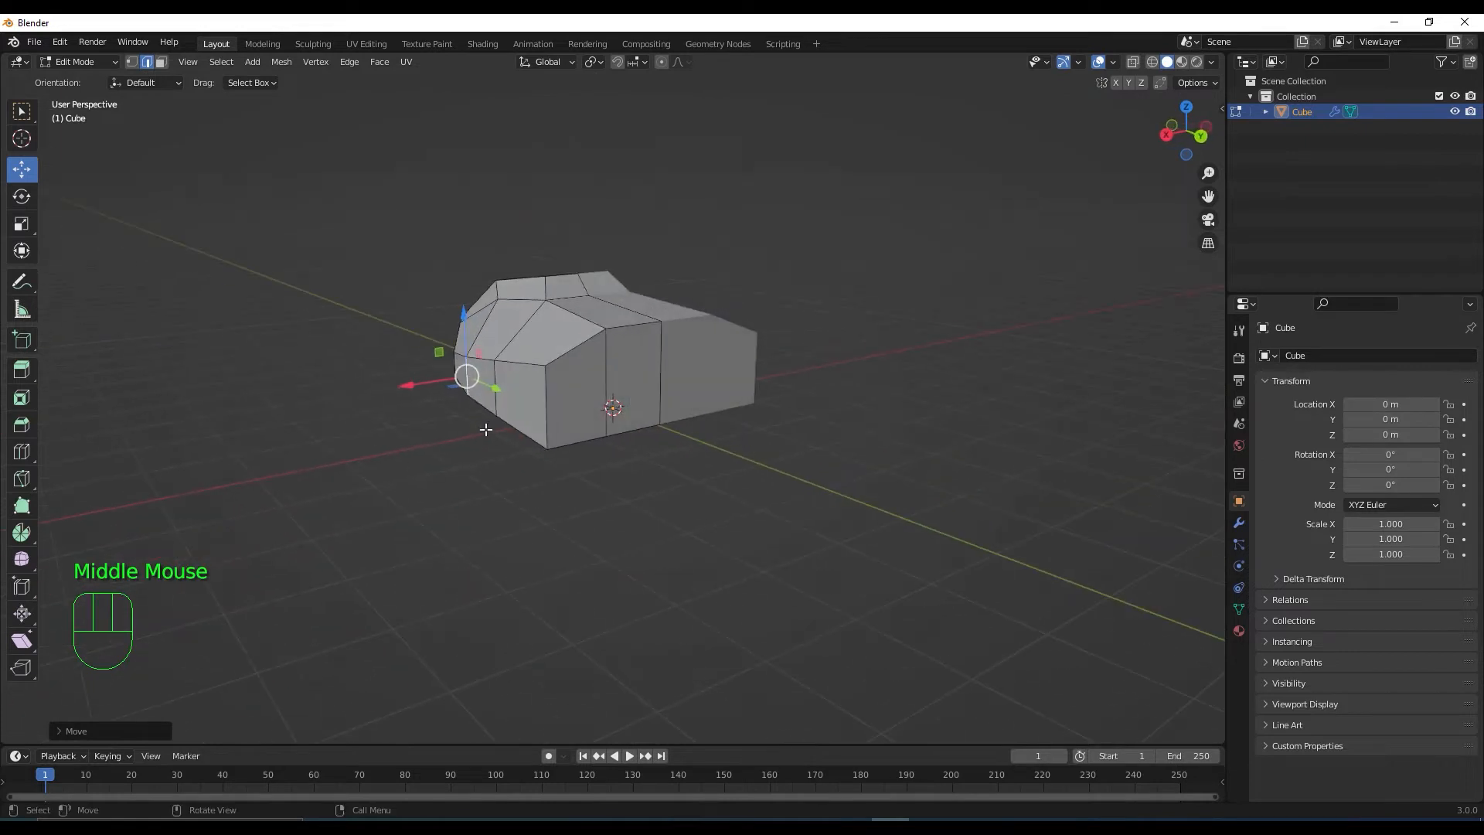
pyautogui.press('1')
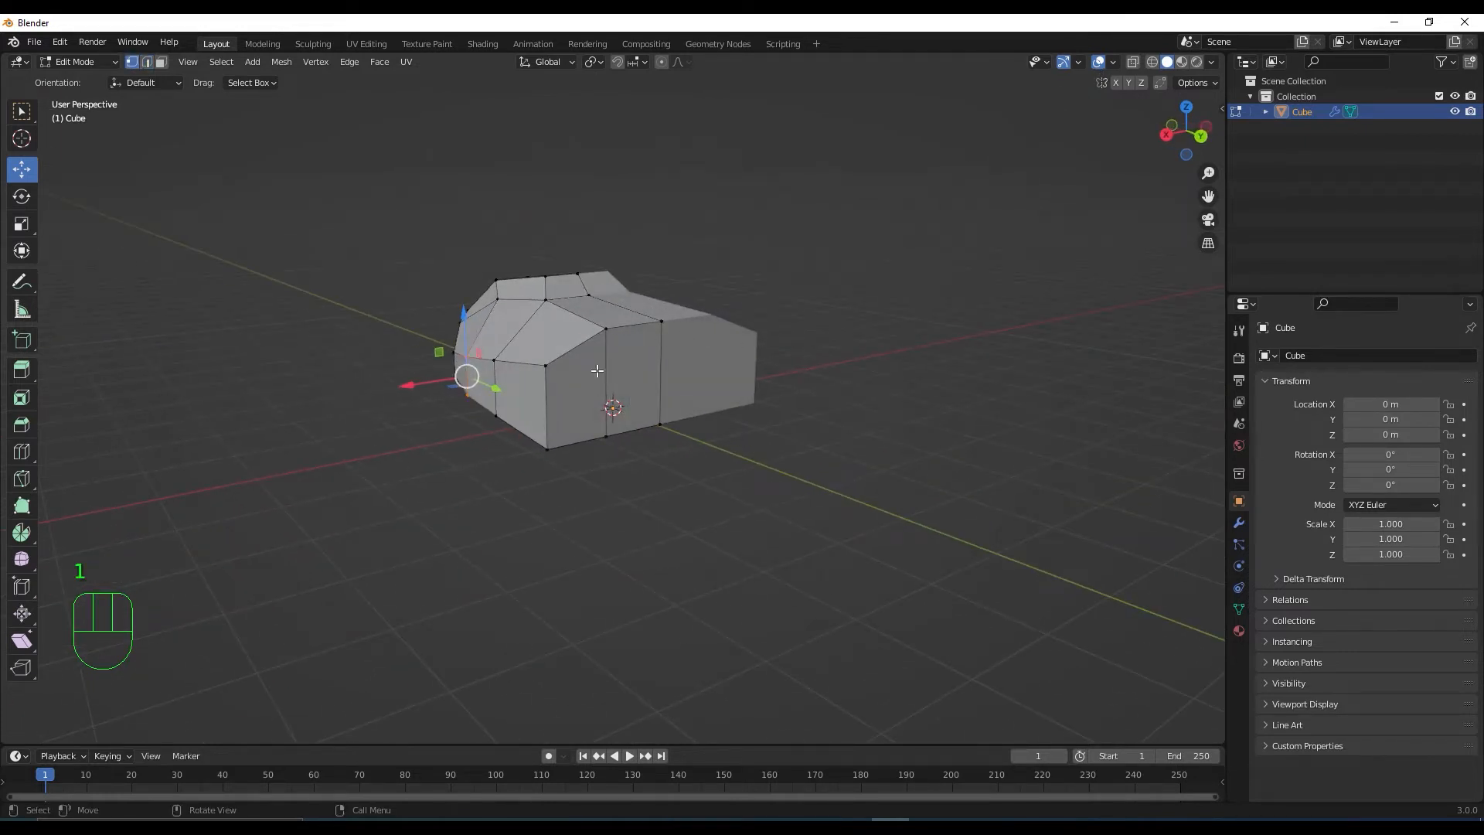
pyautogui.click(544, 365)
pyautogui.moveTo(544, 303); pyautogui.dragTo(547, 315)
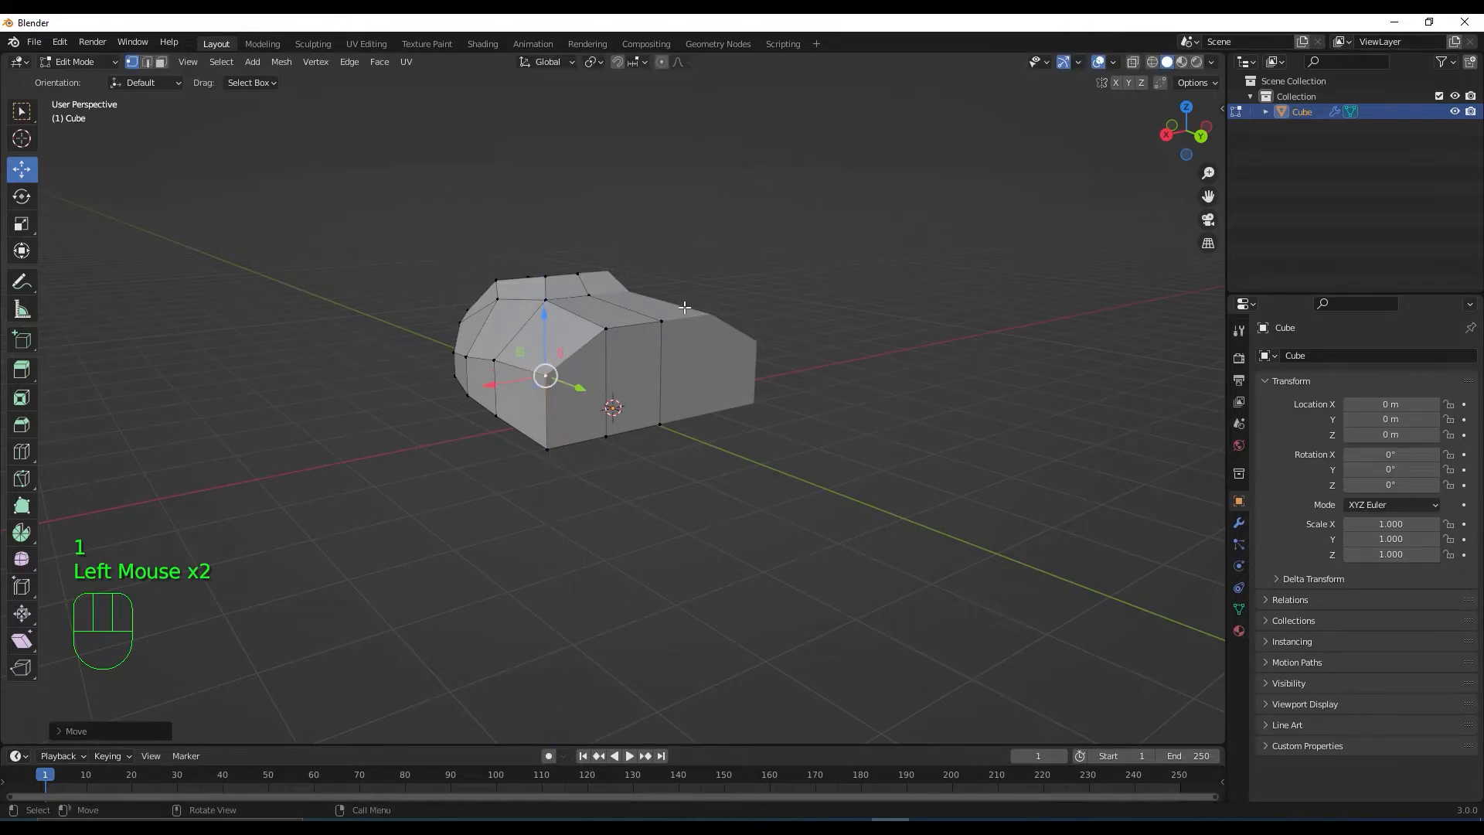
pyautogui.moveTo(575, 493); pyautogui.dragTo(707, 412, button='middle')
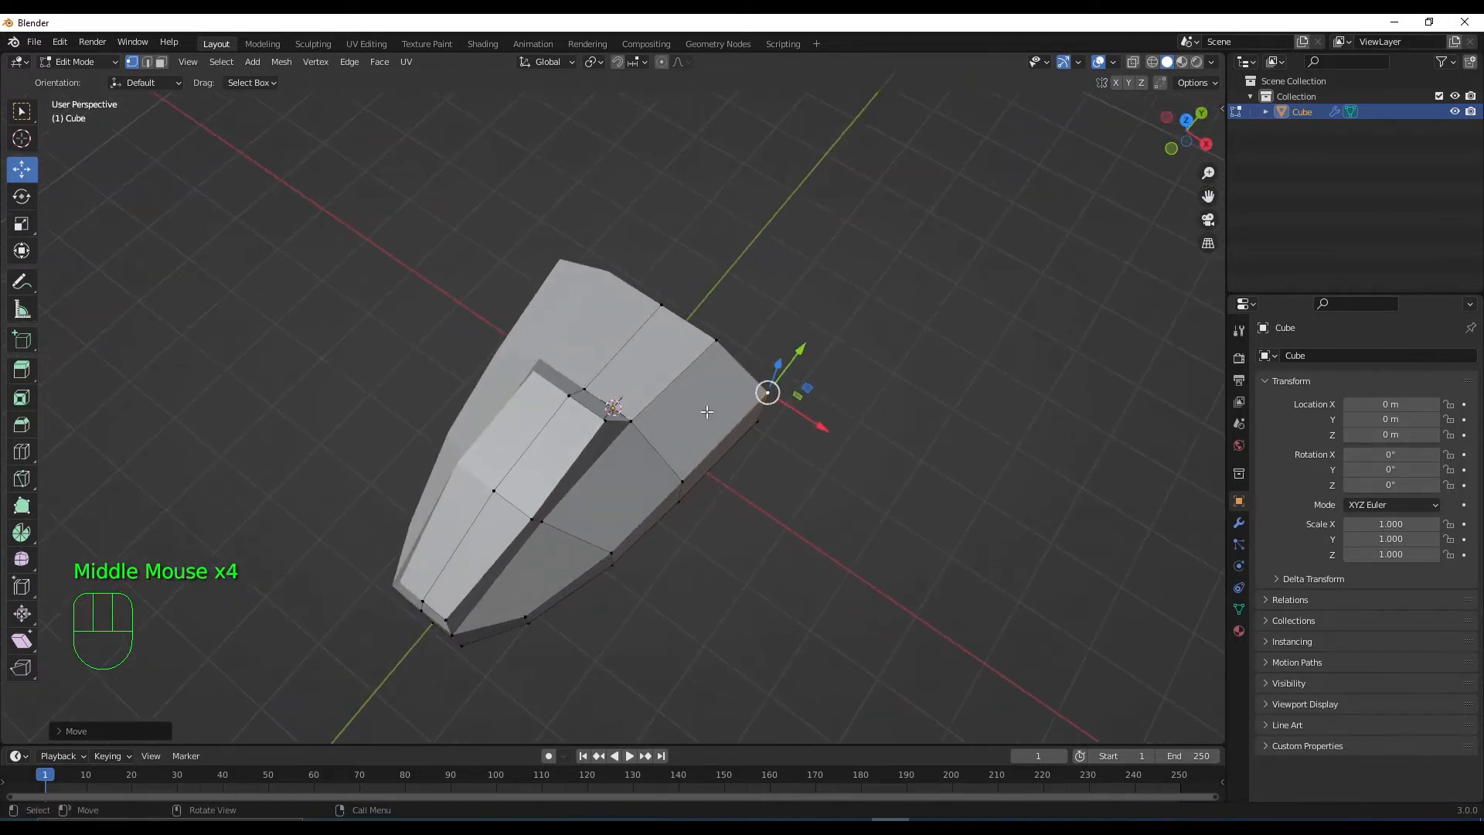
# Select the rear top face of the hull in face mode and show the modifier settings
pyautogui.press('3')
pyautogui.click(664, 367)
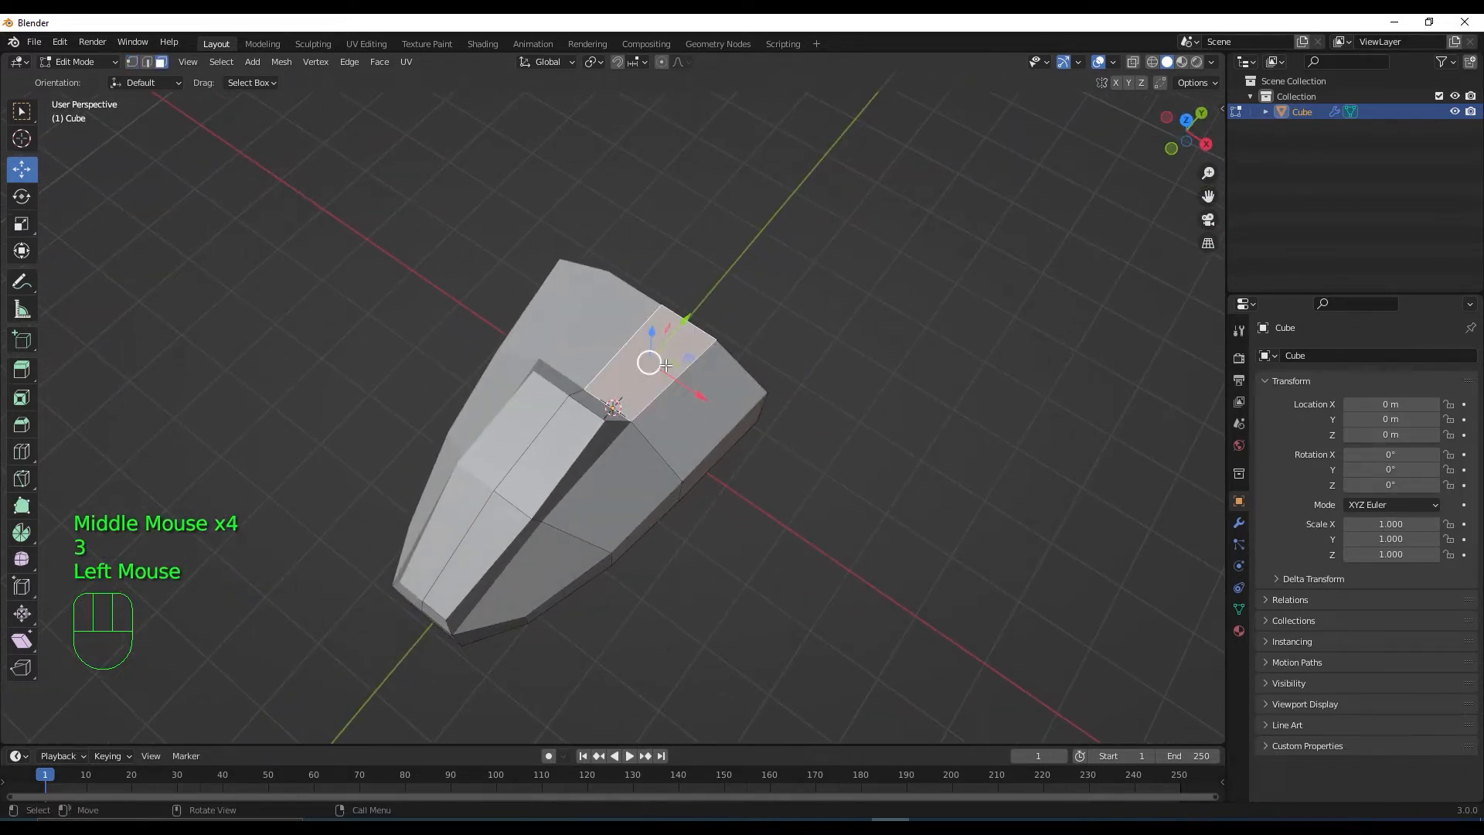
pyautogui.moveTo(684, 424); pyautogui.dragTo(719, 414, button='middle')
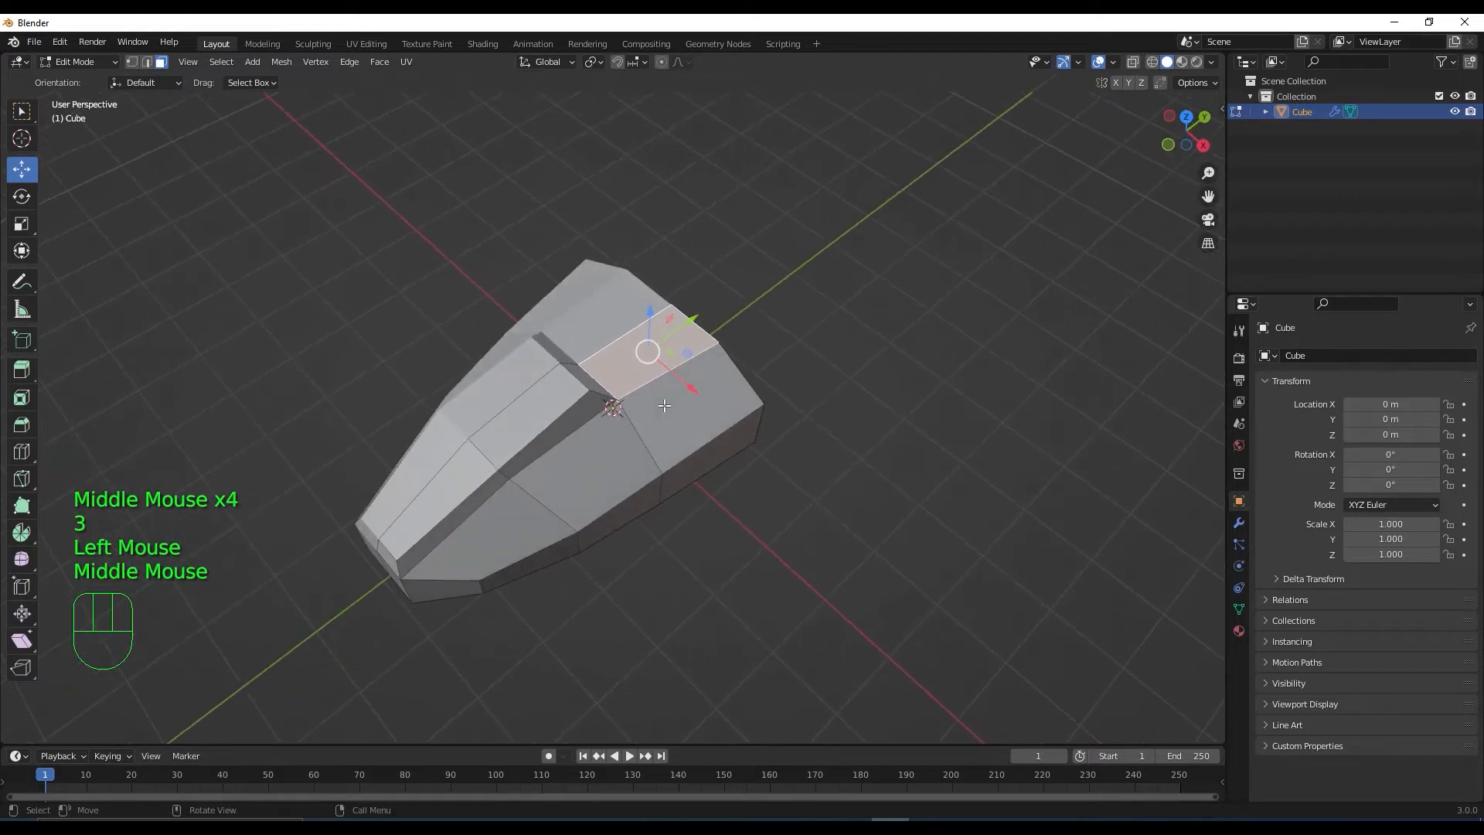
pyautogui.click(1238, 525)
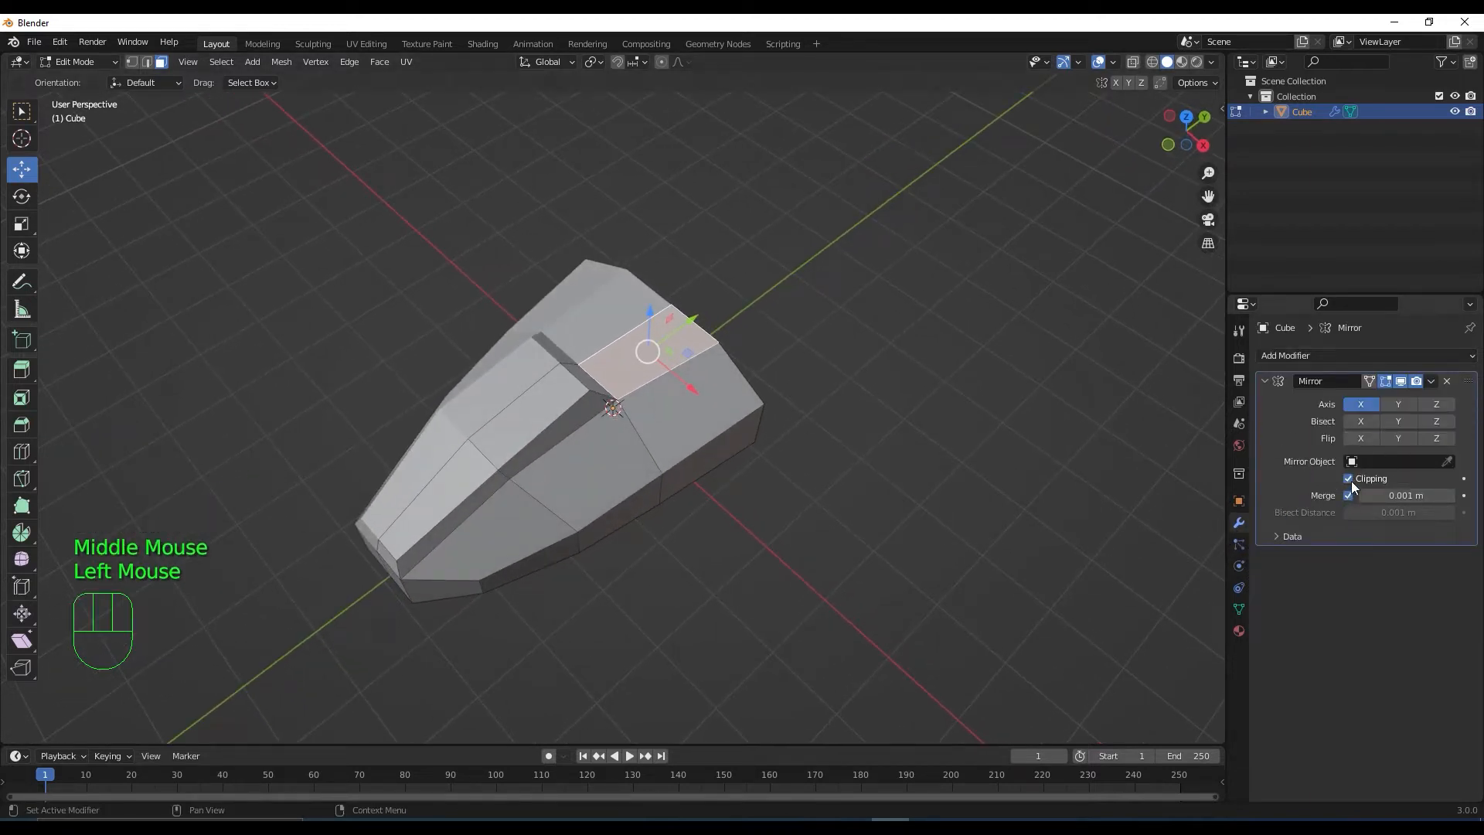
pyautogui.moveTo(860, 535); pyautogui.dragTo(752, 498, button='middle')
pyautogui.scroll(1, 796, 507)
# Extrude the rear top face up into a block and scale its top to about 0.83
pyautogui.press('e')
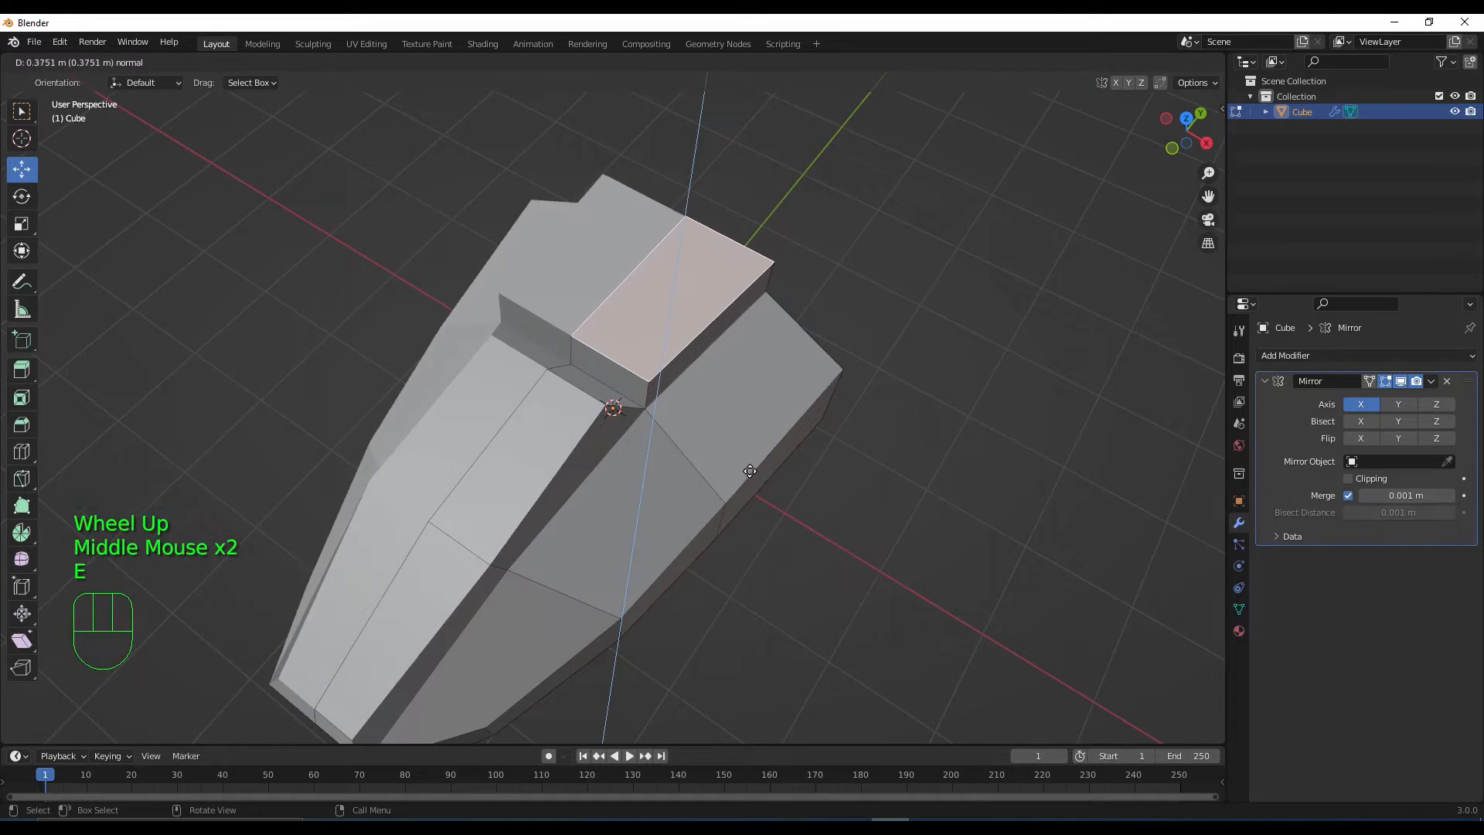
pyautogui.click(751, 466)
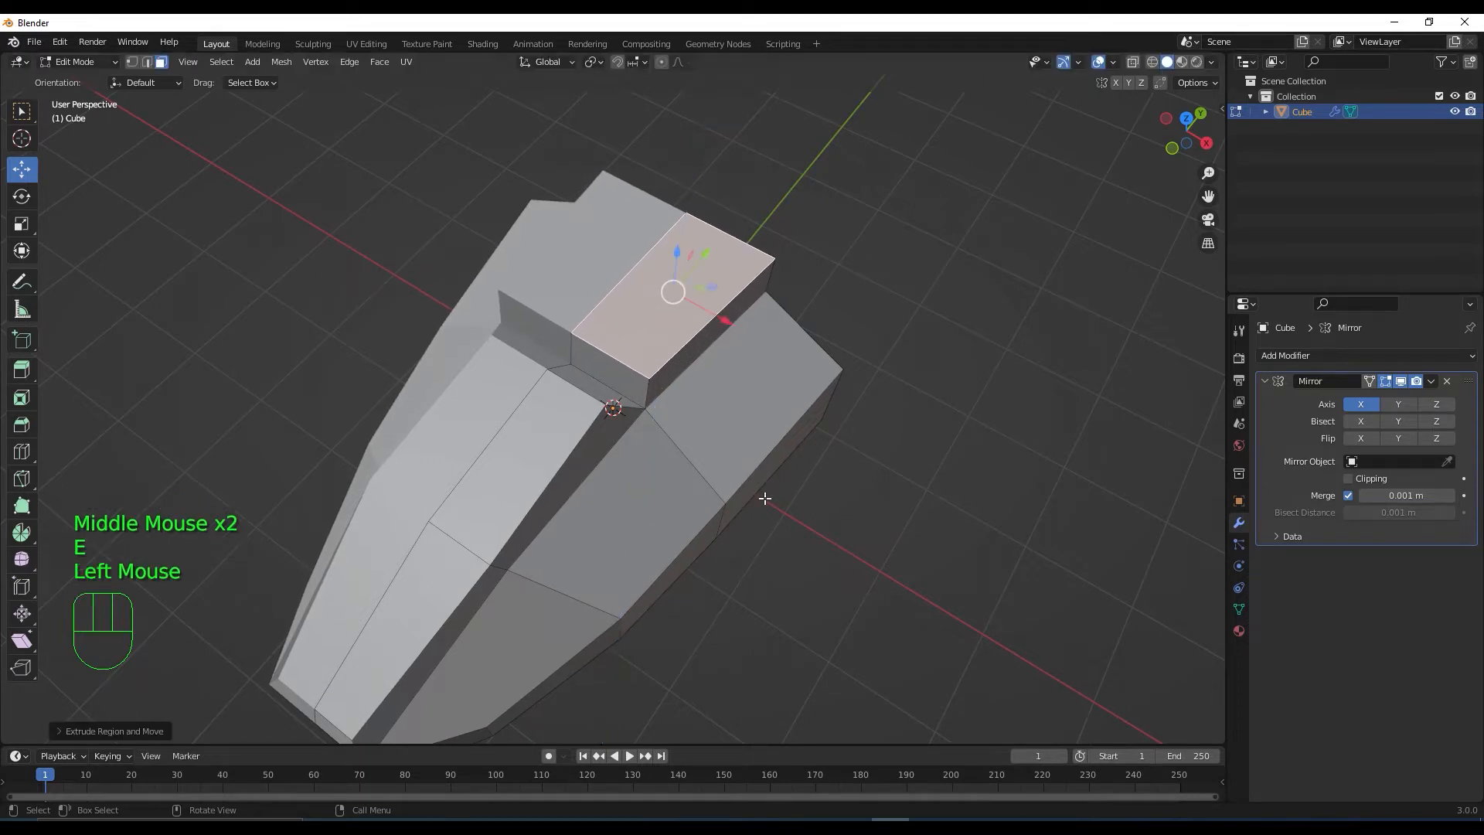
pyautogui.moveTo(751, 466); pyautogui.dragTo(726, 504, button='middle')
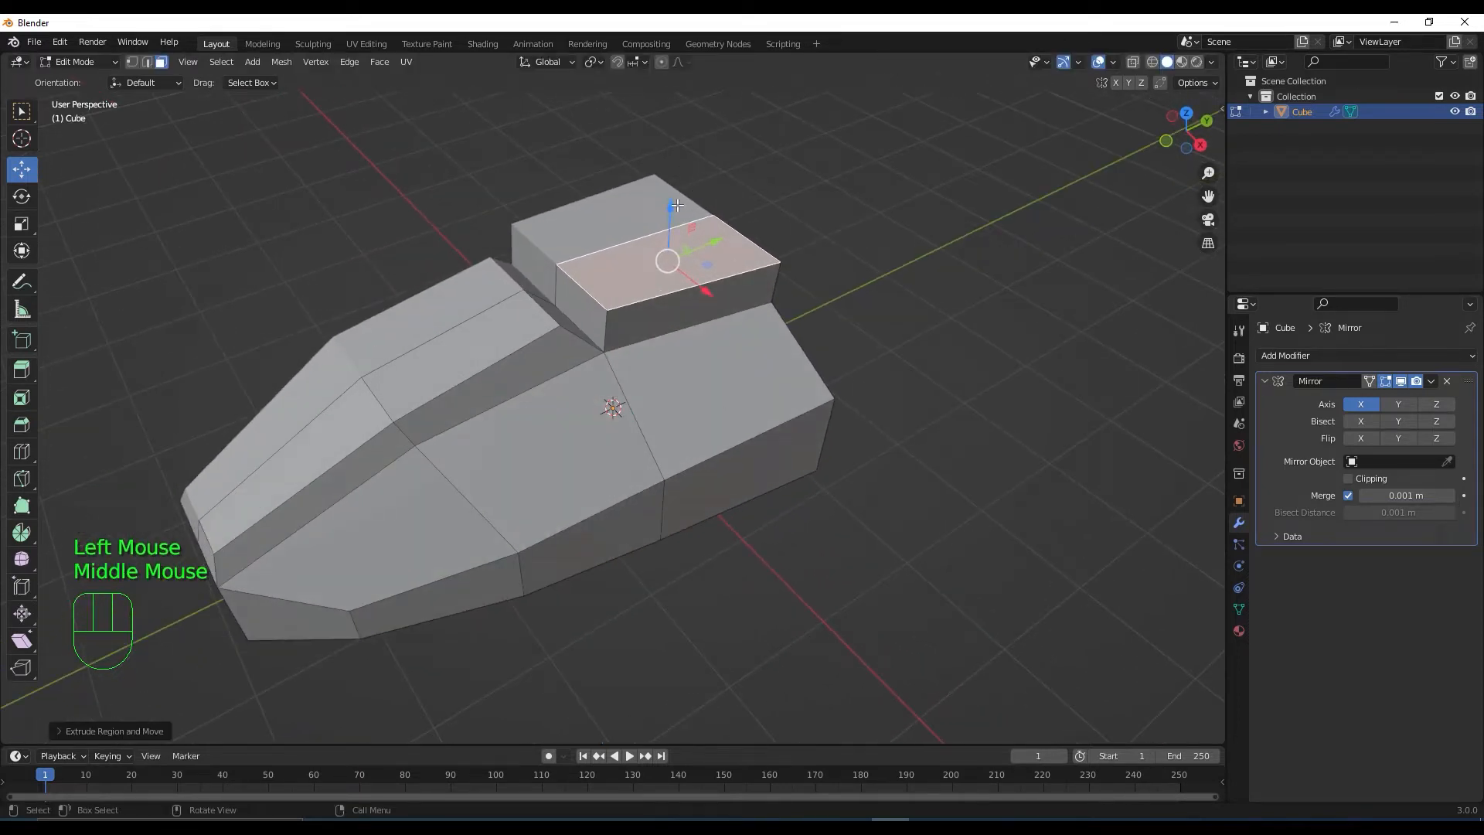
pyautogui.moveTo(677, 205); pyautogui.dragTo(692, 237)
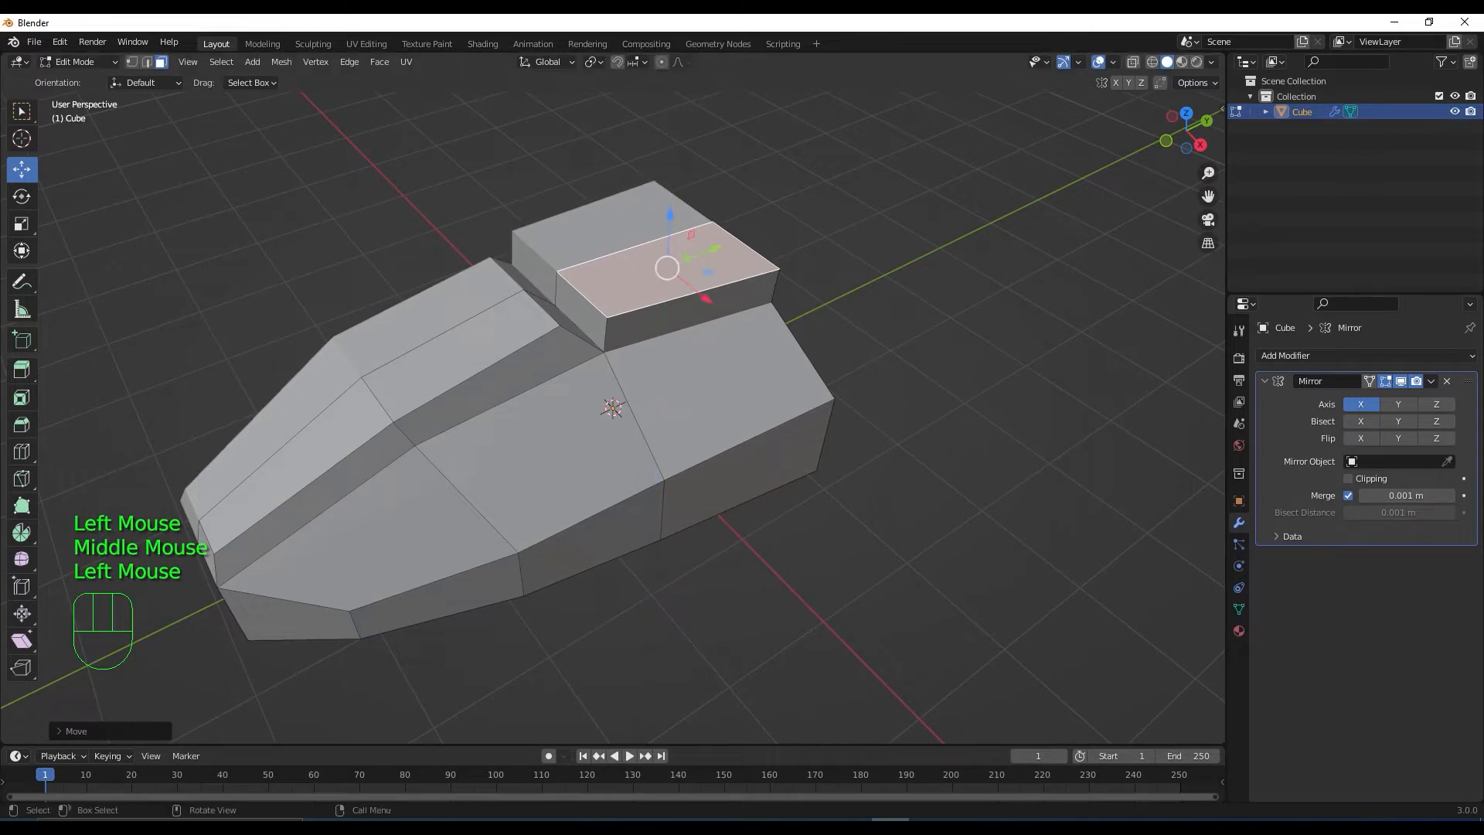
pyautogui.press('s')
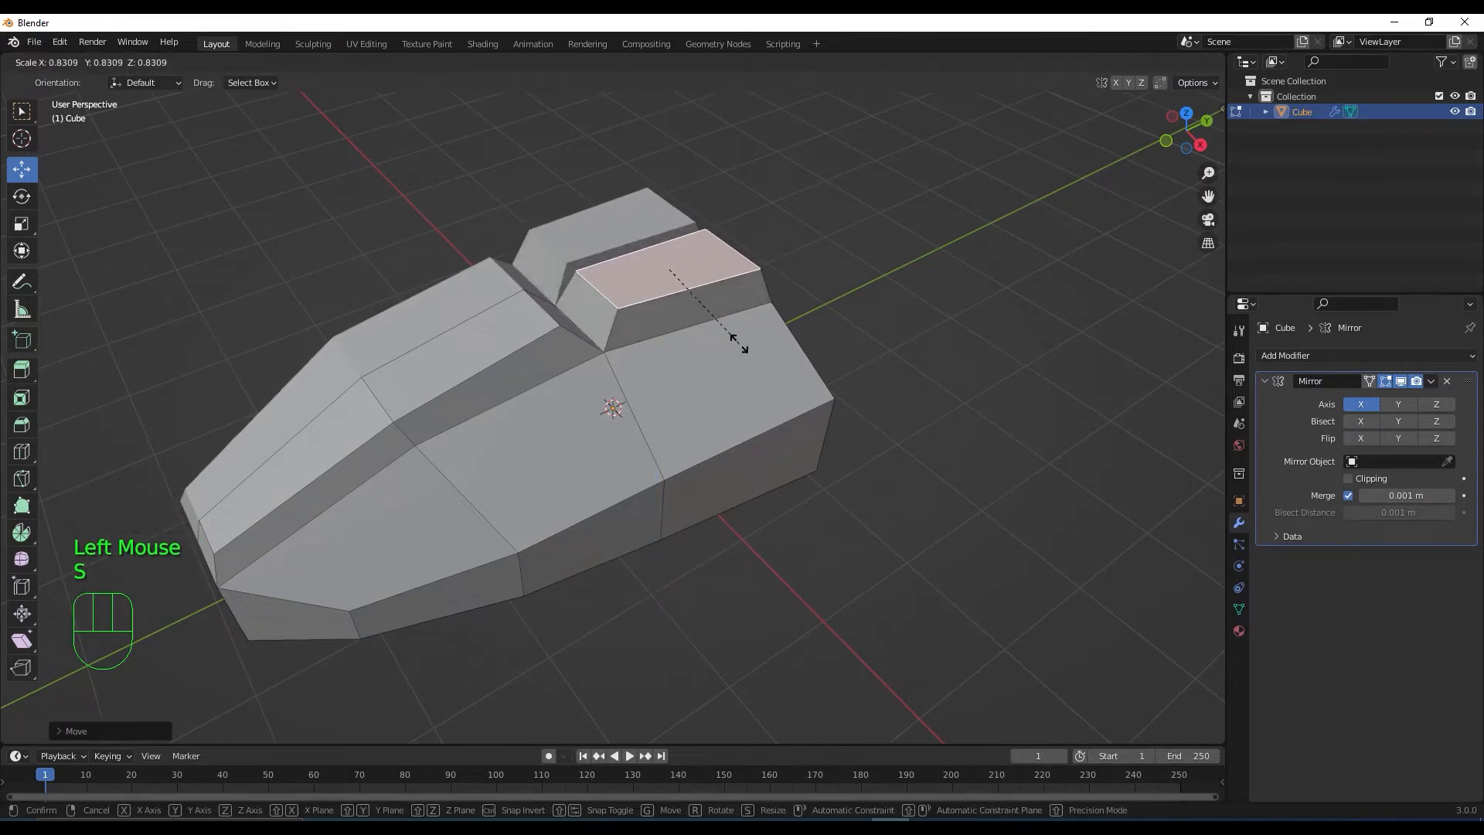
pyautogui.click(734, 344)
pyautogui.moveTo(665, 232); pyautogui.dragTo(646, 219, button='middle')
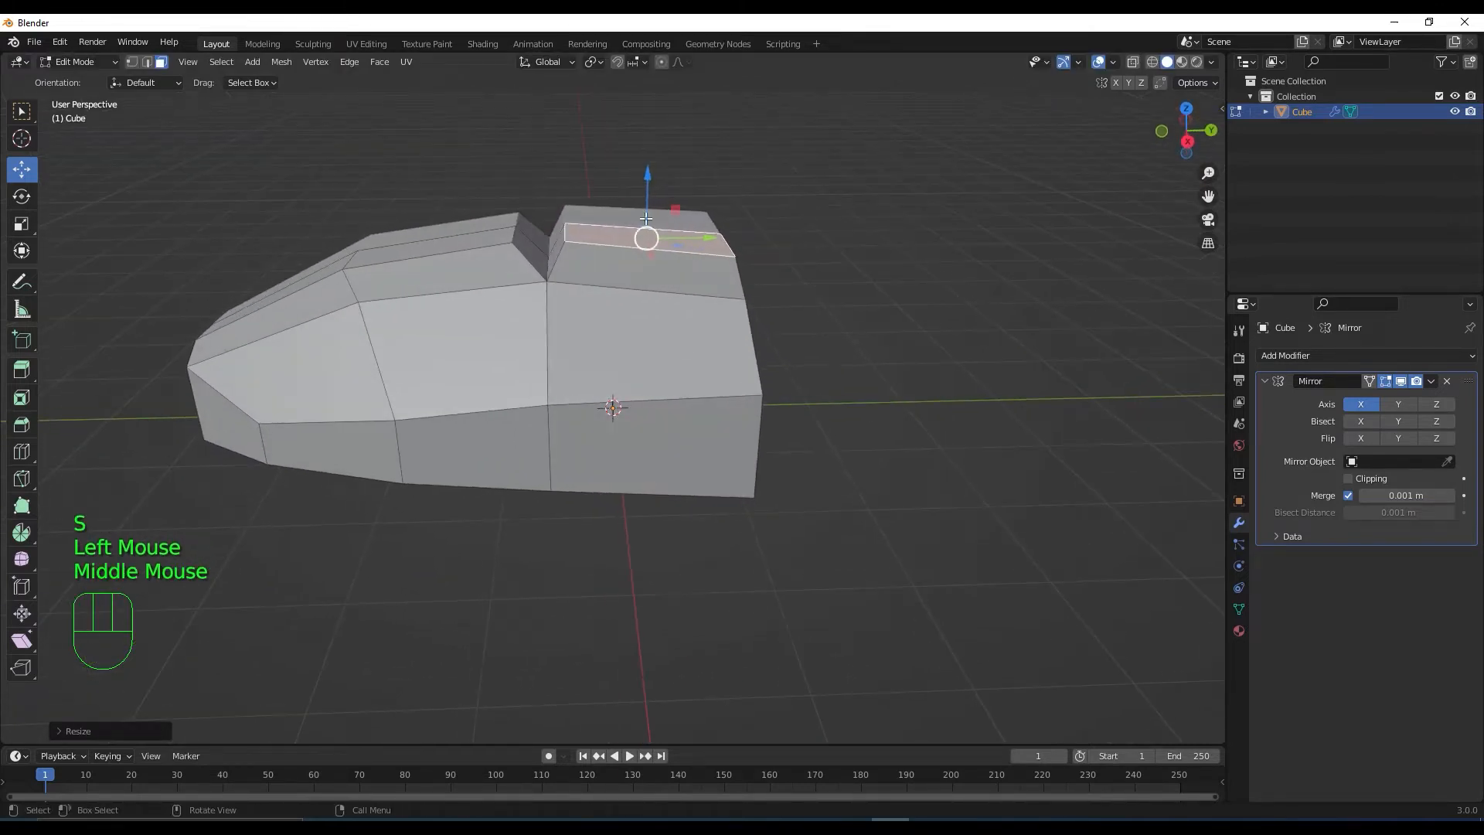
pyautogui.moveTo(646, 182); pyautogui.dragTo(646, 174)
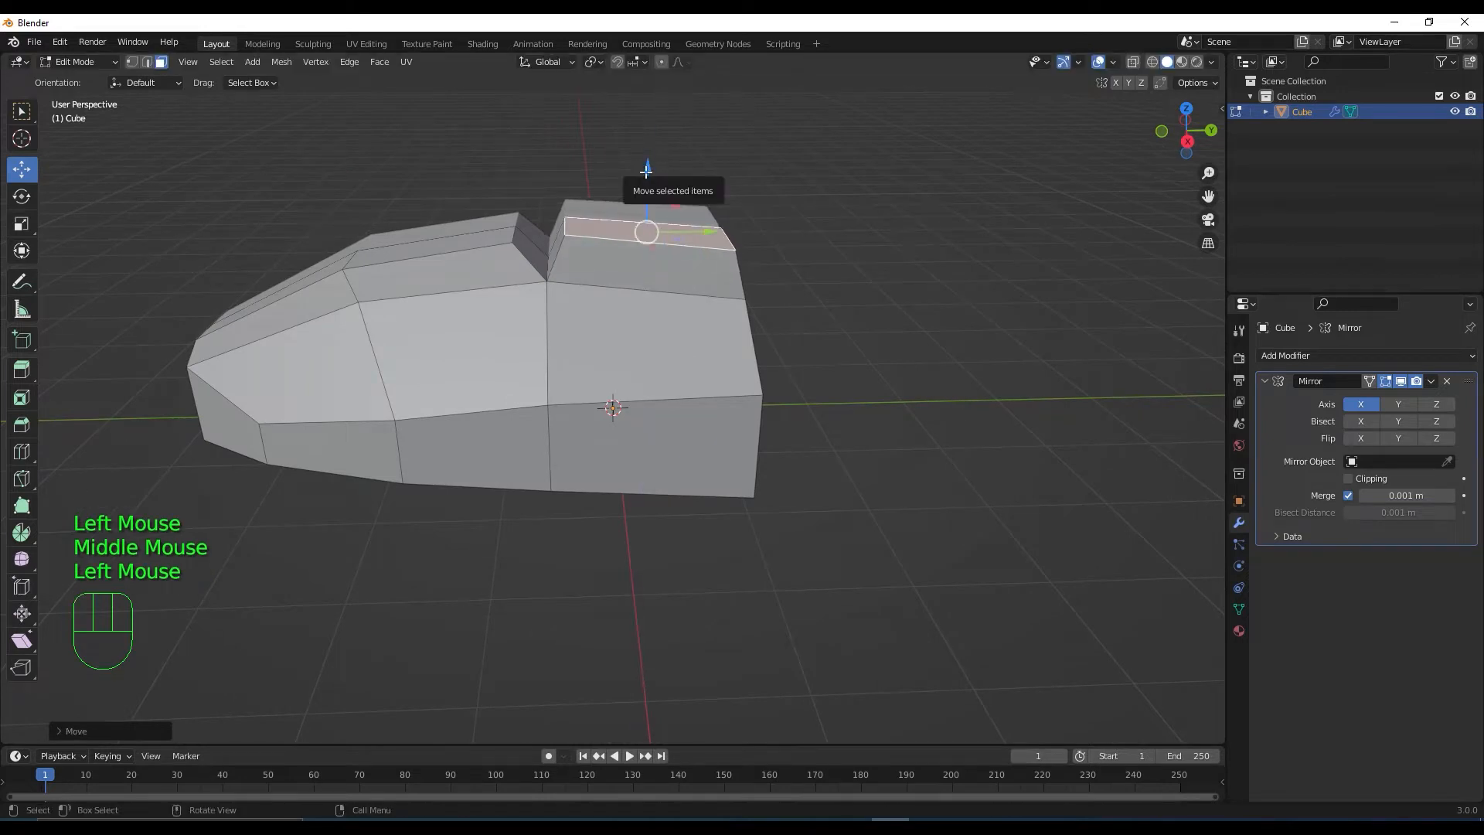
pyautogui.press('KP_3')
pyautogui.scroll(2, 679, 210)
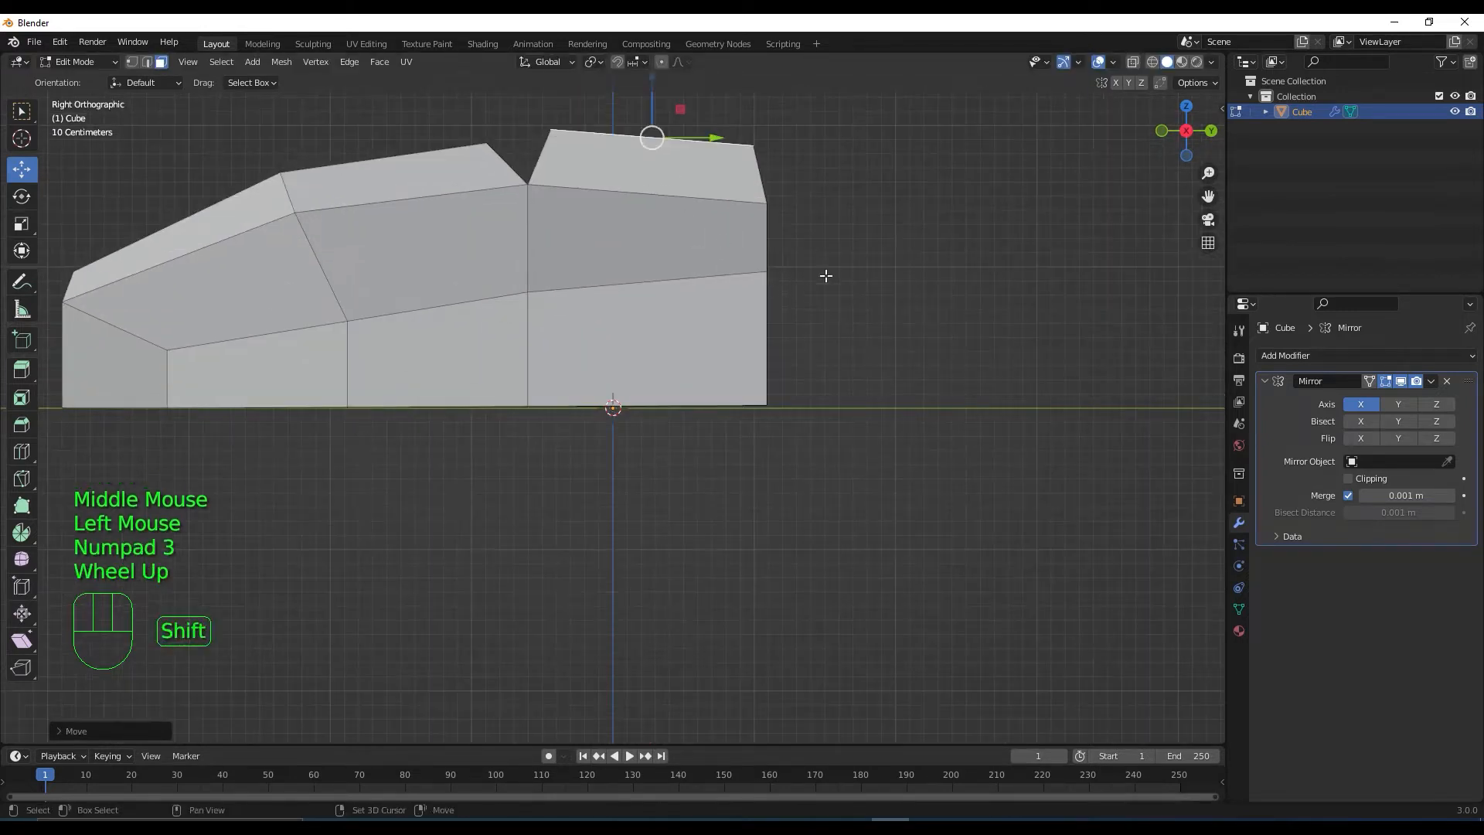
# Rotate the rear block's top face to tilt it
pyautogui.keyDown('shift'); pyautogui.moveTo(825, 275); pyautogui.dragTo(847, 454, button='middle'); pyautogui.keyUp('shift')
pyautogui.press('r')
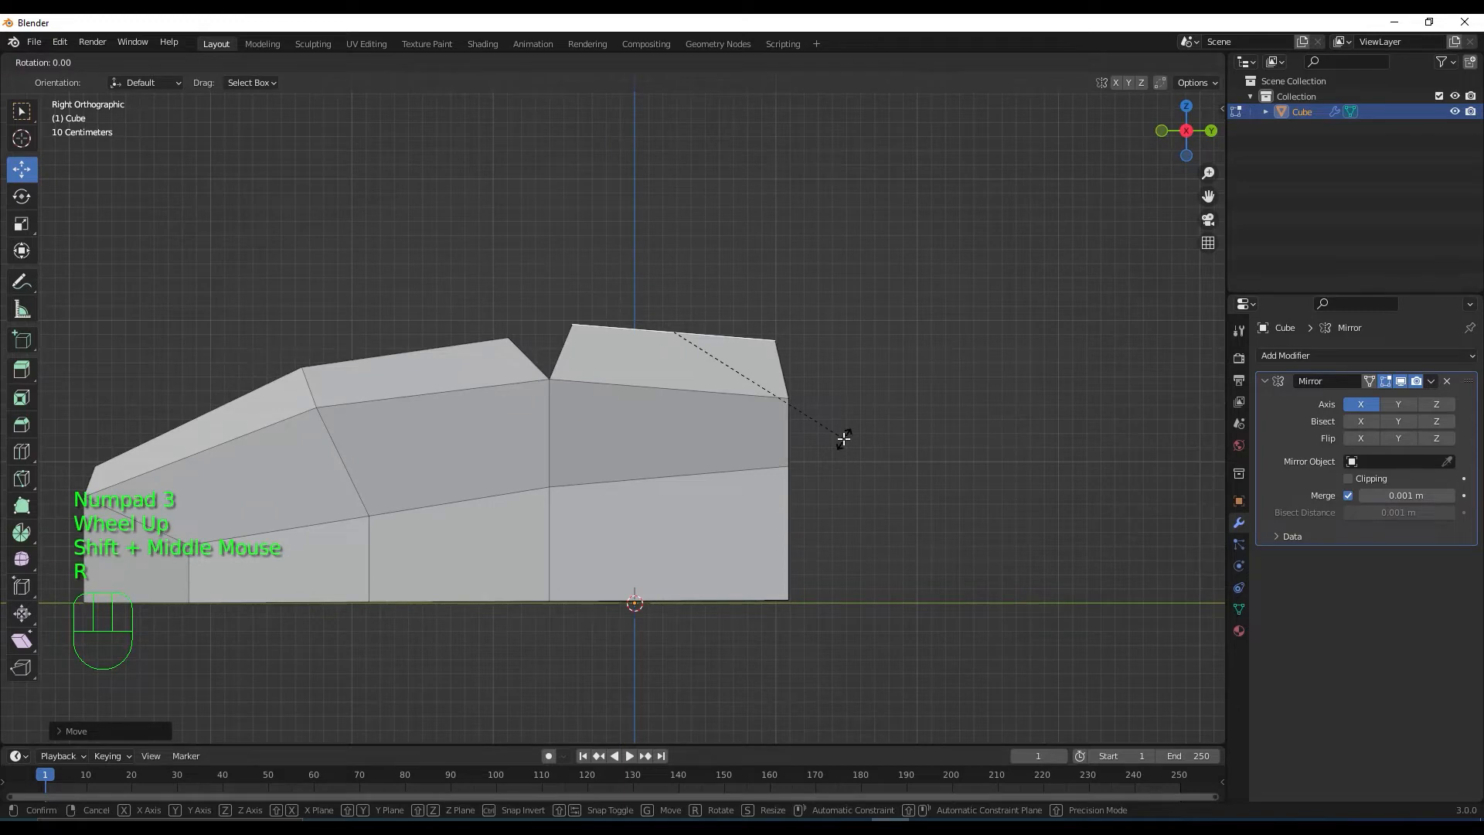
pyautogui.keyDown('ctrl'); pyautogui.click(849, 425); pyautogui.keyUp('ctrl')
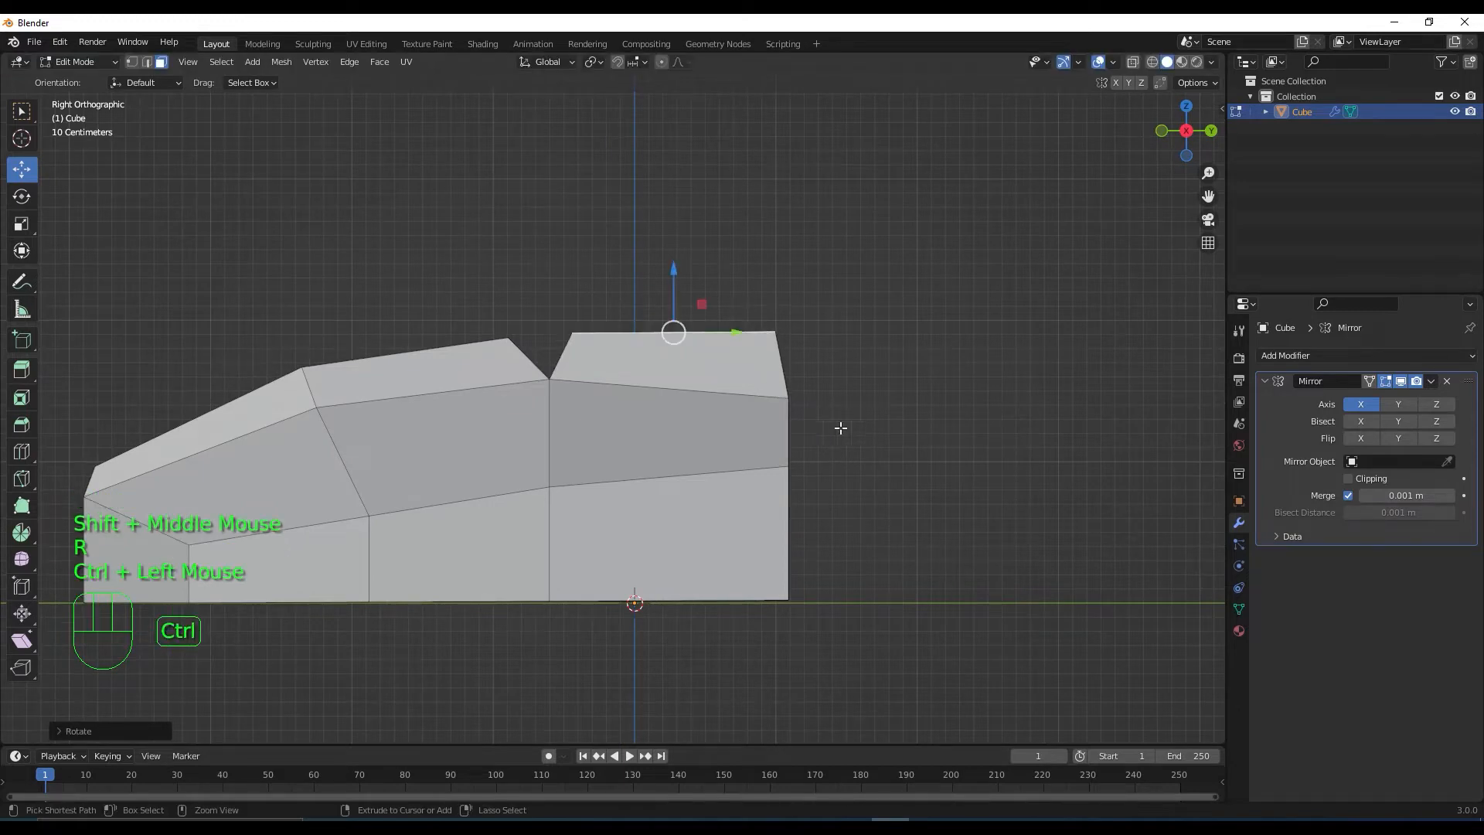
pyautogui.moveTo(795, 414); pyautogui.dragTo(847, 440, button='middle')
# Extrude the top face up 0.073 m, scale it to about 0.93, then deselect
pyautogui.press('e')
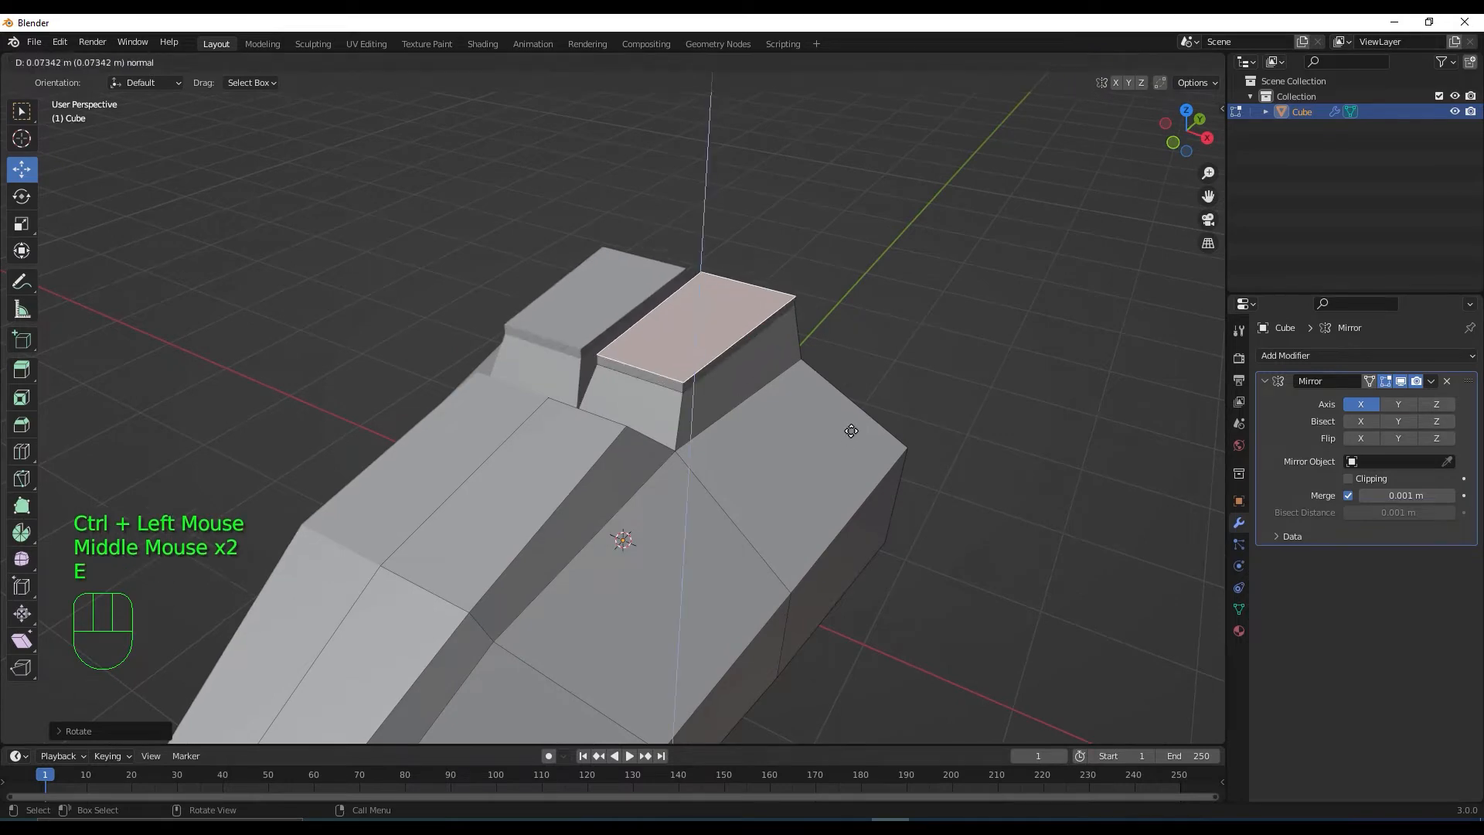
pyautogui.click(852, 430)
pyautogui.press('s')
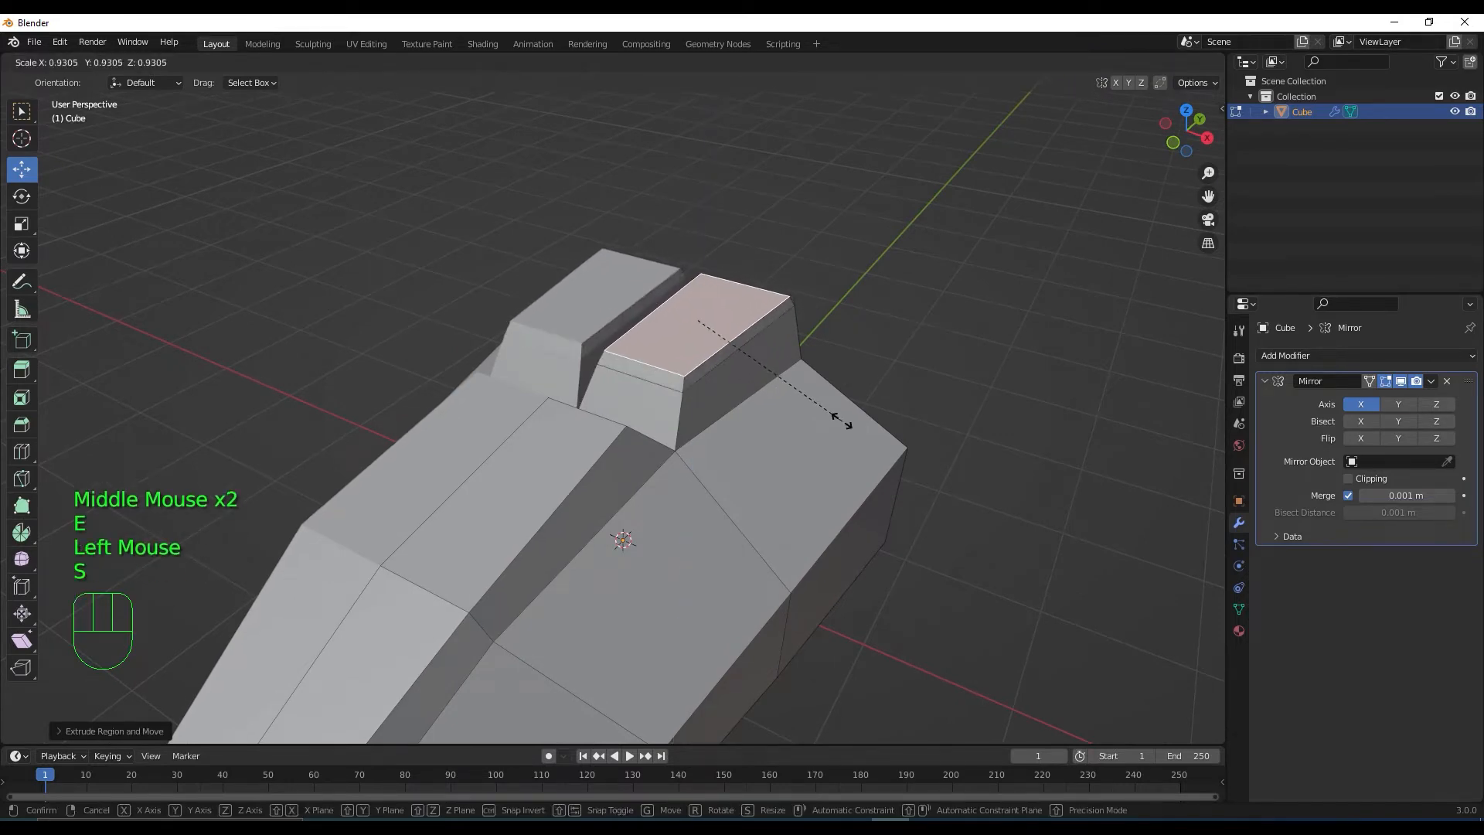
pyautogui.click(810, 385)
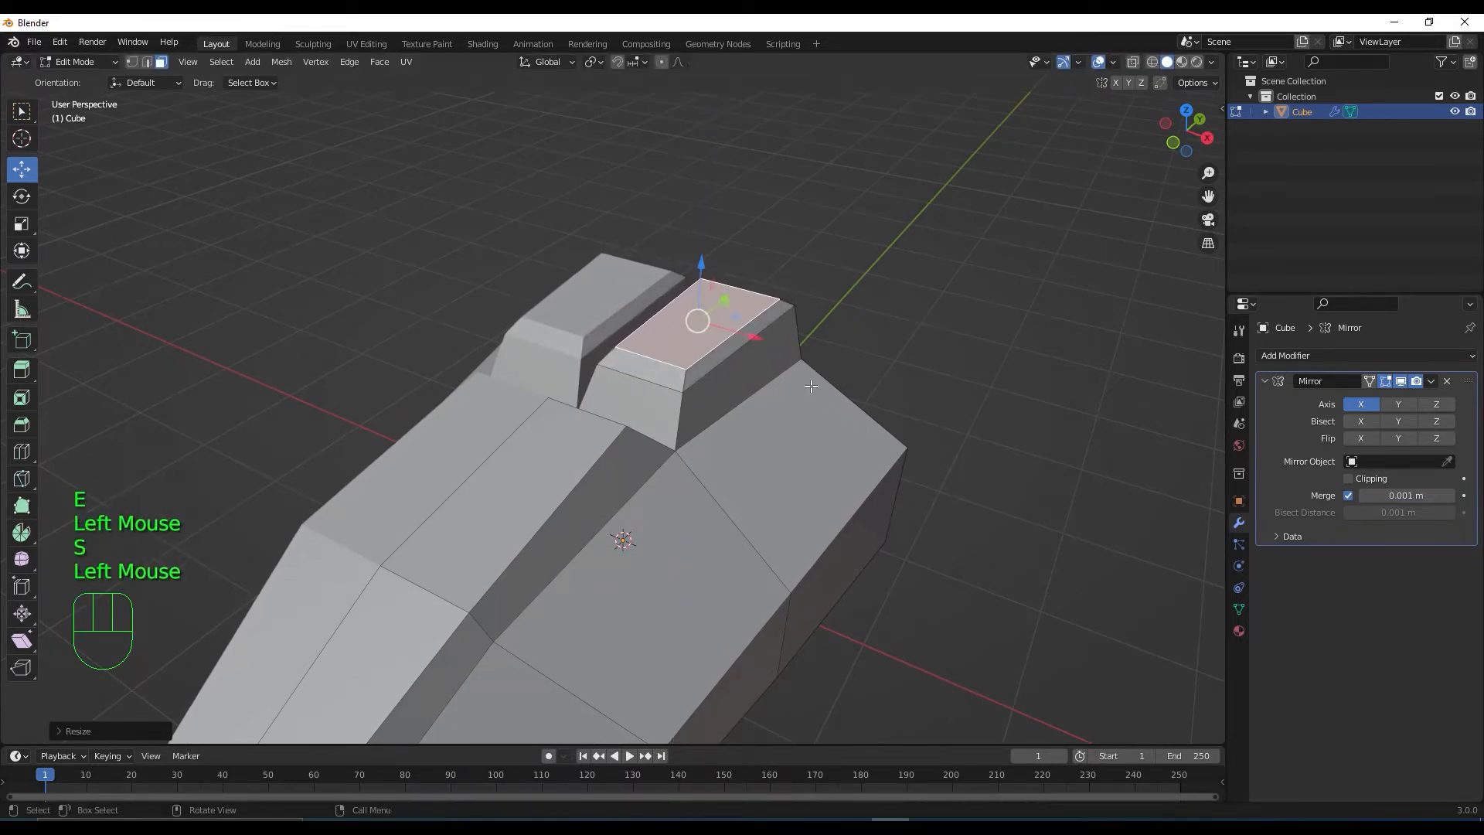
pyautogui.click(705, 267)
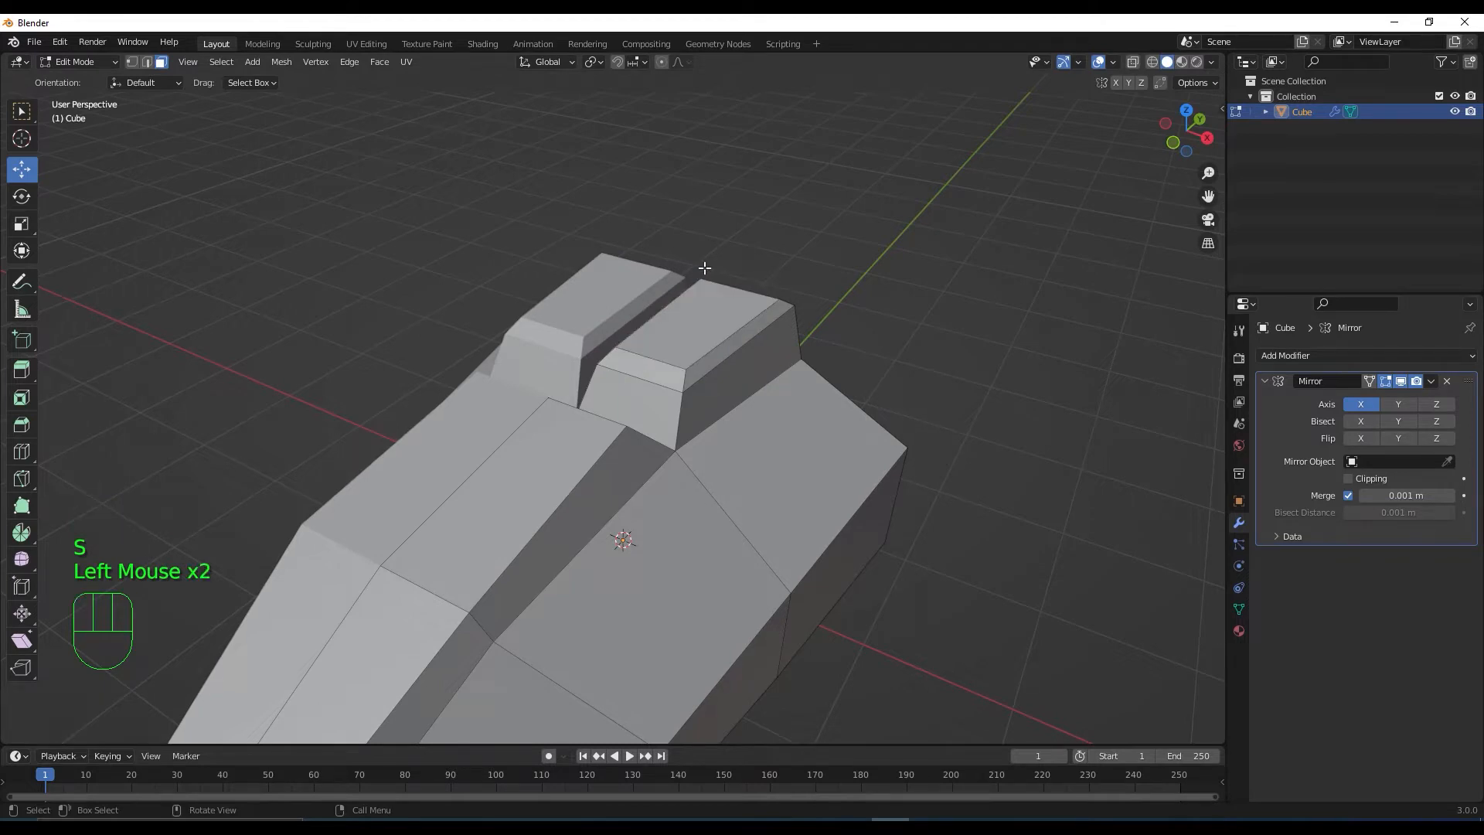
# Select the rear block's top plus its bevel faces and lower them slightly along Z
pyautogui.press('ctrl+KP_Add')
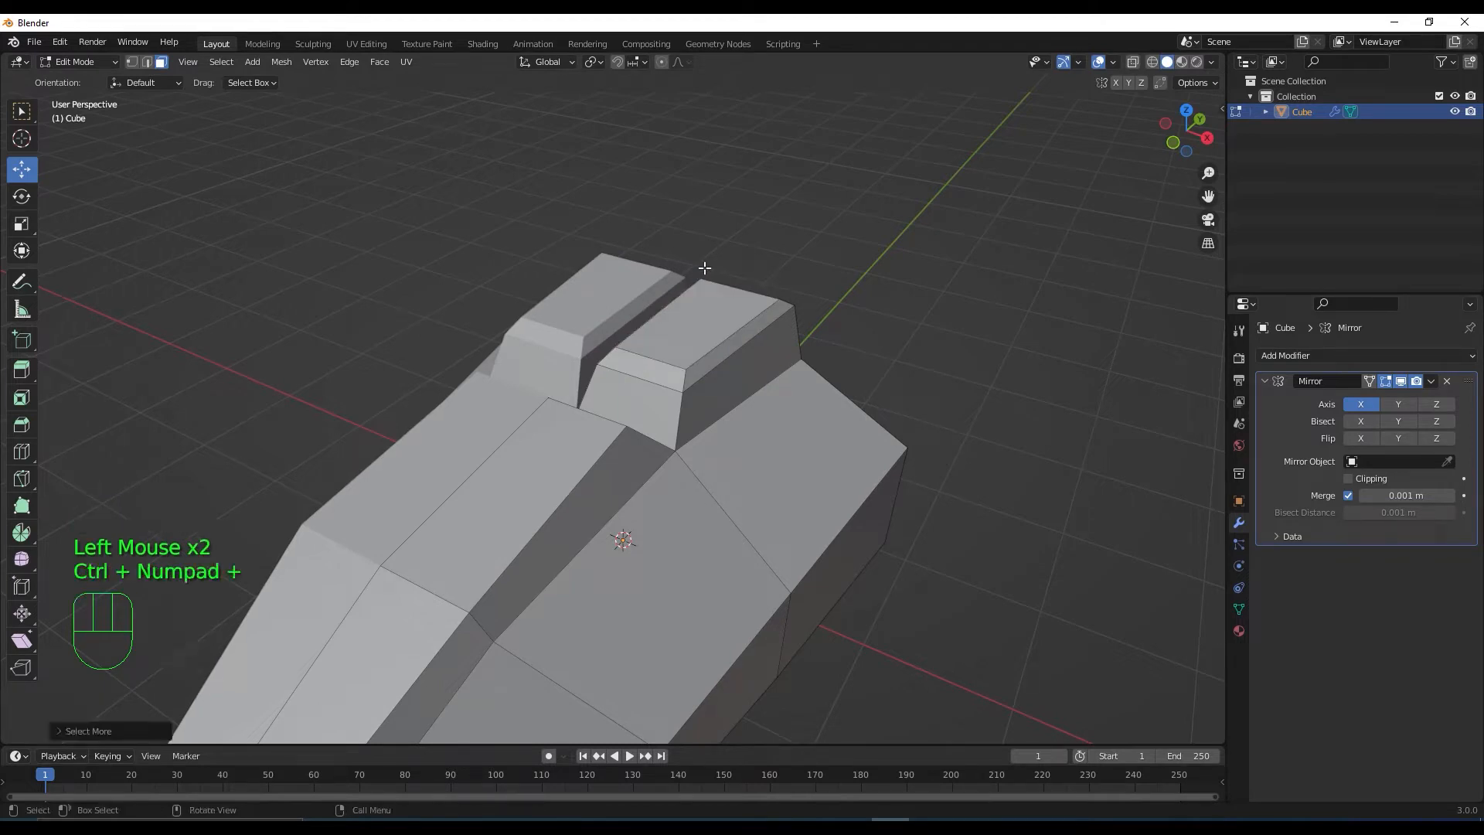
pyautogui.click(687, 309)
pyautogui.press('ctrl+KP_Add')
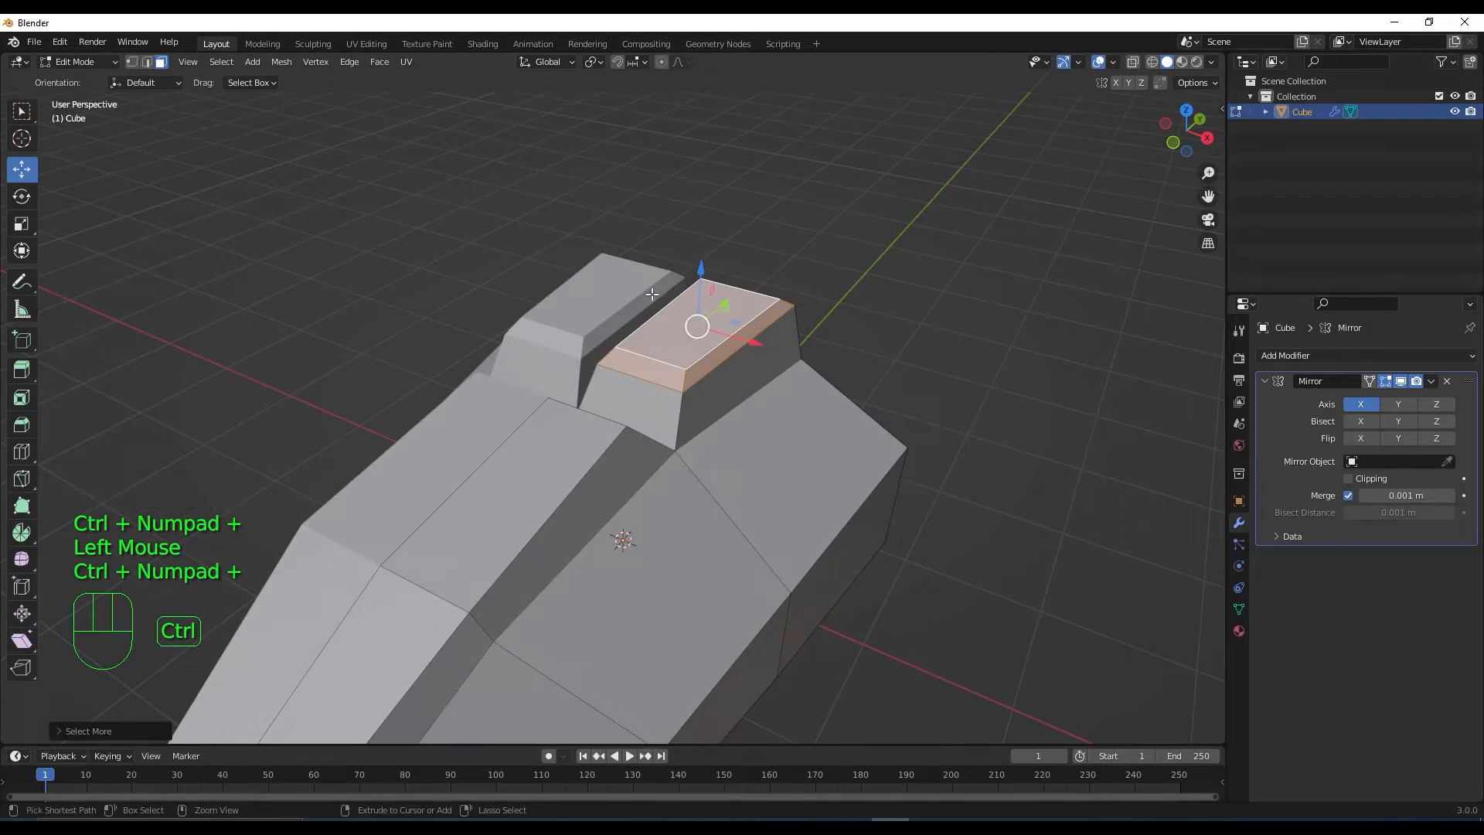
pyautogui.moveTo(696, 325); pyautogui.dragTo(703, 283, button='middle')
pyautogui.click(703, 274)
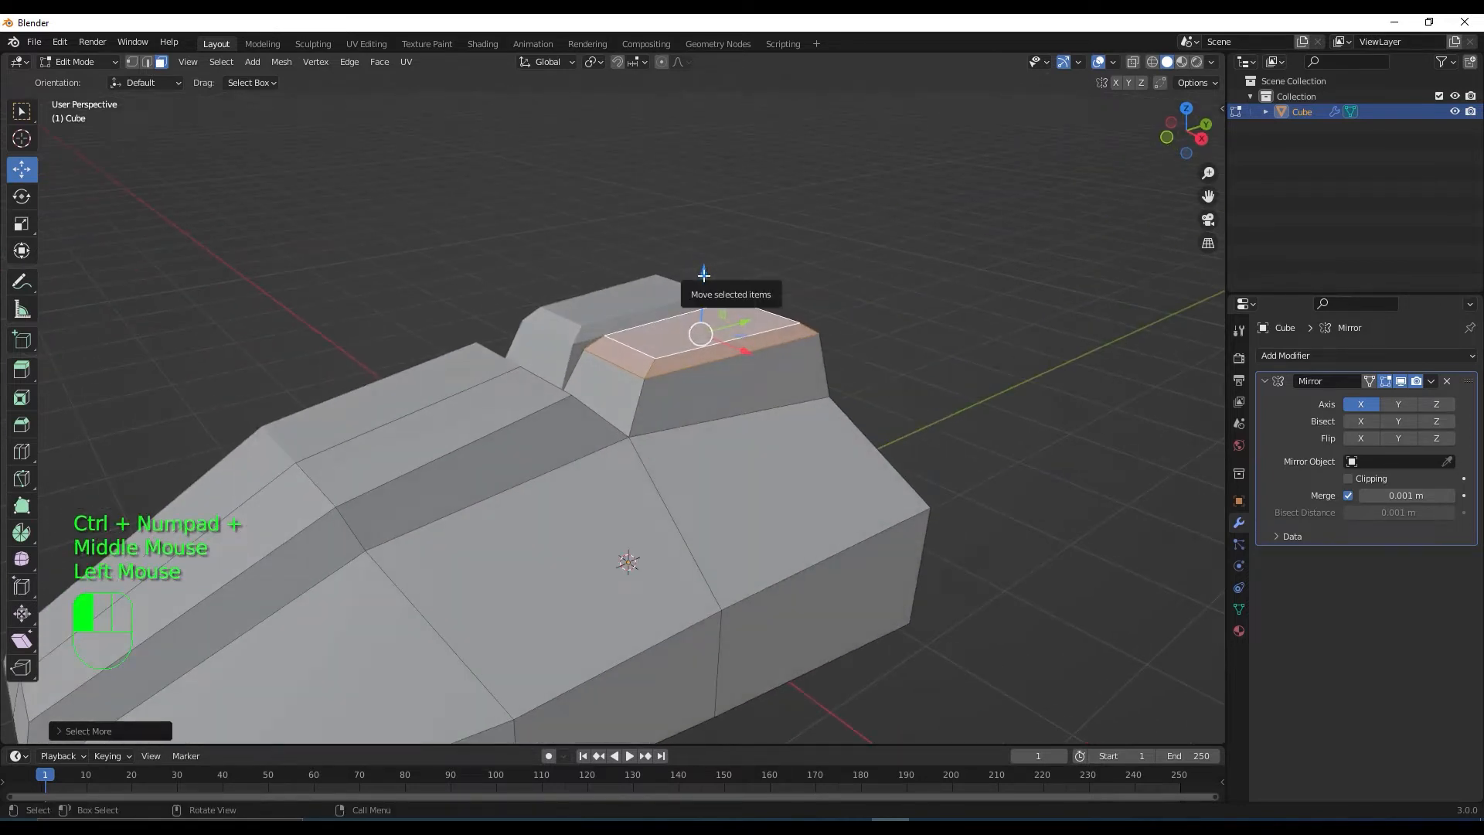
pyautogui.moveTo(703, 275); pyautogui.dragTo(703, 286)
pyautogui.moveTo(703, 287); pyautogui.dragTo(749, 438, button='middle')
# Subdivide the sloped front face, inset each piece individually, and extrude them inward as vents
pyautogui.click(755, 439)
pyautogui.rightClick(760, 430)
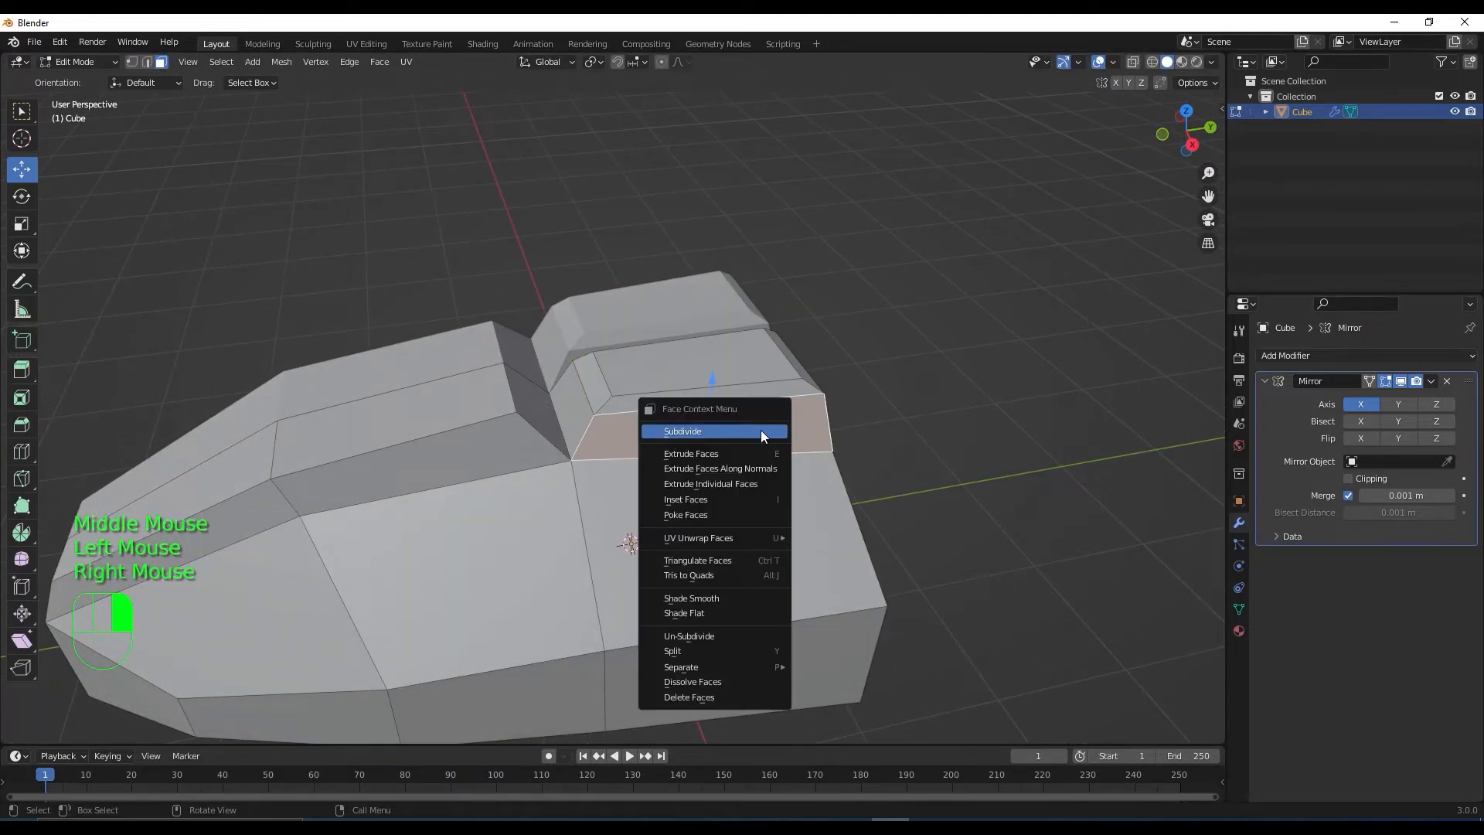
pyautogui.click(761, 429)
pyautogui.moveTo(761, 429); pyautogui.dragTo(793, 424, button='middle')
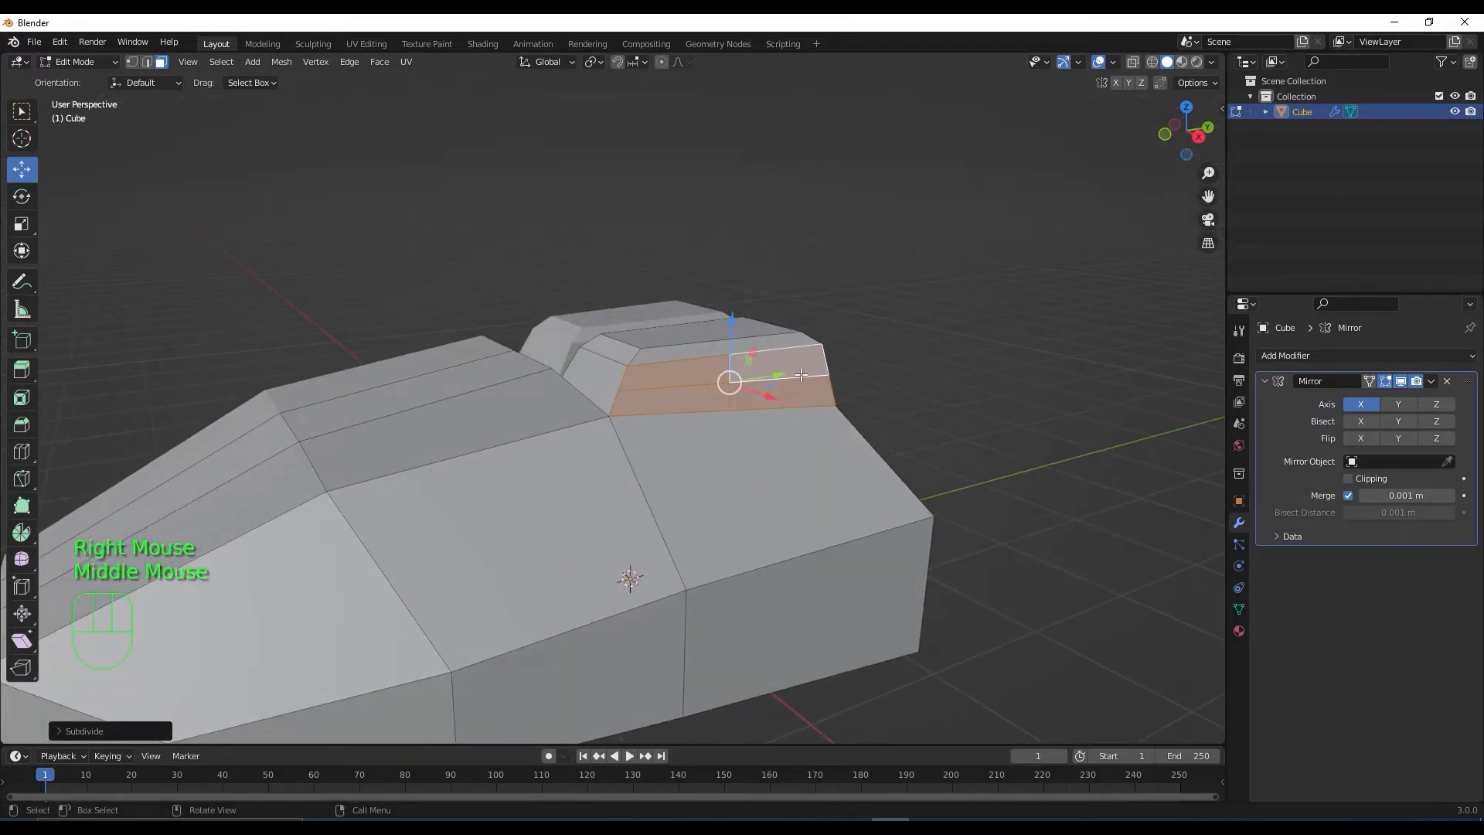
pyautogui.press('i')
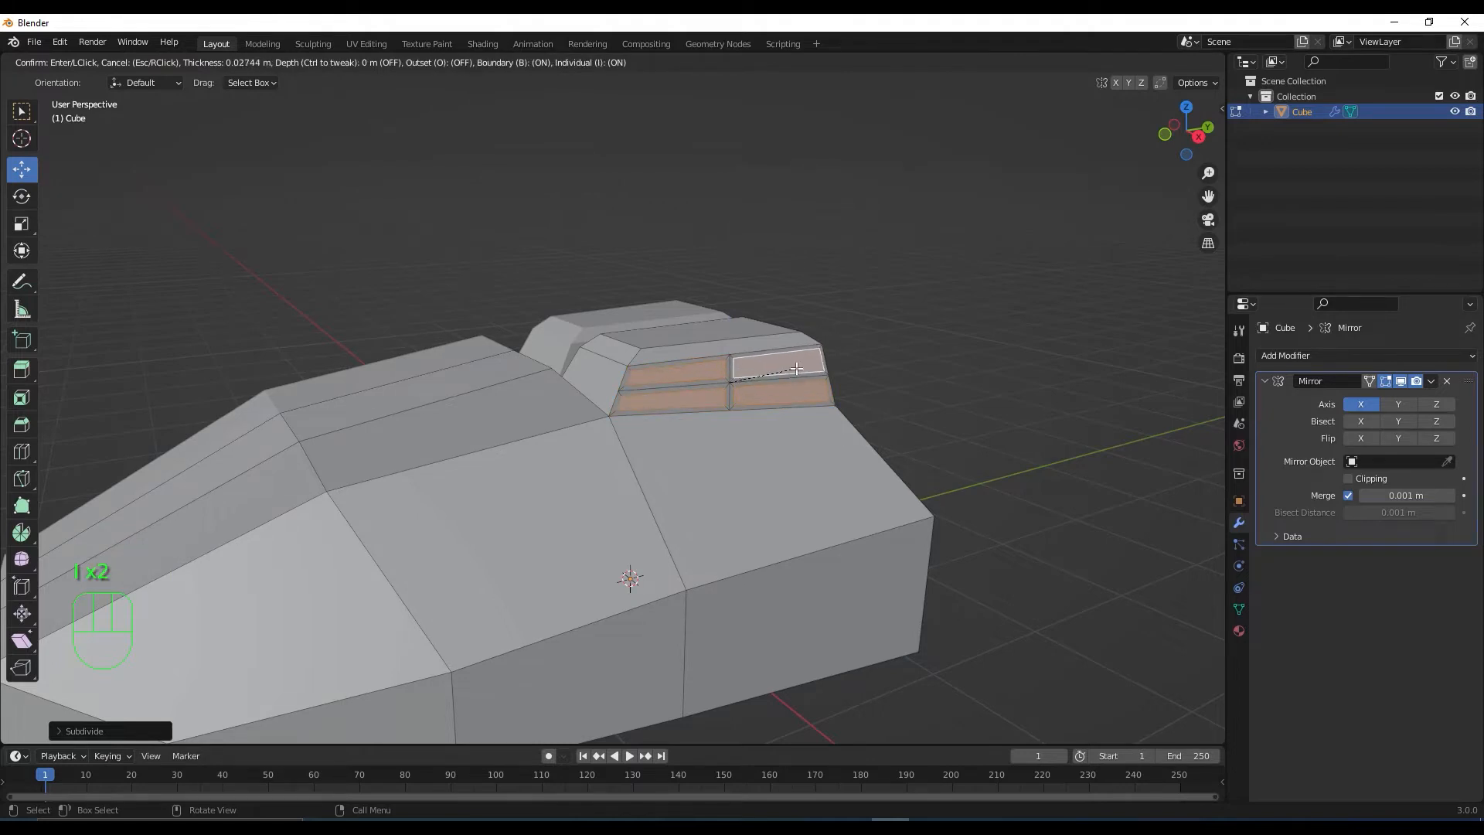
pyautogui.click(794, 369)
pyautogui.moveTo(794, 368); pyautogui.dragTo(738, 488, button='middle')
pyautogui.press('e')
pyautogui.click(824, 436)
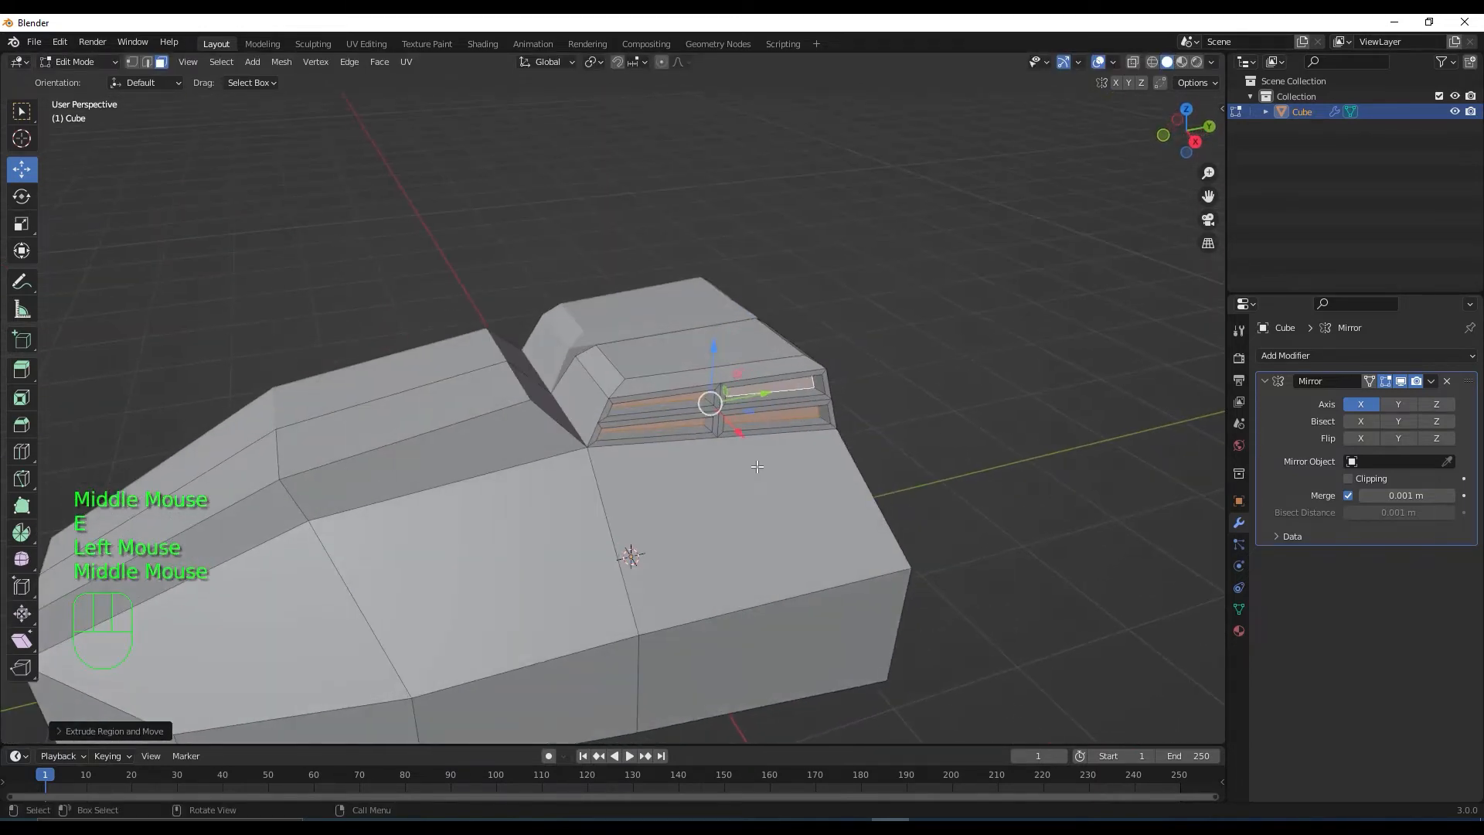
# Select the hull face in front of the vents
pyautogui.scroll(-2, 735, 493)
pyautogui.keyDown('shift'); pyautogui.moveTo(654, 595); pyautogui.dragTo(725, 531, button='middle'); pyautogui.keyUp('shift')
pyautogui.click(734, 517)
# Inset the selected hull face to form a smaller panel
pyautogui.press('i')
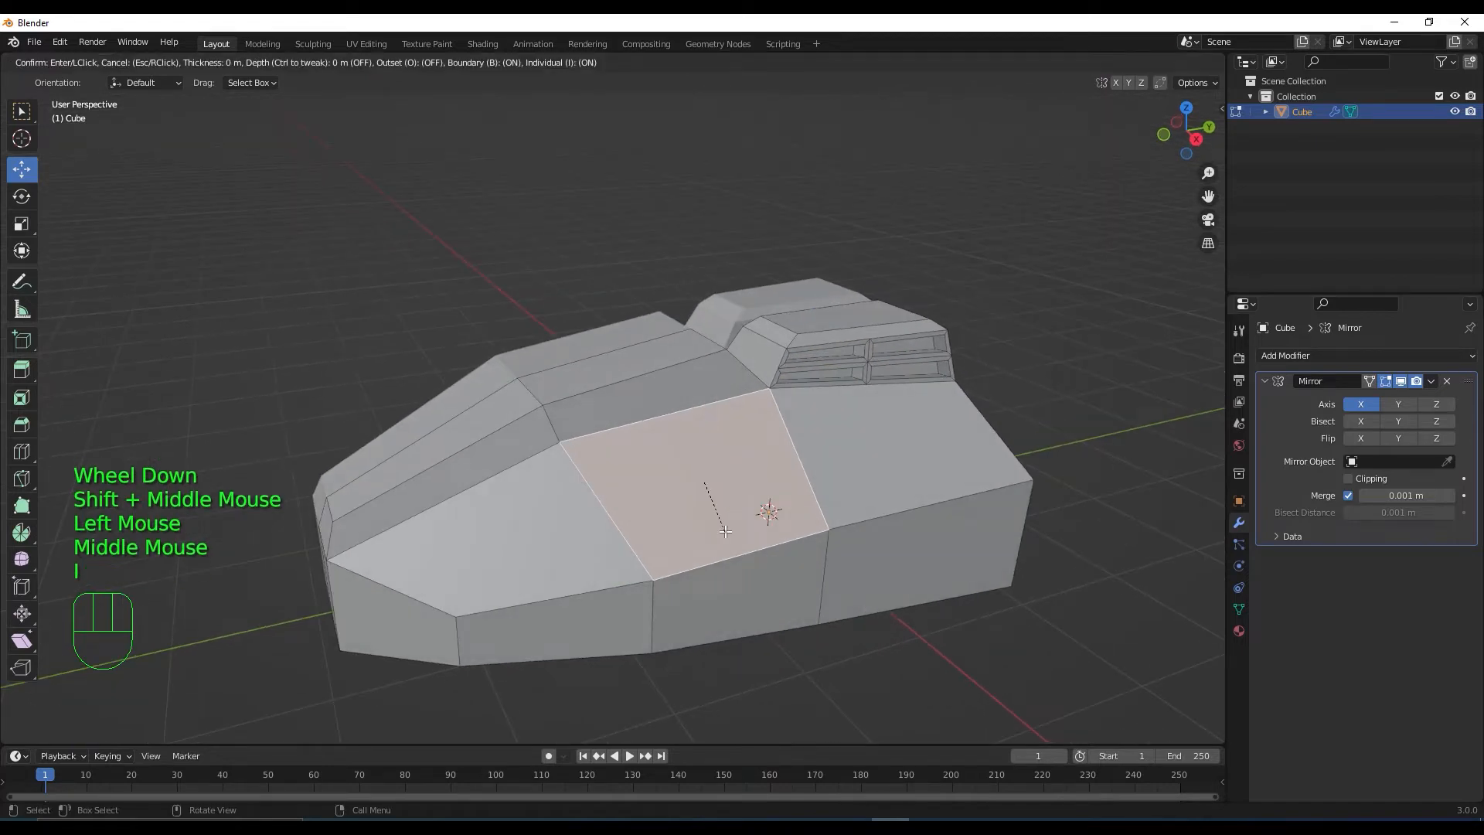
pyautogui.click(703, 494)
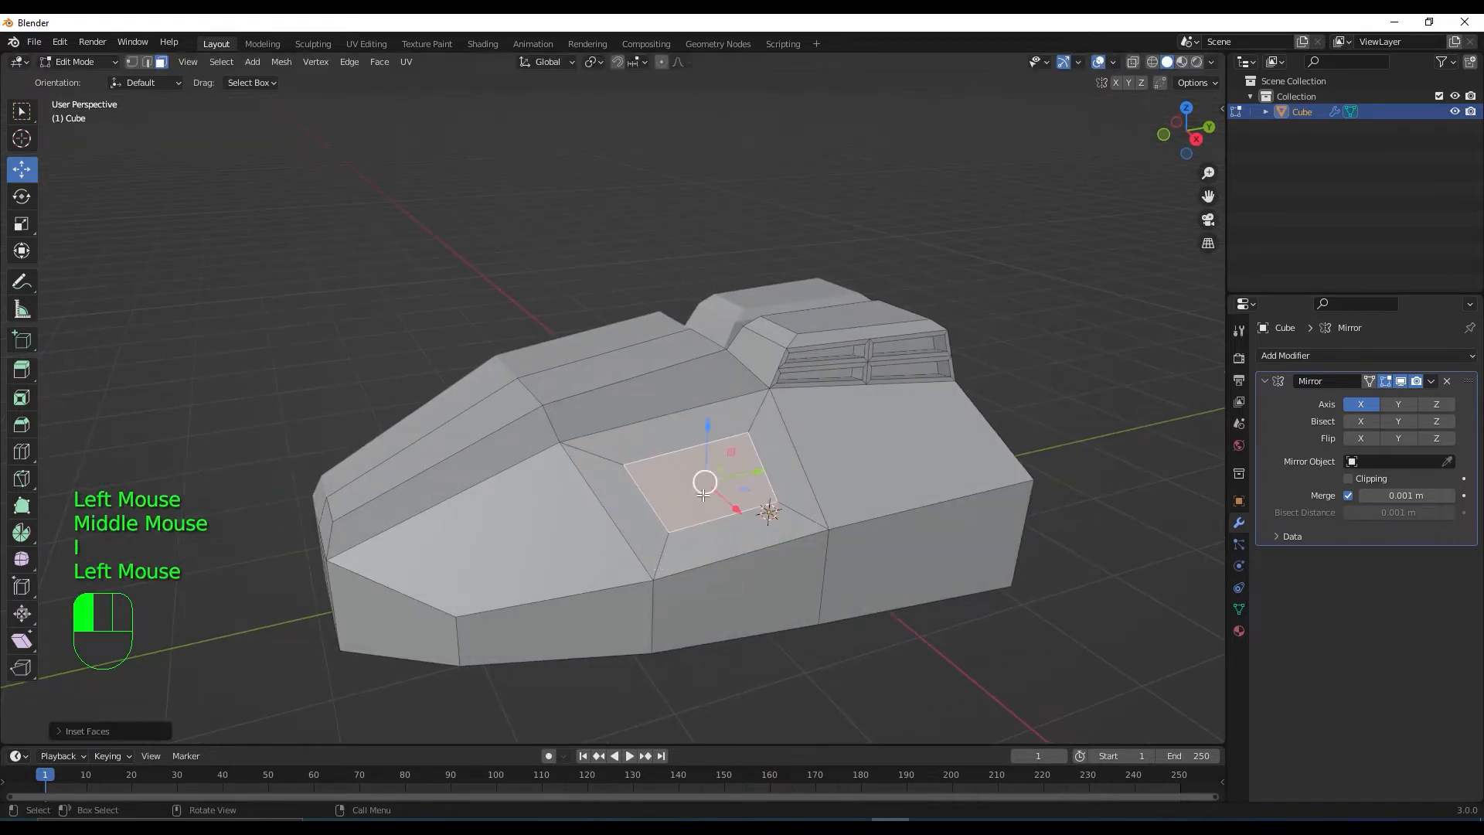
pyautogui.moveTo(703, 497); pyautogui.dragTo(651, 417, button='middle')
pyautogui.scroll(-1, 651, 417)
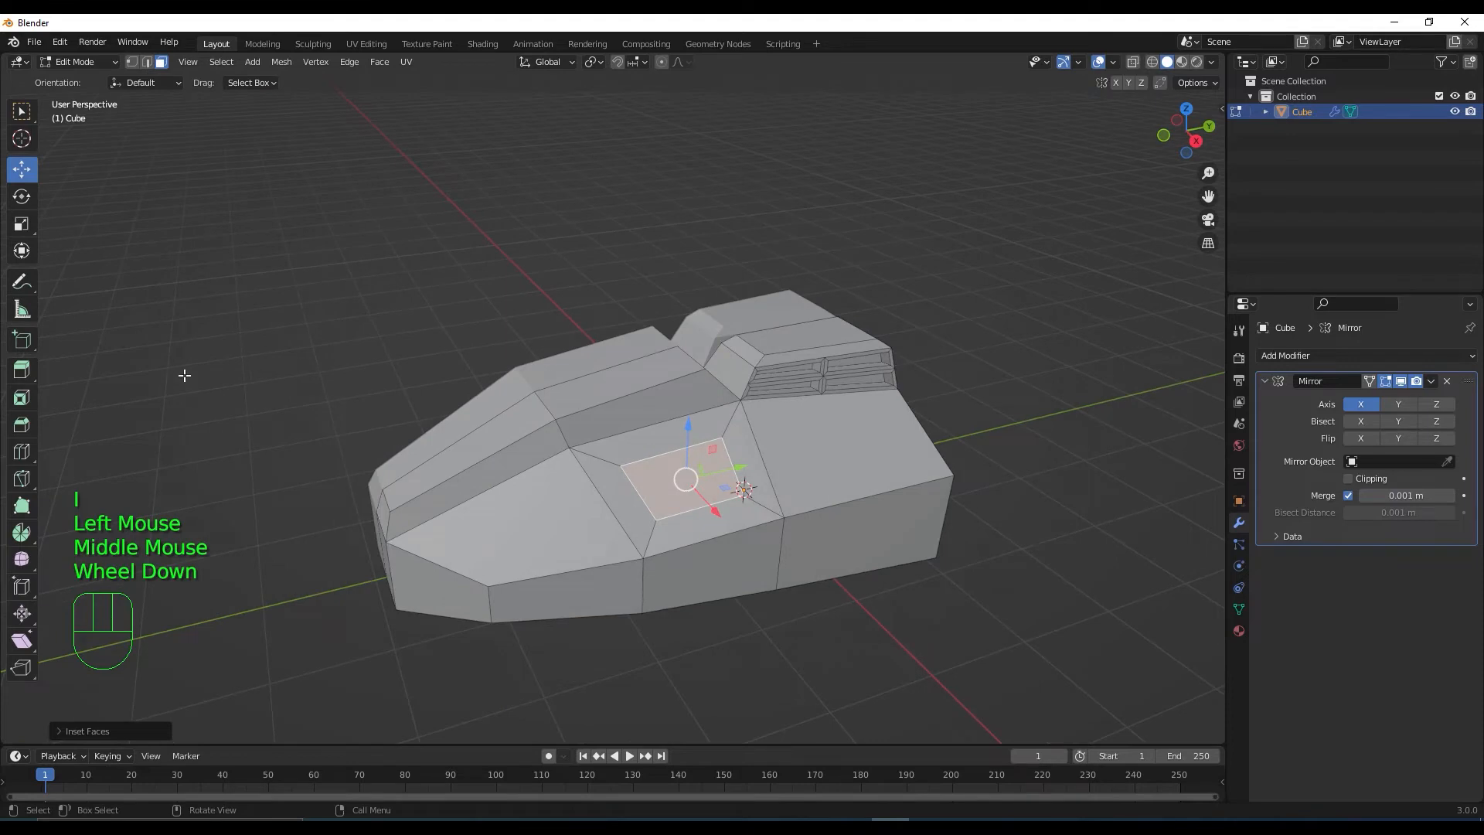
# Enable the Transform tool with Normal transform orientation
pyautogui.click(21, 252)
pyautogui.moveTo(652, 386); pyautogui.dragTo(679, 374, button='middle')
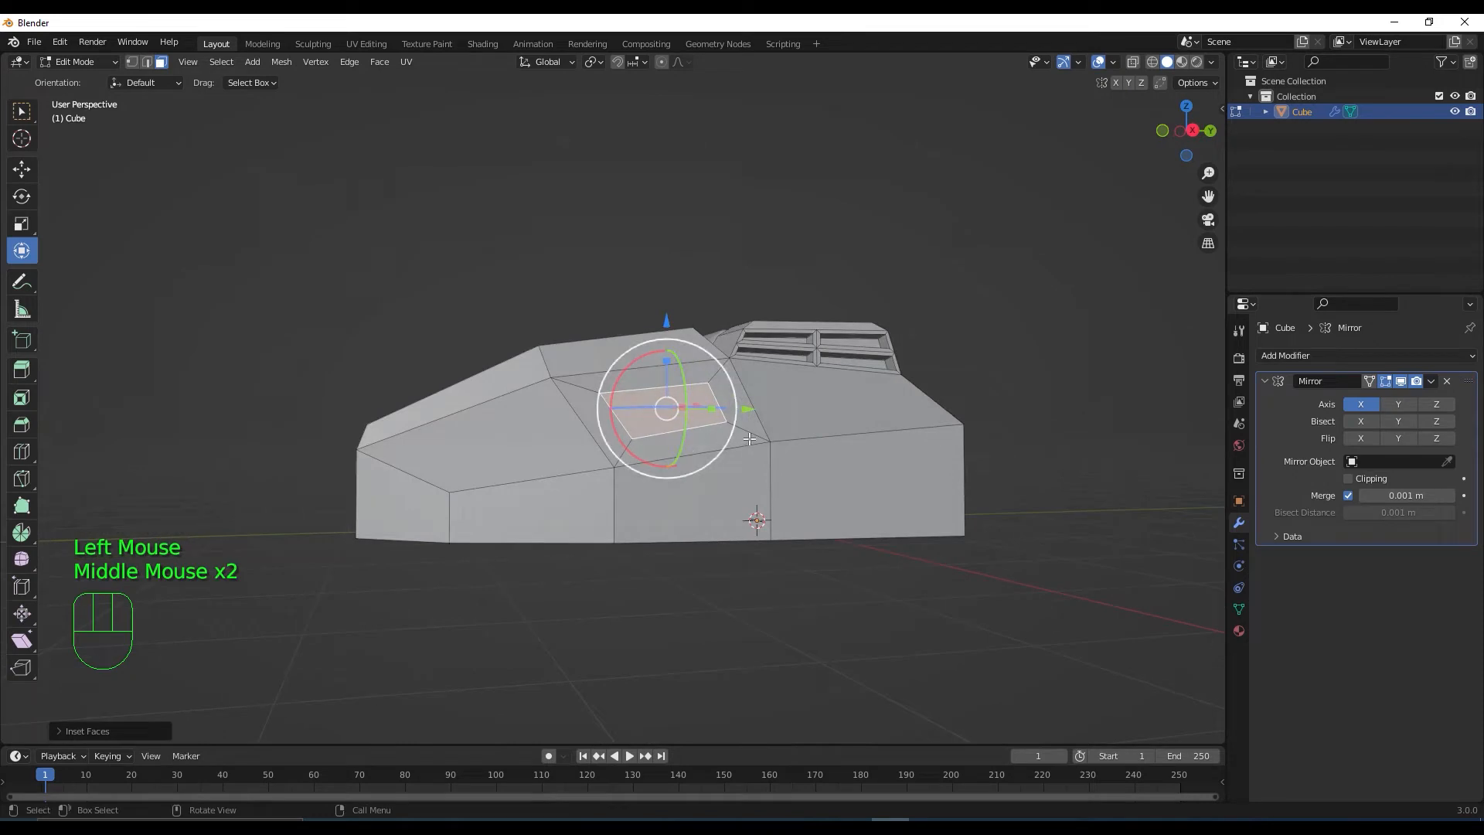
pyautogui.moveTo(686, 461); pyautogui.dragTo(668, 436, button='middle')
pyautogui.moveTo(650, 232); pyautogui.dragTo(638, 167, button='middle')
pyautogui.click(560, 68)
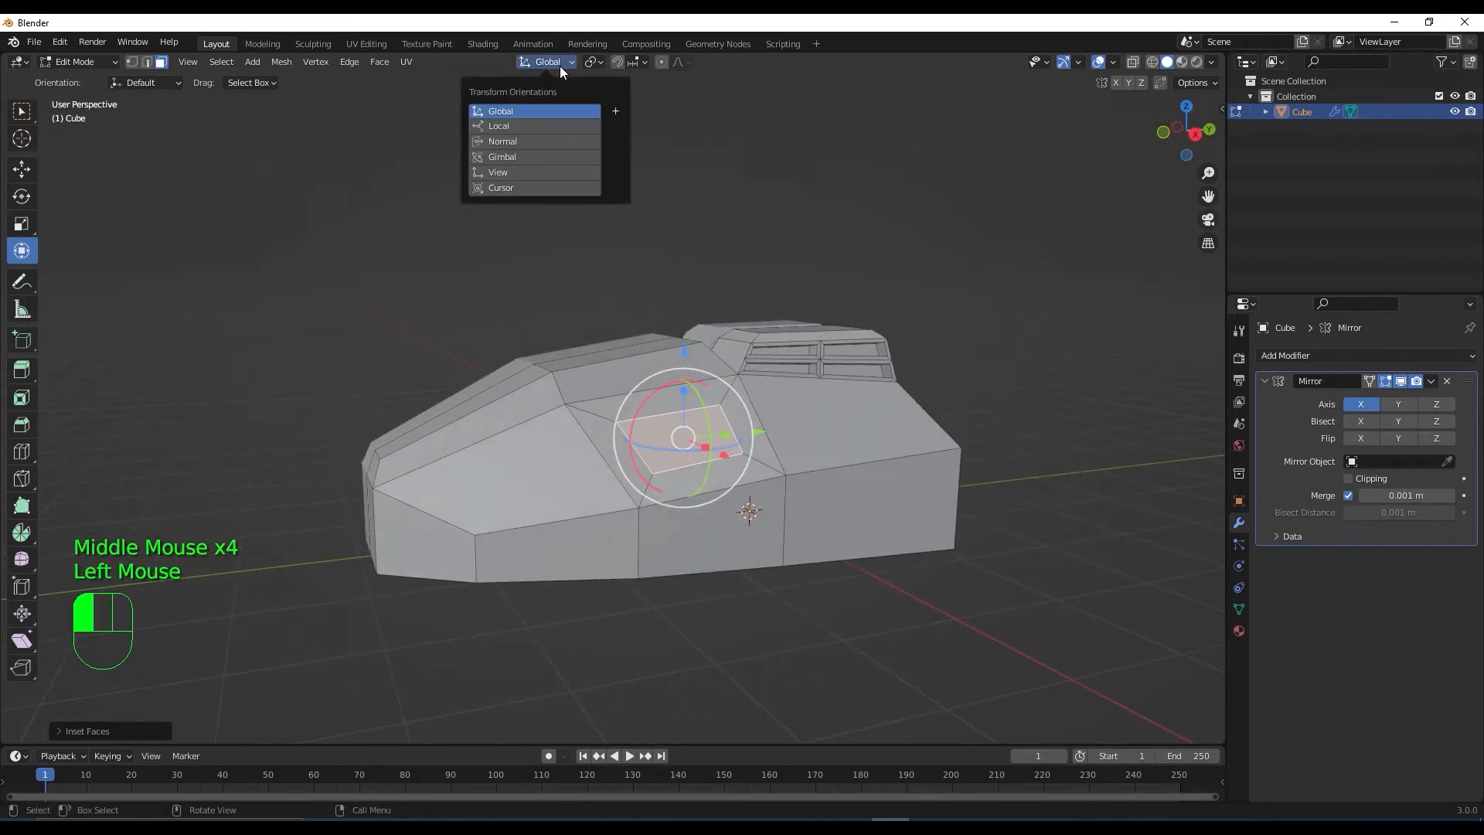
pyautogui.click(518, 141)
pyautogui.moveTo(580, 308); pyautogui.dragTo(720, 444, button='middle')
pyautogui.scroll(1, 720, 444)
# Resize the inset panel and extrude it outward into a raised rectangular block
pyautogui.moveTo(755, 419); pyautogui.dragTo(768, 434)
pyautogui.moveTo(798, 435); pyautogui.dragTo(633, 532, button='middle')
pyautogui.moveTo(609, 535); pyautogui.dragTo(588, 536)
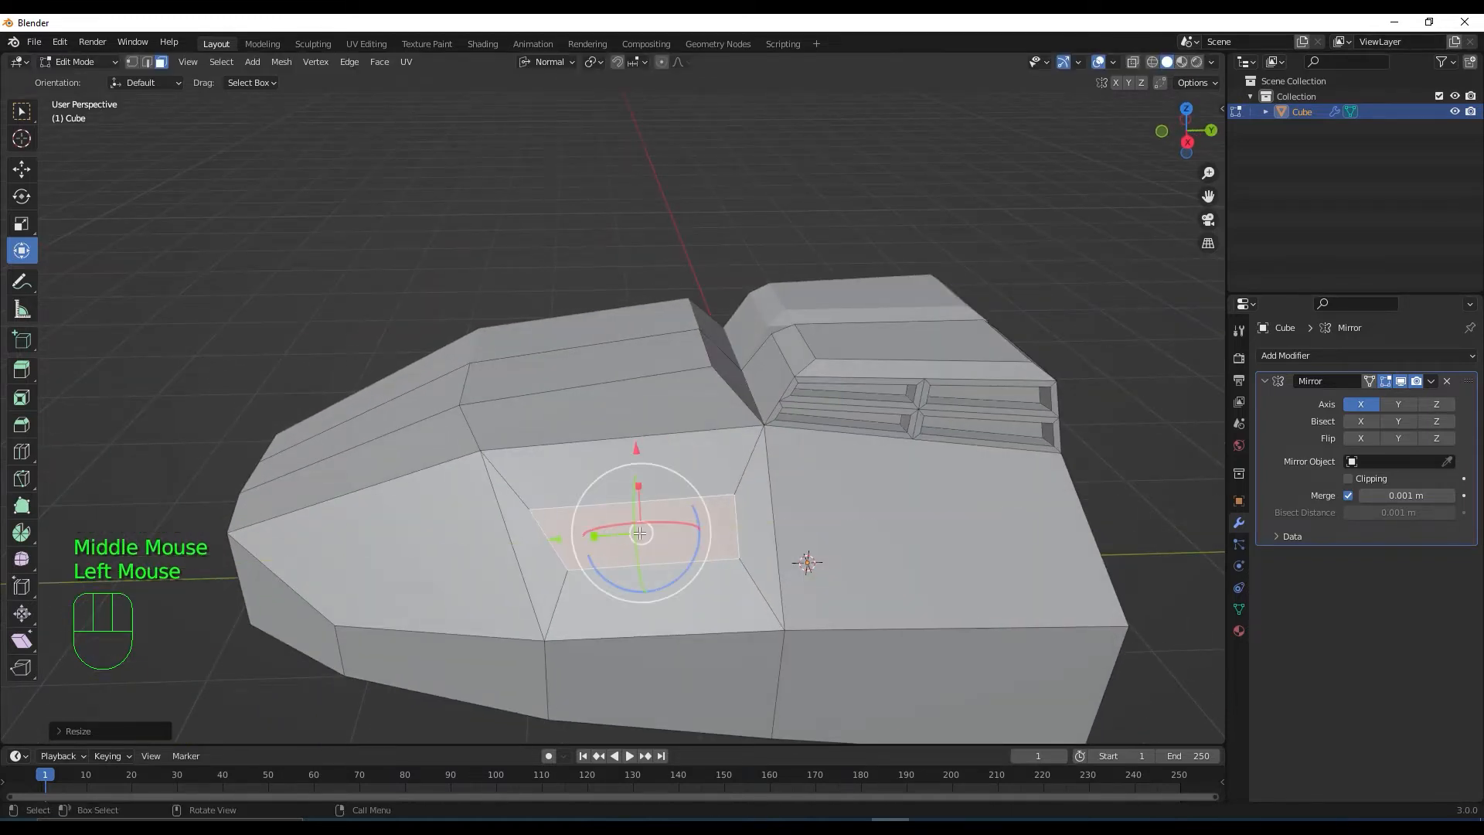
pyautogui.moveTo(704, 523); pyautogui.dragTo(746, 495, button='middle')
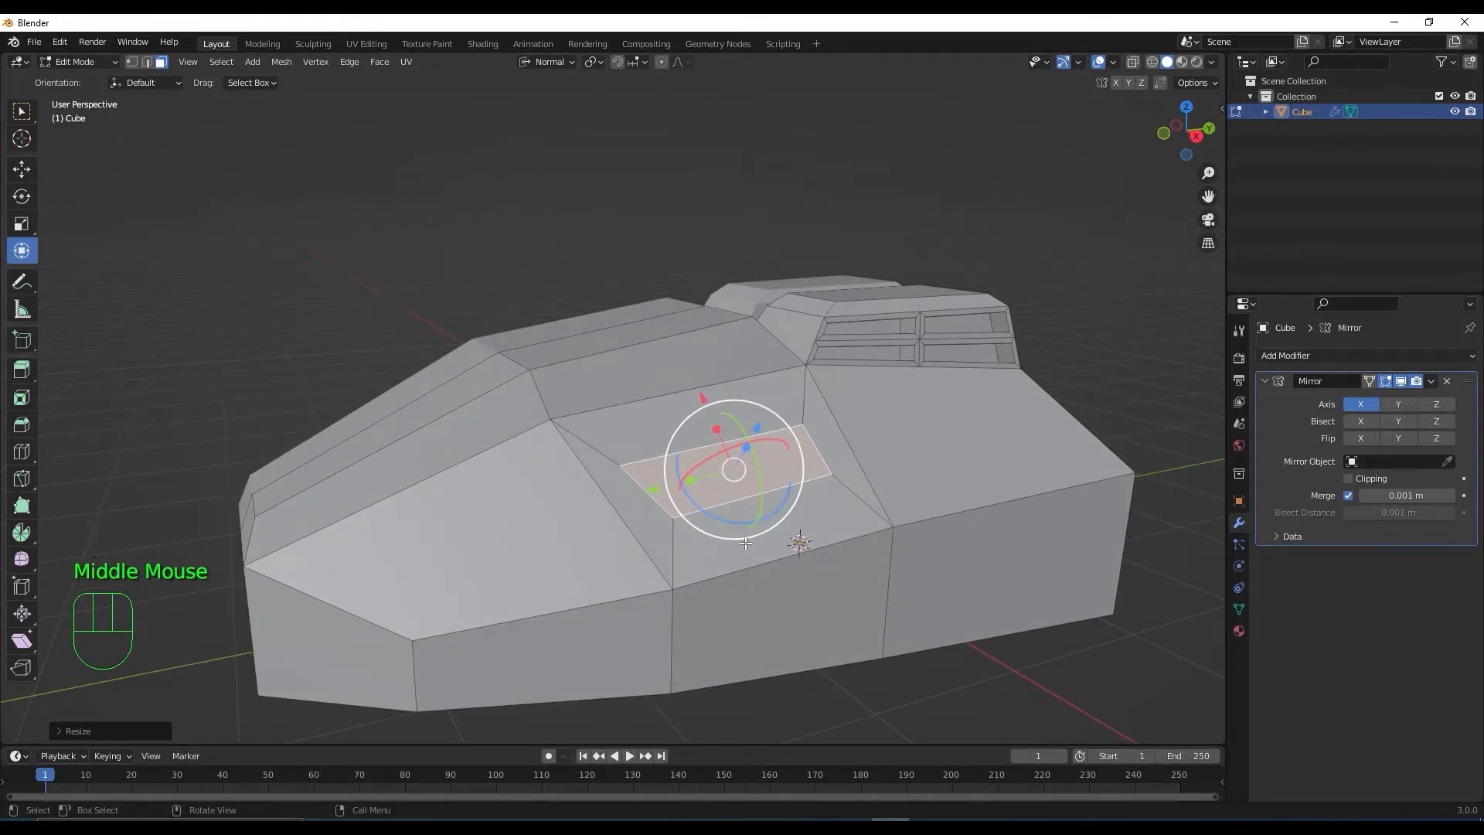
pyautogui.moveTo(746, 496); pyautogui.dragTo(782, 547, button='middle')
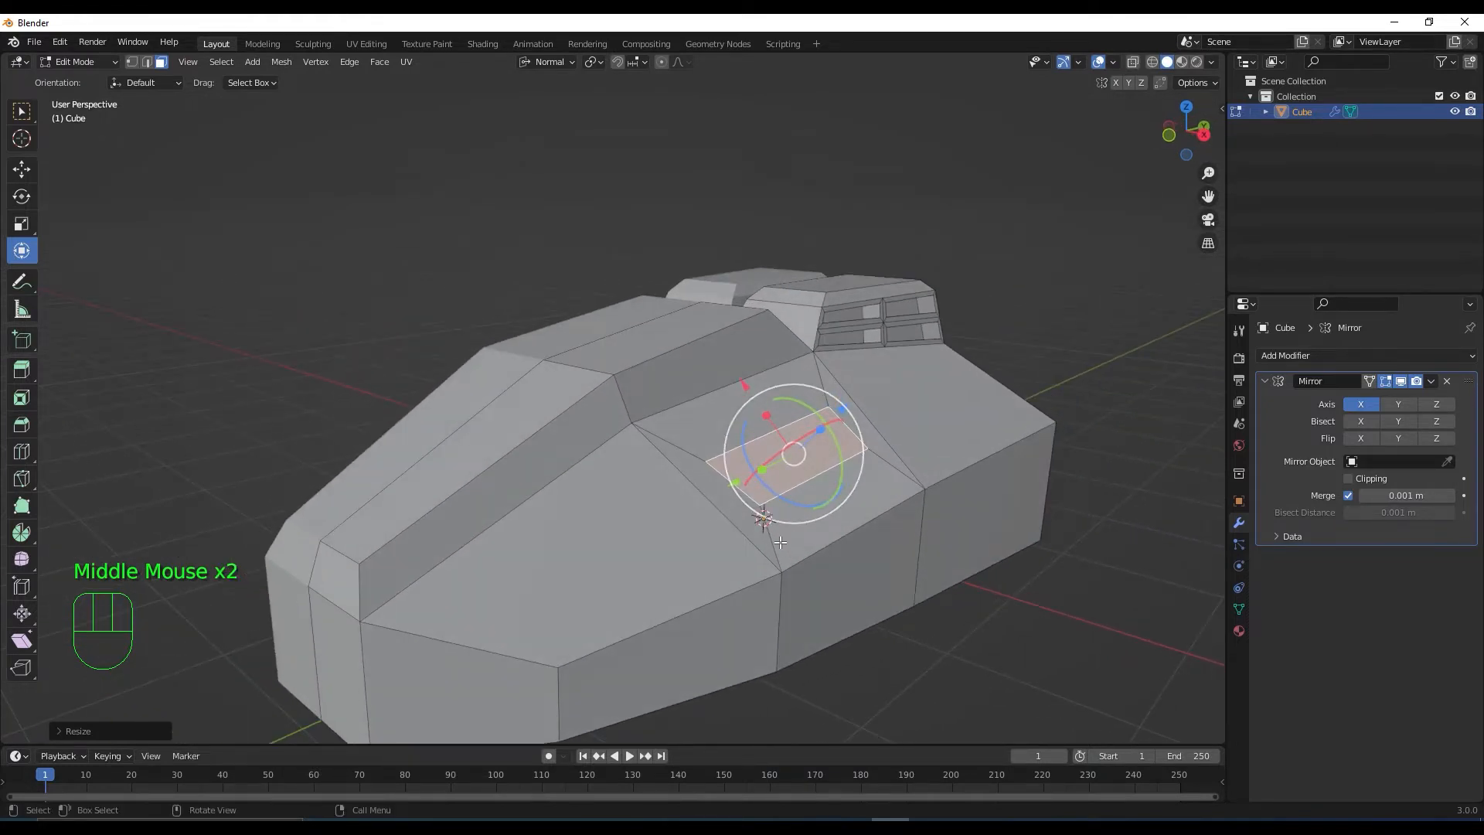
pyautogui.press('e')
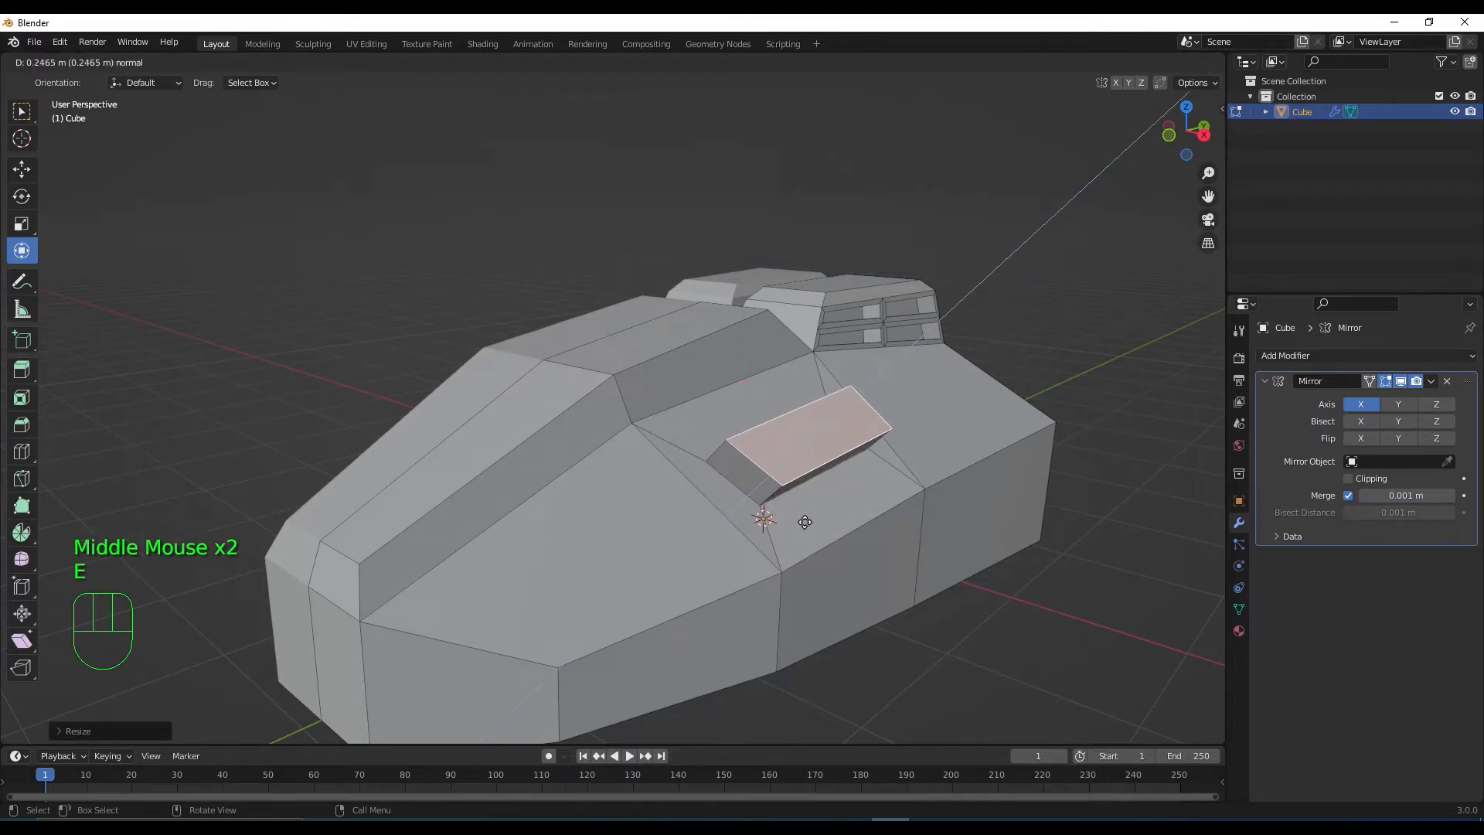
pyautogui.click(805, 522)
pyautogui.moveTo(804, 521); pyautogui.dragTo(765, 509, button='middle')
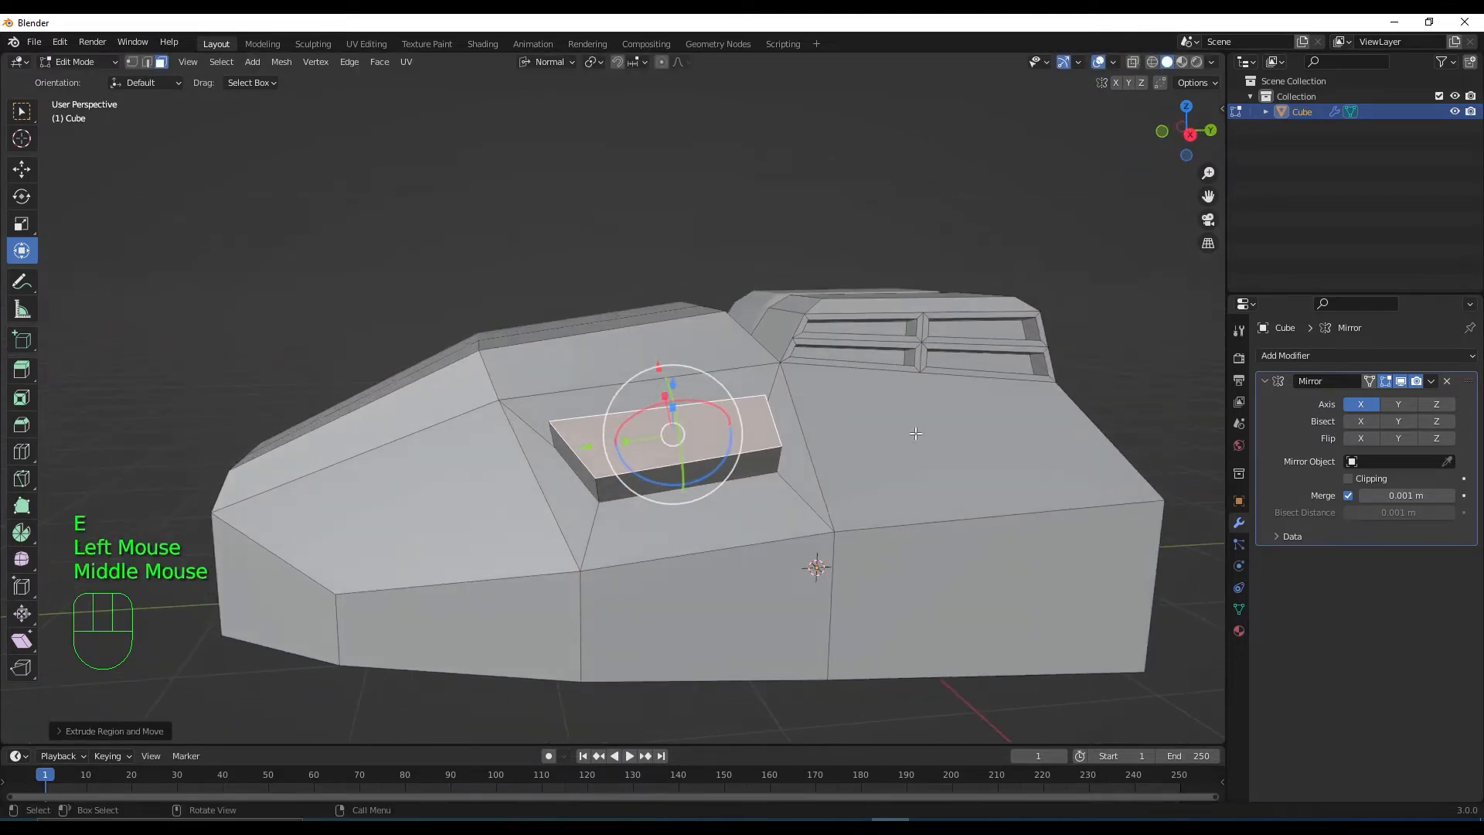
# Select the panel's two corner vertices, lower them in Global orientation, and scale them
pyautogui.press('1')
pyautogui.moveTo(814, 411); pyautogui.dragTo(751, 441, button='middle')
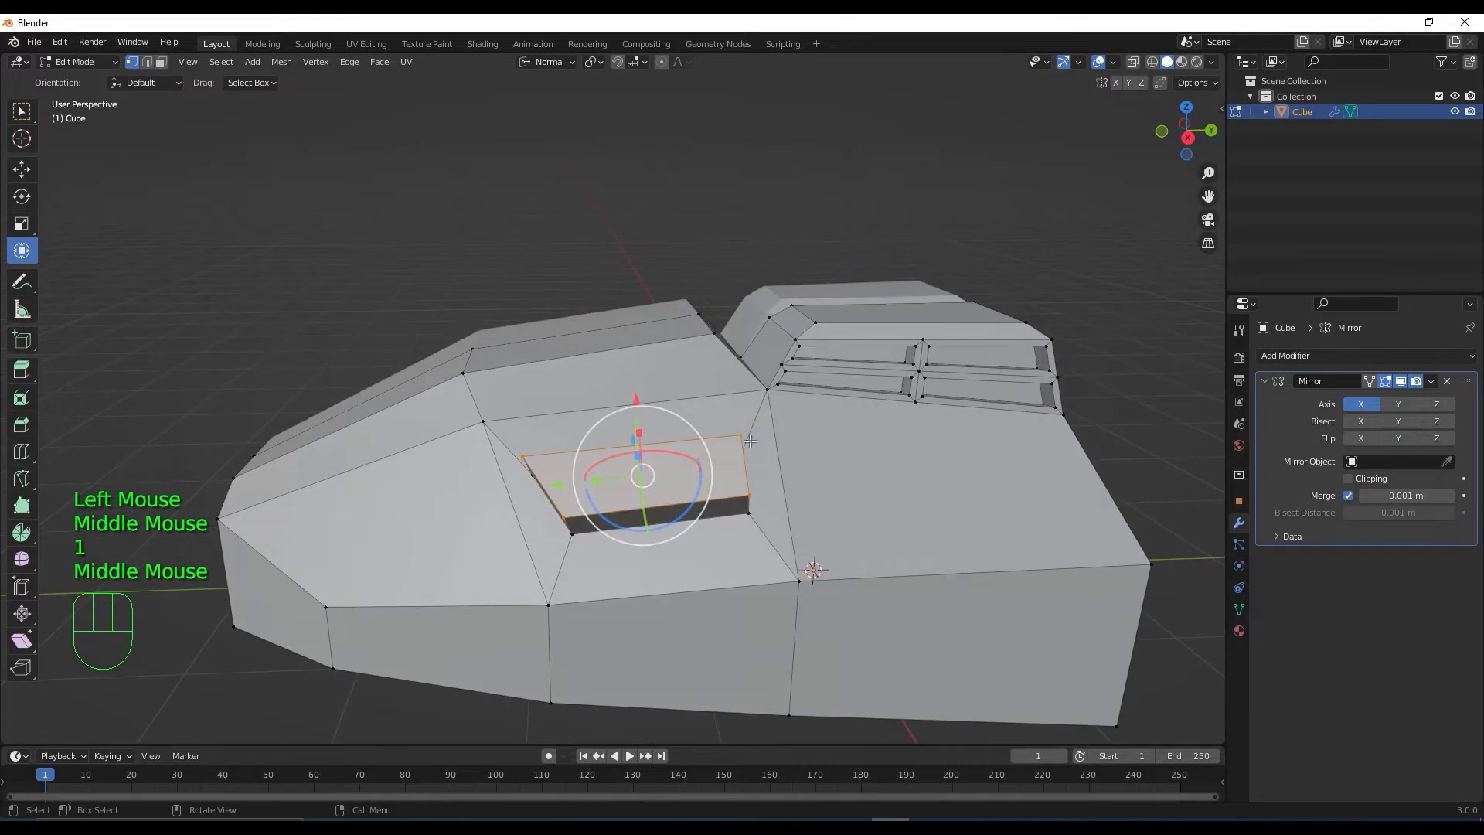
pyautogui.click(740, 433)
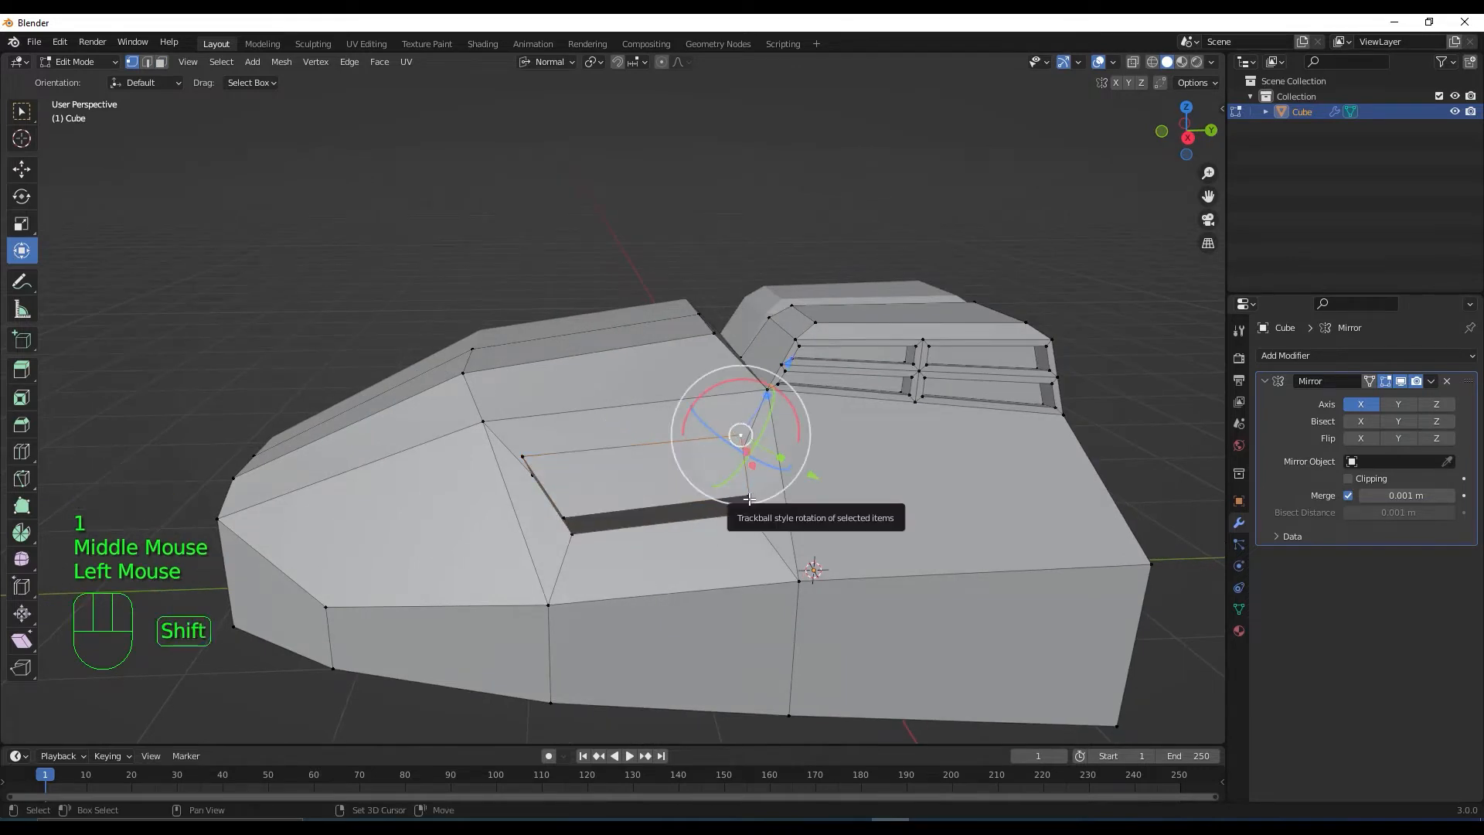
pyautogui.keyDown('shift'); pyautogui.click(750, 500); pyautogui.keyUp('shift')
pyautogui.moveTo(750, 500); pyautogui.dragTo(765, 456, button='middle')
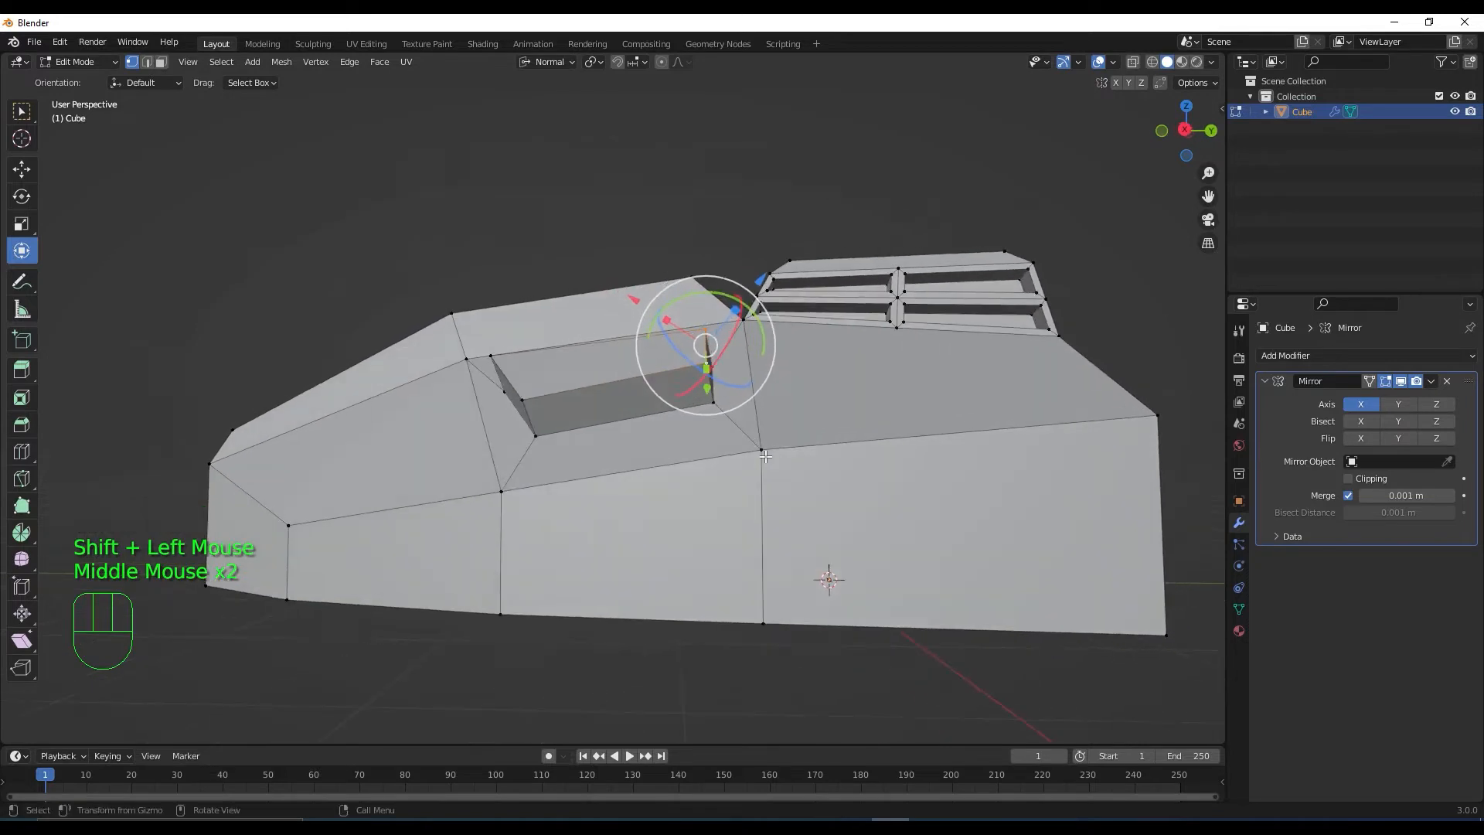
pyautogui.moveTo(563, 65); pyautogui.dragTo(558, 106)
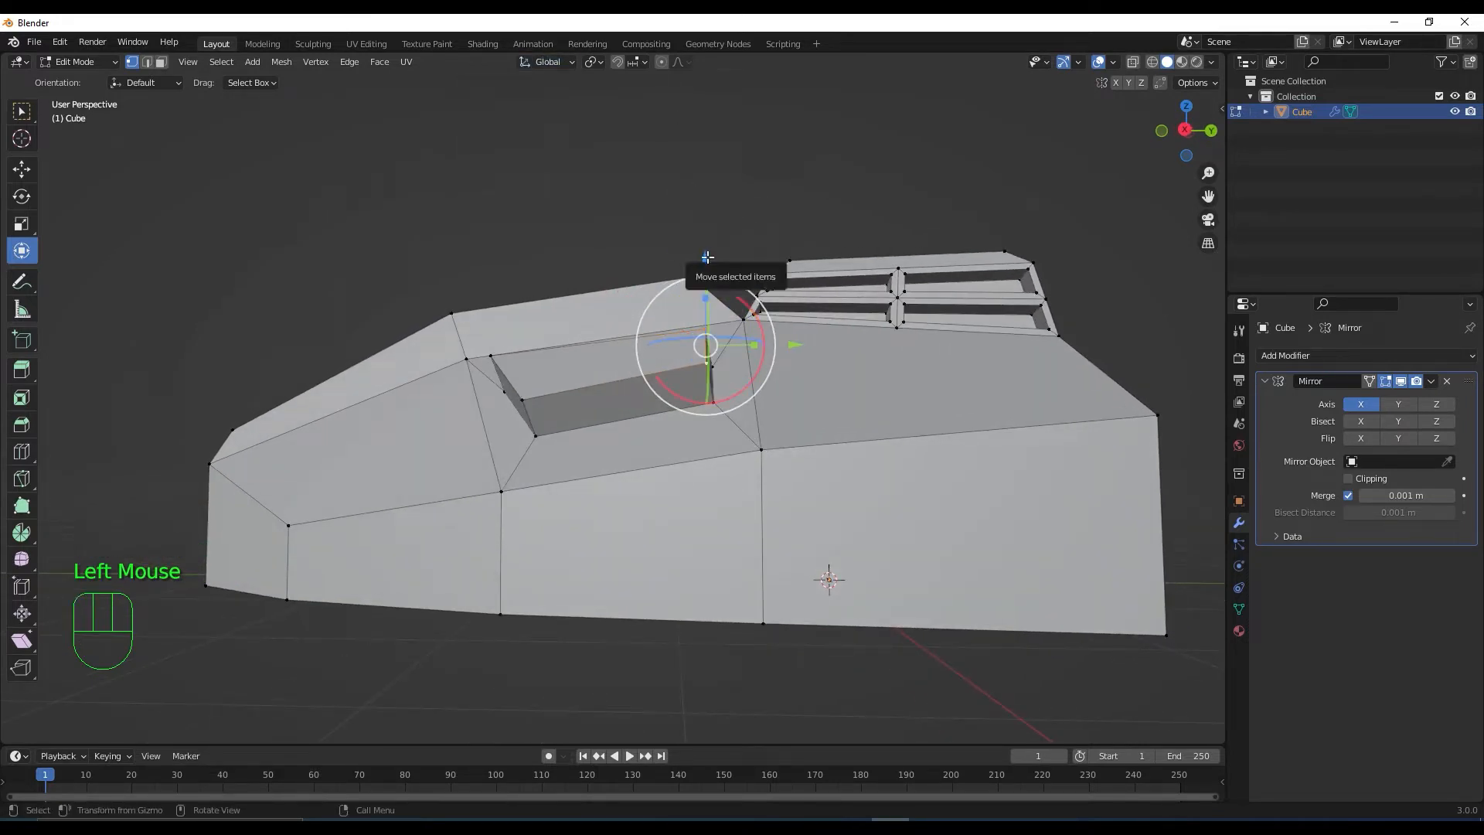
pyautogui.moveTo(705, 259); pyautogui.dragTo(716, 286)
pyautogui.moveTo(716, 287); pyautogui.dragTo(698, 479, button='middle')
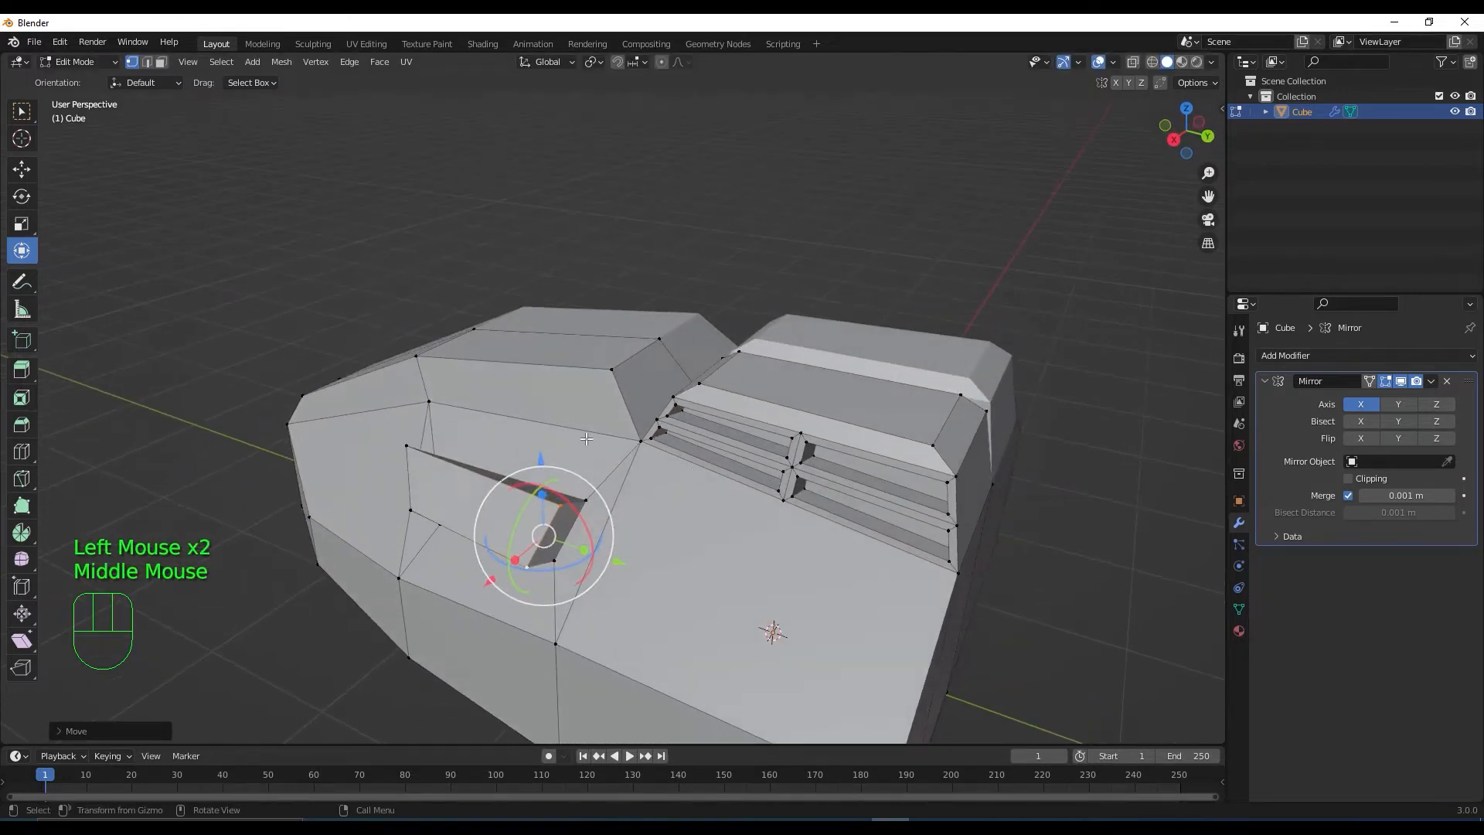
pyautogui.press('s')
pyautogui.click(597, 514)
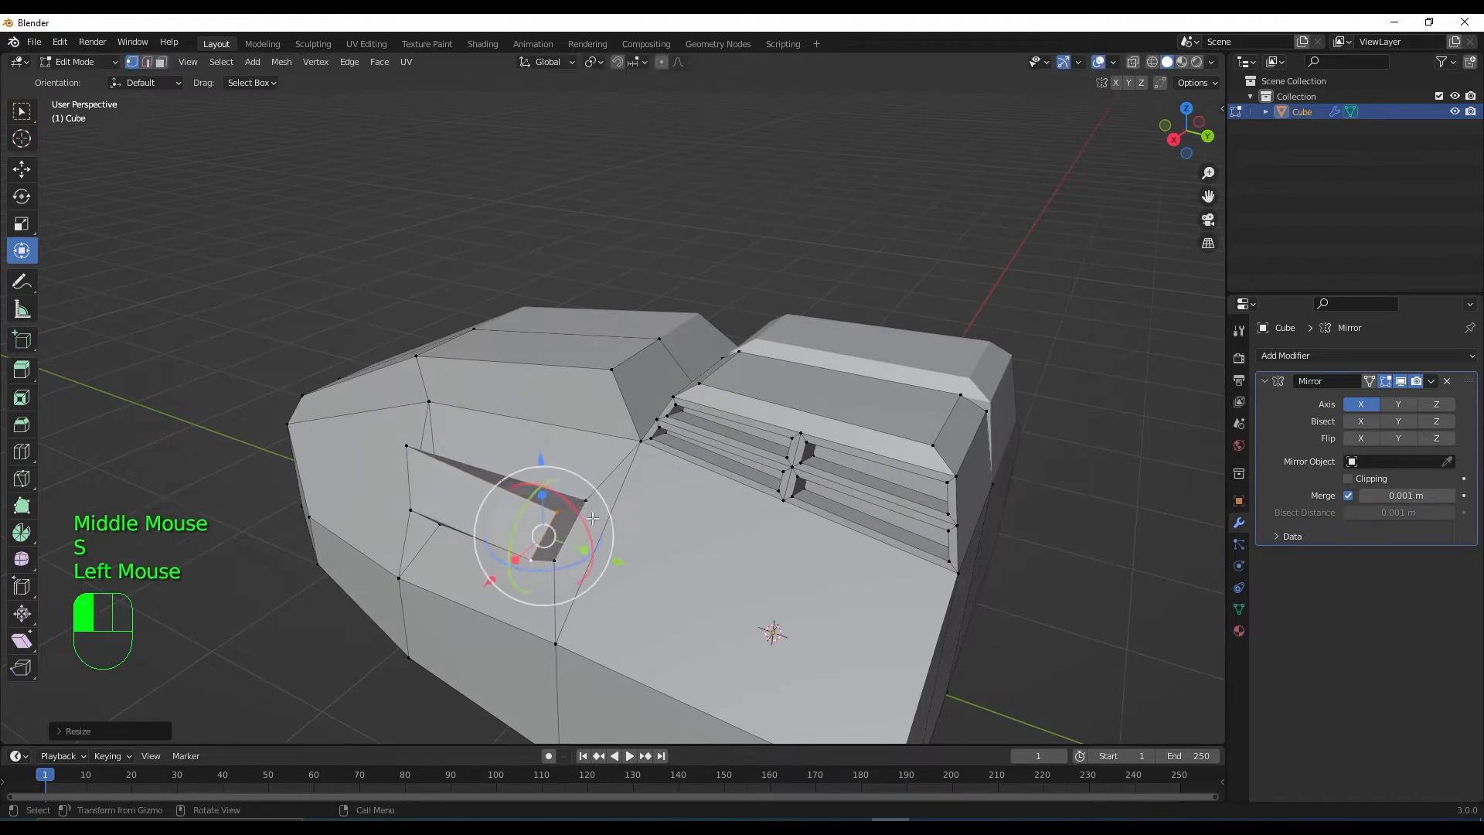
pyautogui.moveTo(572, 591); pyautogui.dragTo(537, 388, button='middle')
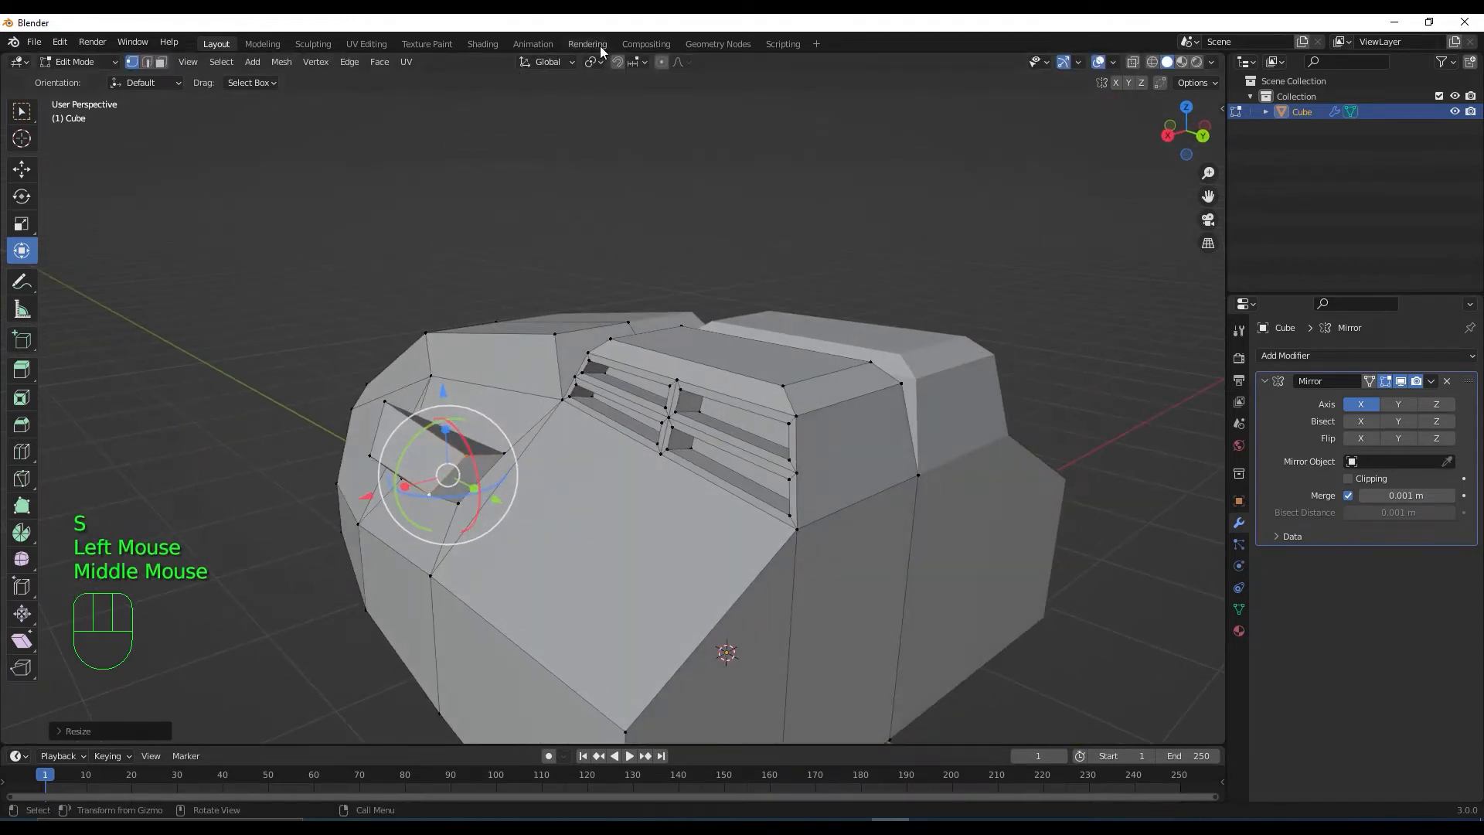
# With Normal orientation, pull the selected edge outward to form an angled wedge
pyautogui.click(570, 63)
pyautogui.click(554, 143)
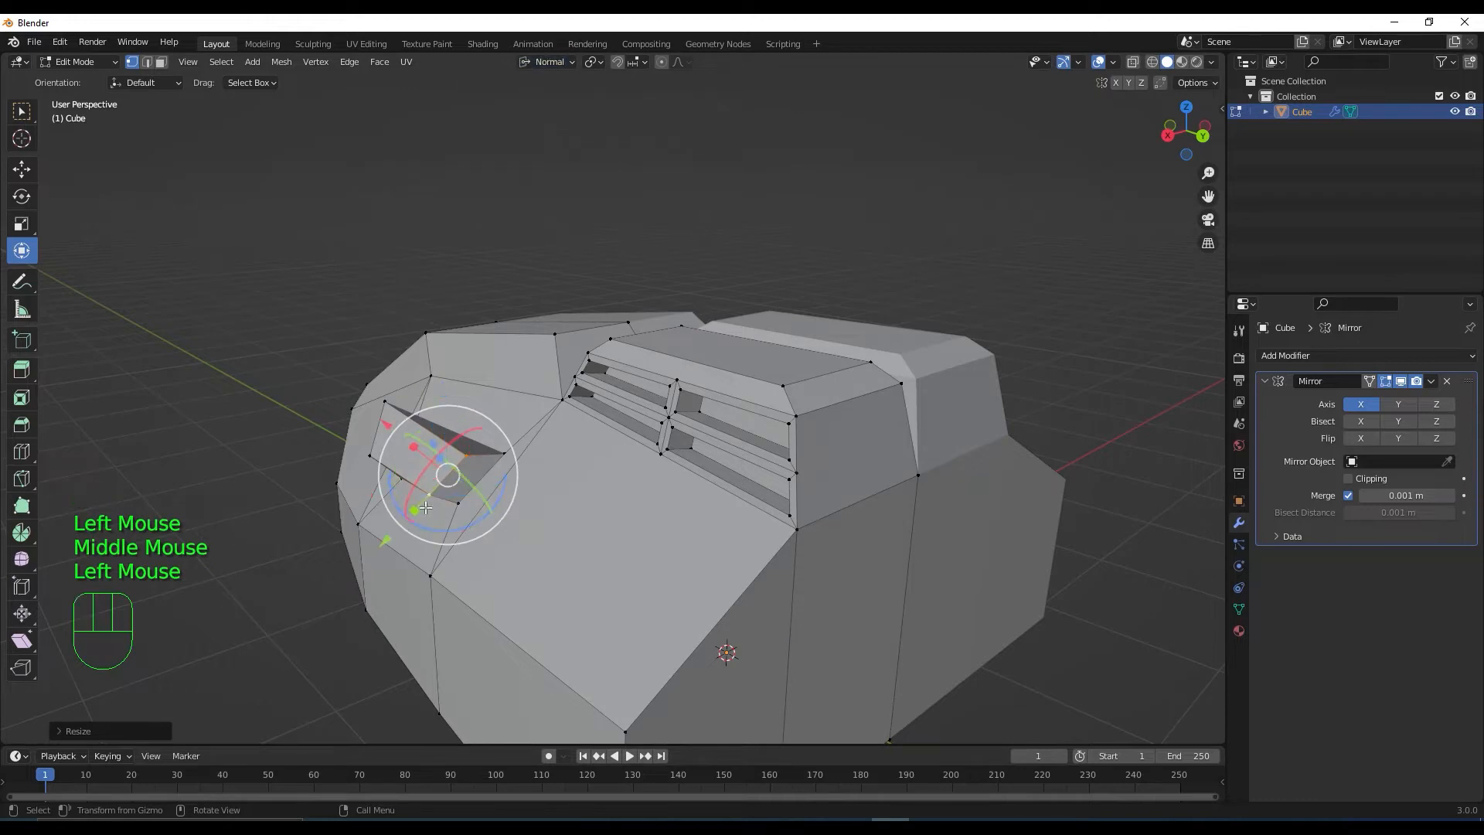
pyautogui.moveTo(391, 540); pyautogui.dragTo(403, 527)
pyautogui.moveTo(439, 438); pyautogui.dragTo(467, 430, button='middle')
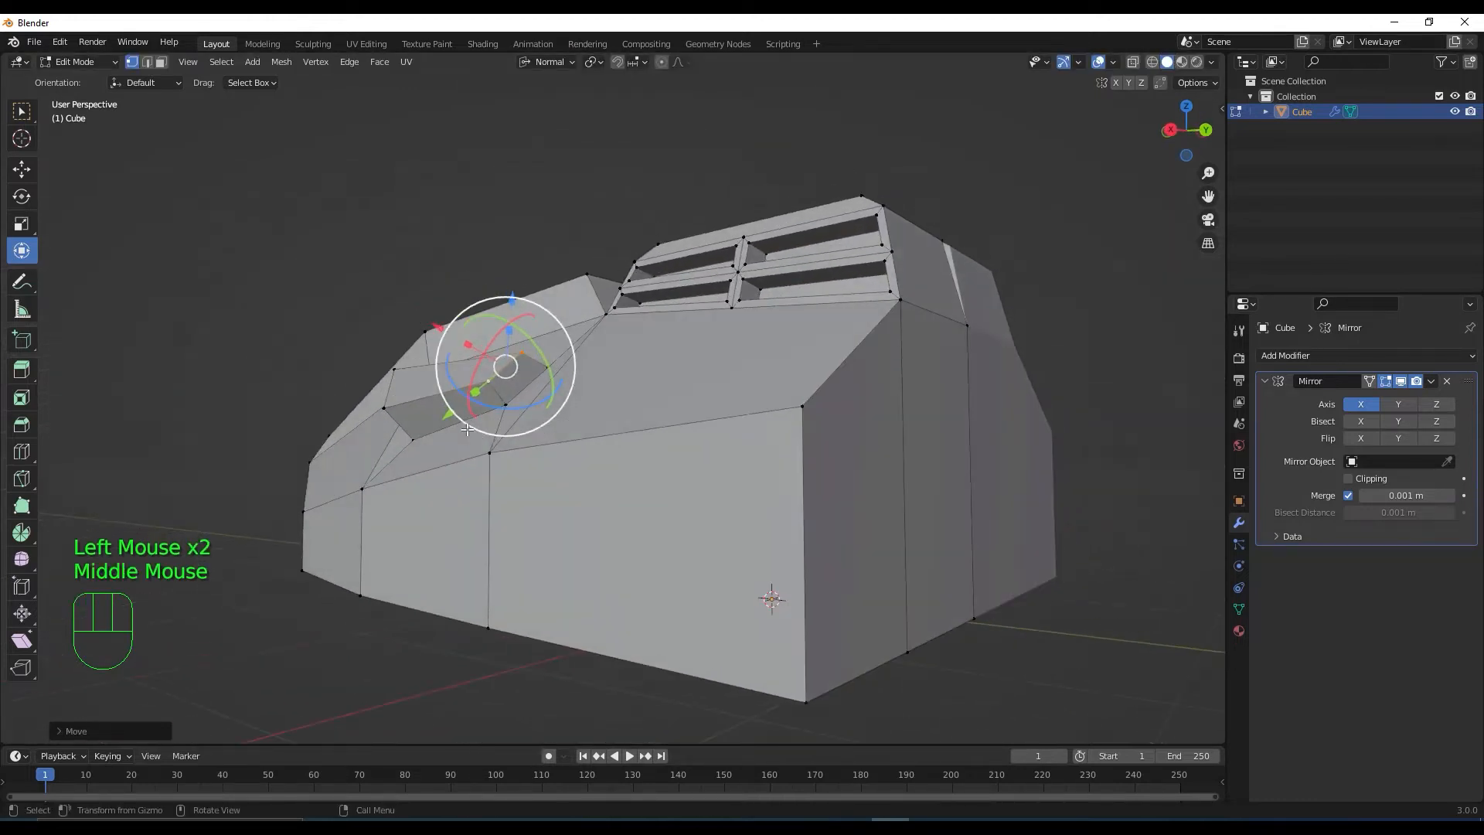
pyautogui.moveTo(515, 302); pyautogui.dragTo(514, 296)
pyautogui.moveTo(514, 296); pyautogui.dragTo(524, 455, button='middle')
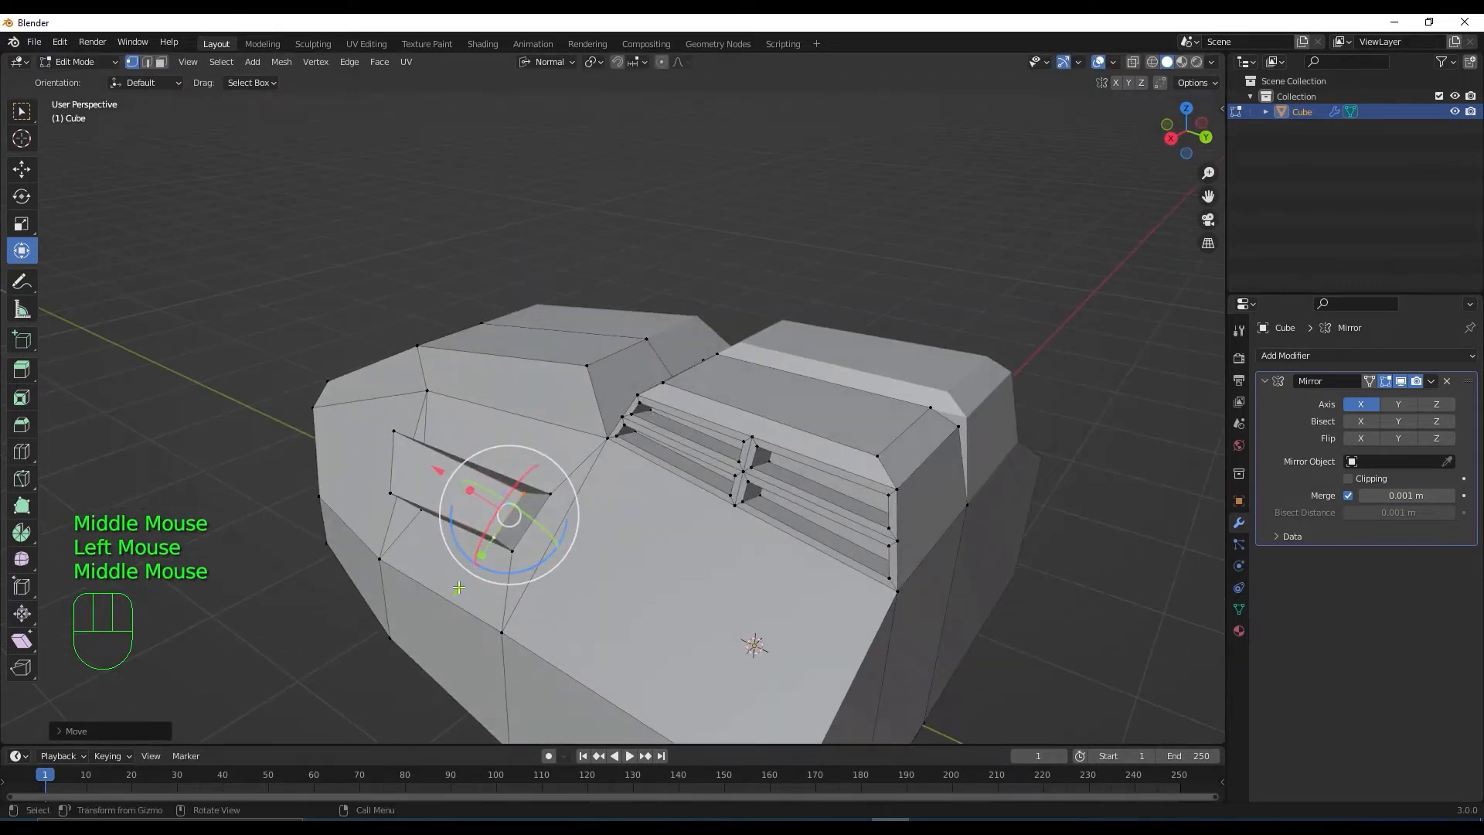
pyautogui.moveTo(459, 588); pyautogui.dragTo(466, 576)
pyautogui.moveTo(466, 576); pyautogui.dragTo(773, 452, button='middle')
pyautogui.scroll(3, 768, 468)
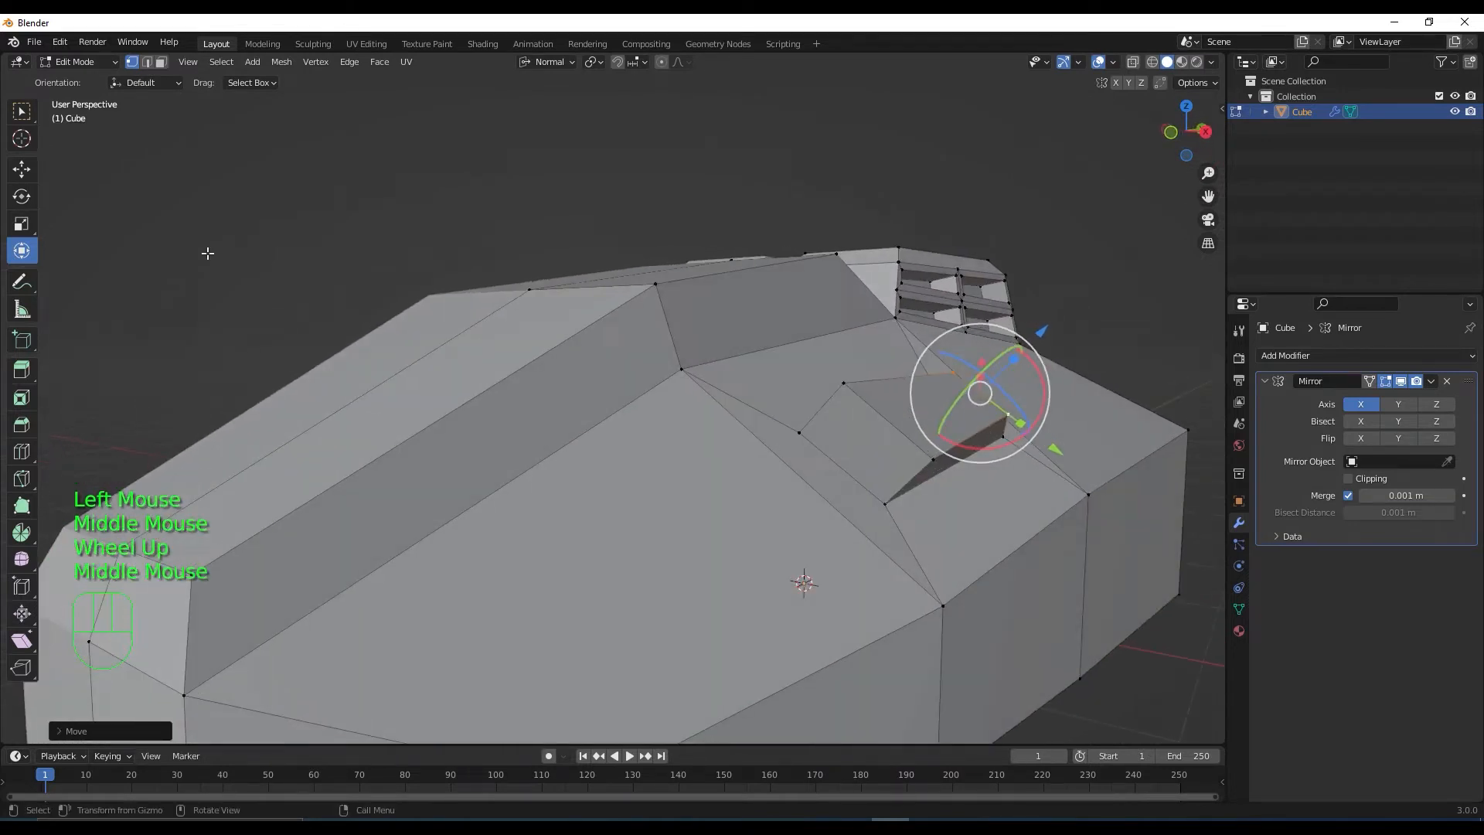
pyautogui.click(22, 170)
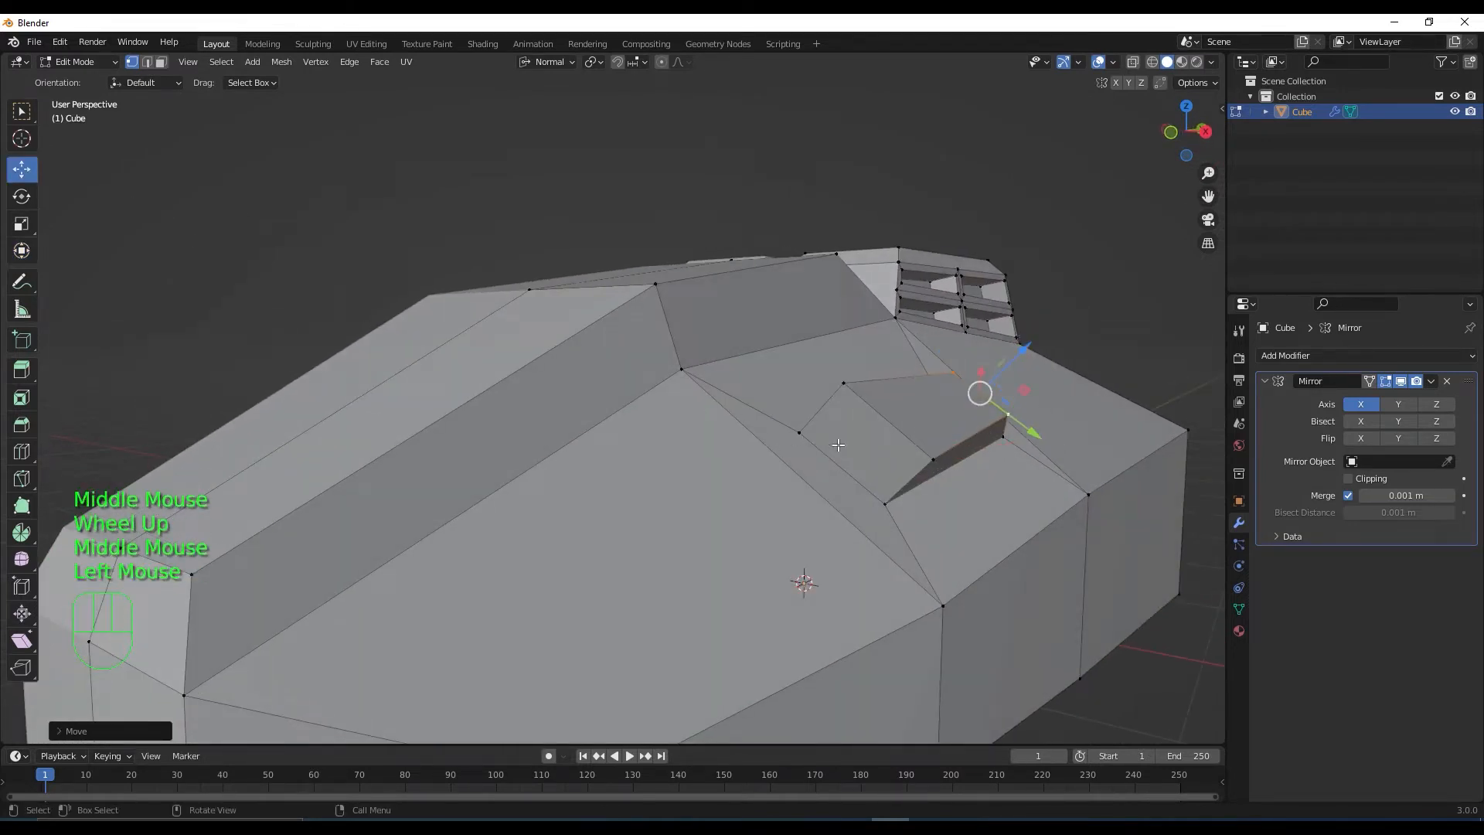
# Inset the wedge's front face and extrude it 0.1134 m inward
pyautogui.press('3')
pyautogui.click(858, 429)
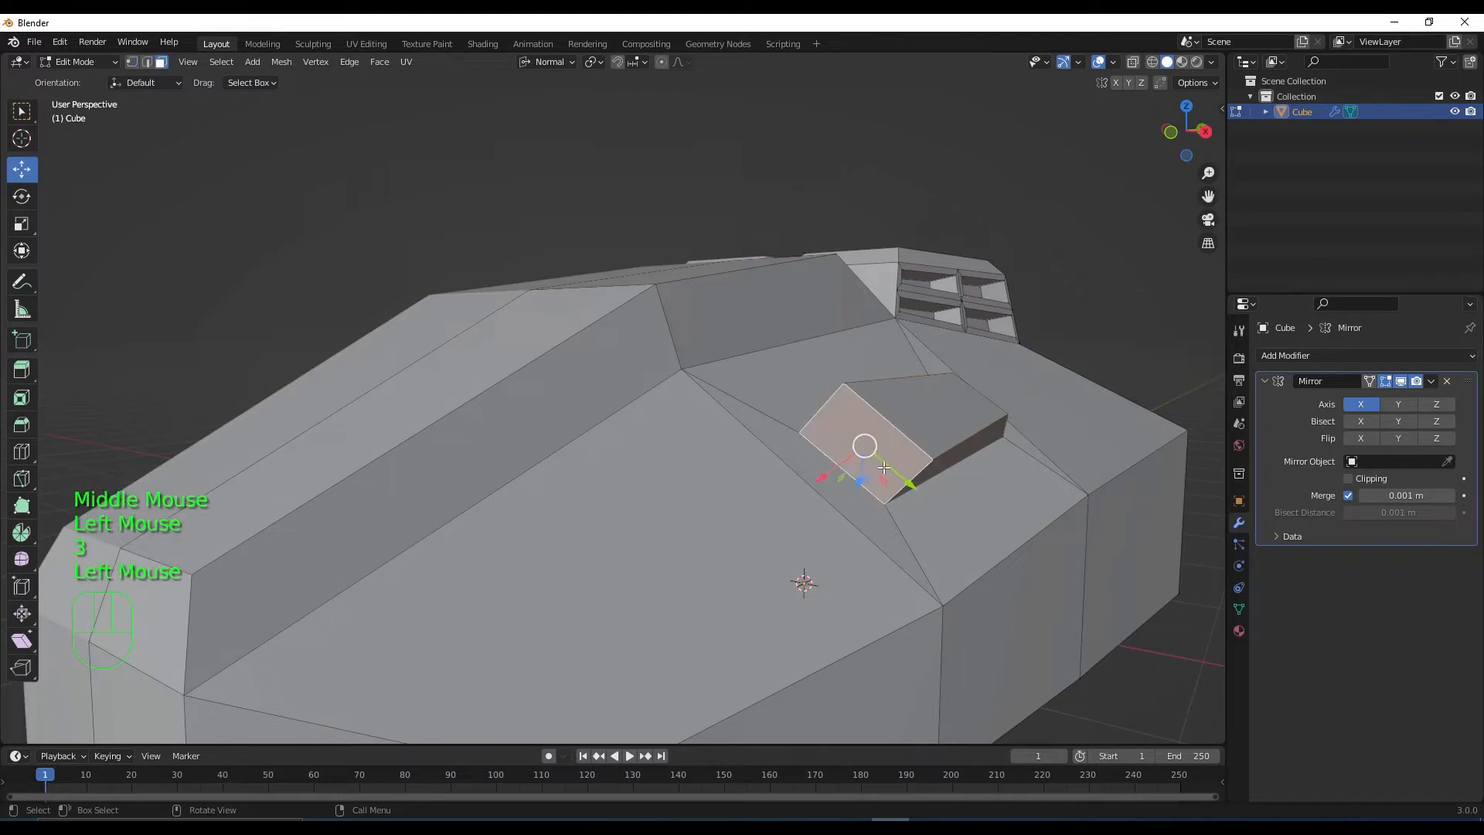
pyautogui.moveTo(881, 466); pyautogui.dragTo(906, 457, button='middle')
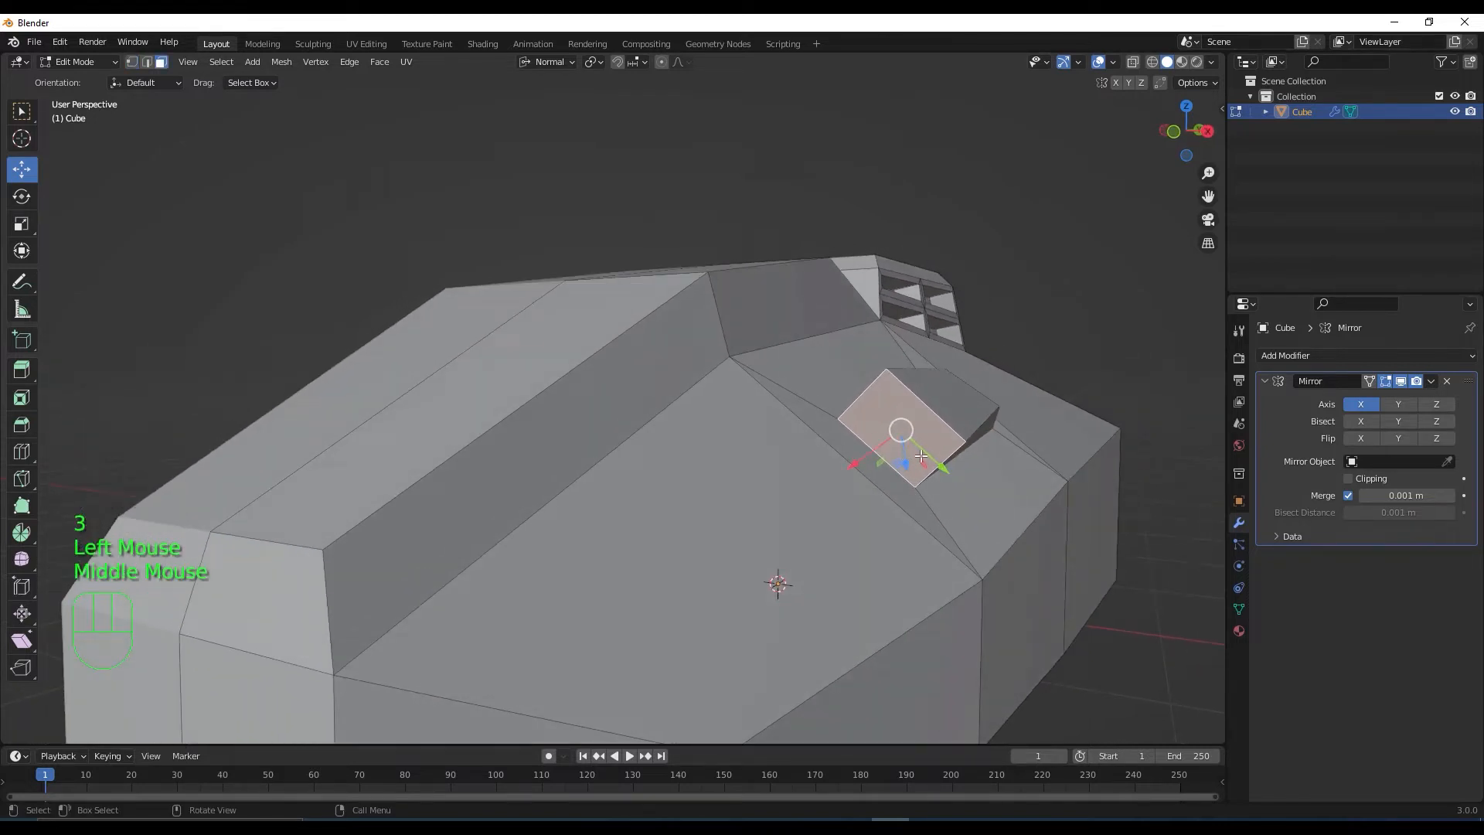
pyautogui.press('i')
pyautogui.click(916, 447)
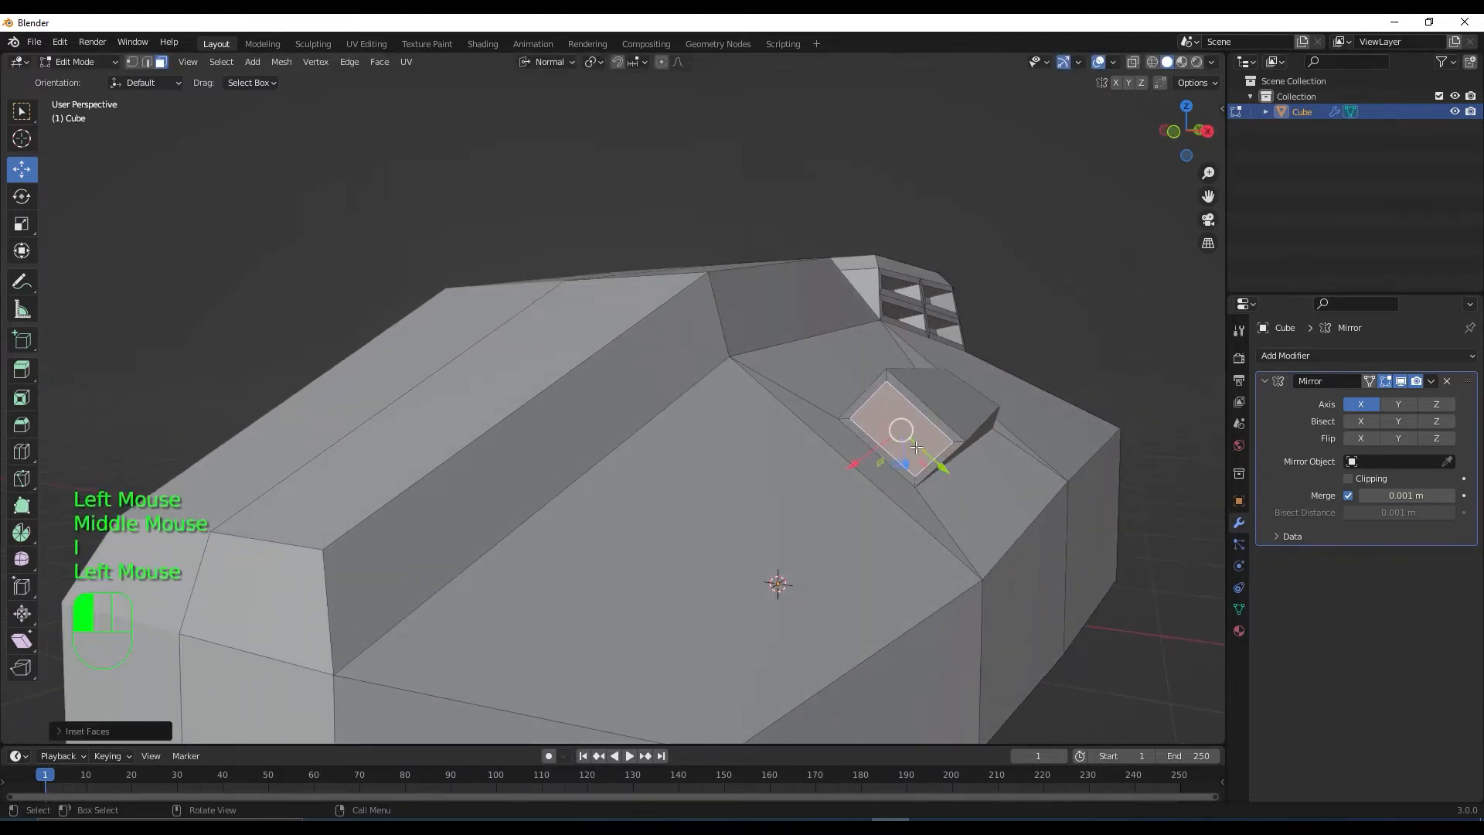
pyautogui.moveTo(916, 447); pyautogui.dragTo(898, 466, button='middle')
pyautogui.press('e')
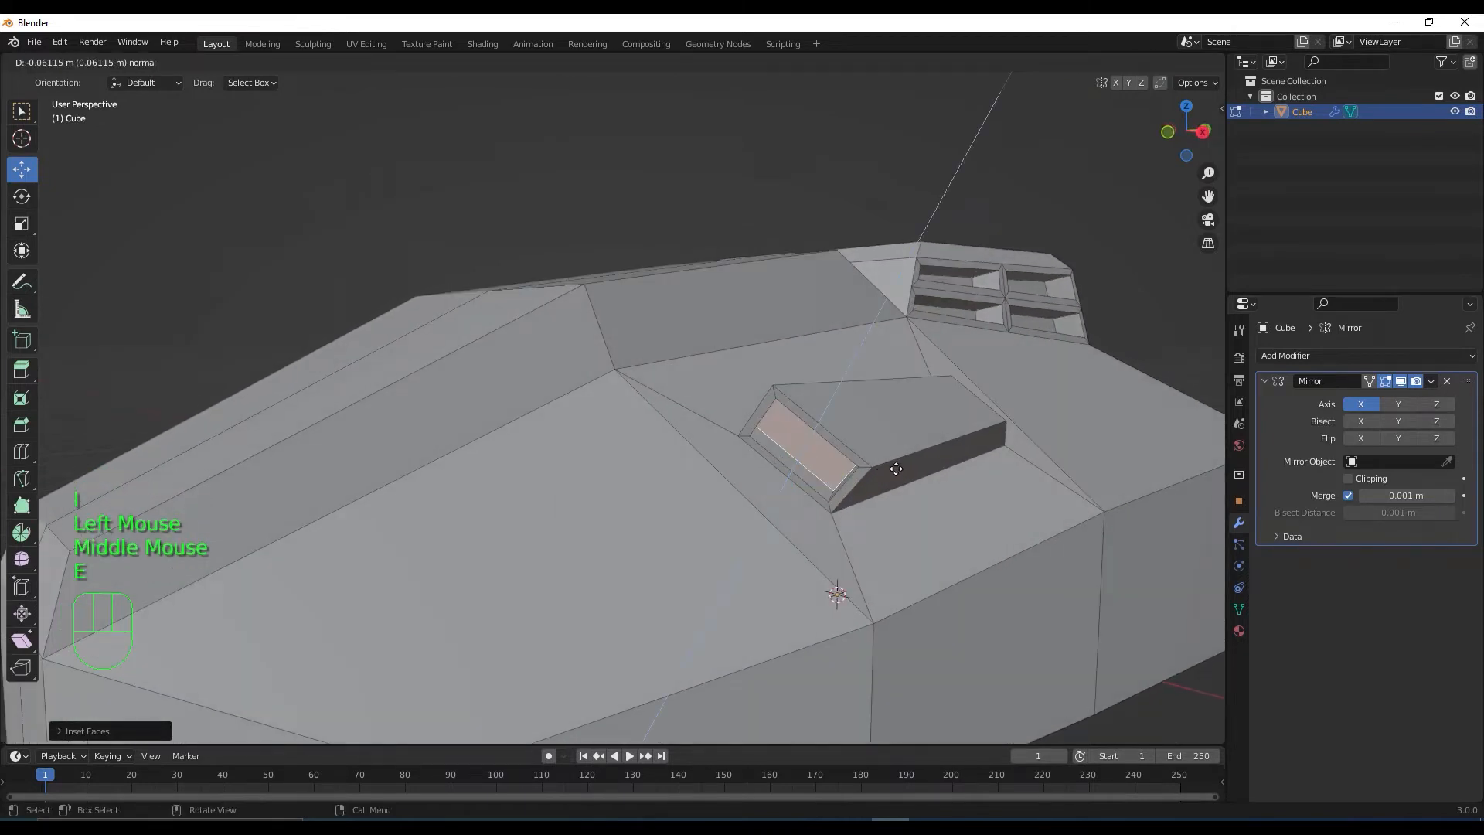
pyautogui.click(906, 464)
# Shrink the recessed face slightly and nudge it along its normal
pyautogui.press('s')
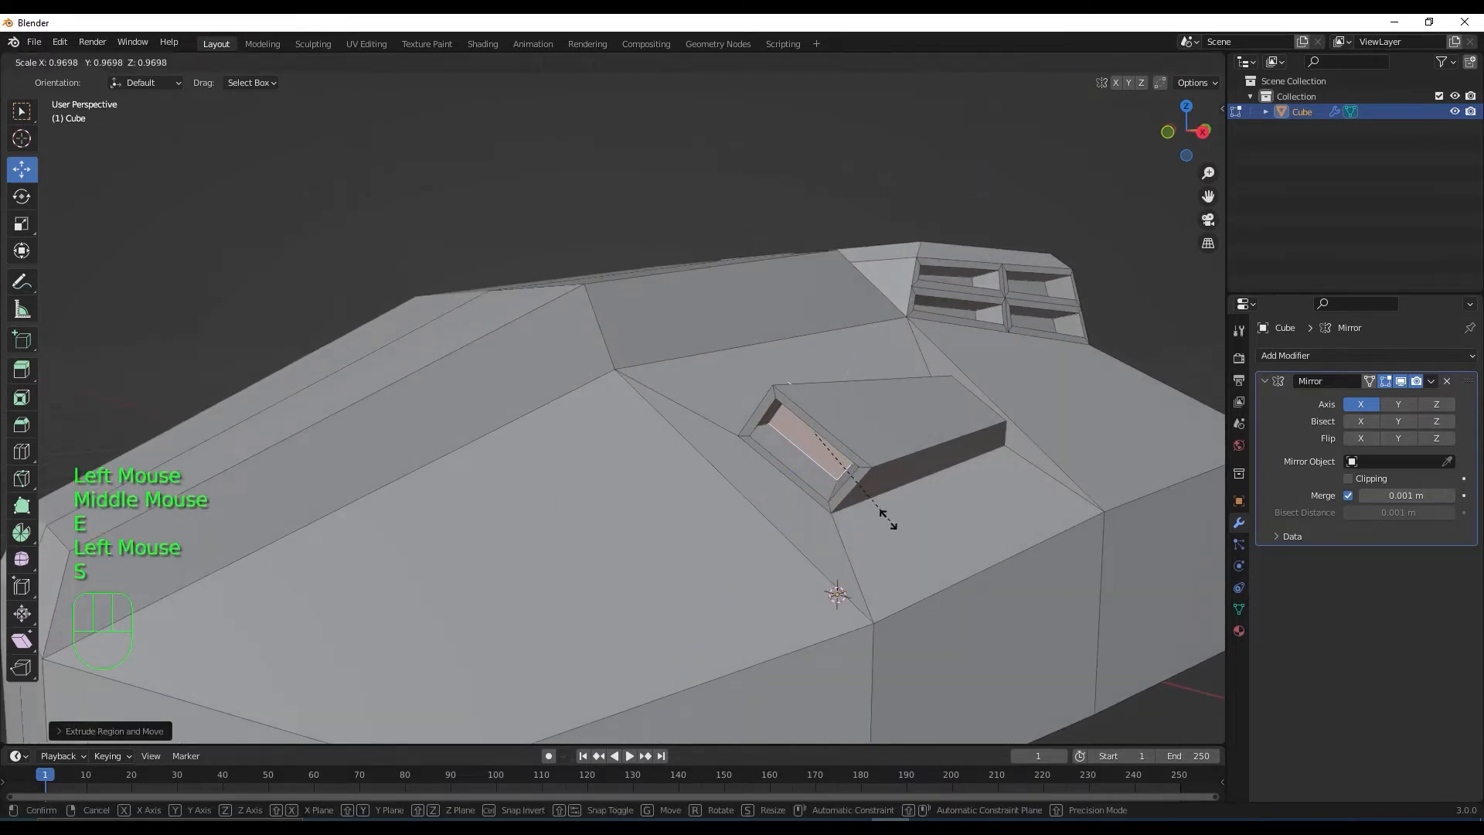
pyautogui.click(877, 513)
pyautogui.moveTo(878, 513); pyautogui.dragTo(914, 447, button='middle')
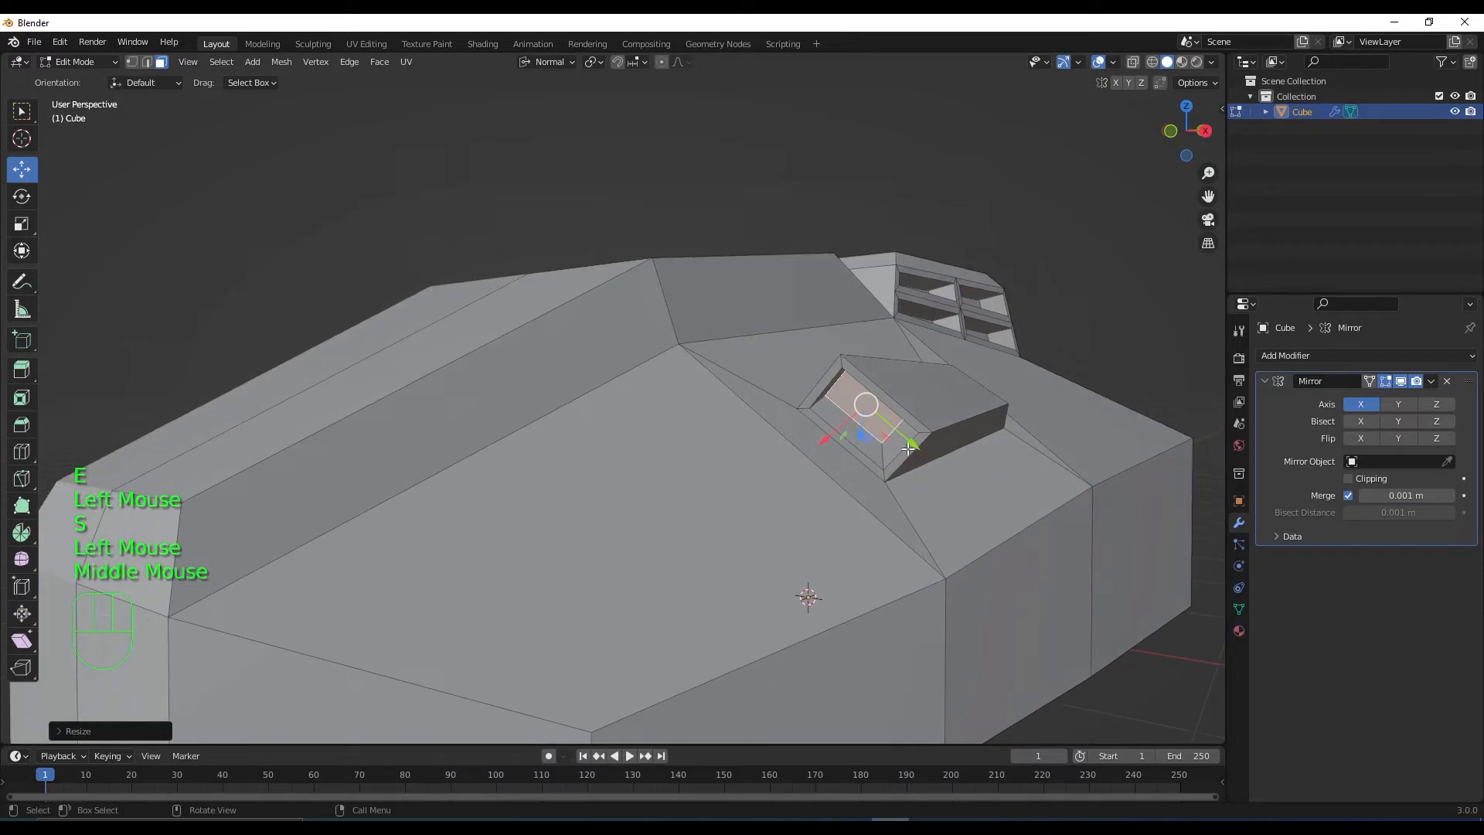
pyautogui.moveTo(914, 447); pyautogui.dragTo(923, 455)
pyautogui.scroll(-2, 923, 454)
pyautogui.moveTo(924, 455); pyautogui.dragTo(796, 591, button='middle')
pyautogui.scroll(-2, 811, 595)
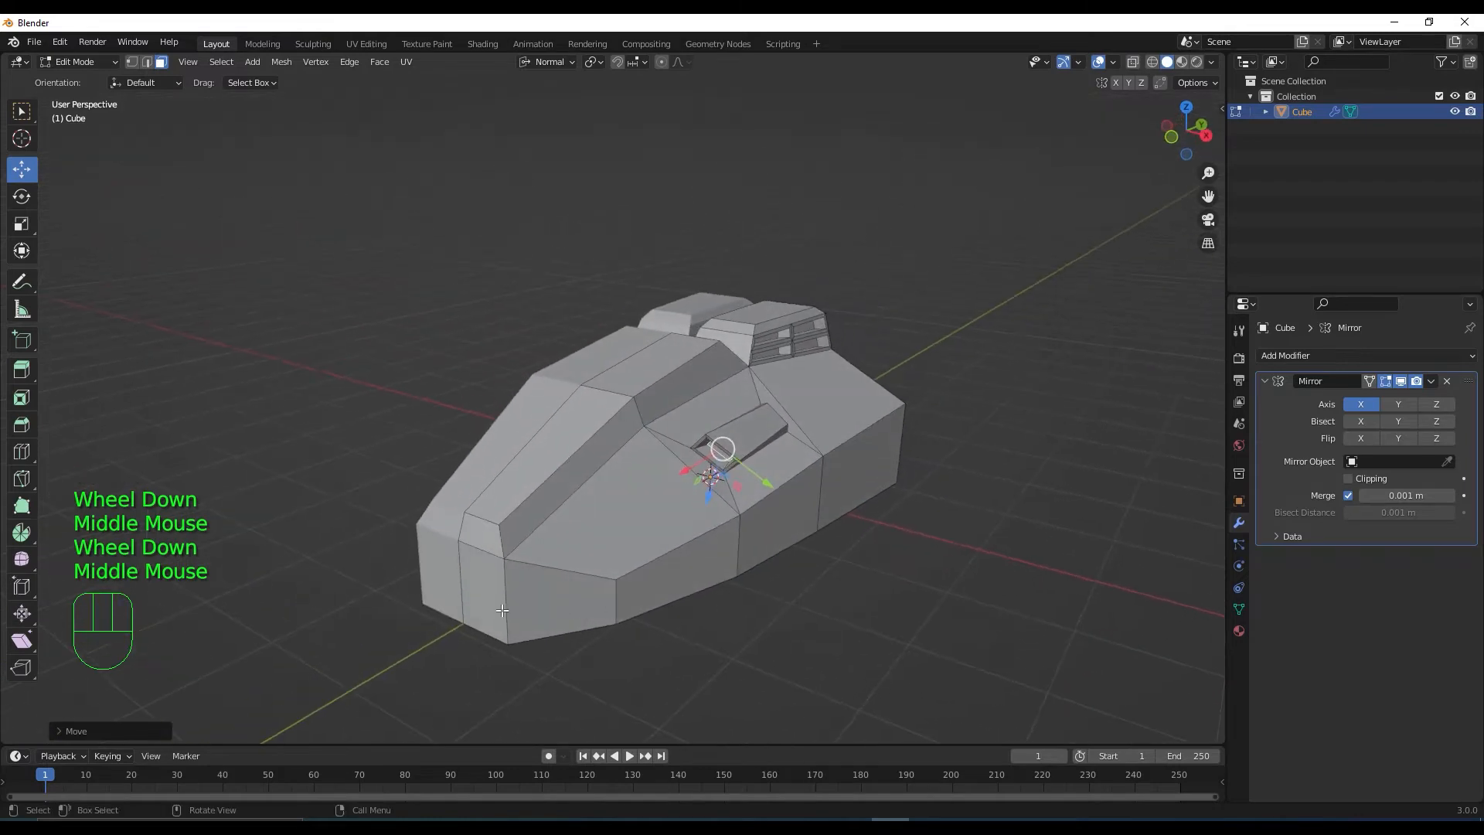
pyautogui.moveTo(502, 611); pyautogui.dragTo(535, 564, button='middle')
# In front view with X-ray, pull two hull side vertices inward
pyautogui.press('KP_1')
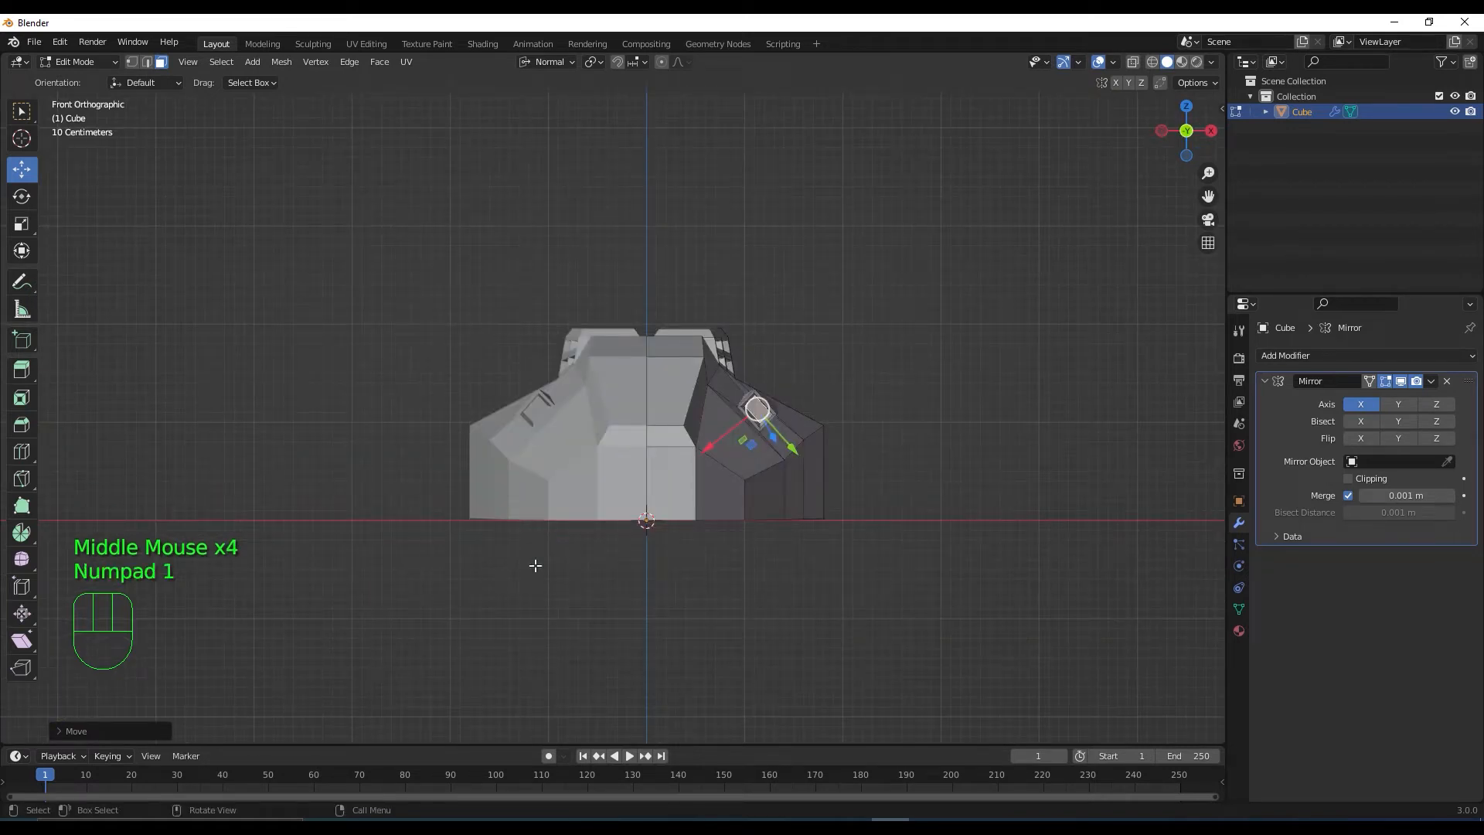
pyautogui.click(1130, 64)
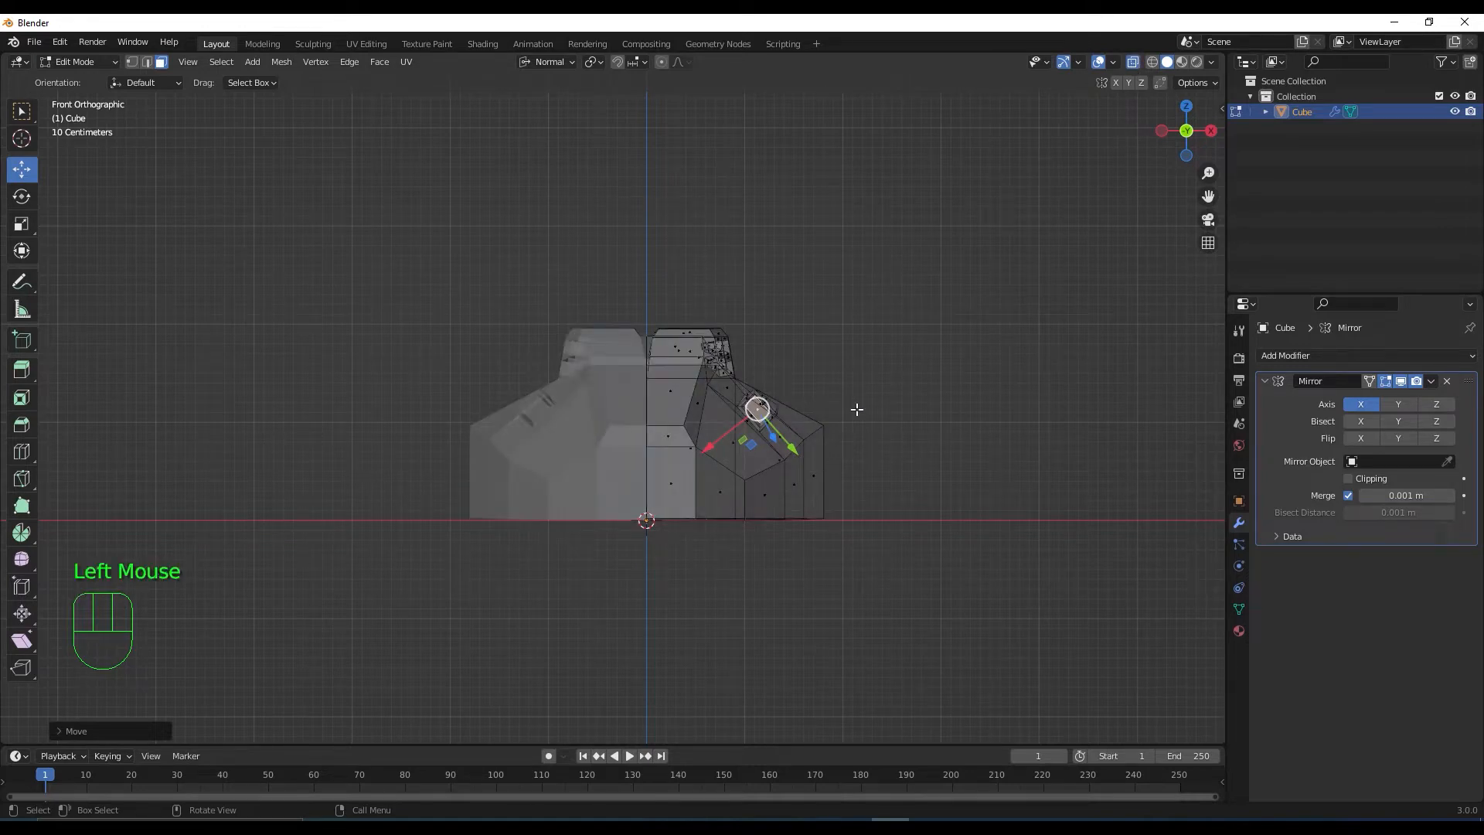
pyautogui.press('1')
pyautogui.click(824, 426)
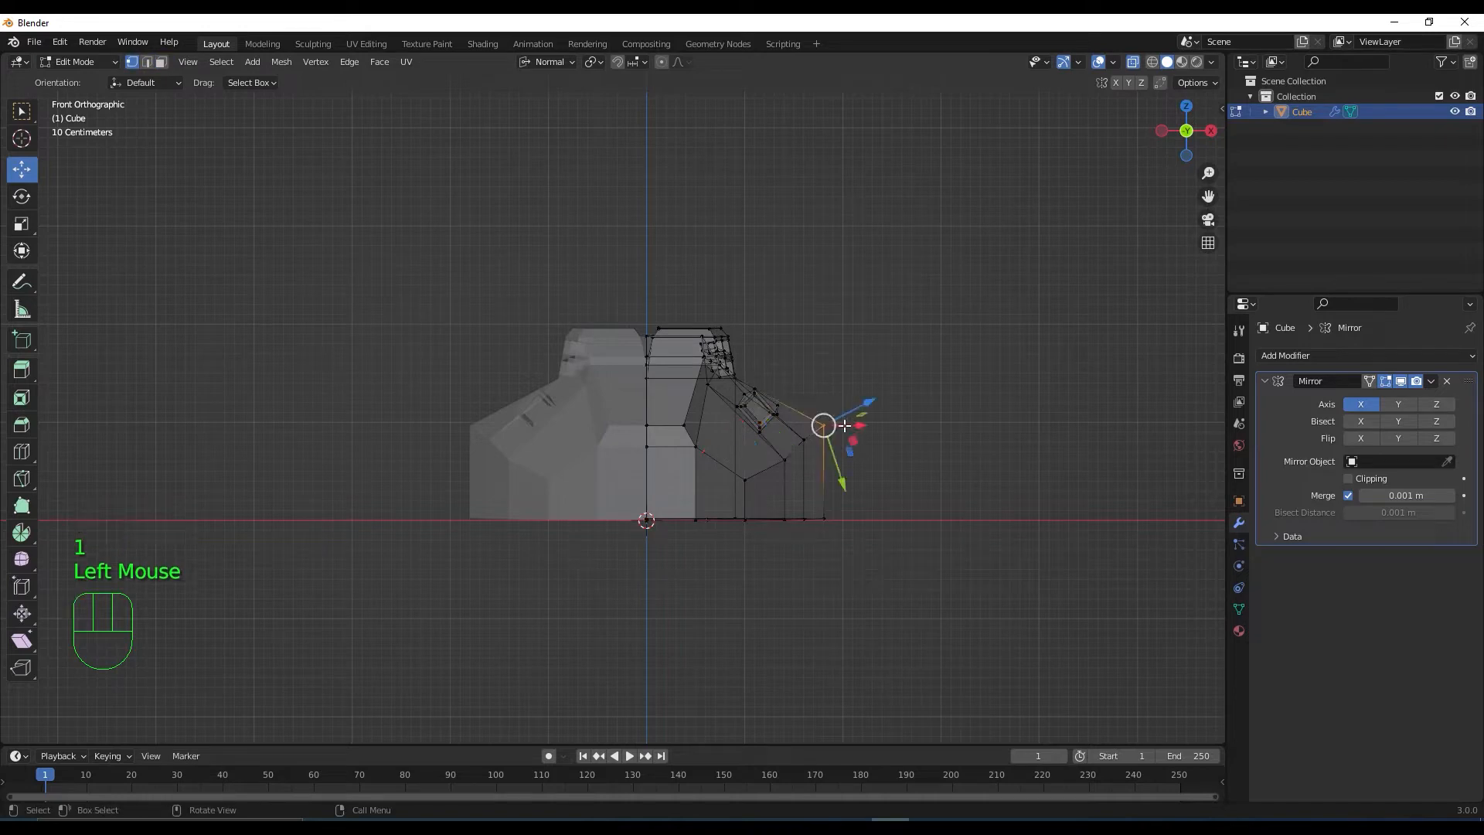
pyautogui.keyDown('shift'); pyautogui.click(806, 443); pyautogui.keyUp('shift')
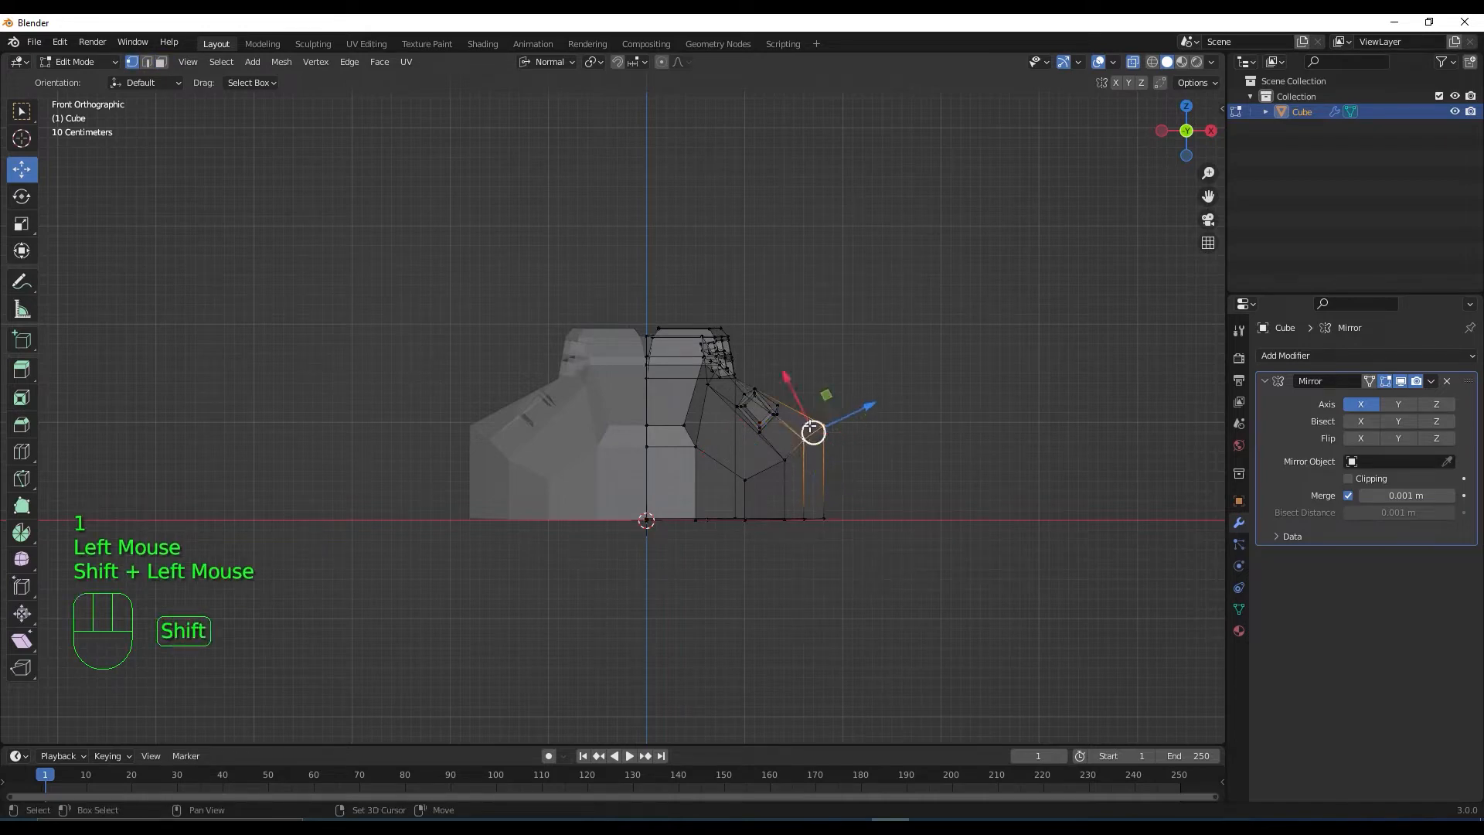
pyautogui.moveTo(799, 396); pyautogui.dragTo(872, 434)
pyautogui.moveTo(907, 490); pyautogui.dragTo(927, 614, button='middle')
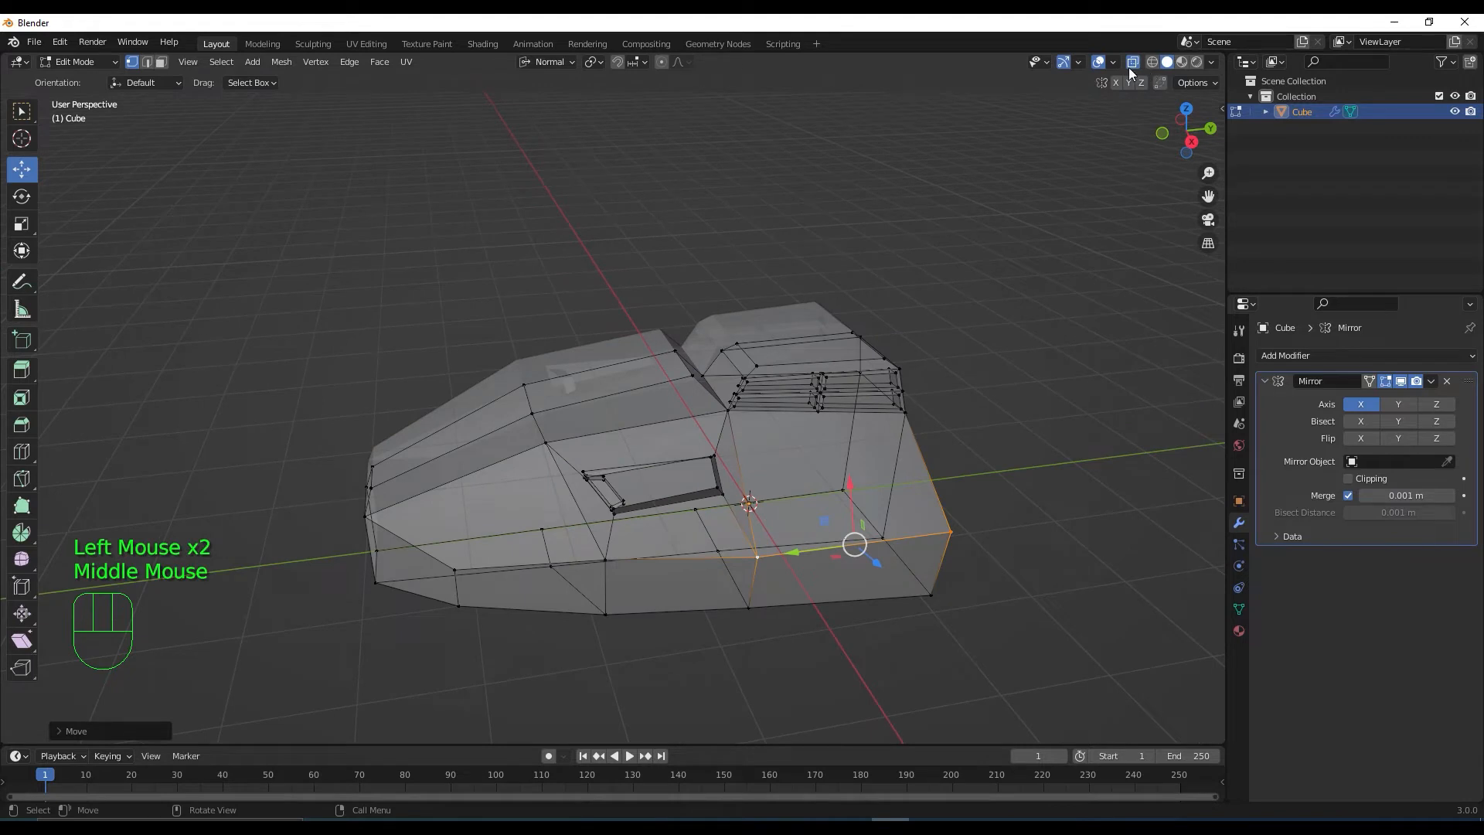
pyautogui.click(1132, 64)
# Move a lower side-edge vertex along its local Z axis using Local orientation
pyautogui.click(756, 554)
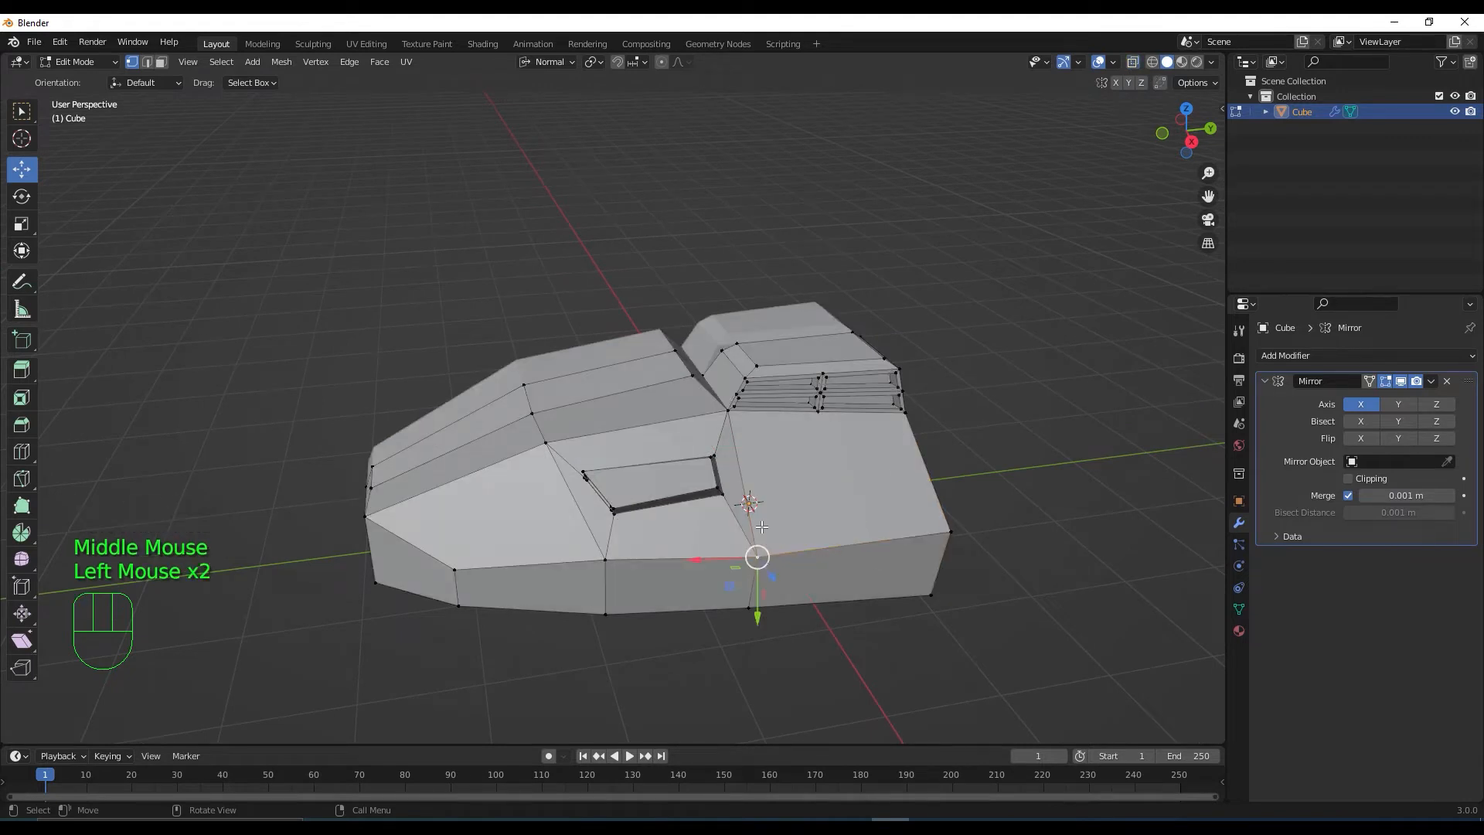
pyautogui.moveTo(771, 619); pyautogui.dragTo(726, 572, button='middle')
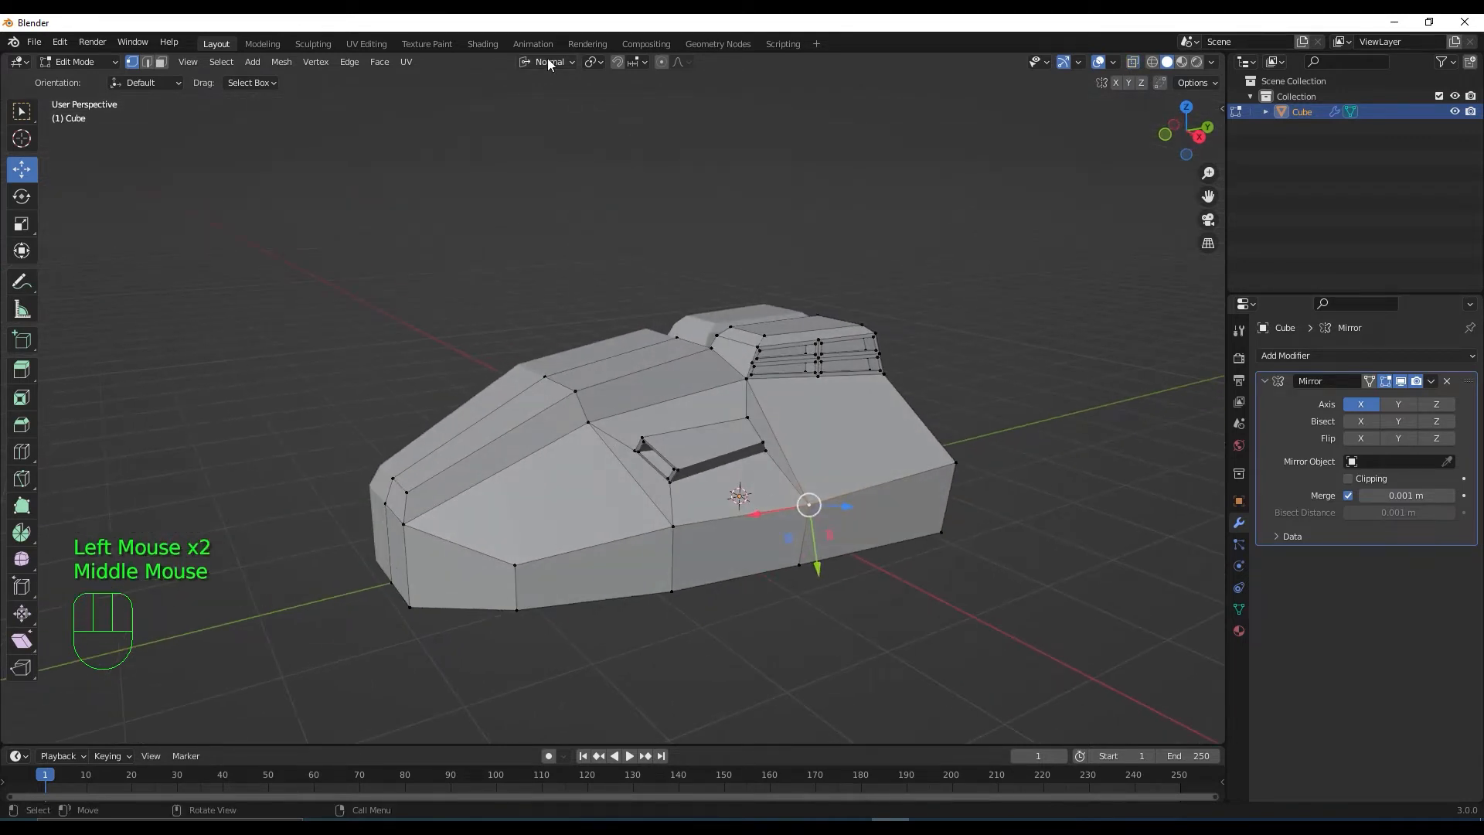
pyautogui.click(547, 61)
pyautogui.click(539, 125)
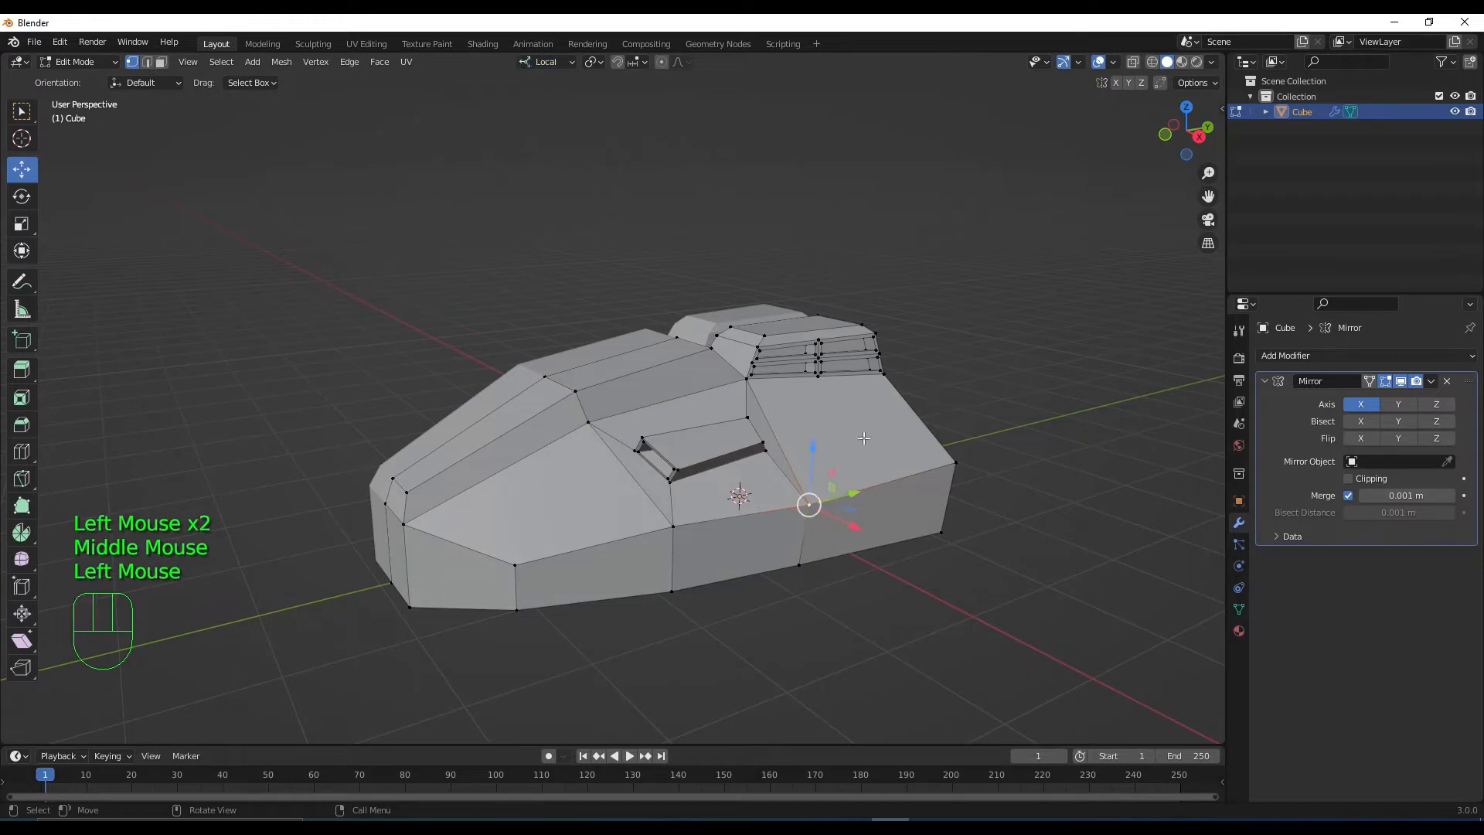
pyautogui.moveTo(813, 460); pyautogui.dragTo(810, 456)
pyautogui.moveTo(819, 502); pyautogui.dragTo(912, 476, button='middle')
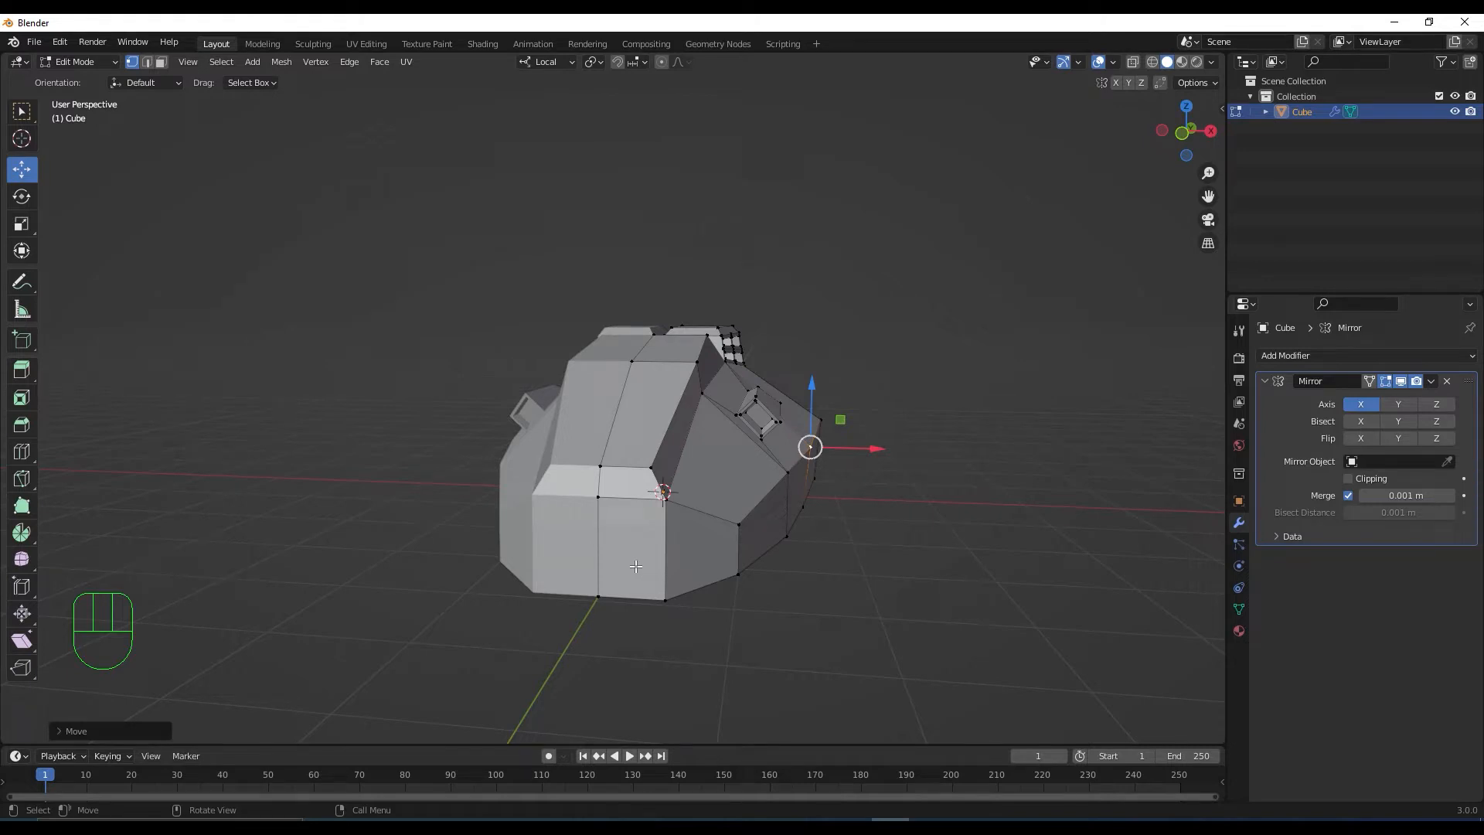
pyautogui.moveTo(916, 634); pyautogui.dragTo(796, 644, button='middle')
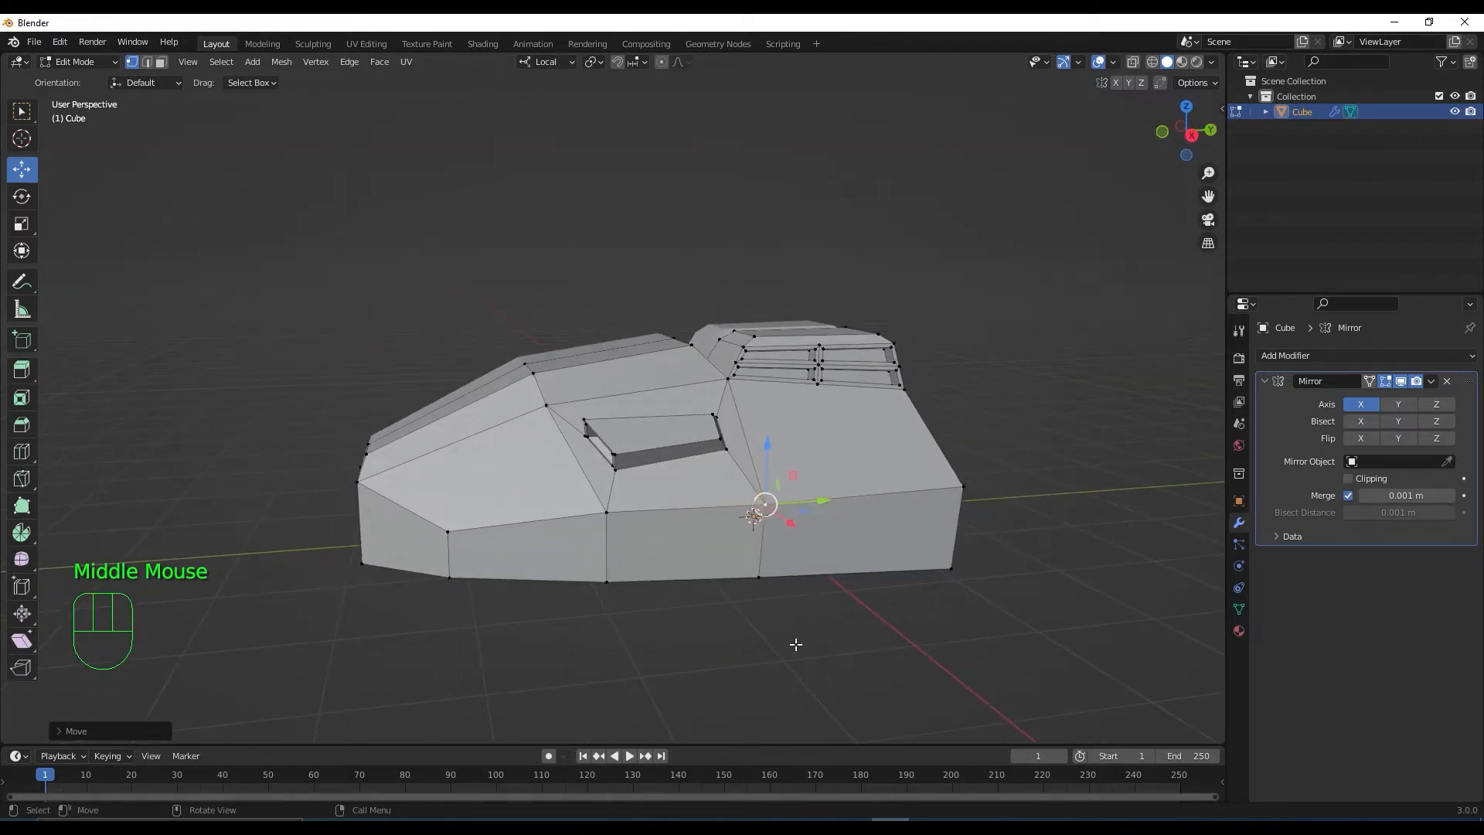
# In right orthographic view, box-select the two front vertices and move them along Z
pyautogui.press('KP_3')
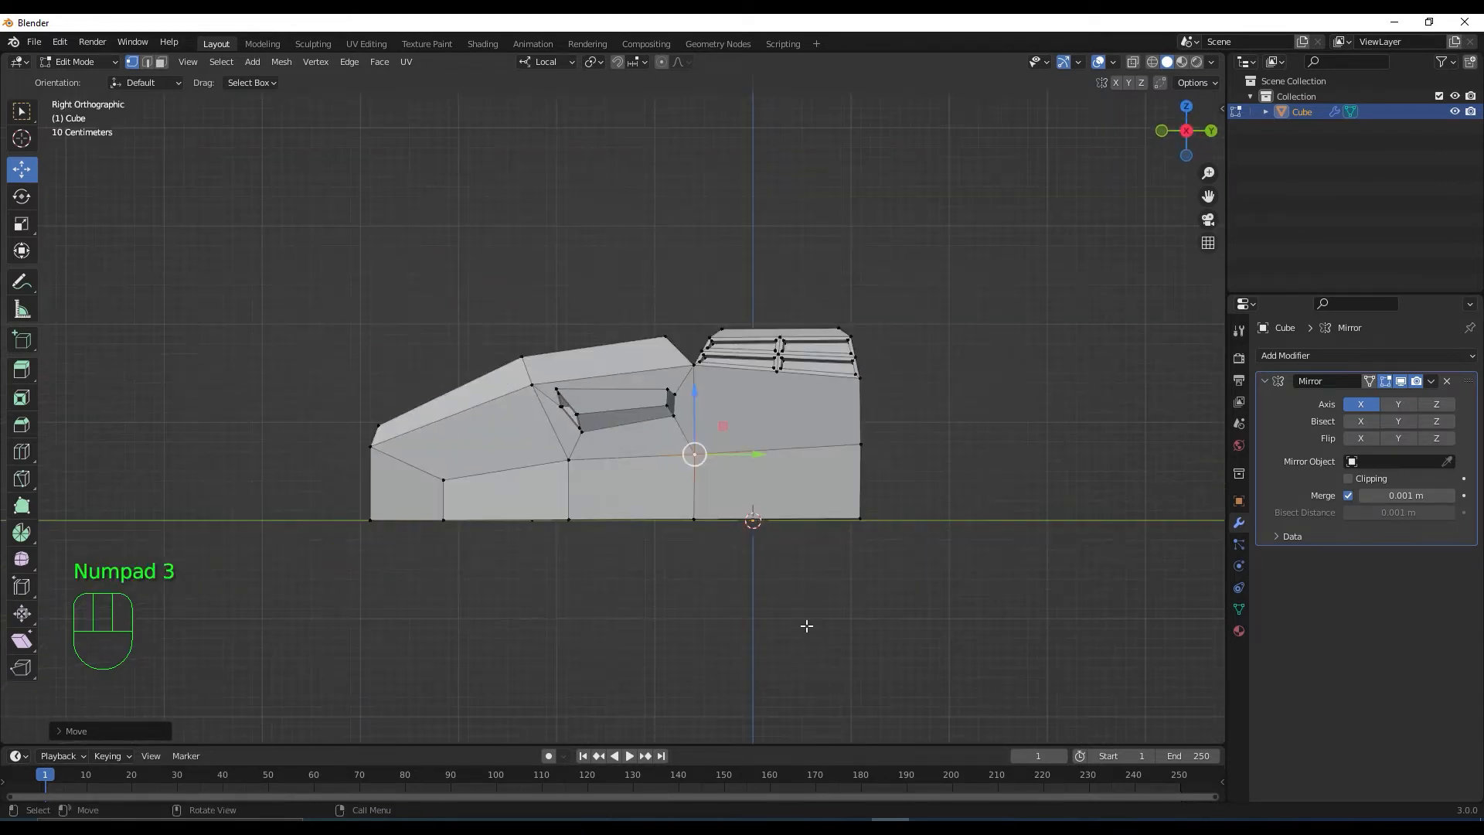
pyautogui.click(1132, 62)
pyautogui.press('1')
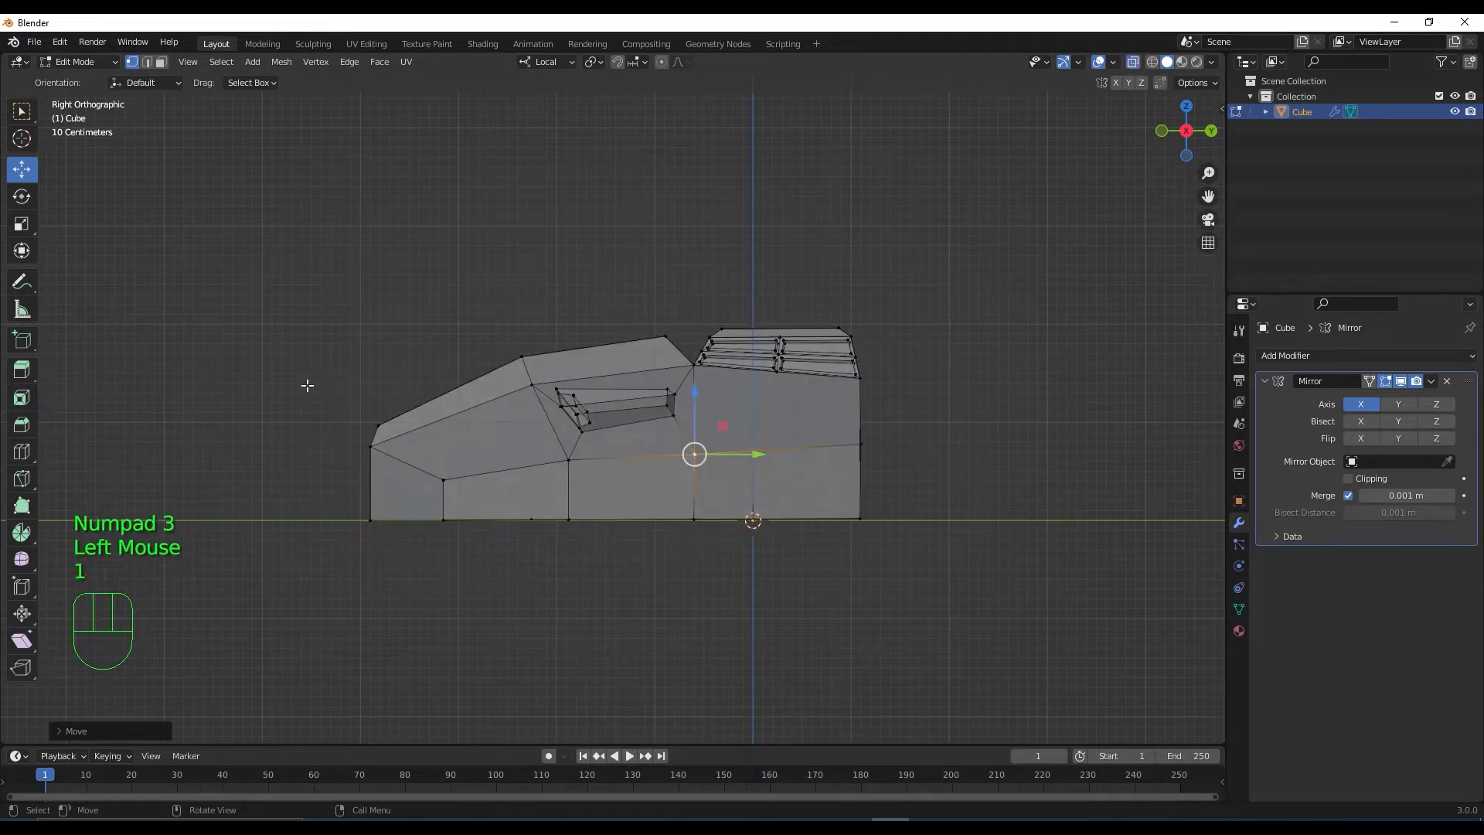
pyautogui.moveTo(306, 385); pyautogui.dragTo(411, 465)
pyautogui.moveTo(377, 376); pyautogui.dragTo(376, 404)
pyautogui.moveTo(376, 404); pyautogui.dragTo(881, 204, button='middle')
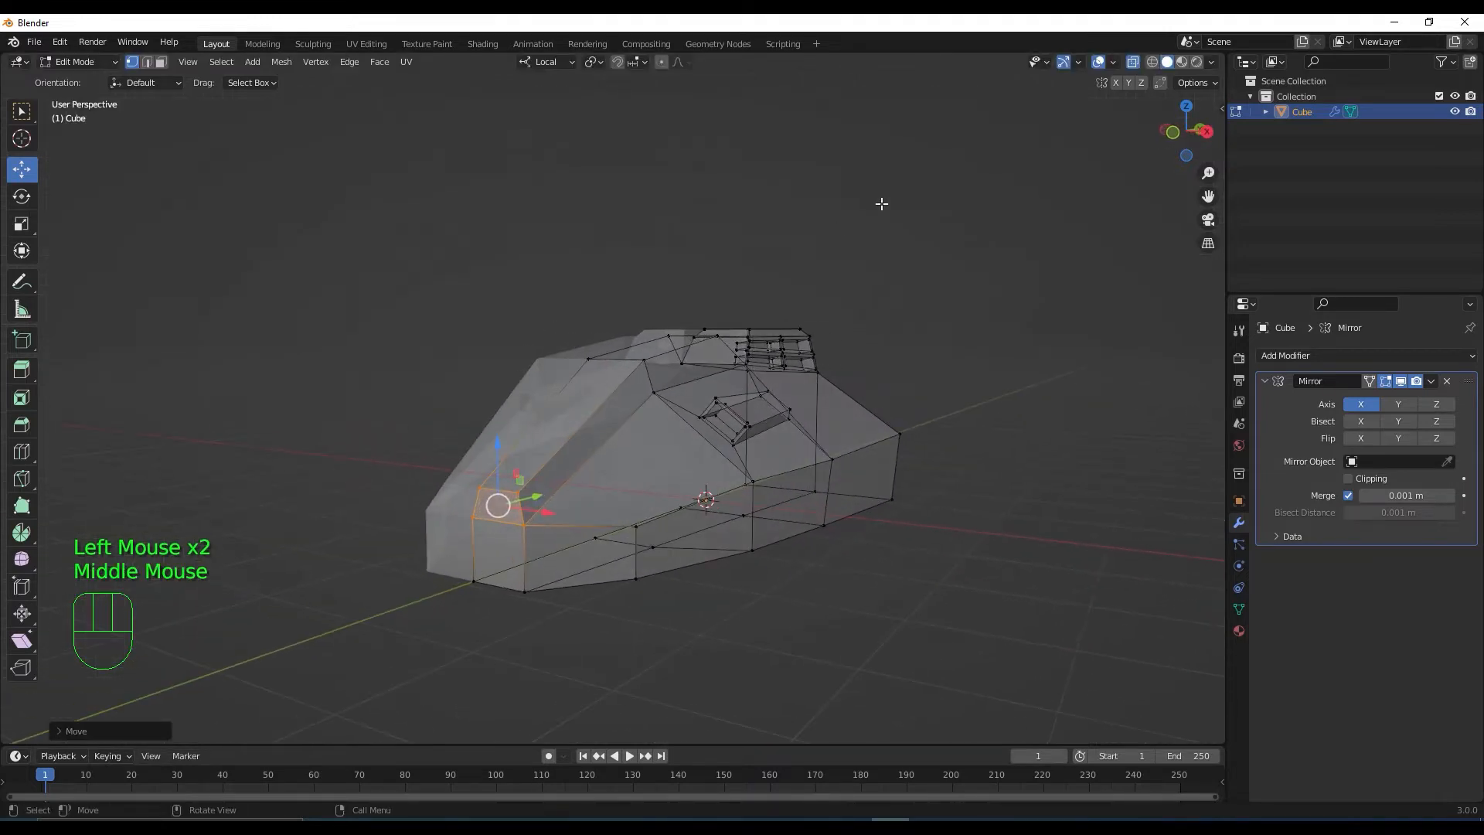
# Move the two nose edges along the local Y axis and return to solid view
pyautogui.press('2')
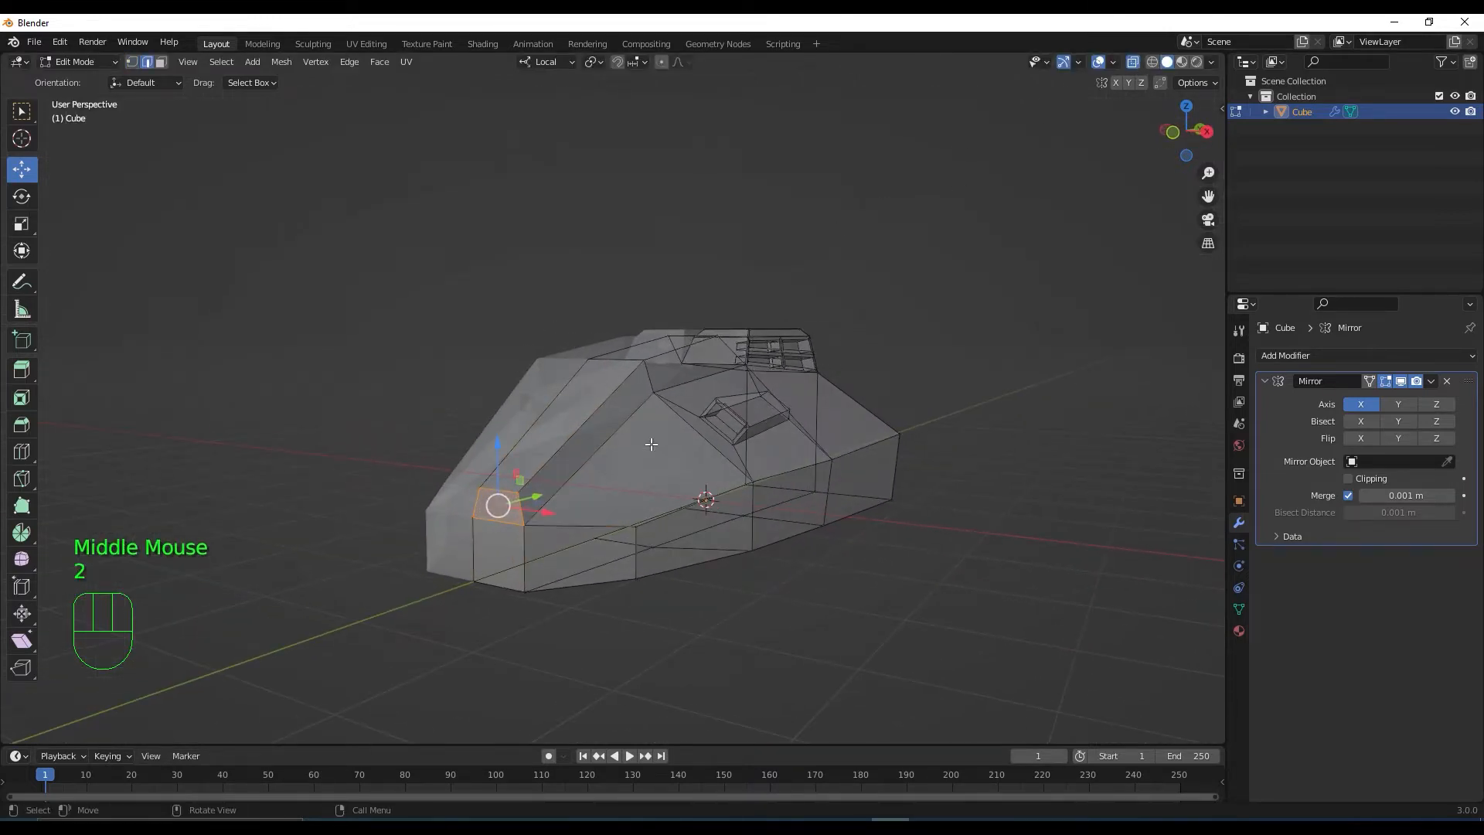
pyautogui.click(472, 546)
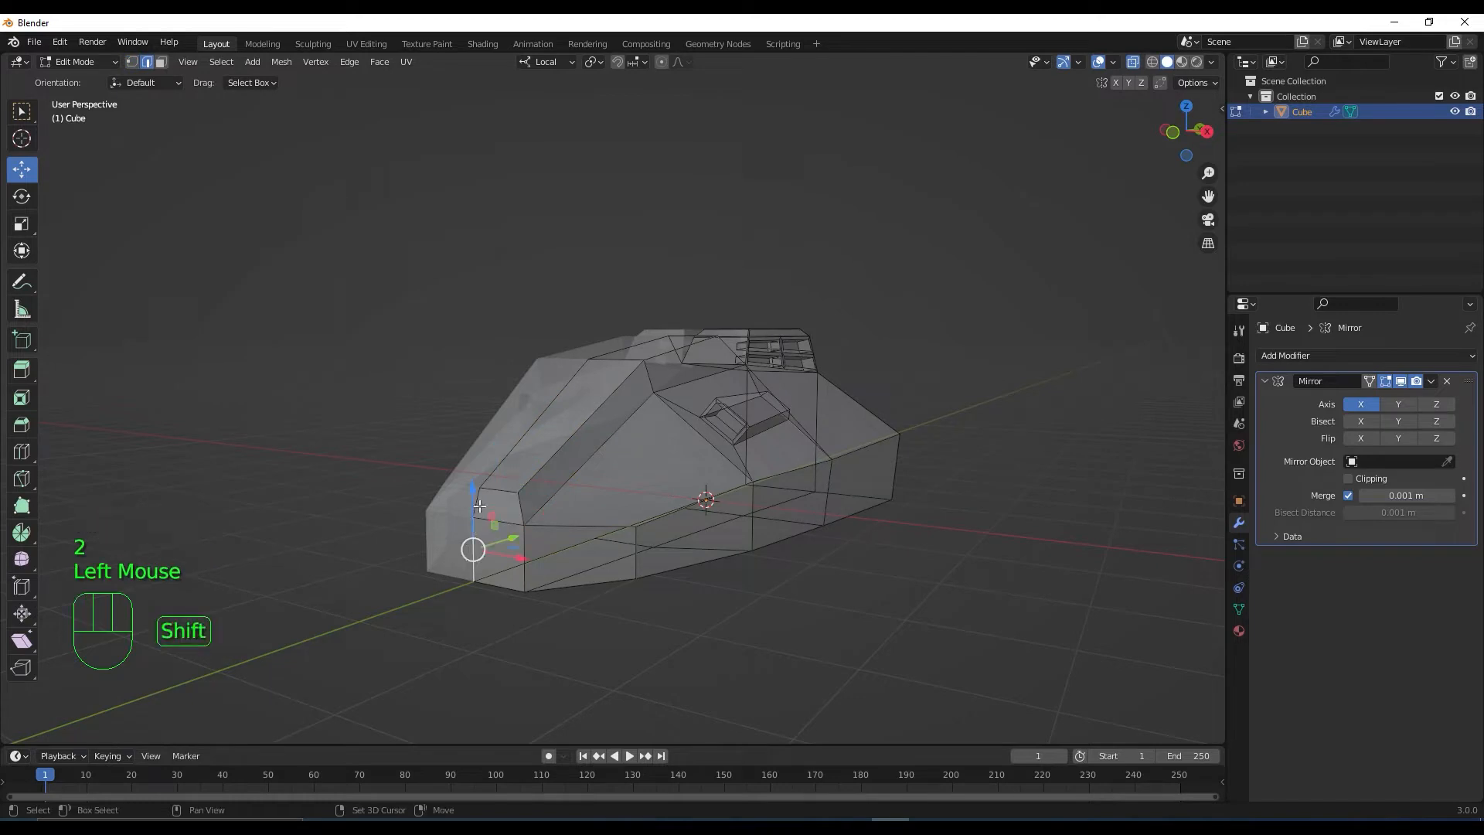
pyautogui.keyDown('shift'); pyautogui.click(473, 545); pyautogui.keyUp('shift')
pyautogui.moveTo(473, 545); pyautogui.dragTo(453, 519, button='middle')
pyautogui.moveTo(454, 517); pyautogui.dragTo(439, 523)
pyautogui.scroll(-1, 440, 523)
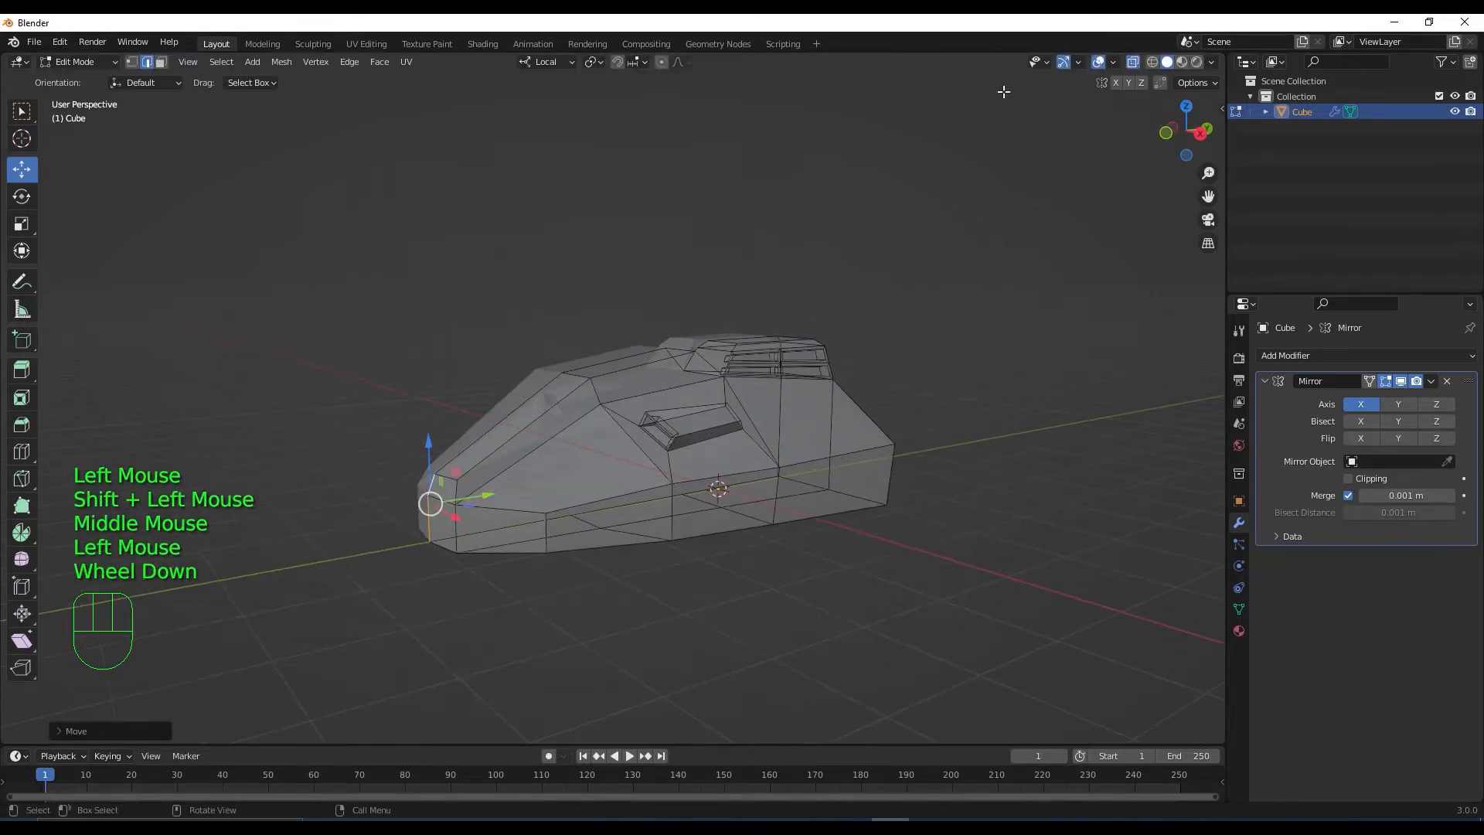
pyautogui.click(1133, 62)
# Select the hull's lower front face
pyautogui.moveTo(999, 188); pyautogui.dragTo(701, 546, button='middle')
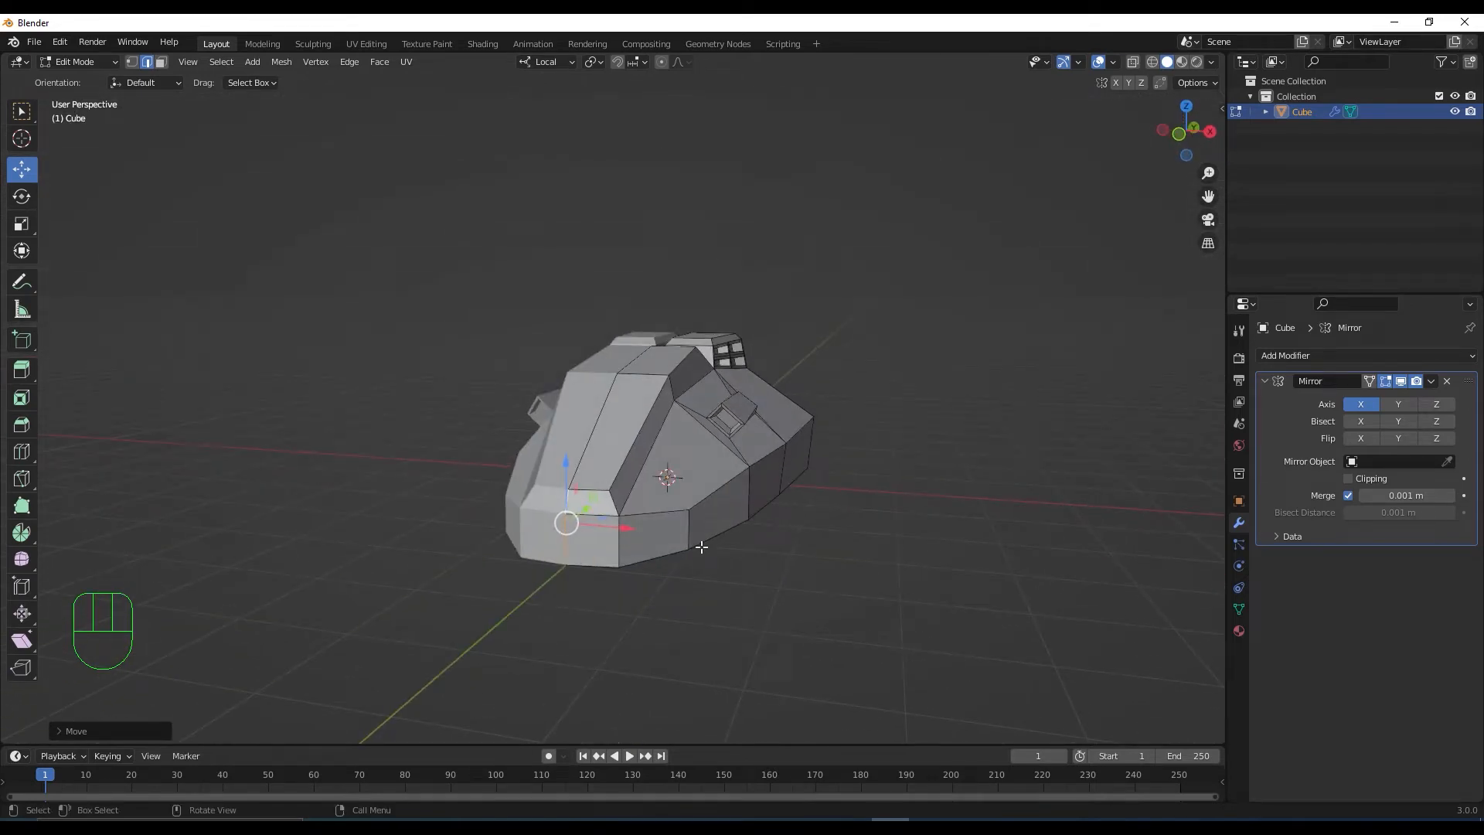
pyautogui.moveTo(680, 566); pyautogui.dragTo(688, 566, button='middle')
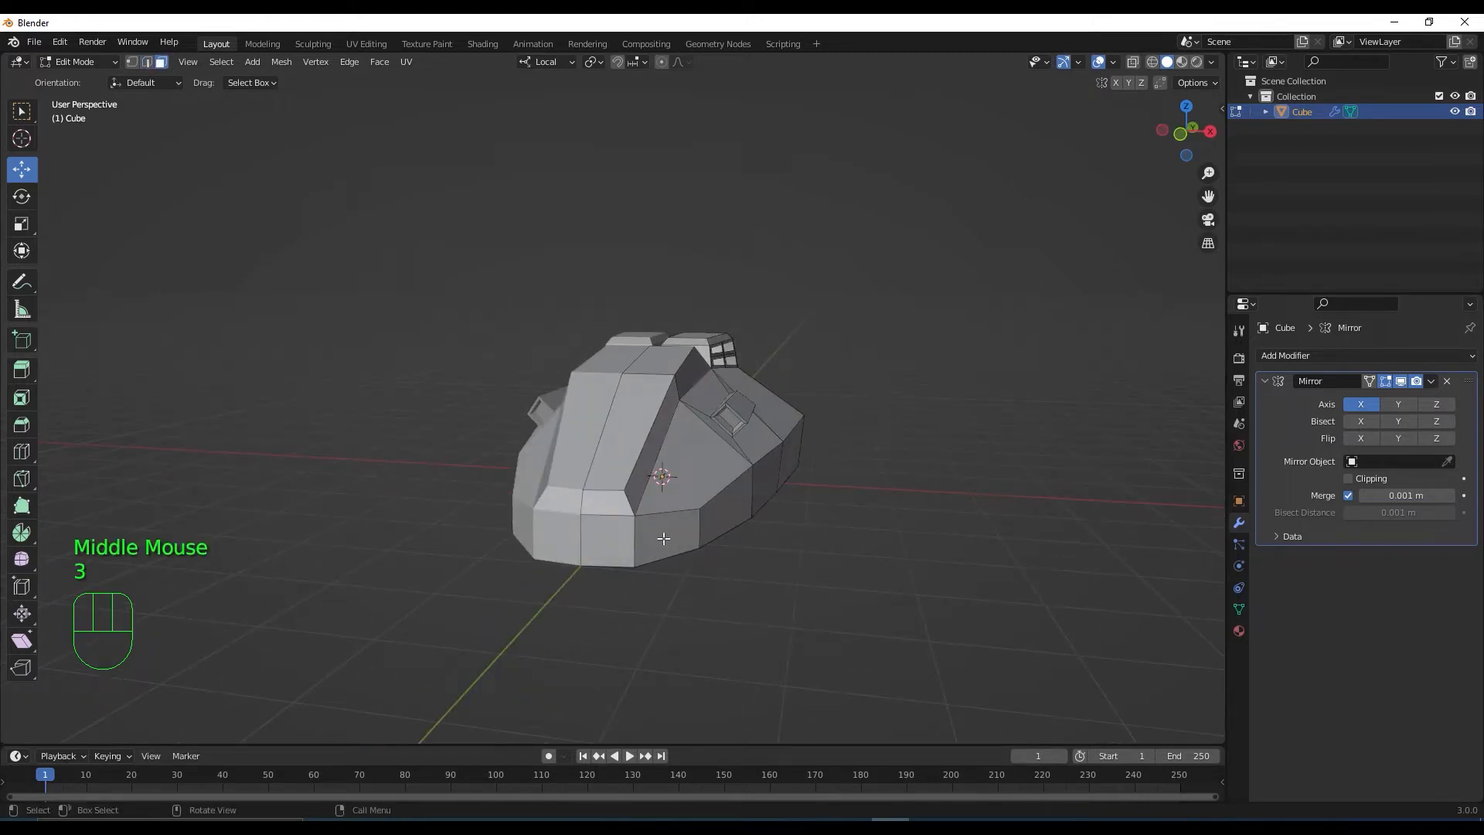
pyautogui.click(663, 538)
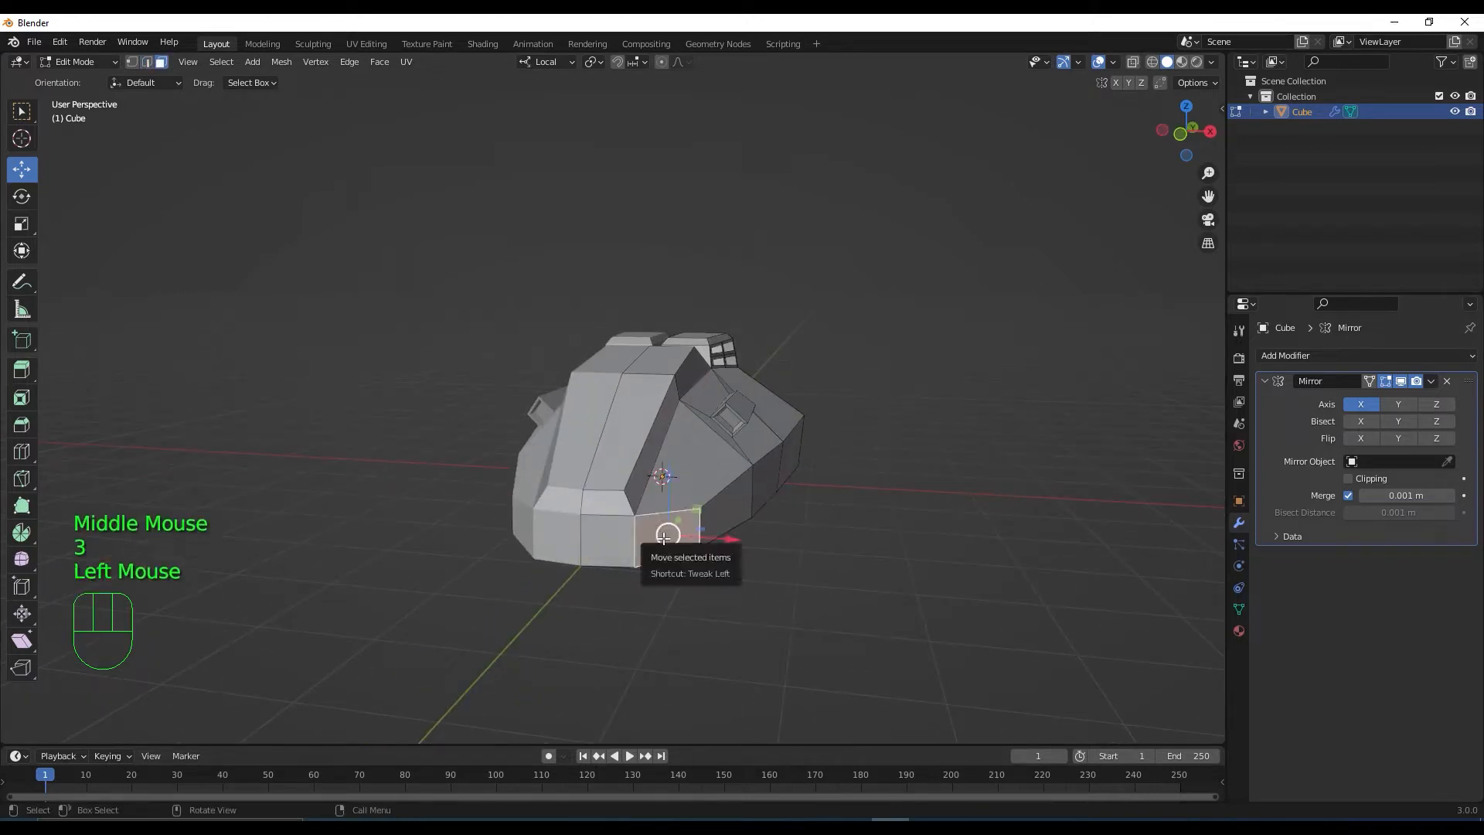
pyautogui.moveTo(659, 545); pyautogui.dragTo(685, 578, button='middle')
# Try insetting the two front faces, then undo the inset and the added selection
pyautogui.keyDown('shift'); pyautogui.click(645, 516); pyautogui.keyUp('shift')
pyautogui.scroll(2, 644, 514)
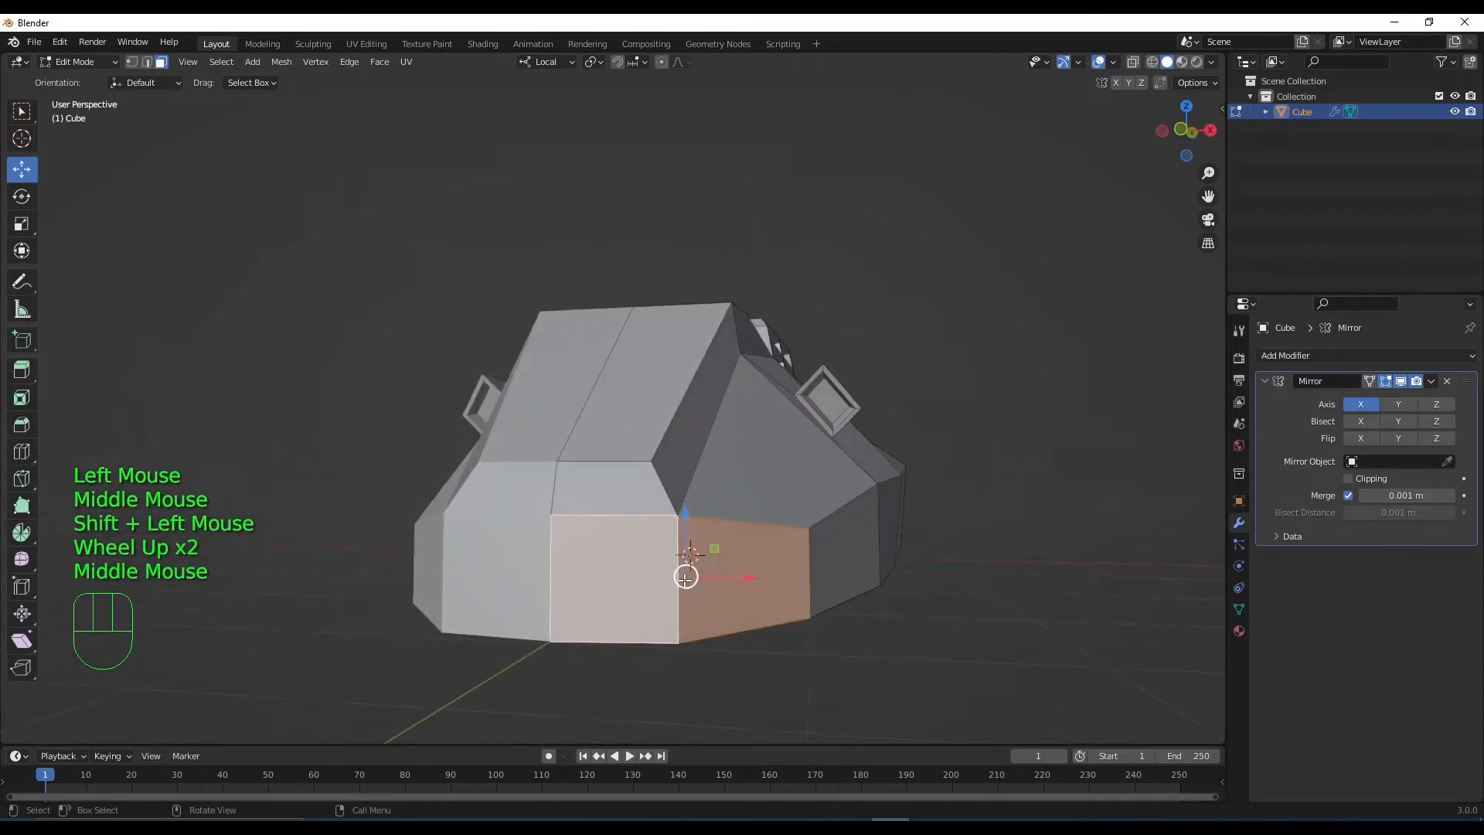
pyautogui.press('i')
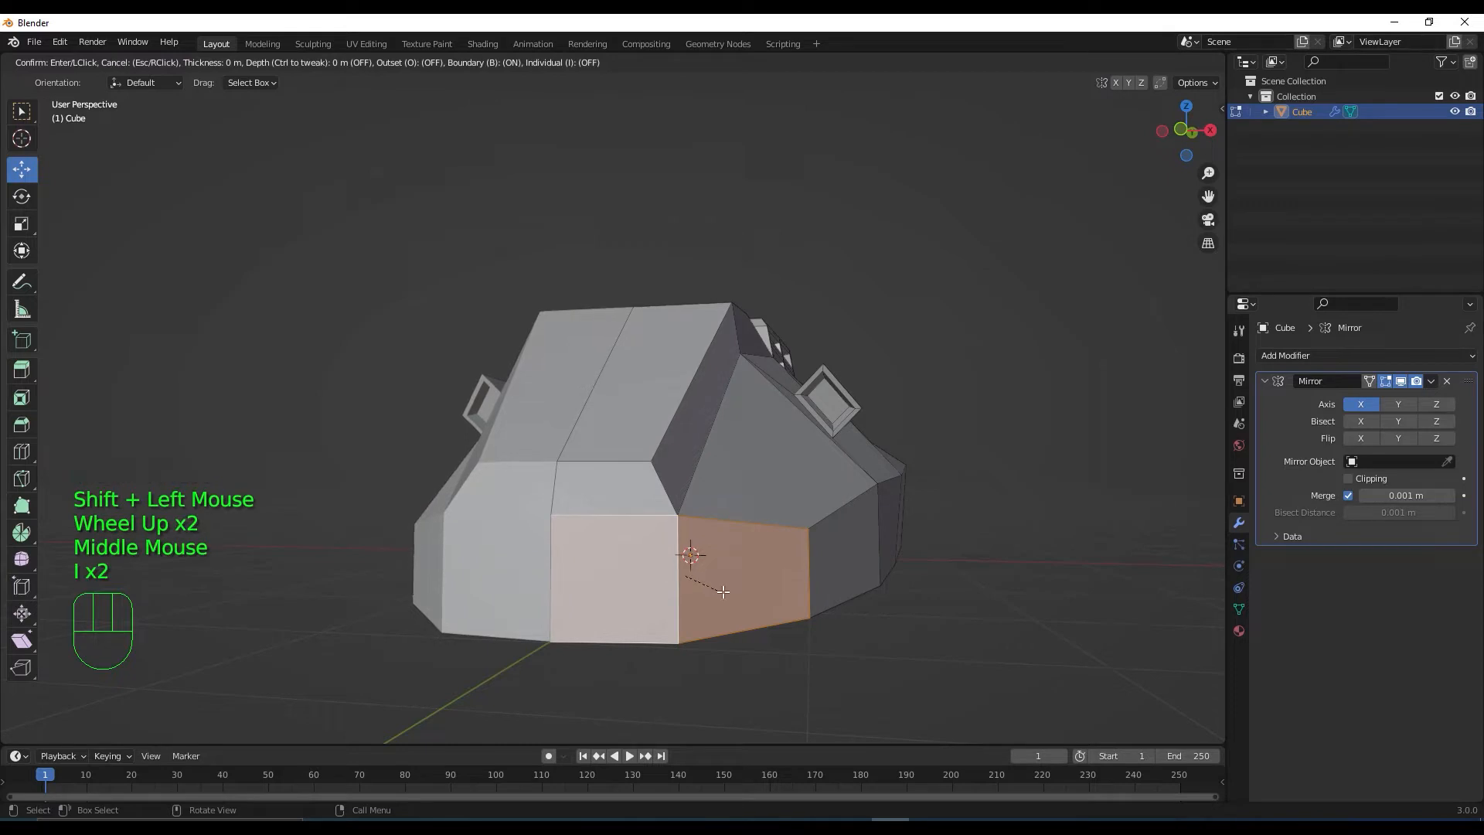
pyautogui.middleClick(763, 612)
pyautogui.click(763, 613)
pyautogui.hotkey('ctrl', 'z')
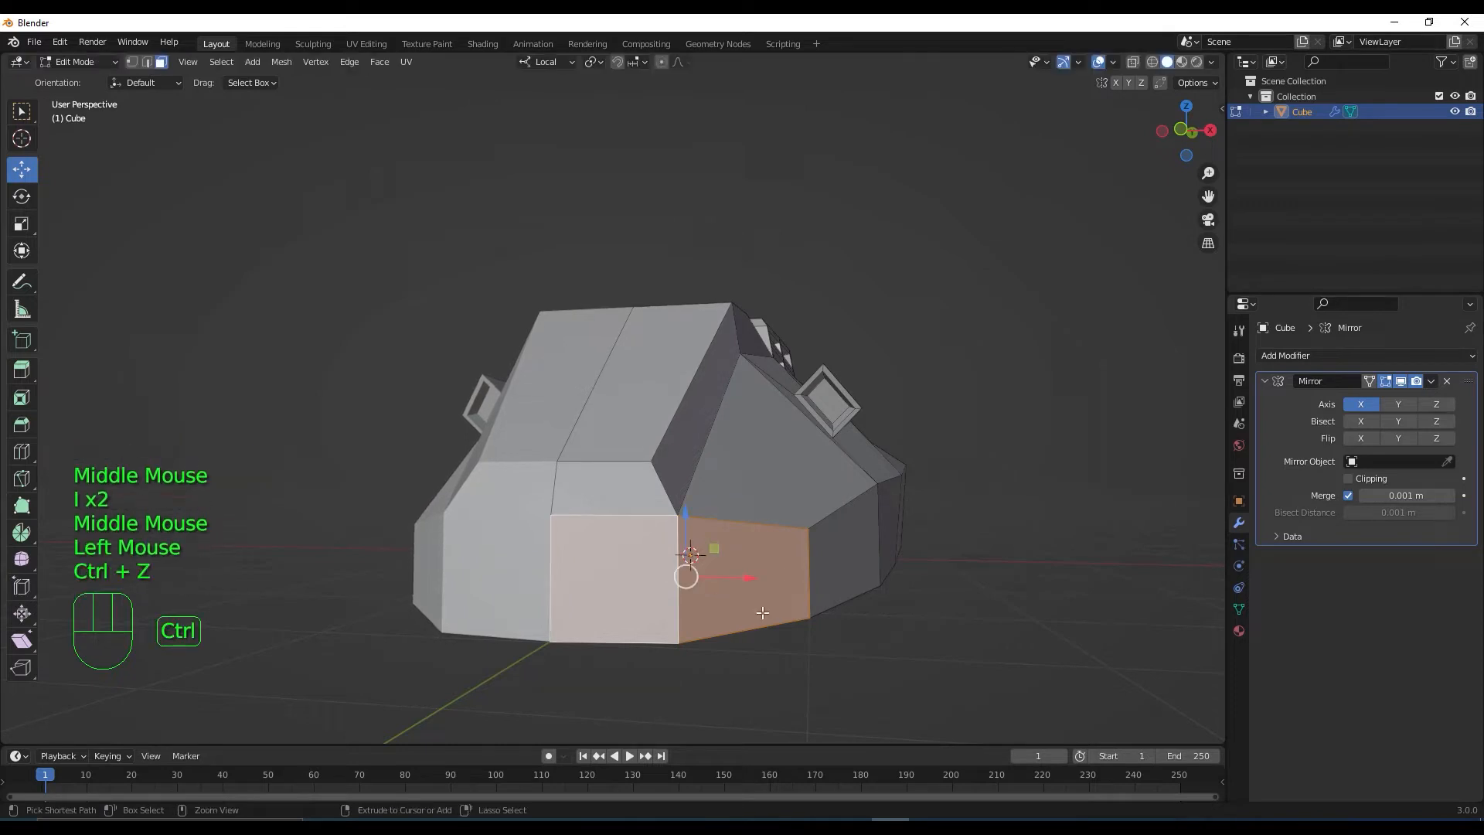
pyautogui.hotkey('ctrl', 'z')
# Inset both lower front faces individually
pyautogui.moveTo(762, 612); pyautogui.dragTo(527, 585, button='middle')
pyautogui.keyDown('shift'); pyautogui.click(527, 586); pyautogui.keyUp('shift')
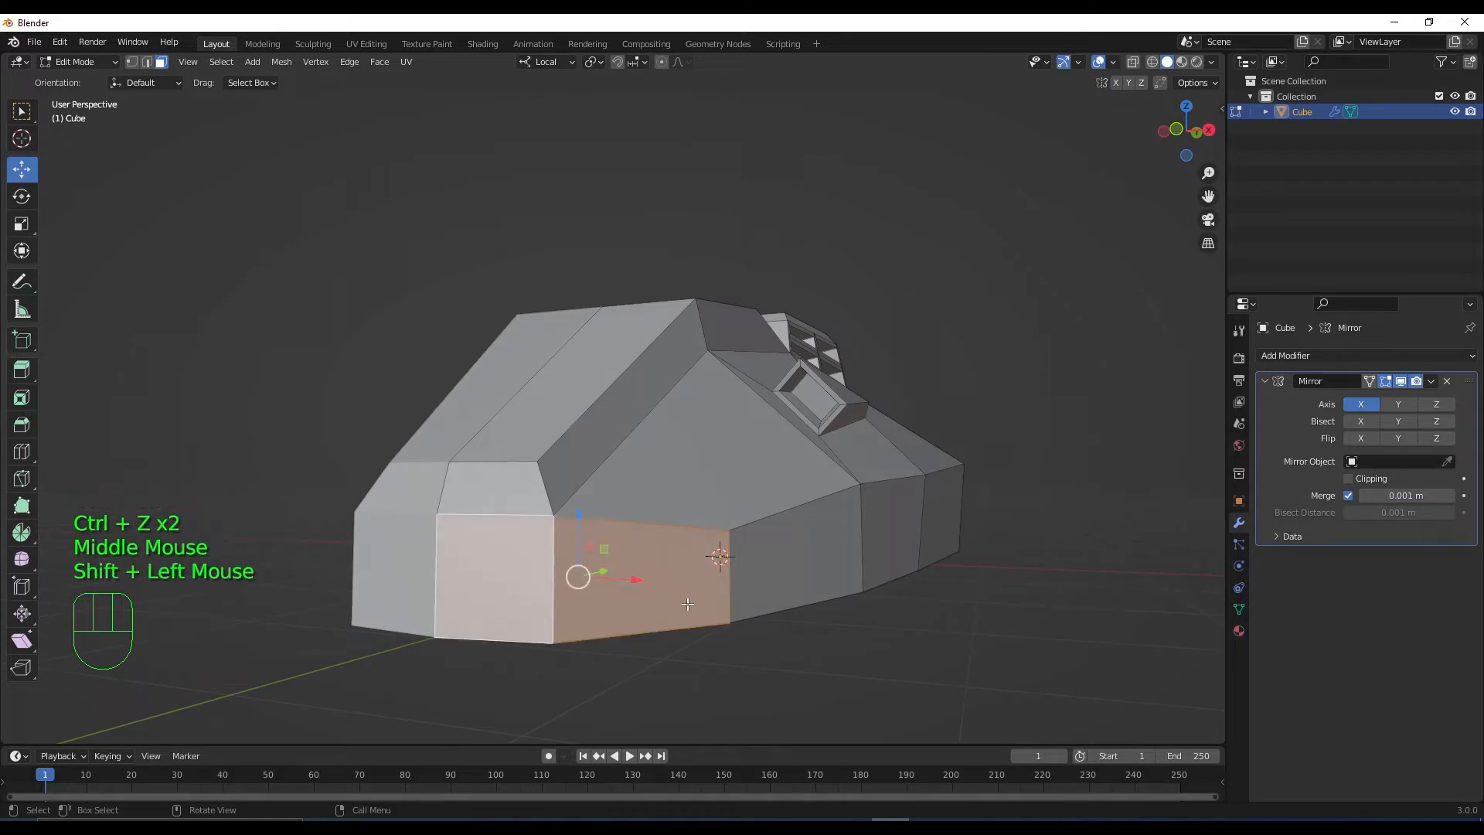
pyautogui.press('i')
pyautogui.press('i')
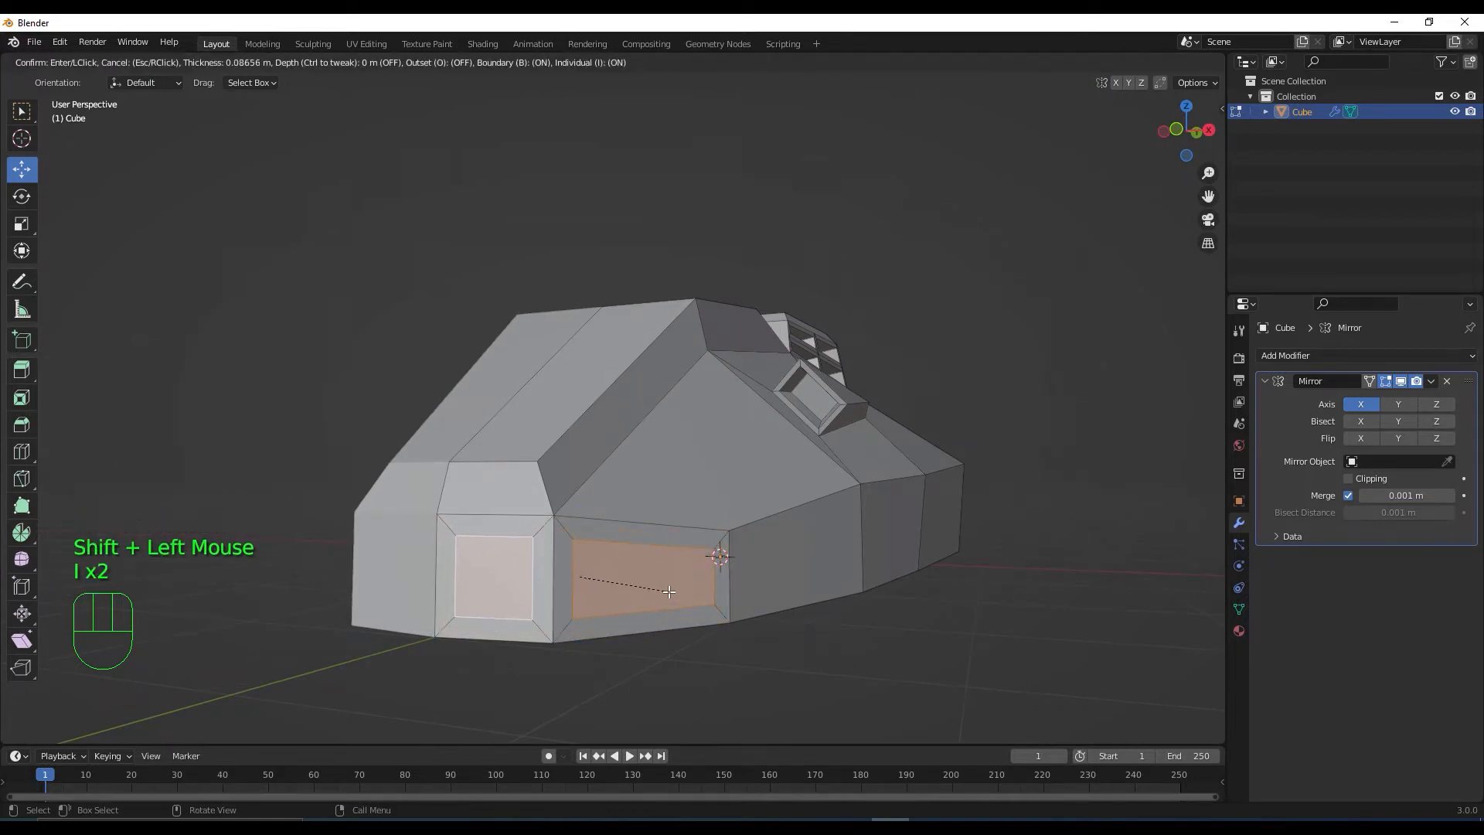
pyautogui.click(669, 591)
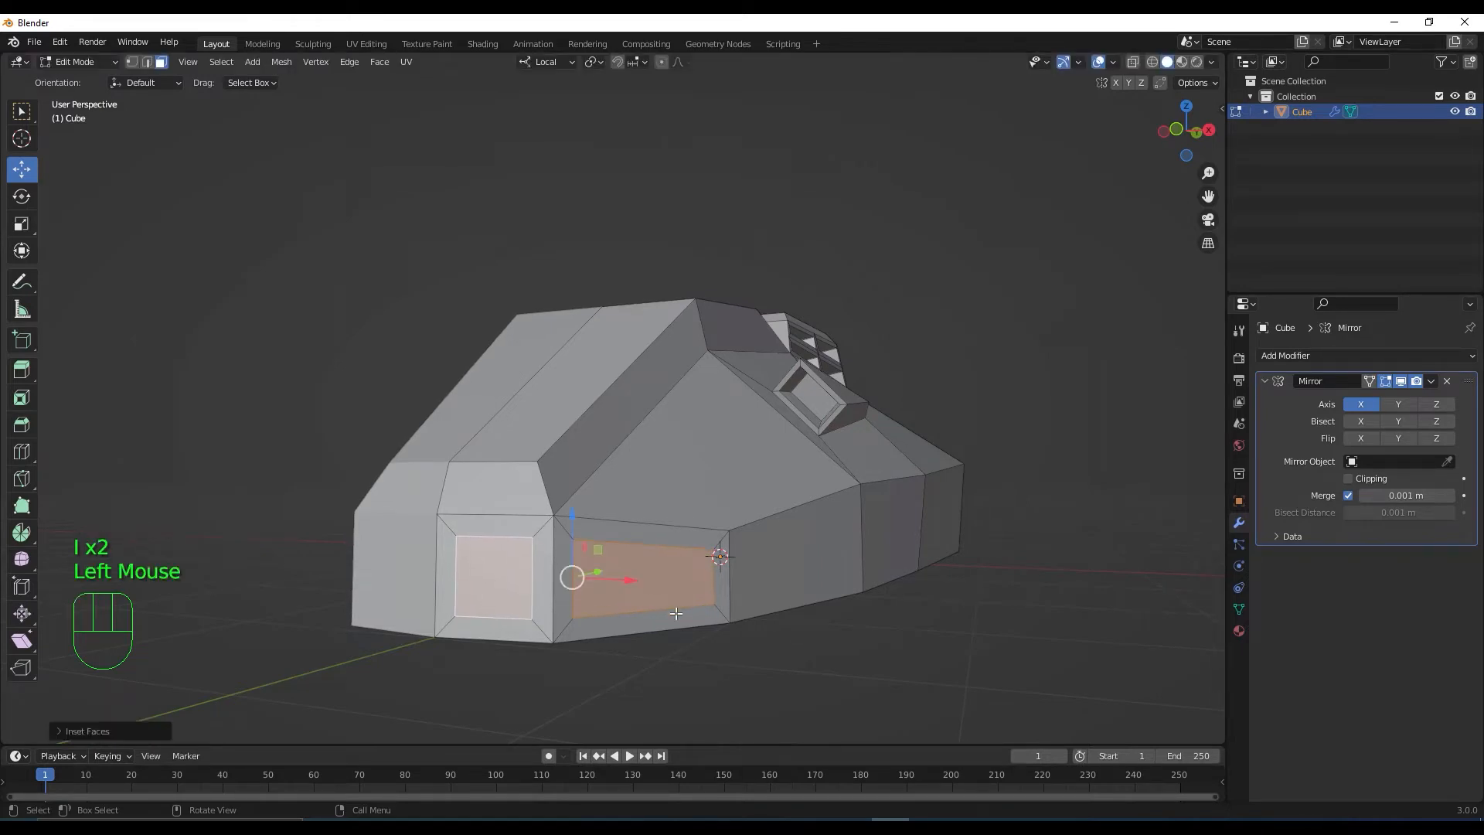
# Flatten the left and right inset panels to about half height with the gizmo's Z scale
pyautogui.moveTo(670, 592); pyautogui.dragTo(636, 616, button='middle')
pyautogui.click(636, 617)
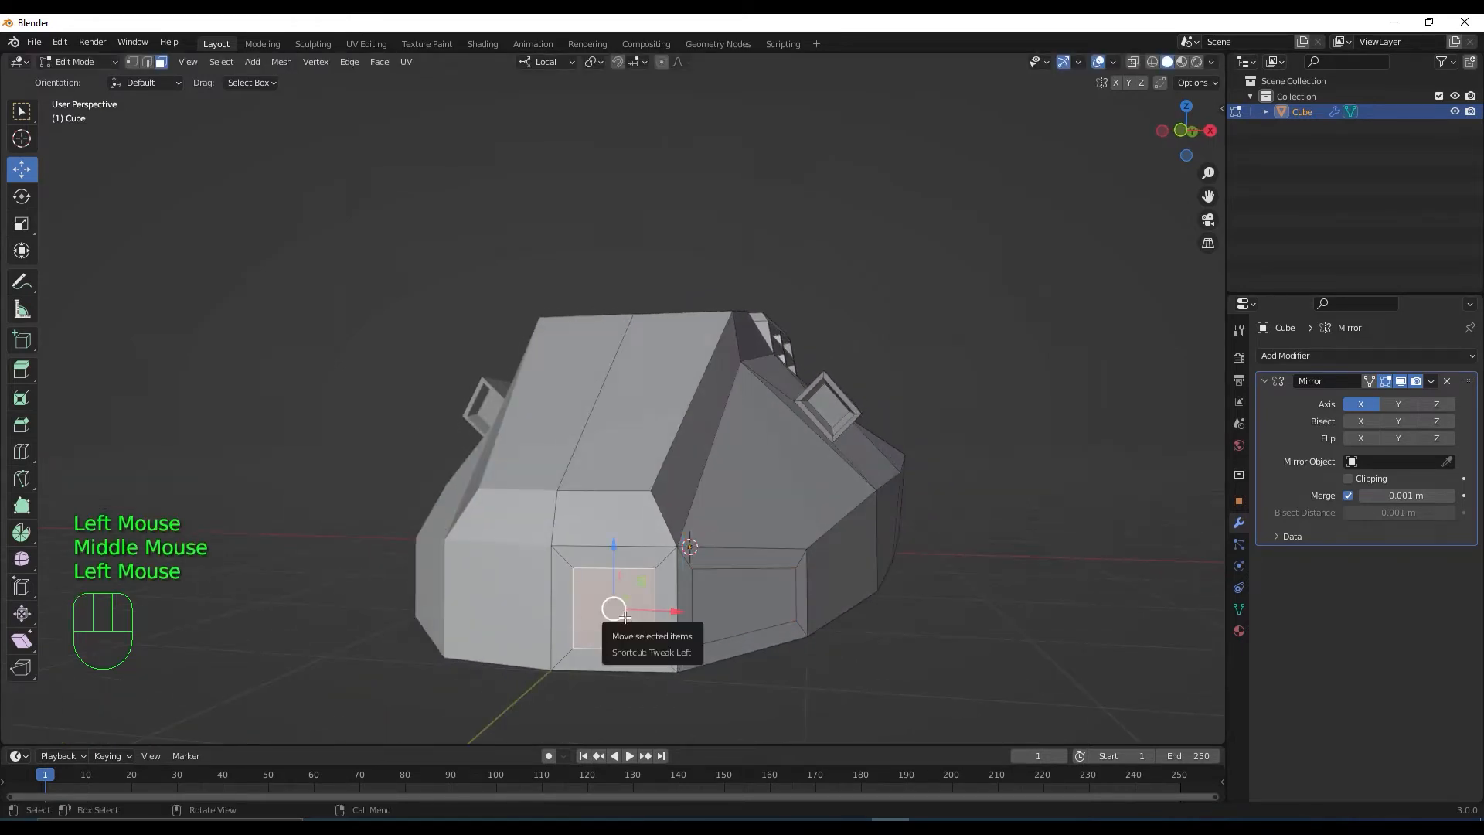
pyautogui.click(23, 252)
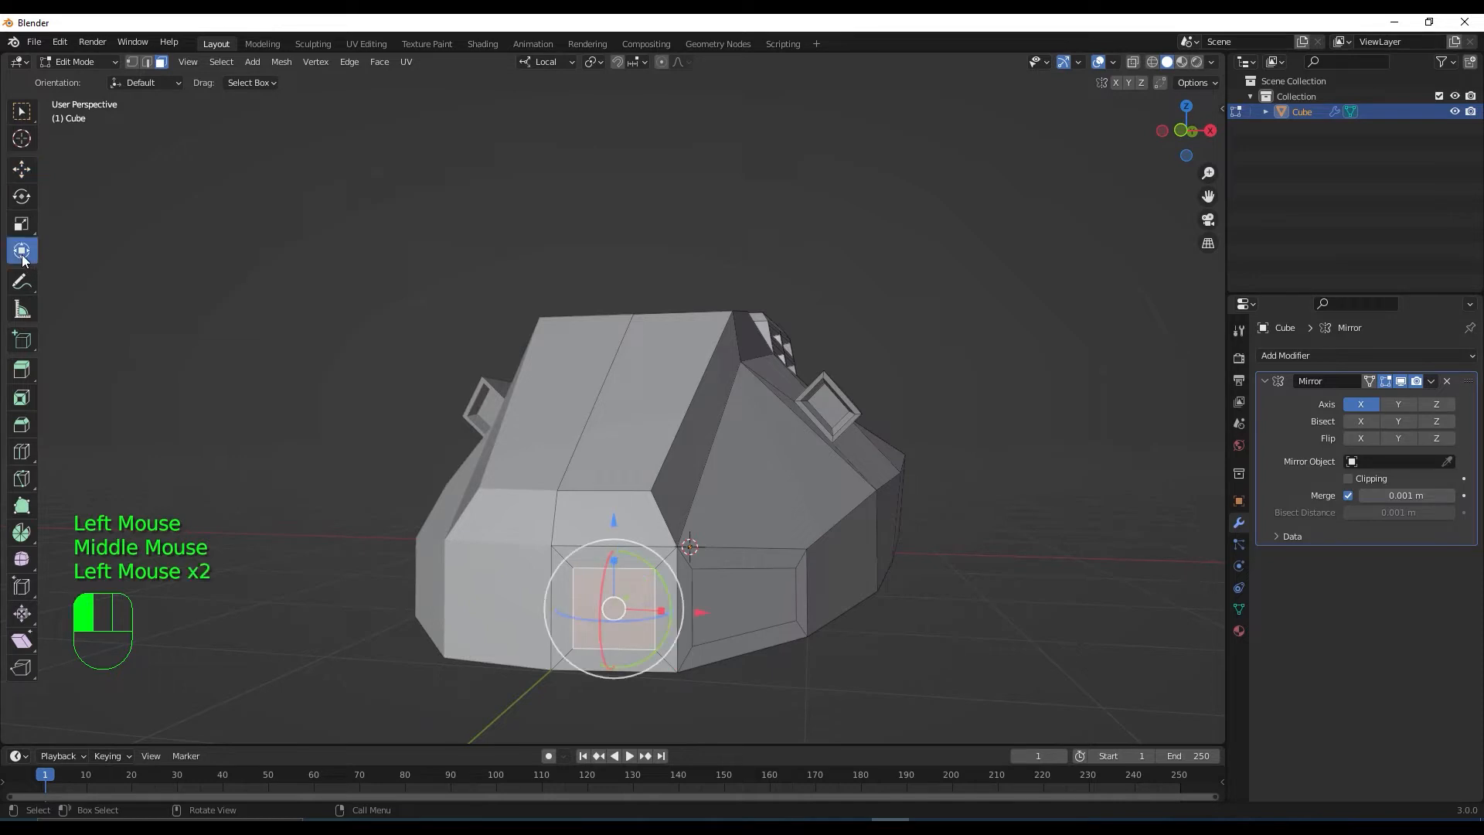
pyautogui.moveTo(612, 558); pyautogui.dragTo(612, 591)
pyautogui.click(748, 605)
pyautogui.moveTo(748, 605); pyautogui.dragTo(702, 594, button='middle')
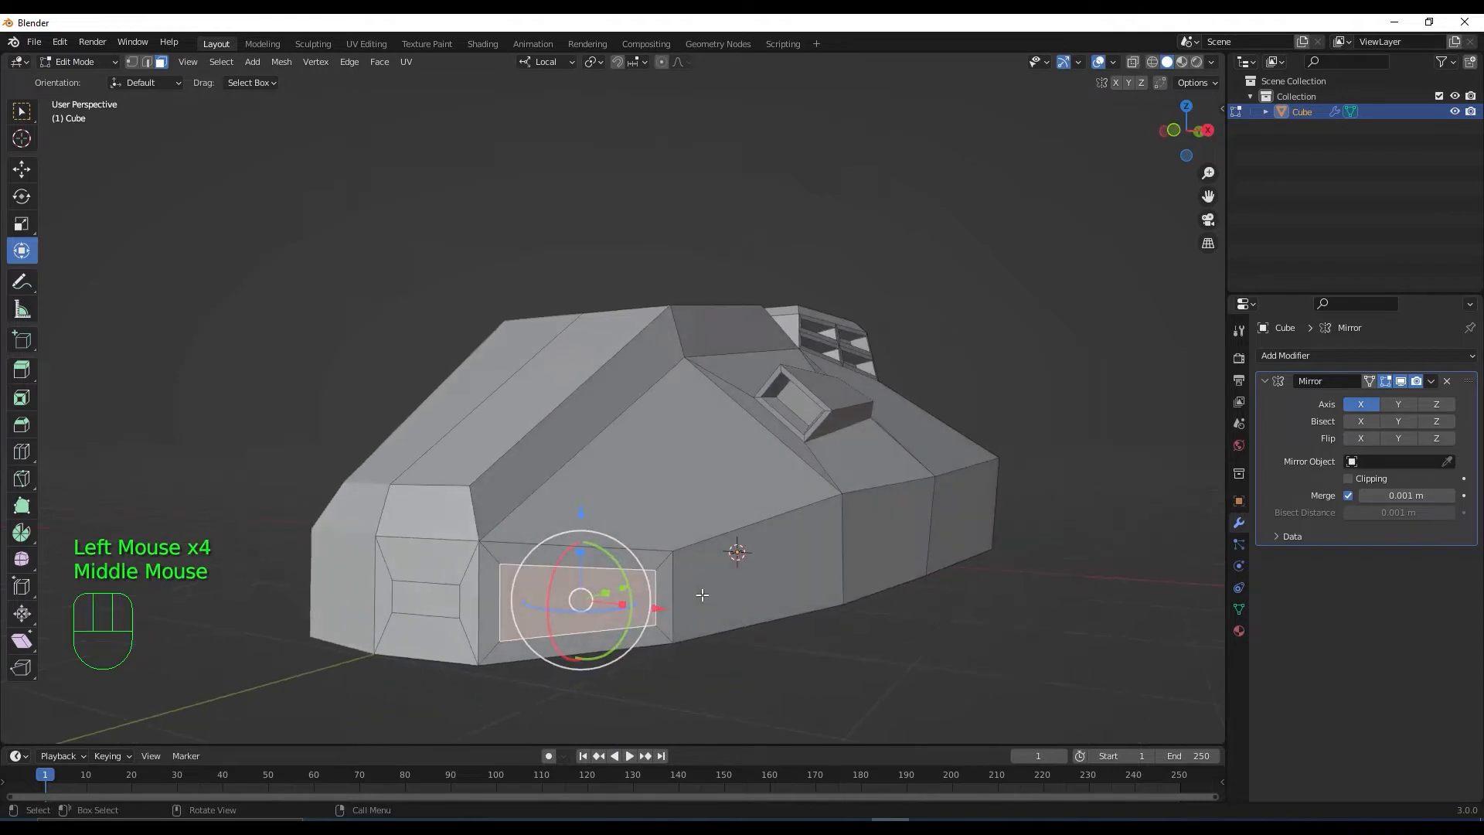
pyautogui.moveTo(576, 551); pyautogui.dragTo(578, 579)
# Extrude both flattened panels inward about 0.09 m, shift them vertically, then deselect
pyautogui.keyDown('shift'); pyautogui.click(426, 597); pyautogui.keyUp('shift')
pyautogui.moveTo(427, 598); pyautogui.dragTo(559, 642, button='middle')
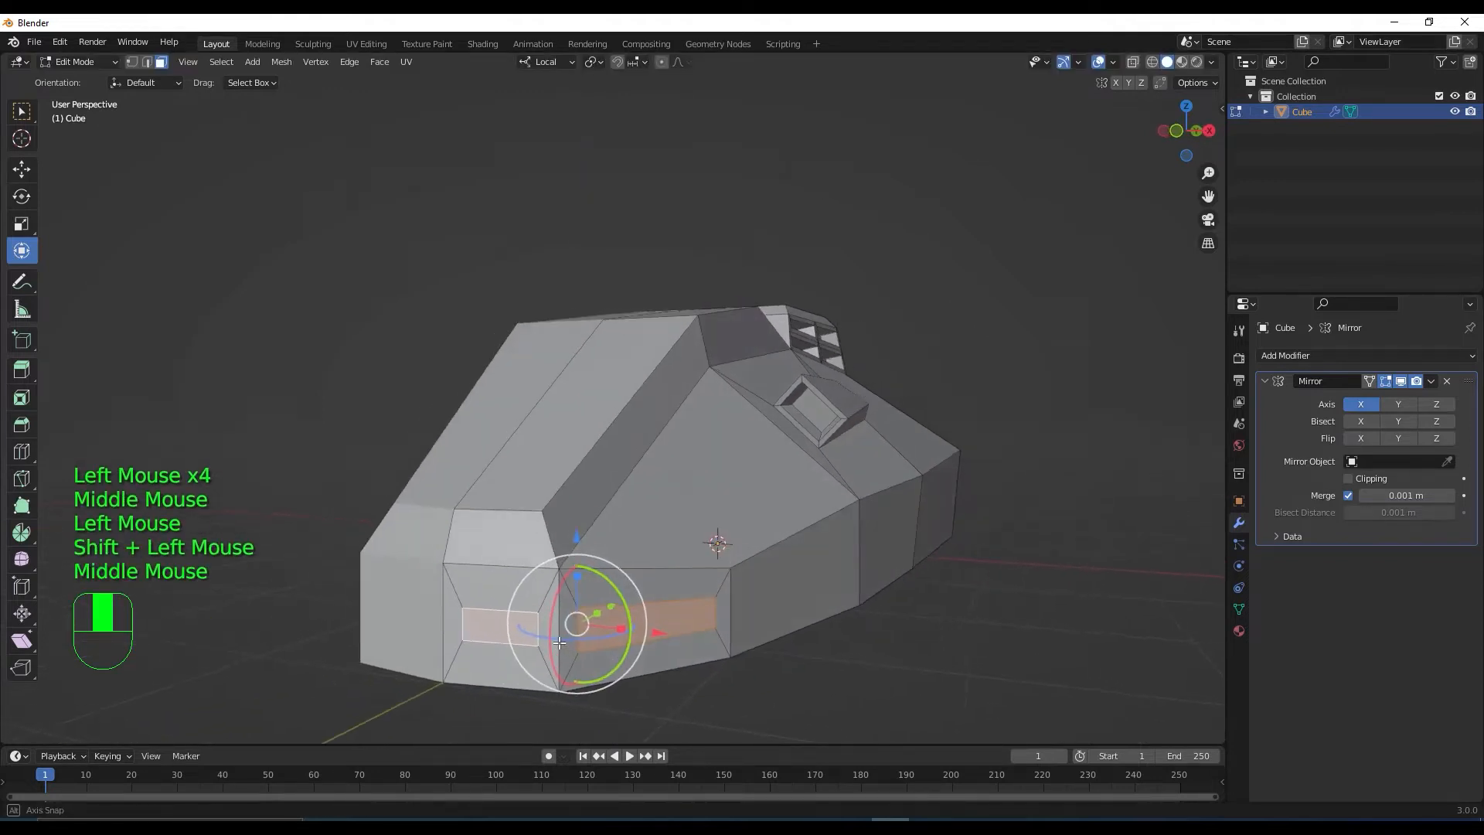
pyautogui.press('e')
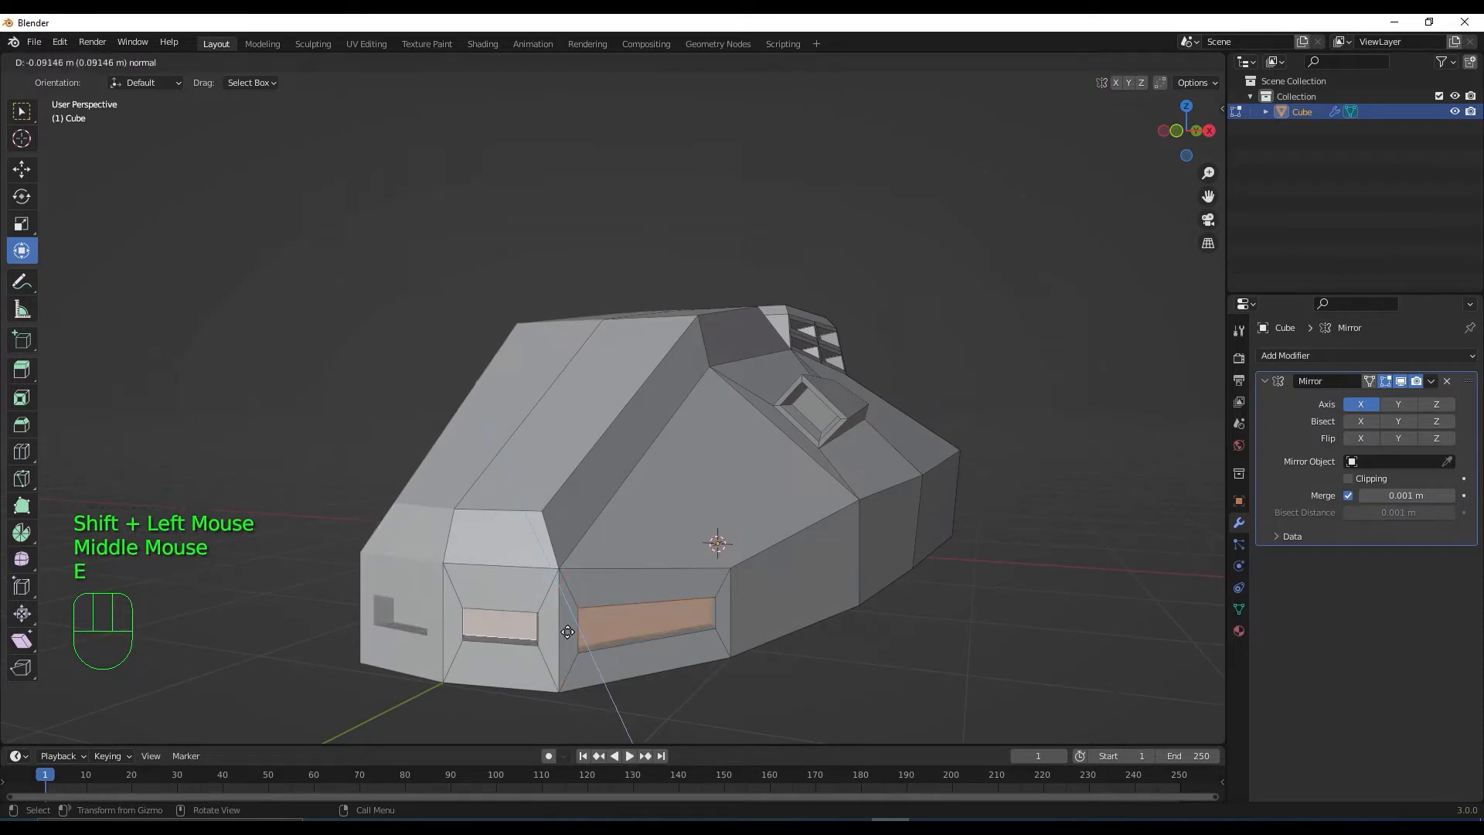
pyautogui.click(570, 627)
pyautogui.moveTo(570, 627); pyautogui.dragTo(709, 523, button='middle')
pyautogui.moveTo(752, 464); pyautogui.dragTo(752, 456)
pyautogui.scroll(-2, 773, 502)
pyautogui.moveTo(773, 503); pyautogui.dragTo(793, 542, button='middle')
pyautogui.click(819, 589)
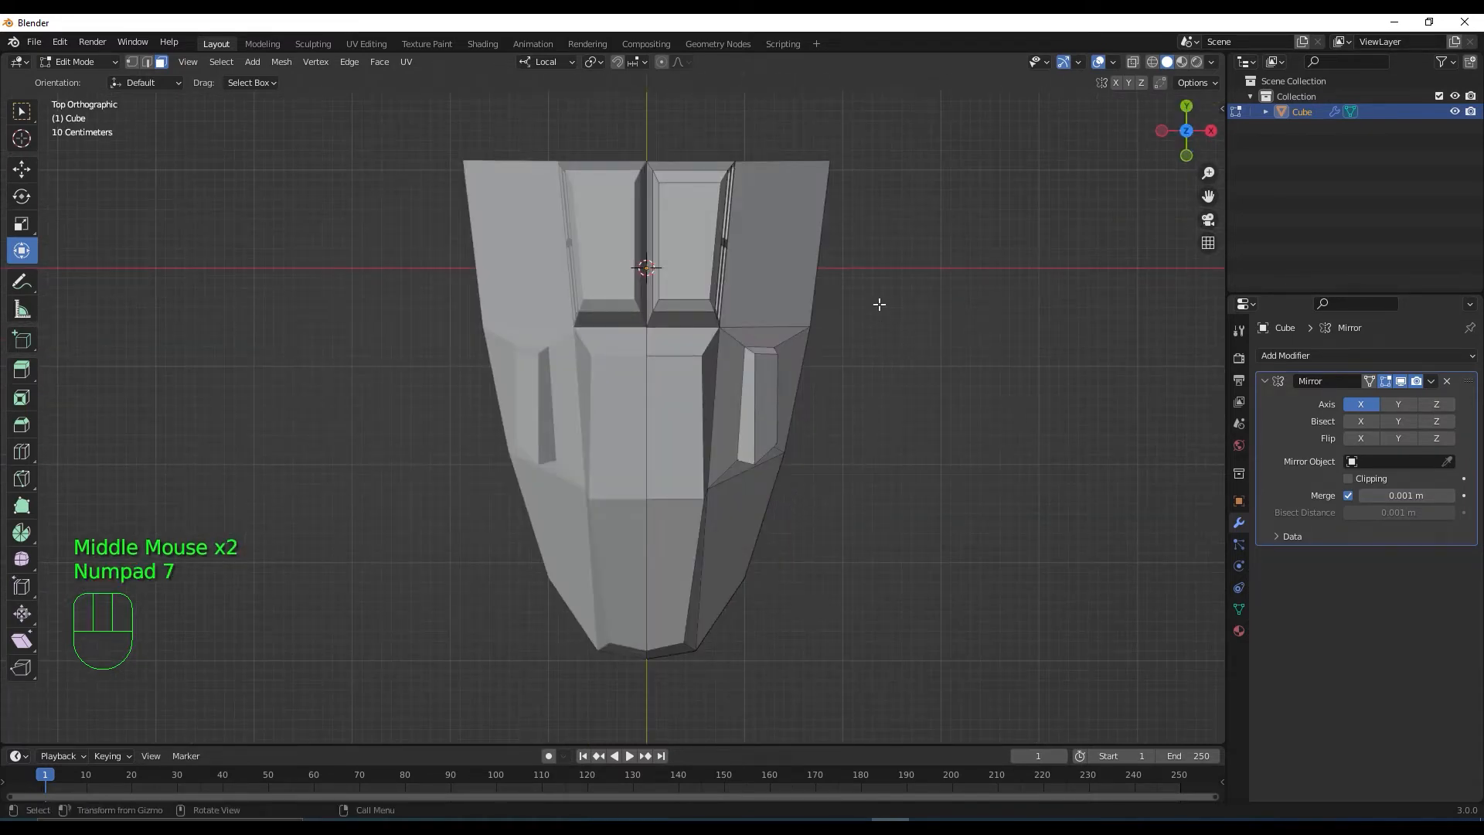
# Select the hull's rear side face and view it in top orthographic
pyautogui.moveTo(907, 356); pyautogui.dragTo(874, 520, button='middle')
pyautogui.click(874, 520)
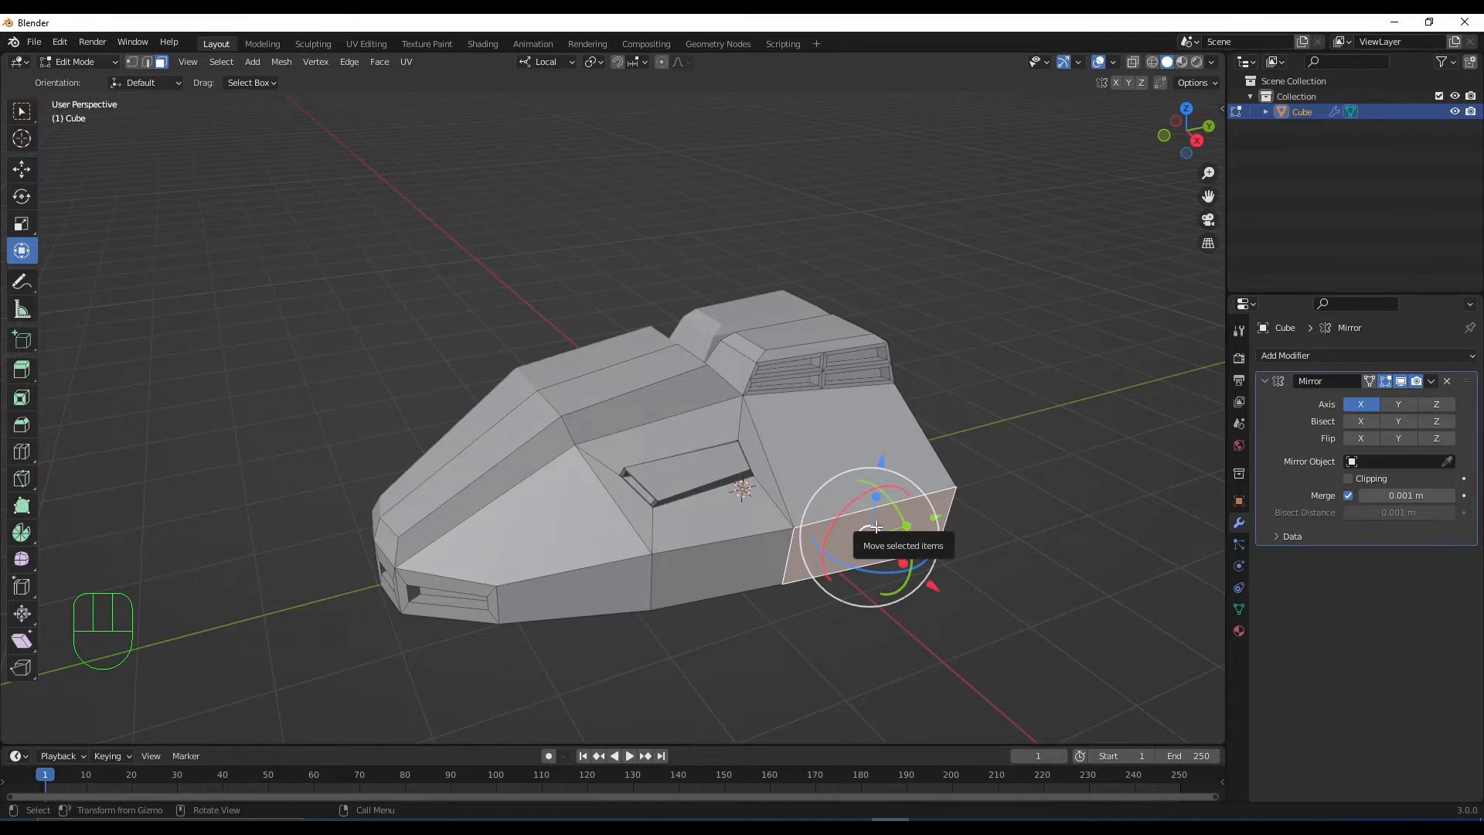
pyautogui.moveTo(875, 527); pyautogui.dragTo(954, 623, button='middle')
pyautogui.press('KP_7')
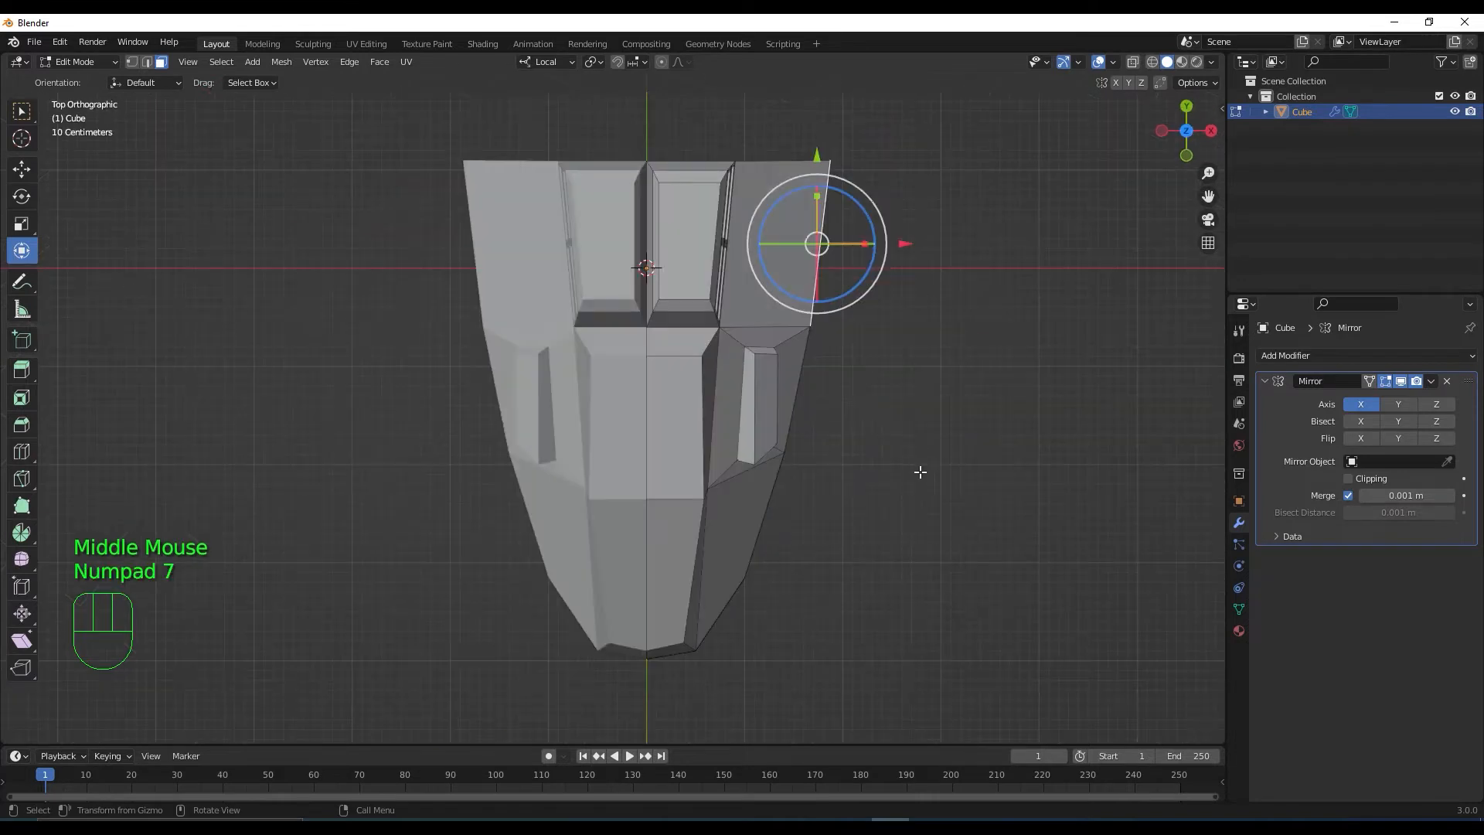
pyautogui.keyDown('shift'); pyautogui.moveTo(905, 466); pyautogui.dragTo(884, 562, button='middle'); pyautogui.keyUp('shift')
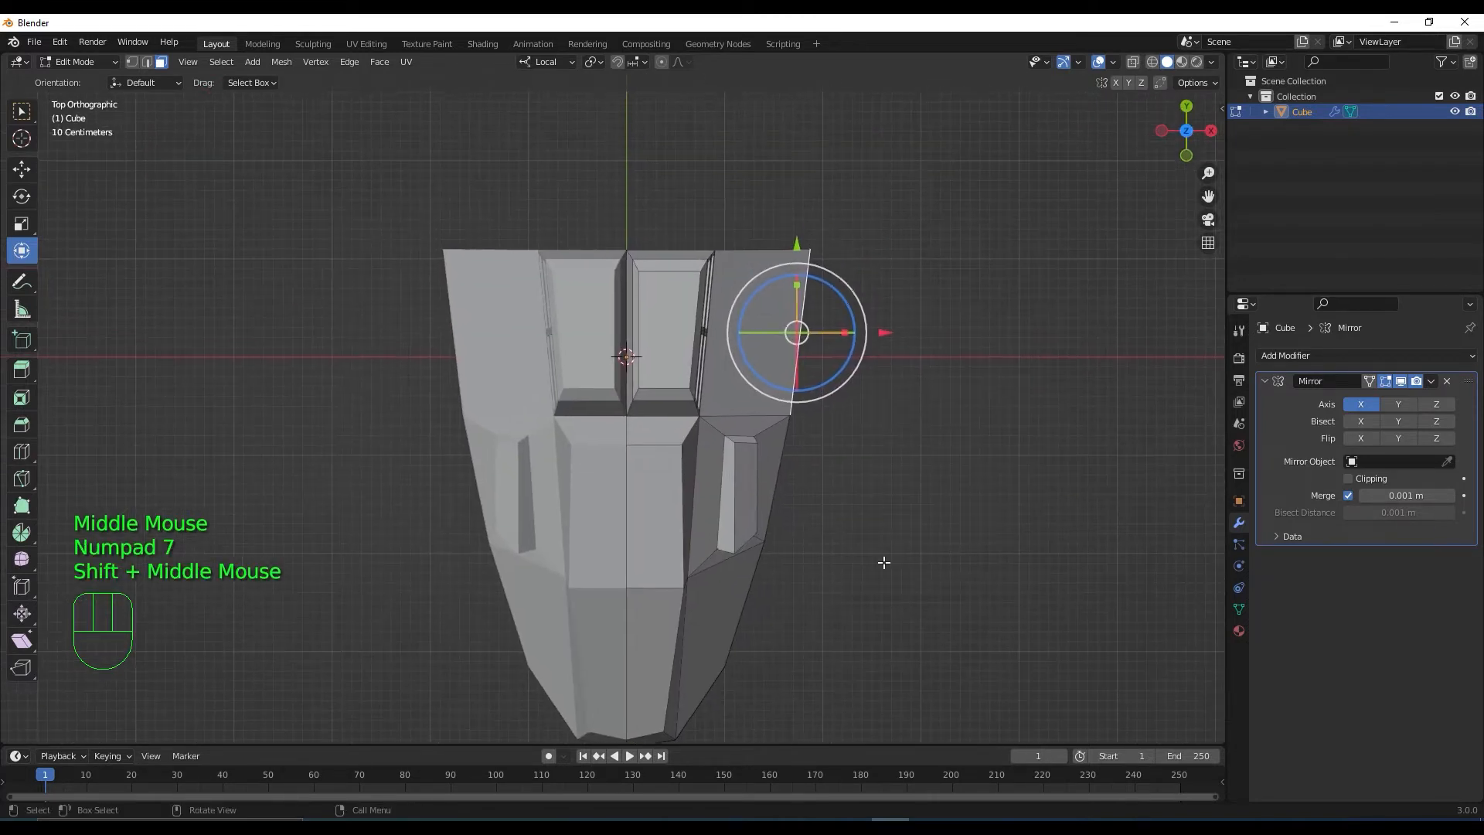
# Extrude the side face outward into a wing angled back about -6.4 degrees
pyautogui.press('e')
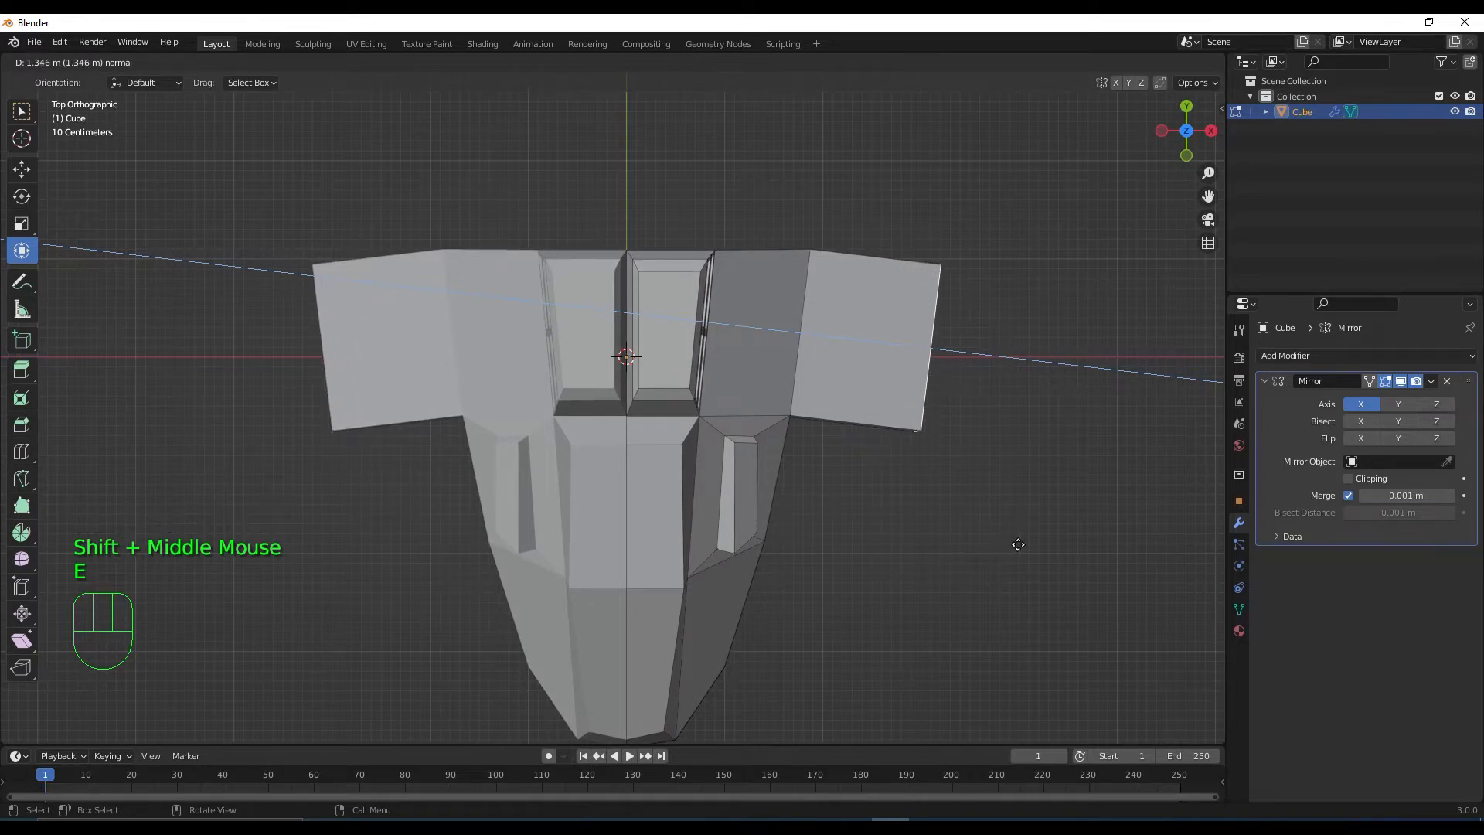
pyautogui.click(1018, 545)
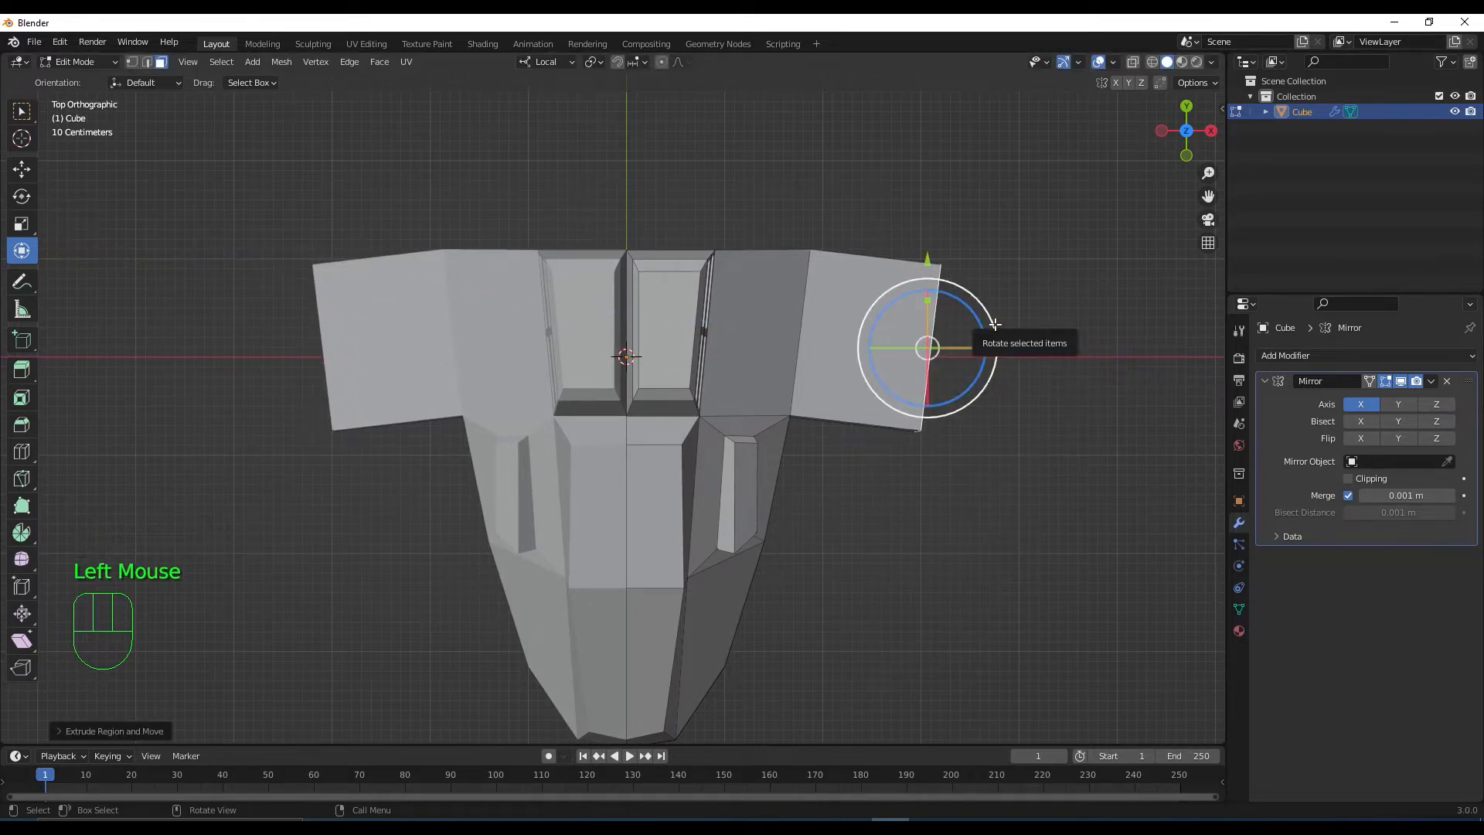
pyautogui.keyDown('ctrl'); pyautogui.moveTo(994, 325); pyautogui.dragTo(991, 317); pyautogui.keyUp('ctrl')
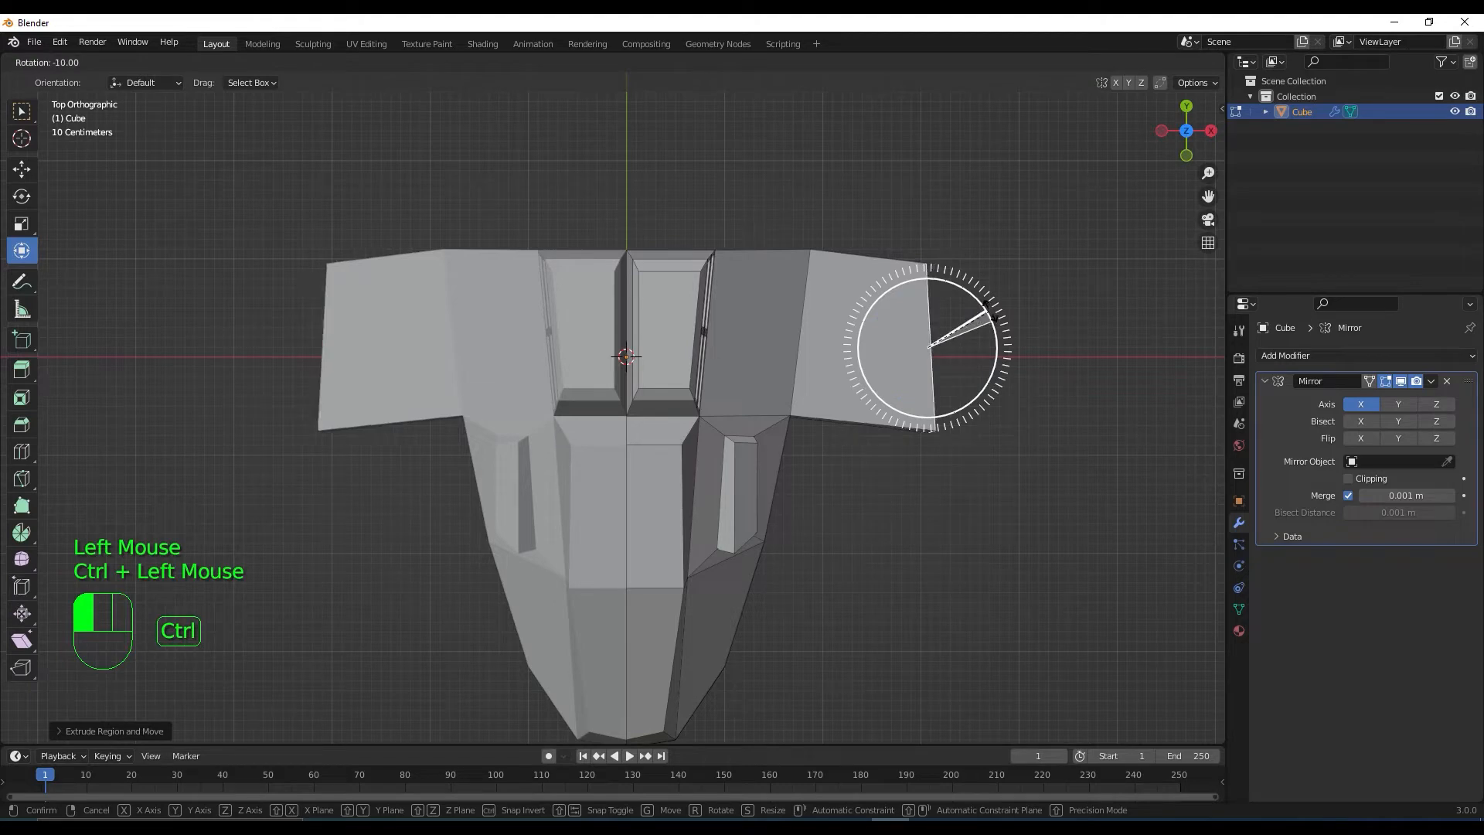
pyautogui.moveTo(991, 317); pyautogui.dragTo(993, 318)
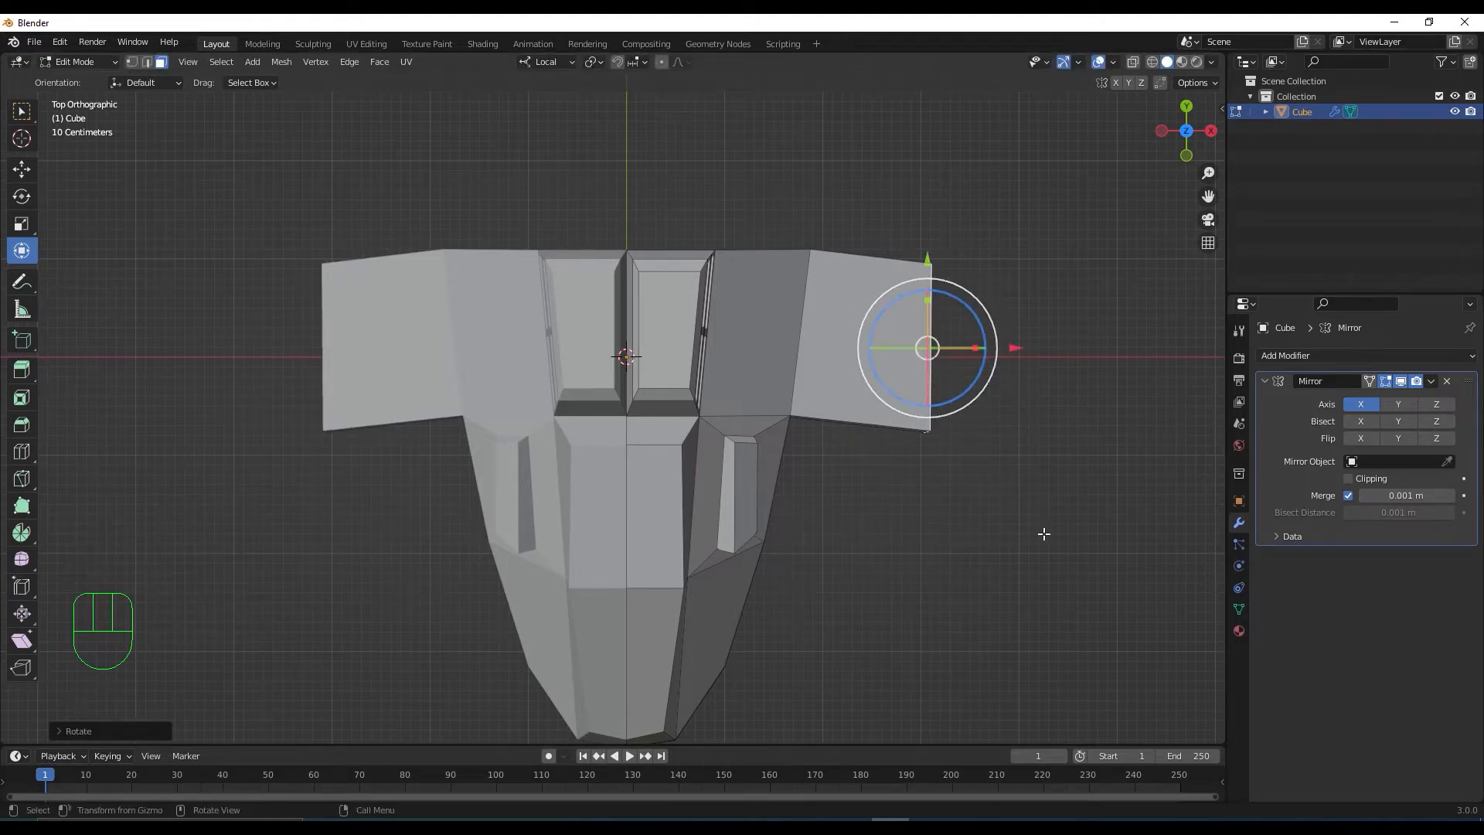
# Taper the wing tip by scaling it down, then nudge it along X and Y
pyautogui.press('s')
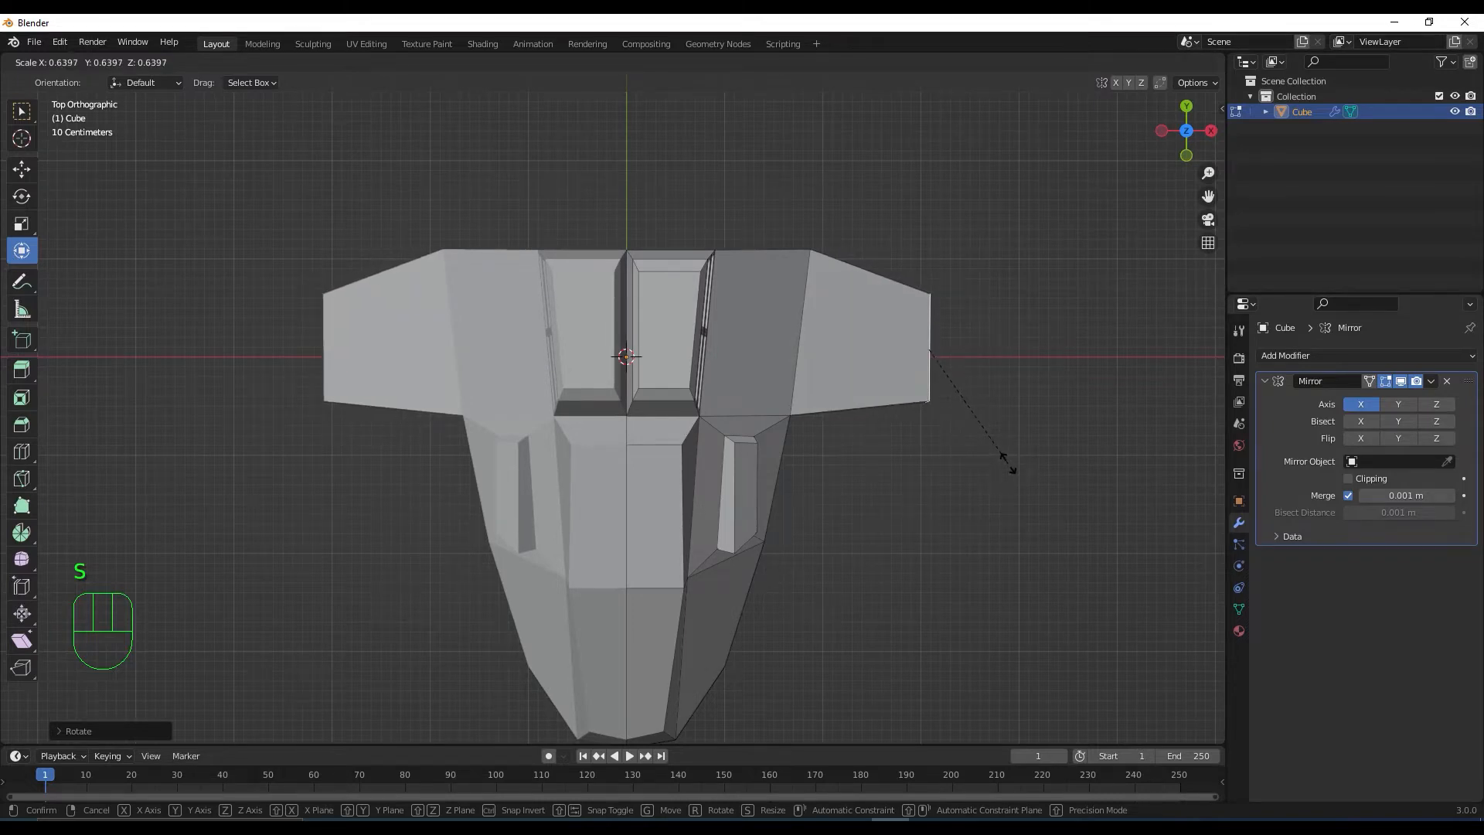
pyautogui.click(1009, 463)
pyautogui.click(1008, 348)
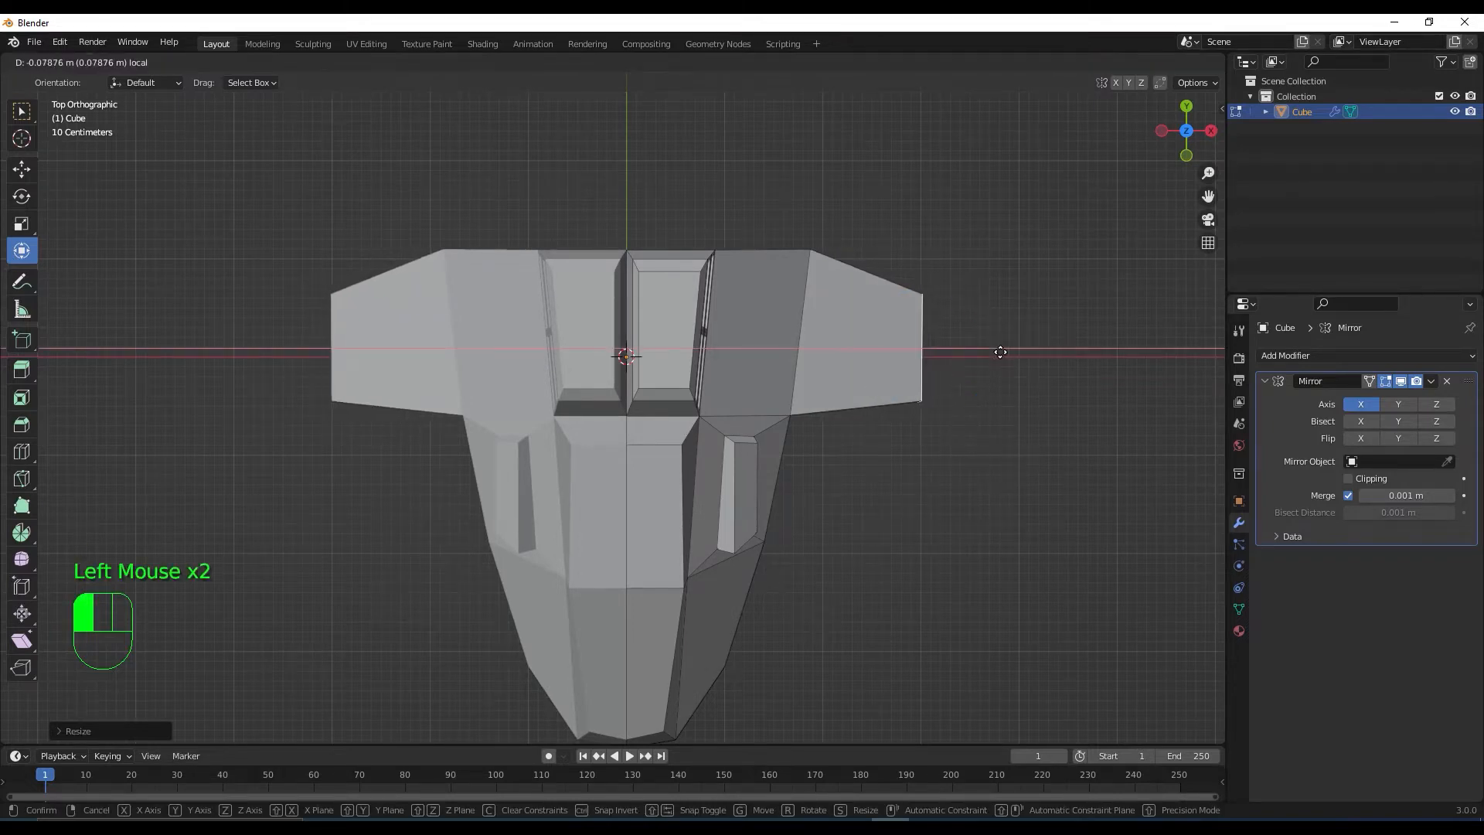
pyautogui.moveTo(920, 262); pyautogui.dragTo(919, 260)
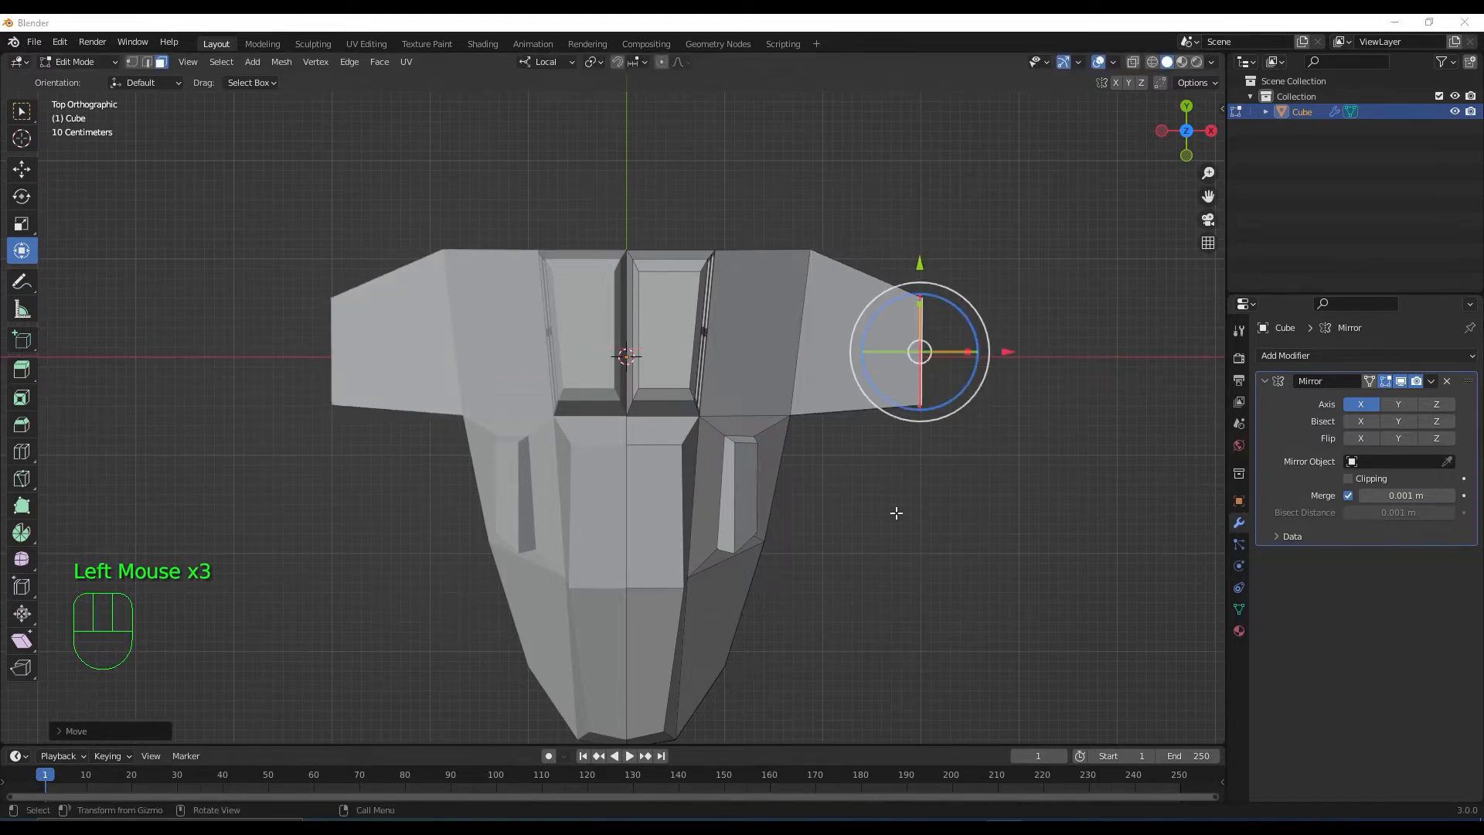
# Shrink the wing tip face to about 0.92 and check it from the side view
pyautogui.scroll(-2, 896, 513)
pyautogui.moveTo(910, 541); pyautogui.dragTo(829, 513, button='middle')
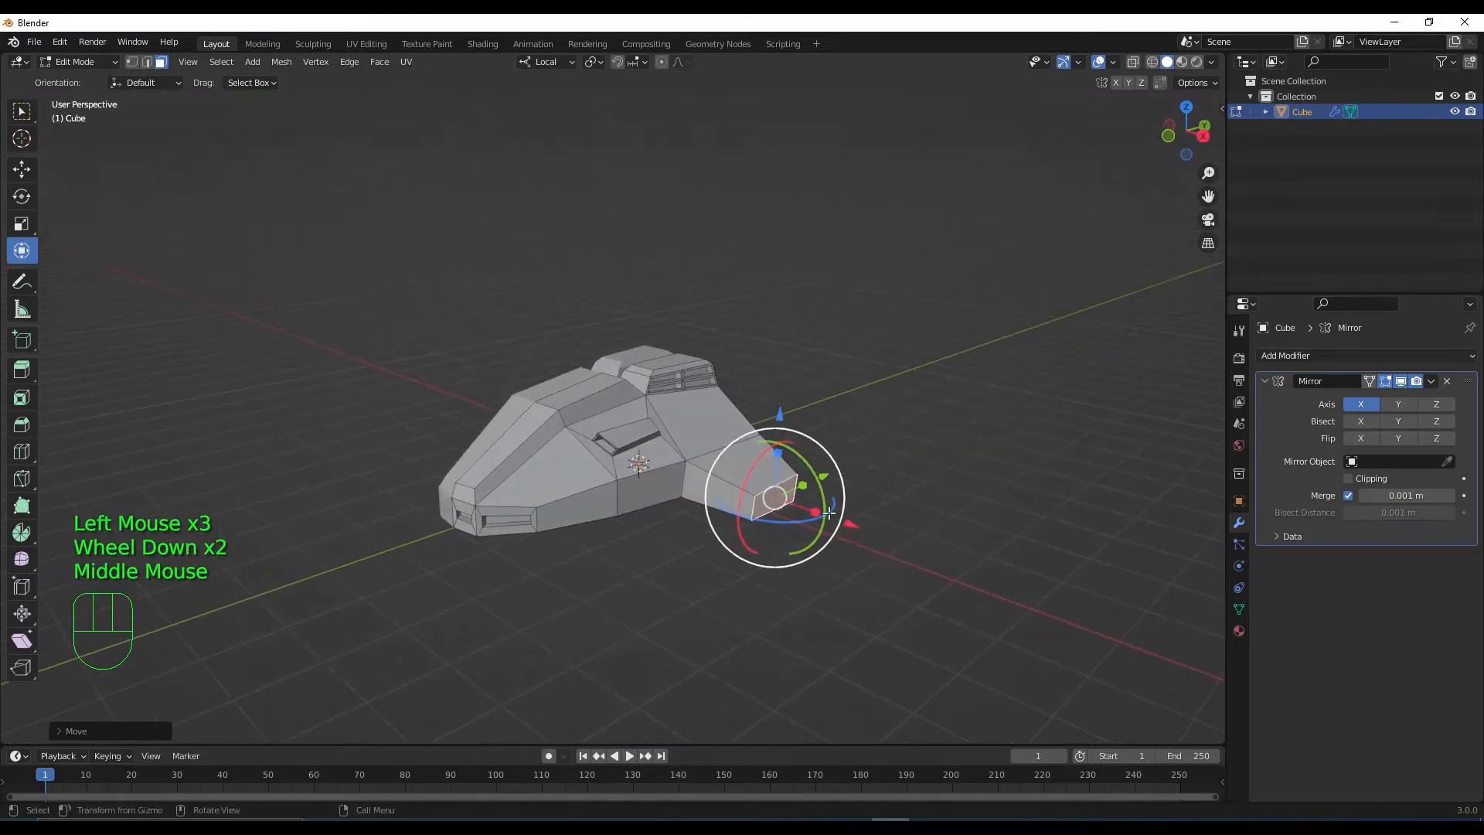
pyautogui.scroll(2, 829, 512)
pyautogui.press('s')
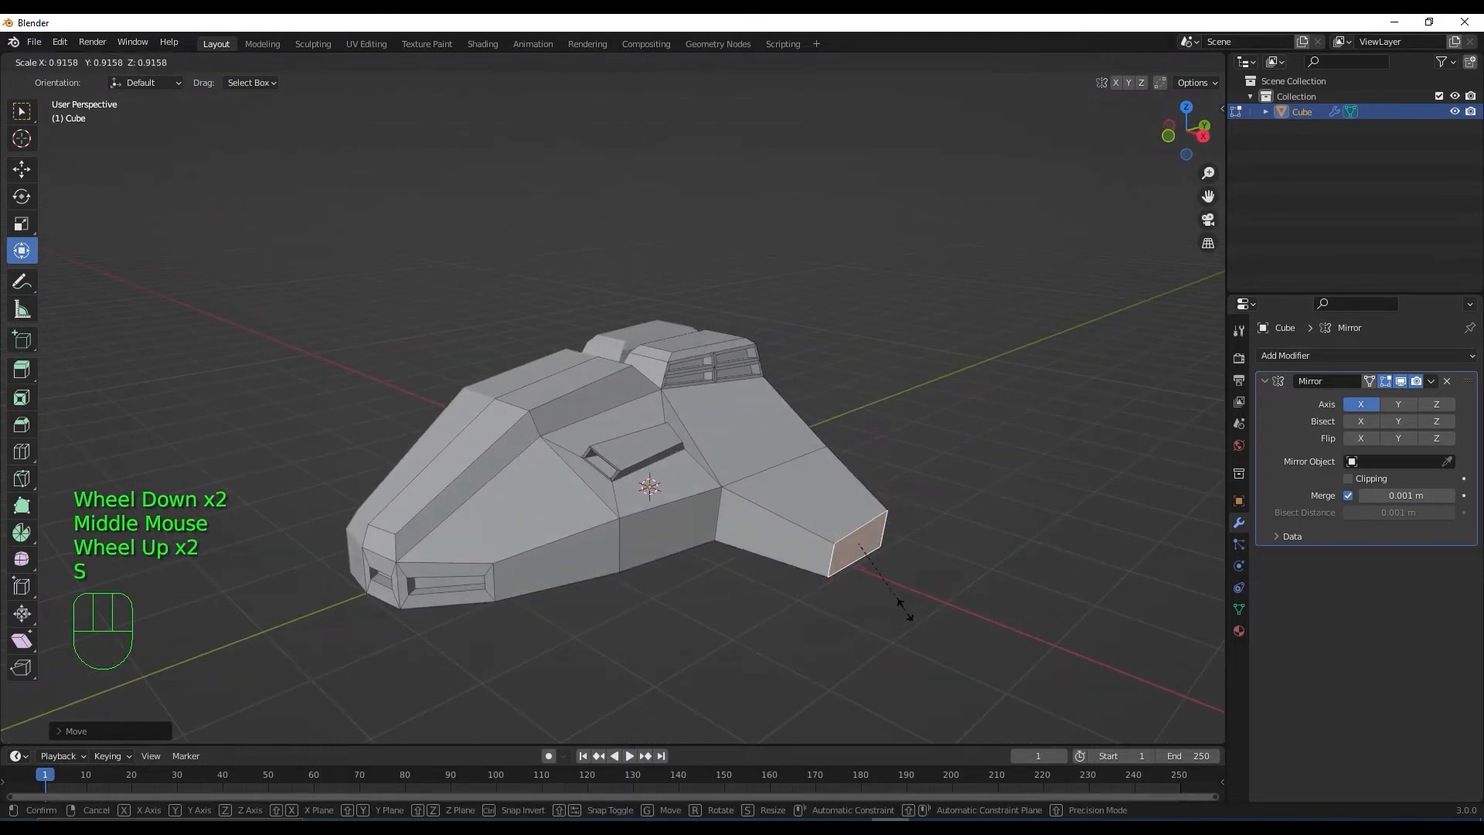
pyautogui.click(905, 610)
pyautogui.press('KP_3')
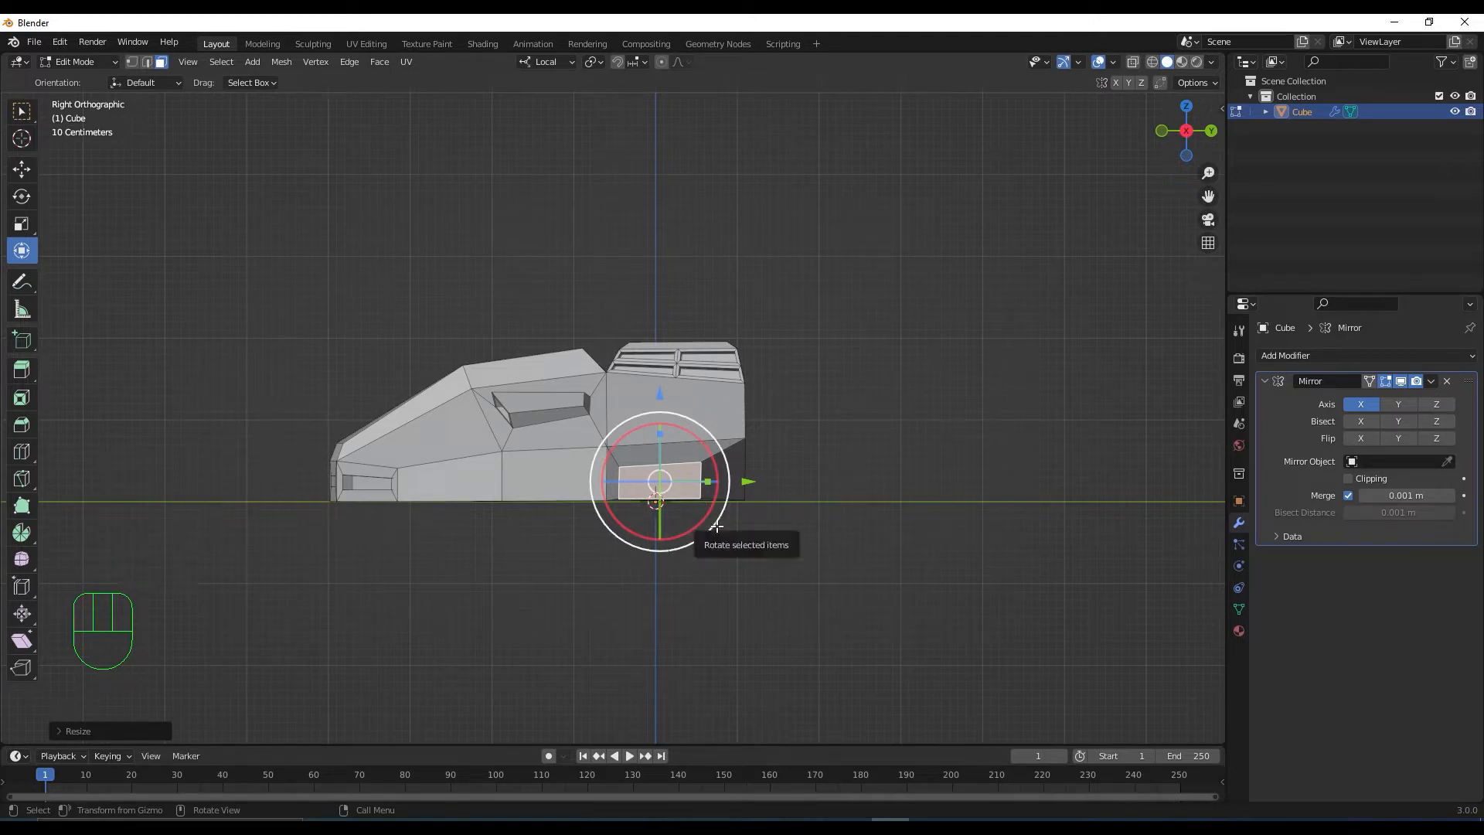
pyautogui.scroll(1, 717, 527)
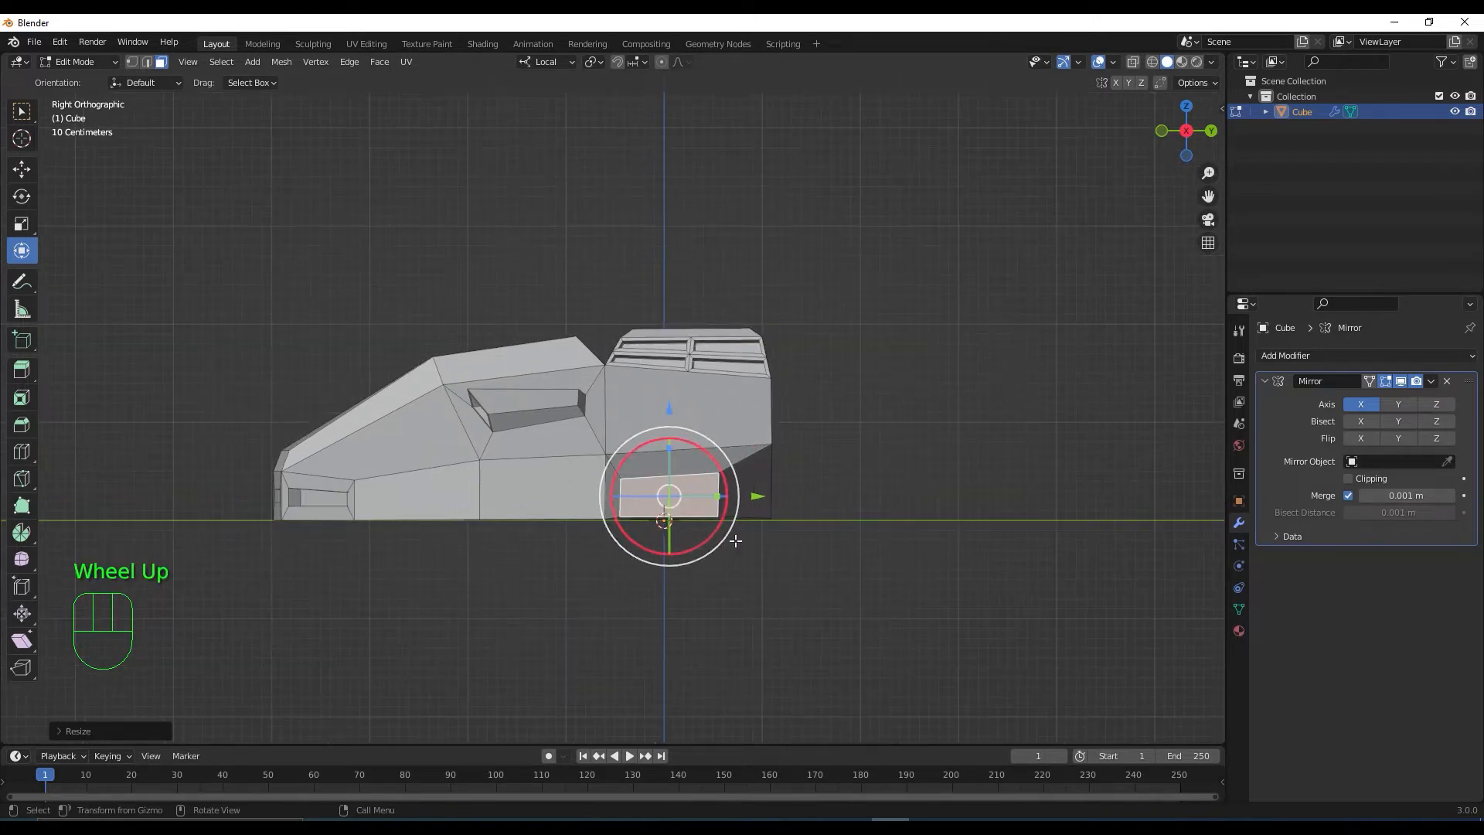
pyautogui.moveTo(719, 533); pyautogui.dragTo(738, 644, button='middle')
pyautogui.scroll(-1, 804, 665)
pyautogui.press('shift')
# Duplicate the wing tip face in place and stretch it into a long, slightly taller strip
pyautogui.hotkey('shift', 'd')
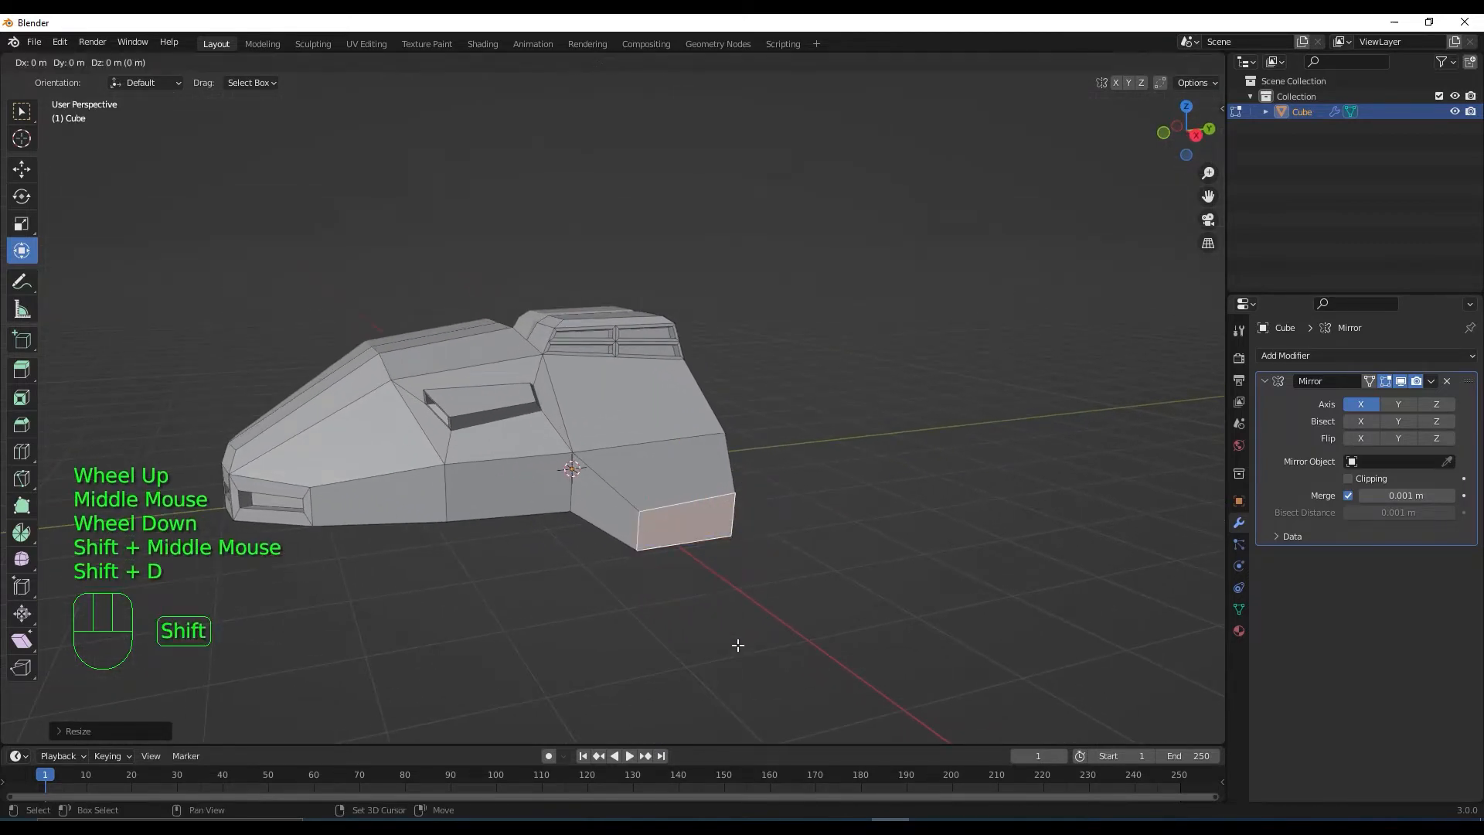
pyautogui.rightClick(796, 641)
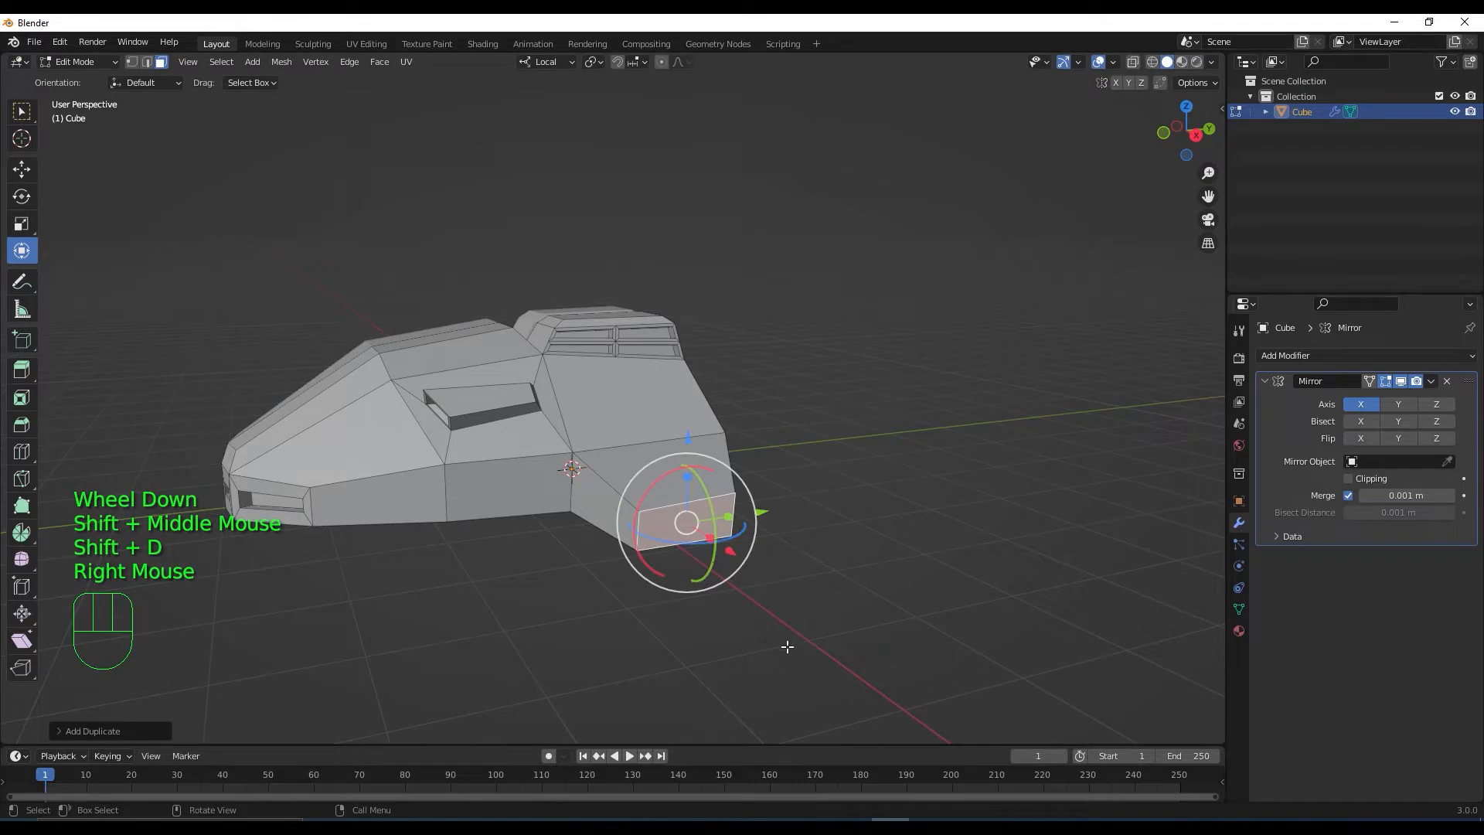
pyautogui.moveTo(786, 646); pyautogui.dragTo(798, 667, button='middle')
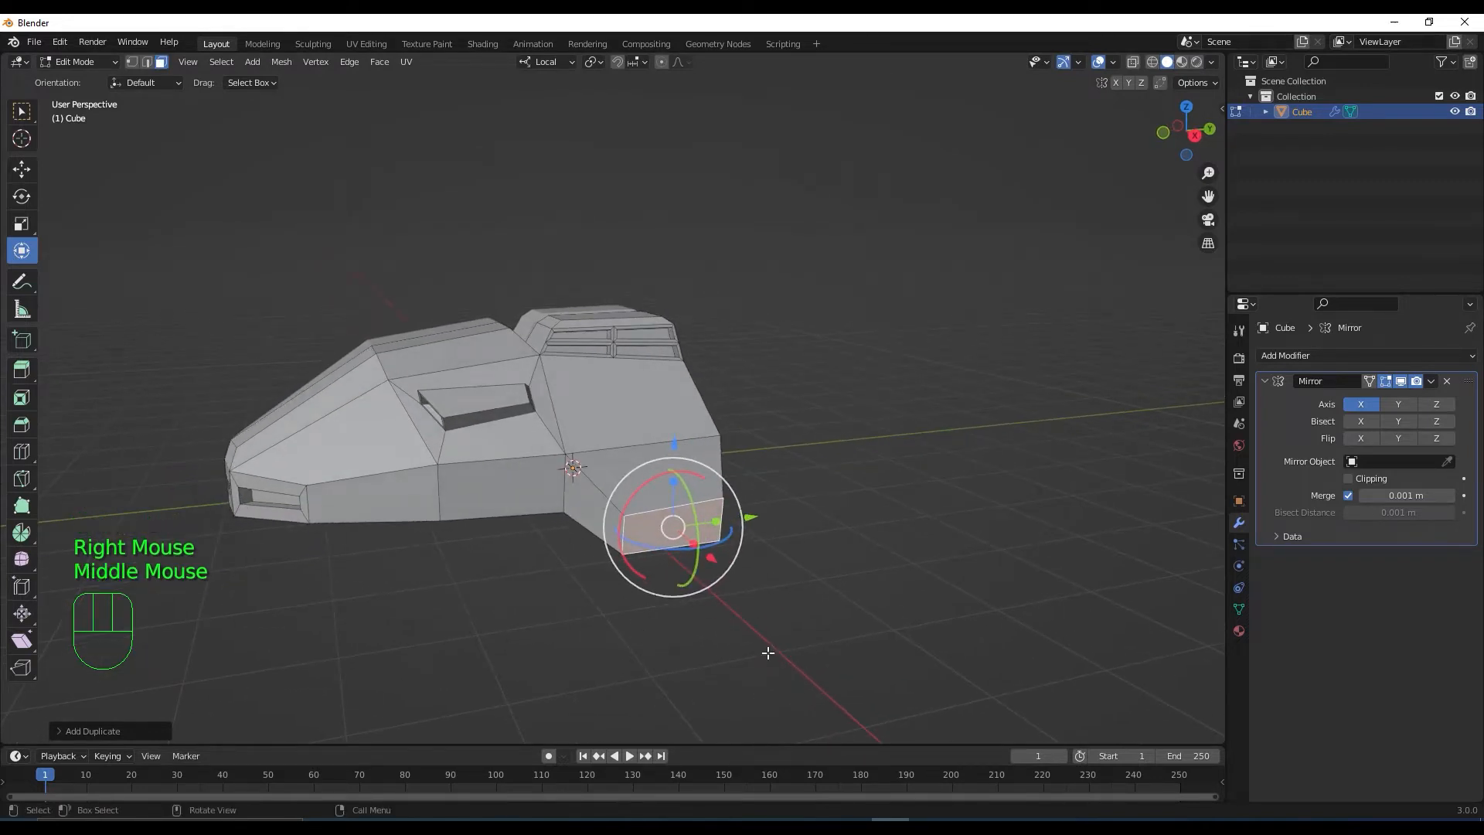
pyautogui.moveTo(758, 633); pyautogui.dragTo(735, 616, button='middle')
pyautogui.scroll(-1, 735, 616)
pyautogui.click(658, 481)
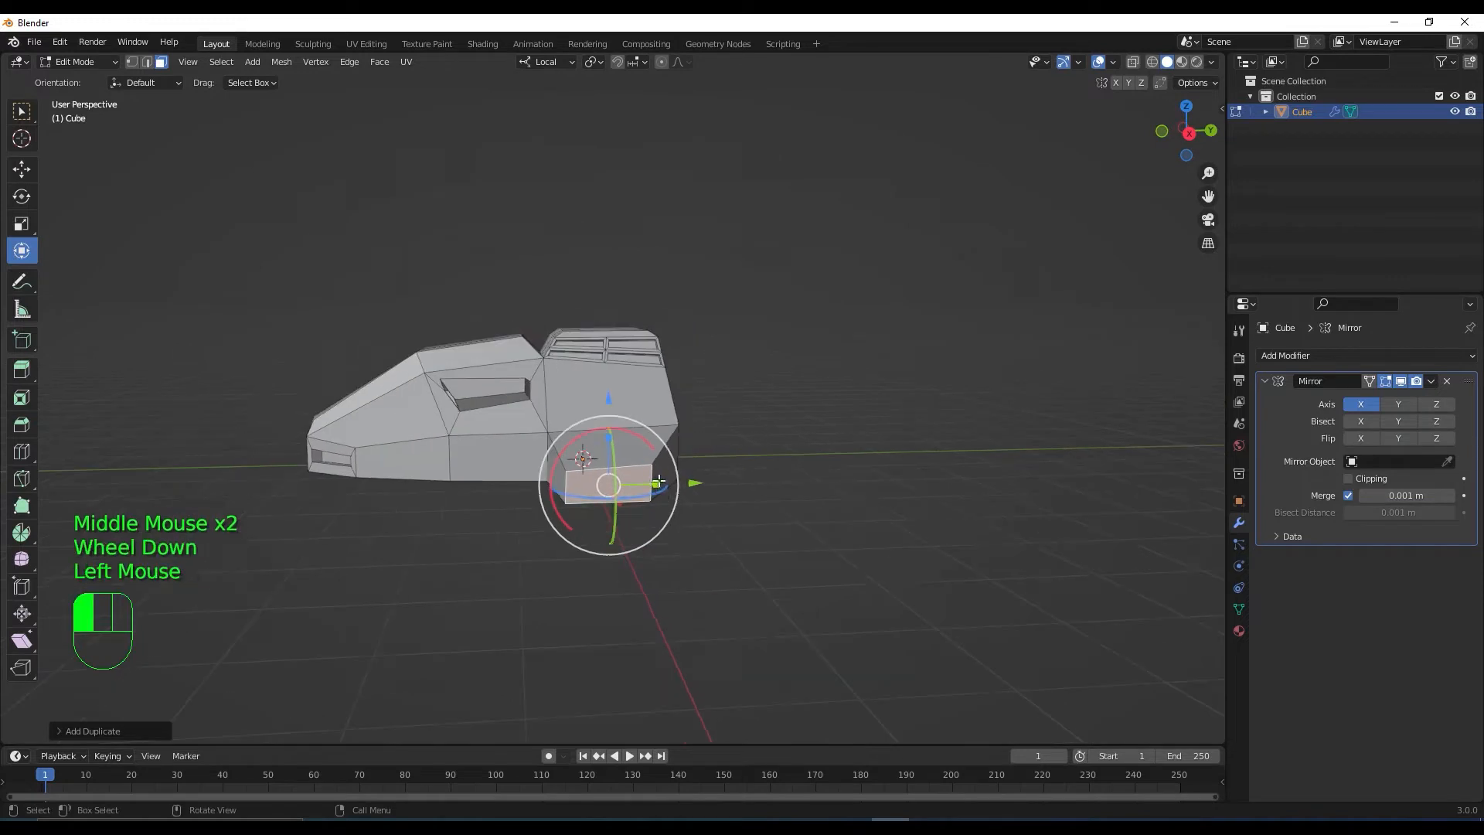
pyautogui.moveTo(659, 481); pyautogui.dragTo(1136, 464)
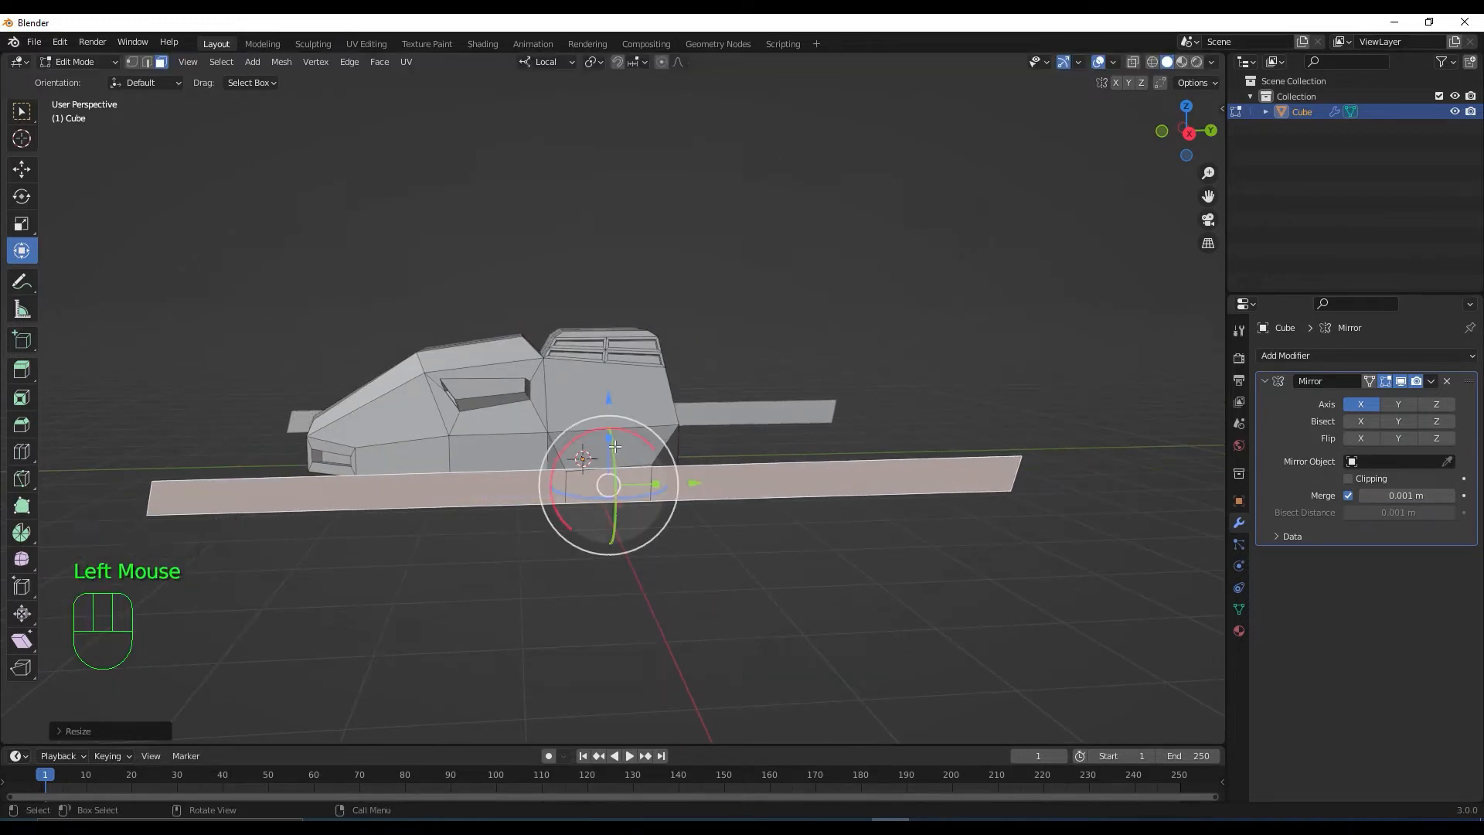
pyautogui.moveTo(609, 439); pyautogui.dragTo(607, 430)
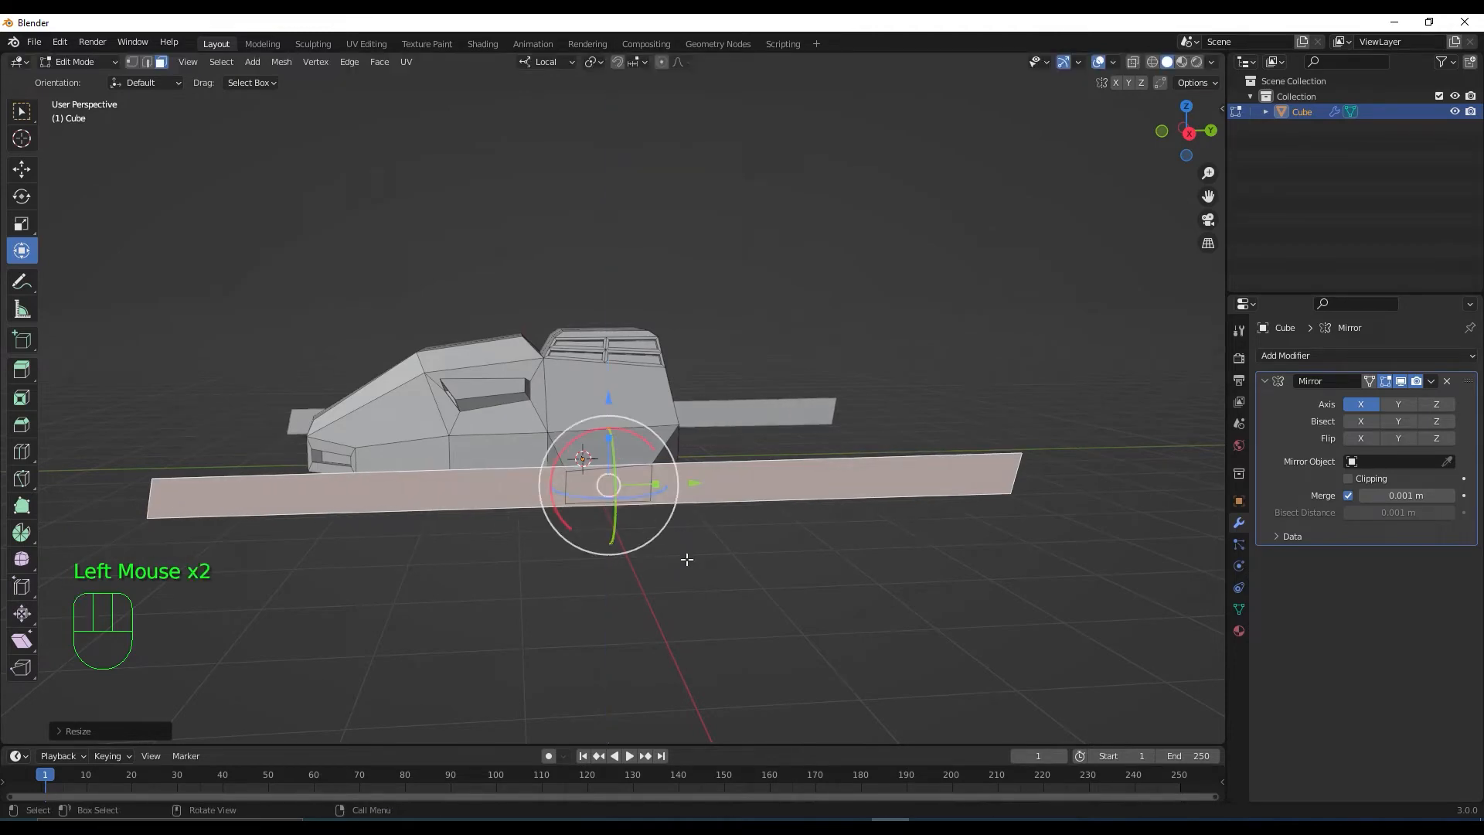
# In top view, shift the strip's edge slightly along its length
pyautogui.scroll(-2, 695, 572)
pyautogui.moveTo(703, 583); pyautogui.dragTo(732, 613, button='middle')
pyautogui.press('KP_7')
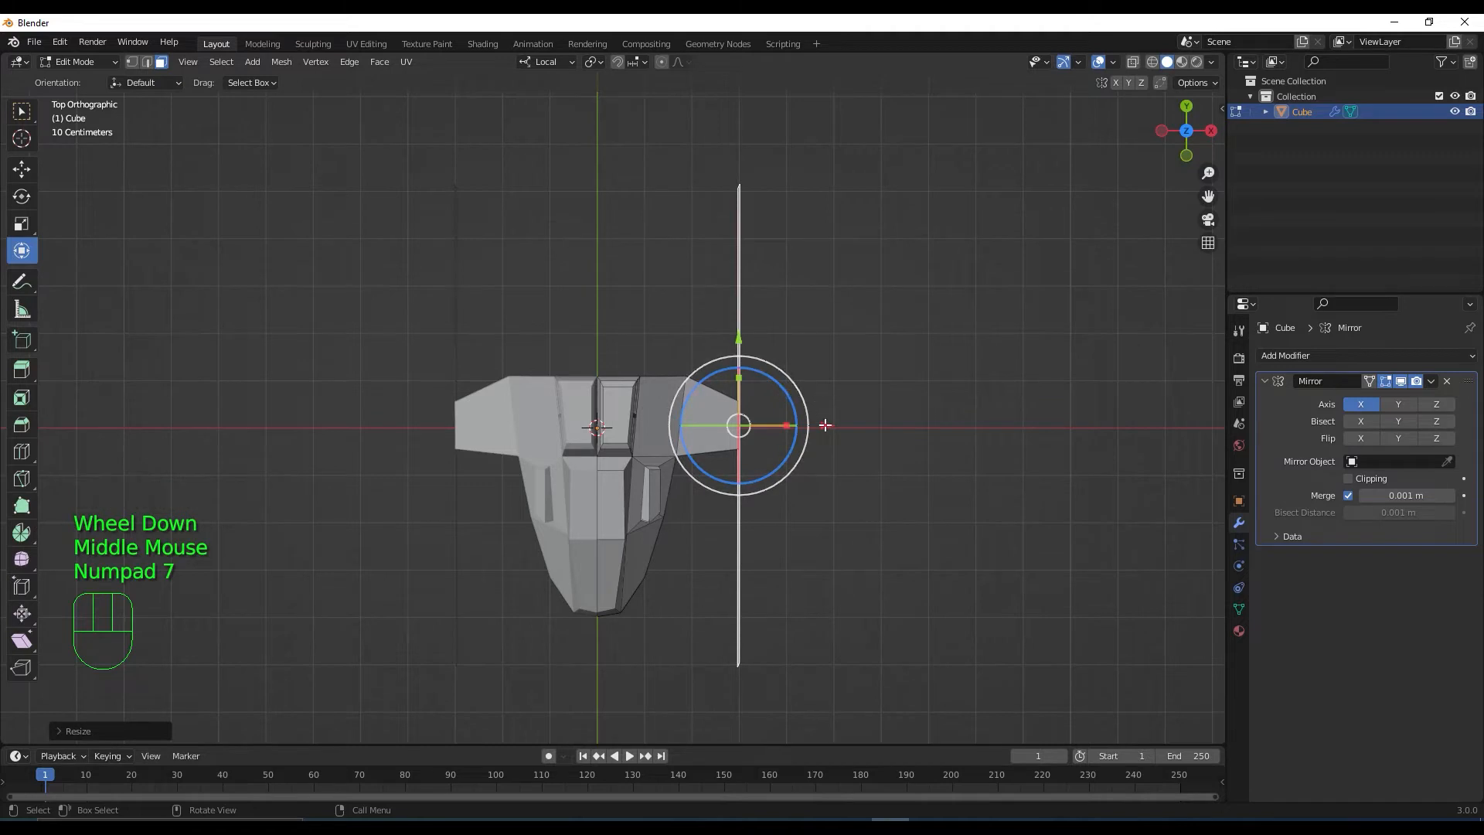
pyautogui.moveTo(824, 425); pyautogui.dragTo(881, 426)
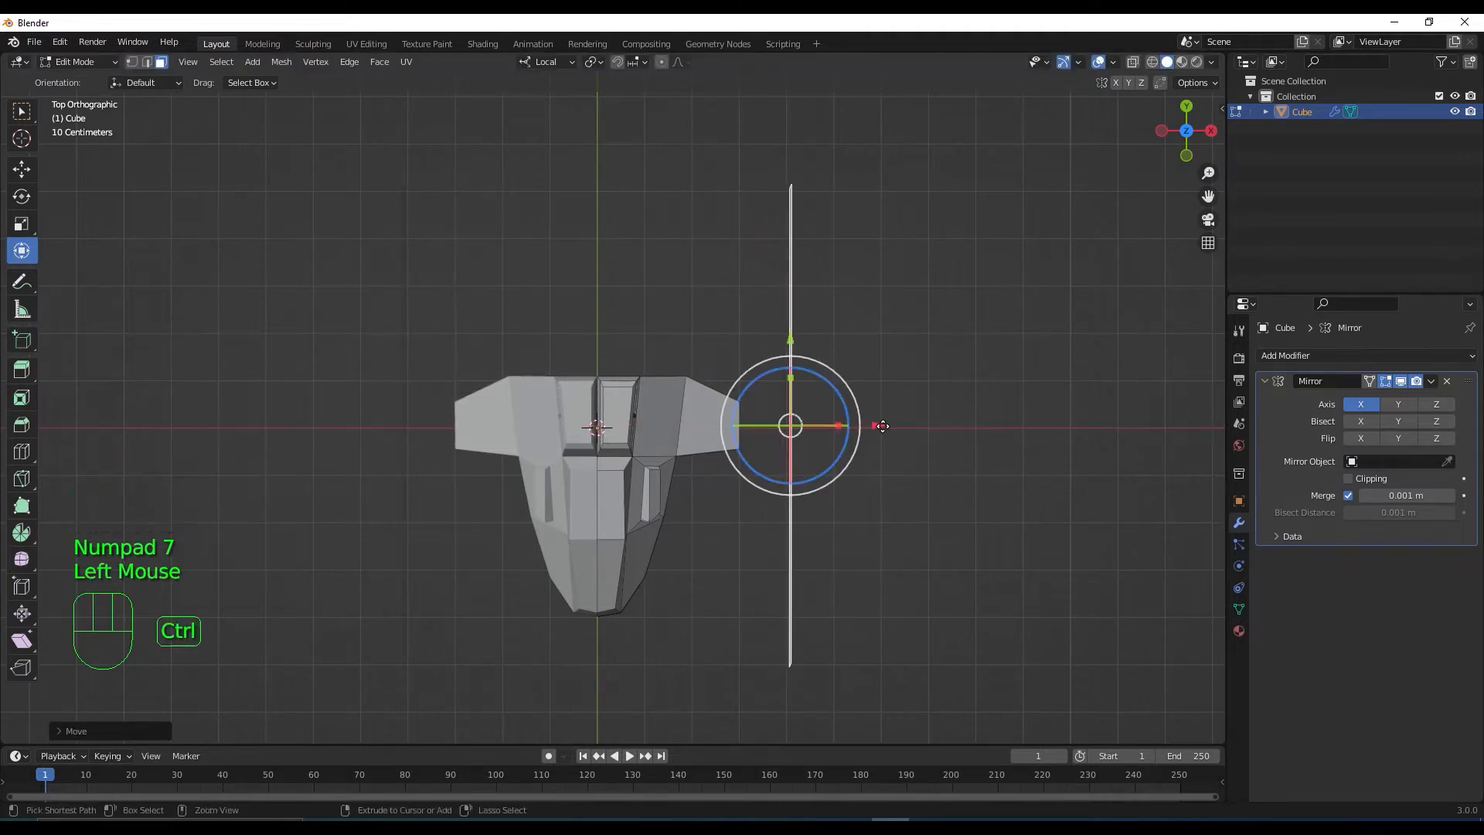
pyautogui.hotkey('ctrl', 'z')
pyautogui.moveTo(739, 340); pyautogui.dragTo(742, 396)
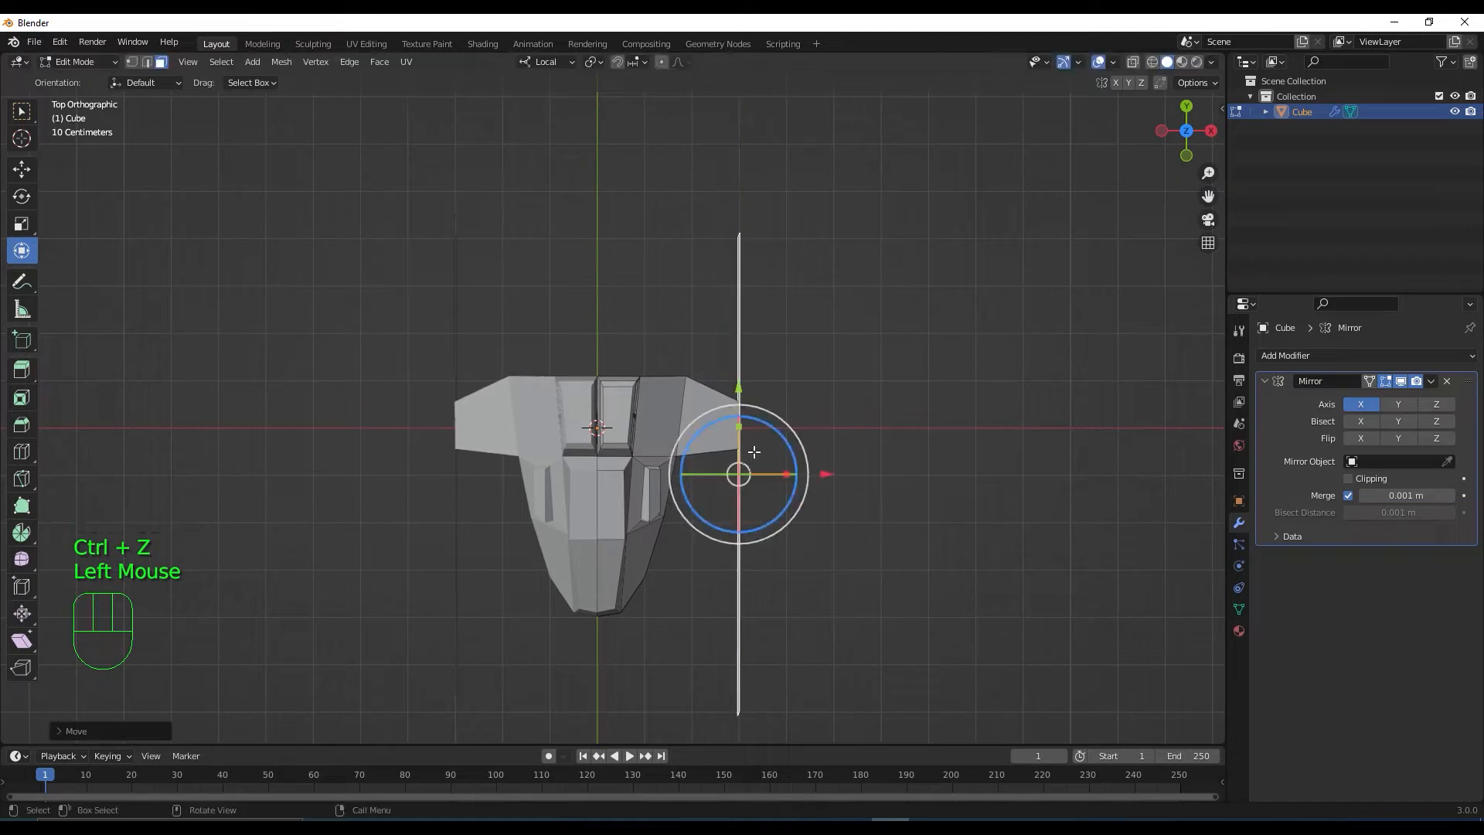
pyautogui.scroll(-1, 789, 539)
pyautogui.keyDown('shift'); pyautogui.moveTo(789, 539); pyautogui.dragTo(770, 537, button='middle'); pyautogui.keyUp('shift')
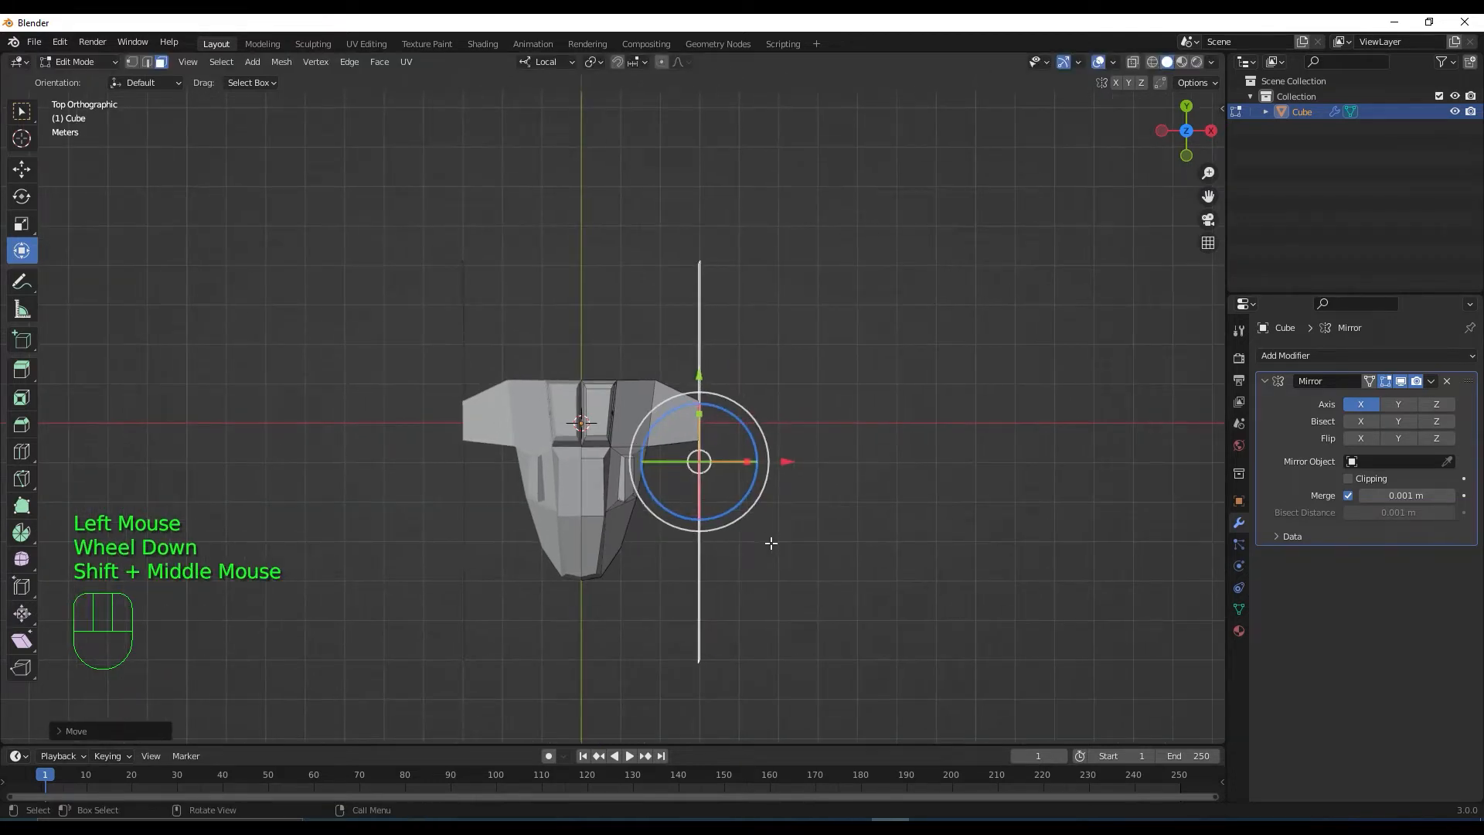
# Extrude the strip's edge outward into a flat bar, undoing a trial slant
pyautogui.press('e')
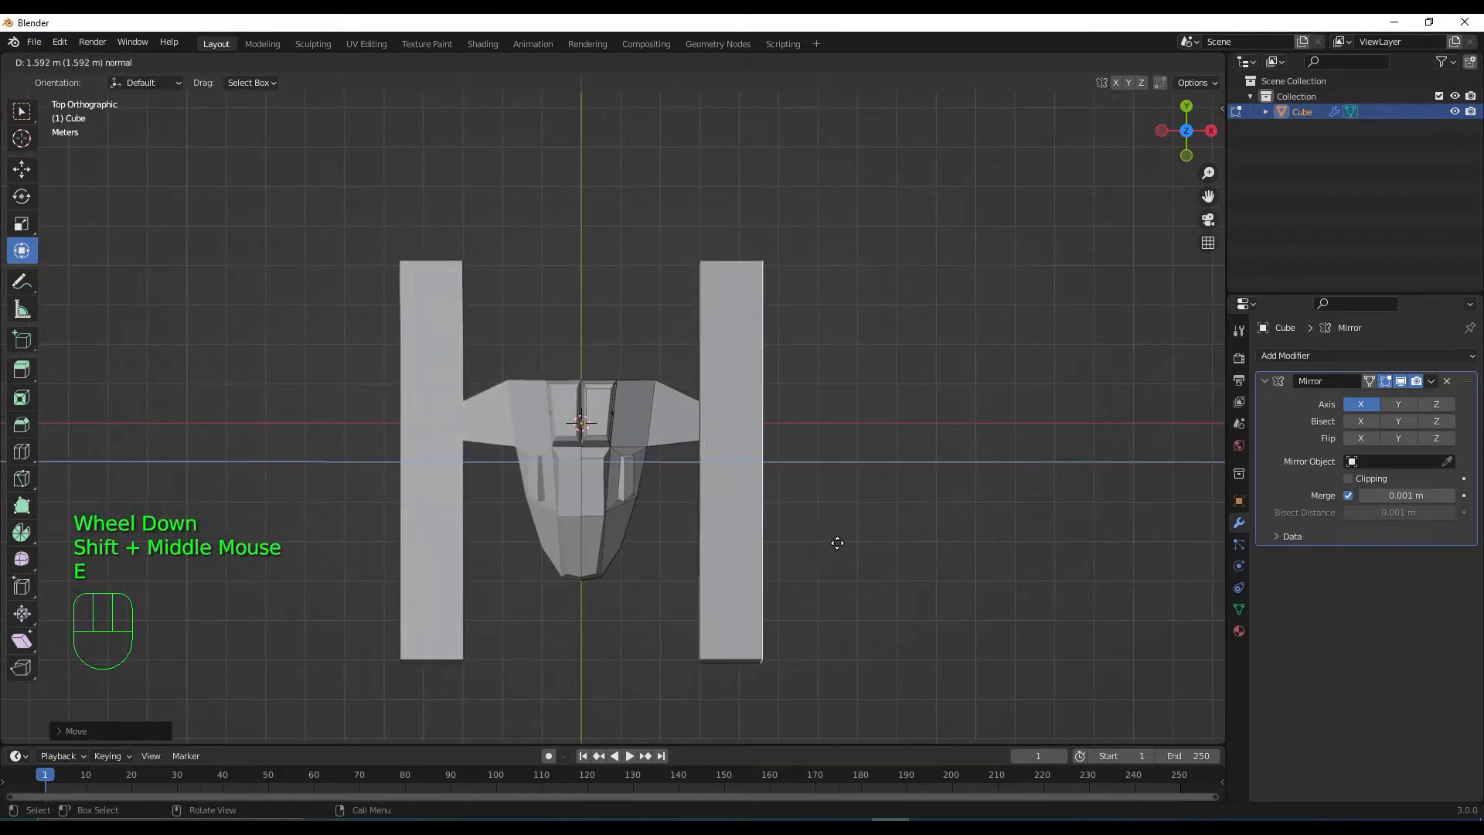
pyautogui.click(854, 541)
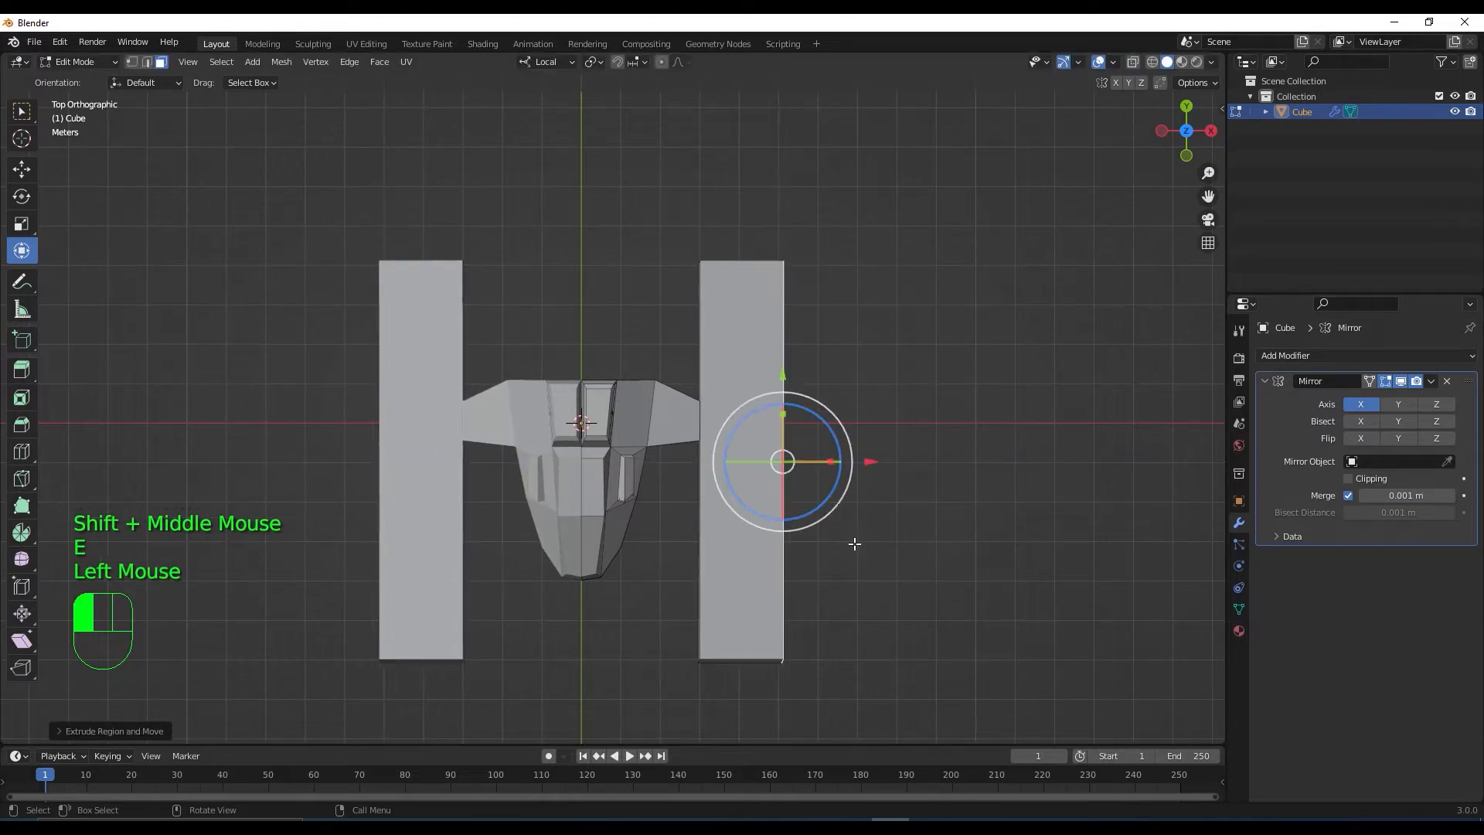
pyautogui.moveTo(784, 374); pyautogui.dragTo(783, 399)
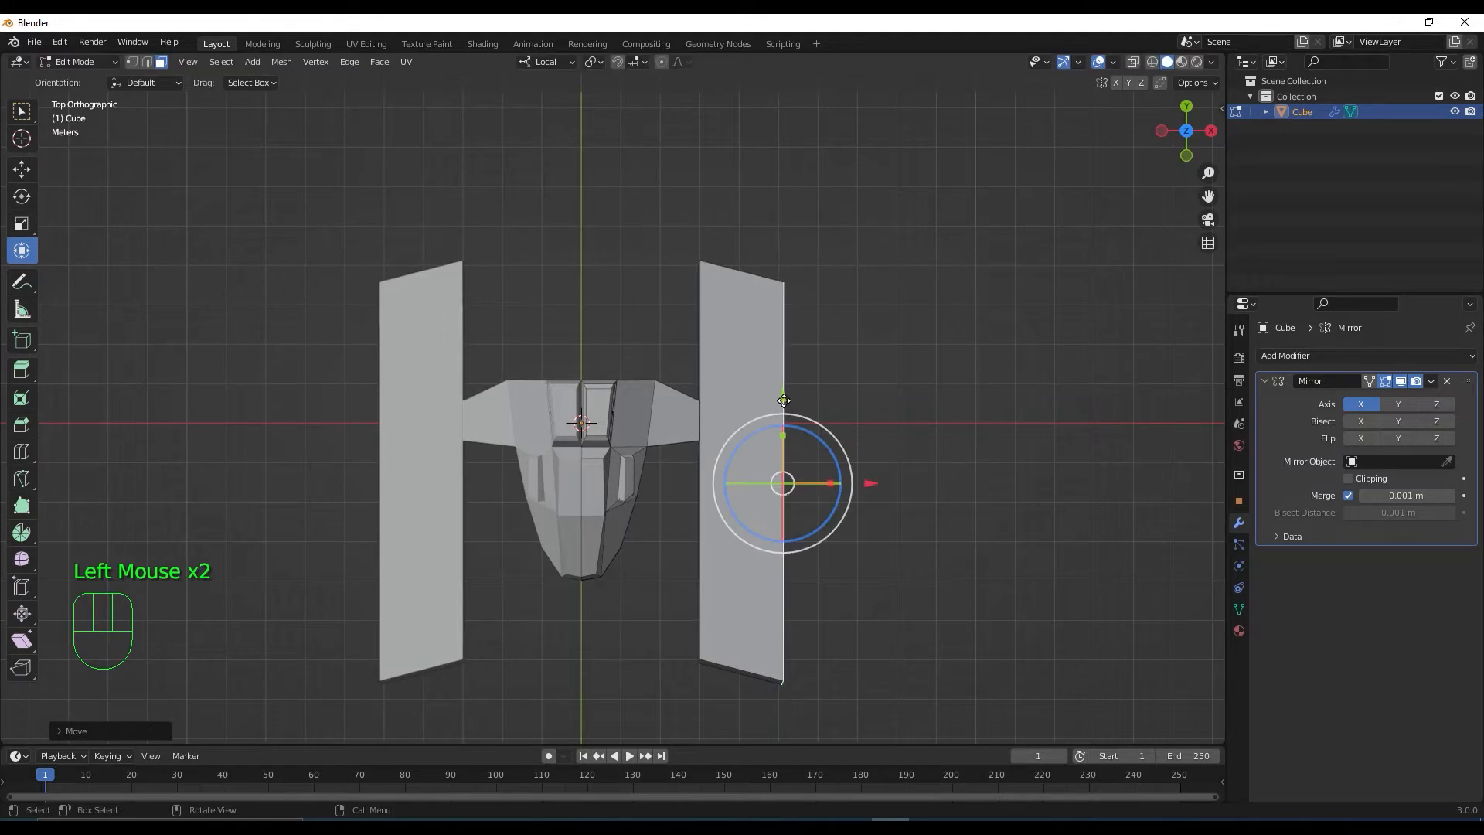
pyautogui.hotkey('ctrl', 'z')
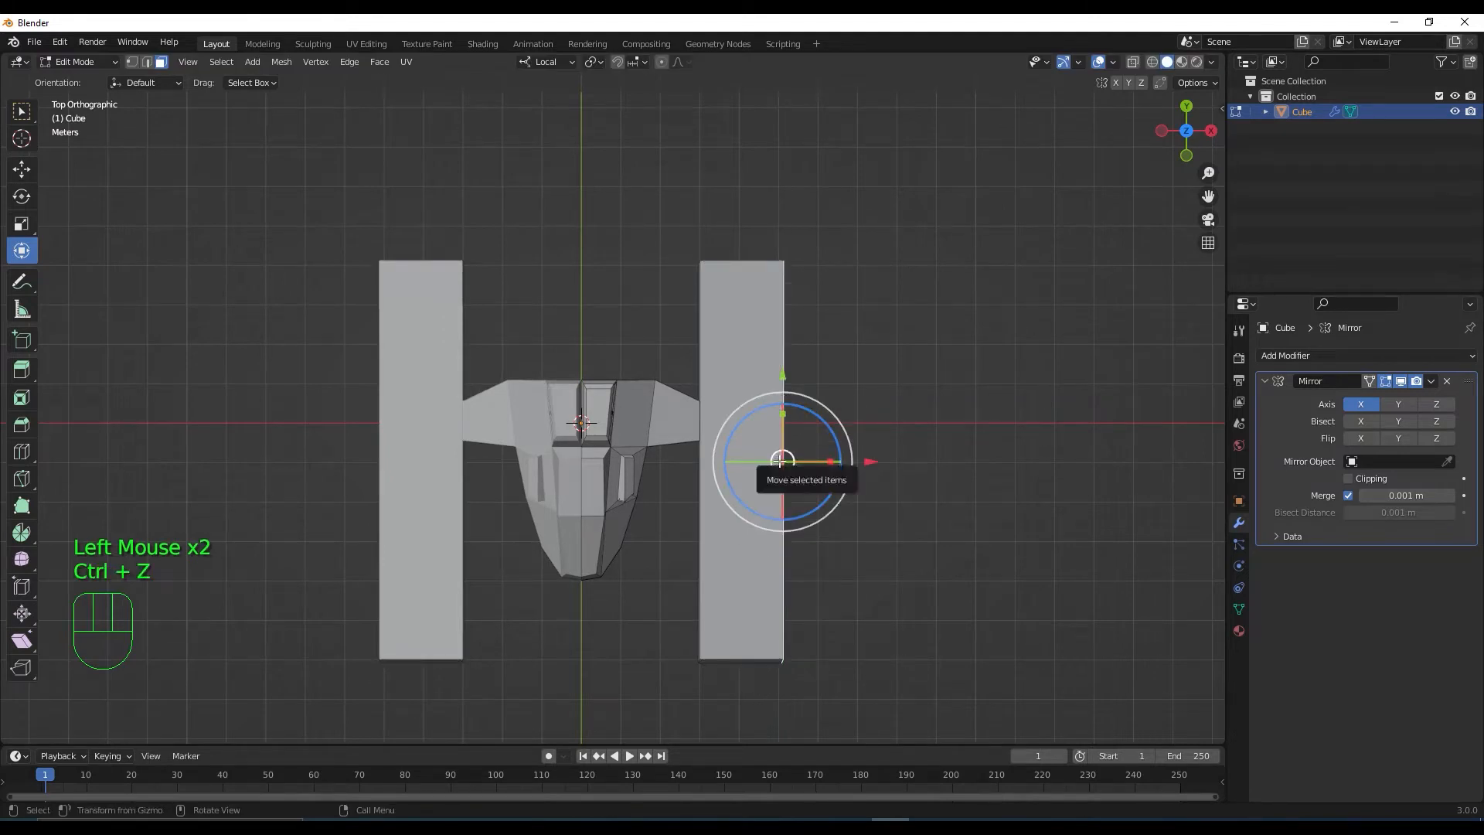
# Select the whole right bar with L, move it toward the rear, and widen both bars
pyautogui.press('l')
pyautogui.moveTo(739, 384); pyautogui.dragTo(701, 407)
pyautogui.scroll(-2, 747, 441)
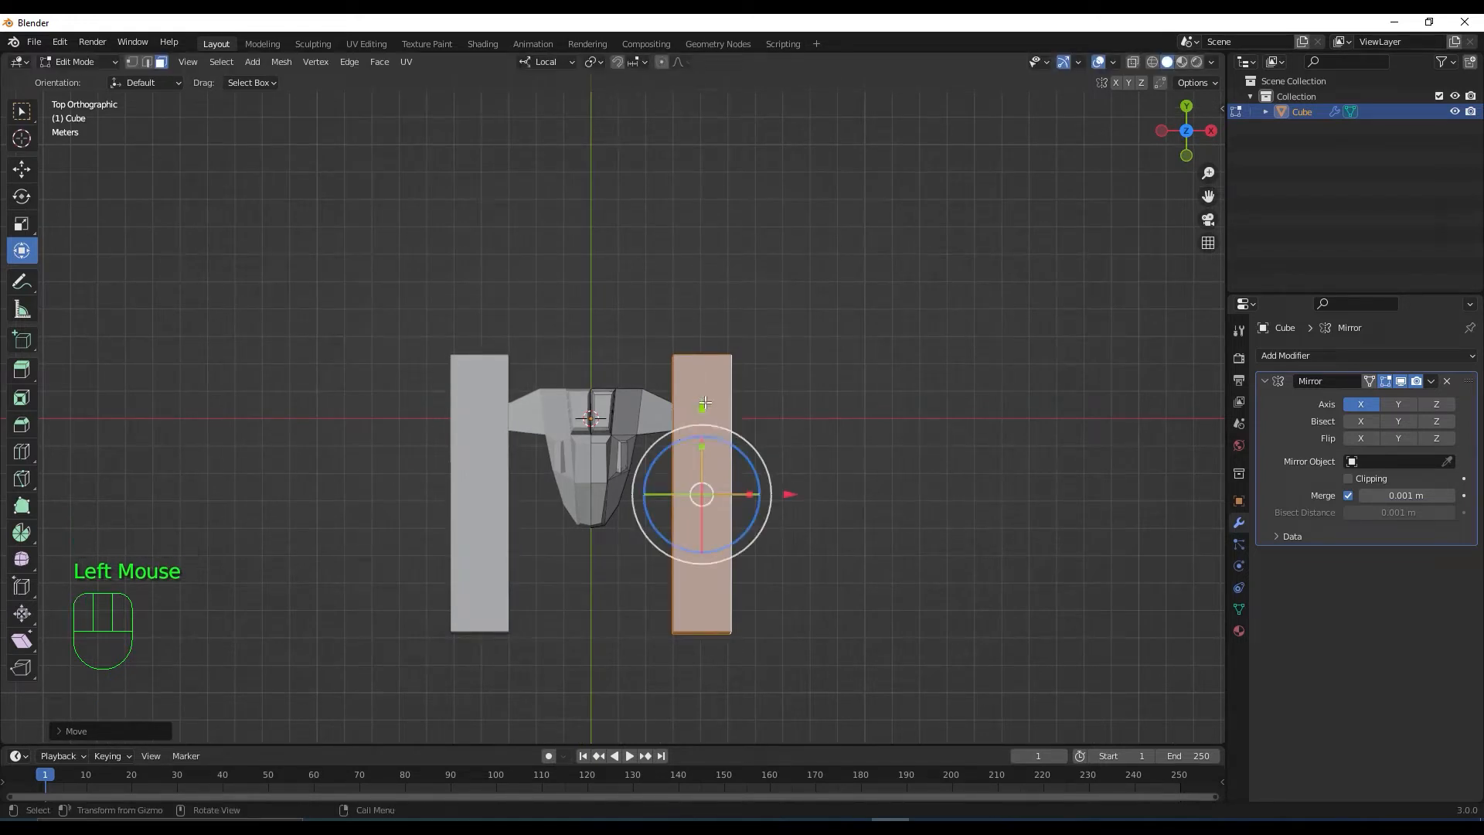
pyautogui.moveTo(703, 407); pyautogui.dragTo(700, 410)
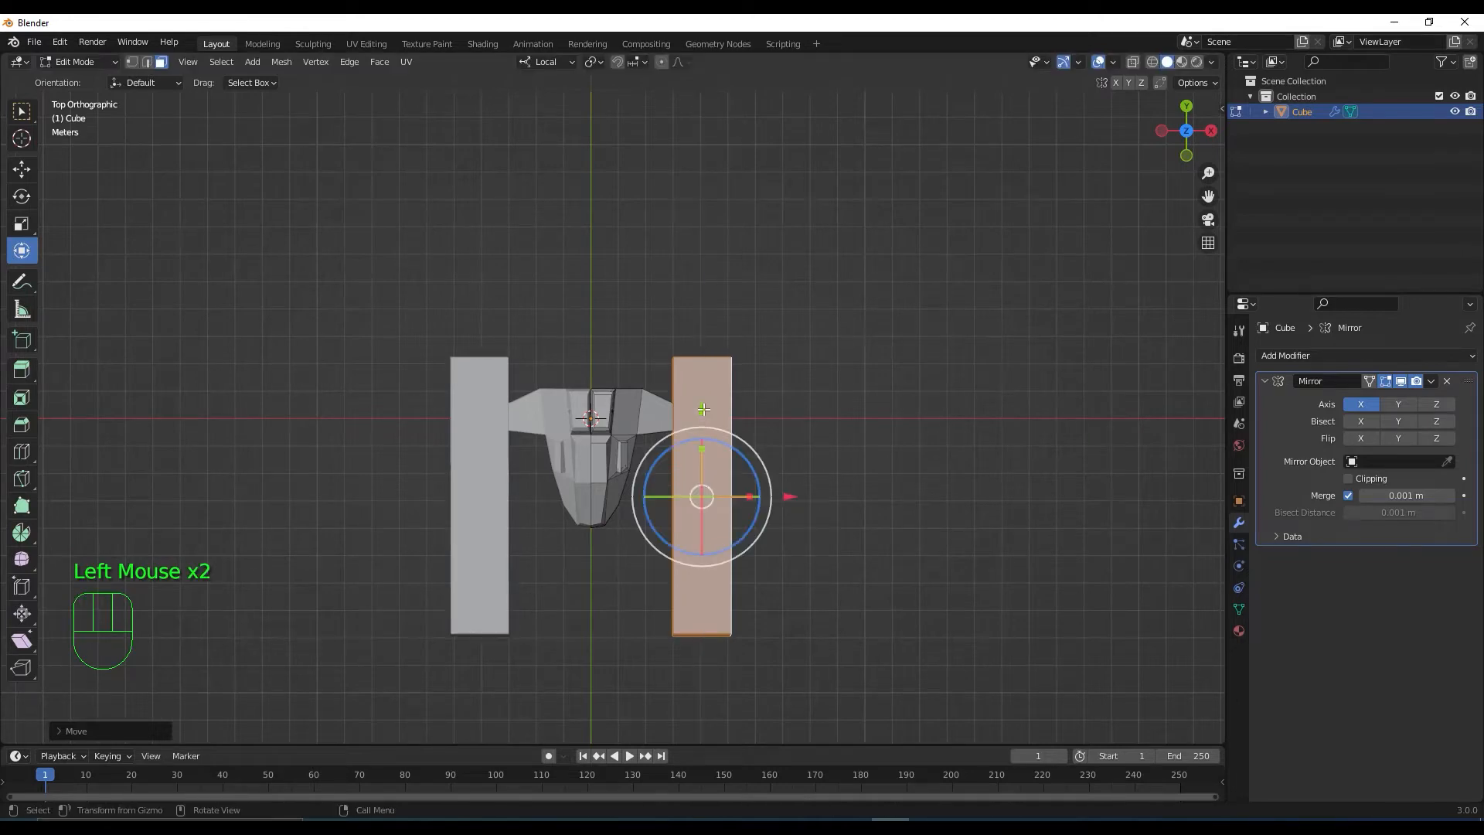
pyautogui.scroll(2, 707, 480)
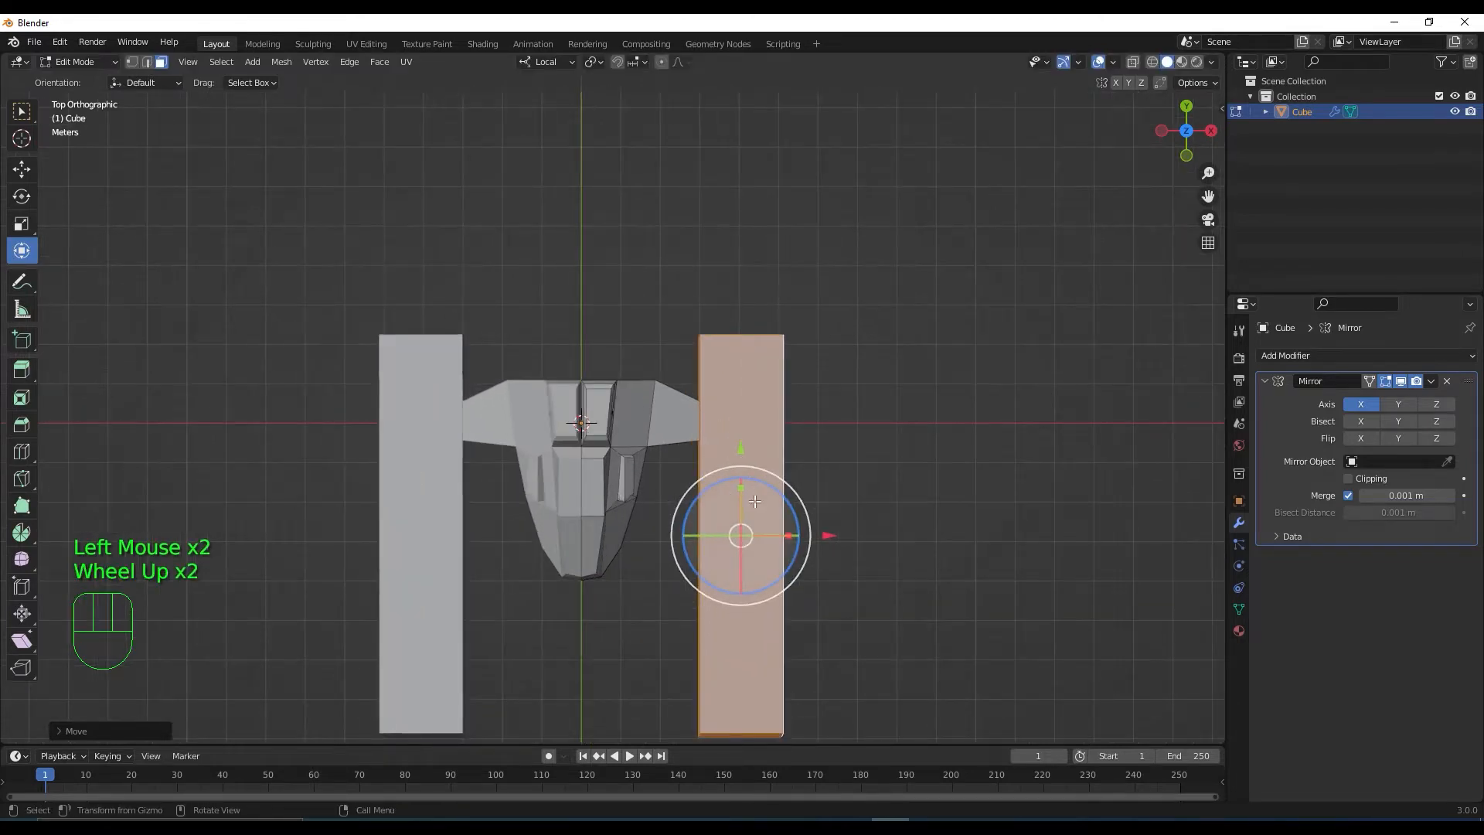
pyautogui.moveTo(821, 553); pyautogui.dragTo(799, 530, button='middle')
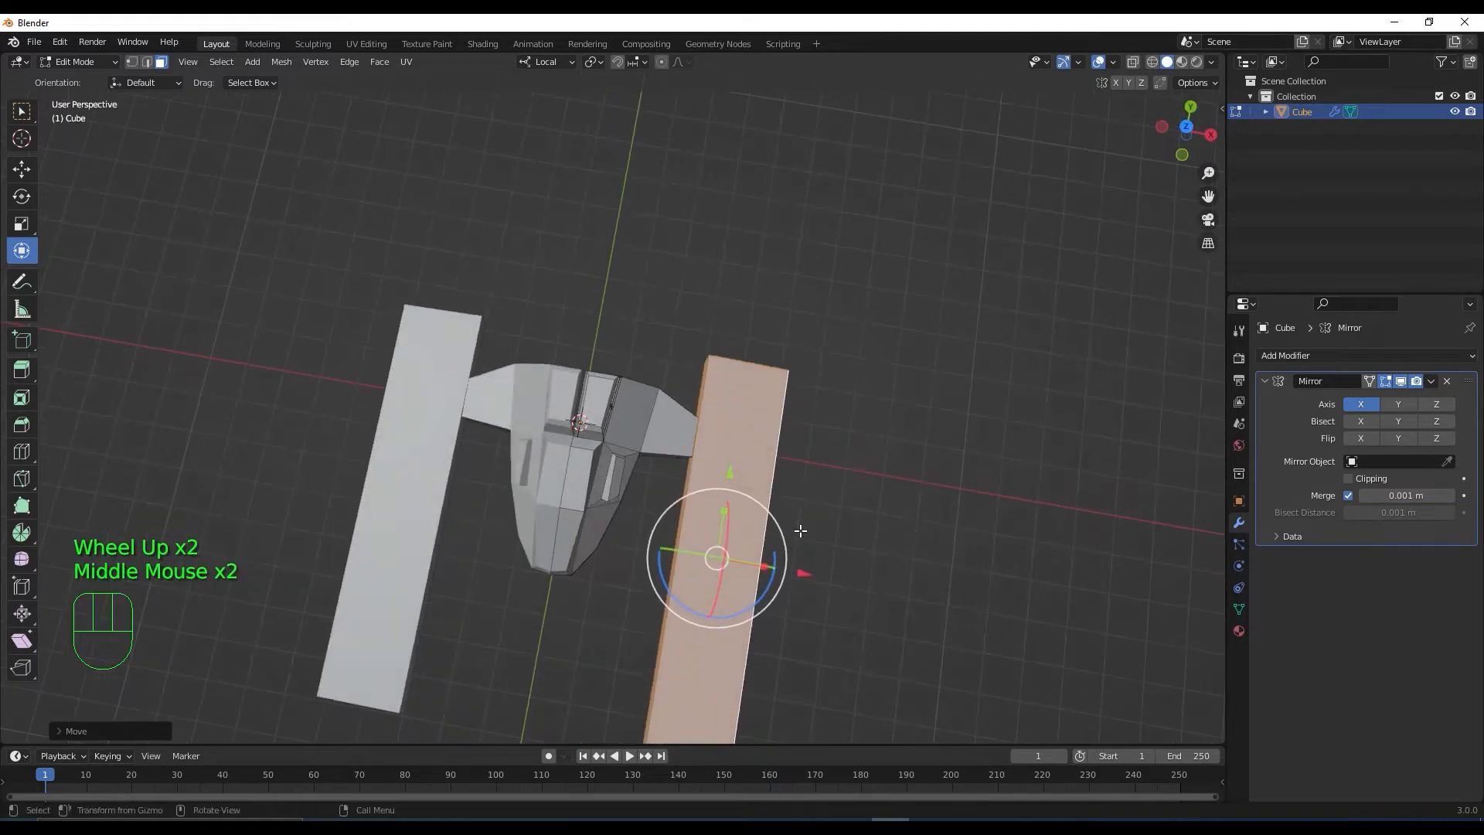
pyautogui.moveTo(764, 565); pyautogui.dragTo(810, 573)
# Raise the bar slightly in side view, then turn on X-ray in top view
pyautogui.moveTo(810, 573); pyautogui.dragTo(650, 382, button='middle')
pyautogui.press('KP_3')
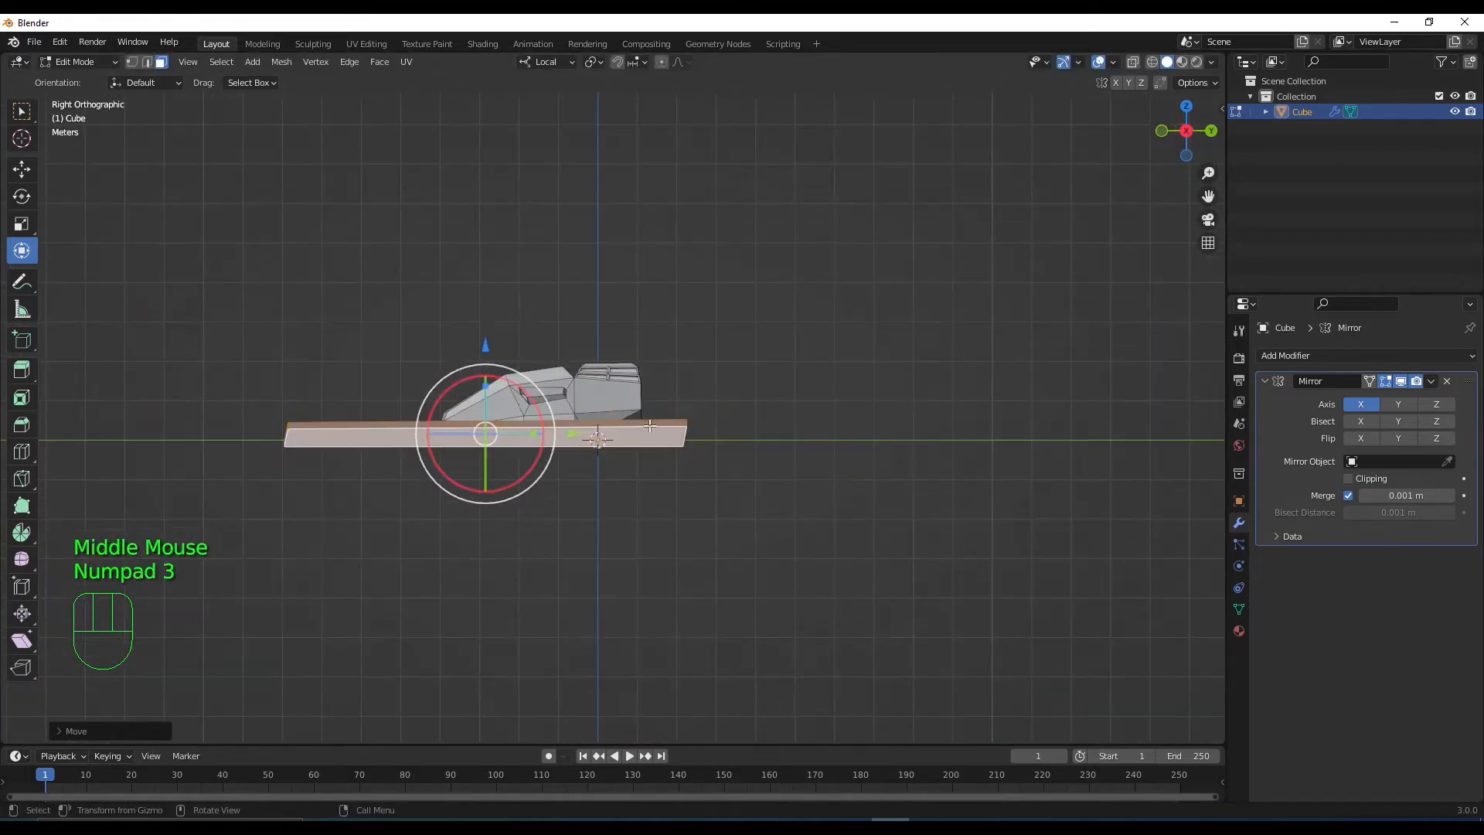
pyautogui.scroll(3, 641, 441)
pyautogui.scroll(1, 643, 446)
pyautogui.moveTo(643, 445)
pyautogui.mouseDown(button='middle')
pyautogui.moveTo(761, 536)
pyautogui.moveTo(653, 460)
pyautogui.mouseUp(button='middle')
pyautogui.scroll(-1, 653, 461)
pyautogui.moveTo(264, 395); pyautogui.dragTo(264, 393)
pyautogui.scroll(-1, 553, 496)
pyautogui.moveTo(553, 496); pyautogui.dragTo(690, 594, button='middle')
pyautogui.press('KP_7')
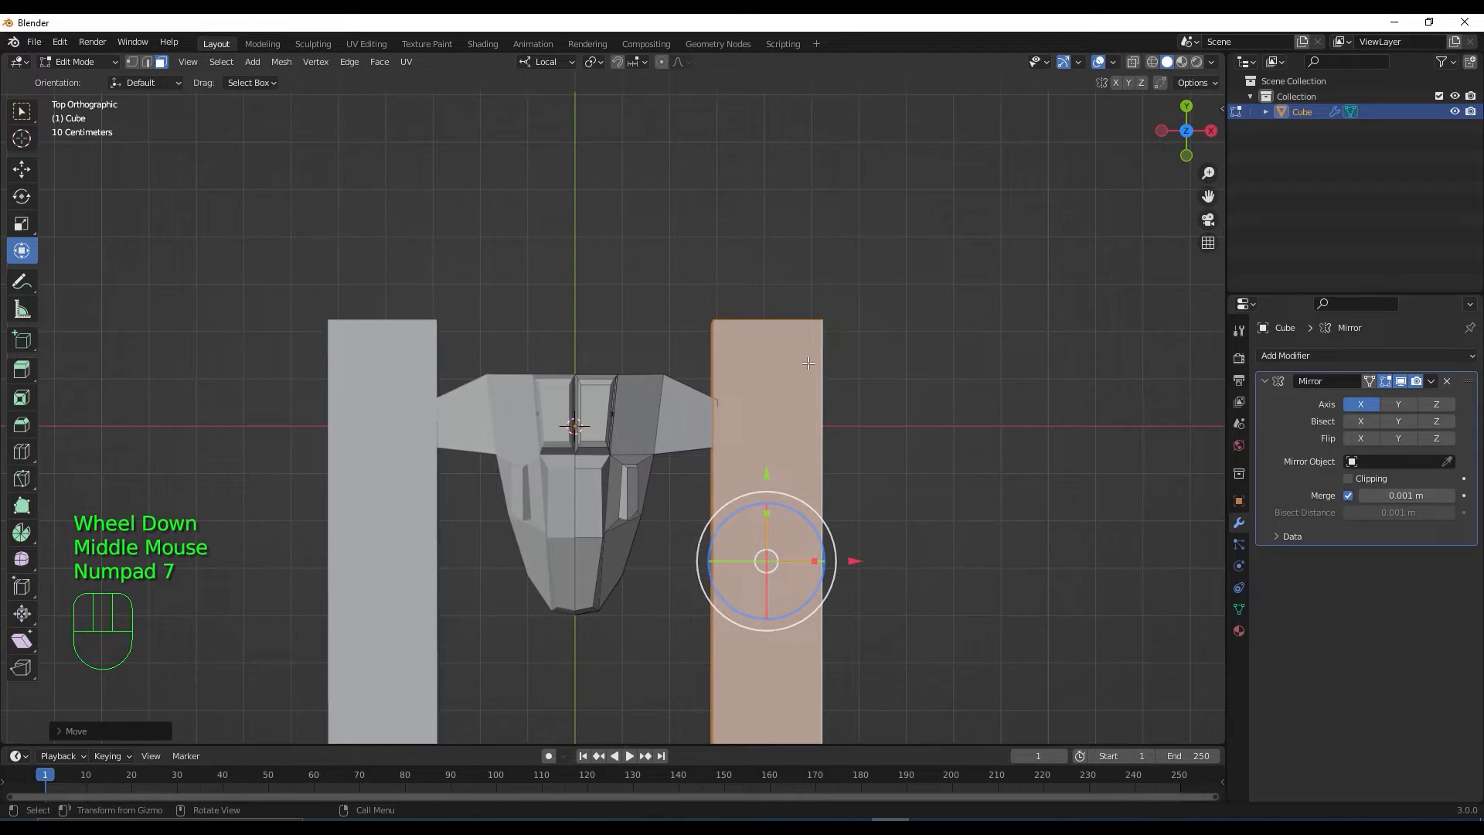
pyautogui.click(1133, 62)
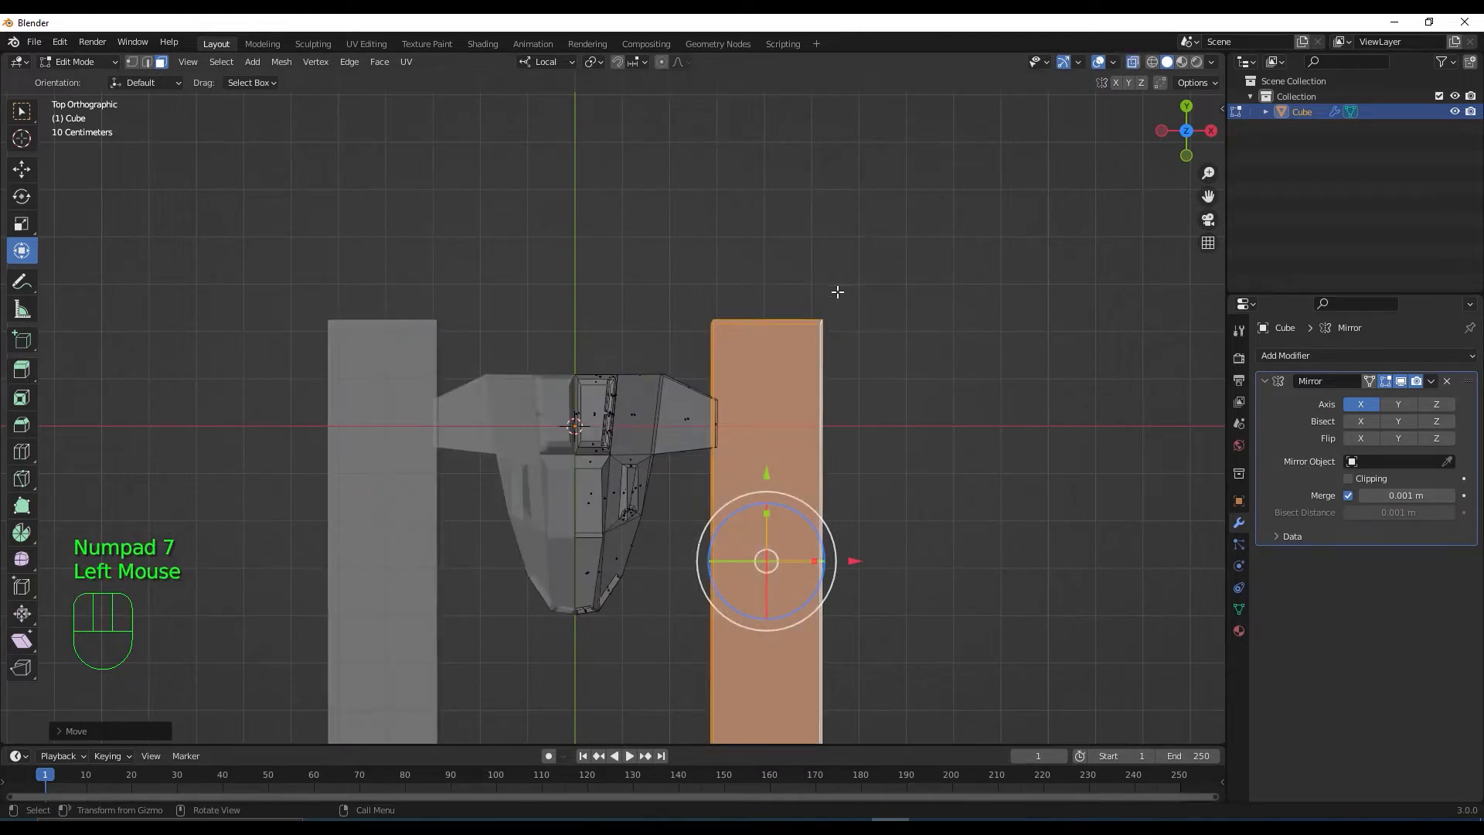
# In vertex mode, move the bar's corner vertices to taper and angle the right rail
pyautogui.press('1')
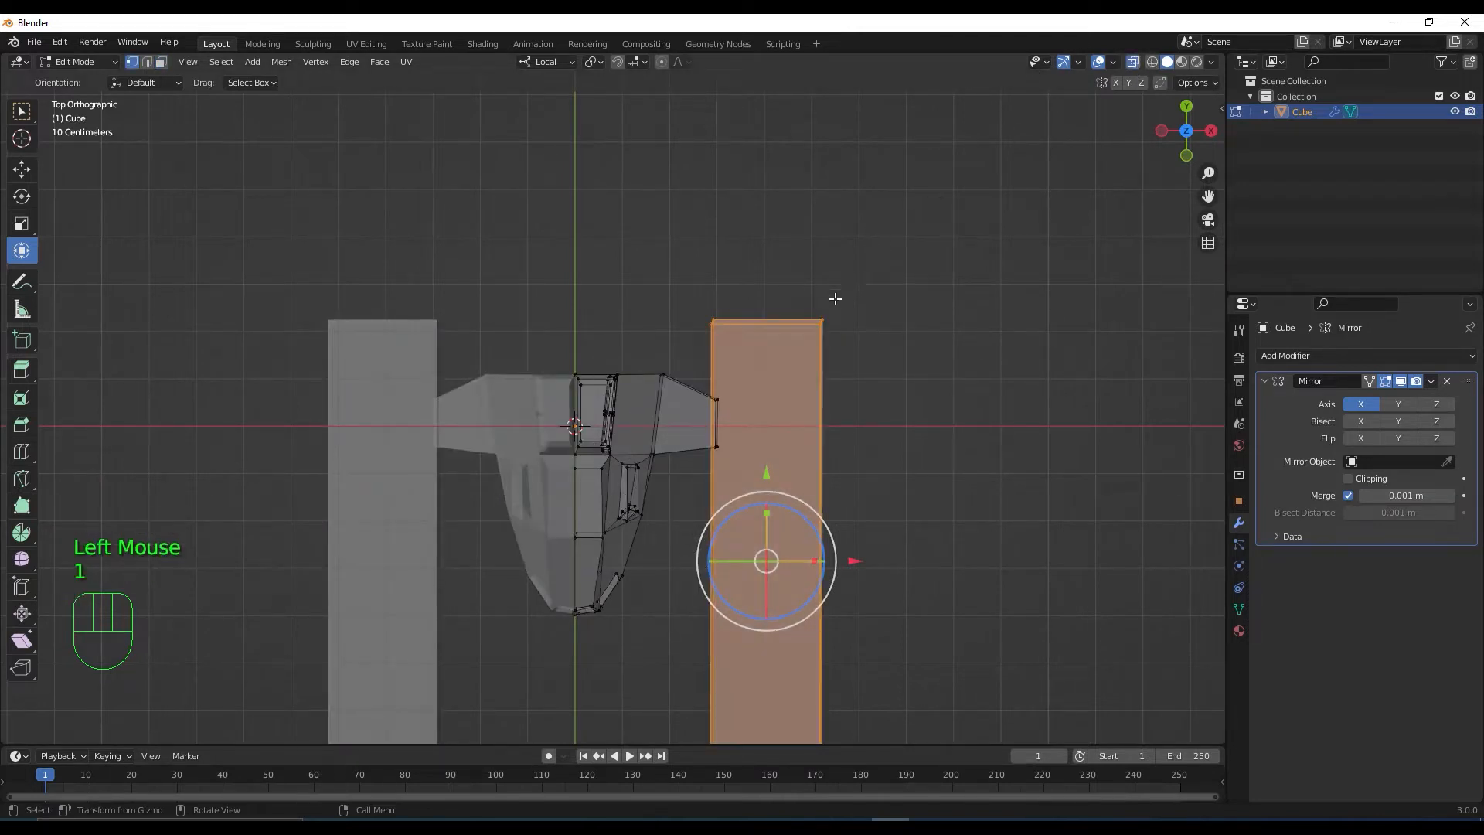
pyautogui.moveTo(765, 283); pyautogui.dragTo(881, 371)
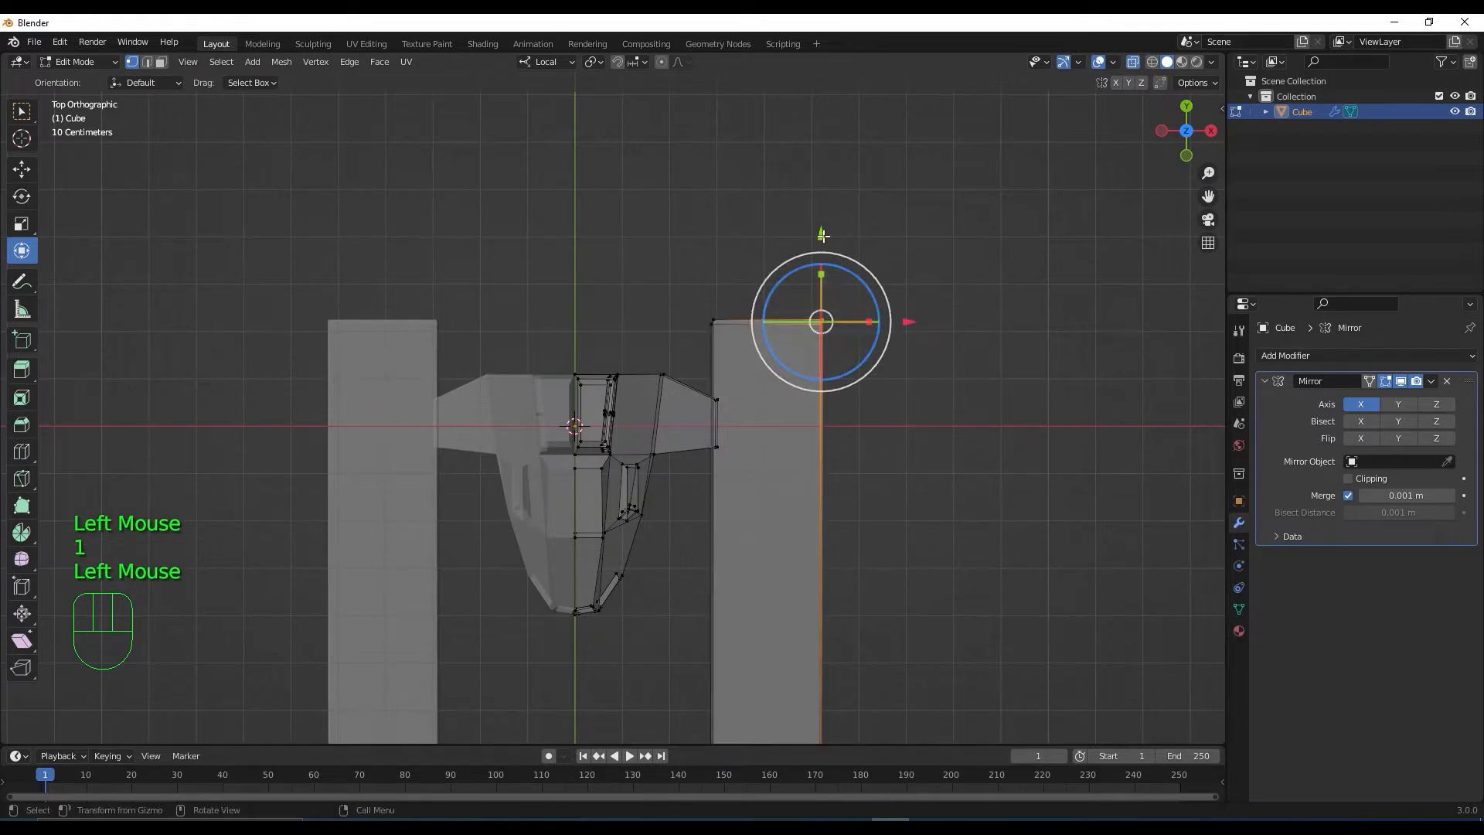
pyautogui.moveTo(820, 235); pyautogui.dragTo(831, 280)
pyautogui.scroll(-2, 841, 456)
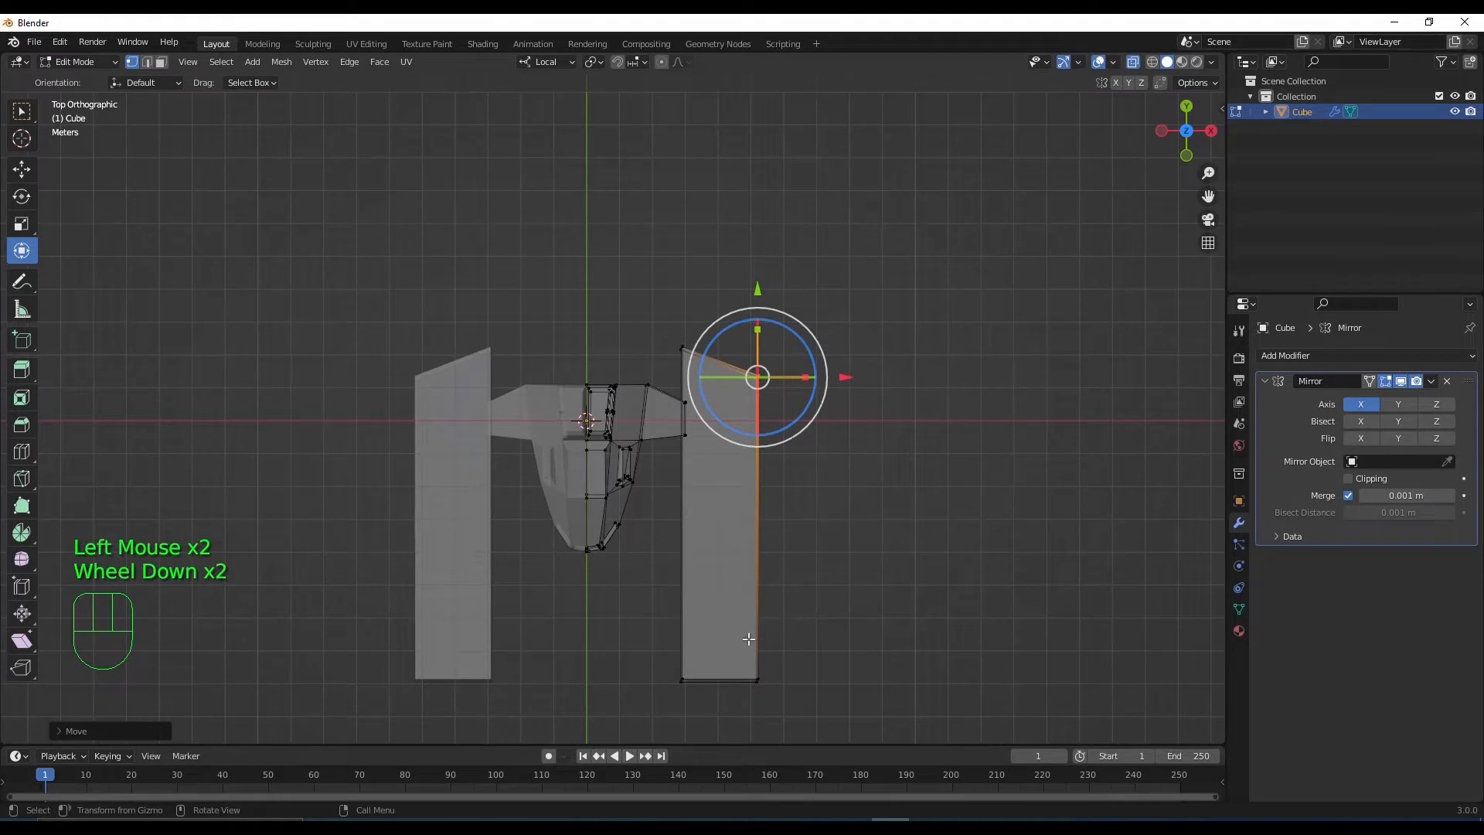
pyautogui.click(680, 680)
pyautogui.moveTo(685, 598); pyautogui.dragTo(682, 643)
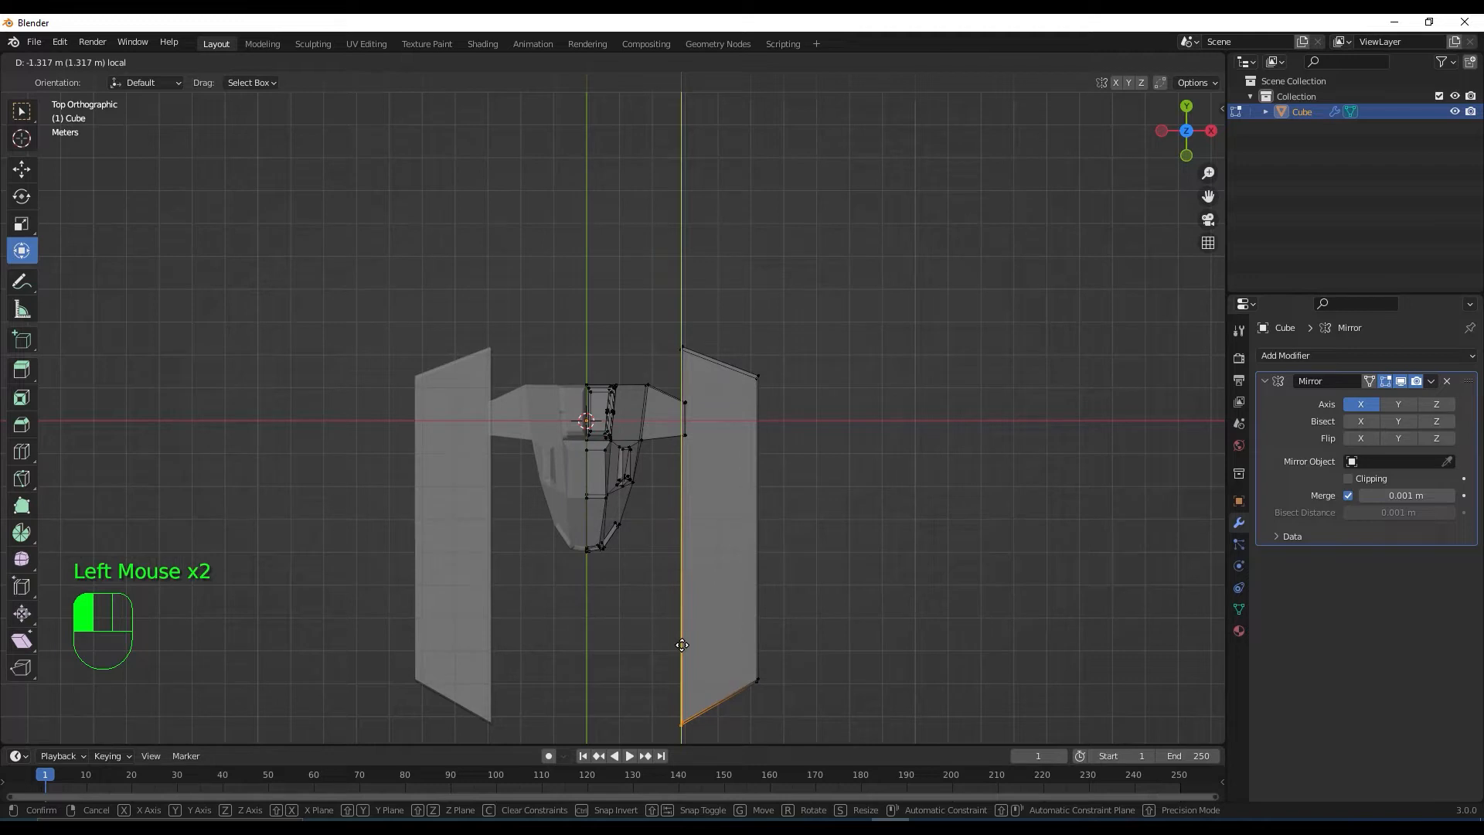
pyautogui.moveTo(681, 644); pyautogui.dragTo(681, 643)
pyautogui.moveTo(739, 335); pyautogui.dragTo(799, 444)
pyautogui.moveTo(847, 377); pyautogui.dragTo(823, 380)
# Select the right rail's outer edge vertices in top view and turn X-ray off
pyautogui.moveTo(801, 524)
pyautogui.mouseDown(button='middle')
pyautogui.moveTo(777, 363)
pyautogui.moveTo(798, 541)
pyautogui.mouseUp(button='middle')
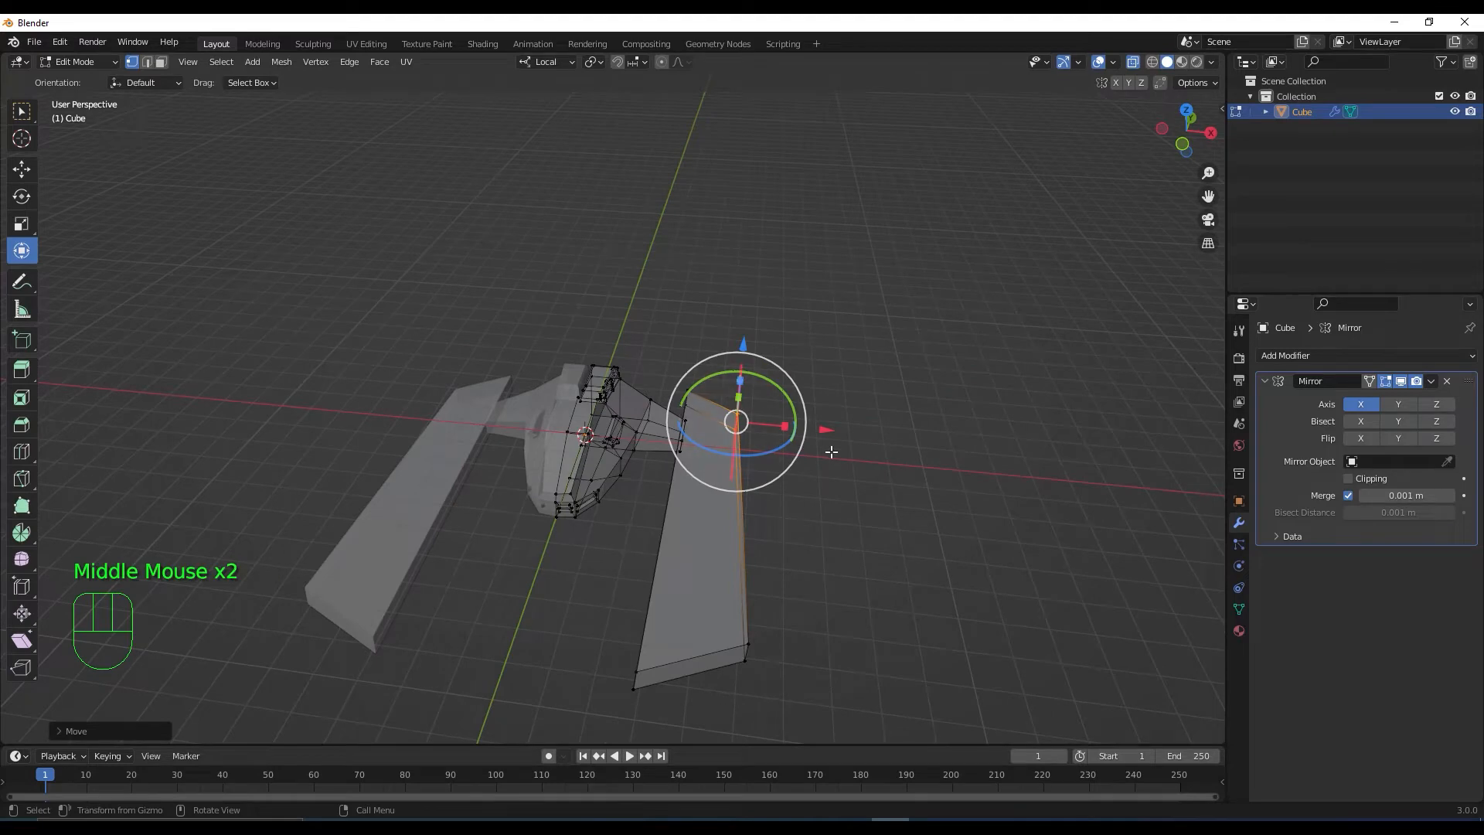
pyautogui.press('KP_7')
pyautogui.click(849, 297)
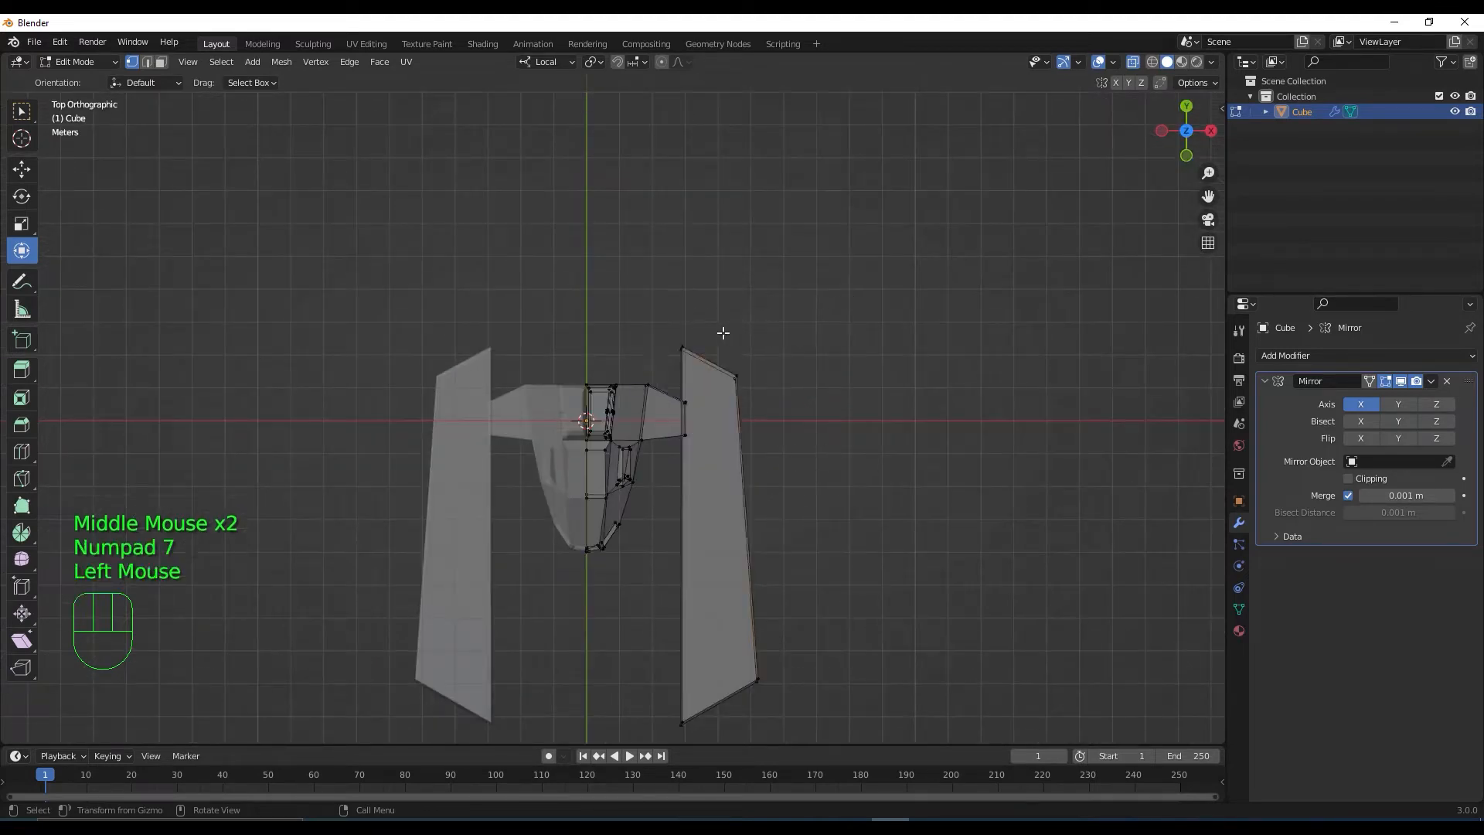
pyautogui.moveTo(723, 332); pyautogui.dragTo(782, 450)
pyautogui.keyDown('shift'); pyautogui.moveTo(781, 706); pyautogui.dragTo(742, 647); pyautogui.keyUp('shift')
pyautogui.moveTo(825, 559); pyautogui.dragTo(822, 529, button='middle')
pyautogui.click(1131, 65)
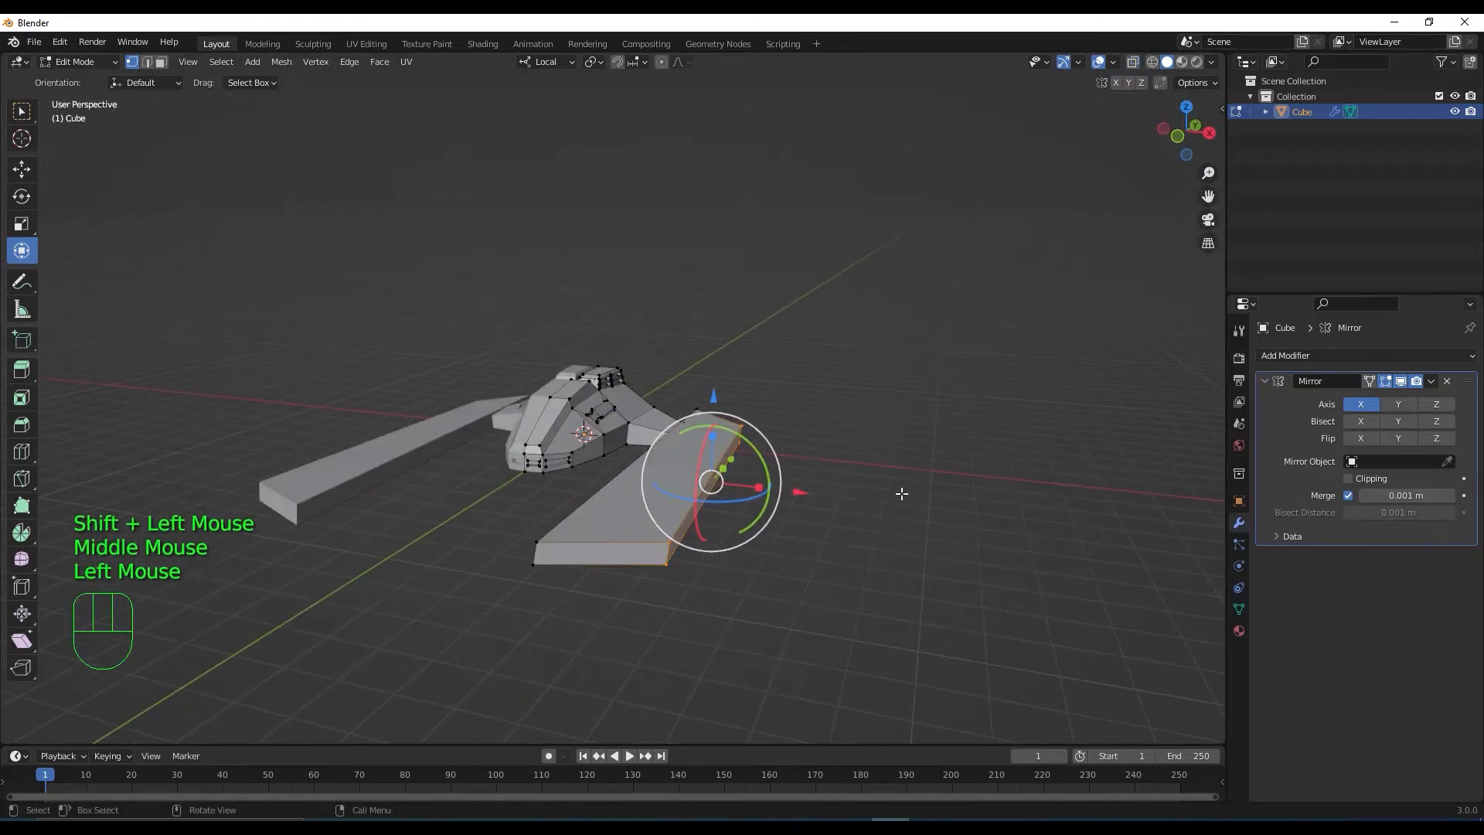
# Scale the outer edge smaller and flatten the side rails along Z
pyautogui.moveTo(786, 578); pyautogui.dragTo(785, 565, button='middle')
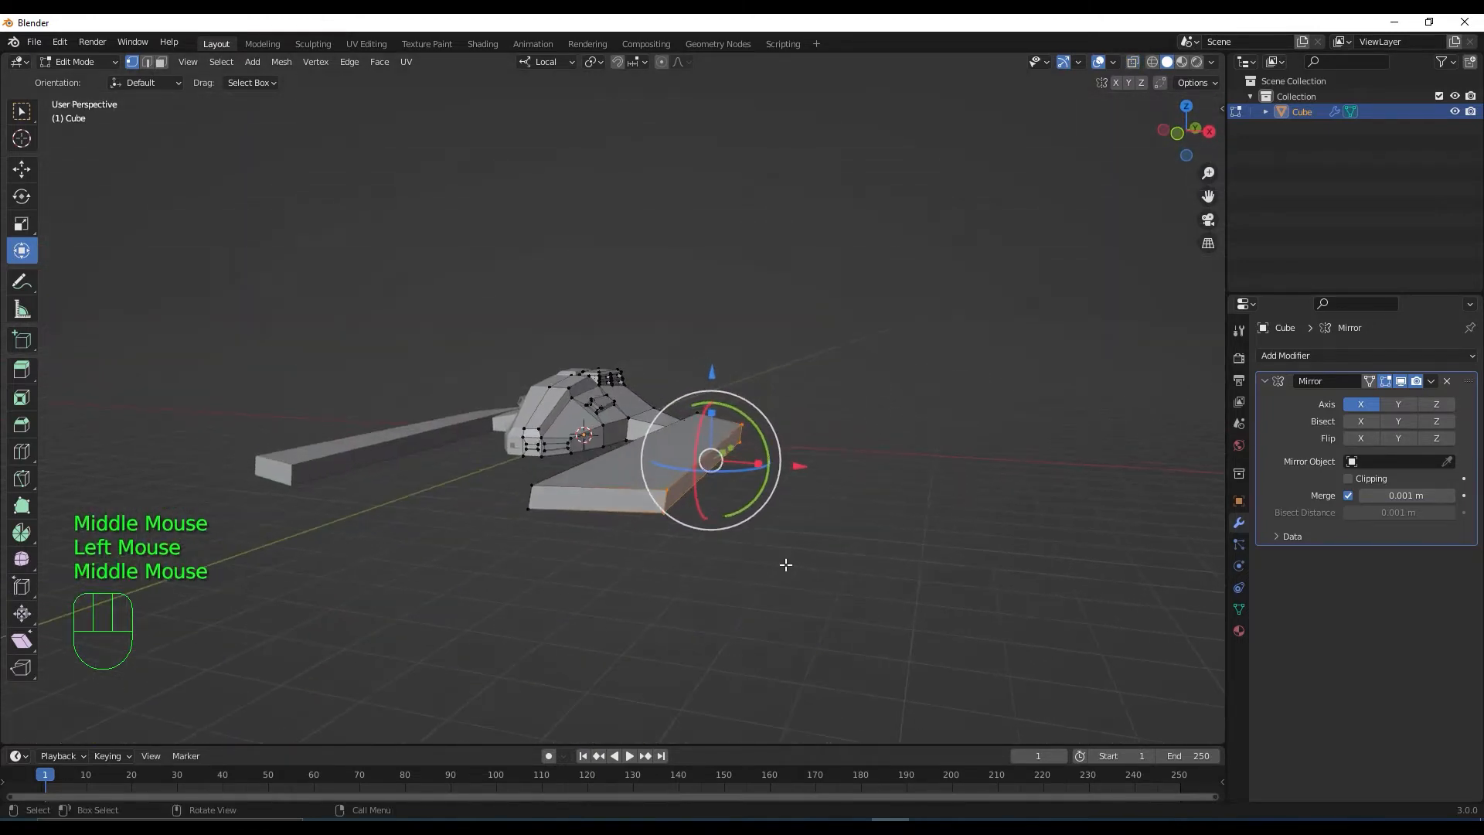
pyautogui.press('s')
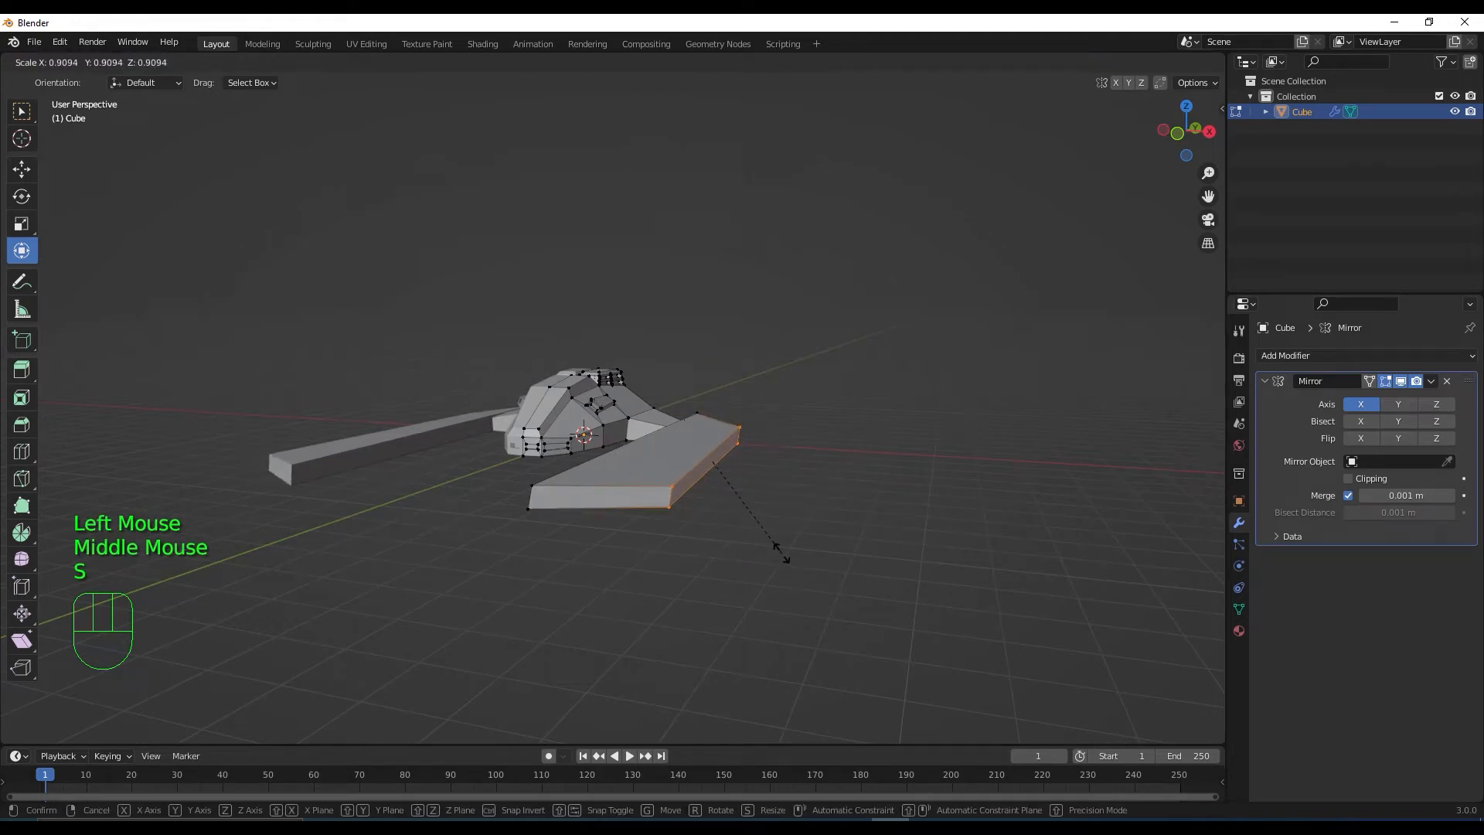
pyautogui.click(782, 547)
pyautogui.moveTo(780, 546); pyautogui.dragTo(710, 435, button='middle')
pyautogui.moveTo(685, 415); pyautogui.dragTo(785, 507)
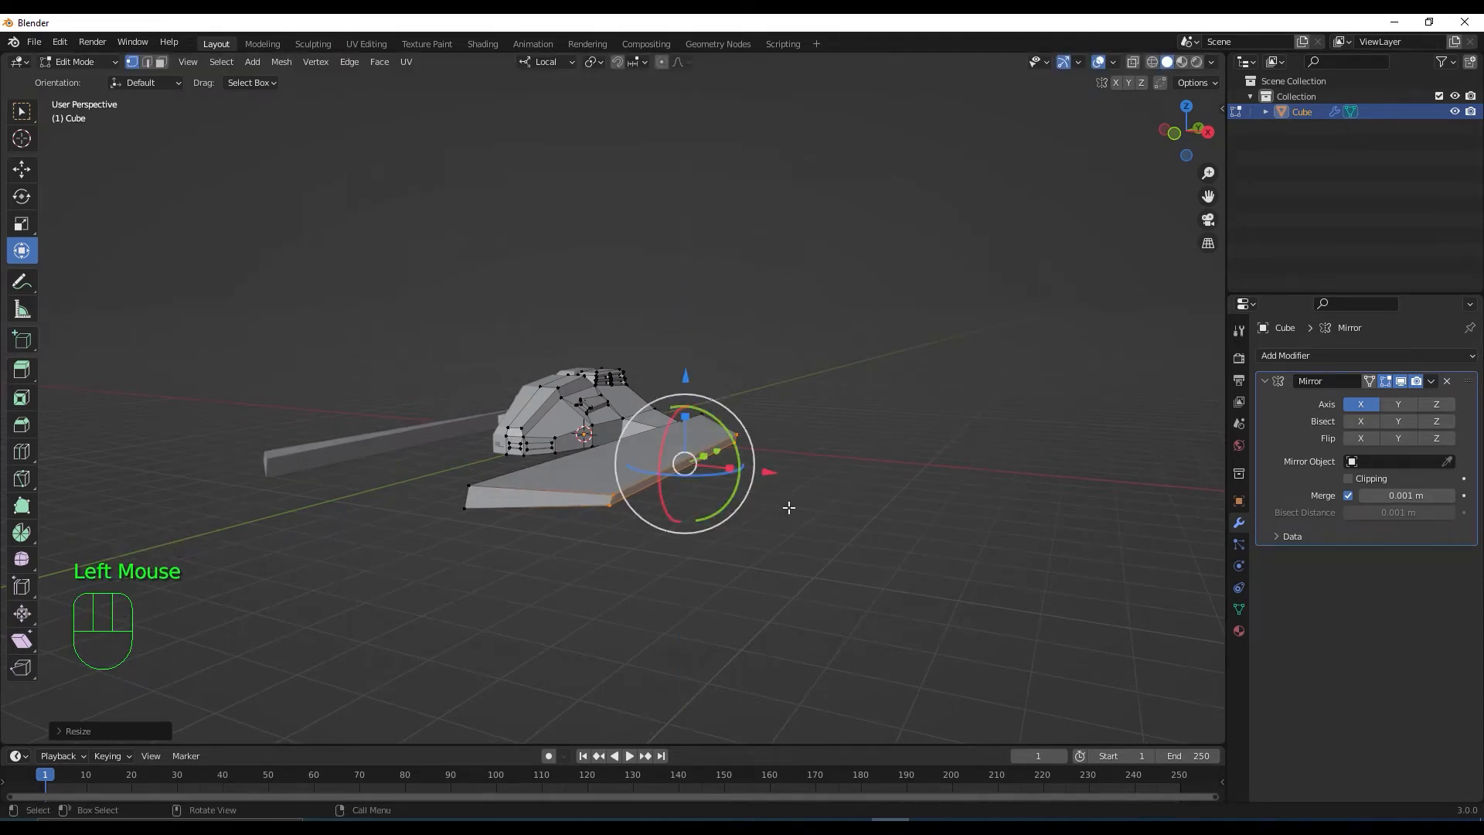
pyautogui.moveTo(786, 507); pyautogui.dragTo(894, 647, button='middle')
pyautogui.press('KP_7')
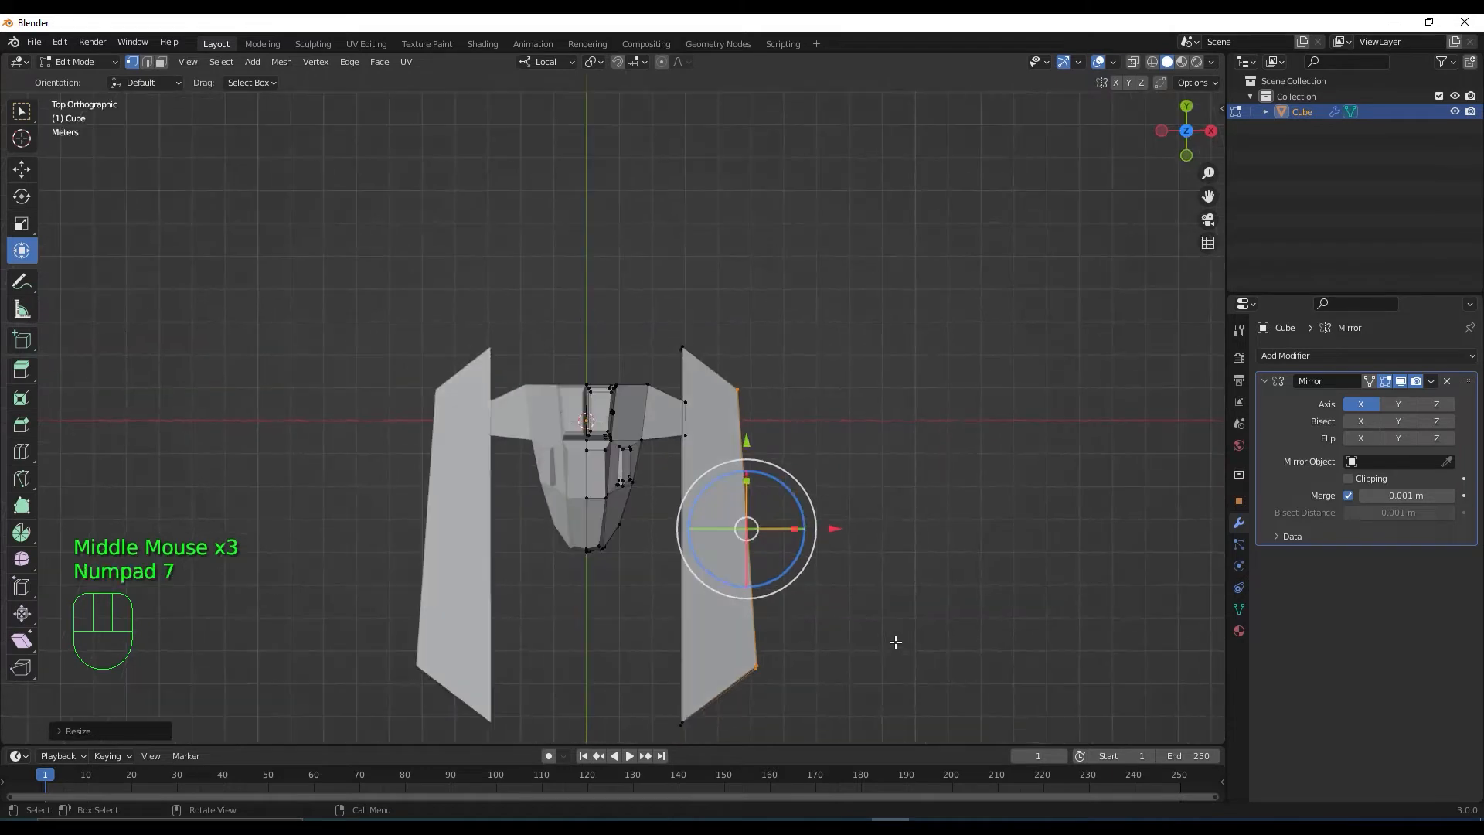
# Scale the right side rail up by about 1.08 and shift it slightly outward along X
pyautogui.press('3')
pyautogui.click(730, 636)
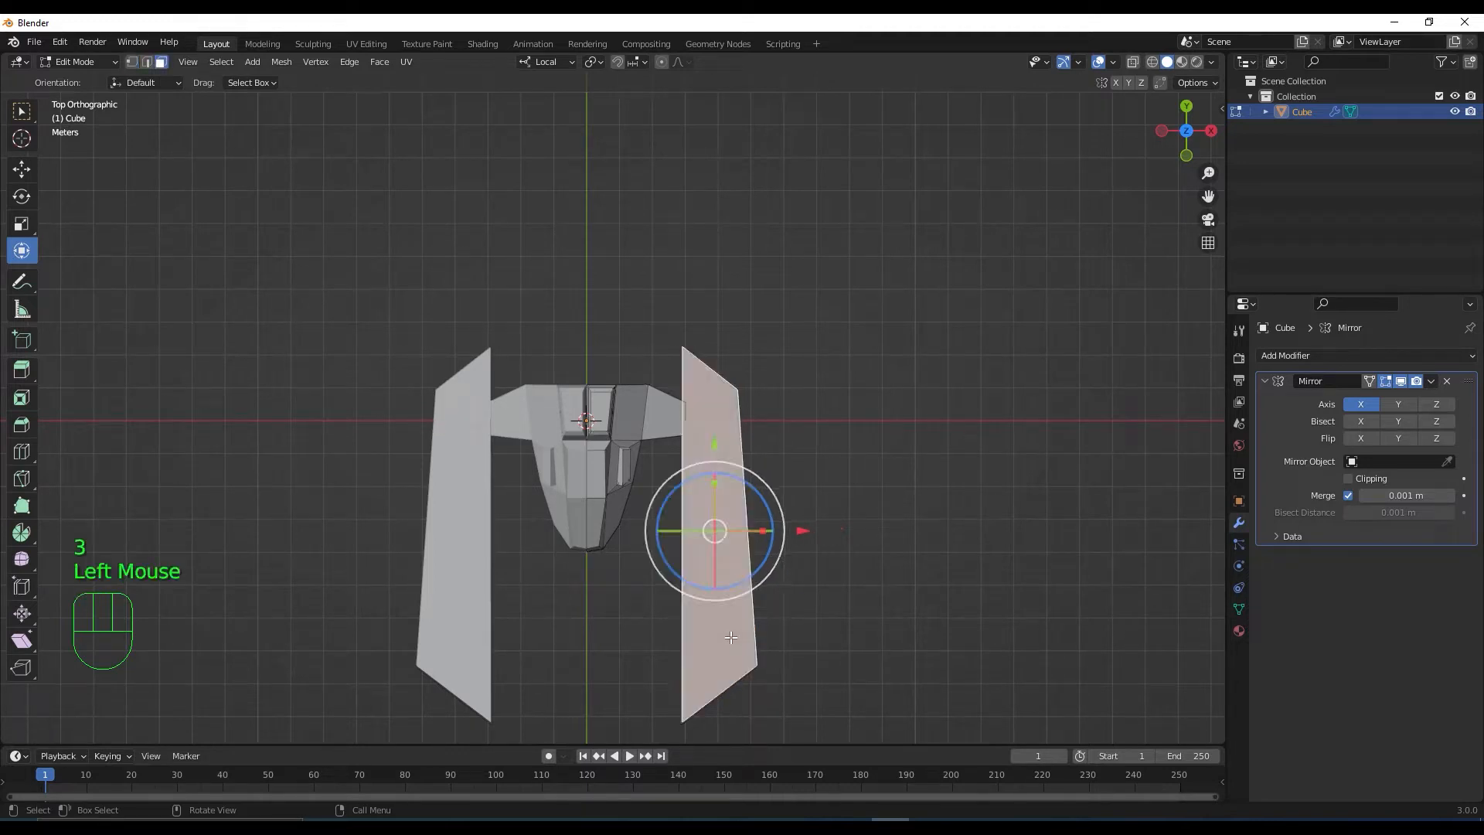
pyautogui.press('l')
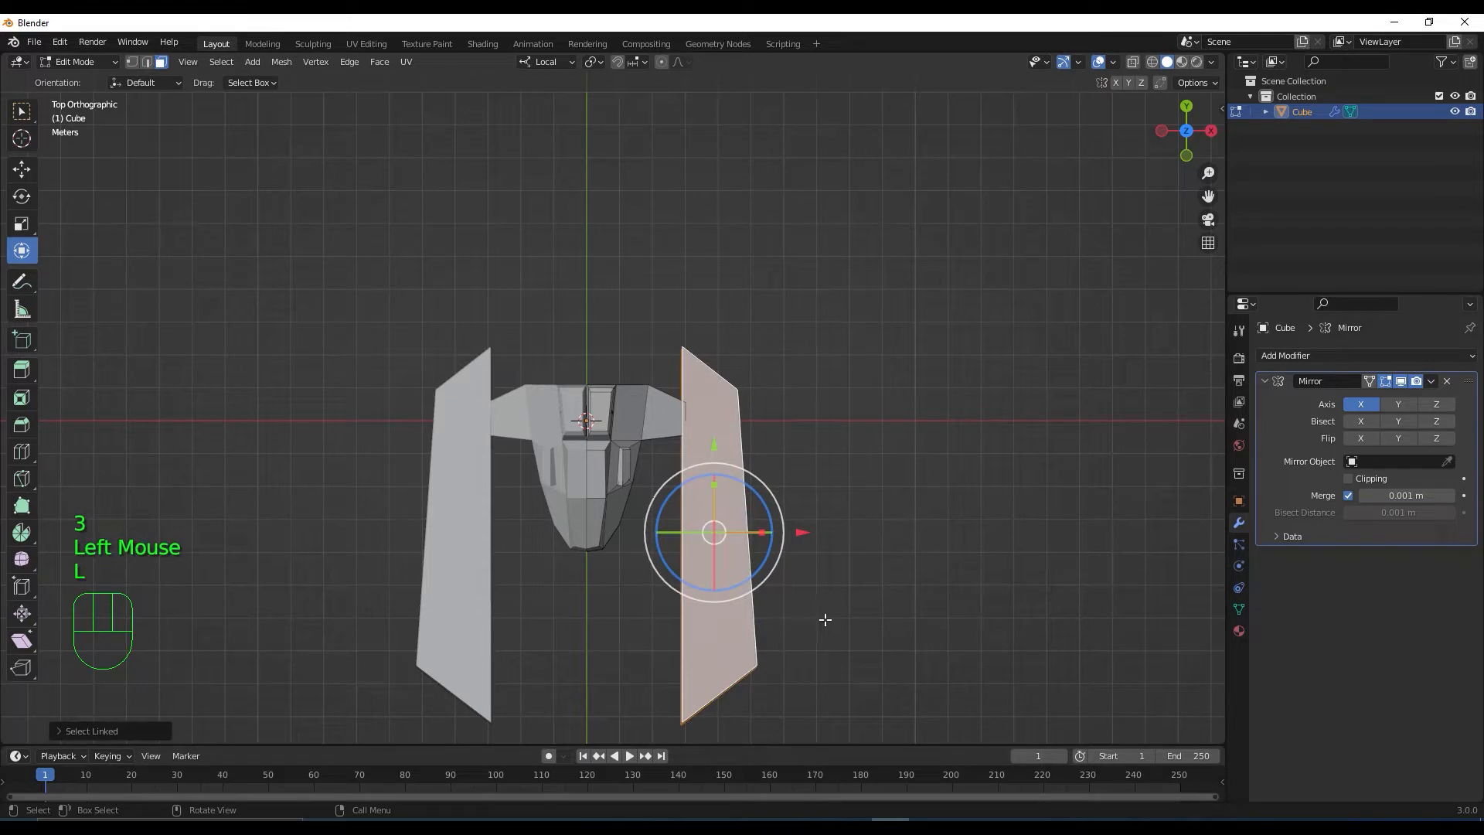
pyautogui.press('s')
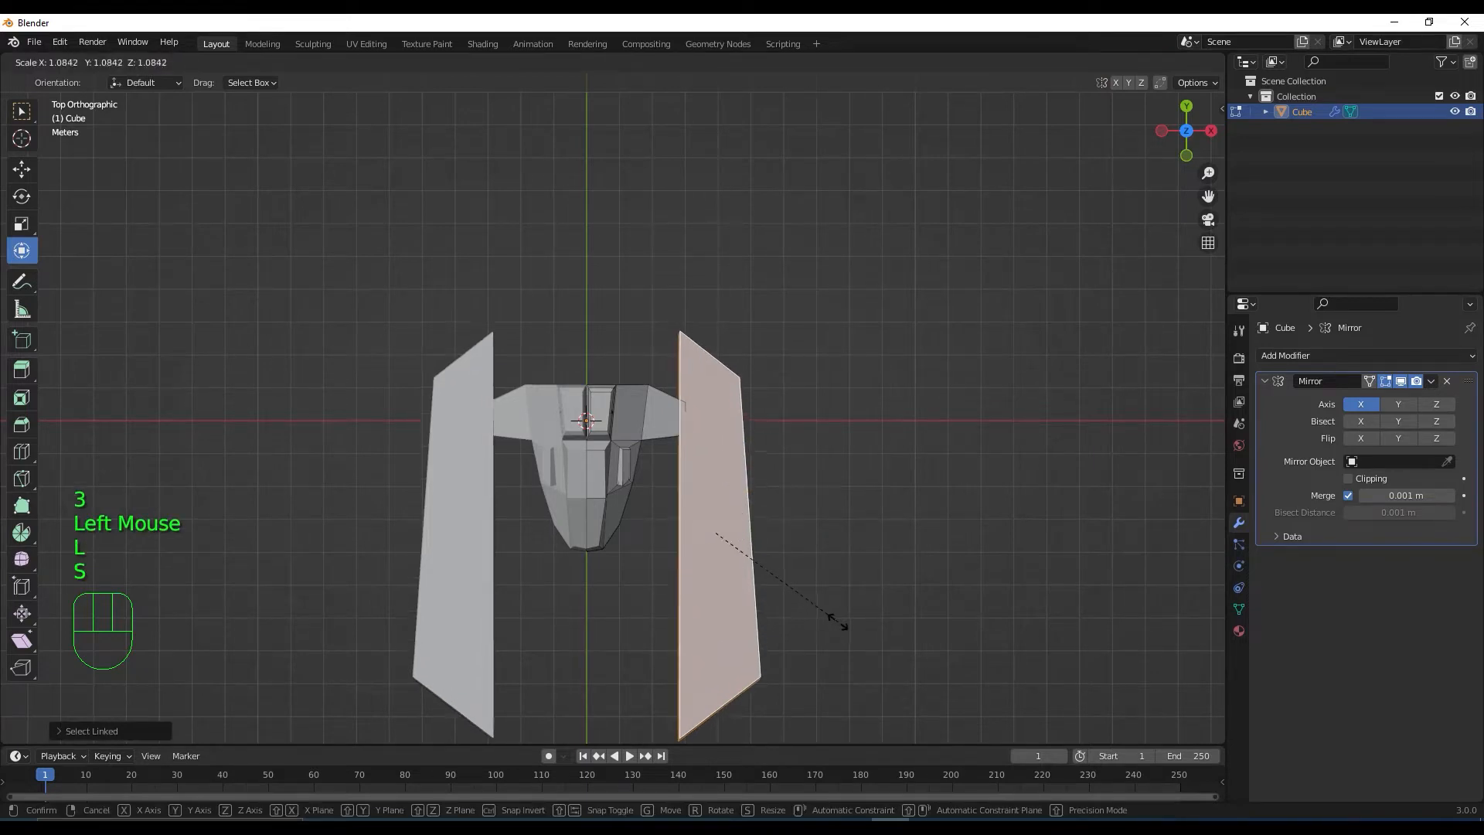
pyautogui.click(838, 614)
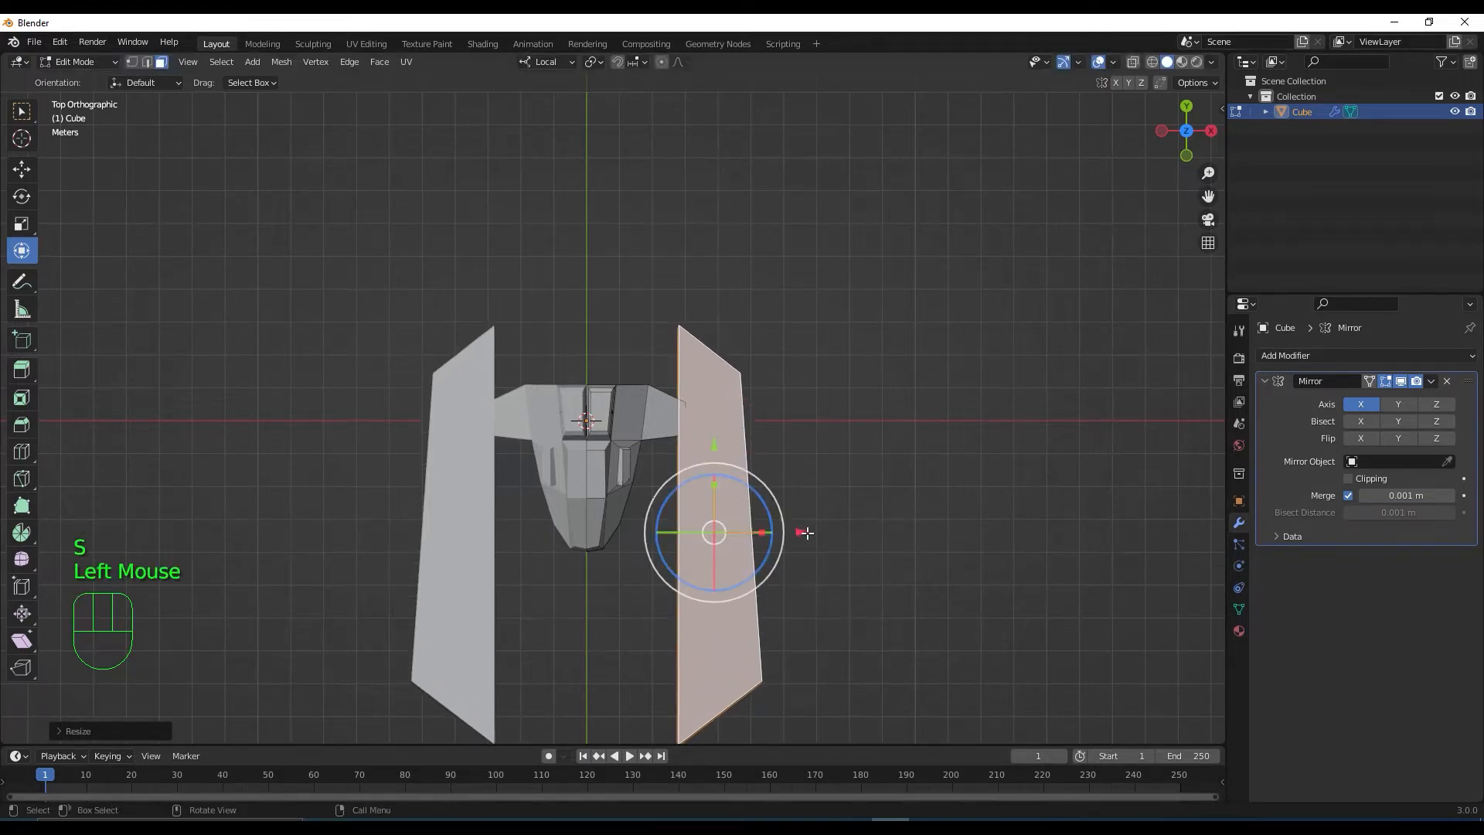
pyautogui.moveTo(806, 532); pyautogui.dragTo(812, 532)
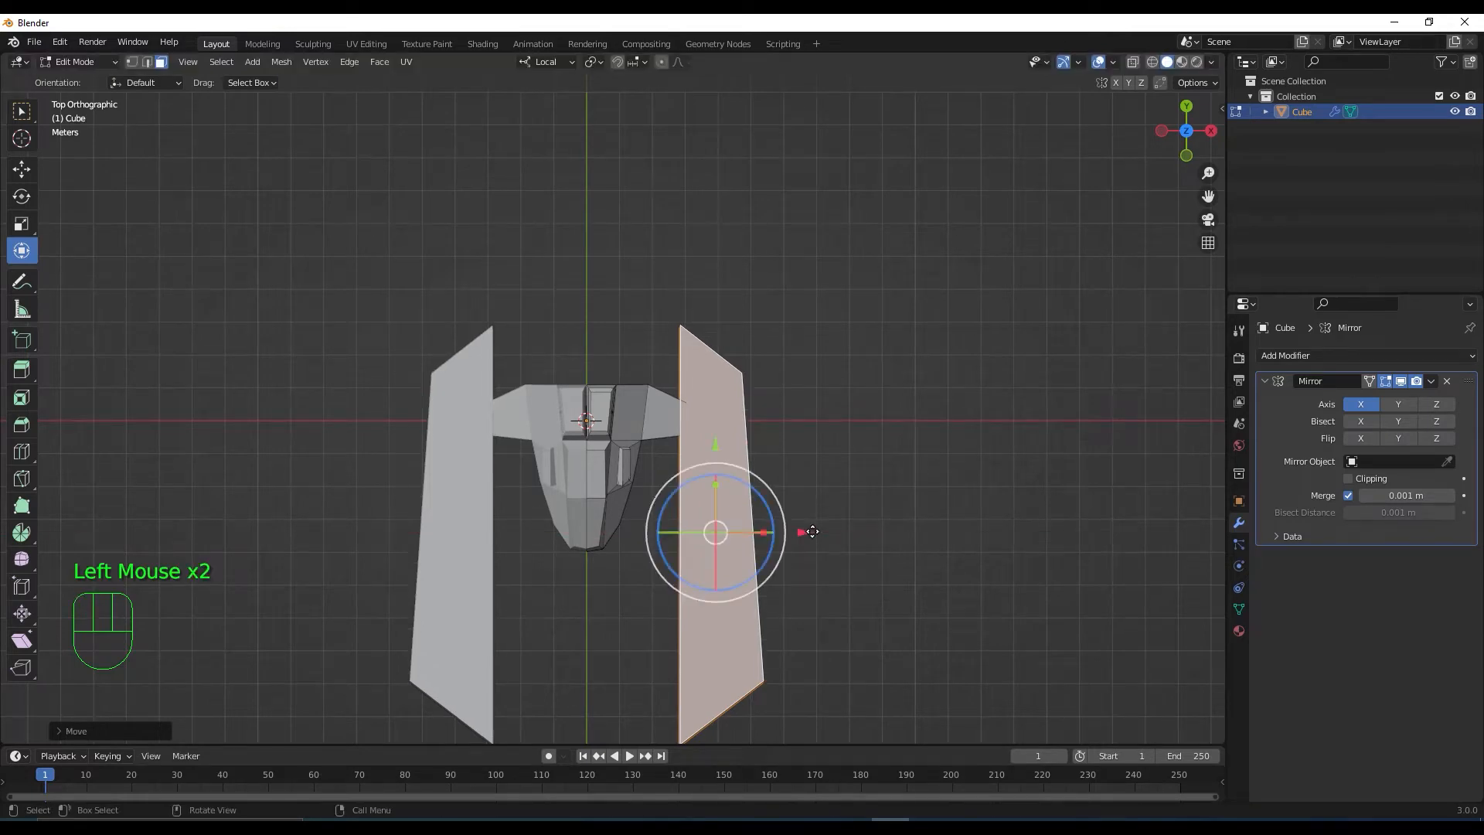
# Check the enlarged rails from side and top views, then switch back to the Move tool
pyautogui.press('KP_3')
pyautogui.scroll(2, 700, 524)
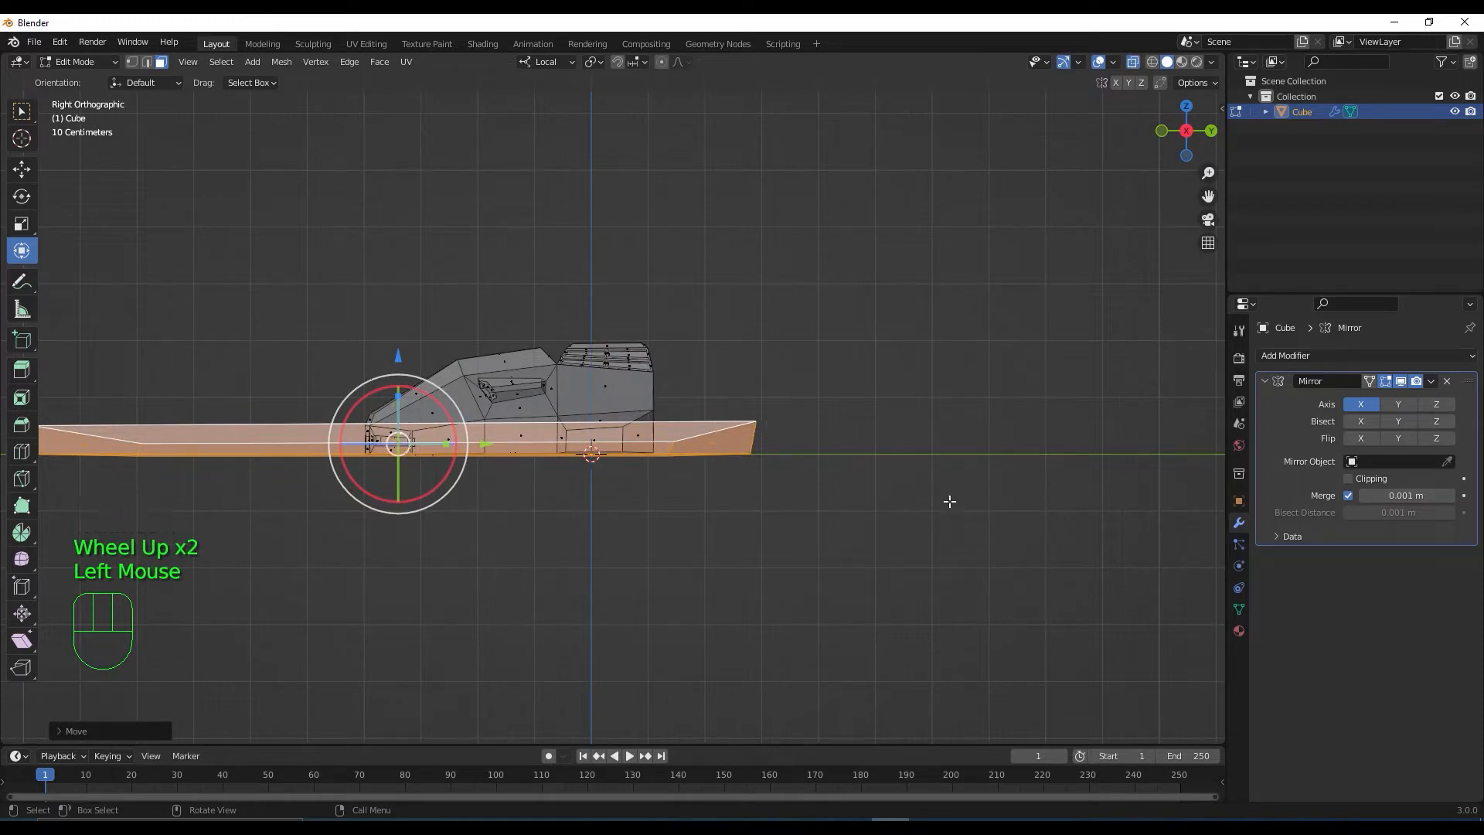
pyautogui.press('KP_7')
pyautogui.scroll(-2, 887, 513)
pyautogui.keyDown('shift'); pyautogui.moveTo(832, 615); pyautogui.dragTo(765, 573, button='middle'); pyautogui.keyUp('shift')
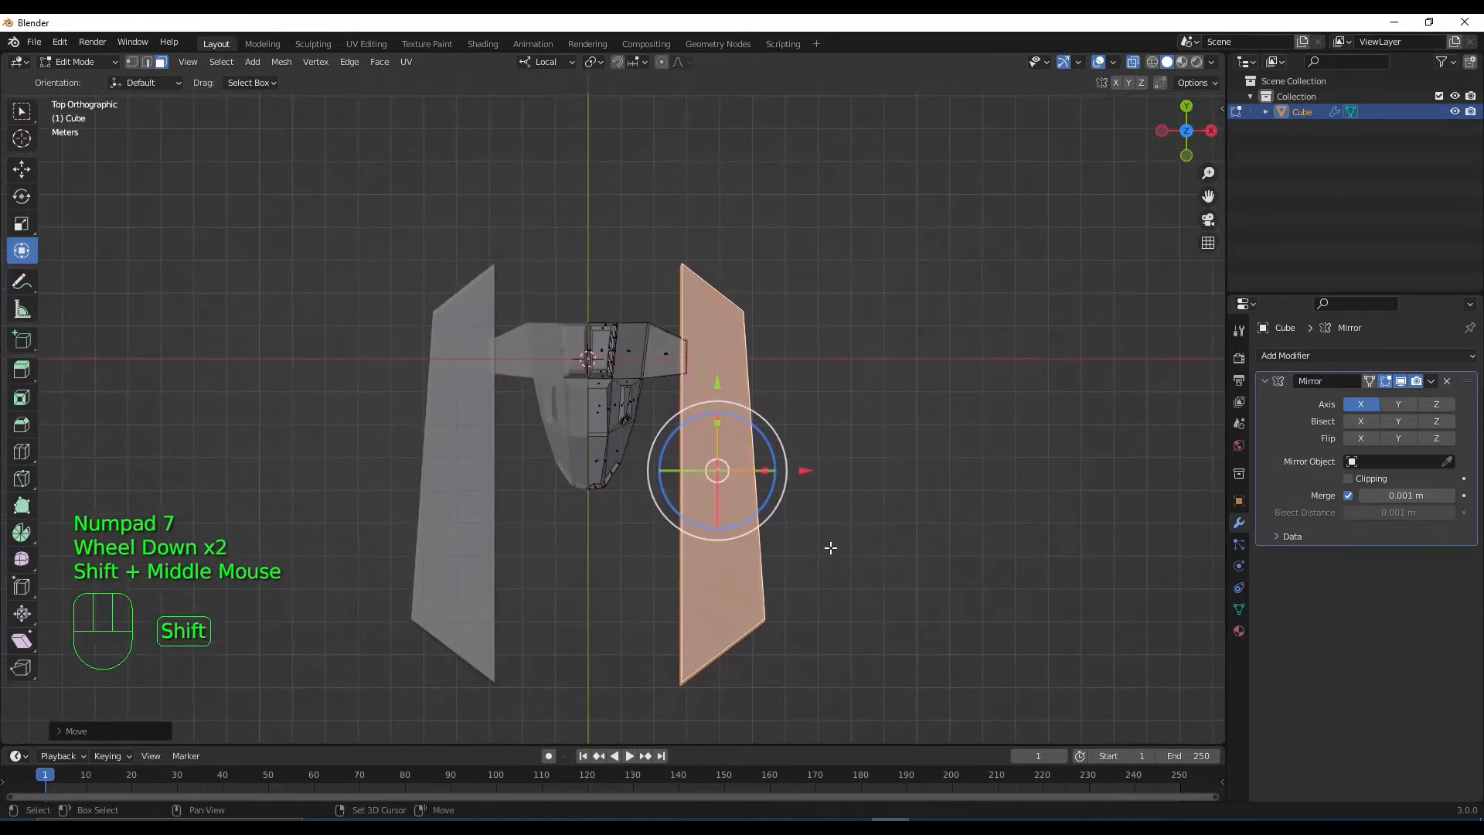
pyautogui.click(22, 173)
# Add three loop cuts across the side rail, two close together near the rear and one near the front
pyautogui.hotkey('ctrl', 'r')
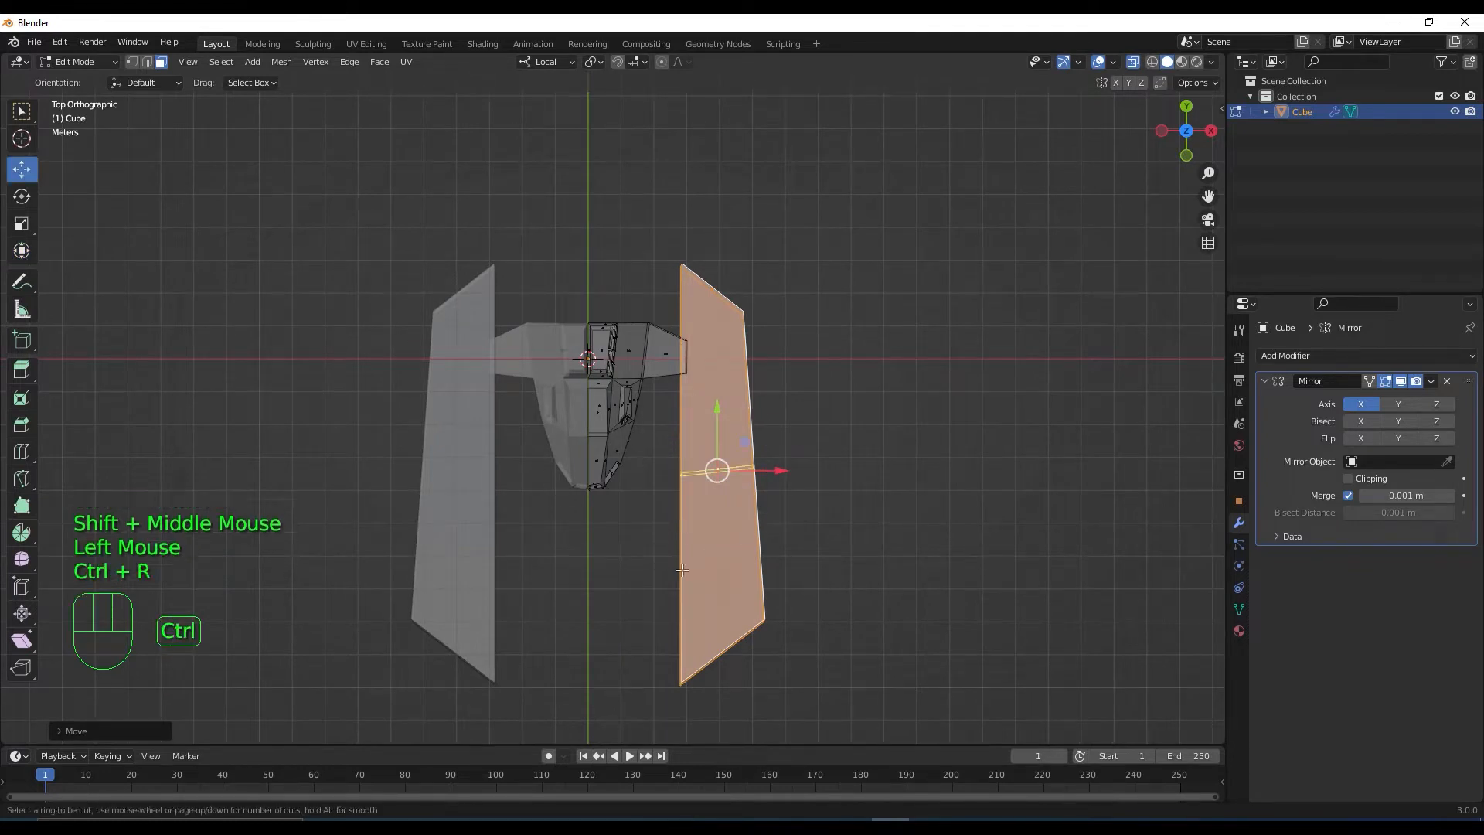
pyautogui.click(682, 570)
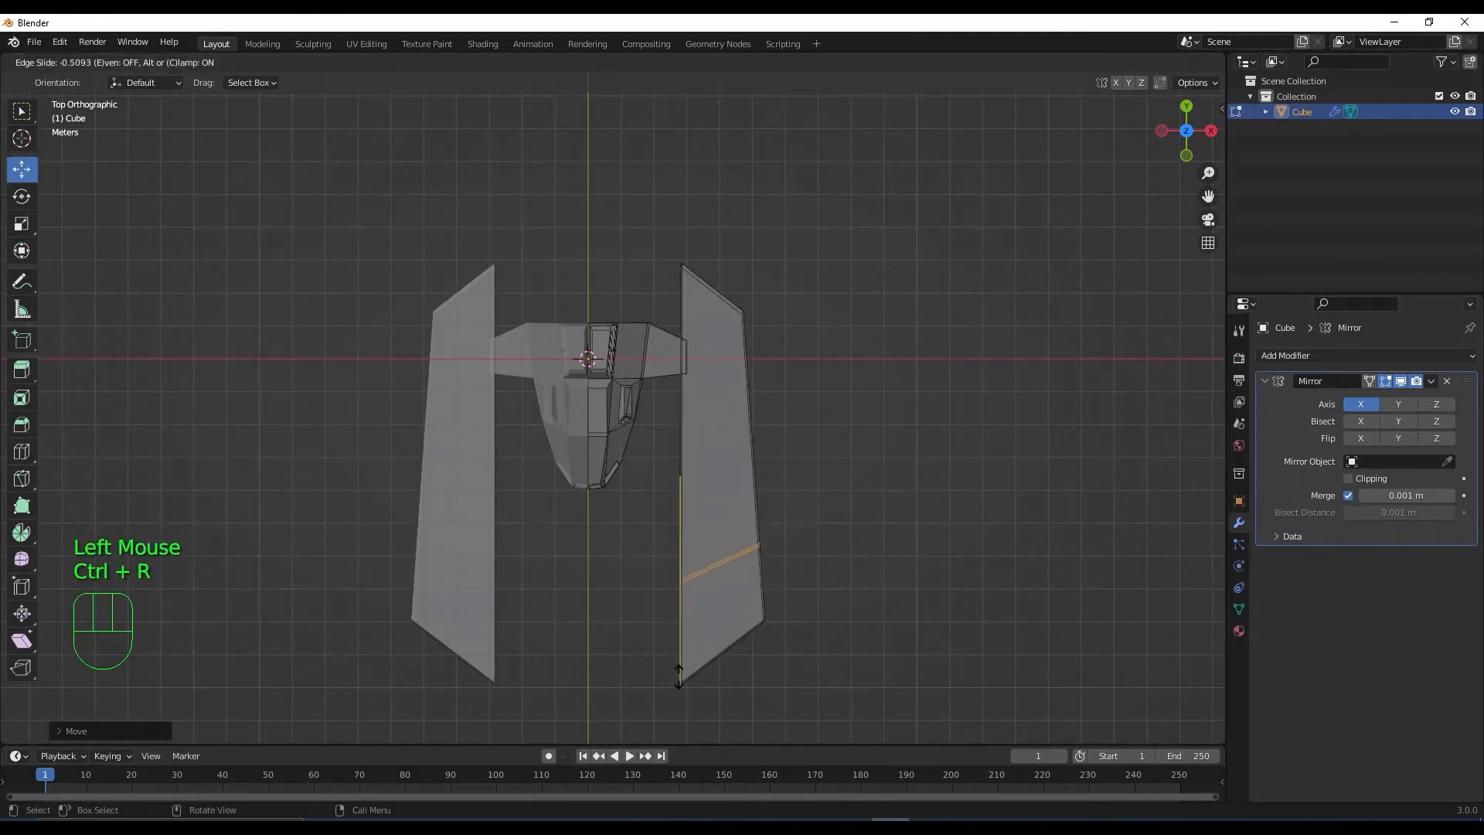
pyautogui.click(678, 680)
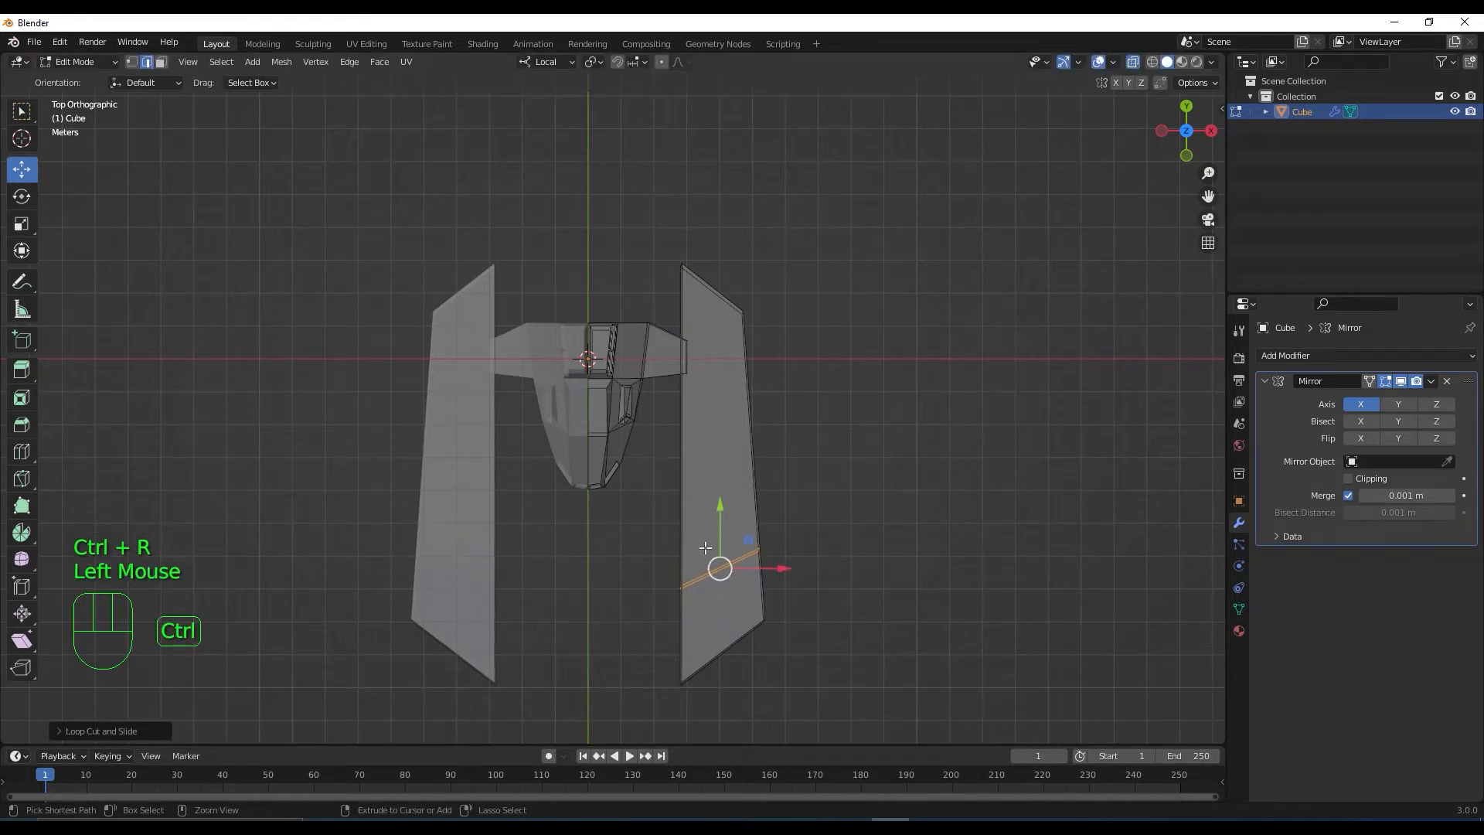
pyautogui.hotkey('ctrl', 'r')
pyautogui.click(704, 547)
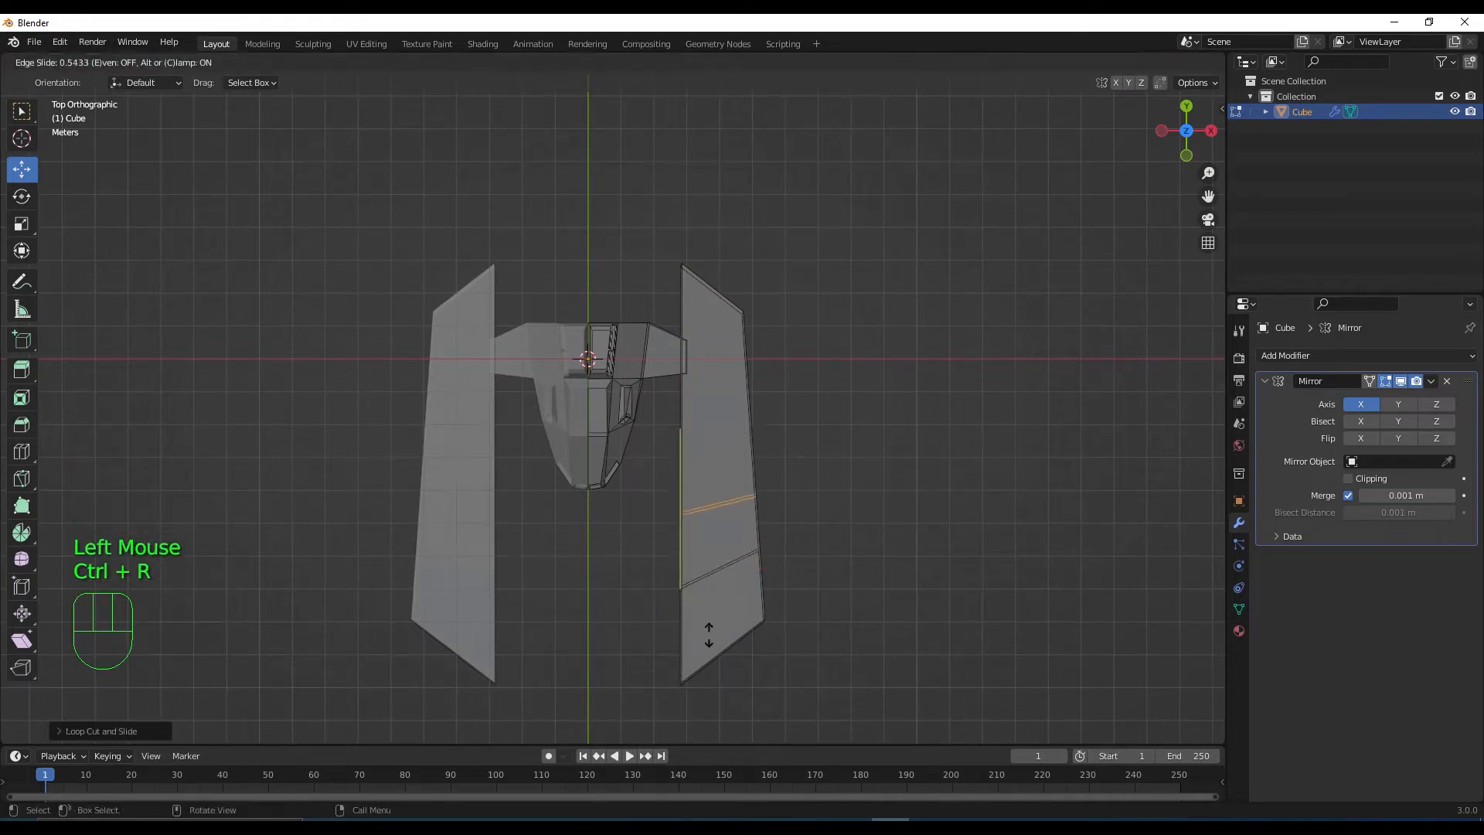
pyautogui.click(711, 680)
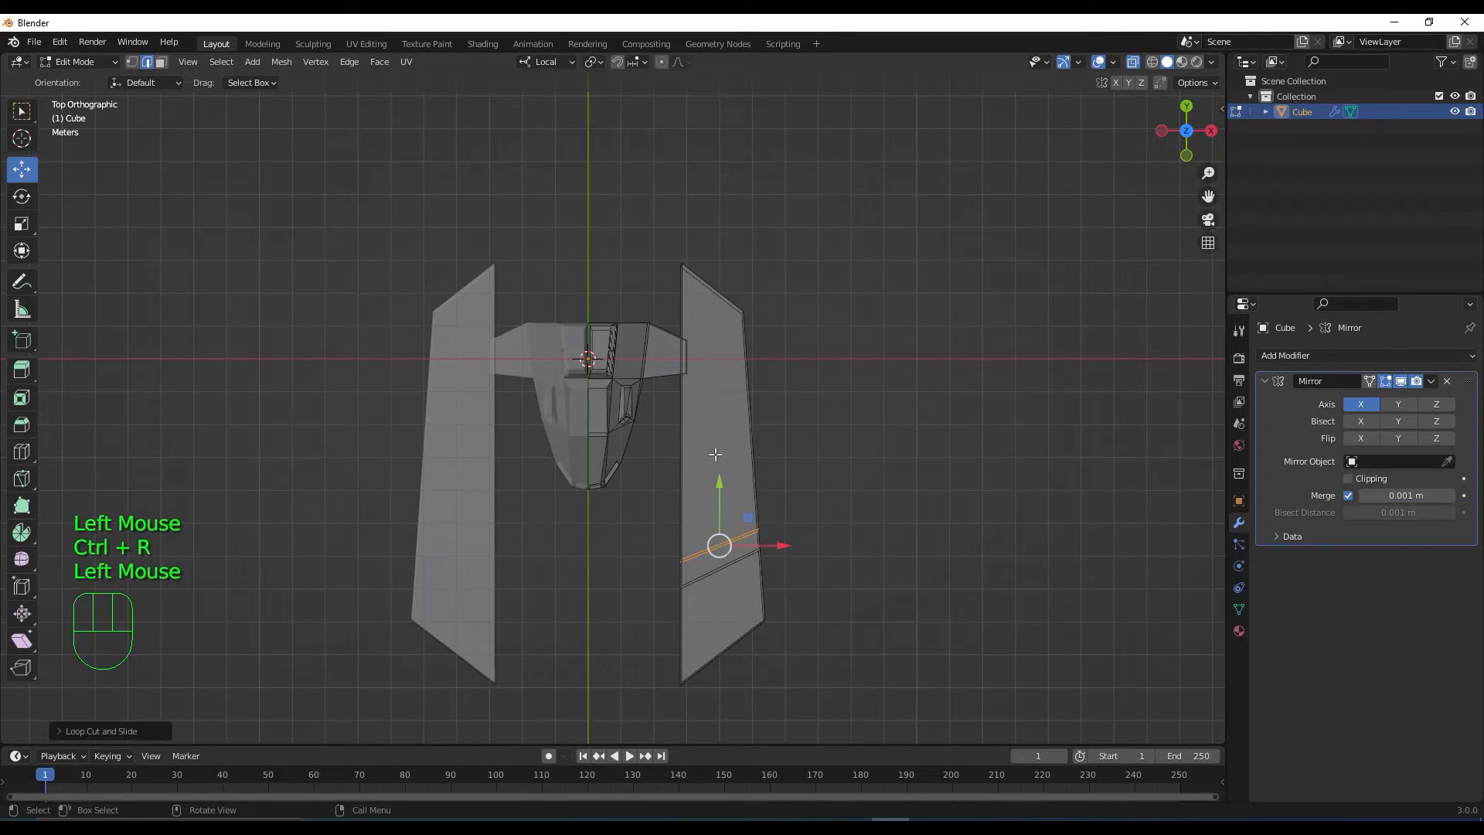
pyautogui.hotkey('ctrl', 'r')
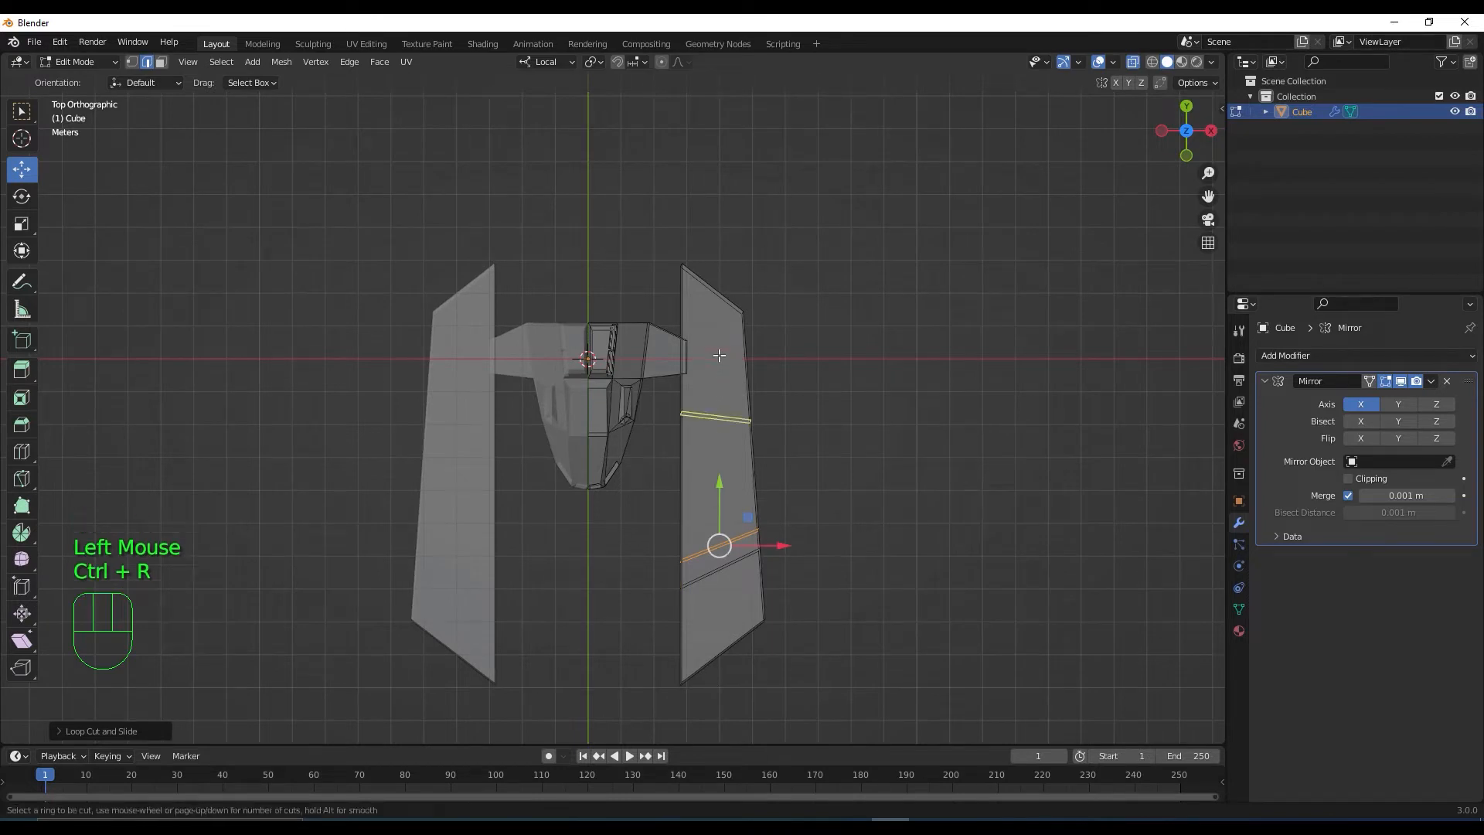
pyautogui.click(714, 394)
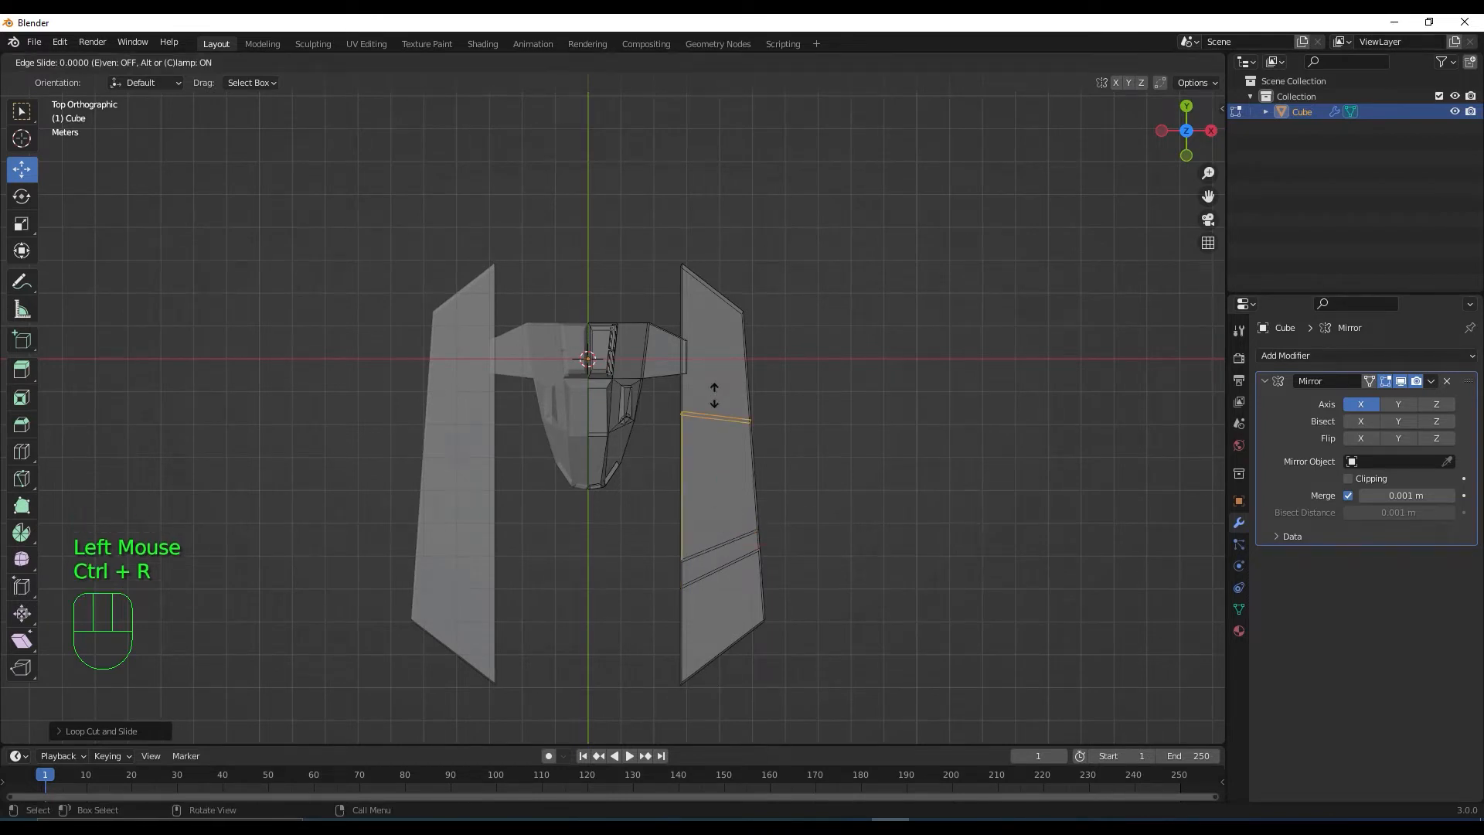
pyautogui.click(714, 313)
# Turn off X-ray and select the narrow face band between the two close loops
pyautogui.moveTo(734, 495); pyautogui.dragTo(636, 413, button='middle')
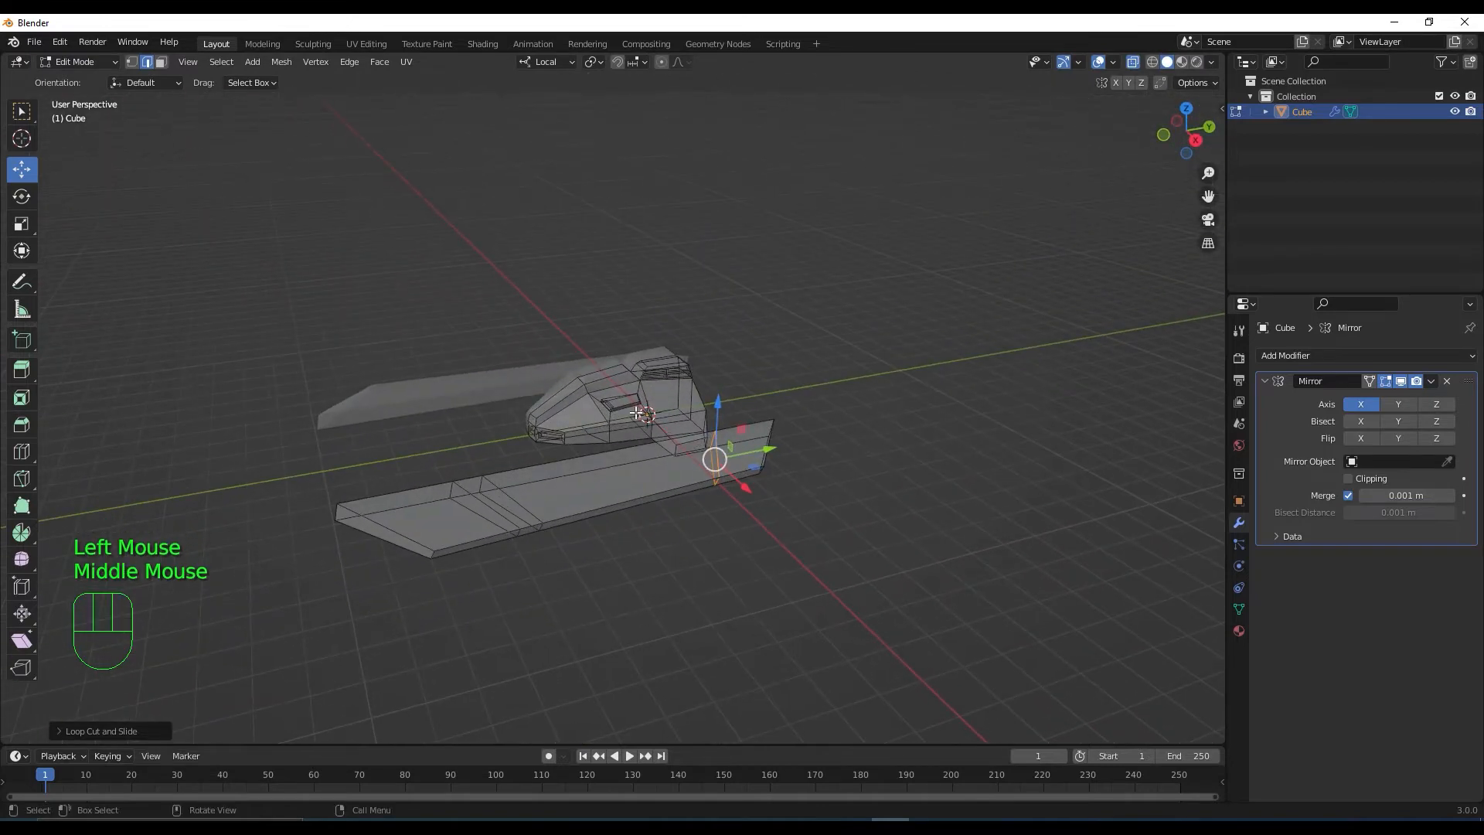
pyautogui.click(1130, 63)
pyautogui.scroll(3, 494, 556)
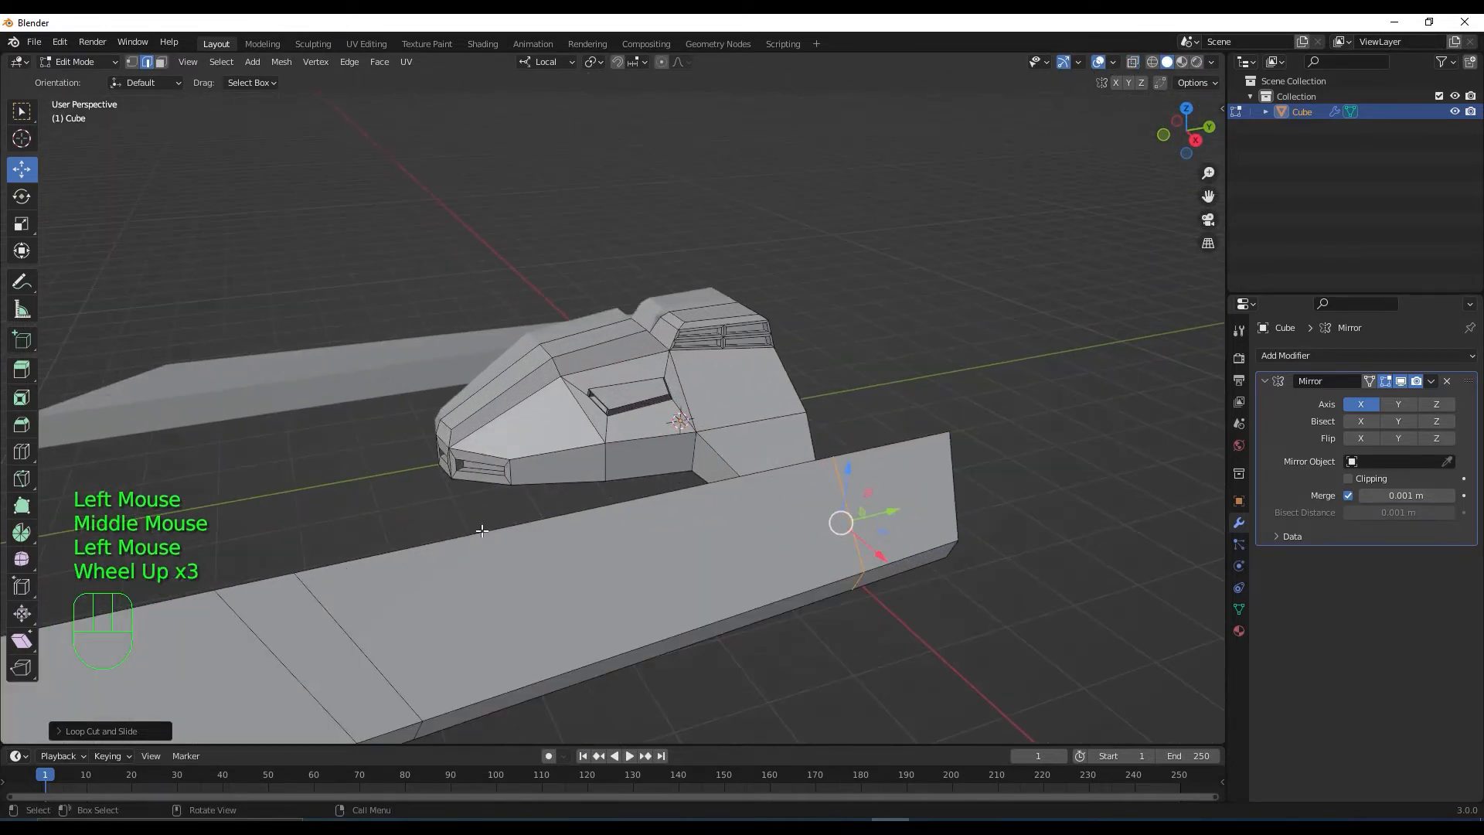
pyautogui.keyDown('shift'); pyautogui.moveTo(495, 556); pyautogui.dragTo(667, 480, button='middle'); pyautogui.keyUp('shift')
pyautogui.click(653, 490)
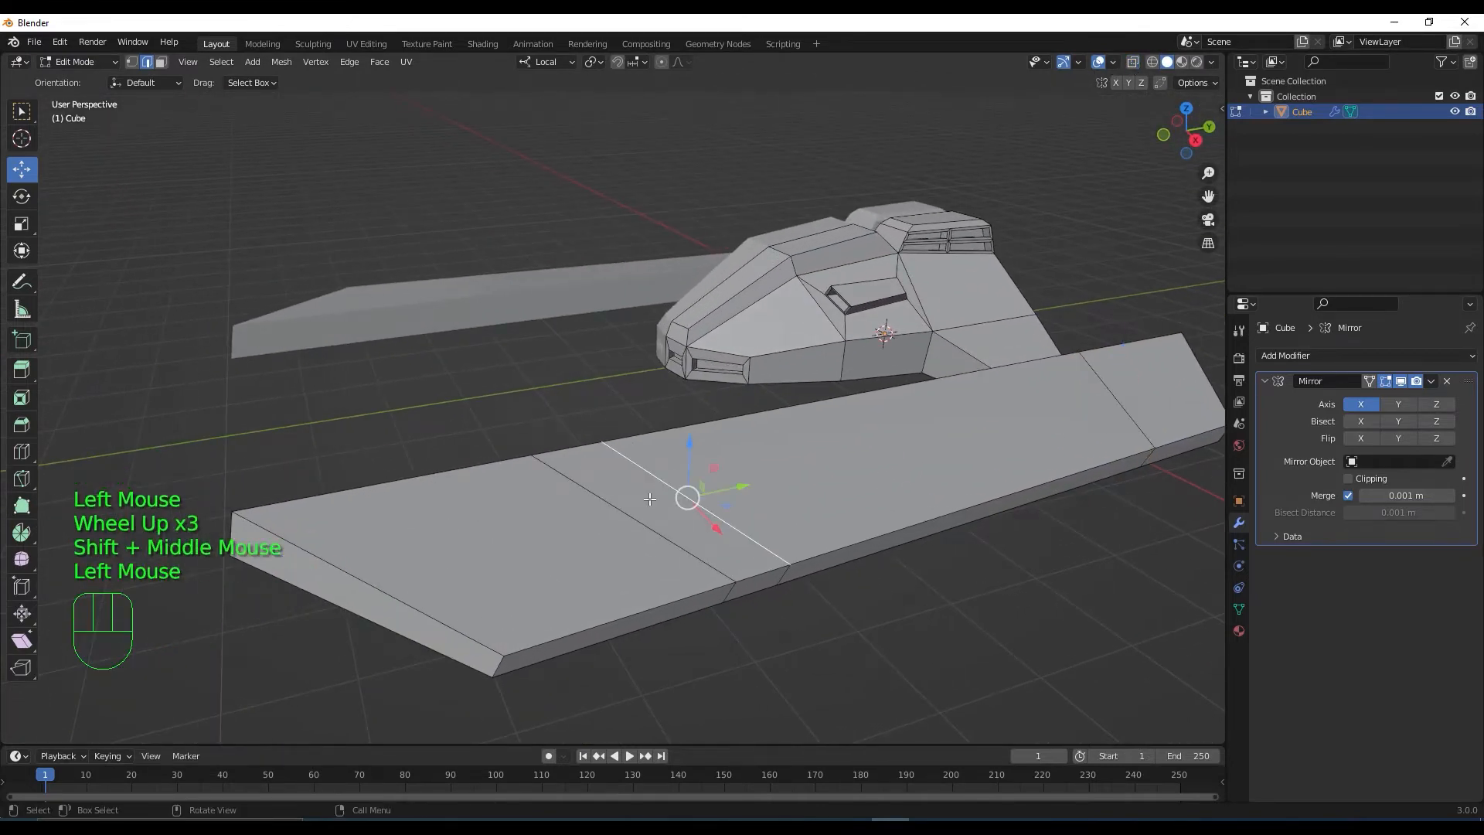
pyautogui.press('3')
pyautogui.click(649, 499)
pyautogui.moveTo(649, 500); pyautogui.dragTo(670, 559, button='middle')
pyautogui.keyDown('alt'); pyautogui.click(666, 568); pyautogui.keyUp('alt')
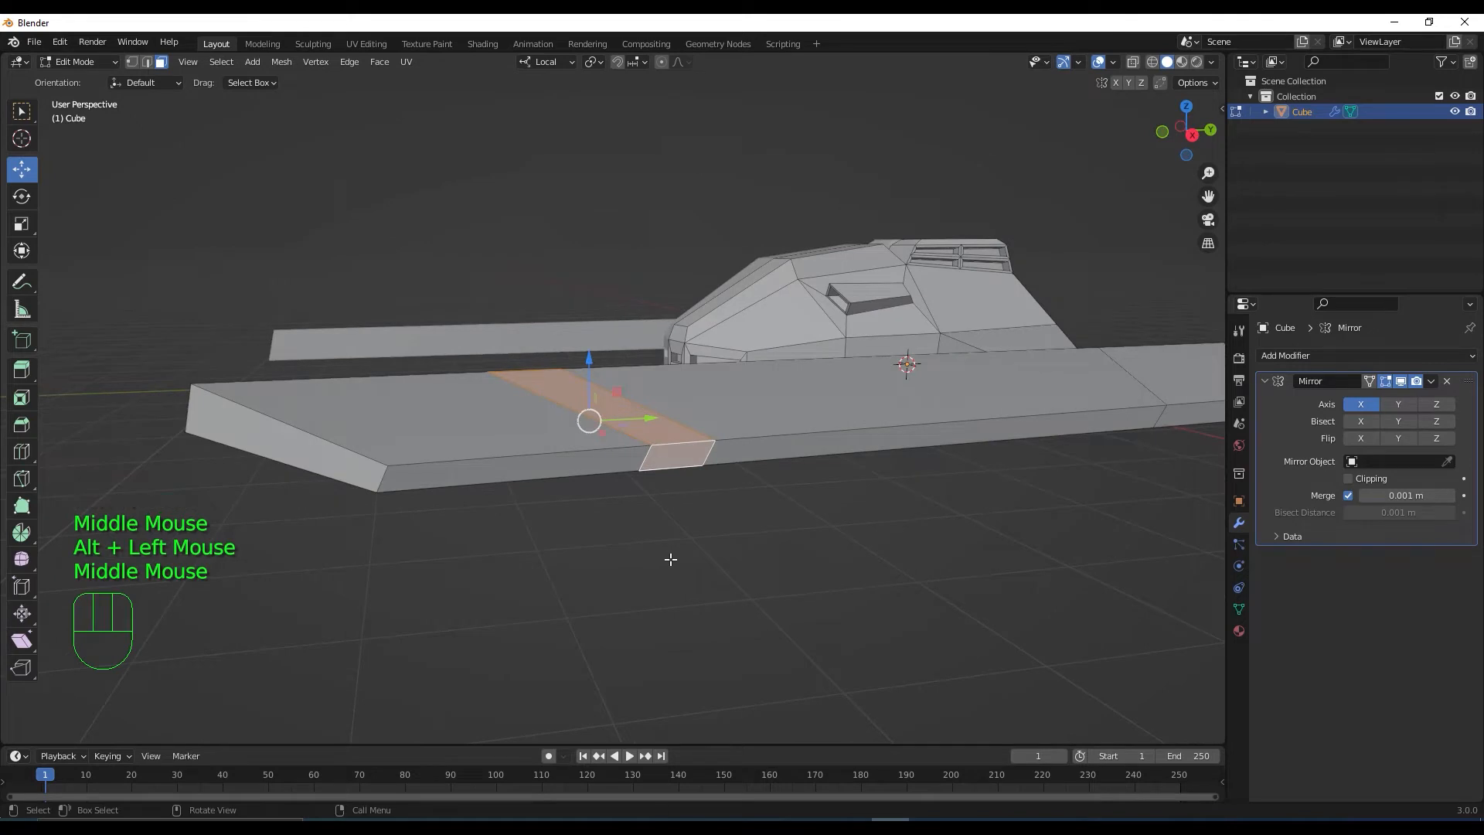
# Extrude the narrow band inward along its normals to form a groove across the rail
pyautogui.hotkey('alt', 'e')
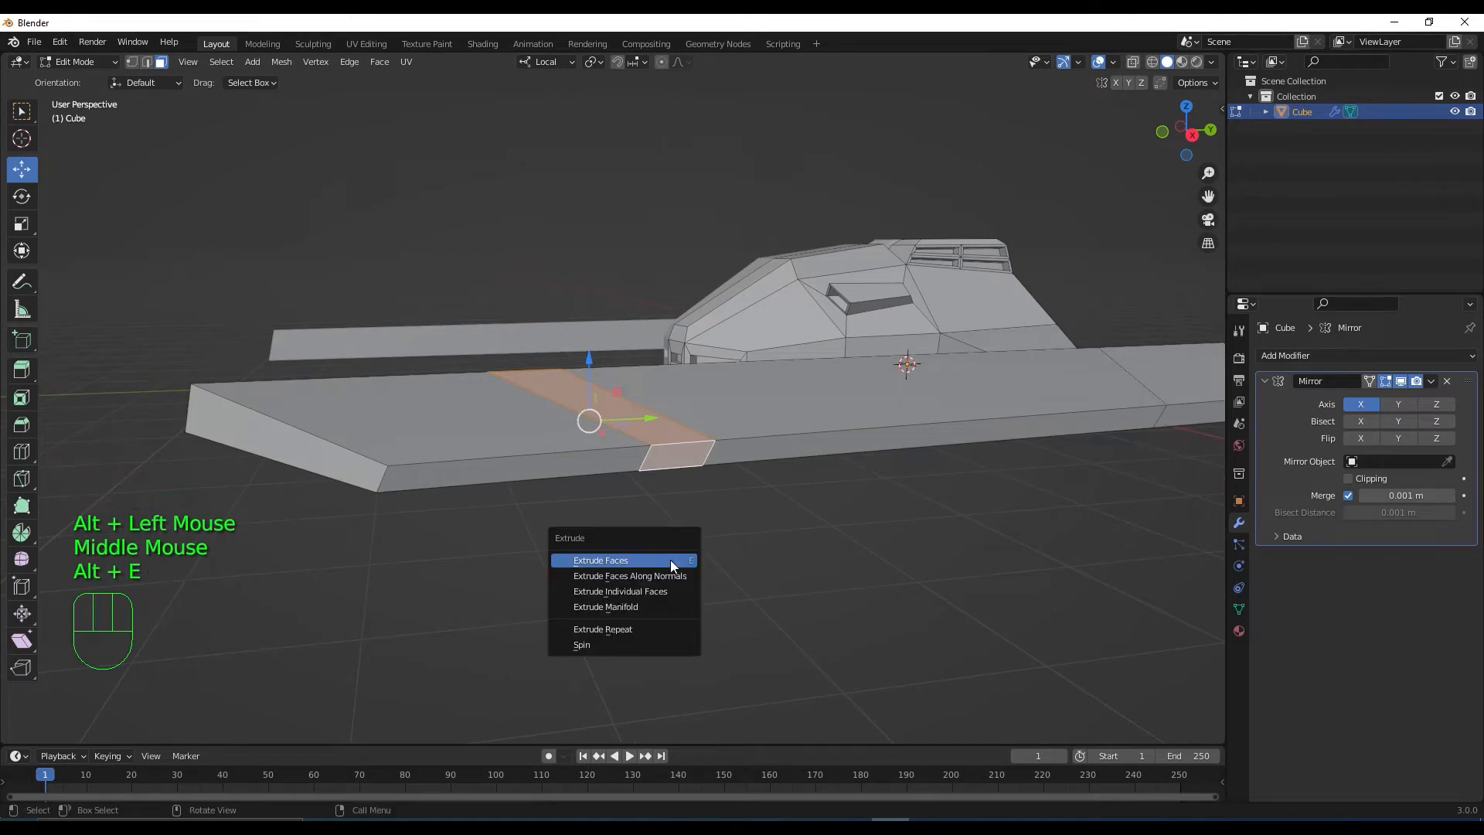
pyautogui.click(666, 575)
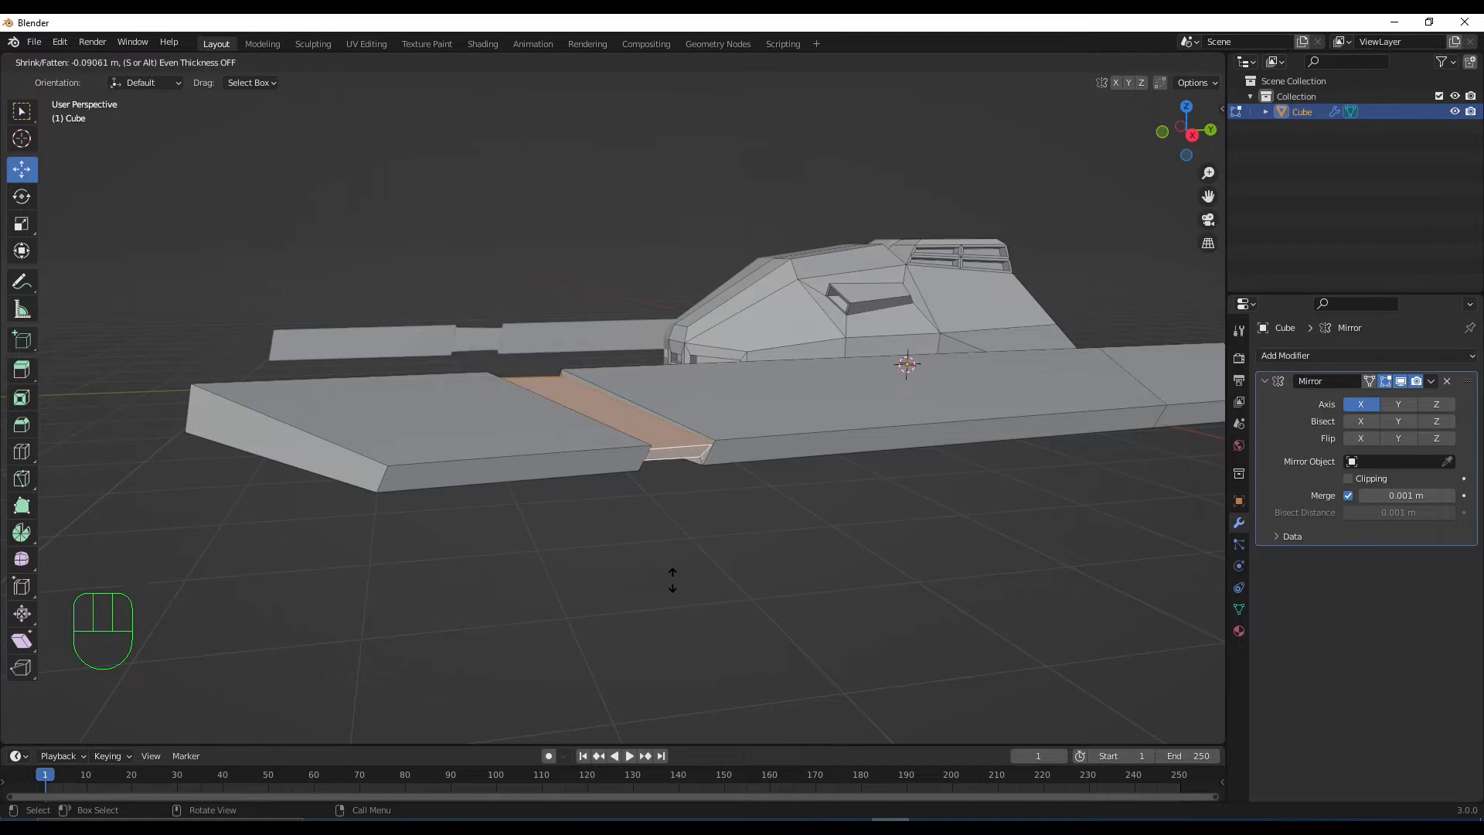
pyautogui.click(672, 579)
# Select the rail's outer side face and start an inset on it
pyautogui.scroll(-2, 719, 513)
pyautogui.moveTo(729, 513); pyautogui.dragTo(823, 468, button='middle')
pyautogui.scroll(-1, 769, 547)
pyautogui.scroll(3, 758, 507)
pyautogui.moveTo(758, 507); pyautogui.dragTo(779, 471, button='middle')
pyautogui.click(784, 460)
pyautogui.press('i')
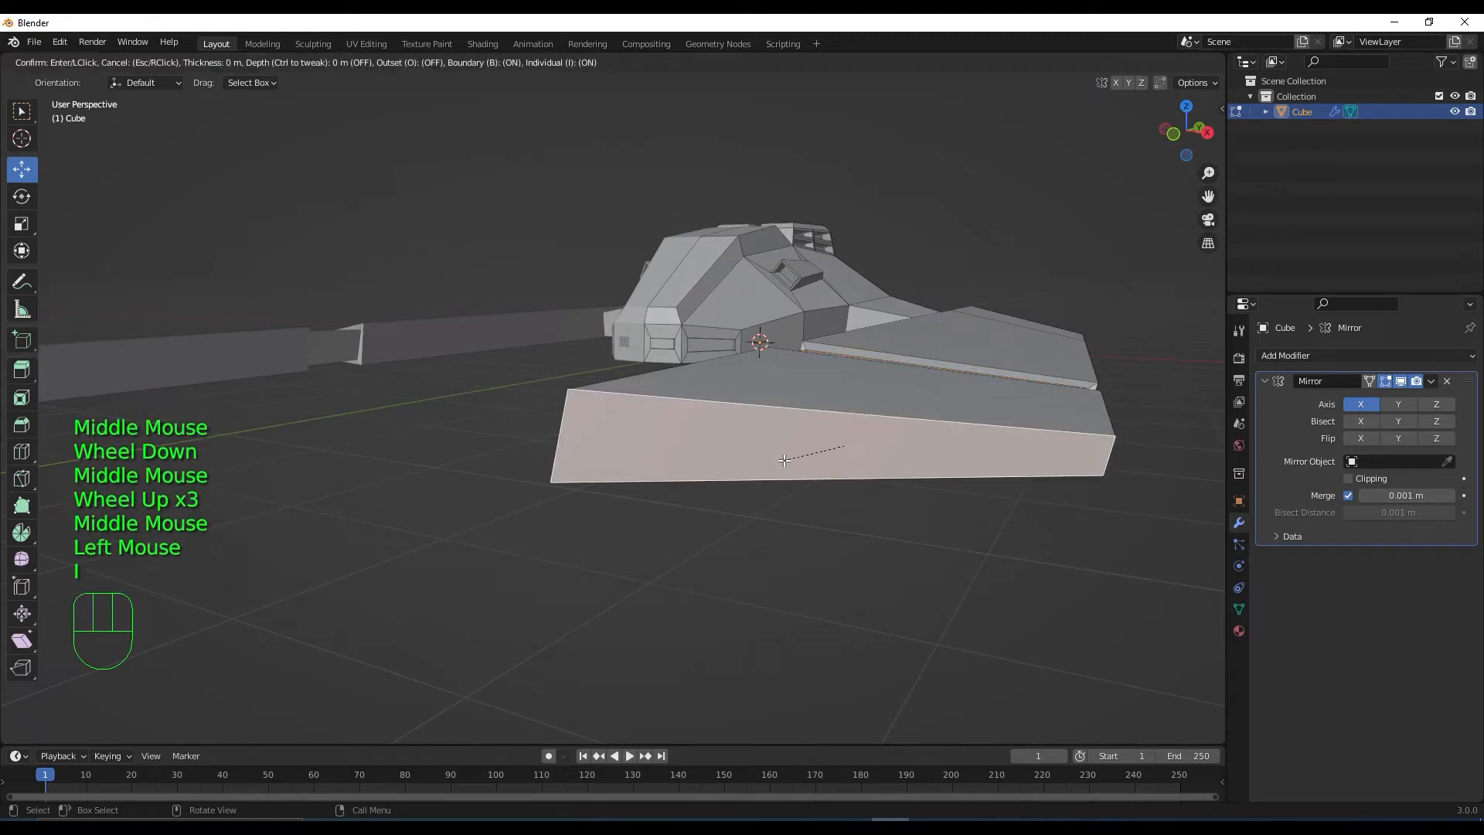
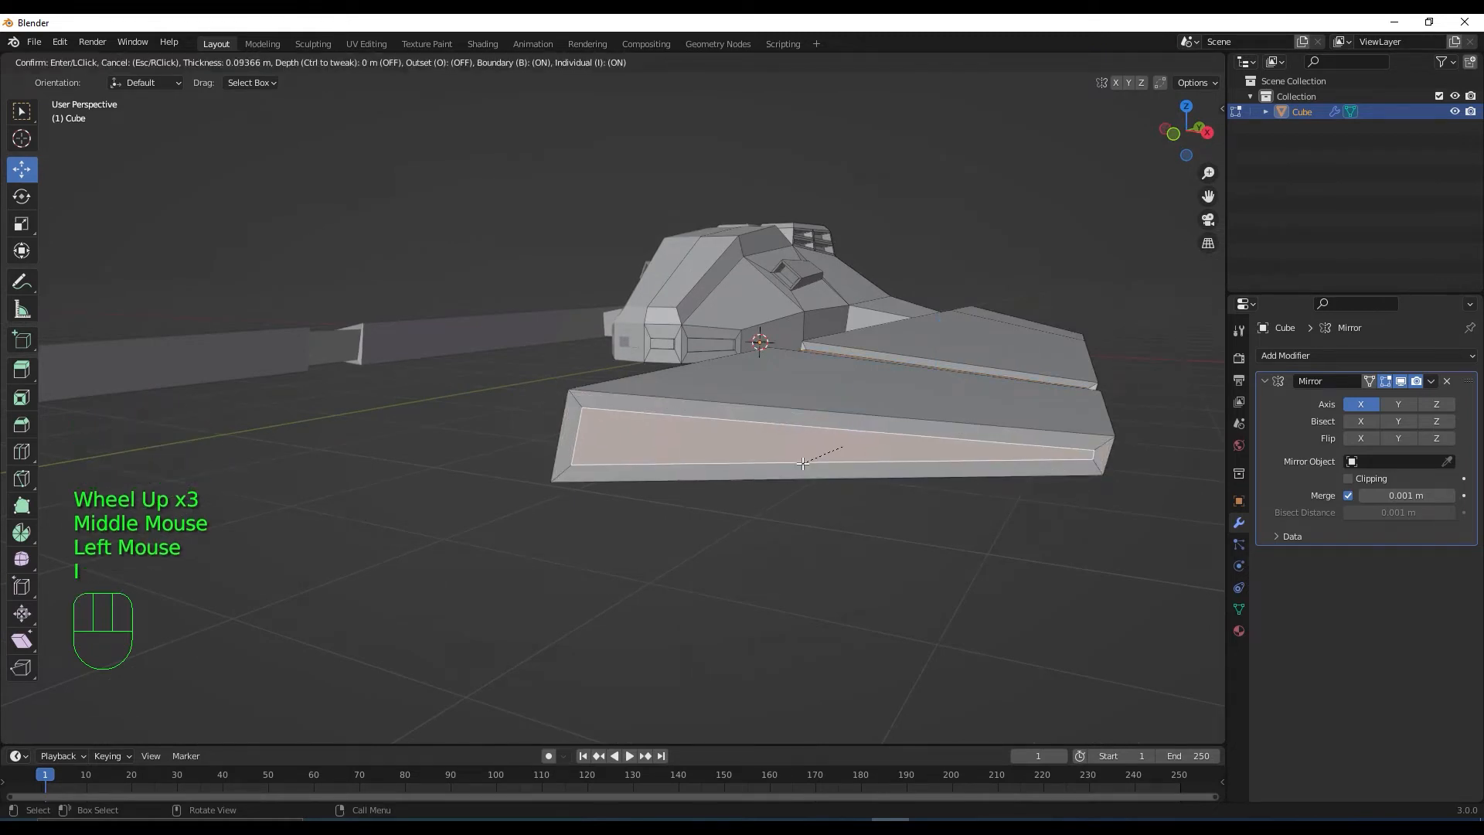
# Finish the inset on the wing end face, extrude it inward, slide it along X and shrink it
pyautogui.click(800, 464)
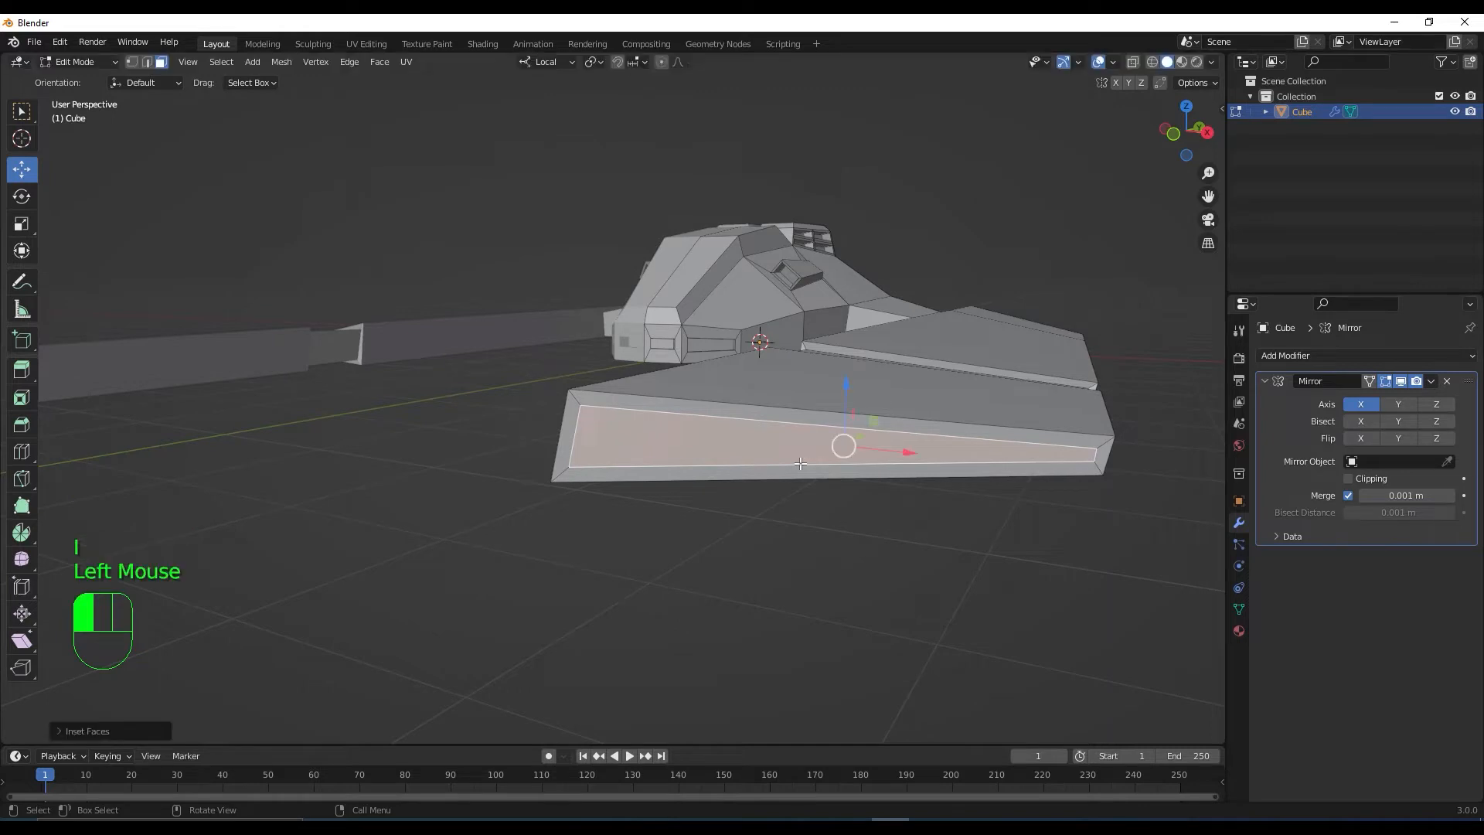
pyautogui.moveTo(788, 489); pyautogui.dragTo(794, 495, button='middle')
pyautogui.press('e')
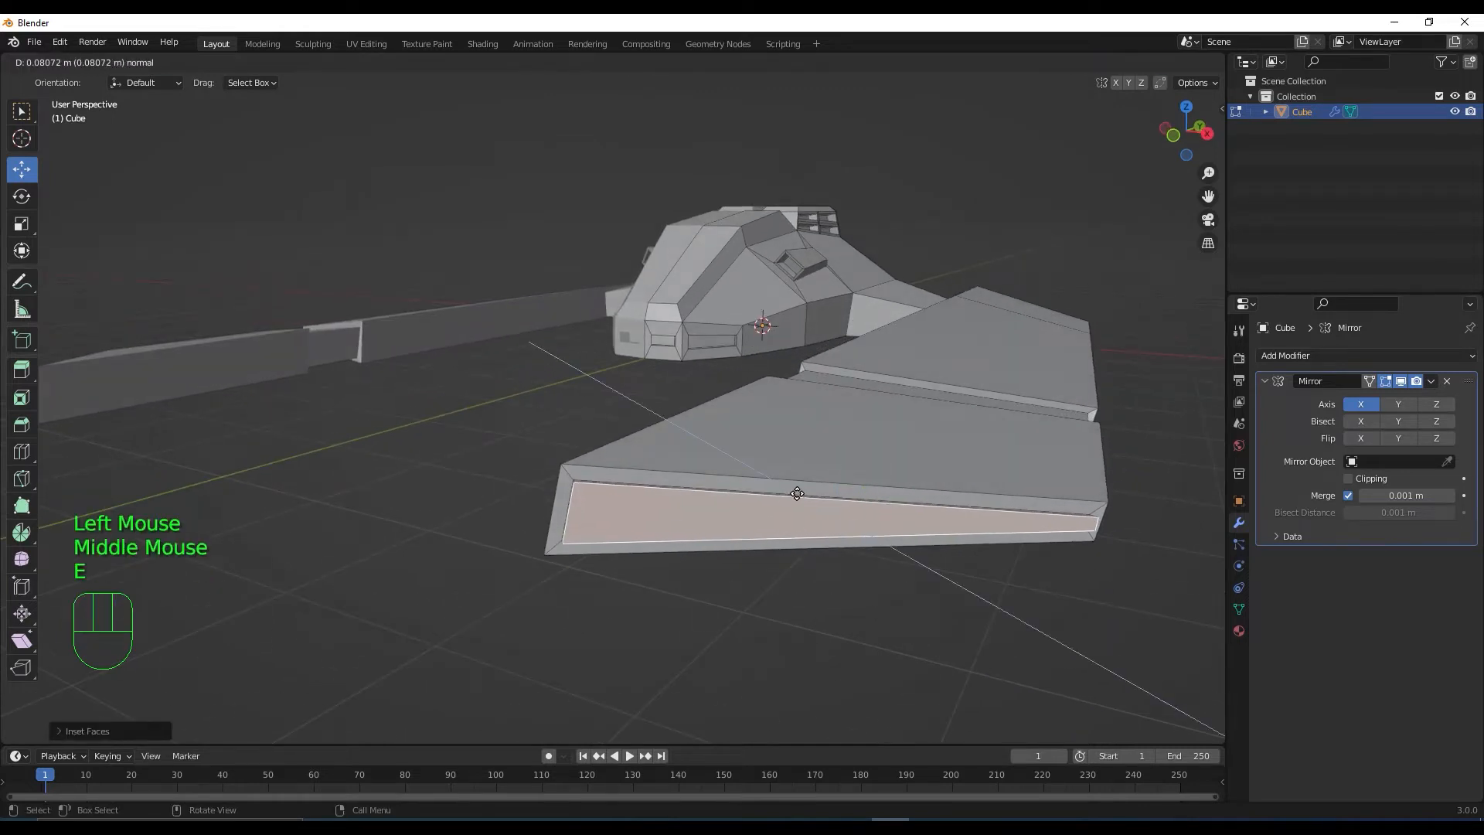
pyautogui.click(710, 591)
pyautogui.moveTo(871, 524); pyautogui.dragTo(887, 519)
pyautogui.press('s')
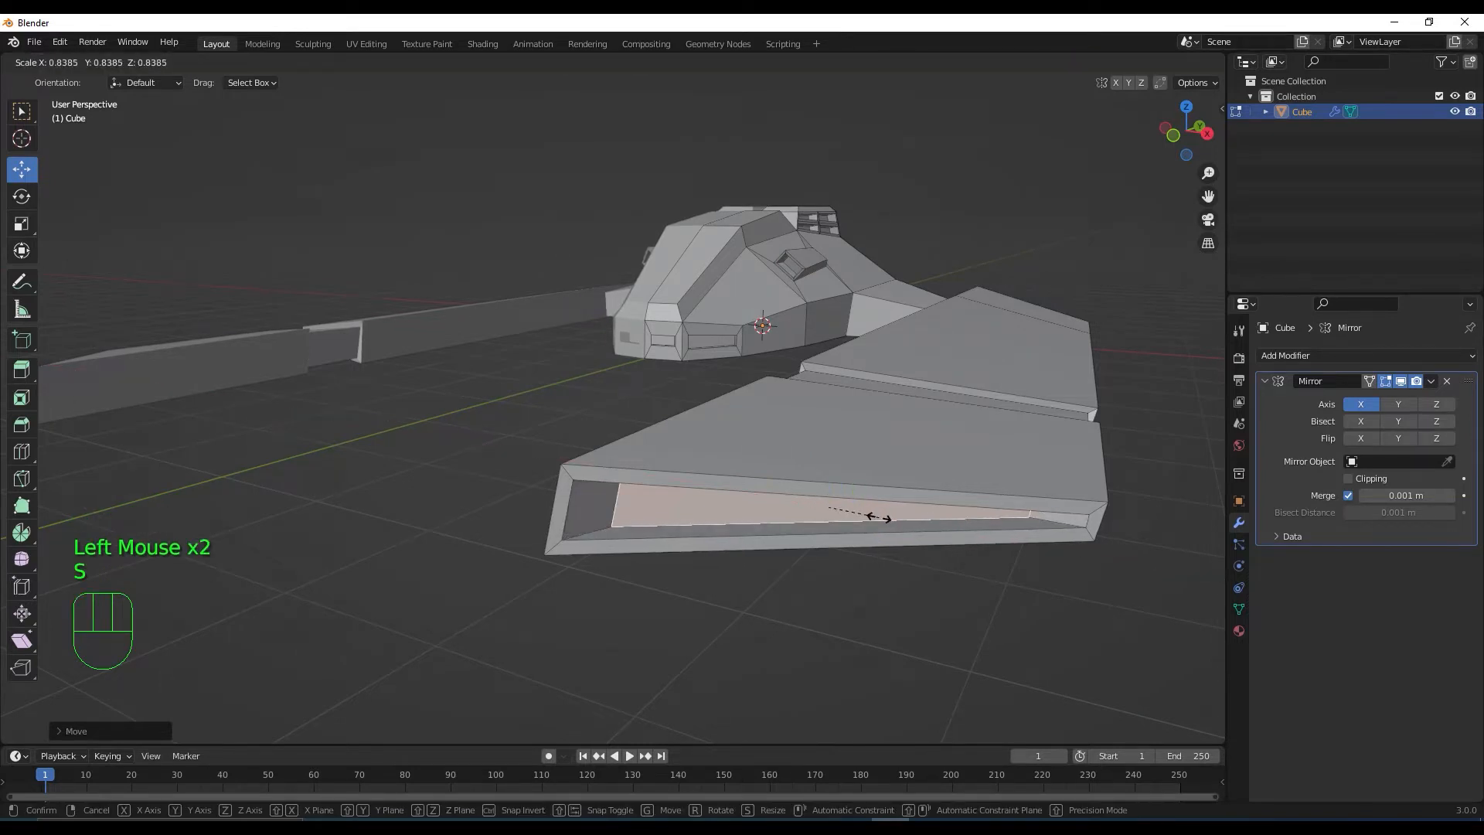
pyautogui.click(885, 517)
pyautogui.scroll(-2, 954, 463)
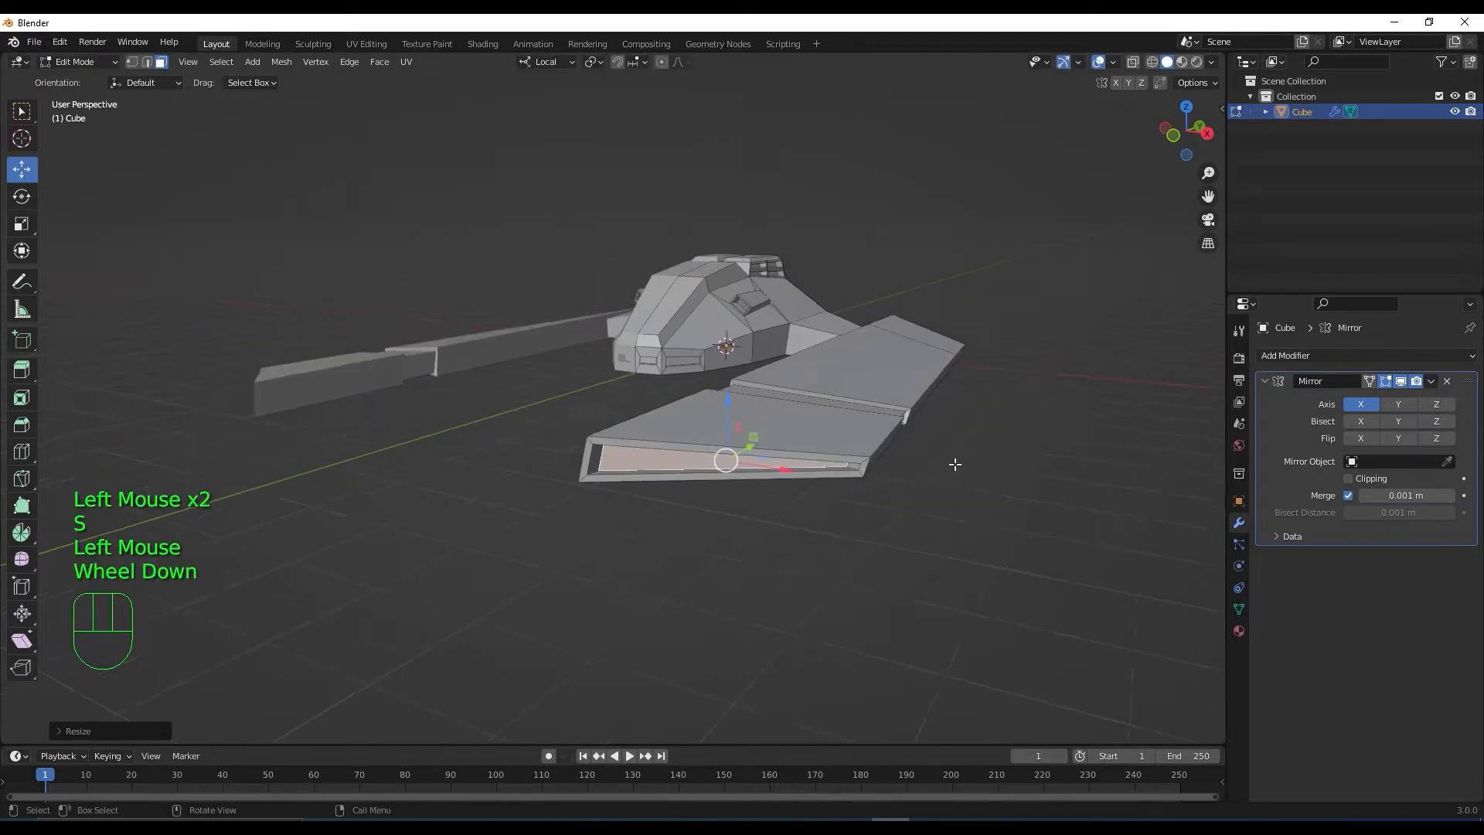
pyautogui.moveTo(954, 464); pyautogui.dragTo(680, 473, button='middle')
# On the other wing, select the lower front face, inset it and extrude it inward
pyautogui.click(486, 506)
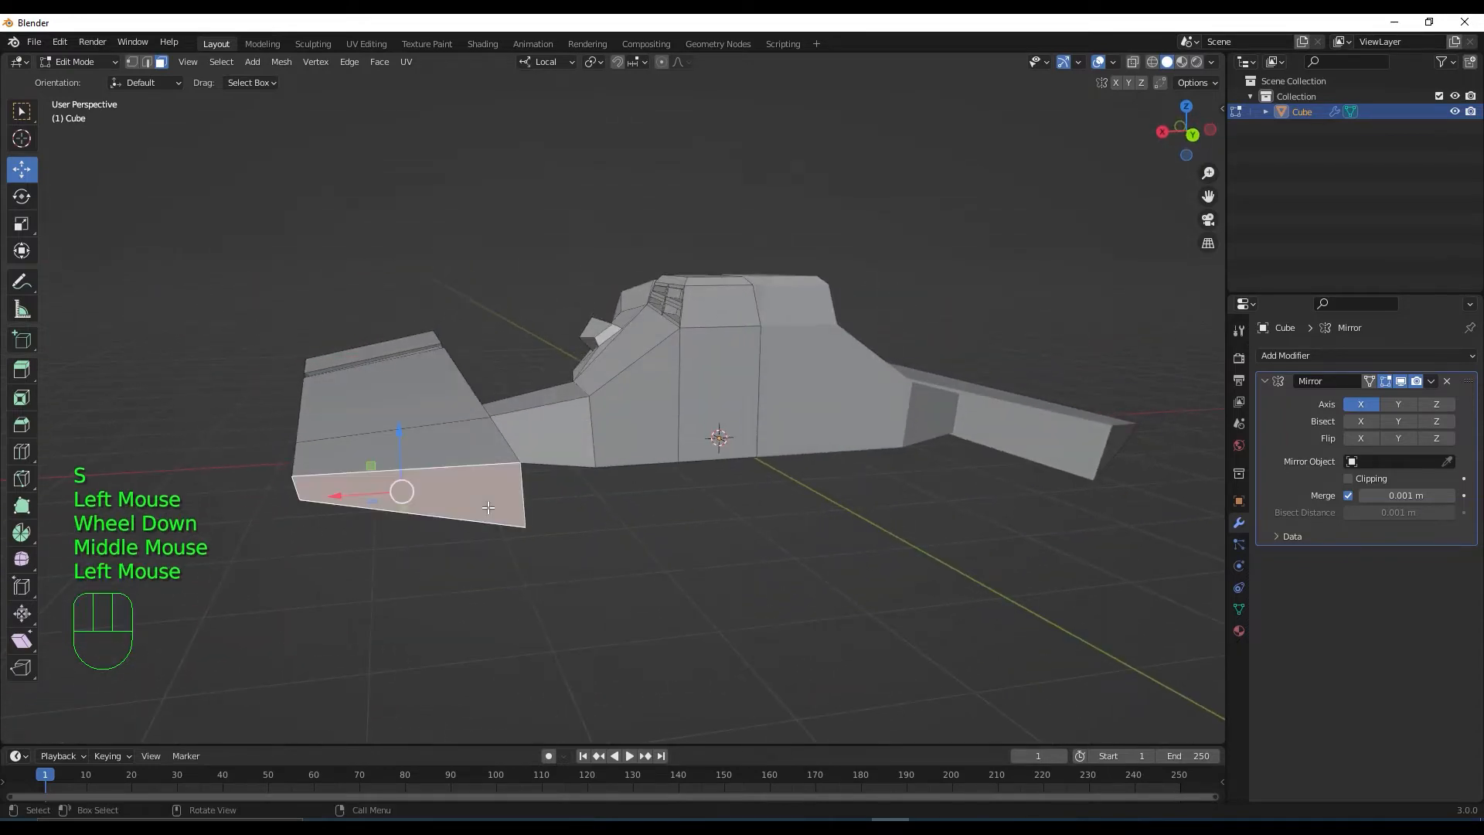
pyautogui.press('s')
pyautogui.click(480, 507)
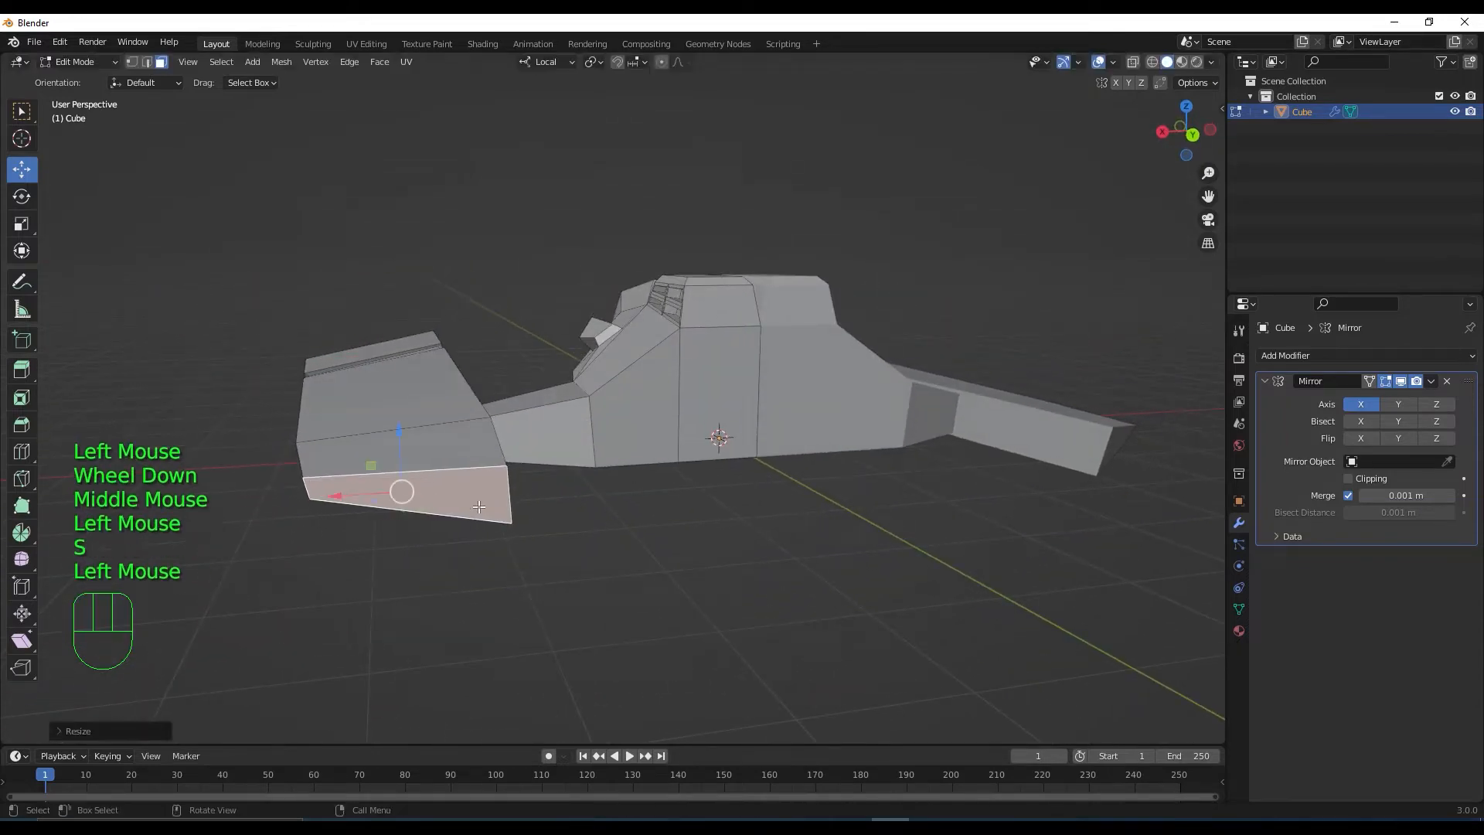
pyautogui.hotkey('ctrl', 'z')
pyautogui.press('i')
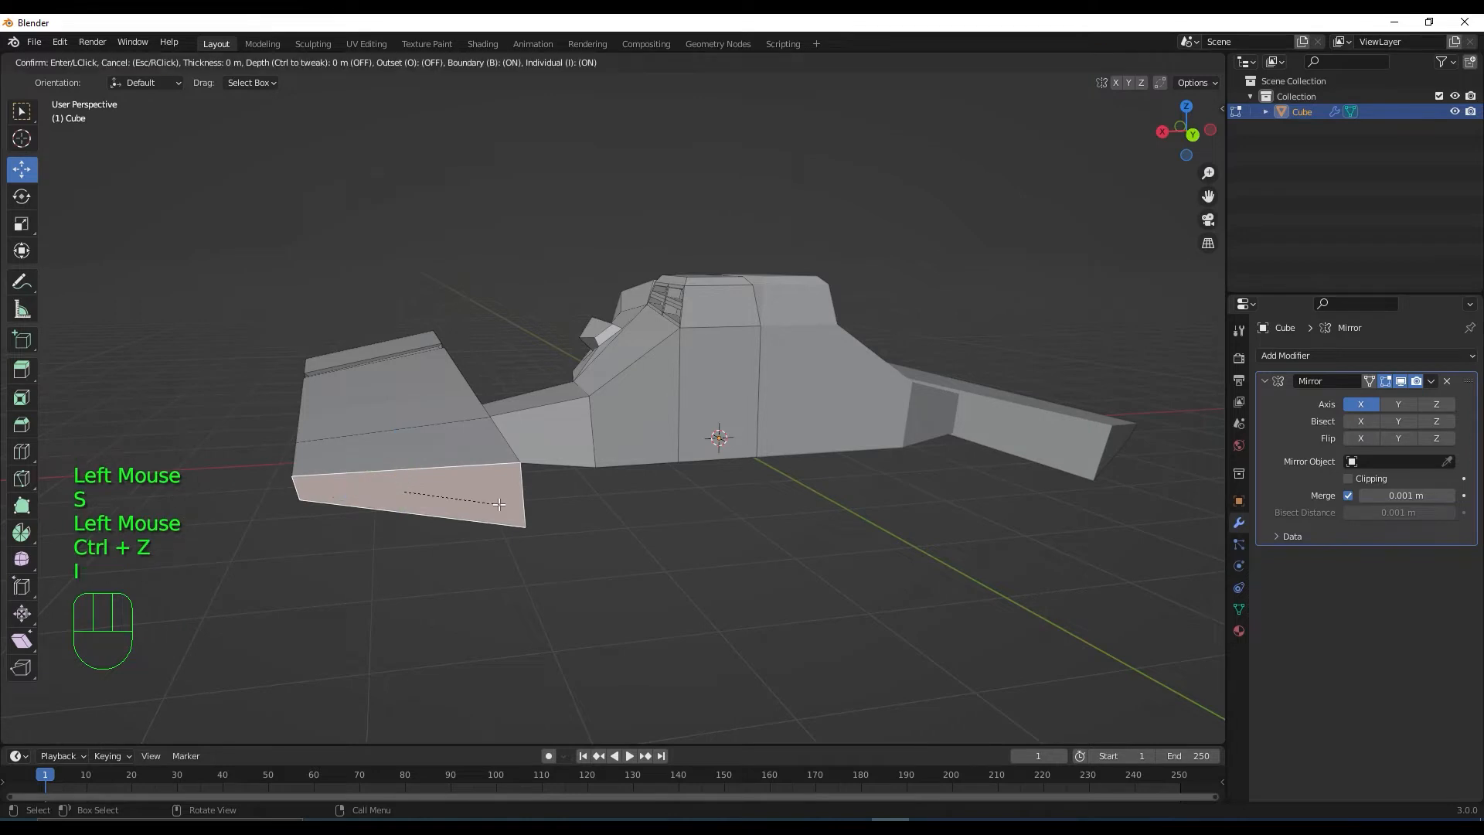
pyautogui.click(487, 504)
pyautogui.moveTo(506, 529); pyautogui.dragTo(519, 539, button='middle')
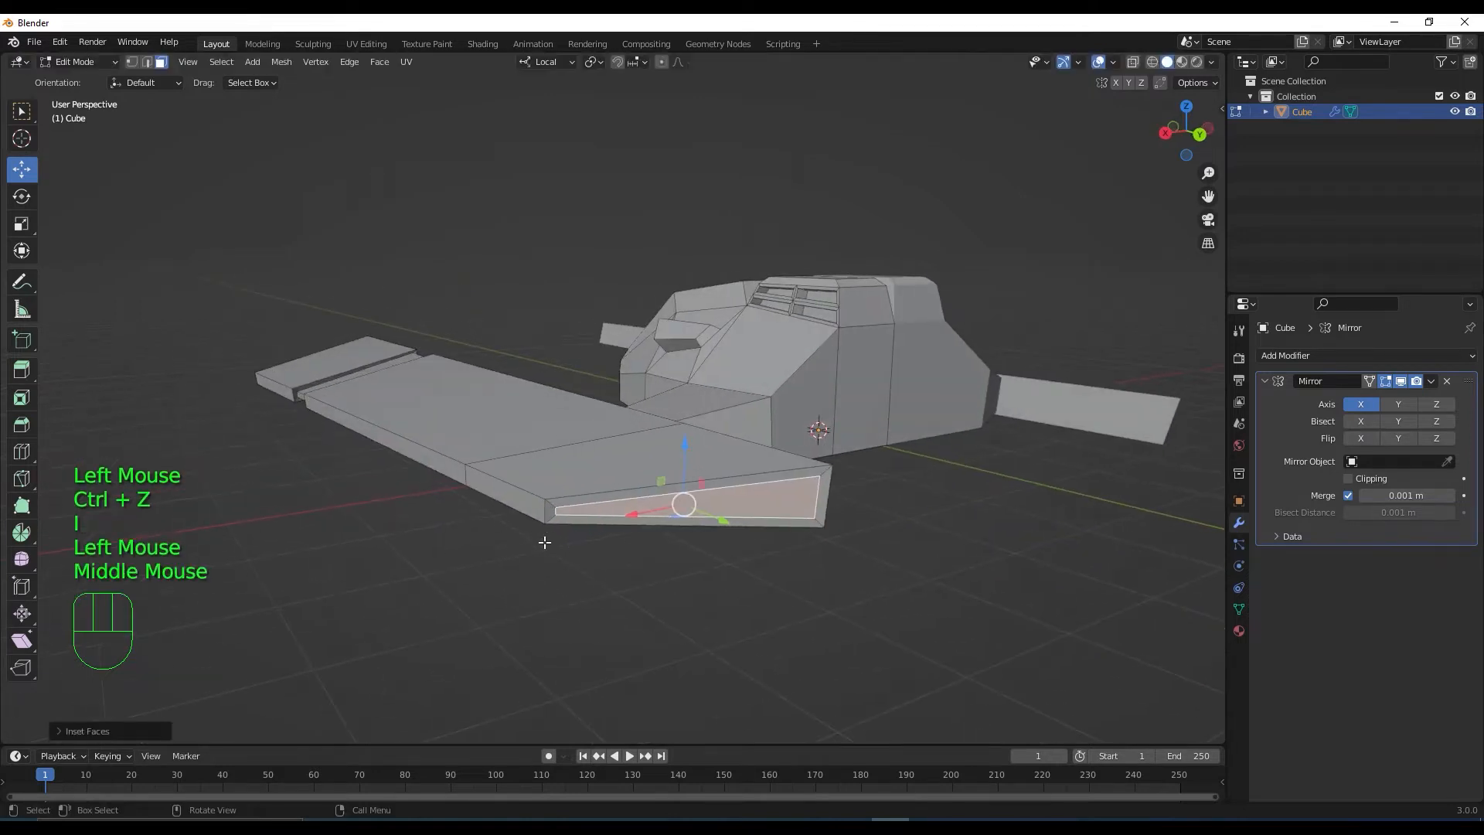
pyautogui.press('e')
pyautogui.click(586, 551)
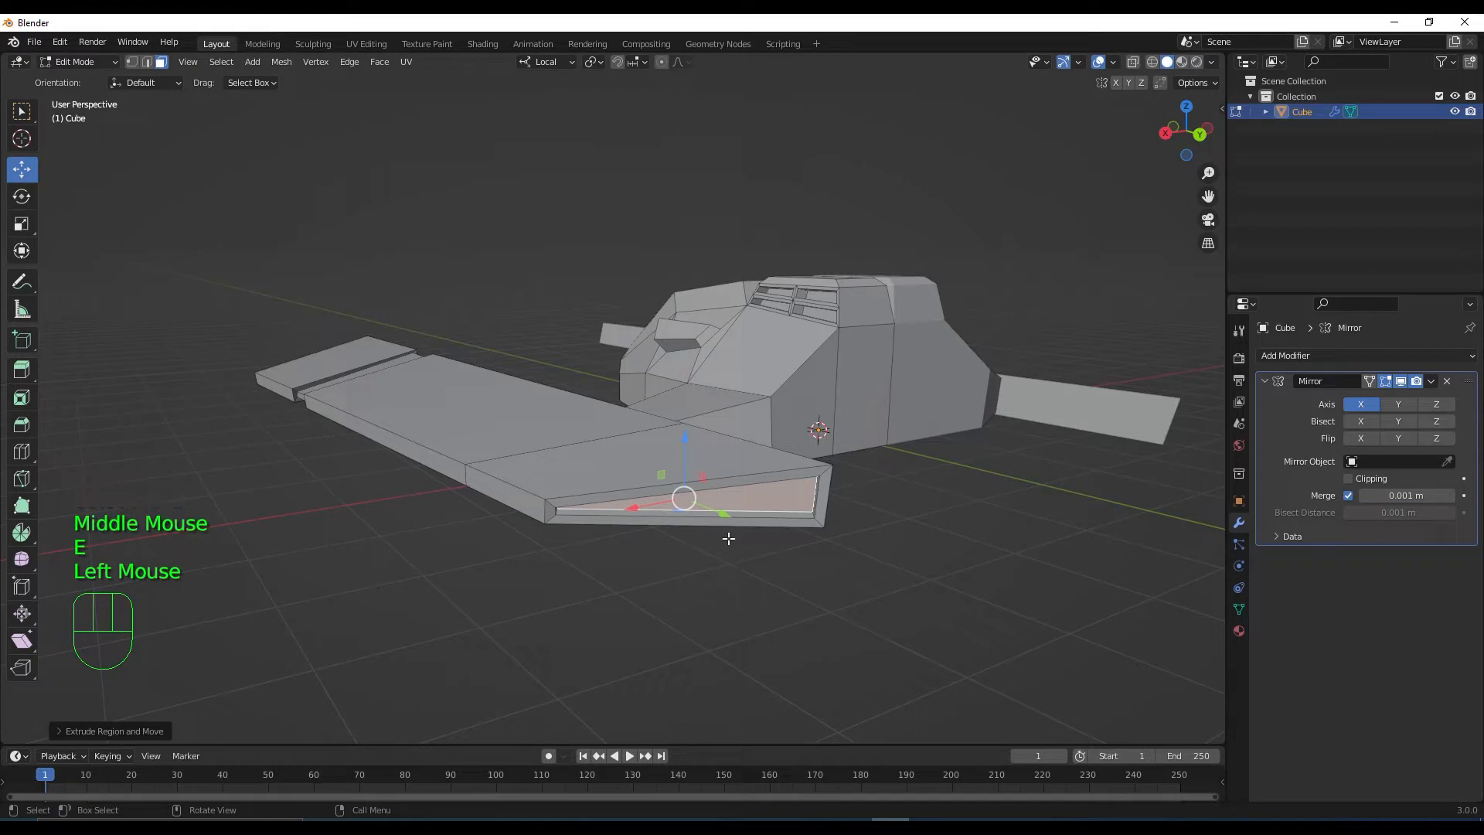
# Shrink the new recessed face and shift it left along X
pyautogui.moveTo(725, 528); pyautogui.dragTo(696, 530, button='middle')
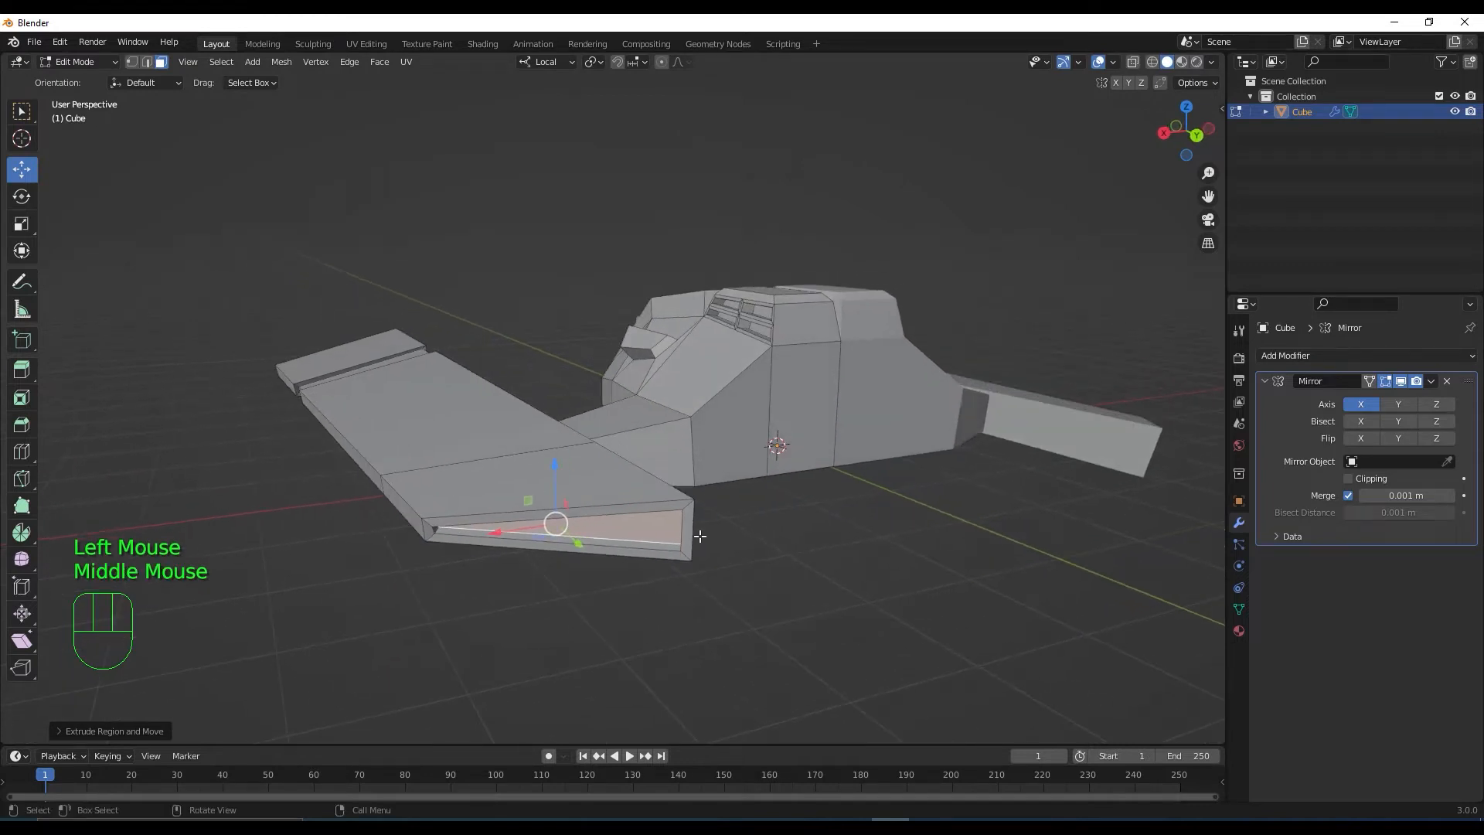
pyautogui.press('s')
pyautogui.click(680, 535)
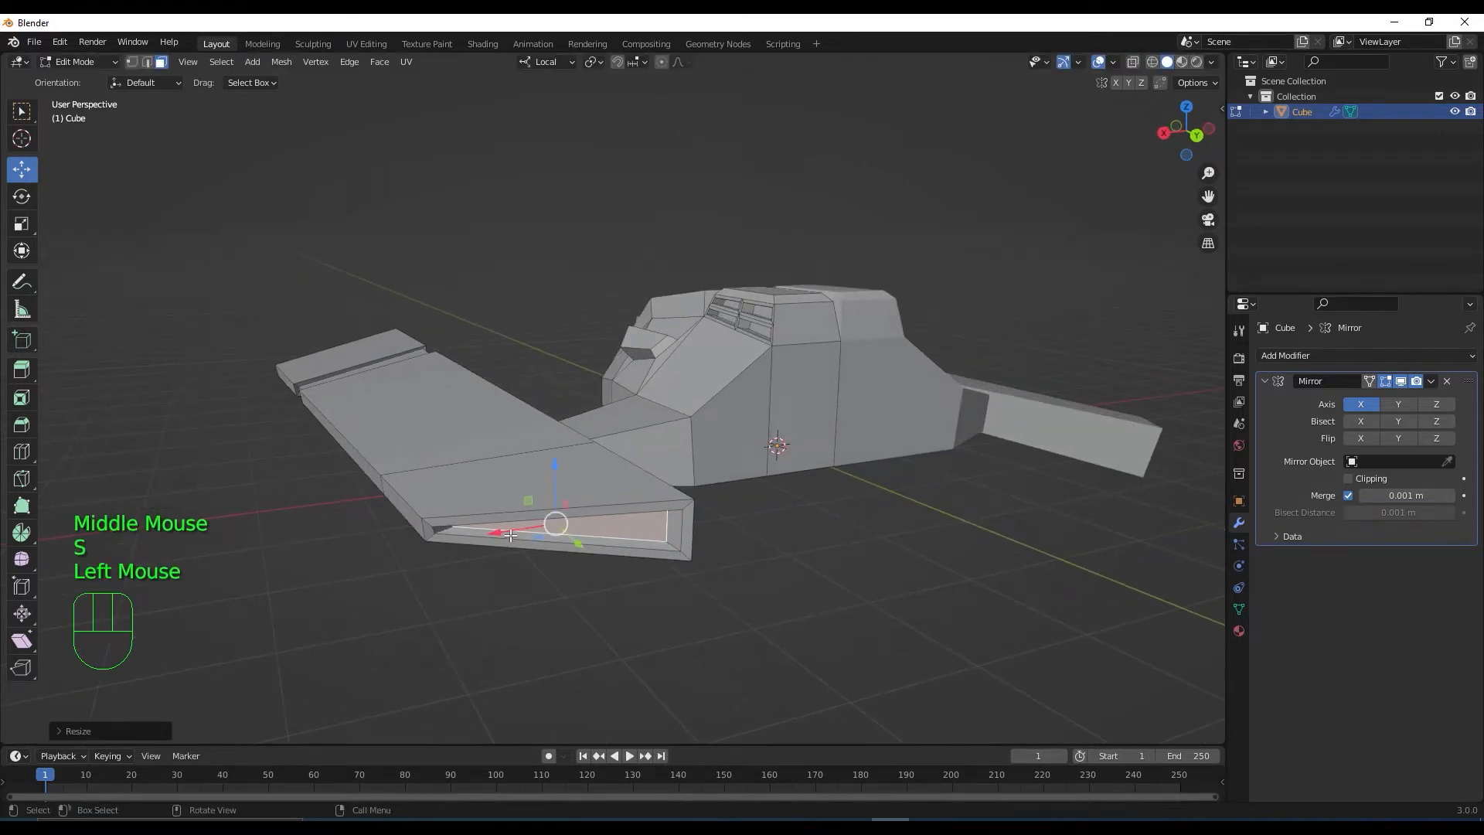
pyautogui.moveTo(510, 535); pyautogui.dragTo(499, 534)
pyautogui.scroll(-2, 572, 573)
pyautogui.moveTo(651, 533); pyautogui.dragTo(927, 556, button='middle')
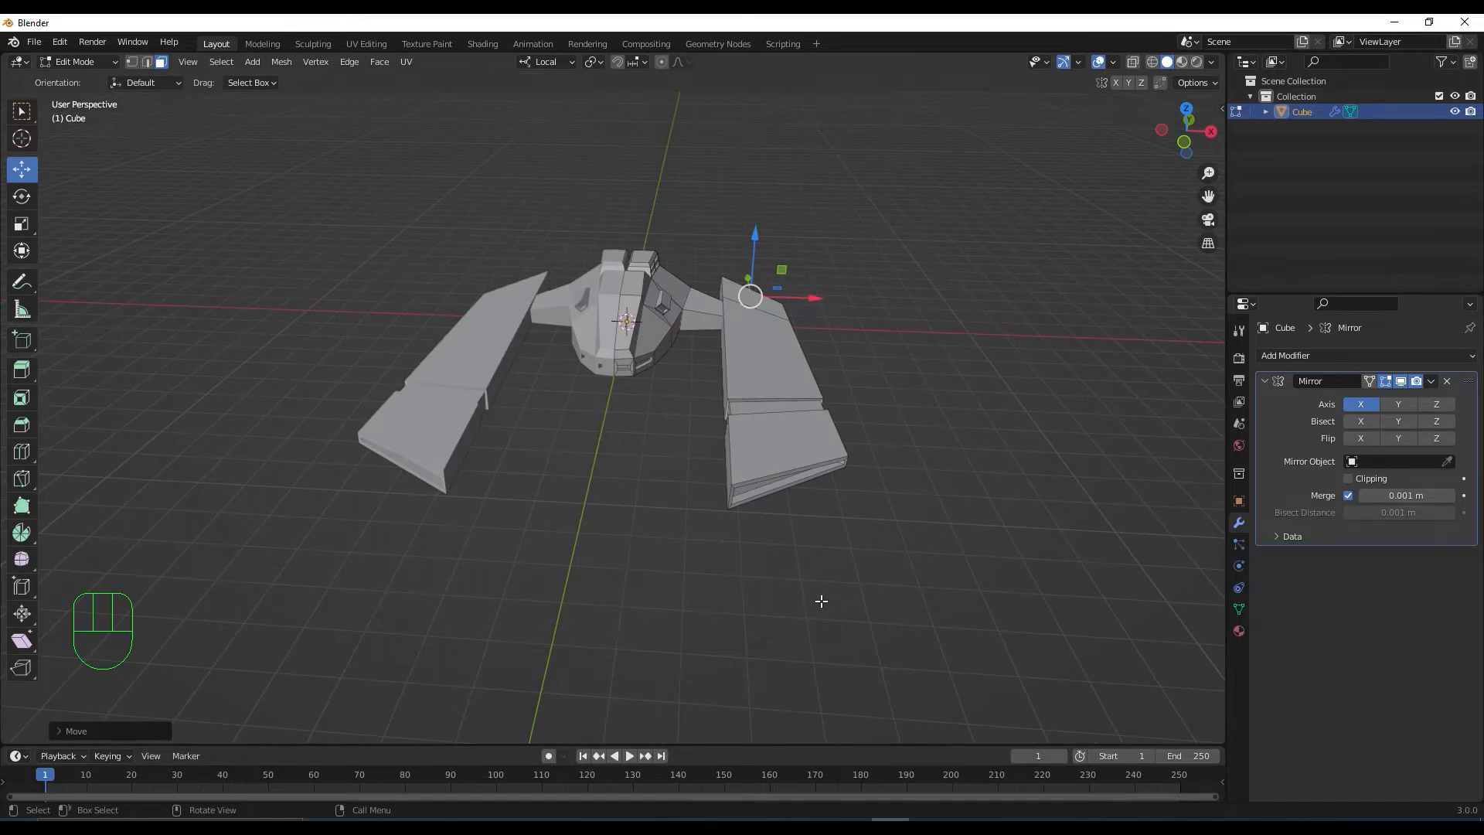
# Select the central face on the hull side and duplicate it in place
pyautogui.moveTo(820, 600); pyautogui.dragTo(535, 599, button='middle')
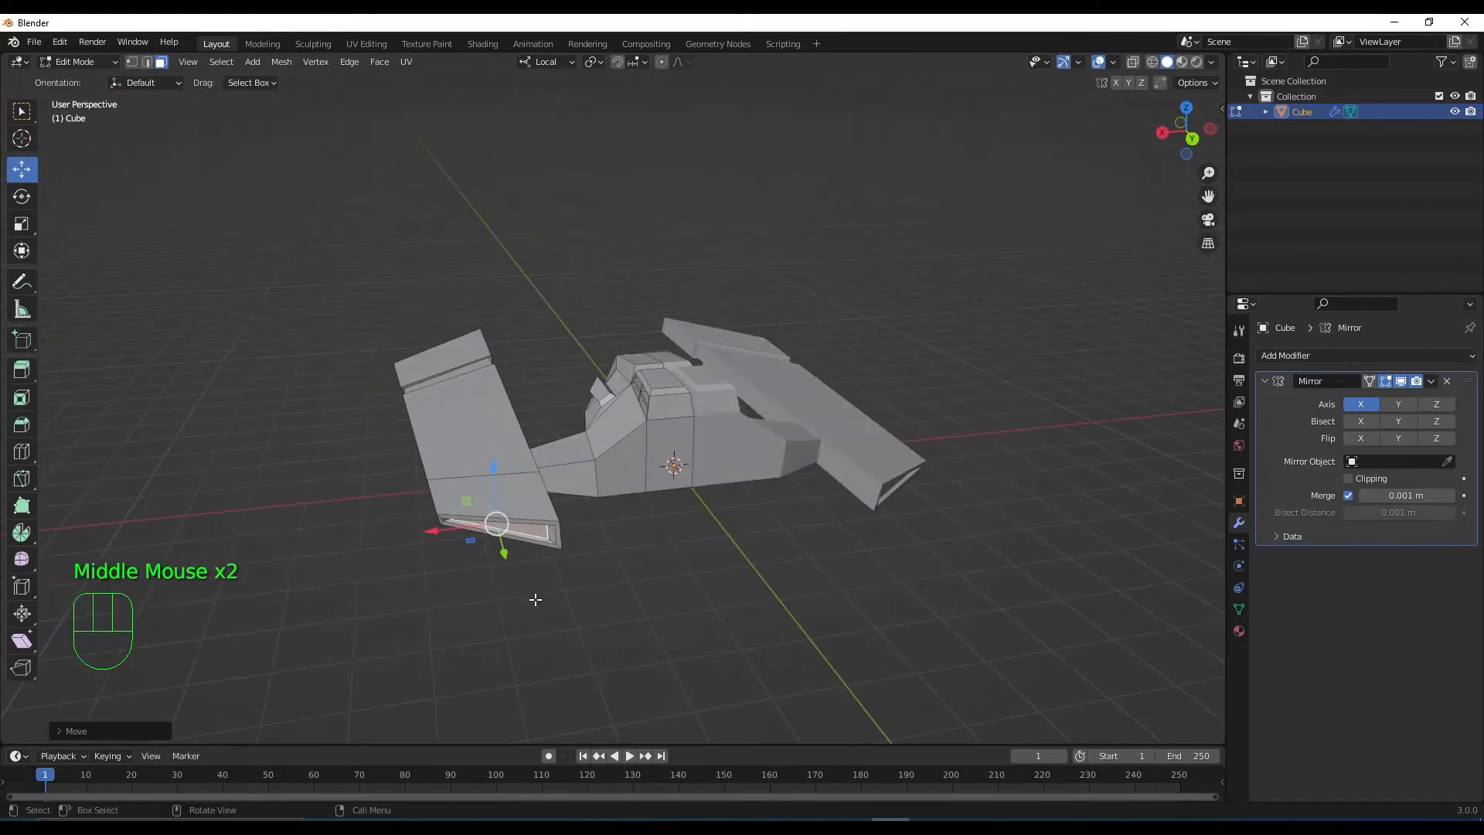
pyautogui.scroll(1, 637, 494)
pyautogui.moveTo(654, 505)
pyautogui.mouseDown(button='middle')
pyautogui.moveTo(627, 514)
pyautogui.moveTo(645, 541)
pyautogui.moveTo(642, 523)
pyautogui.mouseUp(button='middle')
pyautogui.scroll(2, 628, 514)
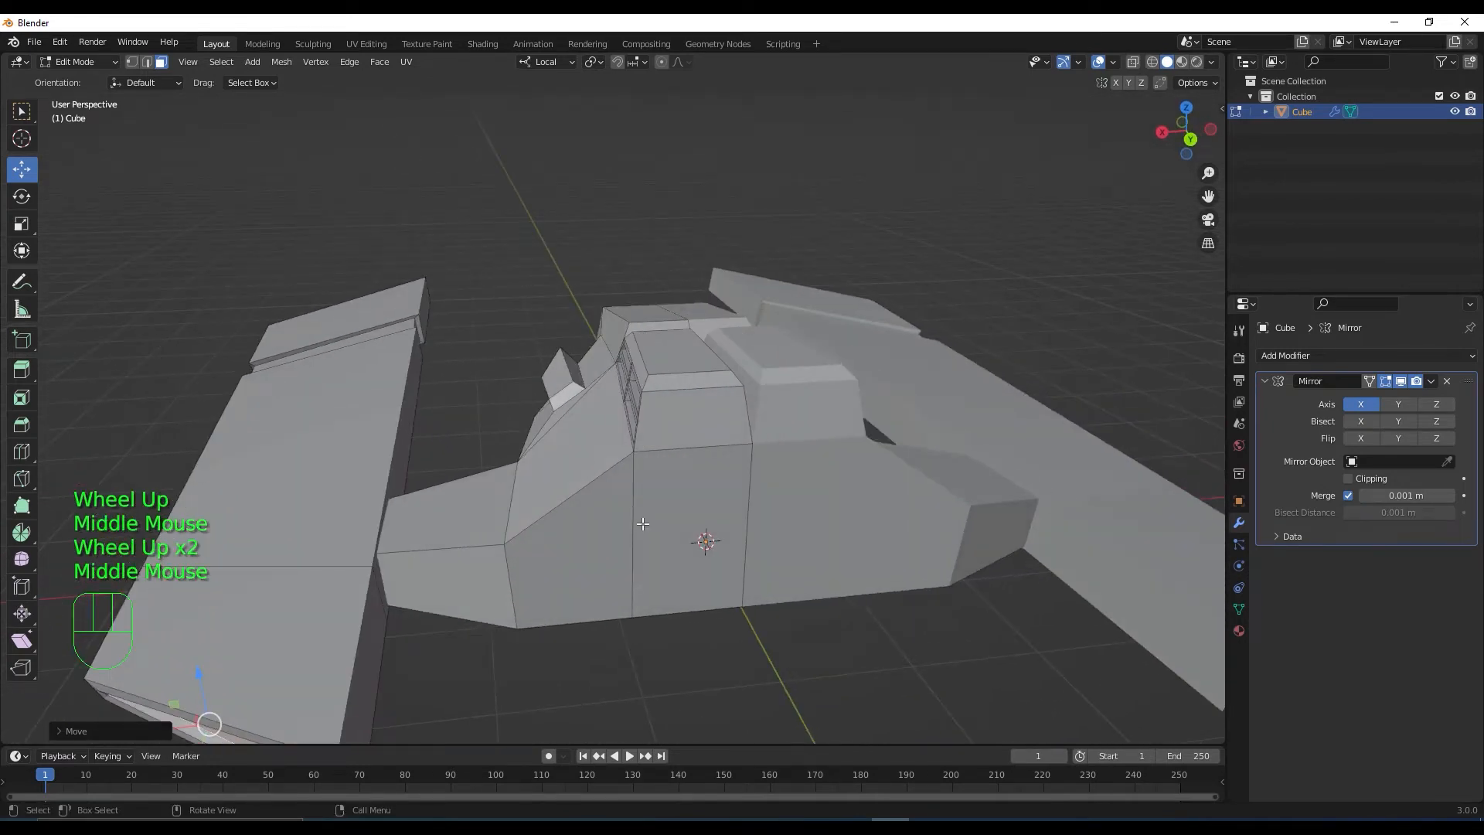
pyautogui.scroll(-1, 642, 523)
pyautogui.scroll(1, 642, 523)
pyautogui.click(670, 512)
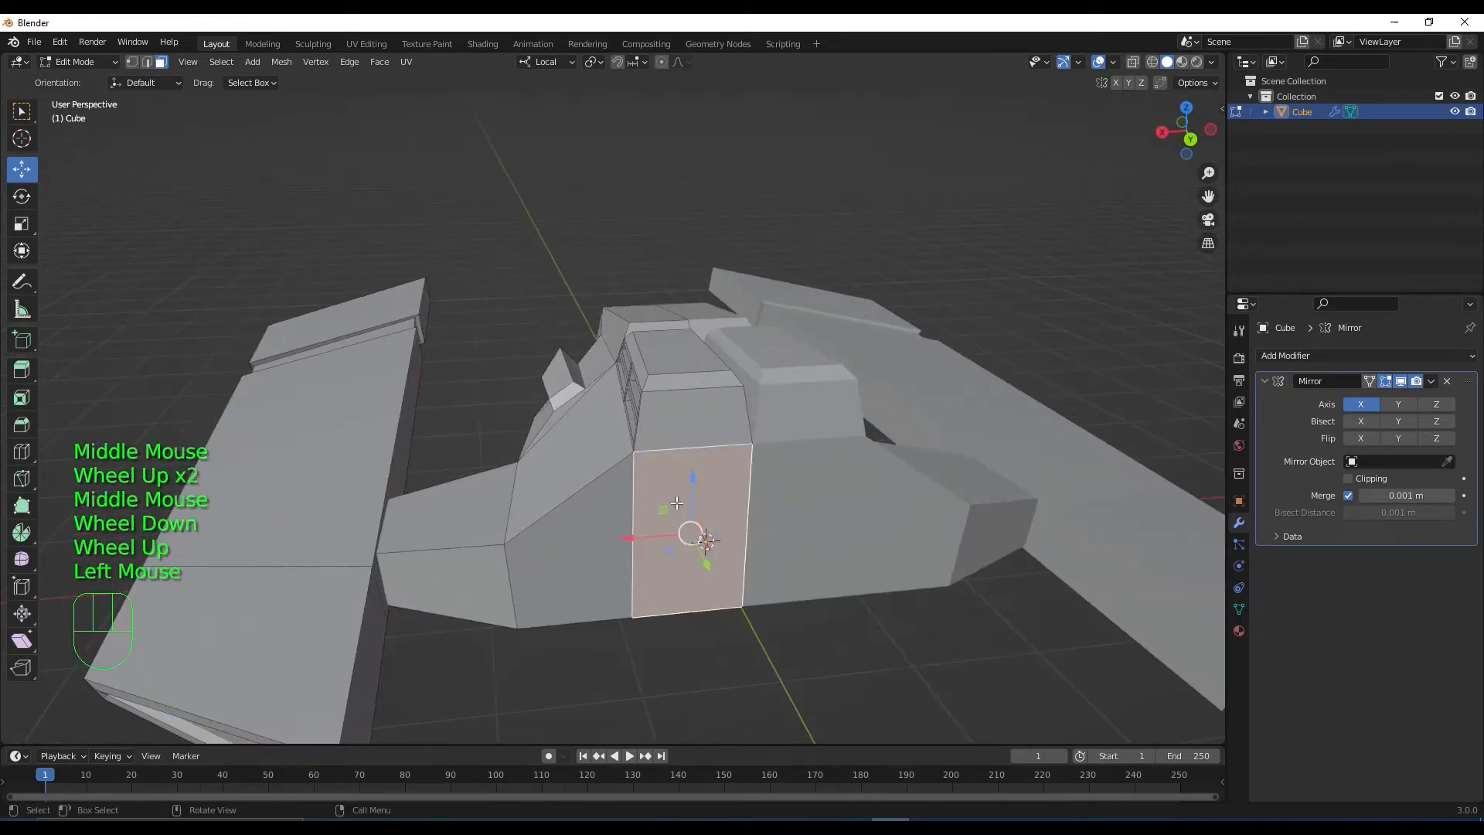
pyautogui.moveTo(670, 512); pyautogui.dragTo(709, 550, button='middle')
pyautogui.scroll(-1, 709, 550)
pyautogui.scroll(-1, 709, 551)
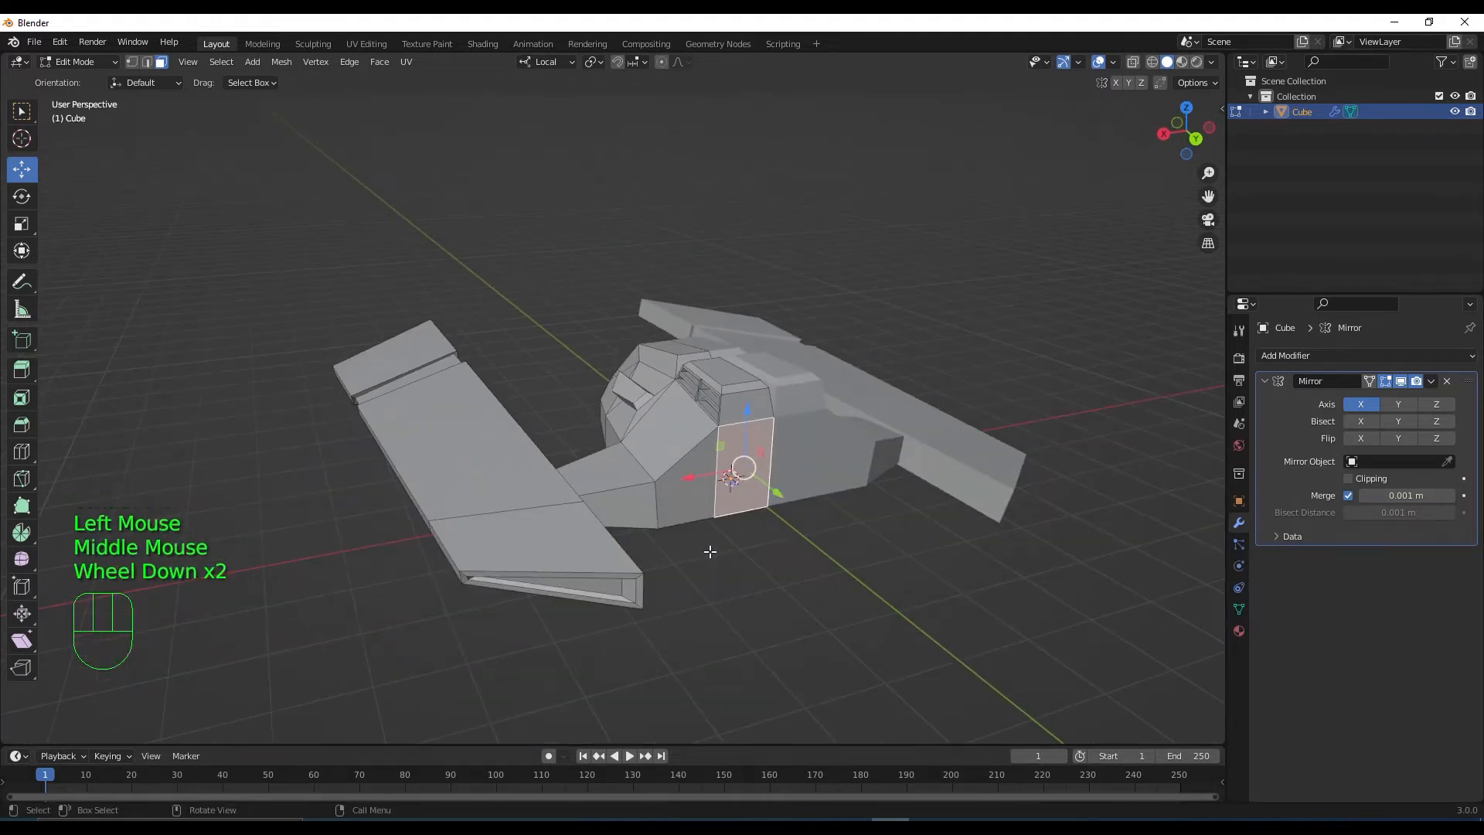
pyautogui.moveTo(707, 547); pyautogui.dragTo(647, 493, button='middle')
pyautogui.scroll(1, 736, 606)
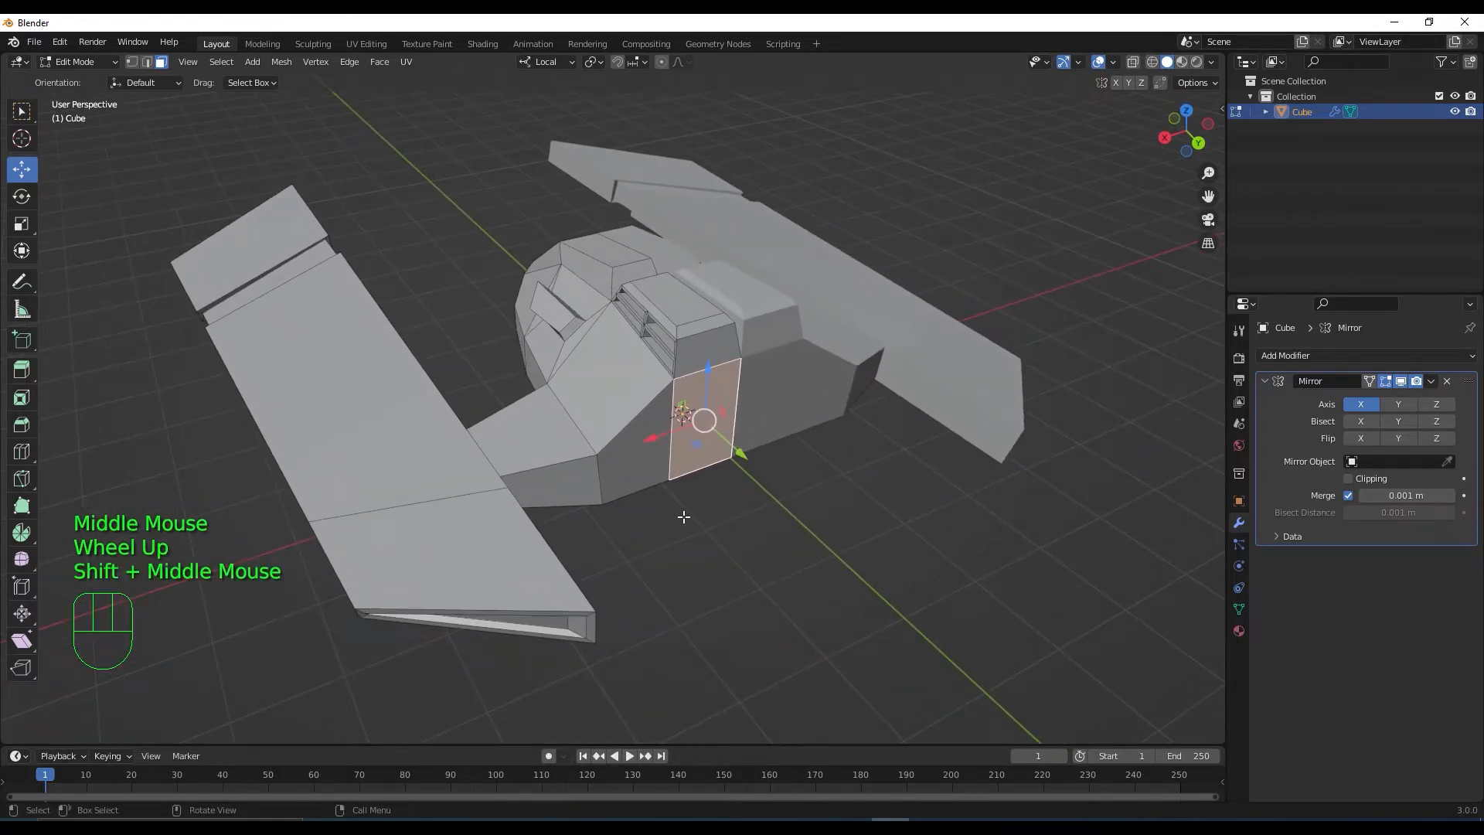
pyautogui.press('shift')
pyautogui.hotkey('shift', 'd')
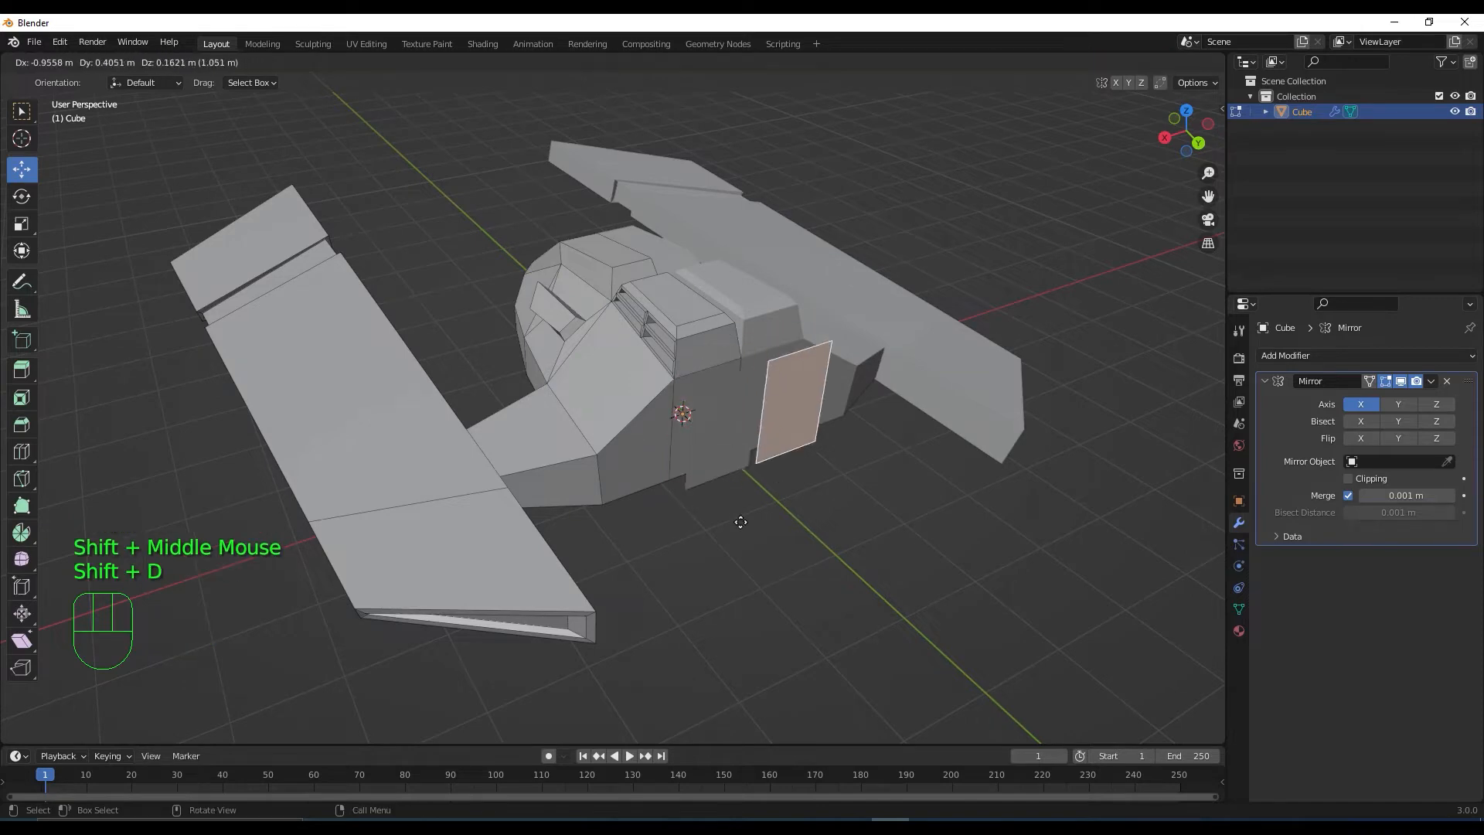
pyautogui.rightClick(711, 518)
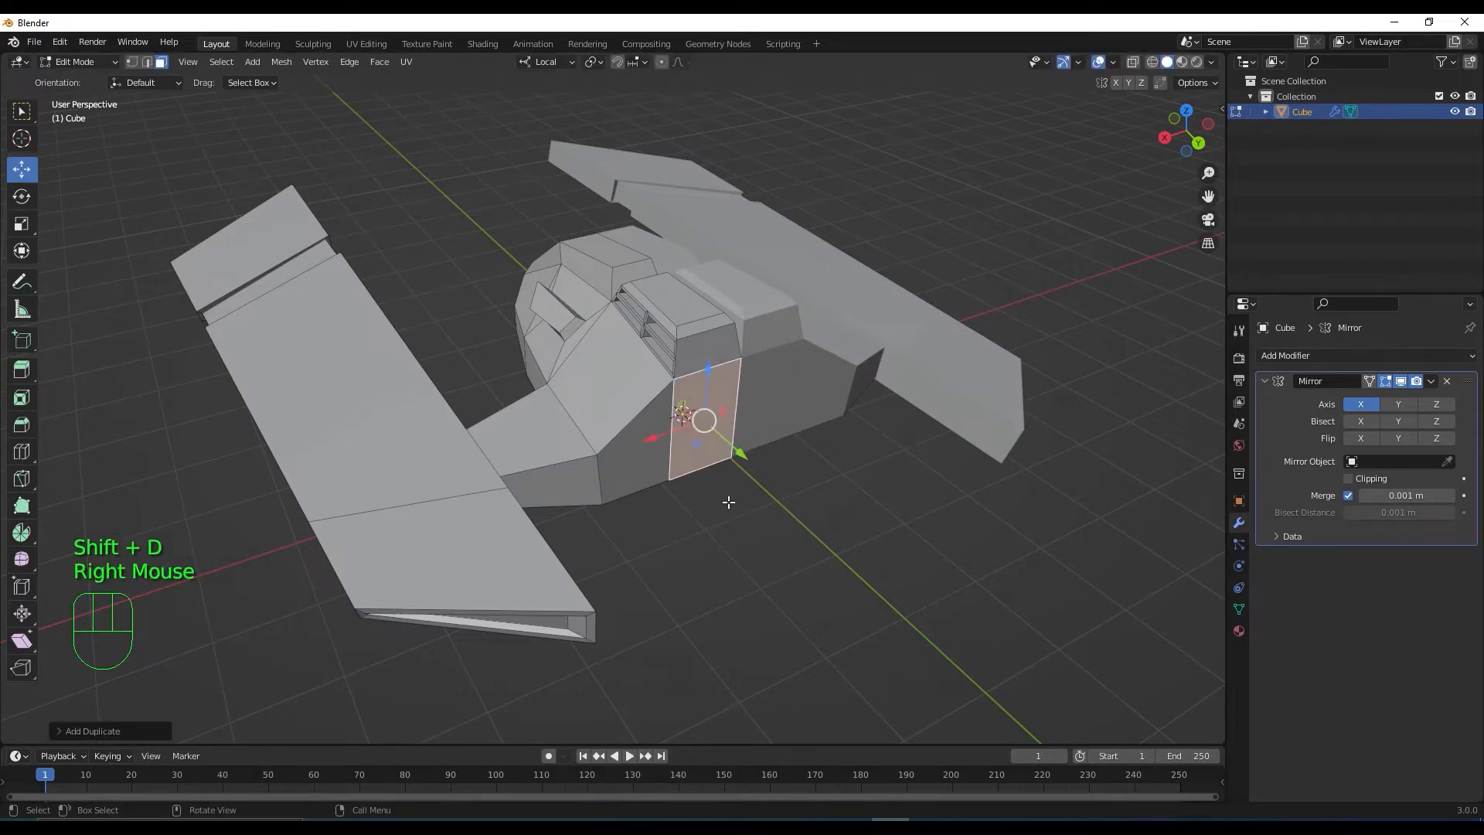
# Shrink the duplicated face vertically, then narrow it horizontally into a small panel
pyautogui.moveTo(728, 502); pyautogui.dragTo(674, 507, button='middle')
pyautogui.scroll(3, 677, 497)
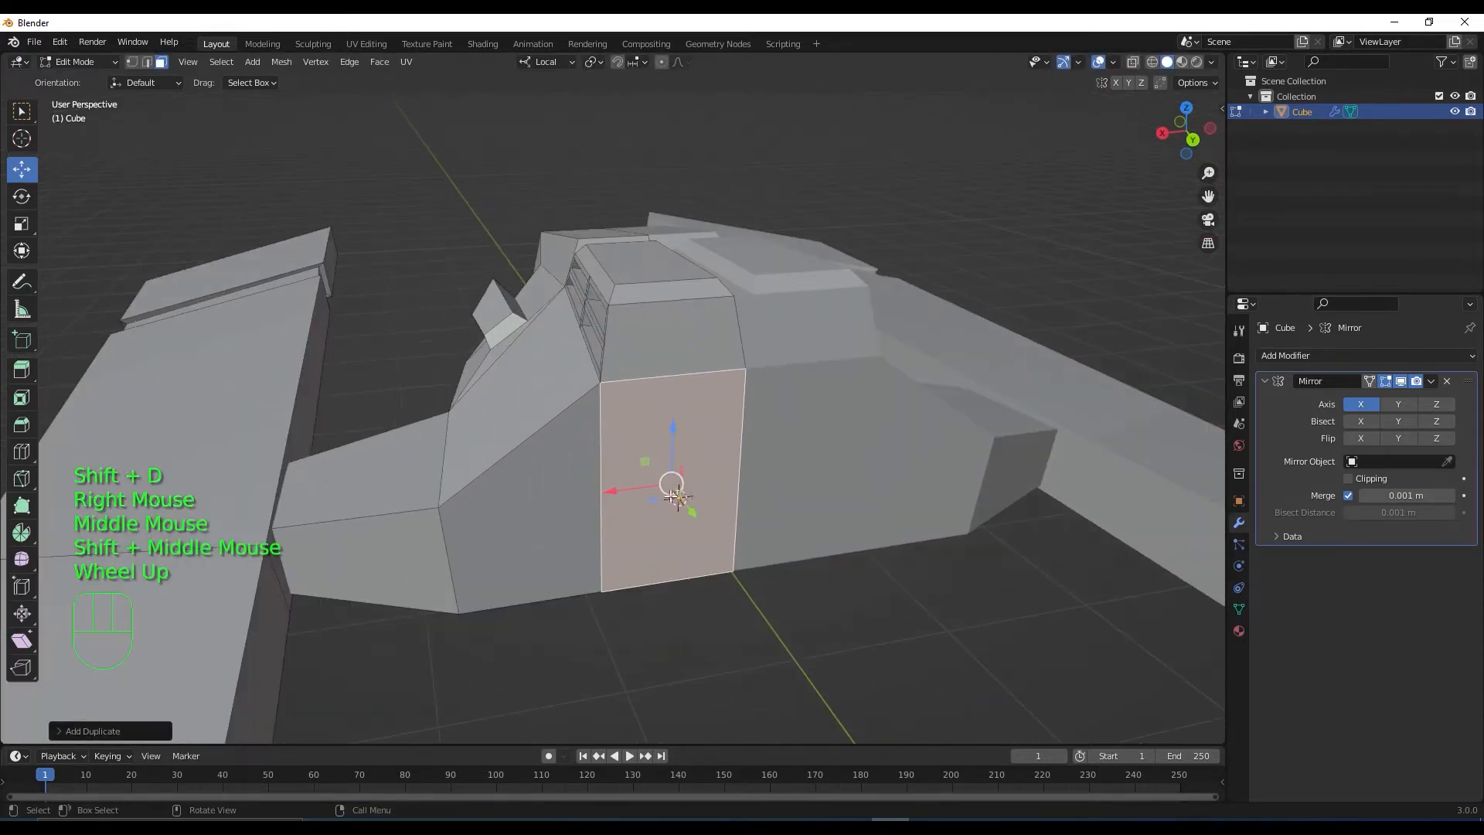
pyautogui.click(21, 252)
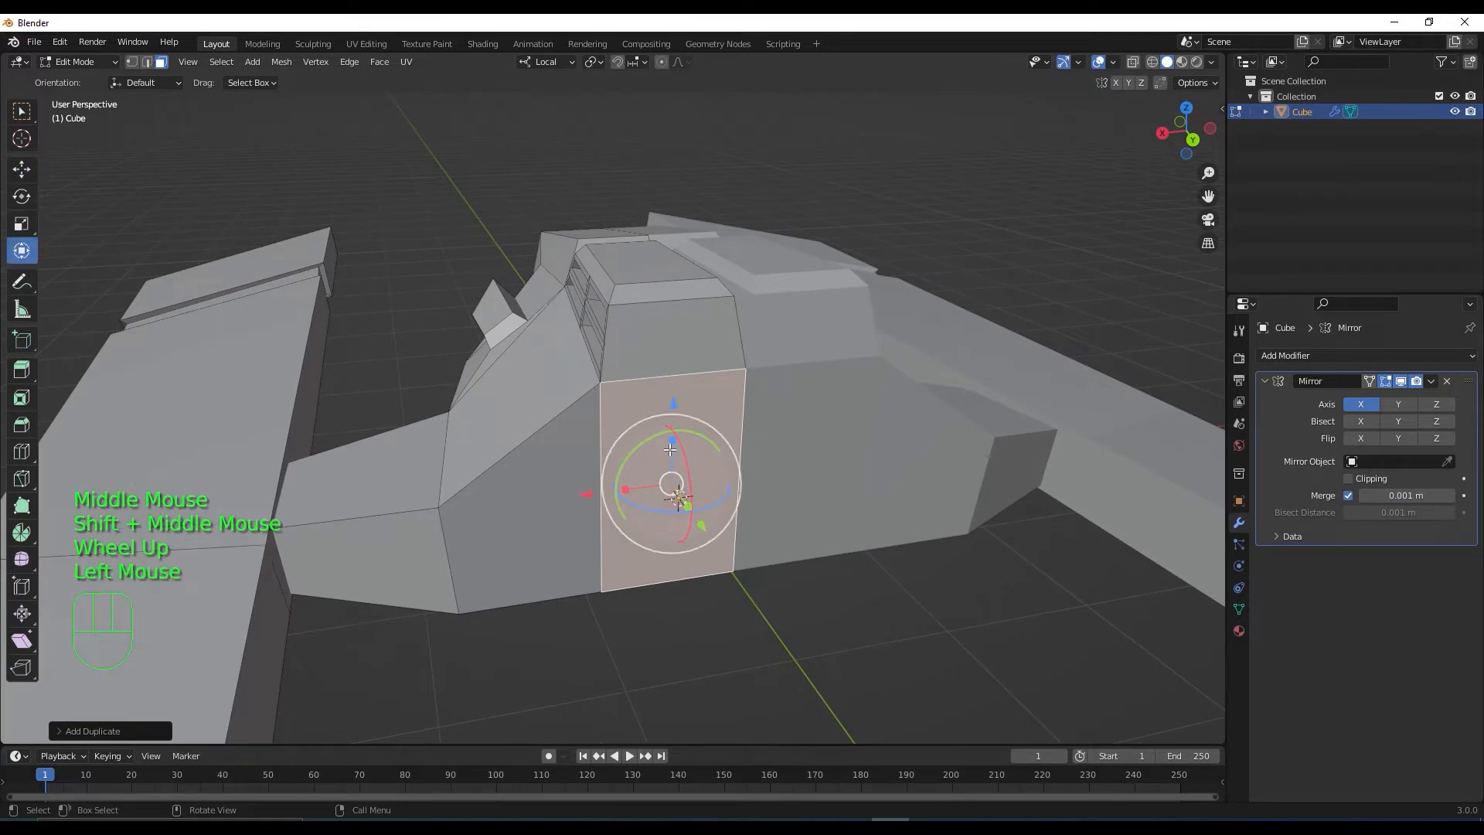
pyautogui.moveTo(674, 441); pyautogui.dragTo(691, 471)
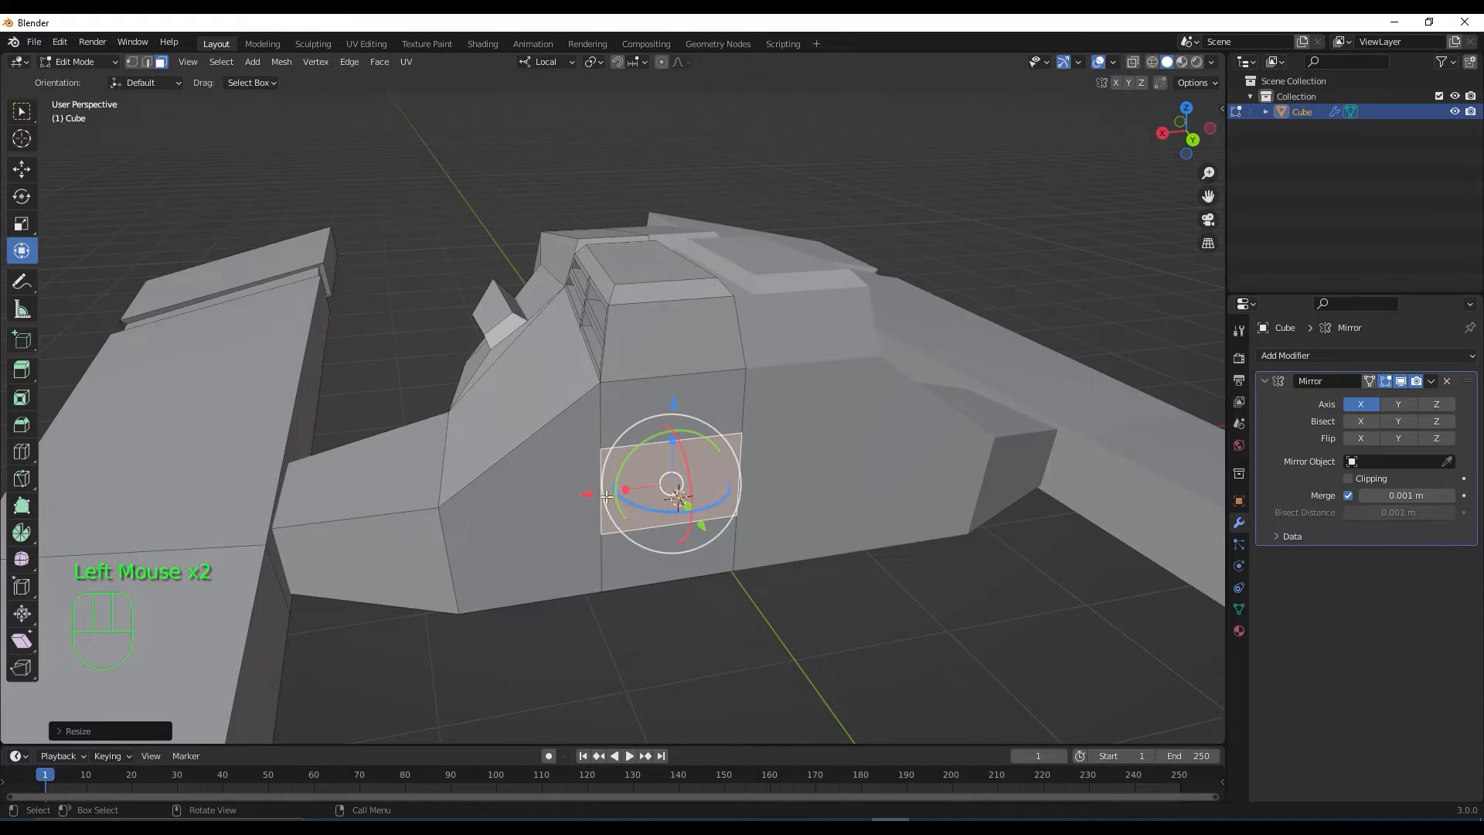
pyautogui.moveTo(583, 496); pyautogui.dragTo(621, 489)
pyautogui.hotkey('ctrl', 'z')
pyautogui.moveTo(706, 583); pyautogui.dragTo(744, 595, button='middle')
# Nudge the panel along Y, then in top view extrude it twice and widen the new end
pyautogui.moveTo(939, 619); pyautogui.dragTo(933, 615)
pyautogui.press('KP_7')
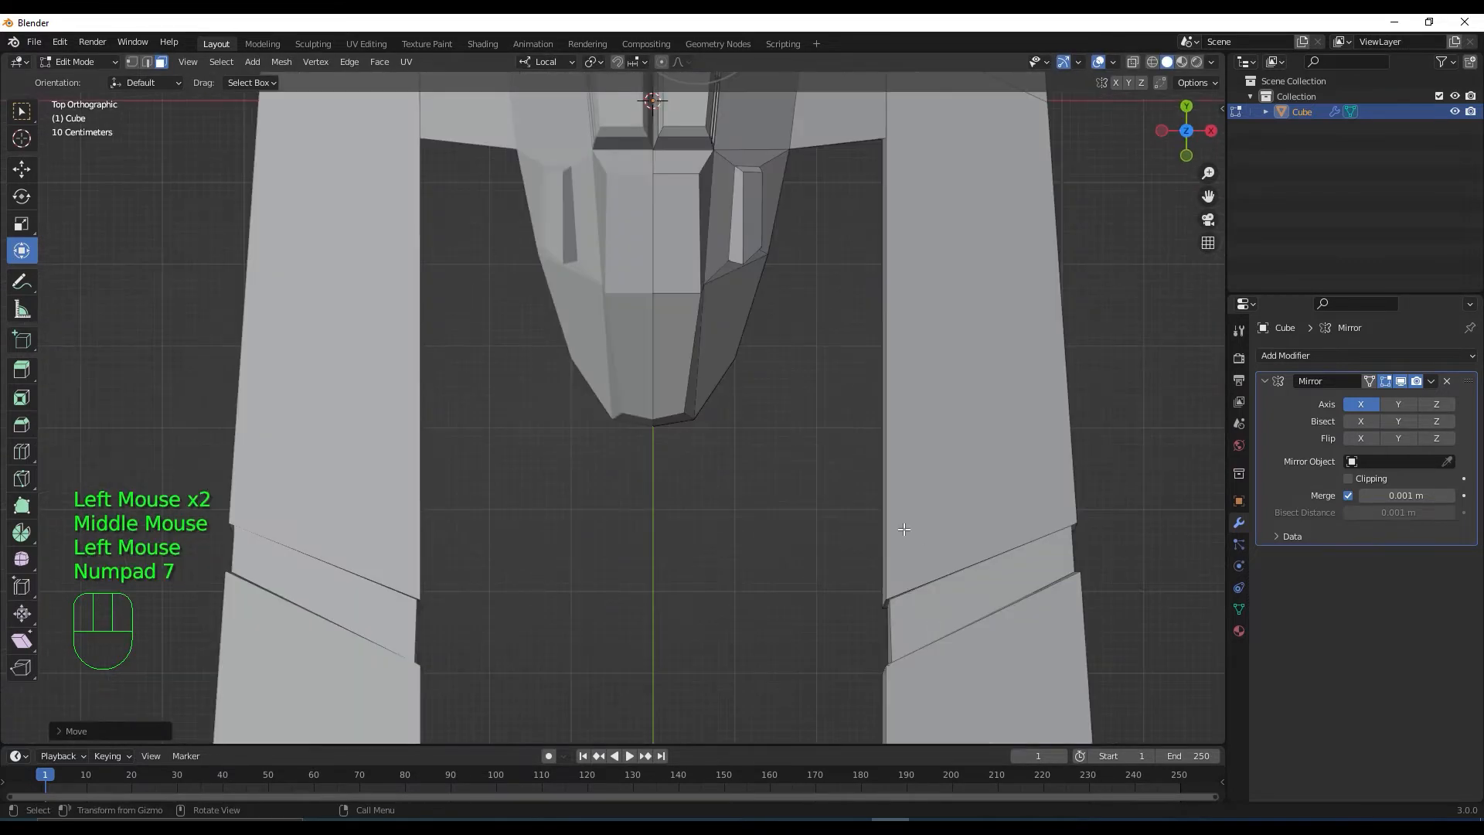
pyautogui.keyDown('shift'); pyautogui.moveTo(745, 539); pyautogui.dragTo(837, 498, button='middle'); pyautogui.keyUp('shift')
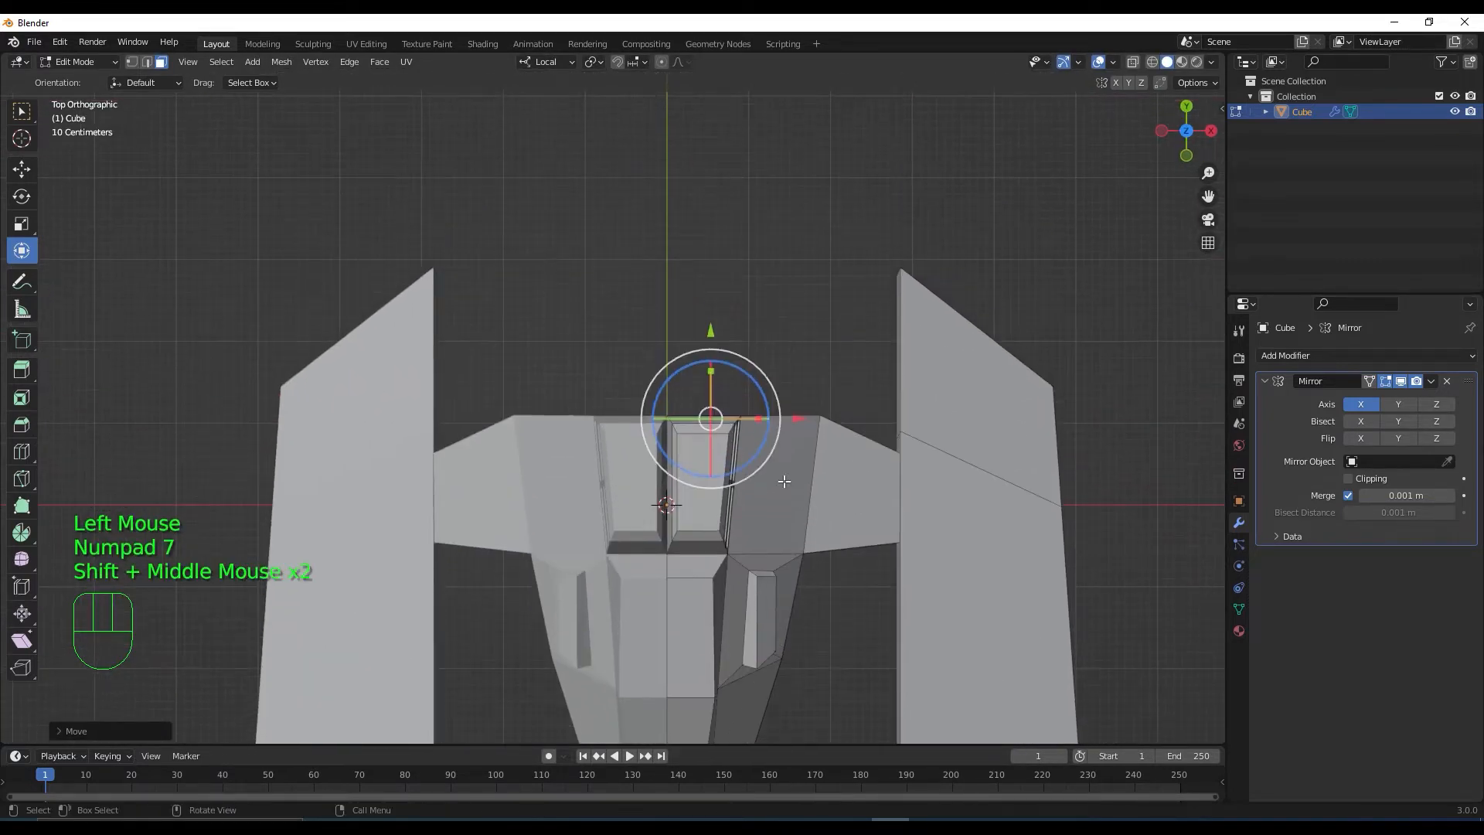
pyautogui.scroll(3, 838, 502)
pyautogui.press('e')
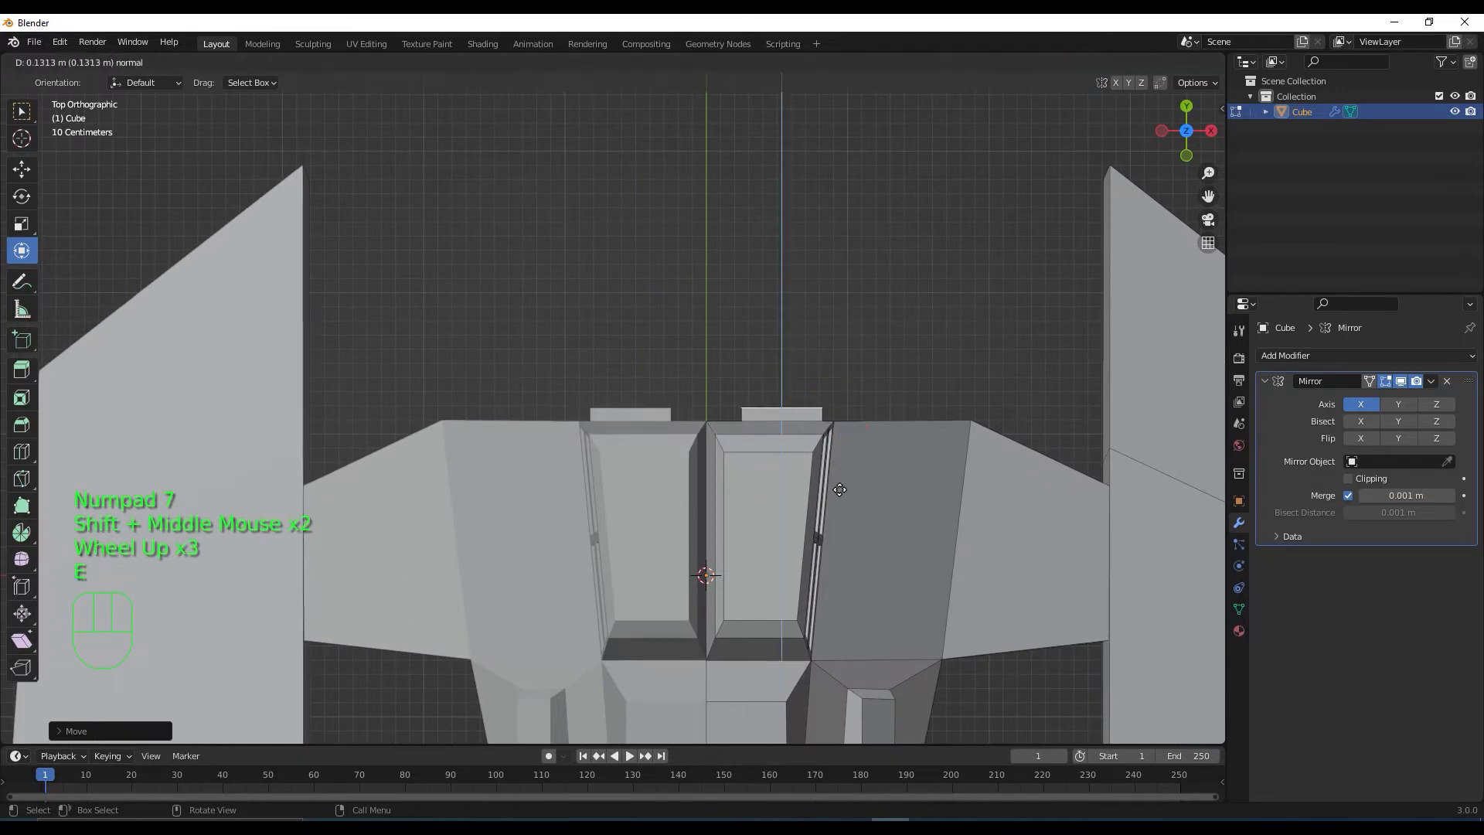
pyautogui.click(839, 481)
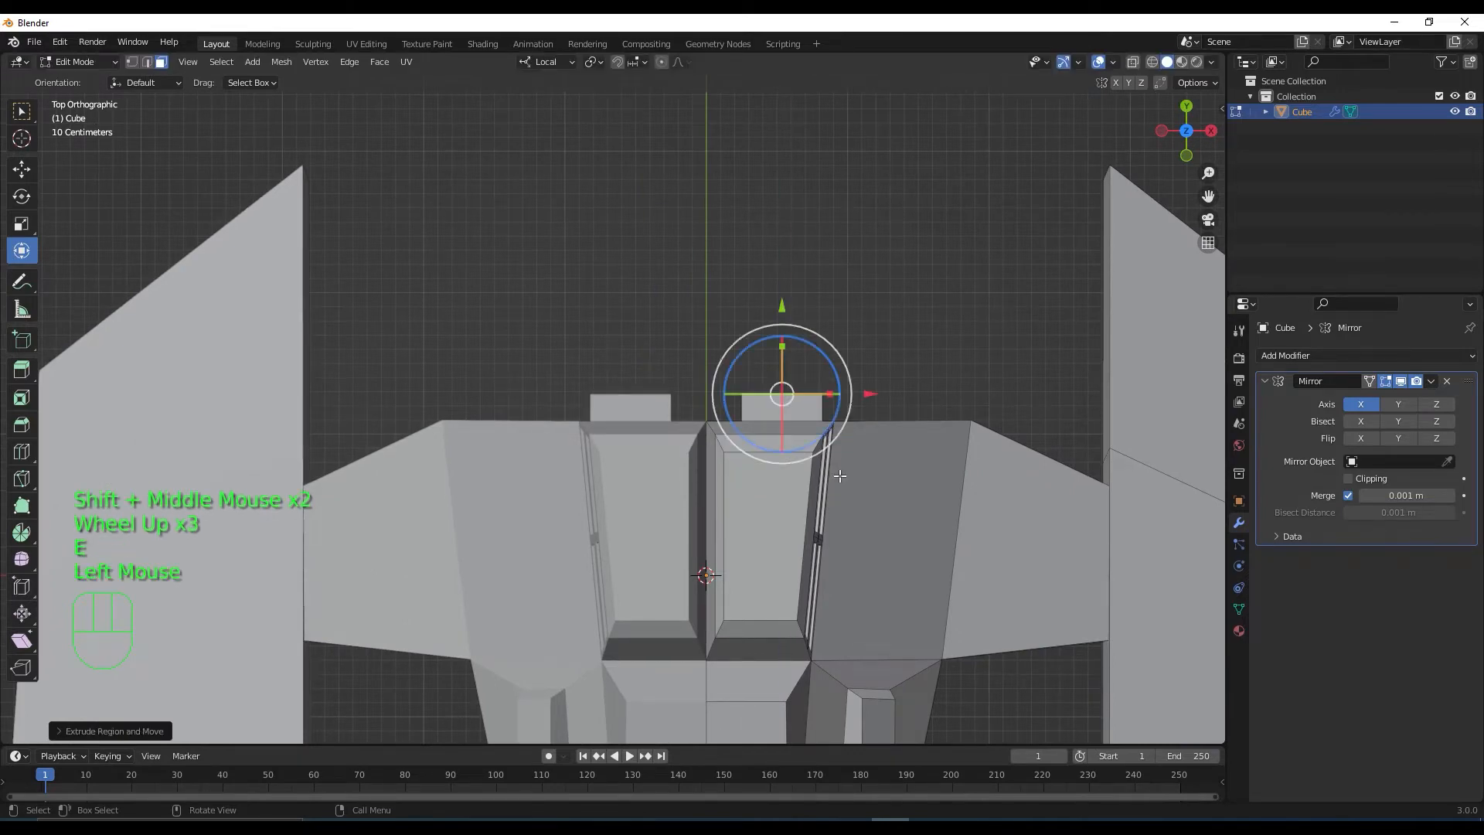
pyautogui.press('e')
pyautogui.click(842, 454)
pyautogui.press('s')
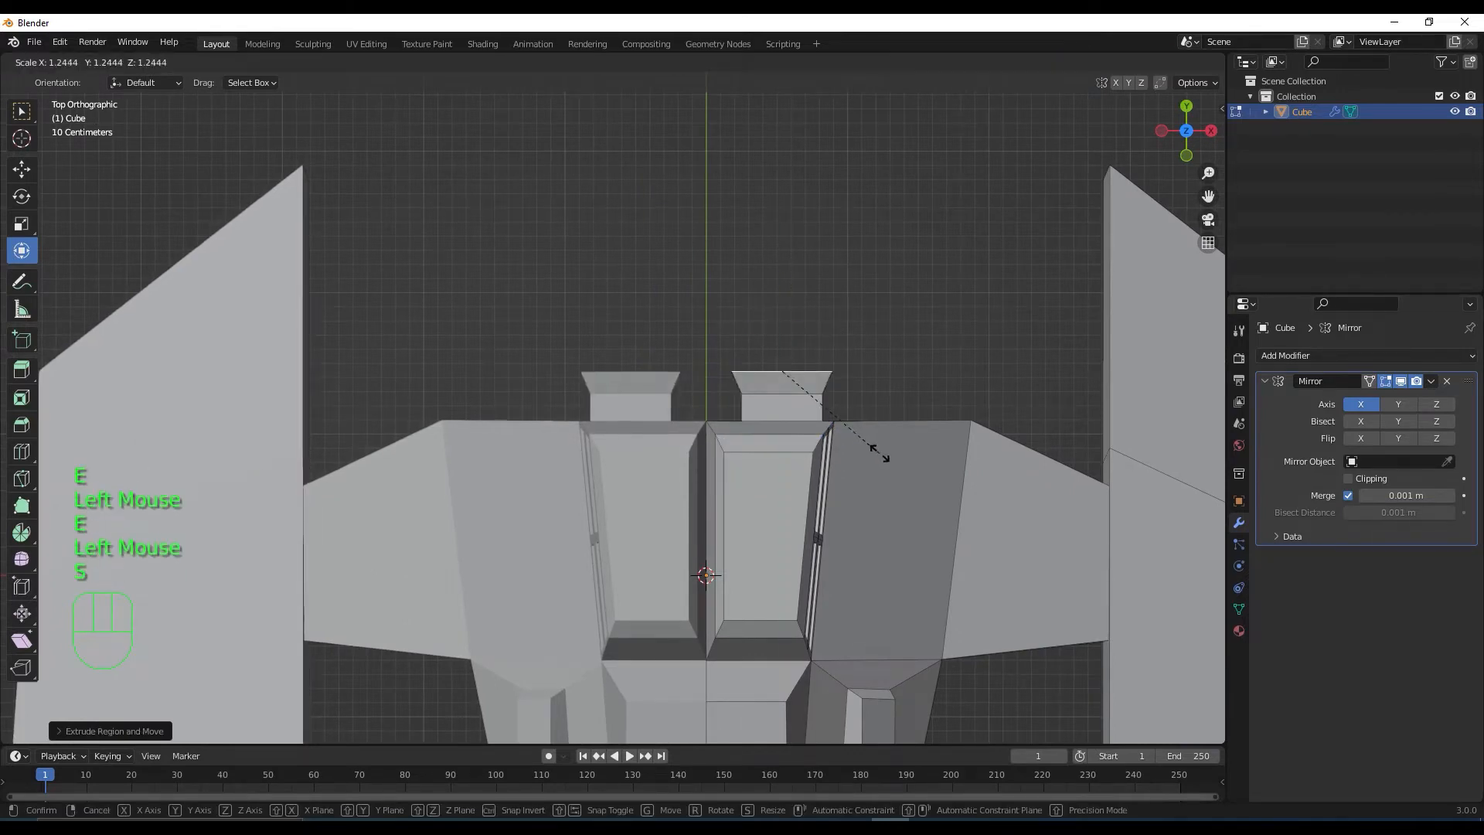
pyautogui.click(883, 453)
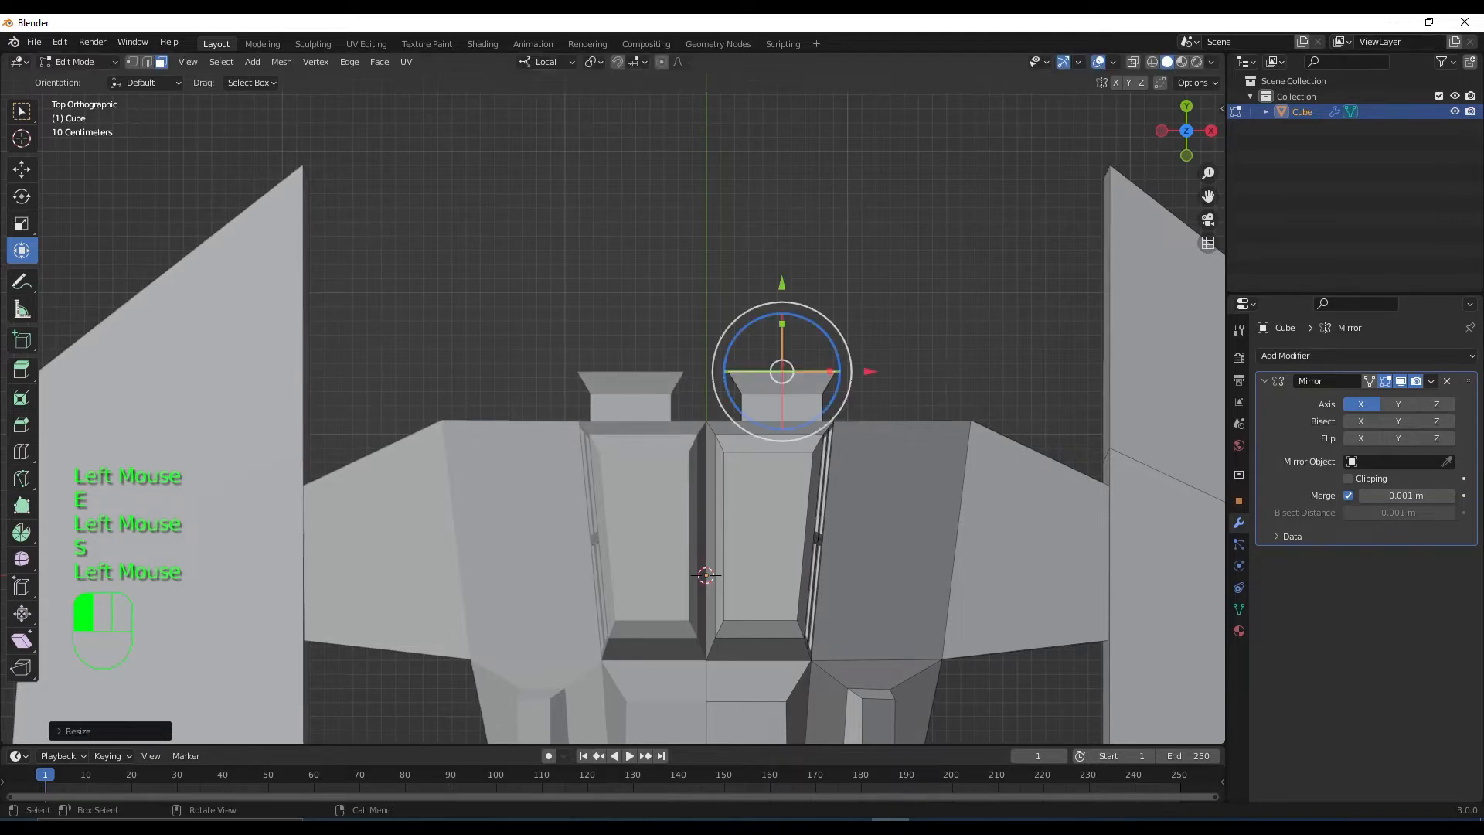
# Add two more extruded segments to the barrel tops, enlarging each into a flared tip
pyautogui.press('e')
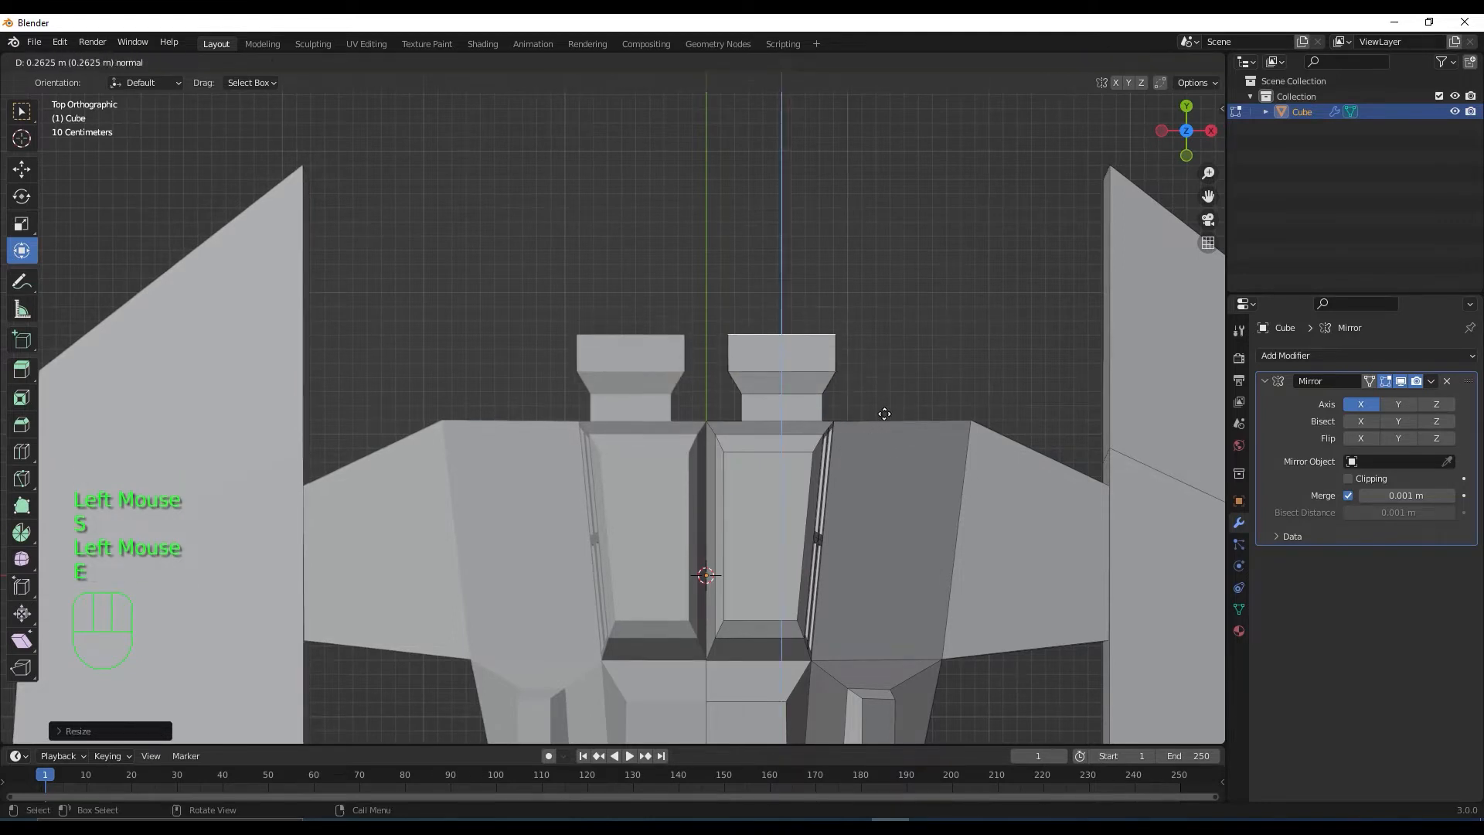
pyautogui.click(884, 405)
pyautogui.press('e')
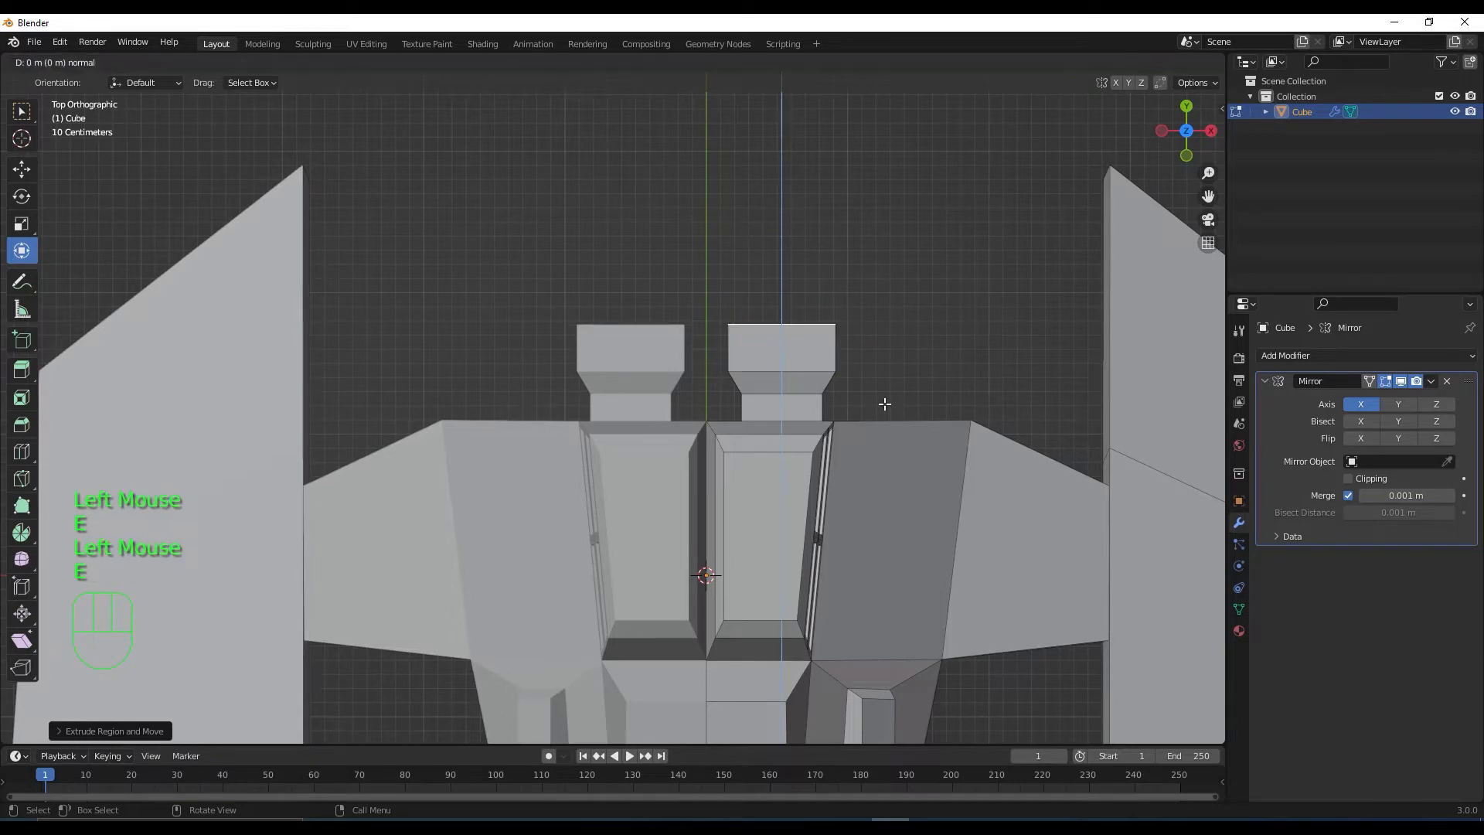
pyautogui.click(884, 403)
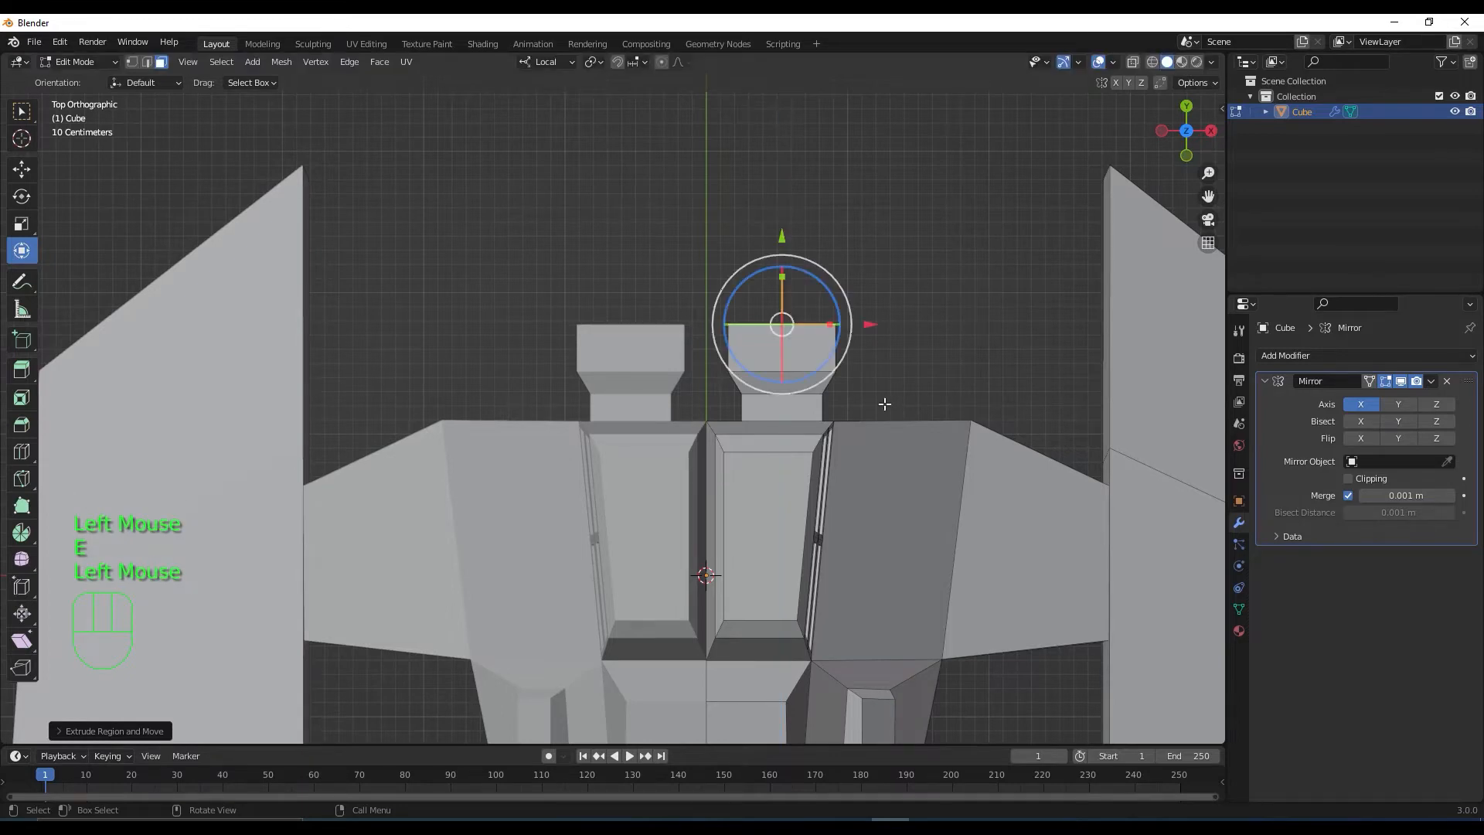
pyautogui.hotkey('ctrl', 'z')
pyautogui.hotkey('ctrl', 'z')
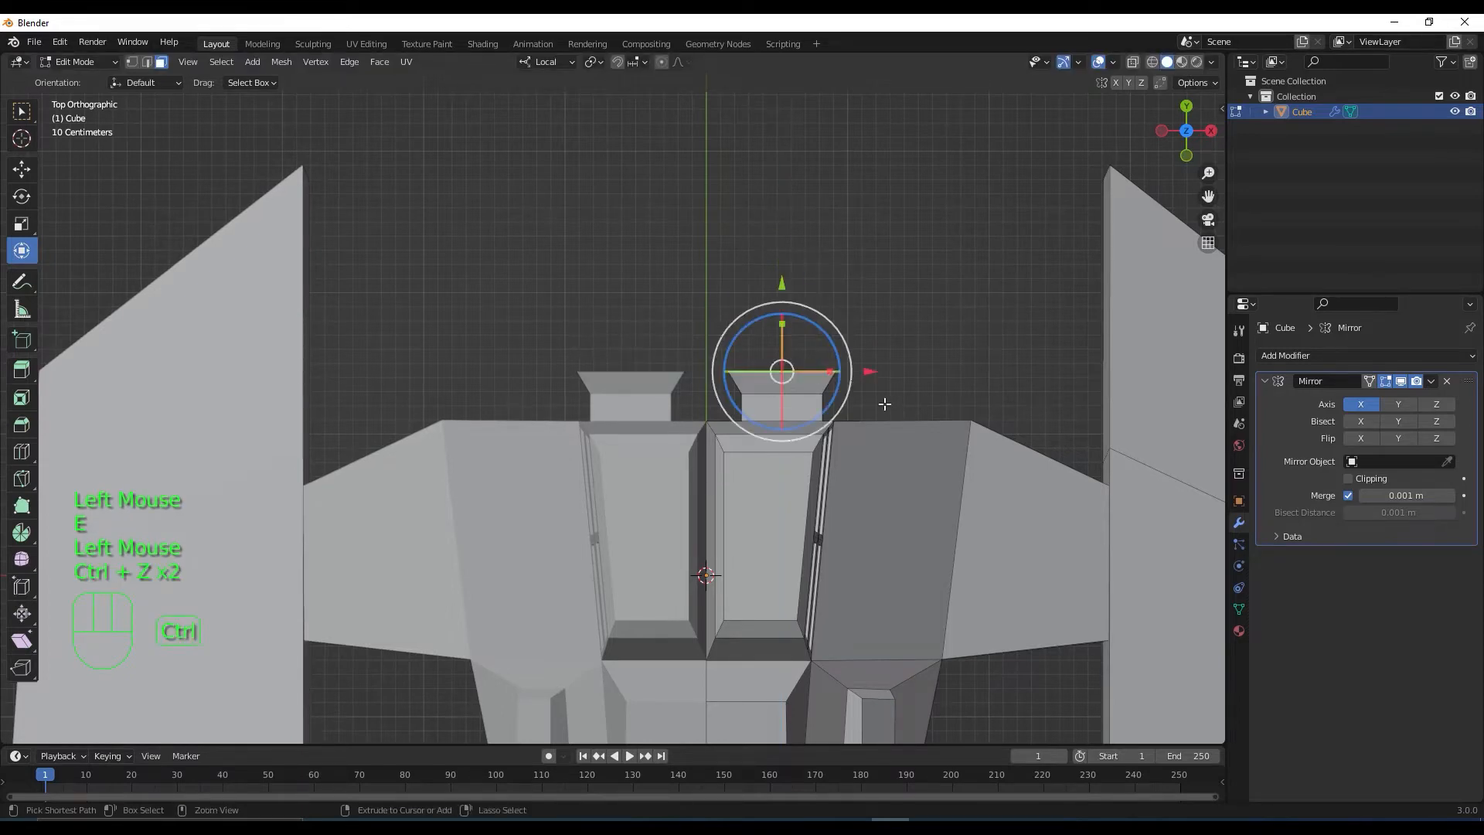
pyautogui.press('e')
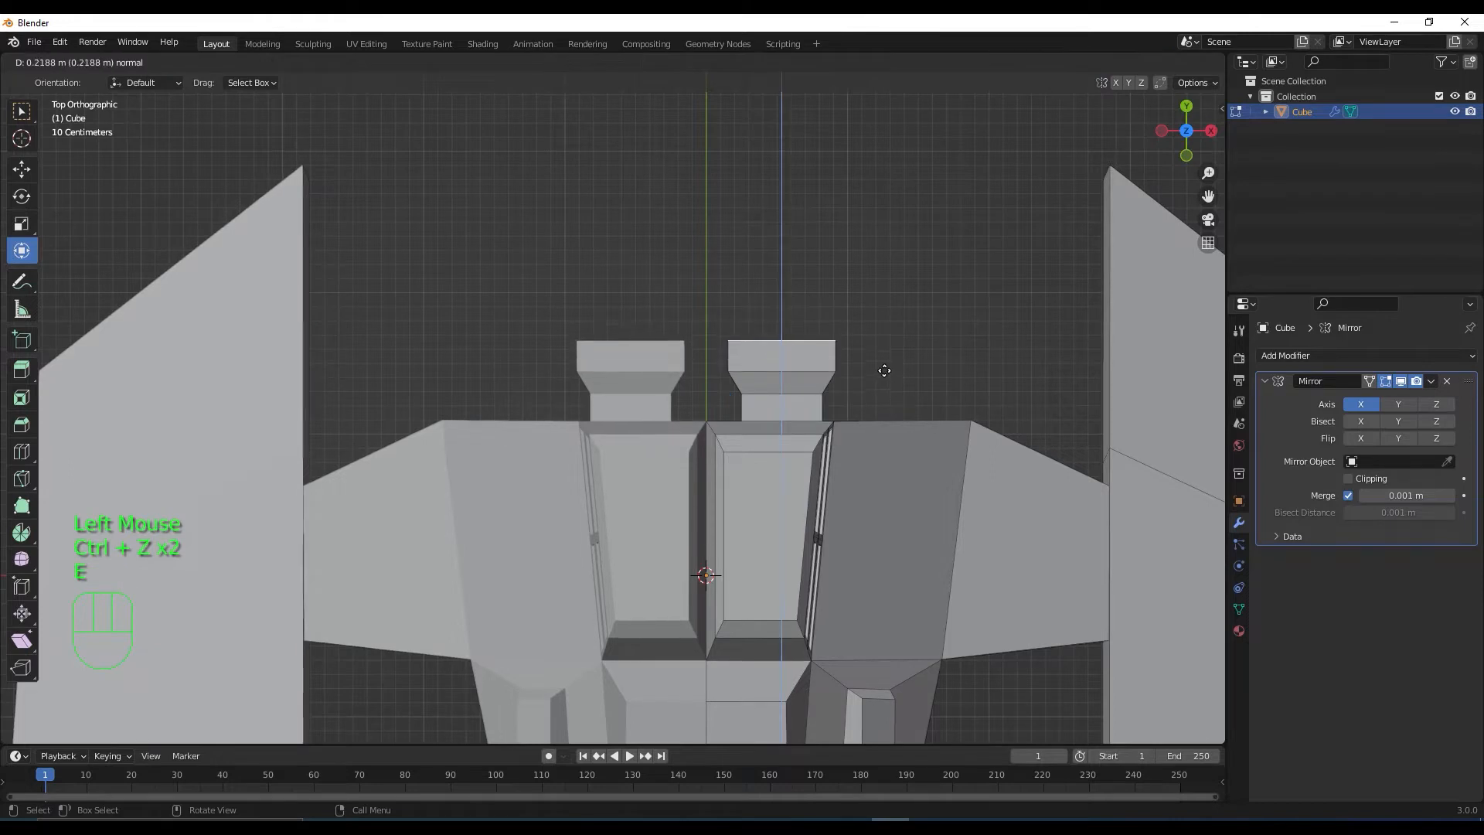
pyautogui.click(884, 370)
pyautogui.press('s')
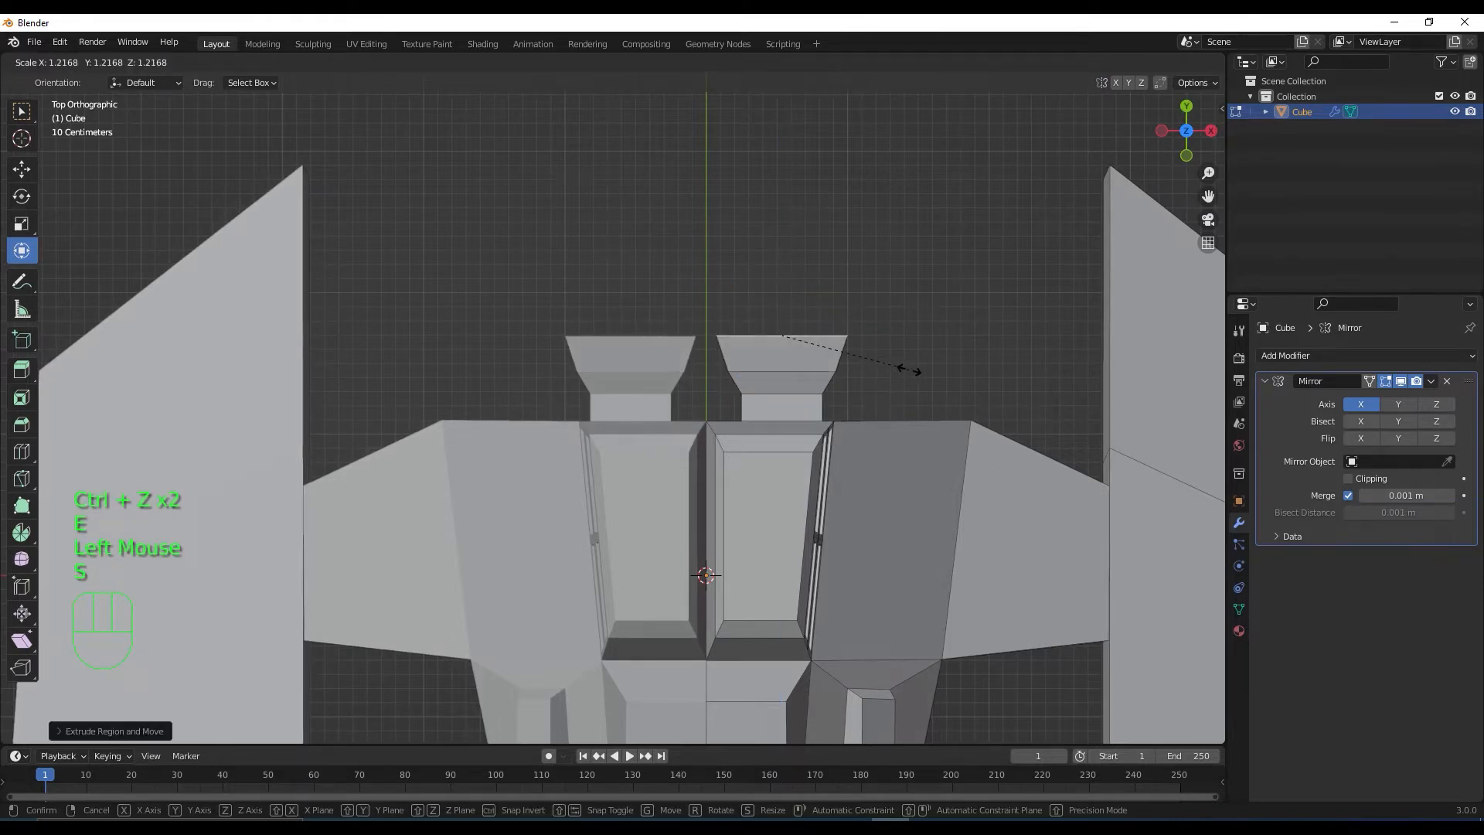
pyautogui.click(910, 370)
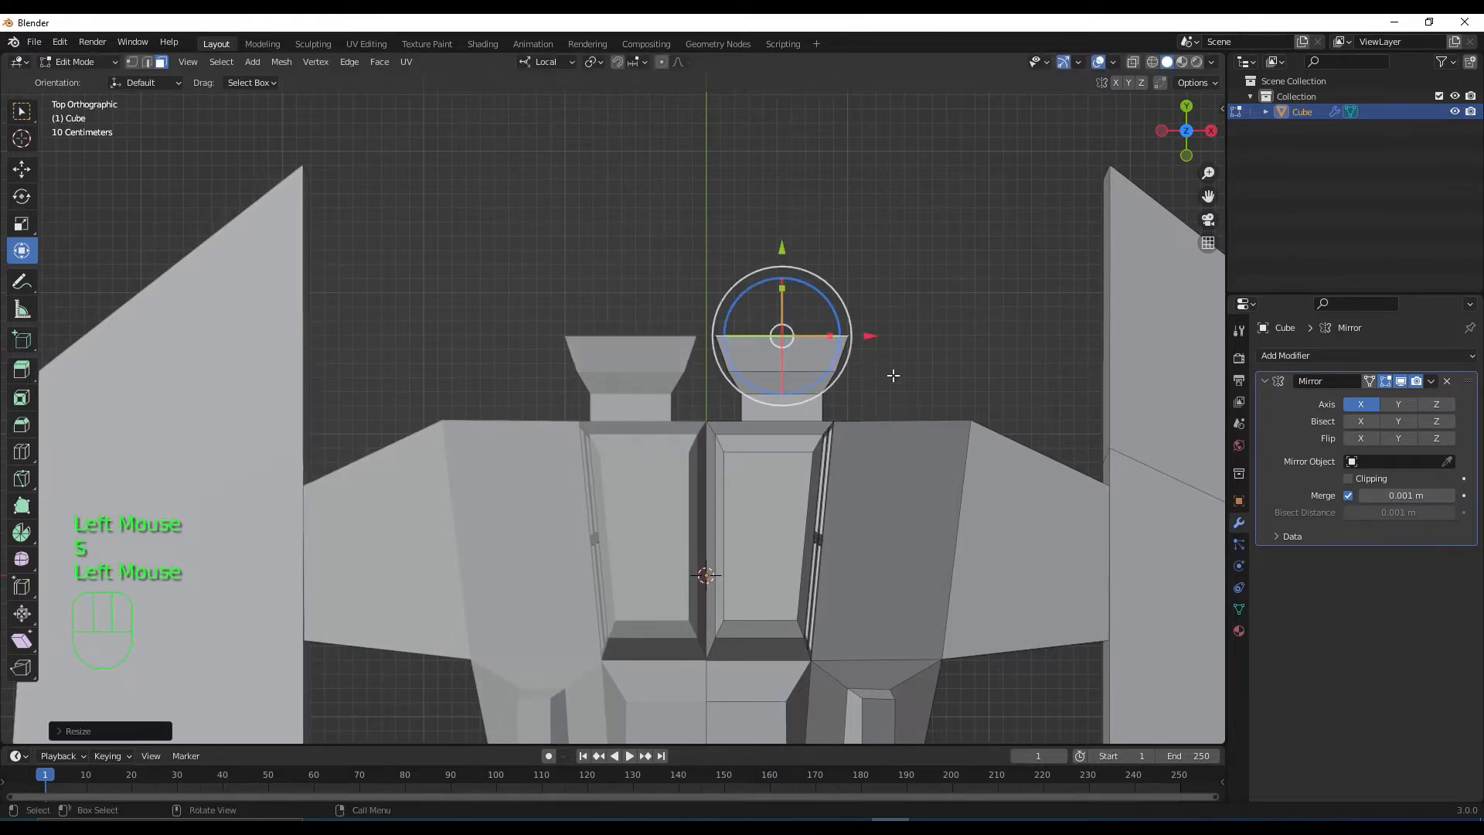
pyautogui.press('e')
pyautogui.click(892, 350)
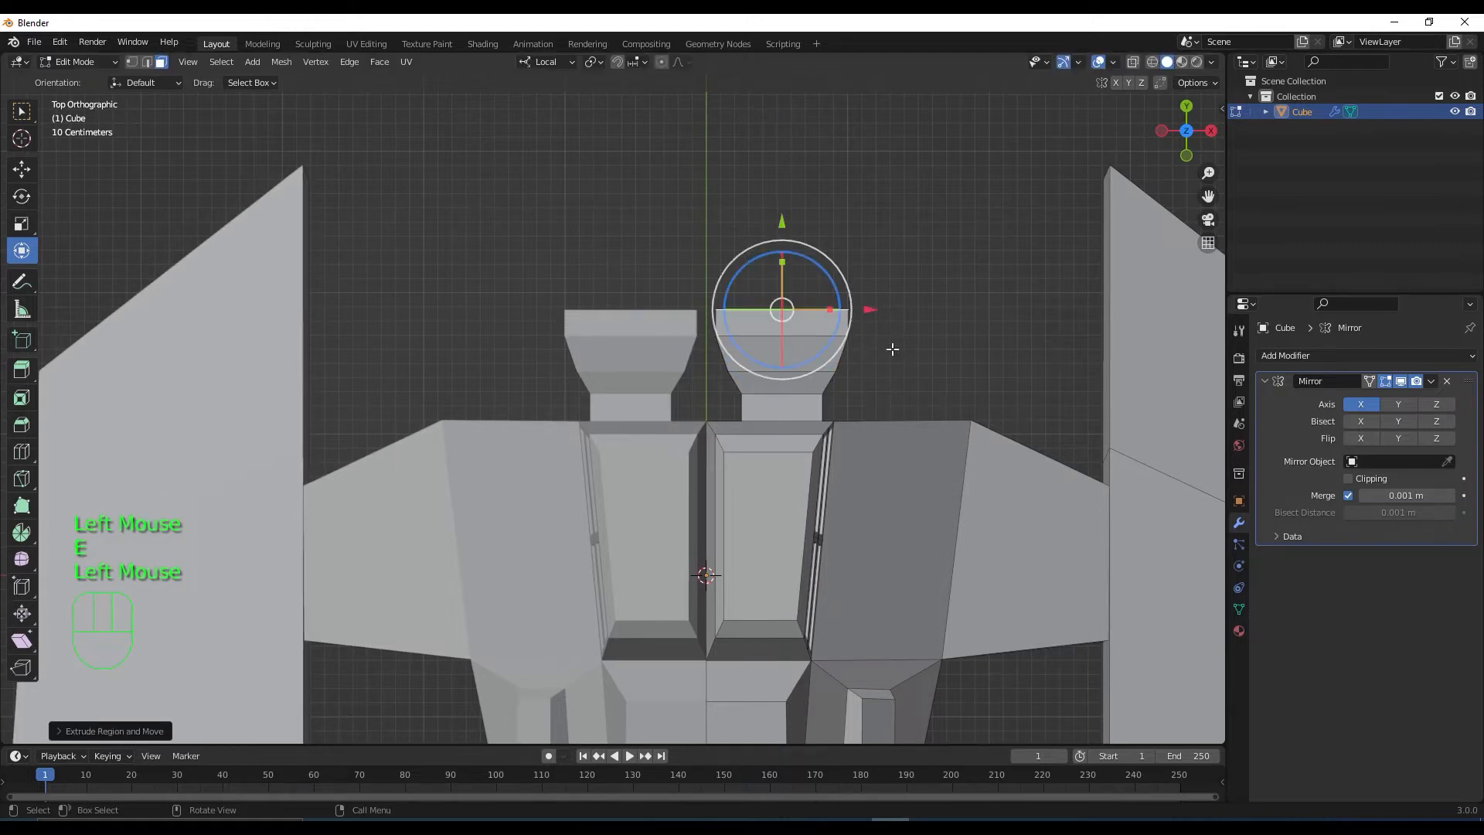
pyautogui.press('s')
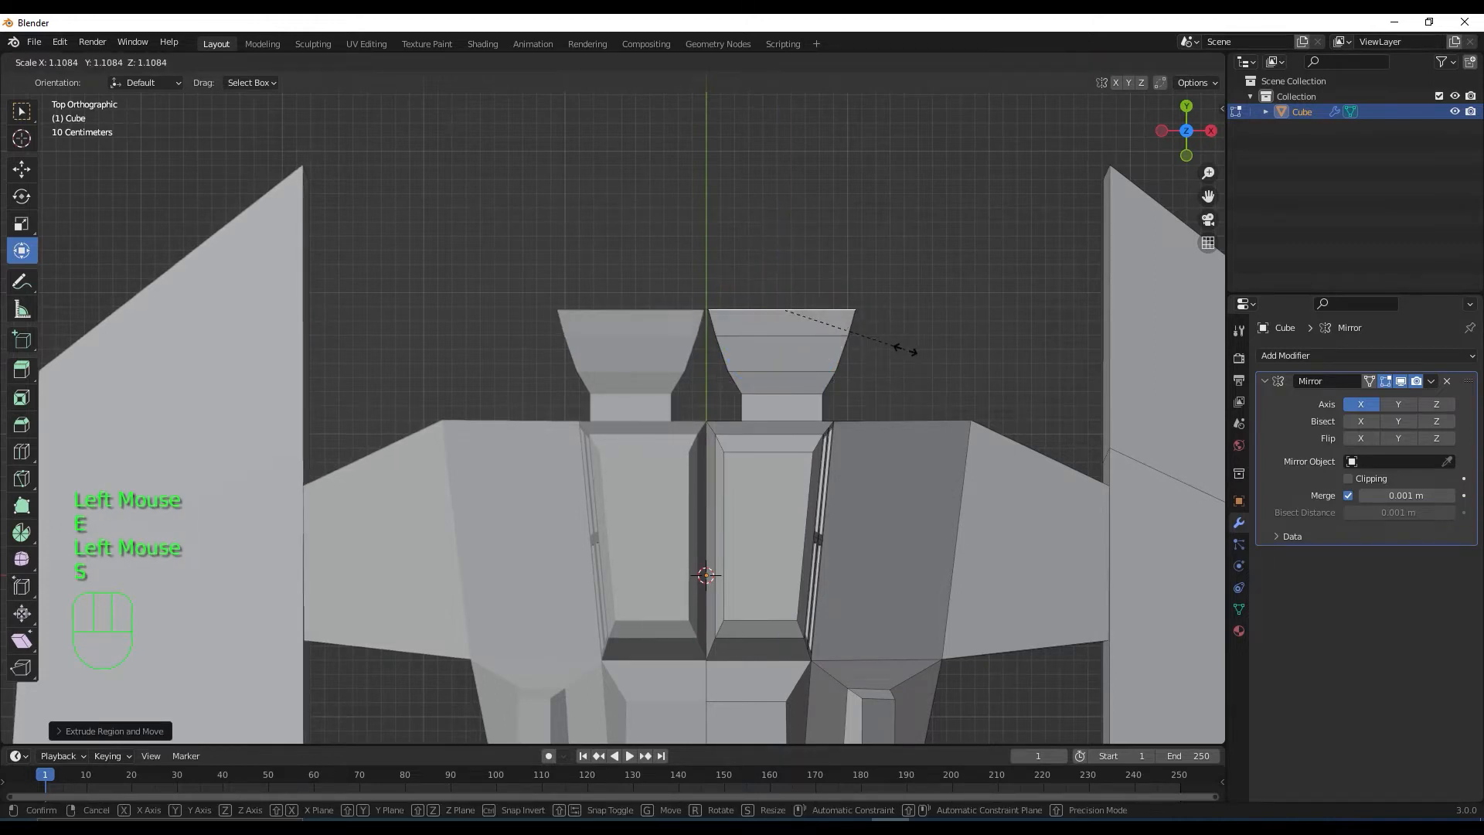
pyautogui.click(904, 351)
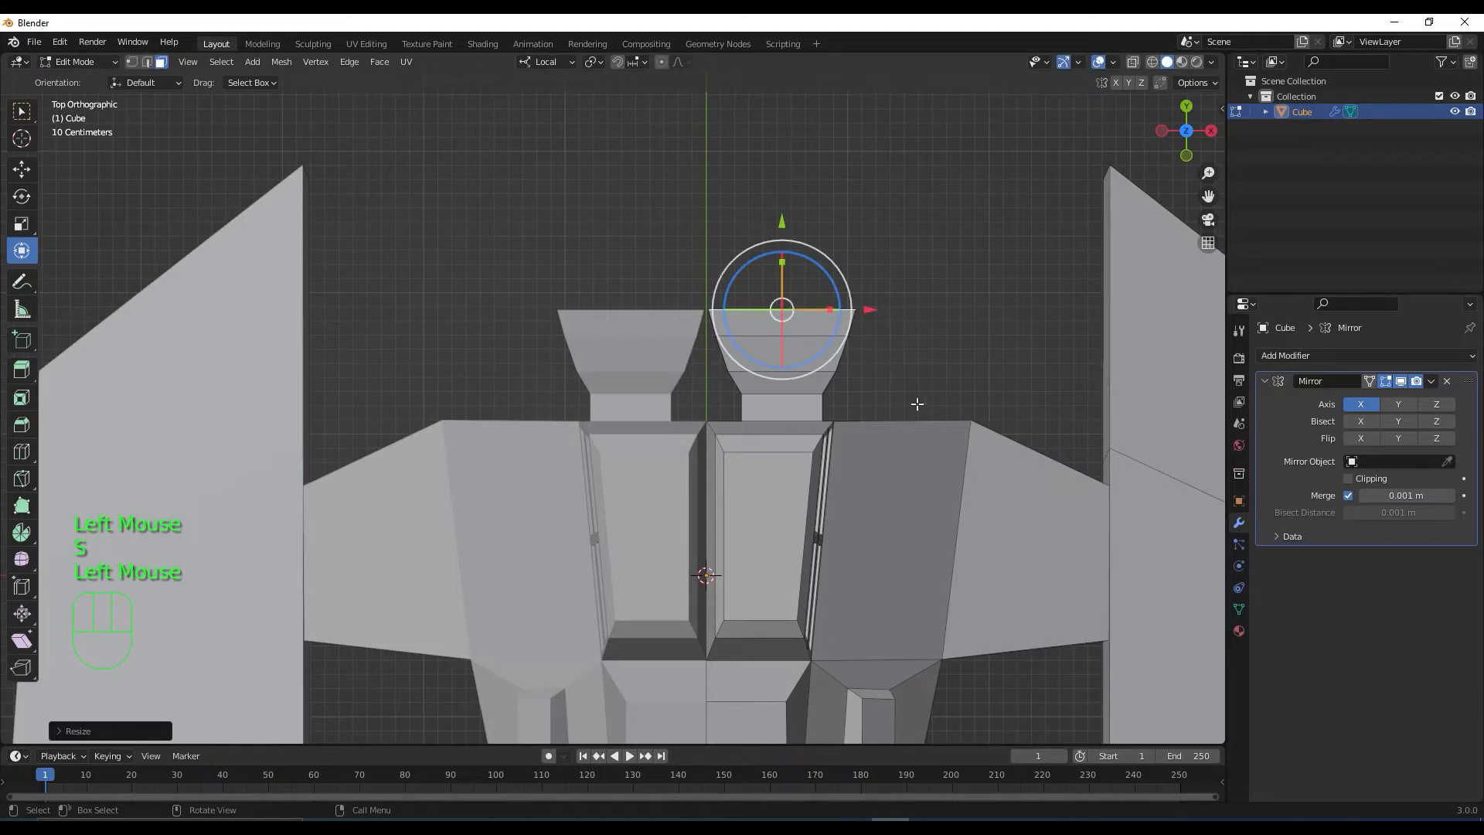
pyautogui.moveTo(917, 404); pyautogui.dragTo(318, 487, button='middle')
# Select the whole linked barrel piece and shift it sideways along X
pyautogui.press('l')
pyautogui.click(638, 422)
pyautogui.press('l')
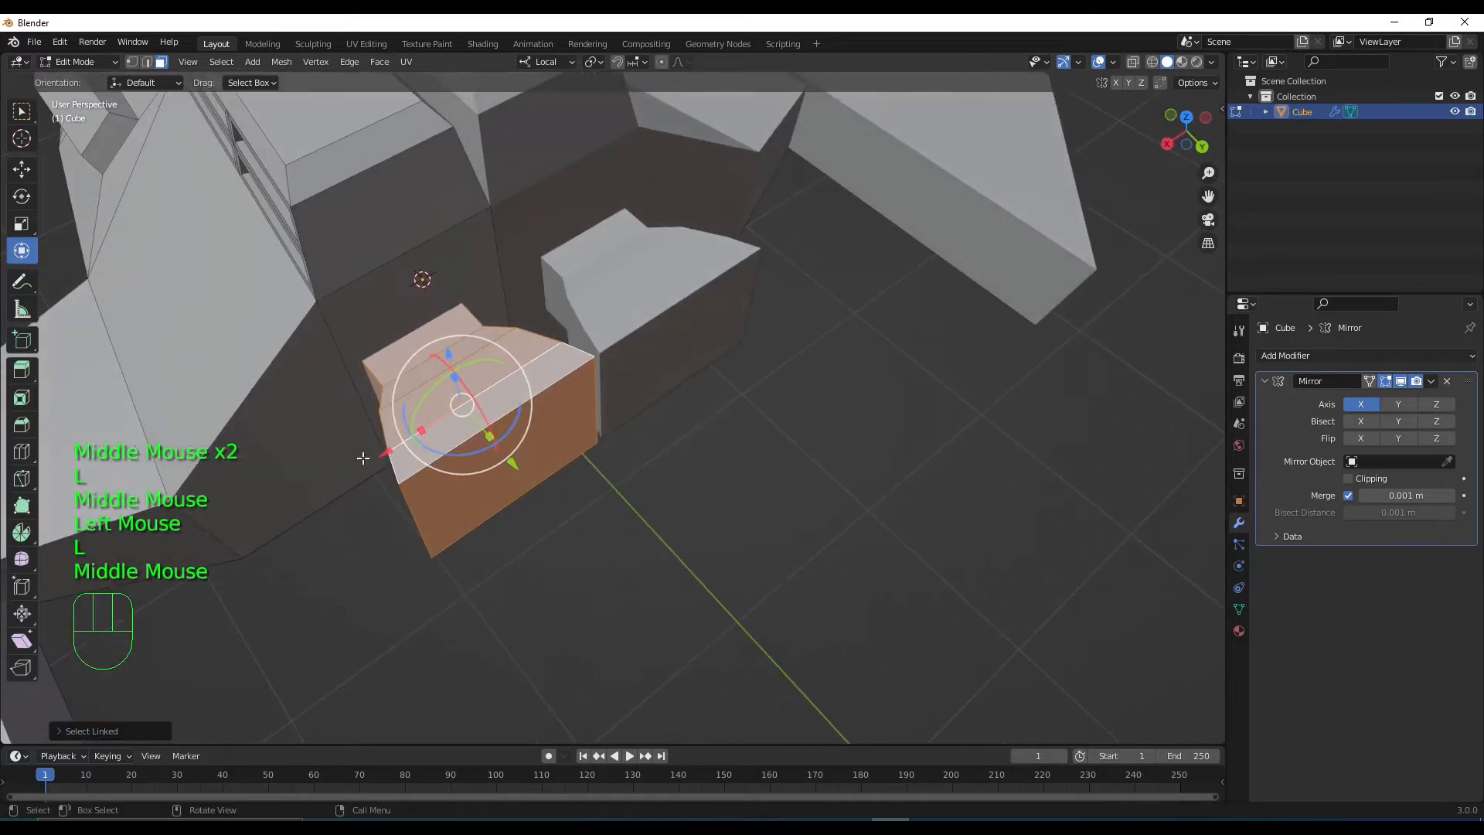
pyautogui.moveTo(393, 450); pyautogui.dragTo(362, 462)
pyautogui.scroll(-2, 456, 545)
pyautogui.moveTo(456, 544); pyautogui.dragTo(591, 549, button='middle')
pyautogui.scroll(2, 605, 543)
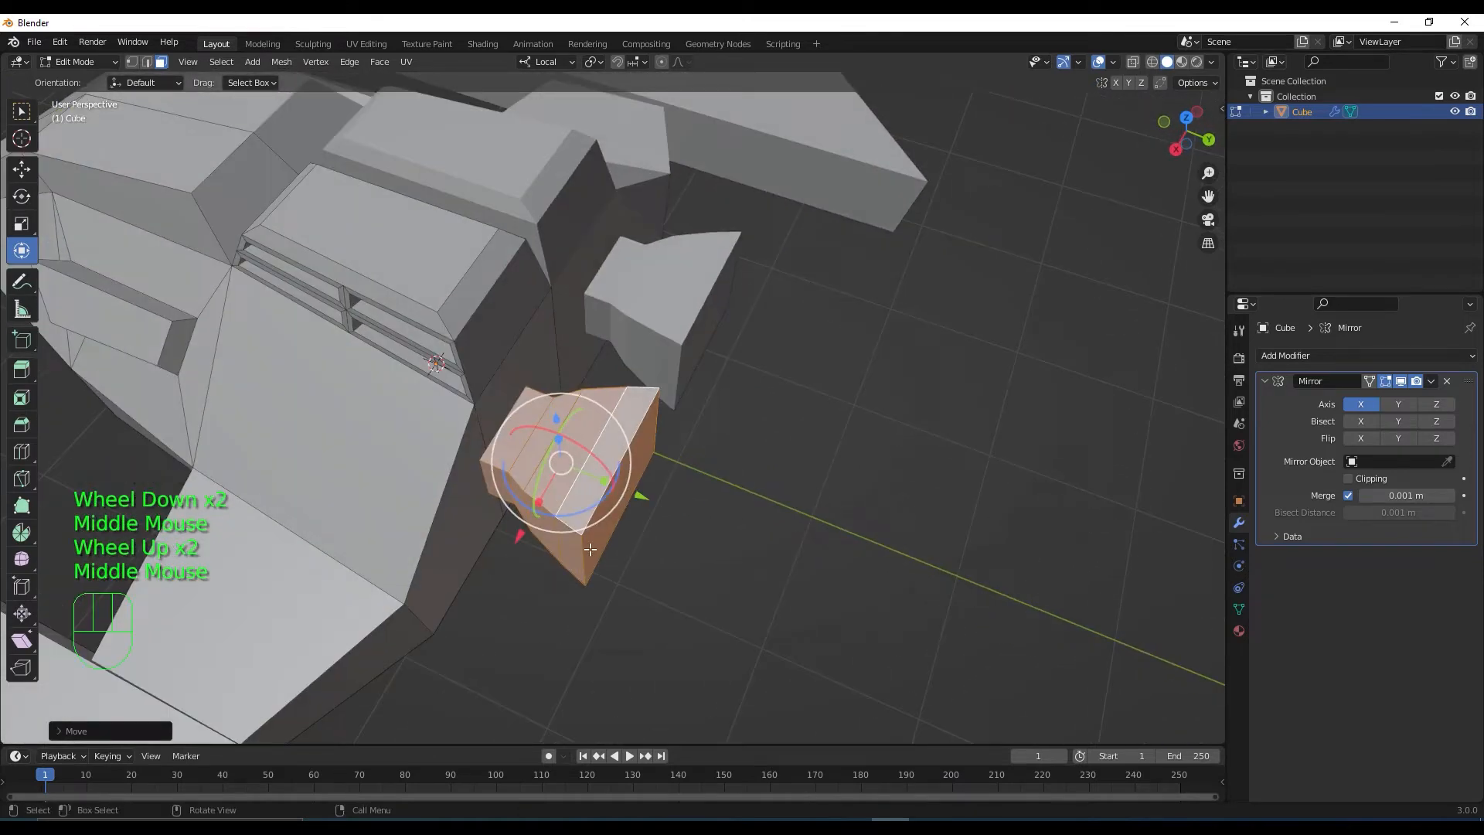
# Check the barrel piece from the right side with X-ray, then reselect the barrel end face
pyautogui.click(518, 539)
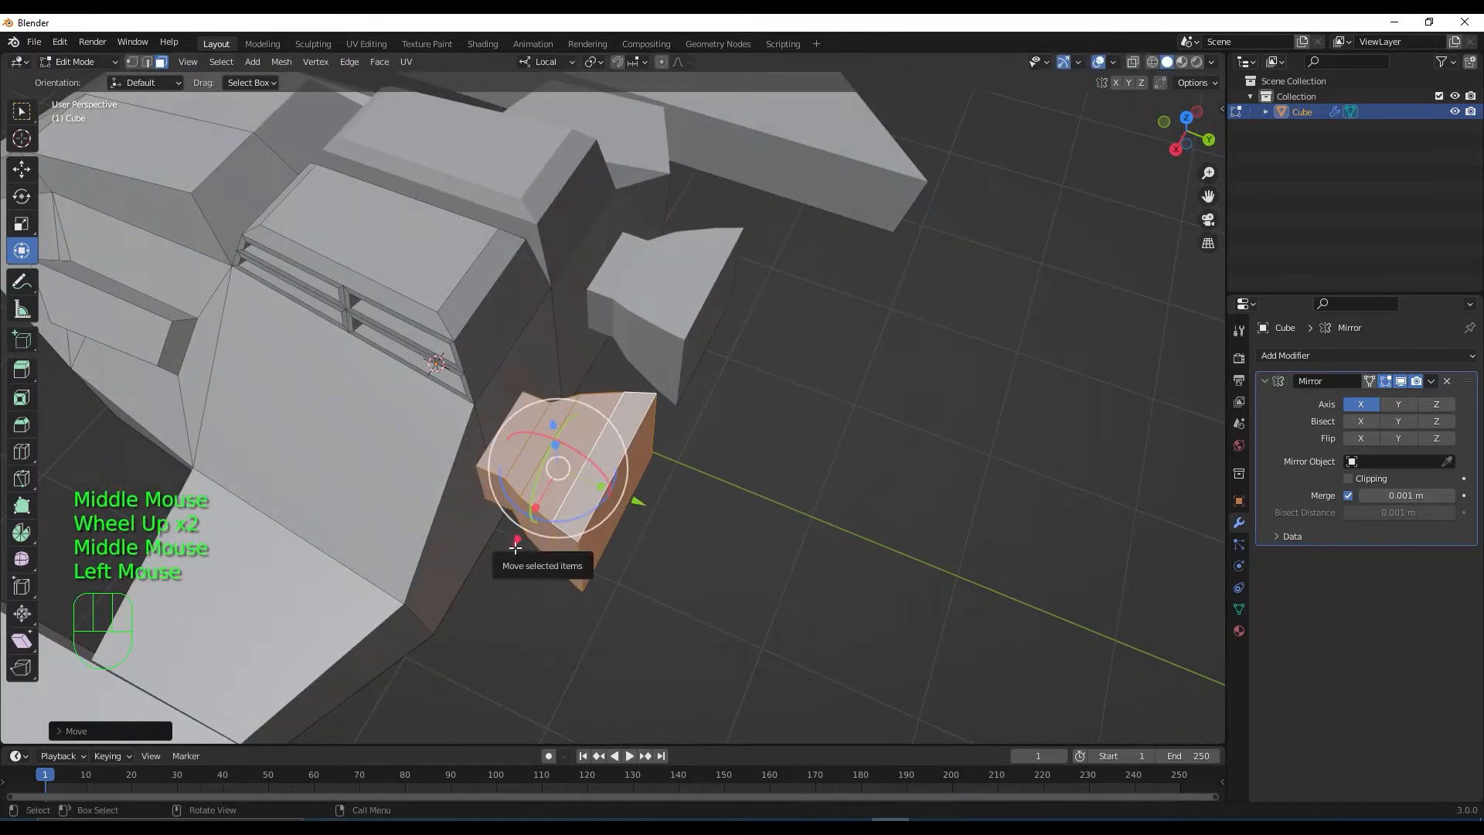
pyautogui.press('KP_3')
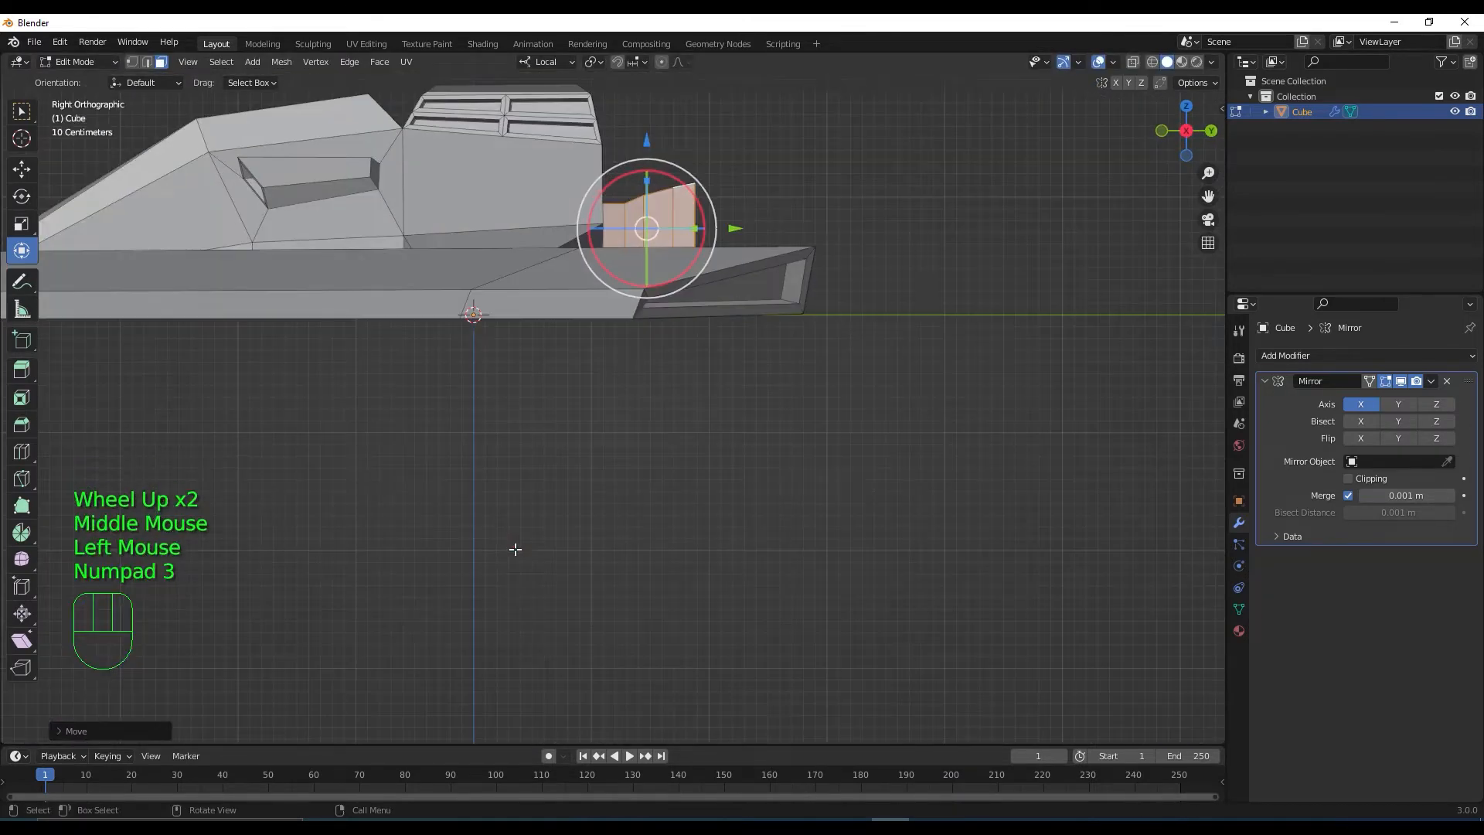
pyautogui.click(1133, 64)
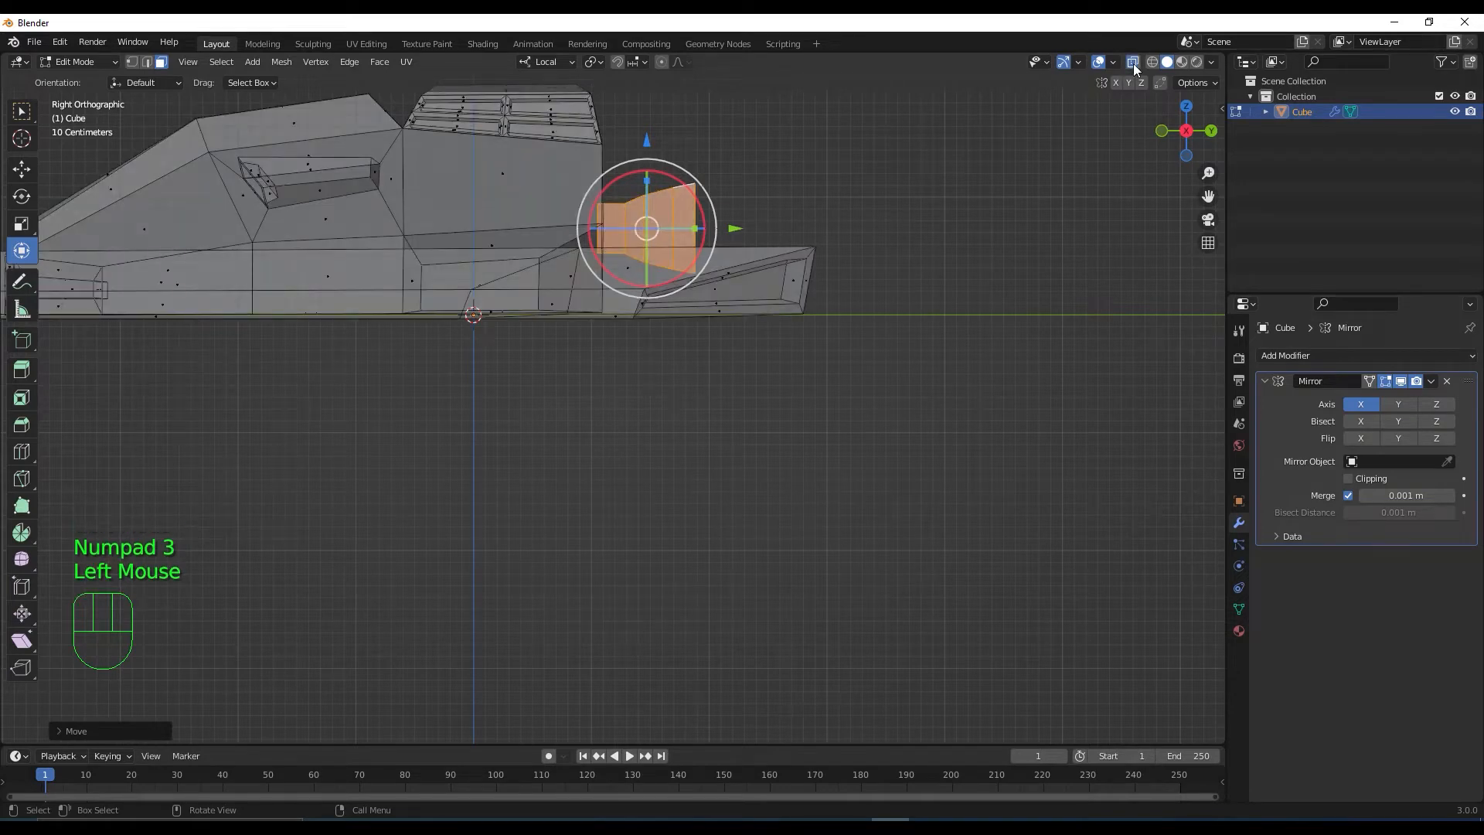
pyautogui.click(1133, 63)
pyautogui.moveTo(964, 292); pyautogui.dragTo(1115, 440, button='middle')
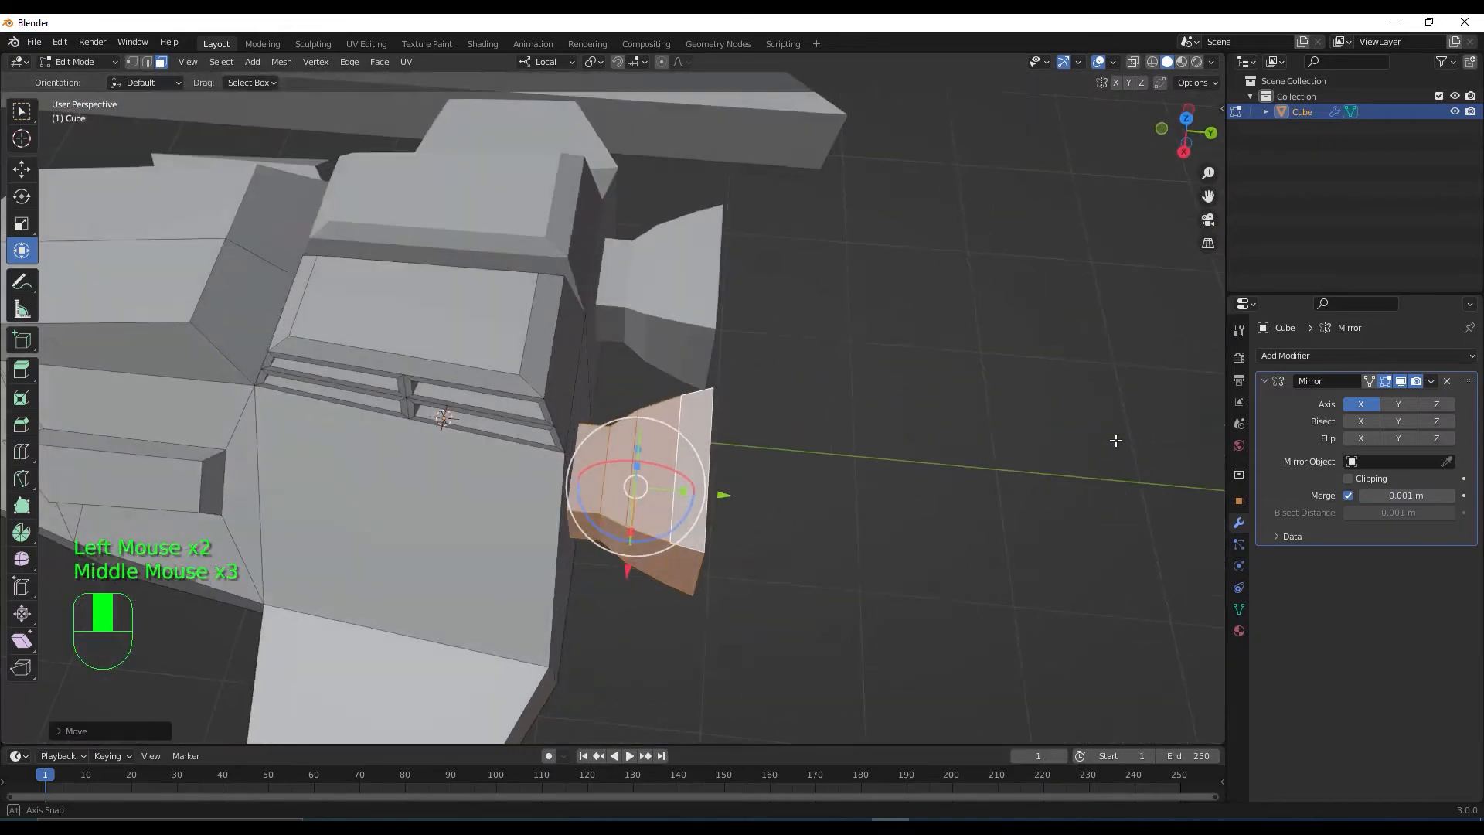
pyautogui.scroll(-1, 1115, 440)
pyautogui.moveTo(1005, 464); pyautogui.dragTo(664, 402, button='middle')
pyautogui.click(584, 305)
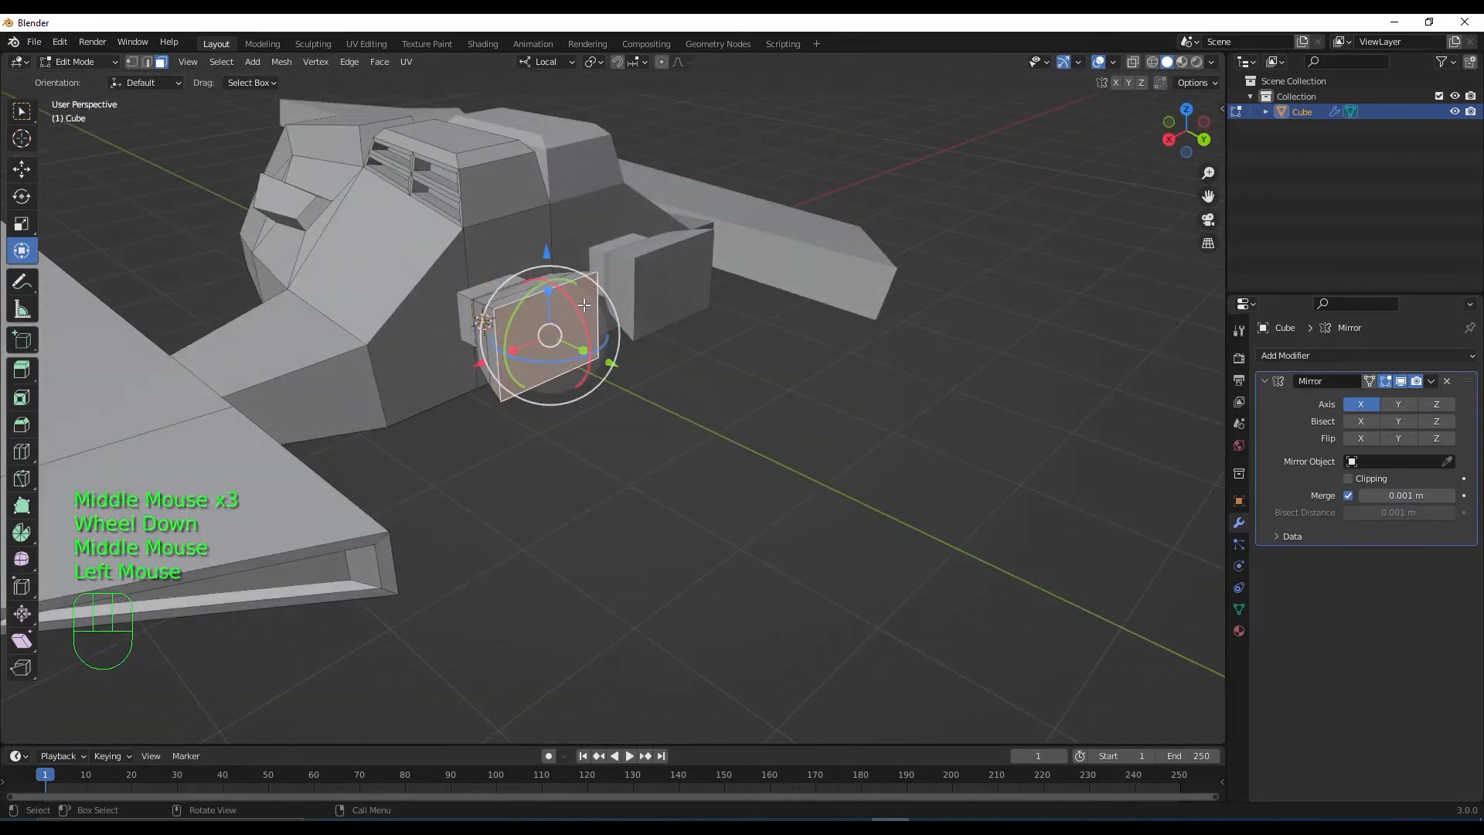
pyautogui.press('KP_7')
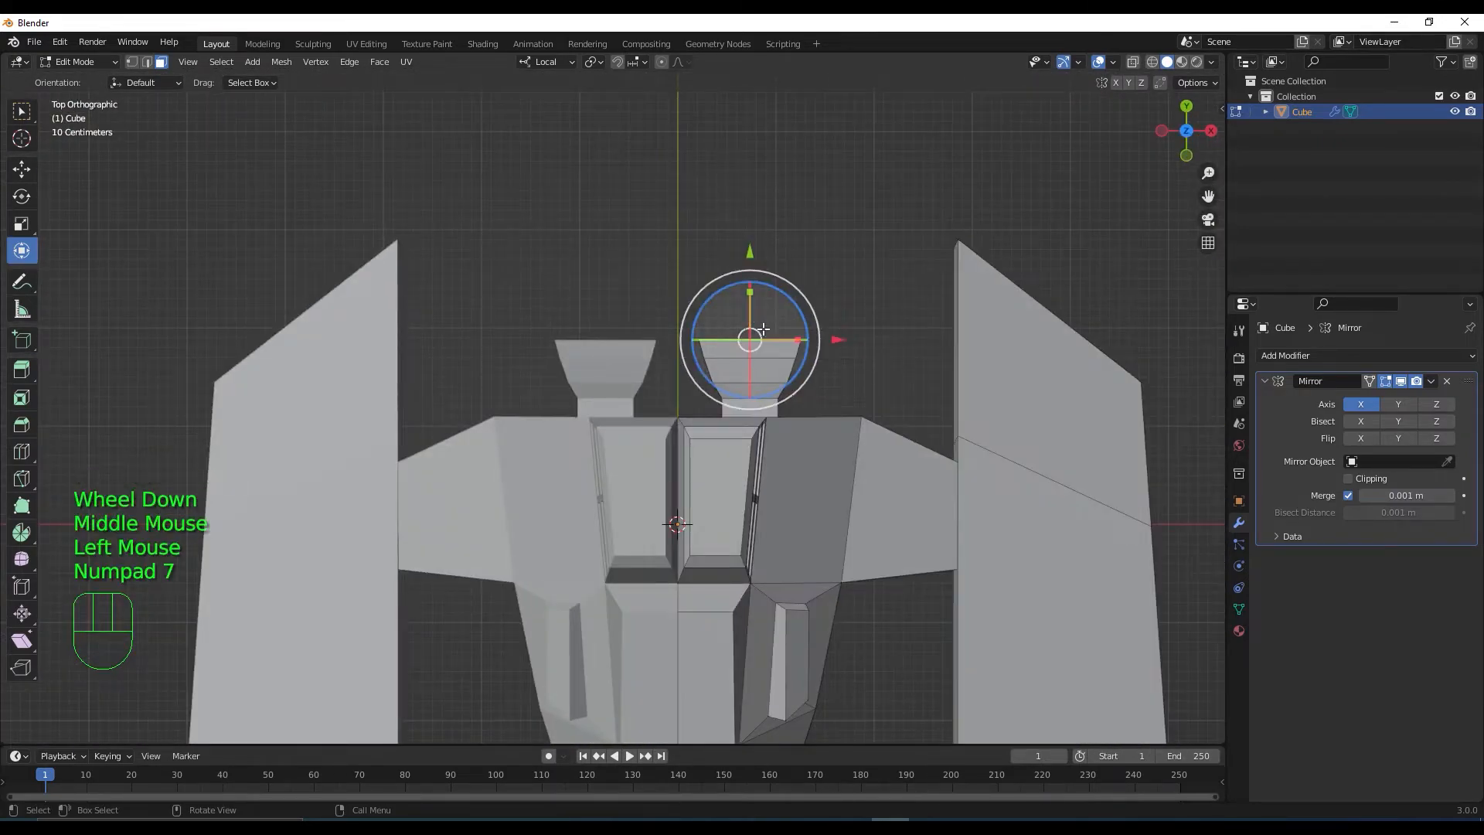
# Resize the barrel end face, extrude it twice and widen the ends into a bigger flare
pyautogui.scroll(3, 766, 317)
pyautogui.press('s')
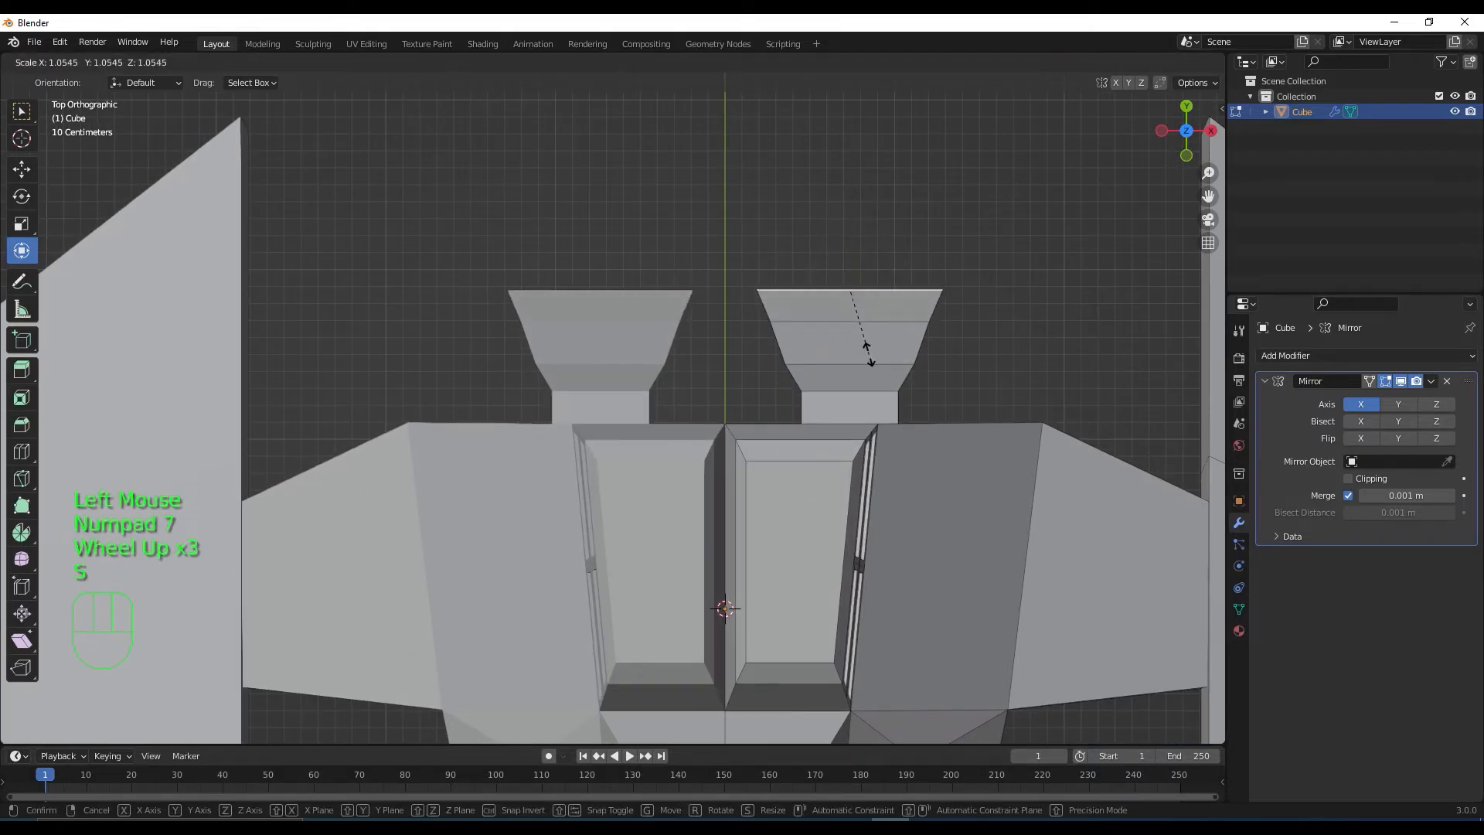
pyautogui.click(868, 344)
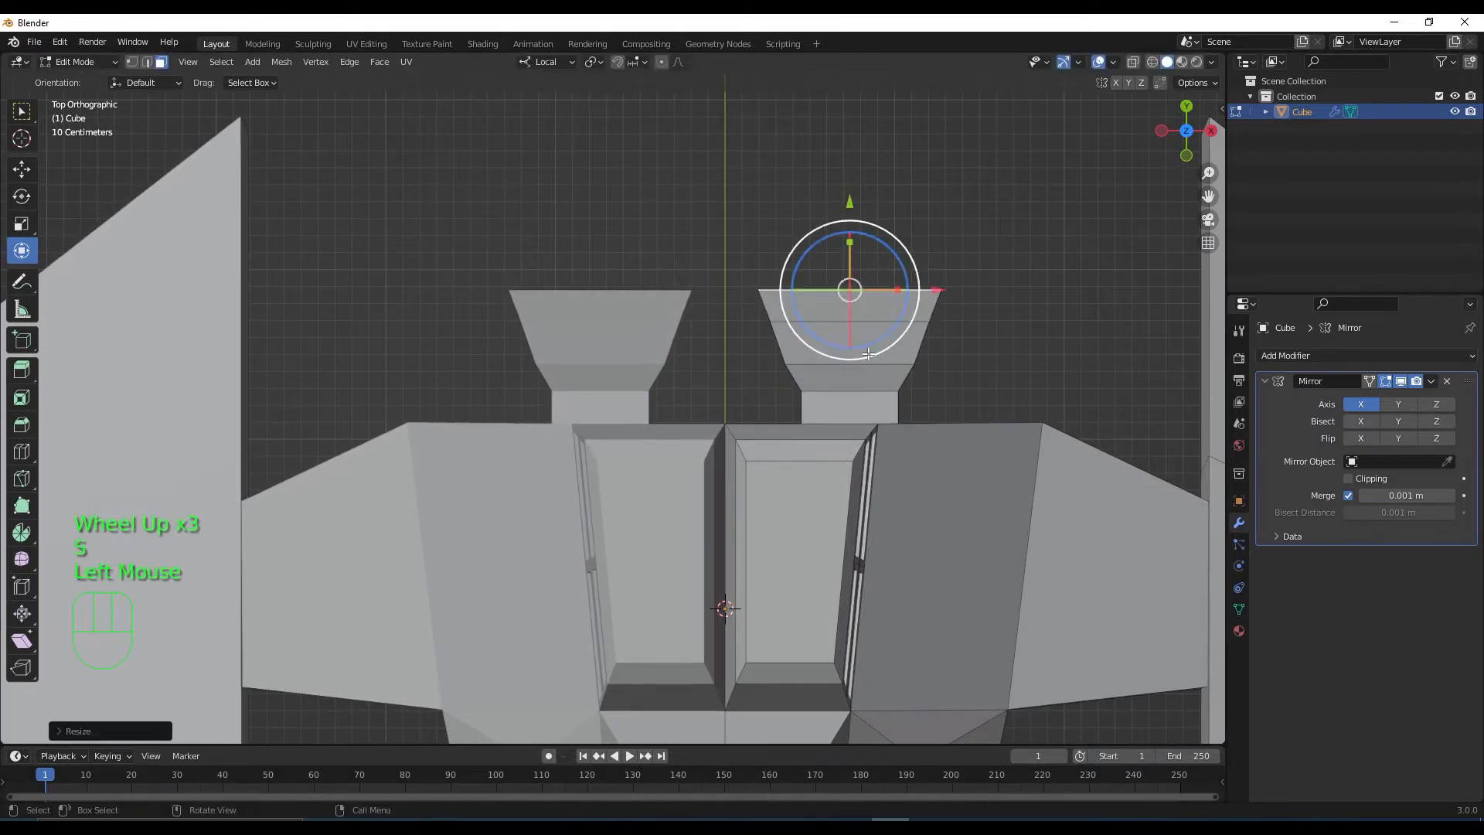
pyautogui.press('e')
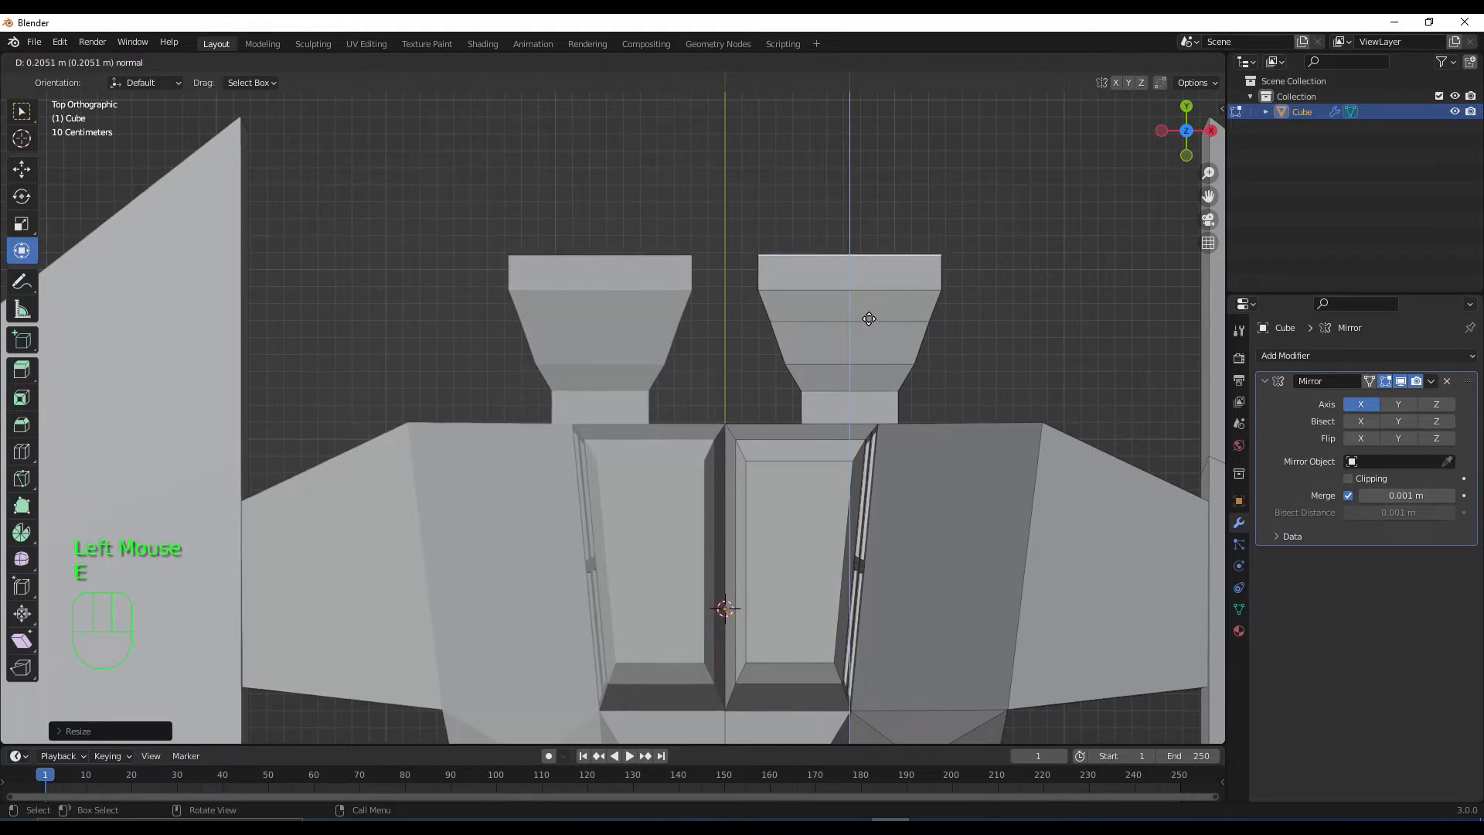
pyautogui.click(867, 312)
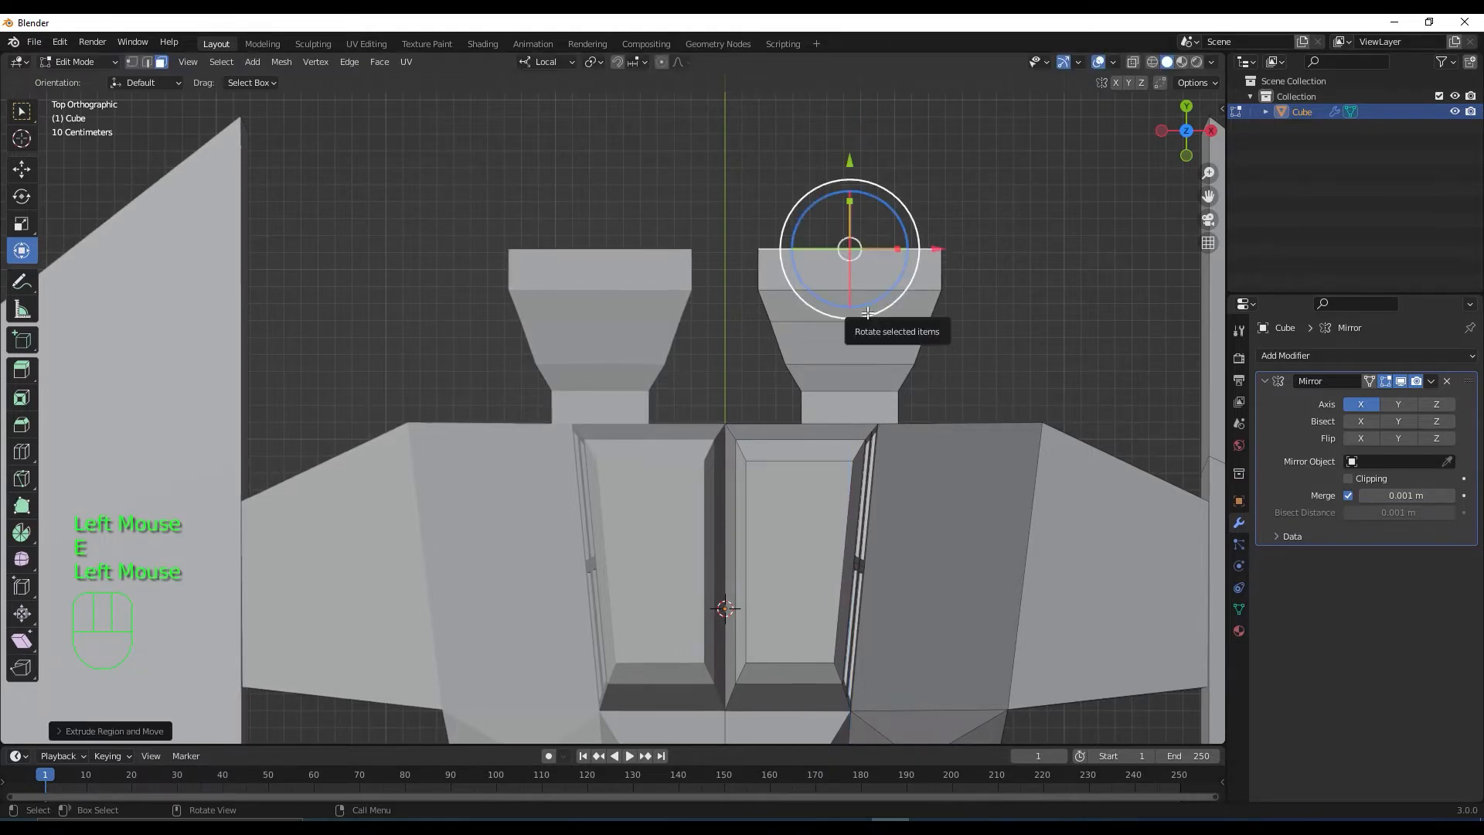
pyautogui.press('s')
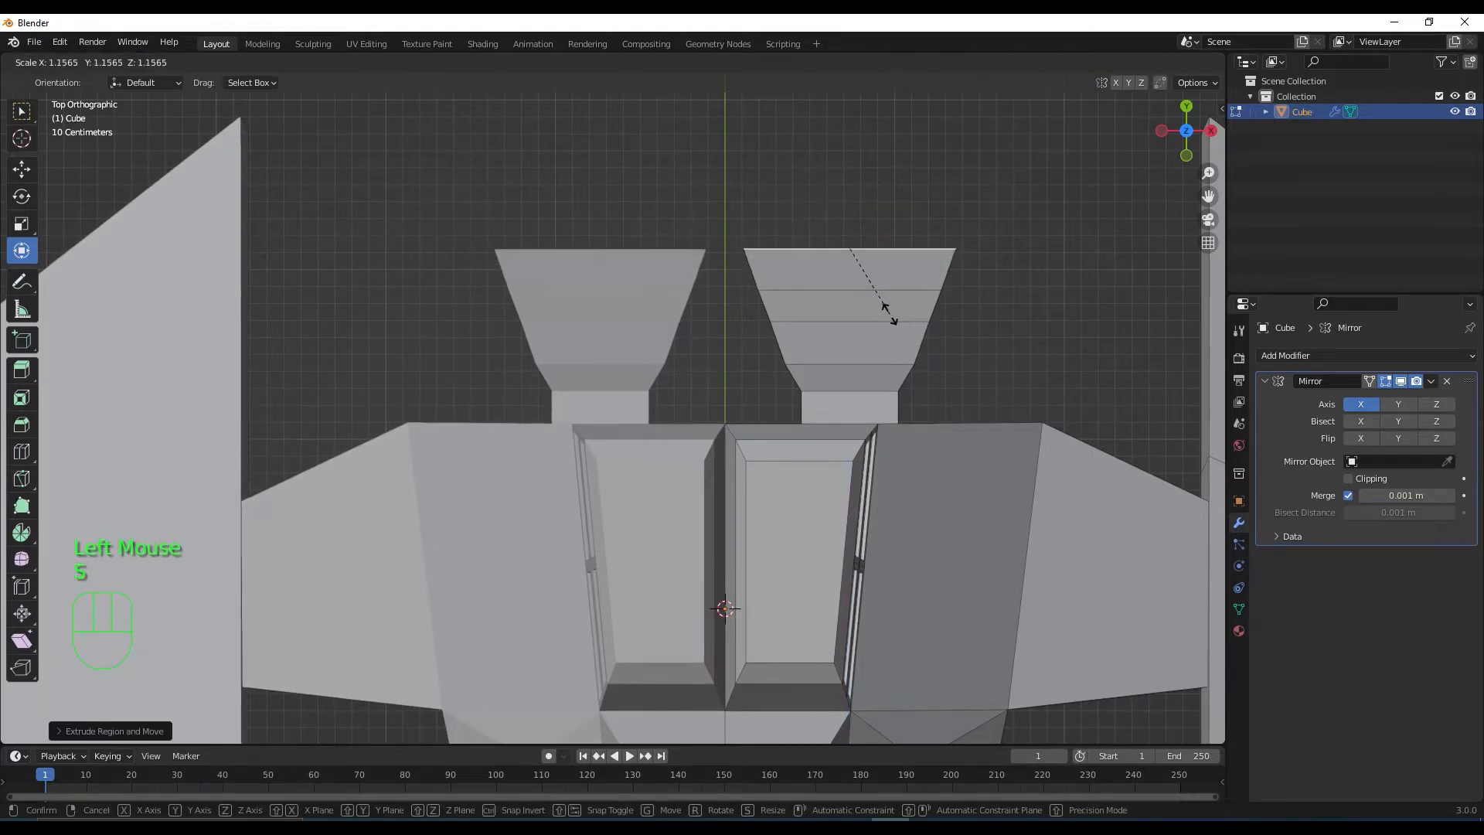
pyautogui.click(887, 307)
pyautogui.press('e')
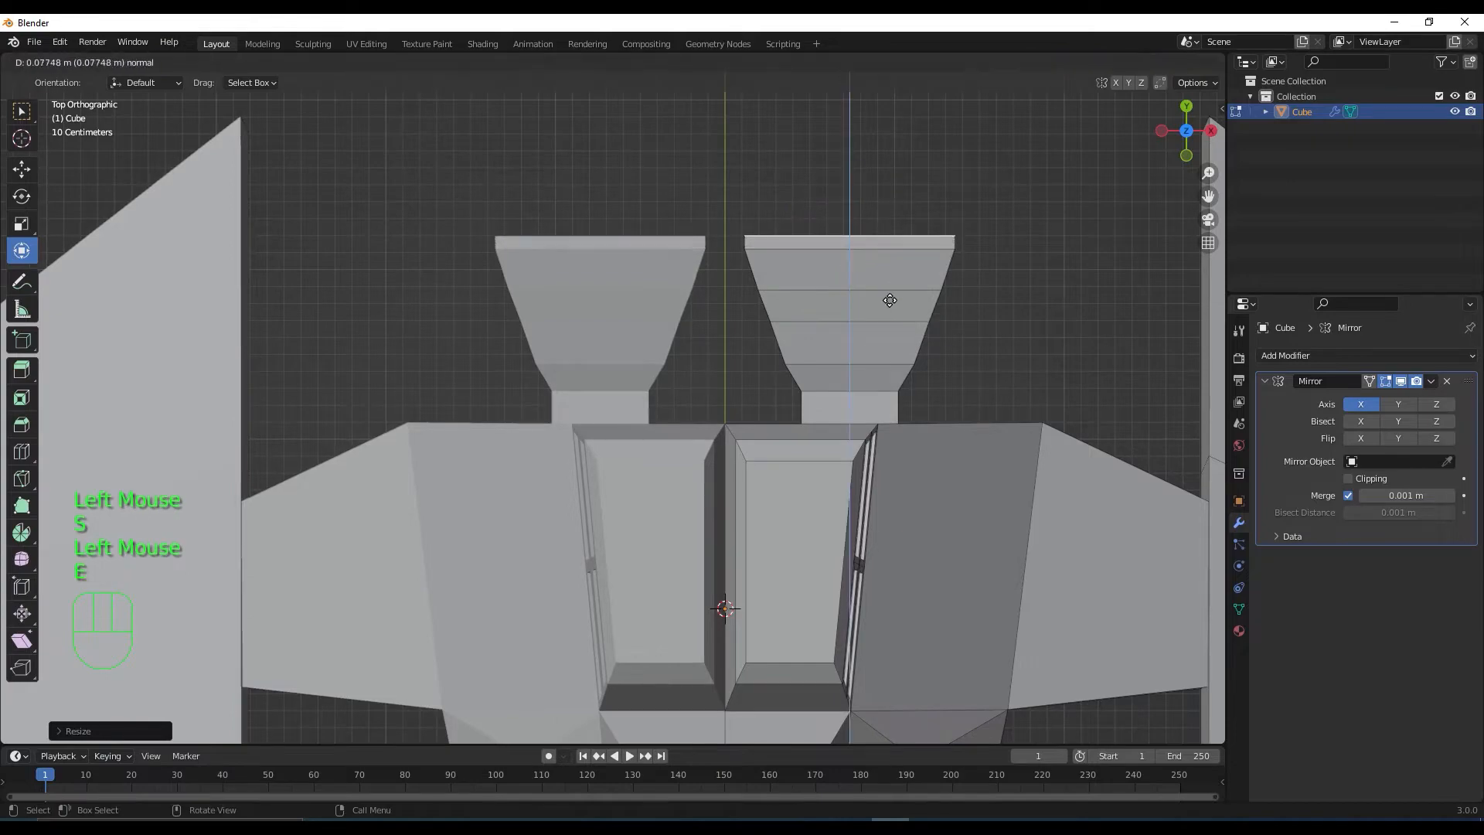
pyautogui.click(889, 300)
pyautogui.moveTo(817, 306); pyautogui.dragTo(716, 472, button='middle')
pyautogui.scroll(-2, 745, 414)
# Select the linked barrel piece, check it in X-ray side view, rescale it and raise it
pyautogui.press('l')
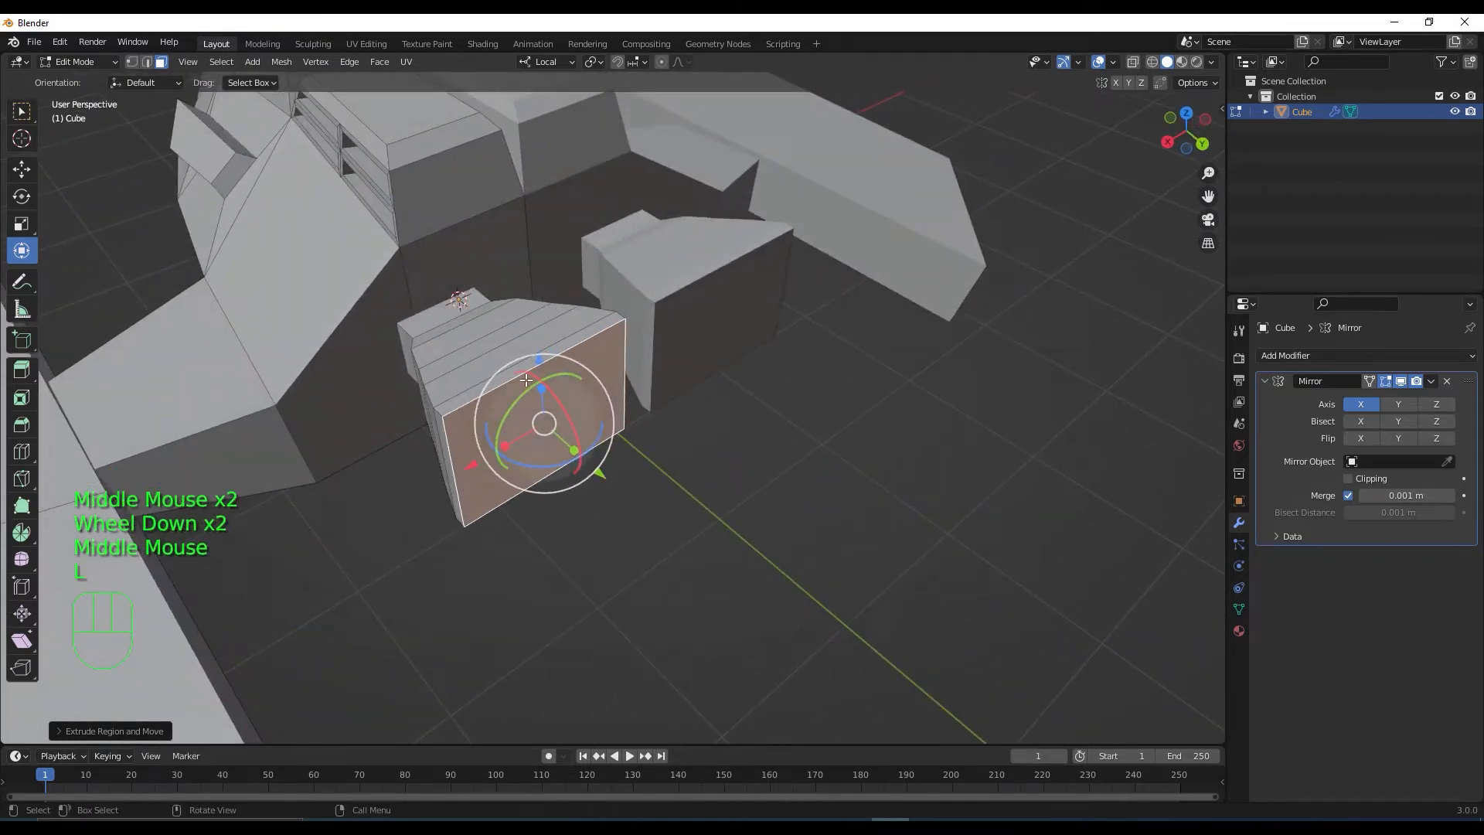
pyautogui.click(503, 361)
pyautogui.press('l')
pyautogui.moveTo(523, 428); pyautogui.dragTo(543, 442, button='middle')
pyautogui.press('KP_3')
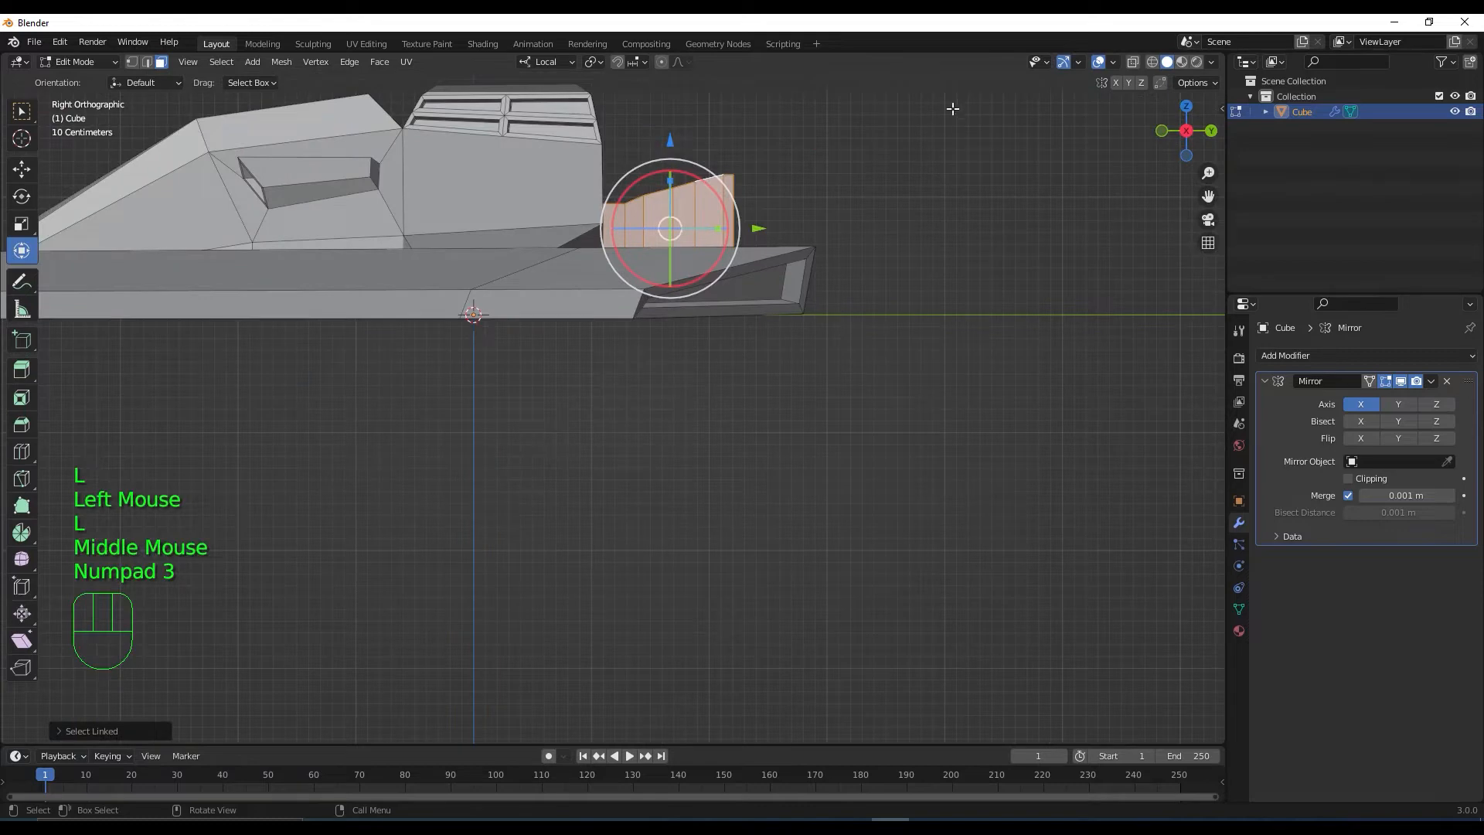
pyautogui.click(1136, 61)
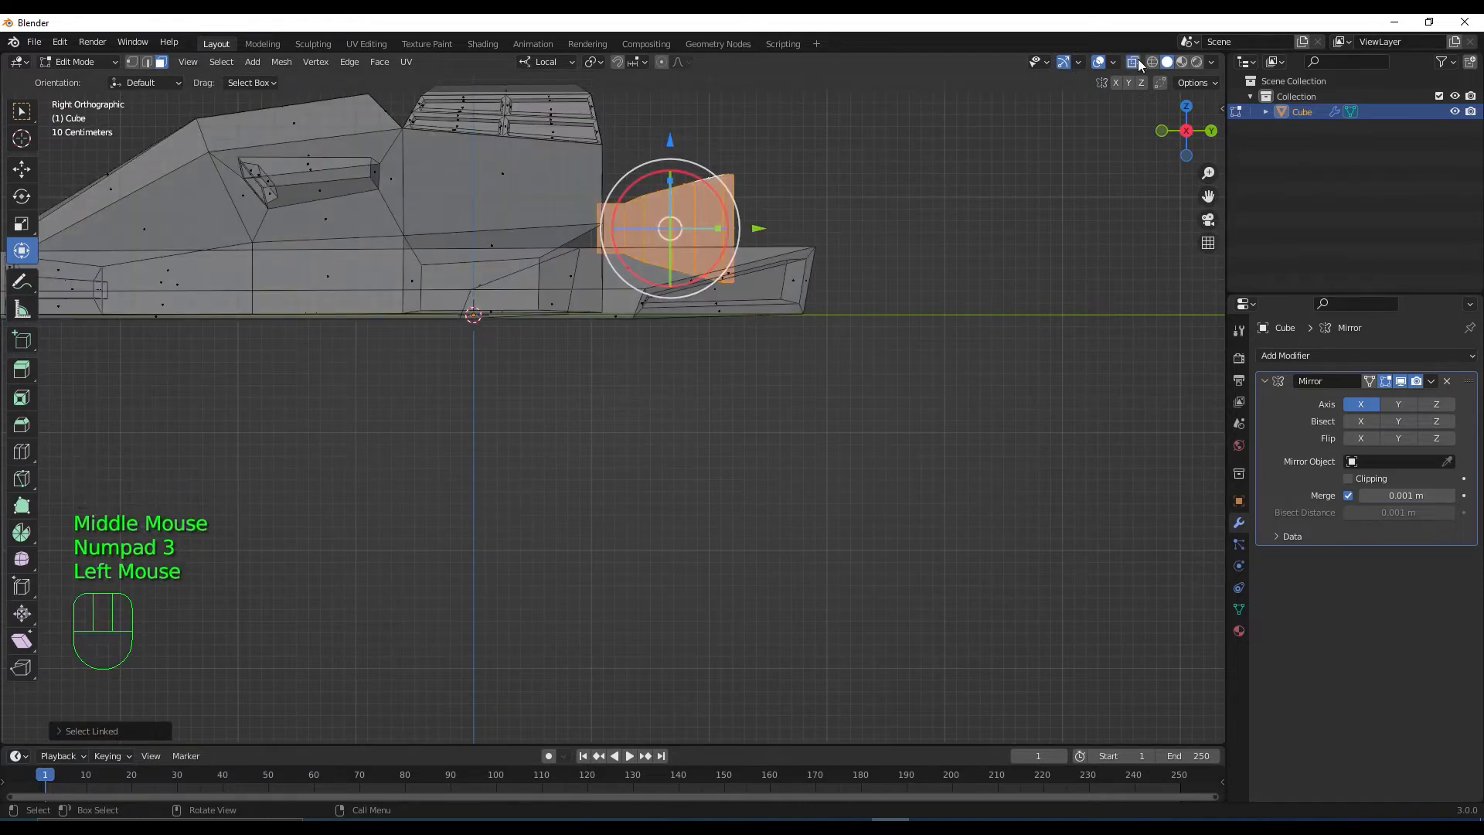
pyautogui.click(1136, 61)
pyautogui.moveTo(958, 222); pyautogui.dragTo(817, 346, button='middle')
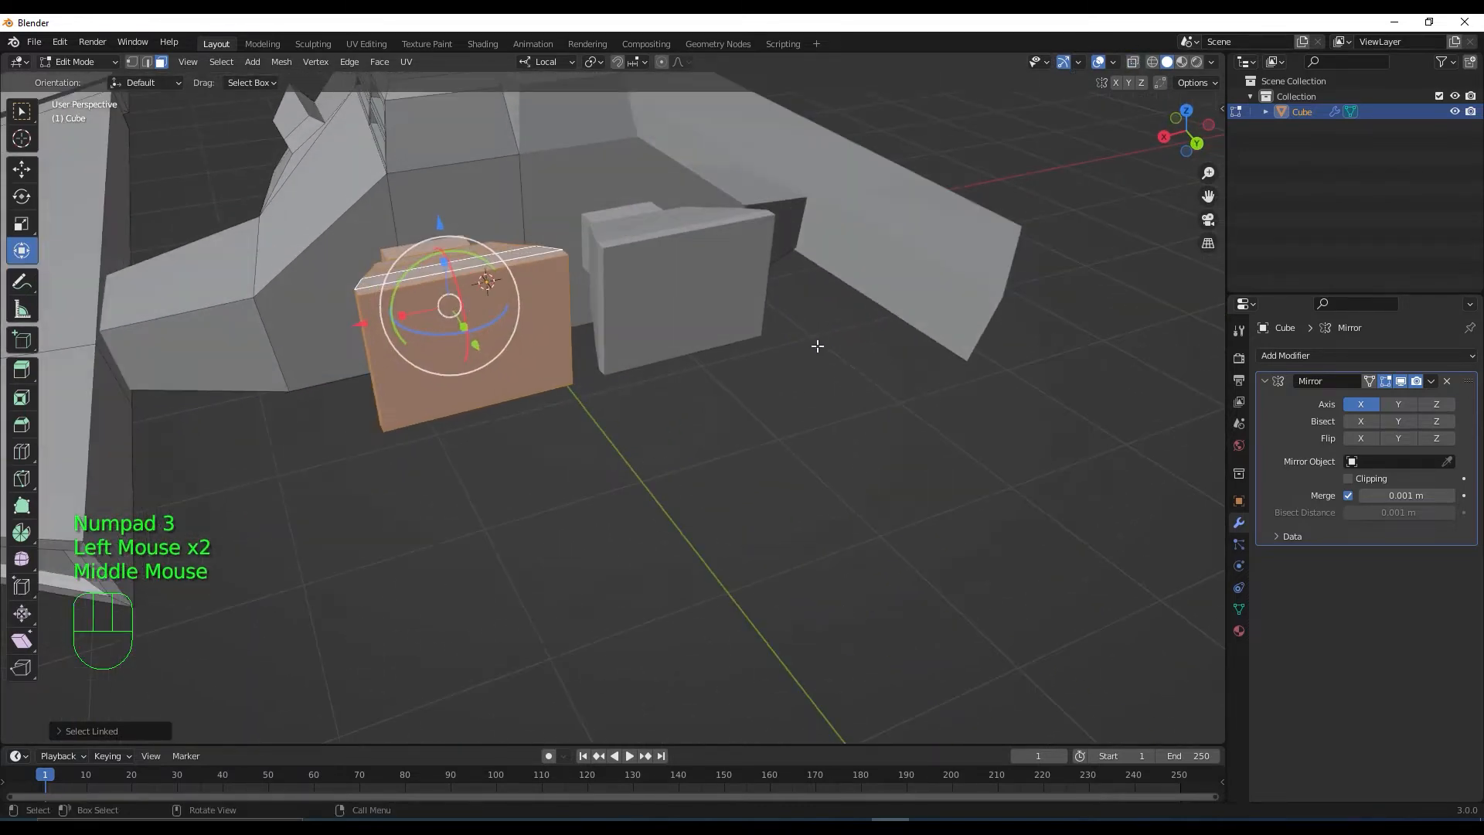
pyautogui.press('s')
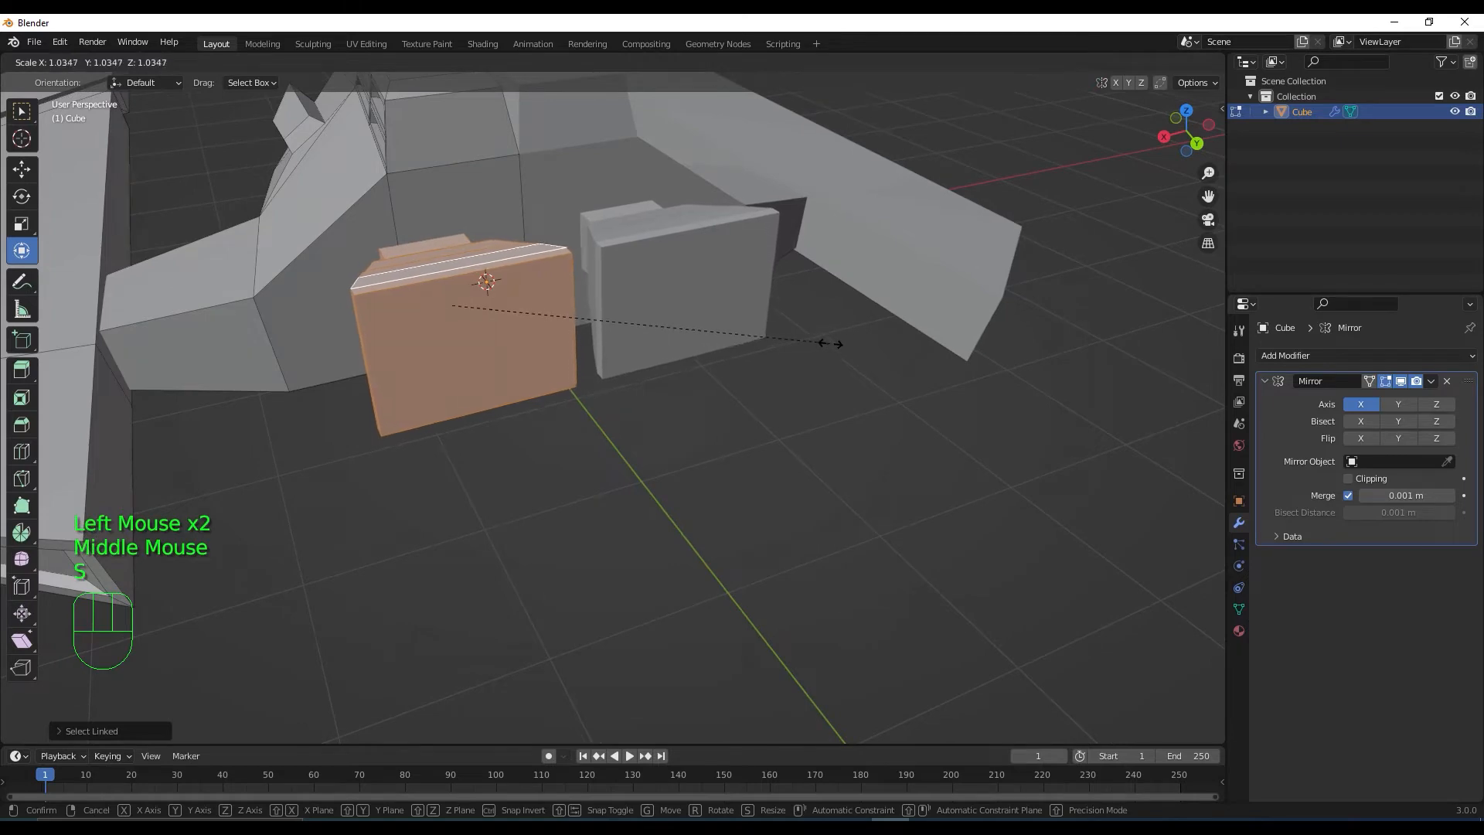
pyautogui.click(831, 344)
pyautogui.moveTo(811, 381); pyautogui.dragTo(668, 264, button='middle')
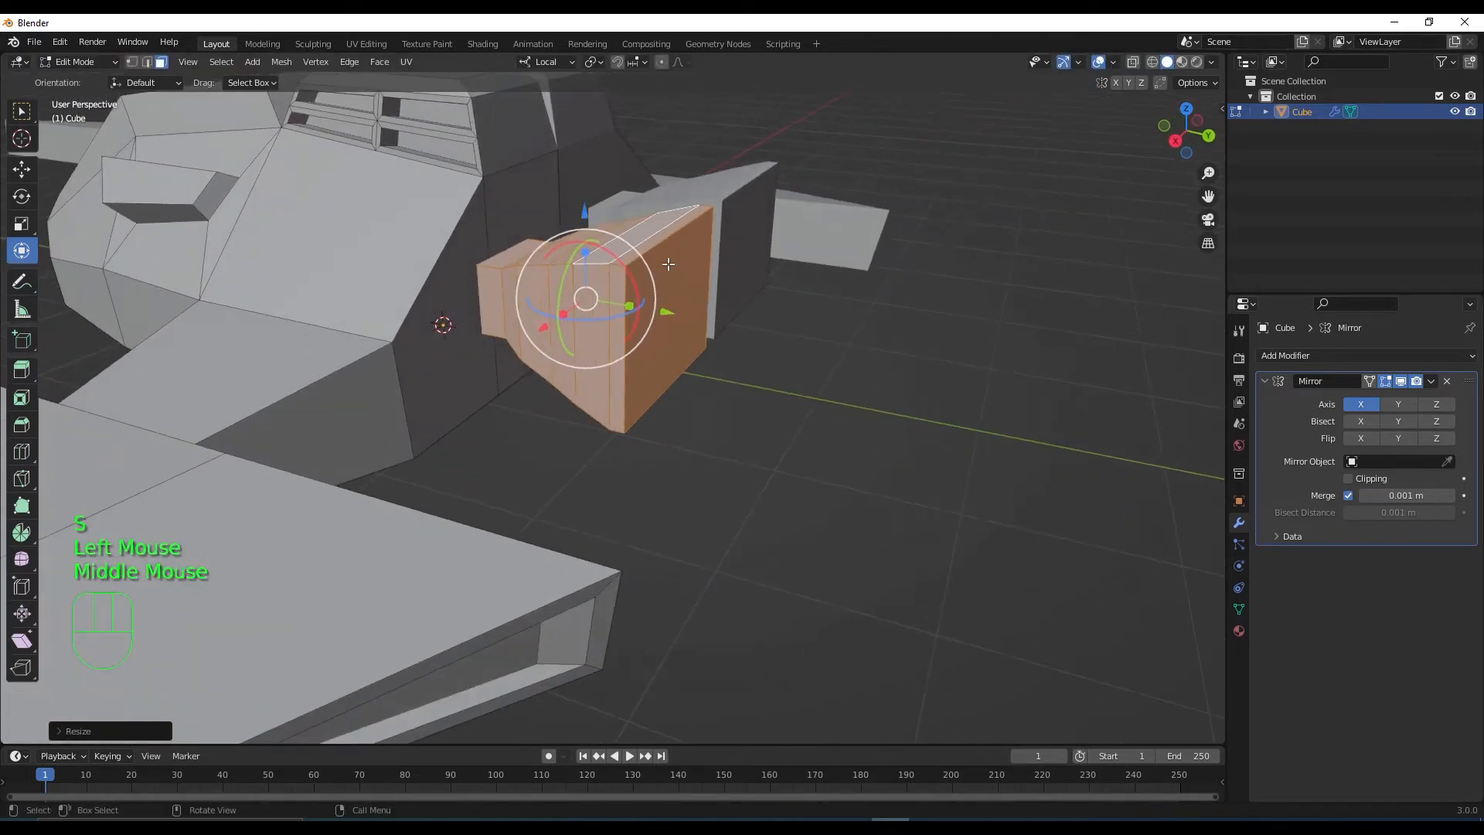
pyautogui.moveTo(586, 220); pyautogui.dragTo(587, 180)
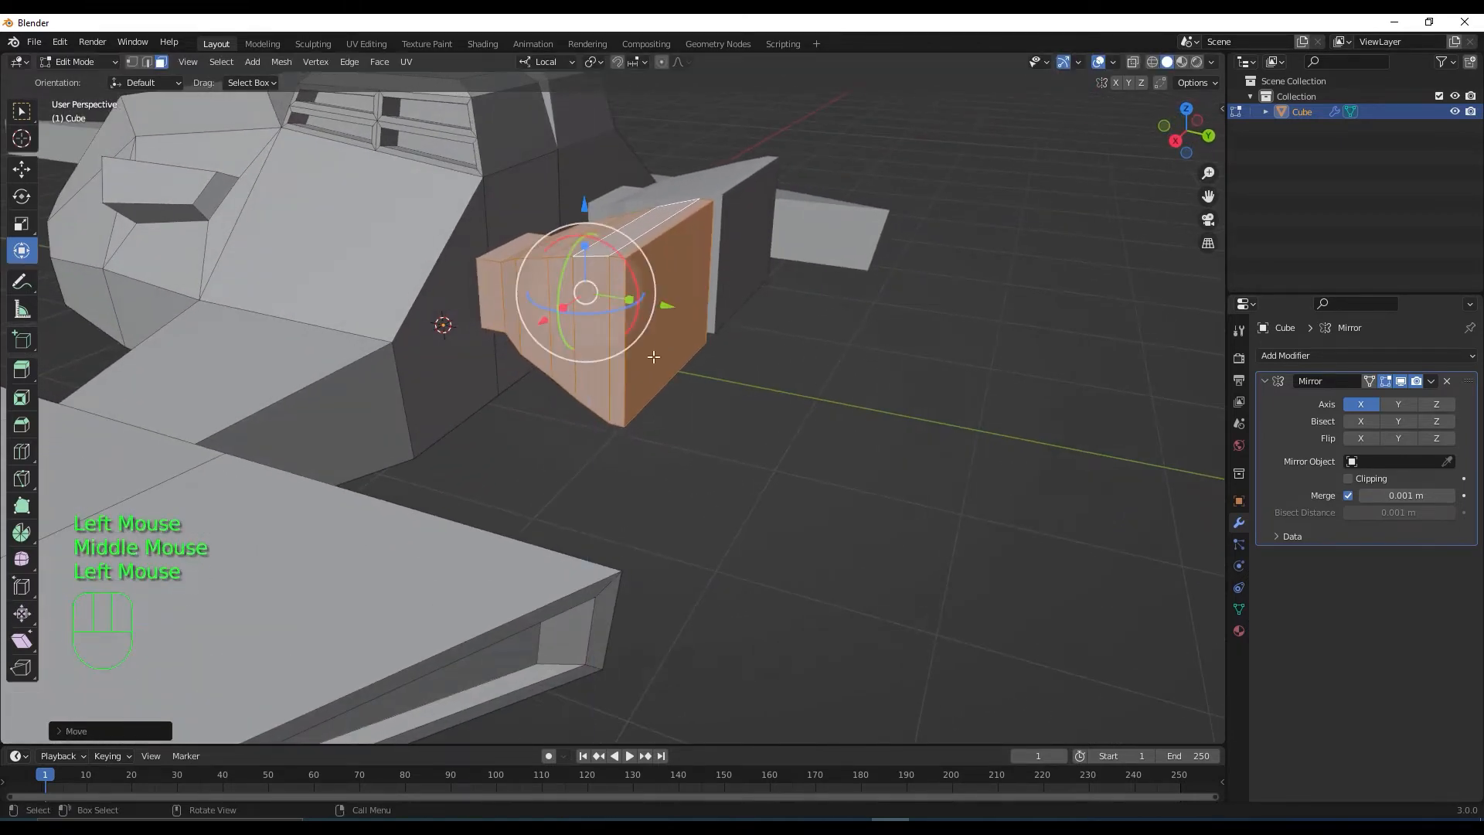
pyautogui.moveTo(672, 386); pyautogui.dragTo(667, 419, button='middle')
# Inset the box's front face and extrude it inward
pyautogui.click(556, 299)
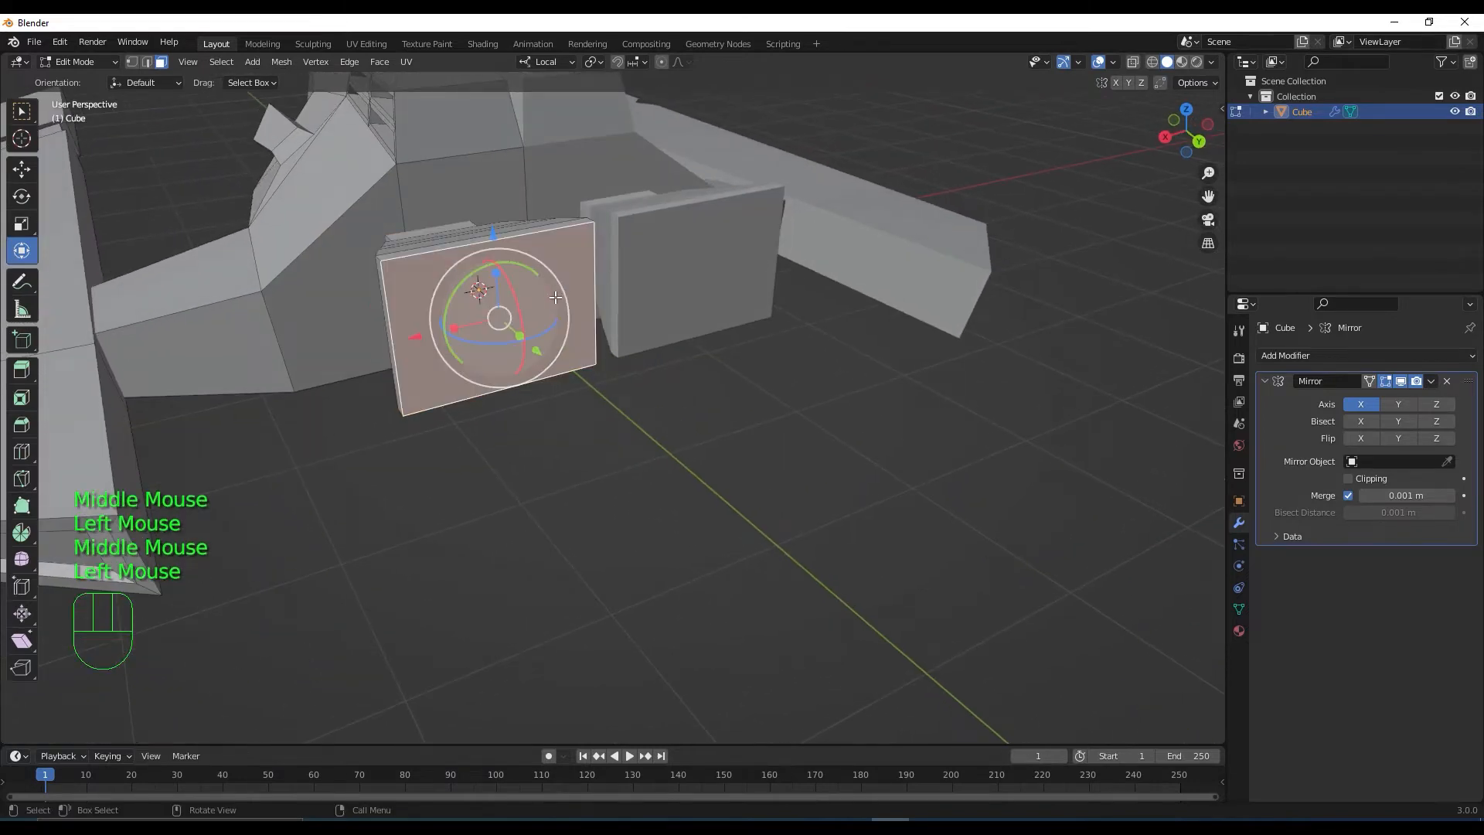
pyautogui.moveTo(557, 299); pyautogui.dragTo(555, 320, button='middle')
pyautogui.press('i')
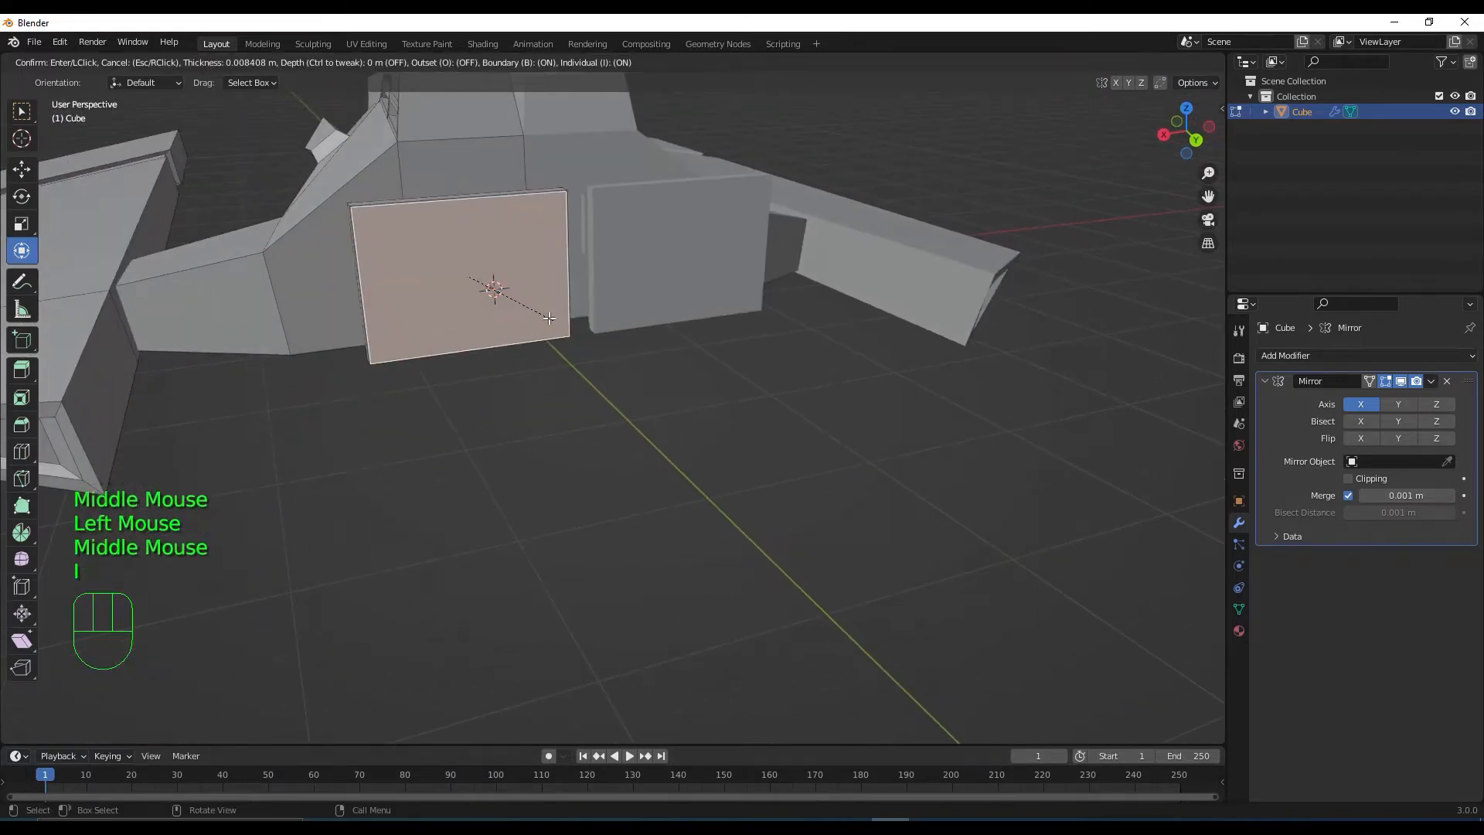
pyautogui.click(543, 314)
pyautogui.moveTo(554, 347); pyautogui.dragTo(602, 392, button='middle')
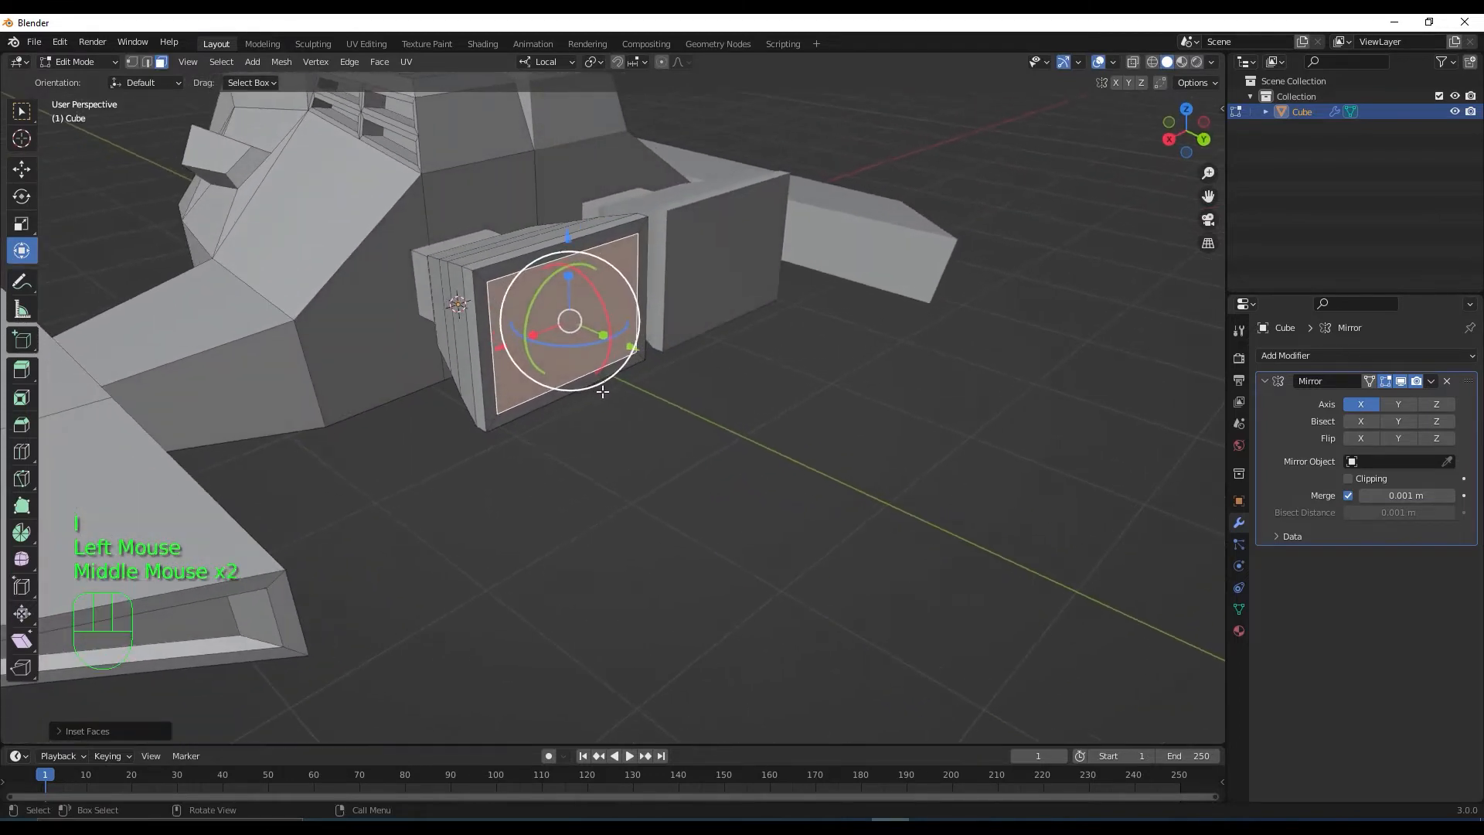
pyautogui.press('e')
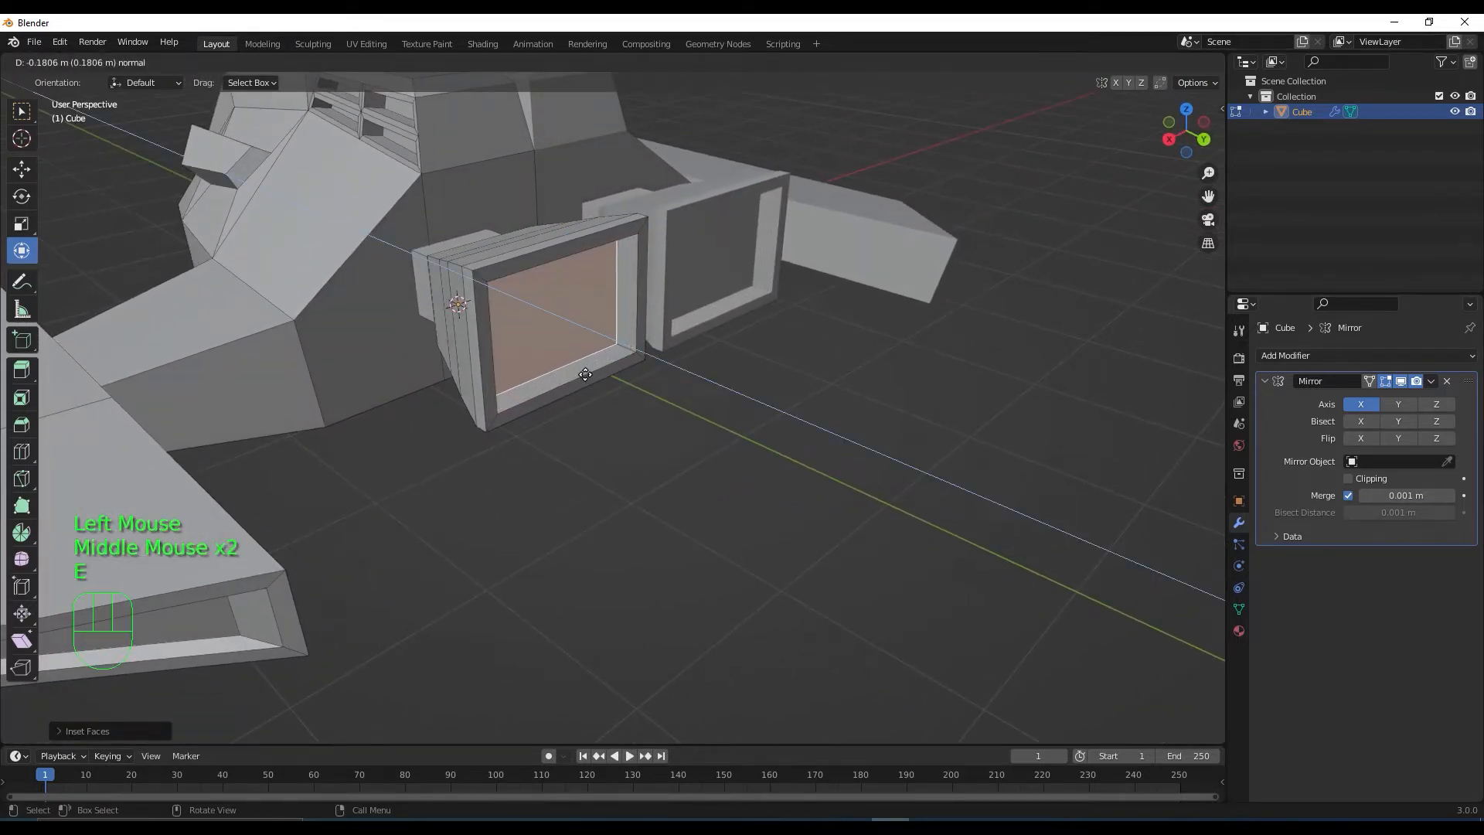
pyautogui.click(585, 374)
pyautogui.moveTo(585, 374)
pyautogui.mouseDown(button='middle')
pyautogui.moveTo(600, 407)
pyautogui.moveTo(580, 398)
pyautogui.mouseUp(button='middle')
# Shrink the recessed face, push it deeper into the box, then deselect it
pyautogui.press('s')
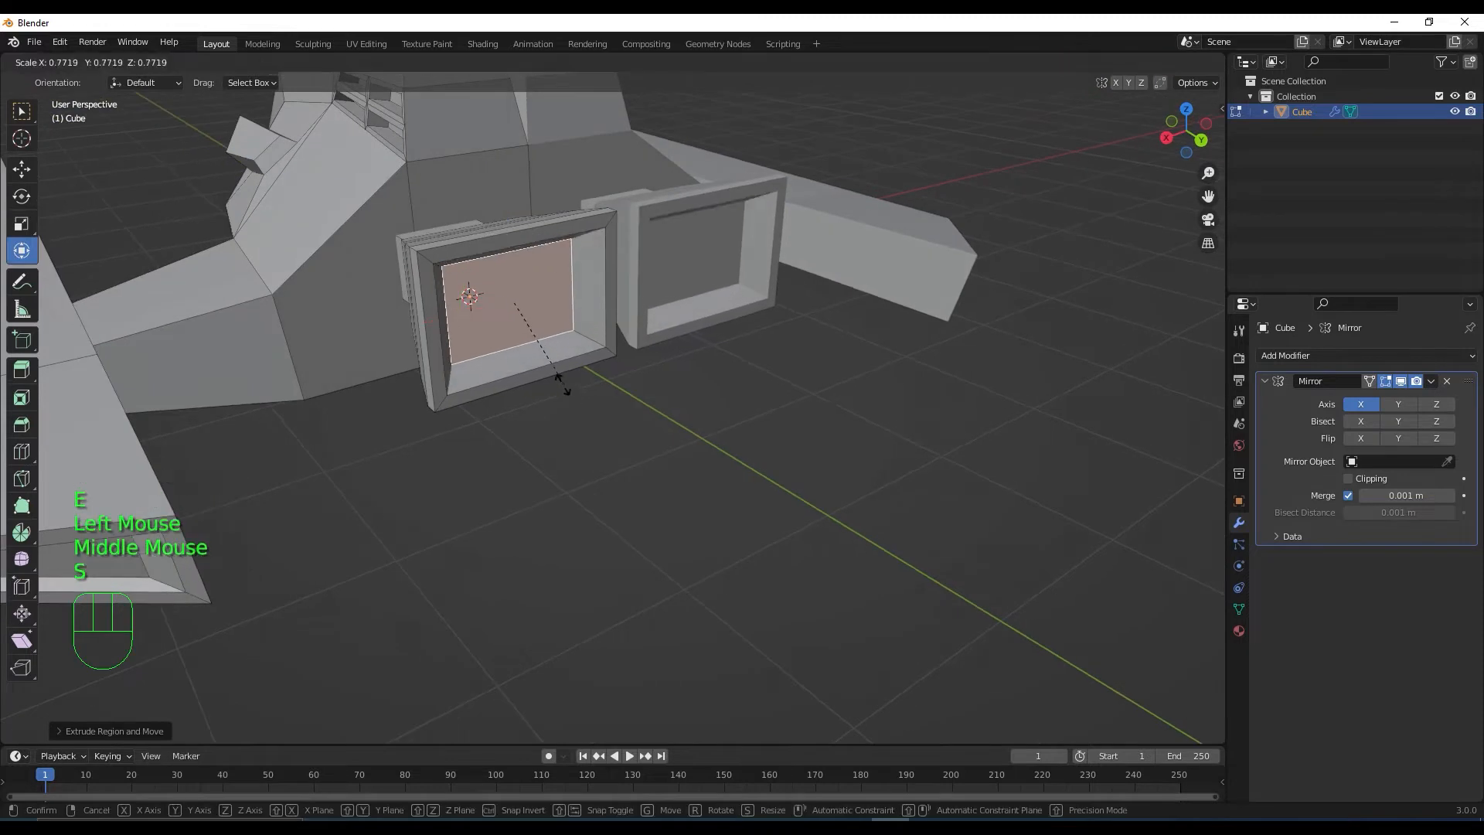
pyautogui.click(550, 375)
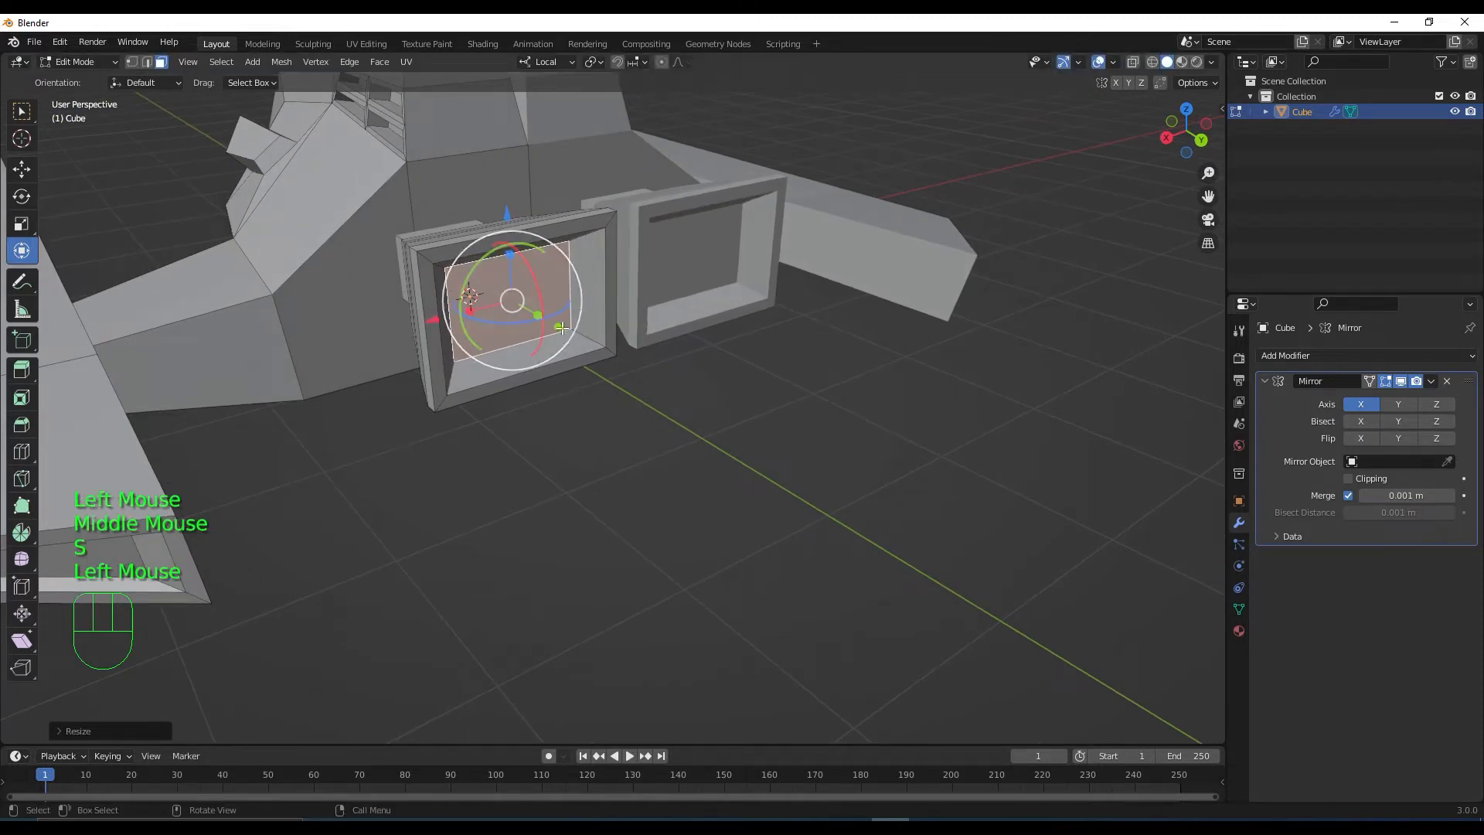
pyautogui.moveTo(561, 327); pyautogui.dragTo(532, 310)
pyautogui.press('s')
pyautogui.click(539, 312)
pyautogui.moveTo(533, 311); pyautogui.dragTo(728, 469, button='middle')
pyautogui.scroll(-2, 638, 456)
pyautogui.scroll(-2, 781, 457)
pyautogui.click(823, 458)
pyautogui.scroll(-1, 811, 472)
pyautogui.scroll(-1, 726, 474)
pyautogui.scroll(2, 742, 503)
pyautogui.scroll(1, 708, 504)
# Duplicate a wing top face in place and shrink the copy into a small square
pyautogui.click(697, 442)
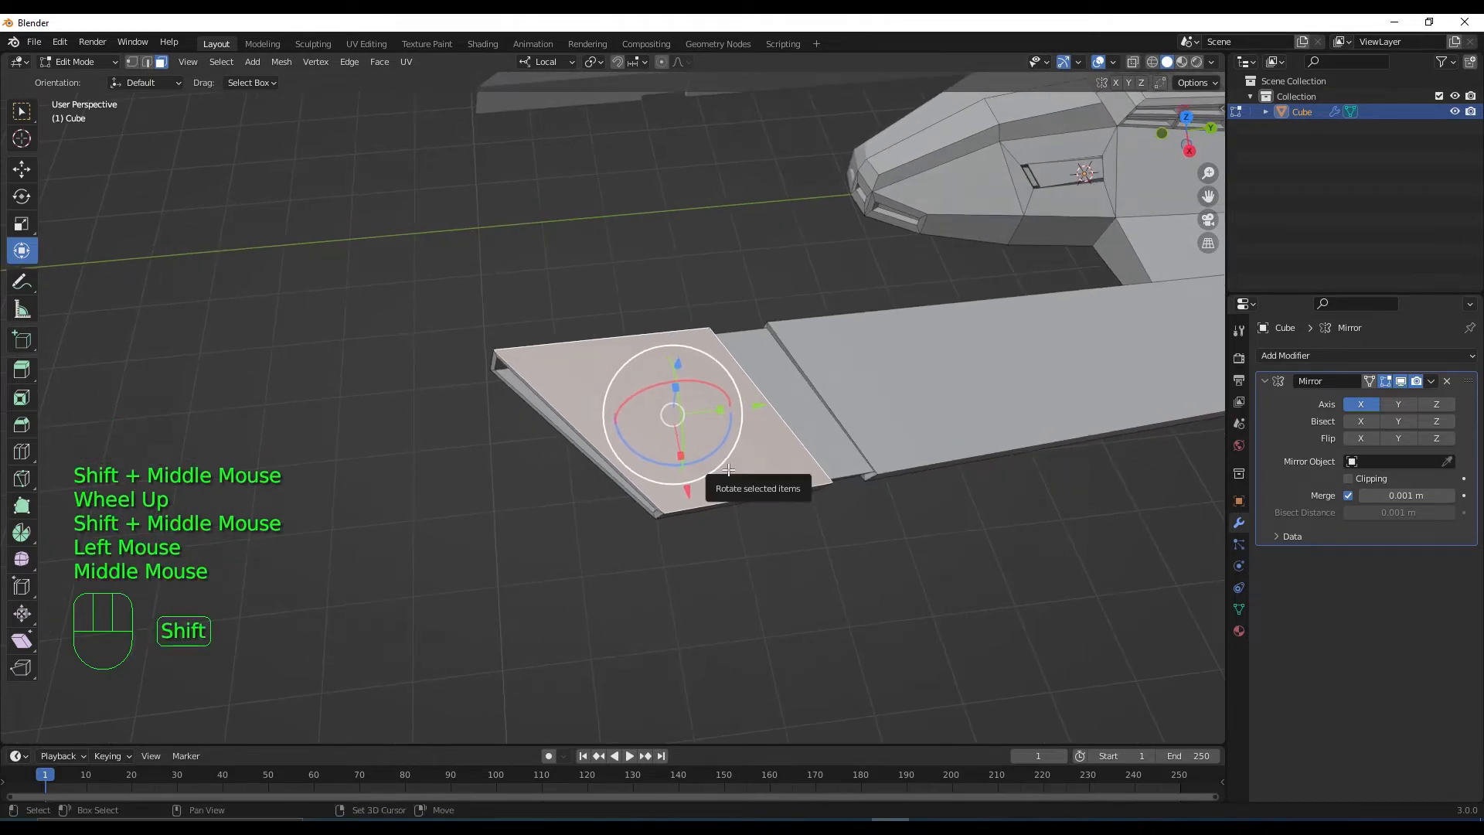
pyautogui.hotkey('shift', 'd')
pyautogui.rightClick(696, 582)
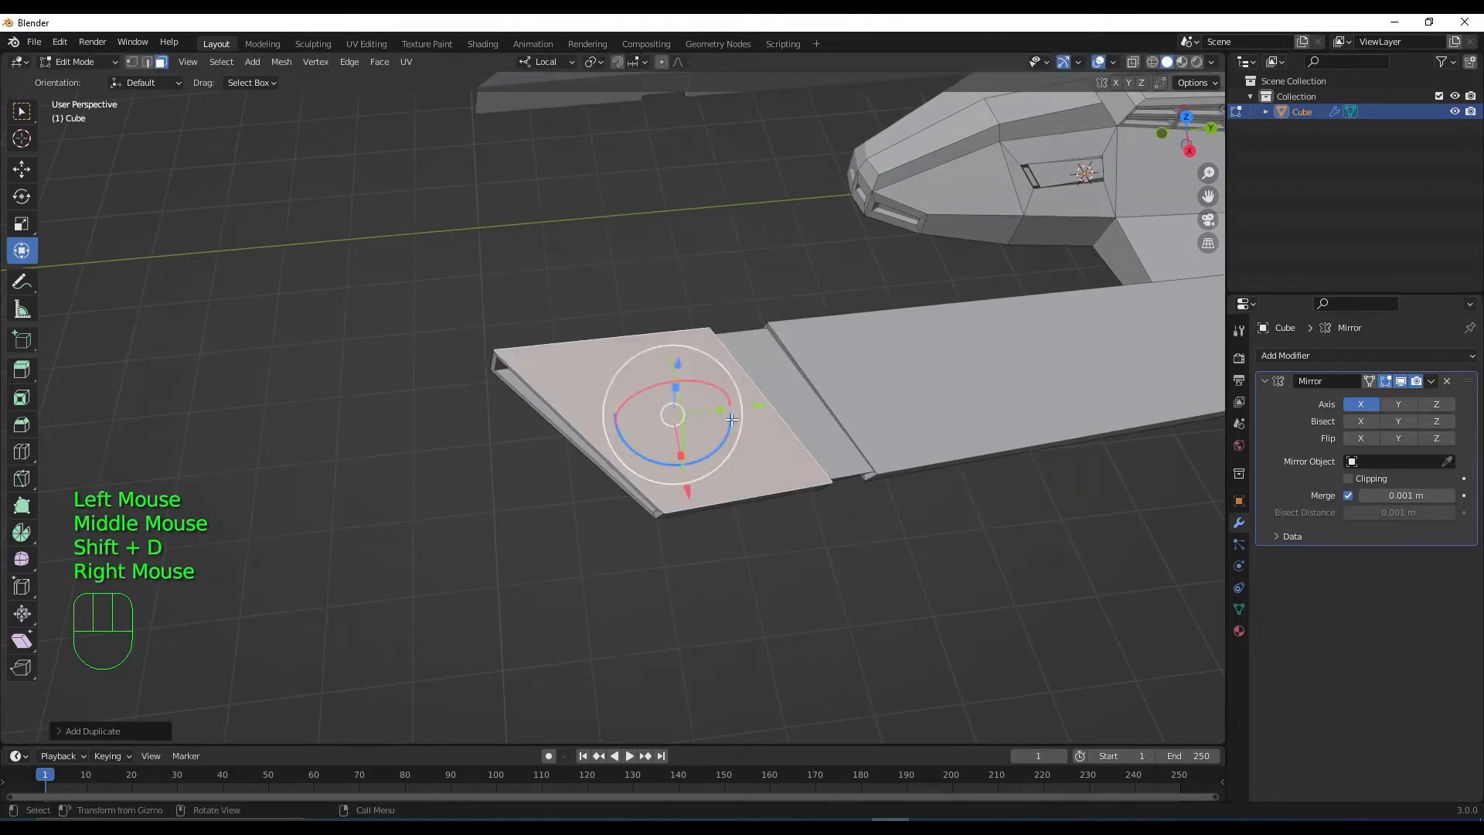
pyautogui.moveTo(726, 494); pyautogui.dragTo(781, 463, button='middle')
pyautogui.press('s')
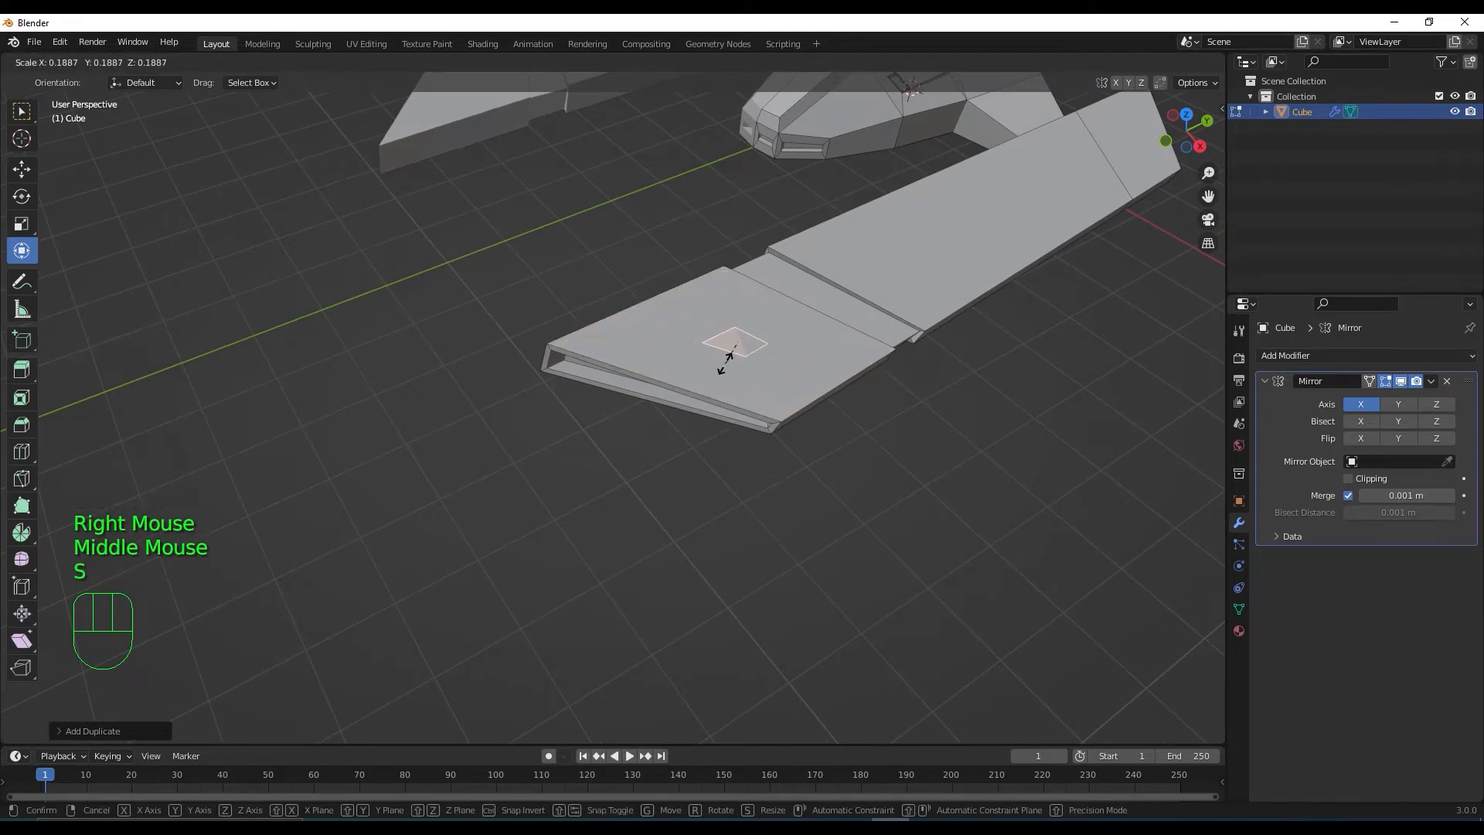
pyautogui.click(728, 364)
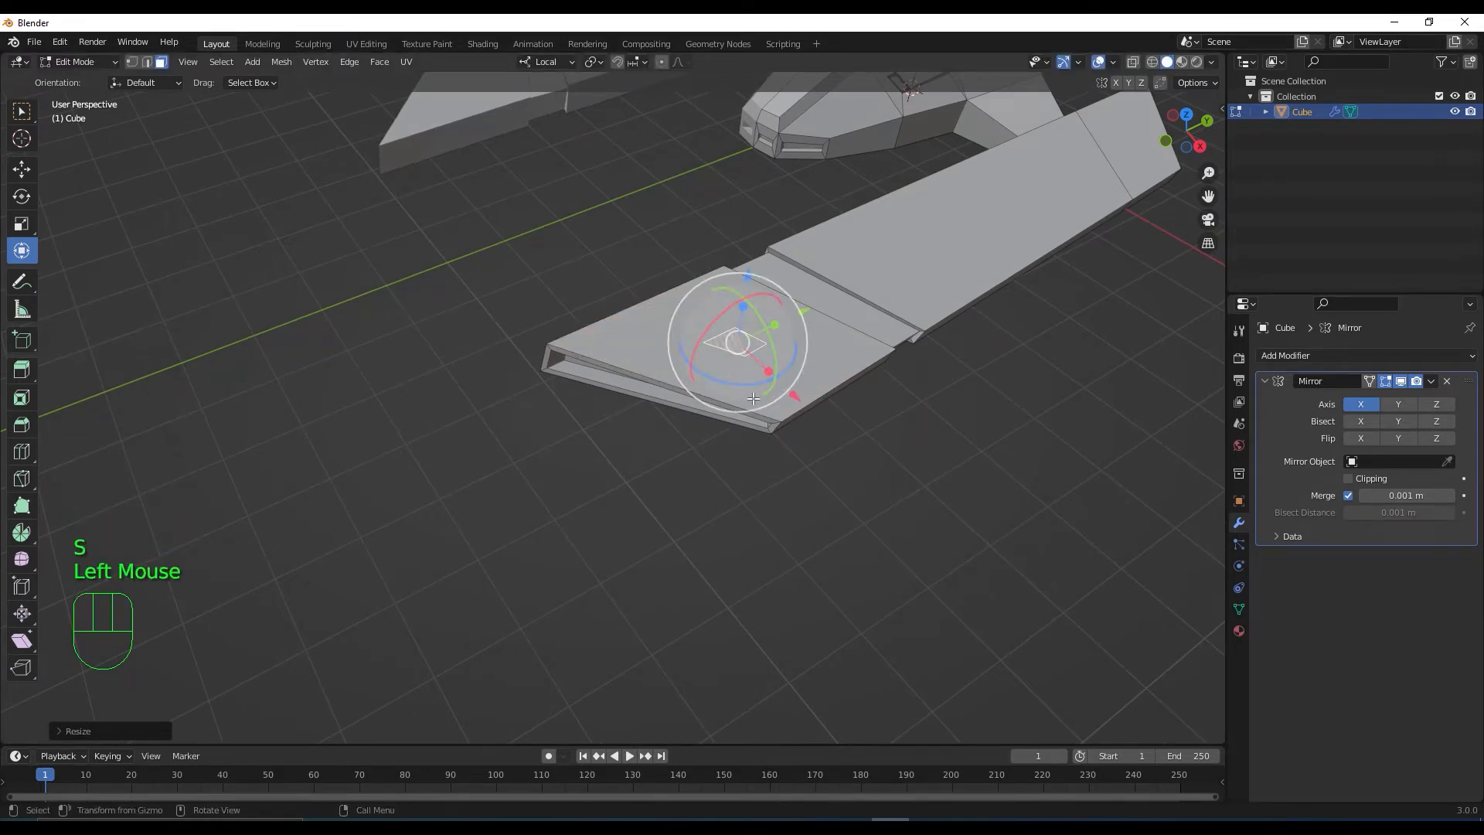
# In front X-ray view, move the square down onto the wing and tilt it to the slope
pyautogui.press('KP_1')
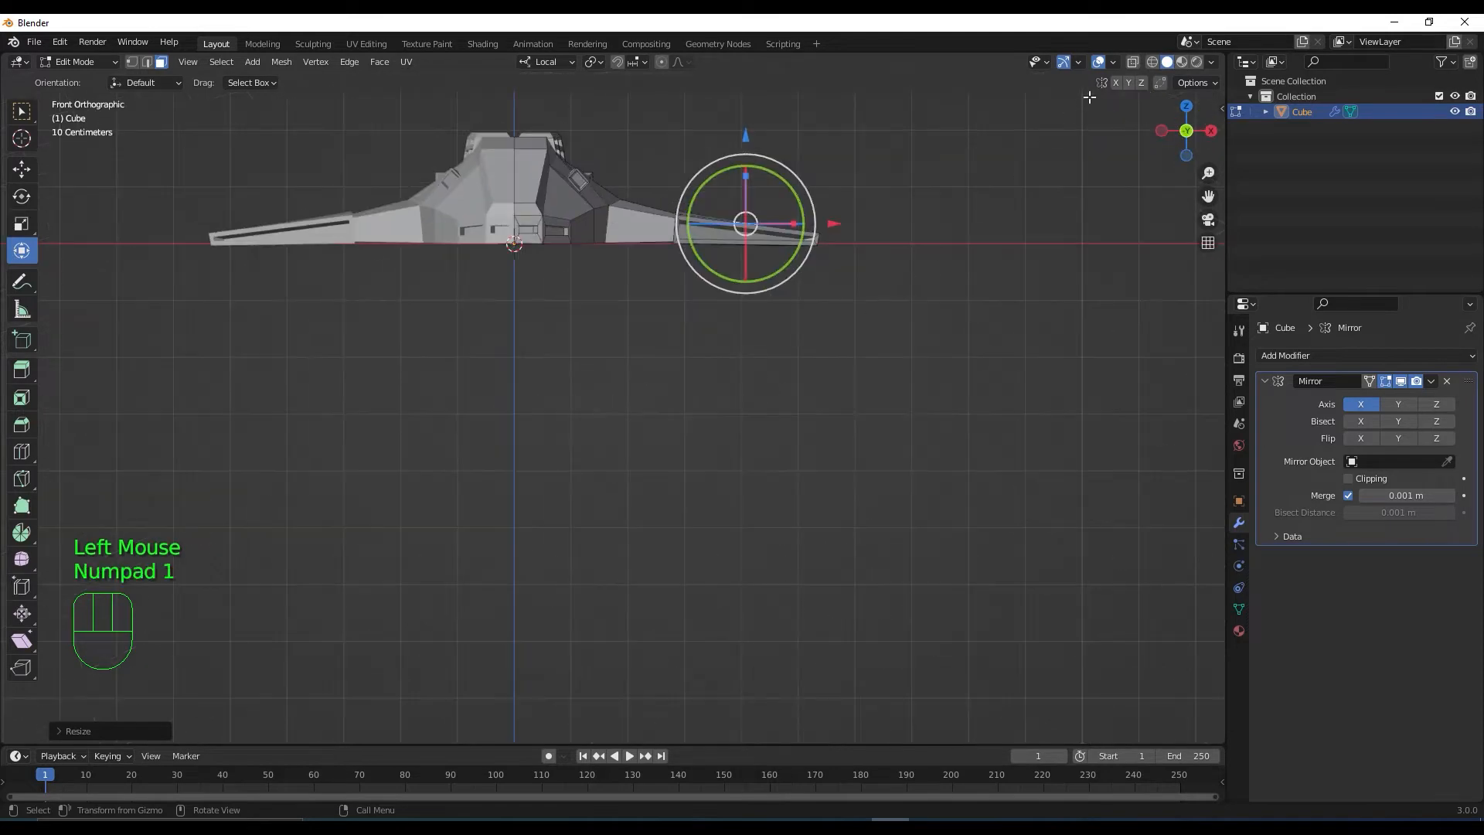
pyautogui.click(1133, 62)
pyautogui.keyDown('shift'); pyautogui.moveTo(773, 421); pyautogui.dragTo(713, 584, button='middle'); pyautogui.keyUp('shift')
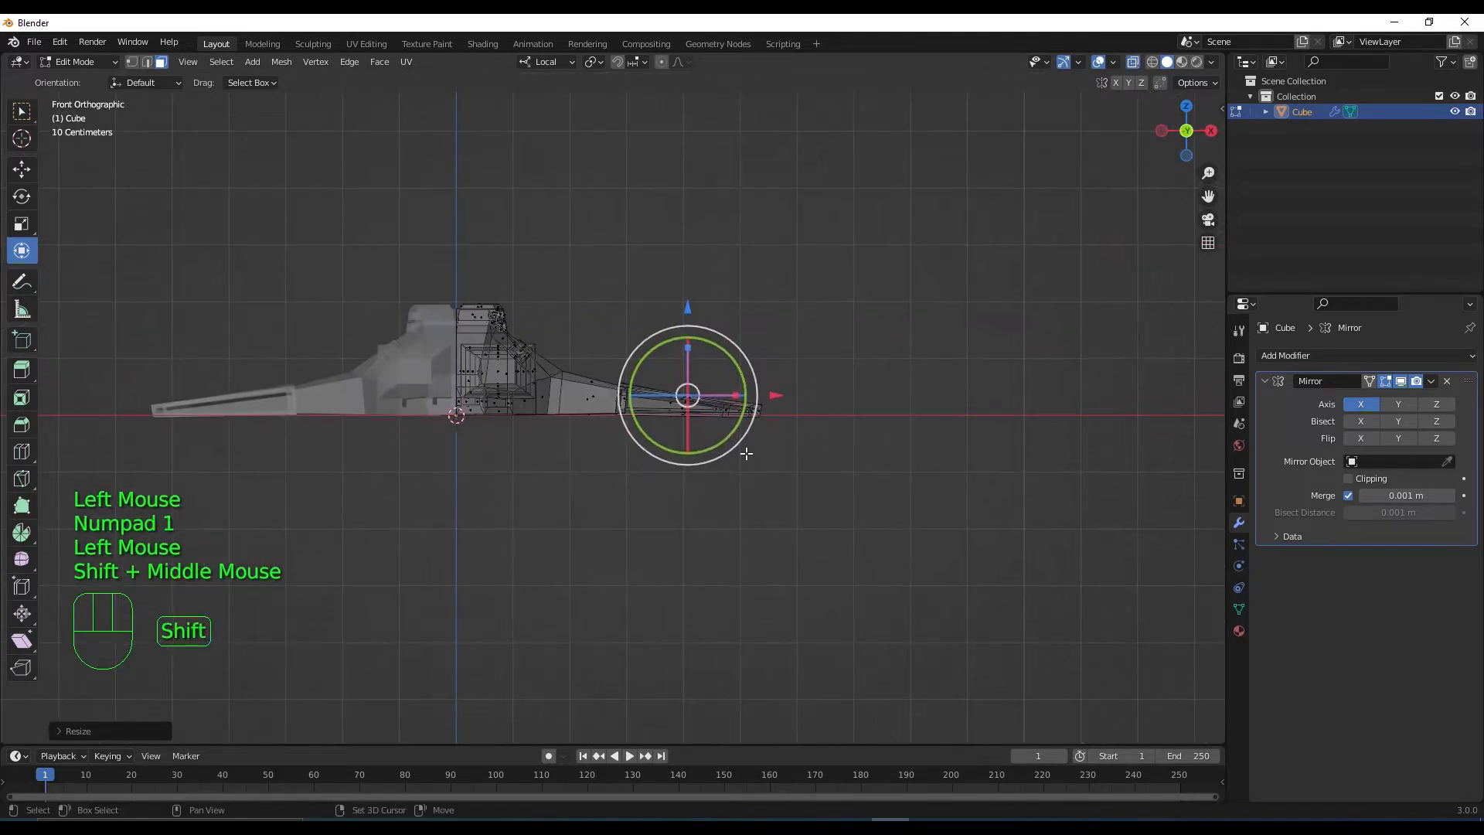
pyautogui.scroll(4, 426, 433)
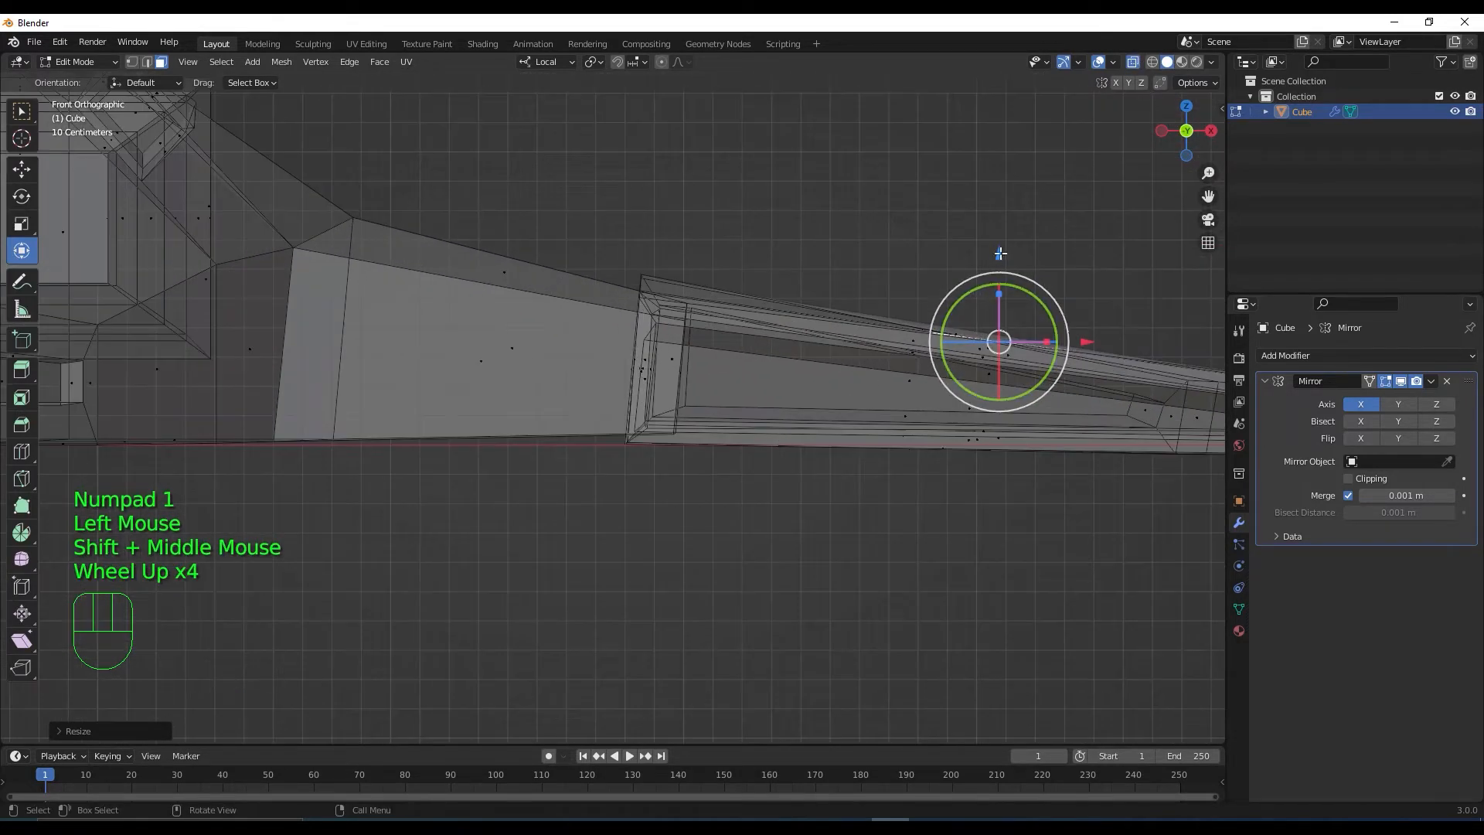
pyautogui.moveTo(978, 288); pyautogui.dragTo(988, 306)
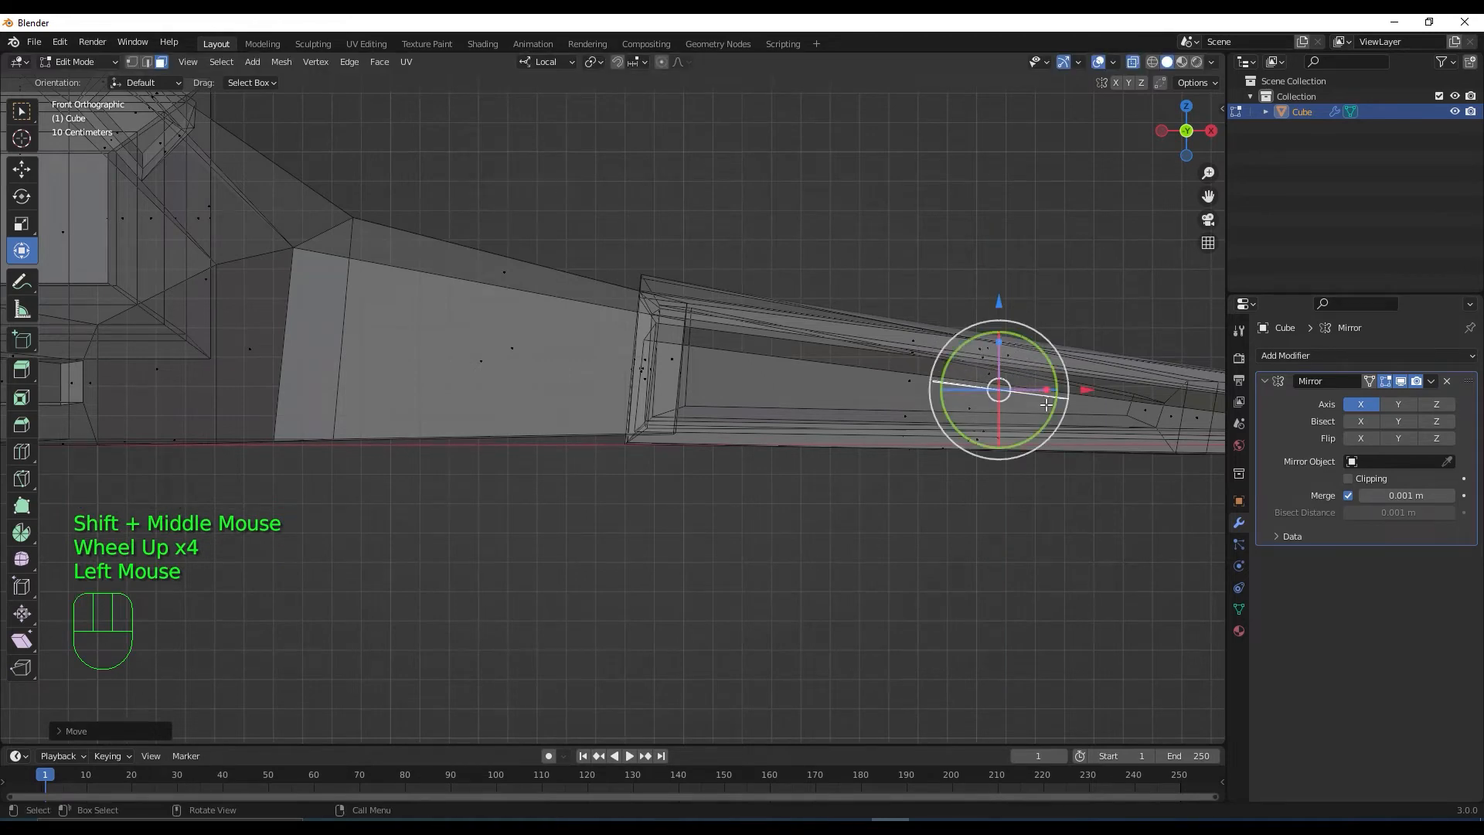
pyautogui.moveTo(1060, 359); pyautogui.dragTo(1061, 357)
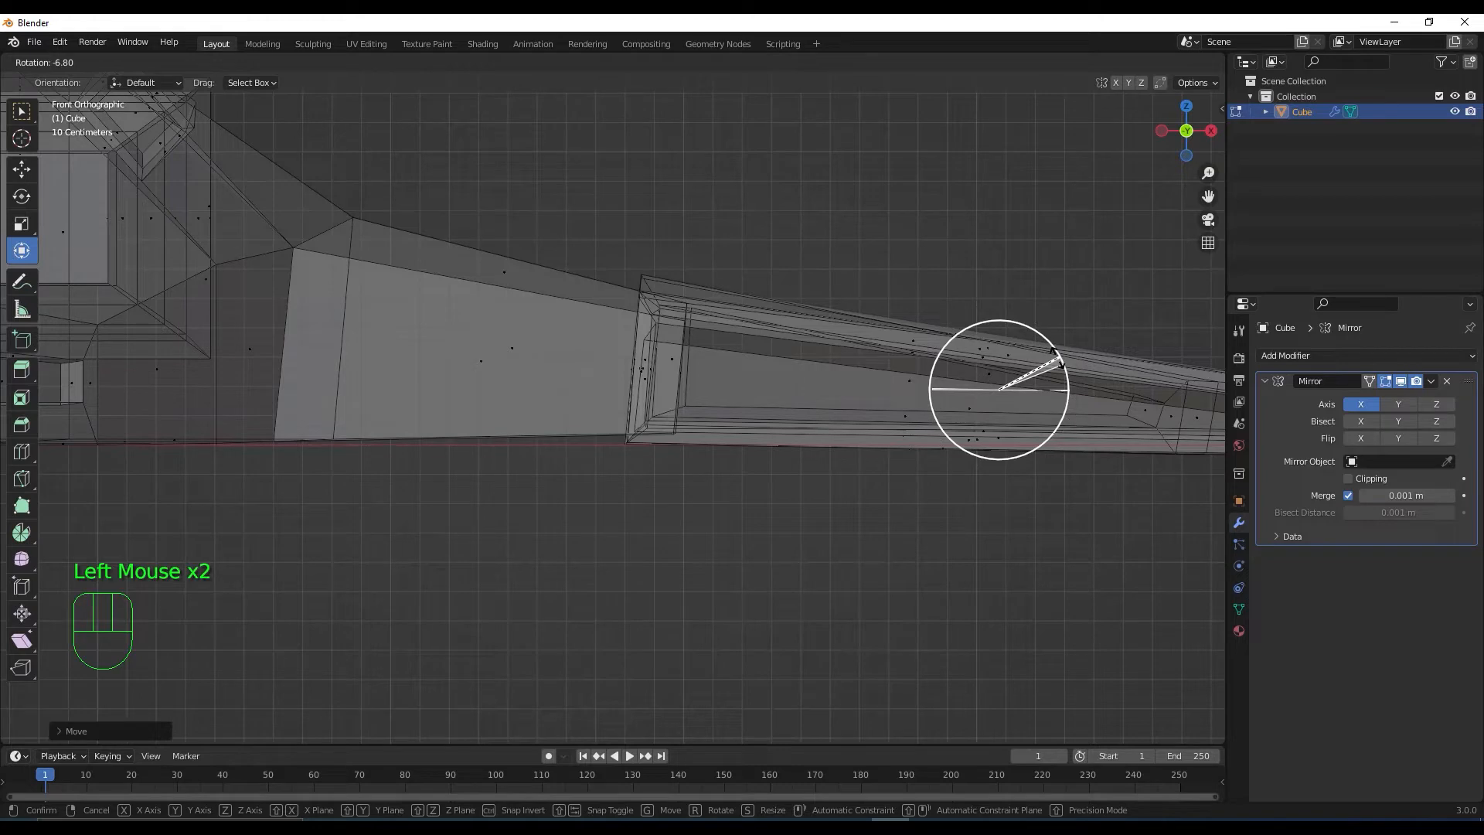
pyautogui.moveTo(1058, 357); pyautogui.dragTo(1057, 357)
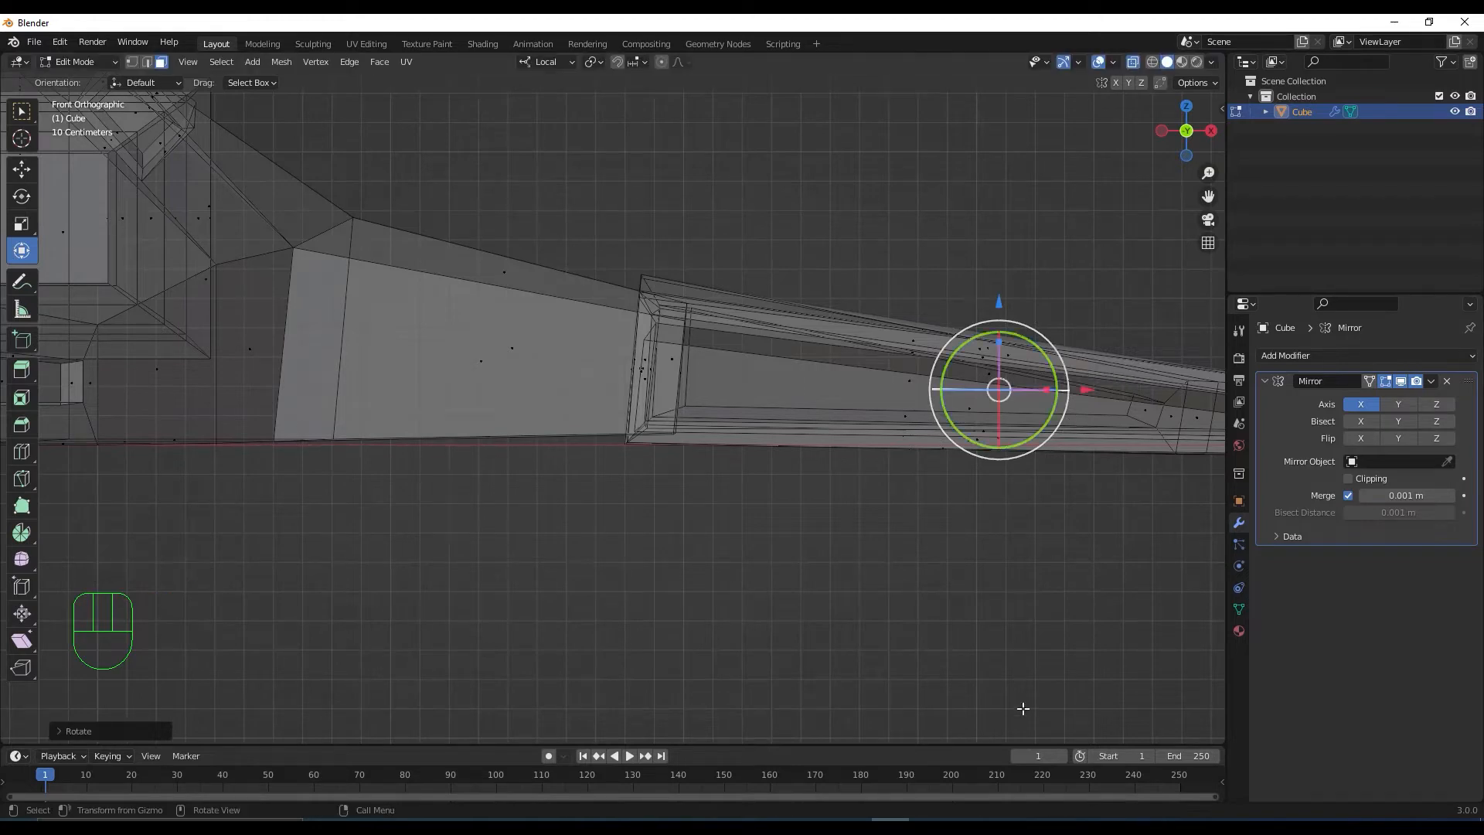
# Extrude the square upward into a thin block and turn X-ray back off
pyautogui.moveTo(1070, 557); pyautogui.dragTo(1091, 582, button='middle')
pyautogui.press('KP_1')
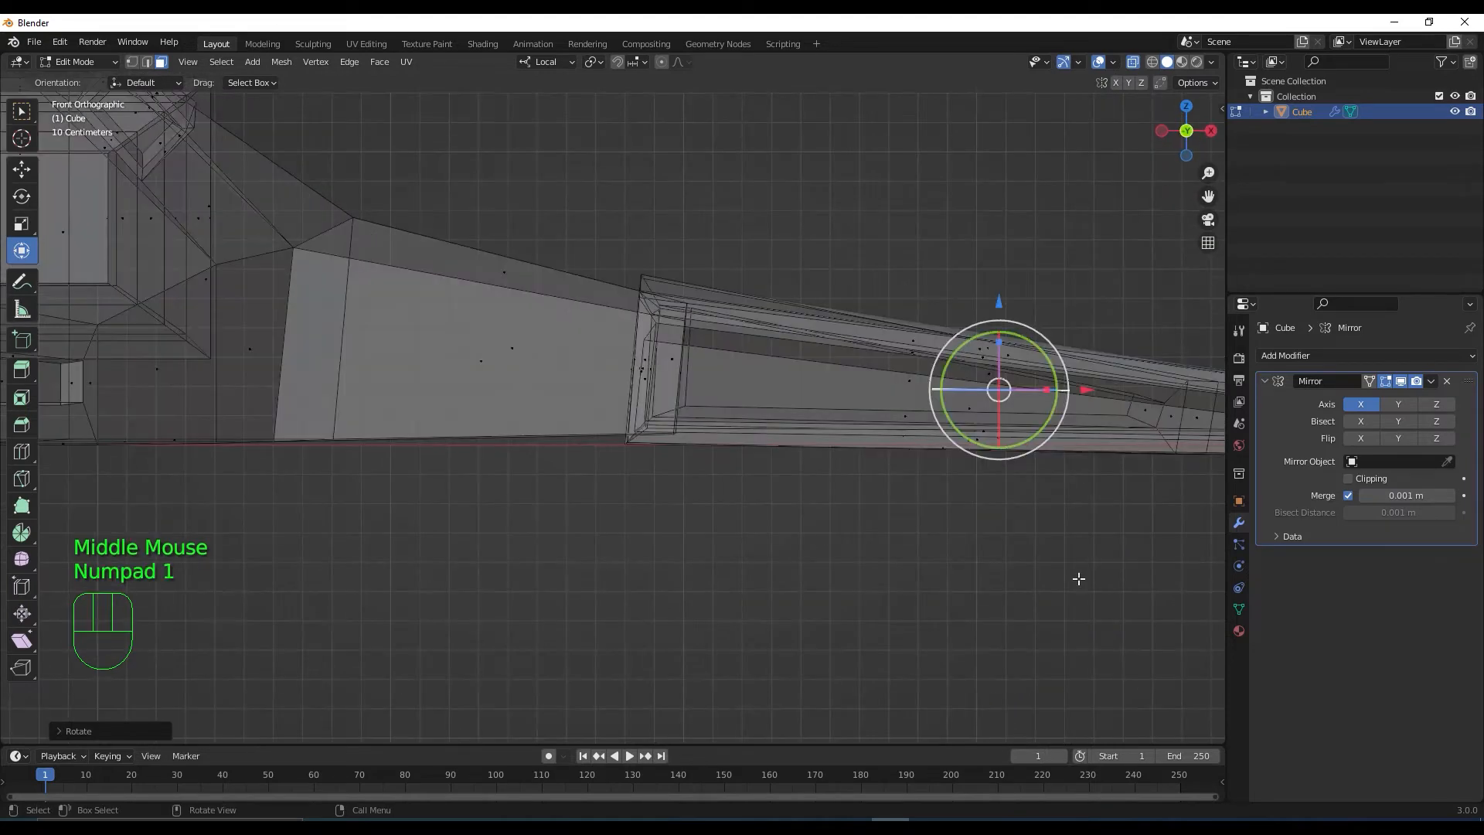
pyautogui.press('e')
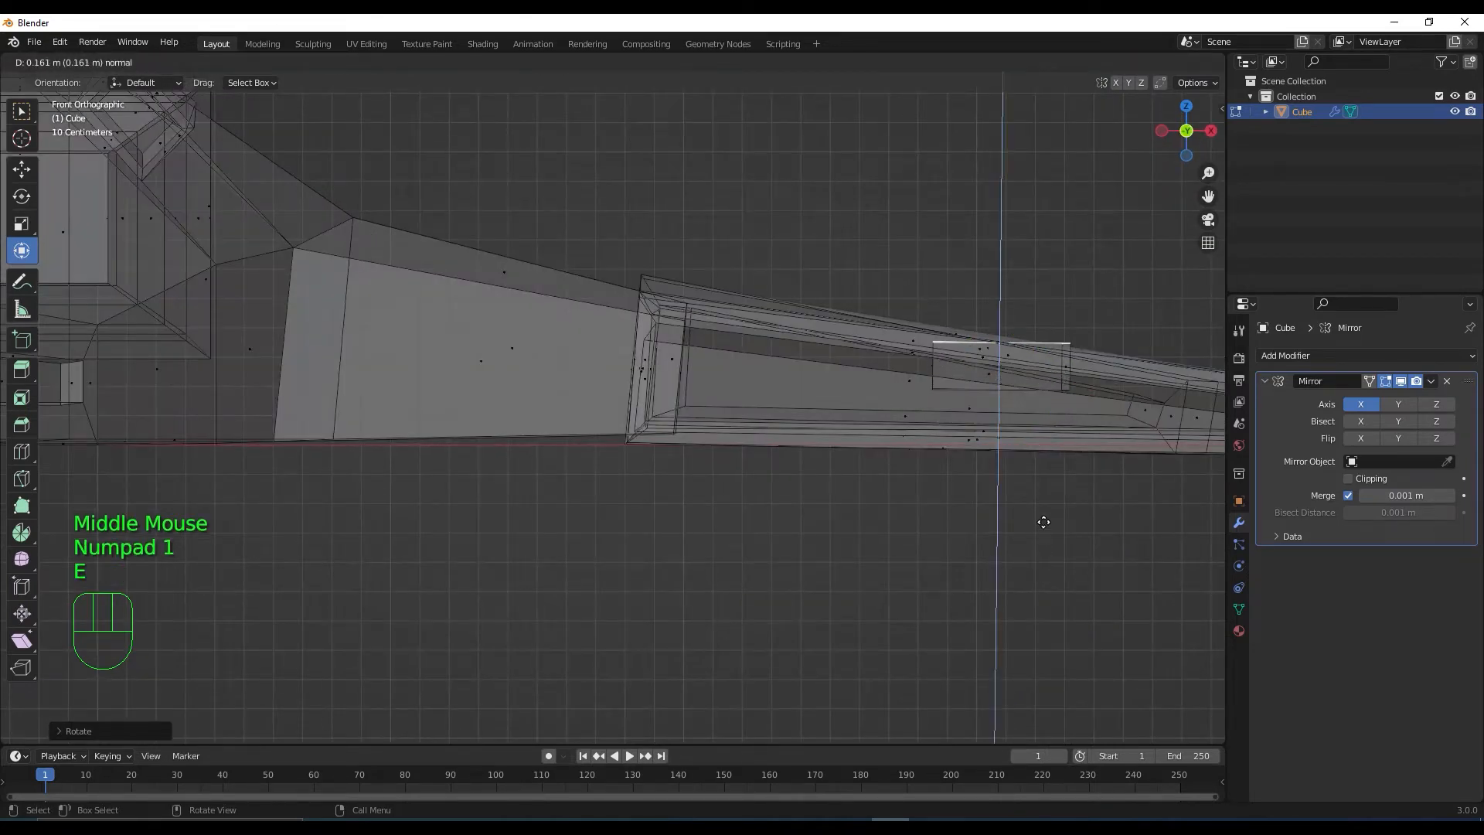
pyautogui.click(1048, 473)
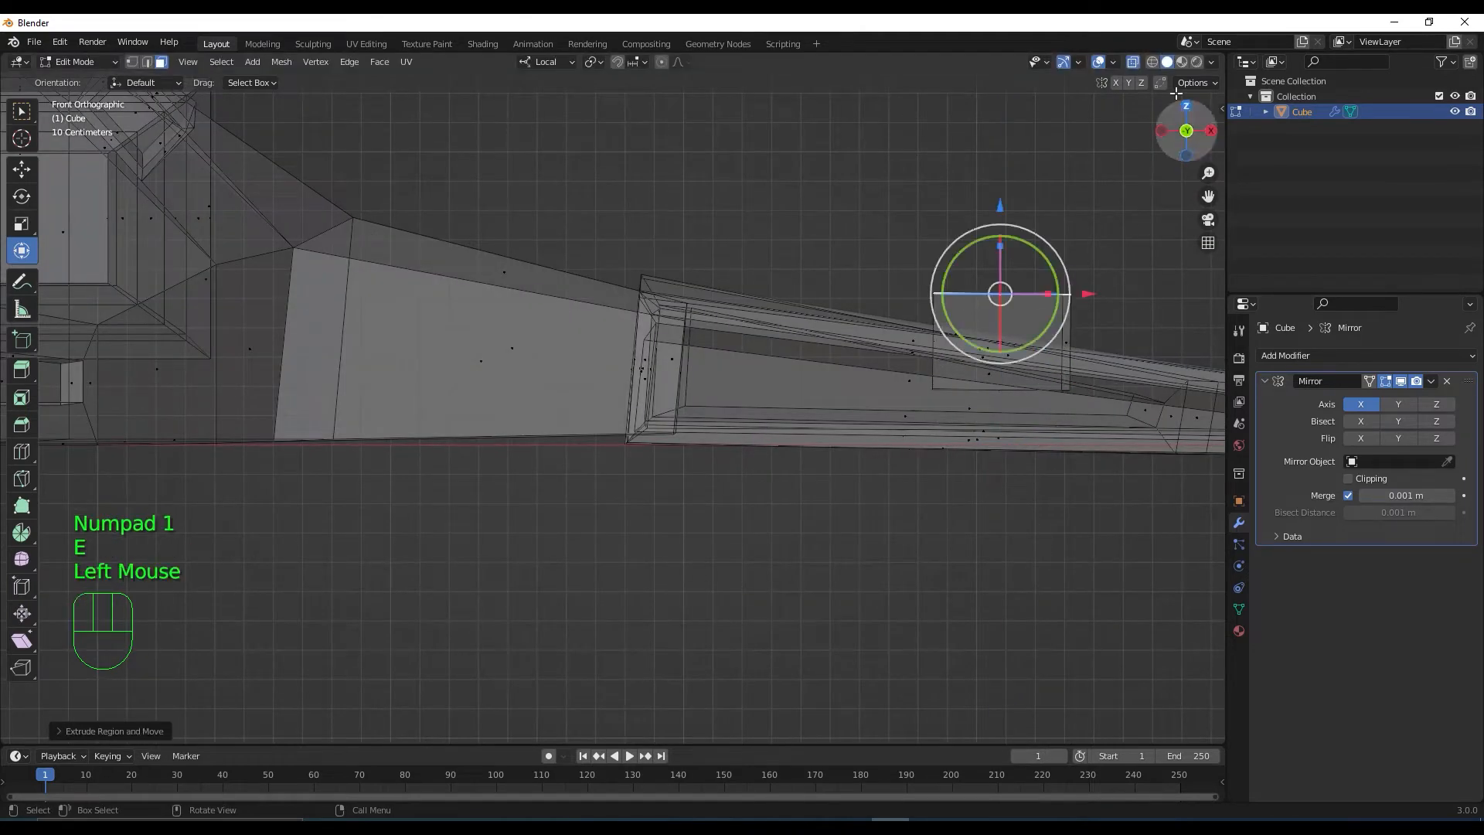
pyautogui.click(1133, 62)
pyautogui.moveTo(889, 386); pyautogui.dragTo(927, 550, button='middle')
# Extrude the block's top face a short way and rescale that new top face
pyautogui.scroll(-2, 957, 555)
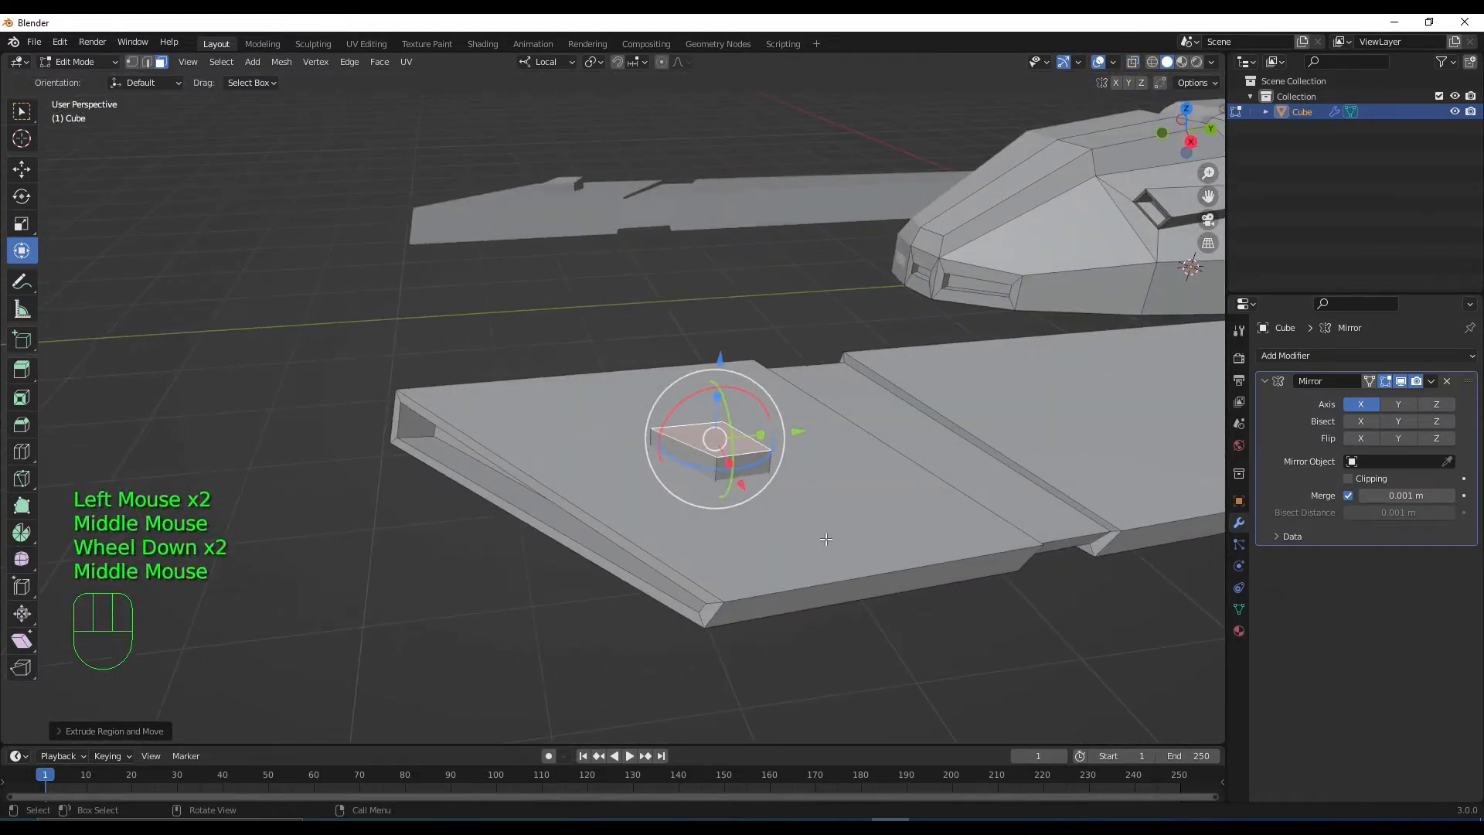
pyautogui.scroll(1, 821, 545)
pyautogui.moveTo(821, 545); pyautogui.dragTo(908, 547, button='middle')
pyautogui.press('KP_1')
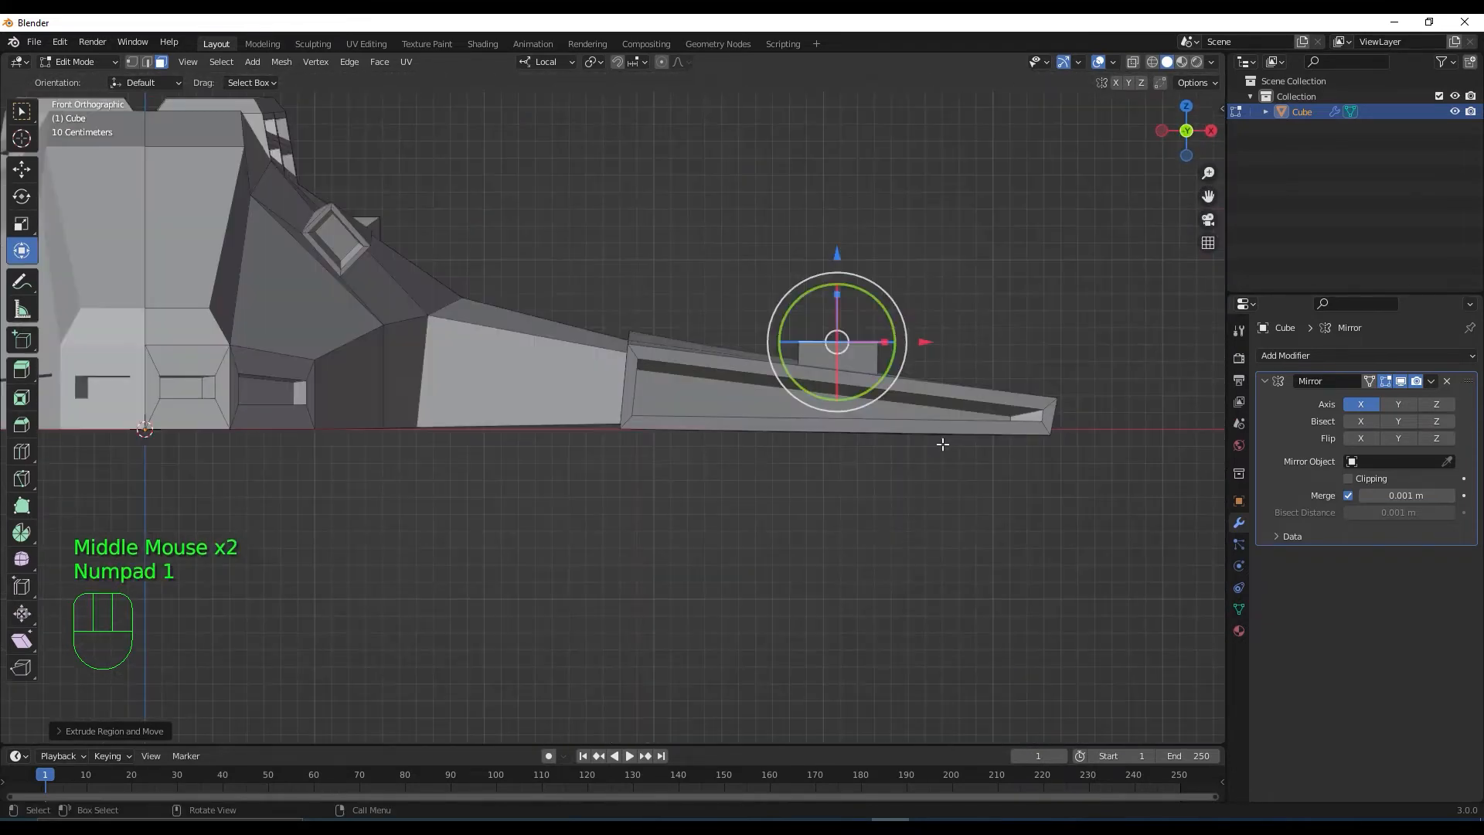
pyautogui.keyDown('shift'); pyautogui.moveTo(947, 418); pyautogui.dragTo(932, 566, button='middle'); pyautogui.keyUp('shift')
pyautogui.scroll(2, 932, 520)
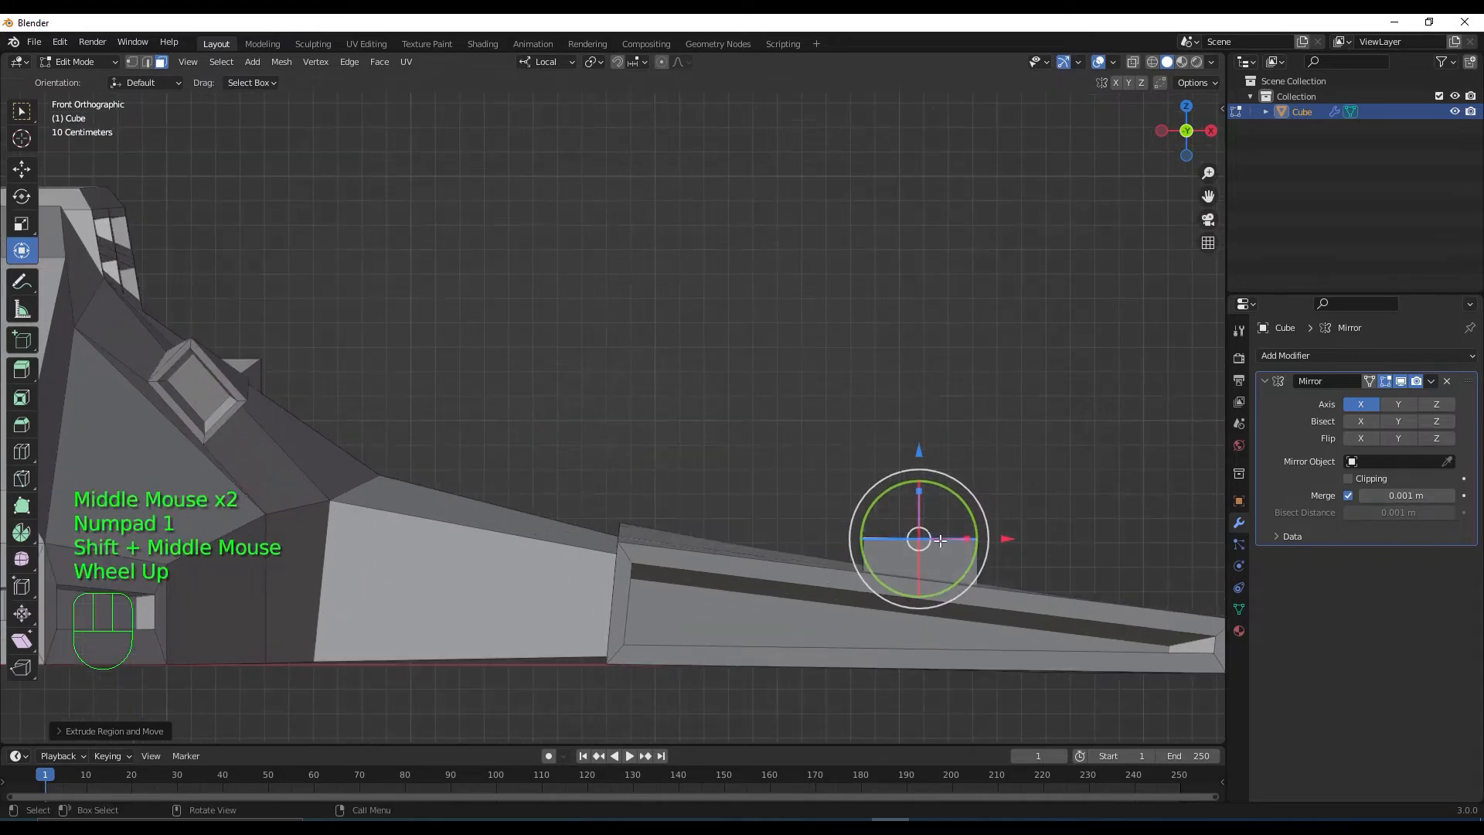
pyautogui.press('e')
pyautogui.click(940, 522)
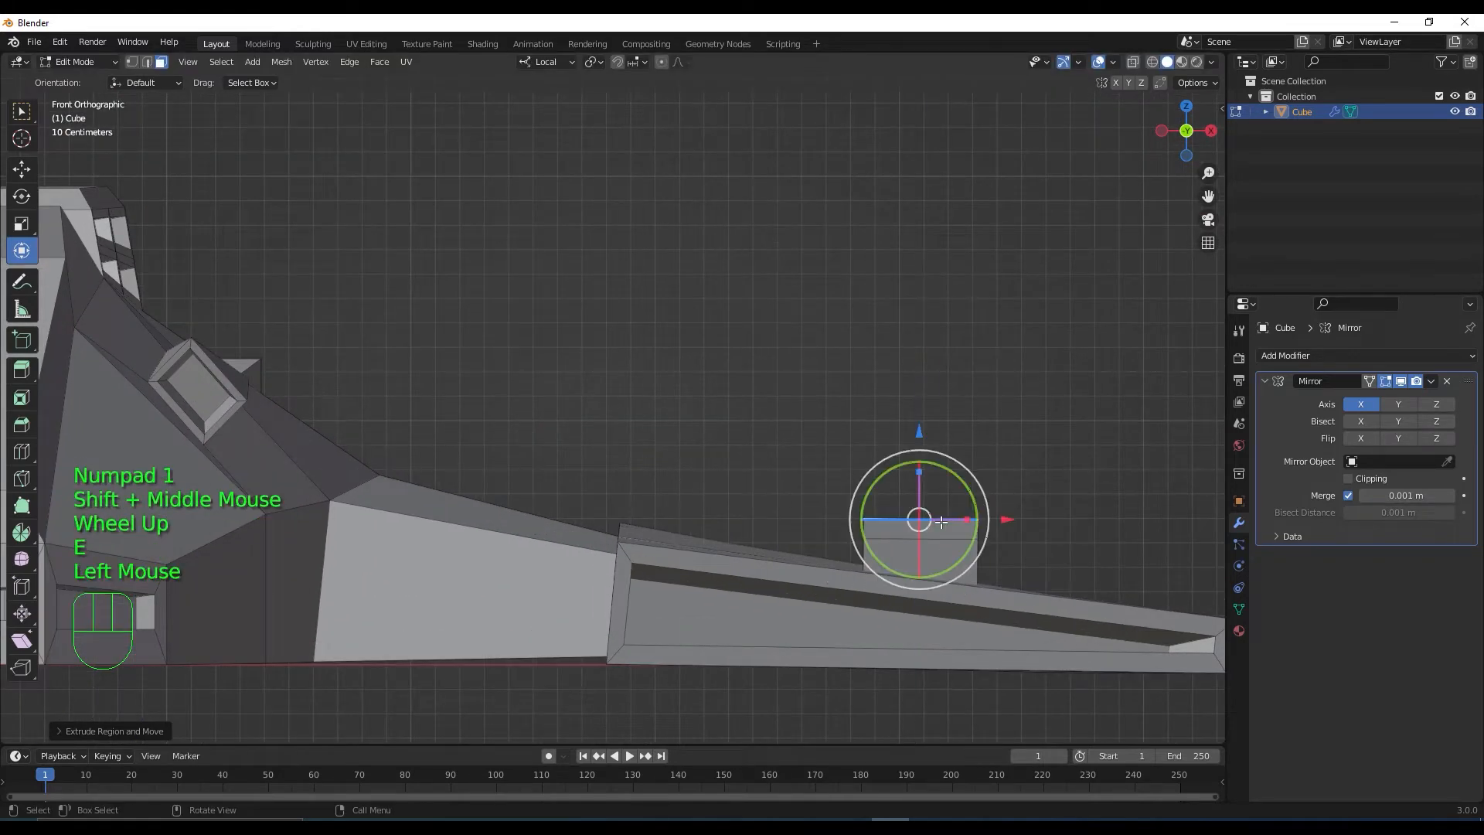
pyautogui.press('s')
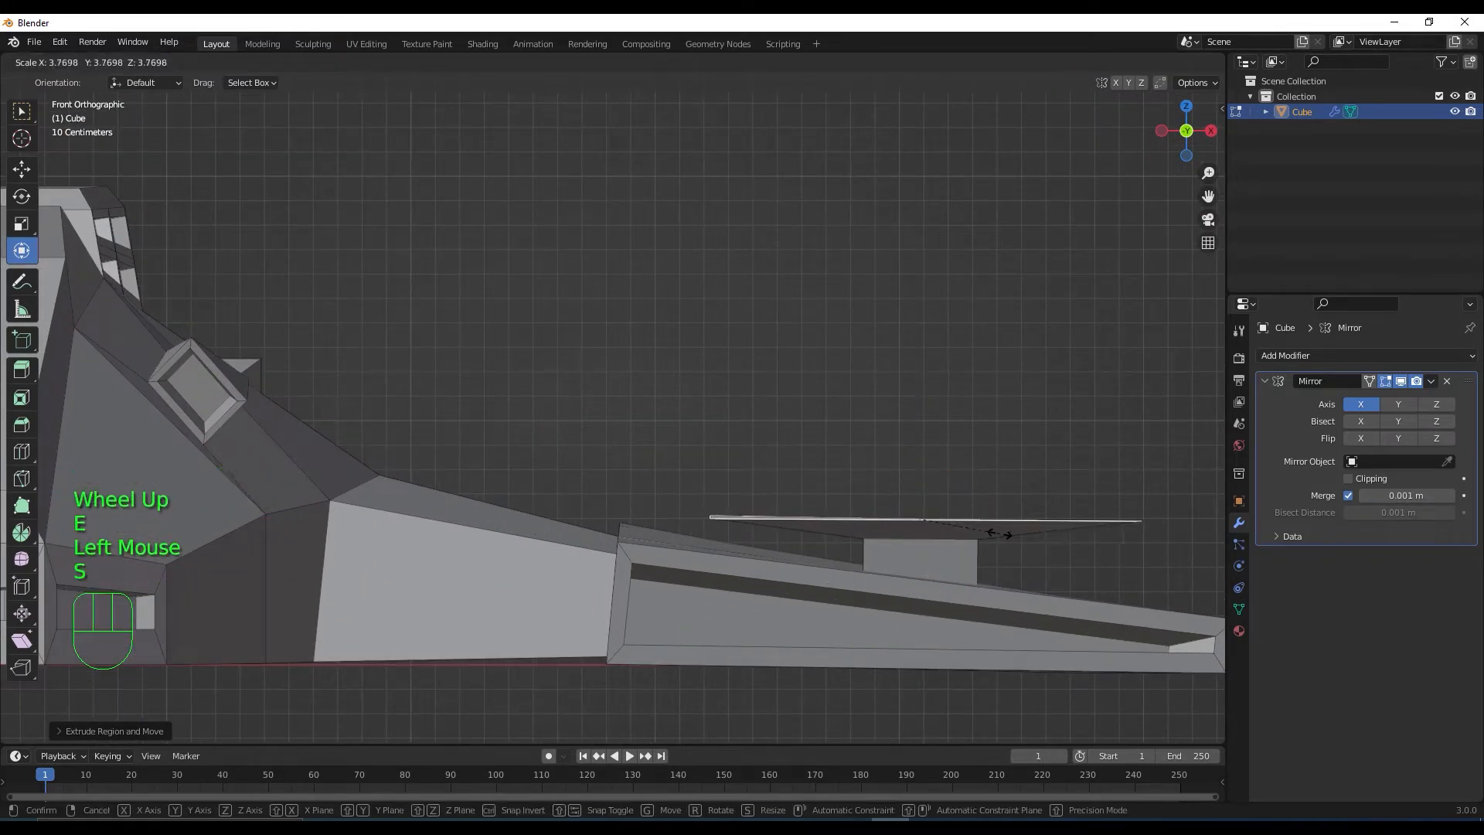
pyautogui.click(1002, 533)
pyautogui.moveTo(1002, 533); pyautogui.dragTo(859, 611, button='middle')
pyautogui.scroll(-3, 846, 580)
pyautogui.press('s')
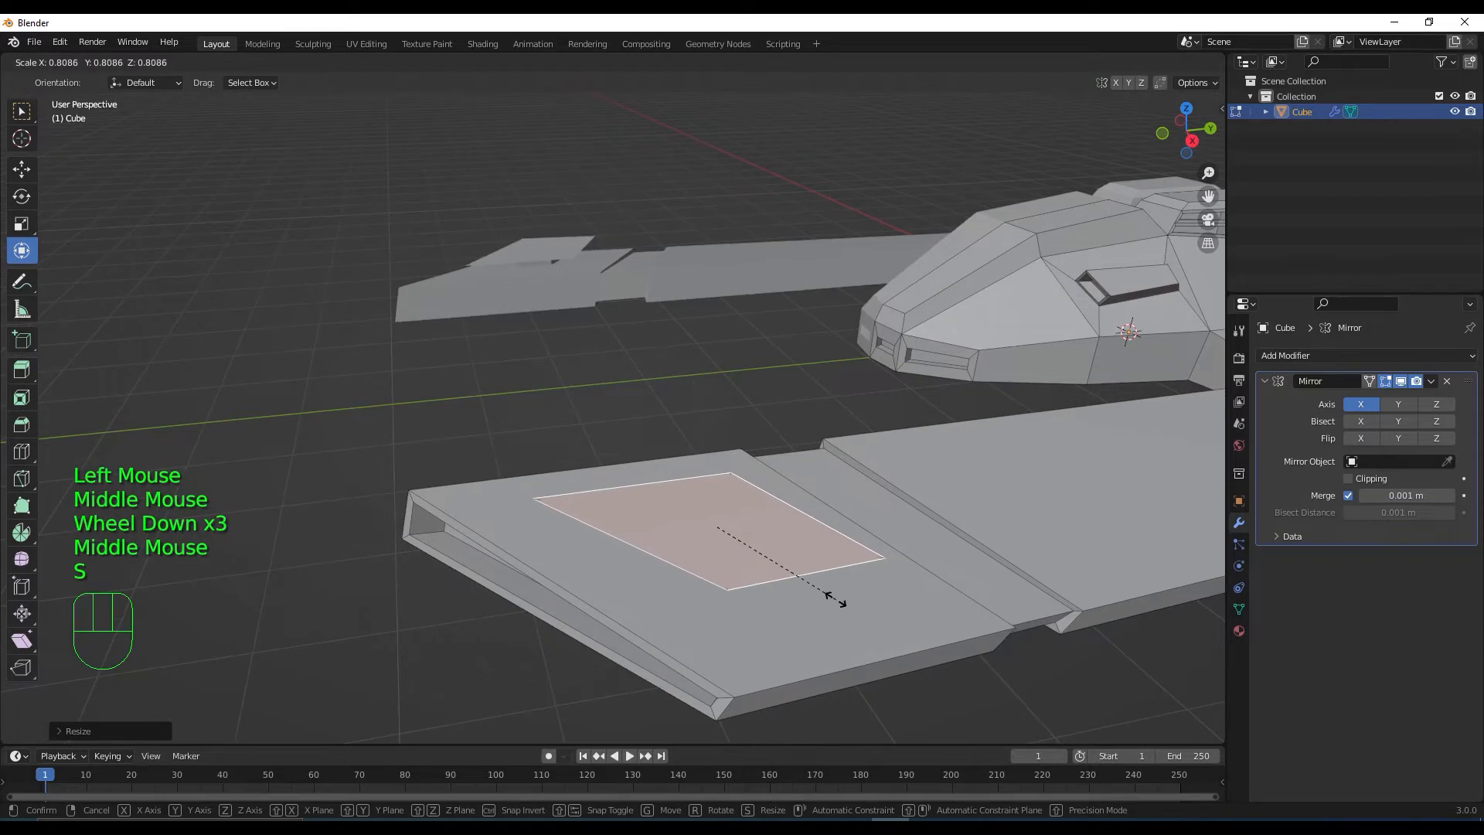
pyautogui.click(831, 598)
# Extrude the top face upward twice, shrinking the last one into a tapered top
pyautogui.moveTo(856, 643); pyautogui.dragTo(900, 602, button='middle')
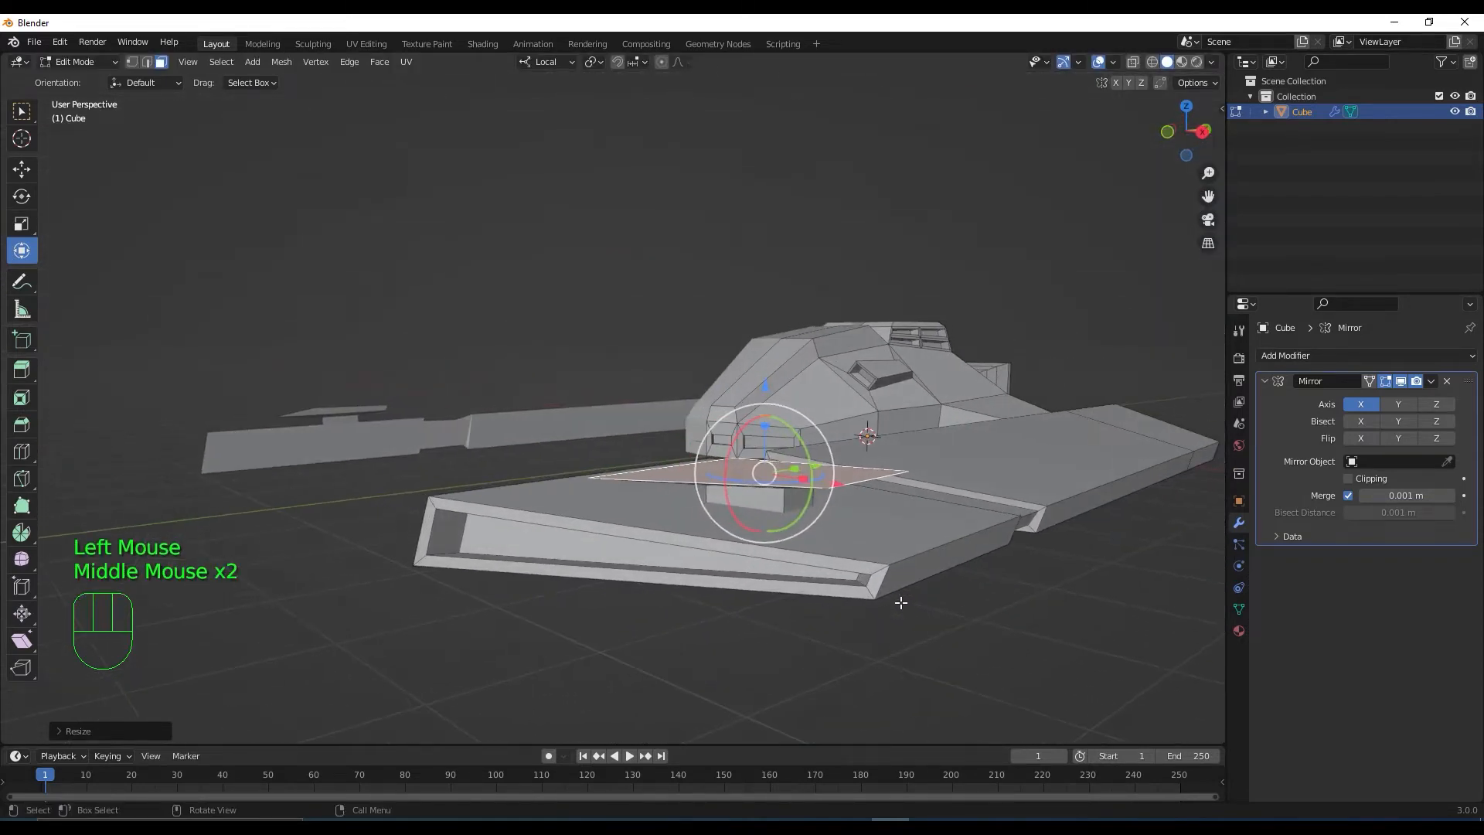
pyautogui.press('e')
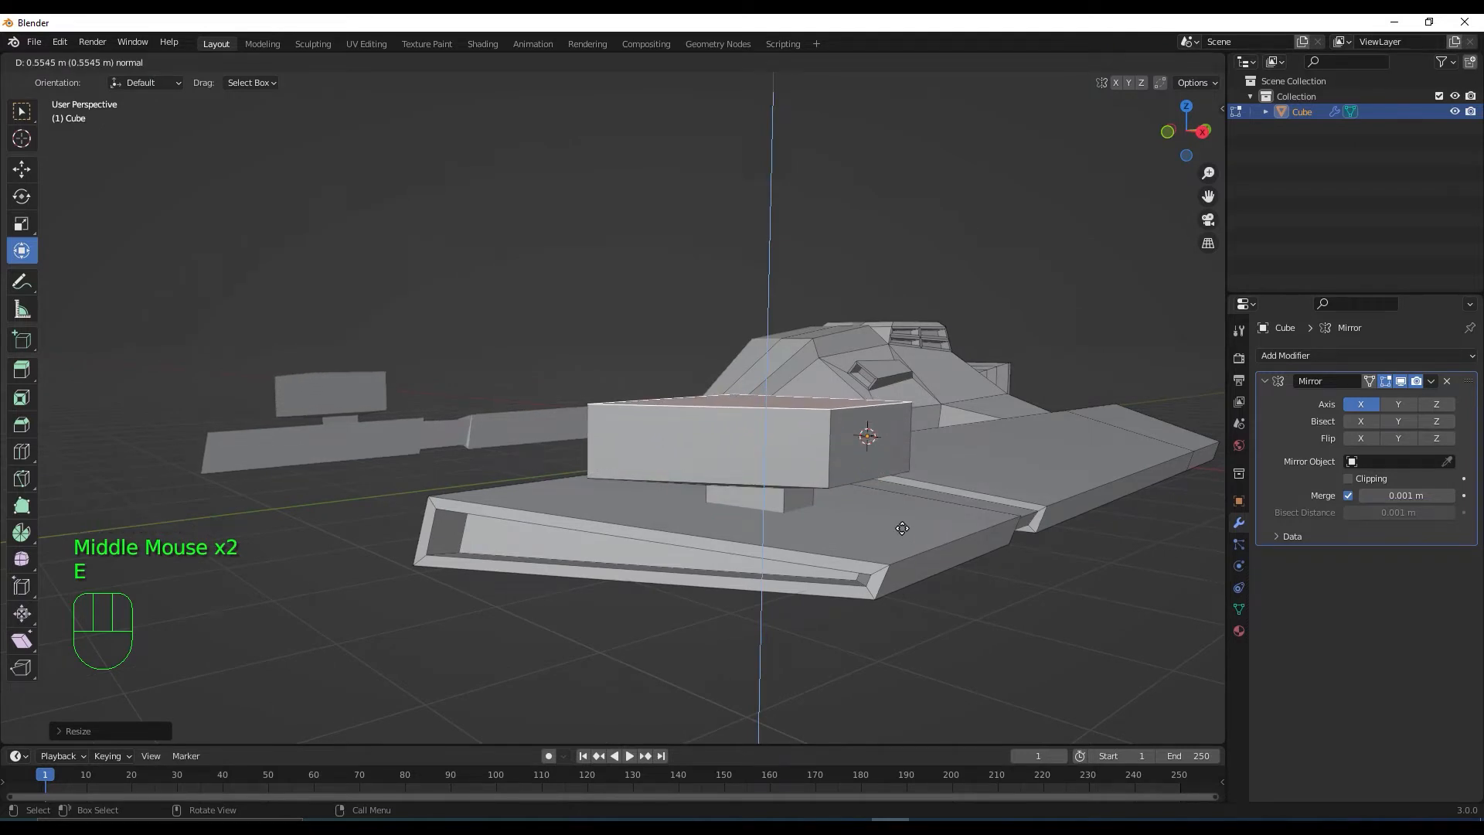
pyautogui.click(902, 528)
pyautogui.moveTo(902, 528); pyautogui.dragTo(780, 568, button='middle')
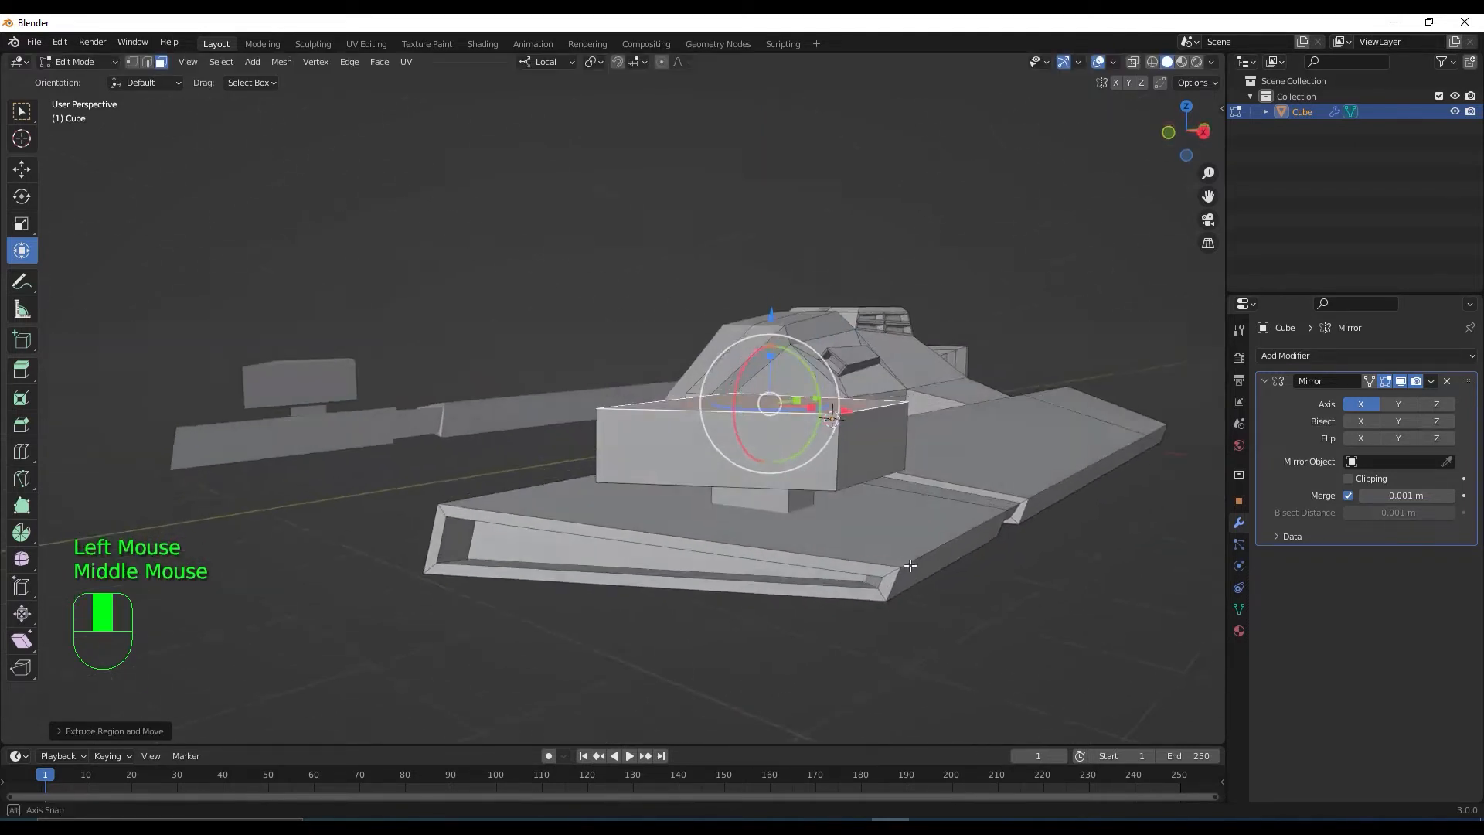
pyautogui.moveTo(910, 566); pyautogui.dragTo(915, 573, button='middle')
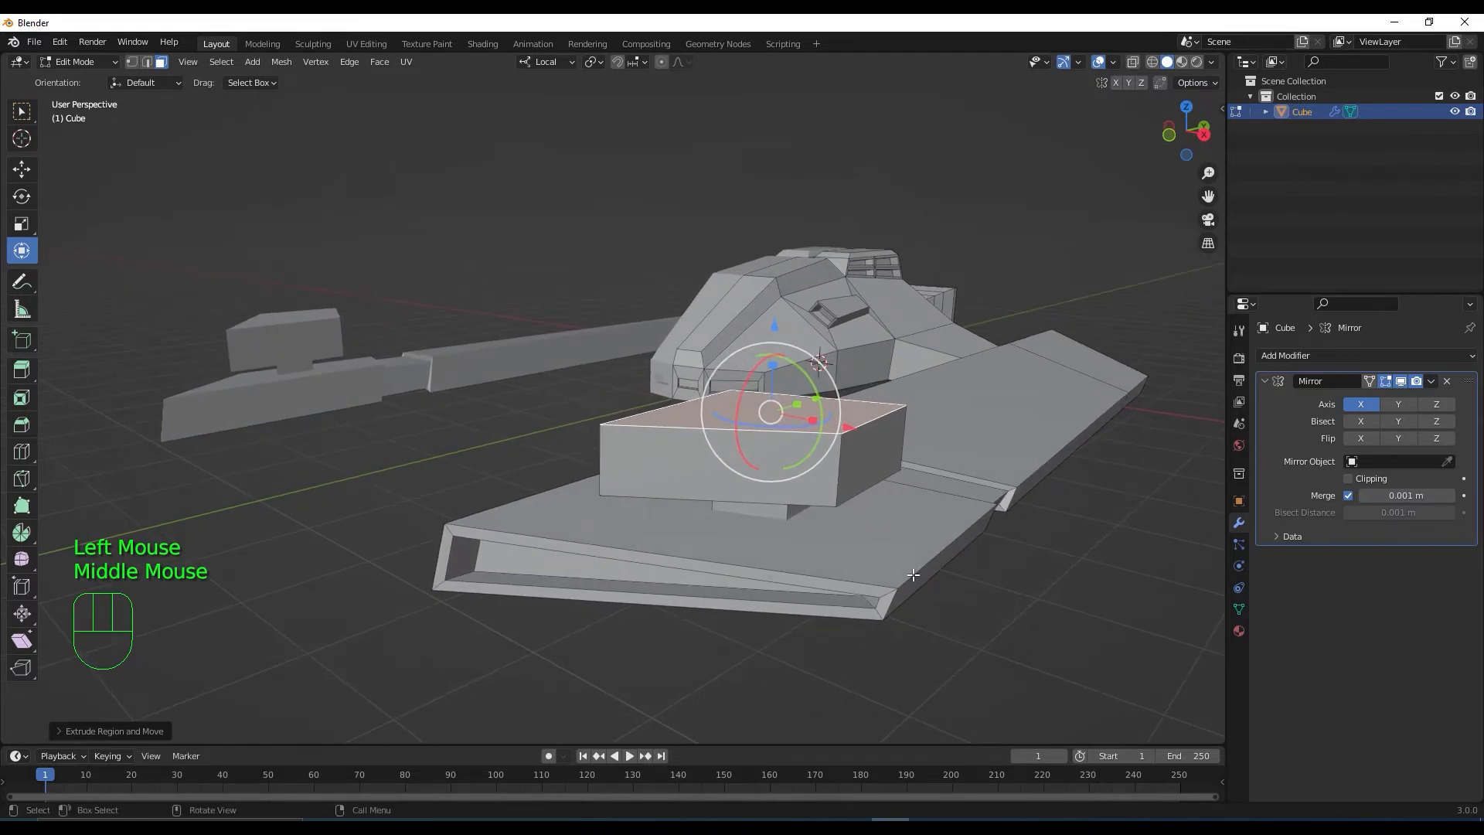
pyautogui.press('e')
pyautogui.click(914, 561)
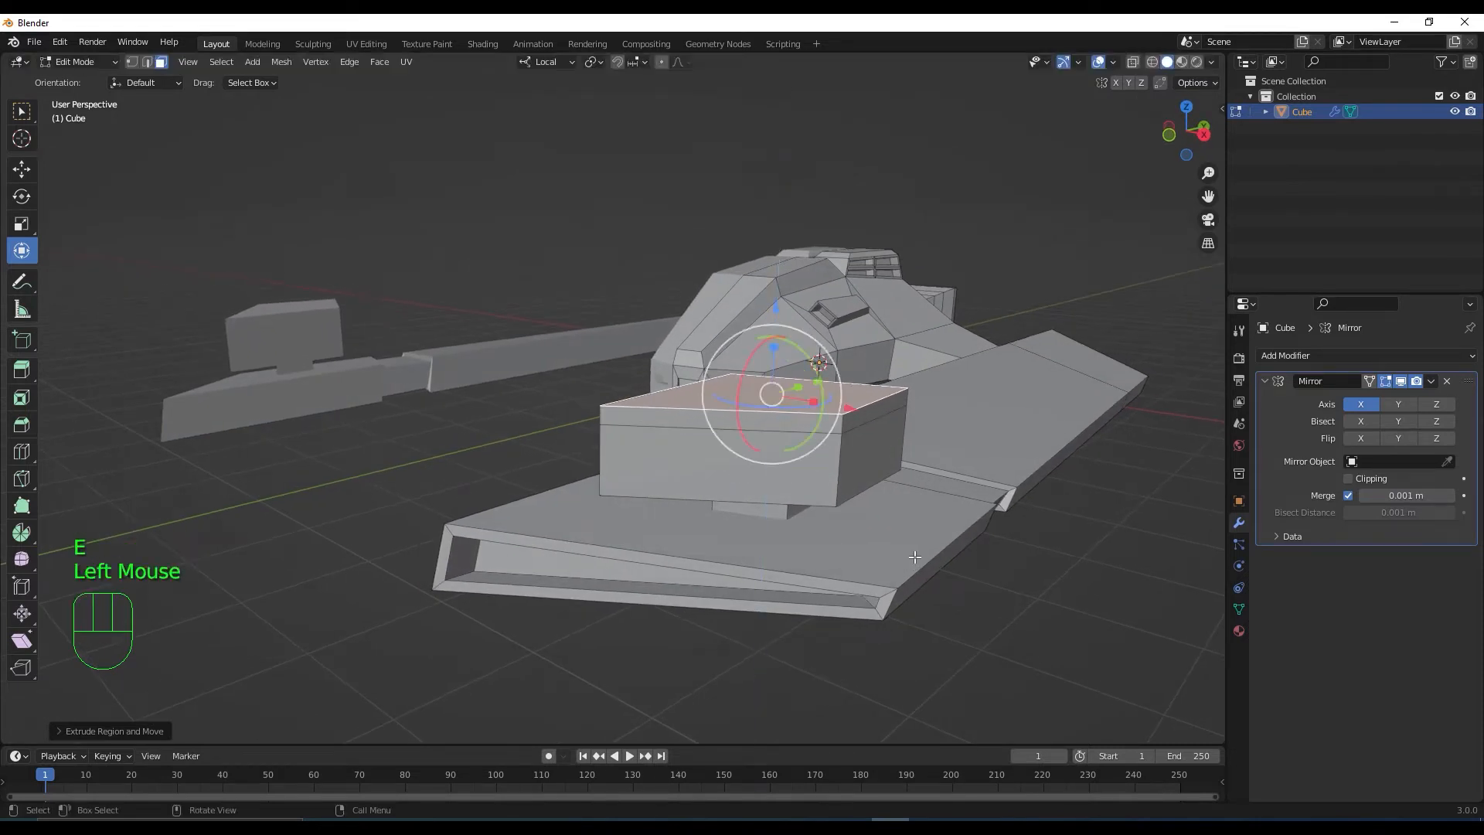
pyautogui.press('s')
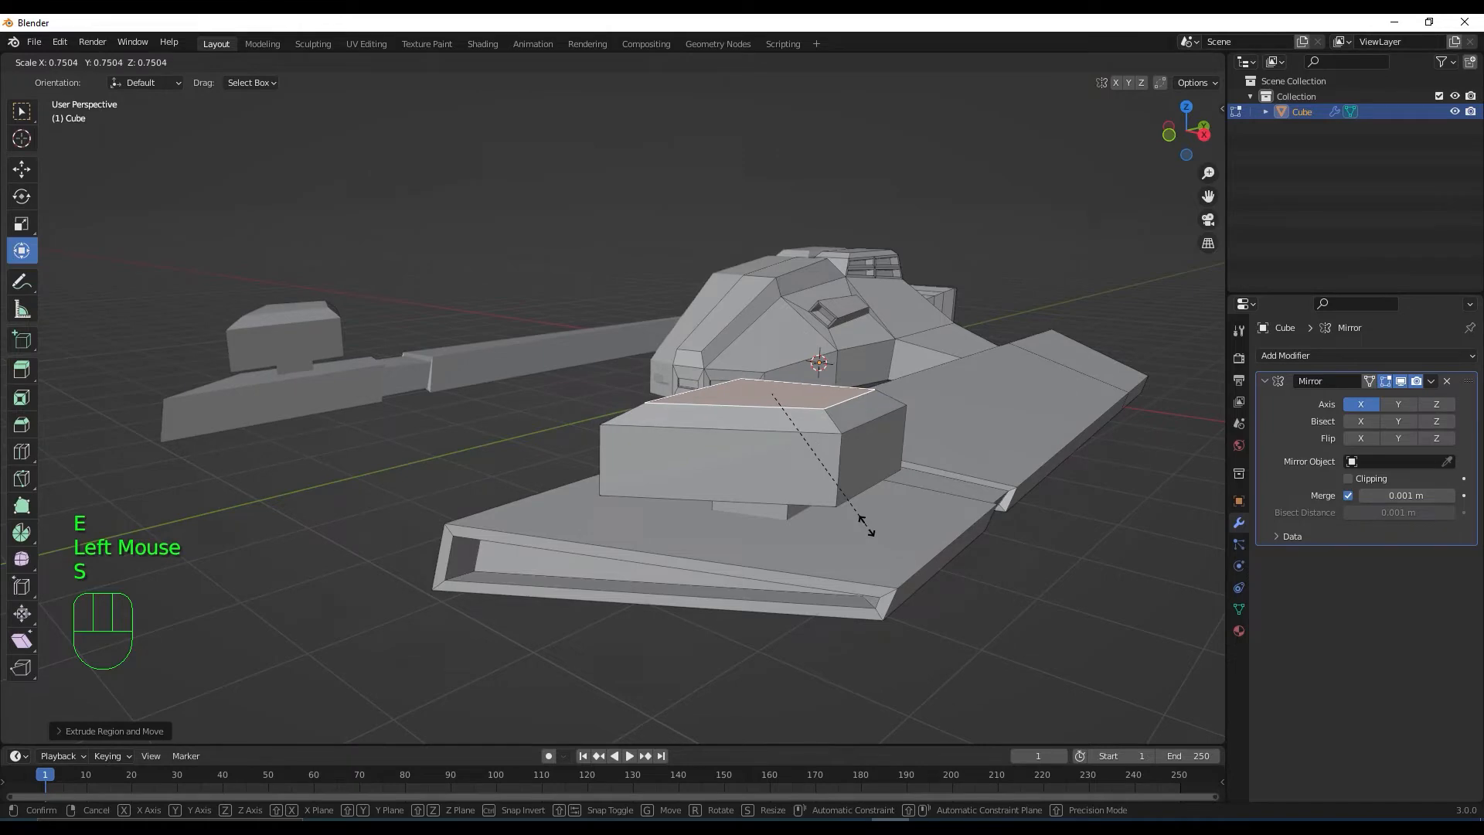
pyautogui.click(864, 525)
# Select the whole wing box with L, scale it to about 0.82 and lower it into the wing
pyautogui.moveTo(864, 525); pyautogui.dragTo(744, 442, button='middle')
pyautogui.scroll(-3, 828, 602)
pyautogui.click(922, 626)
pyautogui.scroll(-1, 922, 626)
pyautogui.scroll(1, 732, 501)
pyautogui.scroll(2, 797, 538)
pyautogui.click(743, 442)
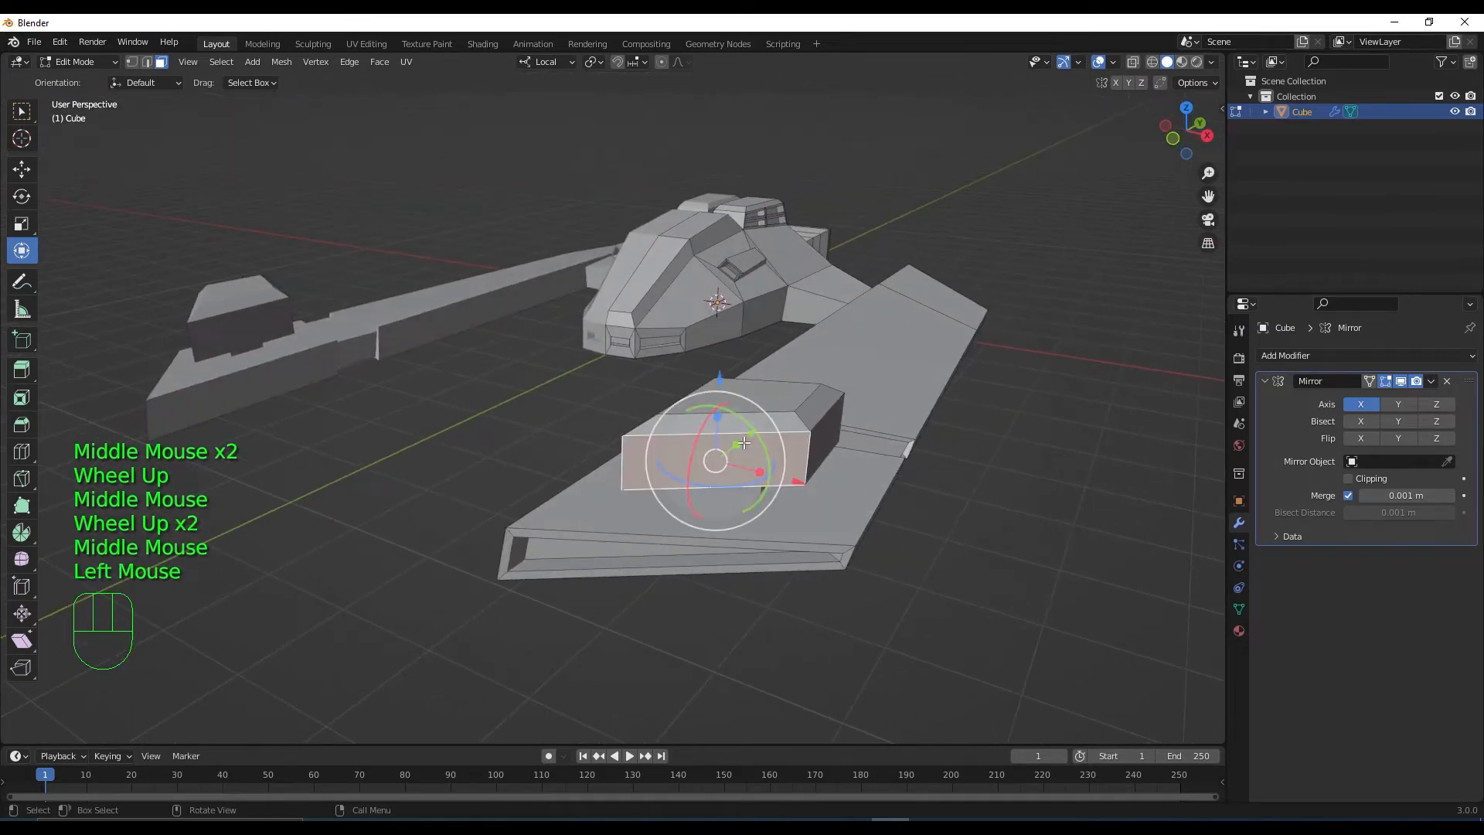
pyautogui.press('l')
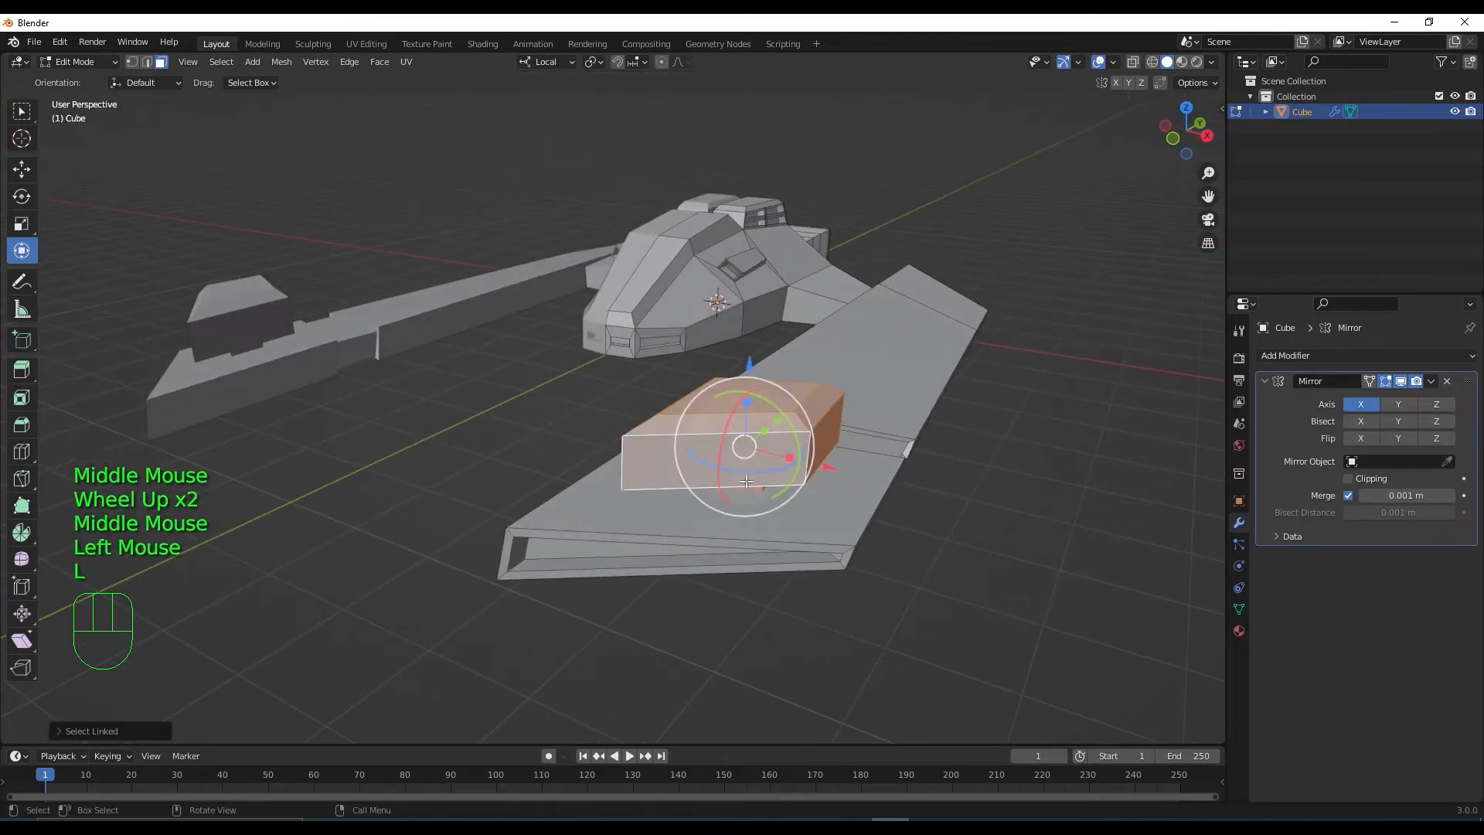
pyautogui.moveTo(746, 481); pyautogui.dragTo(777, 456, button='middle')
pyautogui.press('s')
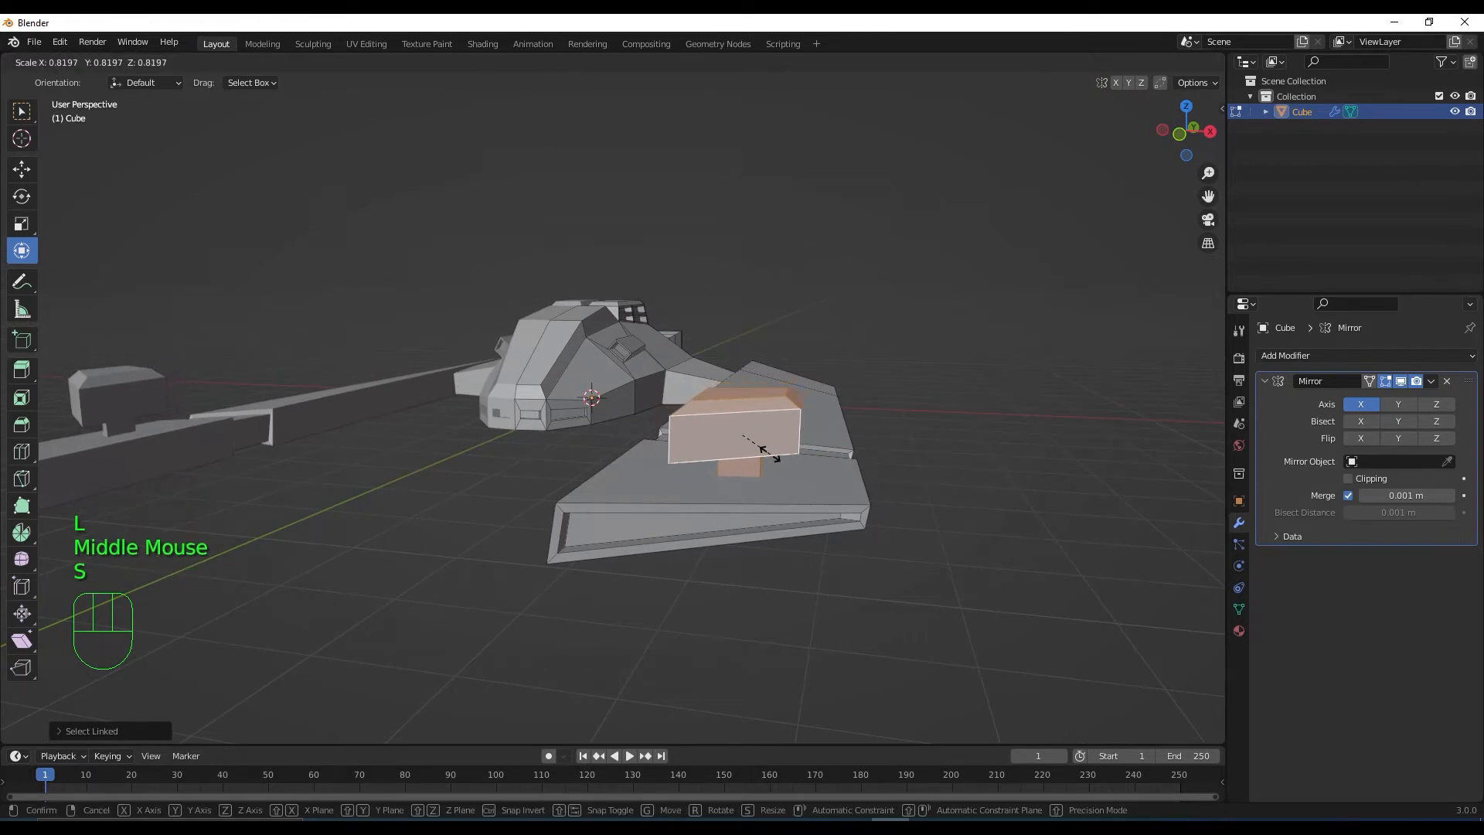
pyautogui.click(769, 453)
pyautogui.moveTo(745, 358); pyautogui.dragTo(742, 373)
pyautogui.moveTo(743, 373); pyautogui.dragTo(966, 621, button='middle')
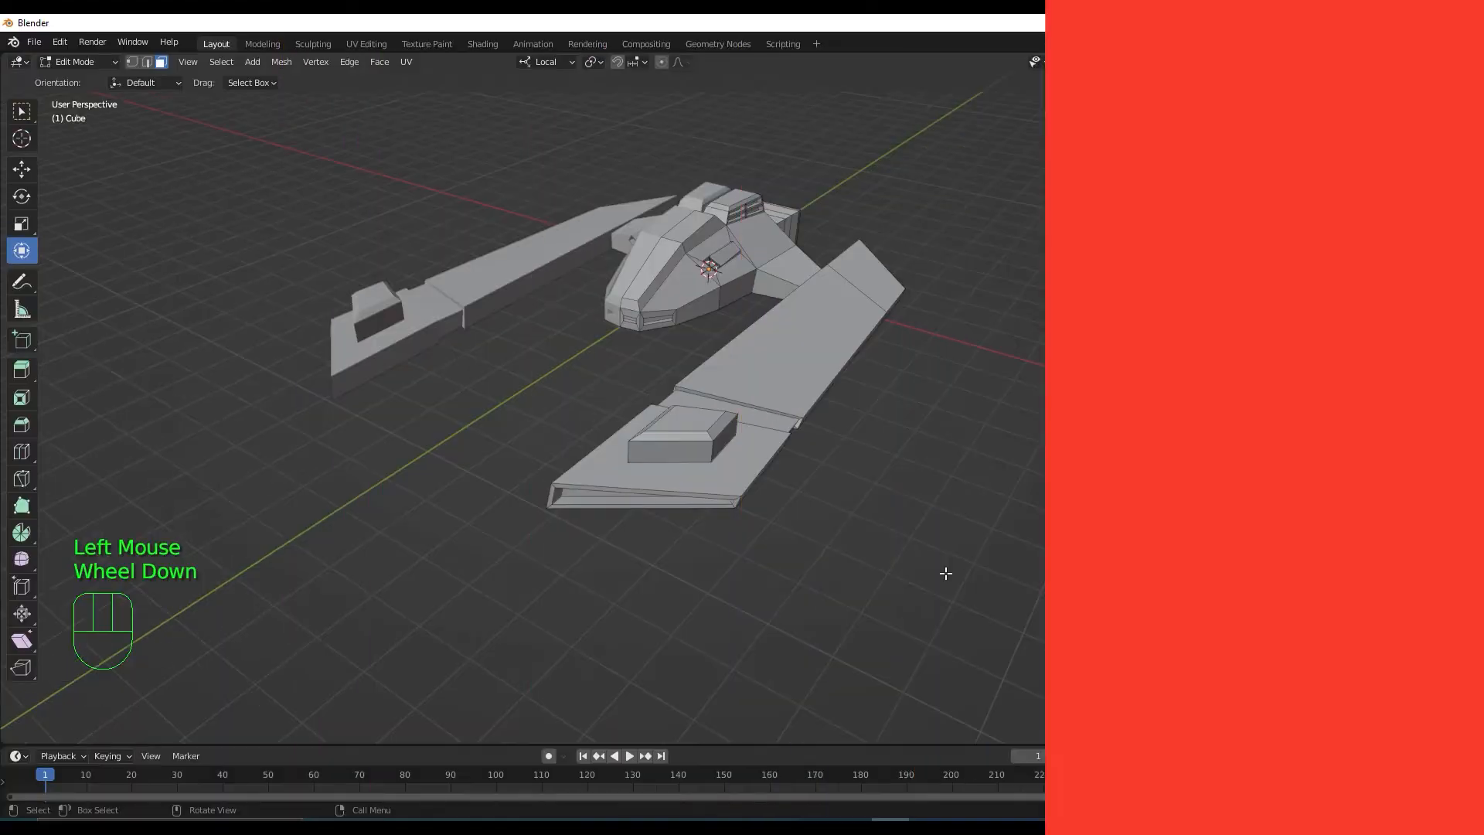
pyautogui.scroll(-5, 850, 588)
pyautogui.moveTo(850, 587); pyautogui.dragTo(911, 569, button='middle')
pyautogui.scroll(2, 824, 555)
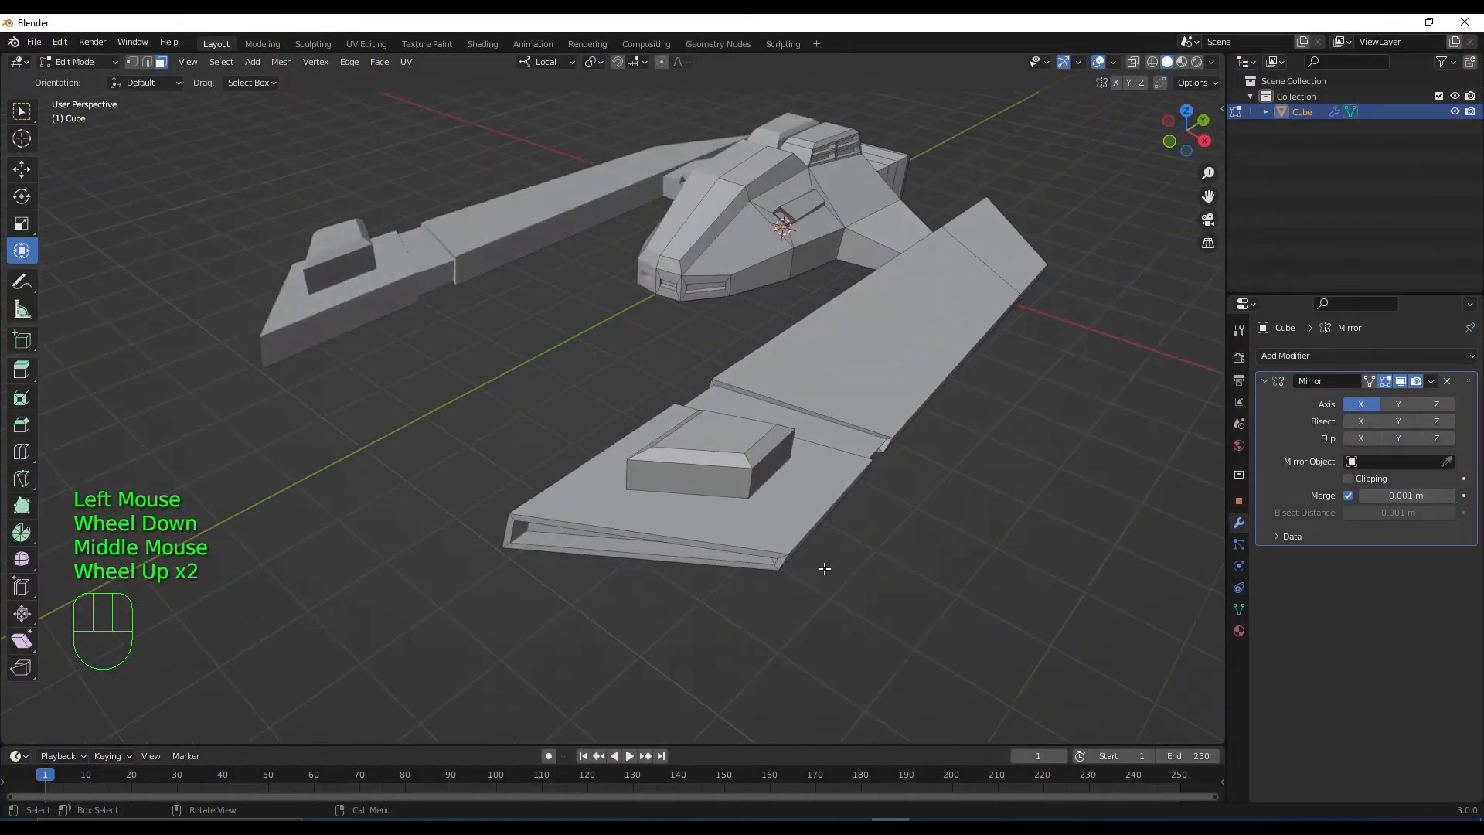
pyautogui.scroll(-2, 824, 569)
pyautogui.moveTo(768, 572)
pyautogui.mouseDown(button='middle')
pyautogui.moveTo(782, 490)
pyautogui.moveTo(765, 500)
pyautogui.moveTo(782, 579)
pyautogui.mouseUp(button='middle')
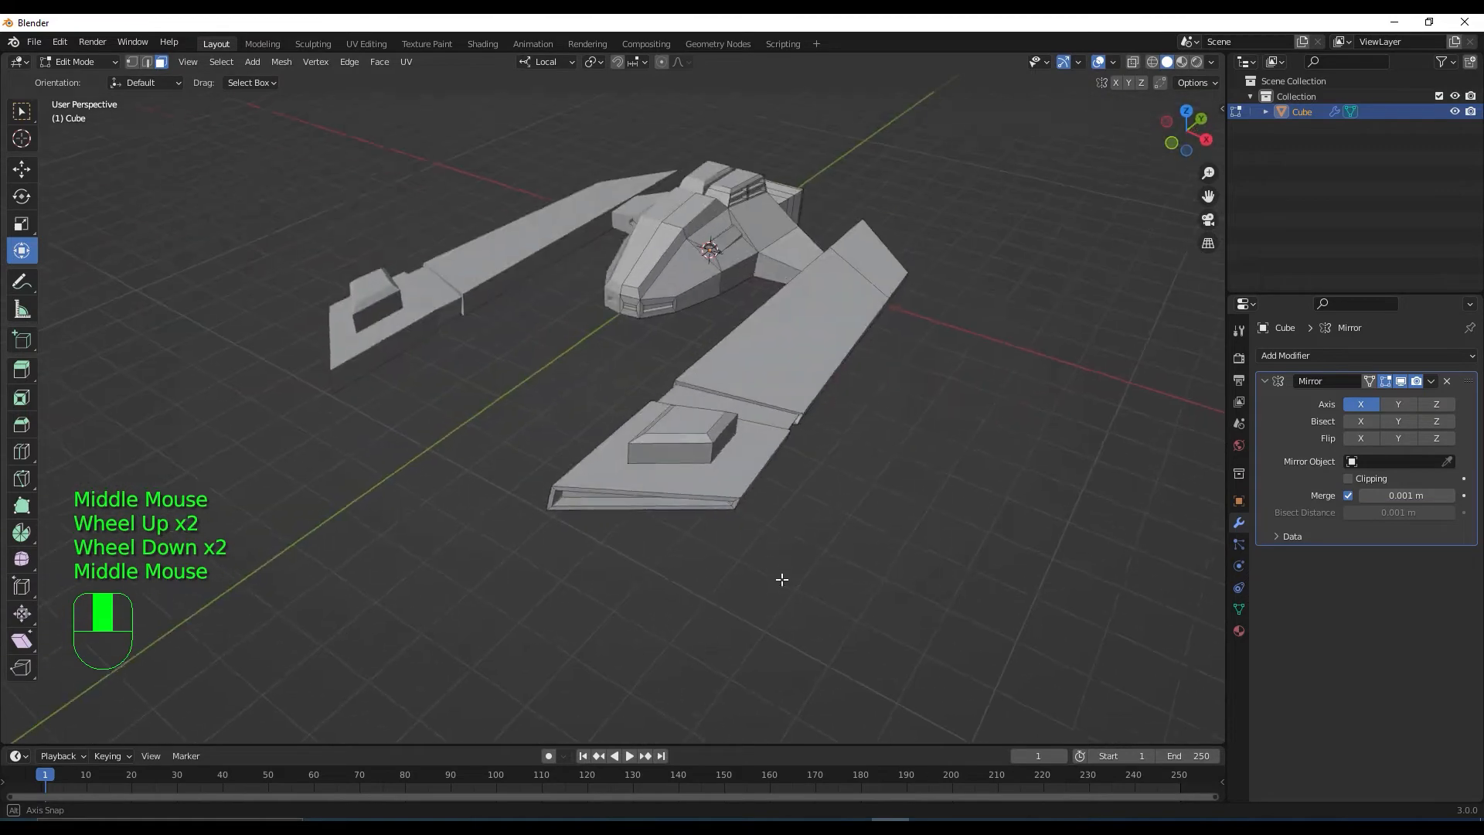
pyautogui.scroll(2, 656, 416)
pyautogui.keyDown('shift'); pyautogui.moveTo(596, 392); pyautogui.dragTo(781, 590, button='middle'); pyautogui.keyUp('shift')
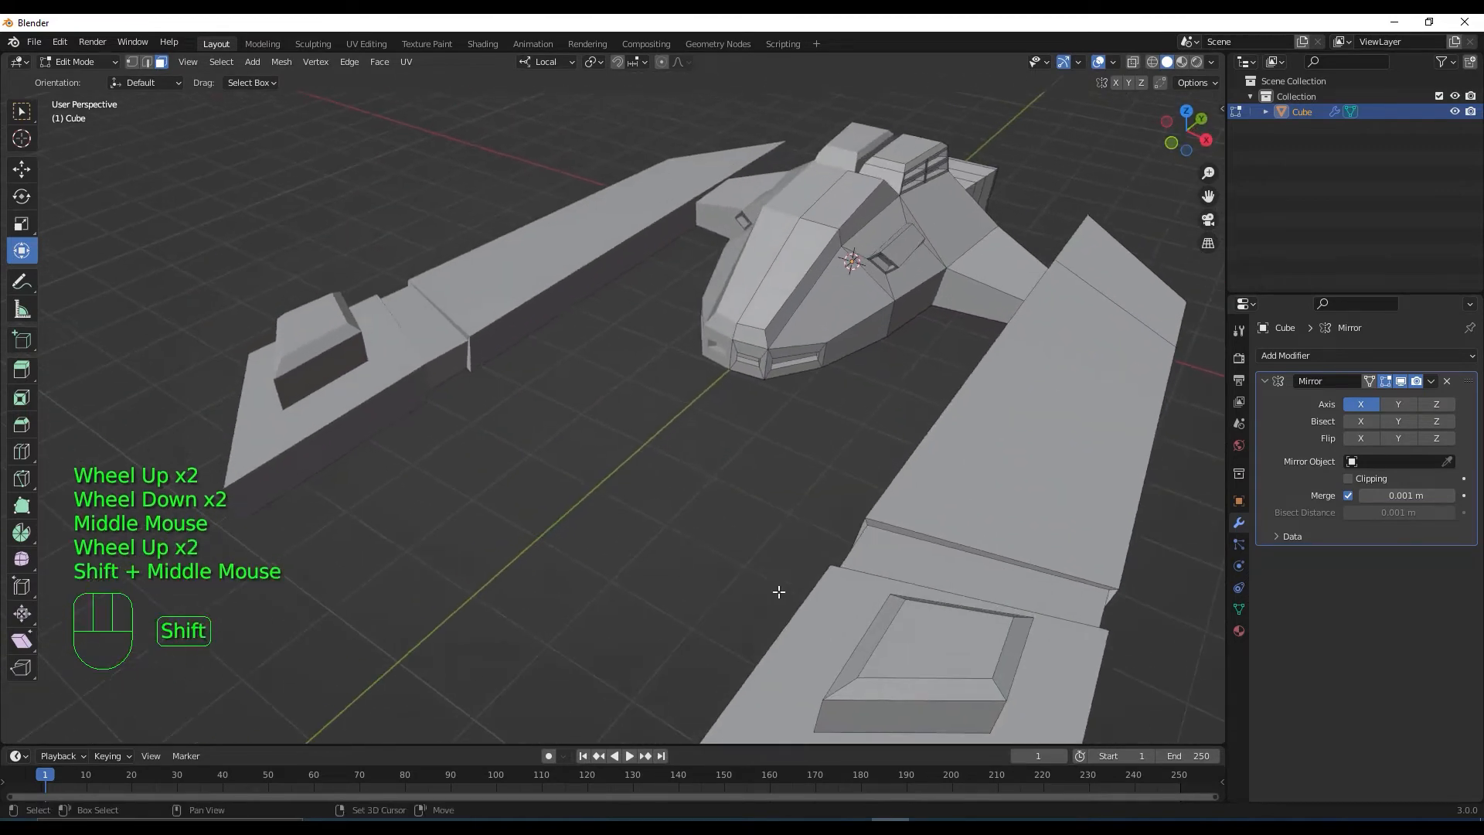
pyautogui.scroll(2, 782, 589)
pyautogui.moveTo(805, 530); pyautogui.dragTo(841, 536, button='middle')
pyautogui.scroll(-1, 842, 536)
# Inset a rectangular face on the hull underside and extrude it inward as a recessed panel
pyautogui.click(981, 437)
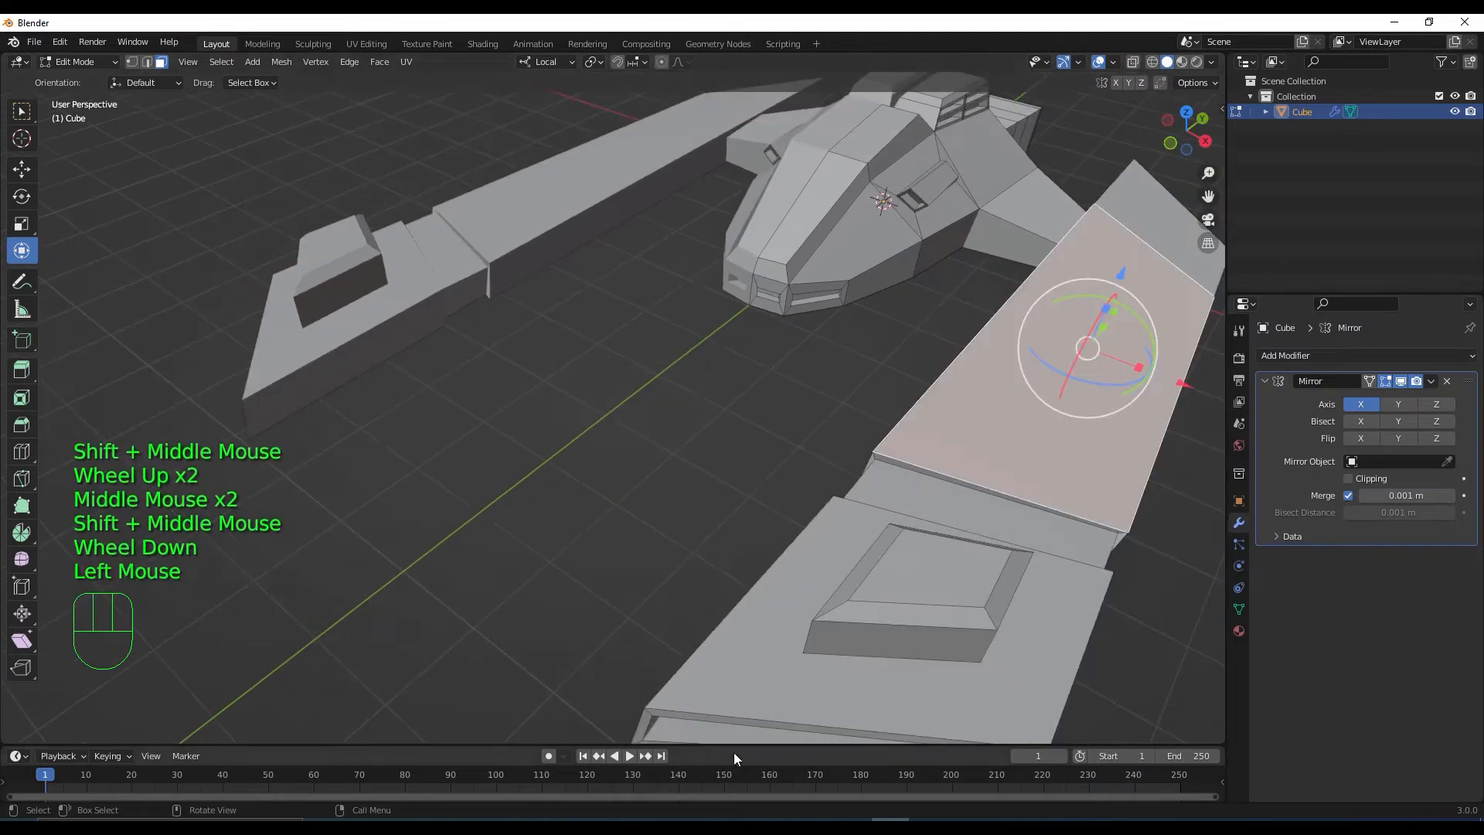
pyautogui.moveTo(826, 640); pyautogui.dragTo(729, 322, button='middle')
pyautogui.scroll(2, 729, 340)
pyautogui.scroll(2, 735, 386)
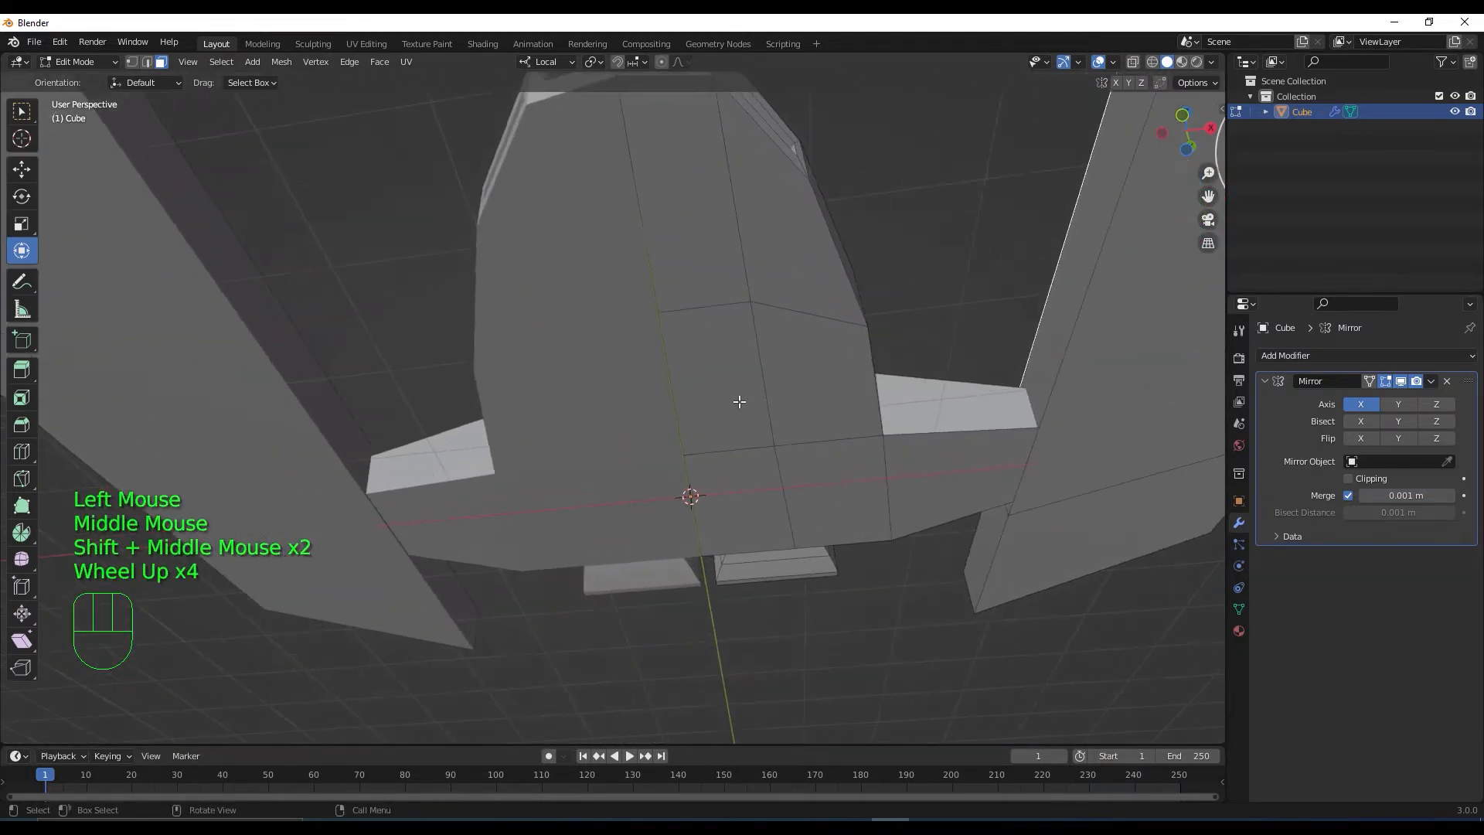
pyautogui.moveTo(735, 404); pyautogui.dragTo(518, 340, button='middle')
pyautogui.click(770, 405)
pyautogui.keyDown('shift'); pyautogui.moveTo(787, 538); pyautogui.dragTo(588, 455, button='middle'); pyautogui.keyUp('shift')
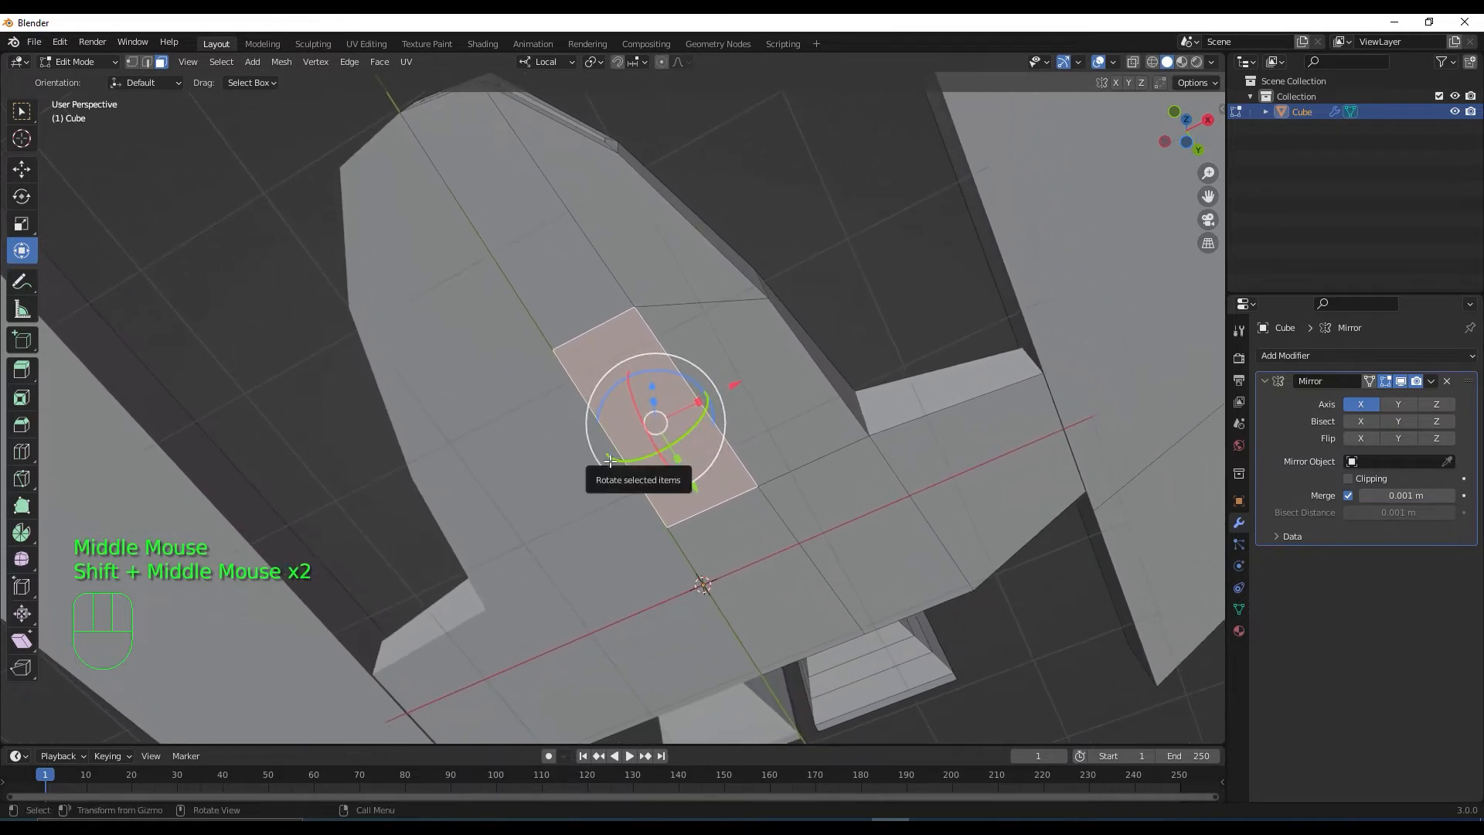
pyautogui.press('i')
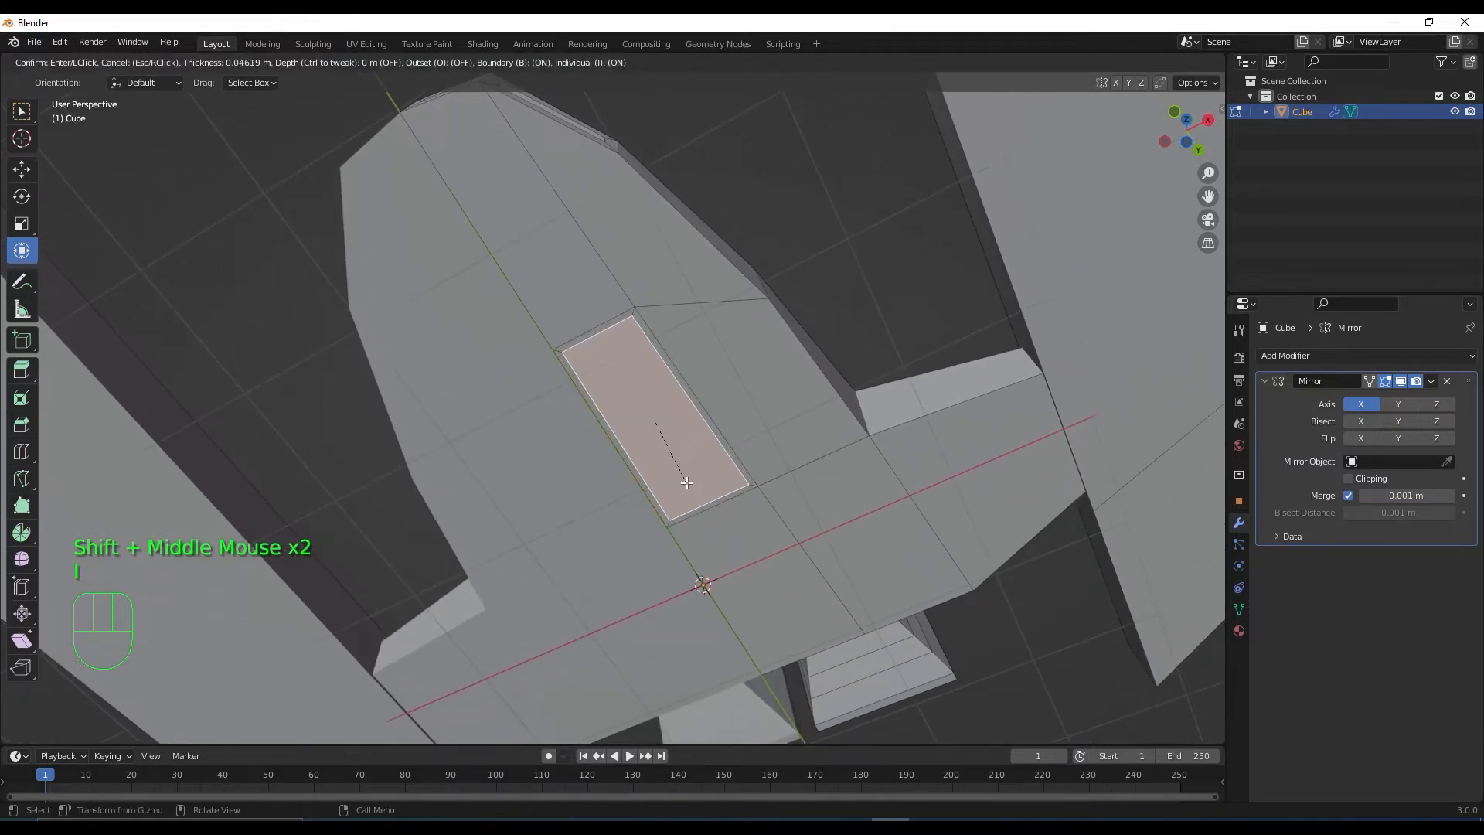
pyautogui.click(686, 479)
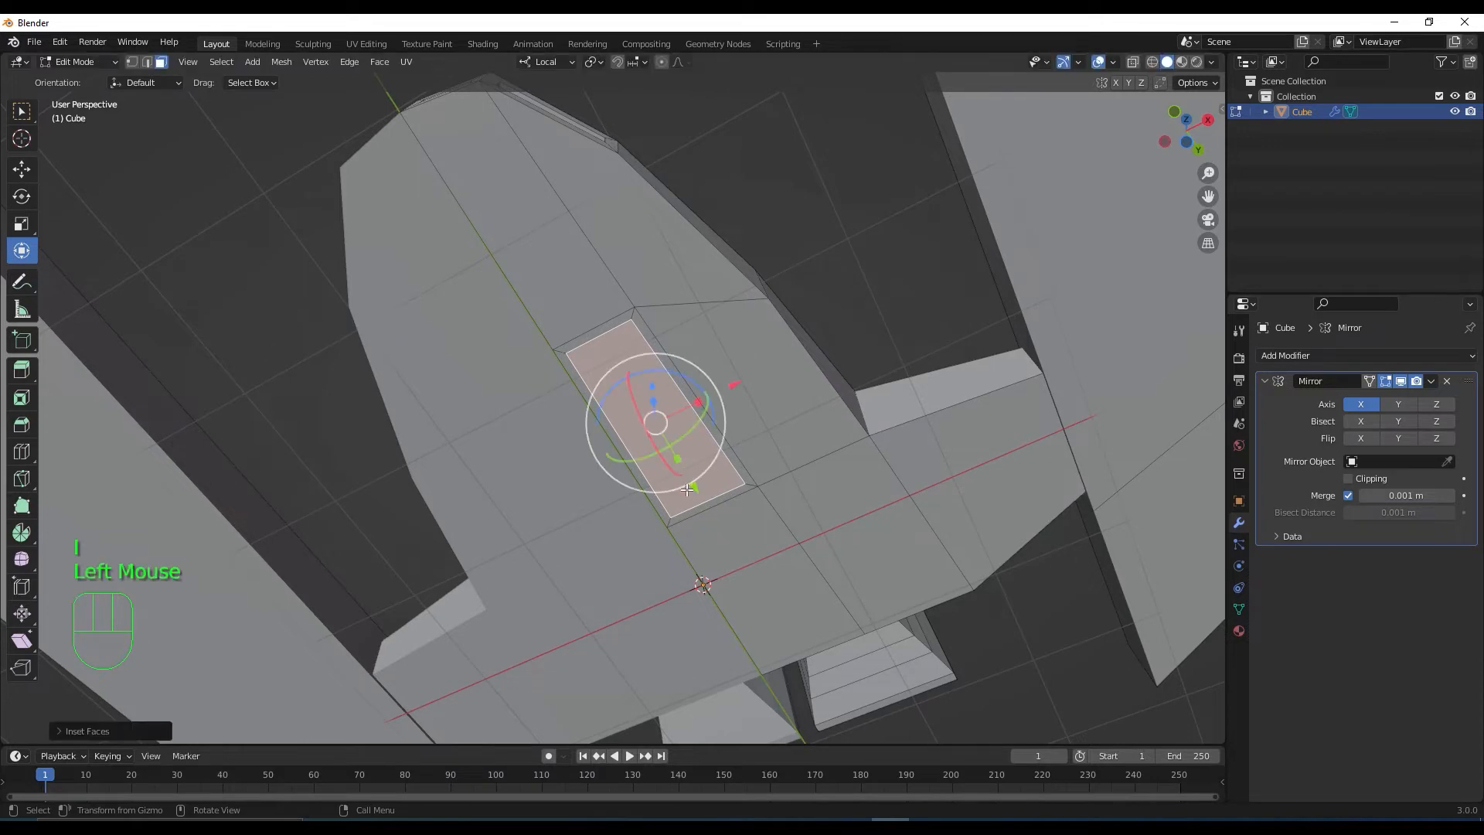
pyautogui.press('e')
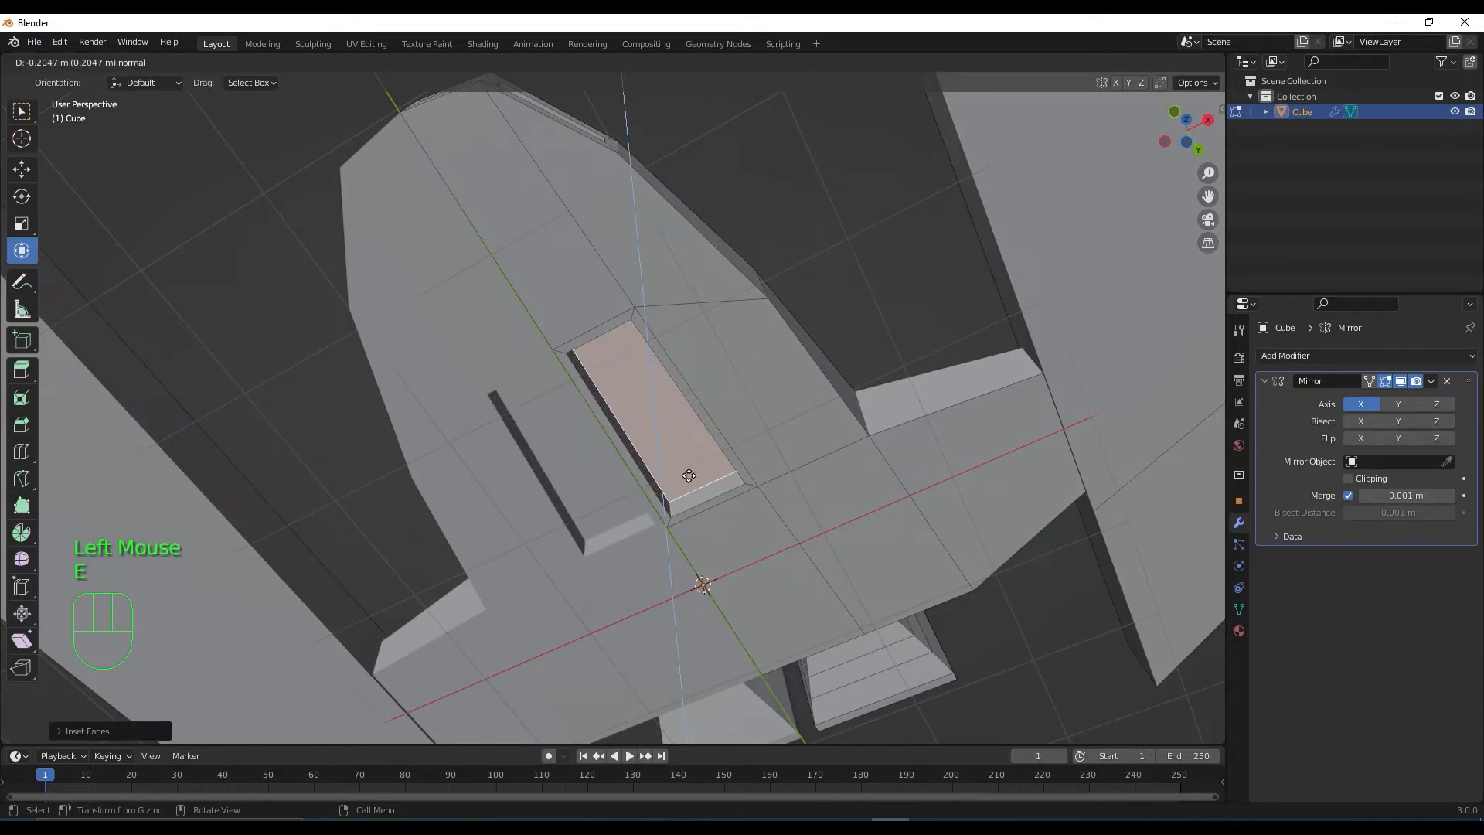
pyautogui.click(690, 476)
# Inset and extrude the recessed face again, then raise the inner face out of the recess
pyautogui.moveTo(691, 480); pyautogui.dragTo(717, 331, button='middle')
pyautogui.press('i')
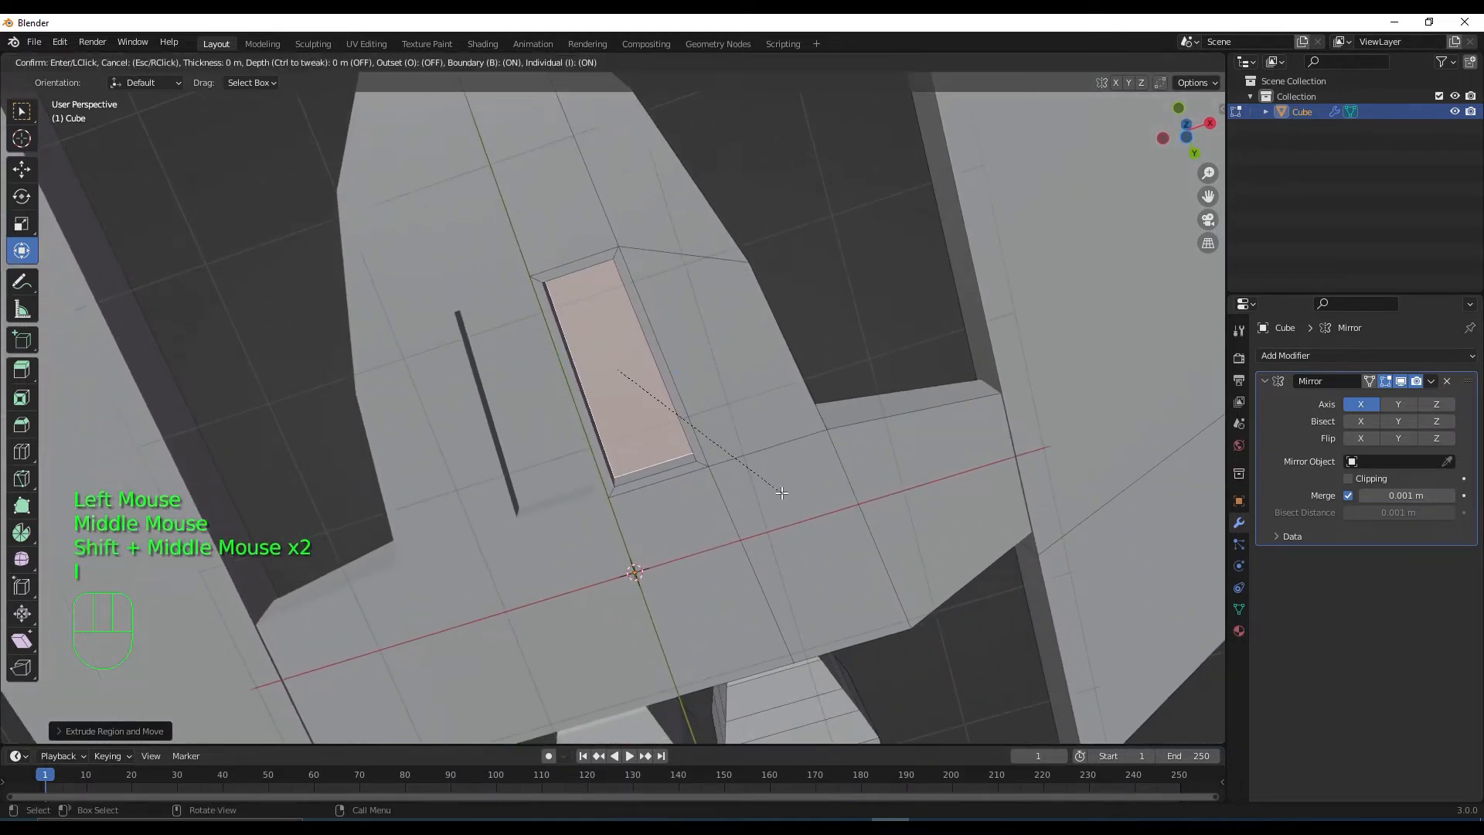
pyautogui.click(773, 489)
pyautogui.press('e')
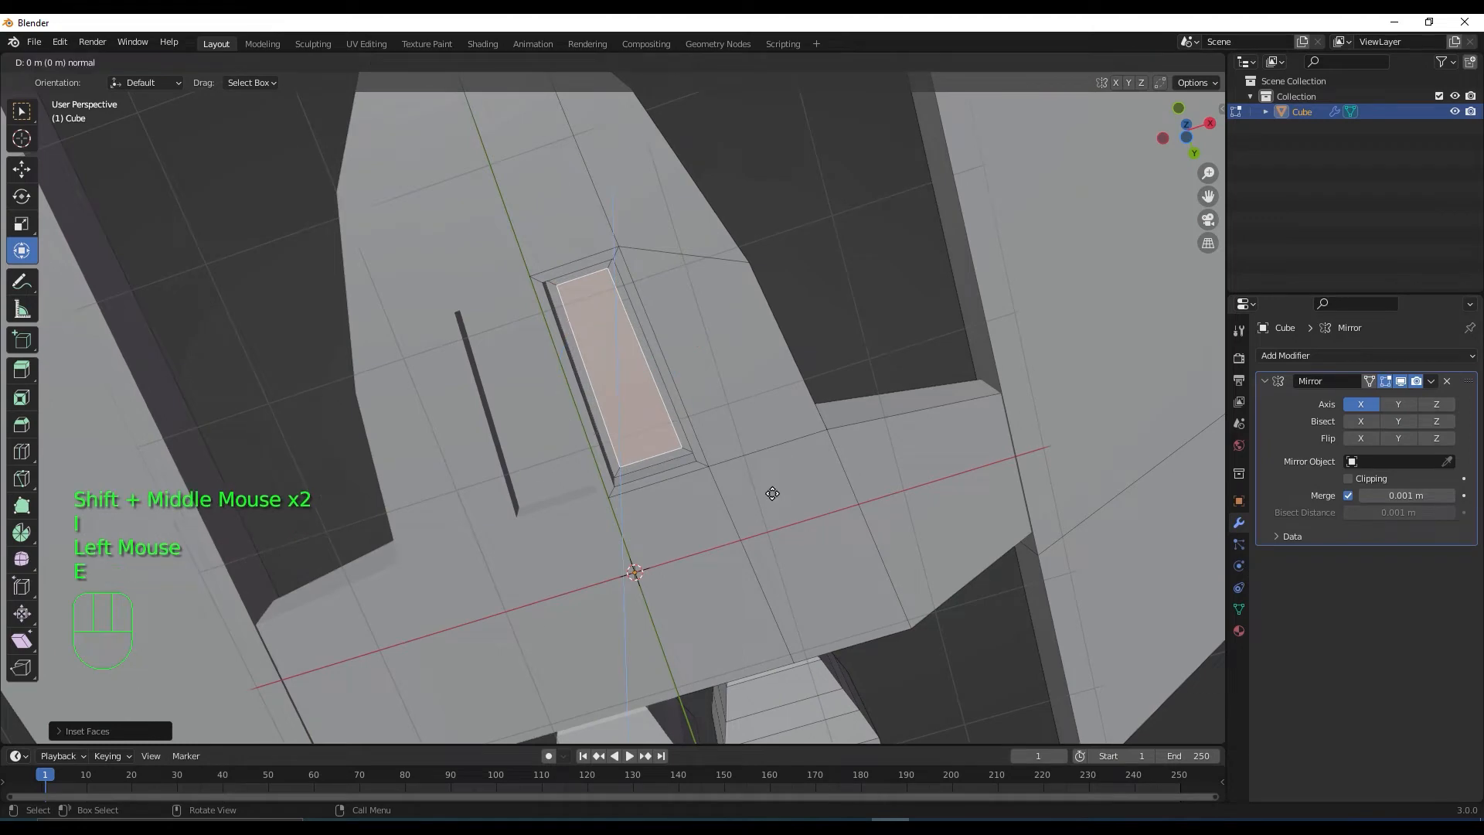
pyautogui.click(769, 505)
pyautogui.moveTo(796, 456); pyautogui.dragTo(759, 433, button='middle')
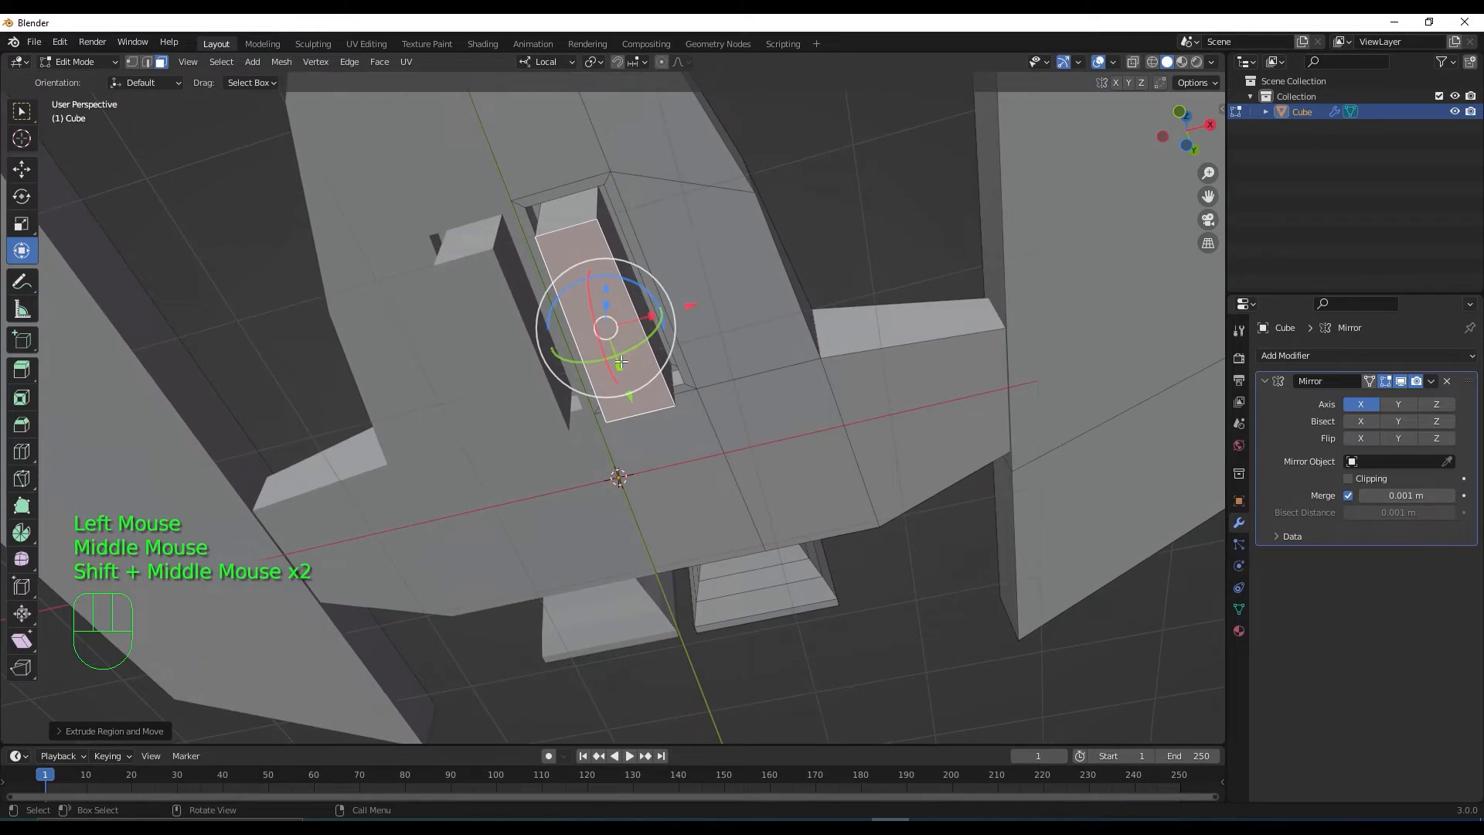
pyautogui.moveTo(606, 292); pyautogui.dragTo(606, 274)
pyautogui.moveTo(649, 449); pyautogui.dragTo(651, 416, button='middle')
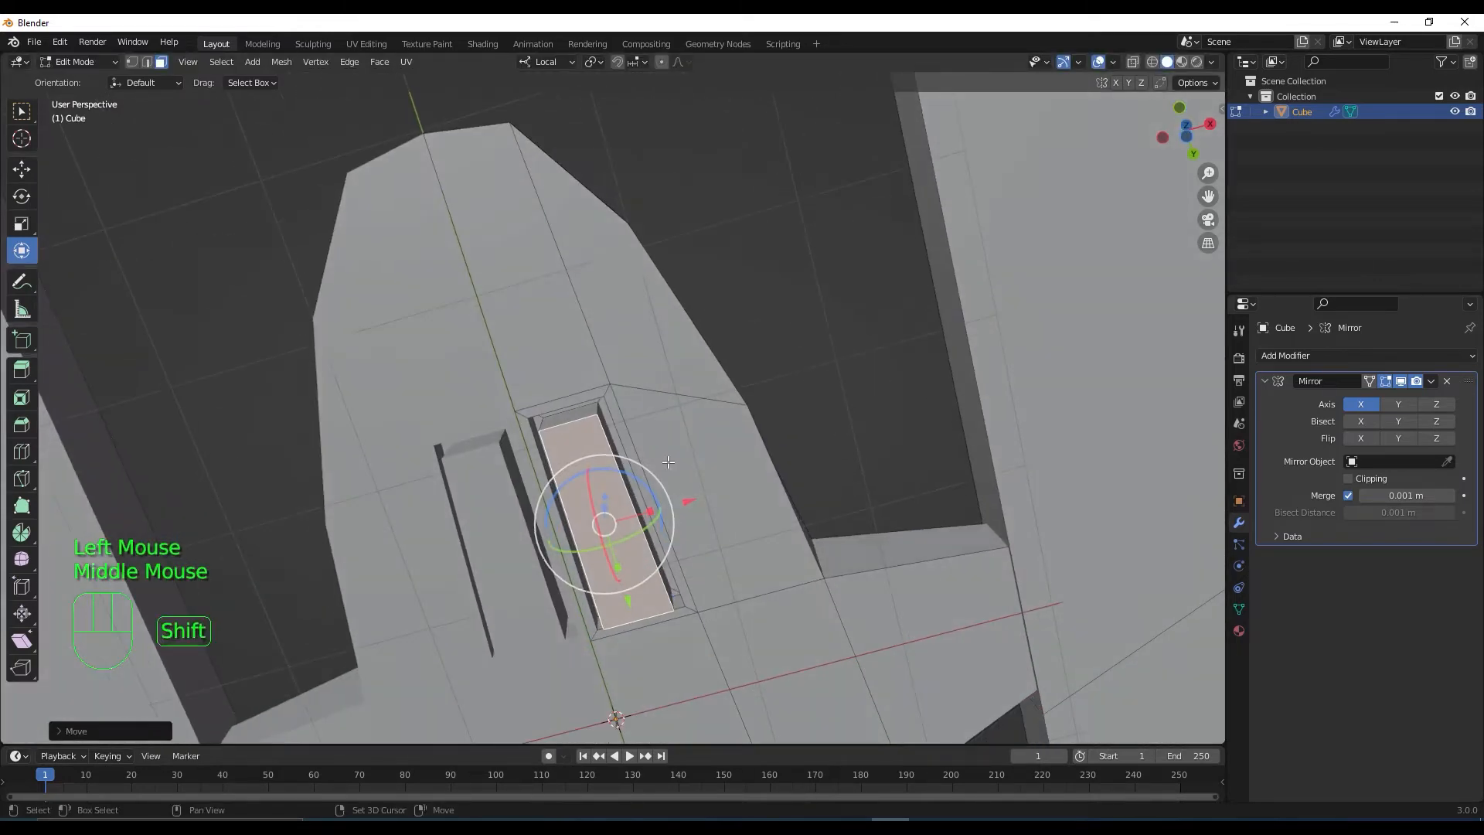
pyautogui.keyDown('shift'); pyautogui.moveTo(674, 354); pyautogui.dragTo(671, 262, button='middle'); pyautogui.keyUp('shift')
# Inset the raised face and sink it back into the panel
pyautogui.press('i')
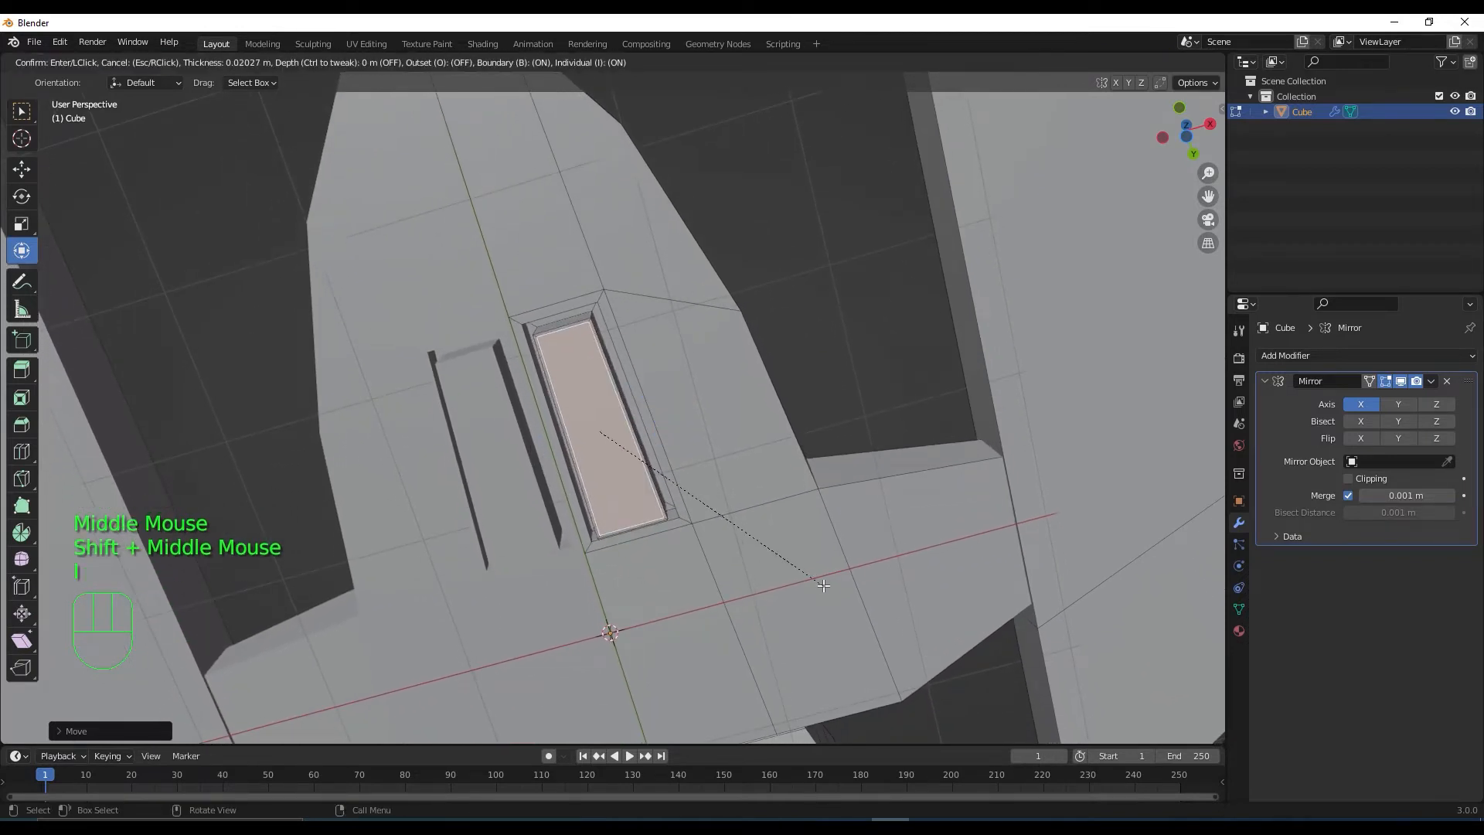
pyautogui.click(820, 581)
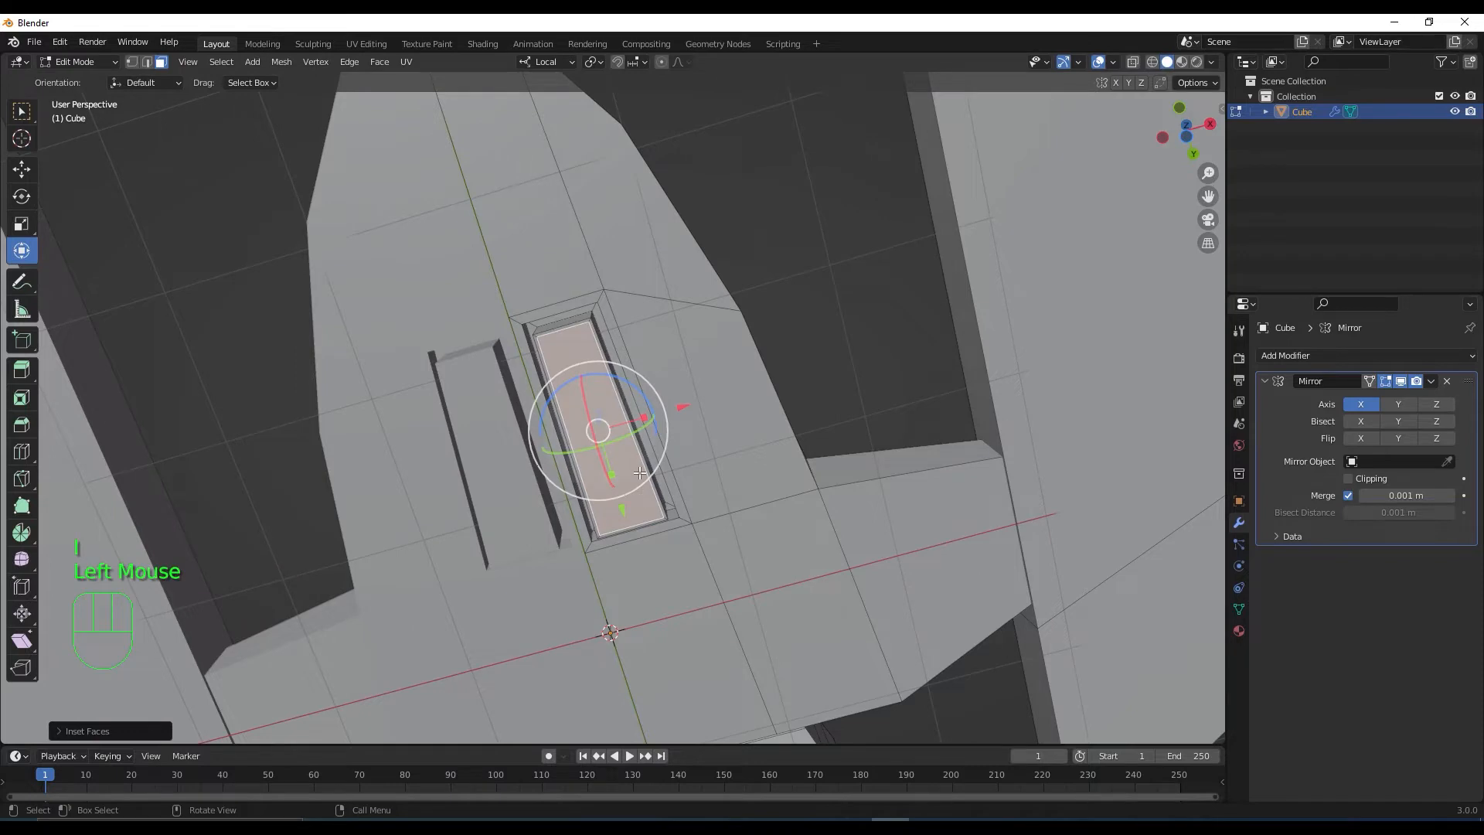
pyautogui.moveTo(639, 473); pyautogui.dragTo(630, 295, button='middle')
pyautogui.moveTo(600, 178); pyautogui.dragTo(600, 201)
pyautogui.moveTo(600, 201); pyautogui.dragTo(624, 297, button='middle')
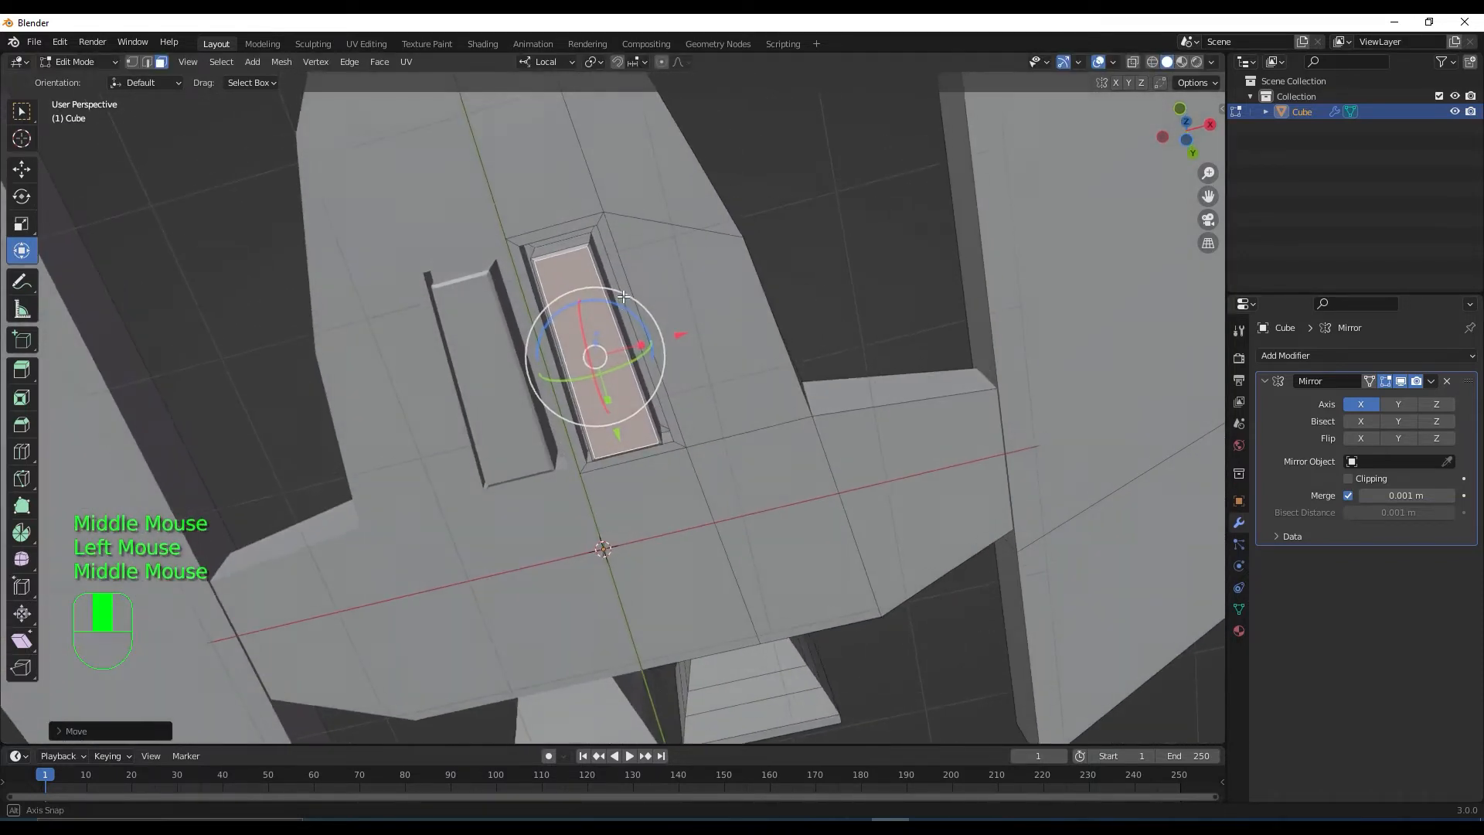
# Subdivide the panel face, inset the pieces individually and extrude them inward into vent slots
pyautogui.rightClick(560, 271)
pyautogui.click(560, 271)
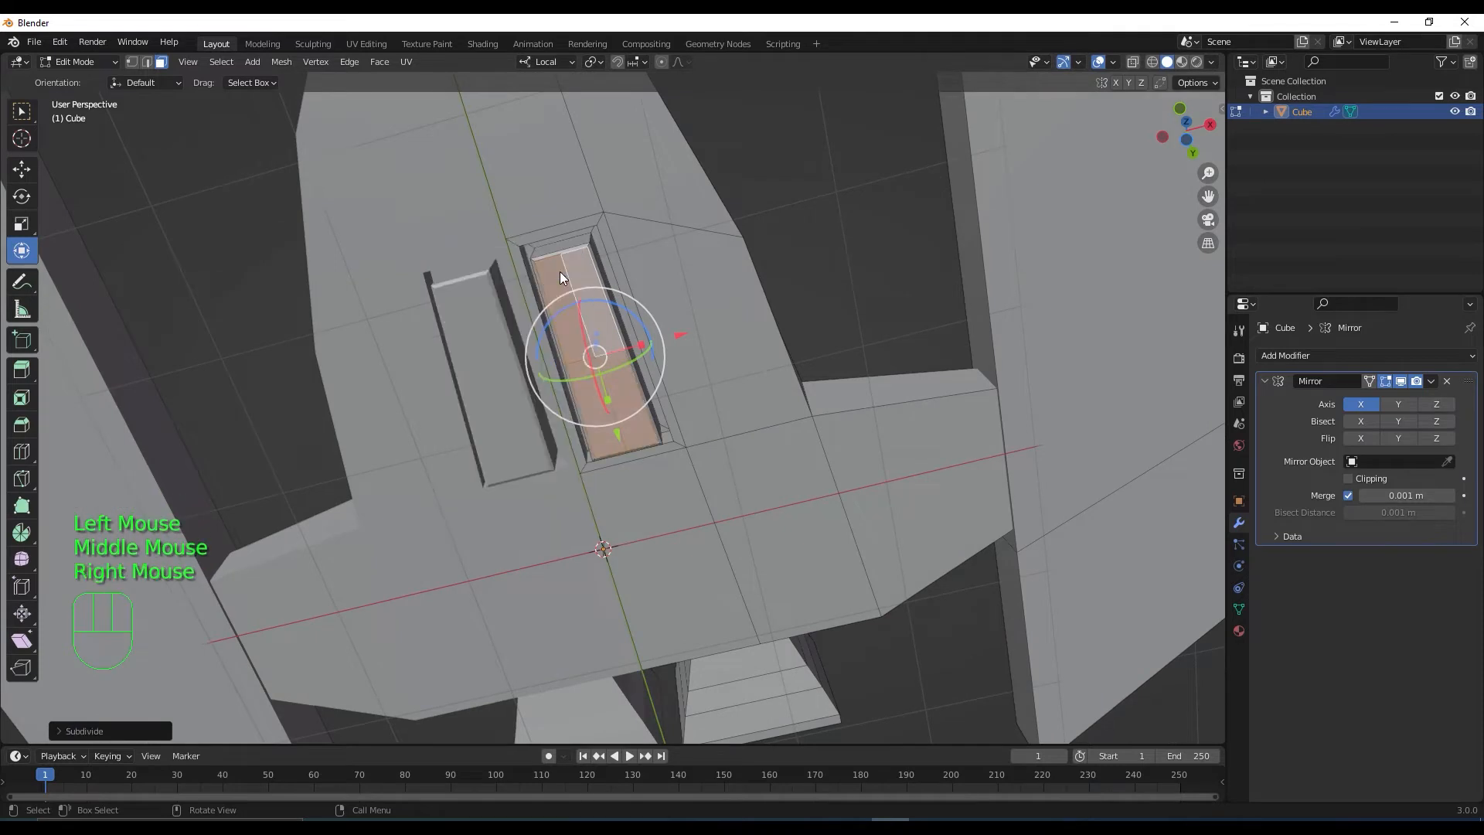
pyautogui.press('i')
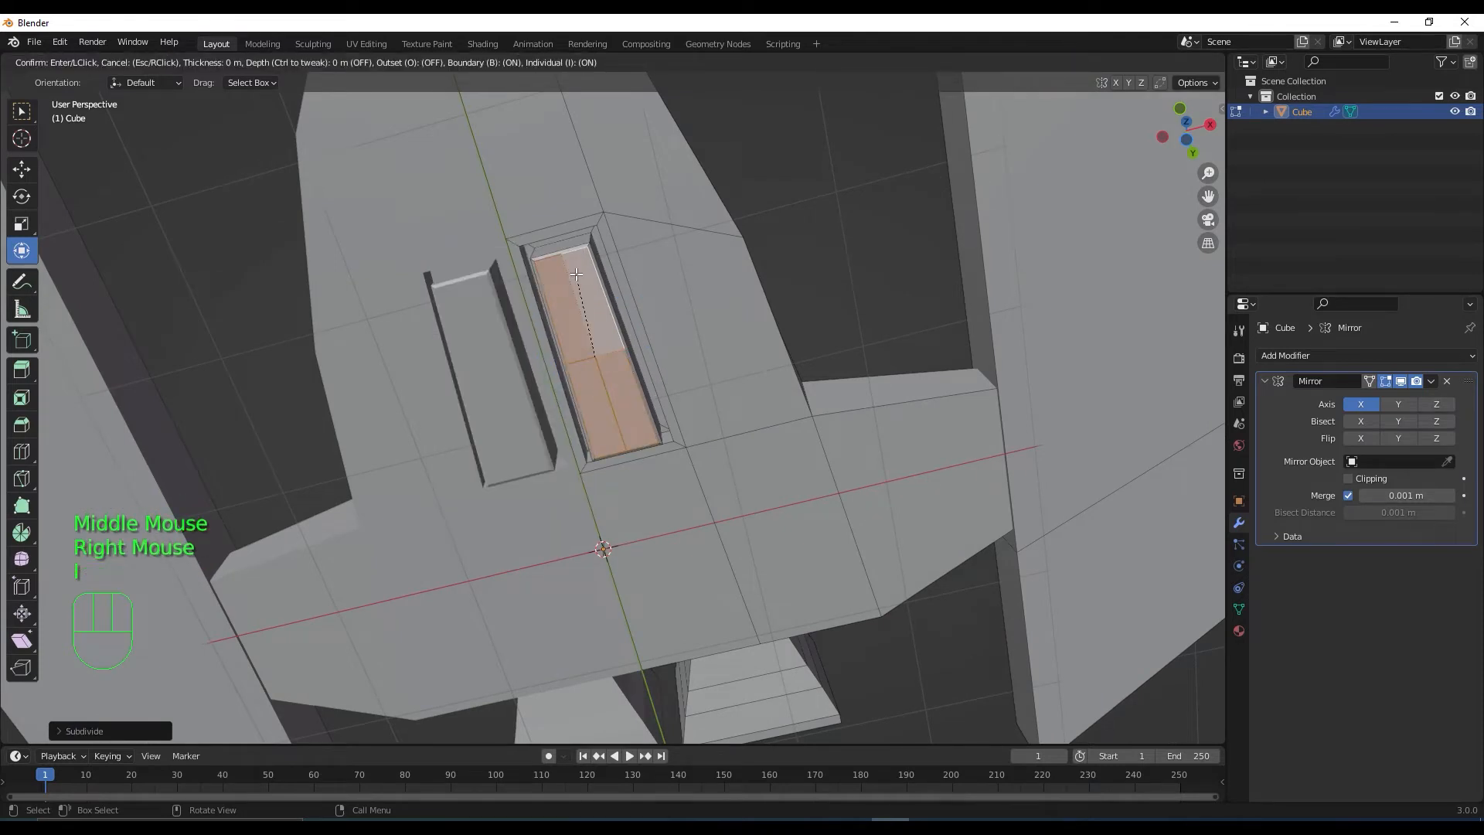
pyautogui.press('i')
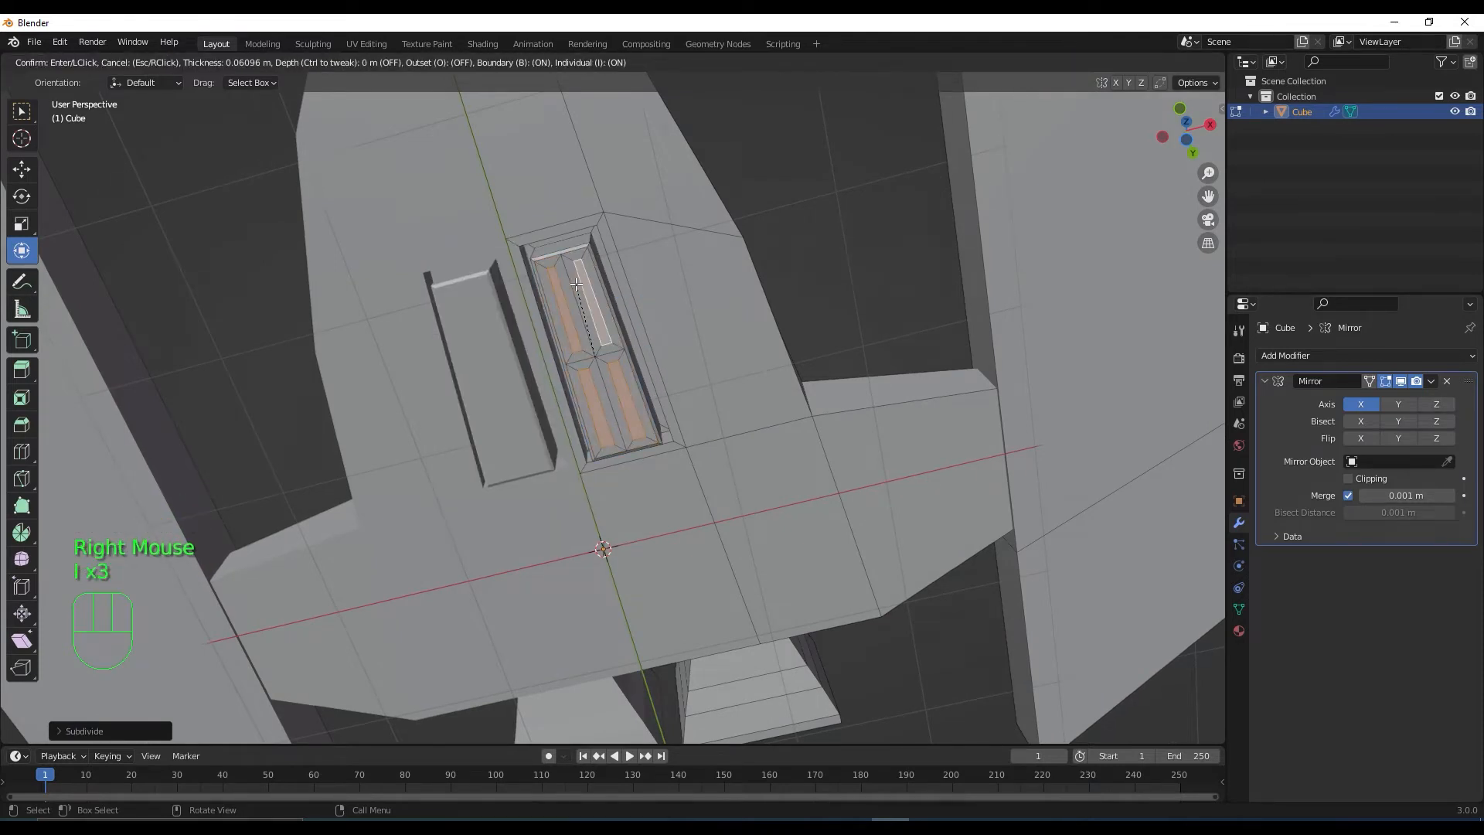
pyautogui.click(576, 281)
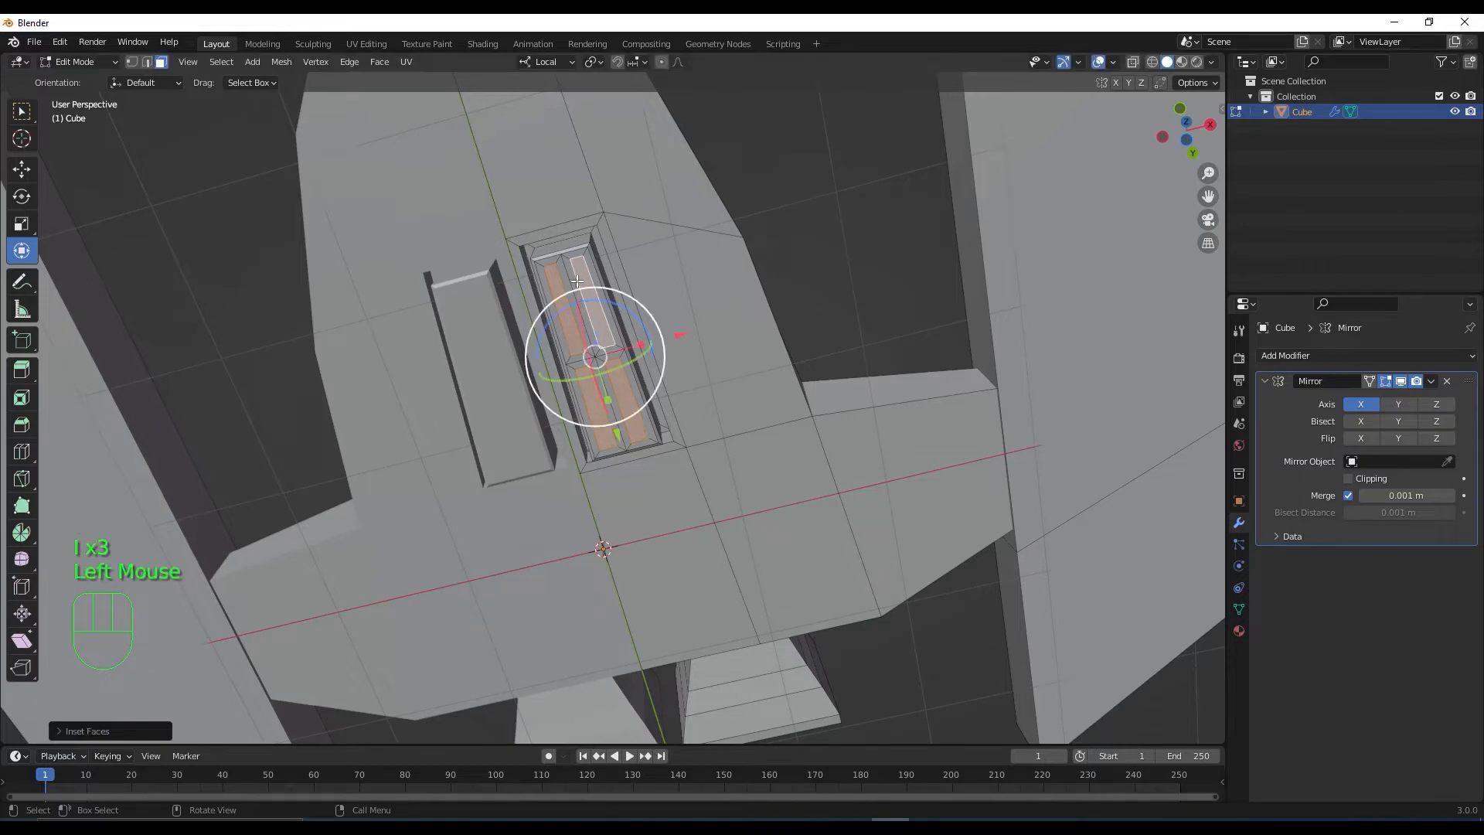
pyautogui.press('e')
pyautogui.click(613, 372)
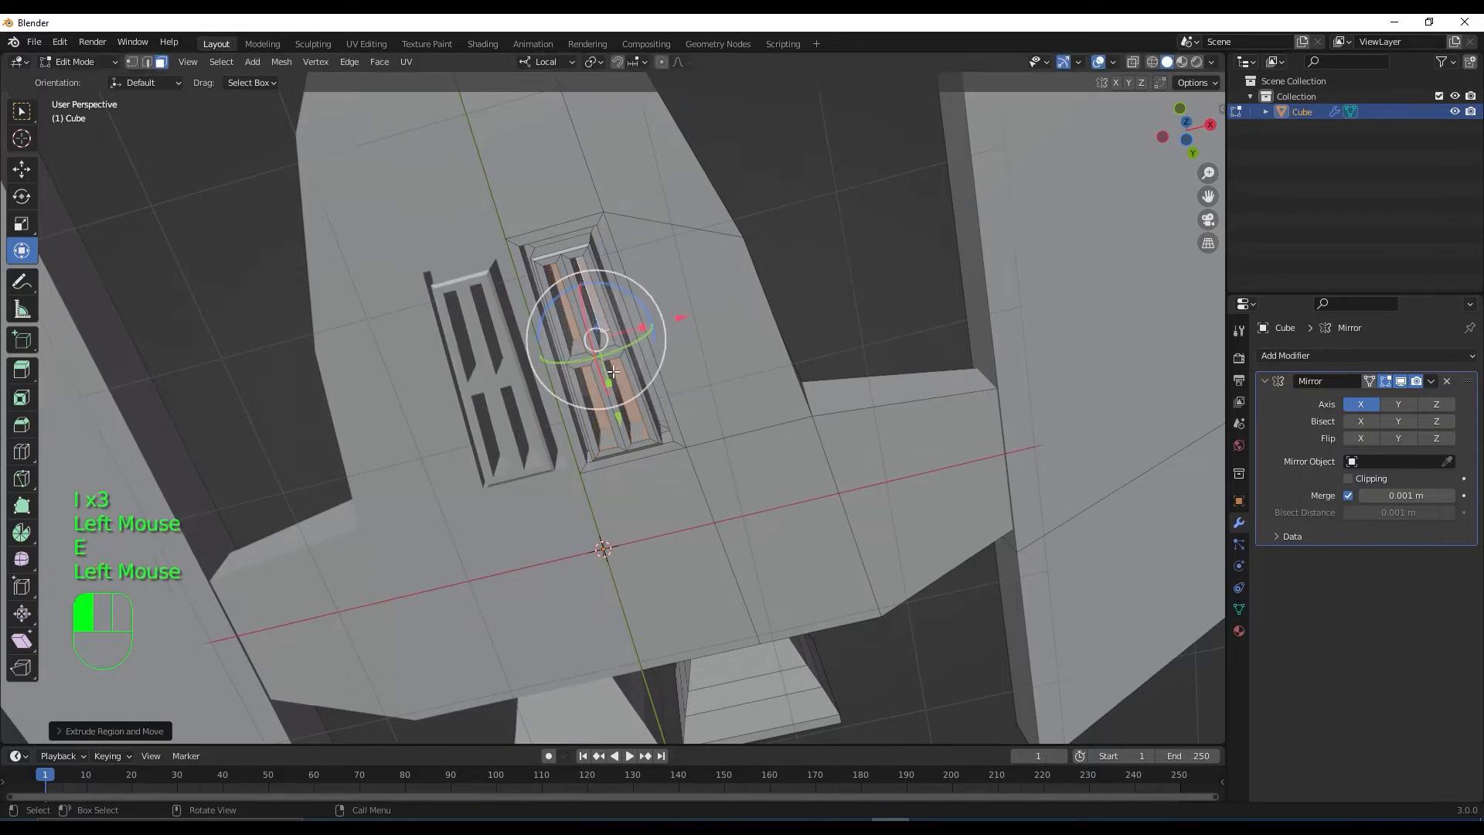
pyautogui.scroll(-3, 613, 372)
pyautogui.moveTo(613, 372); pyautogui.dragTo(726, 497, button='middle')
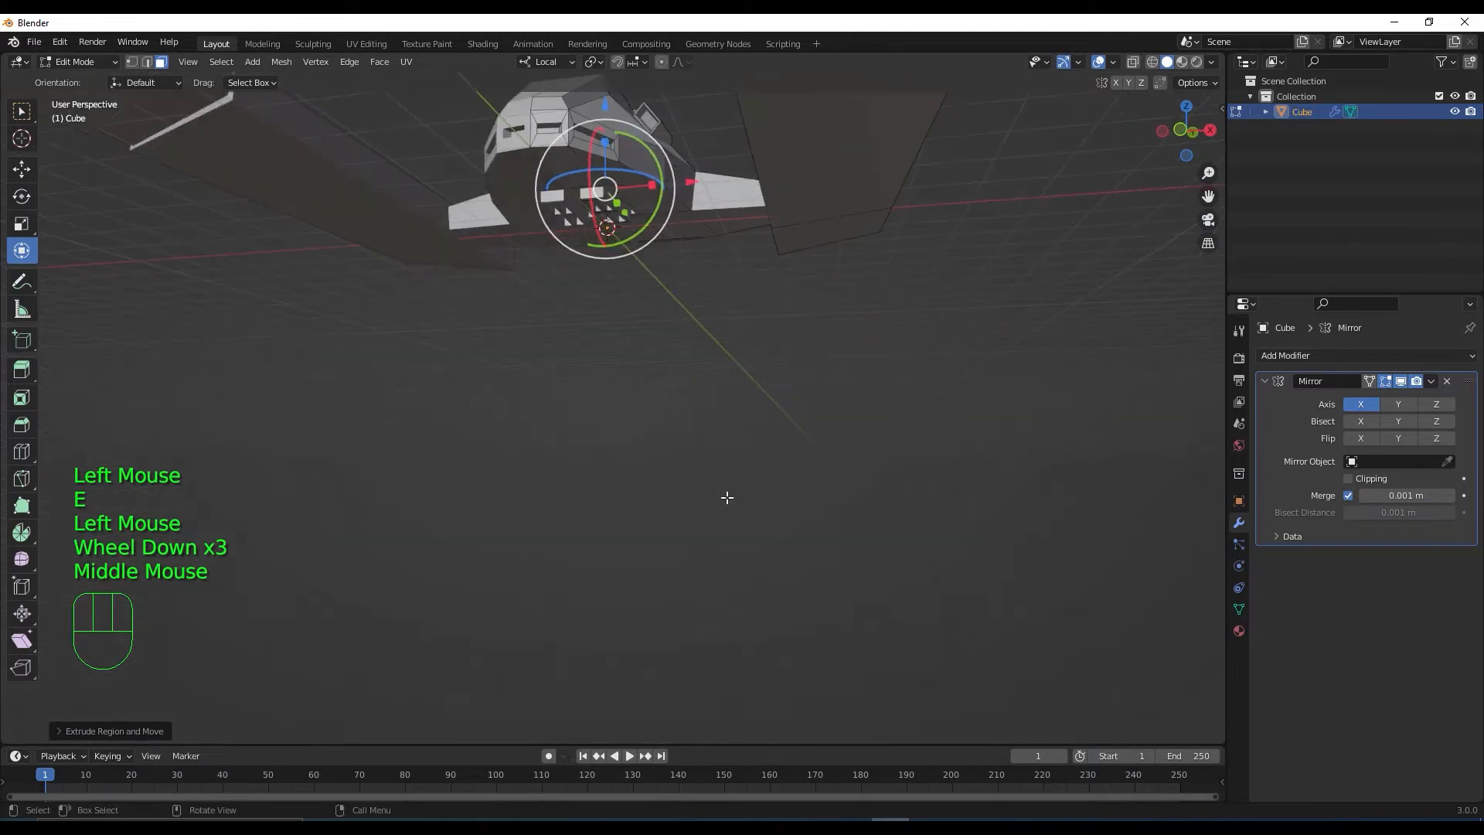
# Dismiss the pivot point menu, deselect the mesh, zoom out and switch back to Object Mode
pyautogui.press('.')
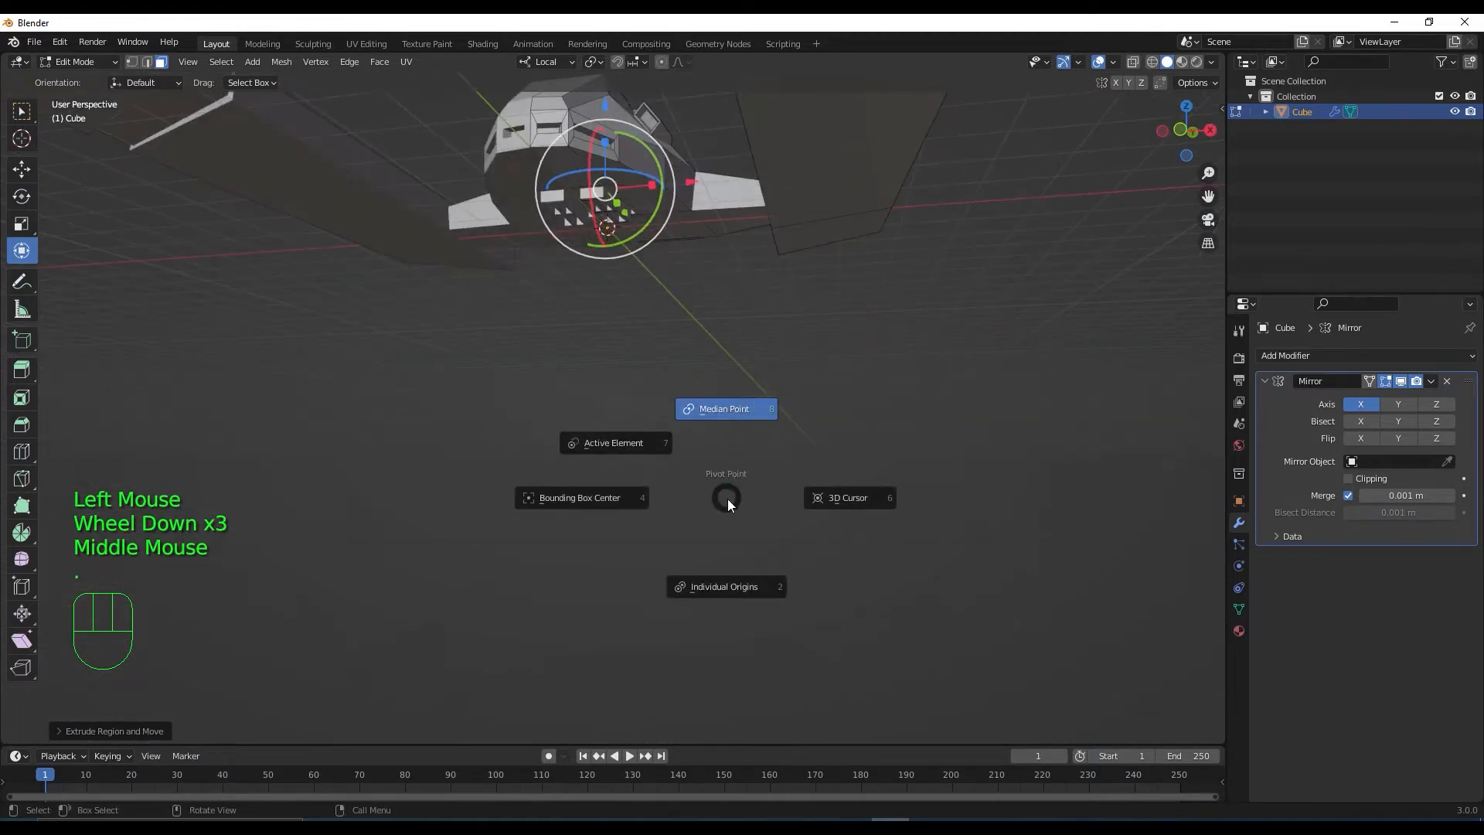
pyautogui.keyDown('shift'); pyautogui.moveTo(768, 401); pyautogui.dragTo(757, 485, button='middle'); pyautogui.keyUp('shift')
pyautogui.click(946, 246)
pyautogui.scroll(-2, 943, 368)
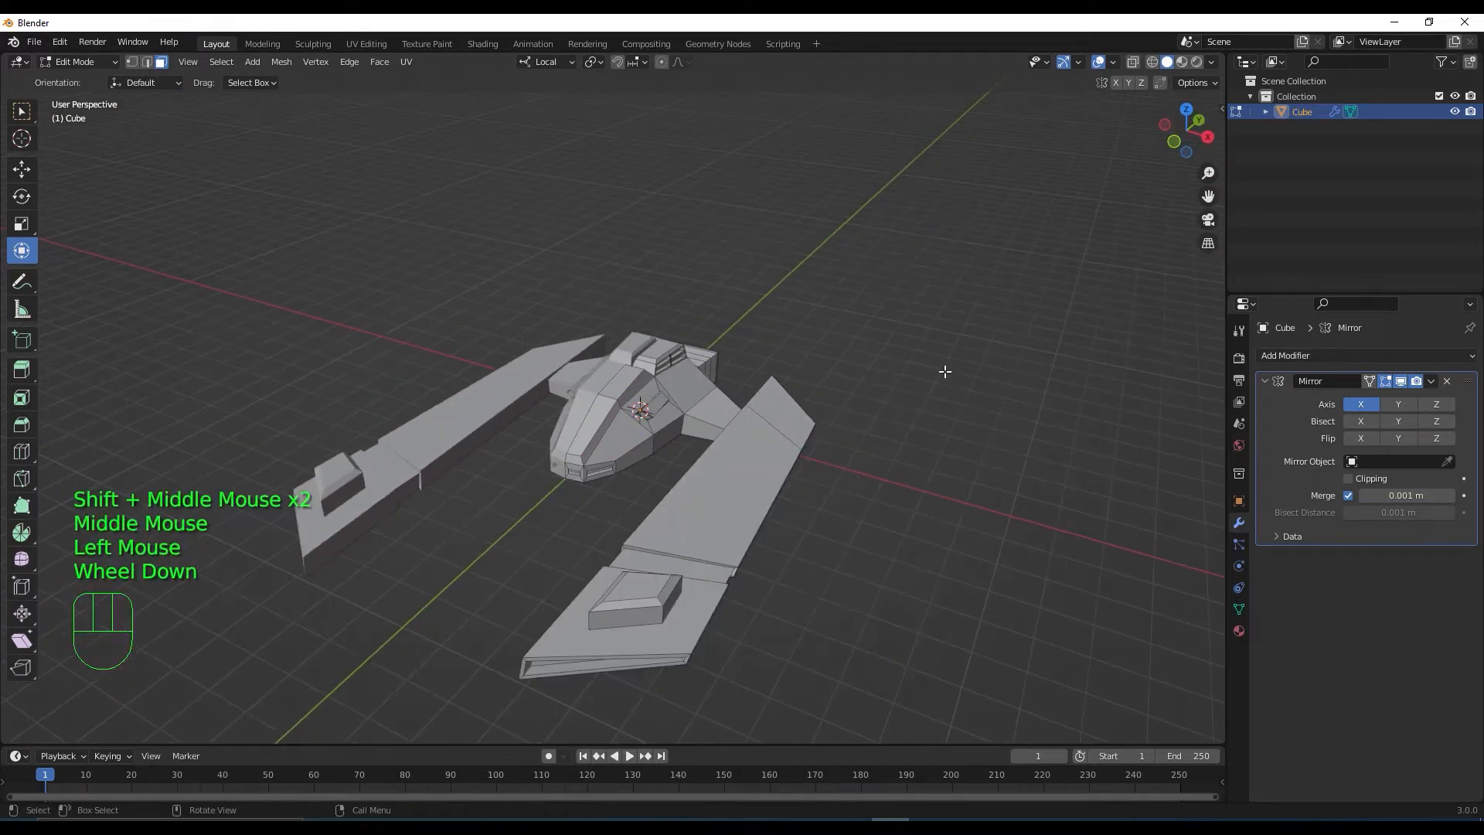
pyautogui.moveTo(817, 547)
pyautogui.mouseDown(button='middle')
pyautogui.moveTo(844, 498)
pyautogui.moveTo(768, 497)
pyautogui.moveTo(785, 556)
pyautogui.moveTo(854, 540)
pyautogui.moveTo(811, 537)
pyautogui.moveTo(795, 602)
pyautogui.moveTo(851, 642)
pyautogui.moveTo(851, 606)
pyautogui.moveTo(821, 576)
pyautogui.mouseUp(button='middle')
pyautogui.scroll(-2, 822, 576)
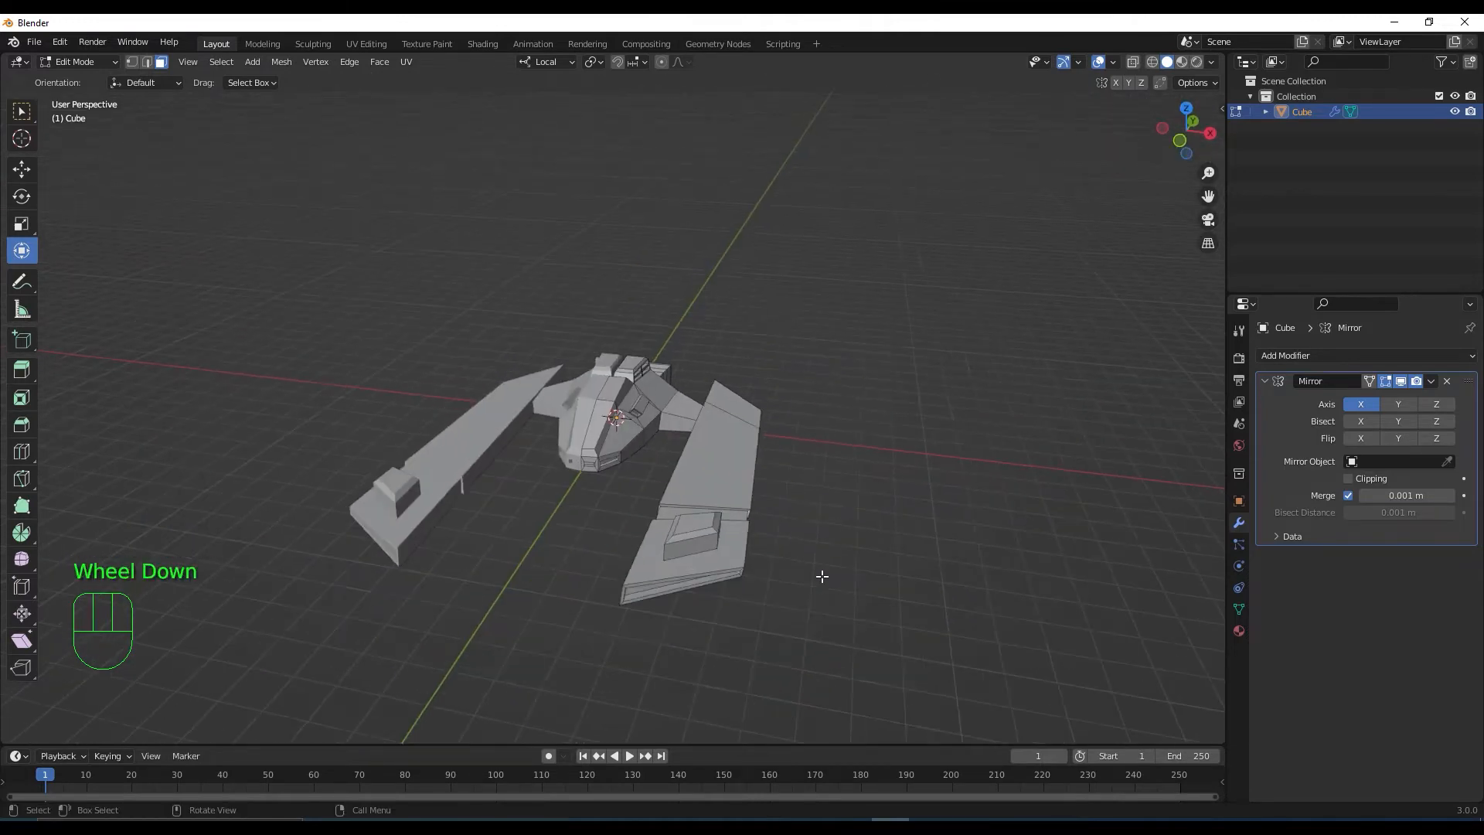
pyautogui.press('Tab')
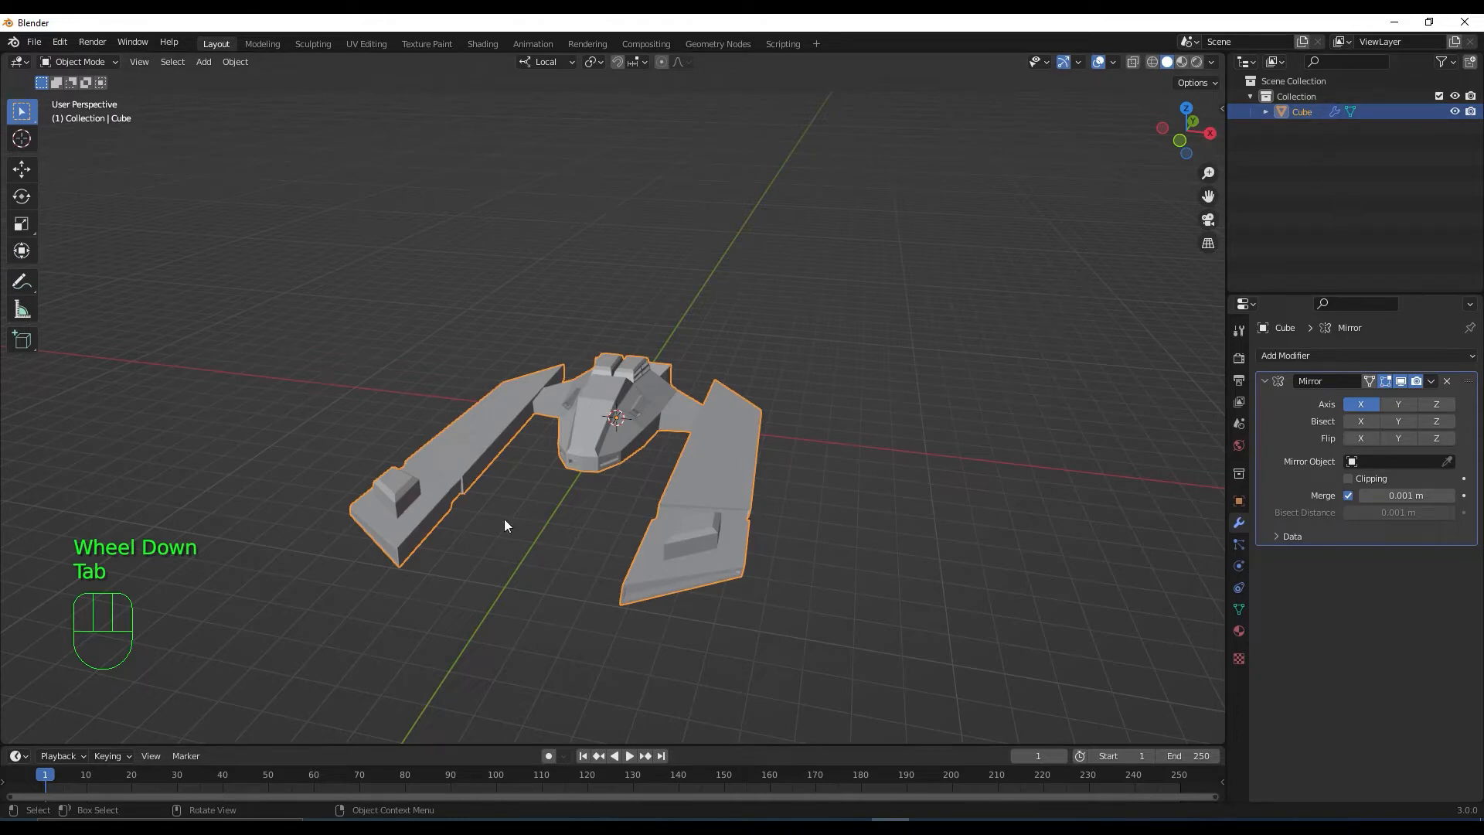
# Add a Circle mesh and set its Vertices to 8 in the Add Circle panel
pyautogui.moveTo(665, 518); pyautogui.dragTo(648, 553, button='middle')
pyautogui.scroll(1, 646, 538)
pyautogui.scroll(-1, 646, 539)
pyautogui.press('shift')
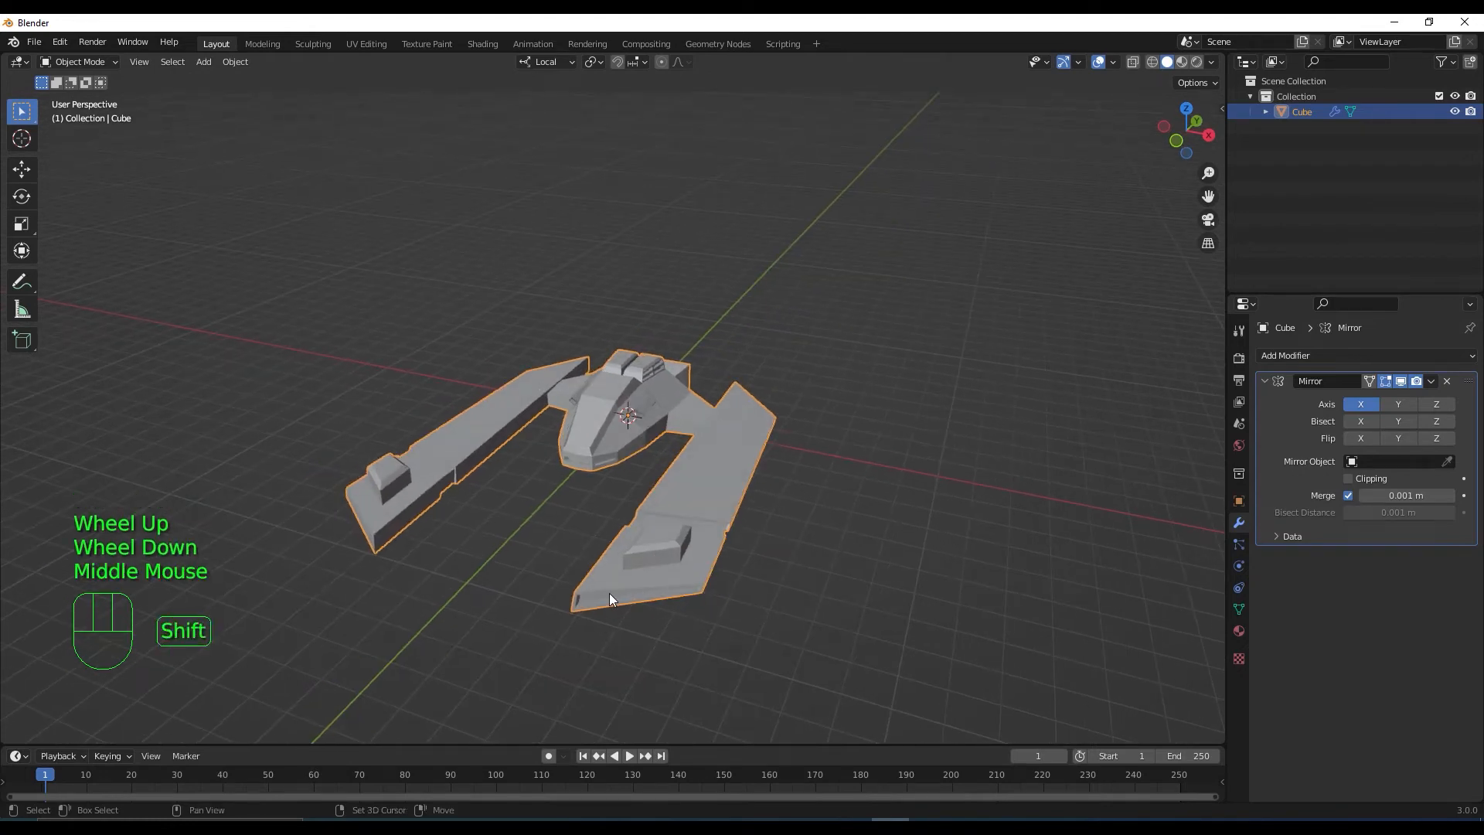
pyautogui.hotkey('shift', 'a')
pyautogui.moveTo(502, 504)
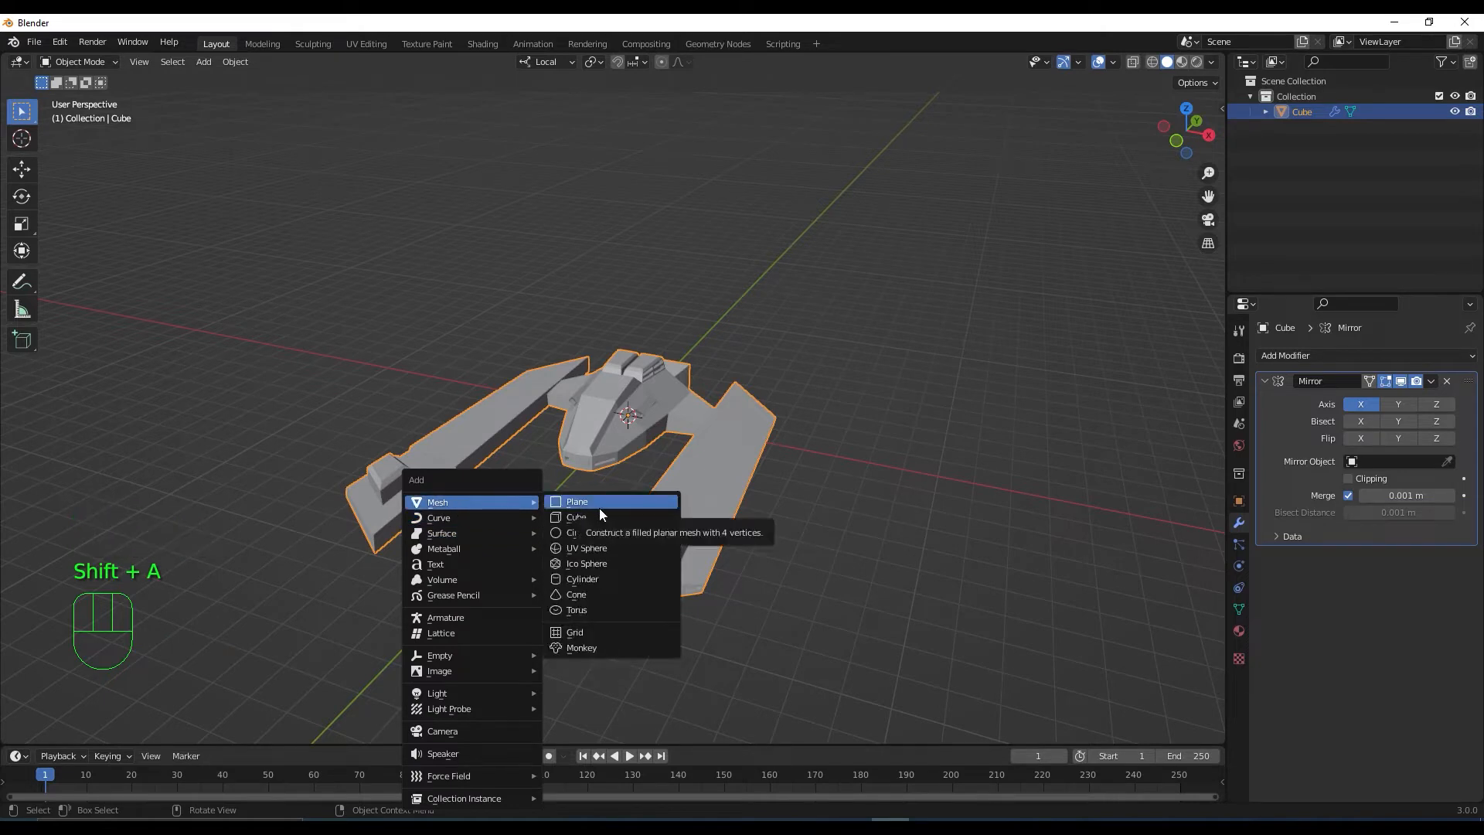
pyautogui.click(607, 532)
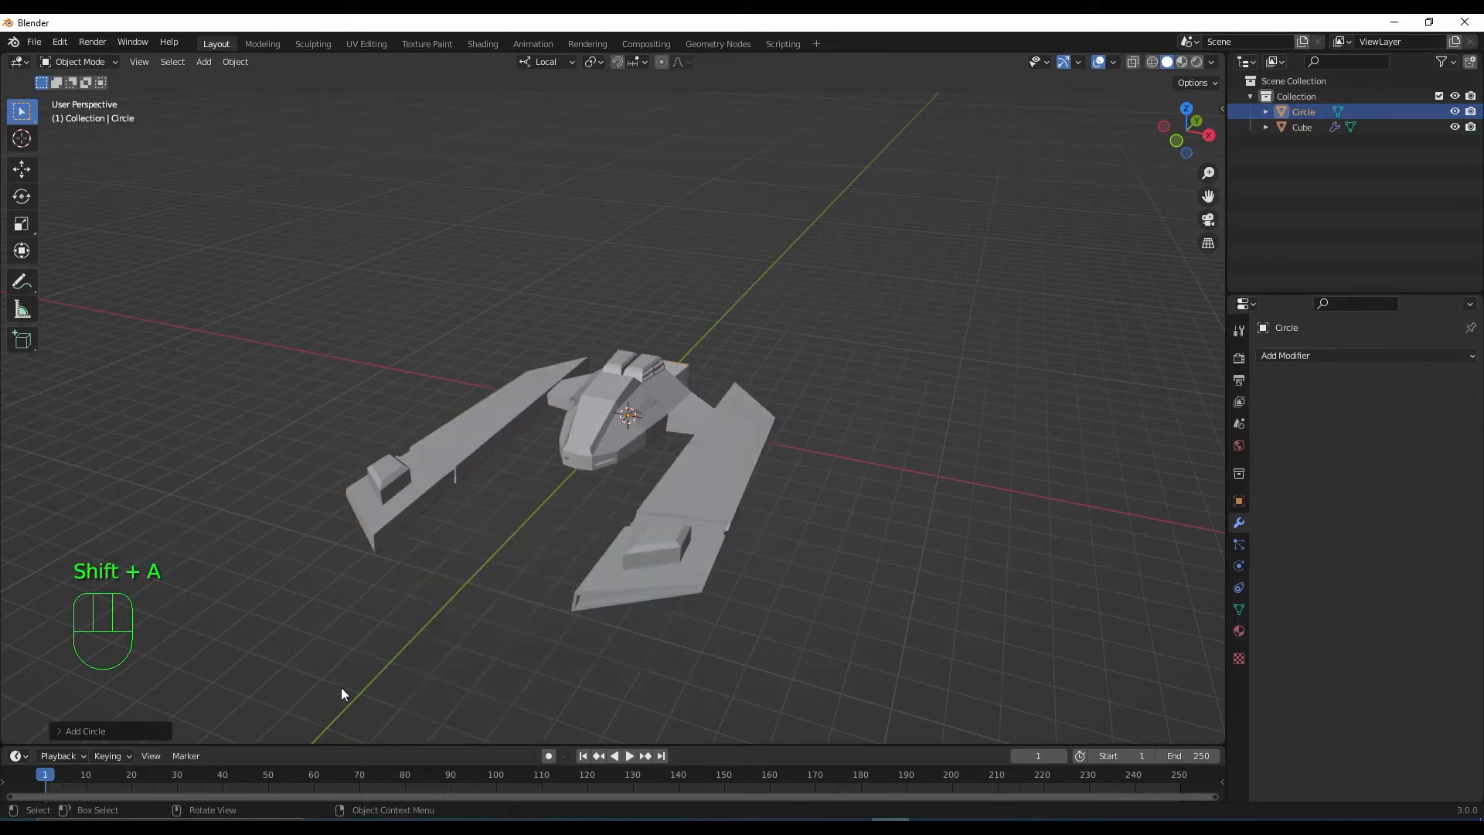
pyautogui.click(79, 729)
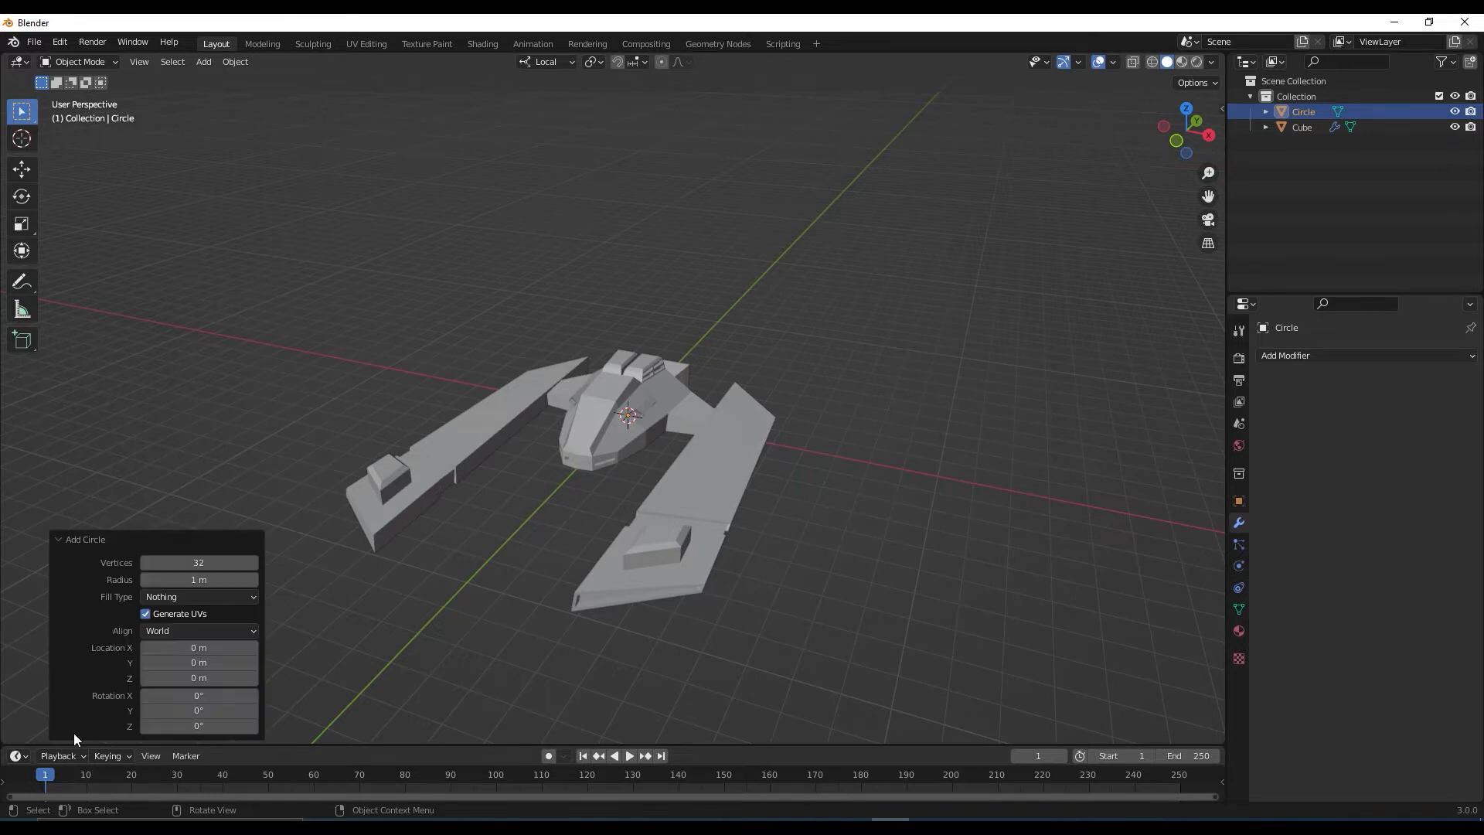
pyautogui.doubleClick(198, 562)
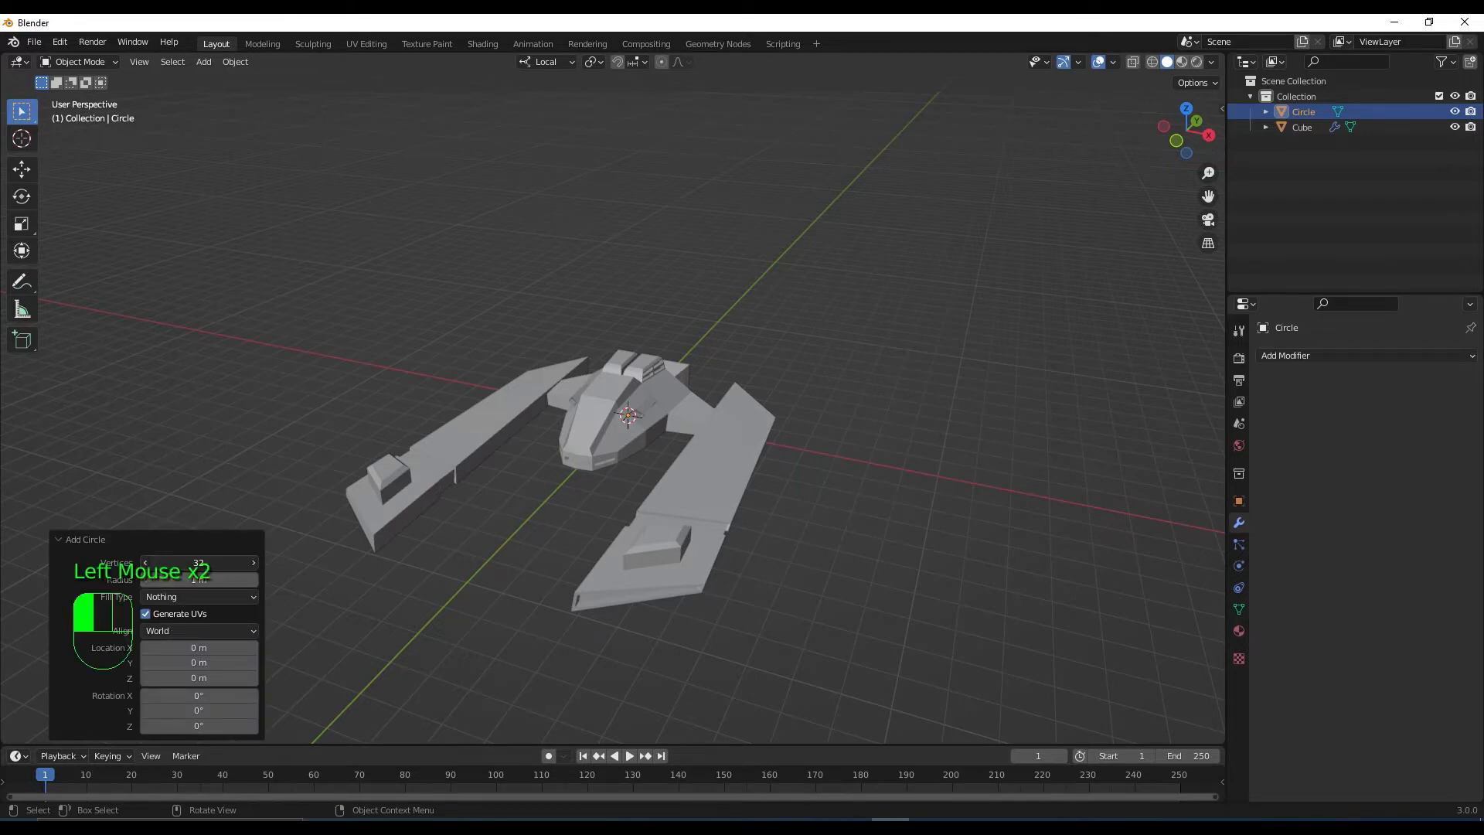
pyautogui.press('Return')
# Select the Circle in the outliner, deselect it, then select the Cube ship
pyautogui.click(389, 579)
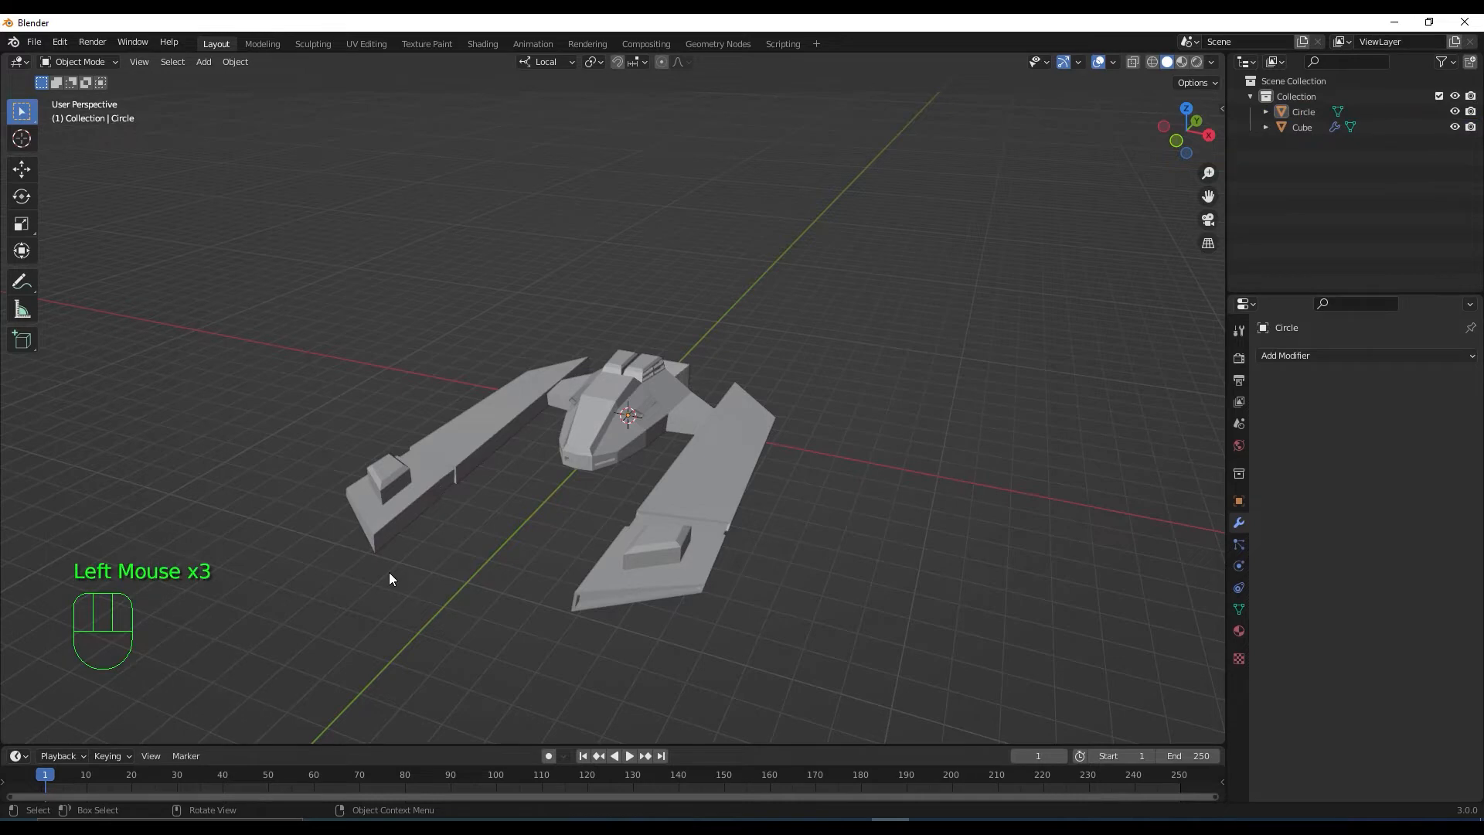
pyautogui.click(1306, 112)
pyautogui.press('-')
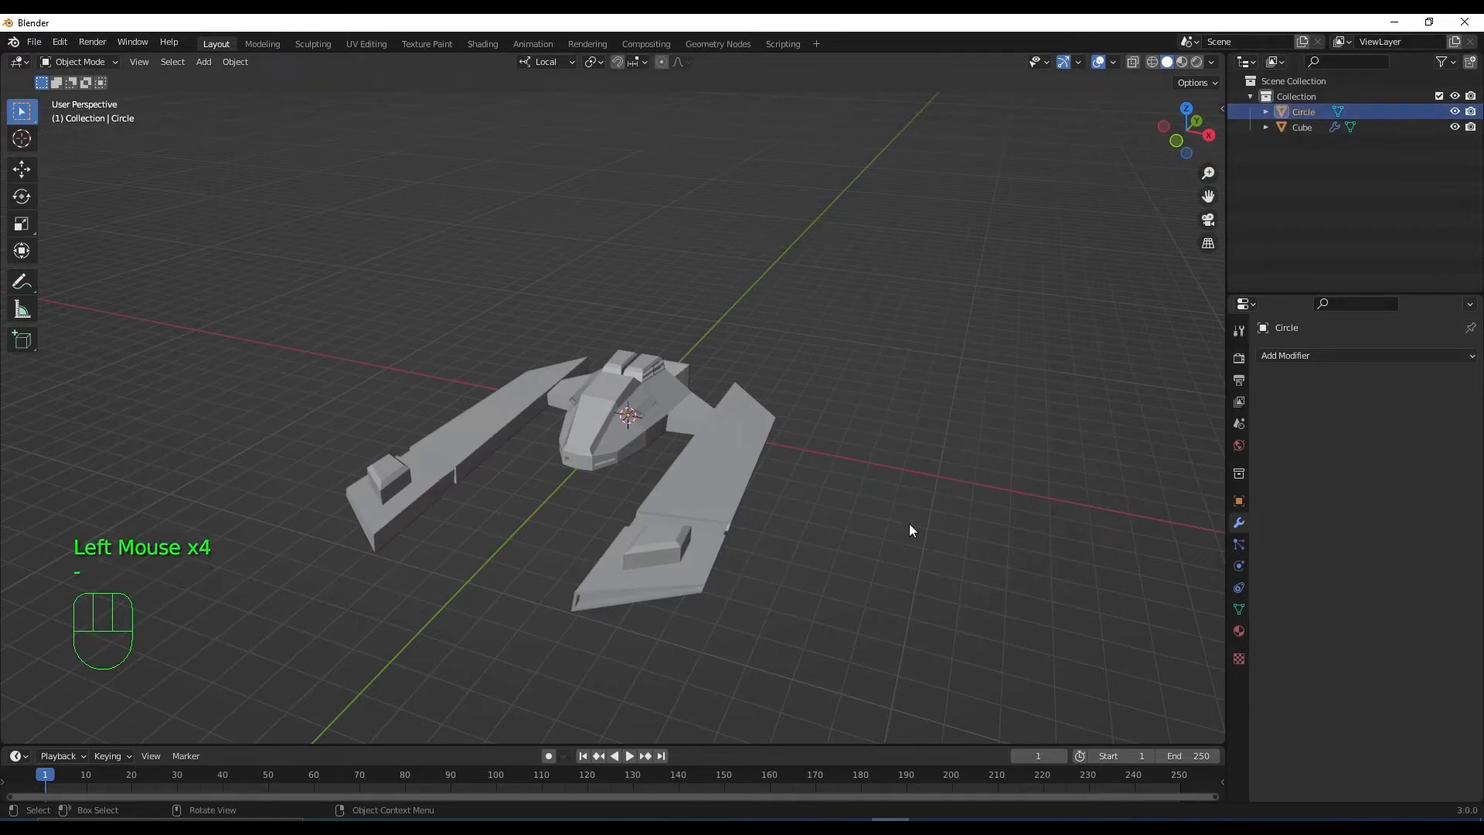
pyautogui.click(575, 495)
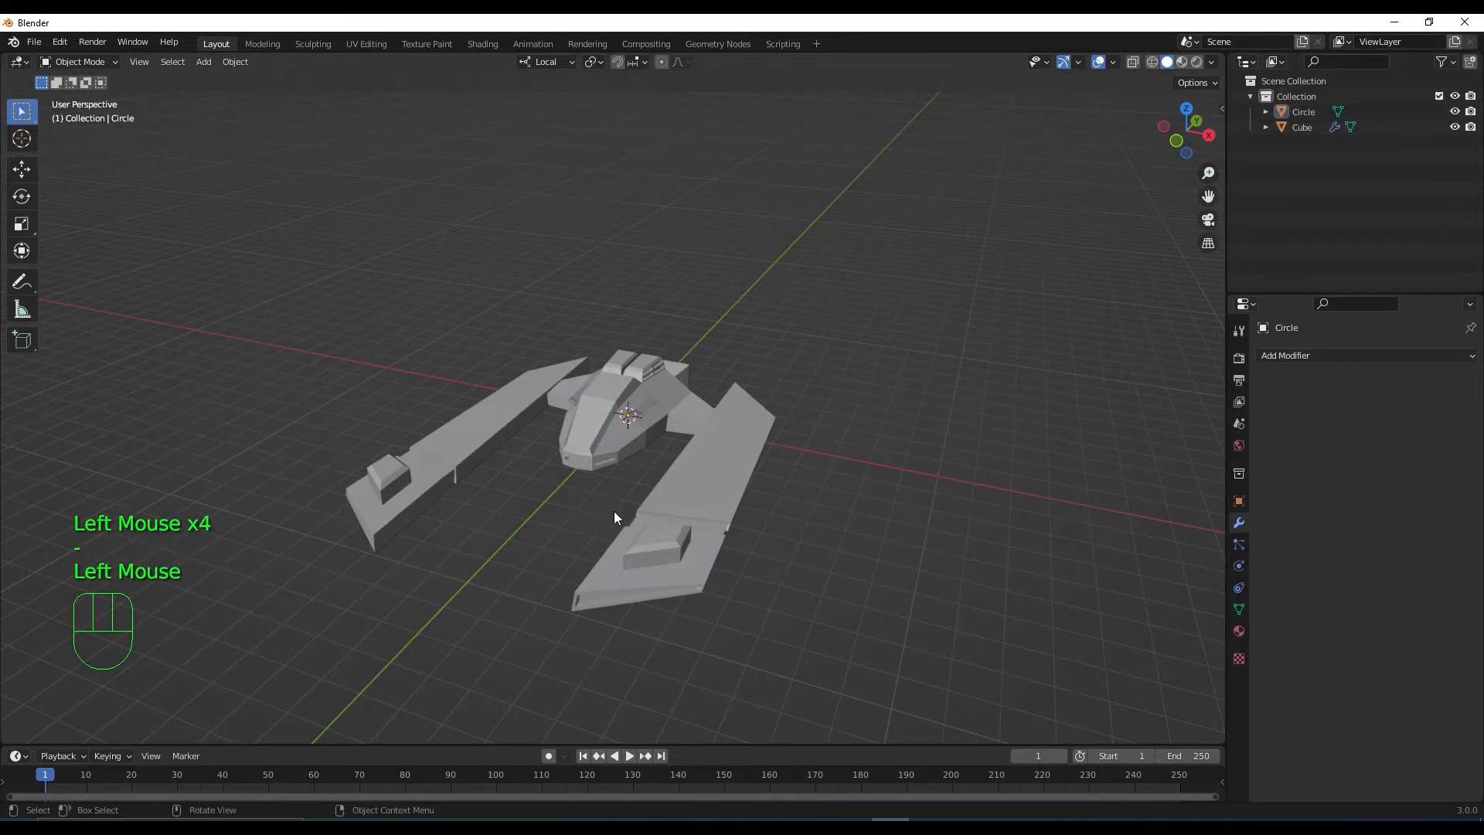
pyautogui.moveTo(614, 512); pyautogui.dragTo(544, 486, button='middle')
pyautogui.scroll(2, 663, 469)
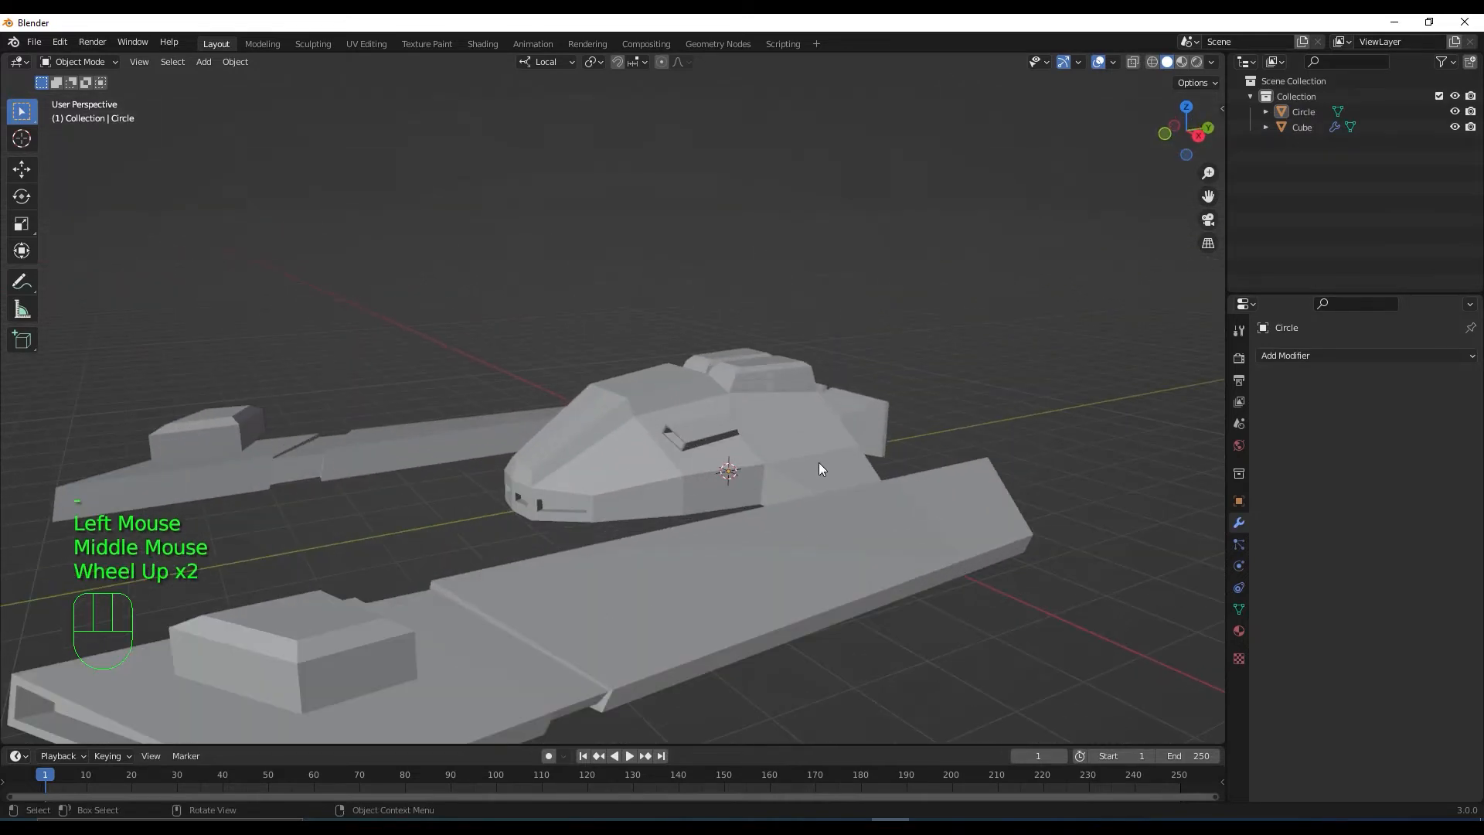
pyautogui.click(814, 437)
# Hide the Cube ship and select the Circle in the right-side view
pyautogui.press('h')
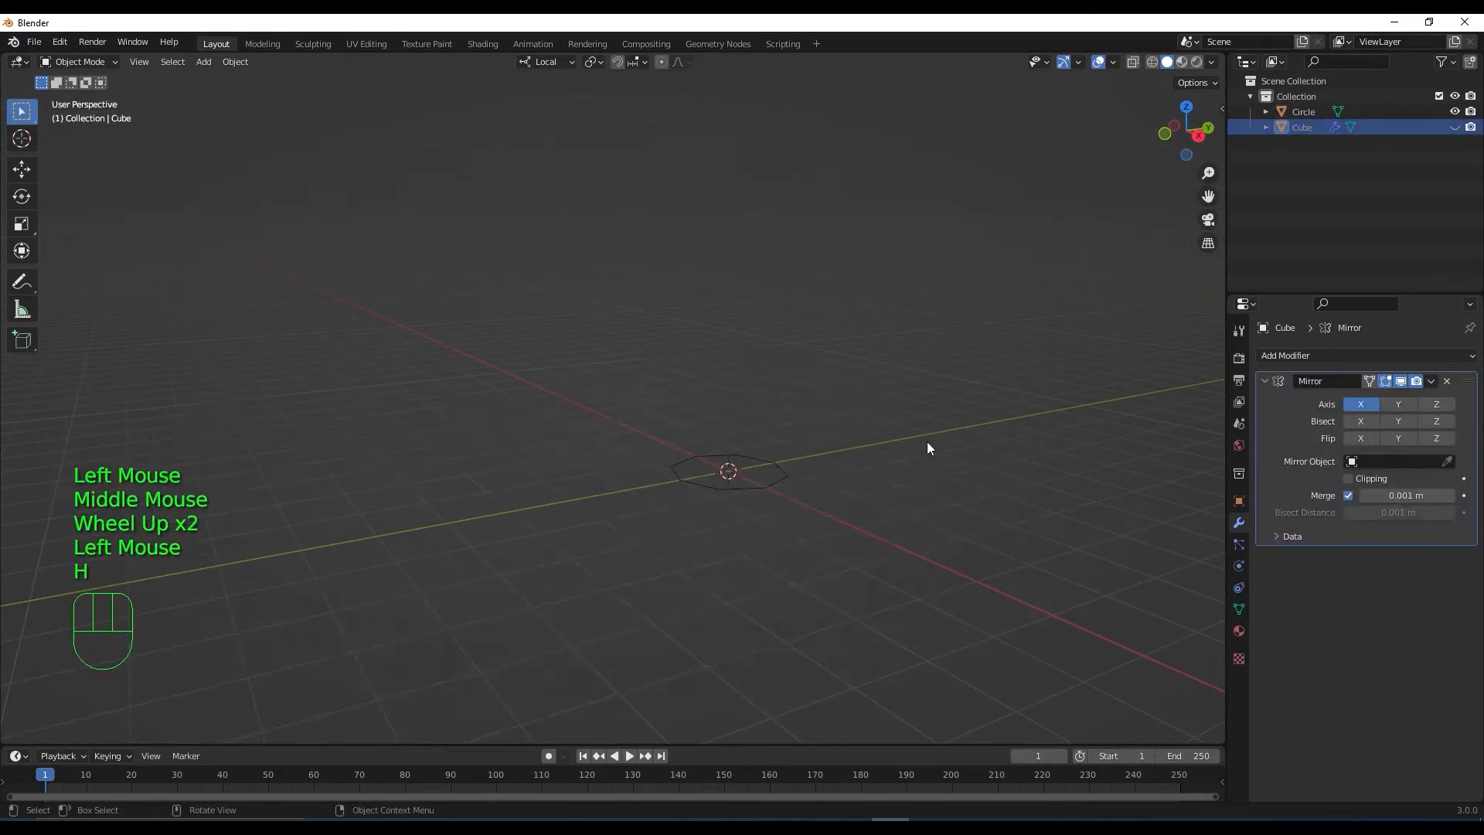
pyautogui.click(780, 477)
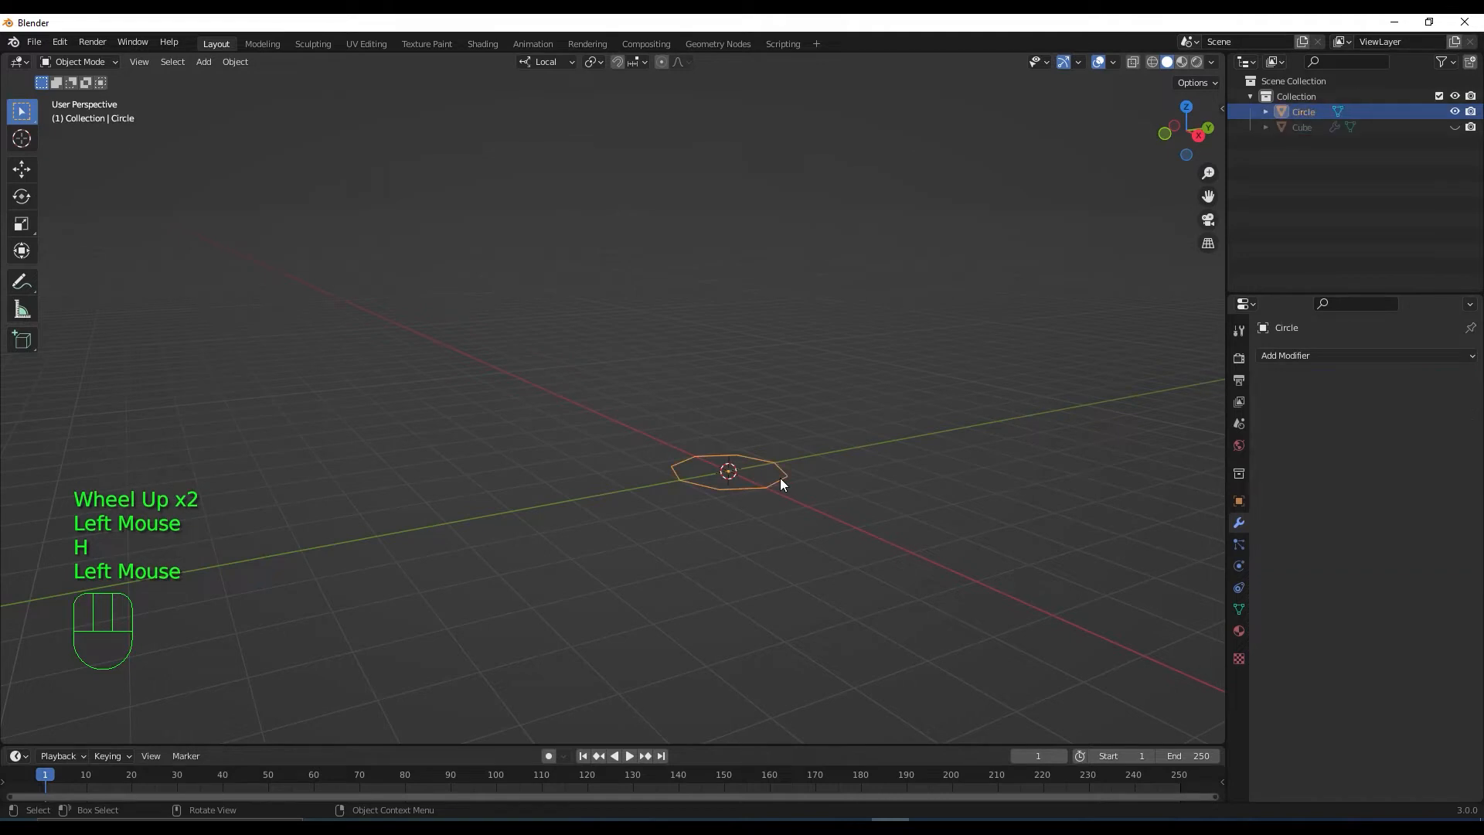
pyautogui.scroll(3, 776, 522)
pyautogui.moveTo(790, 543); pyautogui.dragTo(706, 475, button='middle')
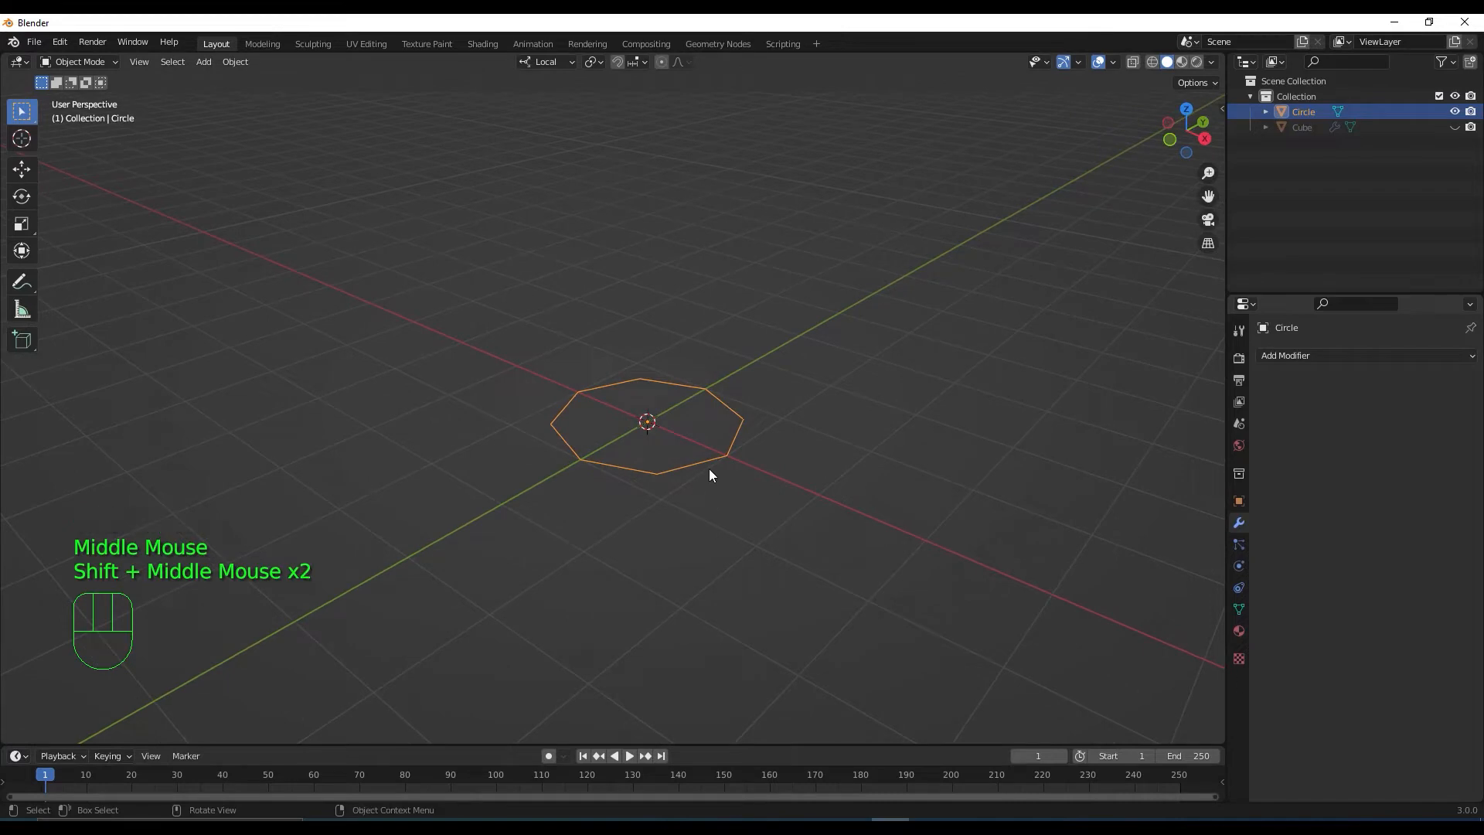
pyautogui.press('KP_3')
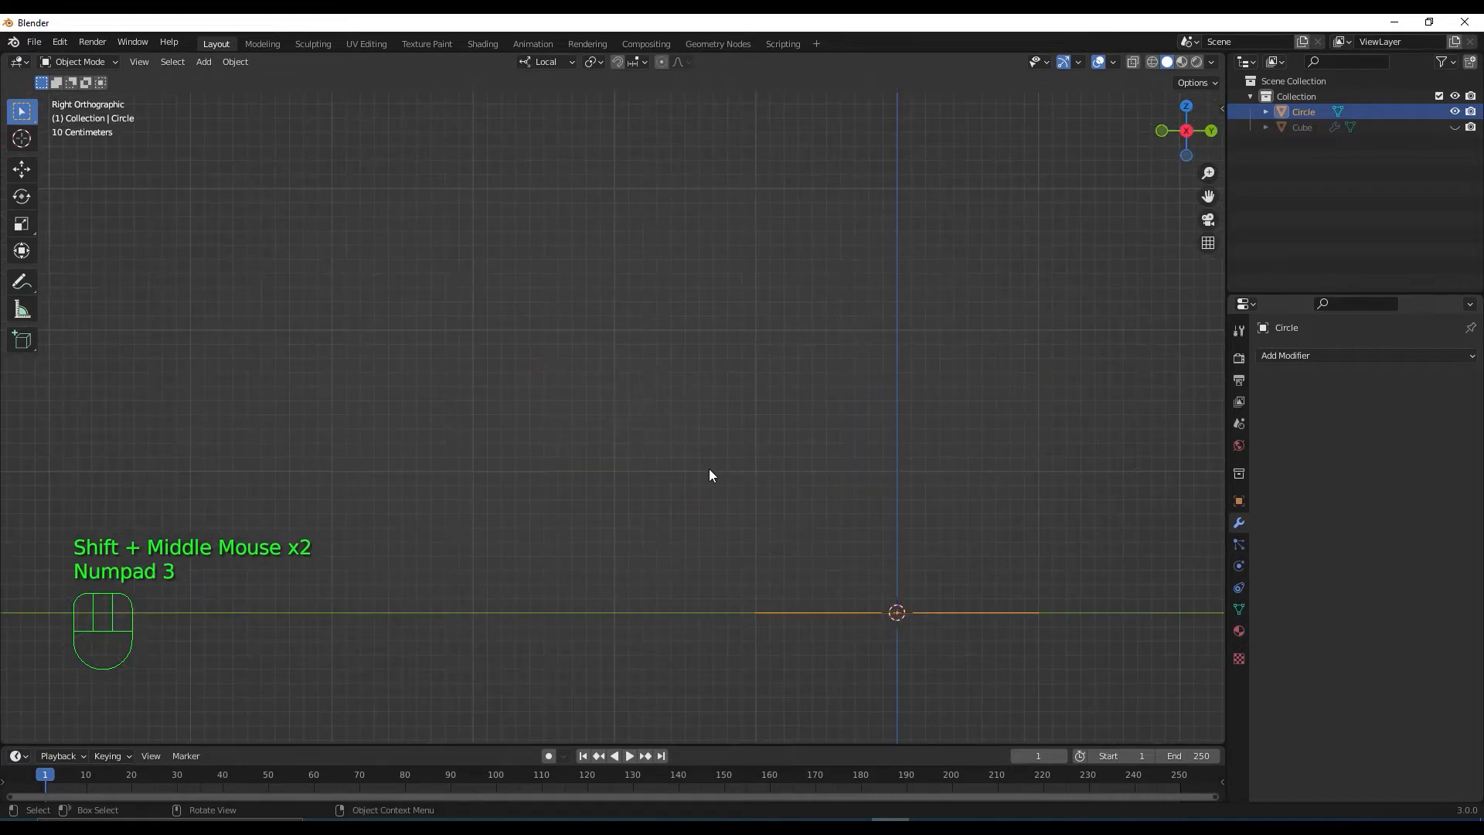
pyautogui.keyDown('shift'); pyautogui.moveTo(957, 521); pyautogui.dragTo(824, 496, button='middle'); pyautogui.keyUp('shift')
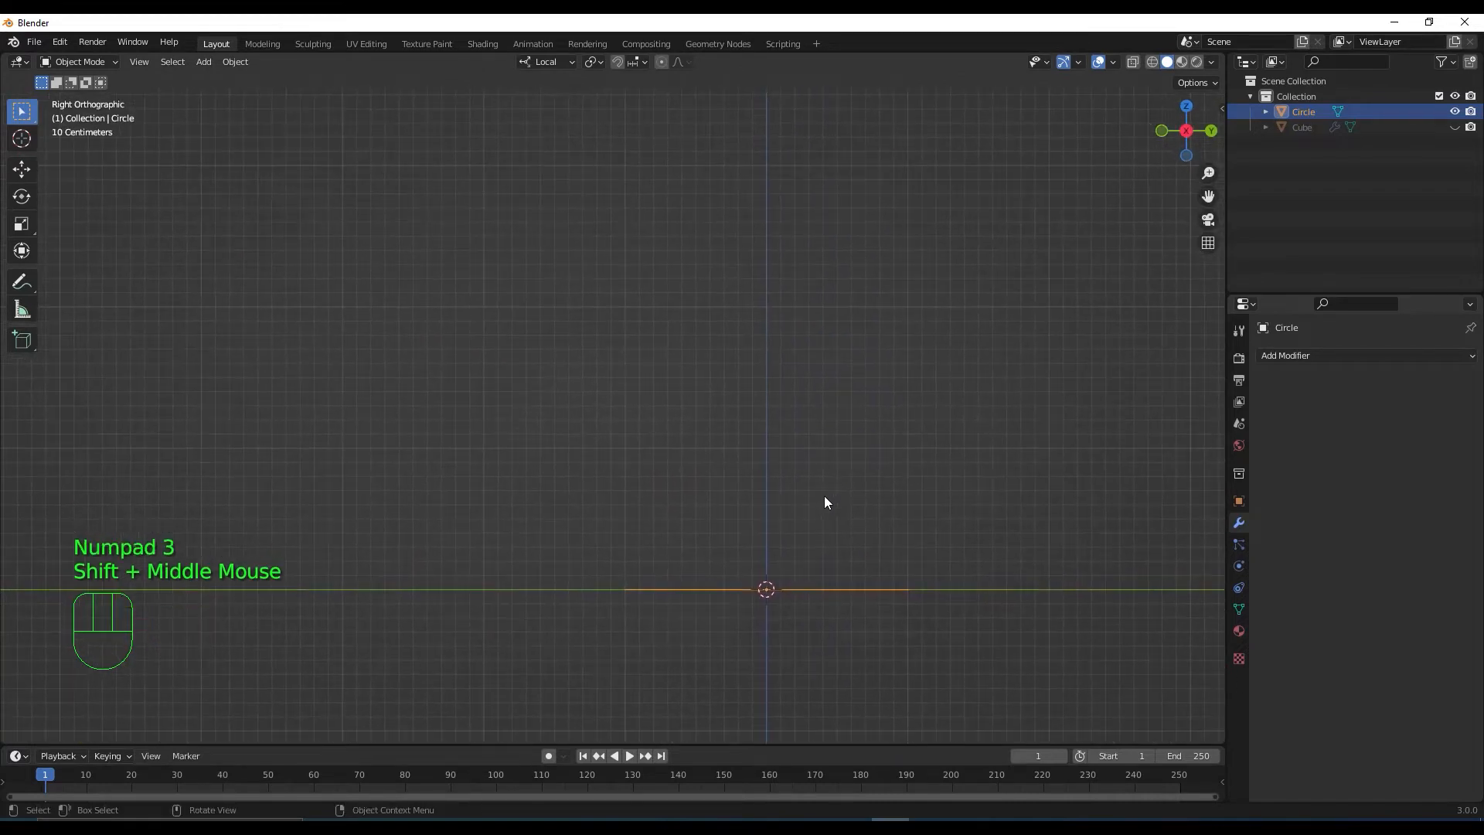
# Rotate the Circle 90° to stand upright, then unhide the Cube ship in the outliner
pyautogui.press('r')
pyautogui.press('KP_9')
pyautogui.press('KP_0')
pyautogui.press('Return')
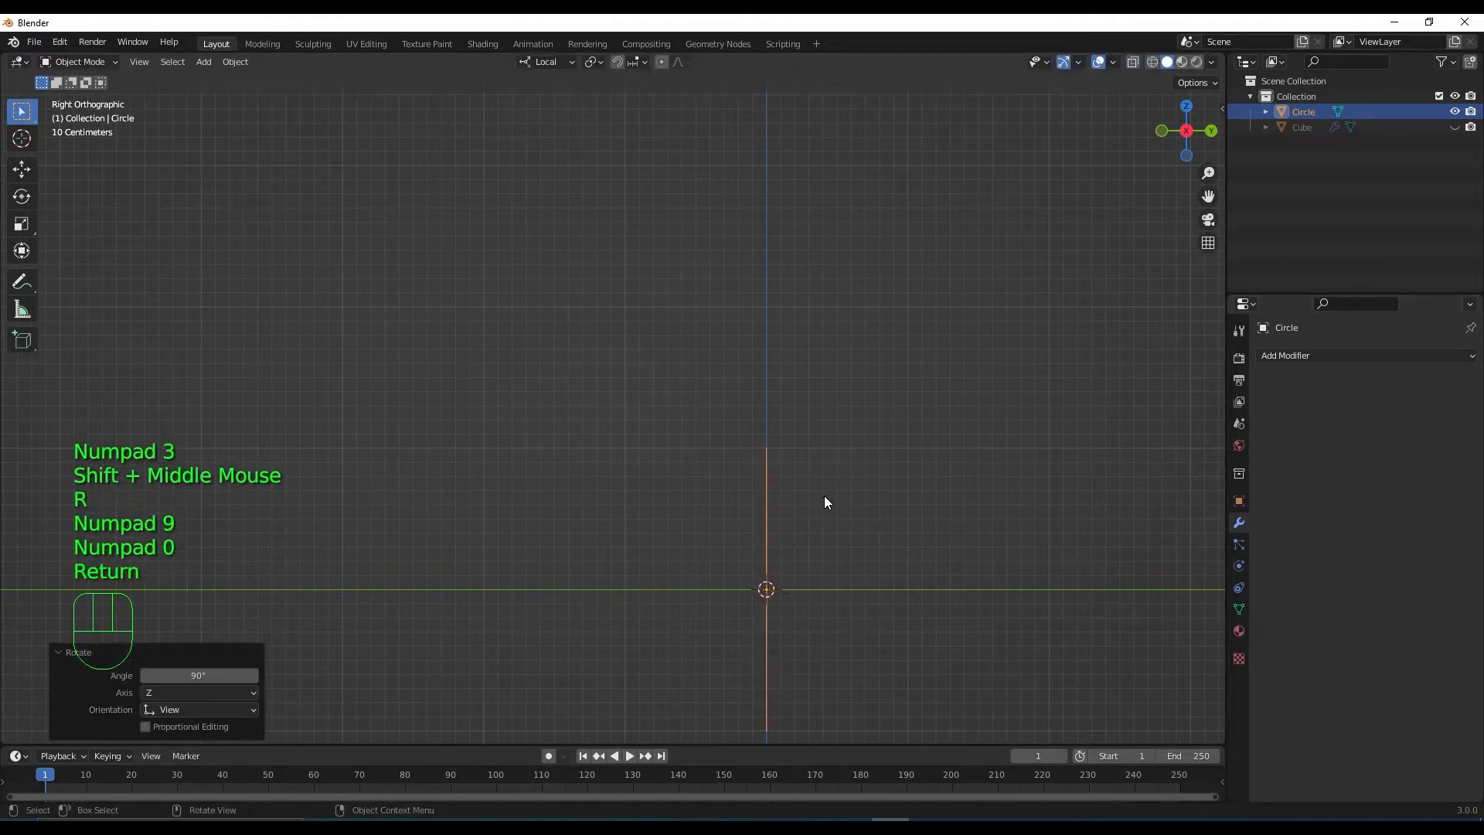
pyautogui.scroll(-2, 711, 510)
pyautogui.moveTo(693, 497); pyautogui.dragTo(779, 546, button='middle')
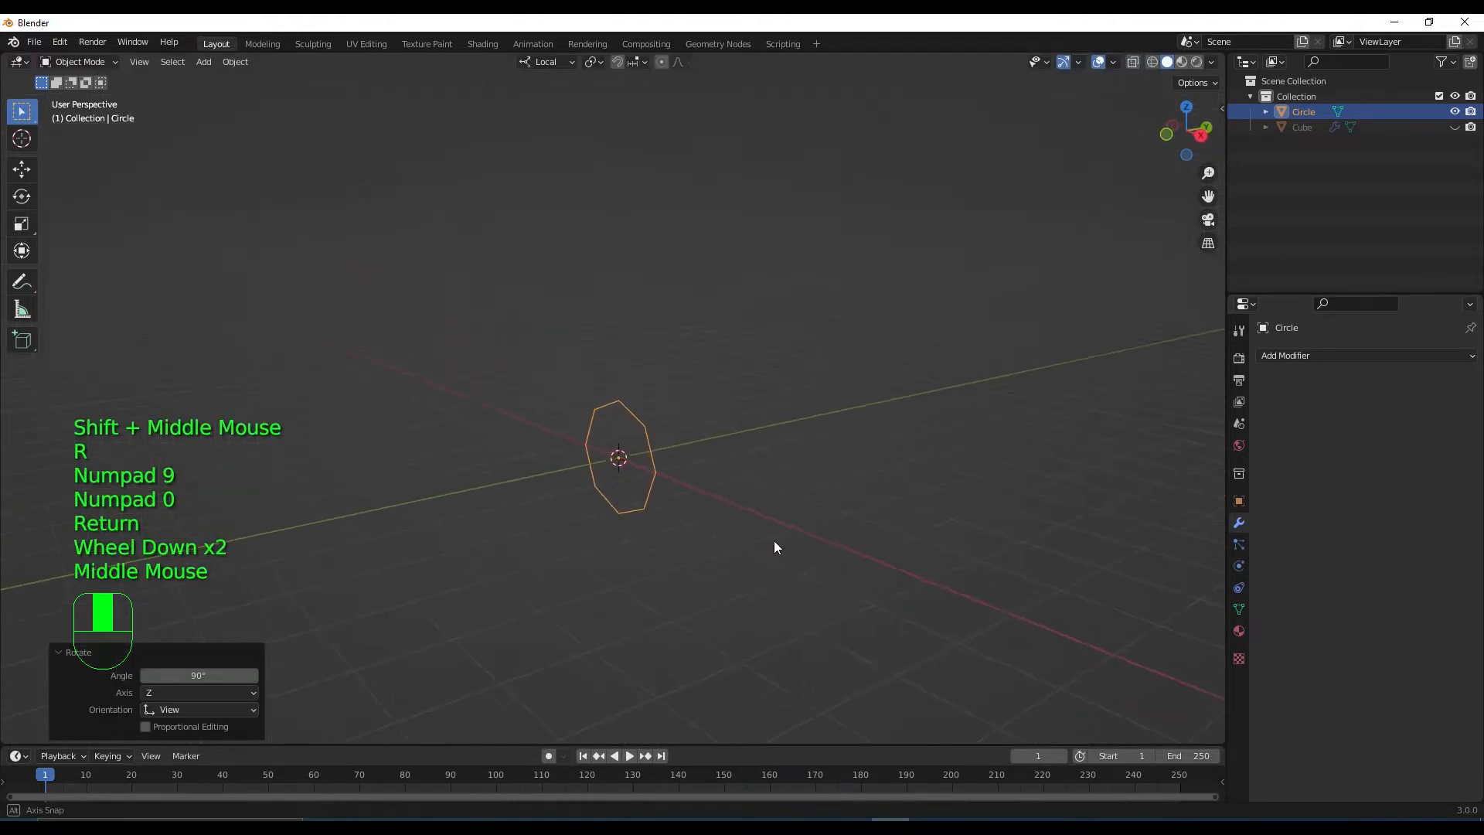
pyautogui.scroll(-2, 695, 487)
pyautogui.moveTo(696, 487); pyautogui.dragTo(729, 499, button='middle')
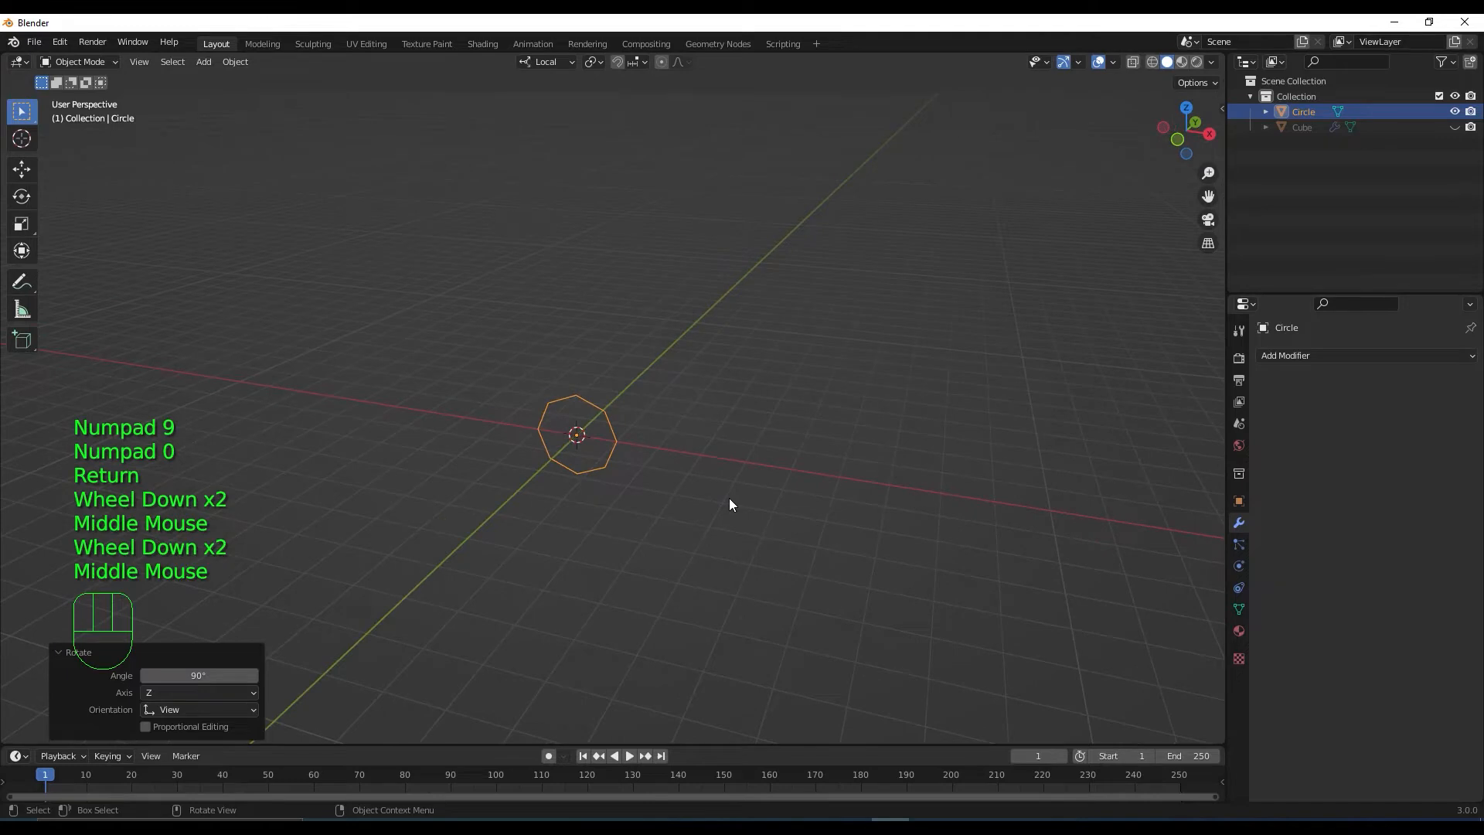
pyautogui.press('KP_1')
pyautogui.click(1454, 127)
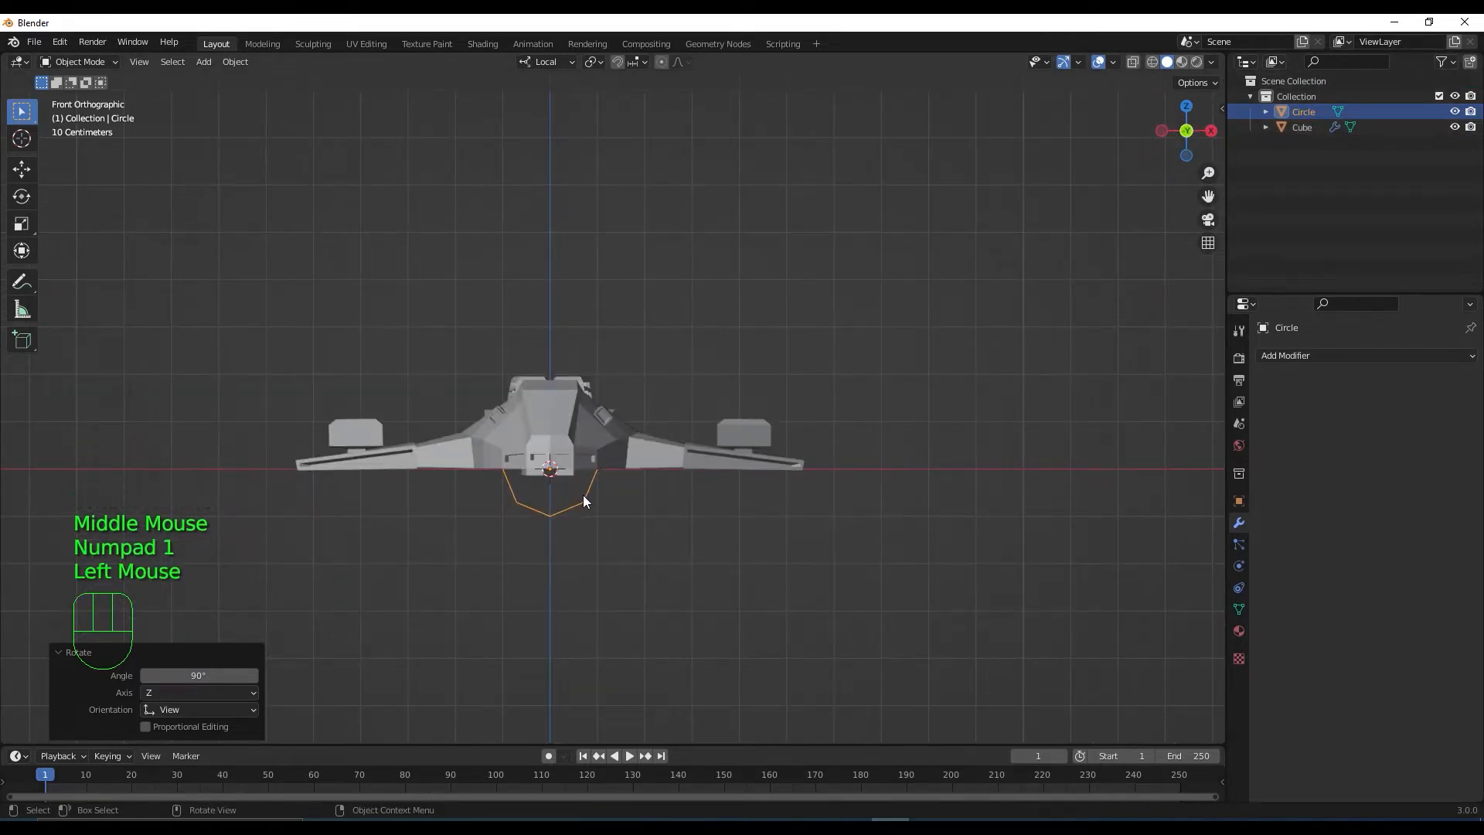
# In vertex Edit Mode, slide the octagon circle 3.9031 m sideways out to the right wing
pyautogui.click(30, 170)
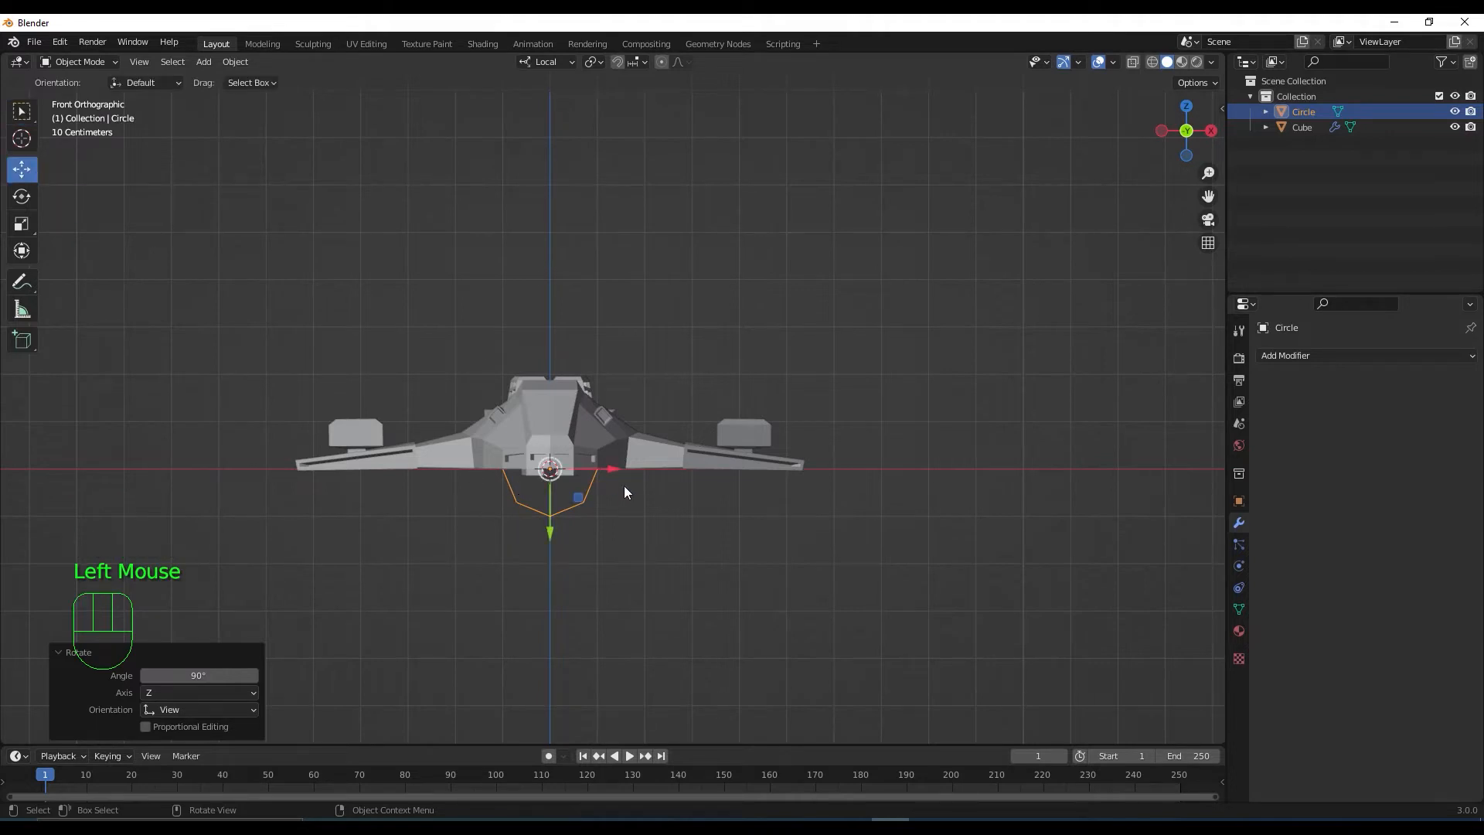
pyautogui.press('Tab')
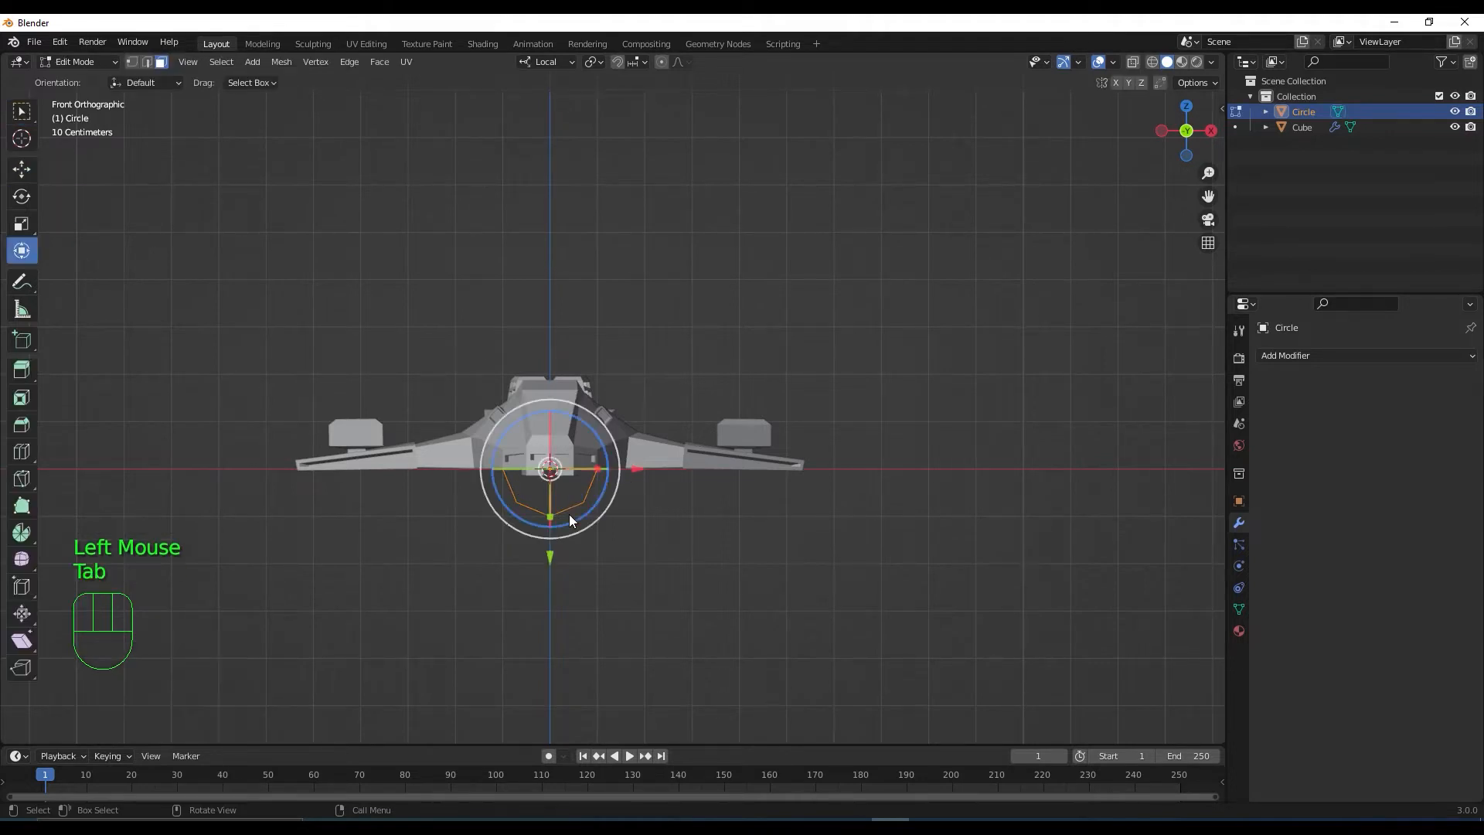
pyautogui.press('1')
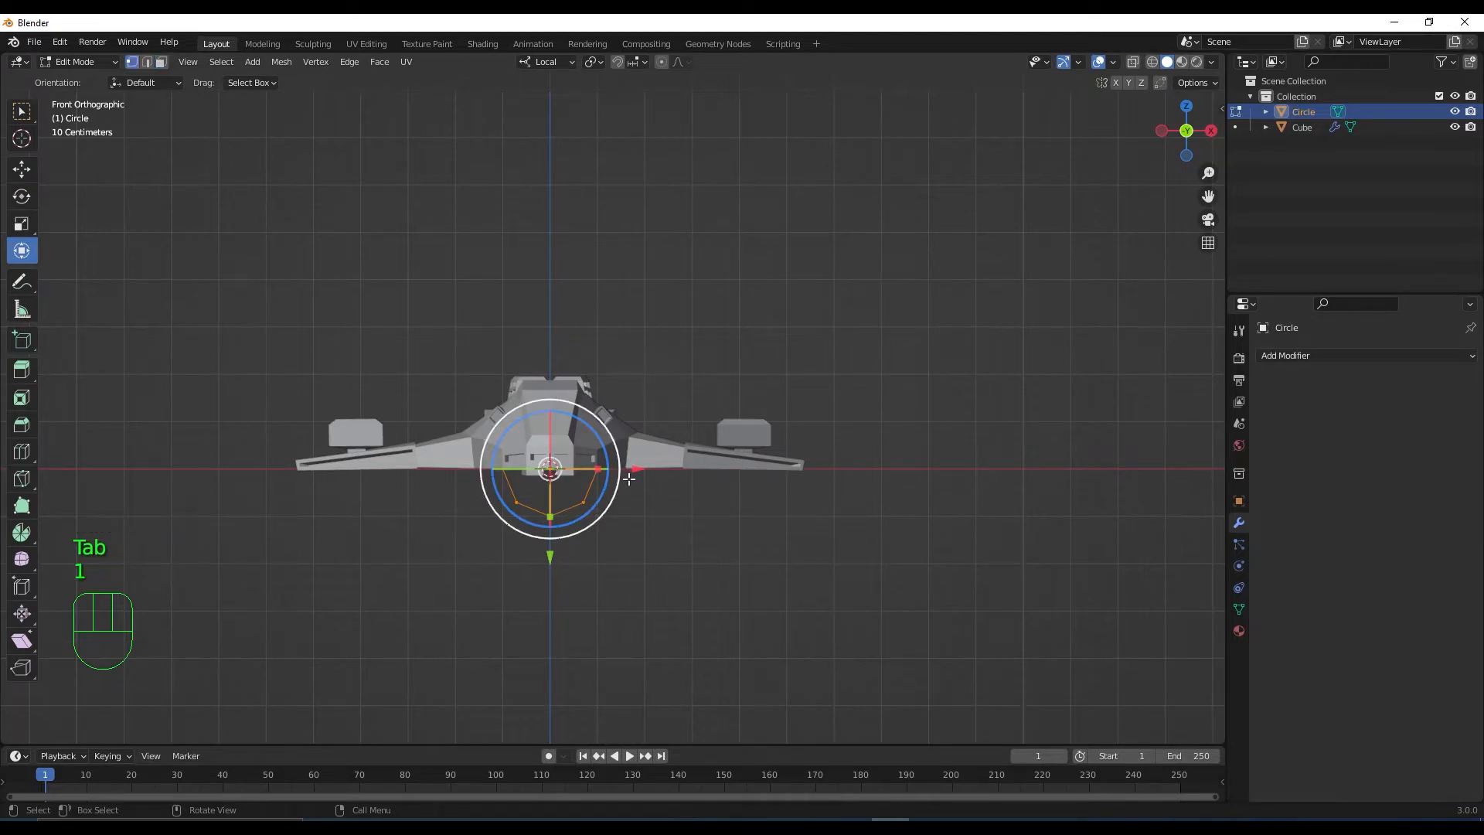
pyautogui.moveTo(630, 473); pyautogui.dragTo(817, 462)
# With X-ray on, raise the circle onto the wing turret block and begin shrinking it
pyautogui.click(1134, 62)
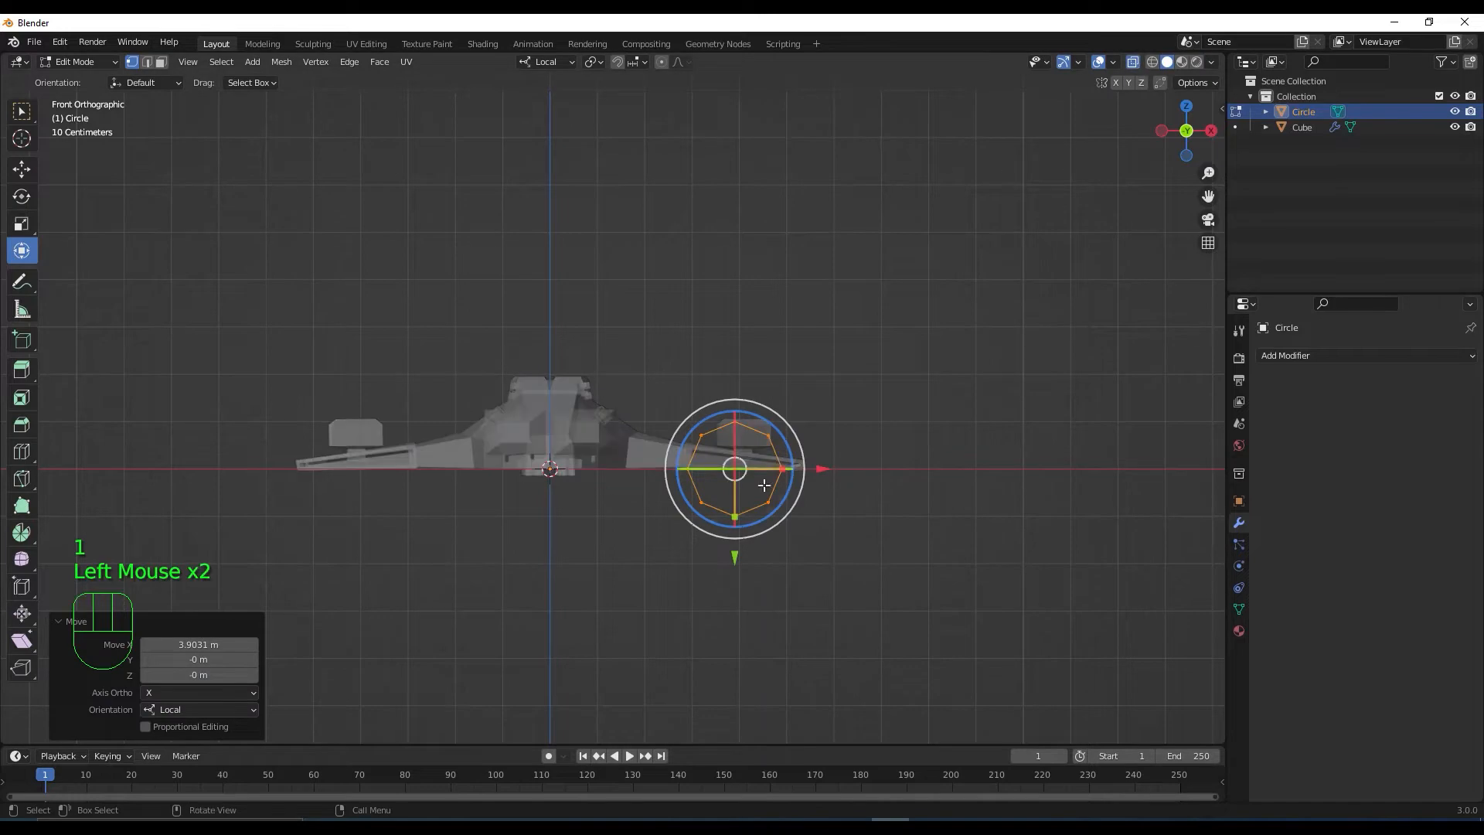
pyautogui.scroll(2, 611, 410)
pyautogui.moveTo(867, 627); pyautogui.dragTo(867, 556)
pyautogui.scroll(2, 957, 548)
pyautogui.keyDown('shift'); pyautogui.moveTo(958, 548); pyautogui.dragTo(583, 457, button='middle'); pyautogui.keyUp('shift')
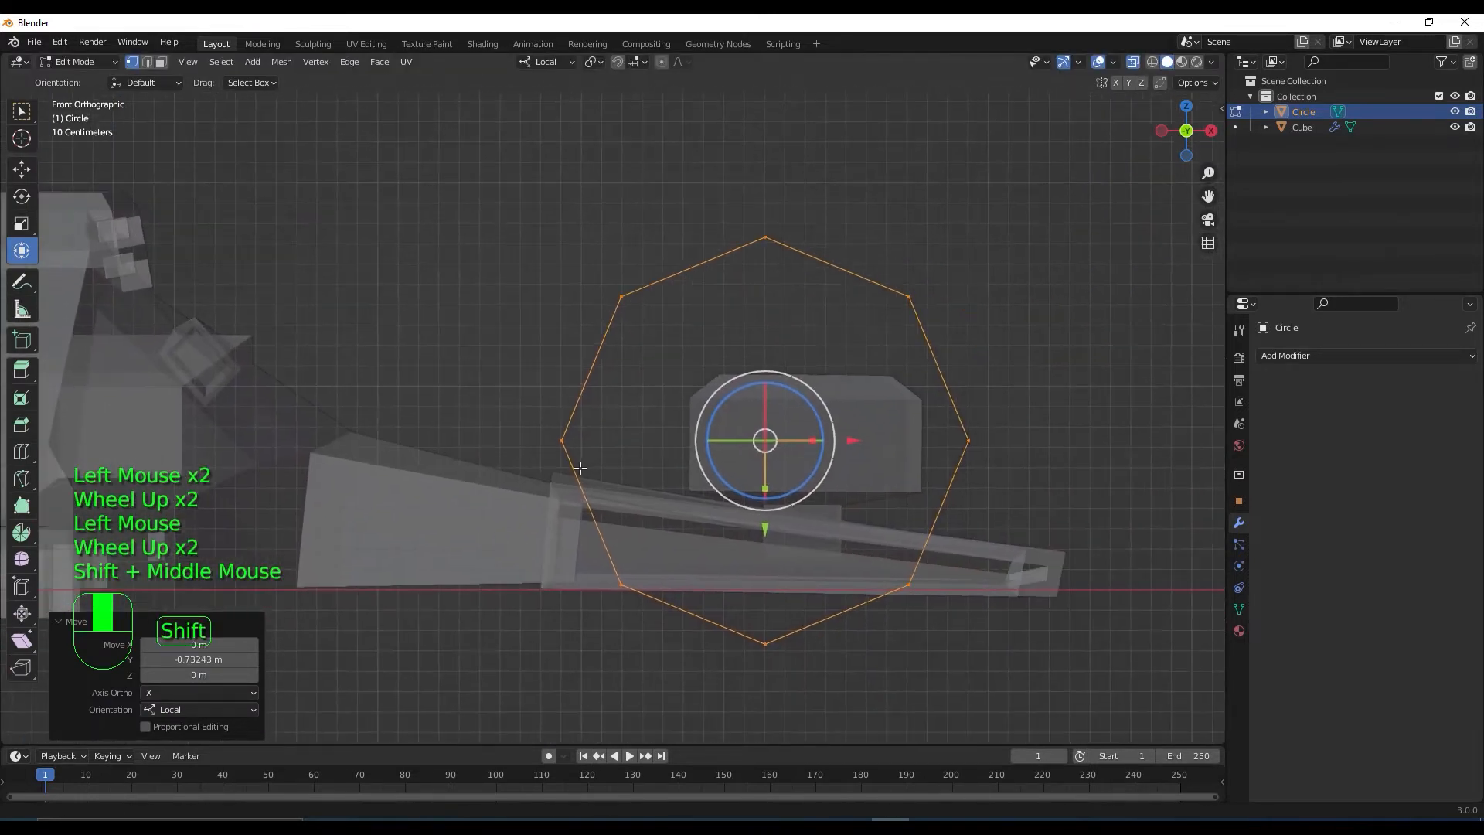
pyautogui.press('s')
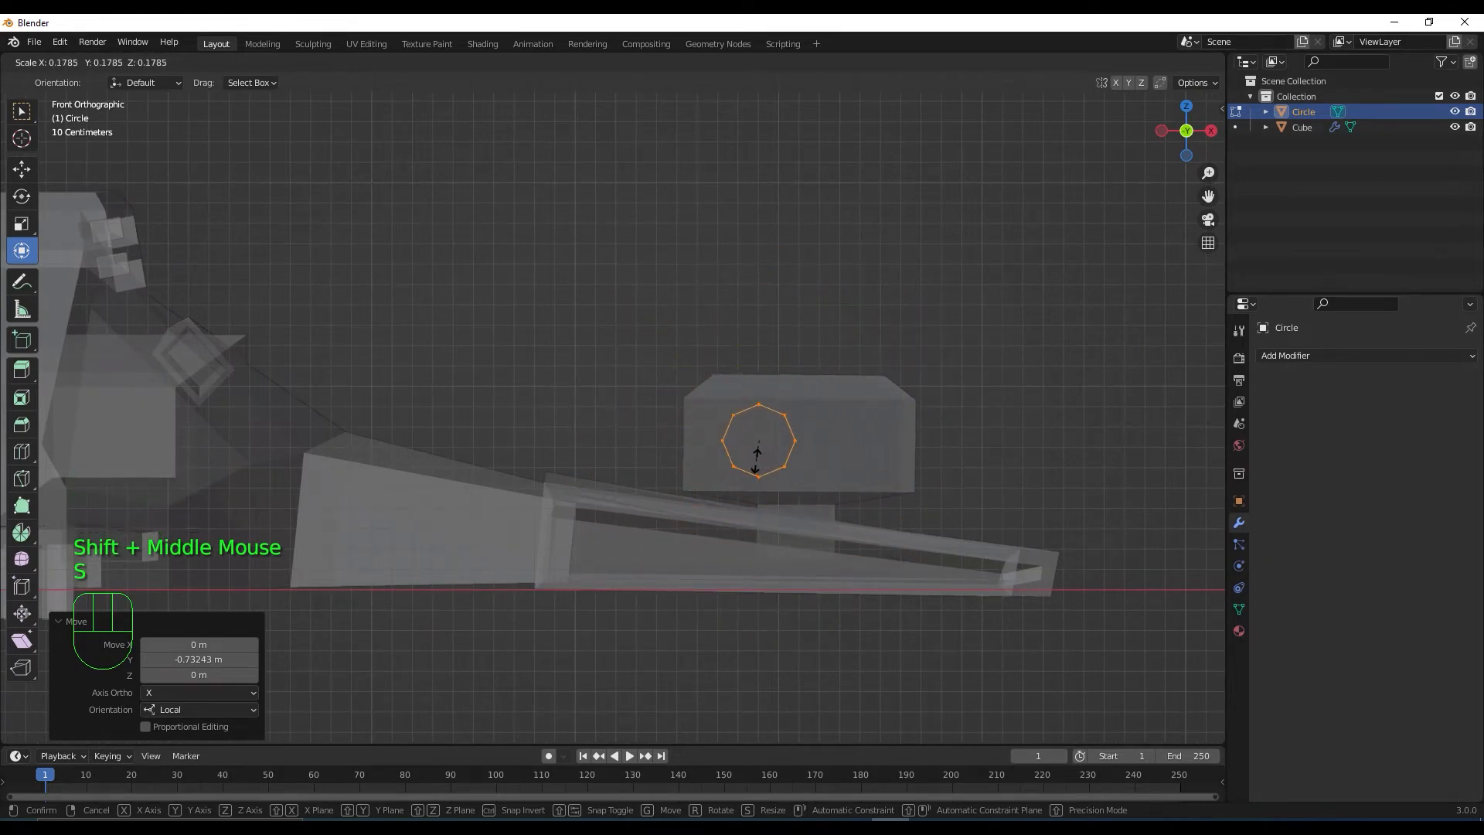
# Shrink the circle to turret size, nudge its position, then rescale all its vertices by 1.112
pyautogui.click(829, 460)
pyautogui.moveTo(845, 442); pyautogui.dragTo(892, 442)
pyautogui.moveTo(804, 525); pyautogui.dragTo(804, 533)
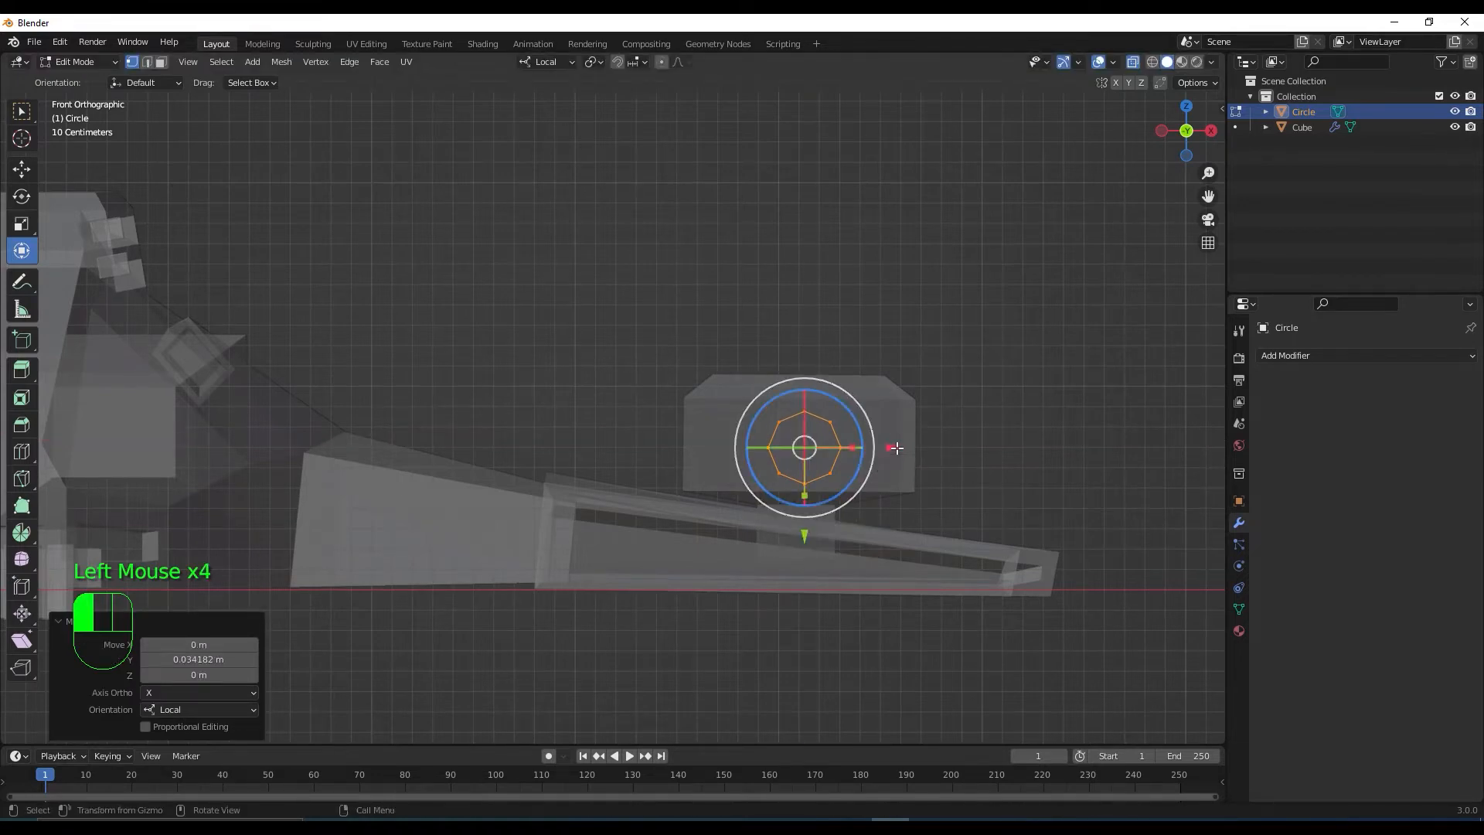
pyautogui.press('s')
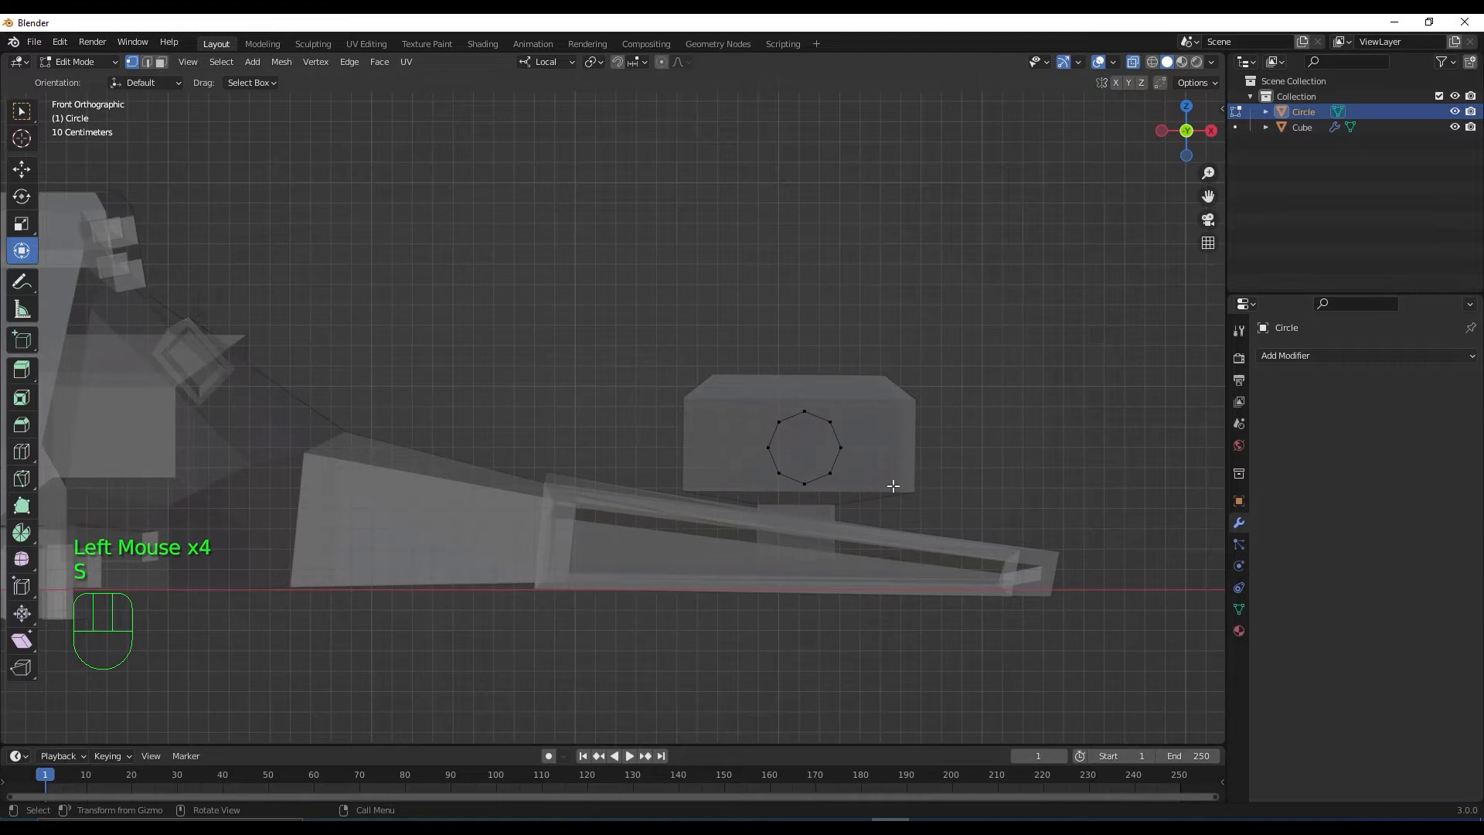
pyautogui.click(894, 485)
pyautogui.moveTo(761, 401); pyautogui.dragTo(876, 495)
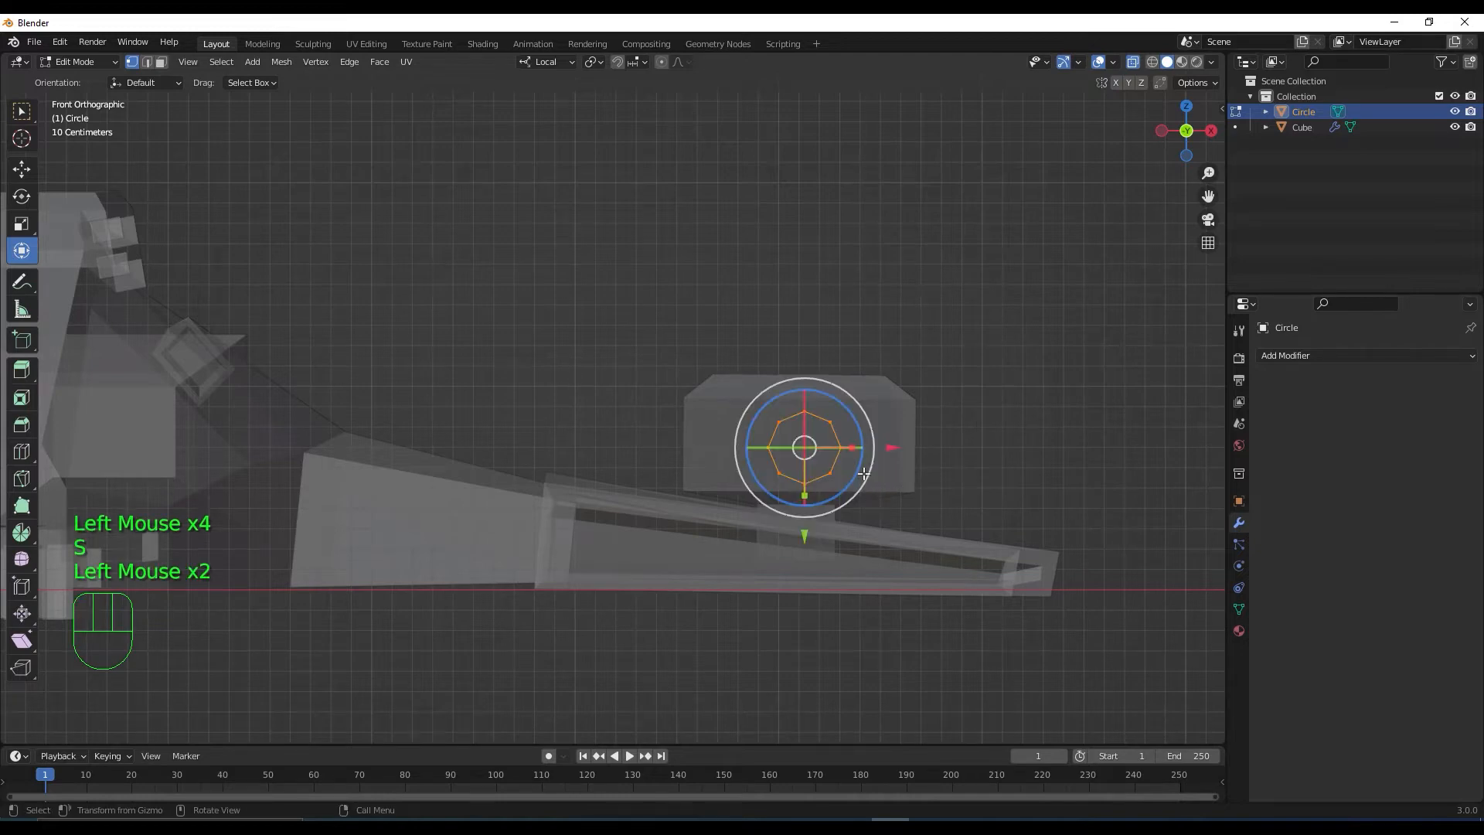
pyautogui.press('s')
pyautogui.click(885, 487)
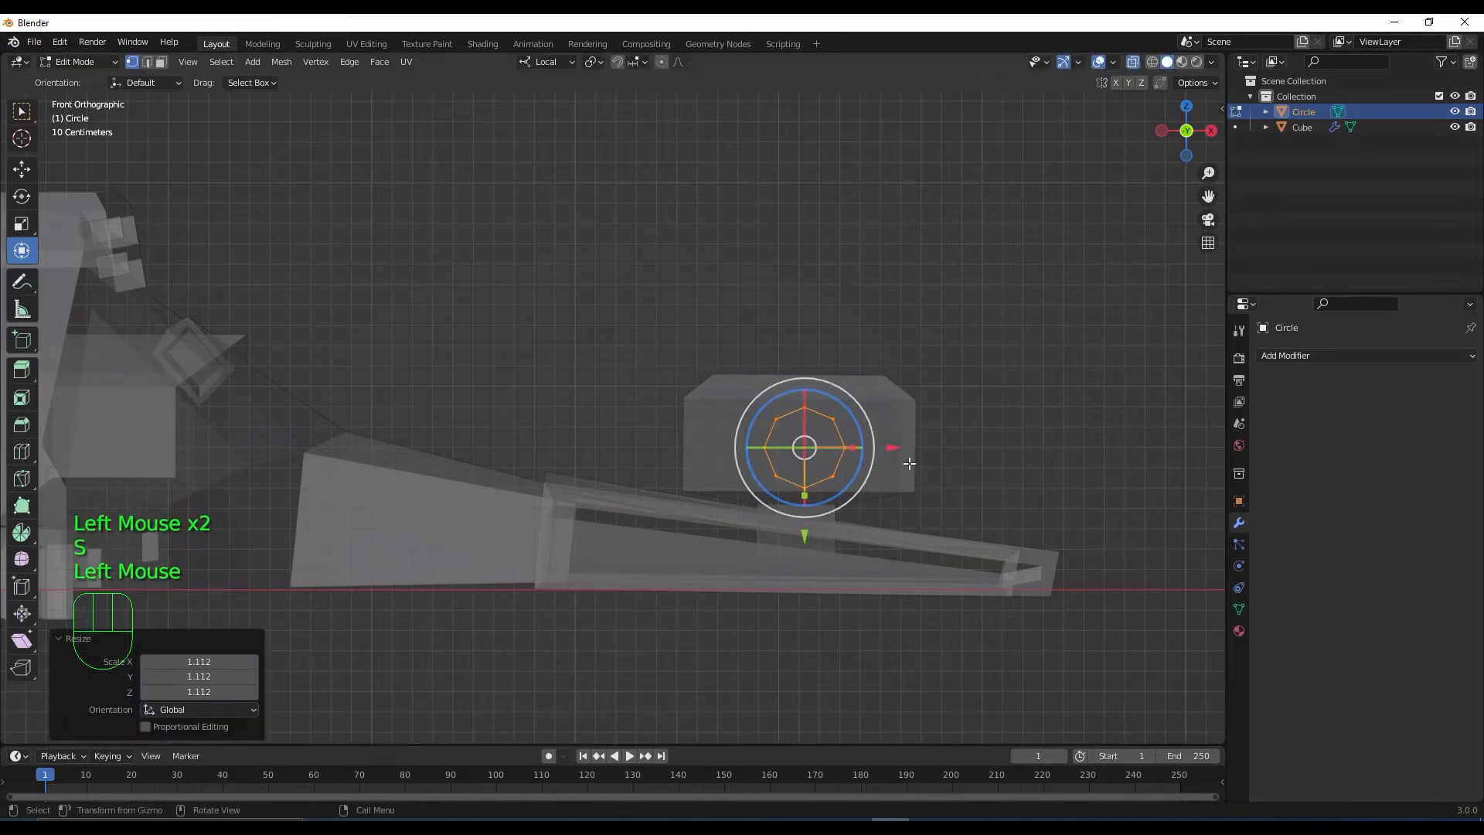
# From the right side view, slide the circle -8.26 m along local Z to sit in front of the wing turret
pyautogui.press('KP_3')
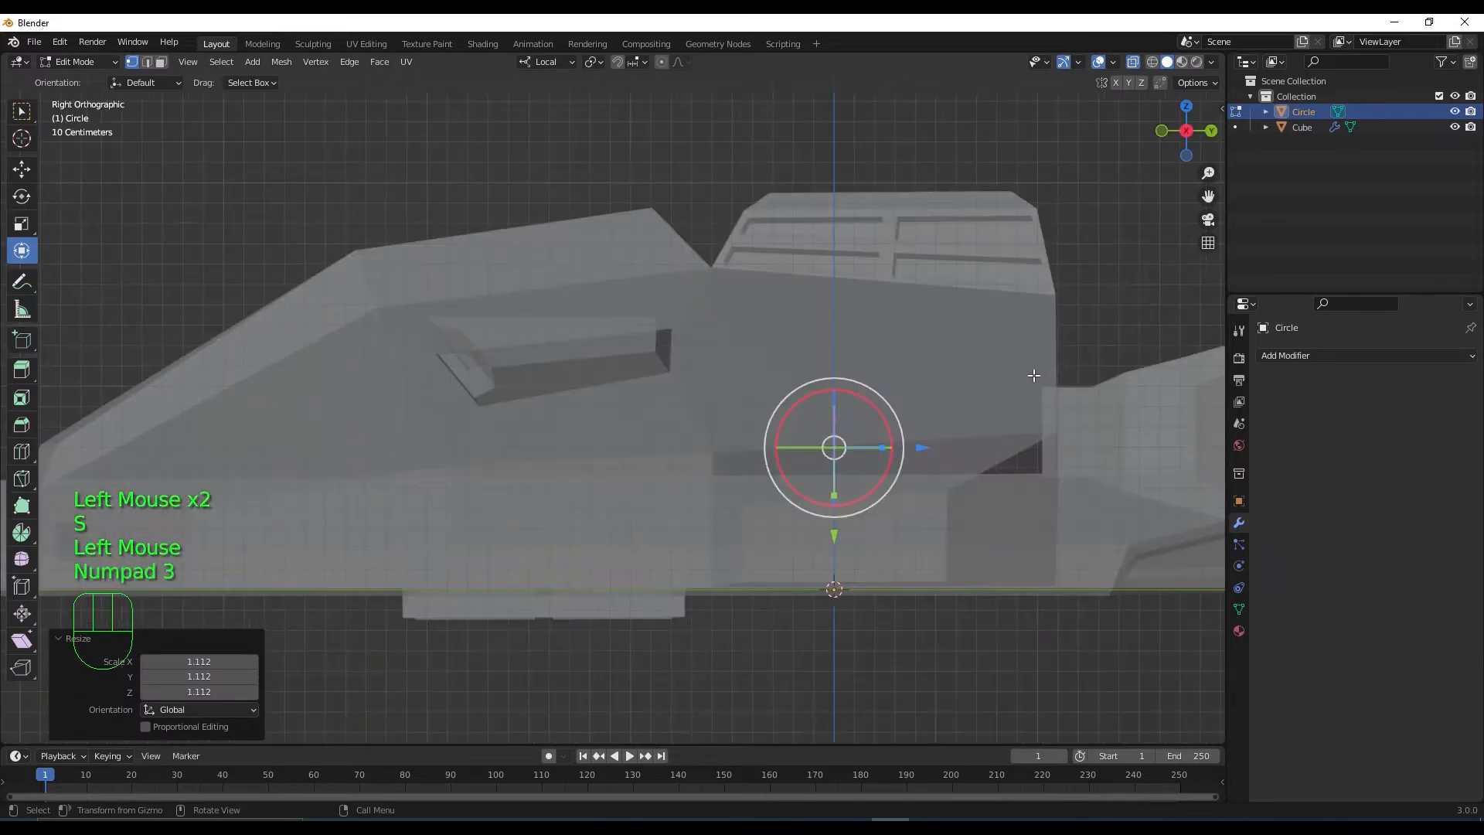
pyautogui.scroll(-2, 951, 475)
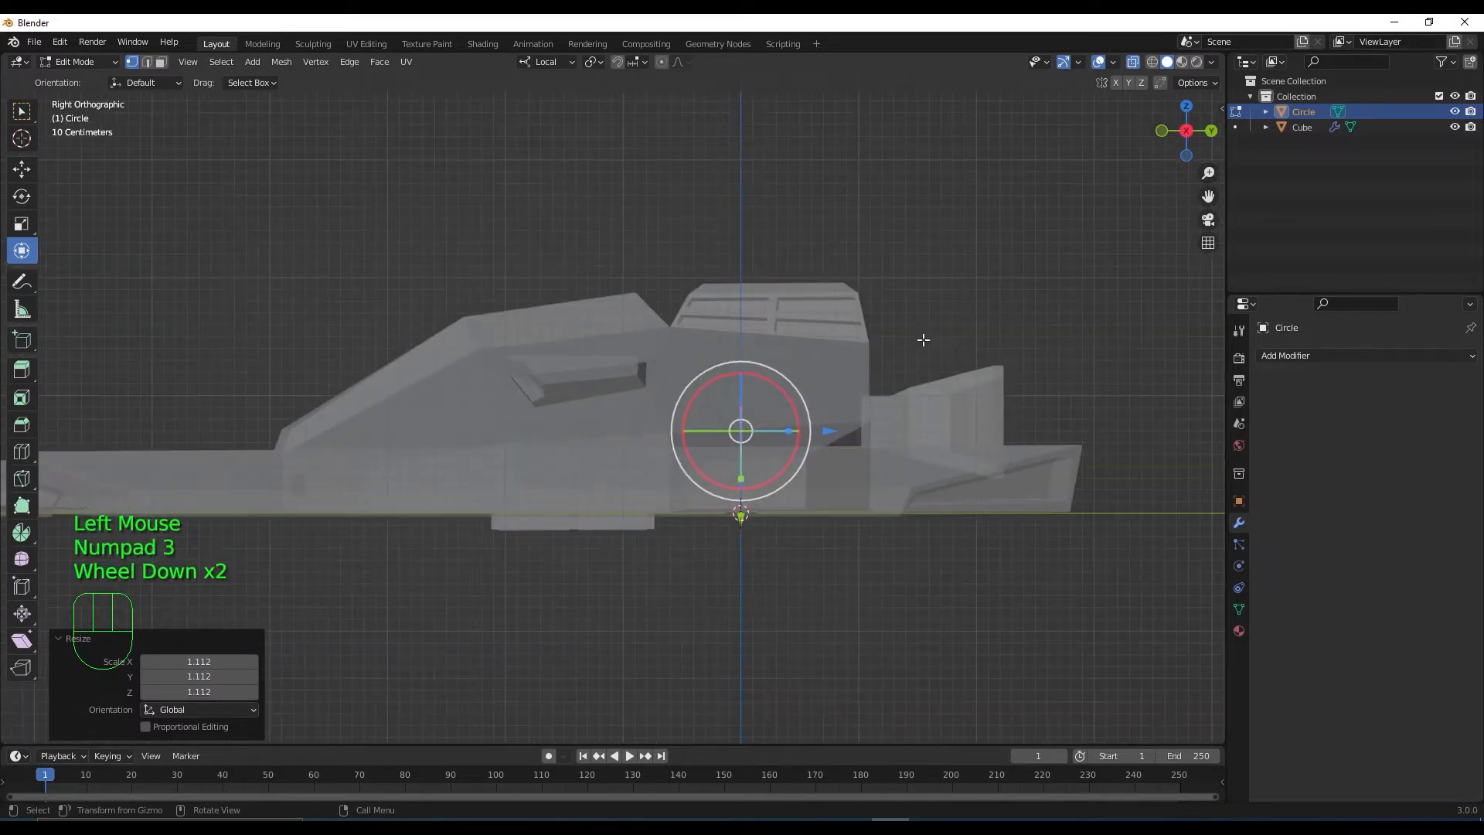
pyautogui.scroll(-1, 923, 340)
pyautogui.keyDown('shift'); pyautogui.moveTo(781, 558); pyautogui.dragTo(977, 613, button='middle'); pyautogui.keyUp('shift')
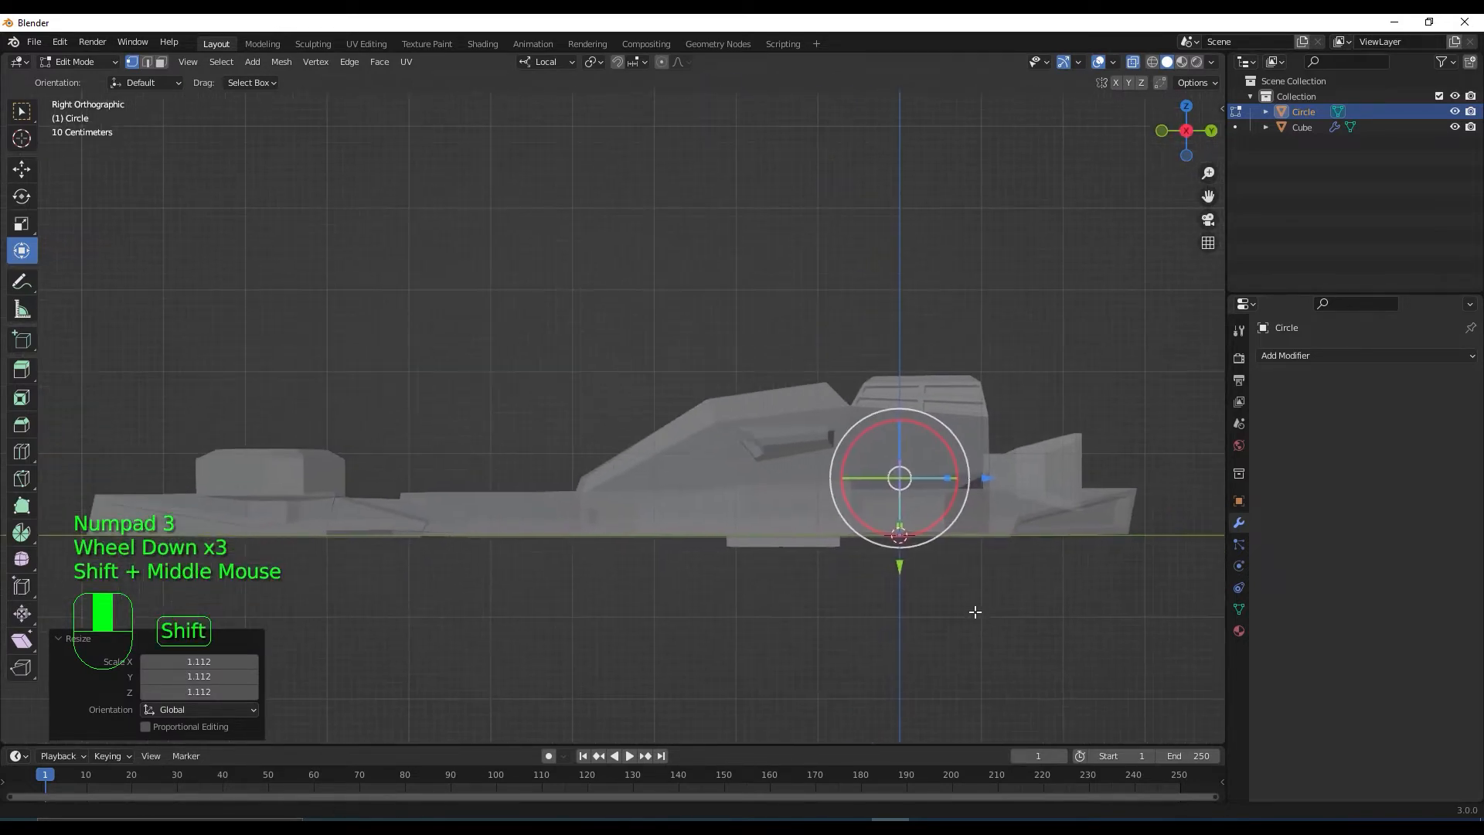
pyautogui.click(991, 479)
pyautogui.moveTo(991, 479); pyautogui.dragTo(597, 477)
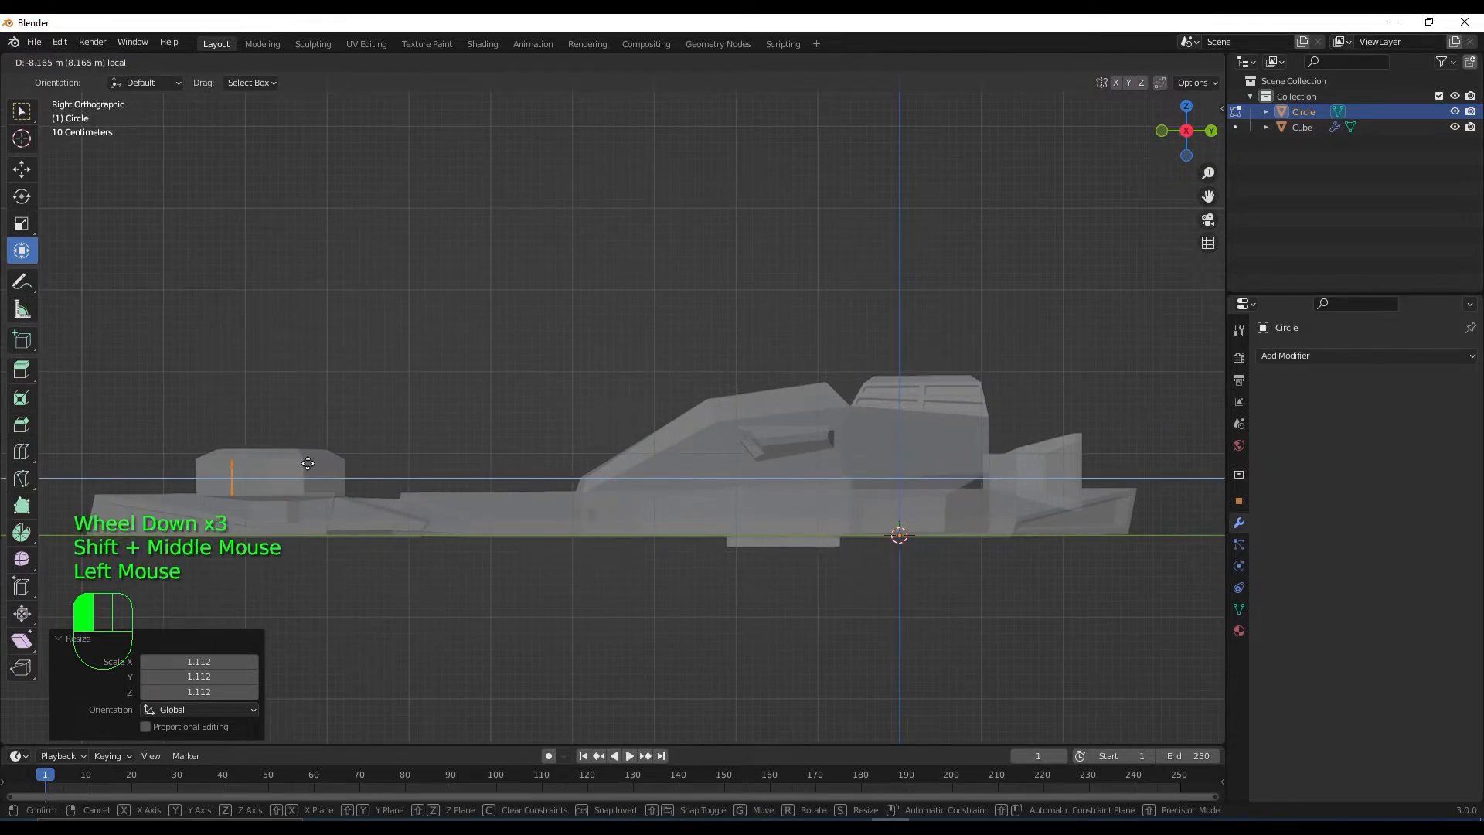
pyautogui.moveTo(306, 463); pyautogui.dragTo(317, 464)
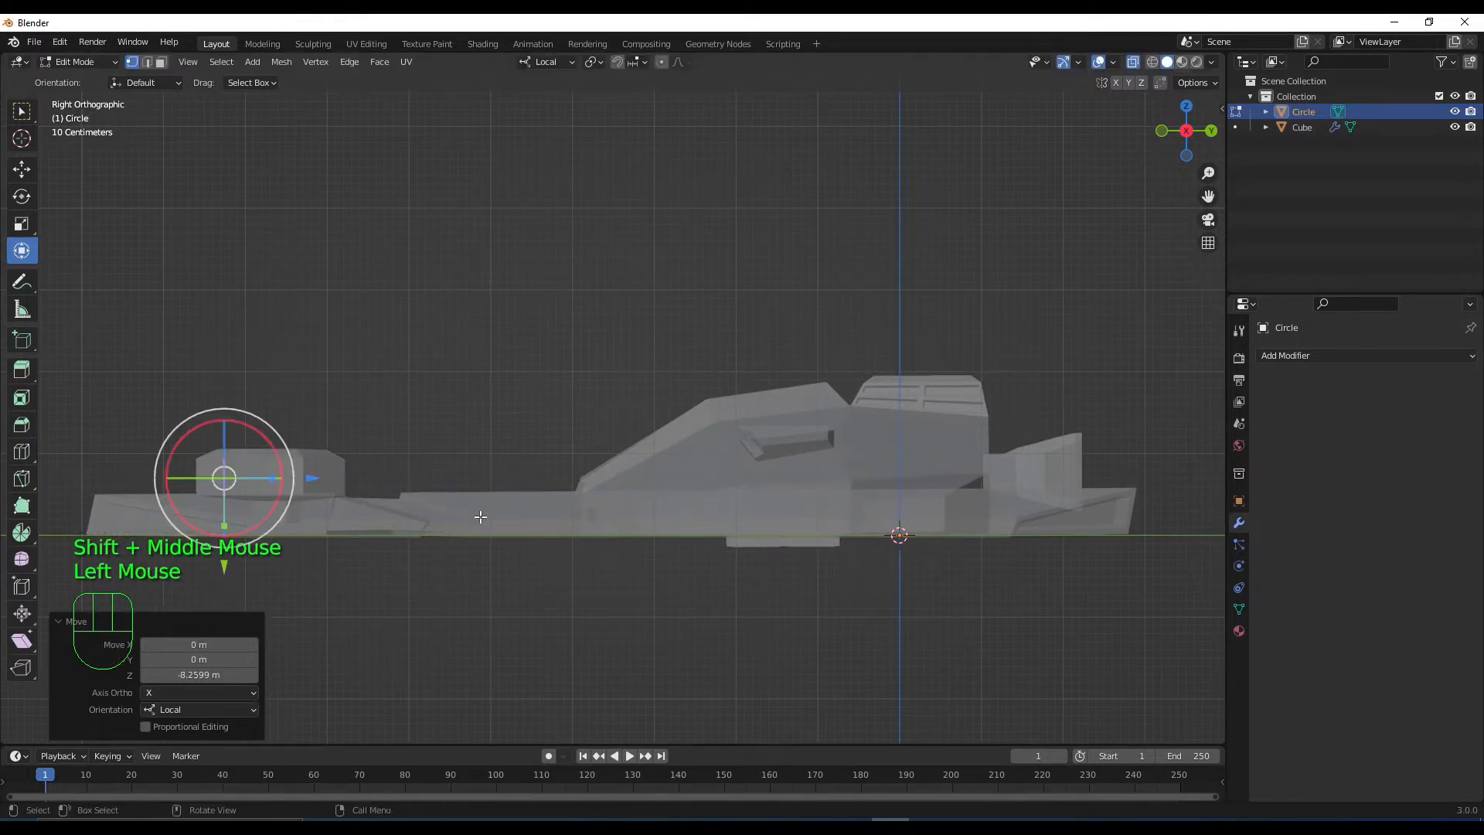
pyautogui.press('KP_1')
pyautogui.scroll(1, 746, 507)
pyautogui.moveTo(748, 509)
pyautogui.mouseDown(button='middle')
pyautogui.moveTo(780, 547)
pyautogui.moveTo(786, 463)
pyautogui.moveTo(775, 498)
pyautogui.mouseUp(button='middle')
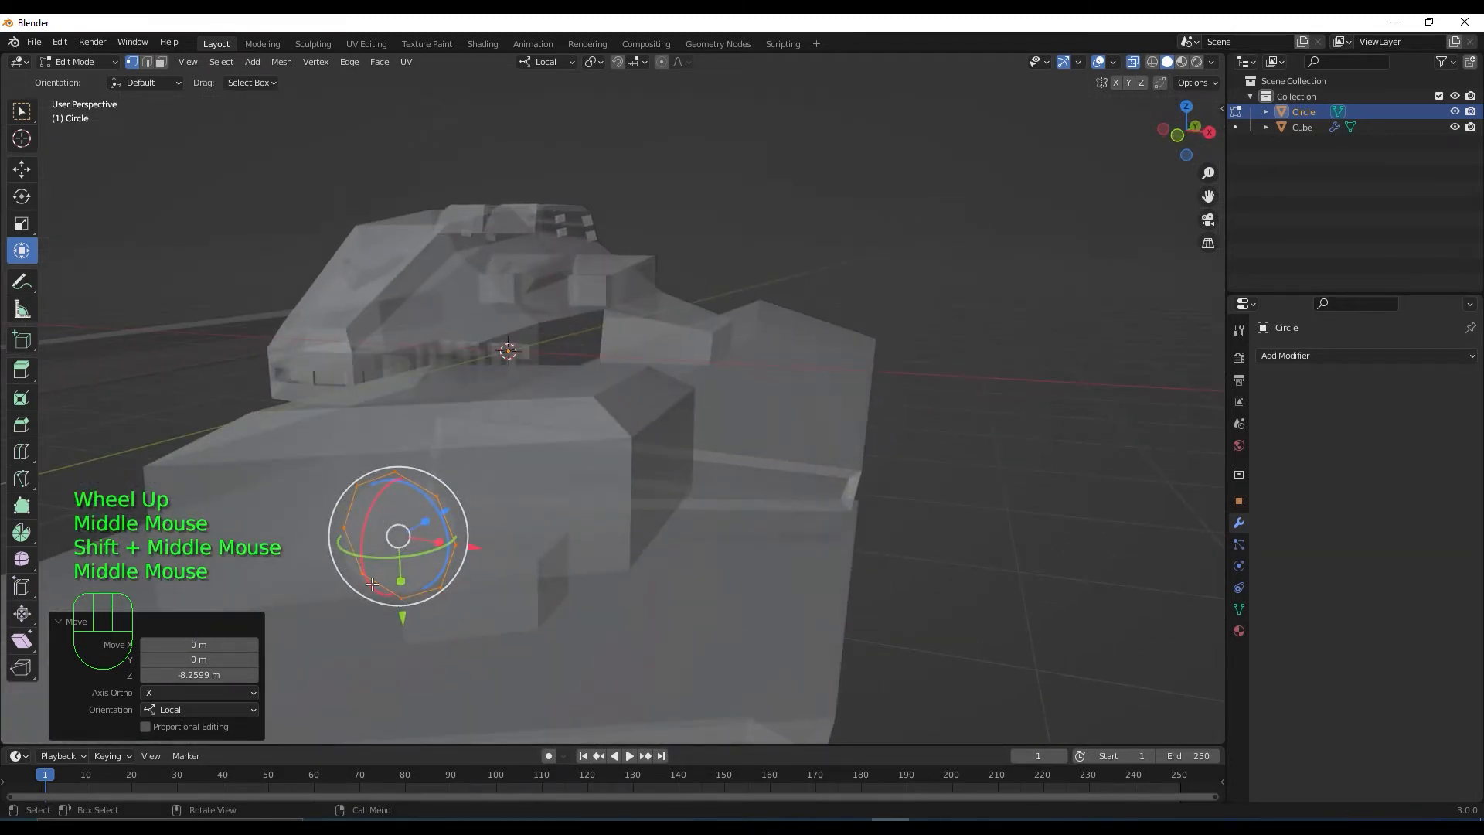
# Fill the octagon circle with a face and turn X-ray off
pyautogui.keyDown('shift'); pyautogui.moveTo(350, 550); pyautogui.dragTo(483, 593, button='middle'); pyautogui.keyUp('shift')
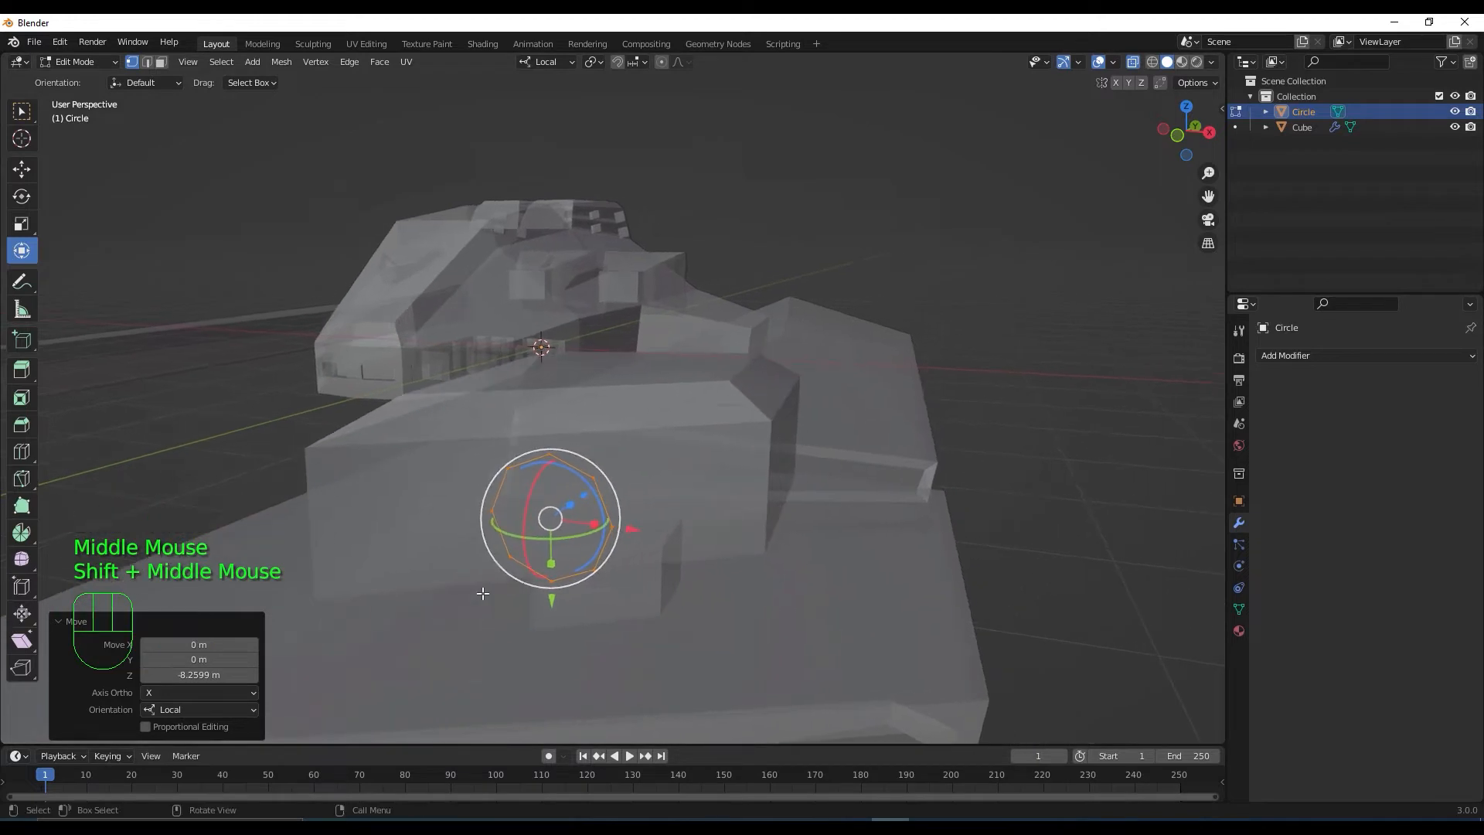
pyautogui.press('f')
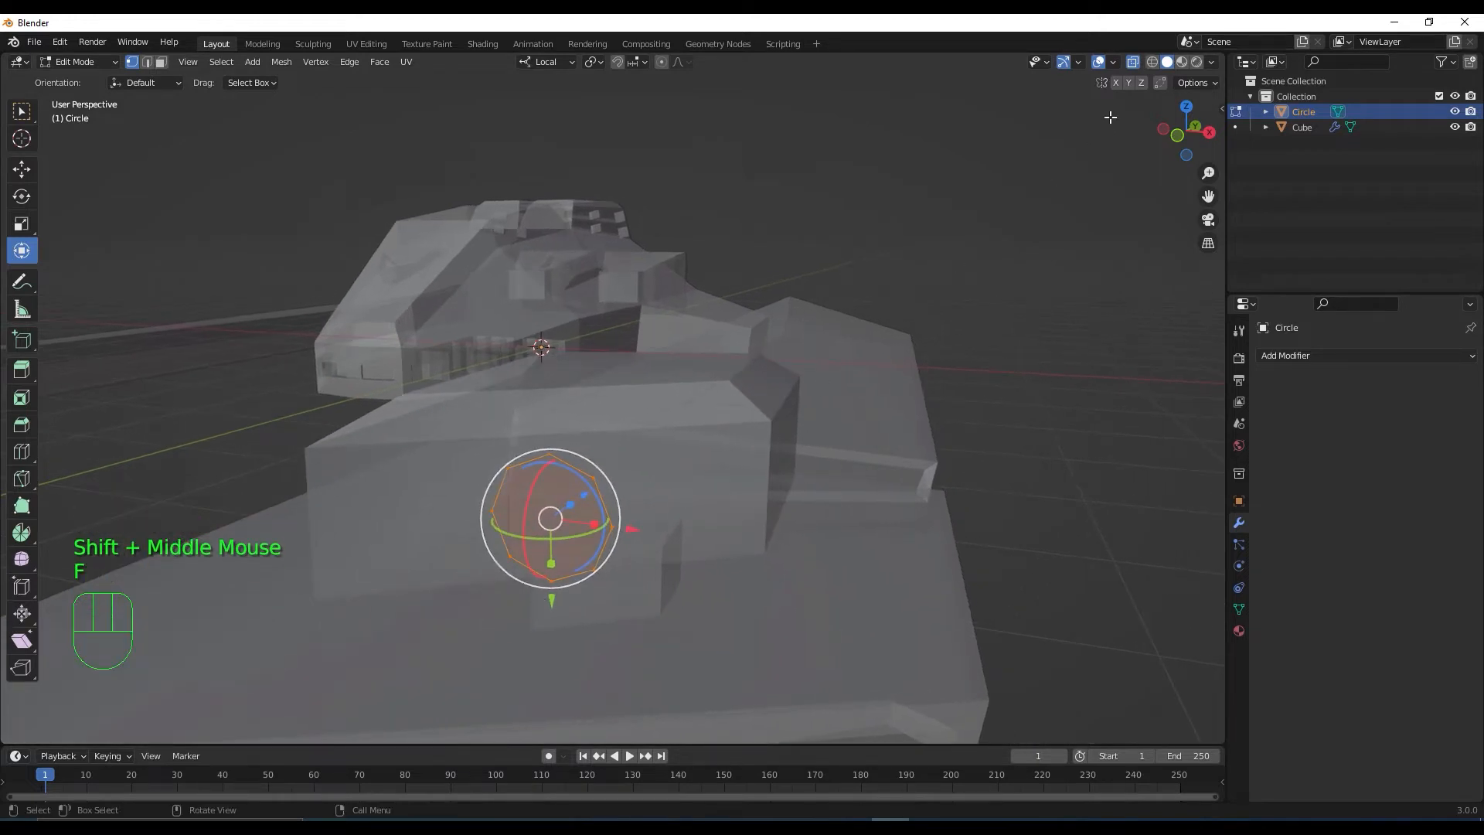
pyautogui.click(1131, 61)
pyautogui.moveTo(433, 603); pyautogui.dragTo(483, 623, button='middle')
# Push the filled face 0.42545 m along its axis, then extrude it about 0.87 m into a barrel
pyautogui.moveTo(458, 623); pyautogui.dragTo(549, 572)
pyautogui.scroll(-2, 549, 582)
pyautogui.click(1132, 62)
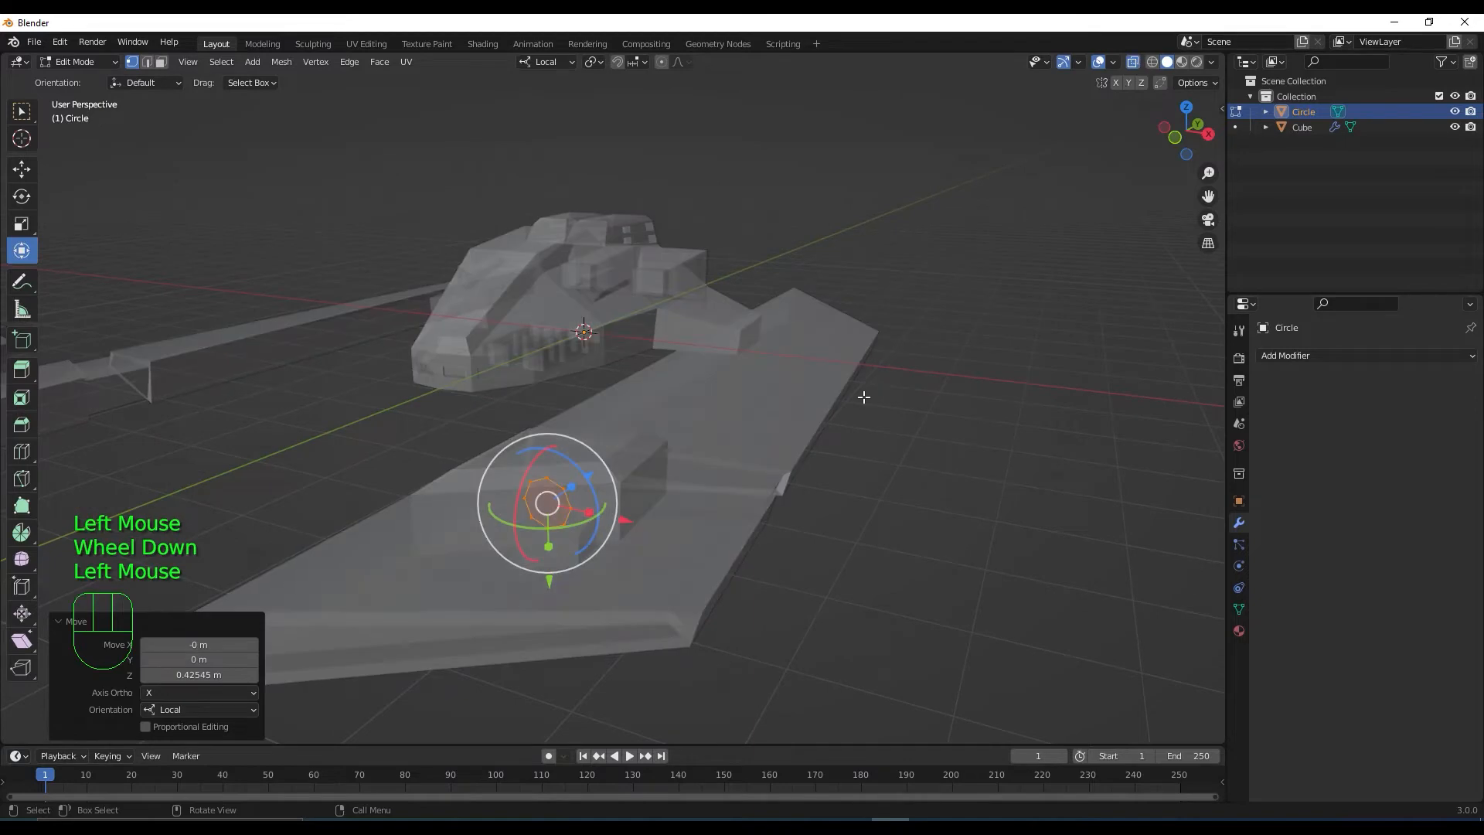
pyautogui.moveTo(865, 397)
pyautogui.mouseDown(button='middle')
pyautogui.moveTo(829, 434)
pyautogui.moveTo(851, 401)
pyautogui.mouseUp(button='middle')
pyautogui.scroll(-1, 636, 516)
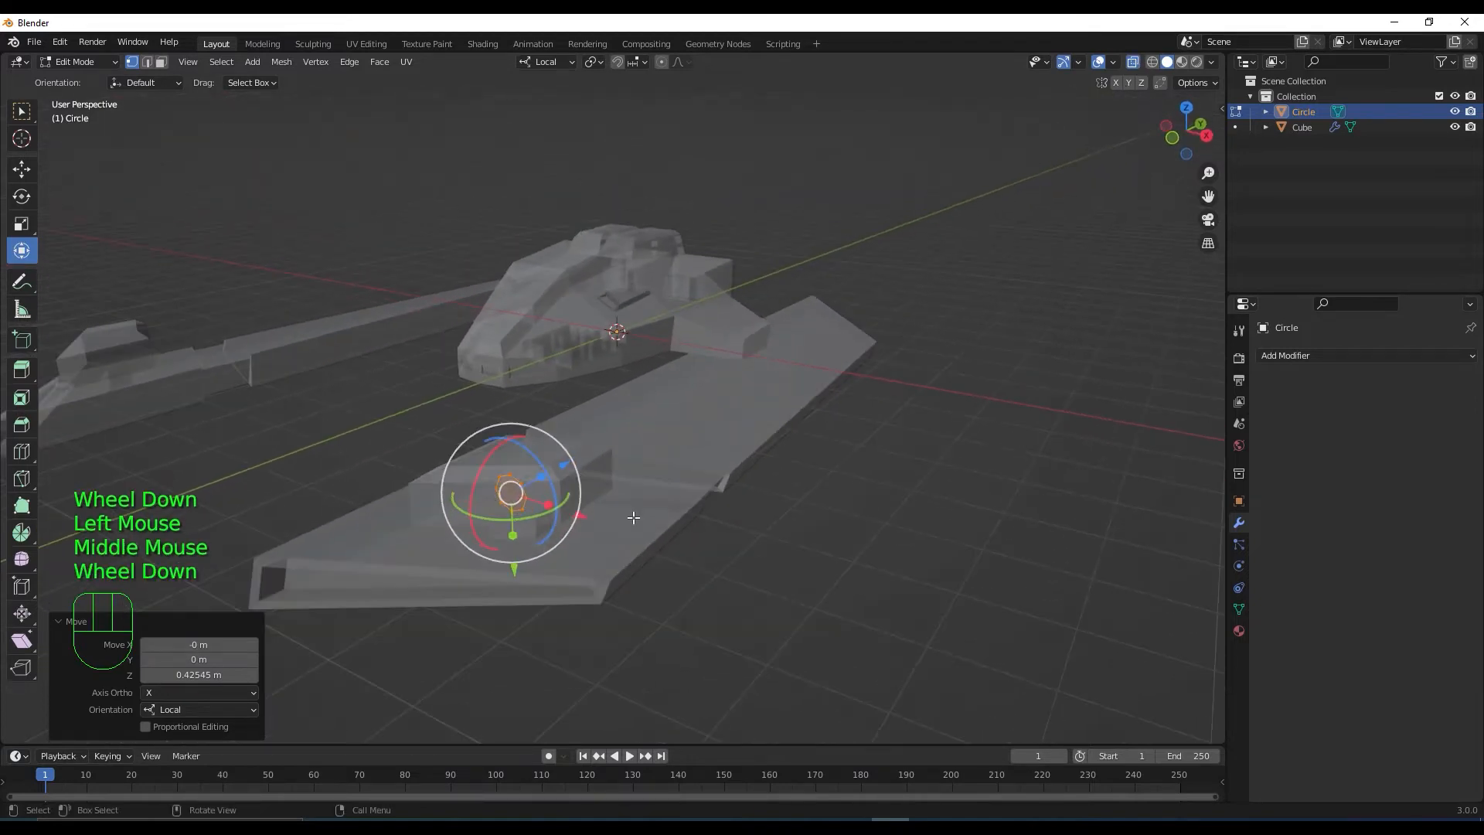
pyautogui.scroll(3, 619, 626)
pyautogui.keyDown('shift'); pyautogui.moveTo(619, 626); pyautogui.dragTo(801, 434, button='middle'); pyautogui.keyUp('shift')
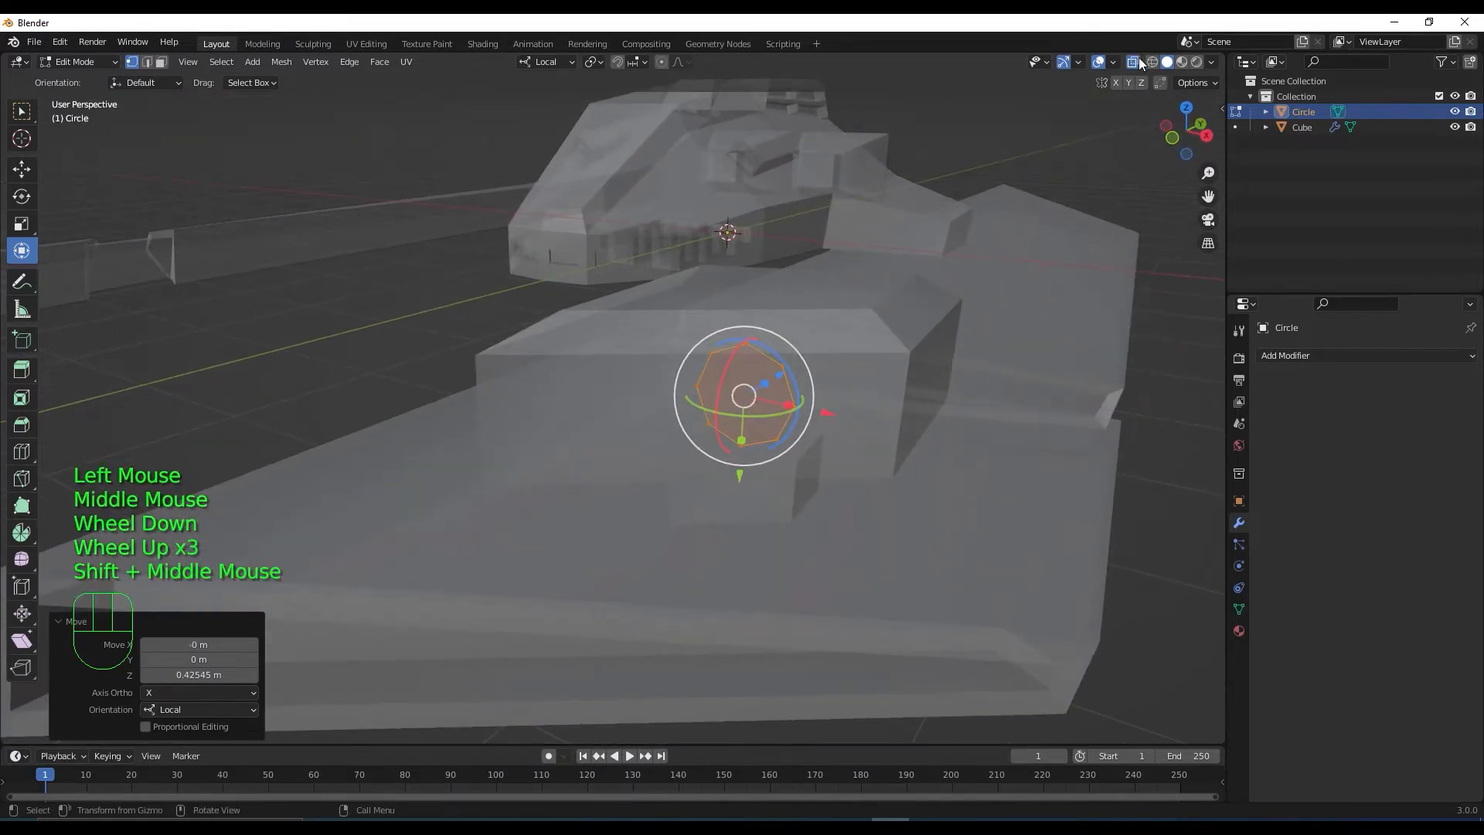
pyautogui.click(1132, 62)
pyautogui.moveTo(971, 366); pyautogui.dragTo(1053, 474, button='middle')
pyautogui.scroll(-1, 827, 488)
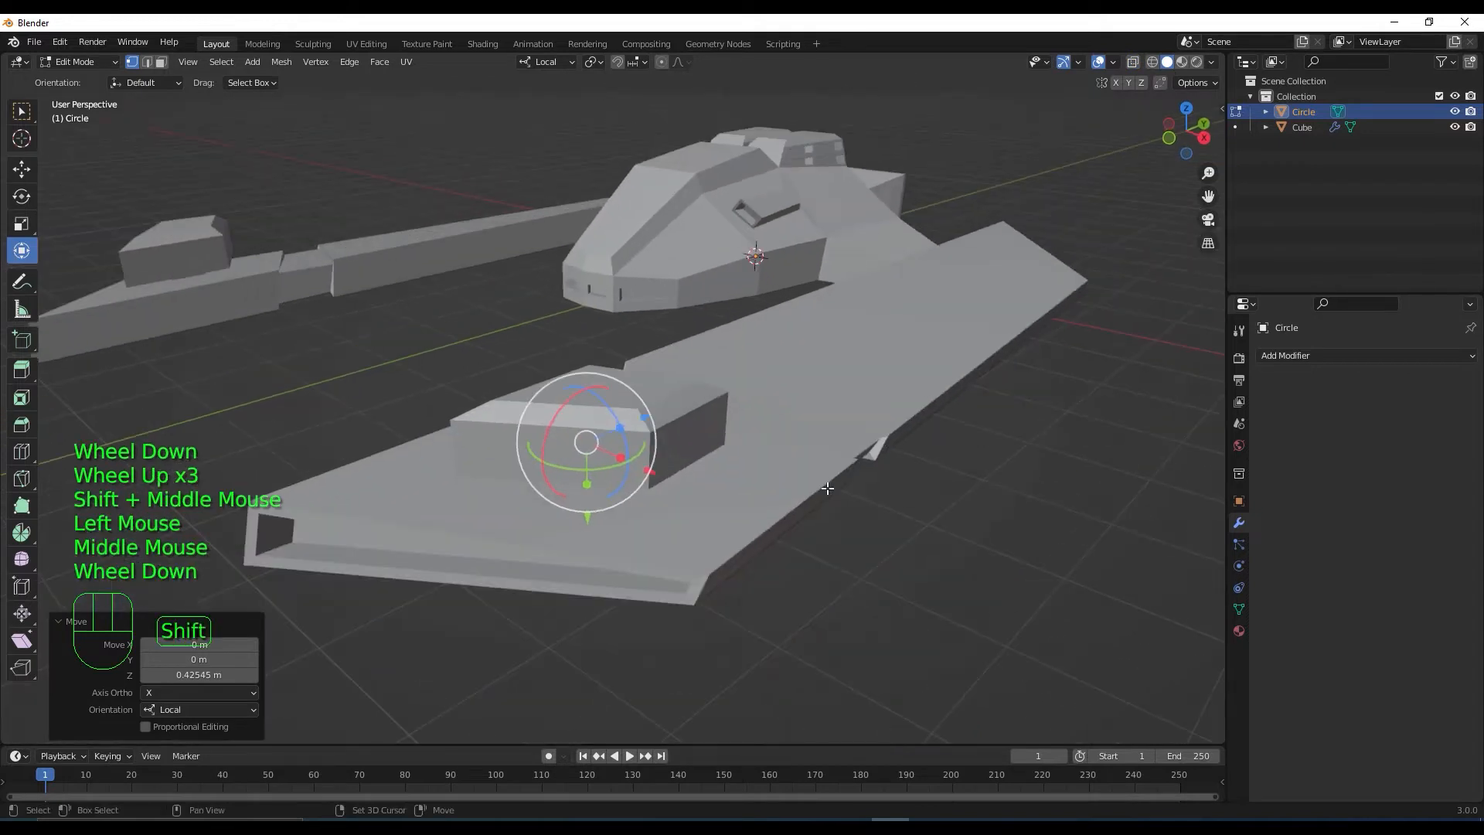
pyautogui.keyDown('shift'); pyautogui.moveTo(827, 488); pyautogui.dragTo(853, 497, button='middle'); pyautogui.keyUp('shift')
pyautogui.press('e')
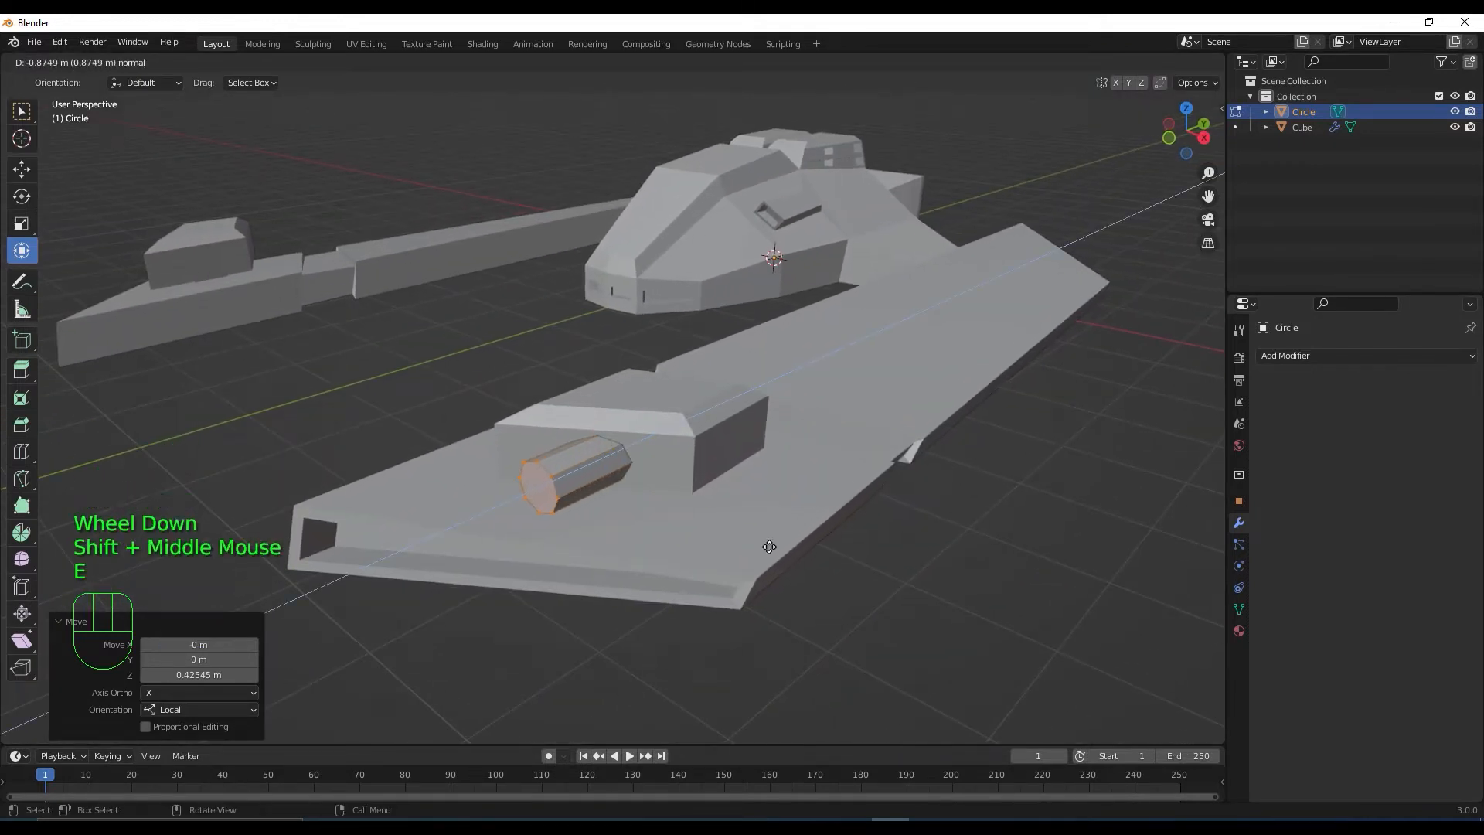
# Confirm the barrel's extrusion length and collapse the Extrude options panel
pyautogui.click(744, 557)
pyautogui.moveTo(744, 557); pyautogui.dragTo(672, 566, button='middle')
pyautogui.scroll(2, 685, 498)
pyautogui.scroll(-1, 734, 480)
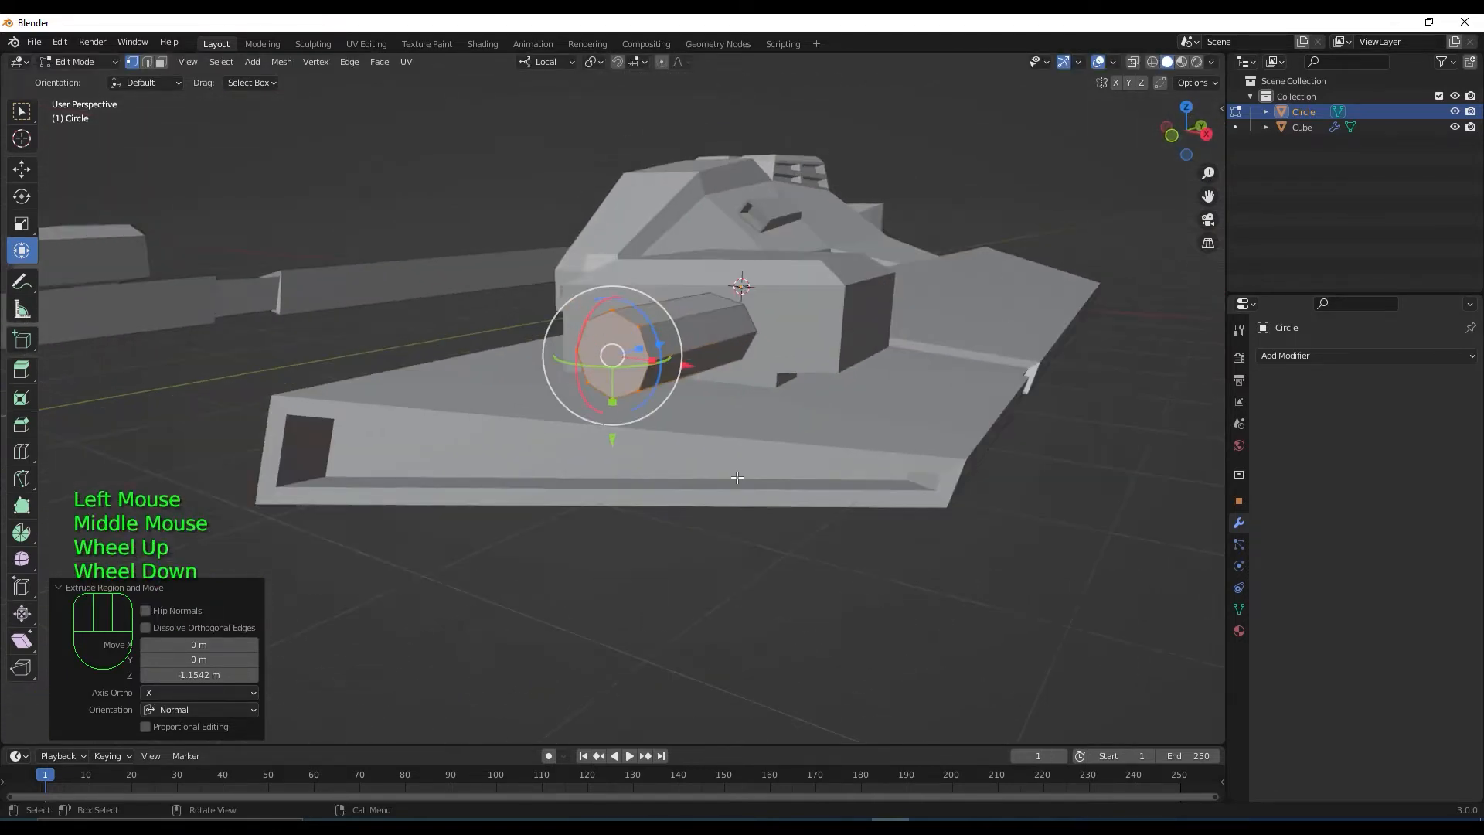
pyautogui.moveTo(734, 480); pyautogui.dragTo(1044, 372, button='middle')
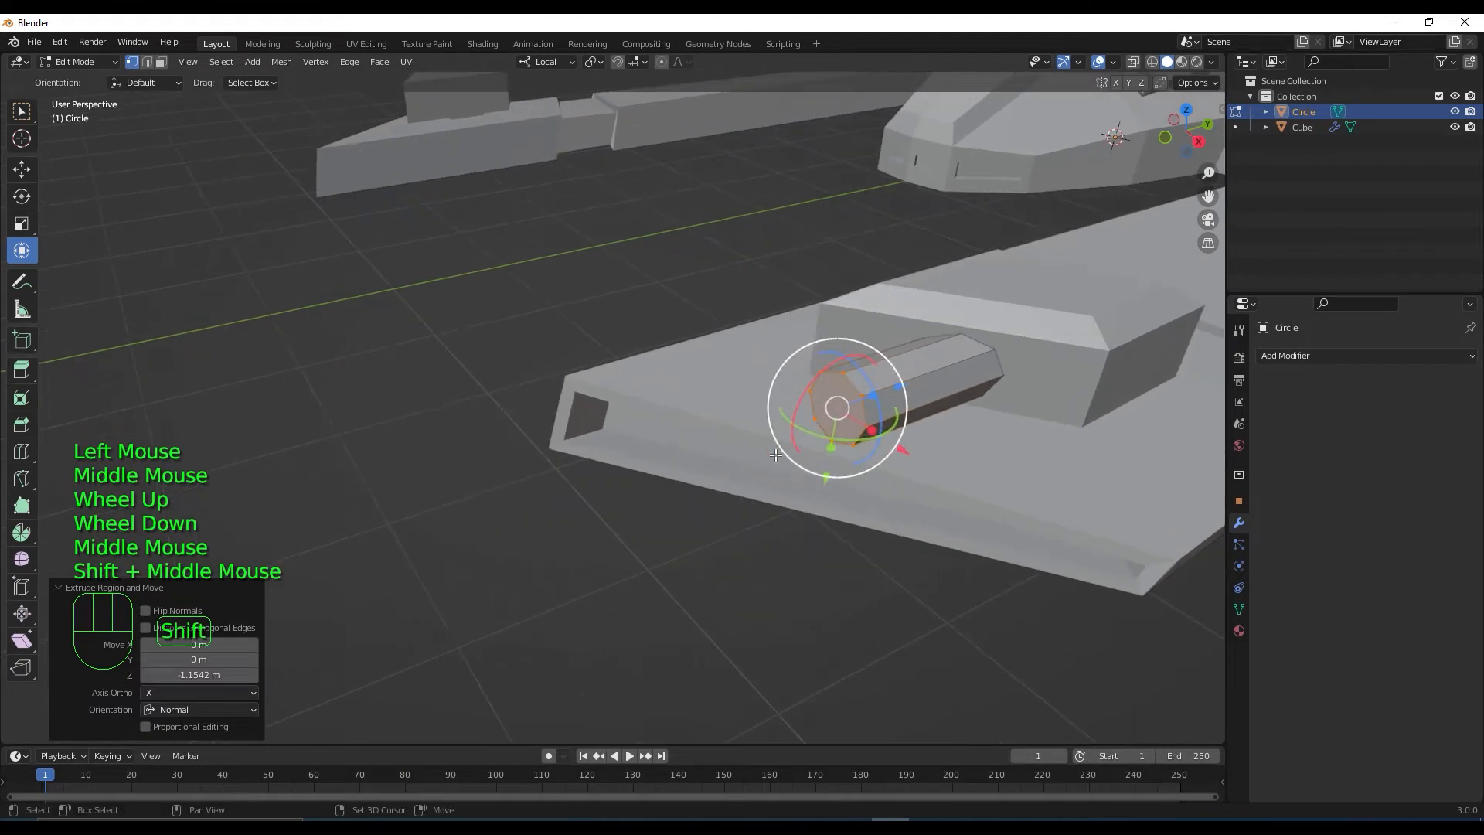
pyautogui.click(58, 587)
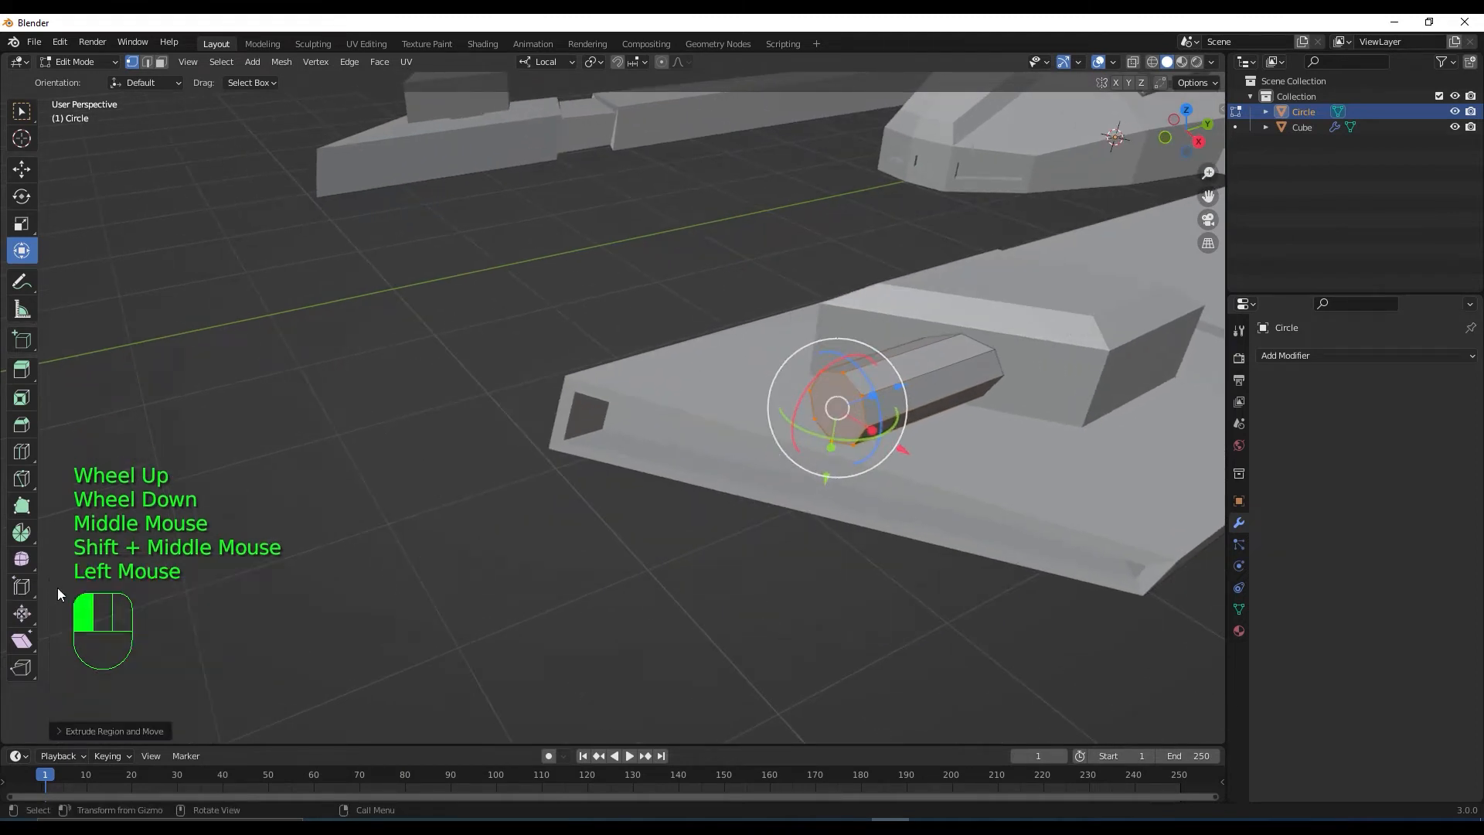
pyautogui.moveTo(700, 561); pyautogui.dragTo(722, 516, button='middle')
# Nudge the barrel's end face slightly and frame it up close
pyautogui.moveTo(722, 515); pyautogui.dragTo(741, 492)
pyautogui.moveTo(740, 492); pyautogui.dragTo(692, 509, button='middle')
pyautogui.scroll(3, 850, 533)
pyautogui.moveTo(803, 547); pyautogui.dragTo(833, 527, button='middle')
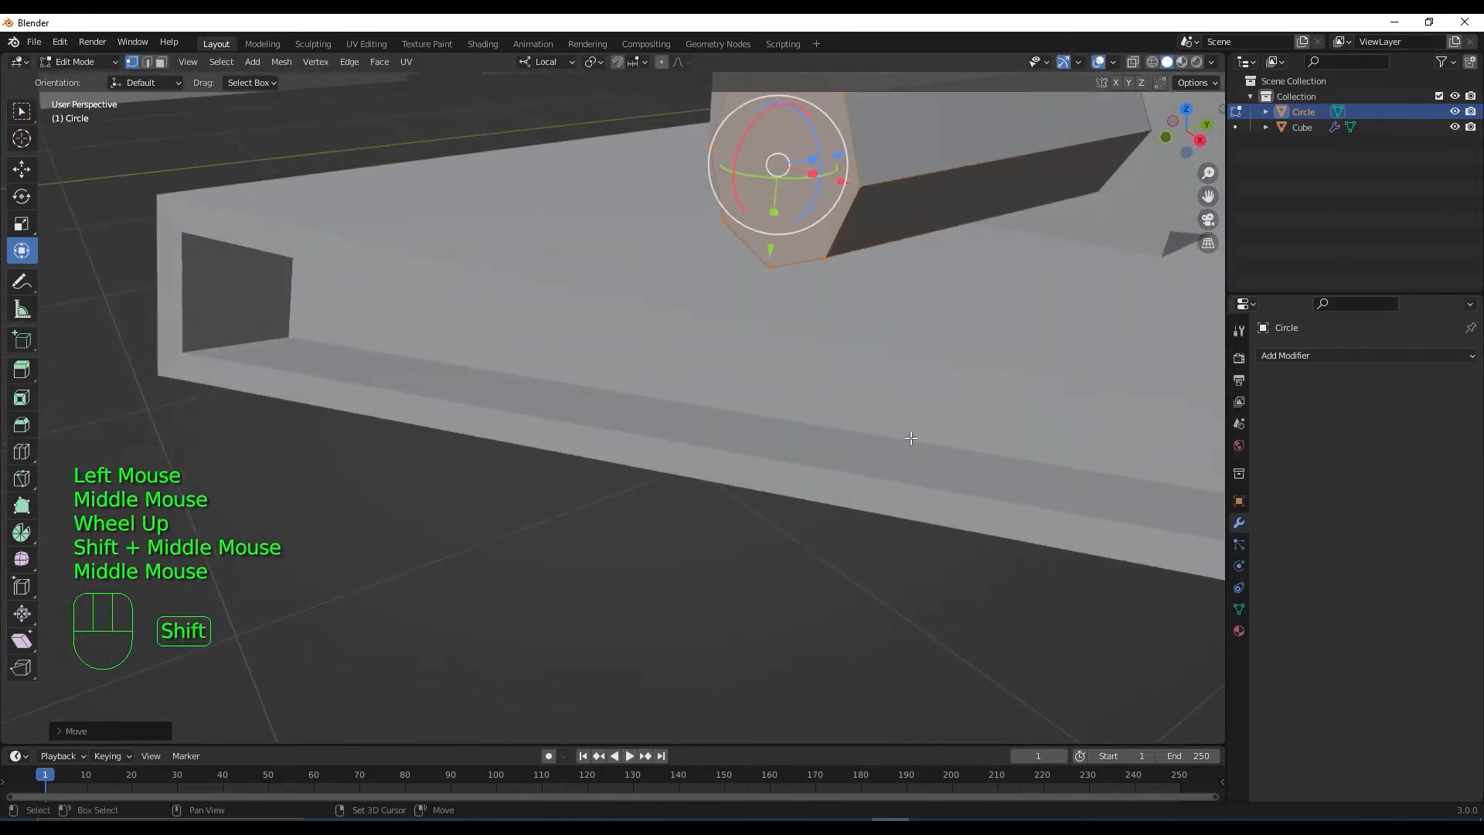
pyautogui.keyDown('shift'); pyautogui.moveTo(917, 441); pyautogui.dragTo(887, 493, button='middle'); pyautogui.keyUp('shift')
# Inset the barrel's end face and extrude it inward to form a hollow, rimmed muzzle
pyautogui.press('i')
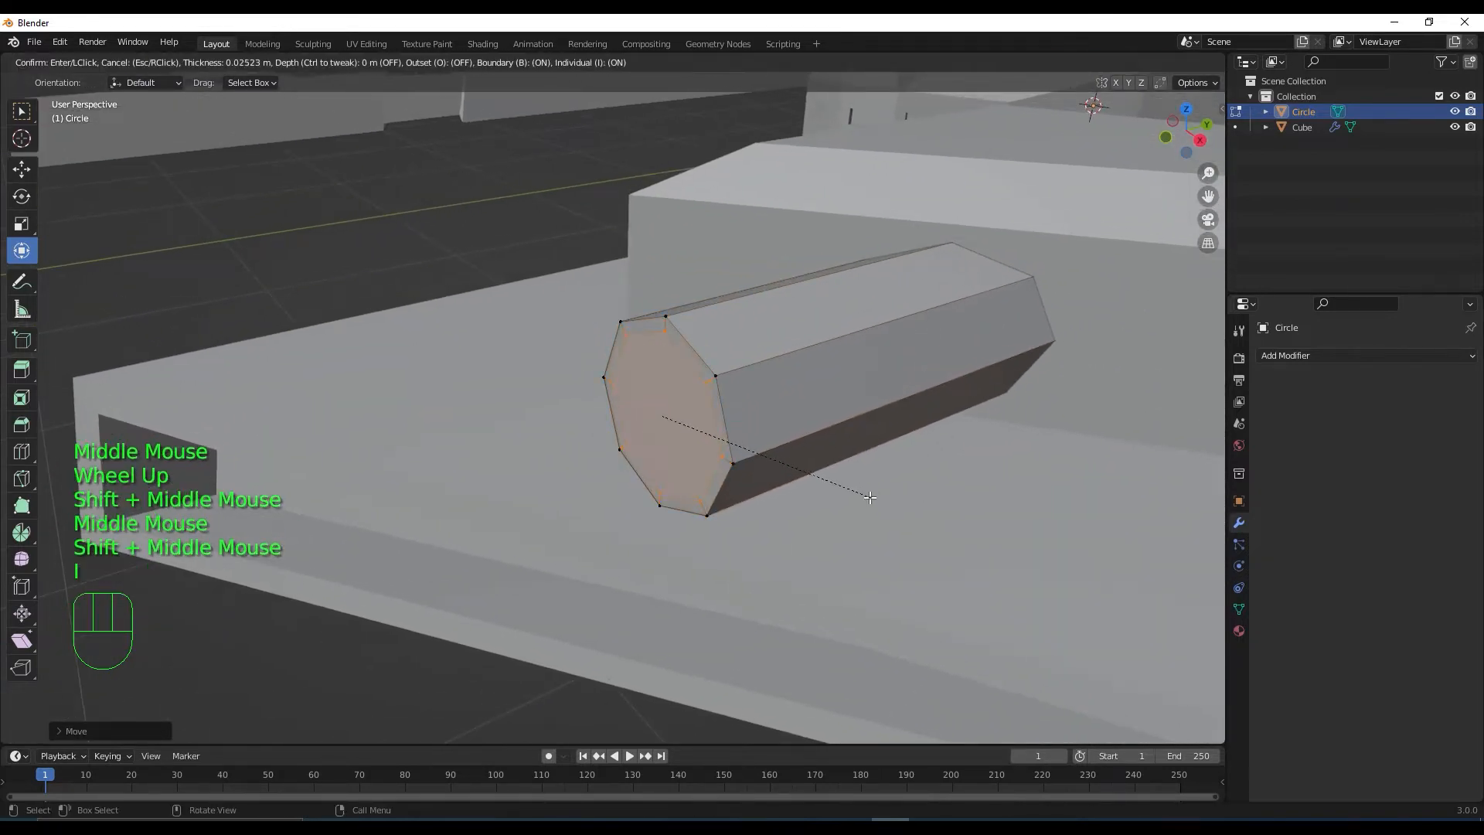
pyautogui.click(863, 501)
pyautogui.press('e')
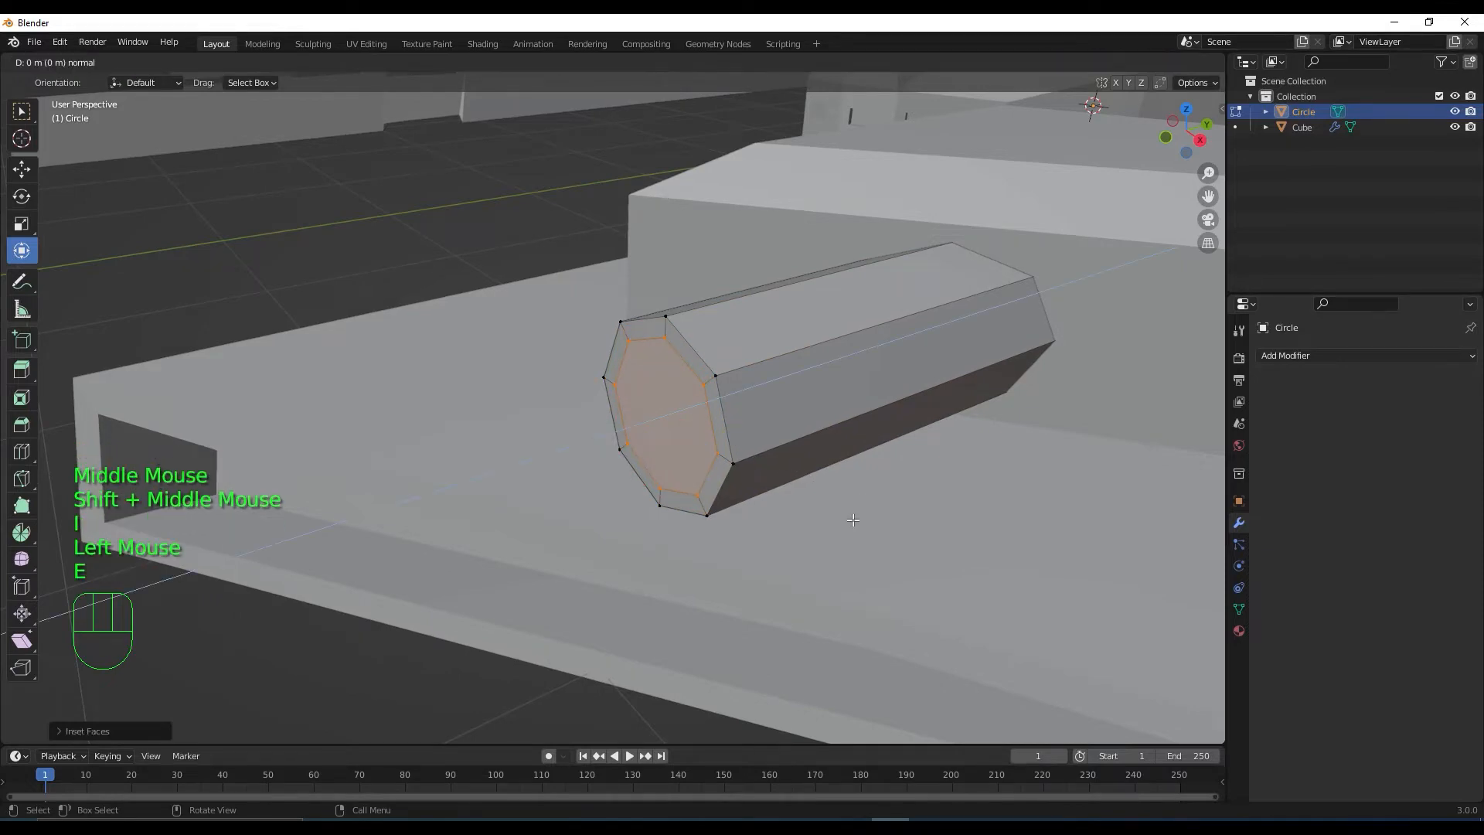
pyautogui.click(1088, 428)
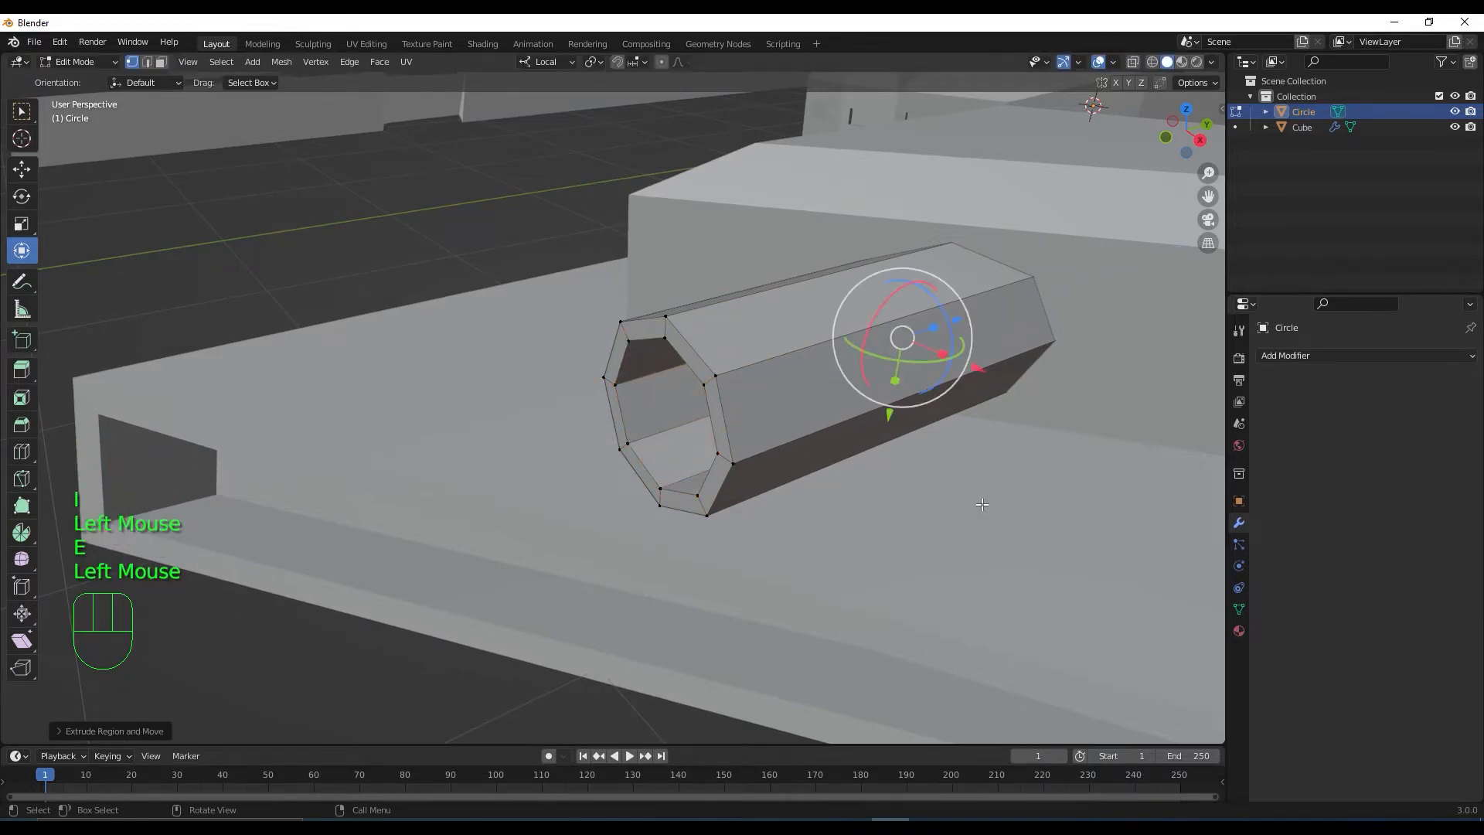
pyautogui.moveTo(983, 505); pyautogui.dragTo(843, 503, button='middle')
pyautogui.keyDown('shift'); pyautogui.moveTo(842, 503); pyautogui.dragTo(894, 463, button='middle'); pyautogui.keyUp('shift')
pyautogui.keyDown('shift'); pyautogui.moveTo(948, 394); pyautogui.dragTo(926, 421, button='middle'); pyautogui.keyUp('shift')
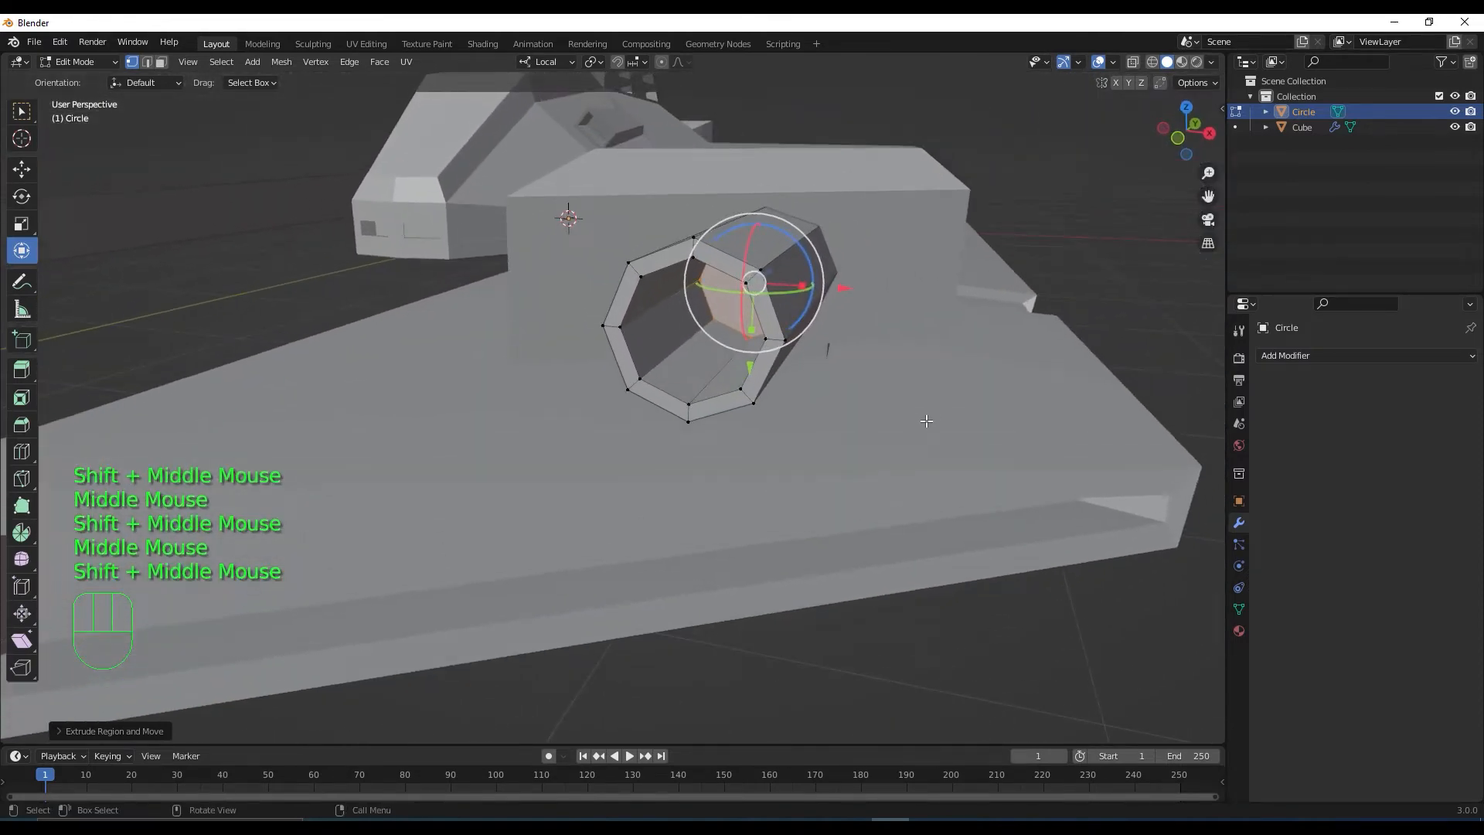
# Duplicate the inner end face in place and shrink the copy to about 0.75
pyautogui.hotkey('shift', 'd')
pyautogui.rightClick(980, 371)
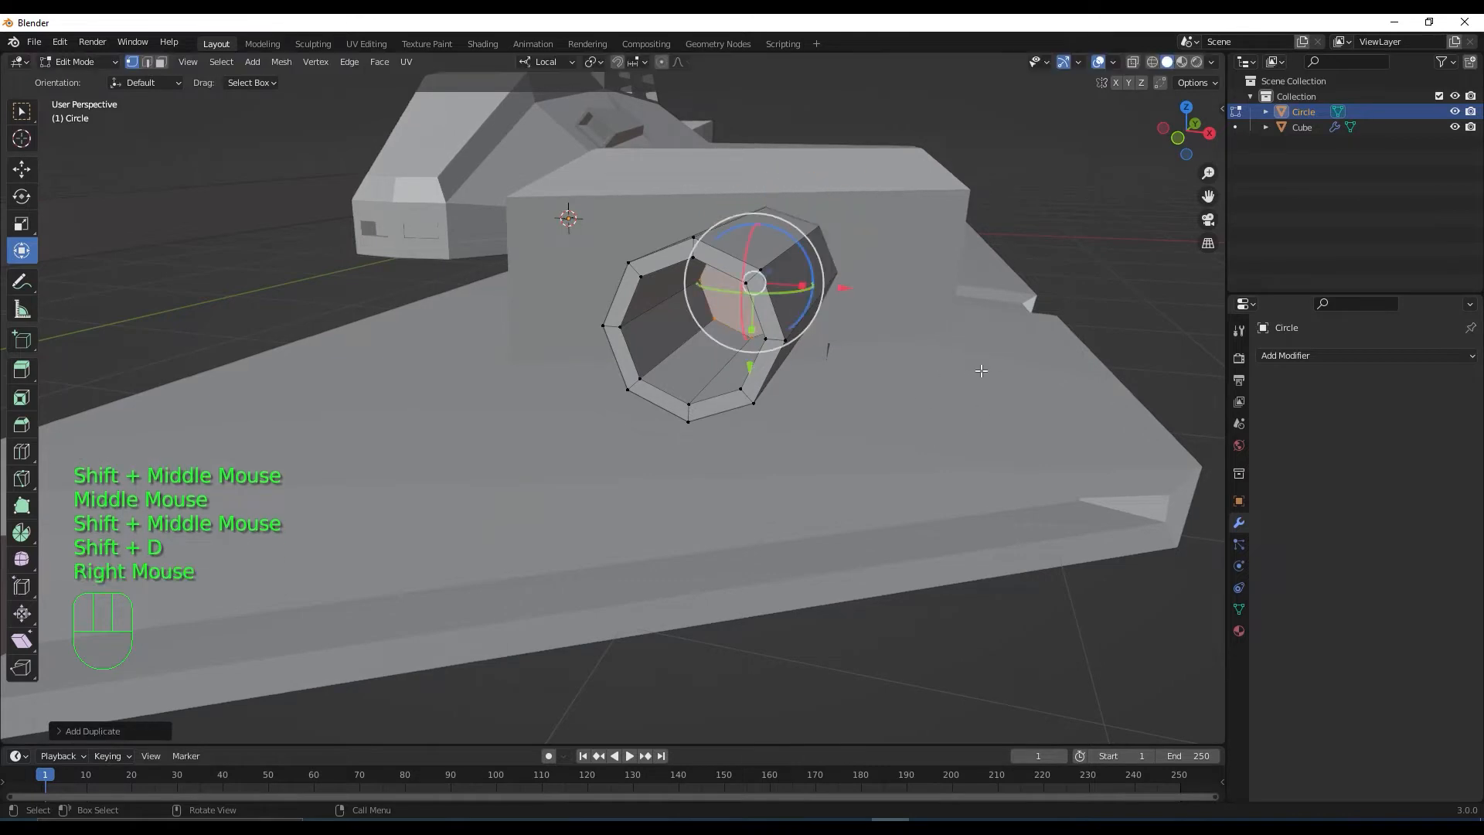
pyautogui.moveTo(833, 434); pyautogui.dragTo(839, 431, button='middle')
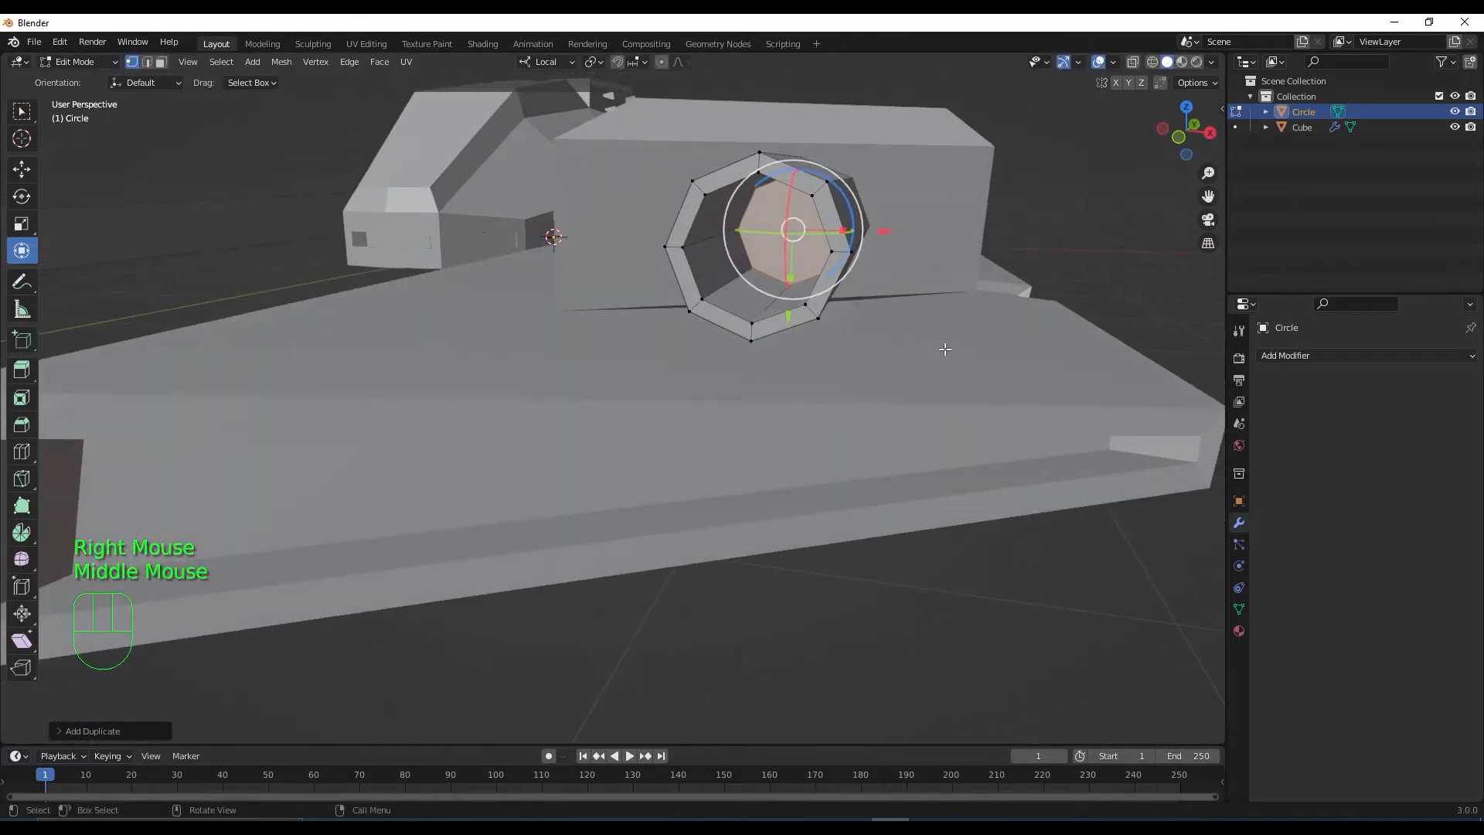
pyautogui.press('s')
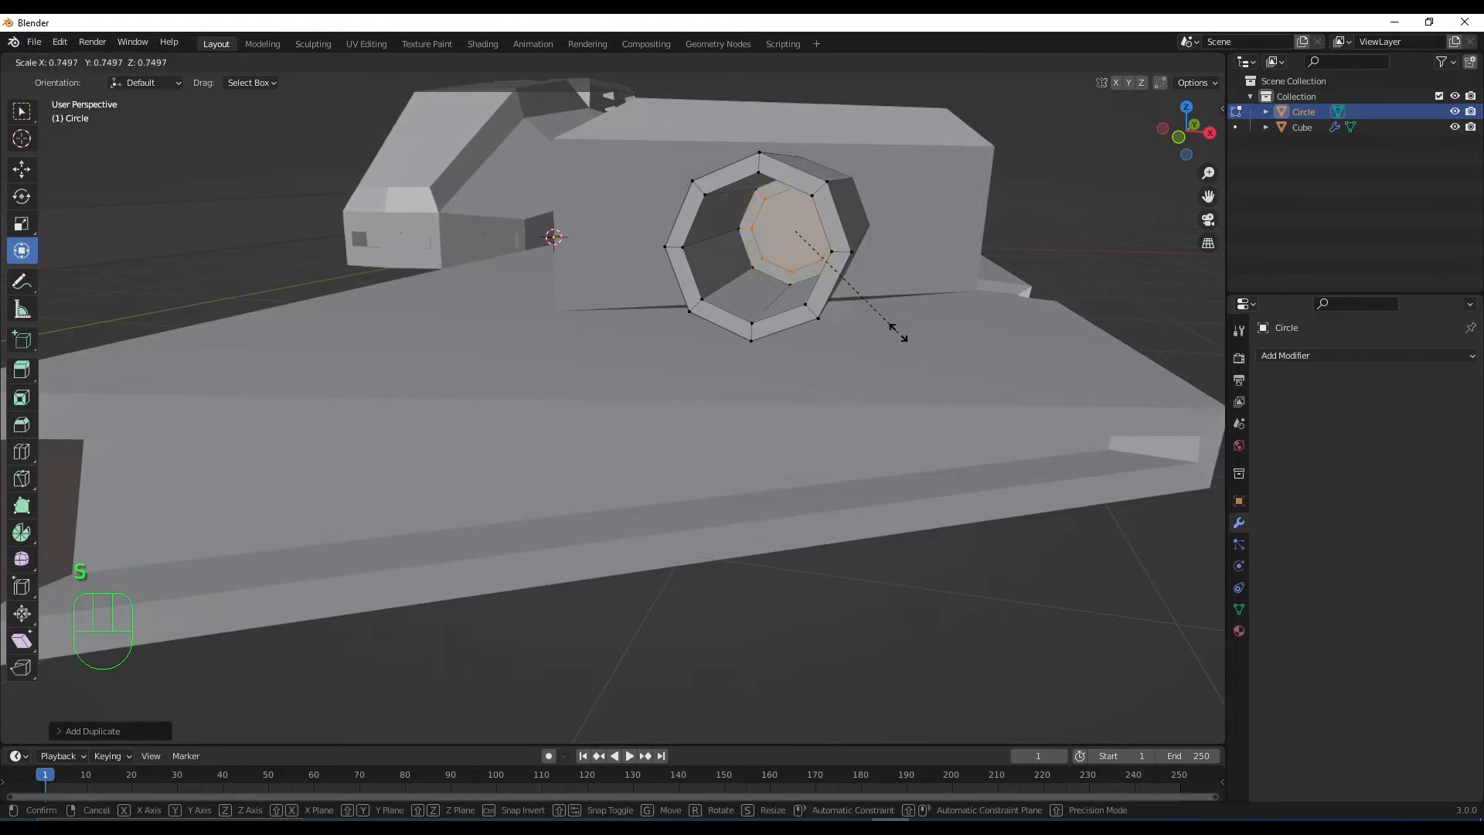
pyautogui.click(901, 328)
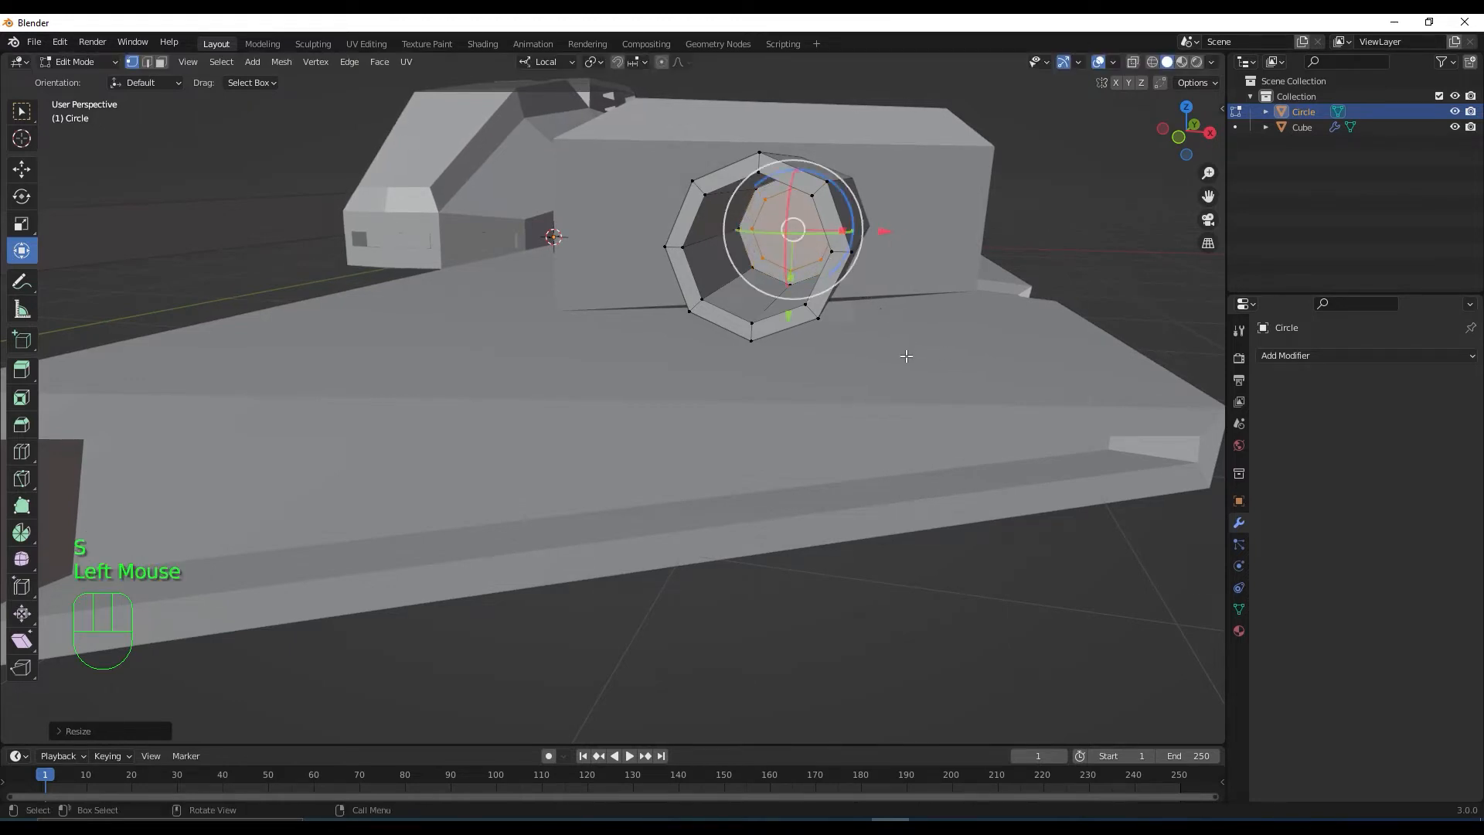
pyautogui.moveTo(904, 355); pyautogui.dragTo(585, 418, button='middle')
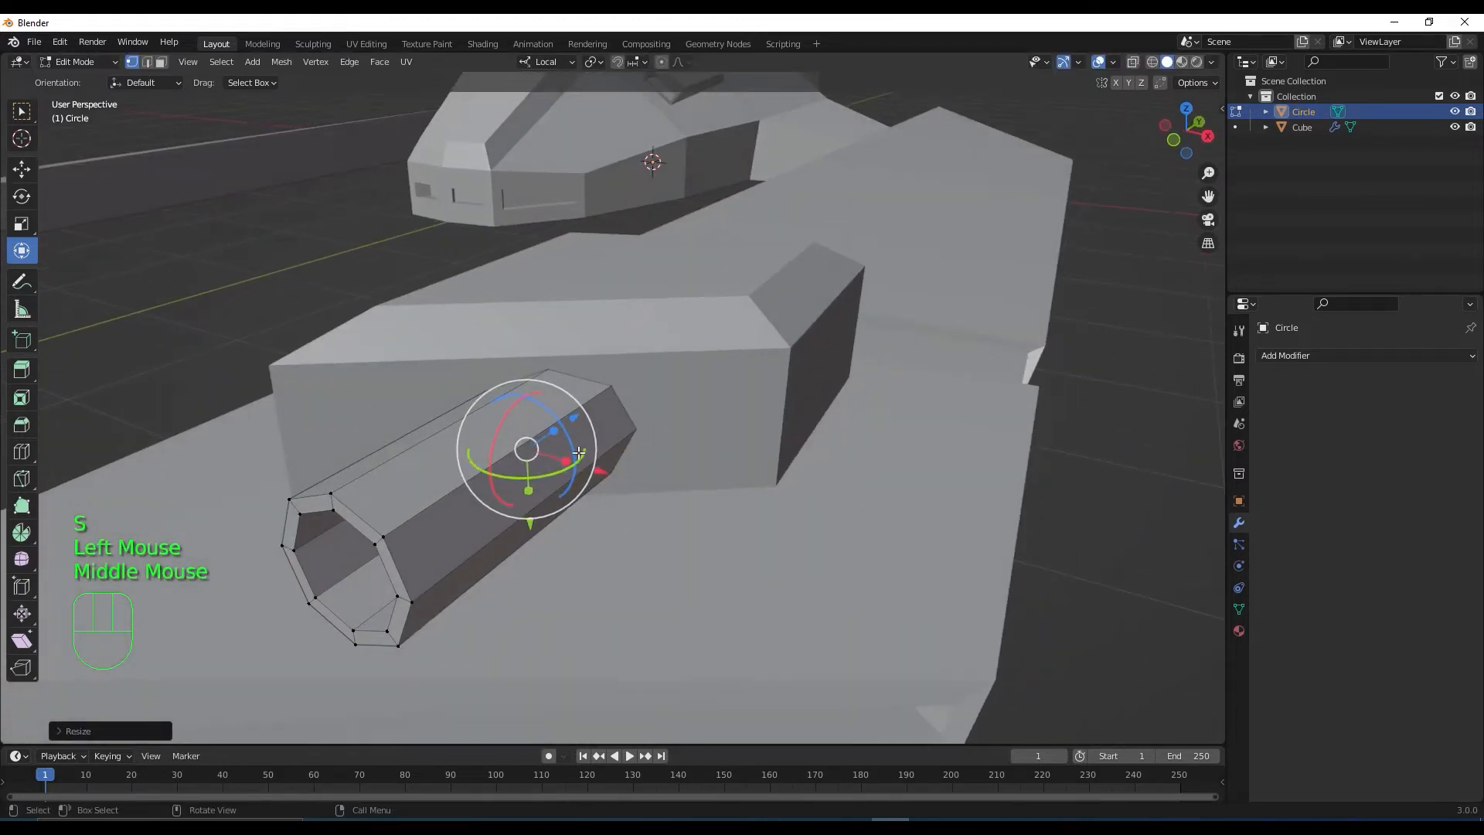
# Extrude the tube's open end outward into a narrower section poking from the muzzle
pyautogui.click(581, 412)
pyautogui.press('e')
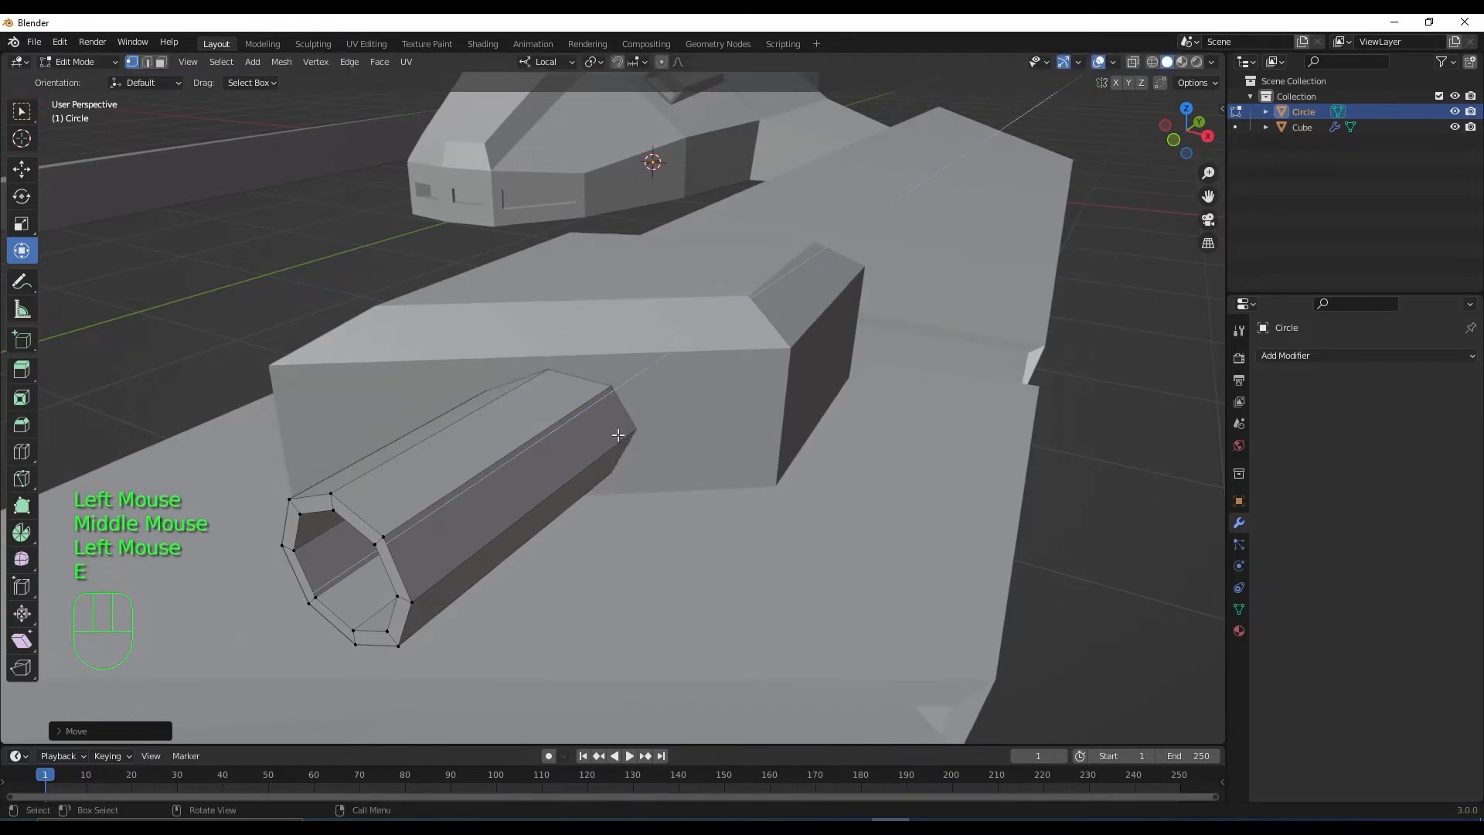
pyautogui.click(307, 656)
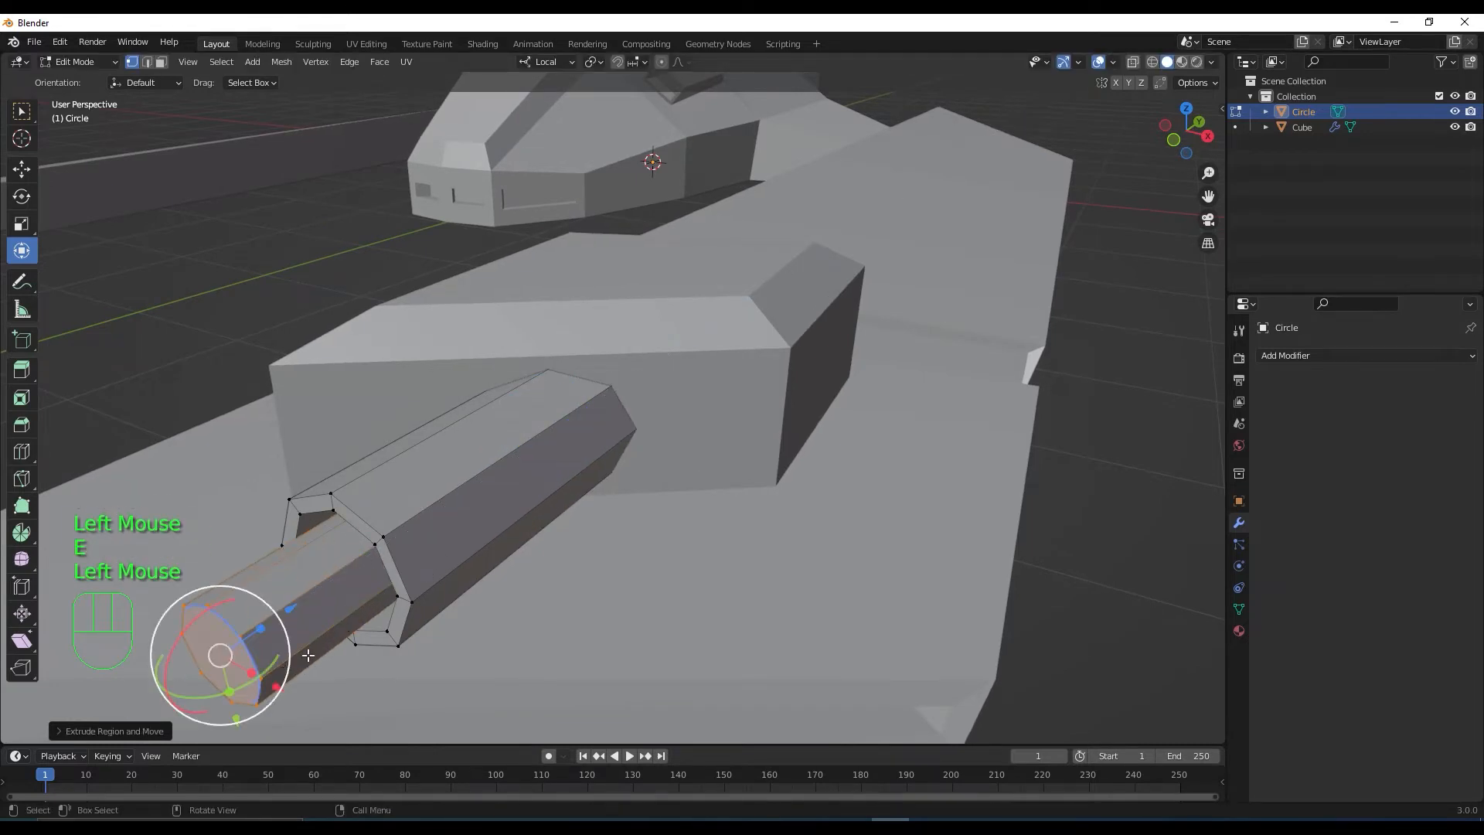
pyautogui.scroll(-2, 557, 570)
pyautogui.moveTo(557, 570); pyautogui.dragTo(607, 570, button='middle')
# In the right side view, adjust the narrow barrel's length, extending then shortening it
pyautogui.press('KP_3')
pyautogui.scroll(1, 408, 417)
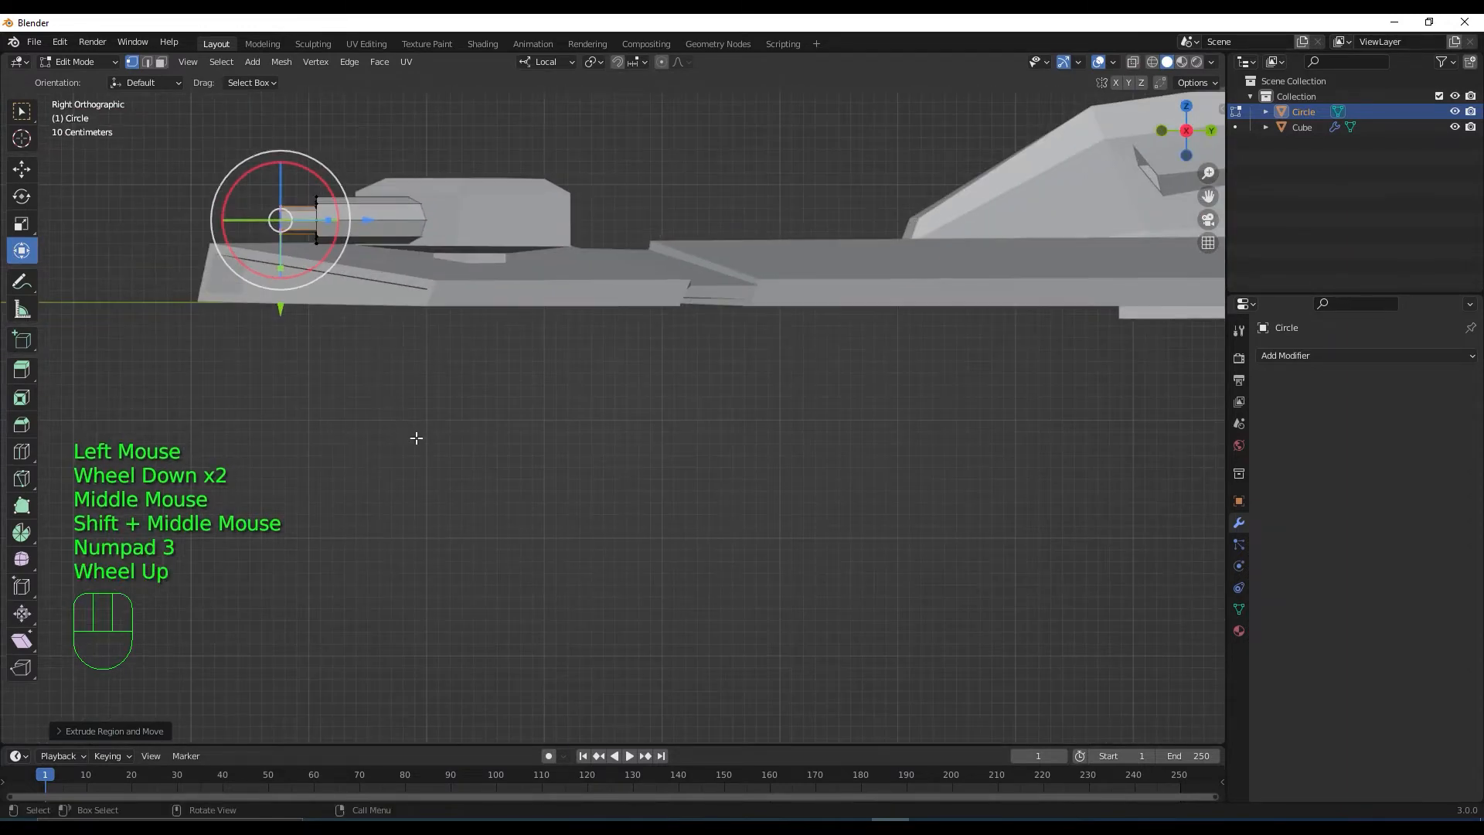
pyautogui.keyDown('shift'); pyautogui.moveTo(414, 438); pyautogui.dragTo(874, 399, button='middle'); pyautogui.keyUp('shift')
pyautogui.moveTo(874, 399); pyautogui.dragTo(581, 399)
pyautogui.scroll(-2, 713, 453)
pyautogui.moveTo(712, 454)
pyautogui.mouseDown(button='middle')
pyautogui.moveTo(828, 520)
pyautogui.moveTo(888, 520)
pyautogui.moveTo(798, 517)
pyautogui.moveTo(708, 482)
pyautogui.mouseUp(button='middle')
pyautogui.scroll(-1, 888, 521)
pyautogui.moveTo(707, 478); pyautogui.dragTo(759, 457)
pyautogui.scroll(-2, 764, 503)
pyautogui.moveTo(764, 502); pyautogui.dragTo(702, 484, button='middle')
pyautogui.scroll(2, 680, 490)
# Extrude a short ring at the barrel's end and scale it up to start a wider muzzle
pyautogui.press('KP_3')
pyautogui.scroll(4, 632, 432)
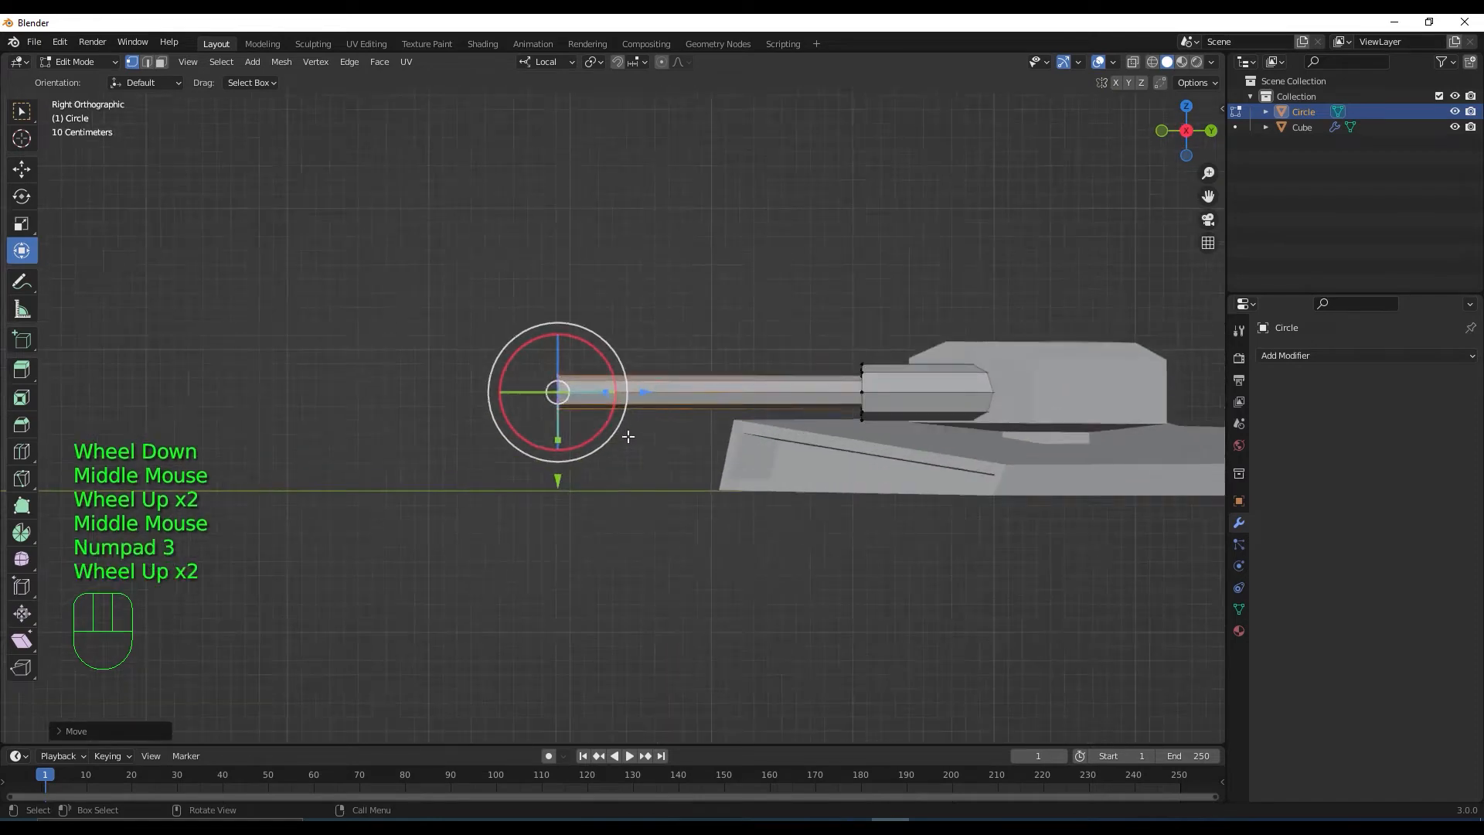
pyautogui.keyDown('shift'); pyautogui.scroll(1, 623, 434); pyautogui.keyUp('shift')
pyautogui.keyDown('shift'); pyautogui.moveTo(623, 433); pyautogui.dragTo(708, 534, button='middle'); pyautogui.keyUp('shift')
pyautogui.scroll(1, 708, 534)
pyautogui.scroll(1, 708, 534)
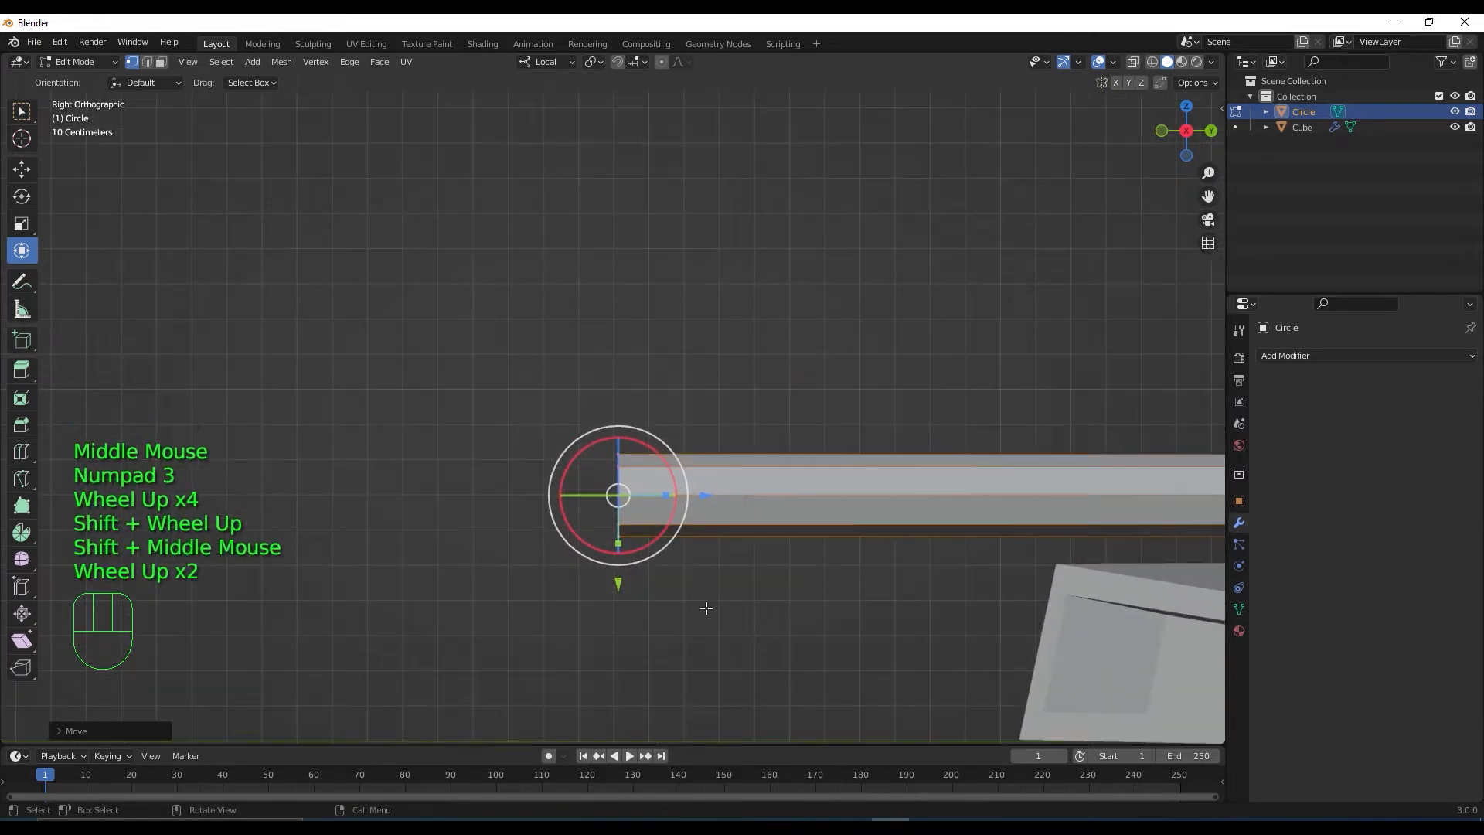
pyautogui.press('e')
pyautogui.click(684, 612)
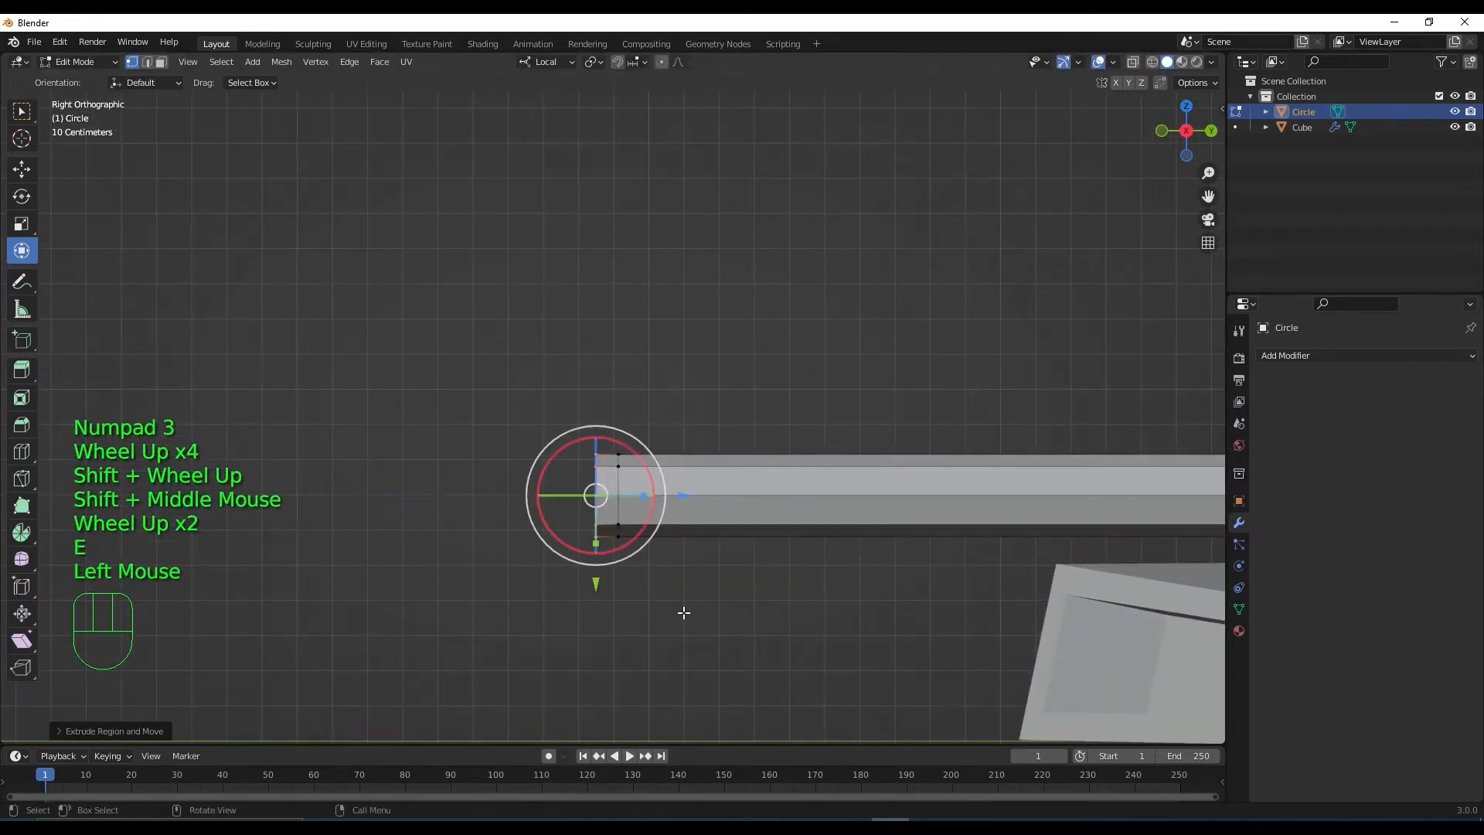
pyautogui.press('s')
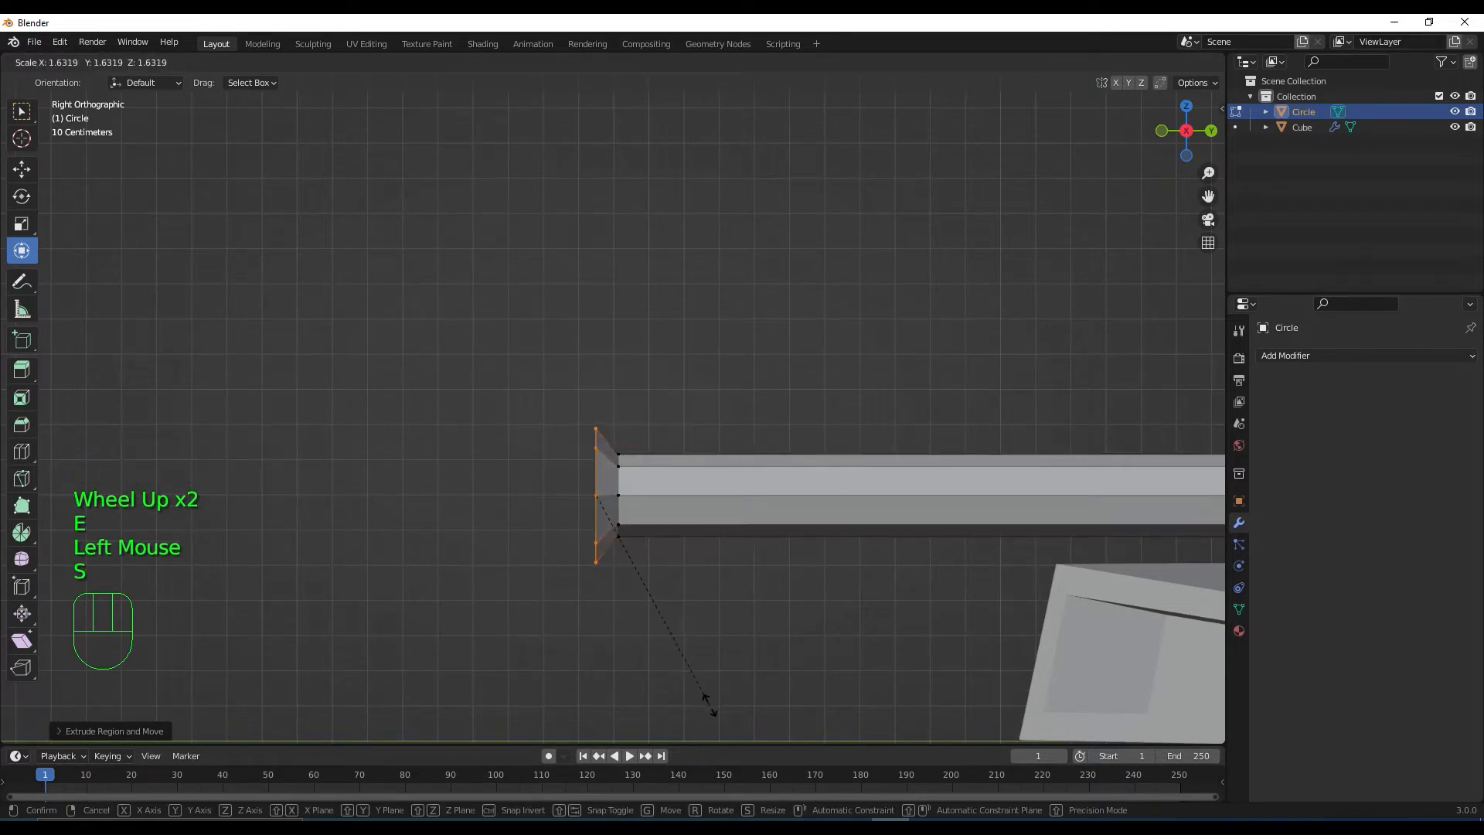
pyautogui.click(703, 698)
pyautogui.scroll(-1, 752, 630)
# Extrude the muzzle section outward, add a short tip segment, and shrink it into a taper
pyautogui.press('e')
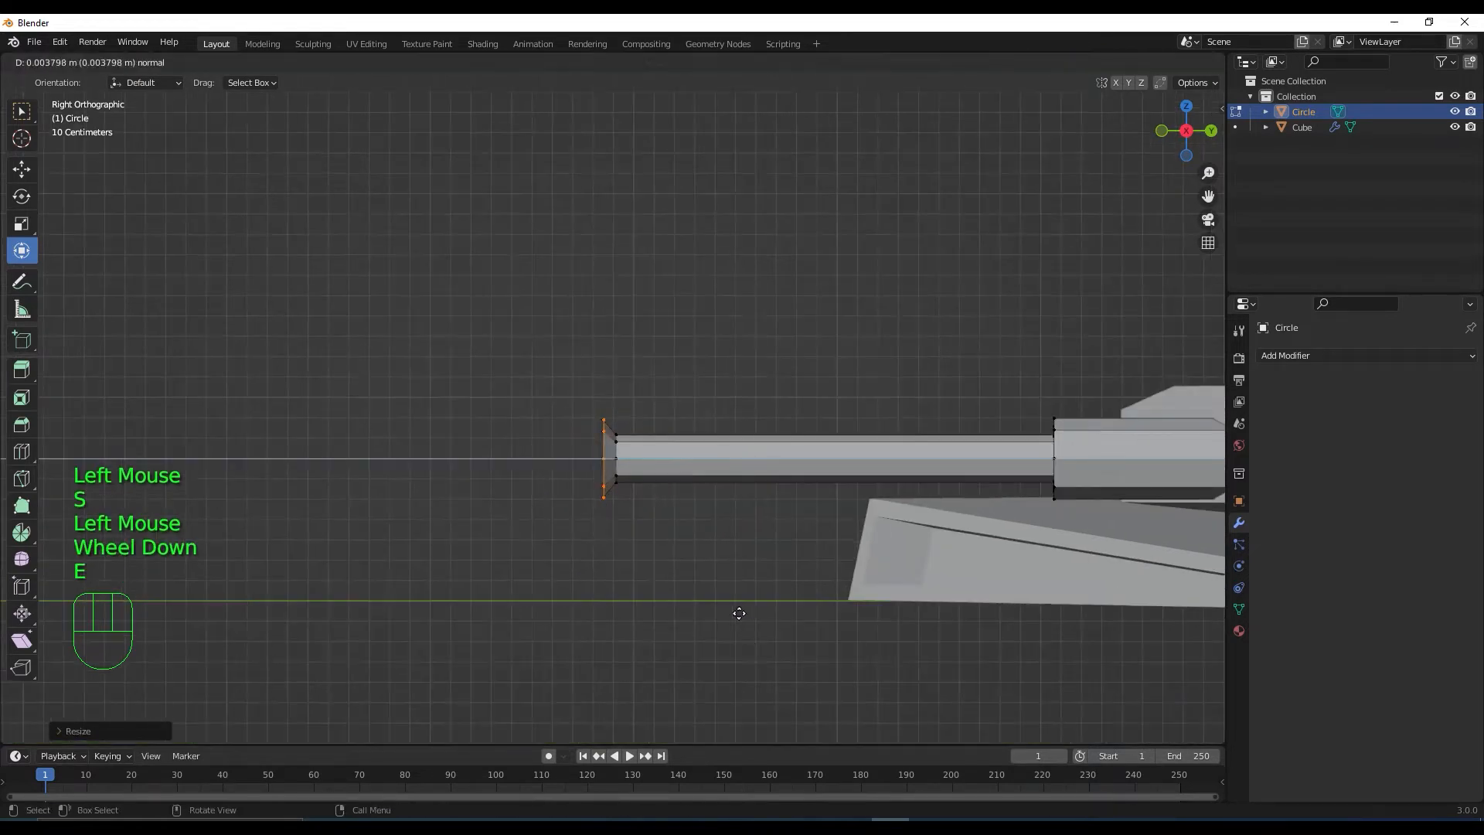
pyautogui.click(593, 613)
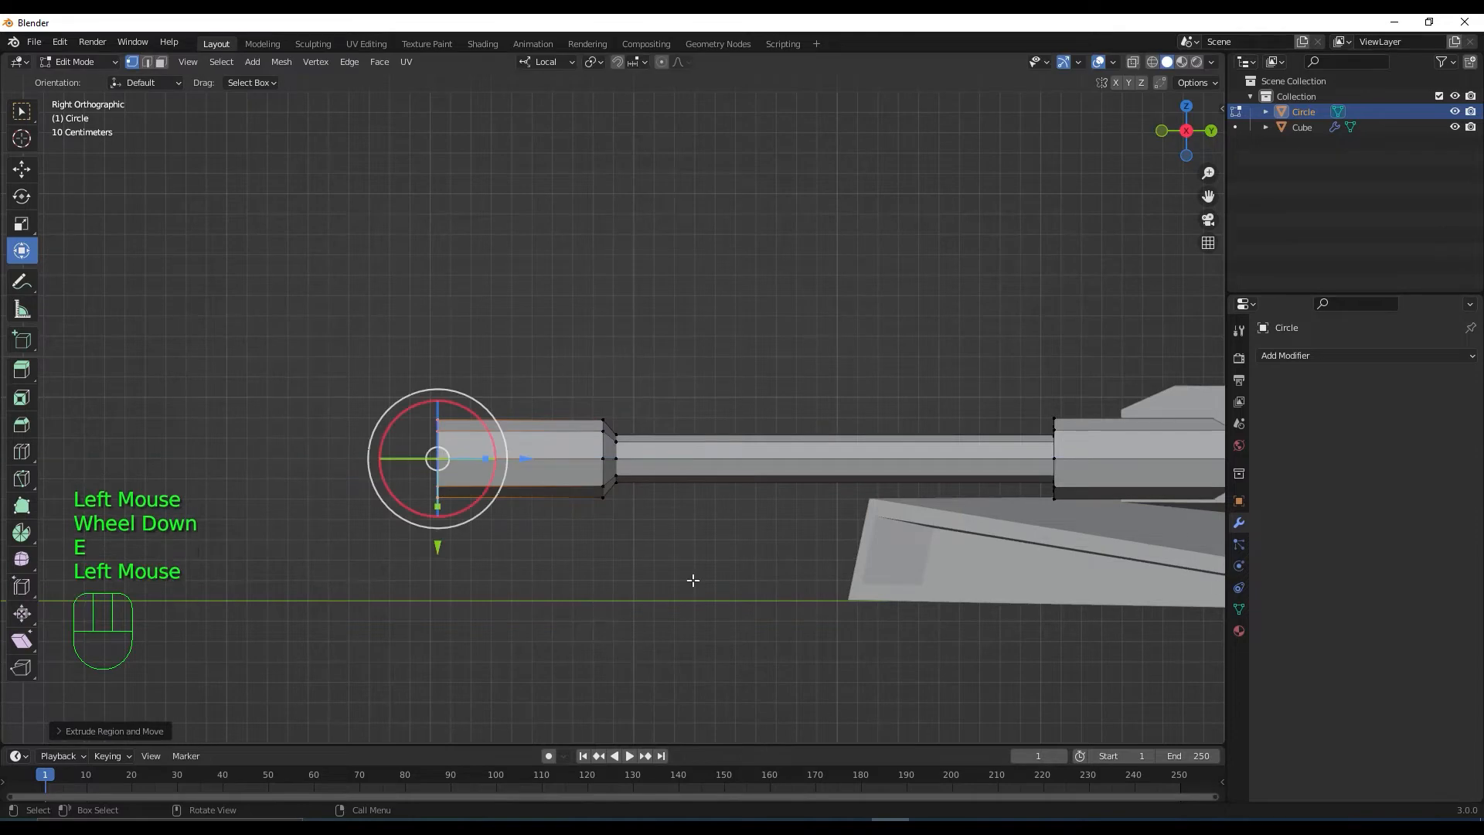
pyautogui.press('e')
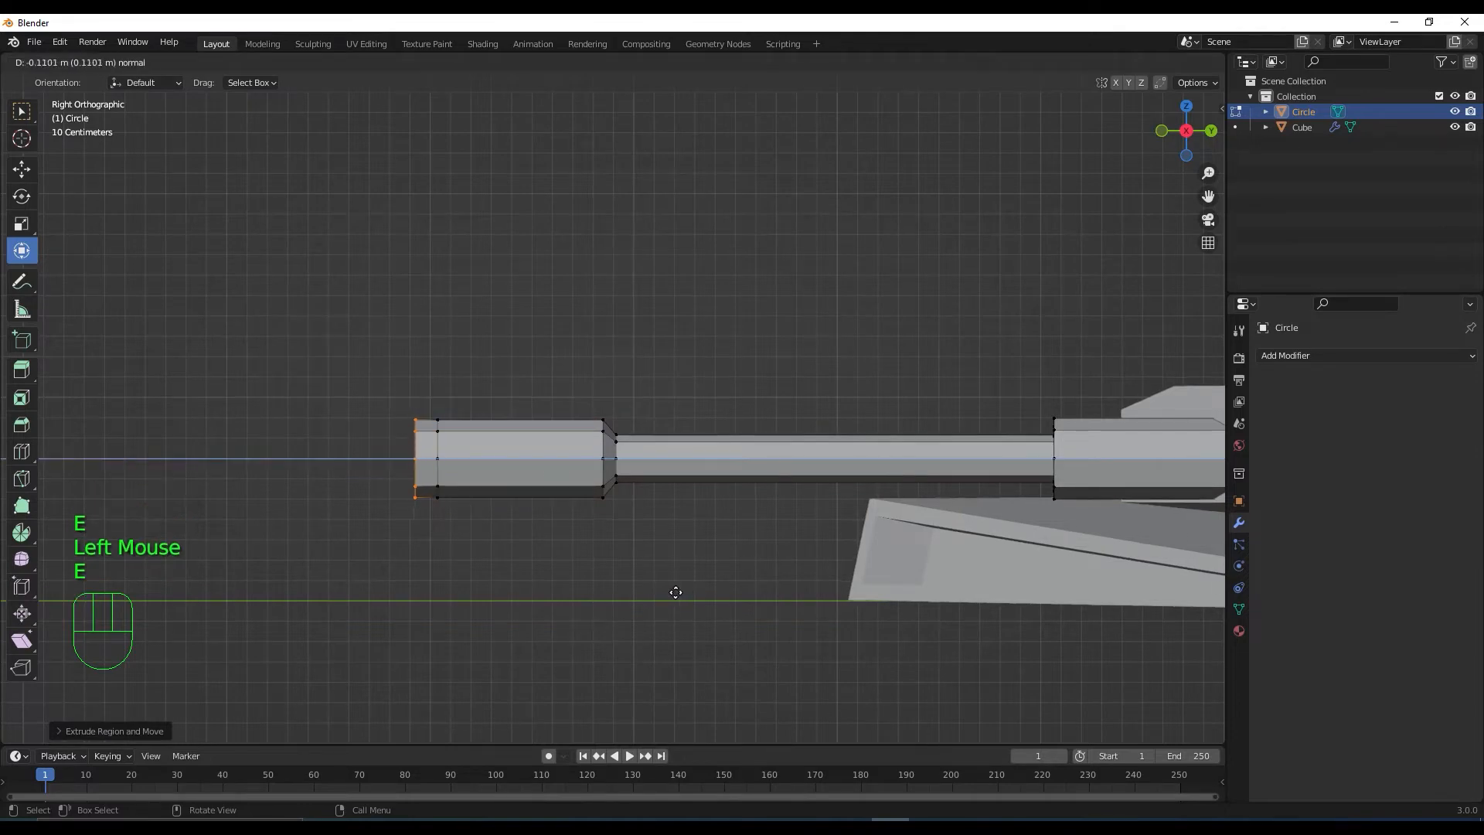
pyautogui.click(675, 592)
pyautogui.press('s')
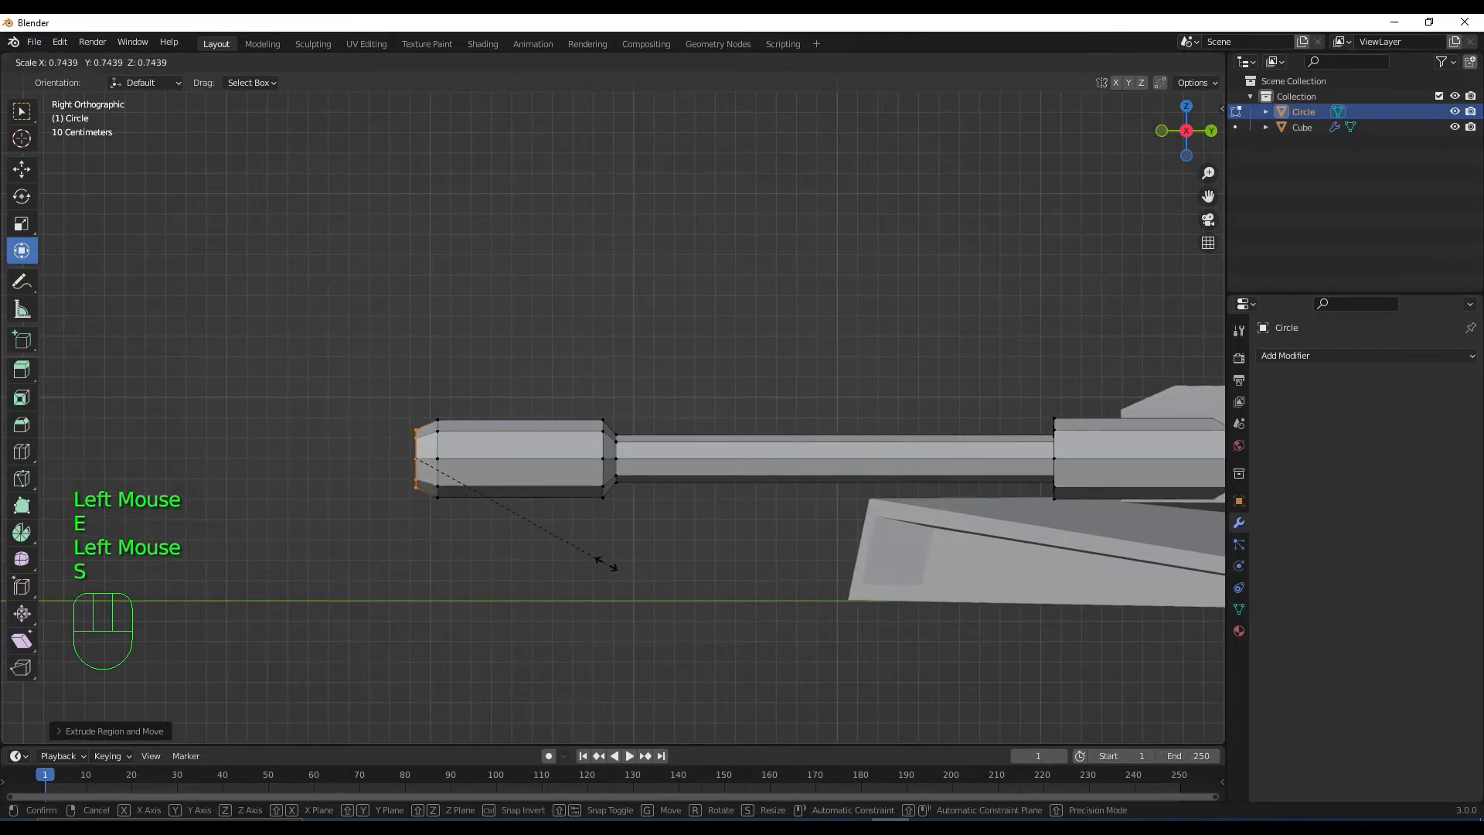
pyautogui.click(651, 565)
pyautogui.scroll(-2, 650, 565)
pyautogui.moveTo(651, 565); pyautogui.dragTo(762, 596, button='middle')
pyautogui.scroll(1, 781, 596)
# Inset the muzzle's end face and push it inward to hollow the tip
pyautogui.press('i')
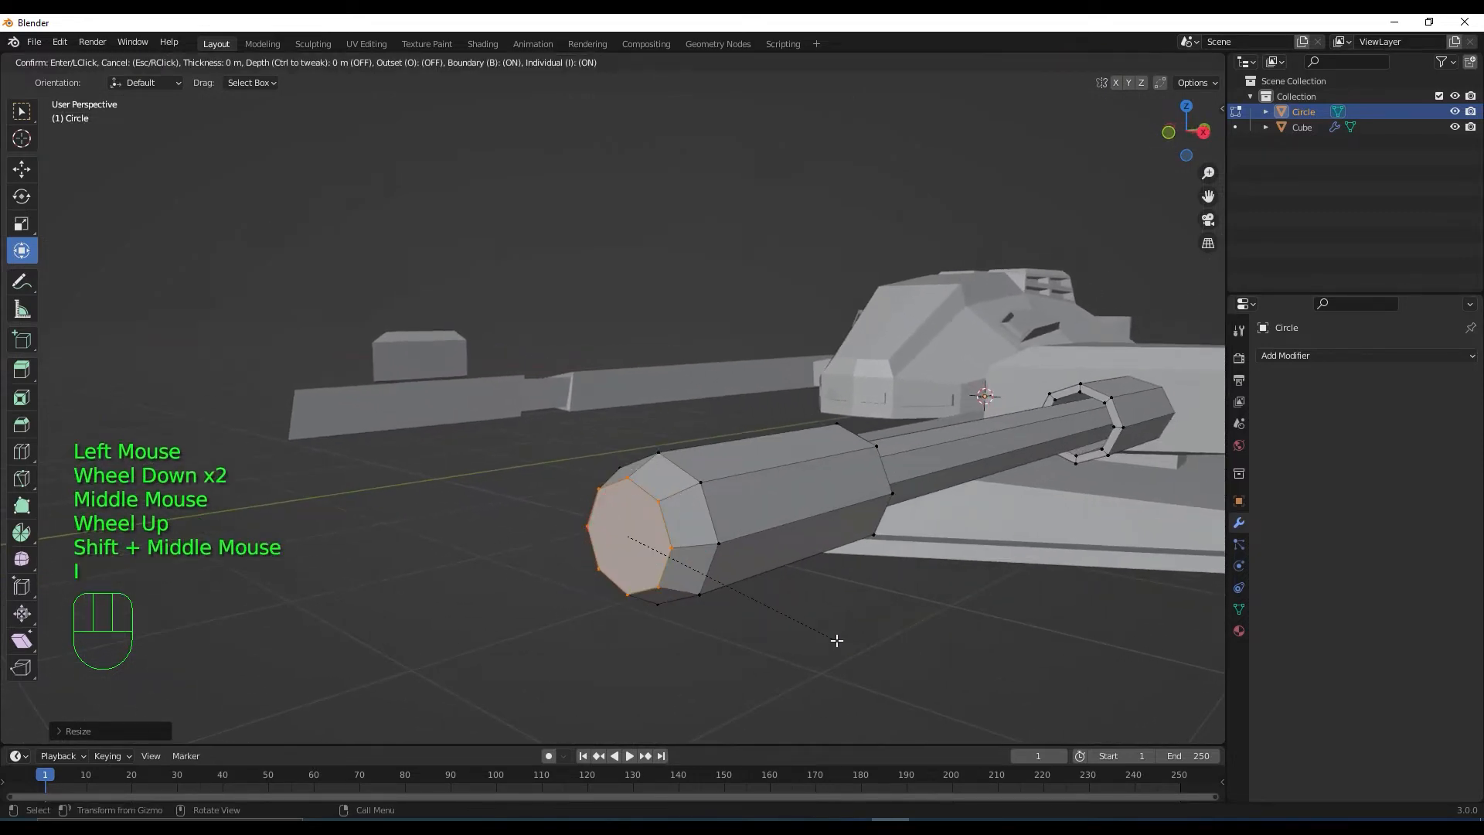
pyautogui.click(824, 643)
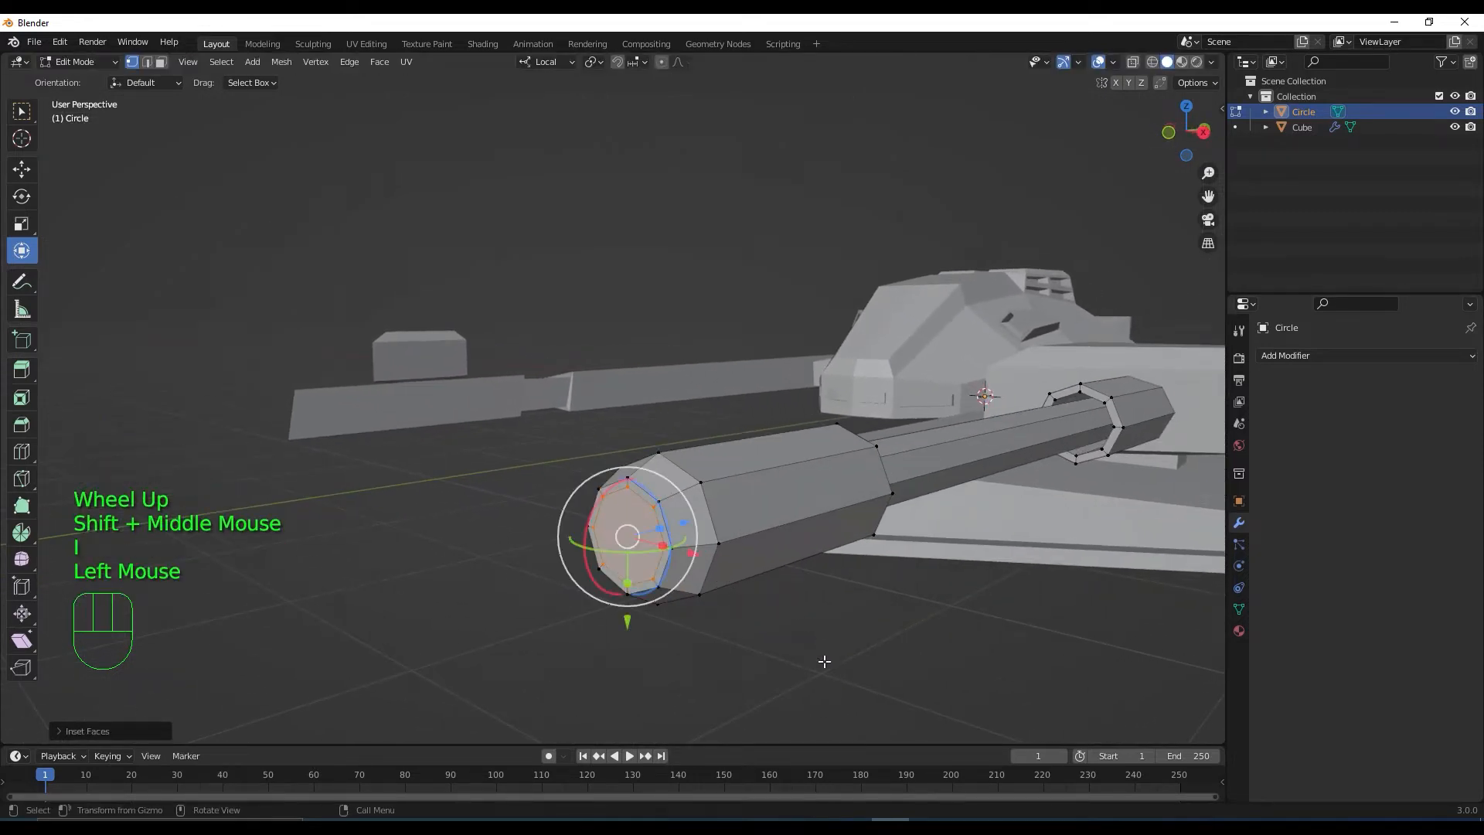
pyautogui.moveTo(824, 659); pyautogui.dragTo(816, 664, button='middle')
pyautogui.press('e')
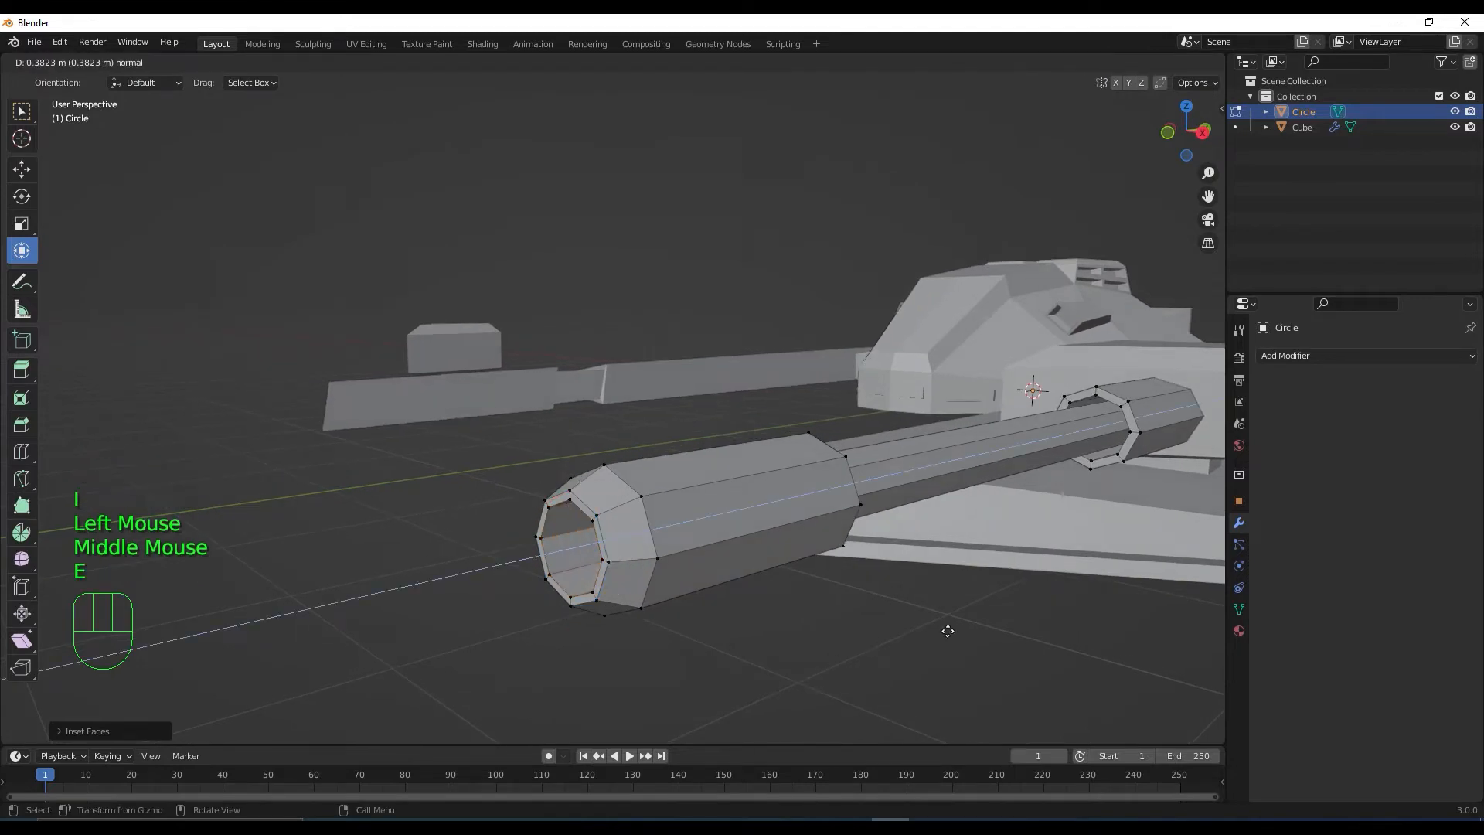
pyautogui.click(948, 630)
pyautogui.moveTo(948, 630)
pyautogui.mouseDown(button='middle')
pyautogui.moveTo(911, 629)
pyautogui.moveTo(925, 629)
pyautogui.mouseUp(button='middle')
pyautogui.scroll(-3, 918, 640)
pyautogui.scroll(-2, 920, 630)
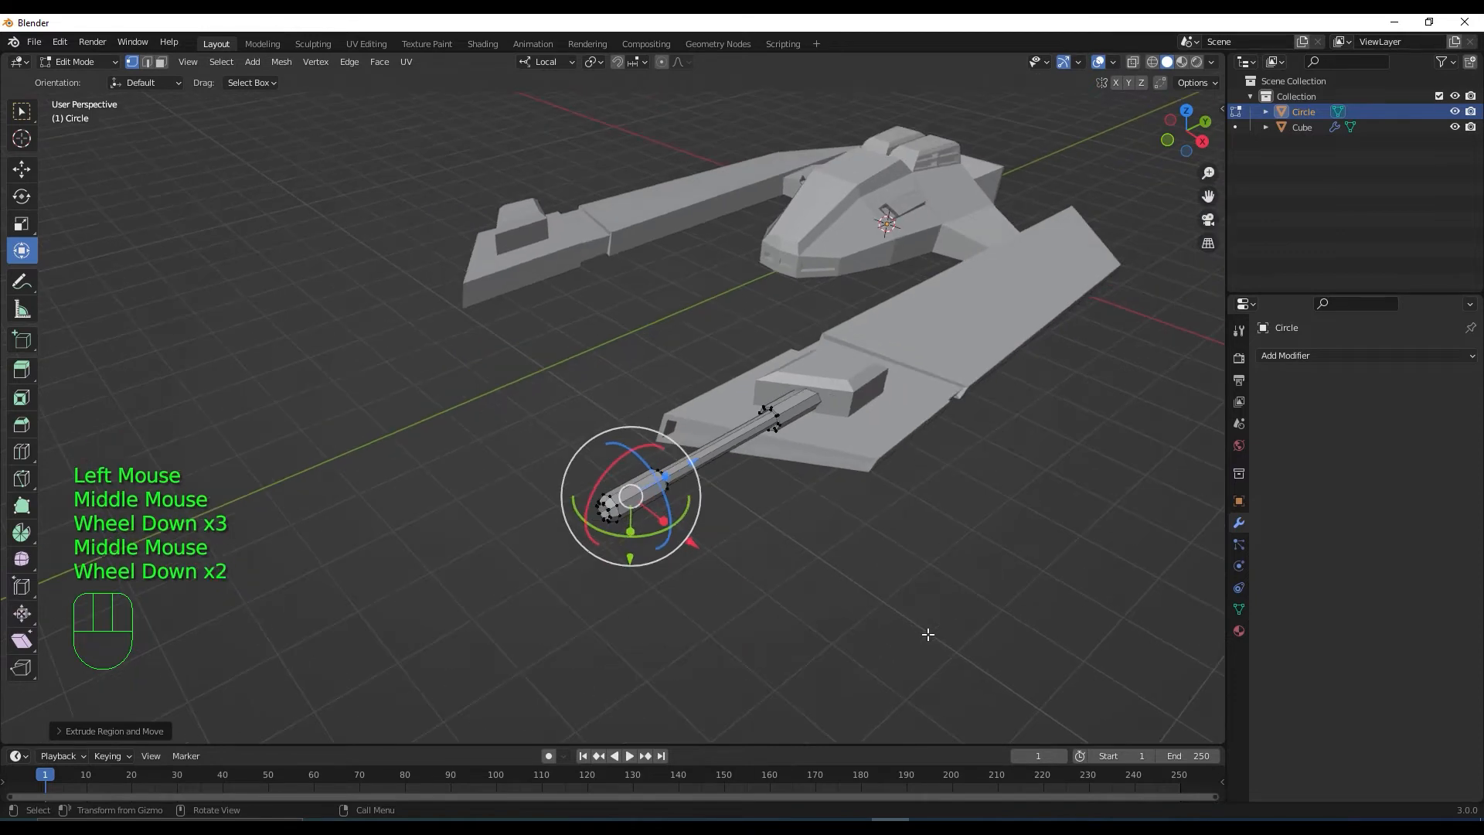
# Return the Circle object to Object Mode and view the whole ship
pyautogui.press('Tab')
pyautogui.scroll(-1, 884, 581)
pyautogui.moveTo(884, 581); pyautogui.dragTo(884, 629, button='middle')
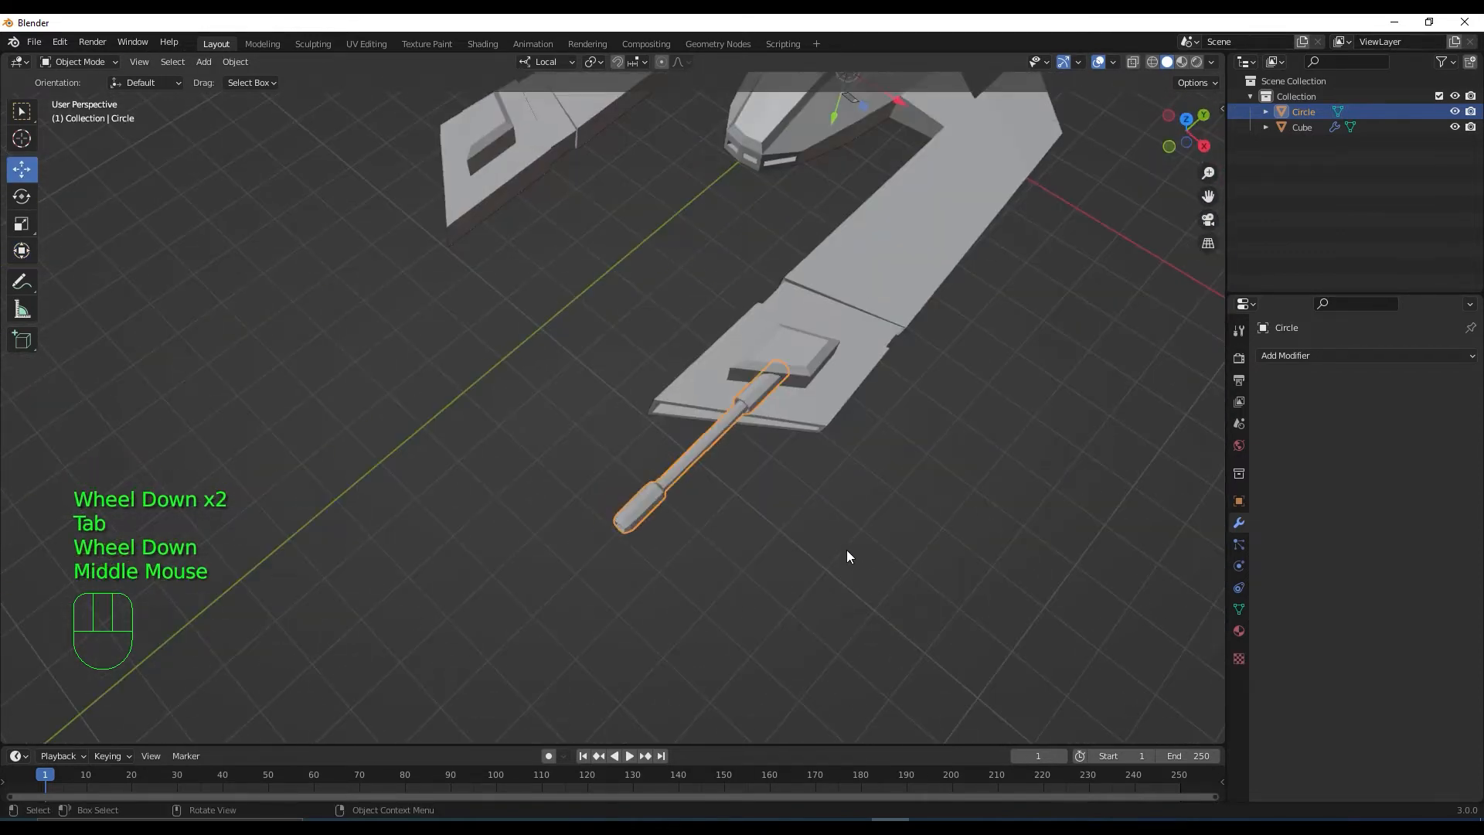
# Rename the Circle barrel object to 'canyon' in the Outliner
pyautogui.scroll(-1, 846, 550)
pyautogui.moveTo(845, 549); pyautogui.dragTo(931, 552, button='middle')
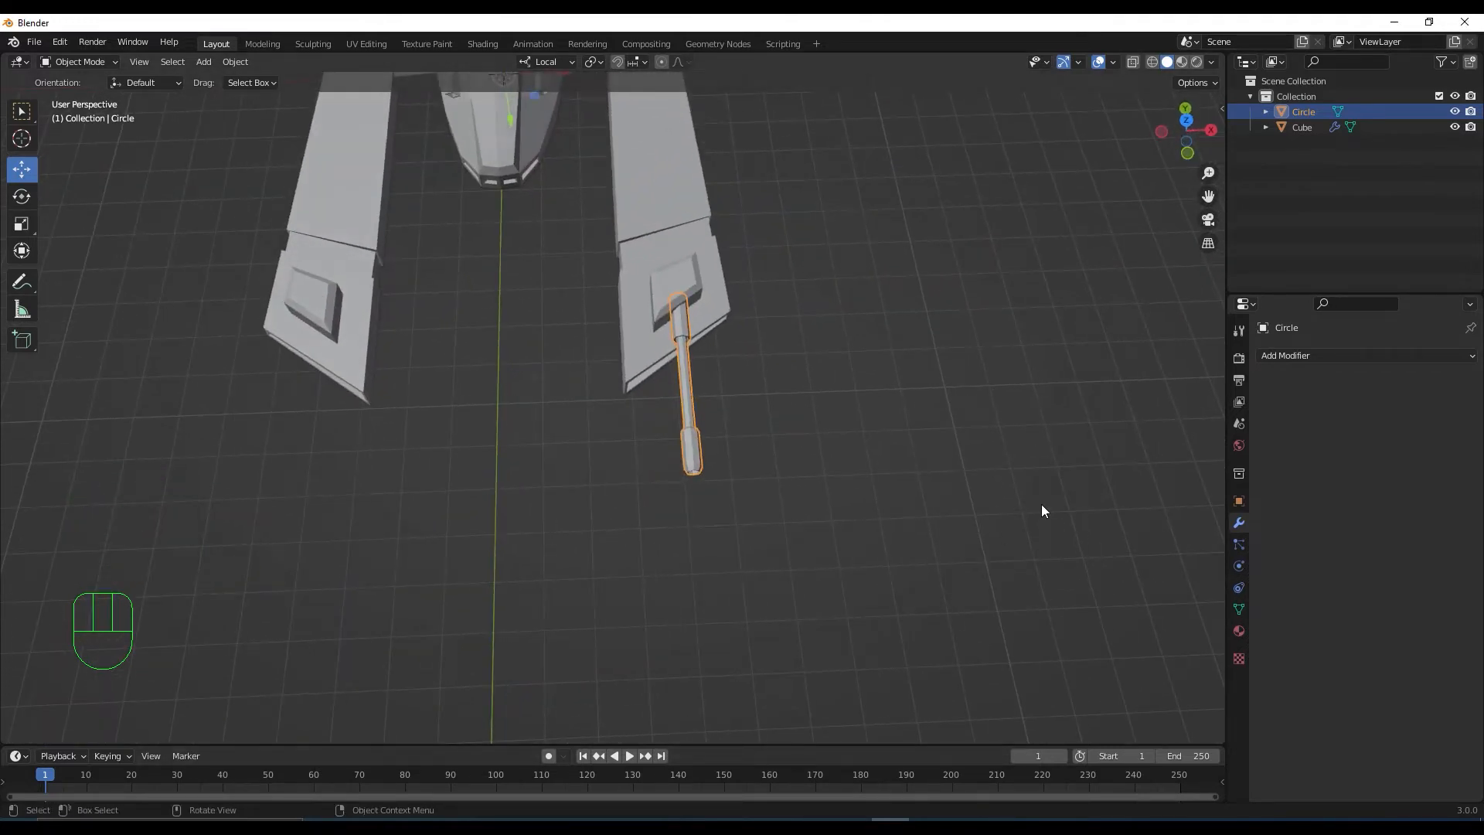
pyautogui.moveTo(1041, 504); pyautogui.dragTo(1004, 620, button='middle')
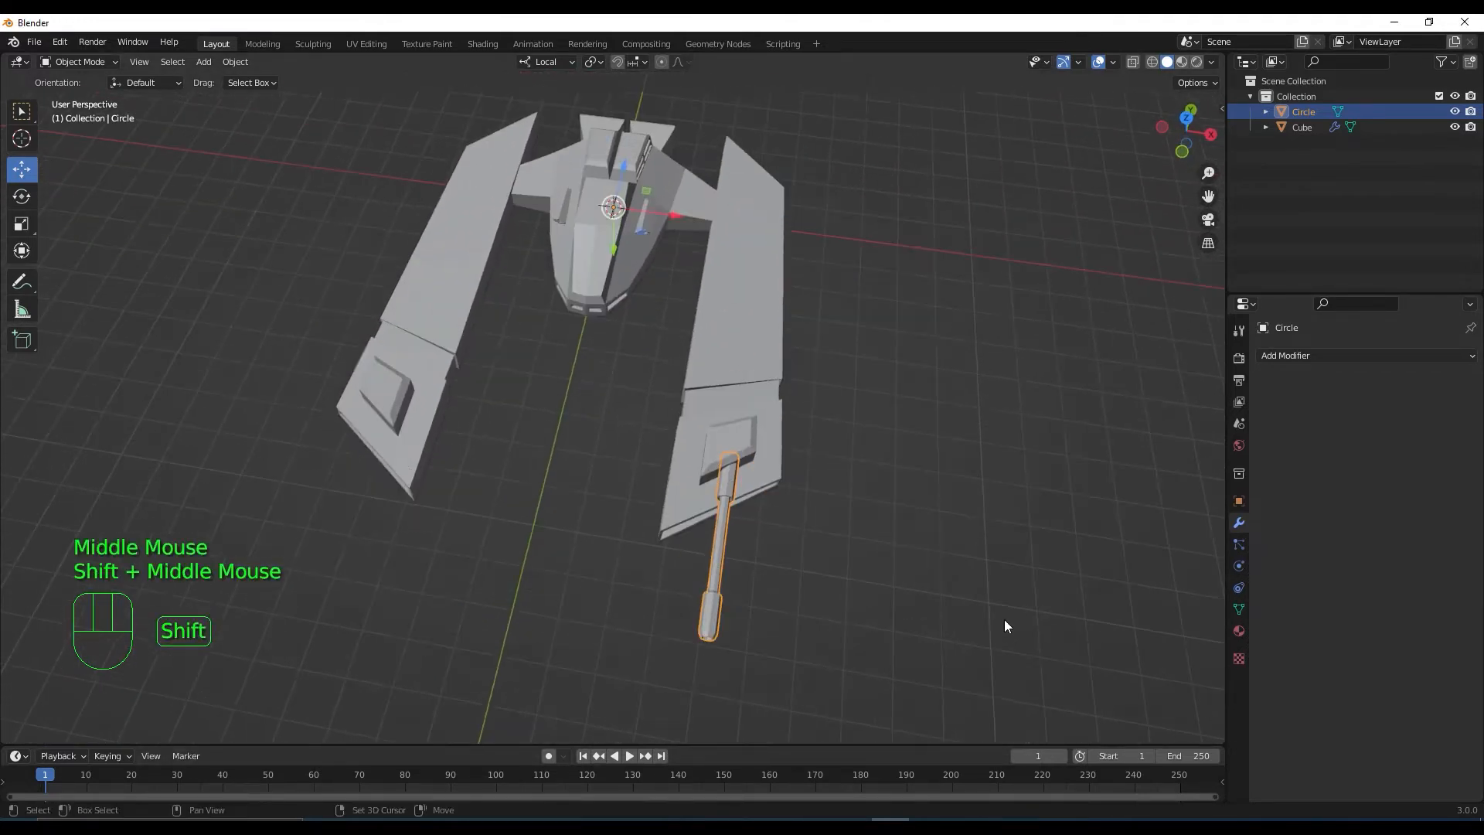
pyautogui.moveTo(737, 493); pyautogui.dragTo(809, 447, button='middle')
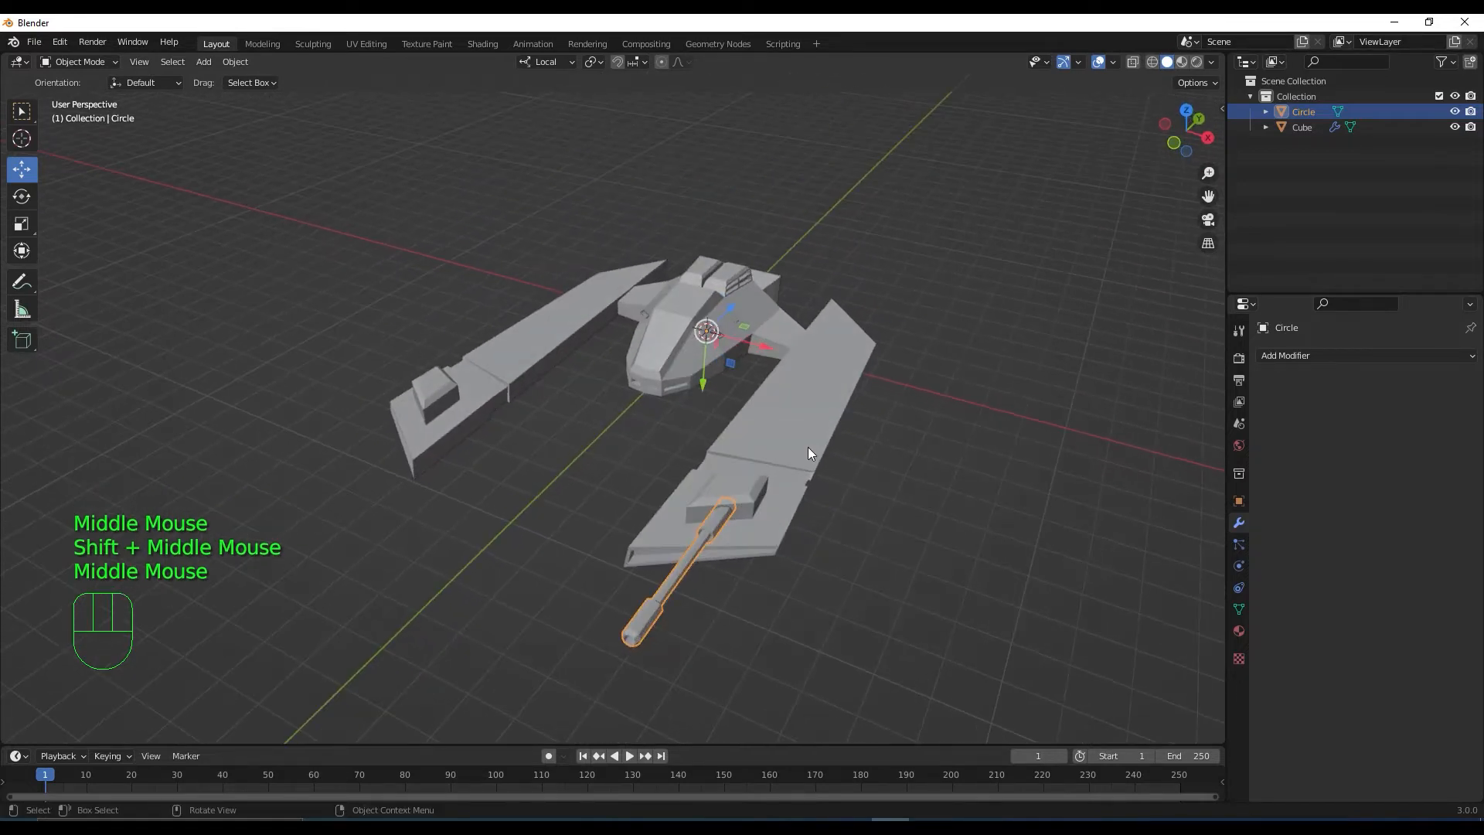
pyautogui.doubleClick(1305, 110)
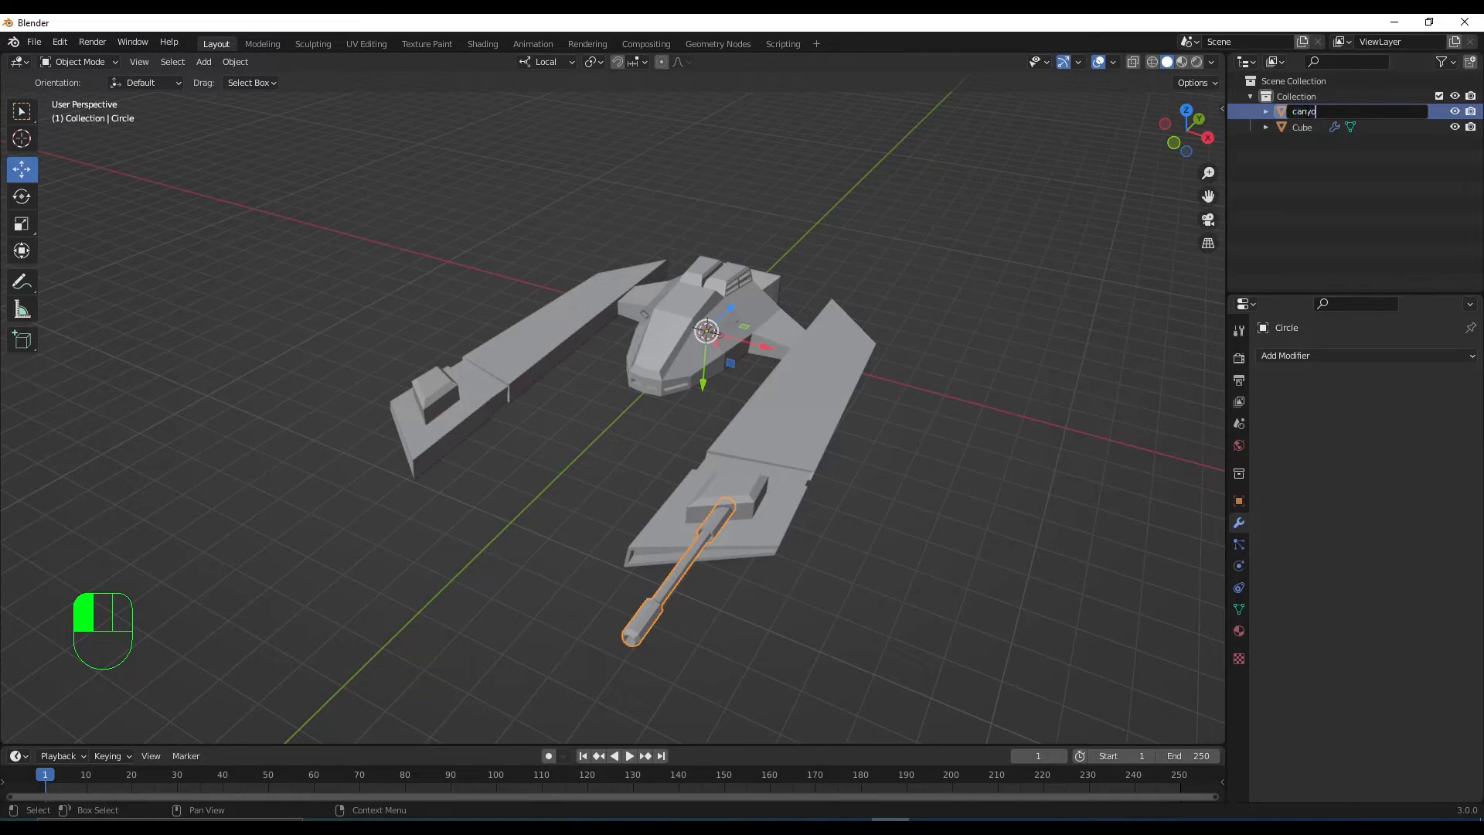
pyautogui.press('Return')
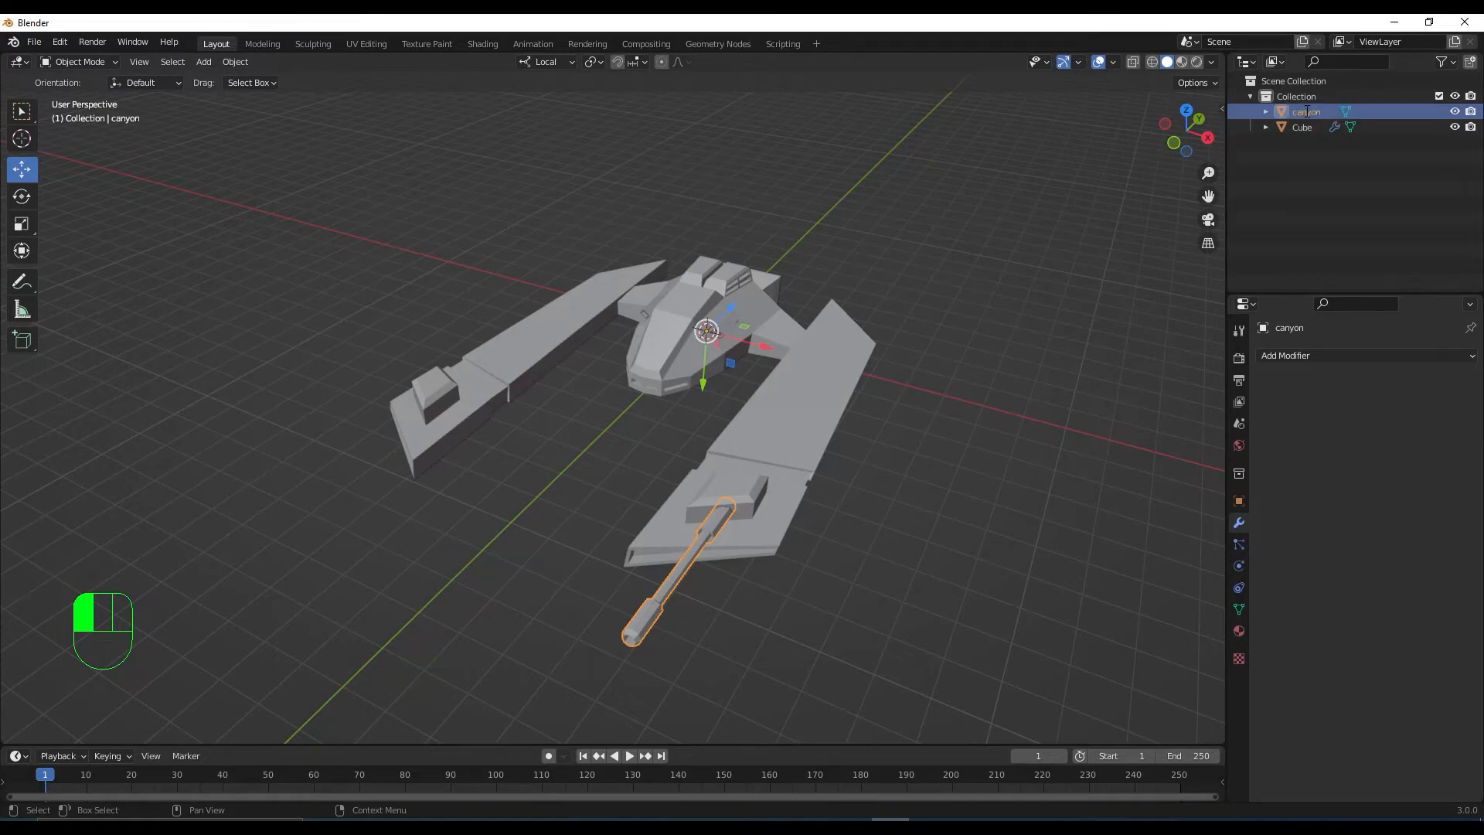
# Rename the Cube body object to 'ship'
pyautogui.click(1304, 124)
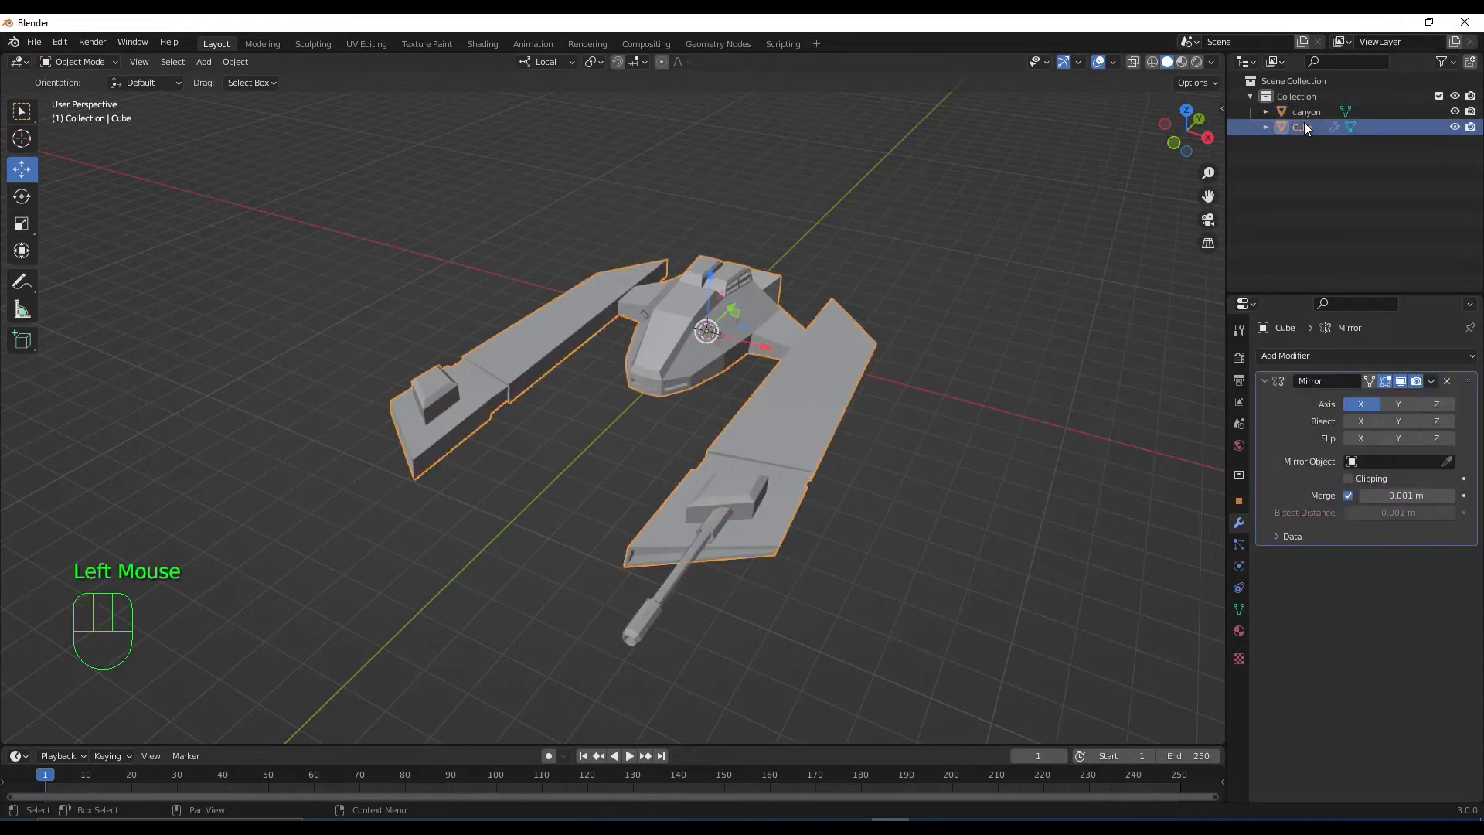
pyautogui.doubleClick(1304, 123)
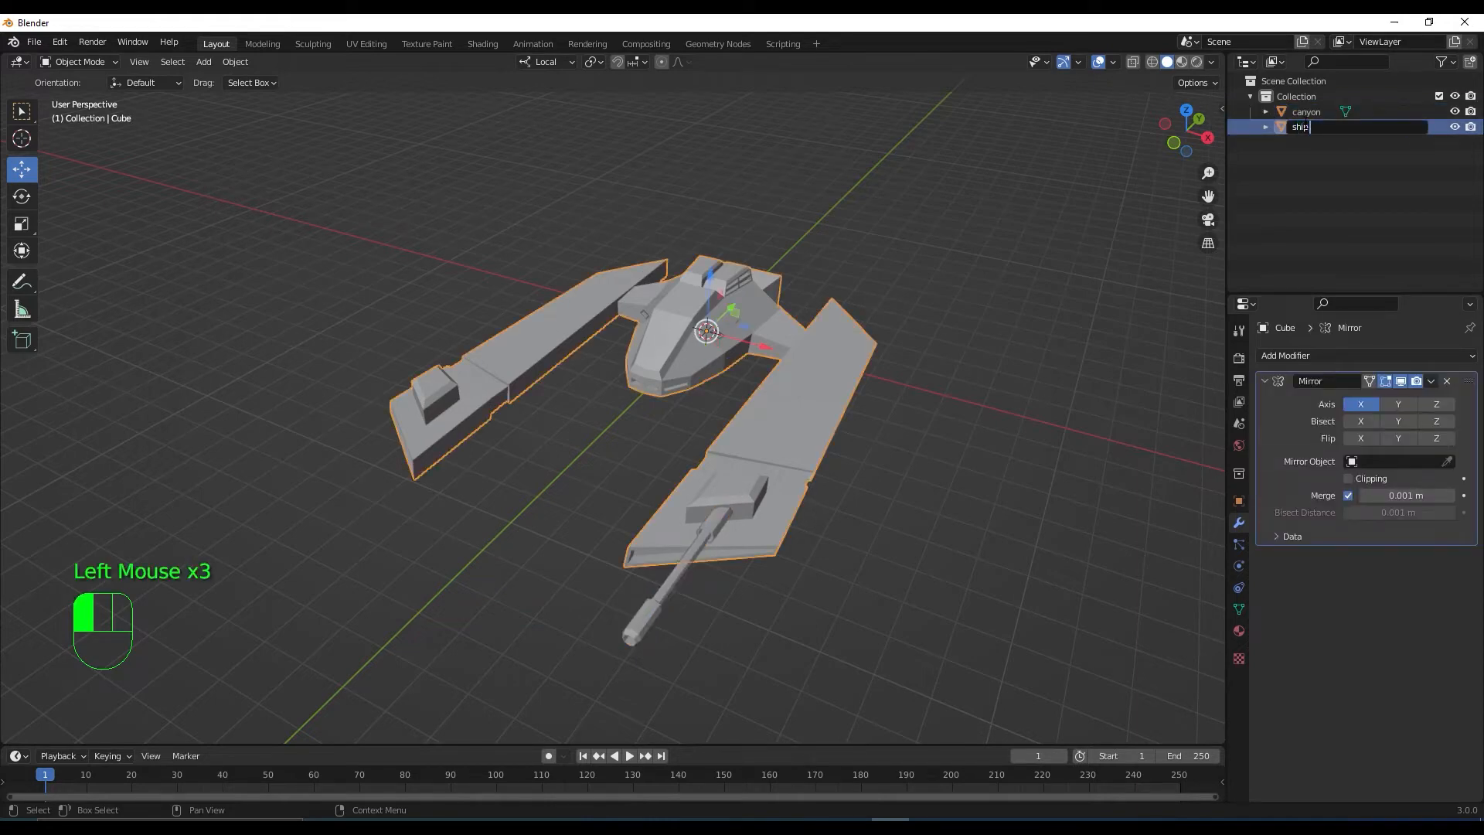
pyautogui.write('ship')
pyautogui.press('Return')
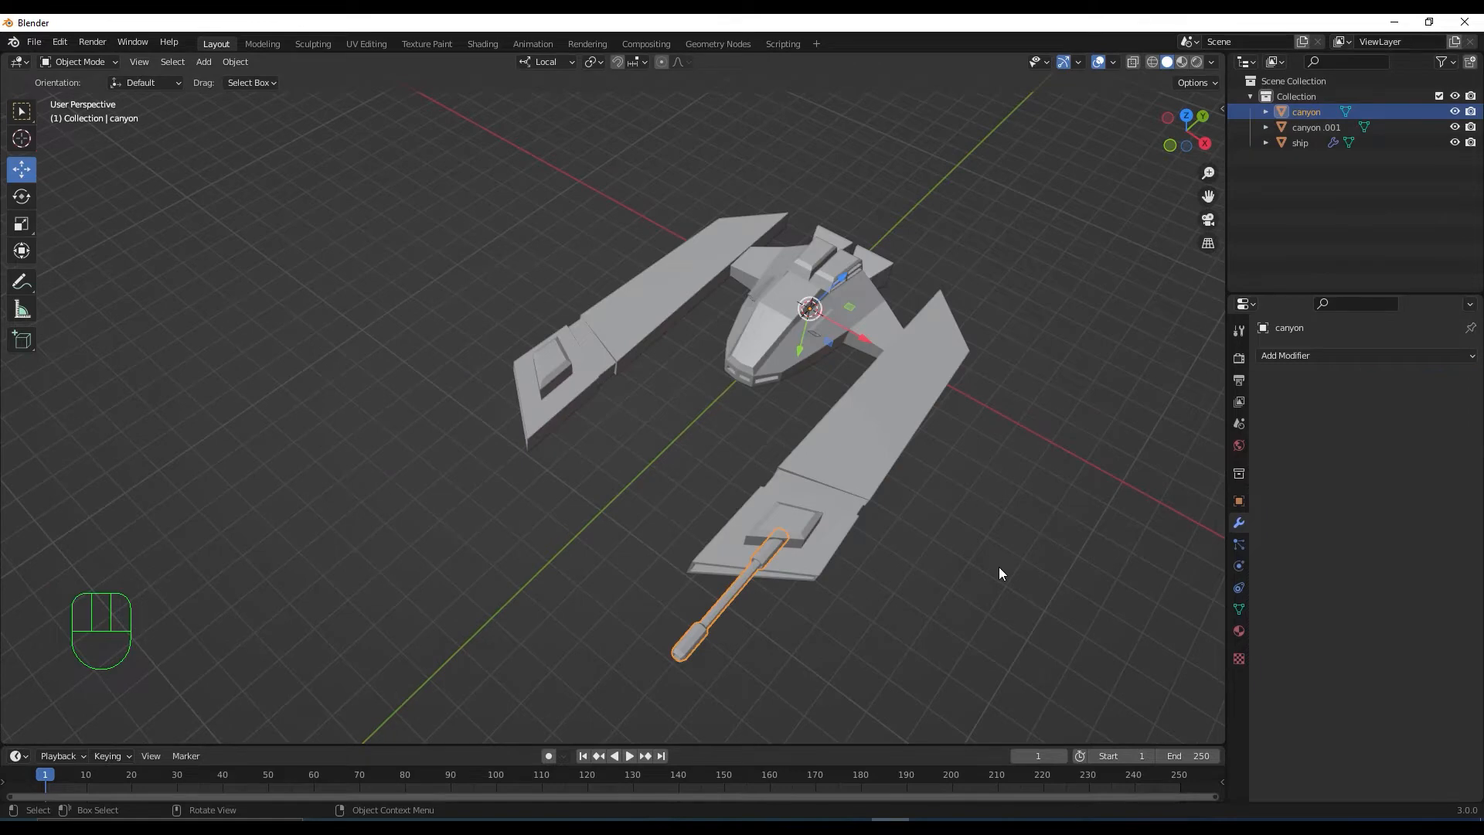
# Set the gun barrel's origin to its geometry
pyautogui.moveTo(997, 570); pyautogui.dragTo(1001, 528, button='middle')
pyautogui.scroll(-1, 957, 484)
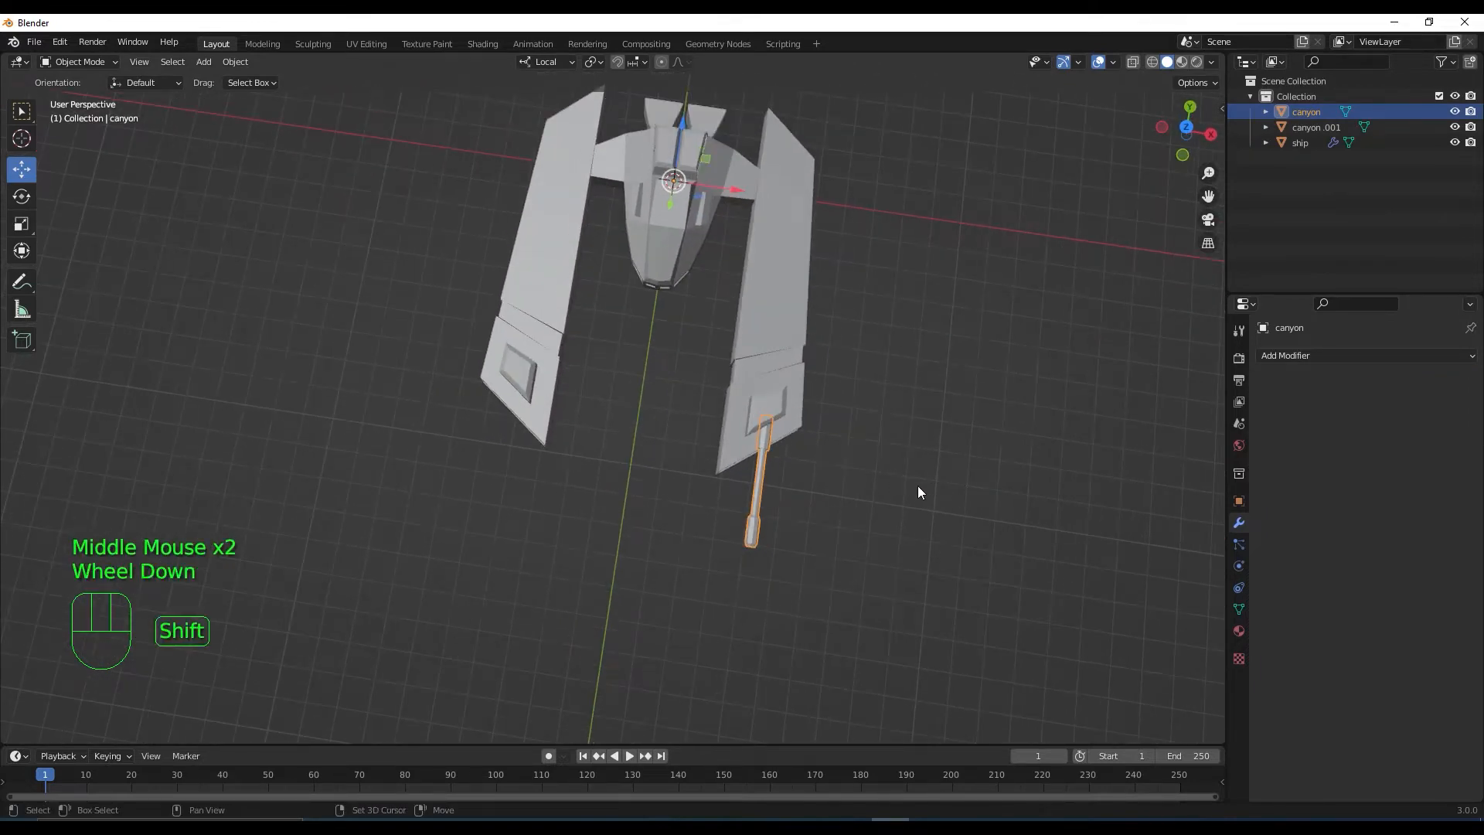
pyautogui.keyDown('shift'); pyautogui.moveTo(918, 490); pyautogui.dragTo(951, 500, button='middle'); pyautogui.keyUp('shift')
pyautogui.scroll(1, 941, 498)
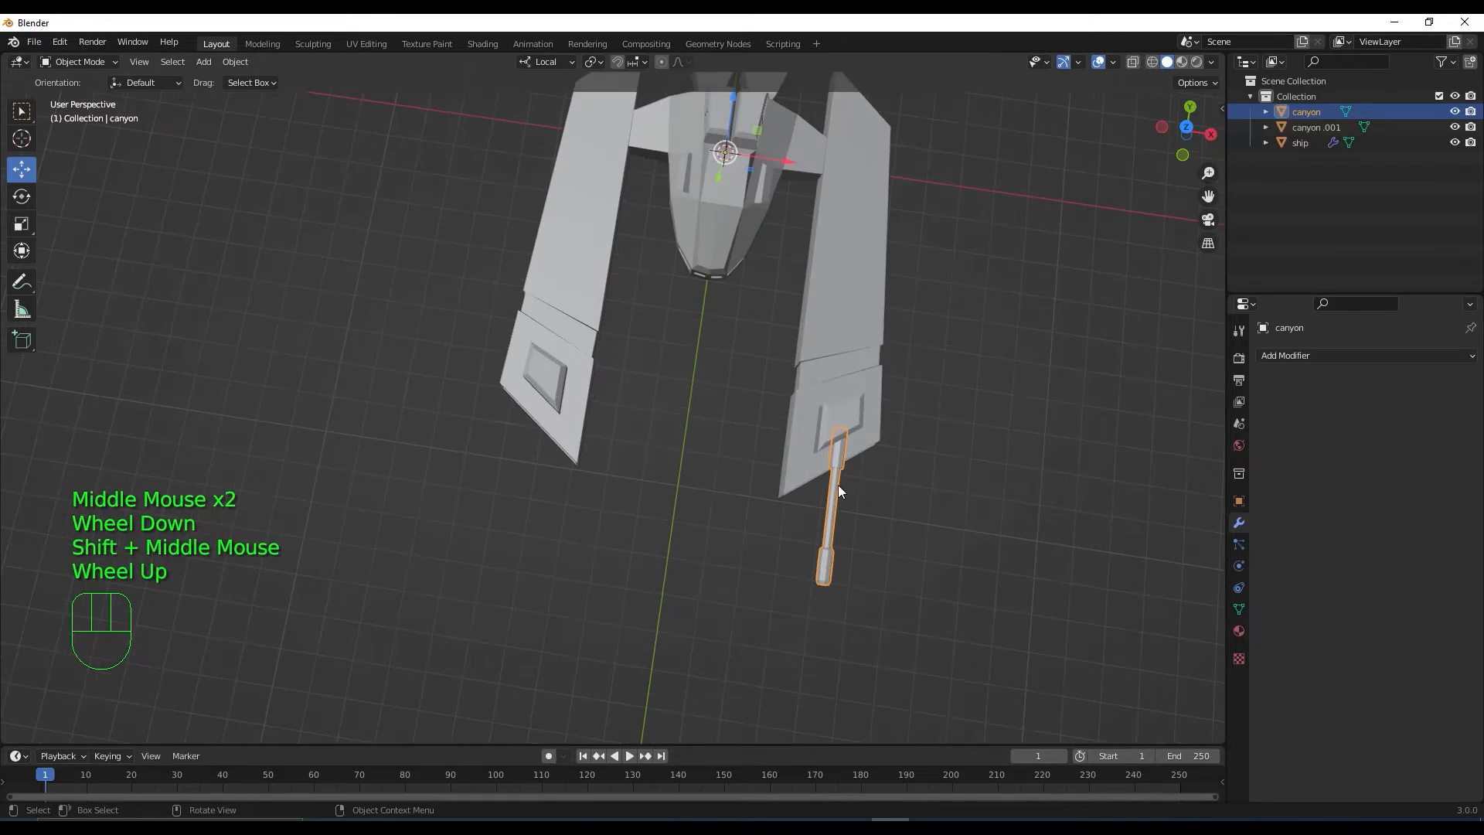
pyautogui.click(230, 63)
pyautogui.moveTo(303, 93)
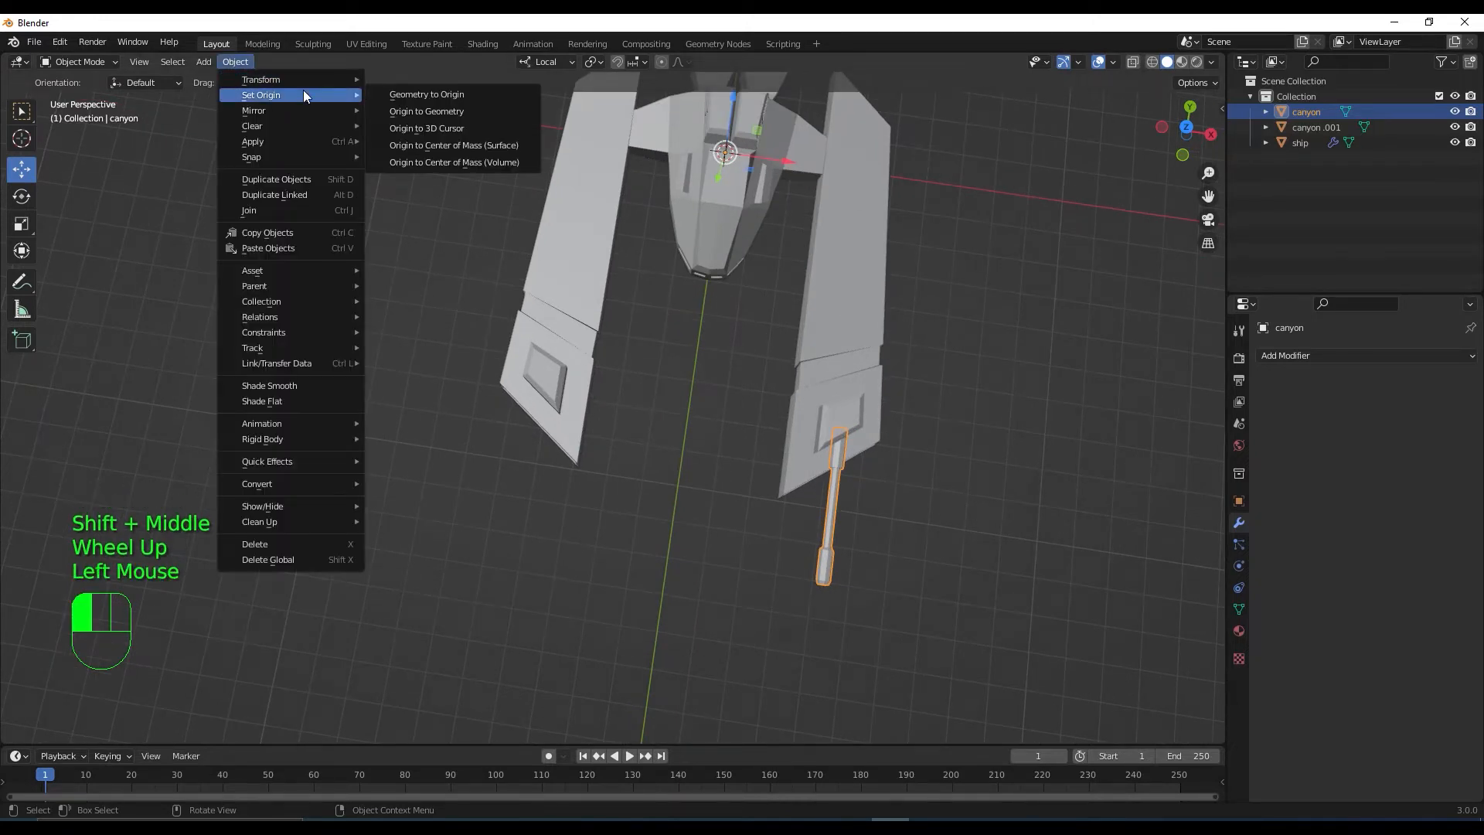
pyautogui.click(500, 116)
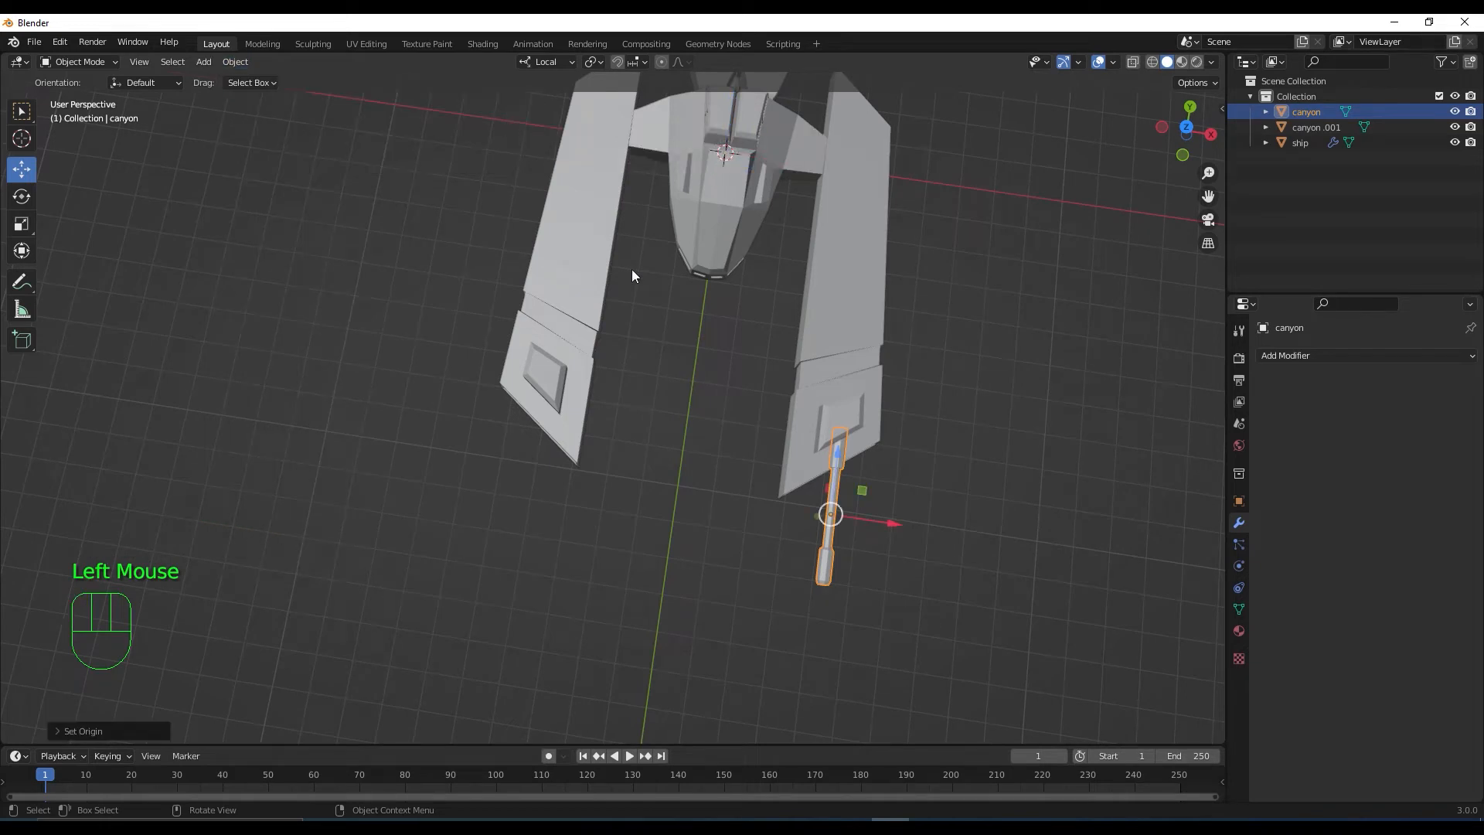
# In Top view, linked-duplicate the barrel as canyon.002 and move it about 8.2 m along X under the left wing
pyautogui.press('KP_7')
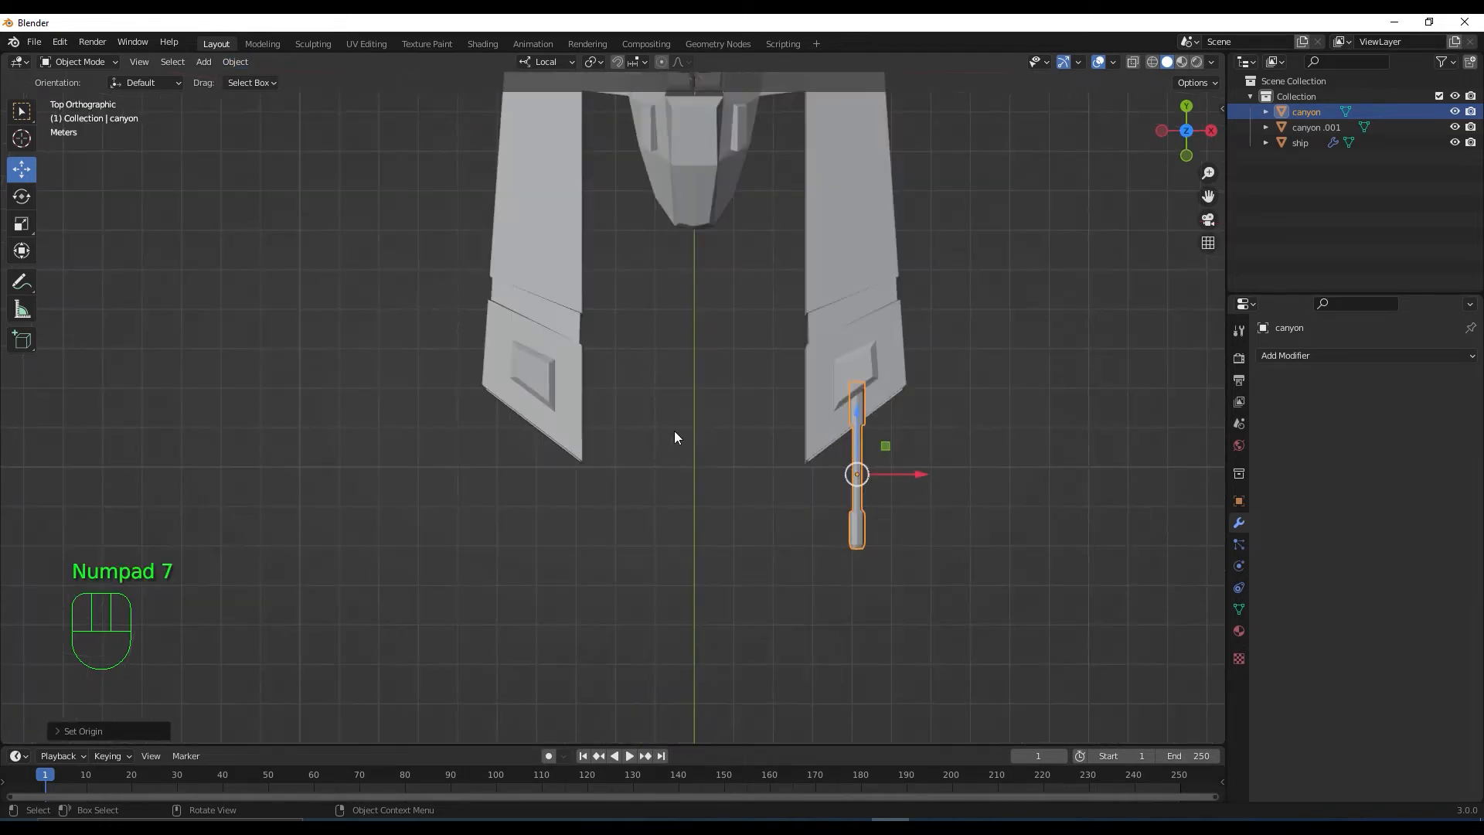
pyautogui.hotkey('alt', 'd')
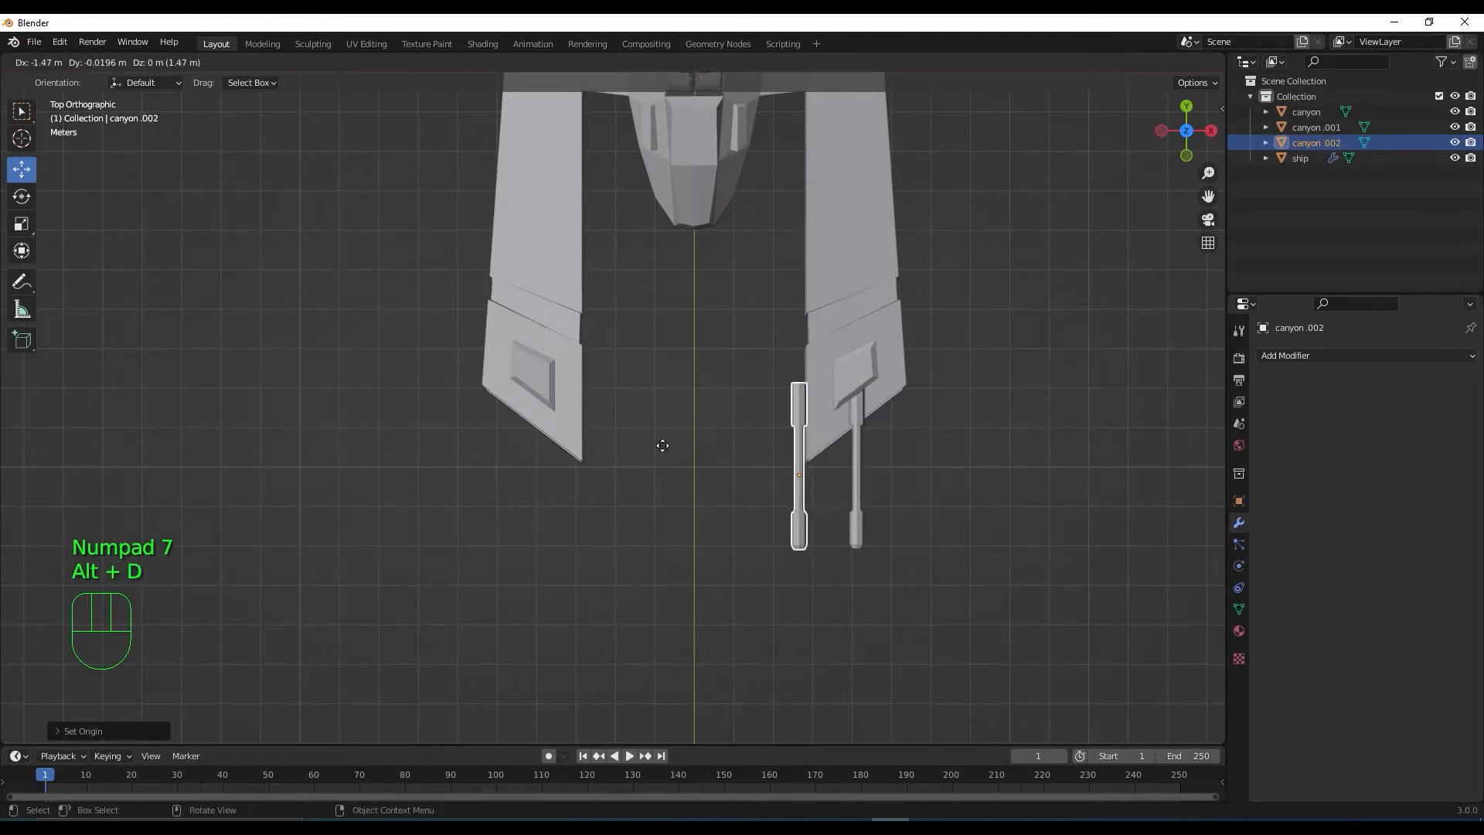
pyautogui.press('x')
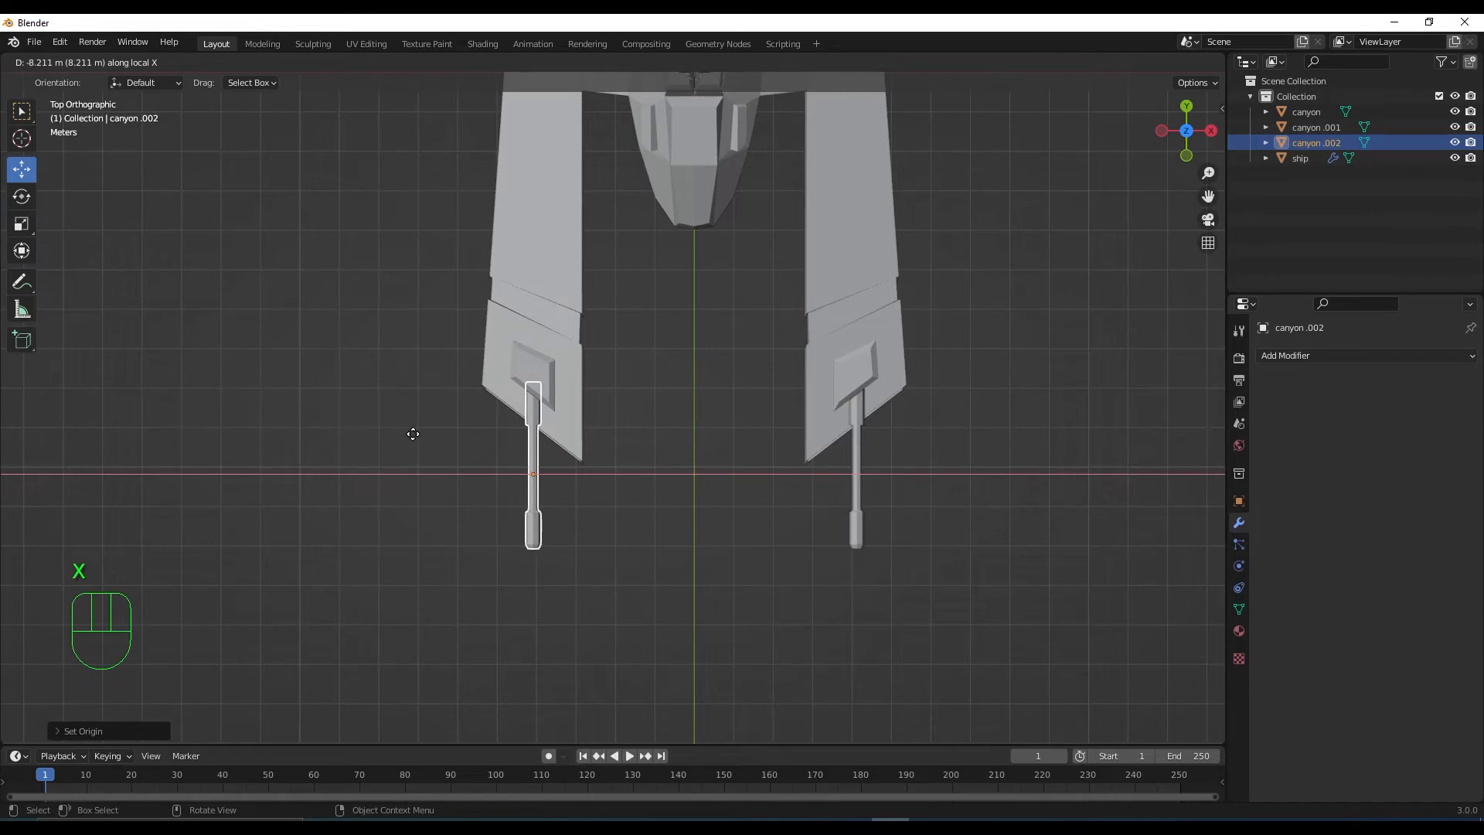
pyautogui.click(413, 433)
pyautogui.scroll(-3, 615, 461)
pyautogui.moveTo(615, 460); pyautogui.dragTo(595, 384, button='middle')
pyautogui.scroll(-2, 605, 419)
pyautogui.scroll(2, 612, 425)
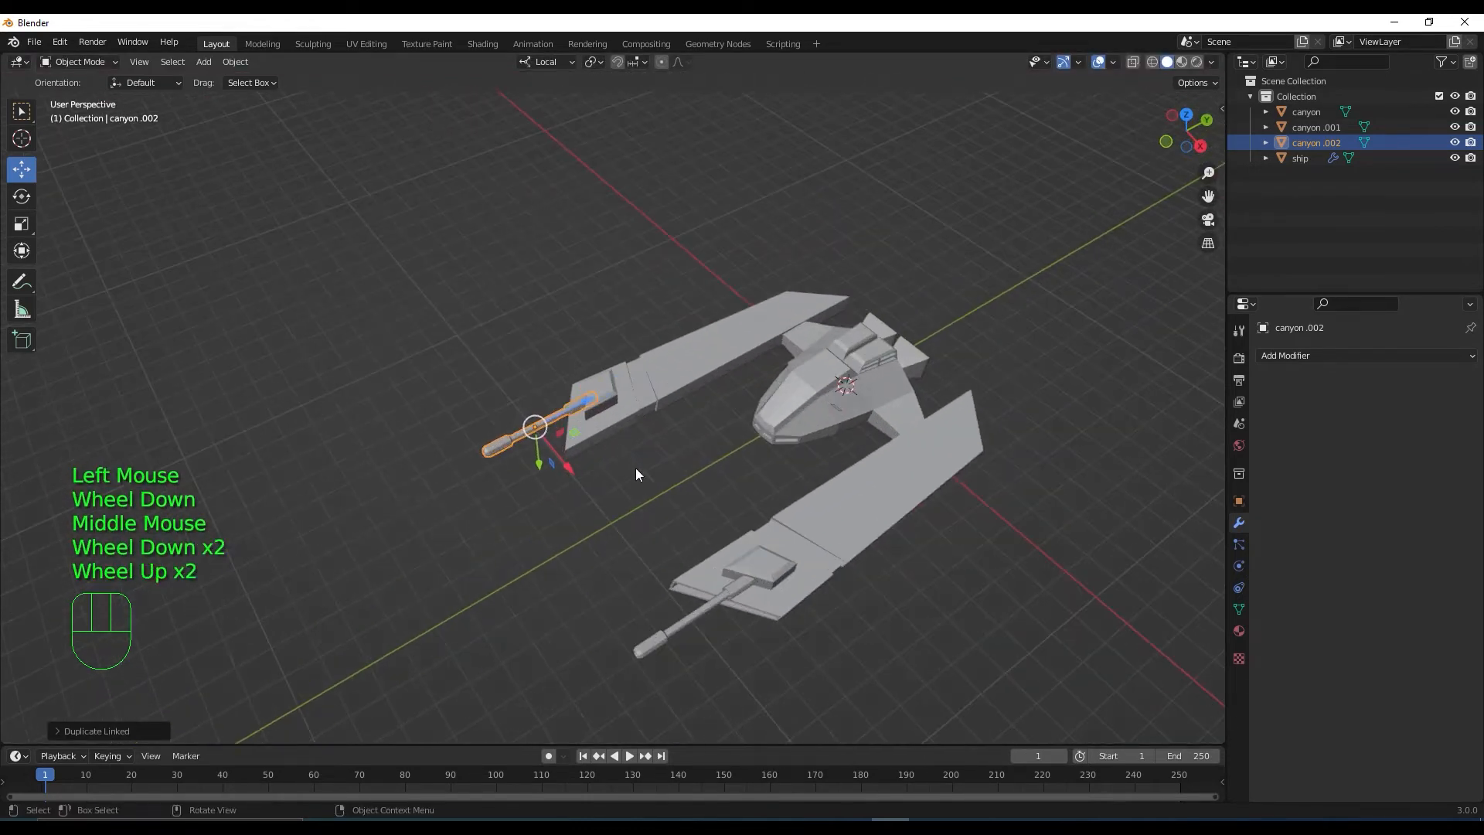
pyautogui.moveTo(636, 467); pyautogui.dragTo(666, 494, button='middle')
pyautogui.scroll(-1, 597, 450)
pyautogui.scroll(-1, 662, 418)
pyautogui.scroll(1, 675, 413)
pyautogui.click(696, 421)
pyautogui.scroll(-1, 666, 460)
pyautogui.scroll(2, 739, 493)
pyautogui.scroll(-1, 739, 493)
pyautogui.scroll(-1, 697, 480)
pyautogui.scroll(3, 698, 481)
pyautogui.scroll(-1, 697, 487)
pyautogui.scroll(-2, 668, 549)
pyautogui.scroll(3, 667, 549)
pyautogui.scroll(-2, 648, 526)
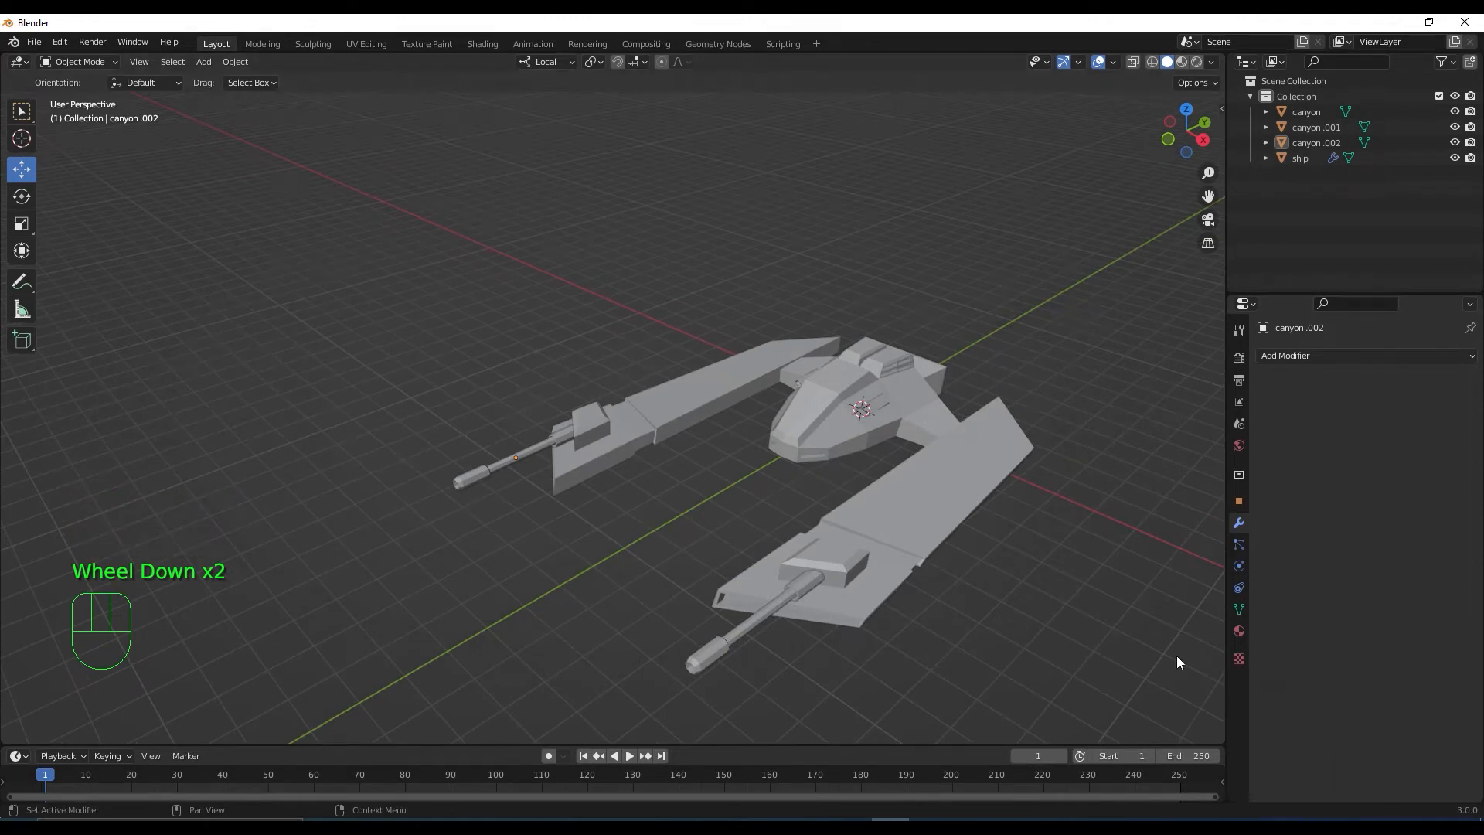
# Add an 8-vertex, 1 m-radius Mesh Circle at the world origin and isolate it in Local View
pyautogui.scroll(-2, 459, 505)
pyautogui.moveTo(460, 505); pyautogui.dragTo(503, 523, button='middle')
pyautogui.scroll(1, 534, 524)
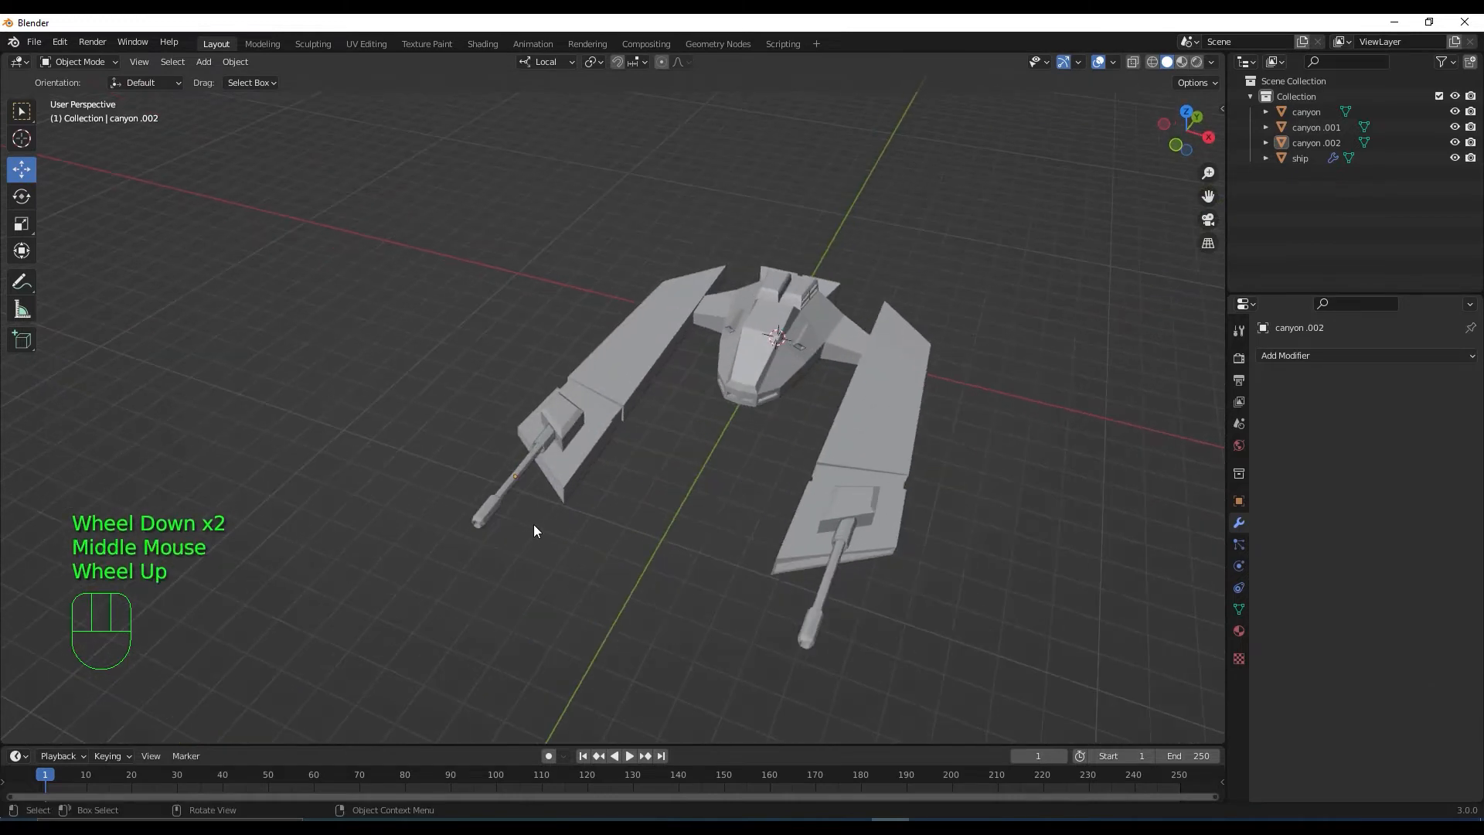
pyautogui.press('shift')
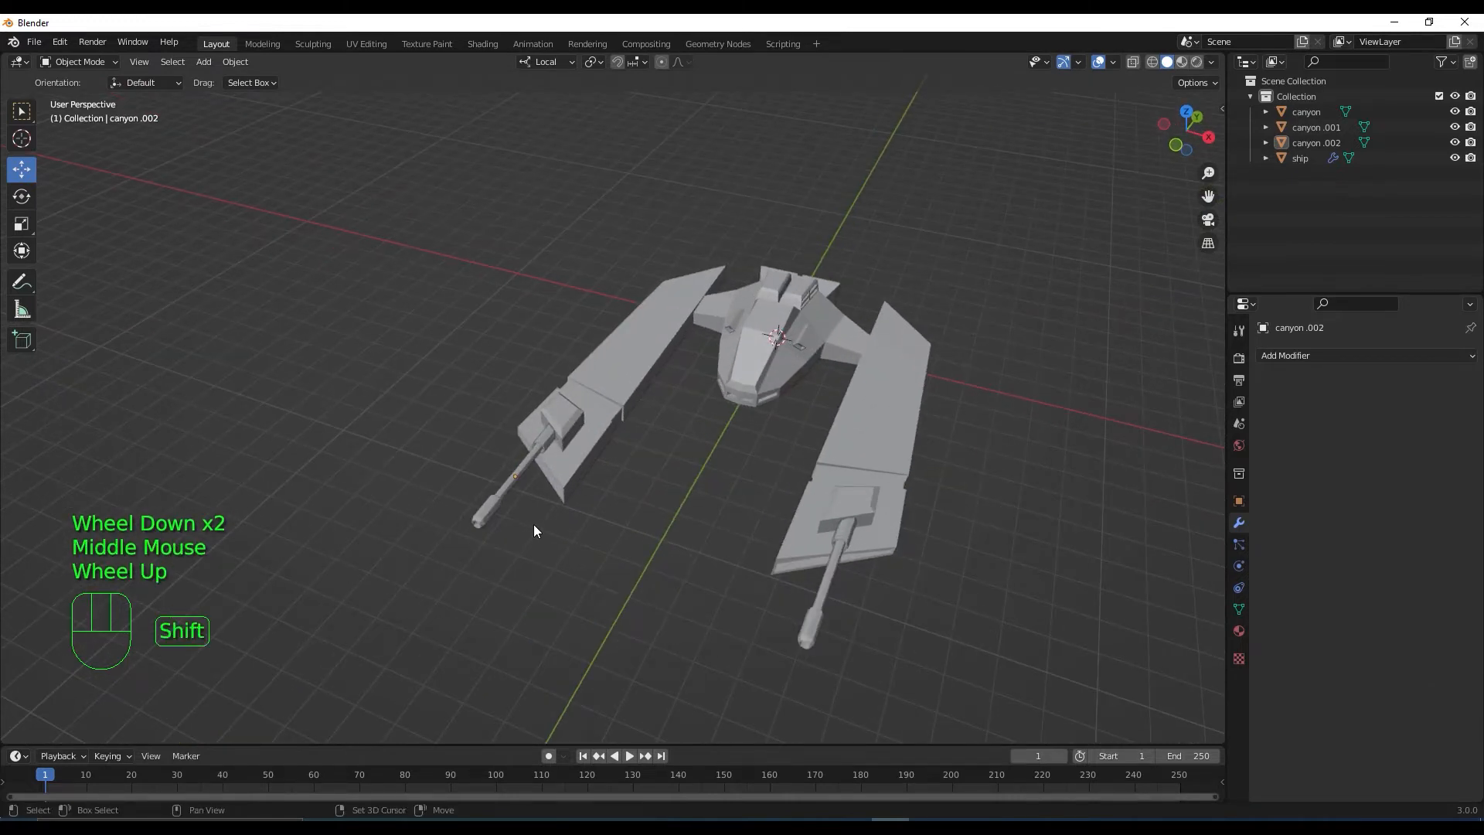
pyautogui.hotkey('shift', 'a')
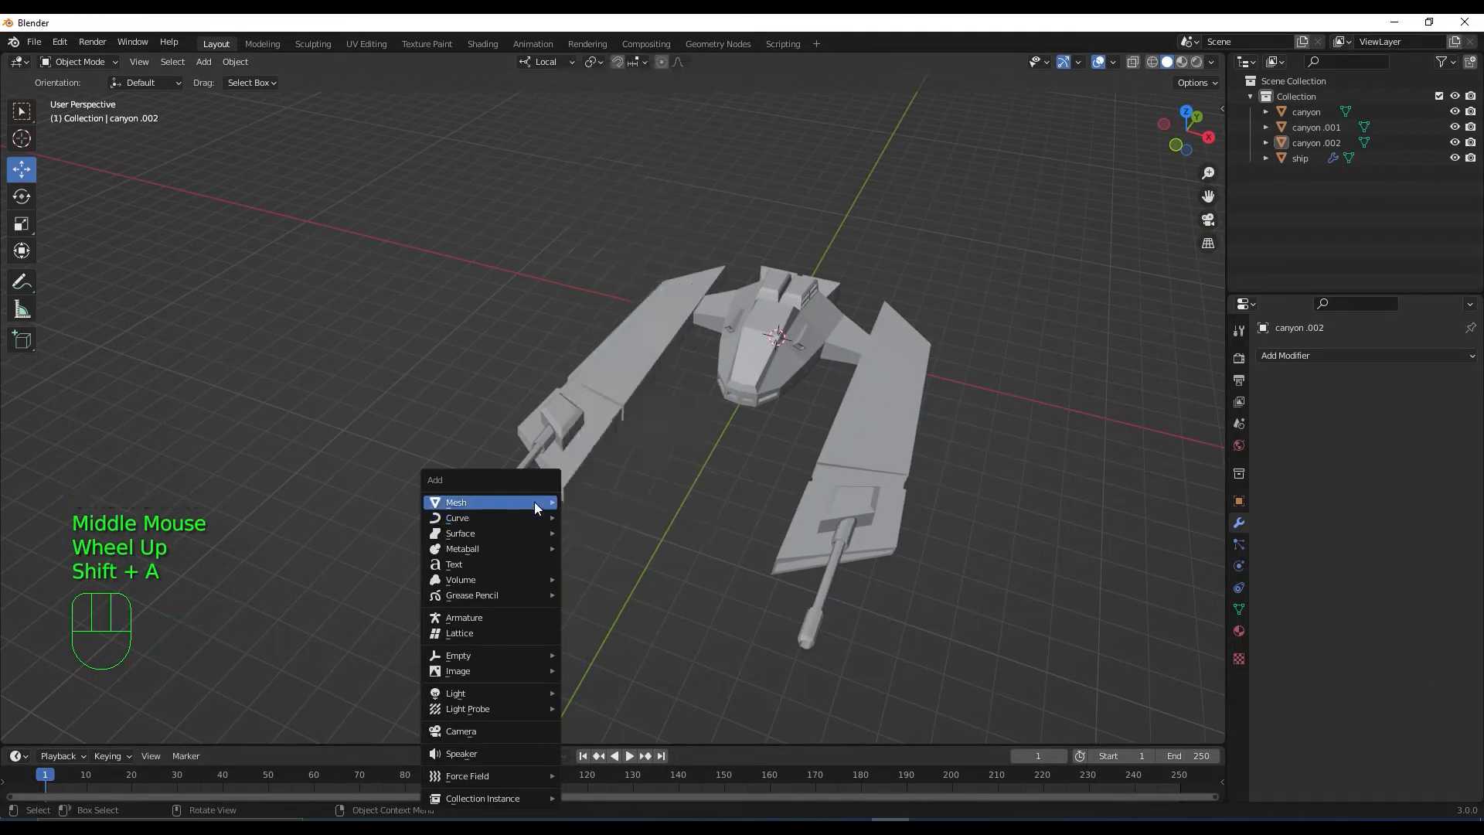
pyautogui.moveTo(536, 504)
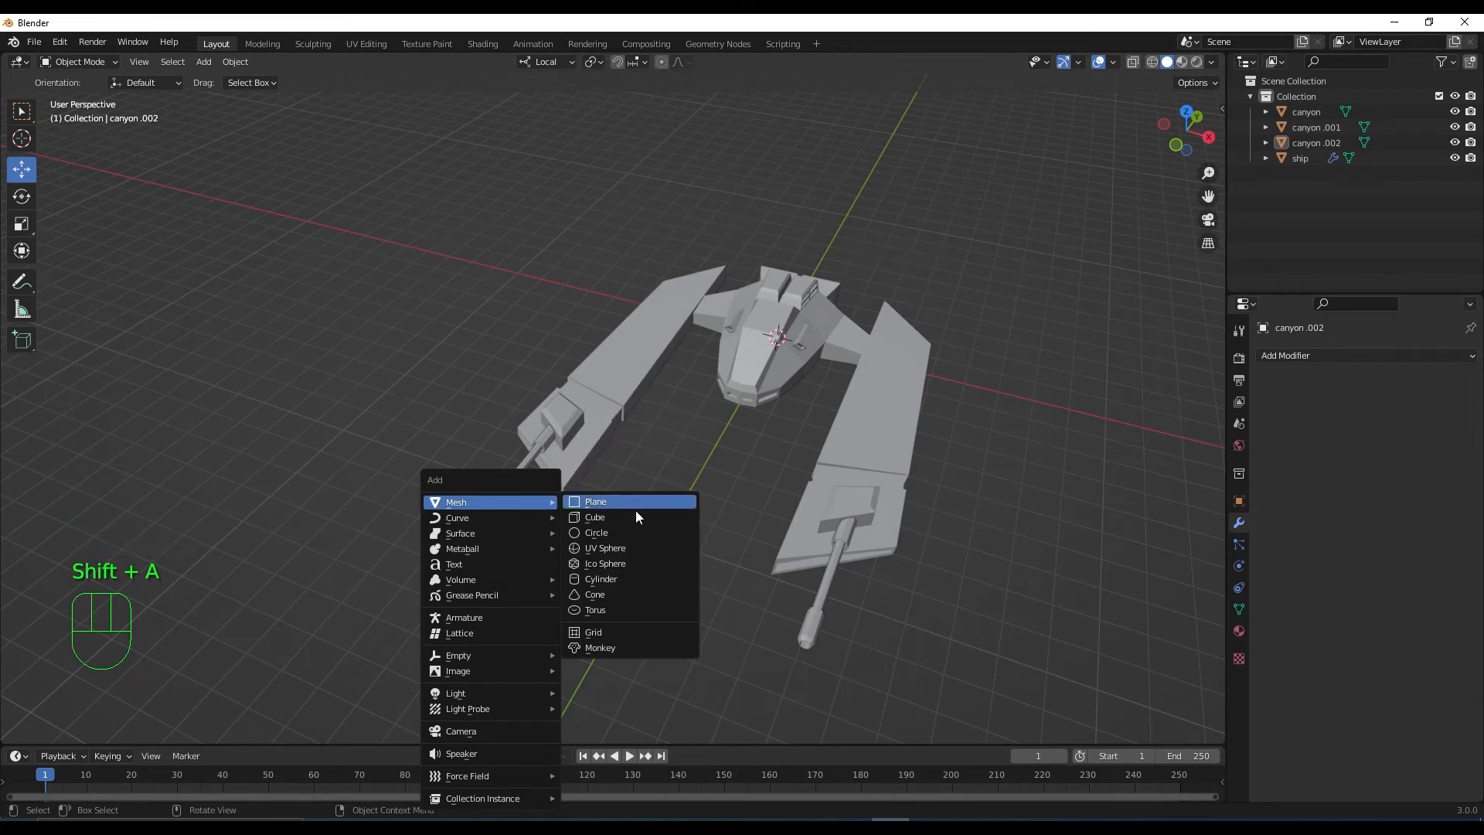
pyautogui.click(636, 532)
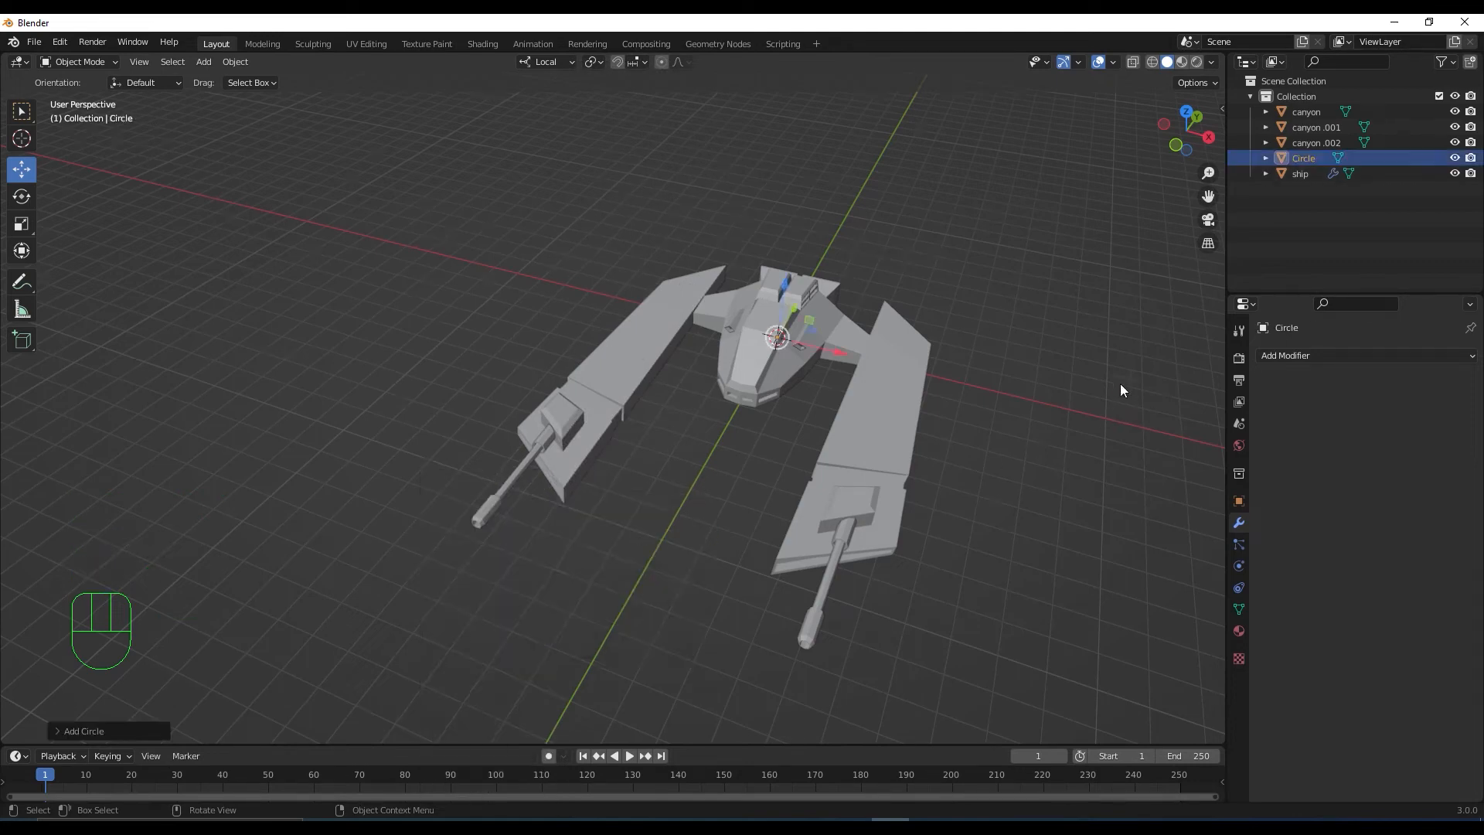
pyautogui.click(87, 728)
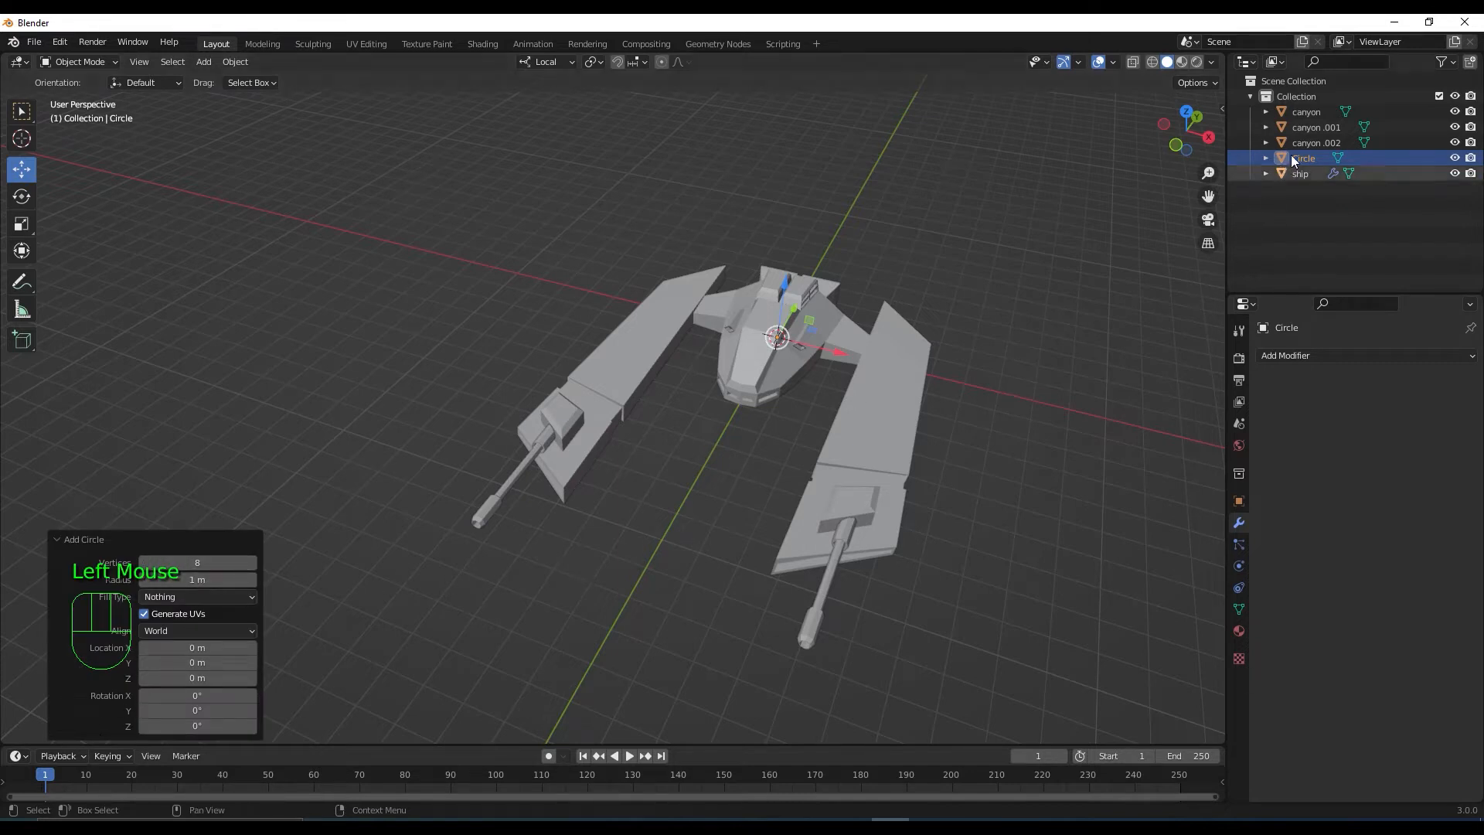
pyautogui.click(65, 539)
pyautogui.press('/')
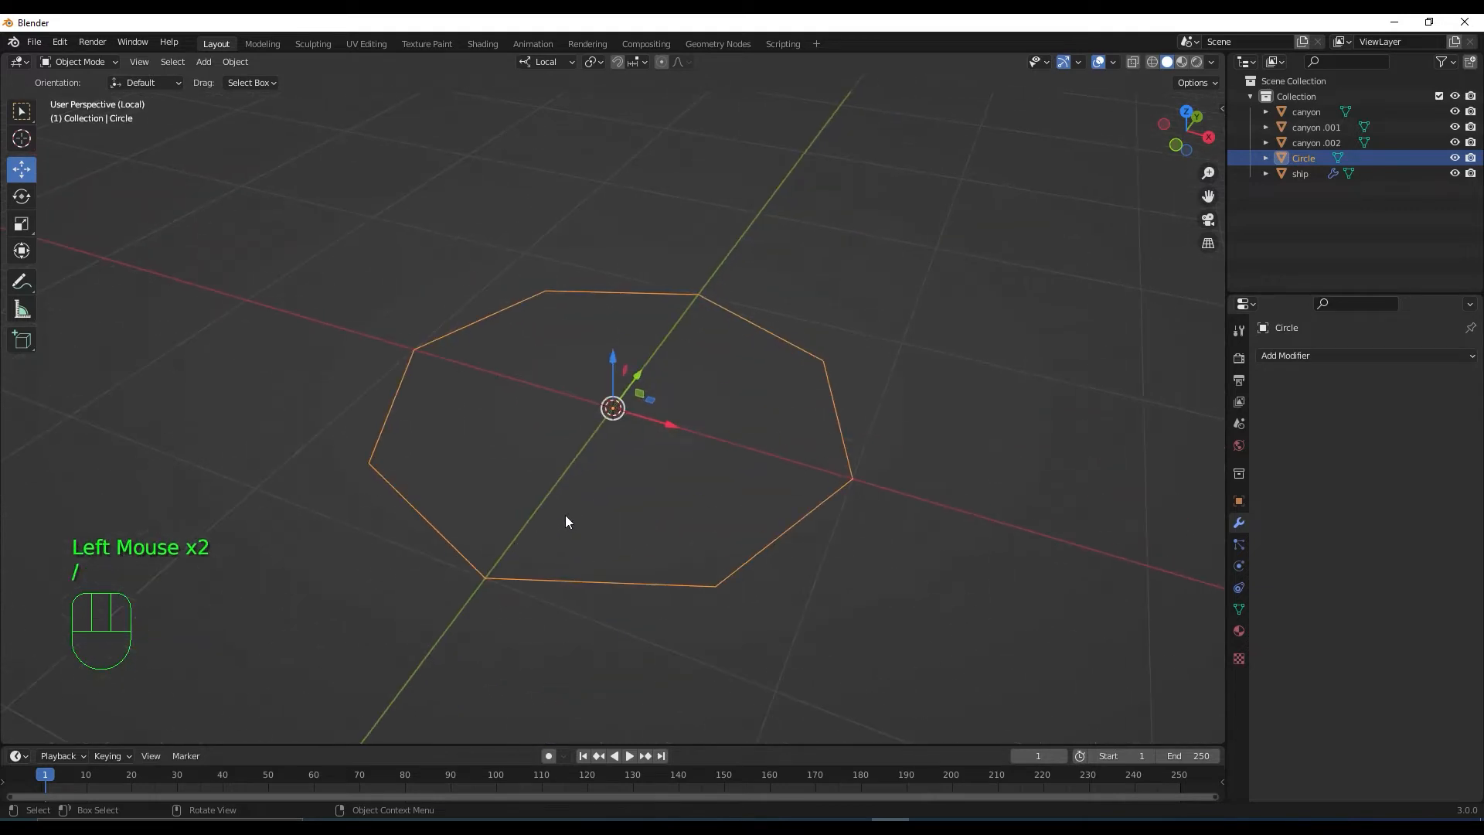
# In Right view, rotate the circle 90° to stand it upright
pyautogui.scroll(-2, 566, 520)
pyautogui.moveTo(580, 526); pyautogui.dragTo(606, 496, button='middle')
pyautogui.scroll(-2, 569, 518)
pyautogui.scroll(-1, 606, 496)
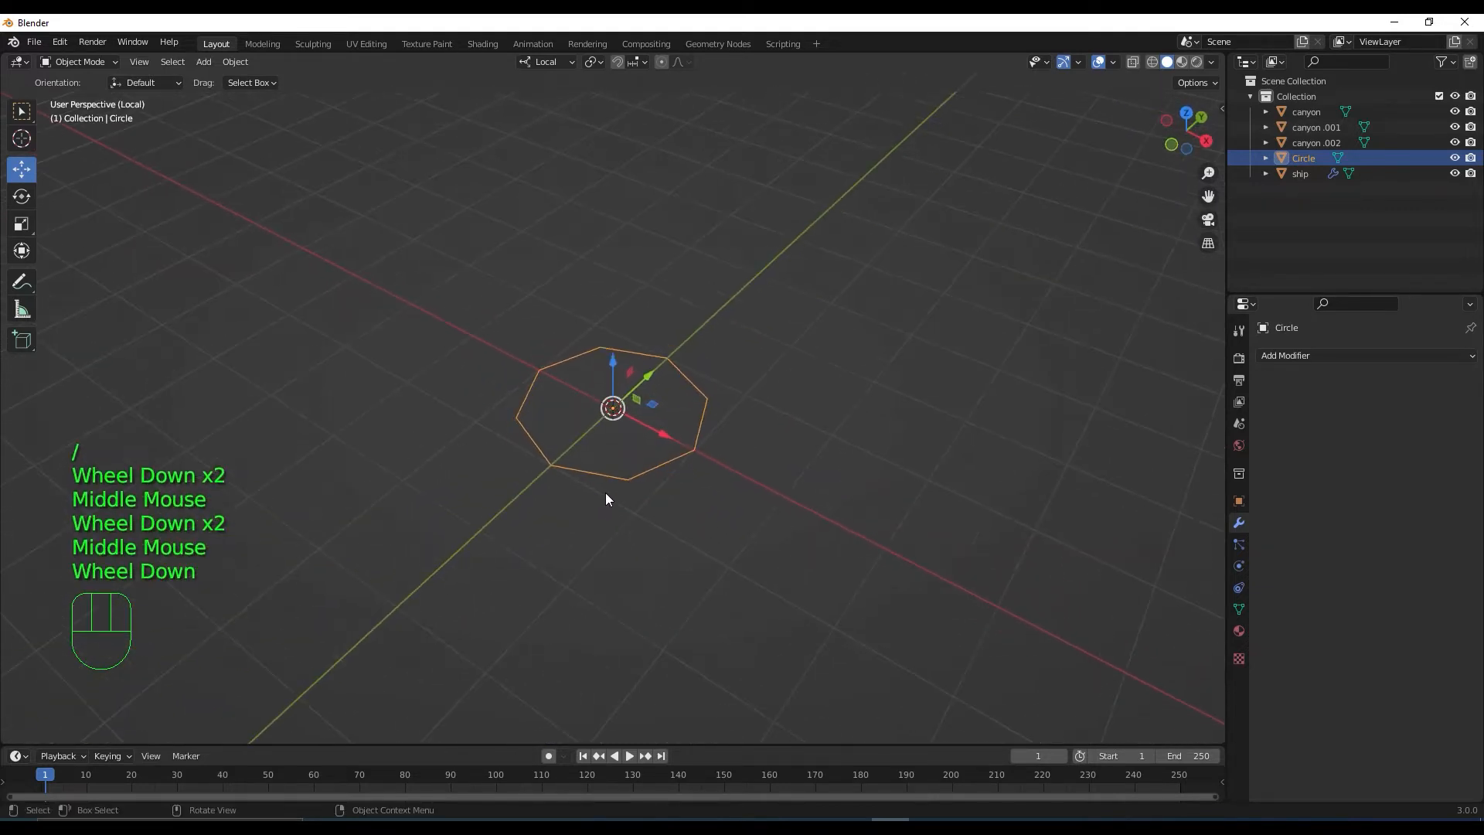
pyautogui.press('KP_3')
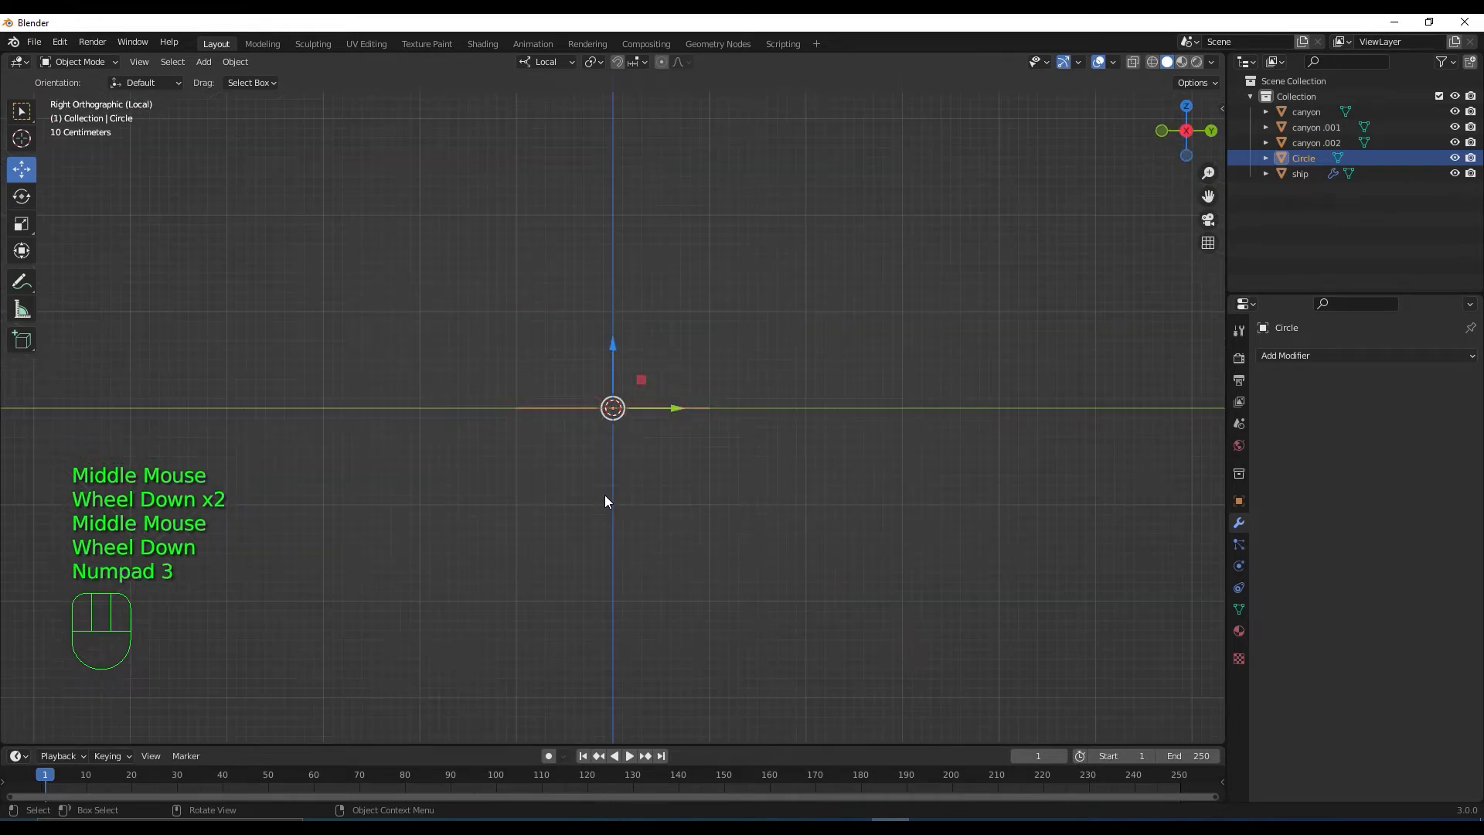
pyautogui.press('r')
pyautogui.press('KP_9')
pyautogui.press('KP_0')
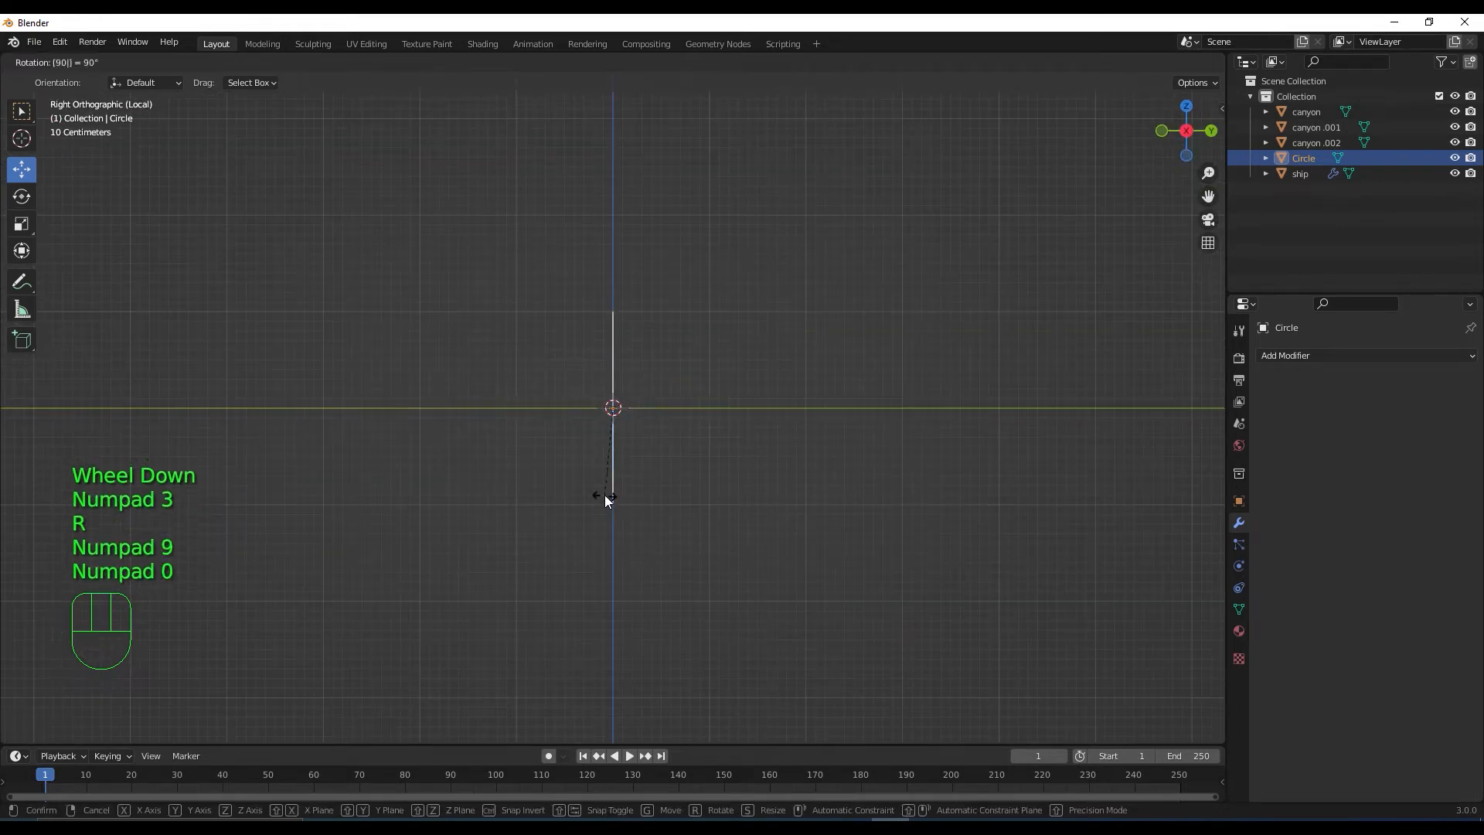
pyautogui.press('Return')
# Exit Local View and slide the circle about 4.16 m sideways in line with the right-wing barrel
pyautogui.scroll(-1, 565, 462)
pyautogui.moveTo(564, 460); pyautogui.dragTo(629, 487, button='middle')
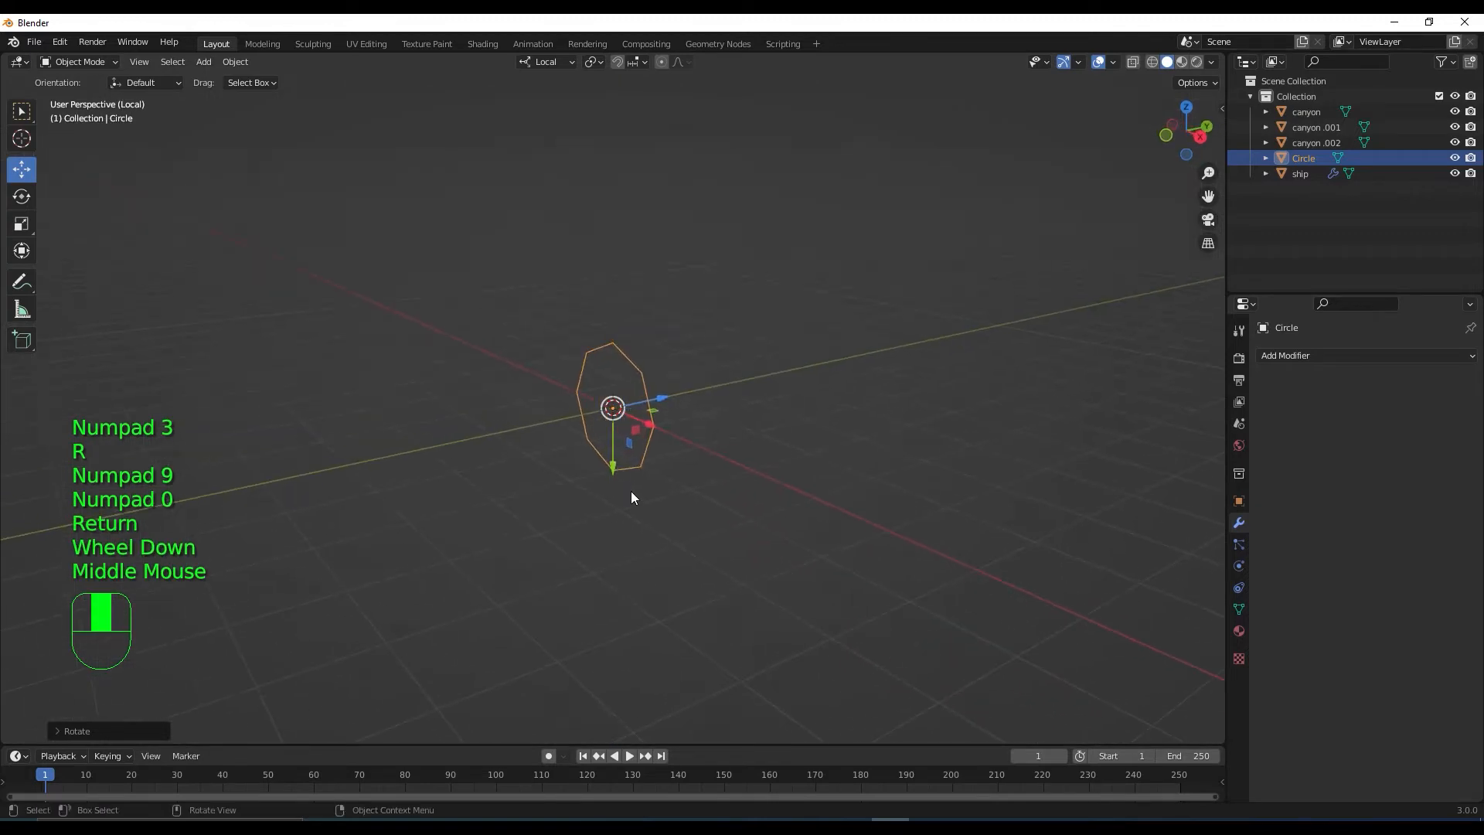
pyautogui.scroll(-1, 634, 469)
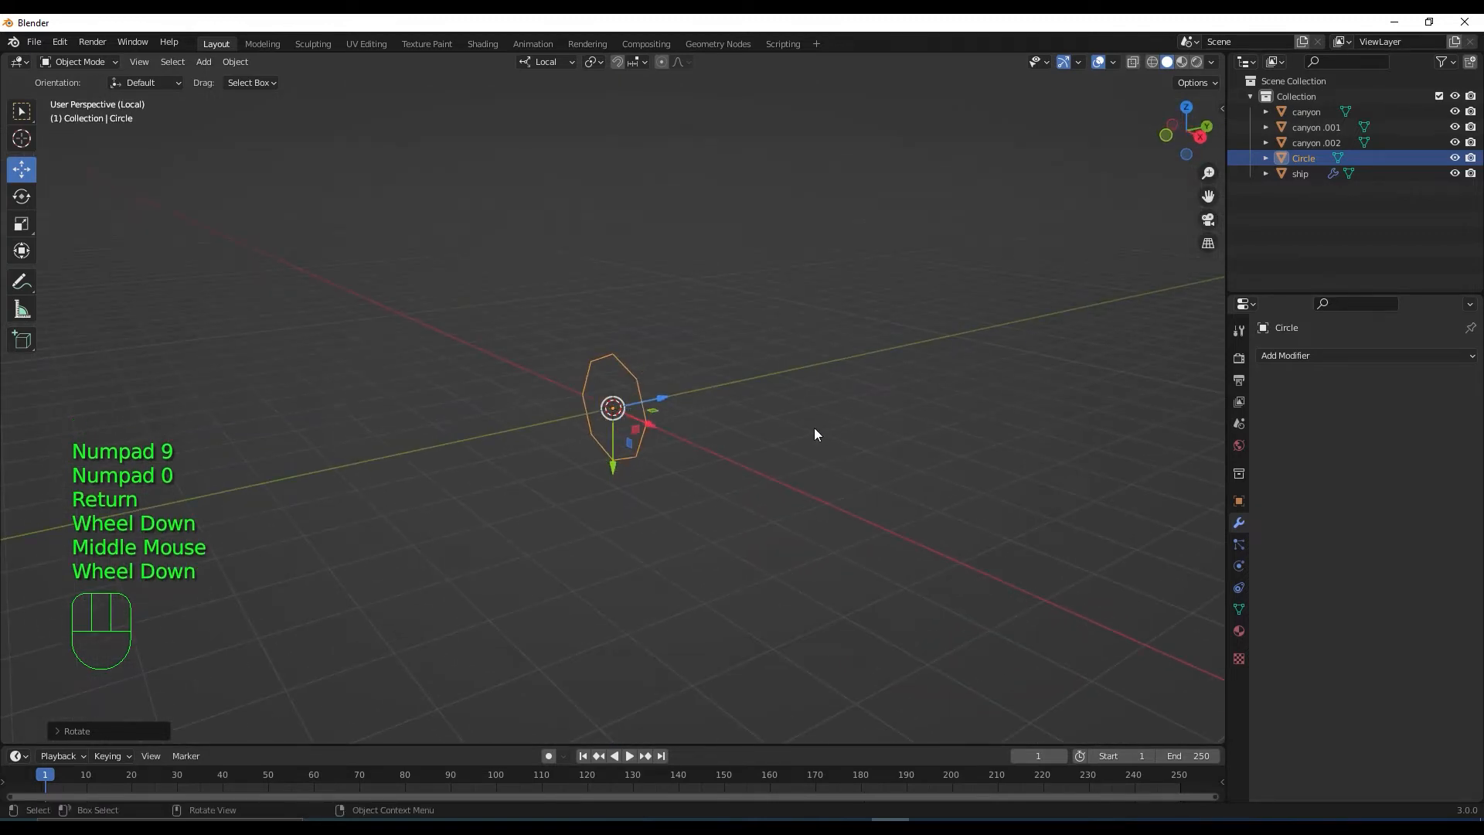
pyautogui.press('/')
pyautogui.moveTo(788, 437); pyautogui.dragTo(818, 443, button='middle')
pyautogui.moveTo(973, 430); pyautogui.dragTo(595, 536)
pyautogui.moveTo(596, 539); pyautogui.dragTo(730, 516, button='middle')
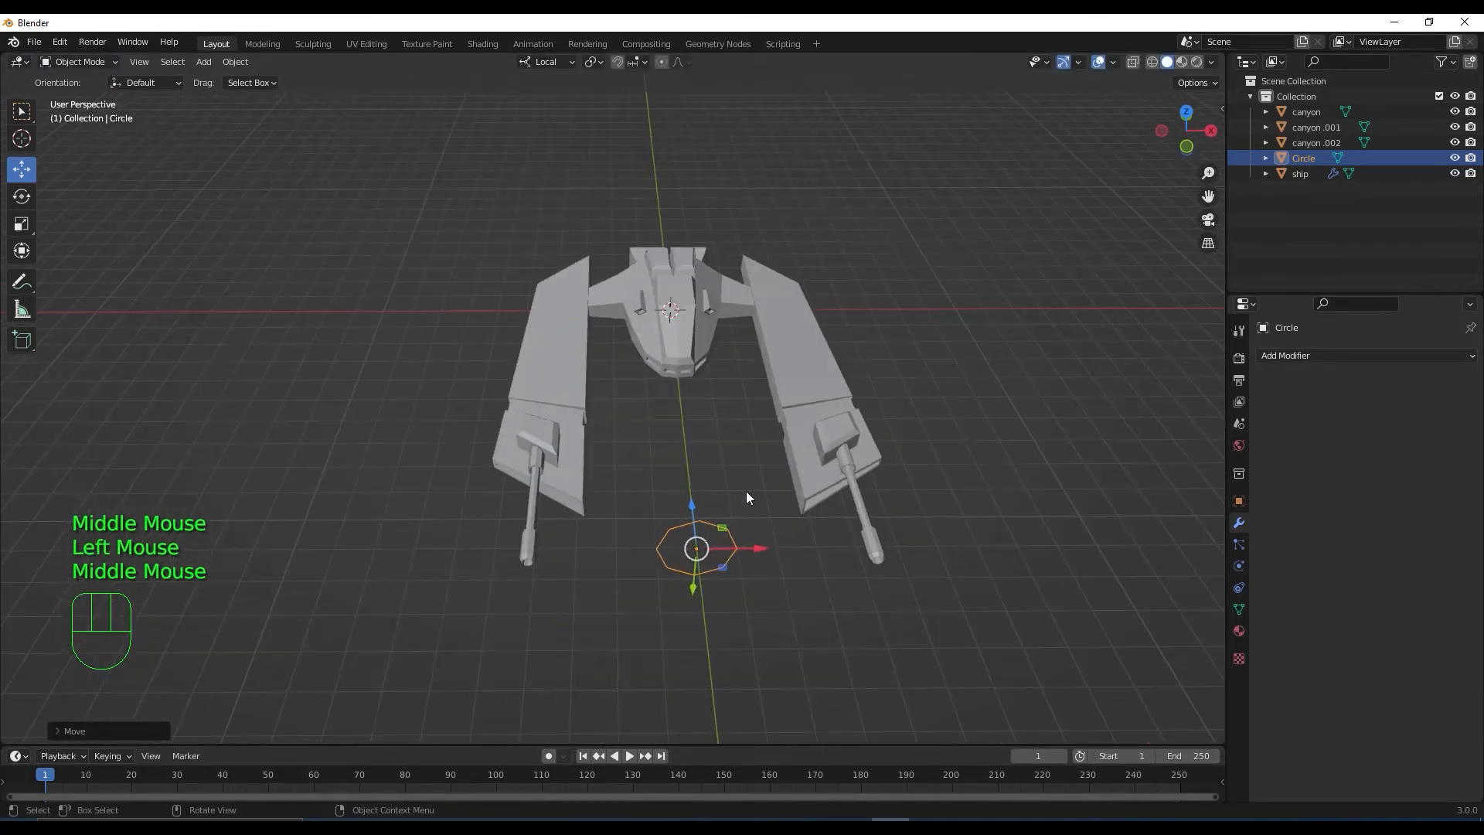
pyautogui.press('KP_7')
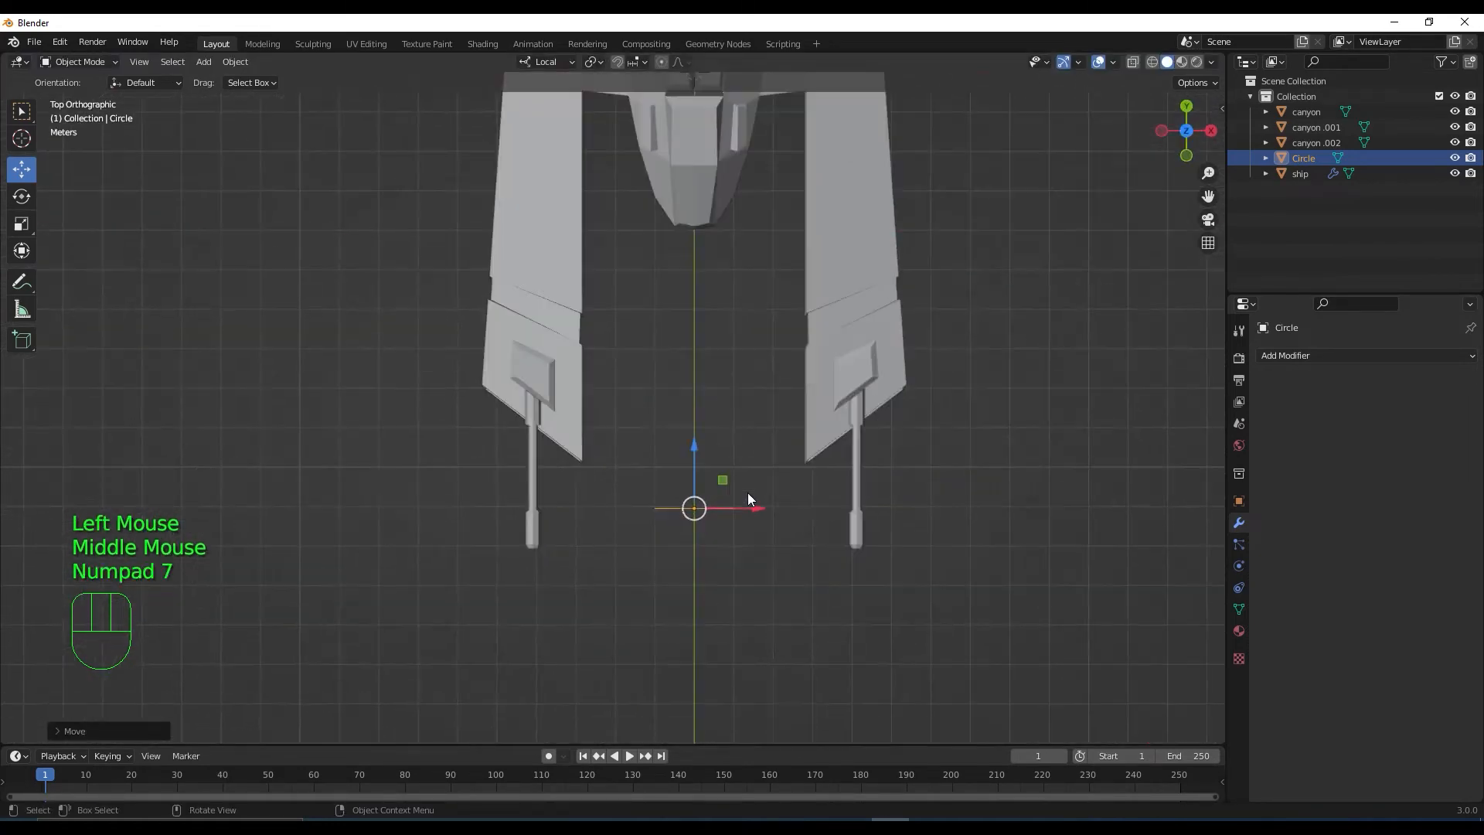
pyautogui.moveTo(759, 501); pyautogui.dragTo(923, 533)
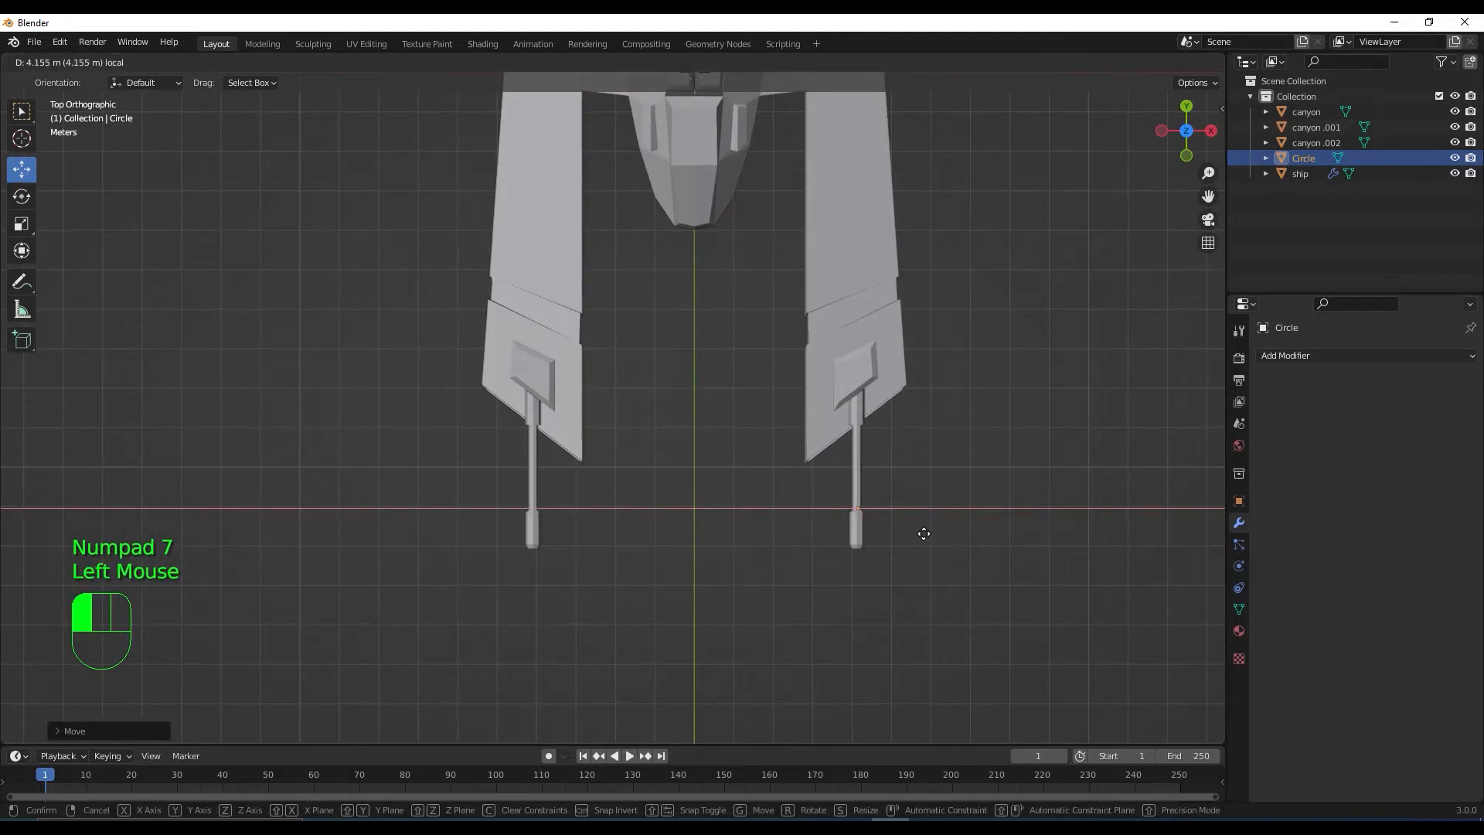
pyautogui.moveTo(924, 533); pyautogui.dragTo(920, 525)
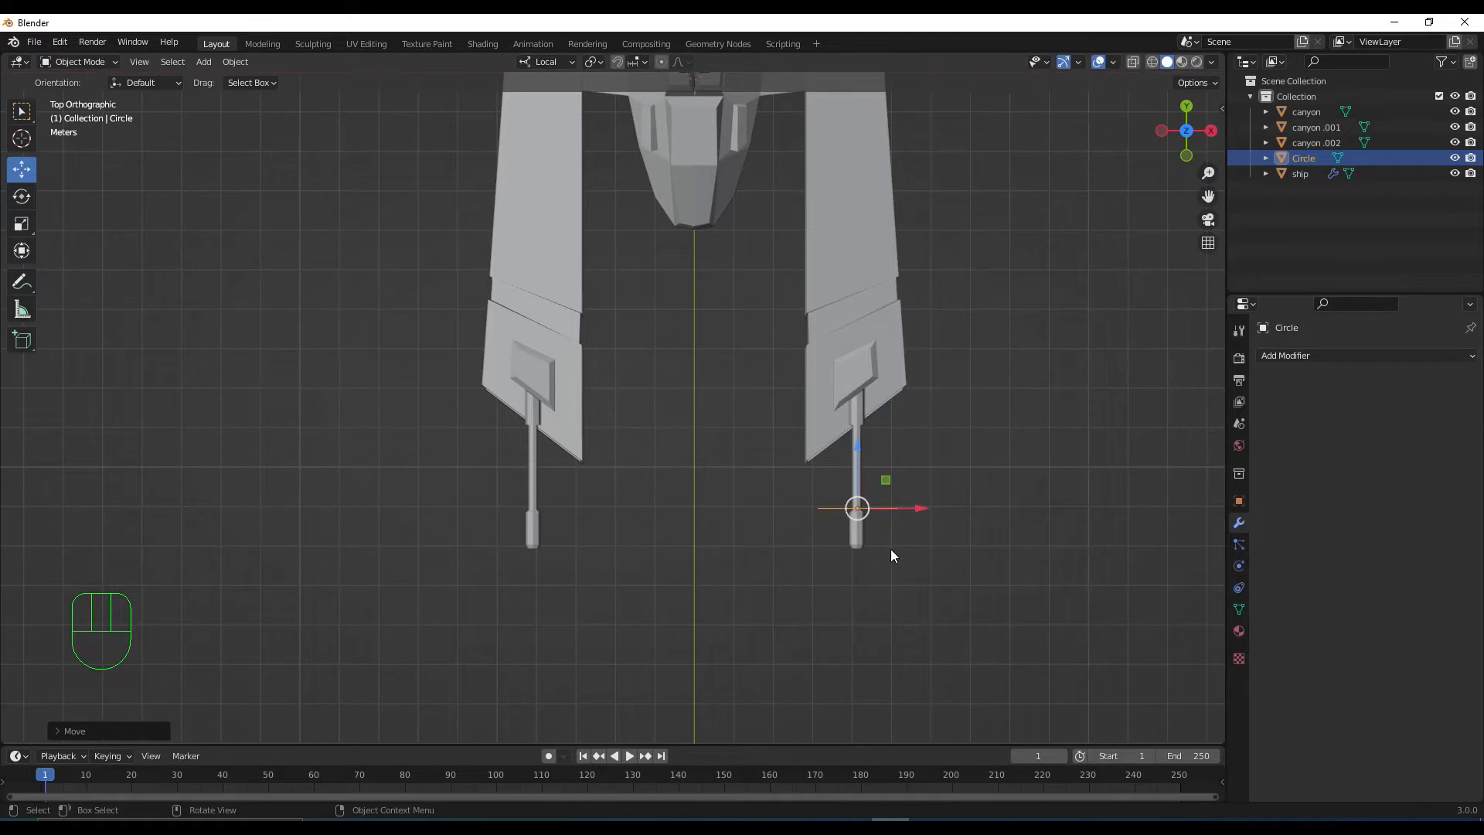
# In Front view, raise the circle to the turret's height and enter Edit Mode
pyautogui.press('KP_1')
pyautogui.scroll(3, 890, 549)
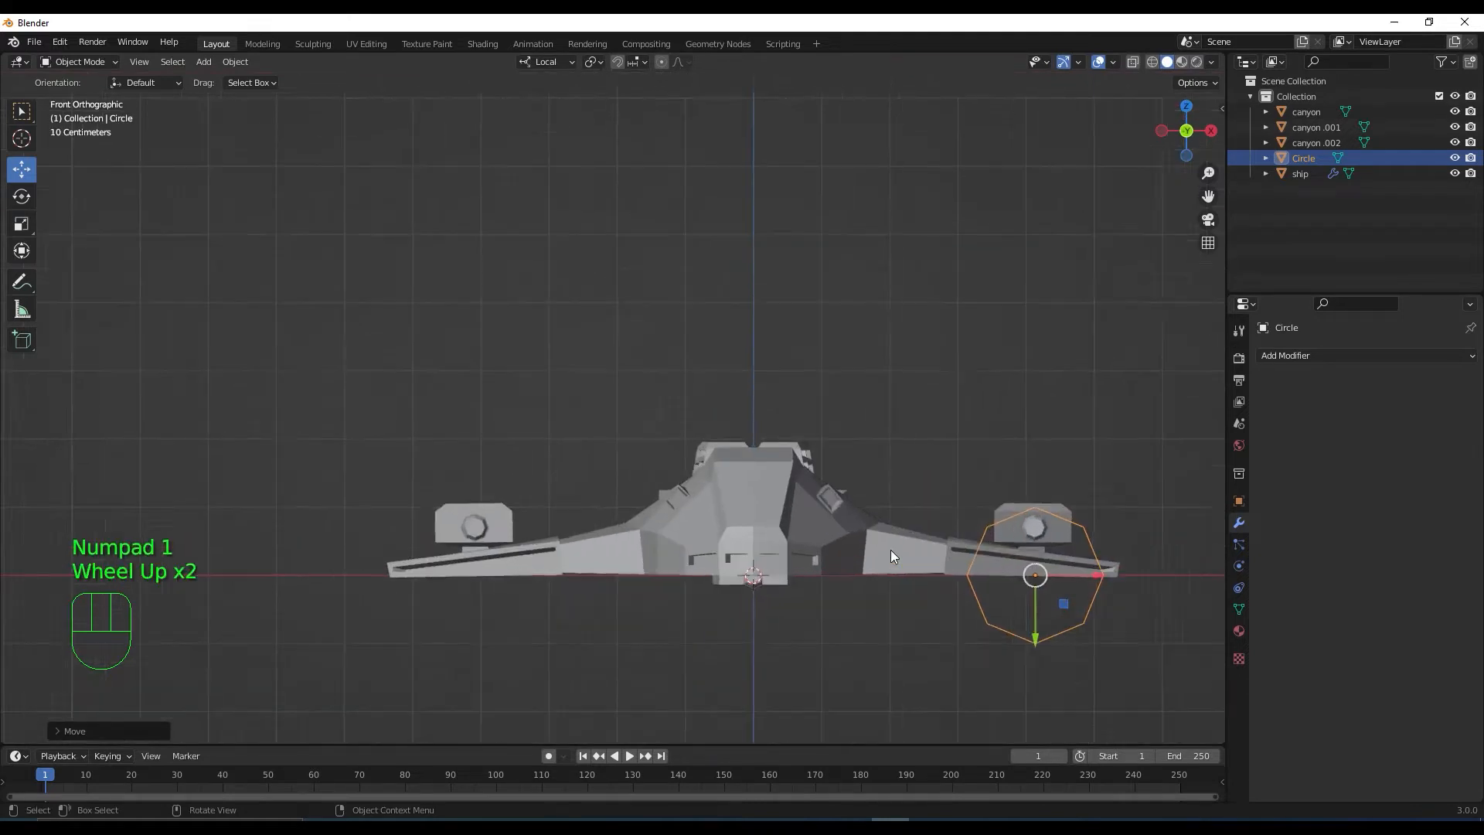
pyautogui.moveTo(1122, 674); pyautogui.dragTo(1132, 603)
pyautogui.scroll(2, 1137, 595)
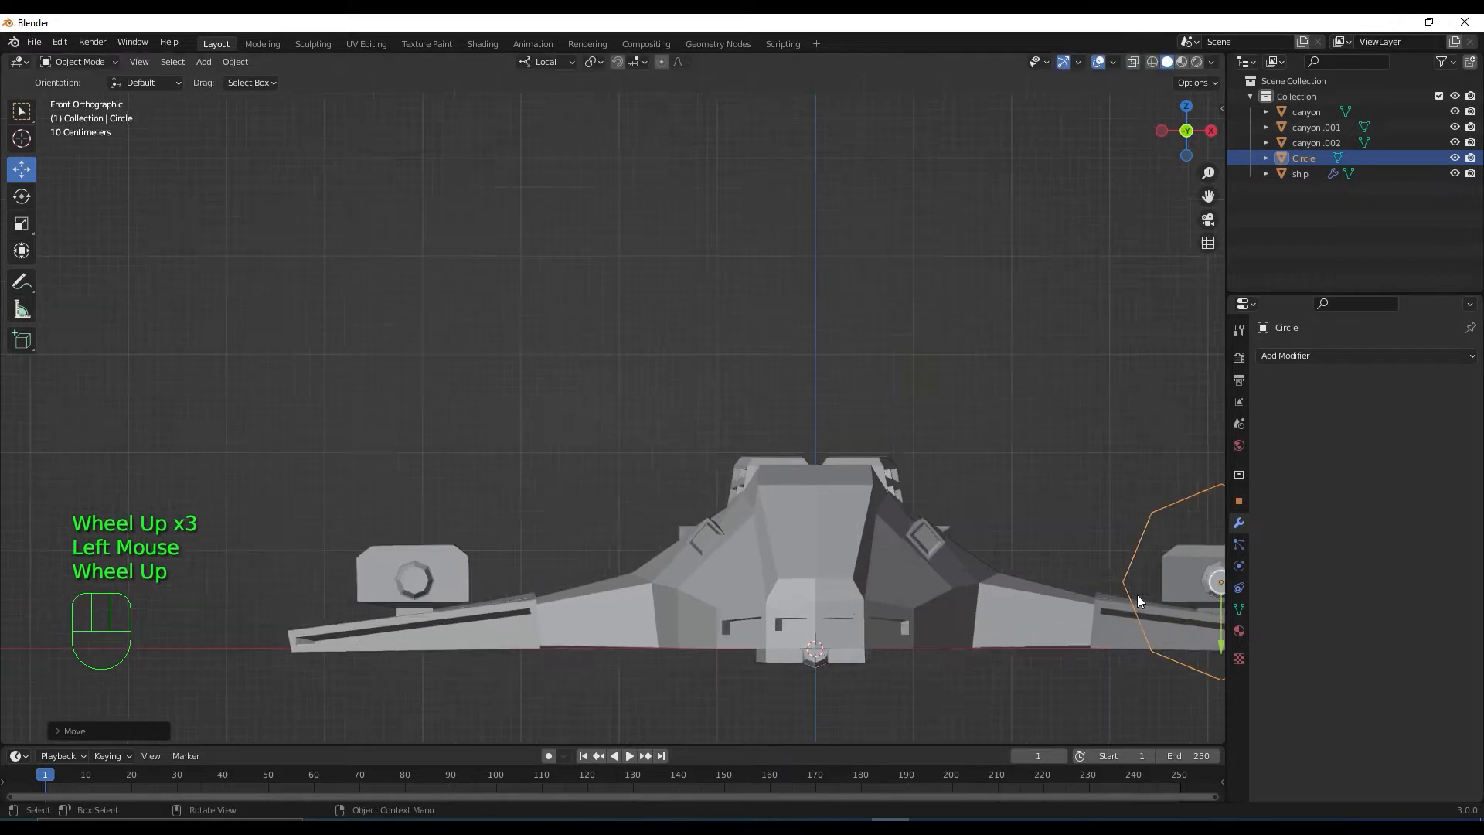
pyautogui.keyDown('shift'); pyautogui.moveTo(1138, 595); pyautogui.dragTo(797, 467, button='middle'); pyautogui.keyUp('shift')
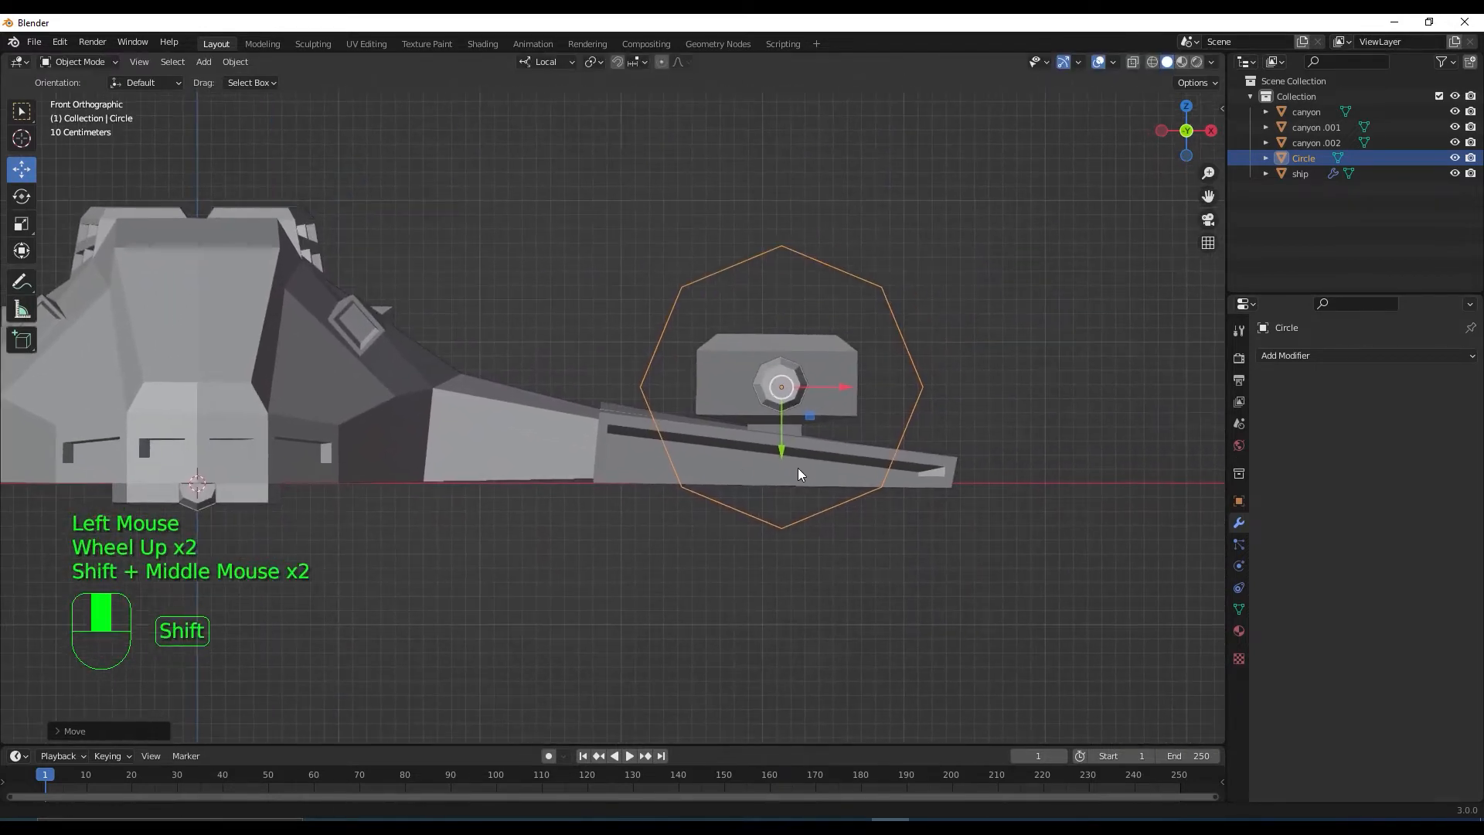
pyautogui.press('Tab')
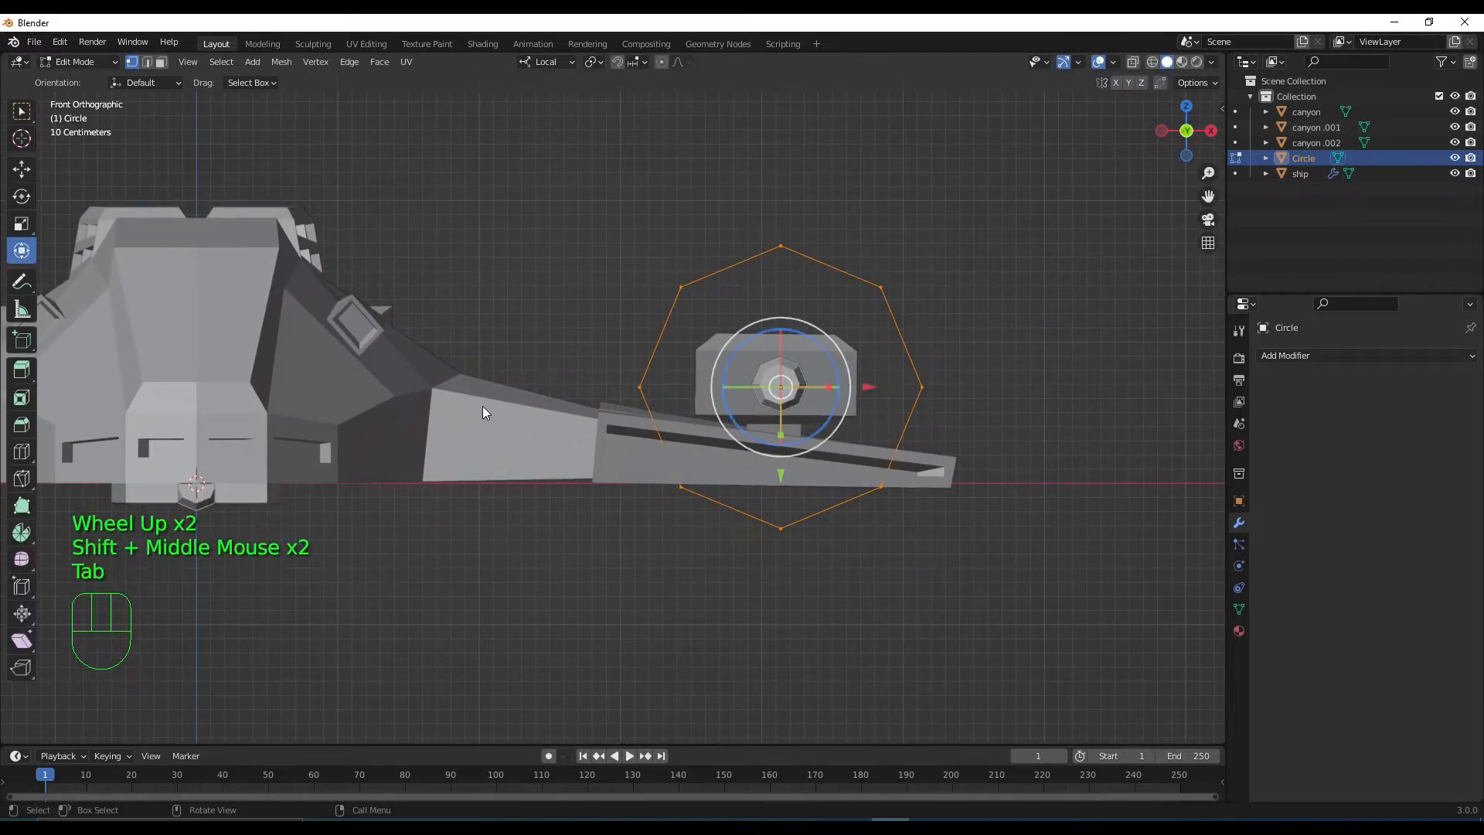
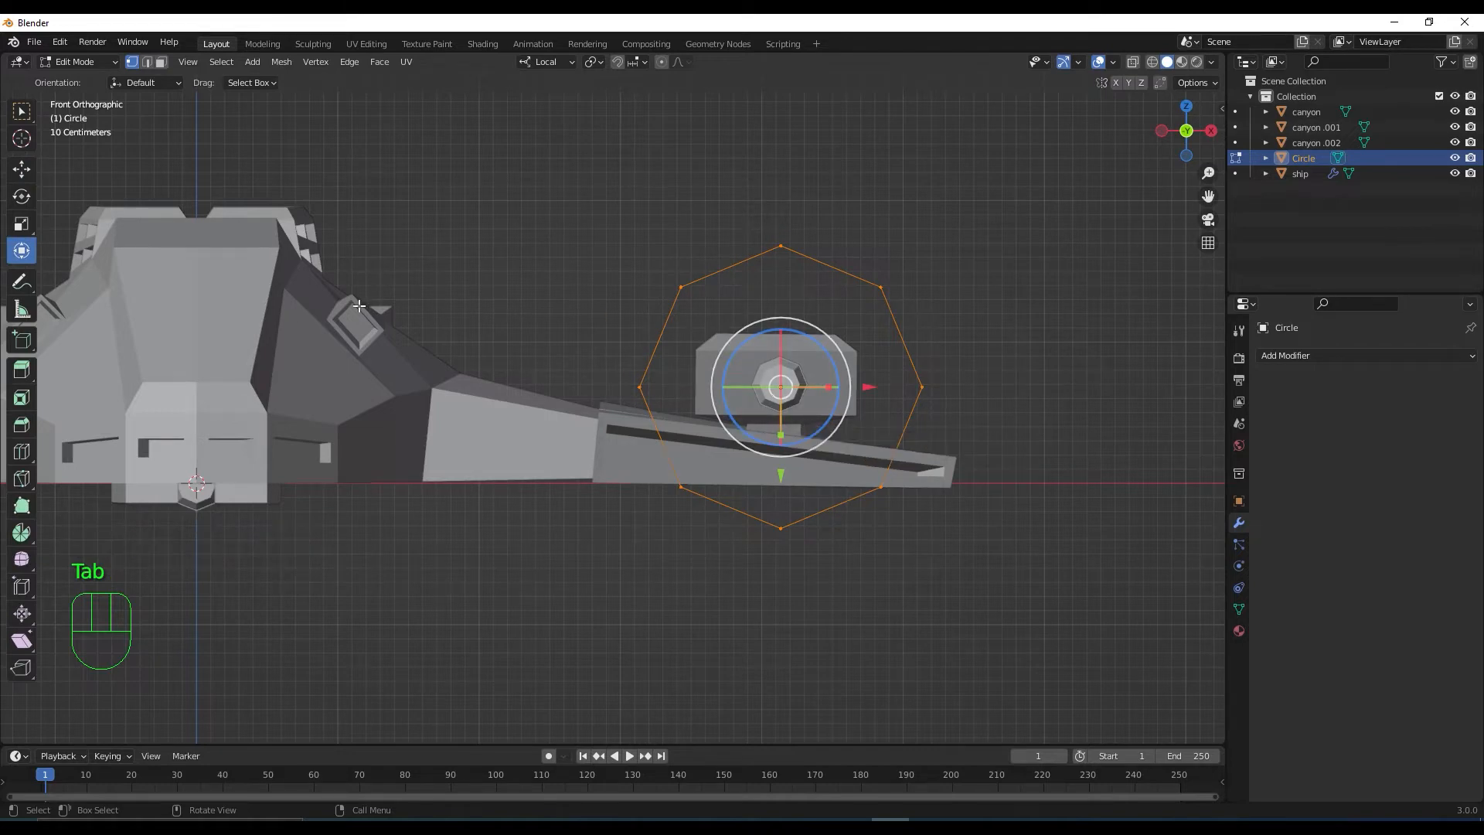
# Shrink the circle to about a third, and turn on X-ray with the Wireframe overlay
pyautogui.press('s')
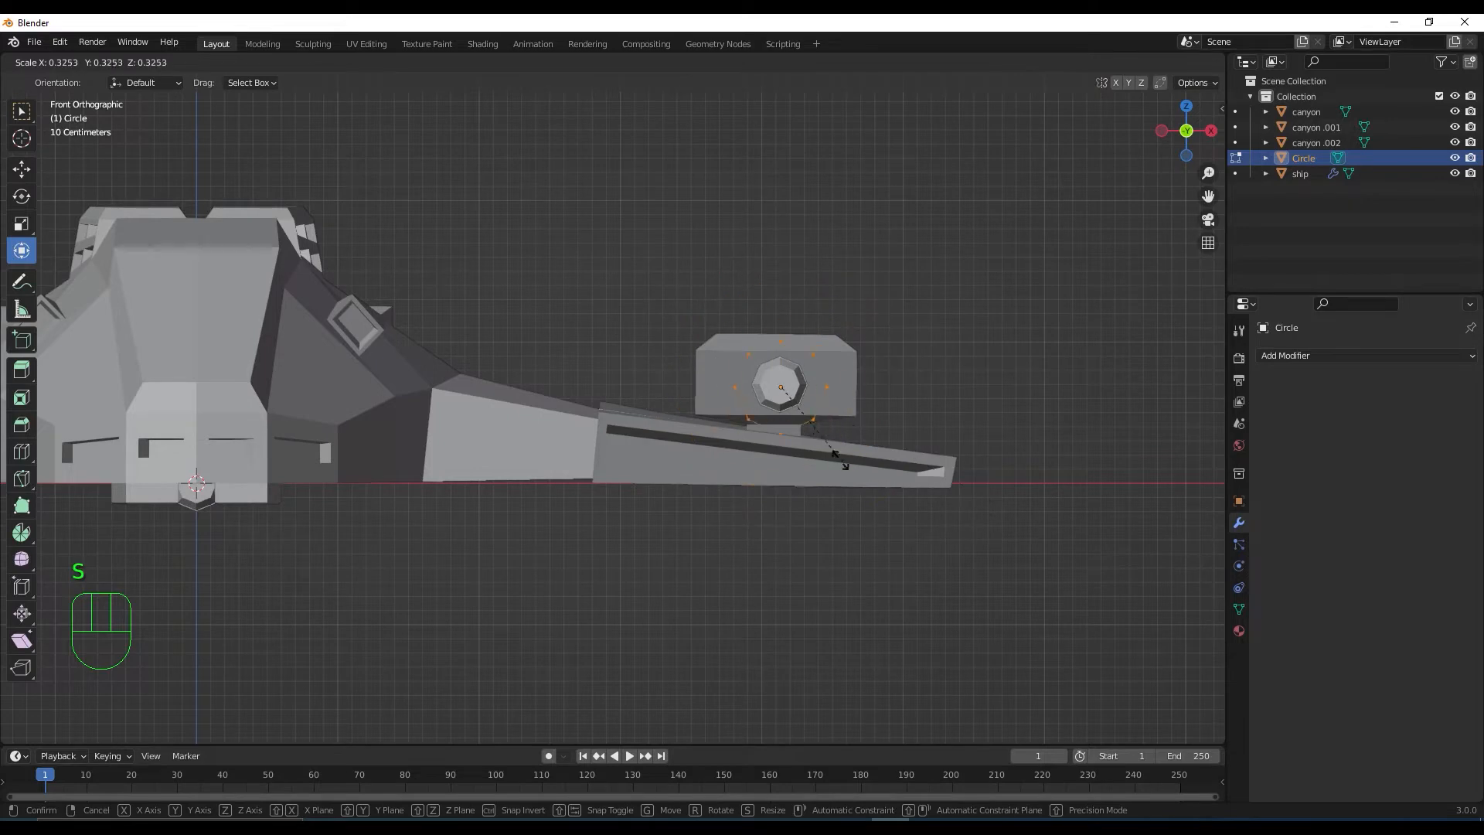
pyautogui.click(786, 427)
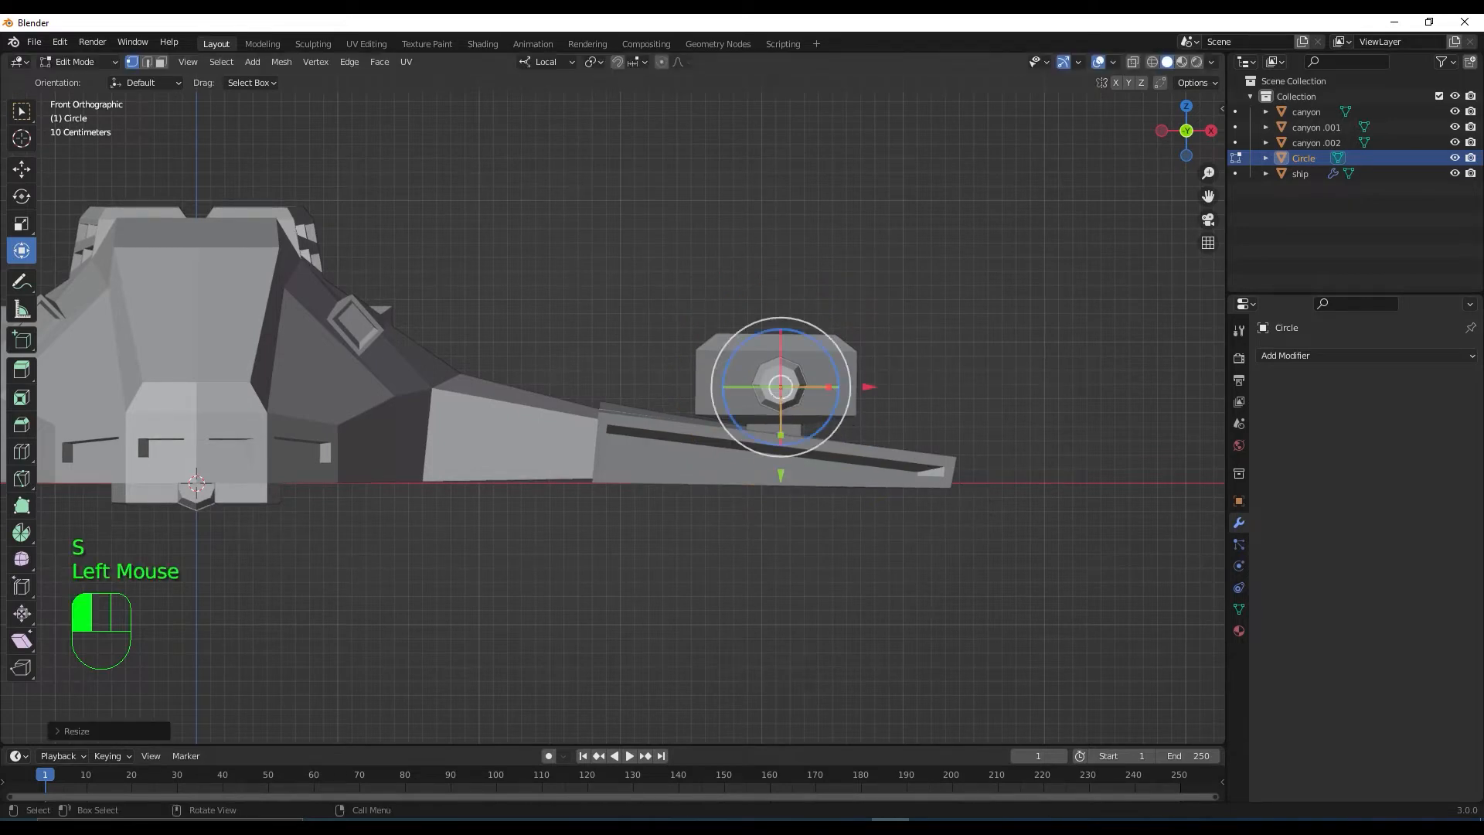
pyautogui.click(1133, 61)
pyautogui.scroll(3, 818, 424)
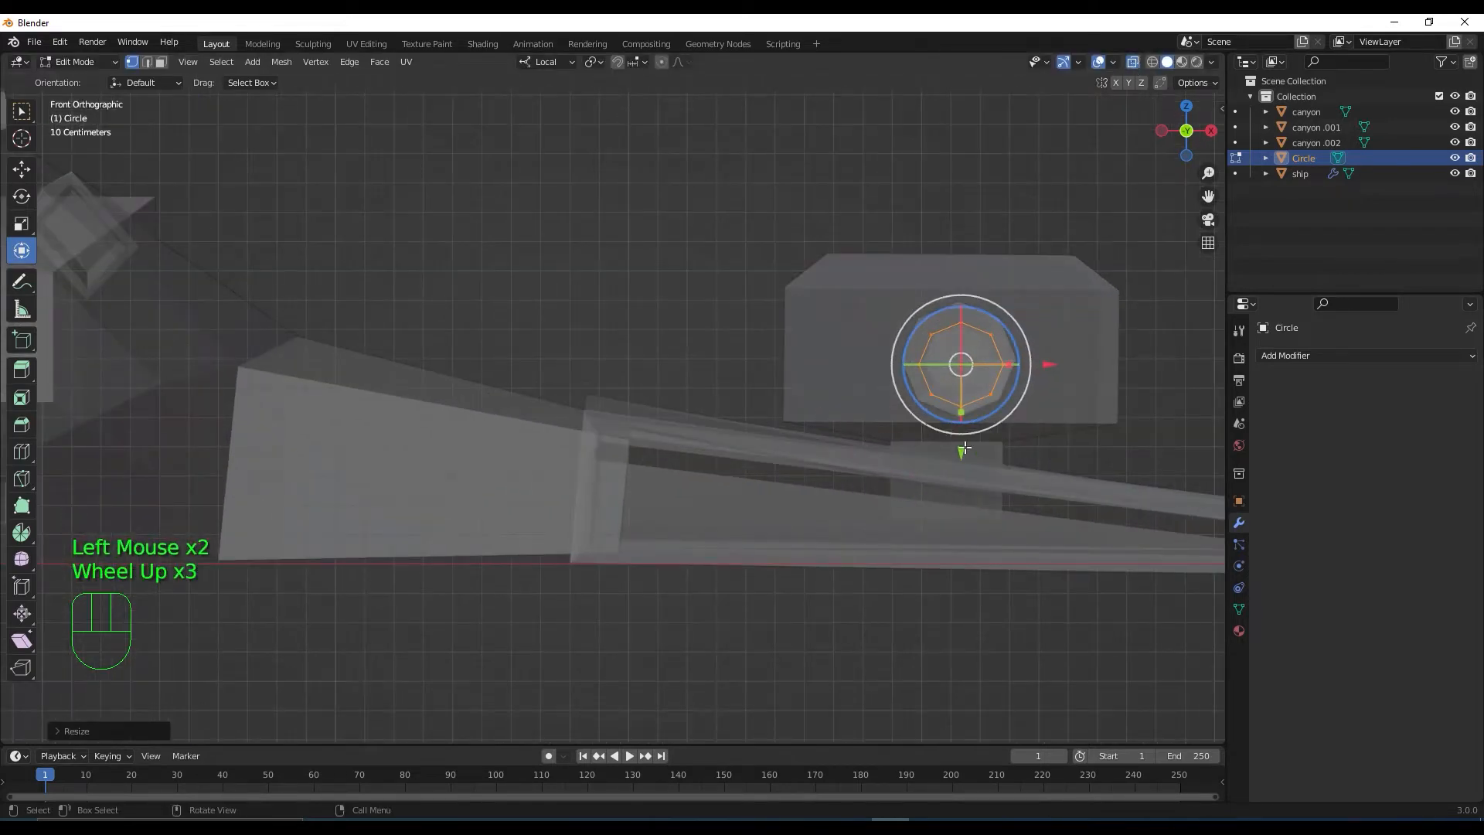
pyautogui.press('s')
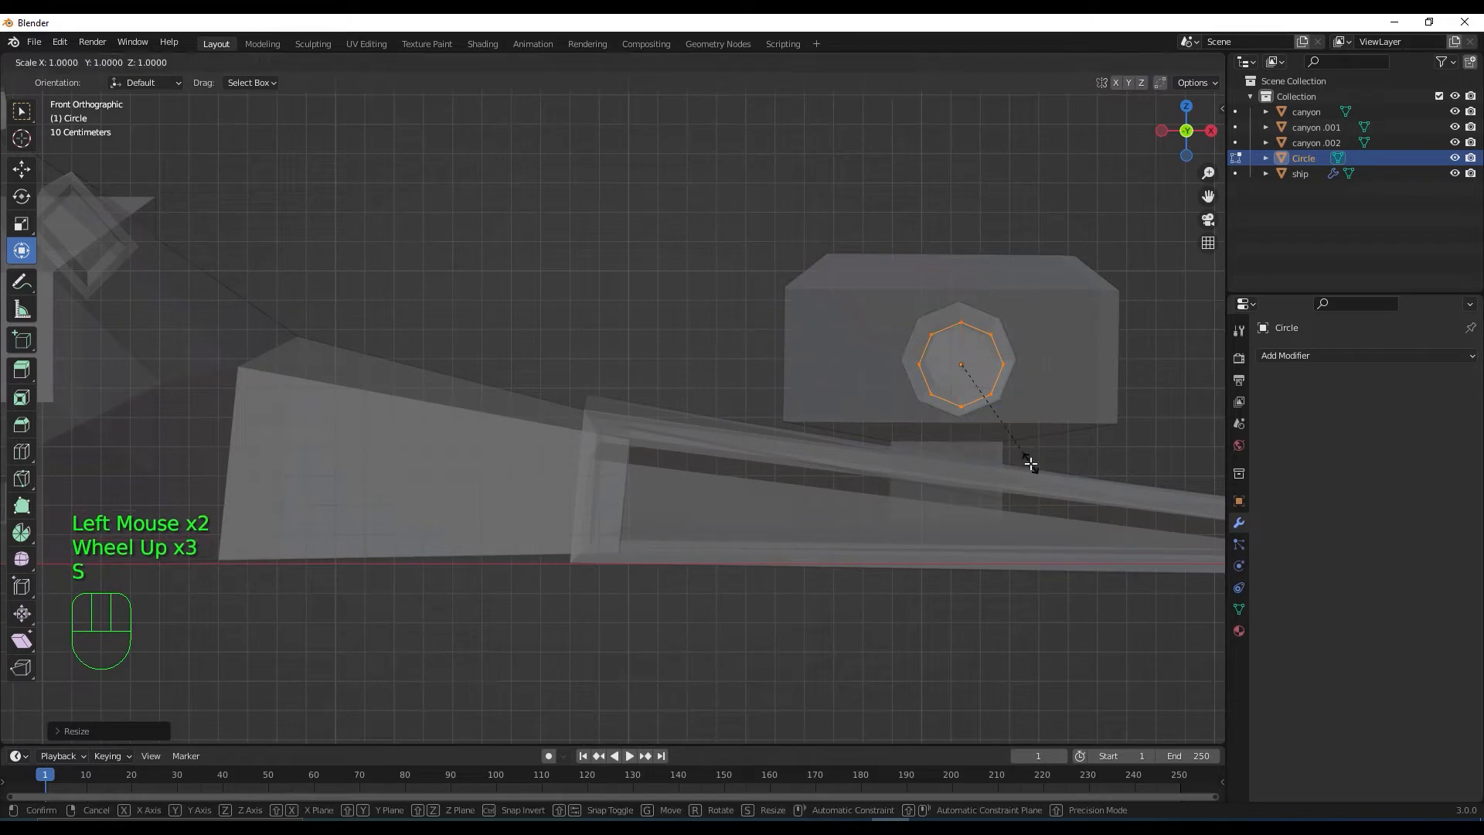
pyautogui.click(1022, 450)
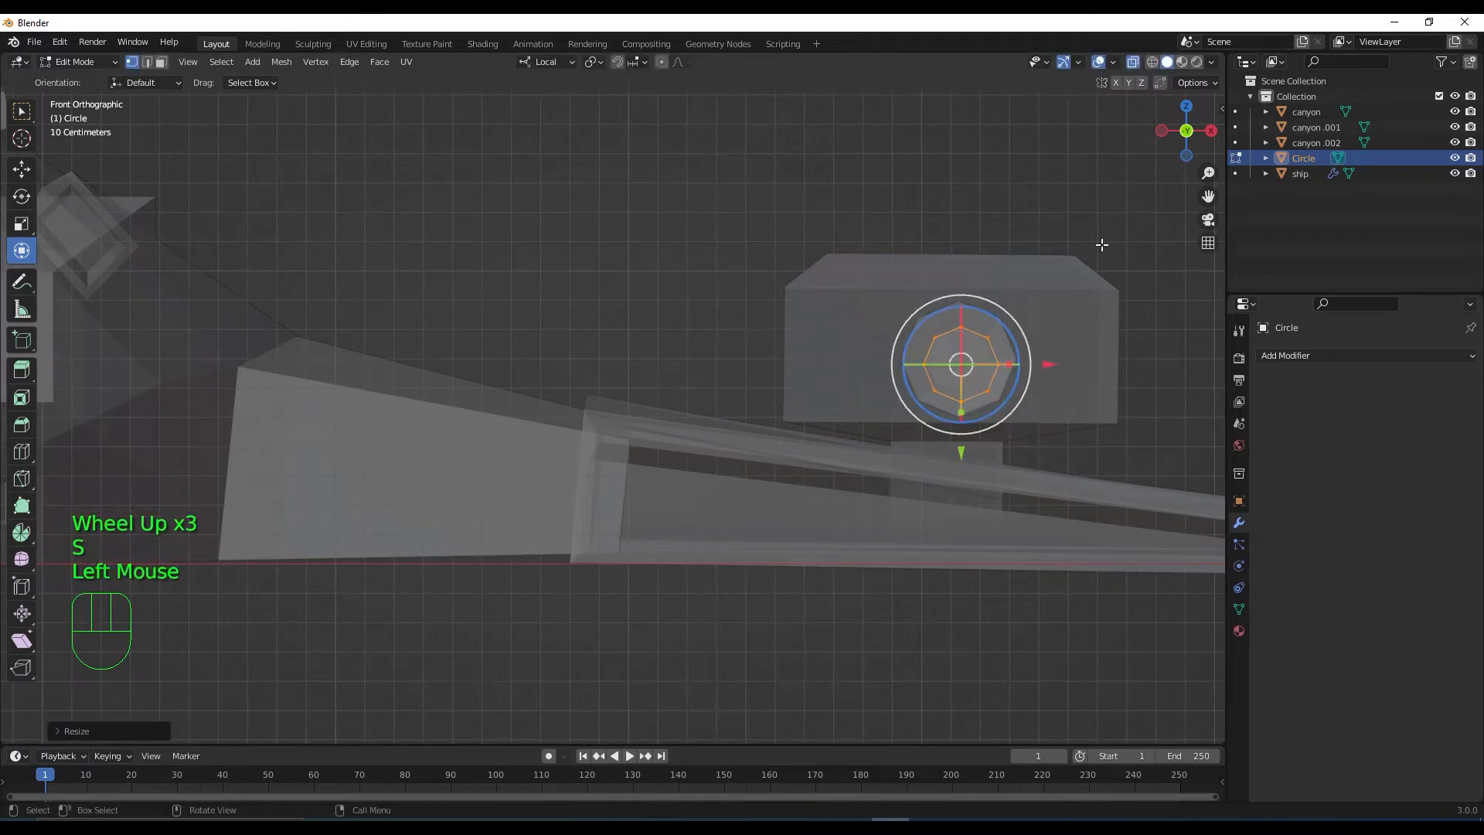
pyautogui.click(1113, 63)
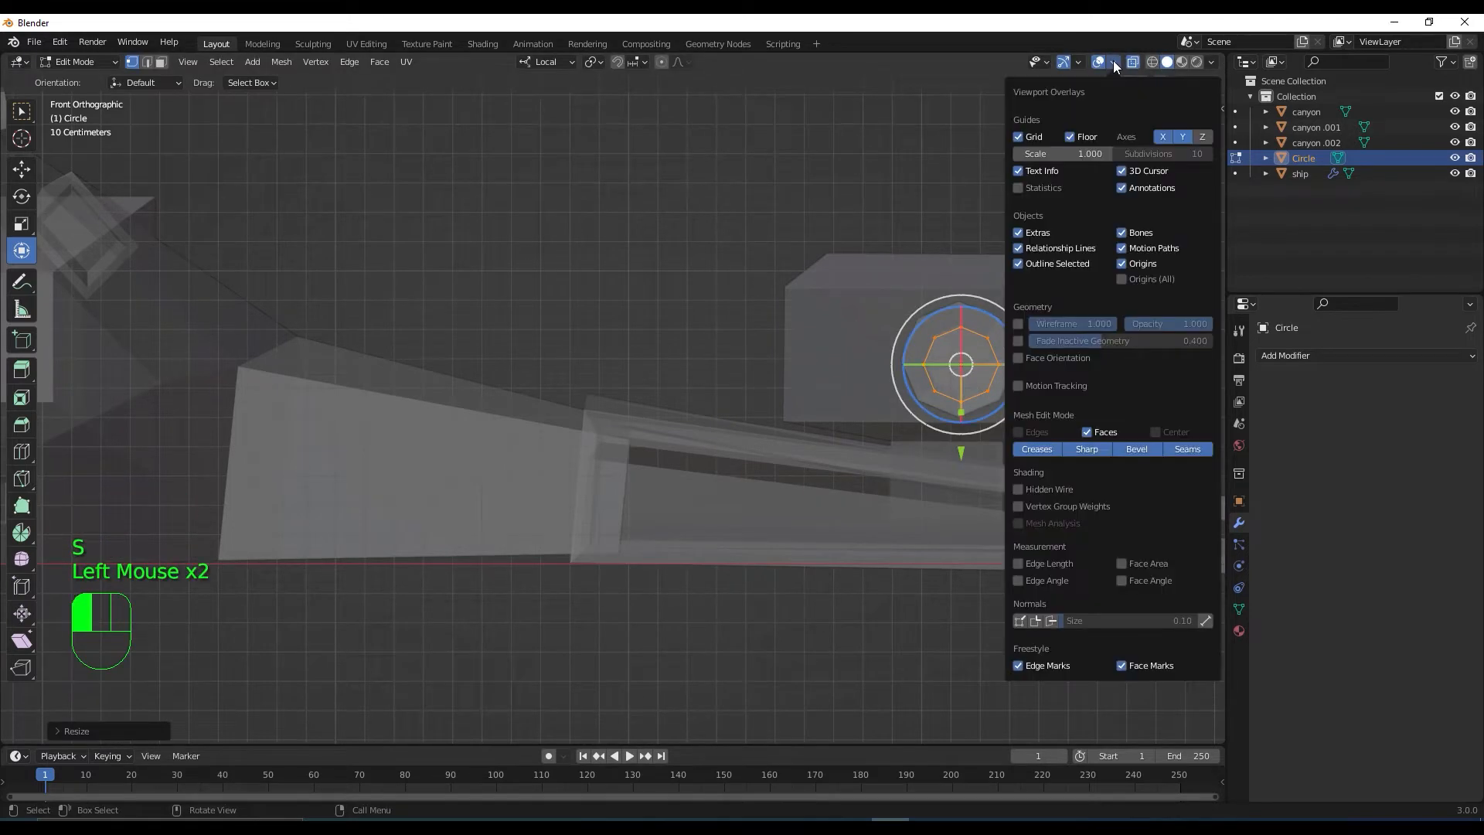
pyautogui.click(1020, 324)
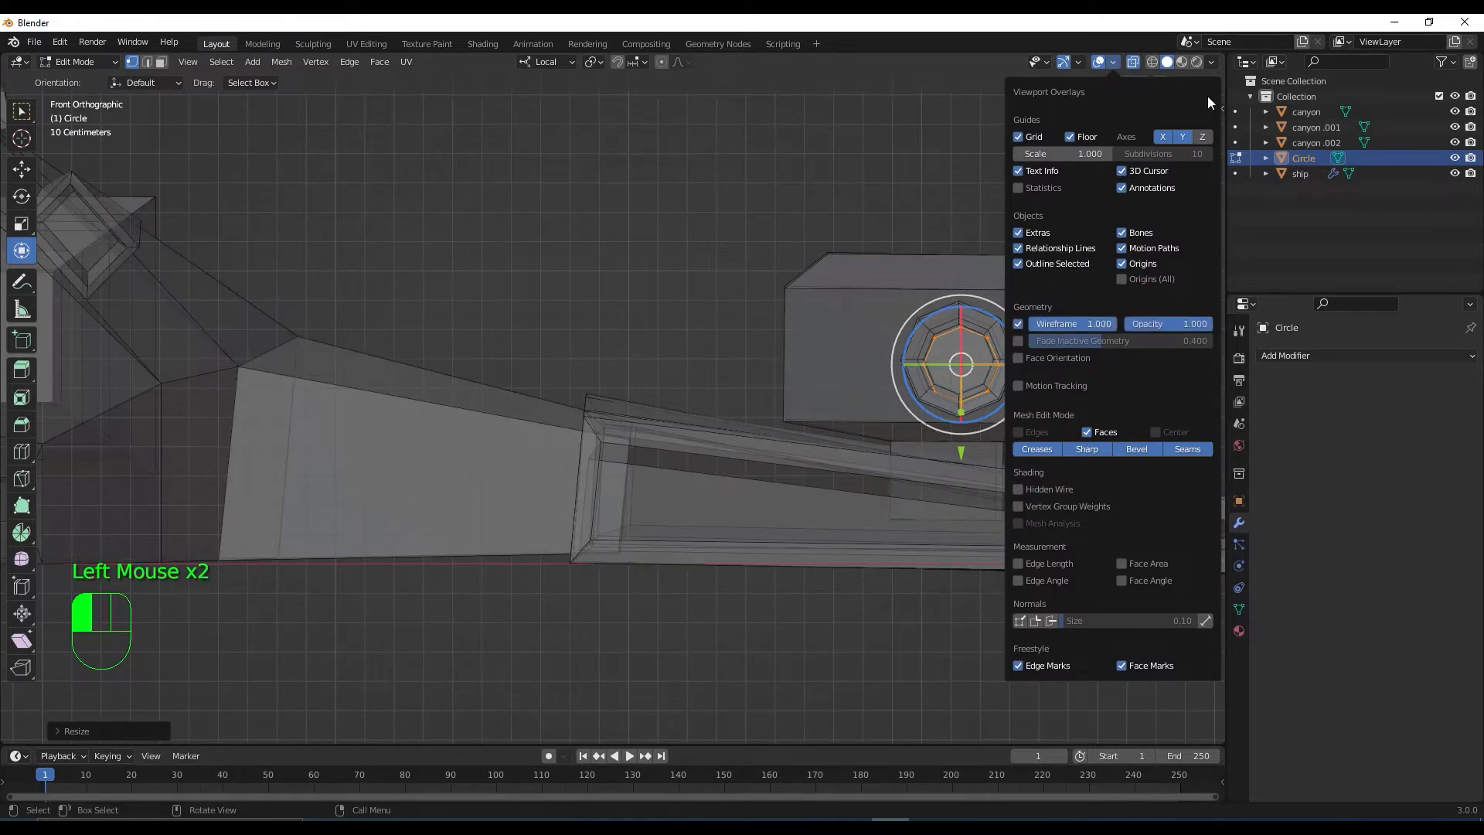
# Centre the ring inside the turret's octagonal opening and scale it down to fit
pyautogui.scroll(1, 1017, 370)
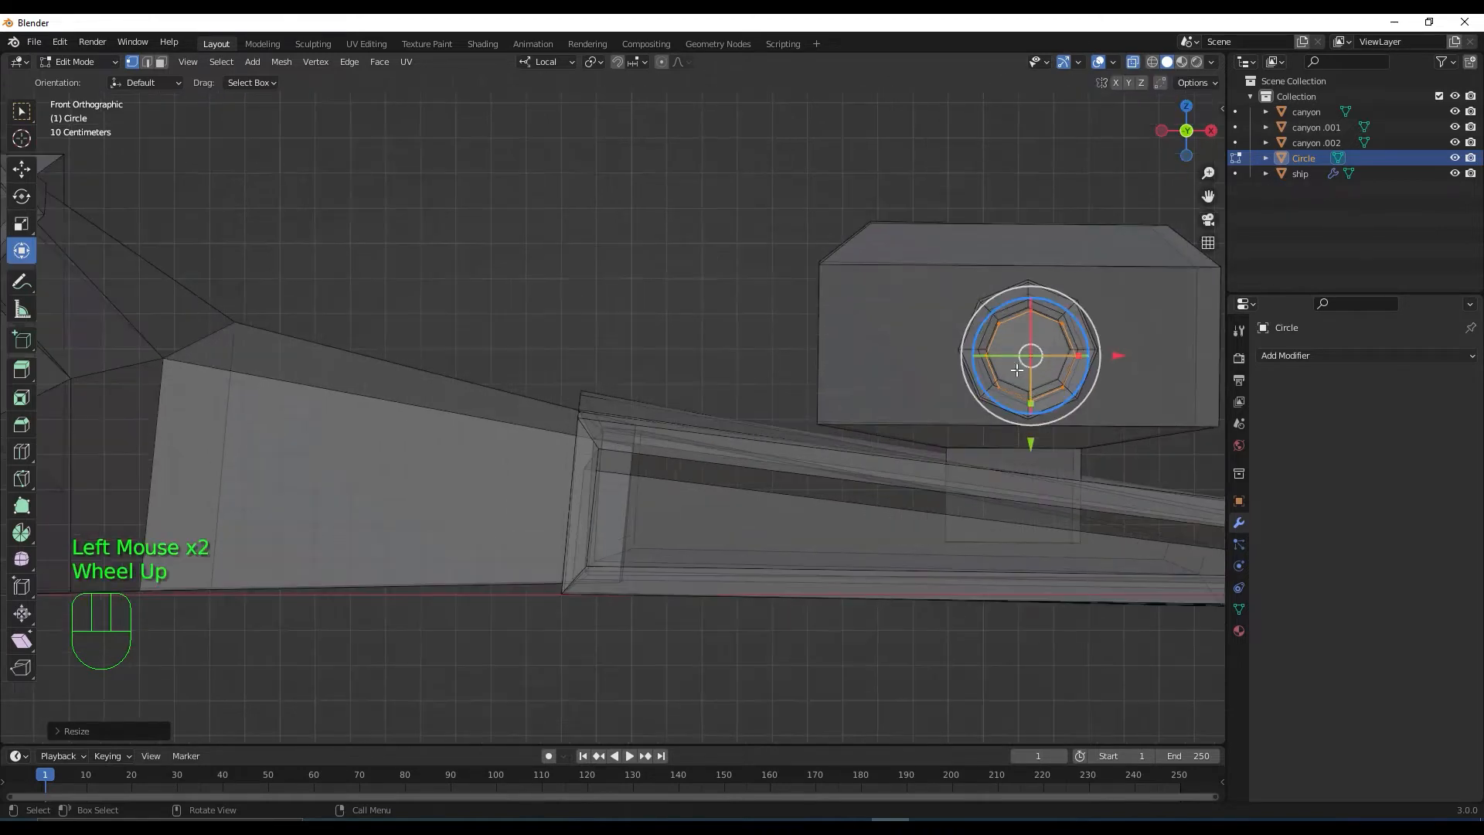
pyautogui.keyDown('shift'); pyautogui.moveTo(1017, 370); pyautogui.dragTo(843, 381, button='middle'); pyautogui.keyUp('shift')
pyautogui.keyDown('shift'); pyautogui.moveTo(959, 380); pyautogui.dragTo(866, 464, button='middle'); pyautogui.keyUp('shift')
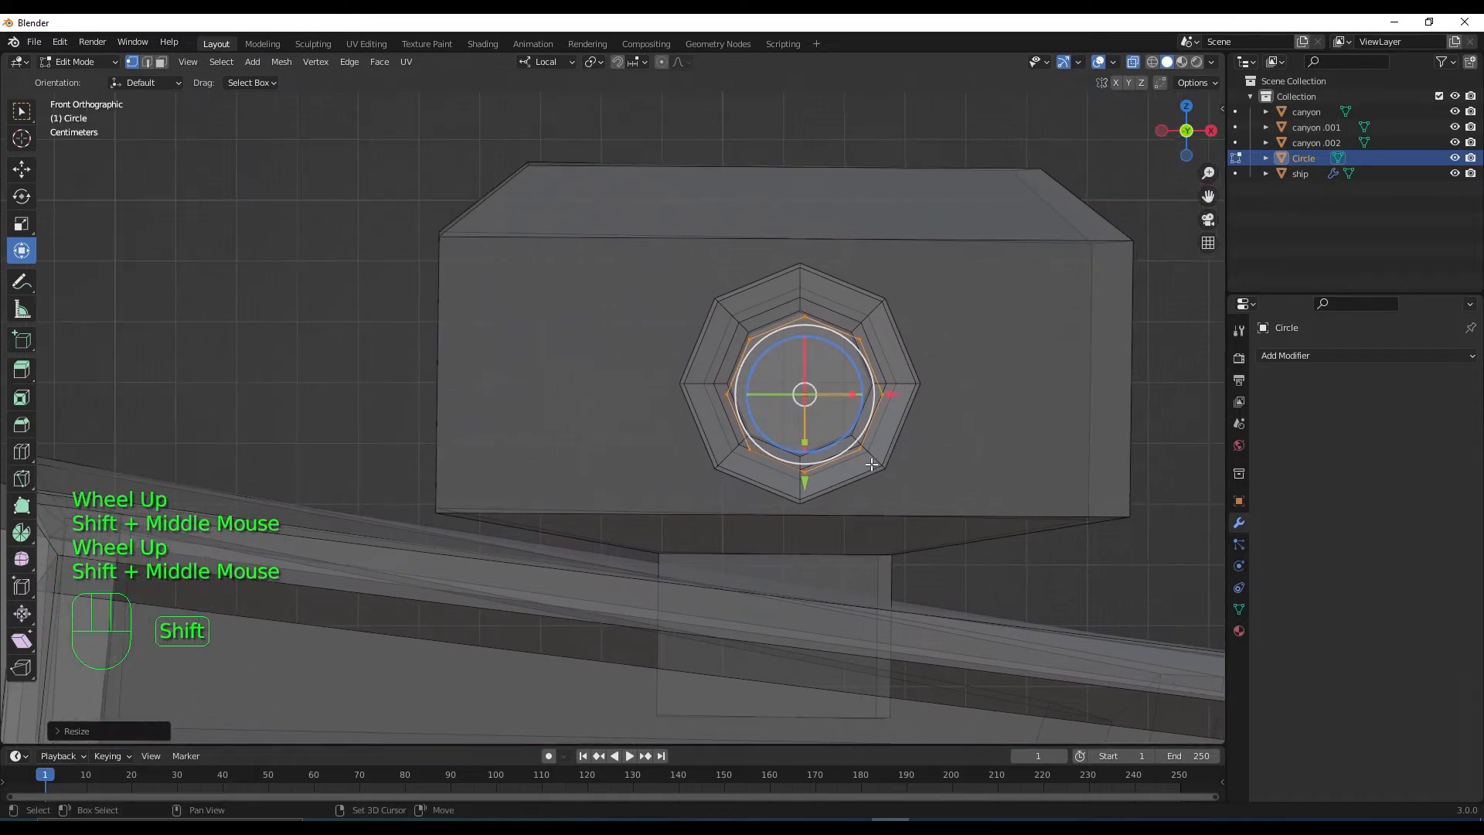
pyautogui.moveTo(805, 485); pyautogui.dragTo(806, 471)
pyautogui.moveTo(890, 382); pyautogui.dragTo(885, 382)
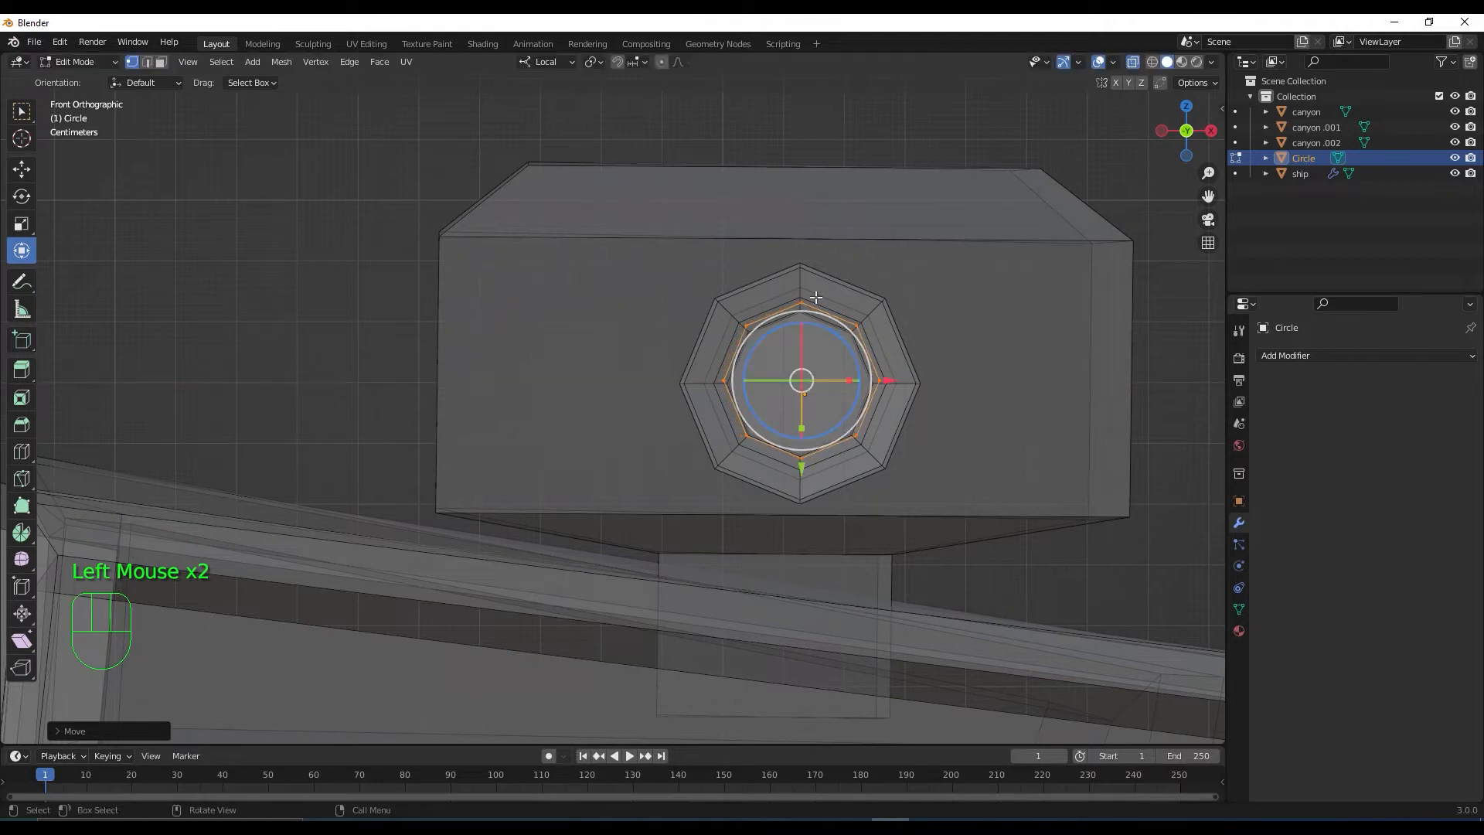
pyautogui.press('s')
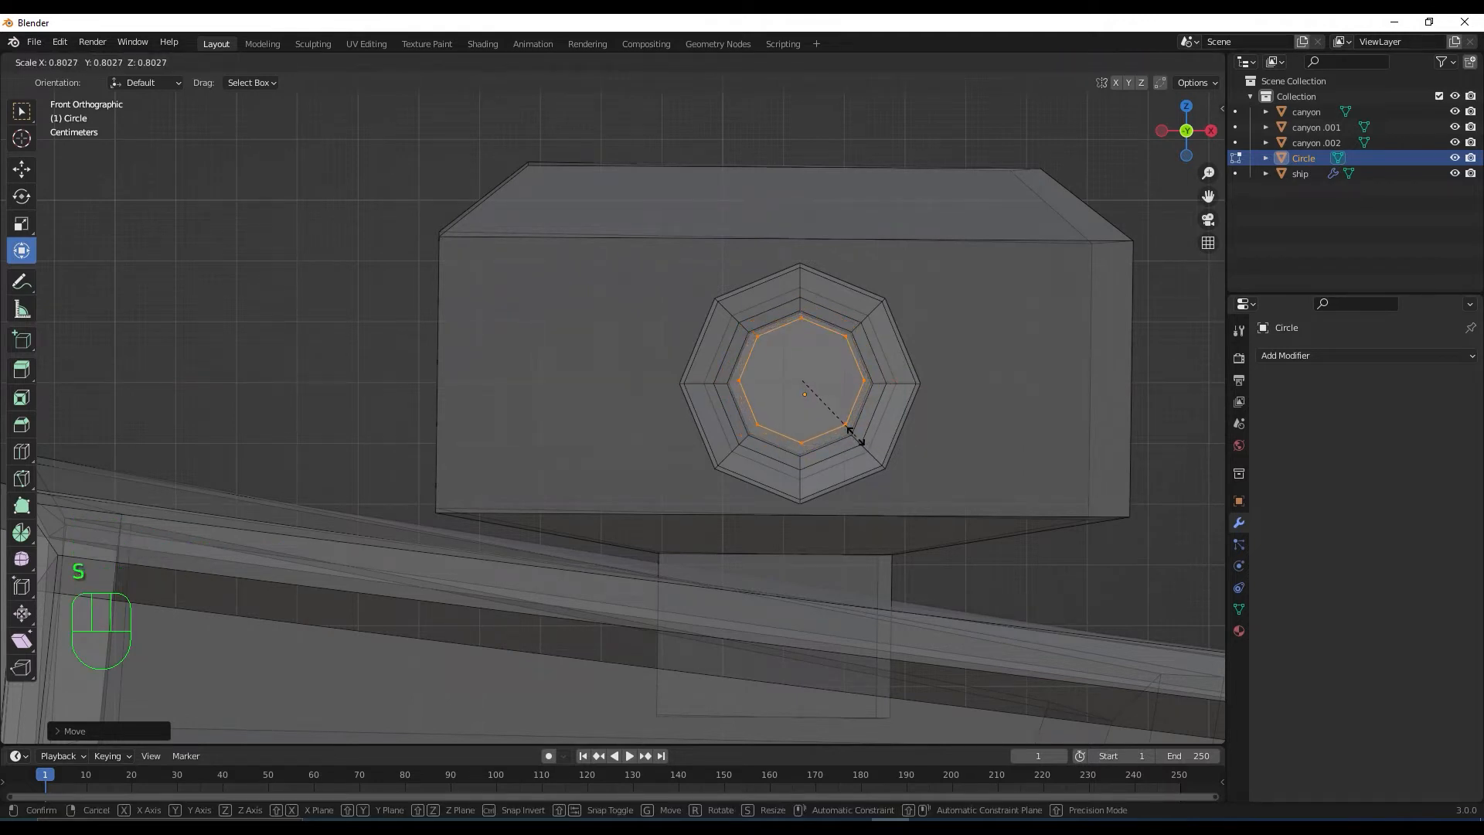
pyautogui.click(838, 421)
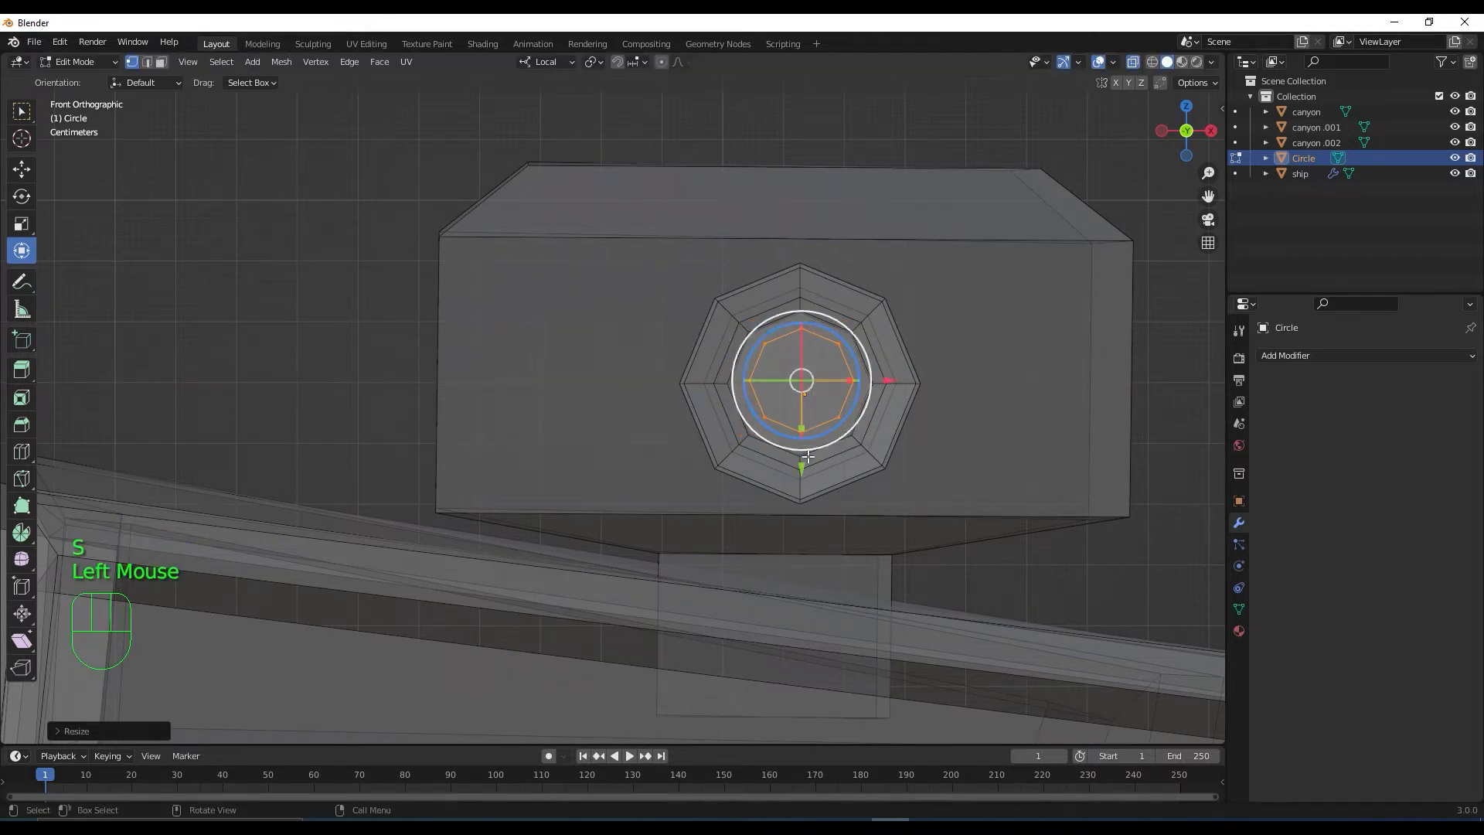
pyautogui.moveTo(804, 469); pyautogui.dragTo(803, 472)
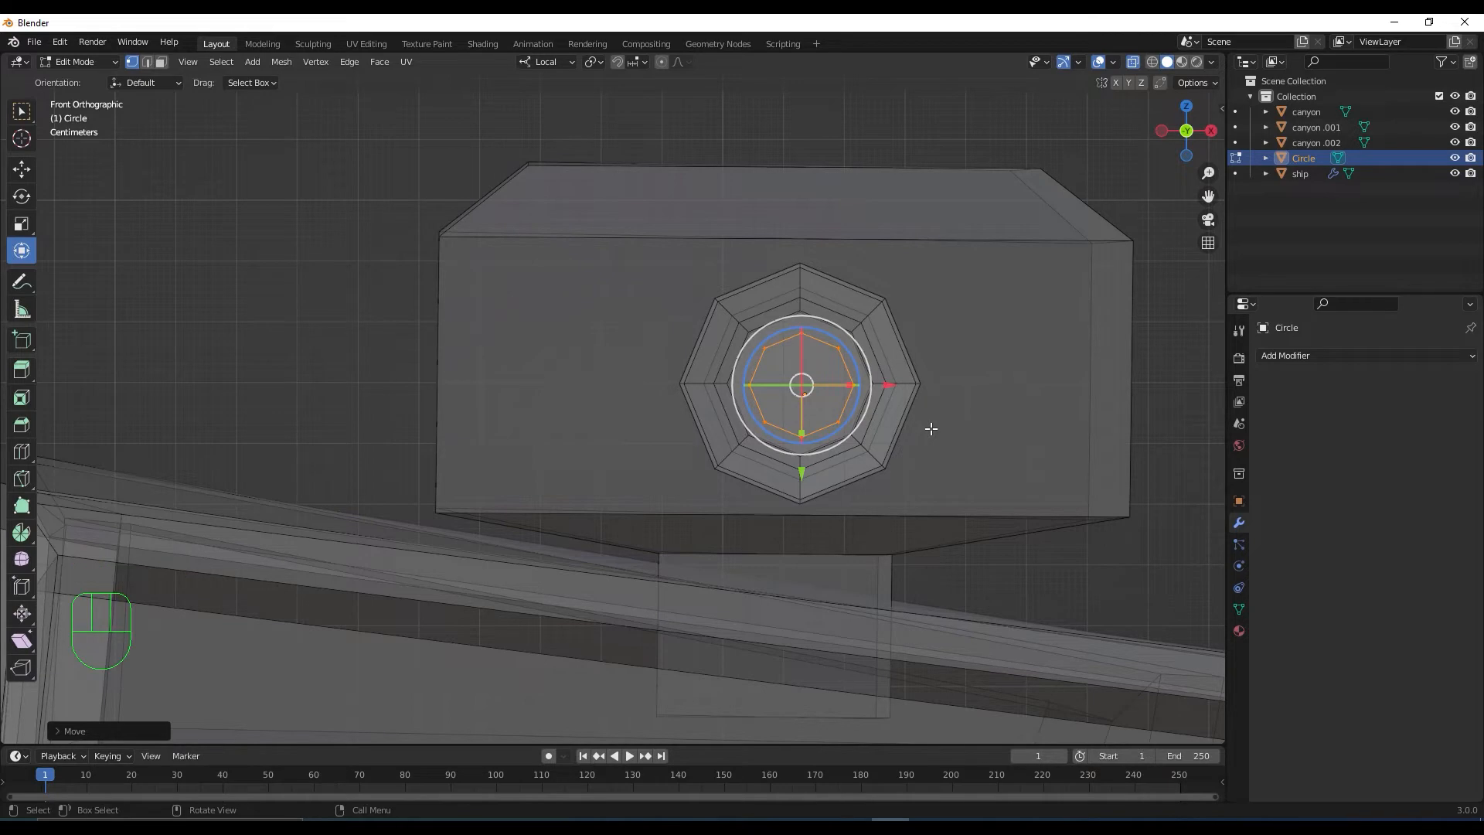
pyautogui.press('KP_7')
pyautogui.scroll(-4, 931, 427)
# In top view, slide the circle up the shaft to the turret end
pyautogui.scroll(-1, 857, 519)
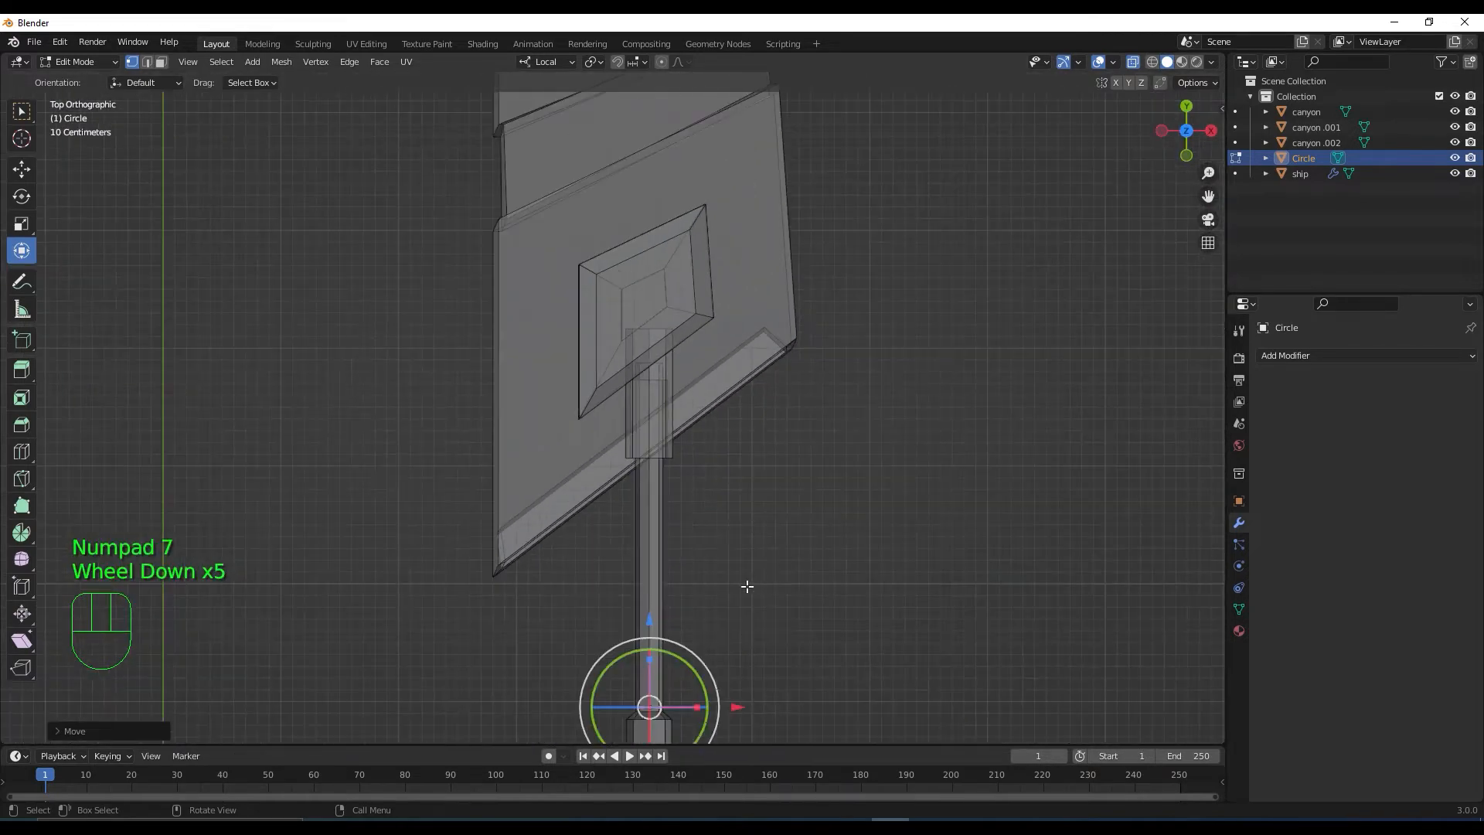
pyautogui.keyDown('shift'); pyautogui.moveTo(785, 490); pyautogui.dragTo(781, 439, button='middle'); pyautogui.keyUp('shift')
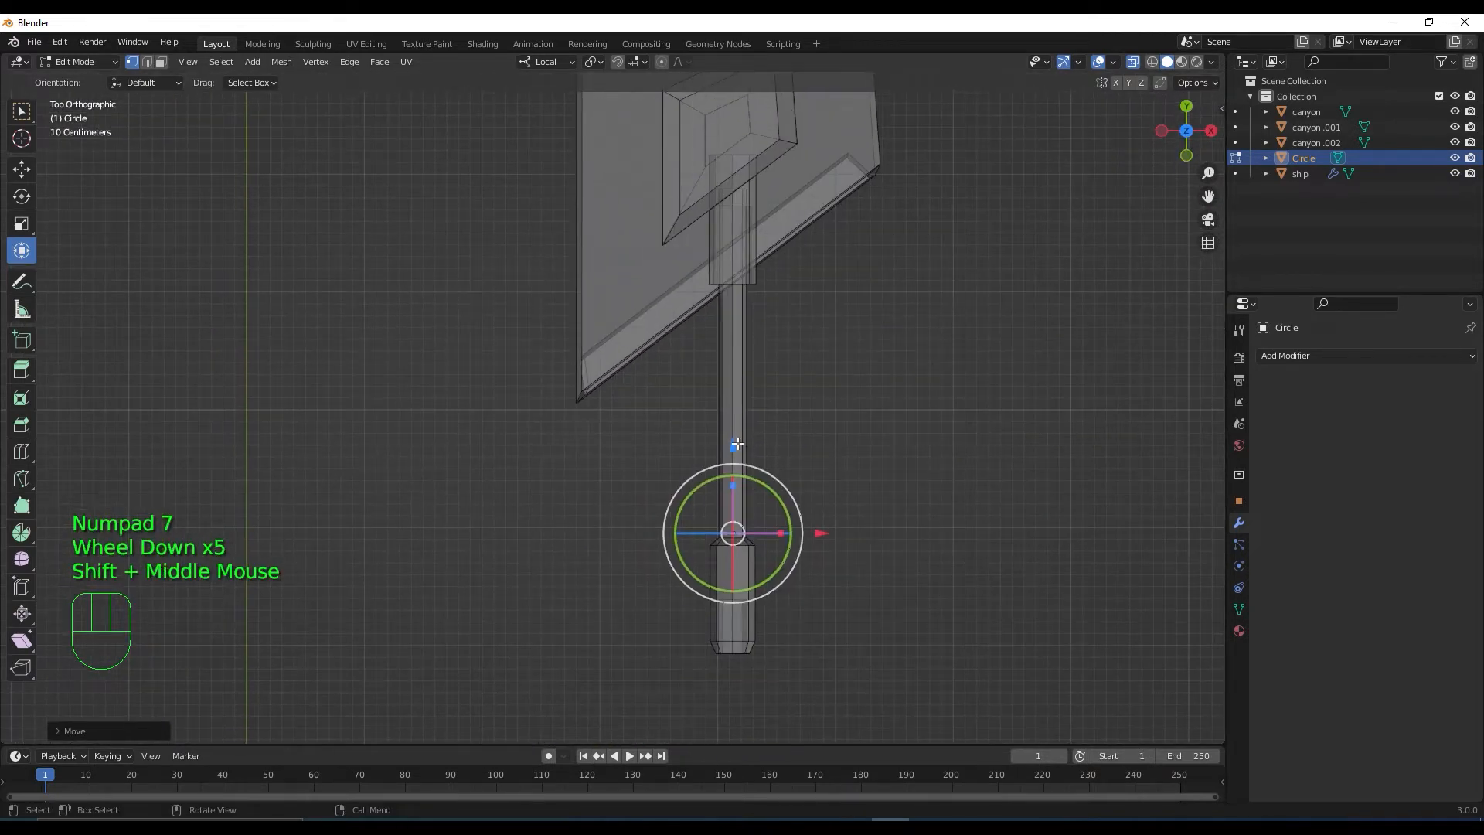
pyautogui.moveTo(737, 444); pyautogui.dragTo(741, 387)
pyautogui.moveTo(745, 285); pyautogui.dragTo(744, 282)
pyautogui.scroll(2, 766, 401)
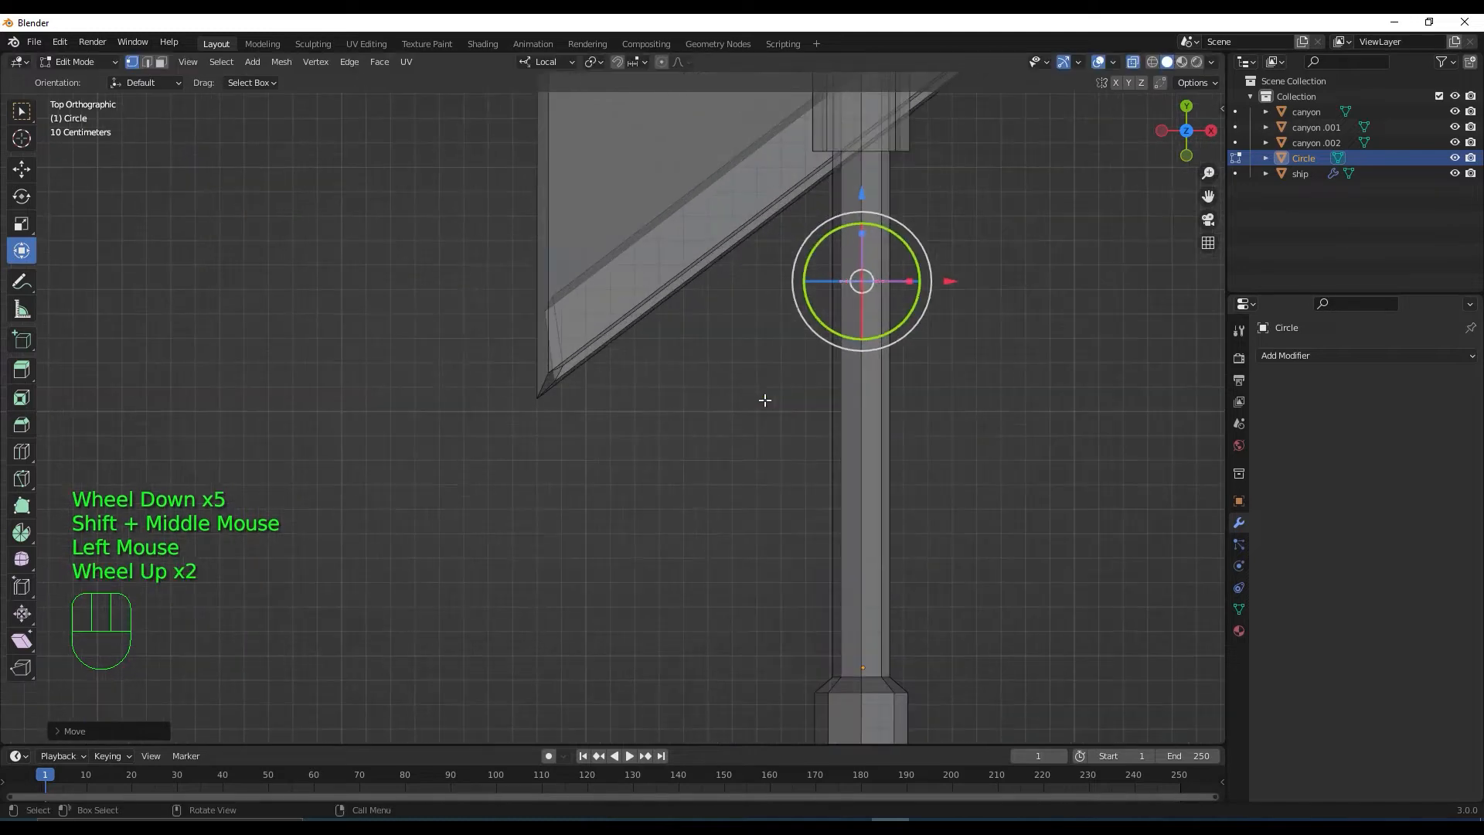
pyautogui.keyDown('shift'); pyautogui.moveTo(765, 401); pyautogui.dragTo(738, 414, button='middle'); pyautogui.keyUp('shift')
pyautogui.scroll(2, 815, 380)
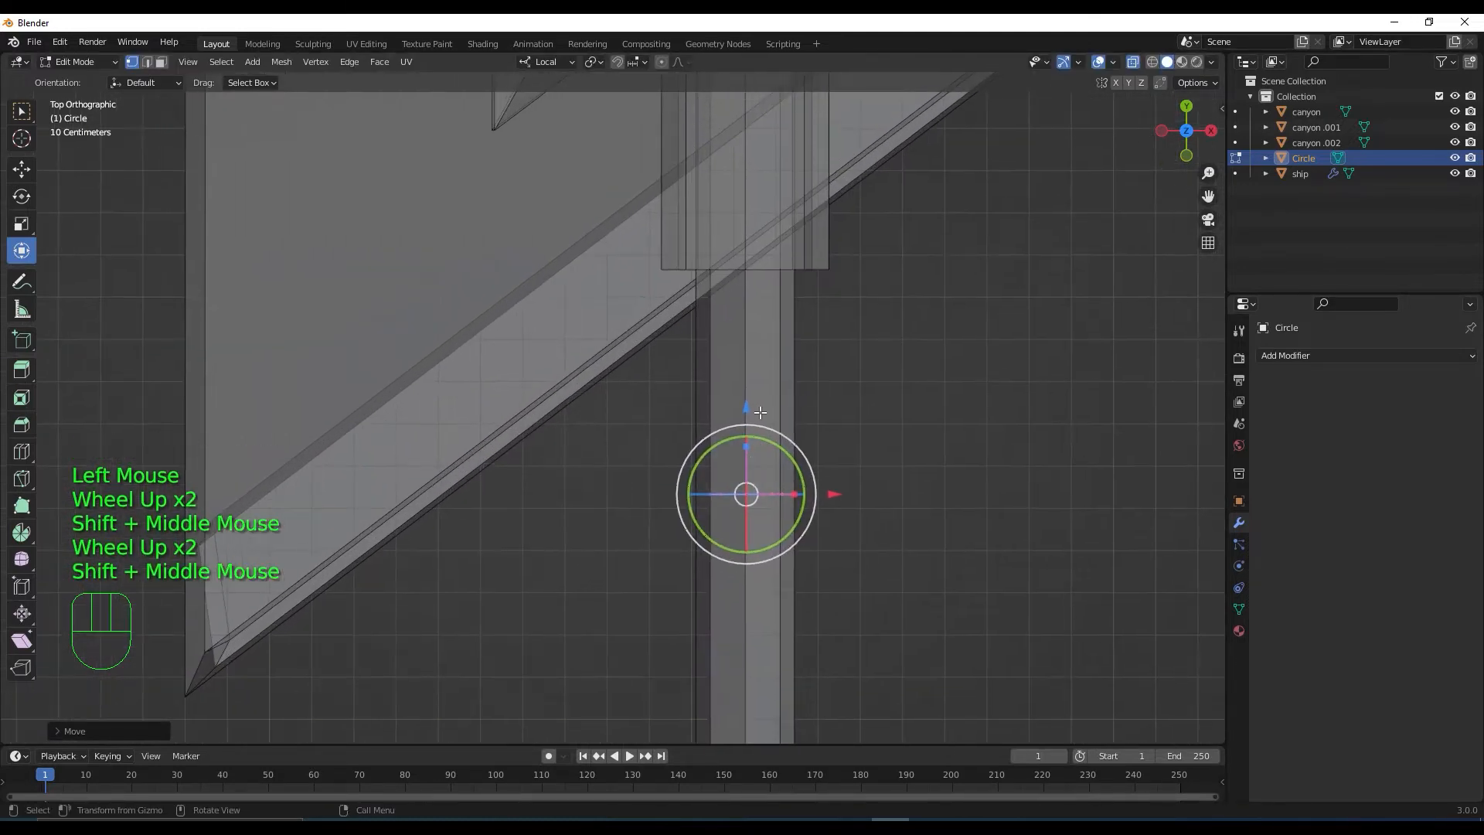
pyautogui.moveTo(747, 408); pyautogui.dragTo(745, 131)
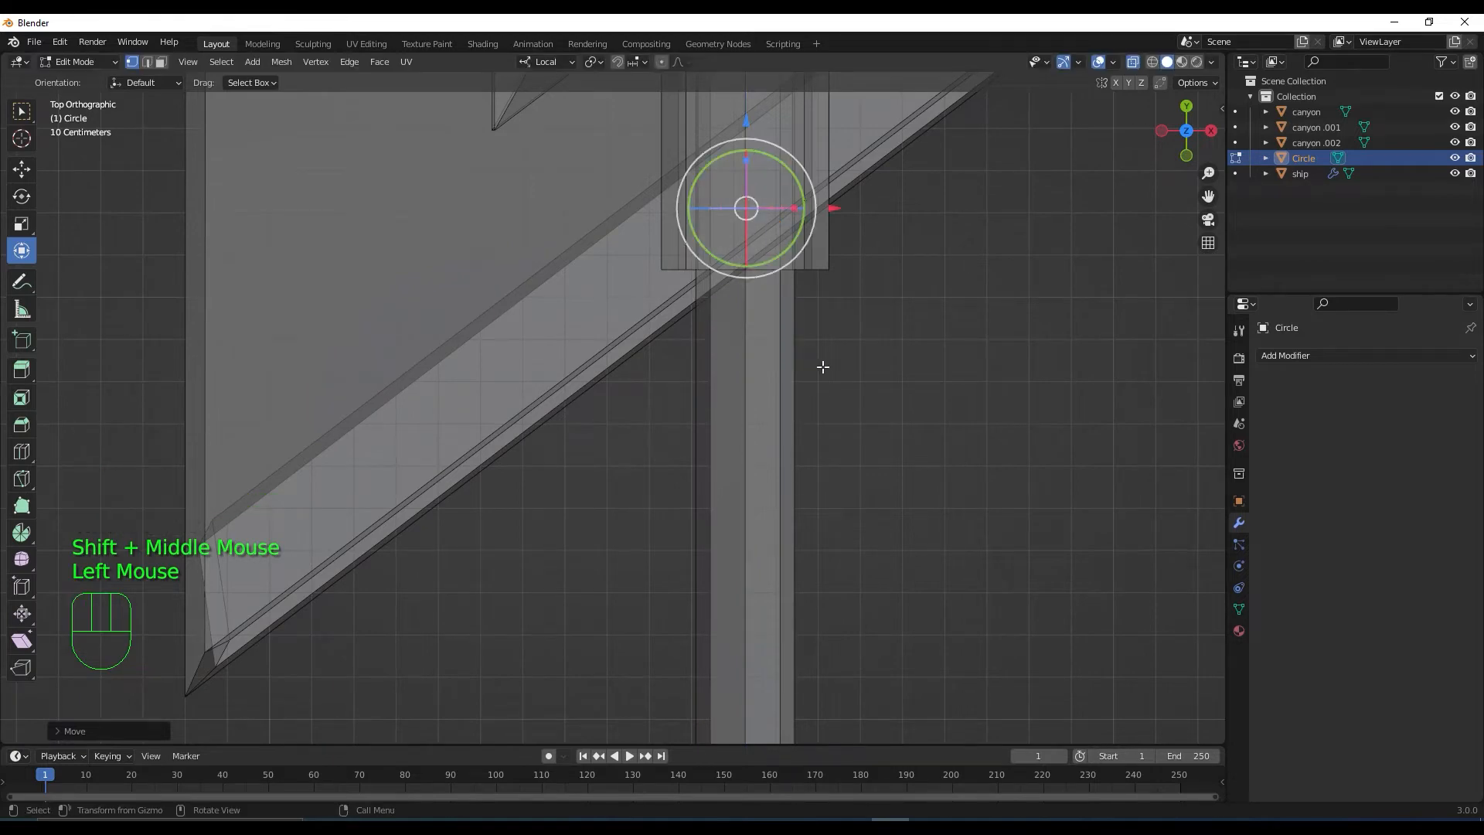
pyautogui.moveTo(822, 365); pyautogui.dragTo(891, 358, button='middle')
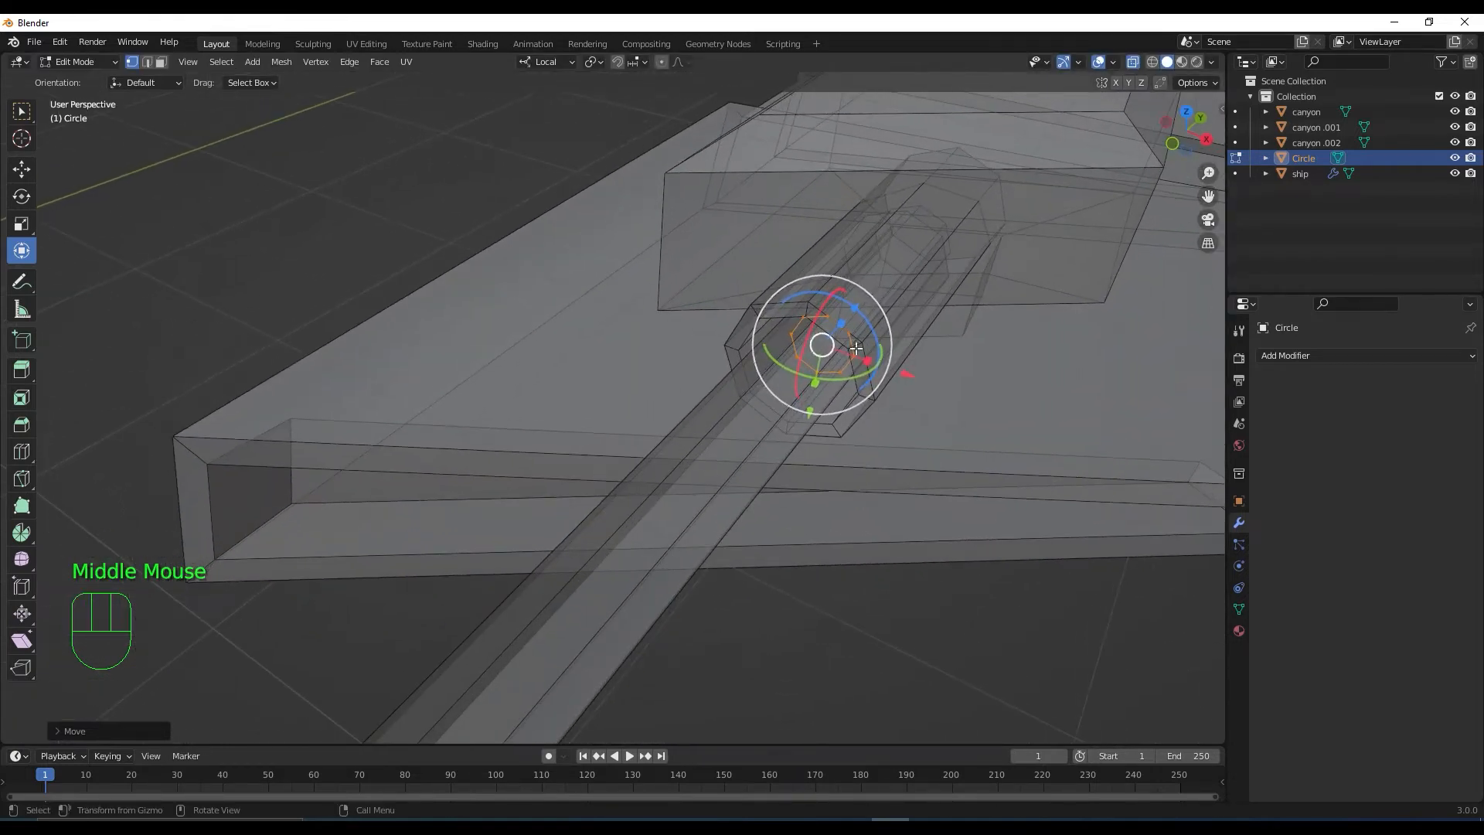
# Fill the circle loop with a face
pyautogui.press('f')
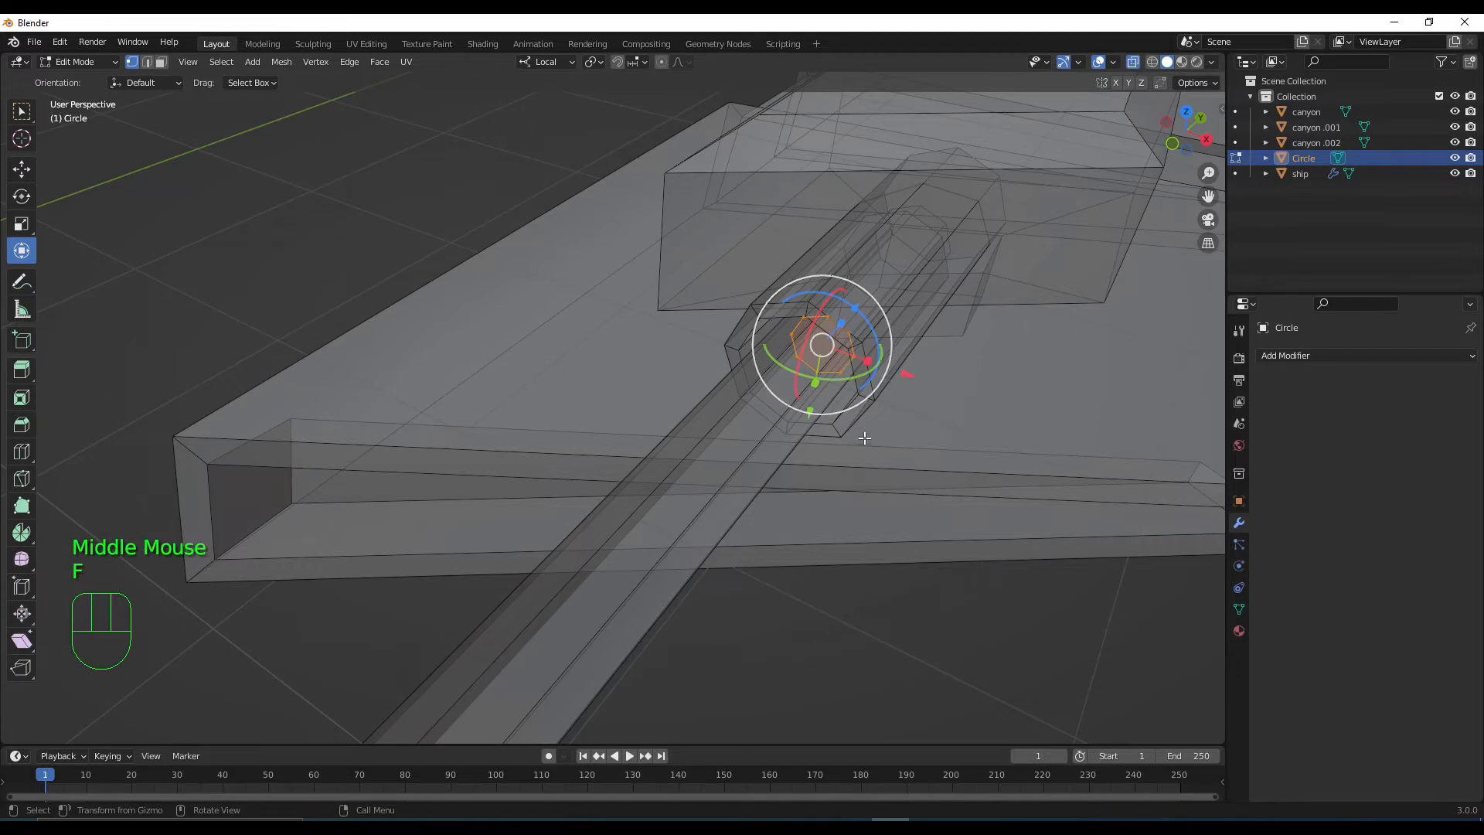
pyautogui.moveTo(853, 452); pyautogui.dragTo(811, 452, button='middle')
pyautogui.scroll(-2, 788, 452)
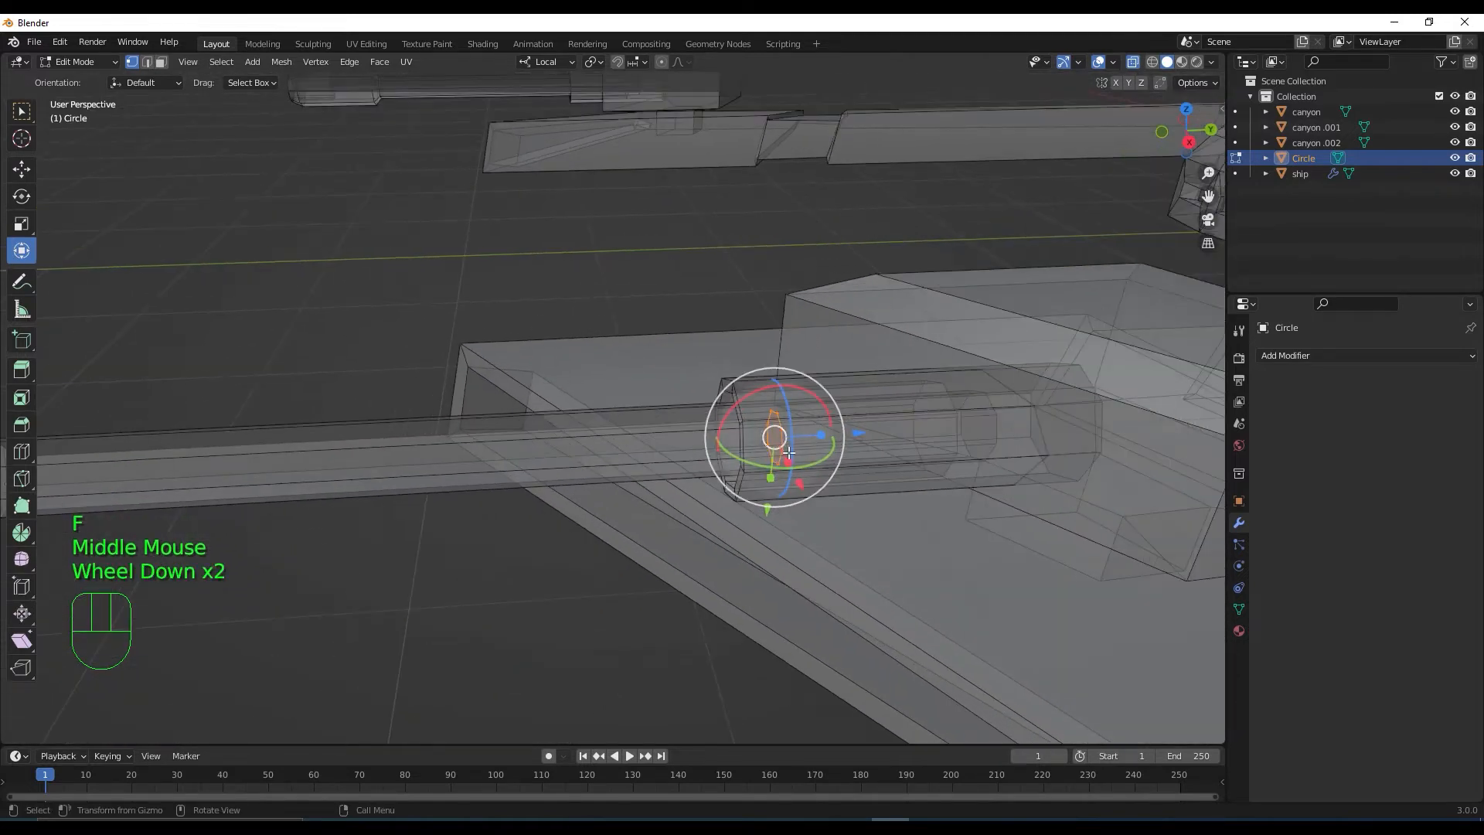
# Extrude the circle into a long tube along the shaft and extend its end
pyautogui.press('e')
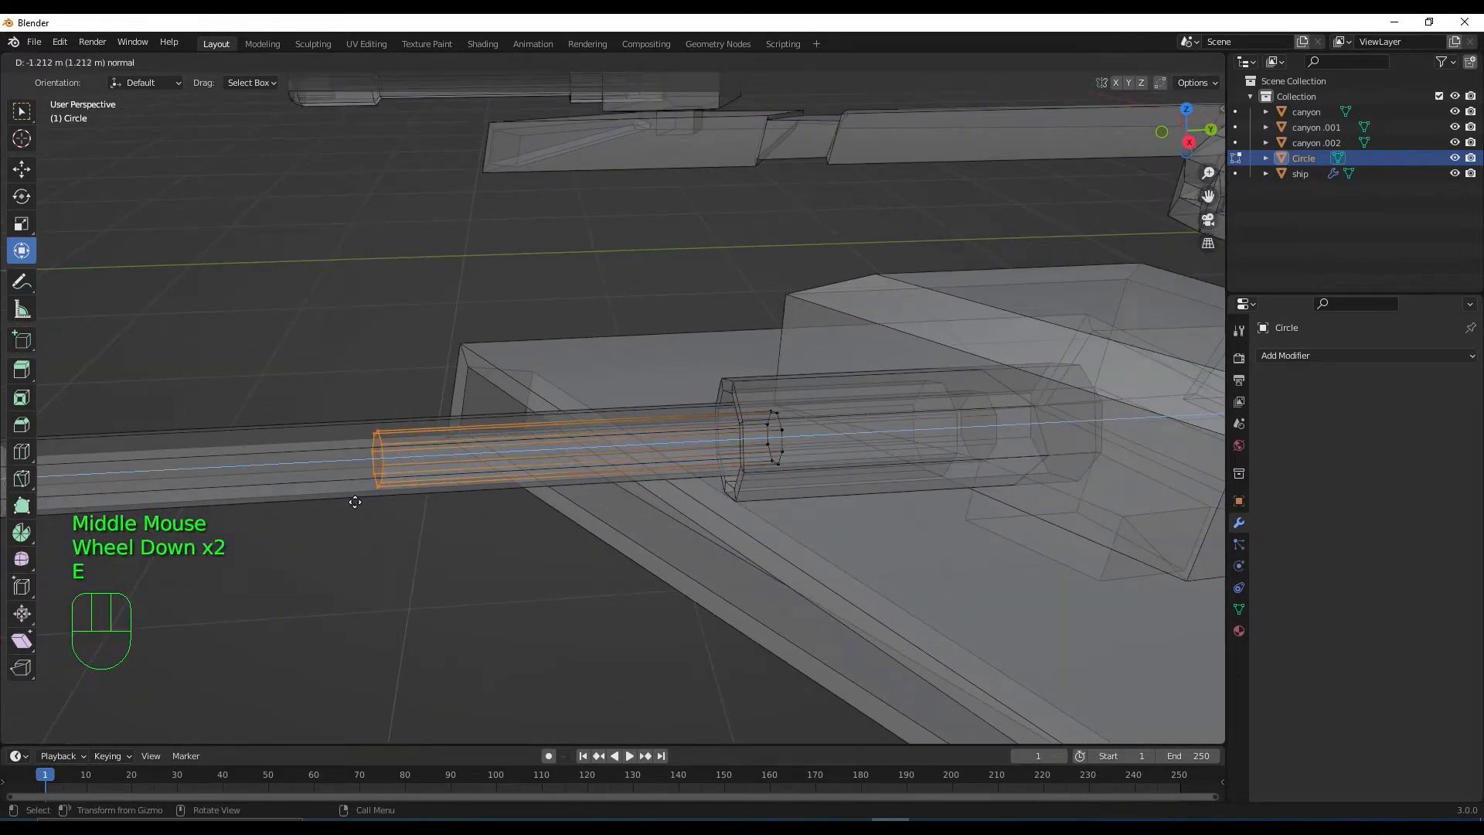
pyautogui.click(259, 502)
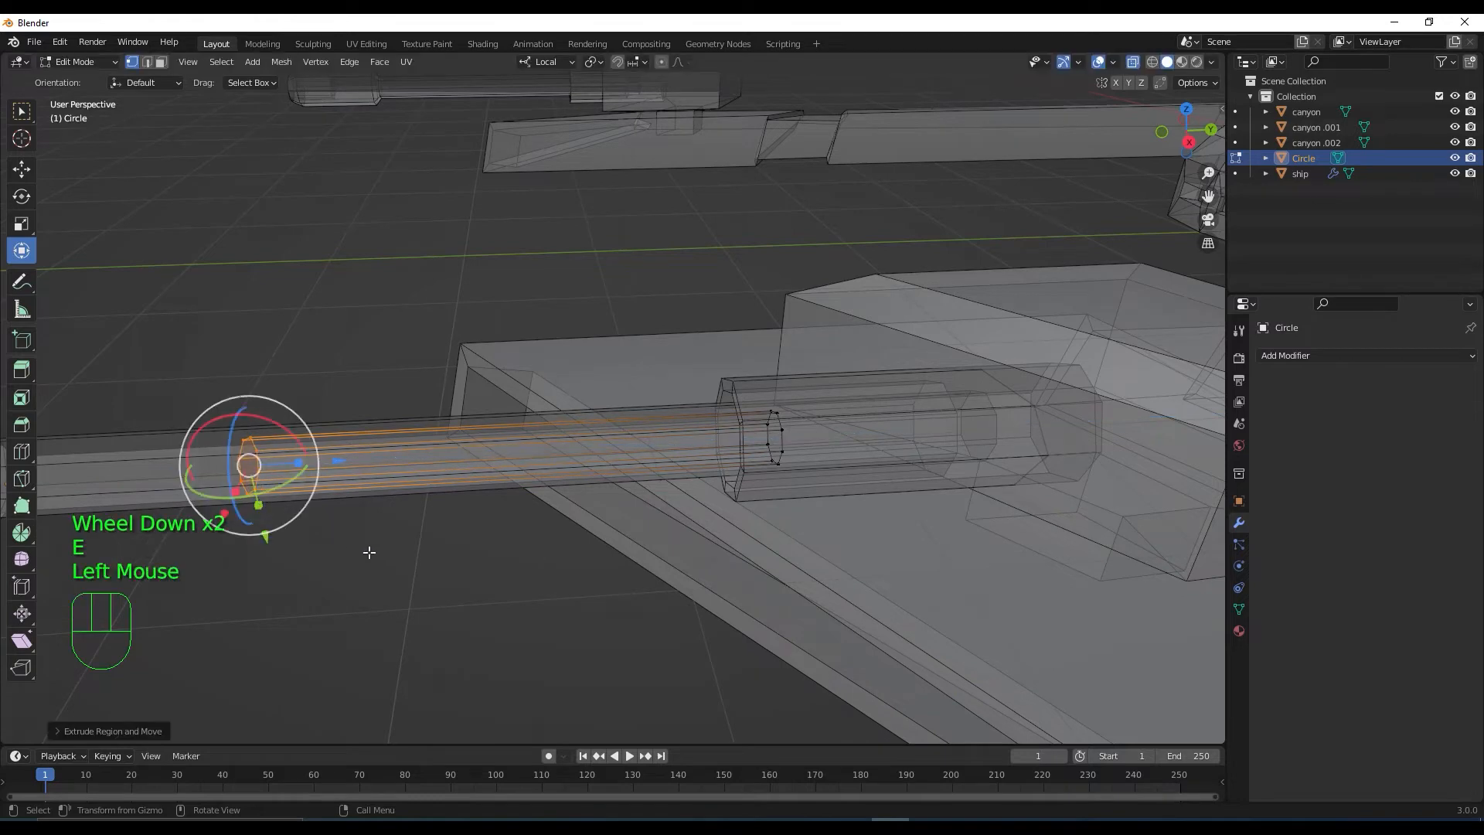
pyautogui.moveTo(365, 553); pyautogui.dragTo(402, 576, button='middle')
pyautogui.moveTo(369, 539); pyautogui.dragTo(436, 526)
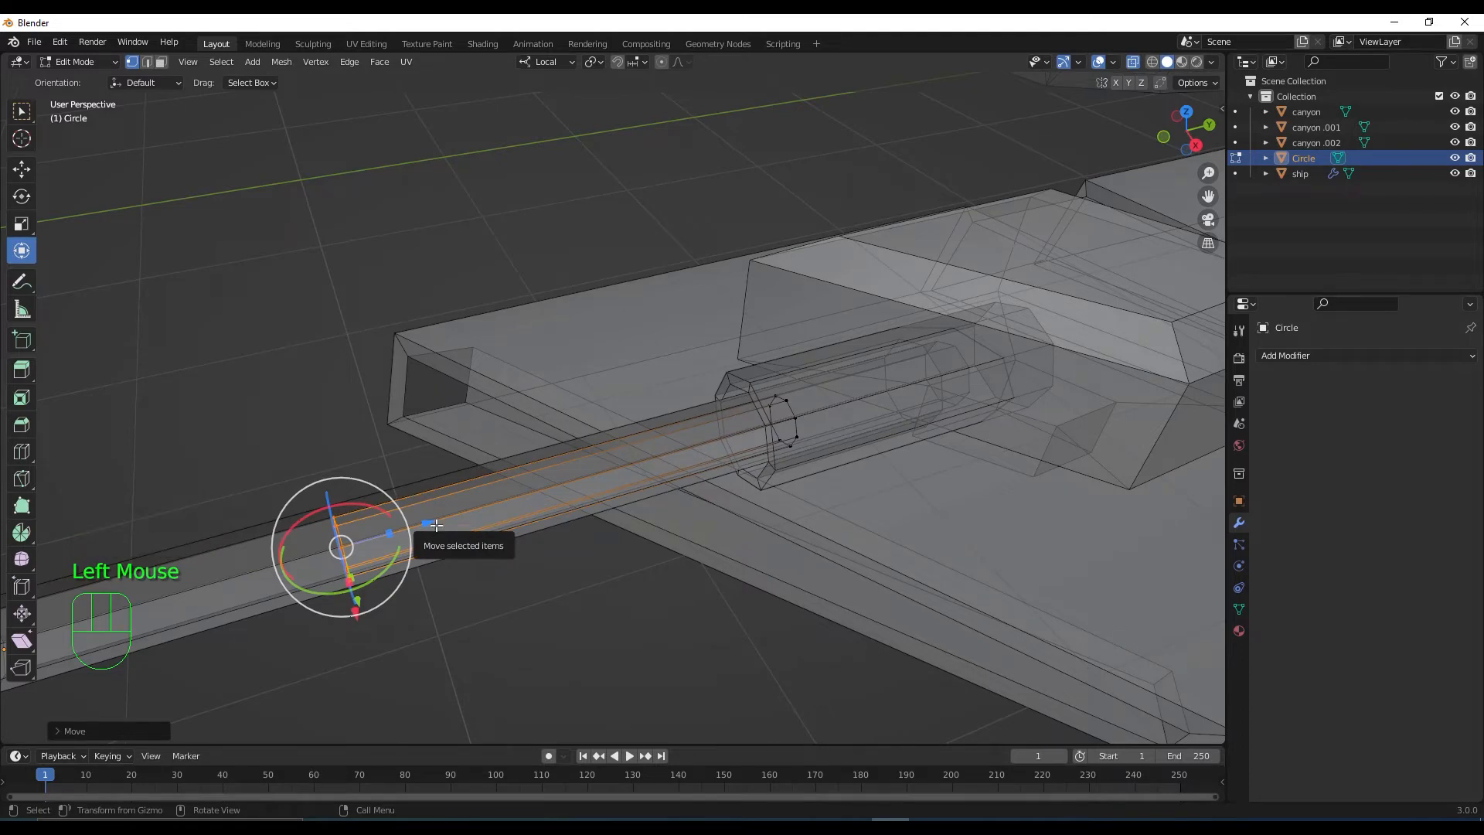
pyautogui.moveTo(437, 525); pyautogui.dragTo(508, 580, button='middle')
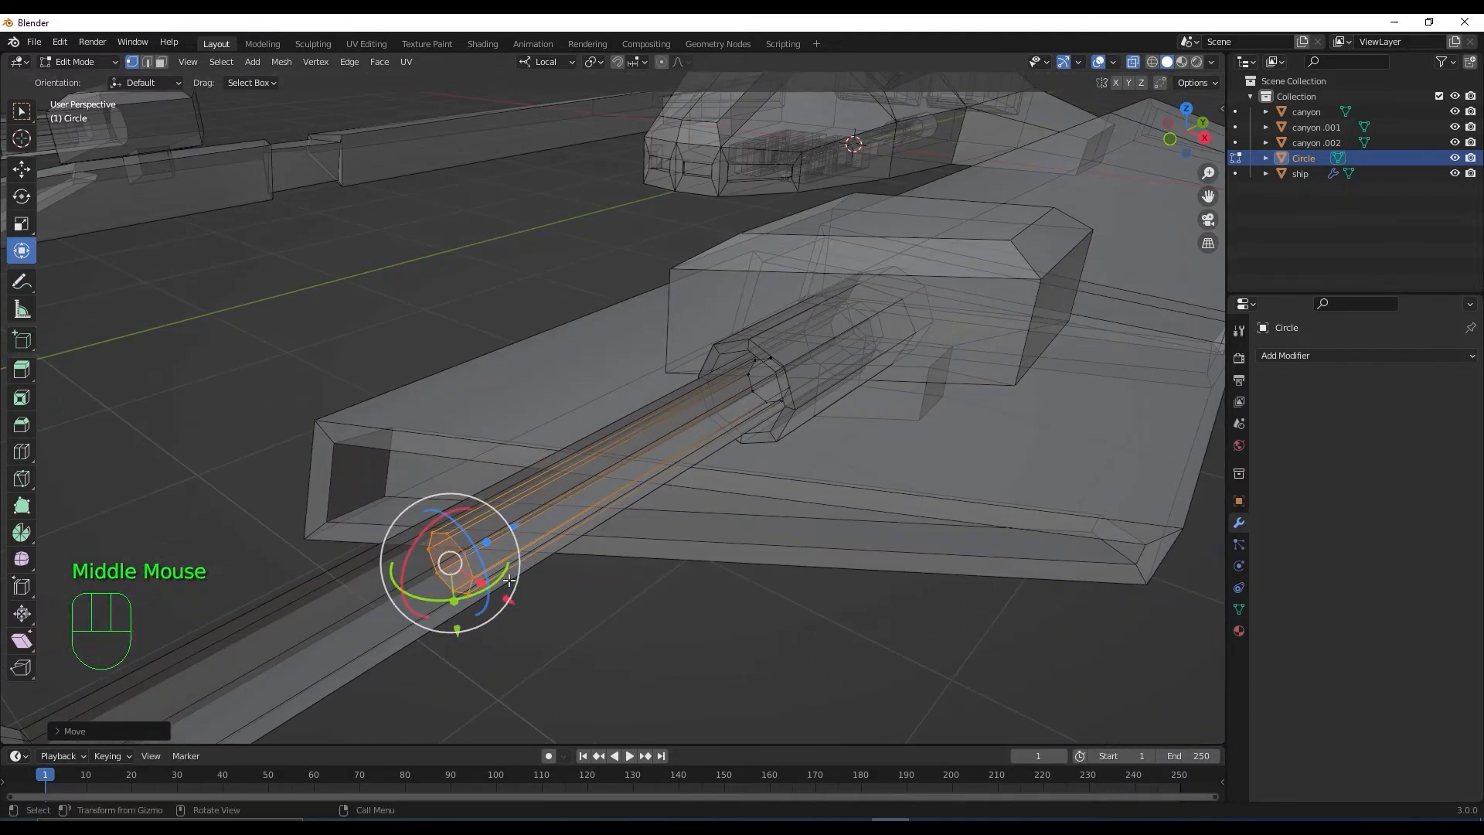
# Switch to face select and select both end faces of the tube
pyautogui.press('3')
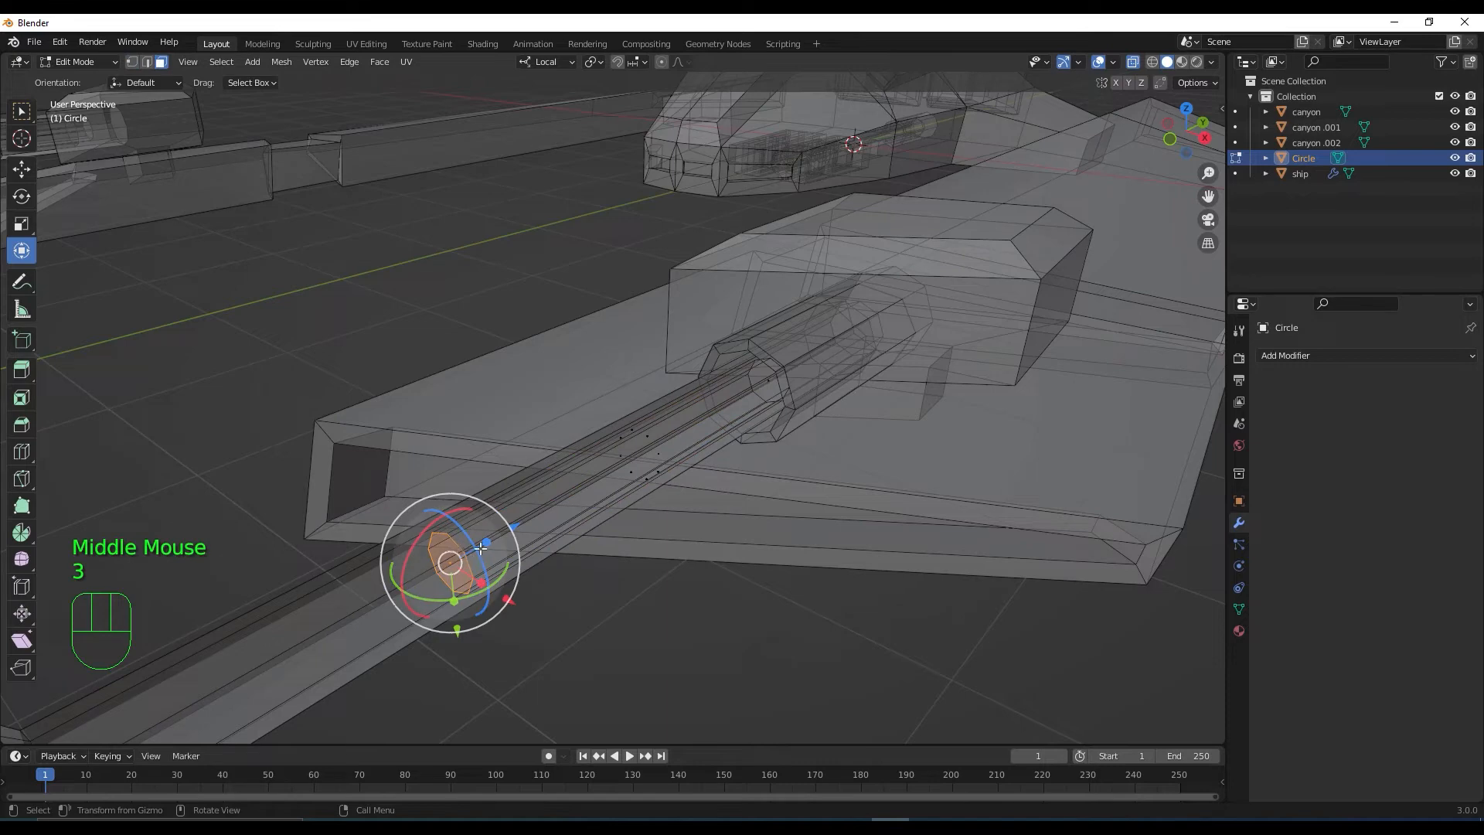
pyautogui.keyDown('shift'); pyautogui.click(767, 390); pyautogui.keyUp('shift')
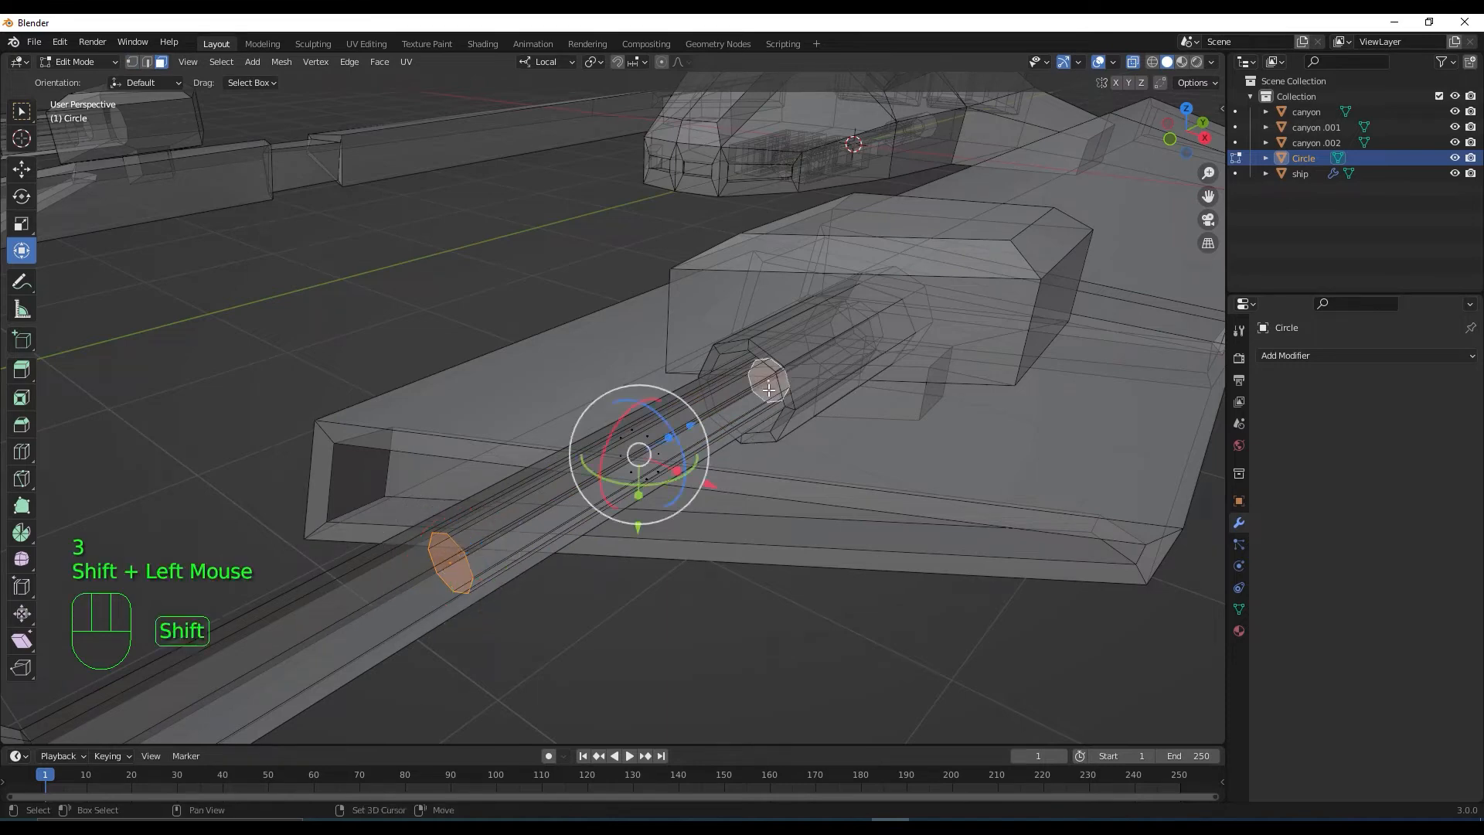
pyautogui.scroll(1, 485, 560)
pyautogui.keyDown('shift'); pyautogui.moveTo(487, 562); pyautogui.dragTo(558, 533, button='middle'); pyautogui.keyUp('shift')
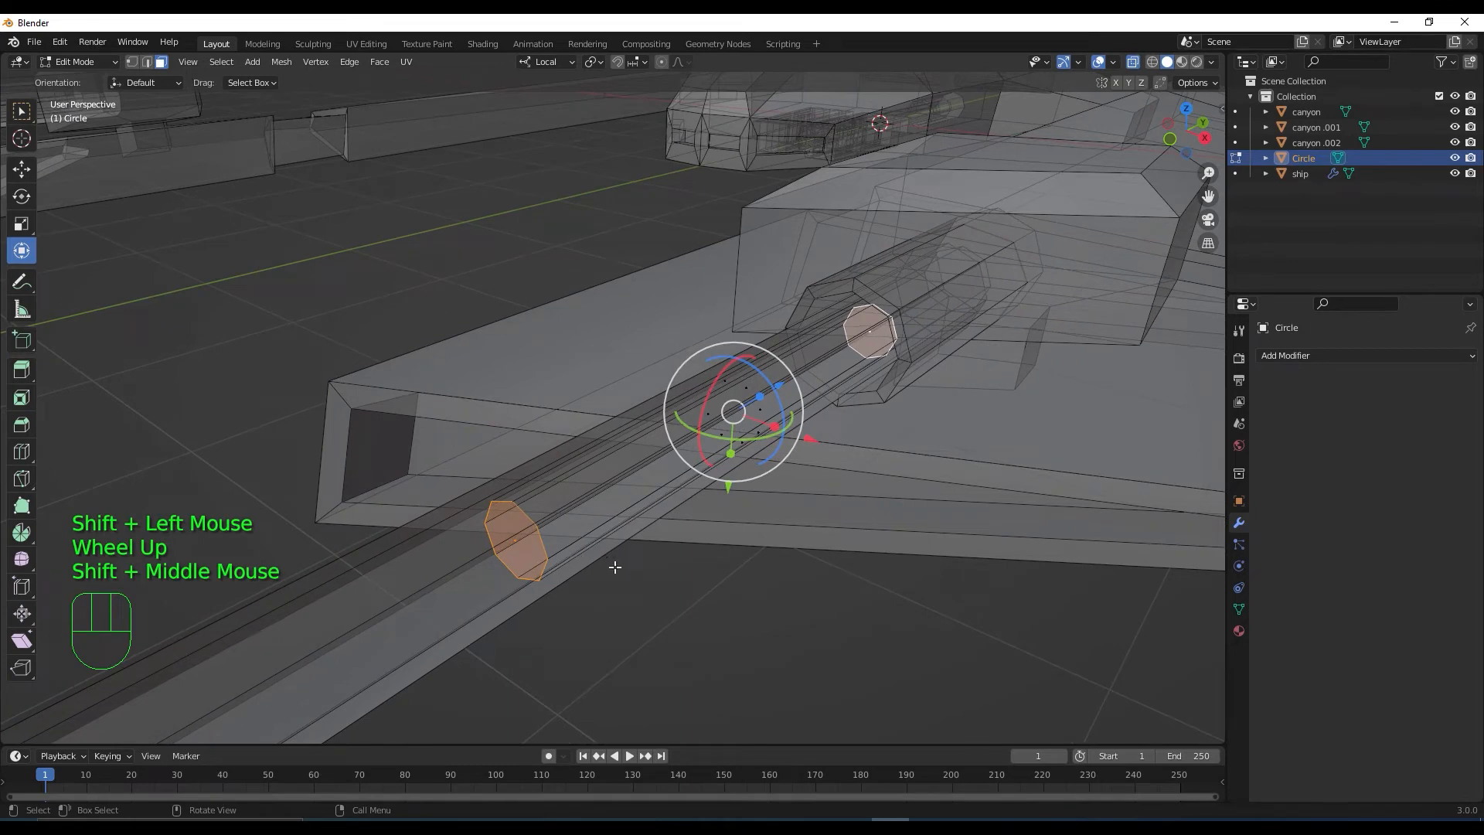
# Extrude both end faces in place and inset them
pyautogui.press('e')
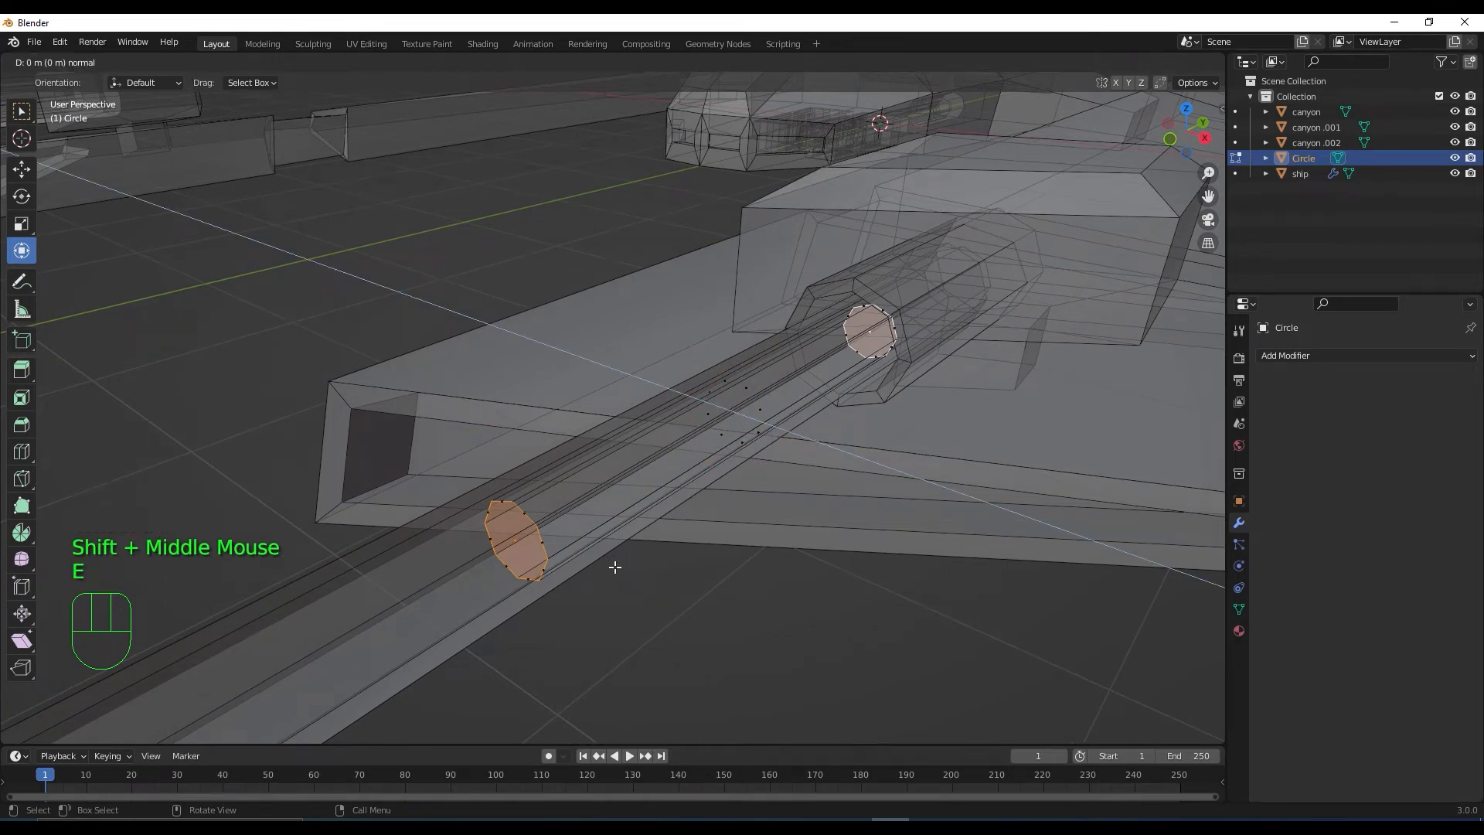
pyautogui.click(614, 567)
pyautogui.moveTo(615, 567); pyautogui.dragTo(616, 553, button='middle')
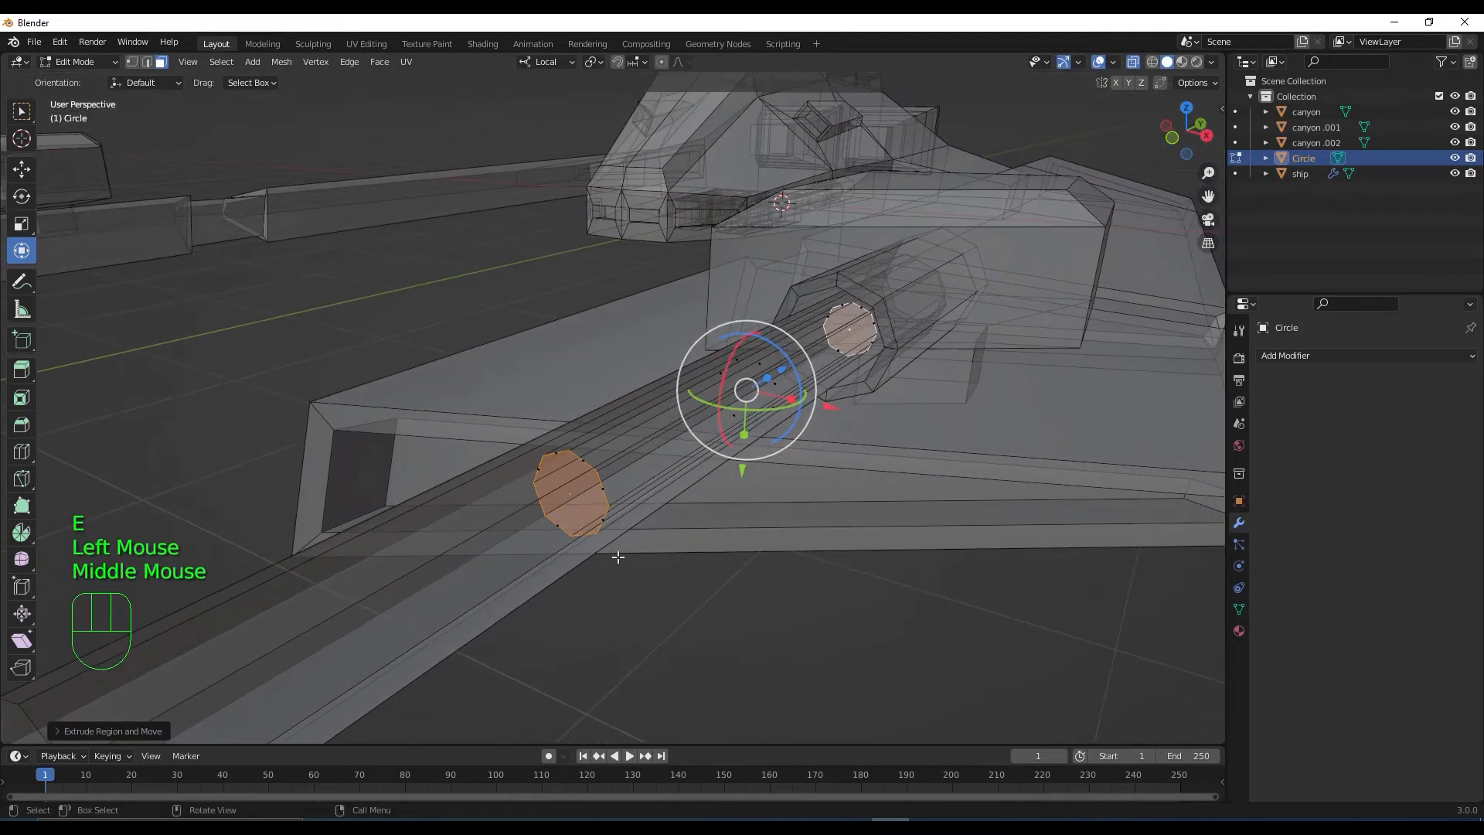
pyautogui.scroll(2, 615, 554)
pyautogui.press('i')
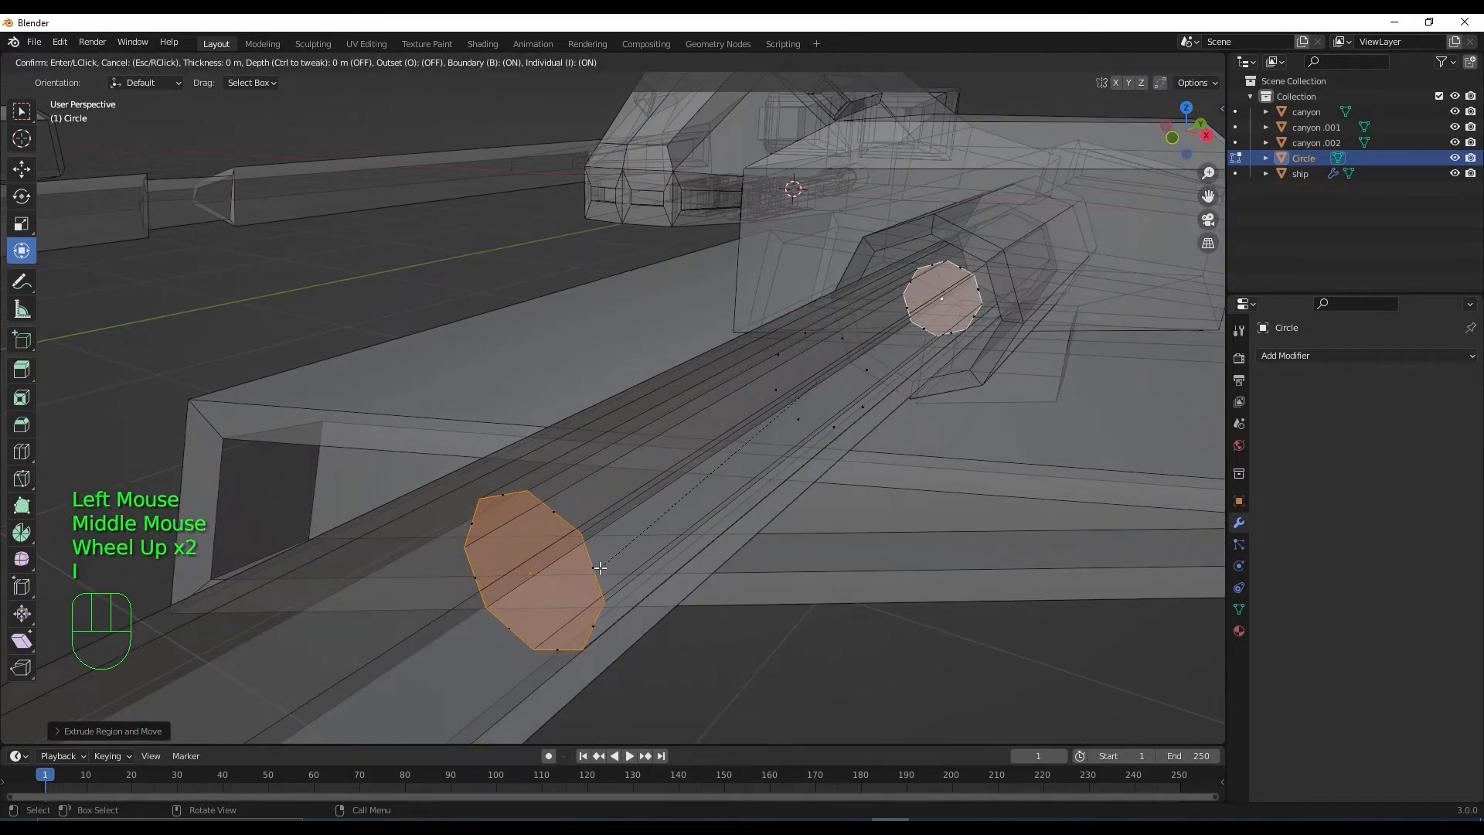
pyautogui.click(656, 576)
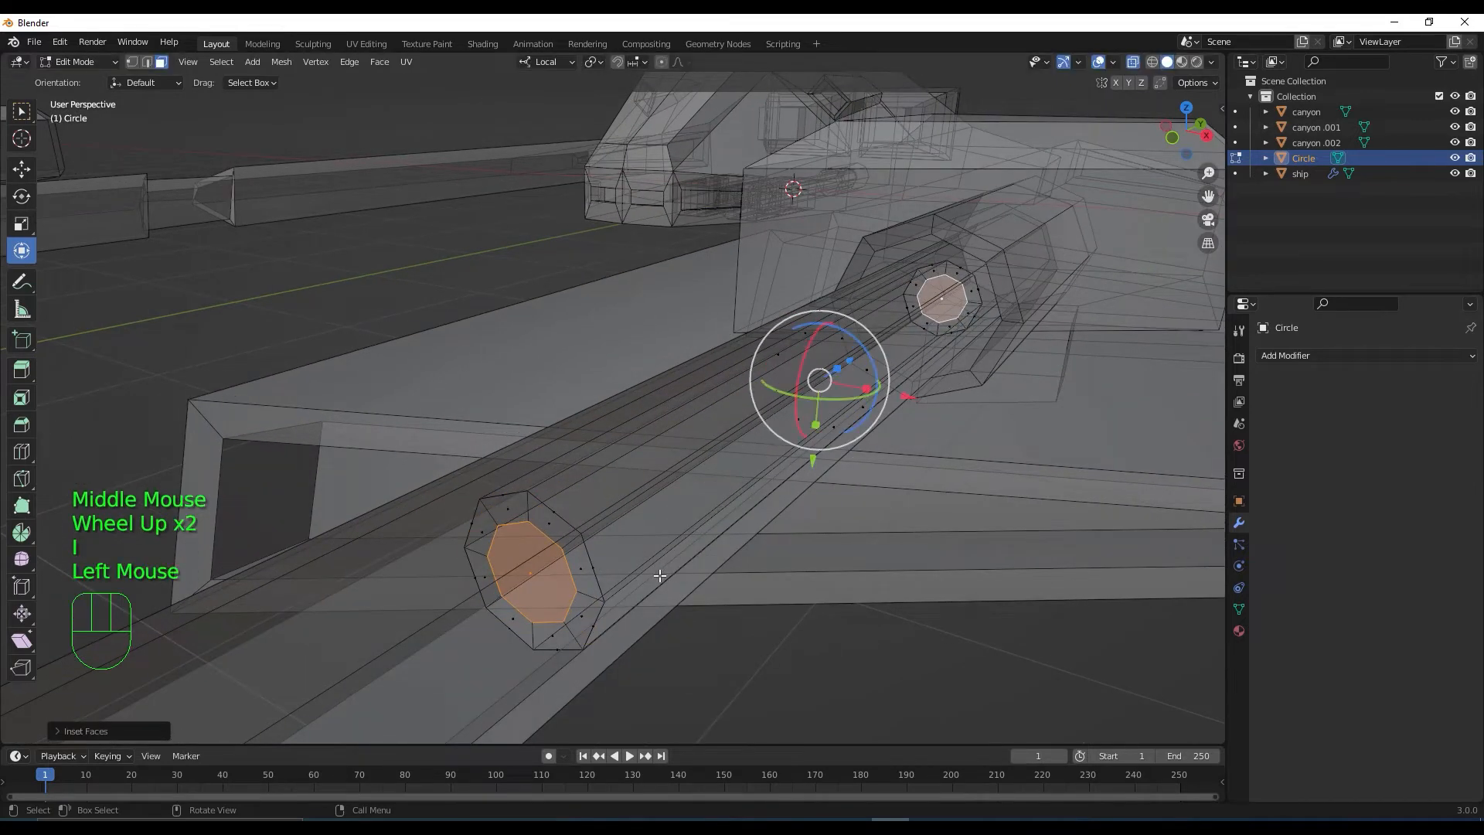
pyautogui.moveTo(673, 540); pyautogui.dragTo(654, 540, button='middle')
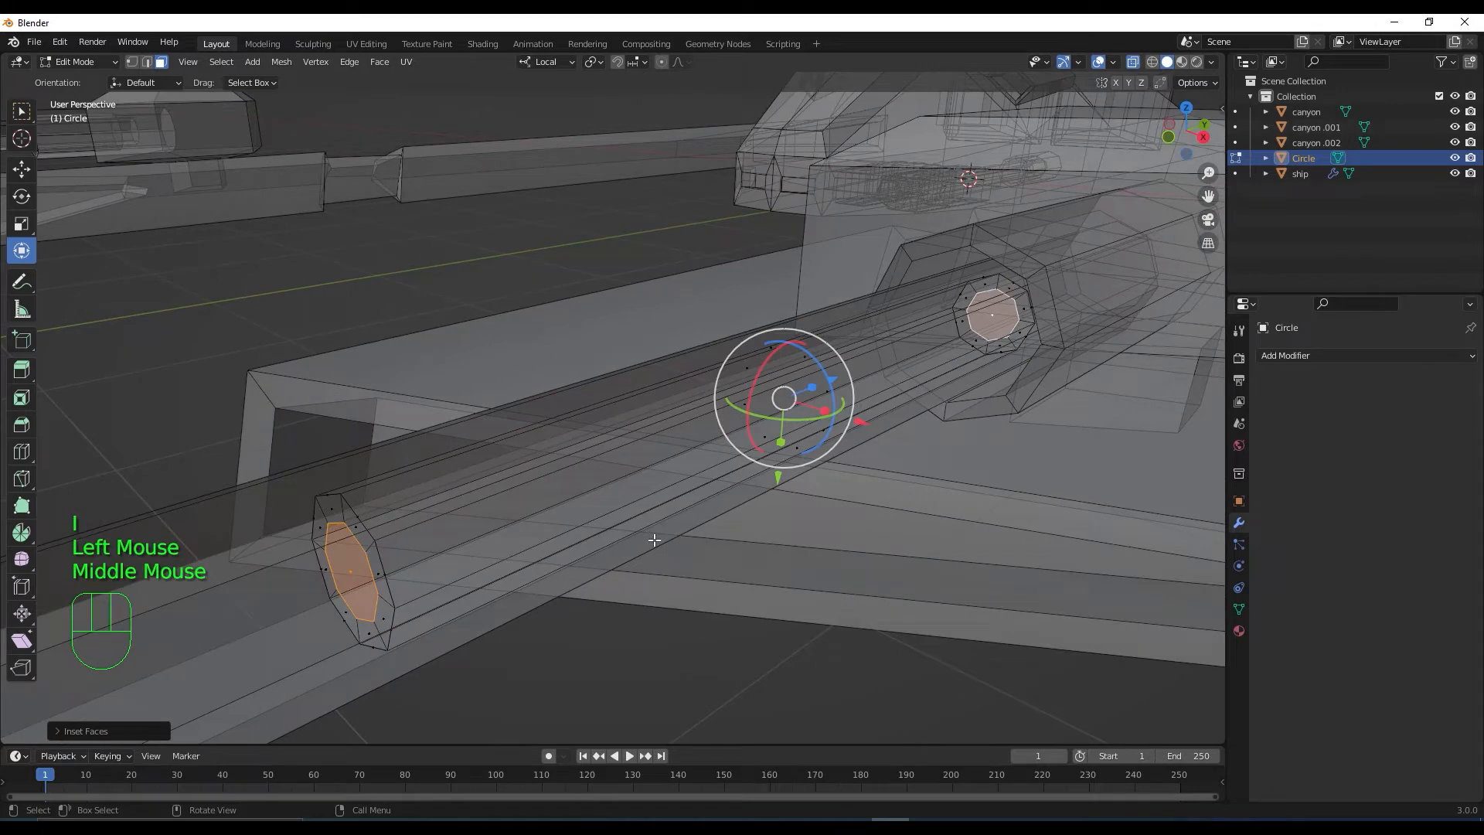
pyautogui.scroll(-2, 653, 541)
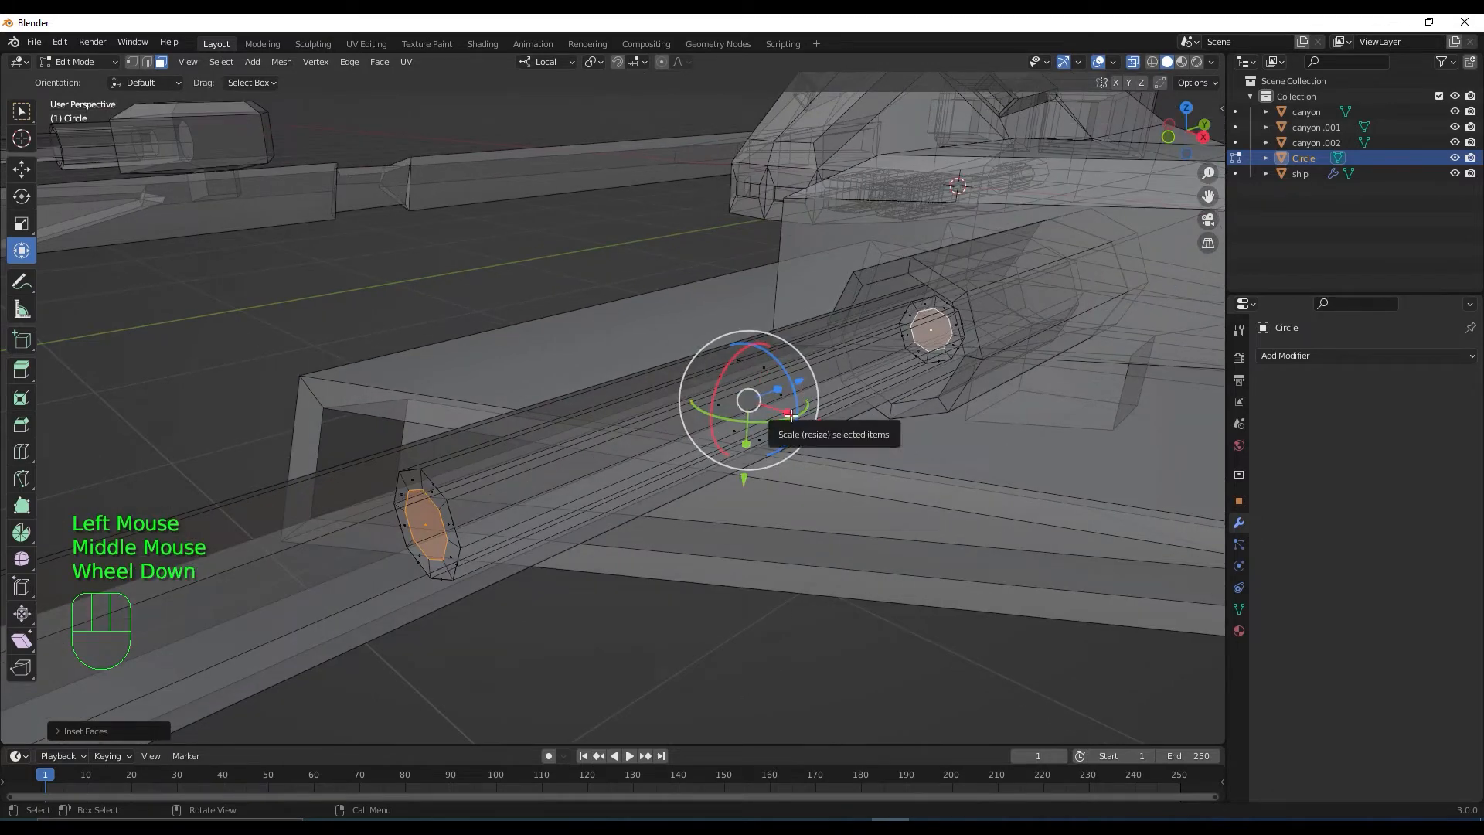
pyautogui.moveTo(790, 416); pyautogui.dragTo(790, 416, button='middle')
# Select the left end face and push it about 0.036 m outward along the barrel
pyautogui.click(428, 533)
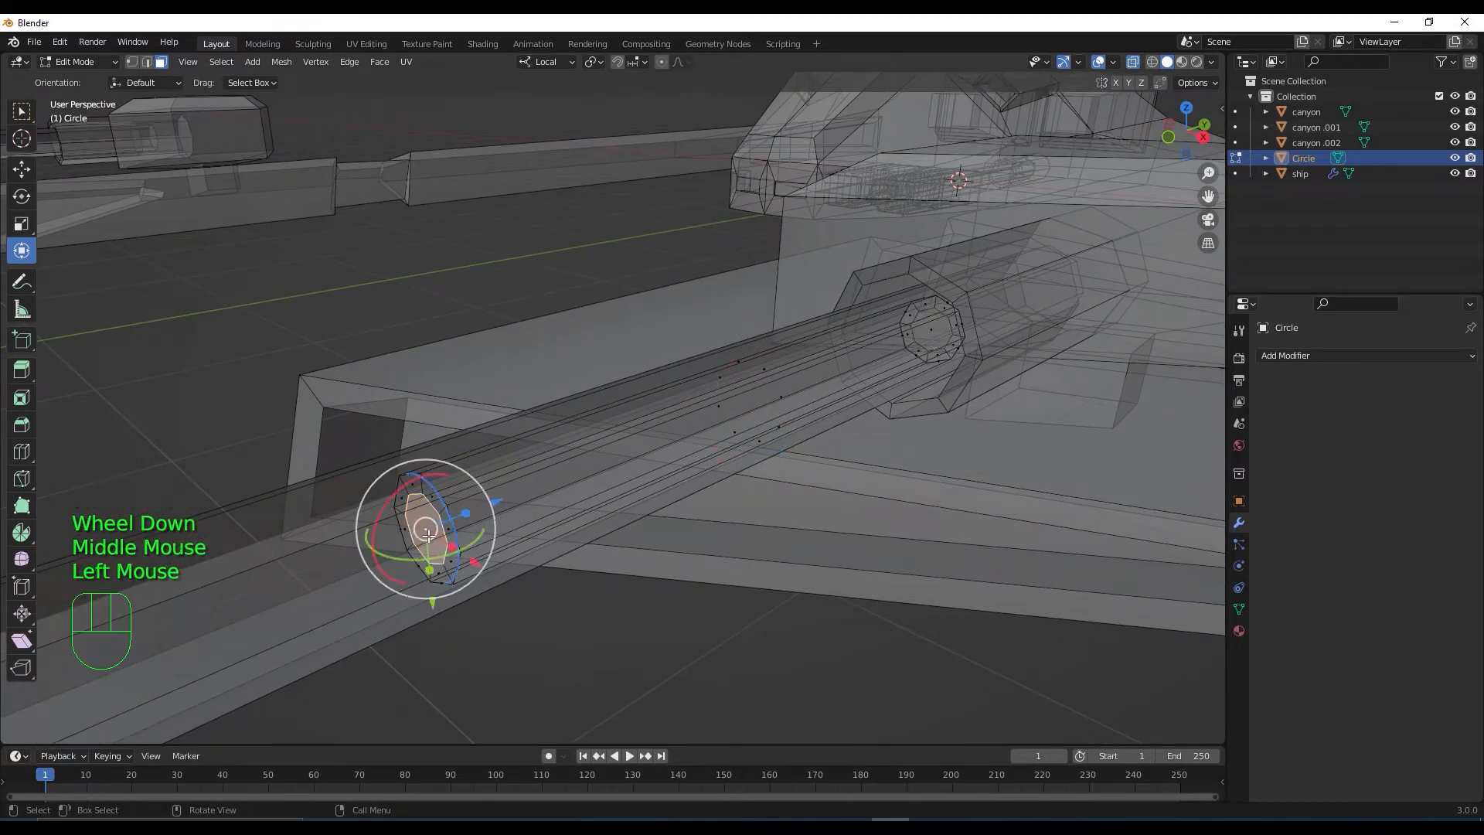
pyautogui.moveTo(478, 509)
pyautogui.mouseDown()
pyautogui.moveTo(492, 503)
pyautogui.moveTo(476, 510)
pyautogui.mouseUp()
pyautogui.scroll(-3, 476, 510)
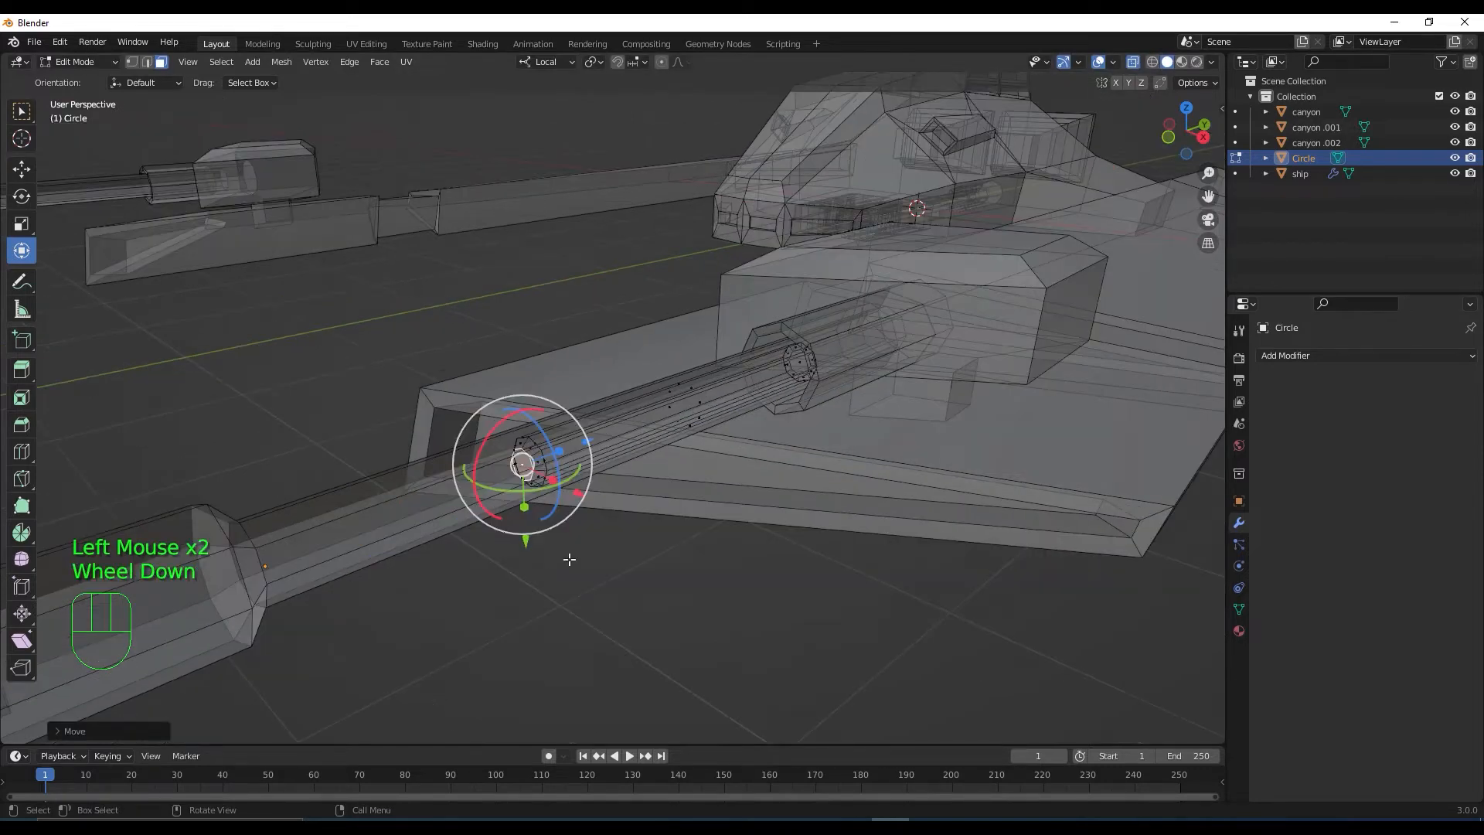
pyautogui.moveTo(476, 510); pyautogui.dragTo(580, 543, button='middle')
pyautogui.scroll(-2, 549, 549)
pyautogui.scroll(2, 591, 513)
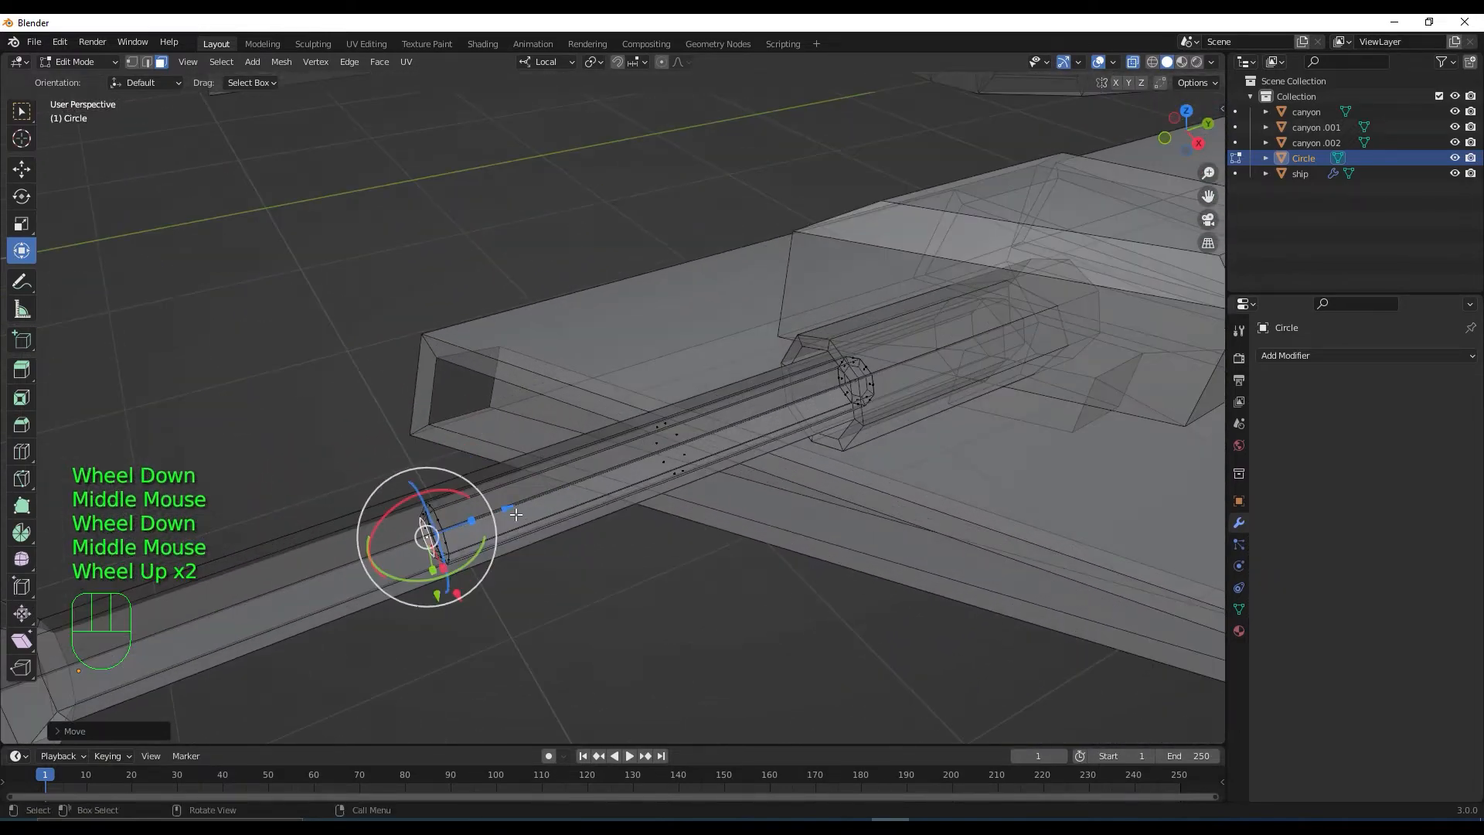
pyautogui.moveTo(506, 510); pyautogui.dragTo(528, 510)
pyautogui.scroll(-2, 528, 510)
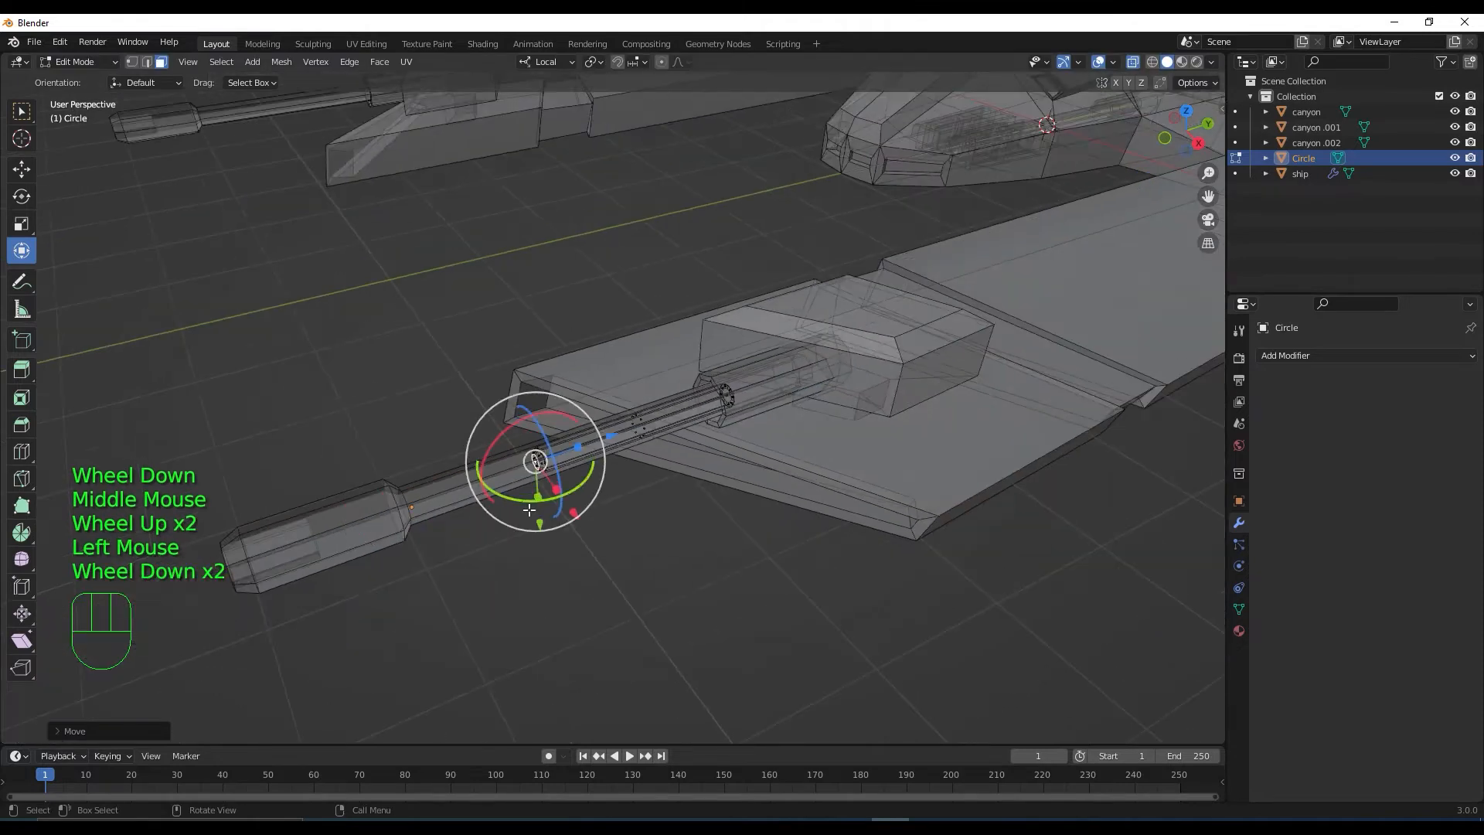
pyautogui.scroll(-1, 529, 510)
pyautogui.moveTo(564, 502); pyautogui.dragTo(655, 461, button='middle')
pyautogui.scroll(1, 658, 525)
pyautogui.scroll(1, 658, 525)
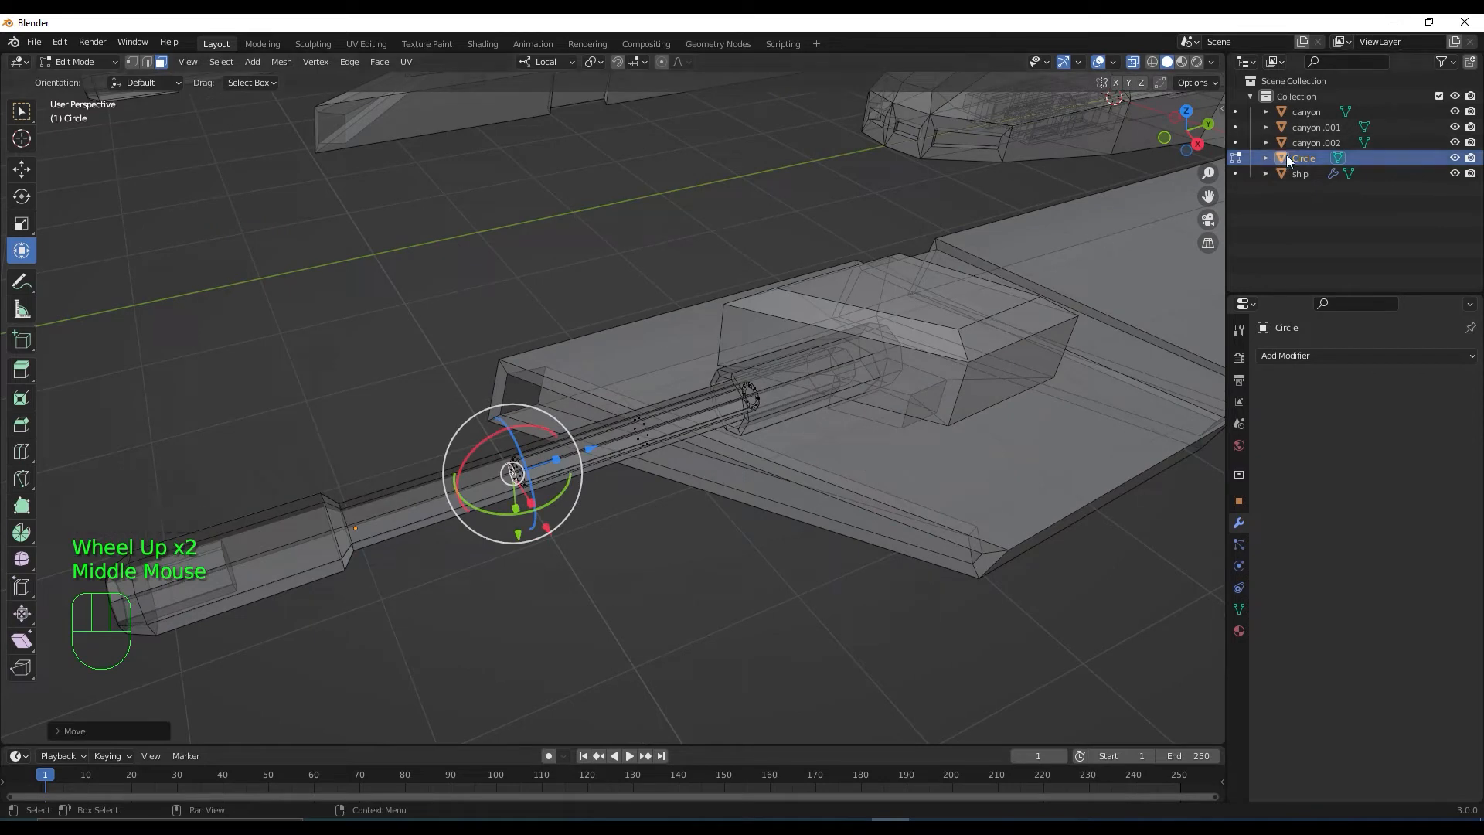
# Rename the Circle object to 'laser' and return to Object Mode
pyautogui.doubleClick(1305, 158)
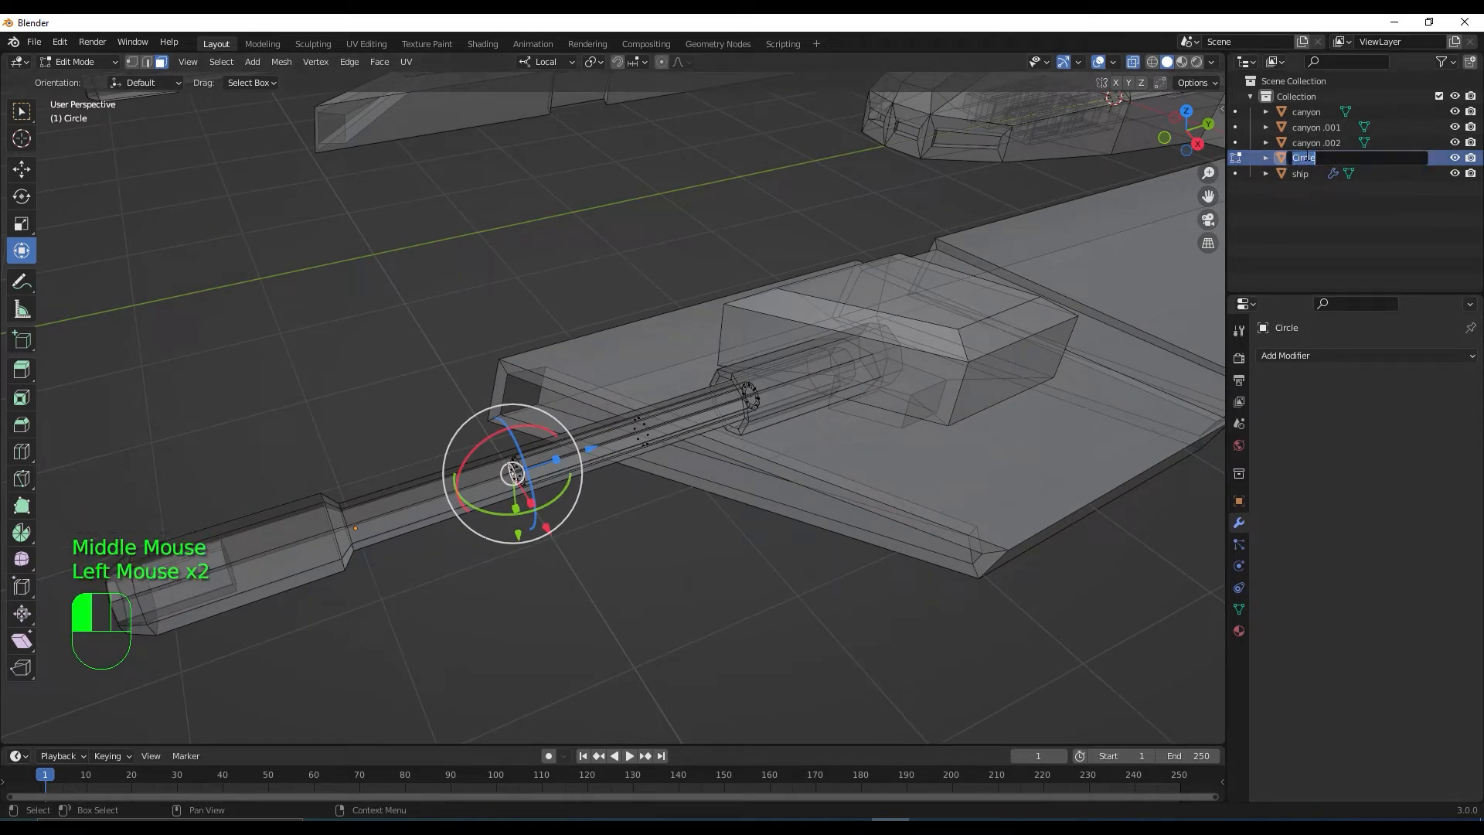
pyautogui.press('BackSpace')
pyautogui.write('laser')
pyautogui.press('Return')
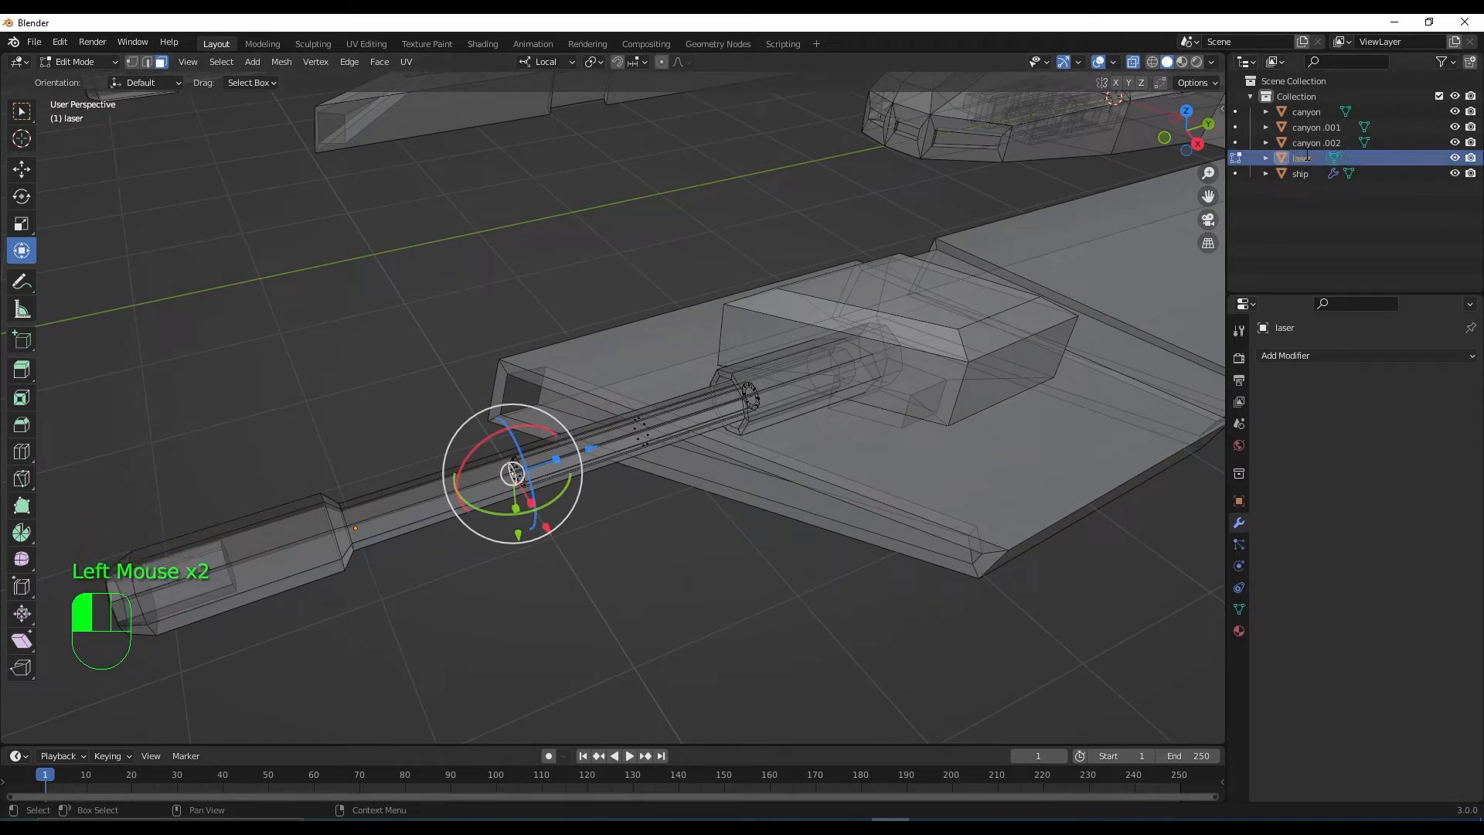
pyautogui.scroll(-1, 619, 516)
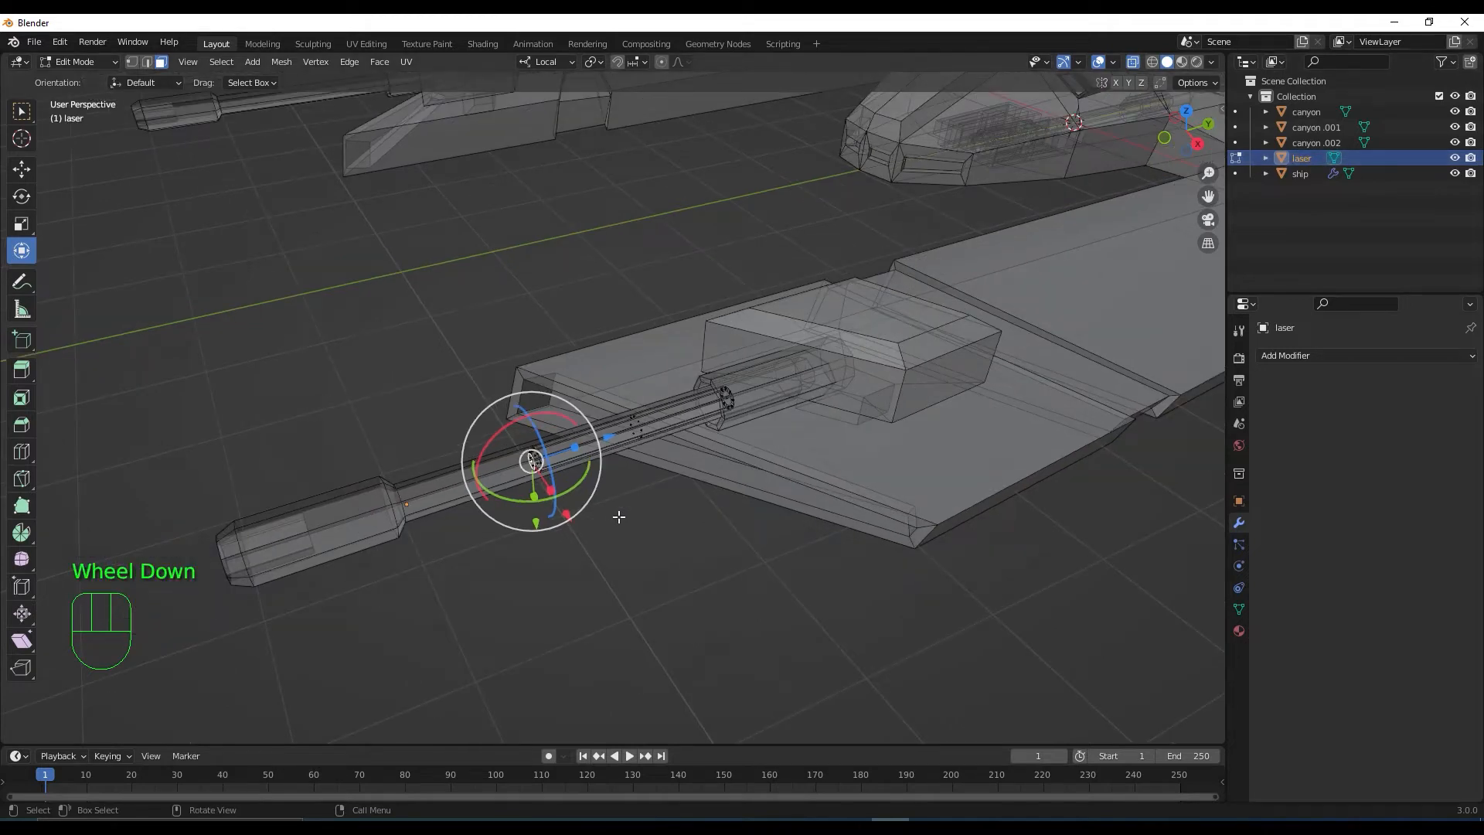
pyautogui.press('Tab')
# Slide the laser out ahead of the barrel muzzle, then select its barrel-side end face
pyautogui.scroll(-2, 623, 539)
pyautogui.moveTo(623, 539); pyautogui.dragTo(670, 507, button='middle')
pyautogui.scroll(-2, 670, 503)
pyautogui.scroll(4, 670, 504)
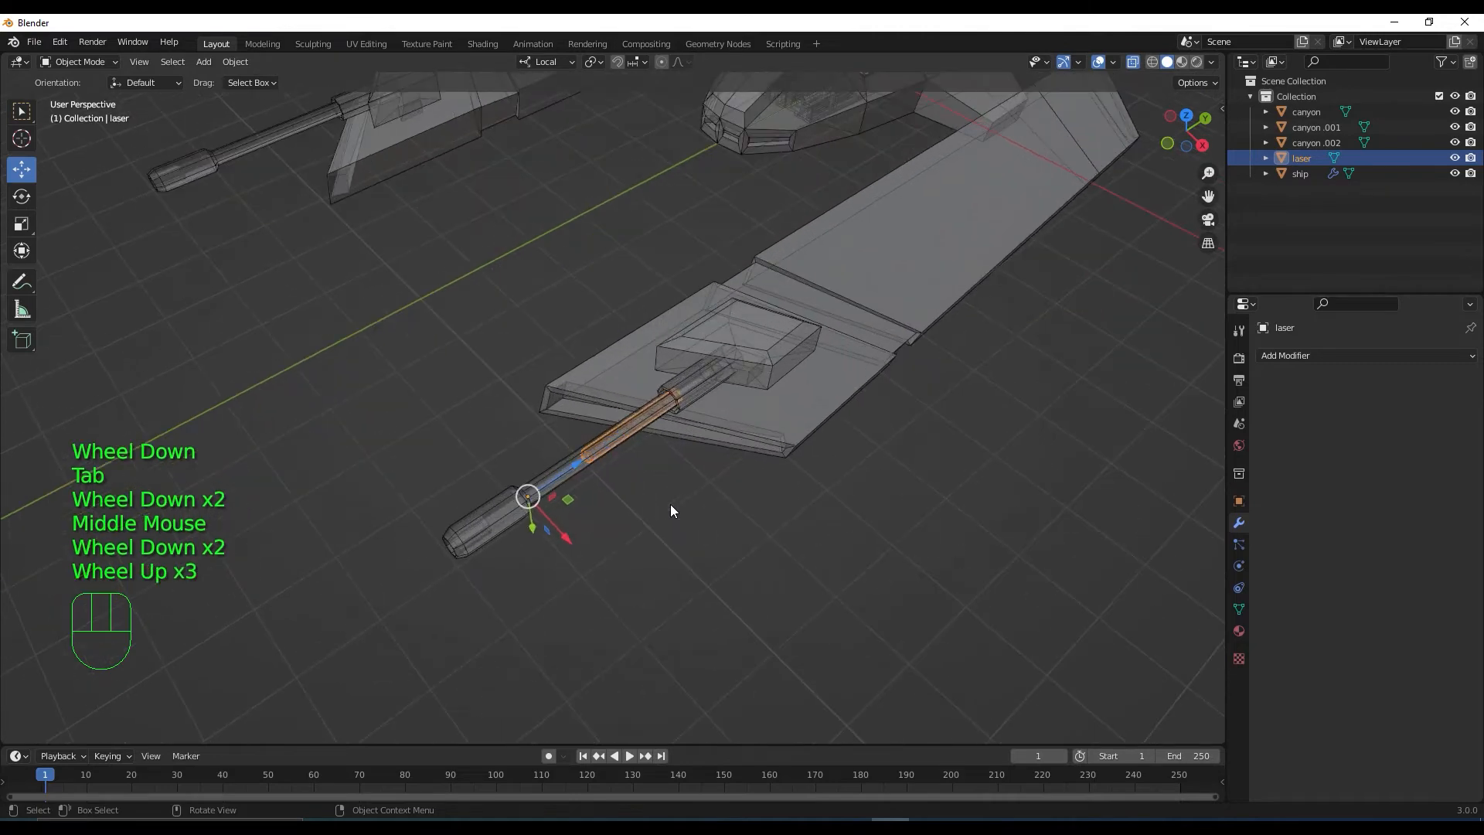
pyautogui.moveTo(556, 479); pyautogui.dragTo(205, 709)
pyautogui.scroll(-2, 503, 611)
pyautogui.moveTo(503, 610); pyautogui.dragTo(564, 577, button='middle')
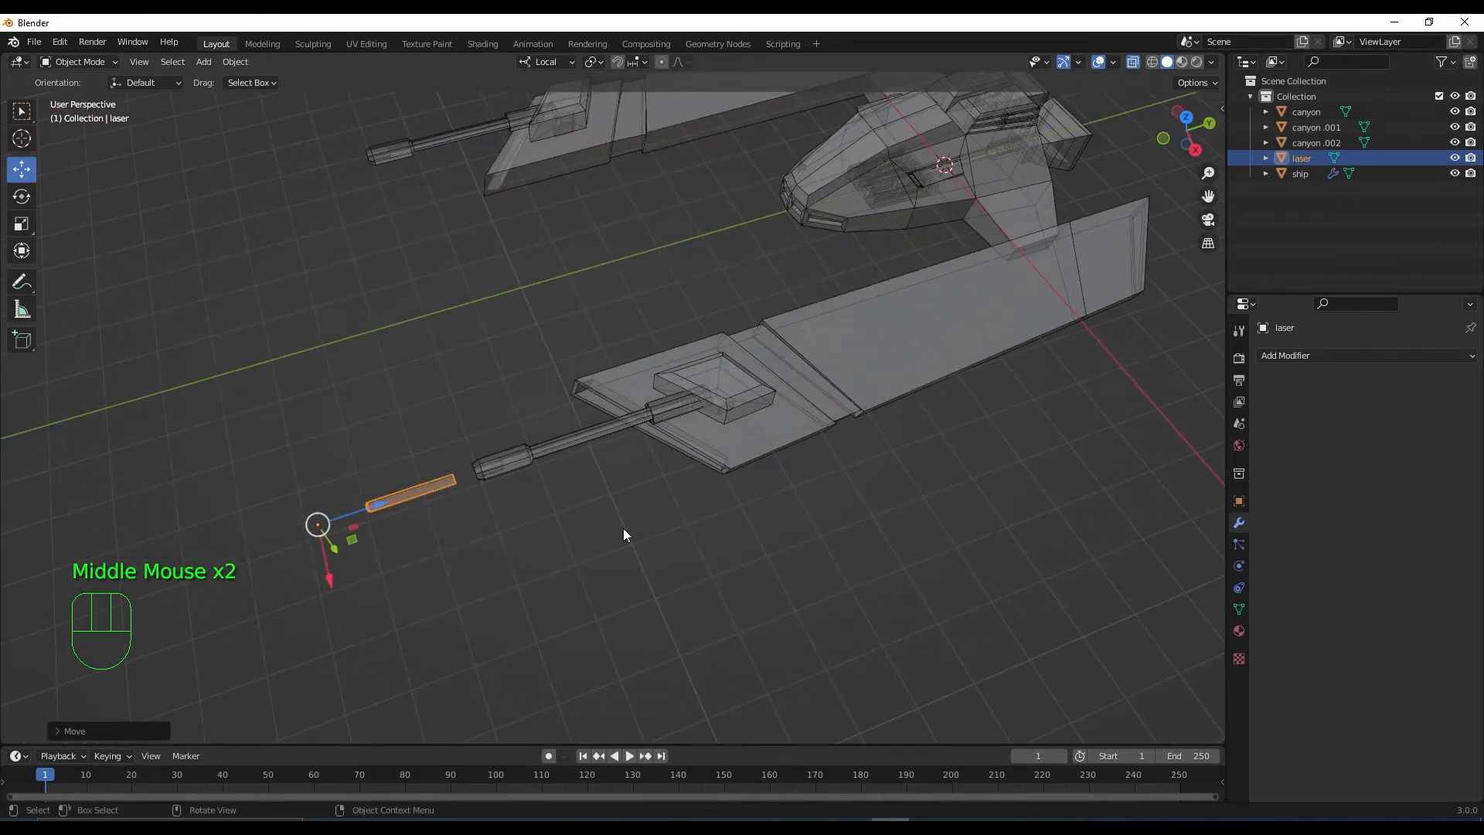
pyautogui.scroll(2, 618, 532)
pyautogui.moveTo(606, 533); pyautogui.dragTo(759, 564, button='middle')
pyautogui.scroll(-1, 618, 541)
pyautogui.scroll(1, 541, 595)
pyautogui.scroll(3, 670, 475)
pyautogui.scroll(3, 667, 461)
pyautogui.moveTo(667, 461)
pyautogui.keyDown('shift'); pyautogui.mouseDown(button='middle')
pyautogui.moveTo(669, 480)
pyautogui.moveTo(638, 464)
pyautogui.mouseUp(button='middle'); pyautogui.keyUp('shift')
pyautogui.press('Tab')
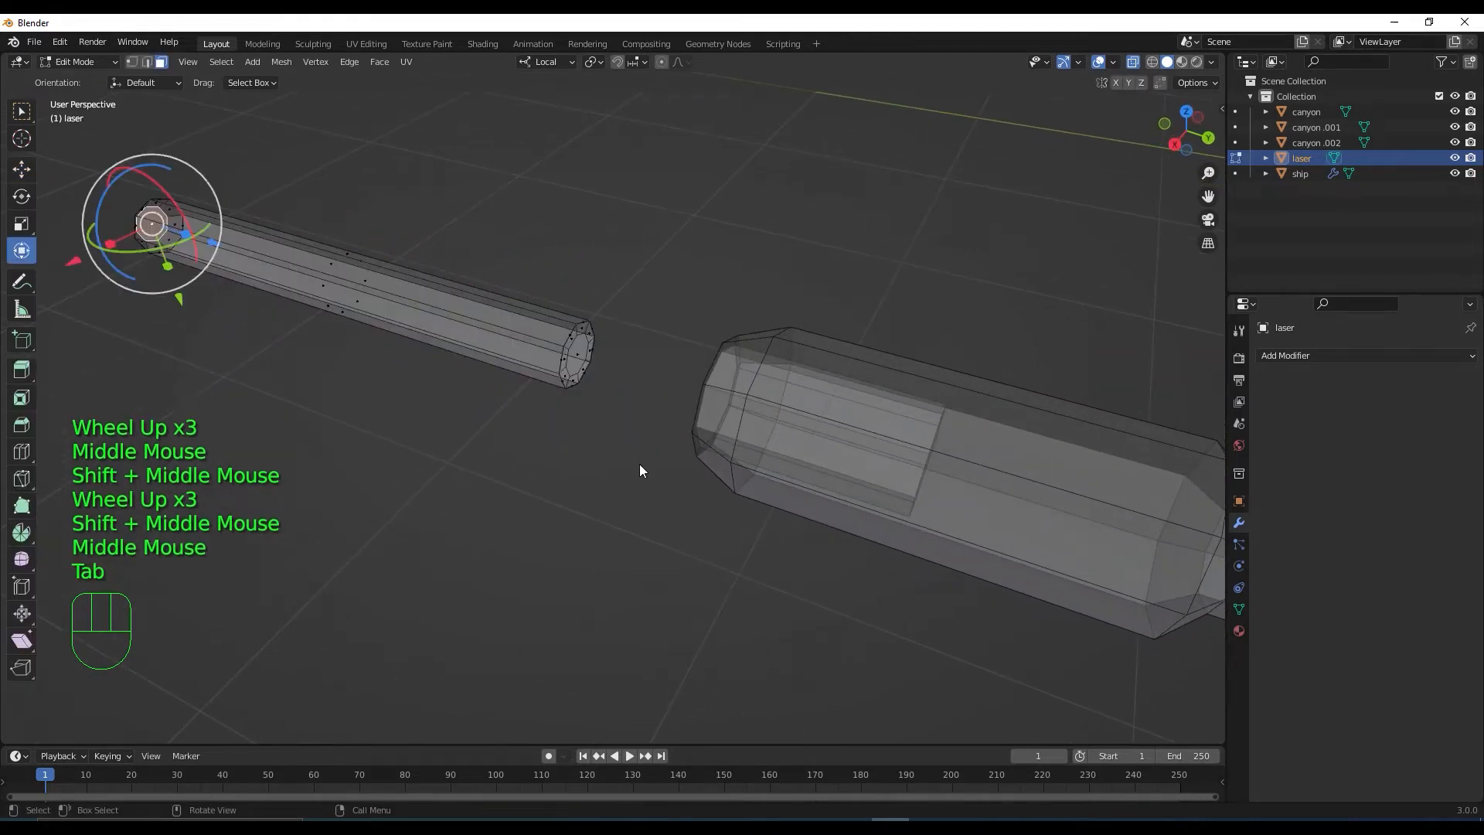
pyautogui.click(577, 357)
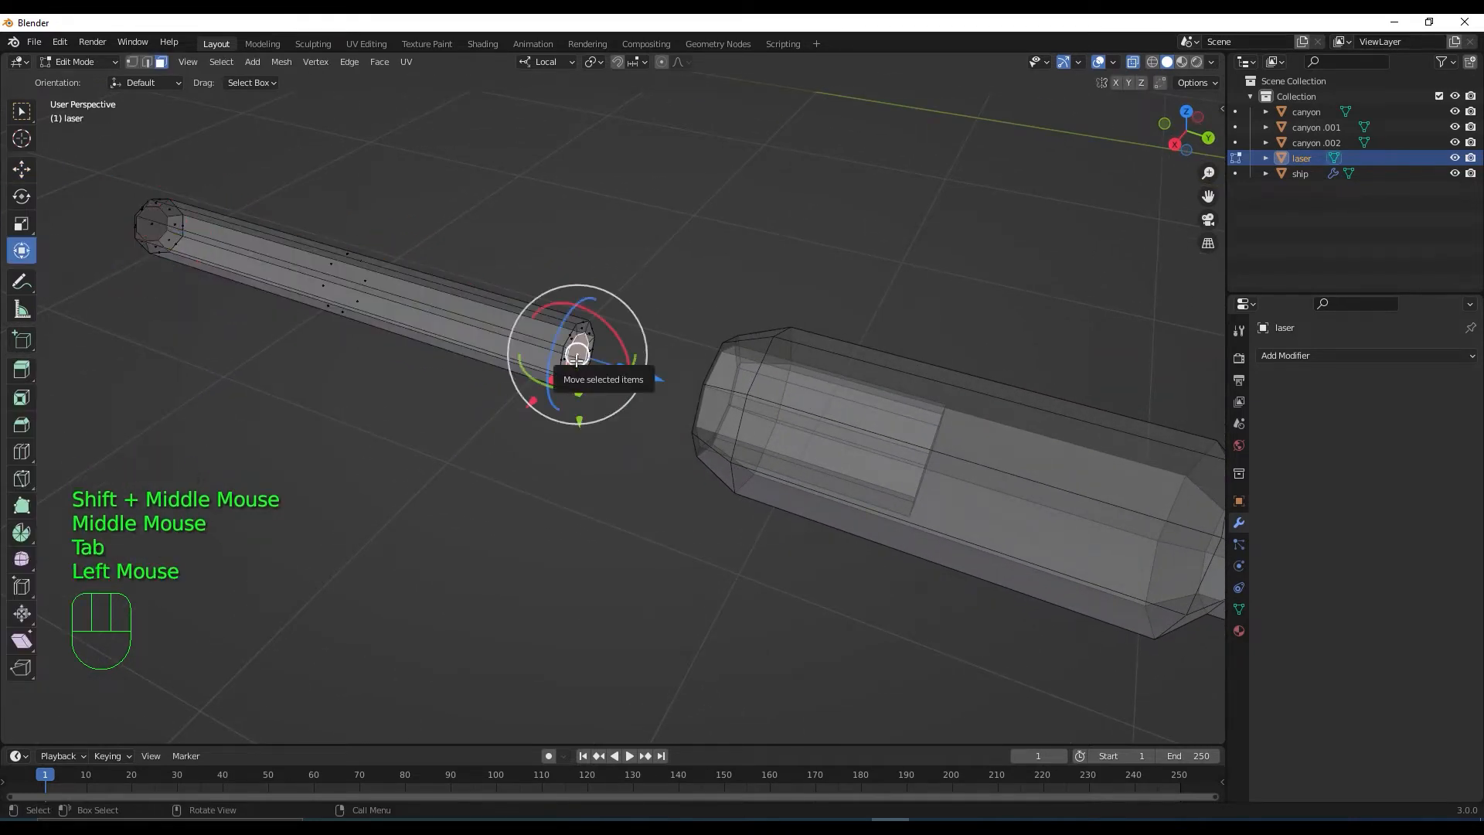
# Snap the 3D cursor to the laser's barrel-side end face and set the origin there
pyautogui.press('s')
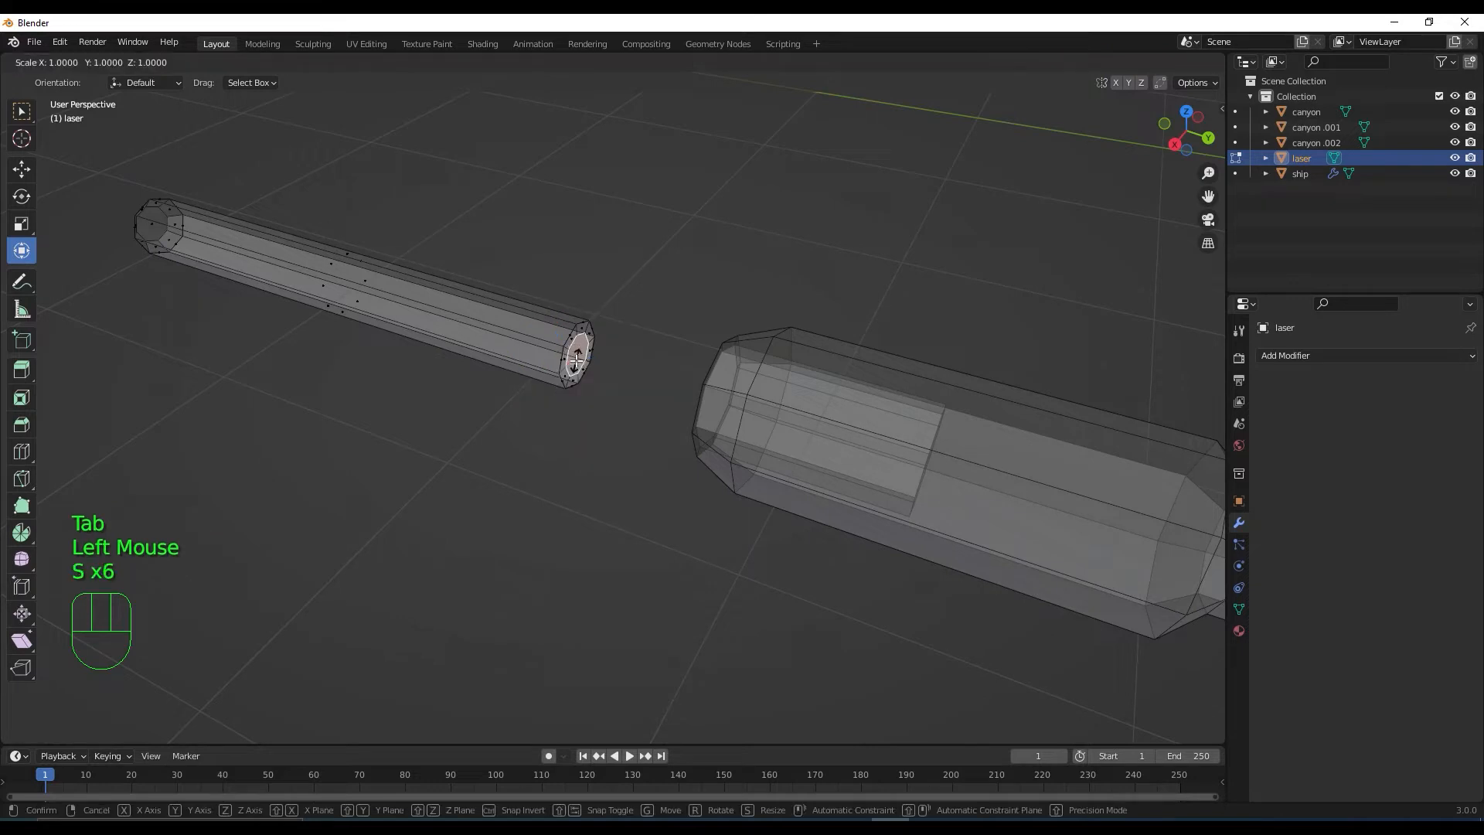
pyautogui.click(576, 359)
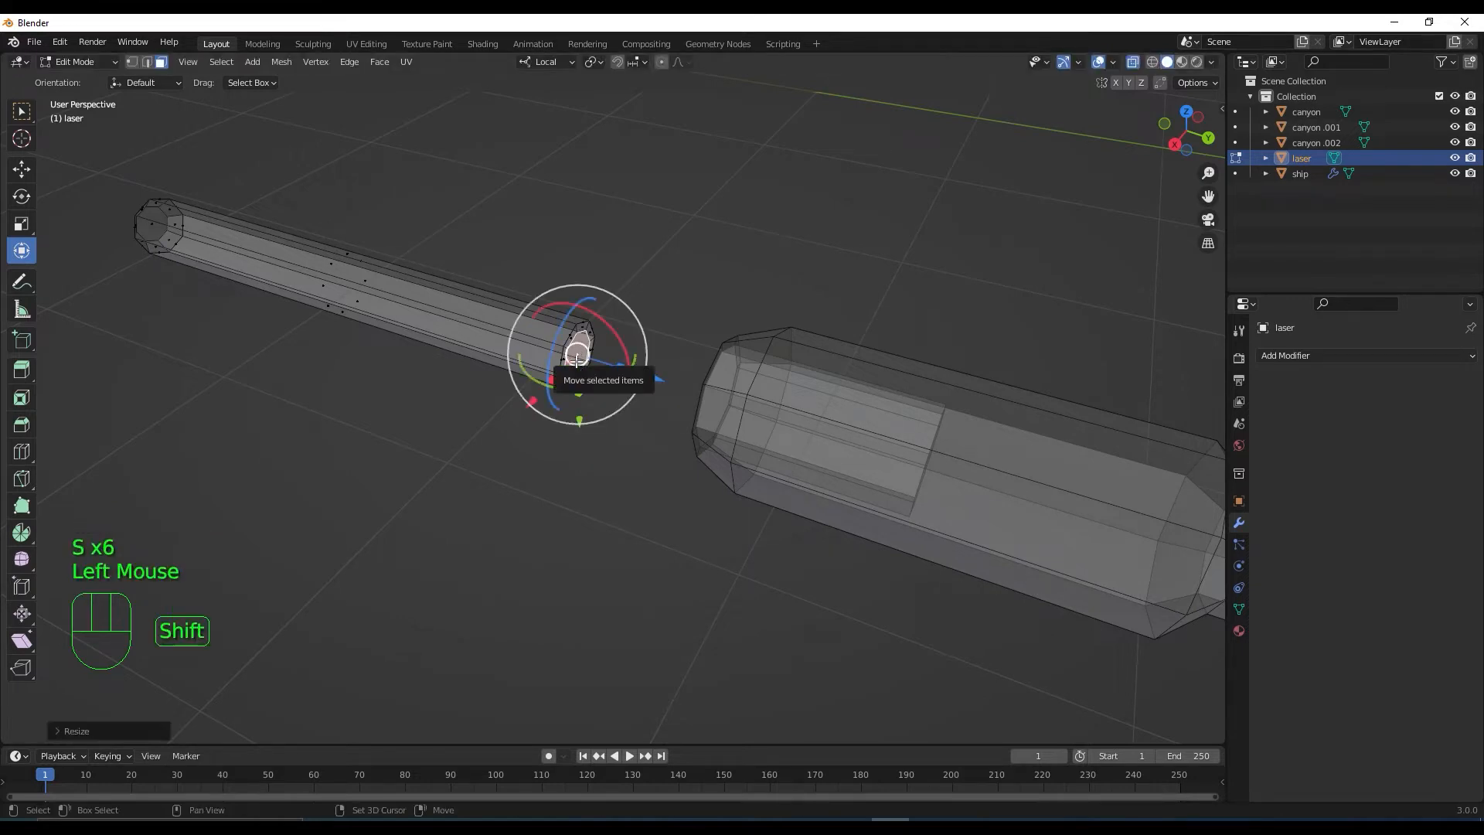
pyautogui.hotkey('shift', 's')
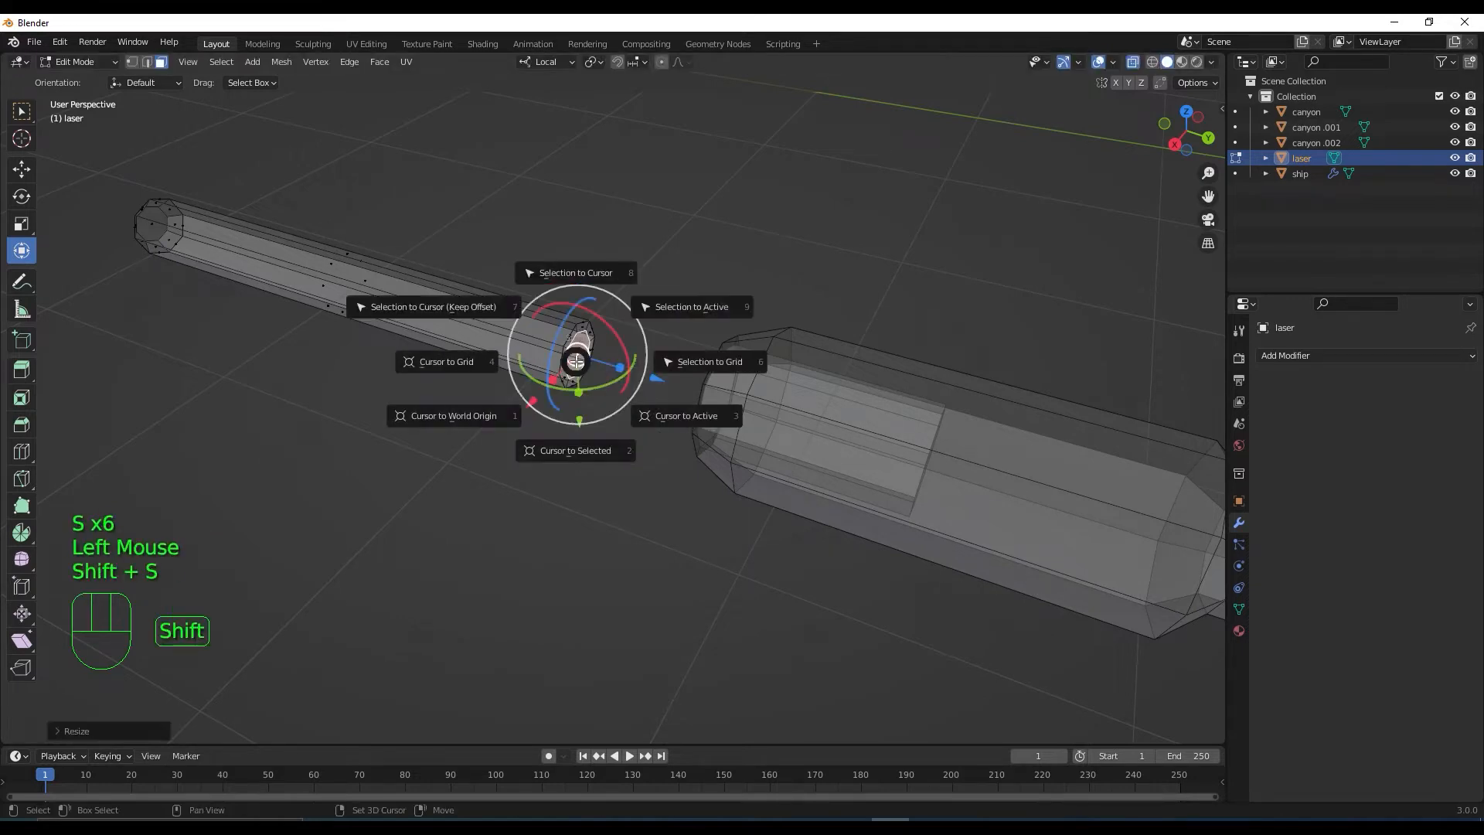
pyautogui.click(581, 448)
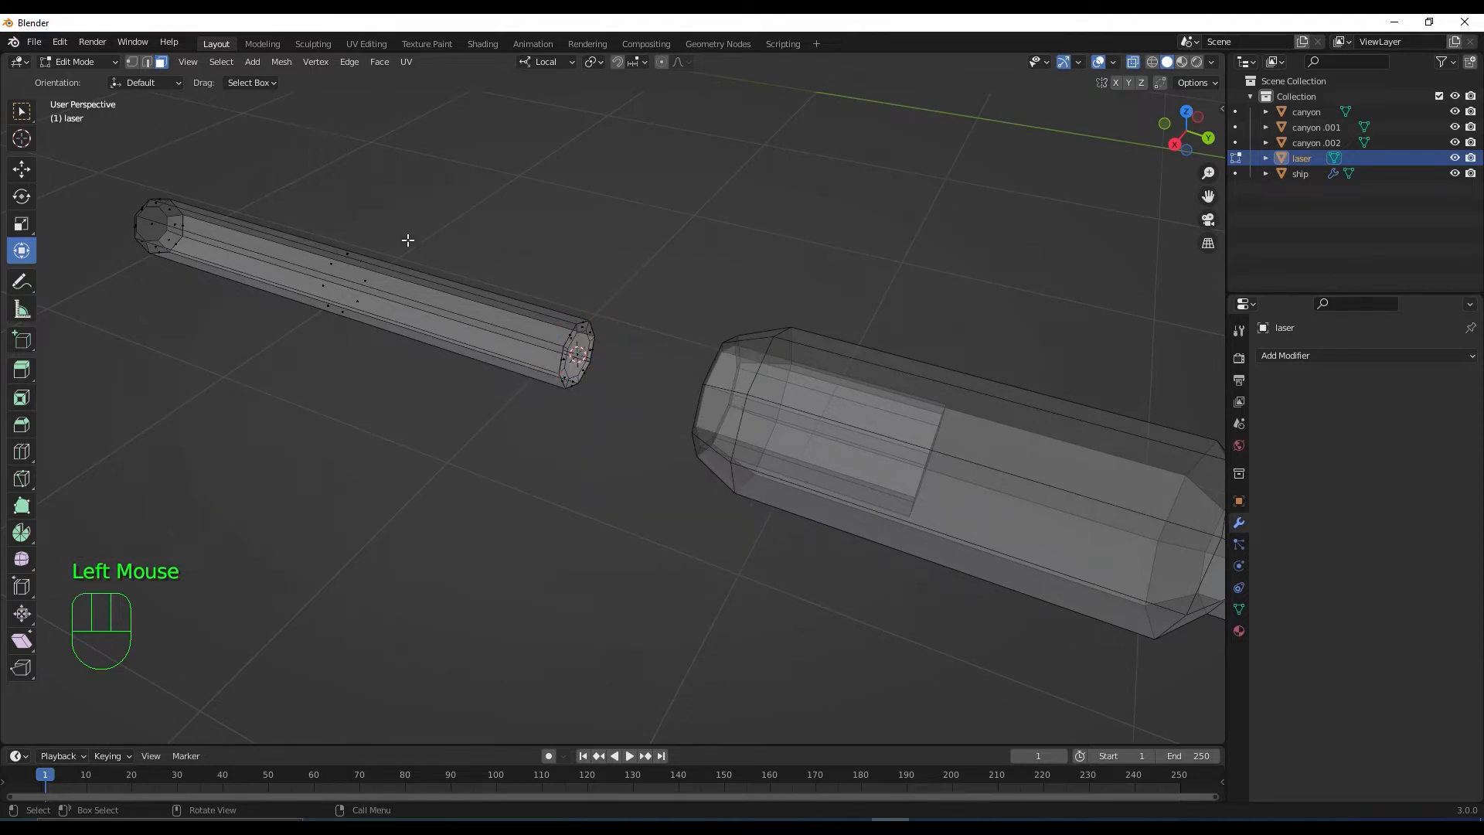
pyautogui.moveTo(570, 404); pyautogui.dragTo(591, 407, button='middle')
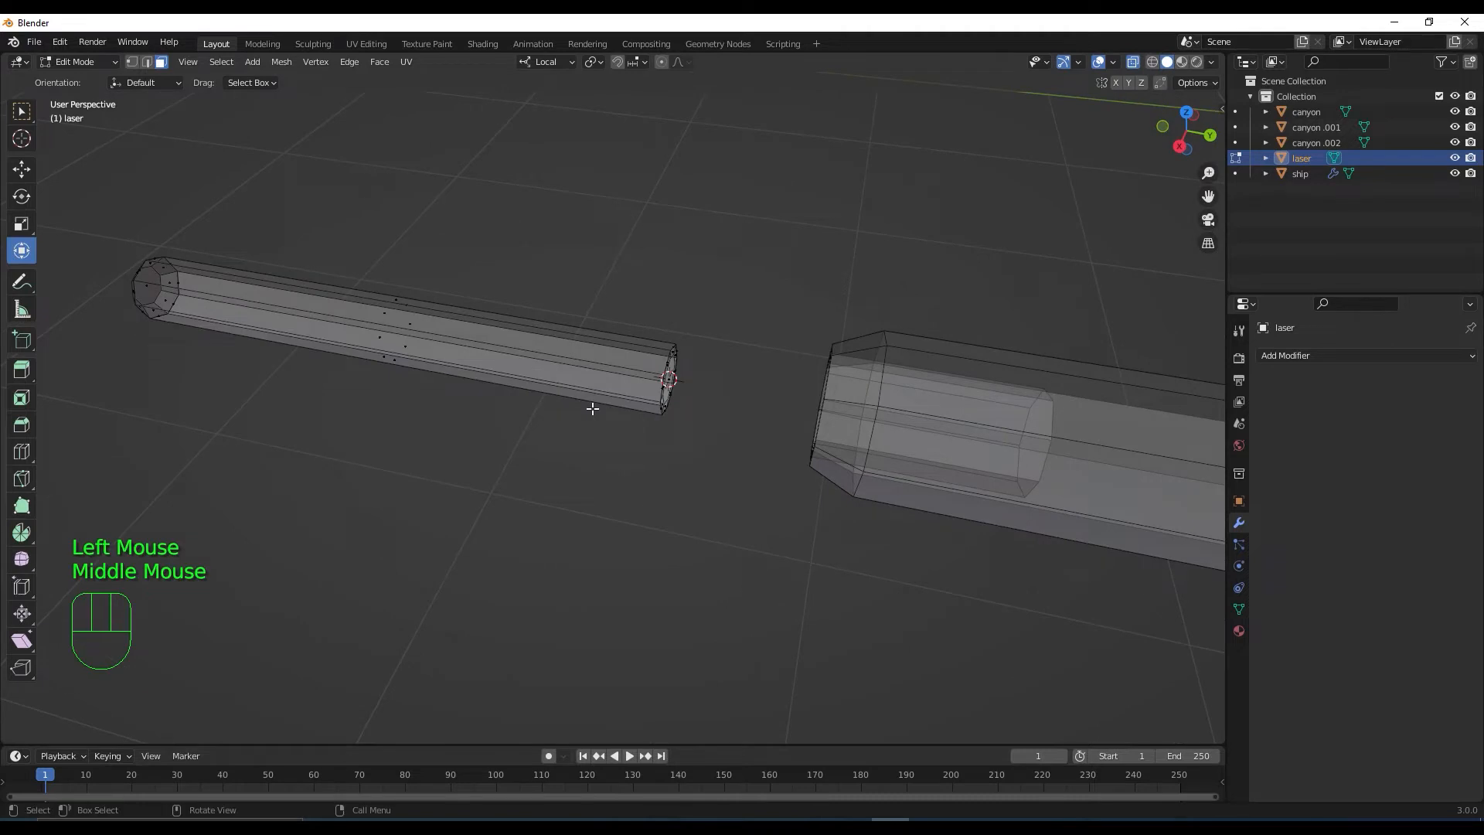
pyautogui.press('Tab')
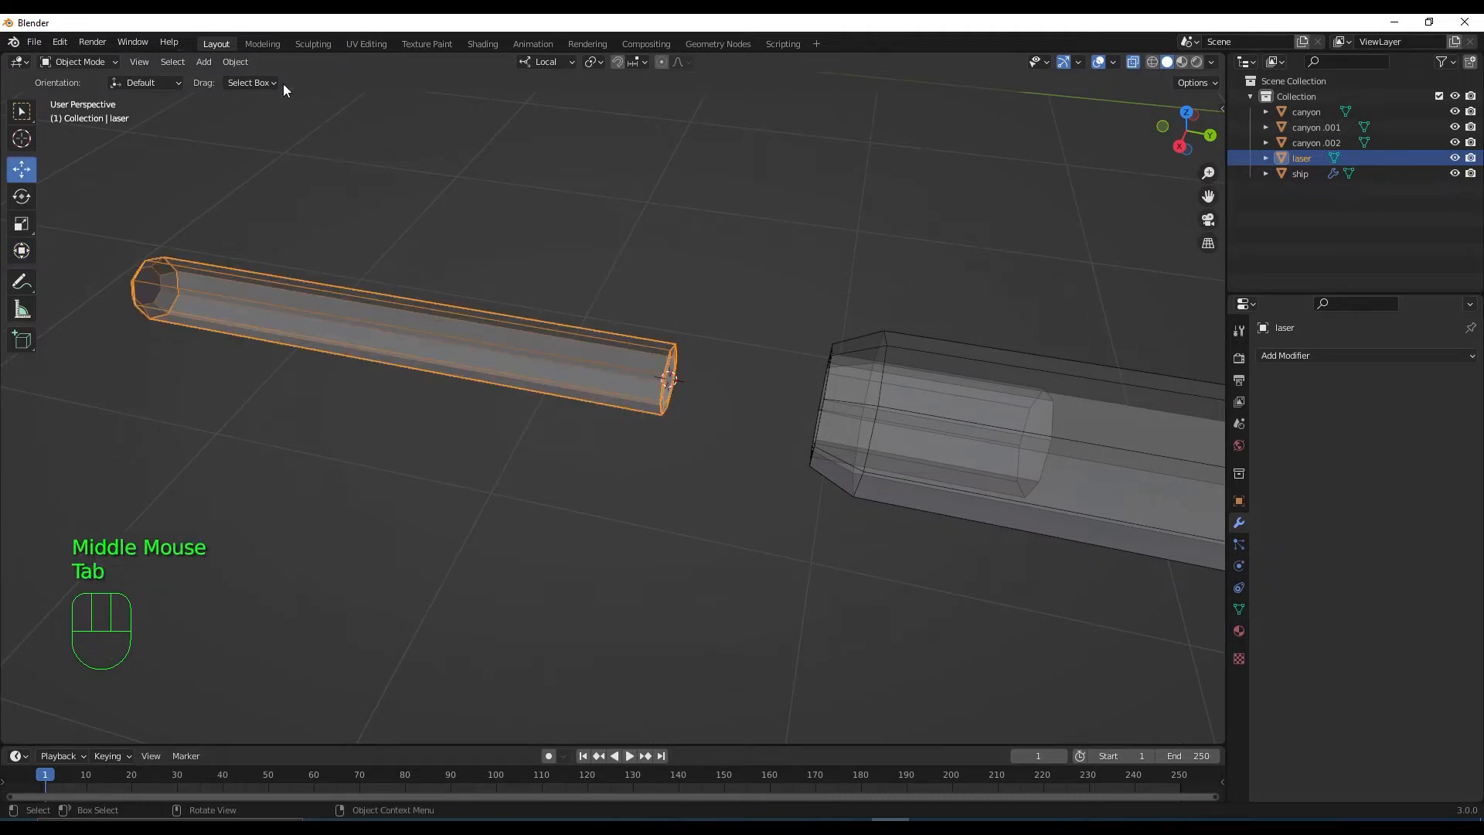
pyautogui.click(227, 61)
pyautogui.moveTo(285, 94)
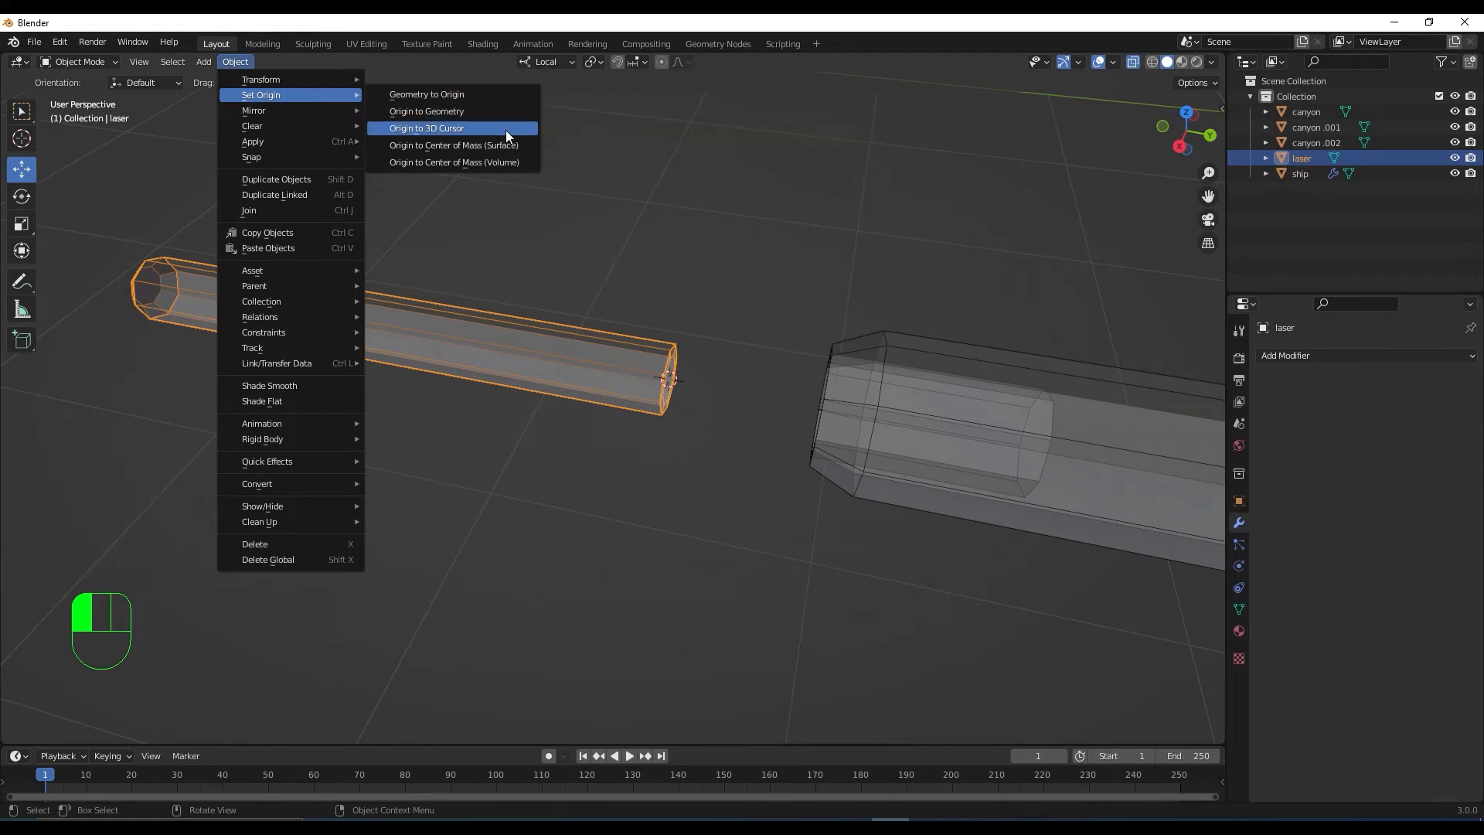
pyautogui.click(507, 131)
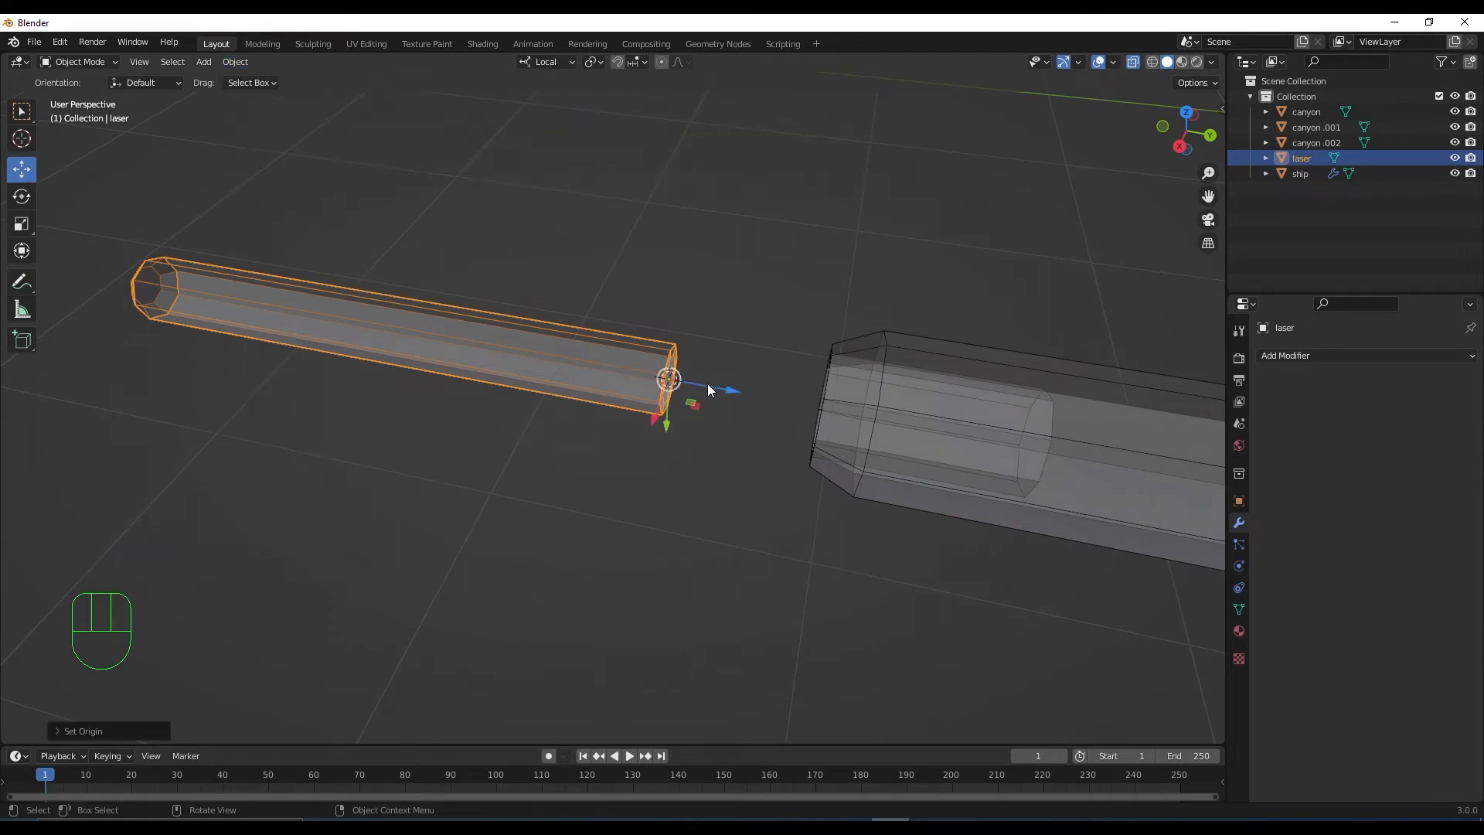
# Slide the laser along its axis until it meets the barrel tip
pyautogui.scroll(-2, 663, 420)
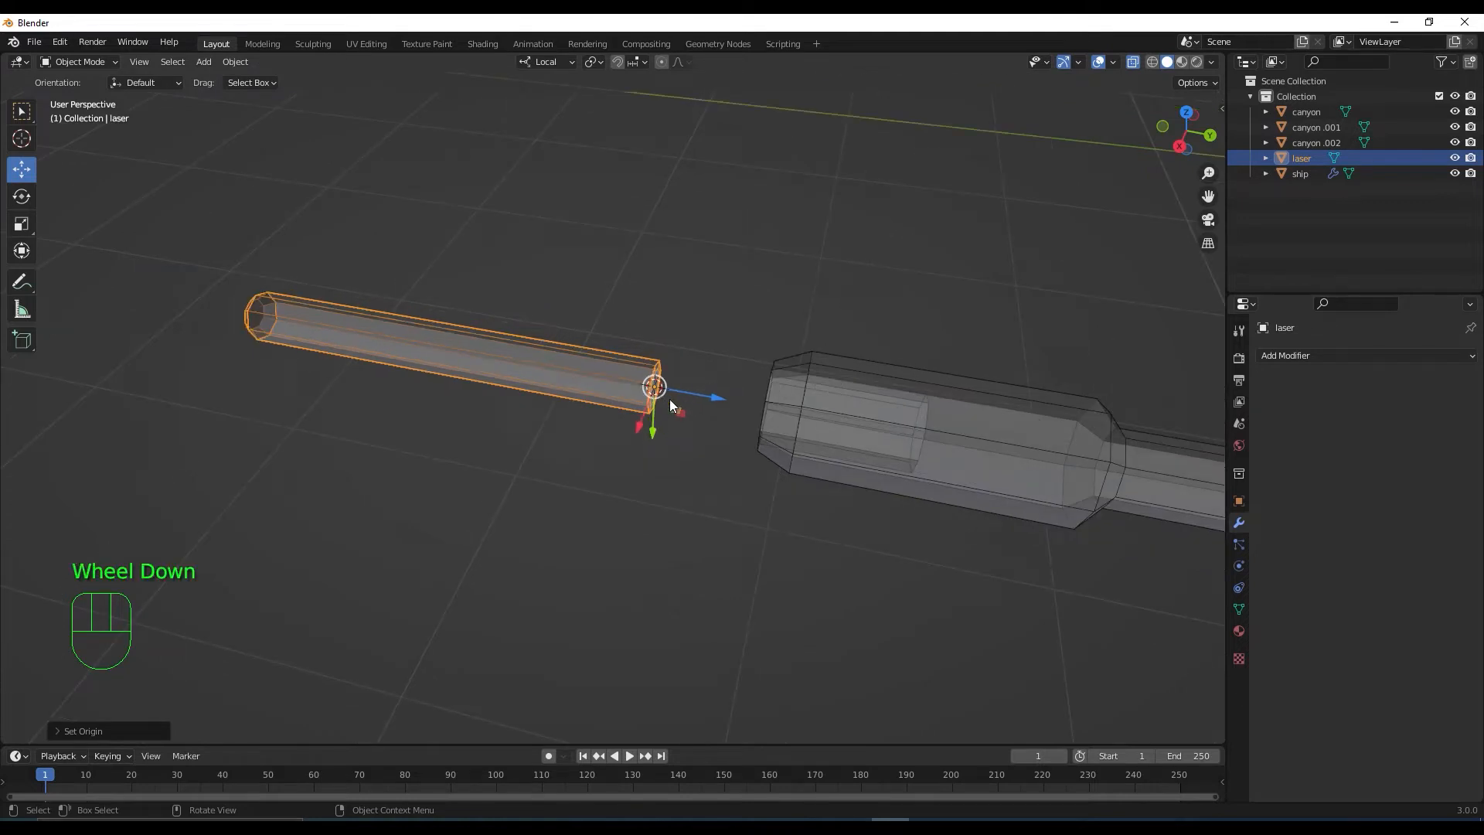
pyautogui.scroll(-1, 671, 418)
pyautogui.moveTo(671, 421); pyautogui.dragTo(693, 455, button='middle')
pyautogui.scroll(-1, 694, 456)
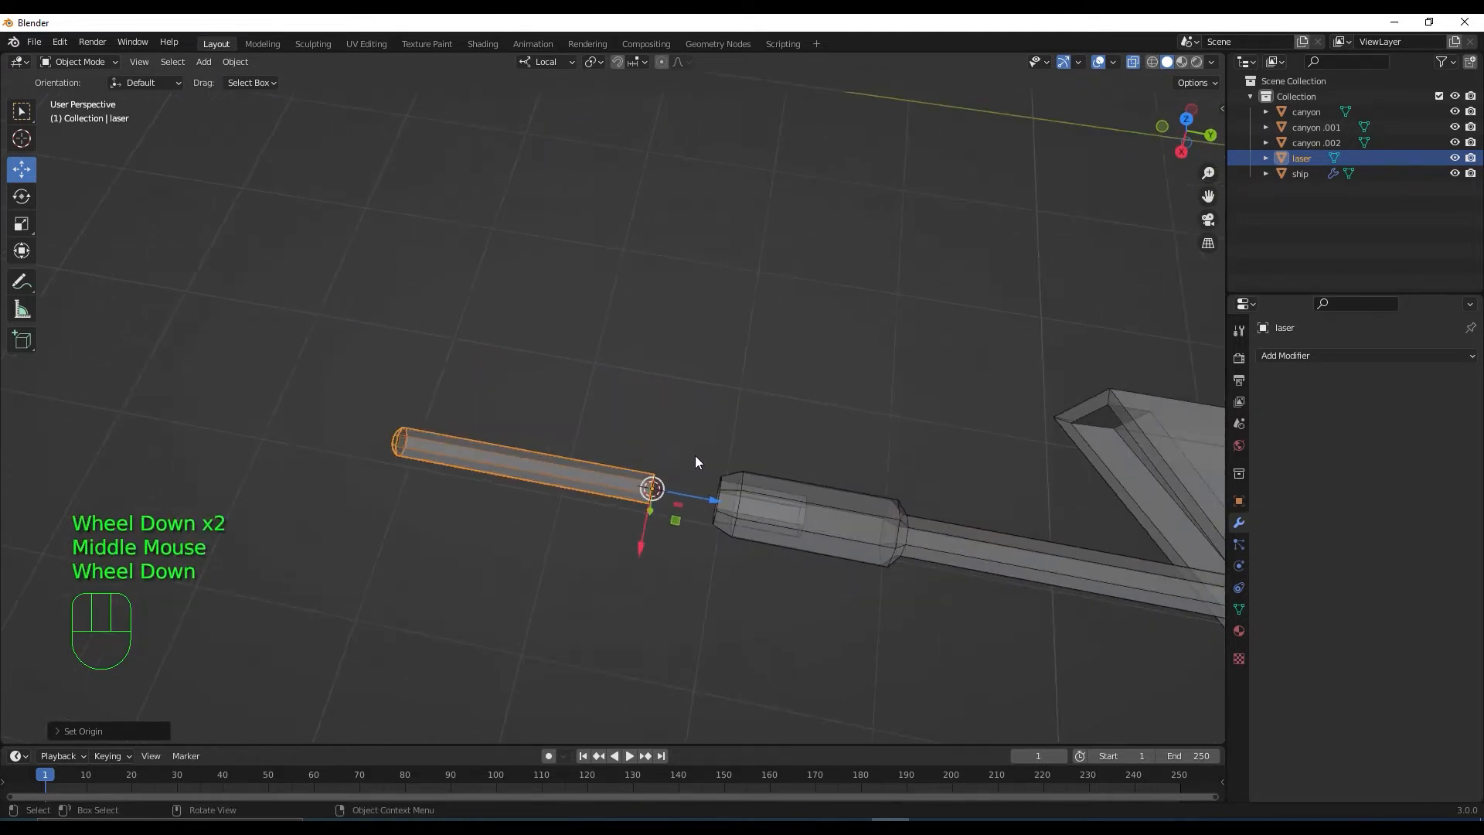
pyautogui.moveTo(716, 503); pyautogui.dragTo(783, 510)
pyautogui.scroll(-2, 735, 495)
pyautogui.moveTo(735, 495); pyautogui.dragTo(784, 440, button='middle')
pyautogui.scroll(-1, 730, 401)
pyautogui.scroll(3, 784, 428)
# In top view with X-ray off, make a linked duplicate of the laser
pyautogui.press('KP_7')
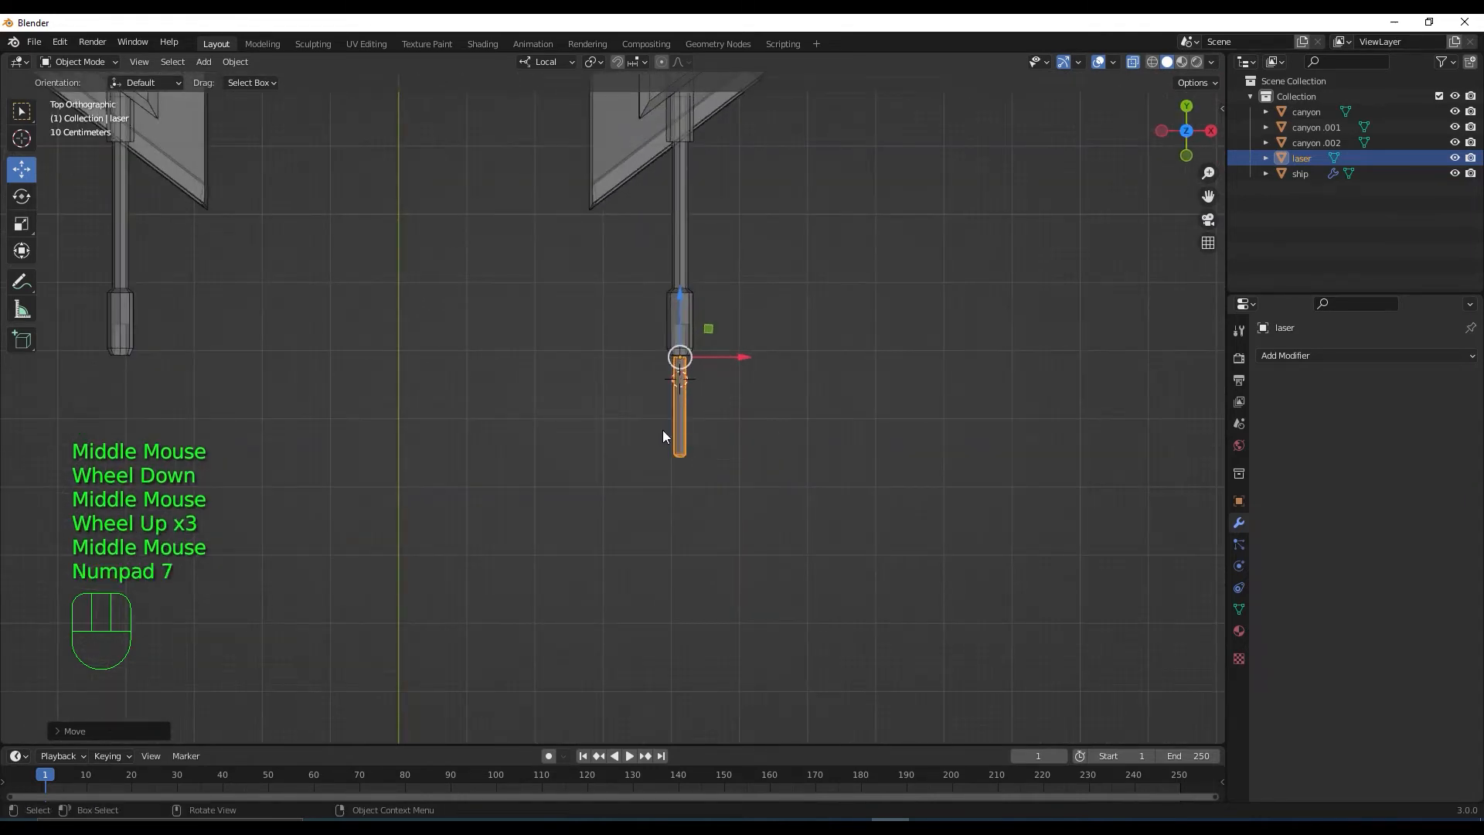
pyautogui.click(1134, 62)
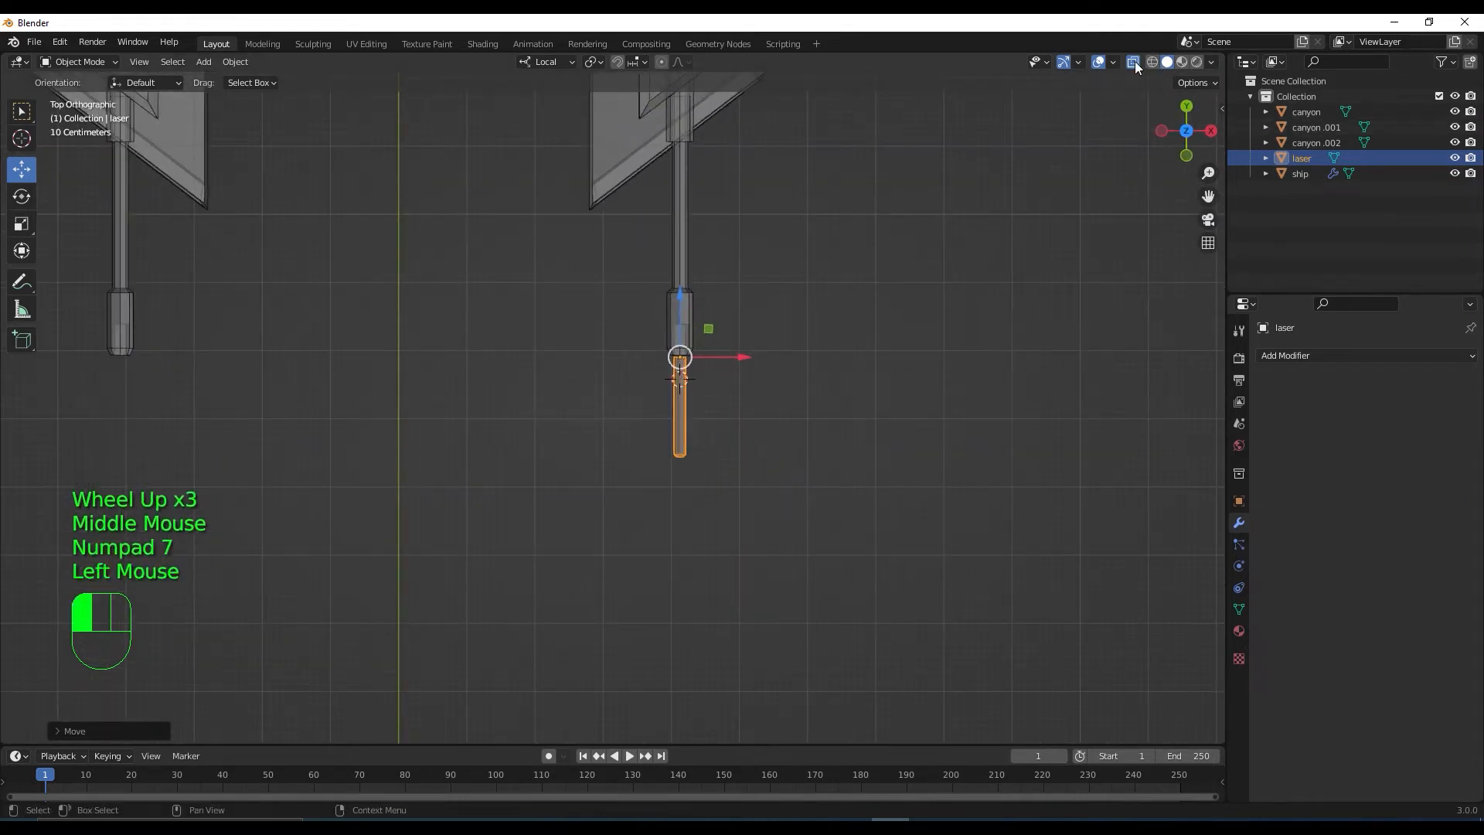
pyautogui.keyDown('shift'); pyautogui.moveTo(742, 363); pyautogui.dragTo(865, 396, button='middle'); pyautogui.keyUp('shift')
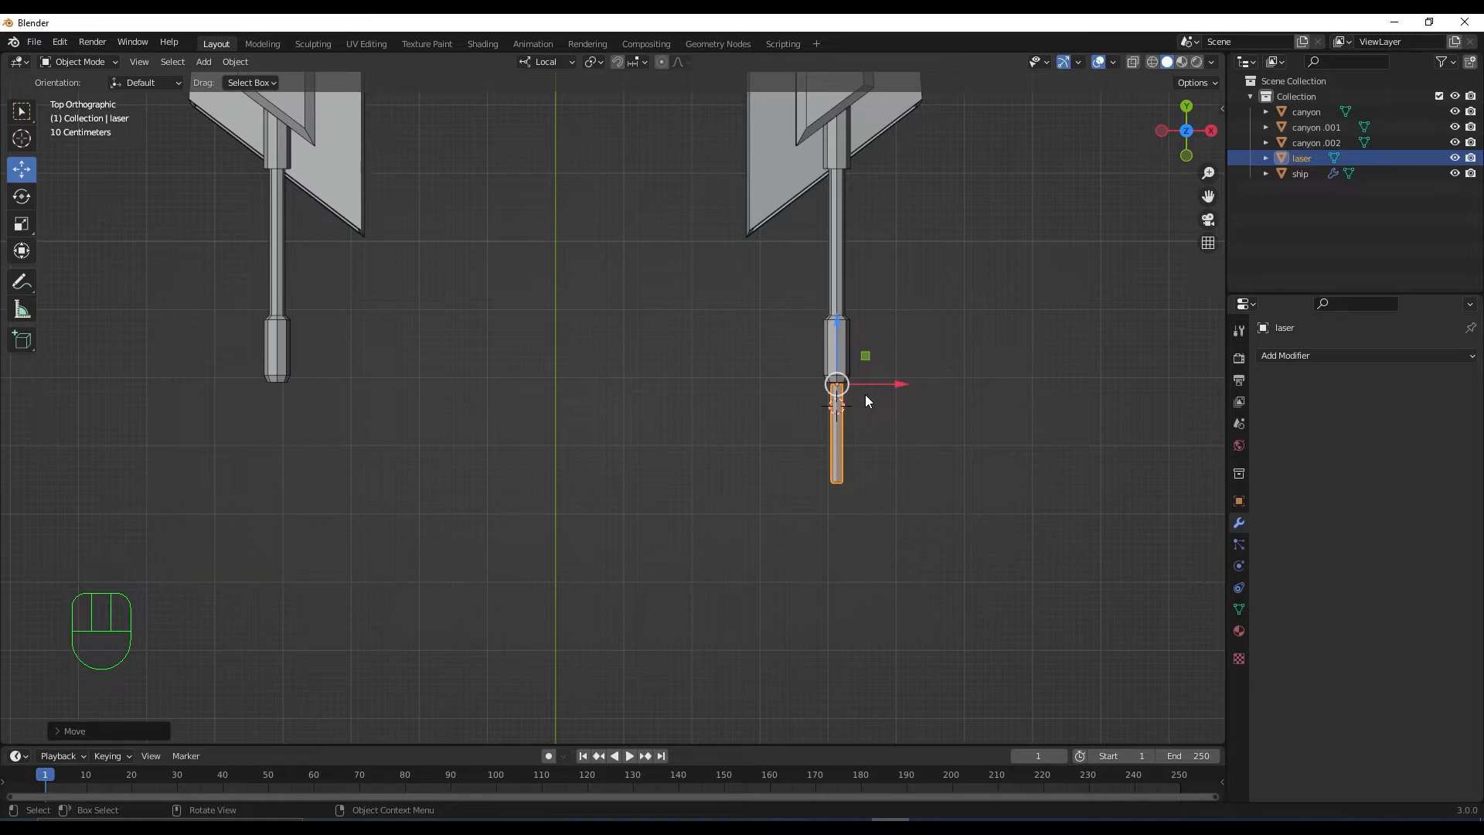
pyautogui.hotkey('alt', 'd')
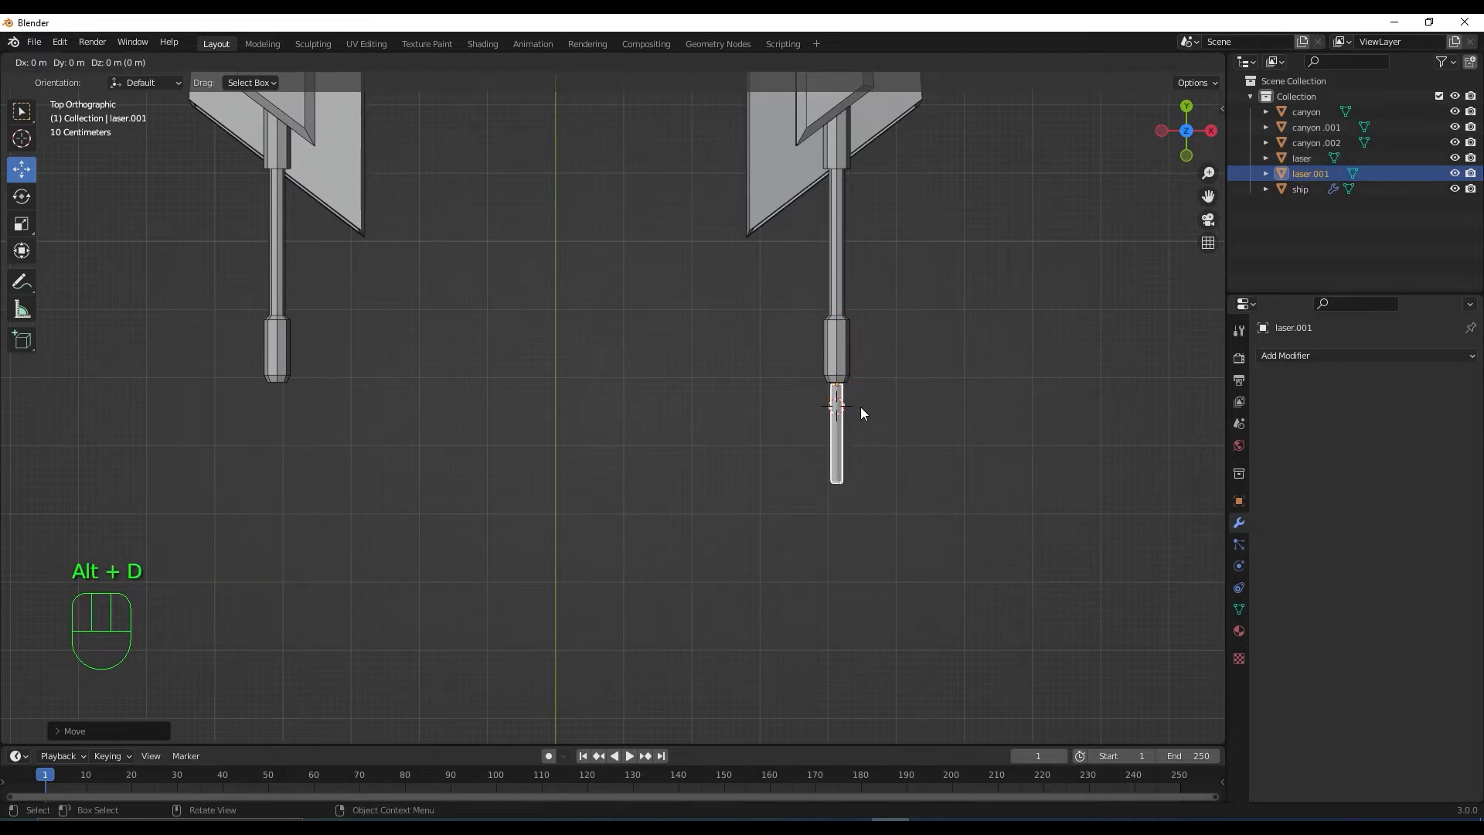
# Move laser.001 along X and place it at the left cannon's tip
pyautogui.press('x')
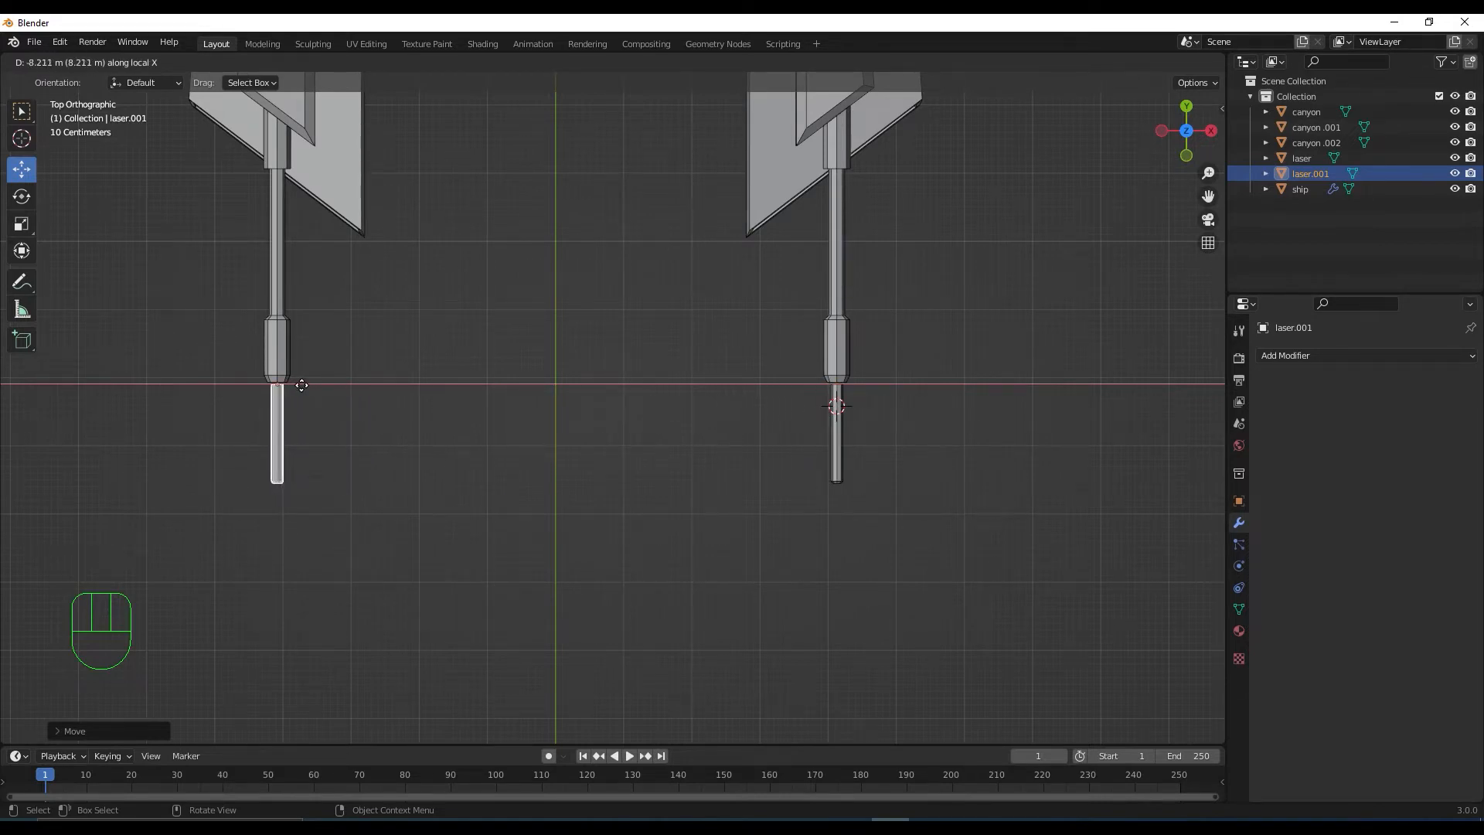
pyautogui.click(302, 385)
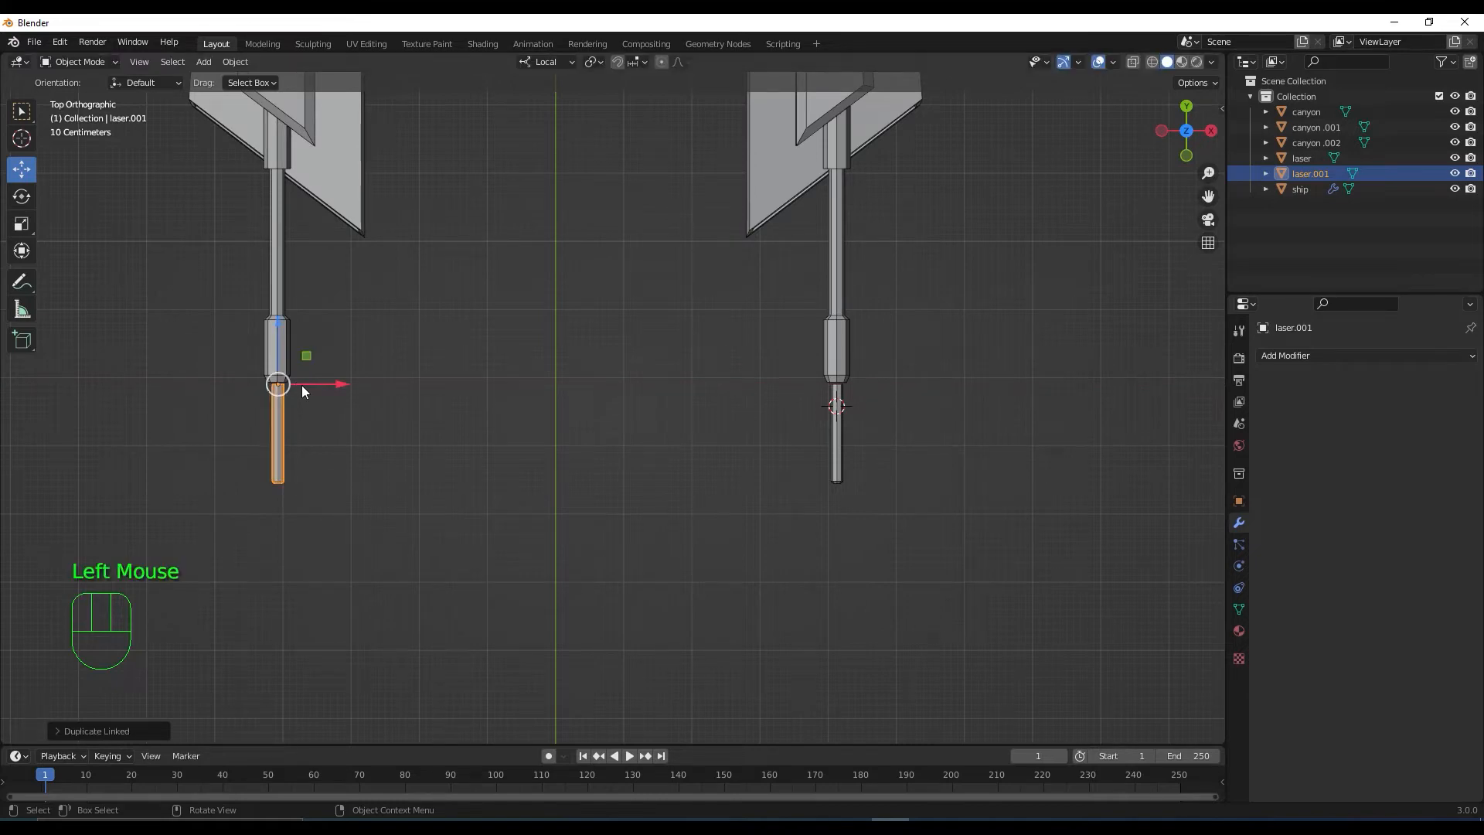
pyautogui.scroll(2, 297, 409)
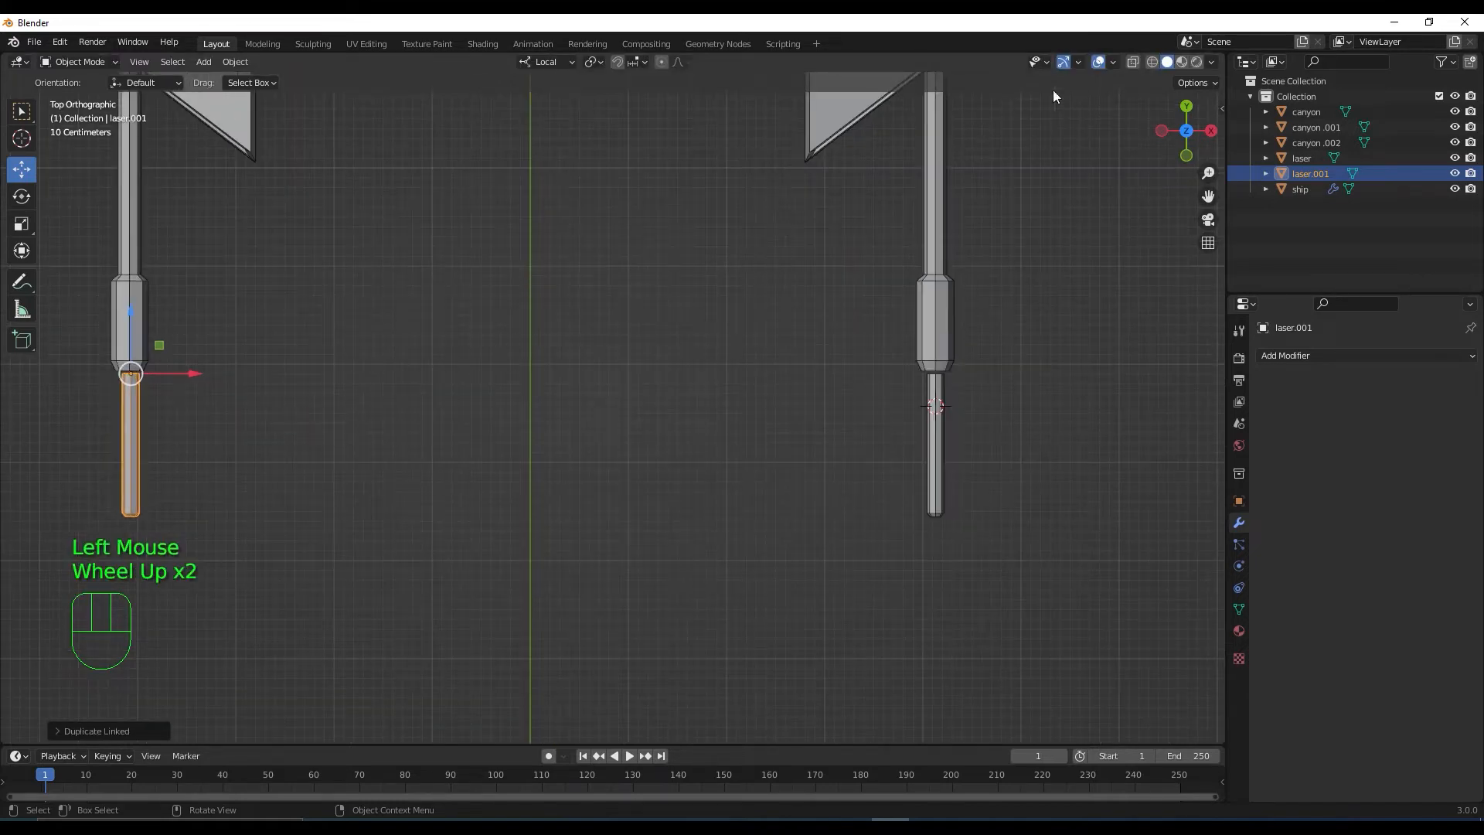
pyautogui.click(1131, 61)
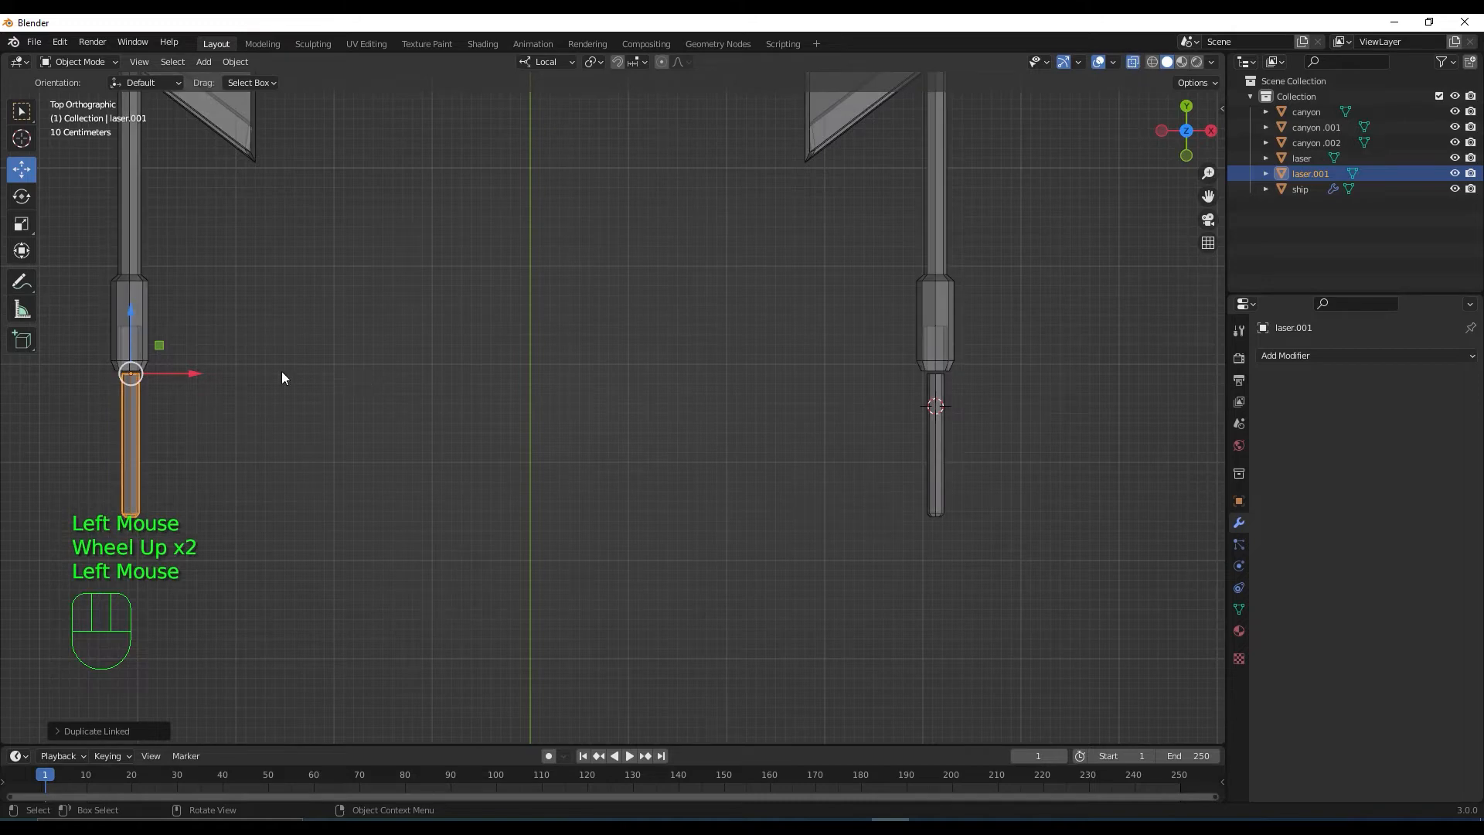
pyautogui.moveTo(229, 441); pyautogui.dragTo(640, 515, button='middle')
# Try sliding laser.001 further along the barrel, then undo those moves
pyautogui.moveTo(650, 439); pyautogui.dragTo(124, 474)
pyautogui.moveTo(394, 578); pyautogui.dragTo(629, 355, button='middle')
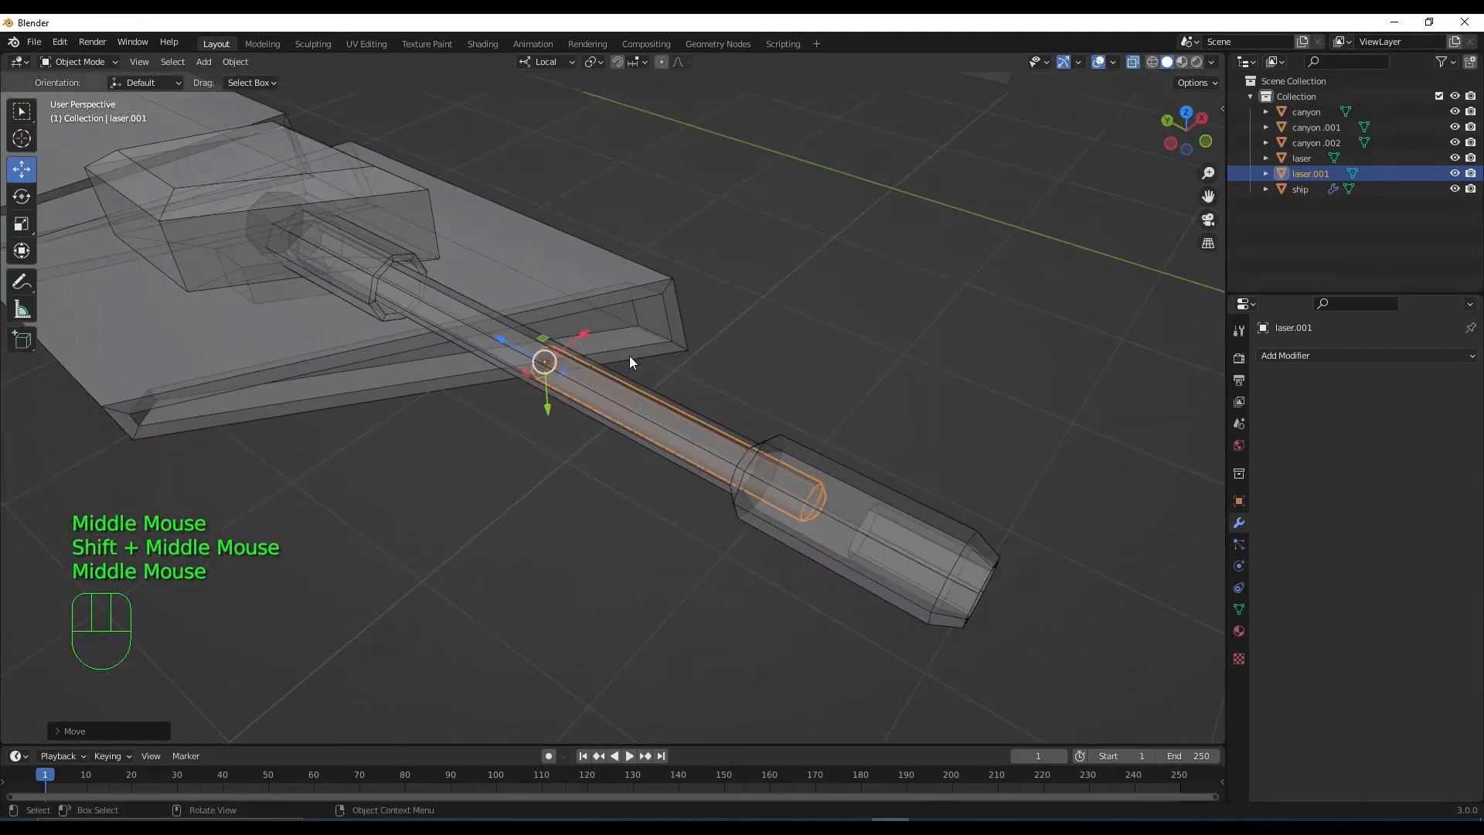
pyautogui.click(519, 345)
pyautogui.moveTo(519, 346); pyautogui.dragTo(850, 481)
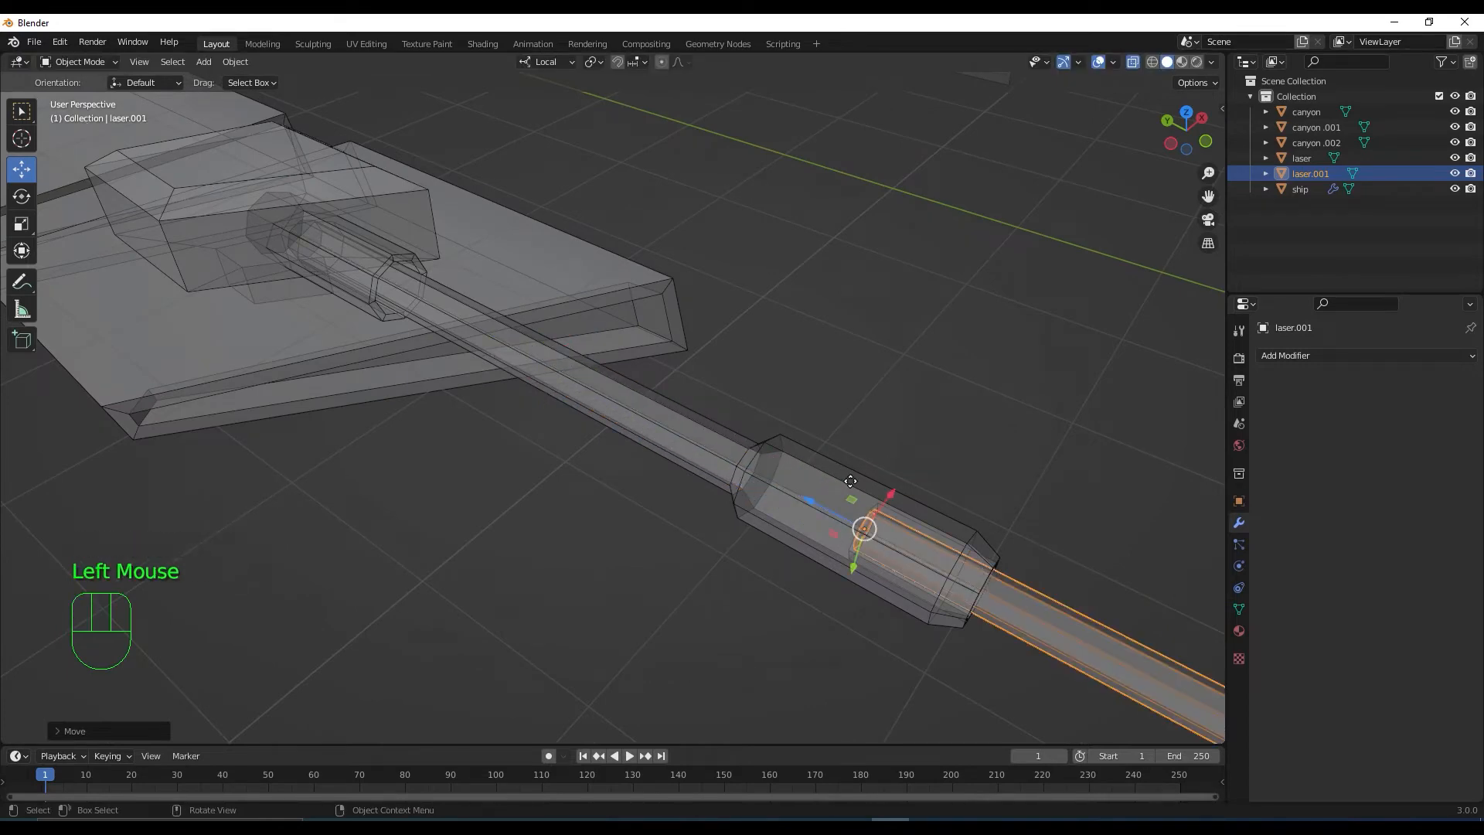
pyautogui.hotkey('ctrl', 'z')
pyautogui.hotkey('ctrl', 'z')
# Check both lasers from an oblique view with X-ray off, then select the ship
pyautogui.scroll(-3, 964, 420)
pyautogui.moveTo(964, 419); pyautogui.dragTo(911, 516, button='middle')
pyautogui.scroll(-2, 896, 480)
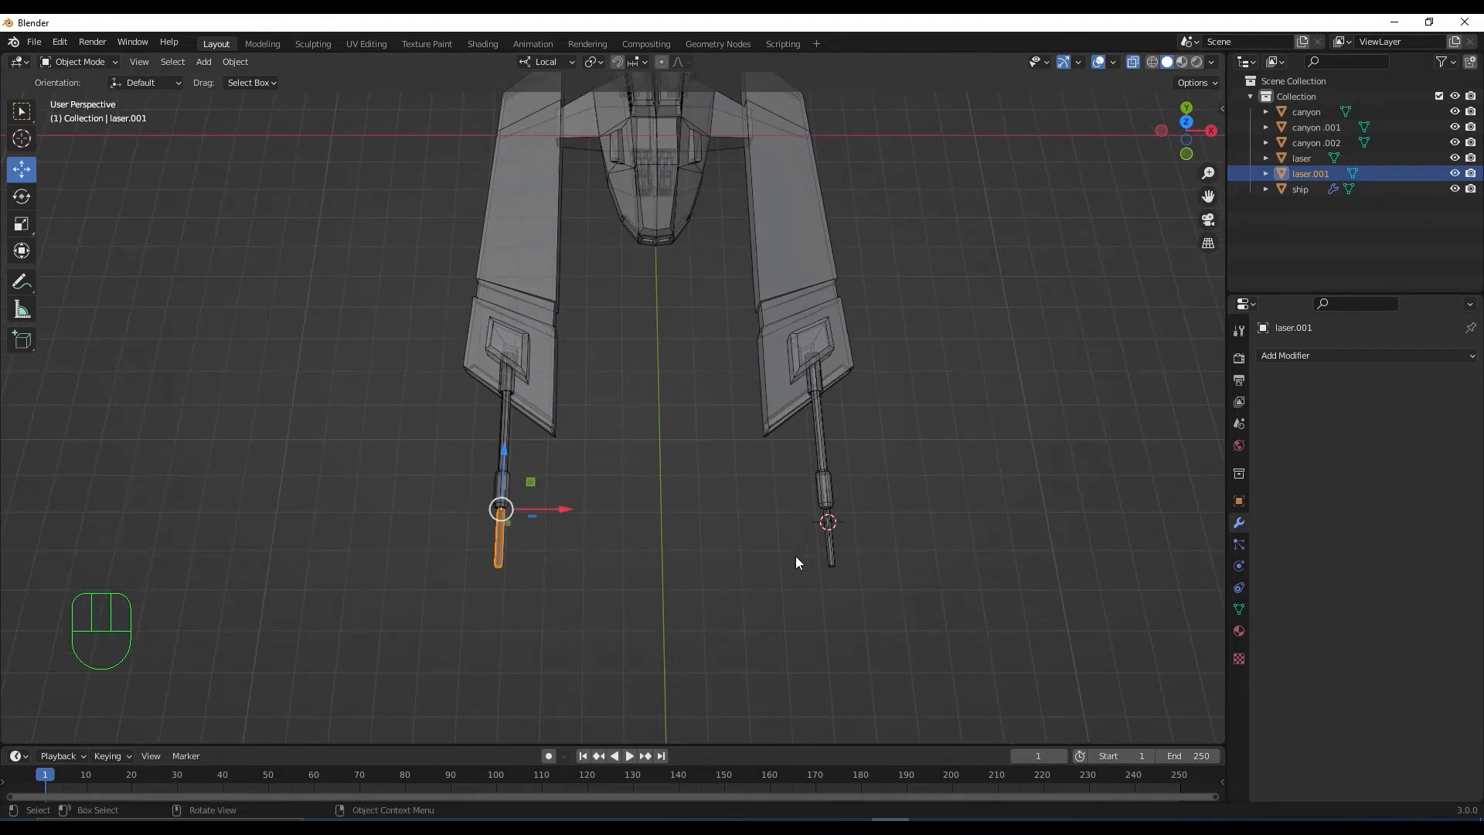
pyautogui.scroll(-1, 772, 557)
pyautogui.moveTo(765, 556); pyautogui.dragTo(786, 490, button='middle')
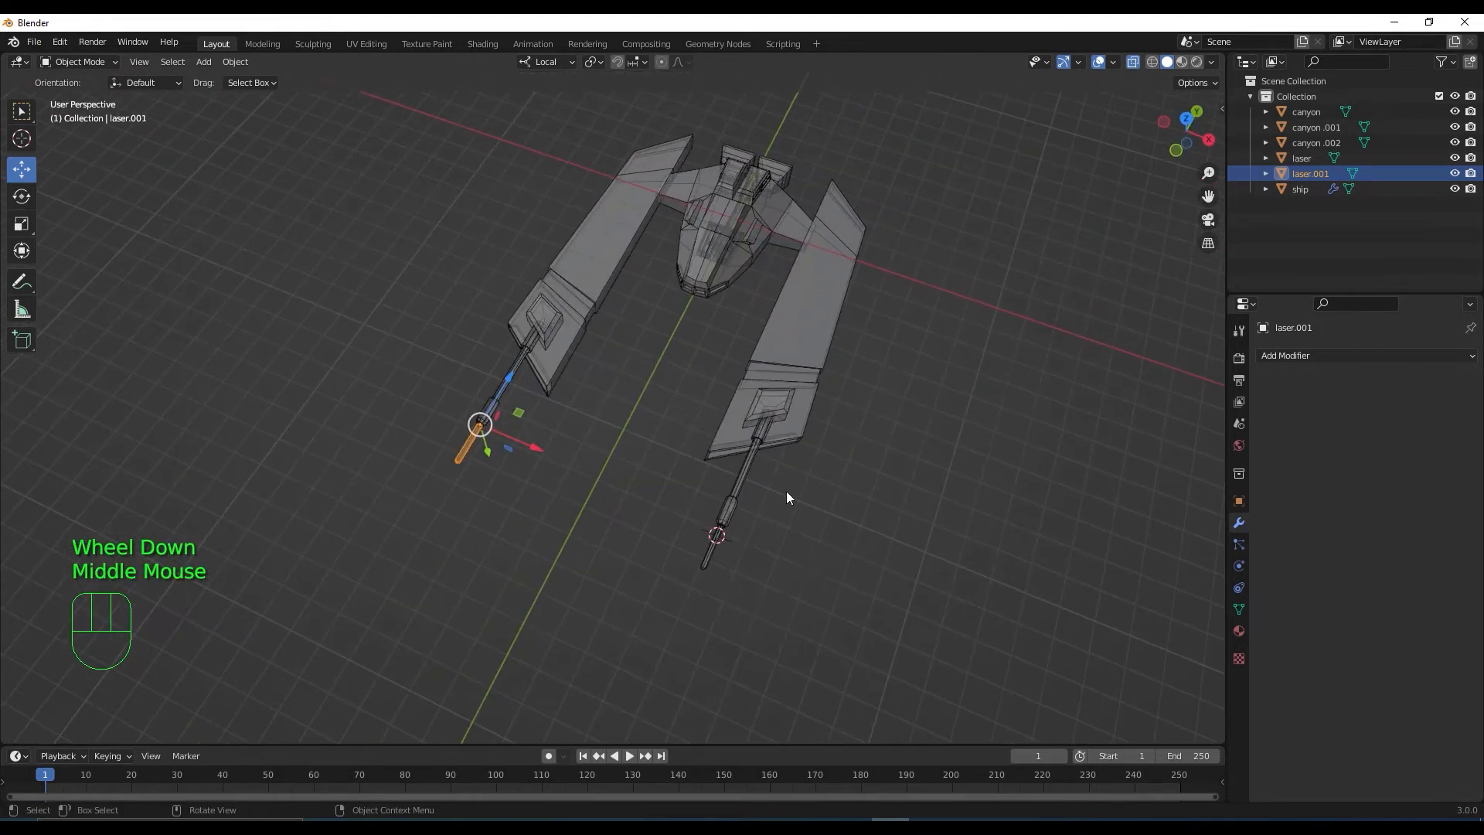
pyautogui.click(1135, 62)
pyautogui.scroll(-1, 944, 347)
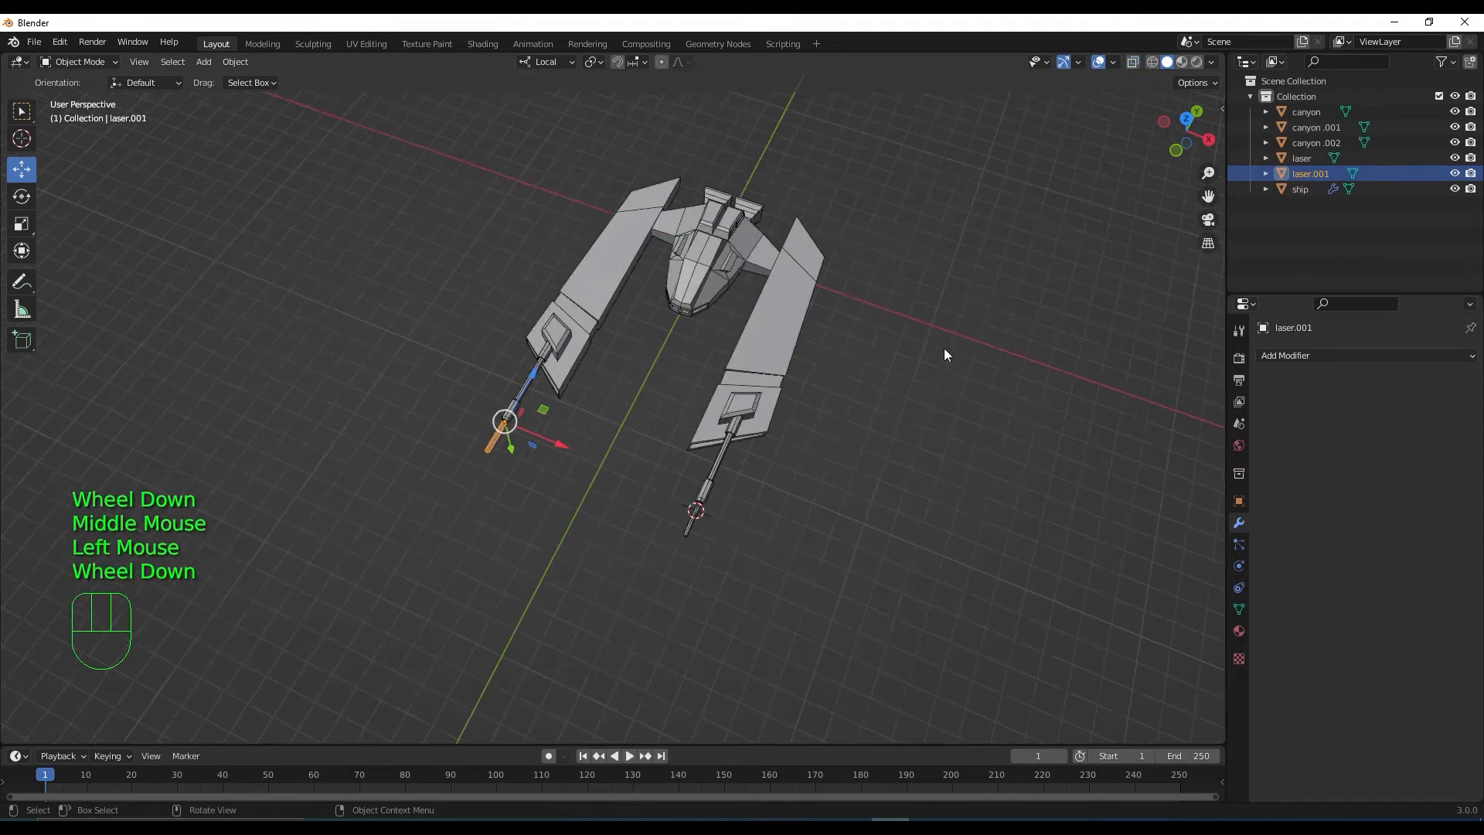
pyautogui.keyDown('shift'); pyautogui.moveTo(944, 347); pyautogui.dragTo(925, 470, button='middle'); pyautogui.keyUp('shift')
pyautogui.scroll(2, 927, 476)
pyautogui.click(864, 465)
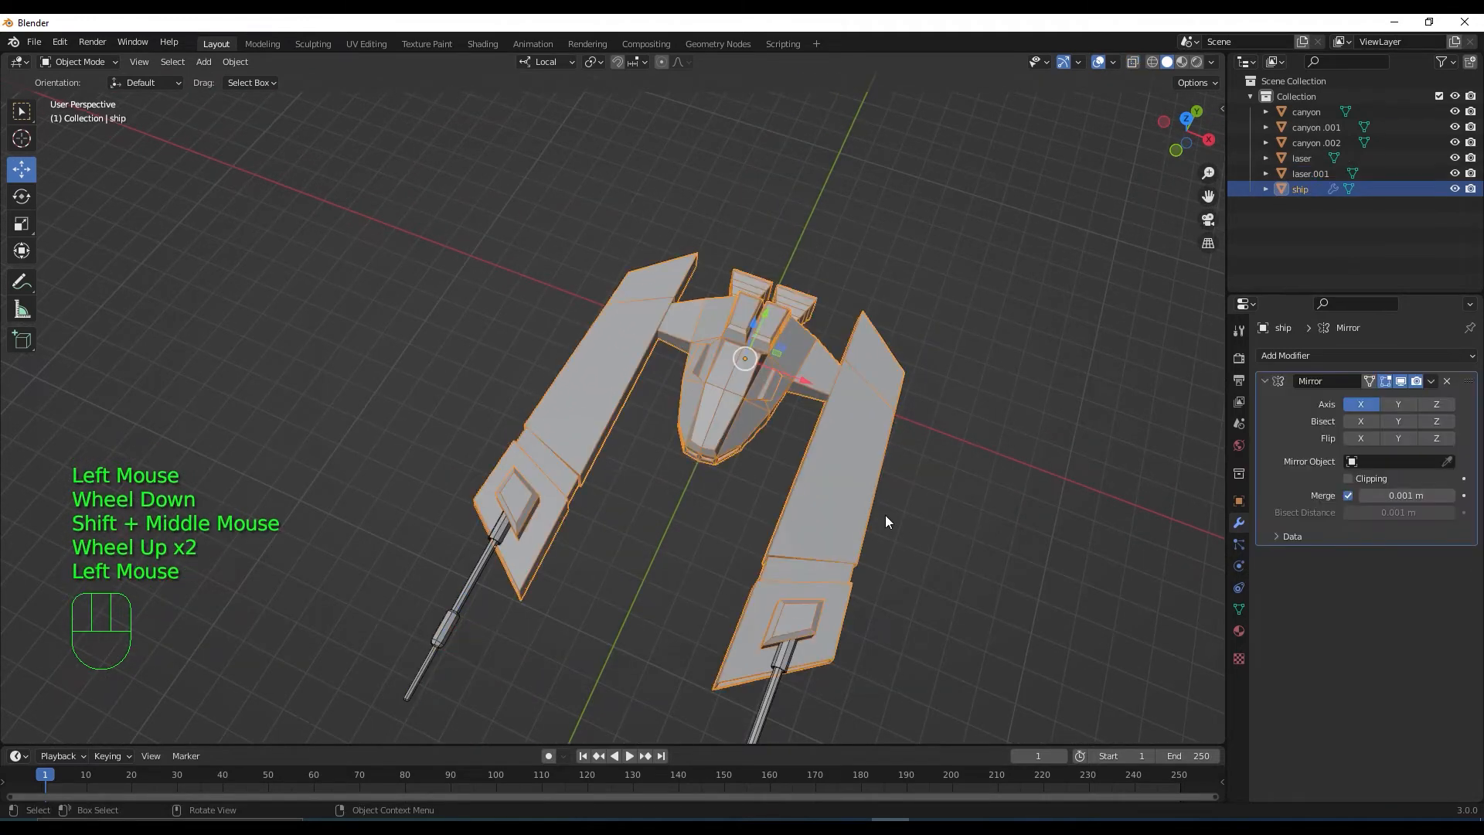
# Add a Bevel modifier to the ship with its outer miter set to Arc
pyautogui.moveTo(884, 515); pyautogui.dragTo(934, 480, button='middle')
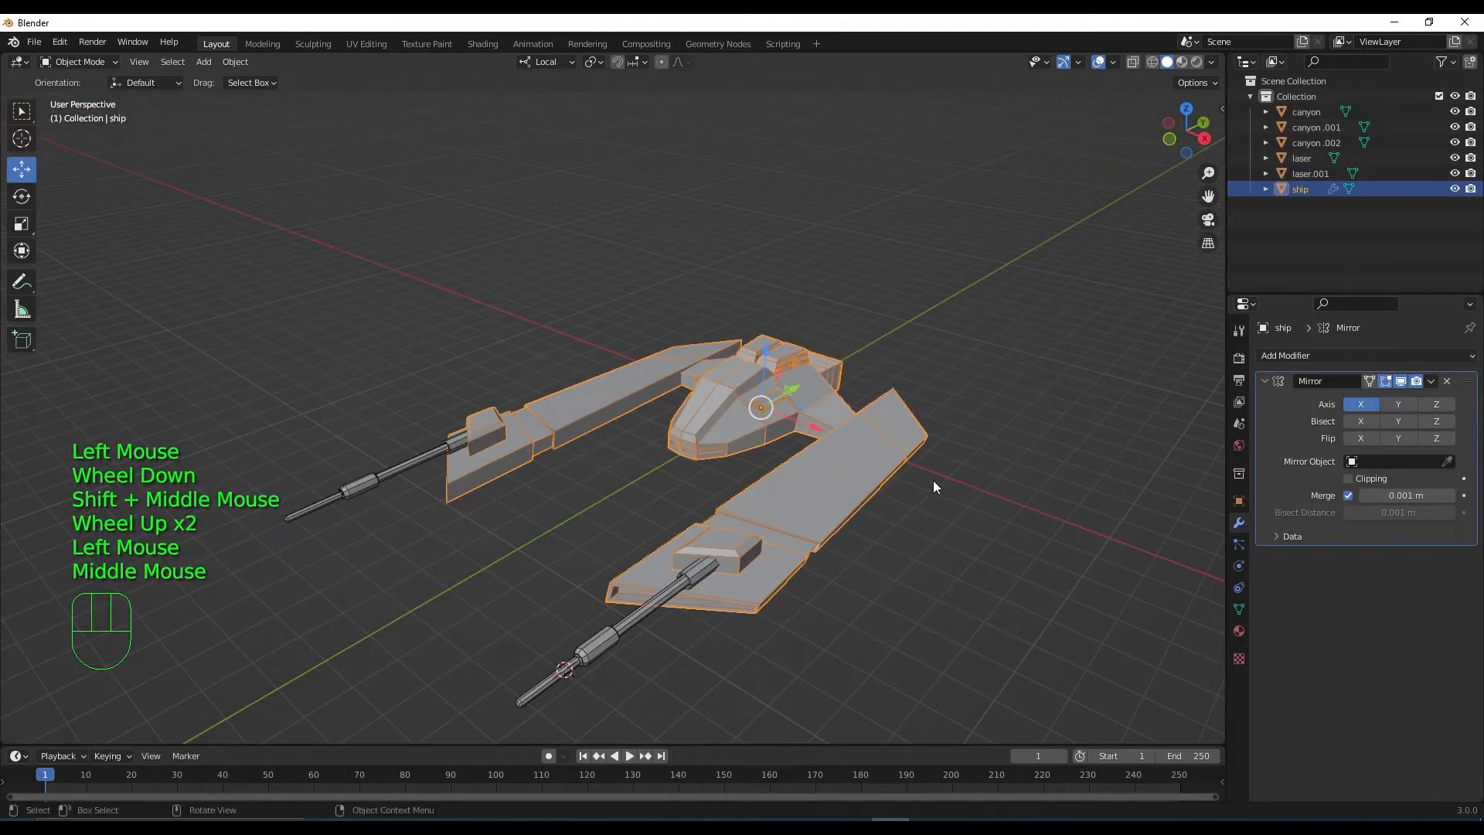
pyautogui.click(1344, 357)
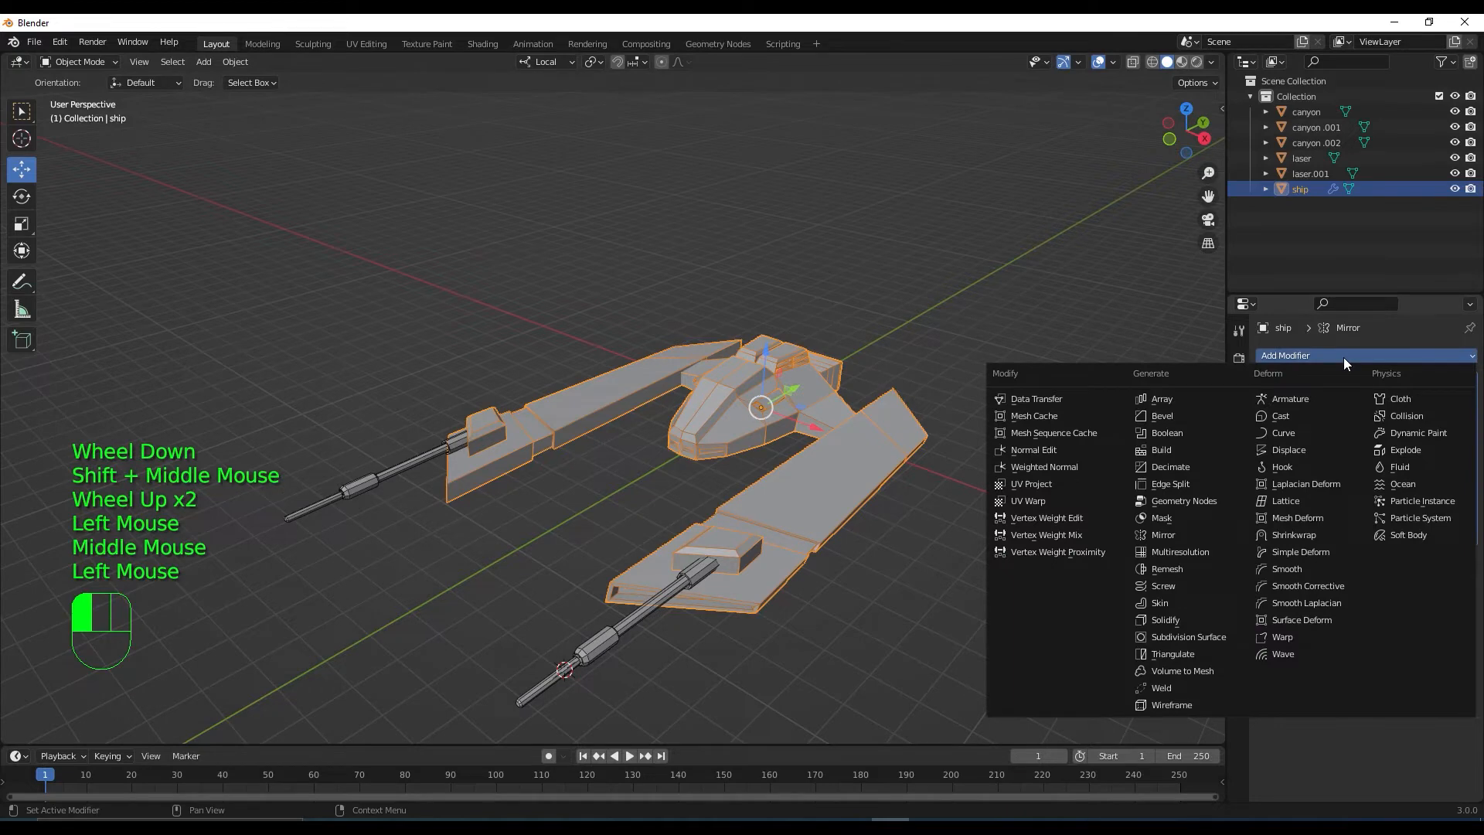
pyautogui.click(1181, 415)
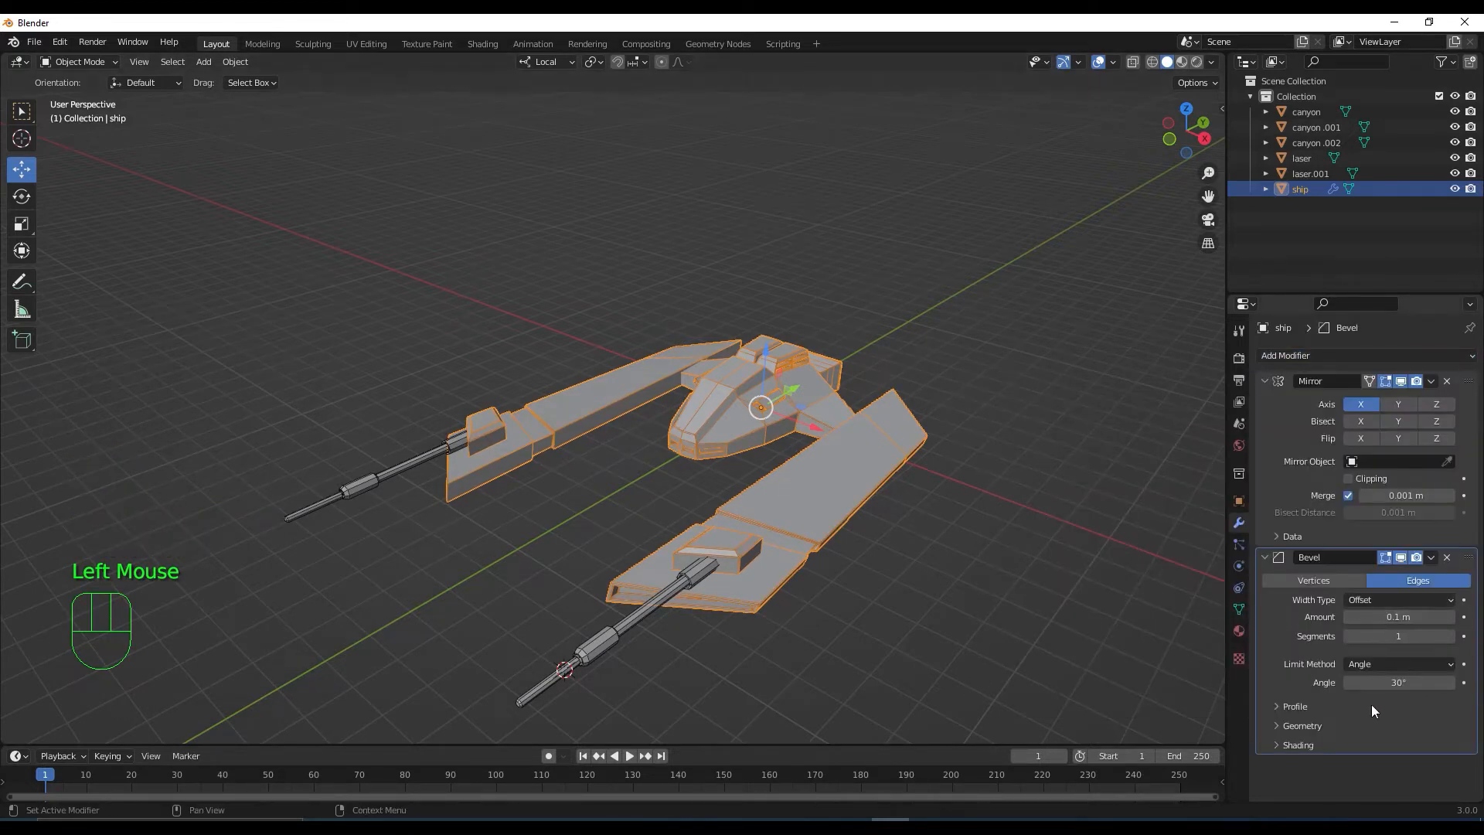
pyautogui.click(1283, 724)
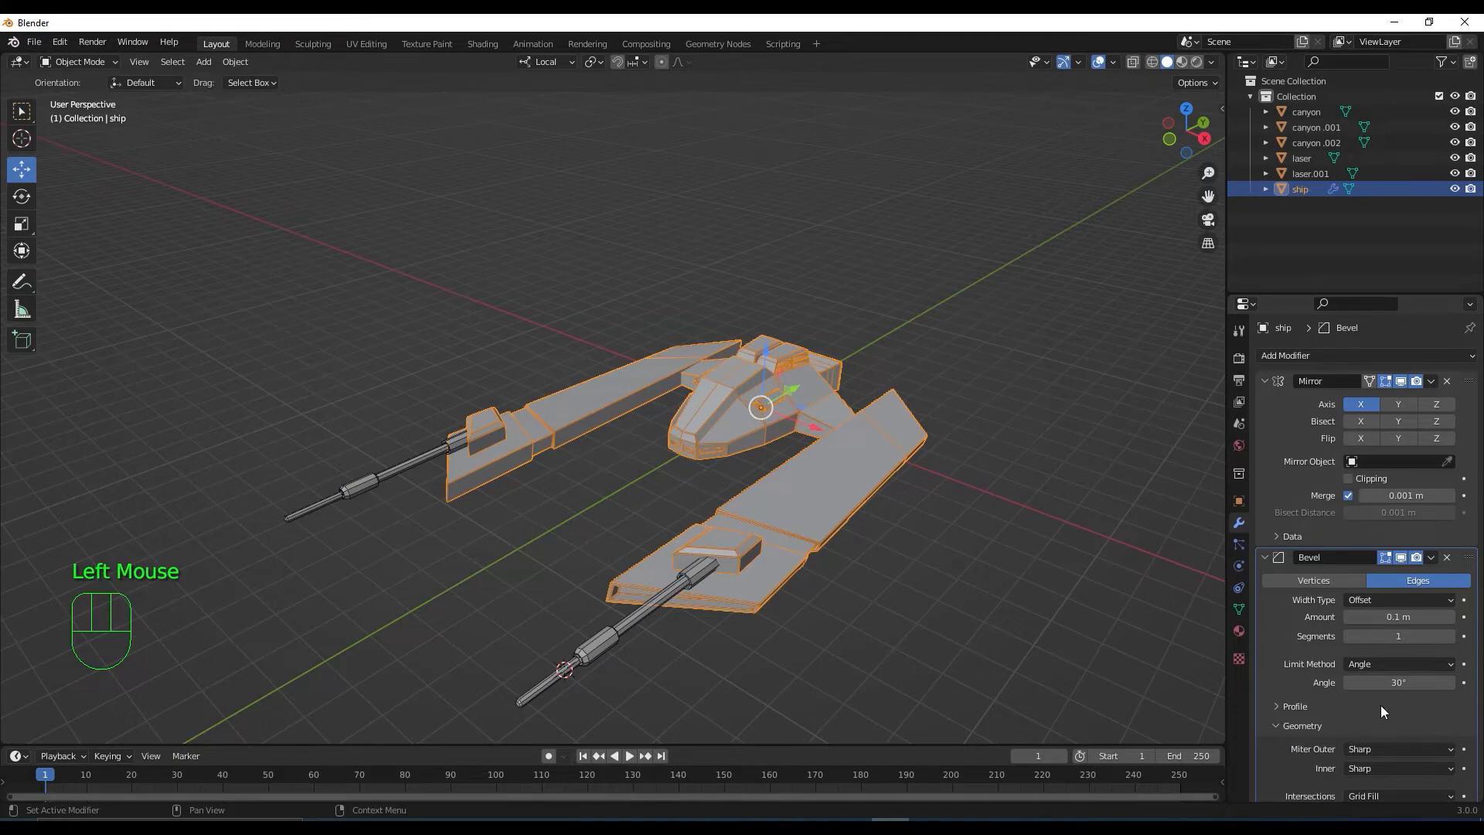
pyautogui.scroll(-2, 1380, 703)
pyautogui.click(1402, 687)
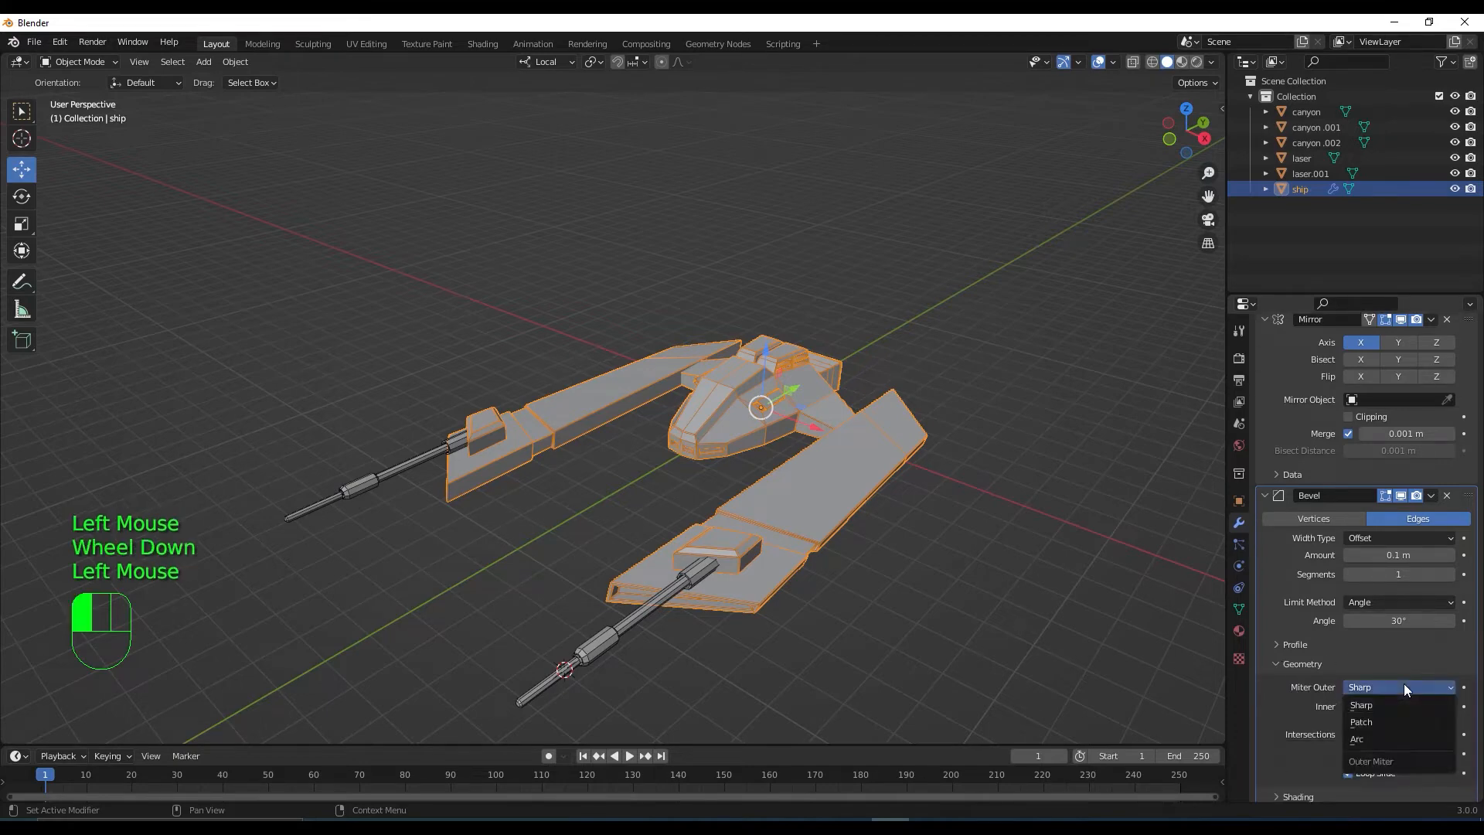
pyautogui.click(1397, 738)
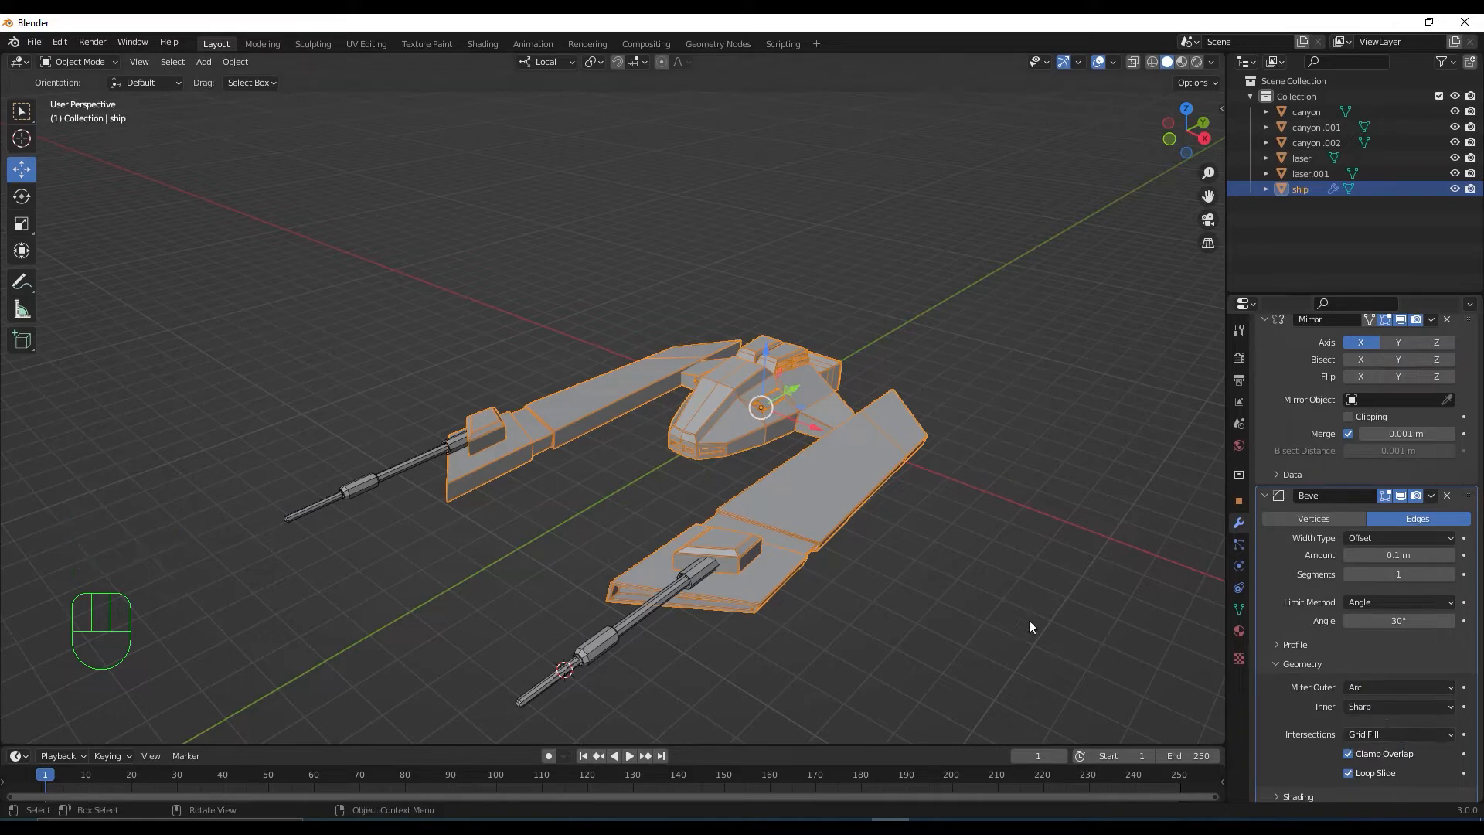
pyautogui.scroll(2, 889, 551)
# Turn off the Wireframe overlay so the ship's edges are no longer drawn
pyautogui.keyDown('shift'); pyautogui.moveTo(986, 592); pyautogui.dragTo(847, 440, button='middle'); pyautogui.keyUp('shift')
pyautogui.click(1113, 62)
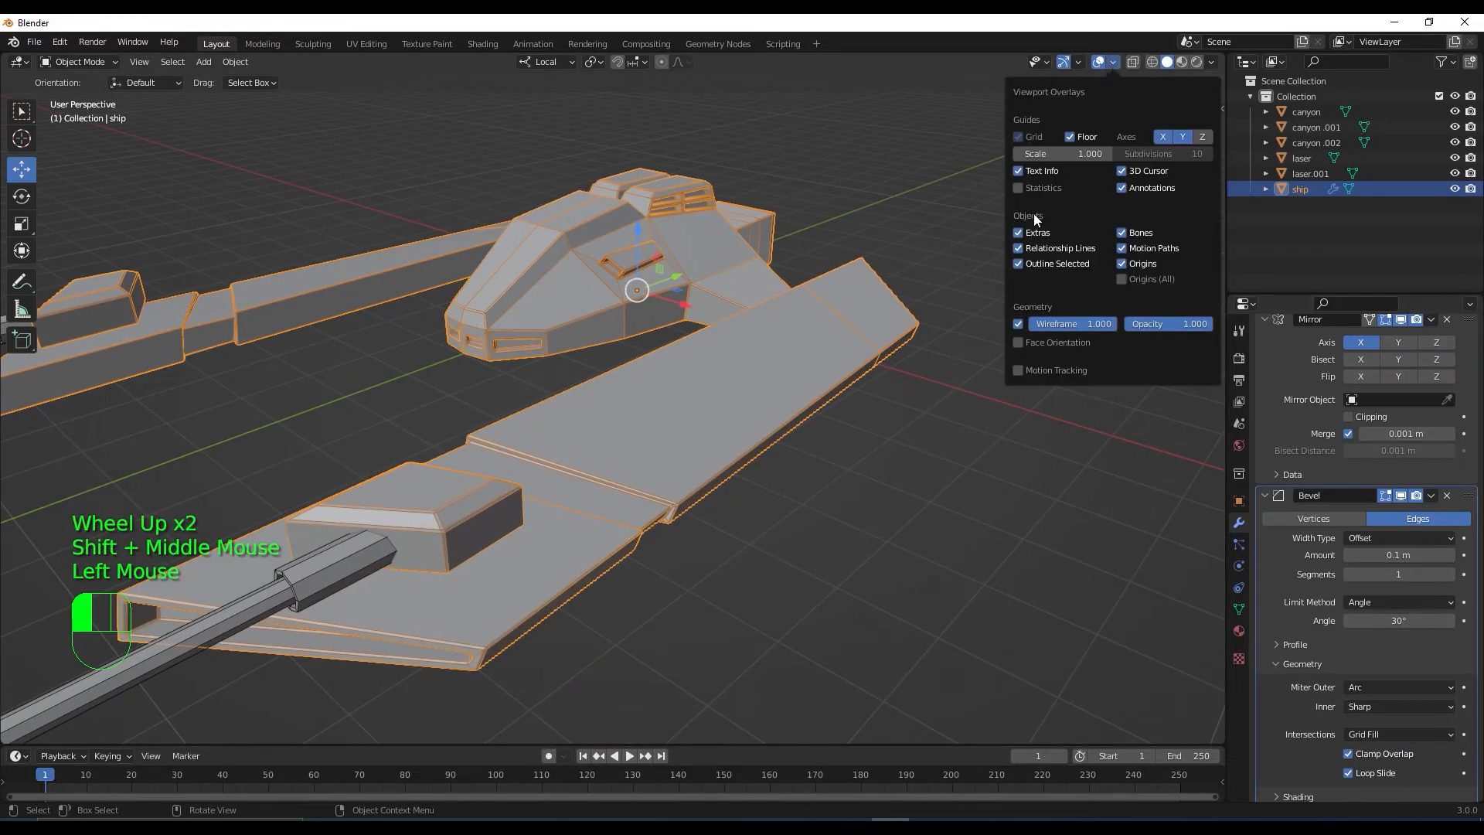
pyautogui.click(1018, 323)
pyautogui.scroll(2, 743, 473)
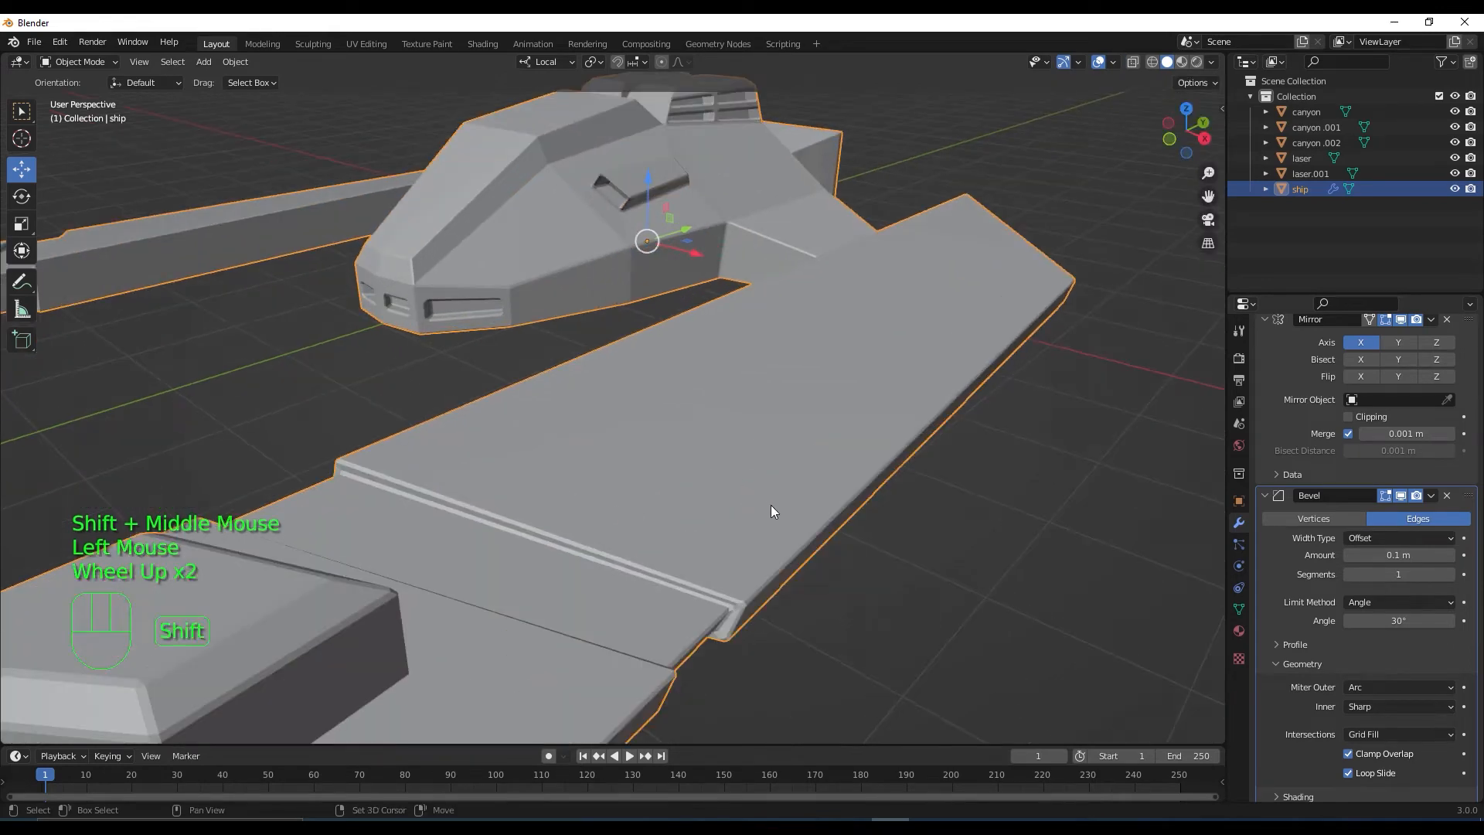
pyautogui.keyDown('shift'); pyautogui.moveTo(772, 504); pyautogui.dragTo(790, 418, button='middle'); pyautogui.keyUp('shift')
pyautogui.scroll(1, 796, 415)
pyautogui.scroll(-1, 854, 402)
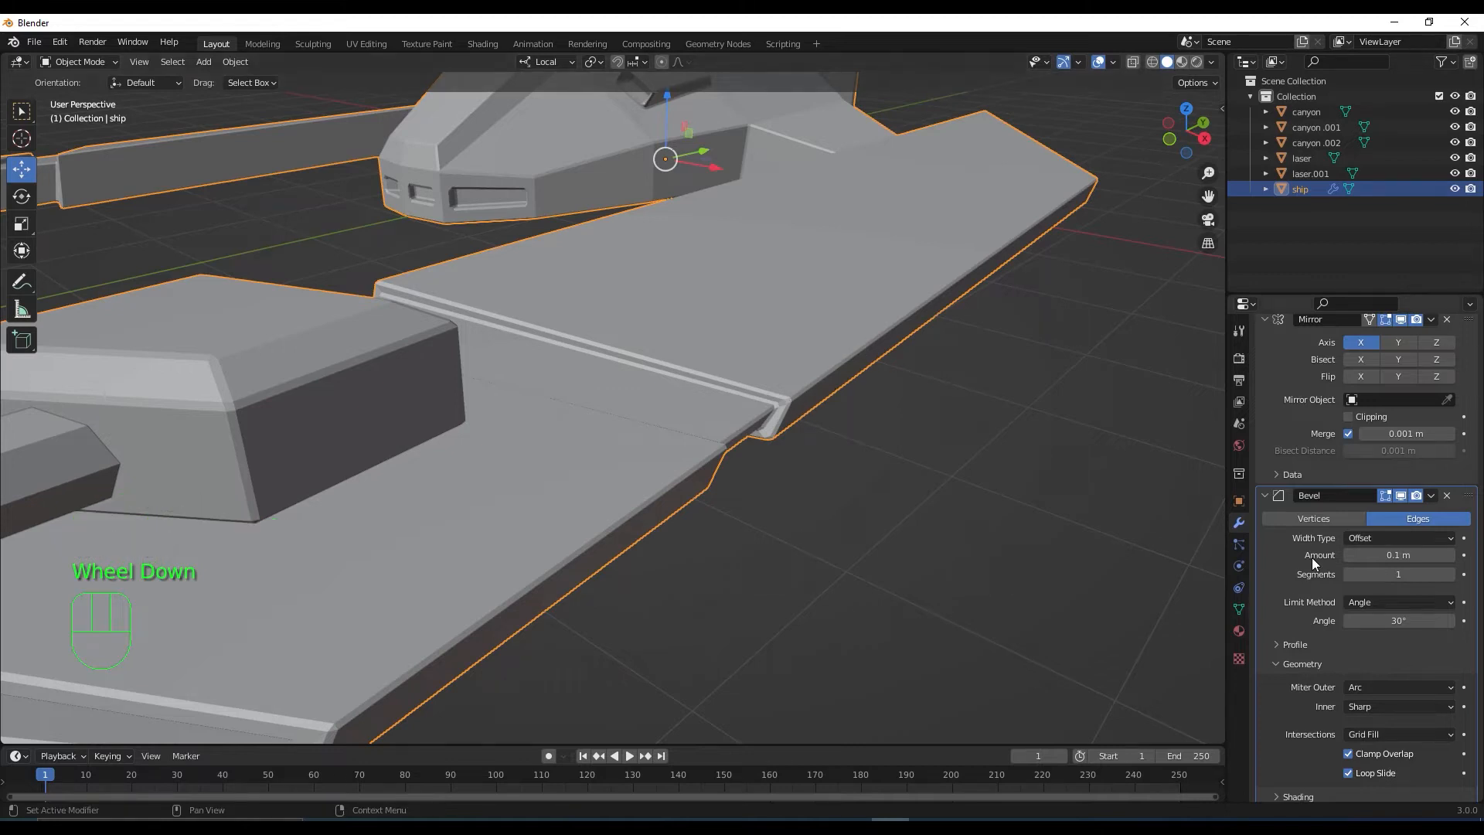
# Set the ship's bevel amount to 0.05 m and check it from several angles
pyautogui.click(1390, 555)
pyautogui.moveTo(1418, 555)
pyautogui.mouseDown()
pyautogui.moveTo(1382, 555)
pyautogui.moveTo(1399, 555)
pyautogui.mouseUp()
pyautogui.scroll(-3, 778, 490)
pyautogui.moveTo(778, 490); pyautogui.dragTo(843, 451, button='middle')
pyautogui.scroll(-1, 787, 525)
pyautogui.scroll(2, 767, 530)
pyautogui.scroll(2, 796, 508)
pyautogui.moveTo(1399, 554); pyautogui.dragTo(1368, 555)
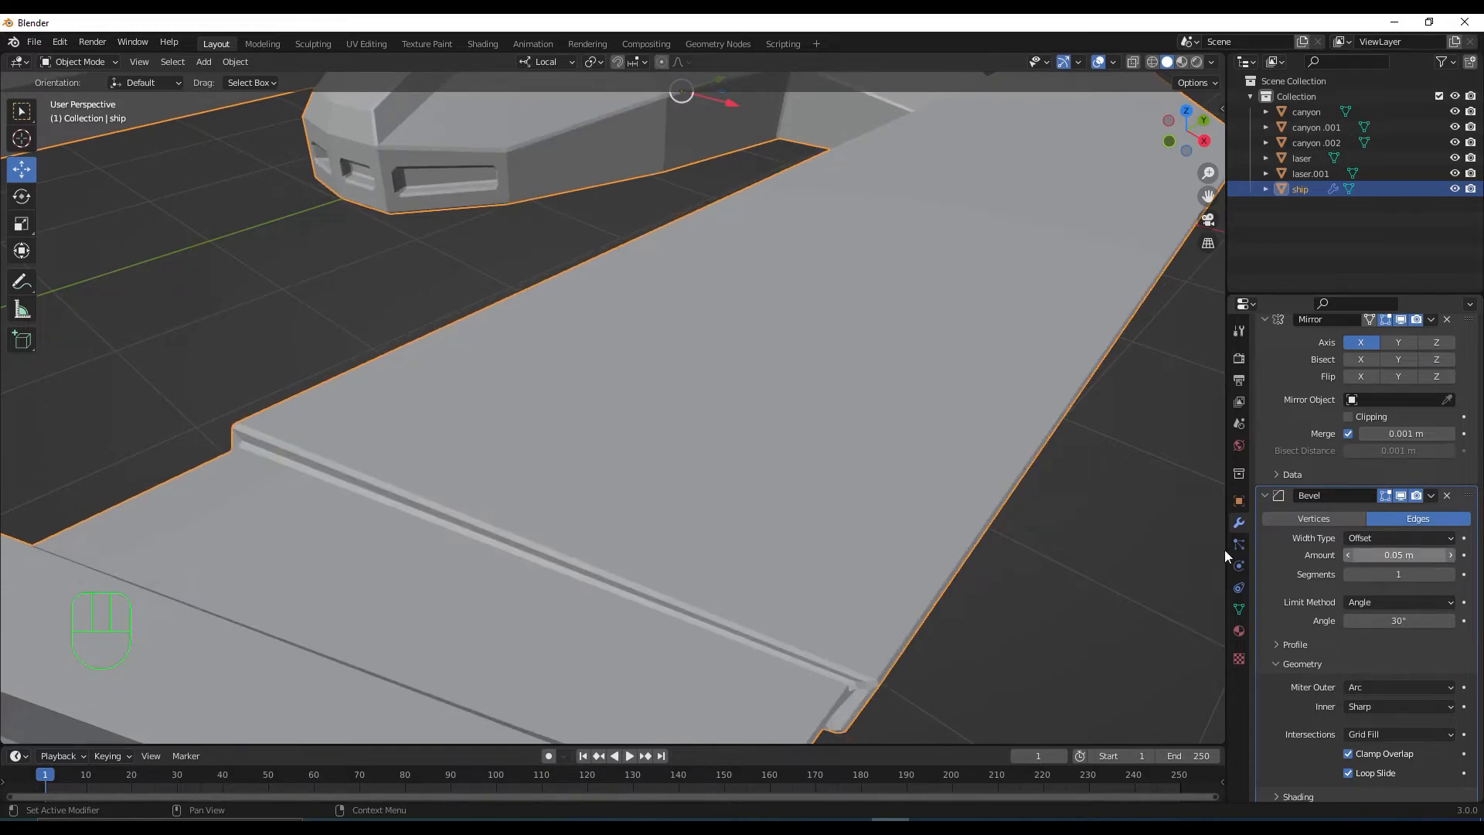
pyautogui.scroll(-4, 981, 581)
pyautogui.moveTo(980, 584); pyautogui.dragTo(873, 394, button='middle')
pyautogui.scroll(-2, 894, 640)
pyautogui.moveTo(749, 350); pyautogui.dragTo(846, 541, button='middle')
pyautogui.scroll(-2, 868, 521)
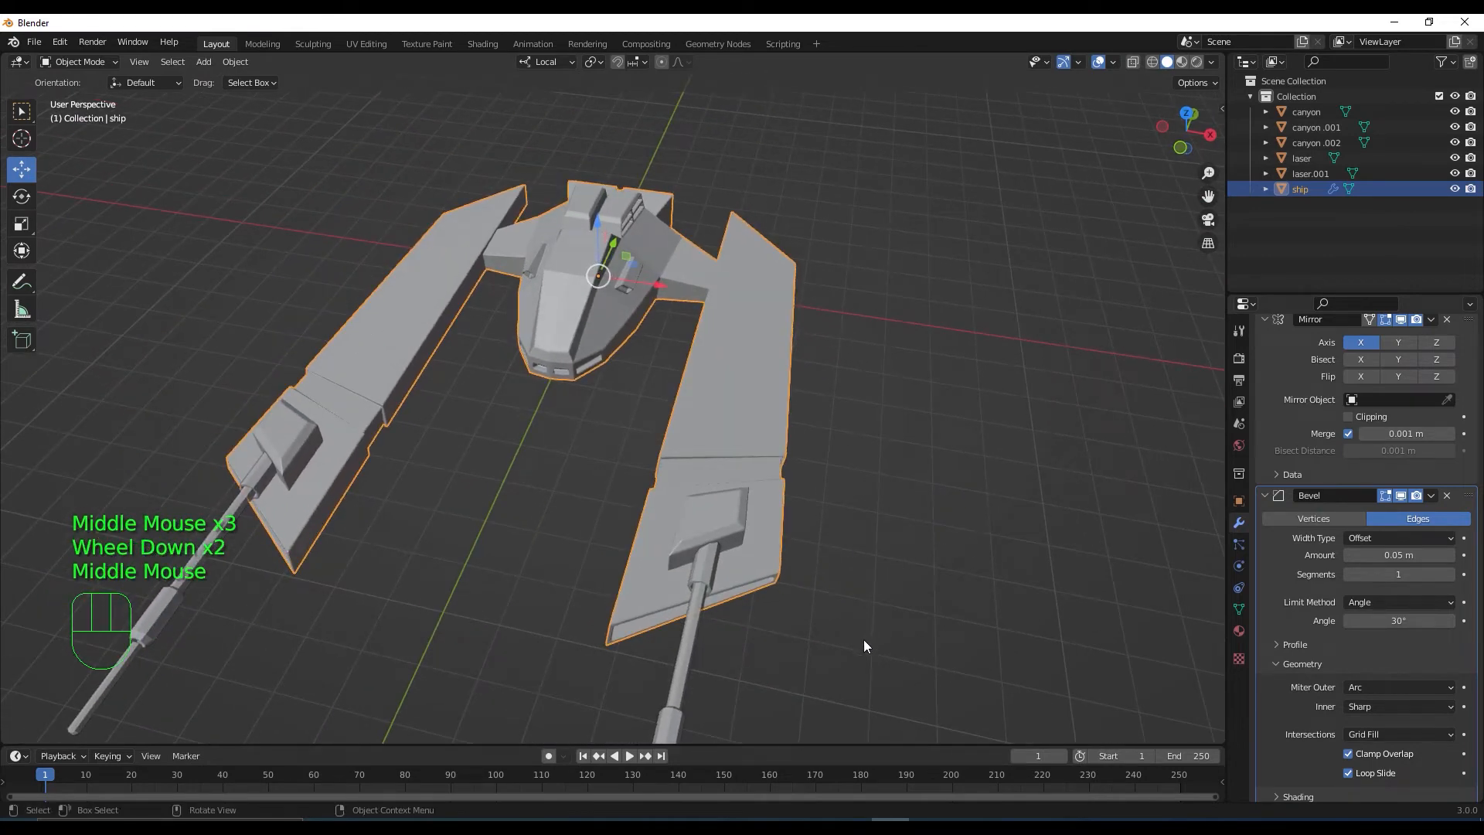
# Select the extra canyon.001 barrel and delete it
pyautogui.click(859, 669)
pyautogui.moveTo(858, 663); pyautogui.dragTo(627, 510, button='middle')
pyautogui.click(586, 382)
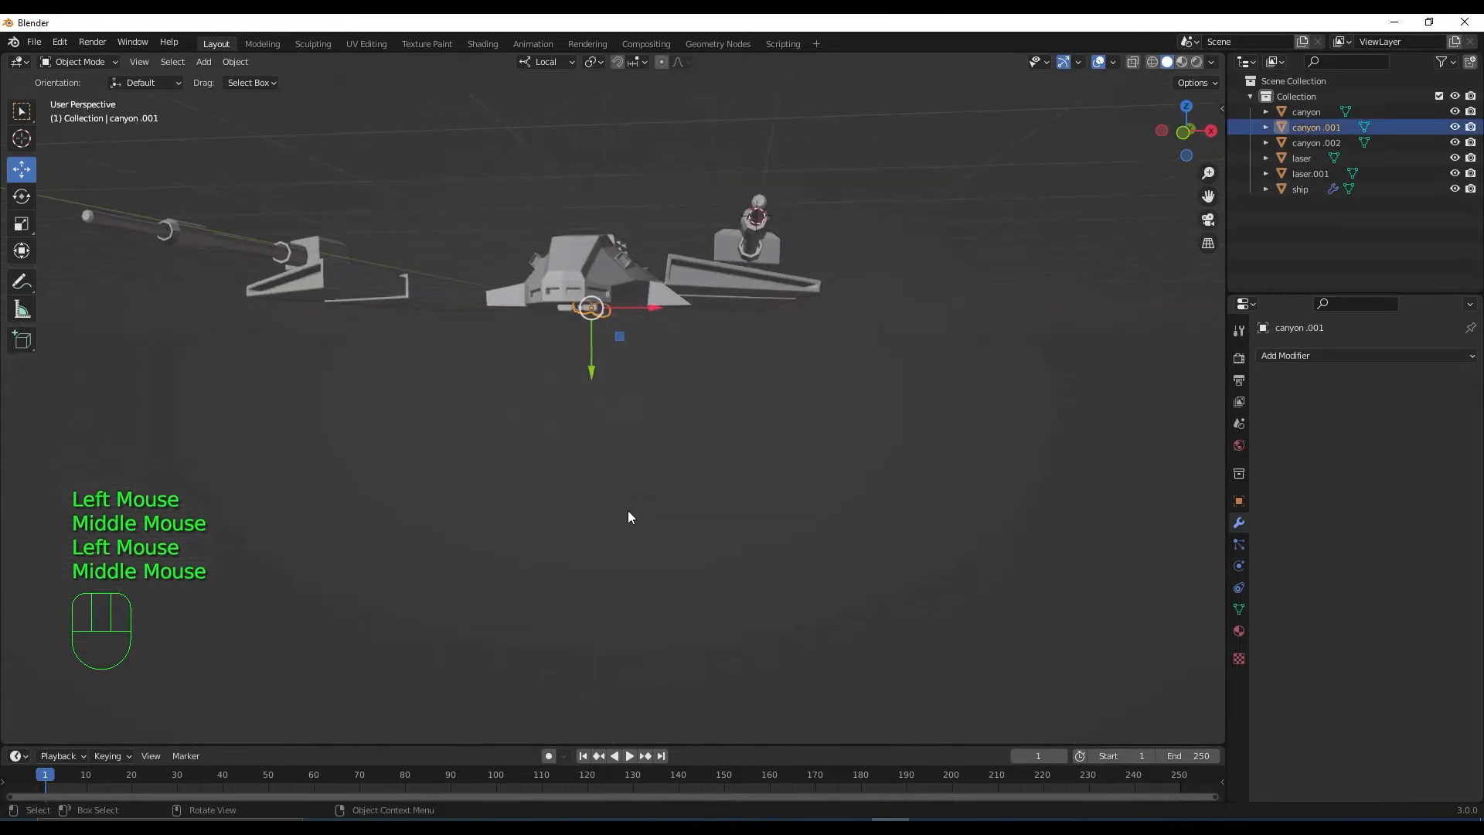
pyautogui.press('Delete')
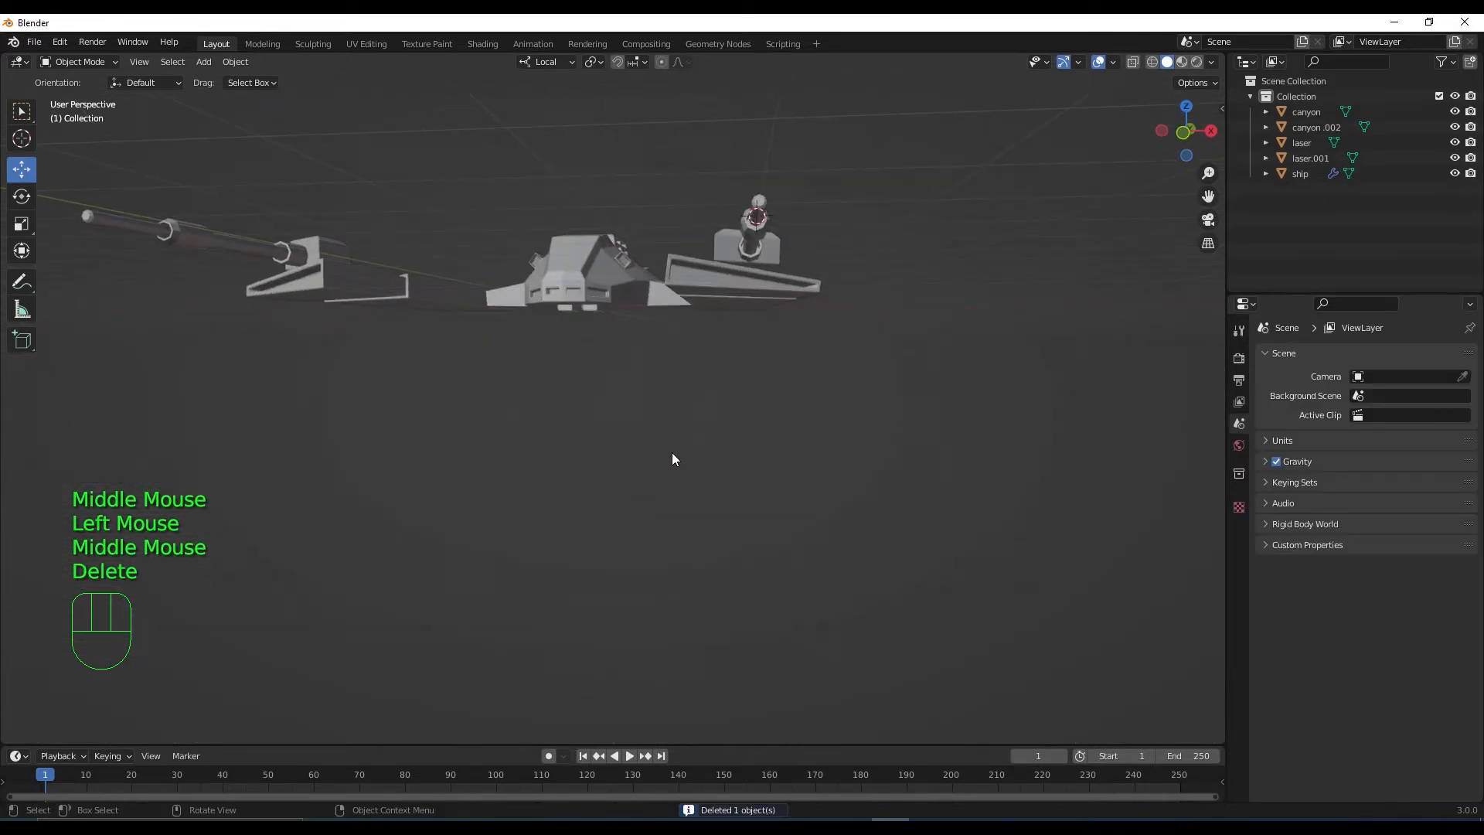
# Reframe the view around the ship and select the canyon gun barrel
pyautogui.moveTo(672, 456); pyautogui.dragTo(651, 430, button='middle')
pyautogui.scroll(-1, 657, 515)
pyautogui.click(652, 431)
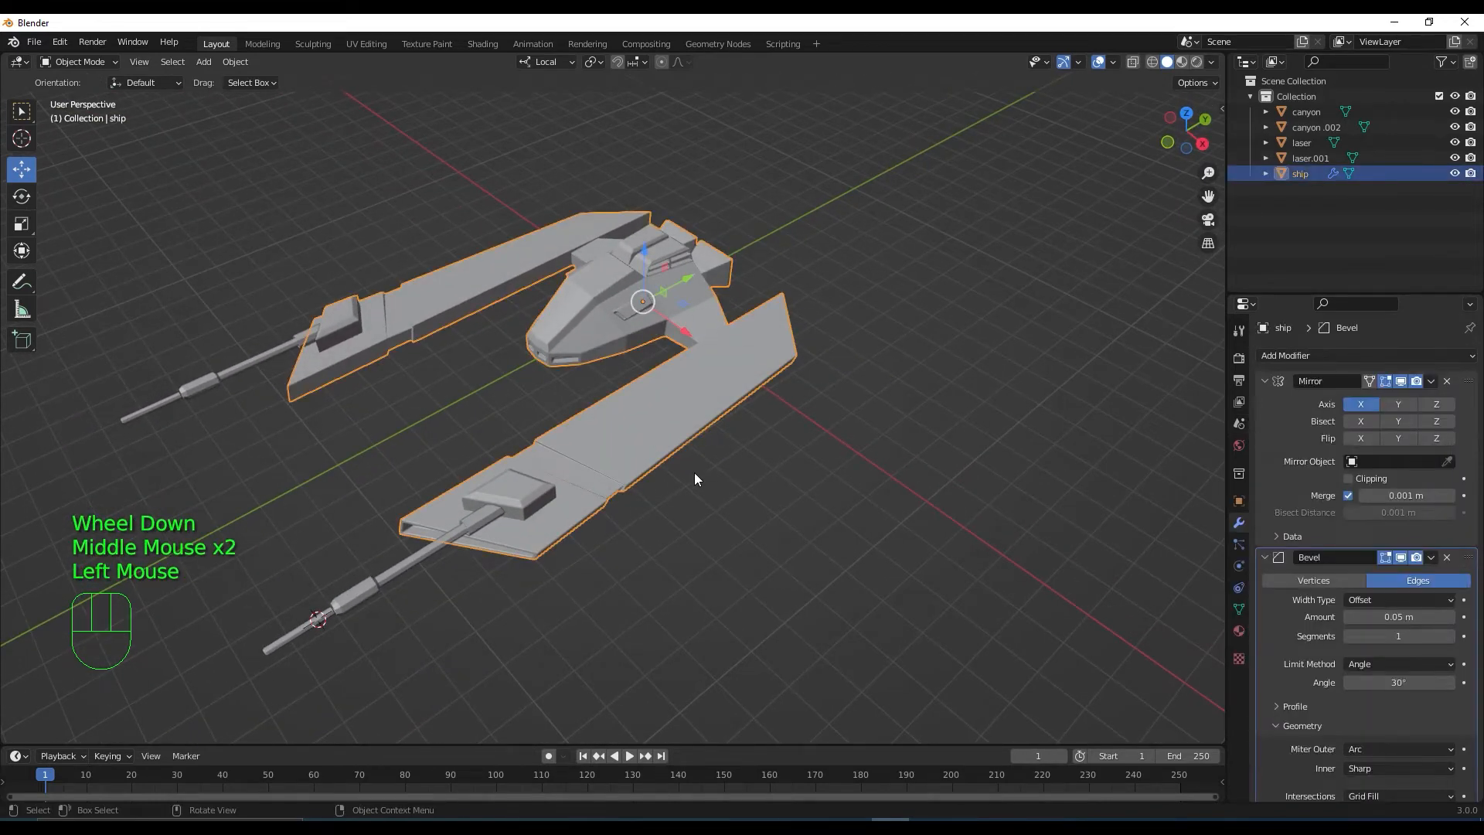
pyautogui.scroll(-1, 581, 532)
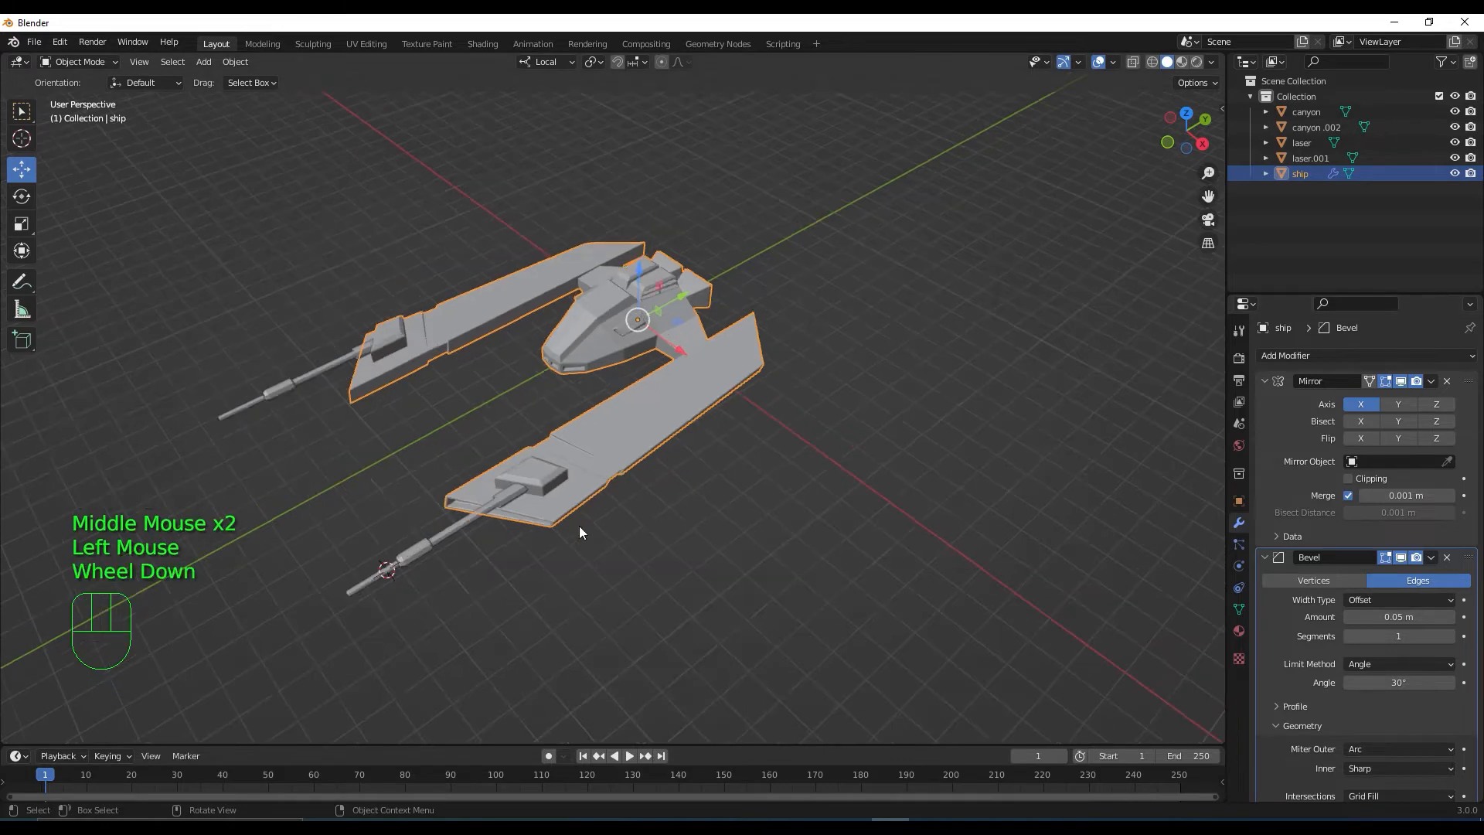
pyautogui.keyDown('shift'); pyautogui.moveTo(639, 536); pyautogui.dragTo(716, 591, button='middle'); pyautogui.keyUp('shift')
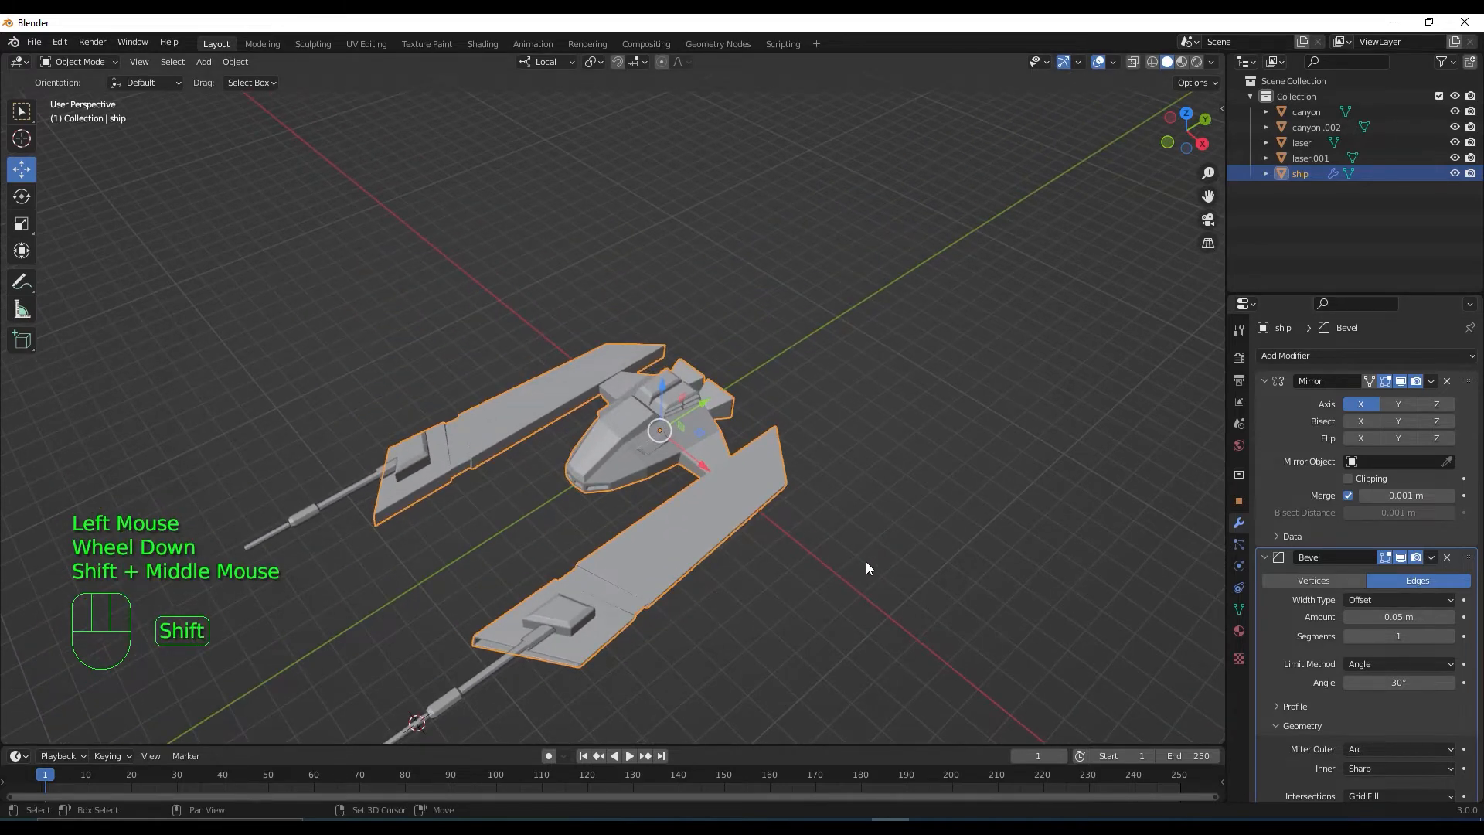
pyautogui.scroll(3, 768, 457)
pyautogui.moveTo(766, 479); pyautogui.dragTo(916, 351, button='middle')
pyautogui.scroll(-1, 878, 493)
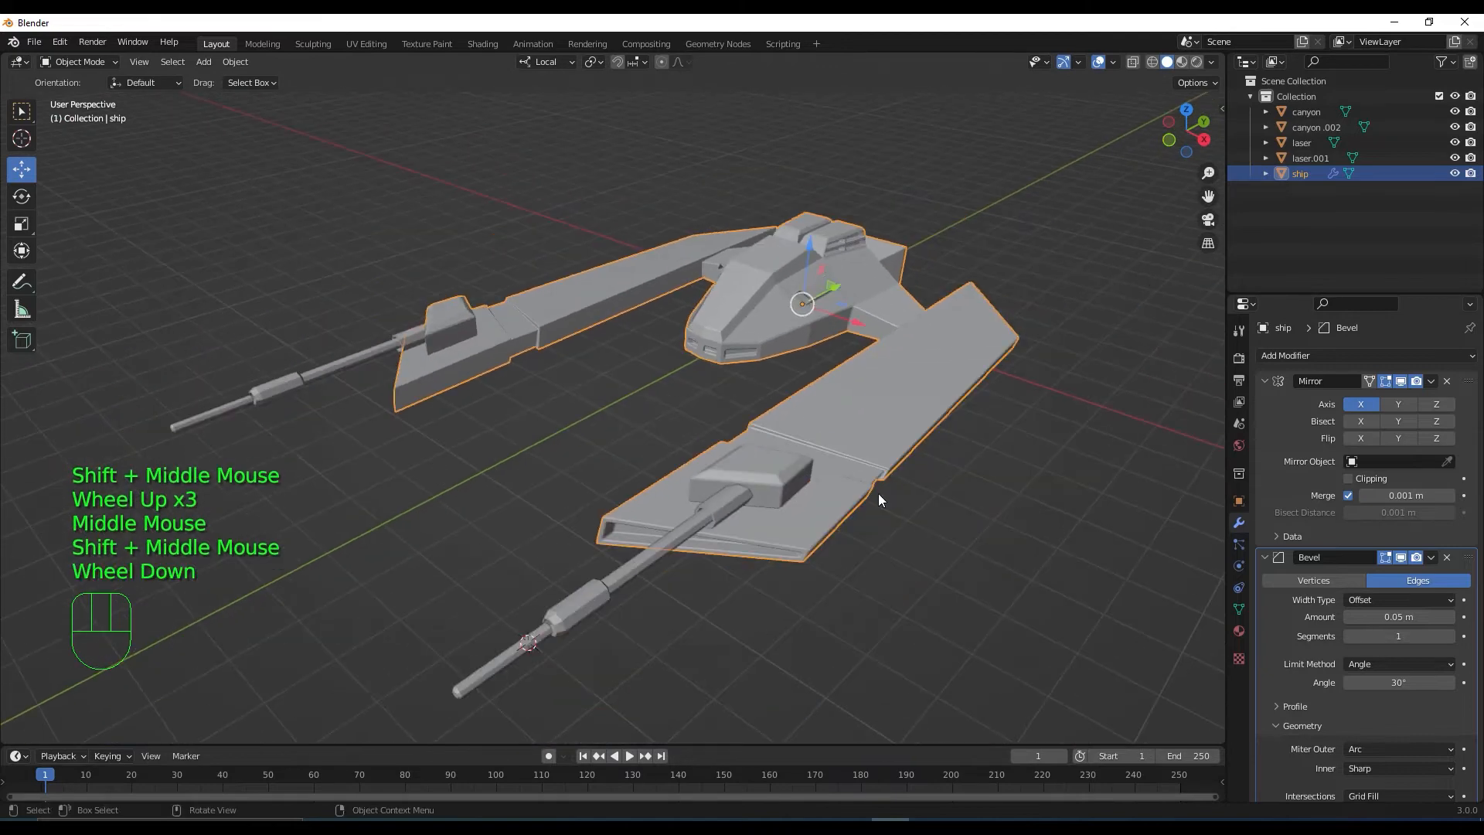
pyautogui.click(727, 510)
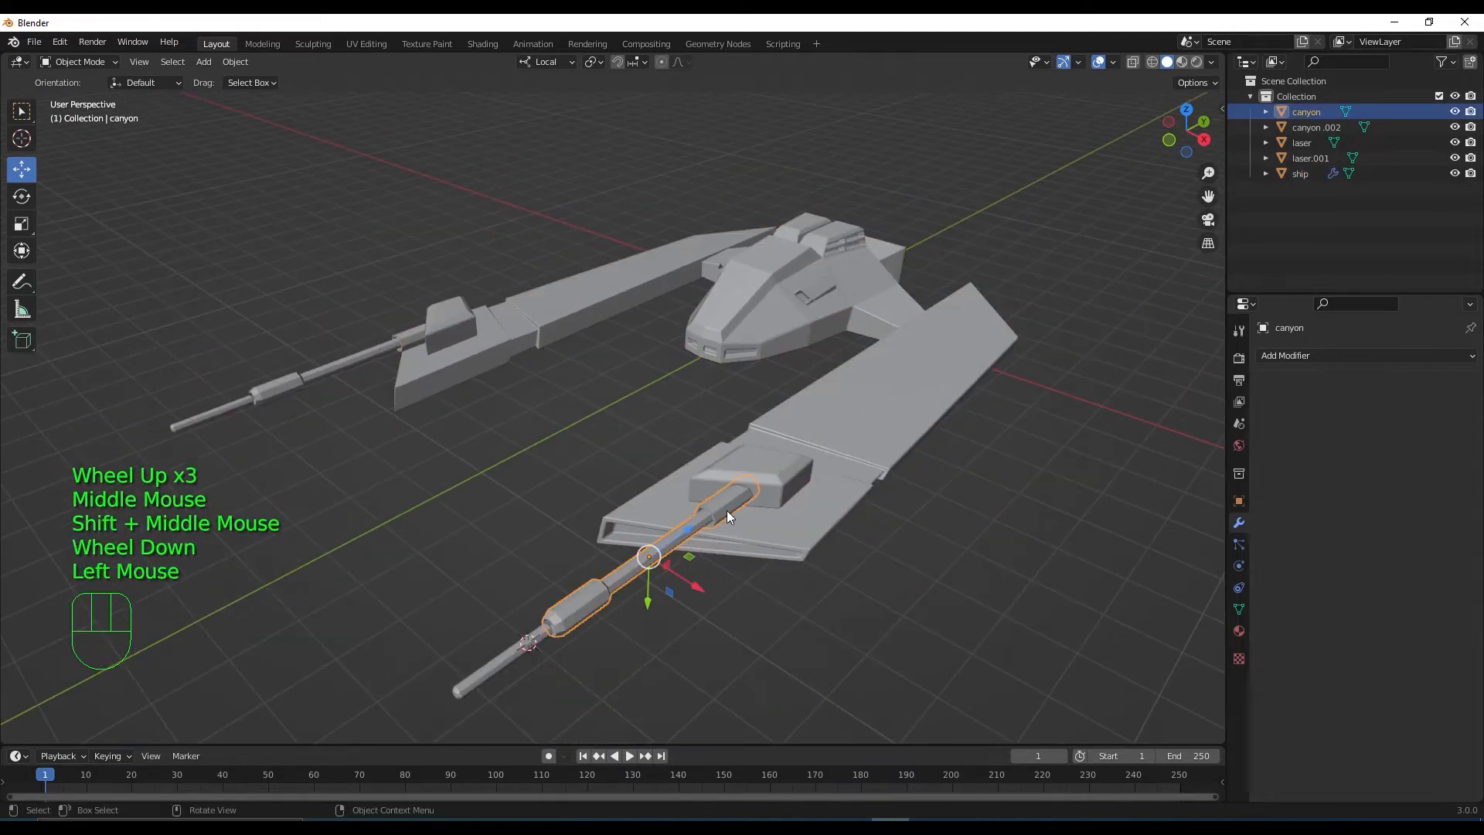
# Add a Bevel modifier to the canyon barrel and set its outer miter to Arc
pyautogui.click(1315, 357)
pyautogui.click(1176, 416)
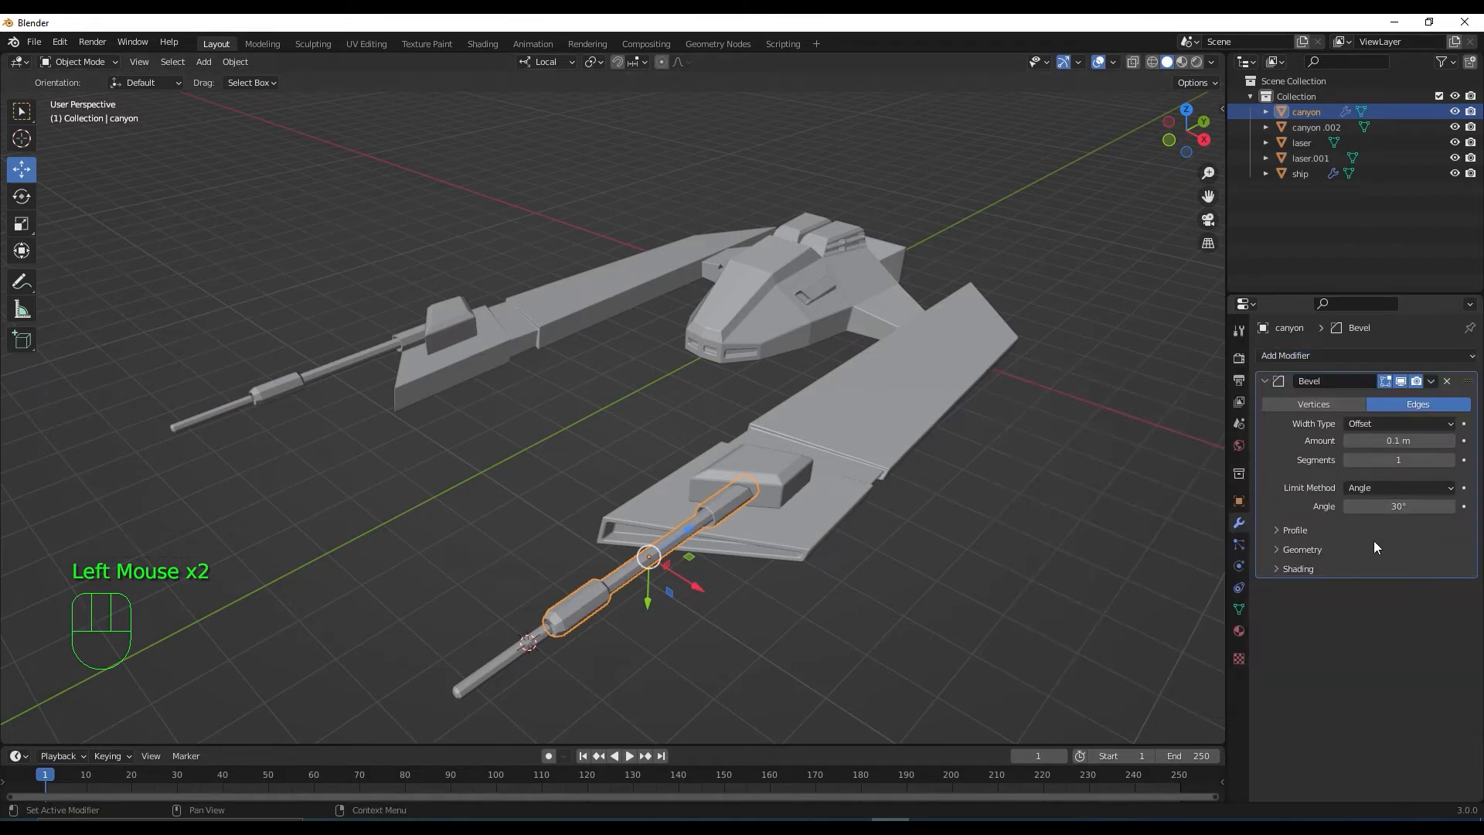
pyautogui.click(1283, 550)
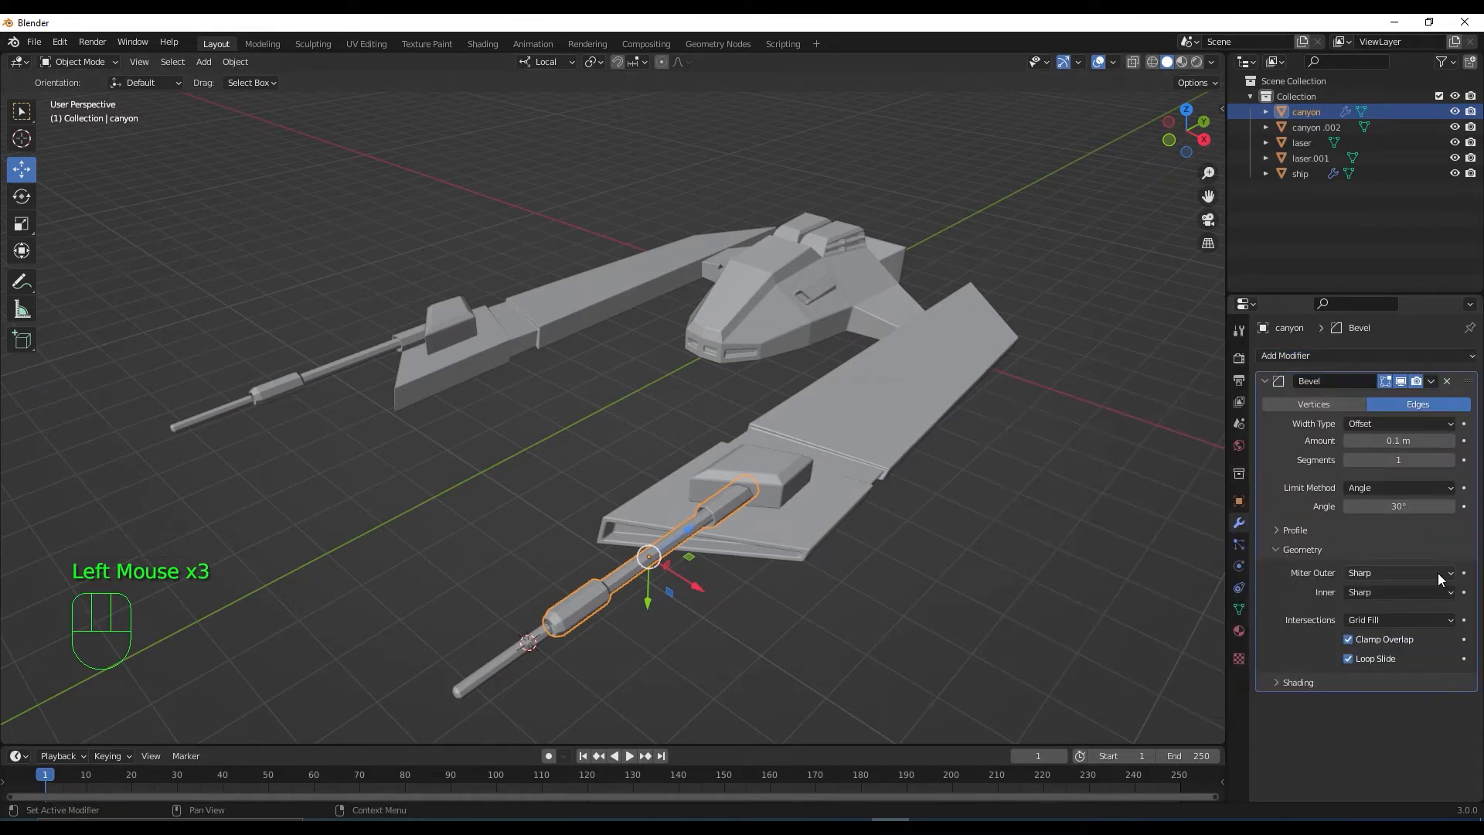
pyautogui.moveTo(1439, 578); pyautogui.dragTo(1419, 619)
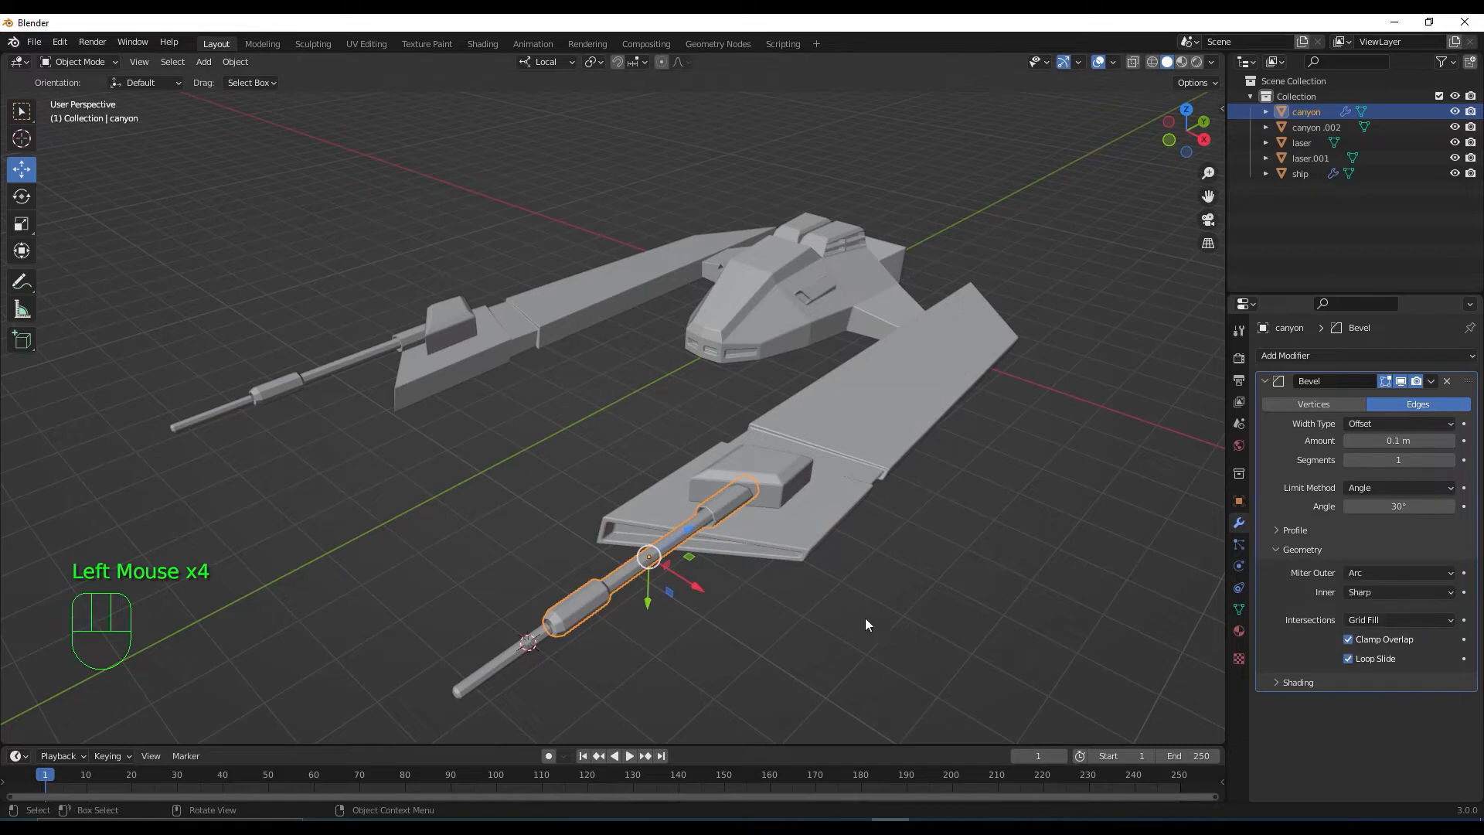
pyautogui.scroll(2, 757, 623)
pyautogui.keyDown('shift'); pyautogui.moveTo(781, 621); pyautogui.dragTo(805, 513, button='middle'); pyautogui.keyUp('shift')
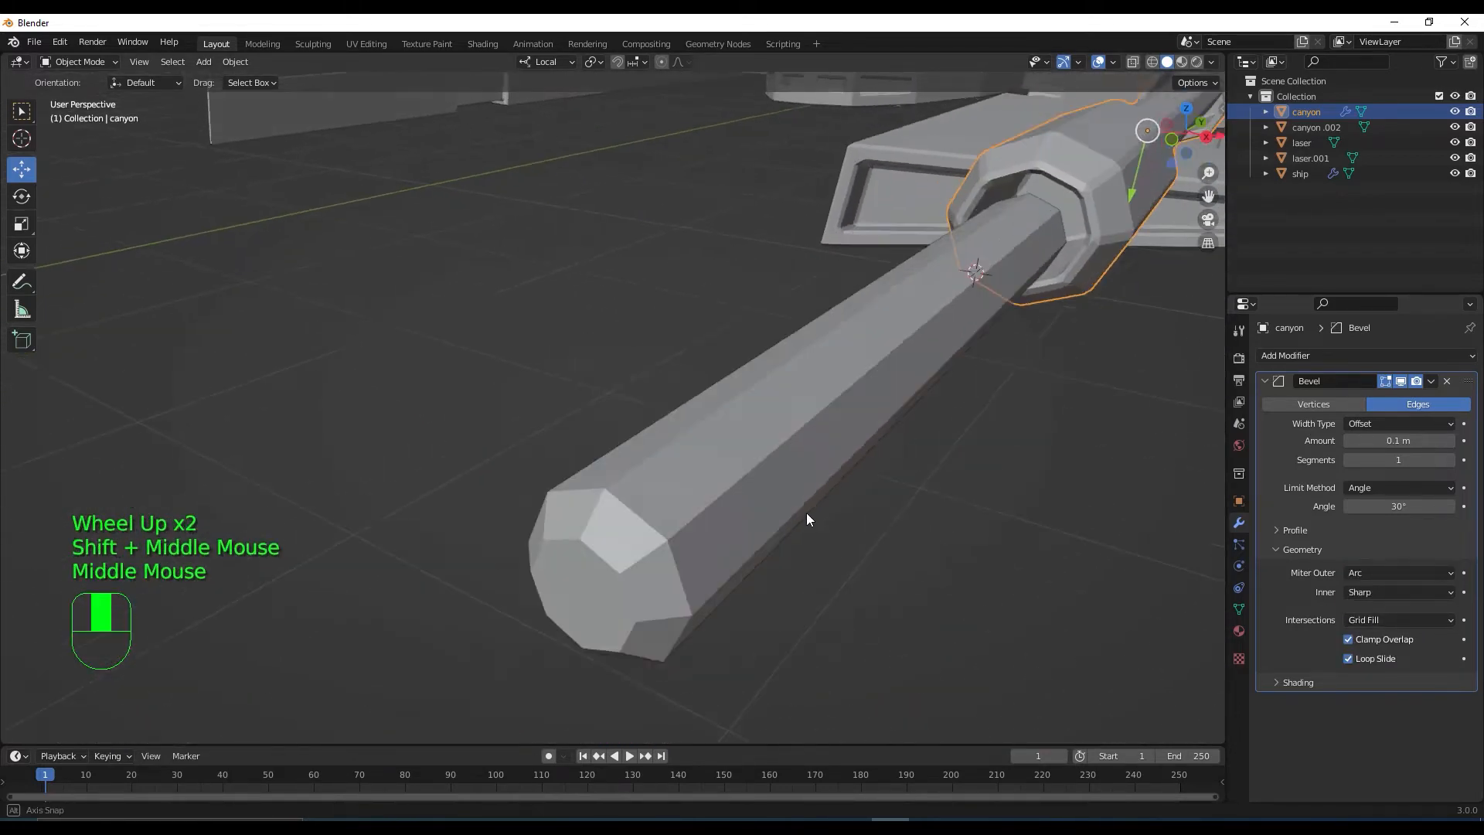
pyautogui.scroll(1, 805, 516)
pyautogui.scroll(-3, 804, 515)
# Look over the whole ship from several angles, then select the ship body
pyautogui.moveTo(685, 471); pyautogui.dragTo(688, 527, button='middle')
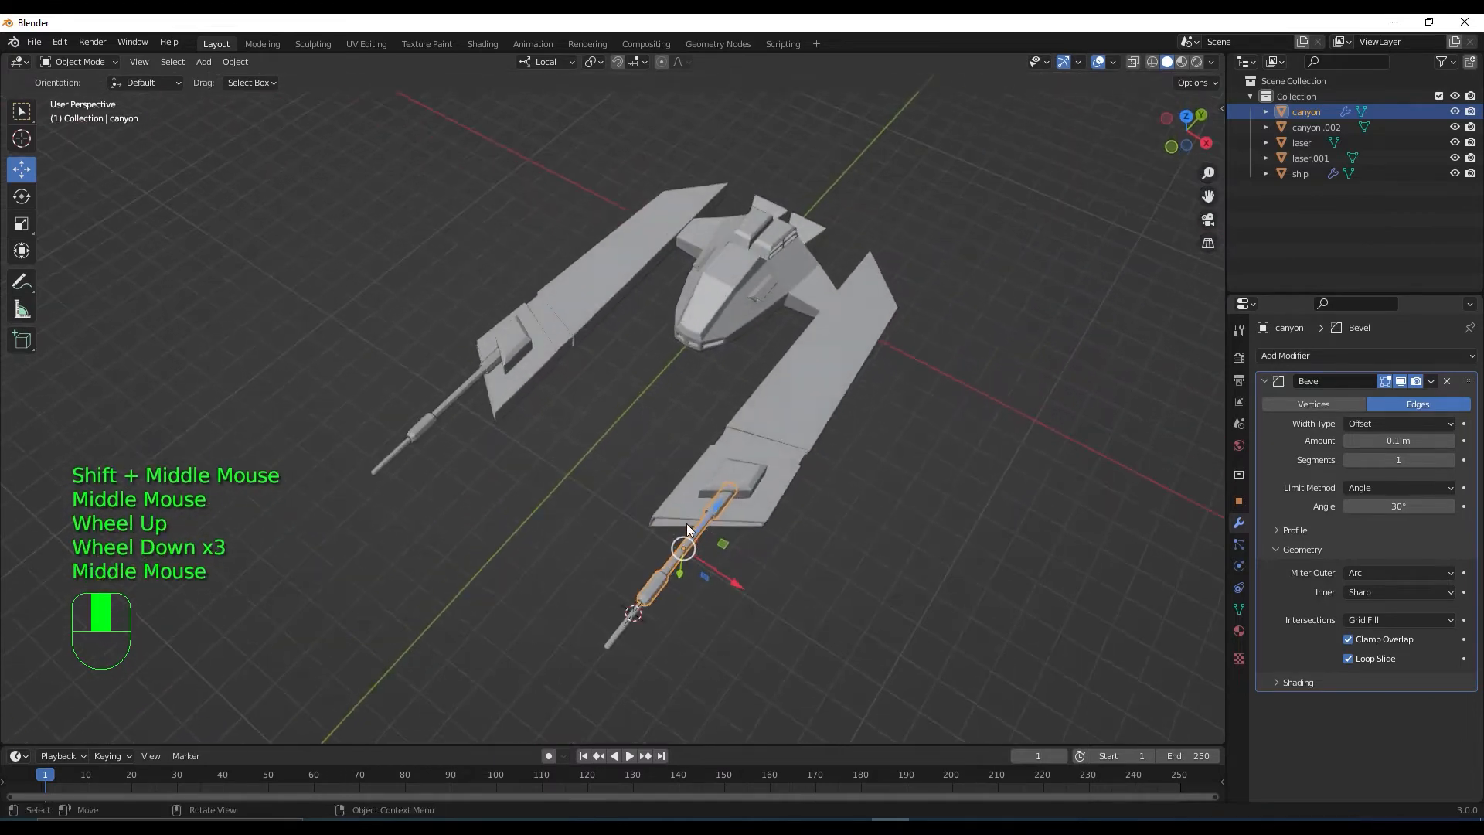
pyautogui.scroll(2, 393, 536)
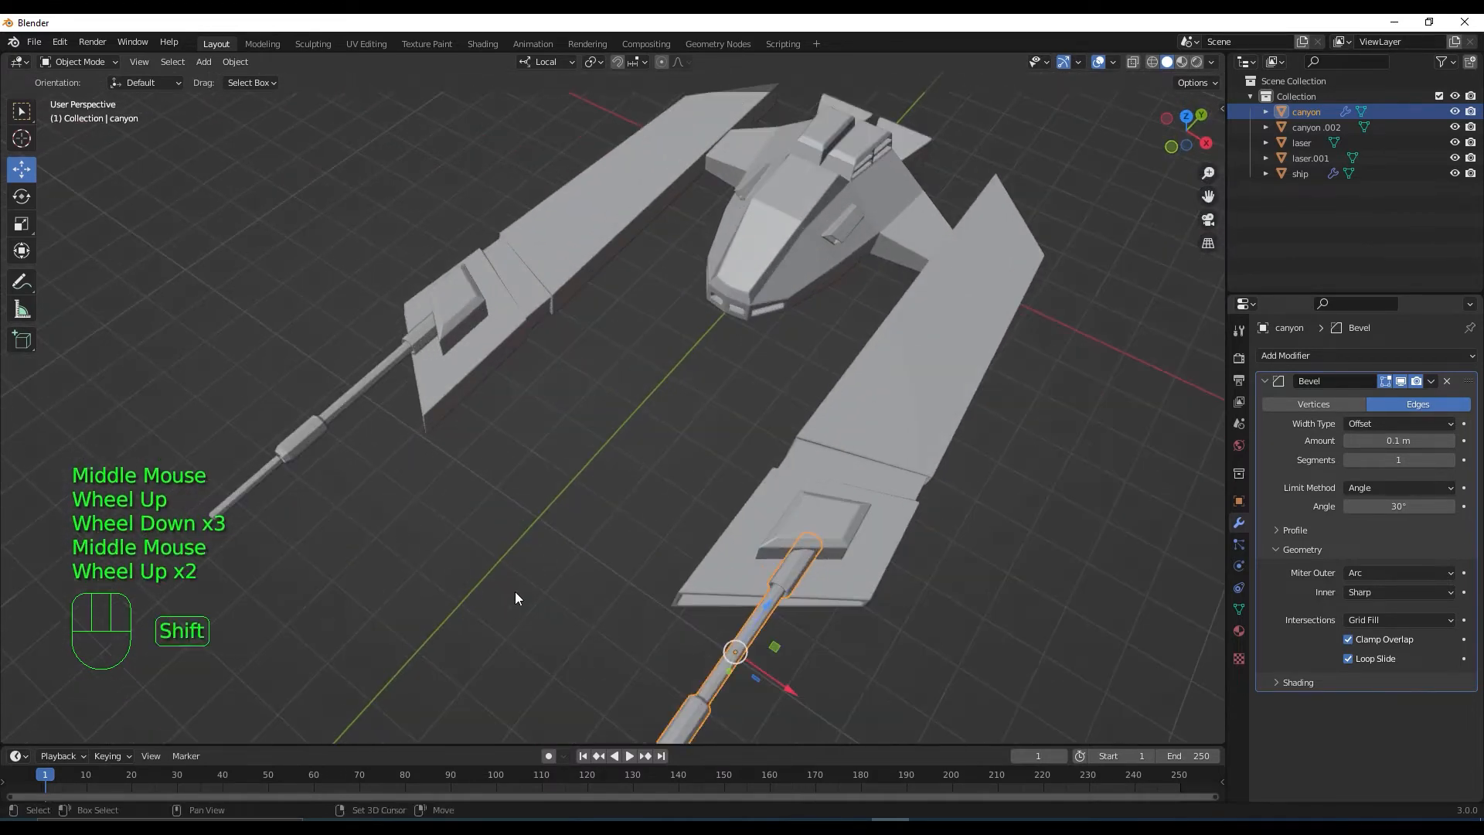
pyautogui.keyDown('shift'); pyautogui.moveTo(516, 598); pyautogui.dragTo(543, 457, button='middle'); pyautogui.keyUp('shift')
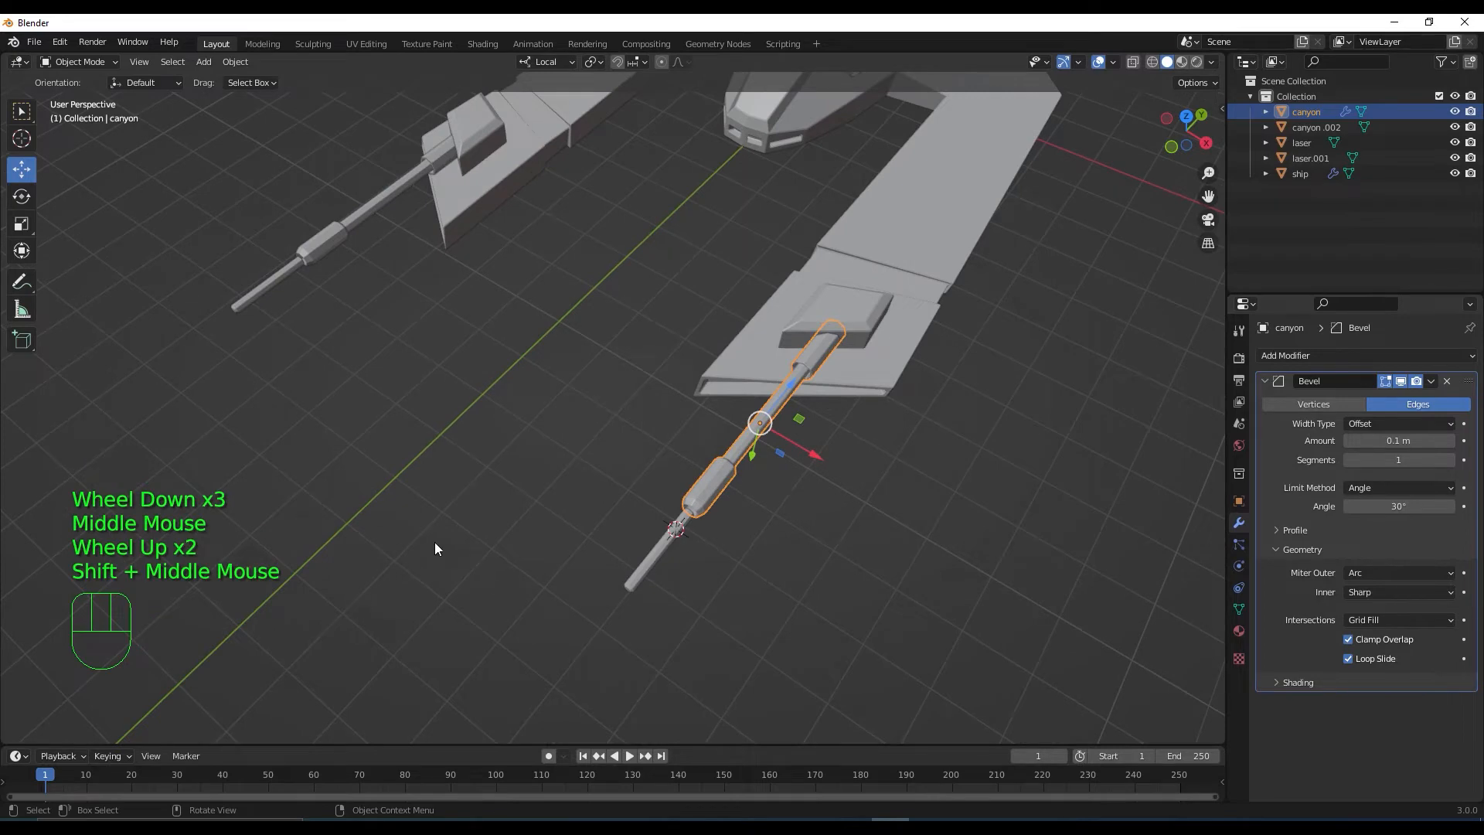
pyautogui.scroll(-1, 435, 541)
pyautogui.moveTo(463, 517); pyautogui.dragTo(832, 504, button='middle')
pyautogui.scroll(-1, 630, 526)
pyautogui.scroll(3, 699, 407)
pyautogui.scroll(-1, 699, 403)
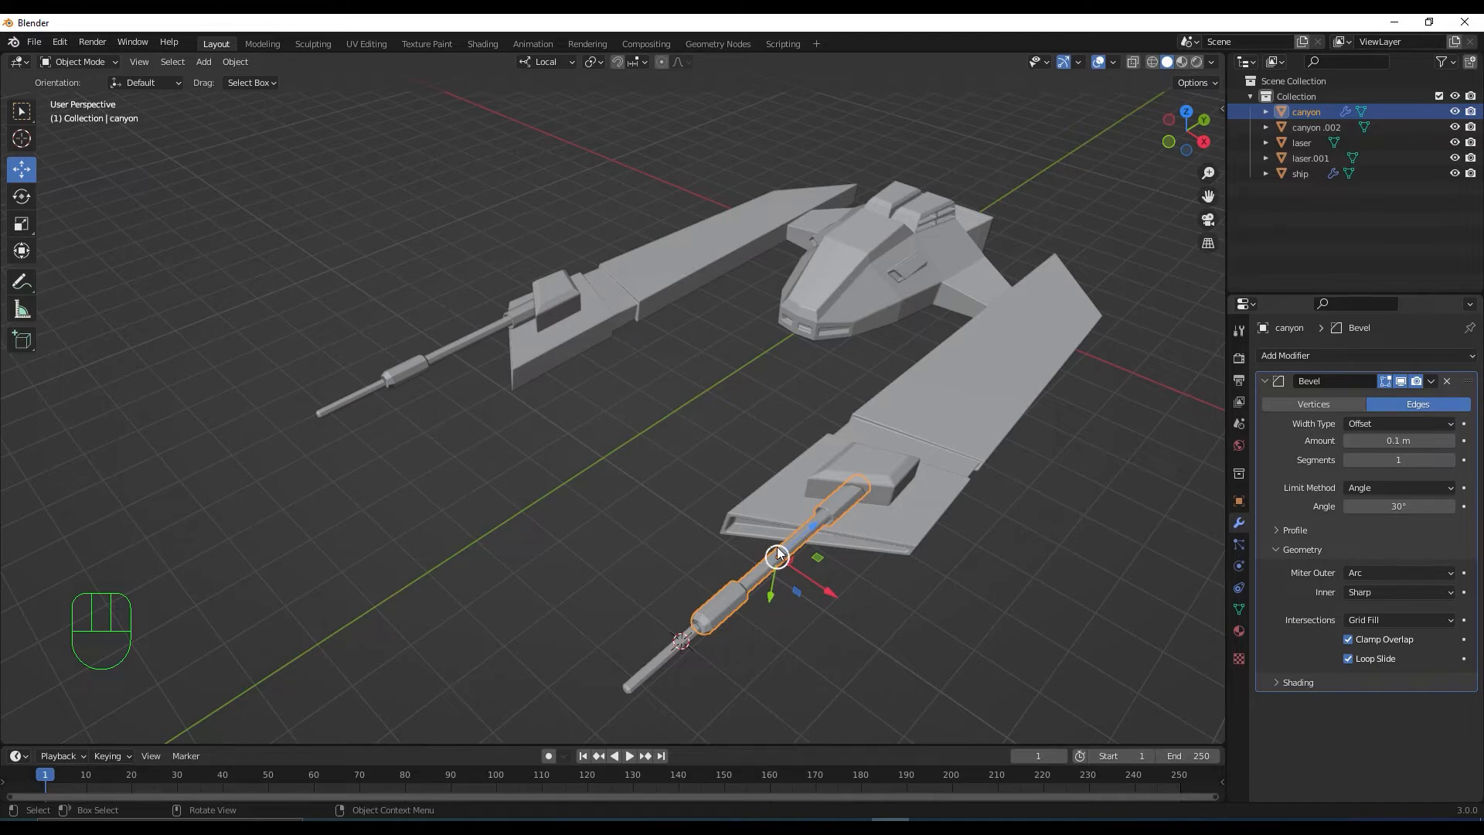
pyautogui.moveTo(776, 554); pyautogui.dragTo(721, 495, button='middle')
pyautogui.scroll(-2, 785, 503)
pyautogui.scroll(1, 721, 494)
pyautogui.click(827, 411)
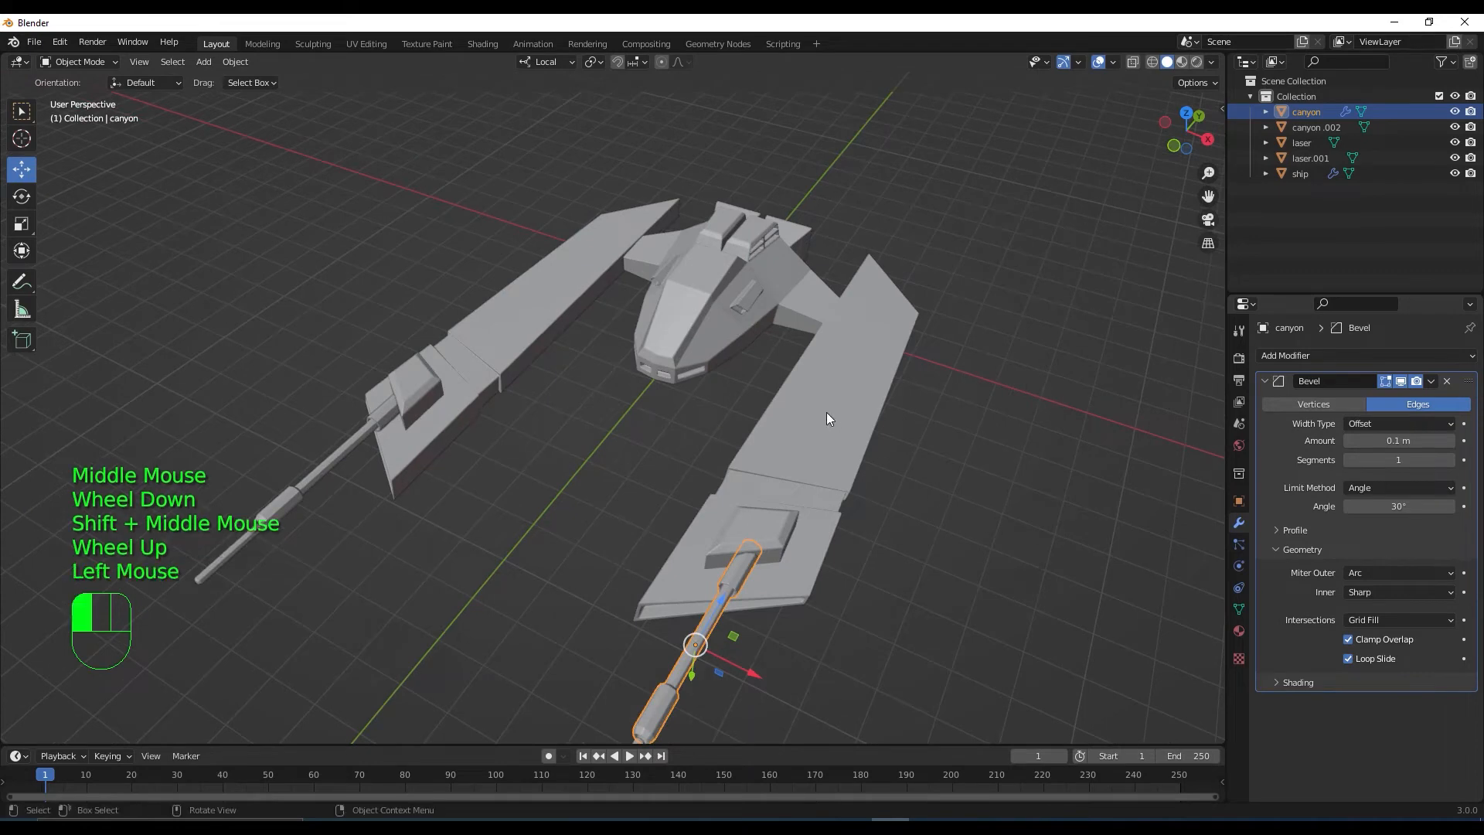
pyautogui.click(841, 397)
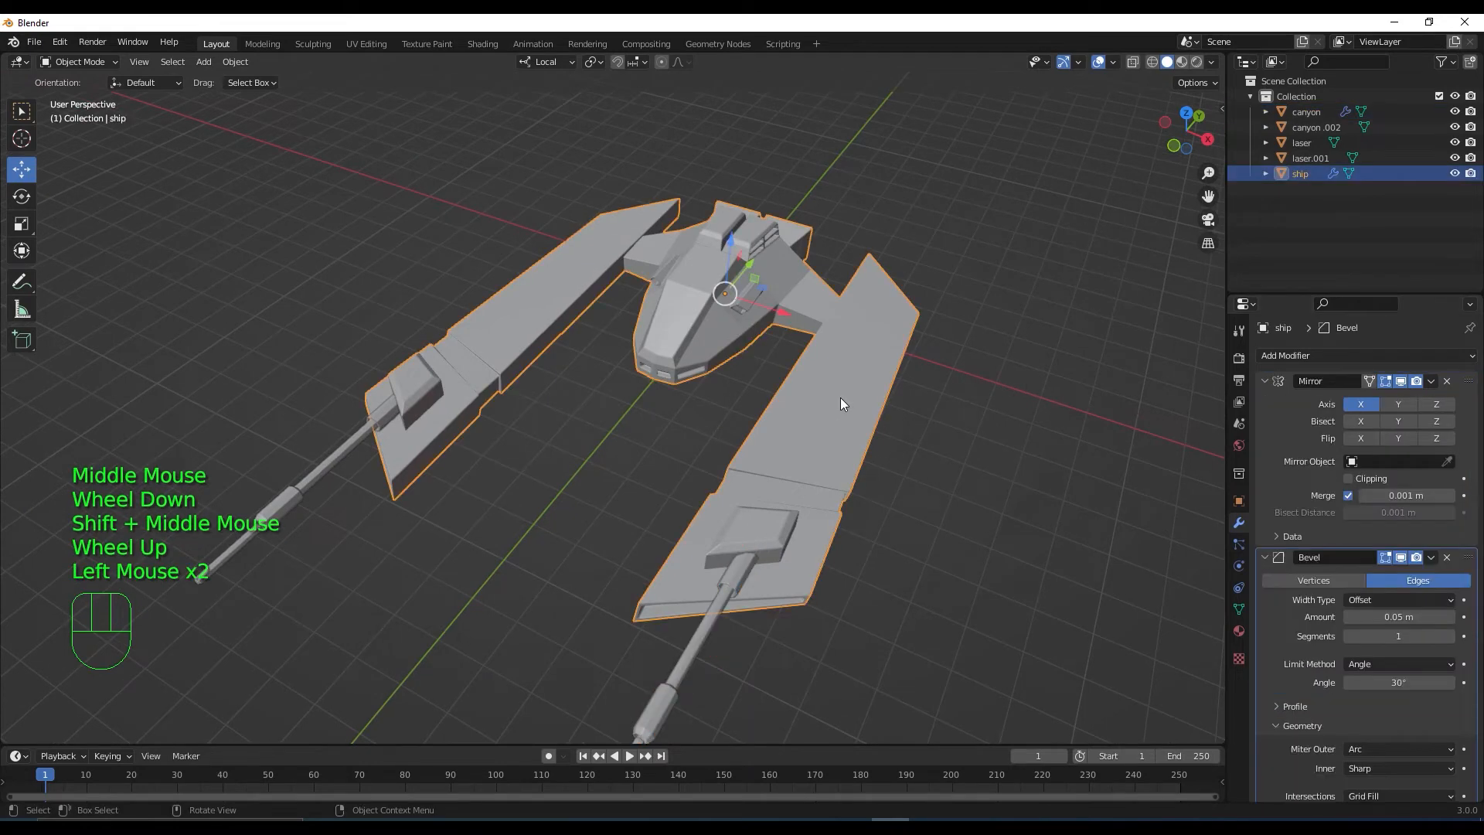
# Add three extra material slots to the ship
pyautogui.click(1238, 631)
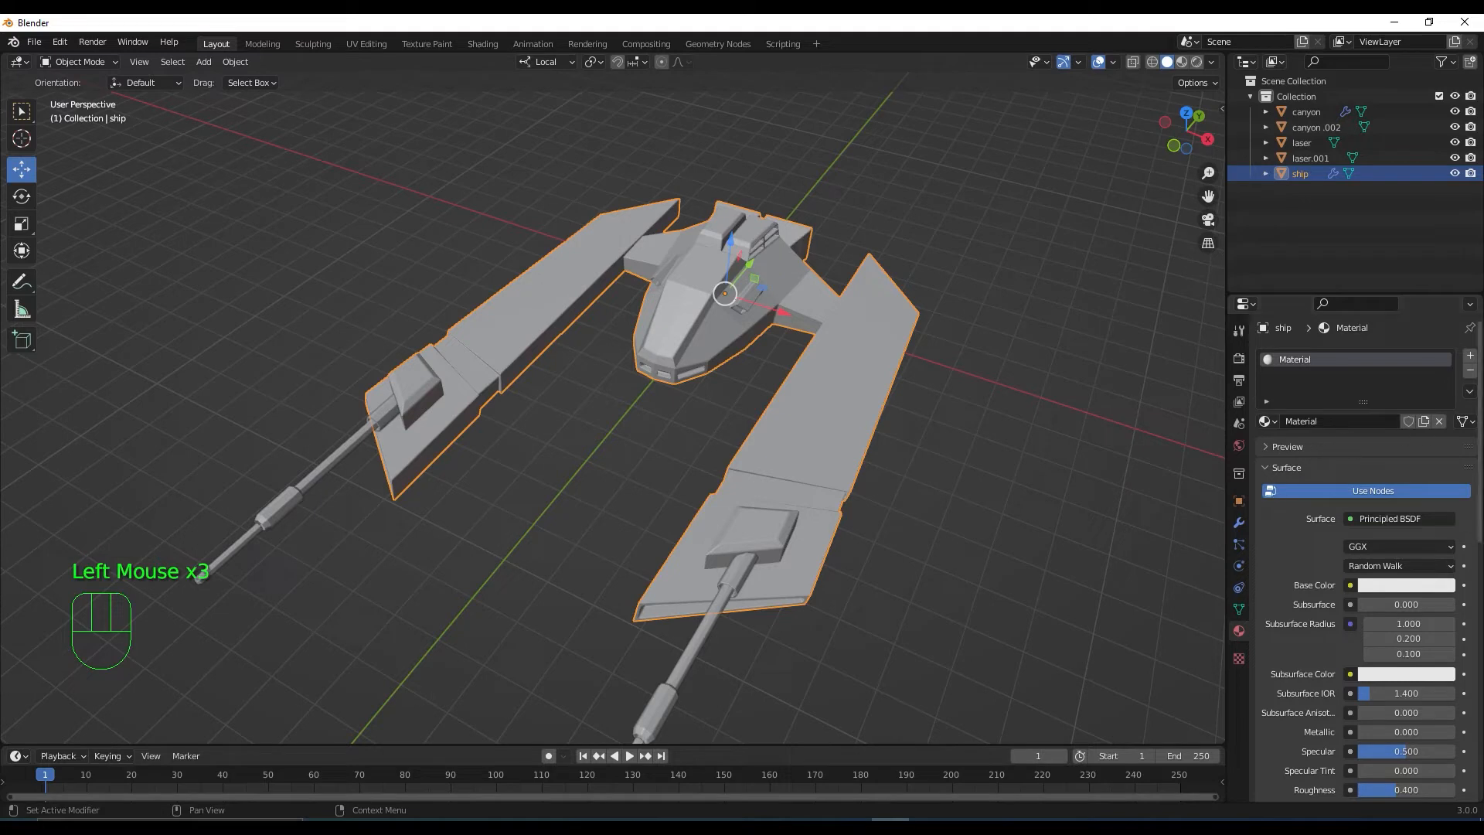
pyautogui.click(1470, 357)
pyautogui.click(1471, 357)
pyautogui.click(1470, 357)
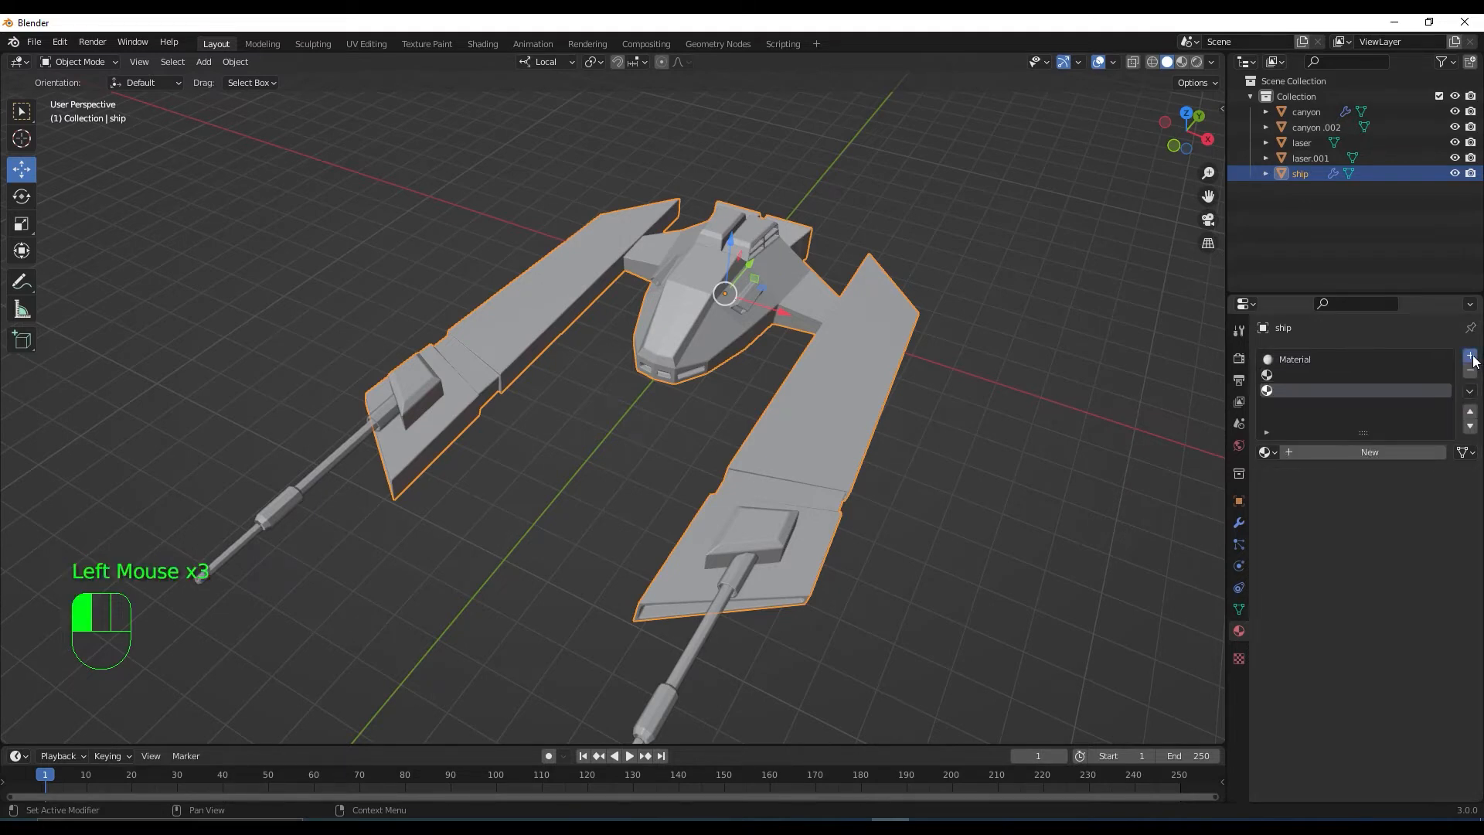
# Rename the first slot's material to 'base'
pyautogui.click(1300, 360)
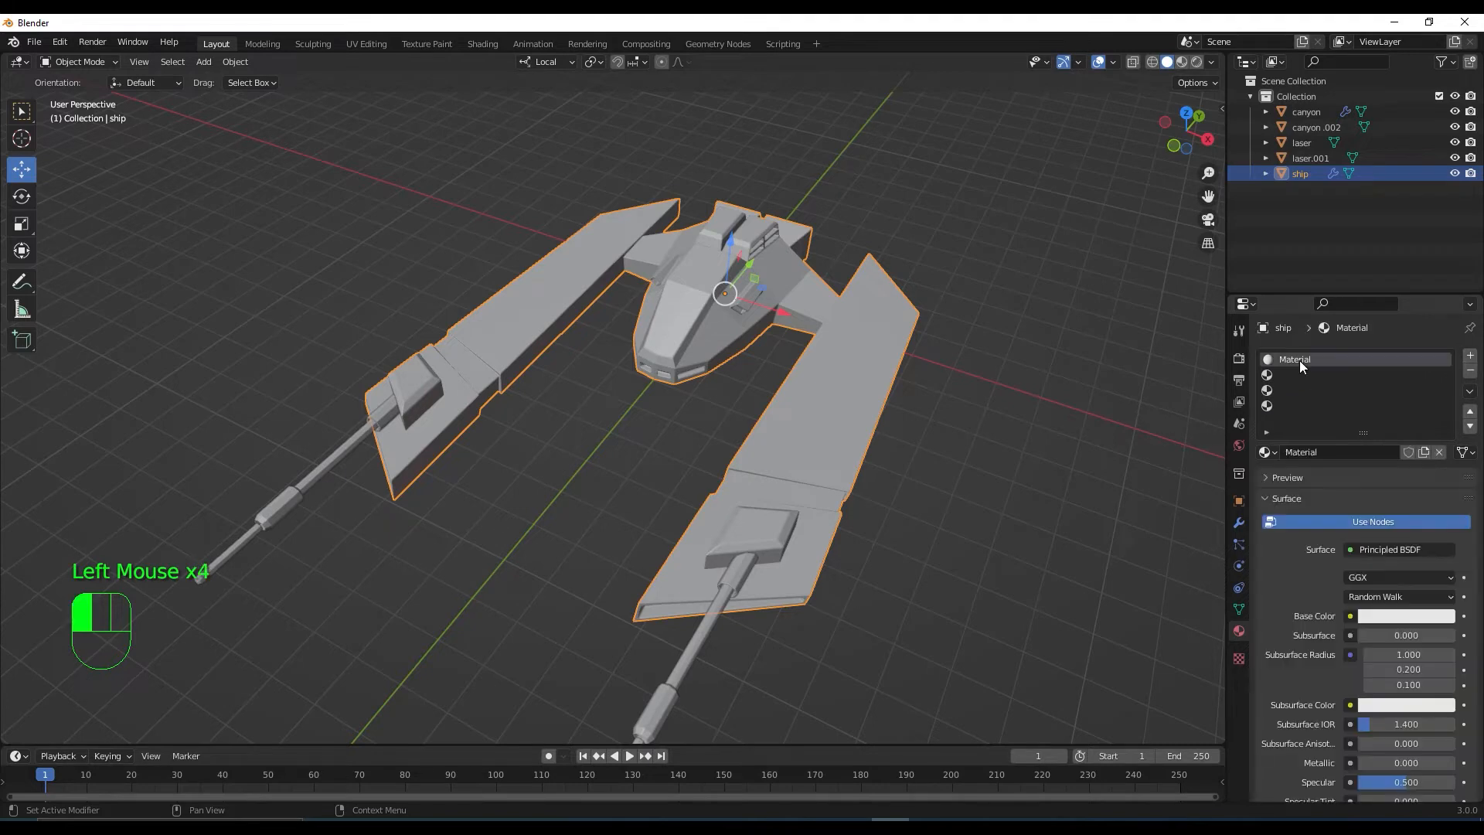
pyautogui.click(1347, 447)
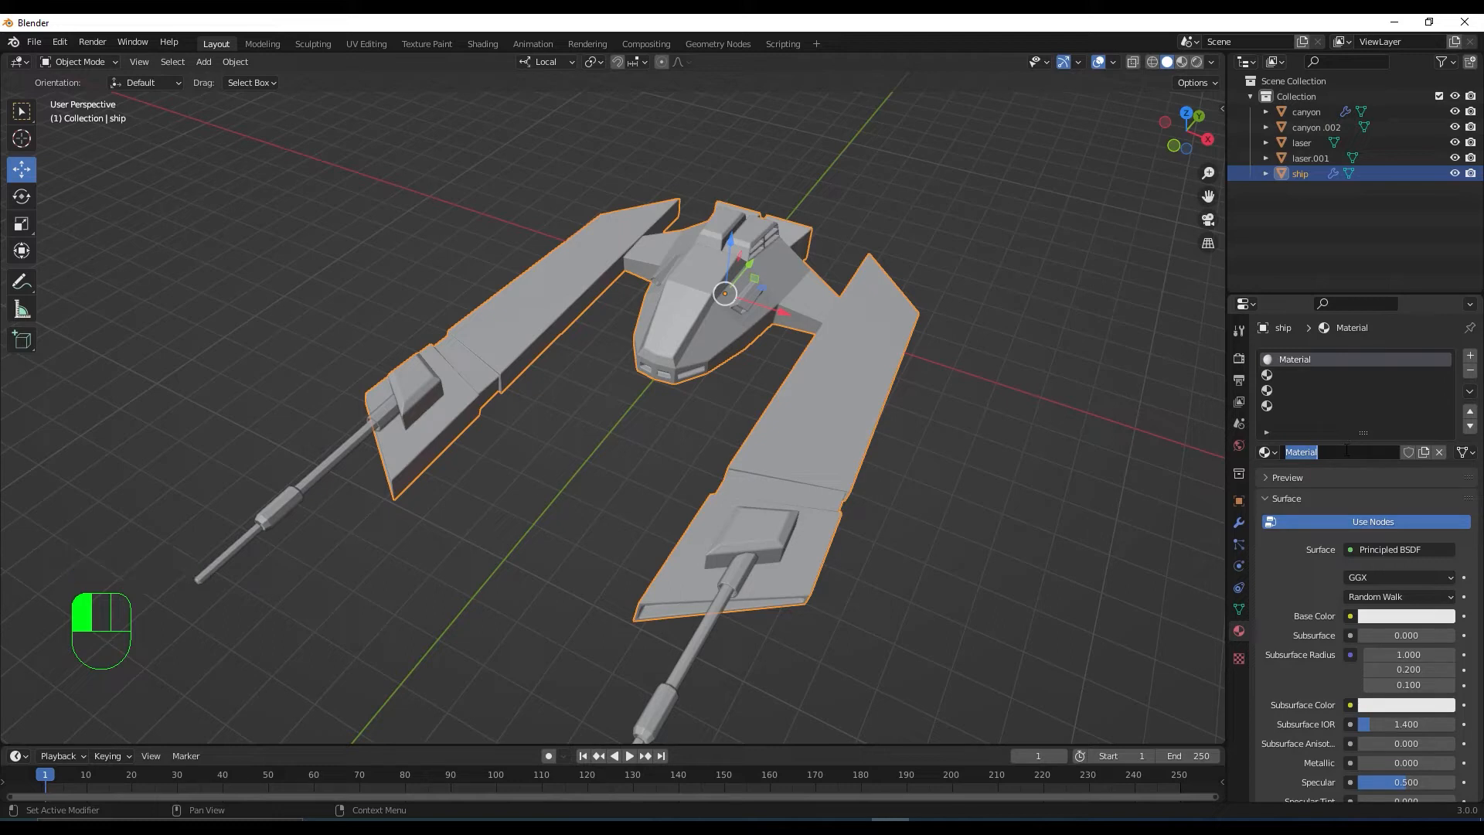
pyautogui.write('base')
pyautogui.press('Return')
# Darken the base material's Base Color to a grey with value 0.570
pyautogui.click(1413, 616)
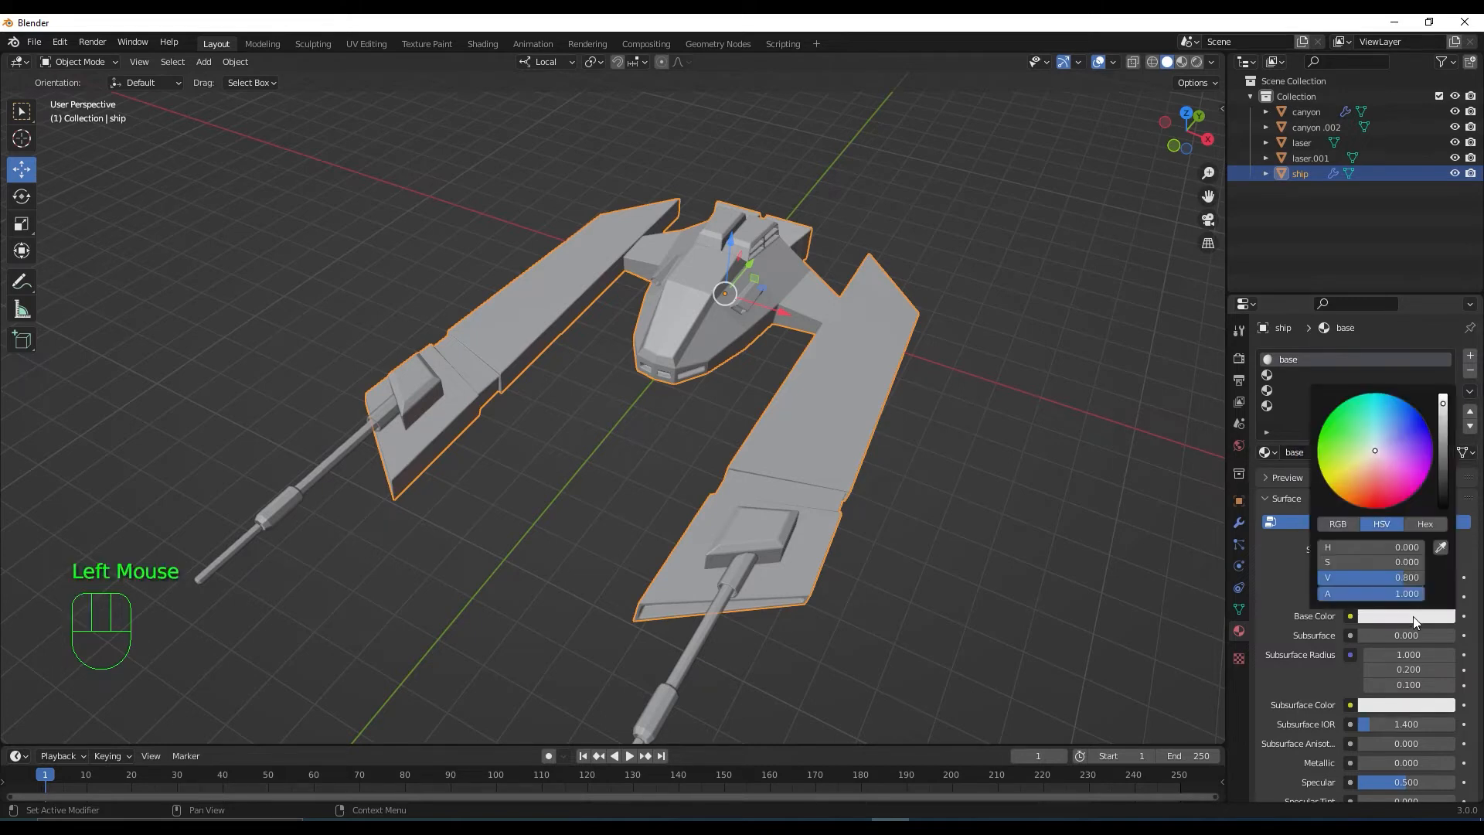
pyautogui.moveTo(1442, 403); pyautogui.dragTo(1442, 411)
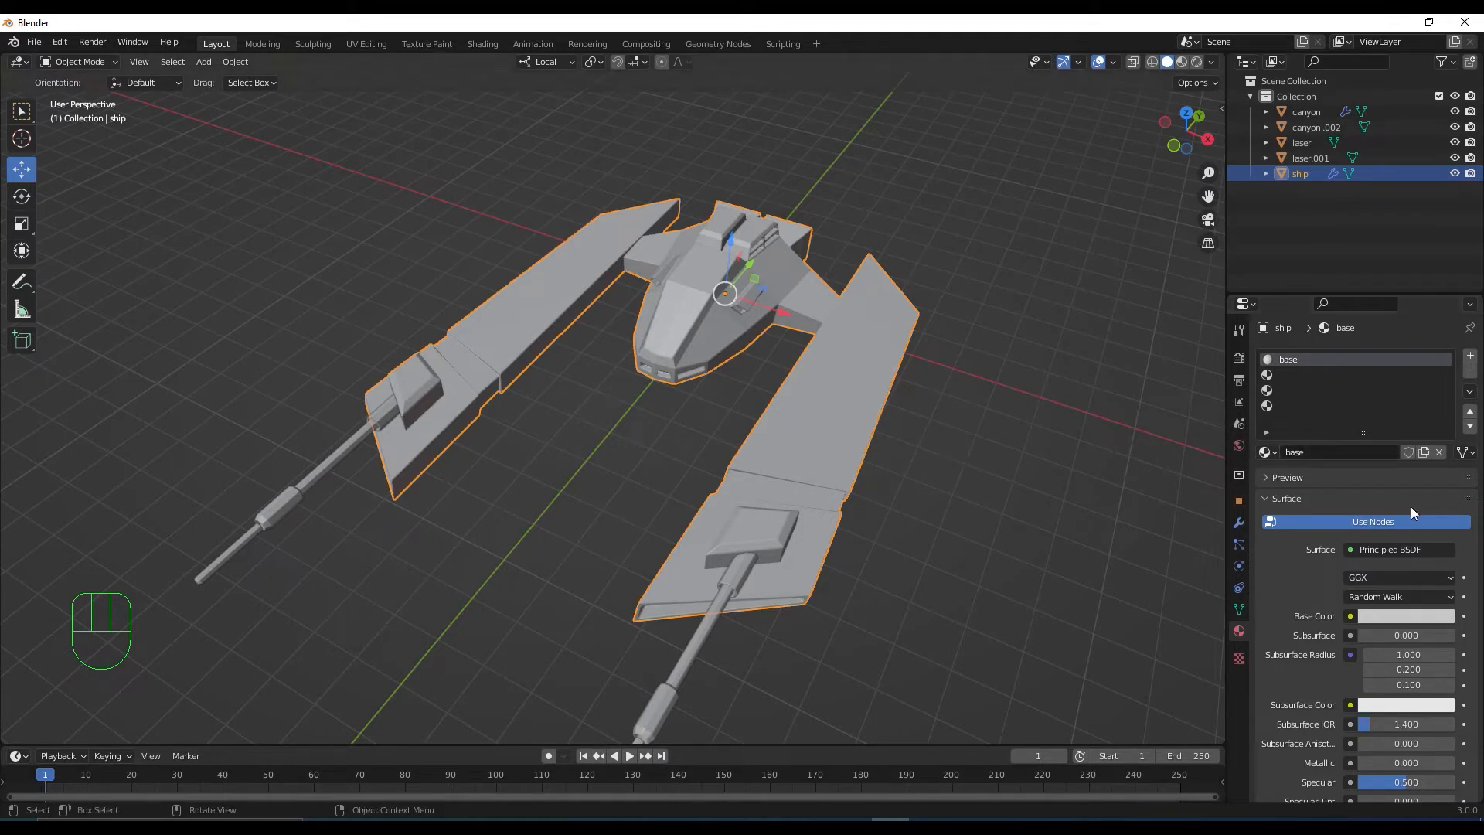
pyautogui.click(1428, 615)
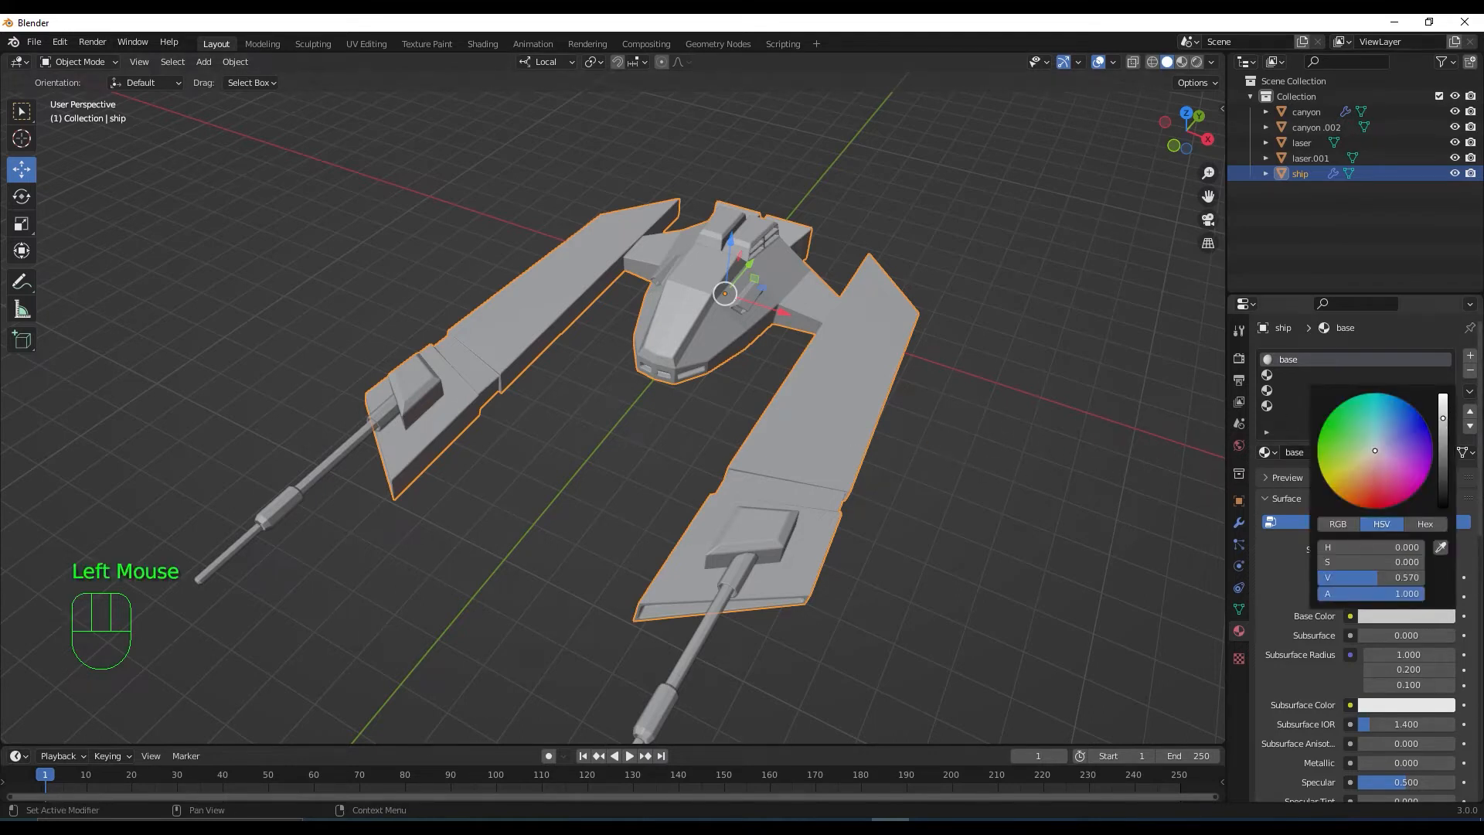
pyautogui.moveTo(1444, 413)
pyautogui.mouseDown()
pyautogui.moveTo(1443, 476)
pyautogui.moveTo(1442, 408)
pyautogui.mouseUp()
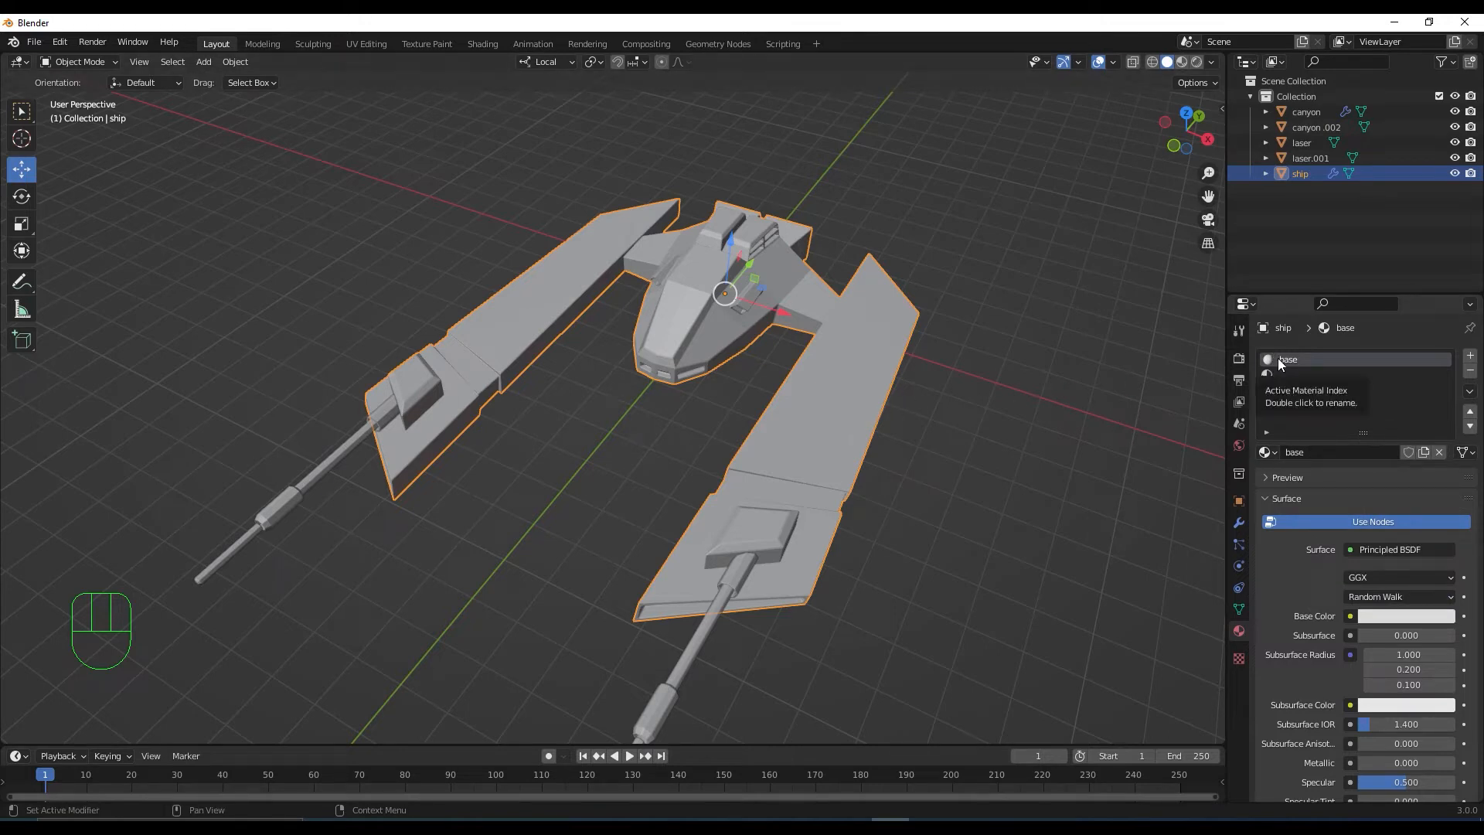
# Assign the base material to every face of the ship and switch to Material Preview shading
pyautogui.press('Tab')
pyautogui.click(846, 425)
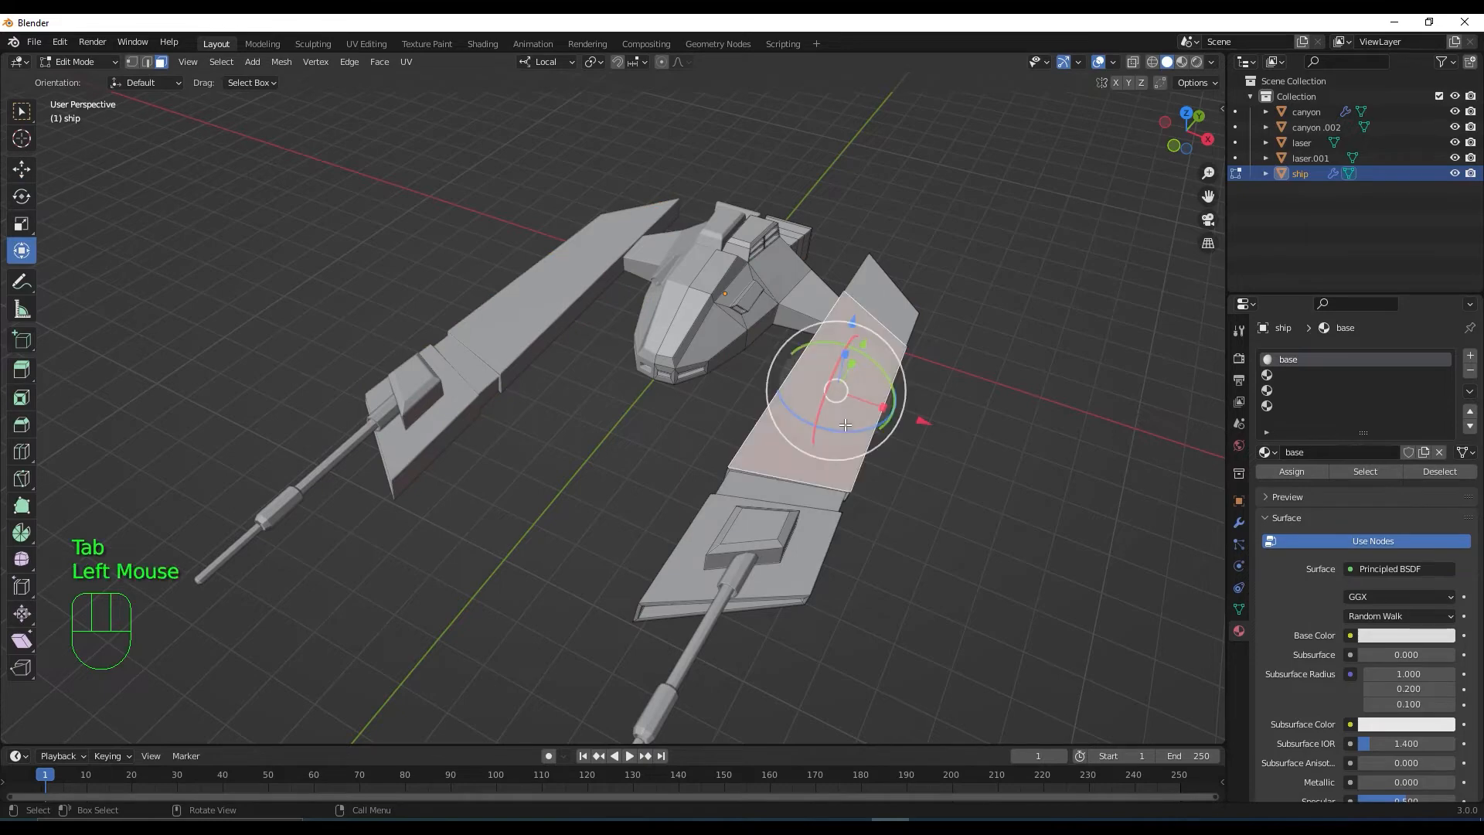
pyautogui.press('l')
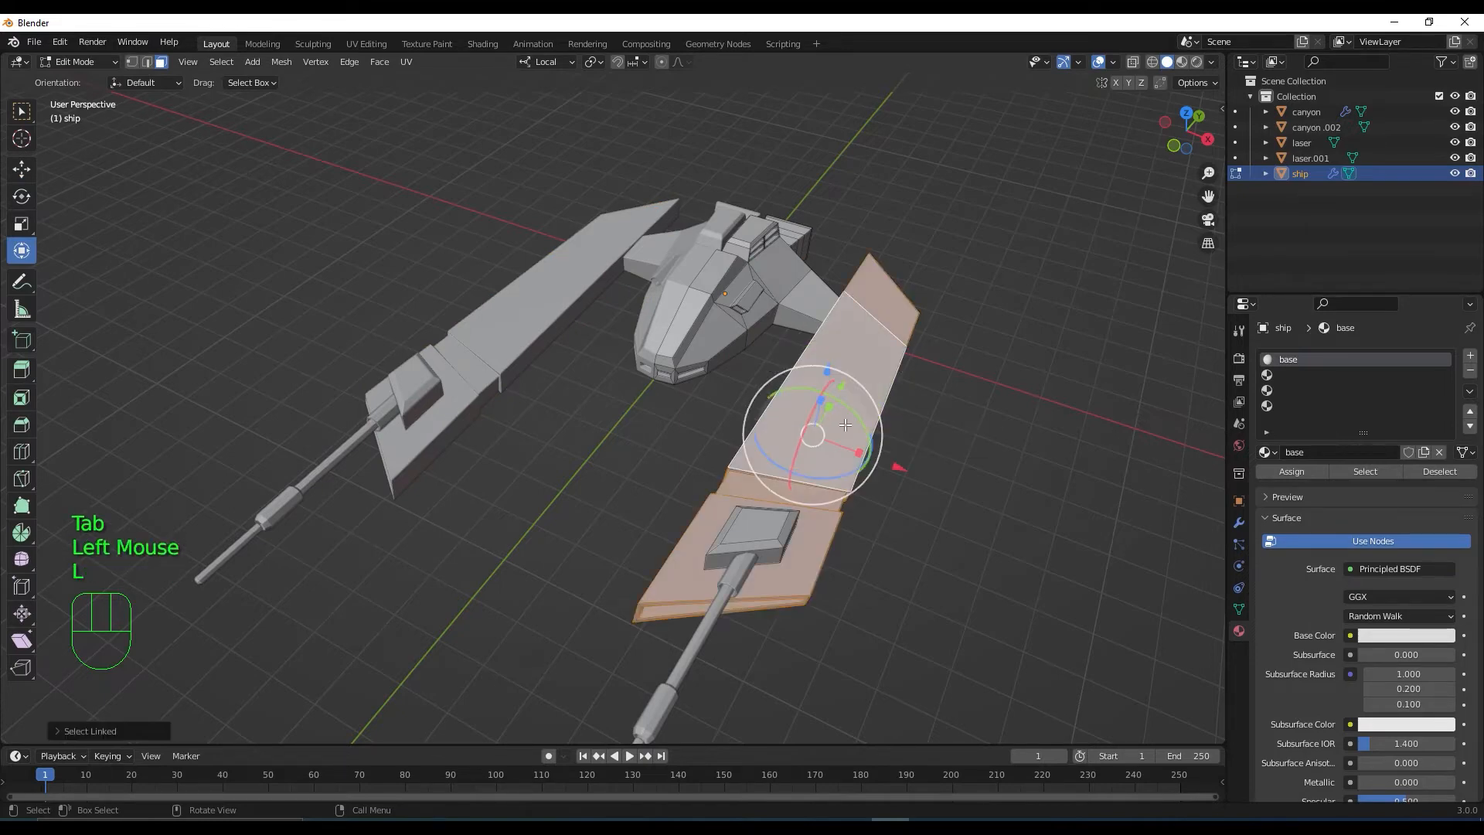
pyautogui.press('a')
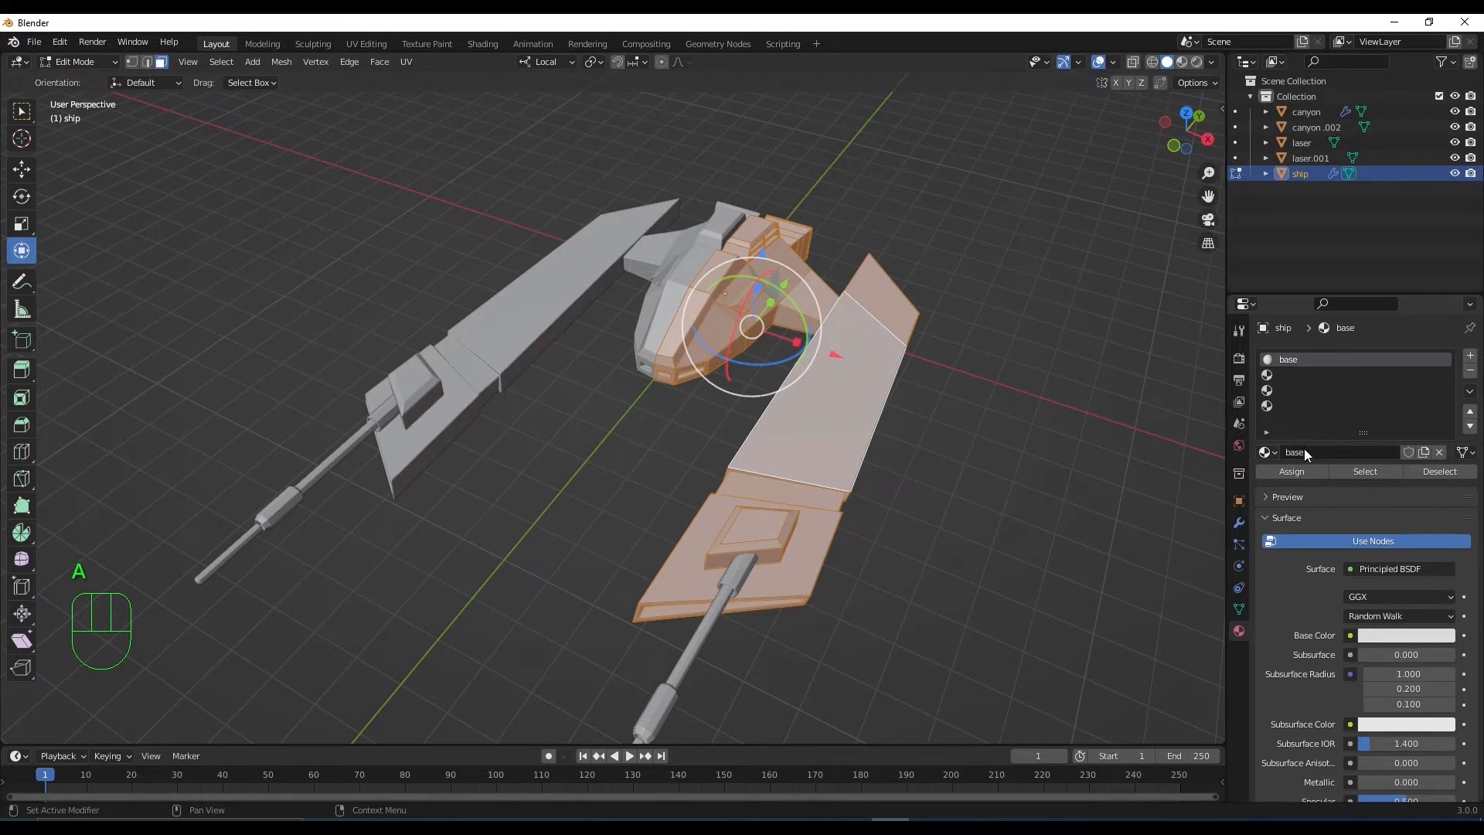
pyautogui.click(1305, 470)
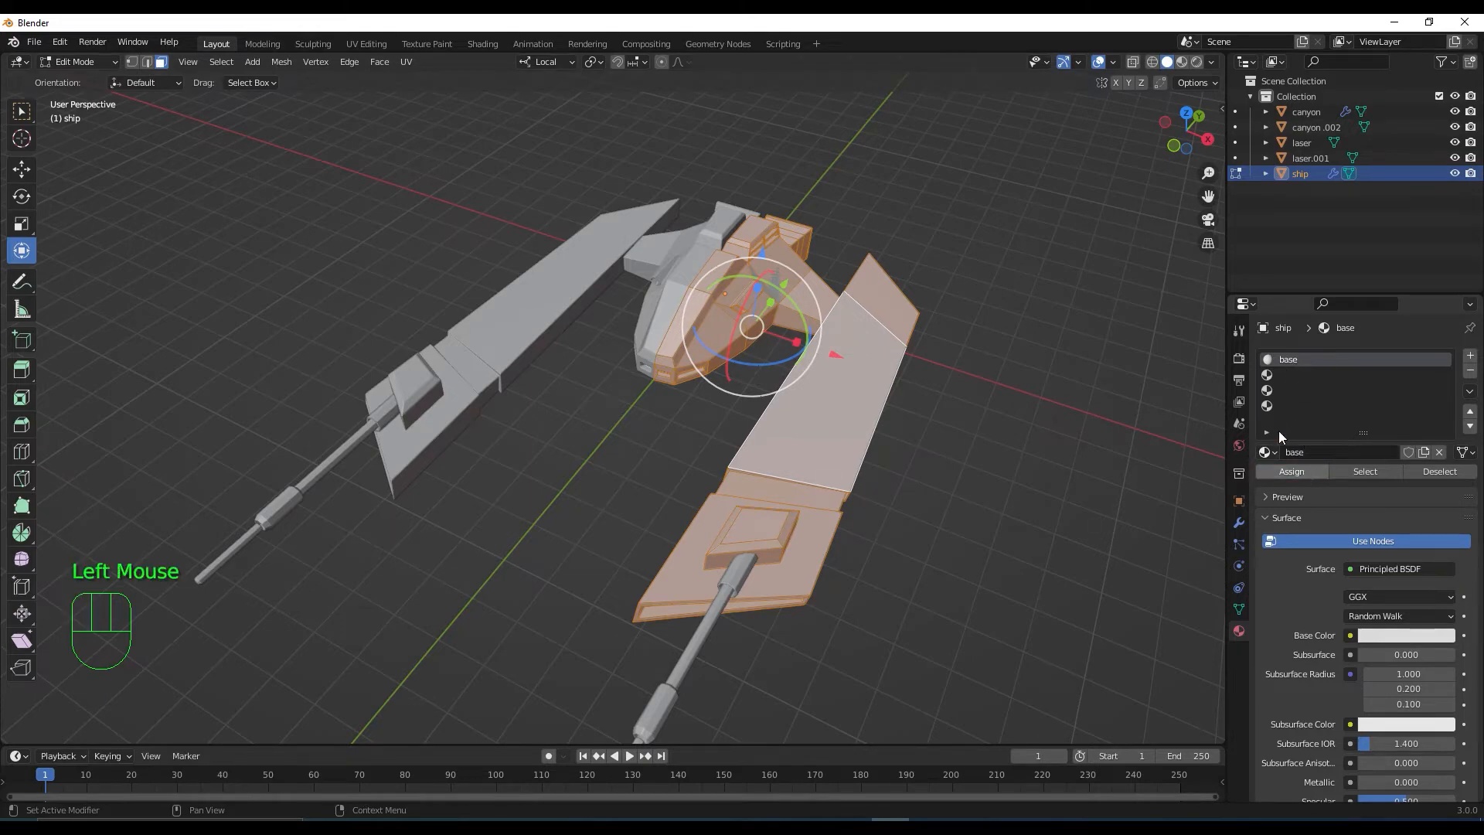
pyautogui.click(1182, 63)
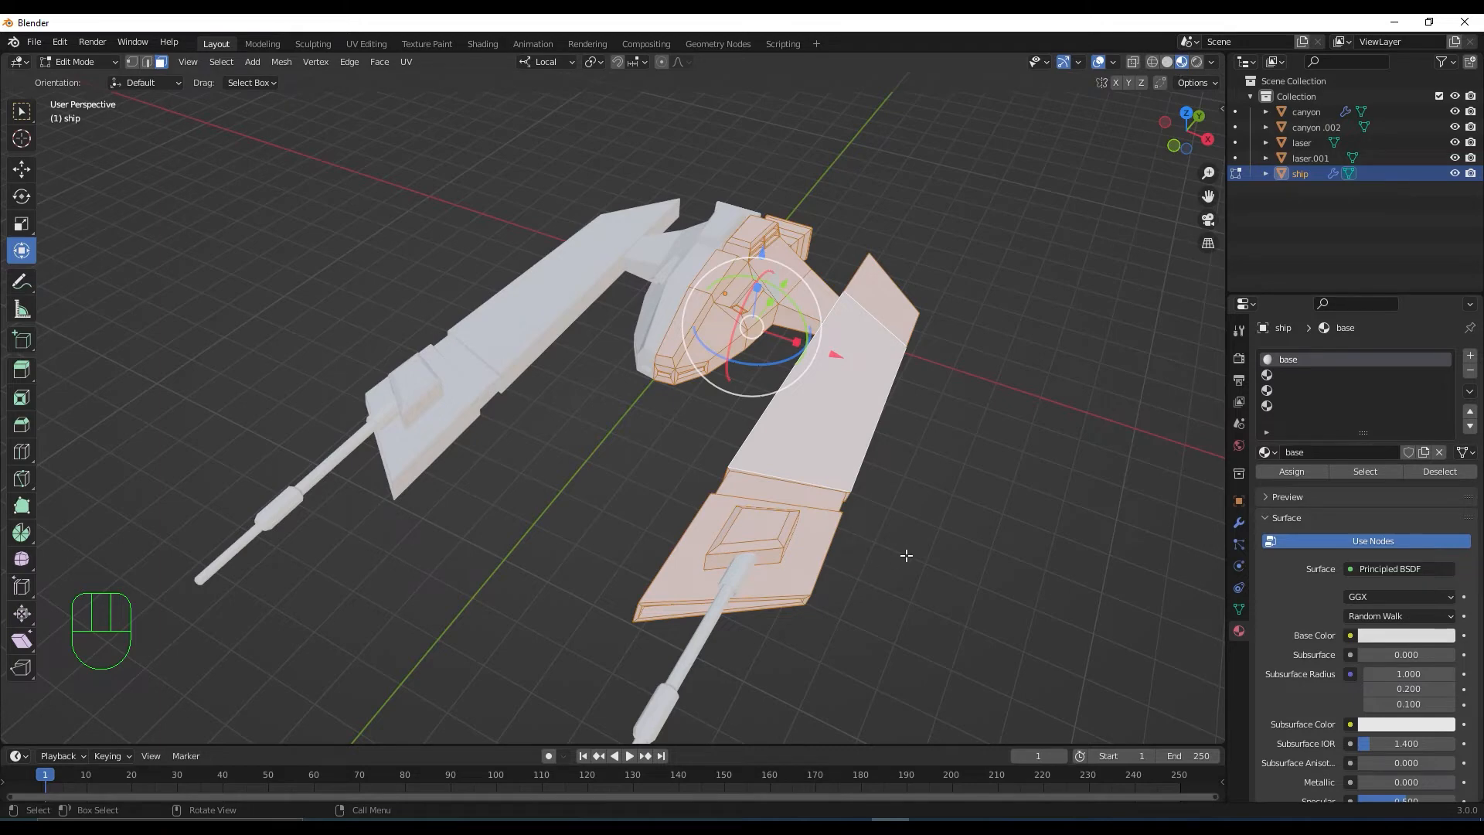
# Switch the material preview lighting to a different built-in HDRI environment
pyautogui.moveTo(906, 555); pyautogui.dragTo(867, 527, button='middle')
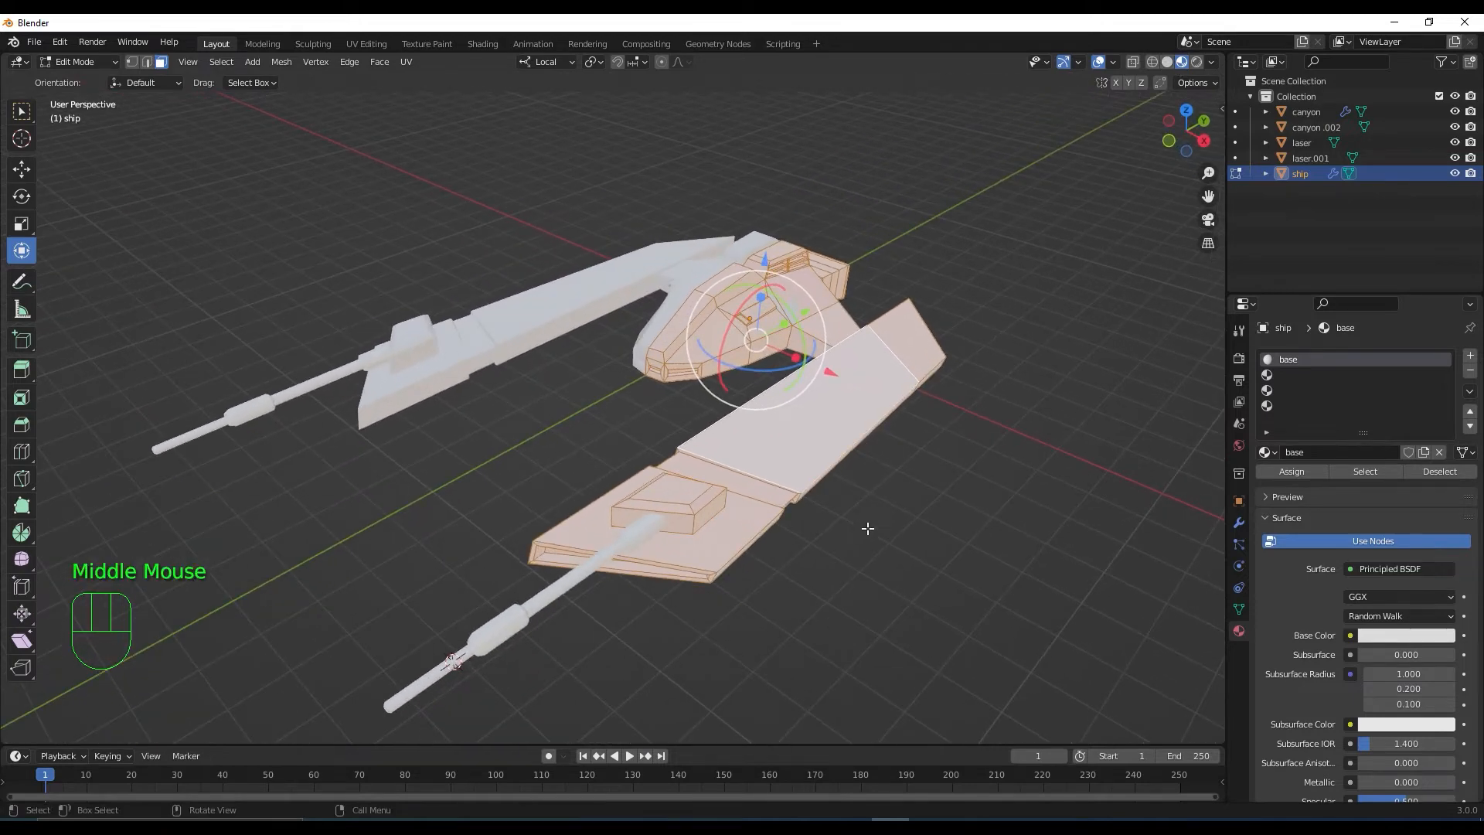
pyautogui.click(1211, 63)
pyautogui.click(1211, 194)
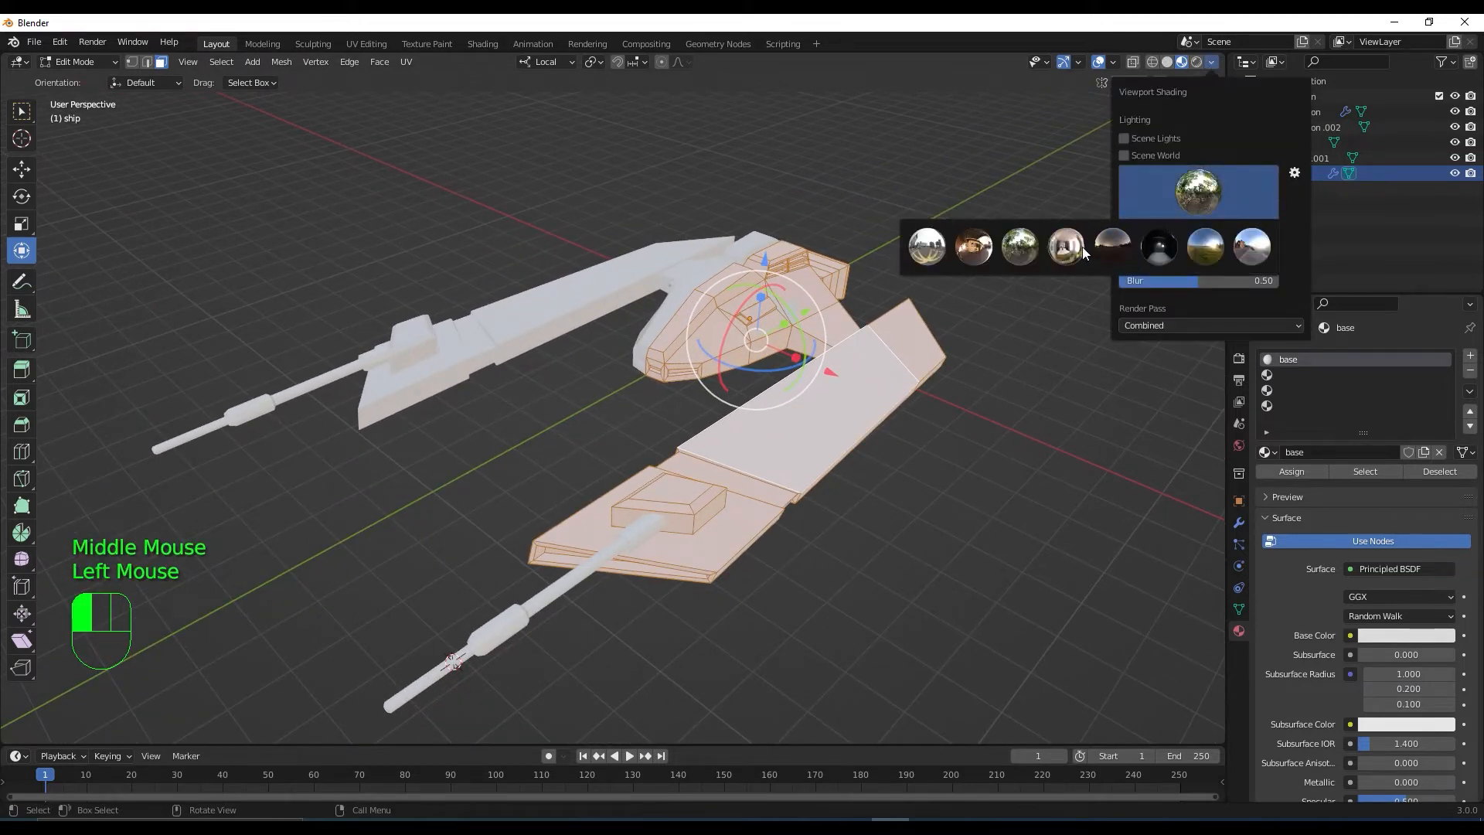
pyautogui.click(1066, 246)
pyautogui.click(1185, 198)
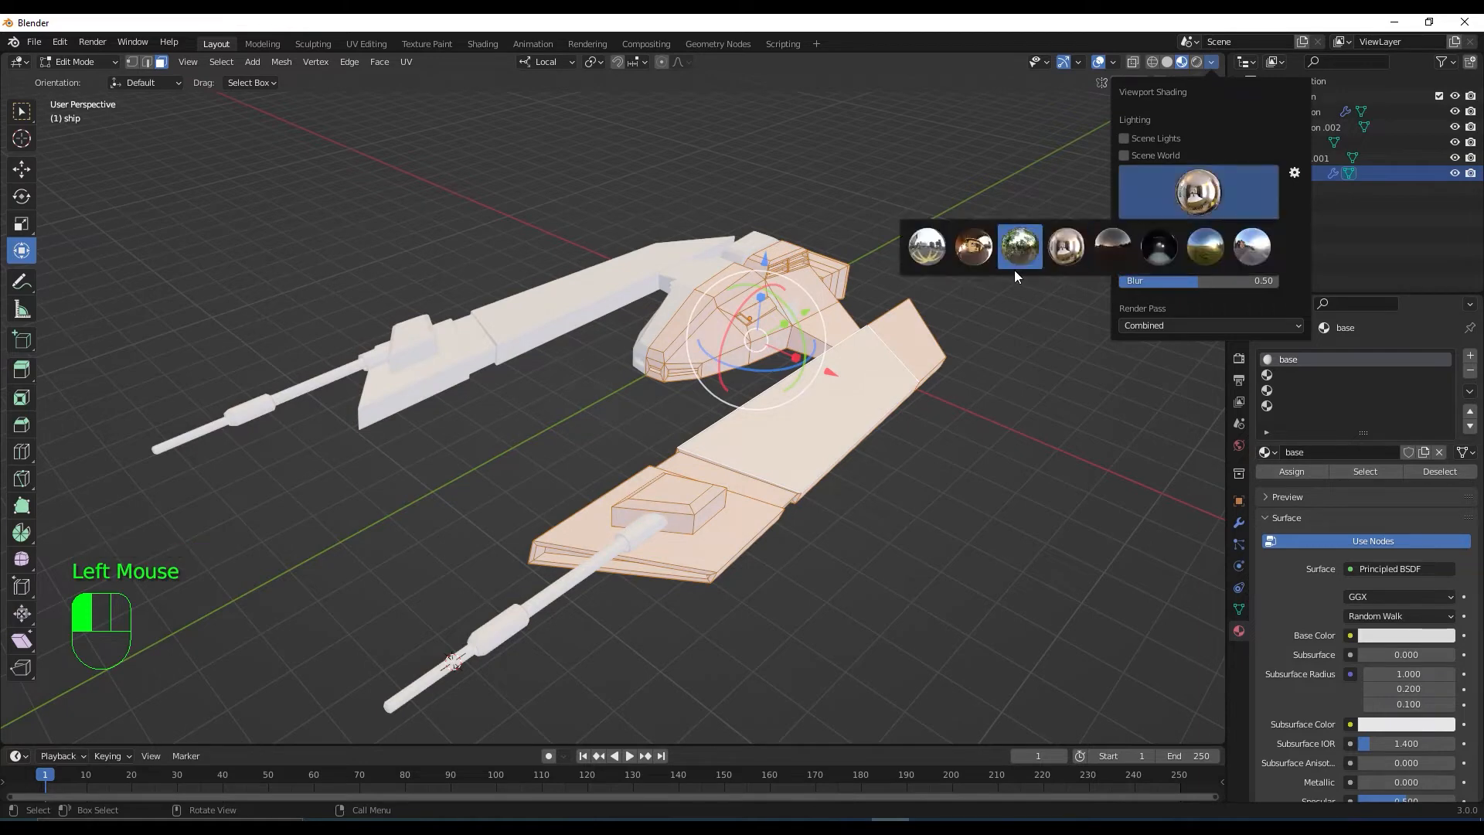
pyautogui.click(974, 261)
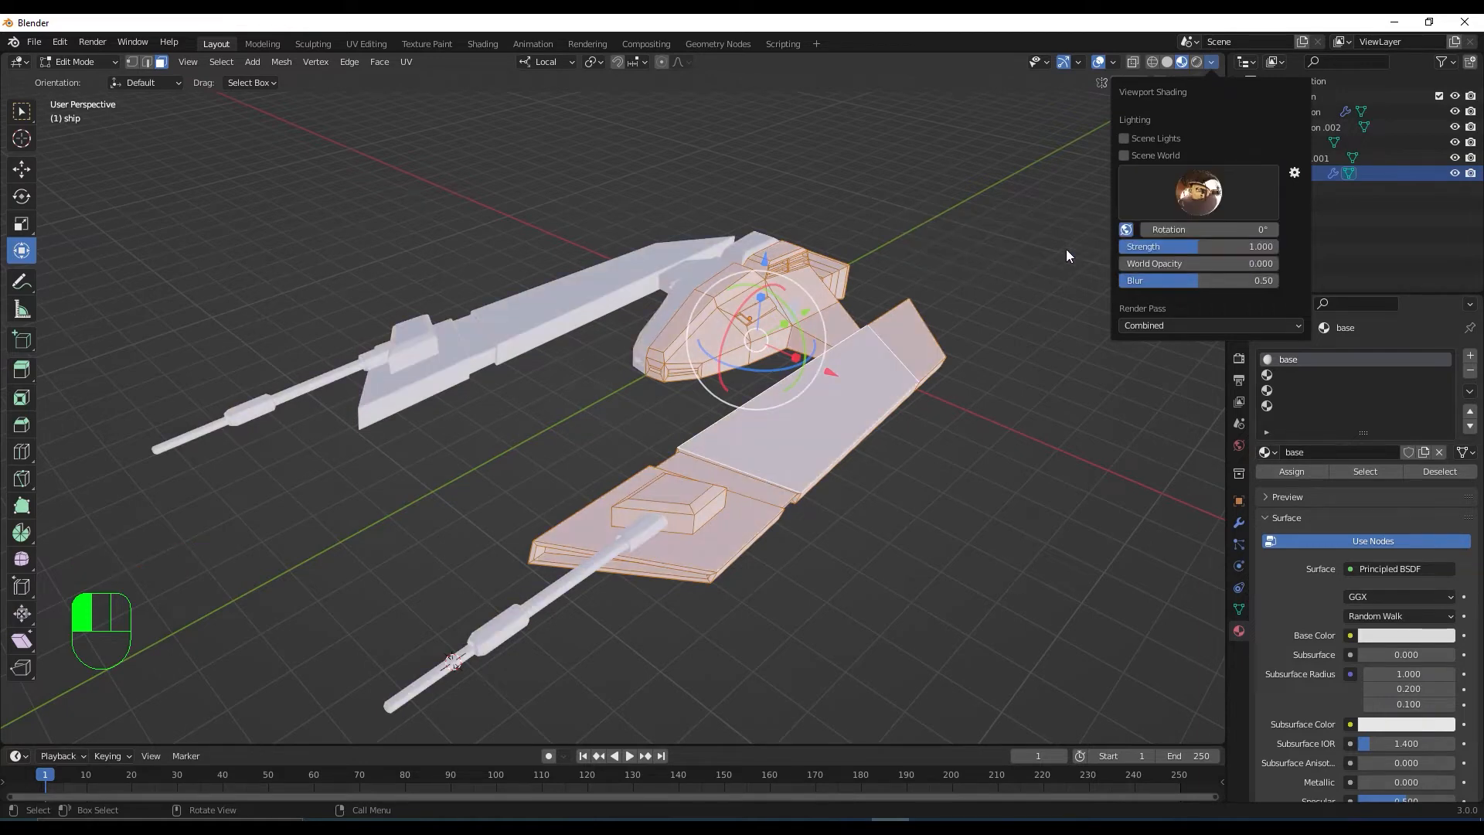
# Deselect the ship's faces and bring up the base material's colour picker
pyautogui.moveTo(968, 378)
pyautogui.mouseDown(button='middle')
pyautogui.moveTo(976, 417)
pyautogui.moveTo(956, 426)
pyautogui.moveTo(958, 470)
pyautogui.moveTo(967, 454)
pyautogui.mouseUp(button='middle')
pyautogui.scroll(2, 962, 436)
pyautogui.click(957, 471)
pyautogui.click(1433, 633)
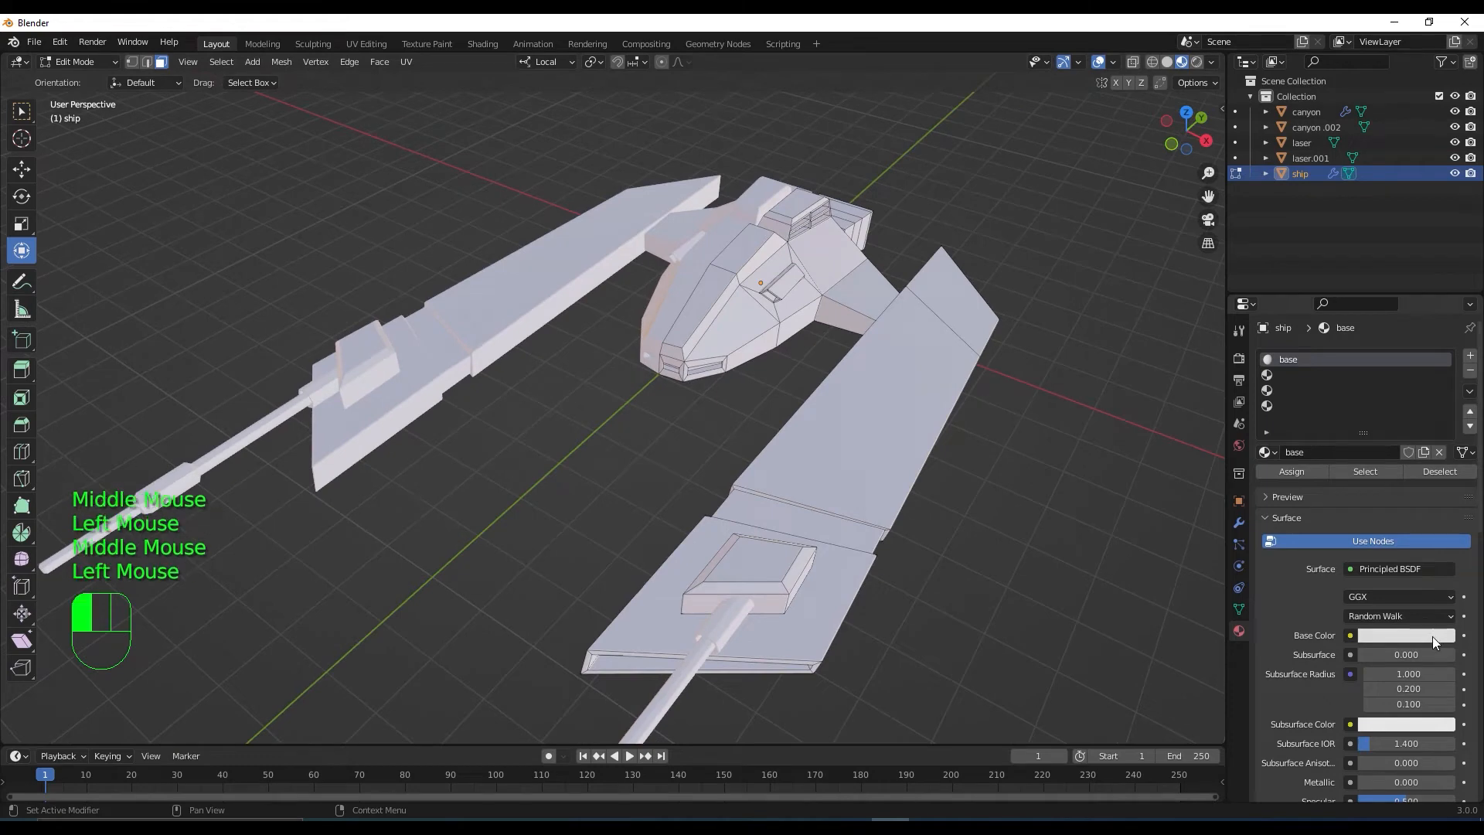
# Nudge the base colour's brightness and lower the base material's Specular to 0.067
pyautogui.moveTo(1442, 425)
pyautogui.mouseDown()
pyautogui.moveTo(1443, 480)
pyautogui.moveTo(1442, 434)
pyautogui.mouseUp()
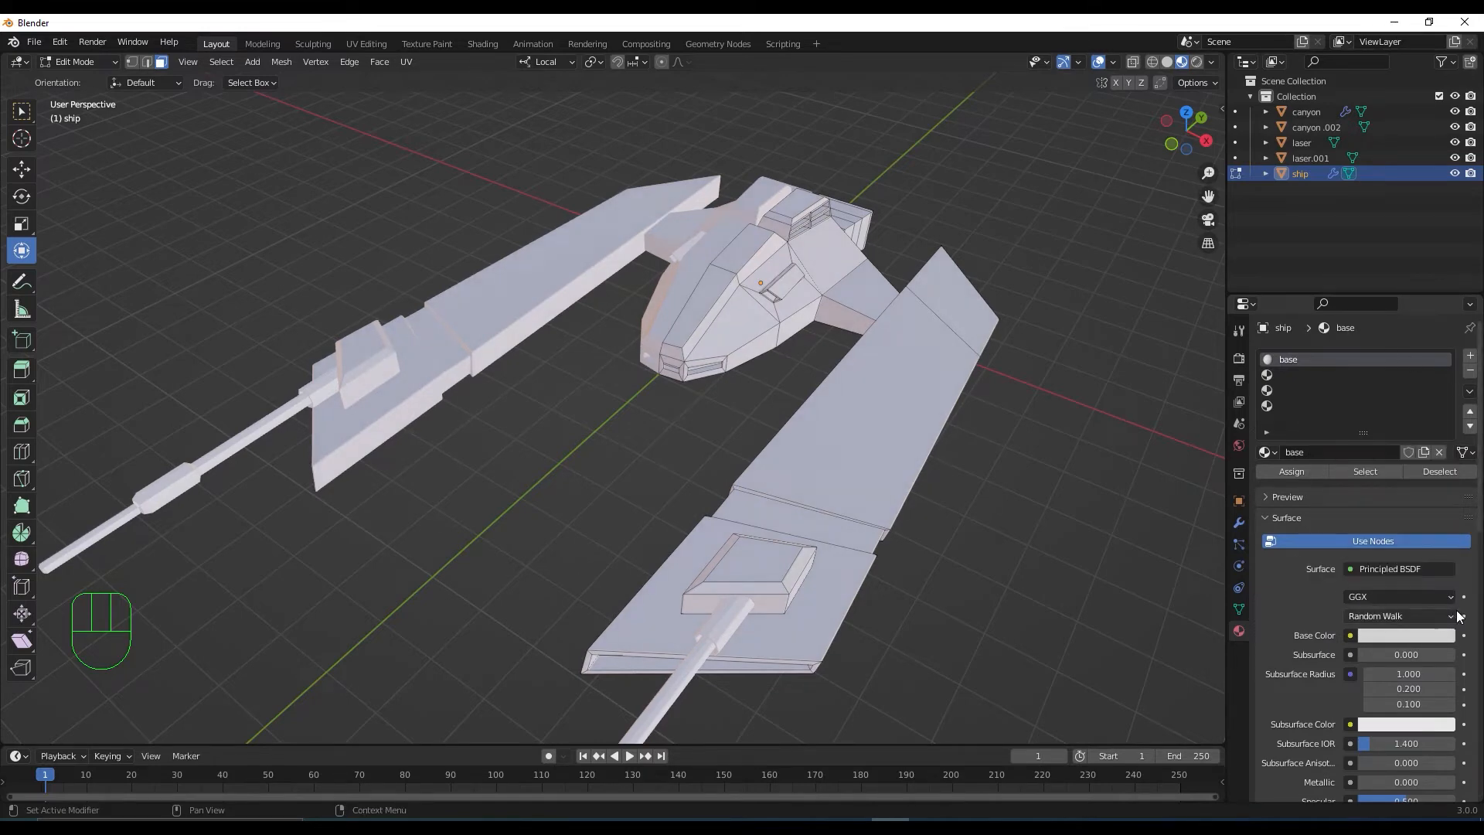
pyautogui.scroll(-2, 1471, 629)
pyautogui.scroll(-3, 1471, 630)
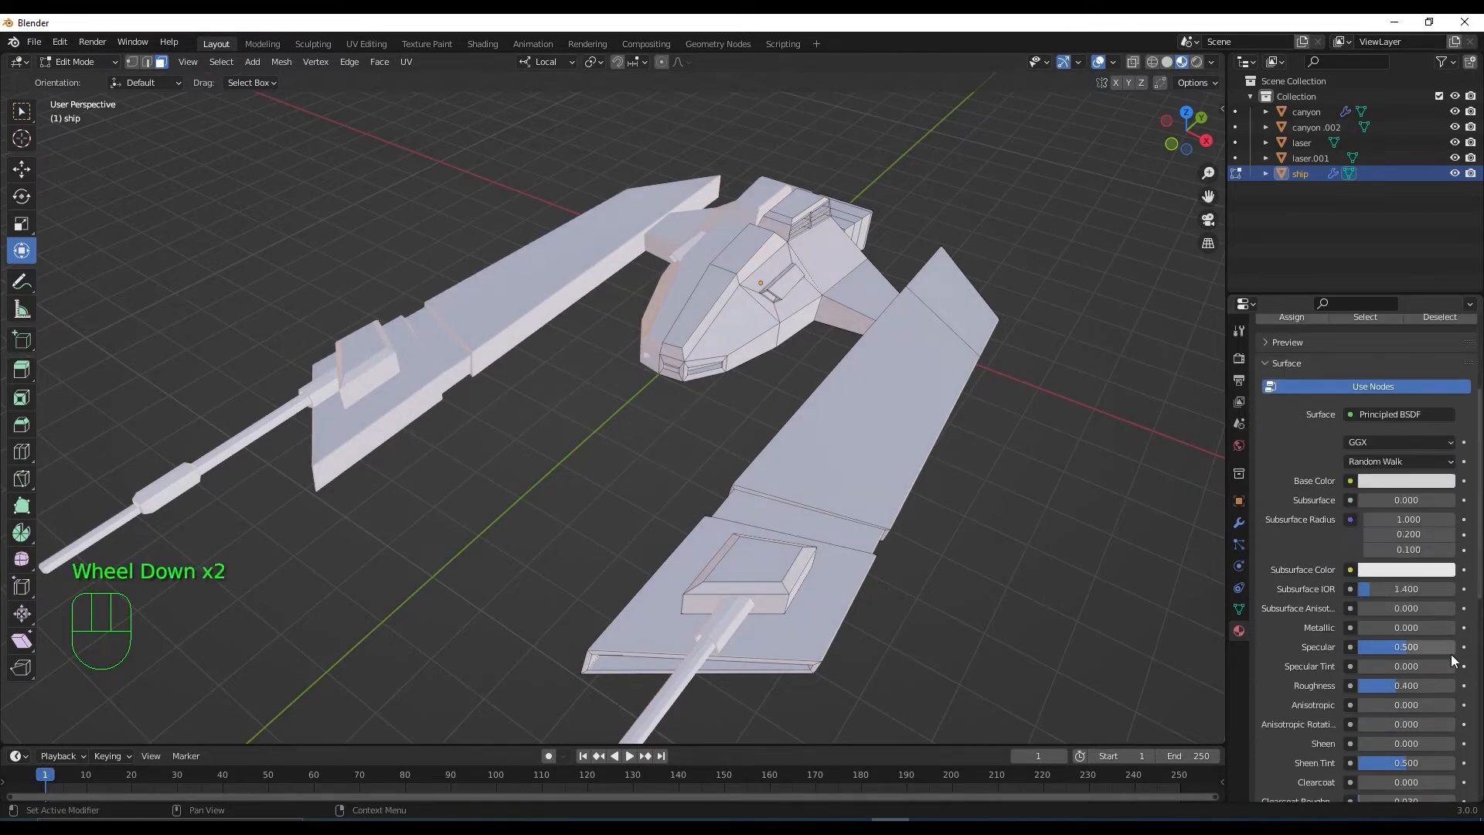
pyautogui.click(1403, 647)
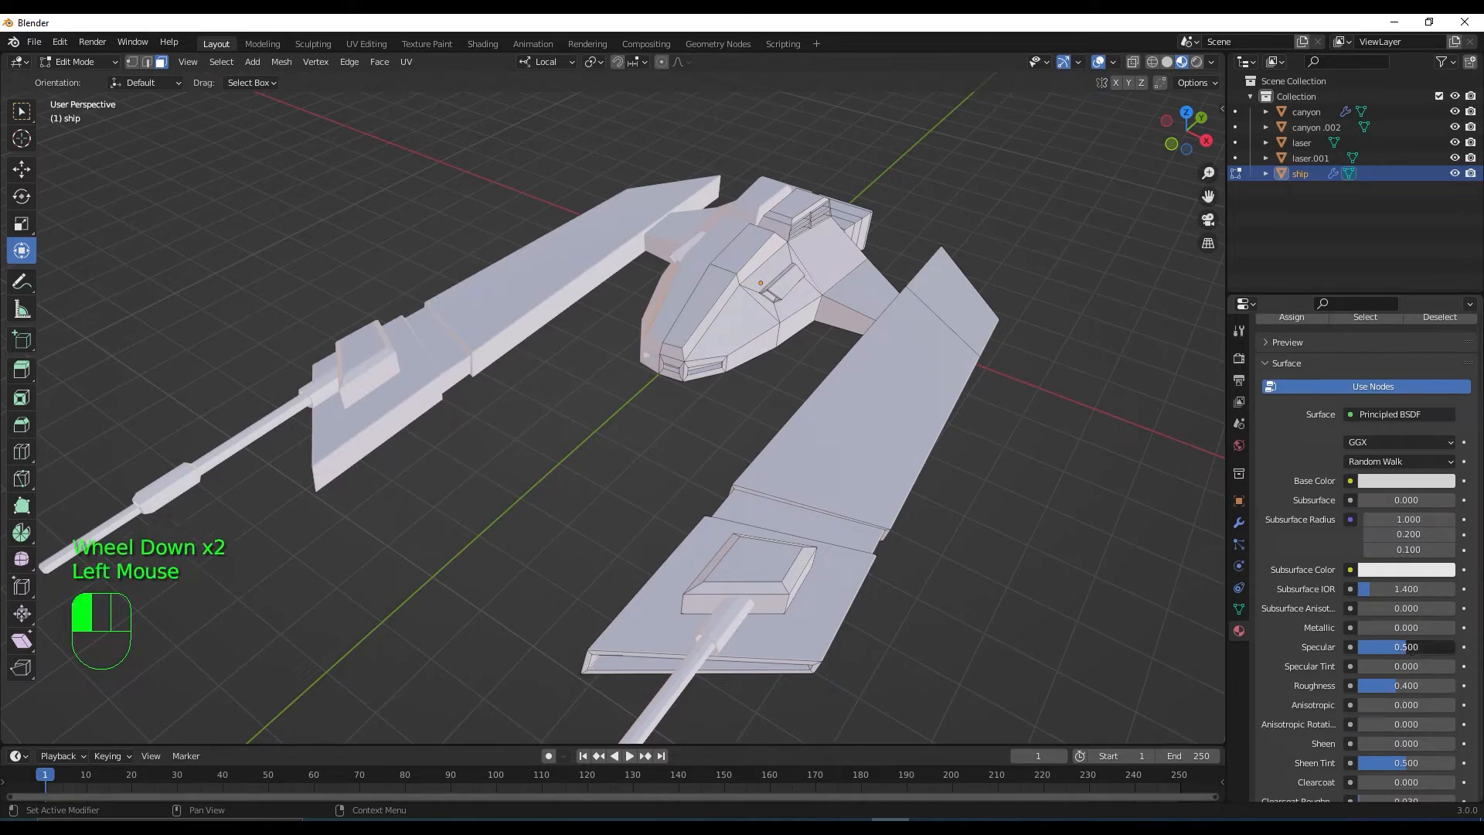
pyautogui.moveTo(1403, 648); pyautogui.dragTo(1395, 648)
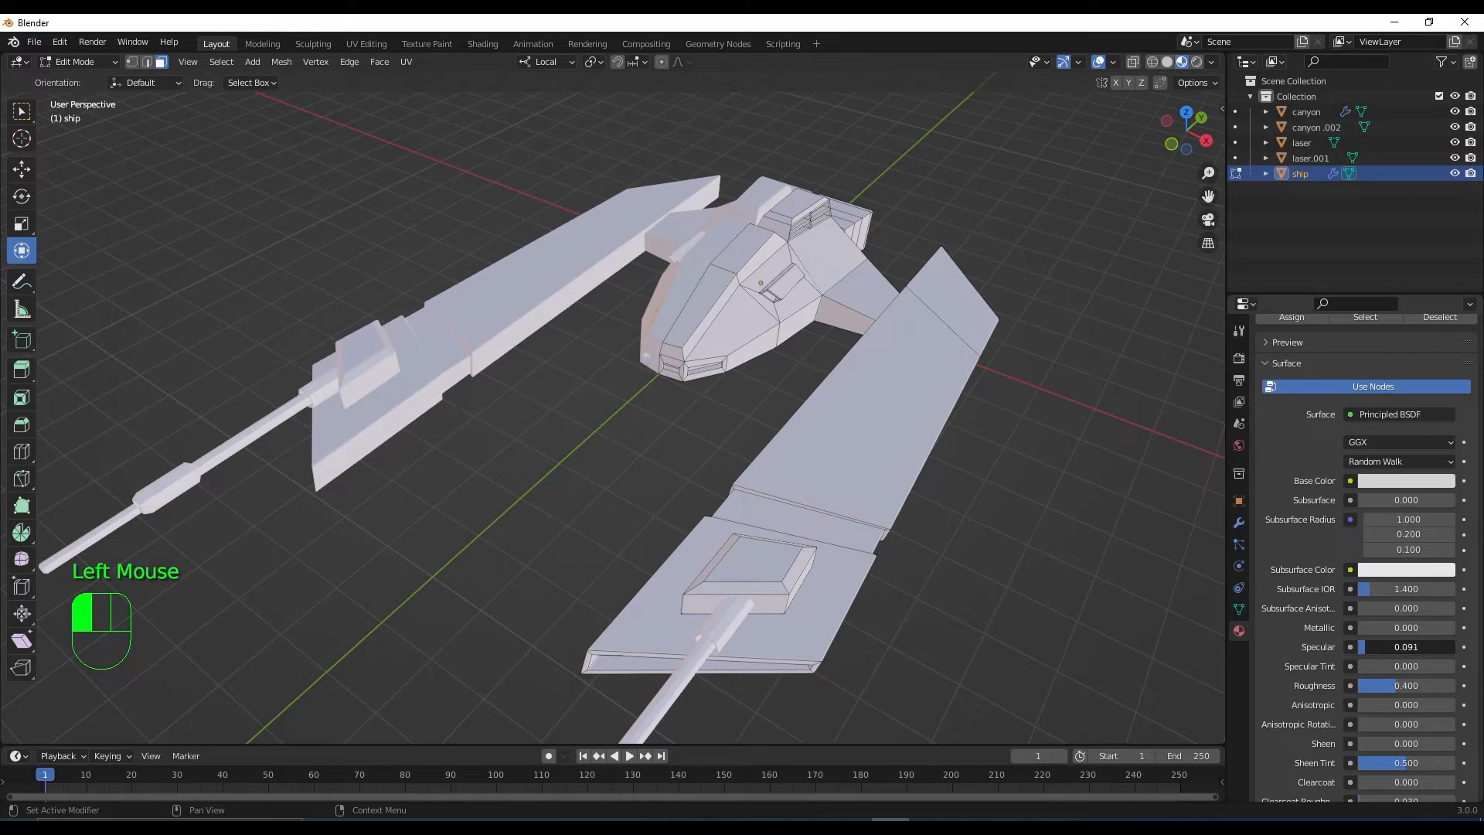
pyautogui.moveTo(1396, 648); pyautogui.dragTo(1391, 648)
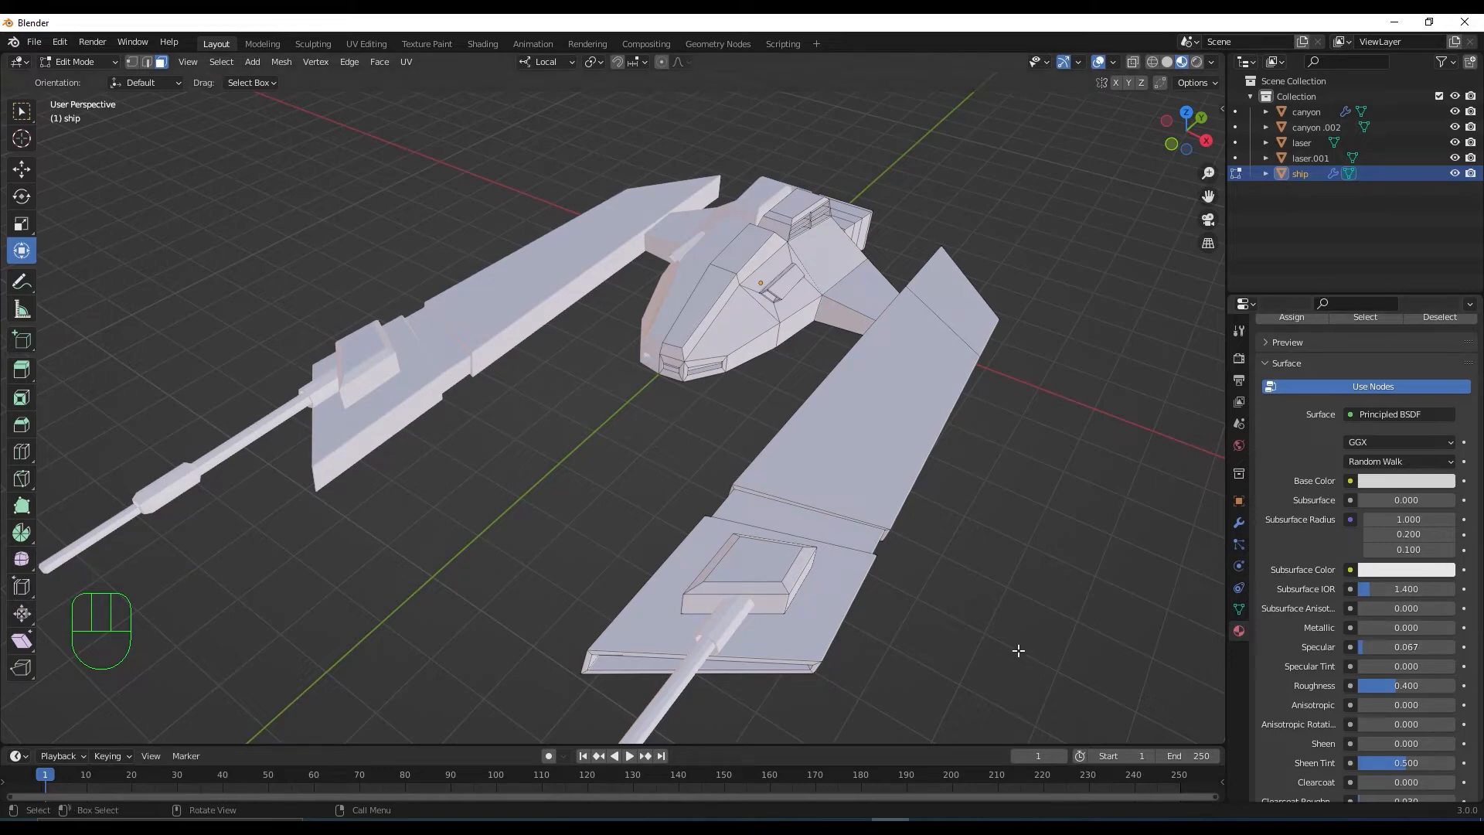
pyautogui.scroll(-2, 1011, 475)
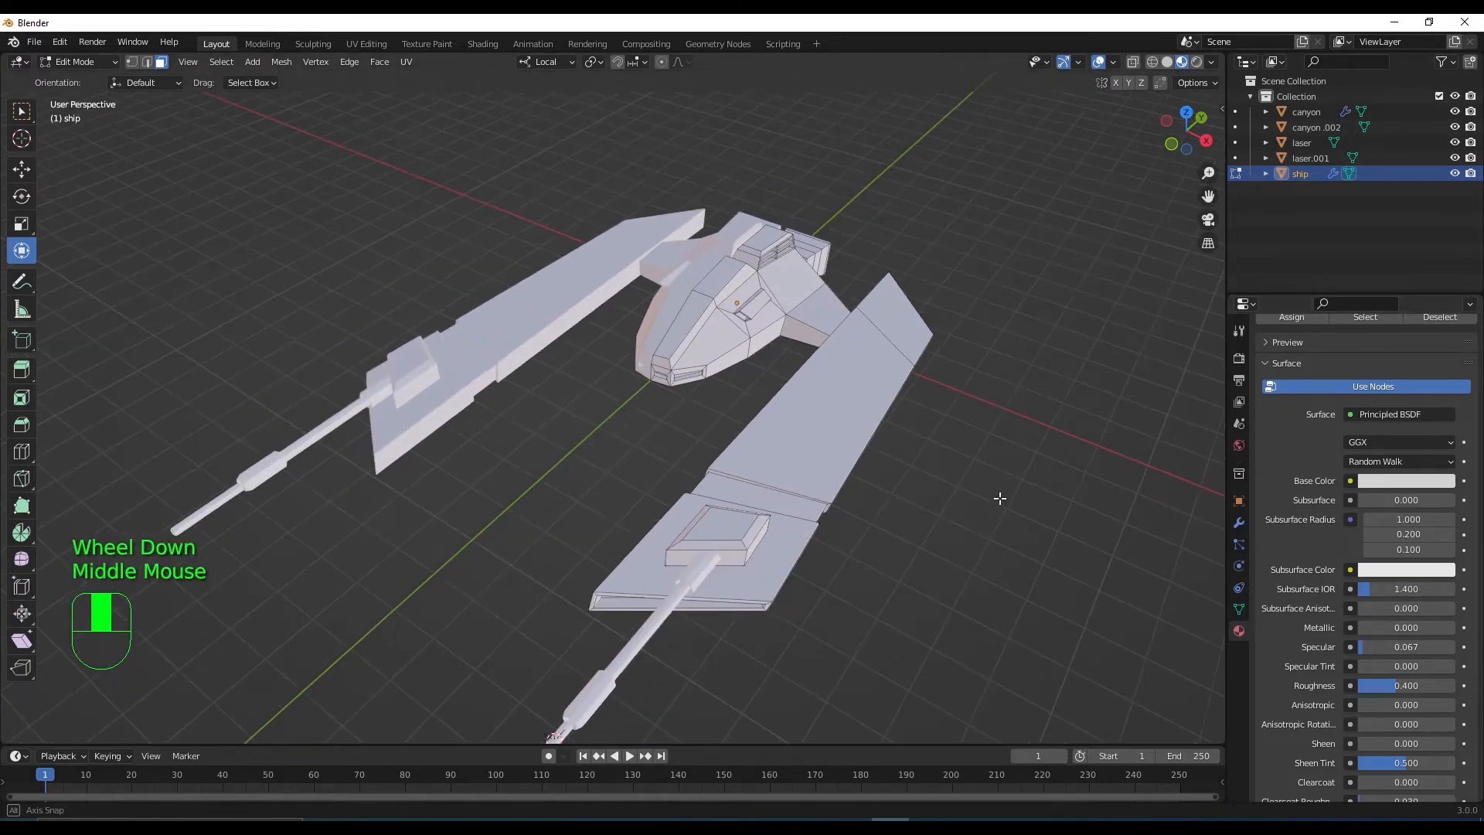
pyautogui.moveTo(1011, 475); pyautogui.dragTo(948, 480, button='middle')
pyautogui.scroll(1, 834, 511)
pyautogui.moveTo(834, 512); pyautogui.dragTo(858, 495, button='middle')
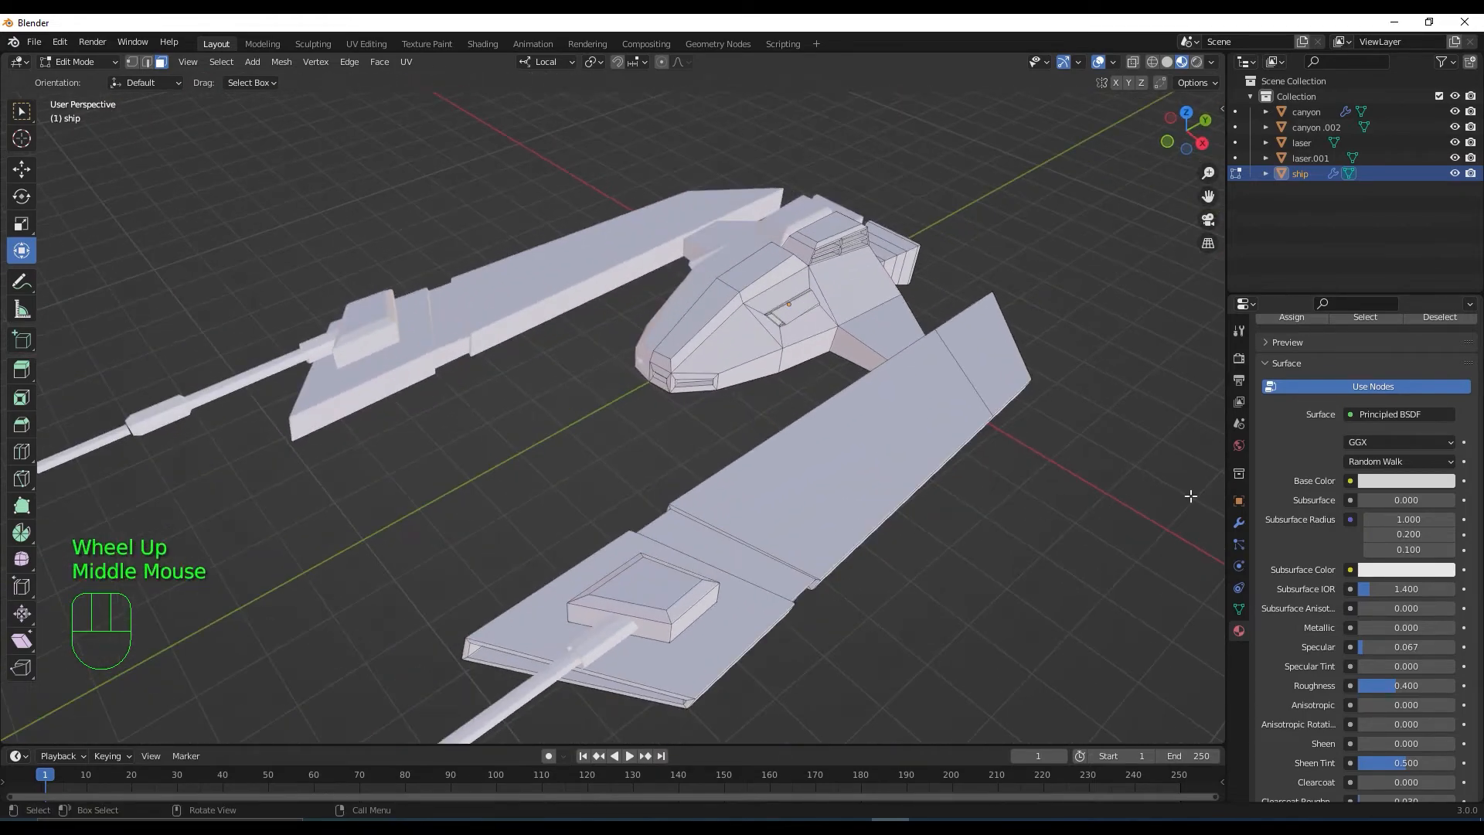
pyautogui.scroll(3, 1315, 540)
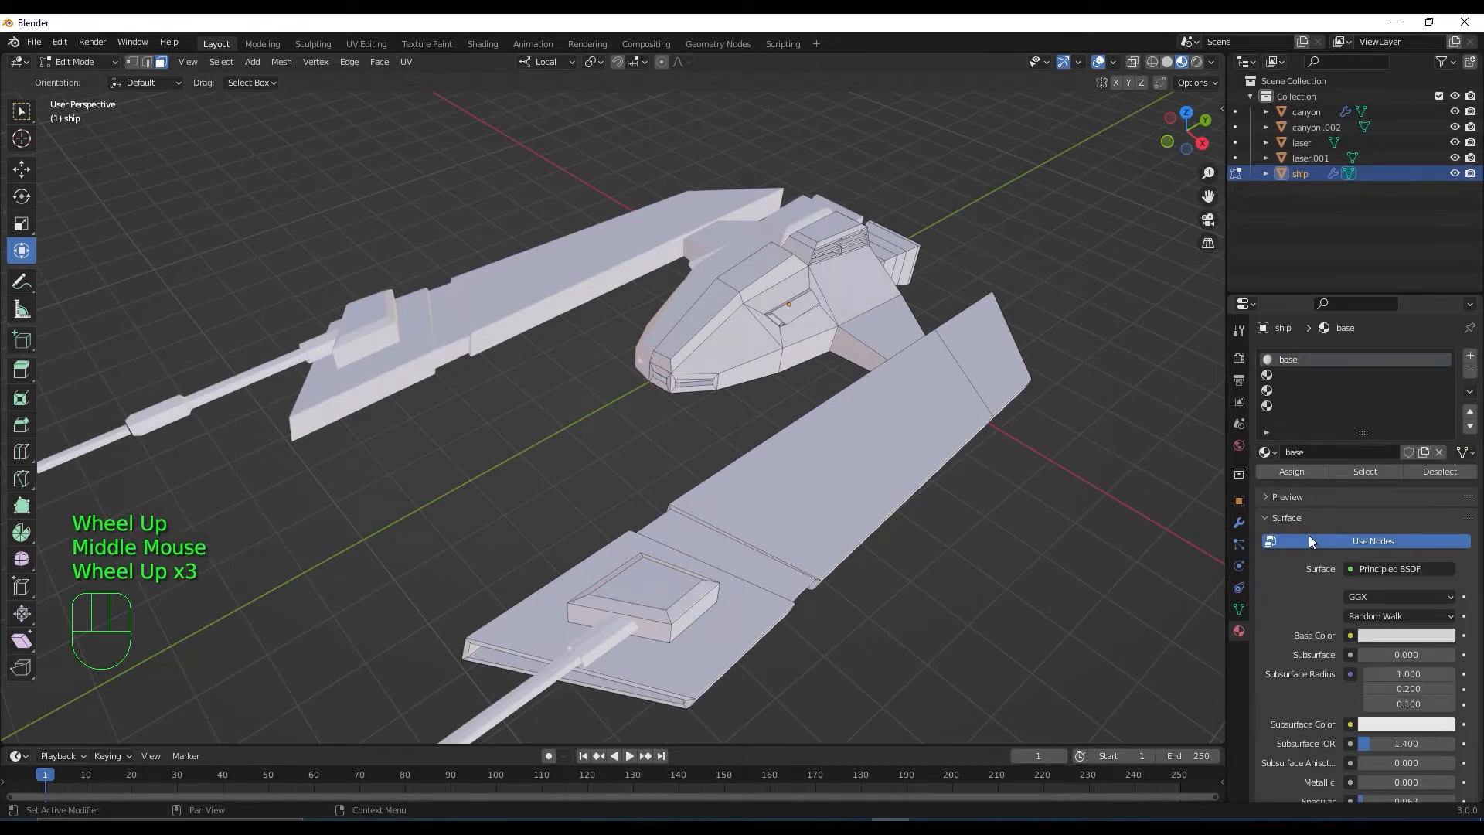
# Create a new material named 'cabina' in the second material slot
pyautogui.click(1301, 374)
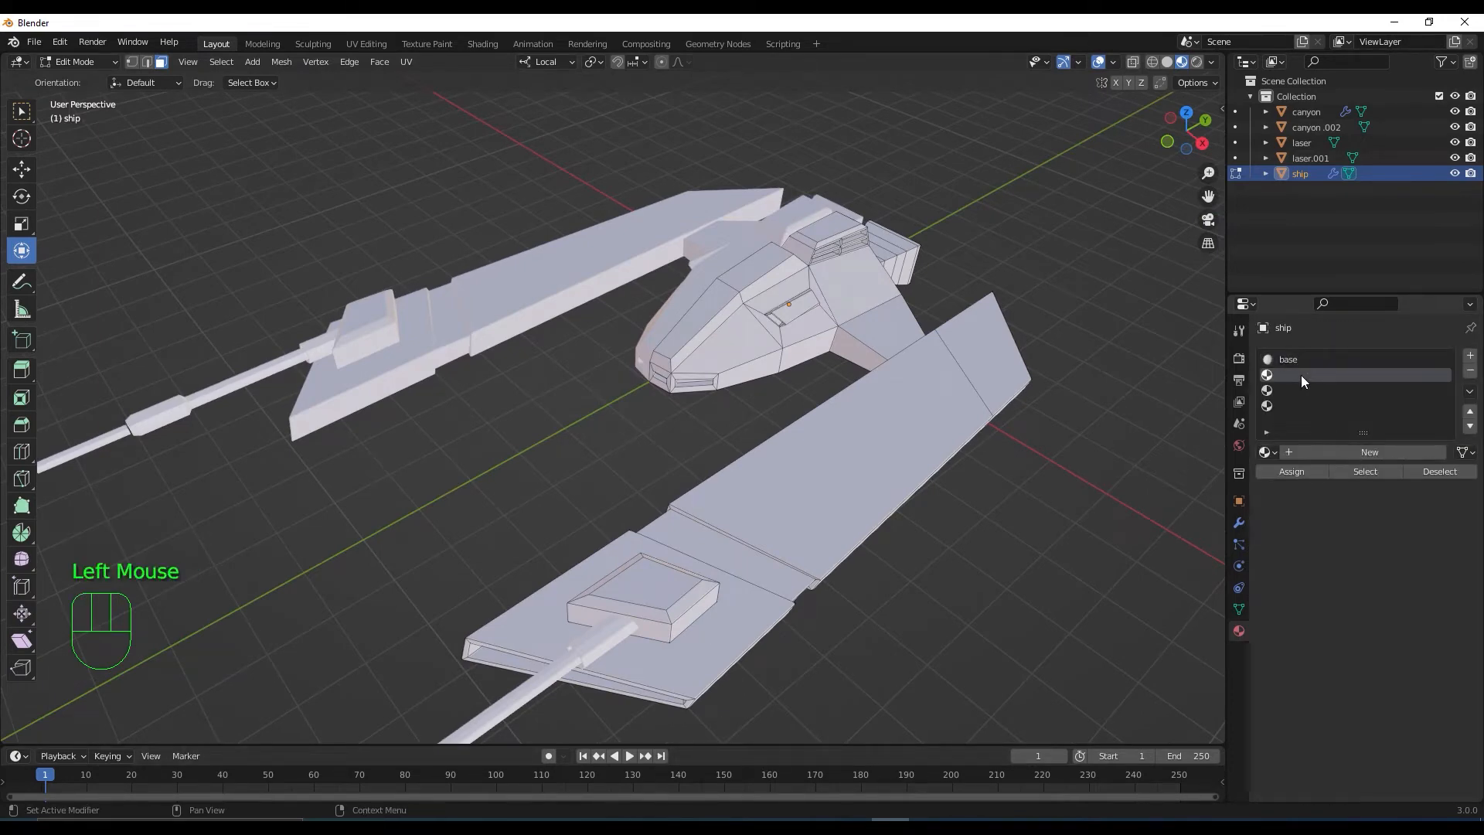
pyautogui.click(1342, 453)
pyautogui.click(1343, 453)
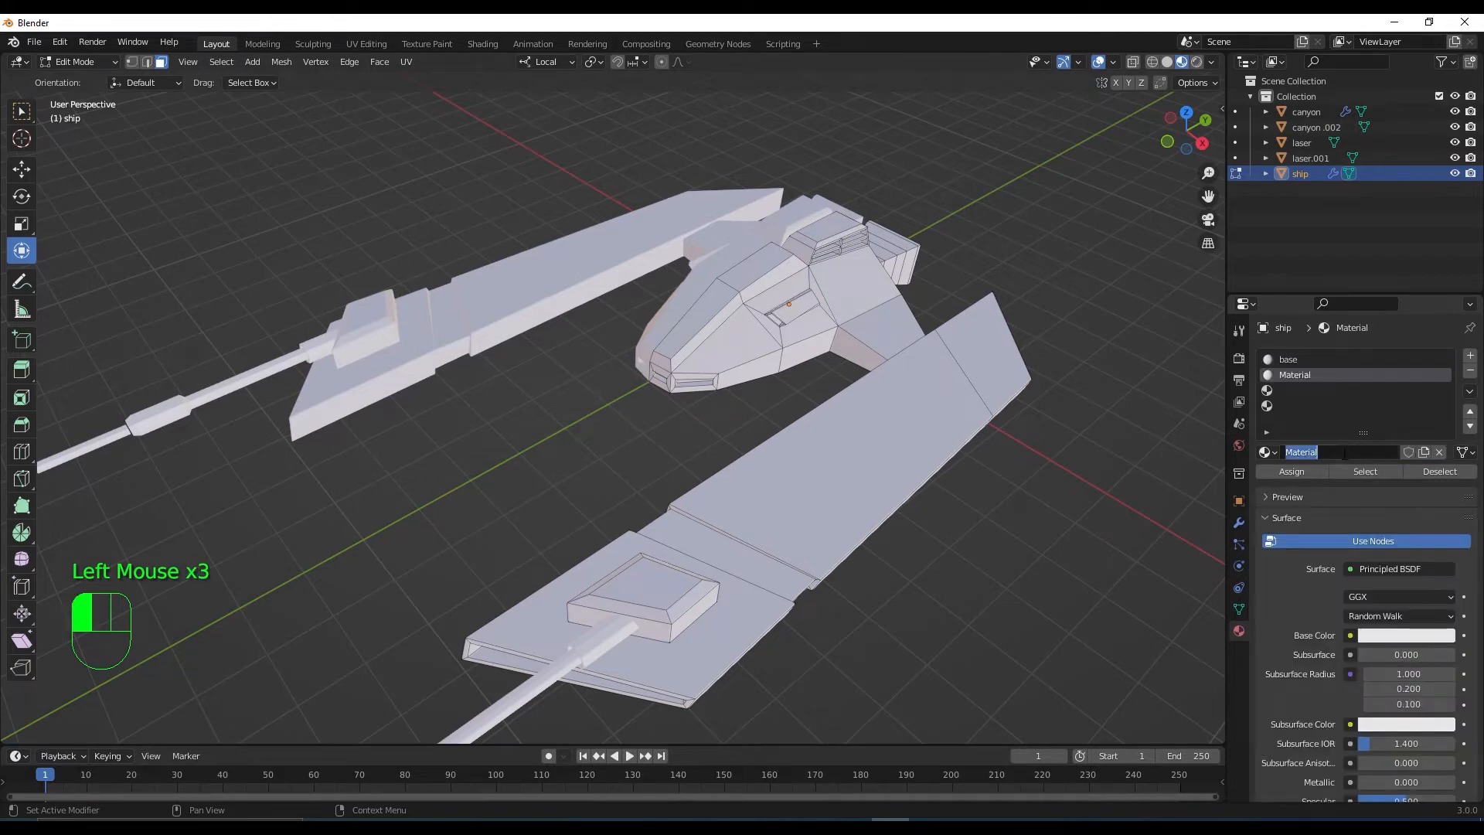
pyautogui.write('cabina')
pyautogui.press('Return')
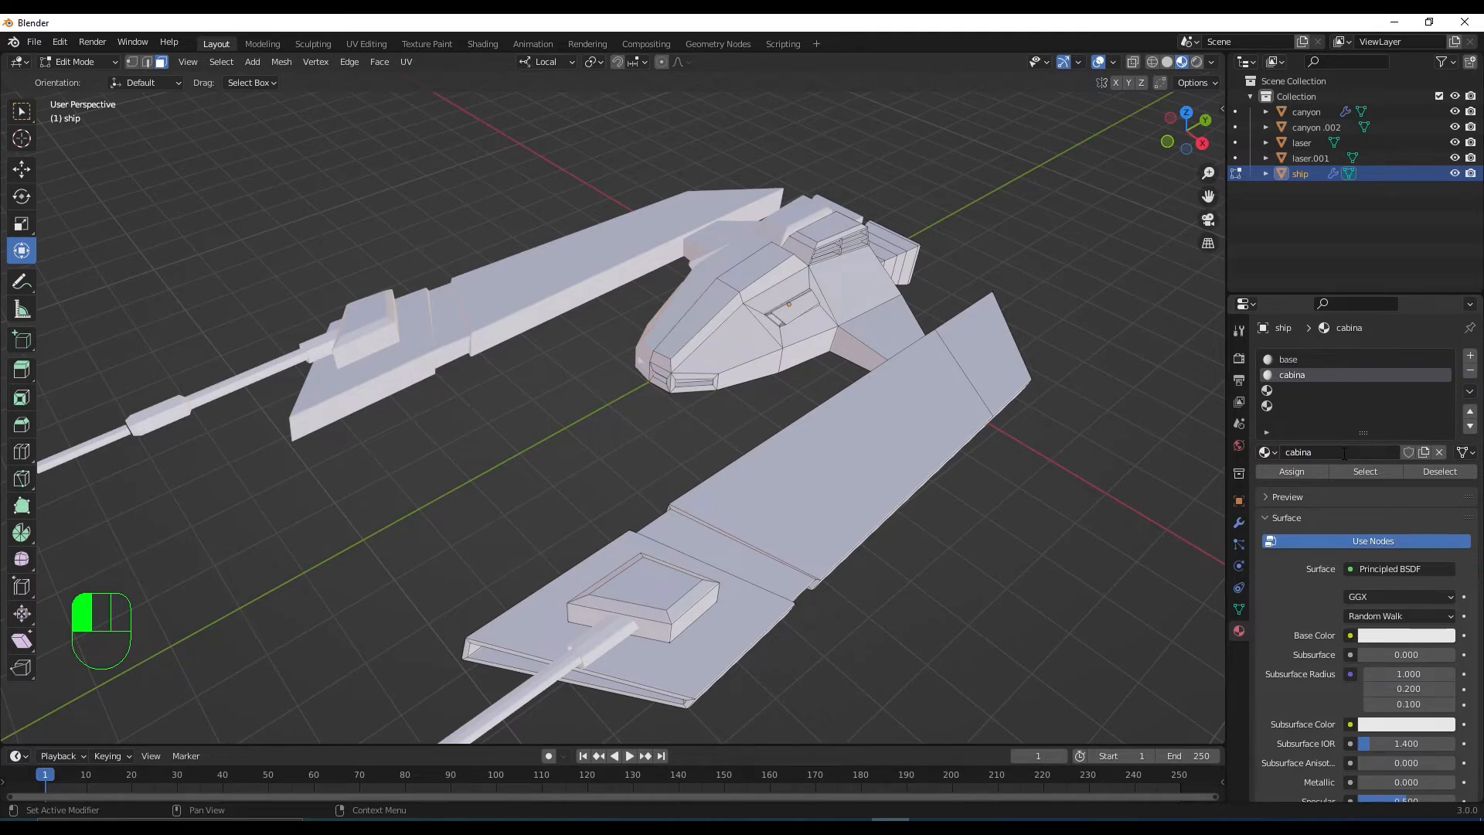
# Select the strip of cockpit faces along the ship's nose
pyautogui.moveTo(729, 348); pyautogui.dragTo(817, 233, button='middle')
pyautogui.click(714, 368)
pyautogui.scroll(3, 716, 385)
pyautogui.scroll(1, 716, 385)
pyautogui.keyDown('shift'); pyautogui.click(881, 223); pyautogui.keyUp('shift')
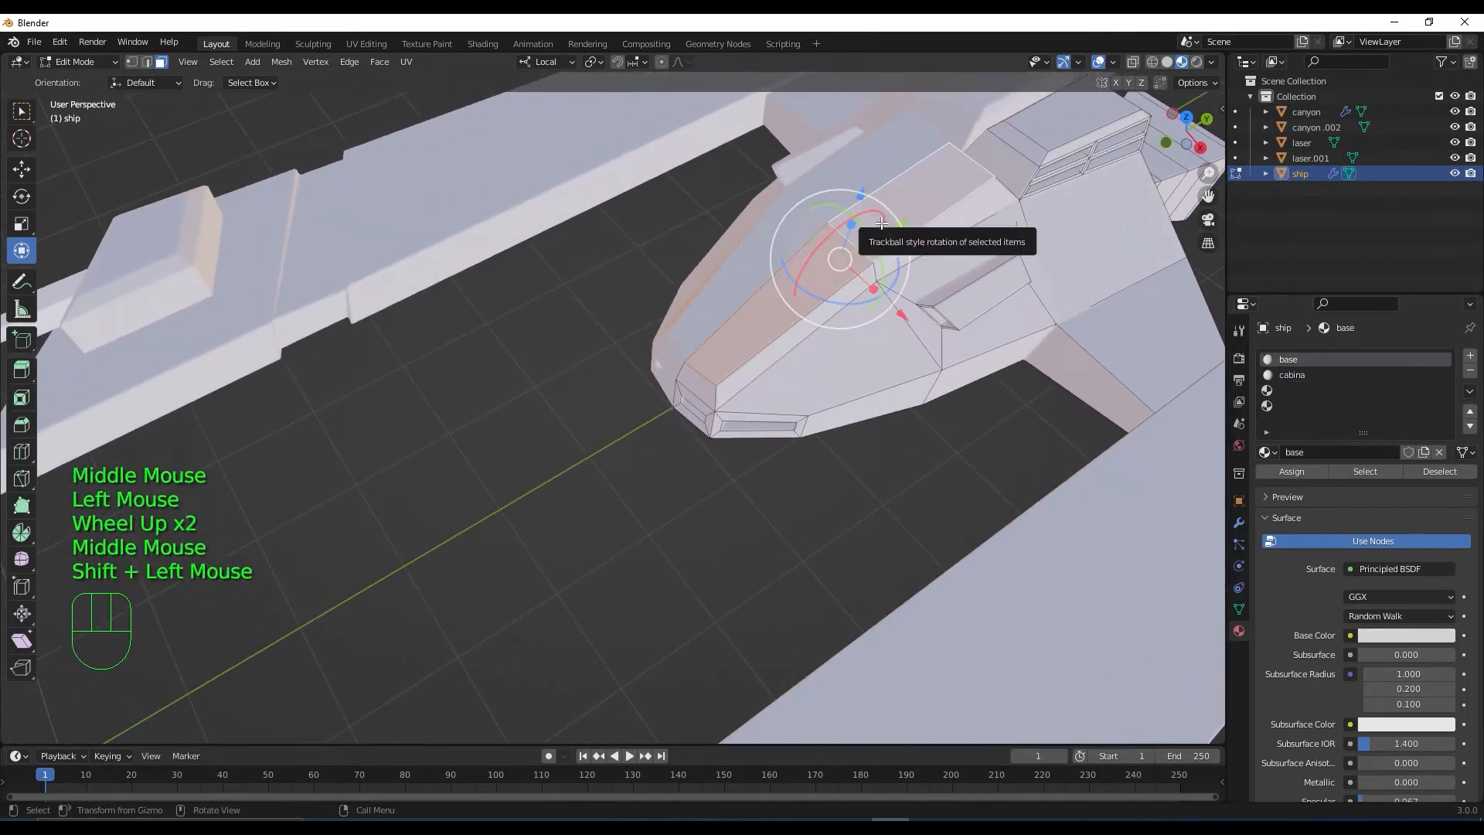
pyautogui.press('ctrl+KP_Add')
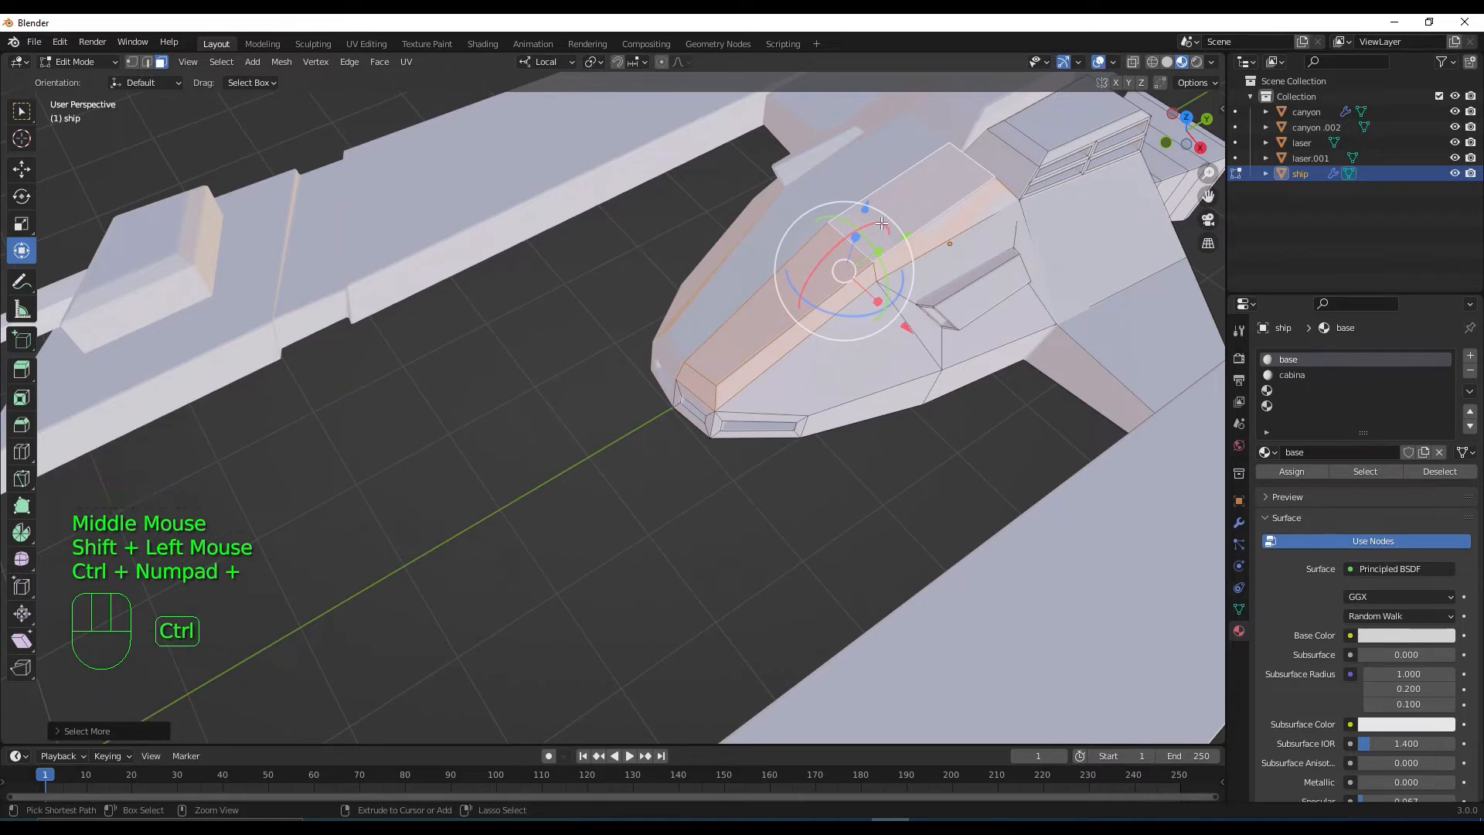
pyautogui.moveTo(861, 220); pyautogui.dragTo(1317, 431, button='middle')
# Assign cabina to the nose faces and darken its Base Color to near-black (0.040)
pyautogui.click(1300, 376)
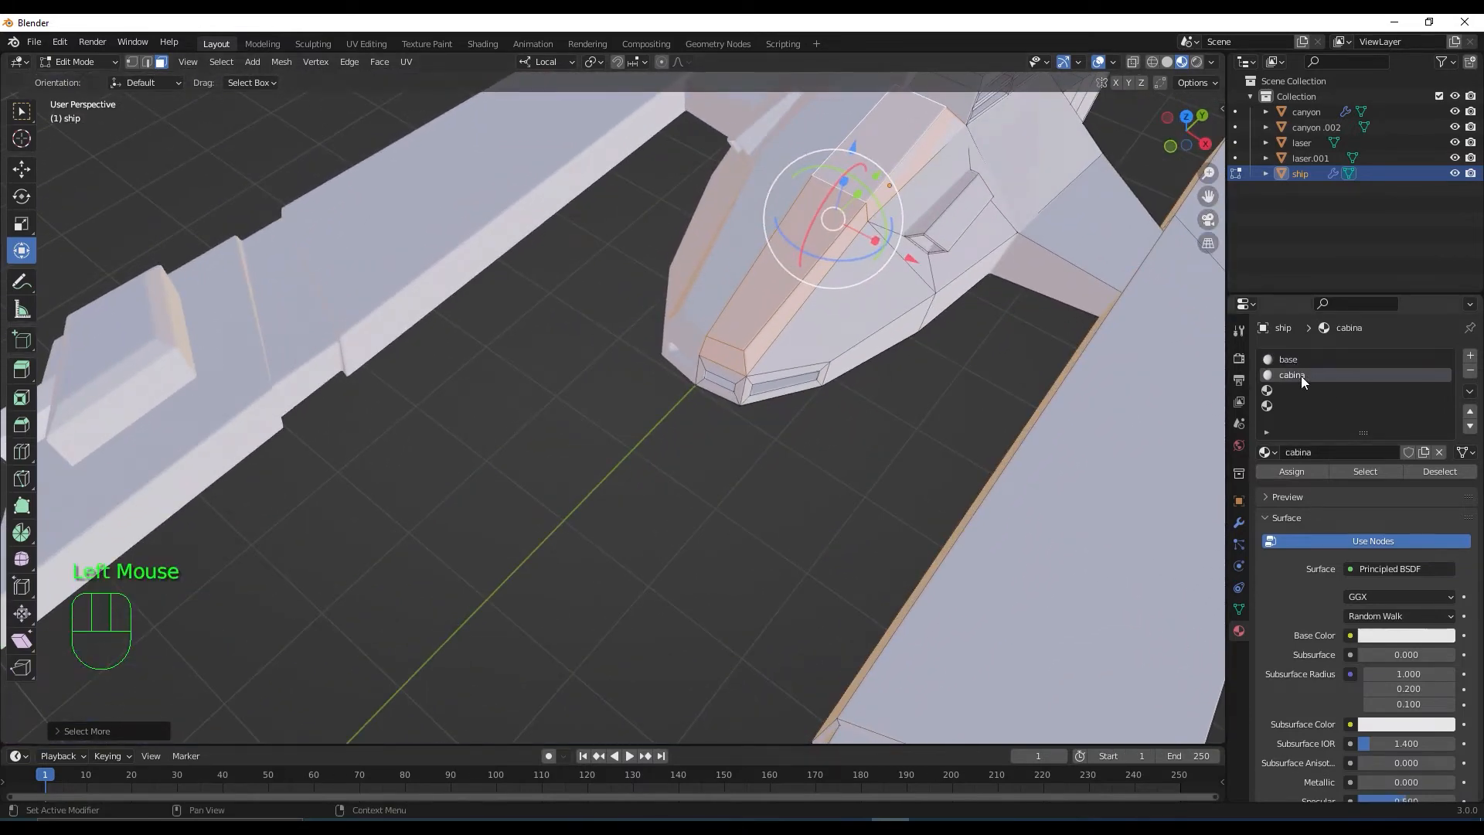
pyautogui.click(1301, 467)
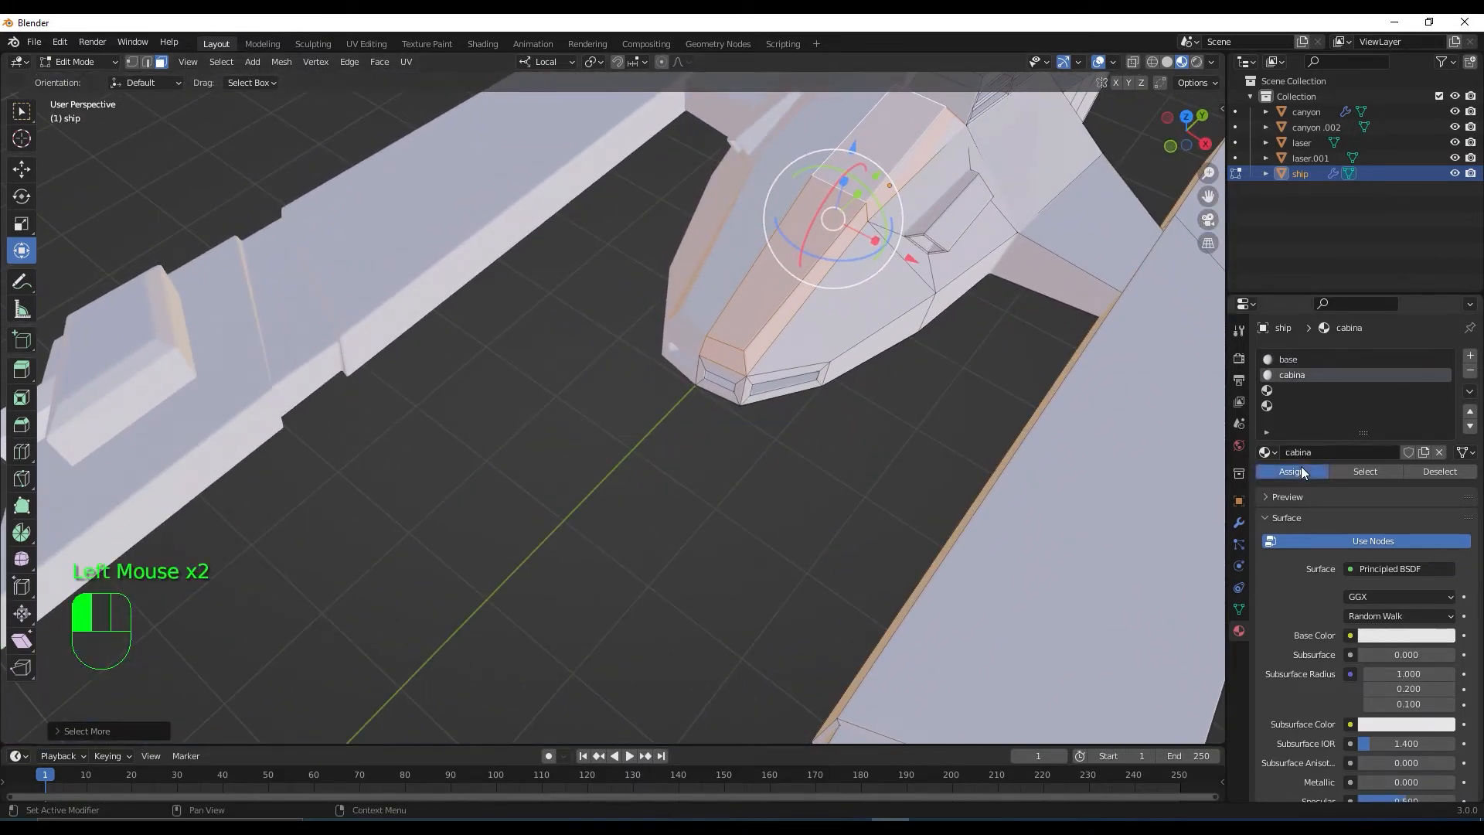
pyautogui.click(1448, 635)
pyautogui.moveTo(1444, 442); pyautogui.dragTo(1443, 495)
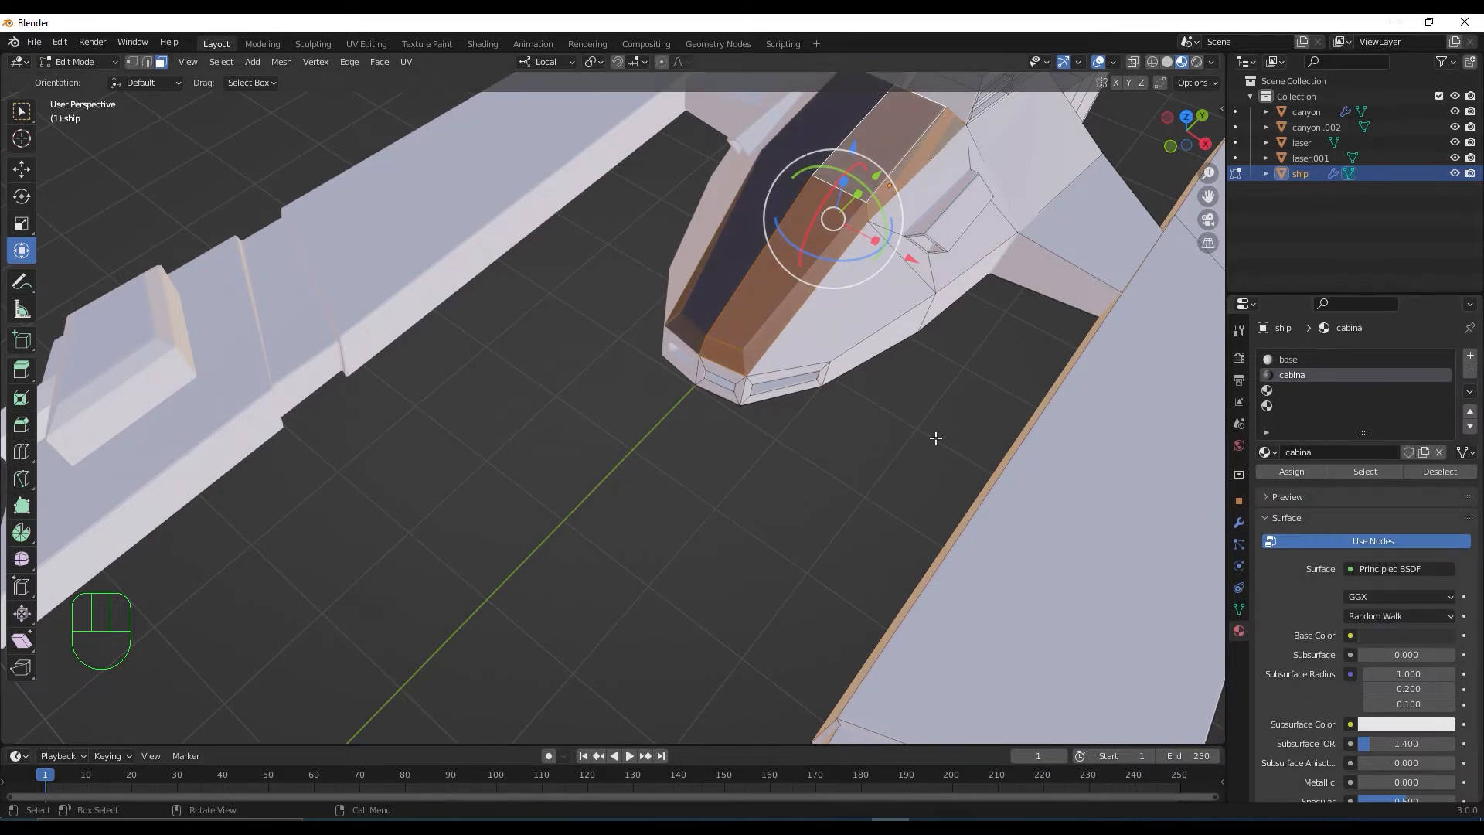
# Deselect the cockpit faces and set the cabina material's Roughness to 0.091
pyautogui.click(885, 446)
pyautogui.moveTo(884, 443)
pyautogui.mouseDown(button='middle')
pyautogui.moveTo(870, 460)
pyautogui.moveTo(817, 420)
pyautogui.moveTo(873, 425)
pyautogui.mouseUp(button='middle')
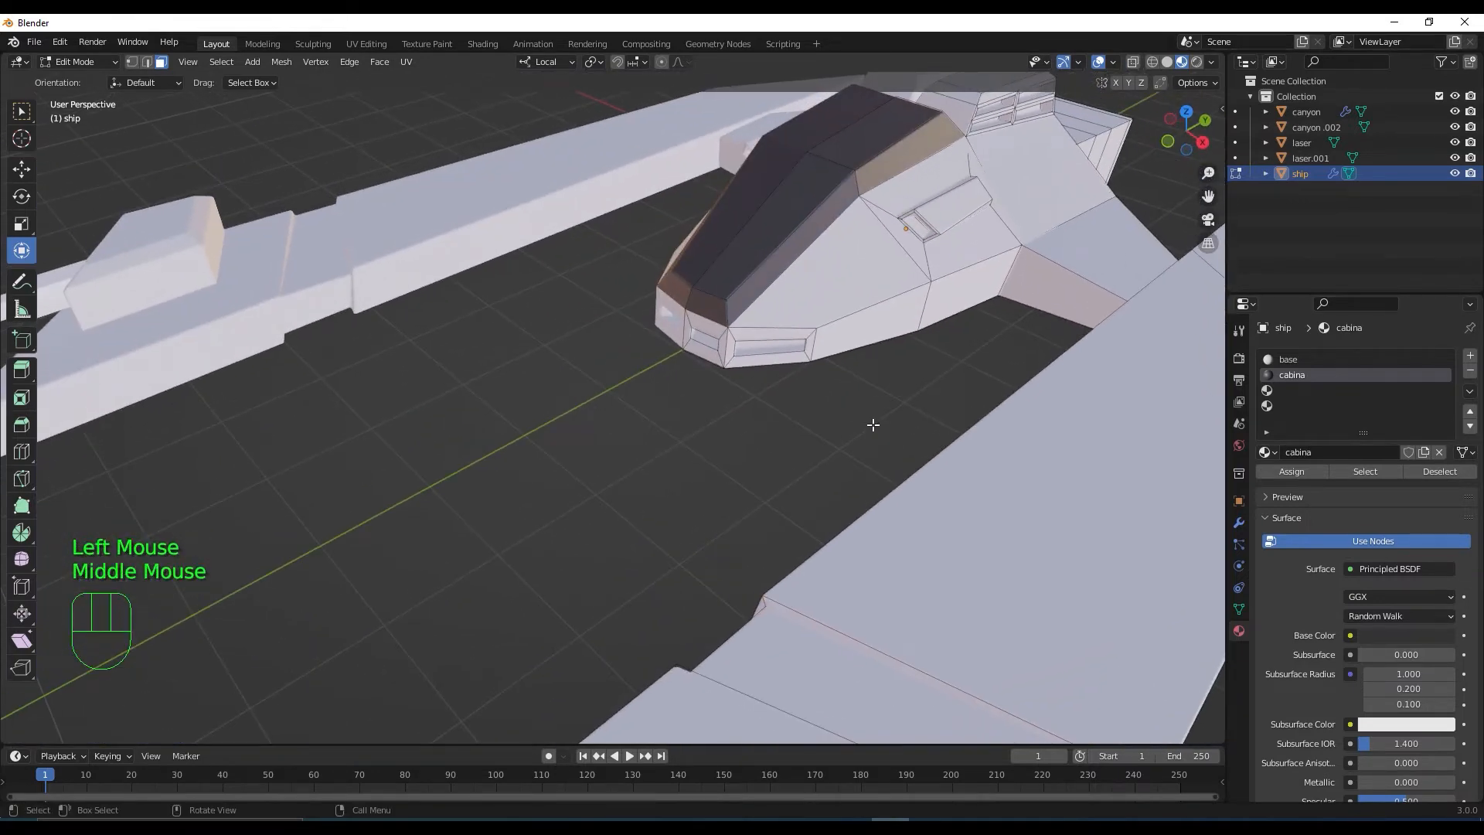
pyautogui.scroll(-2, 1146, 546)
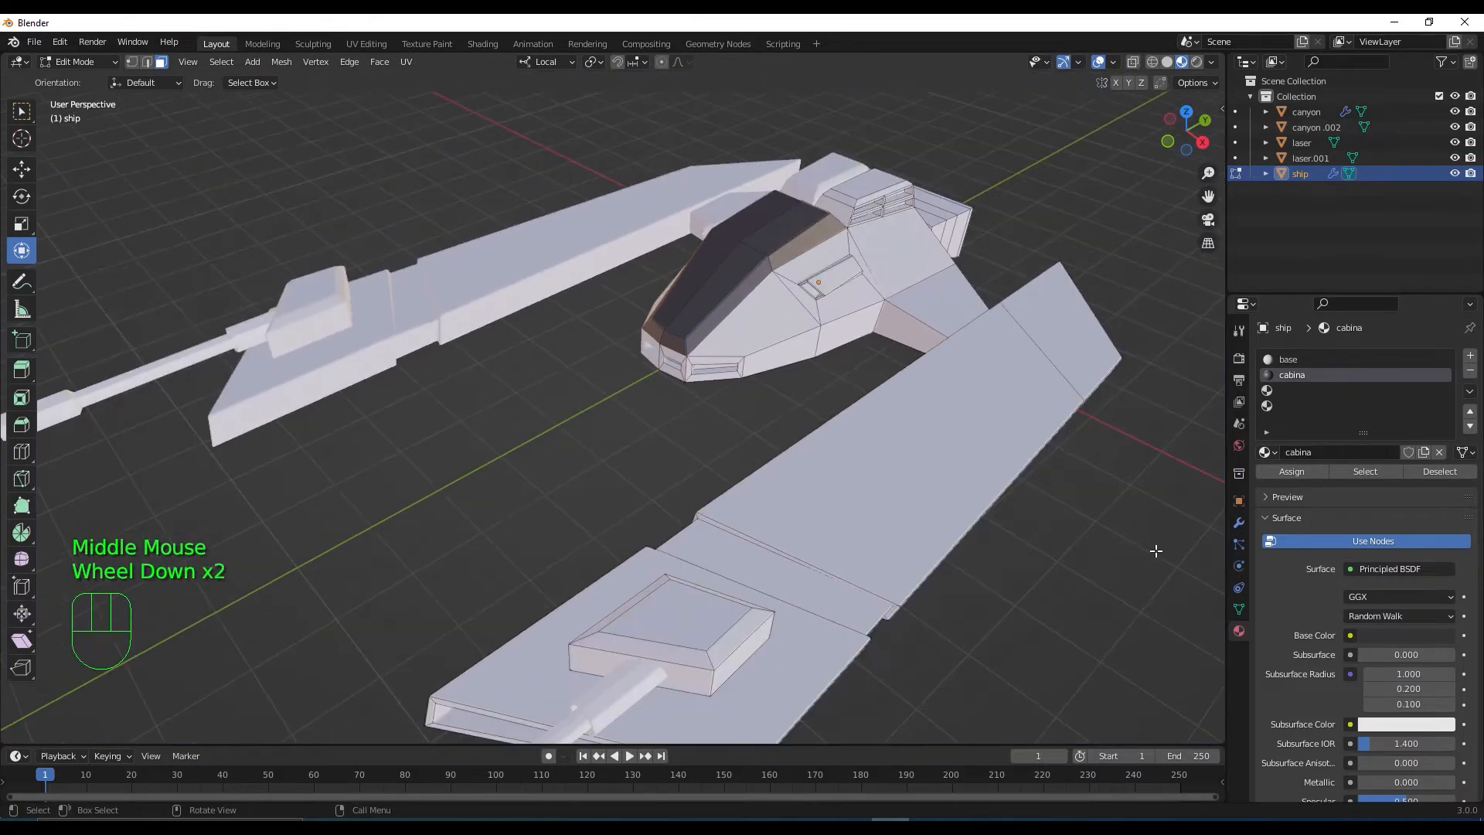
pyautogui.scroll(2, 1038, 536)
pyautogui.keyDown('shift'); pyautogui.moveTo(900, 482); pyautogui.dragTo(888, 514, button='middle'); pyautogui.keyUp('shift')
pyautogui.scroll(2, 888, 513)
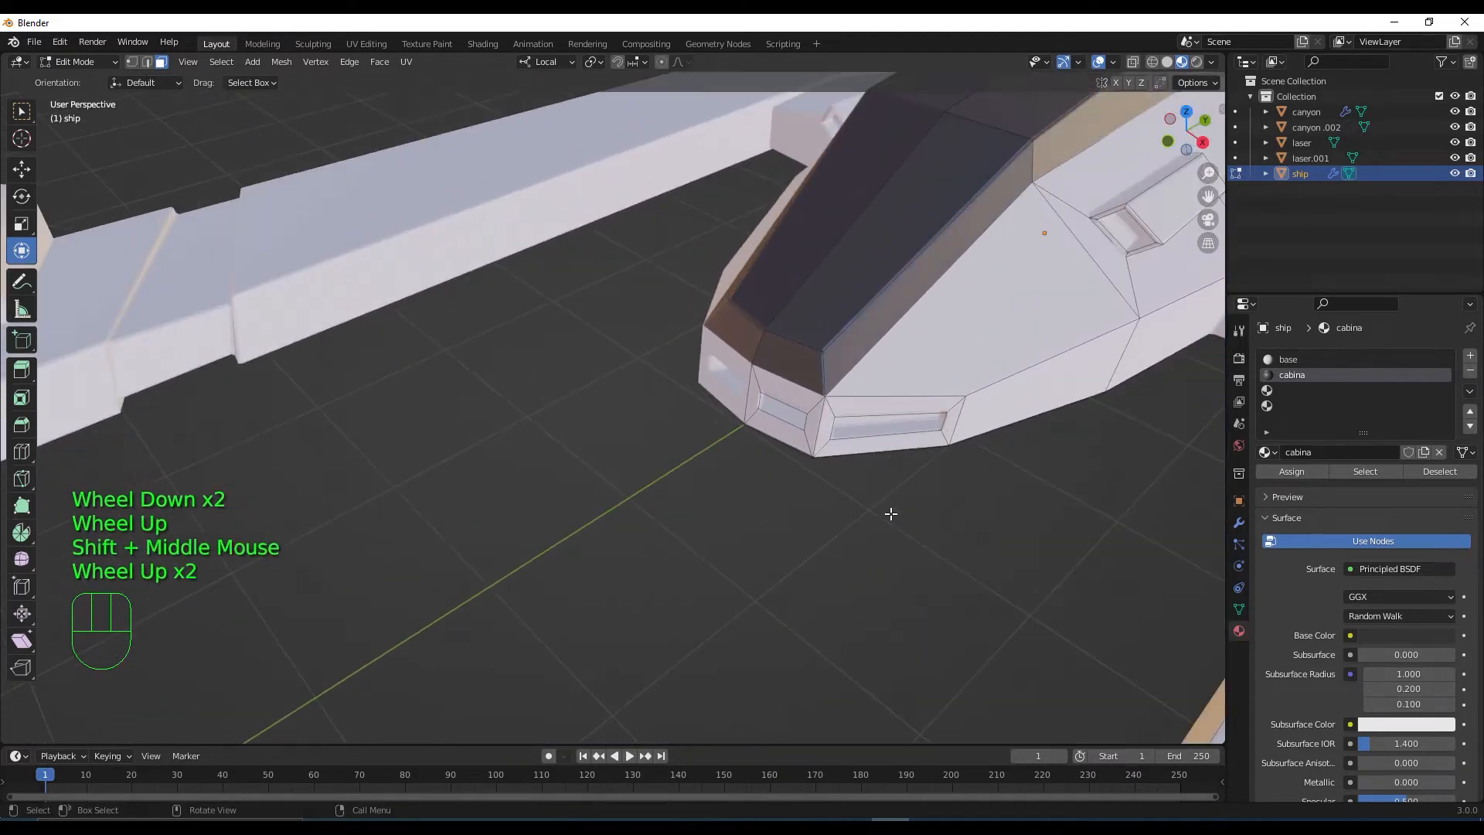
pyautogui.click(1480, 642)
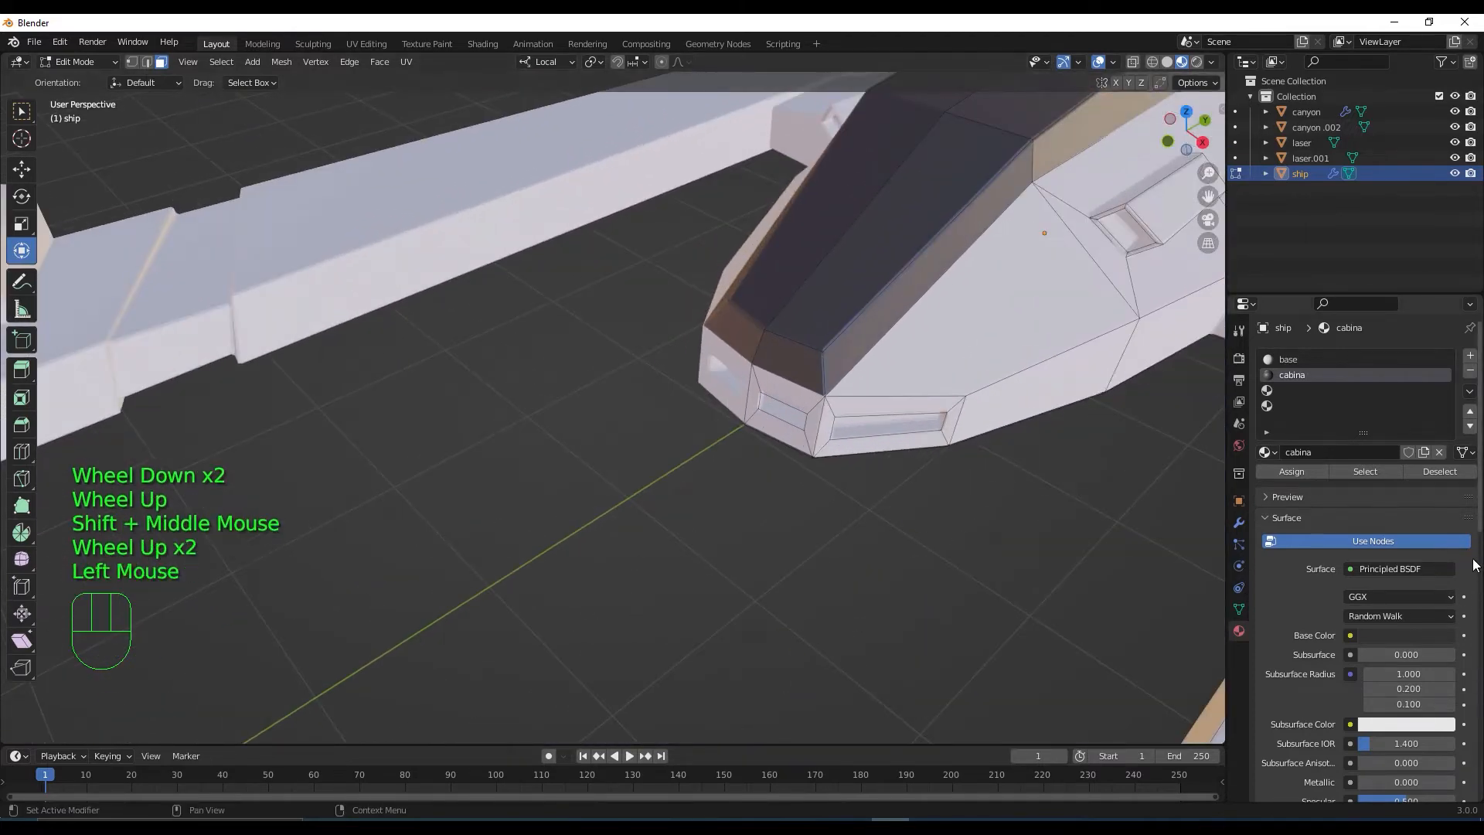
pyautogui.scroll(-4, 1477, 534)
pyautogui.scroll(1, 1445, 578)
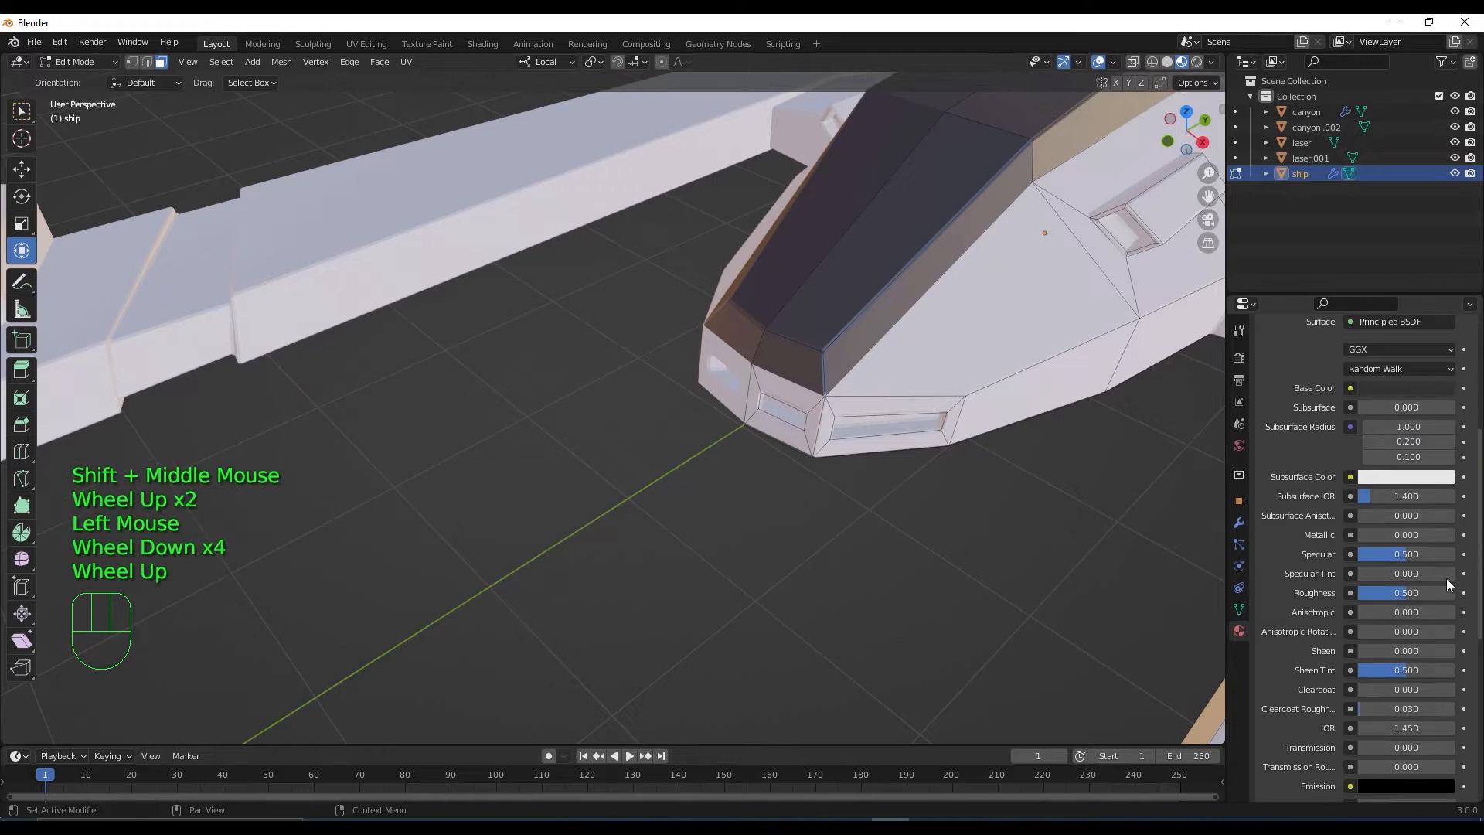
pyautogui.moveTo(1398, 592); pyautogui.dragTo(1360, 592)
# Lower the cabina material's Specular to 0.185 for a glossy dark canopy
pyautogui.scroll(-3, 1133, 447)
pyautogui.moveTo(1133, 447); pyautogui.dragTo(1119, 495, button='middle')
pyautogui.moveTo(1401, 556); pyautogui.dragTo(1365, 556)
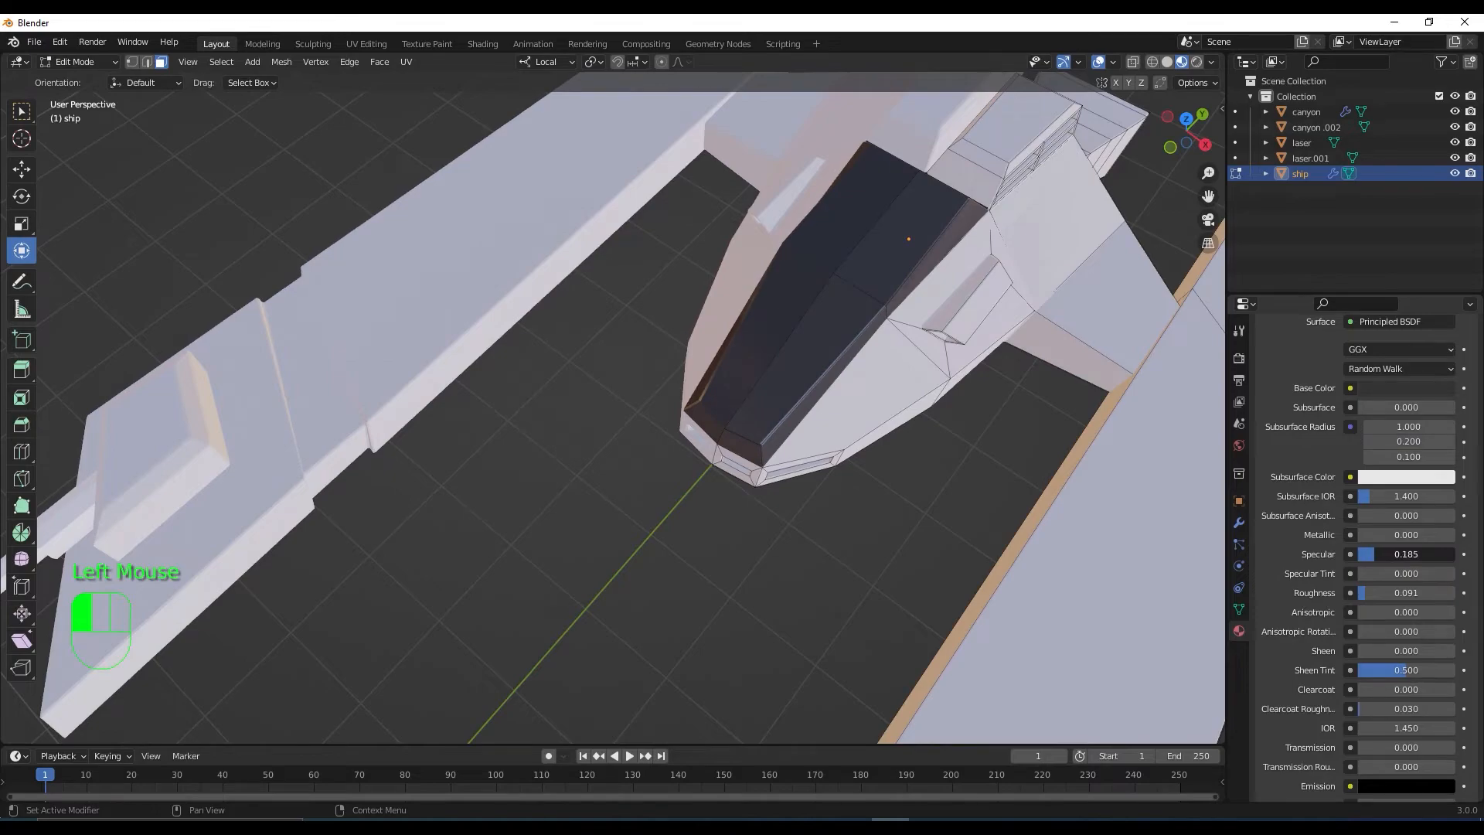
pyautogui.scroll(-3, 969, 449)
pyautogui.moveTo(970, 450); pyautogui.dragTo(1031, 487, button='middle')
pyautogui.scroll(-2, 1032, 487)
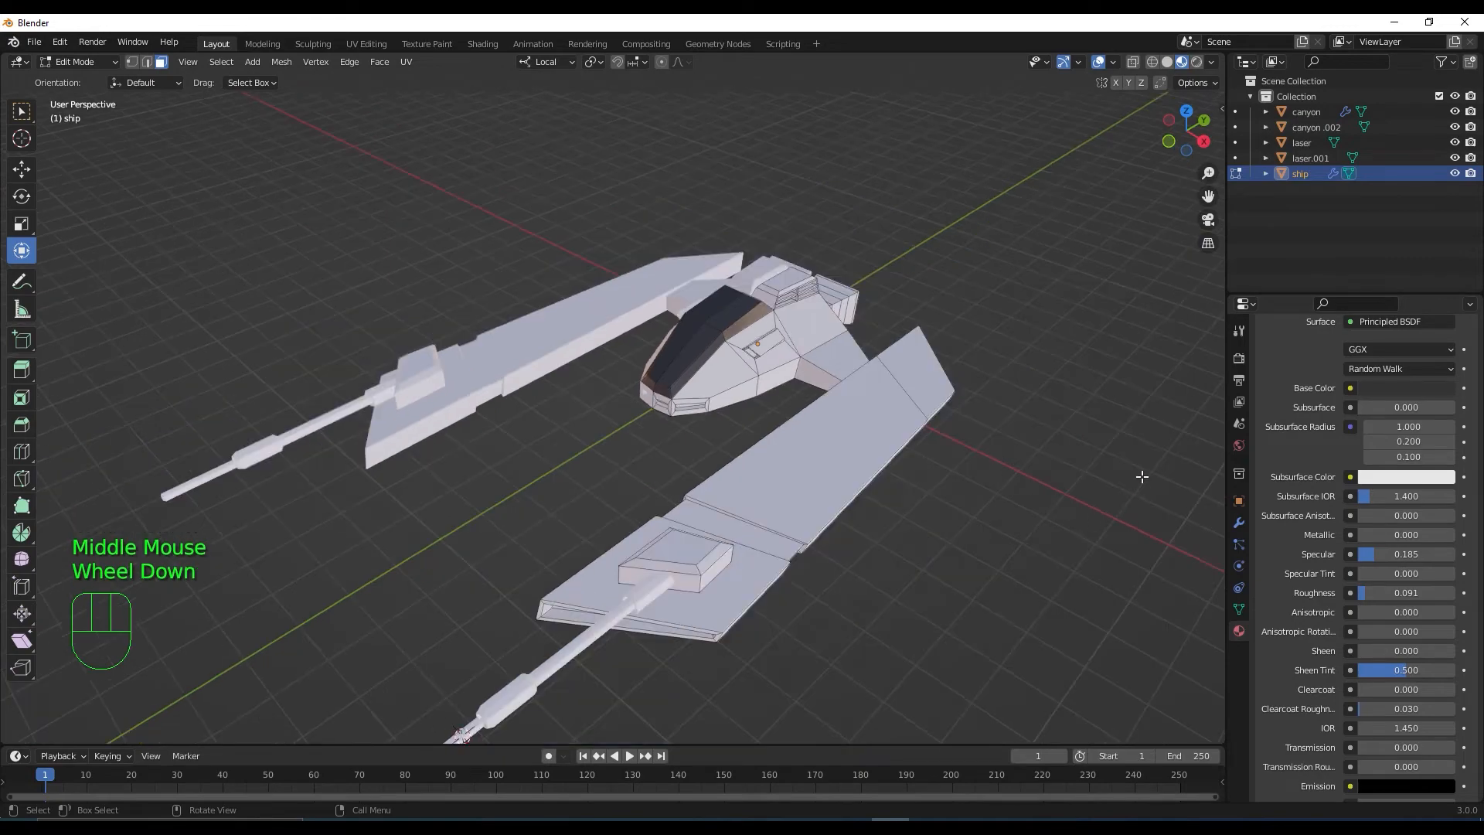
pyautogui.keyDown('shift'); pyautogui.moveTo(990, 480); pyautogui.dragTo(994, 532, button='middle'); pyautogui.keyUp('shift')
pyautogui.scroll(1, 997, 555)
pyautogui.scroll(-2, 1002, 557)
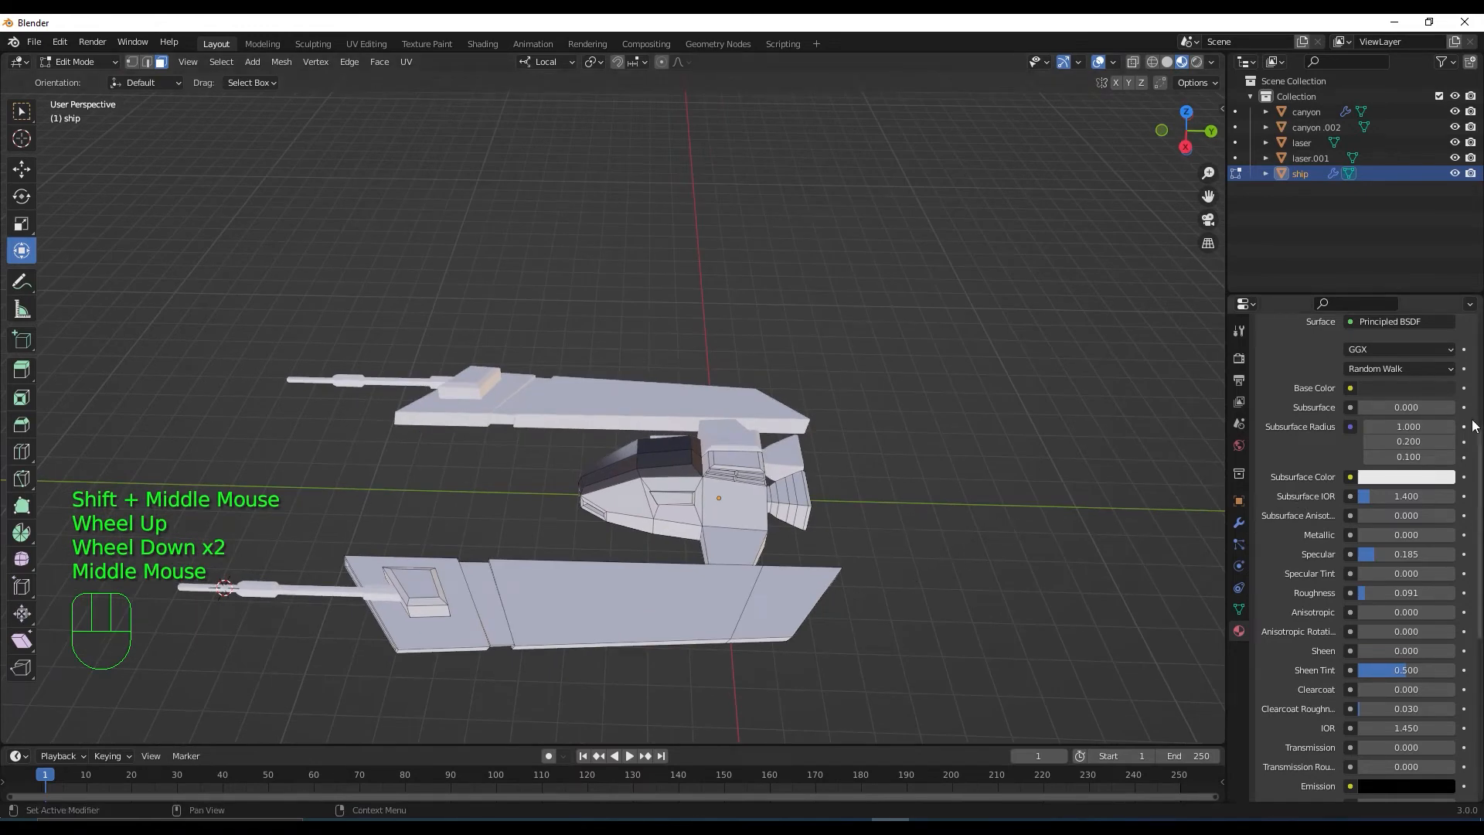
pyautogui.scroll(4, 1472, 425)
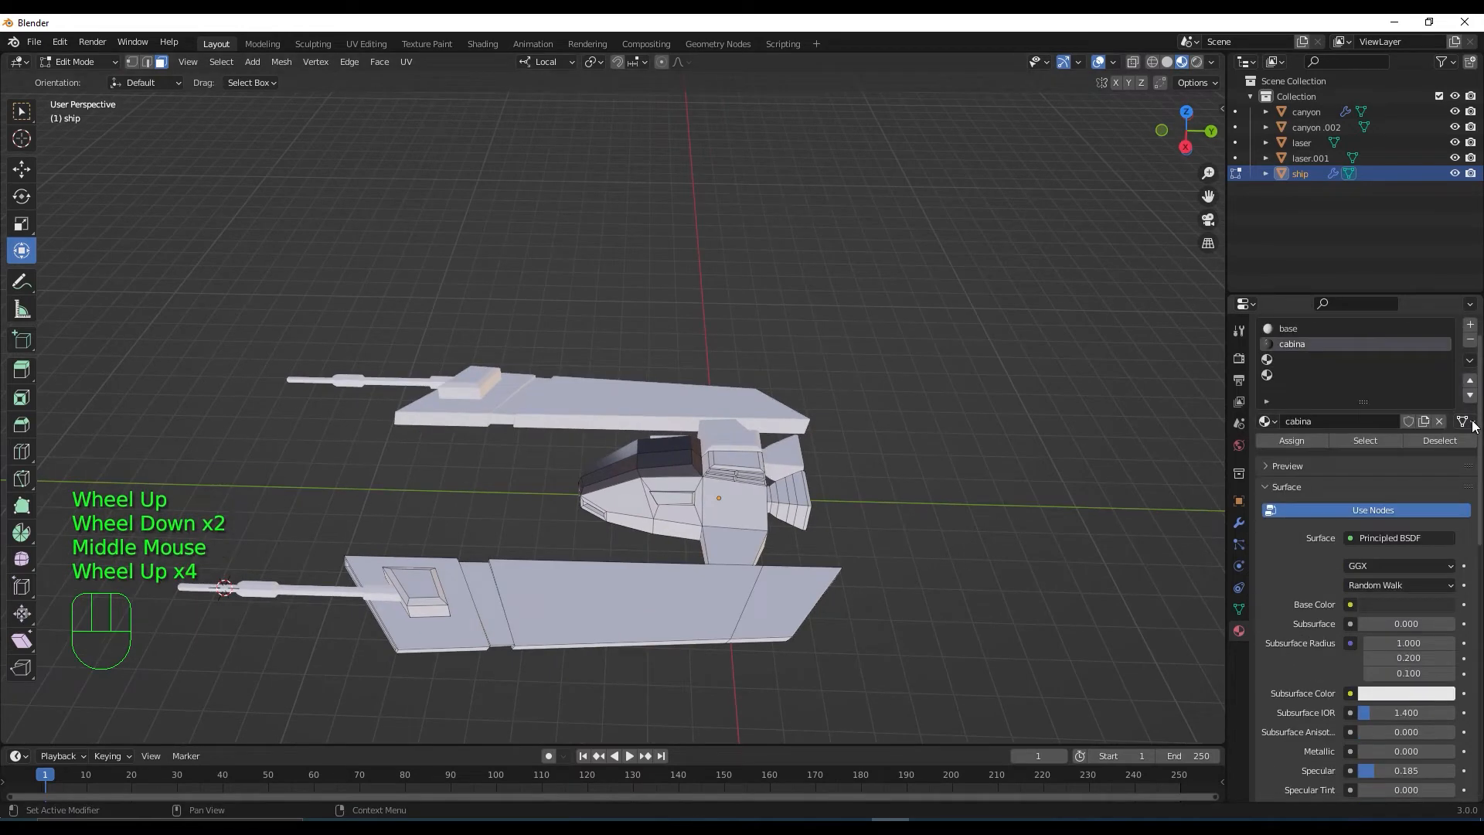
# Add a new material in the third slot and name it franjas
pyautogui.click(1283, 361)
pyautogui.click(1351, 455)
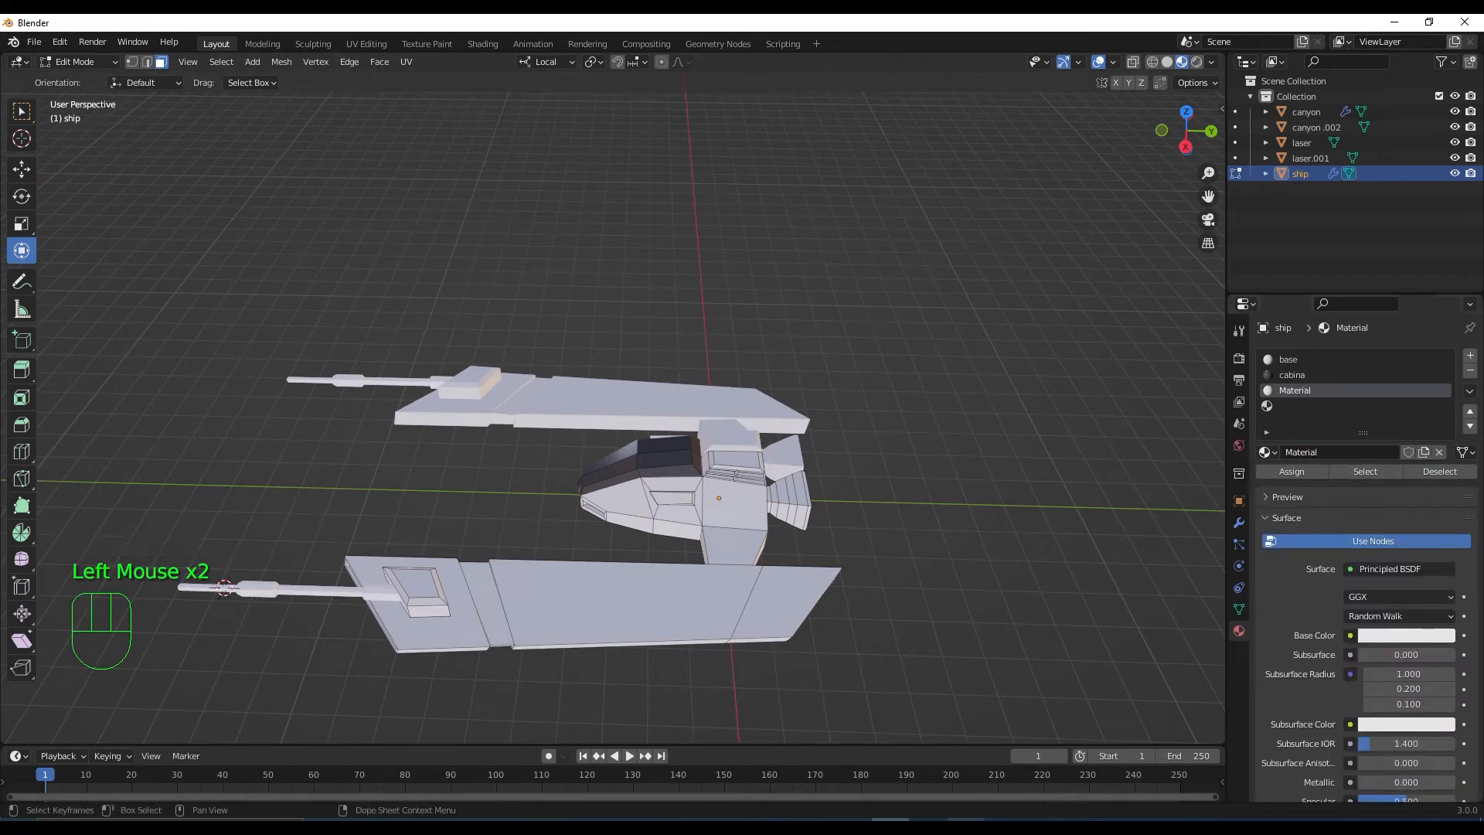
pyautogui.click(1326, 456)
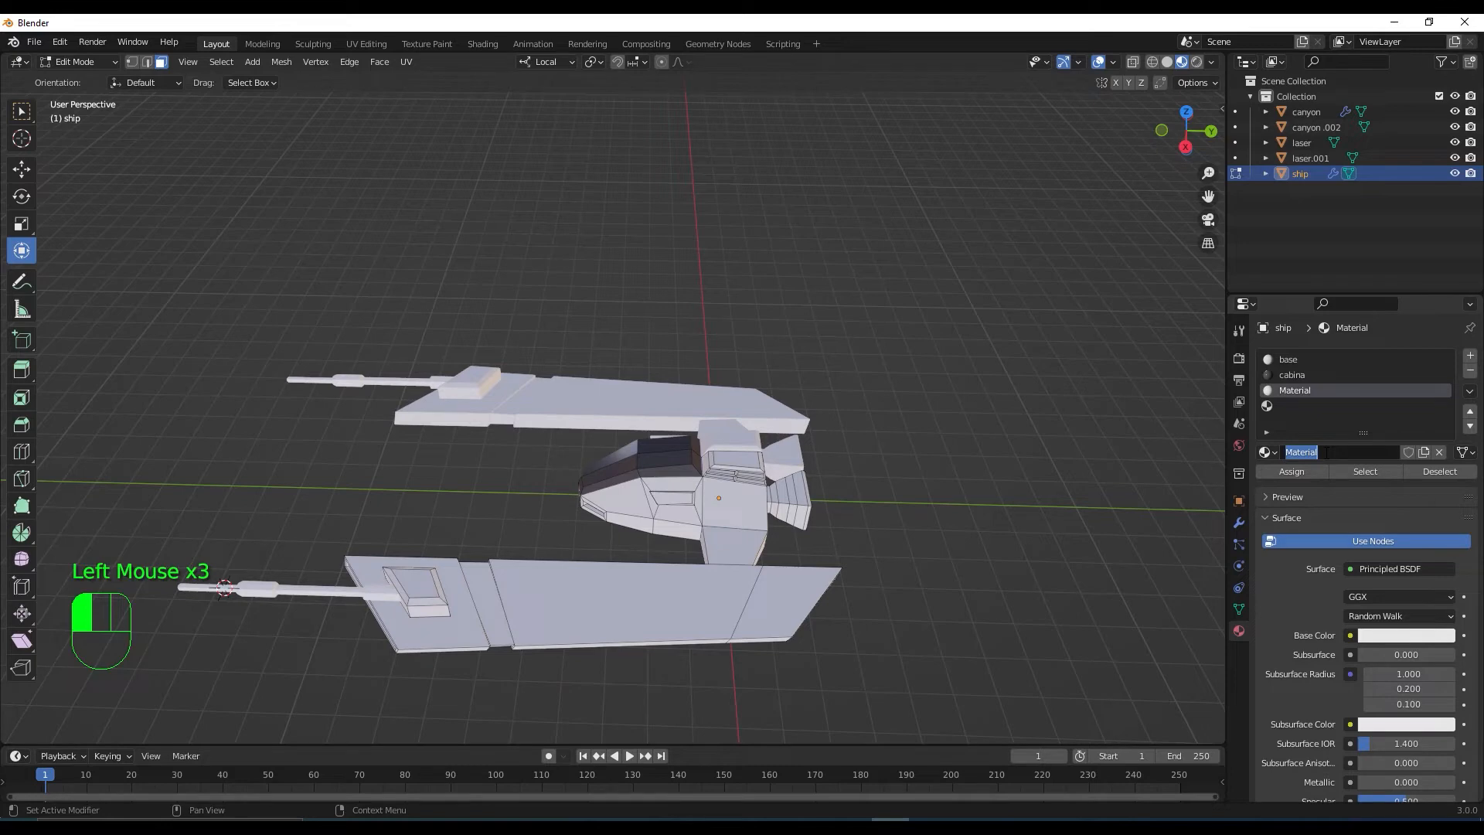
pyautogui.press('BackSpace')
pyautogui.write('franjas')
pyautogui.press('Return')
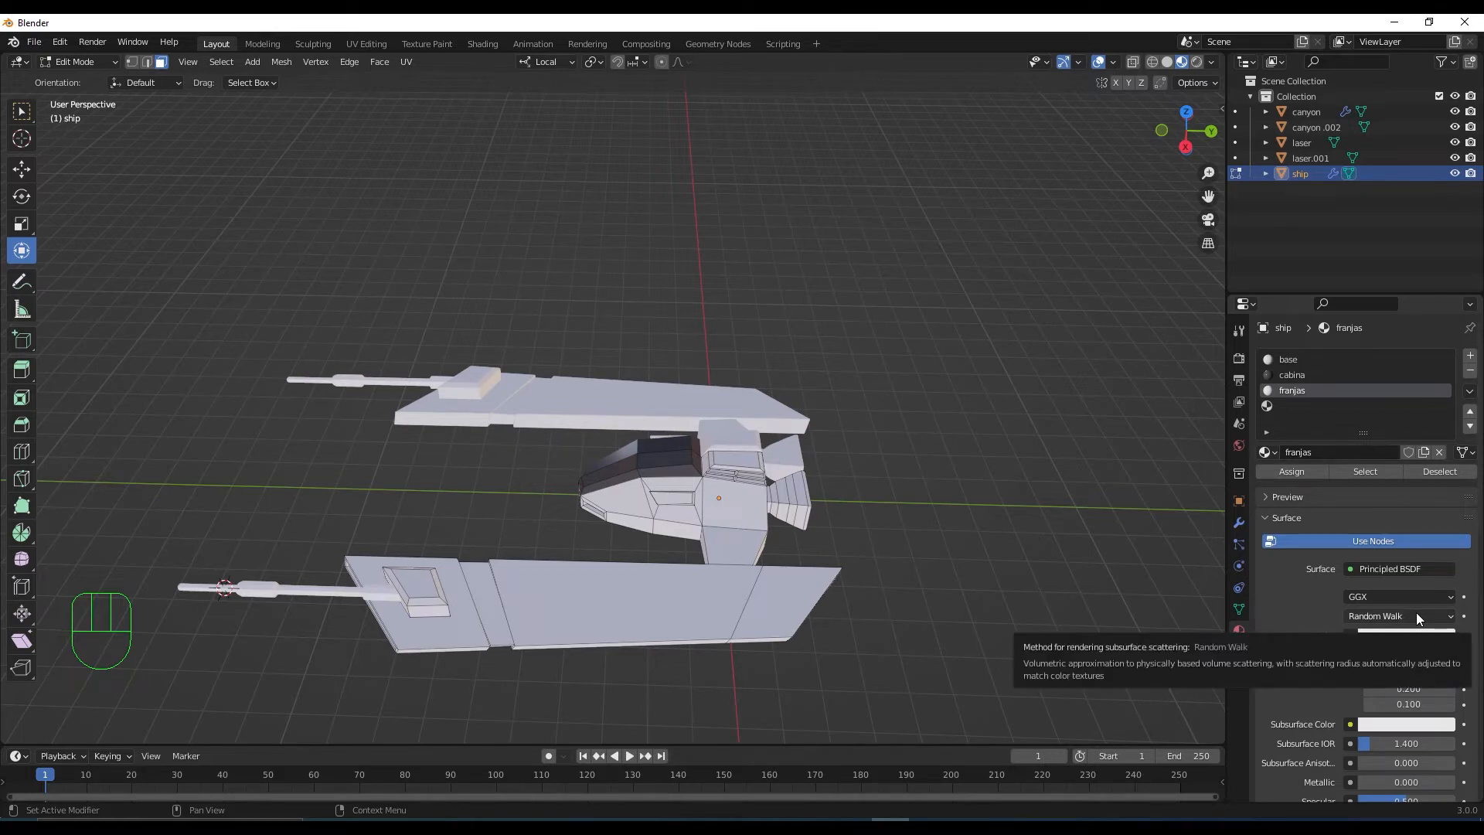
# Give franjas a bright orange-red Base Color
pyautogui.click(1426, 637)
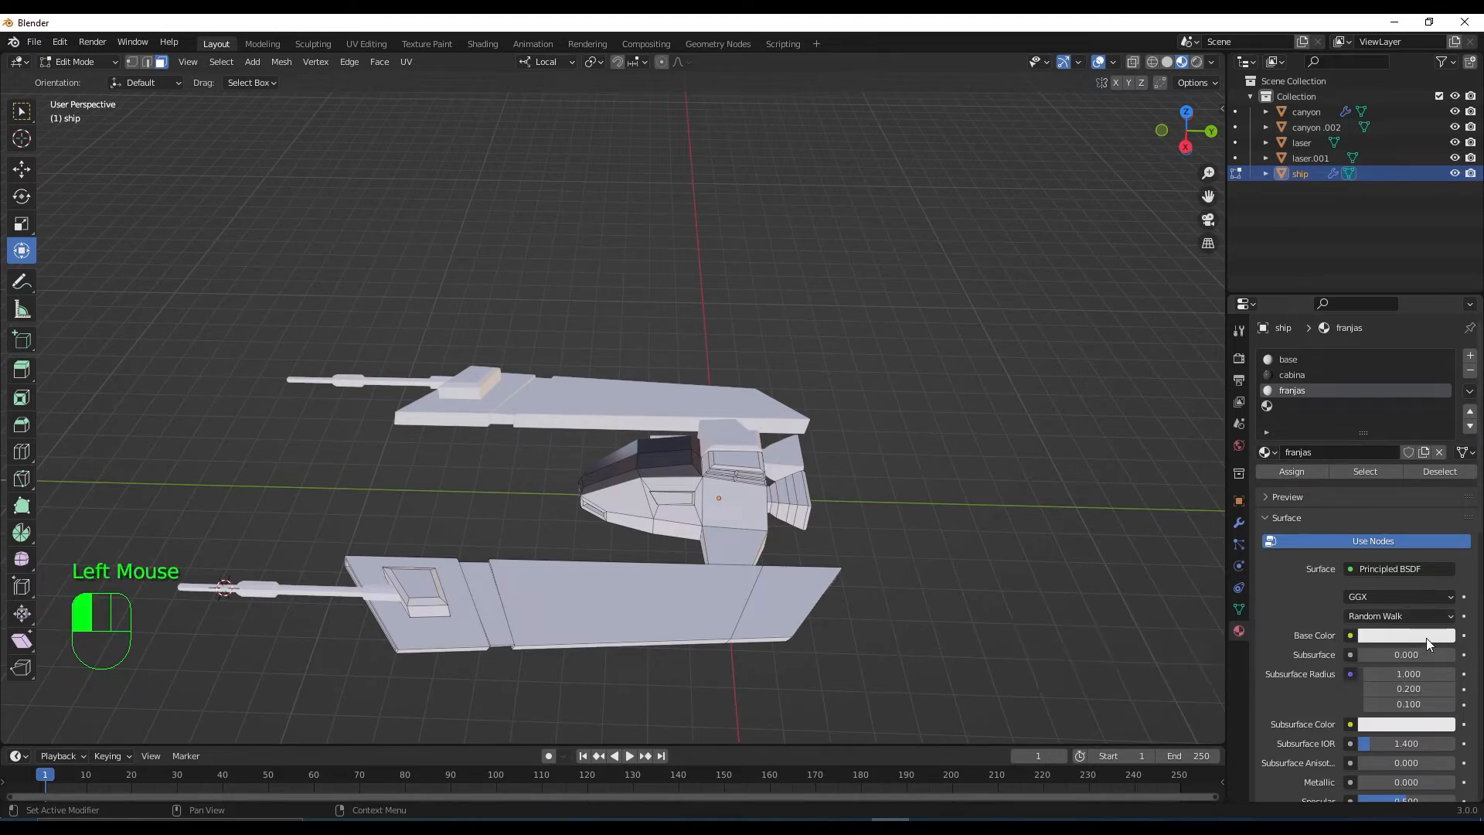
pyautogui.moveTo(1376, 479); pyautogui.dragTo(1361, 515)
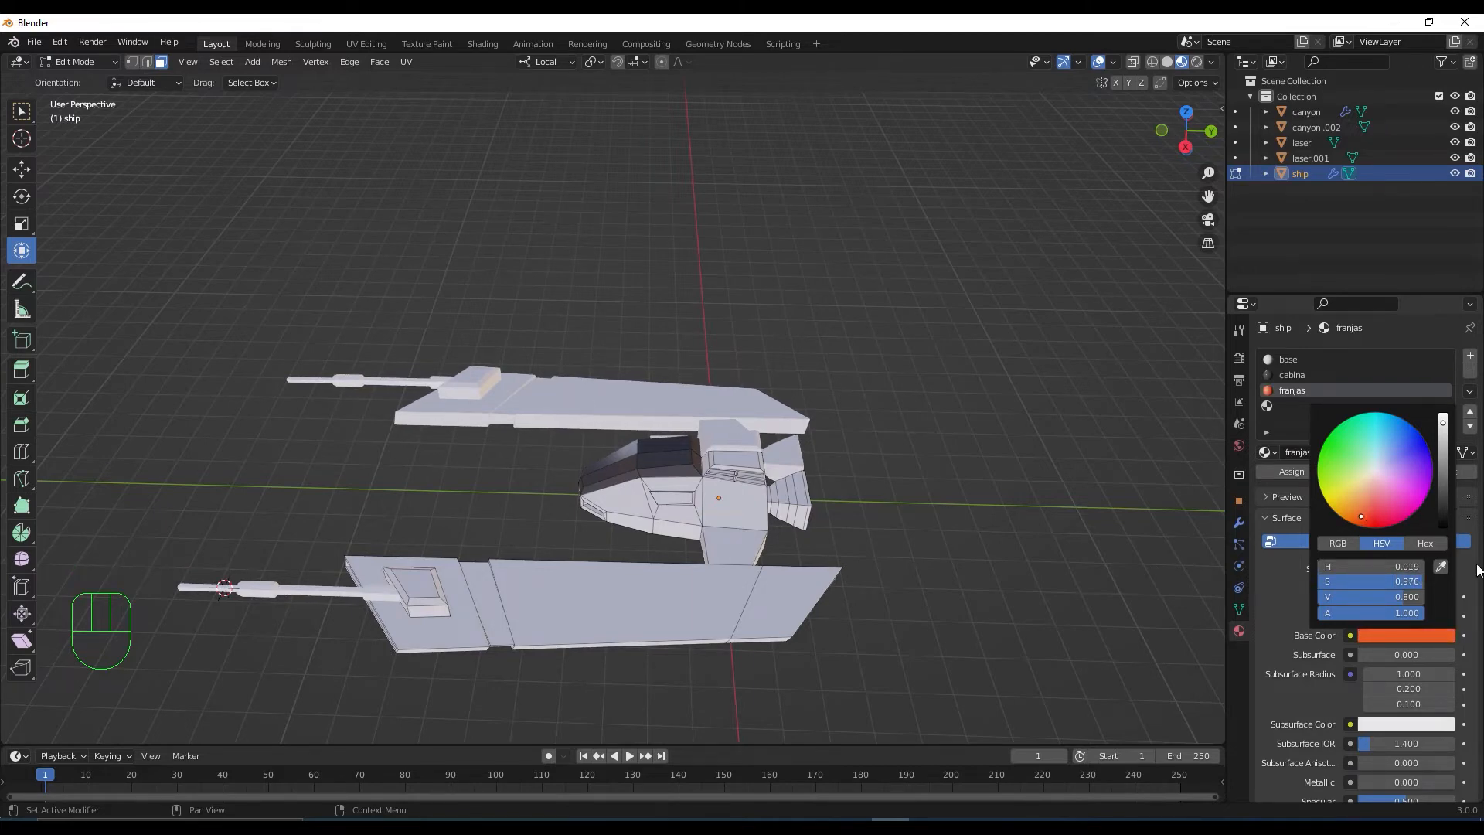
pyautogui.moveTo(1362, 519); pyautogui.dragTo(1365, 519)
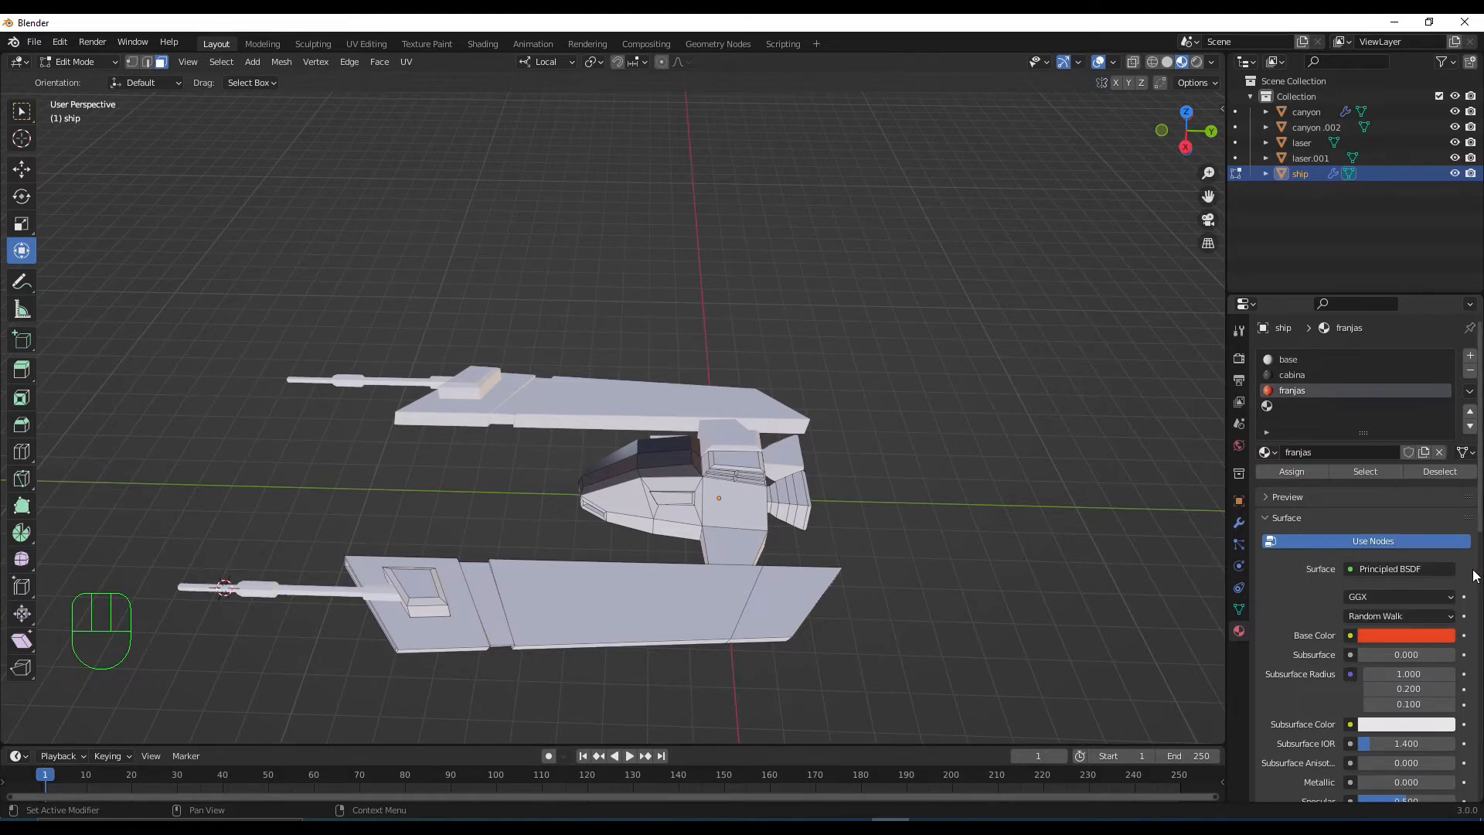
pyautogui.scroll(1, 935, 511)
pyautogui.moveTo(934, 510); pyautogui.dragTo(932, 471, button='middle')
# Select the stripe faces running around the first wing's end
pyautogui.click(921, 494)
pyautogui.scroll(2, 906, 570)
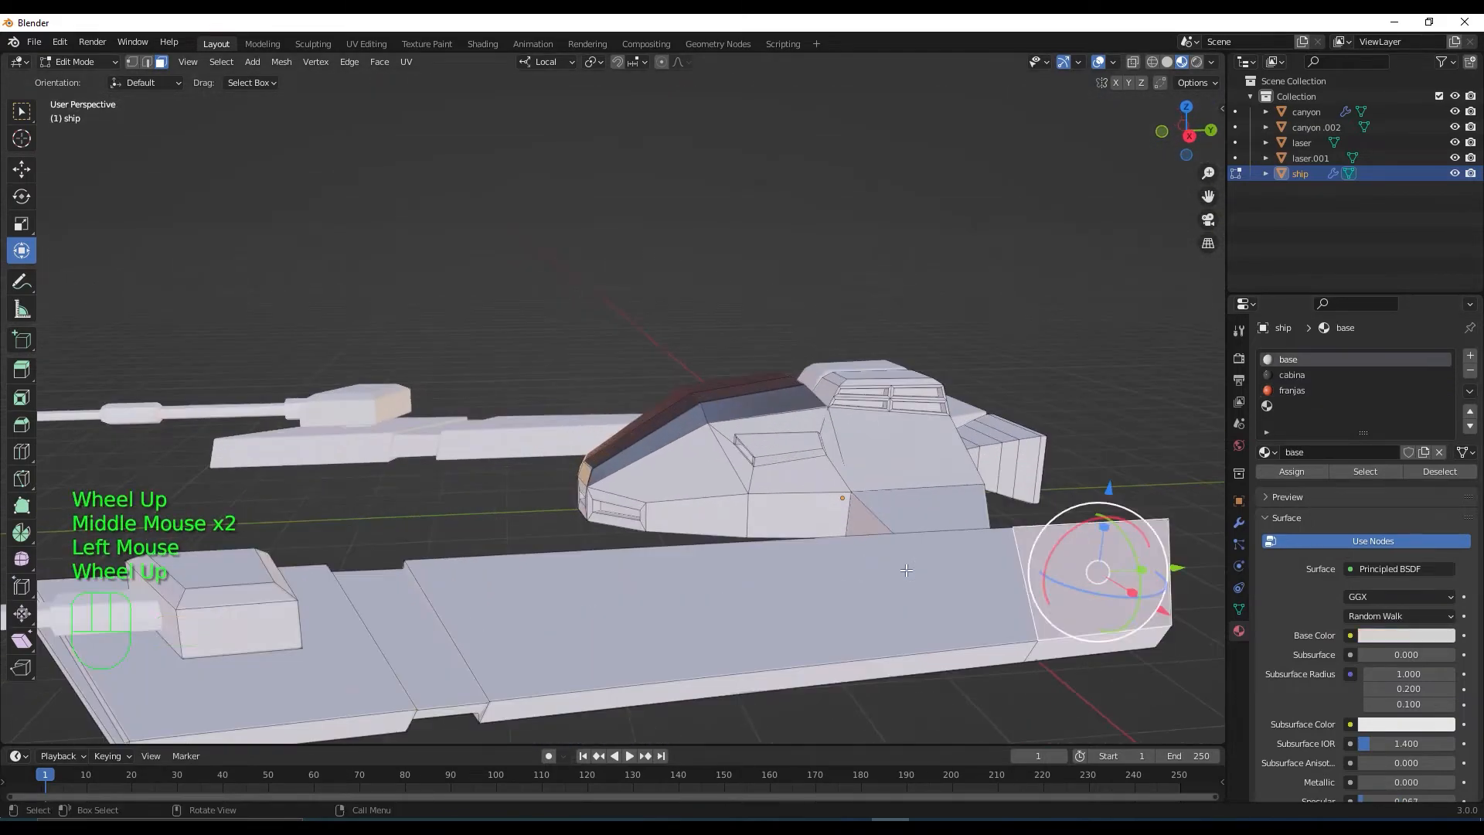
pyautogui.keyDown('shift'); pyautogui.moveTo(906, 570); pyautogui.dragTo(947, 510, button='middle'); pyautogui.keyUp('shift')
pyautogui.keyDown('alt'); pyautogui.click(921, 480); pyautogui.keyUp('alt')
pyautogui.scroll(2, 869, 543)
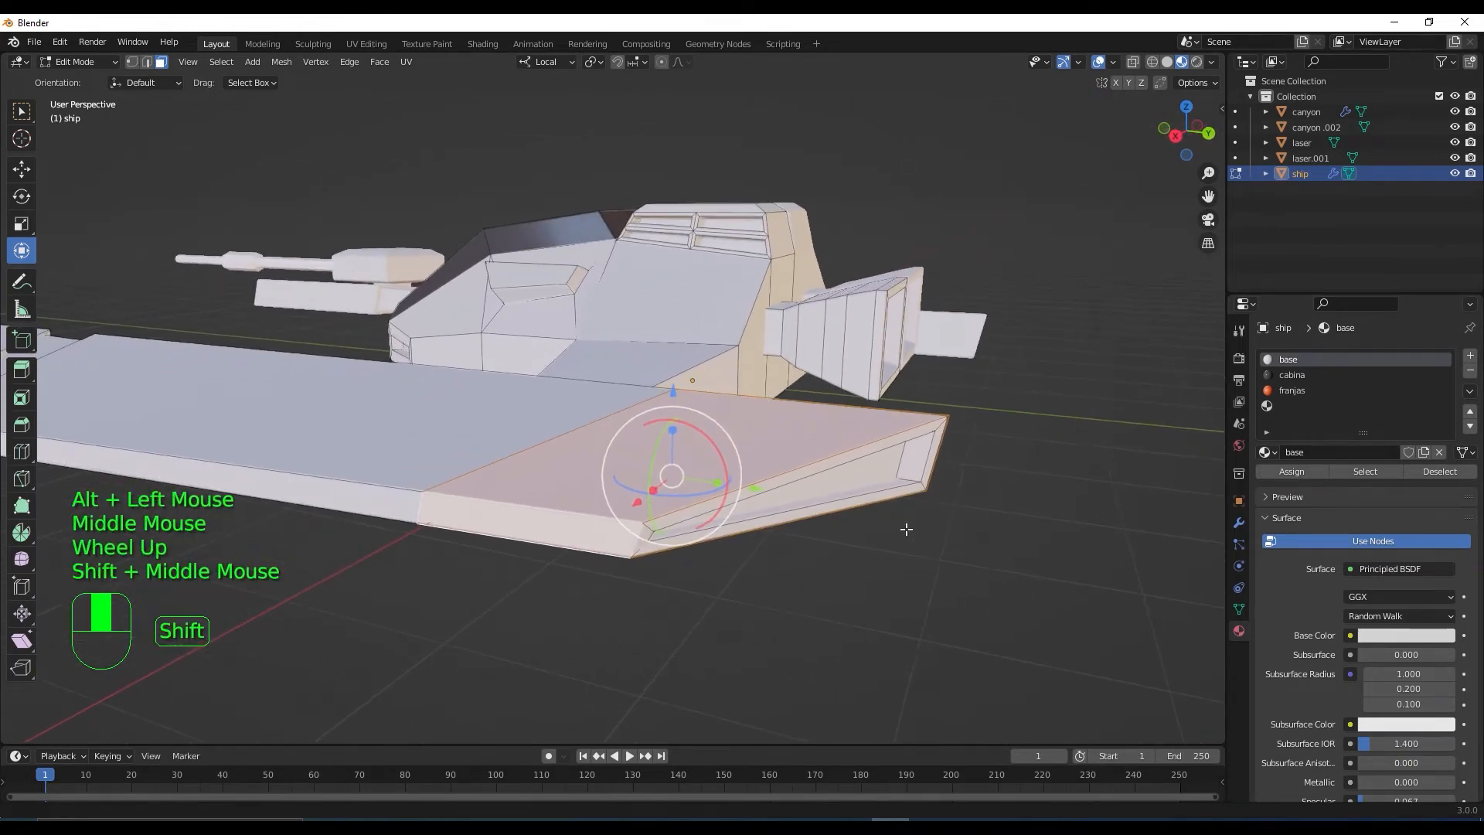
pyautogui.keyDown('shift'); pyautogui.click(683, 516); pyautogui.keyUp('shift')
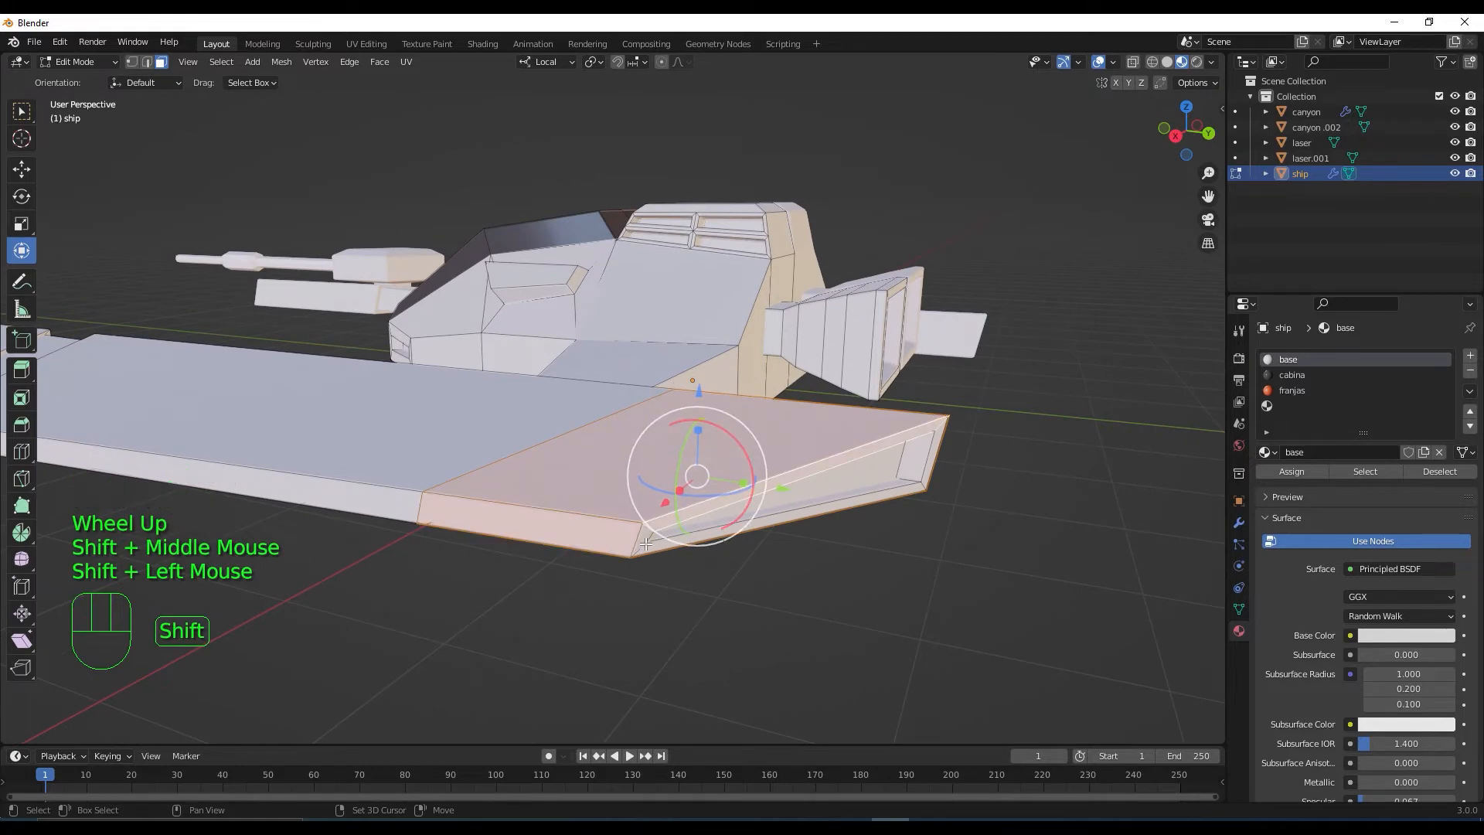
pyautogui.keyDown('shift'); pyautogui.click(678, 543); pyautogui.keyUp('shift')
pyautogui.keyDown('shift'); pyautogui.click(906, 497); pyautogui.keyUp('shift')
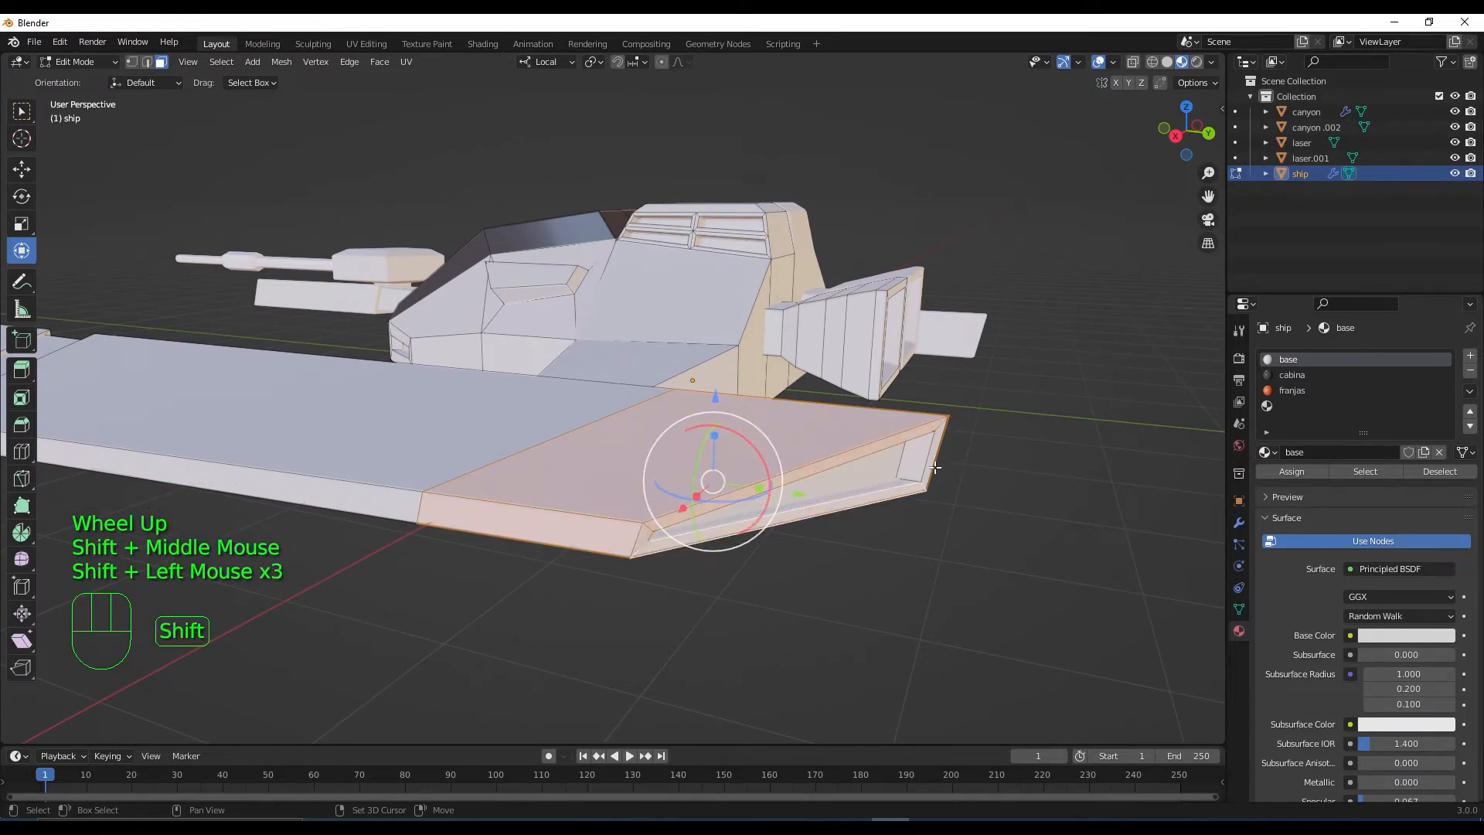
pyautogui.keyDown('shift'); pyautogui.click(933, 462); pyautogui.keyUp('shift')
pyautogui.keyDown('shift'); pyautogui.click(920, 459); pyautogui.keyUp('shift')
pyautogui.keyDown('shift'); pyautogui.click(891, 484); pyautogui.keyUp('shift')
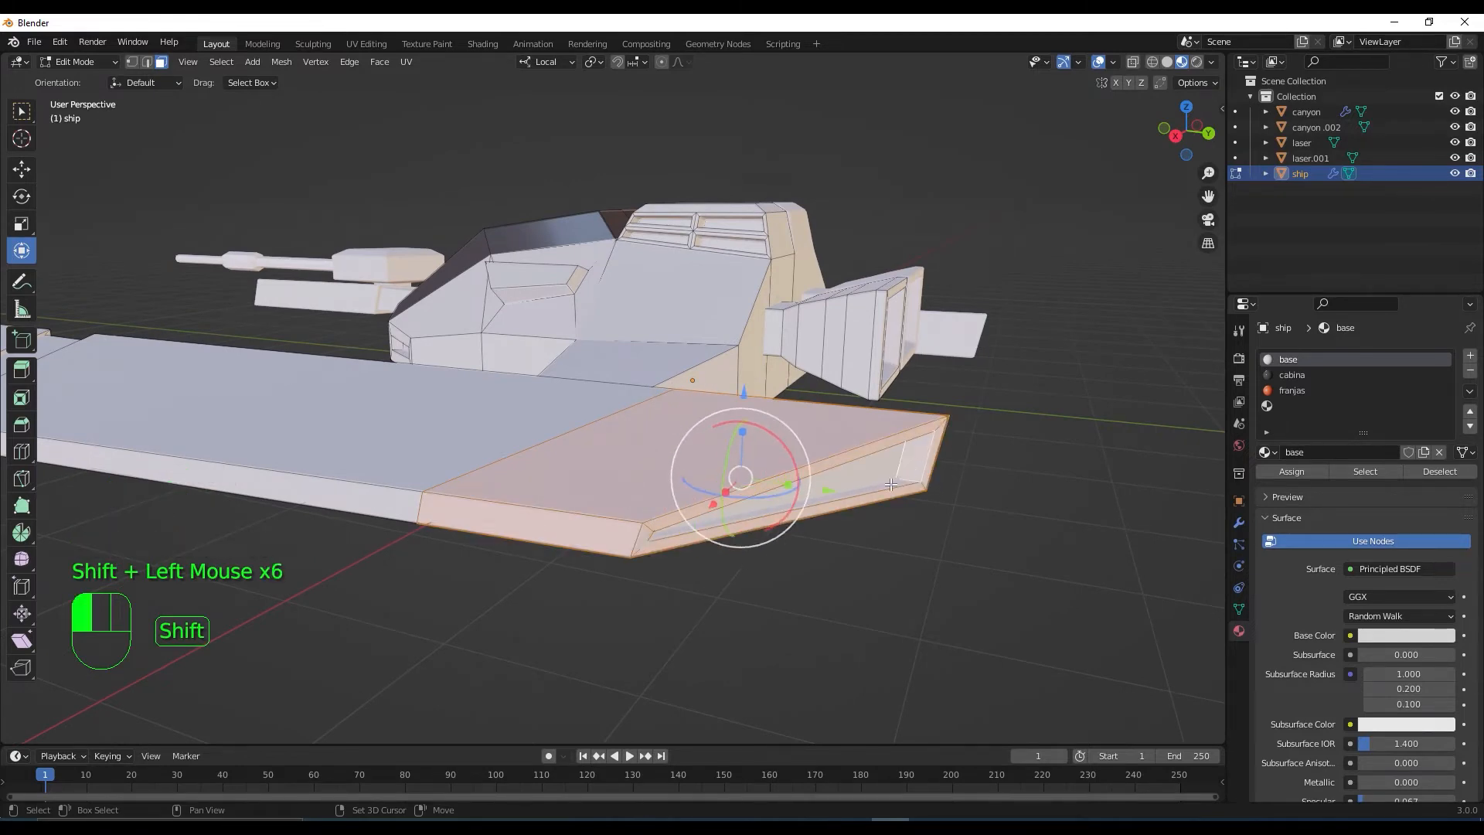
# Add the underside stripe faces and the other wing's stripe face to the selection
pyautogui.moveTo(891, 485); pyautogui.dragTo(711, 527, button='middle')
pyautogui.keyDown('shift'); pyautogui.scroll(1, 796, 514); pyautogui.keyUp('shift')
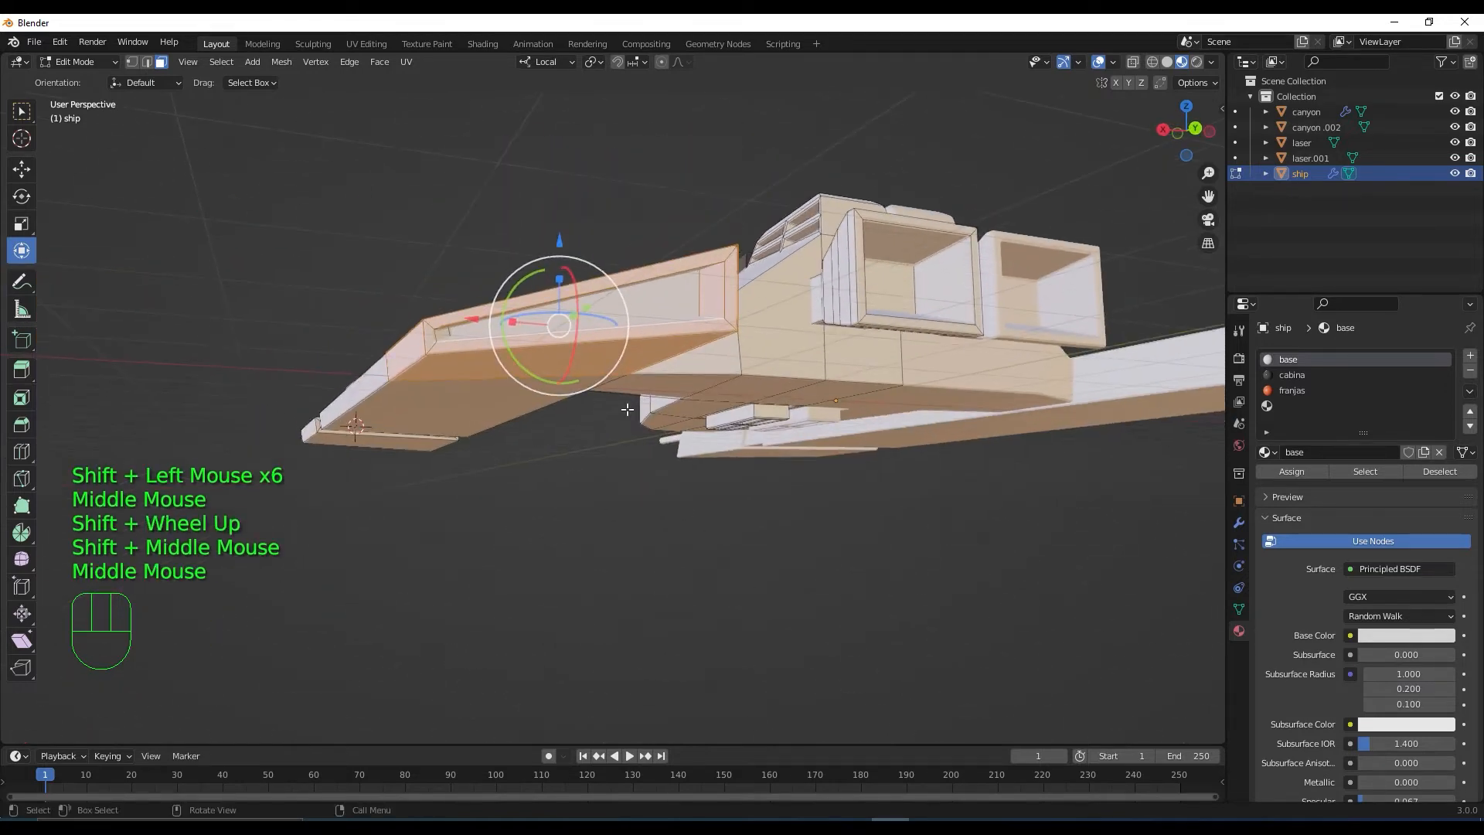
pyautogui.moveTo(627, 409); pyautogui.dragTo(634, 385, button='middle')
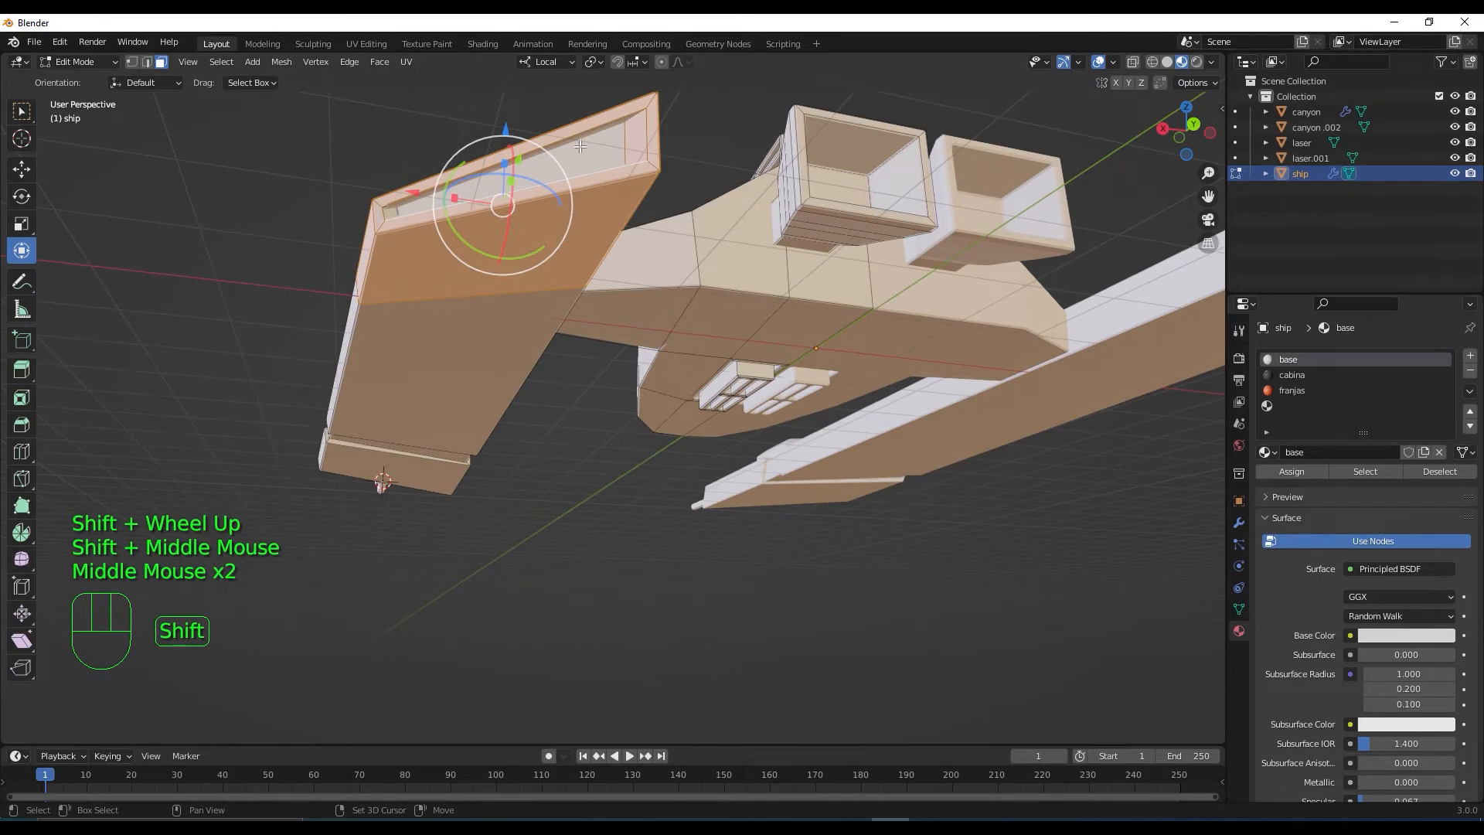
pyautogui.keyDown('shift'); pyautogui.click(538, 206); pyautogui.keyUp('shift')
pyautogui.moveTo(538, 206); pyautogui.dragTo(234, 288, button='middle')
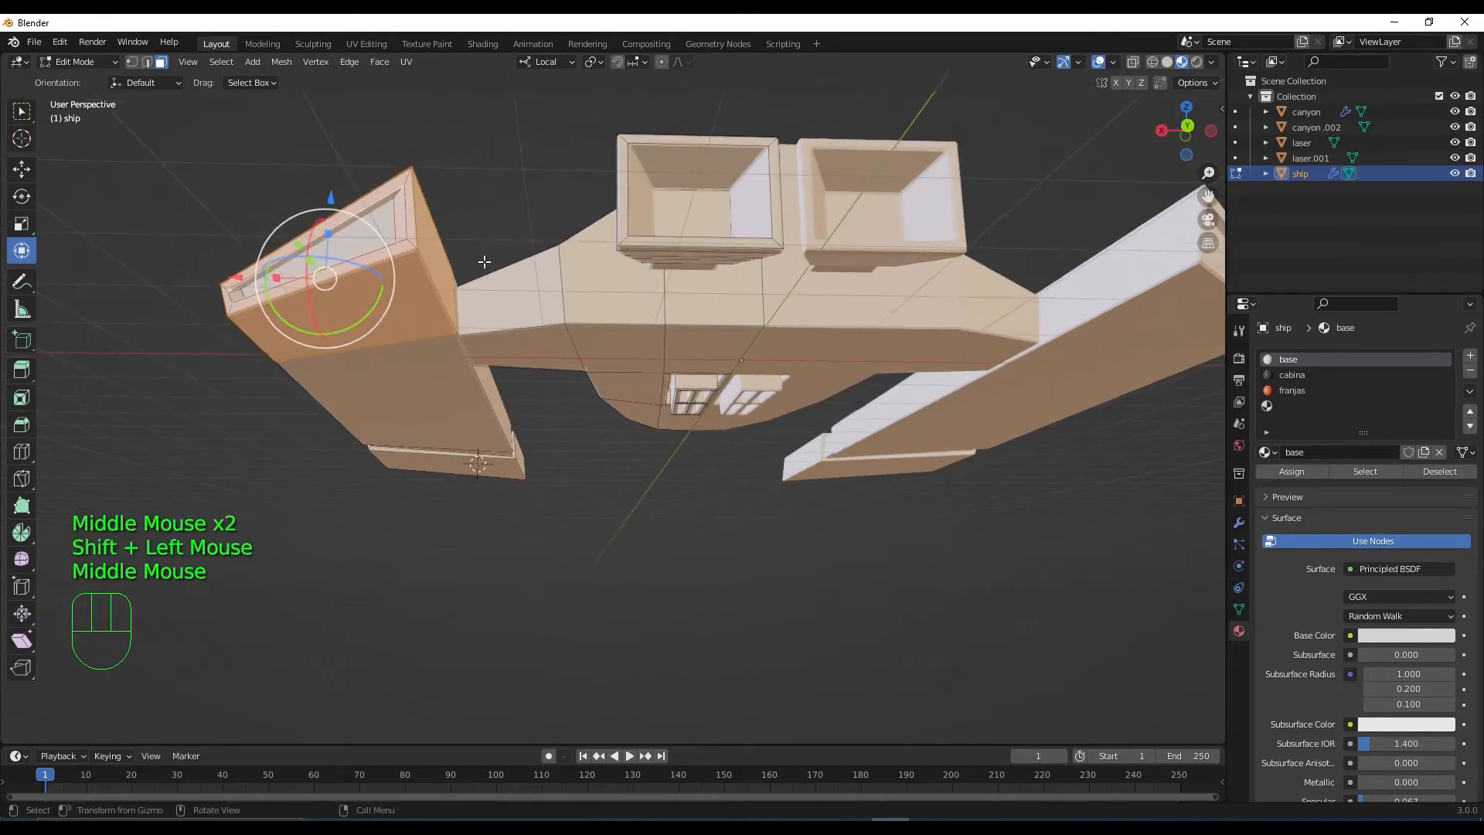
pyautogui.keyDown('shift'); pyautogui.click(236, 293); pyautogui.keyUp('shift')
pyautogui.scroll(-3, 236, 293)
pyautogui.moveTo(236, 293); pyautogui.dragTo(556, 348, button='middle')
pyautogui.scroll(2, 604, 458)
pyautogui.scroll(2, 415, 347)
pyautogui.keyDown('shift'); pyautogui.click(556, 348); pyautogui.keyUp('shift')
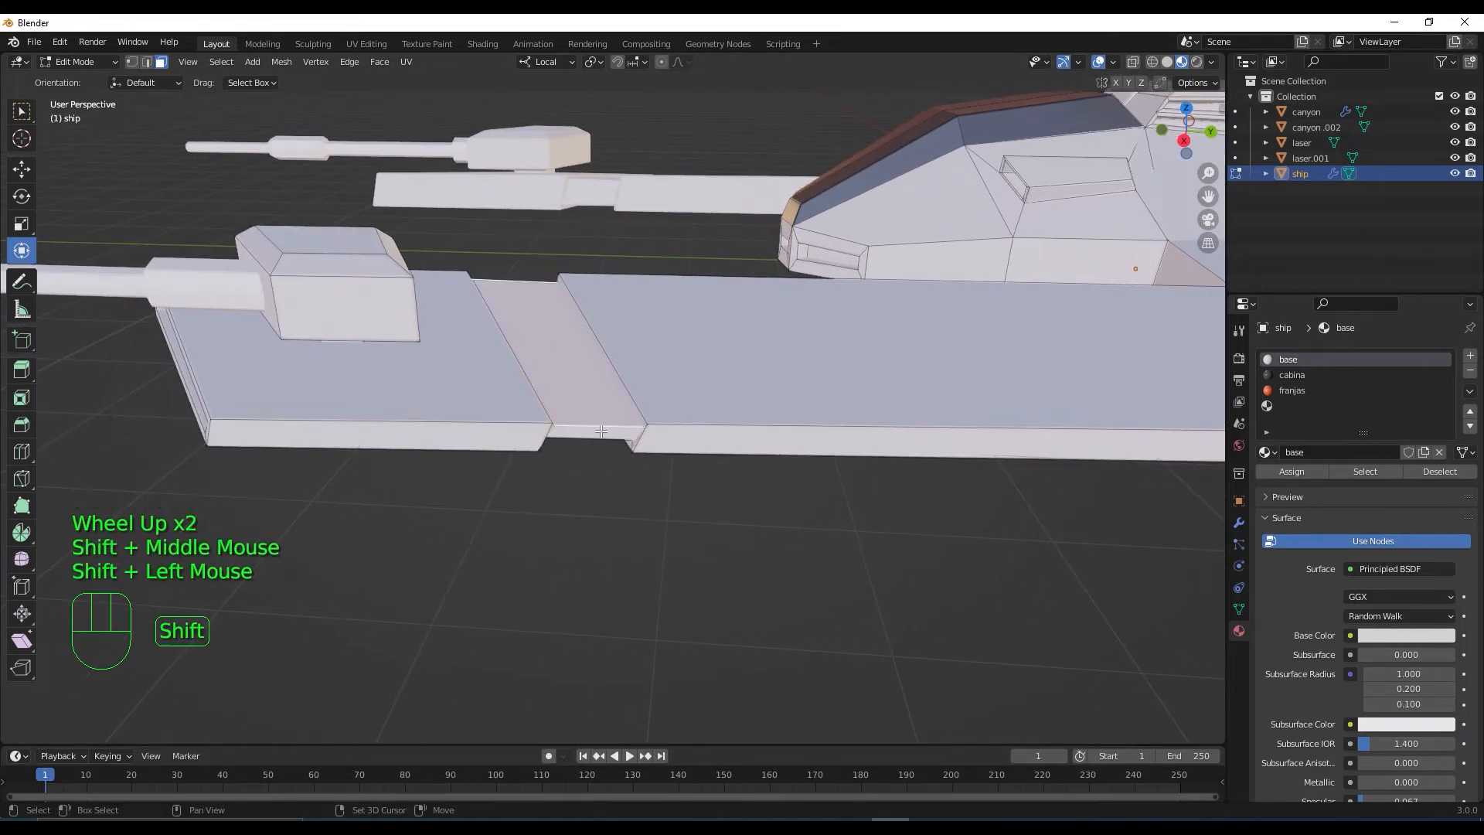
# Add the remaining underside, sloped and top stripe faces, then assign franjas to them
pyautogui.moveTo(601, 431); pyautogui.dragTo(715, 292, button='middle')
pyautogui.keyDown('shift'); pyautogui.click(593, 221); pyautogui.keyUp('shift')
pyautogui.keyDown('shift'); pyautogui.click(583, 253); pyautogui.keyUp('shift')
pyautogui.keyDown('shift'); pyautogui.click(715, 293); pyautogui.keyUp('shift')
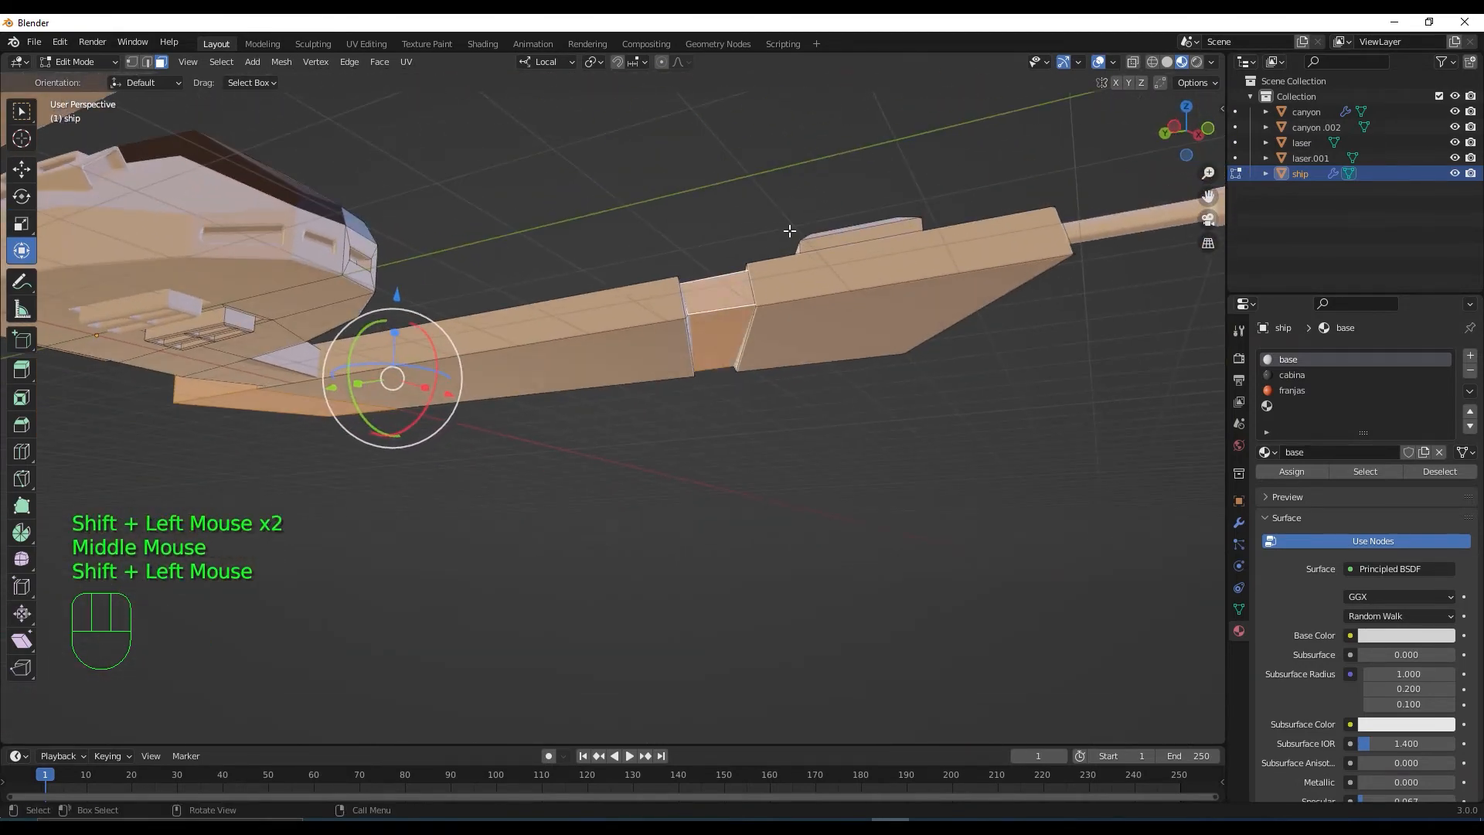
pyautogui.moveTo(789, 231); pyautogui.dragTo(642, 348, button='middle')
pyautogui.scroll(-2, 642, 348)
pyautogui.moveTo(850, 313); pyautogui.dragTo(841, 324, button='middle')
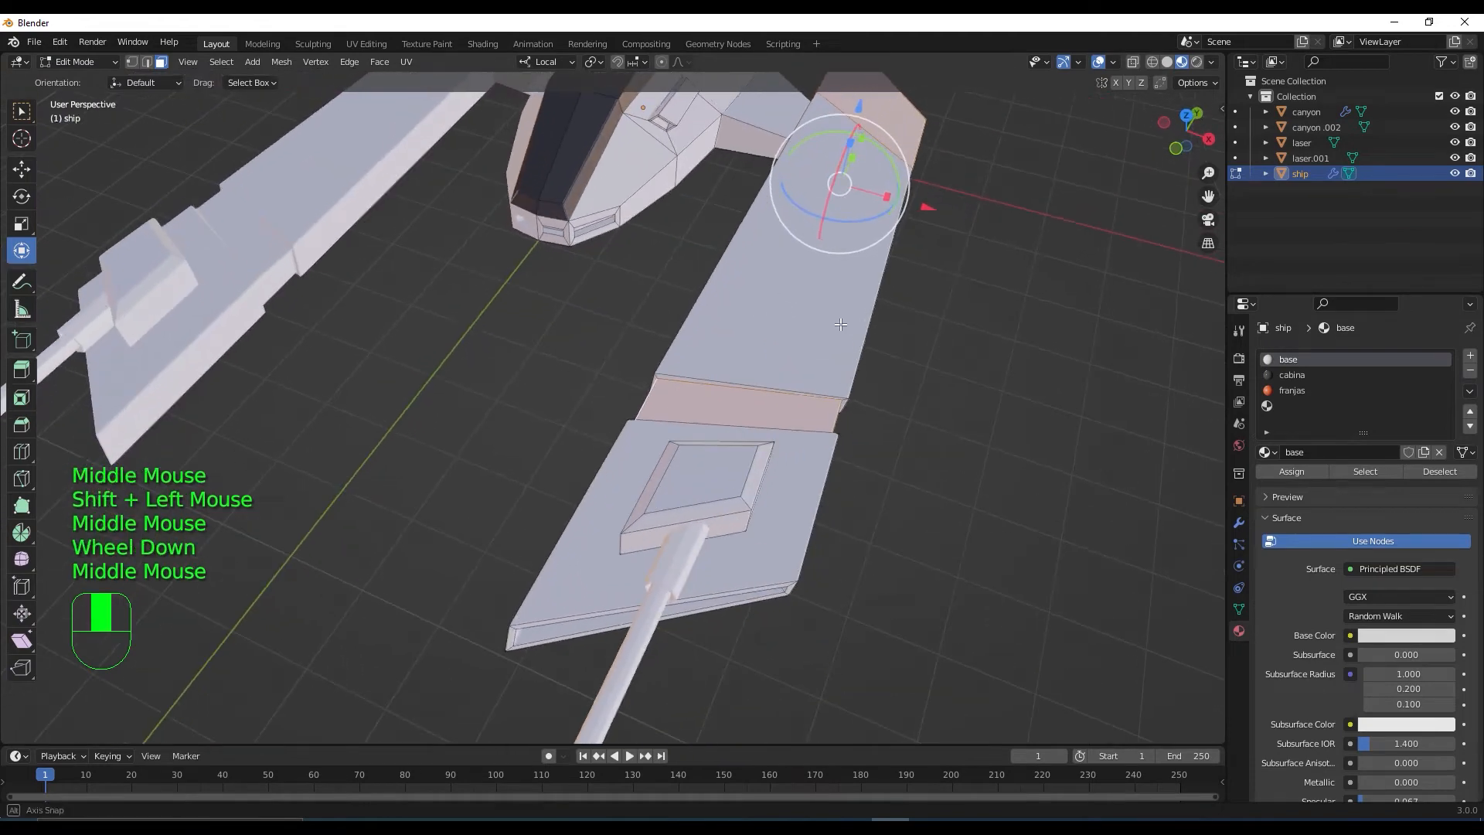
pyautogui.click(1297, 391)
pyautogui.click(1303, 469)
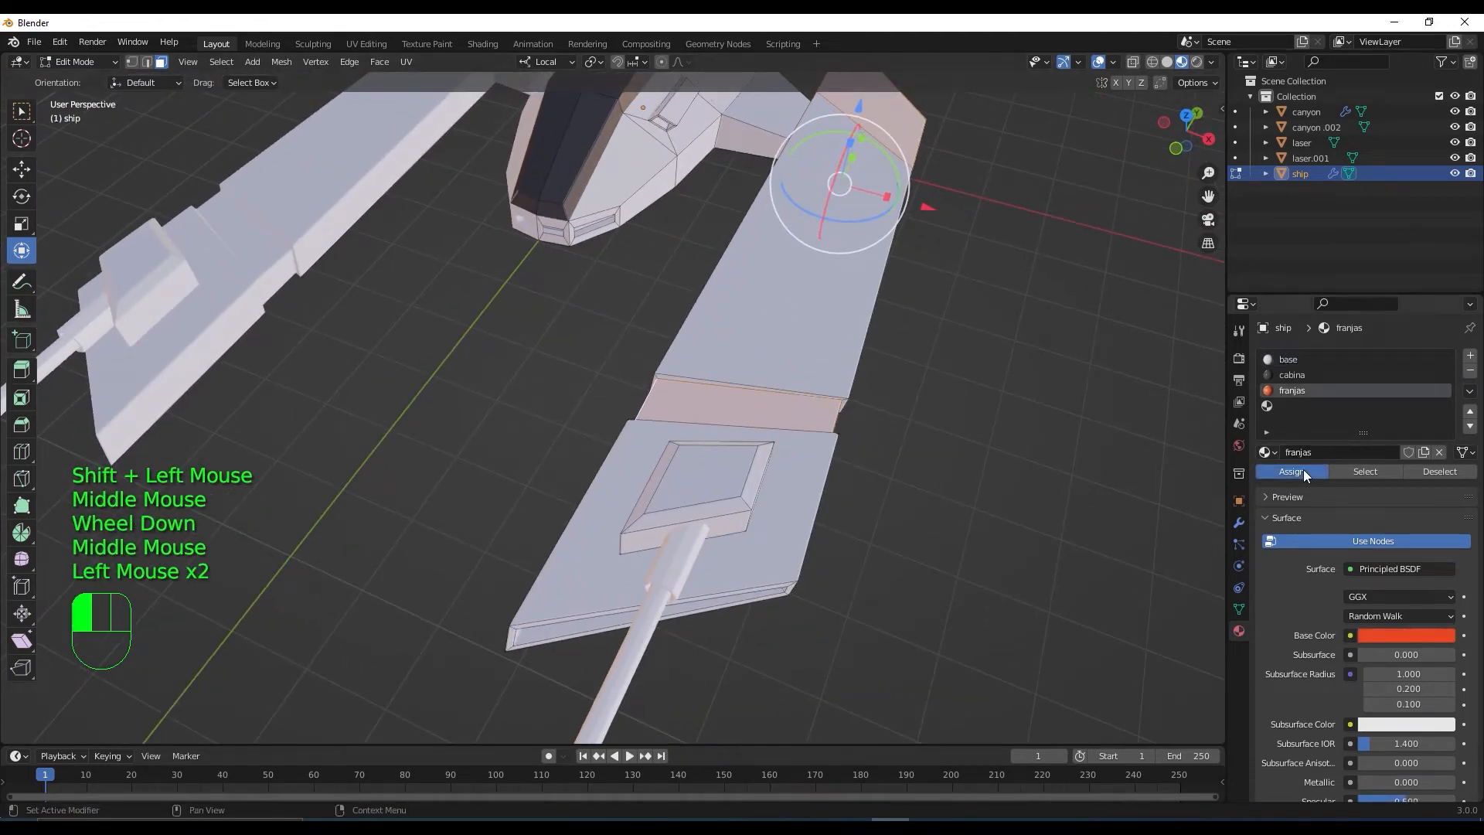
# Lower the franjas Specular to 0.043
pyautogui.scroll(-2, 1005, 402)
pyautogui.moveTo(1004, 401); pyautogui.dragTo(989, 440, button='middle')
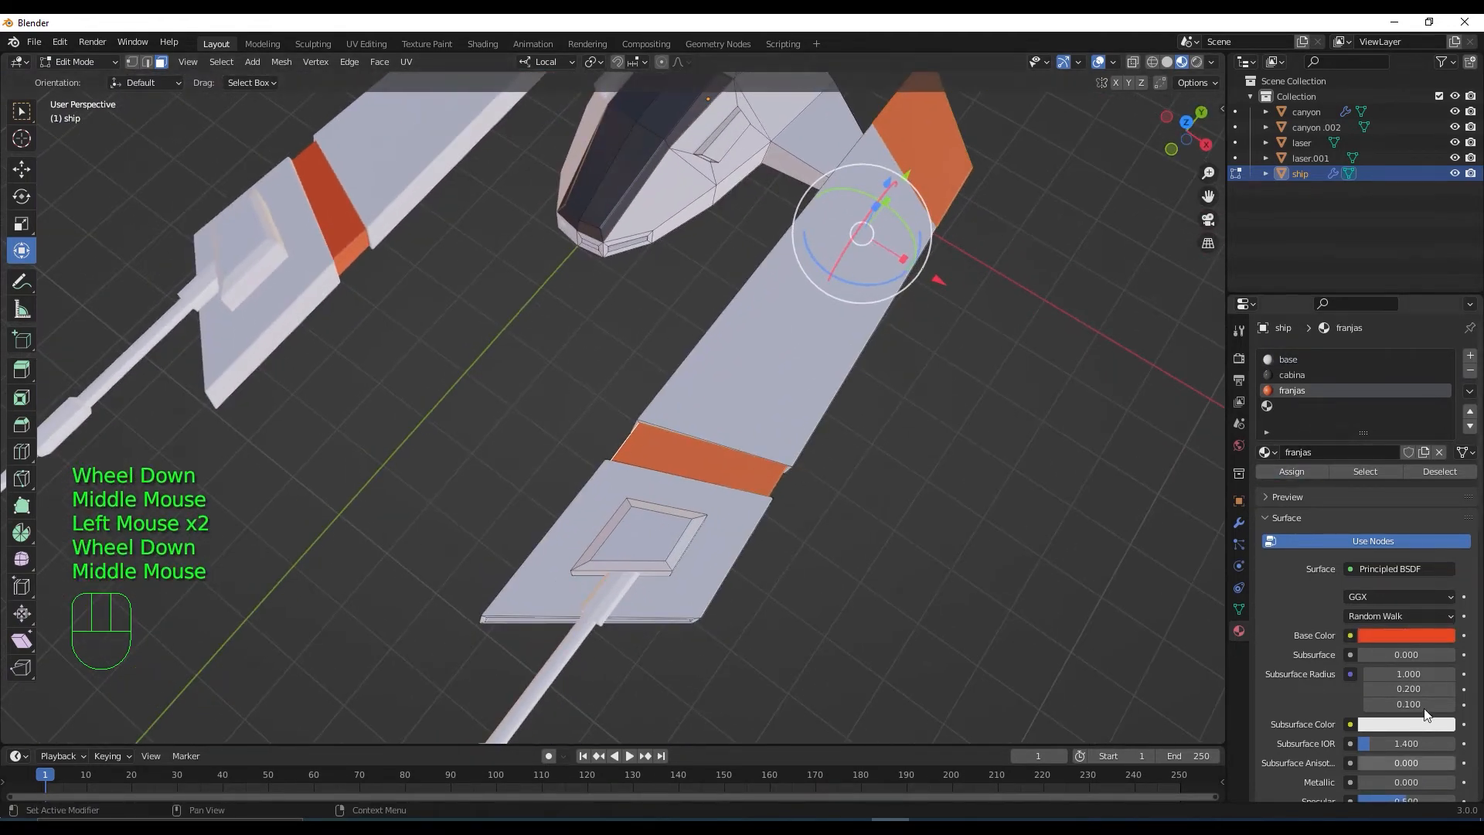
pyautogui.scroll(-2, 1472, 671)
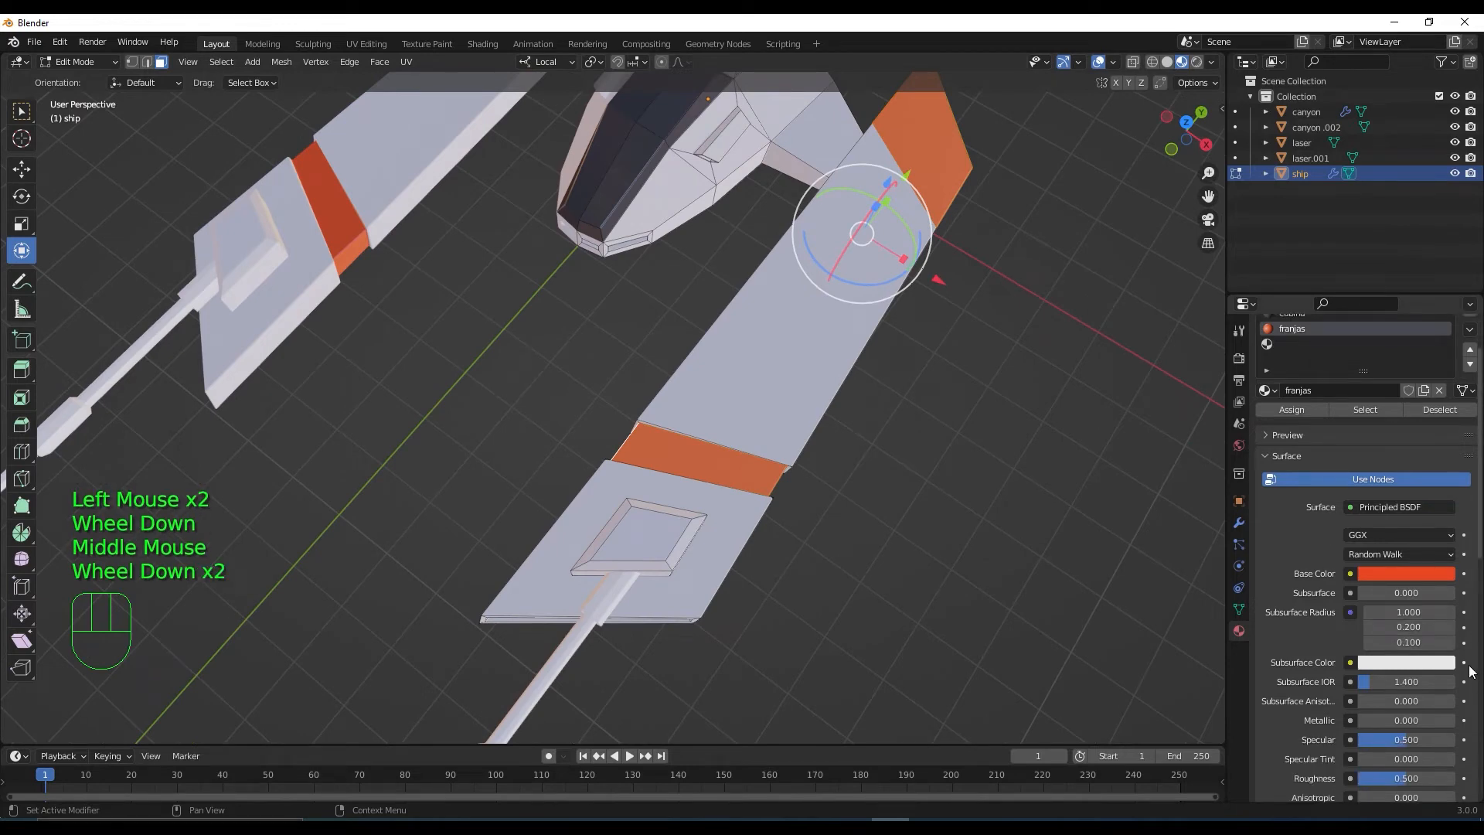
pyautogui.scroll(-1, 1471, 671)
pyautogui.moveTo(1407, 708); pyautogui.dragTo(1365, 708)
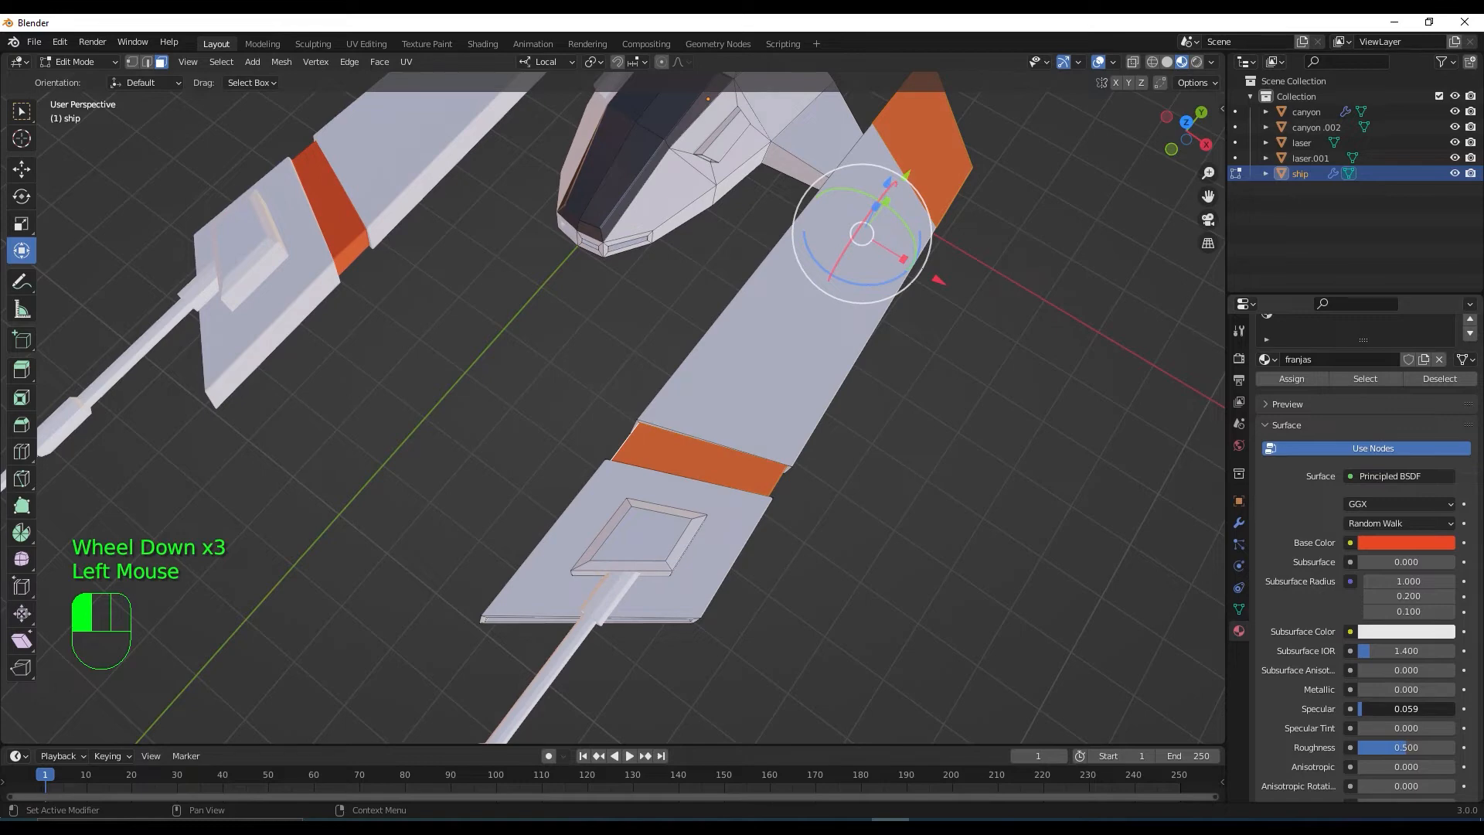
pyautogui.scroll(-3, 920, 618)
pyautogui.moveTo(914, 596); pyautogui.dragTo(1289, 526, button='middle')
# Fine-tune the franjas colour to orange: H 0.010, S 0.990, V 0.800
pyautogui.click(1393, 540)
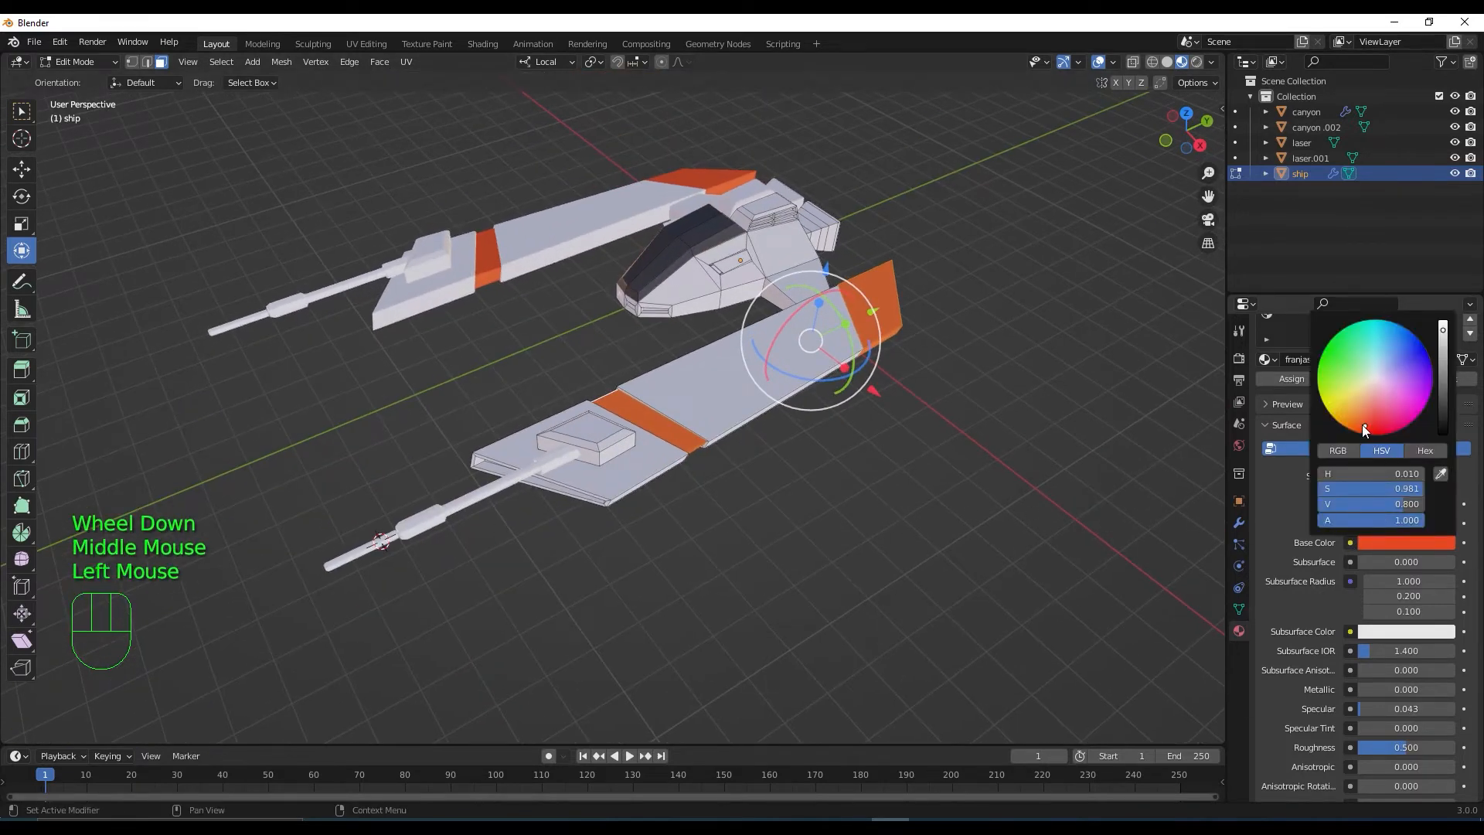
pyautogui.moveTo(1366, 426); pyautogui.dragTo(1369, 434)
pyautogui.moveTo(1380, 397); pyautogui.dragTo(1364, 426)
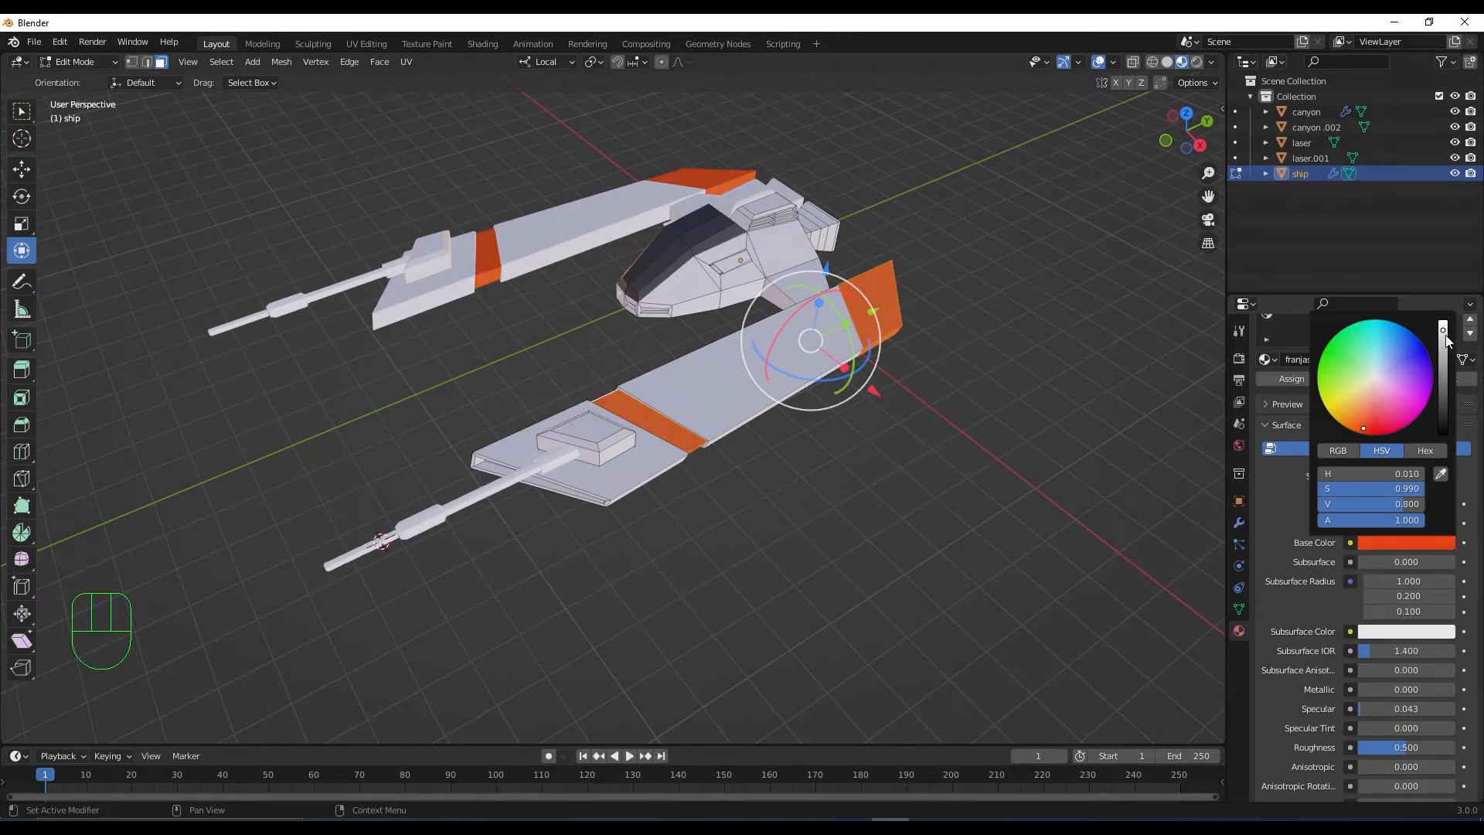
pyautogui.moveTo(1446, 334); pyautogui.dragTo(1443, 337)
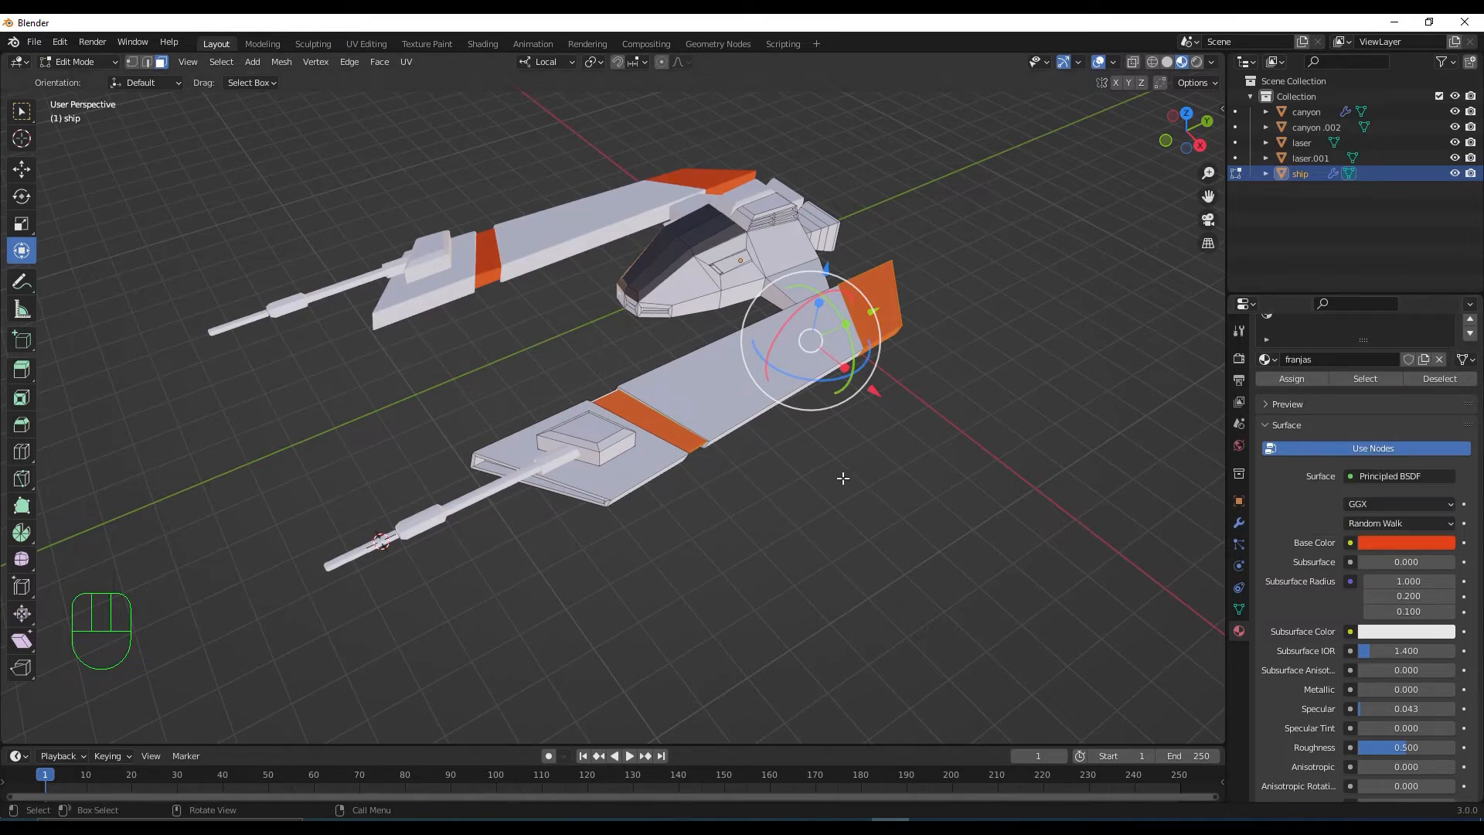
pyautogui.moveTo(841, 469)
pyautogui.mouseDown(button='middle')
pyautogui.moveTo(878, 503)
pyautogui.moveTo(854, 464)
pyautogui.mouseUp(button='middle')
pyautogui.scroll(3, 852, 463)
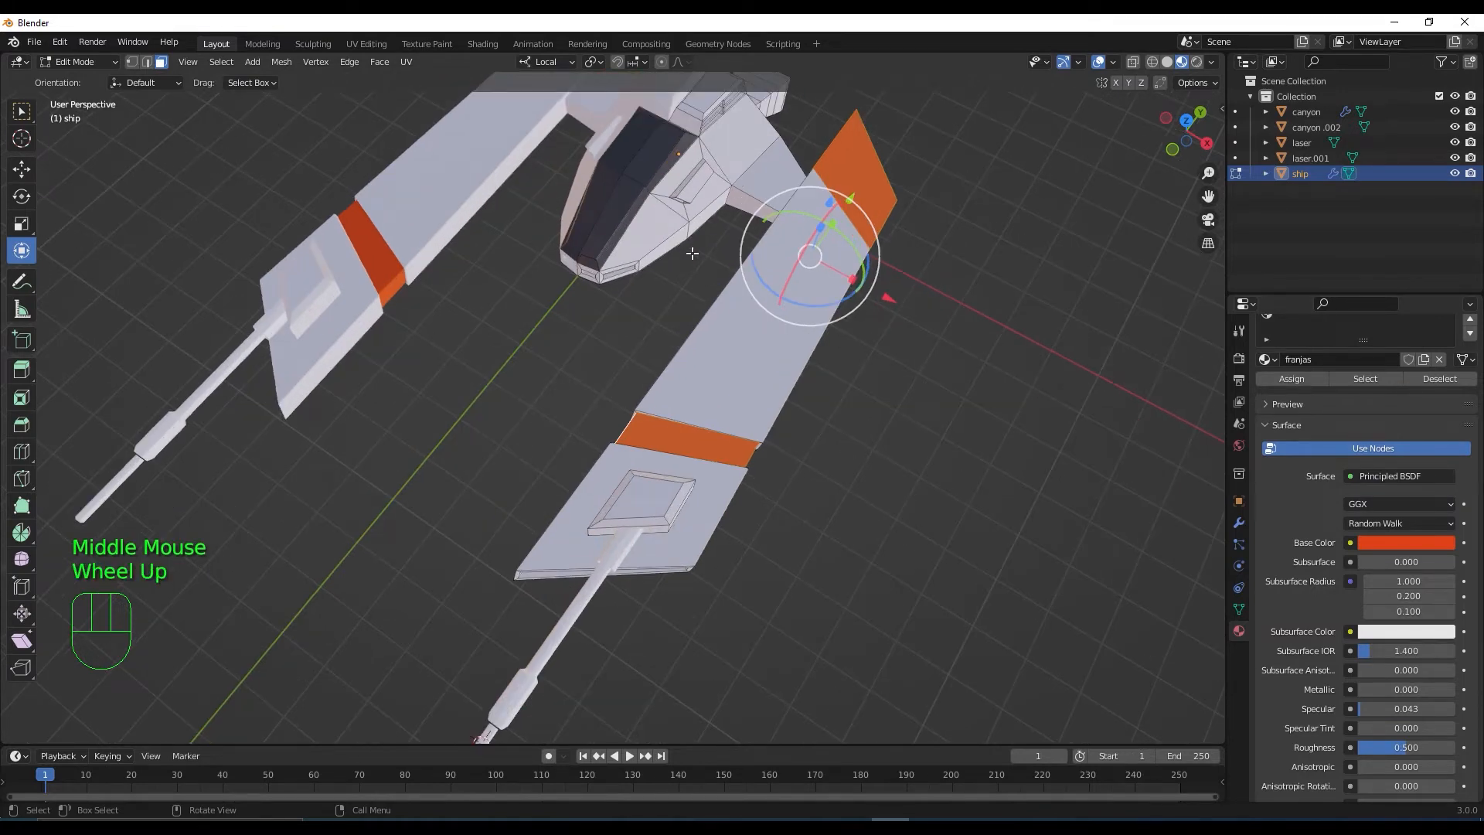
# Select the small inset panel faces beside the cockpit, growing the selection with Select More
pyautogui.keyDown('shift'); pyautogui.moveTo(692, 252); pyautogui.dragTo(806, 401, button='middle'); pyautogui.keyUp('shift')
pyautogui.scroll(2, 770, 355)
pyautogui.click(770, 310)
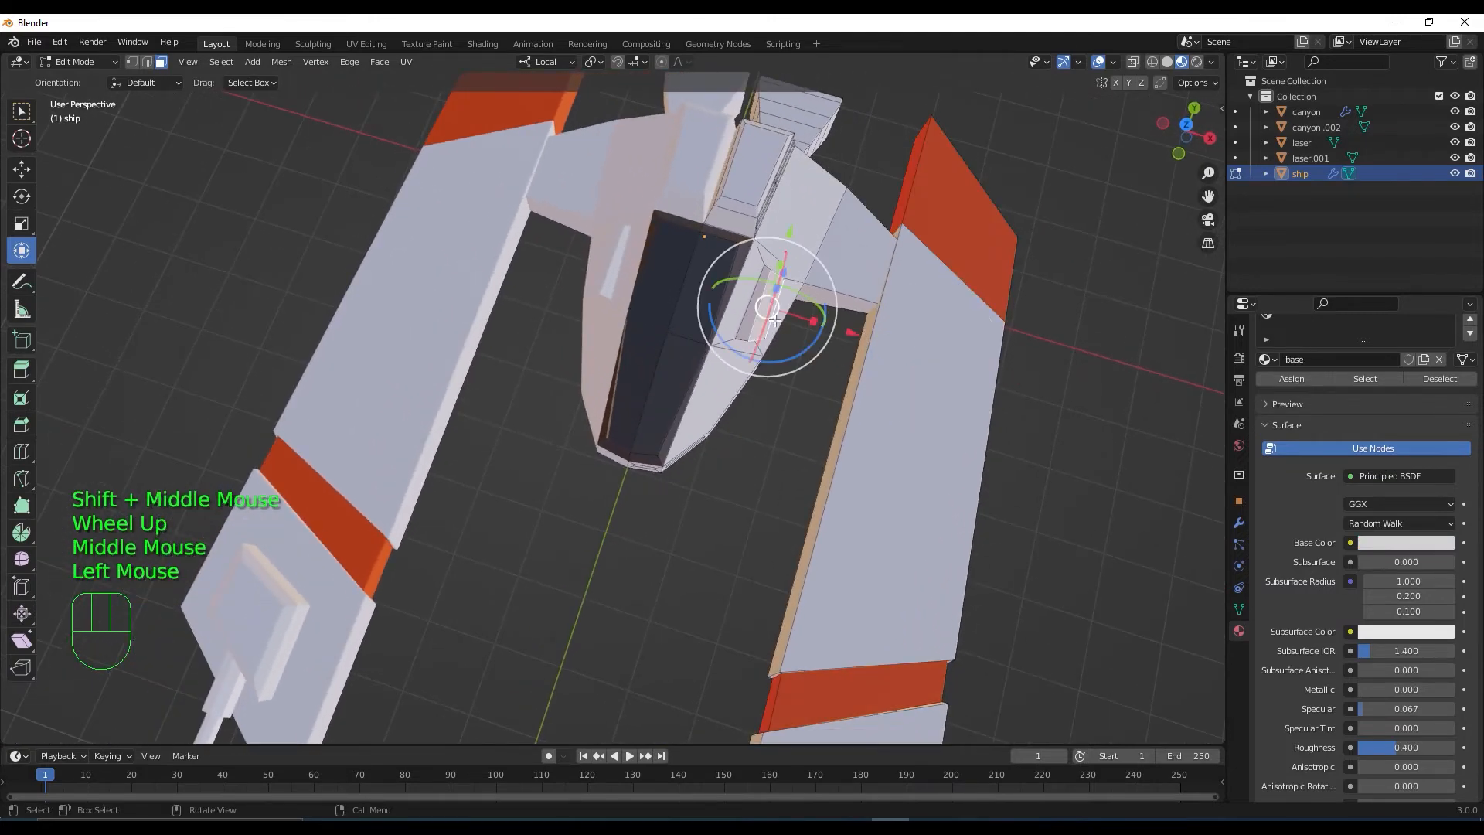
pyautogui.moveTo(770, 310); pyautogui.dragTo(495, 248, button='middle')
pyautogui.scroll(2, 479, 240)
pyautogui.click(21, 169)
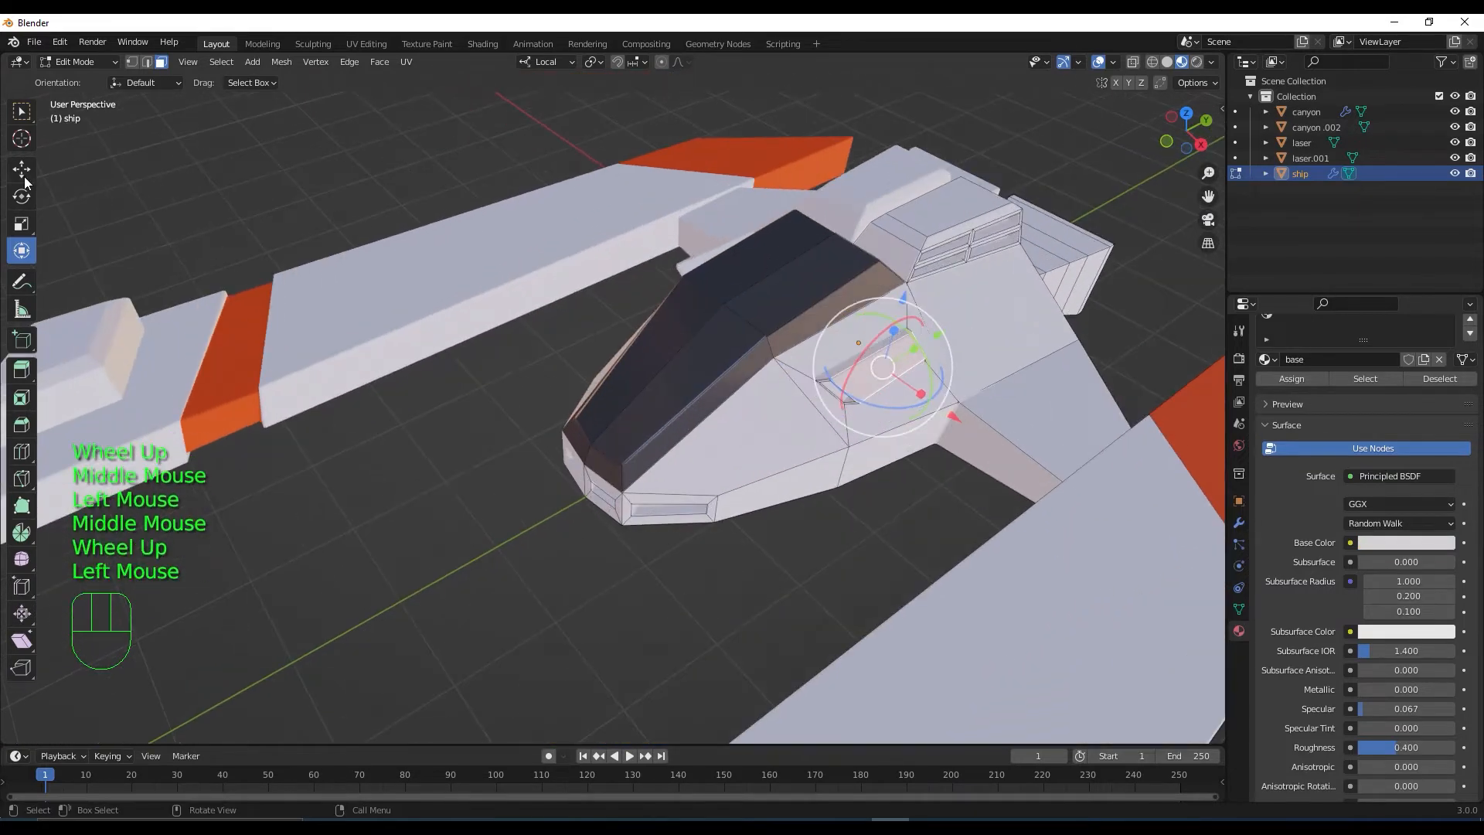
pyautogui.click(22, 169)
pyautogui.moveTo(798, 422); pyautogui.dragTo(800, 370, button='middle')
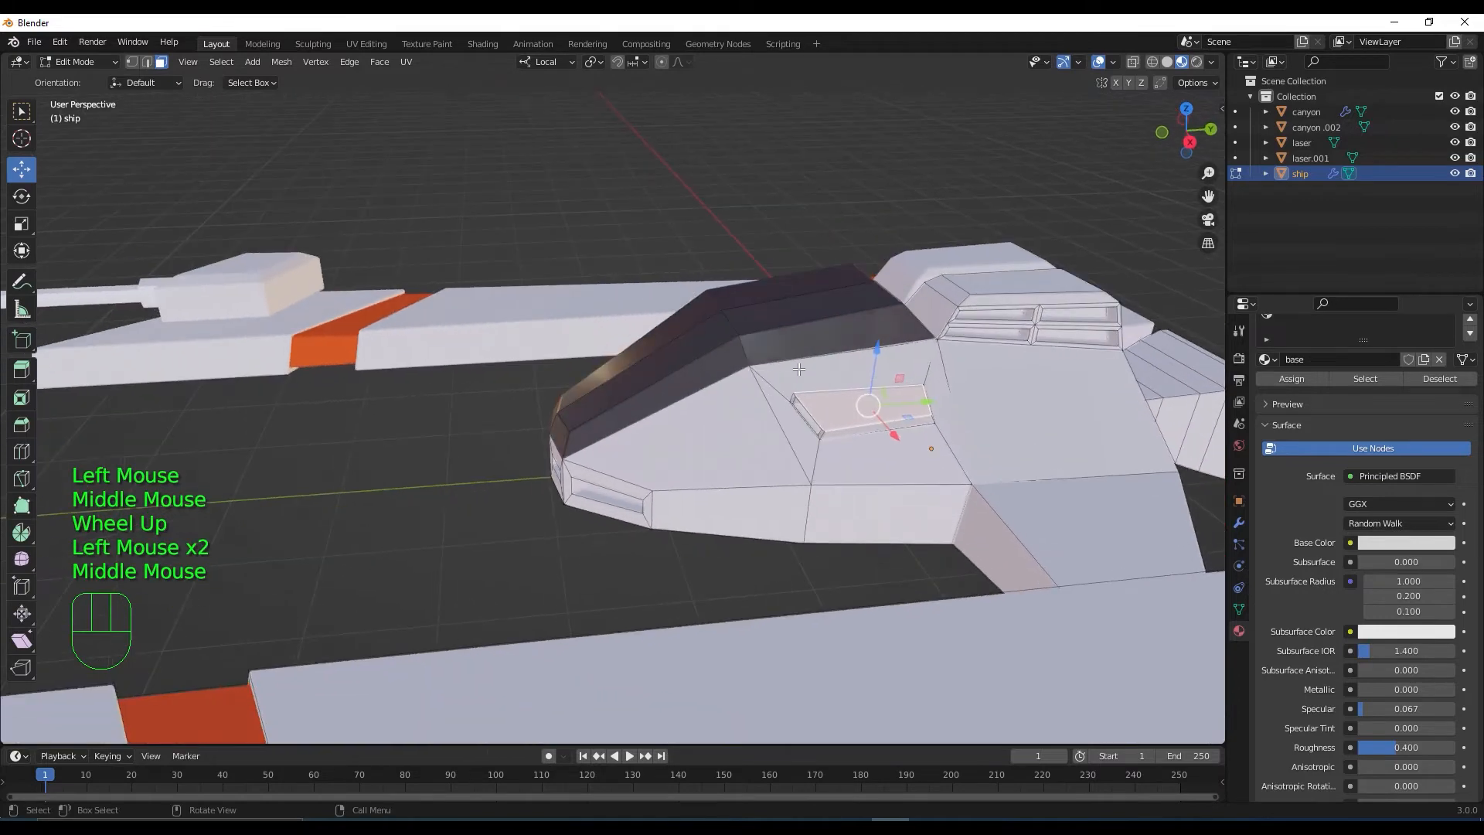
pyautogui.press('ctrl+KP_Add')
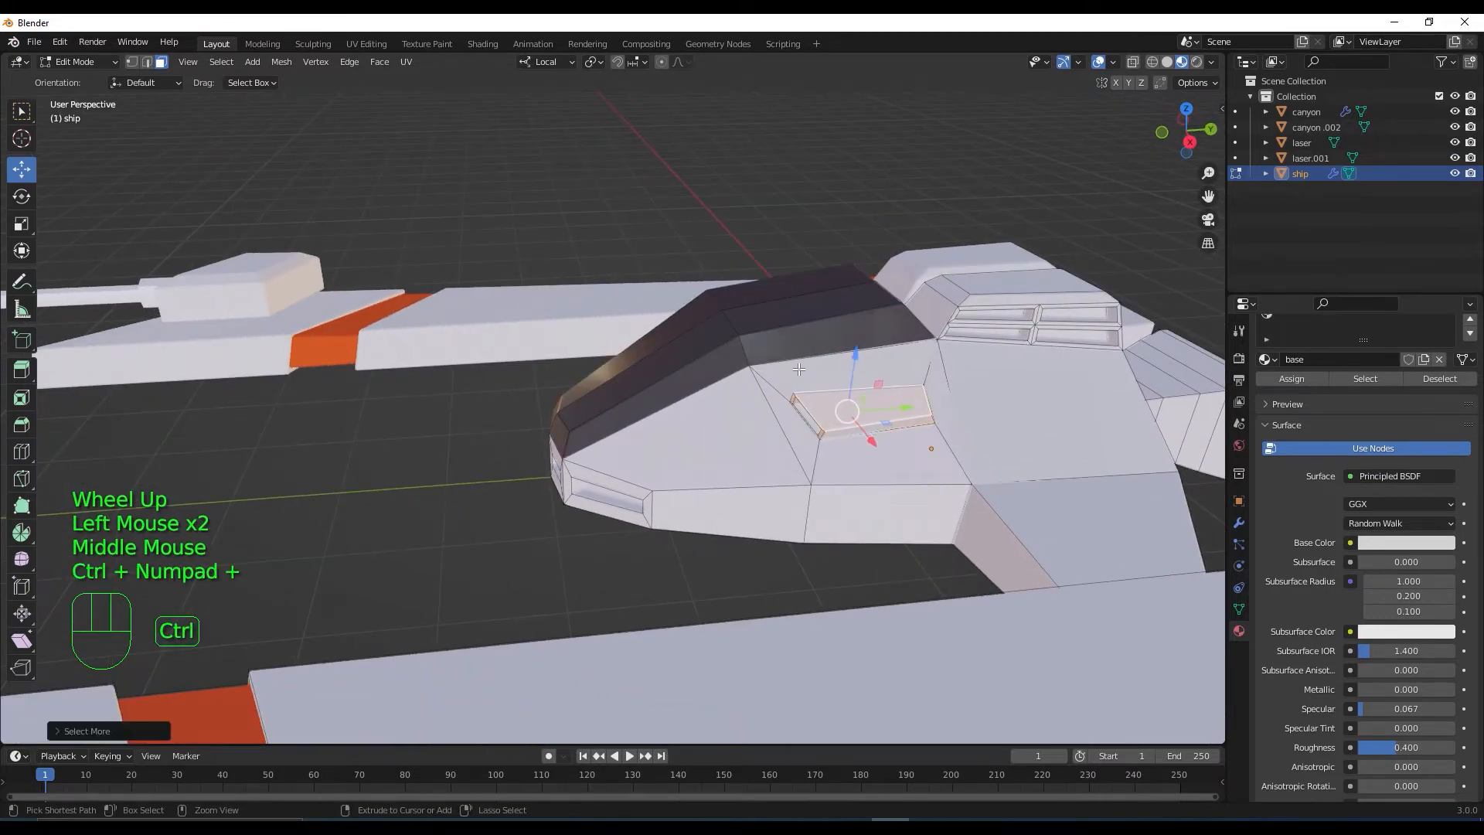
pyautogui.scroll(2, 798, 370)
pyautogui.moveTo(799, 370); pyautogui.dragTo(1044, 421, button='middle')
pyautogui.scroll(2, 964, 413)
pyautogui.keyDown('shift'); pyautogui.click(956, 361); pyautogui.keyUp('shift')
# Assign the franjas material to the inset panel
pyautogui.scroll(-2, 980, 410)
pyautogui.scroll(-2, 1144, 460)
pyautogui.scroll(1, 1310, 419)
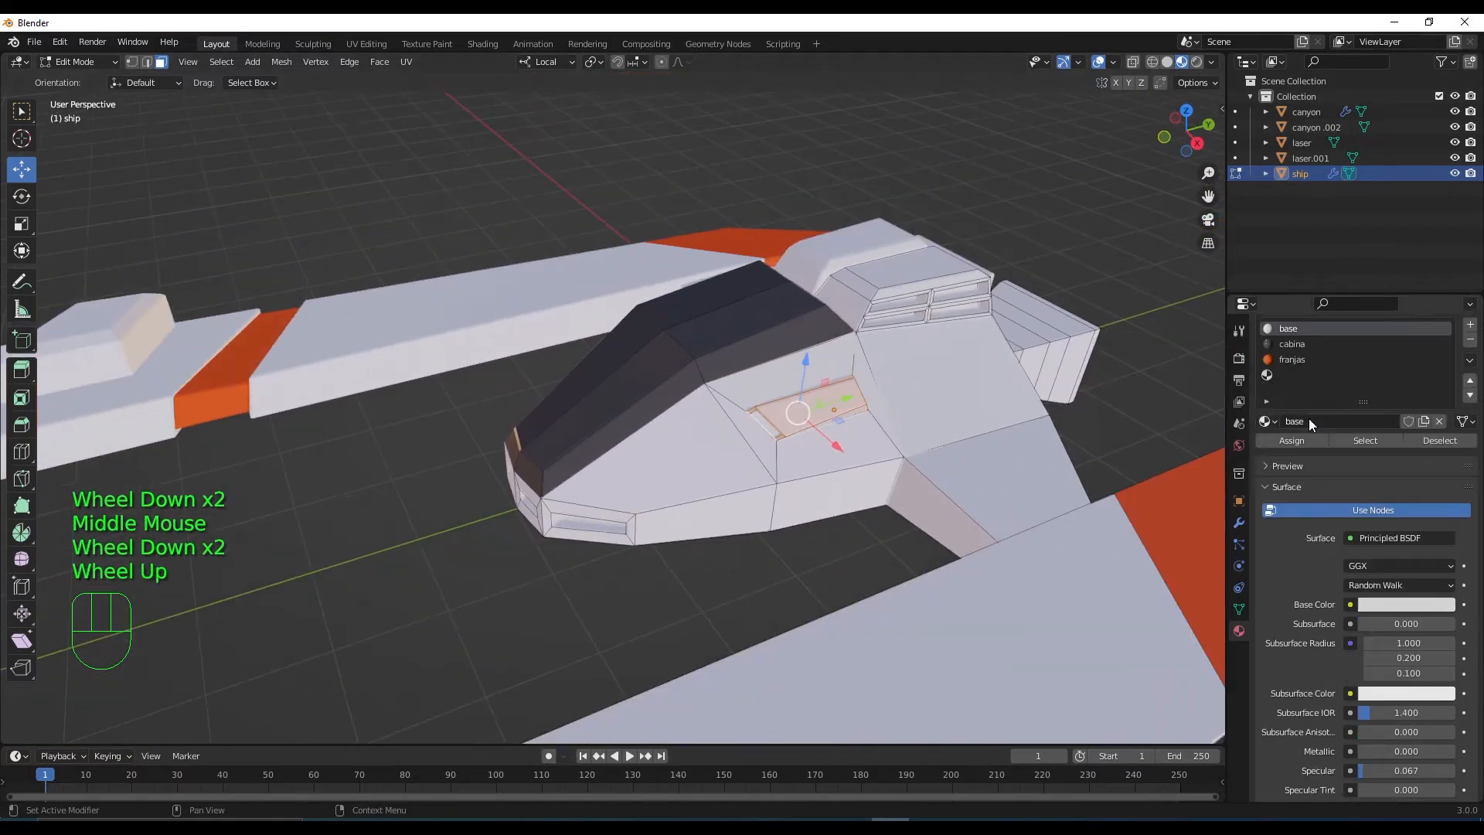
pyautogui.scroll(1, 1303, 405)
pyautogui.click(1297, 393)
pyautogui.click(1314, 470)
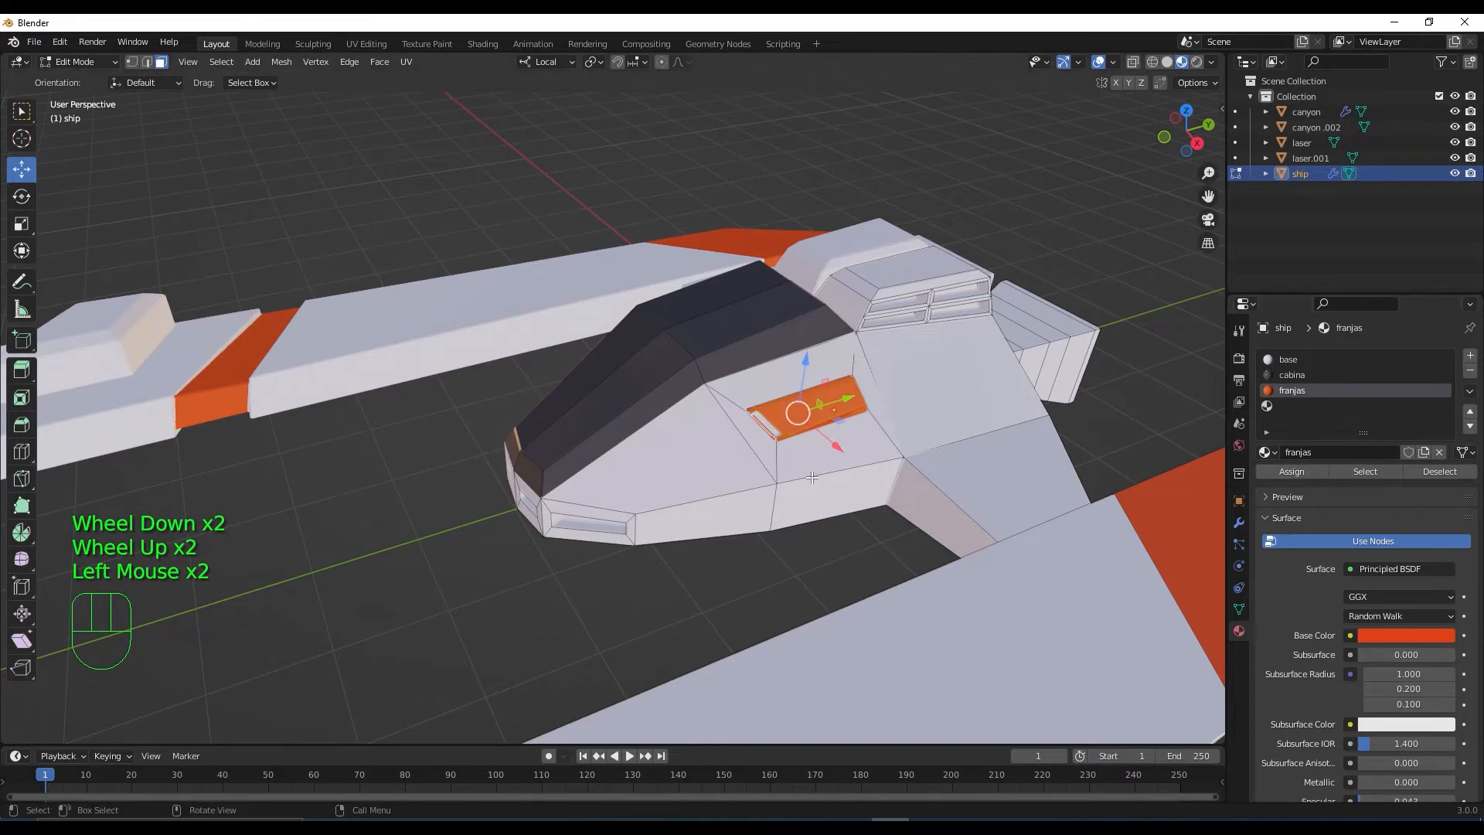
# Select a face above the vents, grow the selection twice, then shrink it once
pyautogui.scroll(-1, 811, 476)
pyautogui.moveTo(811, 477); pyautogui.dragTo(745, 445, button='middle')
pyautogui.click(904, 364)
pyautogui.scroll(2, 916, 374)
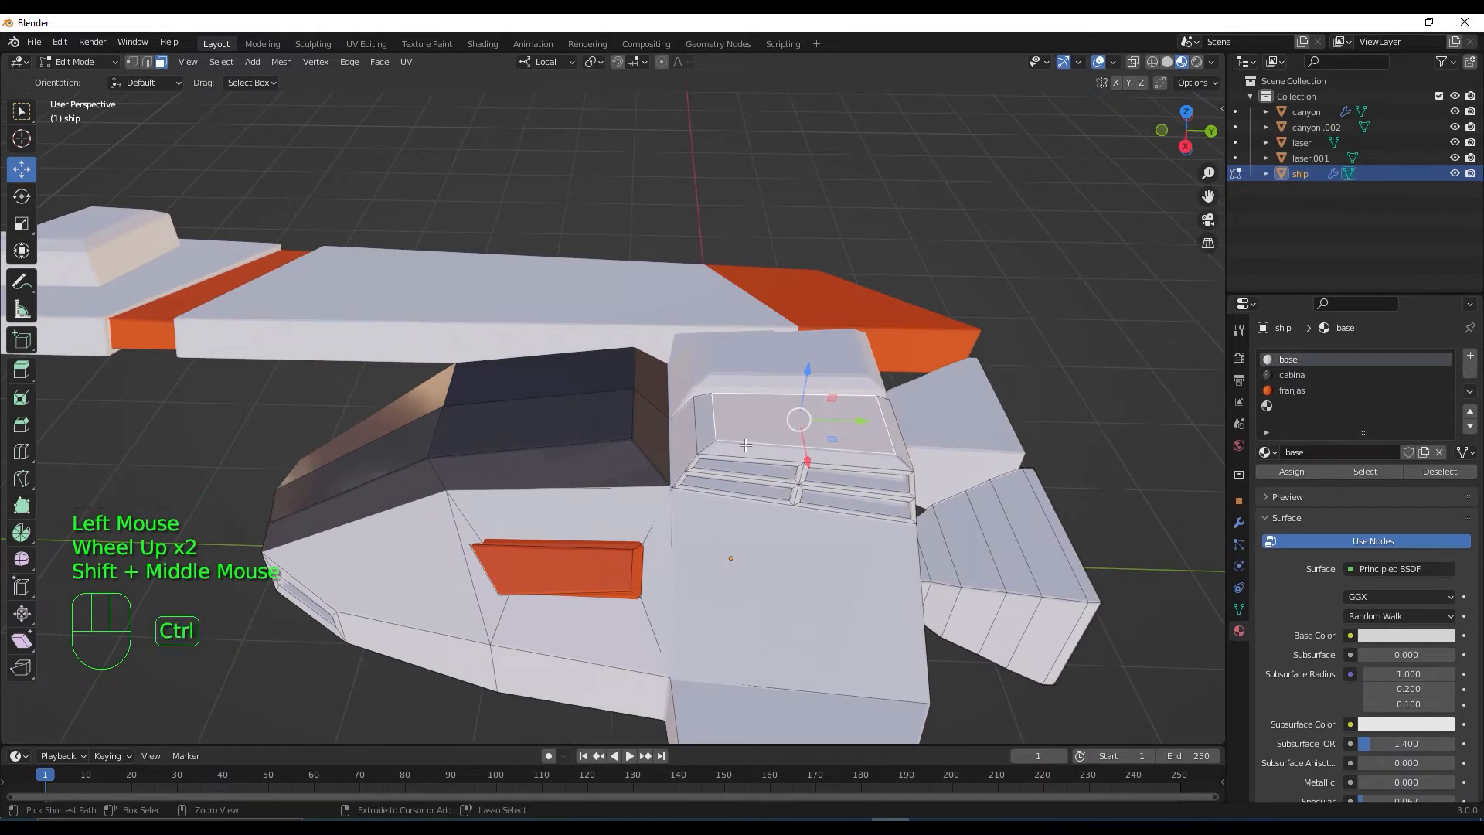
pyautogui.press('ctrl+KP_Add')
pyautogui.press('ctrl+KP_Add')
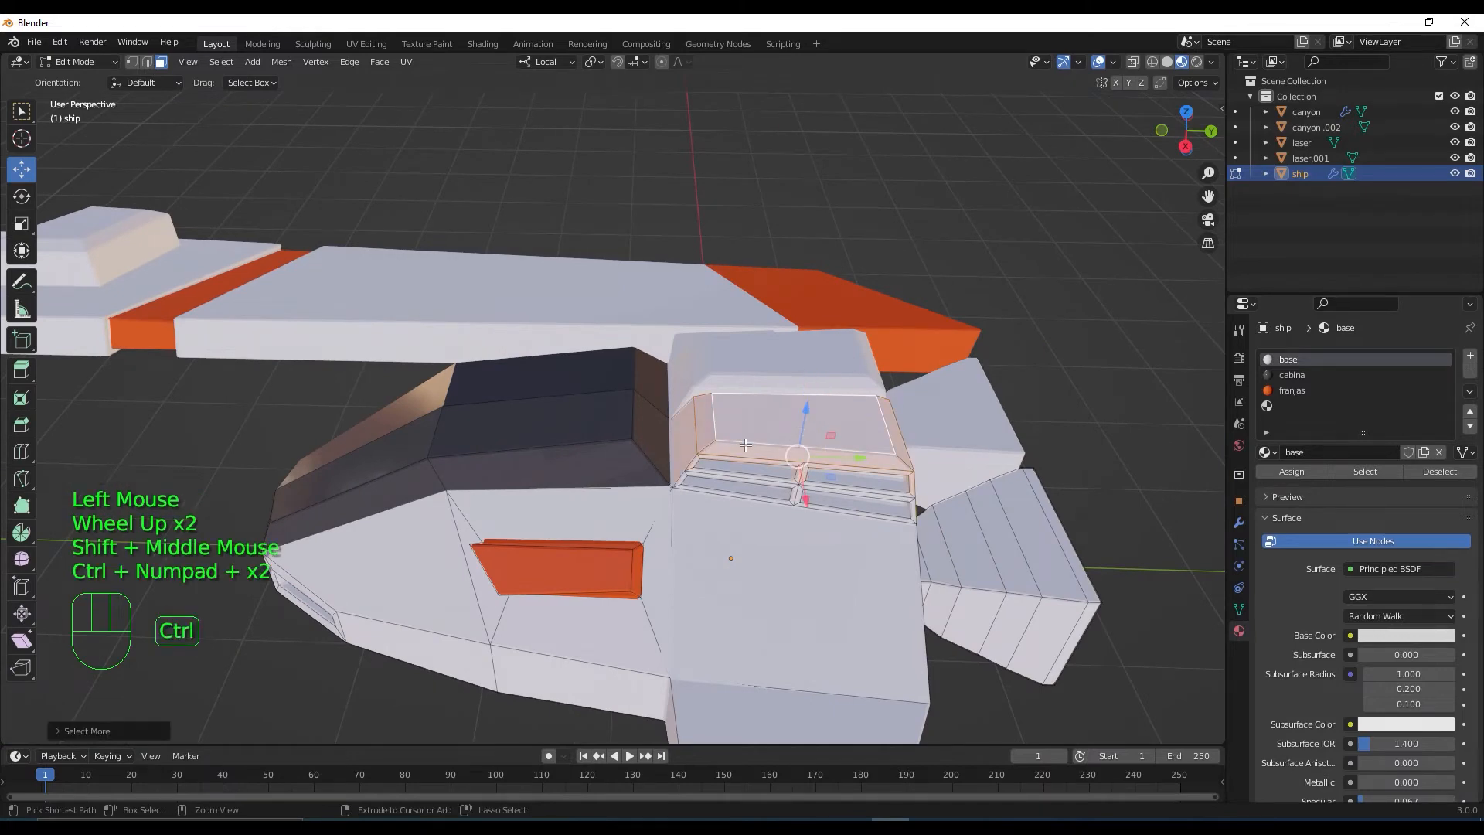
pyautogui.press('ctrl+KP_Add')
pyautogui.press('ctrl+KP_Subtract')
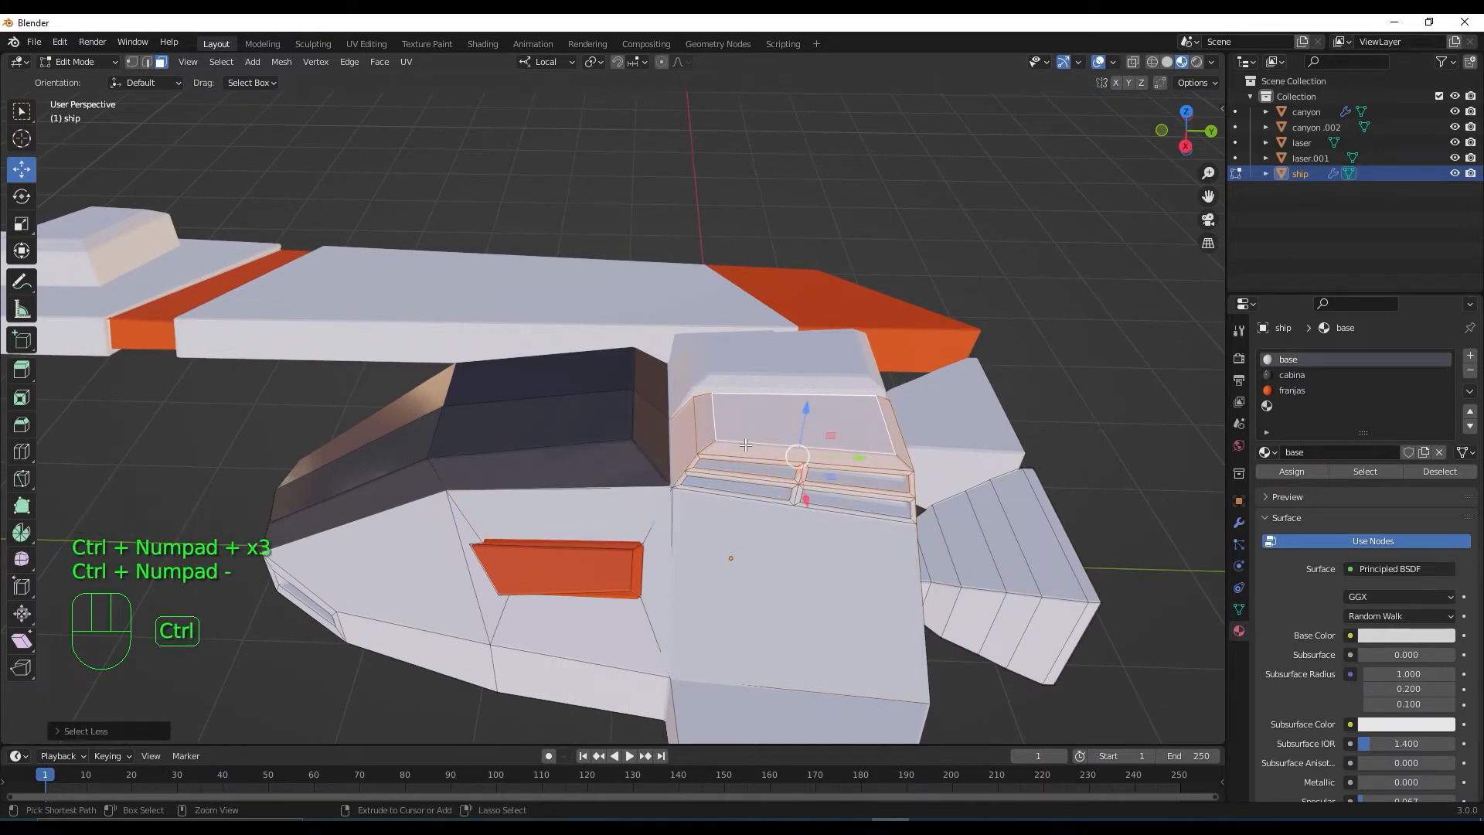
pyautogui.scroll(2, 745, 444)
pyautogui.moveTo(745, 445); pyautogui.dragTo(781, 445, button='middle')
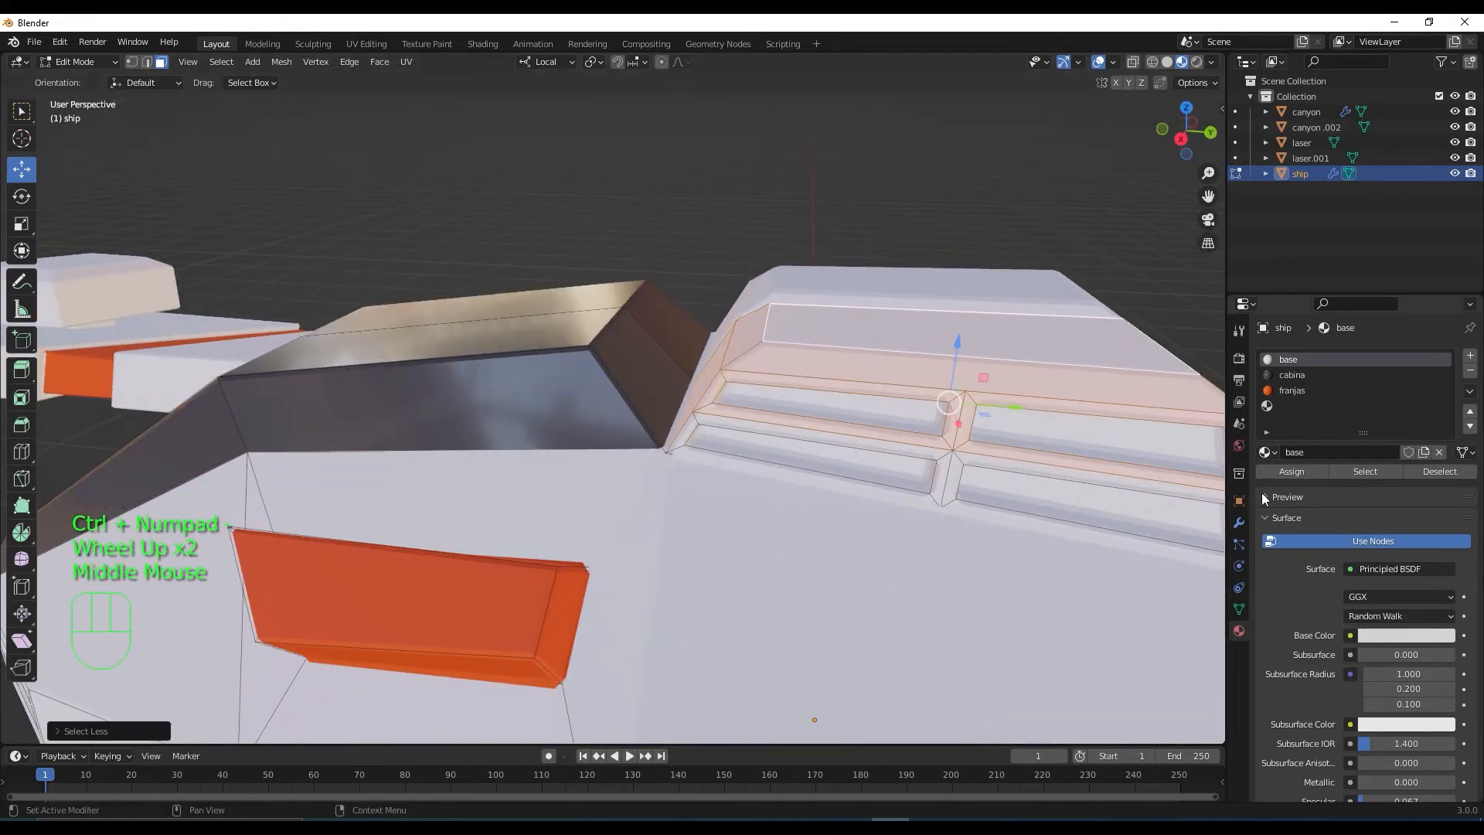
# Add the sloped, lower and right groove faces of the vent panel to the selection
pyautogui.keyDown('shift'); pyautogui.click(753, 427); pyautogui.keyUp('shift')
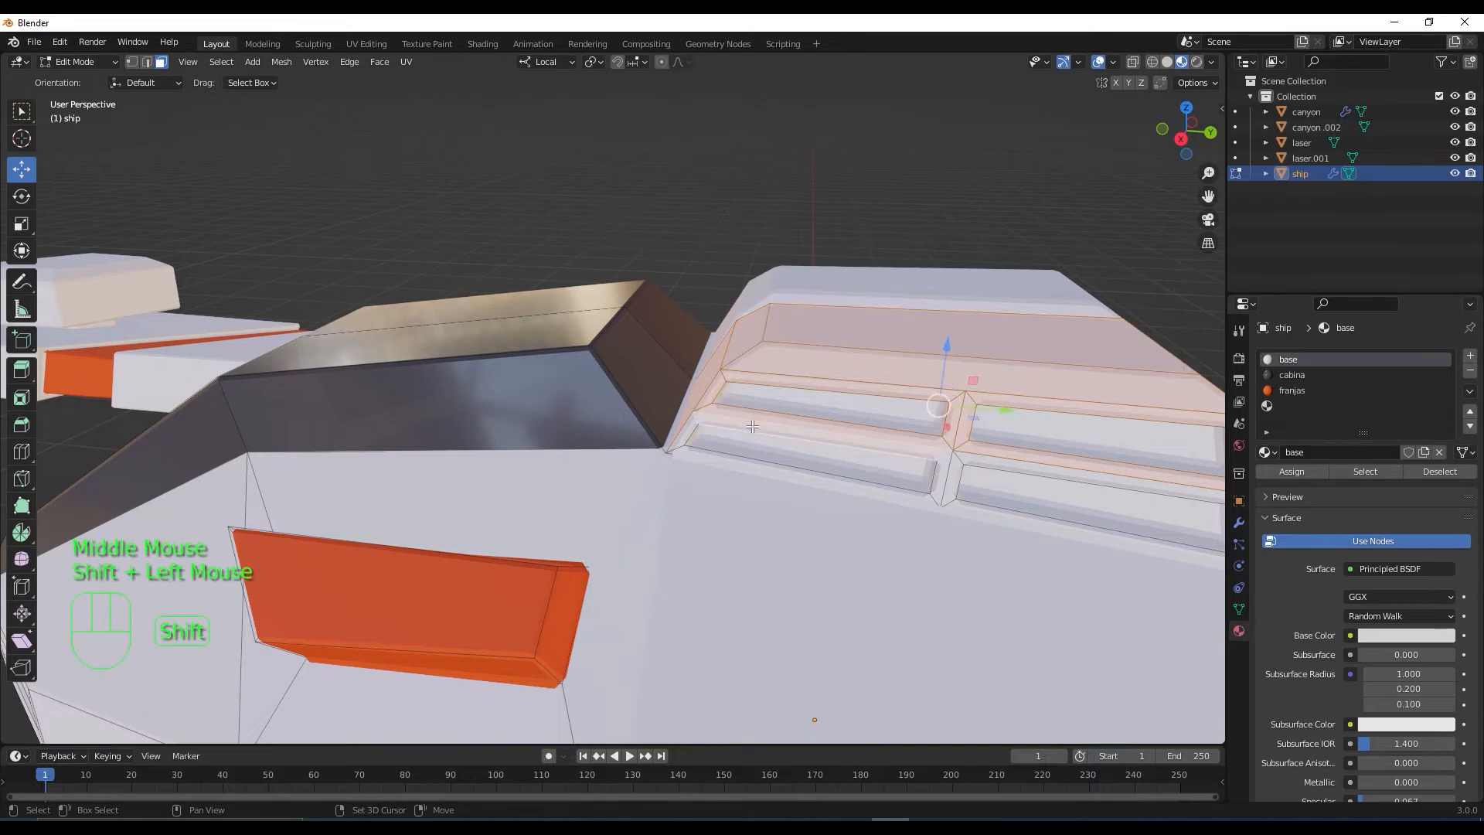
pyautogui.keyDown('shift'); pyautogui.click(702, 446); pyautogui.keyUp('shift')
pyautogui.keyDown('shift'); pyautogui.click(723, 459); pyautogui.keyUp('shift')
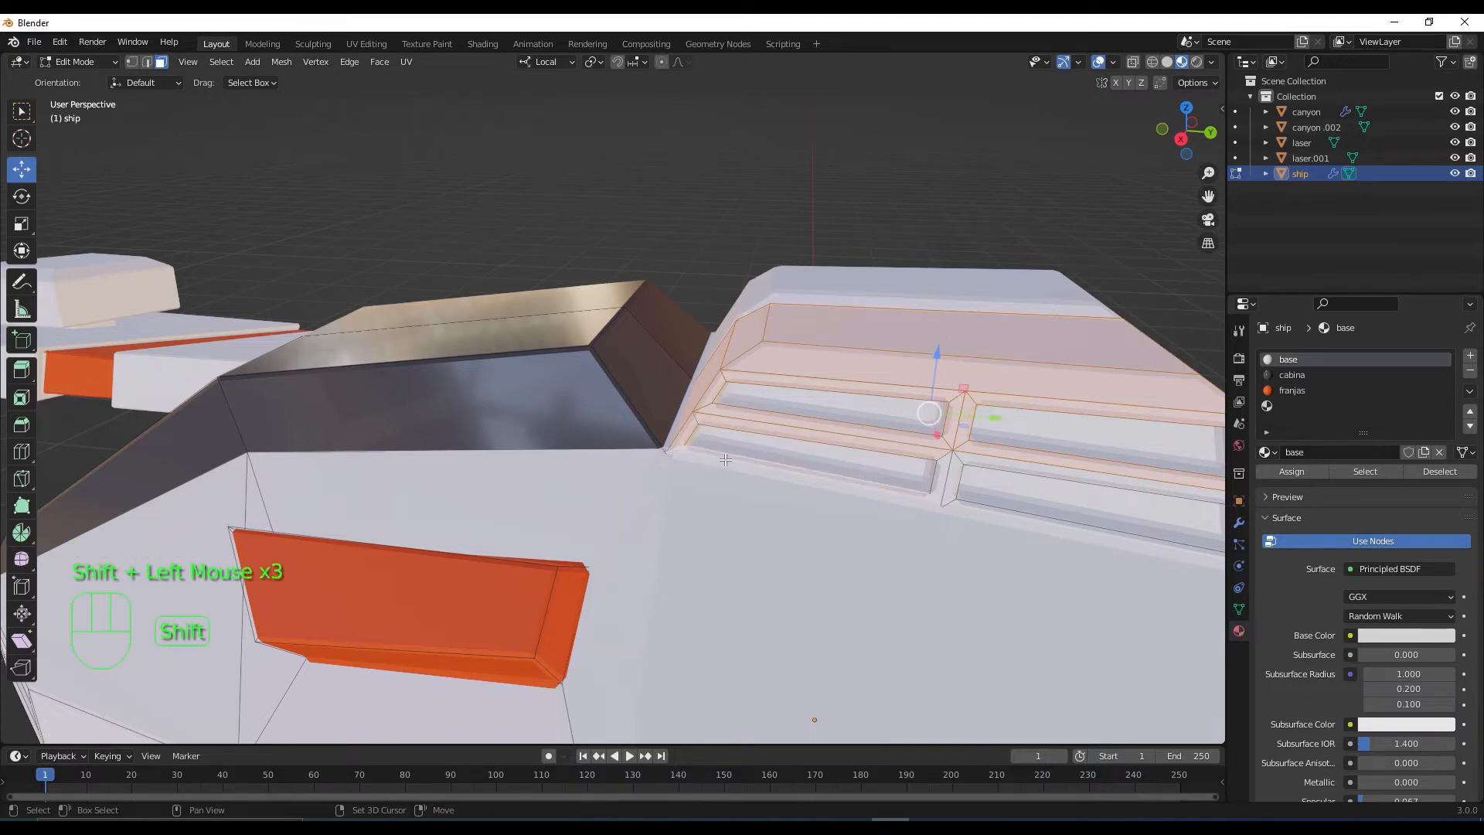
pyautogui.keyDown('shift'); pyautogui.click(938, 481); pyautogui.keyUp('shift')
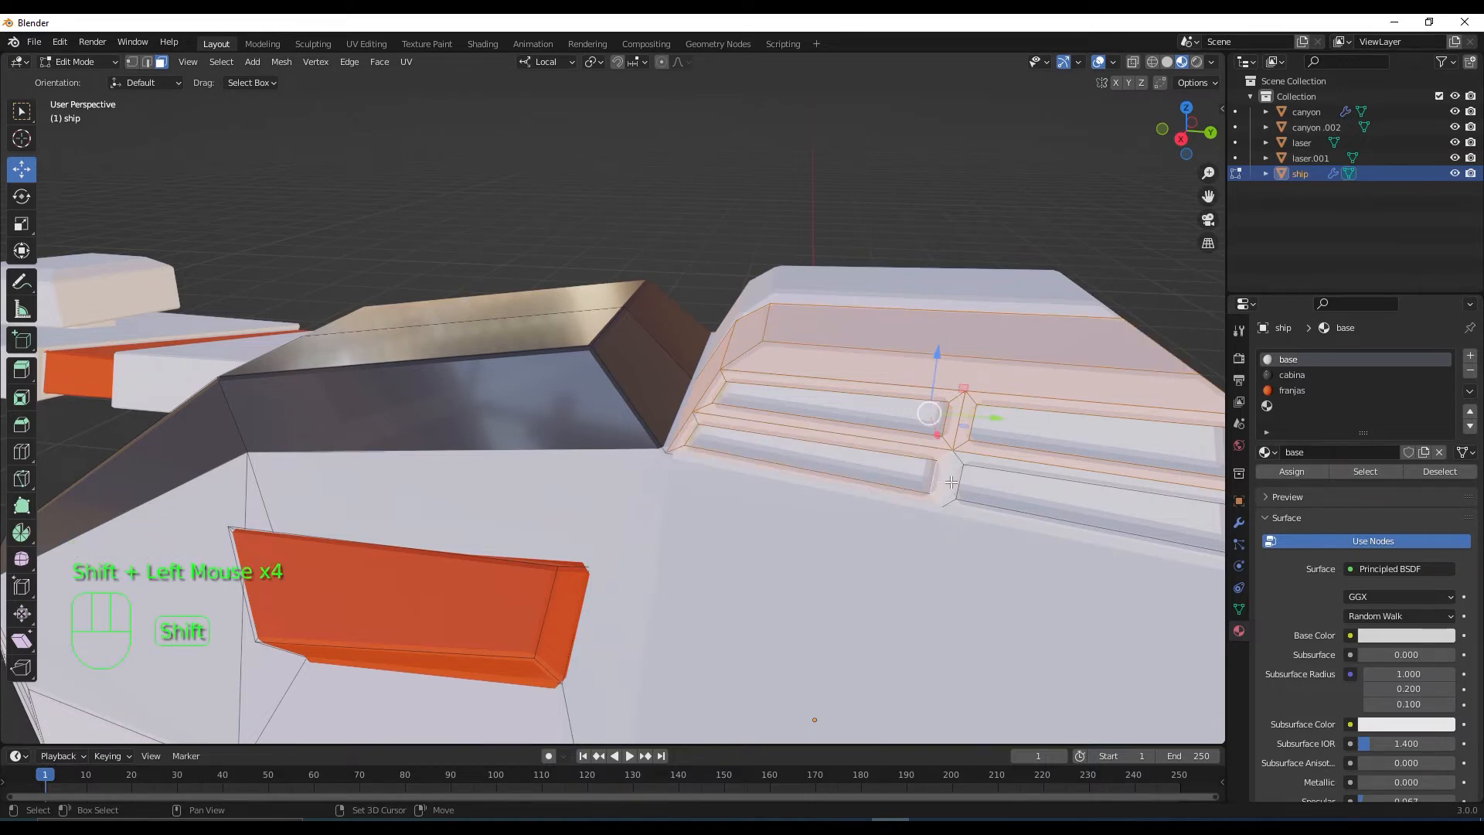
pyautogui.keyDown('shift'); pyautogui.click(949, 481); pyautogui.keyUp('shift')
pyautogui.keyDown('shift'); pyautogui.click(1035, 507); pyautogui.keyUp('shift')
pyautogui.keyDown('shift'); pyautogui.click(1049, 529); pyautogui.keyUp('shift')
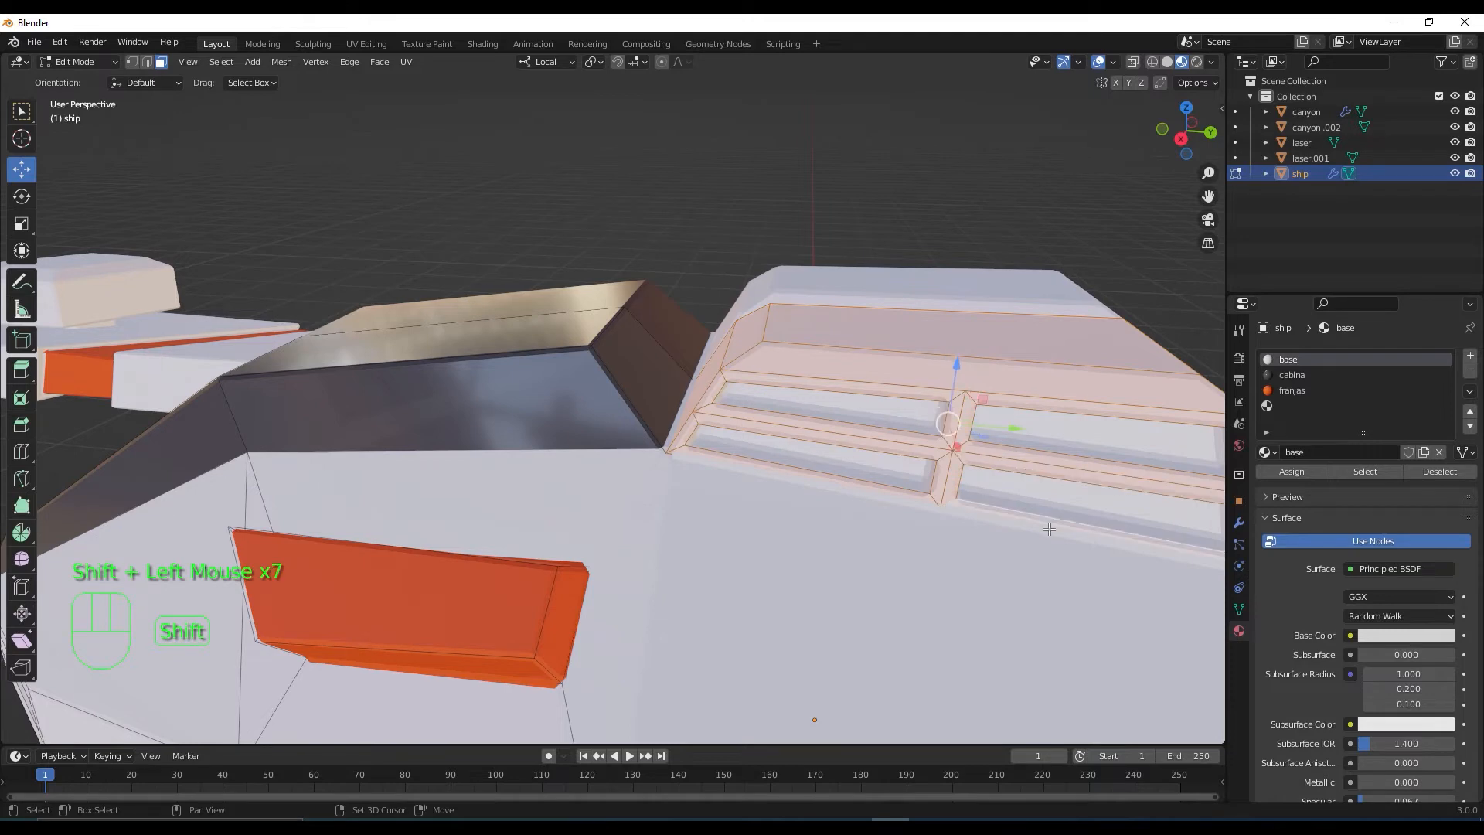
pyautogui.keyDown('shift'); pyautogui.moveTo(1049, 528); pyautogui.dragTo(980, 546, button='middle'); pyautogui.keyUp('shift')
pyautogui.keyDown('shift'); pyautogui.click(980, 511); pyautogui.keyUp('shift')
# Make franjas the active material slot
pyautogui.scroll(-2, 979, 512)
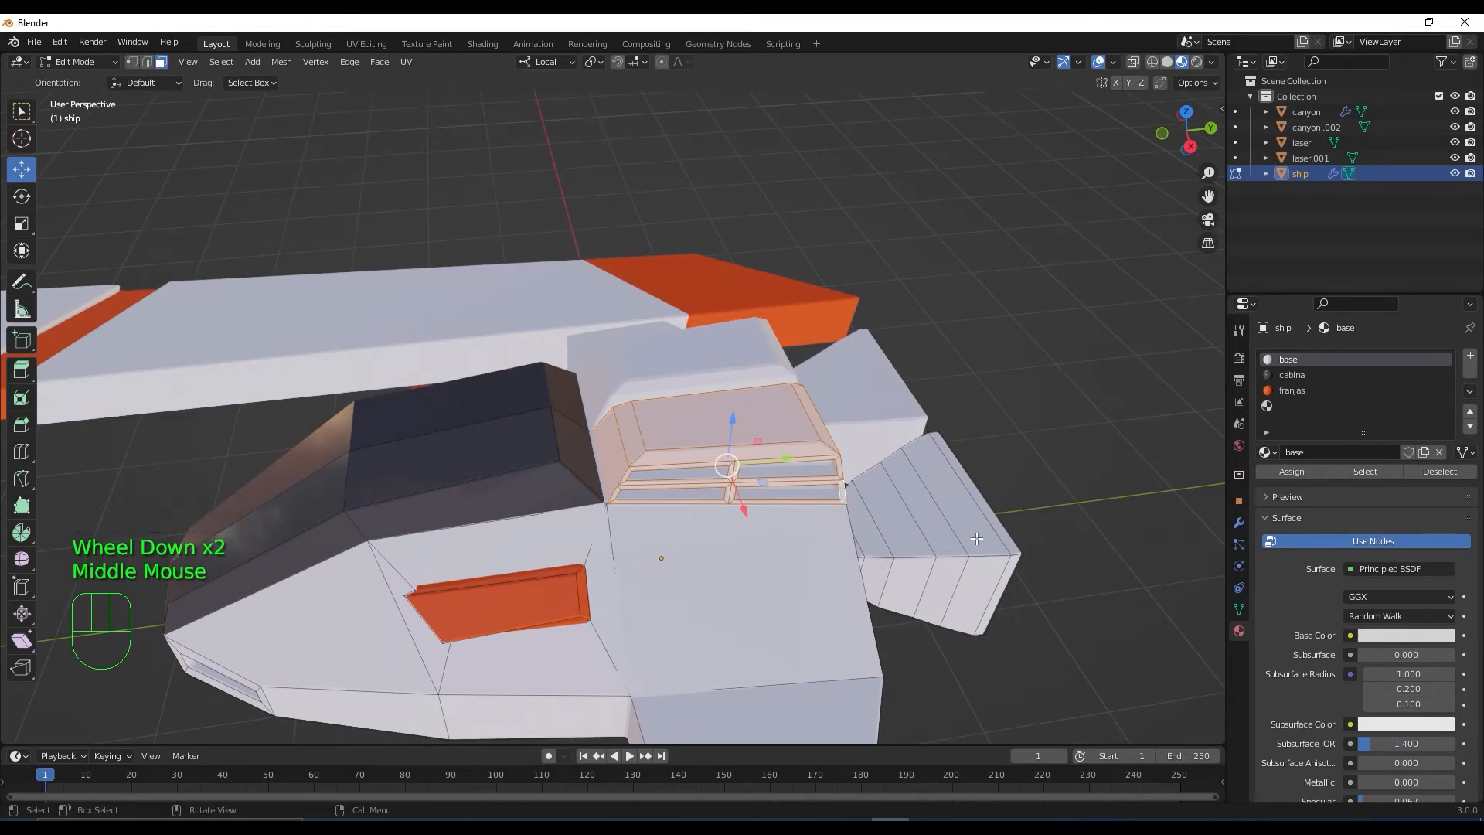
pyautogui.scroll(-1, 976, 539)
pyautogui.moveTo(976, 539); pyautogui.dragTo(997, 410, button='middle')
pyautogui.scroll(-3, 649, 553)
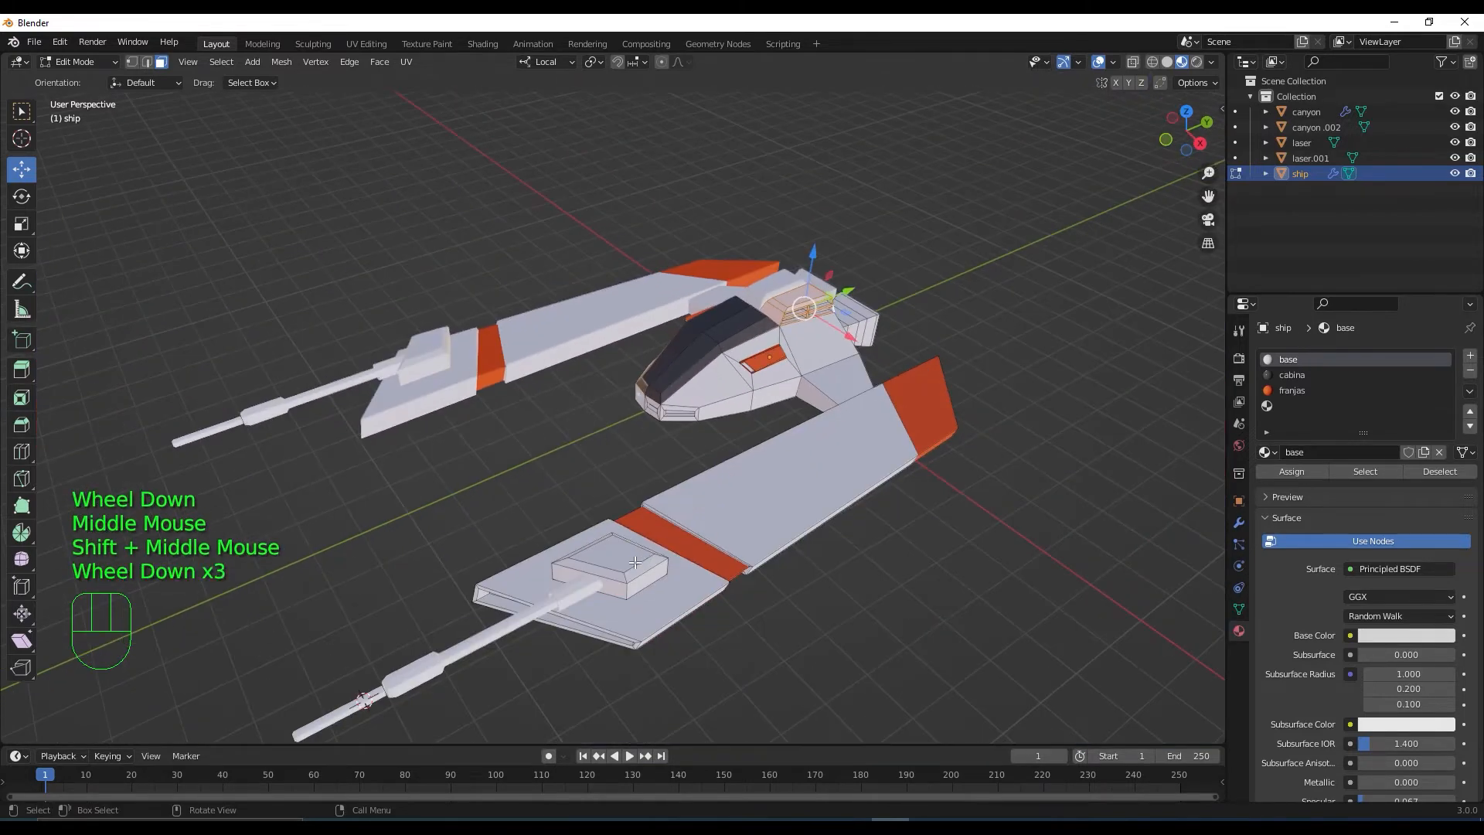
pyautogui.scroll(2, 635, 563)
pyautogui.keyDown('shift'); pyautogui.moveTo(635, 562); pyautogui.dragTo(402, 578, button='middle'); pyautogui.keyUp('shift')
pyautogui.click(1289, 390)
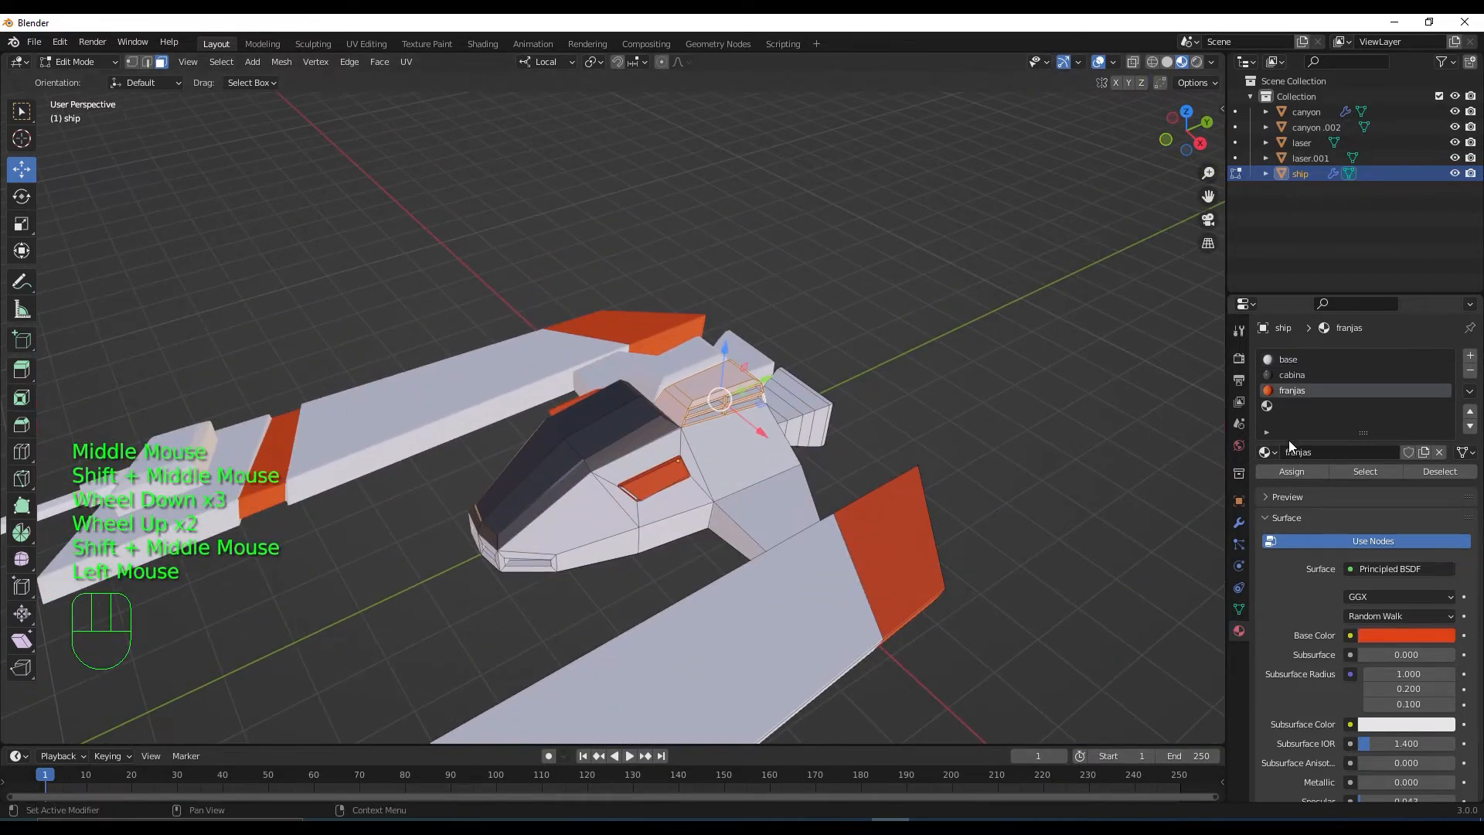
# Assign franjas to the selected vent panel faces
pyautogui.click(1289, 471)
pyautogui.scroll(-2, 850, 456)
pyautogui.keyDown('shift'); pyautogui.moveTo(851, 456); pyautogui.dragTo(958, 352, button='middle'); pyautogui.keyUp('shift')
pyautogui.scroll(2, 959, 352)
pyautogui.keyDown('shift'); pyautogui.moveTo(718, 611); pyautogui.dragTo(761, 502, button='middle'); pyautogui.keyUp('shift')
# Select the gun box by growing from its top face three times, and assign franjas
pyautogui.click(762, 502)
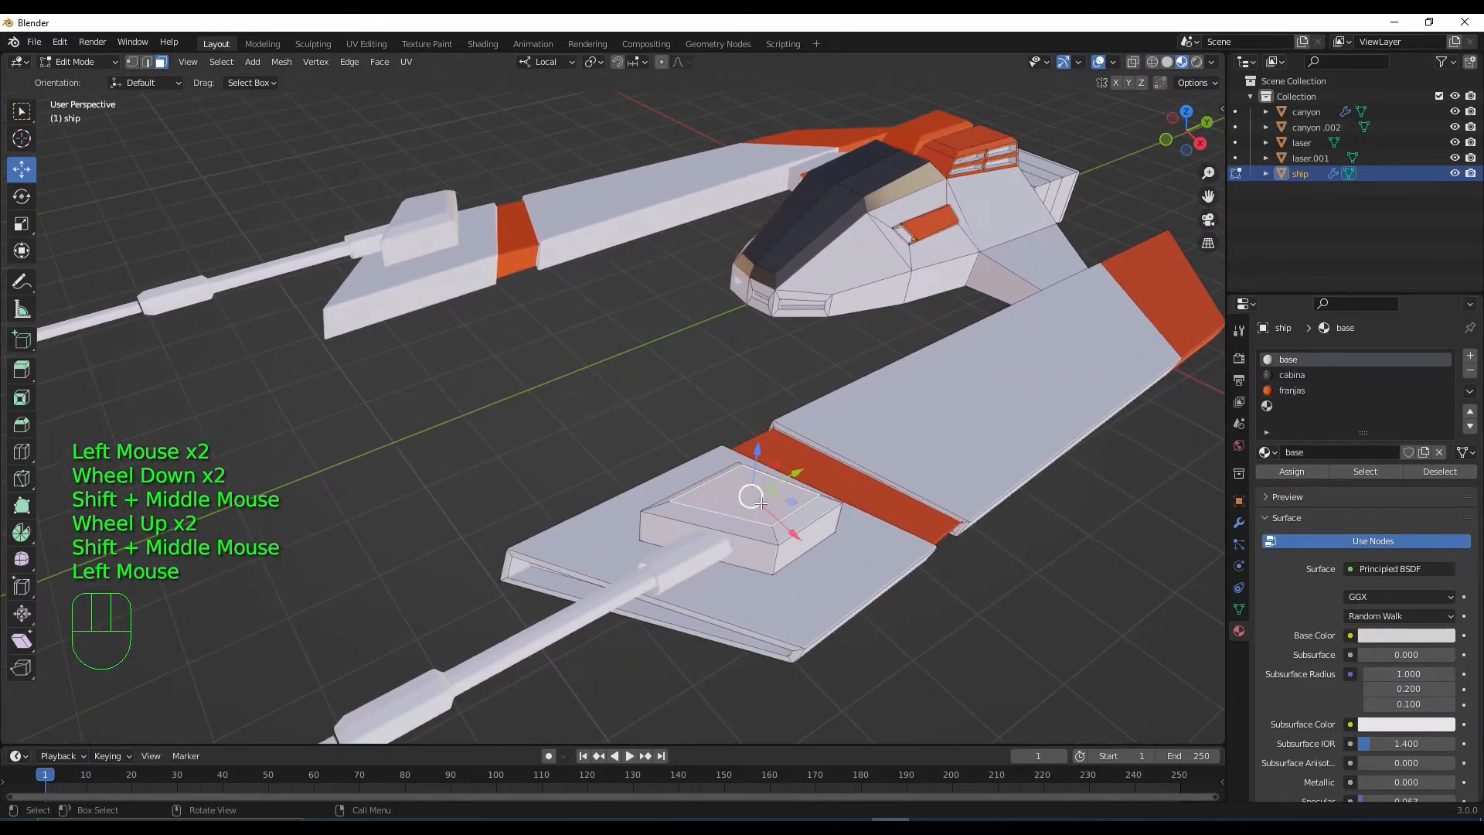
pyautogui.press('ctrl+KP_Add')
pyautogui.press('ctrl+KP_Add')
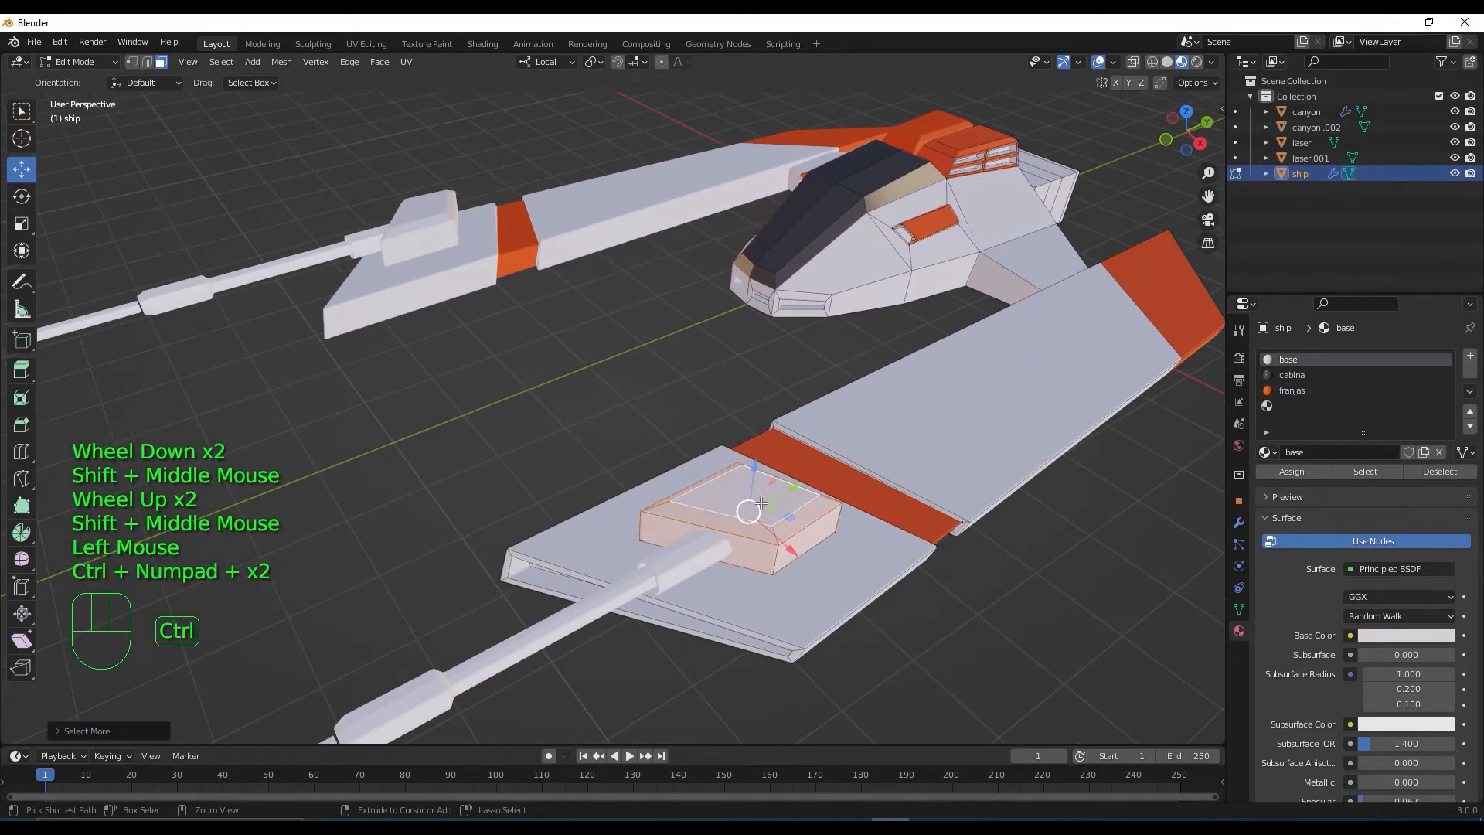
pyautogui.moveTo(761, 503); pyautogui.dragTo(761, 453, button='middle')
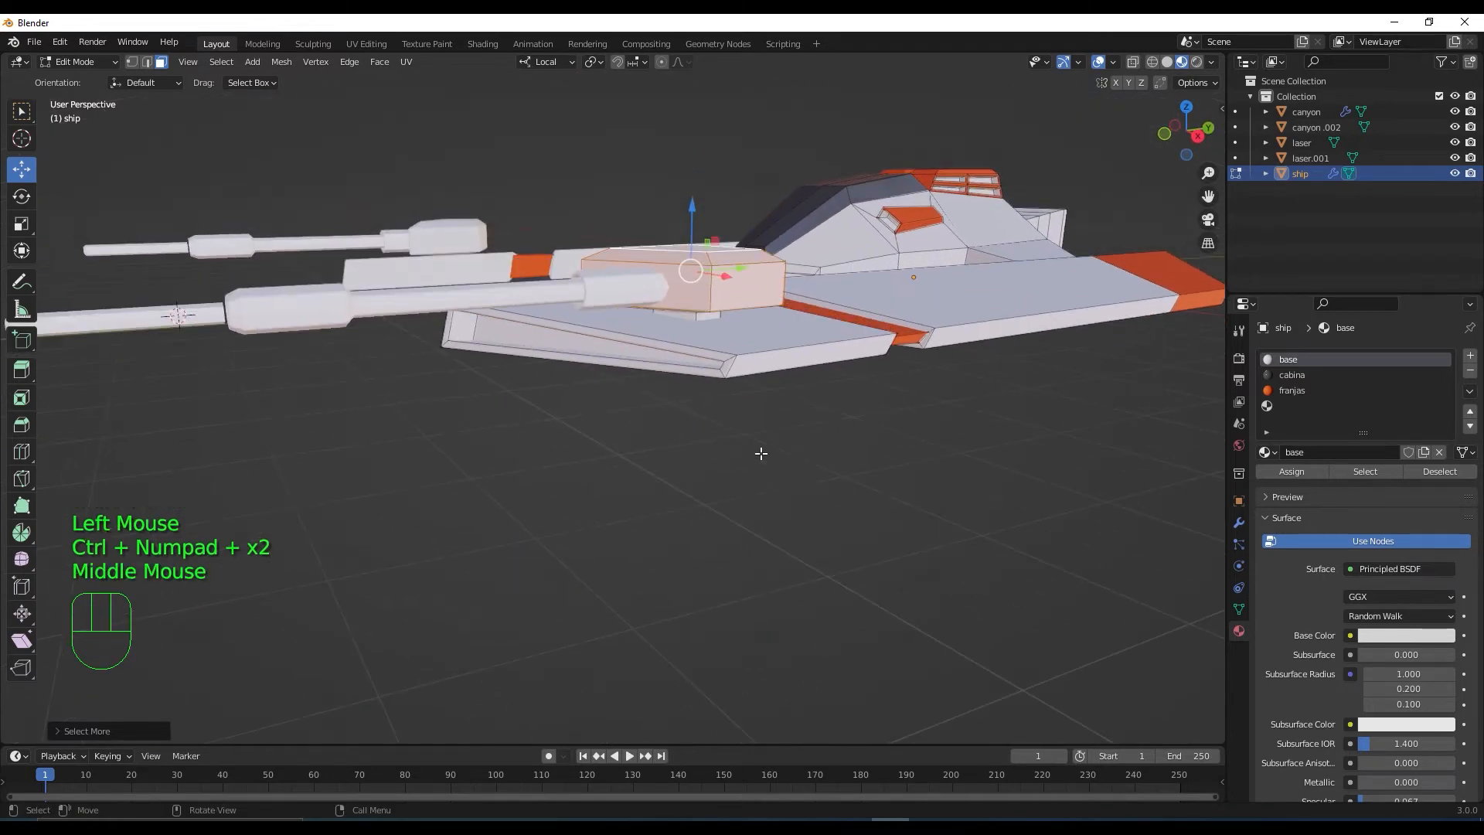
pyautogui.scroll(1, 703, 376)
pyautogui.press('ctrl+KP_Add')
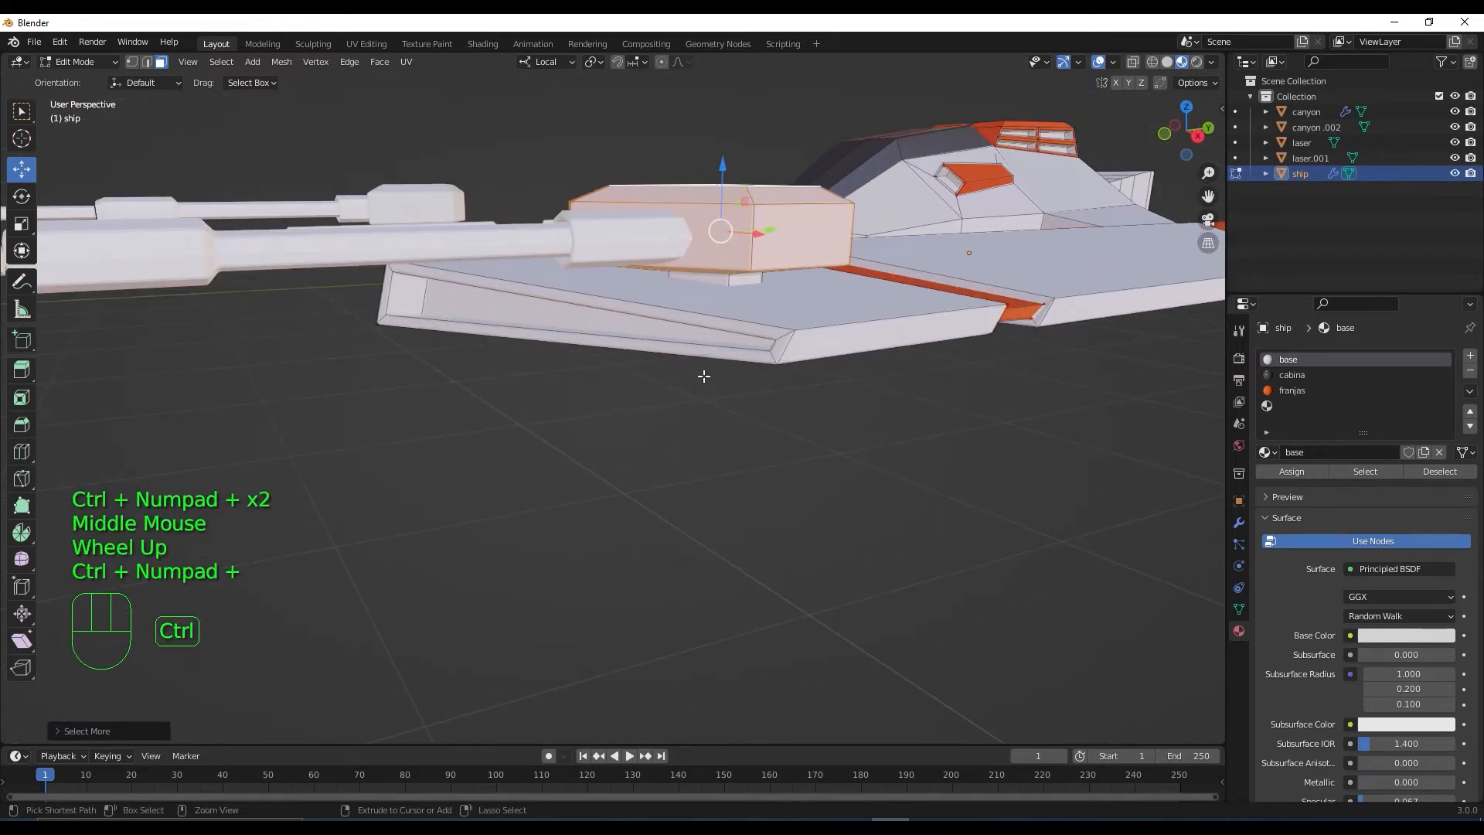
pyautogui.press('ctrl+KP_Add')
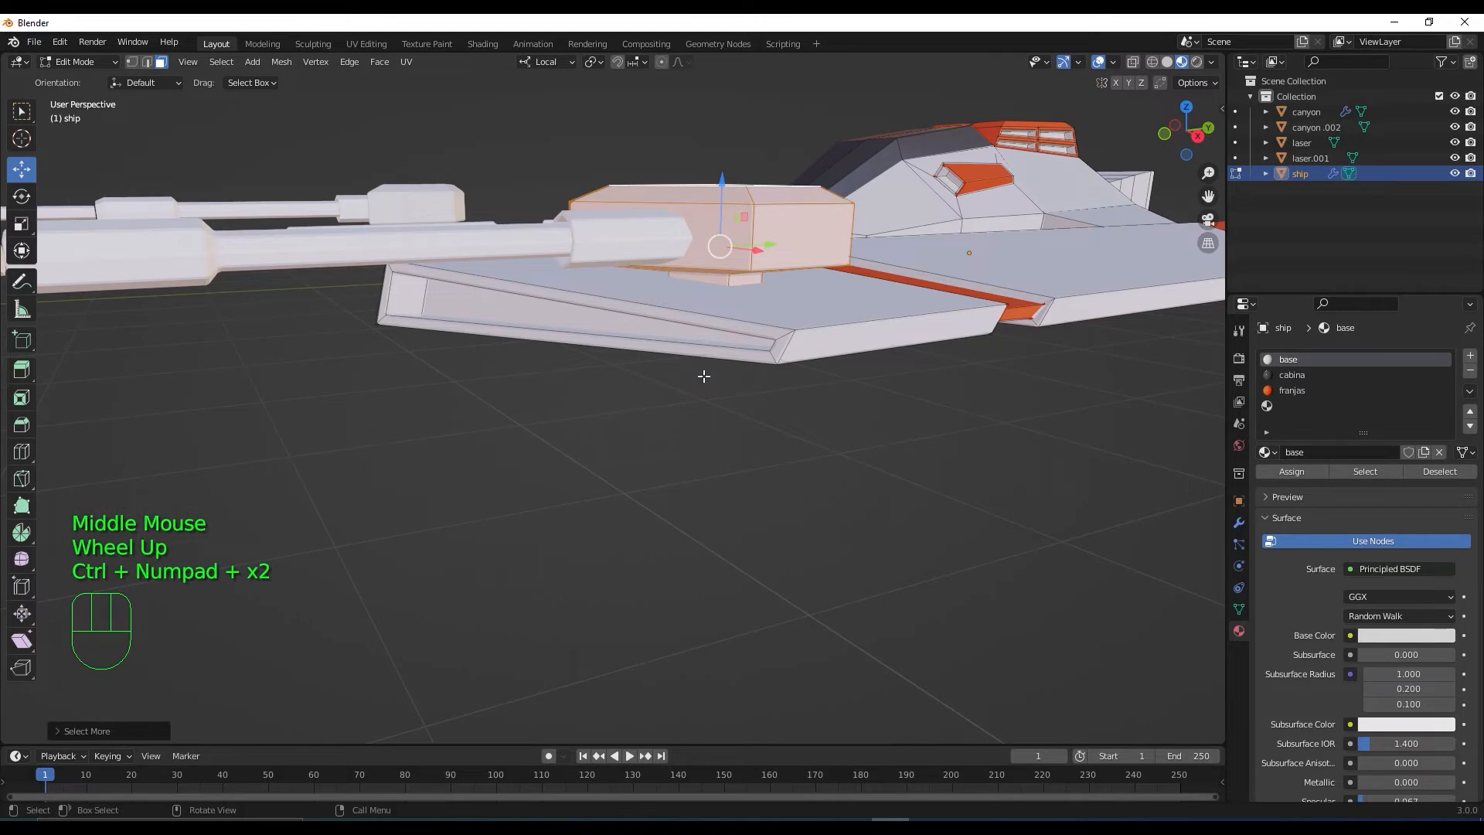
pyautogui.click(1289, 390)
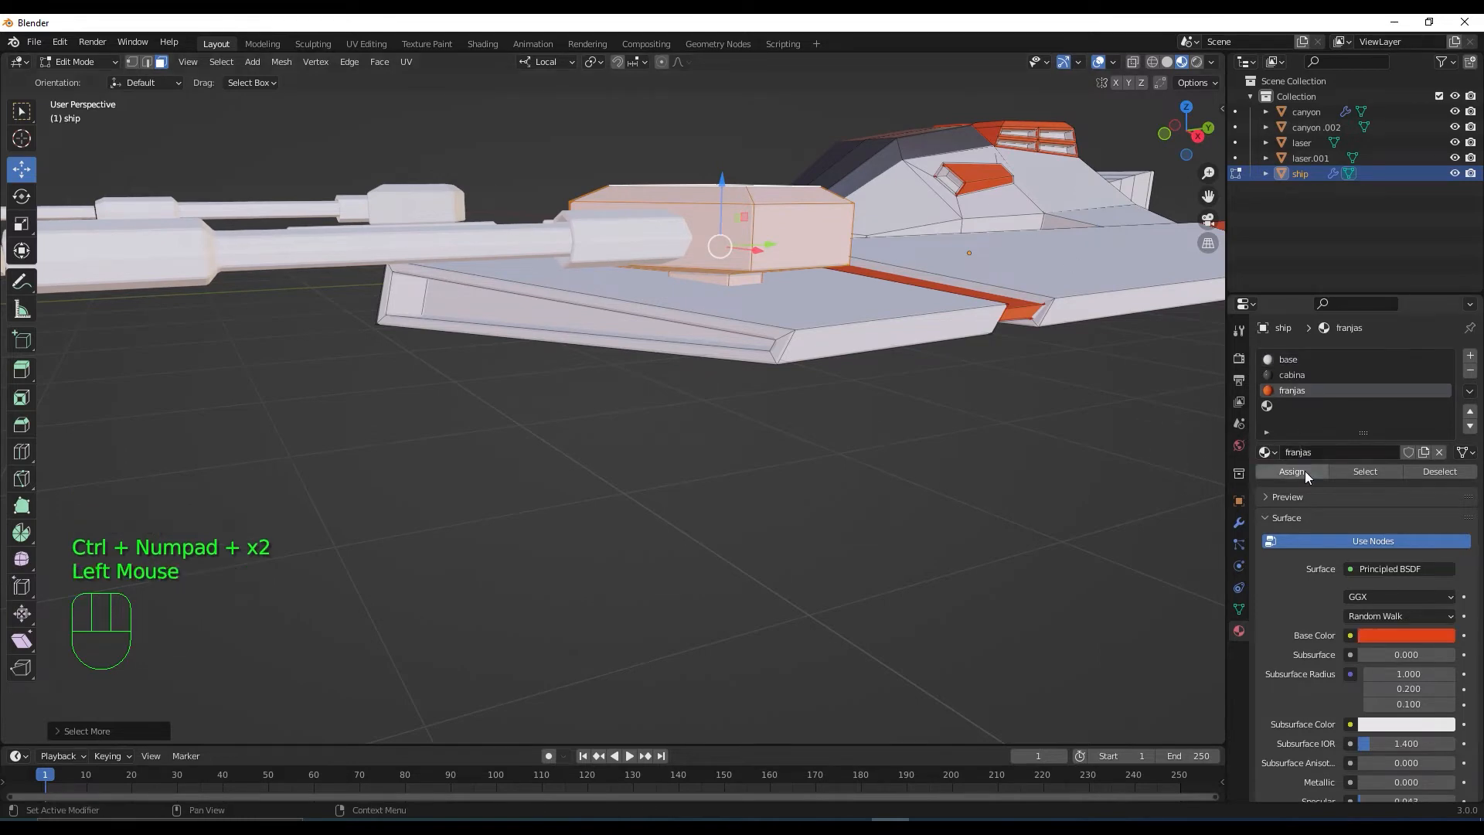
pyautogui.click(1305, 470)
# Return to Object Mode, deselect the ship and hide the floor grid in Viewport Overlays
pyautogui.scroll(-3, 773, 464)
pyautogui.moveTo(773, 464); pyautogui.dragTo(865, 430, button='middle')
pyautogui.scroll(-2, 849, 526)
pyautogui.press('Tab')
pyautogui.scroll(-1, 851, 517)
pyautogui.scroll(2, 865, 430)
pyautogui.click(960, 421)
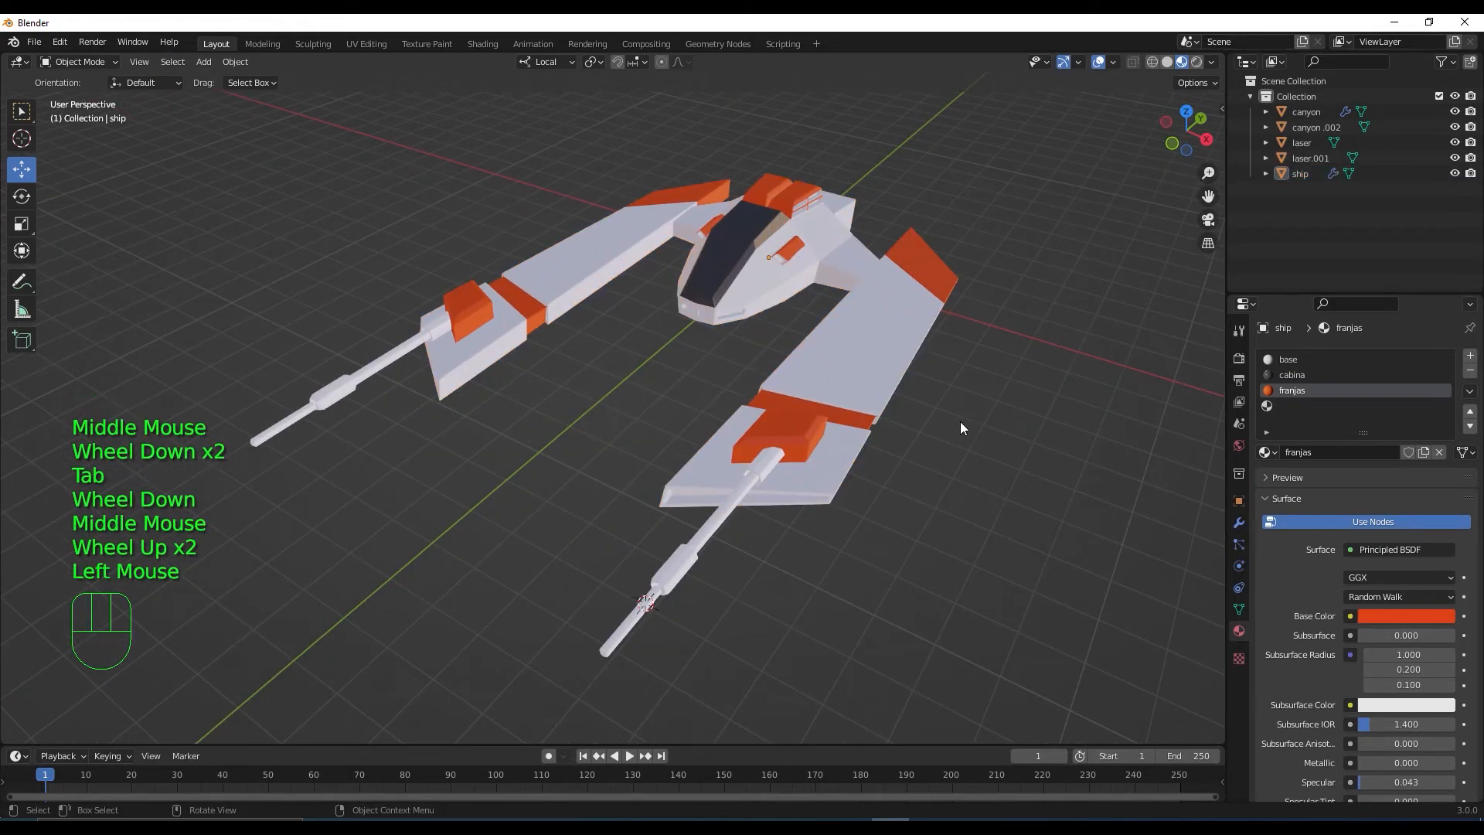
pyautogui.click(1113, 61)
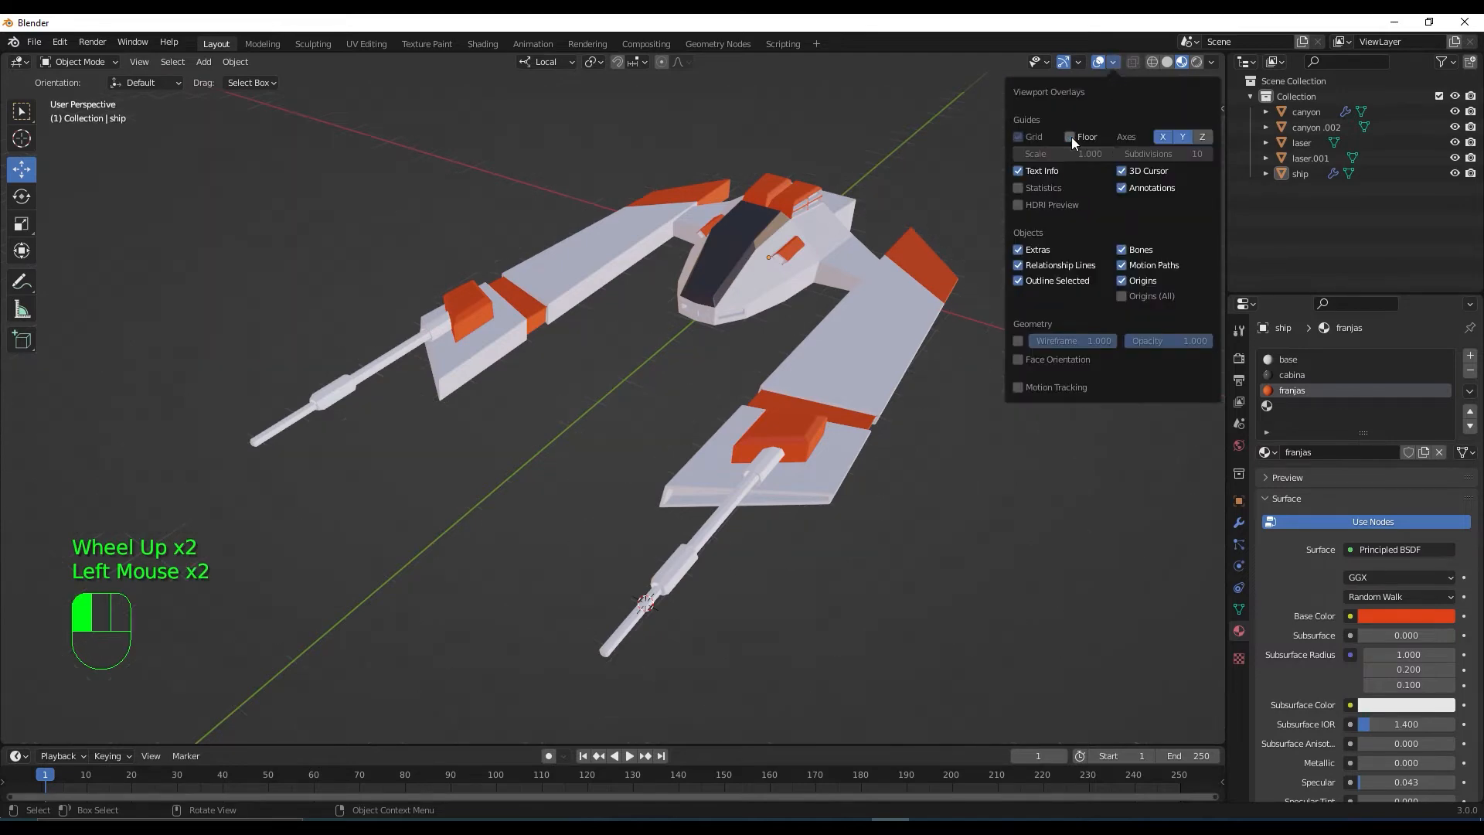
pyautogui.moveTo(951, 432); pyautogui.dragTo(1026, 248, button='middle')
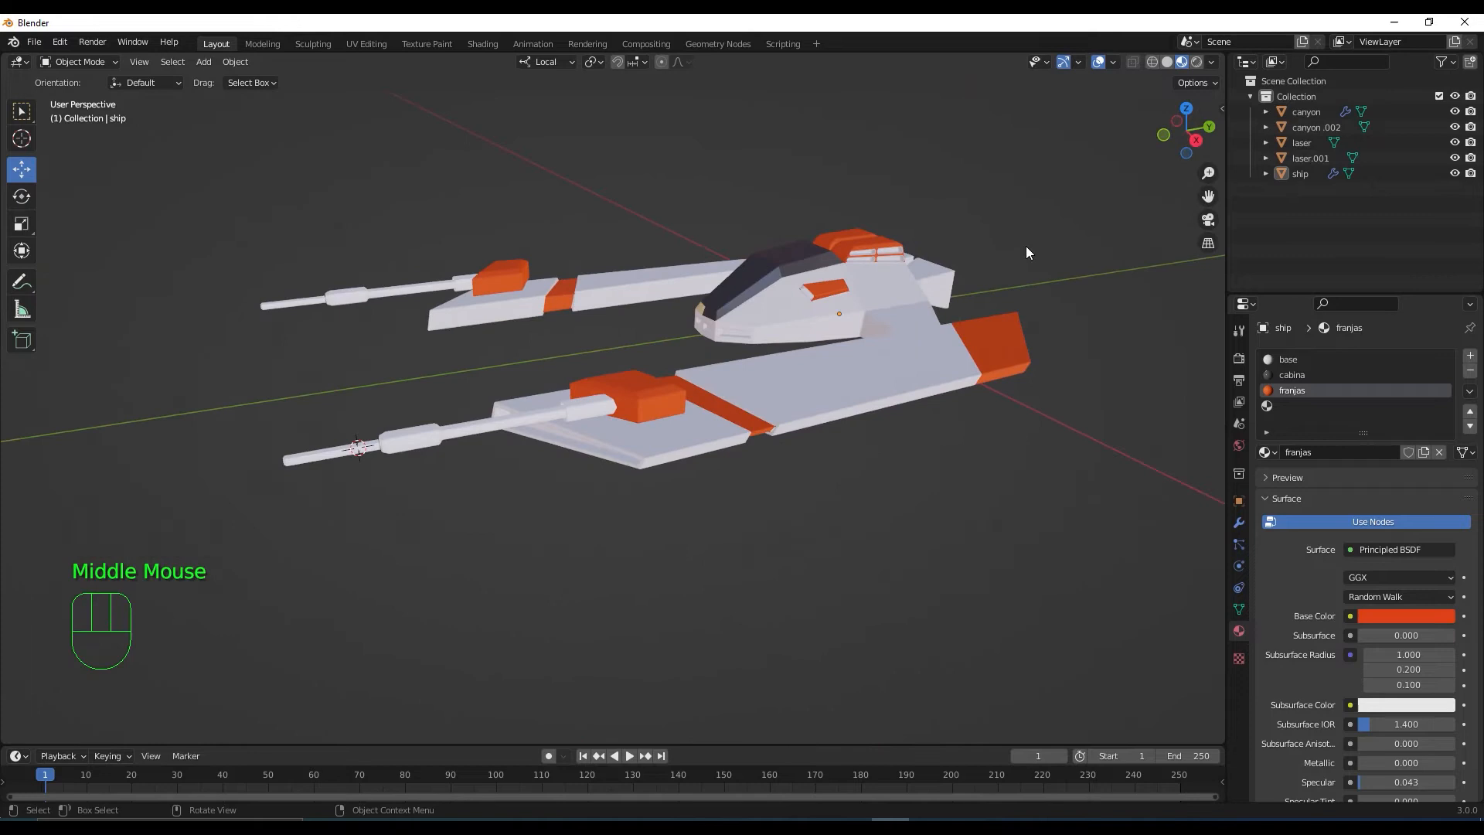
# Switch to rendered shading and light the ship with the second studio HDRI instead of the scene world
pyautogui.click(1194, 65)
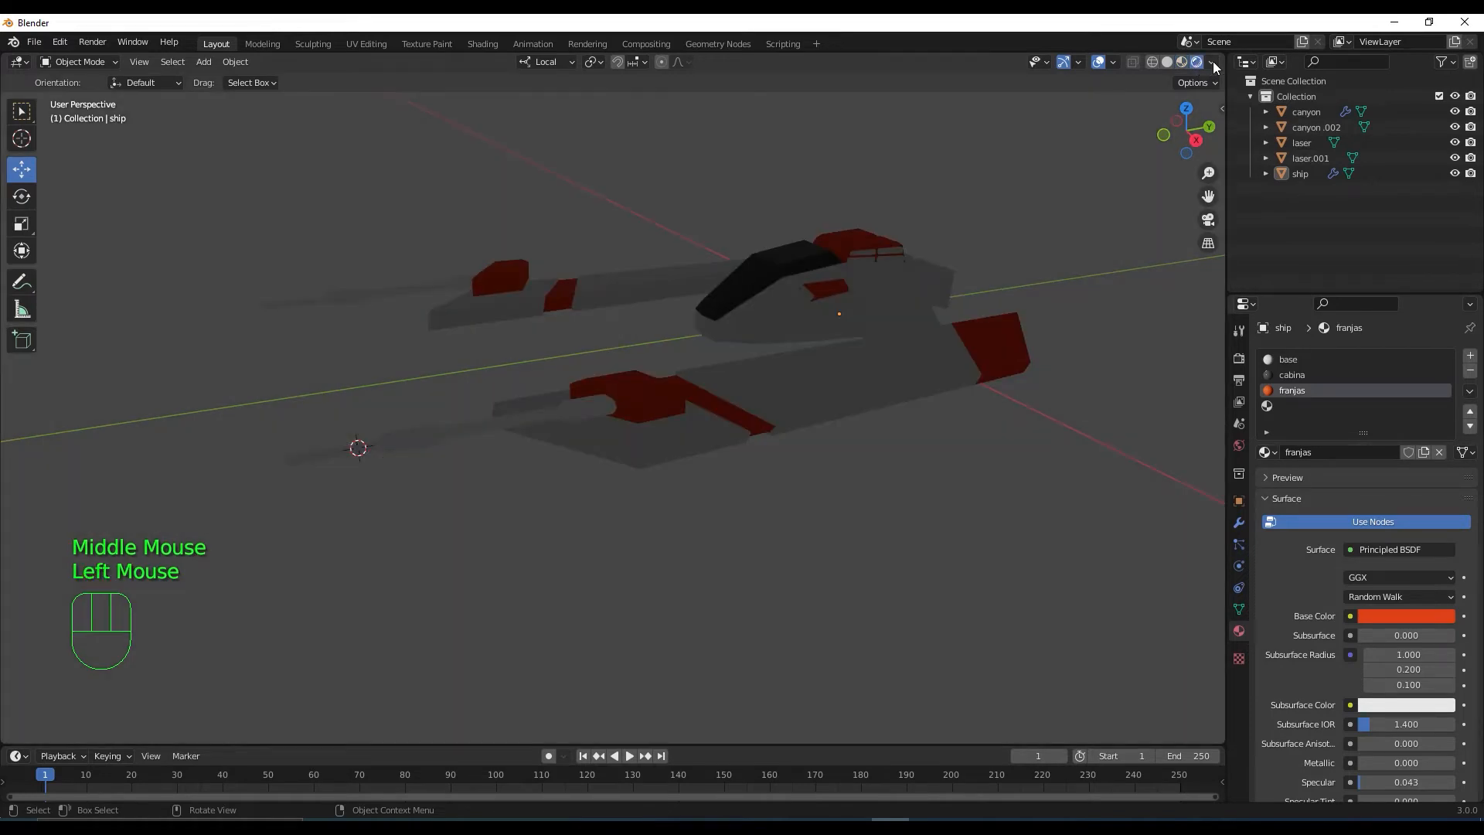
pyautogui.click(1212, 62)
pyautogui.click(1124, 156)
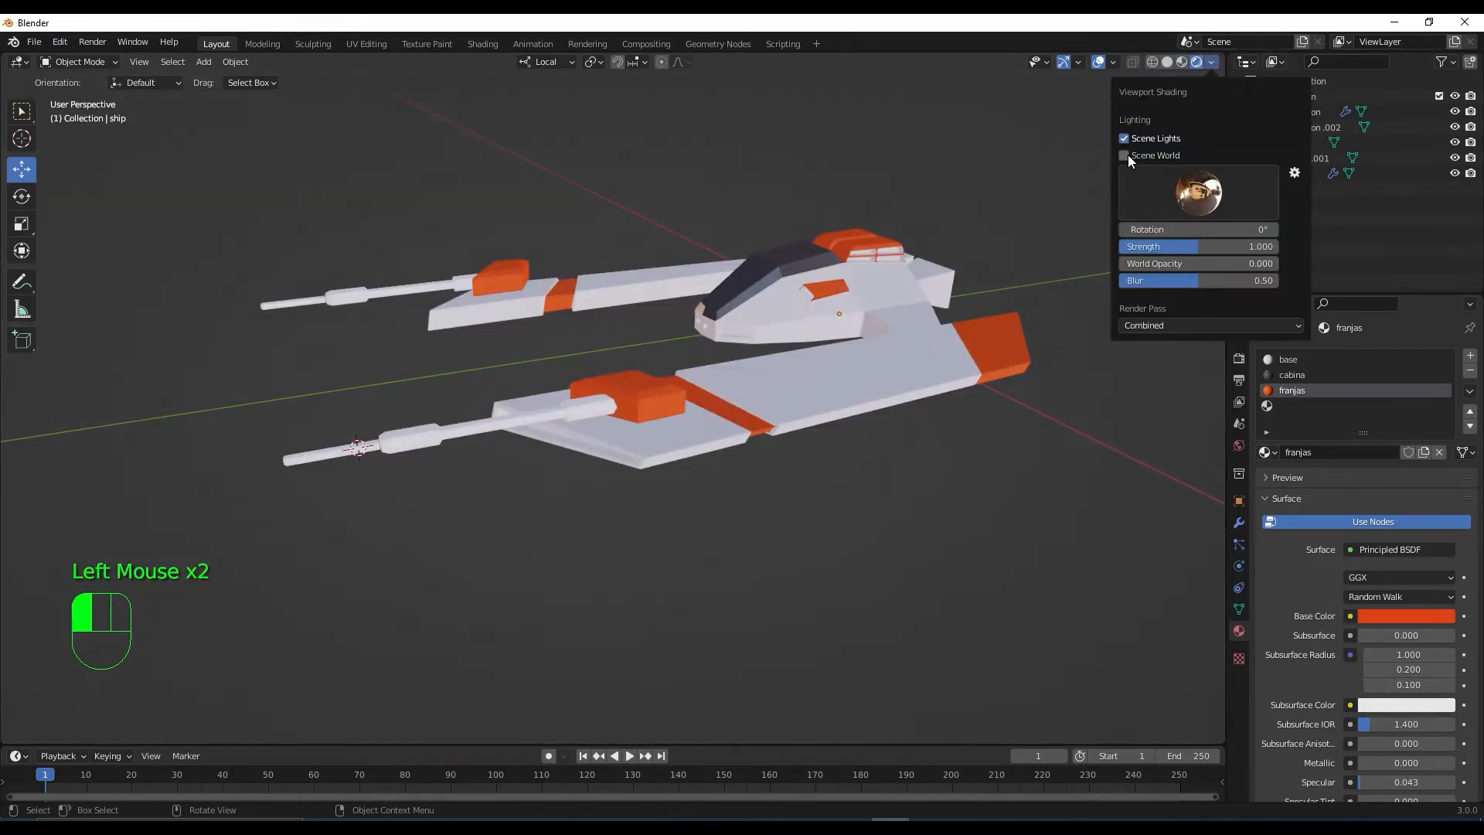
pyautogui.click(1190, 202)
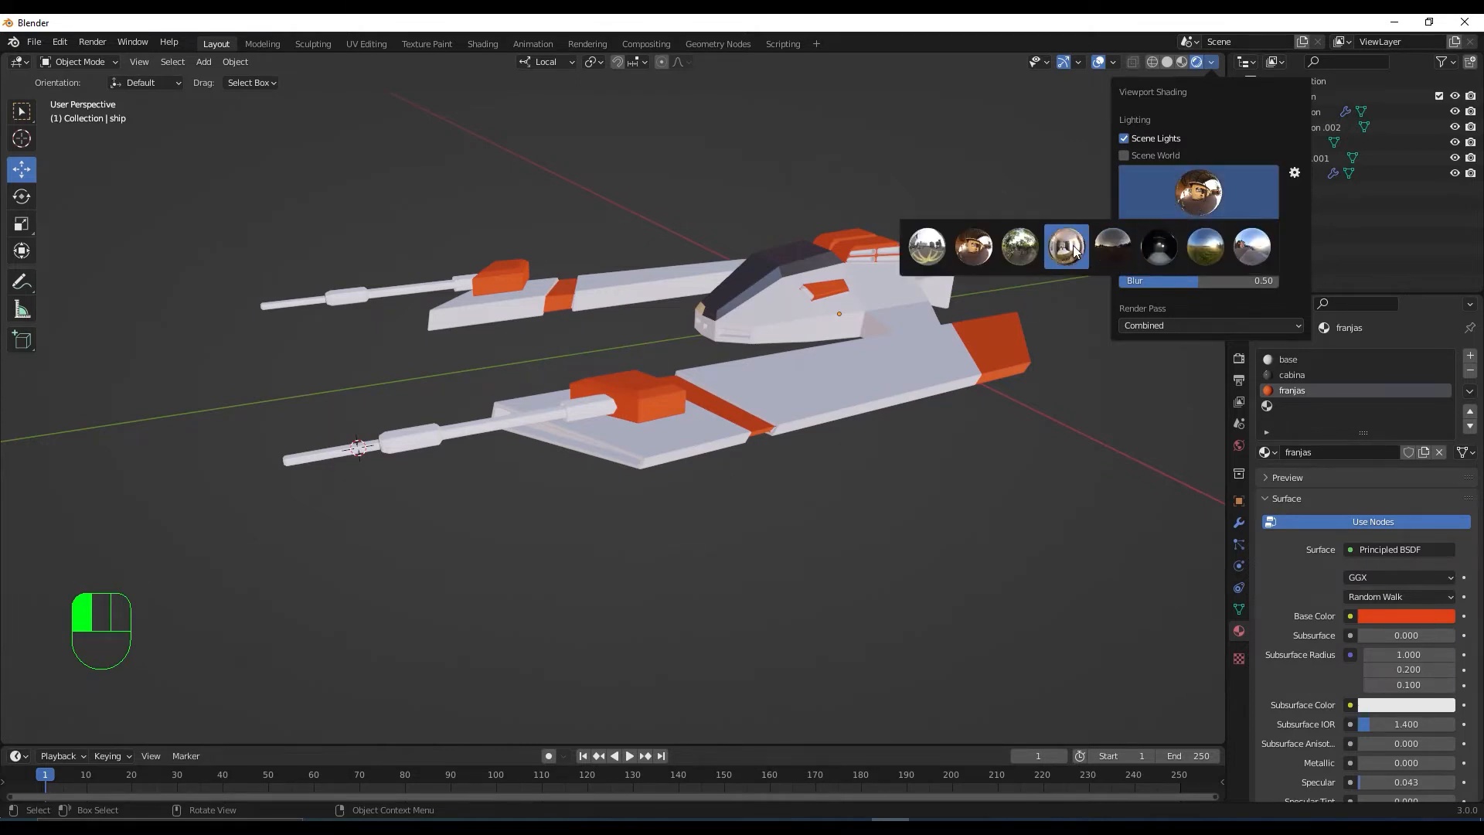
pyautogui.click(1075, 248)
pyautogui.click(1190, 193)
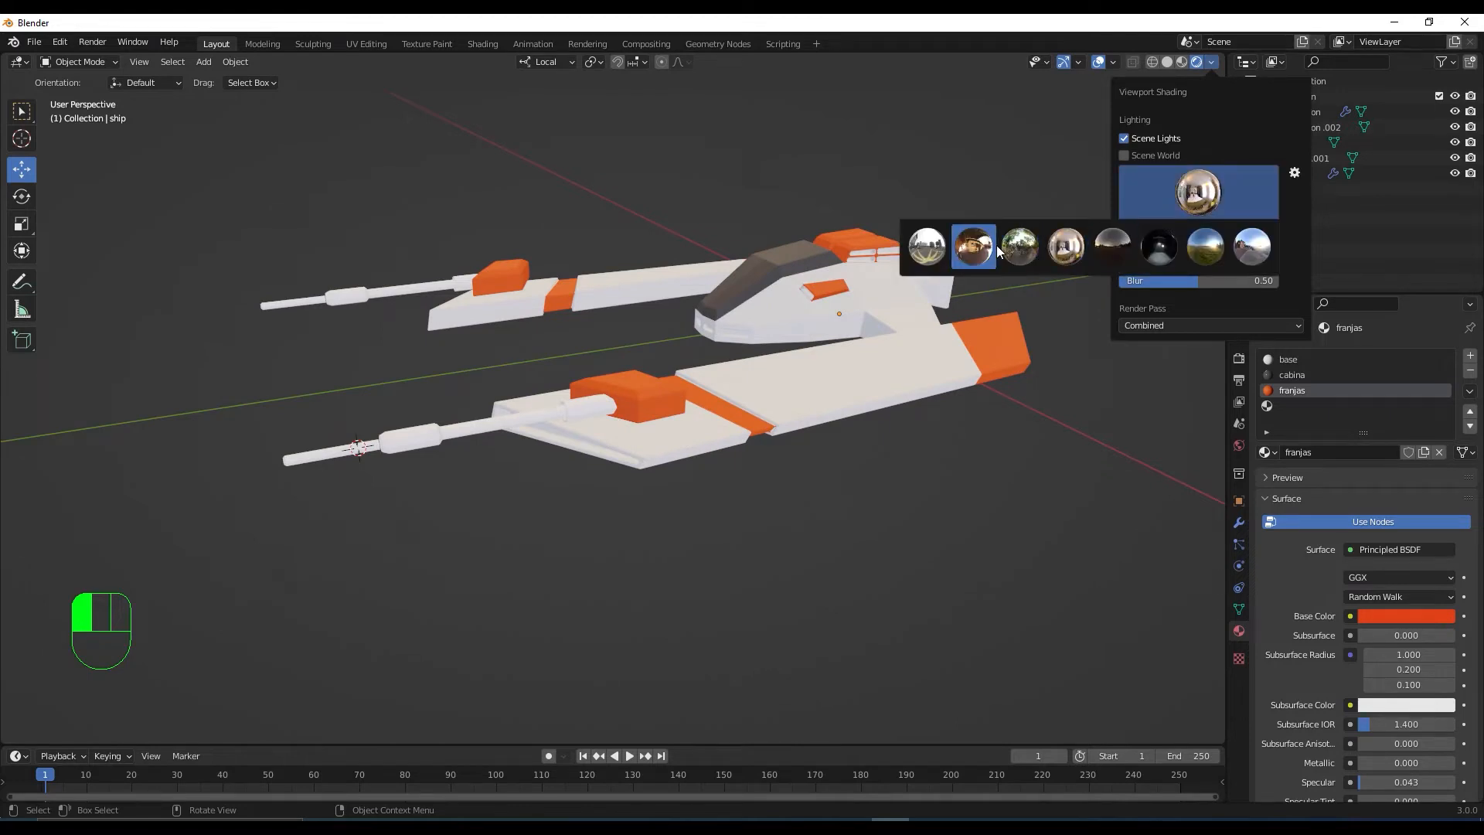
pyautogui.click(995, 246)
pyautogui.moveTo(937, 390); pyautogui.dragTo(897, 394, button='middle')
pyautogui.scroll(3, 862, 375)
pyautogui.scroll(-2, 863, 375)
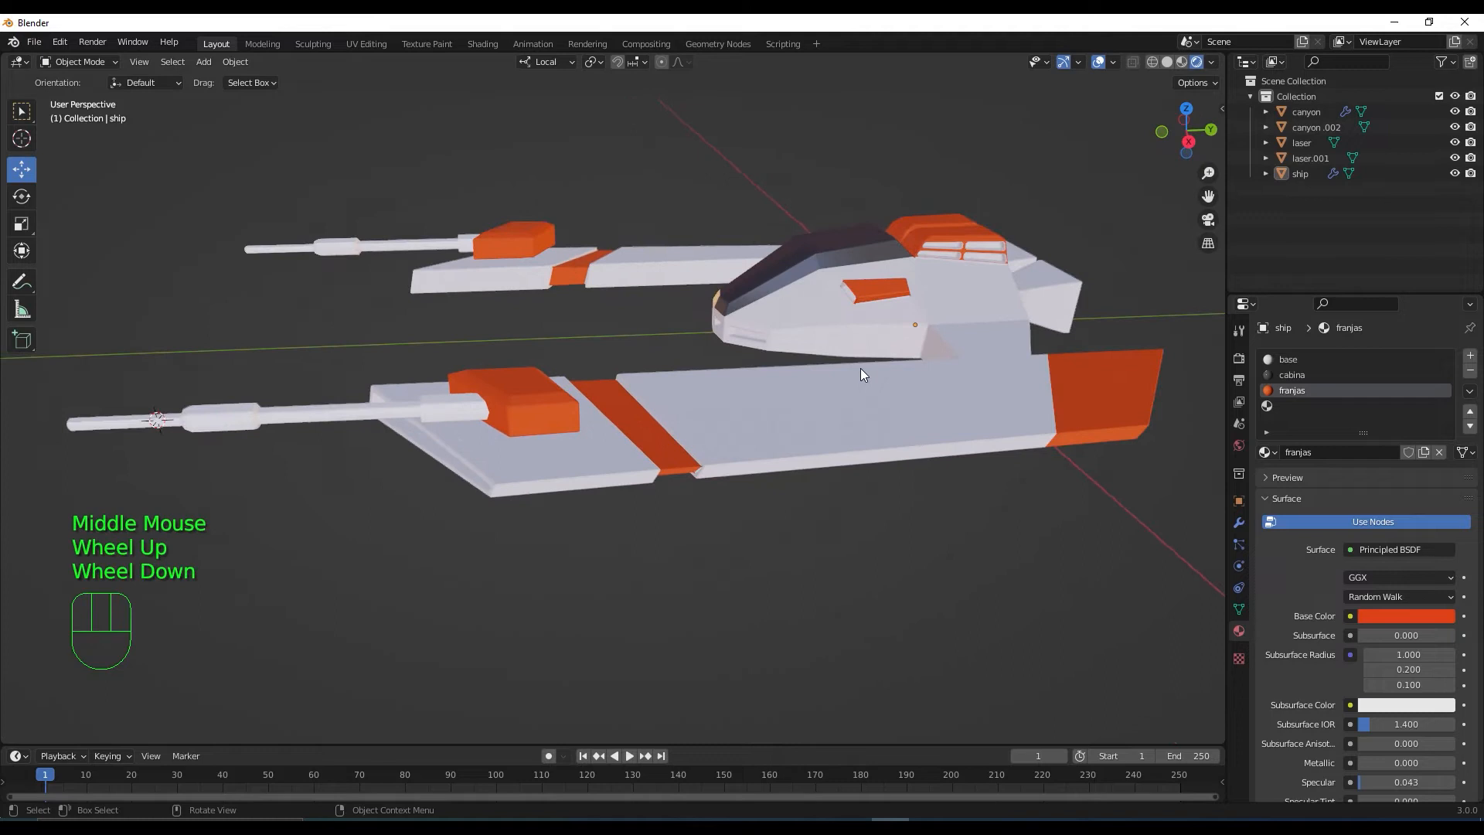
# Set the HDRI rotation to 0° and the world strength to about 1.08
pyautogui.click(1212, 63)
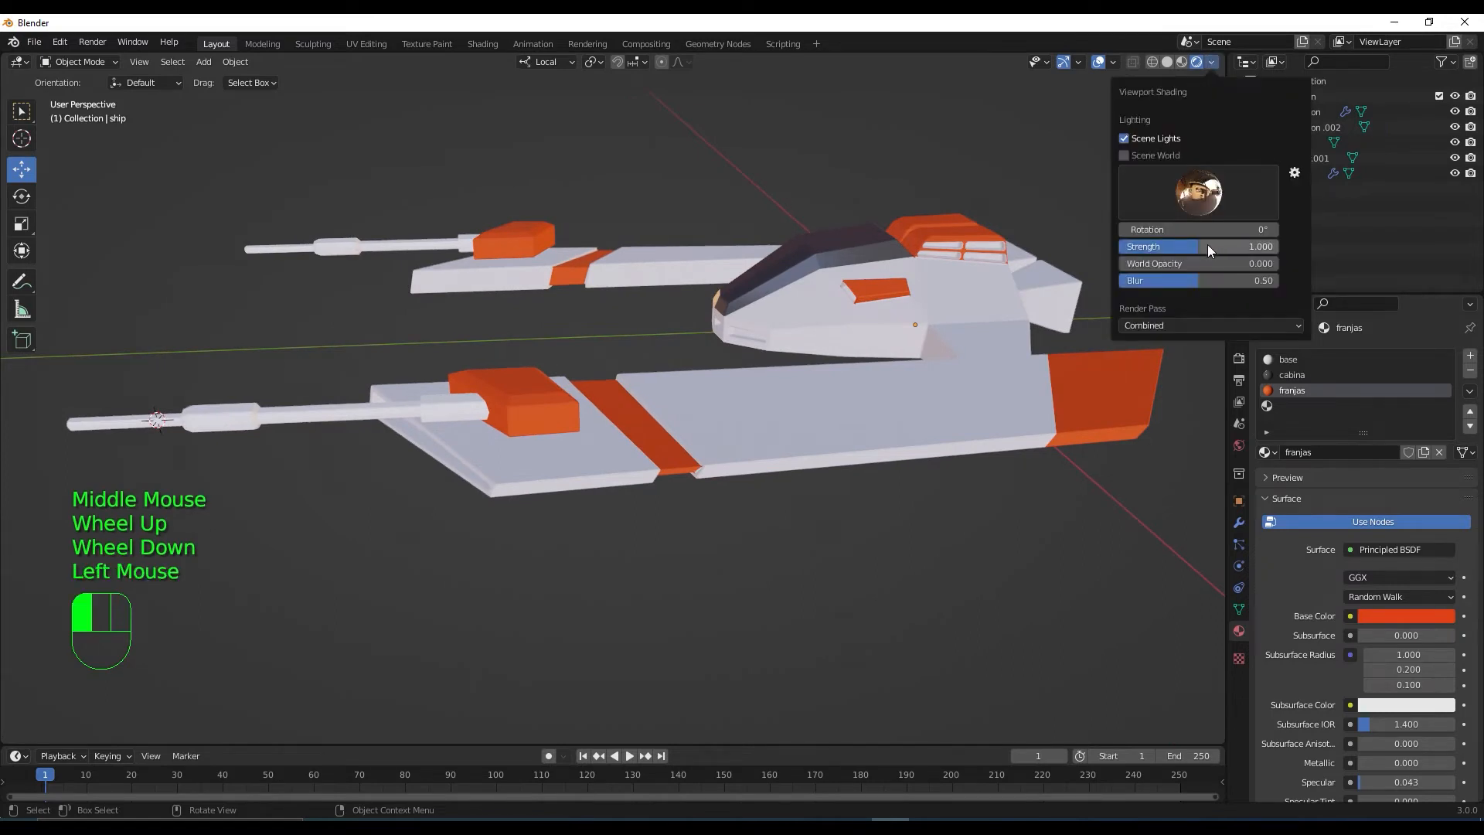
pyautogui.moveTo(1175, 230)
pyautogui.mouseDown()
pyautogui.moveTo(1237, 230)
pyautogui.moveTo(1213, 230)
pyautogui.mouseUp()
pyautogui.click(1256, 230)
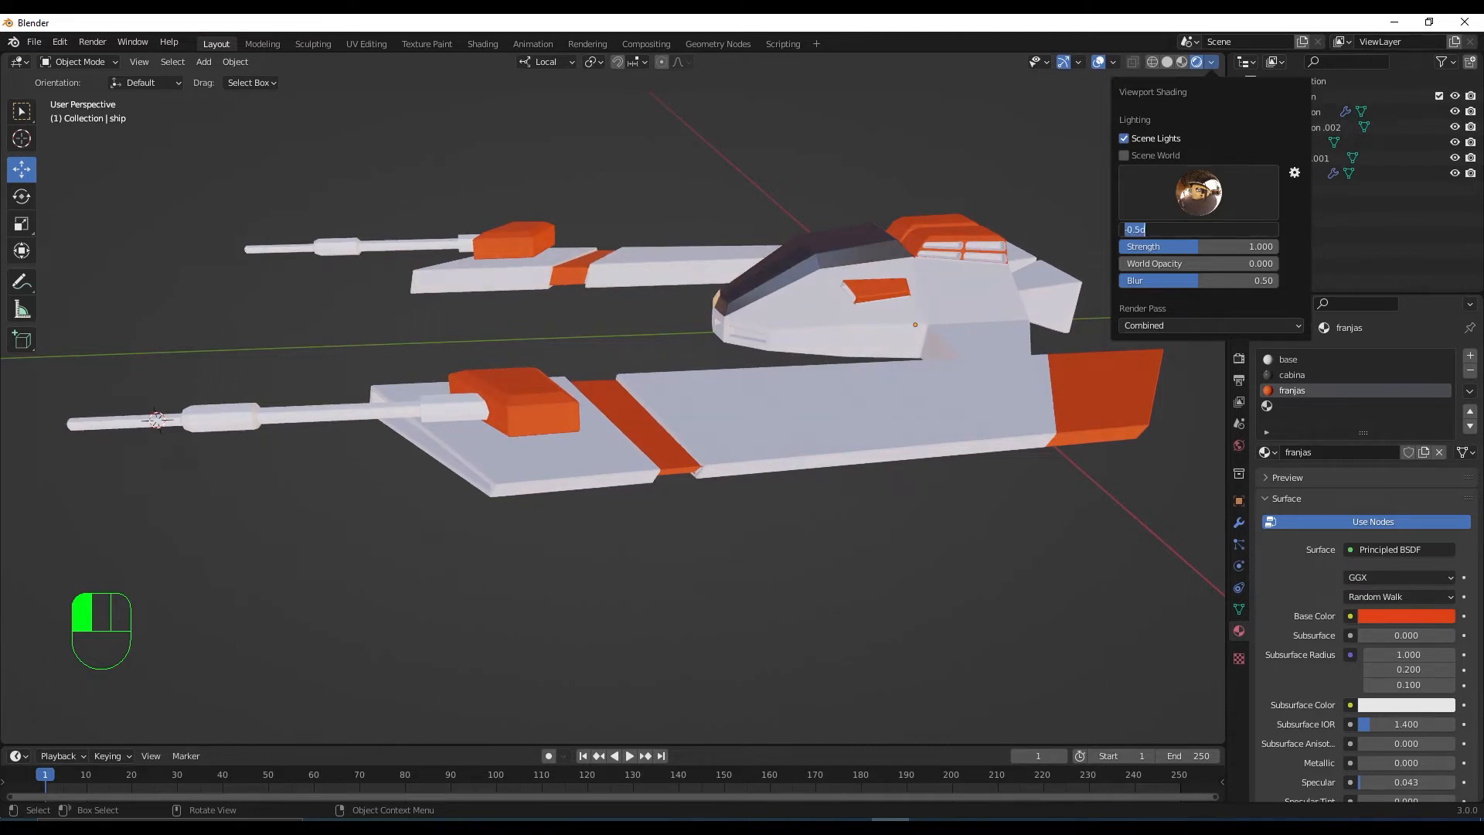
pyautogui.write('0')
pyautogui.press('Return')
pyautogui.moveTo(1199, 246); pyautogui.dragTo(1215, 245)
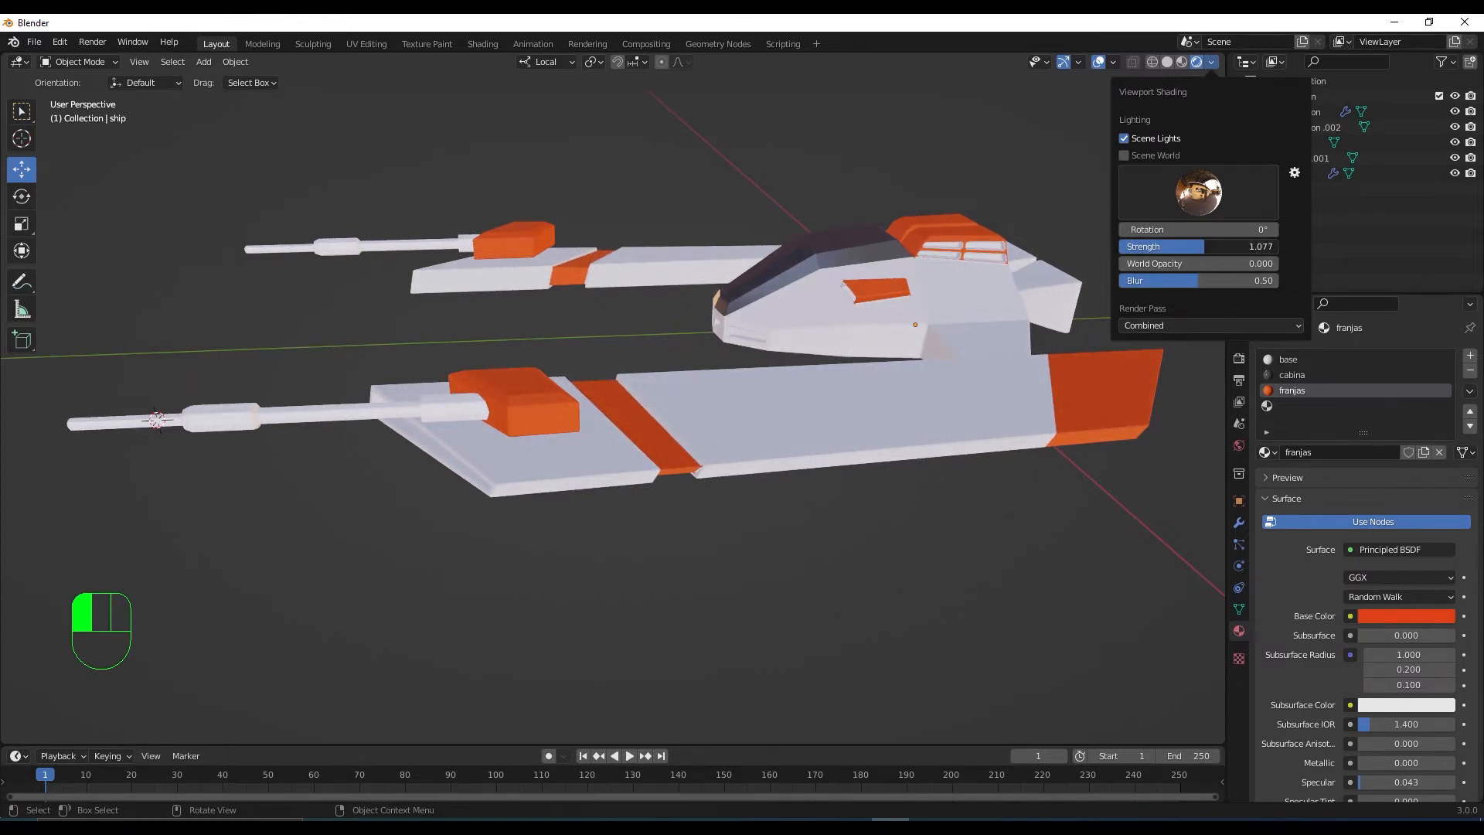
pyautogui.moveTo(1205, 245); pyautogui.dragTo(1217, 246)
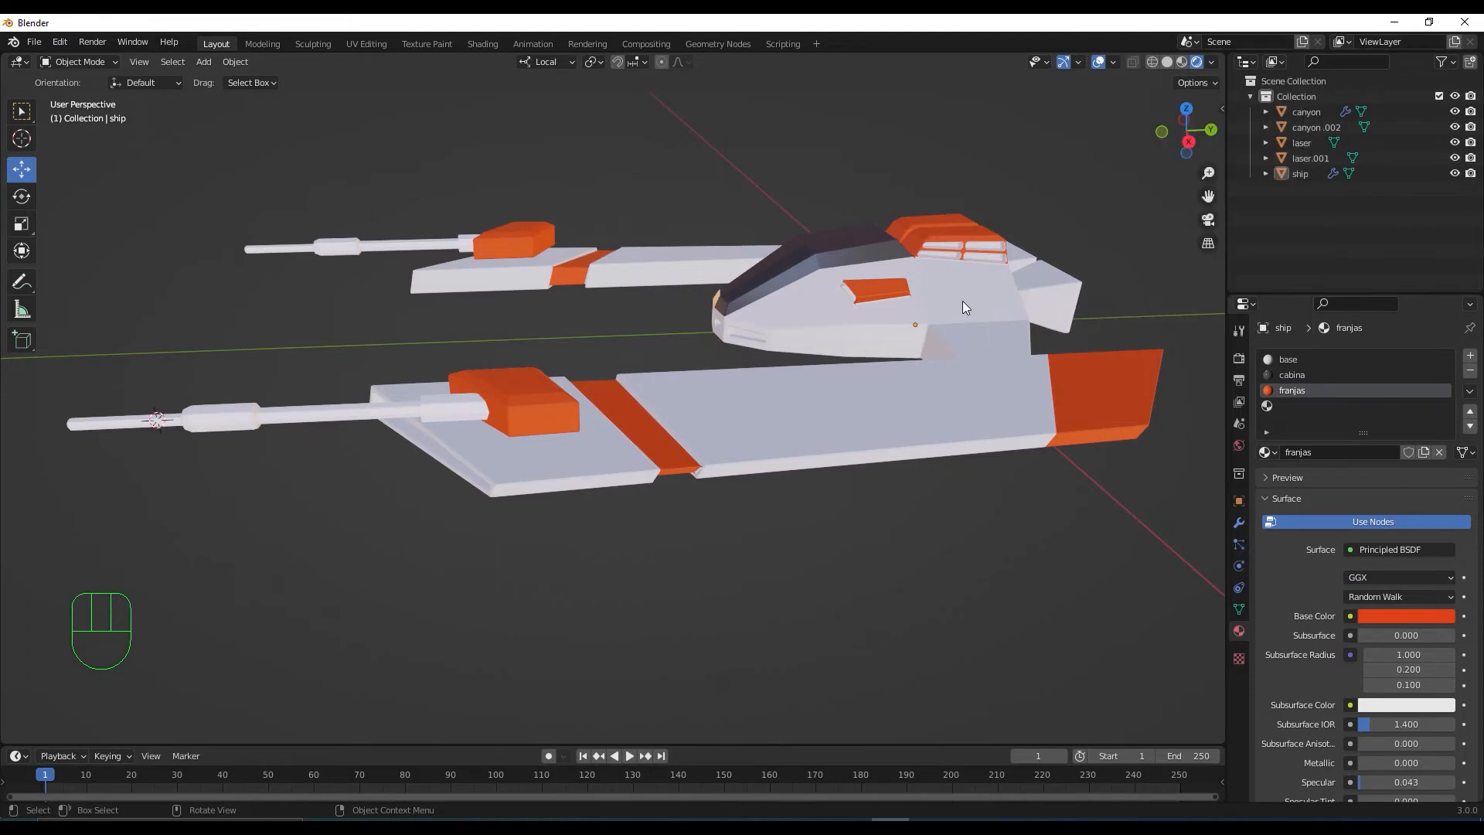
pyautogui.moveTo(962, 299); pyautogui.dragTo(1070, 346, button='middle')
# Create a new material named 'gris' in the empty fourth material slot
pyautogui.scroll(-2, 932, 312)
pyautogui.moveTo(884, 389); pyautogui.dragTo(975, 367, button='middle')
pyautogui.scroll(-2, 772, 355)
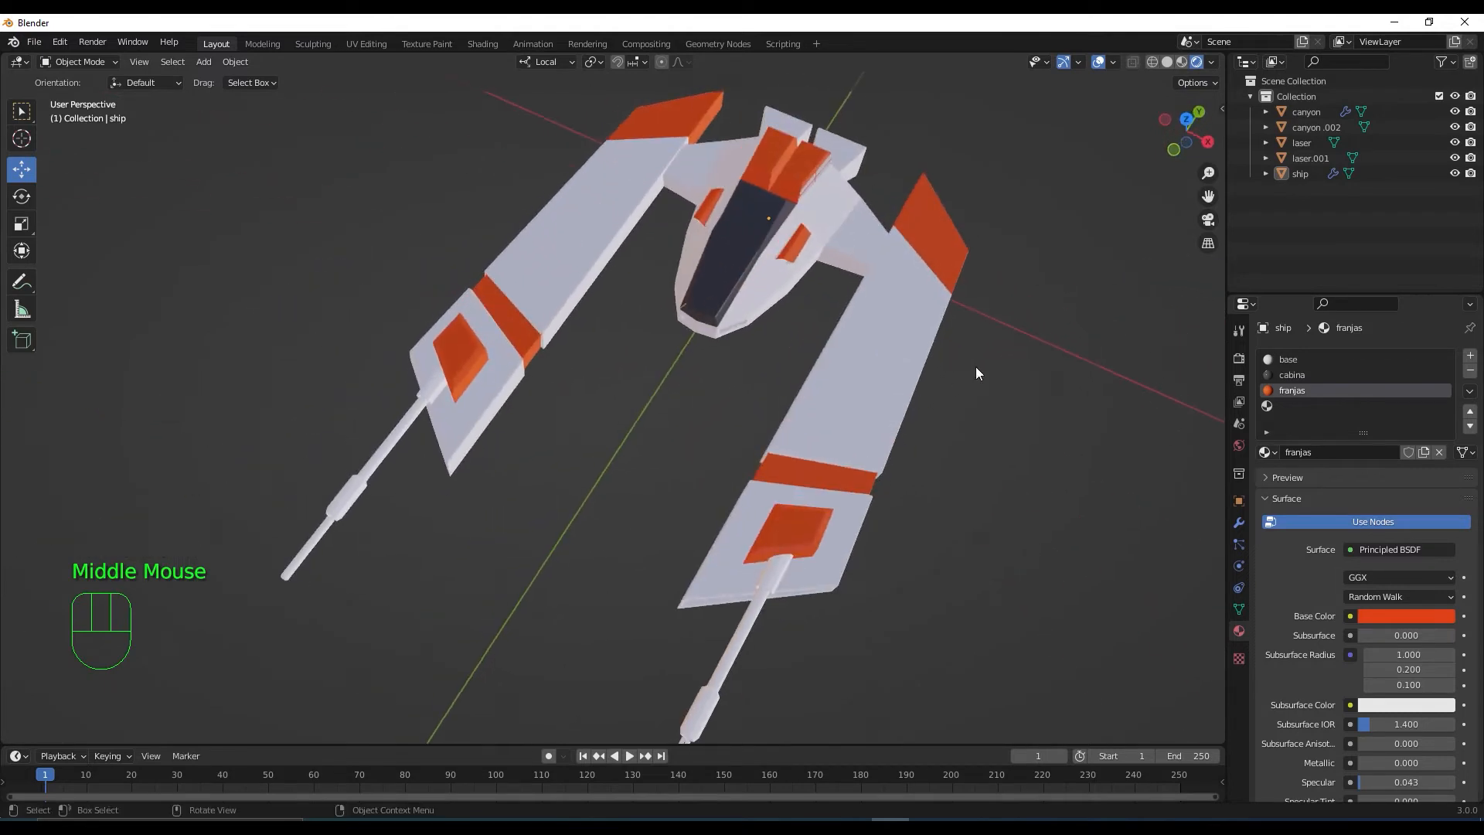
pyautogui.click(1286, 405)
pyautogui.click(1348, 449)
pyautogui.click(1349, 452)
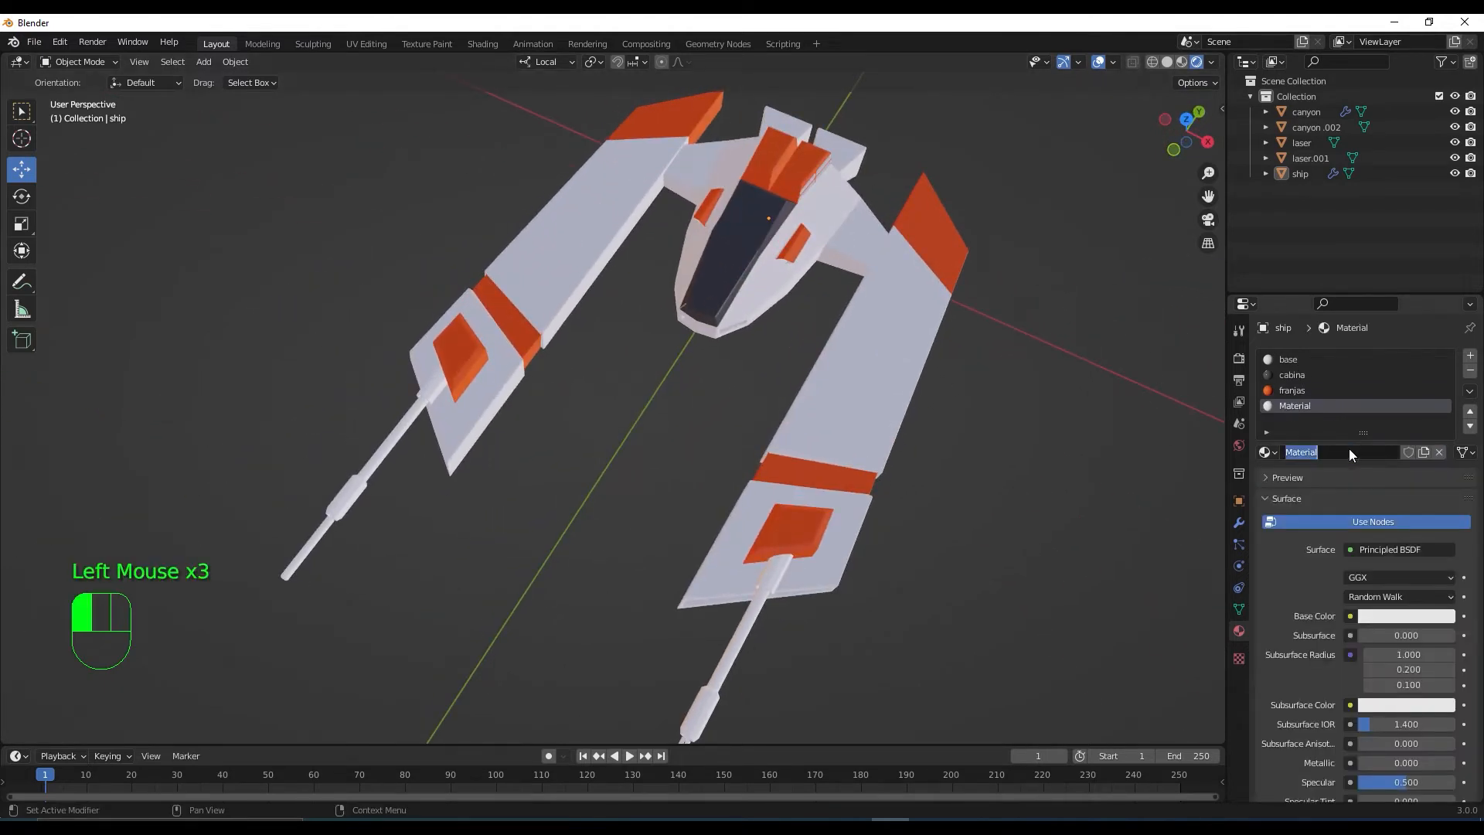
pyautogui.write('gris')
pyautogui.press('Return')
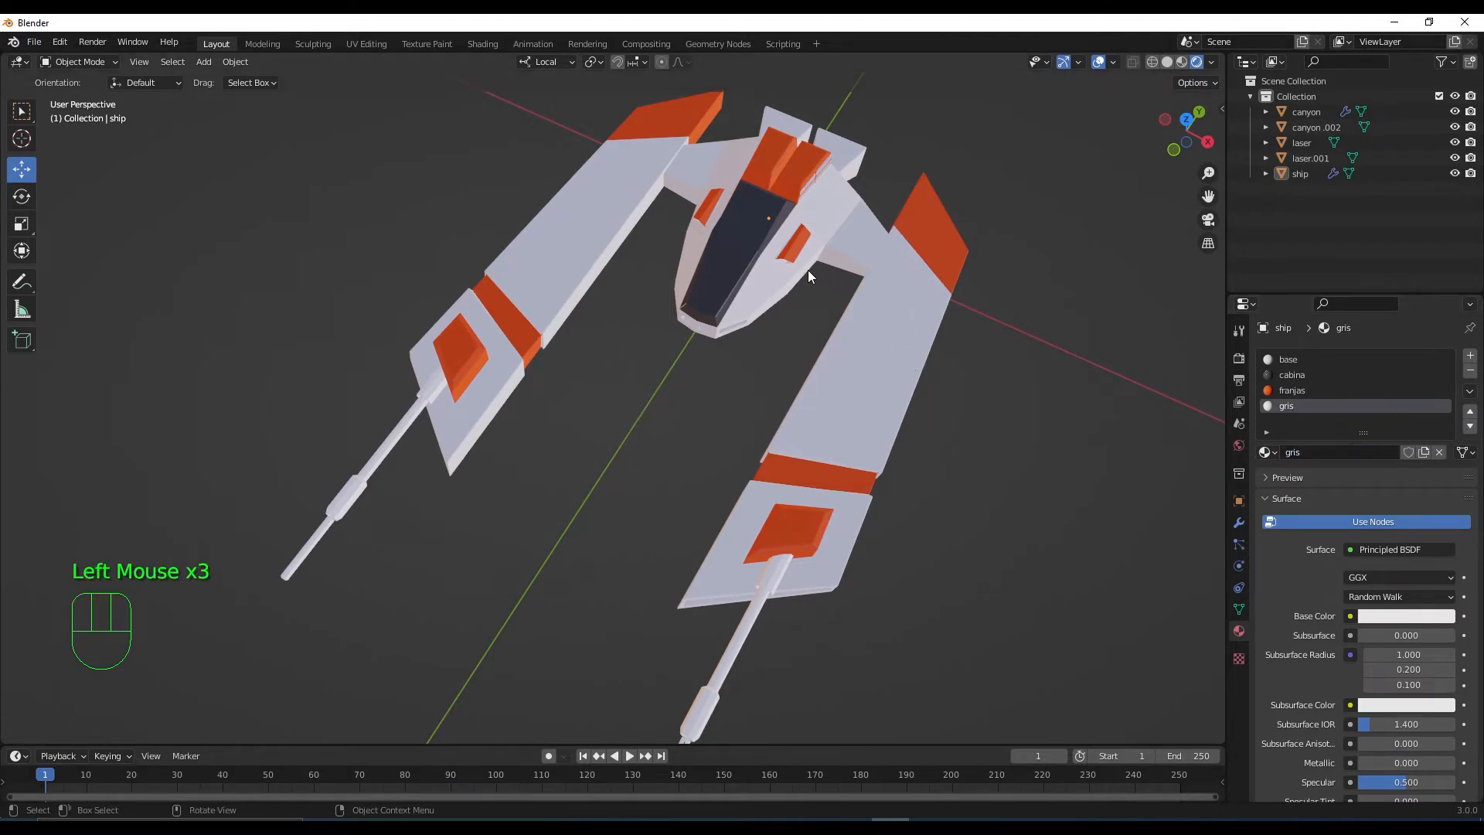
# Select the ship, enter Edit Mode, and zoom toward the cockpit
pyautogui.moveTo(808, 270); pyautogui.dragTo(810, 304, button='middle')
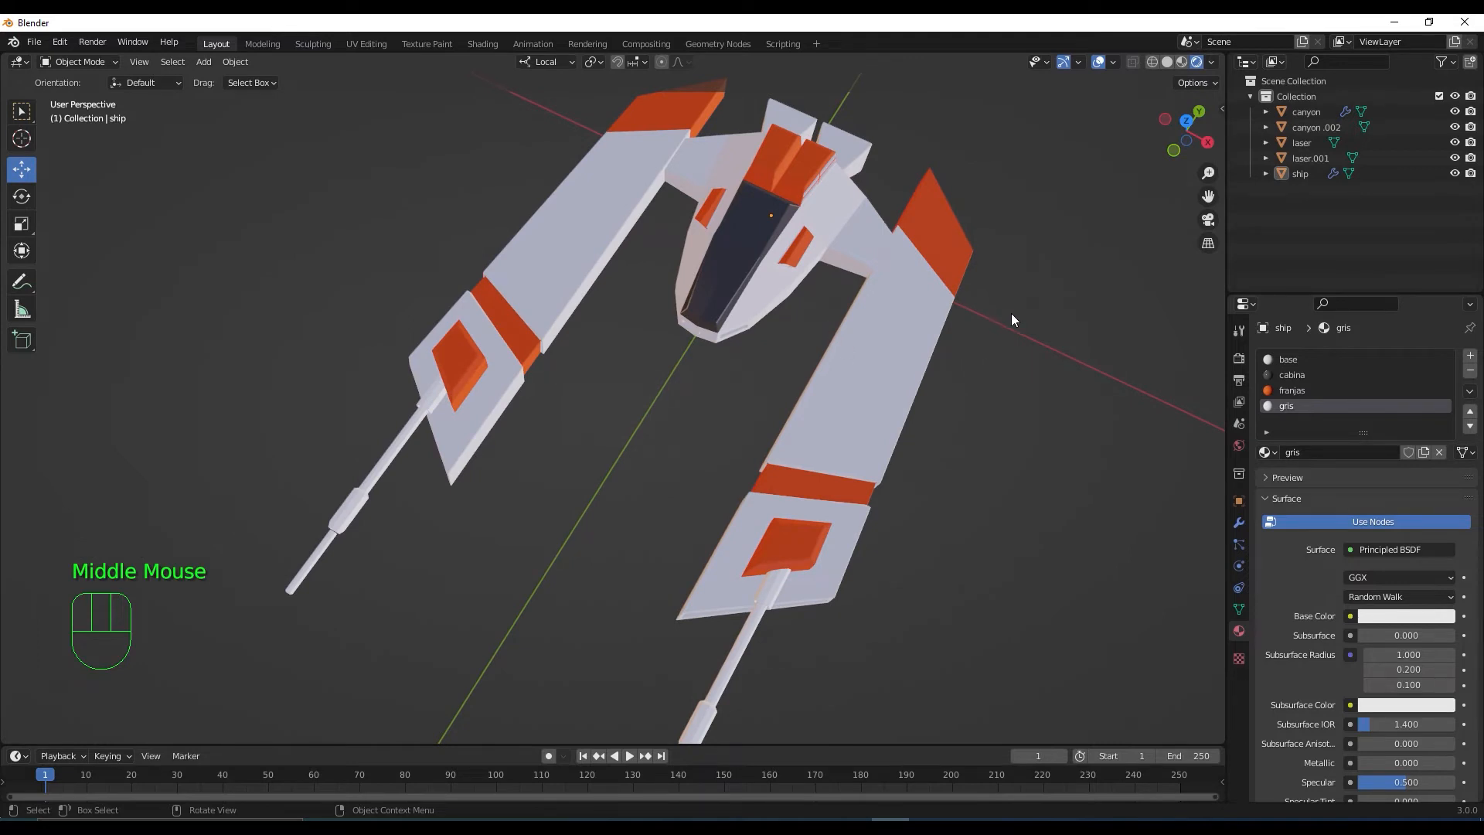
pyautogui.moveTo(1011, 315); pyautogui.dragTo(934, 283, button='middle')
pyautogui.click(973, 346)
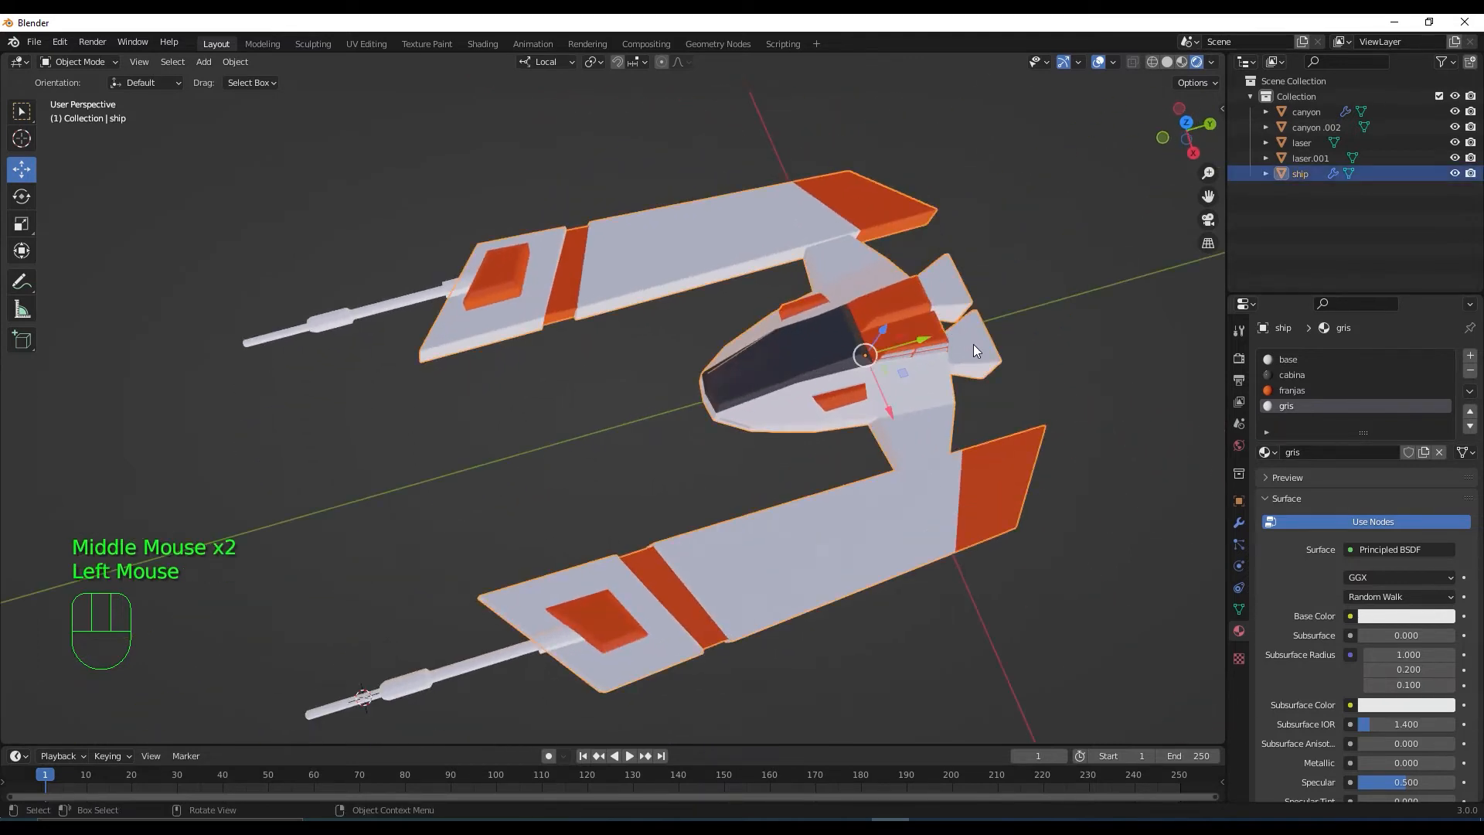
pyautogui.press('Tab')
pyautogui.scroll(2, 974, 355)
pyautogui.keyDown('shift'); pyautogui.moveTo(975, 359); pyautogui.dragTo(765, 454, button='middle'); pyautogui.keyUp('shift')
pyautogui.scroll(2, 706, 450)
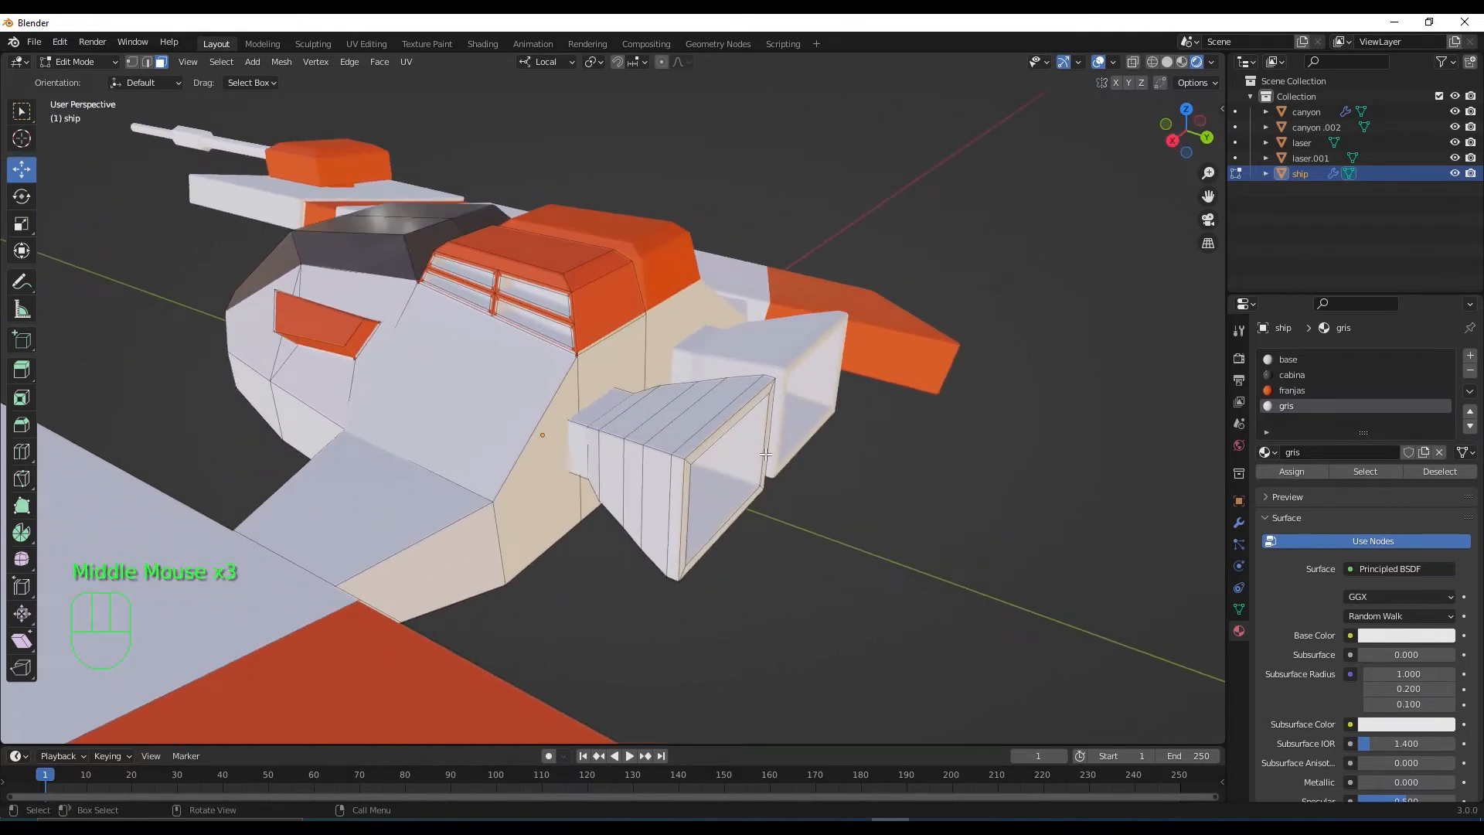
# Select the box-shaped block beside the hull by growing an edge selection across it
pyautogui.click(700, 446)
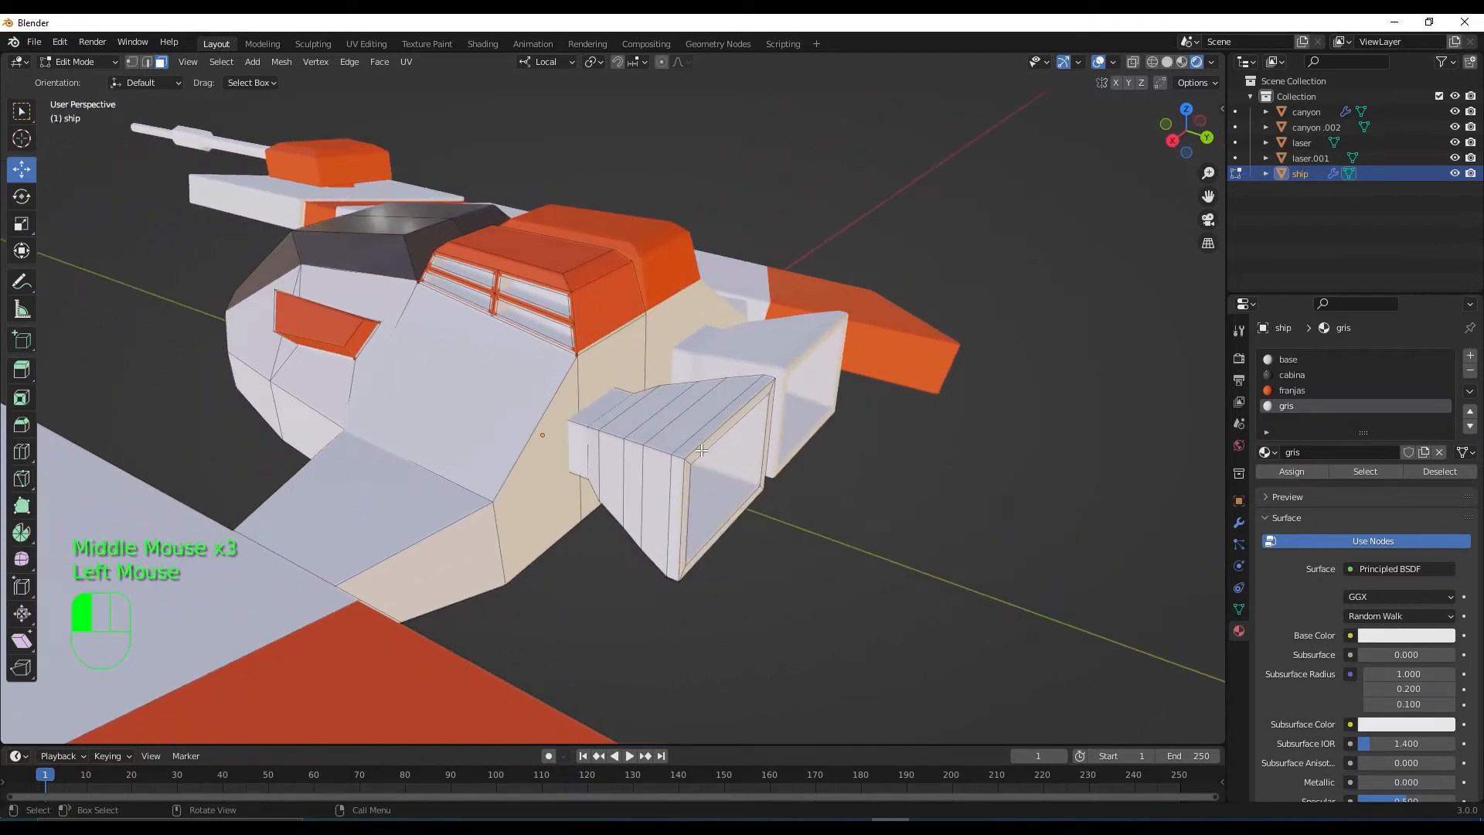
pyautogui.moveTo(700, 447); pyautogui.dragTo(657, 452, button='middle')
pyautogui.keyDown('shift'); pyautogui.click(562, 433); pyautogui.keyUp('shift')
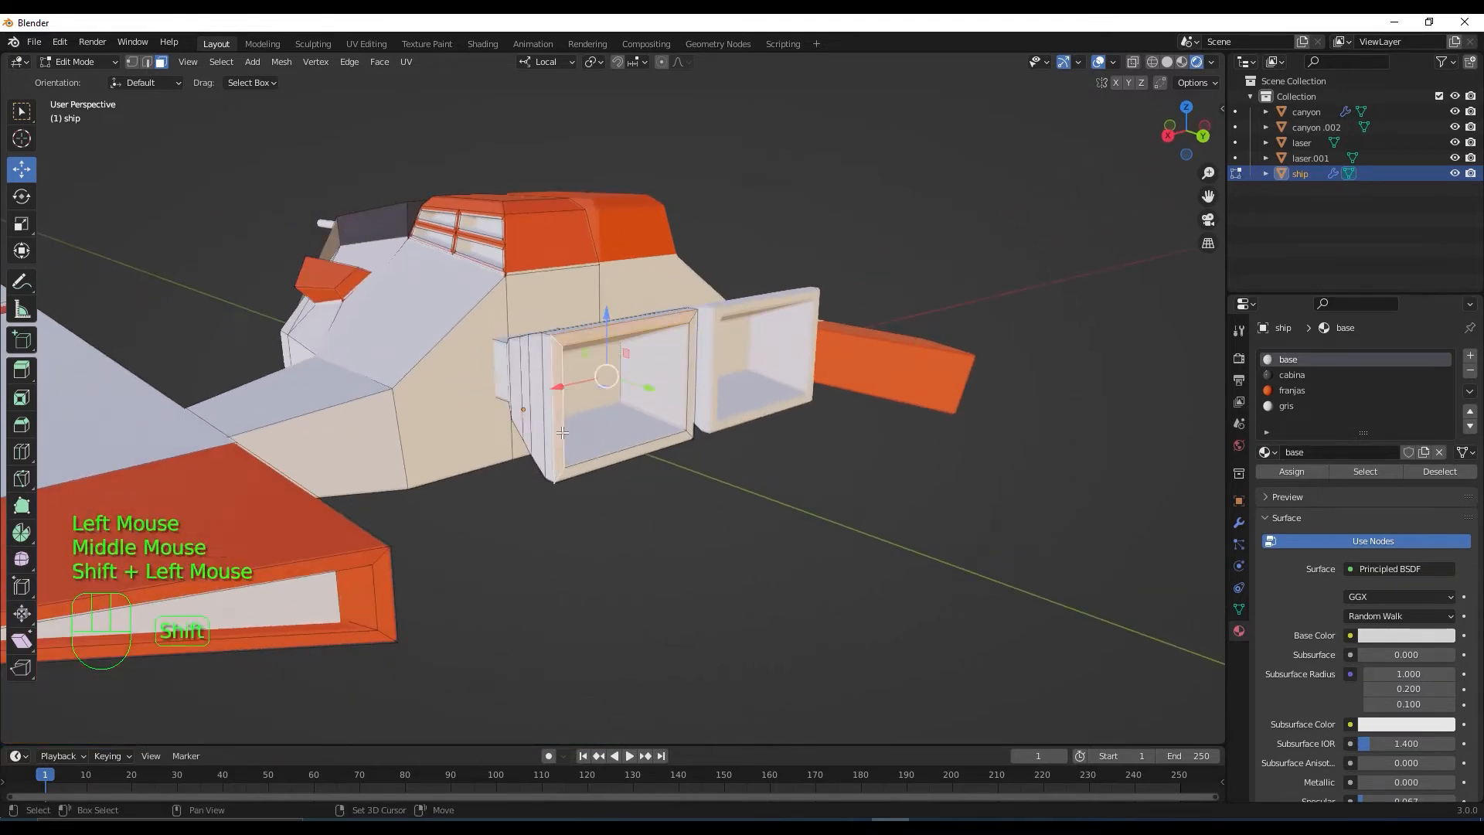
pyautogui.keyDown('shift'); pyautogui.click(626, 456); pyautogui.keyUp('shift')
pyautogui.keyDown('shift'); pyautogui.click(698, 396); pyautogui.keyUp('shift')
pyautogui.moveTo(697, 396); pyautogui.dragTo(754, 508, button='middle')
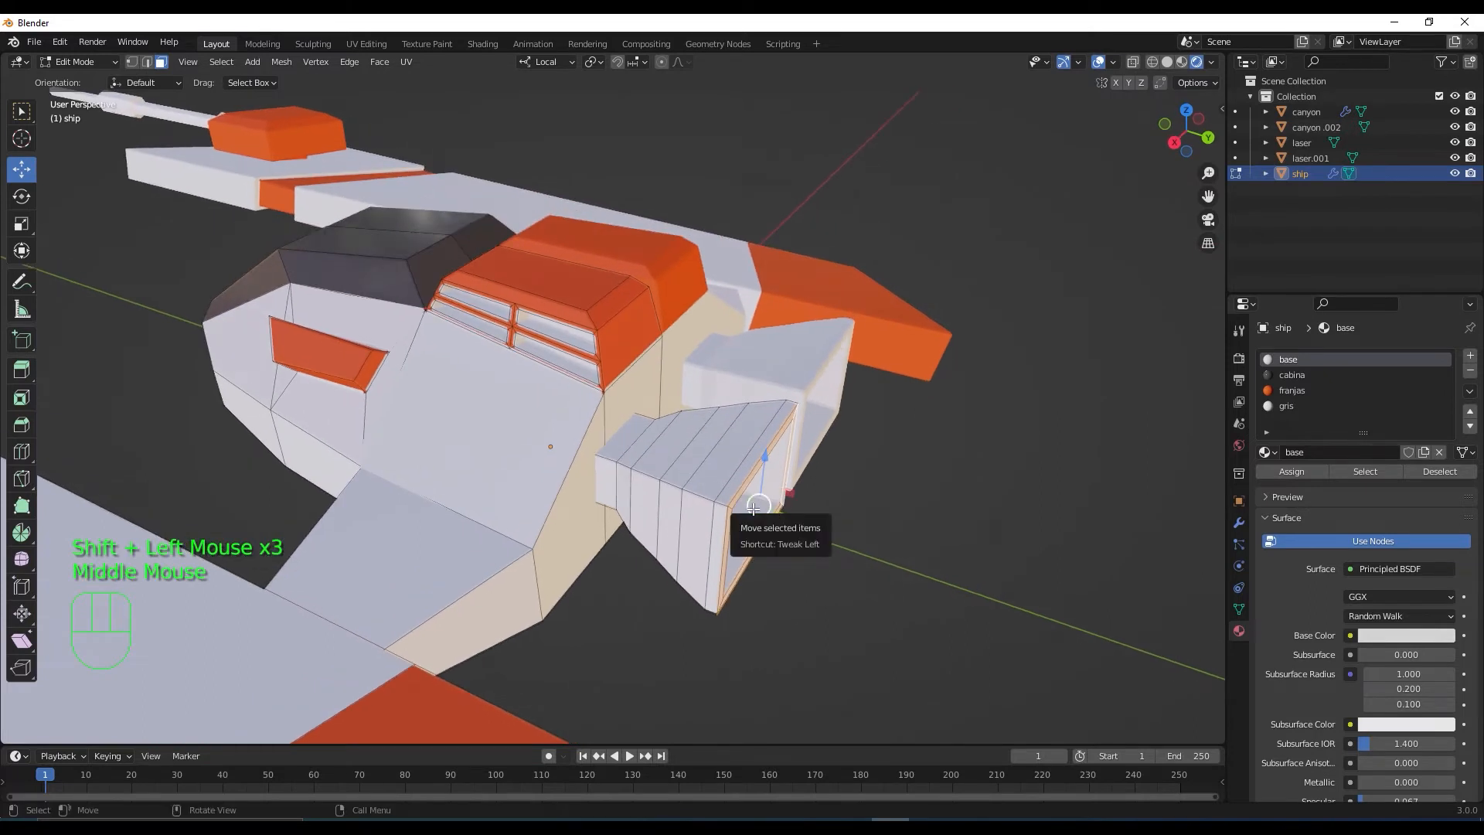
pyautogui.press('ctrl+KP_Add')
pyautogui.press('ctrl+KP_Add')
pyautogui.press('ctrl+KP_Add')
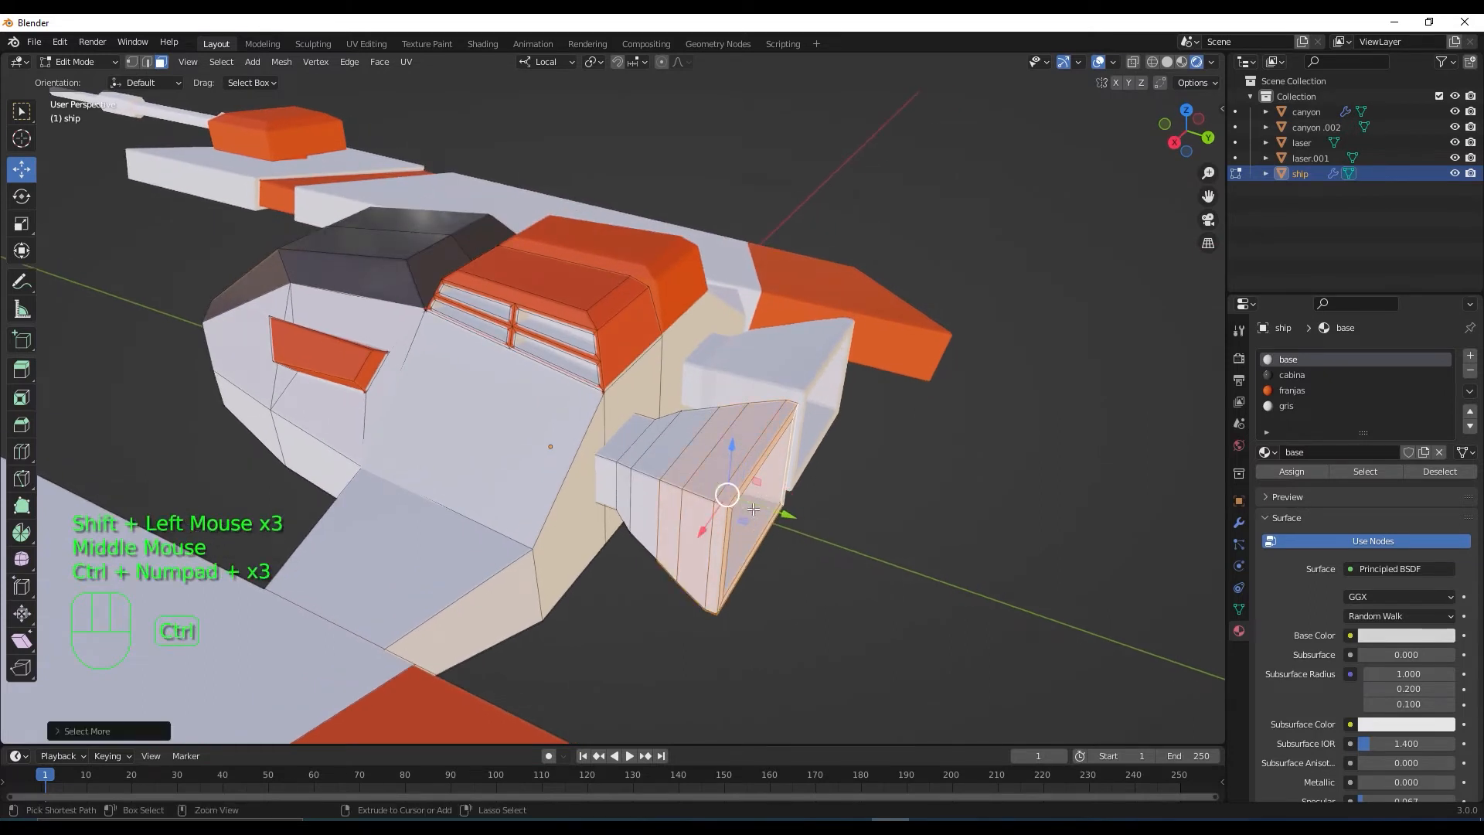
pyautogui.press('ctrl+KP_Add')
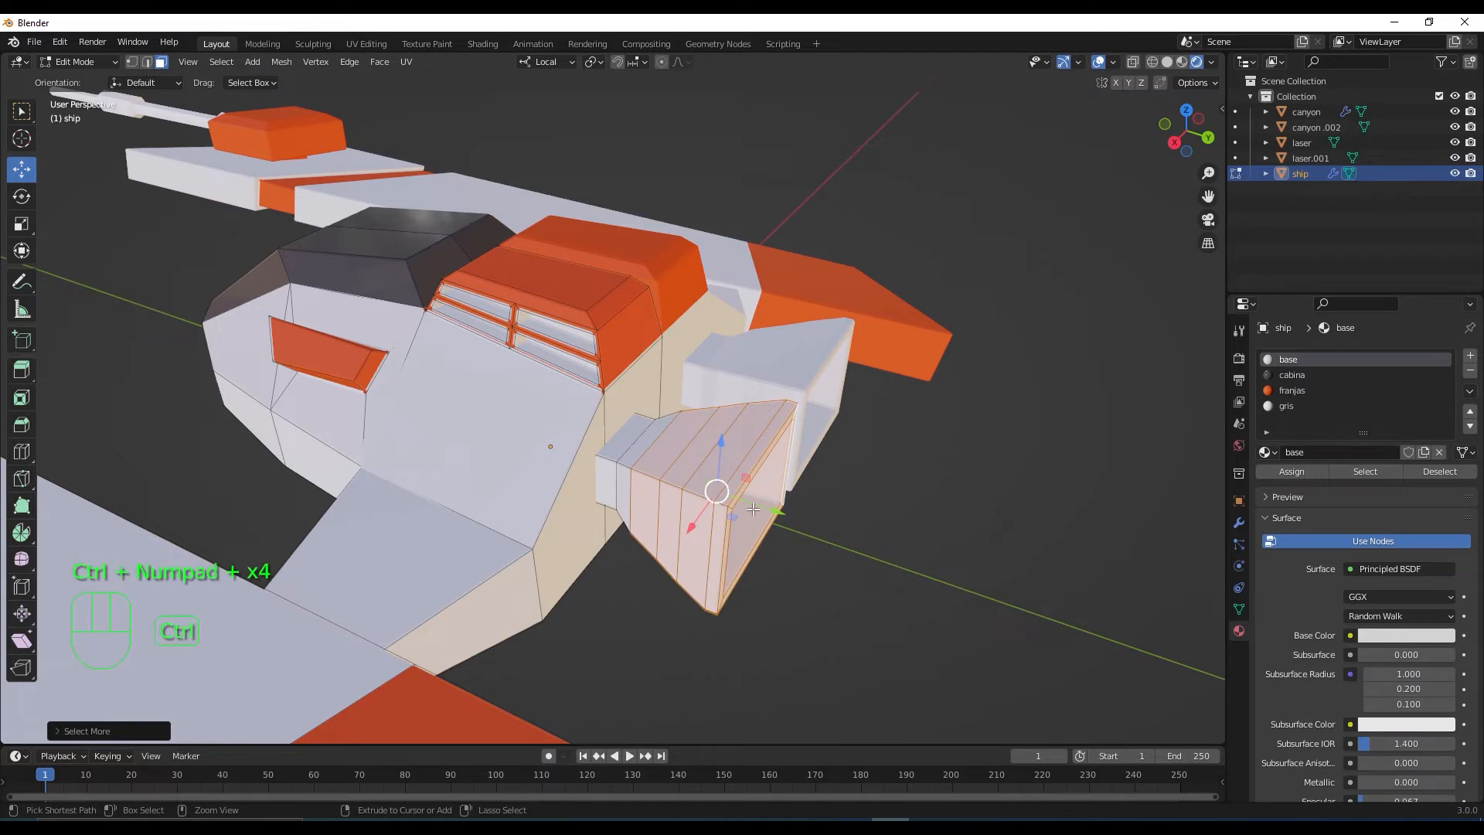
# Assign gris to the box, darken its base colour and lower Specular to 0.138
pyautogui.click(1286, 406)
pyautogui.click(1298, 472)
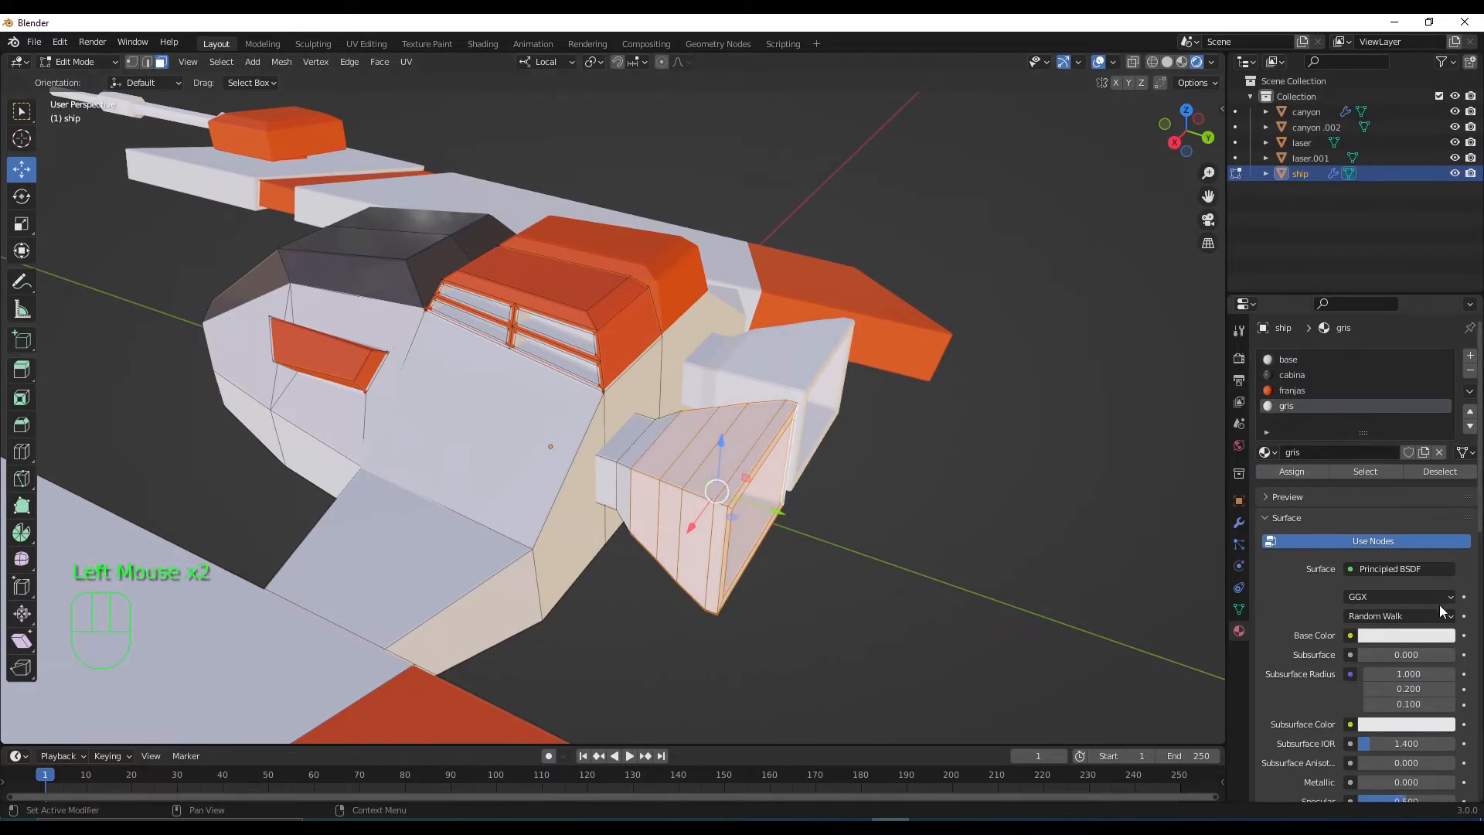
pyautogui.click(1435, 636)
pyautogui.moveTo(1443, 437); pyautogui.dragTo(1443, 487)
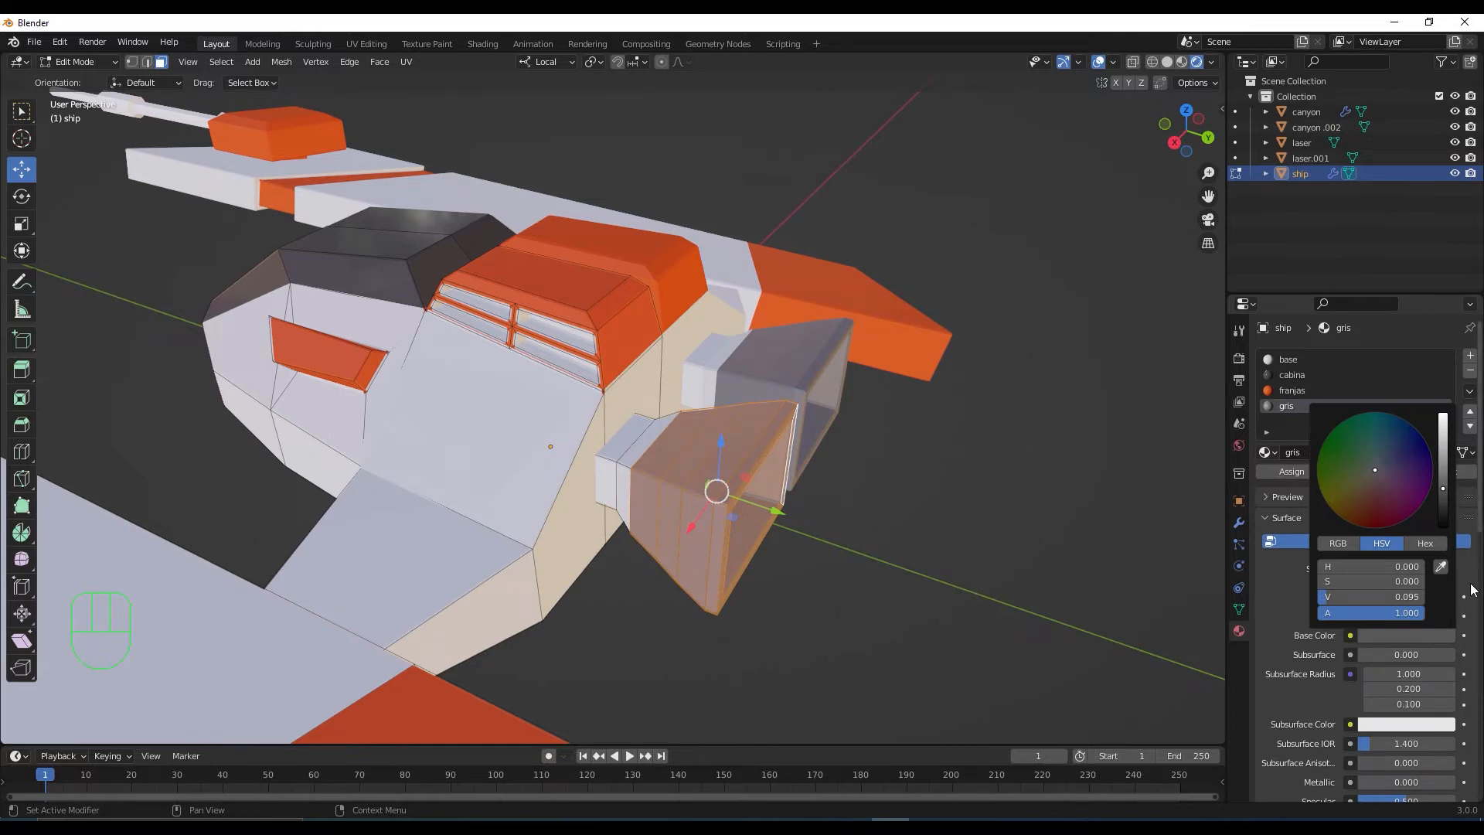
pyautogui.scroll(-3, 1430, 662)
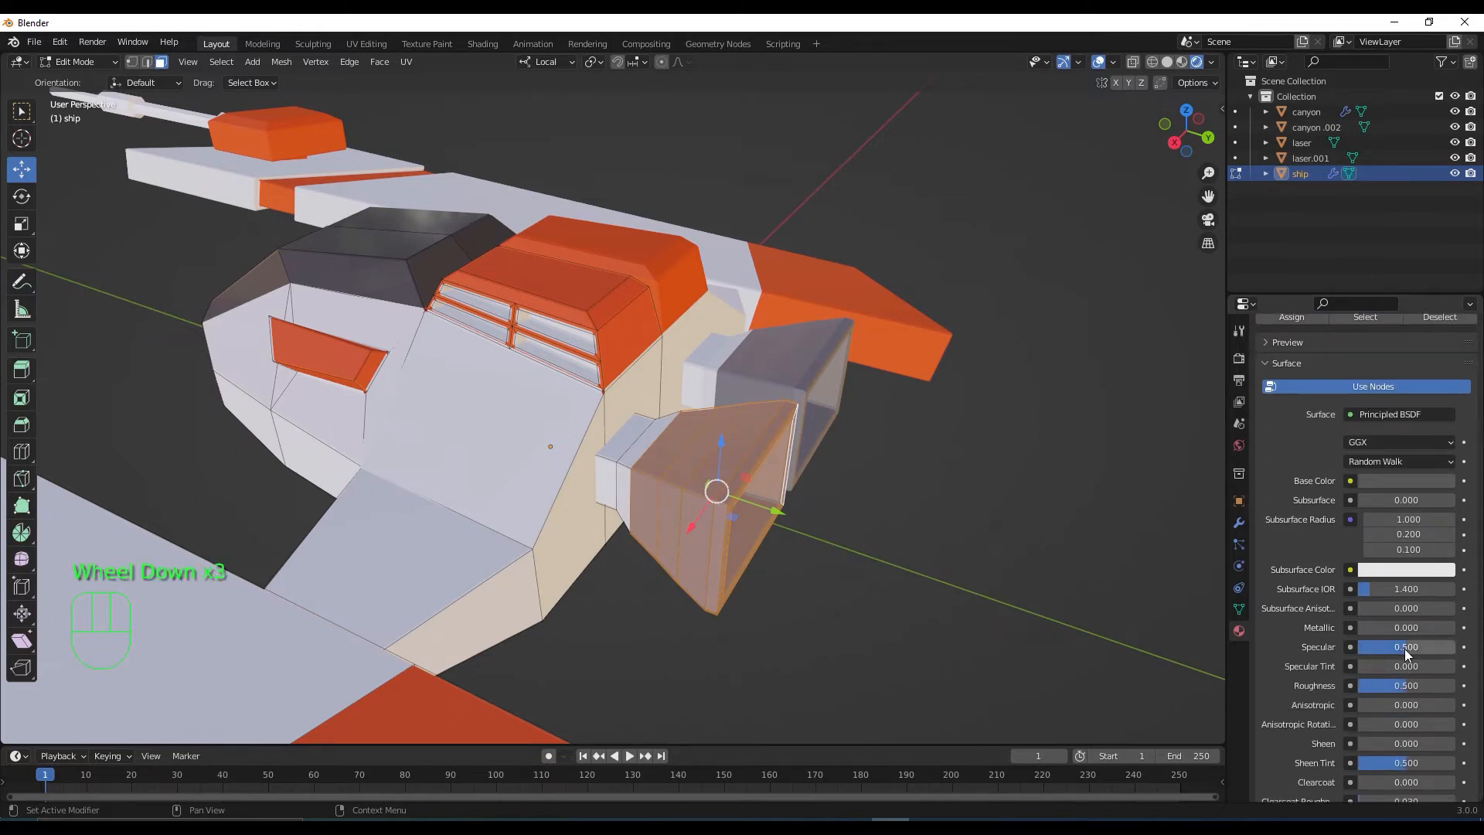
pyautogui.moveTo(1403, 647); pyautogui.dragTo(1391, 648)
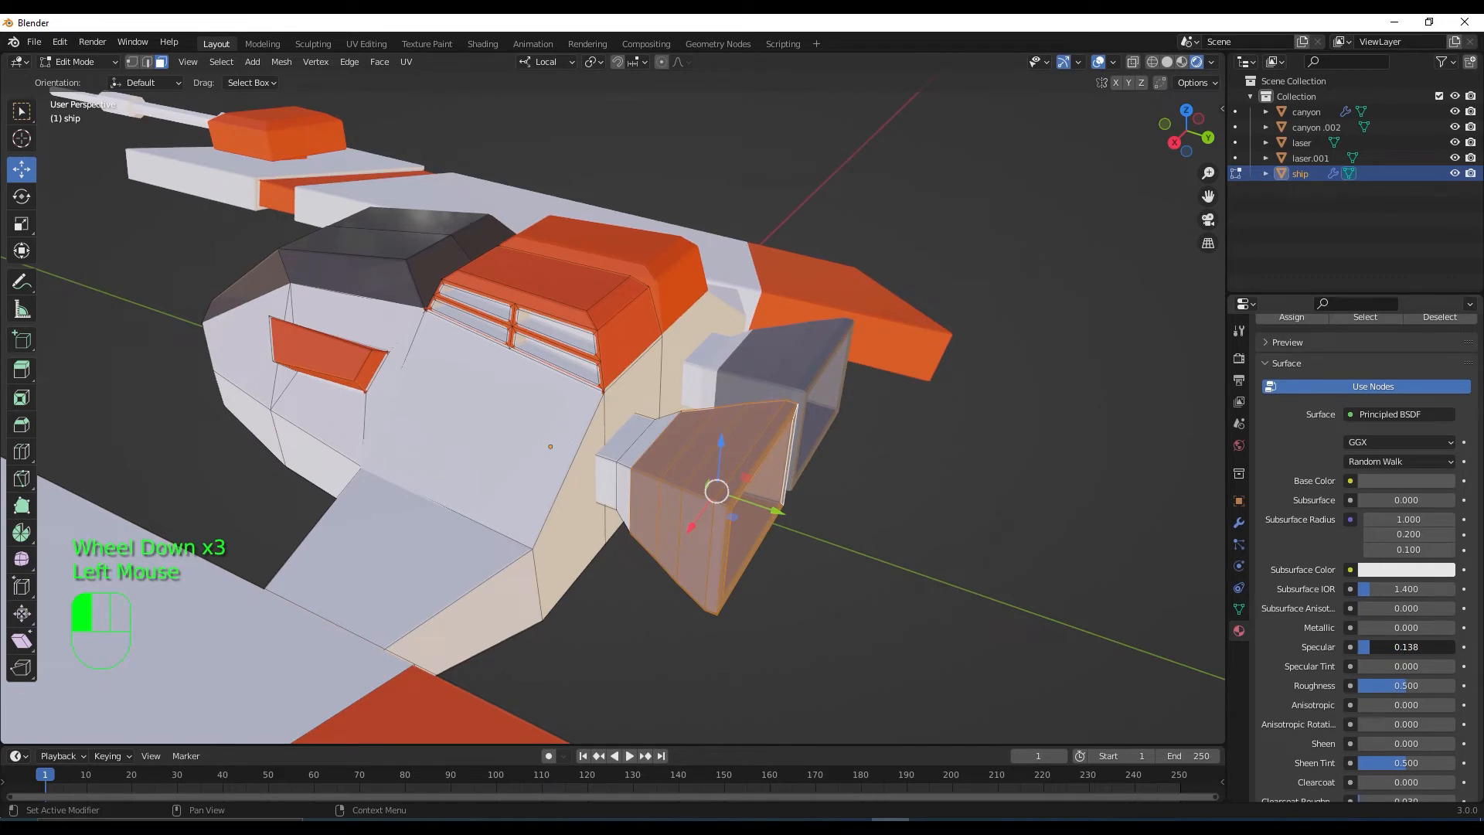
pyautogui.scroll(2, 1403, 437)
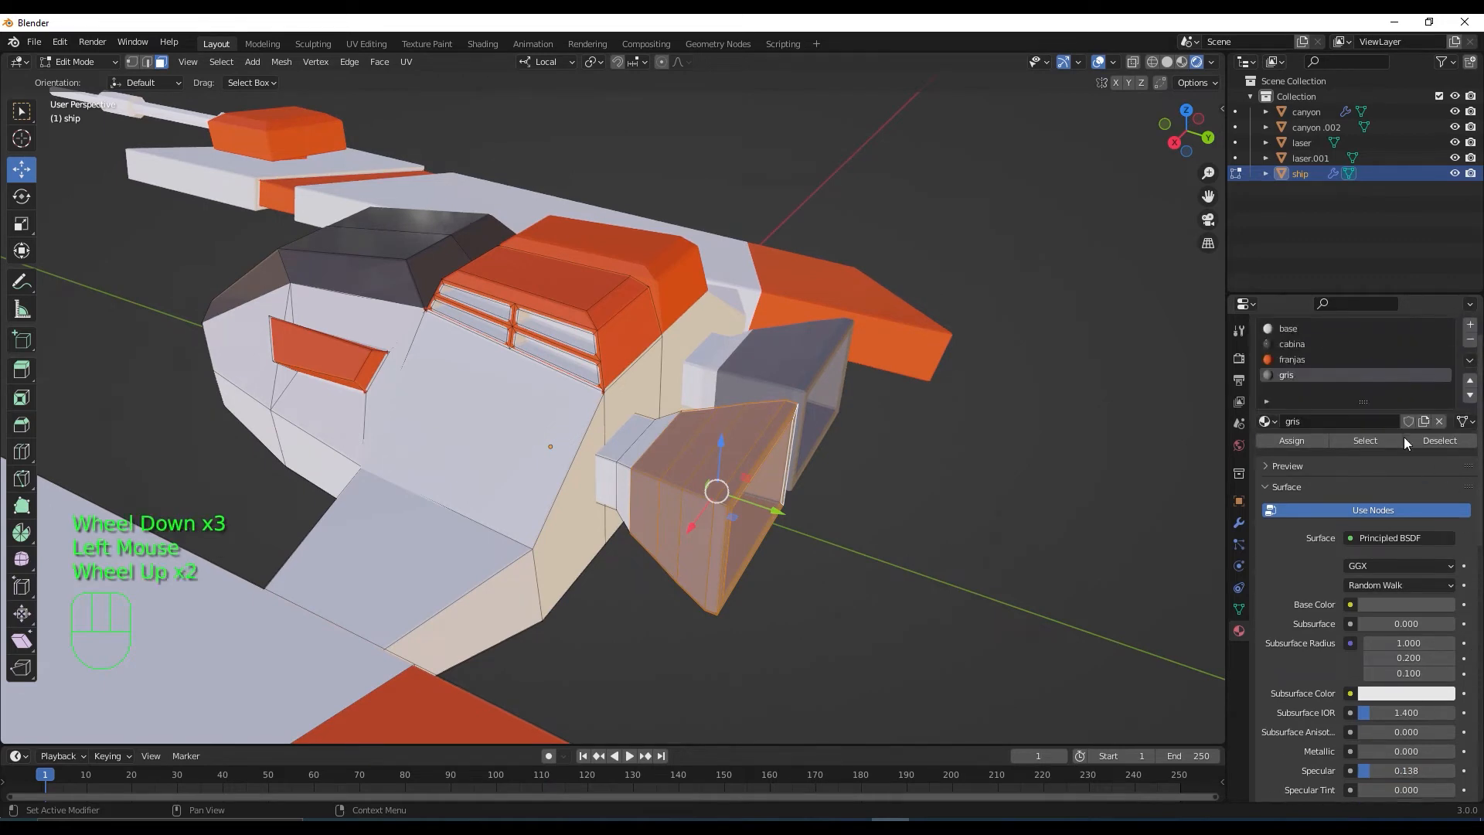
# Compare against the base and franjas materials, return to gris, and deselect the box faces
pyautogui.click(1296, 360)
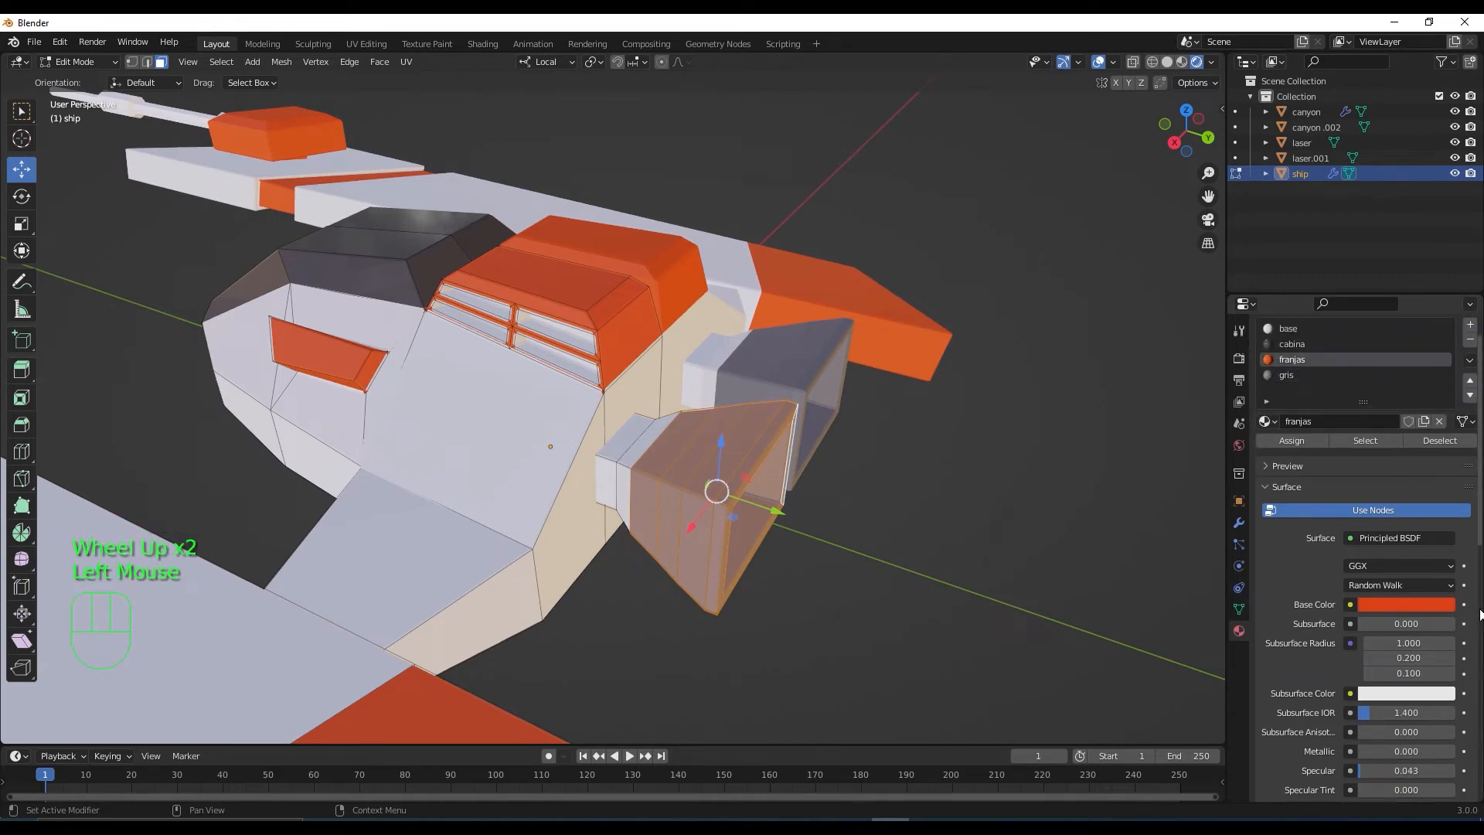
pyautogui.click(1293, 330)
pyautogui.click(1287, 375)
pyautogui.click(905, 540)
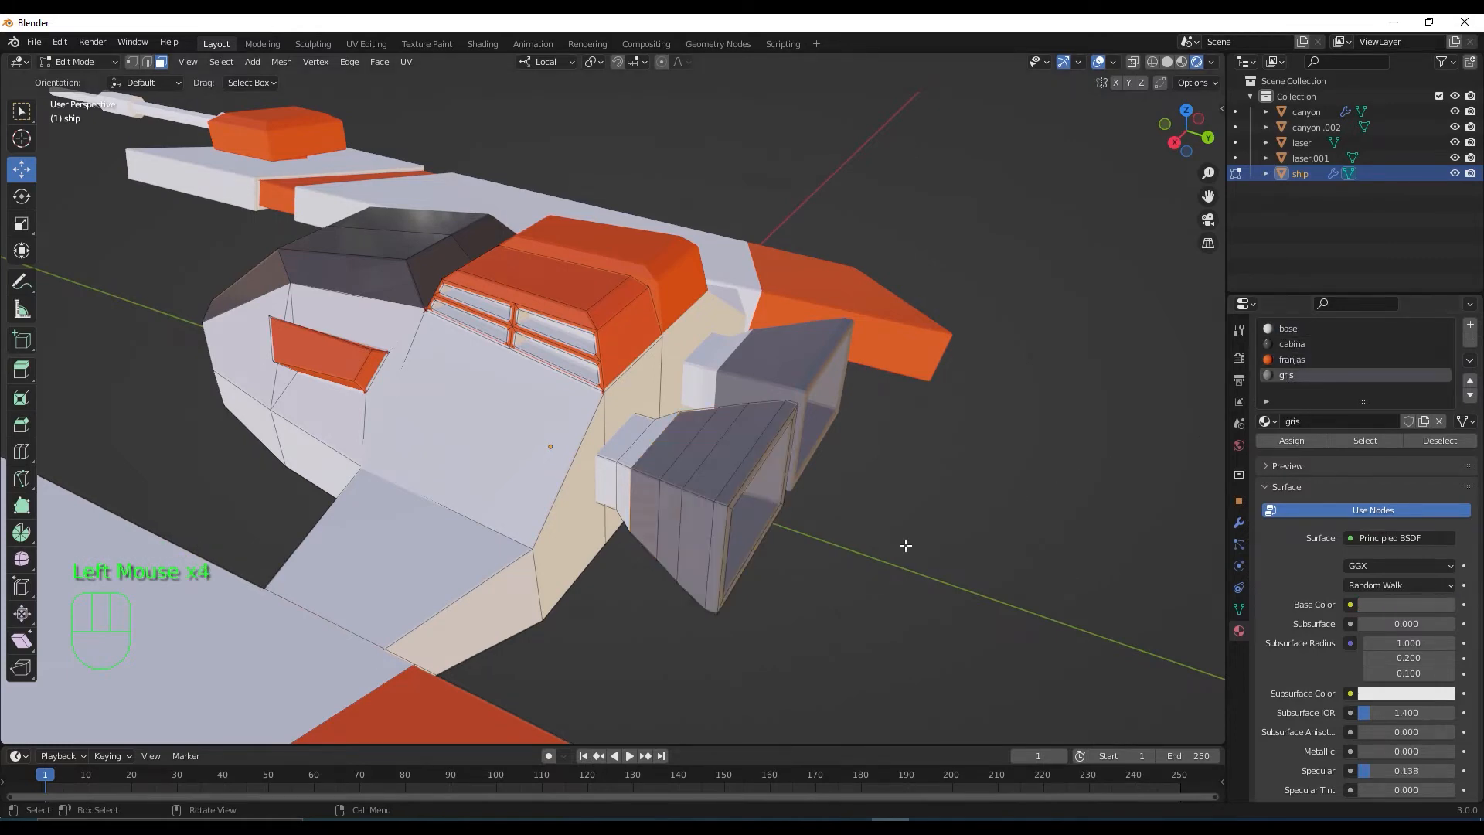
pyautogui.scroll(-2, 904, 540)
pyautogui.moveTo(906, 538); pyautogui.dragTo(950, 534, button='middle')
# Pick a face on the wing connector and orbit to frame it, toggling Edit Mode
pyautogui.scroll(1, 951, 533)
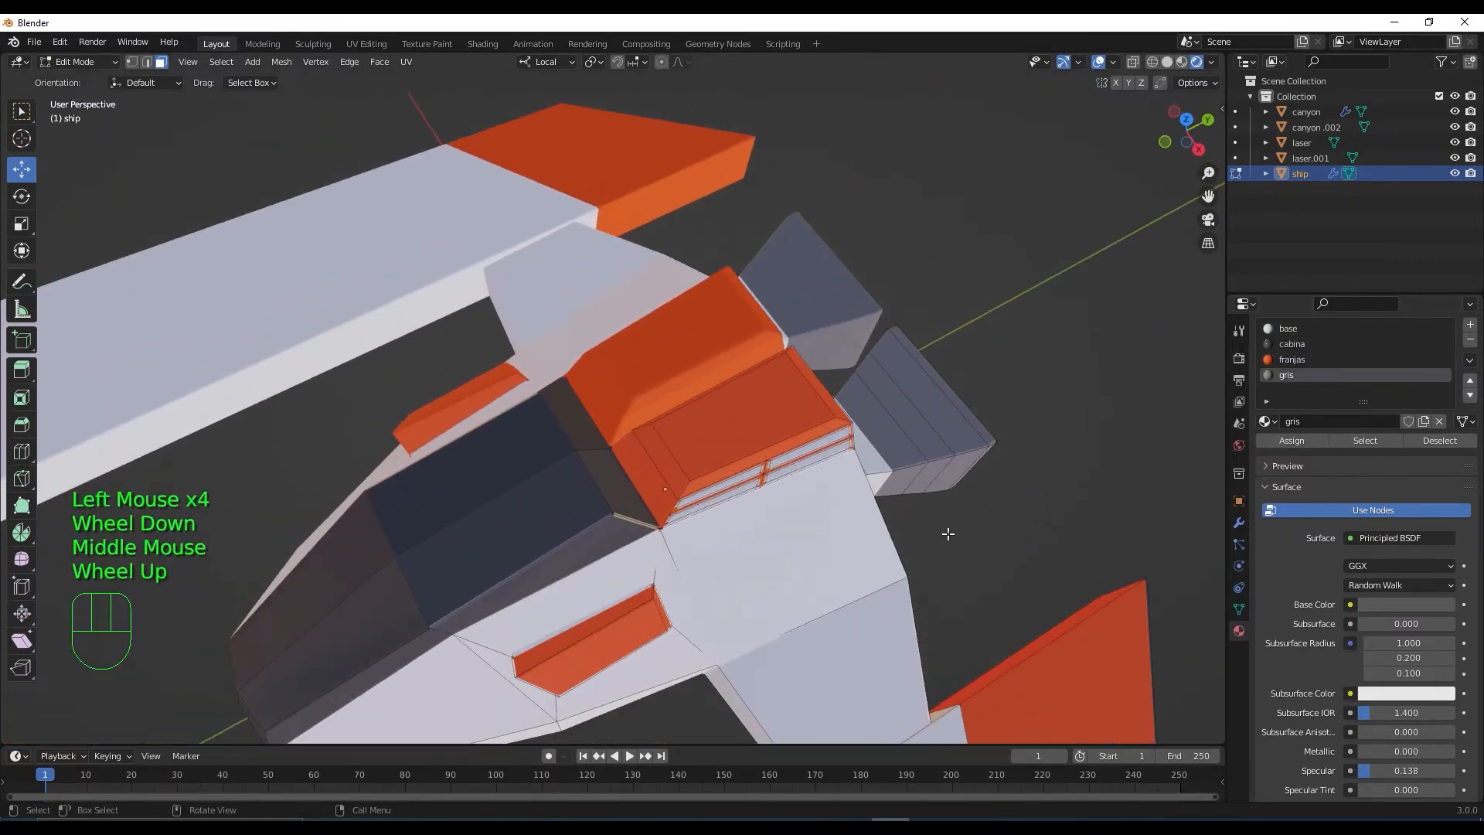
pyautogui.scroll(-2, 964, 553)
pyautogui.click(805, 597)
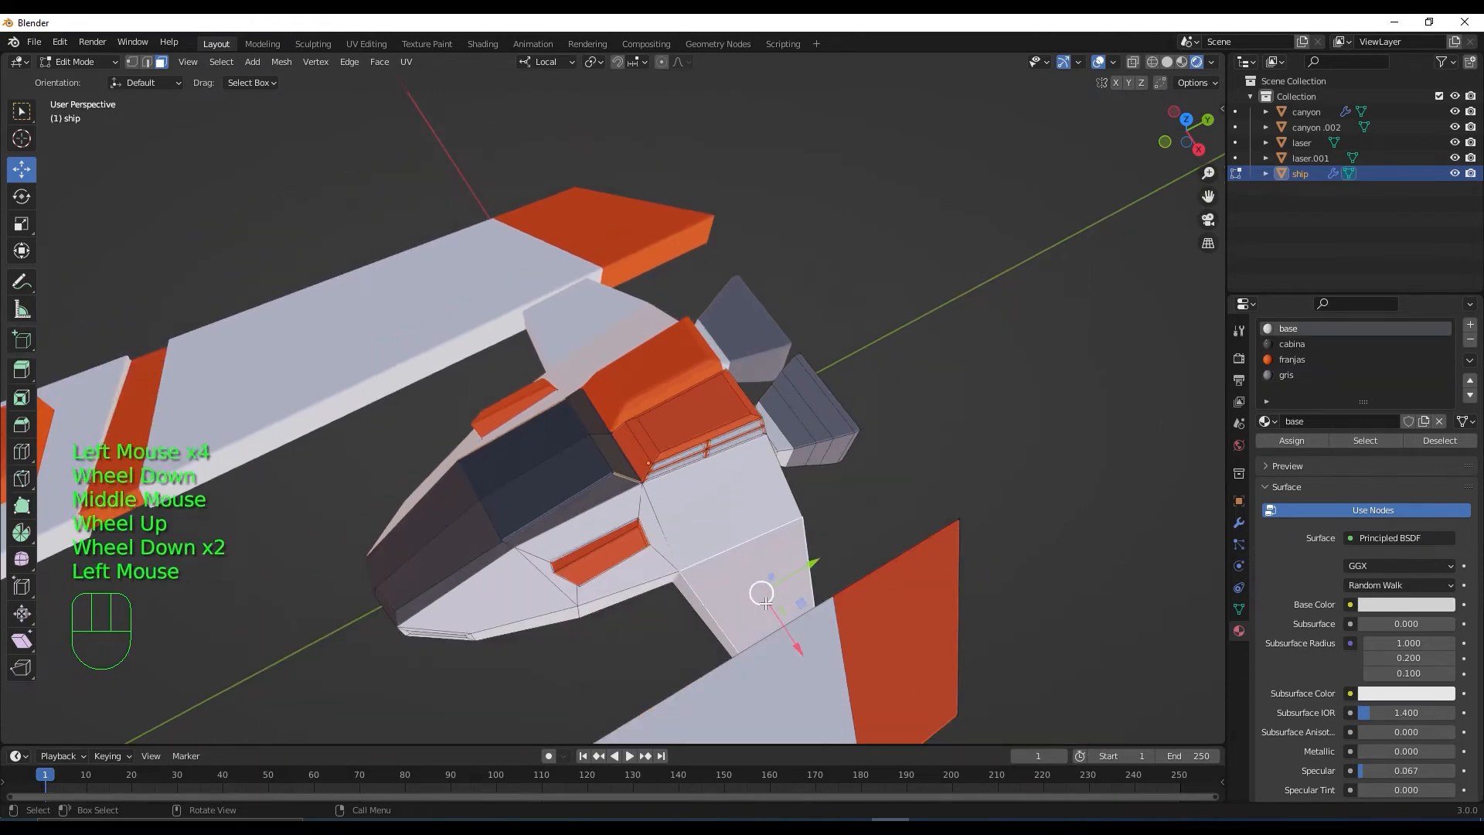
pyautogui.moveTo(765, 602); pyautogui.dragTo(881, 661, button='middle')
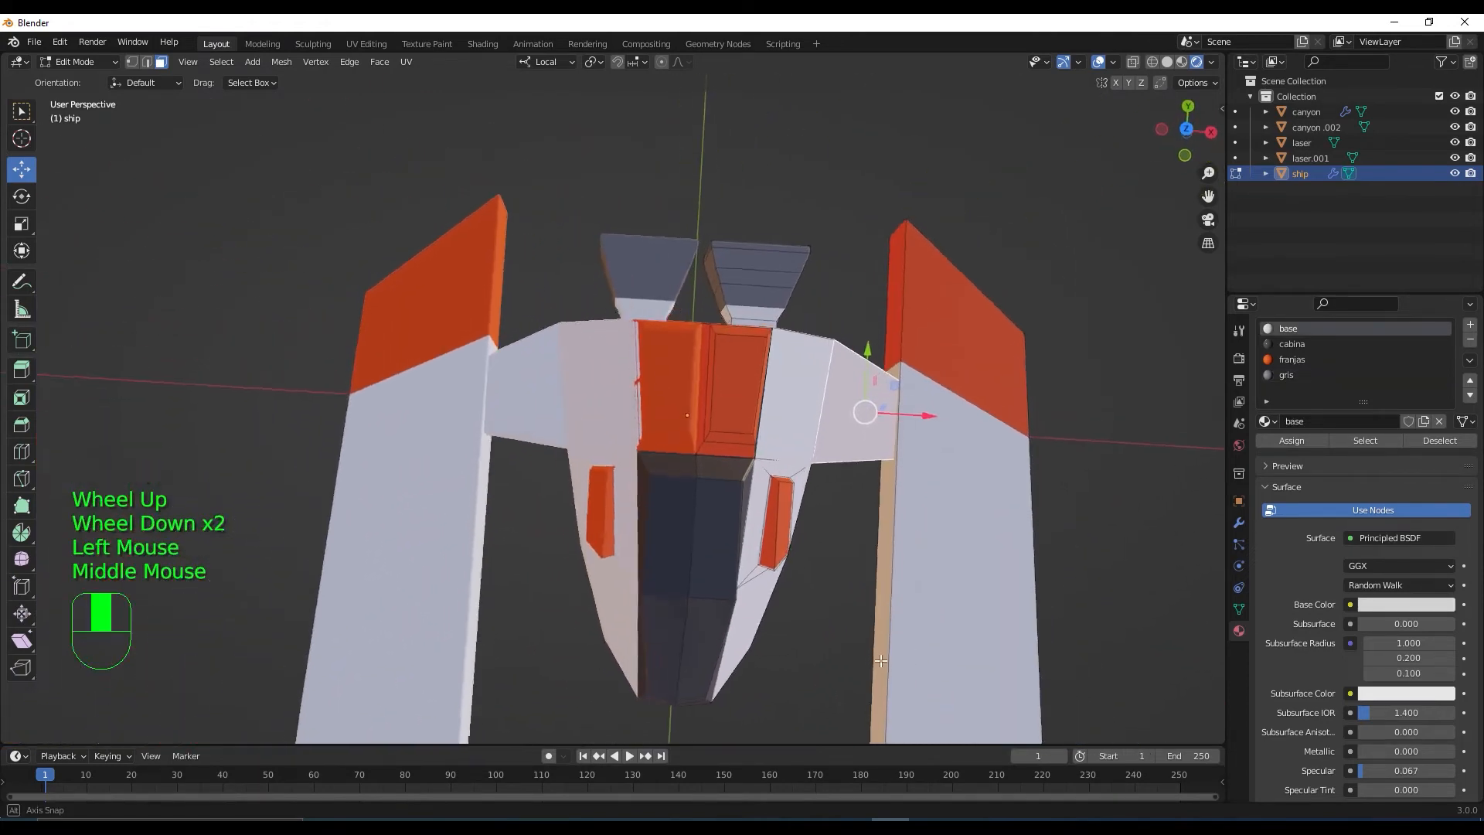
pyautogui.scroll(2, 873, 533)
pyautogui.moveTo(920, 542); pyautogui.dragTo(894, 512, button='middle')
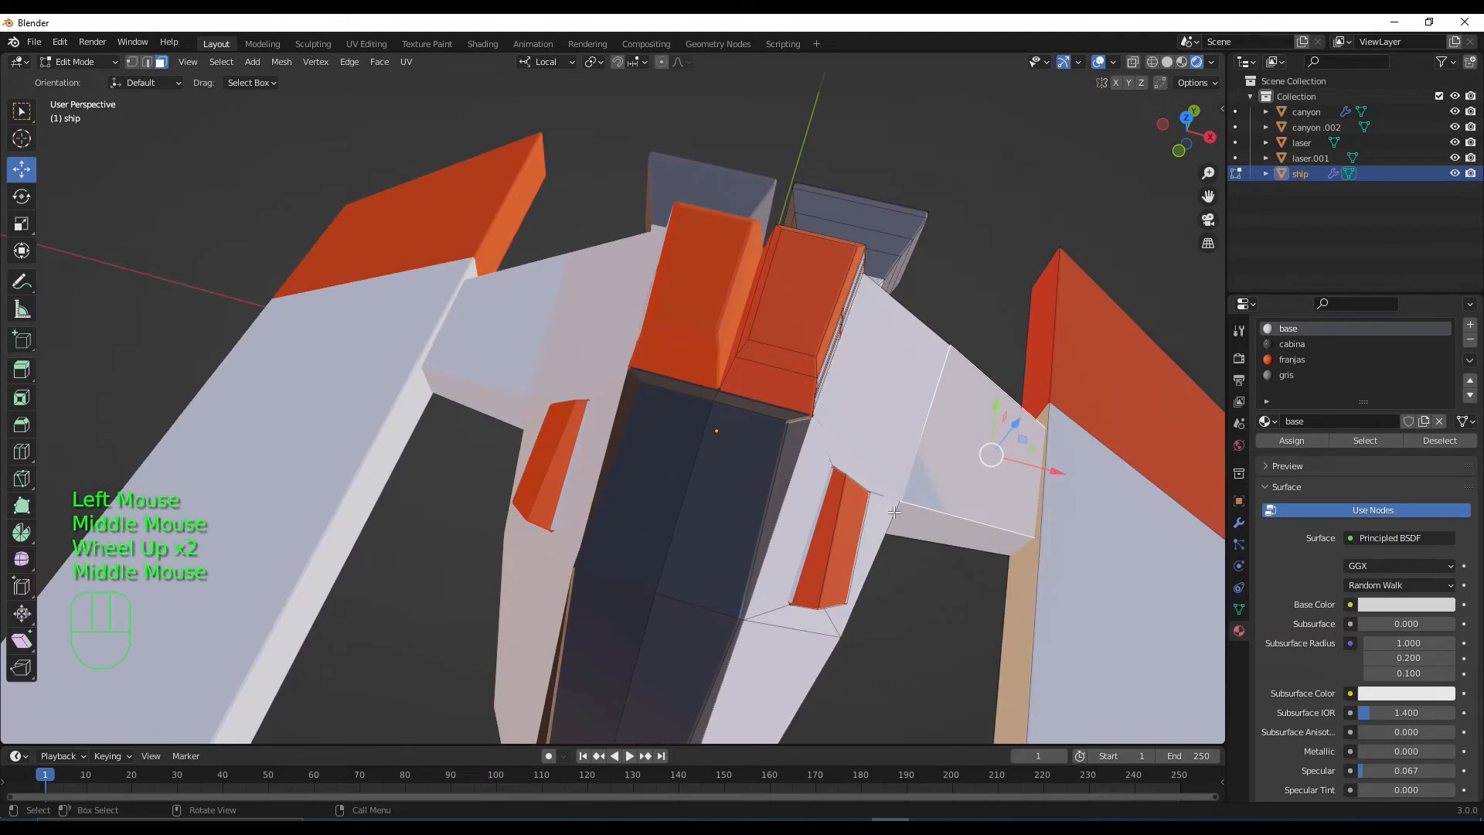
pyautogui.press('Tab')
pyautogui.press('Tab')
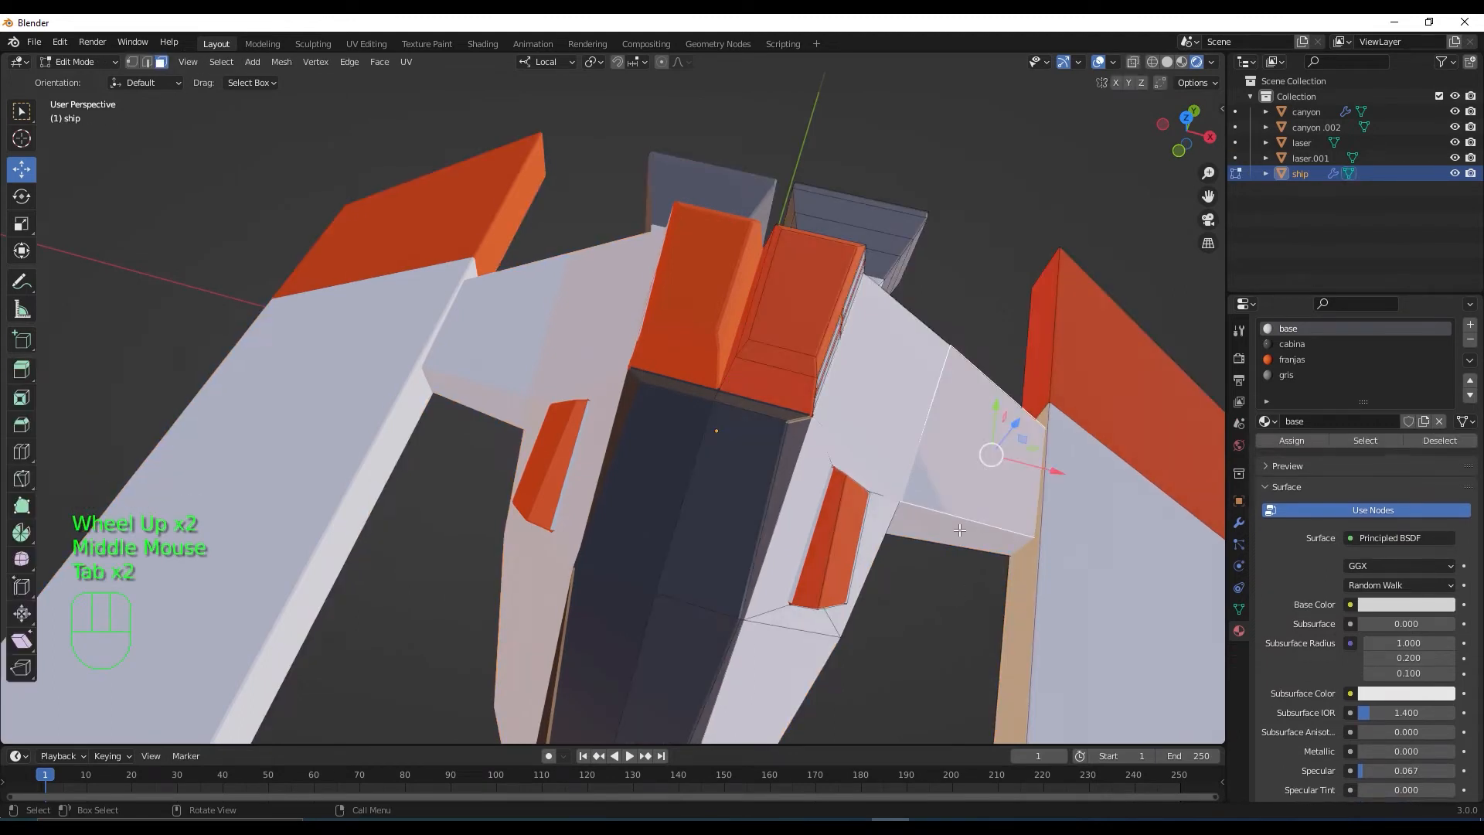
pyautogui.moveTo(957, 599); pyautogui.dragTo(783, 482, button='middle')
# Loop cut the wing connector and select the face loop between the new edges
pyautogui.hotkey('ctrl', 'r')
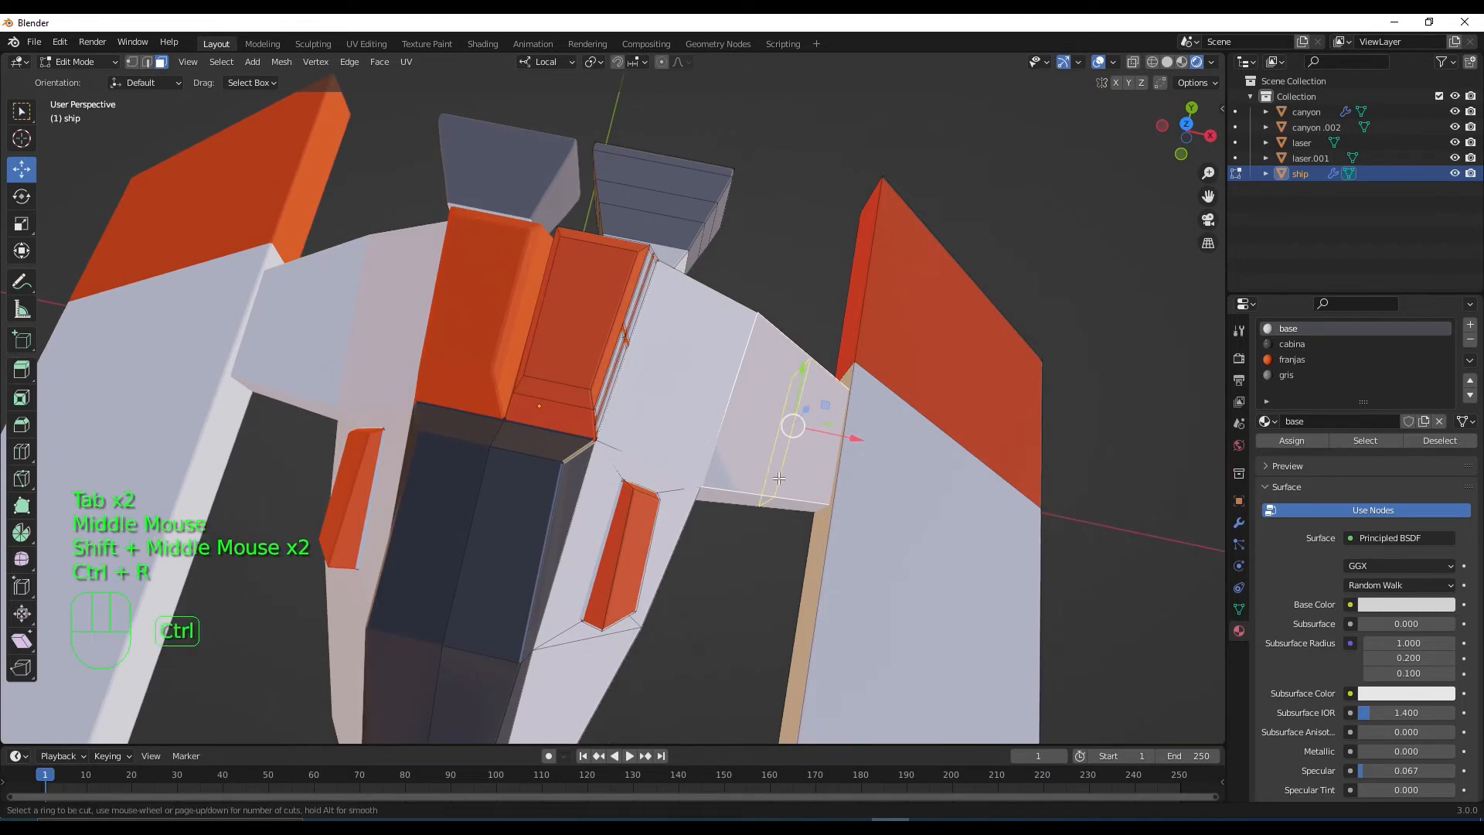
pyautogui.click(778, 478)
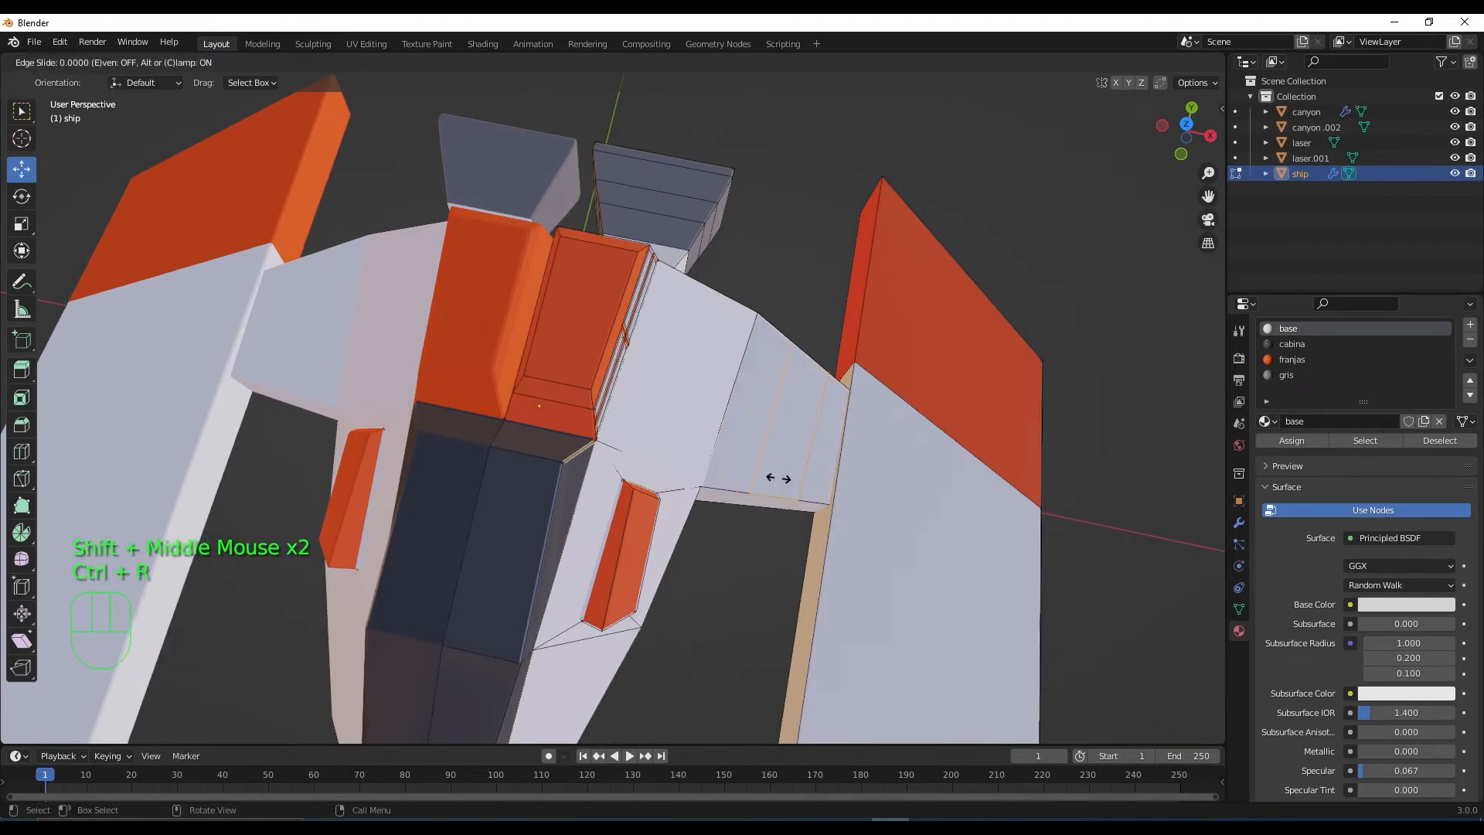
pyautogui.moveTo(779, 478); pyautogui.dragTo(783, 437, button='middle')
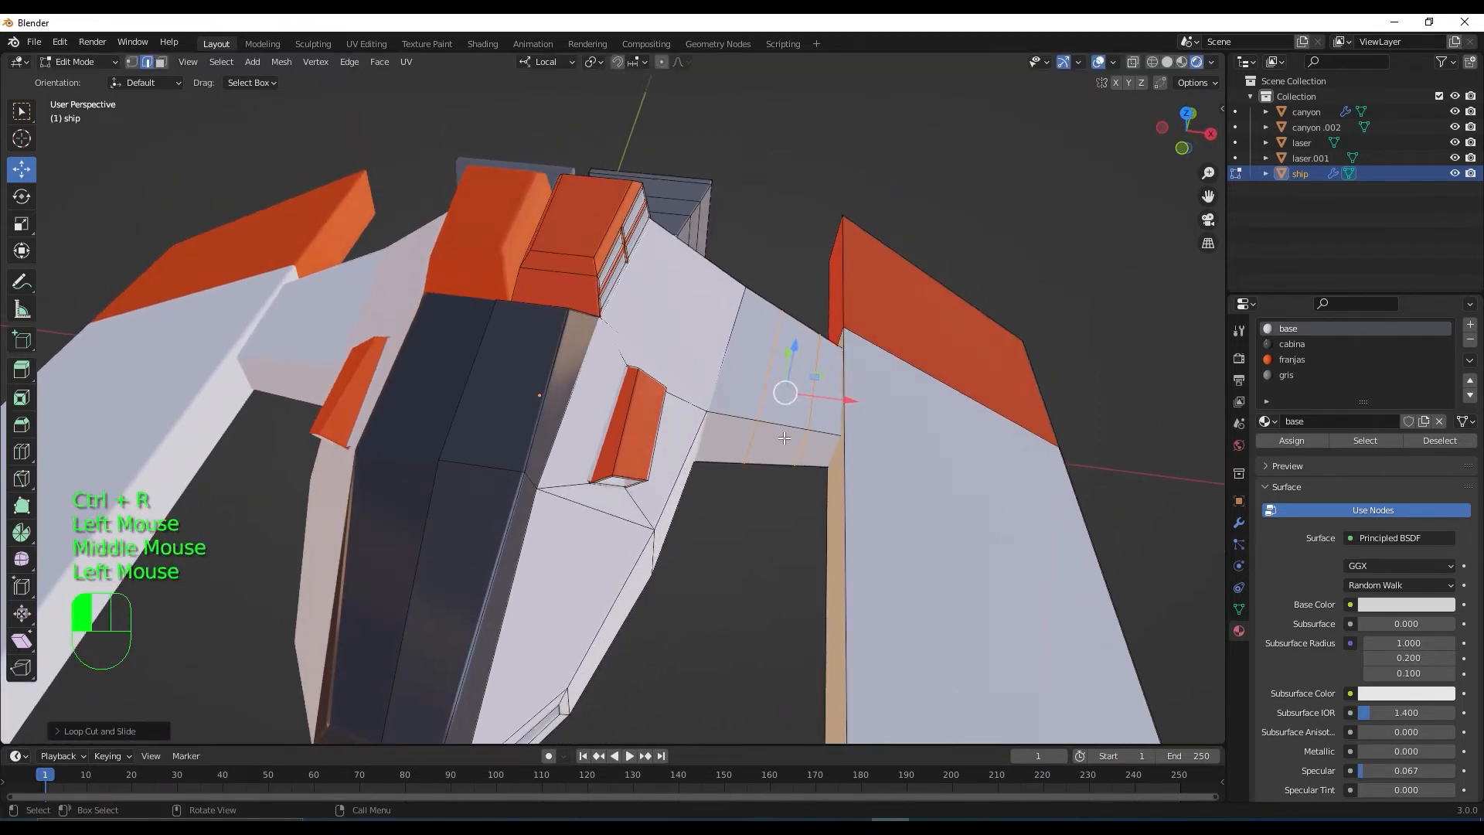
pyautogui.click(783, 437)
pyautogui.press('3')
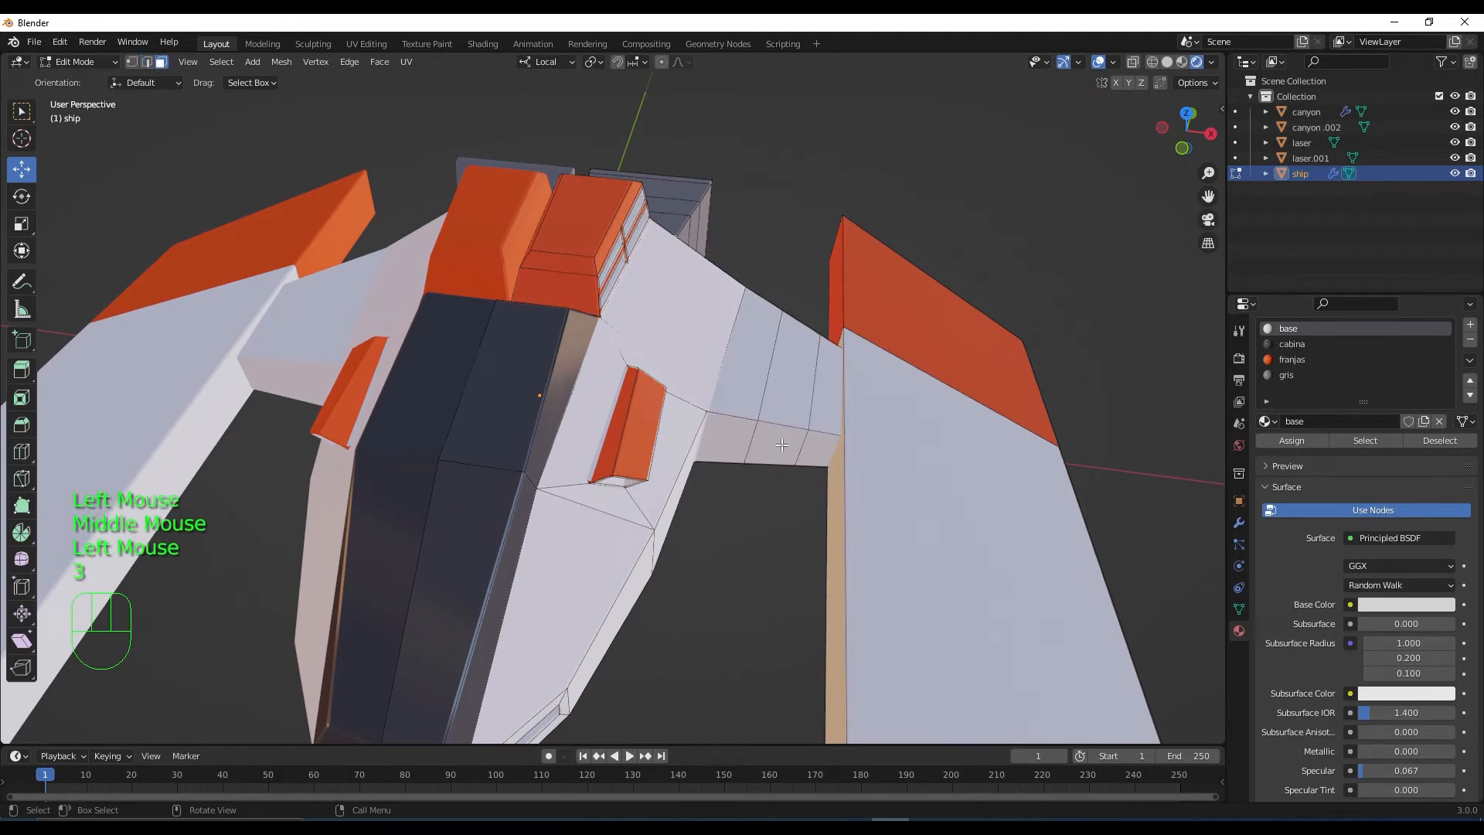
pyautogui.click(779, 442)
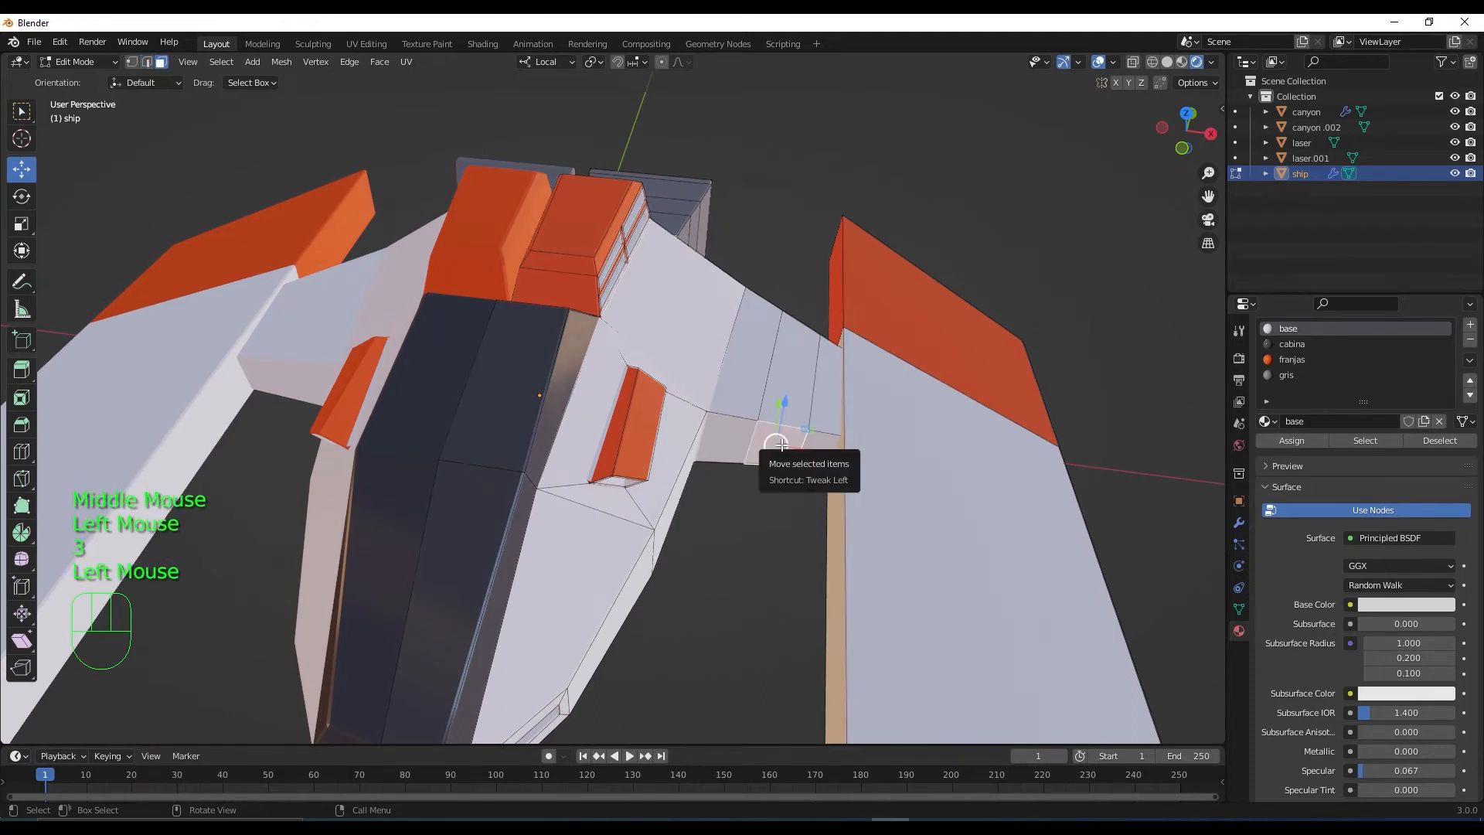
pyautogui.keyDown('alt'); pyautogui.click(790, 412); pyautogui.keyUp('alt')
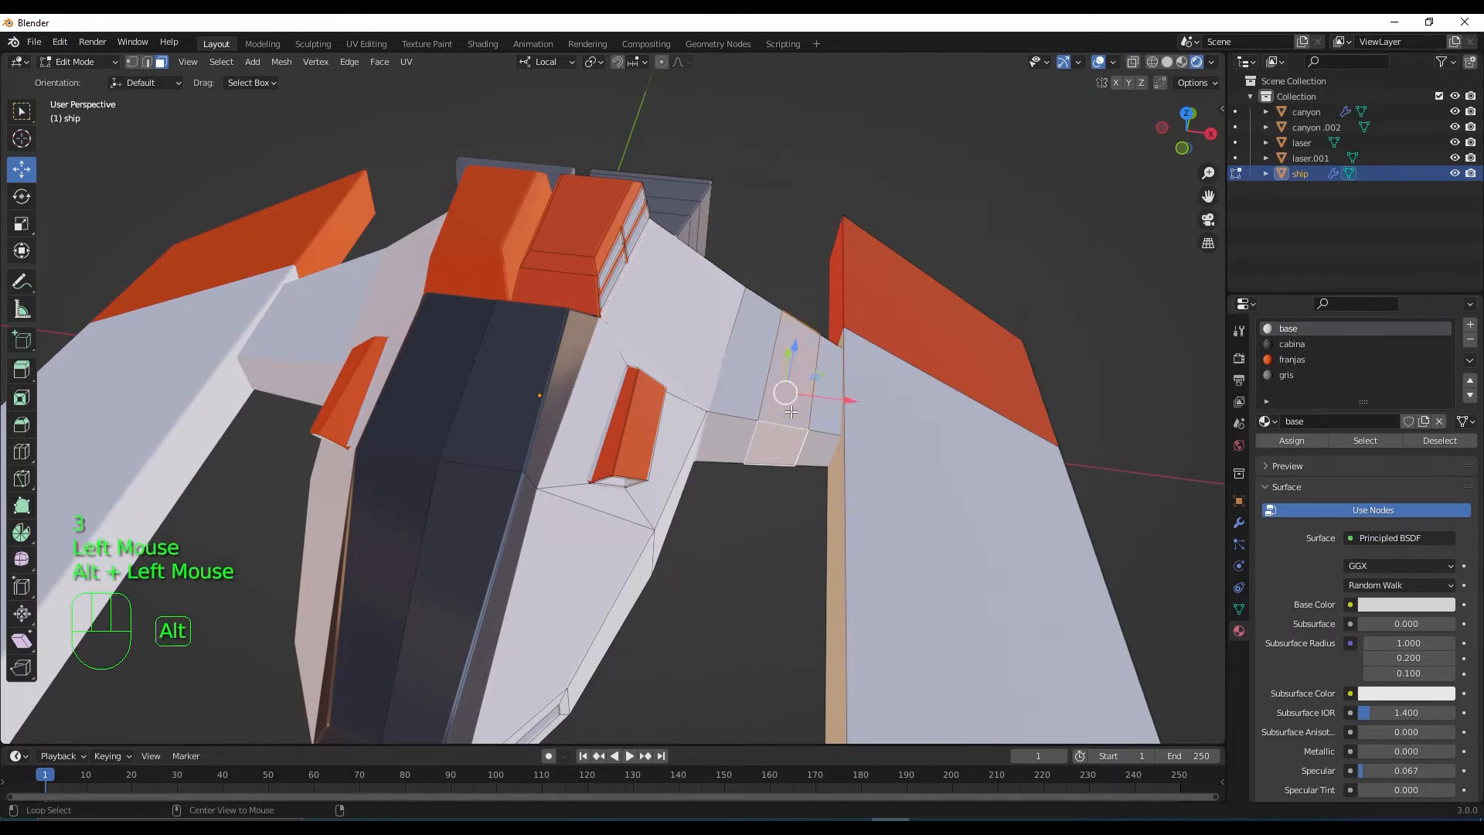
pyautogui.moveTo(791, 421); pyautogui.dragTo(804, 494, button='middle')
# Assign gris to the connector band, deselect it, and return to Object Mode
pyautogui.click(1286, 376)
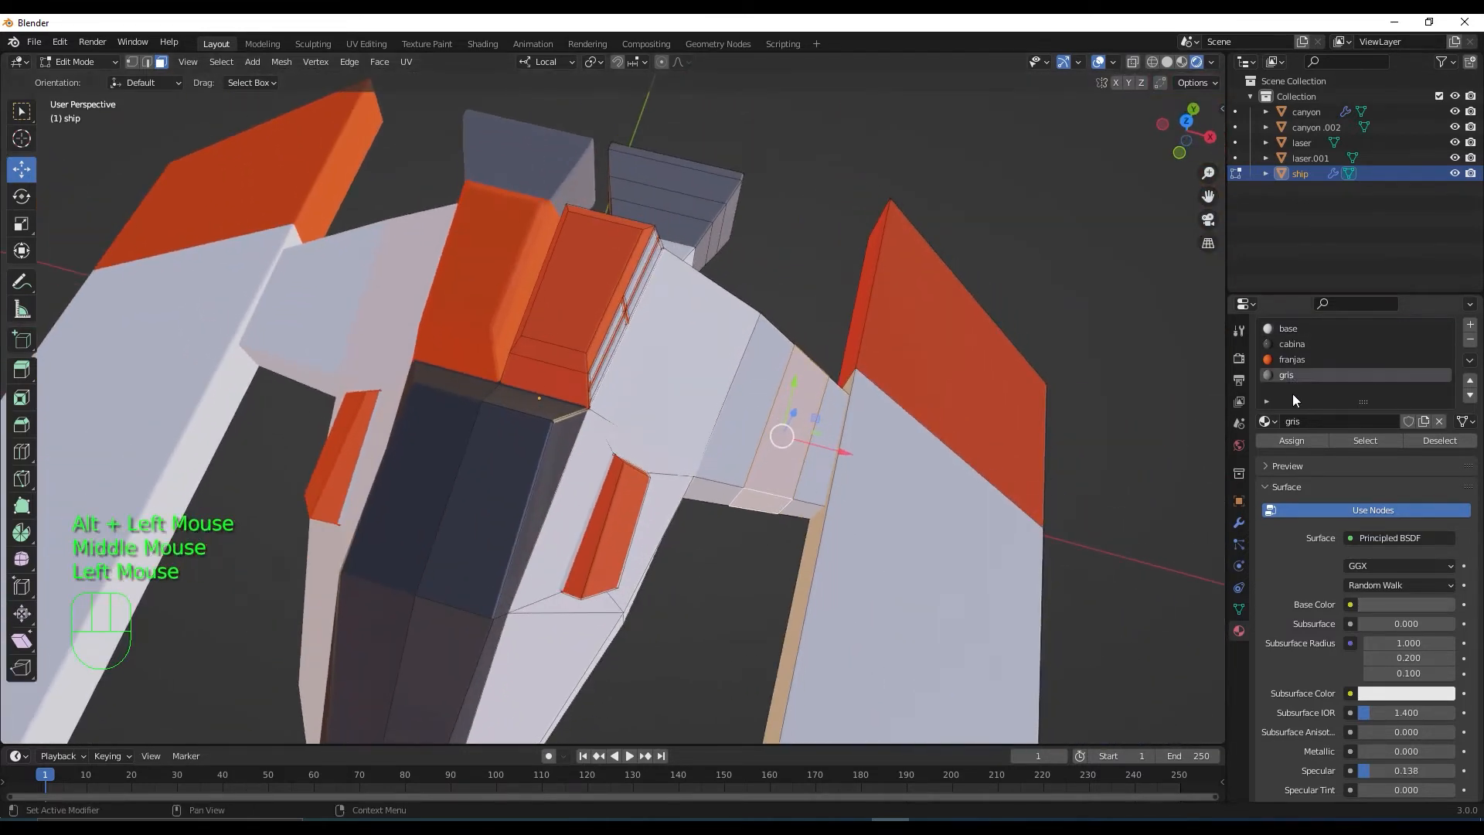
pyautogui.click(1295, 442)
pyautogui.scroll(-3, 809, 531)
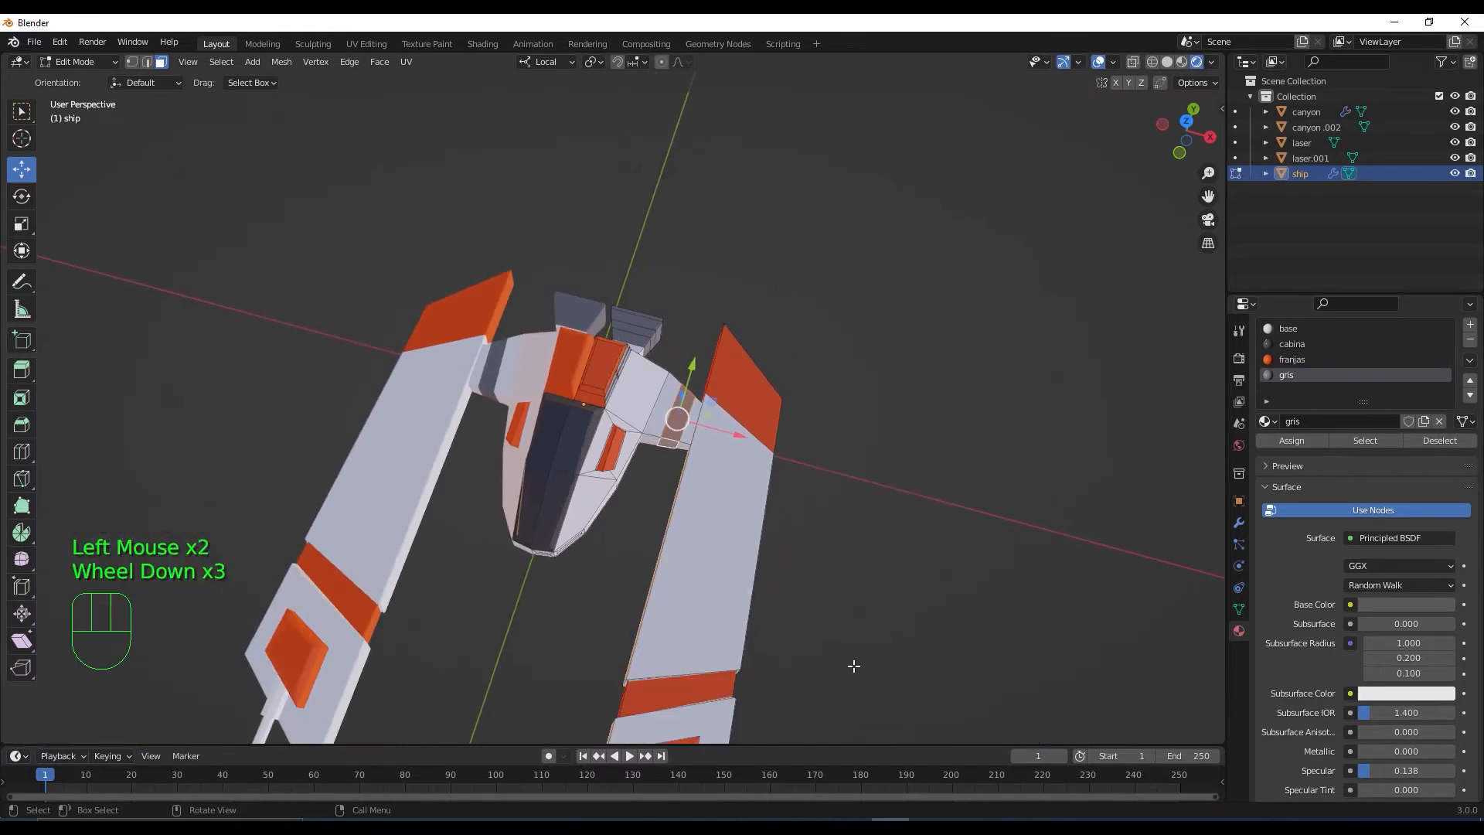
pyautogui.click(874, 678)
pyautogui.moveTo(873, 679); pyautogui.dragTo(618, 433, button='middle')
pyautogui.scroll(4, 669, 337)
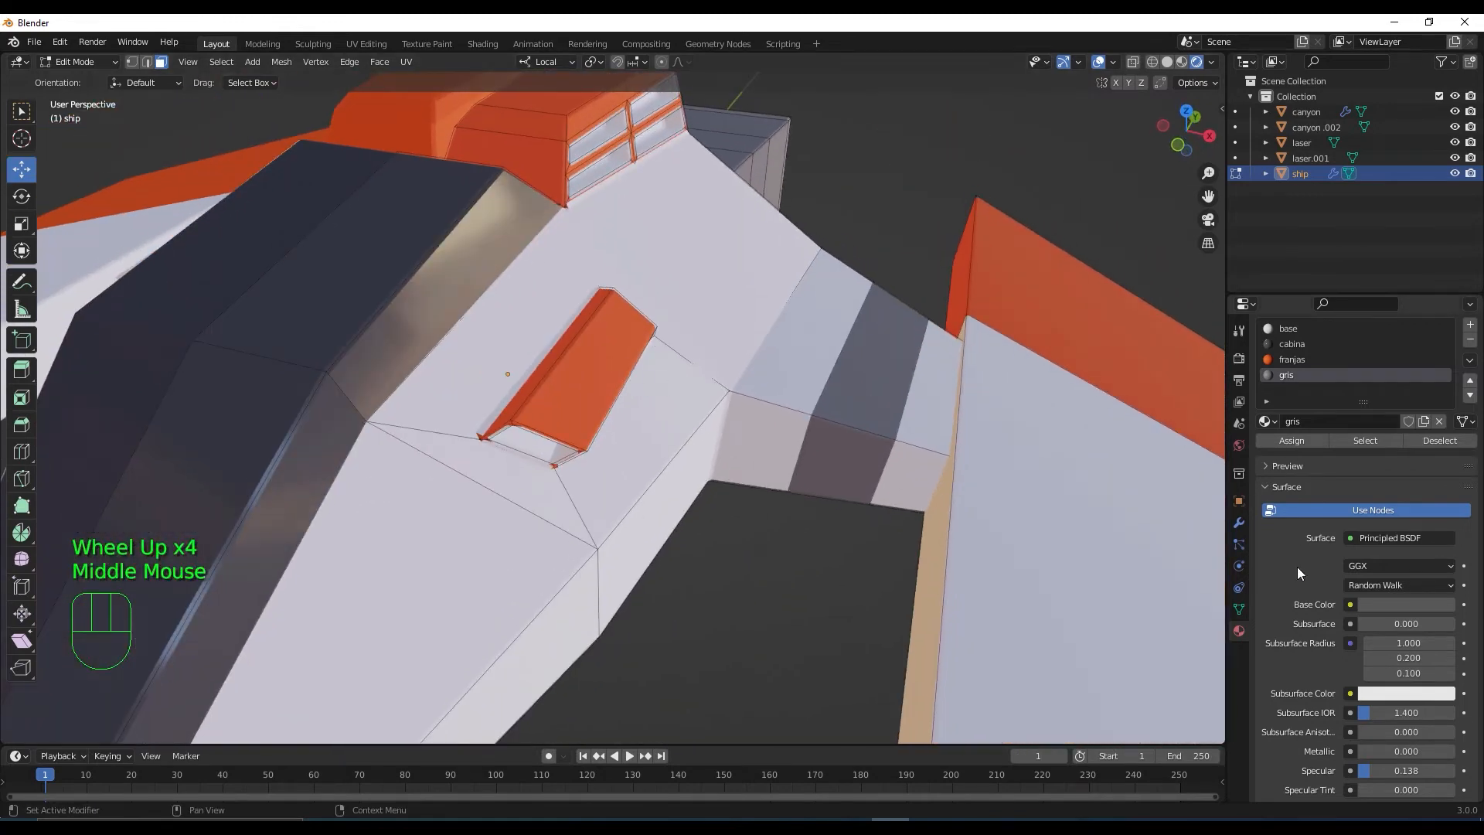
pyautogui.press('Tab')
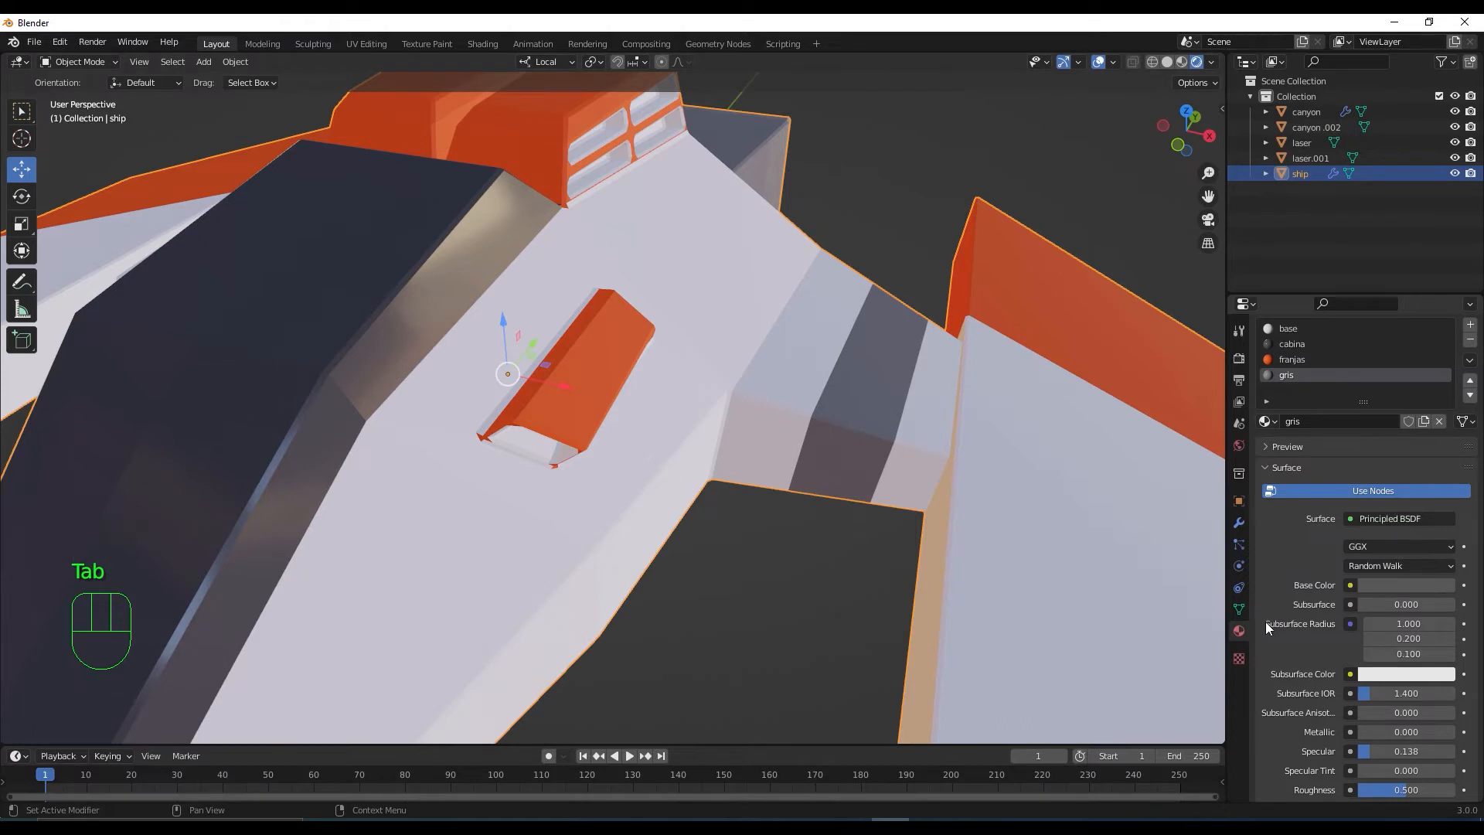
# Turn off the Bevel modifier's viewport display in the Modifier Properties
pyautogui.click(1240, 524)
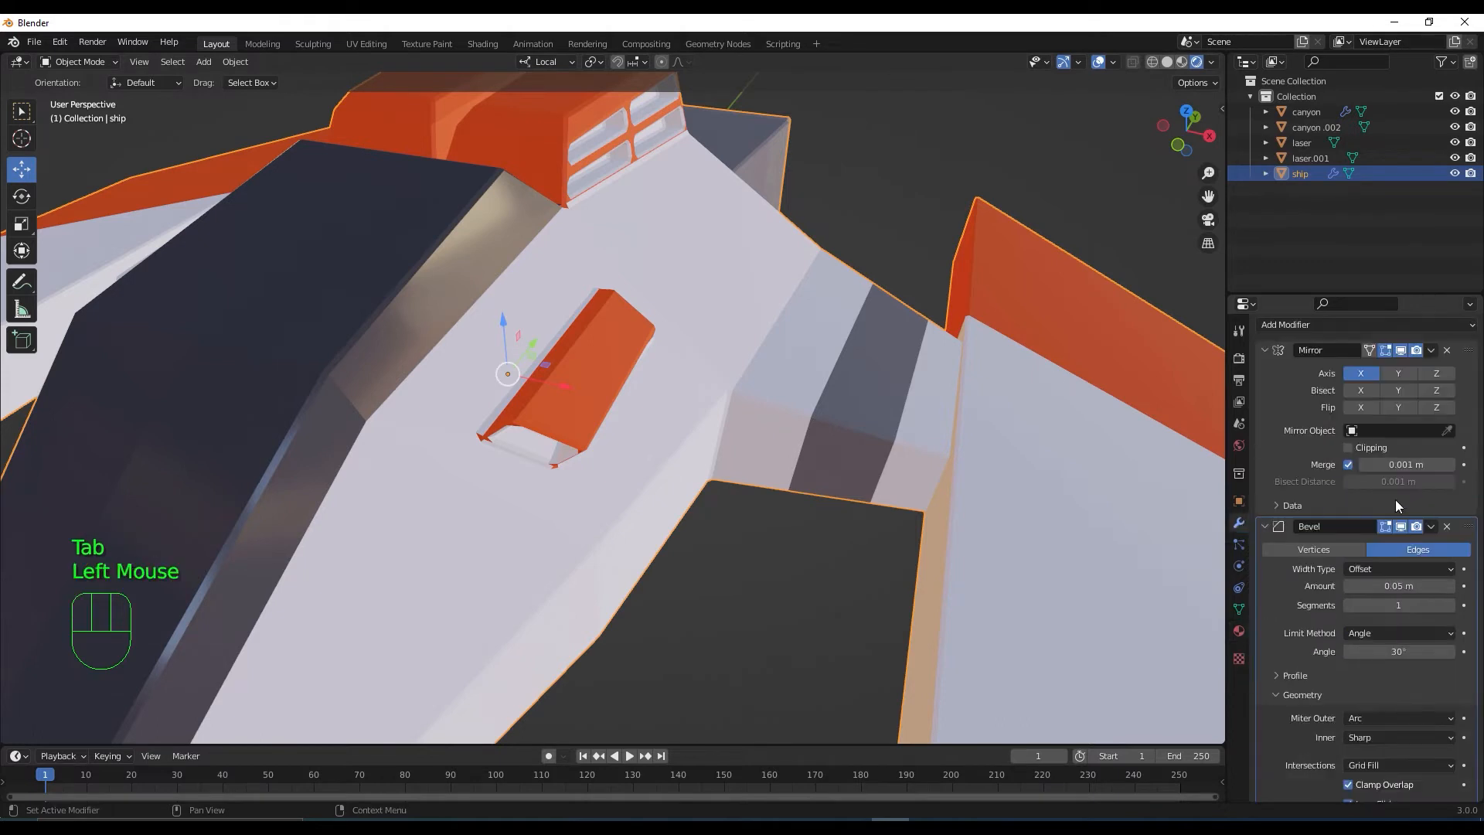
pyautogui.click(1398, 526)
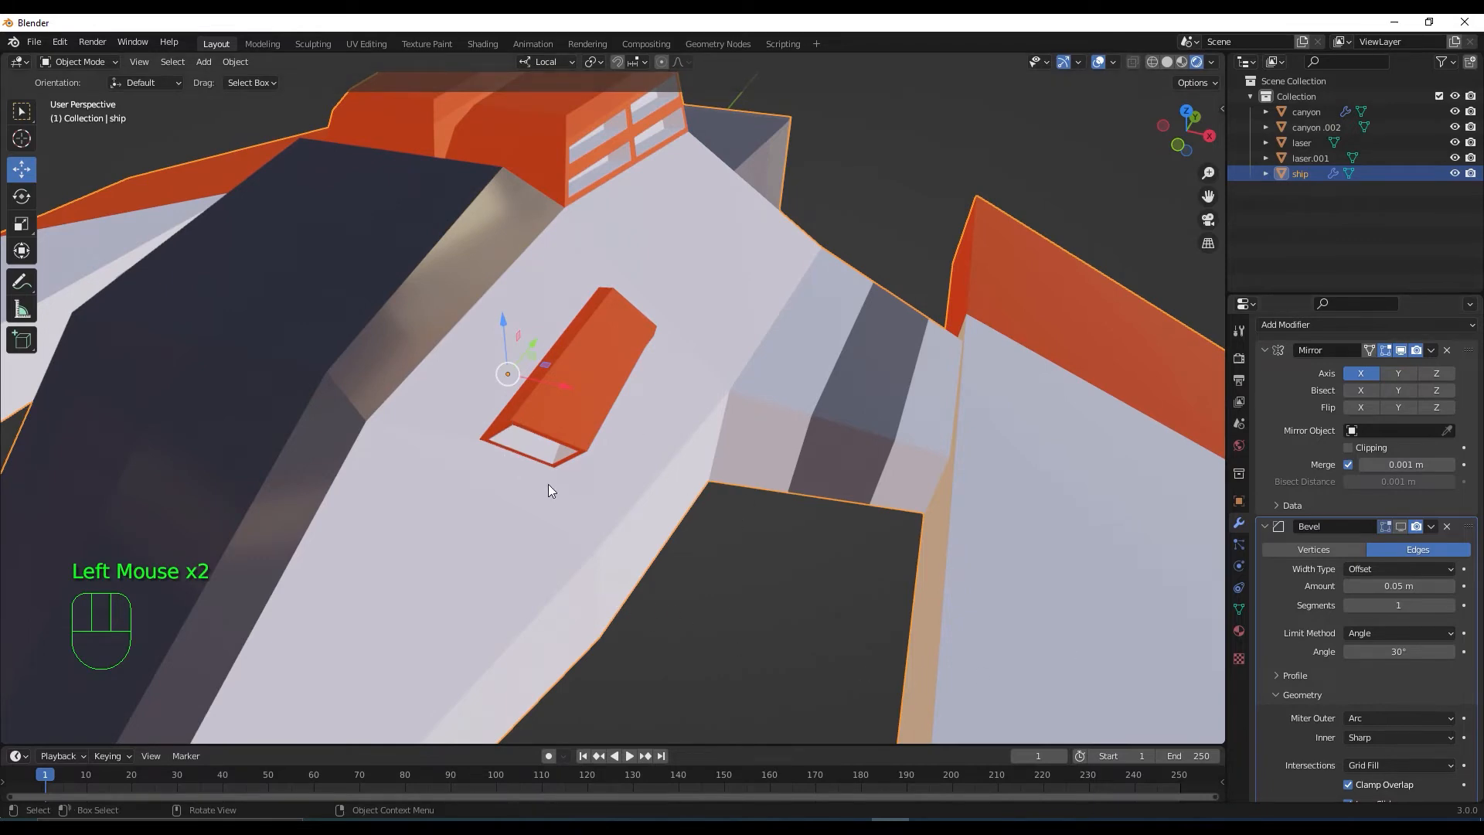
# In Edit Mode, assign gris to the small hull window face and its neighbouring faces
pyautogui.press('Tab')
pyautogui.moveTo(548, 488); pyautogui.dragTo(653, 424, button='middle')
pyautogui.scroll(2, 631, 340)
pyautogui.scroll(-1, 641, 321)
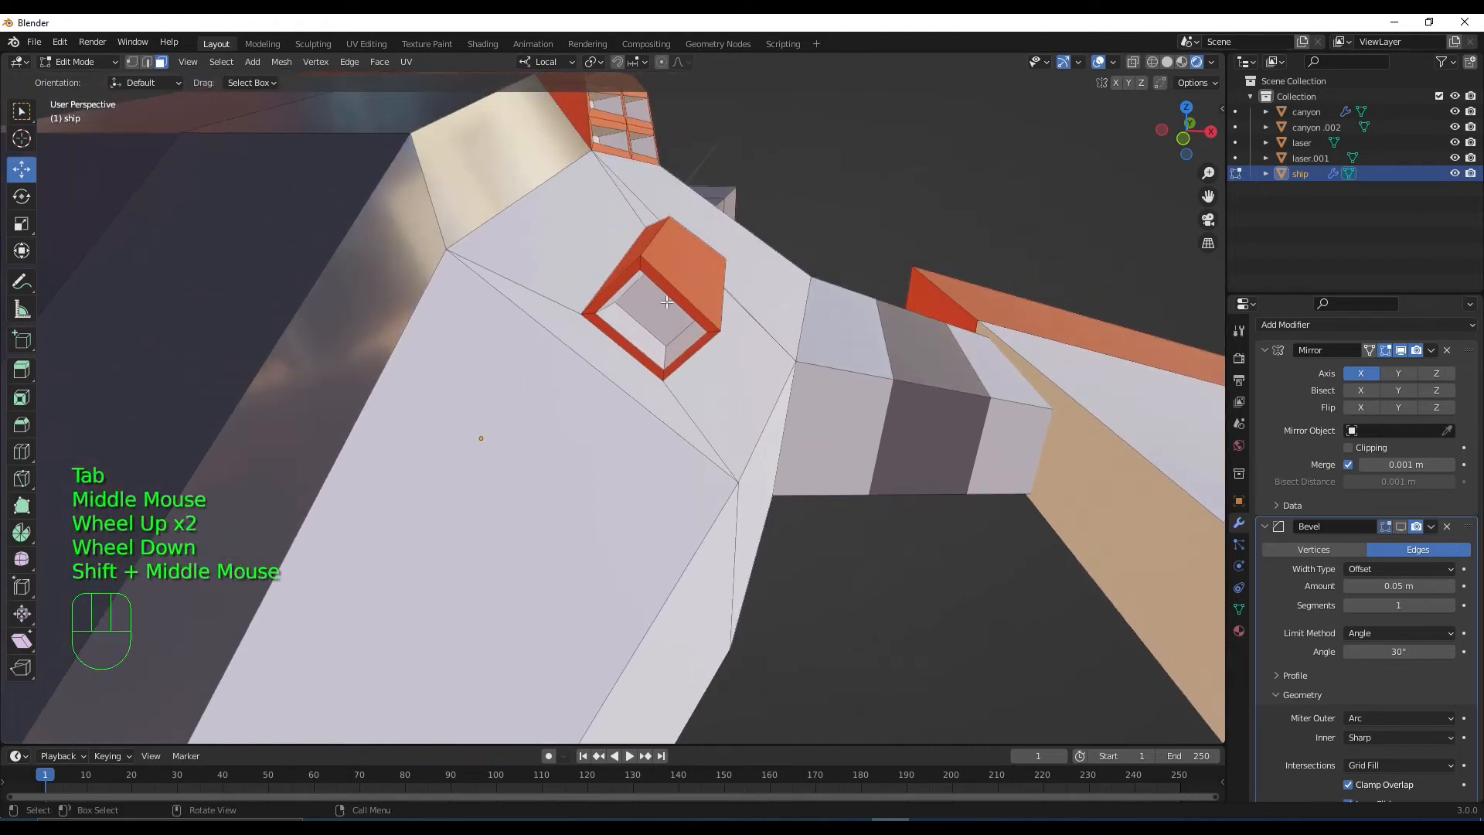
pyautogui.click(657, 313)
pyautogui.moveTo(657, 313); pyautogui.dragTo(667, 308, button='middle')
pyautogui.press('ctrl+KP_Add')
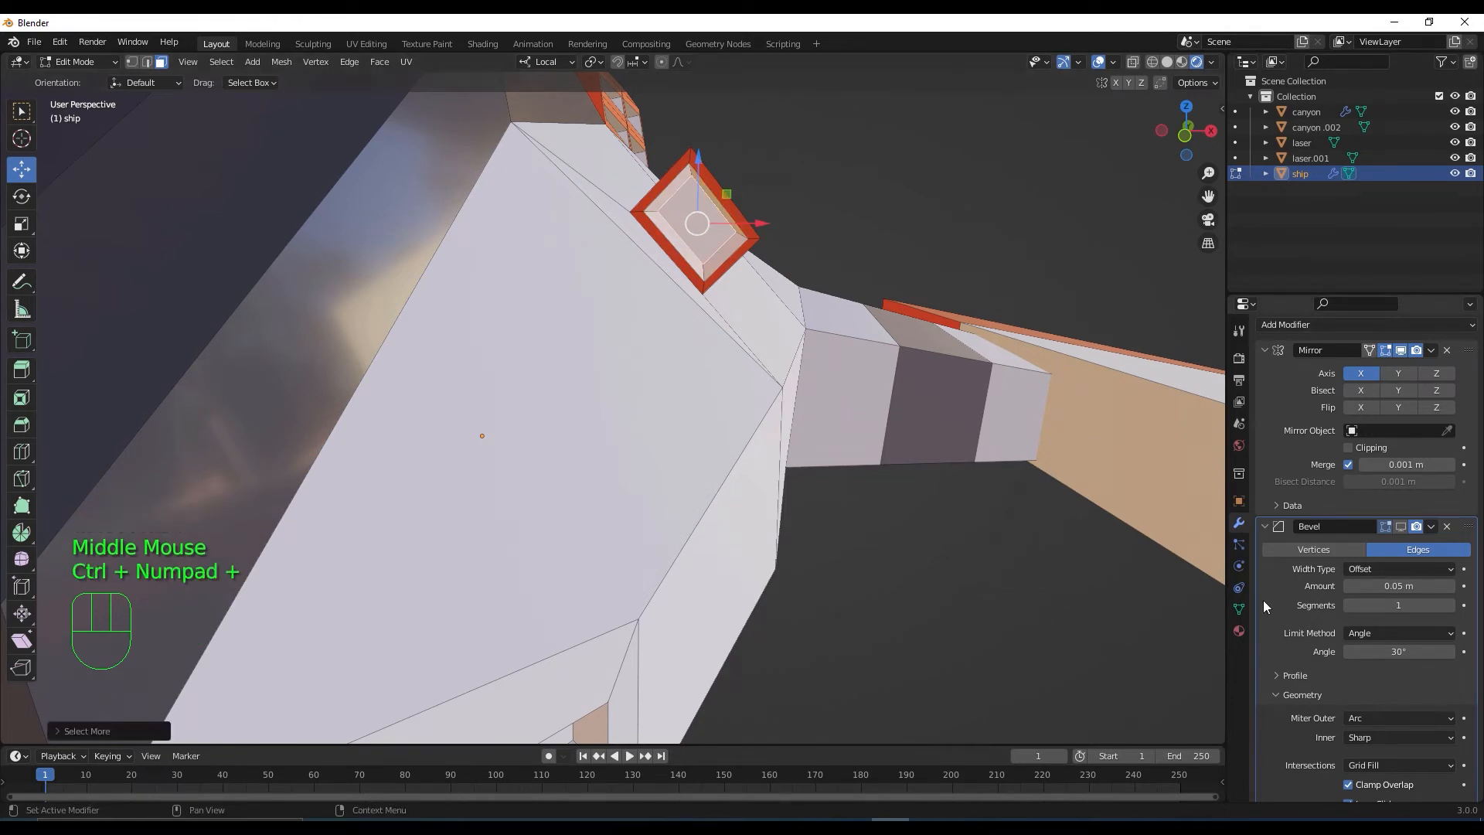
pyautogui.click(1239, 630)
pyautogui.click(1281, 375)
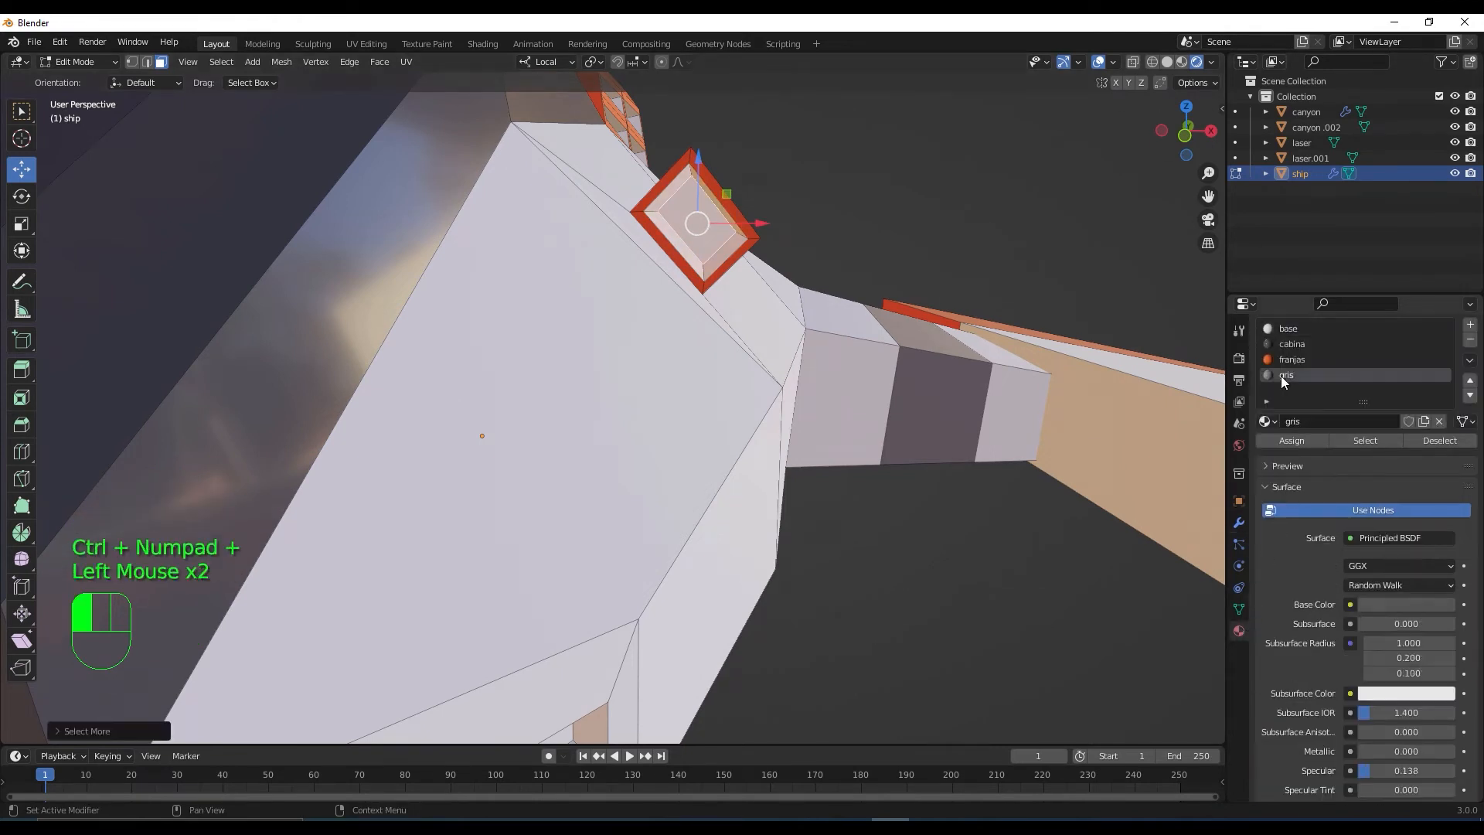
pyautogui.click(1290, 440)
# Select the four cockpit window panes, grow the selection, and assign them gris
pyautogui.scroll(-4, 842, 311)
pyautogui.click(842, 311)
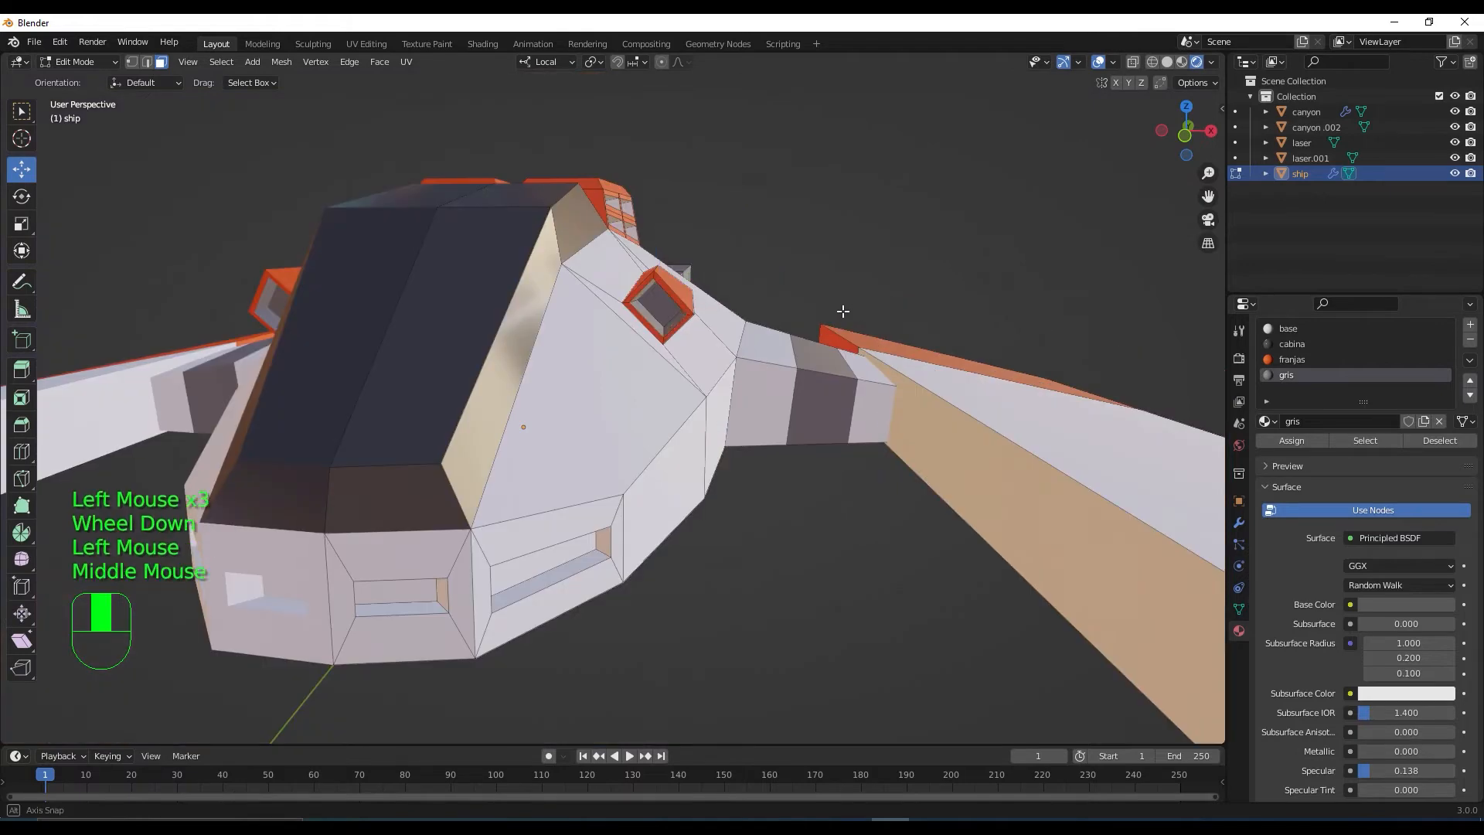
pyautogui.moveTo(843, 311); pyautogui.dragTo(643, 382, button='middle')
pyautogui.scroll(-2, 773, 348)
pyautogui.scroll(2, 643, 410)
pyautogui.scroll(2, 648, 387)
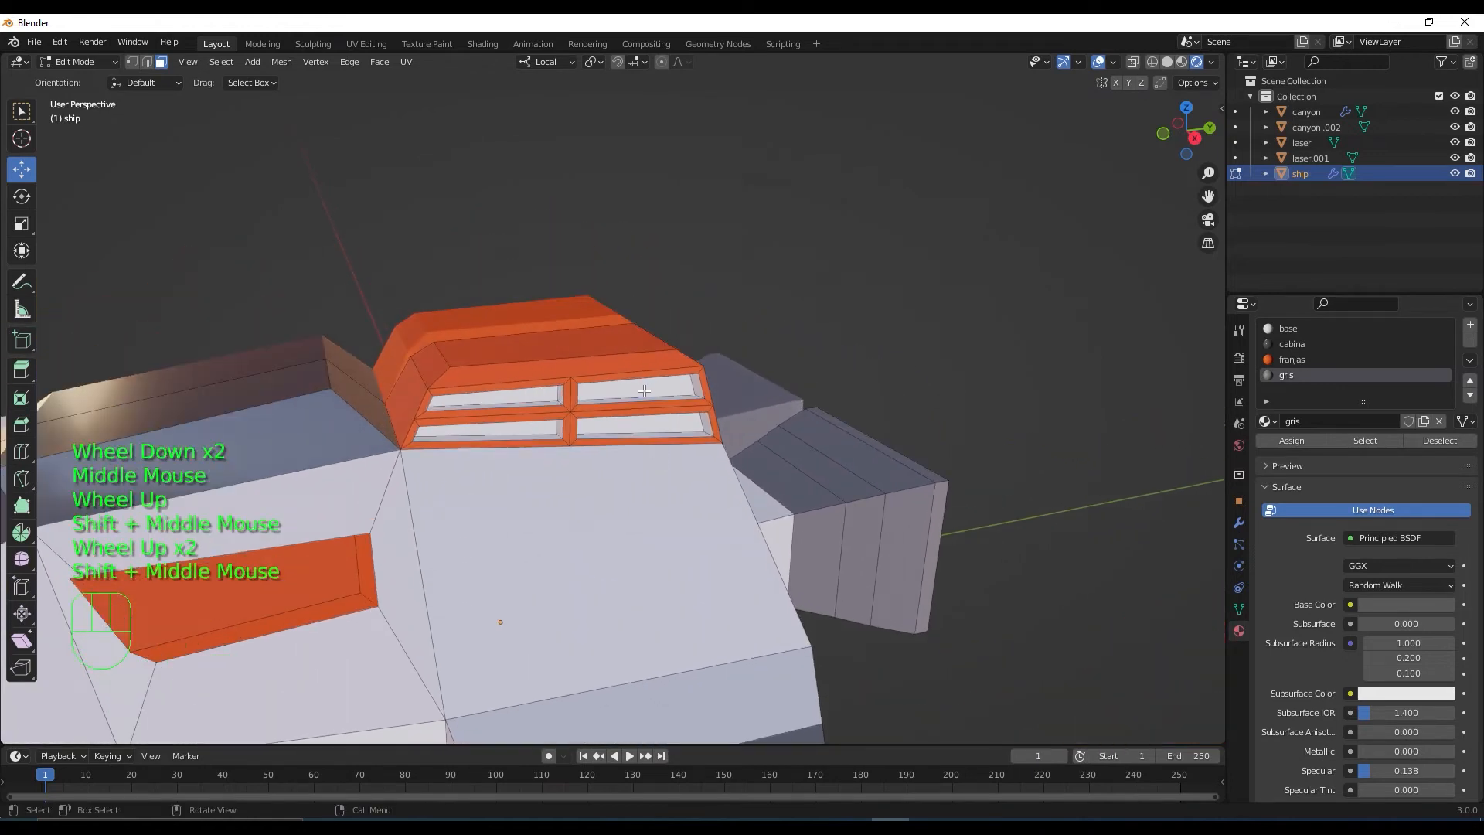
pyautogui.click(645, 391)
pyautogui.keyDown('shift'); pyautogui.click(500, 398); pyautogui.keyUp('shift')
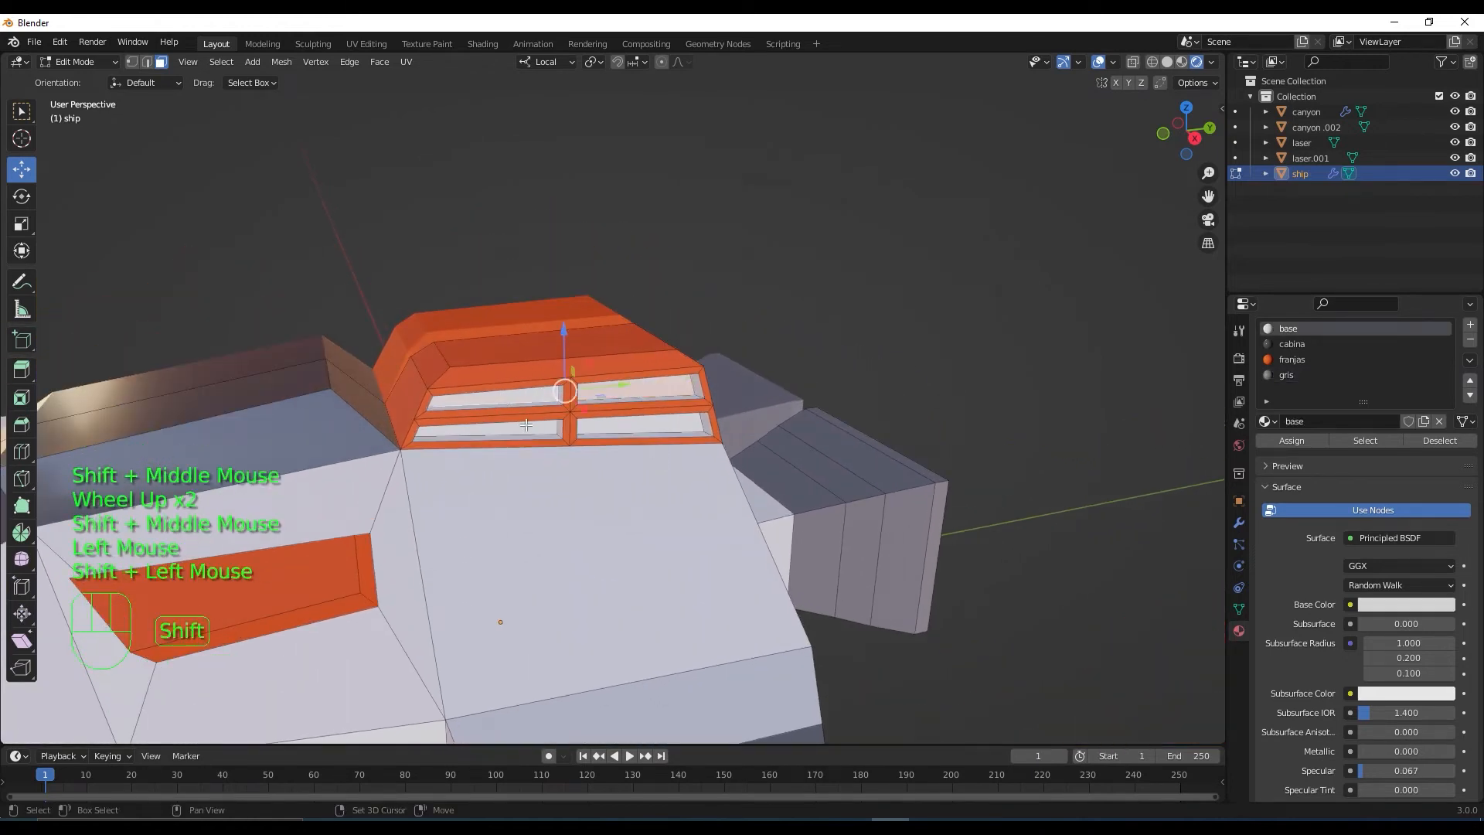
pyautogui.keyDown('shift'); pyautogui.click(539, 430); pyautogui.keyUp('shift')
pyautogui.keyDown('shift'); pyautogui.click(632, 423); pyautogui.keyUp('shift')
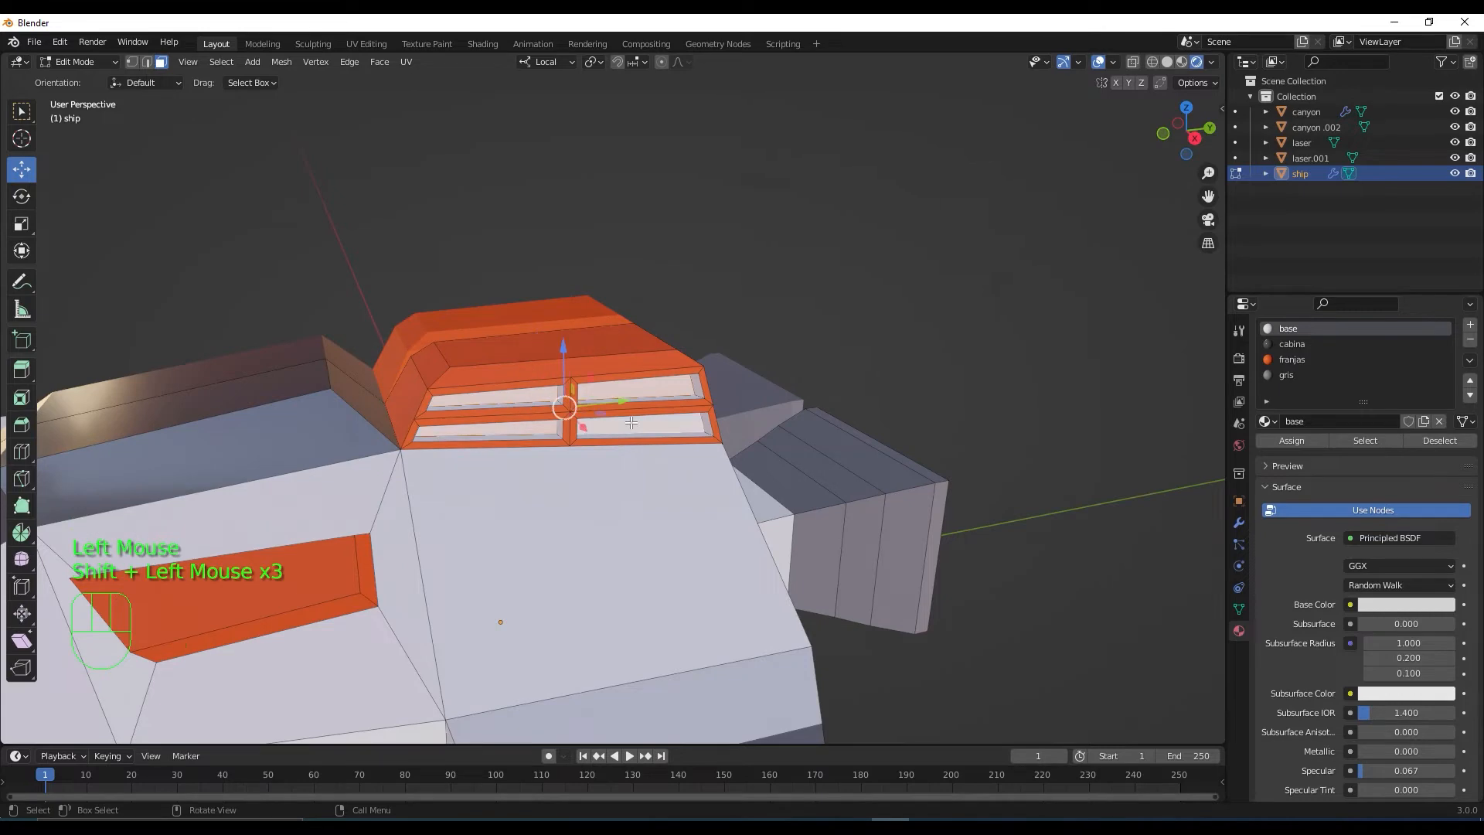
pyautogui.press('ctrl+KP_Add')
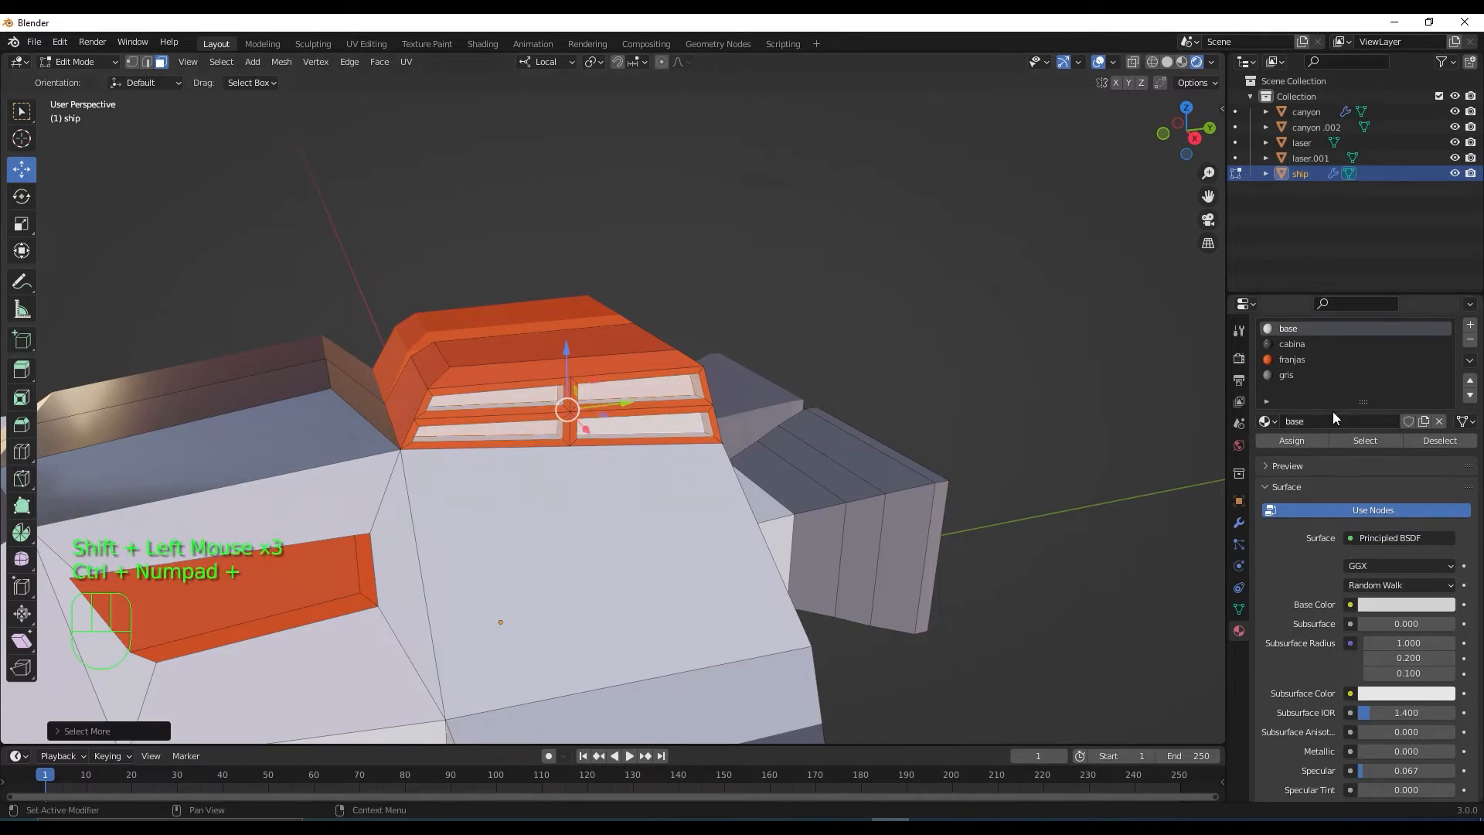
pyautogui.click(1287, 375)
pyautogui.click(1305, 438)
# Check the ship from the side and return it to Object Mode
pyautogui.scroll(-2, 567, 561)
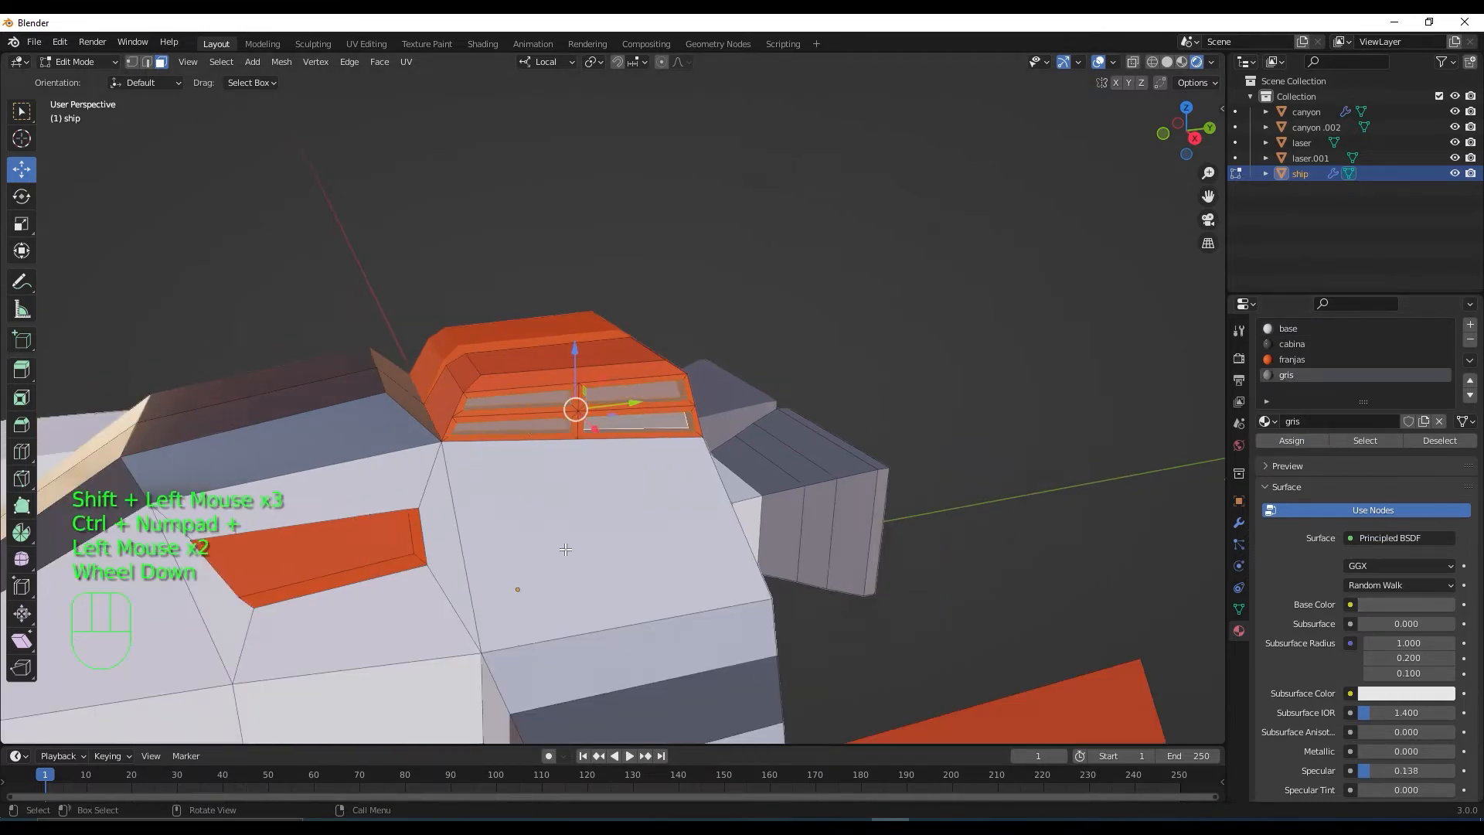
pyautogui.moveTo(567, 561); pyautogui.dragTo(623, 576, button='middle')
pyautogui.scroll(-2, 587, 566)
pyautogui.scroll(-2, 623, 576)
pyautogui.moveTo(712, 547); pyautogui.dragTo(666, 589, button='middle')
pyautogui.scroll(-2, 663, 547)
pyautogui.scroll(-1, 669, 582)
pyautogui.scroll(2, 680, 582)
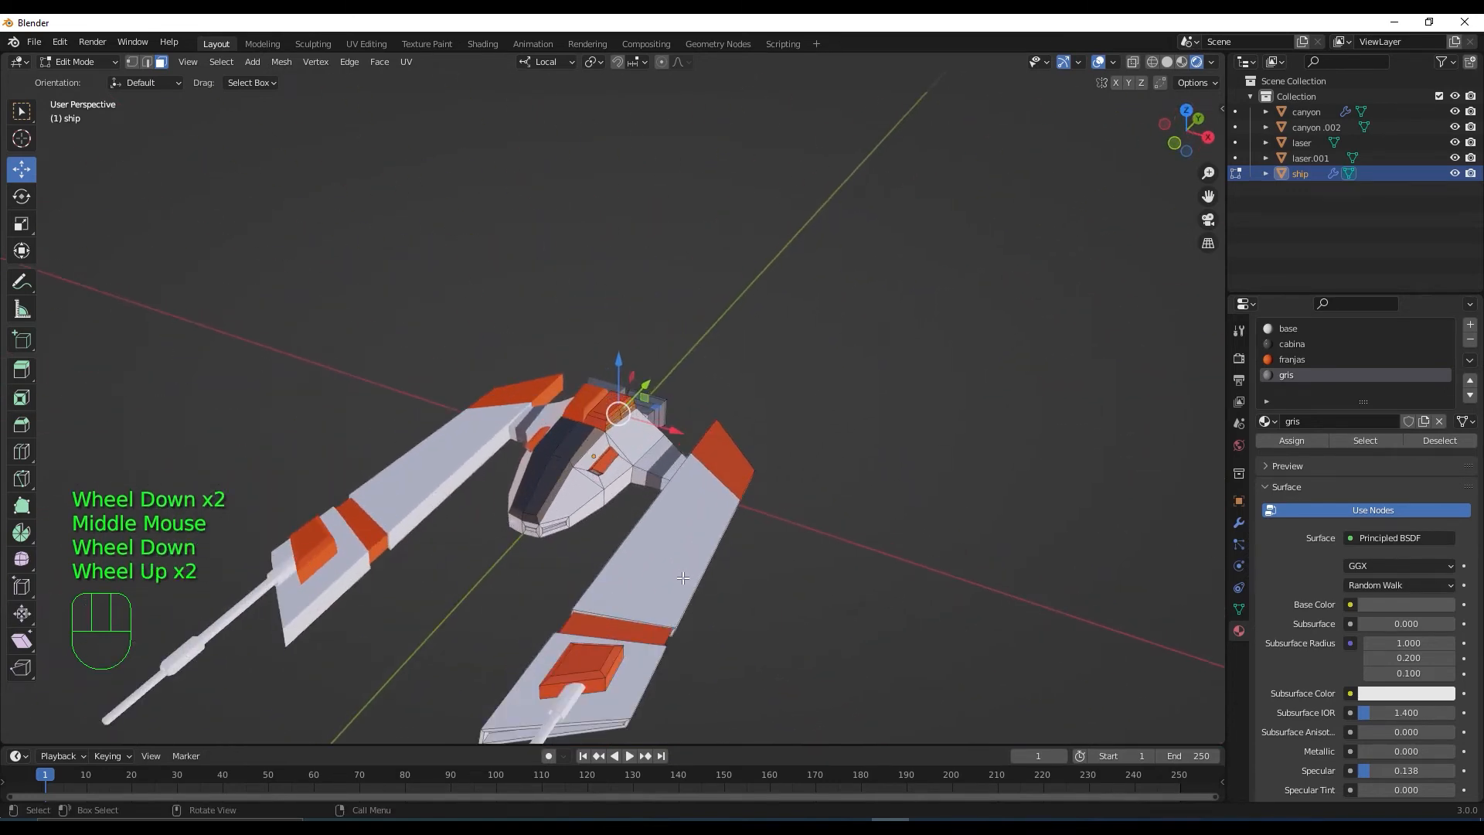
pyautogui.press('Tab')
pyautogui.keyDown('shift'); pyautogui.moveTo(876, 647); pyautogui.dragTo(996, 496, button='middle'); pyautogui.keyUp('shift')
pyautogui.scroll(1, 1165, 410)
pyautogui.scroll(-2, 1166, 410)
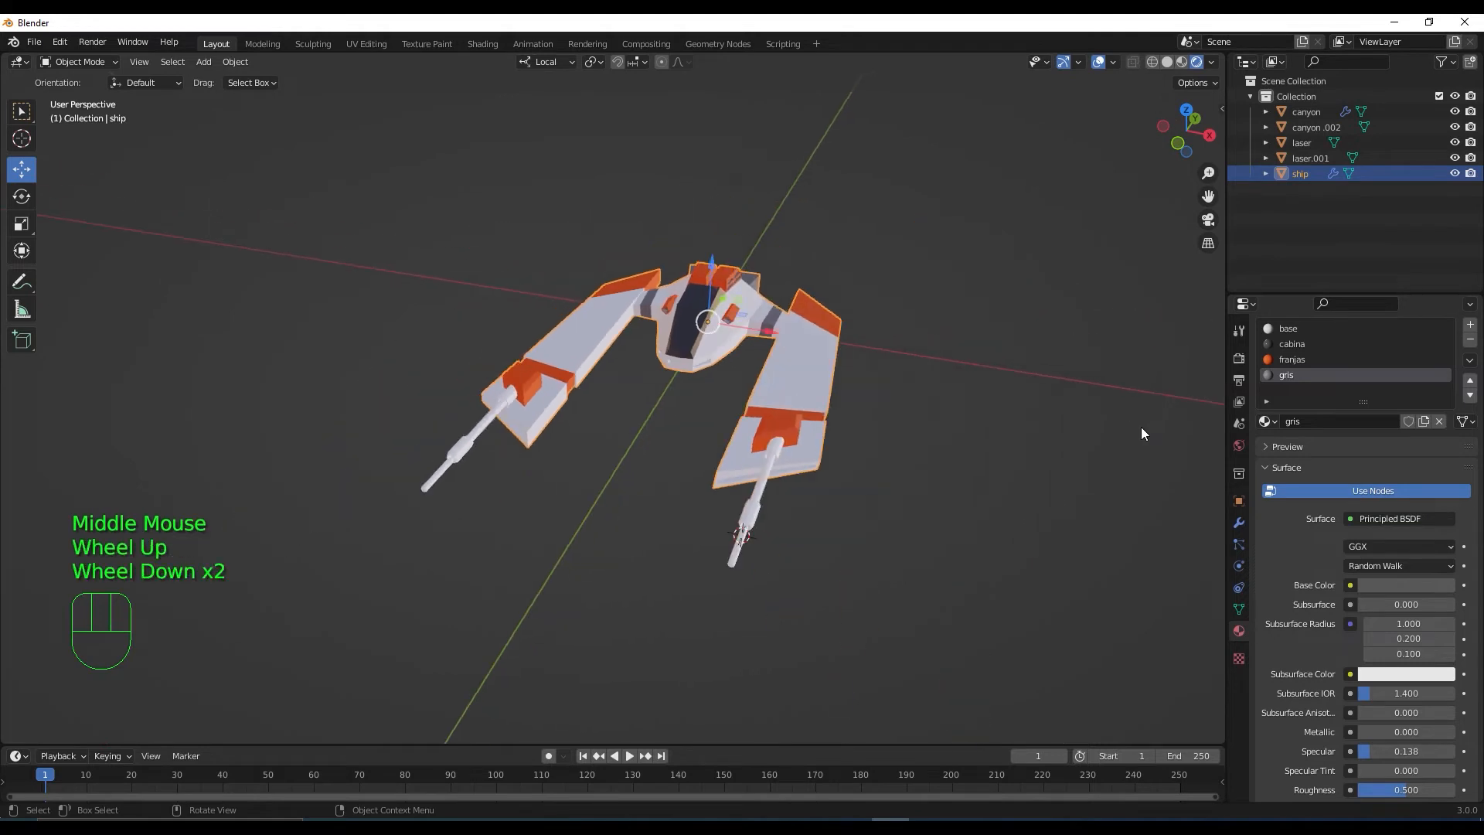
# Add a new material slot with a material named luz1 and a light green base colour
pyautogui.moveTo(1143, 430); pyautogui.dragTo(1085, 457, button='middle')
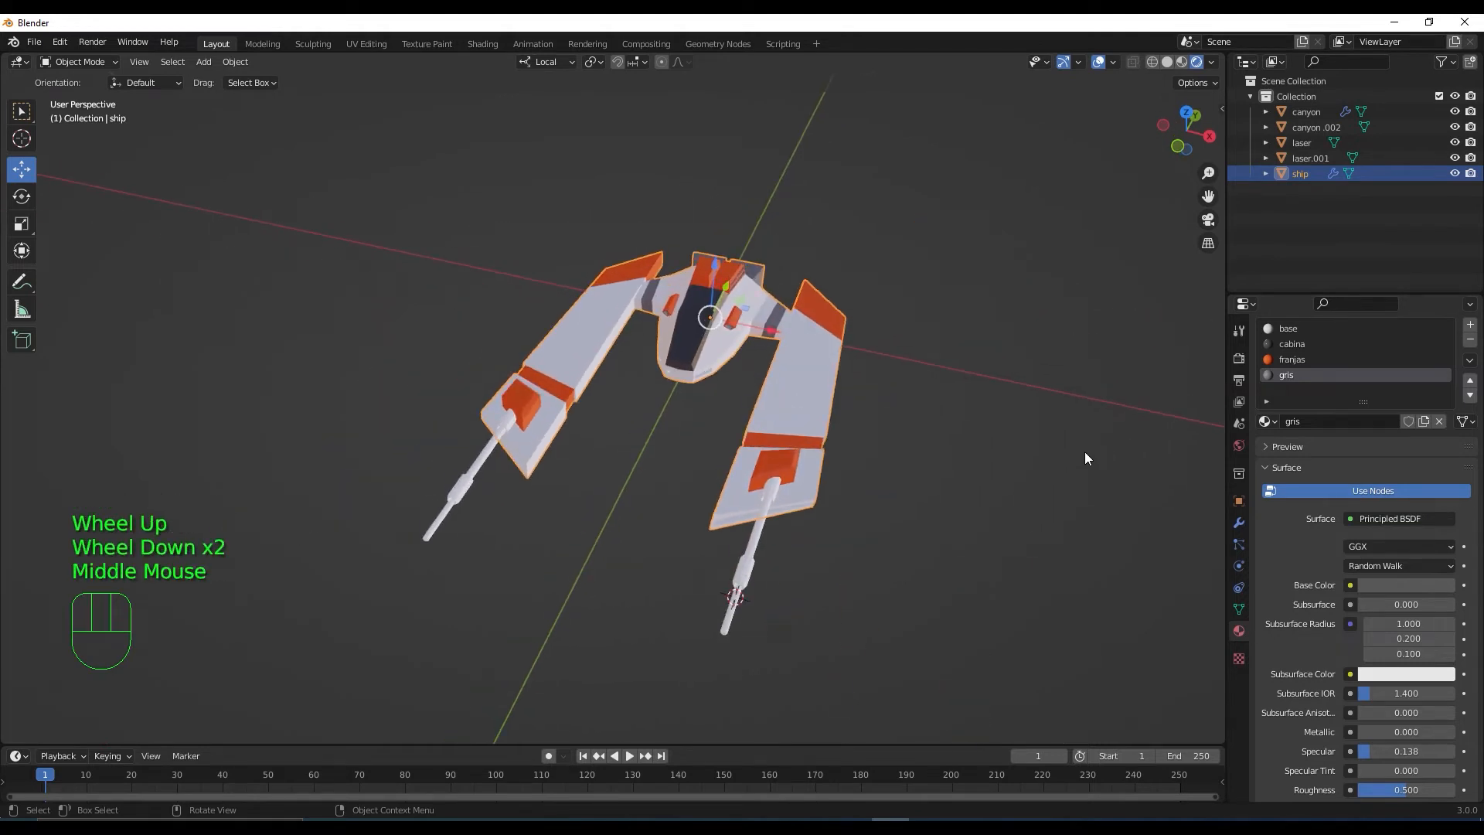
pyautogui.moveTo(1083, 457); pyautogui.dragTo(1012, 479, button='middle')
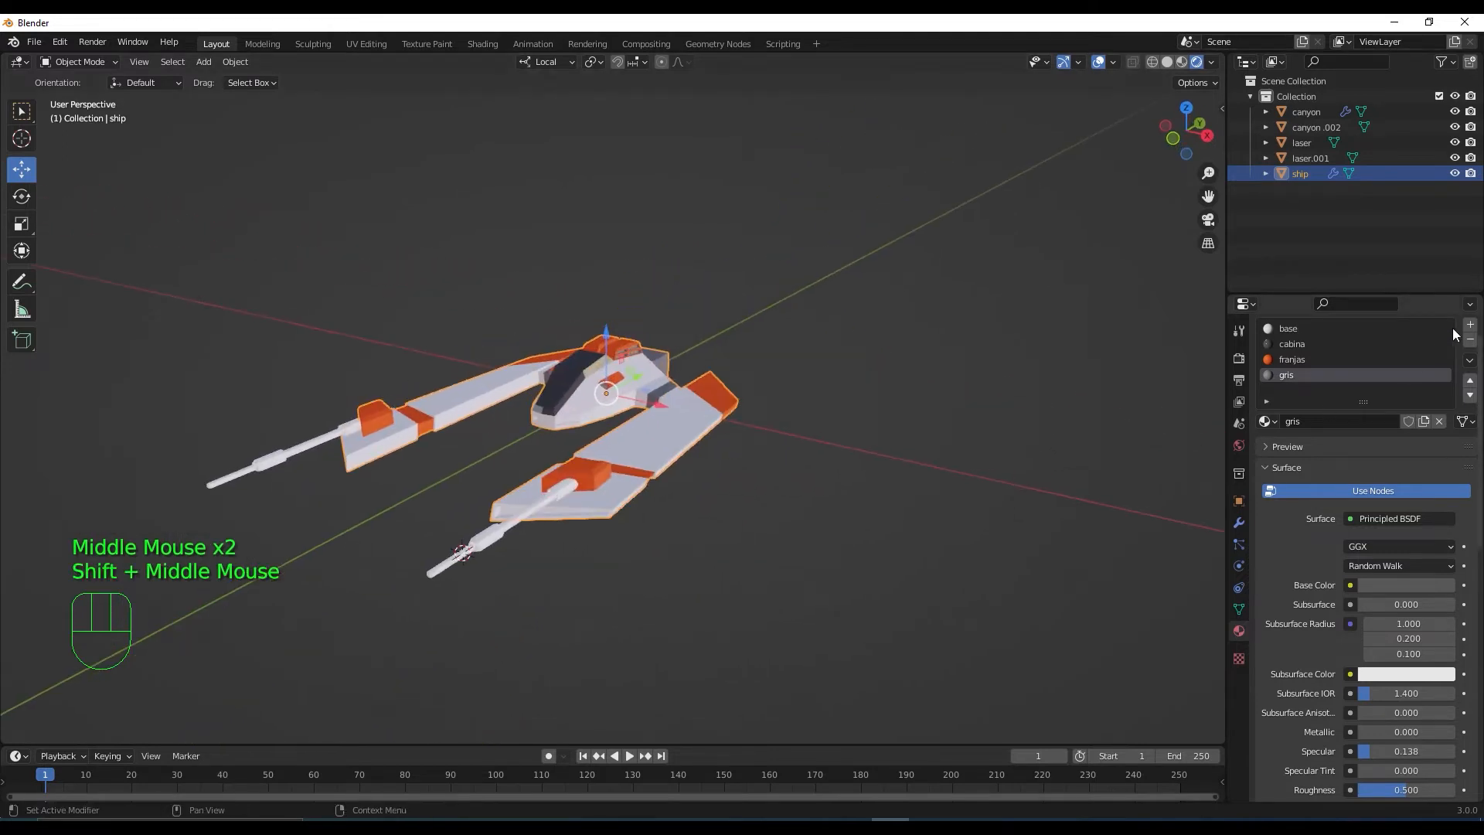
pyautogui.click(1469, 327)
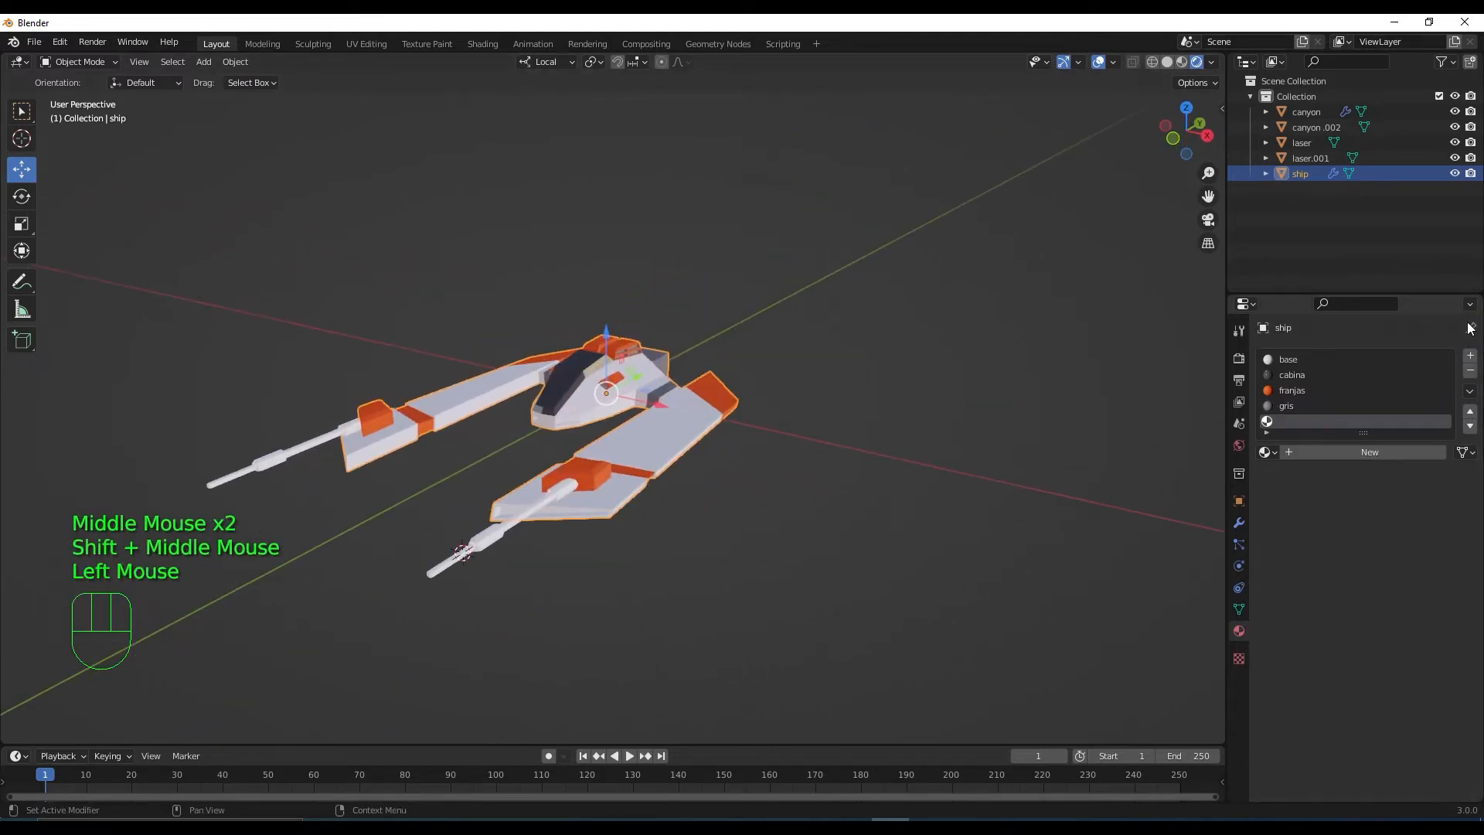
pyautogui.click(1374, 450)
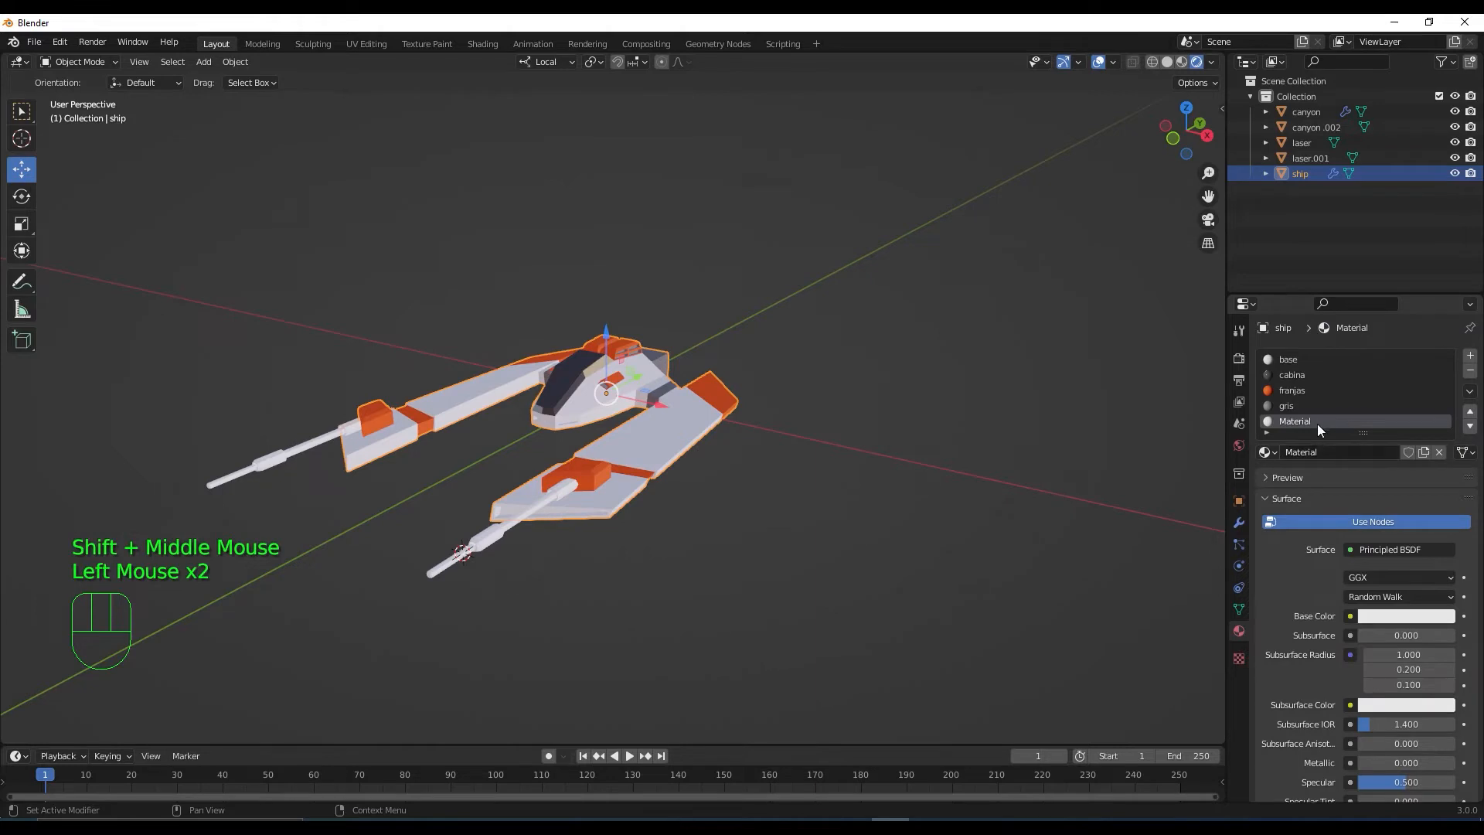
pyautogui.click(1328, 453)
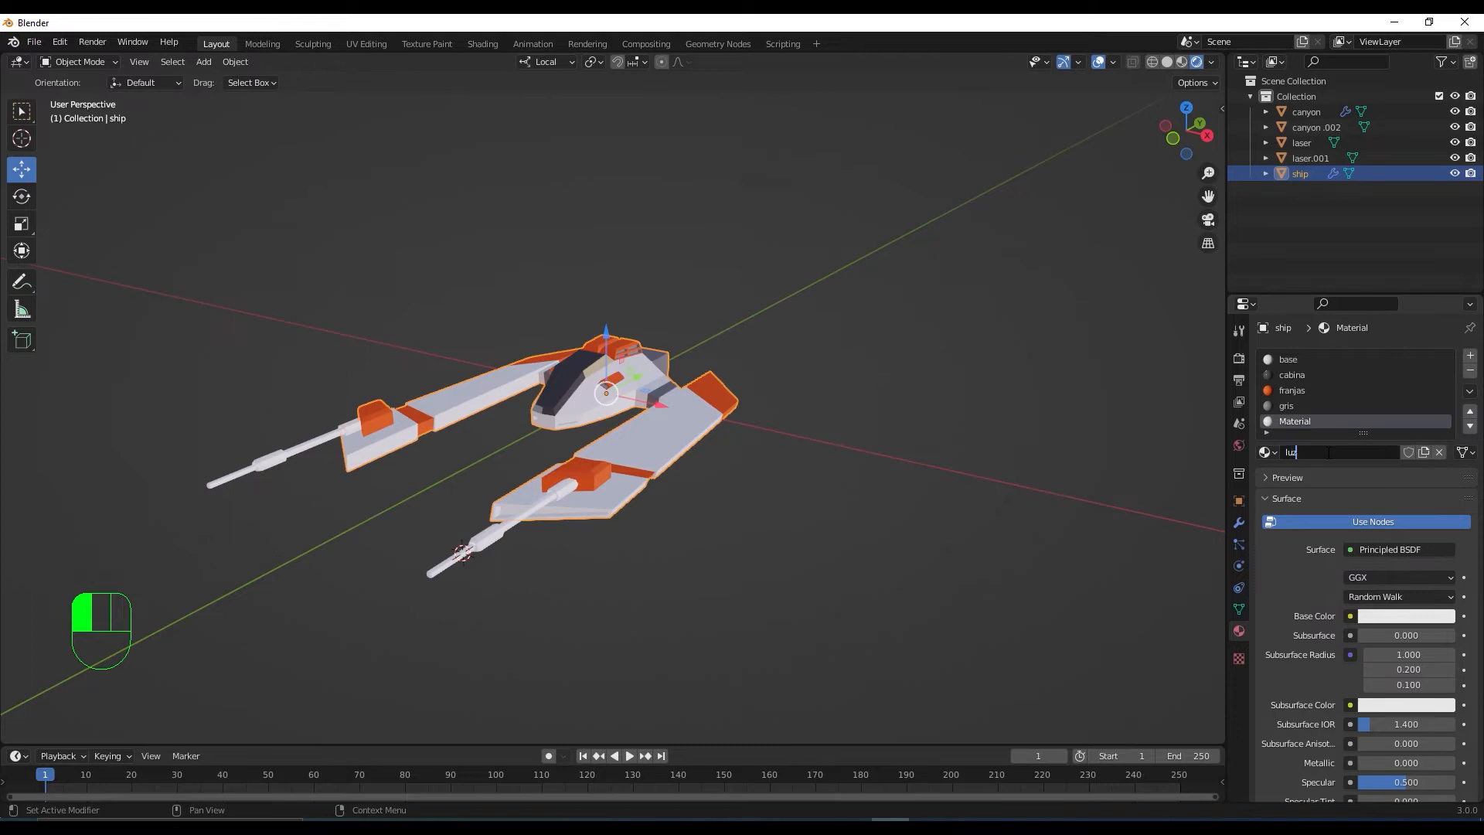
pyautogui.press('Return')
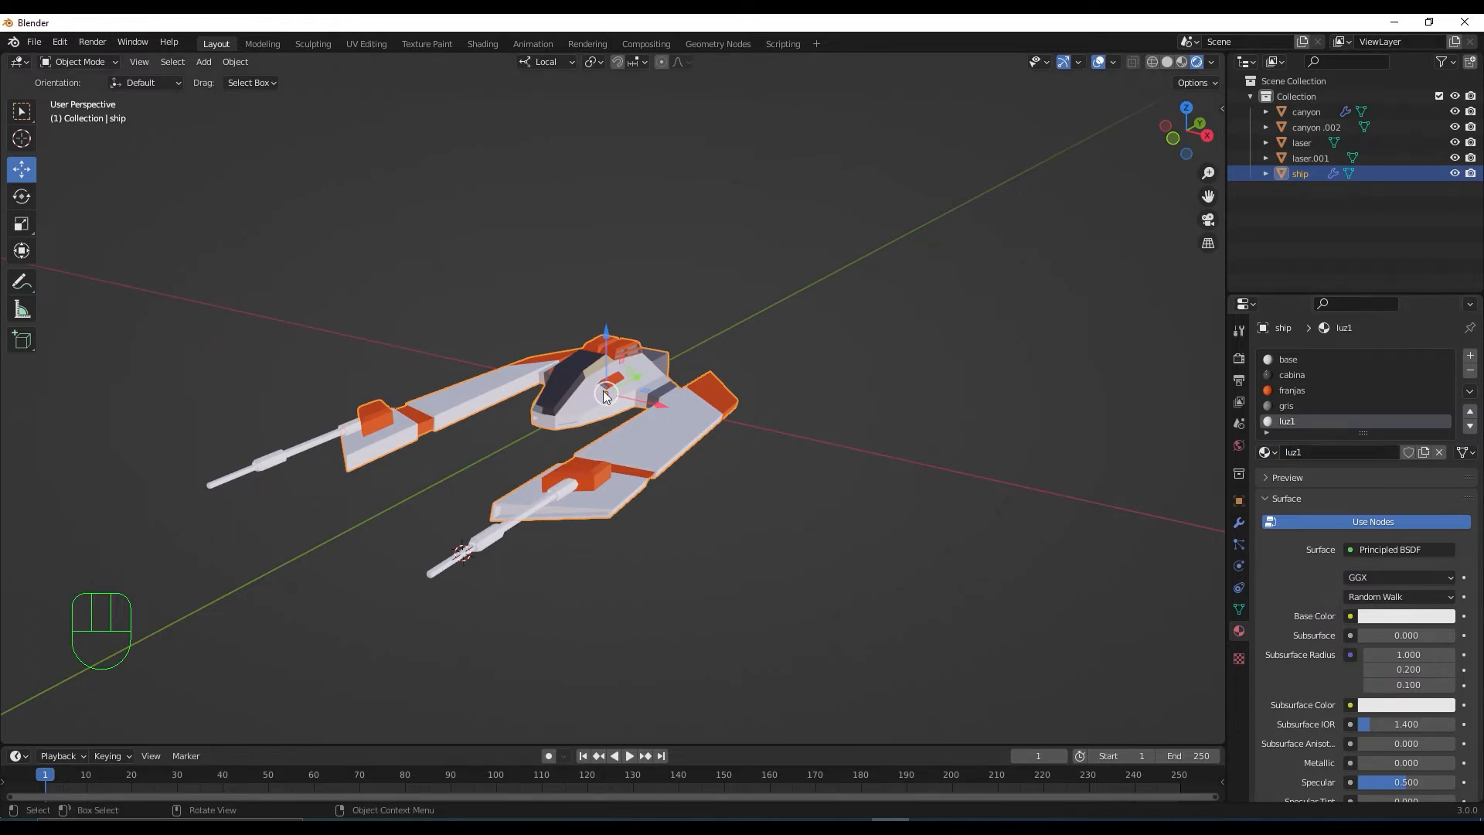
pyautogui.scroll(2, 532, 426)
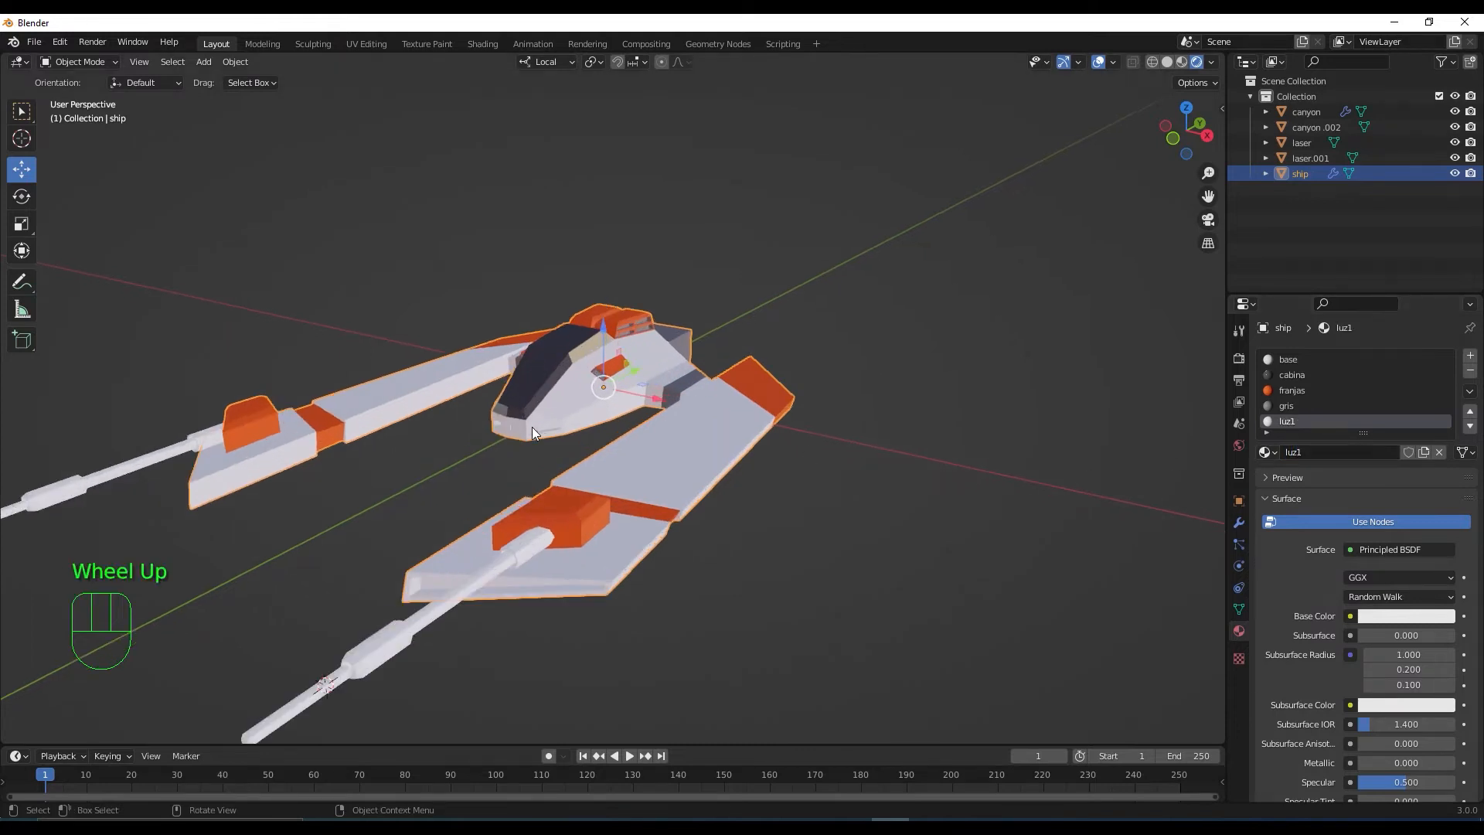
pyautogui.click(1410, 616)
pyautogui.moveTo(1384, 442); pyautogui.dragTo(1359, 444)
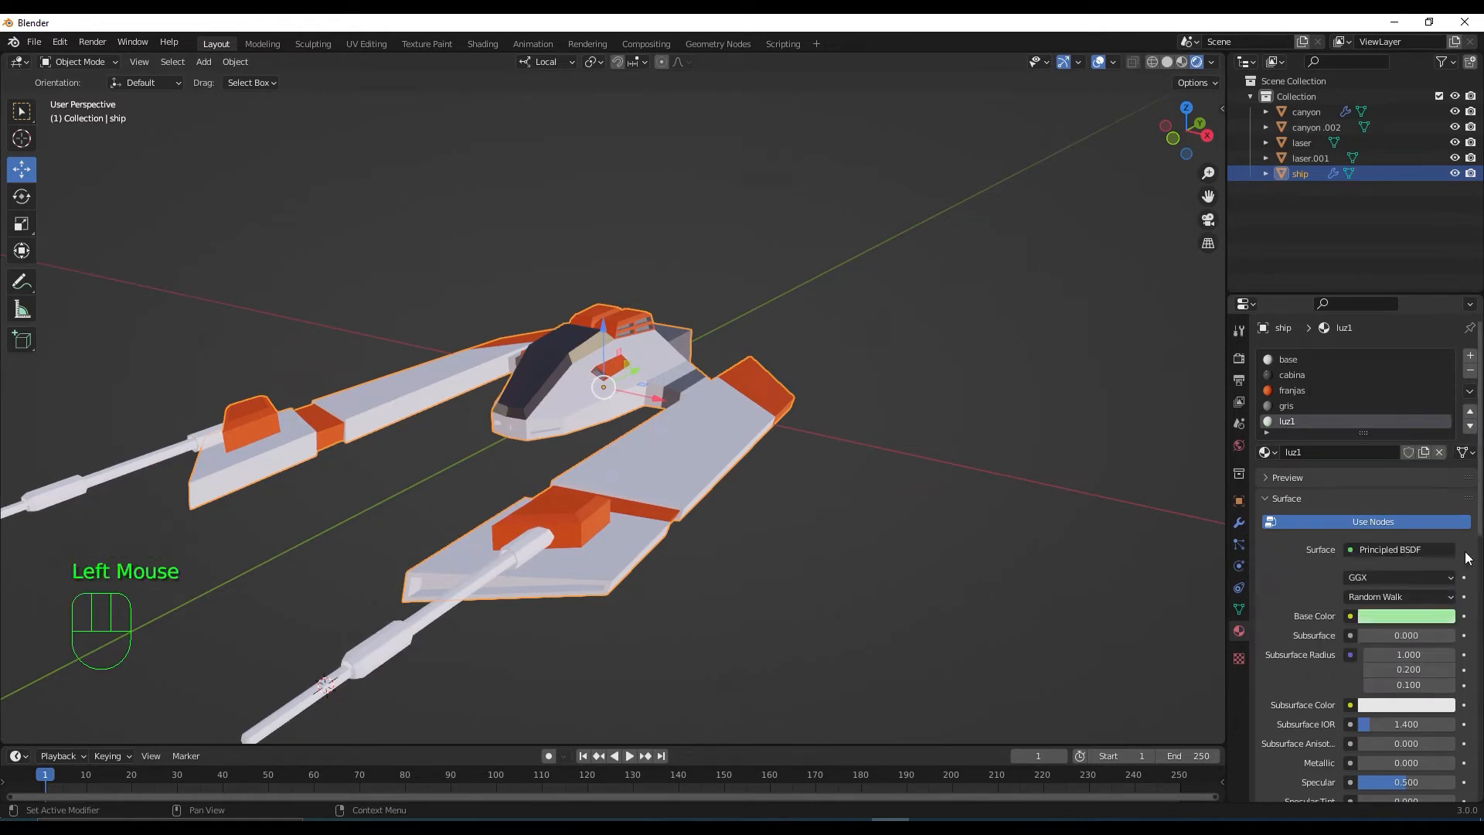
# In Edit Mode, select three ship faces and assign them the luz1 material
pyautogui.moveTo(777, 539); pyautogui.dragTo(823, 531, button='middle')
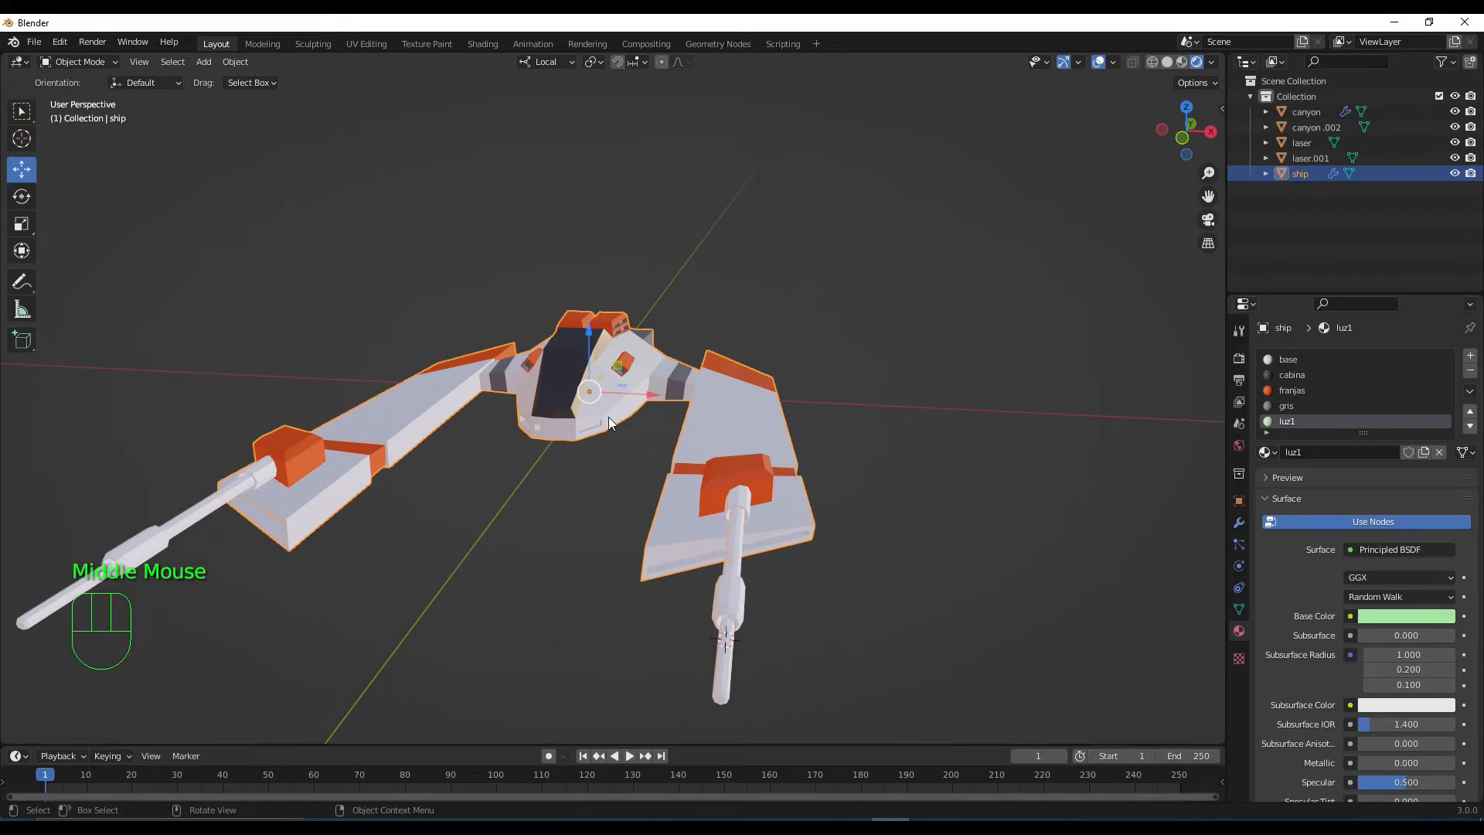
pyautogui.press('Tab')
pyautogui.scroll(2, 600, 503)
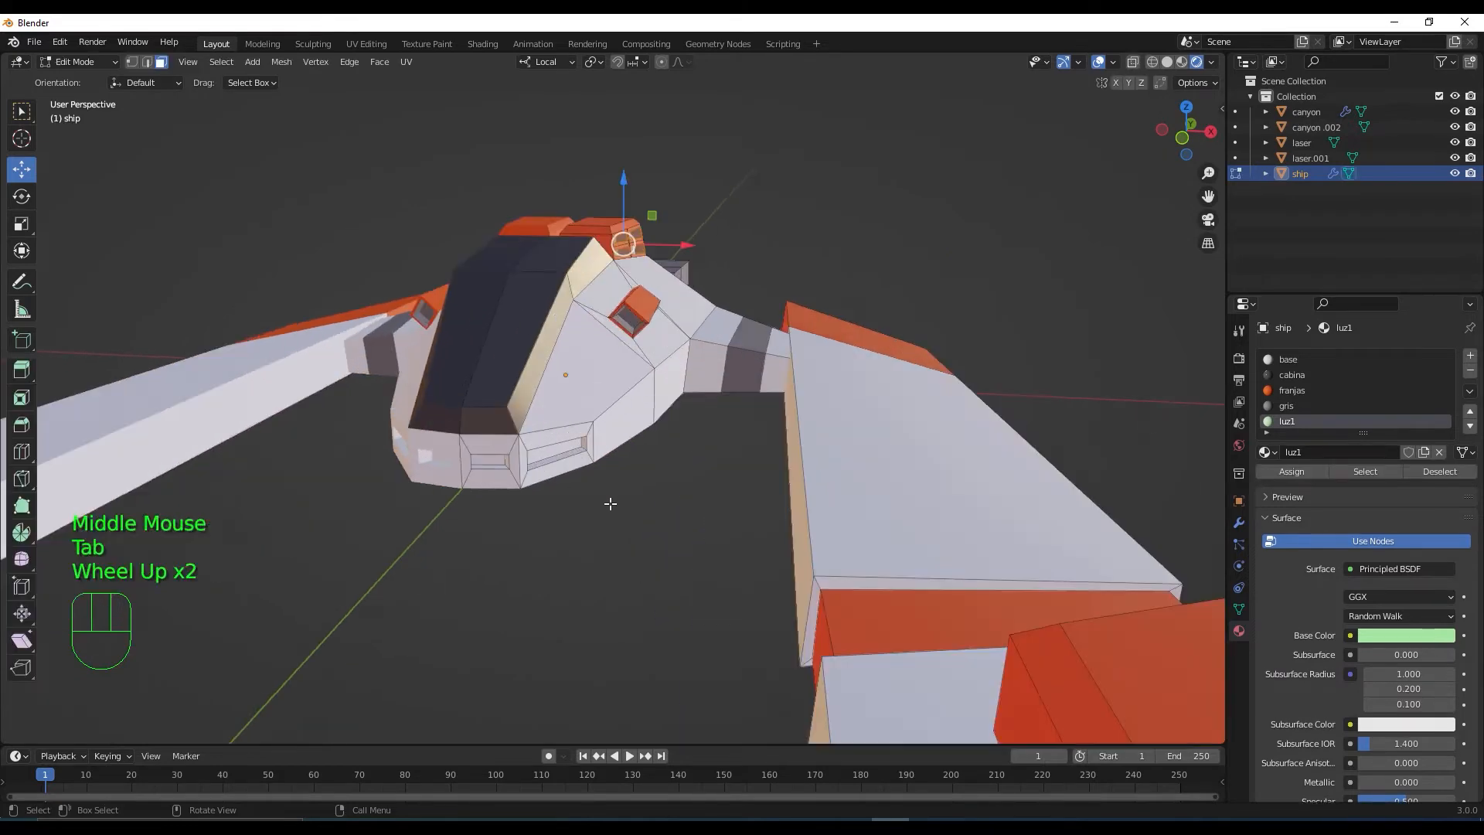
pyautogui.click(564, 461)
pyautogui.scroll(-2, 617, 555)
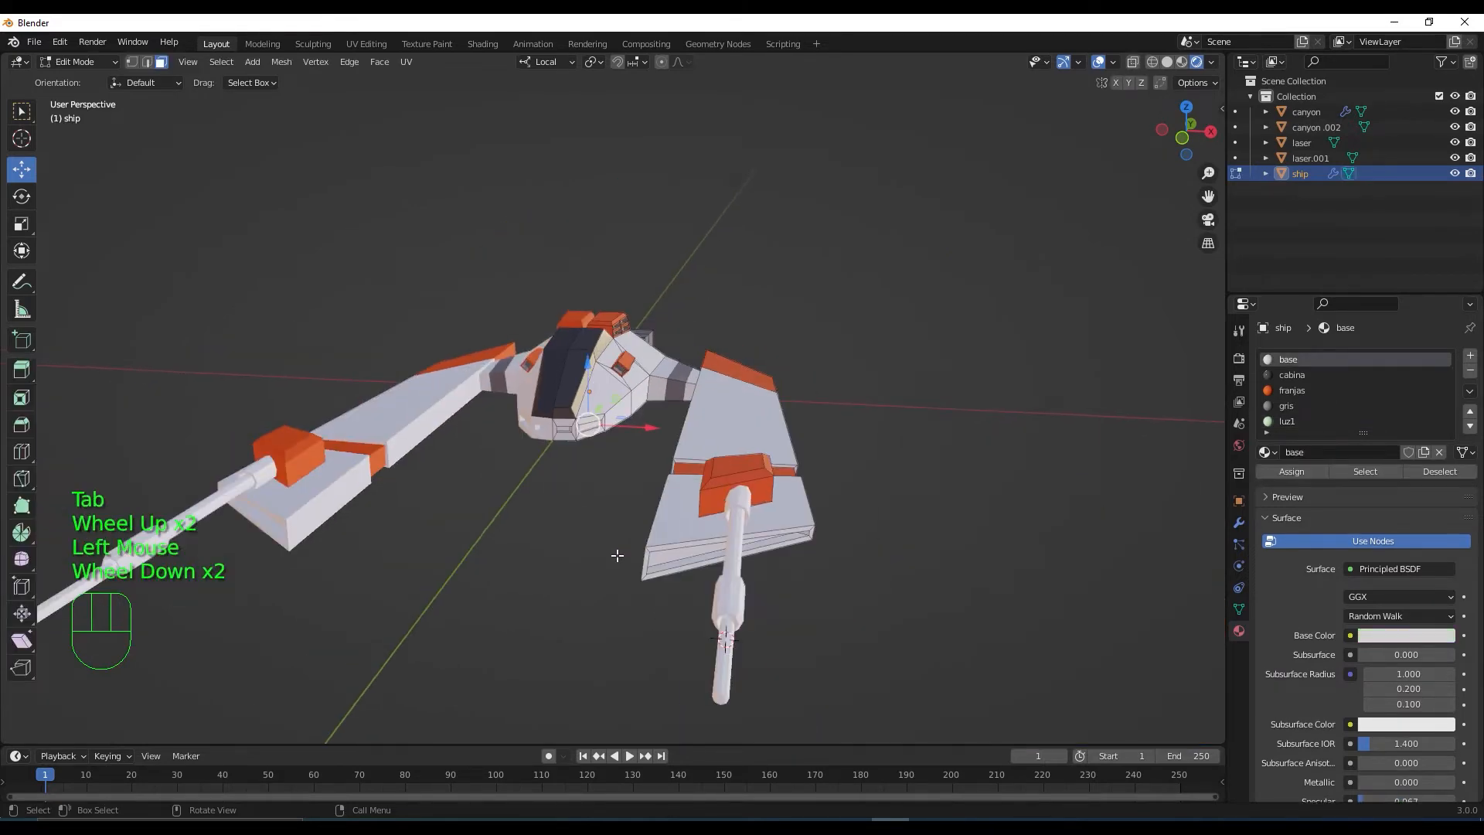
pyautogui.moveTo(677, 607); pyautogui.dragTo(669, 582, button='middle')
pyautogui.scroll(2, 678, 467)
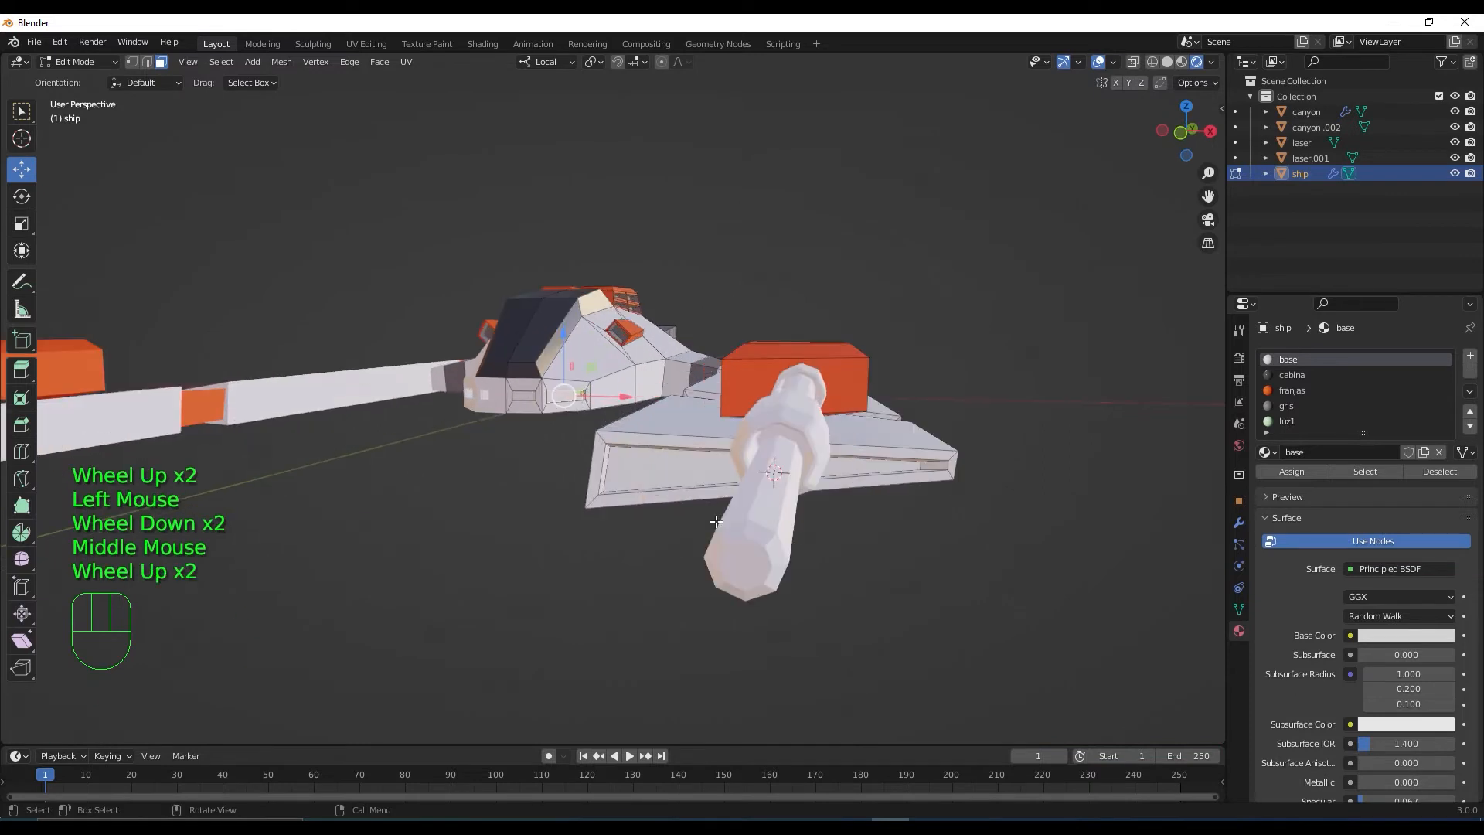
pyautogui.keyDown('shift'); pyautogui.click(677, 467); pyautogui.keyUp('shift')
pyautogui.moveTo(897, 554); pyautogui.dragTo(605, 452, button='middle')
pyautogui.keyDown('shift'); pyautogui.click(605, 452); pyautogui.keyUp('shift')
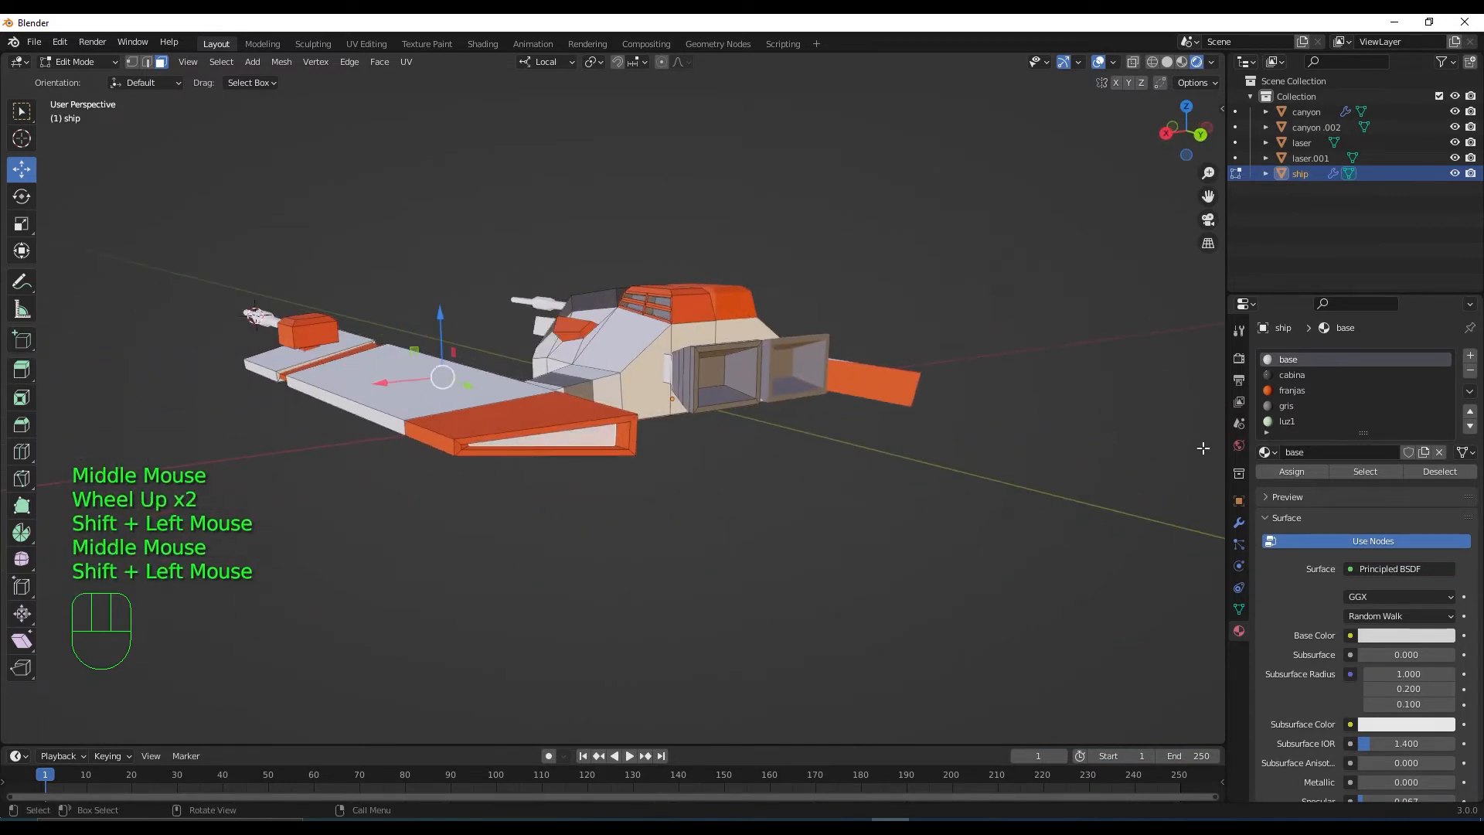
pyautogui.click(1287, 421)
pyautogui.click(1292, 470)
# Give luz1 a full-brightness pale green emission at strength 30 and show Render Properties
pyautogui.moveTo(635, 559); pyautogui.dragTo(804, 464, button='middle')
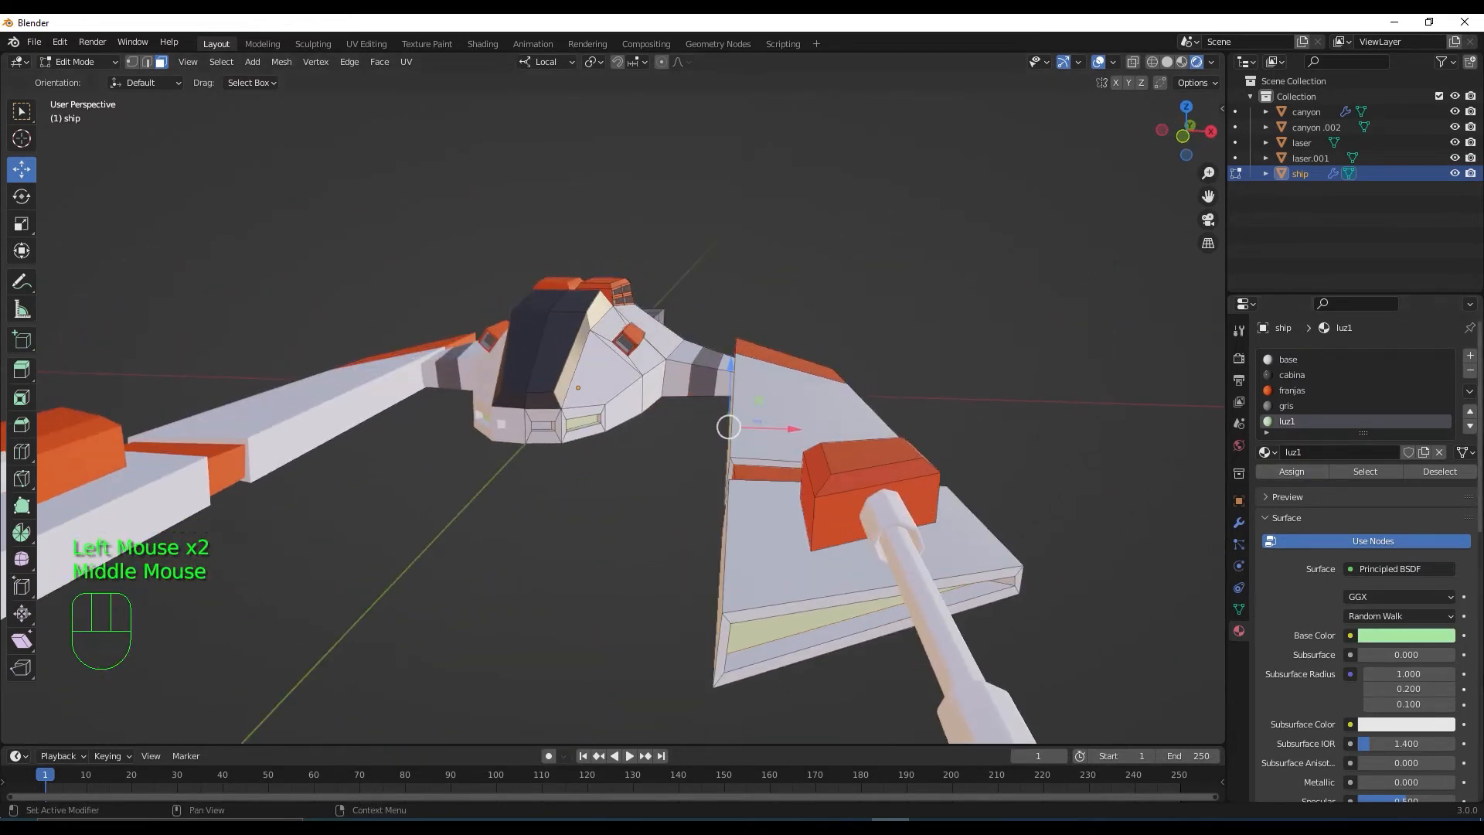
pyautogui.scroll(-3, 1472, 628)
pyautogui.scroll(-3, 1472, 627)
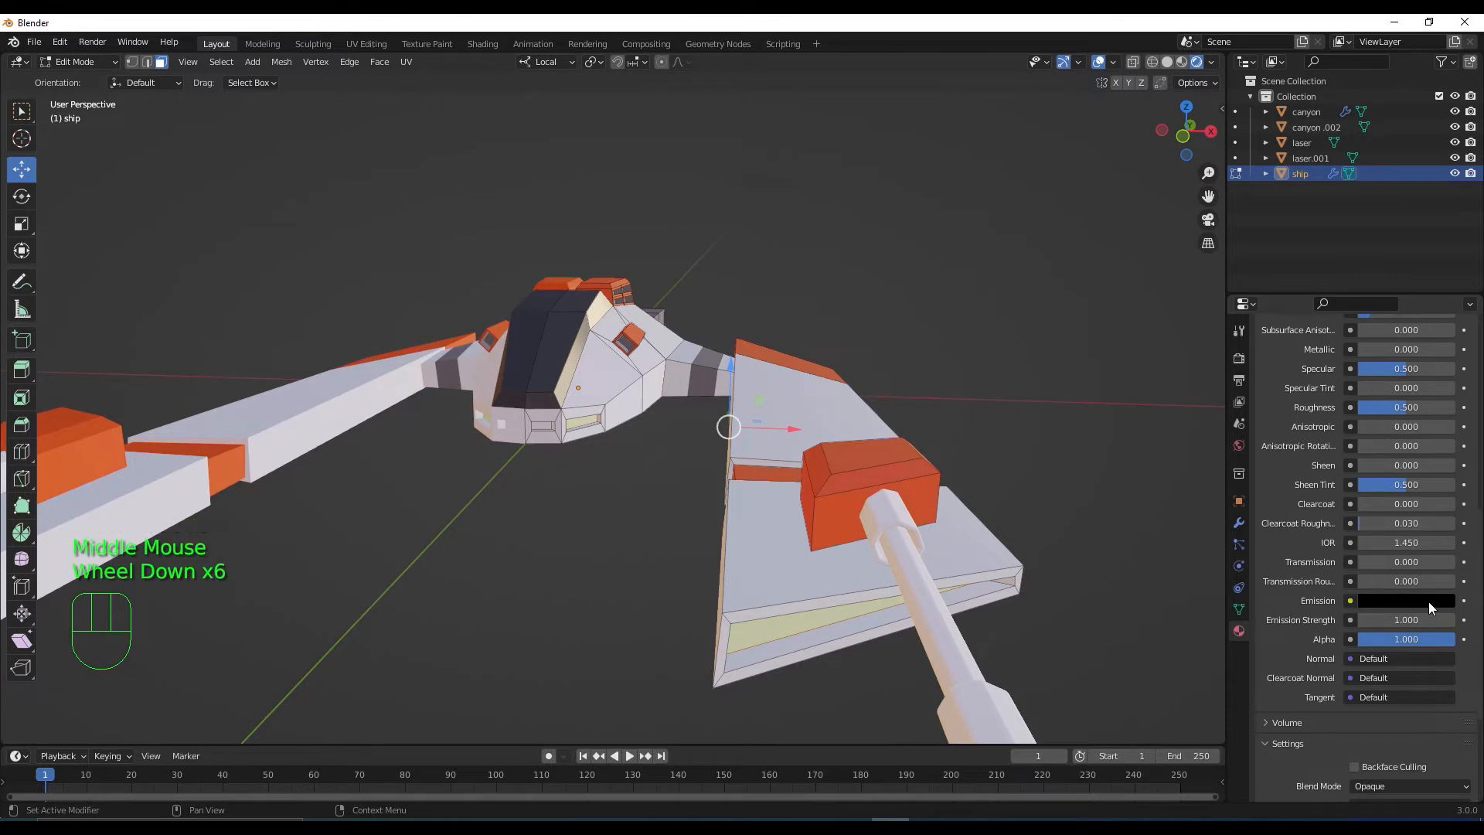
pyautogui.click(1428, 601)
pyautogui.moveTo(1441, 481); pyautogui.dragTo(1442, 379)
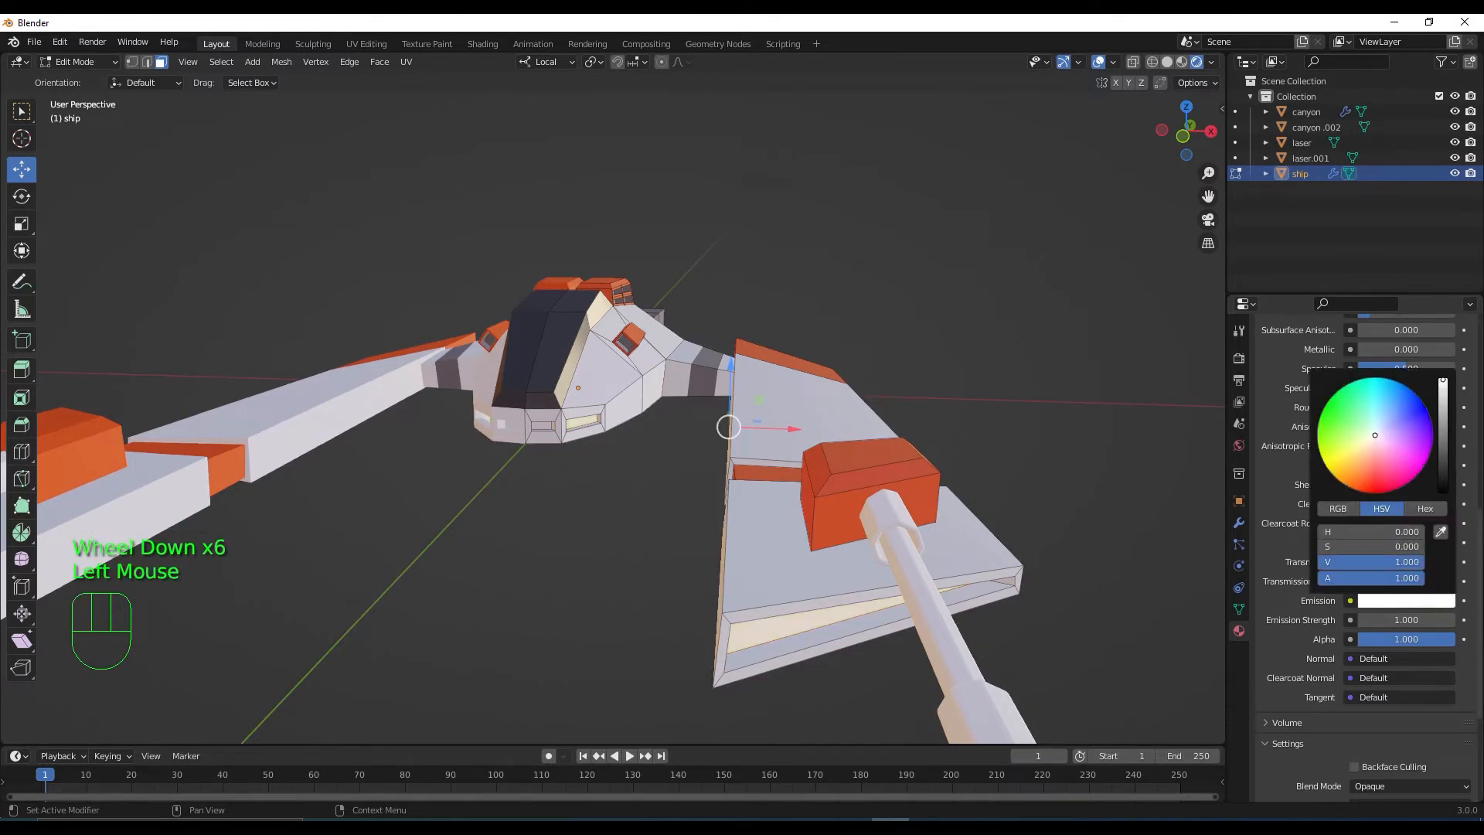
pyautogui.click(1365, 423)
pyautogui.moveTo(1359, 439); pyautogui.dragTo(1365, 426)
pyautogui.click(1413, 619)
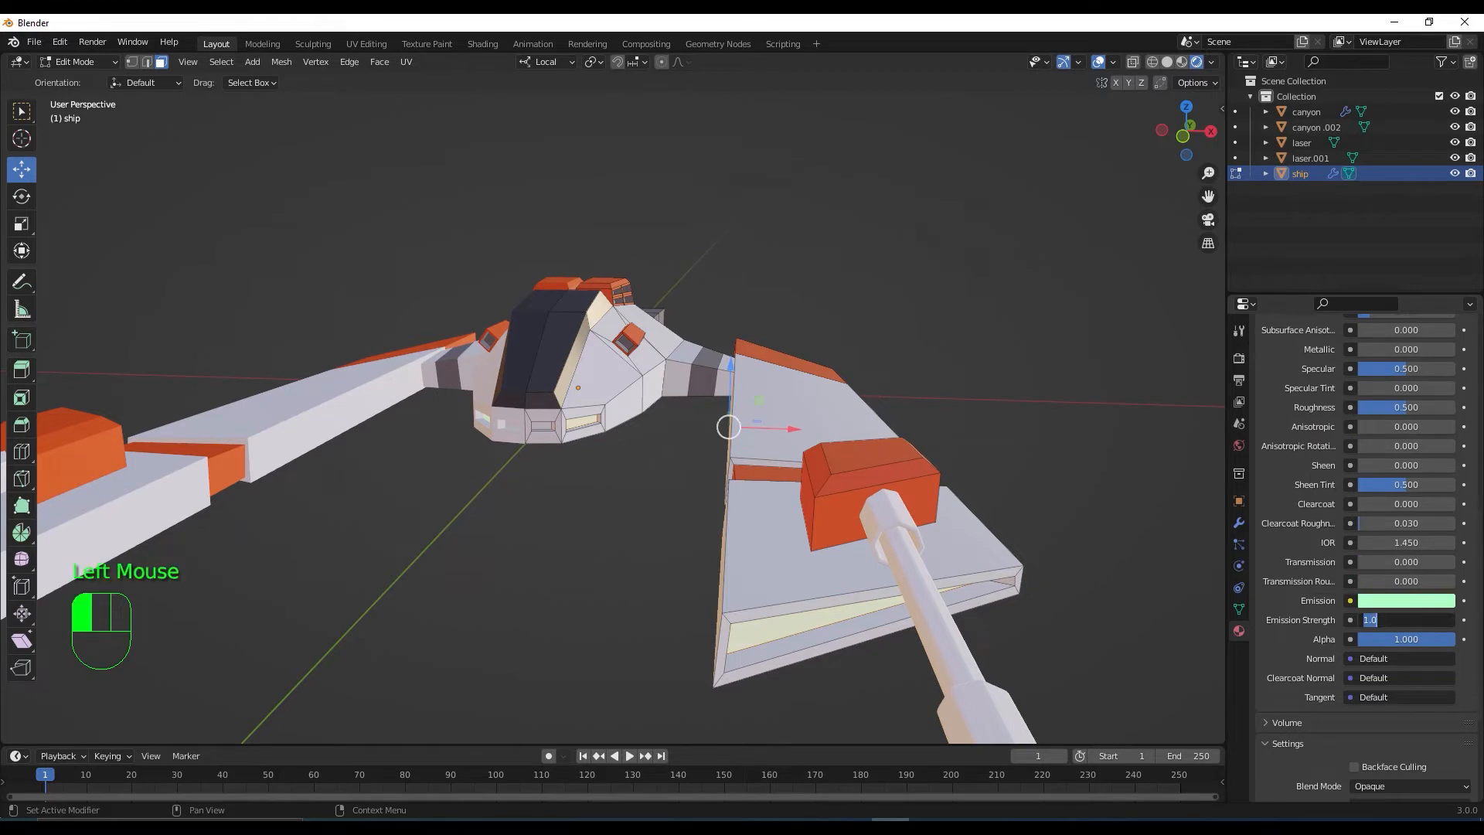
pyautogui.write('30')
pyautogui.press('Return')
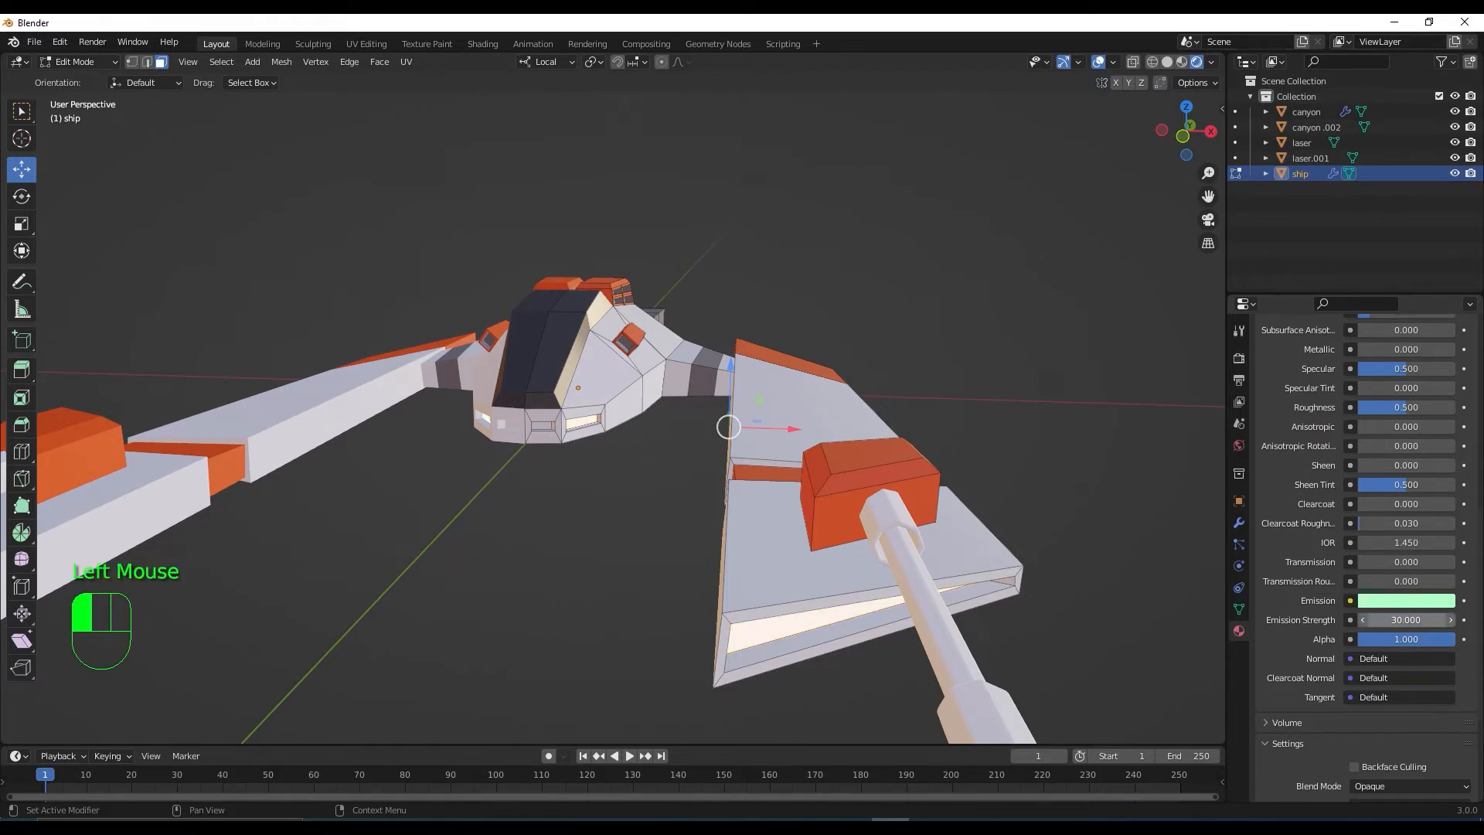
pyautogui.doubleClick(1238, 357)
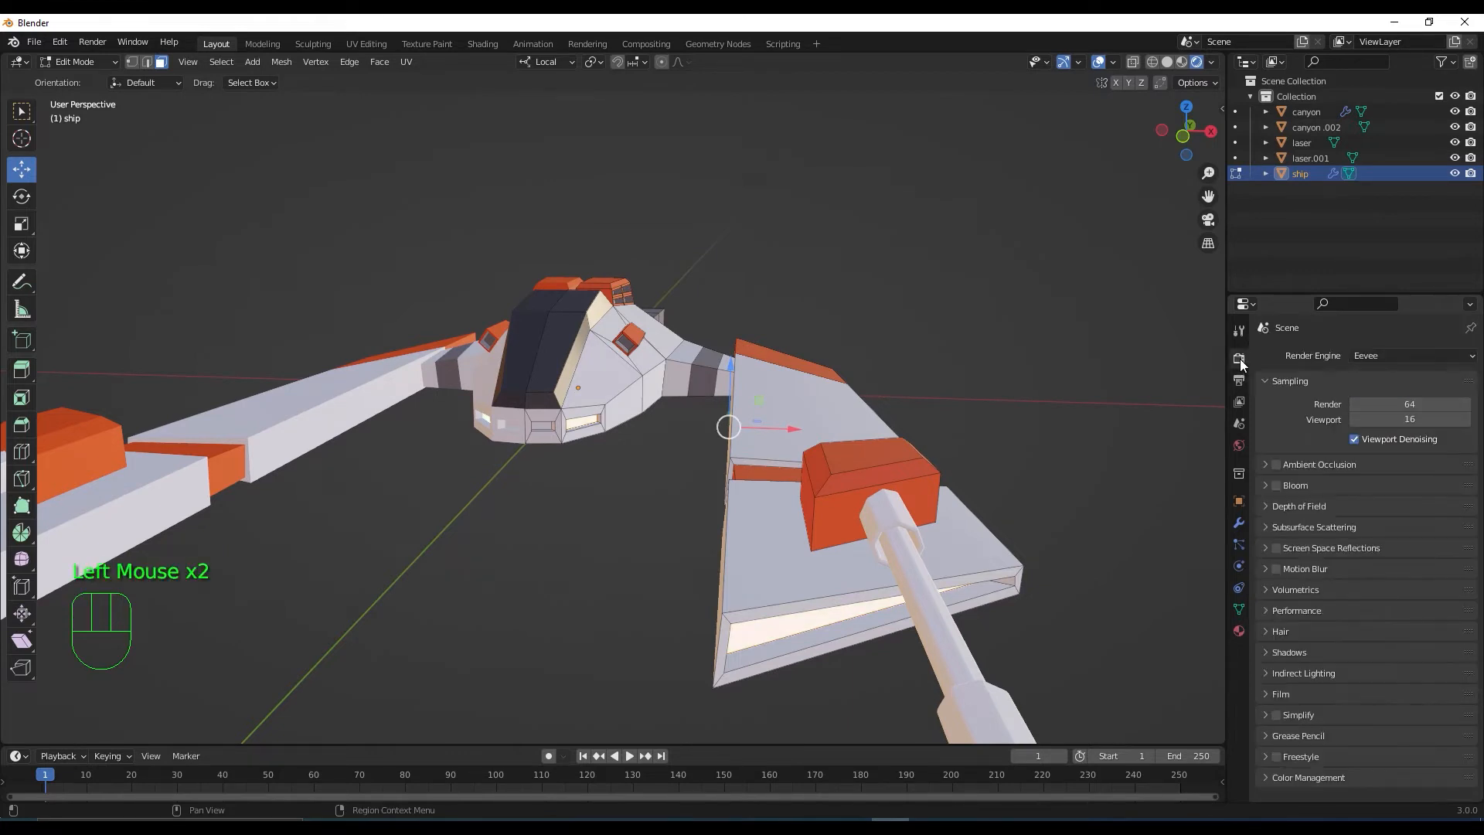
# Enable Eevee ambient occlusion and bloom, adjusting bloom threshold and raising its intensity
pyautogui.click(1276, 465)
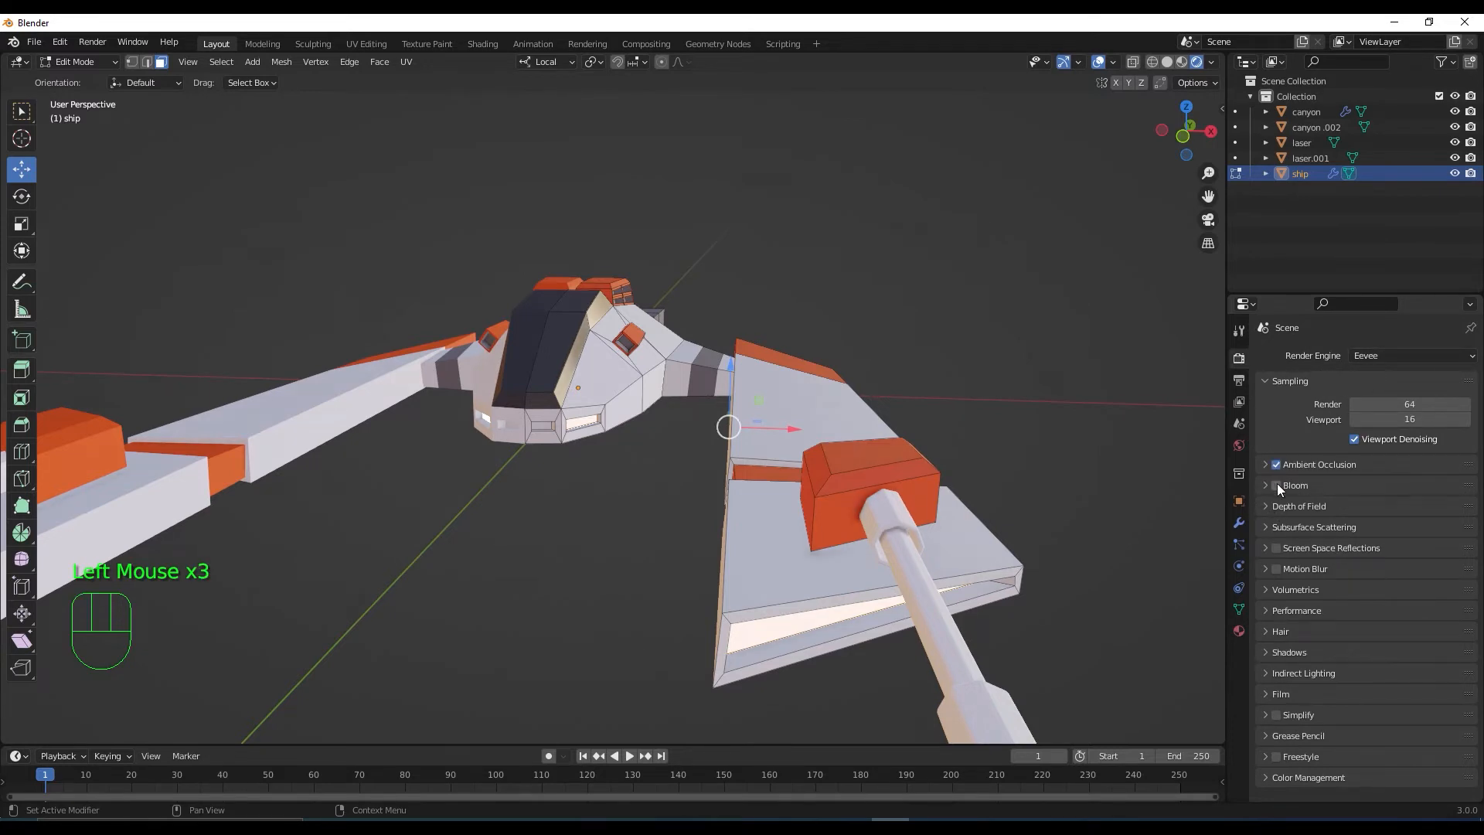
pyautogui.click(1276, 485)
pyautogui.click(1267, 486)
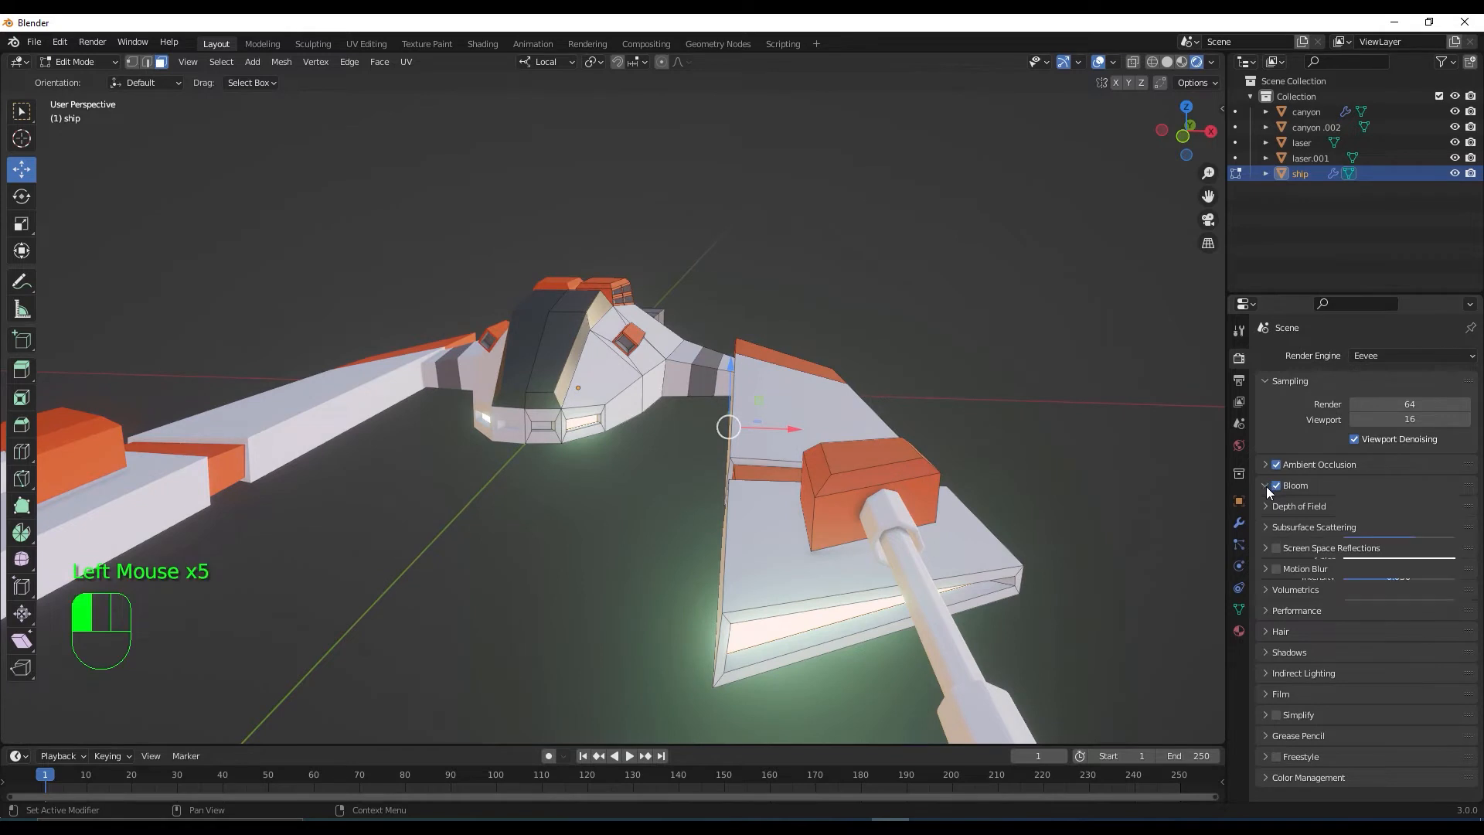
pyautogui.moveTo(1350, 508); pyautogui.dragTo(1355, 509)
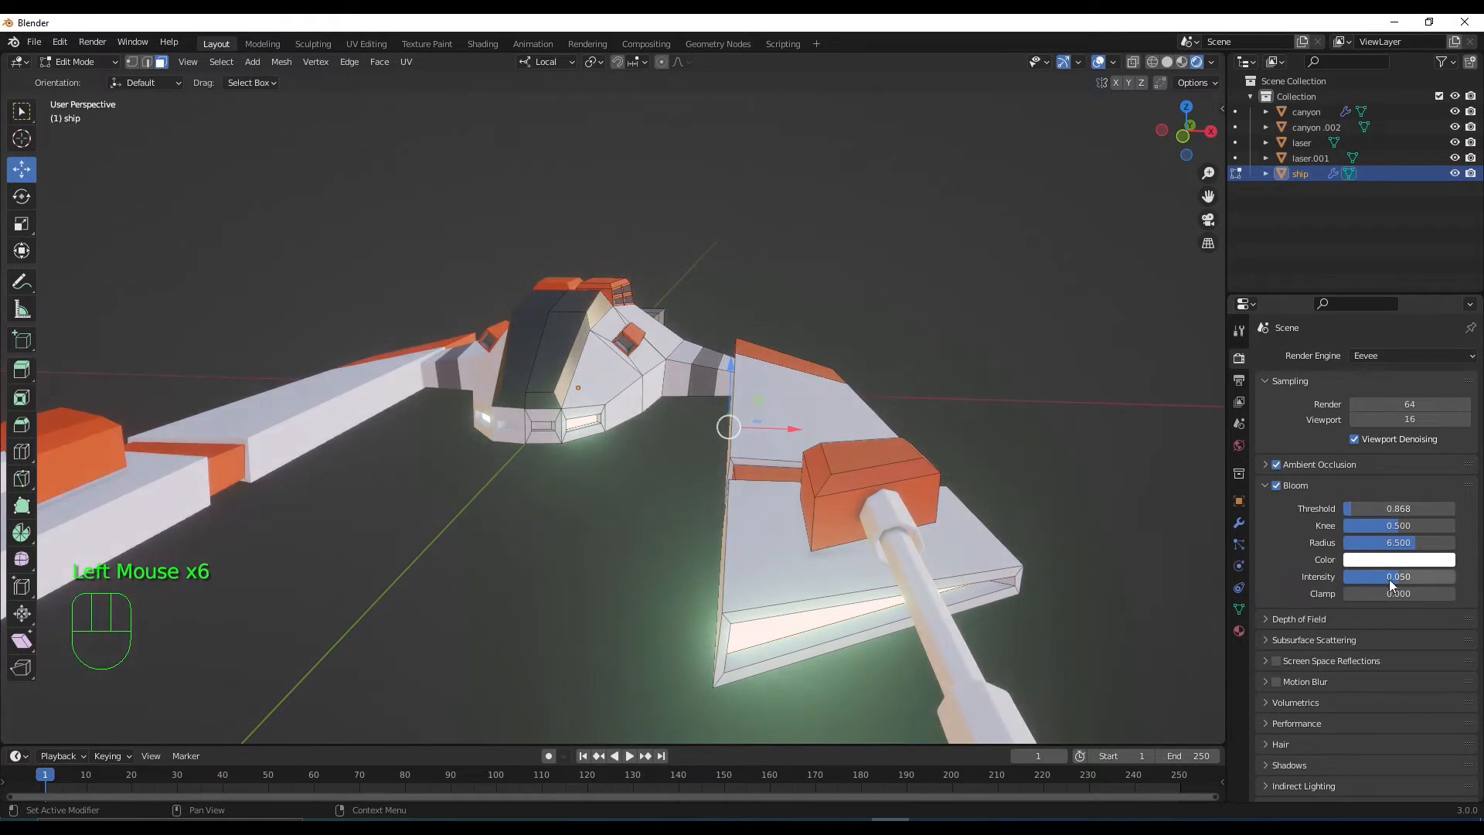
pyautogui.moveTo(1391, 576); pyautogui.dragTo(1414, 581)
pyautogui.scroll(-3, 855, 520)
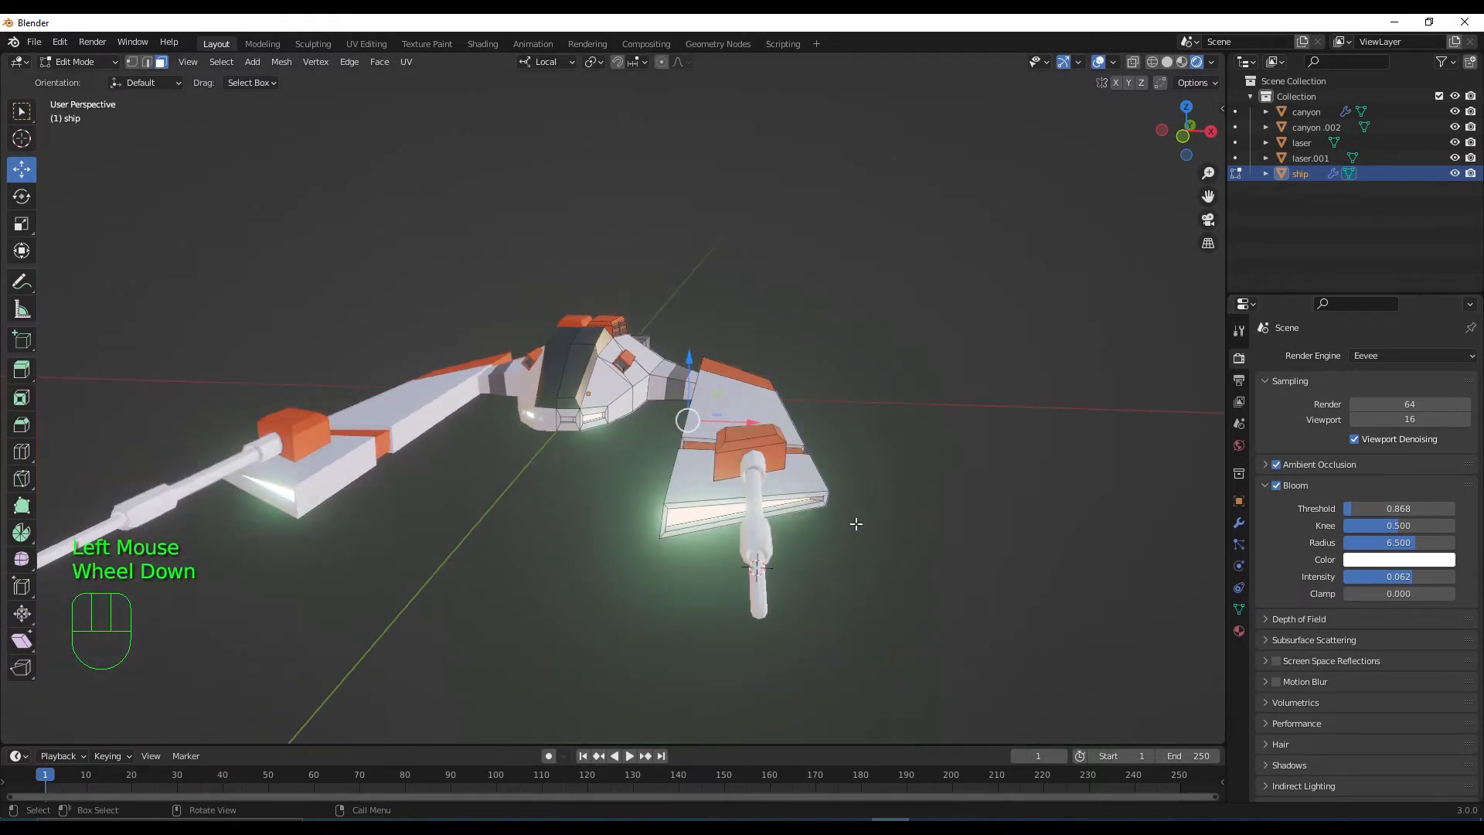
pyautogui.moveTo(855, 520); pyautogui.dragTo(842, 569, button='middle')
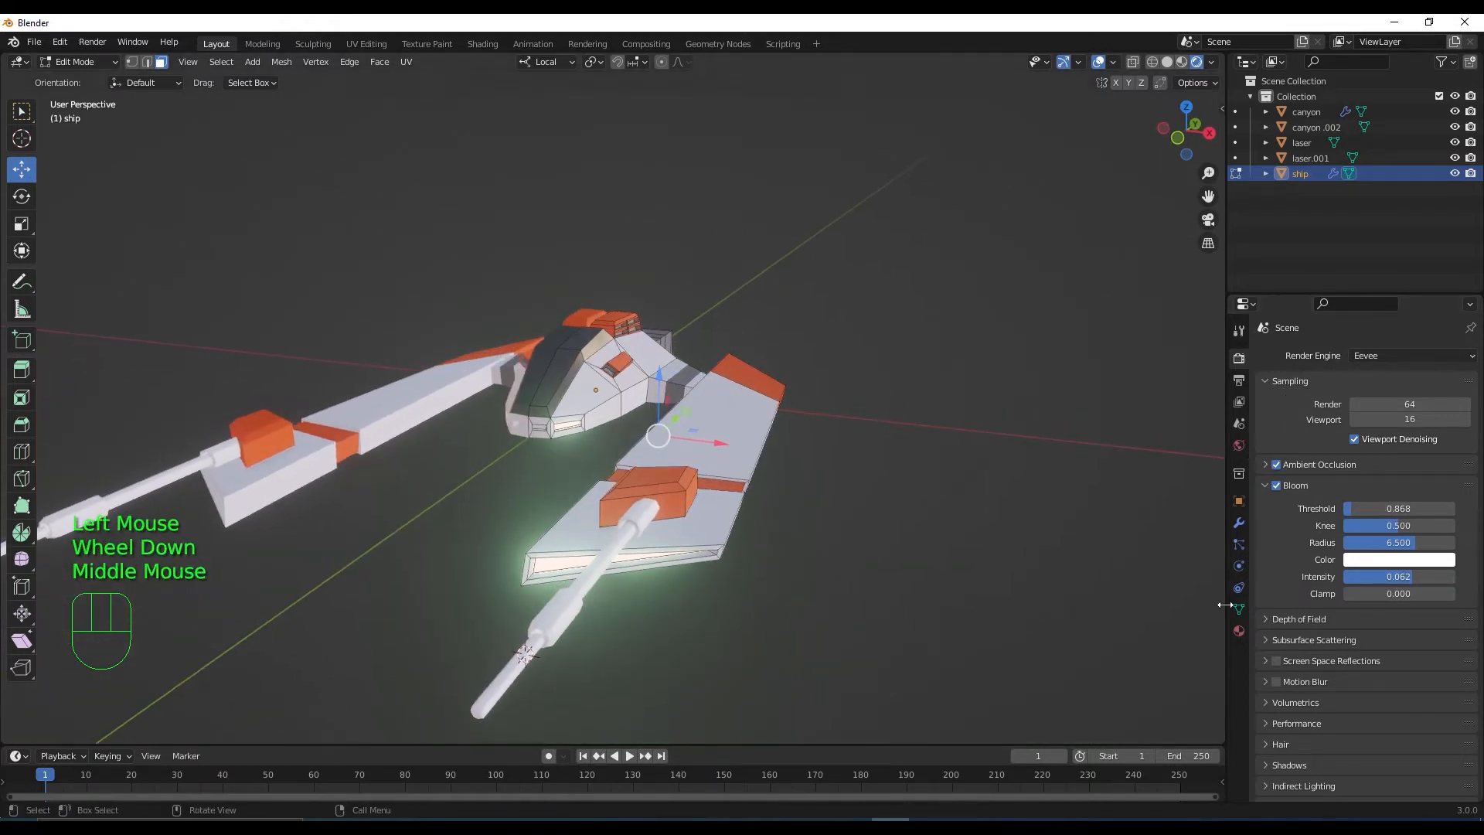
# Make luz1's base colour a full-brightness, slightly stronger light green
pyautogui.click(1239, 631)
pyautogui.click(1448, 636)
pyautogui.click(1354, 482)
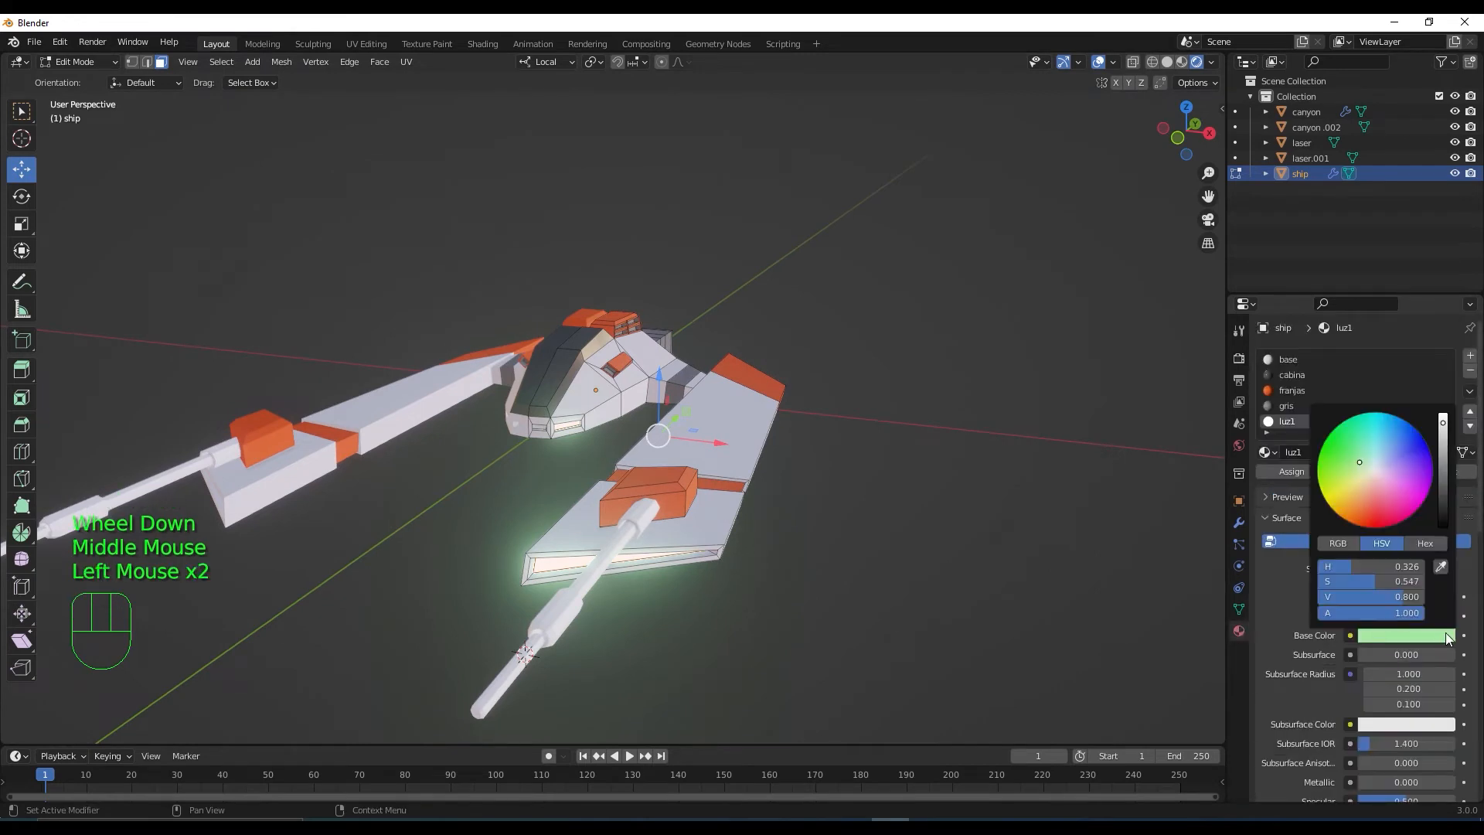
pyautogui.moveTo(1354, 482)
pyautogui.mouseDown()
pyautogui.moveTo(1355, 456)
pyautogui.moveTo(1390, 451)
pyautogui.moveTo(1352, 457)
pyautogui.moveTo(1362, 468)
pyautogui.mouseUp()
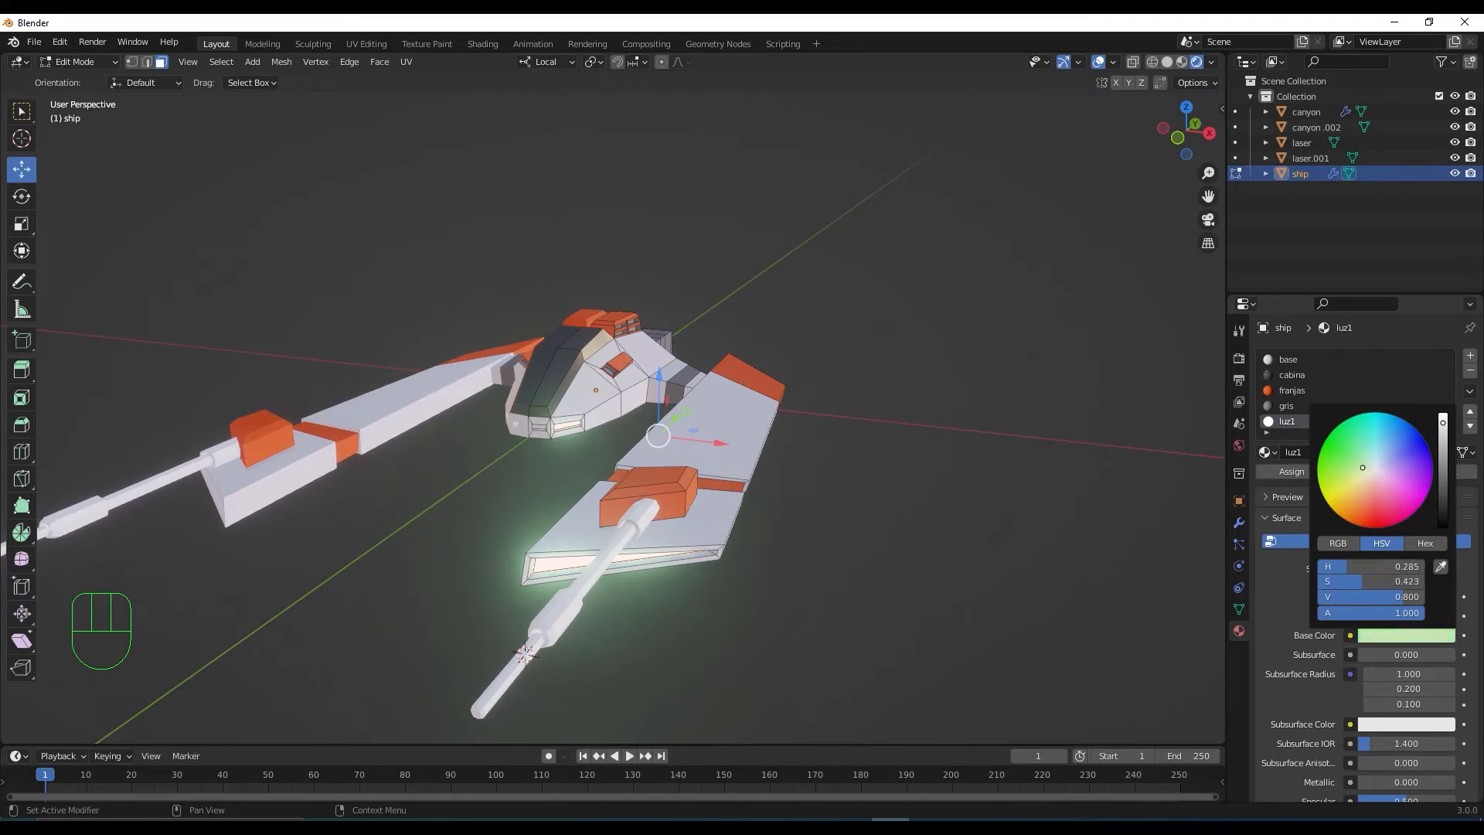
pyautogui.scroll(-7, 1471, 552)
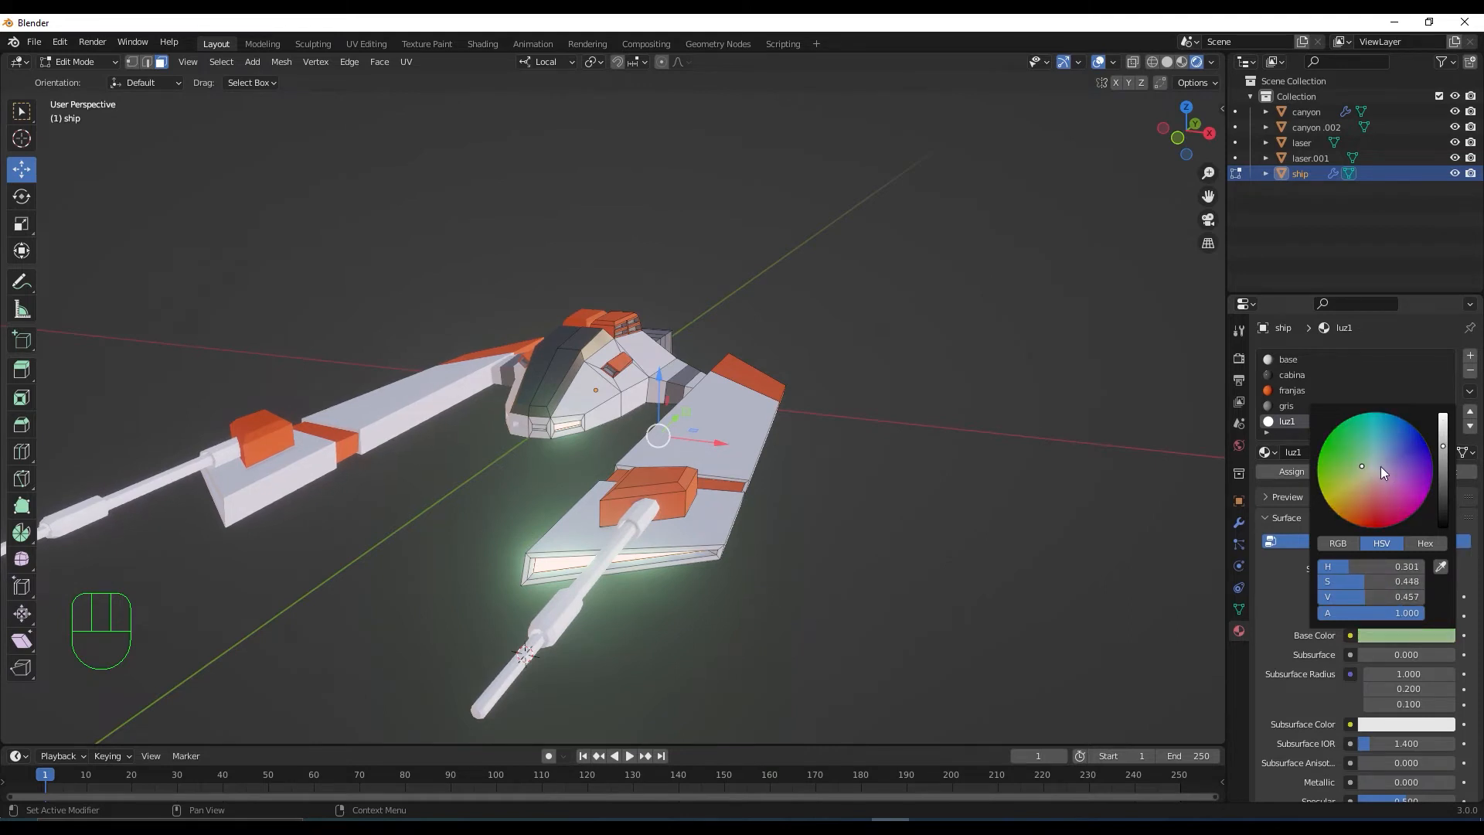
pyautogui.moveTo(1444, 458); pyautogui.dragTo(1442, 415)
pyautogui.moveTo(1364, 467); pyautogui.dragTo(1358, 461)
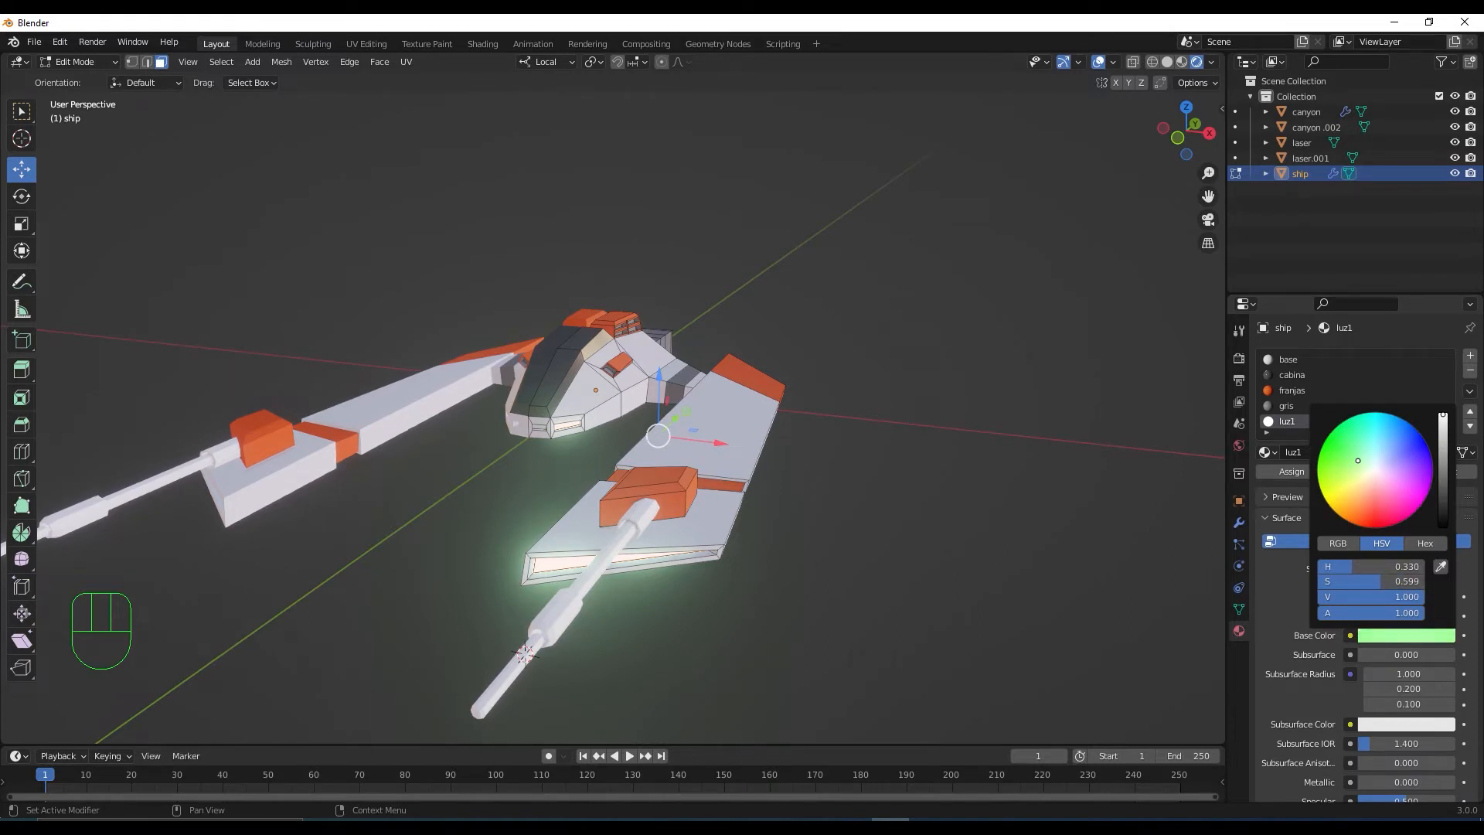
# Make luz1's emission a saturated green and set Emission Strength to 25
pyautogui.scroll(-4, 1453, 601)
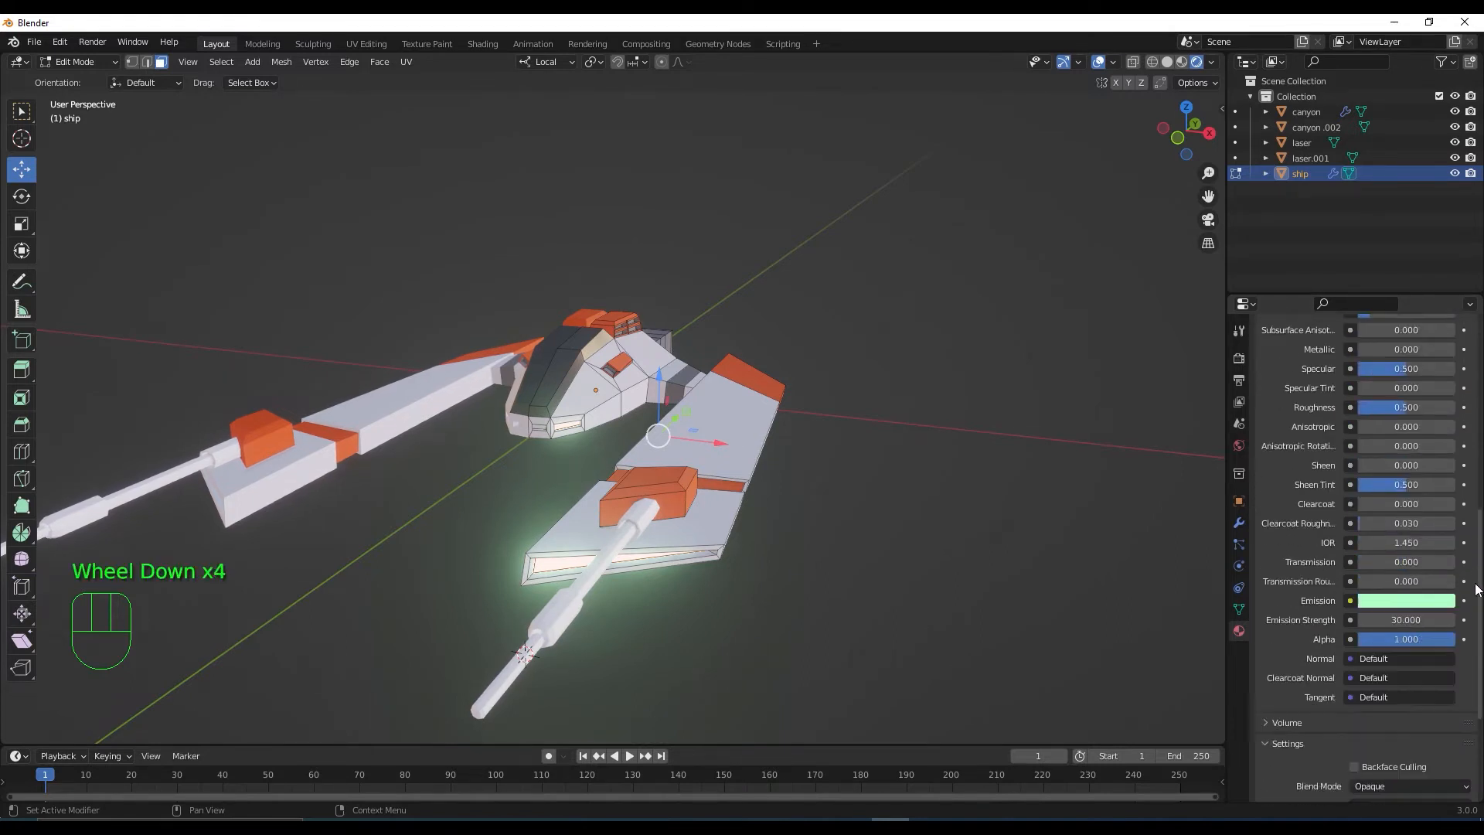
pyautogui.click(1435, 603)
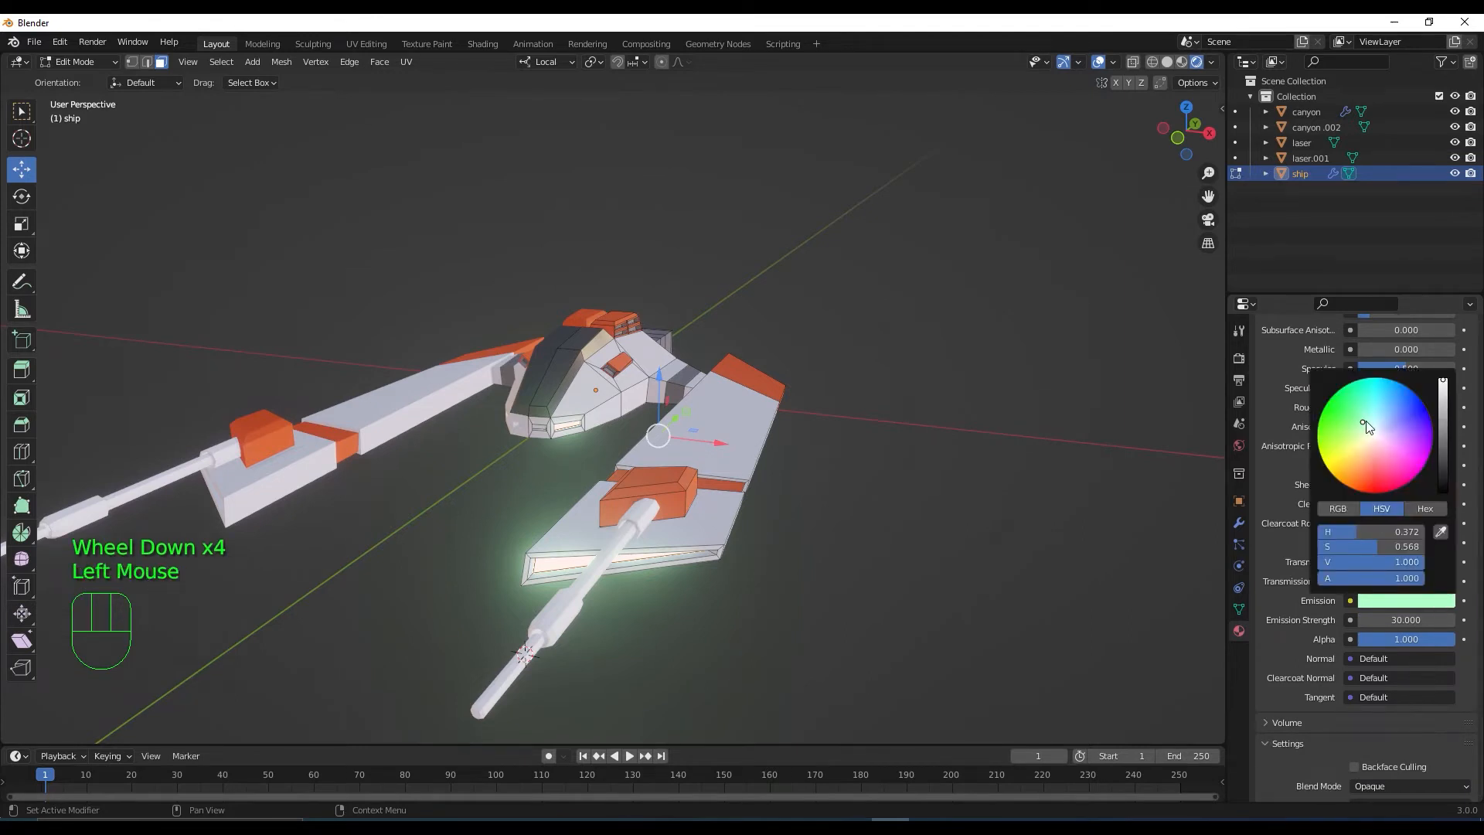
pyautogui.moveTo(1351, 432); pyautogui.dragTo(1342, 414)
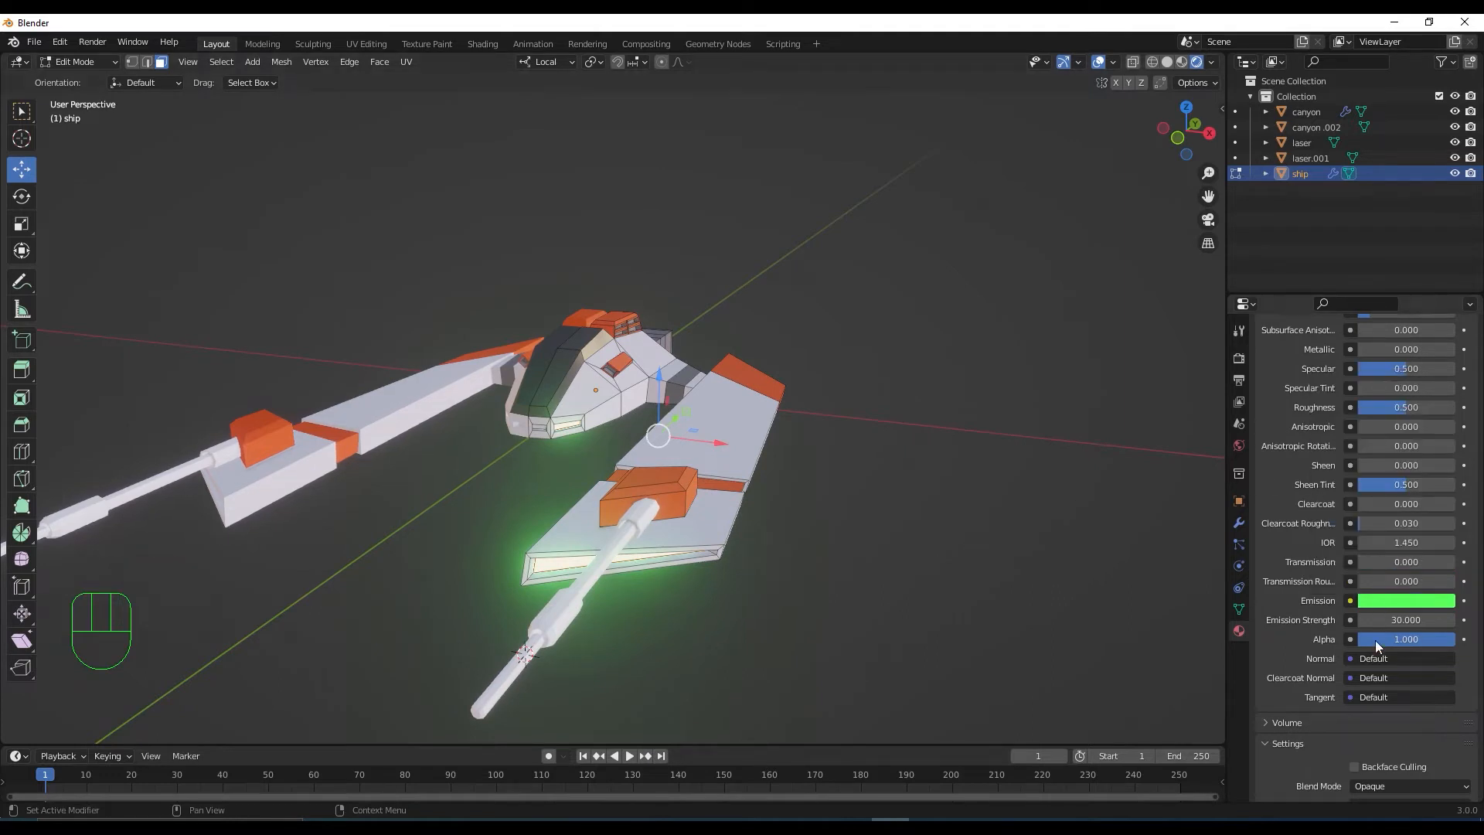
pyautogui.click(1395, 603)
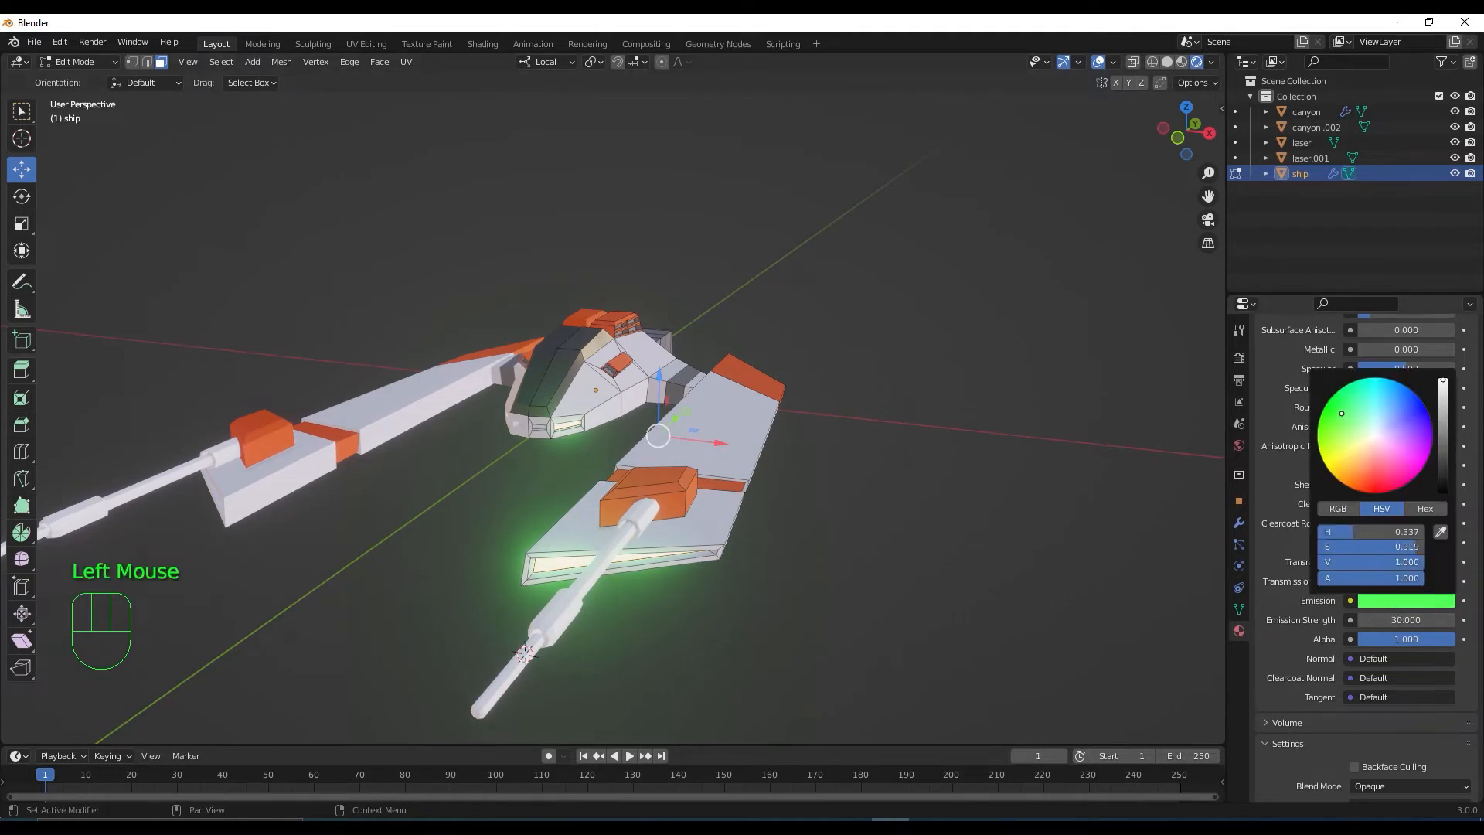
pyautogui.moveTo(1341, 414); pyautogui.dragTo(1331, 412)
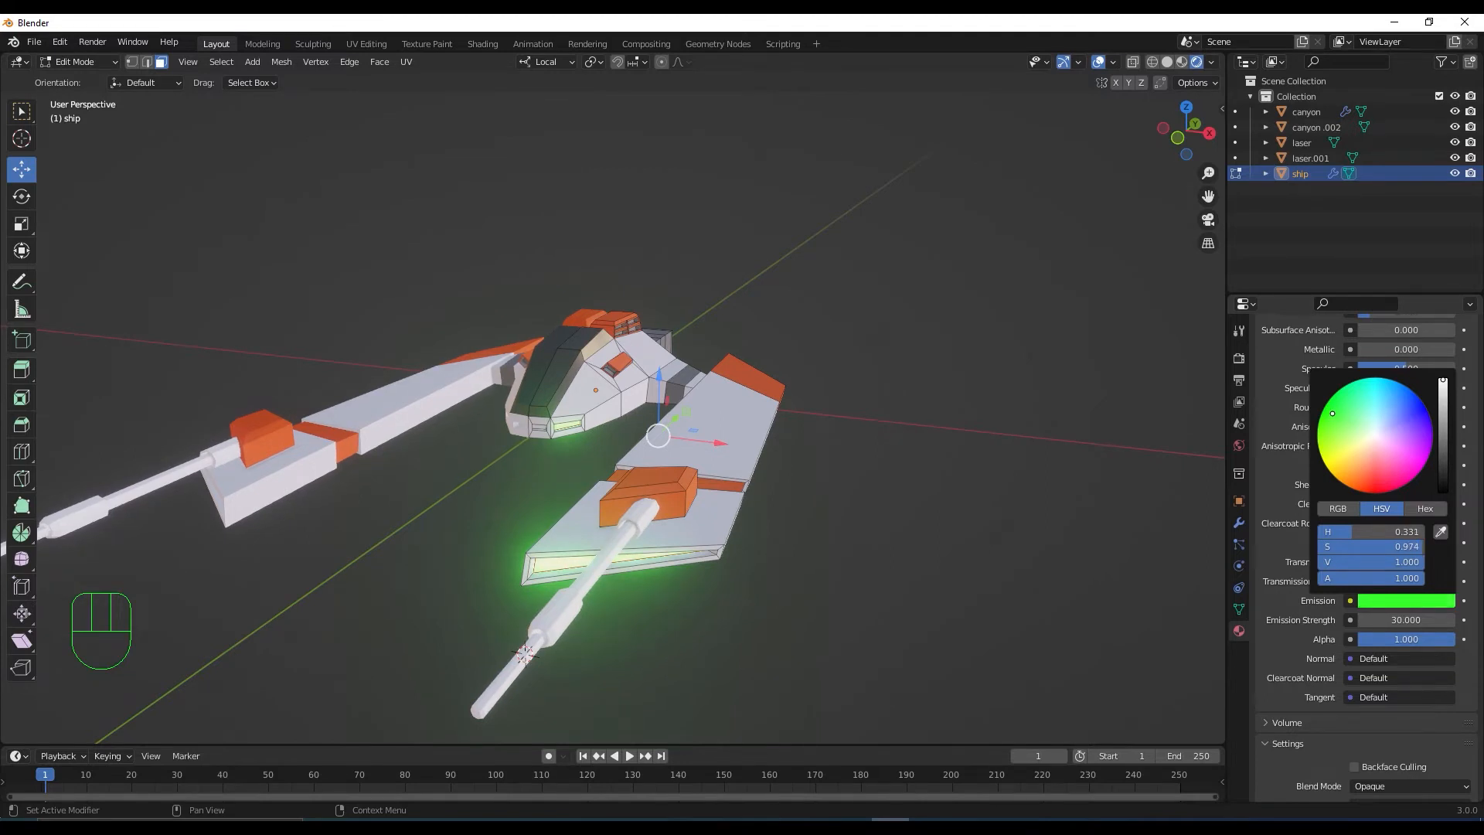
pyautogui.scroll(-3, 871, 616)
pyautogui.moveTo(871, 616); pyautogui.dragTo(838, 639, button='middle')
pyautogui.scroll(4, 850, 613)
pyautogui.scroll(2, 849, 612)
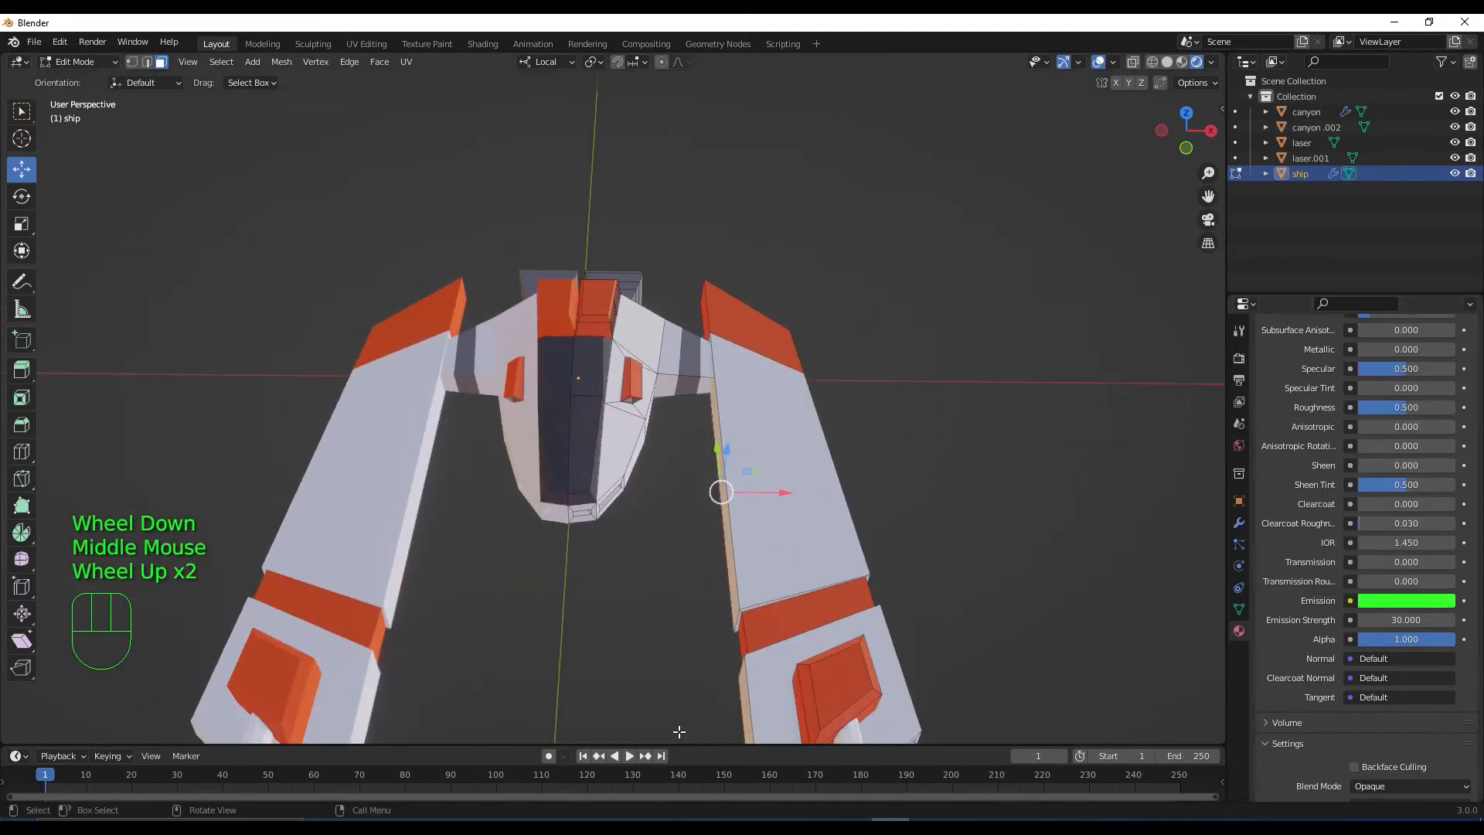
pyautogui.moveTo(679, 733); pyautogui.dragTo(674, 677, button='middle')
pyautogui.scroll(-1, 675, 677)
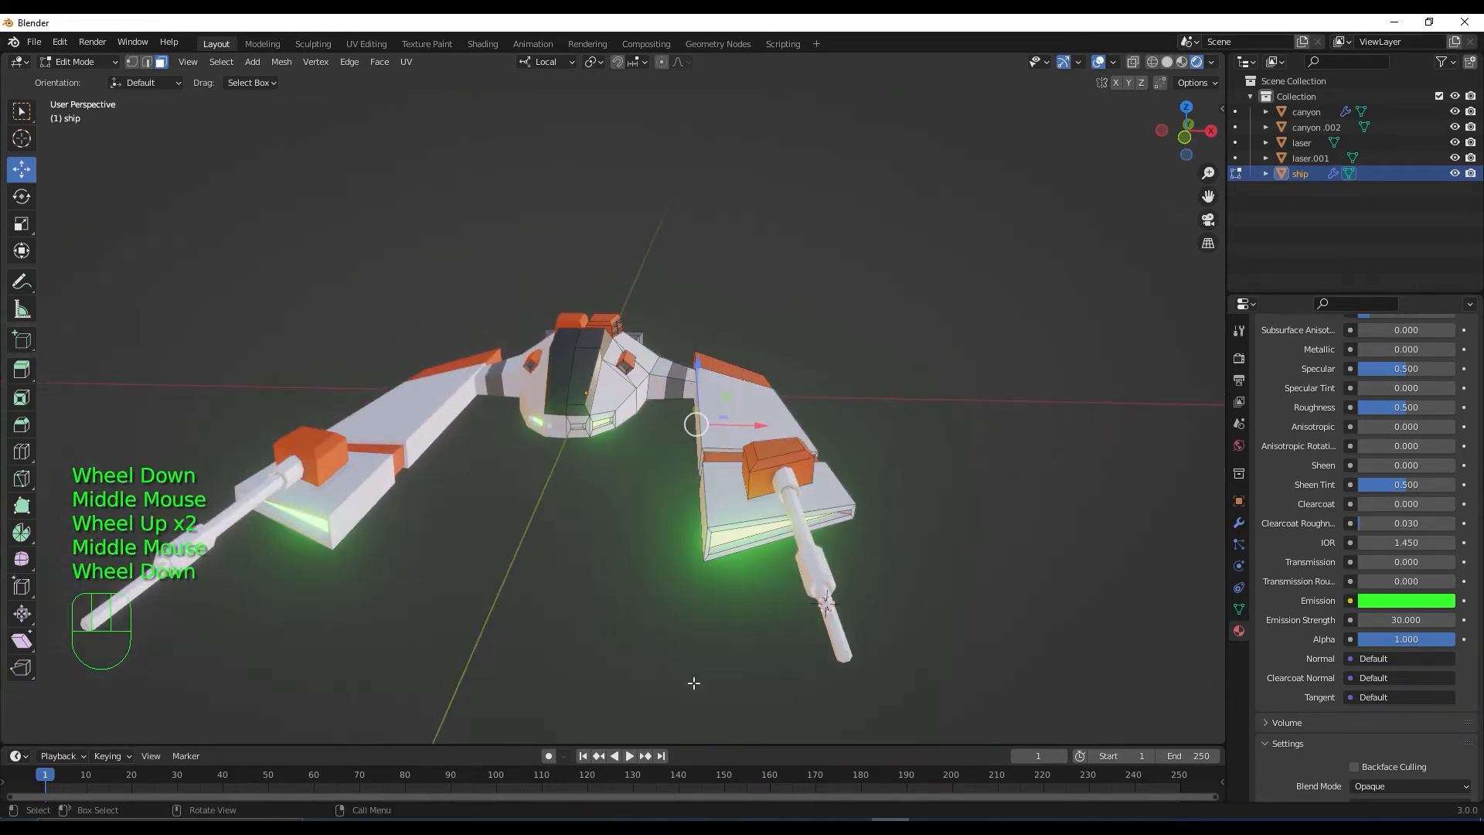
pyautogui.click(1400, 619)
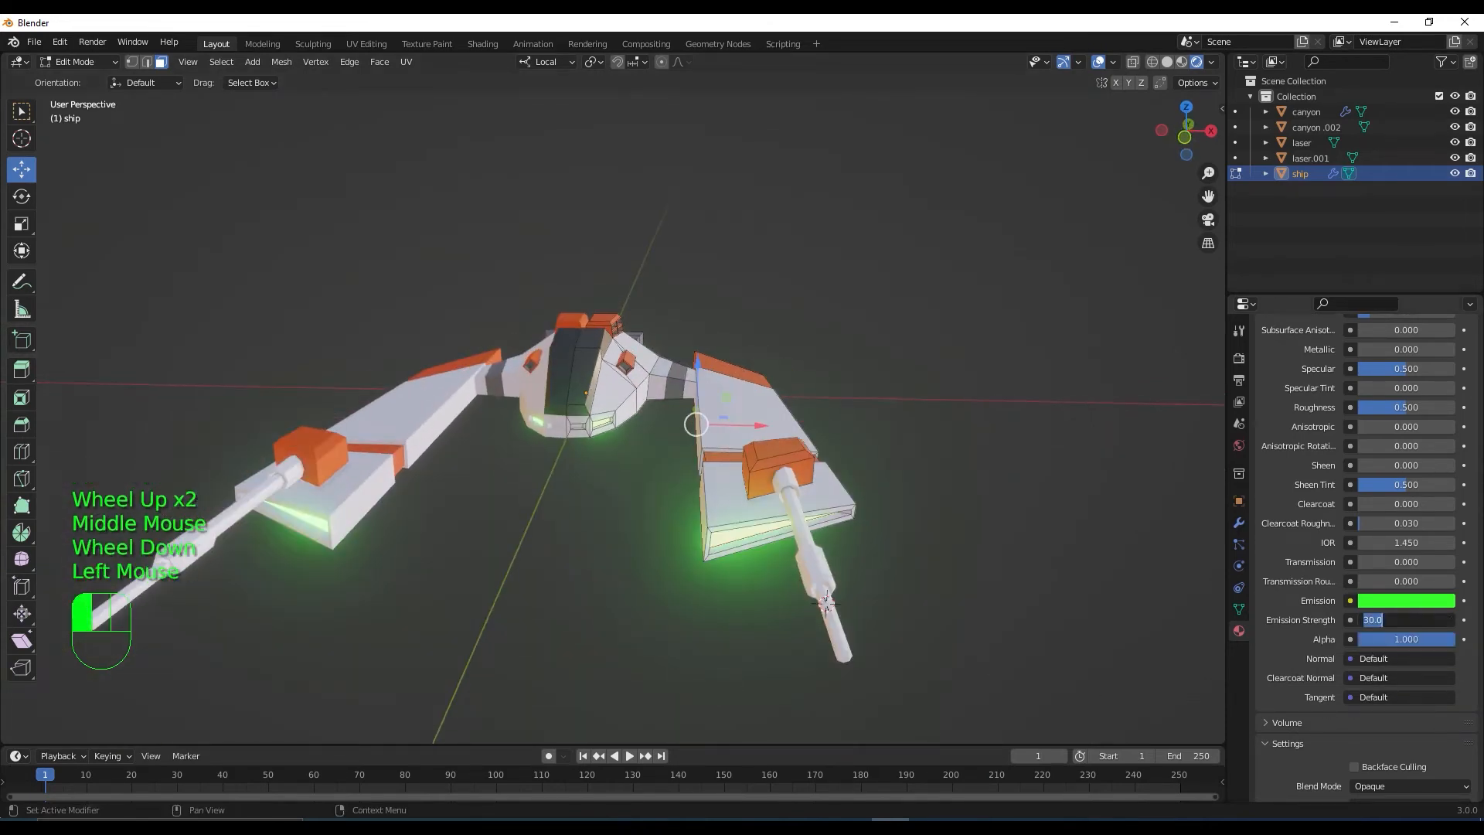
pyautogui.write('25')
pyautogui.press('Return')
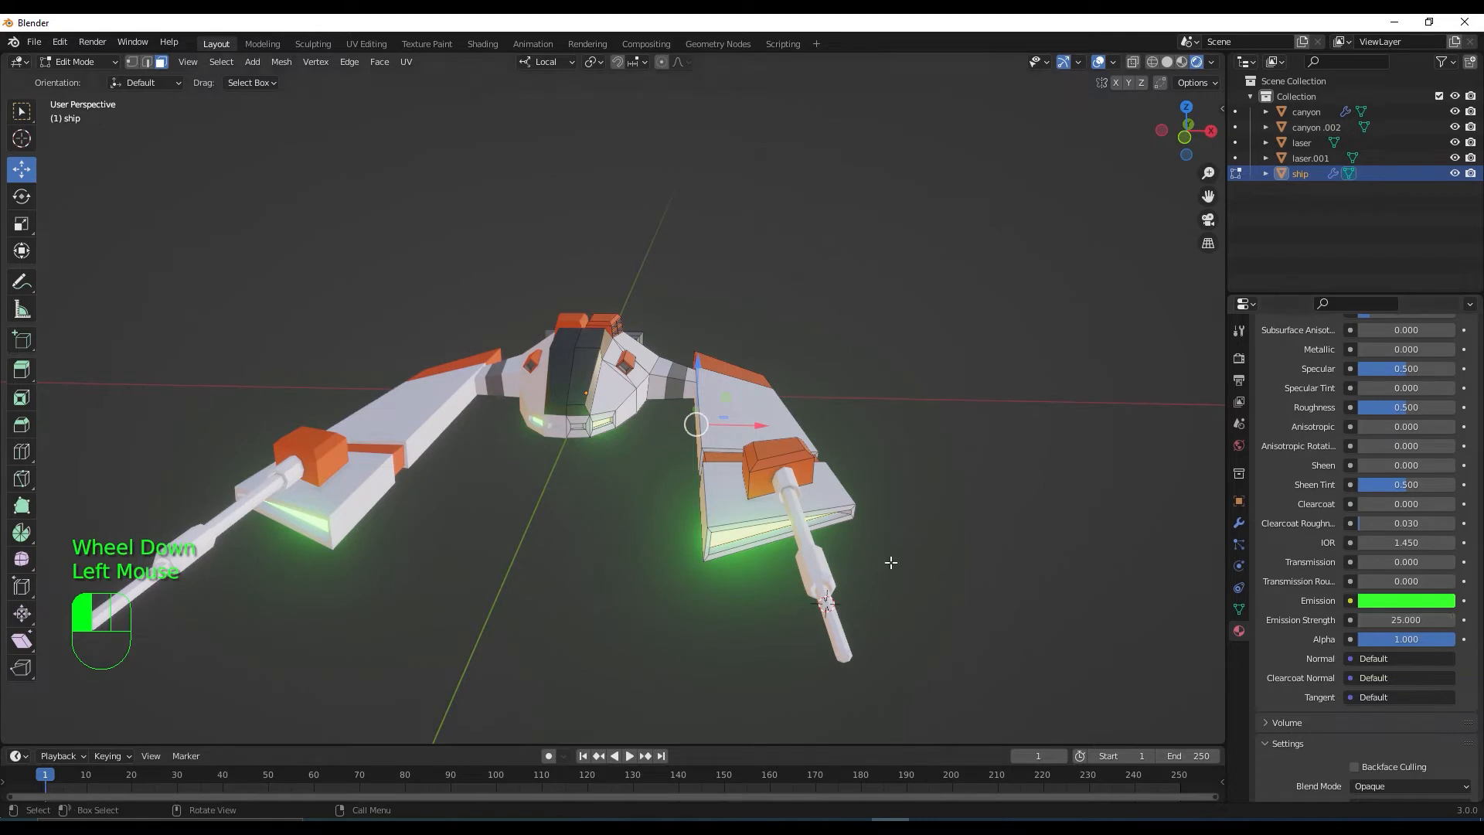
pyautogui.scroll(2, 550, 407)
pyautogui.moveTo(553, 411); pyautogui.dragTo(574, 424, button='middle')
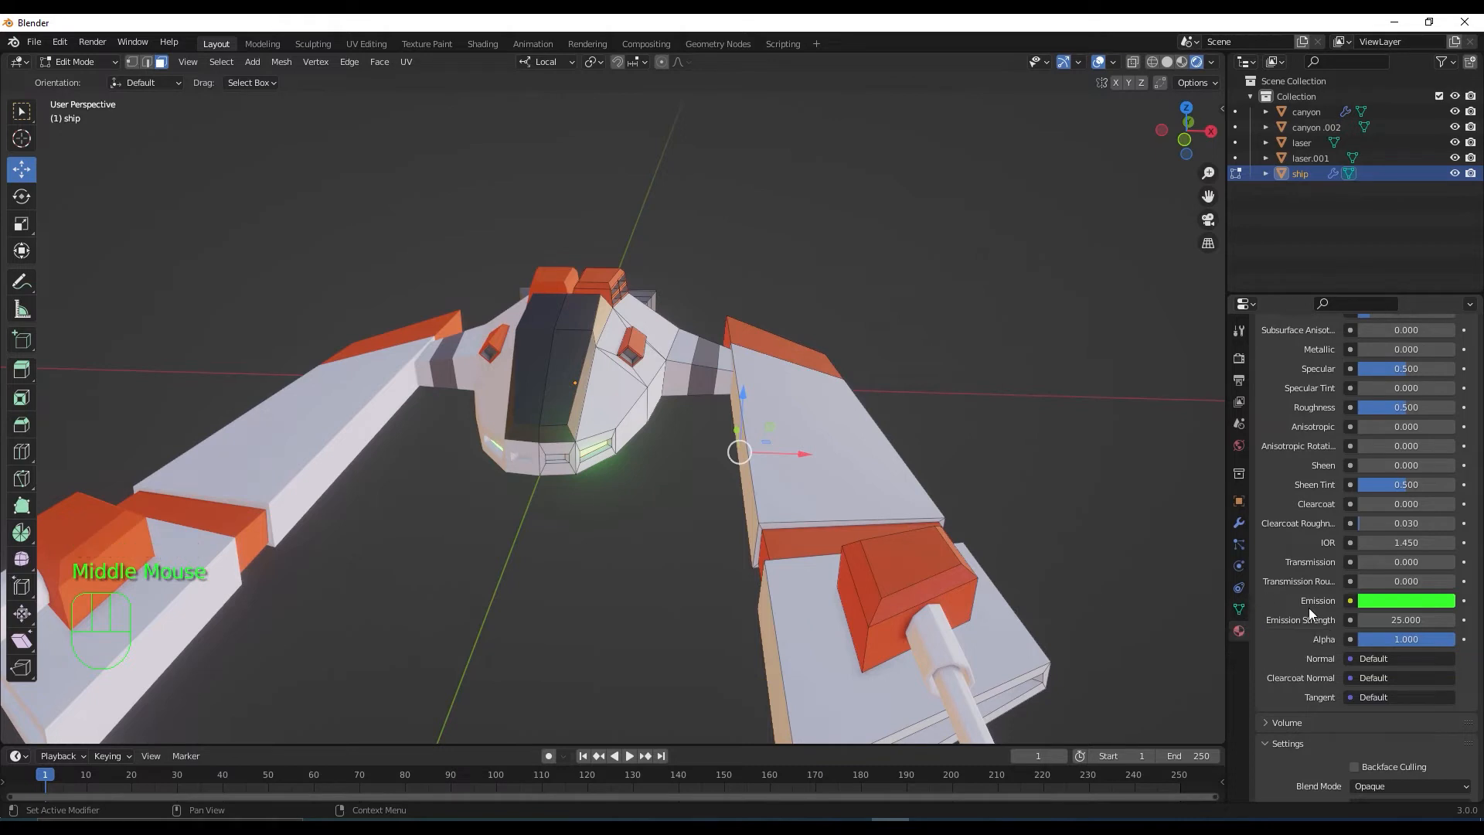
# Add a new material slot with a new material named luz2
pyautogui.scroll(6, 1427, 377)
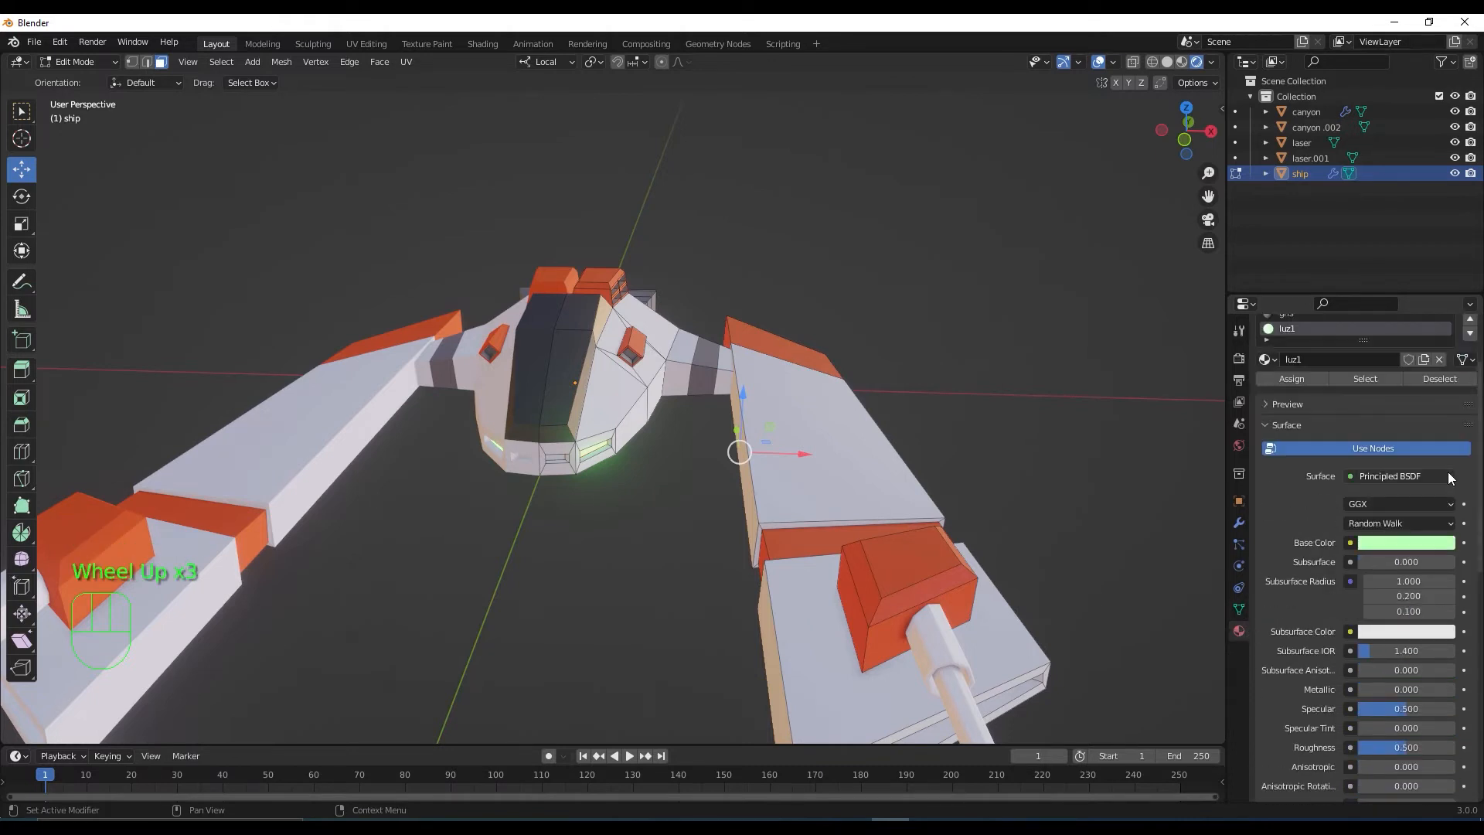
pyautogui.click(1469, 355)
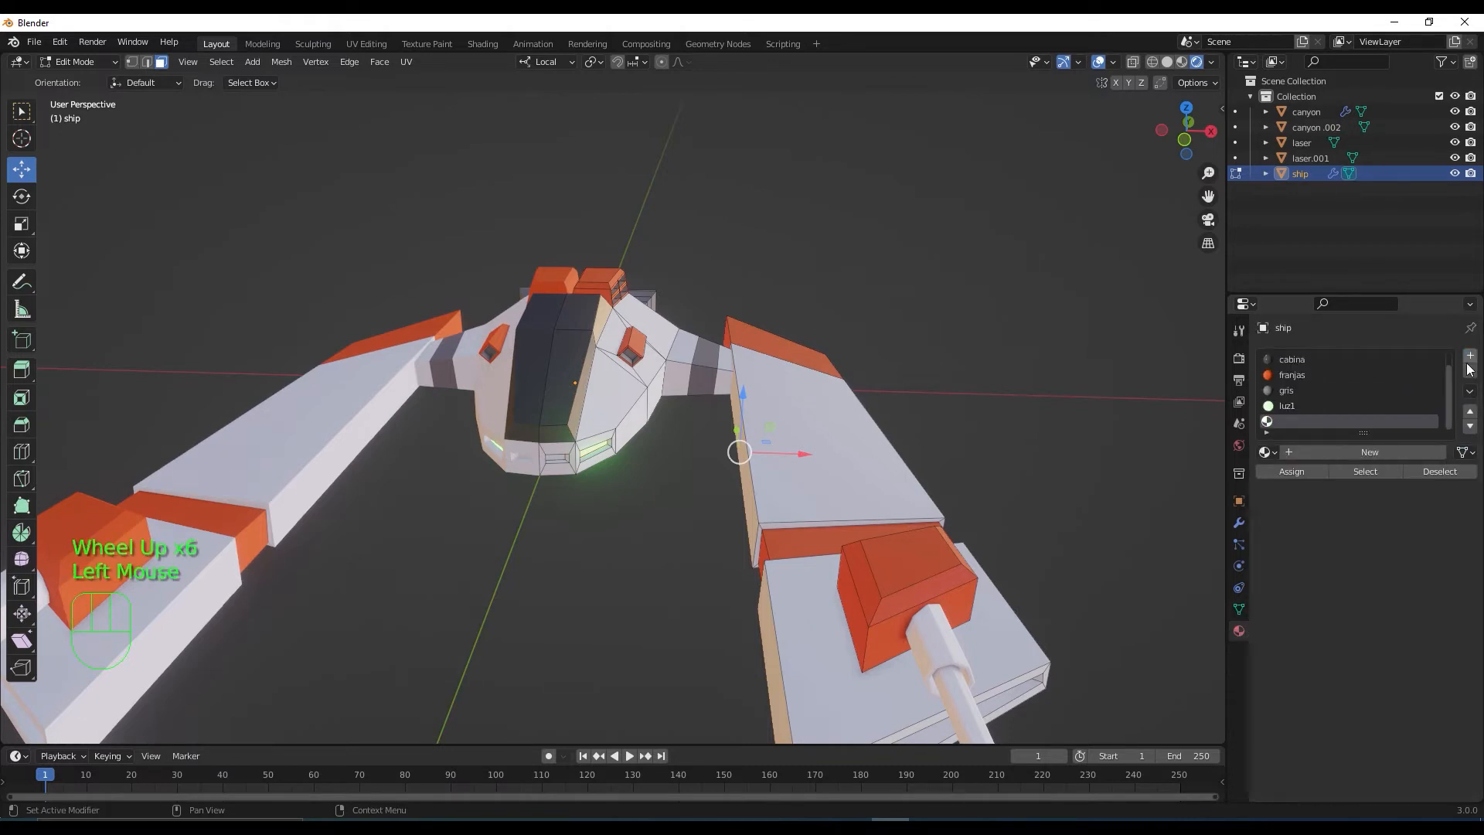
pyautogui.click(1348, 457)
pyautogui.click(1347, 457)
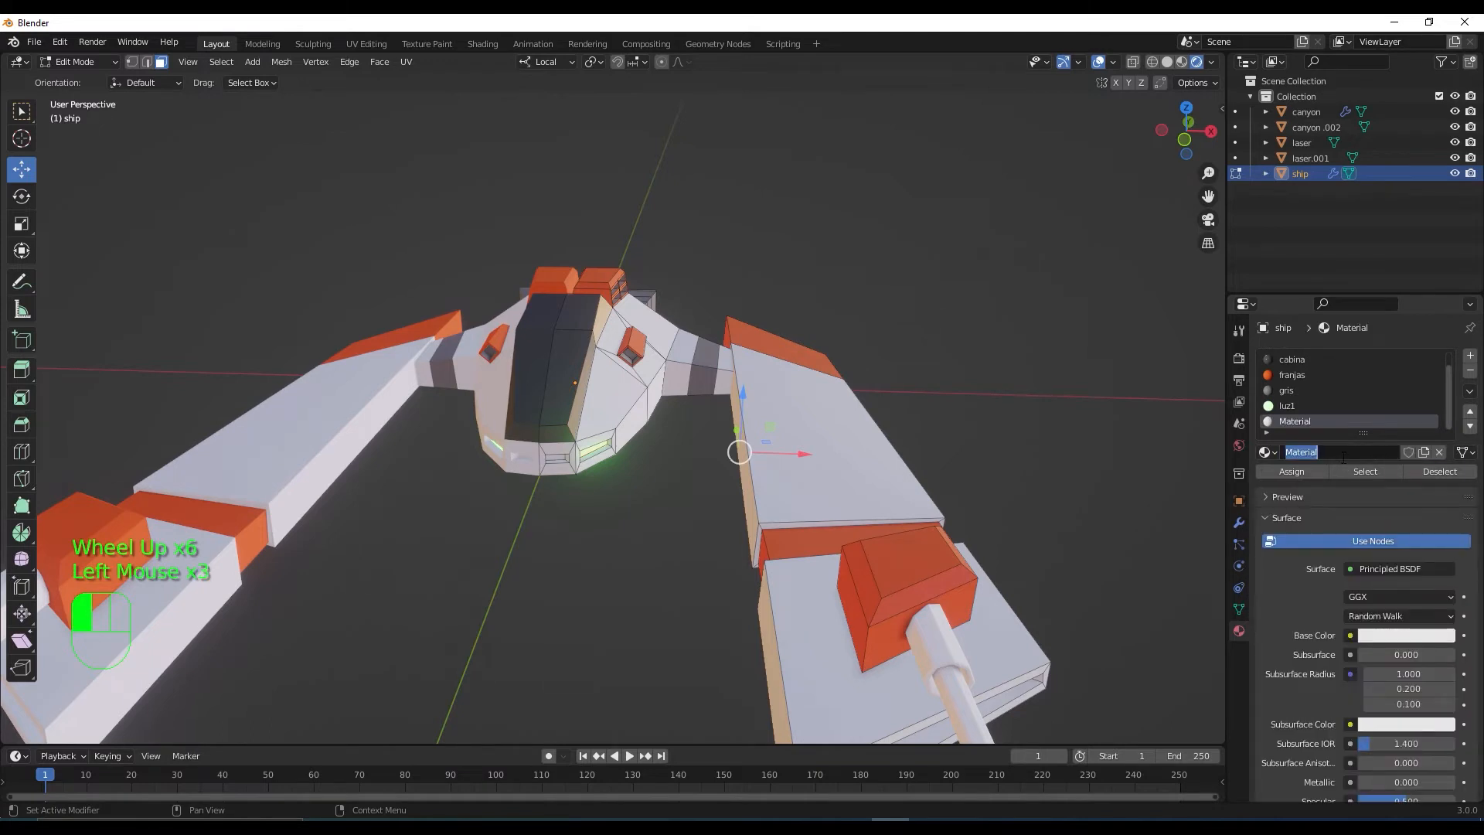
pyautogui.write('luz2')
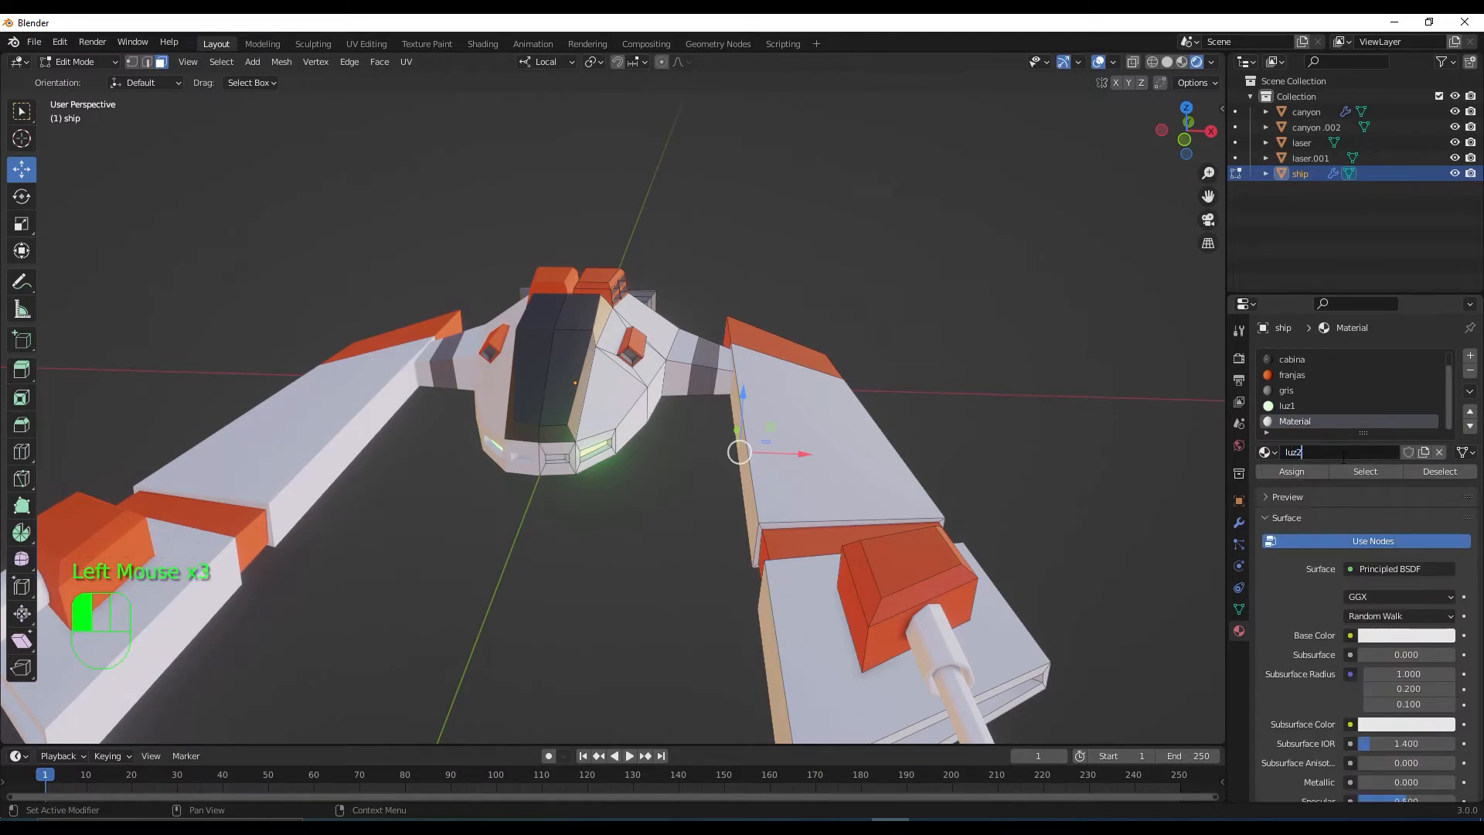
pyautogui.press('Return')
# Assign luz2 to the central front light panel face and give it a pinkish-red base colour
pyautogui.moveTo(957, 630); pyautogui.dragTo(694, 494, button='middle')
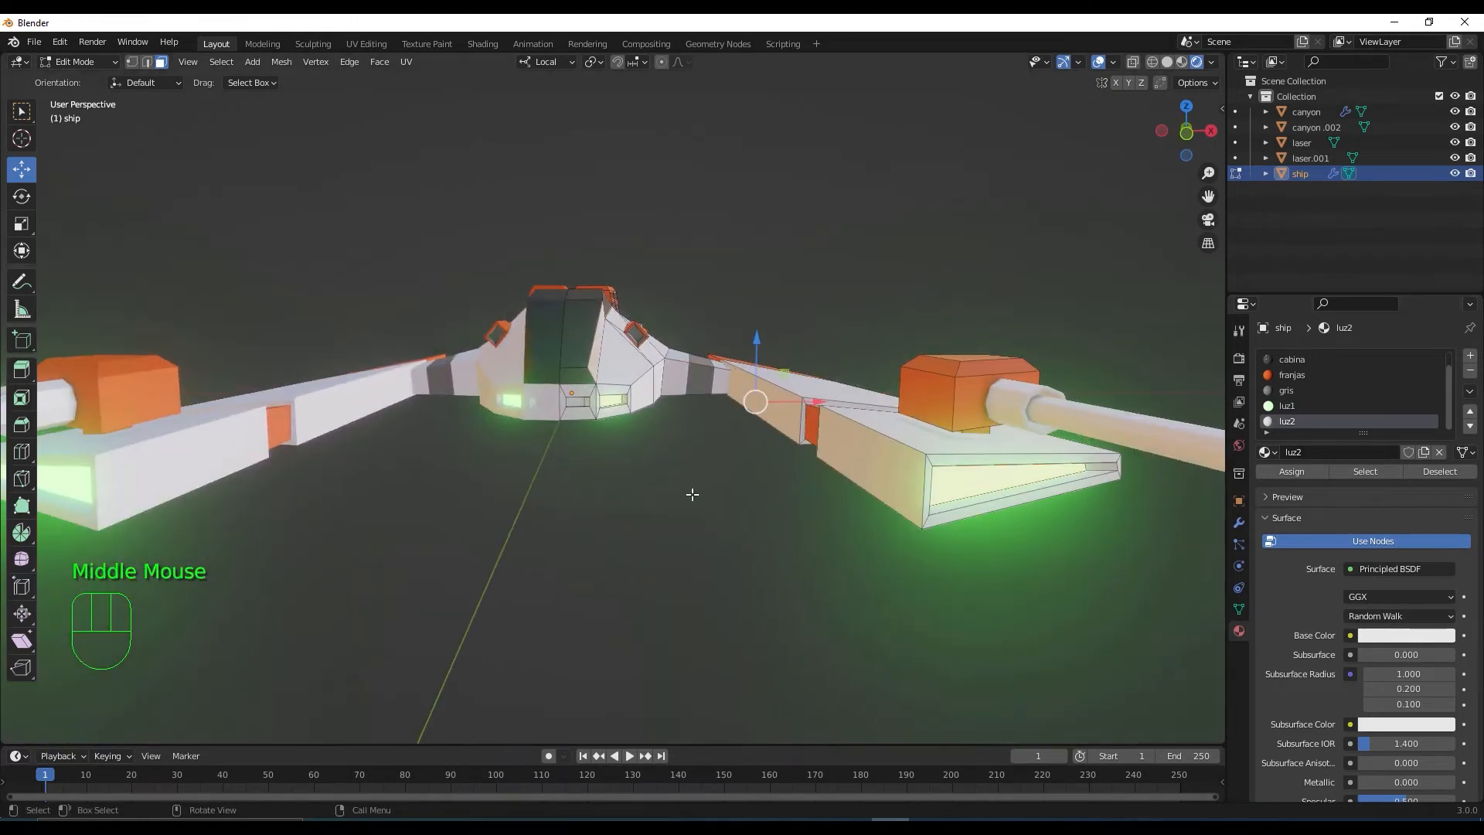
pyautogui.scroll(2, 614, 438)
pyautogui.click(520, 394)
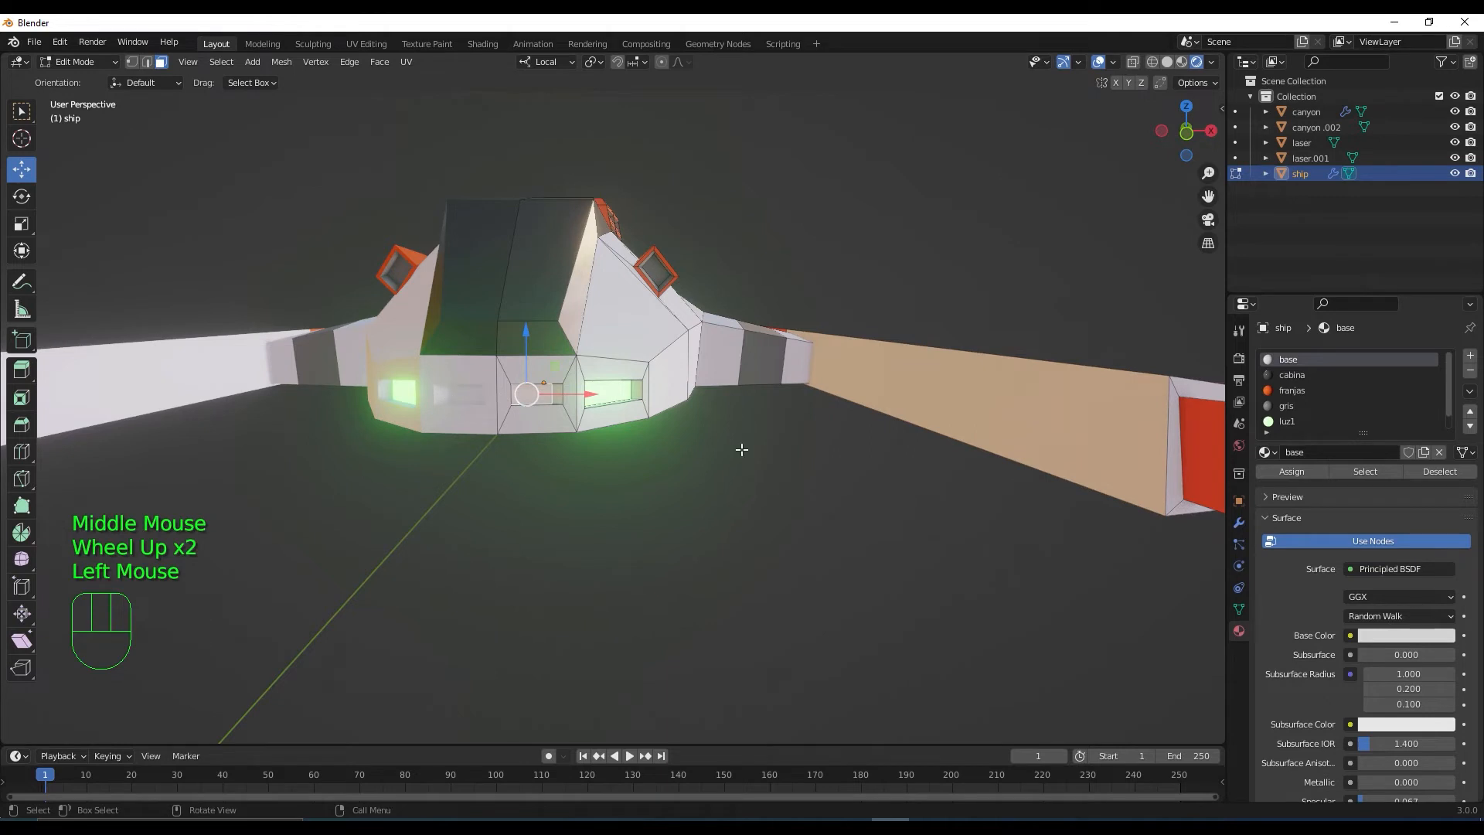
pyautogui.scroll(-1, 1295, 420)
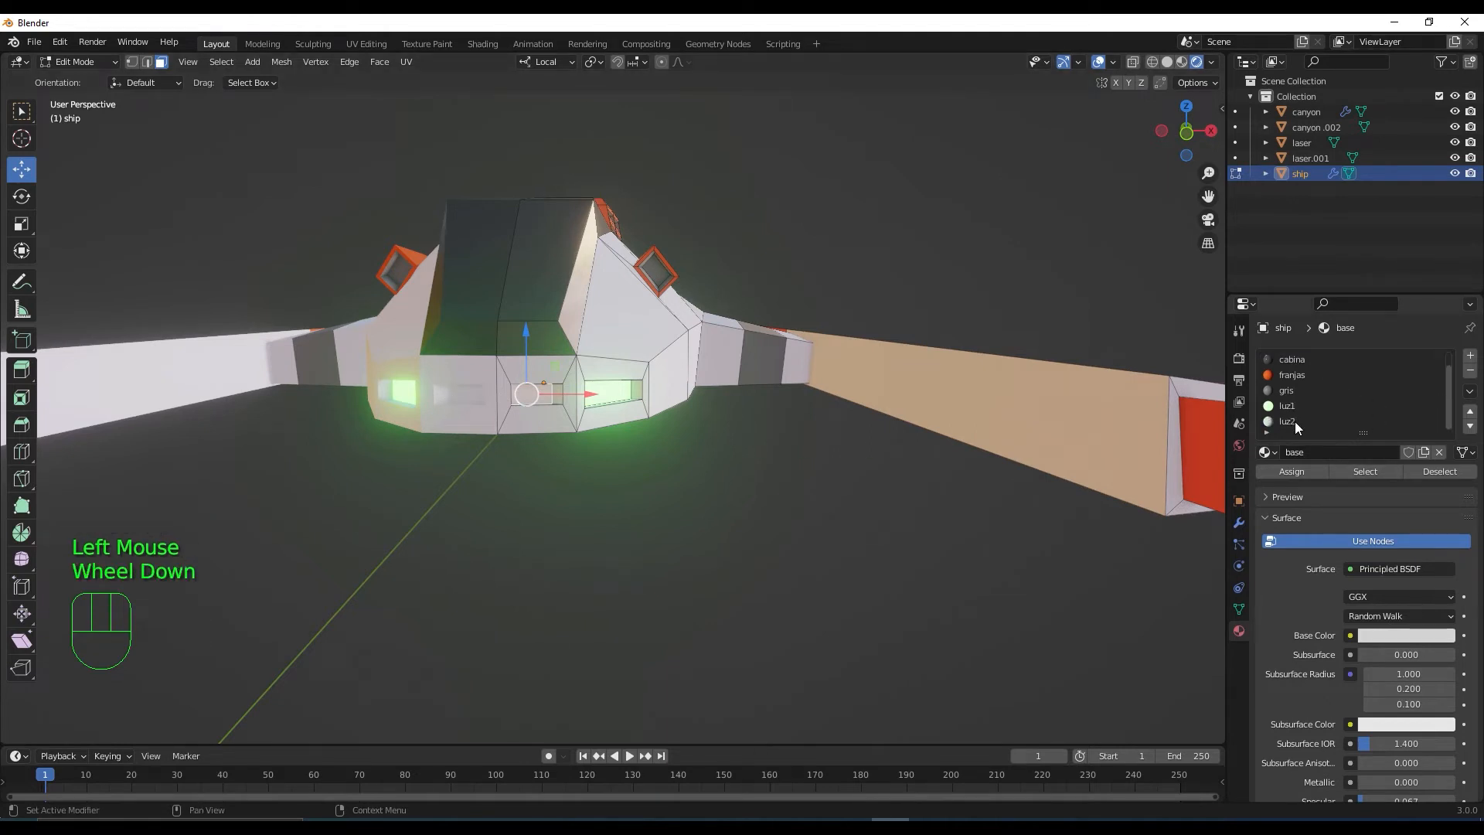
pyautogui.click(1295, 421)
pyautogui.click(1300, 470)
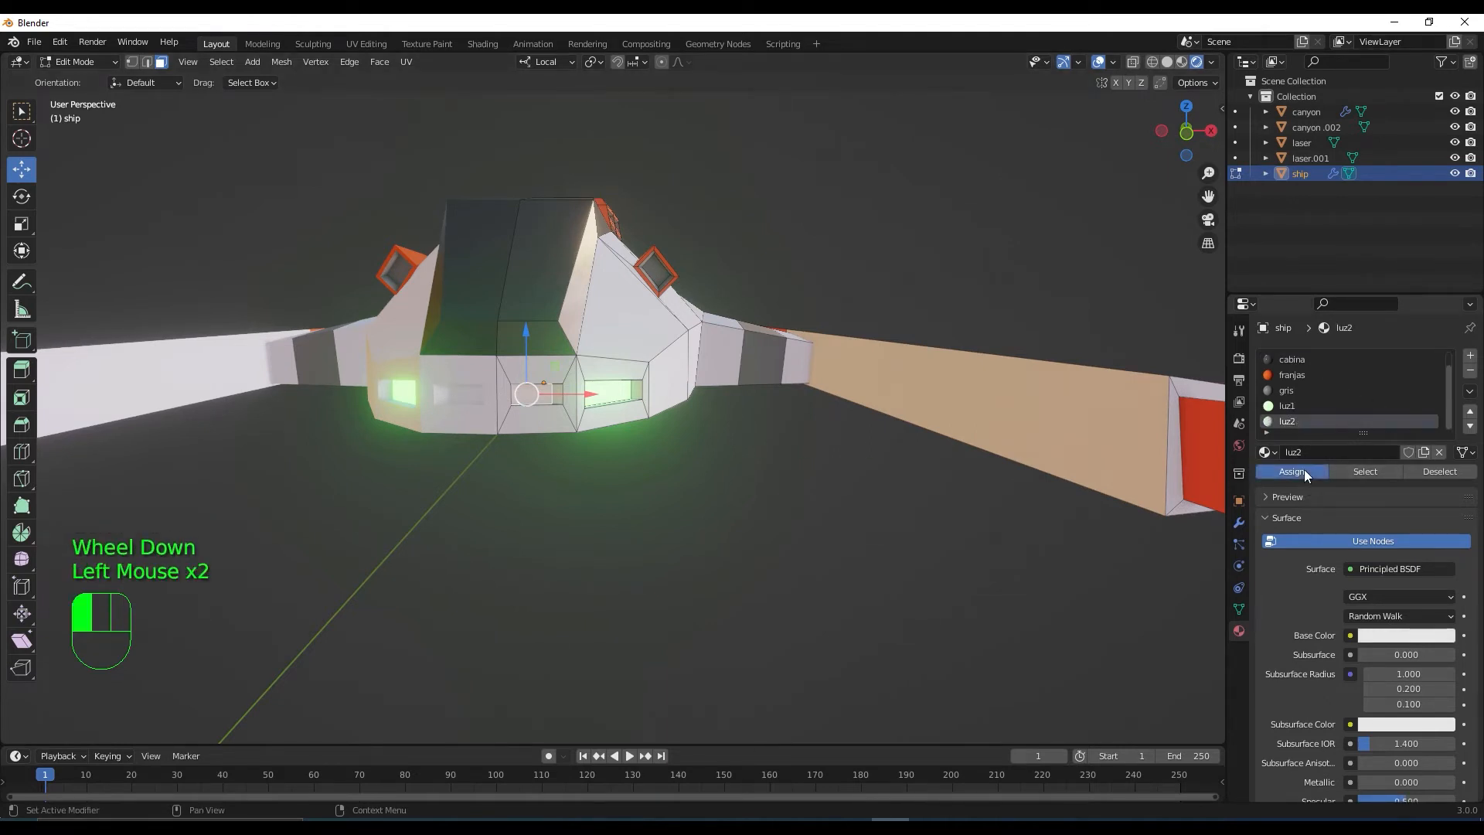
pyautogui.click(1445, 637)
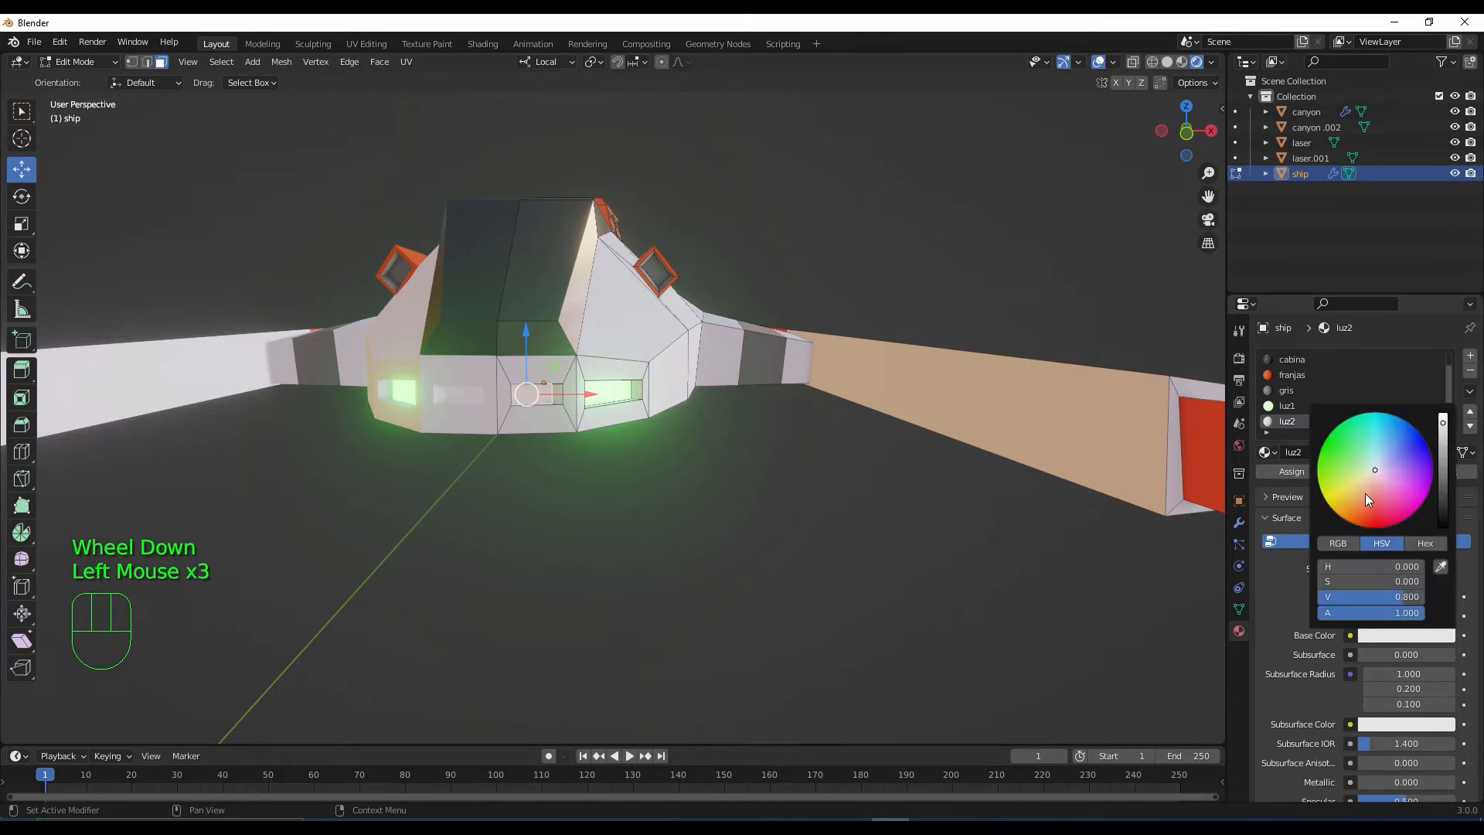
pyautogui.moveTo(1373, 472); pyautogui.dragTo(1379, 510)
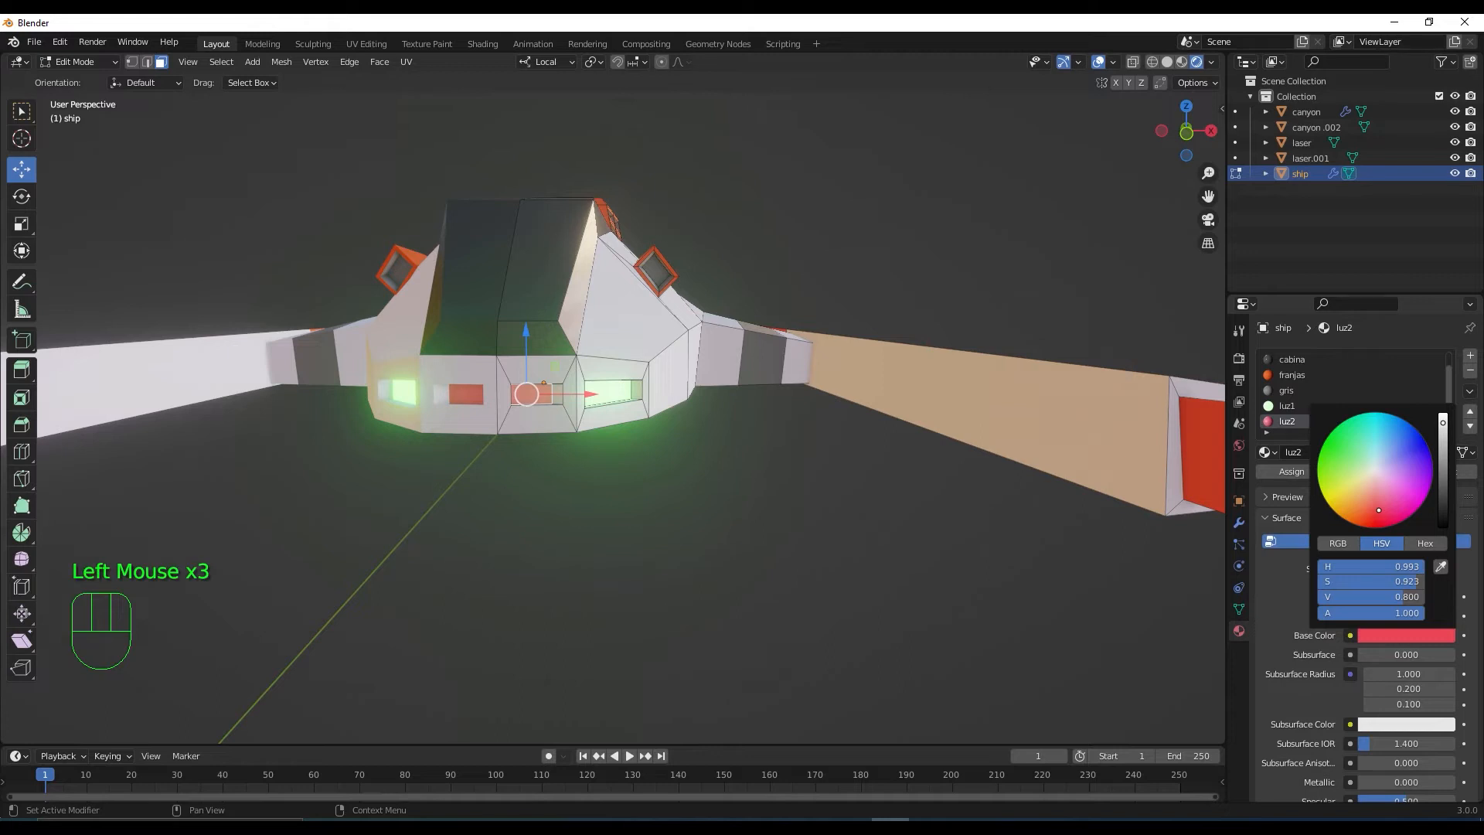
pyautogui.moveTo(1379, 510); pyautogui.dragTo(1386, 500)
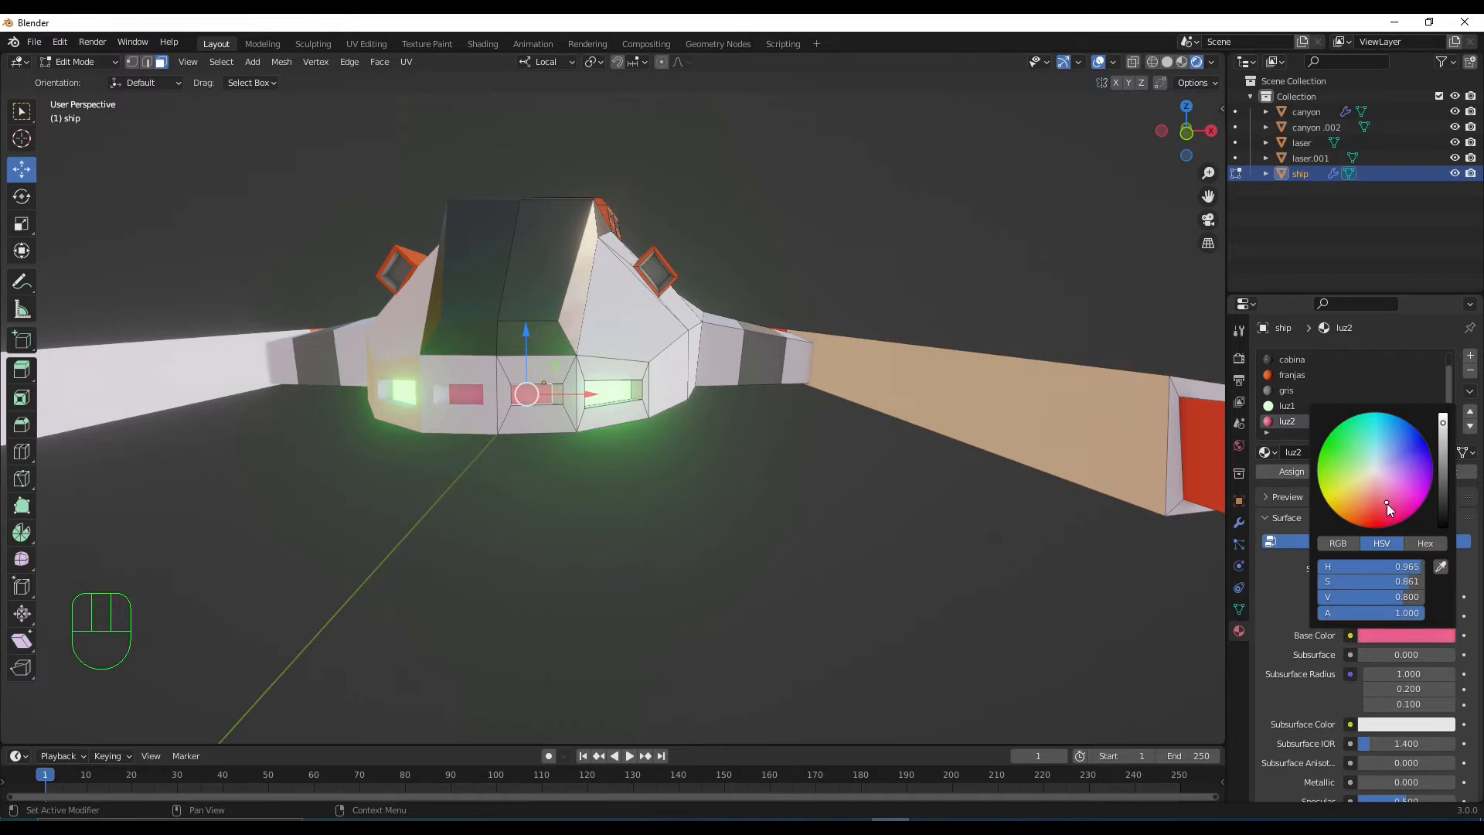
pyautogui.scroll(-5, 1469, 571)
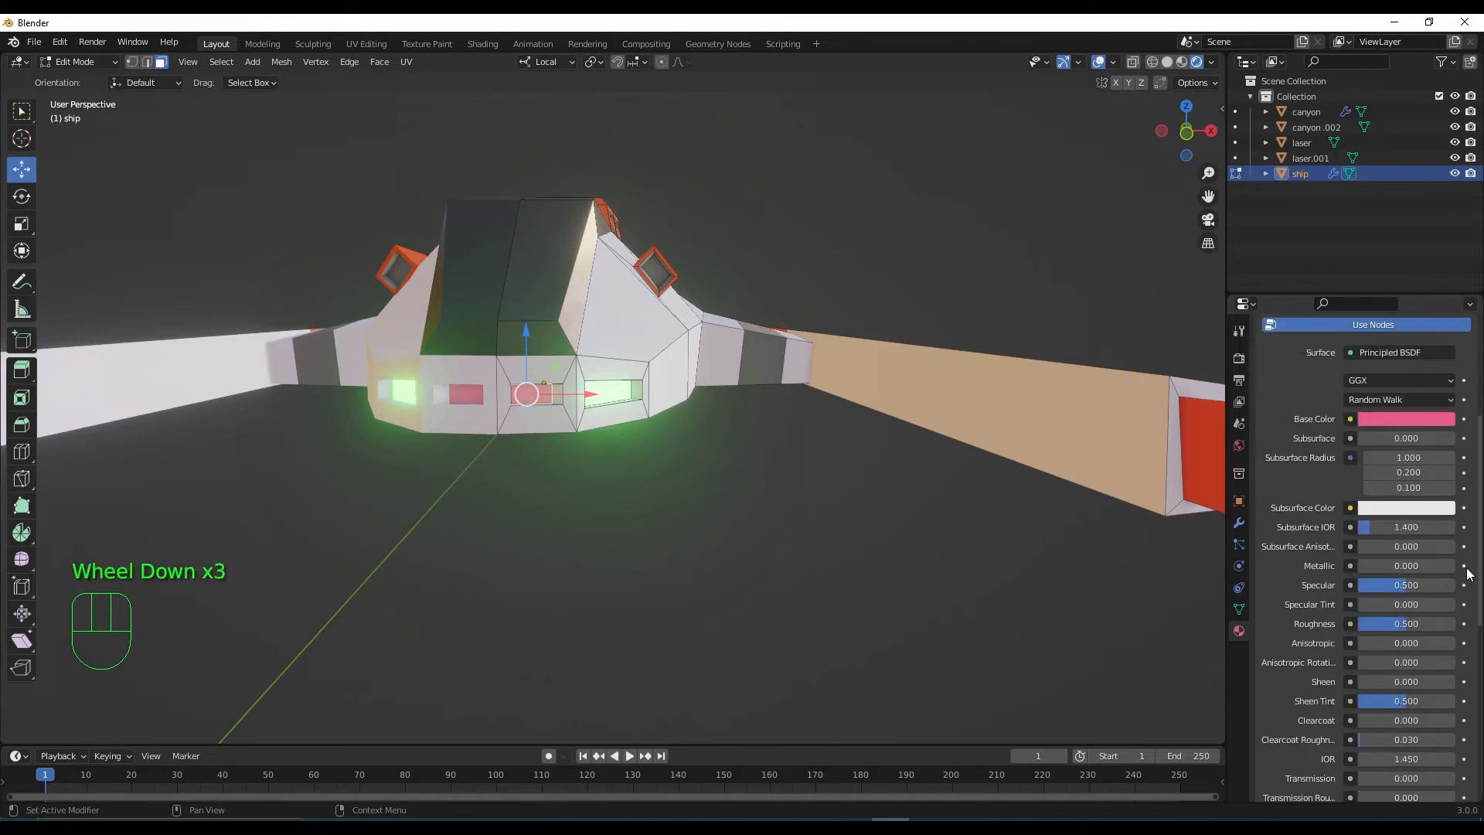
# Give luz2 a full-brightness pink emission at strength 25 and deselect the faces
pyautogui.click(1445, 604)
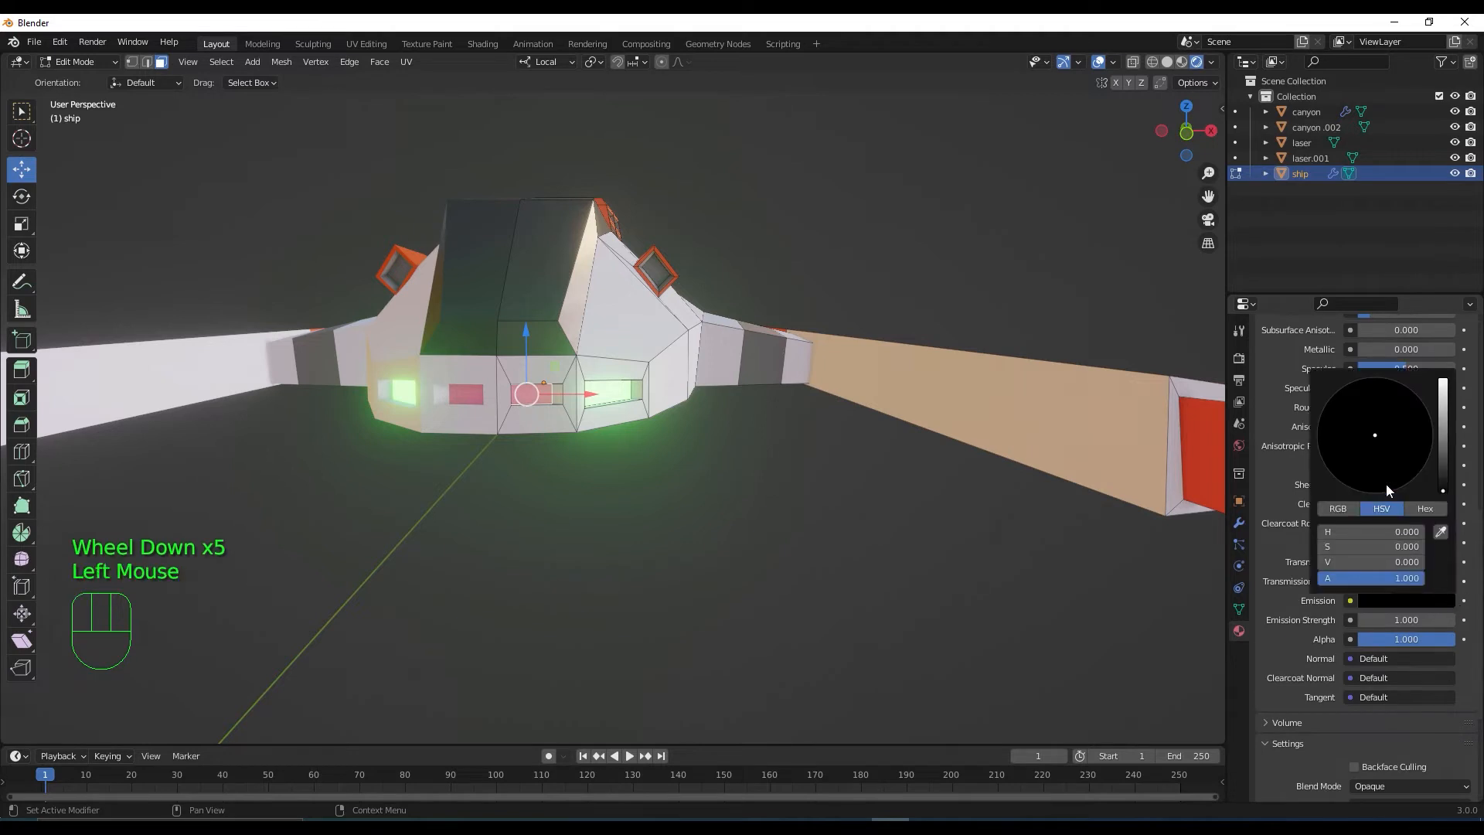
pyautogui.moveTo(1443, 475); pyautogui.dragTo(1442, 380)
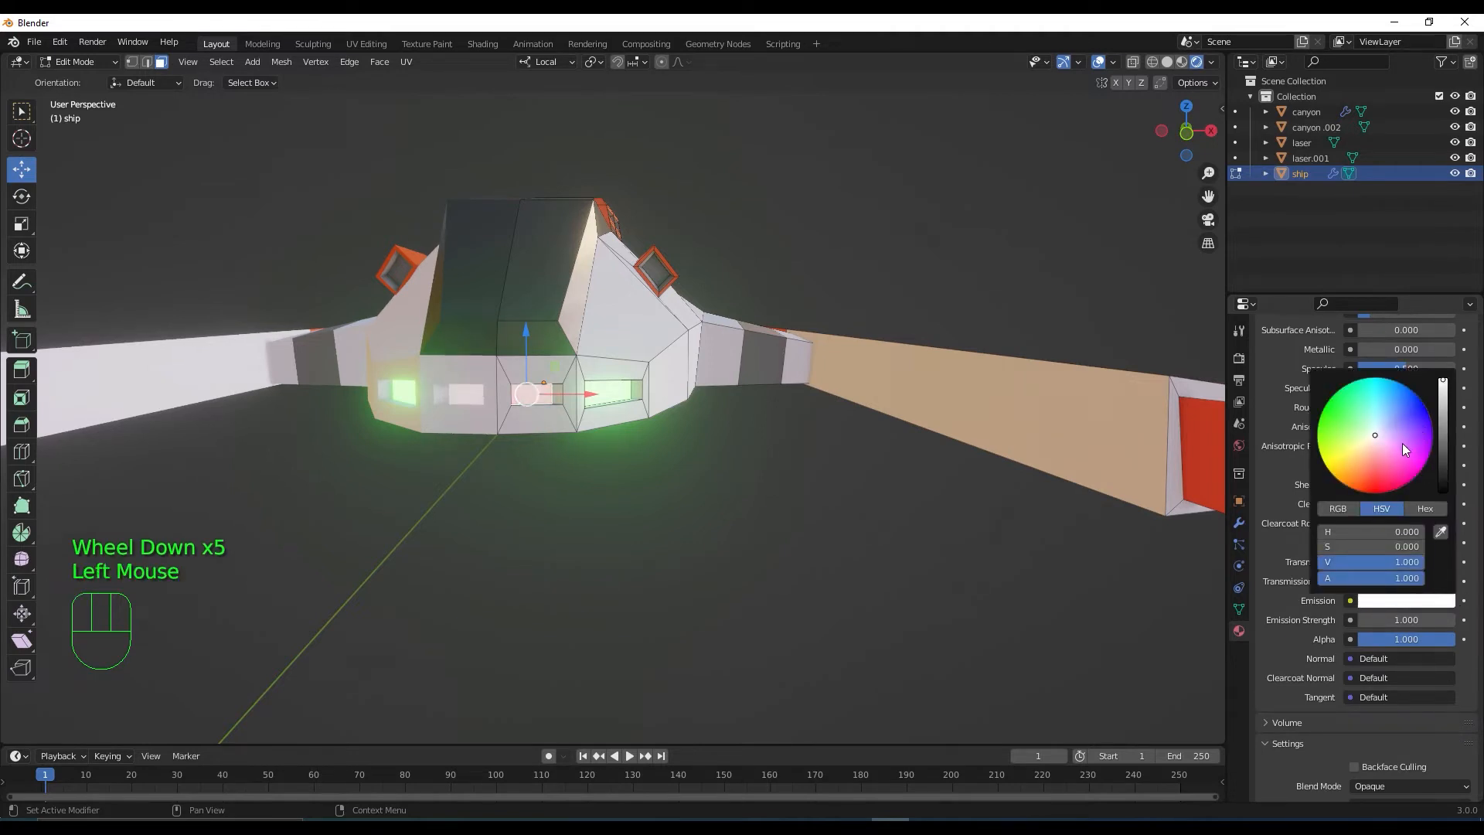
pyautogui.moveTo(1380, 452); pyautogui.dragTo(1383, 461)
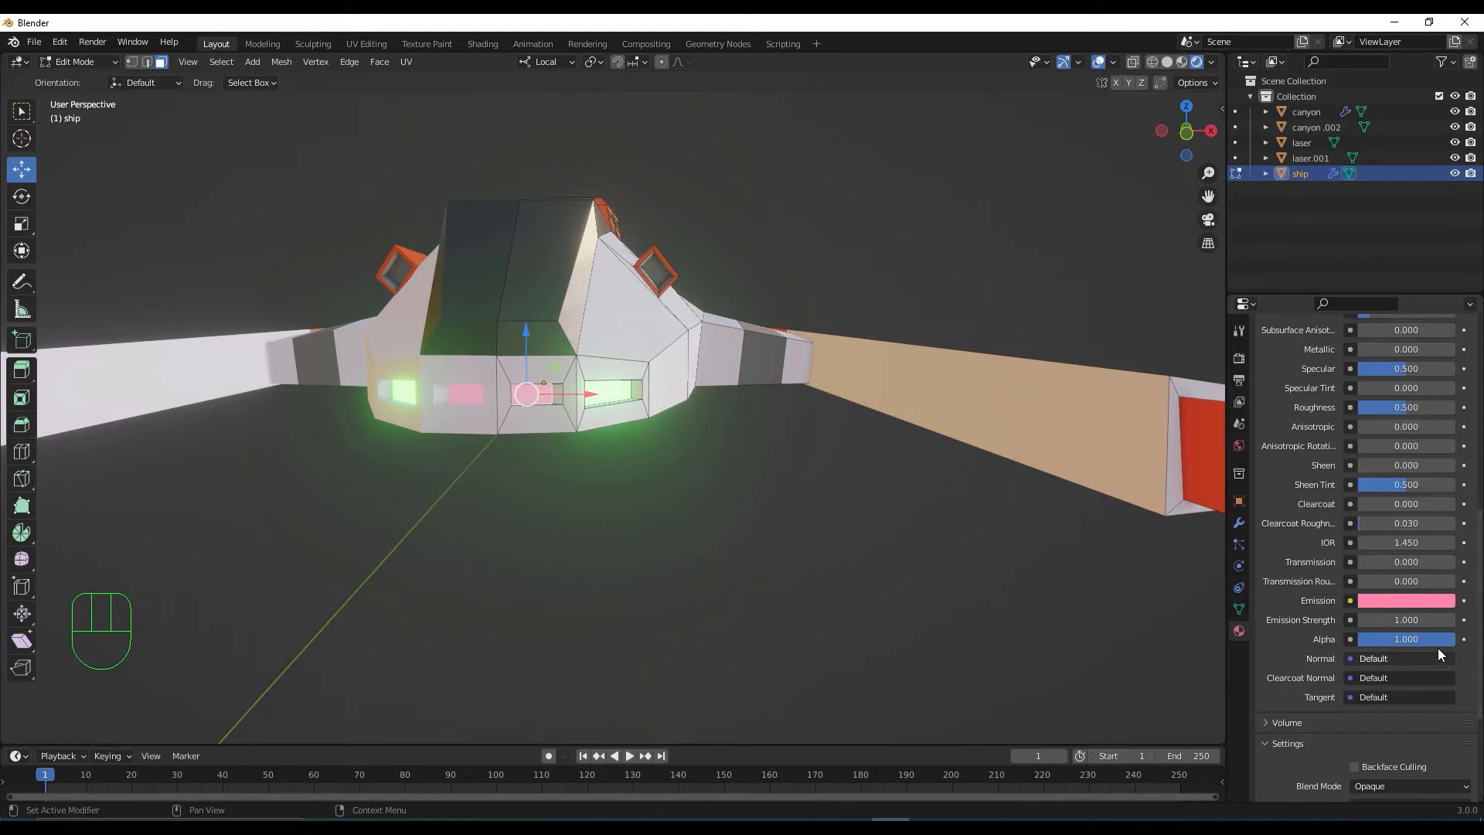
pyautogui.click(1403, 620)
pyautogui.write('25')
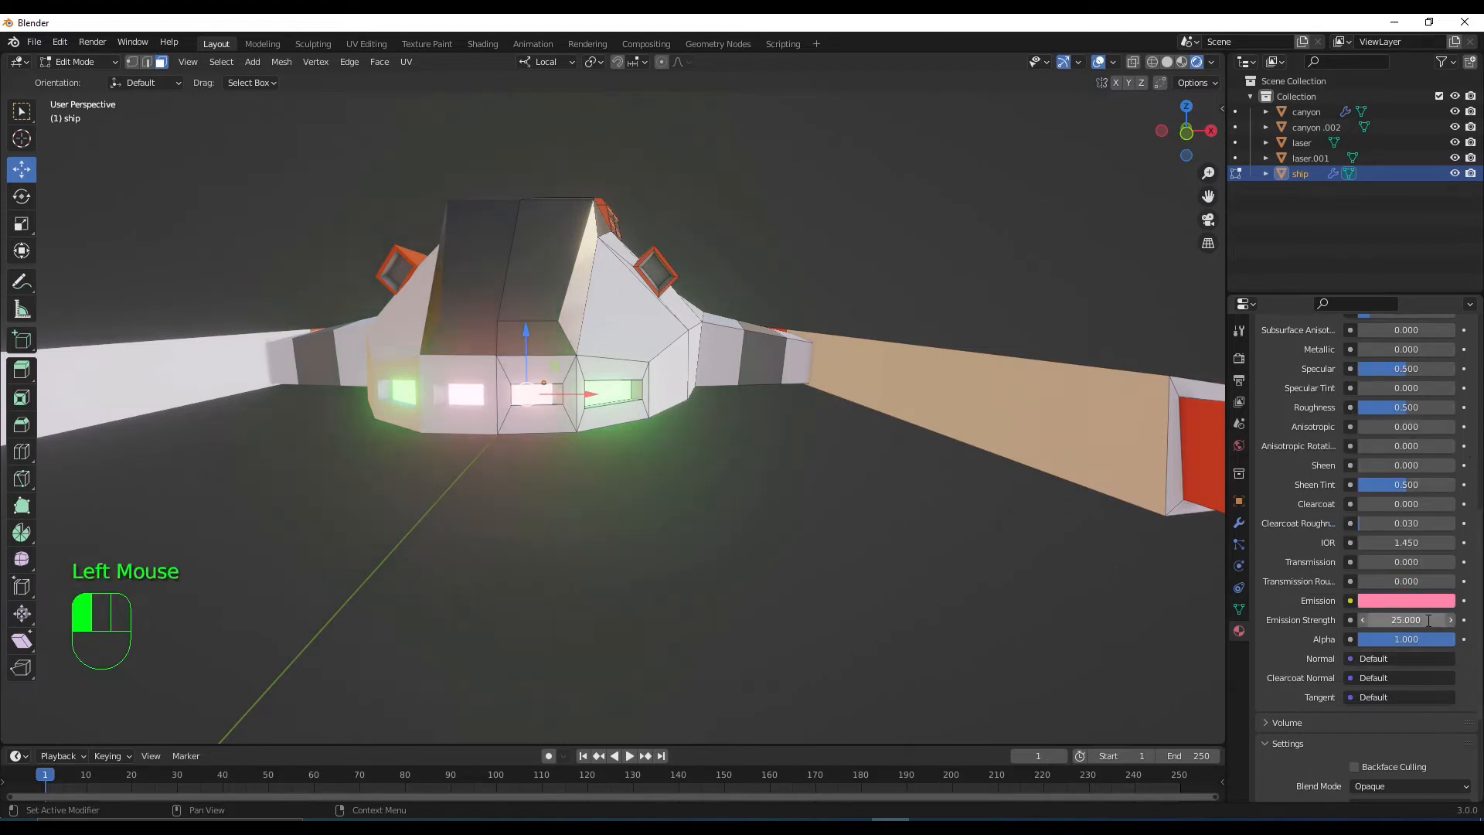
pyautogui.scroll(-2, 711, 574)
pyautogui.moveTo(682, 580); pyautogui.dragTo(636, 550, button='middle')
pyautogui.click(636, 549)
# Fine-tune the pink emission and switch the viewport lighting to a darker studio HDRI
pyautogui.click(1430, 601)
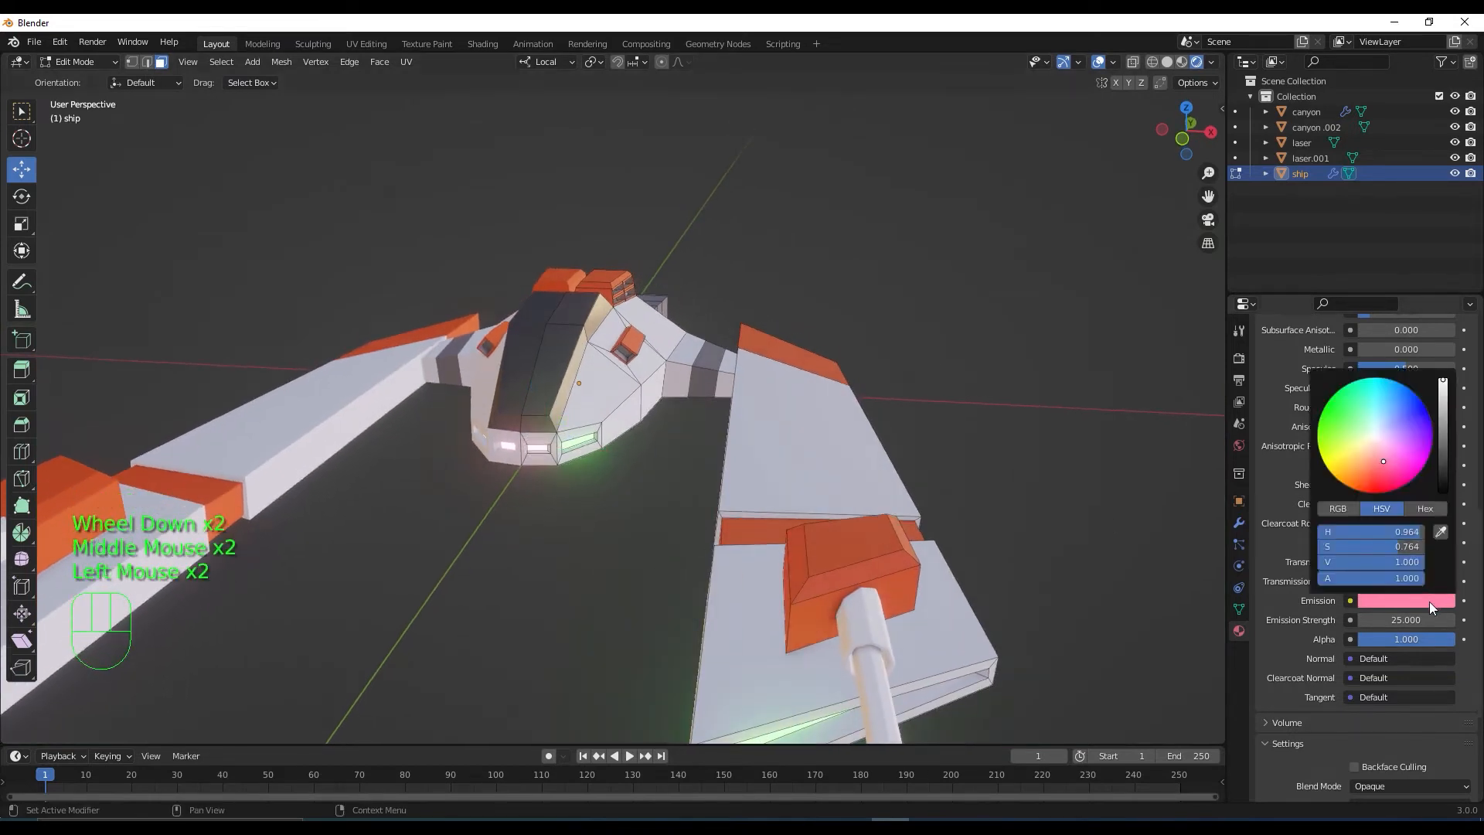
pyautogui.moveTo(1380, 468); pyautogui.dragTo(1375, 480)
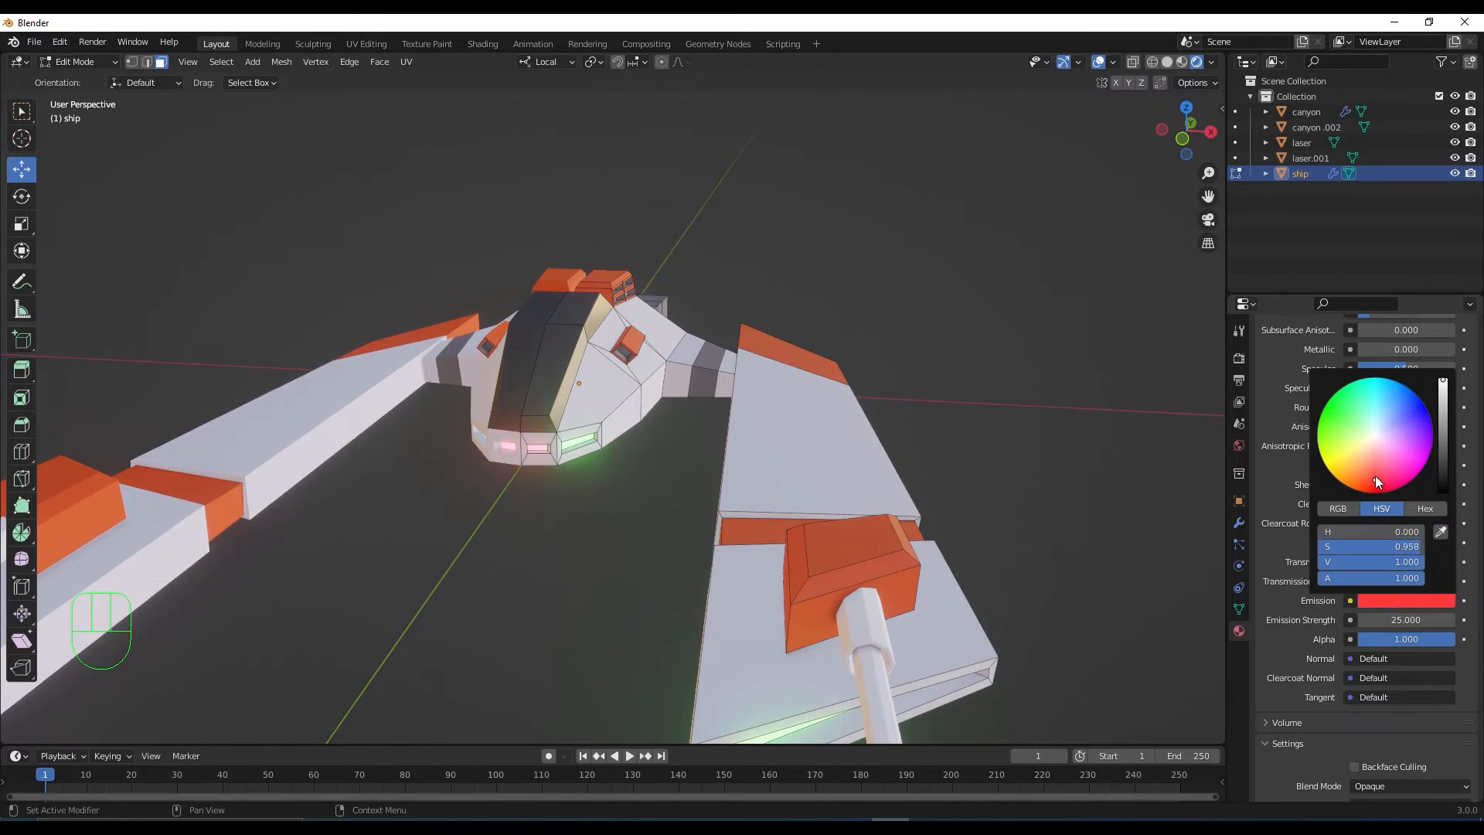
pyautogui.moveTo(1376, 474); pyautogui.dragTo(1384, 472)
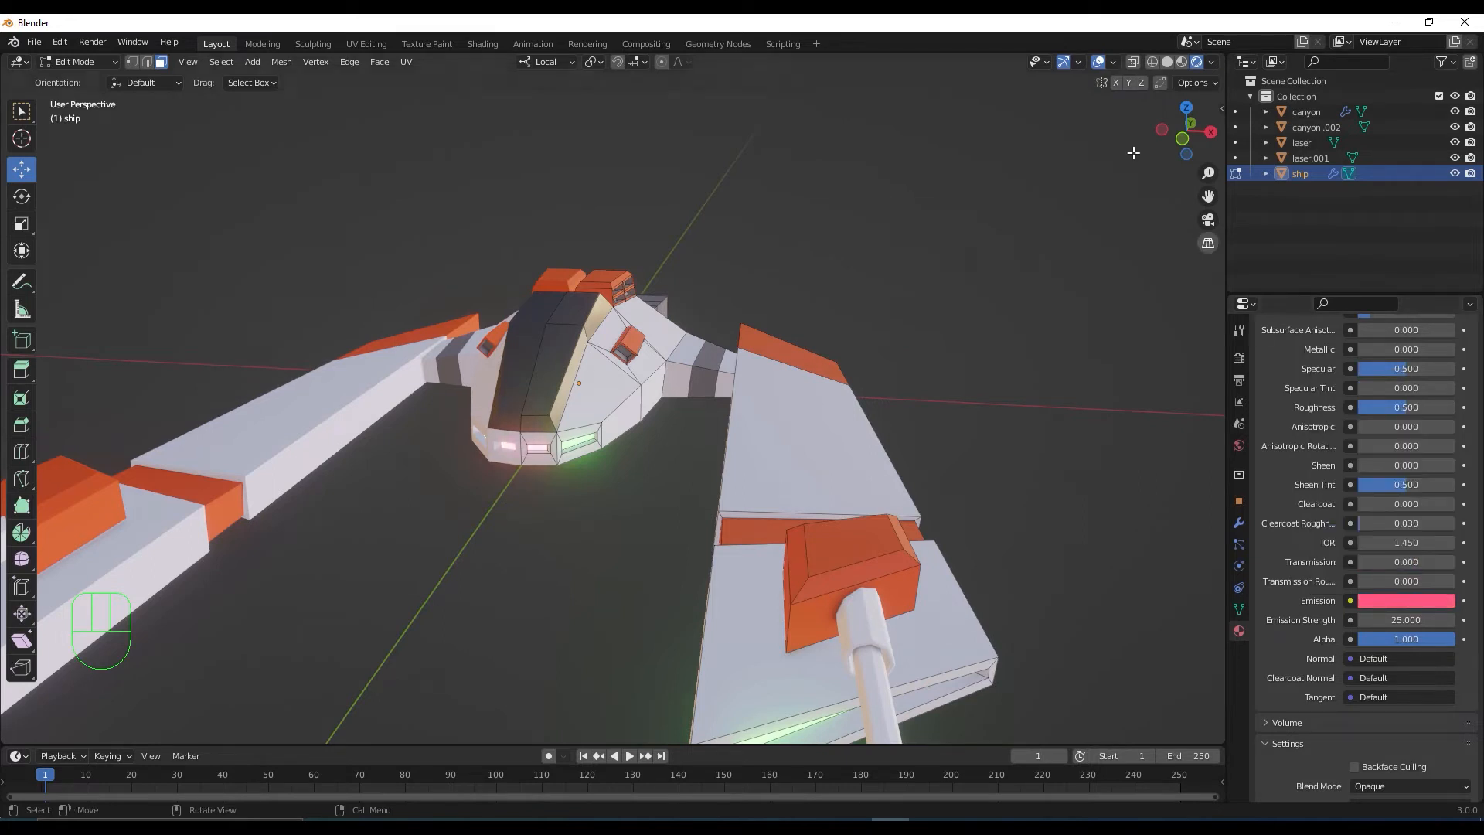
pyautogui.click(1212, 61)
pyautogui.click(1198, 191)
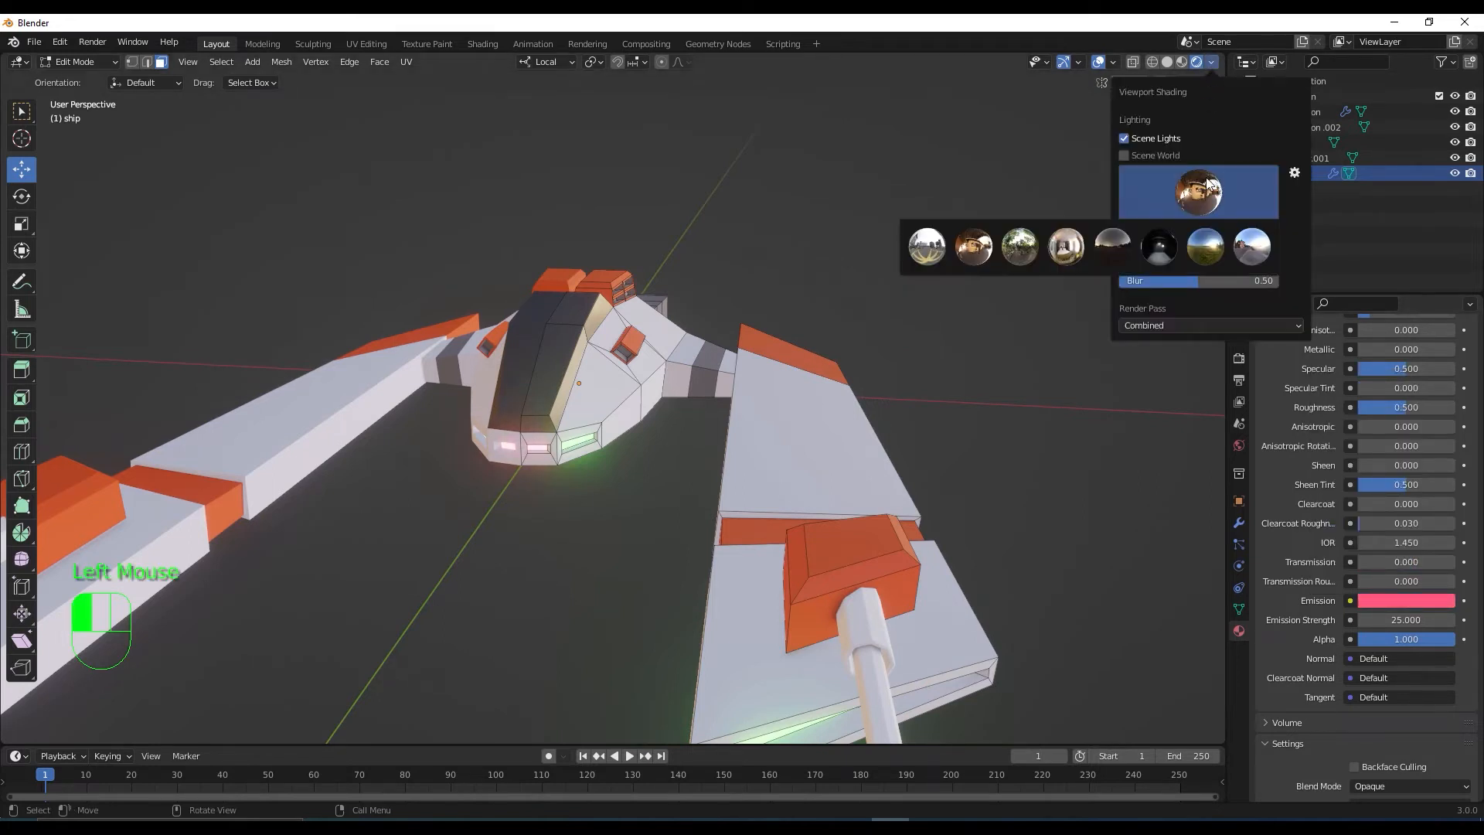
pyautogui.click(1167, 245)
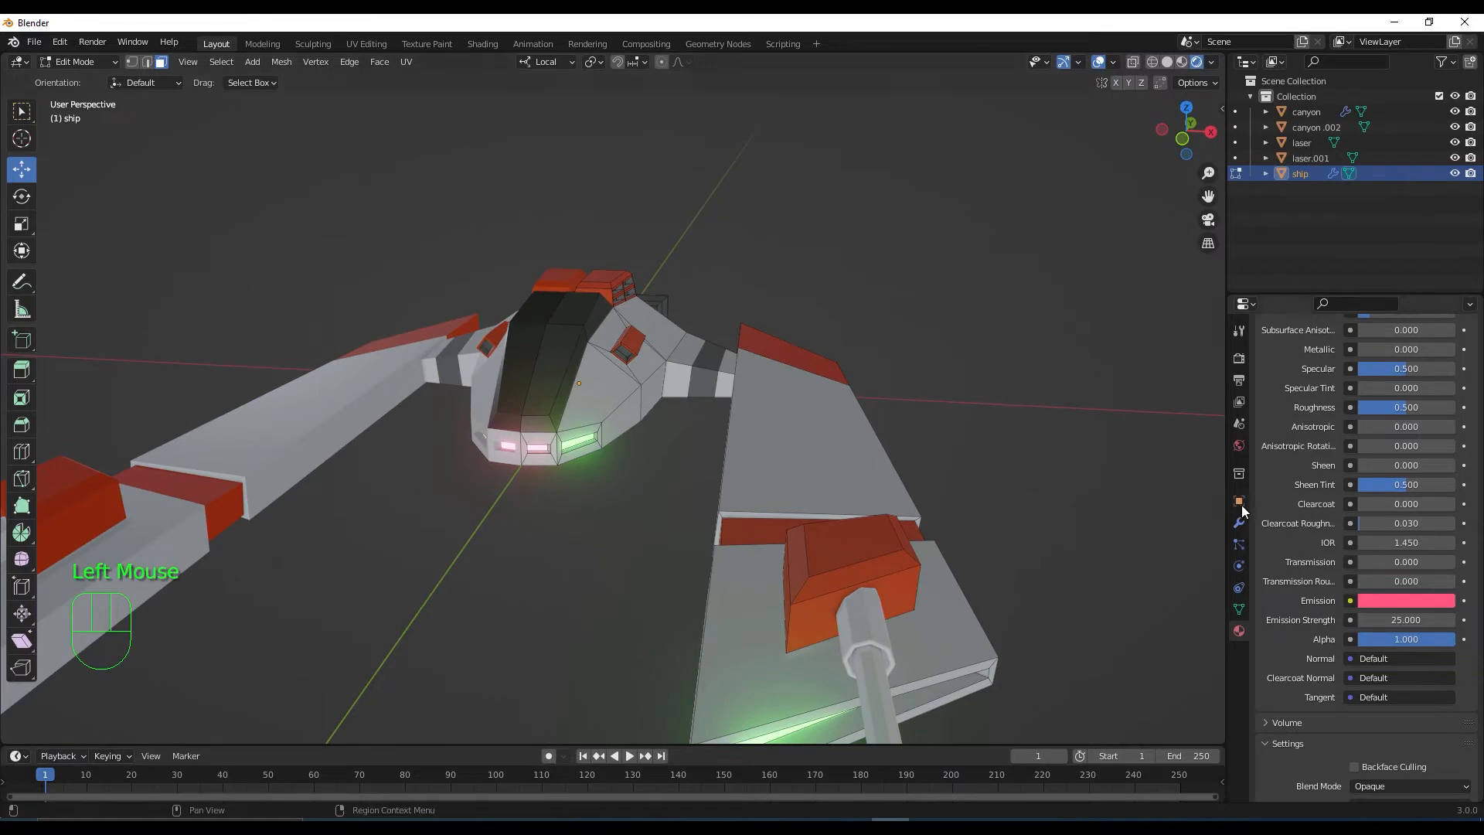
# Shift luz2's emission toward red and return the ship to Object Mode
pyautogui.click(1407, 601)
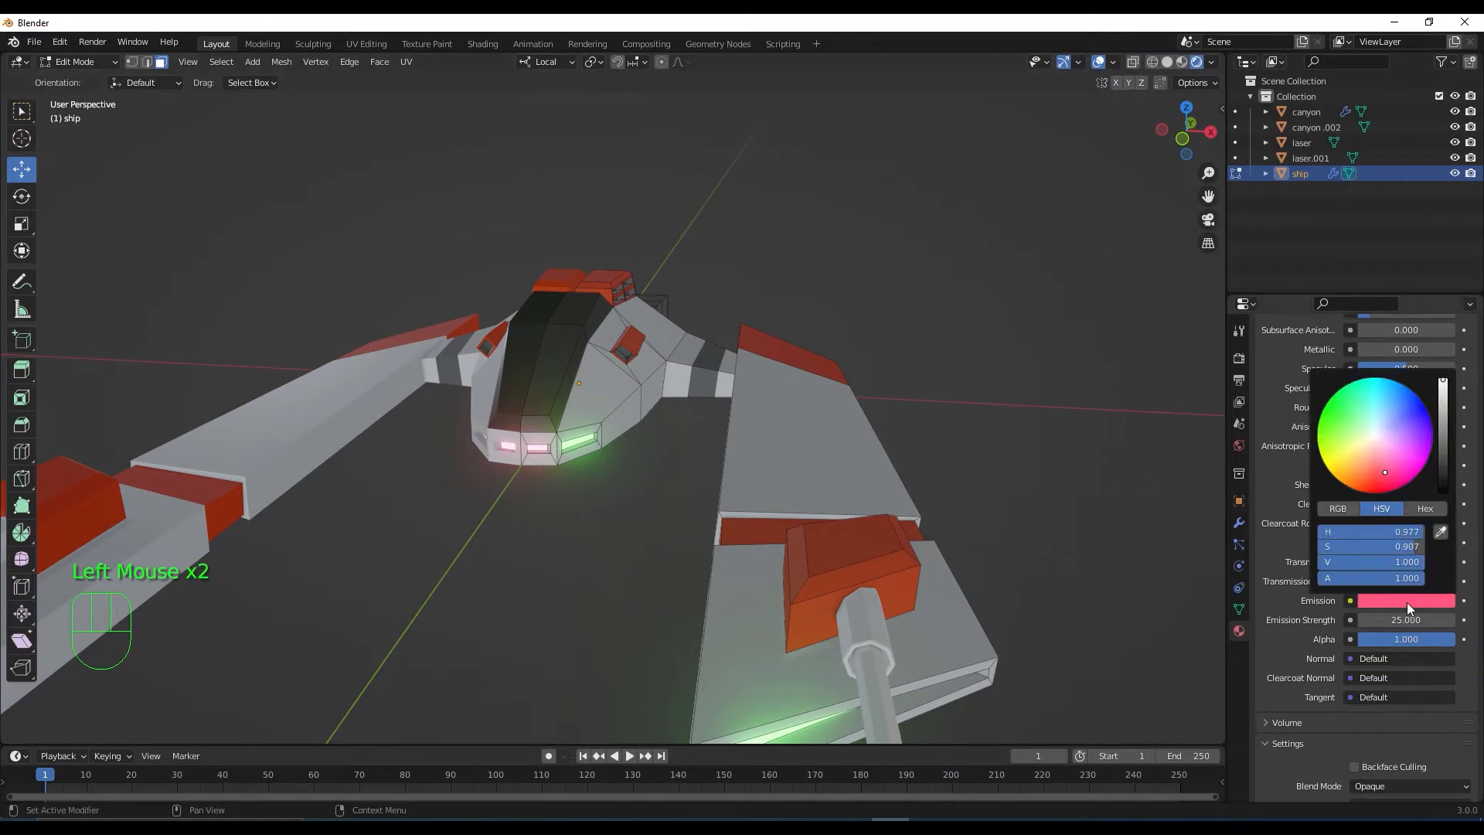
pyautogui.moveTo(1381, 478); pyautogui.dragTo(1377, 475)
pyautogui.click(1006, 482)
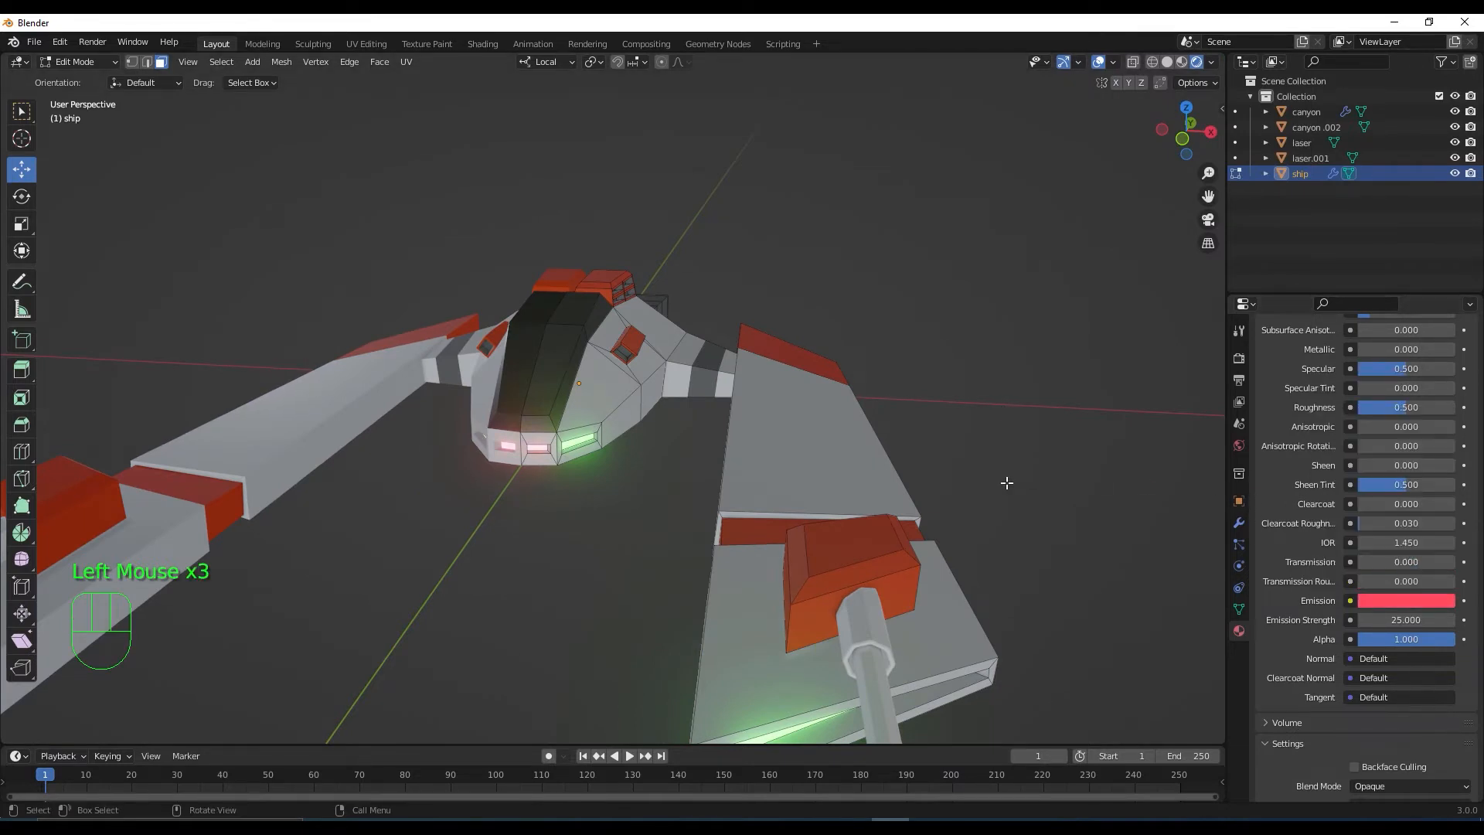
pyautogui.press('Tab')
pyautogui.moveTo(1006, 483); pyautogui.dragTo(1000, 499, button='middle')
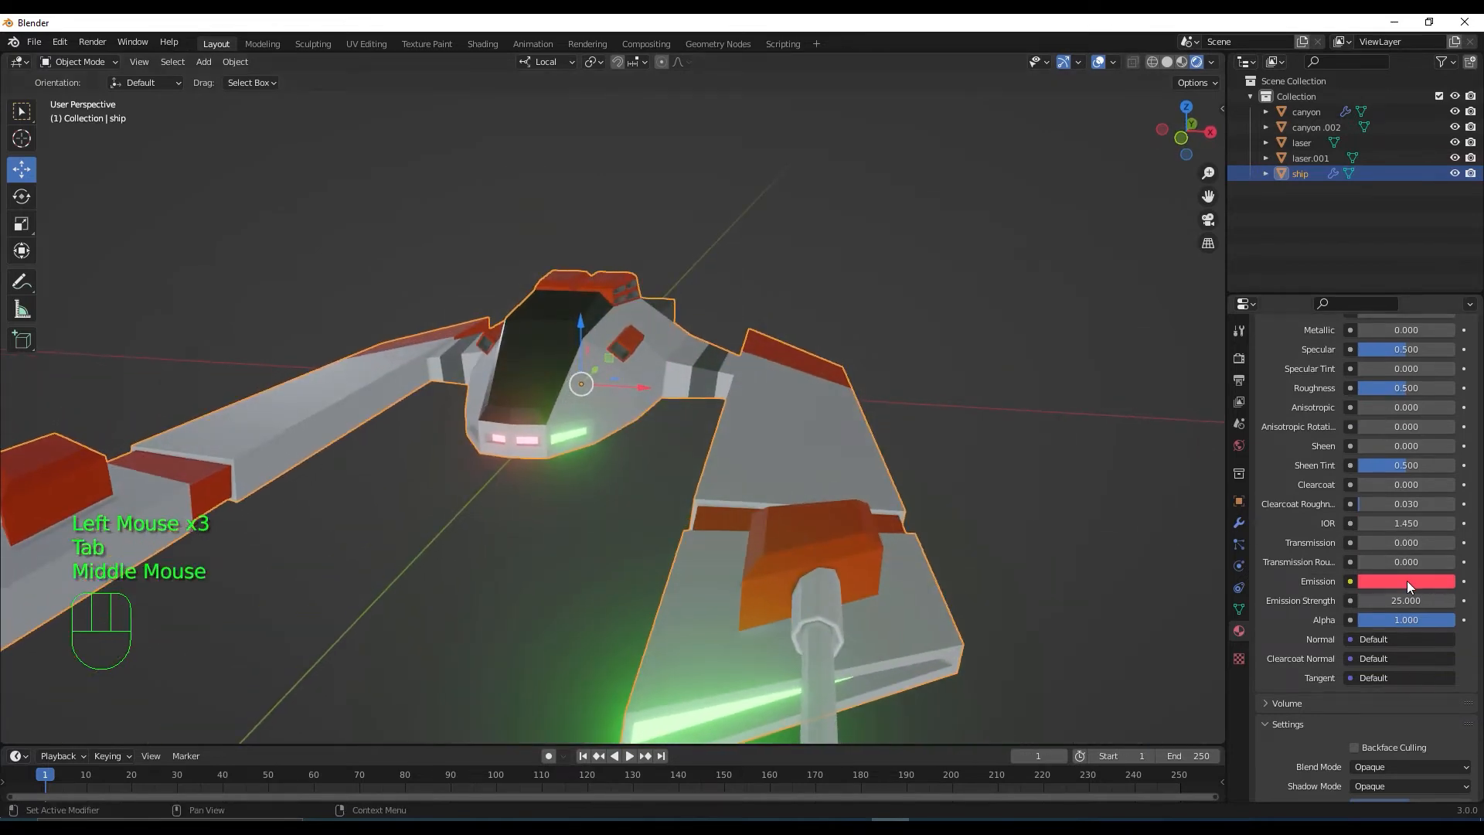
# Set the luz2 emission strength to 30 and shift the emission colour's hue
pyautogui.click(1421, 603)
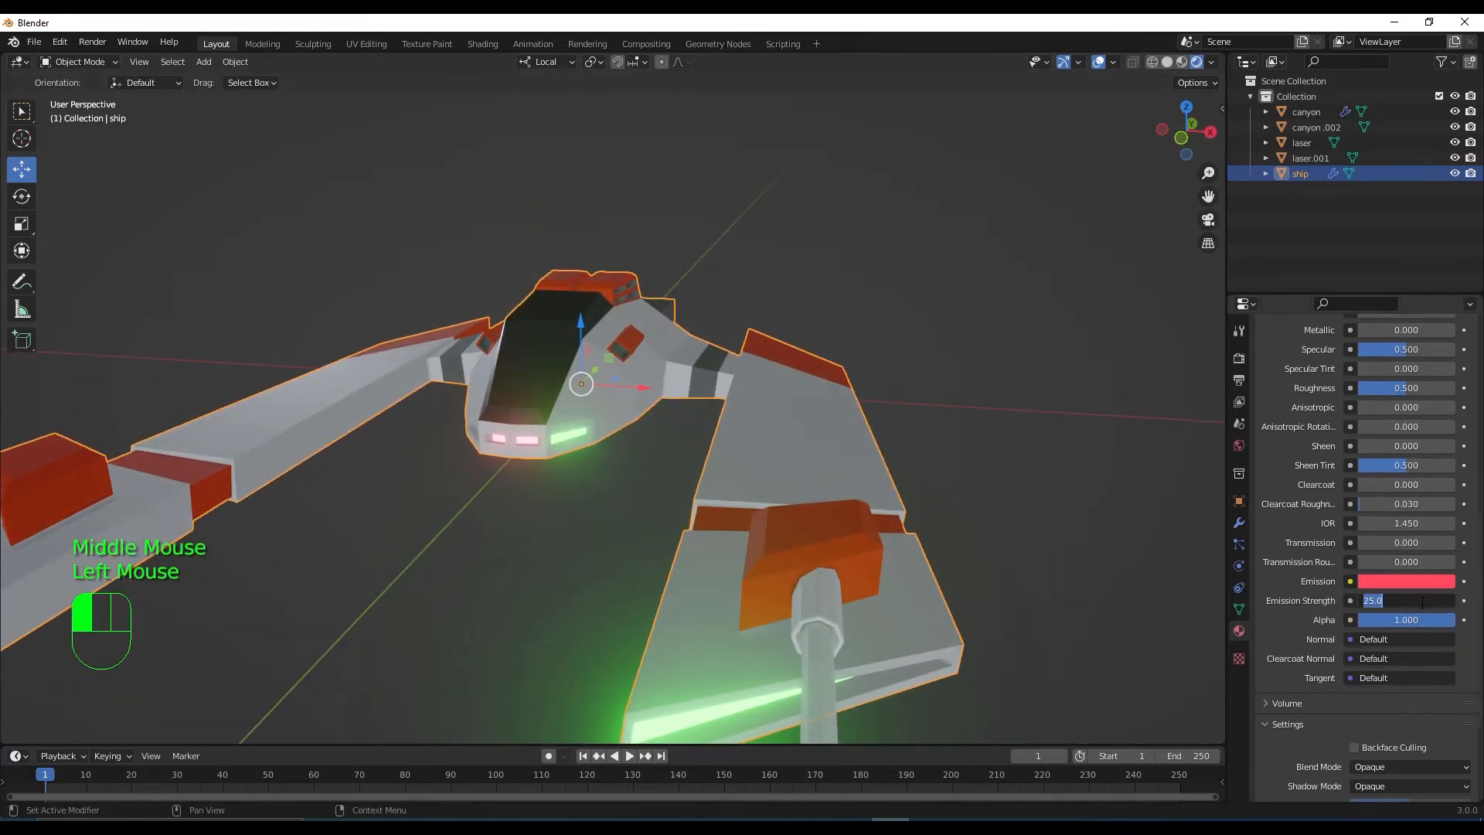
pyautogui.write('30')
pyautogui.press('Return')
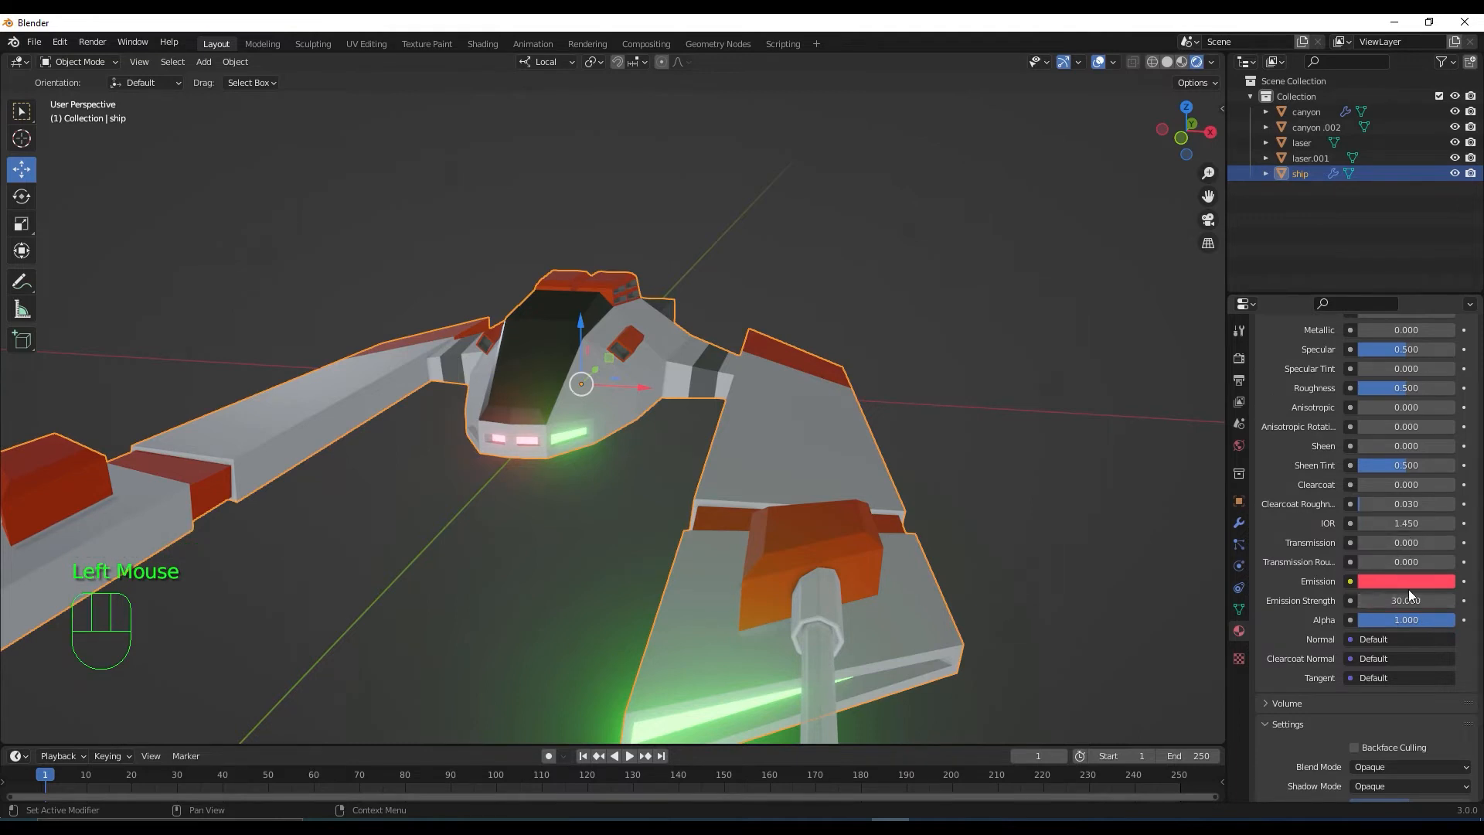
pyautogui.click(1407, 581)
pyautogui.moveTo(1379, 457)
pyautogui.mouseDown()
pyautogui.moveTo(1344, 415)
pyautogui.moveTo(1365, 449)
pyautogui.moveTo(1387, 451)
pyautogui.mouseUp()
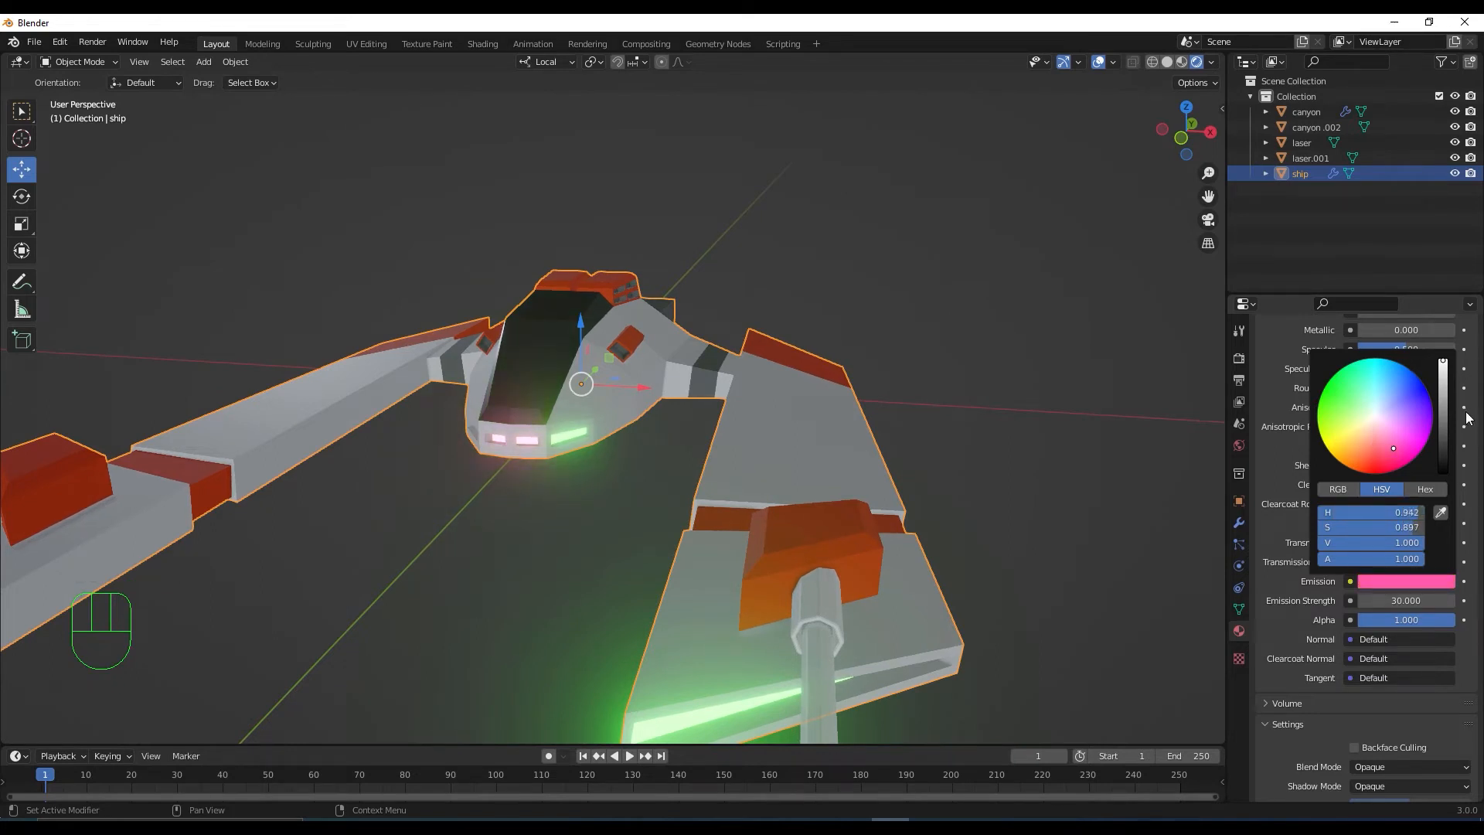
# Make the luz2 base colour pink (hue 0.957, saturation 0.708)
pyautogui.scroll(4, 1440, 443)
pyautogui.click(1439, 462)
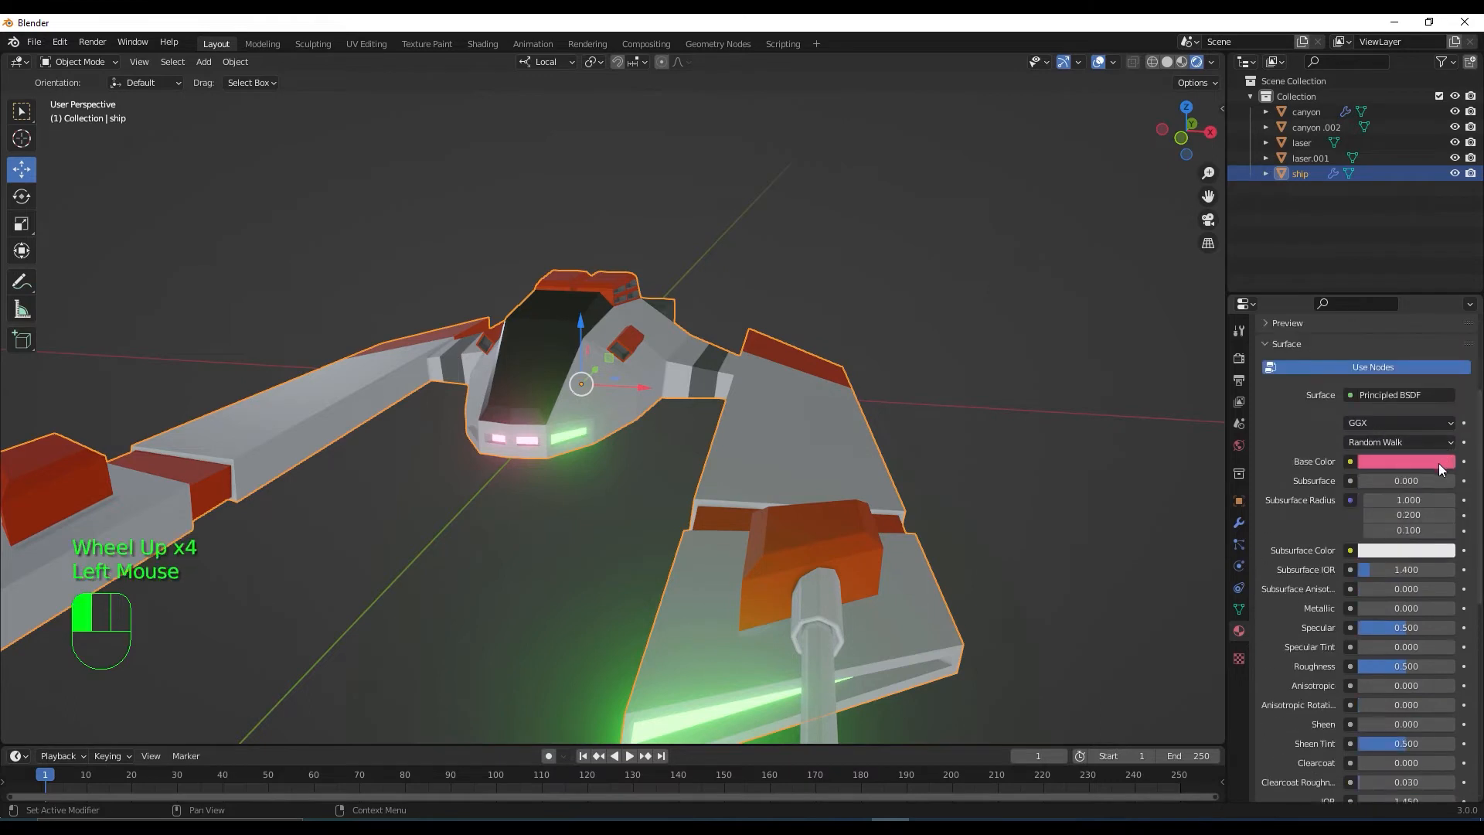
pyautogui.moveTo(1381, 334)
pyautogui.mouseDown()
pyautogui.moveTo(1357, 332)
pyautogui.moveTo(1375, 342)
pyautogui.moveTo(1392, 317)
pyautogui.mouseUp()
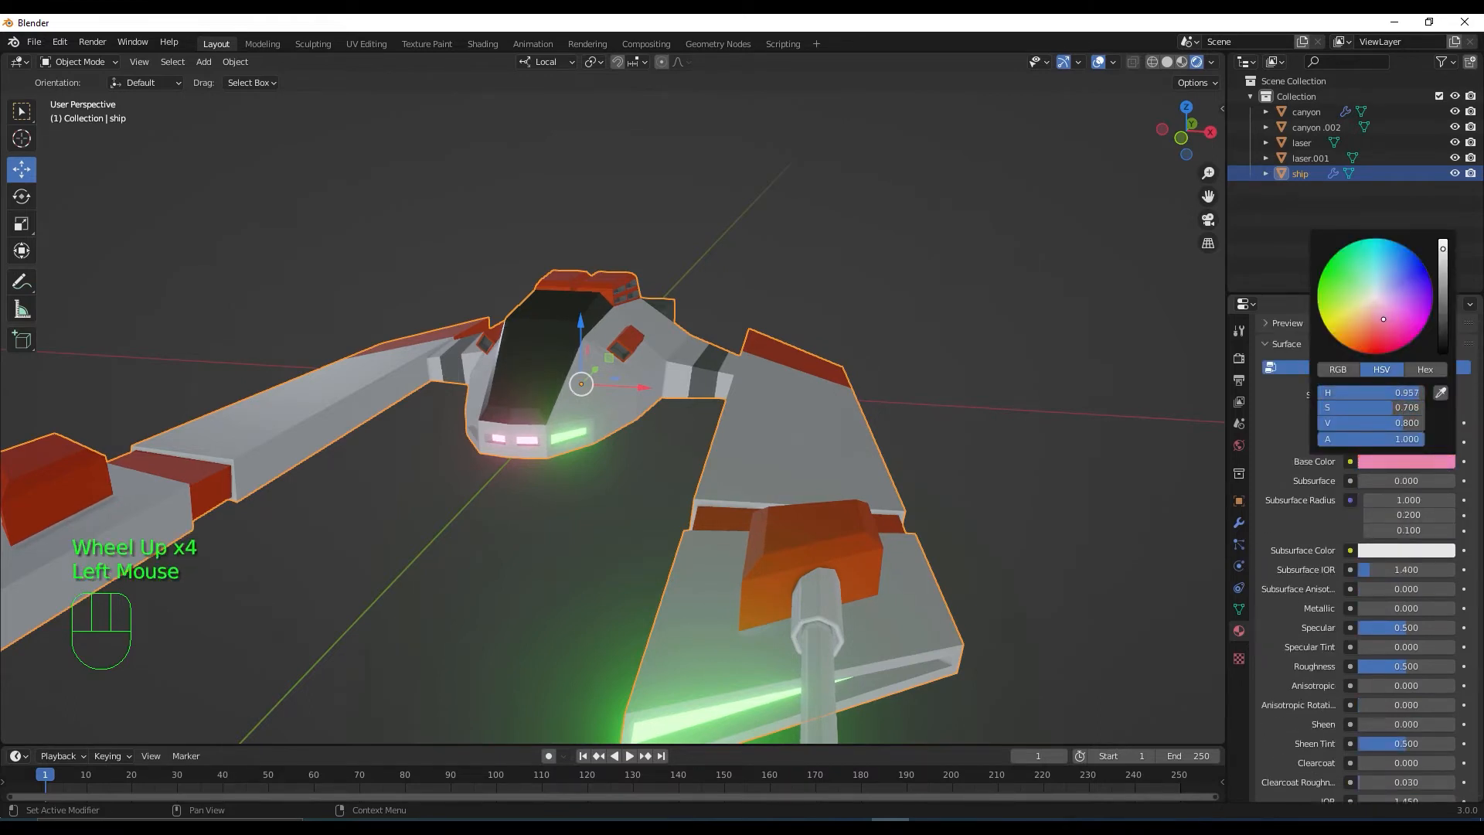
# Deselect the ship and hide the navigation gizmo plus the grid and axis overlays
pyautogui.click(1003, 481)
pyautogui.scroll(-2, 977, 510)
pyautogui.moveTo(971, 518); pyautogui.dragTo(902, 575, button='middle')
pyautogui.click(1064, 62)
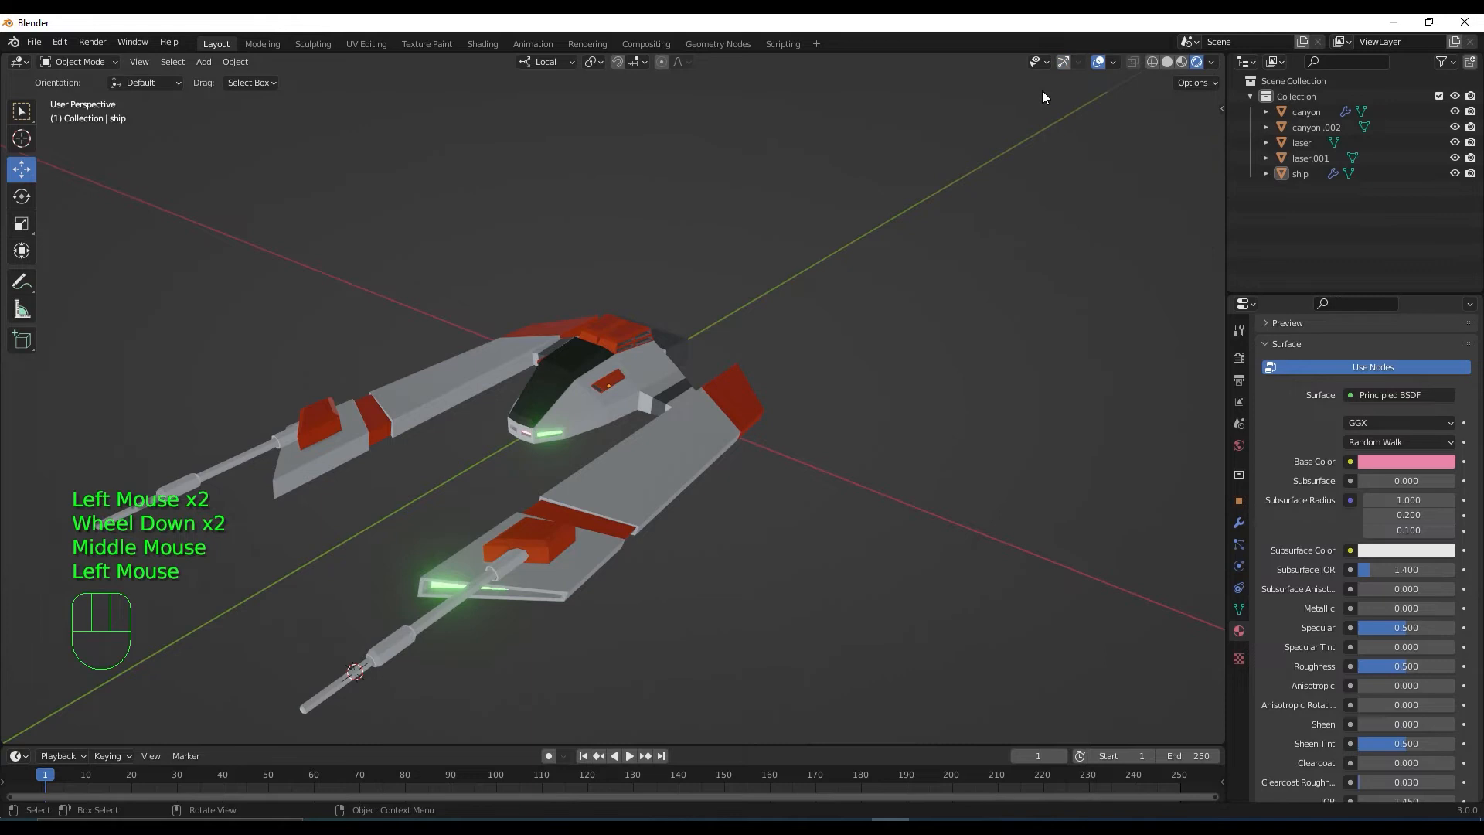
pyautogui.click(1098, 62)
pyautogui.moveTo(851, 448)
pyautogui.mouseDown(button='middle')
pyautogui.moveTo(968, 436)
pyautogui.moveTo(1012, 407)
pyautogui.moveTo(1017, 439)
pyautogui.moveTo(884, 461)
pyautogui.moveTo(781, 433)
pyautogui.moveTo(873, 456)
pyautogui.mouseUp(button='middle')
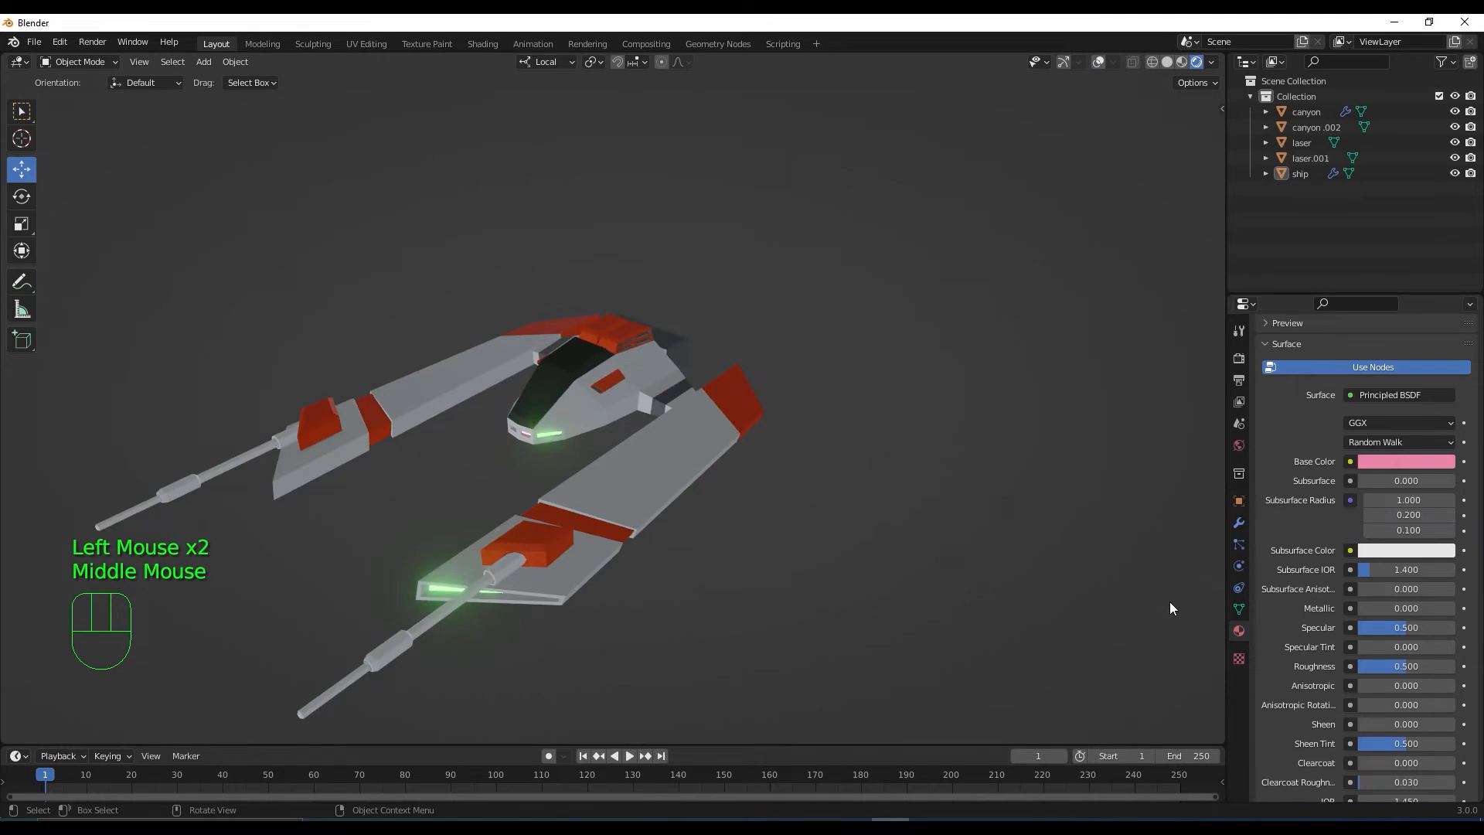
# Show the ship's Bevel modifier in the viewport
pyautogui.click(1239, 522)
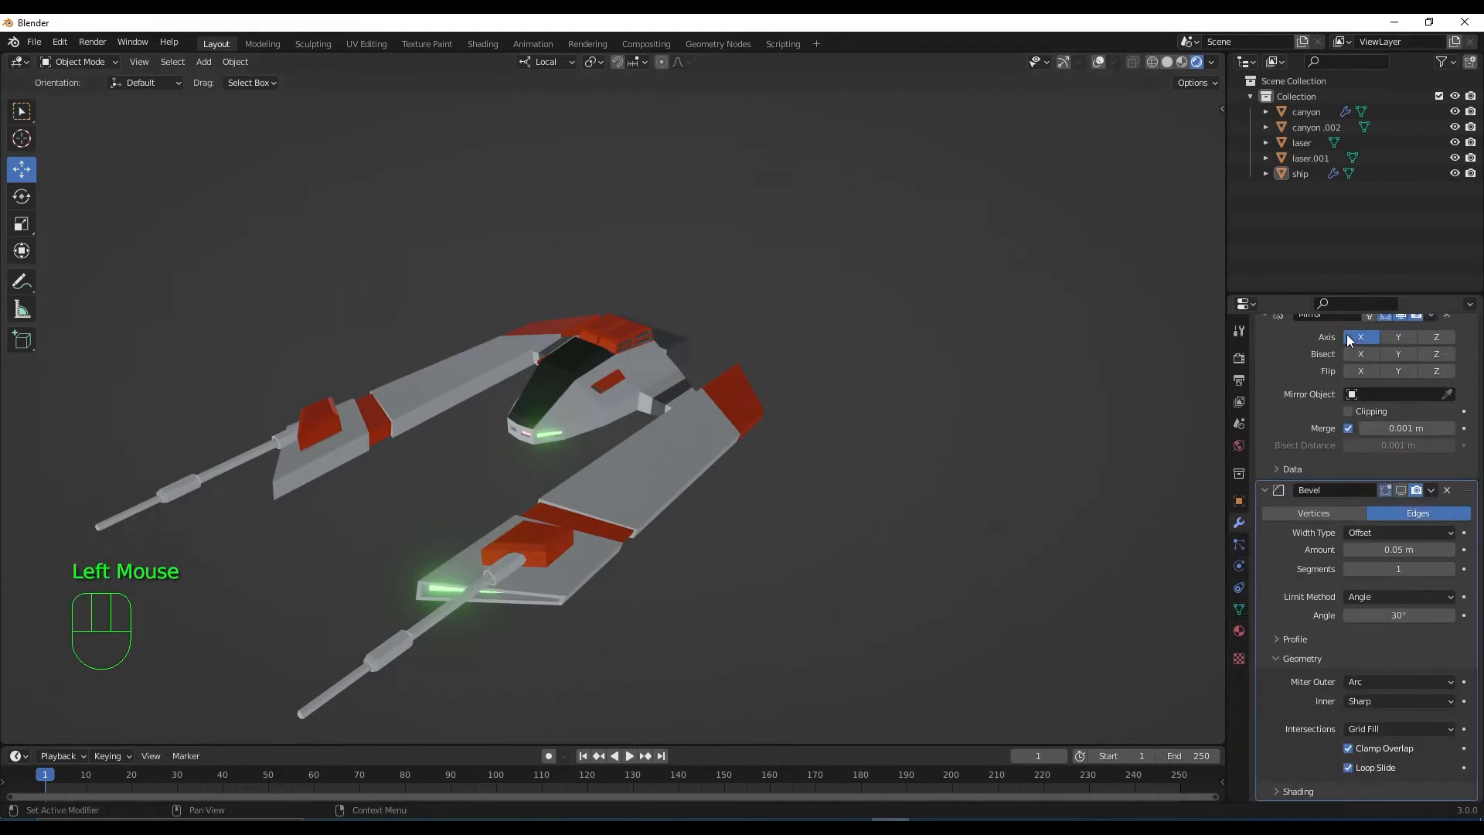
pyautogui.click(1401, 490)
pyautogui.scroll(2, 643, 505)
pyautogui.moveTo(635, 502); pyautogui.dragTo(680, 480, button='middle')
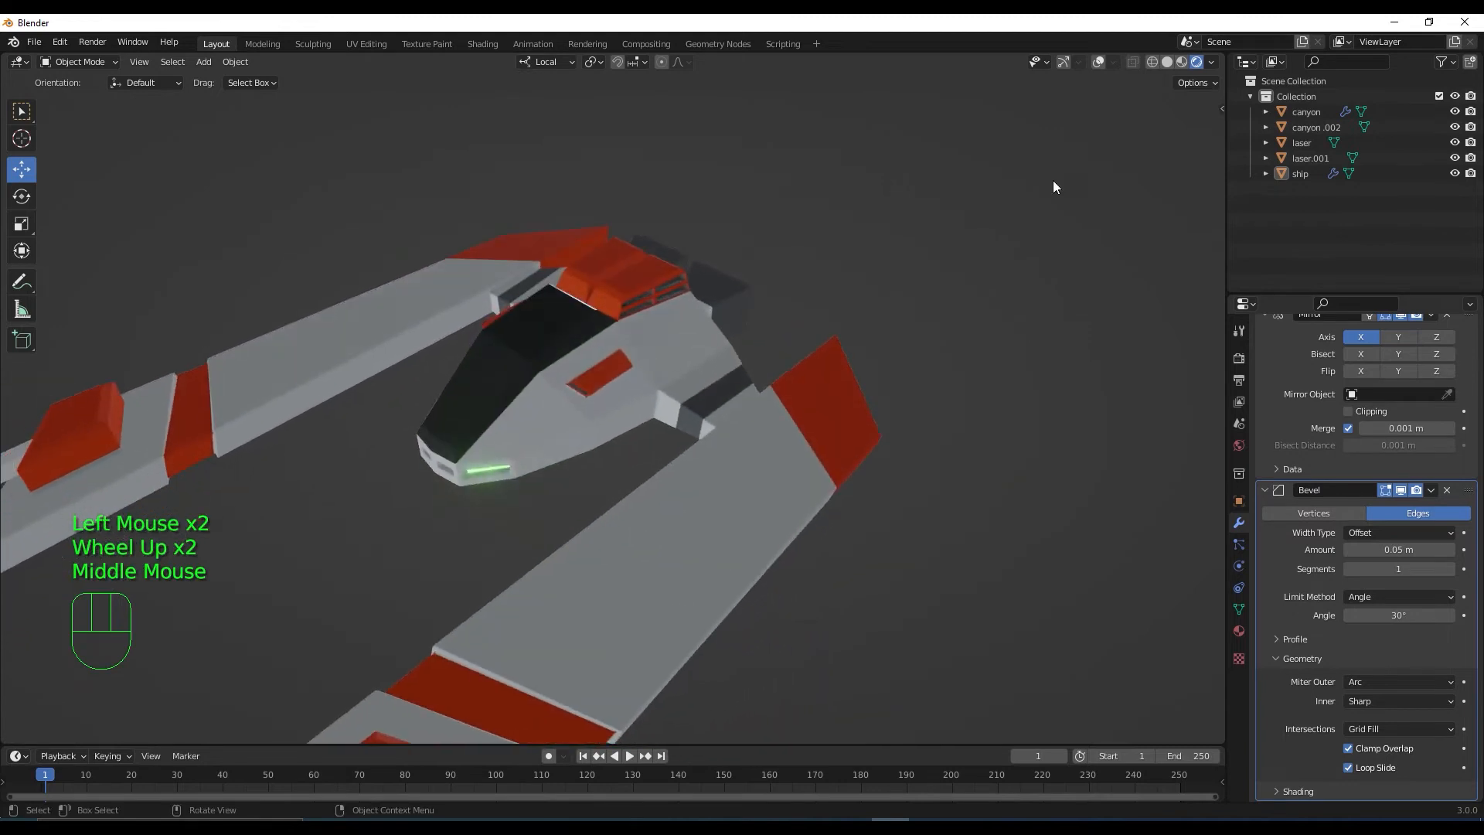
# Switch the viewport lighting to a brighter studio HDRI environment
pyautogui.click(1211, 62)
pyautogui.click(1199, 207)
pyautogui.click(1207, 241)
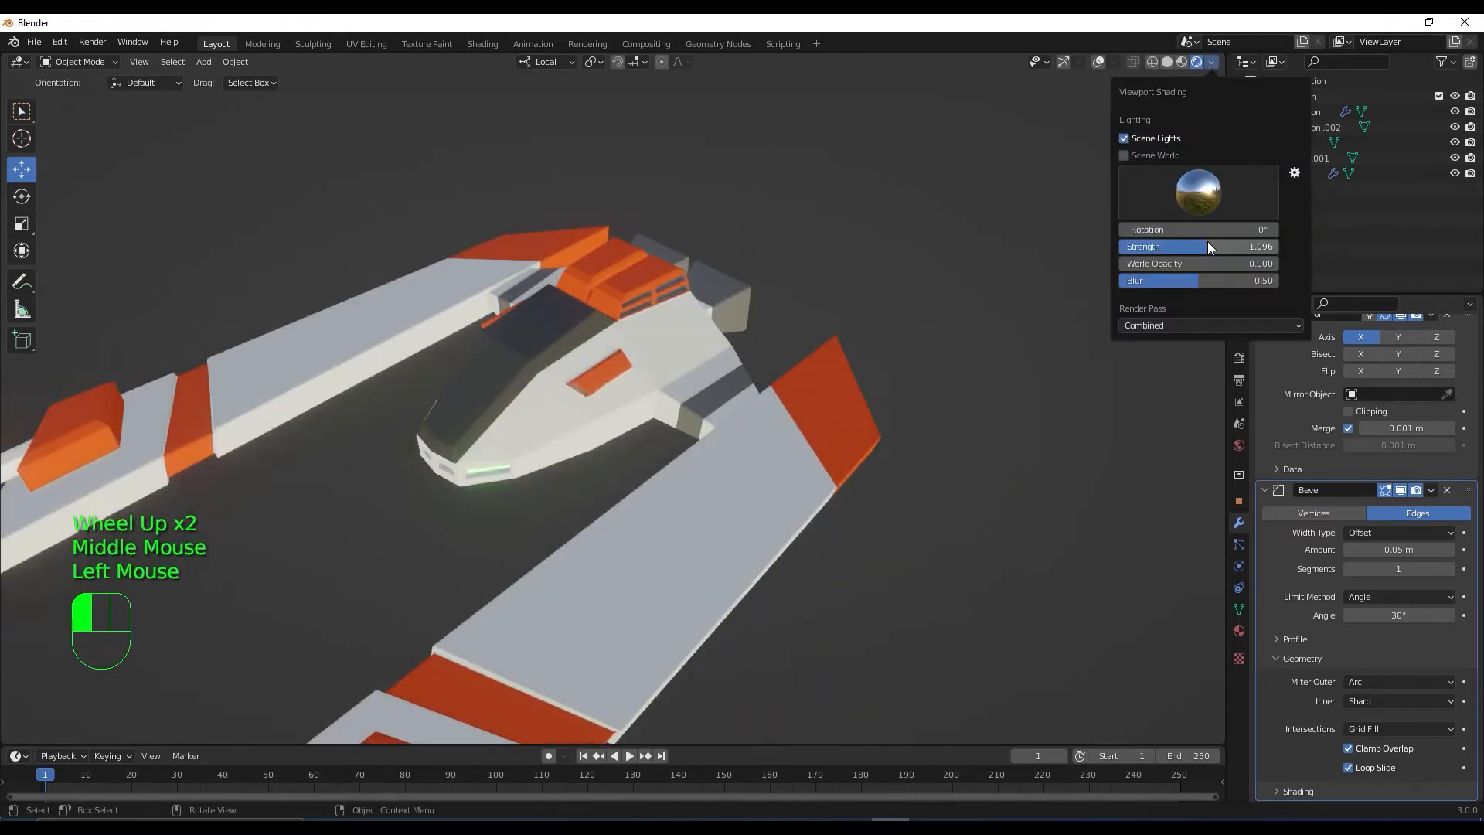
pyautogui.moveTo(970, 411)
pyautogui.mouseDown(button='middle')
pyautogui.moveTo(1046, 367)
pyautogui.moveTo(948, 401)
pyautogui.moveTo(871, 461)
pyautogui.moveTo(981, 448)
pyautogui.moveTo(1063, 371)
pyautogui.moveTo(1036, 374)
pyautogui.moveTo(1029, 456)
pyautogui.moveTo(969, 497)
pyautogui.mouseUp(button='middle')
# Select the canyon cannon object and turn the viewport overlays back on
pyautogui.scroll(-2, 1037, 374)
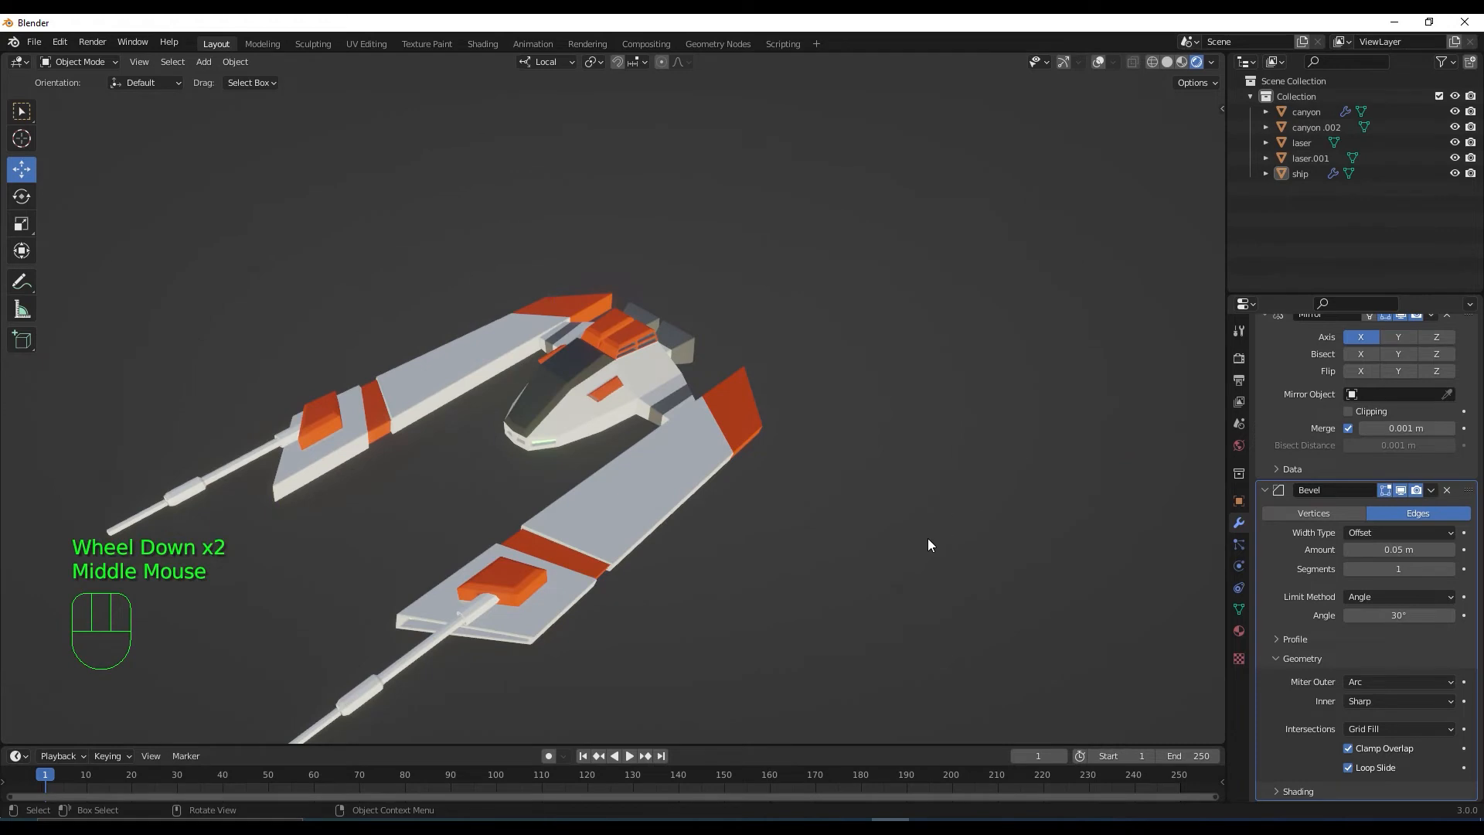
pyautogui.keyDown('shift'); pyautogui.moveTo(887, 602); pyautogui.dragTo(966, 521, button='middle'); pyautogui.keyUp('shift')
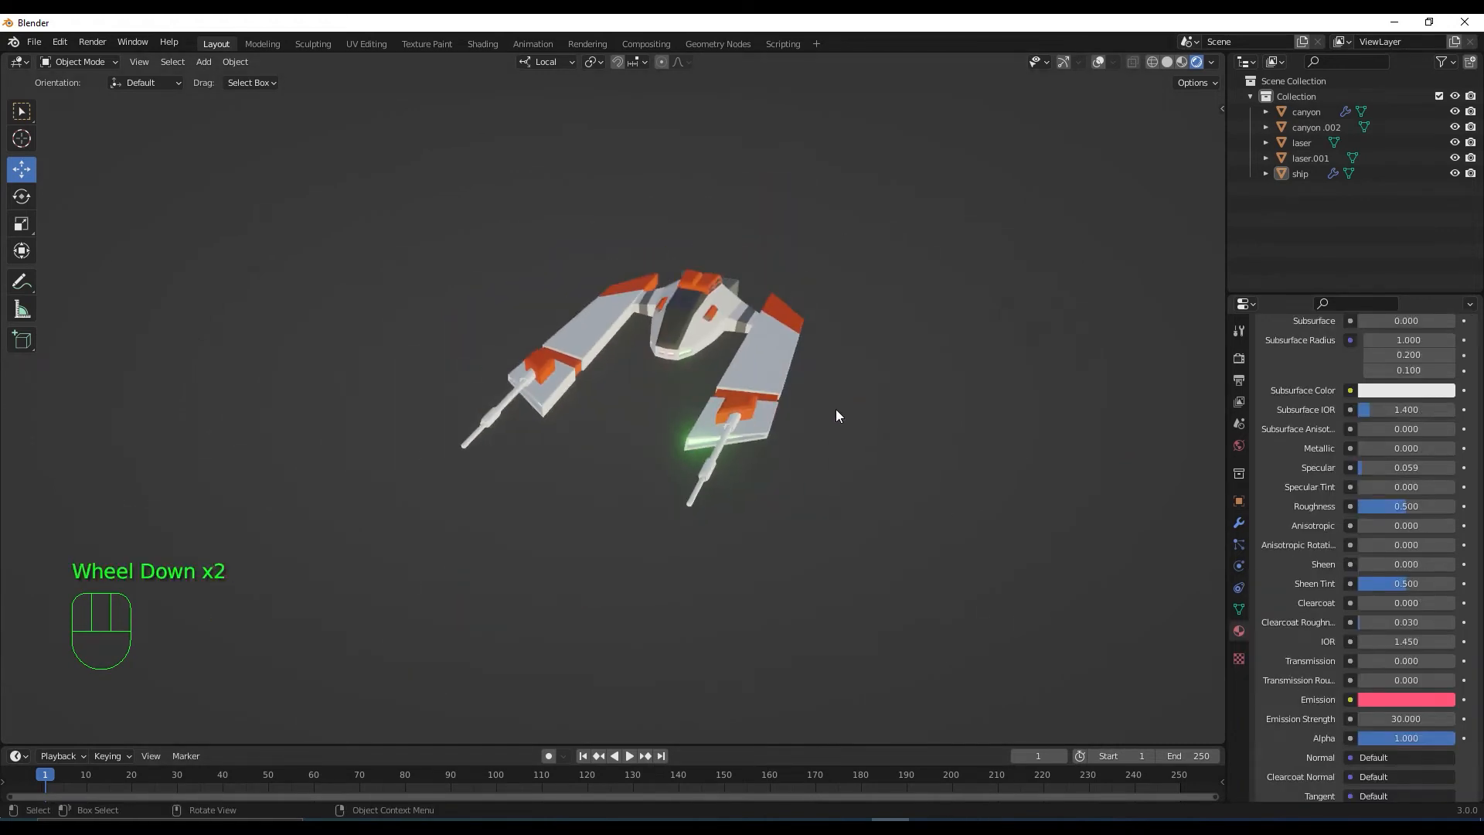
pyautogui.moveTo(837, 410); pyautogui.dragTo(841, 434, button='middle')
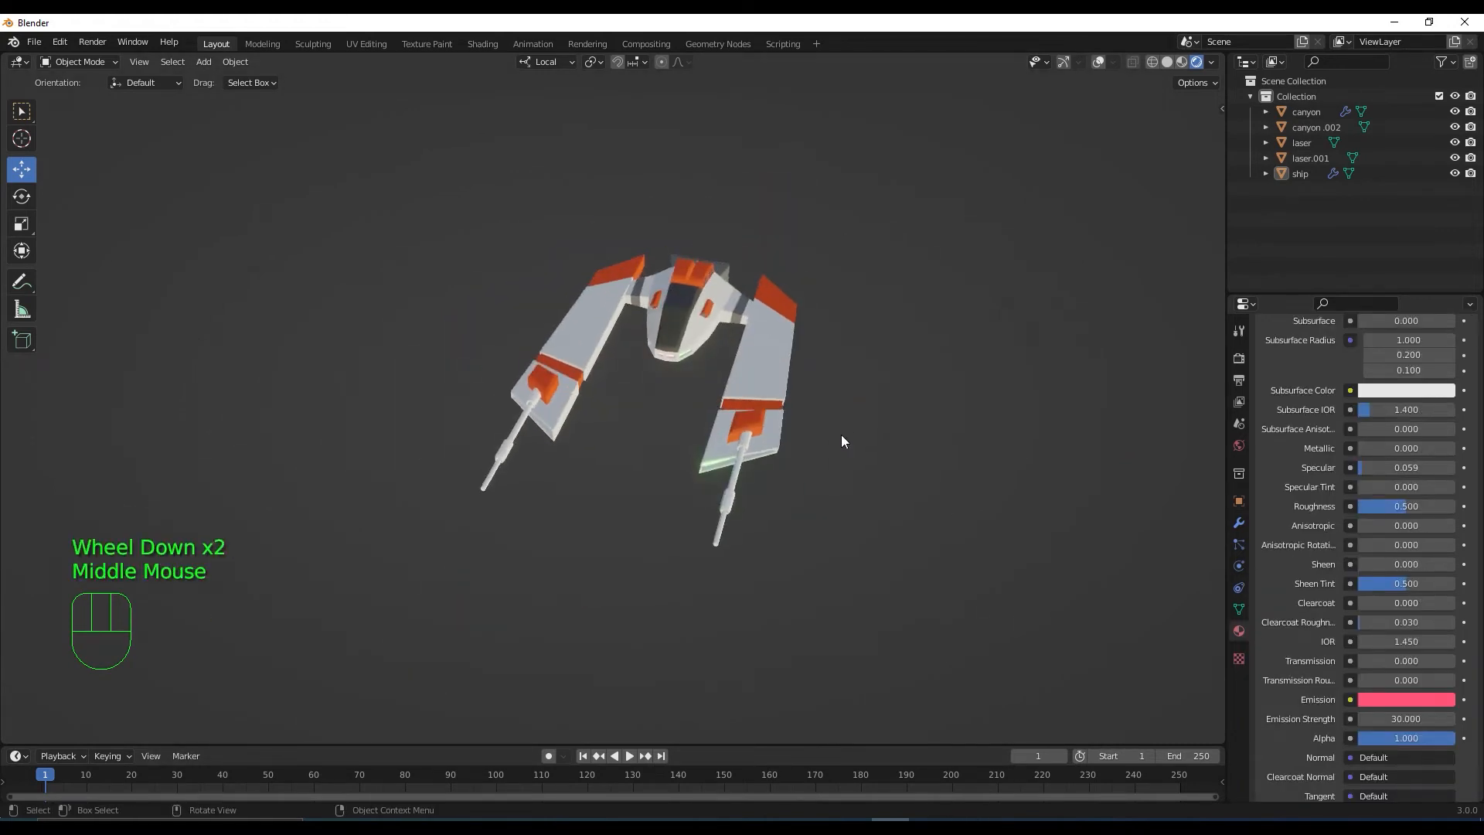
pyautogui.click(728, 504)
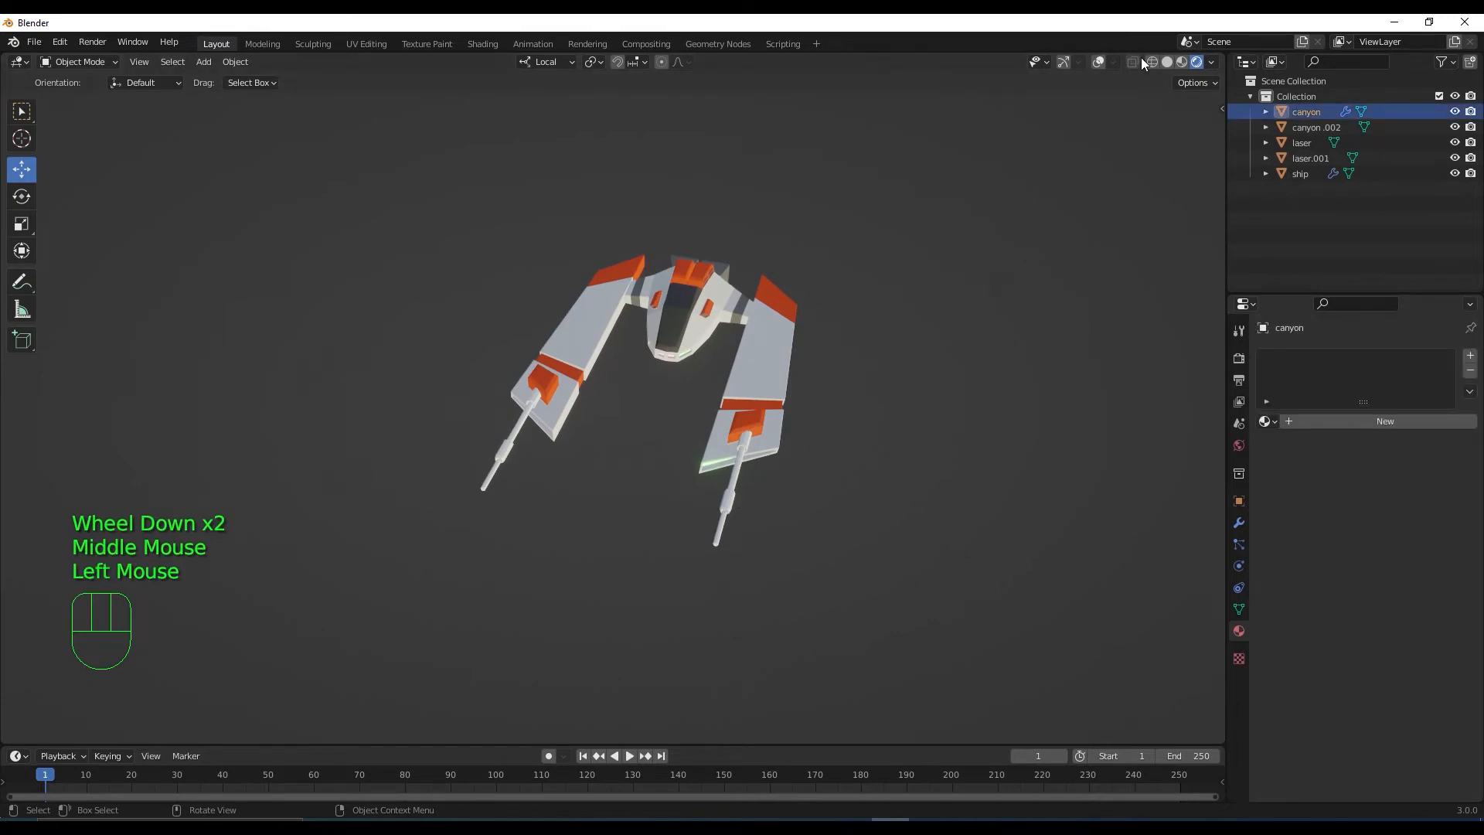
pyautogui.click(1098, 62)
pyautogui.scroll(2, 709, 486)
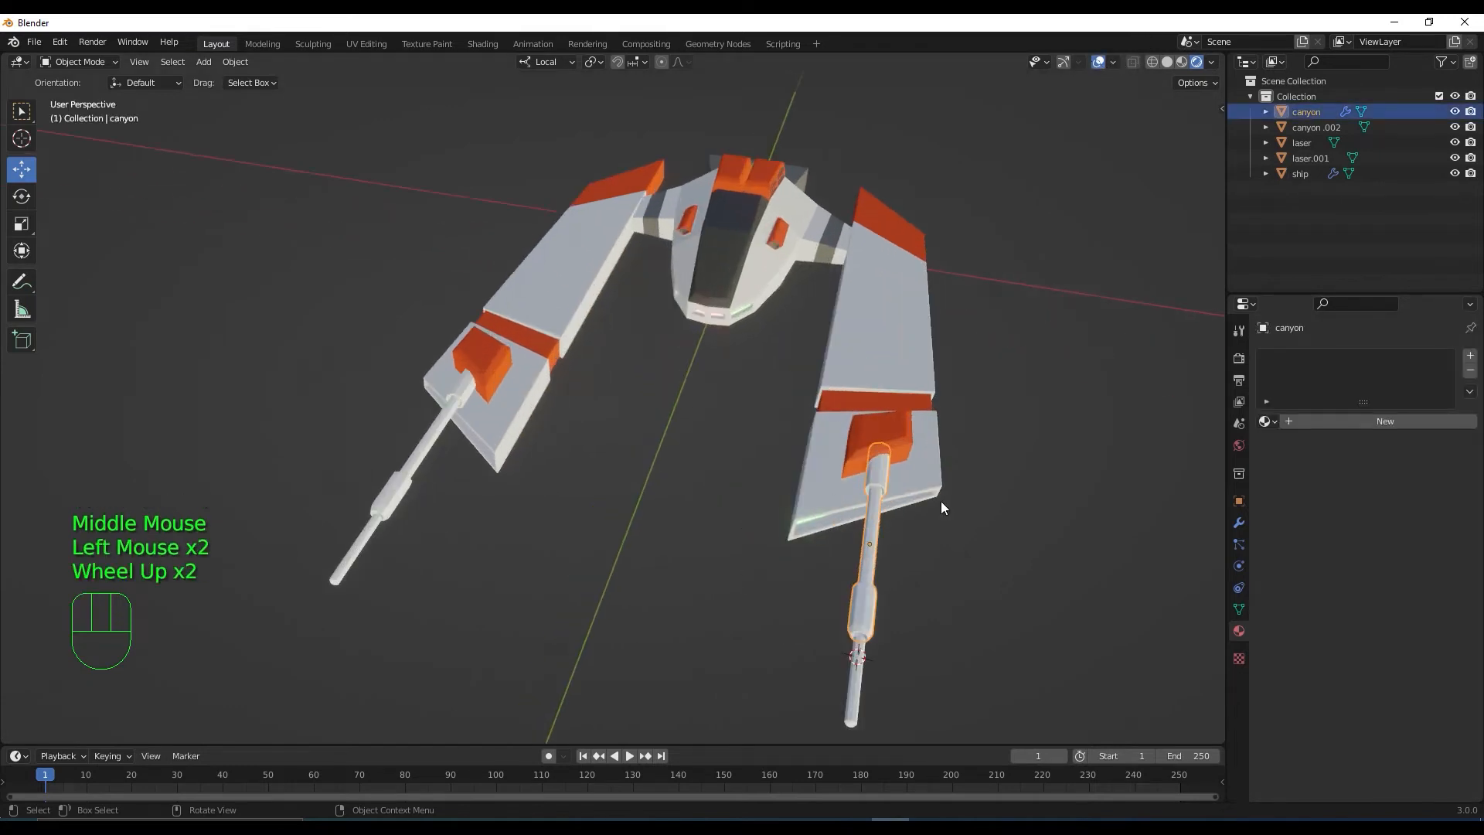
pyautogui.moveTo(939, 501); pyautogui.dragTo(1005, 440, button='middle')
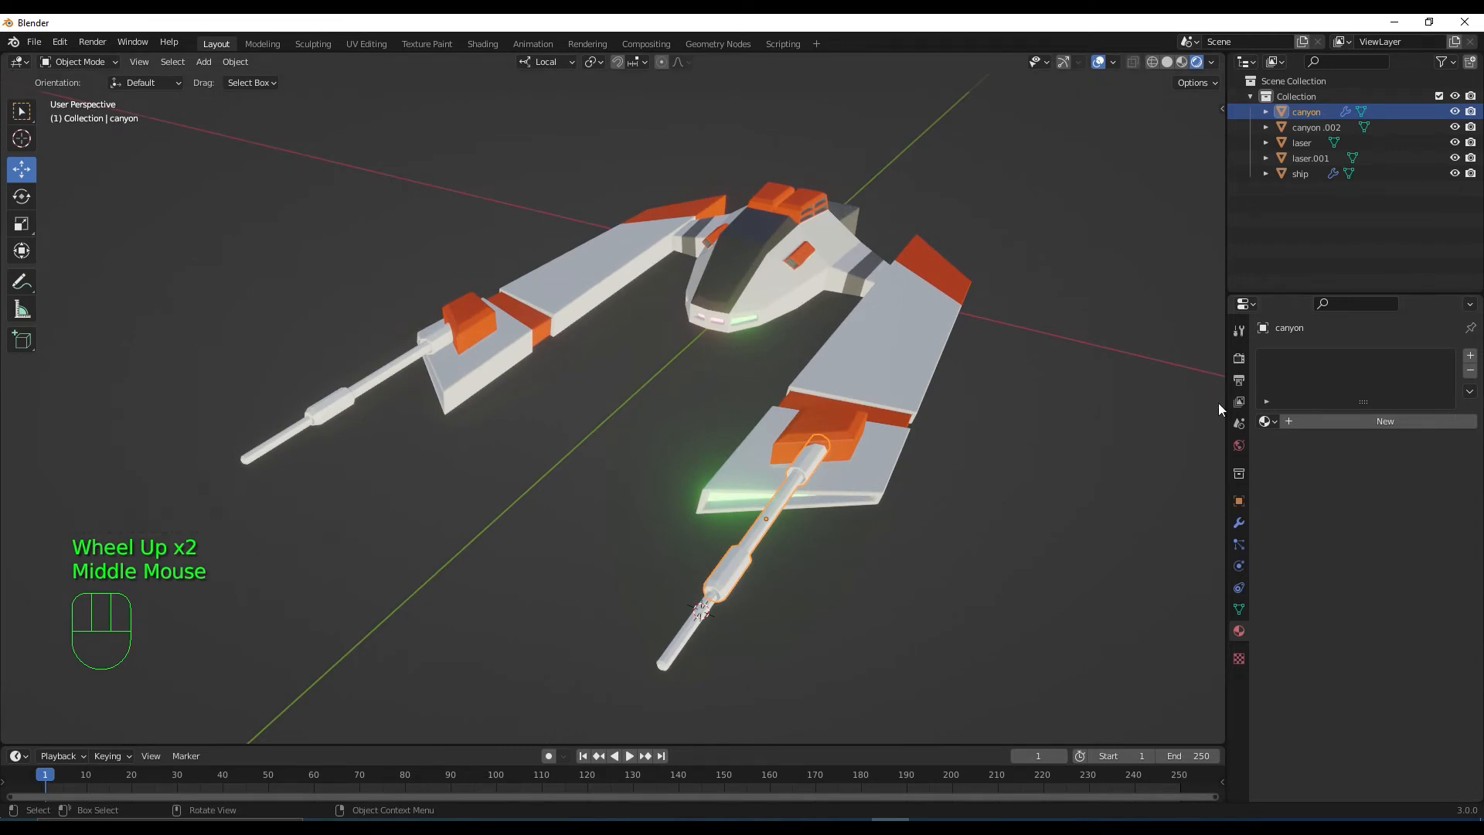
# Assign the existing gris material to the cannon, then select the laser on its tip
pyautogui.click(1269, 422)
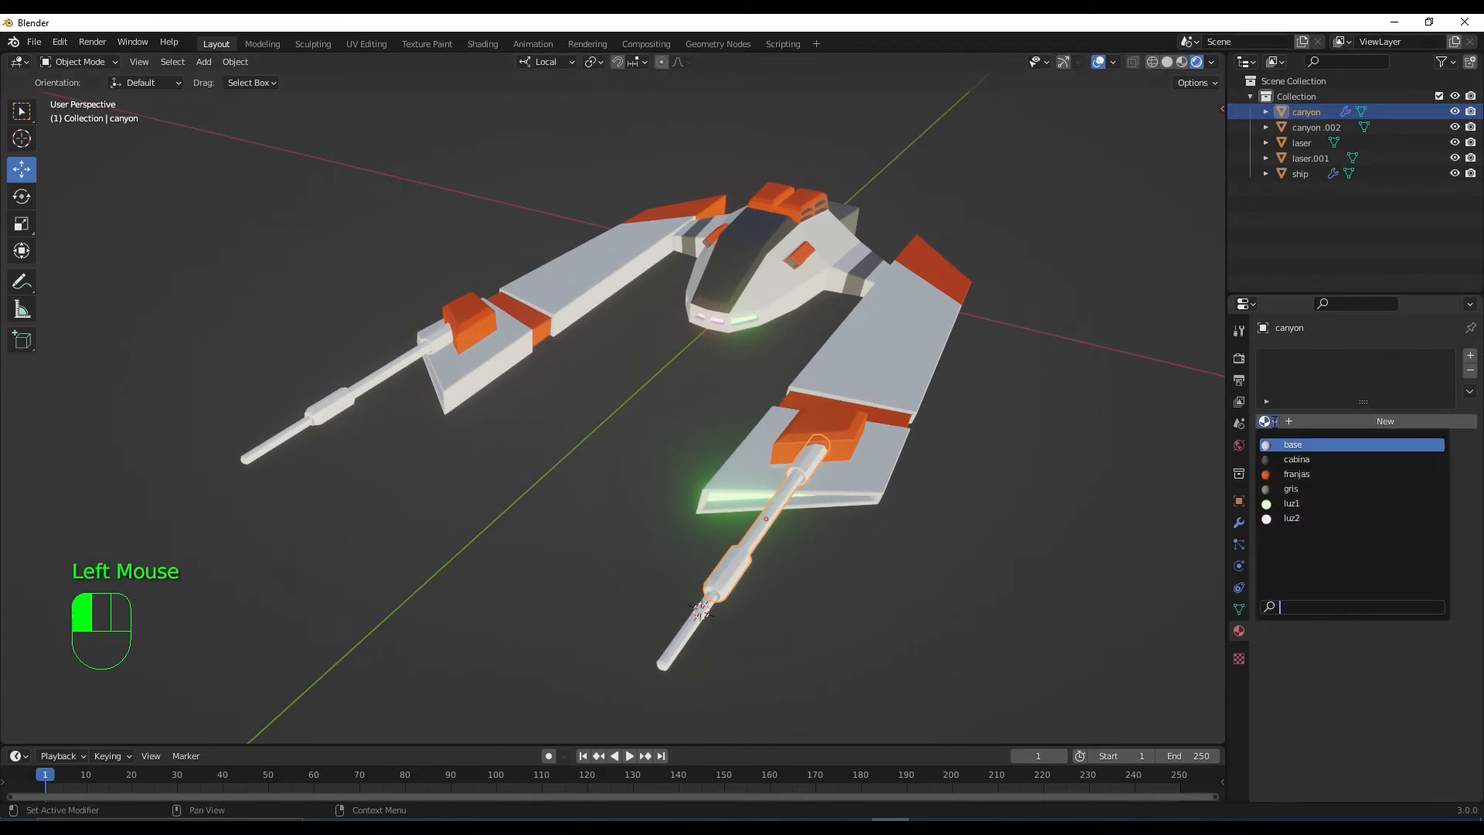
pyautogui.click(1291, 488)
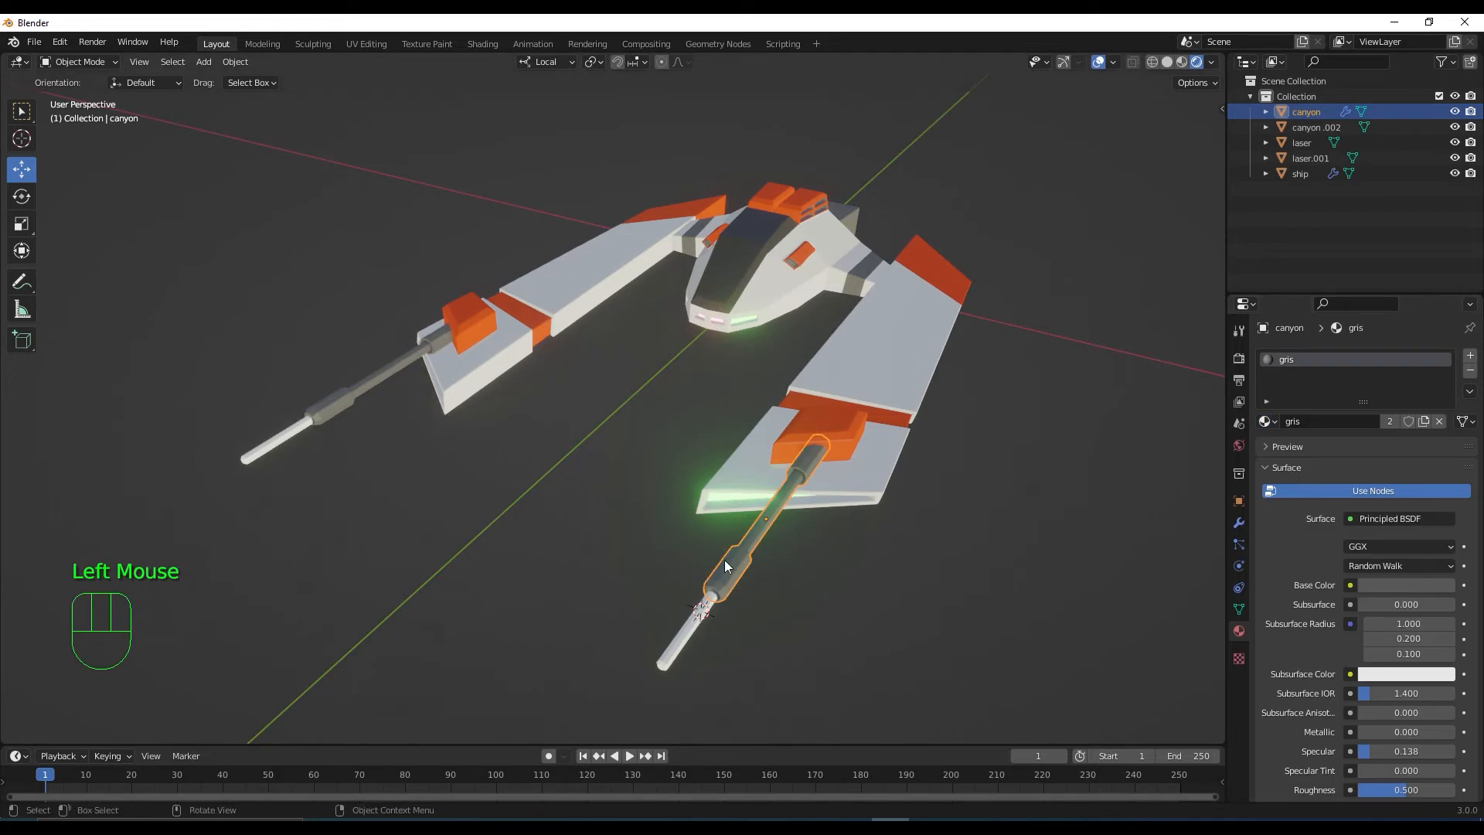
pyautogui.moveTo(725, 565); pyautogui.dragTo(768, 524, button='middle')
pyautogui.scroll(-2, 726, 562)
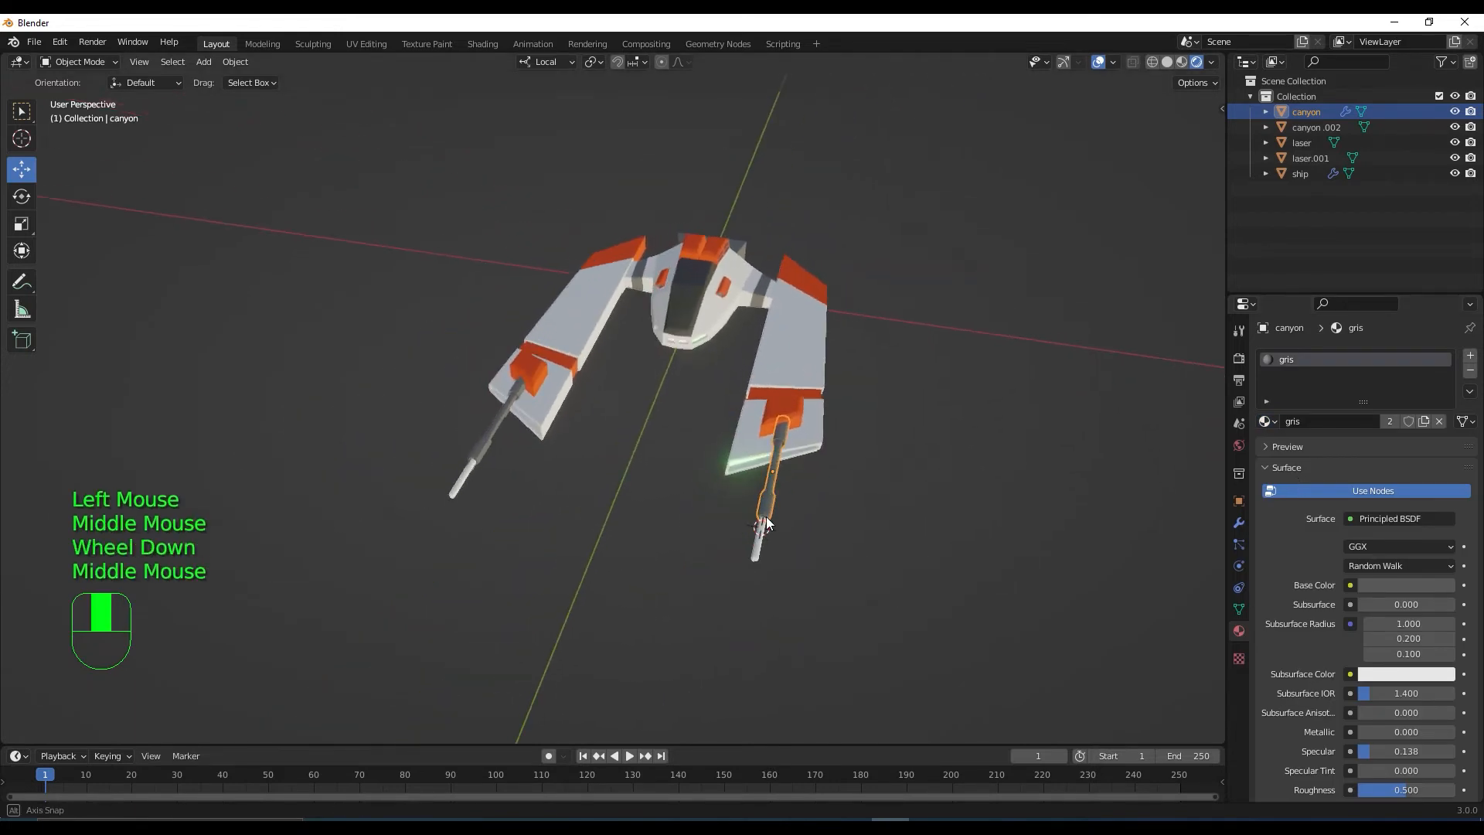
pyautogui.scroll(2, 766, 516)
pyautogui.scroll(-2, 772, 513)
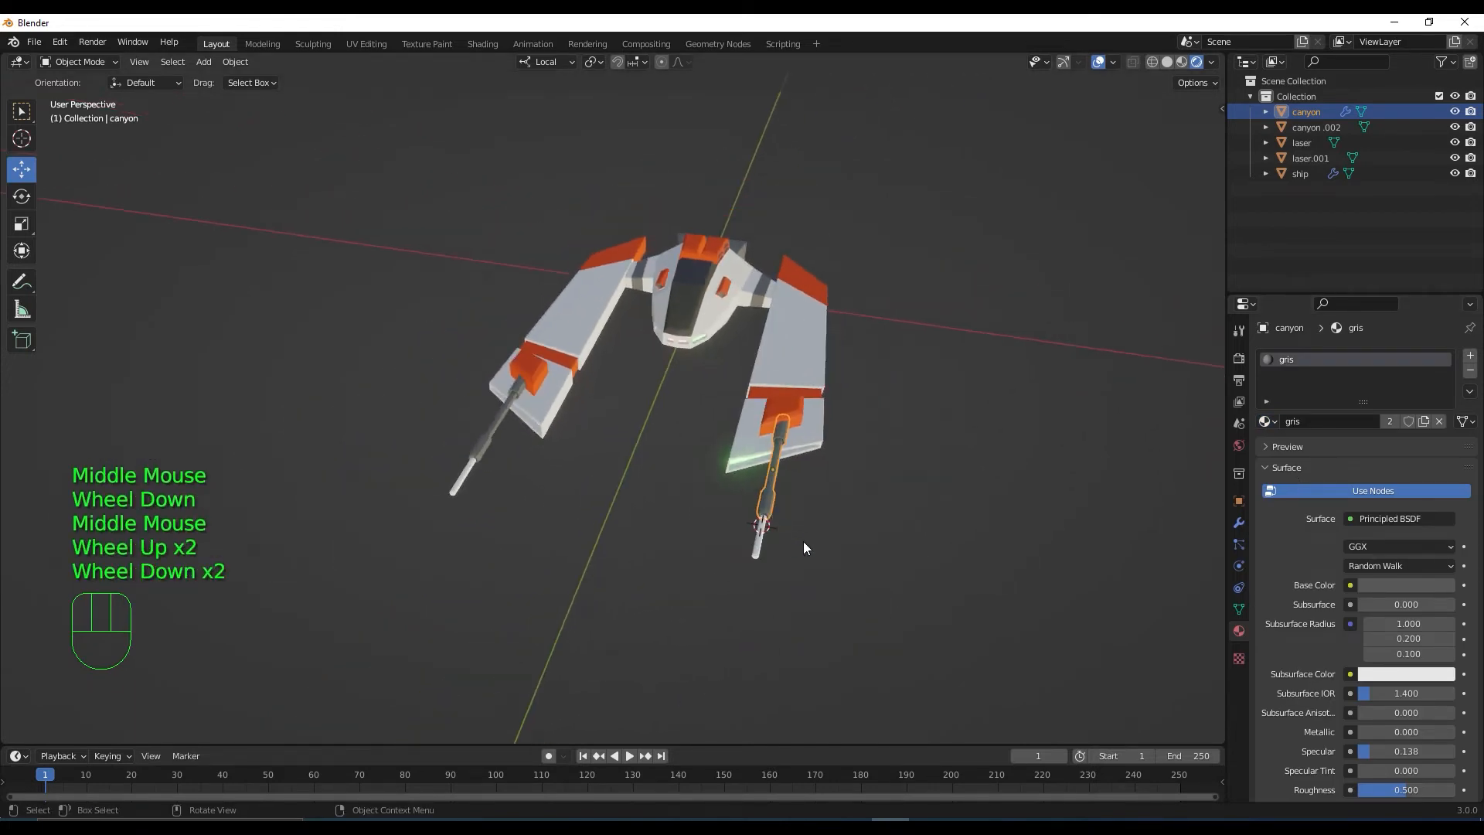
pyautogui.click(758, 546)
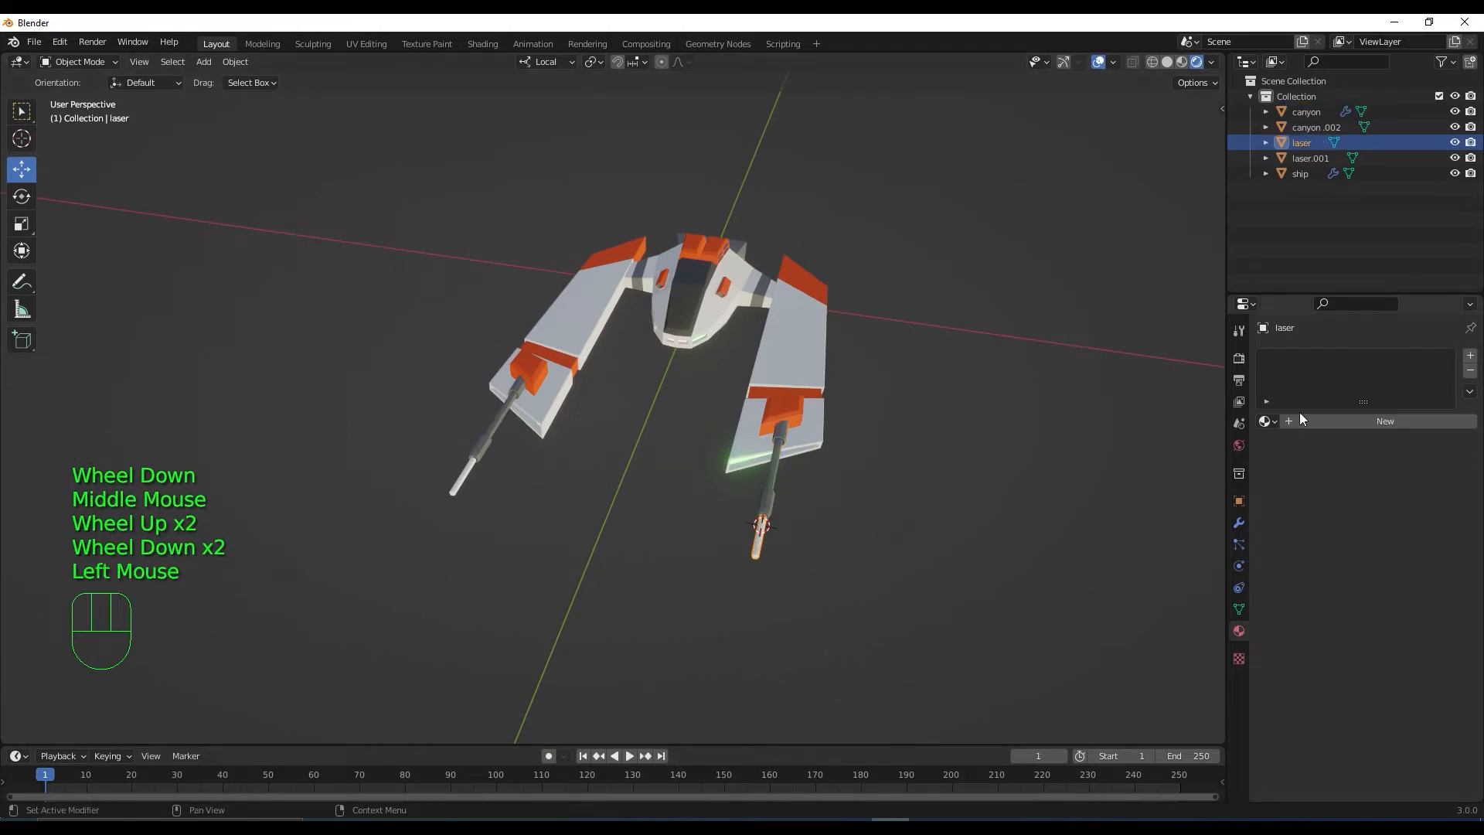
# Create a new material for the laser and name it 'laser'
pyautogui.click(1370, 421)
pyautogui.click(1355, 419)
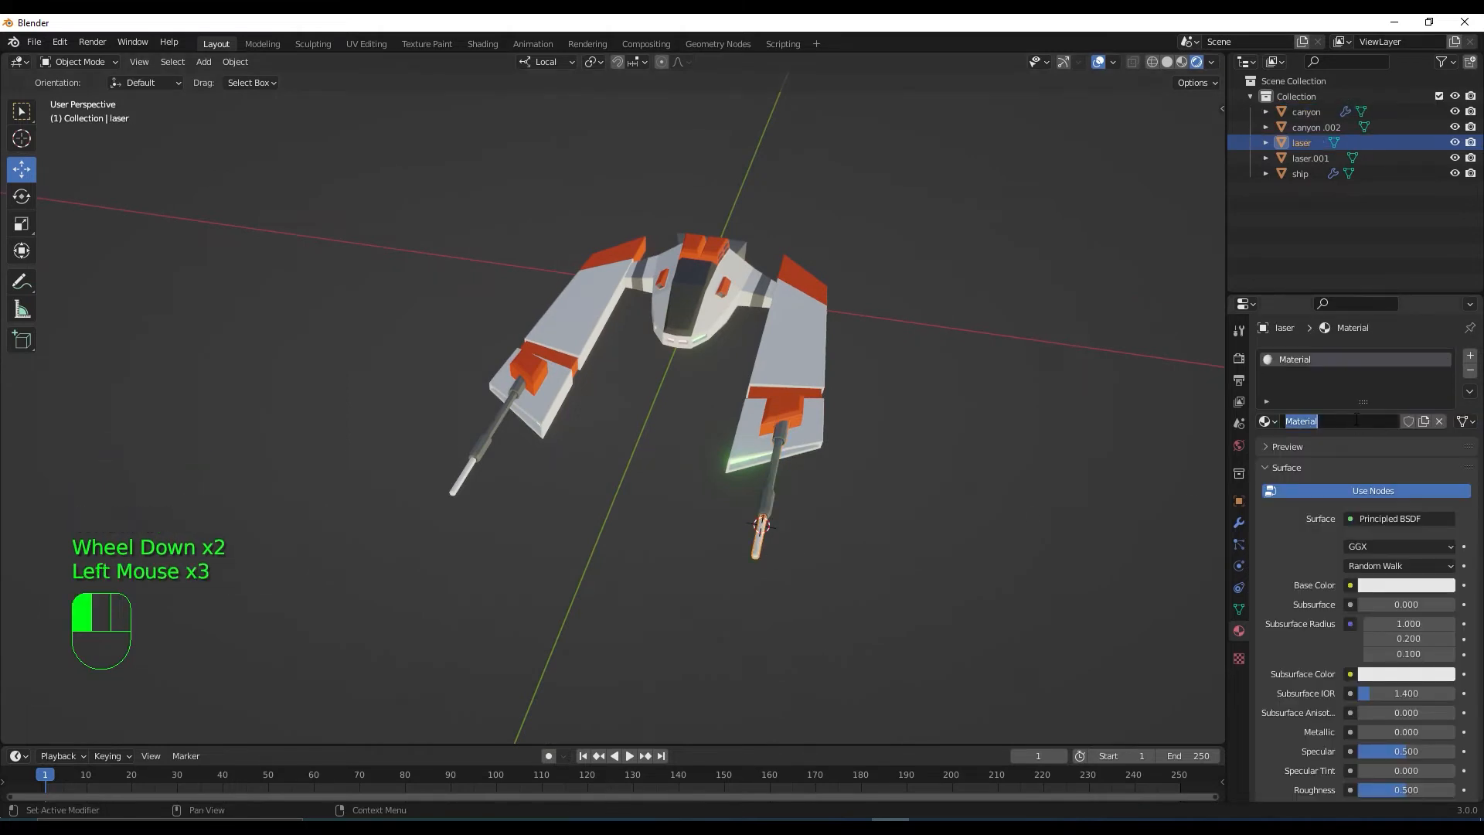
pyautogui.write('laser')
pyautogui.press('Return')
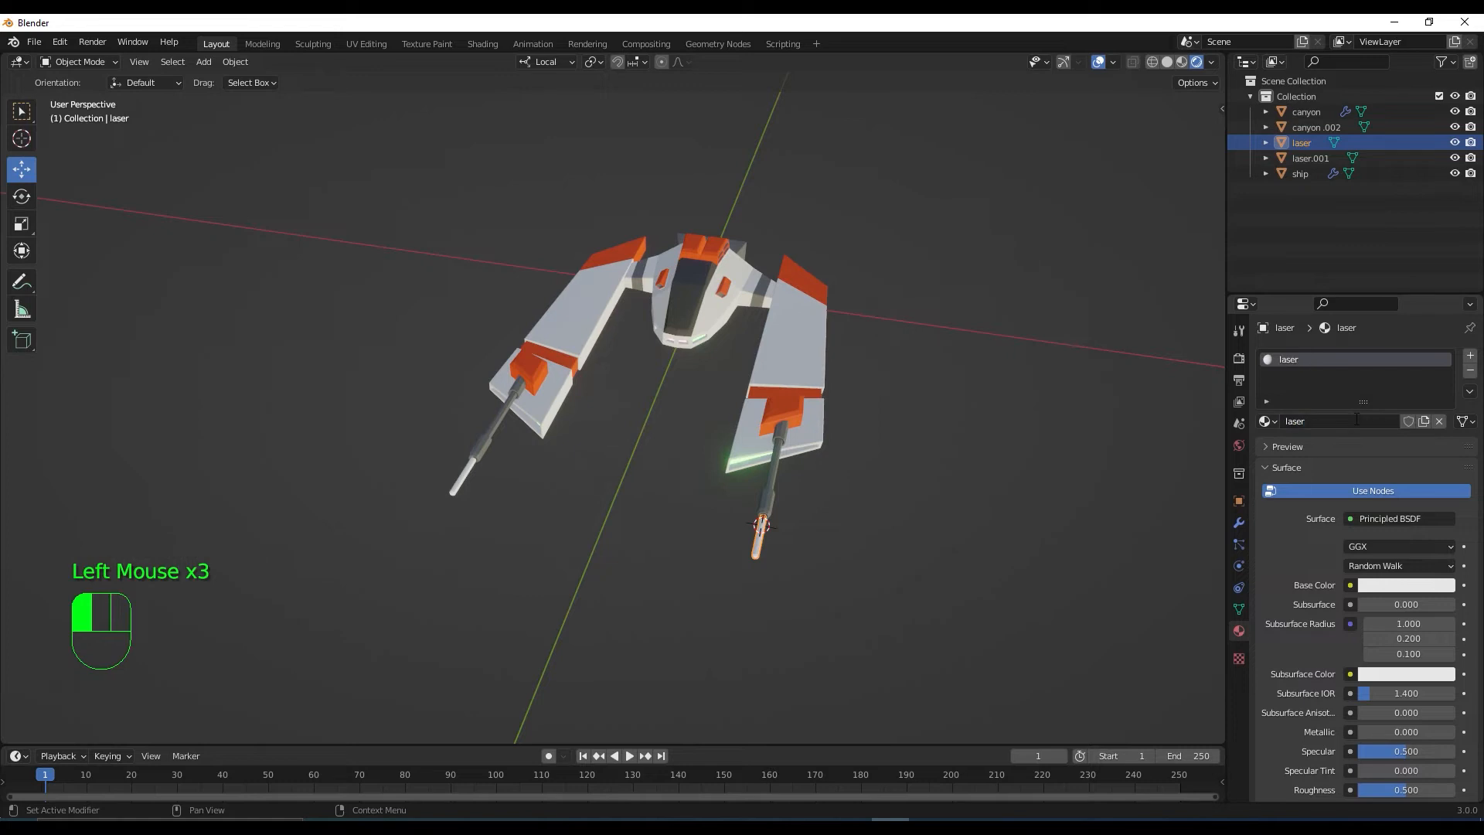
# Give the laser material a red base colour and a full-brightness red emission colour
pyautogui.click(1408, 585)
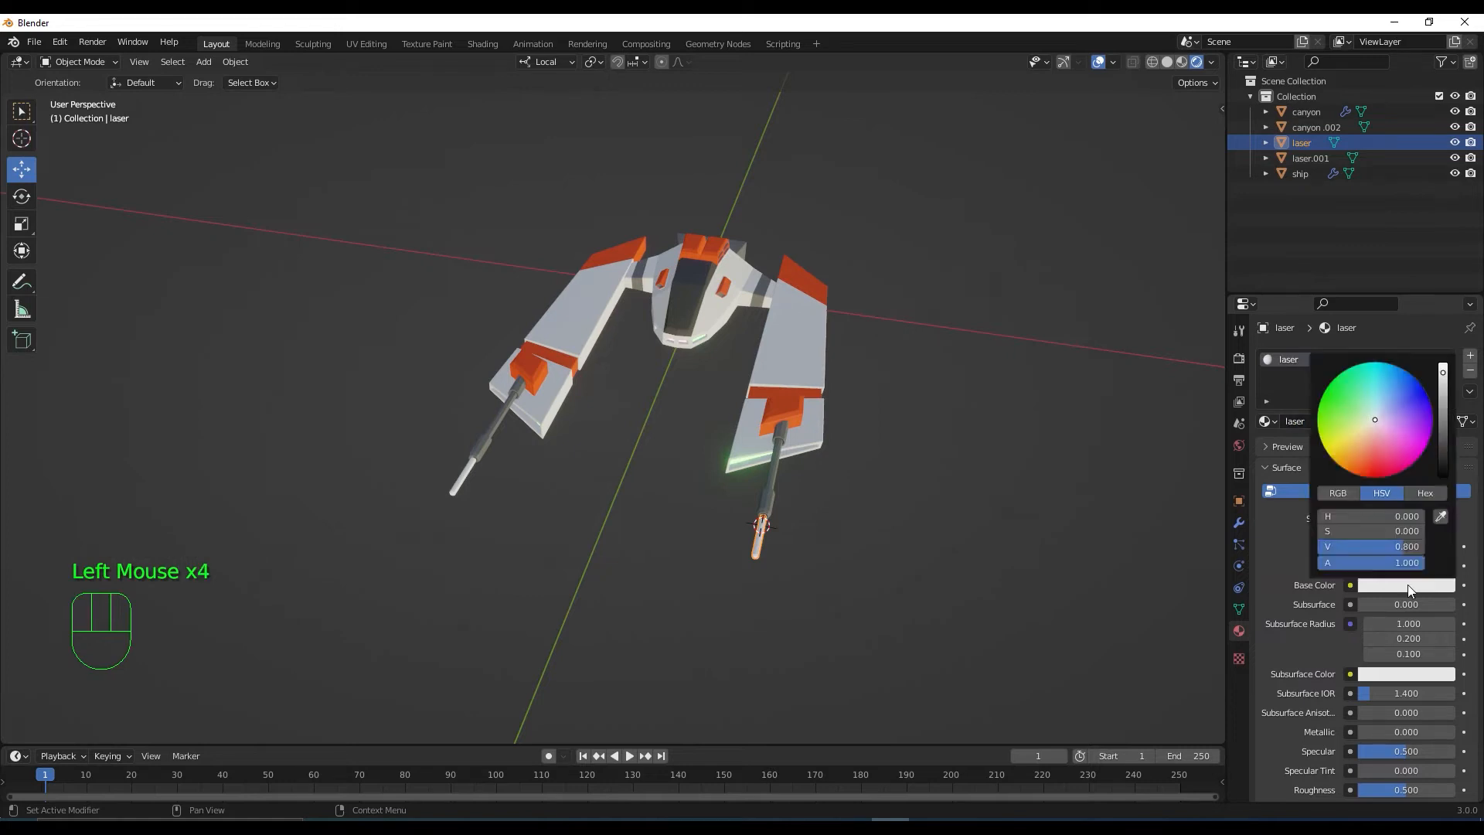
pyautogui.moveTo(1376, 421); pyautogui.dragTo(1372, 472)
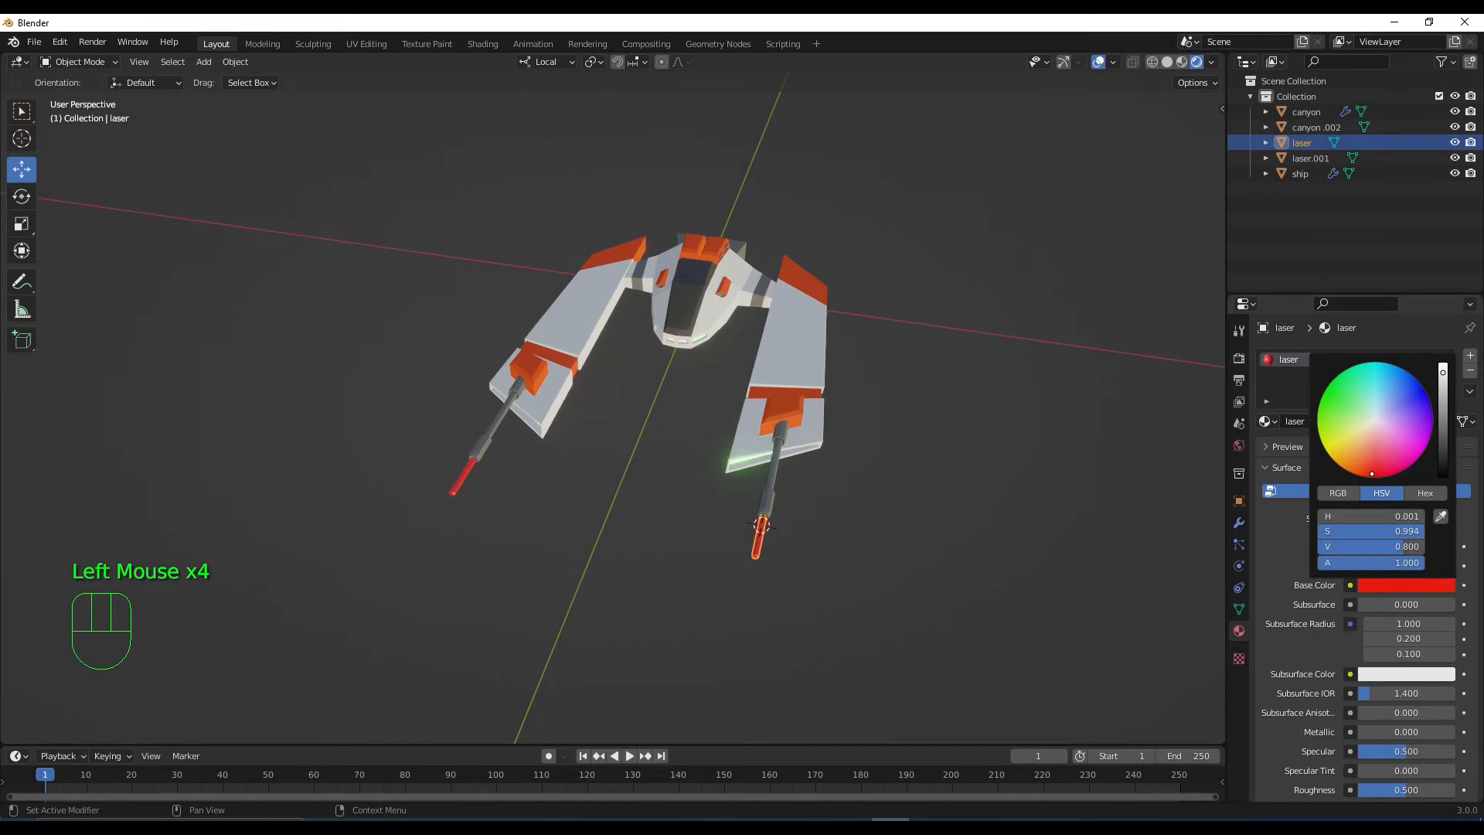
pyautogui.scroll(-7, 1472, 525)
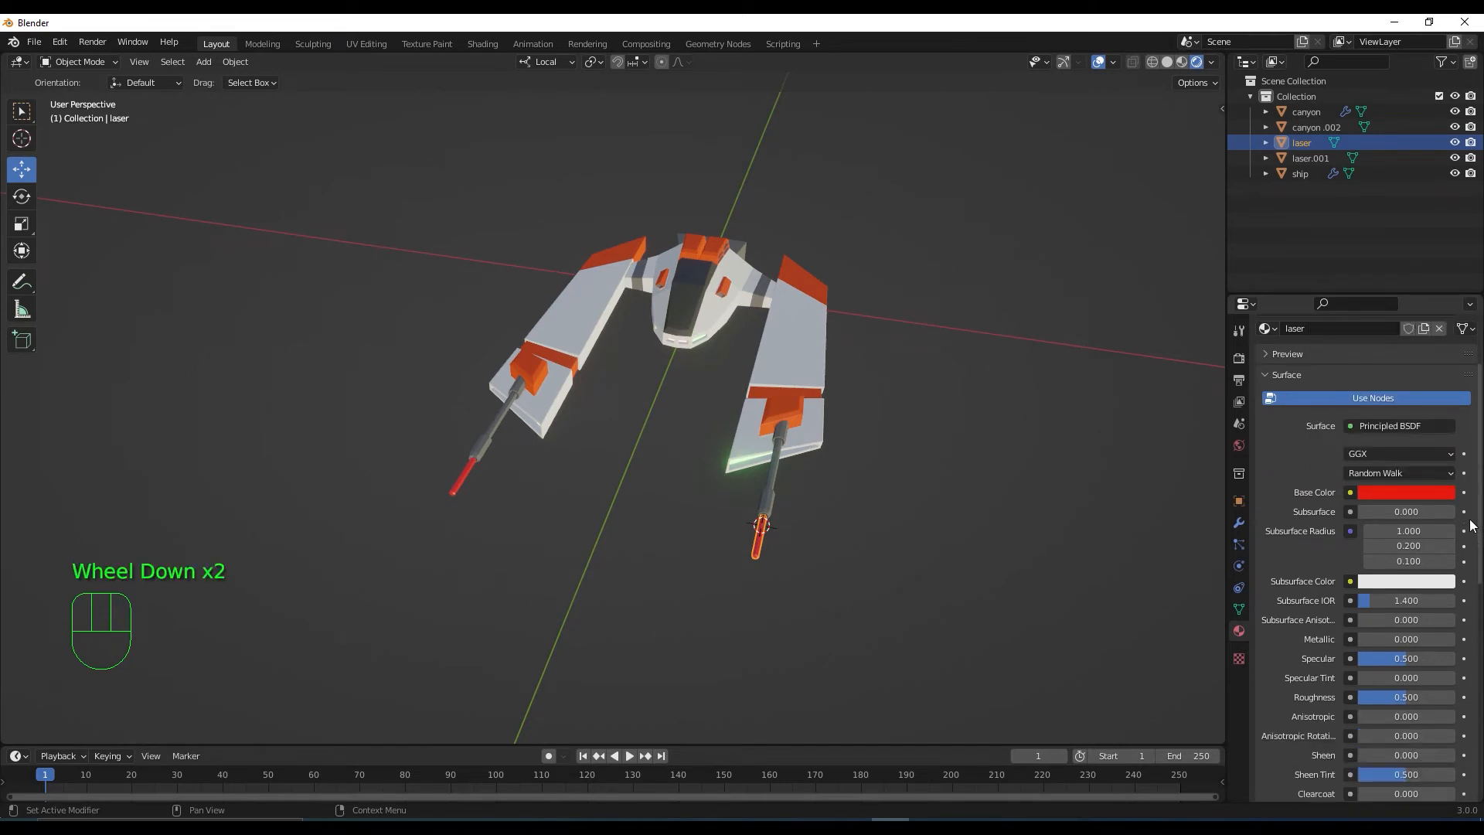
pyautogui.click(1441, 550)
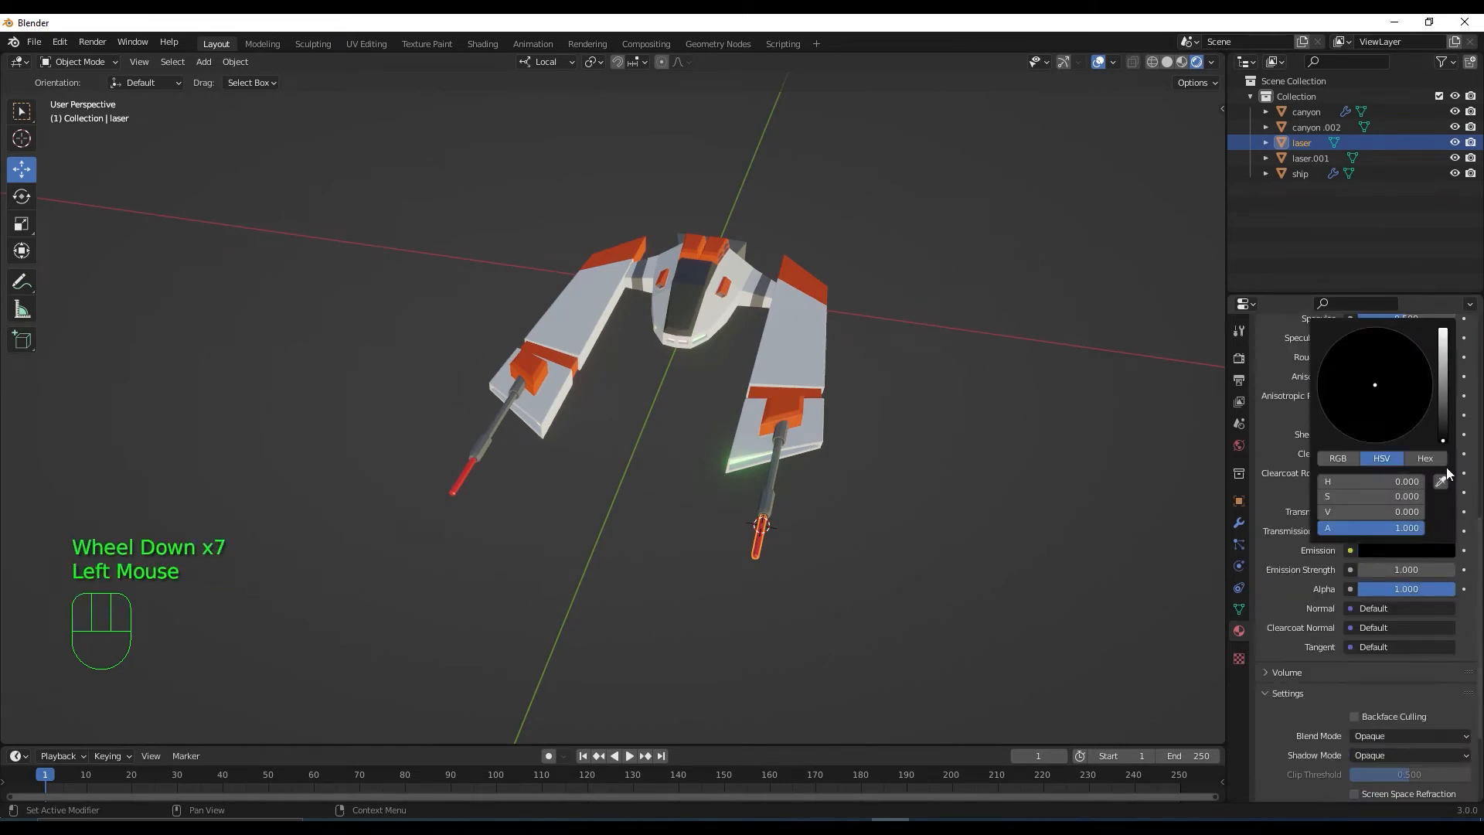
pyautogui.moveTo(1443, 440); pyautogui.dragTo(1443, 328)
pyautogui.moveTo(1379, 385); pyautogui.dragTo(1383, 429)
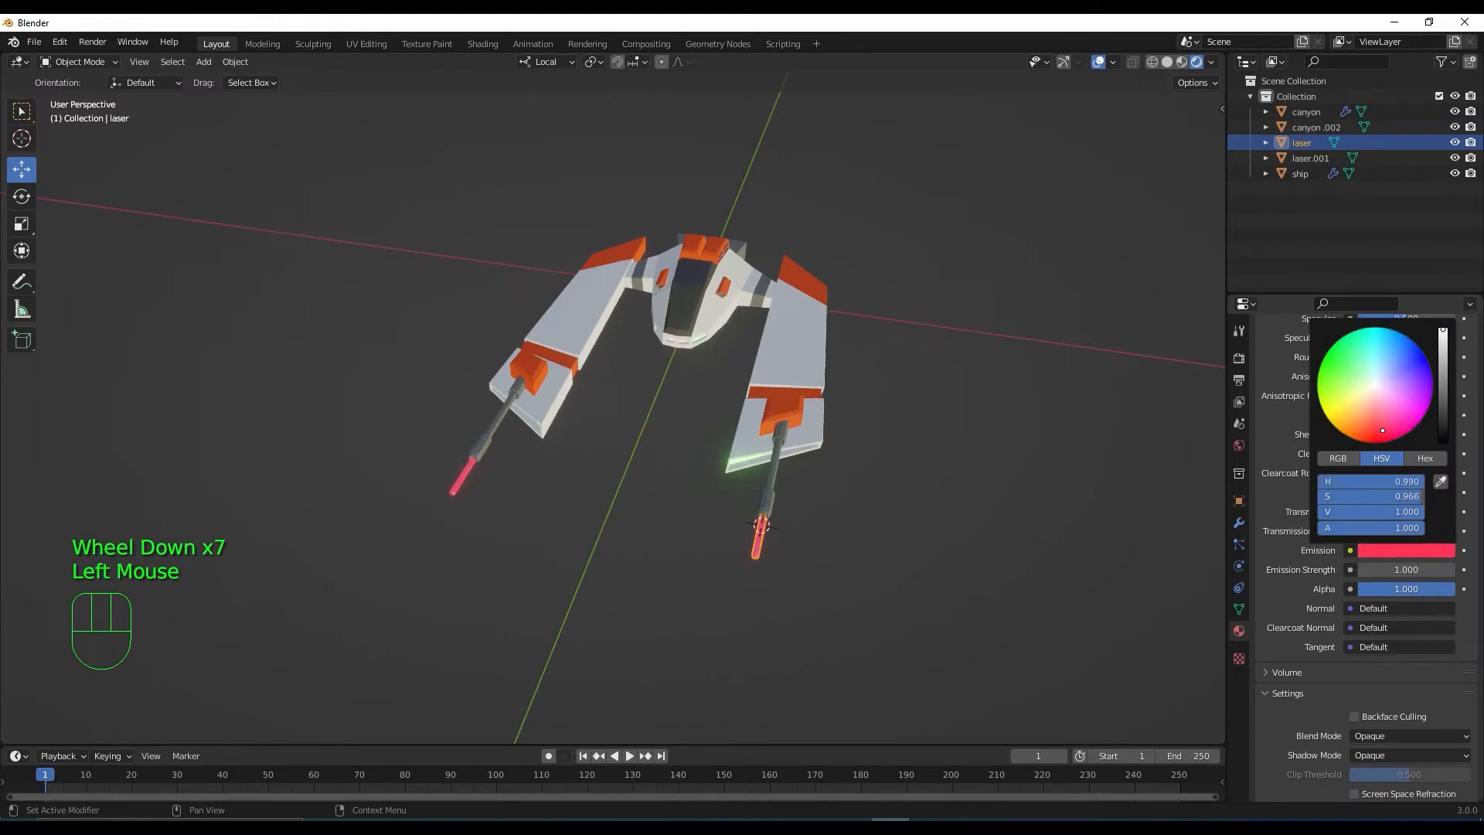
# Raise the laser emission strength through 30 and 60 to a final 70
pyautogui.doubleClick(1403, 569)
pyautogui.write('30')
pyautogui.press('Return')
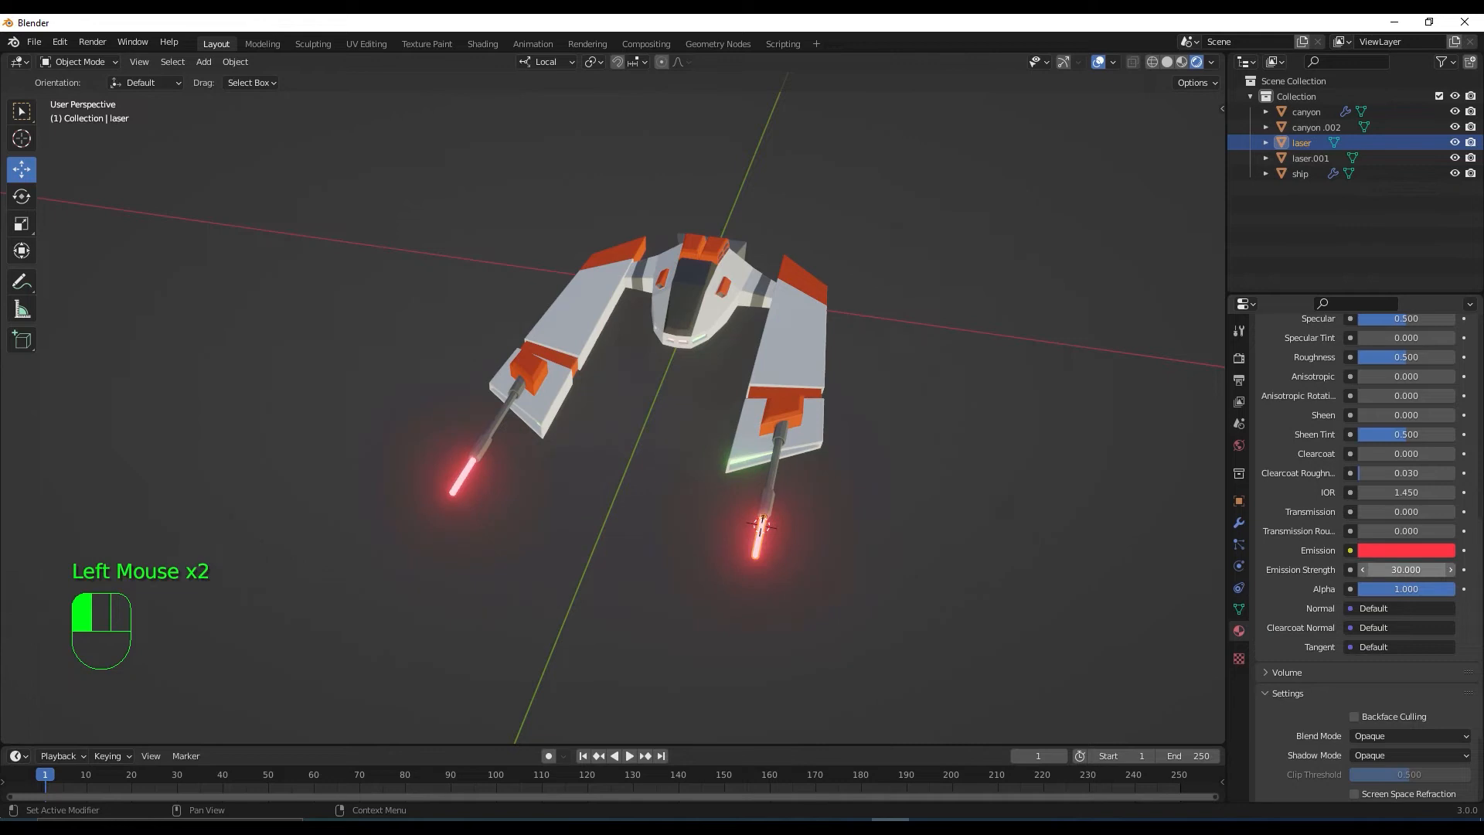
pyautogui.click(1406, 569)
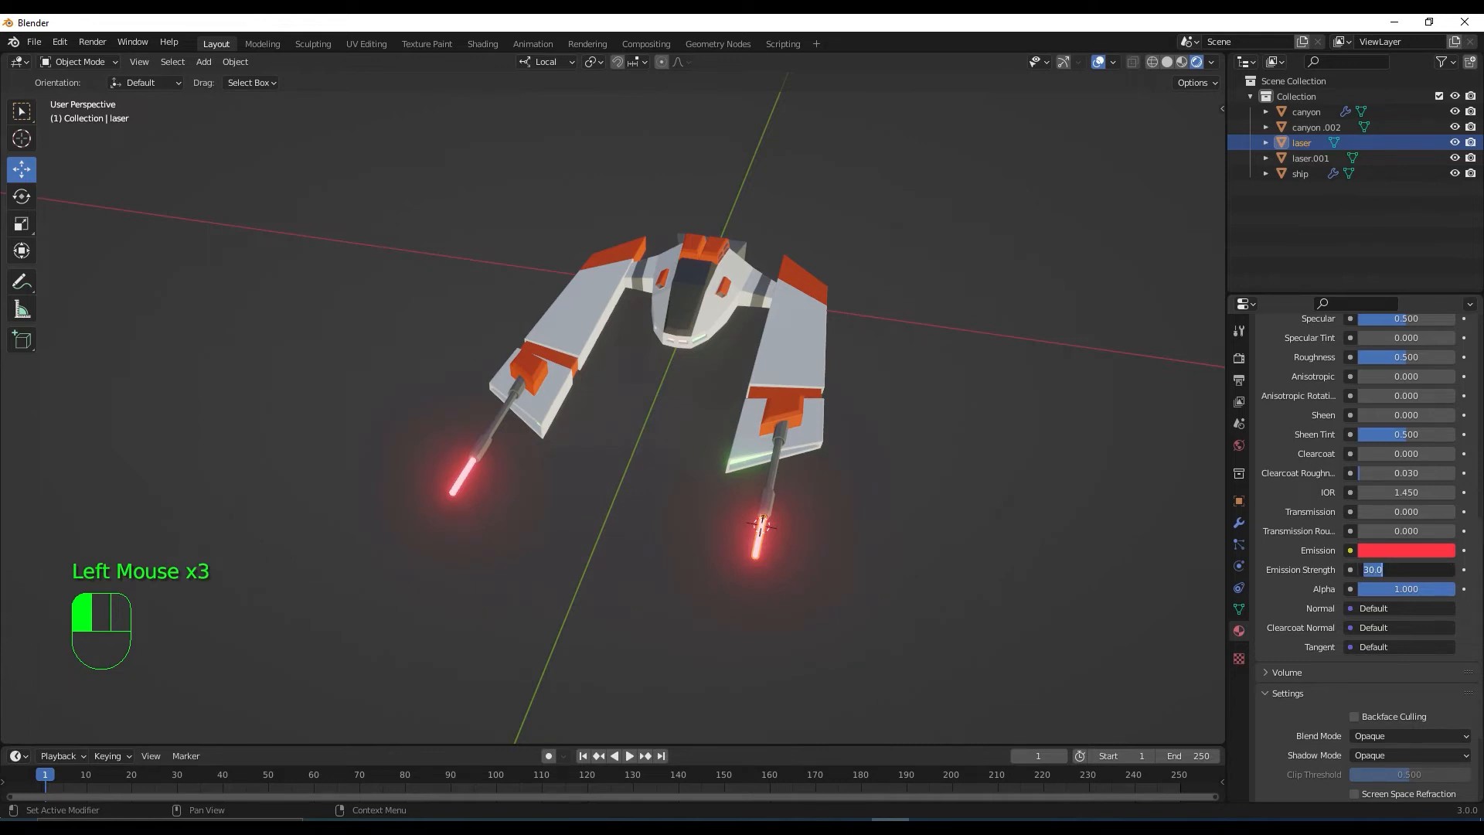
pyautogui.press('Return')
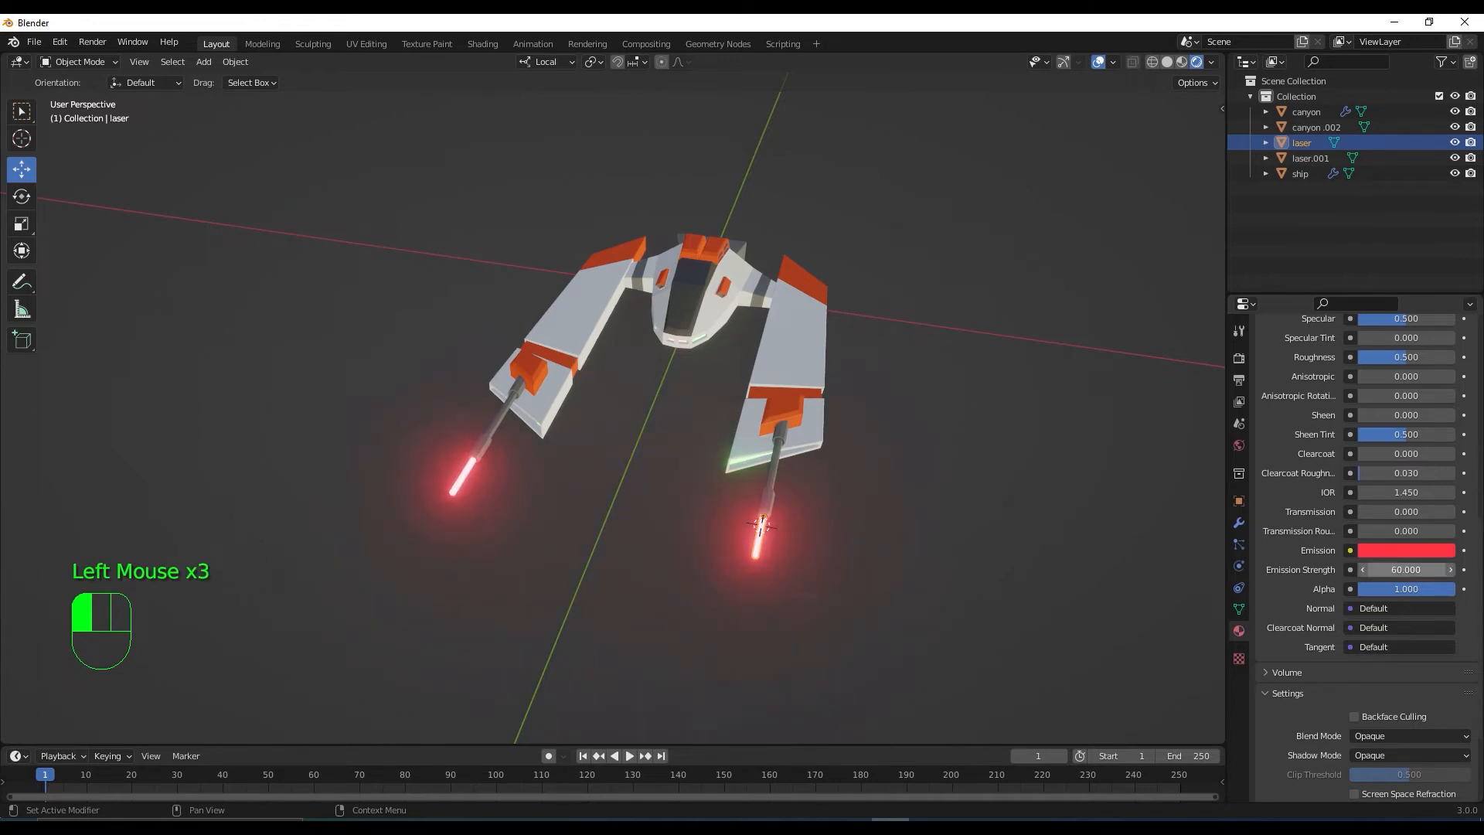
pyautogui.moveTo(689, 507); pyautogui.dragTo(1155, 518, button='middle')
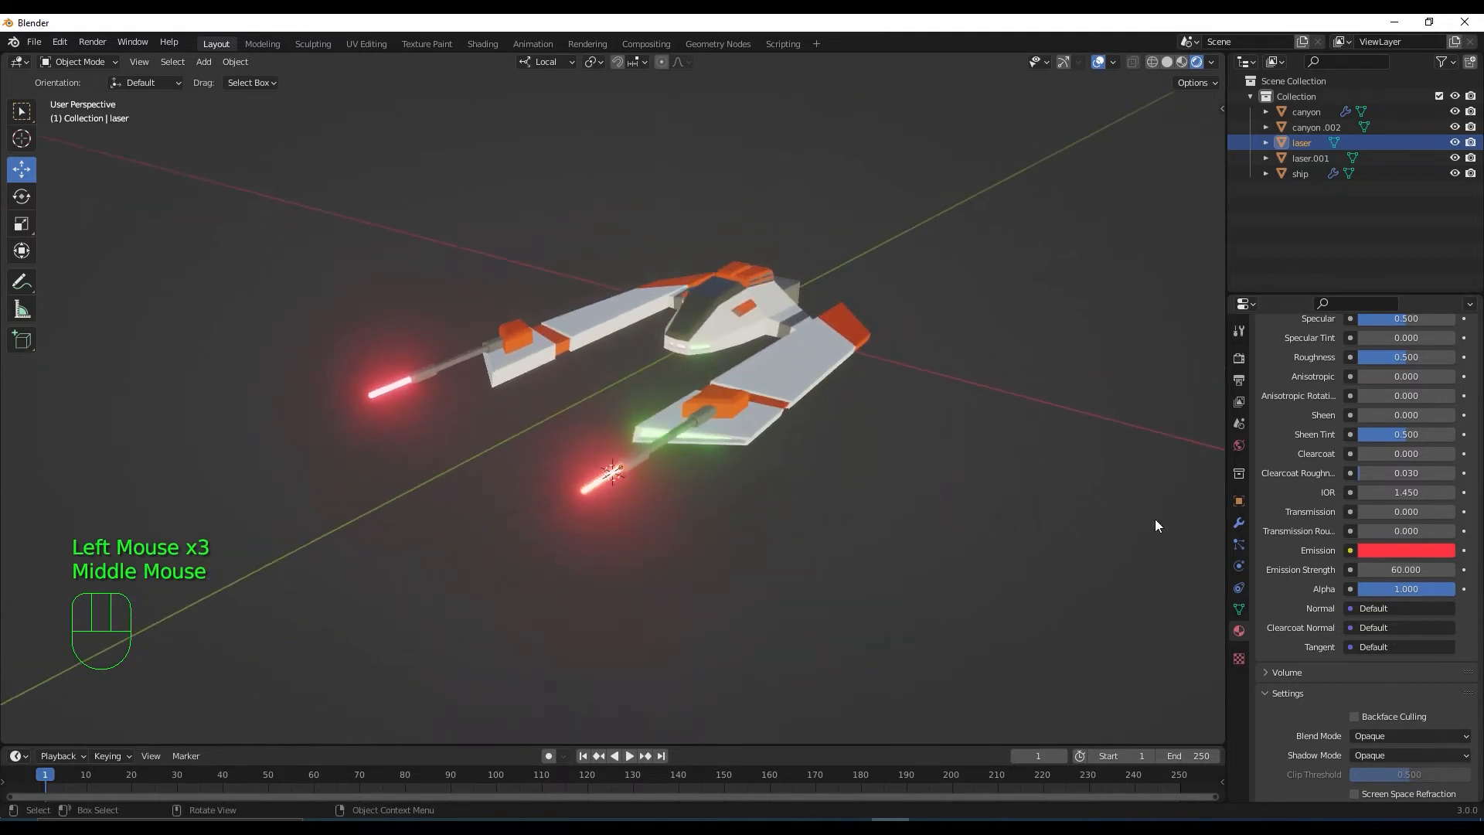
pyautogui.click(1406, 568)
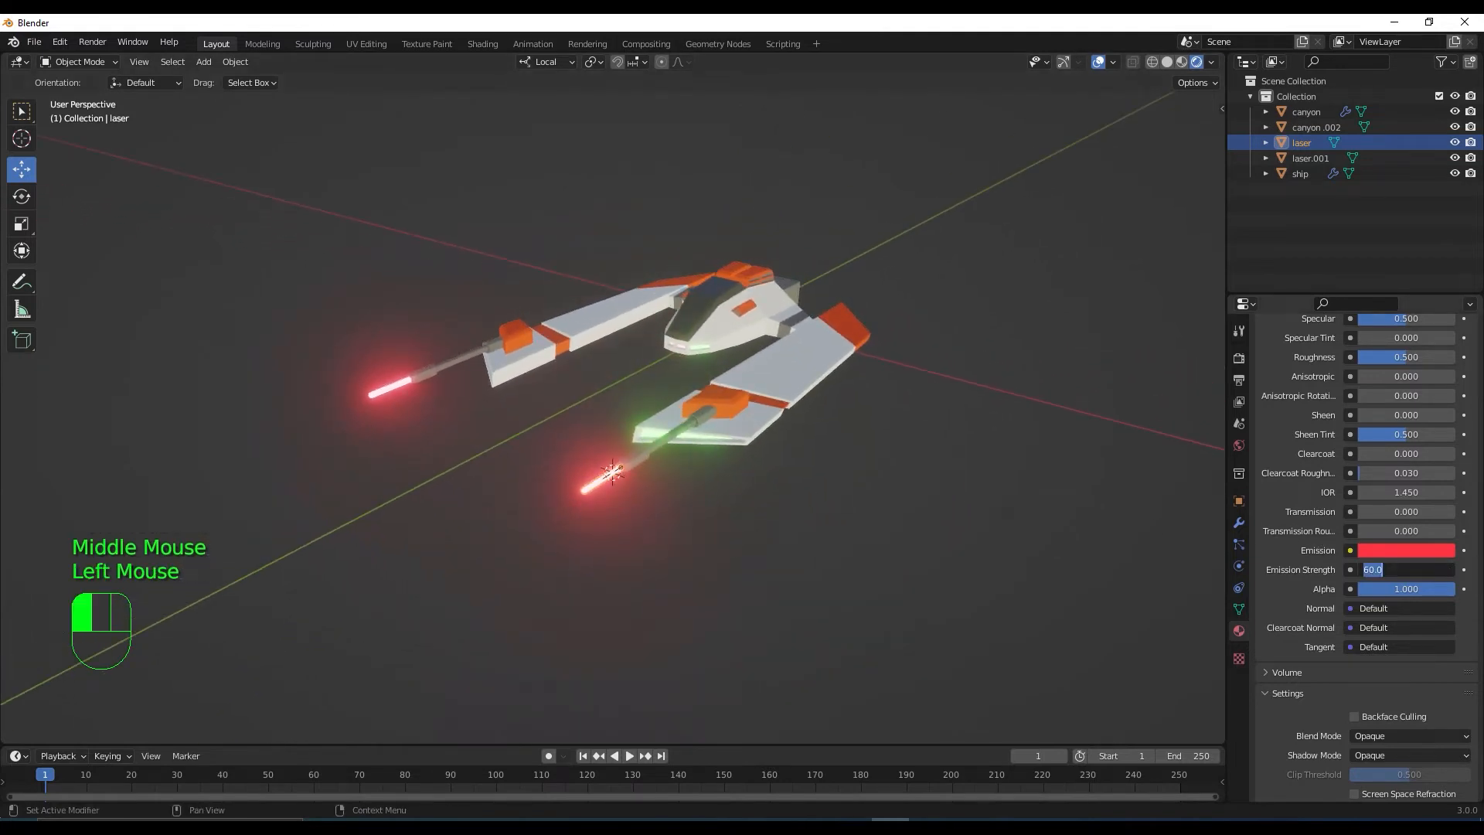
pyautogui.write('70')
pyautogui.press('Return')
pyautogui.moveTo(532, 384); pyautogui.dragTo(392, 528, button='middle')
pyautogui.scroll(-1, 532, 522)
pyautogui.moveTo(587, 522); pyautogui.dragTo(610, 516, button='middle')
pyautogui.scroll(2, 613, 446)
pyautogui.moveTo(613, 447); pyautogui.dragTo(712, 330, button='middle')
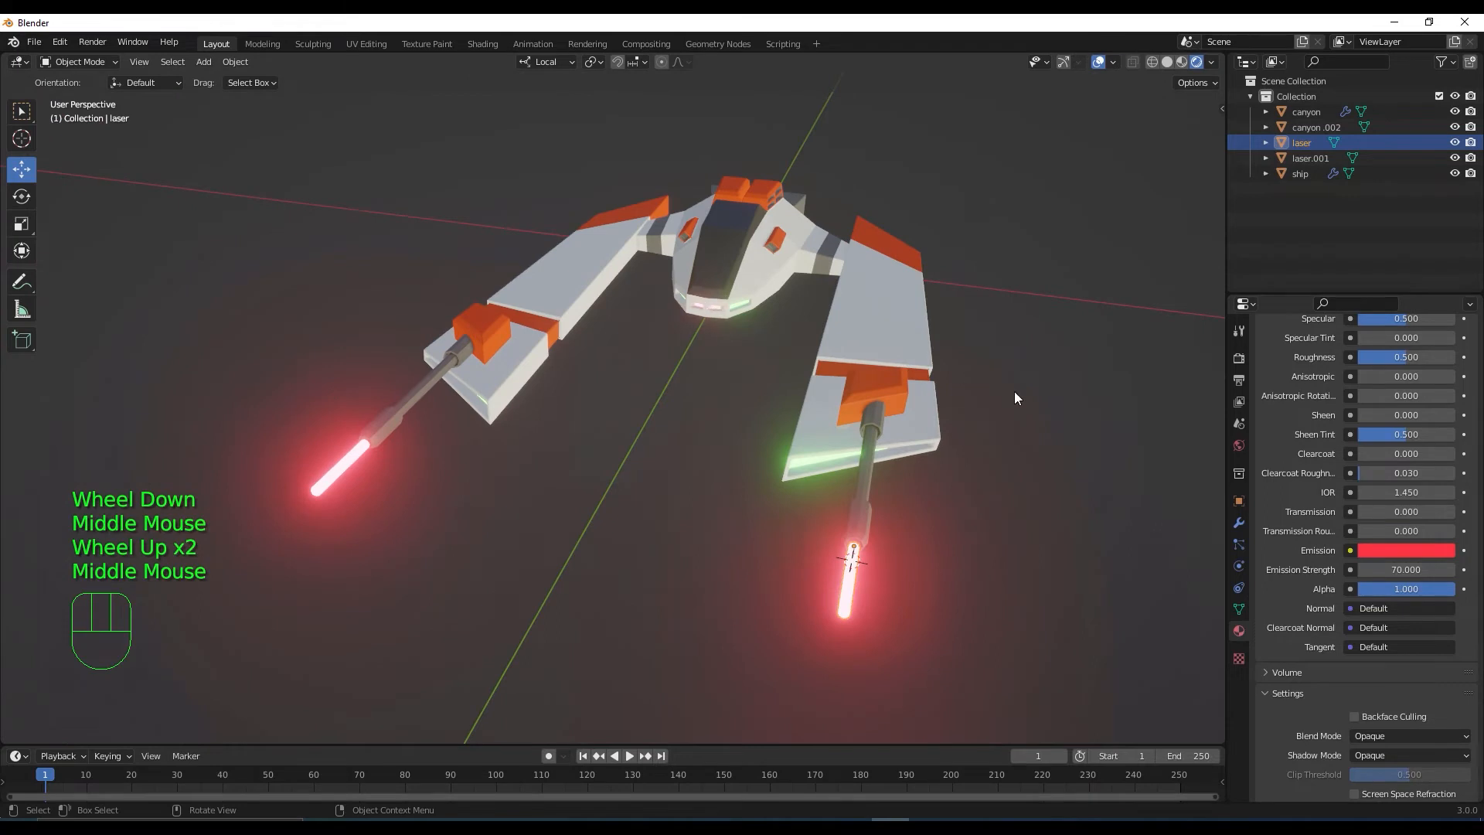
pyautogui.scroll(5, 1282, 420)
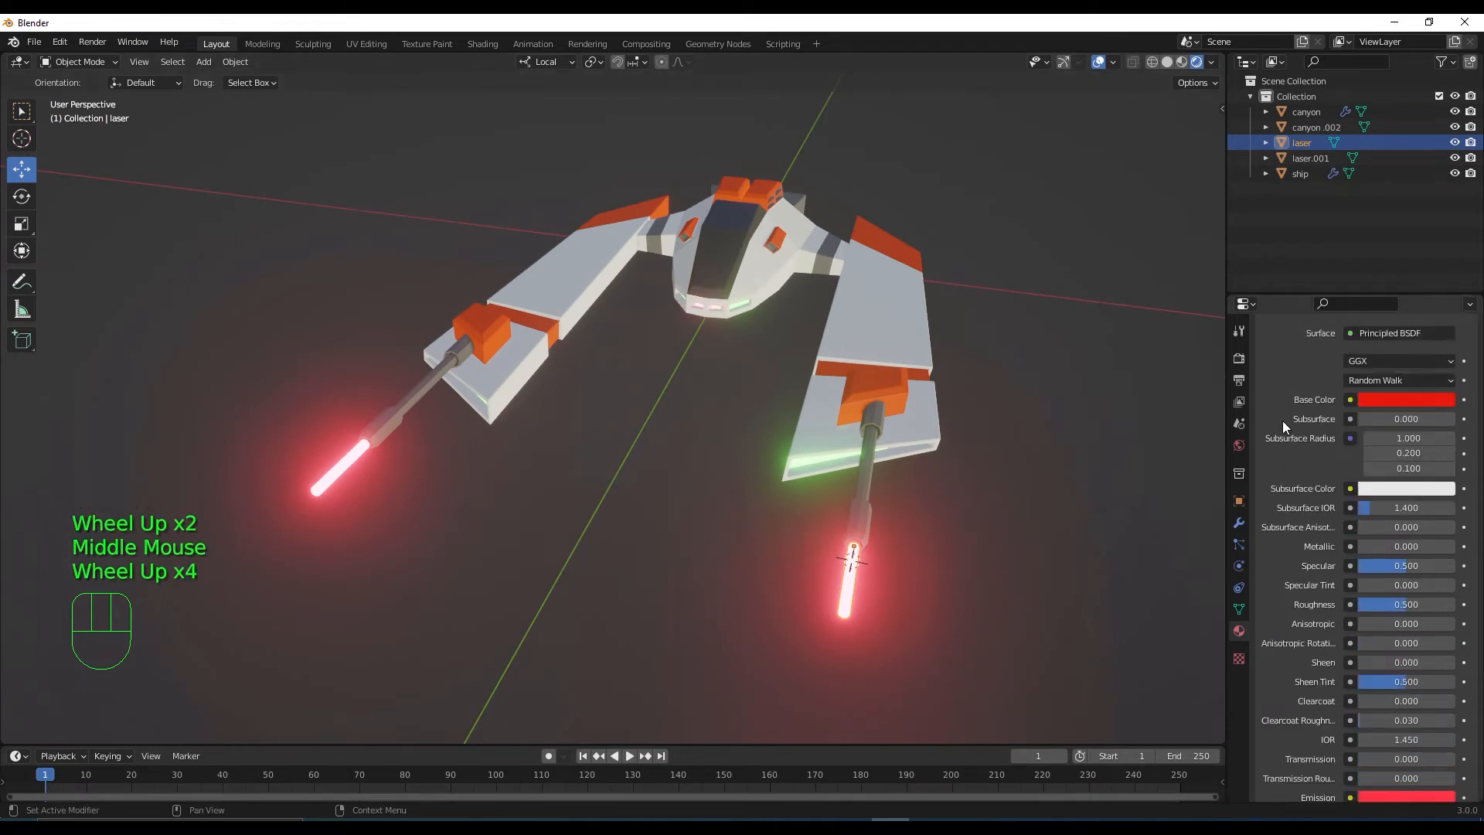
# Select the ship and drag the luz2 emission strength from 30 up to 50
pyautogui.click(776, 269)
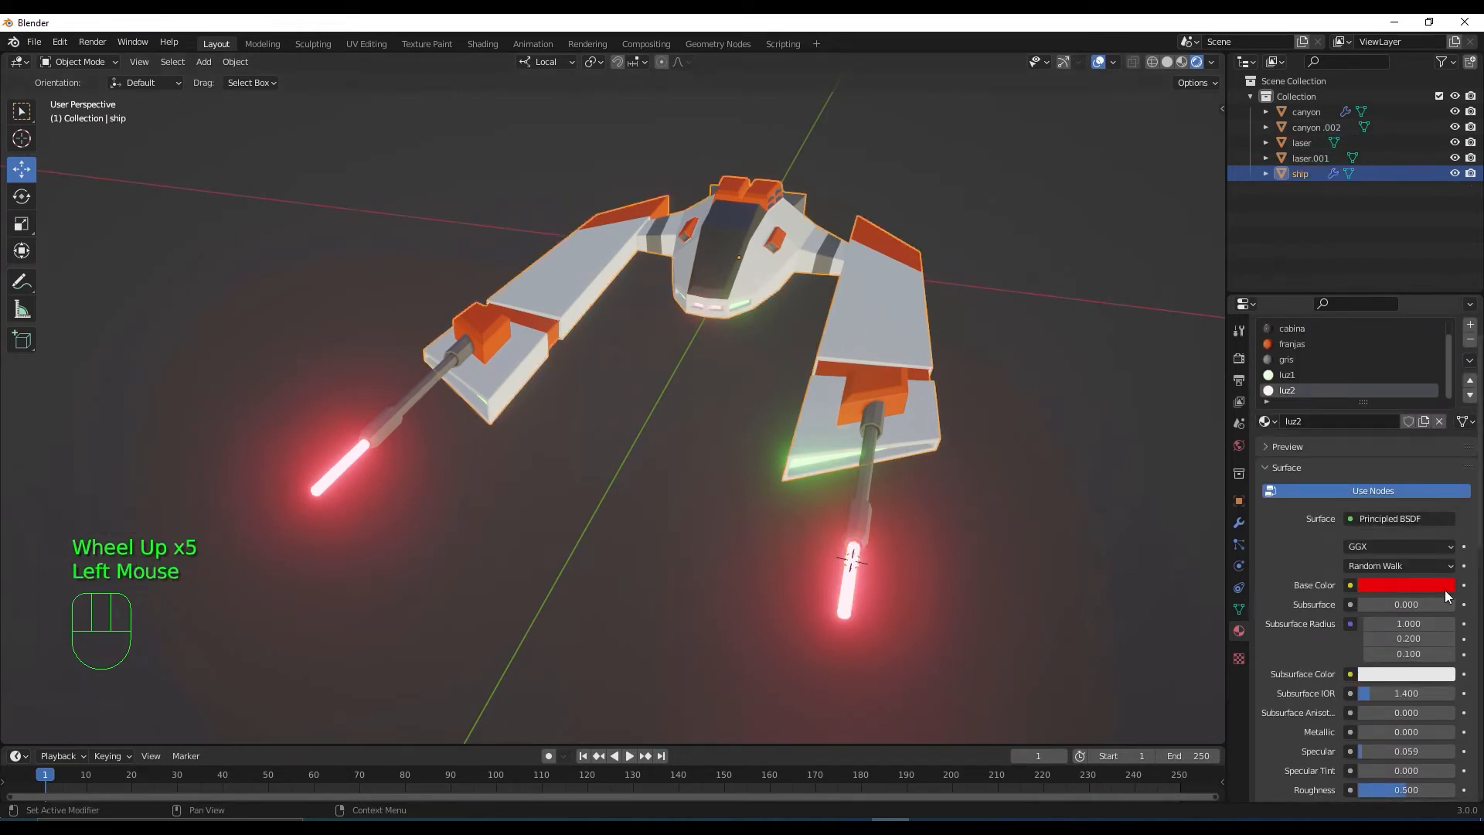
pyautogui.scroll(-5, 1437, 571)
pyautogui.click(1410, 600)
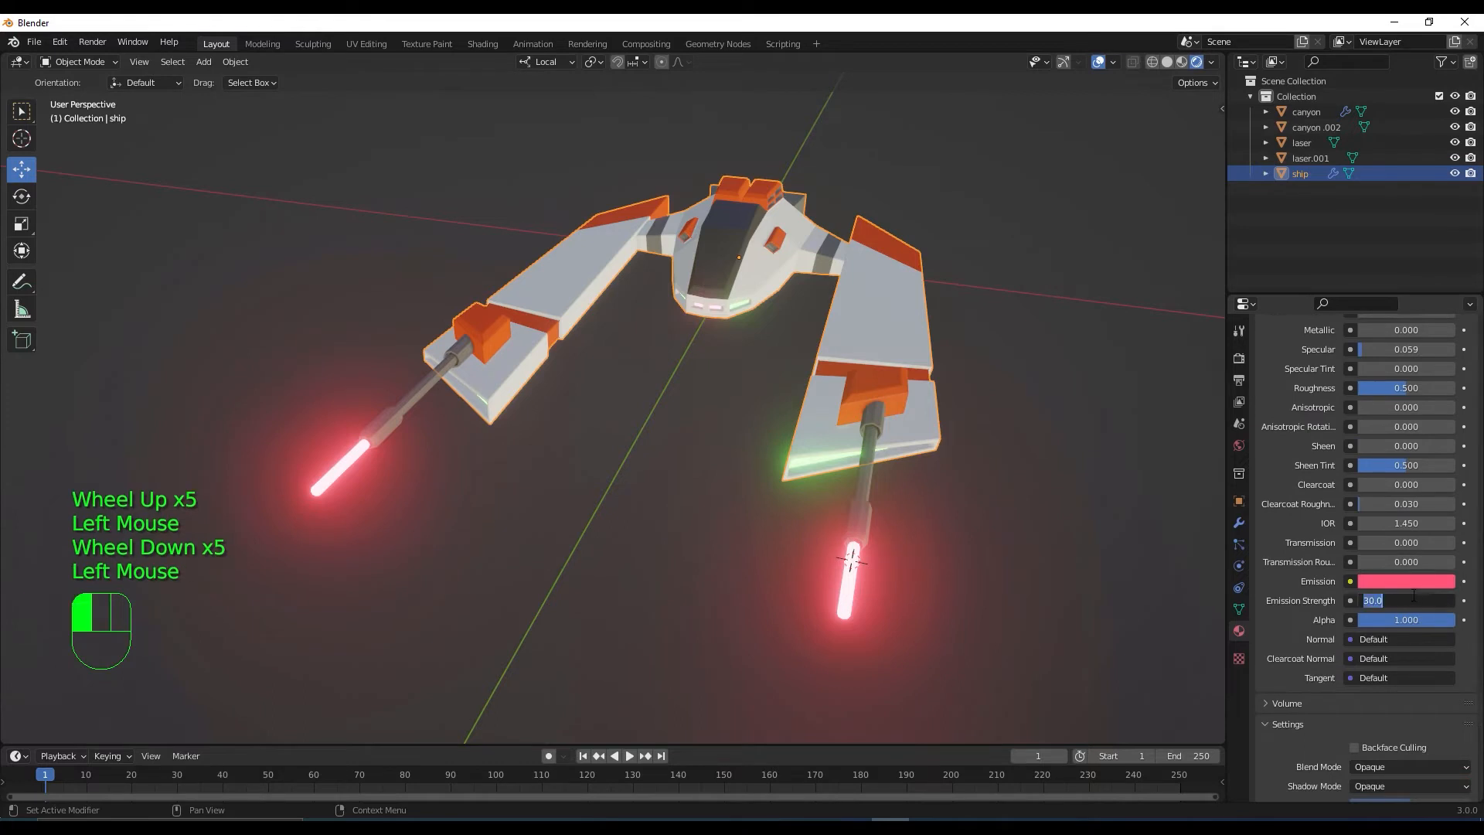
pyautogui.moveTo(1410, 600); pyautogui.dragTo(1413, 595)
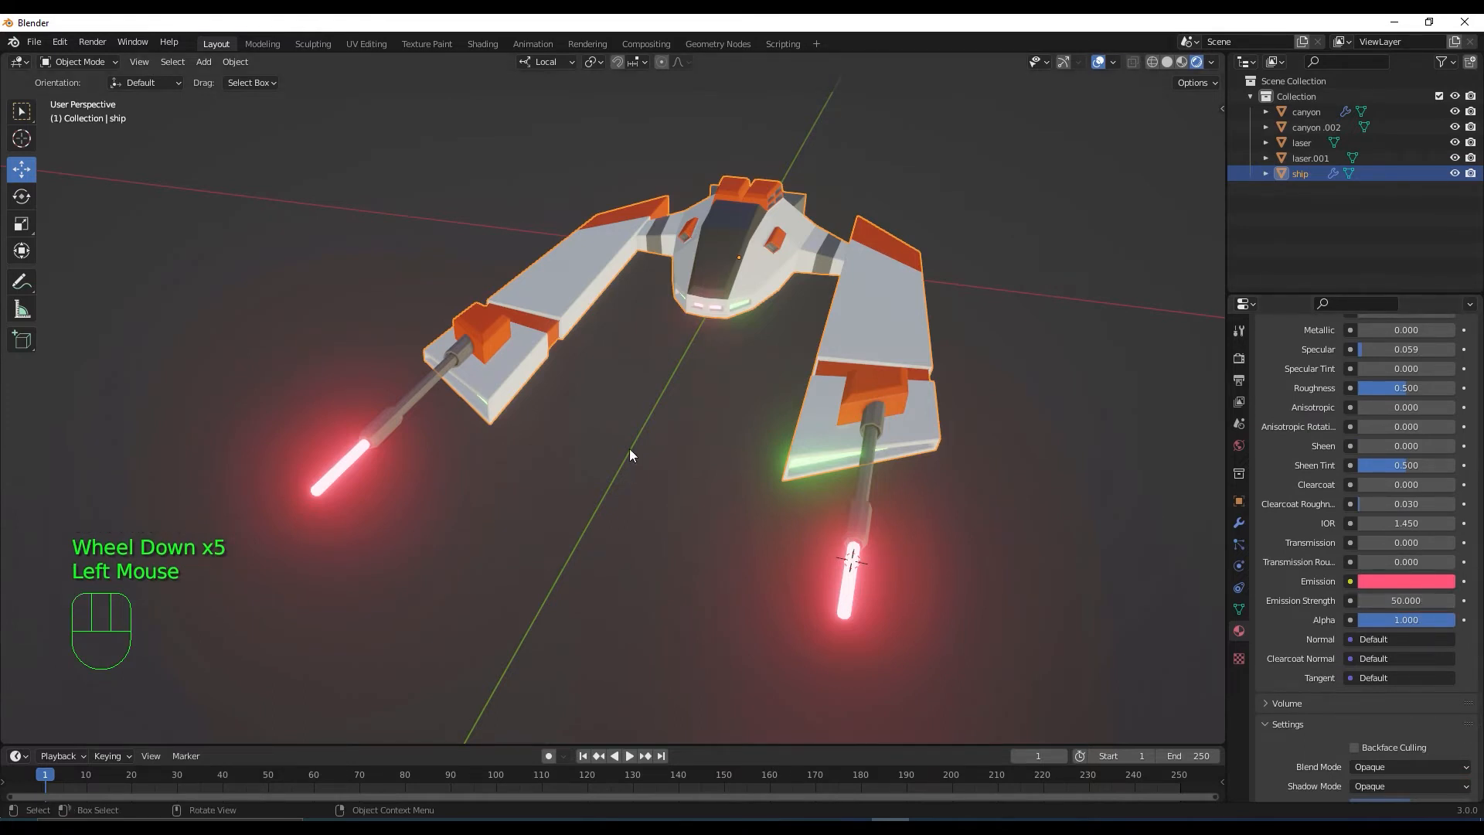
pyautogui.moveTo(629, 448); pyautogui.dragTo(673, 408, button='middle')
pyautogui.scroll(-1, 607, 447)
pyautogui.scroll(2, 629, 438)
pyautogui.click(726, 285)
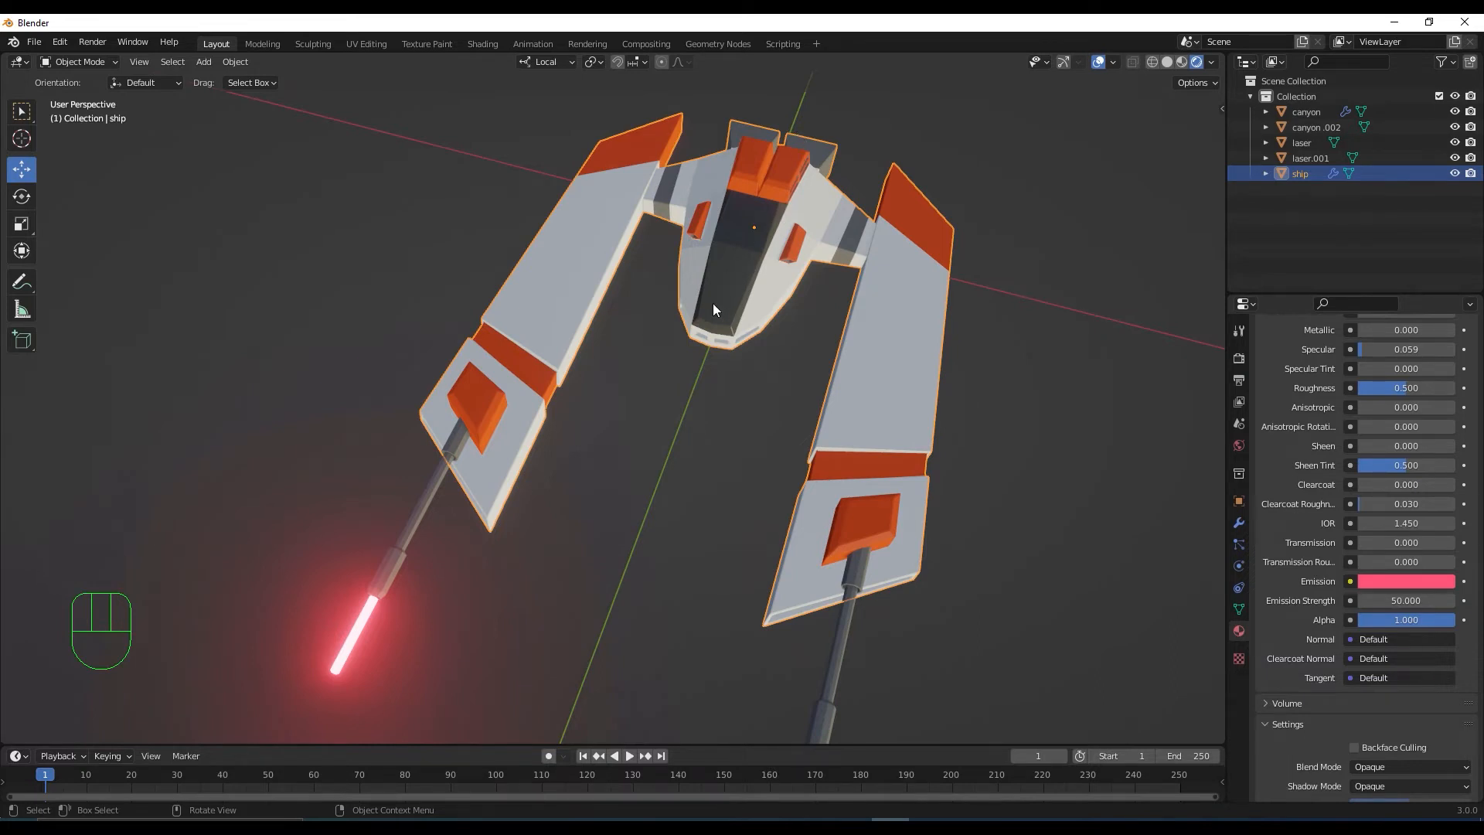
pyautogui.scroll(-2, 712, 303)
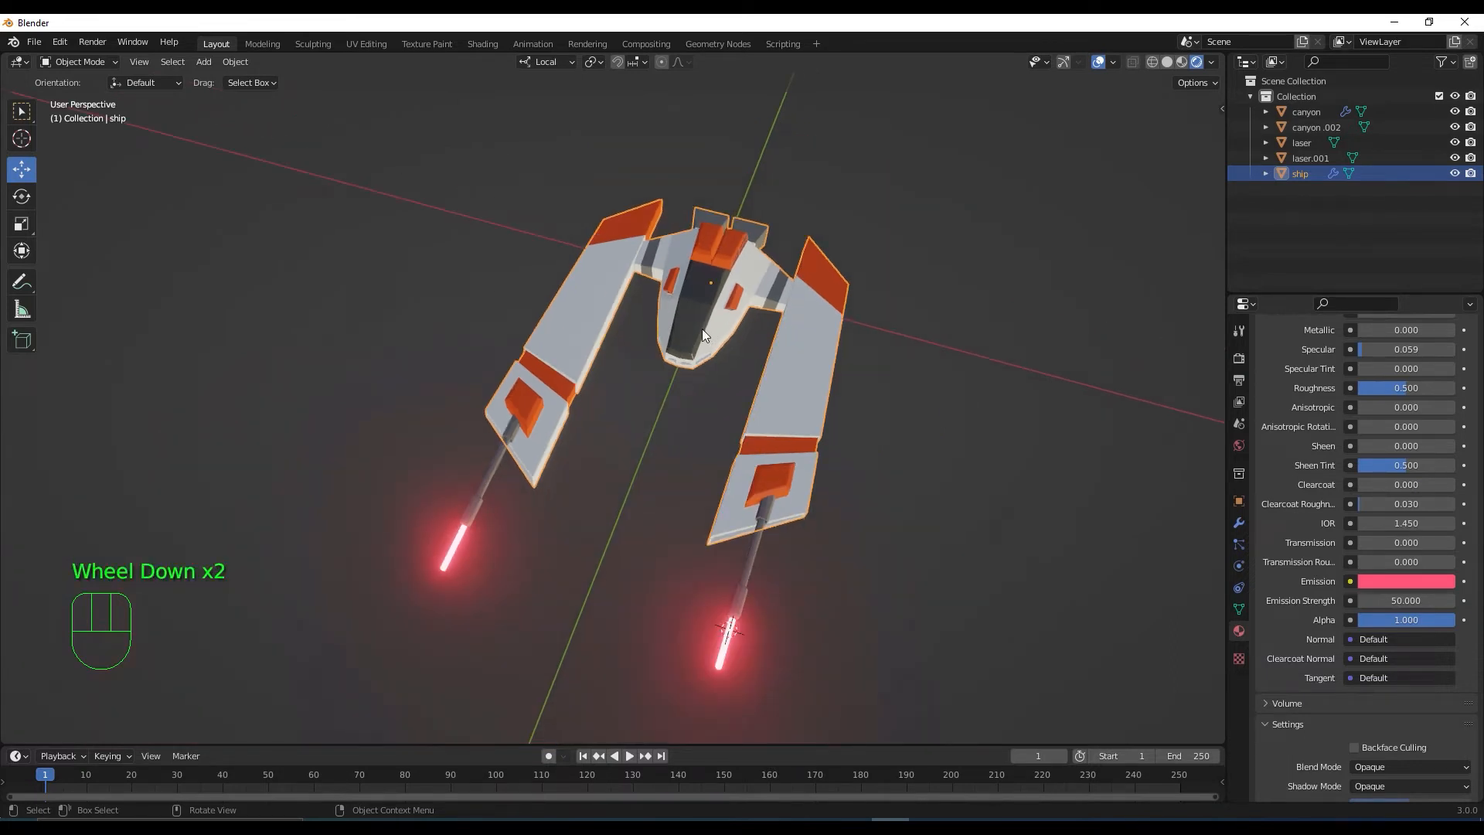
pyautogui.click(702, 336)
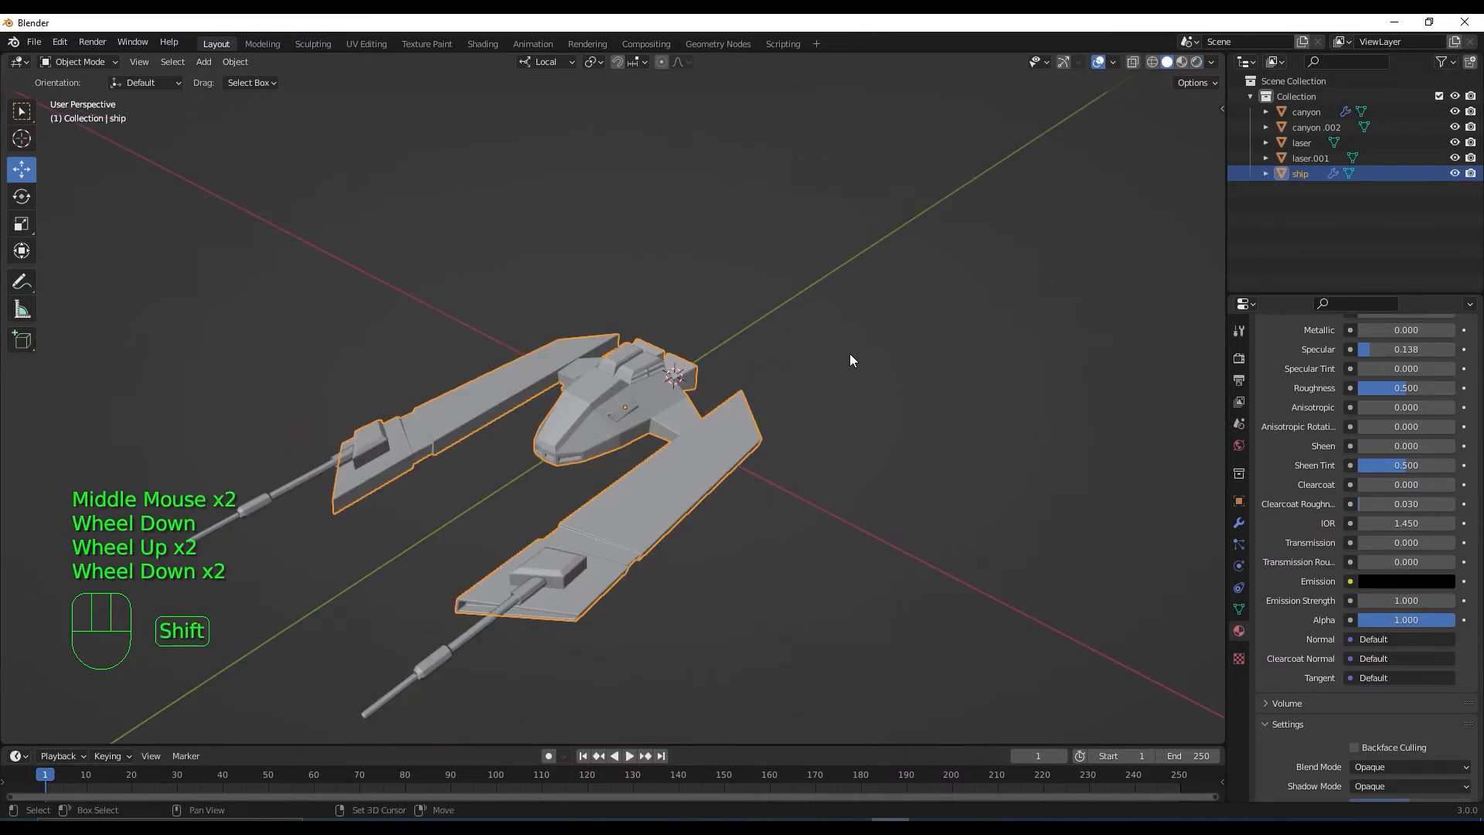
# Add a cube and switch to a top orthographic view of the ship
pyautogui.hotkey('shift', 'a')
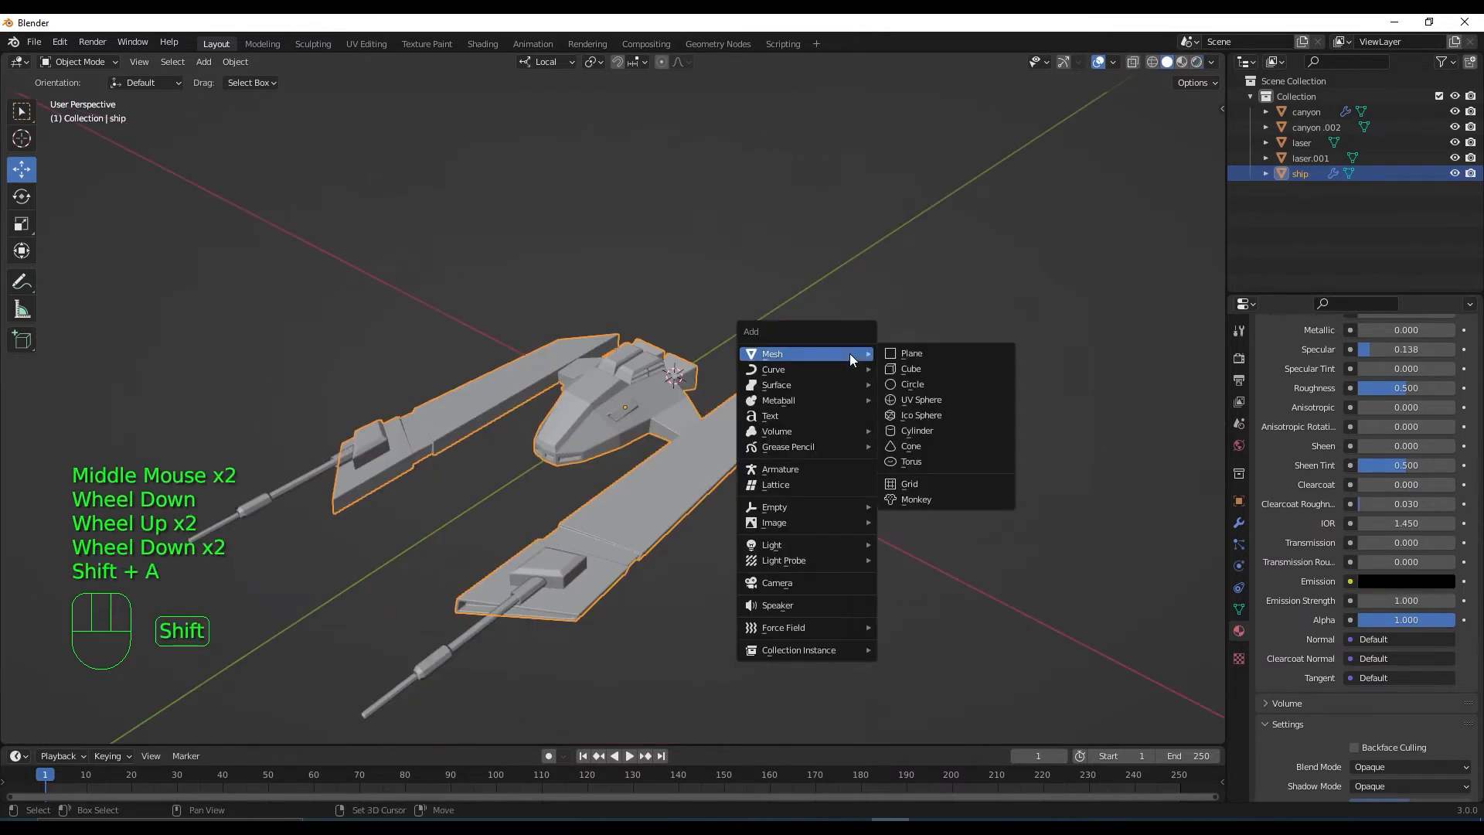
pyautogui.click(947, 369)
pyautogui.moveTo(785, 408); pyautogui.dragTo(844, 471, button='middle')
pyautogui.press('KP_7')
pyautogui.scroll(3, 703, 405)
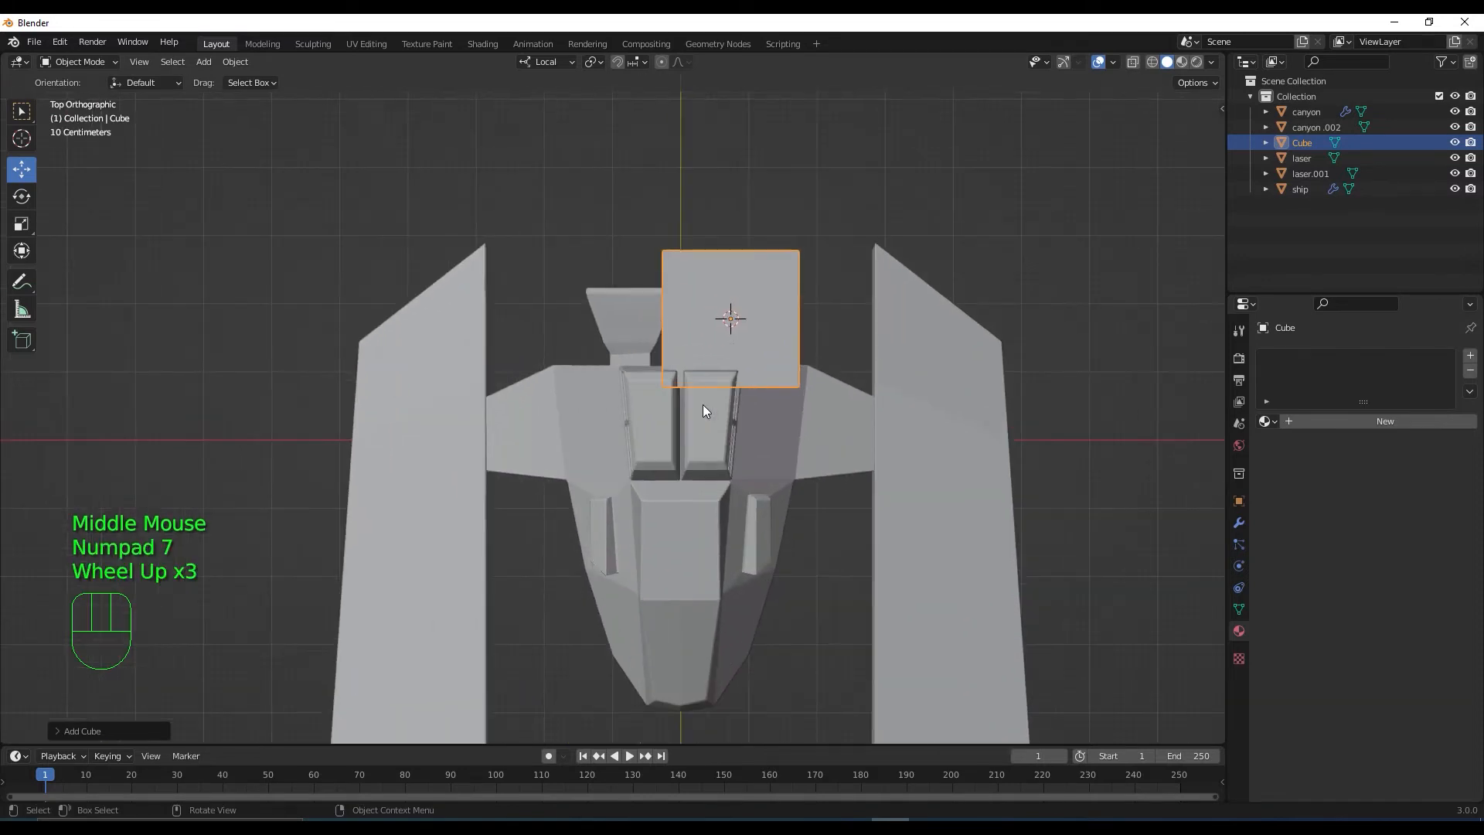
pyautogui.scroll(2, 702, 411)
pyautogui.keyDown('shift'); pyautogui.moveTo(859, 364); pyautogui.dragTo(818, 467, button='middle'); pyautogui.keyUp('shift')
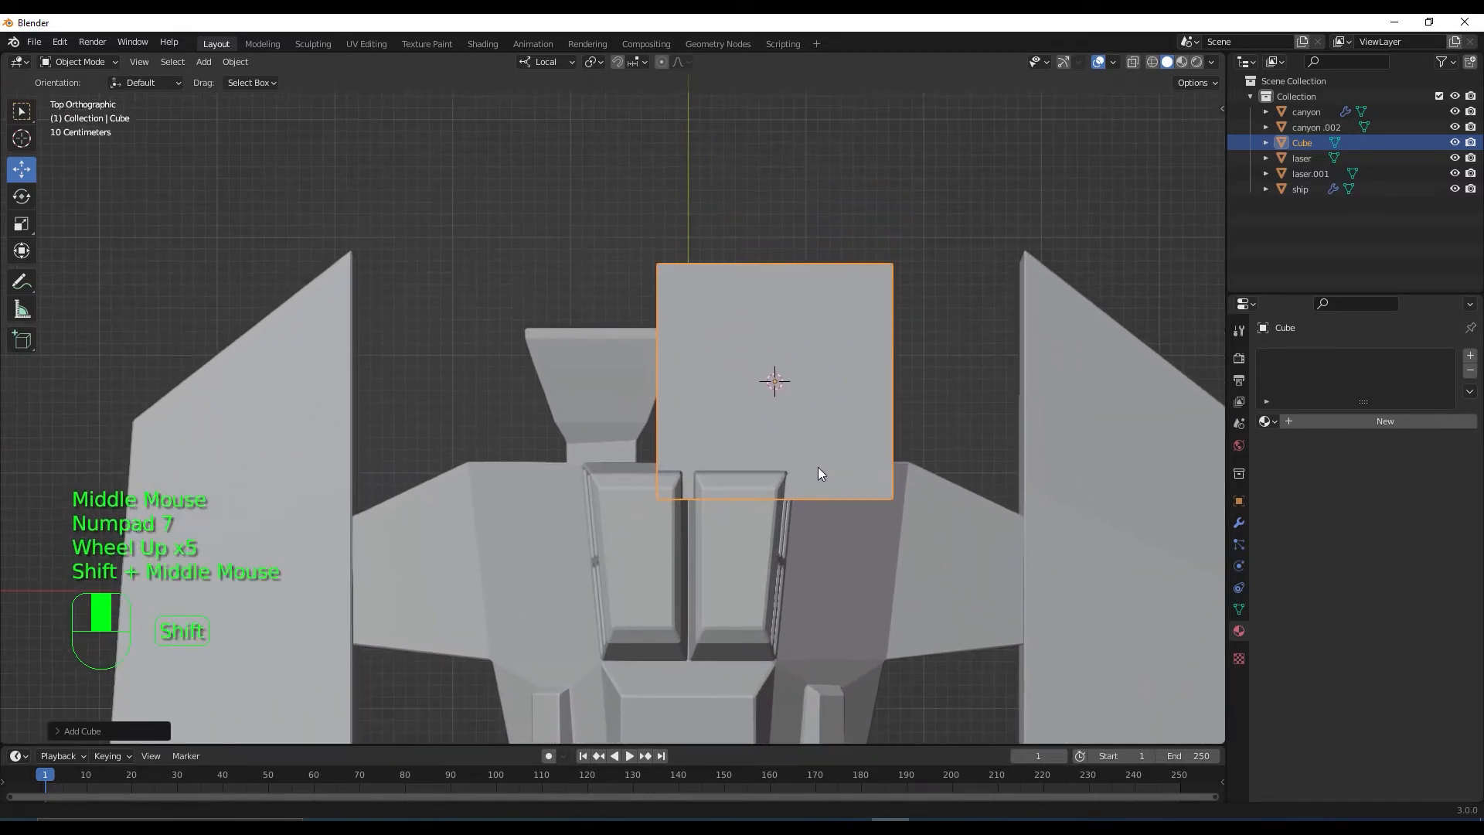
# In Edit Mode, move the cube above the nozzles with X-ray enabled
pyautogui.press('Tab')
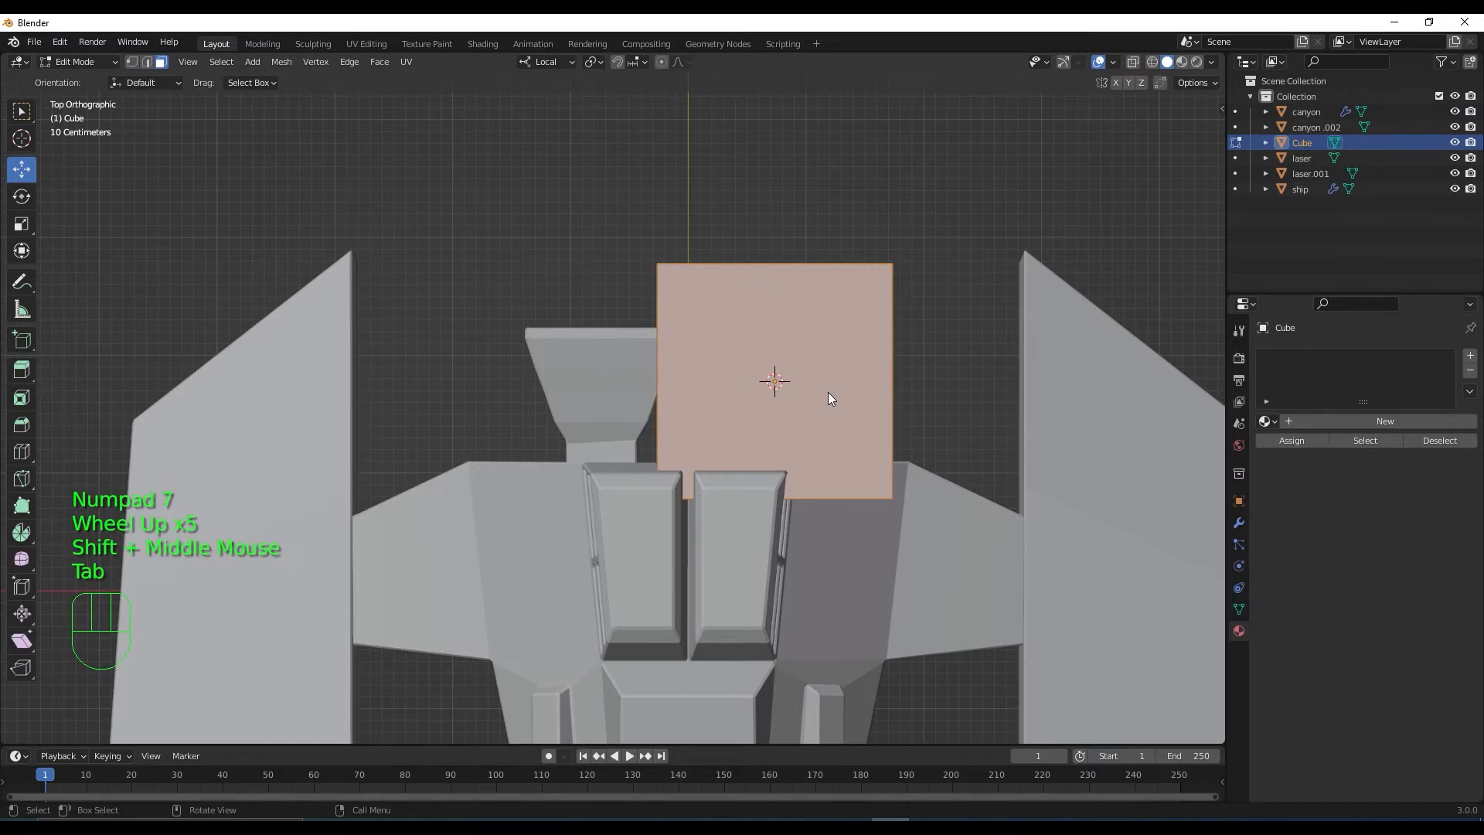
pyautogui.hotkey('shift', 'space')
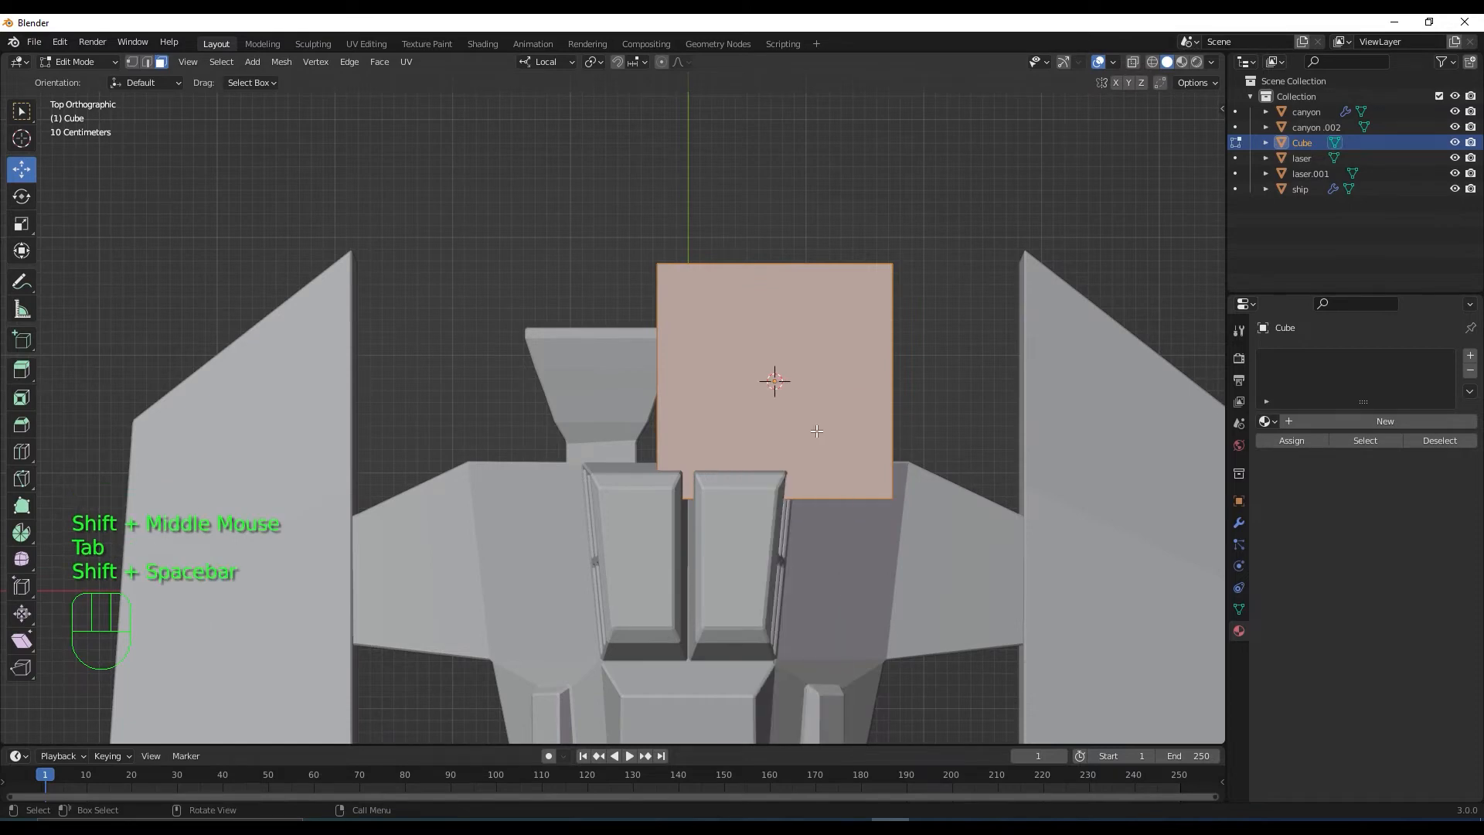
pyautogui.click(1058, 67)
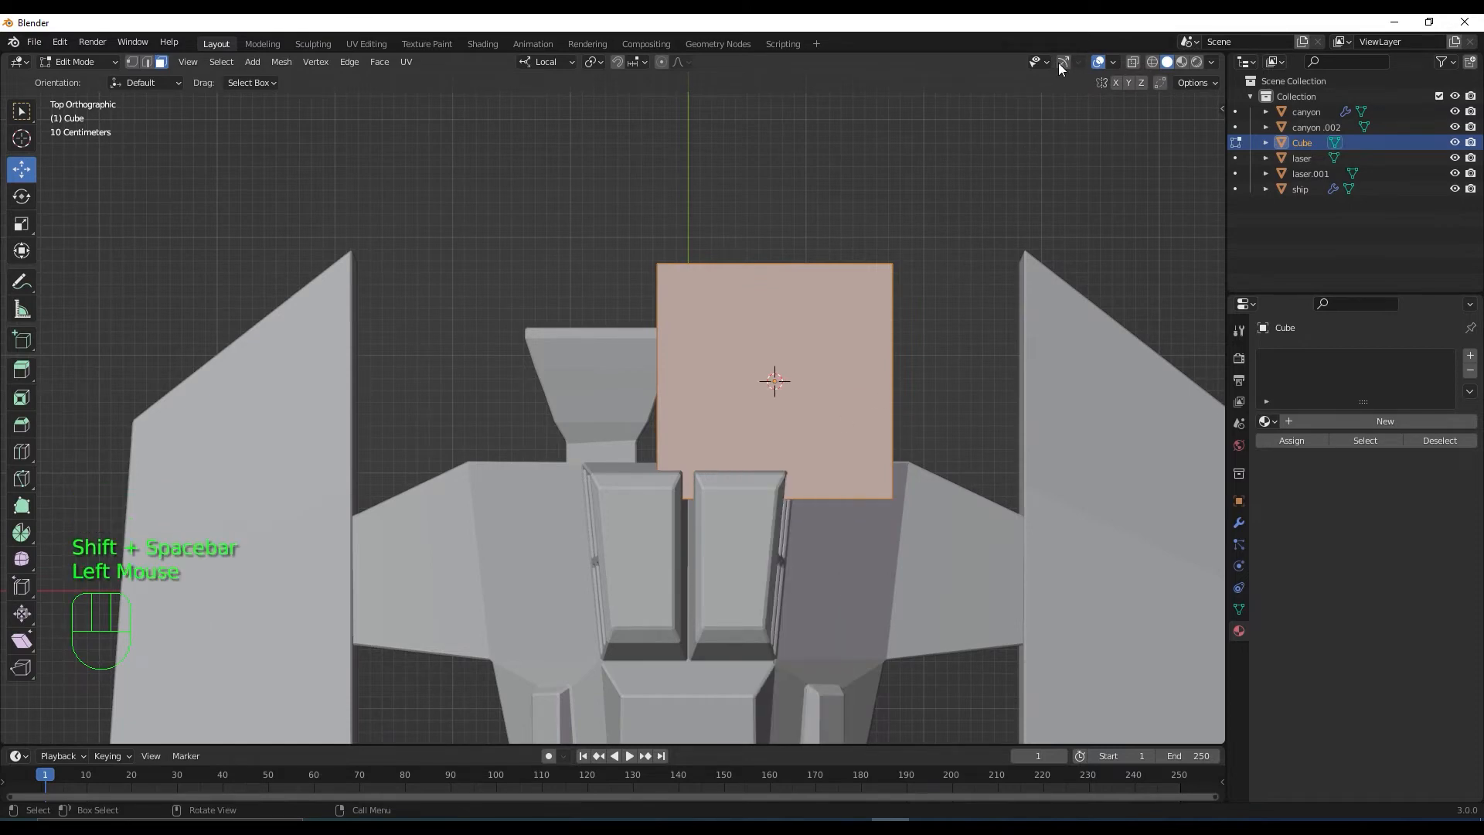
pyautogui.click(1061, 65)
pyautogui.moveTo(777, 324); pyautogui.dragTo(782, 176)
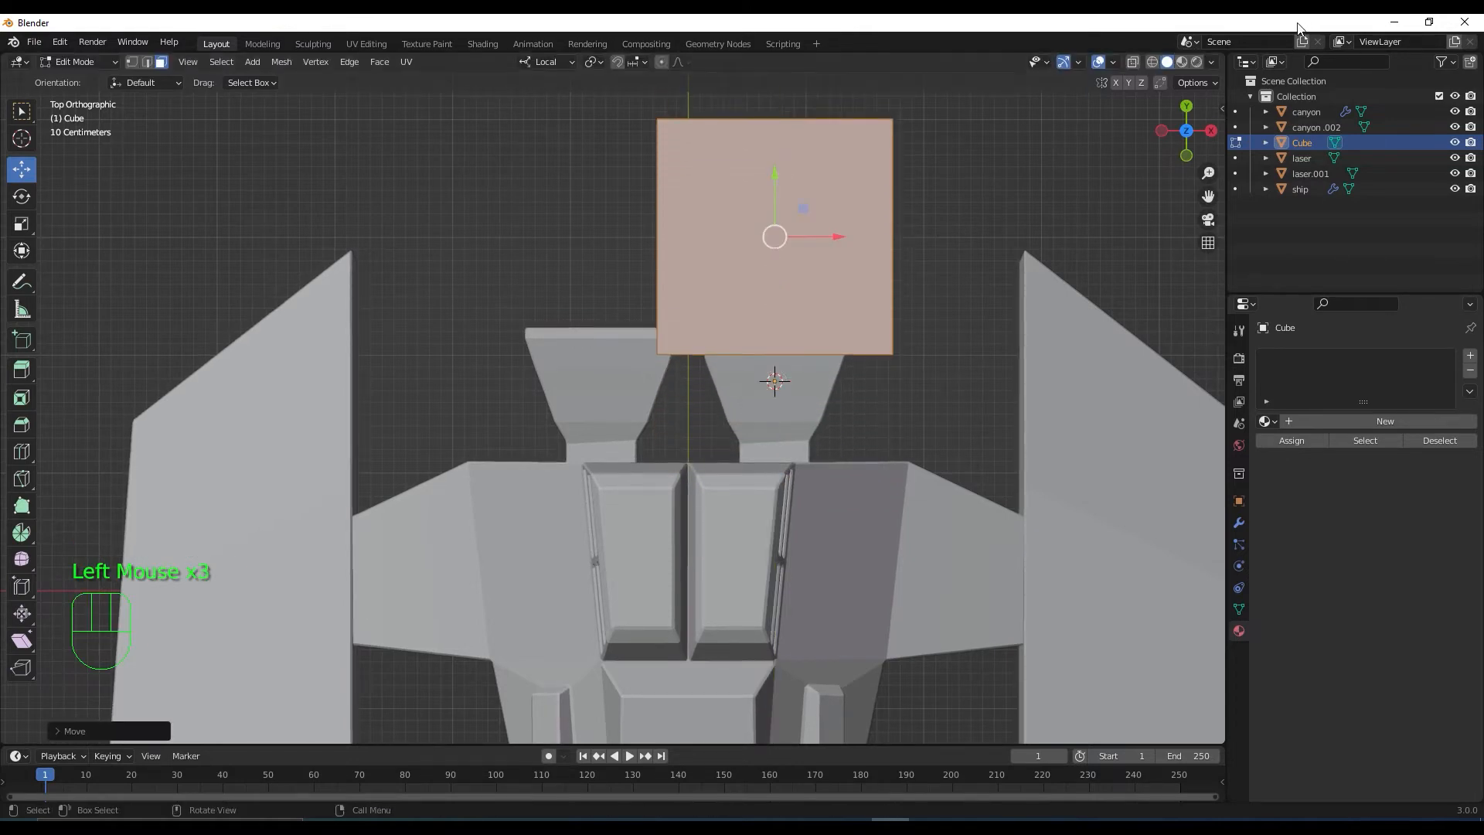
pyautogui.click(1133, 62)
pyautogui.scroll(1, 826, 192)
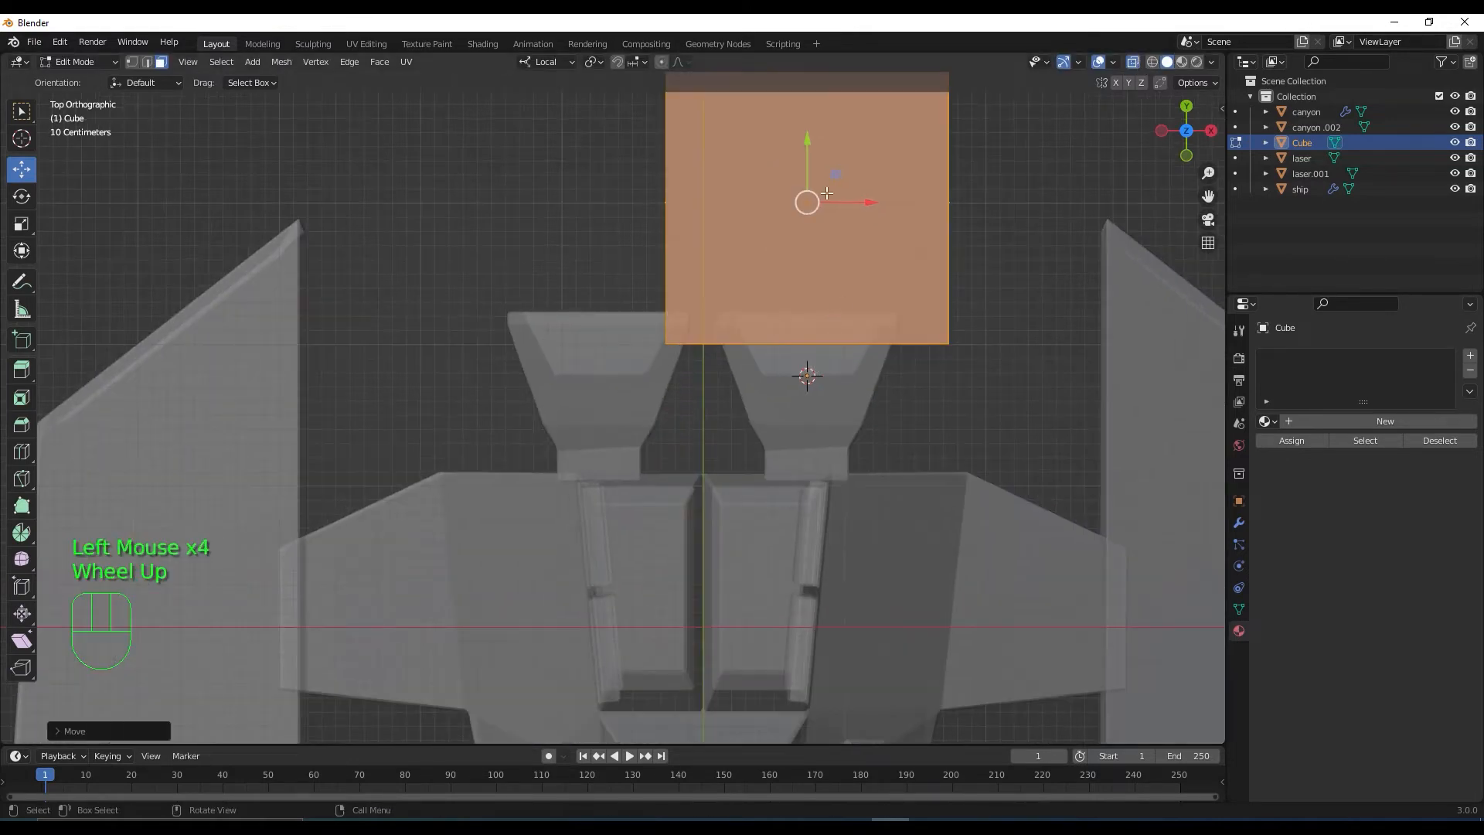
pyautogui.moveTo(807, 143); pyautogui.dragTo(810, 177)
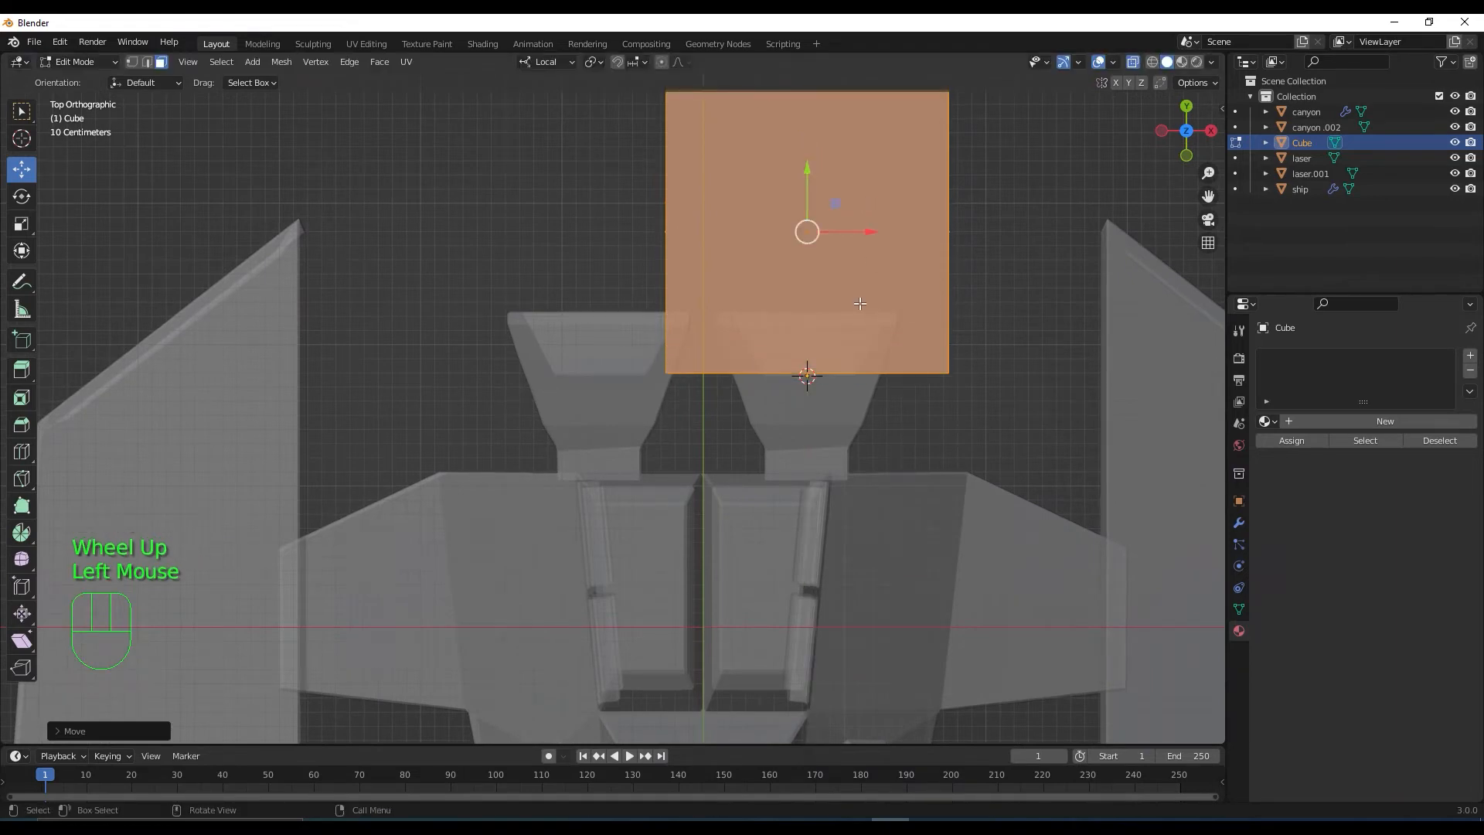
# Select the whole cube mesh, shrink it, and move it toward the right nozzle
pyautogui.click(861, 305)
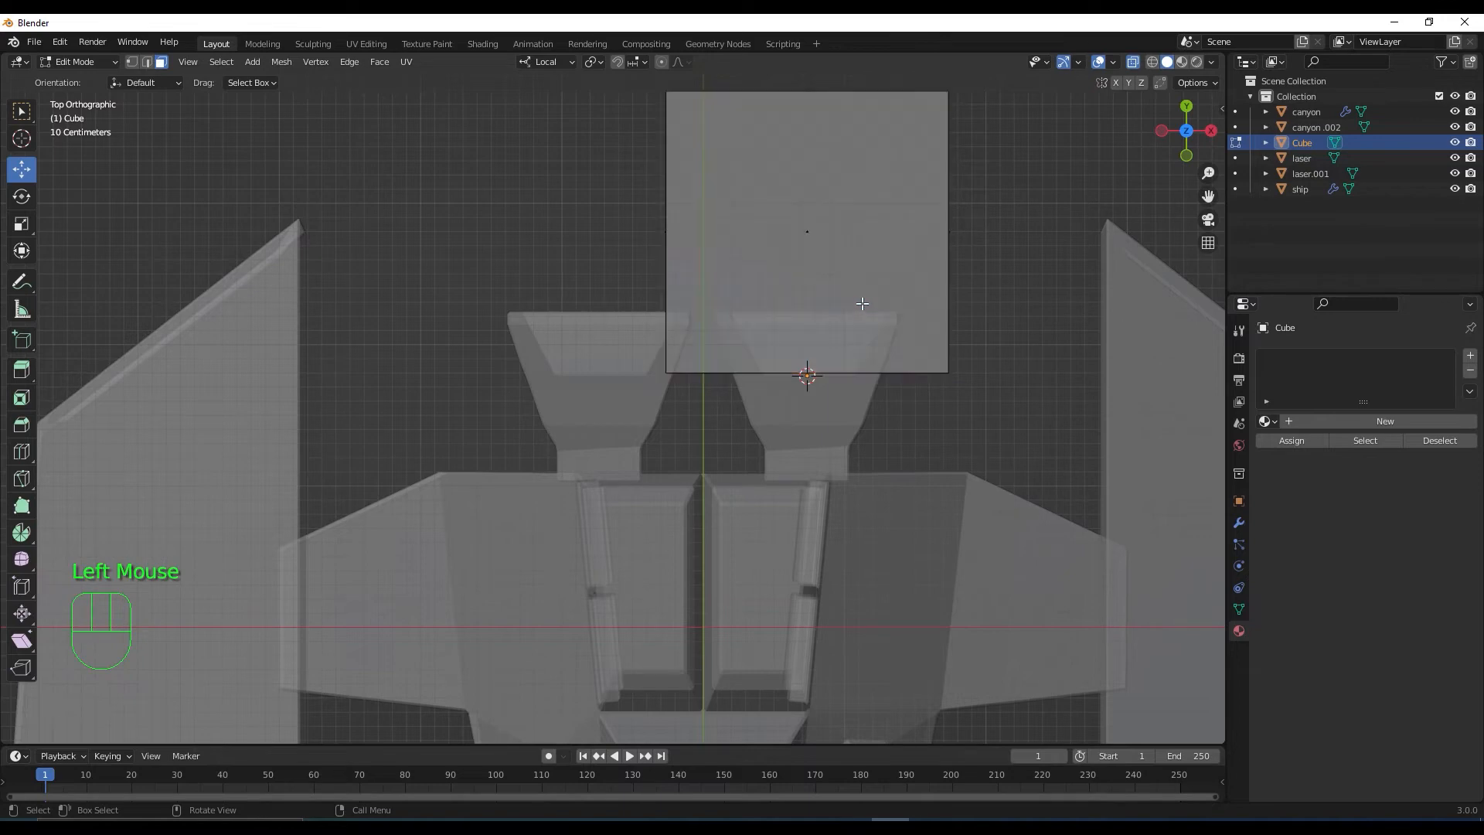
pyautogui.scroll(-2, 845, 199)
pyautogui.click(786, 297)
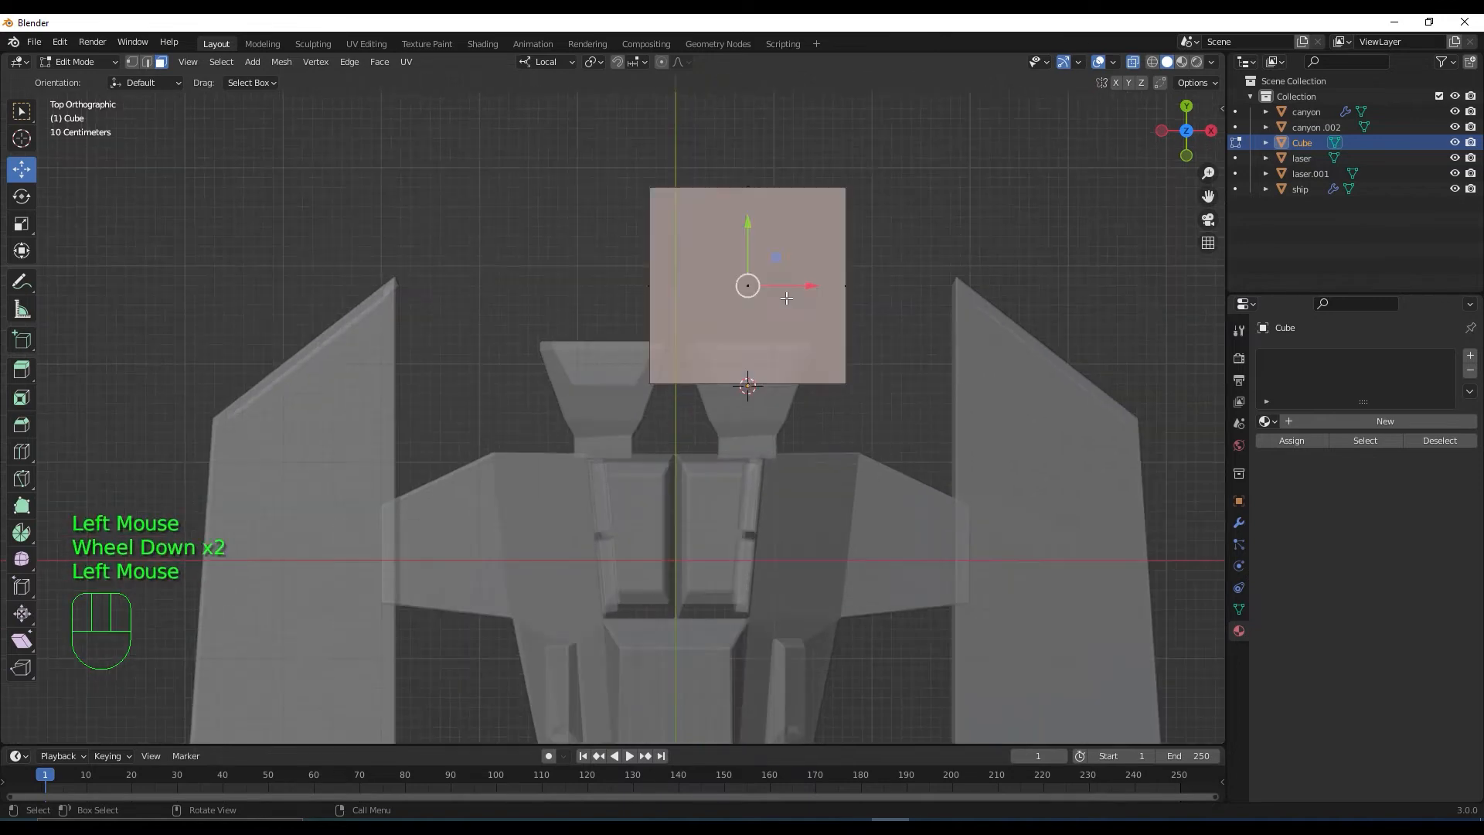
pyautogui.press('l')
pyautogui.press('s')
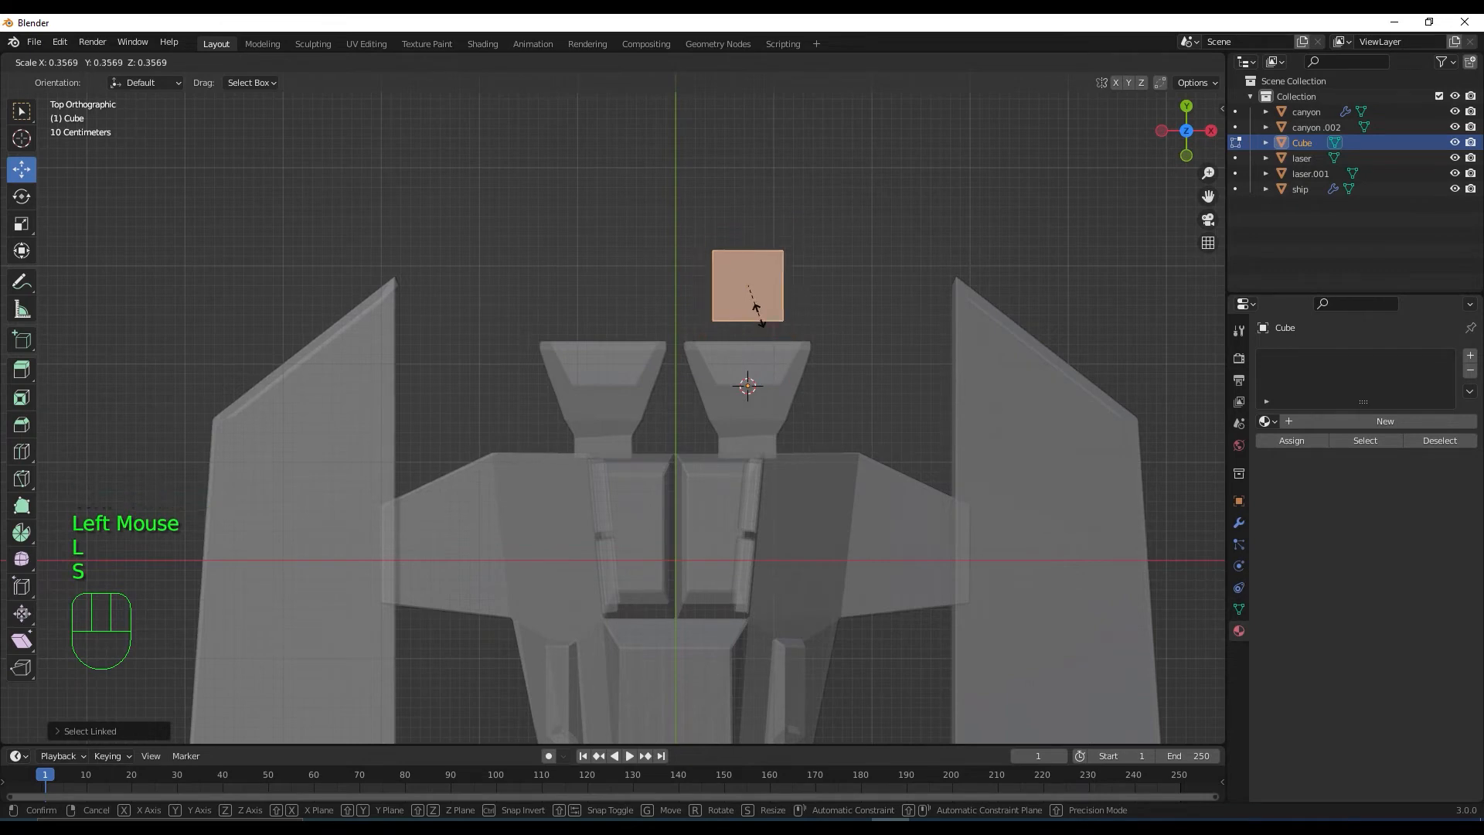
pyautogui.click(755, 319)
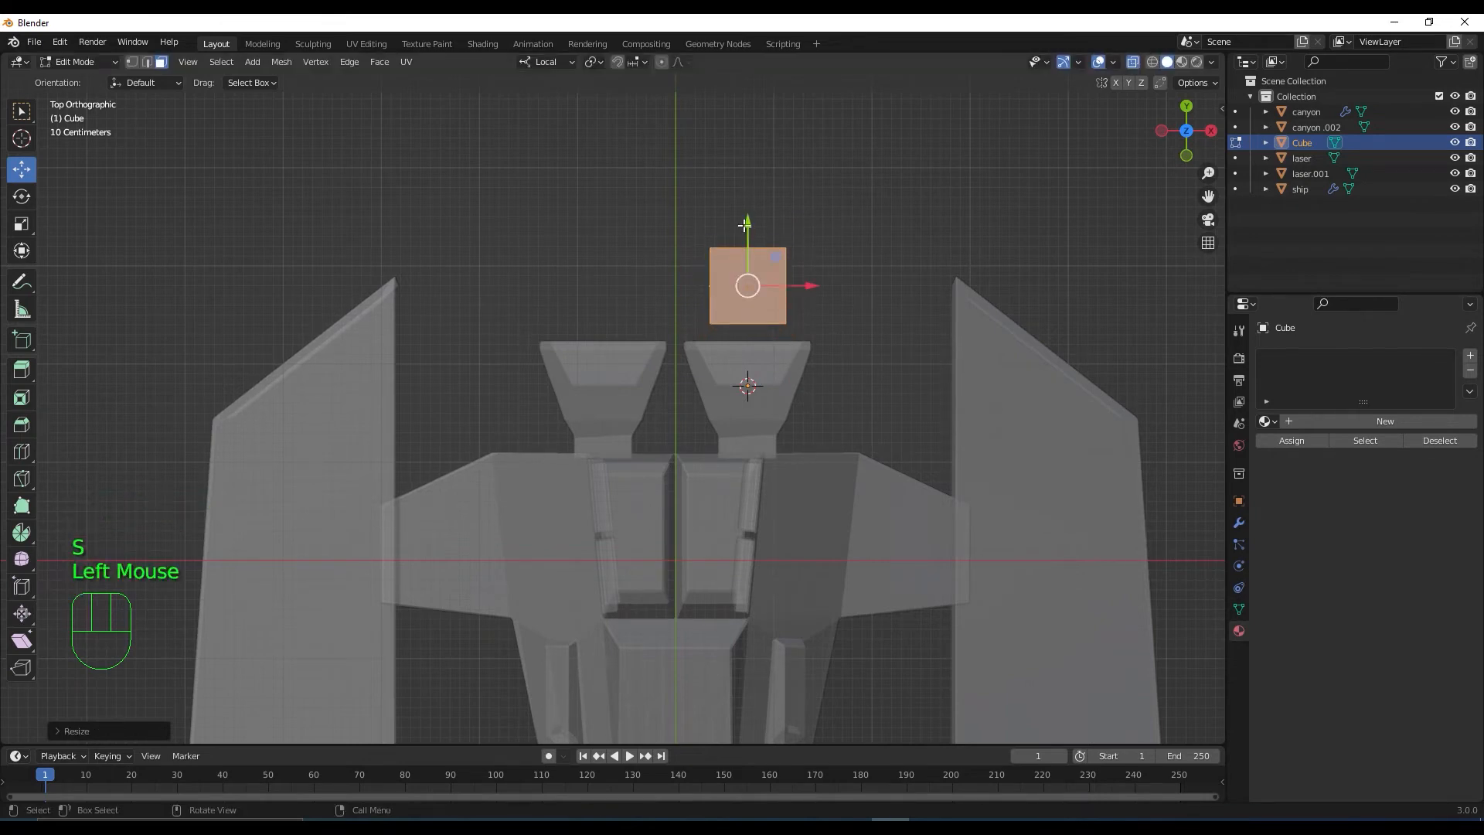
pyautogui.moveTo(745, 224); pyautogui.dragTo(745, 283)
# Shrink the cube further and center it over the right nozzle's rear
pyautogui.scroll(3, 761, 371)
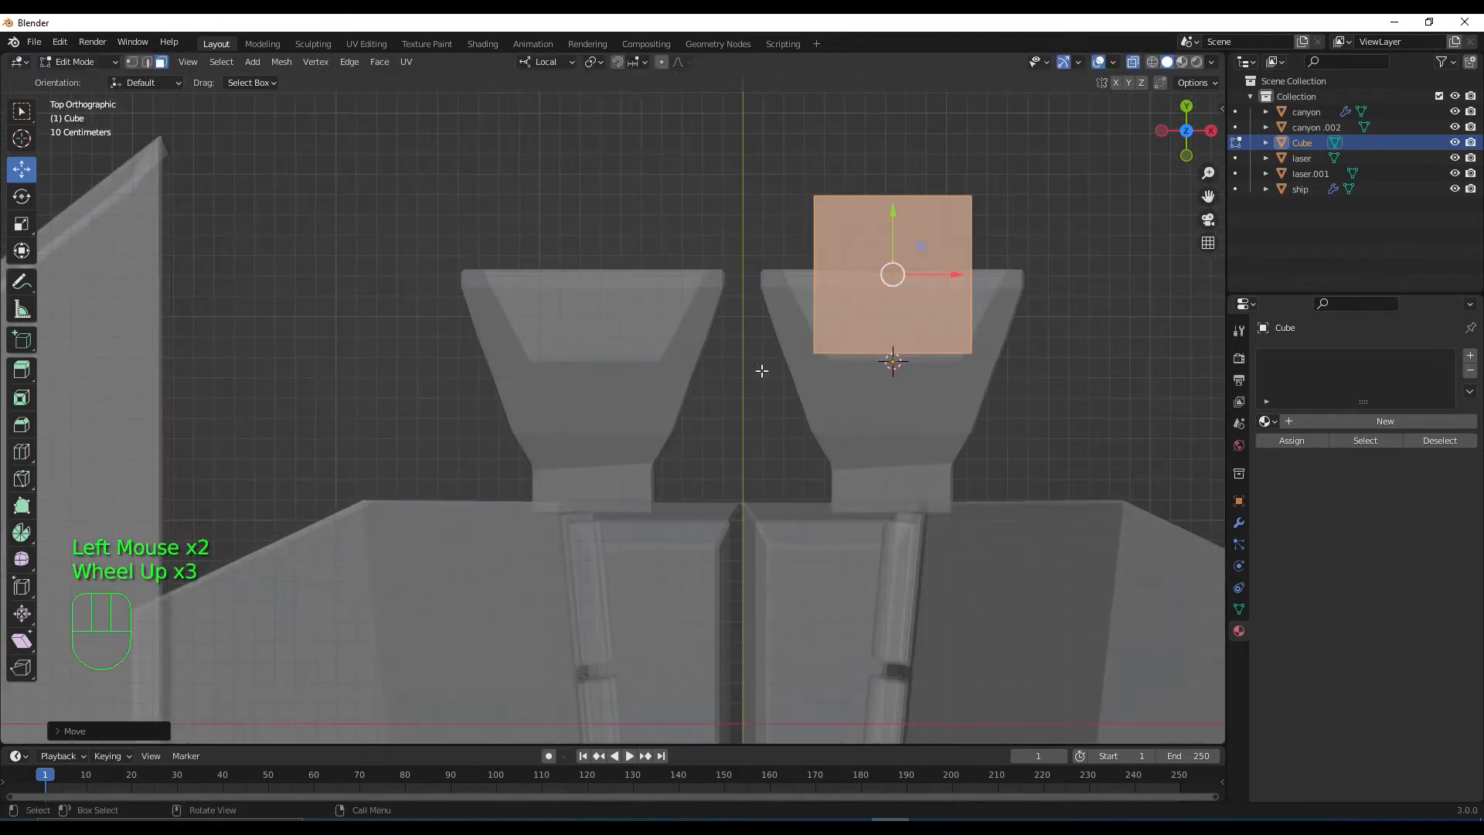
pyautogui.keyDown('shift'); pyautogui.moveTo(850, 407); pyautogui.dragTo(759, 420, button='middle'); pyautogui.keyUp('shift')
pyautogui.scroll(2, 843, 368)
pyautogui.keyDown('shift'); pyautogui.moveTo(983, 126); pyautogui.dragTo(855, 252, button='middle'); pyautogui.keyUp('shift')
pyautogui.moveTo(870, 216); pyautogui.dragTo(870, 232)
pyautogui.press('s')
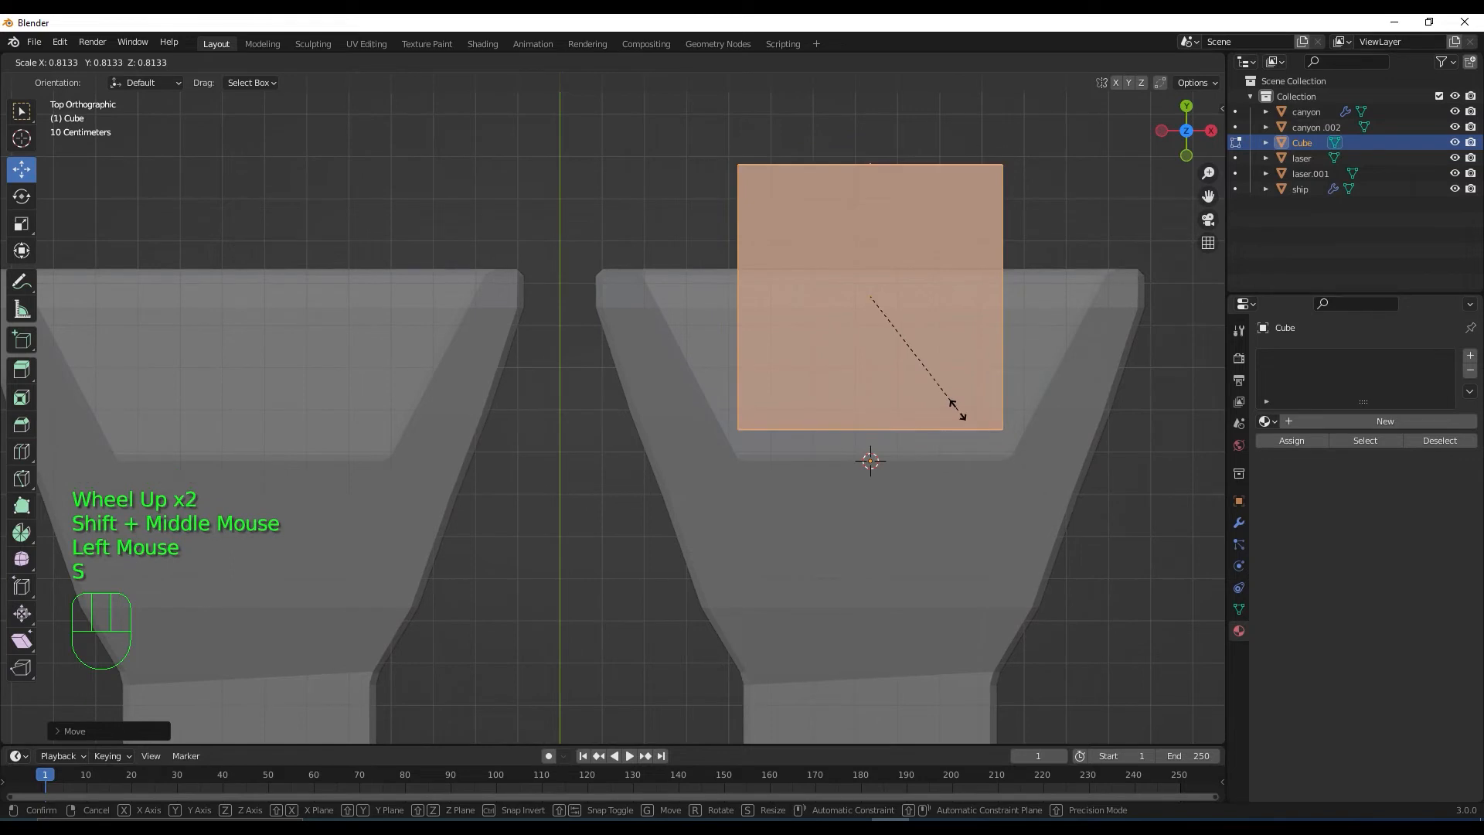
pyautogui.click(957, 417)
pyautogui.moveTo(870, 255); pyautogui.dragTo(871, 283)
pyautogui.moveTo(936, 326); pyautogui.dragTo(945, 324)
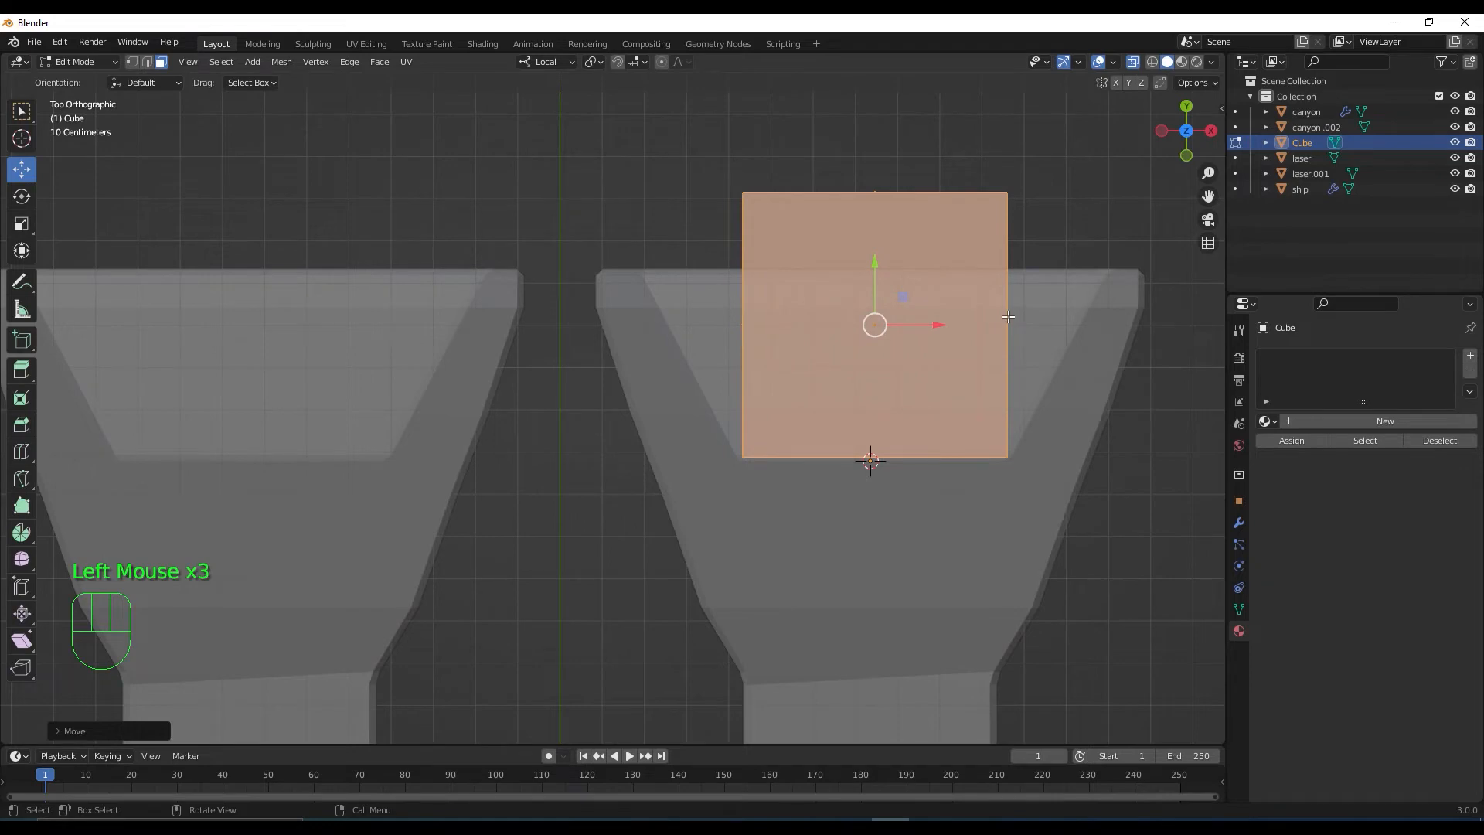
# From the side view, flatten the cube vertically with the Transform gizmo
pyautogui.press('KP_3')
pyautogui.scroll(-3, 919, 289)
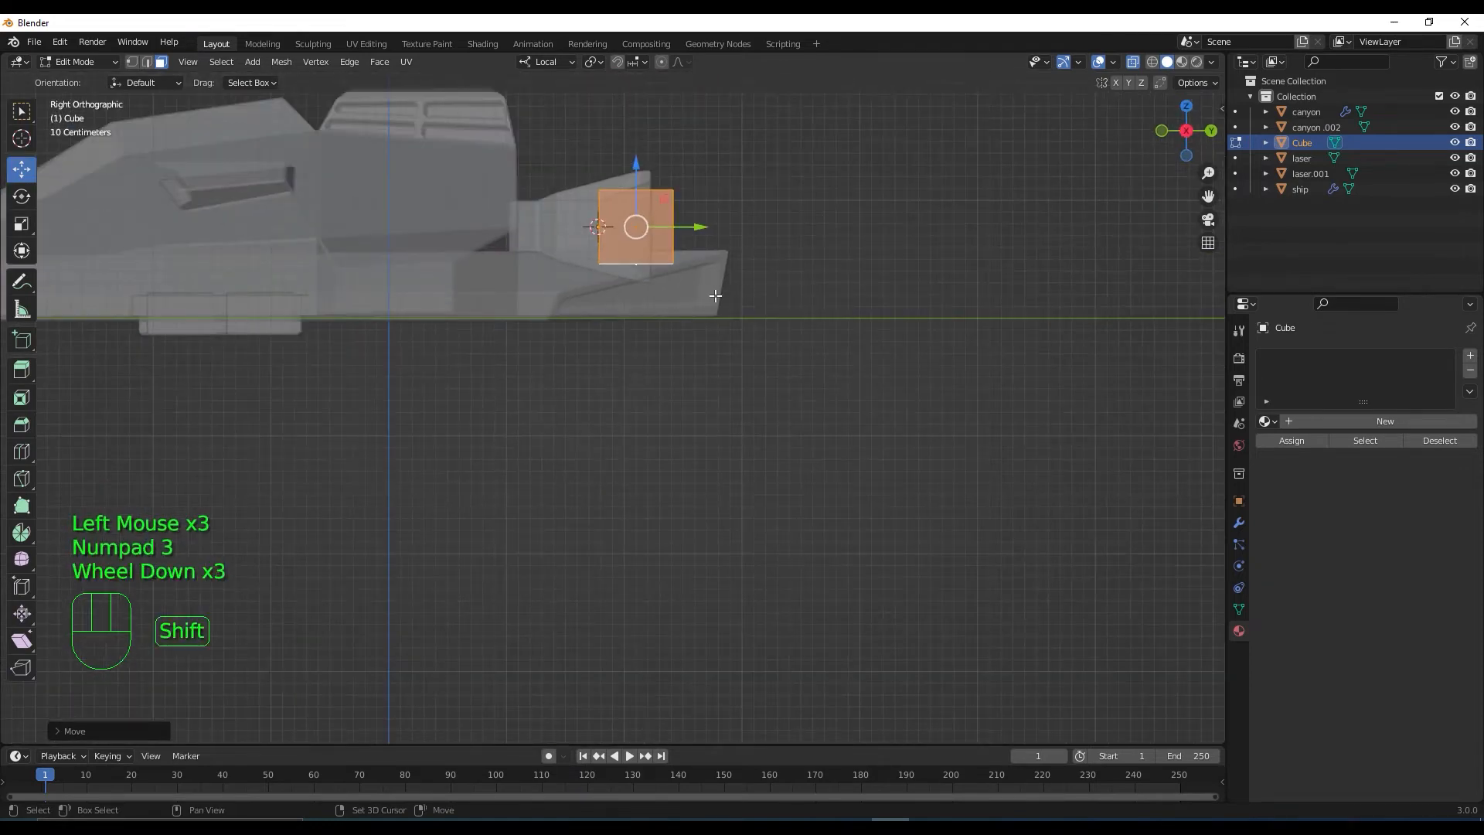
pyautogui.keyDown('shift'); pyautogui.moveTo(716, 296); pyautogui.dragTo(719, 479, button='middle'); pyautogui.keyUp('shift')
pyautogui.scroll(4, 682, 452)
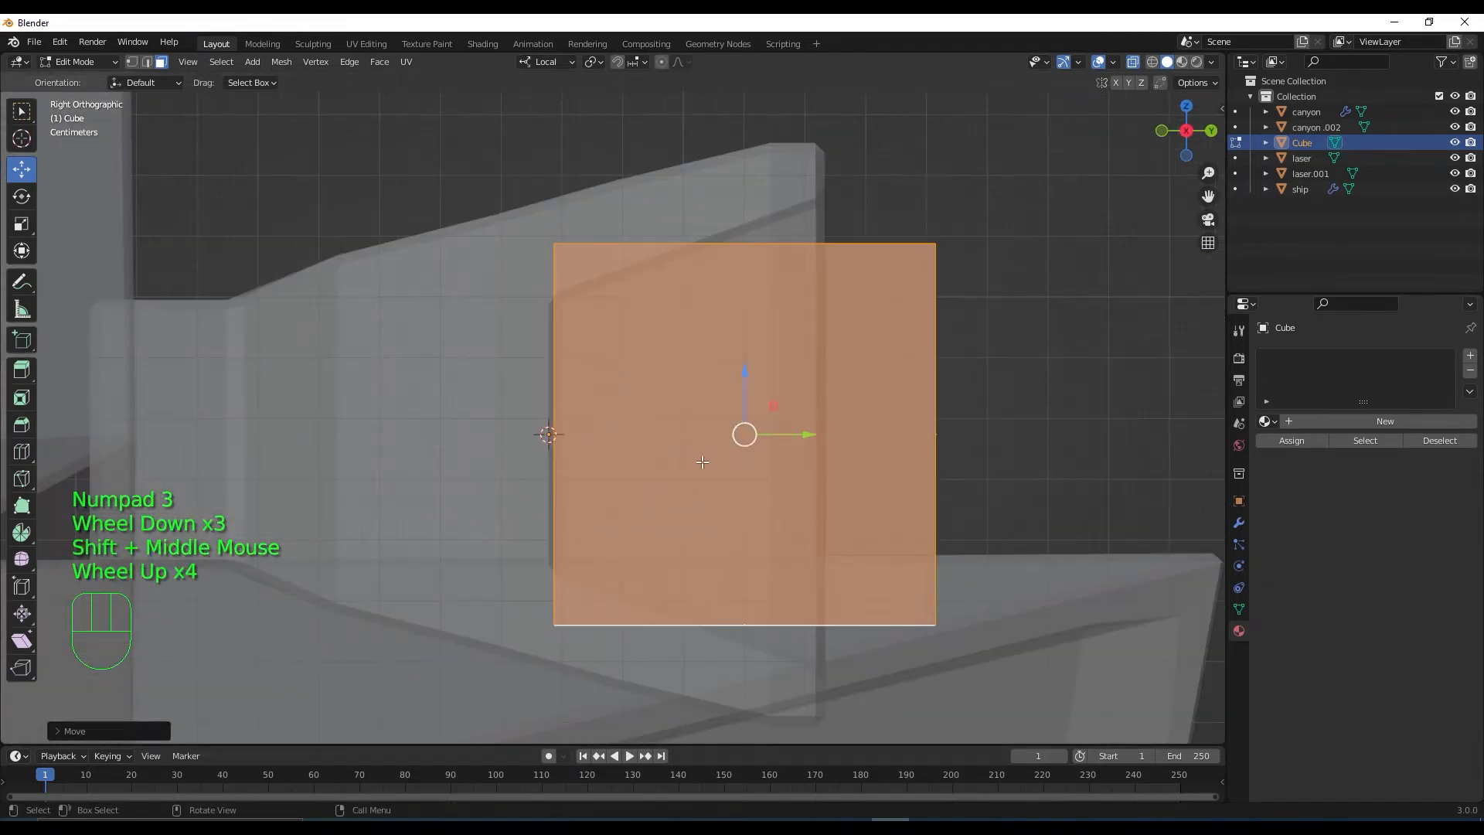
pyautogui.click(22, 250)
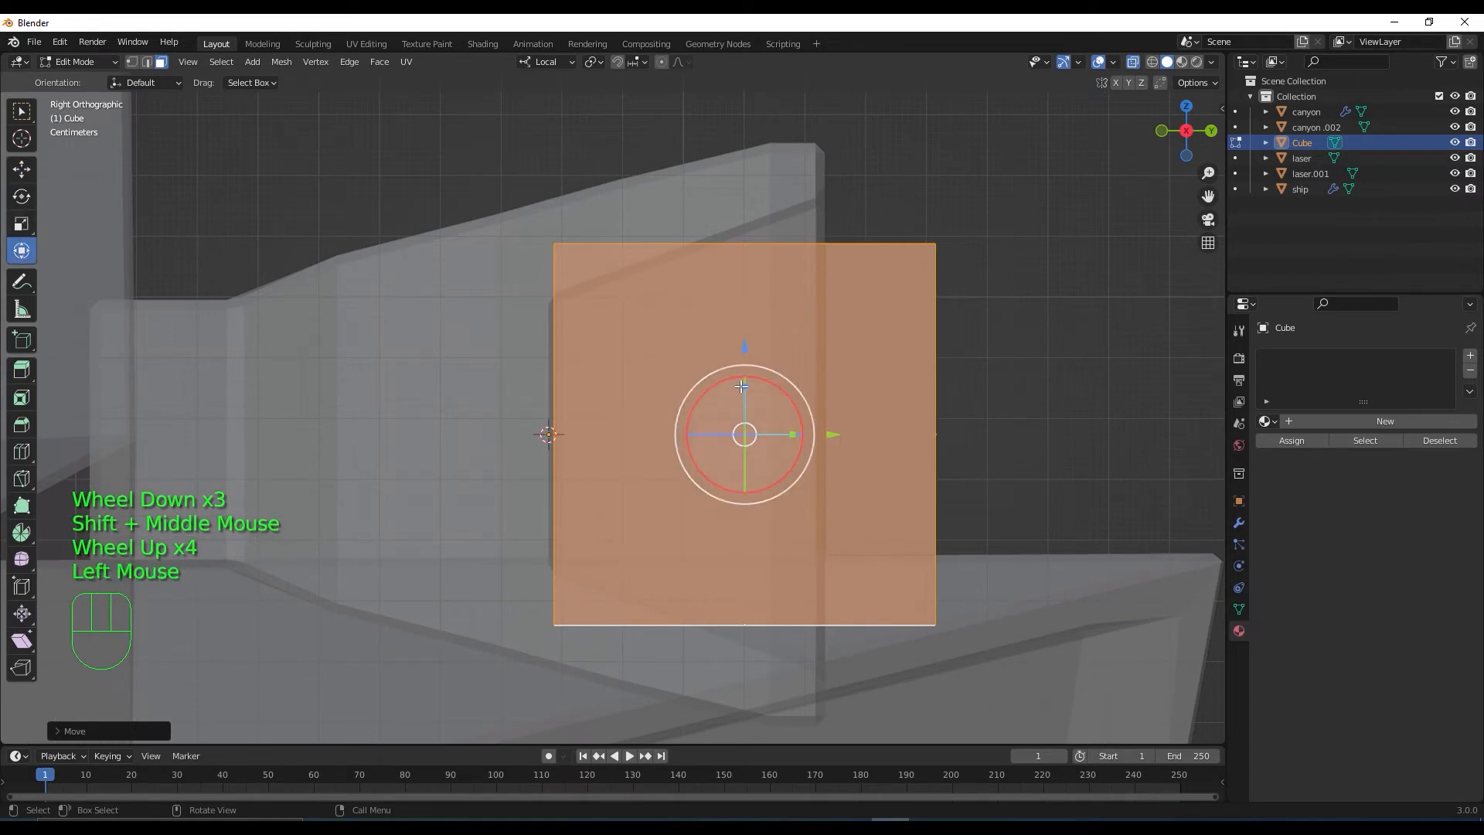
pyautogui.moveTo(744, 384); pyautogui.dragTo(750, 401)
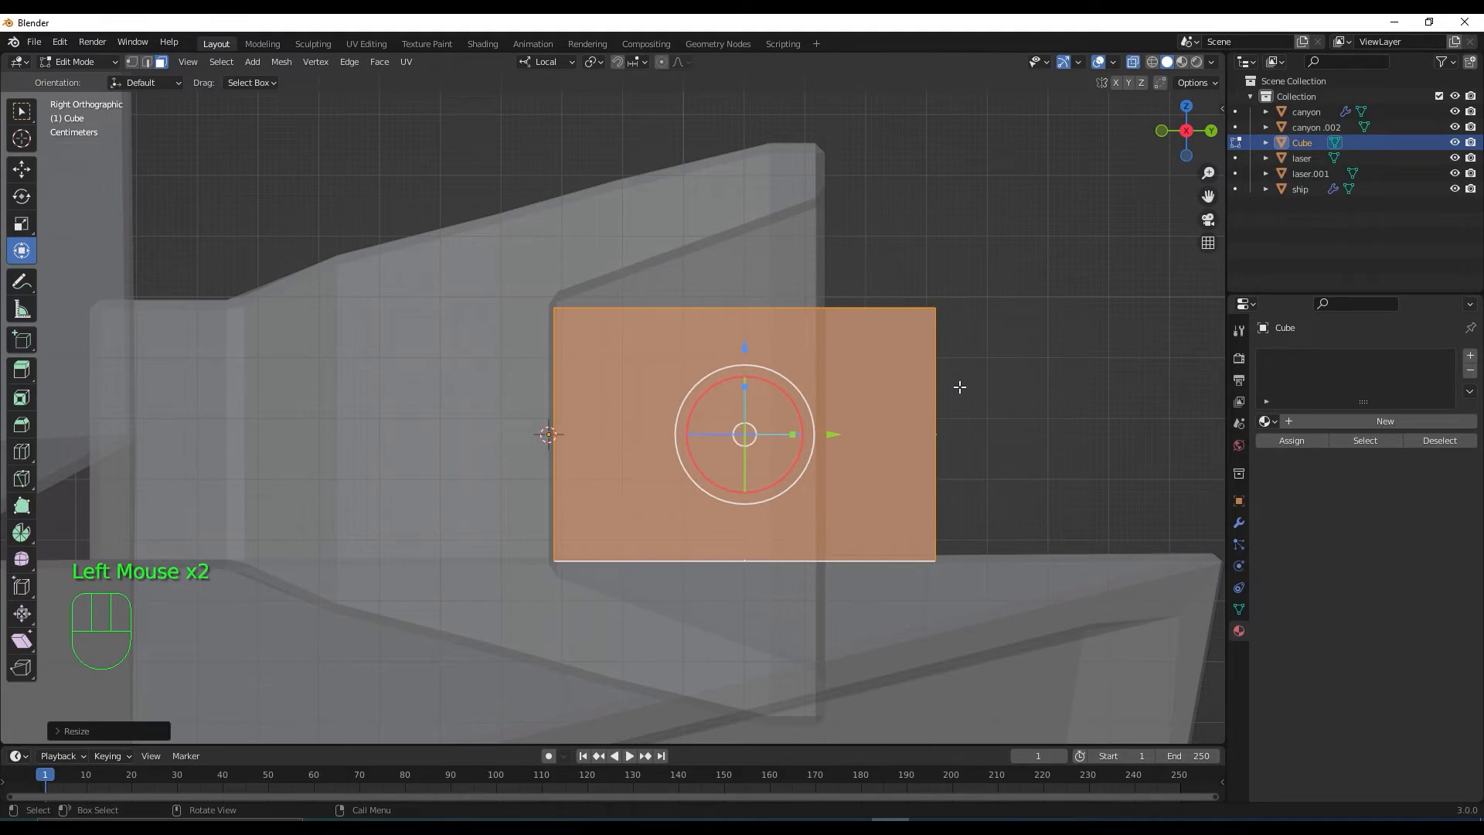
# Select the cube's rear vertices and begin scaling that face down
pyautogui.press('1')
pyautogui.moveTo(907, 228); pyautogui.dragTo(991, 597)
pyautogui.moveTo(1046, 517); pyautogui.dragTo(1028, 600, button='middle')
pyautogui.scroll(-2, 1035, 526)
pyautogui.press('s')
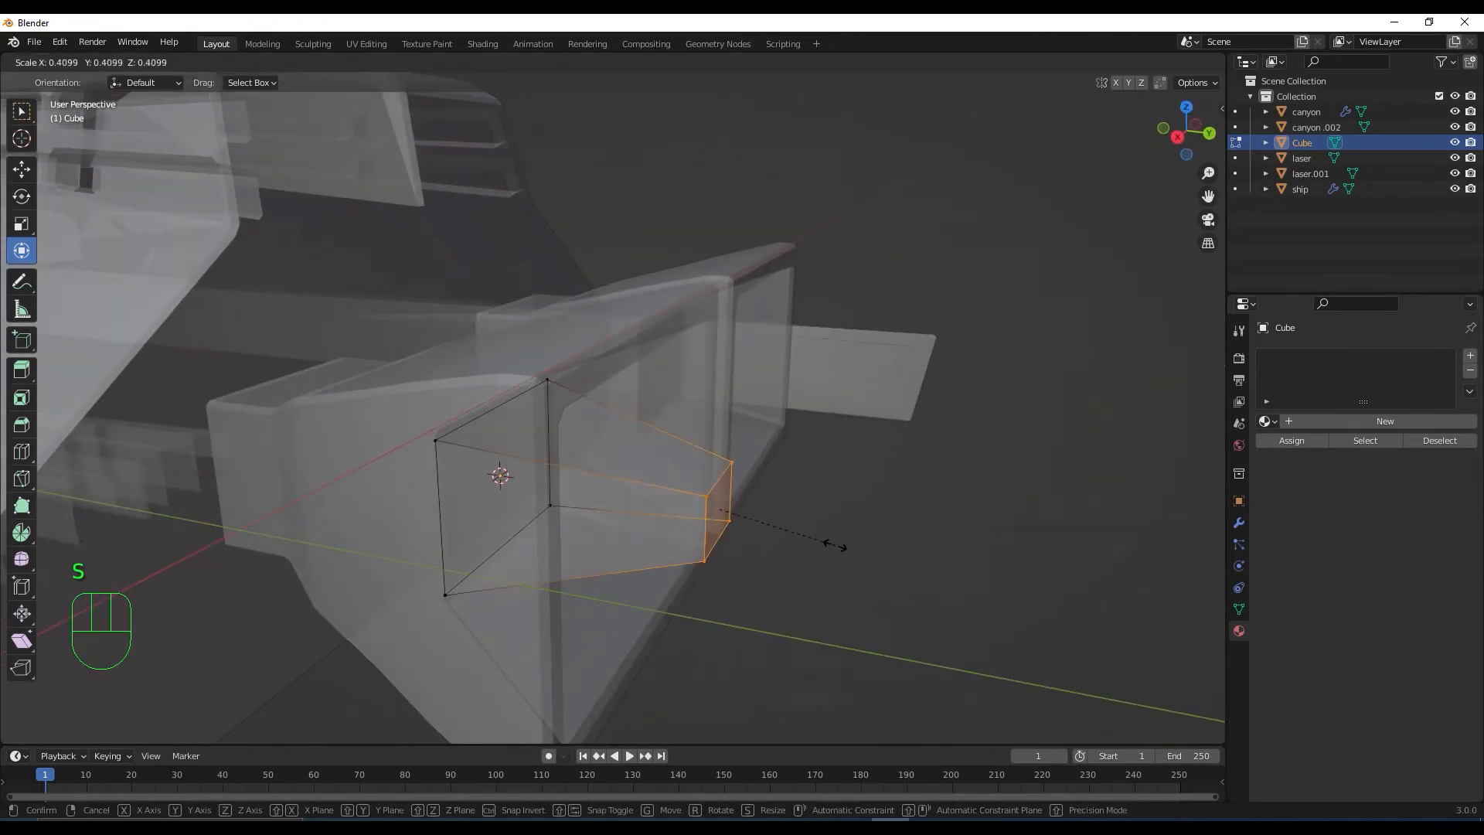
# Taper the cube's rear face, move it back along the ship, and turn X-ray off
pyautogui.click(875, 557)
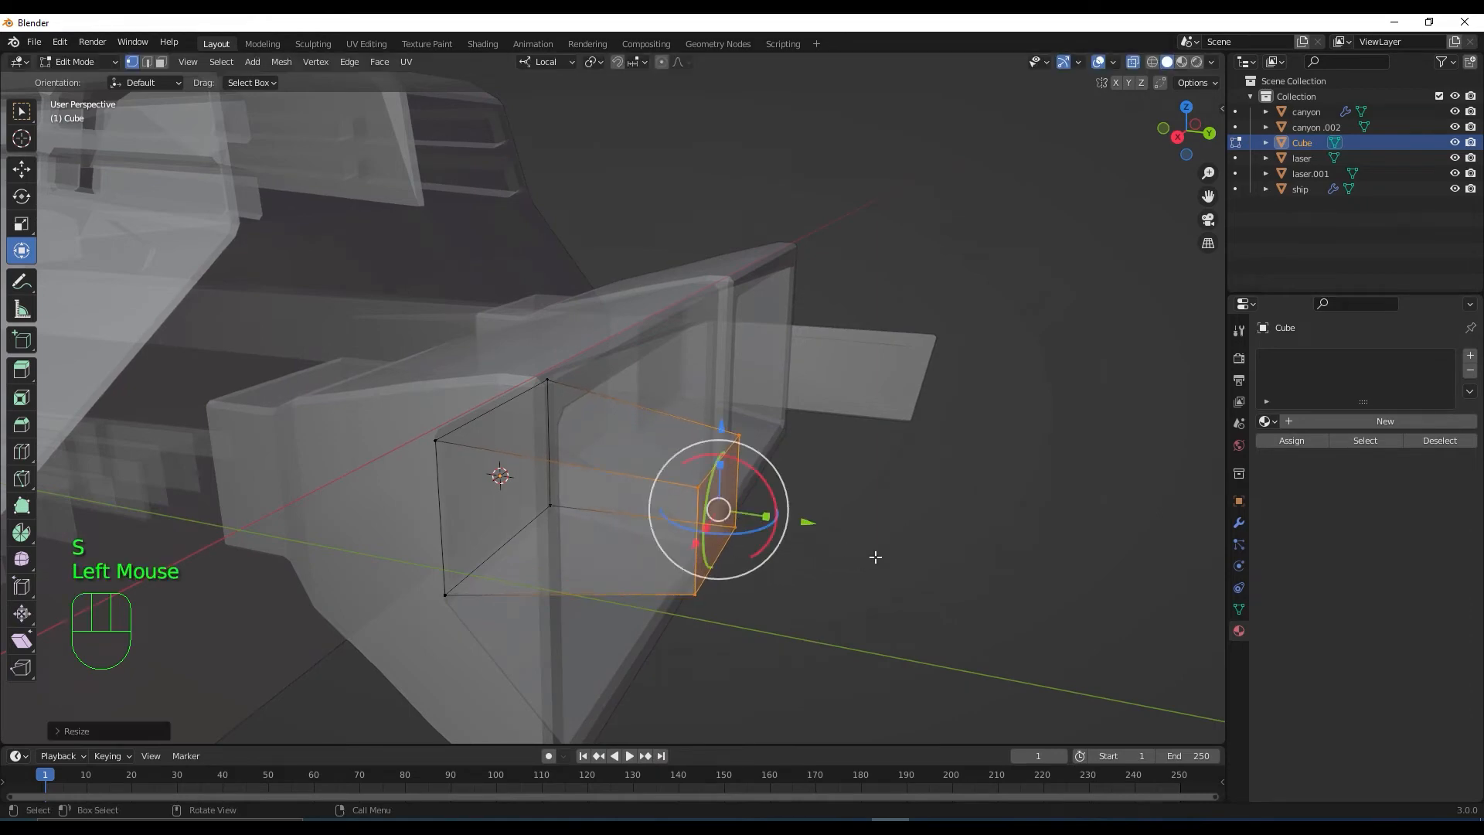
pyautogui.moveTo(810, 527); pyautogui.dragTo(746, 513)
pyautogui.press('KP_7')
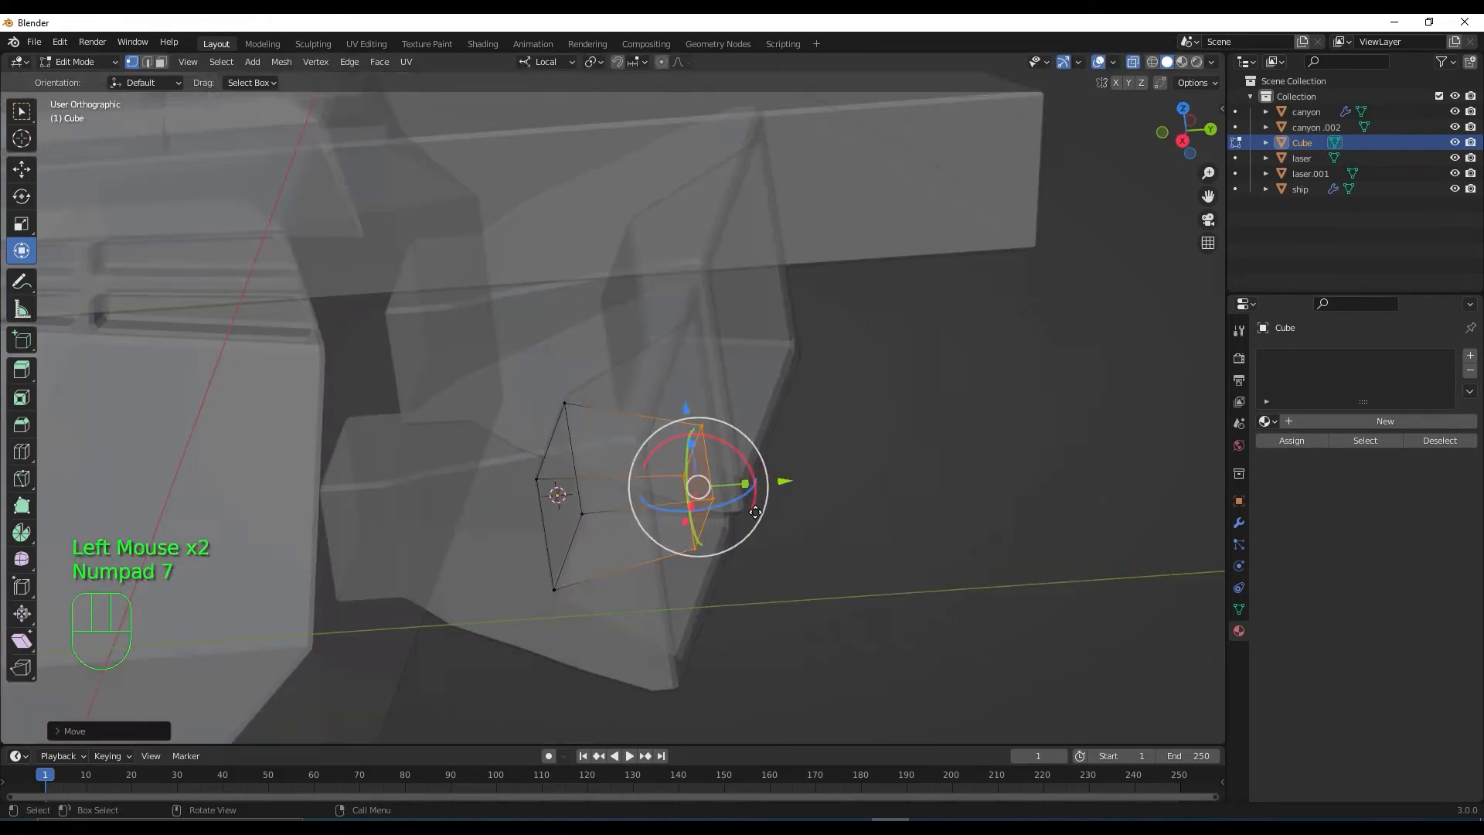
pyautogui.click(1134, 63)
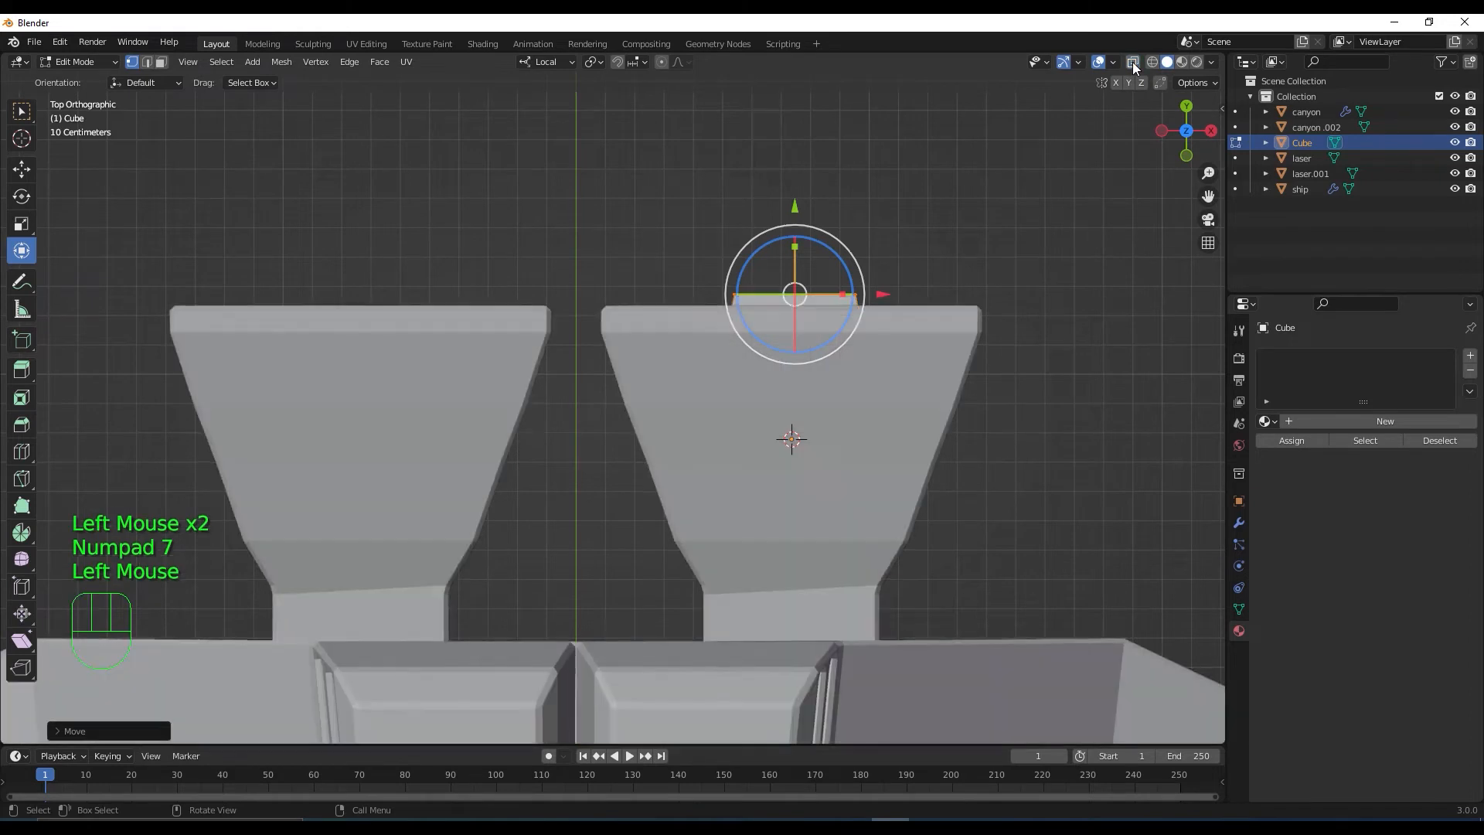
pyautogui.keyDown('shift'); pyautogui.moveTo(955, 262); pyautogui.dragTo(947, 414, button='middle'); pyautogui.keyUp('shift')
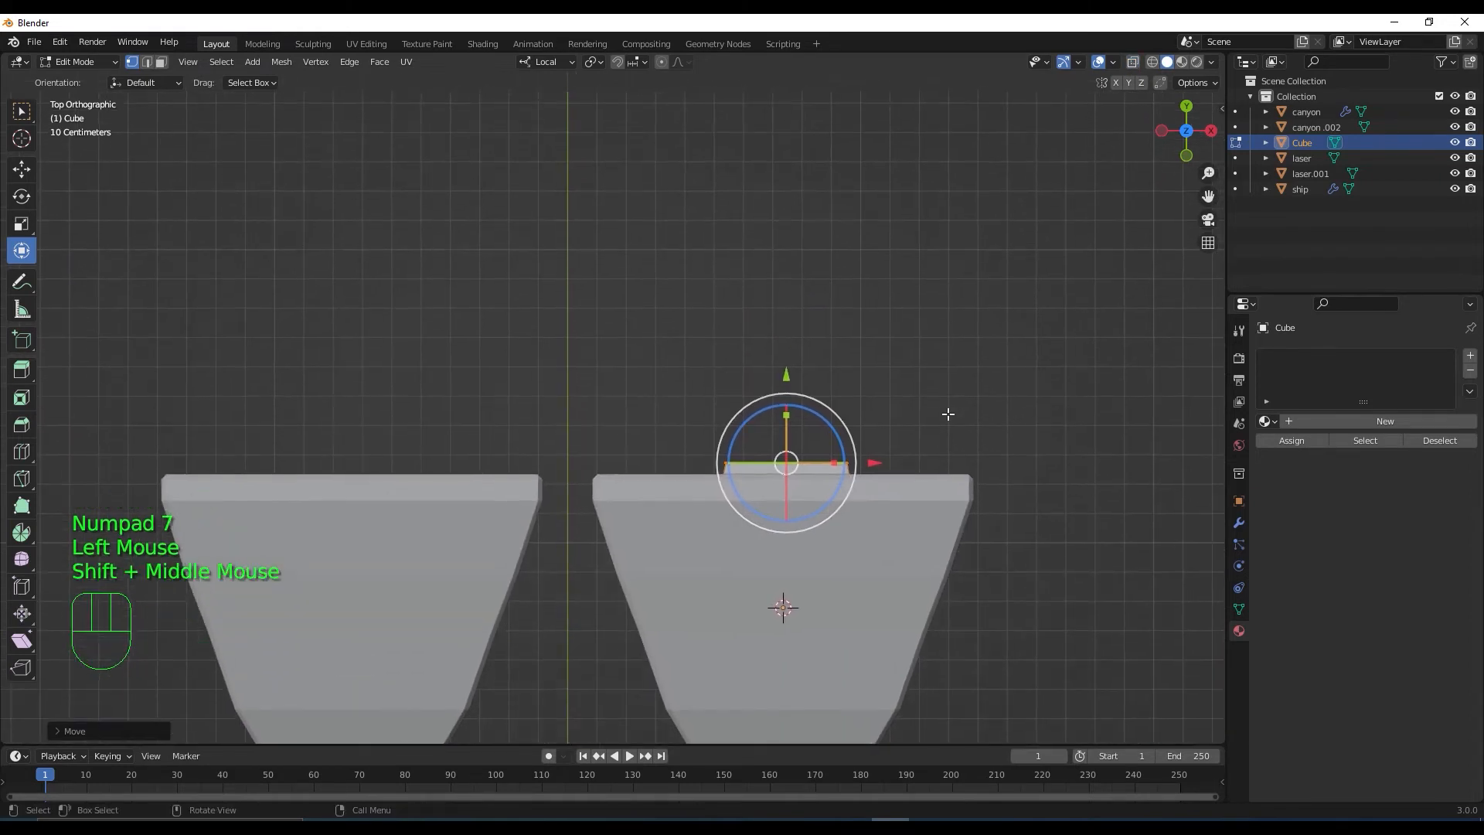
# Extrude two new sections from the end face, shrinking each one smaller
pyautogui.press('e')
pyautogui.click(955, 347)
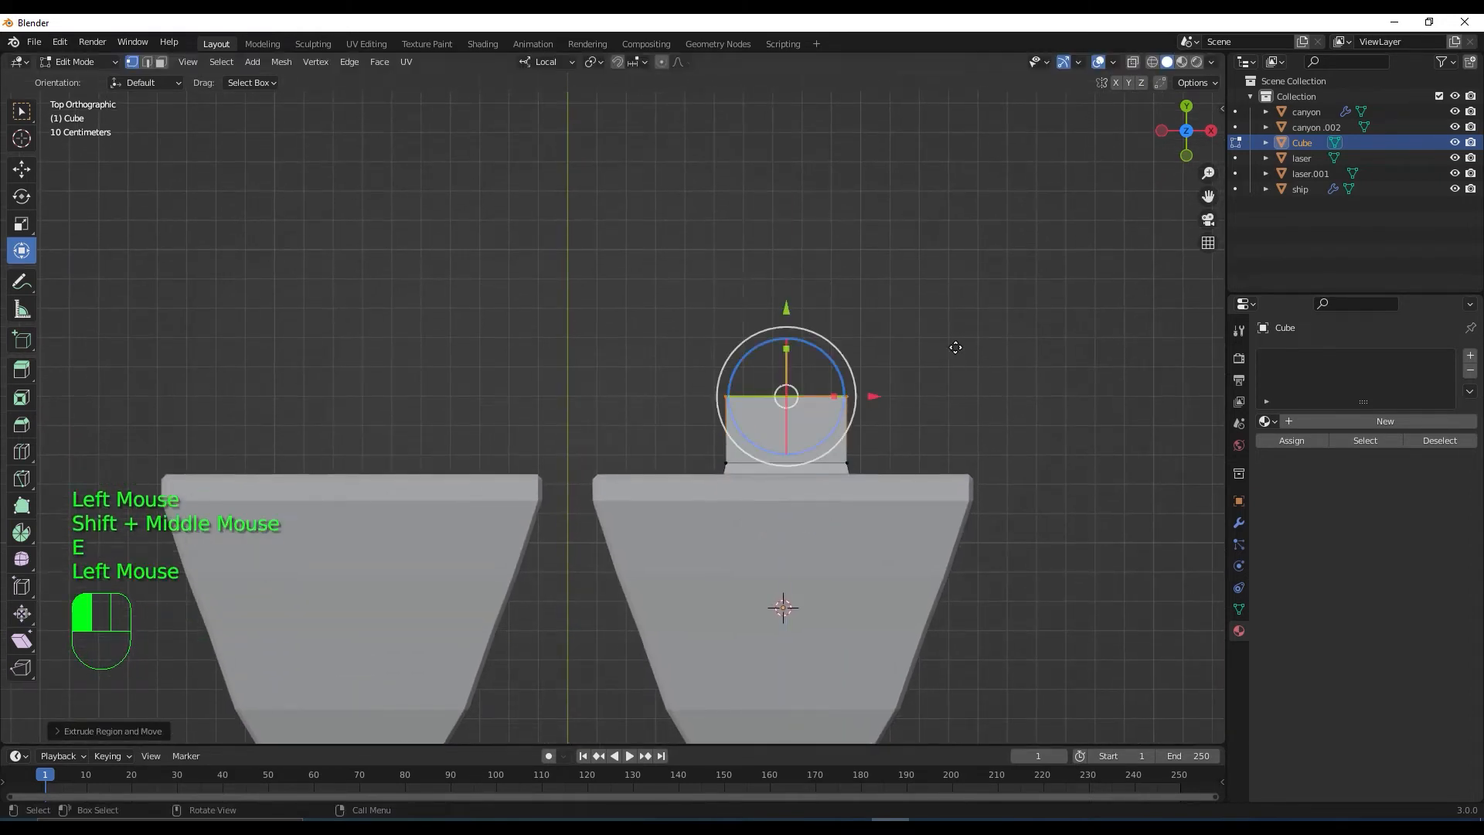
pyautogui.press('s')
pyautogui.click(905, 345)
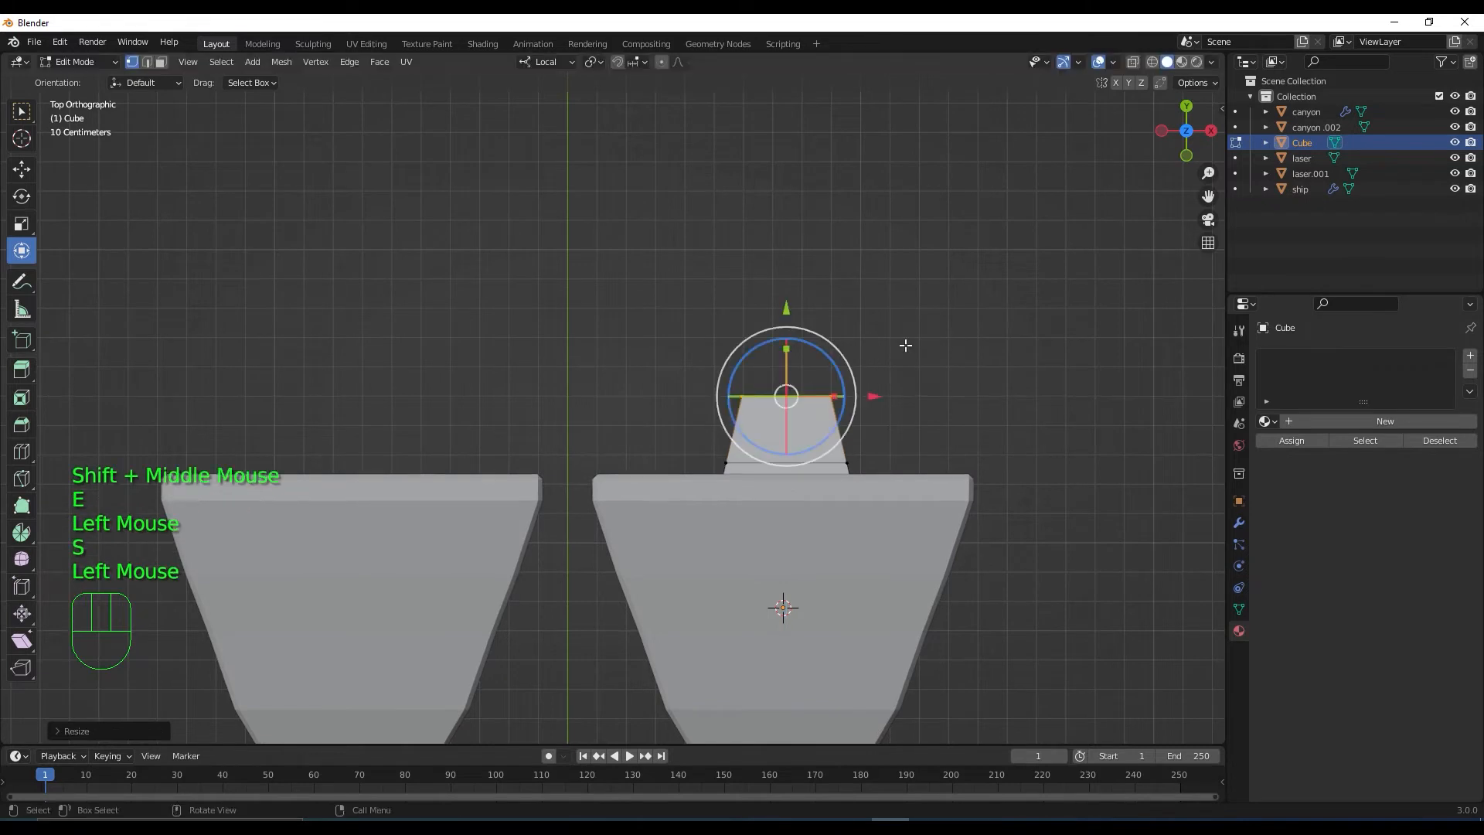
pyautogui.press('e')
pyautogui.click(913, 269)
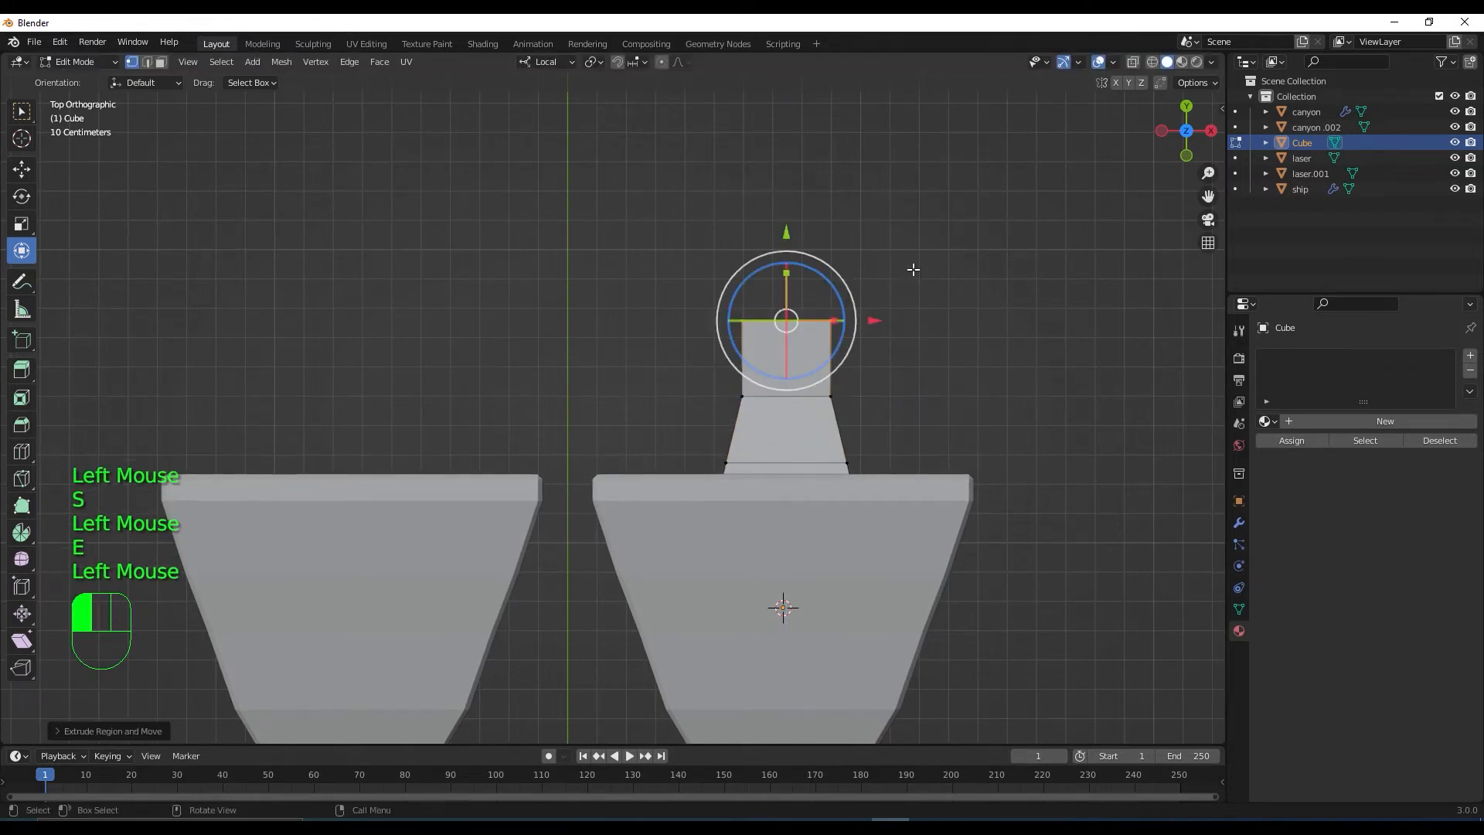
pyautogui.press('s')
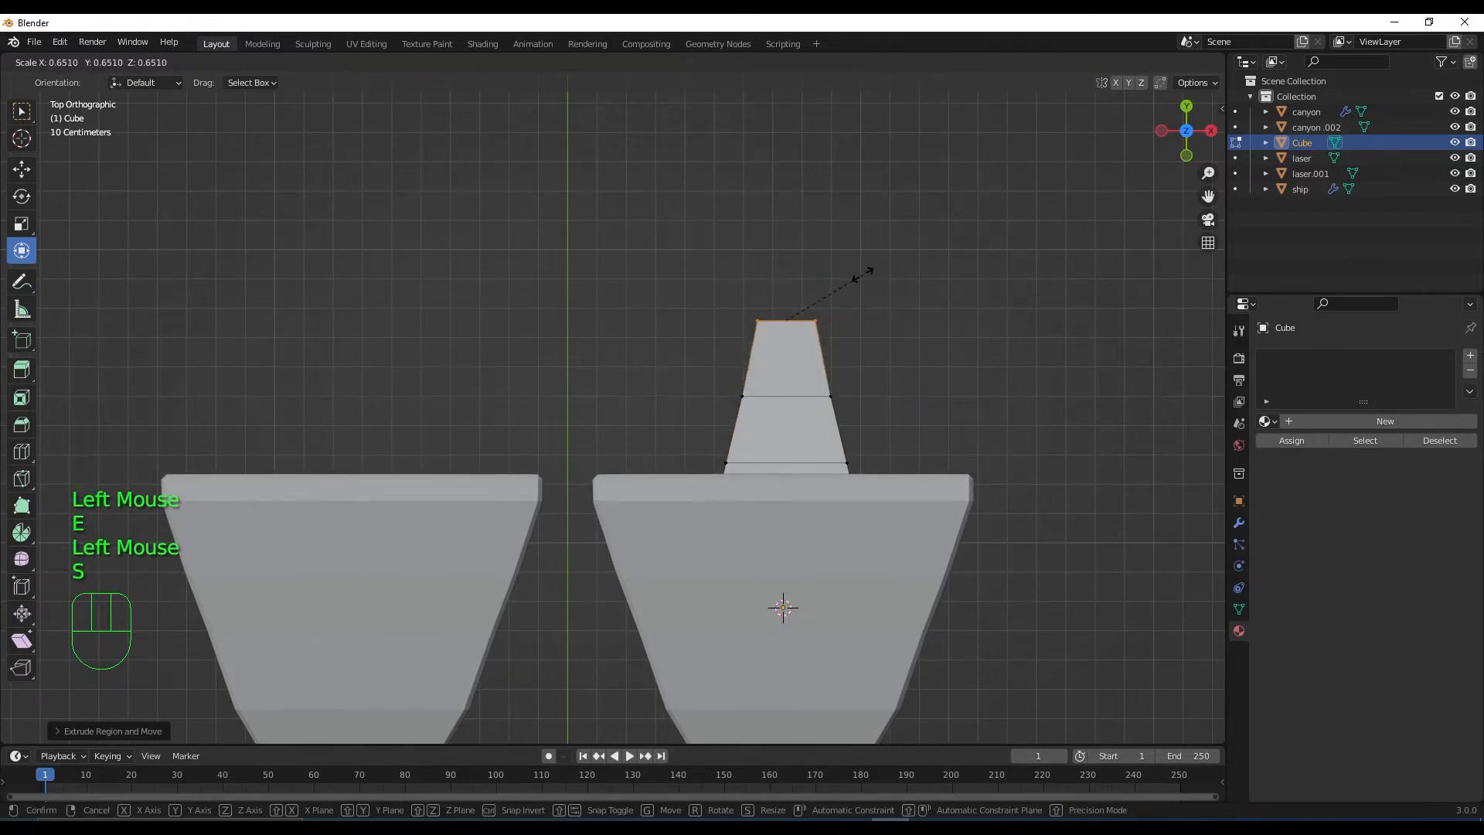
pyautogui.click(858, 276)
# Extrude and shrink two more narrowing sections to lengthen the spike
pyautogui.keyDown('shift'); pyautogui.moveTo(940, 369); pyautogui.dragTo(943, 401, button='middle'); pyautogui.keyUp('shift')
pyautogui.press('e')
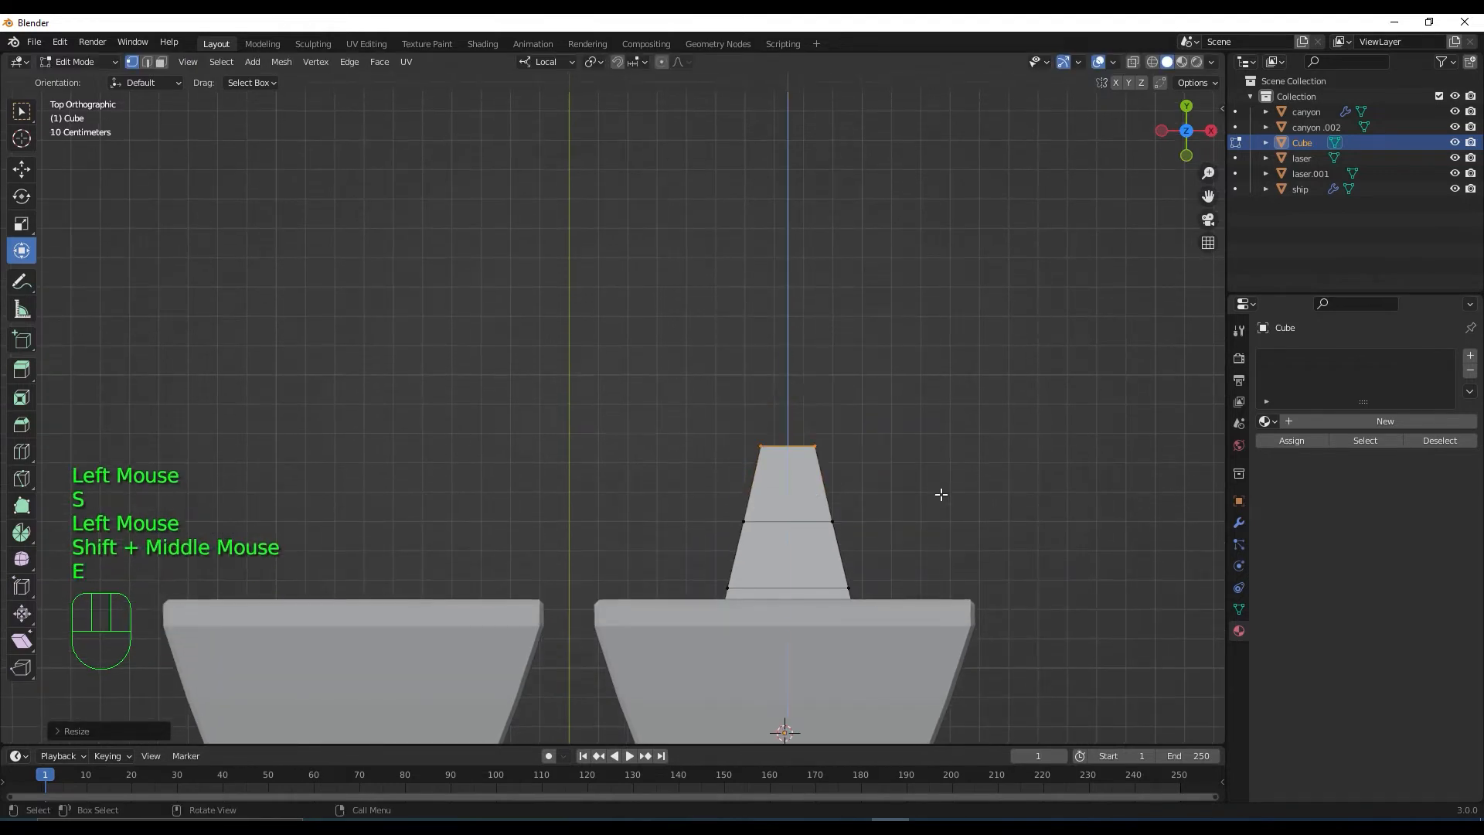
pyautogui.click(966, 408)
pyautogui.press('s')
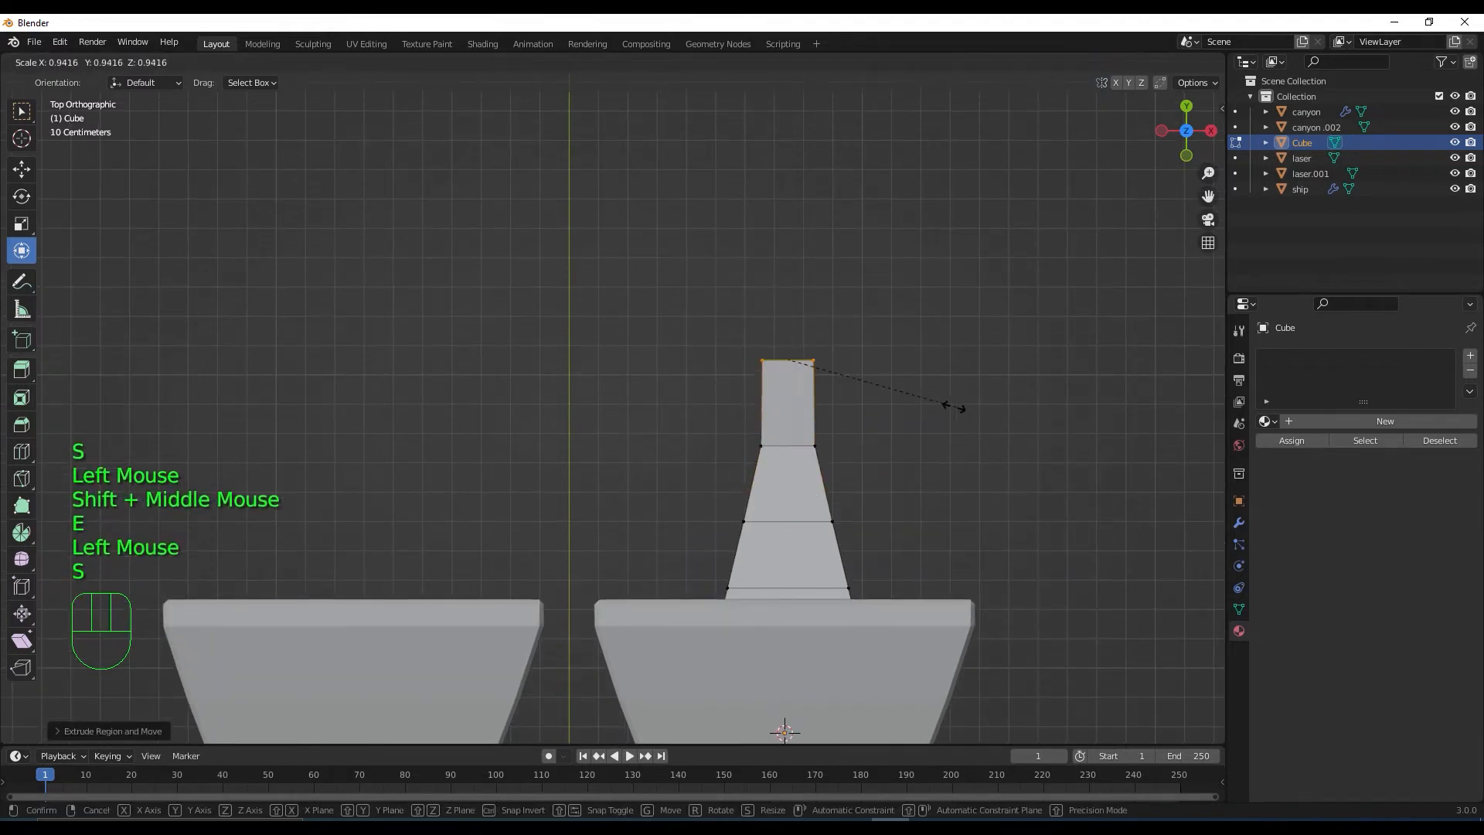
pyautogui.click(878, 404)
pyautogui.keyDown('shift'); pyautogui.moveTo(1008, 417); pyautogui.dragTo(997, 562, button='middle'); pyautogui.keyUp('shift')
pyautogui.press('e')
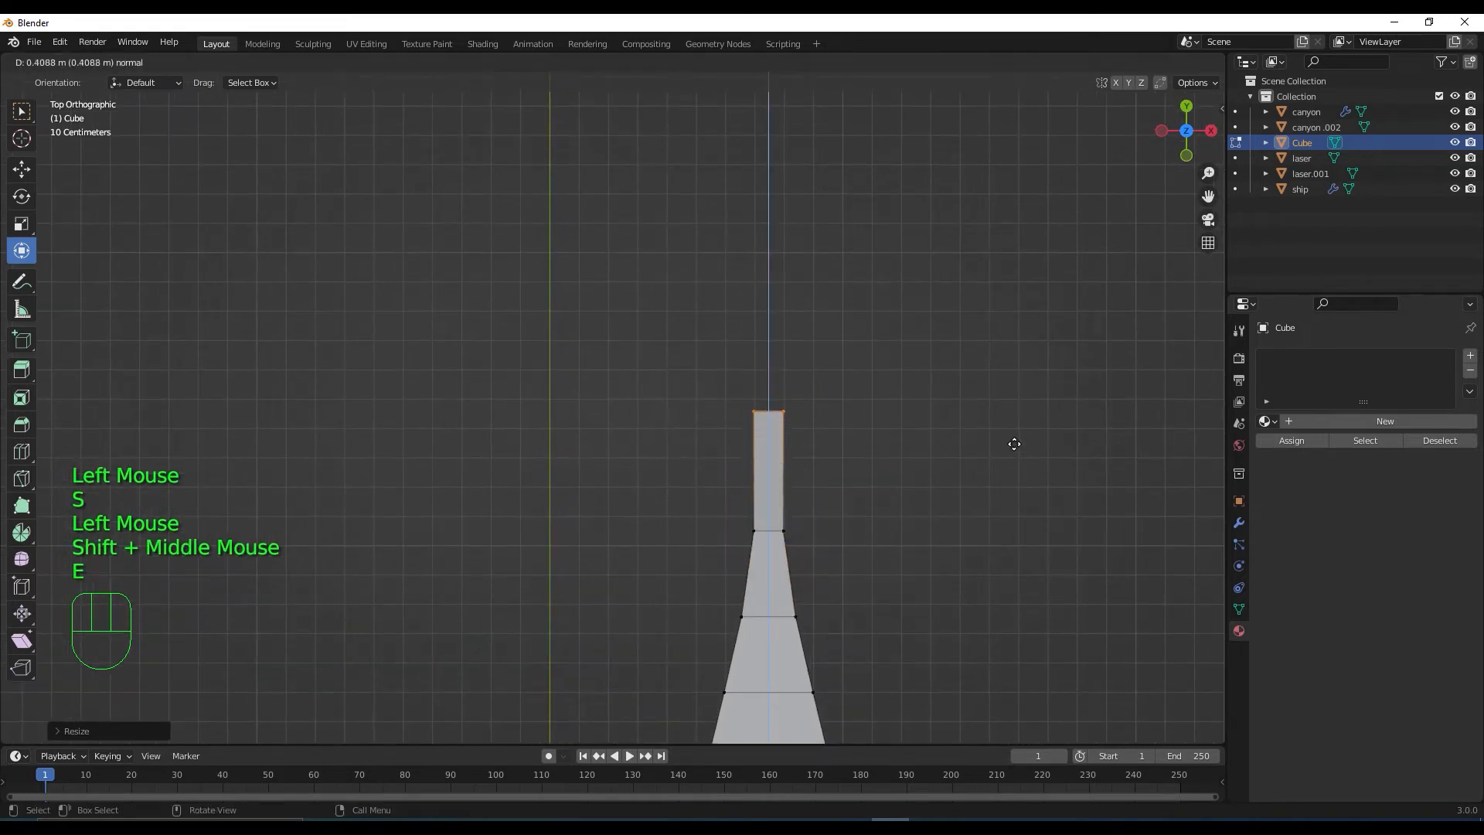
pyautogui.click(1014, 444)
pyautogui.press('s')
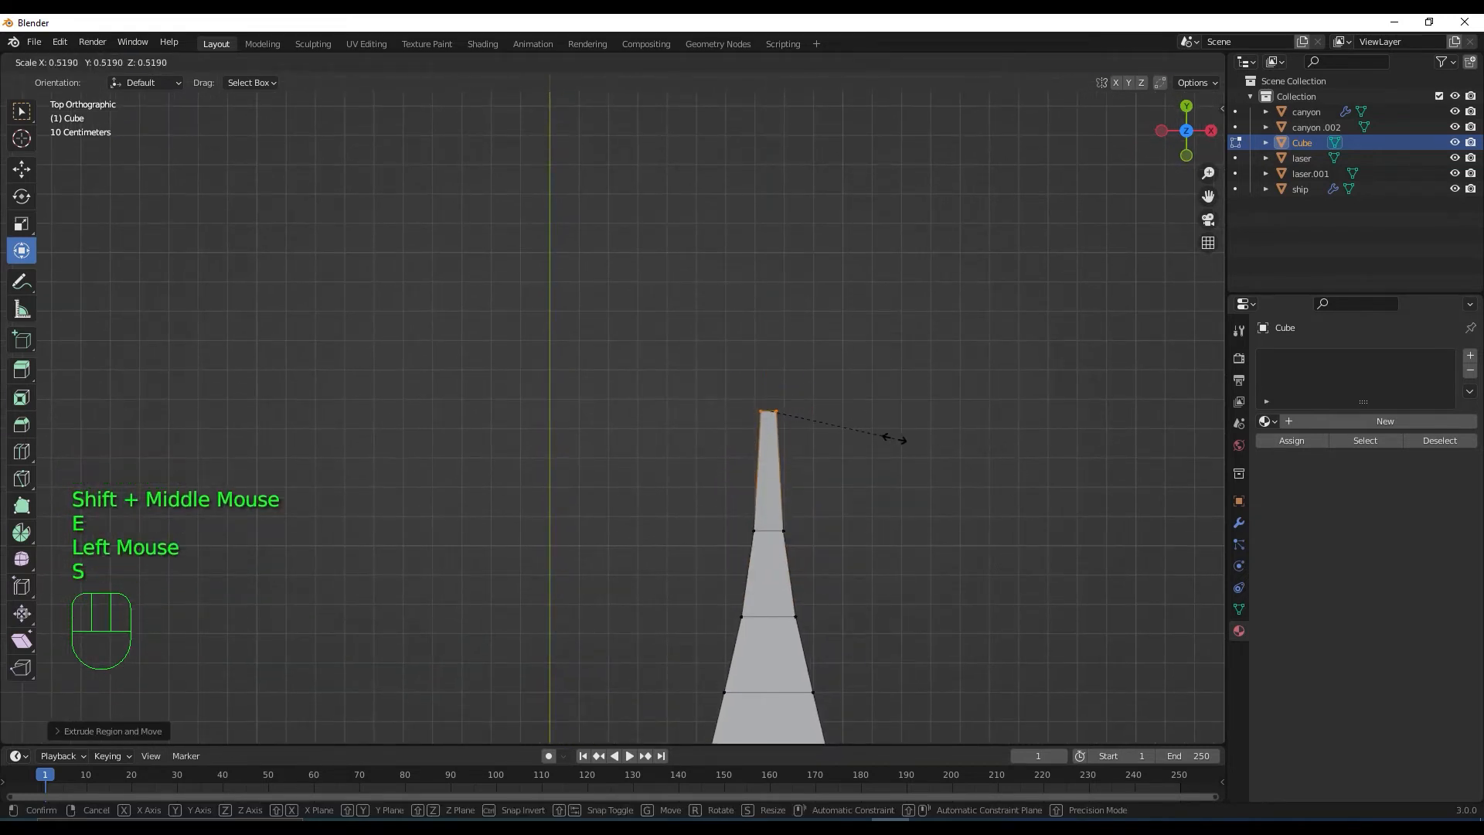
pyautogui.click(895, 439)
# Extrude a final tip segment and view the tapered spike in perspective
pyautogui.press('e')
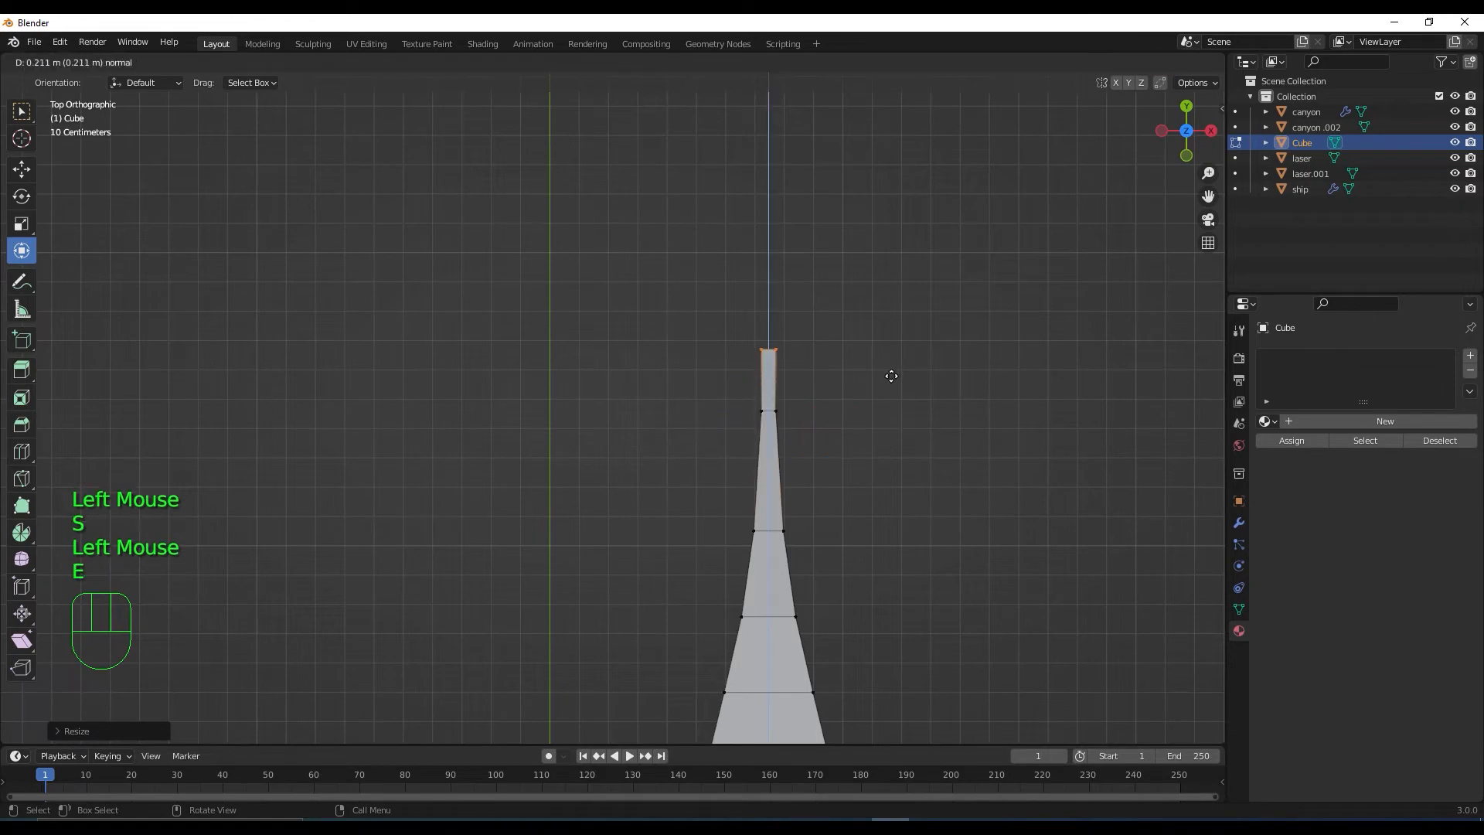
pyautogui.click(891, 376)
pyautogui.moveTo(940, 457); pyautogui.dragTo(768, 563, button='middle')
pyautogui.scroll(2, 797, 609)
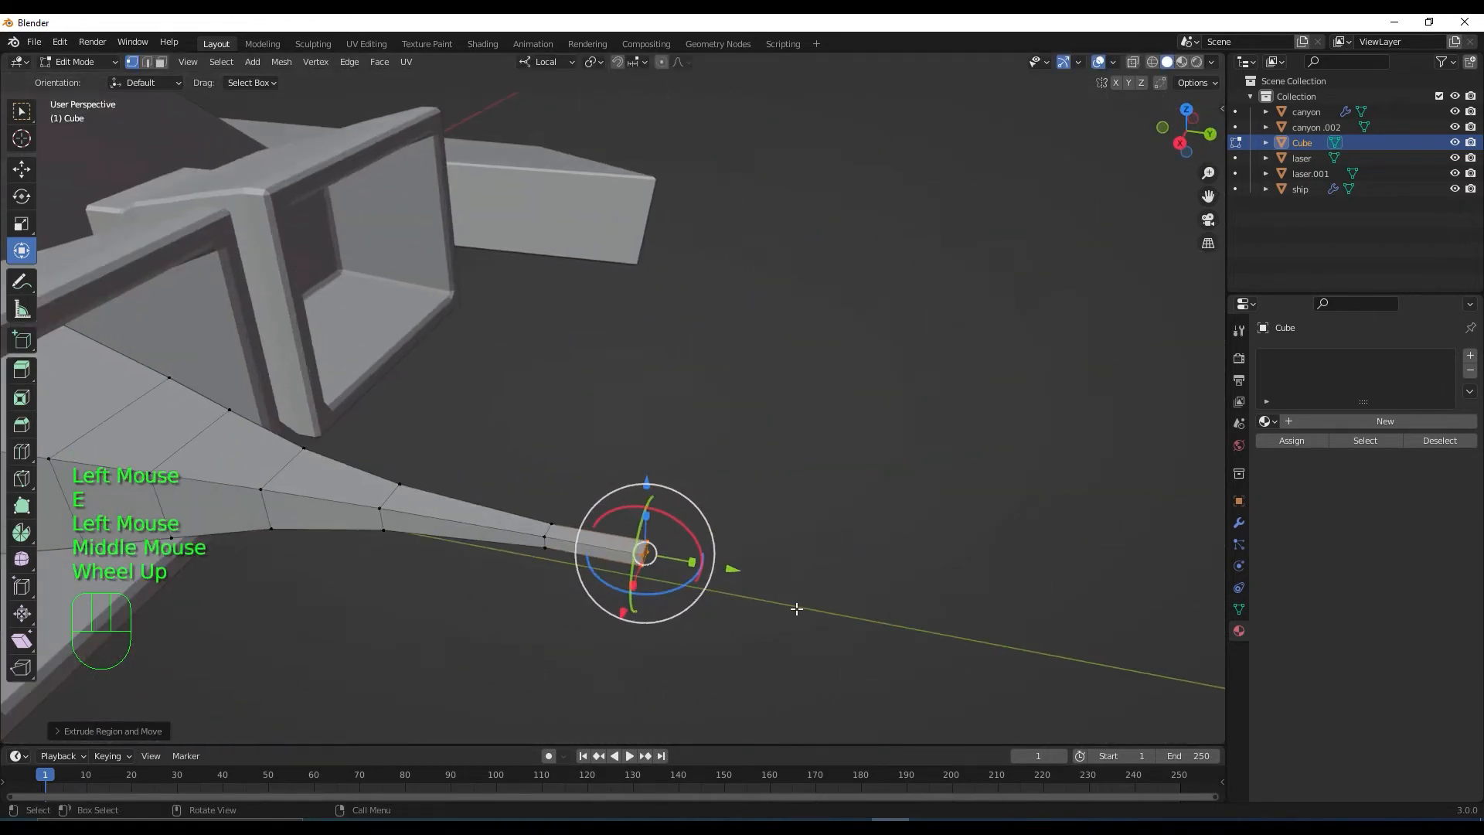
# Scale the spike's tip face down to make the tip thinner
pyautogui.keyDown('shift'); pyautogui.moveTo(798, 613); pyautogui.dragTo(822, 523, button='middle'); pyautogui.keyUp('shift')
pyautogui.press('s')
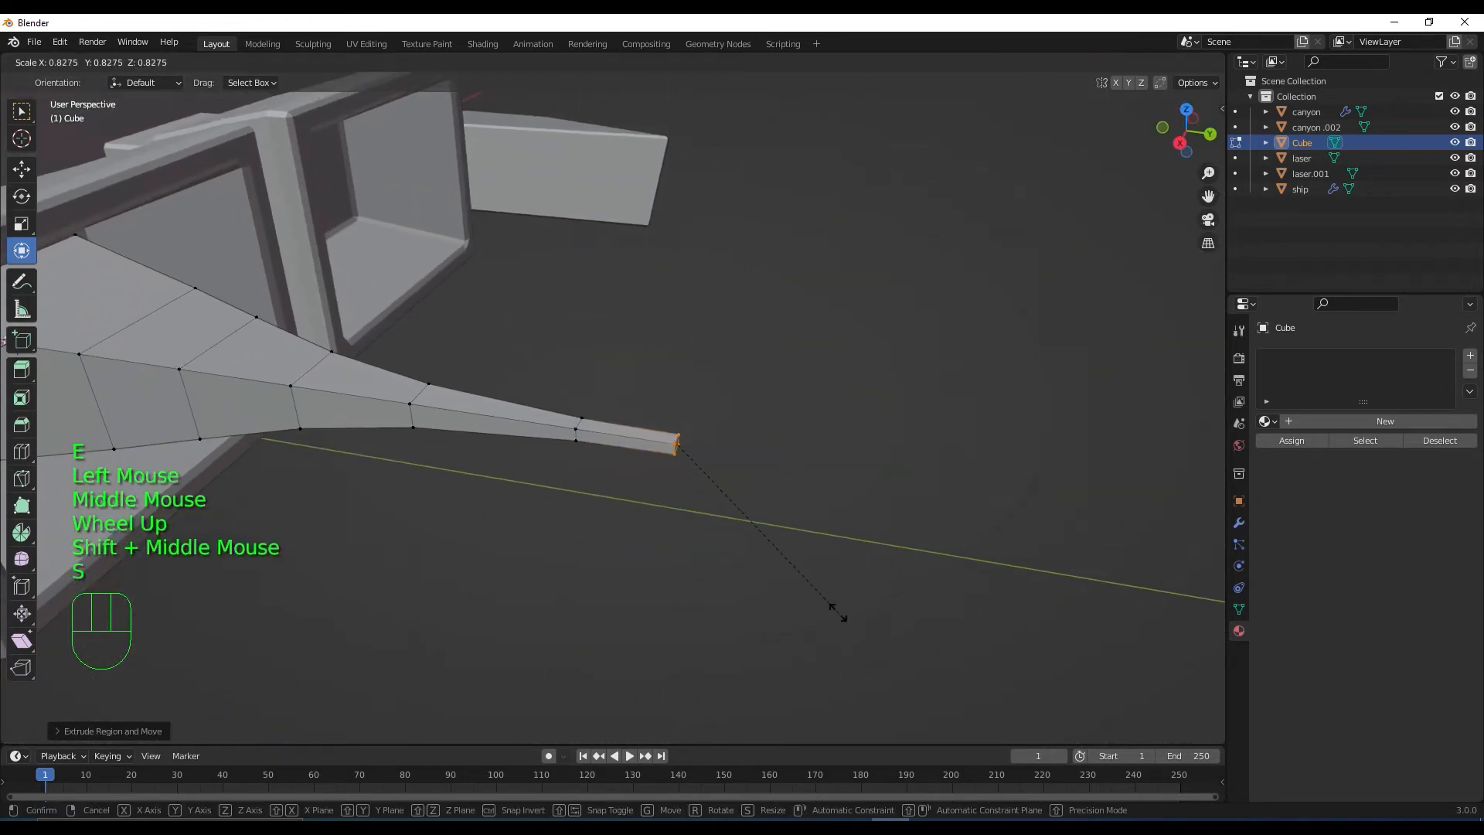
pyautogui.click(680, 445)
pyautogui.scroll(-2, 682, 495)
pyautogui.moveTo(681, 495); pyautogui.dragTo(490, 538, button='middle')
pyautogui.scroll(-2, 665, 627)
pyautogui.scroll(2, 463, 452)
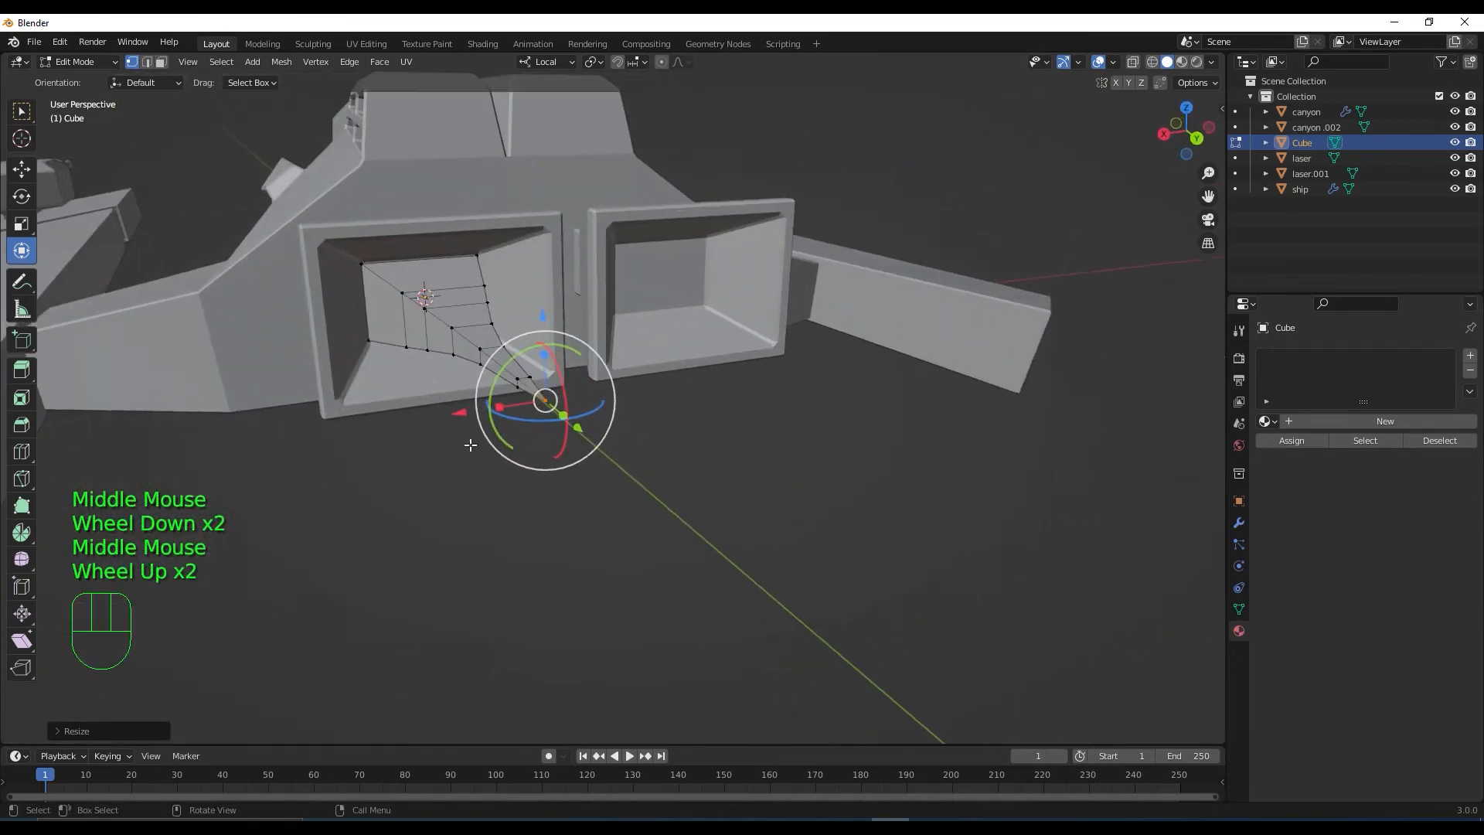
pyautogui.scroll(-2, 470, 445)
pyautogui.scroll(2, 480, 481)
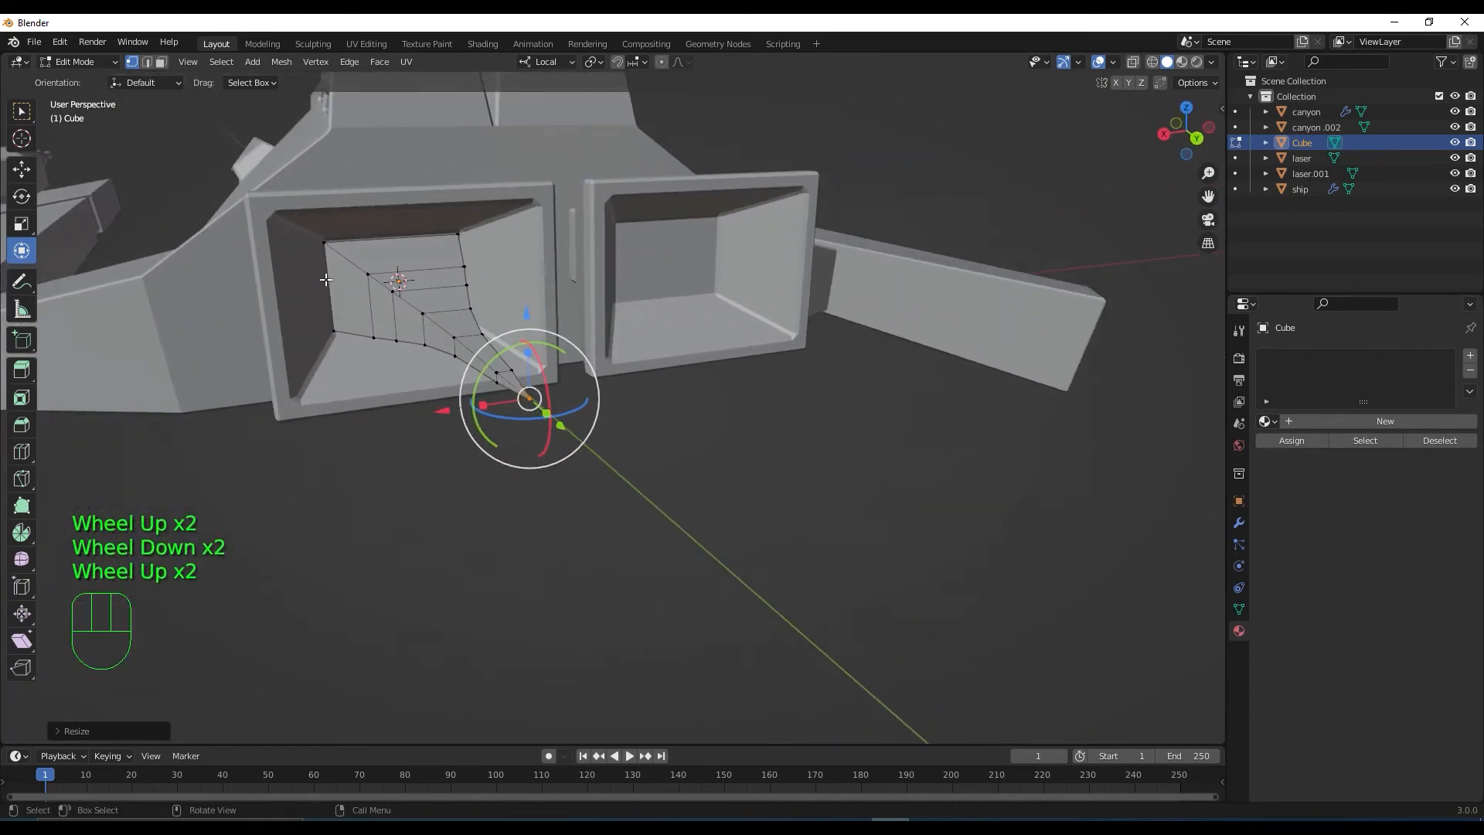
pyautogui.moveTo(355, 295); pyautogui.dragTo(386, 387, button='middle')
pyautogui.scroll(-1, 388, 338)
pyautogui.scroll(-1, 370, 410)
# With X-ray on and face select mode, select the spike's wide rear face
pyautogui.click(1133, 67)
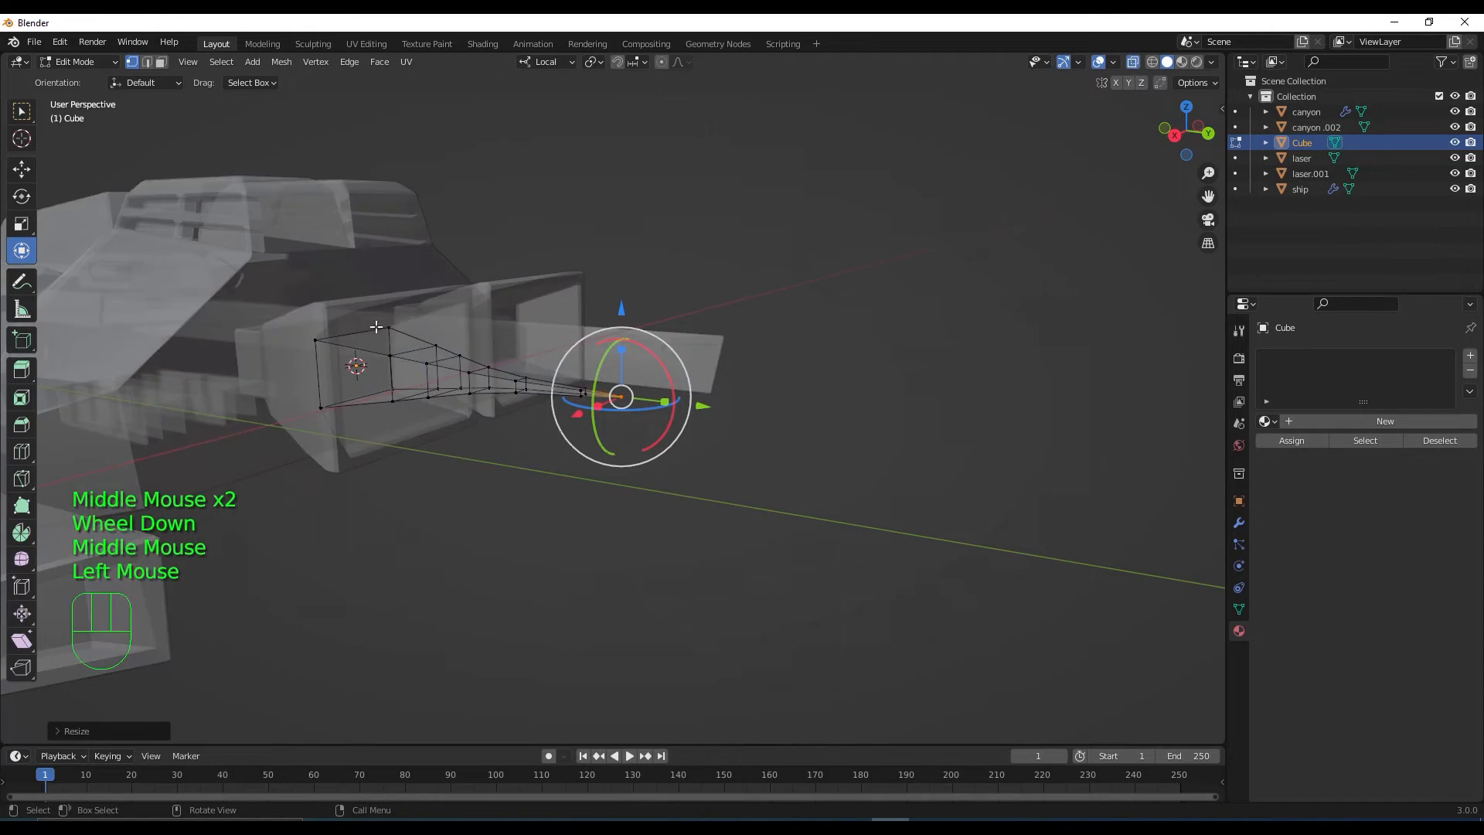
pyautogui.click(363, 379)
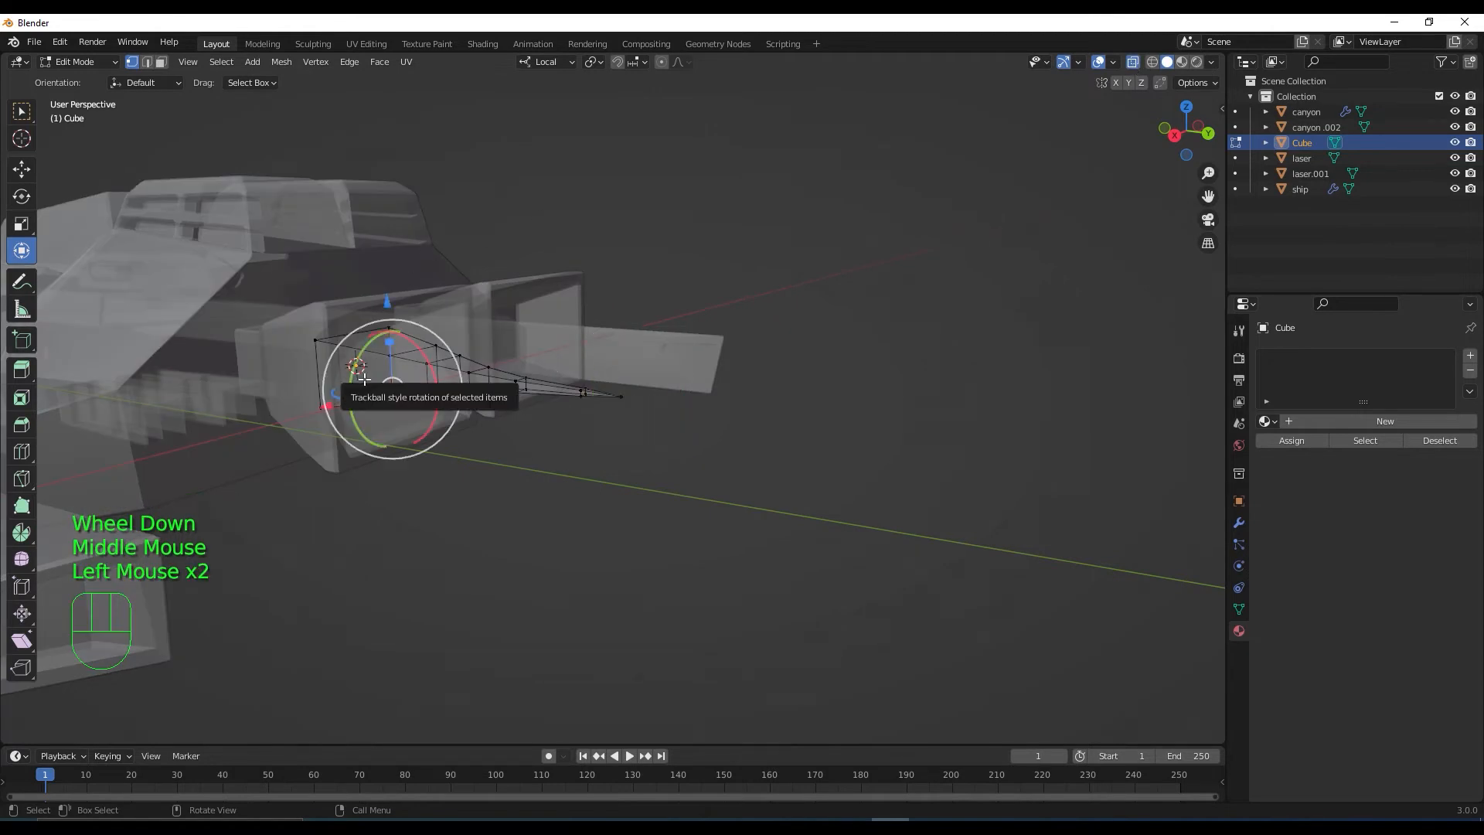
pyautogui.press('3')
pyautogui.click(363, 378)
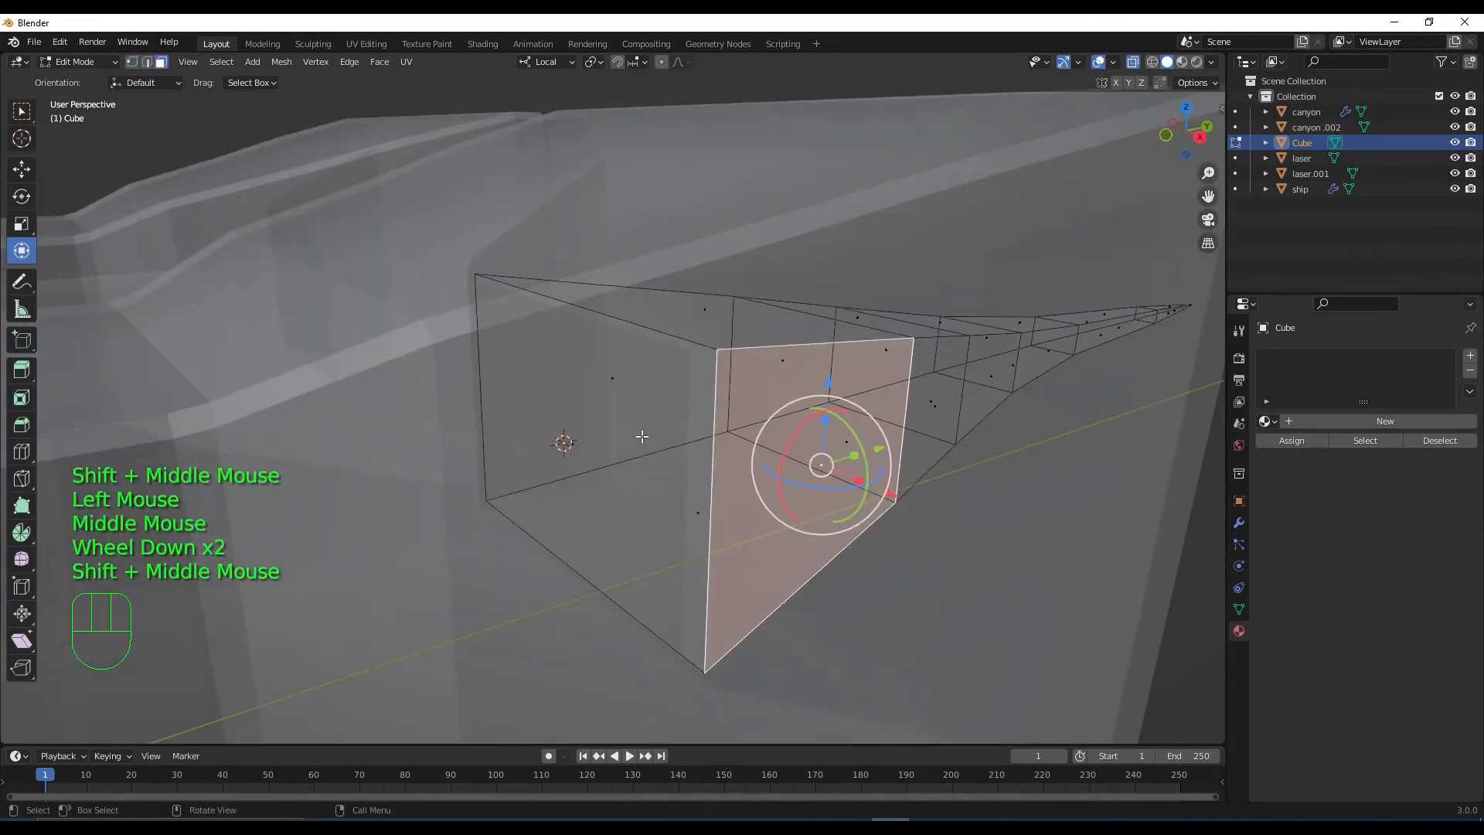
pyautogui.click(634, 441)
pyautogui.click(610, 456)
pyautogui.scroll(-2, 610, 456)
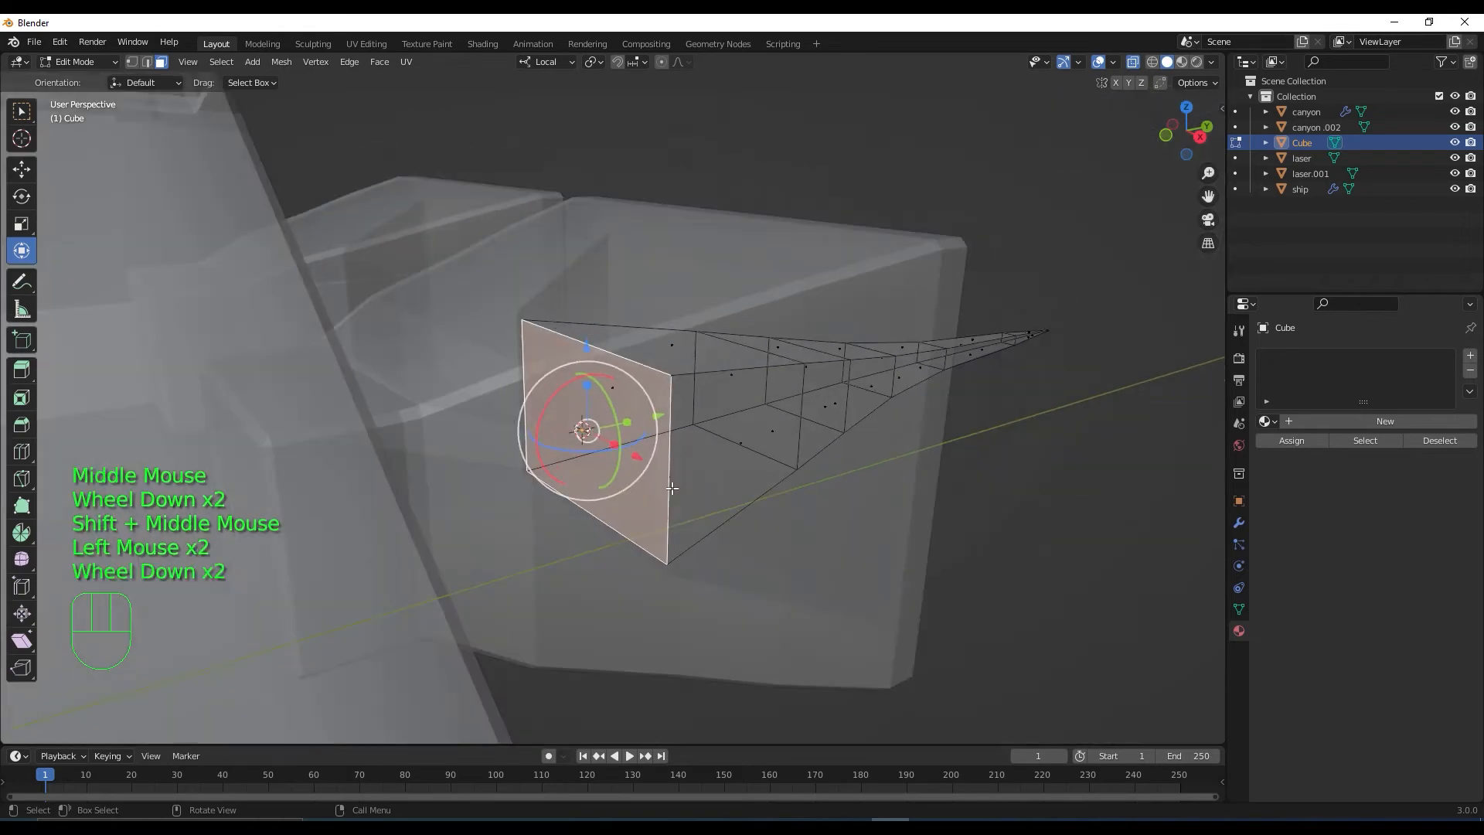
pyautogui.moveTo(610, 456); pyautogui.dragTo(699, 548, button='middle')
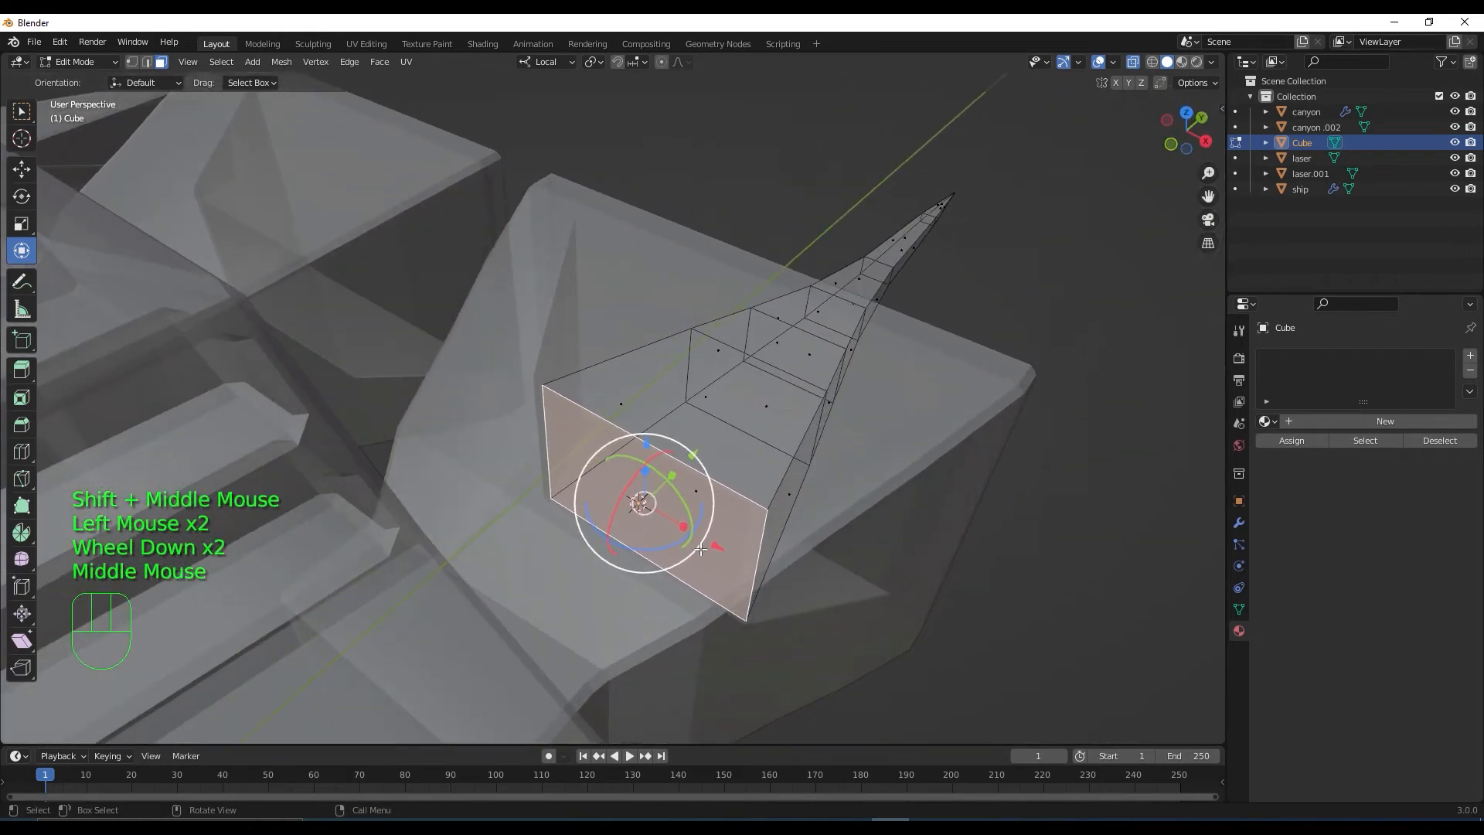
# Shrink the wide rear face to about 0.84, then pick a middle face of the spike
pyautogui.press('s')
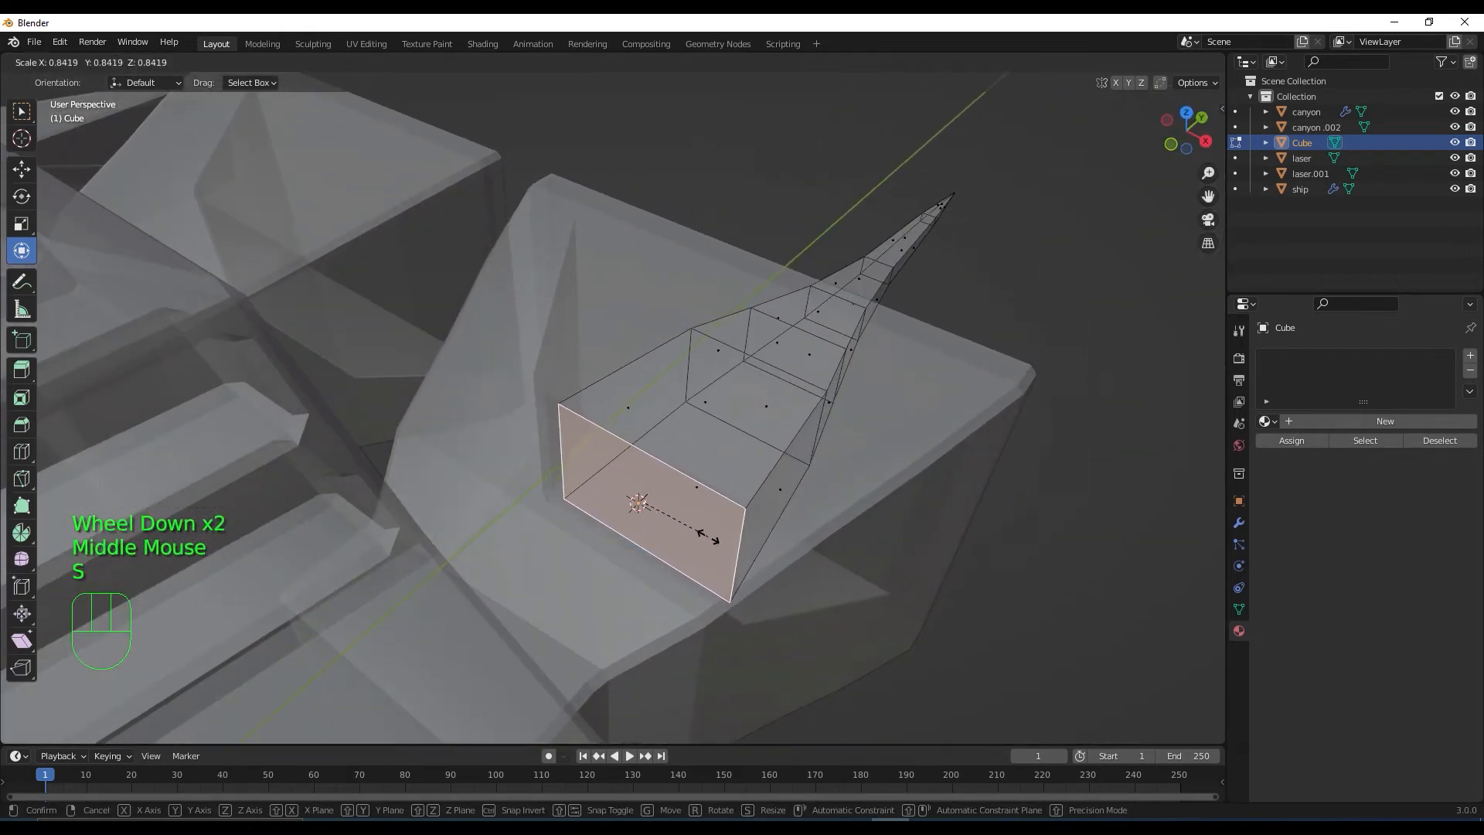
pyautogui.click(717, 522)
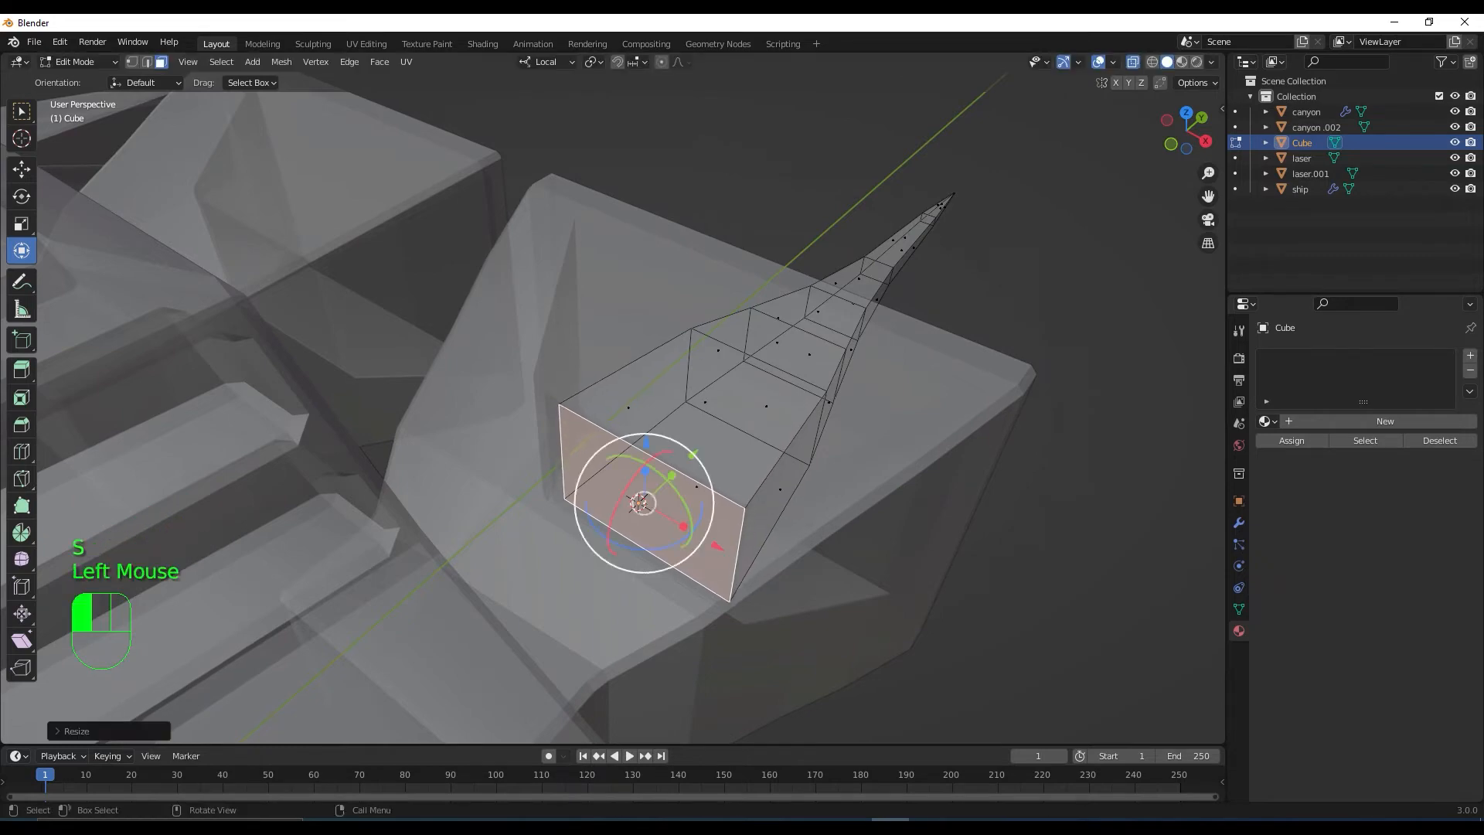
pyautogui.moveTo(720, 516); pyautogui.dragTo(645, 470, button='middle')
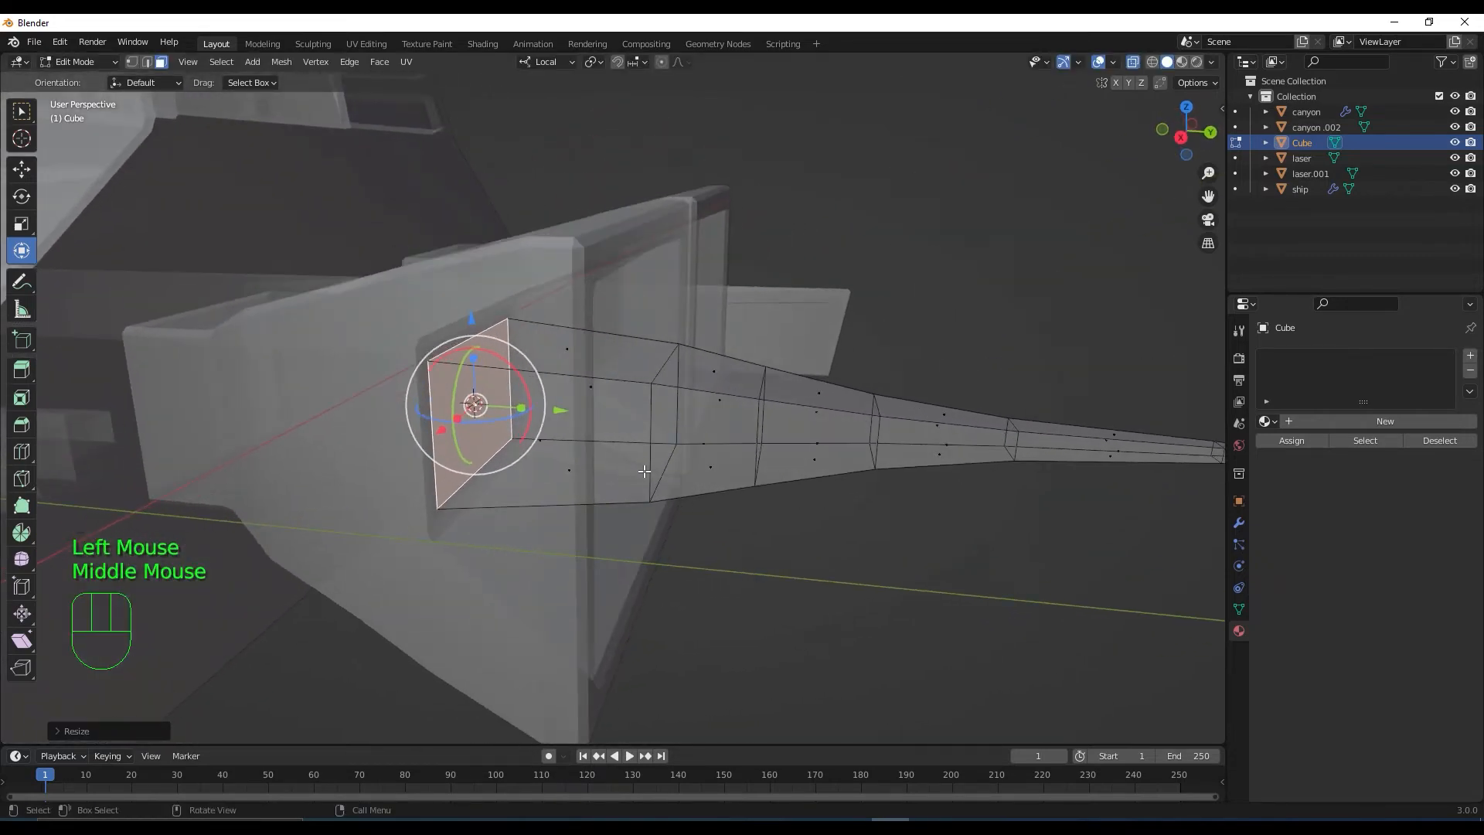
pyautogui.press('l')
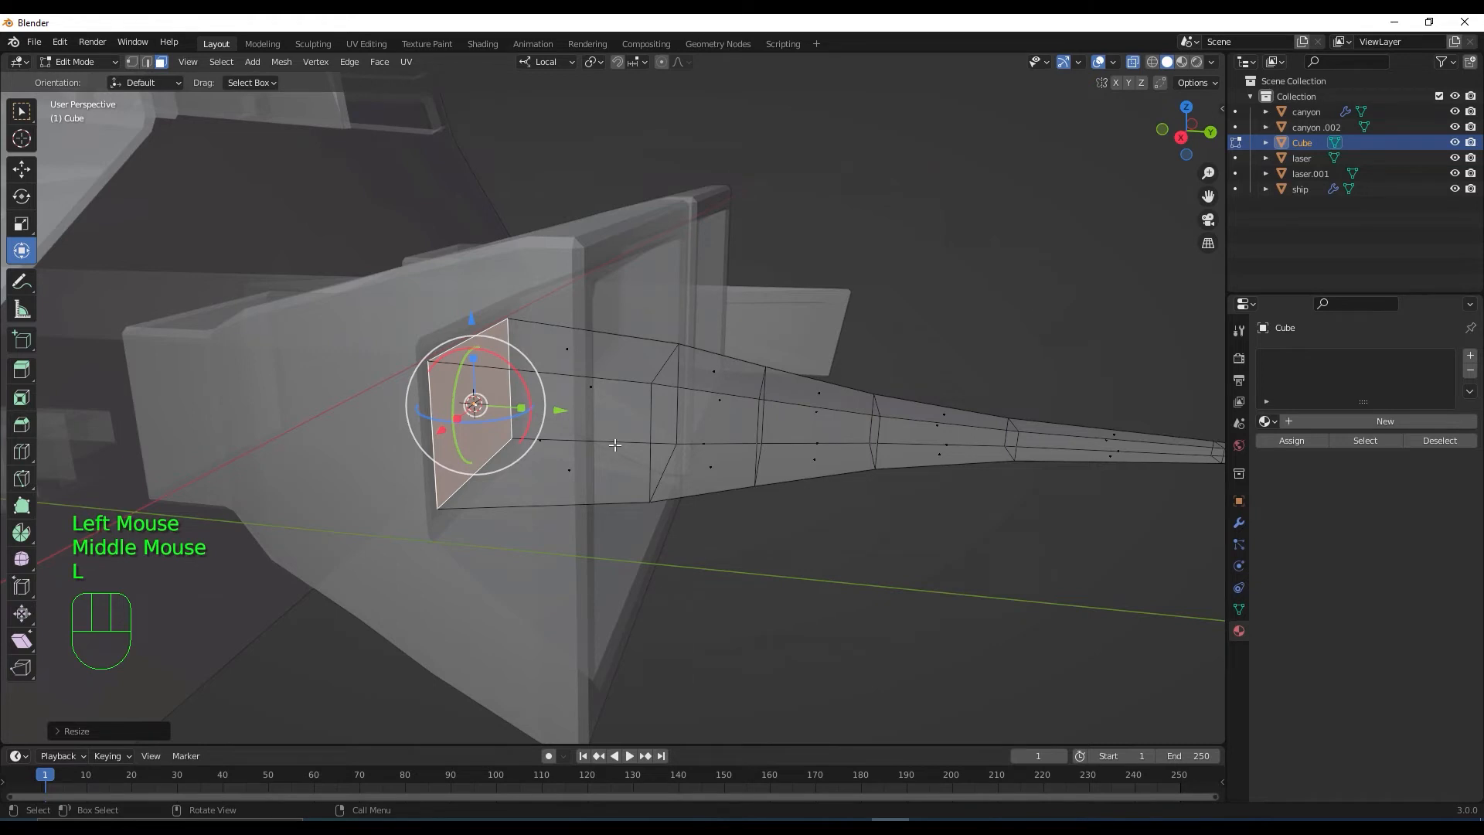
pyautogui.click(614, 445)
pyautogui.click(717, 434)
# Select the whole connected spike mesh with L, undoing a trial stretch
pyautogui.press('l')
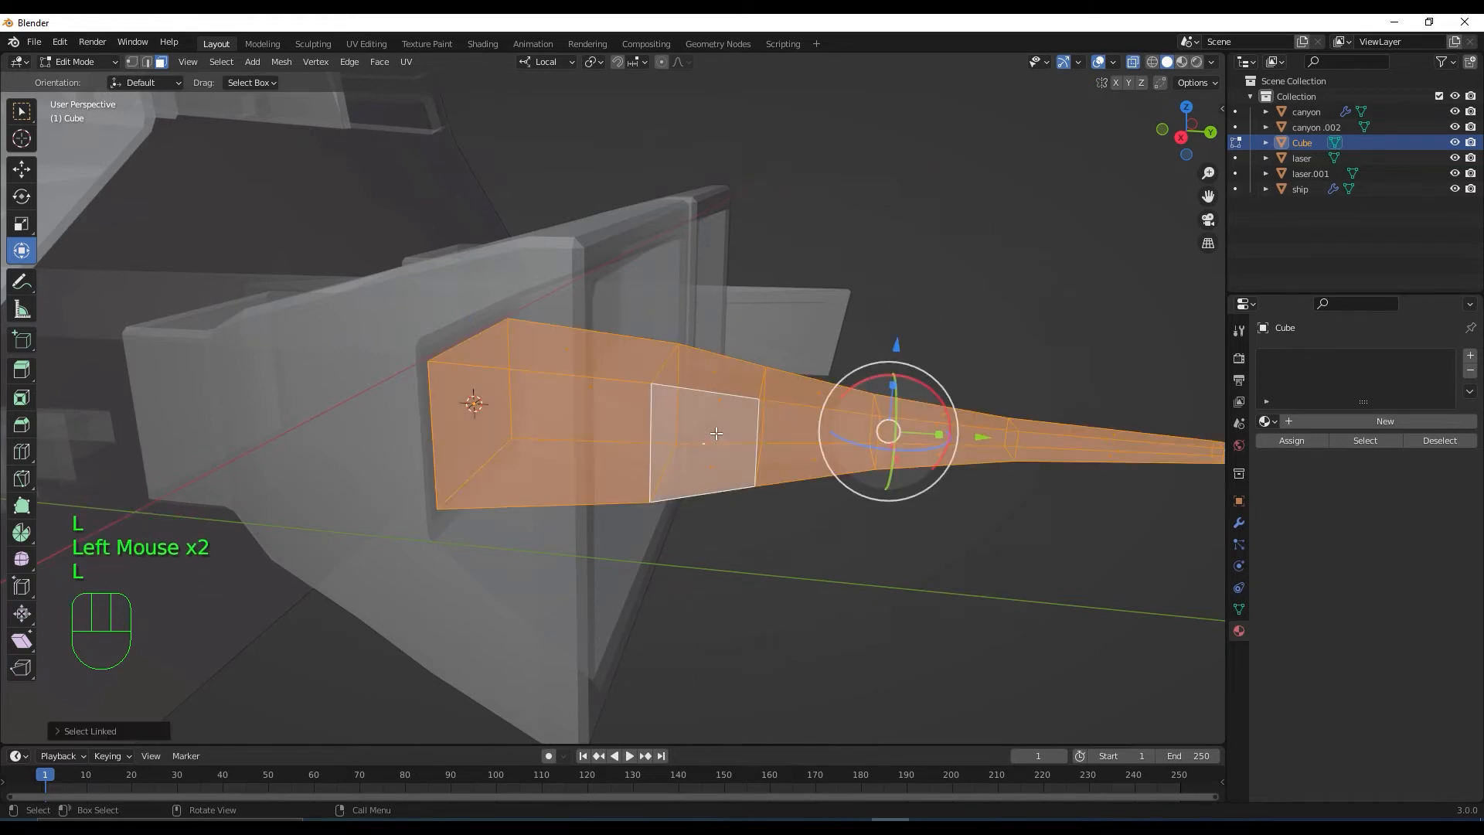
pyautogui.scroll(-1, 717, 433)
pyautogui.moveTo(883, 428)
pyautogui.mouseDown()
pyautogui.moveTo(930, 427)
pyautogui.moveTo(905, 429)
pyautogui.mouseUp()
pyautogui.hotkey('ctrl', 'z')
pyautogui.scroll(-2, 862, 423)
pyautogui.moveTo(857, 436); pyautogui.dragTo(930, 546, button='middle')
pyautogui.scroll(-1, 876, 475)
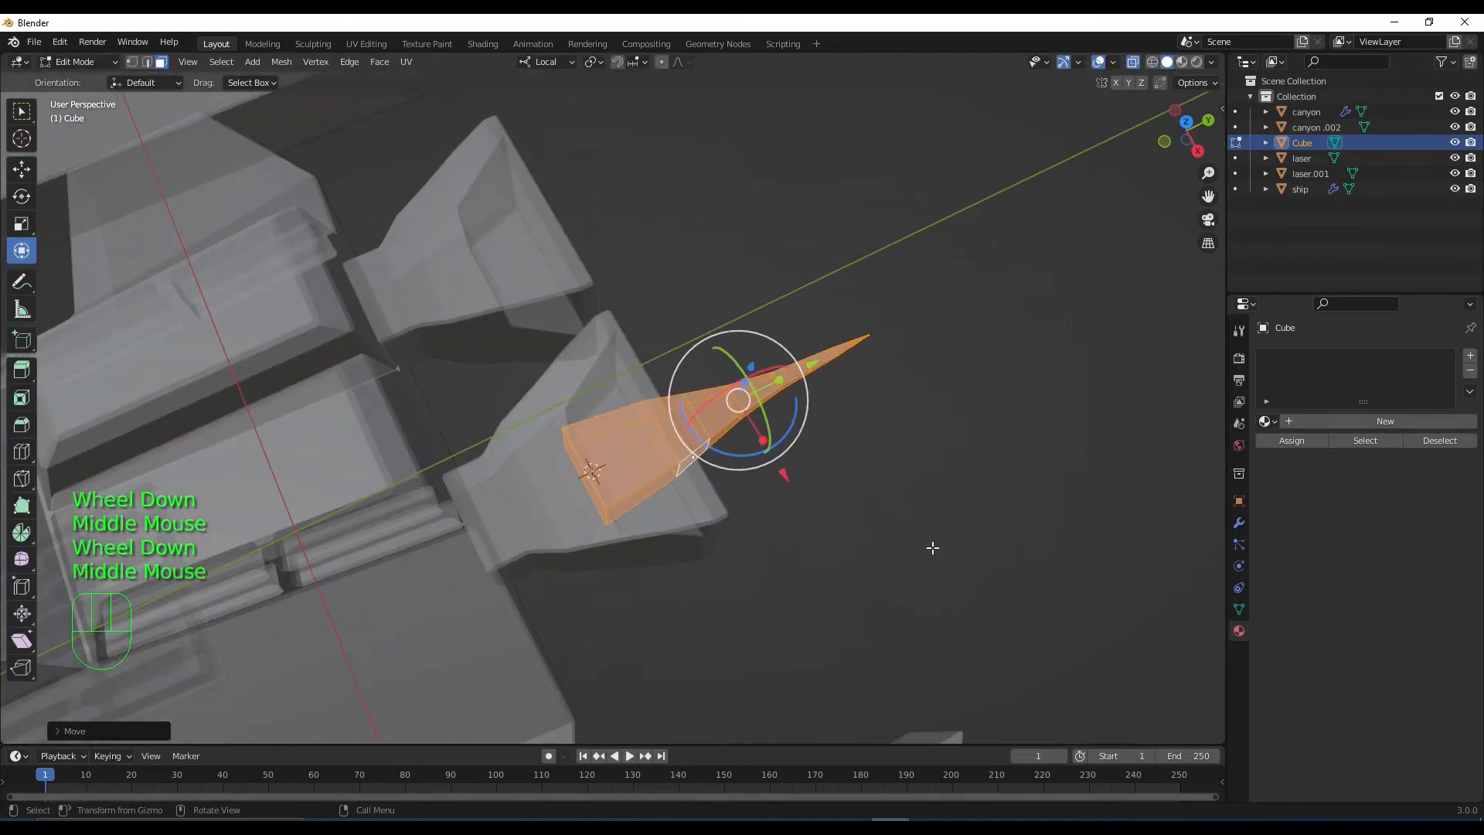
pyautogui.moveTo(895, 492); pyautogui.dragTo(944, 411, button='middle')
# With X-ray off in Object Mode, stretch the cone about 1.6 times longer using the Transform gizmo
pyautogui.click(1133, 62)
pyautogui.press('Tab')
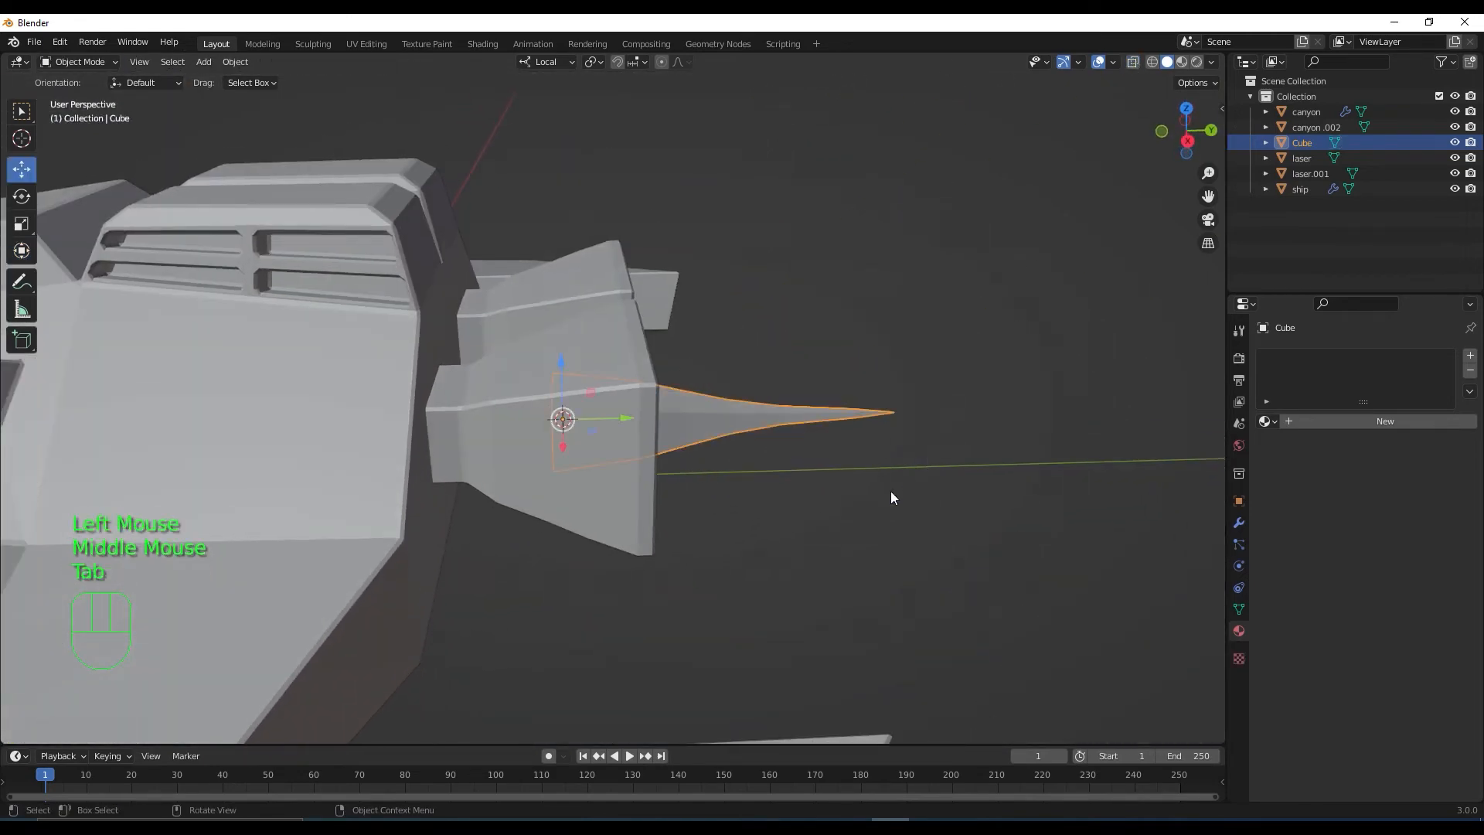
pyautogui.moveTo(892, 492); pyautogui.dragTo(862, 480, button='middle')
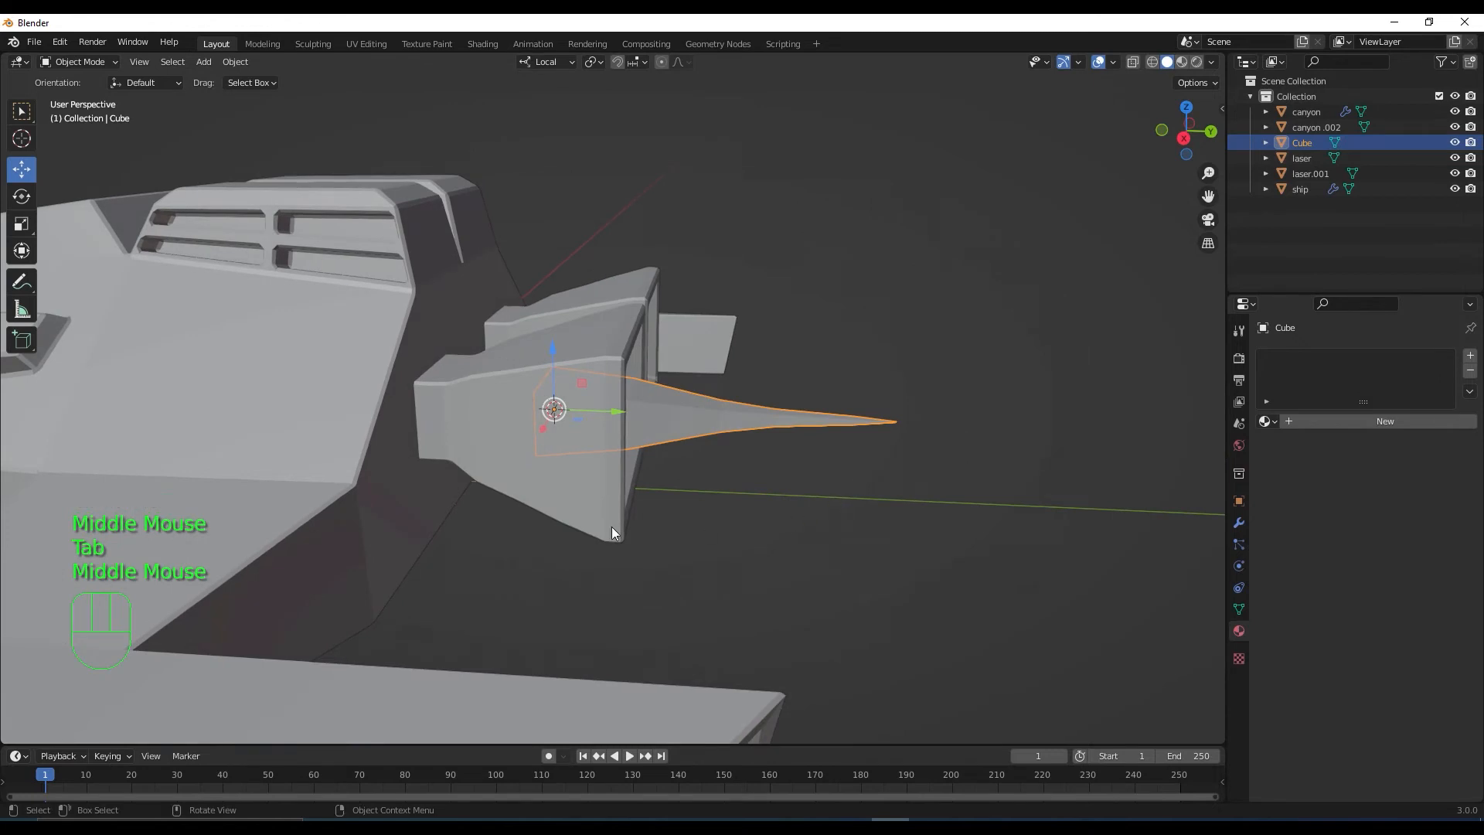
pyautogui.click(22, 250)
pyautogui.moveTo(603, 406); pyautogui.dragTo(659, 406)
pyautogui.scroll(-2, 823, 443)
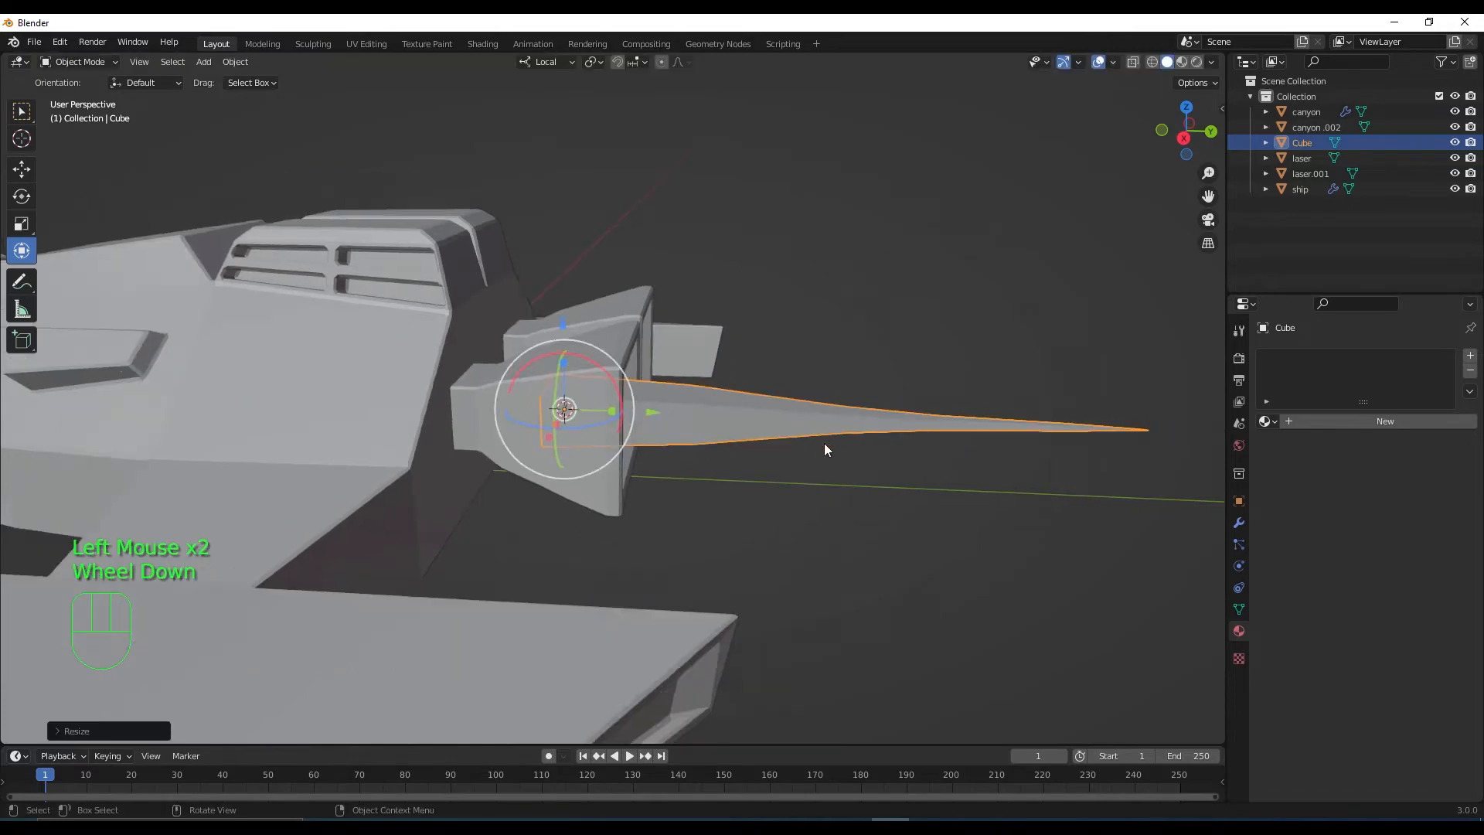
pyautogui.moveTo(823, 443); pyautogui.dragTo(780, 454, button='middle')
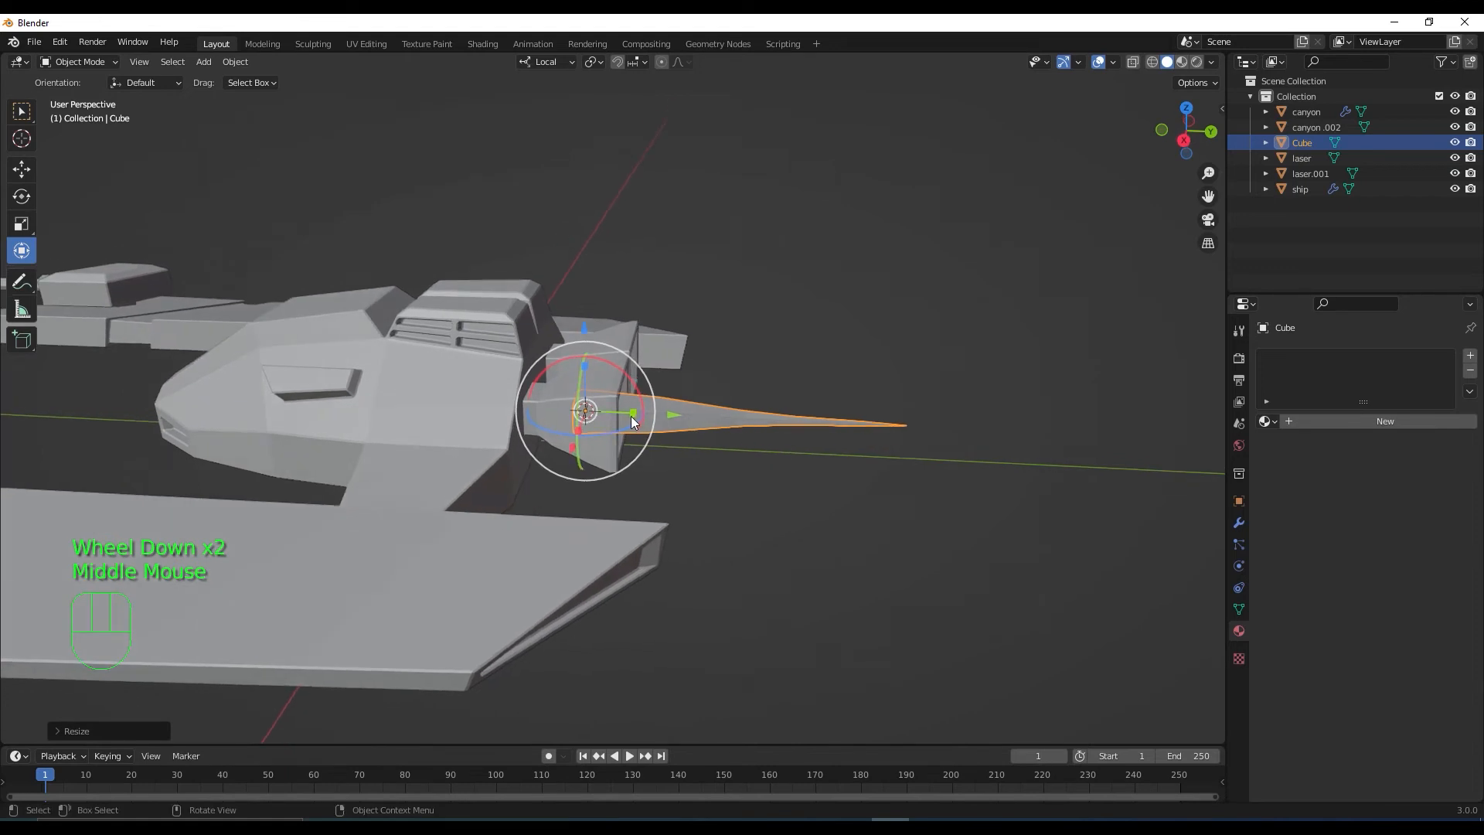
pyautogui.moveTo(627, 412); pyautogui.dragTo(622, 413)
pyautogui.scroll(2, 695, 464)
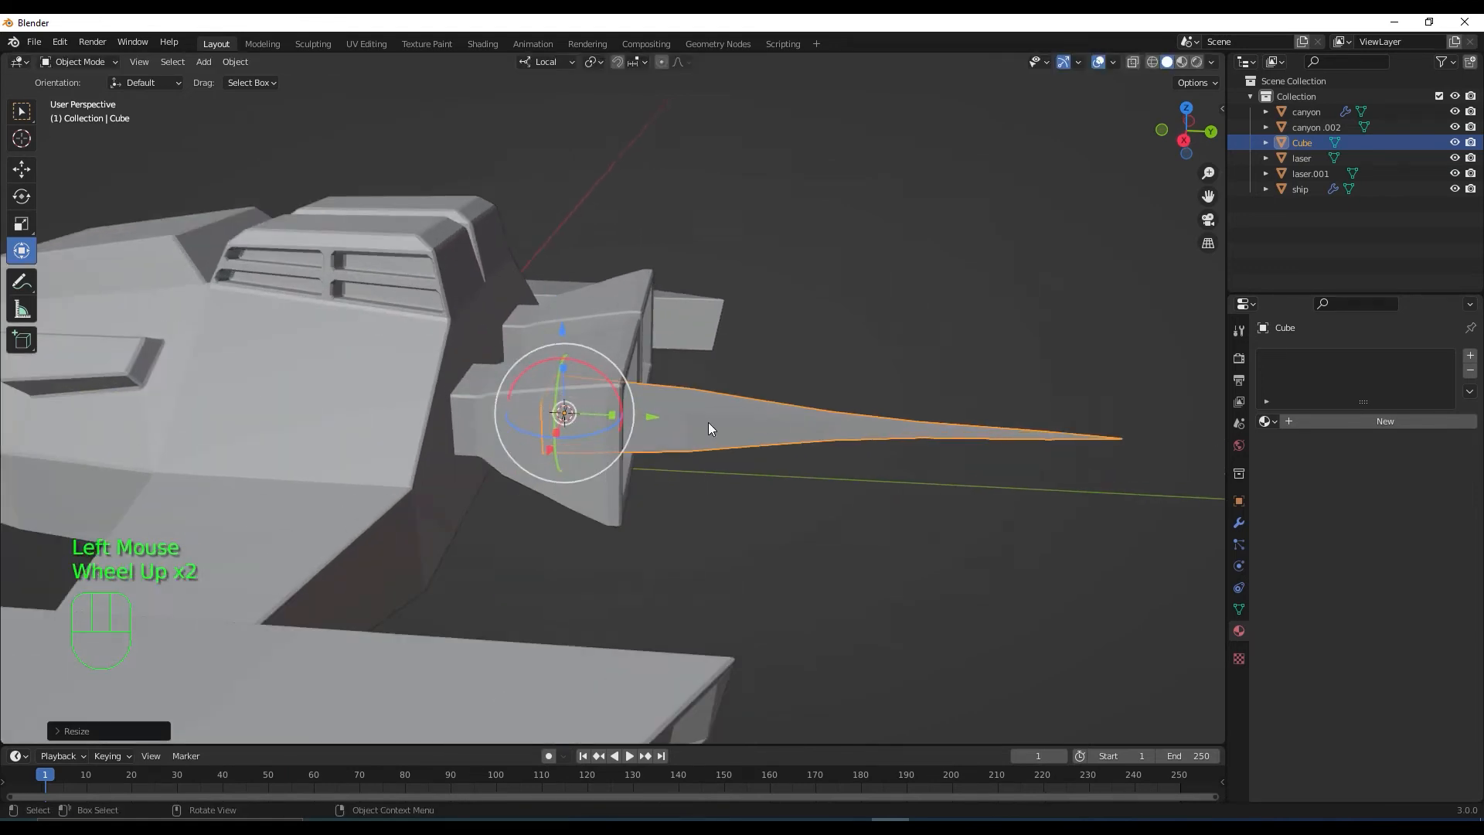
# Apply the cone's scale with Ctrl+A
pyautogui.hotkey('ctrl', 'a')
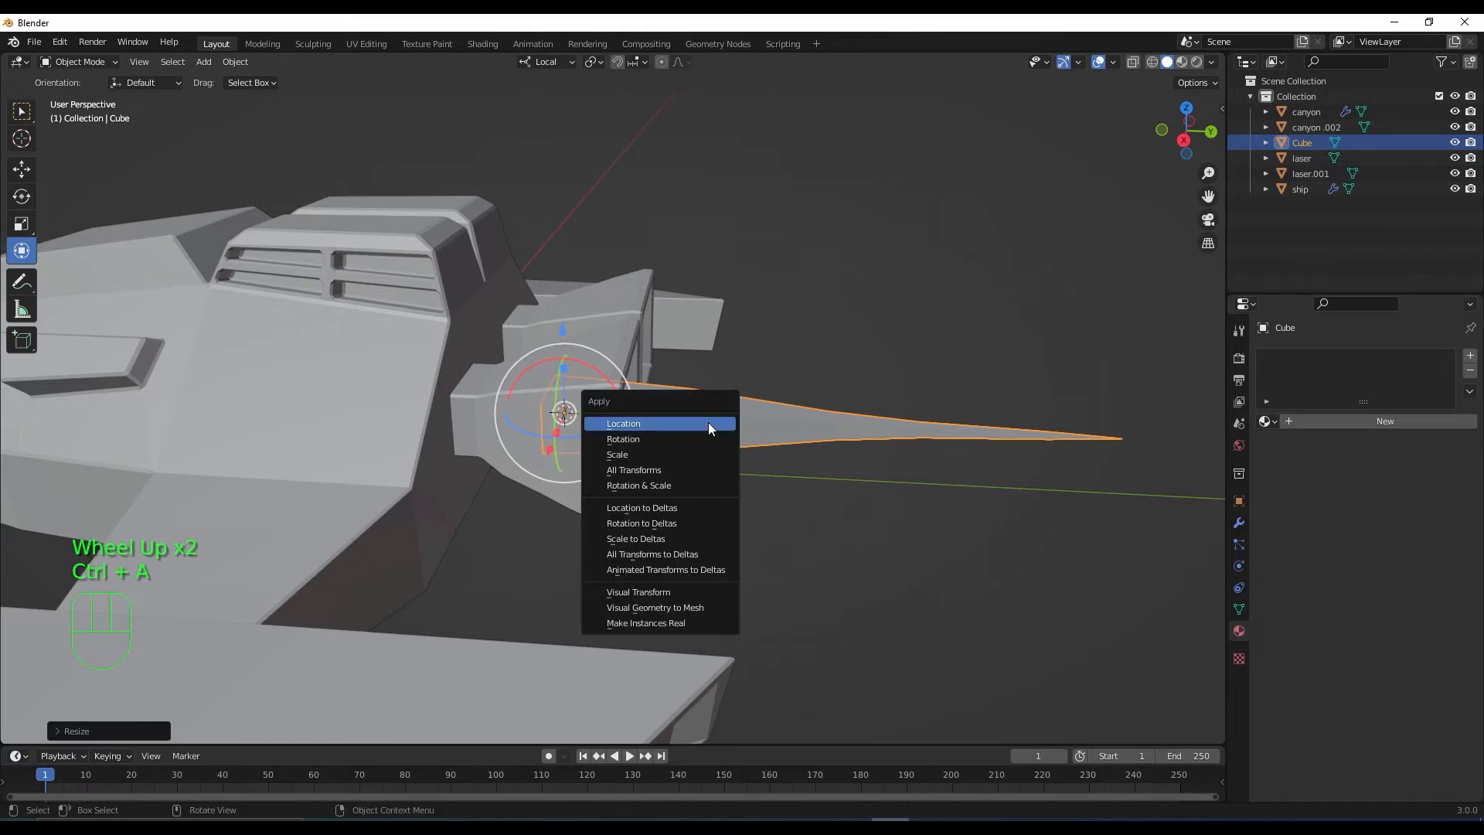
pyautogui.click(698, 450)
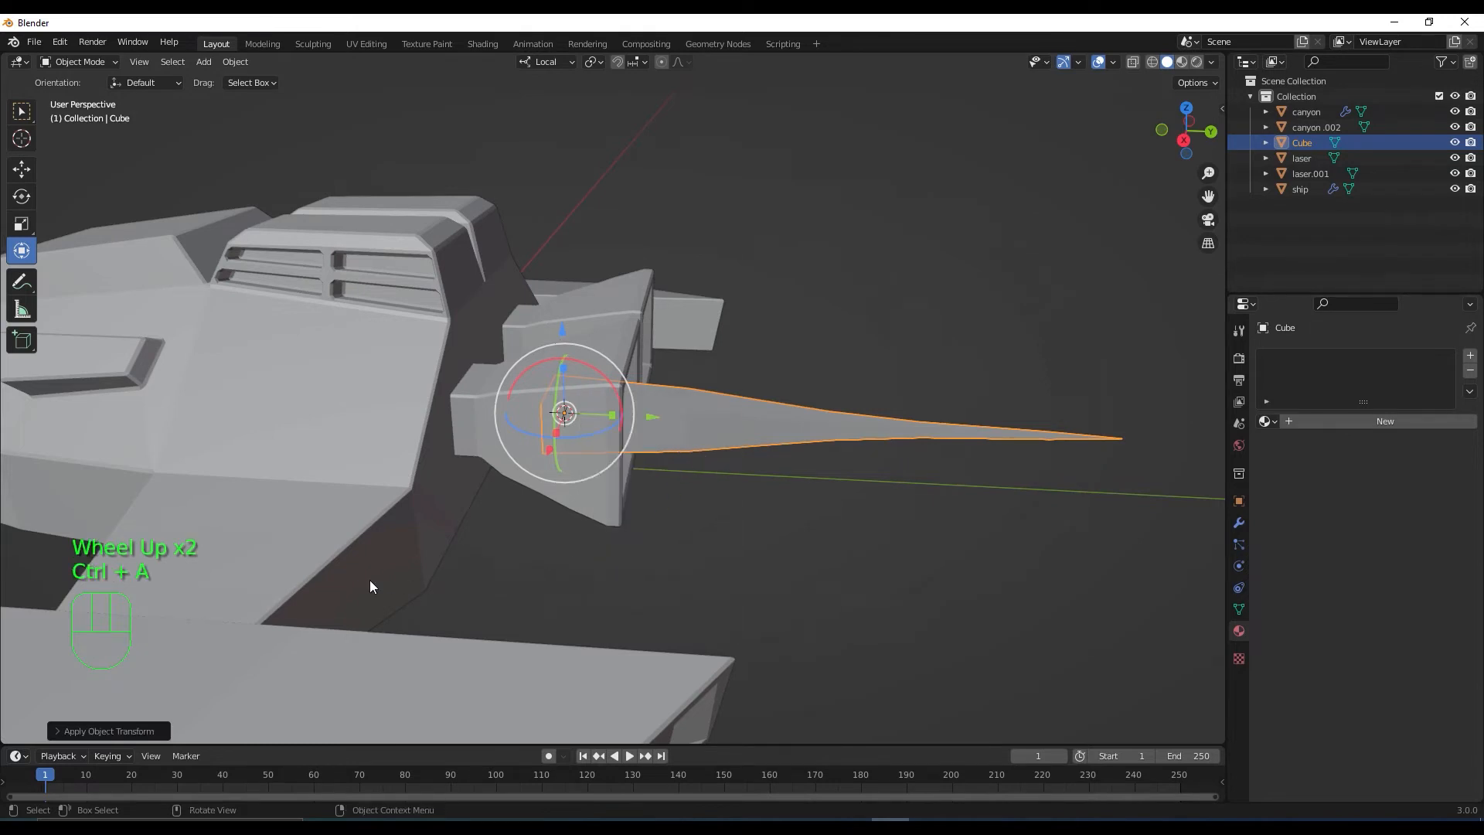
pyautogui.click(72, 730)
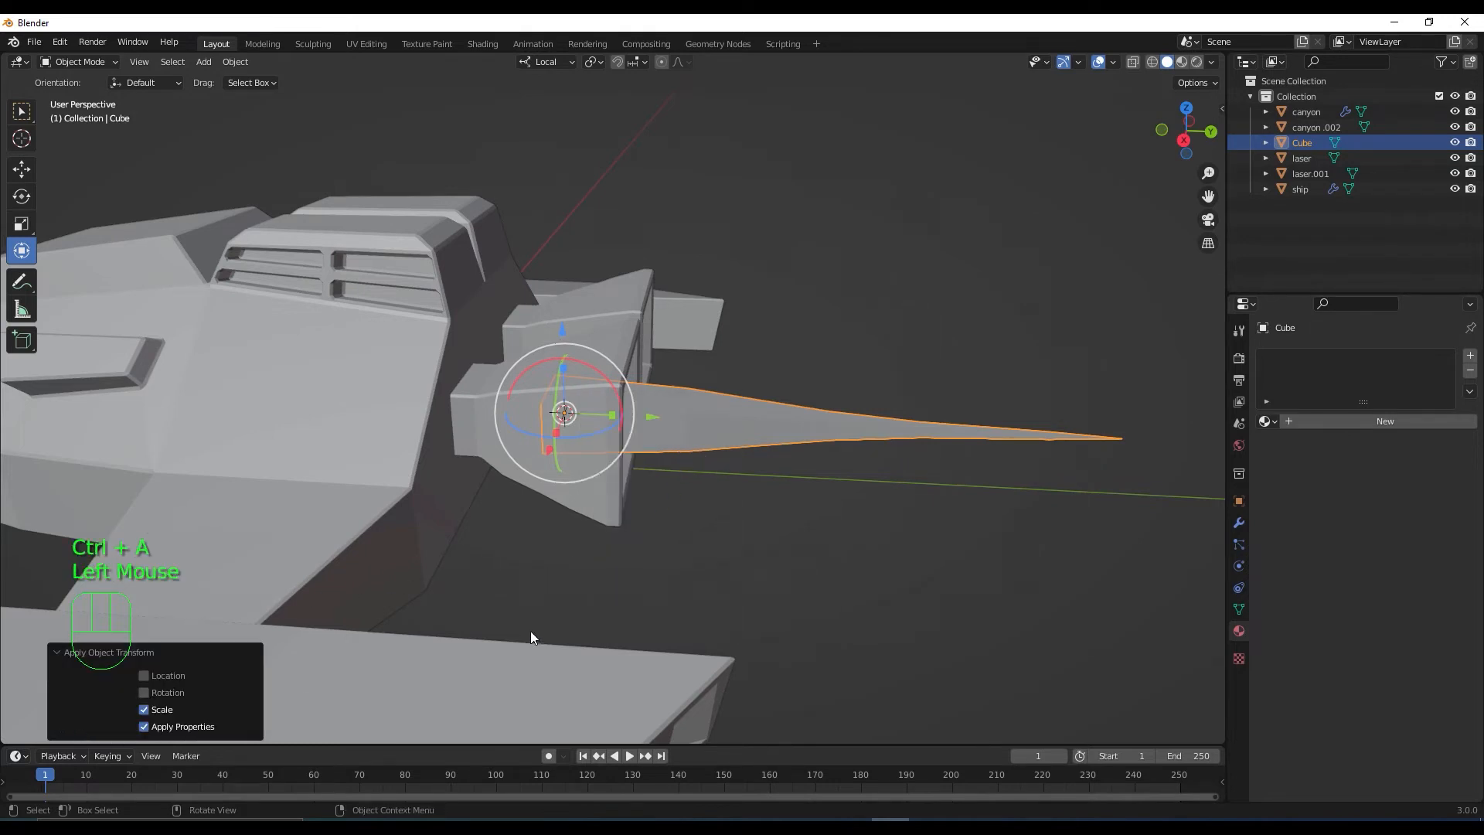
pyautogui.click(665, 549)
# In top view, make a linked duplicate of the spike, left in place
pyautogui.scroll(-1, 673, 543)
pyautogui.moveTo(674, 542); pyautogui.dragTo(758, 616, button='middle')
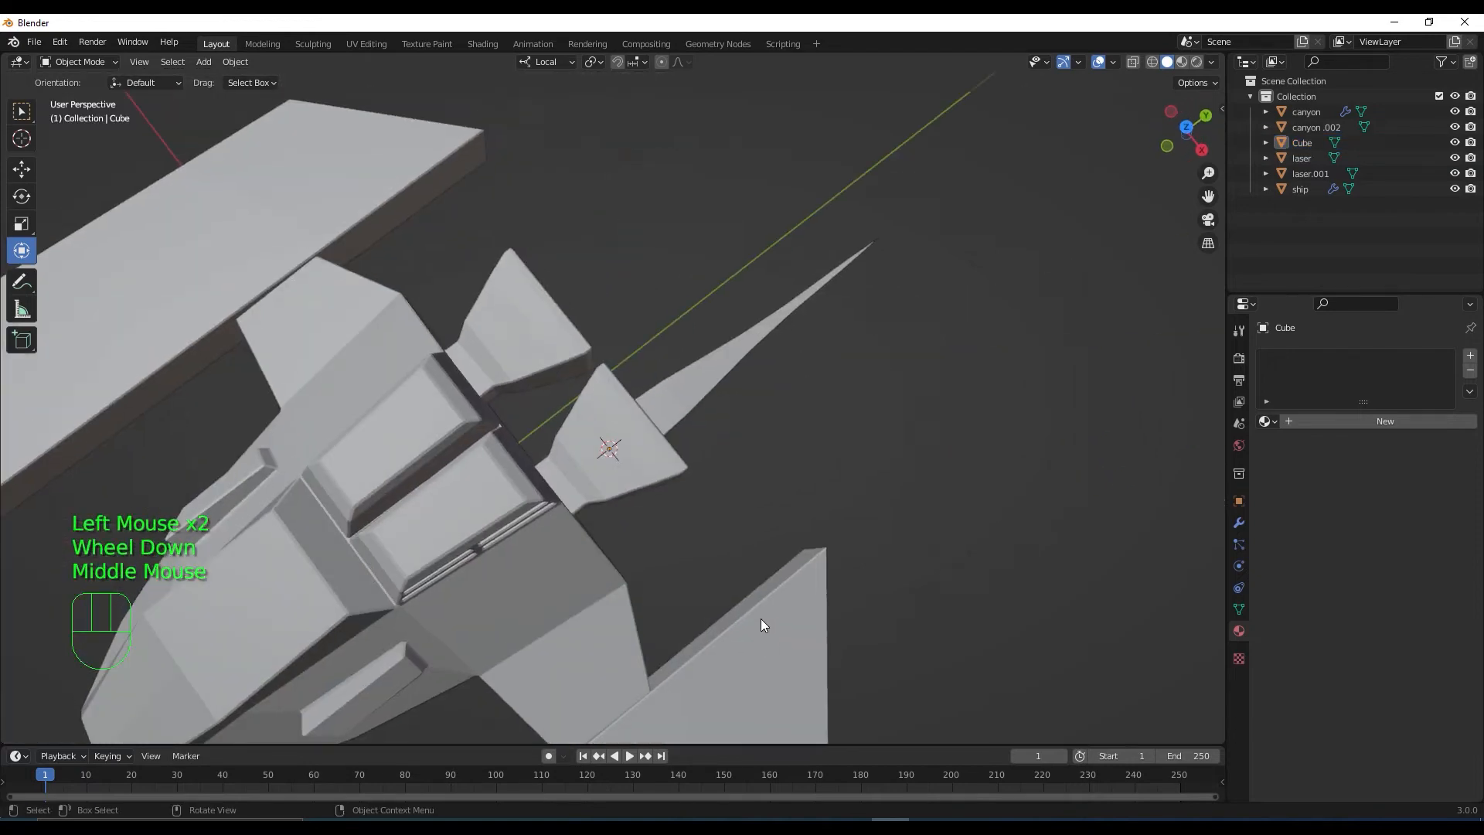
pyautogui.scroll(-2, 755, 490)
pyautogui.moveTo(742, 463)
pyautogui.mouseDown(button='middle')
pyautogui.moveTo(733, 448)
pyautogui.moveTo(745, 453)
pyautogui.mouseUp(button='middle')
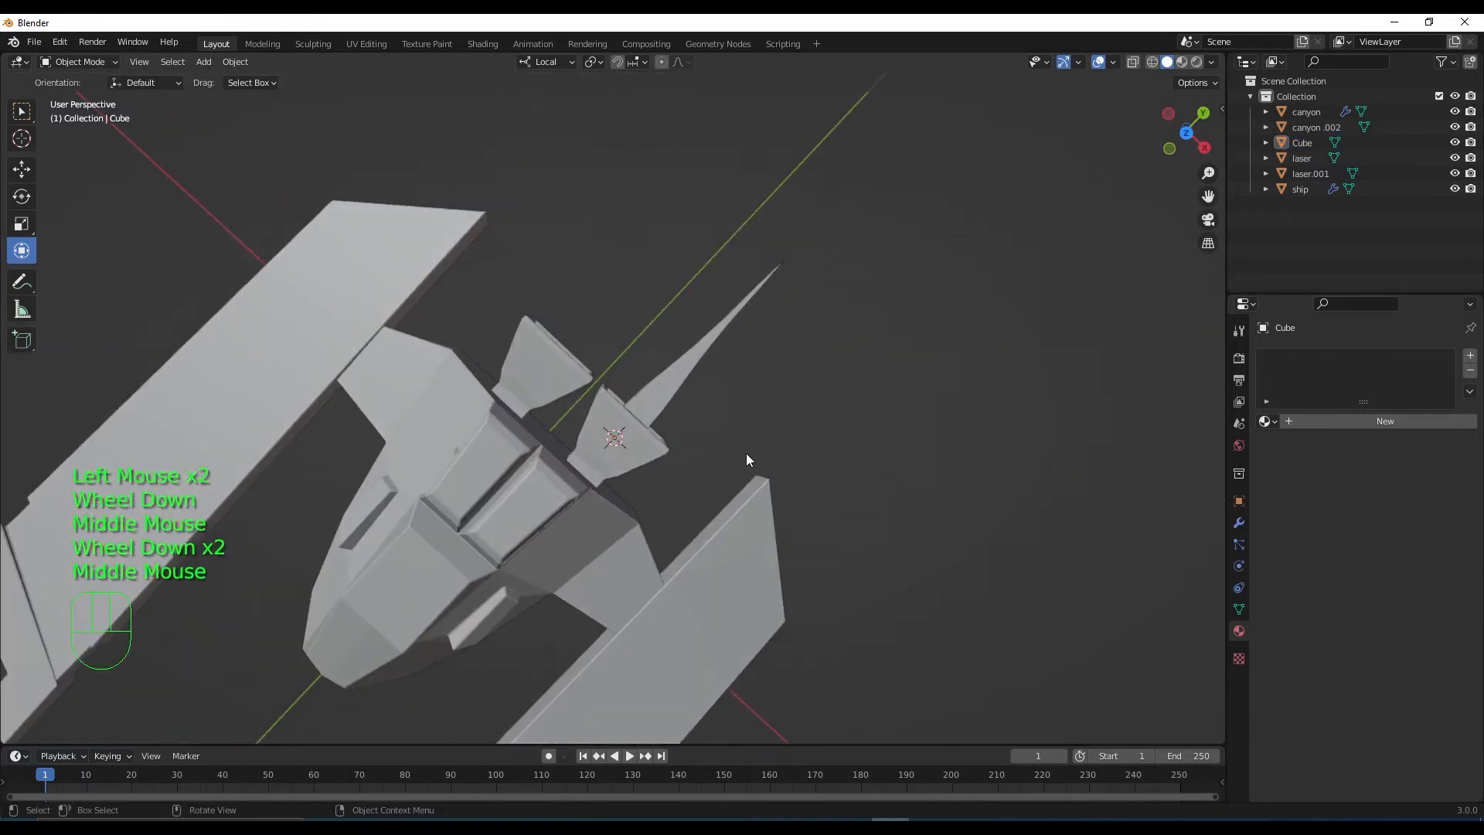
pyautogui.press('KP_7')
pyautogui.click(641, 349)
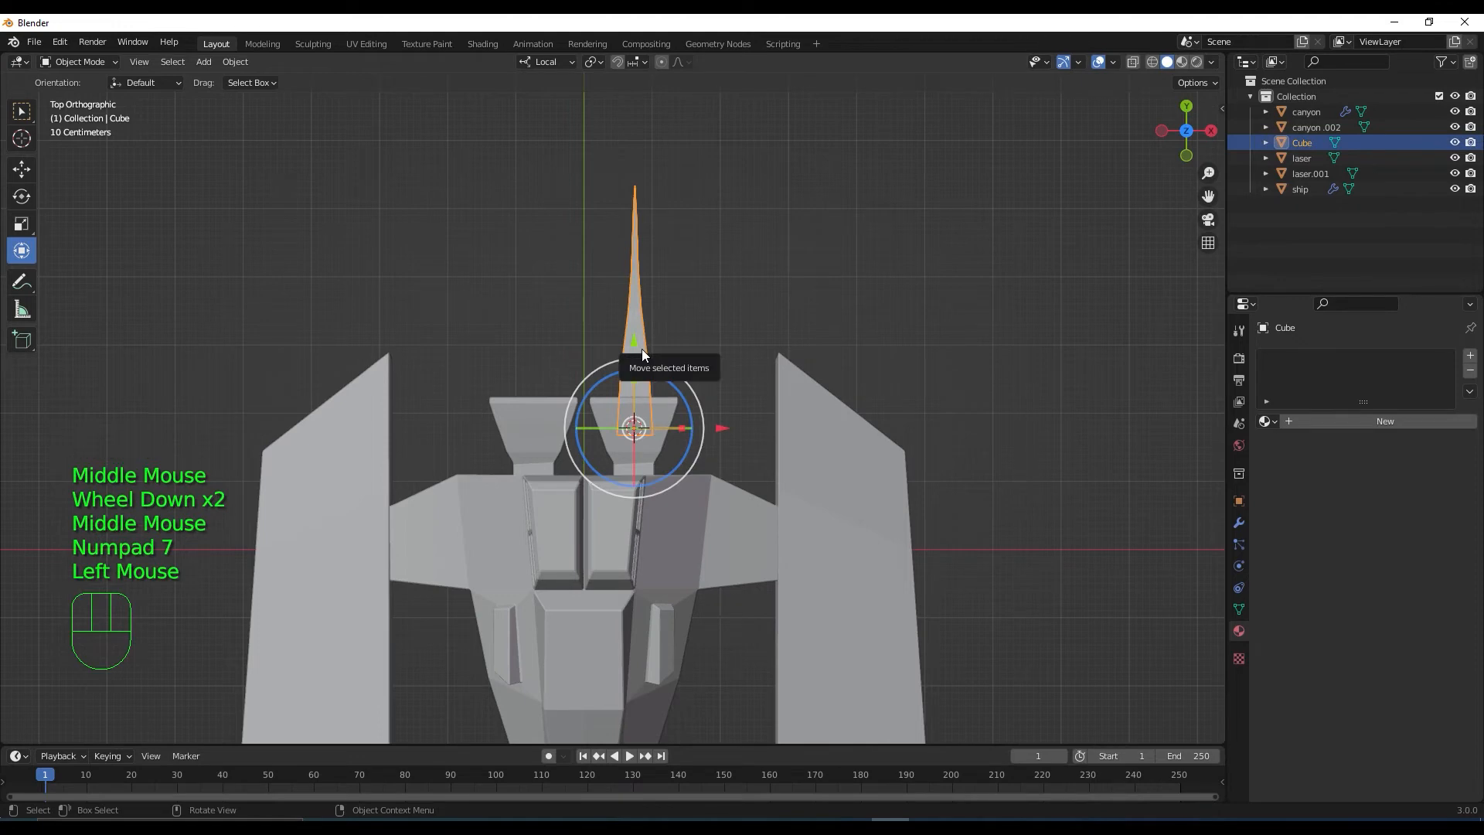
pyautogui.hotkey('alt', 'd')
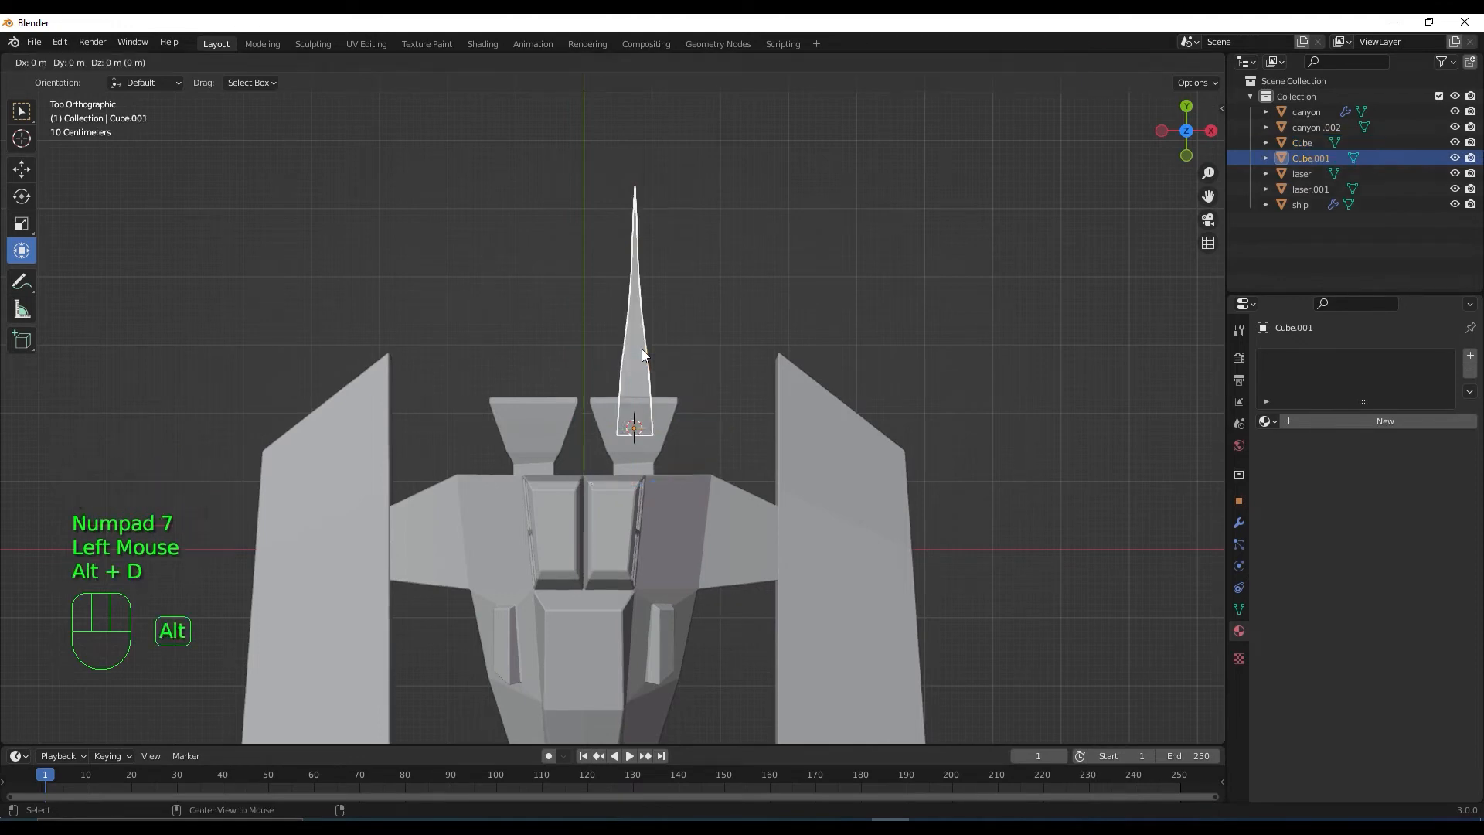
pyautogui.hotkey('alt', 'd')
pyautogui.hotkey('alt', 'd')
pyautogui.rightClick(716, 302)
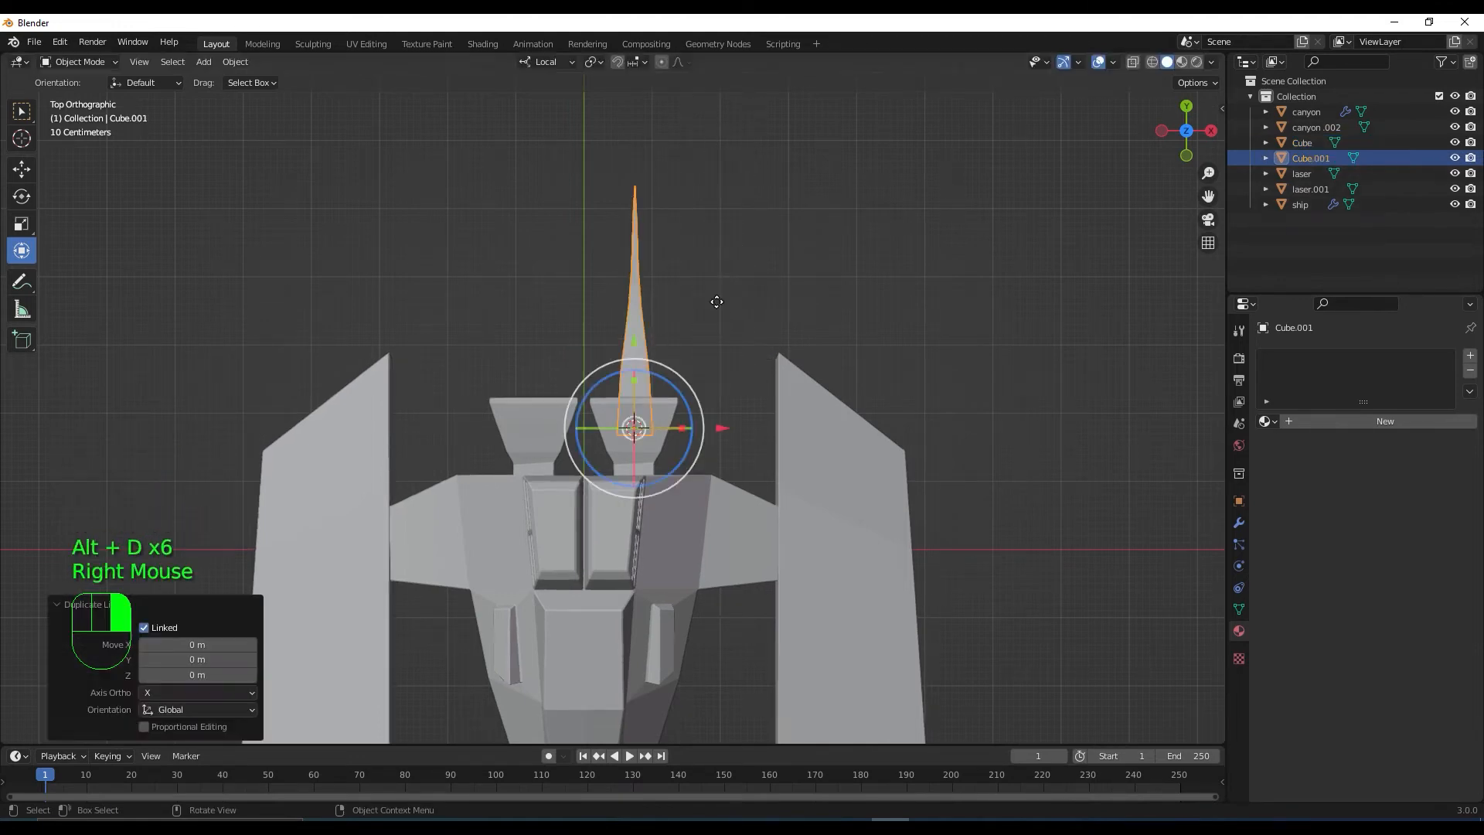
# Move the spike copy -1.4888 m along X into the other front intake
pyautogui.scroll(4, 694, 421)
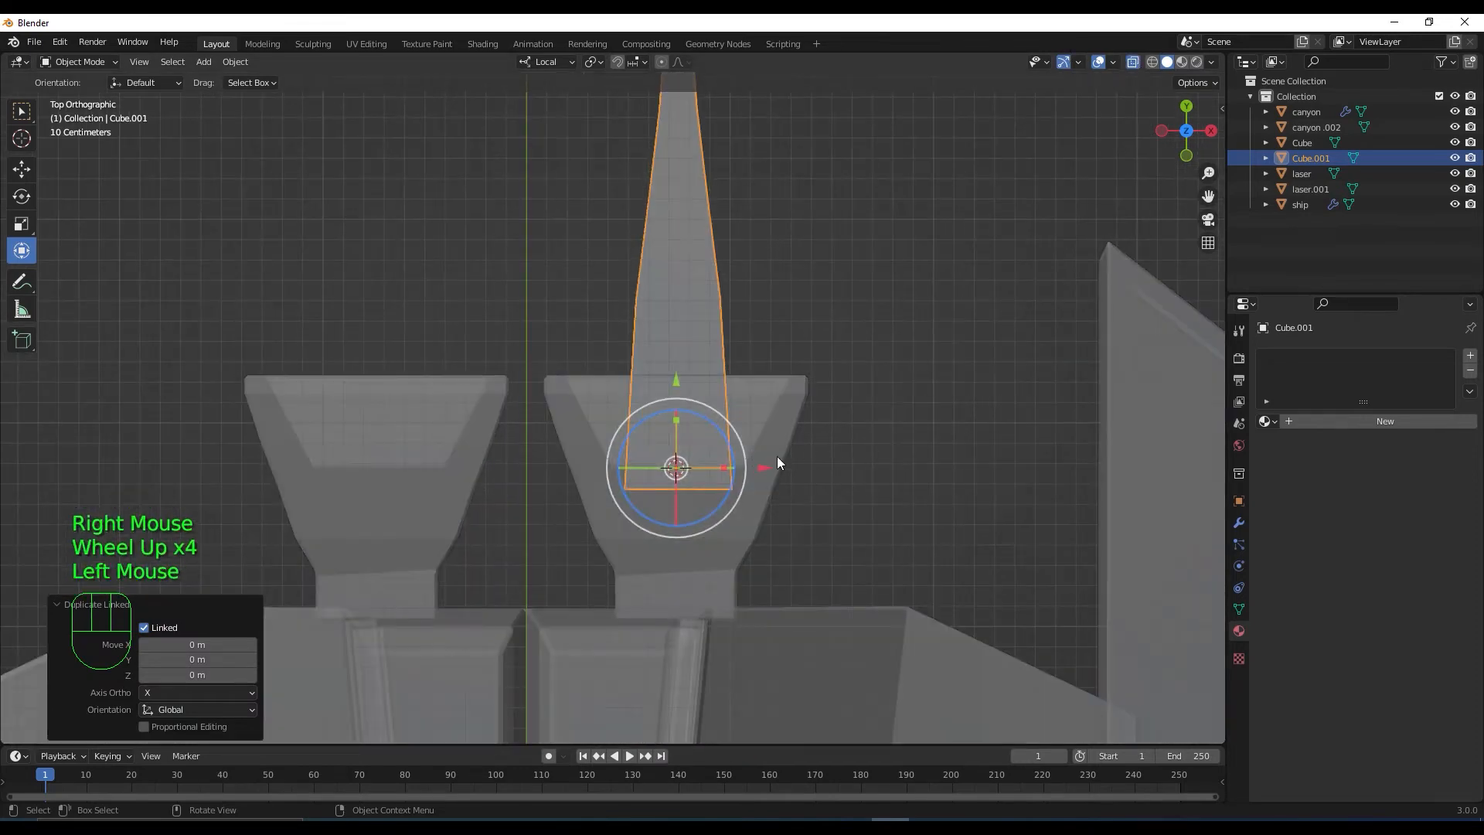
pyautogui.moveTo(766, 466); pyautogui.dragTo(475, 467)
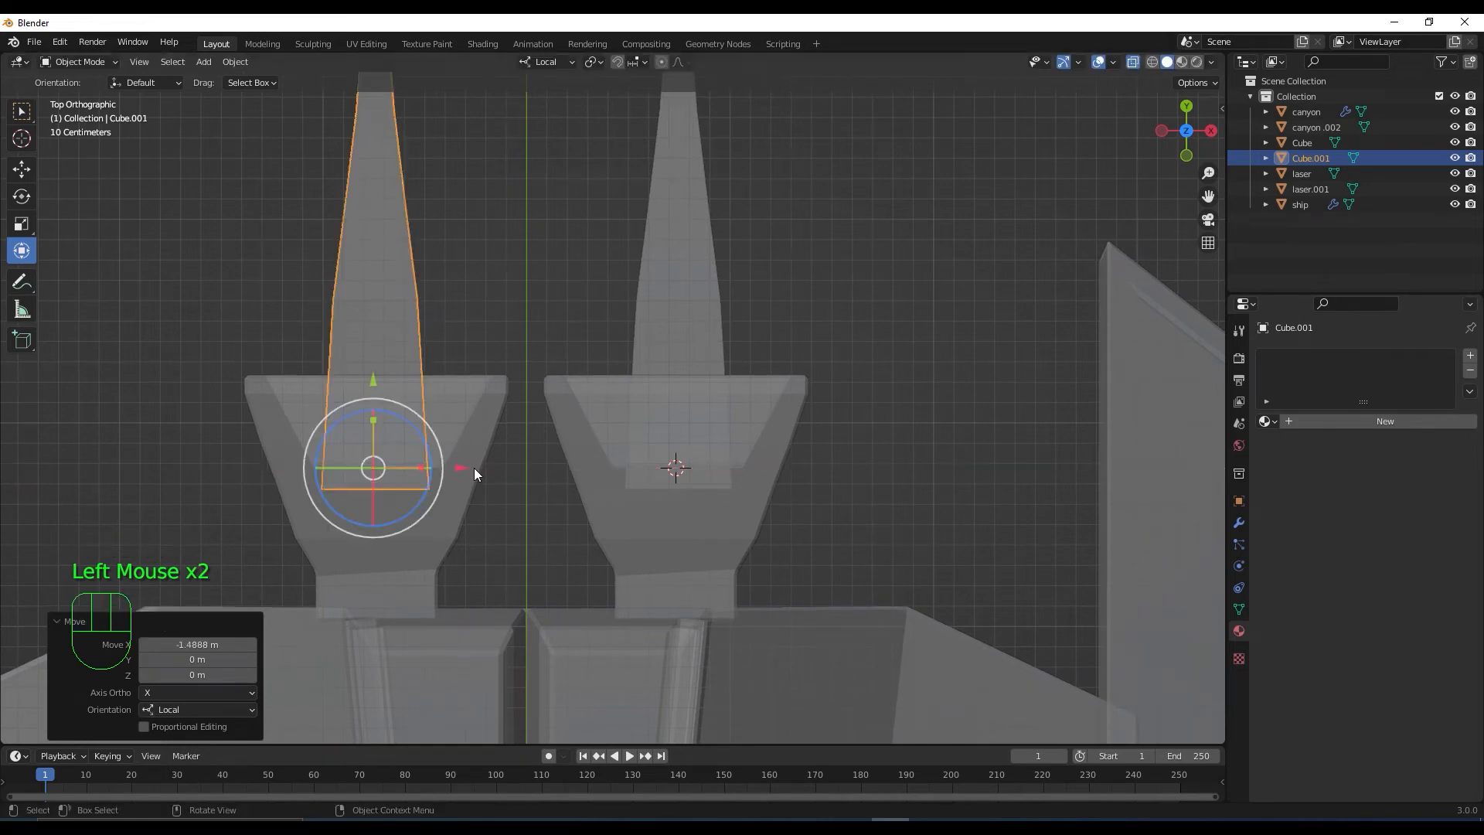
pyautogui.scroll(-2, 541, 410)
pyautogui.moveTo(604, 352); pyautogui.dragTo(671, 322, button='middle')
pyautogui.scroll(-1, 742, 379)
pyautogui.click(826, 437)
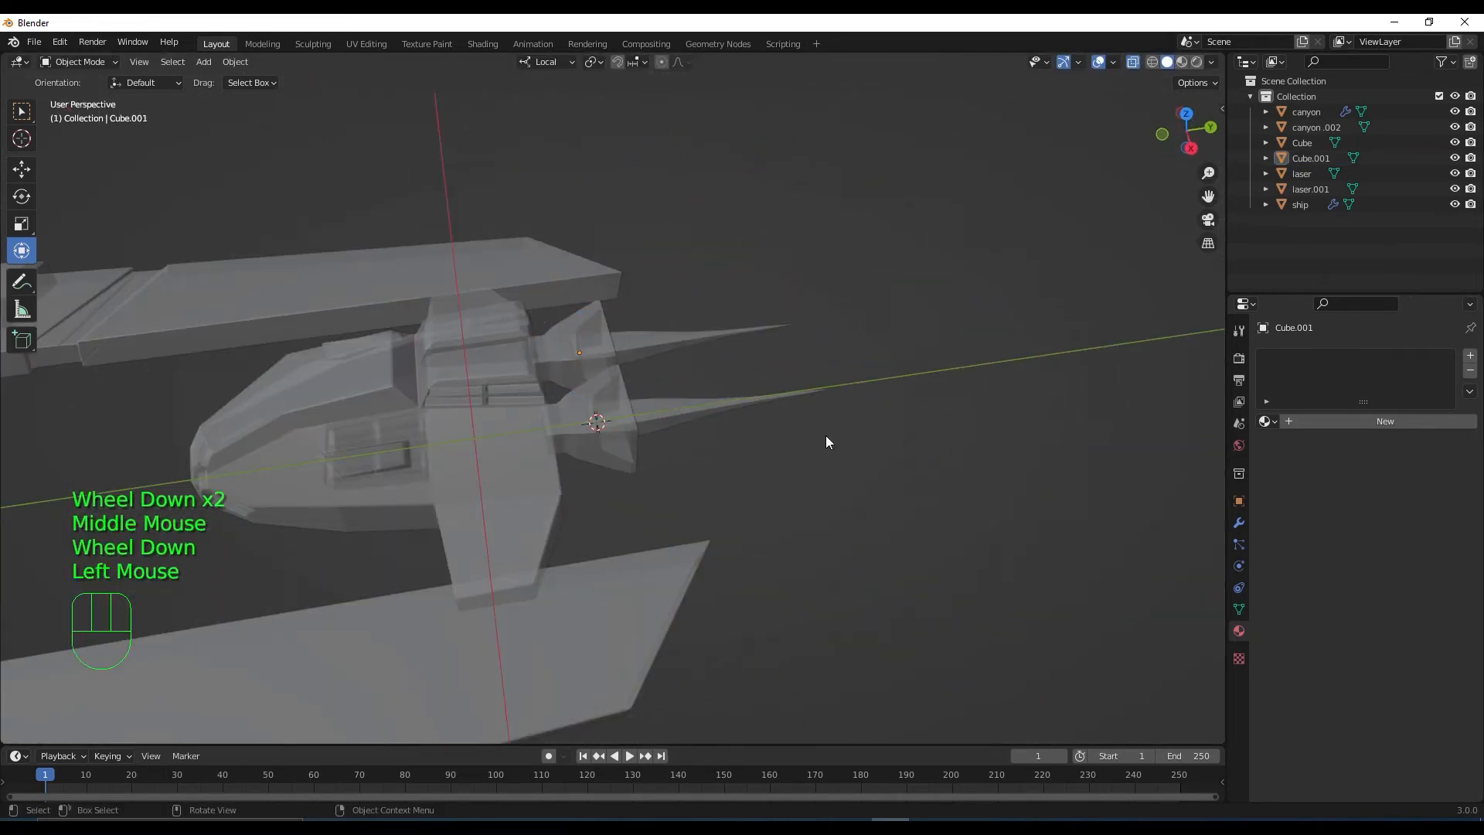
# Turn off X-ray, switch to Material Preview, and select the nose spike
pyautogui.click(1133, 62)
pyautogui.scroll(-2, 702, 425)
pyautogui.keyDown('shift'); pyautogui.moveTo(713, 499); pyautogui.dragTo(835, 584, button='middle'); pyautogui.keyUp('shift')
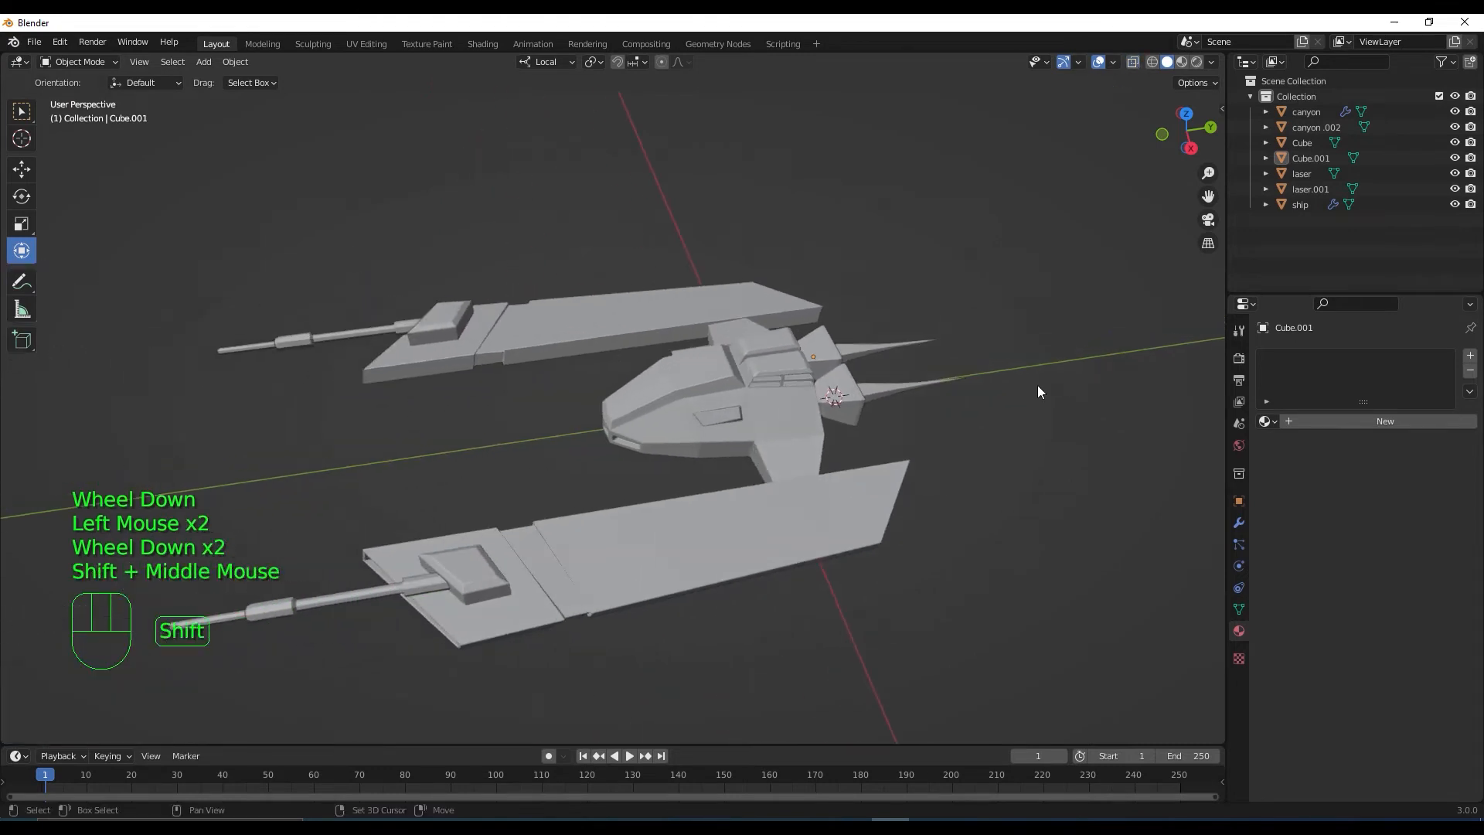
pyautogui.click(1182, 61)
pyautogui.scroll(-2, 998, 393)
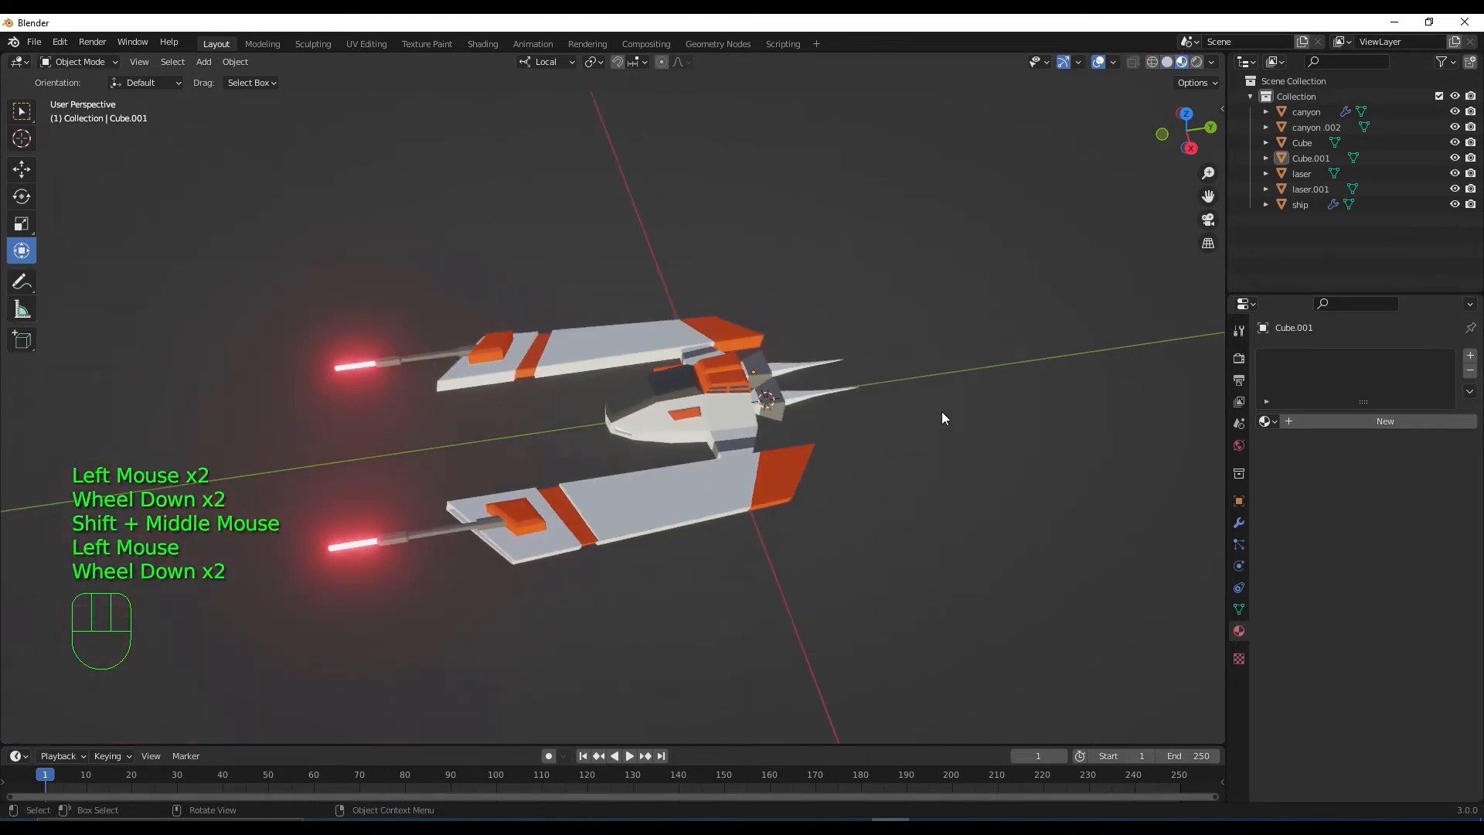
pyautogui.moveTo(941, 411); pyautogui.dragTo(901, 369, button='middle')
pyautogui.scroll(3, 874, 410)
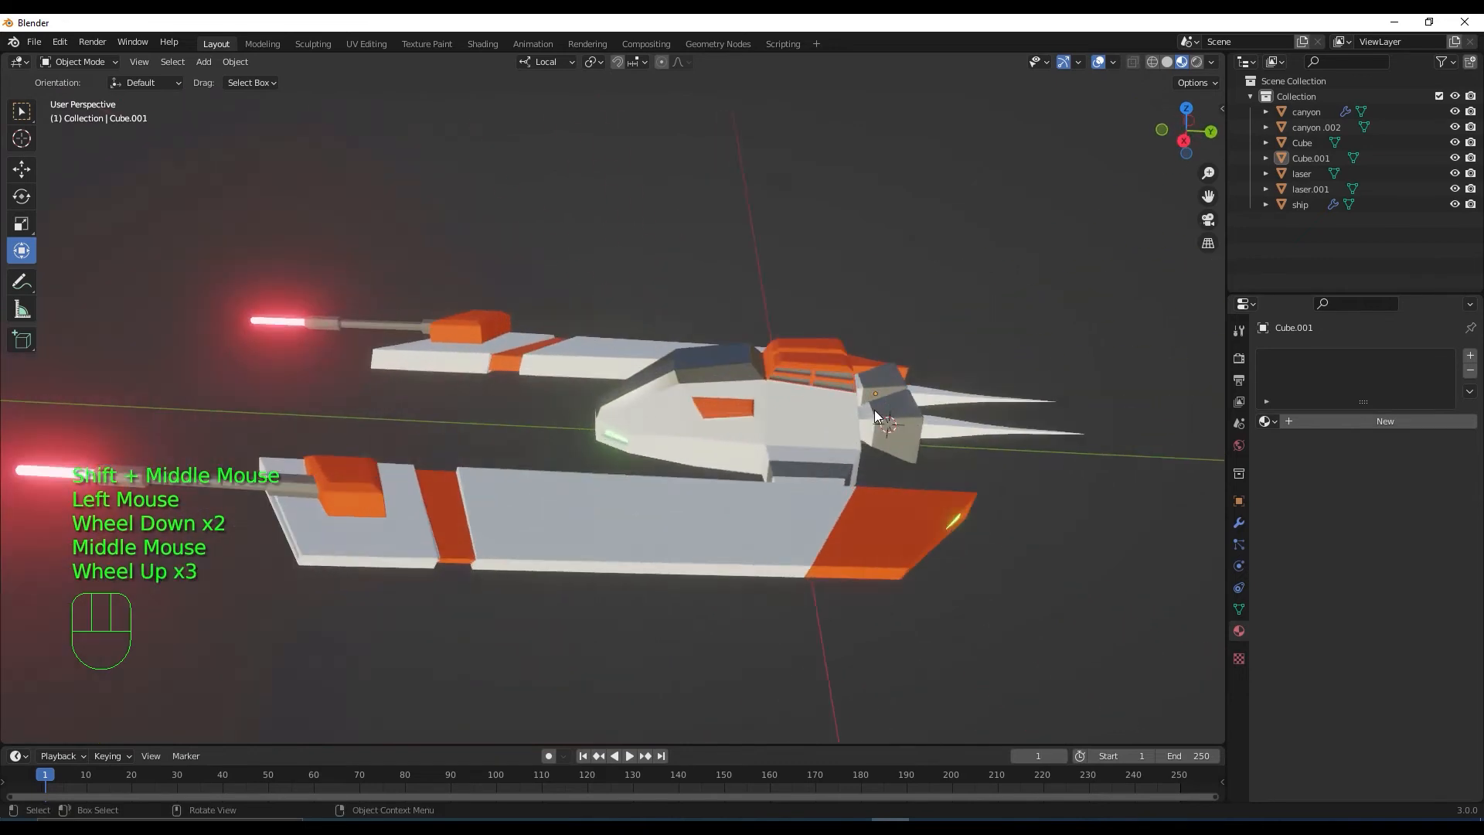
pyautogui.click(937, 427)
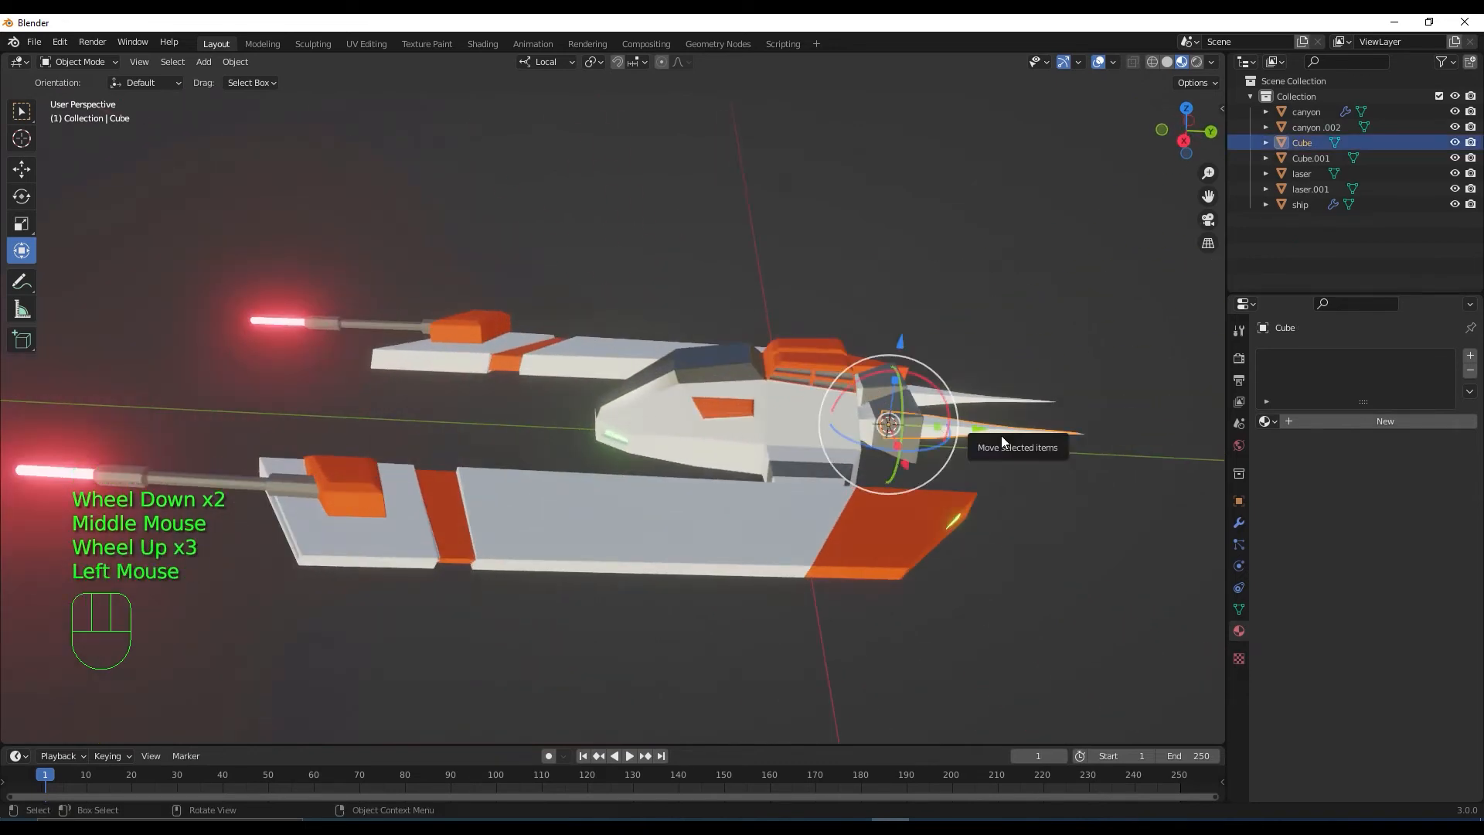
# Create a new material for the spike named flama
pyautogui.click(1315, 418)
pyautogui.click(1326, 421)
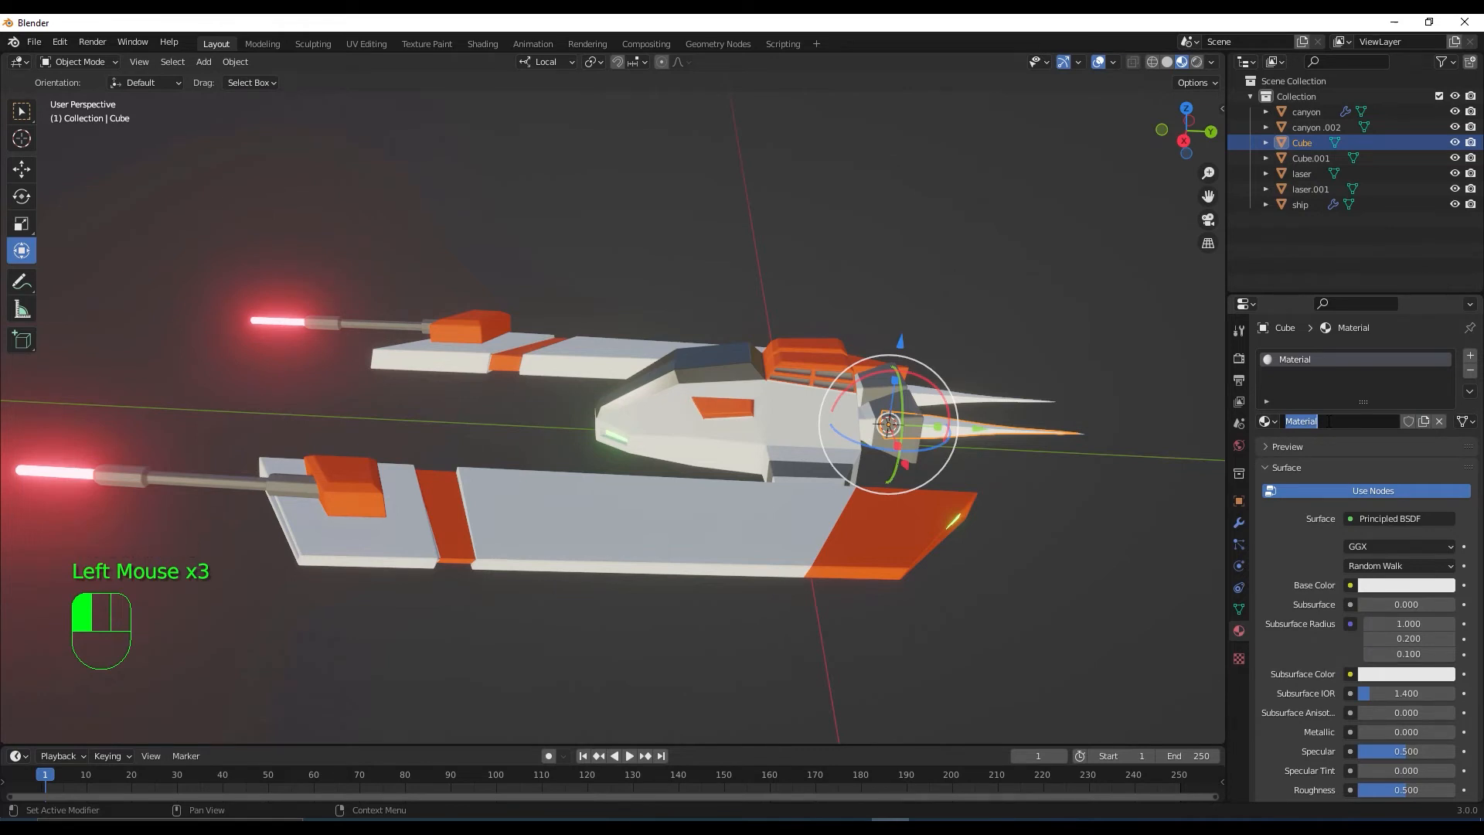
pyautogui.press('BackSpace')
pyautogui.write('flama')
pyautogui.press('Return')
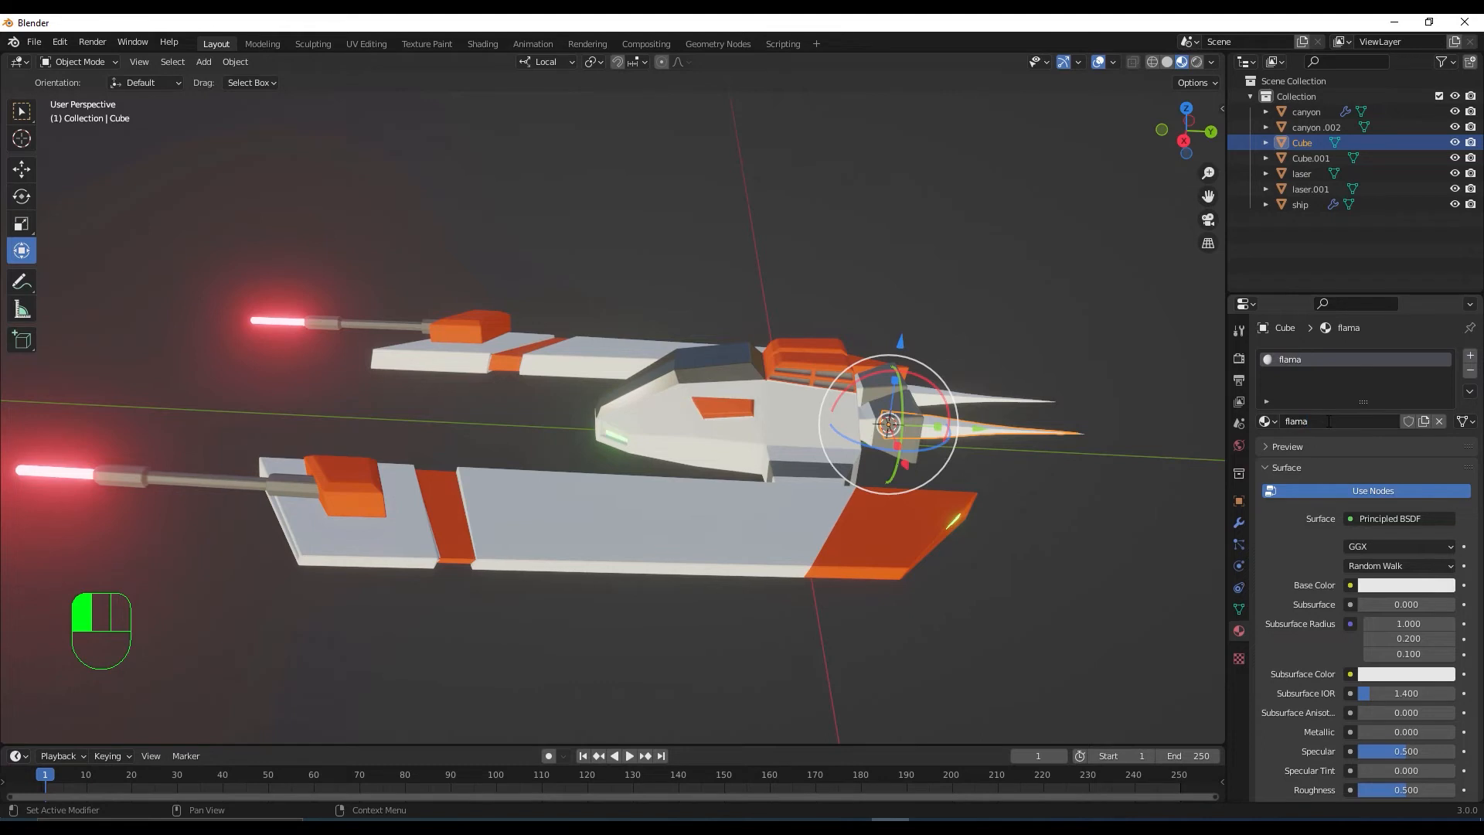
# Set the flama material's Base Color to yellow
pyautogui.click(1424, 587)
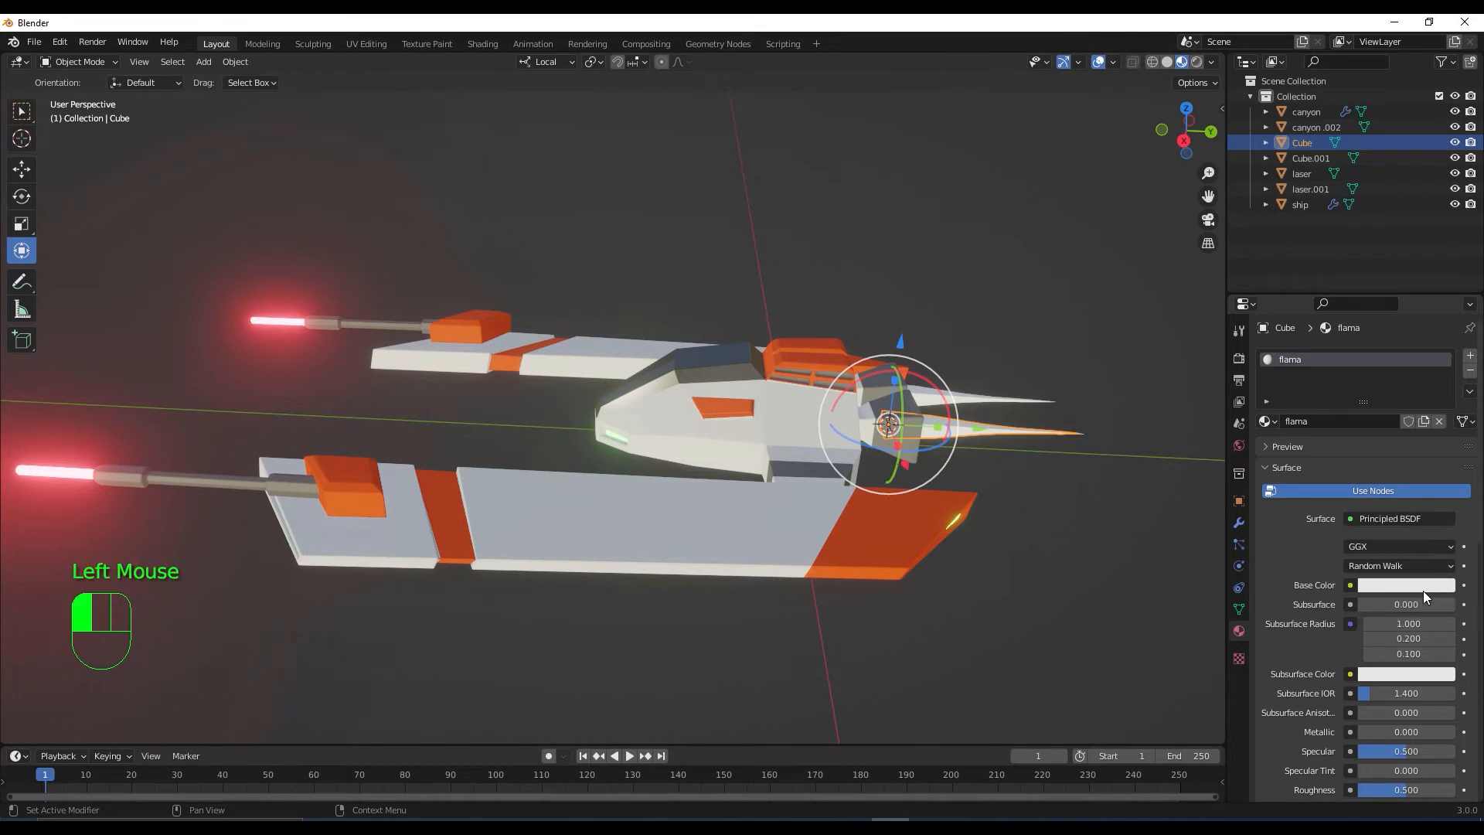
pyautogui.moveTo(1392, 469); pyautogui.dragTo(1356, 433)
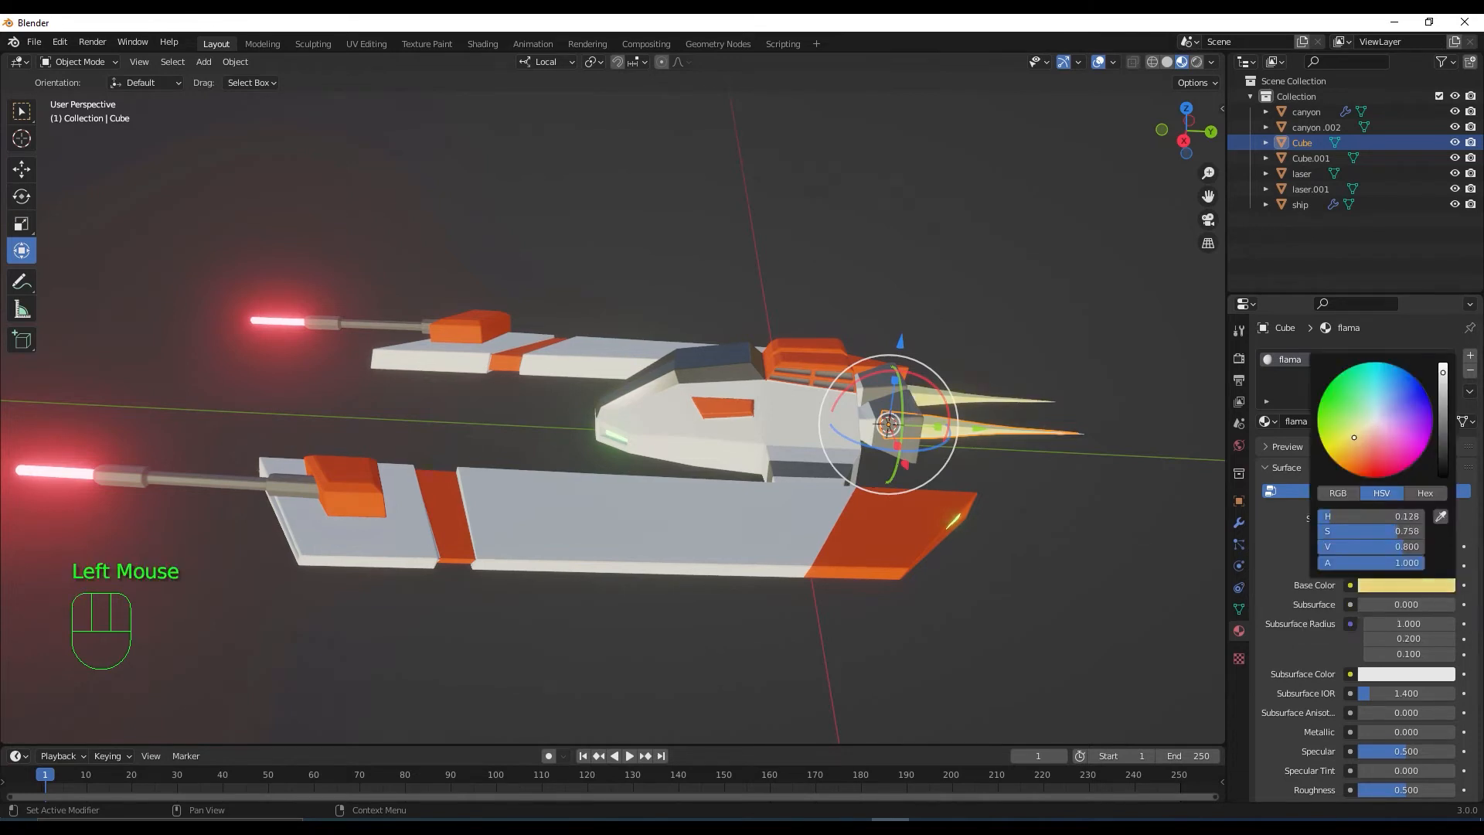
pyautogui.scroll(-2, 1471, 581)
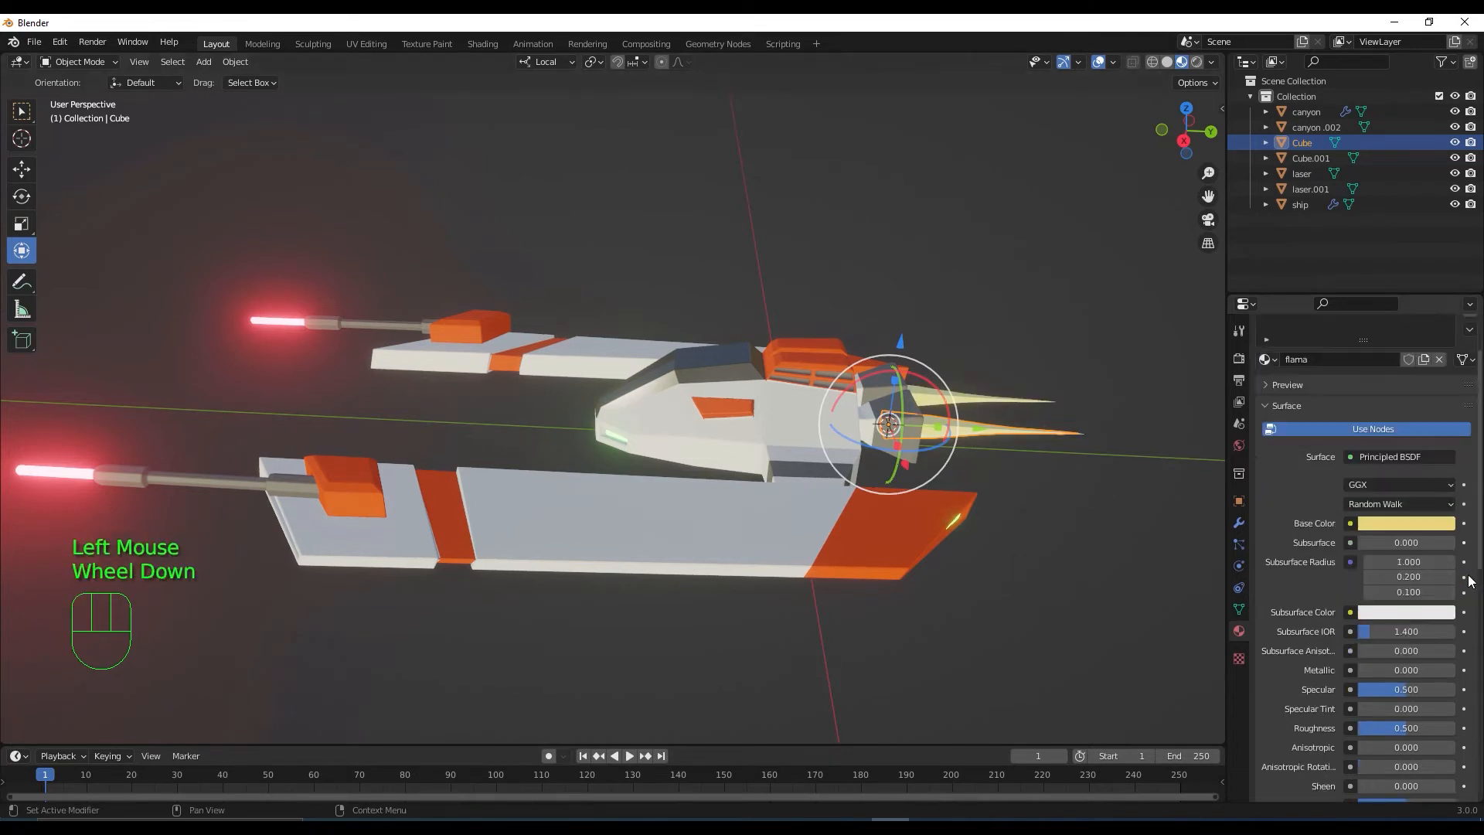
pyautogui.scroll(-4, 1470, 581)
# Make the emission colour full-brightness yellow with Emission Strength 60
pyautogui.click(1433, 549)
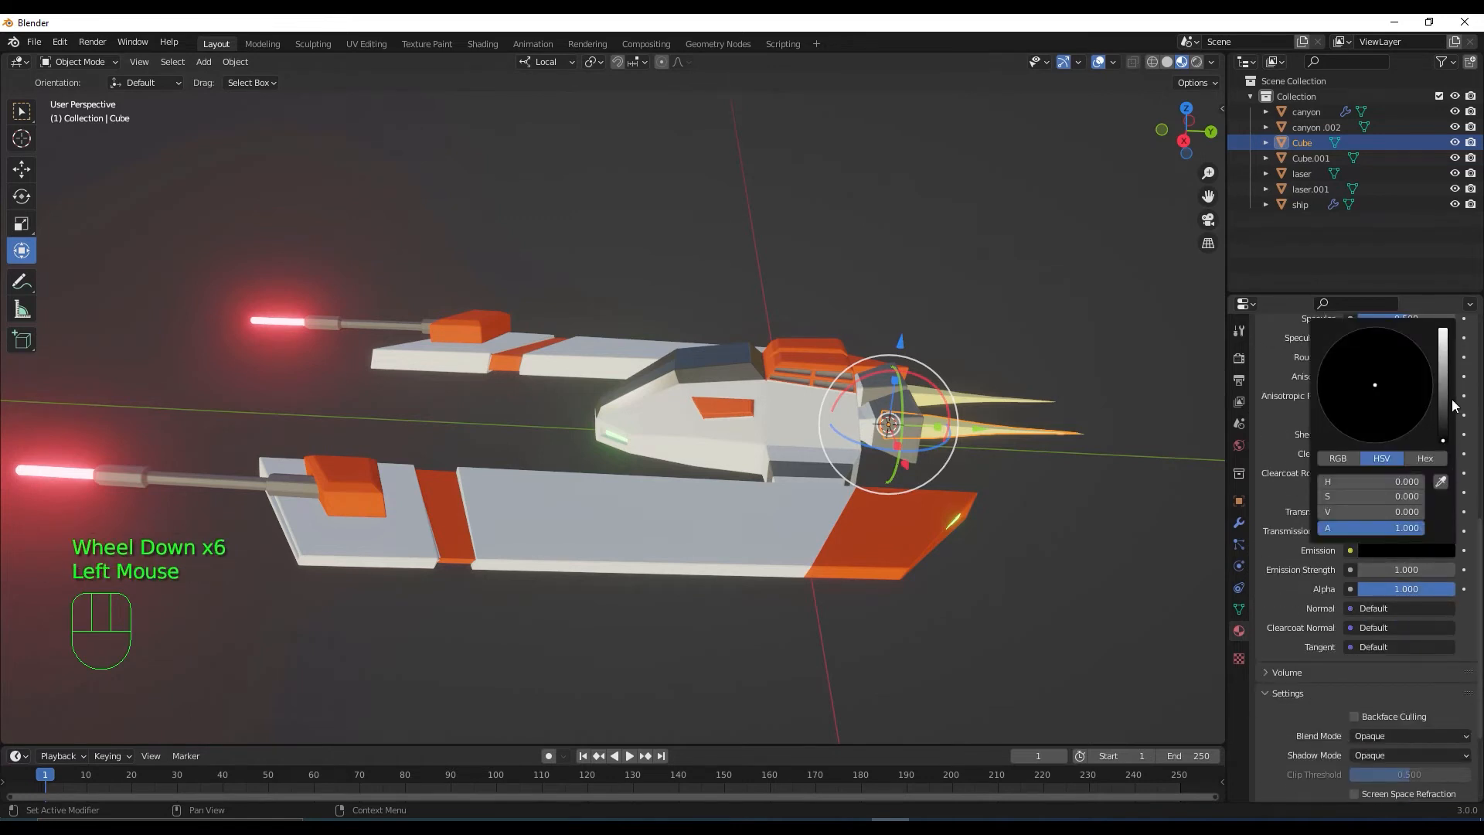
pyautogui.moveTo(1443, 408); pyautogui.dragTo(1443, 327)
pyautogui.moveTo(1371, 388); pyautogui.dragTo(1353, 407)
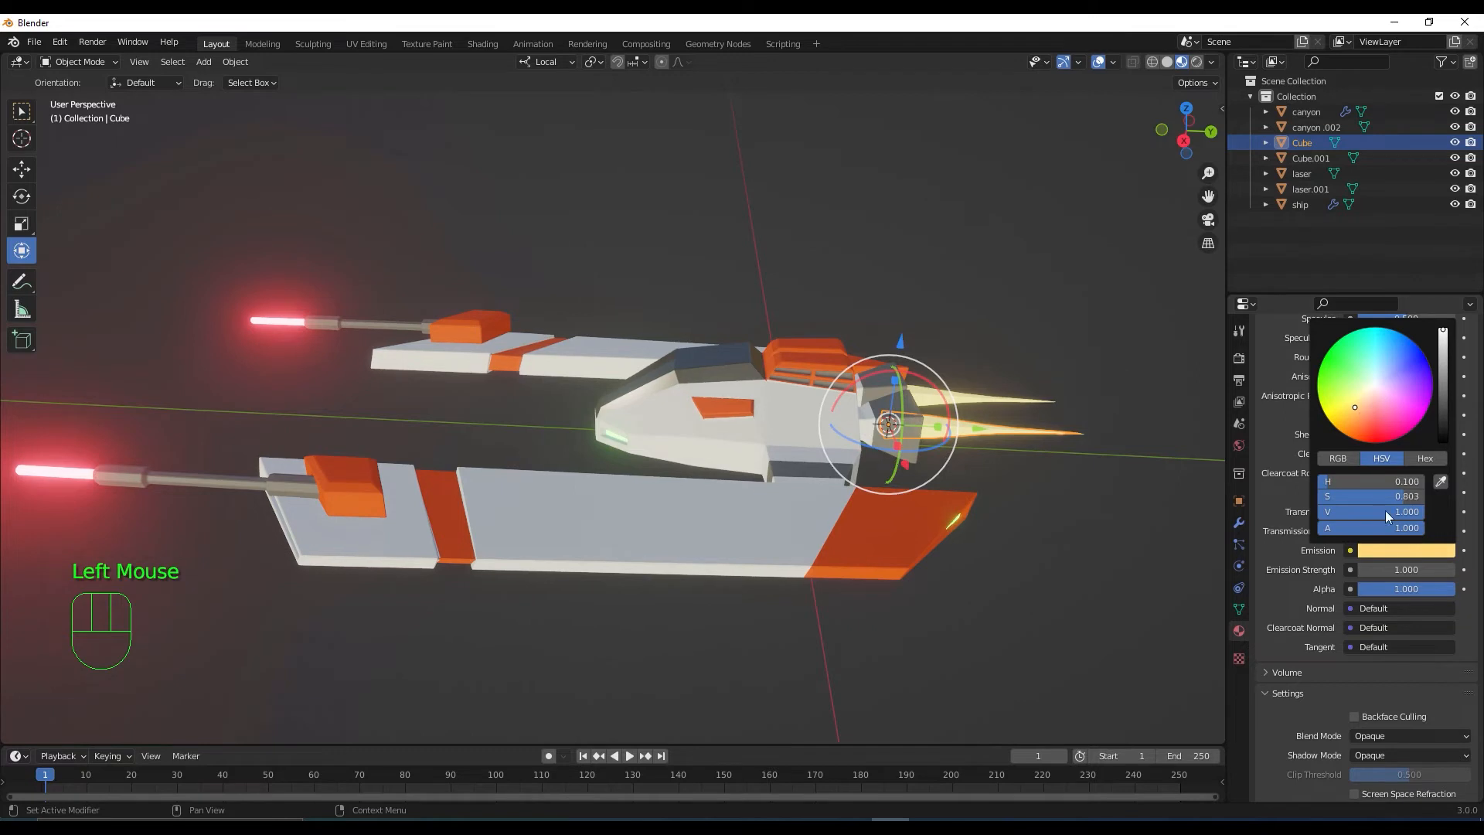
pyautogui.click(1418, 568)
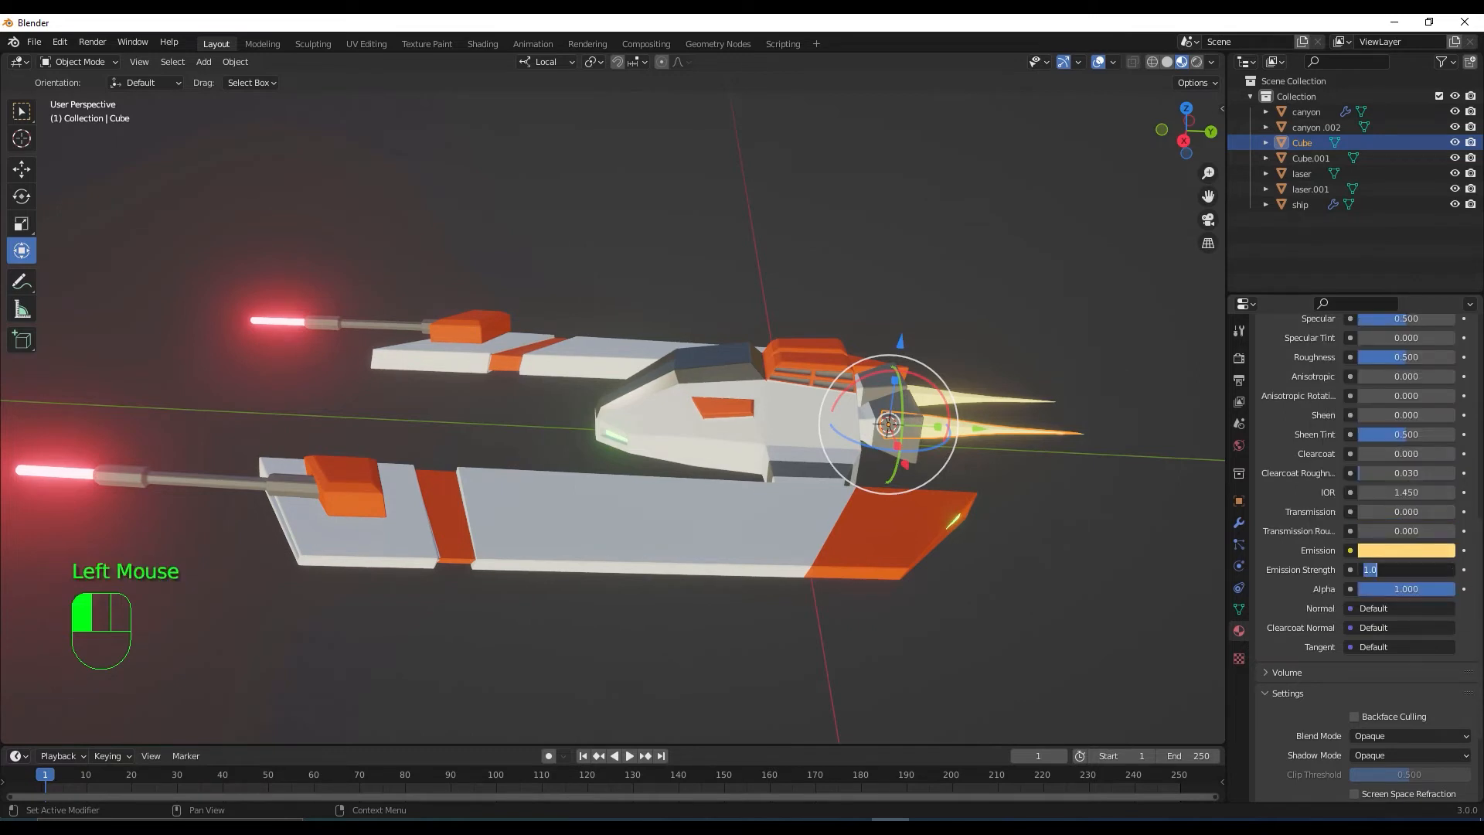
pyautogui.press('Return')
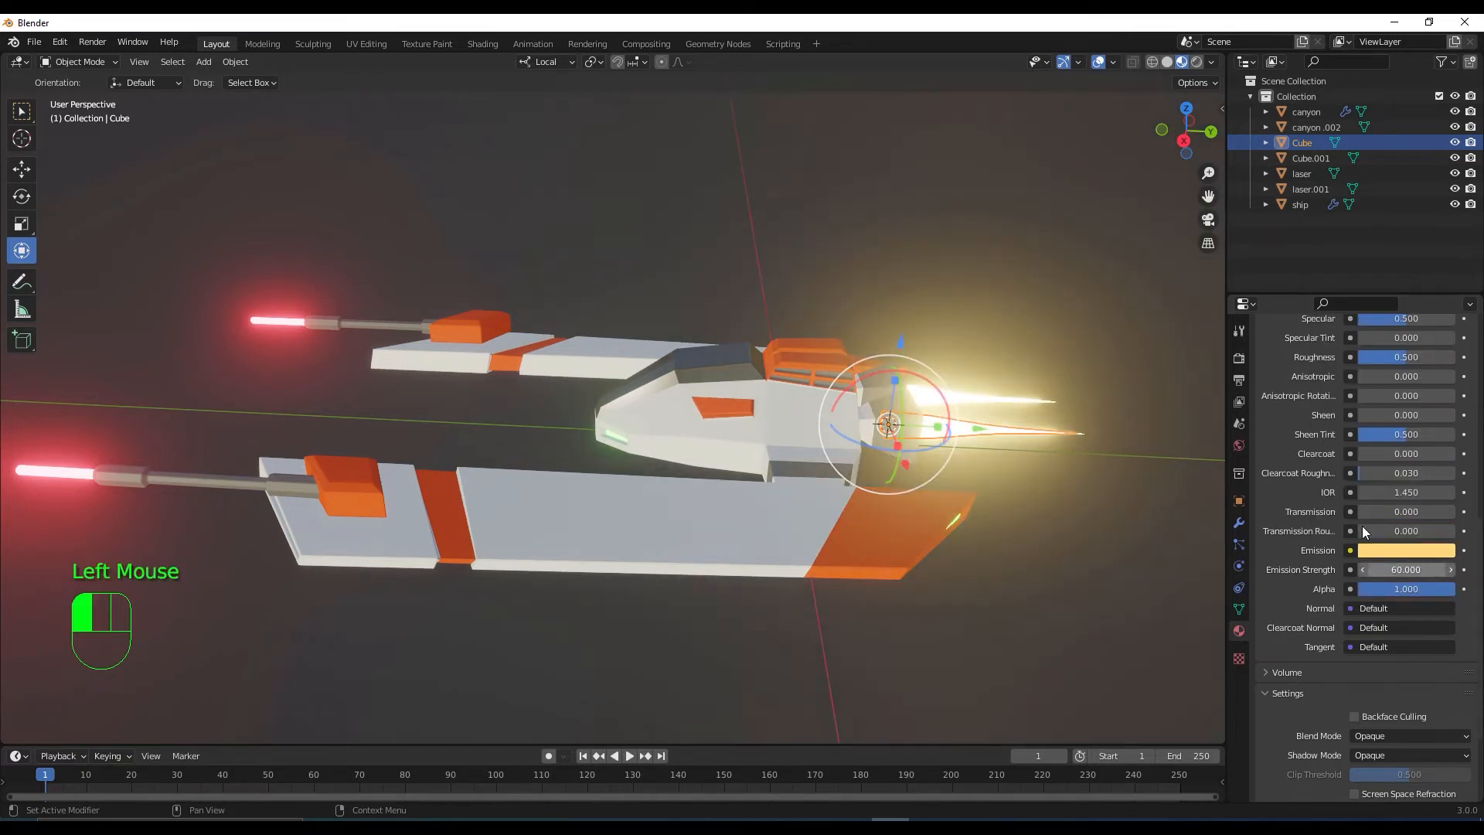
pyautogui.click(1001, 312)
pyautogui.scroll(-2, 938, 359)
pyautogui.moveTo(938, 359); pyautogui.dragTo(879, 443, button='middle')
pyautogui.scroll(2, 878, 446)
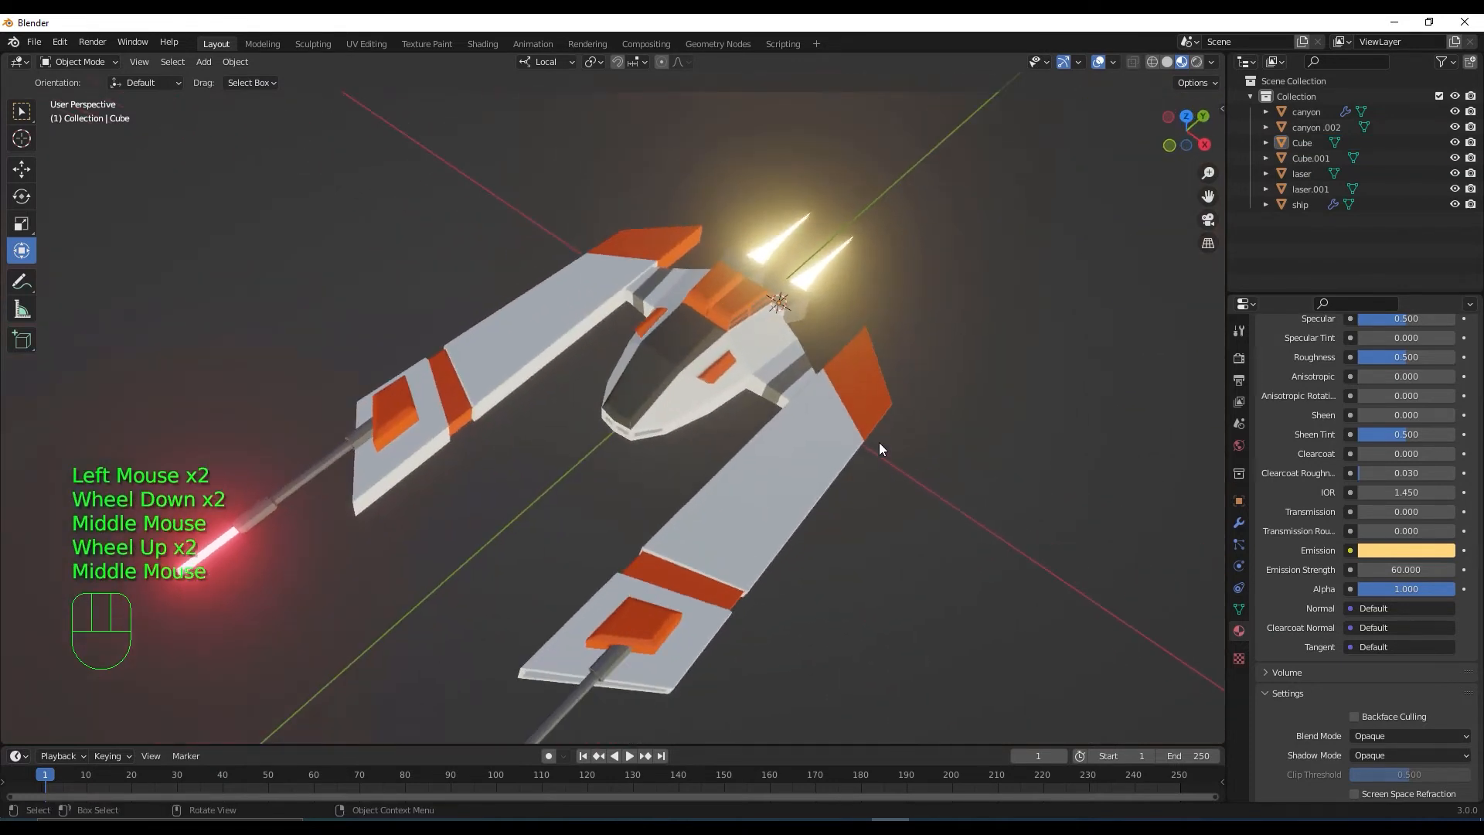
# Lower the Bloom Intensity in Render Properties to 0.040
pyautogui.click(1238, 358)
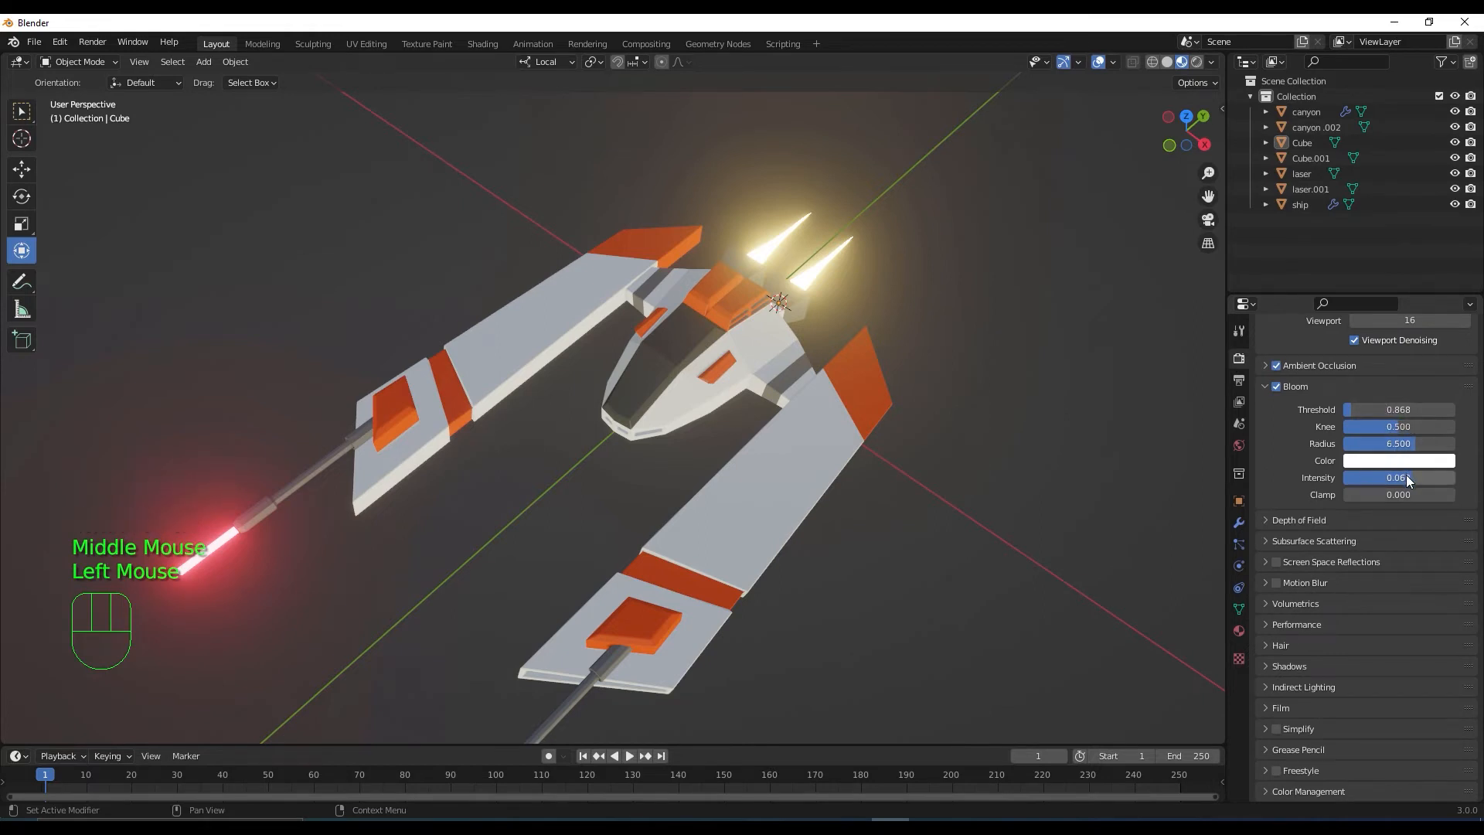
pyautogui.moveTo(1410, 477)
pyautogui.mouseDown()
pyautogui.moveTo(1349, 478)
pyautogui.moveTo(1387, 478)
pyautogui.mouseUp()
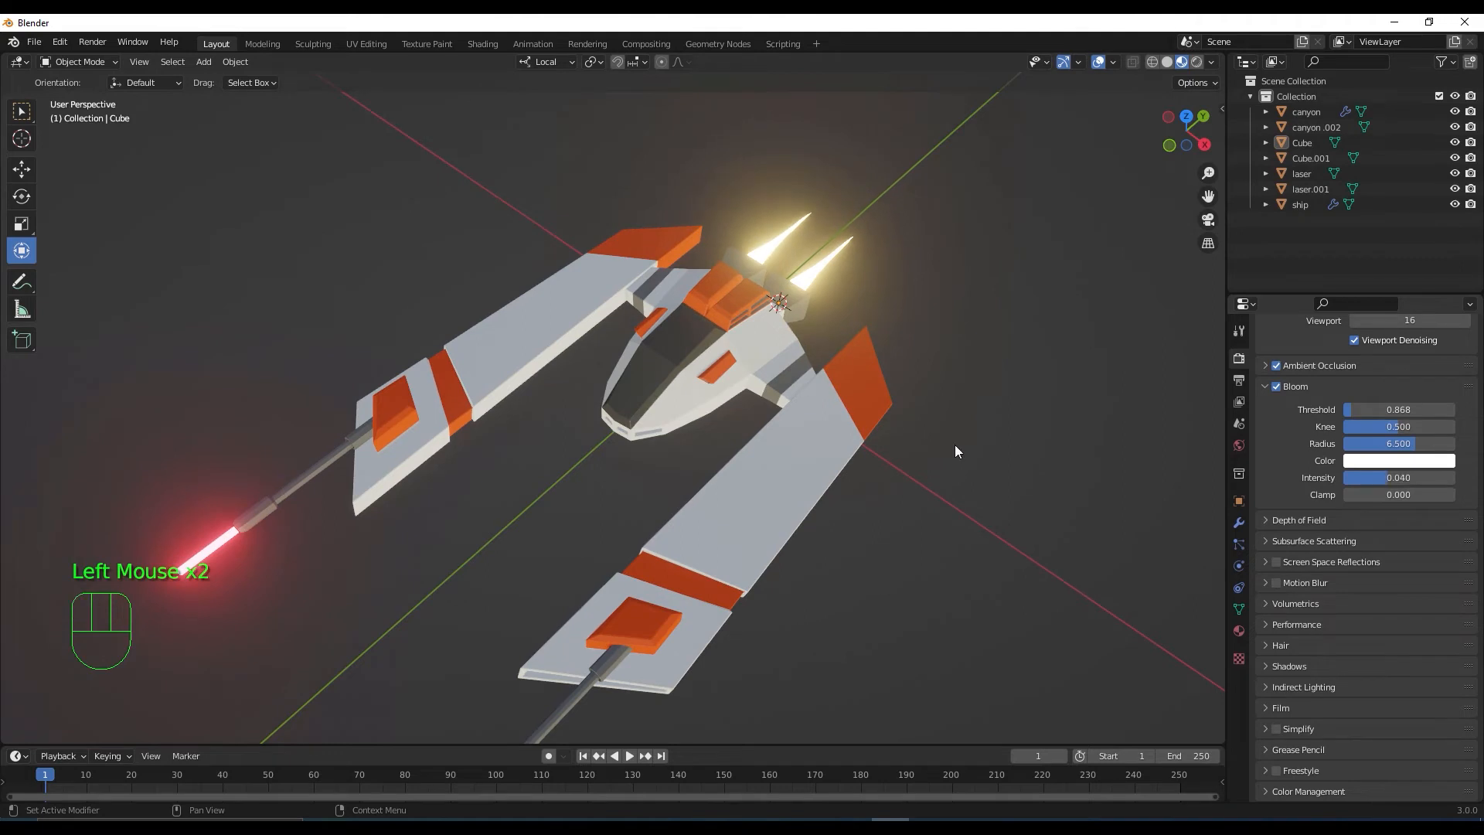
pyautogui.scroll(-1, 896, 429)
pyautogui.moveTo(897, 430); pyautogui.dragTo(929, 411, button='middle')
pyautogui.scroll(2, 834, 406)
# Hide the viewport gizmos and overlays
pyautogui.click(996, 239)
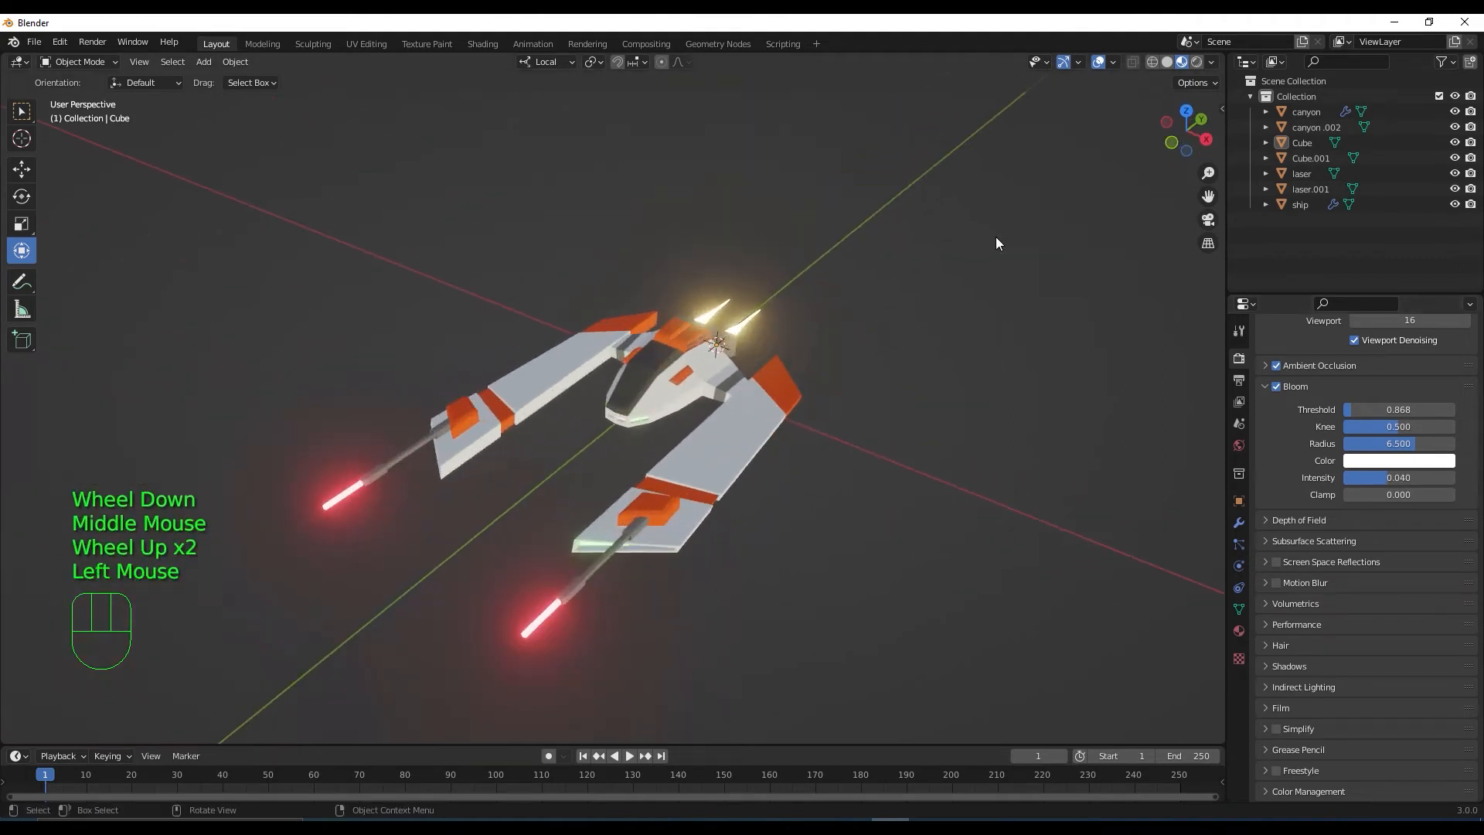
pyautogui.click(1070, 64)
pyautogui.click(1101, 64)
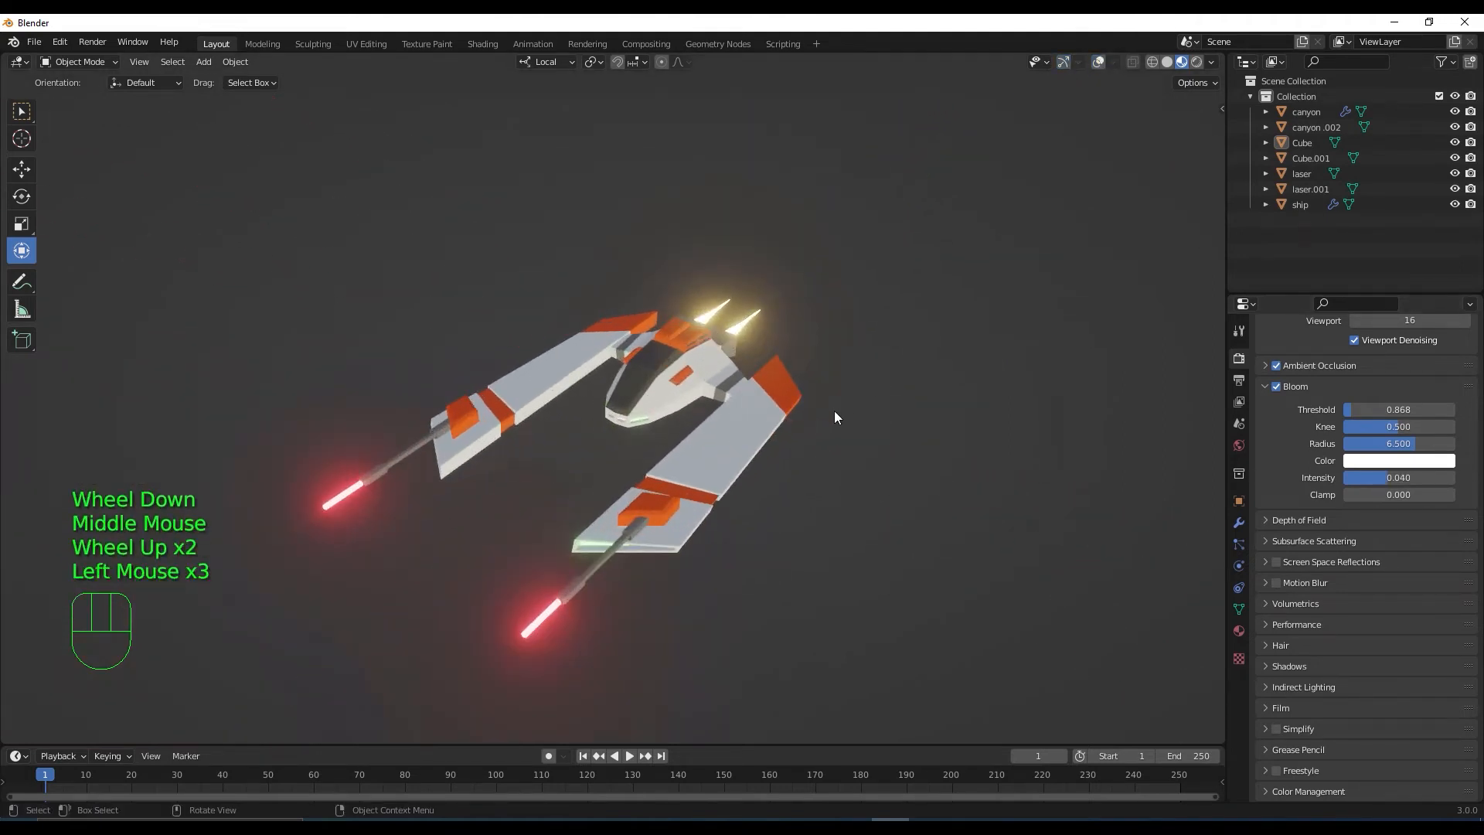
pyautogui.moveTo(833, 410); pyautogui.dragTo(809, 457, button='middle')
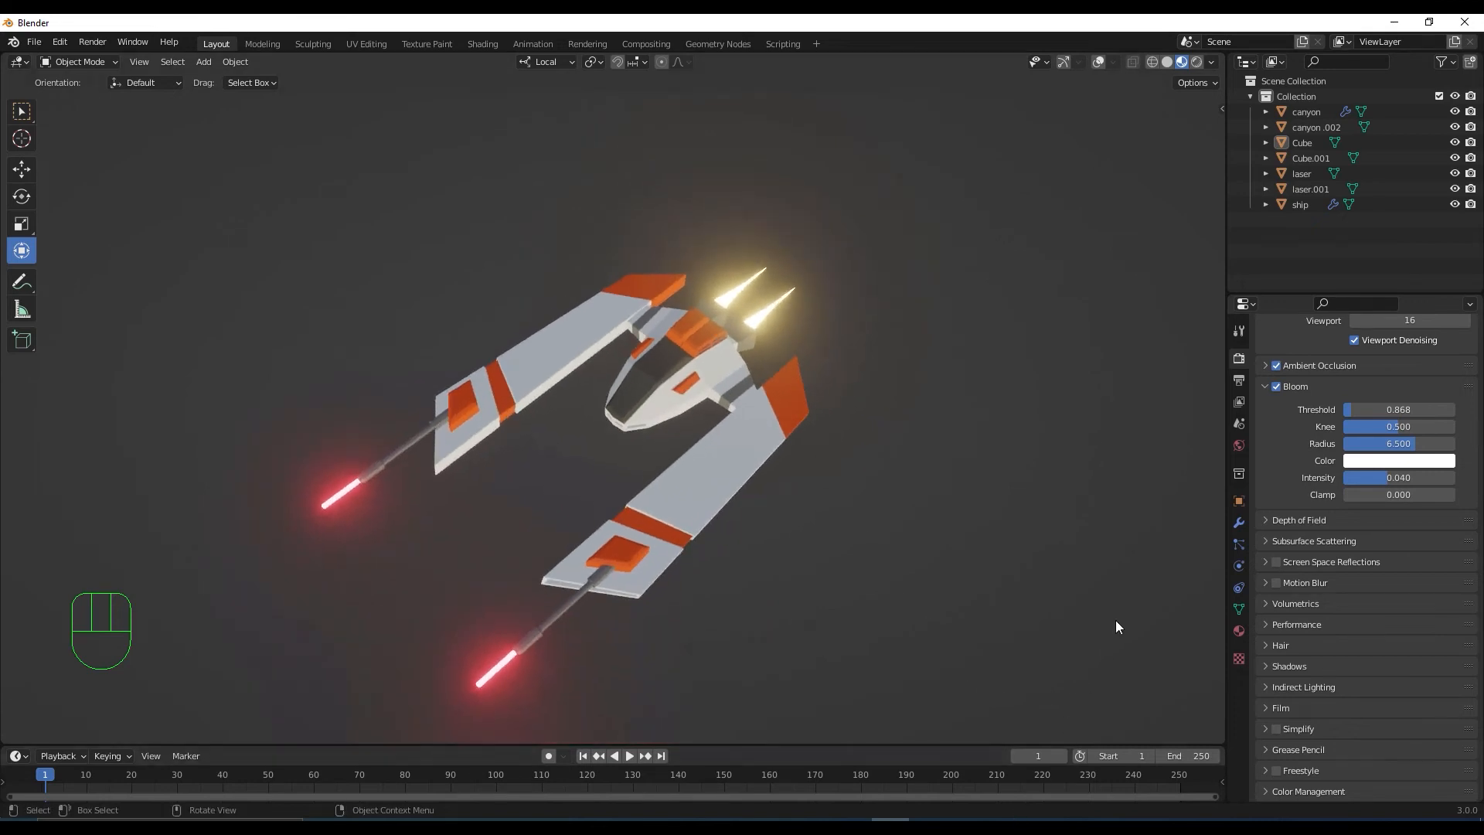
# Orbit around the glowing ship to a top-down view, then select the canyon object
pyautogui.scroll(-2, 779, 502)
pyautogui.scroll(2, 767, 523)
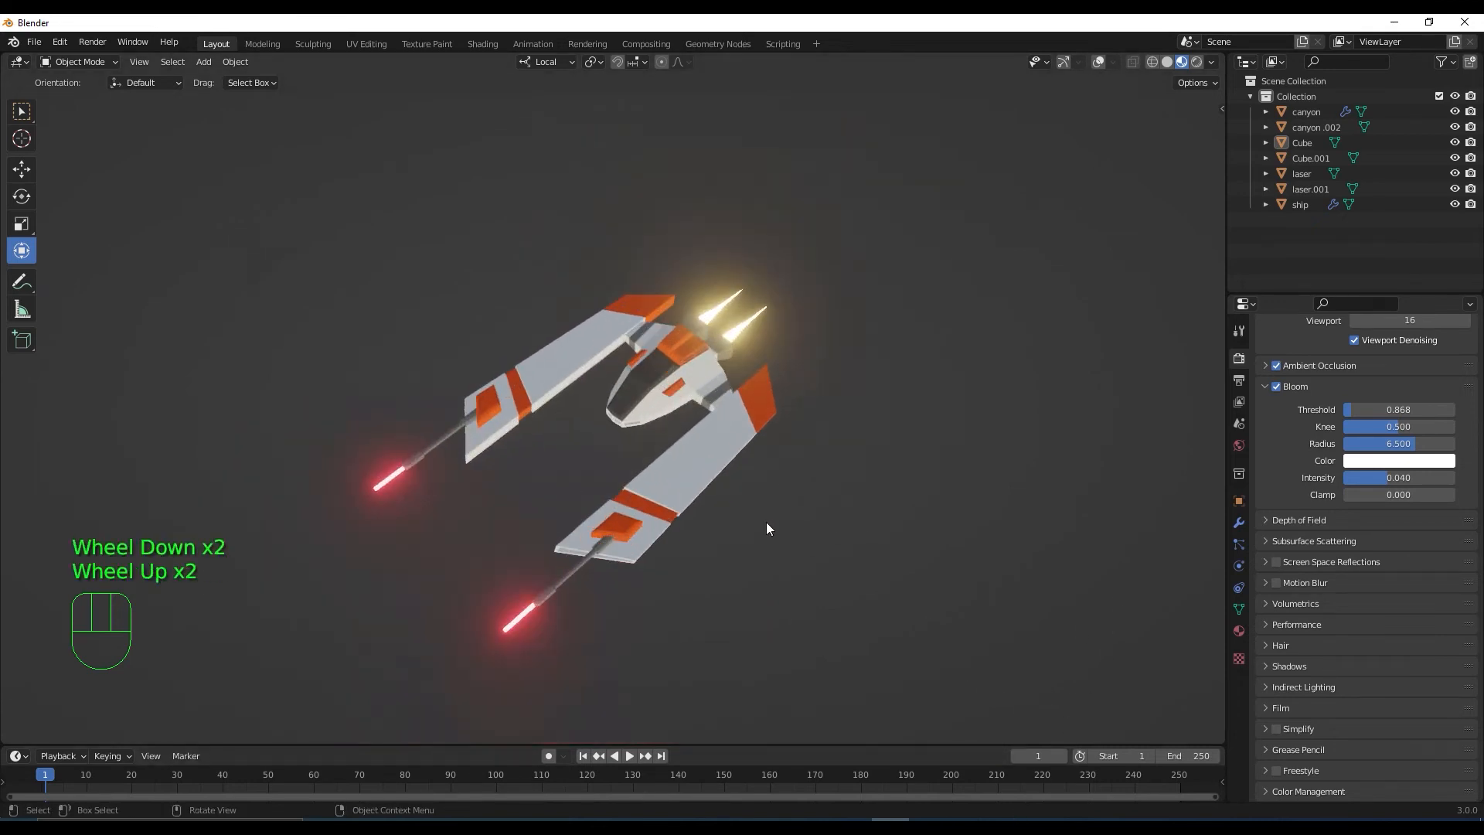
pyautogui.moveTo(767, 523); pyautogui.dragTo(522, 497, button='middle')
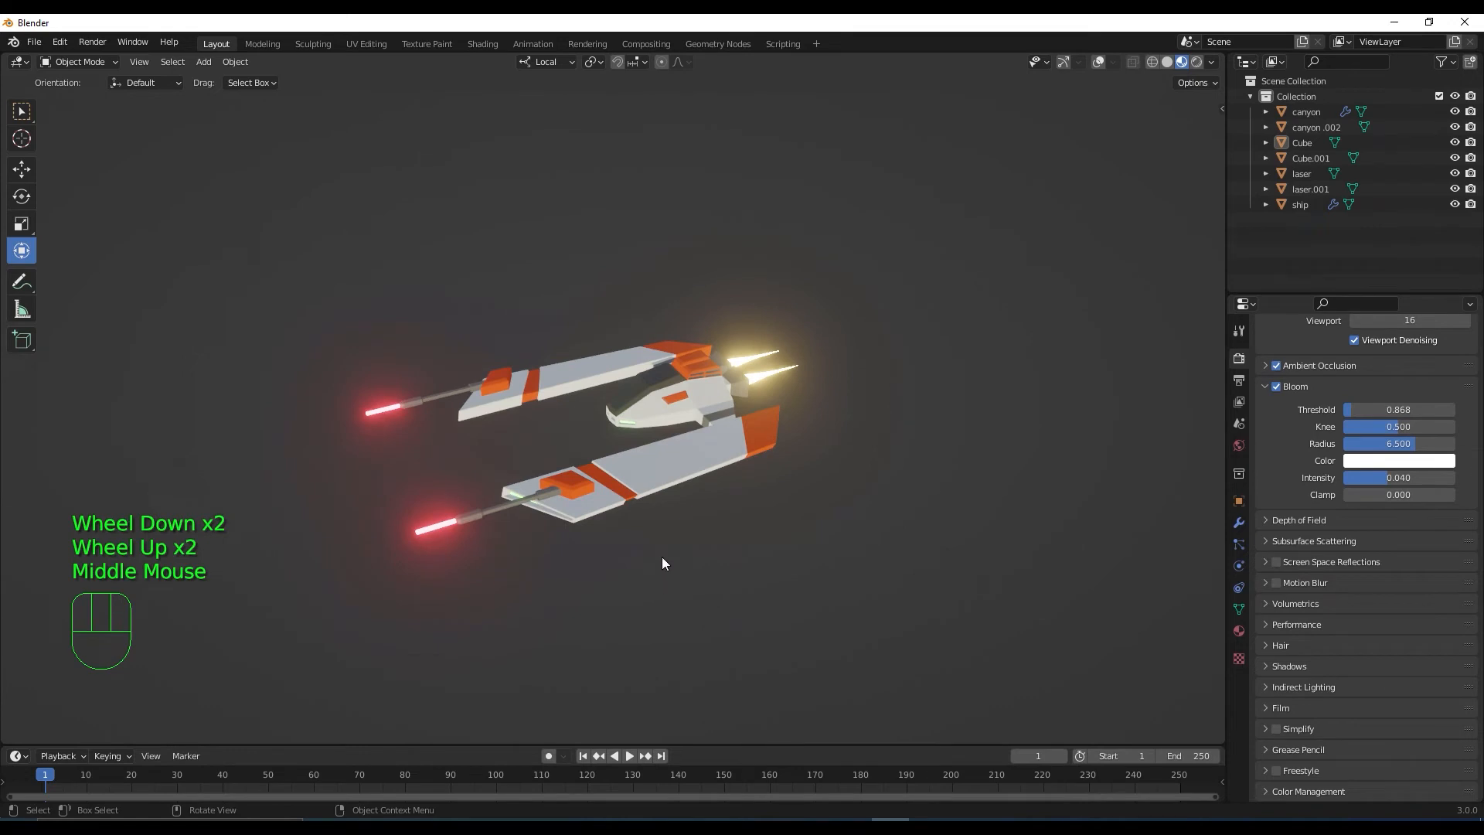
pyautogui.scroll(-1, 660, 555)
pyautogui.scroll(4, 656, 551)
pyautogui.keyDown('shift'); pyautogui.moveTo(671, 558); pyautogui.dragTo(819, 586, button='middle'); pyautogui.keyUp('shift')
pyautogui.scroll(-1, 672, 589)
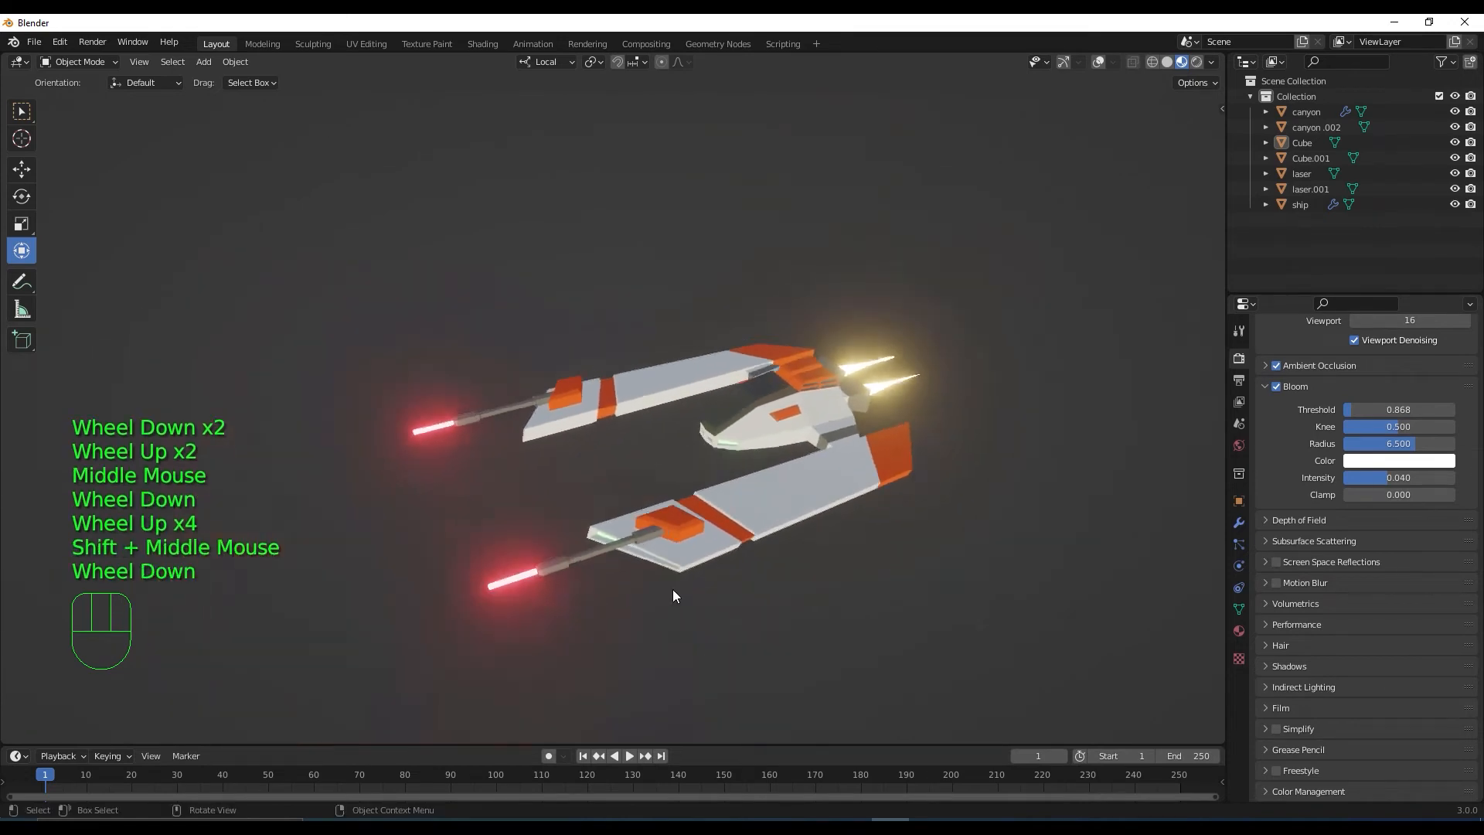
pyautogui.scroll(-1, 673, 589)
pyautogui.moveTo(673, 588); pyautogui.dragTo(729, 611, button='middle')
pyautogui.scroll(2, 729, 591)
pyautogui.scroll(-2, 799, 601)
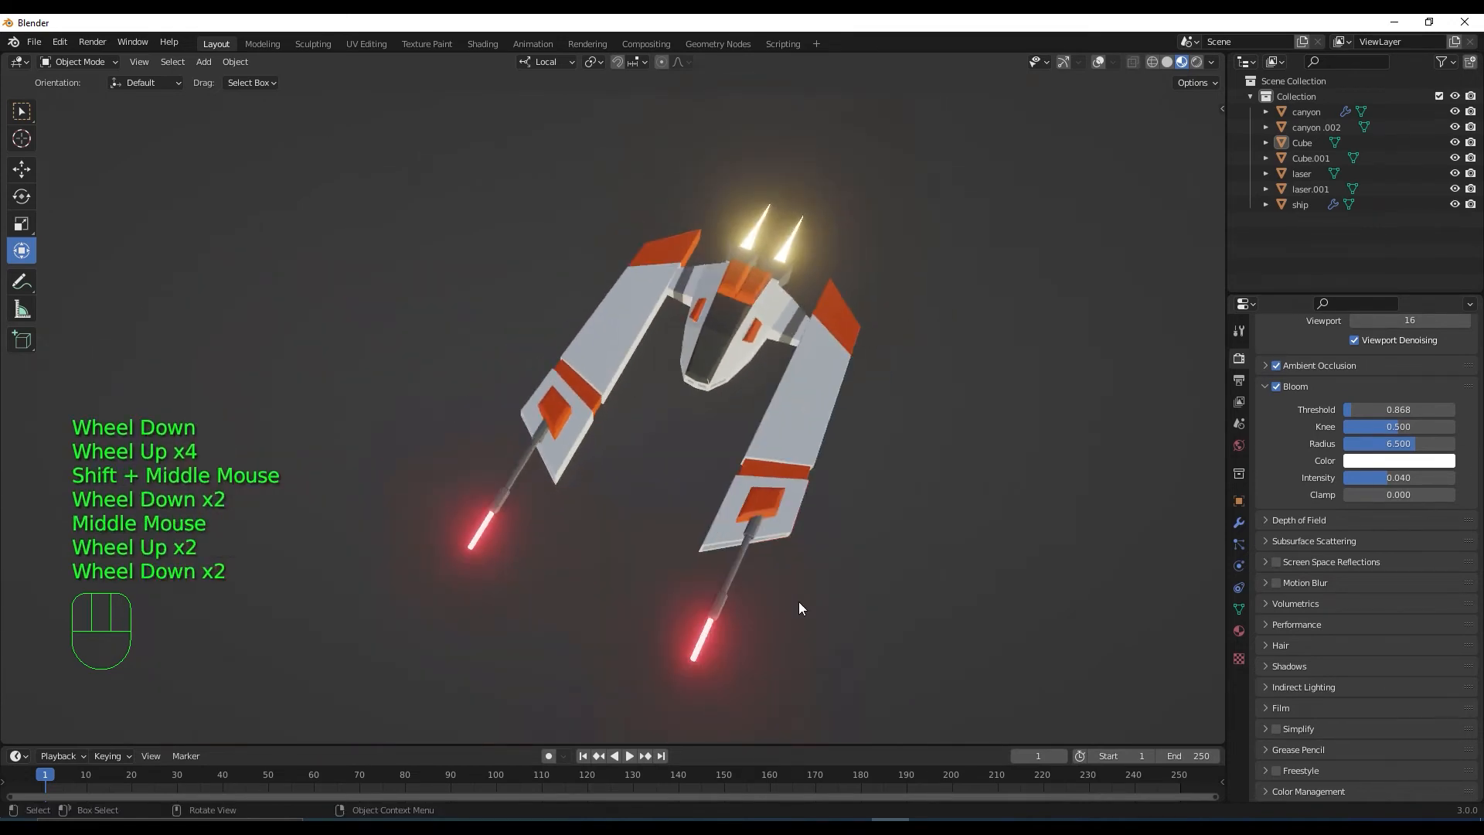
pyautogui.click(739, 571)
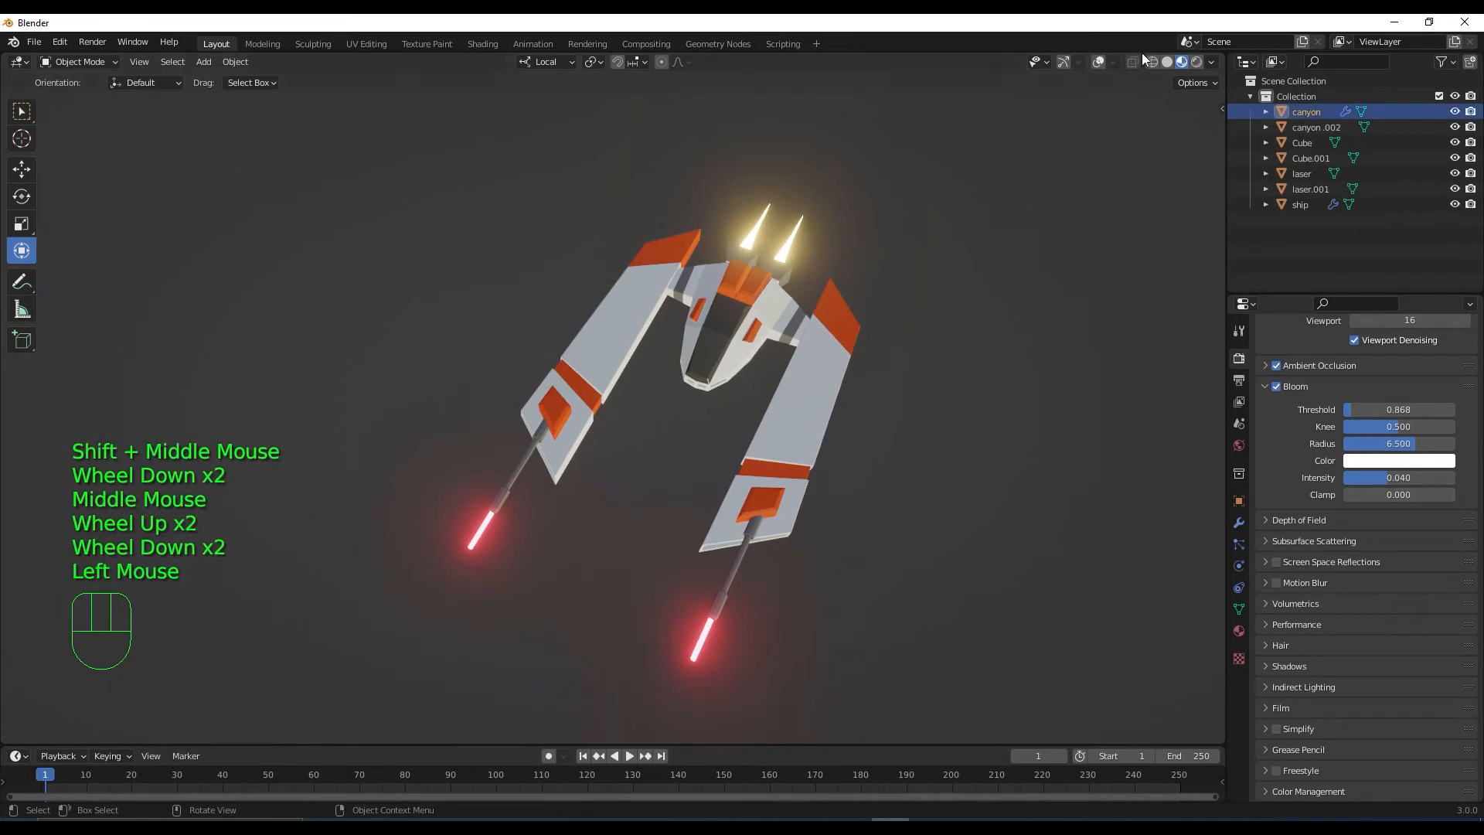
# Restore the overlays and gizmos, then parent the right gun barrel 'canyon' to the ship
pyautogui.click(1066, 62)
pyautogui.click(1100, 61)
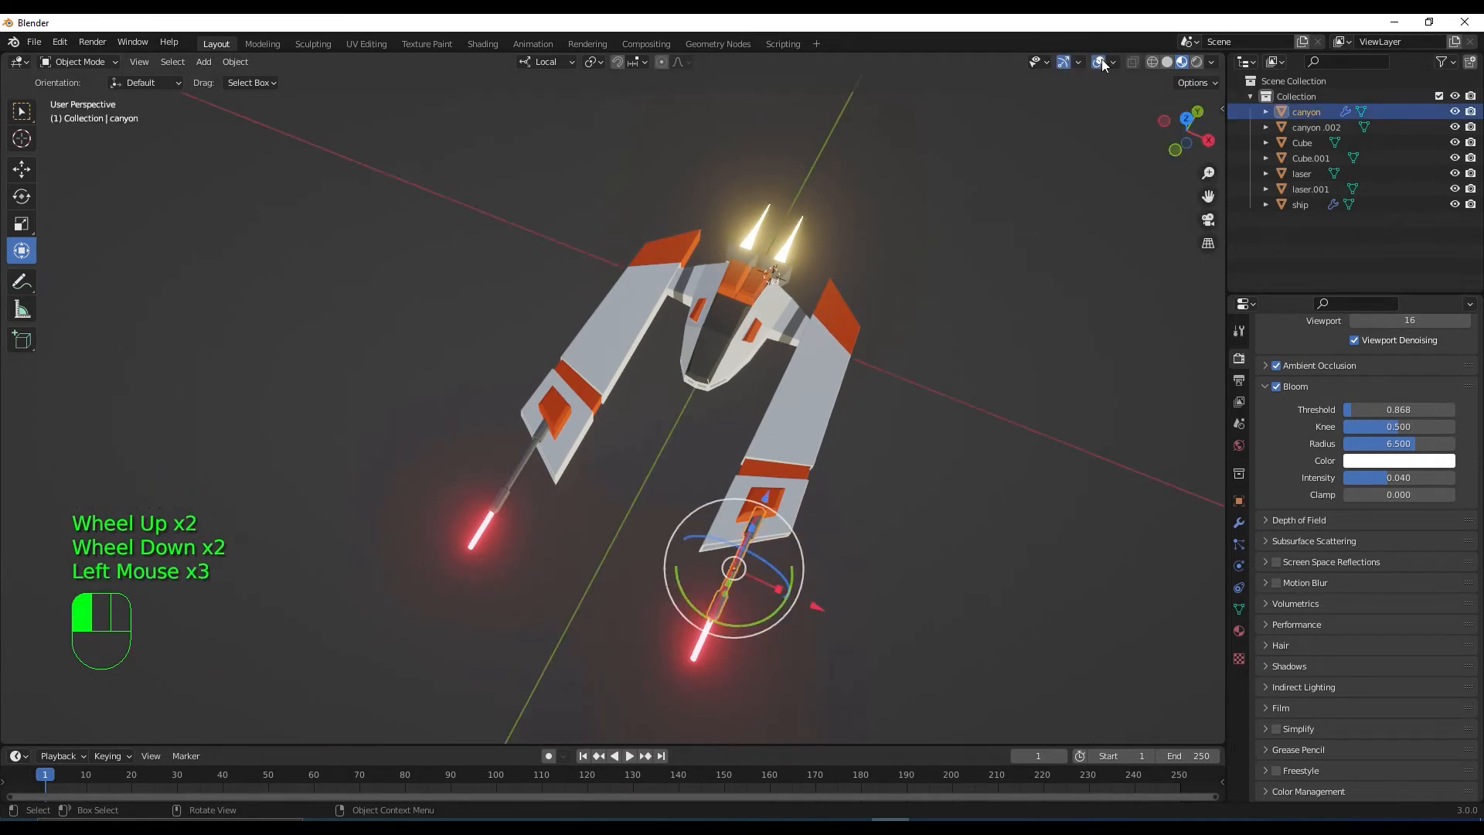
pyautogui.scroll(2, 767, 461)
pyautogui.scroll(-2, 791, 479)
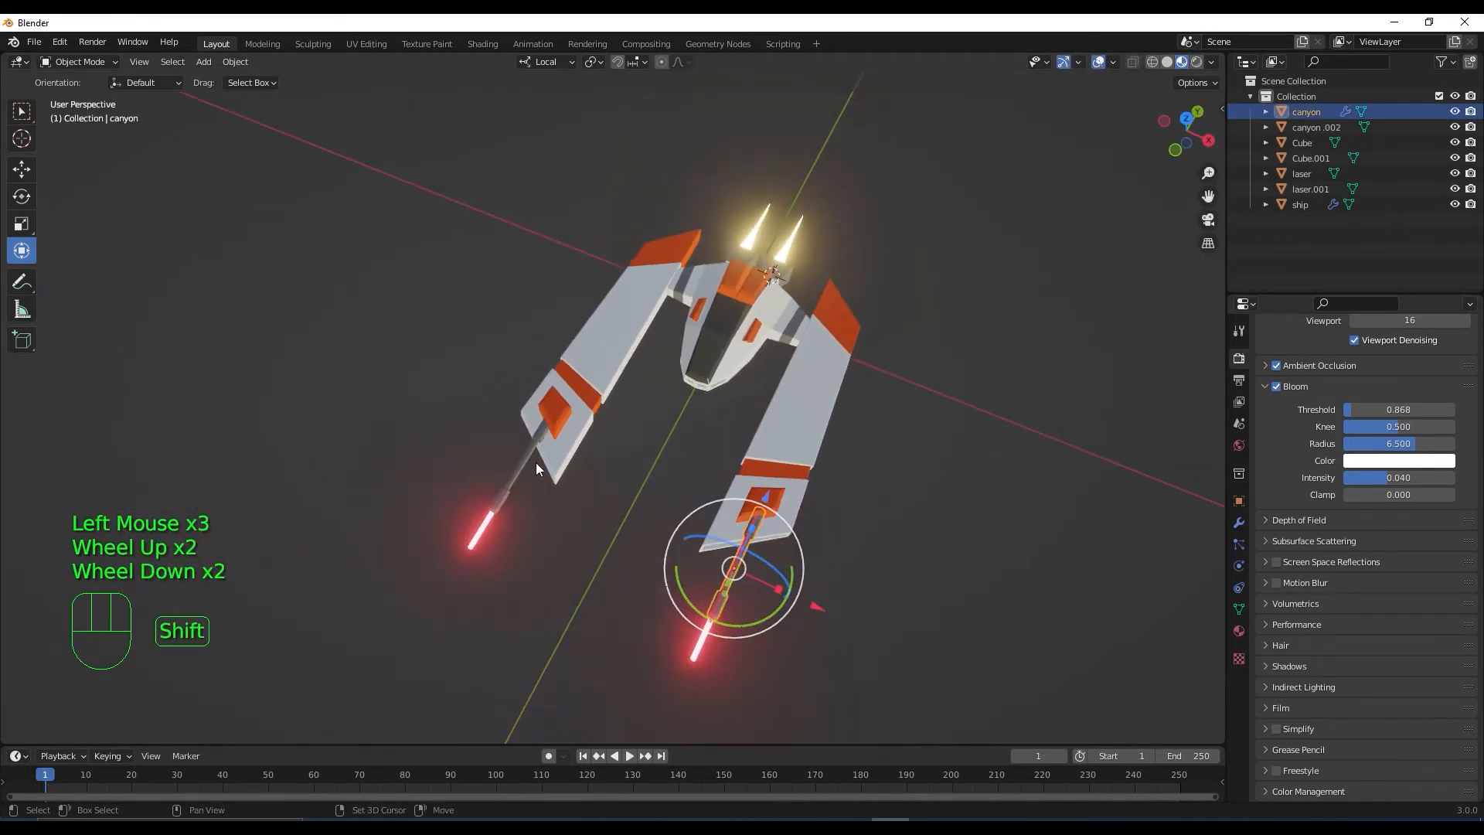
pyautogui.keyDown('shift'); pyautogui.click(528, 452); pyautogui.keyUp('shift')
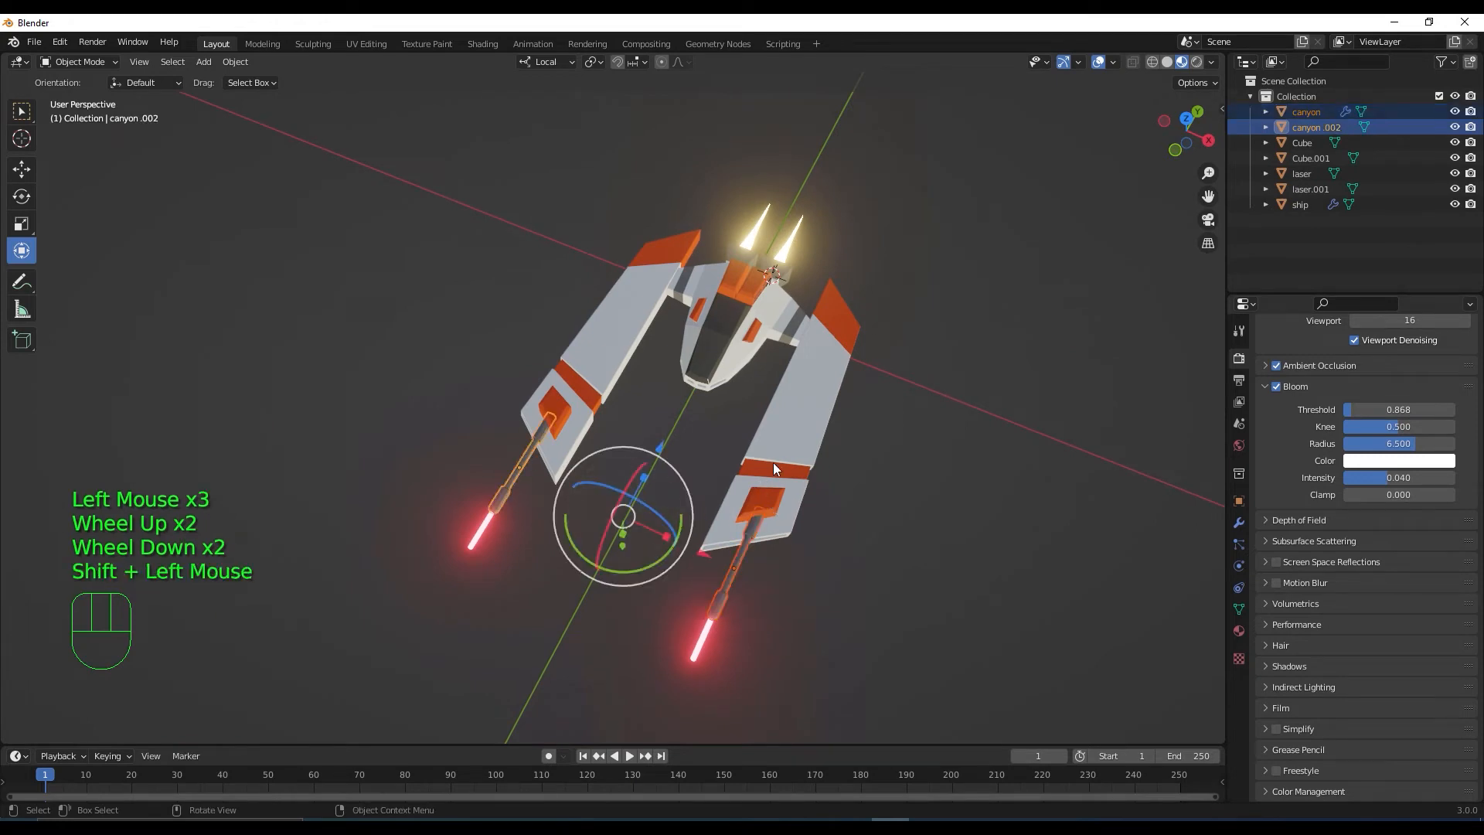
pyautogui.click(740, 555)
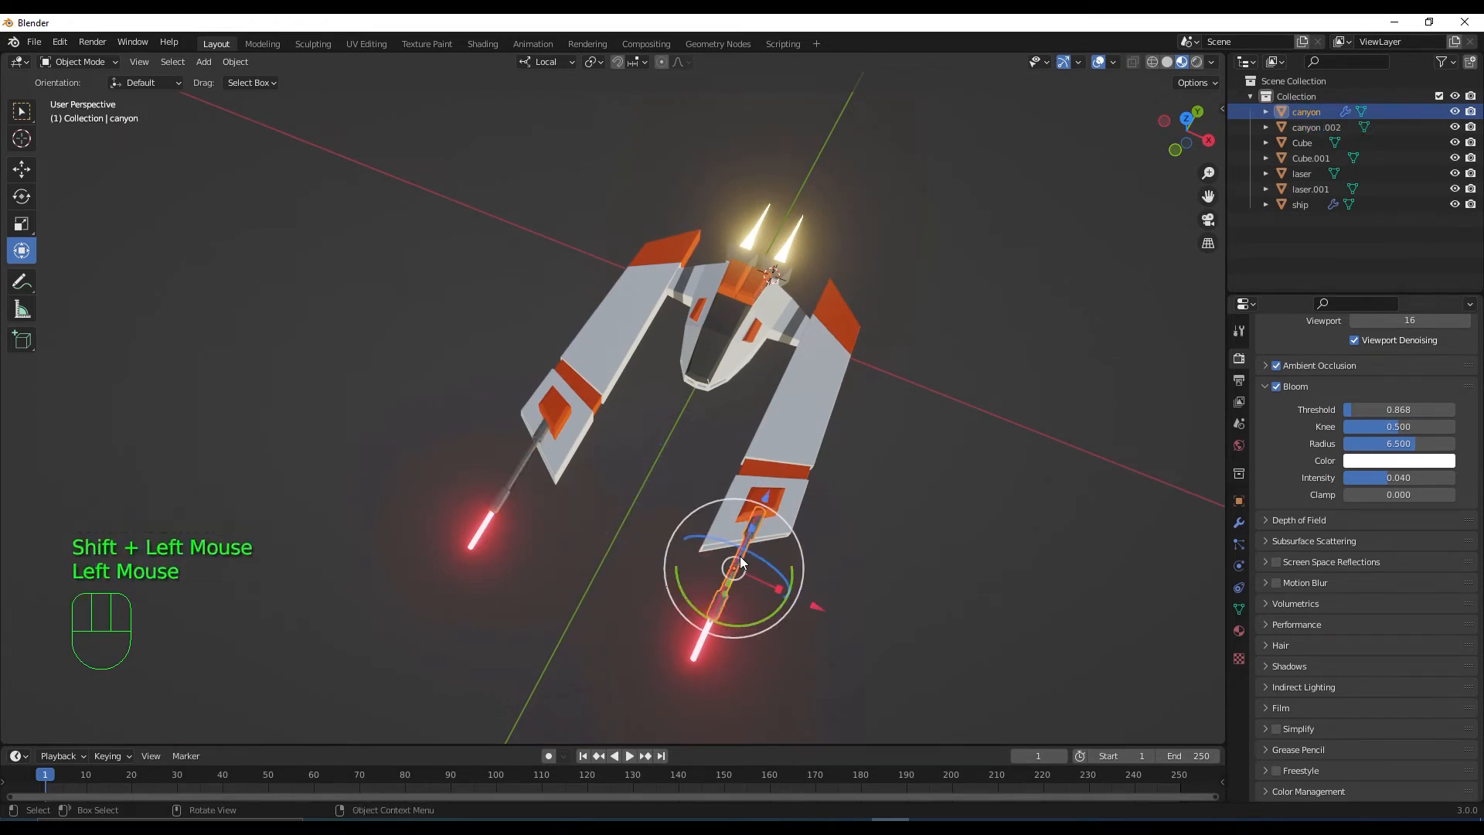
pyautogui.keyDown('shift'); pyautogui.click(804, 438); pyautogui.keyUp('shift')
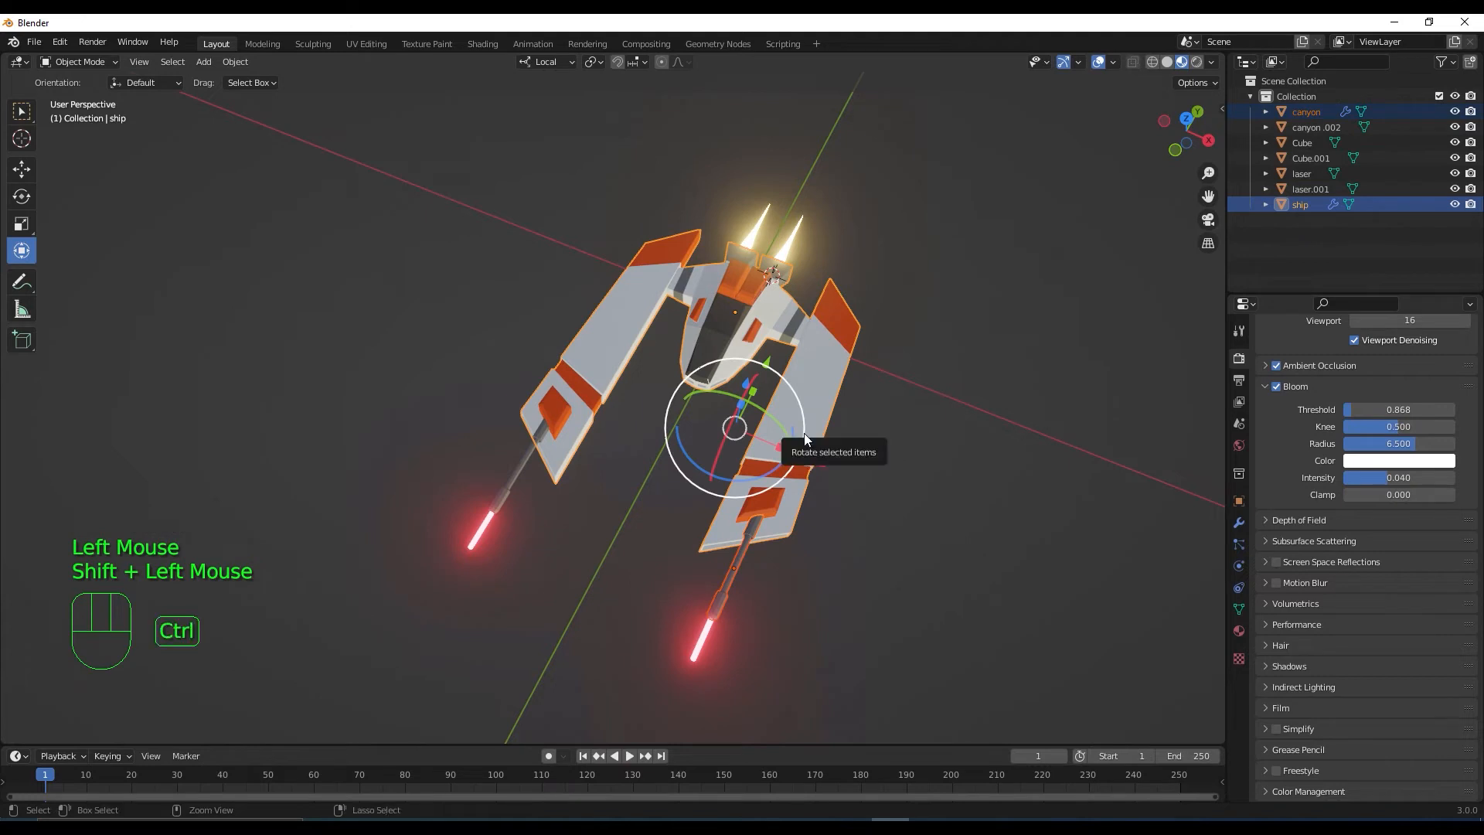
pyautogui.hotkey('ctrl', 'p')
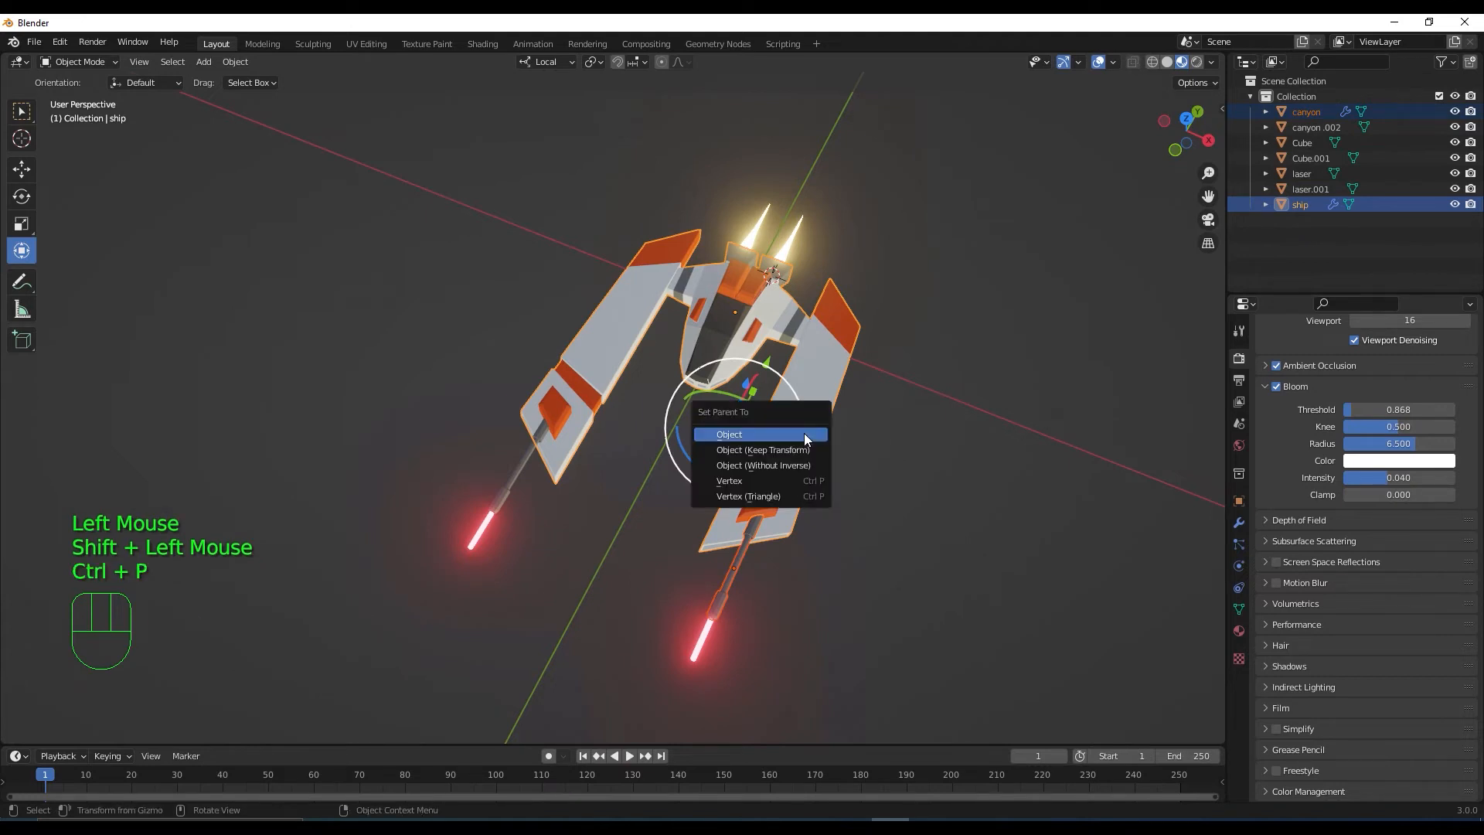
pyautogui.click(804, 435)
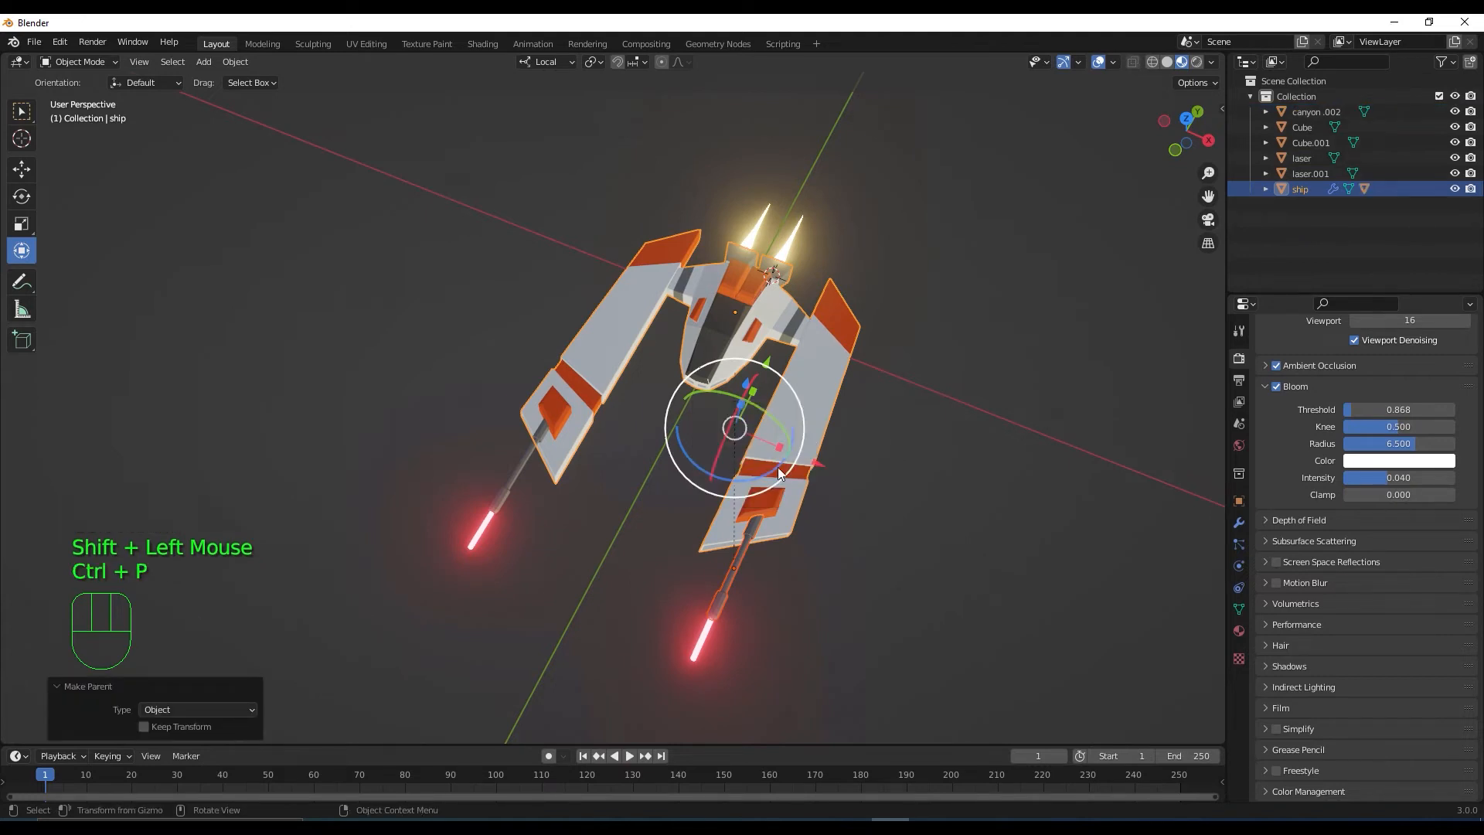
# Parent the left gun barrel canyon.002 to the ship
pyautogui.click(522, 462)
pyautogui.keyDown('shift'); pyautogui.click(595, 370); pyautogui.keyUp('shift')
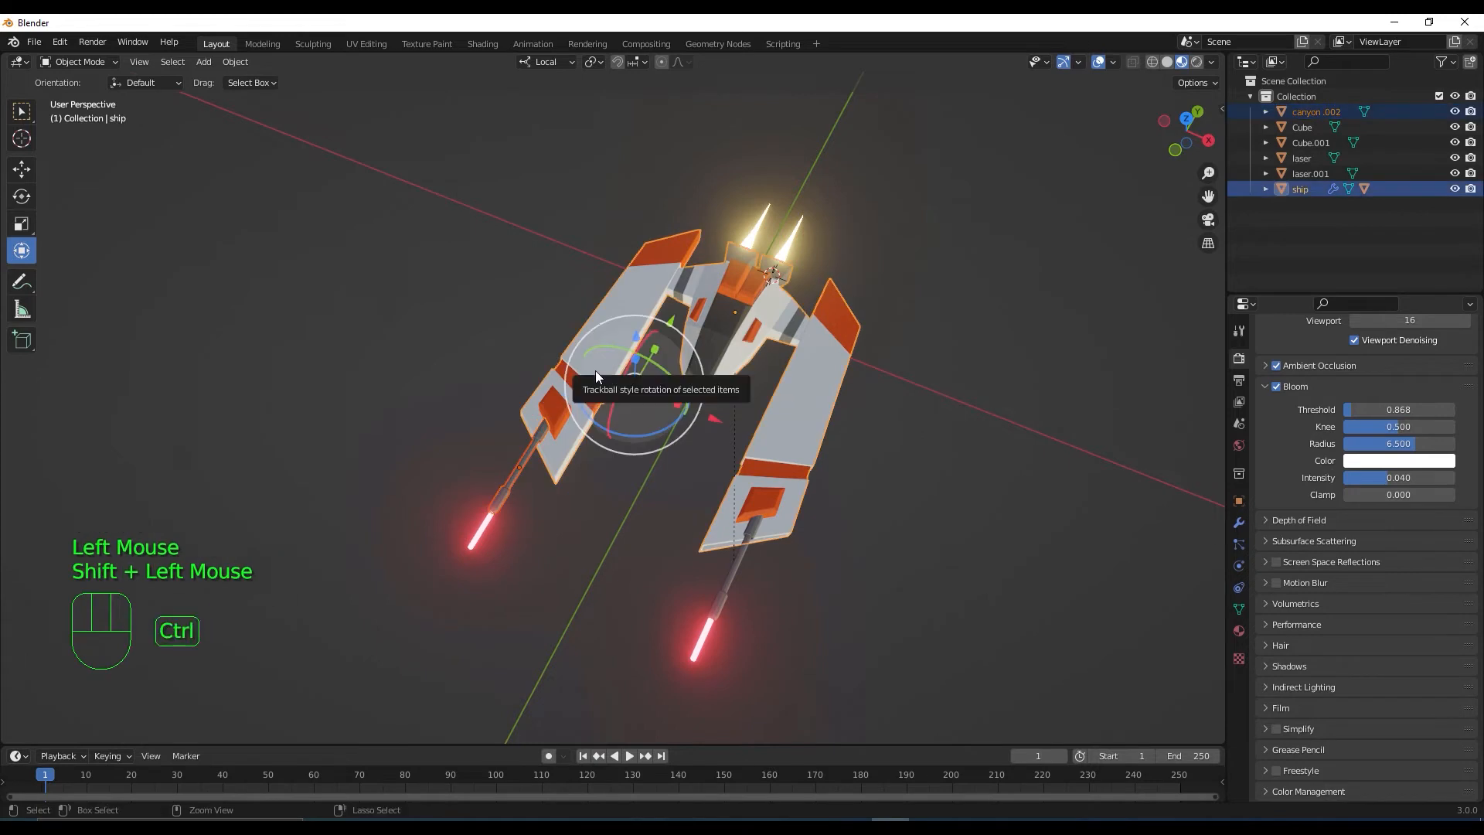
pyautogui.hotkey('ctrl', 'p')
pyautogui.click(595, 370)
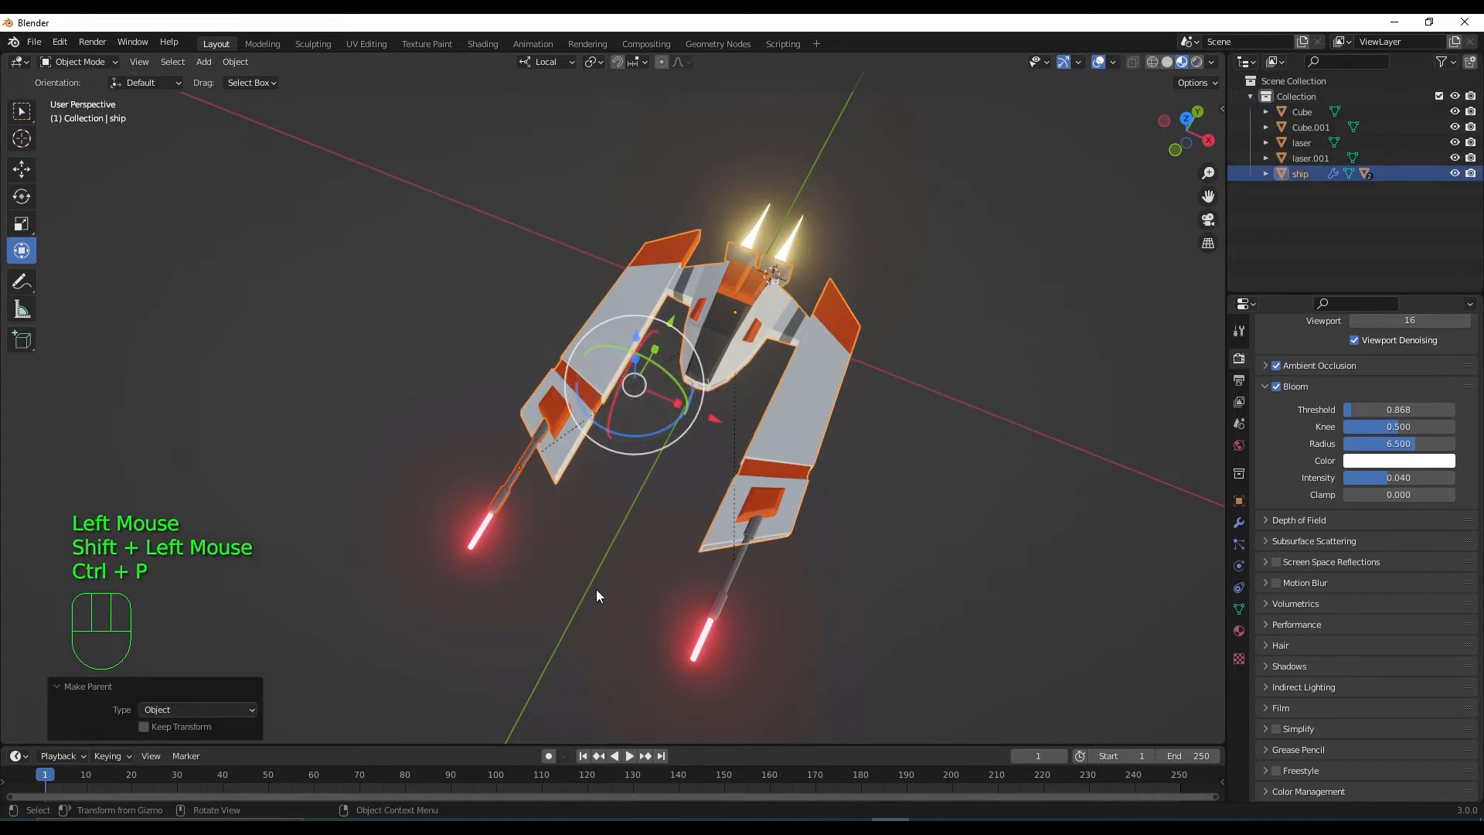
# Parent both engine flames, Cube and Cube.001, to the ship
pyautogui.moveTo(596, 589); pyautogui.dragTo(953, 415, button='middle')
pyautogui.scroll(2, 614, 522)
pyautogui.click(963, 396)
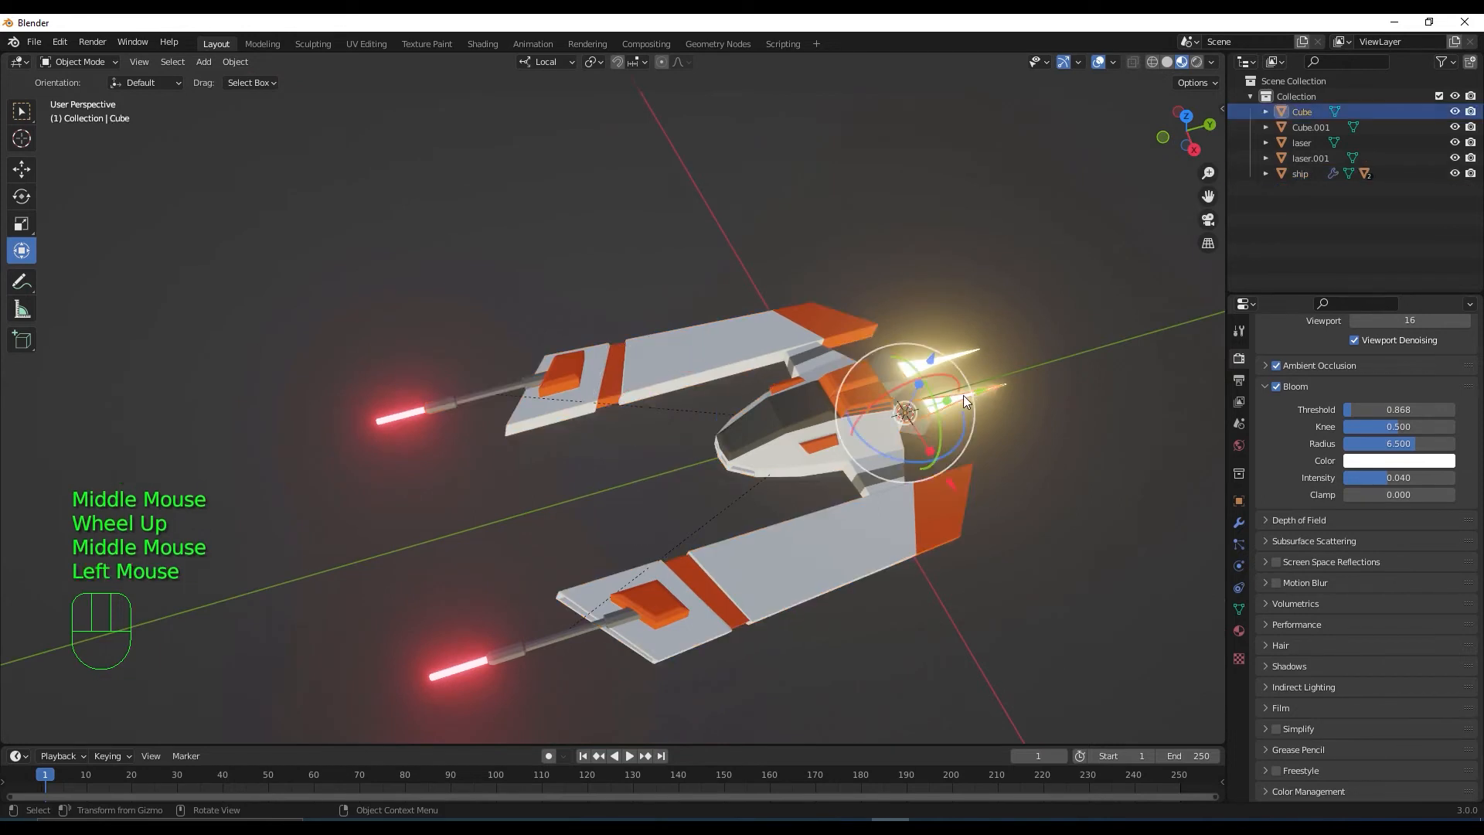
pyautogui.keyDown('shift'); pyautogui.click(966, 351); pyautogui.keyUp('shift')
pyautogui.keyDown('shift'); pyautogui.click(793, 442); pyautogui.keyUp('shift')
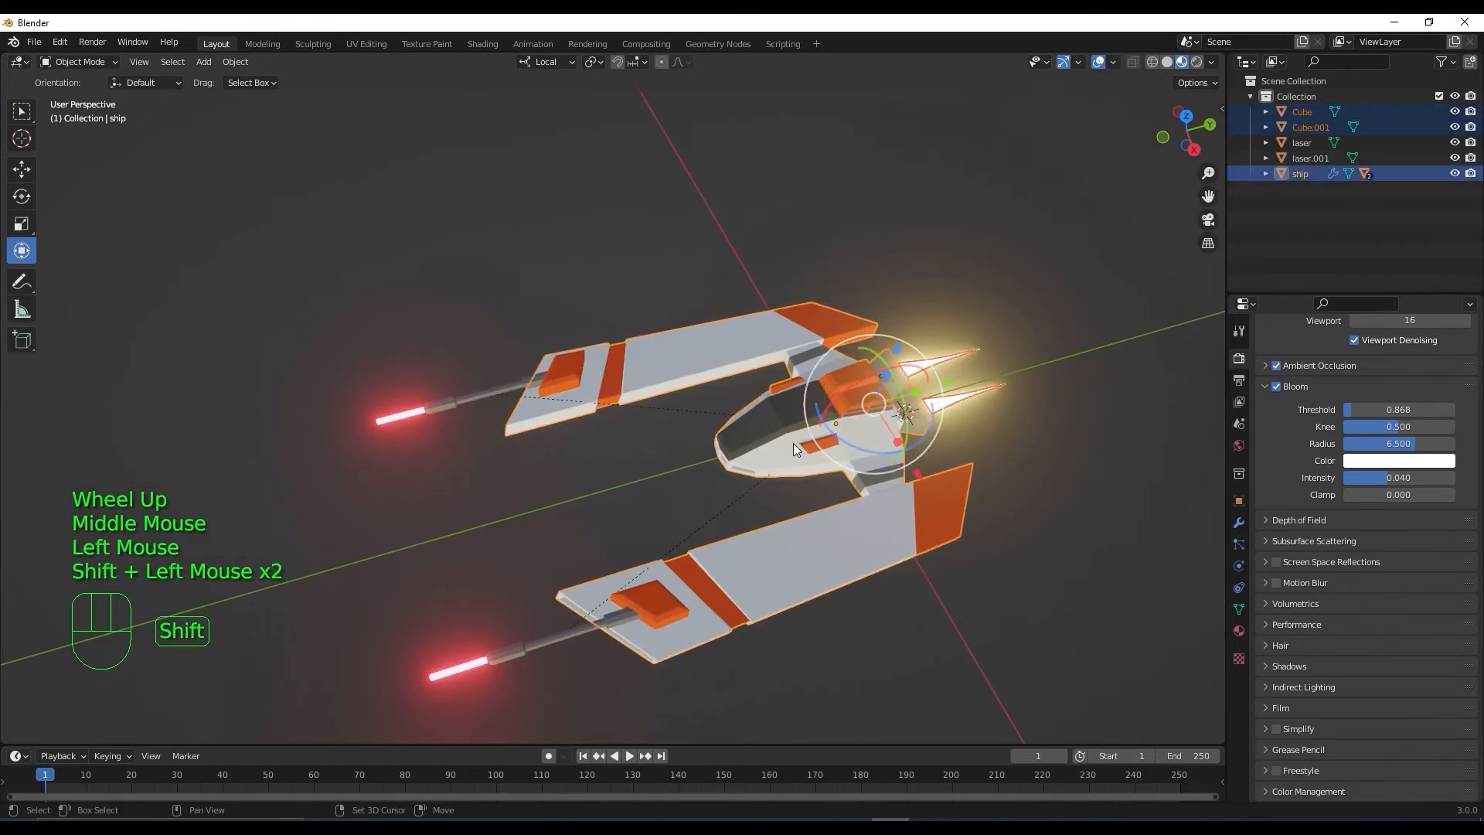
pyautogui.hotkey('ctrl', 'p')
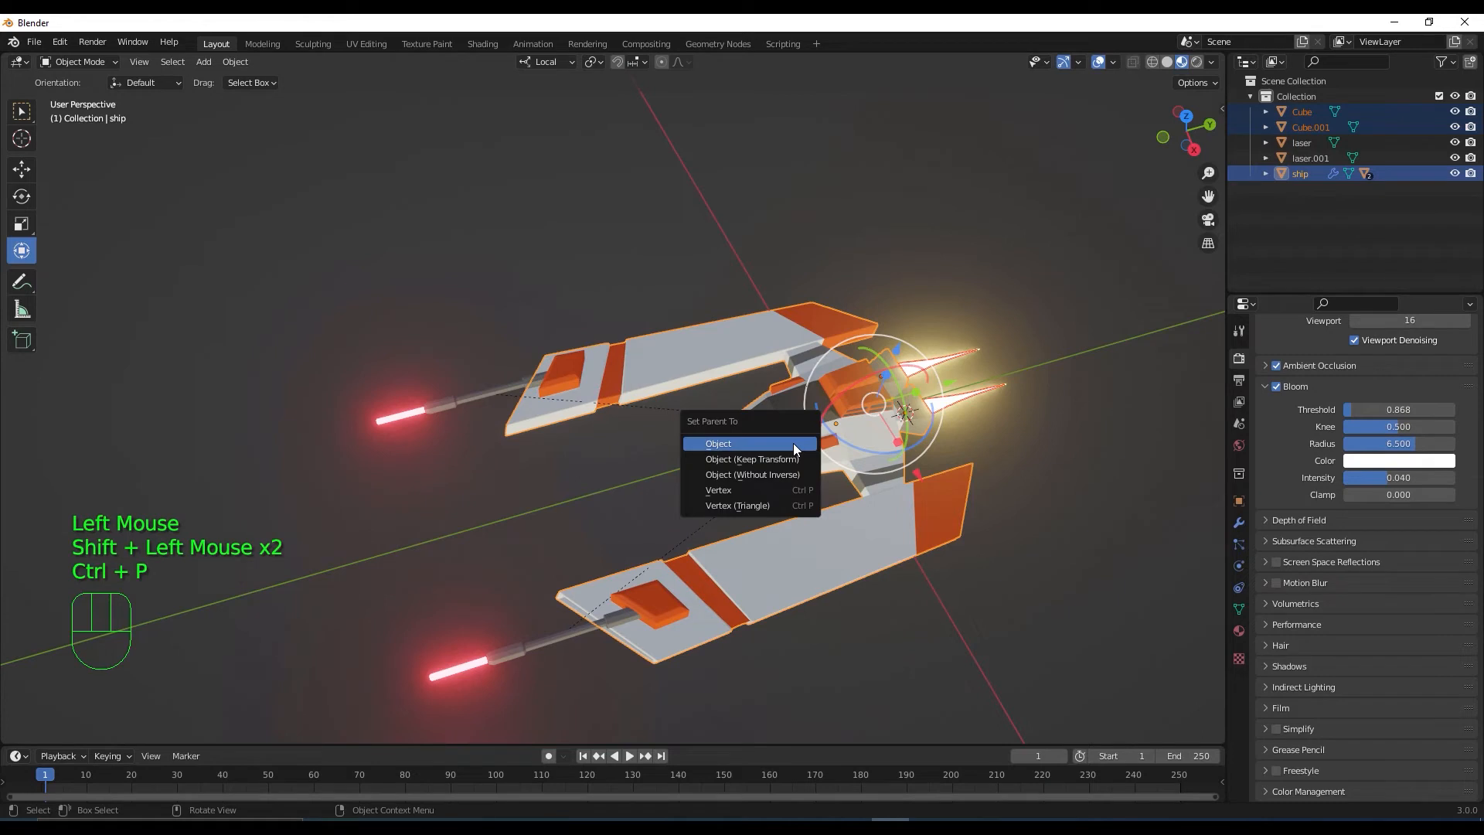
pyautogui.click(793, 443)
# Test-lift the ship along its Z axis, then undo the move
pyautogui.scroll(-2, 628, 586)
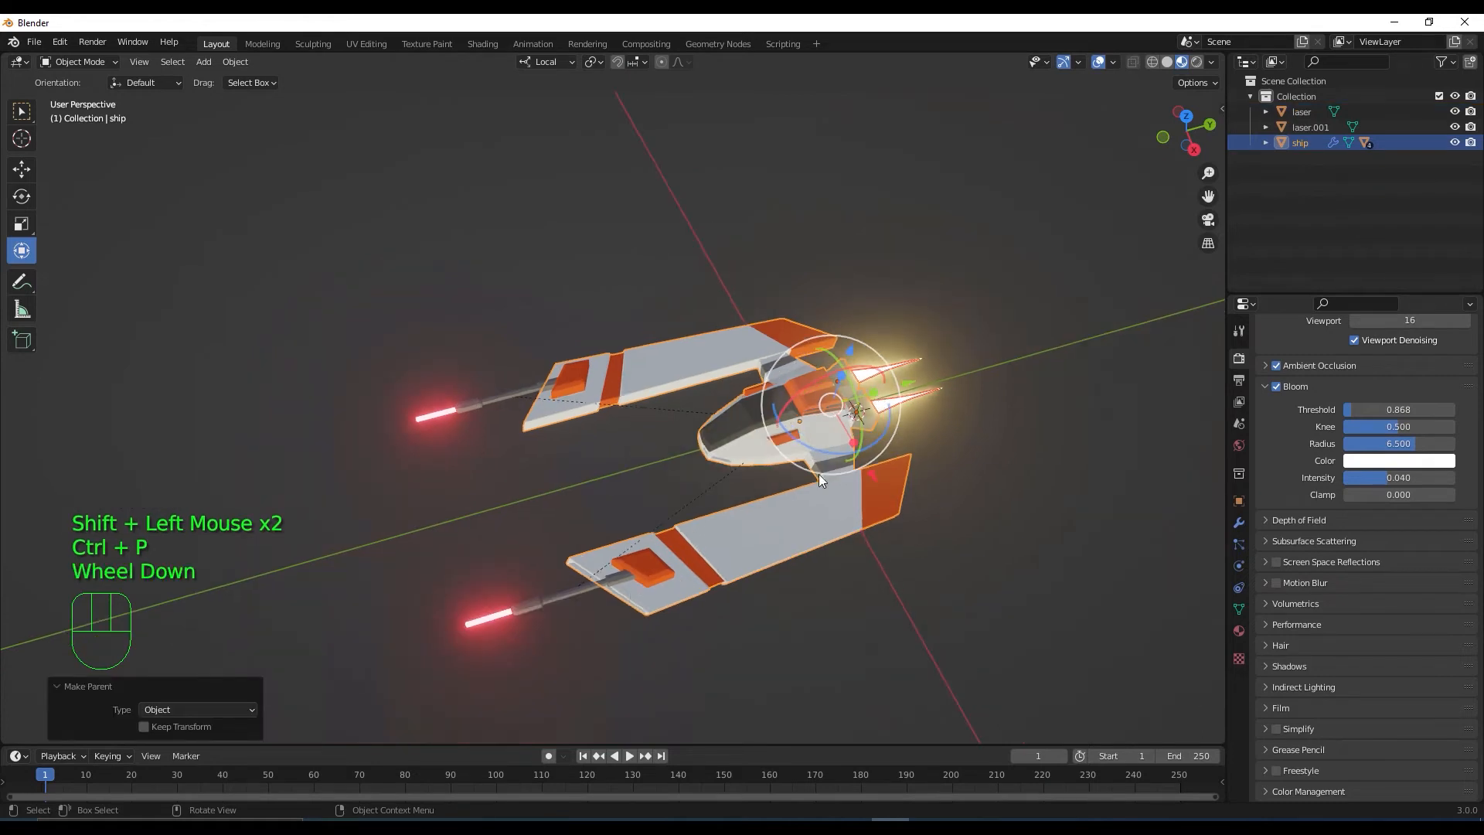
pyautogui.click(805, 526)
pyautogui.moveTo(818, 369); pyautogui.dragTo(819, 324)
pyautogui.hotkey('ctrl', 'z')
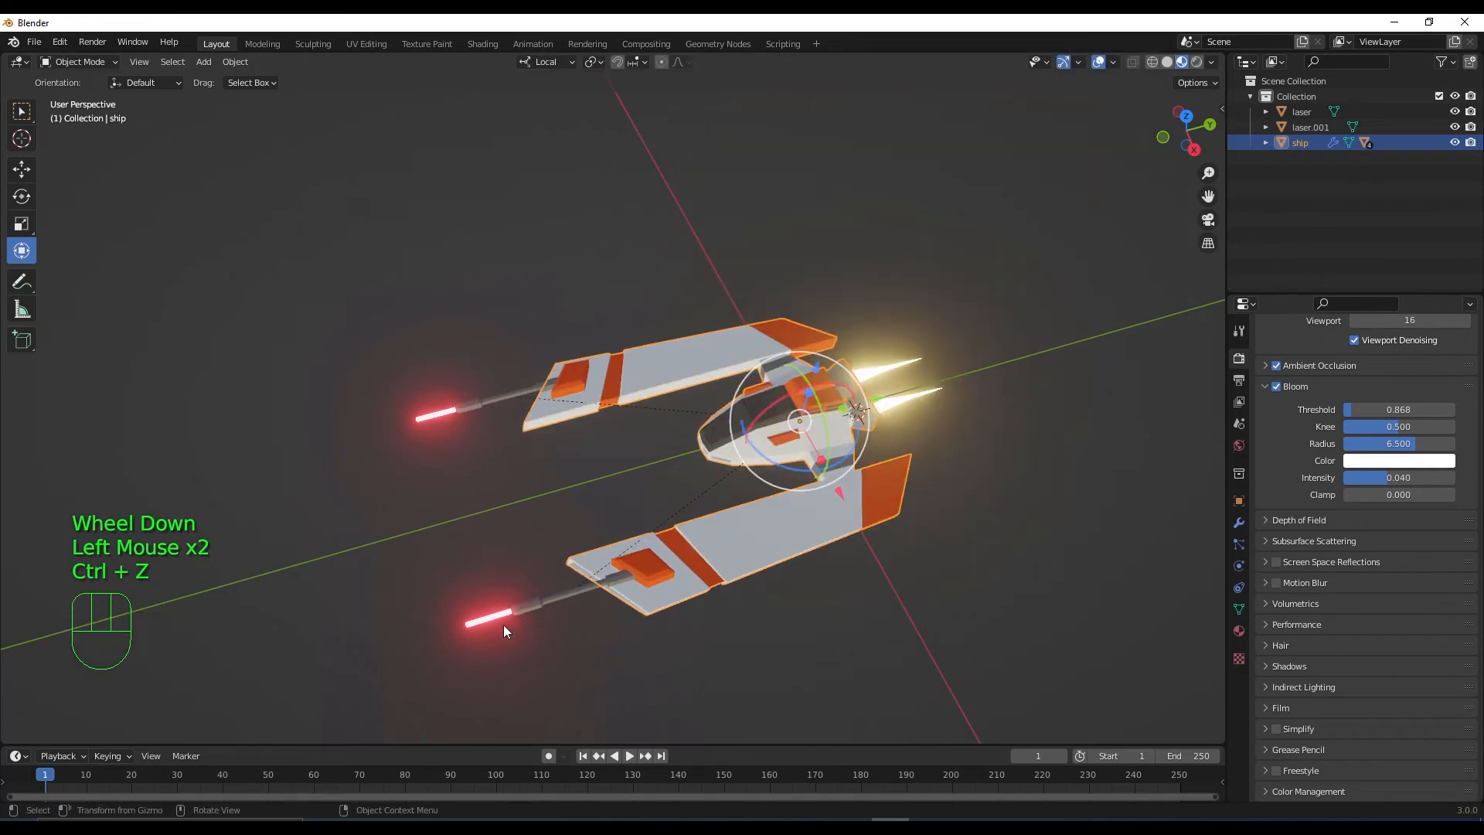
# Parent laser and laser.001 to the ship, then lift it to check the parts follow
pyautogui.moveTo(503, 625); pyautogui.dragTo(545, 622, button='middle')
pyautogui.keyDown('shift'); pyautogui.click(598, 643); pyautogui.keyUp('shift')
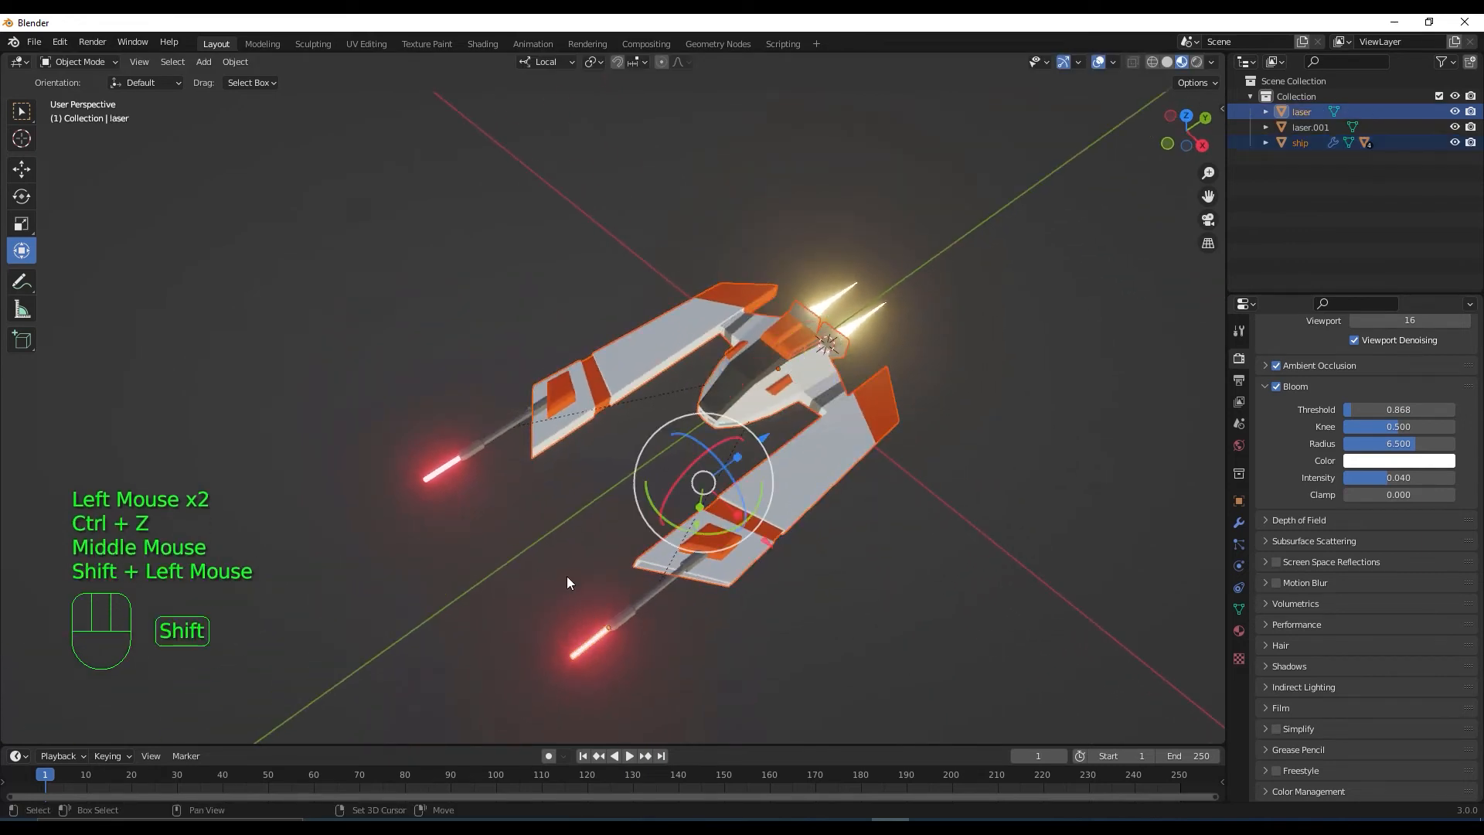
pyautogui.keyDown('shift'); pyautogui.click(442, 467); pyautogui.keyUp('shift')
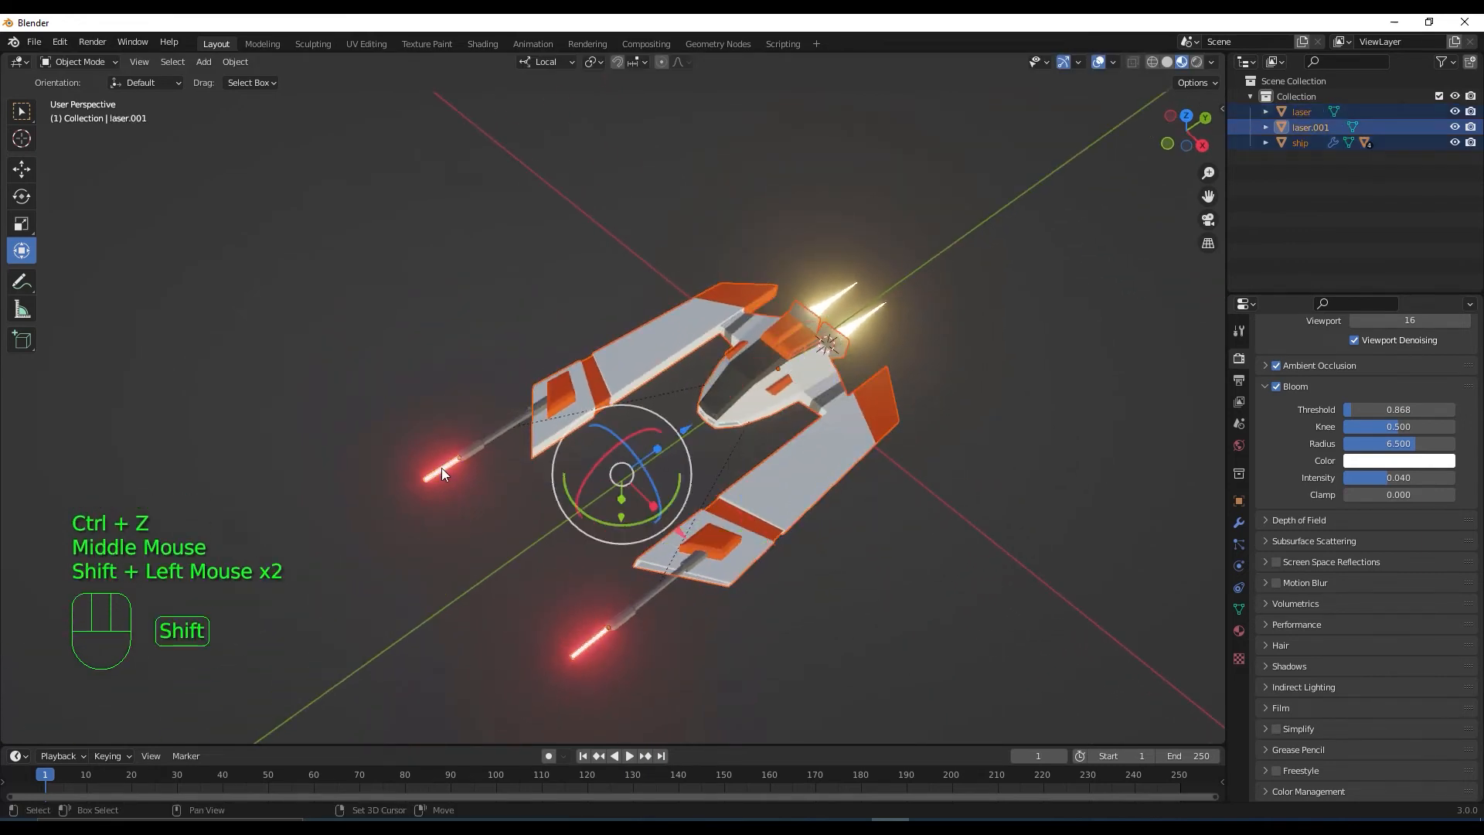
pyautogui.keyDown('shift'); pyautogui.click(614, 383); pyautogui.keyUp('shift')
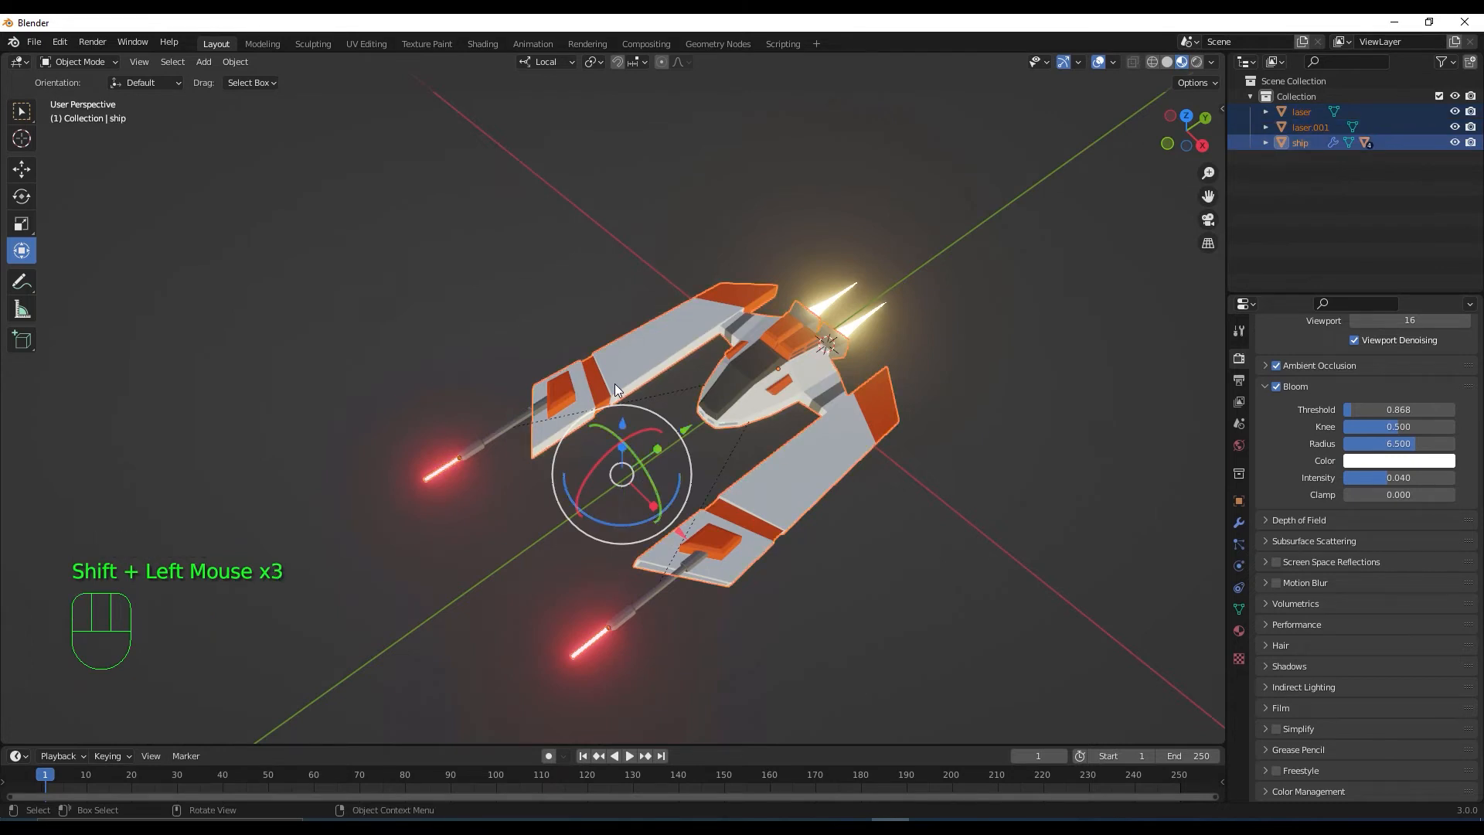
pyautogui.hotkey('ctrl', 'p')
pyautogui.click(614, 384)
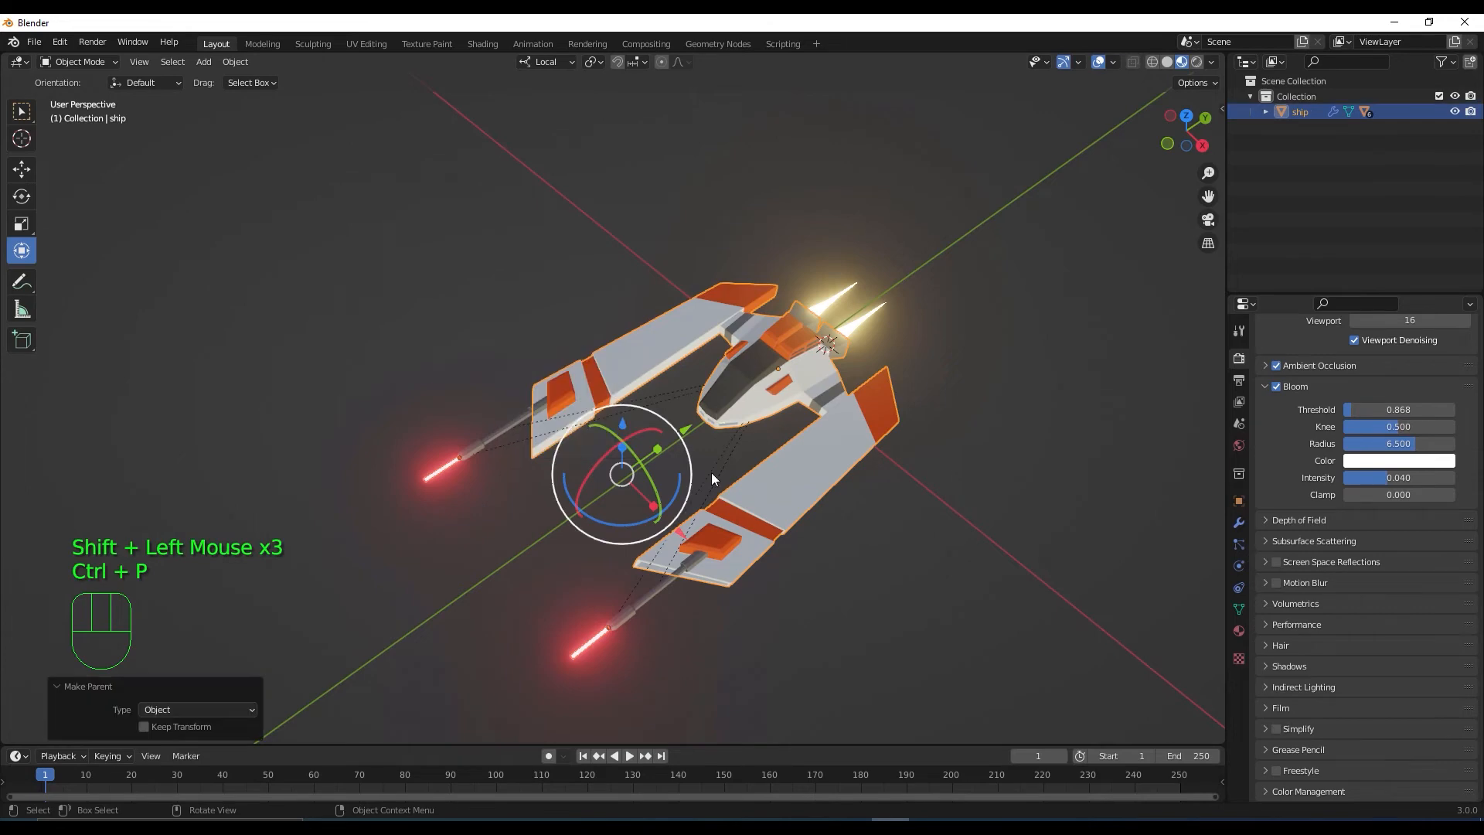
pyautogui.moveTo(614, 384); pyautogui.dragTo(603, 383, button='middle')
pyautogui.moveTo(614, 374); pyautogui.dragTo(656, 299)
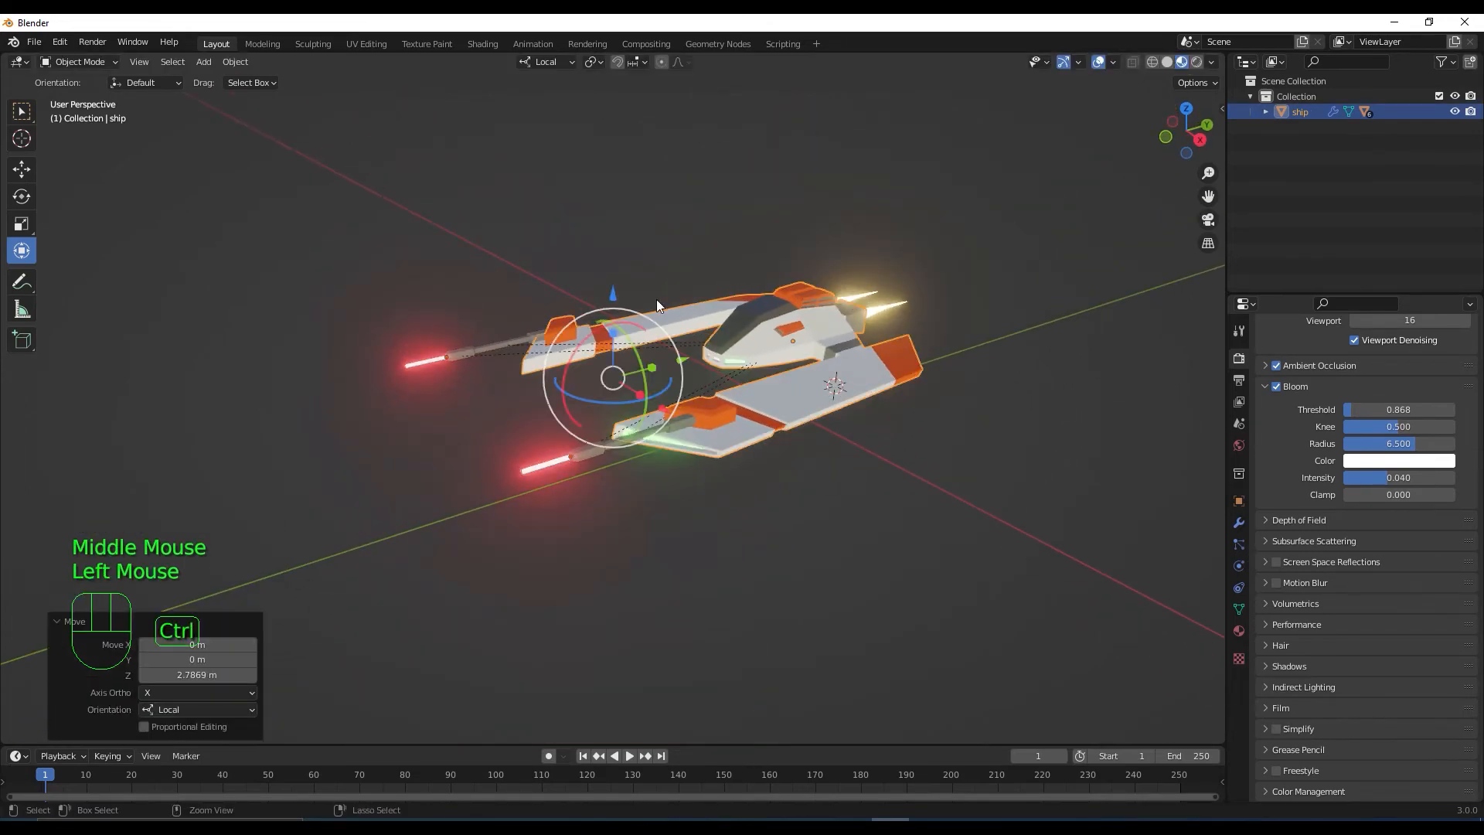
# Undo the test move and tilt so the ship returns to its original pose, then deselect it
pyautogui.hotkey('ctrl', 'z')
pyautogui.click(652, 428)
pyautogui.moveTo(652, 428)
pyautogui.mouseDown()
pyautogui.moveTo(662, 455)
pyautogui.moveTo(651, 441)
pyautogui.mouseUp()
pyautogui.hotkey('ctrl', 'z')
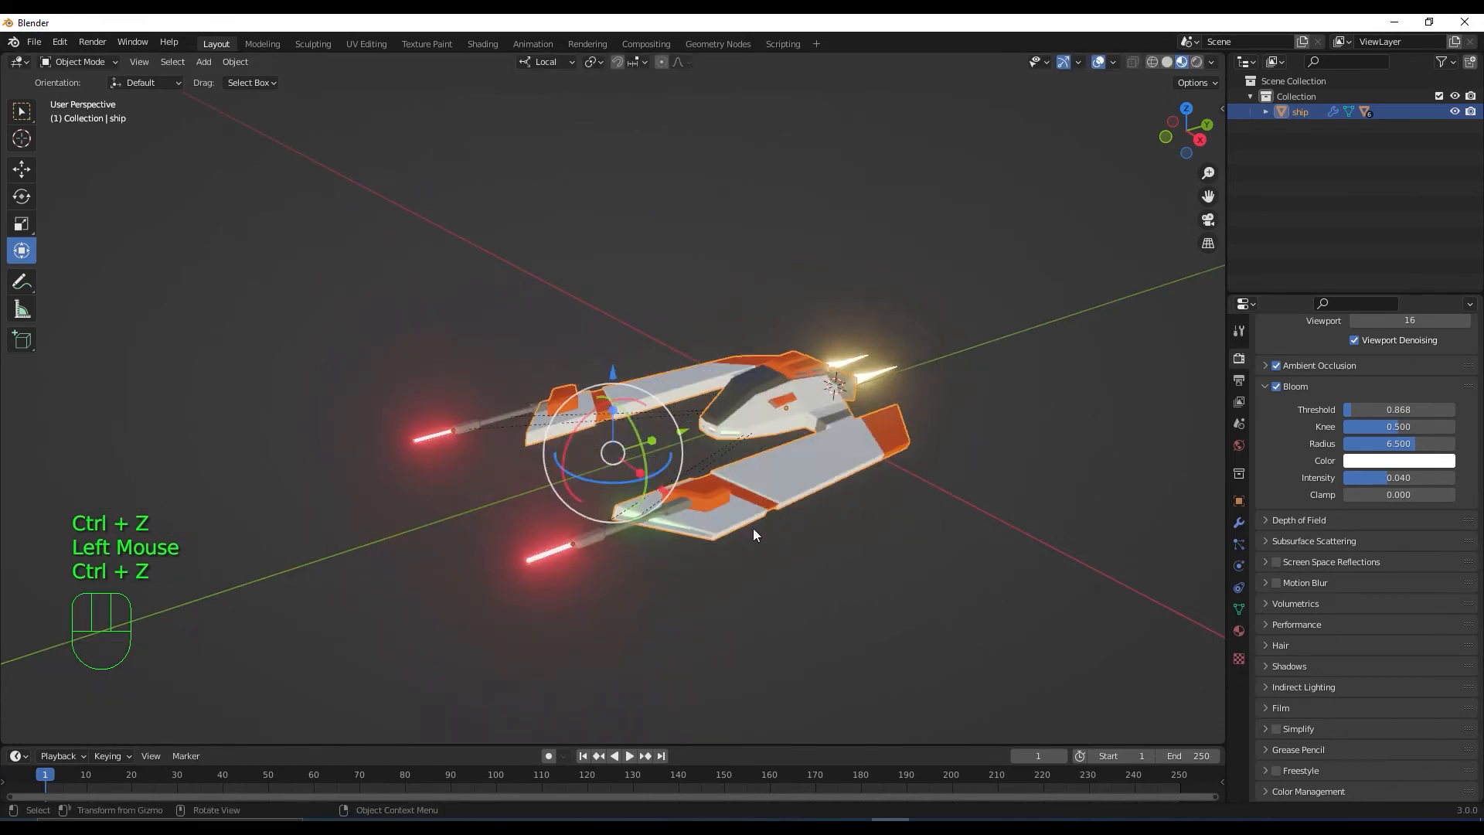
pyautogui.scroll(-2, 796, 546)
pyautogui.moveTo(796, 546)
pyautogui.mouseDown(button='middle')
pyautogui.moveTo(830, 607)
pyautogui.moveTo(841, 573)
pyautogui.moveTo(773, 507)
pyautogui.moveTo(800, 552)
pyautogui.mouseUp(button='middle')
pyautogui.click(841, 574)
pyautogui.scroll(-2, 841, 555)
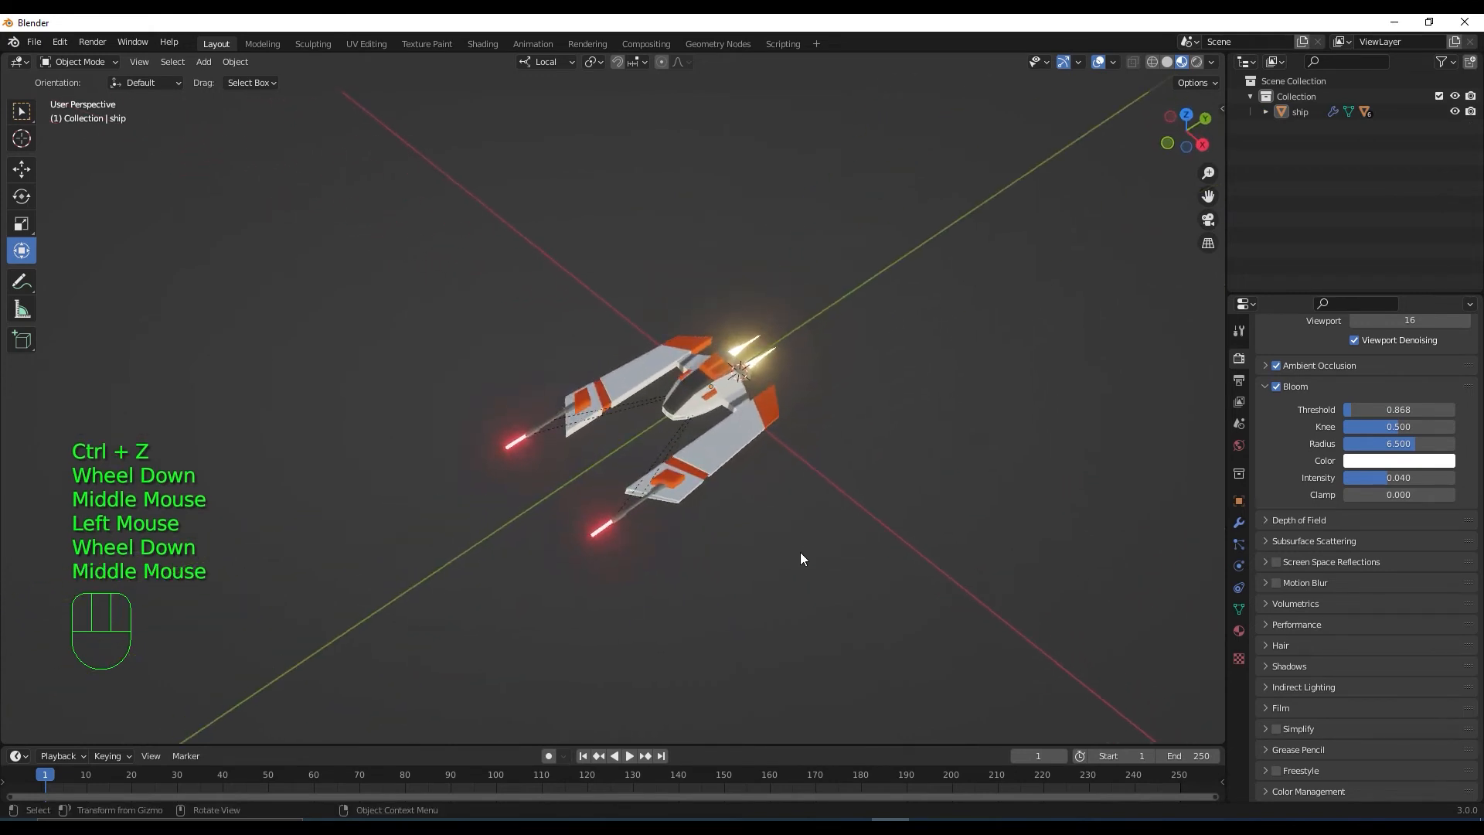
# Hide the overlays and navigation gizmo for a clean look, then turn both back on
pyautogui.click(1098, 61)
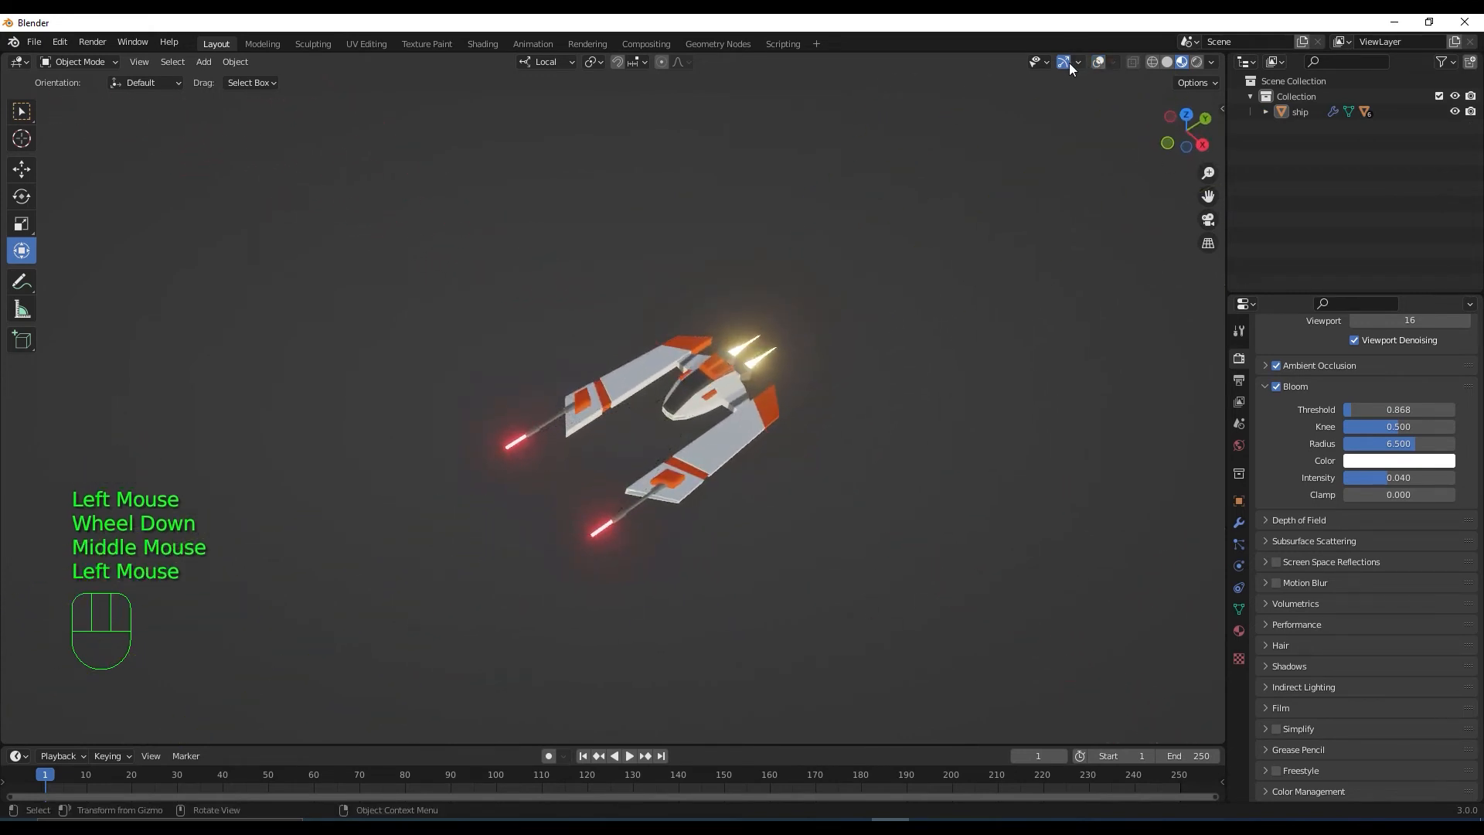
pyautogui.click(1063, 62)
pyautogui.scroll(2, 770, 522)
pyautogui.moveTo(770, 522); pyautogui.dragTo(874, 609, button='middle')
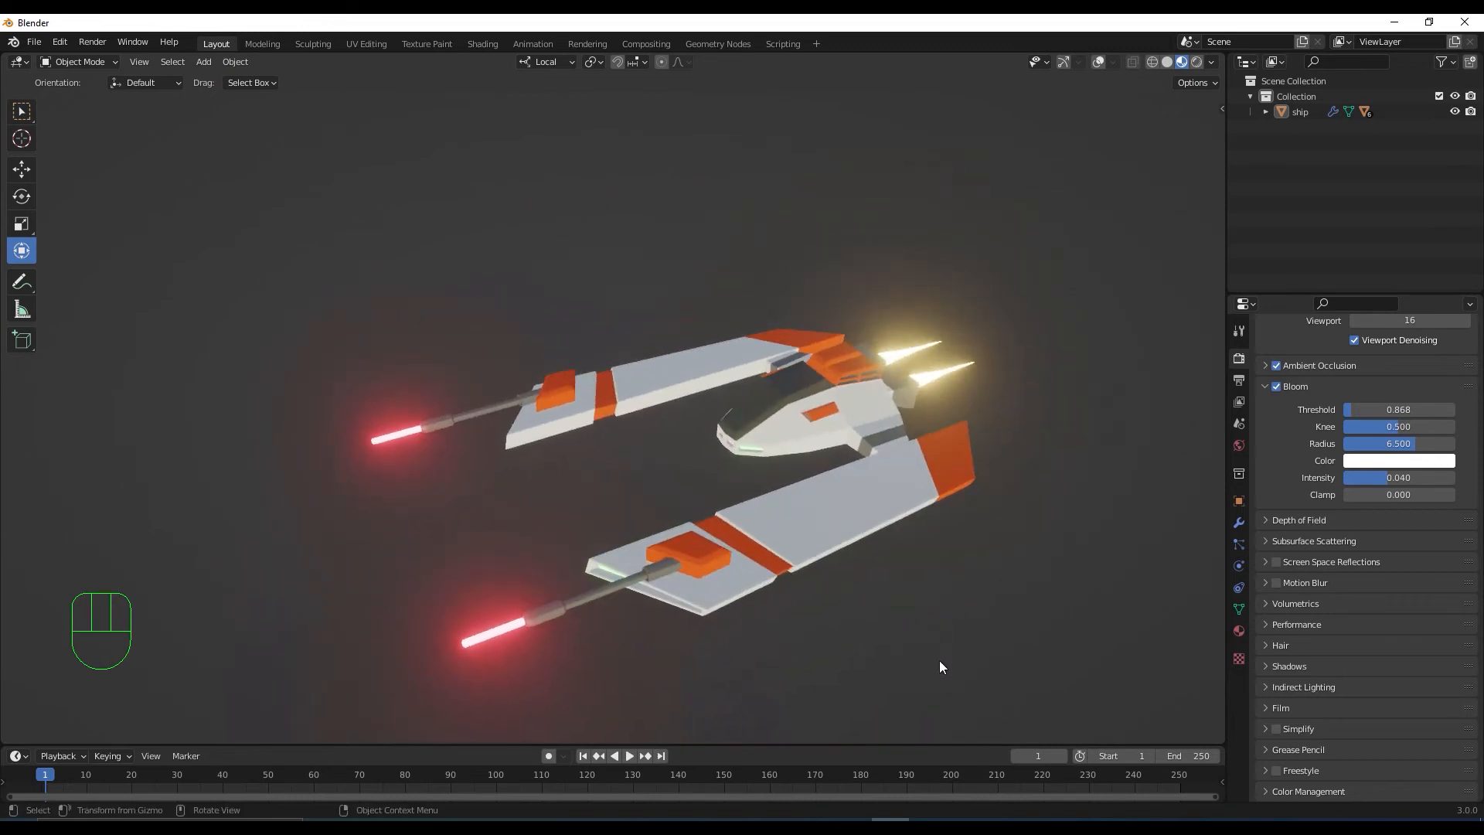
pyautogui.click(1099, 64)
pyautogui.click(1063, 64)
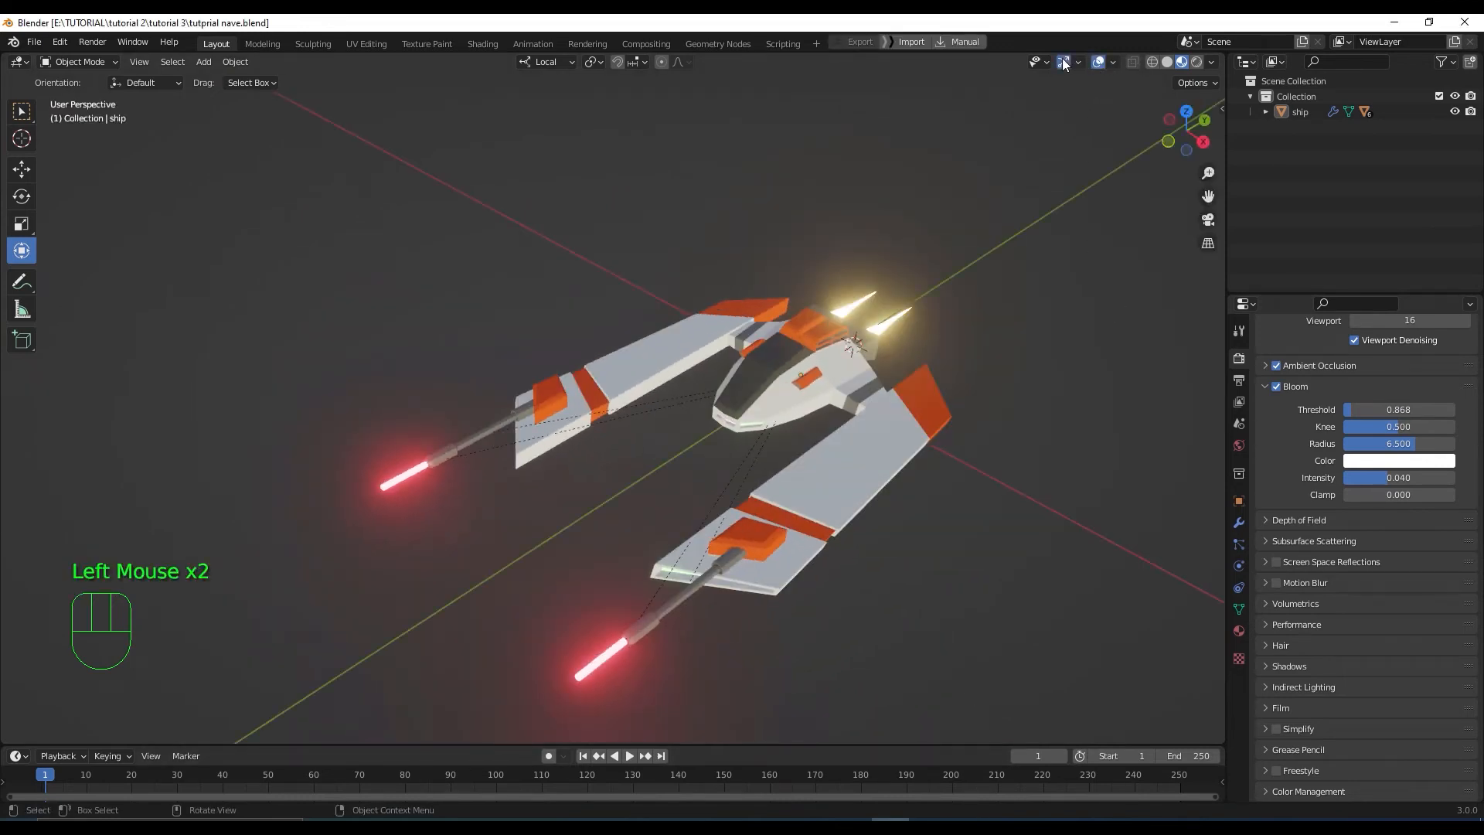
pyautogui.scroll(-2, 914, 425)
pyautogui.moveTo(889, 461); pyautogui.dragTo(1075, 303, button='middle')
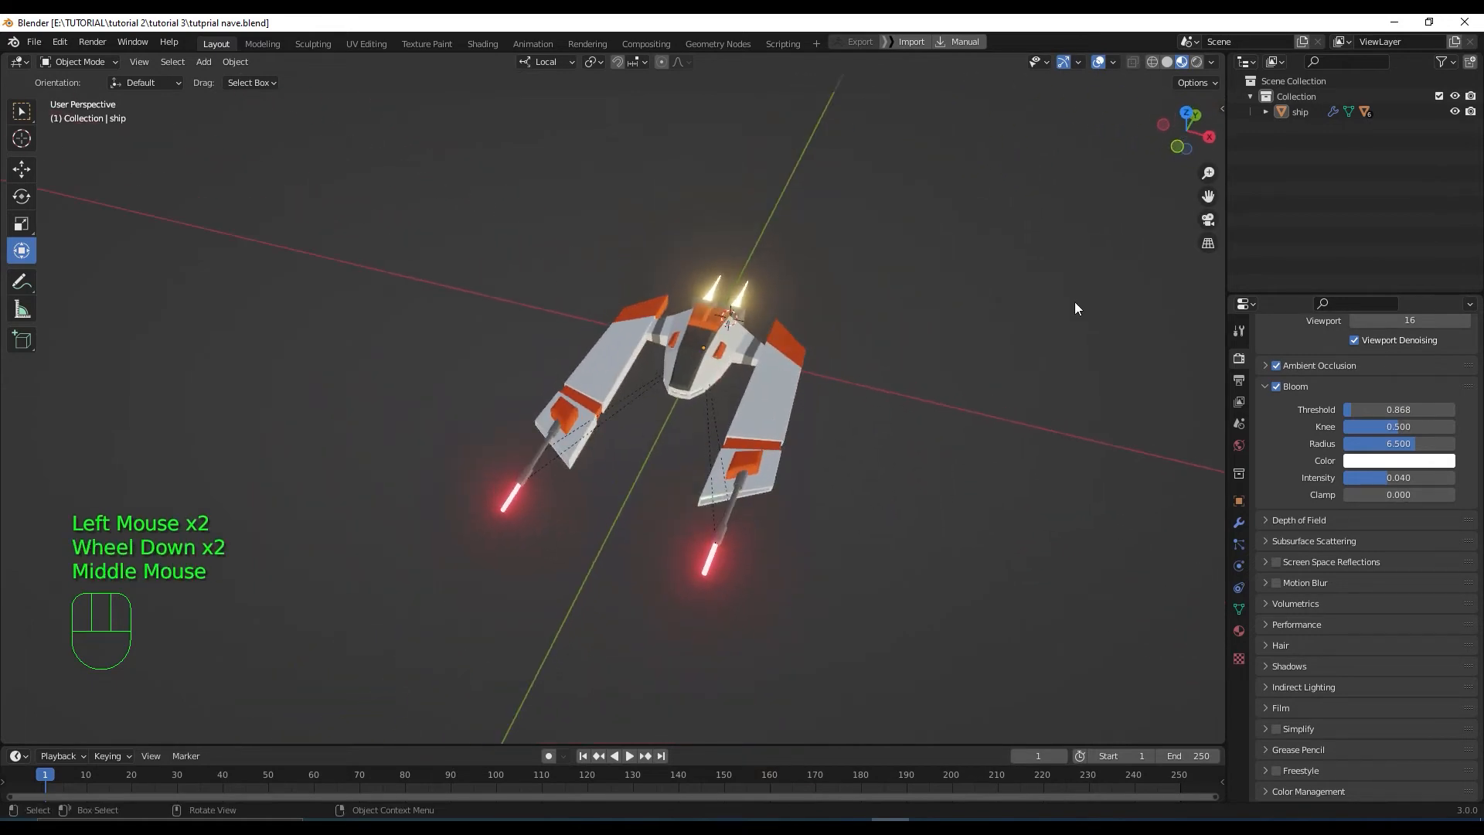
# Enable the Floor grid in the Viewport Overlays and reselect the ship
pyautogui.click(1113, 62)
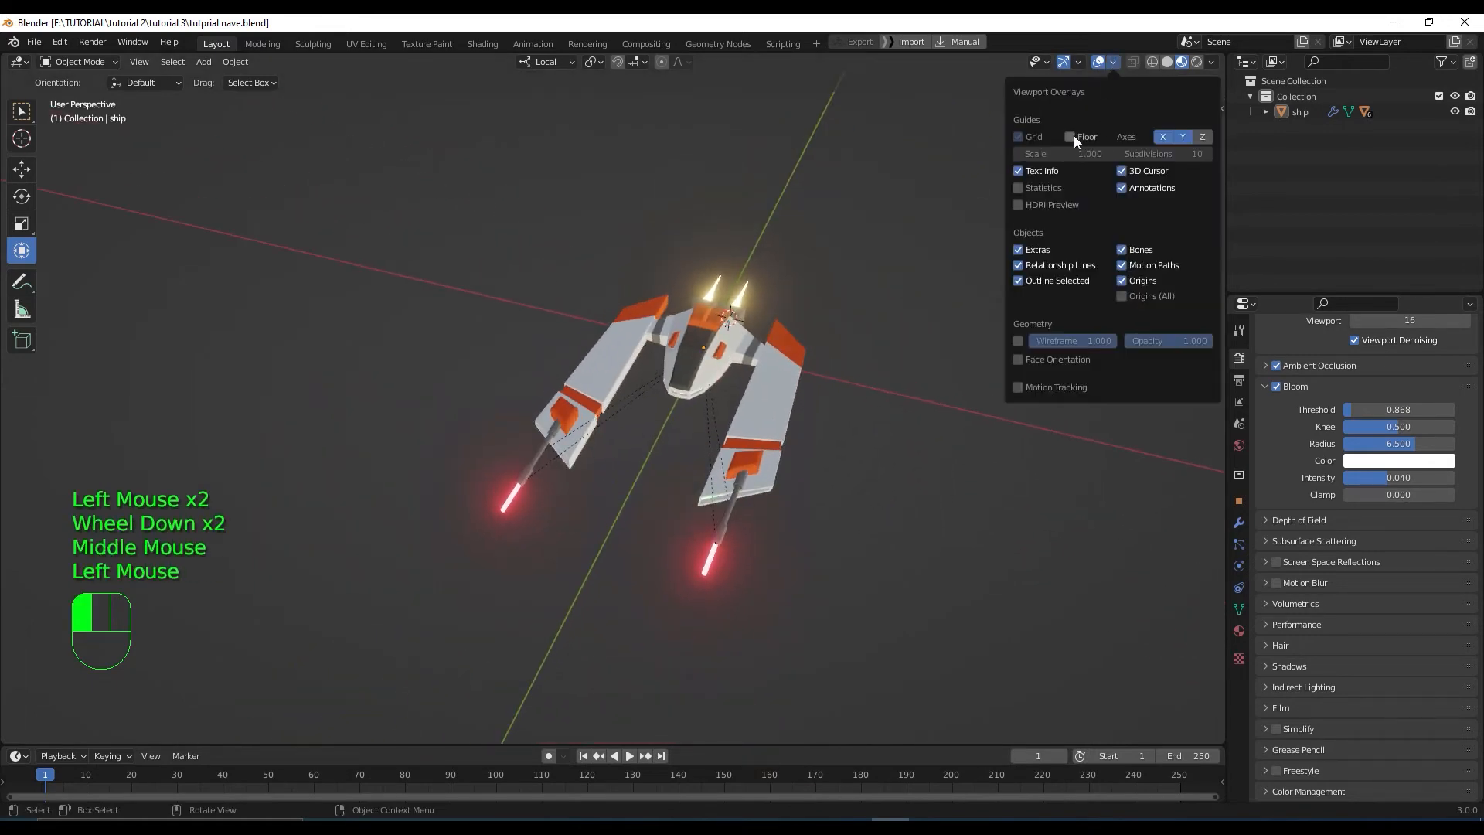
pyautogui.click(1073, 136)
pyautogui.scroll(-2, 864, 448)
pyautogui.moveTo(863, 465); pyautogui.dragTo(881, 430, button='middle')
pyautogui.scroll(2, 894, 448)
pyautogui.click(785, 349)
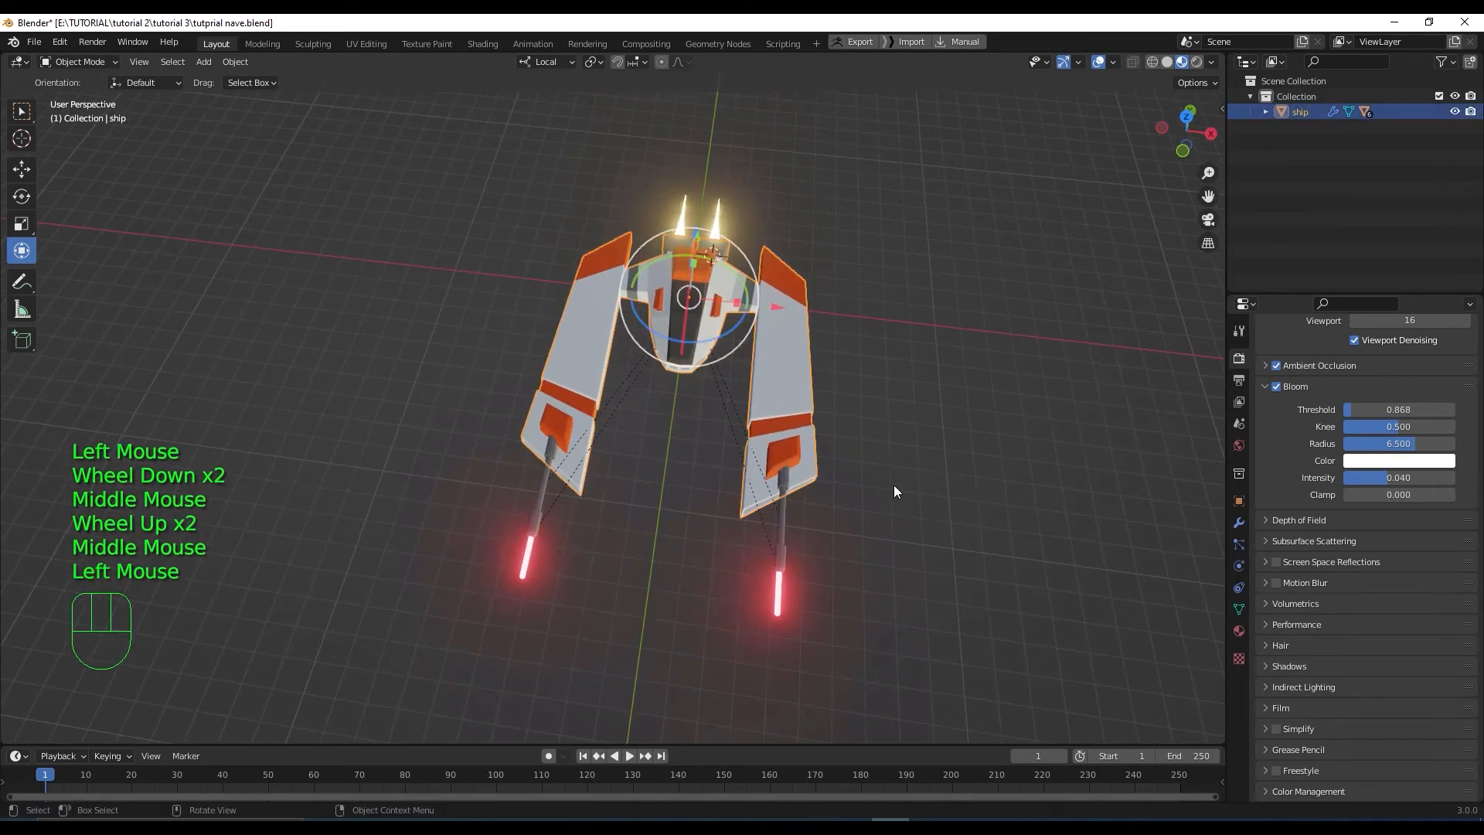
pyautogui.scroll(-1, 894, 491)
pyautogui.scroll(2, 892, 492)
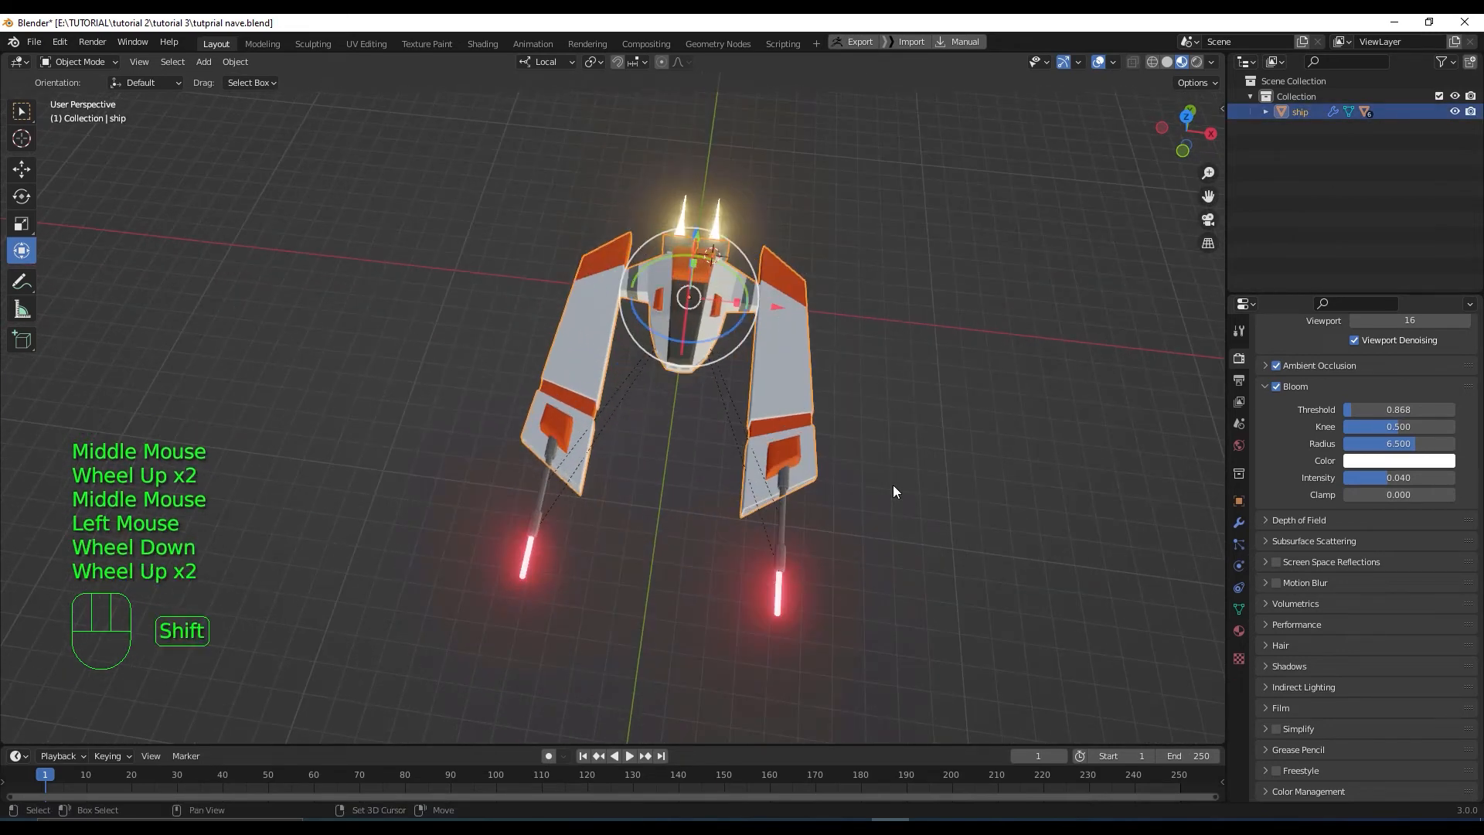
pyautogui.hotkey('shift', 'a')
pyautogui.moveTo(892, 485)
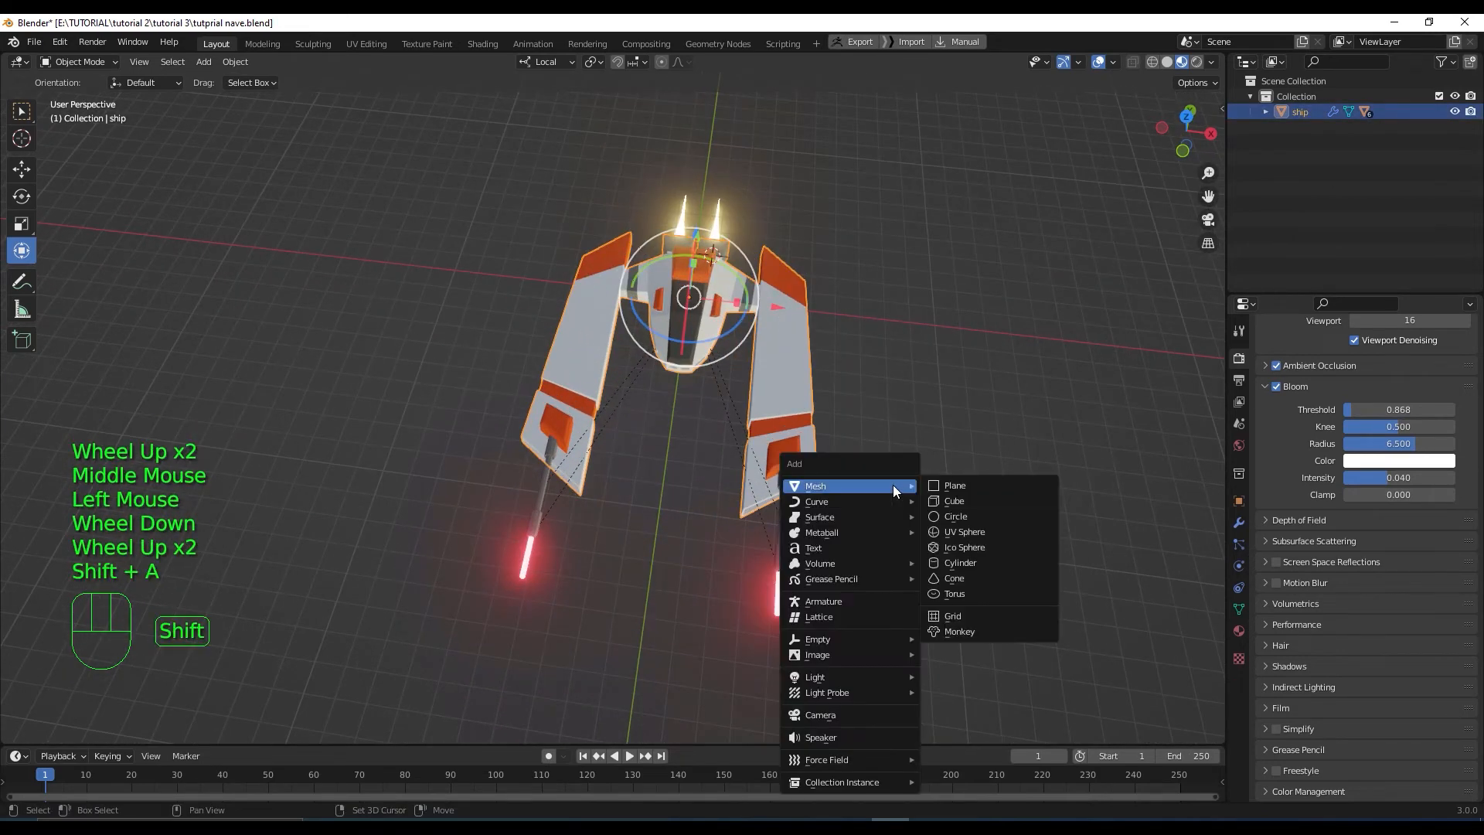
# Add a plane, switch to top view in Solid shading, and slide it under the ship along Y and X
pyautogui.click(996, 487)
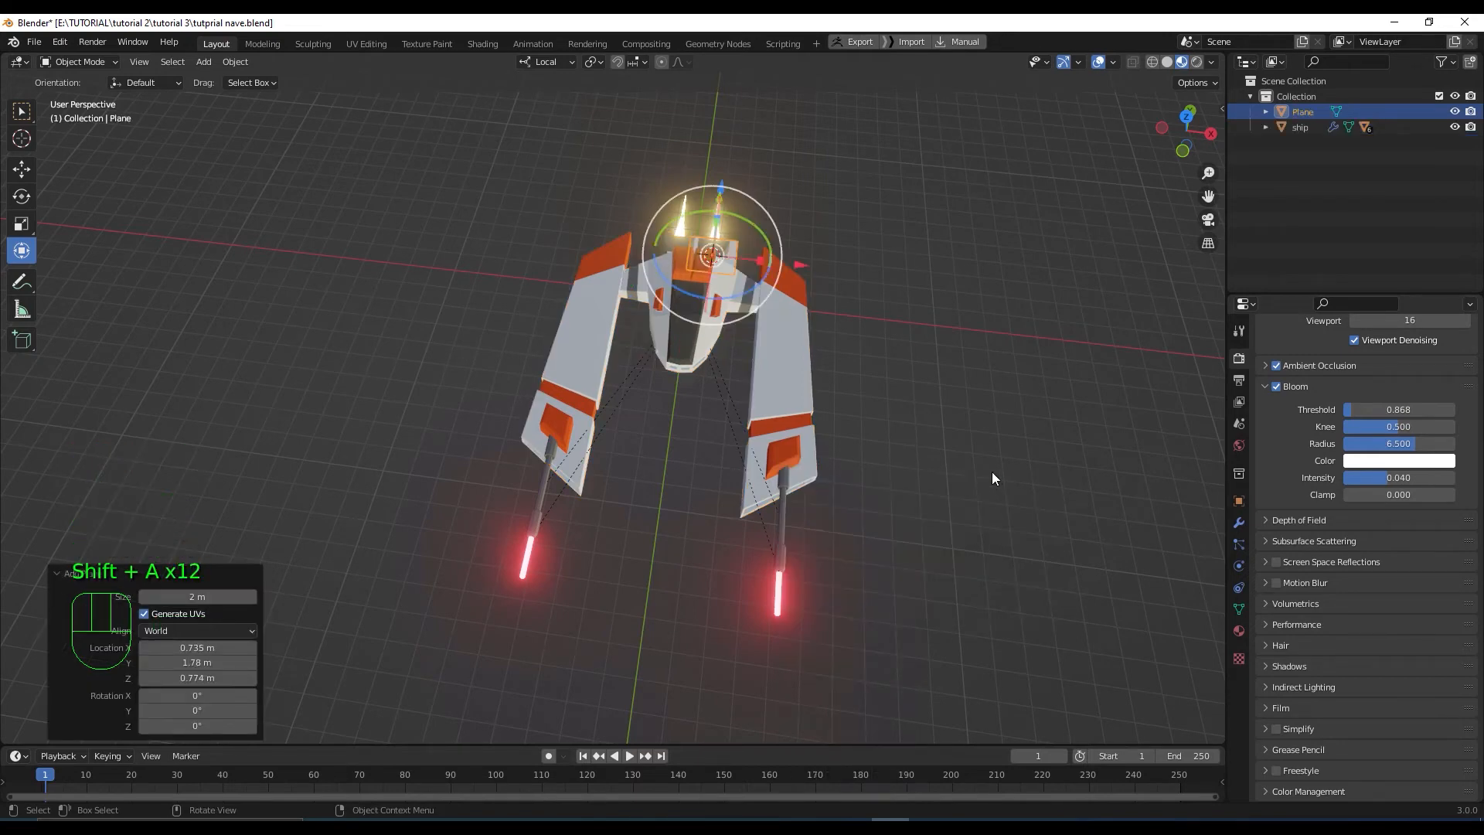
pyautogui.press('KP_7')
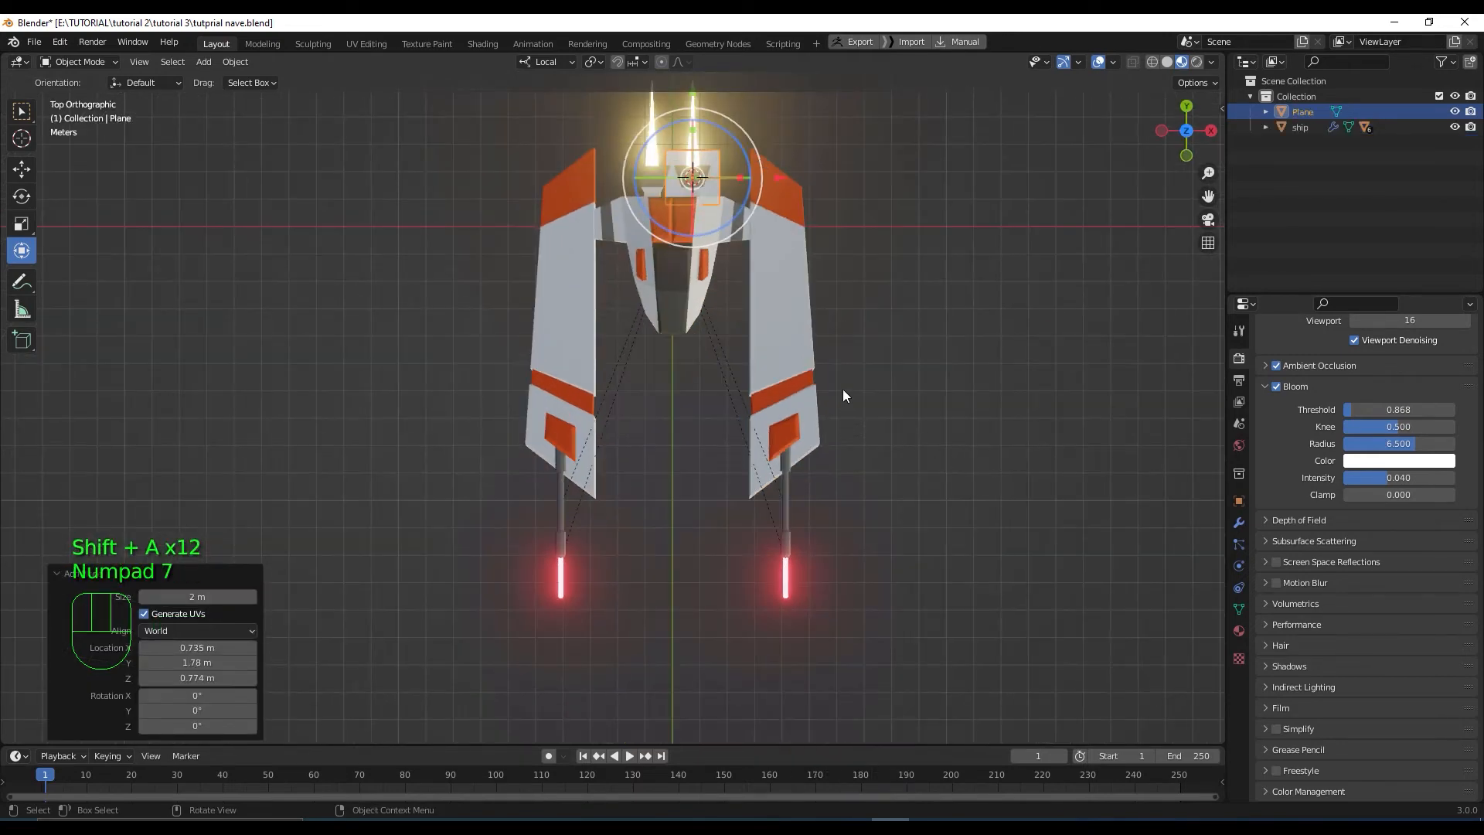
pyautogui.click(1167, 63)
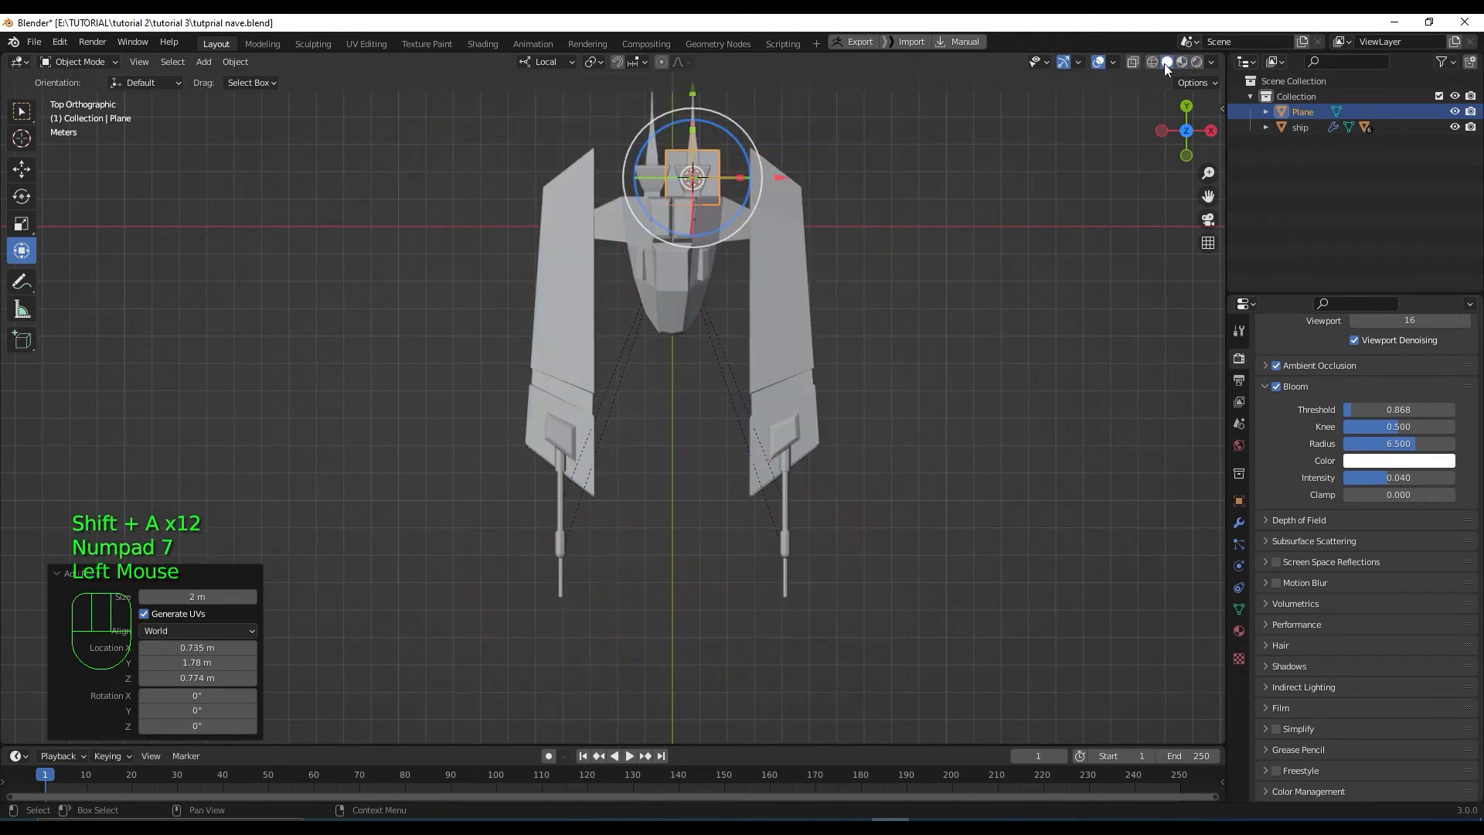
pyautogui.moveTo(692, 92); pyautogui.dragTo(694, 173)
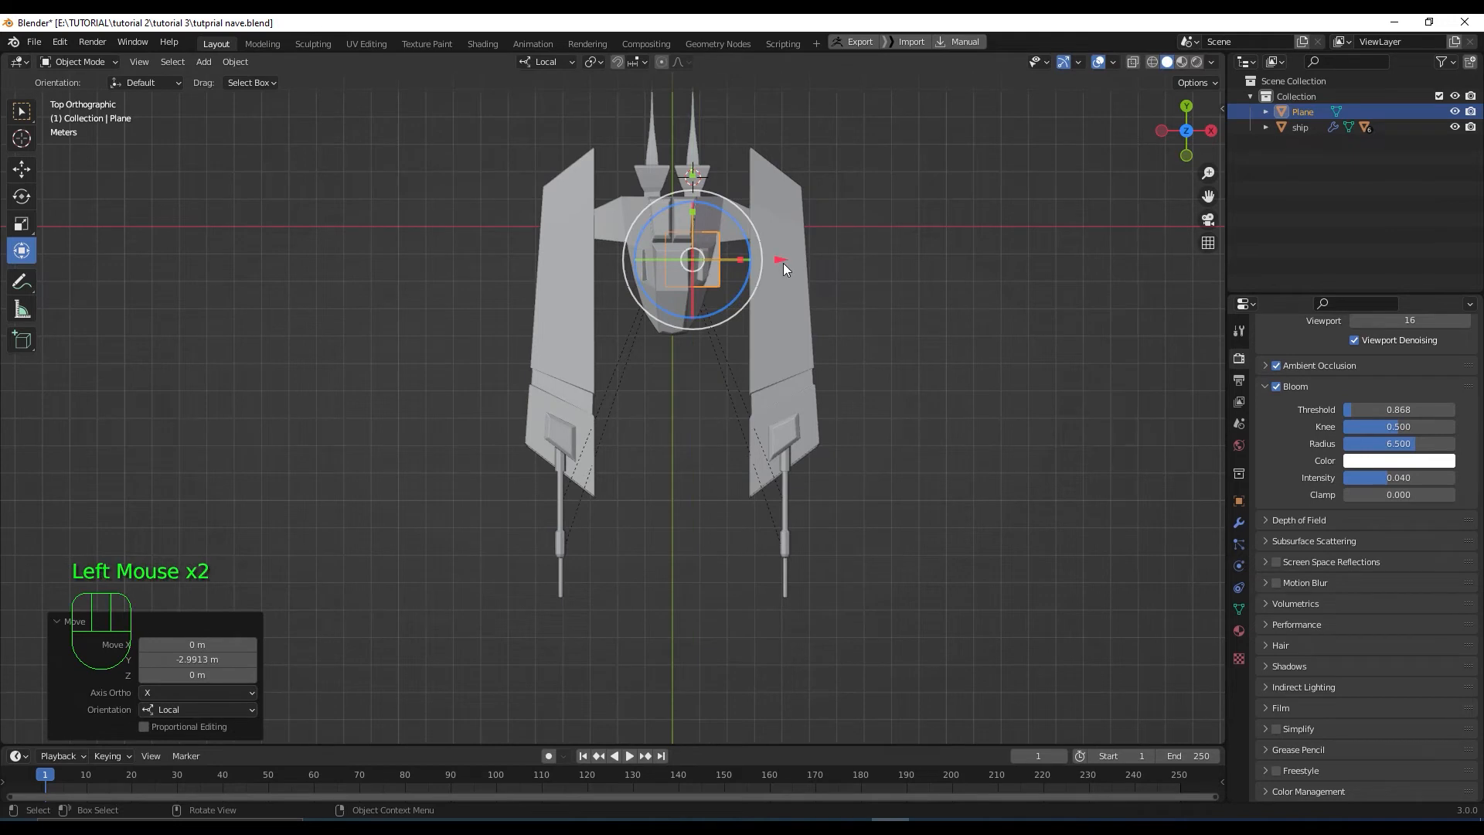
pyautogui.moveTo(782, 261); pyautogui.dragTo(757, 262)
# Scale the plane up in two passes to 4.305
pyautogui.press('s')
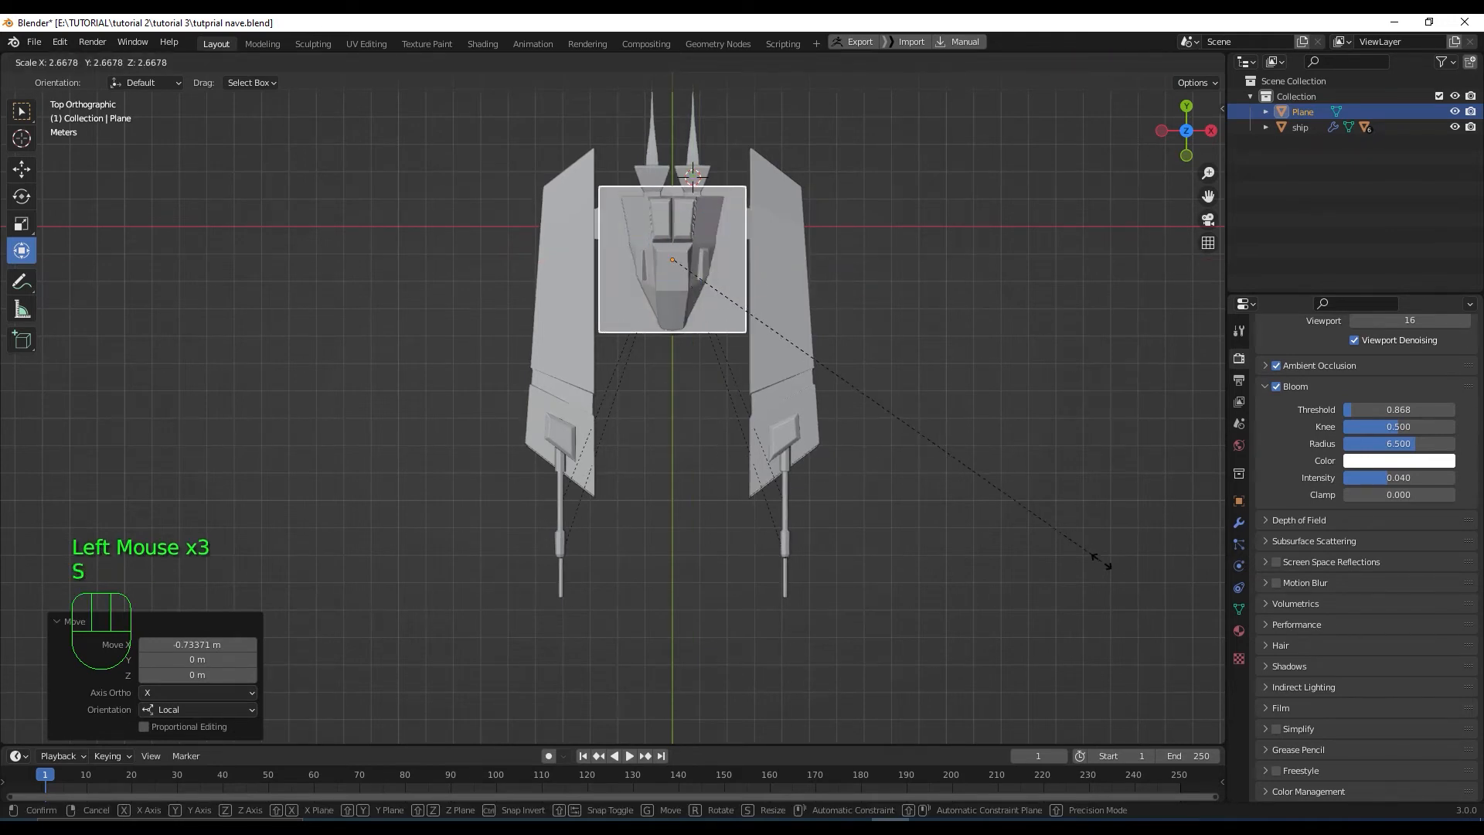
pyautogui.click(1156, 581)
pyautogui.press('s')
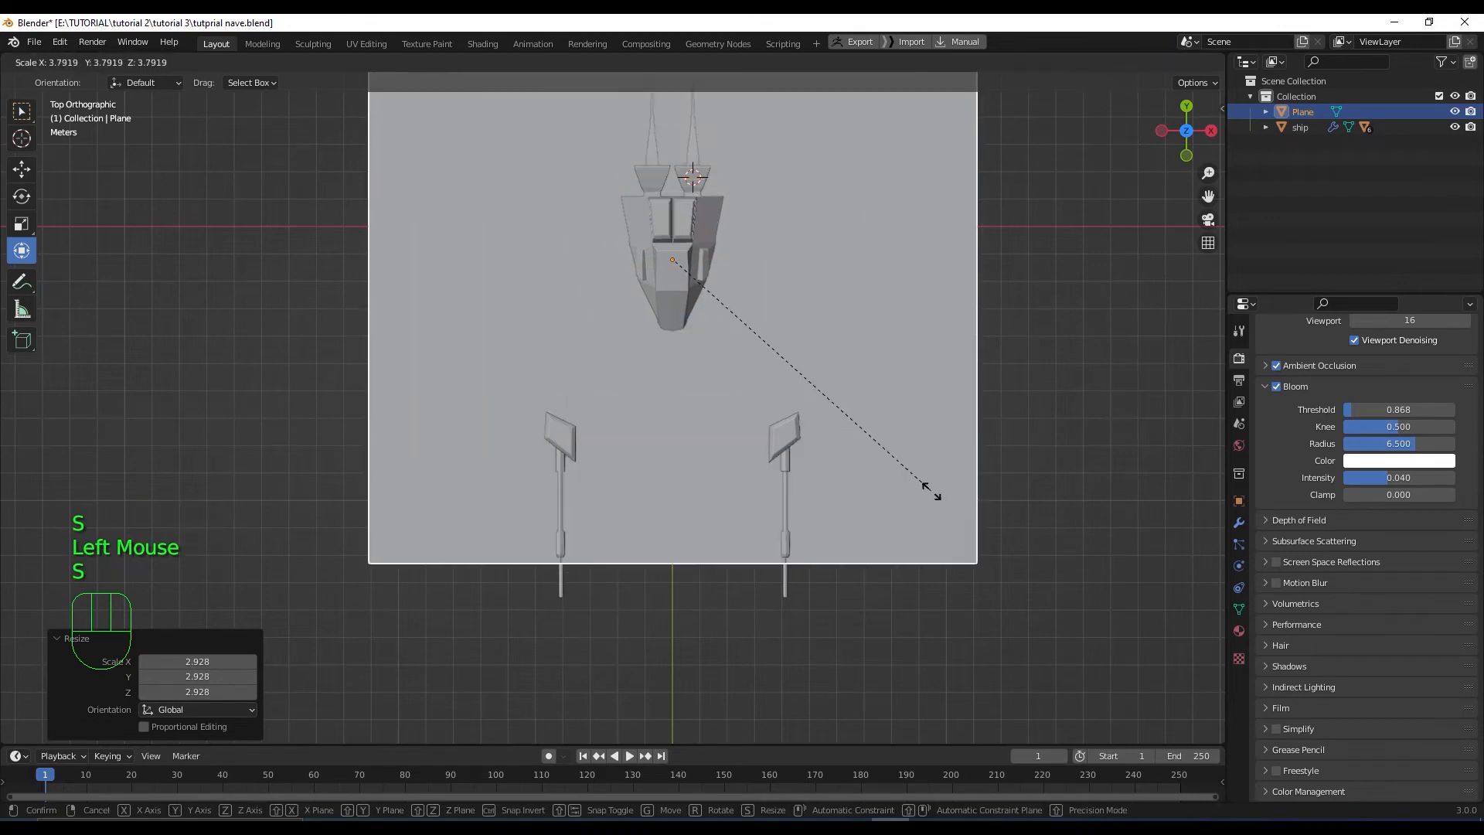
pyautogui.click(973, 512)
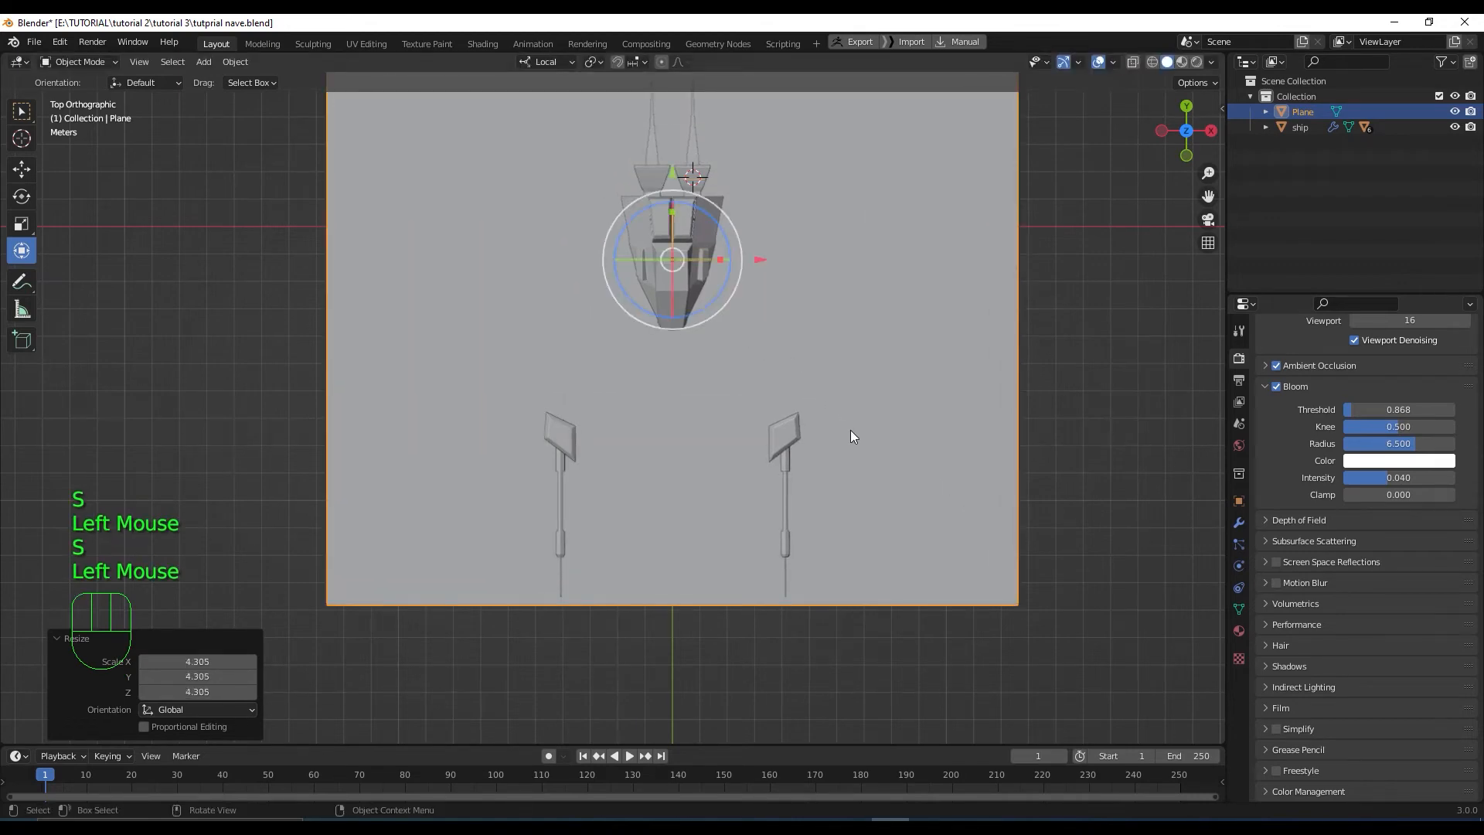
pyautogui.press('KP_3')
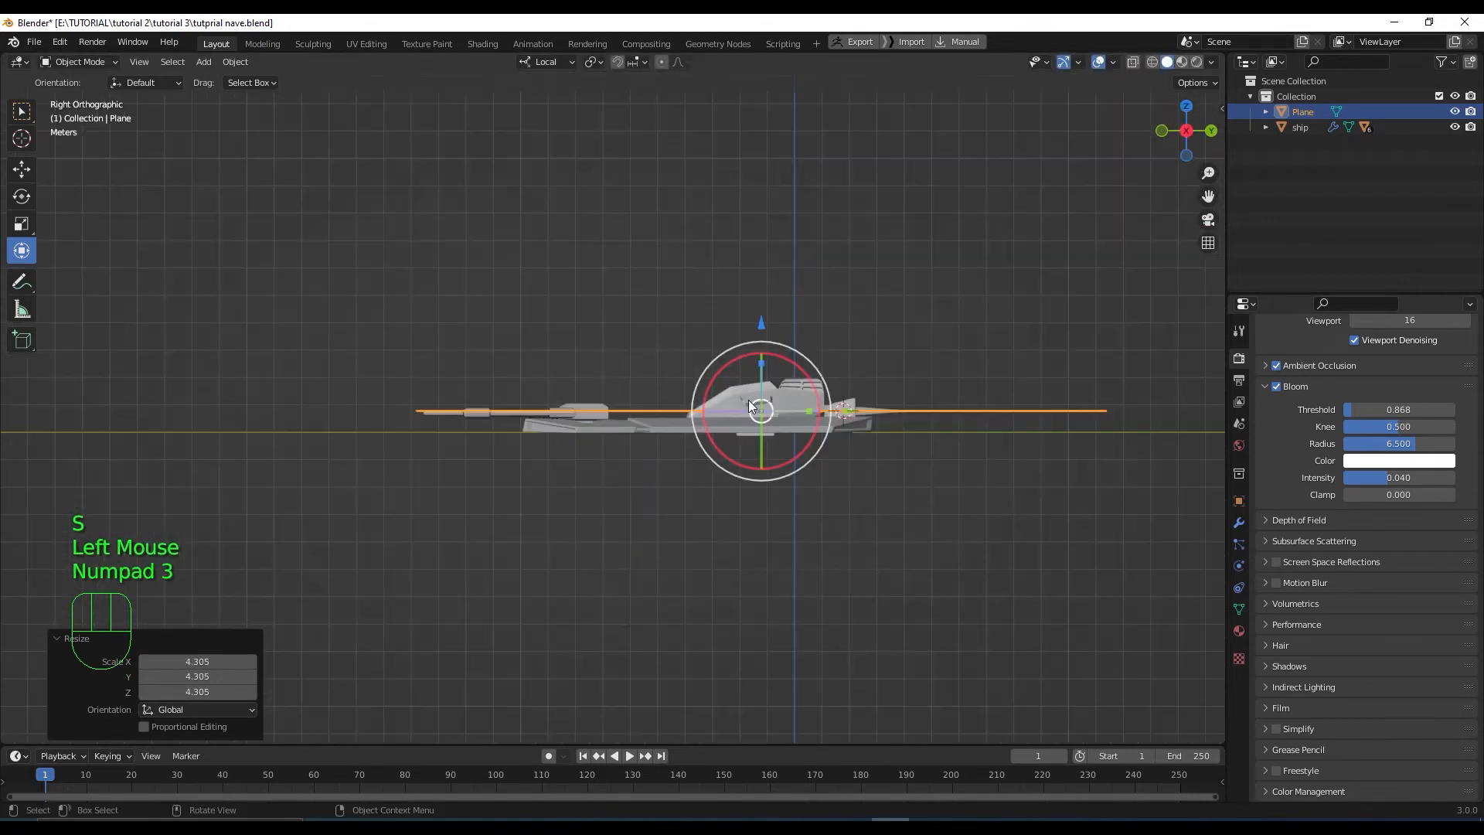
# Lower the ground plane 0.818 m and raise the ship 4.8764 m along Z above it
pyautogui.moveTo(762, 321); pyautogui.dragTo(760, 342)
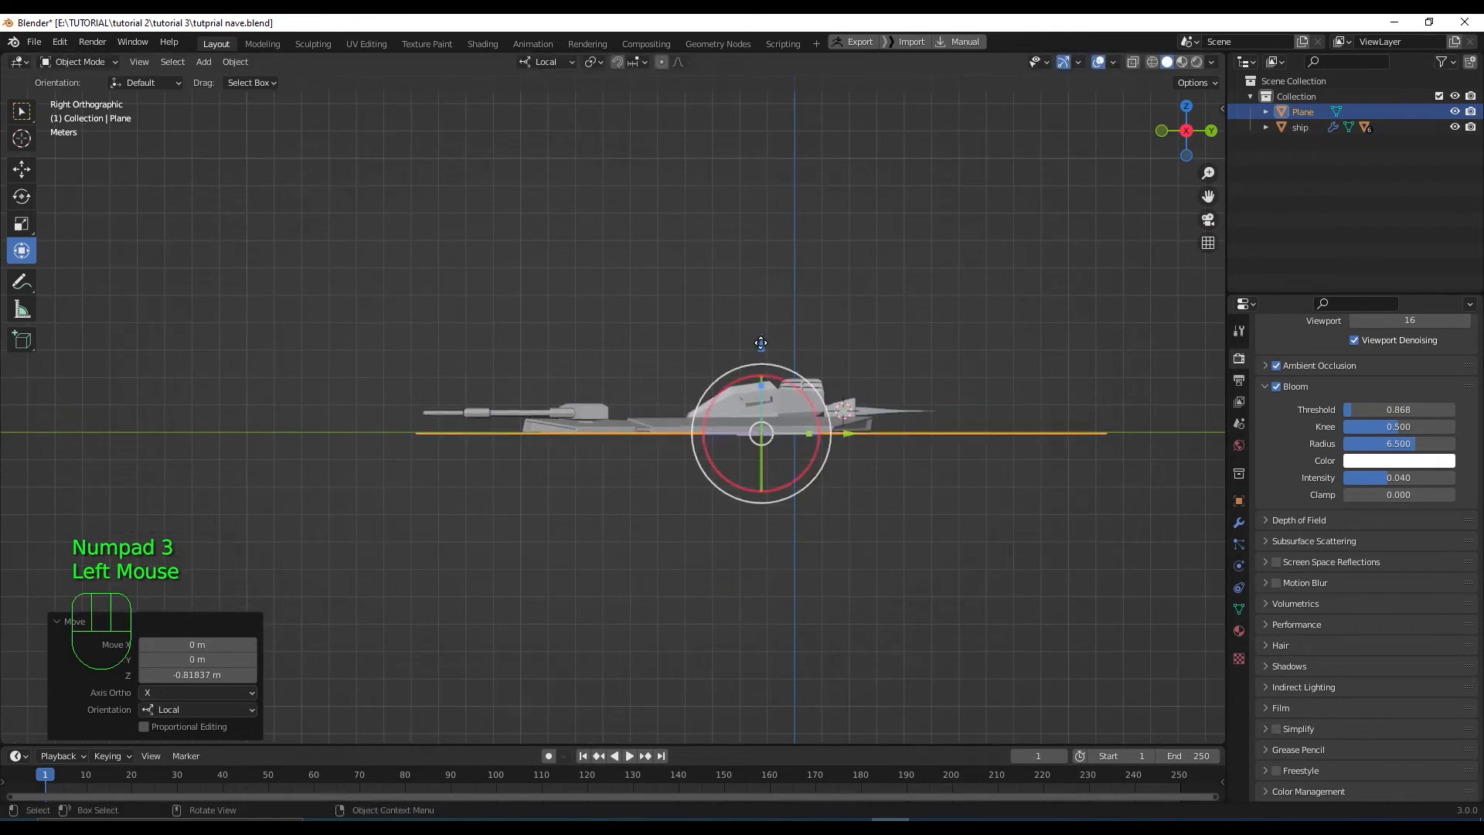
pyautogui.doubleClick(879, 414)
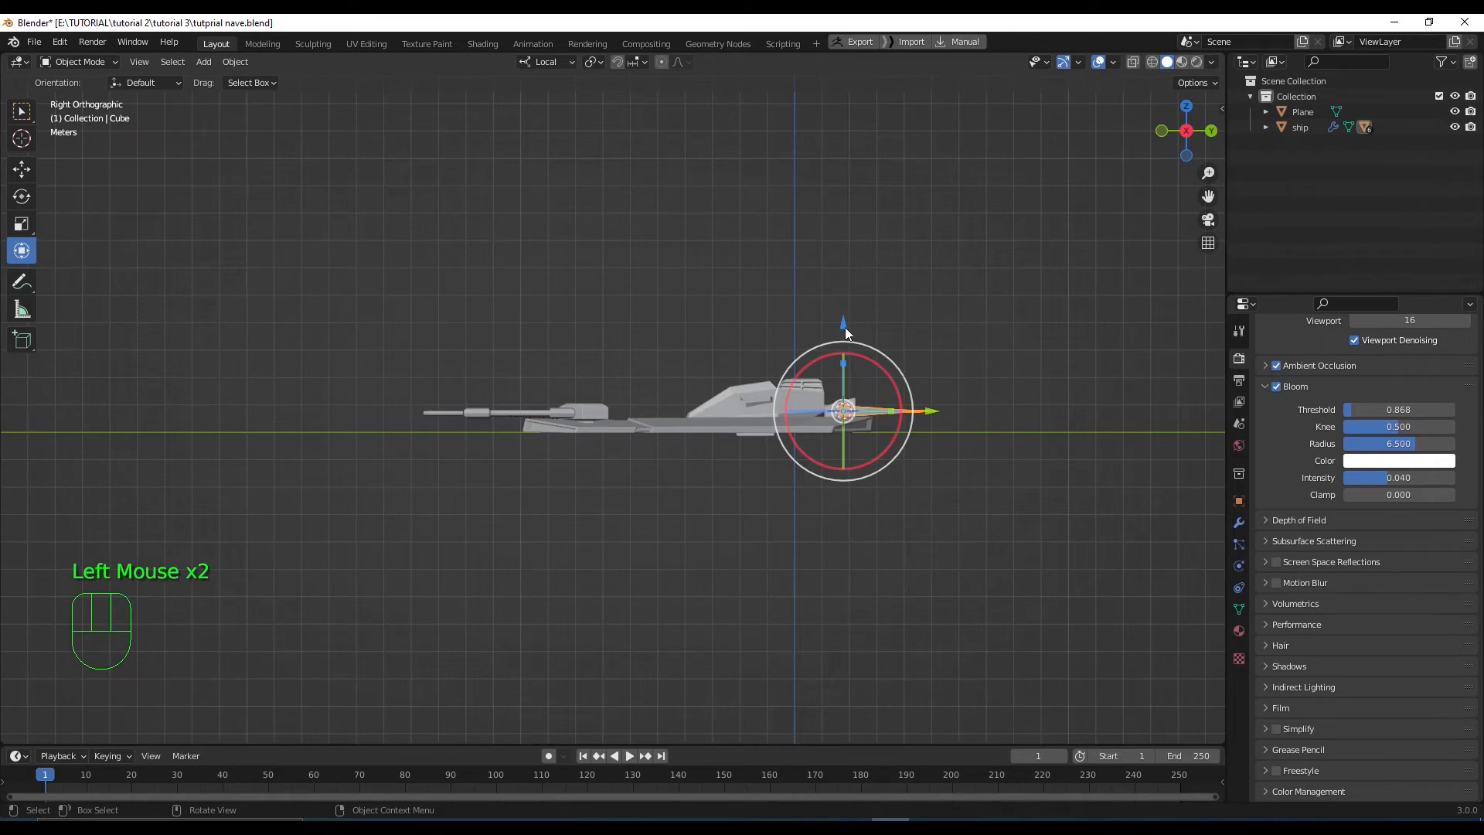
pyautogui.click(739, 399)
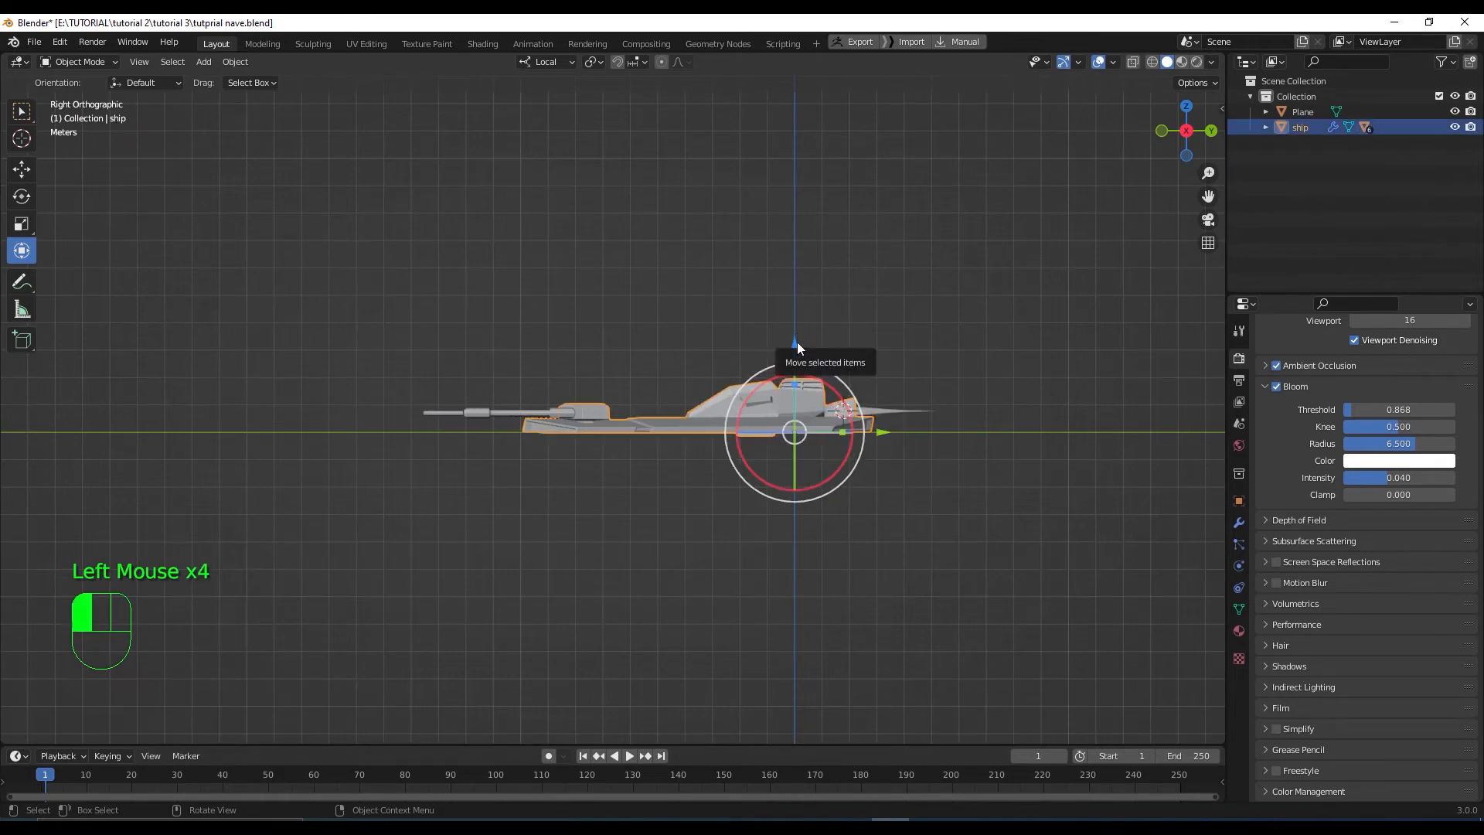
pyautogui.moveTo(796, 341); pyautogui.dragTo(762, 94)
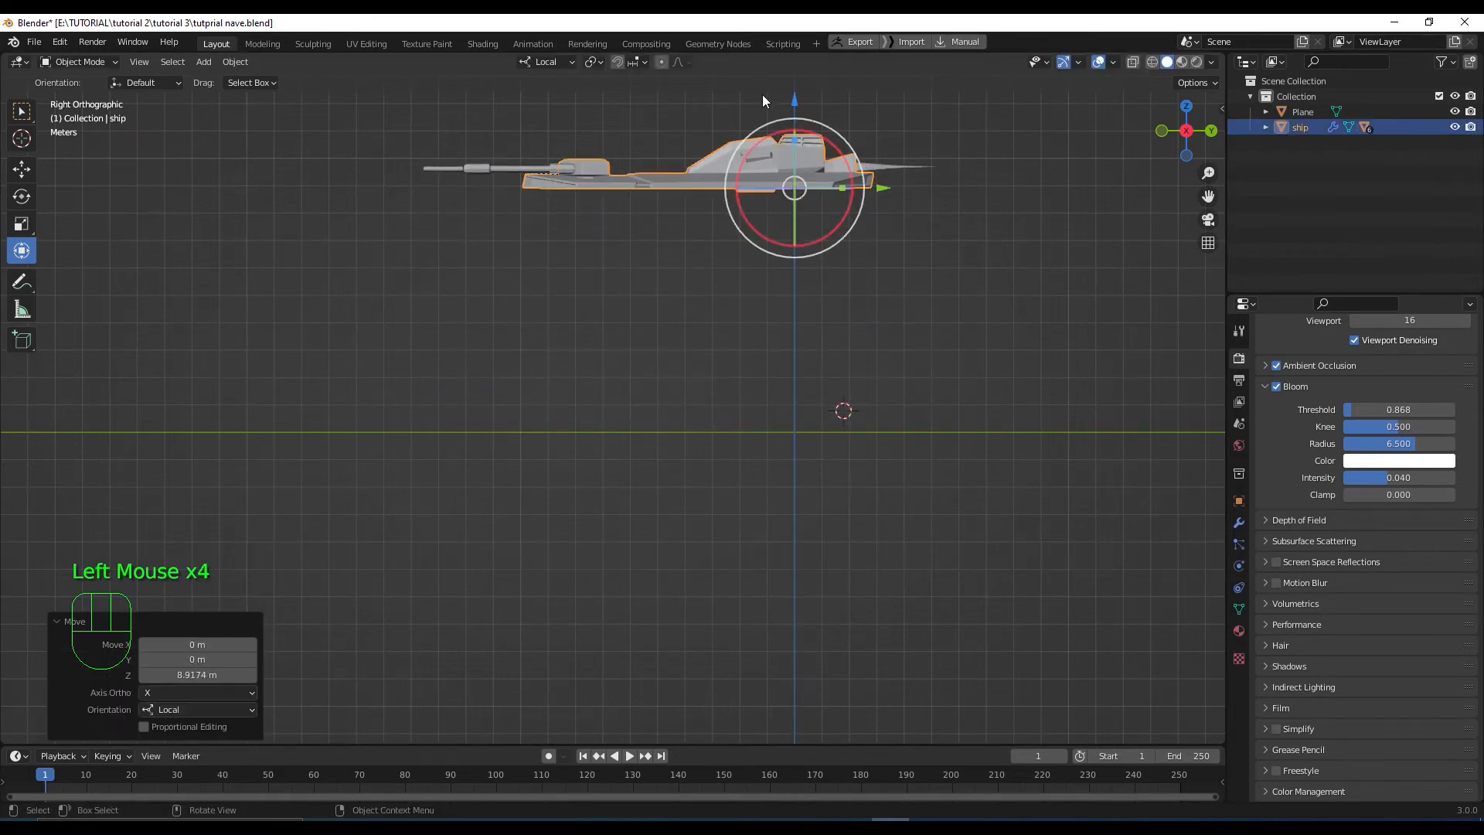
pyautogui.scroll(-1, 841, 258)
pyautogui.moveTo(737, 164); pyautogui.dragTo(719, 736)
pyautogui.press('KP_7')
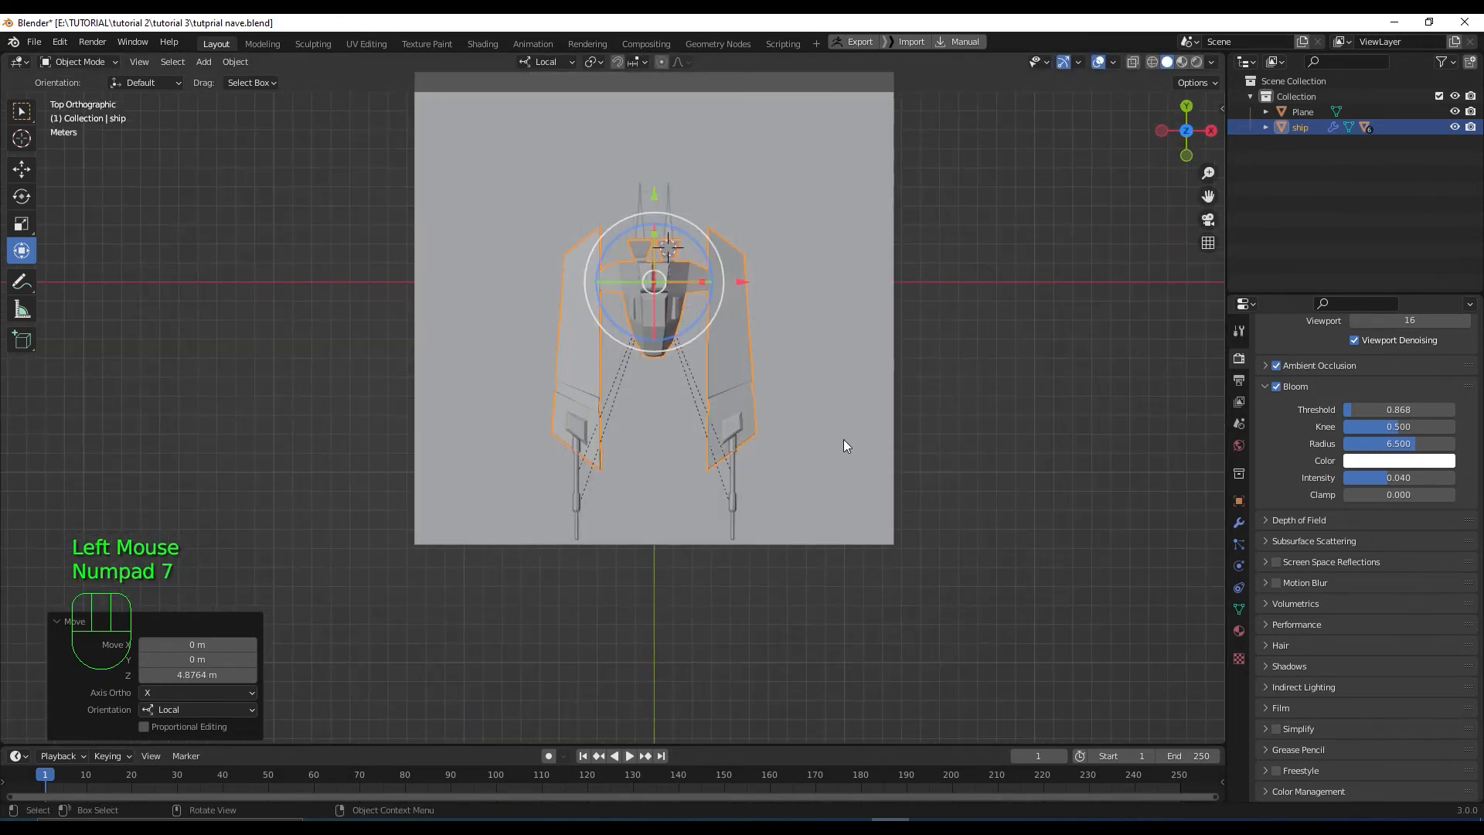
# Scale the ground plane to 1.549 on Y, 1.377 on X, then 1.256 uniformly
pyautogui.click(843, 440)
pyautogui.scroll(-2, 847, 595)
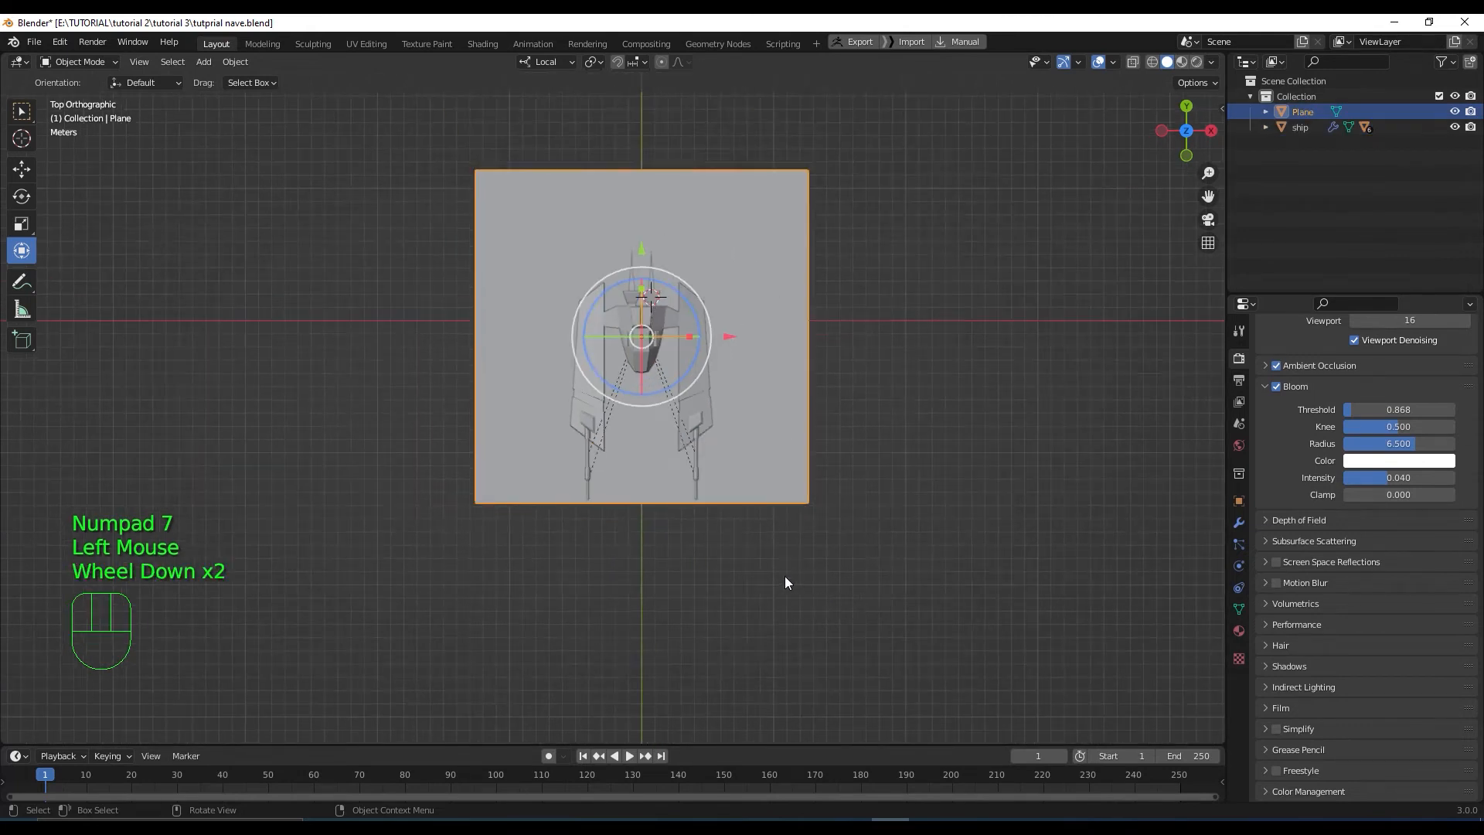
pyautogui.keyDown('shift'); pyautogui.moveTo(785, 583); pyautogui.dragTo(761, 604, button='middle'); pyautogui.keyUp('shift')
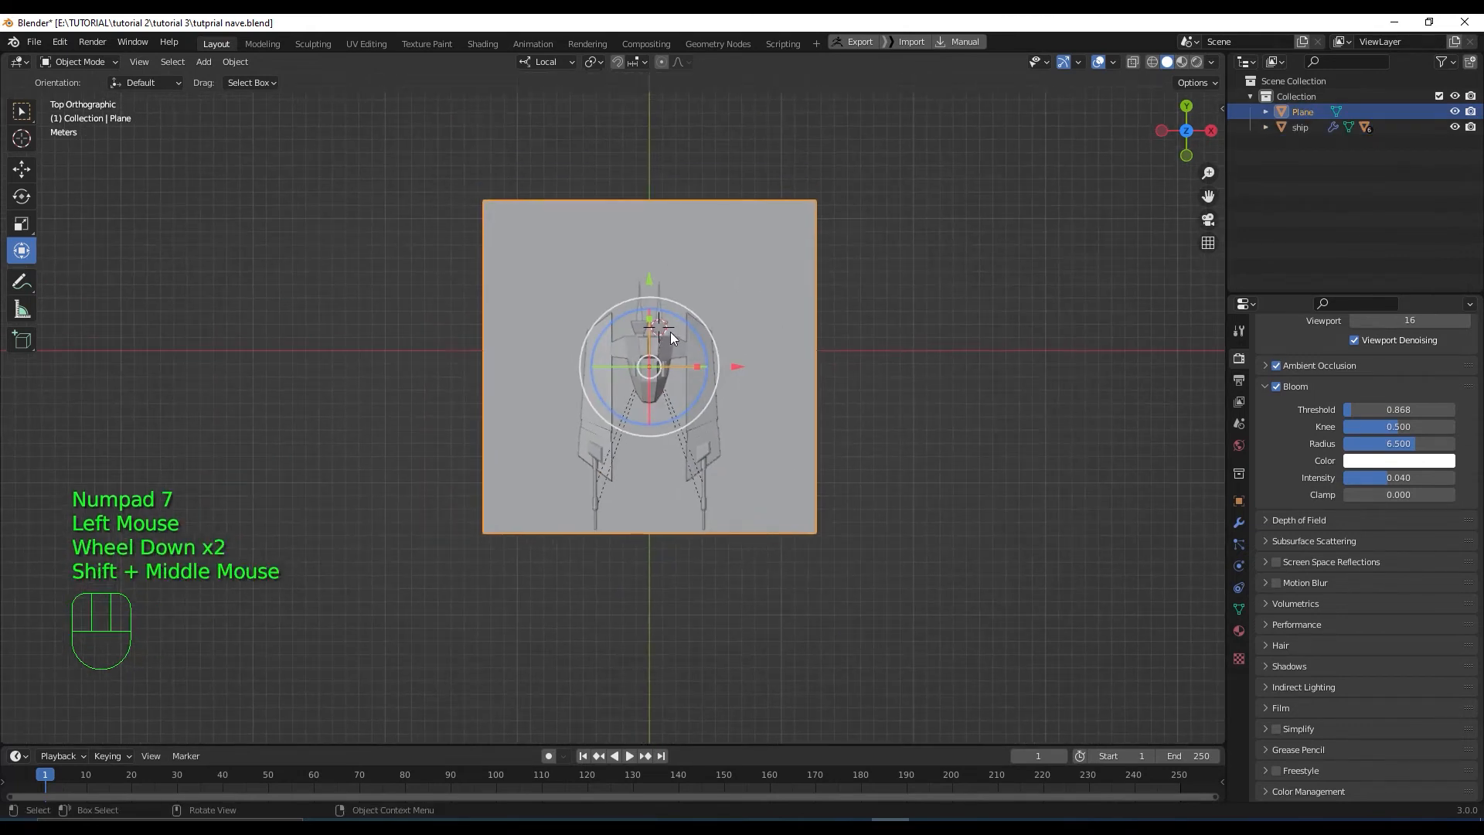
pyautogui.click(651, 317)
pyautogui.moveTo(648, 286); pyautogui.dragTo(648, 287)
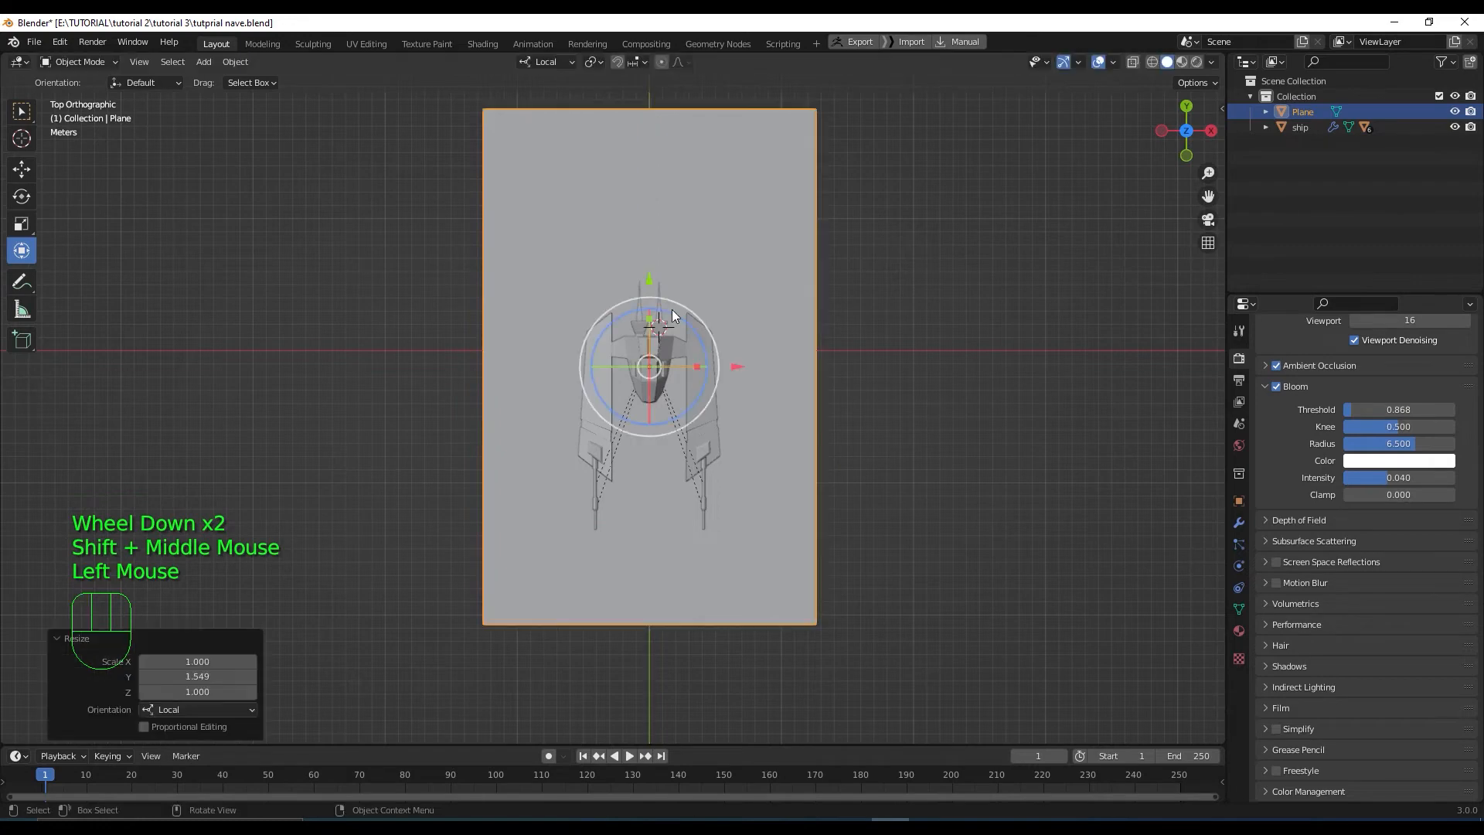
pyautogui.moveTo(703, 364); pyautogui.dragTo(722, 366)
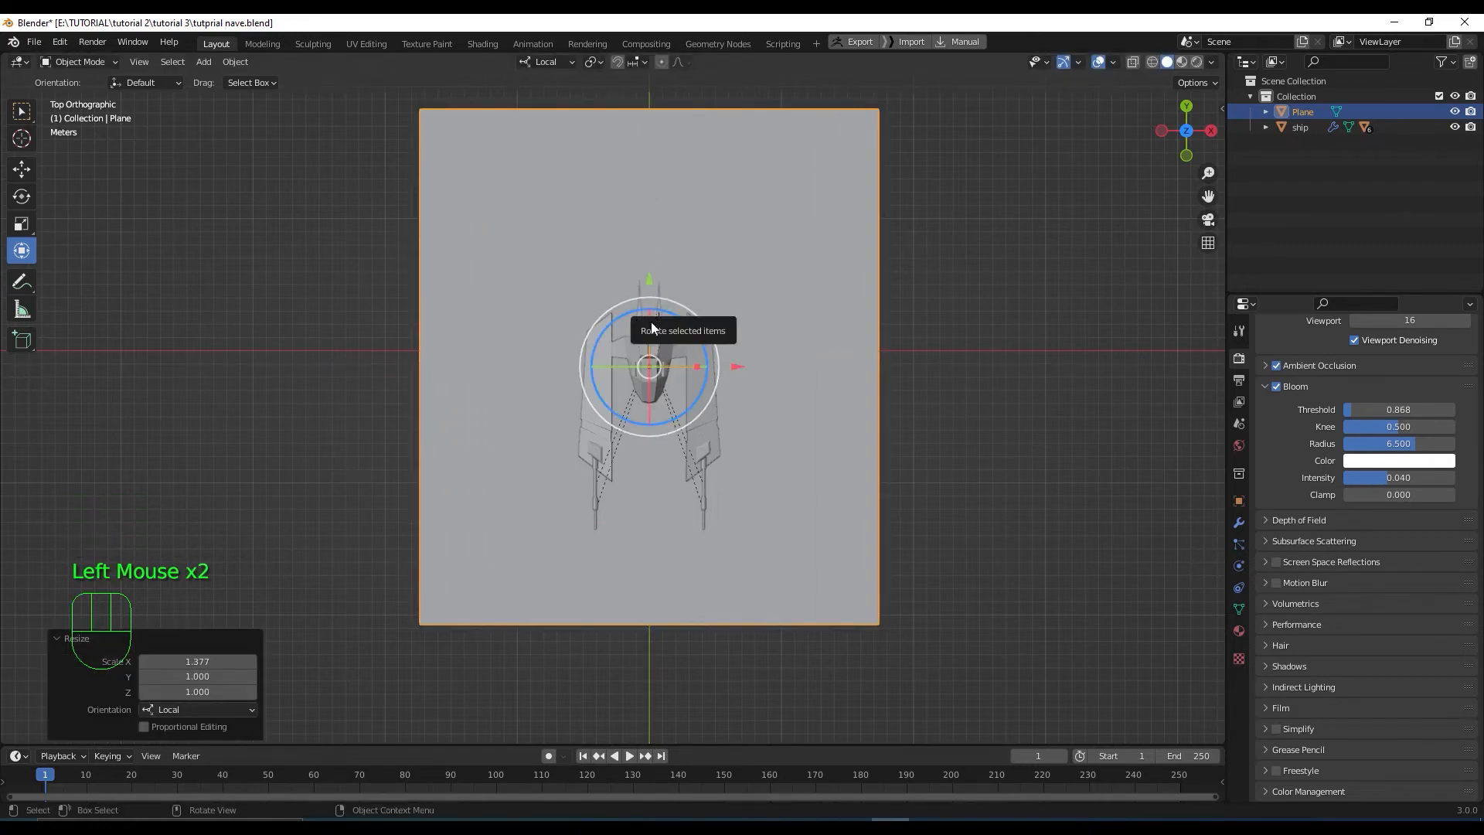
pyautogui.press('s')
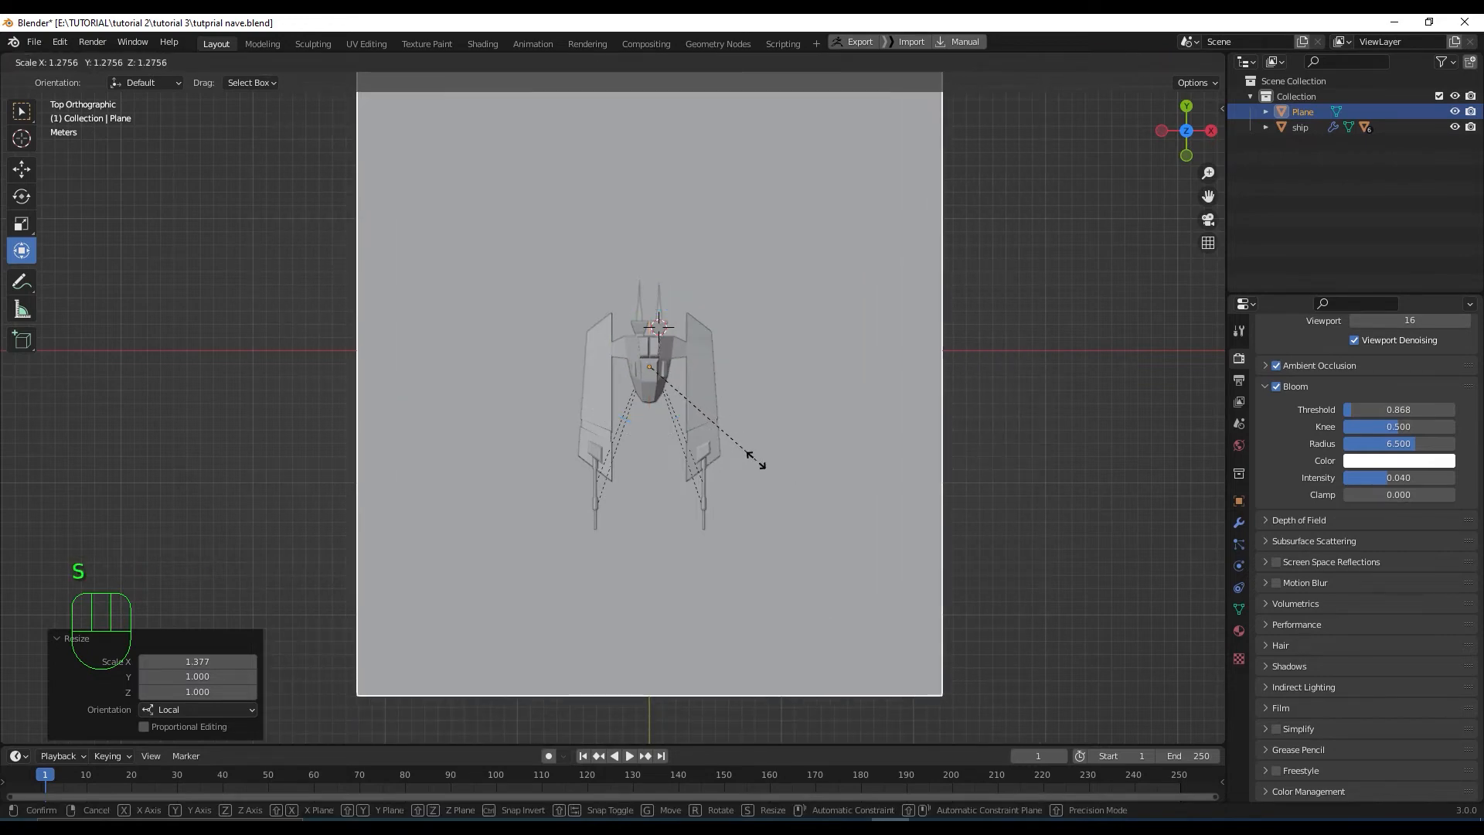
pyautogui.click(755, 459)
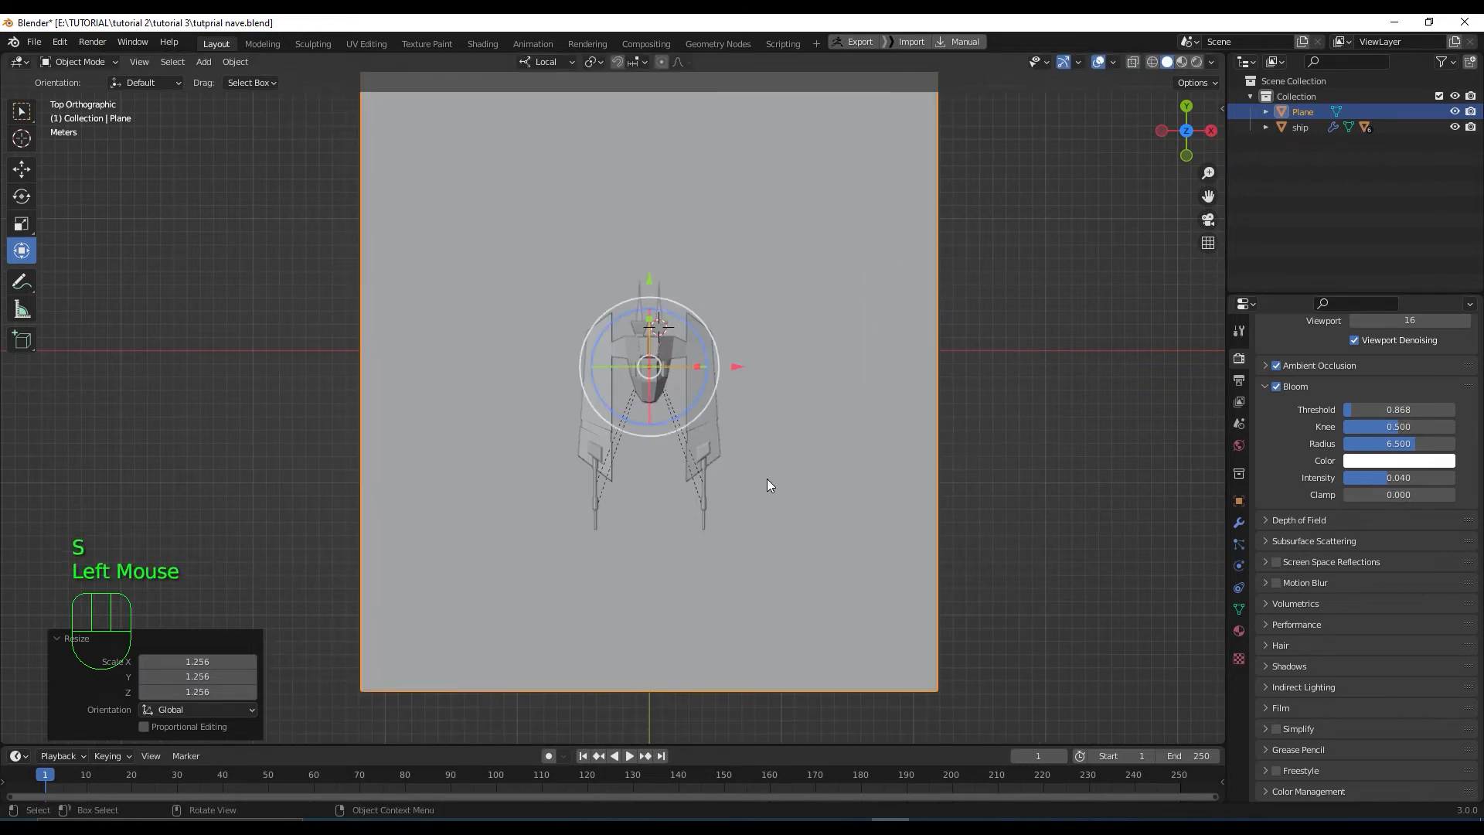
pyautogui.moveTo(749, 480); pyautogui.dragTo(686, 452, button='middle')
pyautogui.scroll(-2, 604, 386)
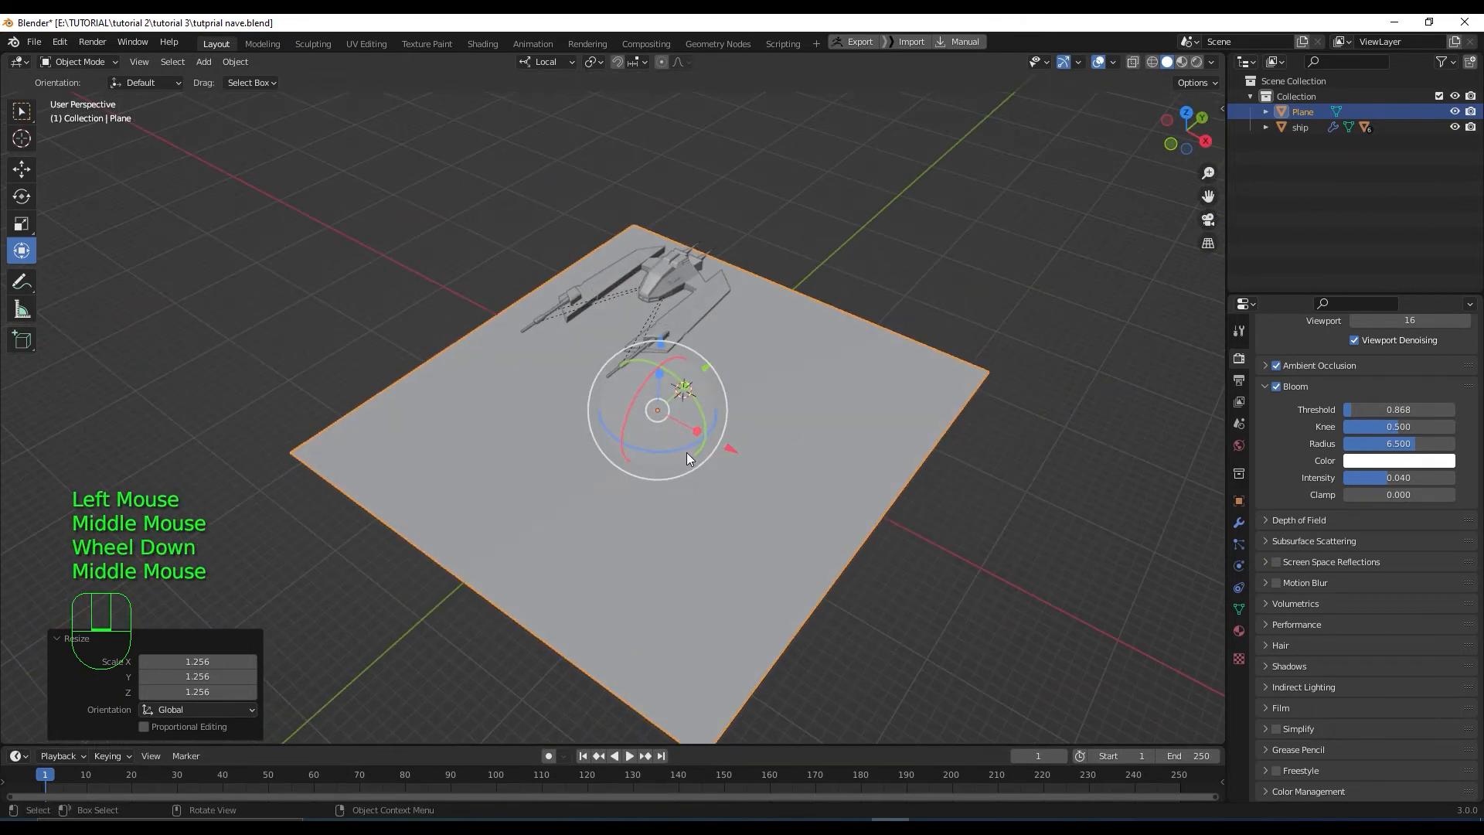
# In Edit Mode, extrude the plane's back edge upward along Z into a wall
pyautogui.press('Tab')
pyautogui.press('2')
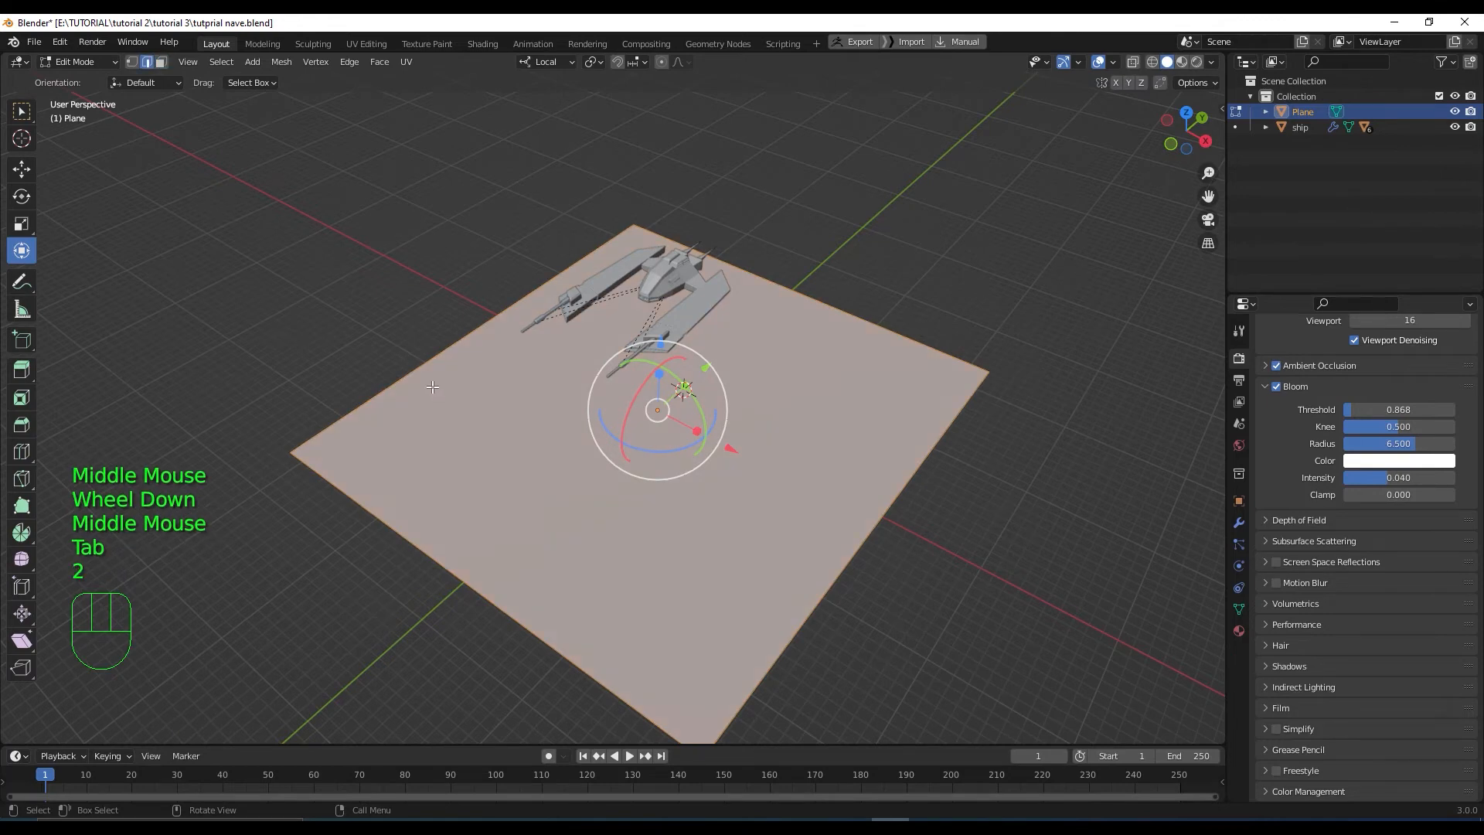
pyautogui.click(427, 359)
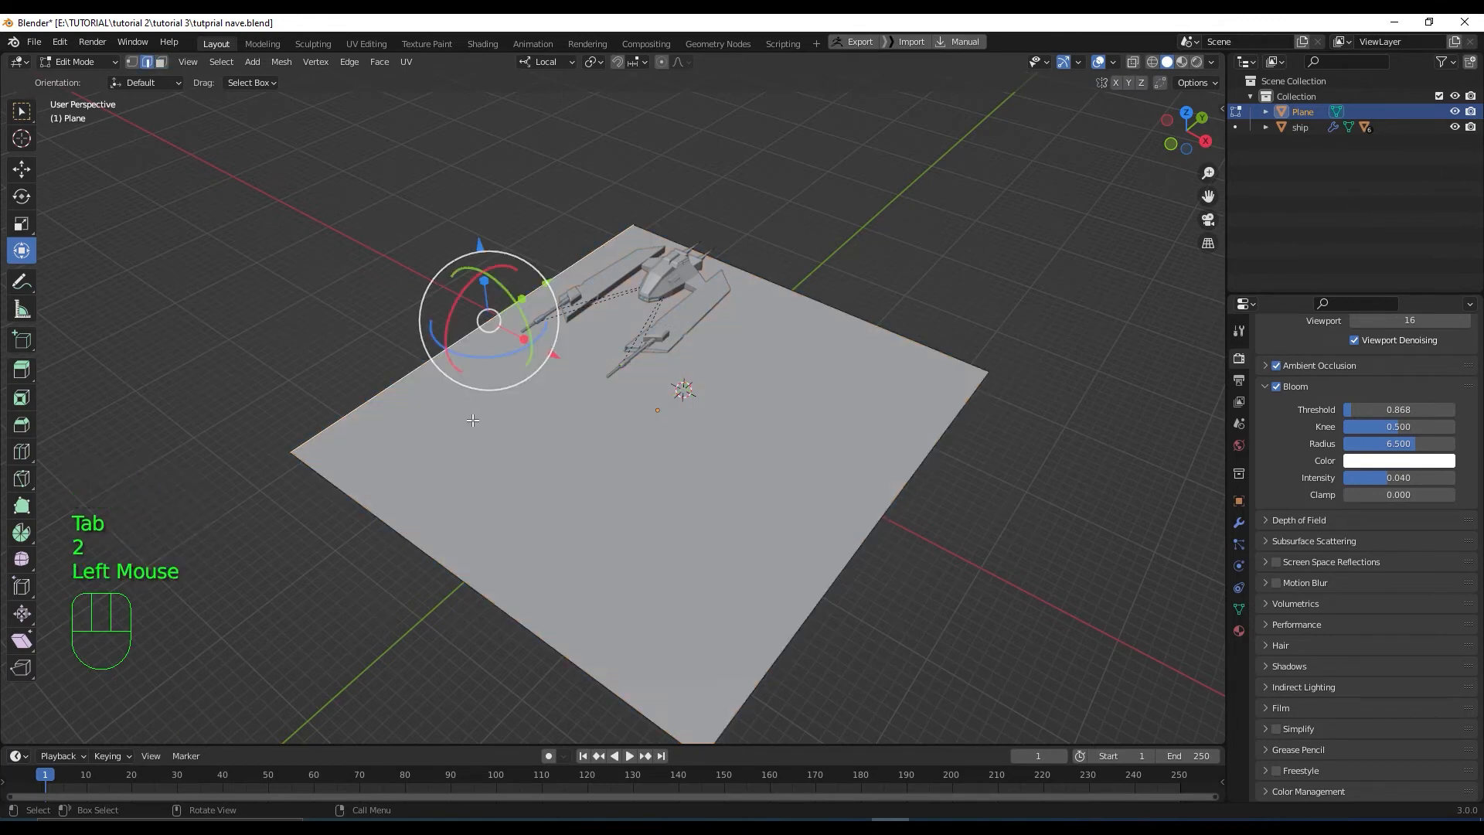
pyautogui.moveTo(472, 415); pyautogui.dragTo(452, 398, button='middle')
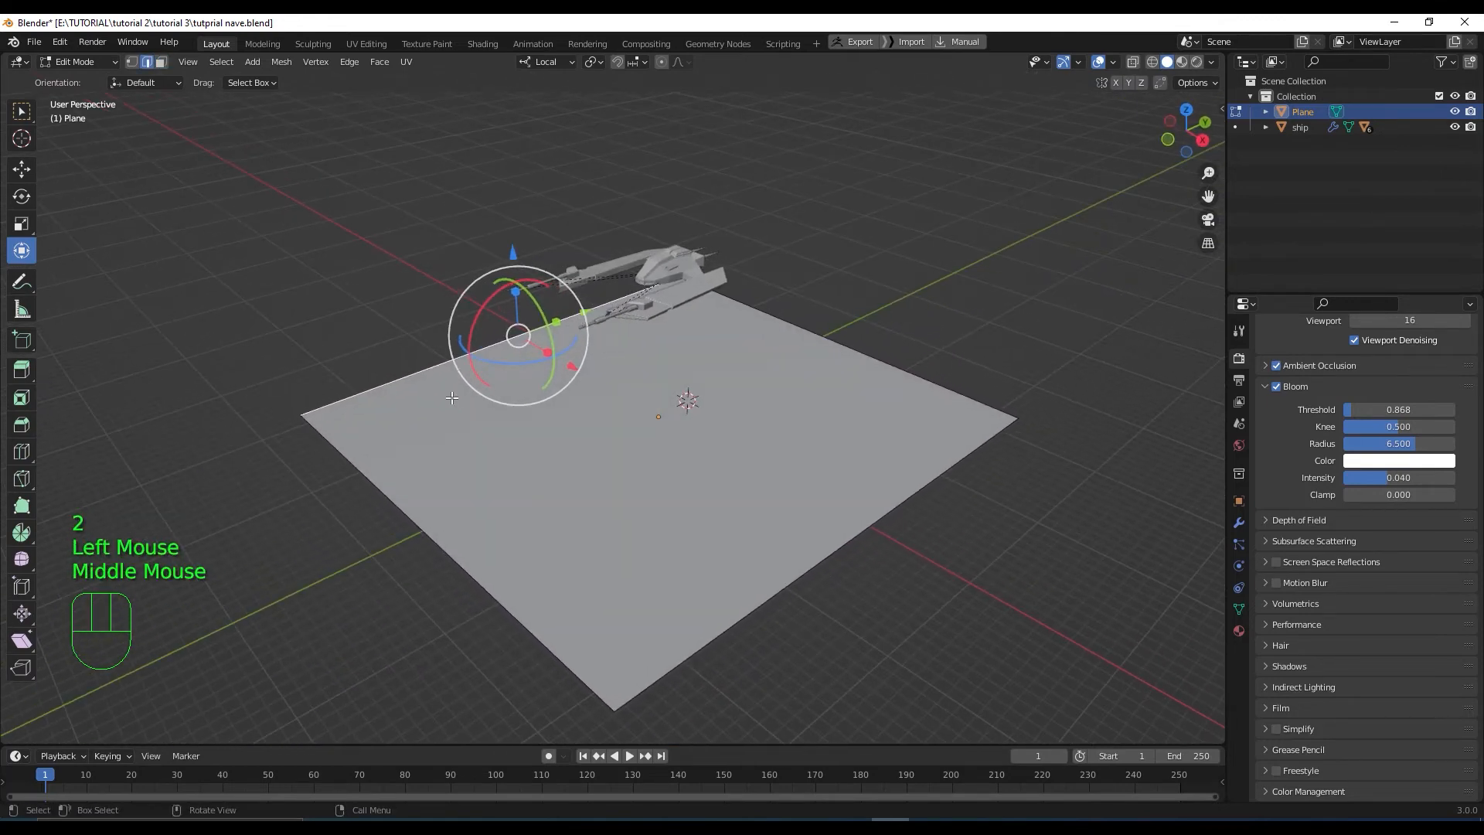
pyautogui.press('e')
pyautogui.press('y')
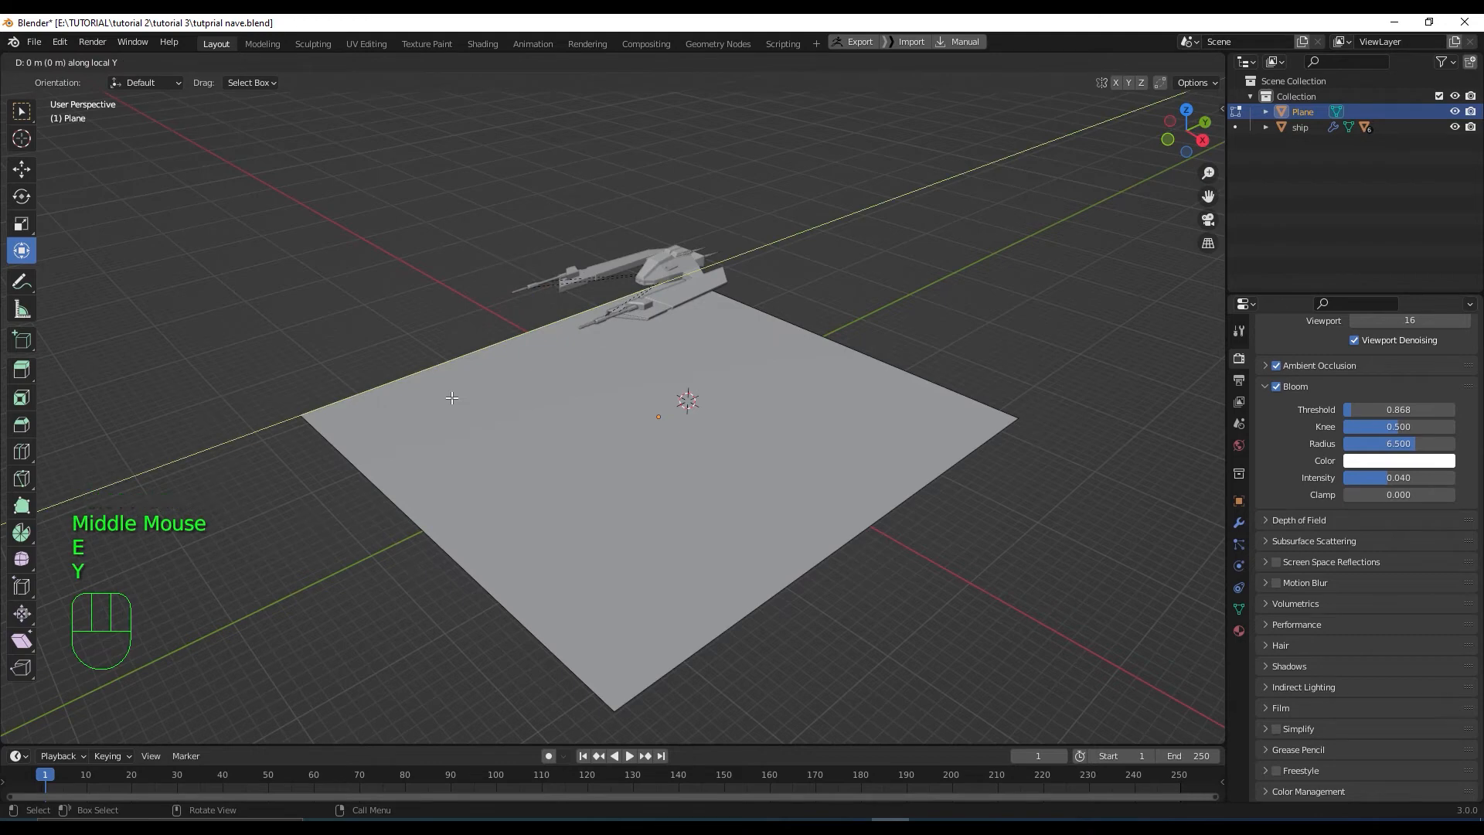
pyautogui.press('e')
pyautogui.press('z')
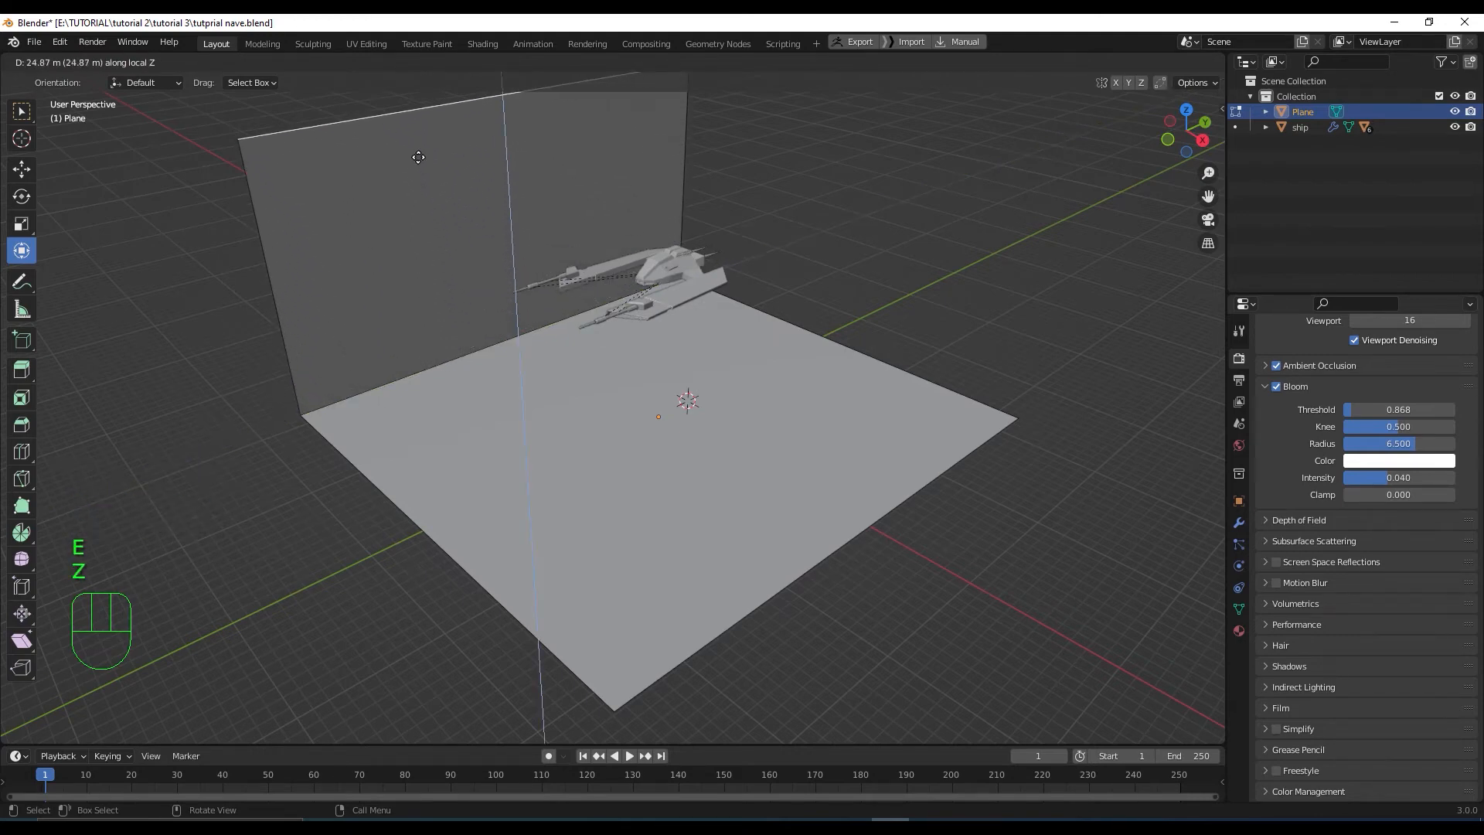
pyautogui.click(418, 157)
# Raise the wall's top edge to 11.649 m and return to Object Mode
pyautogui.scroll(-2, 601, 359)
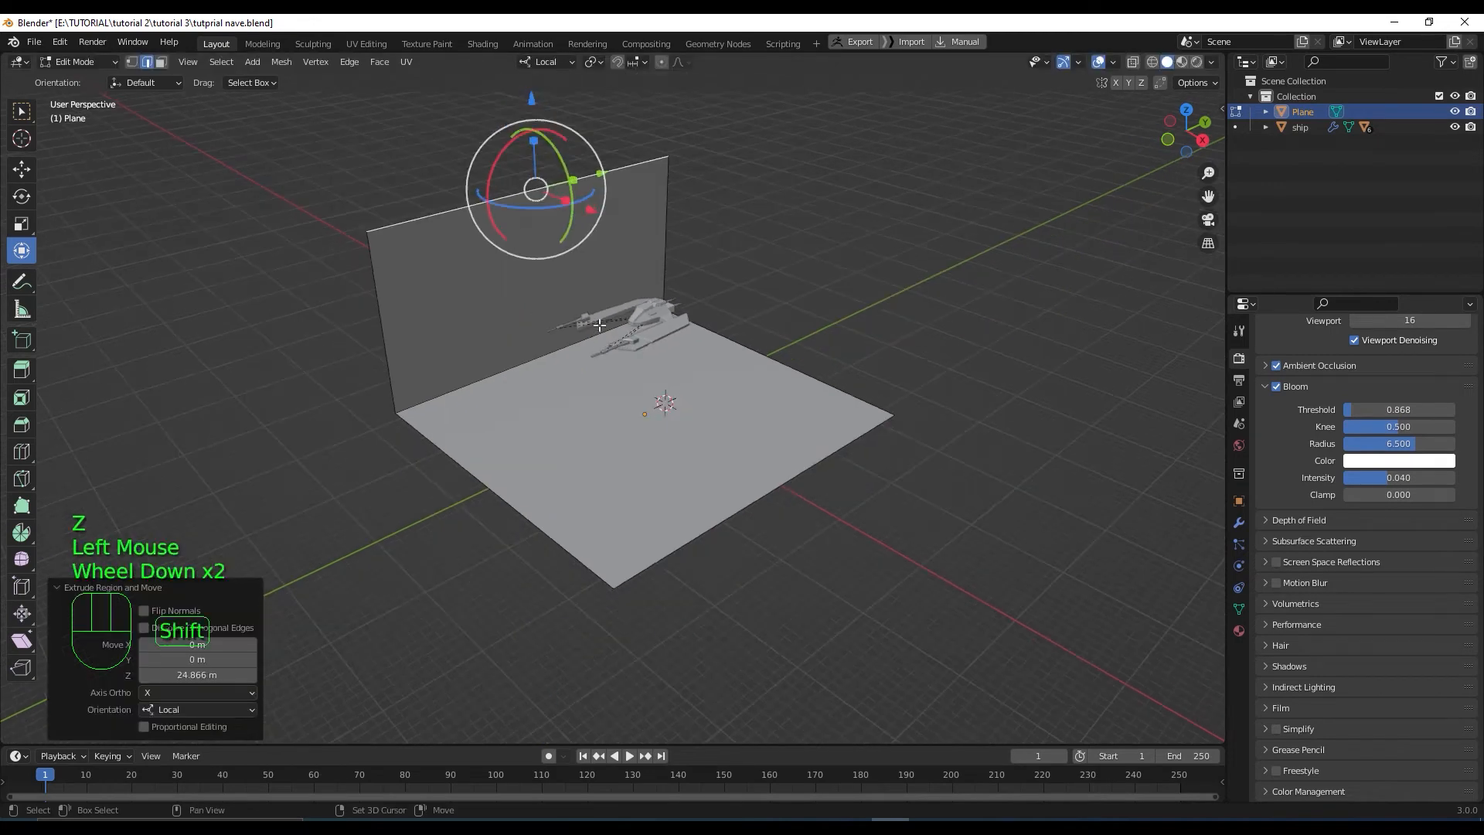
pyautogui.keyDown('shift'); pyautogui.moveTo(601, 360); pyautogui.dragTo(599, 382, button='middle'); pyautogui.keyUp('shift')
pyautogui.moveTo(532, 160); pyautogui.dragTo(512, 735)
pyautogui.moveTo(672, 510); pyautogui.dragTo(621, 495, button='middle')
pyautogui.scroll(2, 625, 534)
pyautogui.scroll(-1, 621, 494)
pyautogui.click(751, 489)
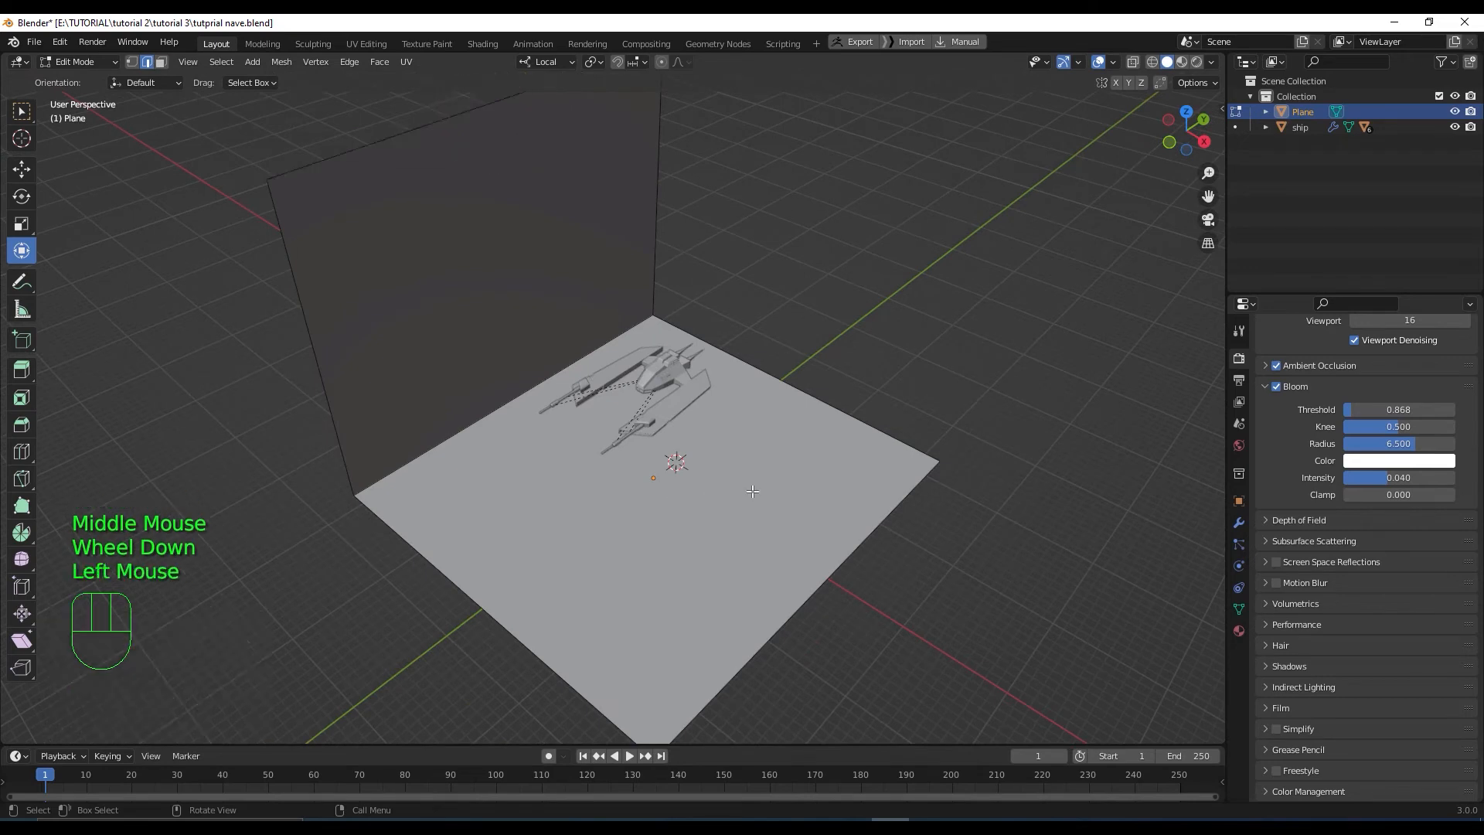
pyautogui.press('Tab')
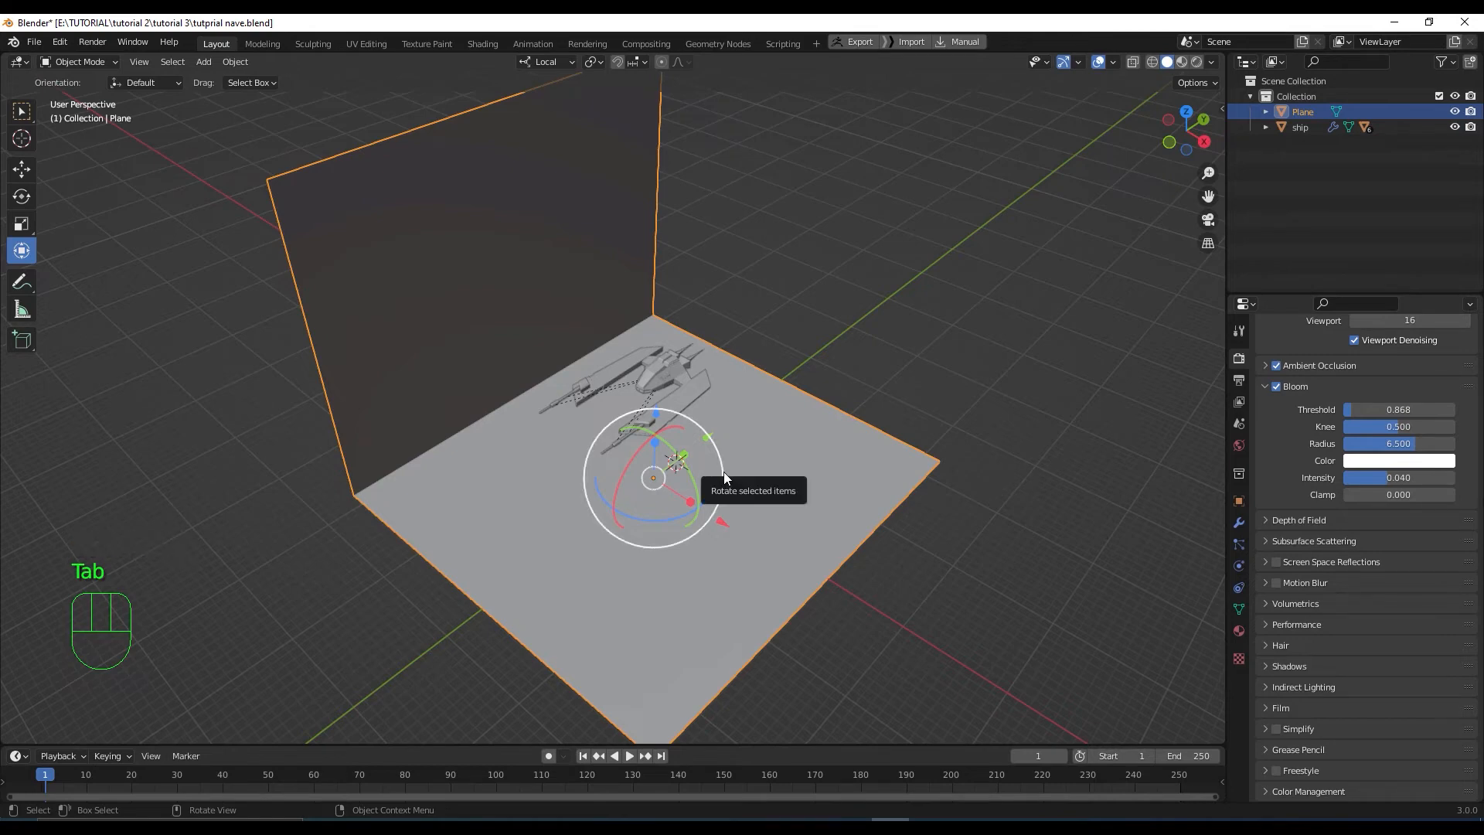
pyautogui.scroll(-2, 723, 471)
pyautogui.scroll(3, 776, 480)
pyautogui.moveTo(702, 517); pyautogui.dragTo(726, 539, button='middle')
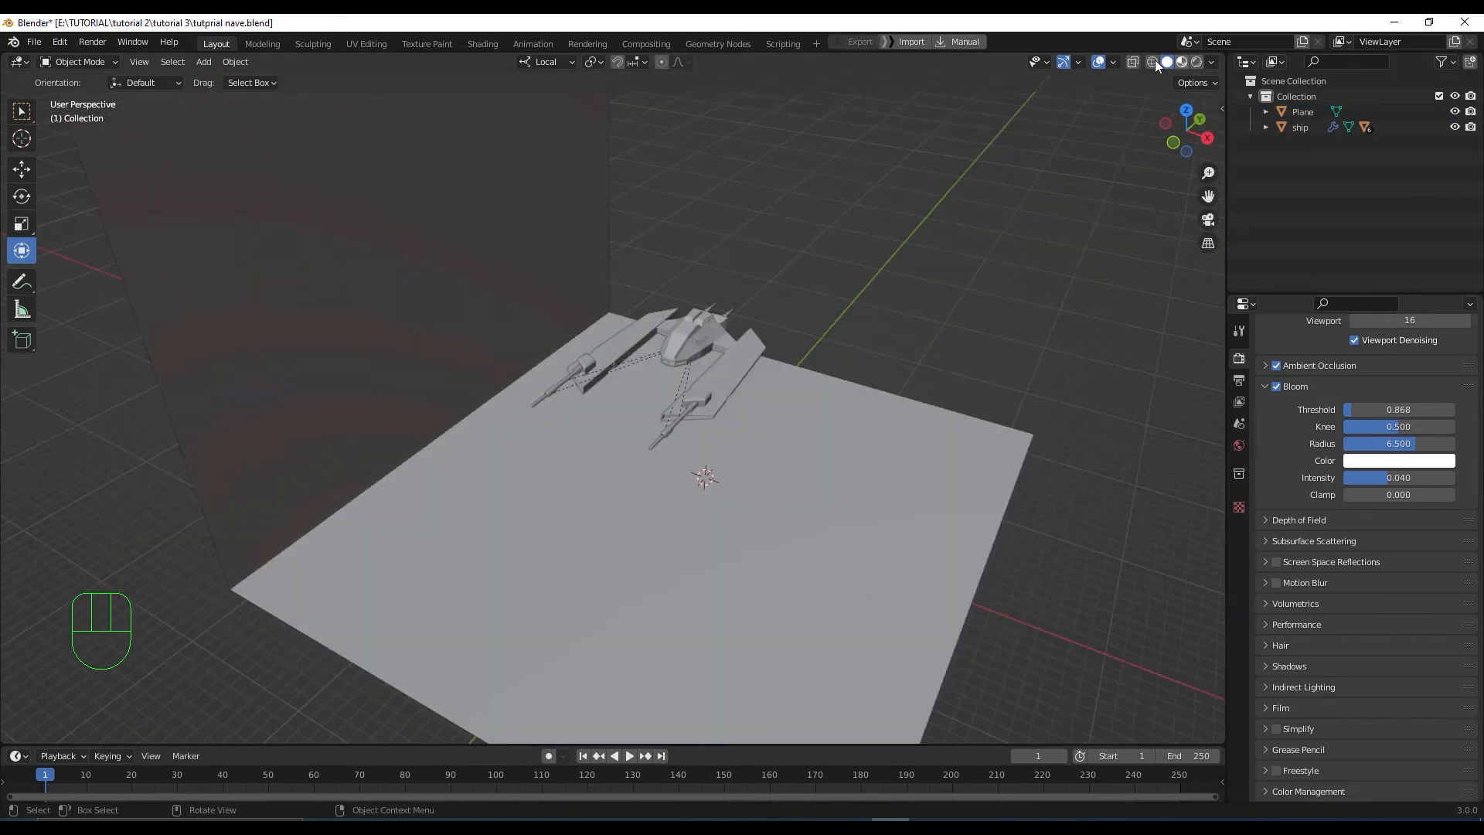
# Turn on X-ray and add a Circle mesh with 8 vertices
pyautogui.click(1133, 62)
pyautogui.scroll(1, 777, 494)
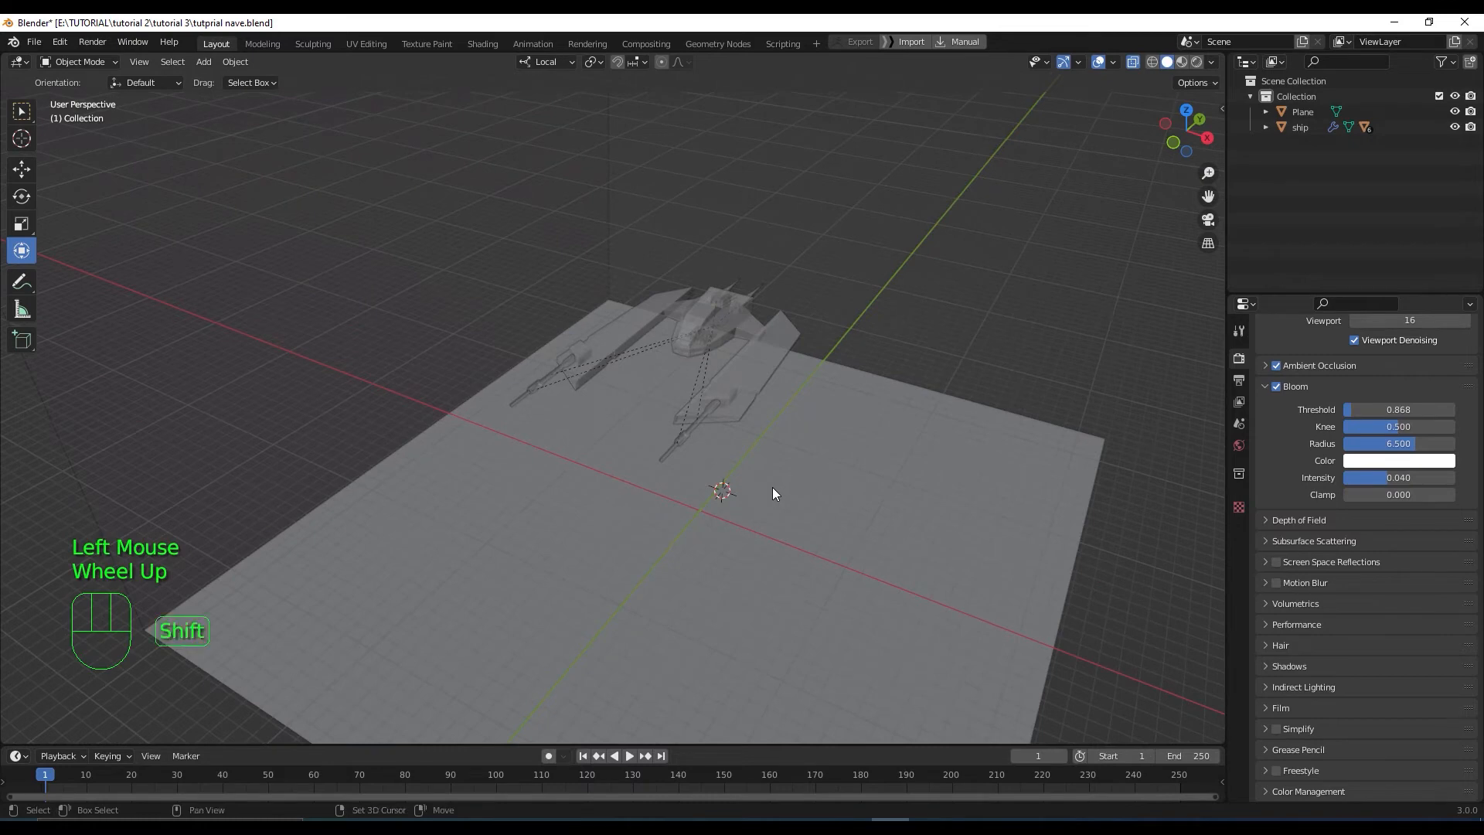
pyautogui.hotkey('shift', 'a')
pyautogui.moveTo(772, 487)
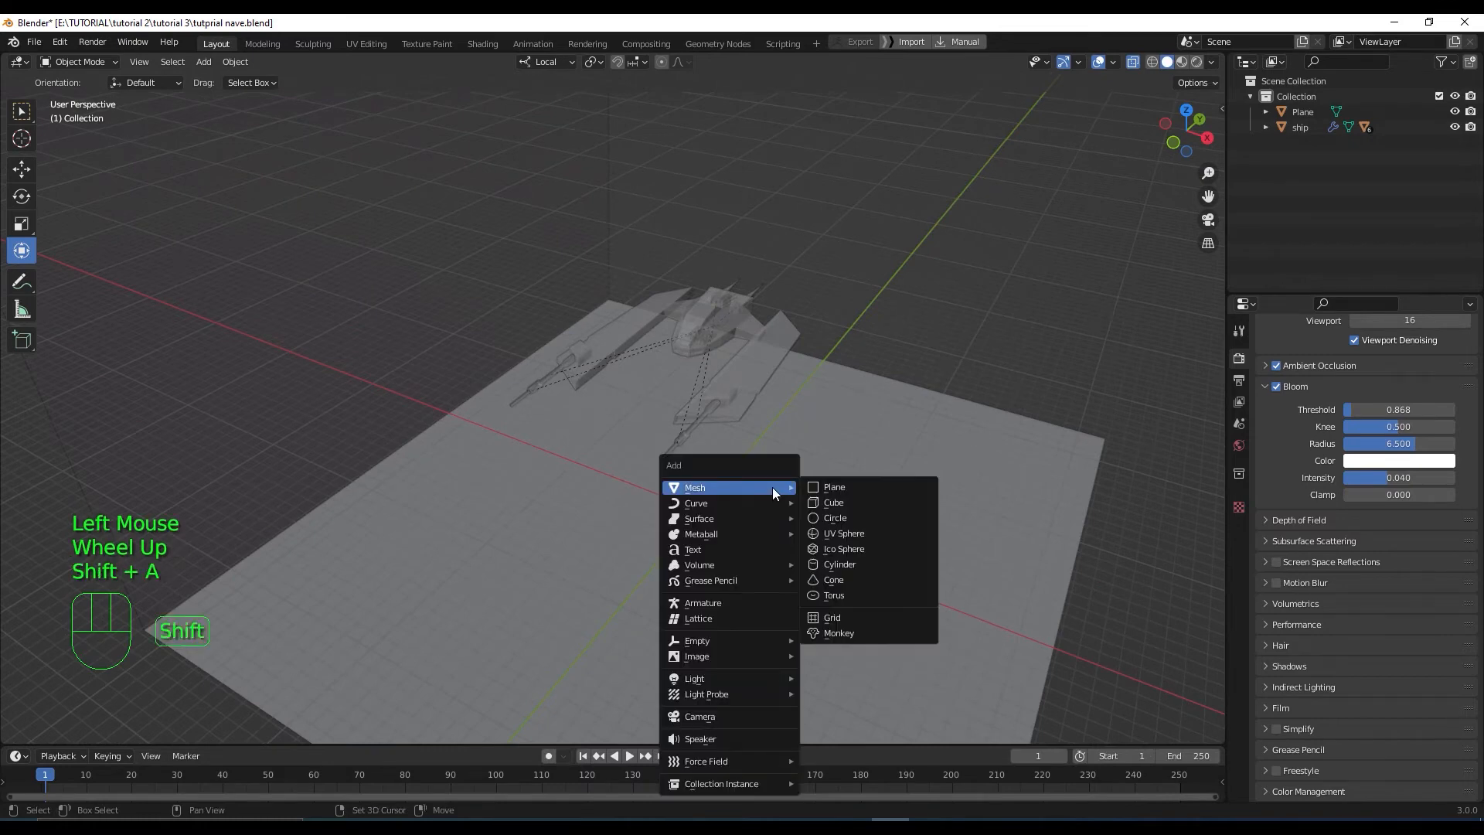
pyautogui.click(858, 517)
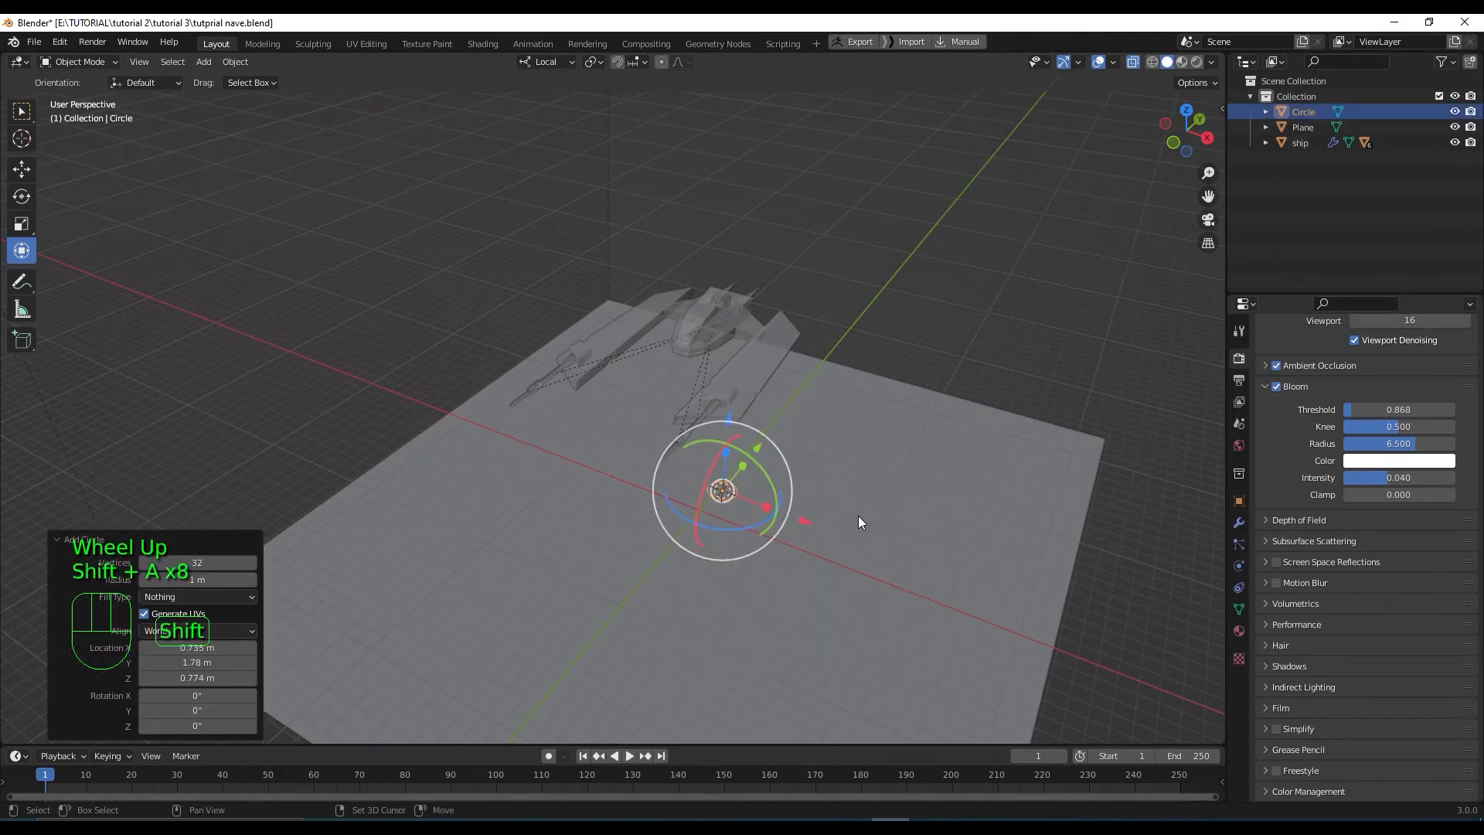
pyautogui.click(177, 563)
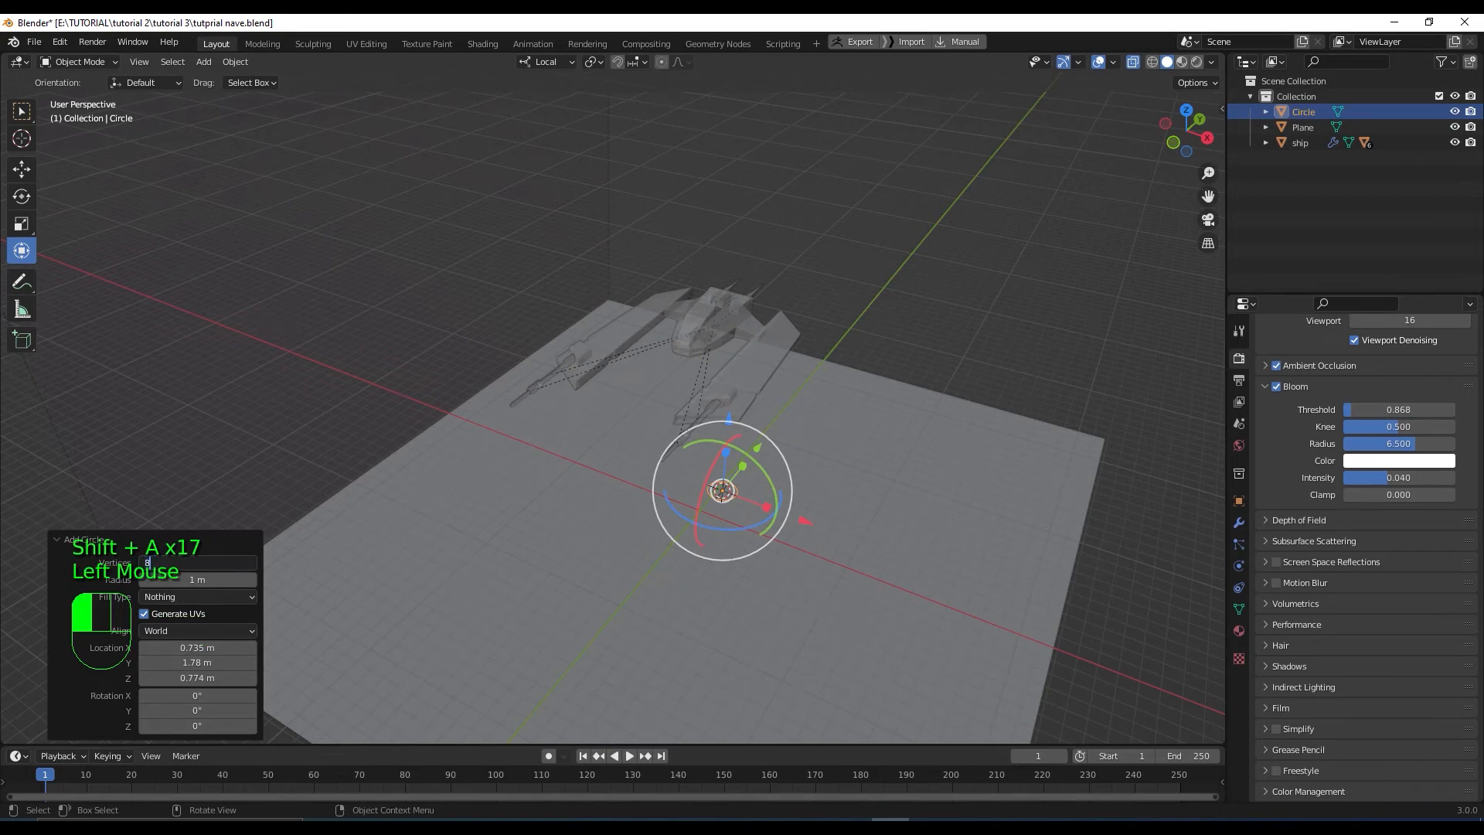
pyautogui.press('Return')
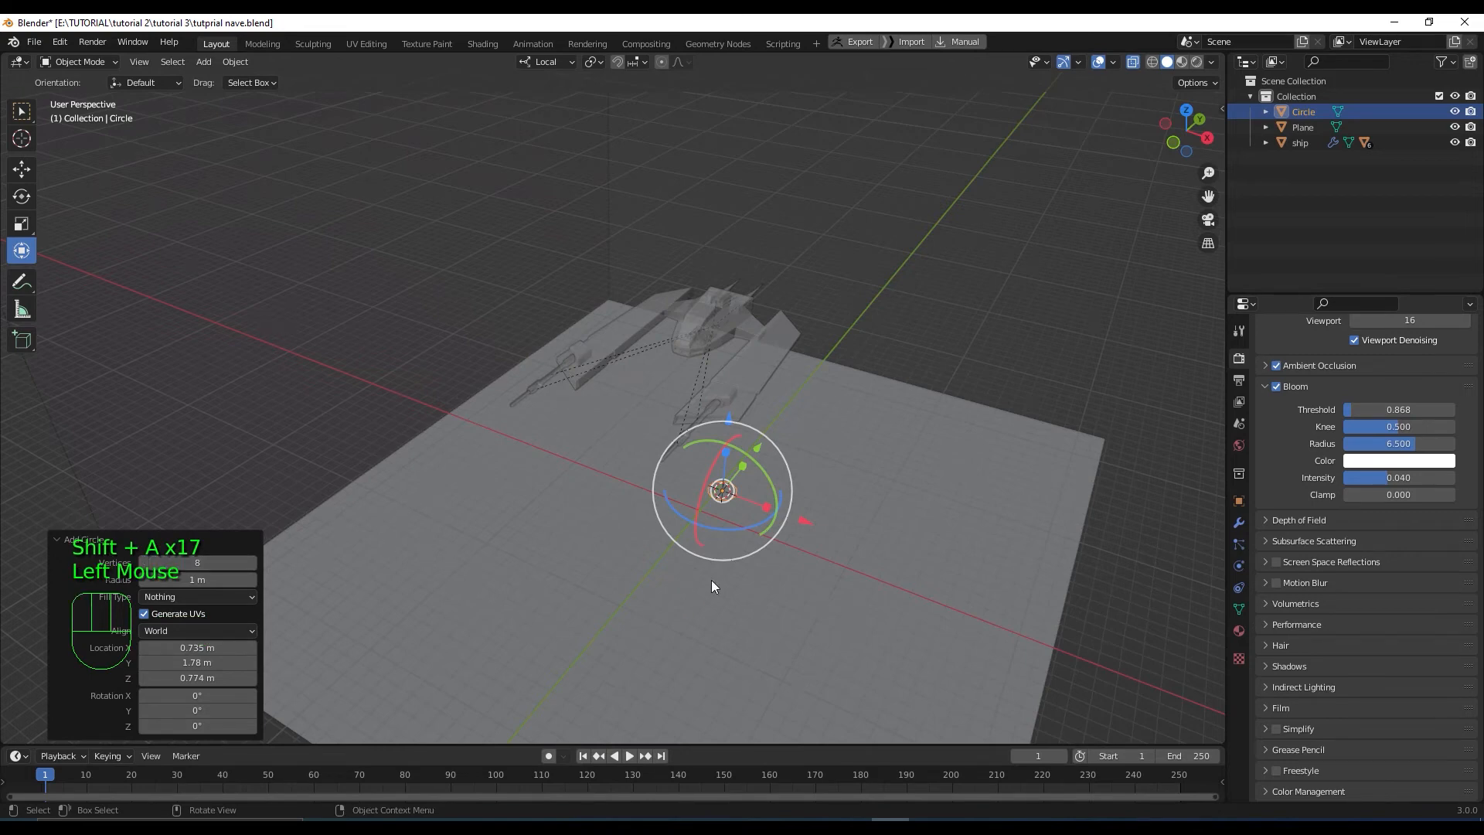
# Inspect the circle in local view, then lower it toward the ground and turn X-ray off
pyautogui.scroll(1, 711, 580)
pyautogui.press('KP_Divide')
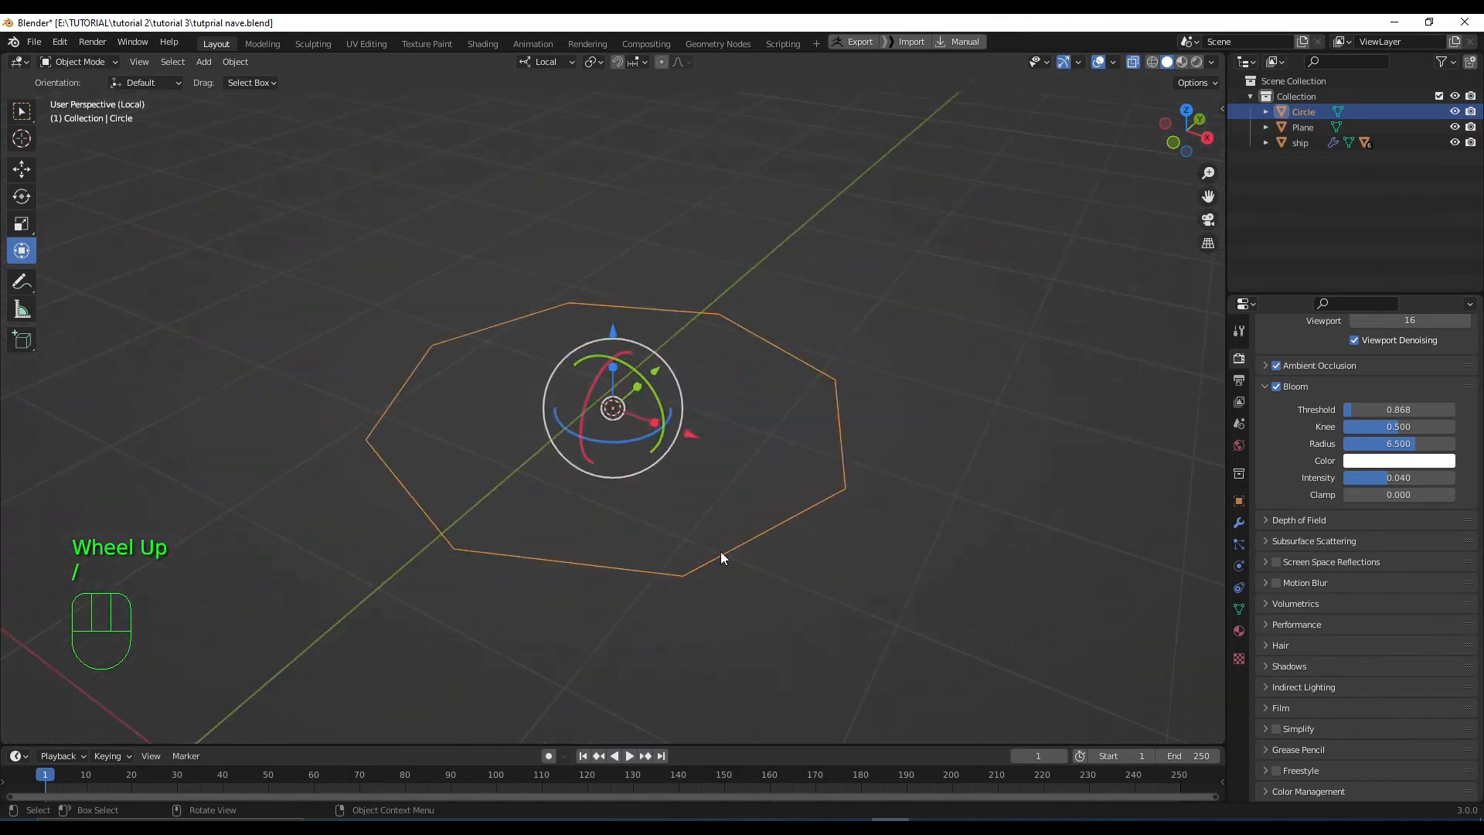
pyautogui.moveTo(619, 502)
pyautogui.mouseDown(button='middle')
pyautogui.moveTo(662, 541)
pyautogui.moveTo(600, 462)
pyautogui.moveTo(620, 492)
pyautogui.mouseUp(button='middle')
pyautogui.scroll(1, 661, 541)
pyautogui.scroll(-2, 666, 544)
pyautogui.press('KP_Divide')
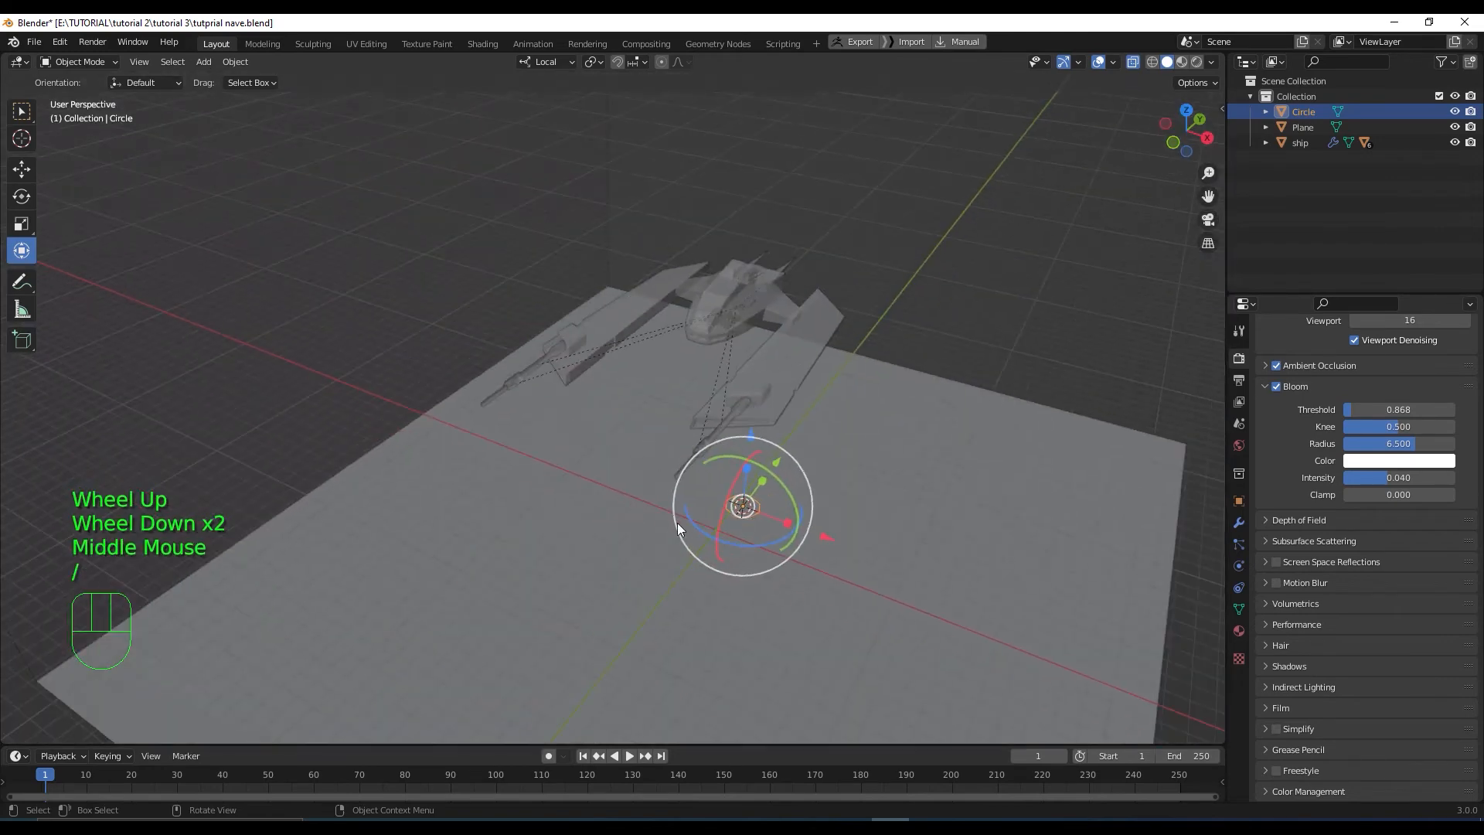
pyautogui.scroll(2, 739, 528)
pyautogui.press('KP_3')
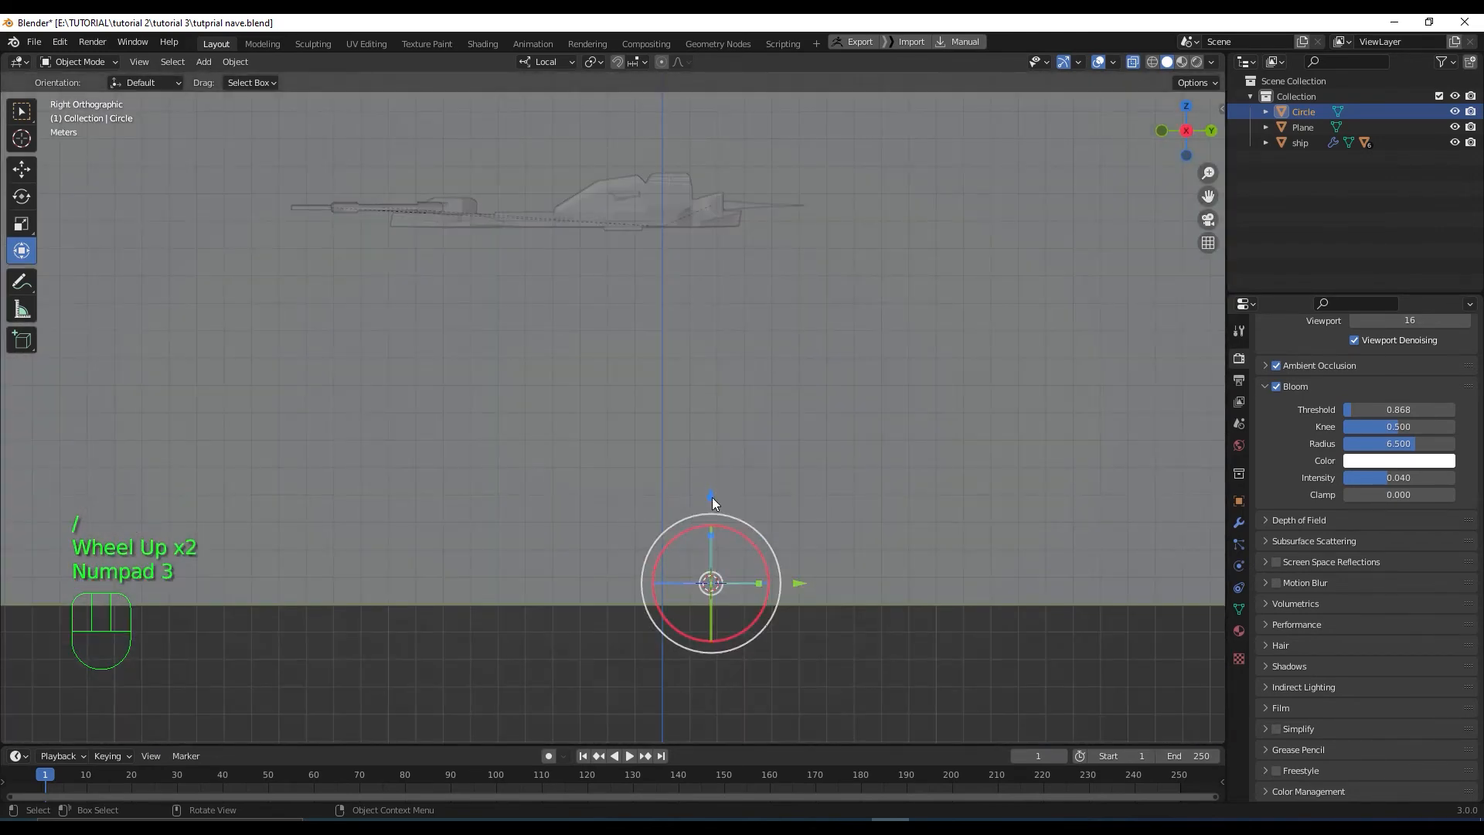
pyautogui.moveTo(712, 498); pyautogui.dragTo(706, 518)
pyautogui.click(1137, 58)
pyautogui.click(1138, 58)
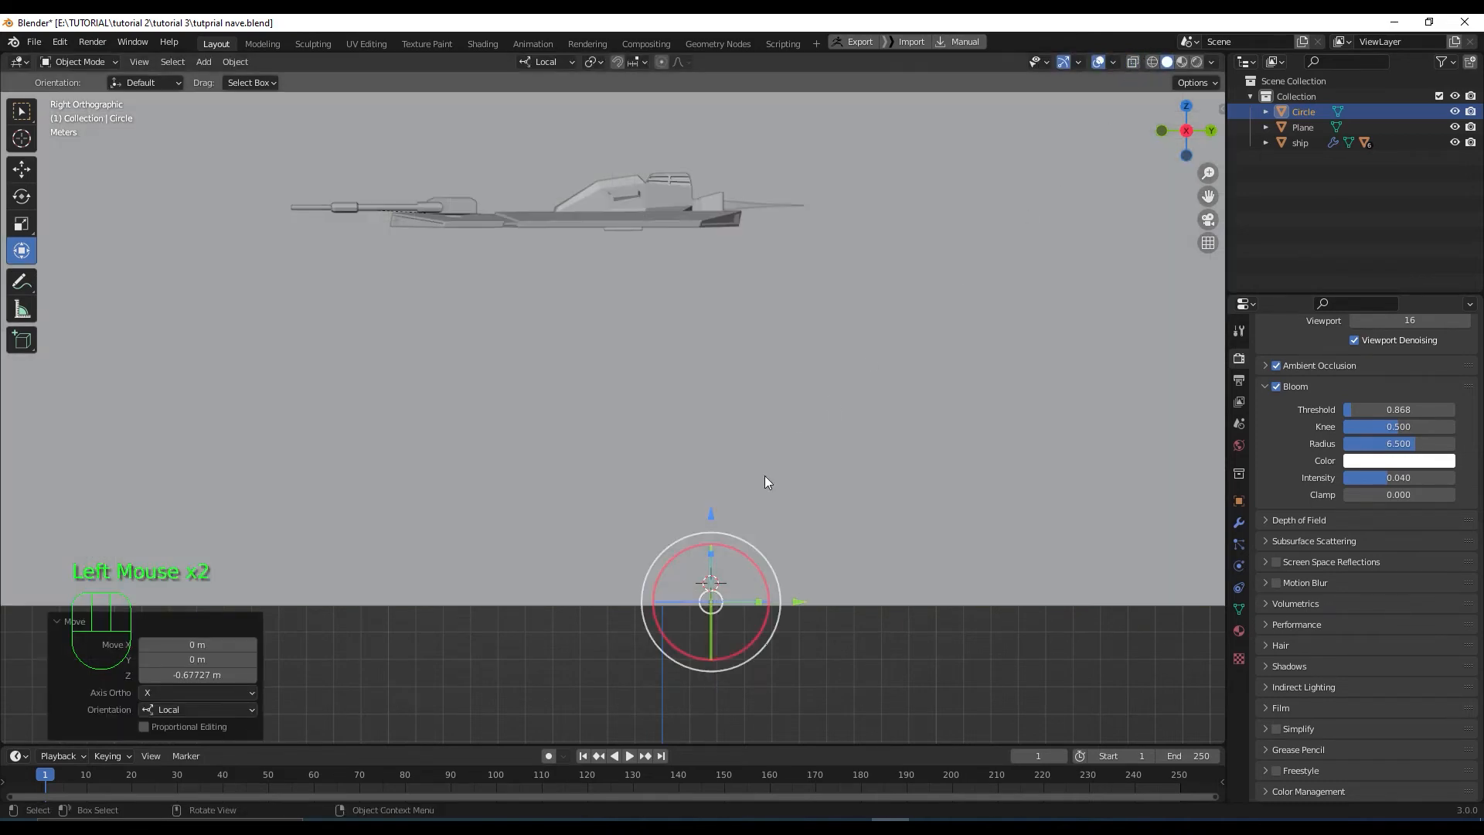
# Move the circle back along Y and left beside the ship
pyautogui.moveTo(727, 543); pyautogui.dragTo(847, 642, button='middle')
pyautogui.moveTo(827, 656); pyautogui.dragTo(730, 663)
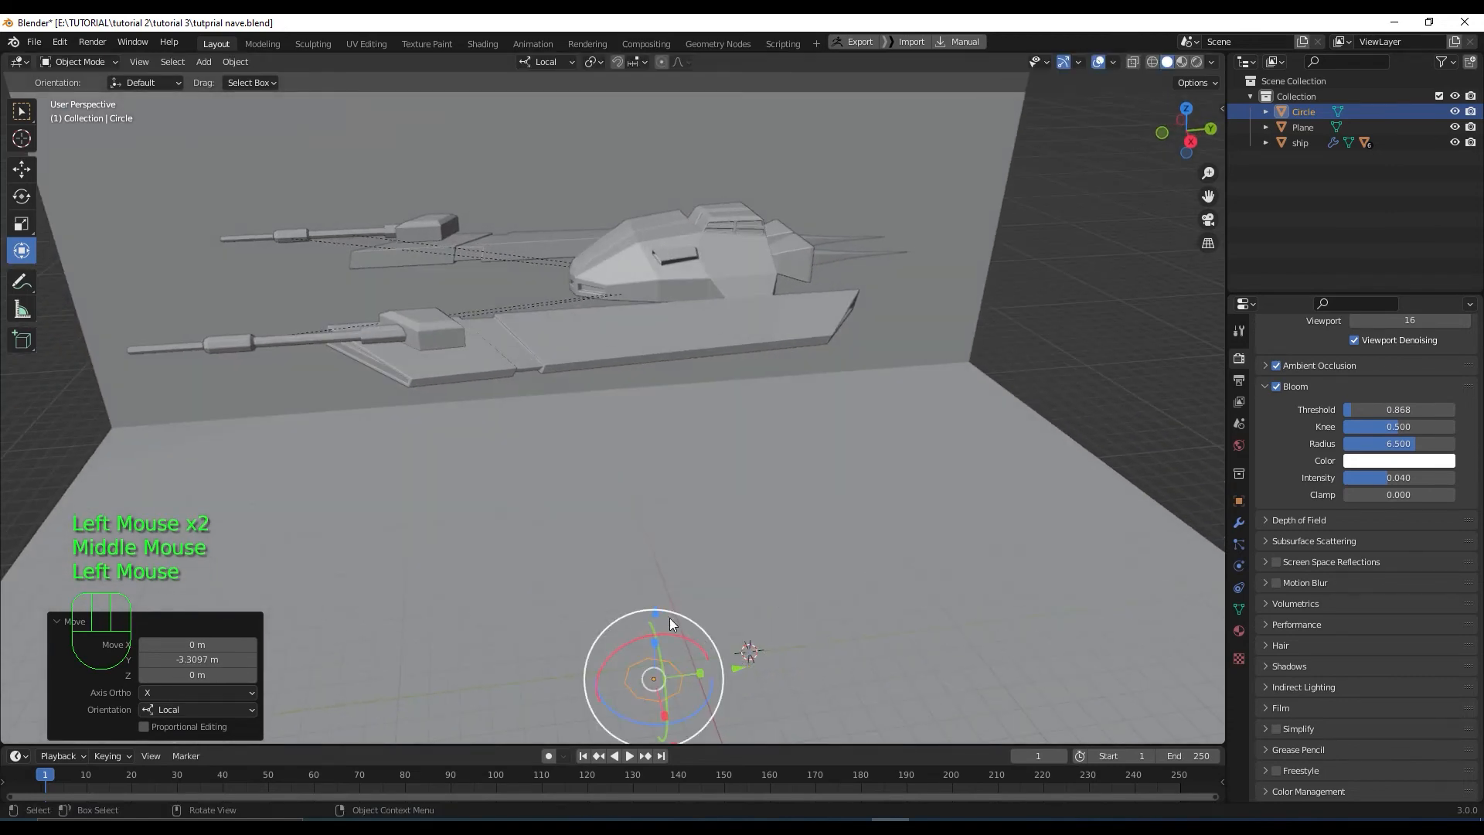
pyautogui.press('KP_7')
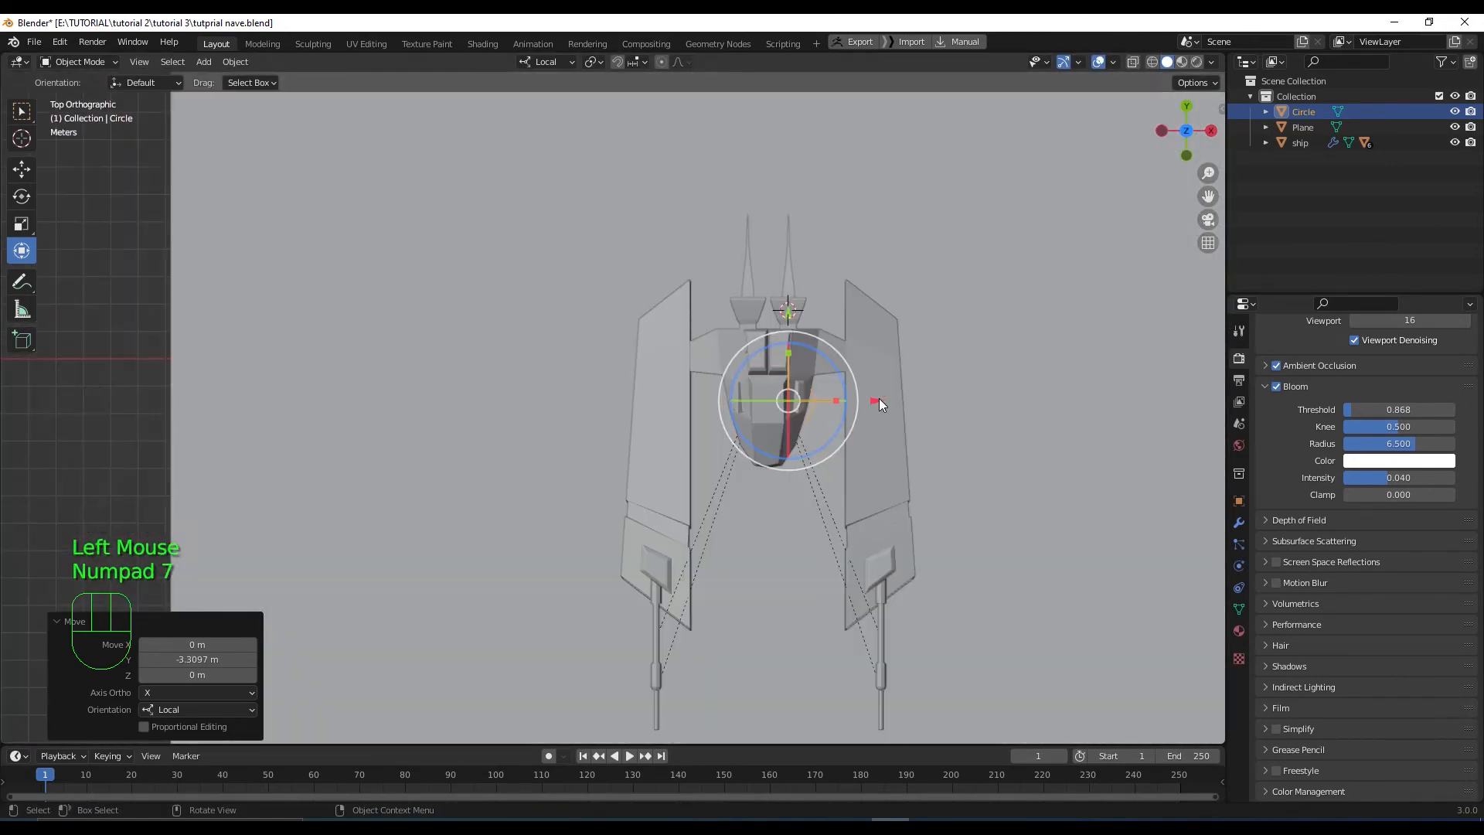
pyautogui.moveTo(877, 399); pyautogui.dragTo(360, 423)
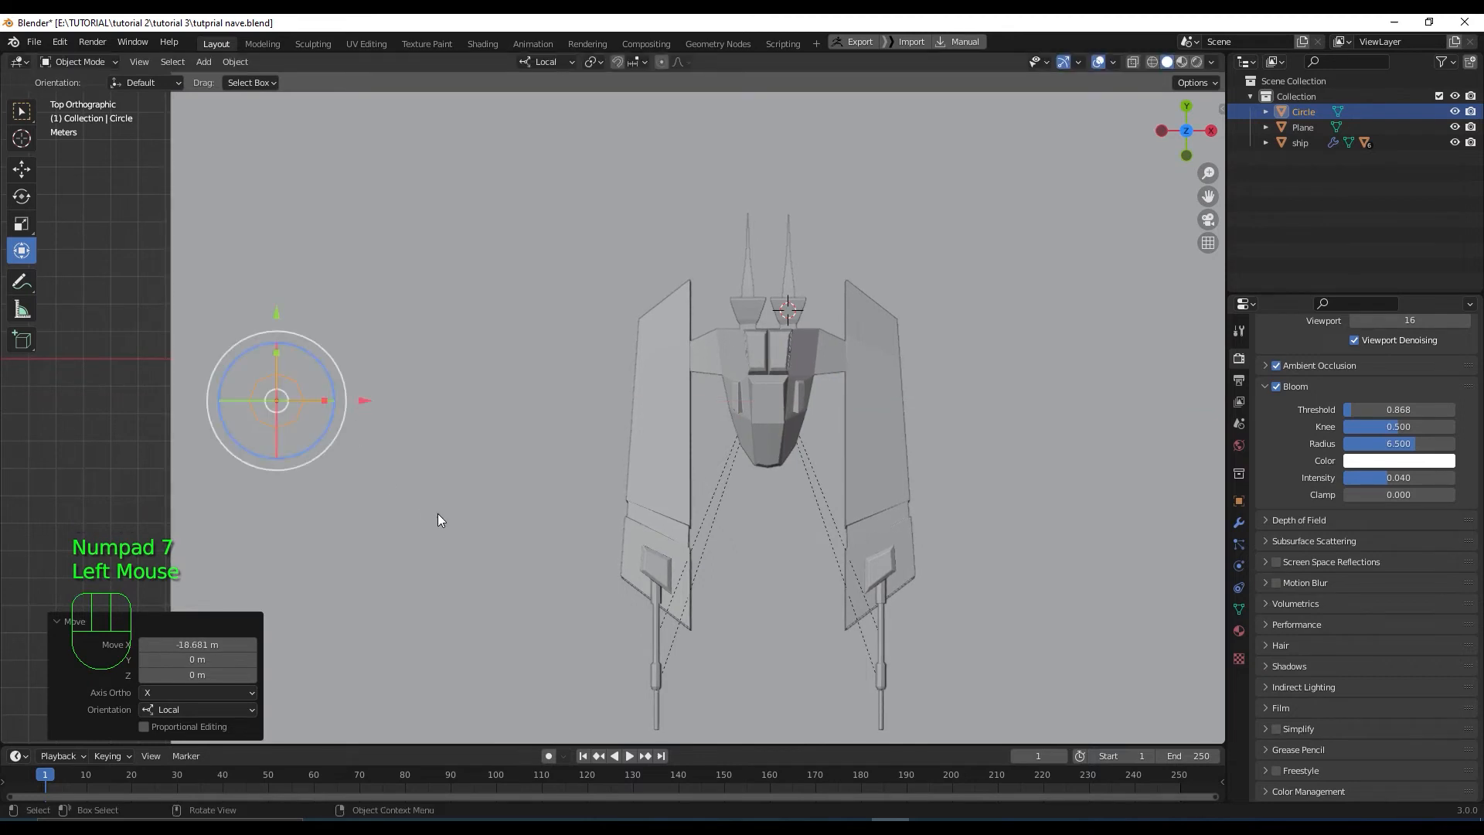
# Resize the circle over several scaling passes and nudge it right along X
pyautogui.press('s')
pyautogui.click(507, 416)
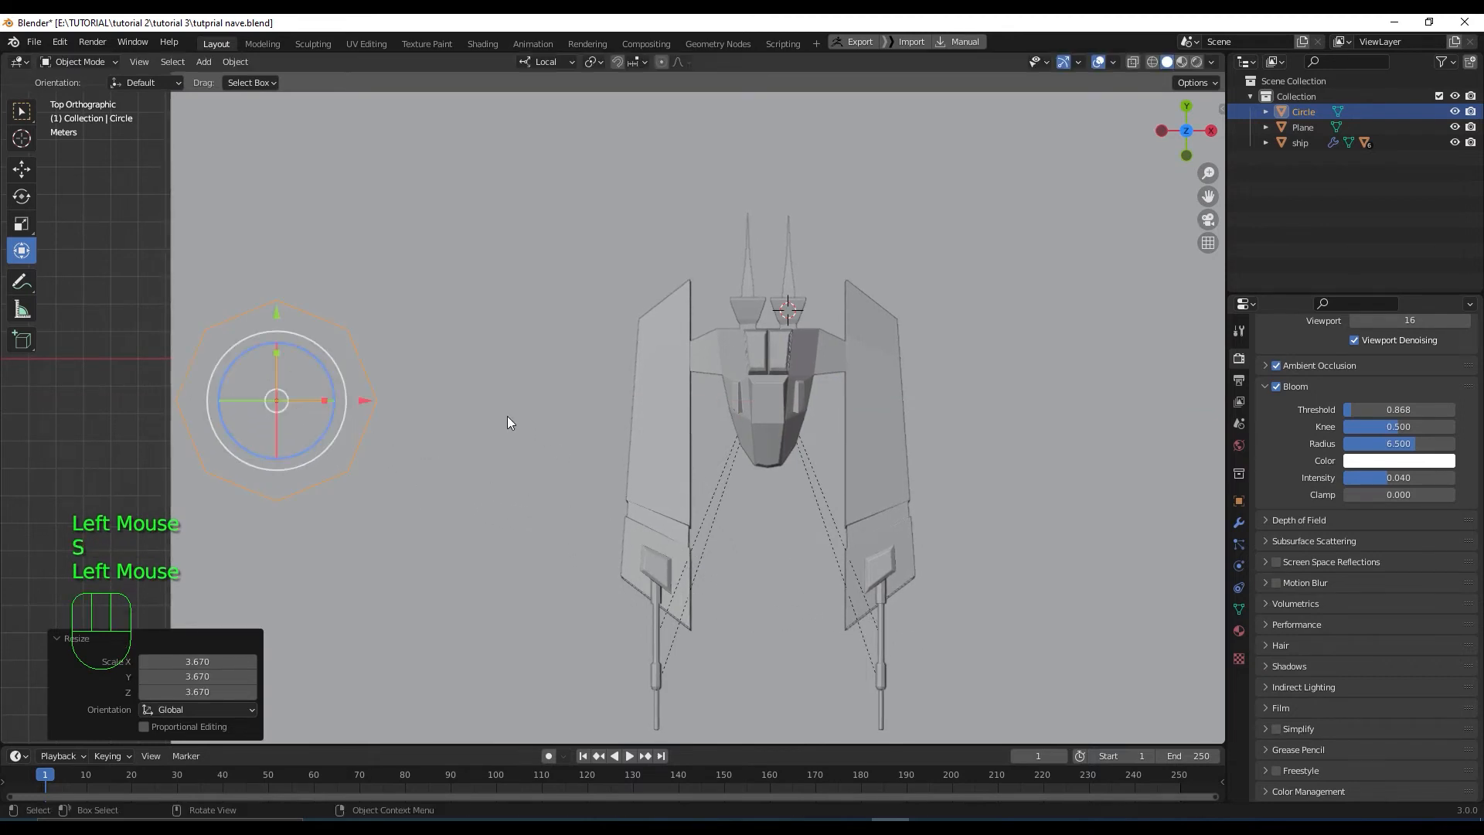
pyautogui.press('s')
pyautogui.click(475, 415)
pyautogui.moveTo(363, 400); pyautogui.dragTo(451, 401)
pyautogui.press('s')
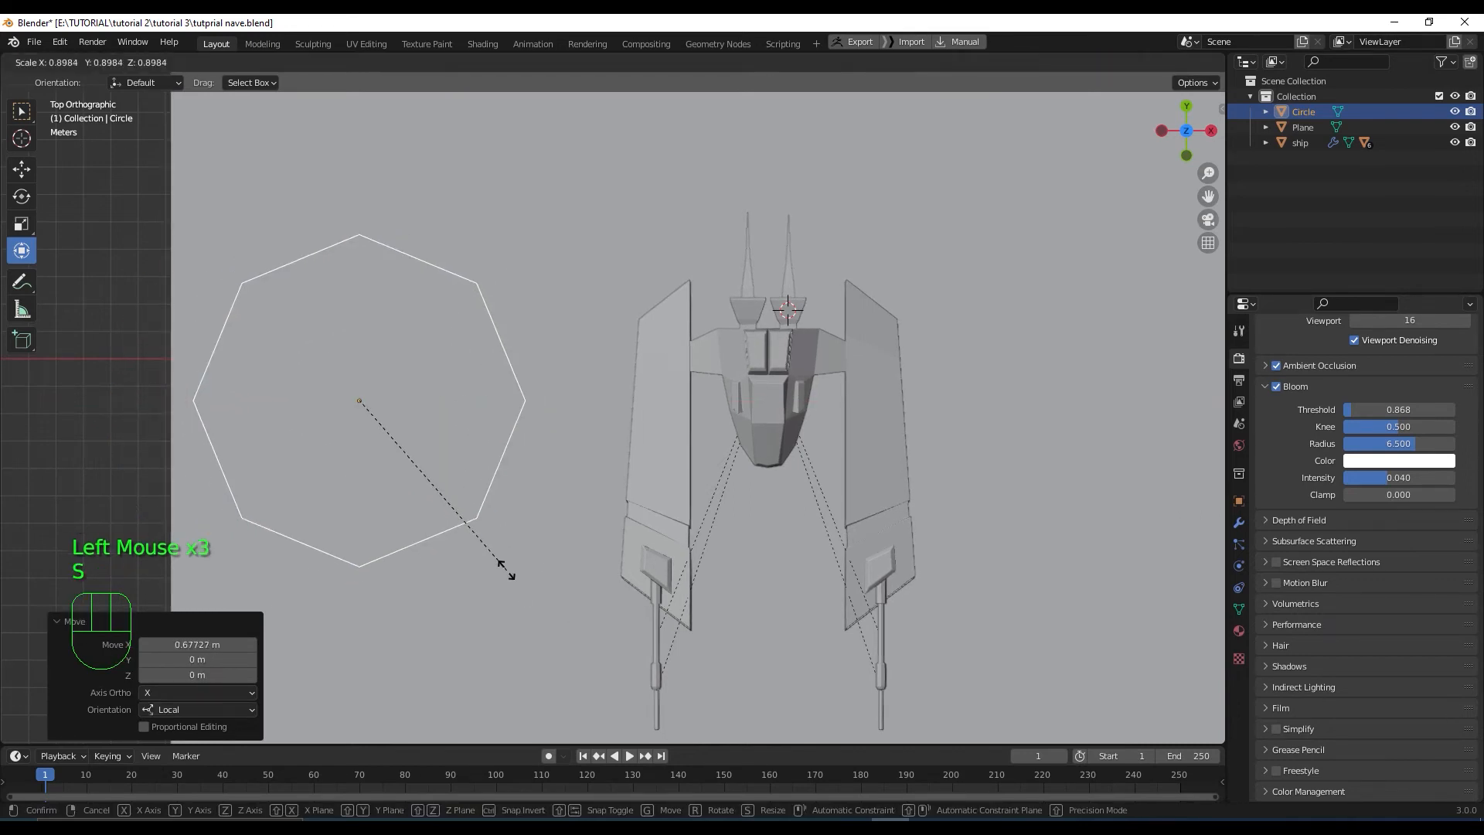
pyautogui.click(483, 534)
pyautogui.moveTo(485, 526); pyautogui.dragTo(427, 377, button='middle')
pyautogui.press('Tab')
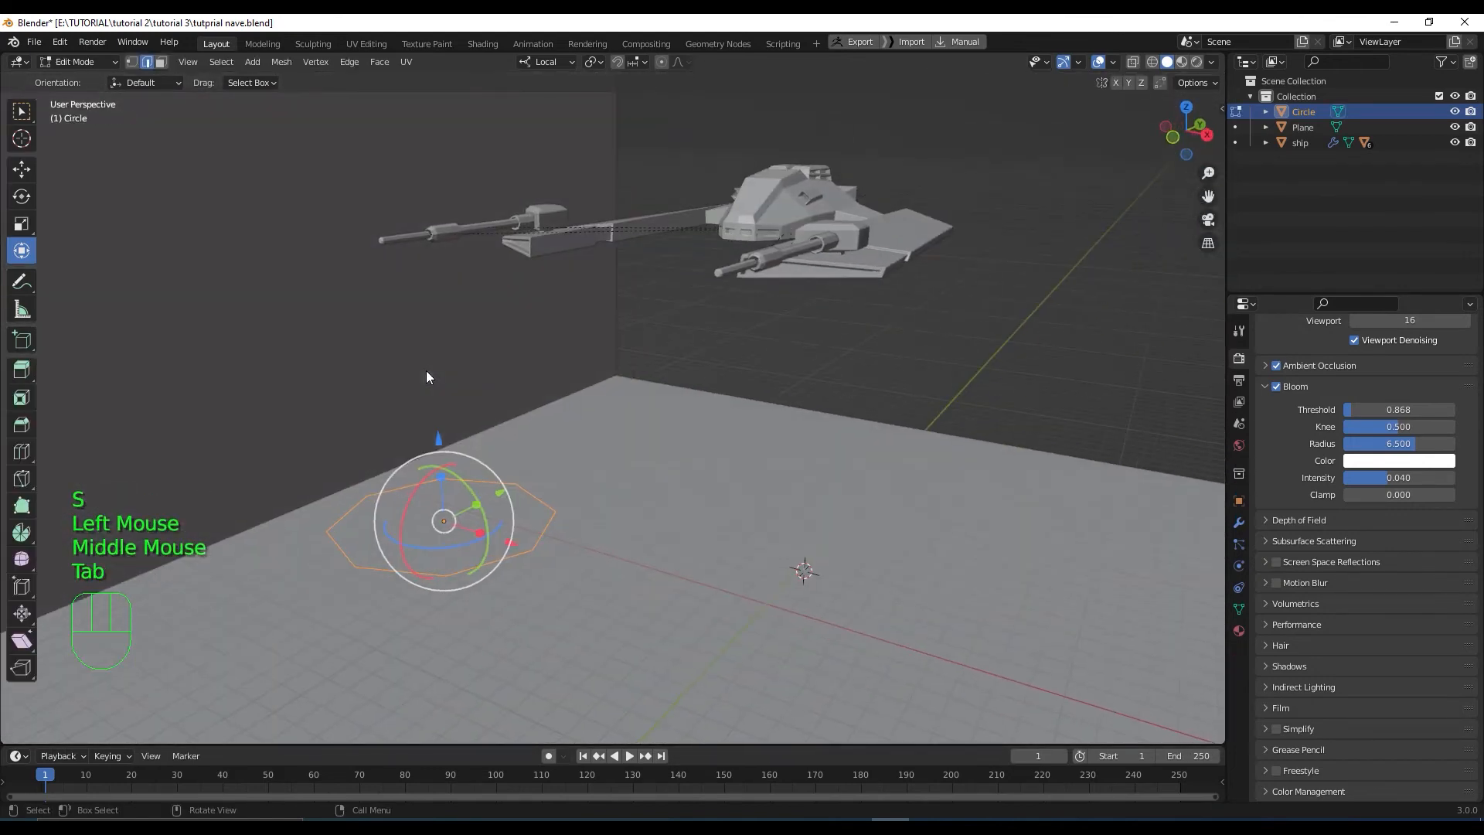
# Fill the circle with a face and extrude it upward into a tall octagonal pillar
pyautogui.press('1')
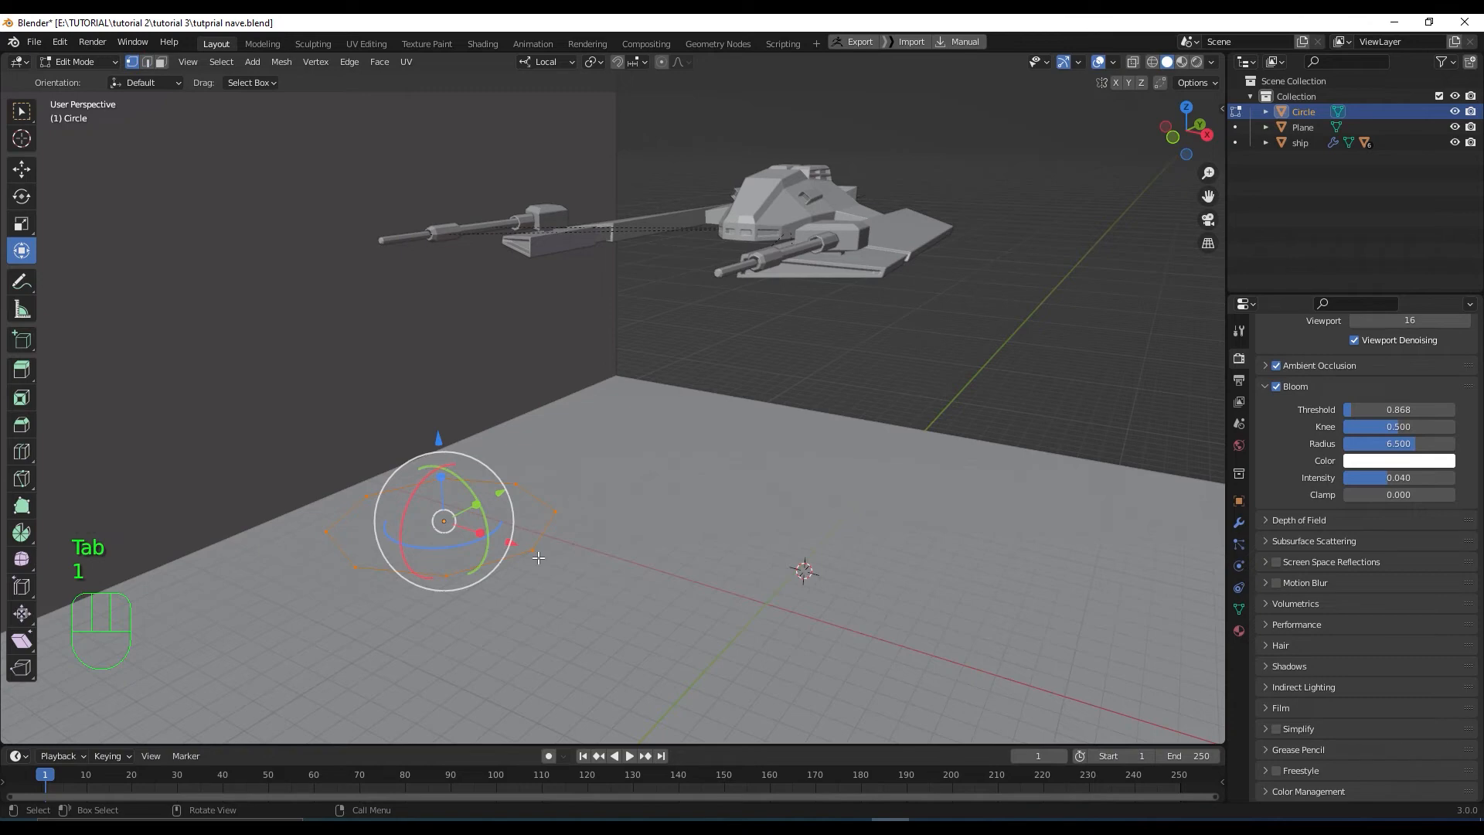
pyautogui.press('f')
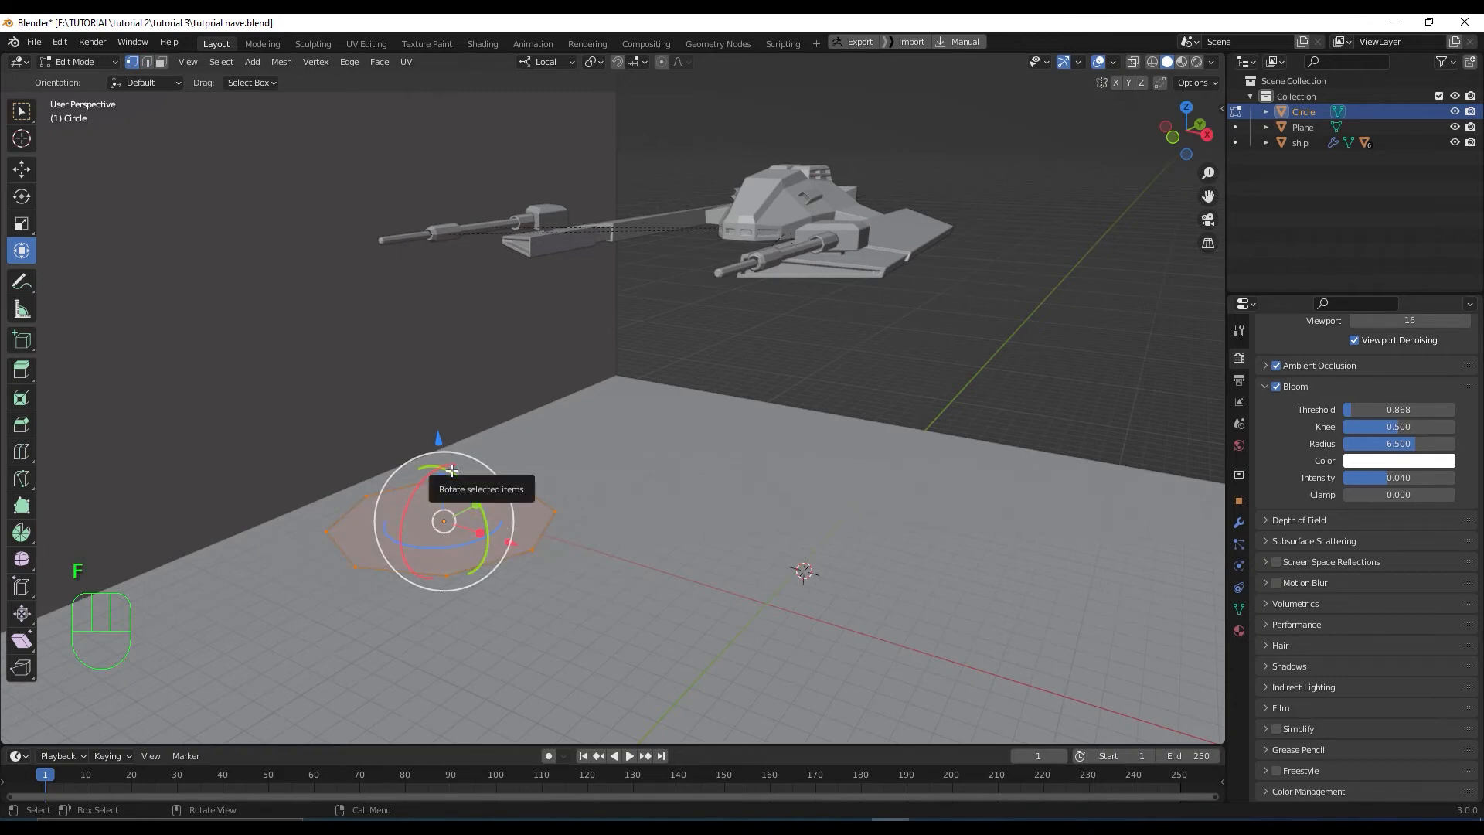
pyautogui.press('KP_3')
pyautogui.press('e')
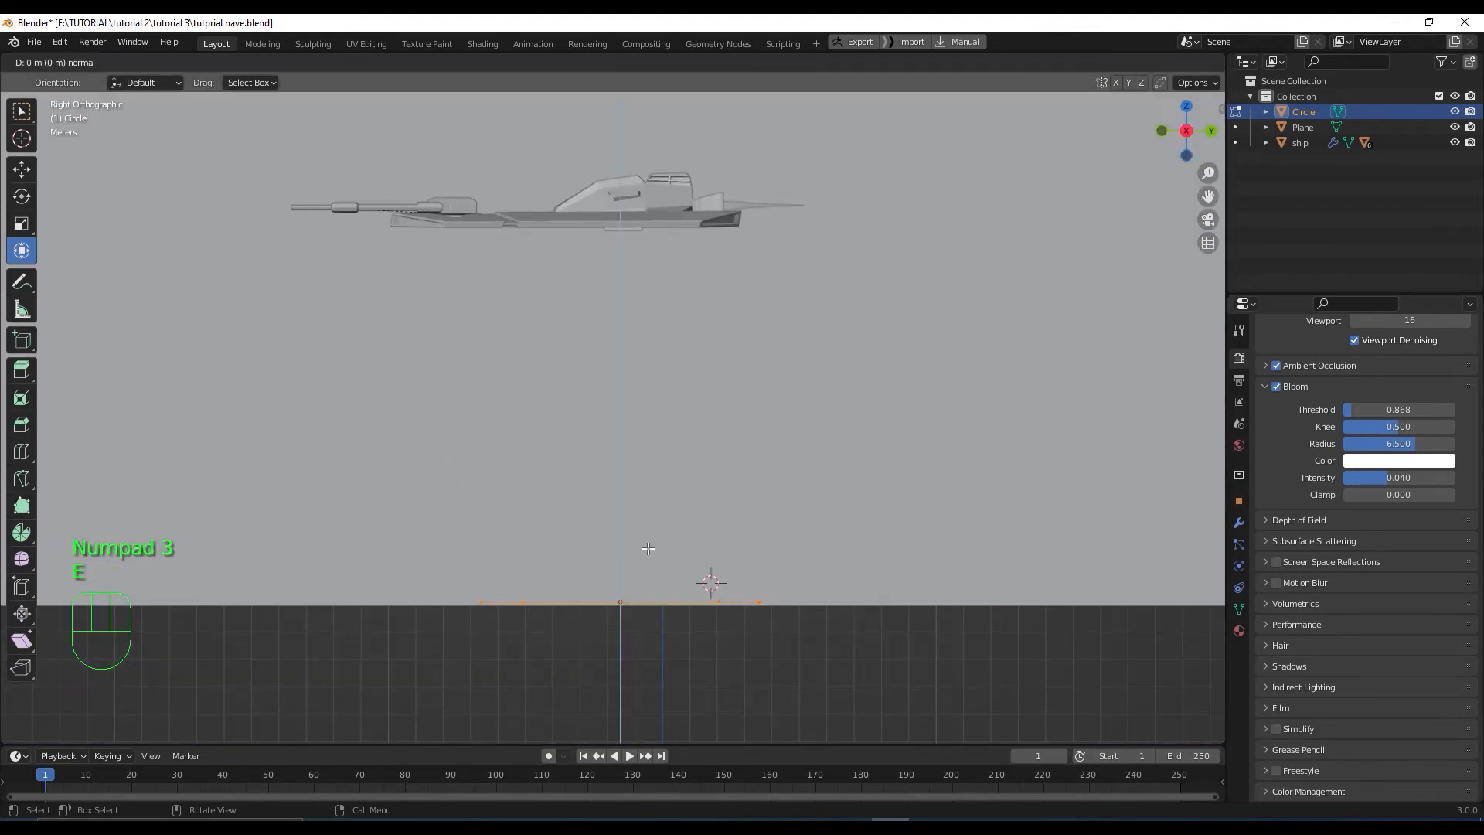
pyautogui.click(604, 83)
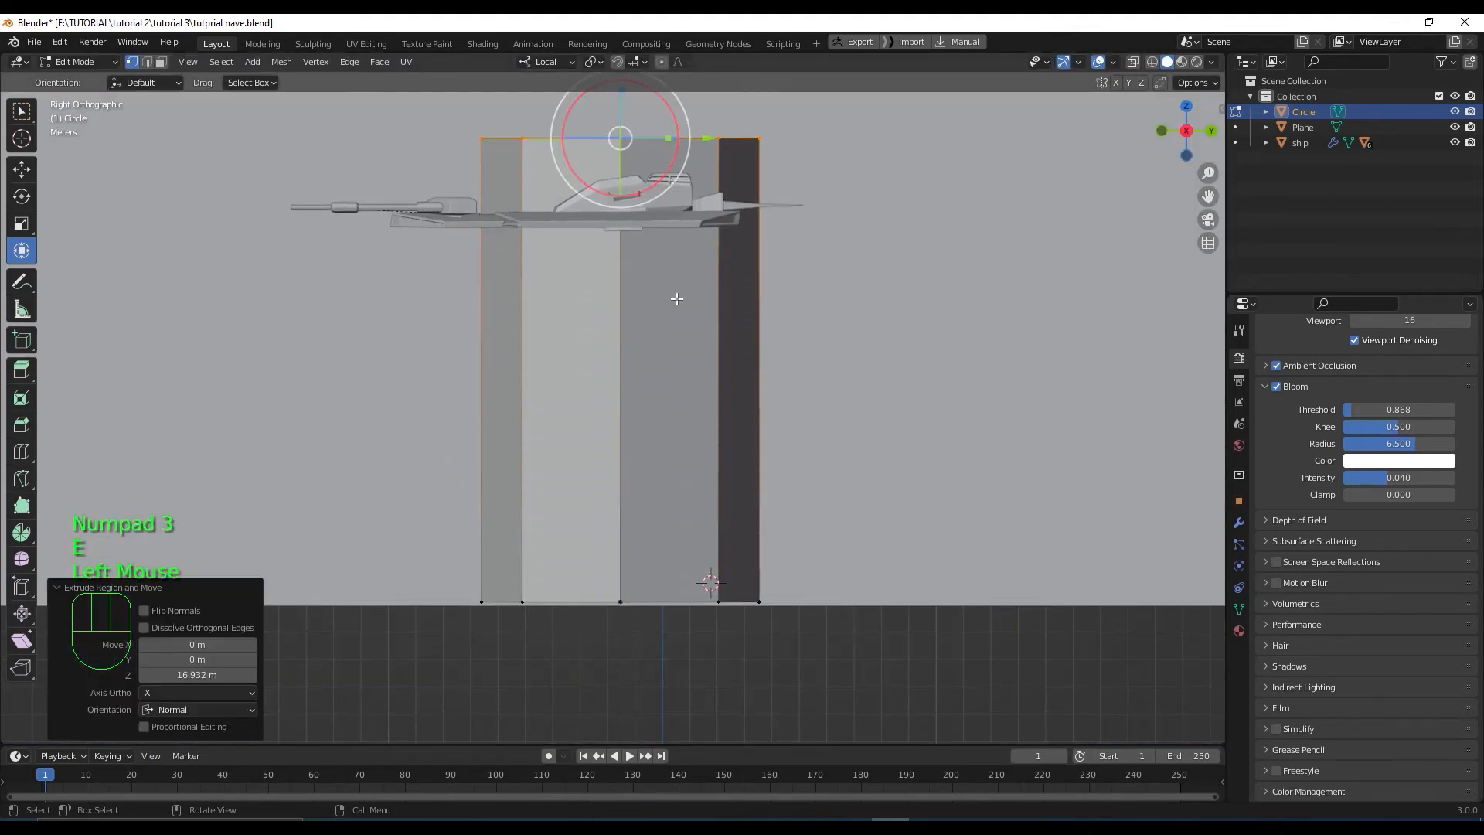
pyautogui.scroll(-2, 688, 328)
pyautogui.keyDown('shift'); pyautogui.moveTo(694, 367); pyautogui.dragTo(701, 502, button='middle'); pyautogui.keyUp('shift')
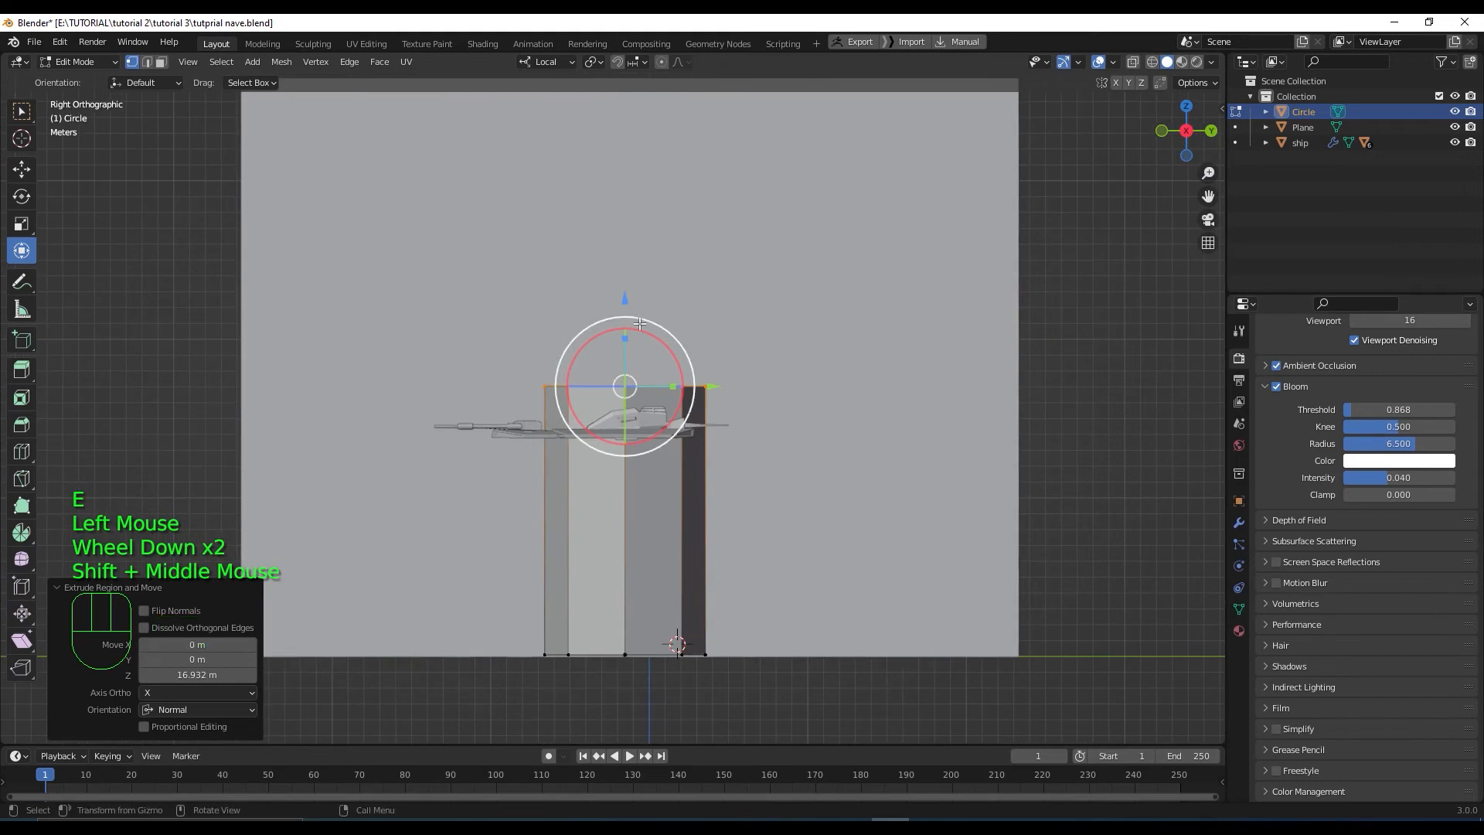
# Lower the pillar's top face by 1.658 m and scale it down so the pillar tapers
pyautogui.moveTo(626, 301); pyautogui.dragTo(621, 235)
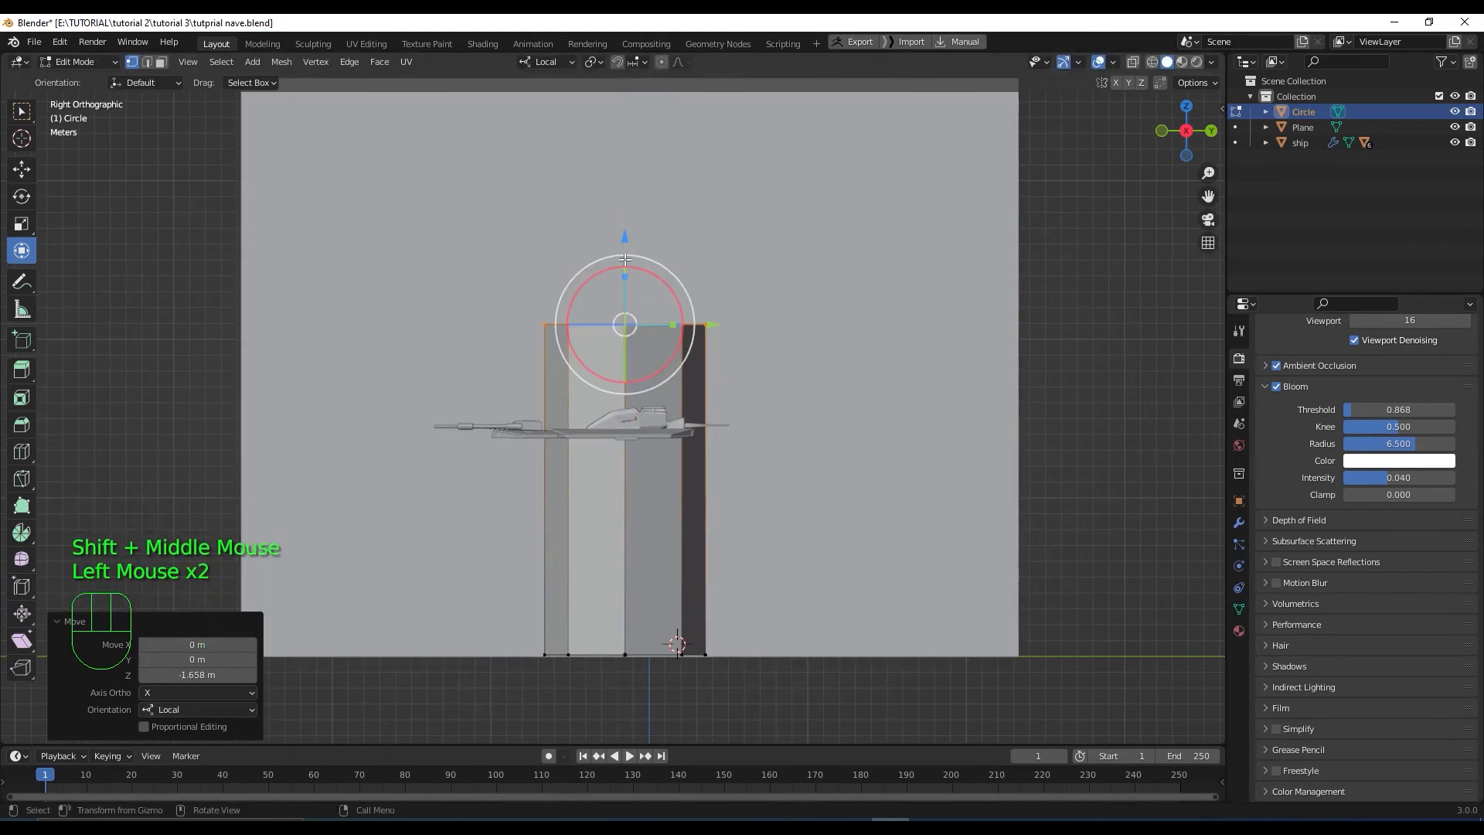
pyautogui.moveTo(620, 236); pyautogui.dragTo(771, 512, button='middle')
pyautogui.scroll(-2, 706, 567)
pyautogui.scroll(2, 771, 511)
pyautogui.press('s')
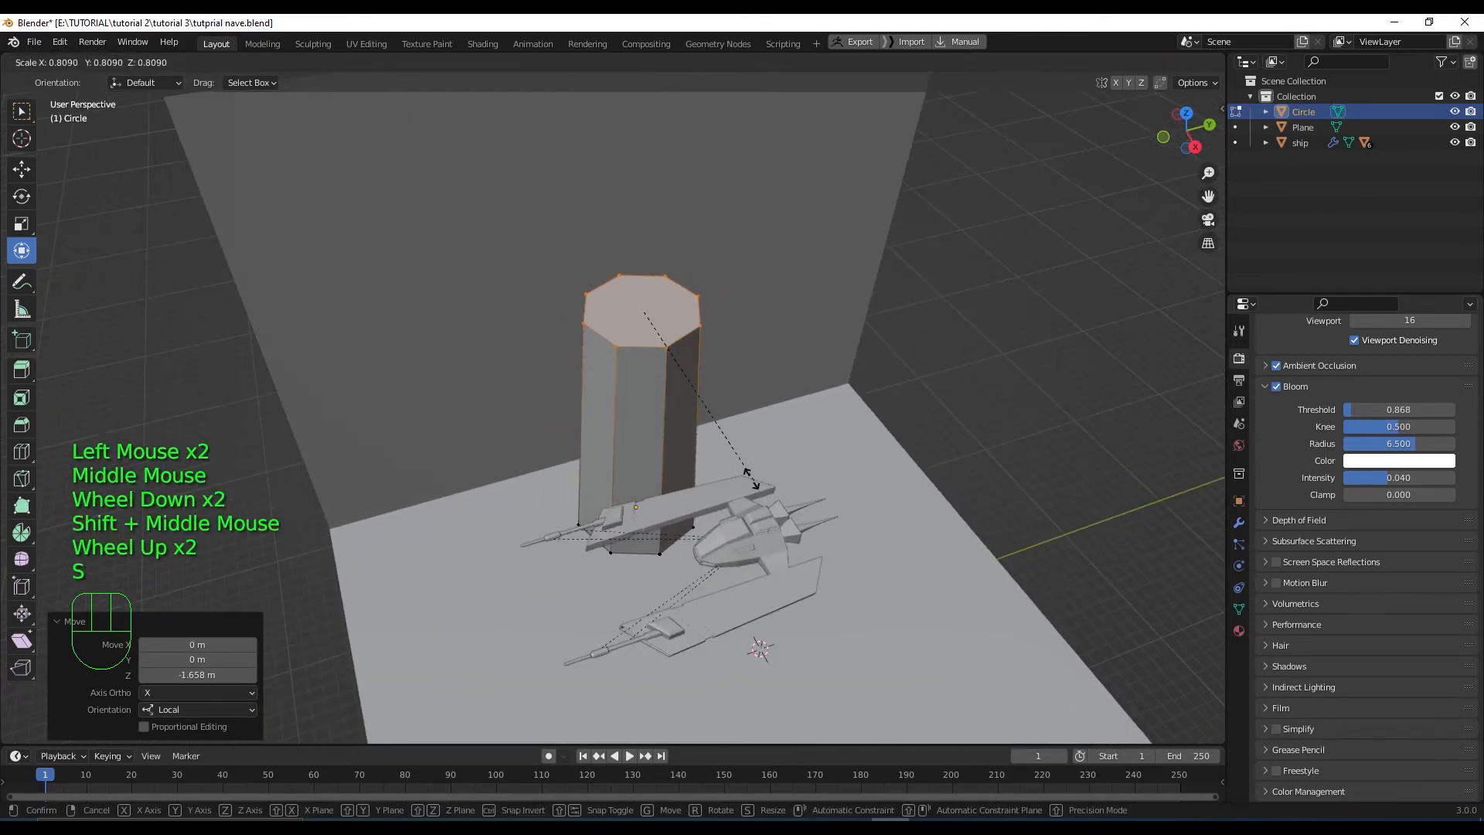
pyautogui.click(702, 422)
# Return to Object Mode facing the wall, pillar and ship, and select the backdrop wall
pyautogui.moveTo(688, 478); pyautogui.dragTo(678, 426, button='middle')
pyautogui.press('Tab')
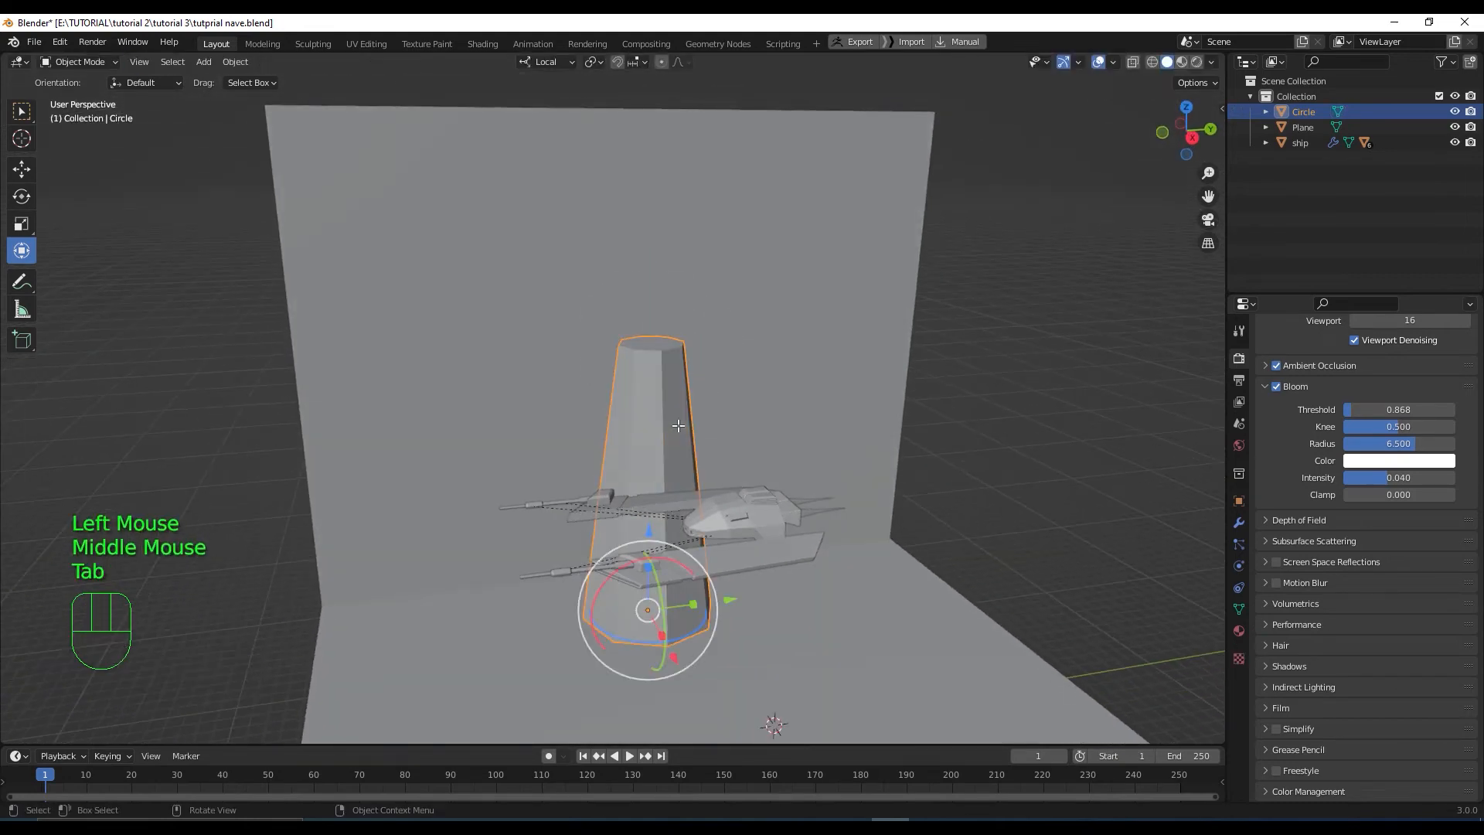
pyautogui.click(665, 453)
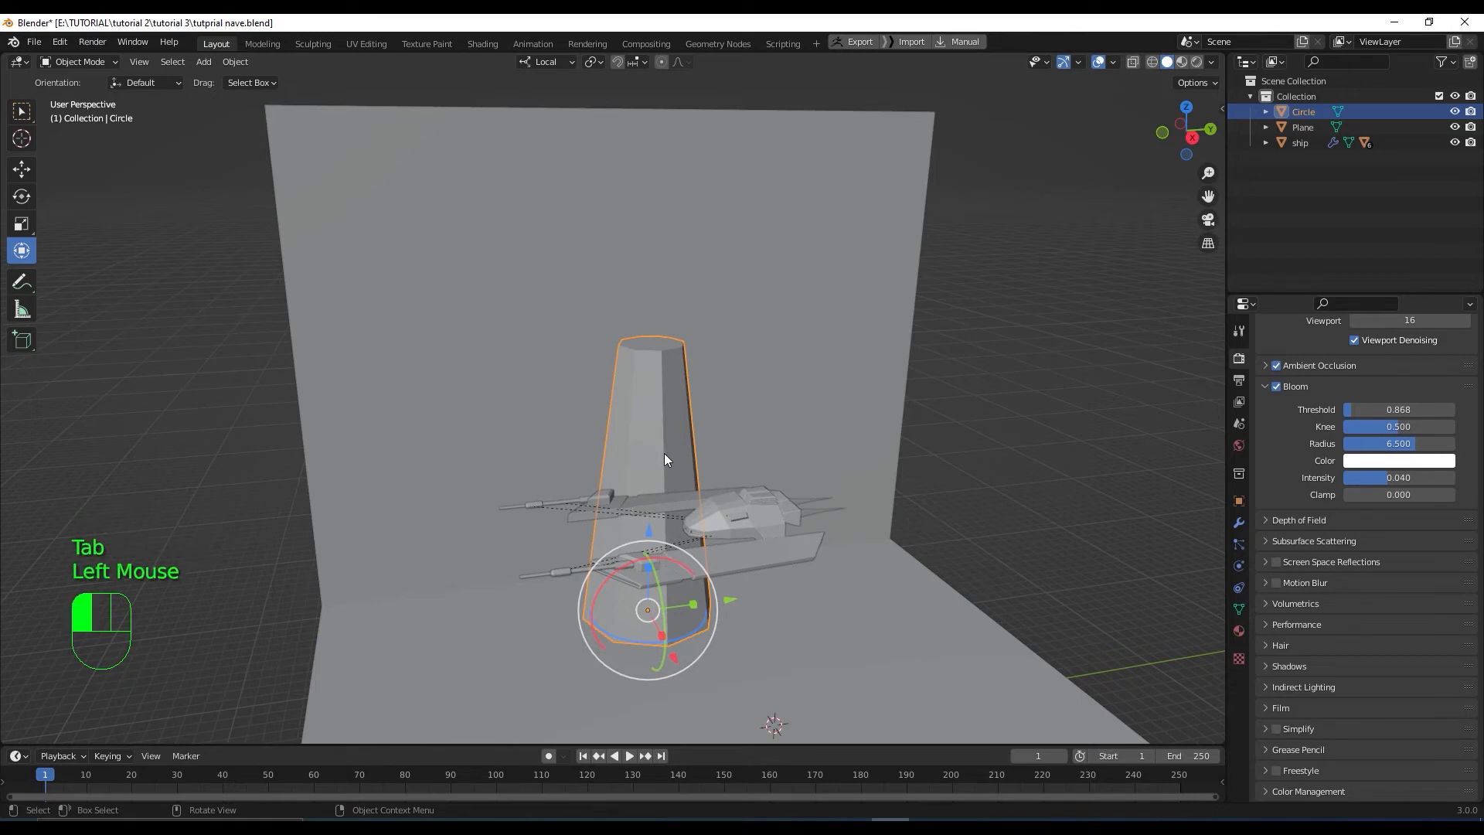
# Select the pillar and isolate it in Local view, orbiting to see it against the horizon
pyautogui.click(648, 417)
pyautogui.press('/')
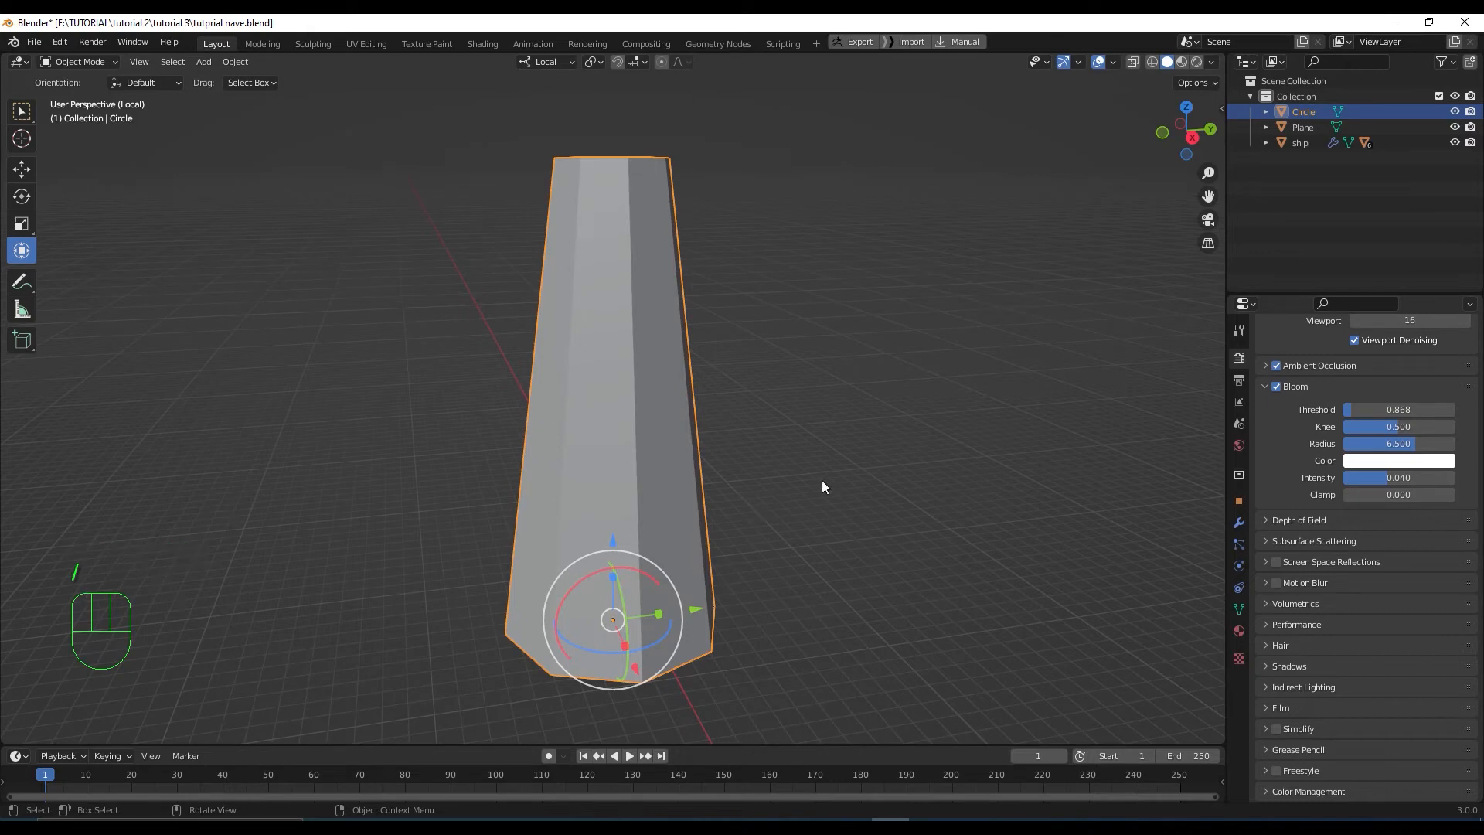
pyautogui.scroll(-2, 762, 467)
pyautogui.moveTo(762, 467); pyautogui.dragTo(725, 469, button='middle')
# Enter Edit Mode in face select and select the pillar's front-right side face
pyautogui.press('Tab')
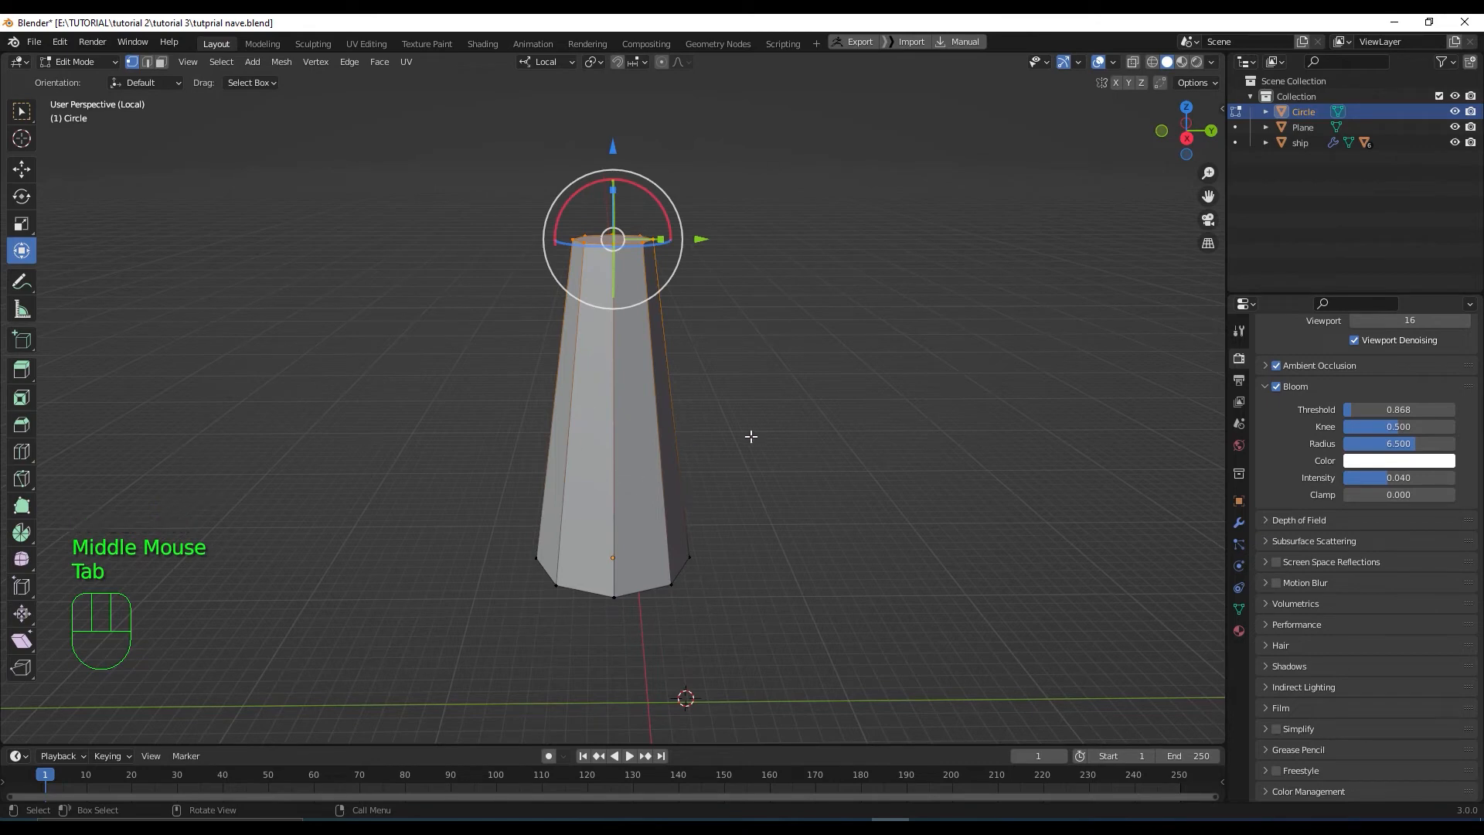
pyautogui.press('3')
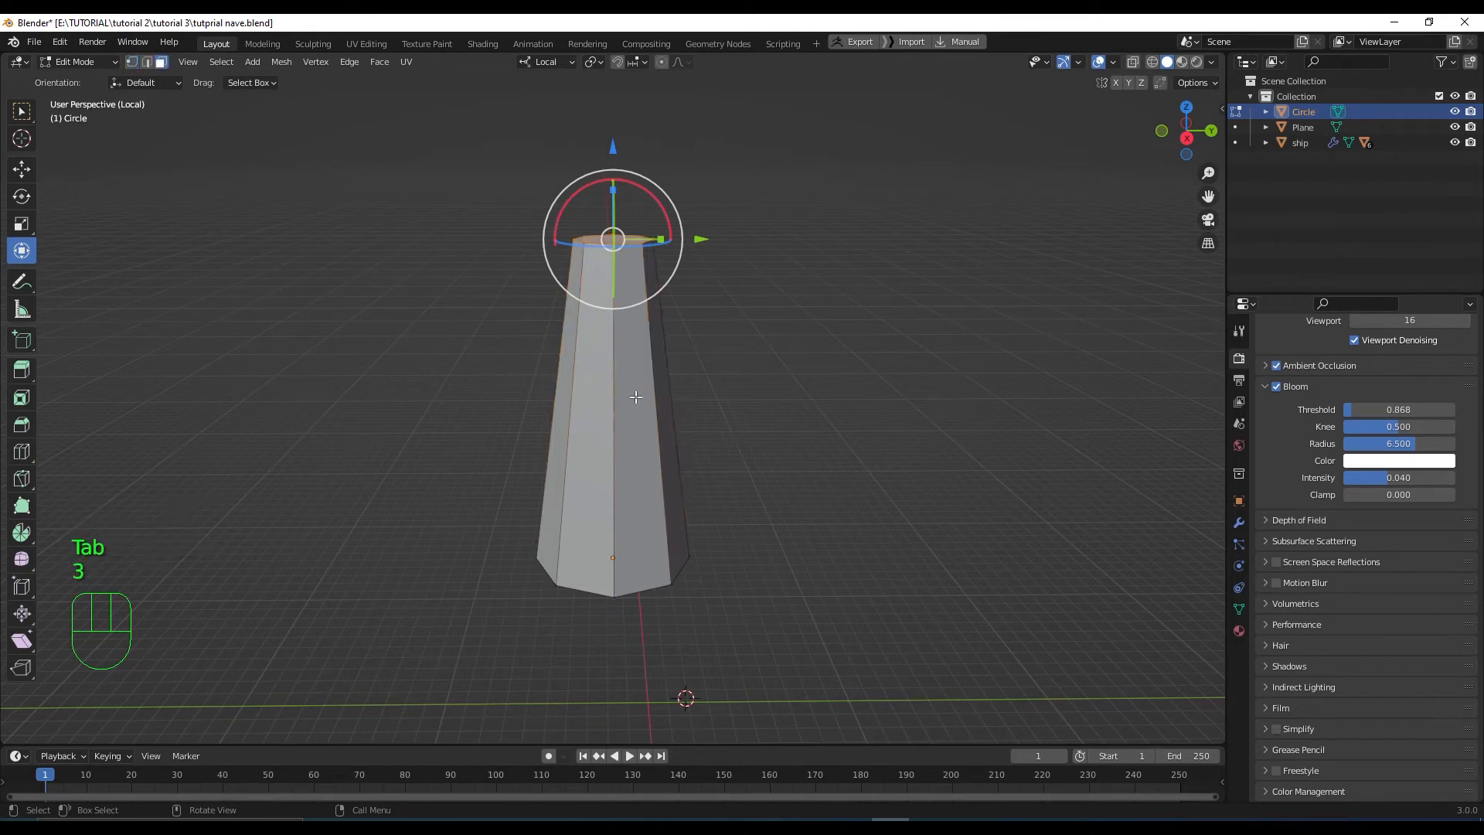
pyautogui.click(635, 397)
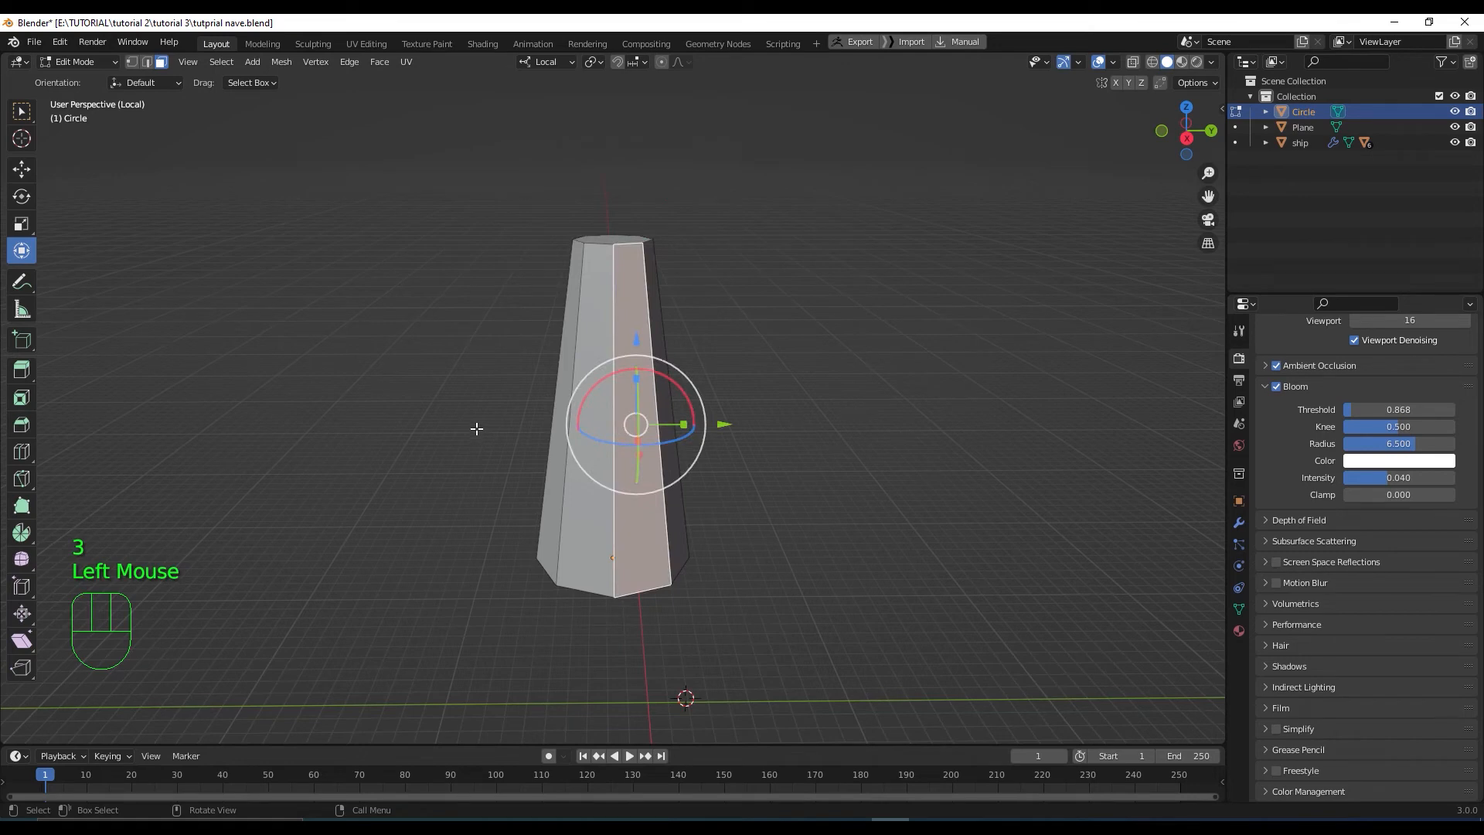
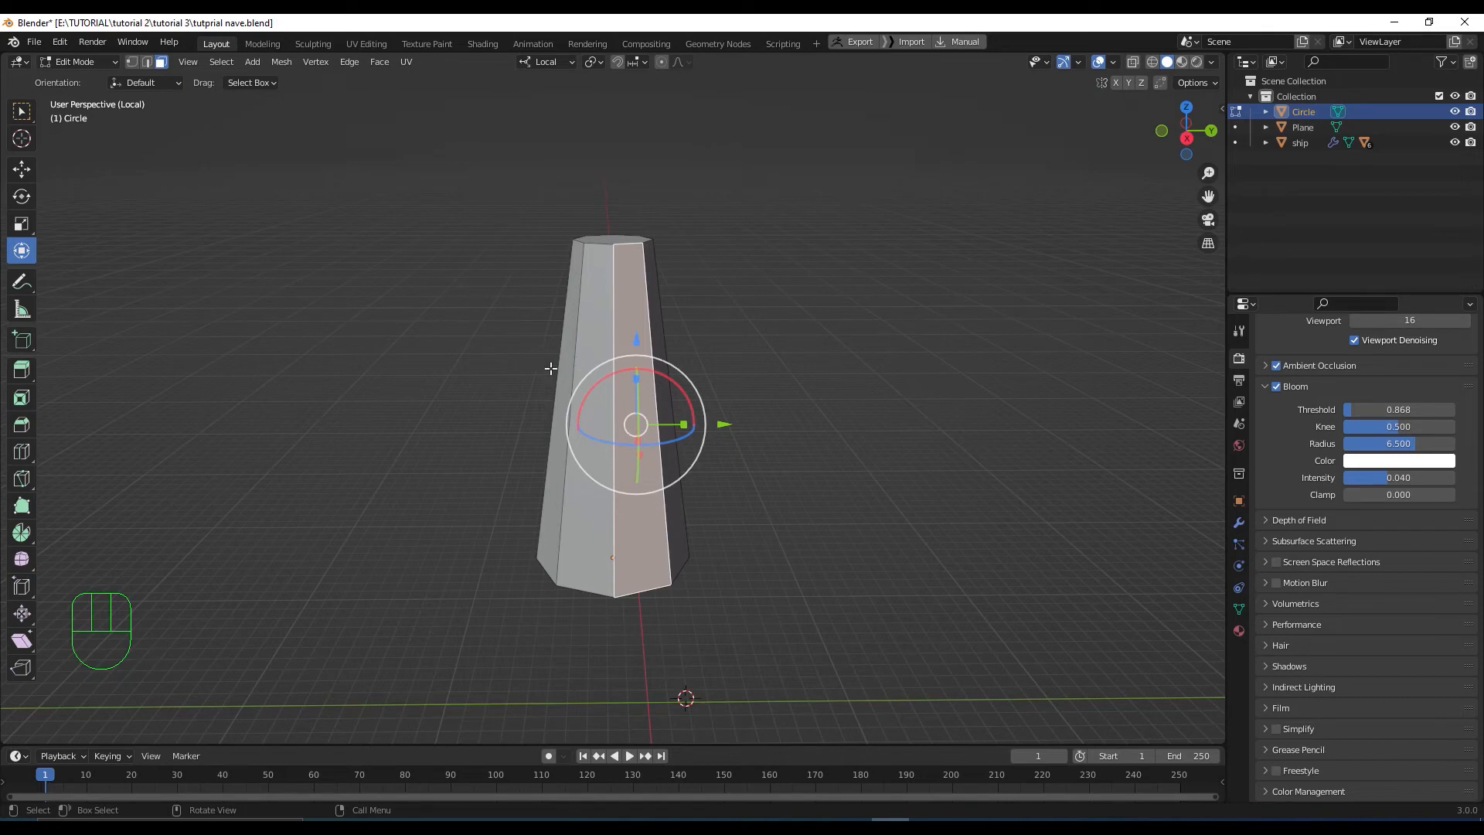
# Choose Bisect from the Knife tool flyout for the tapered column in Edit Mode
pyautogui.moveTo(27, 482); pyautogui.dragTo(108, 514)
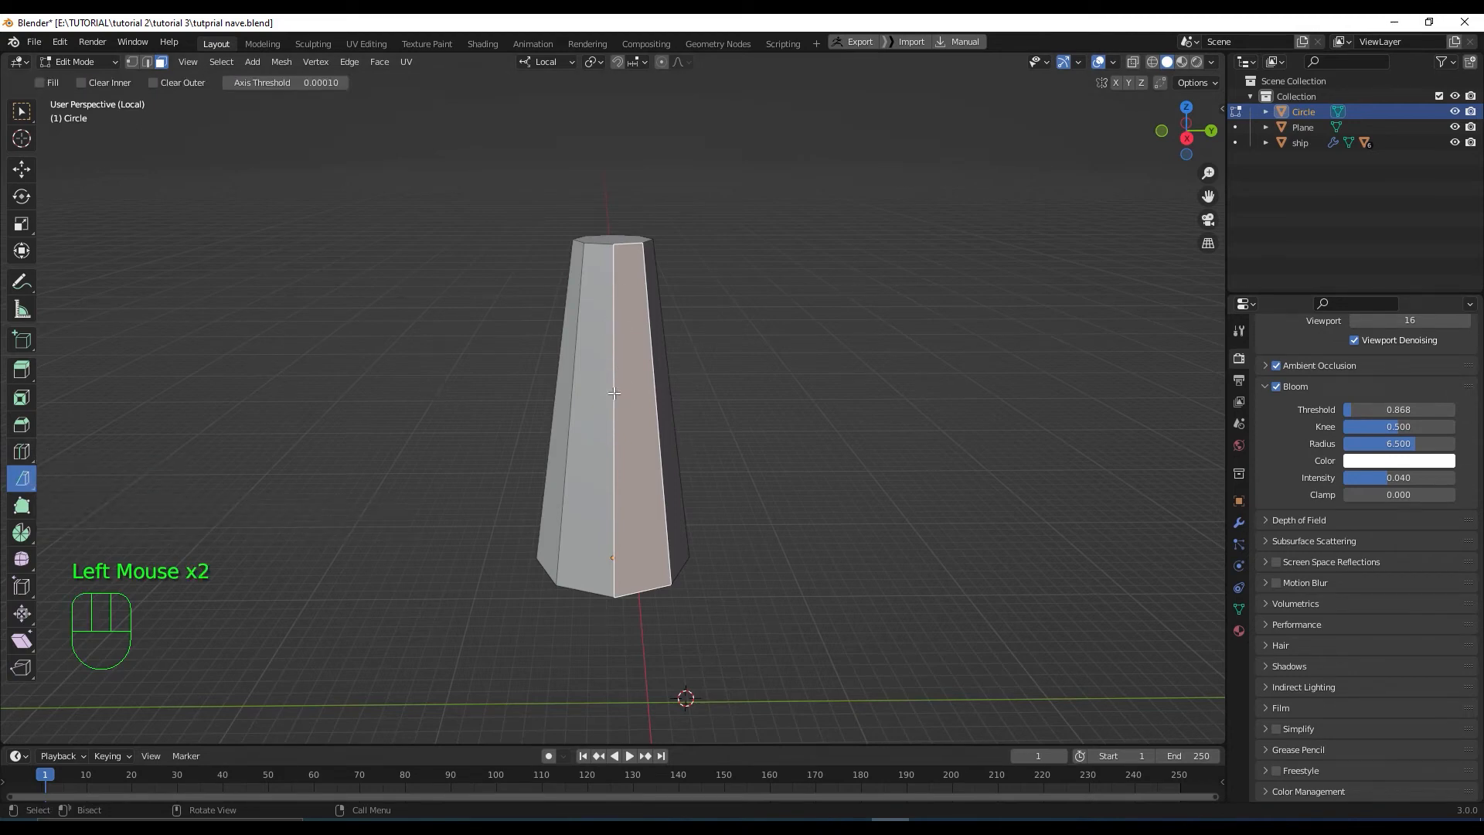
# Select the whole column and slice its top at an angle, trying the Fill and Clear options
pyautogui.press('l')
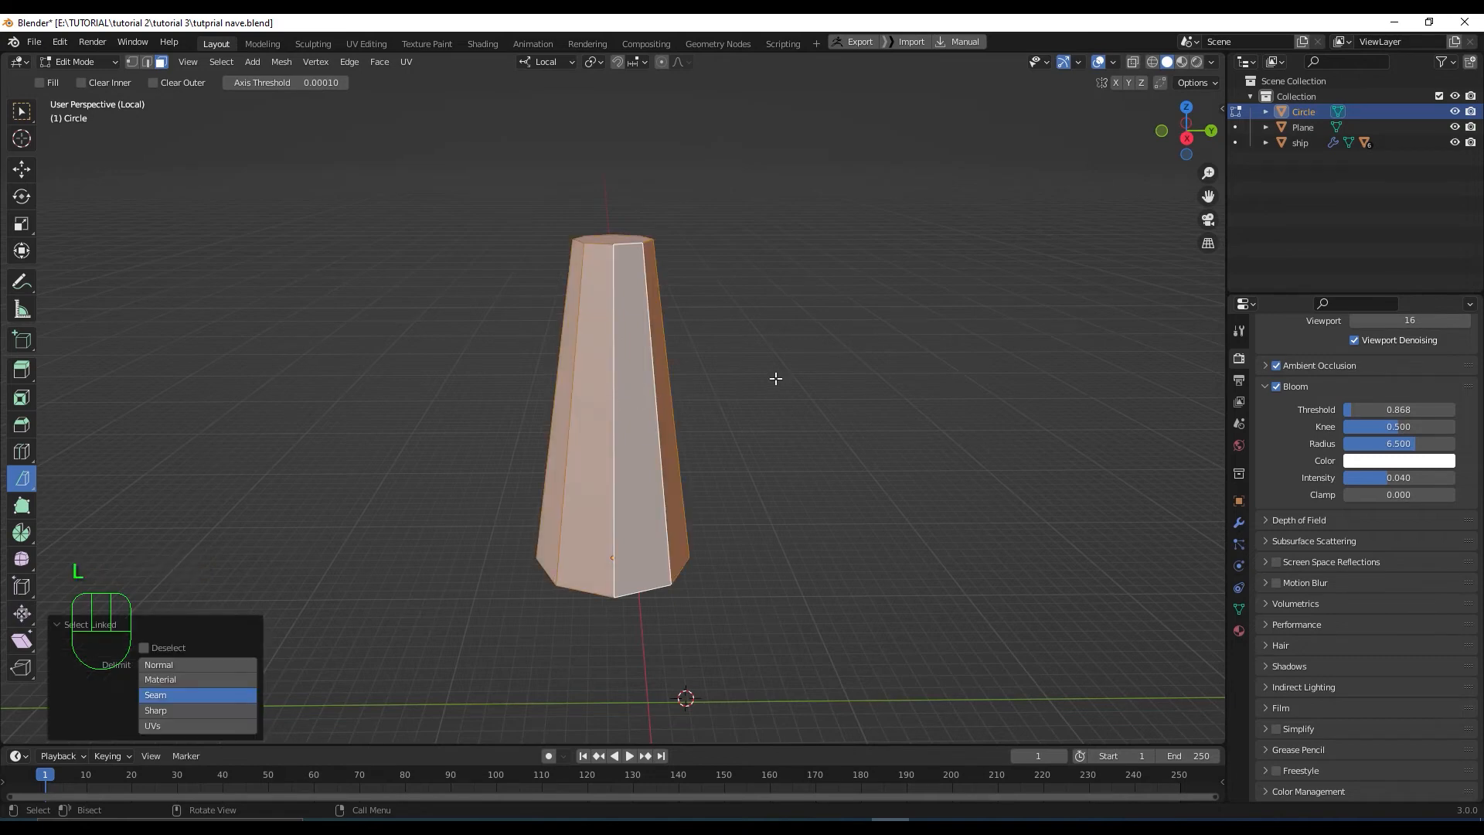
pyautogui.moveTo(775, 378); pyautogui.dragTo(773, 351, button='middle')
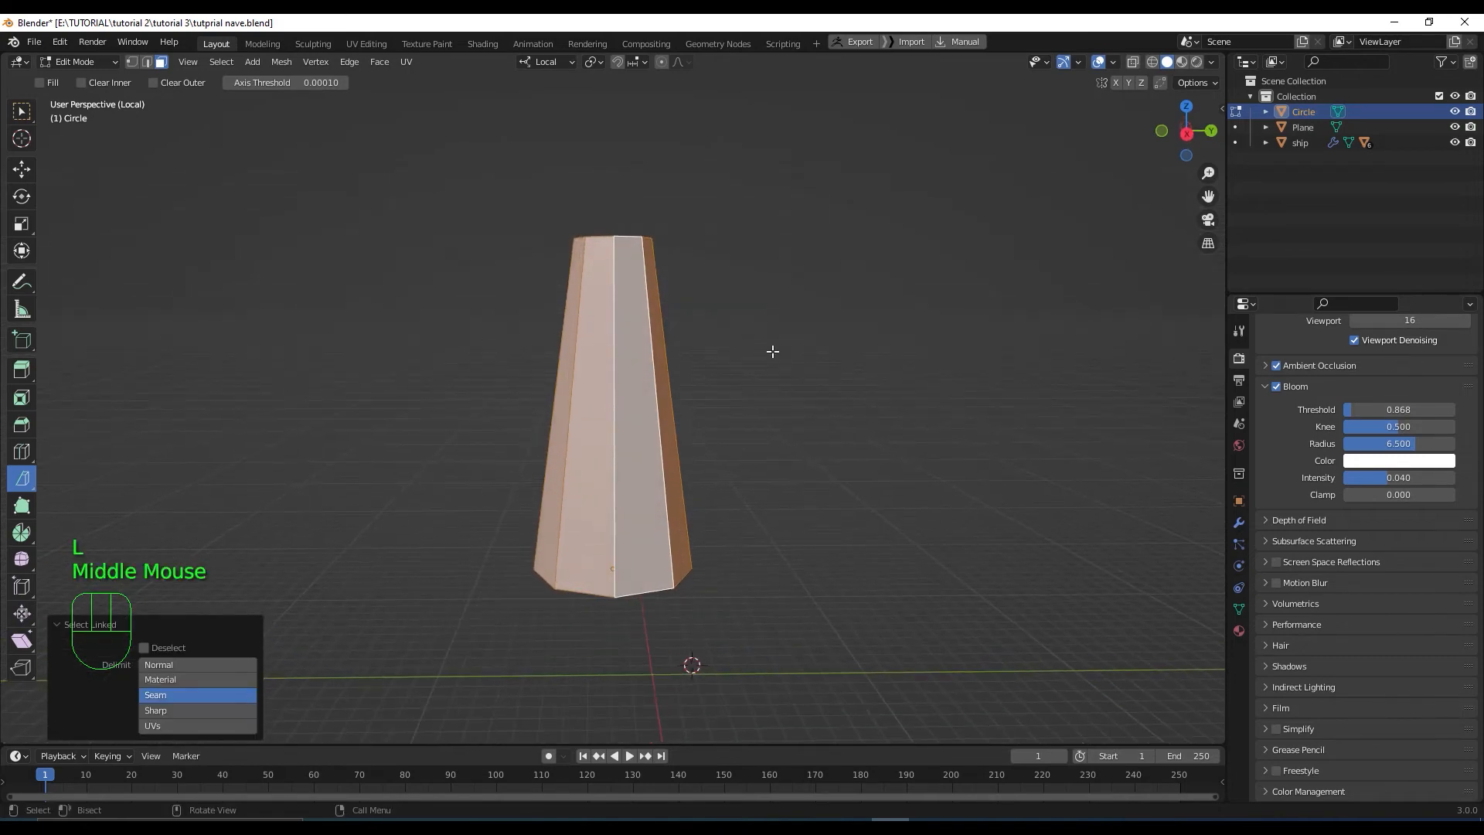
pyautogui.moveTo(686, 238); pyautogui.dragTo(431, 409)
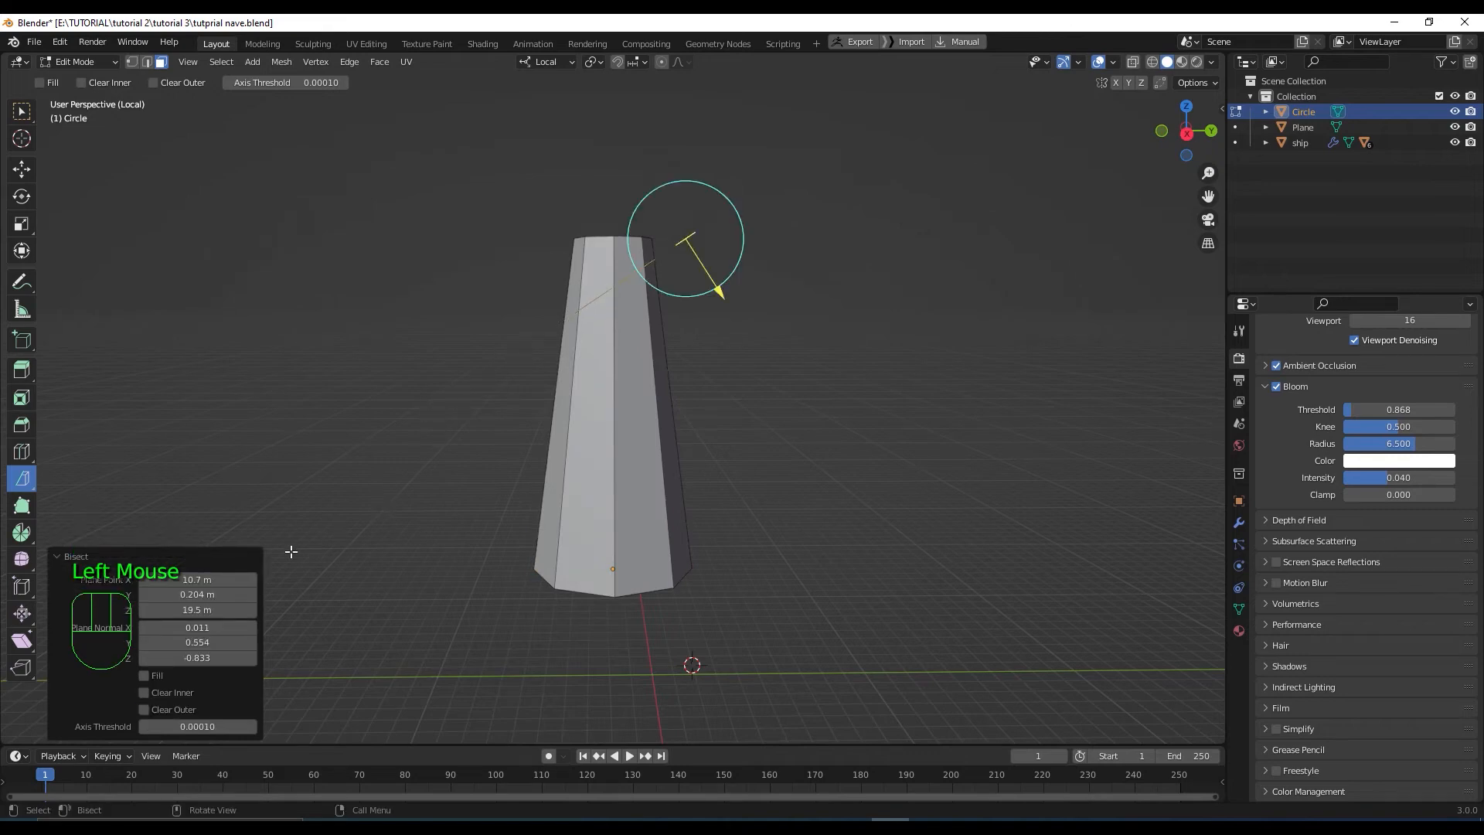
pyautogui.click(144, 676)
pyautogui.click(145, 708)
pyautogui.click(145, 708)
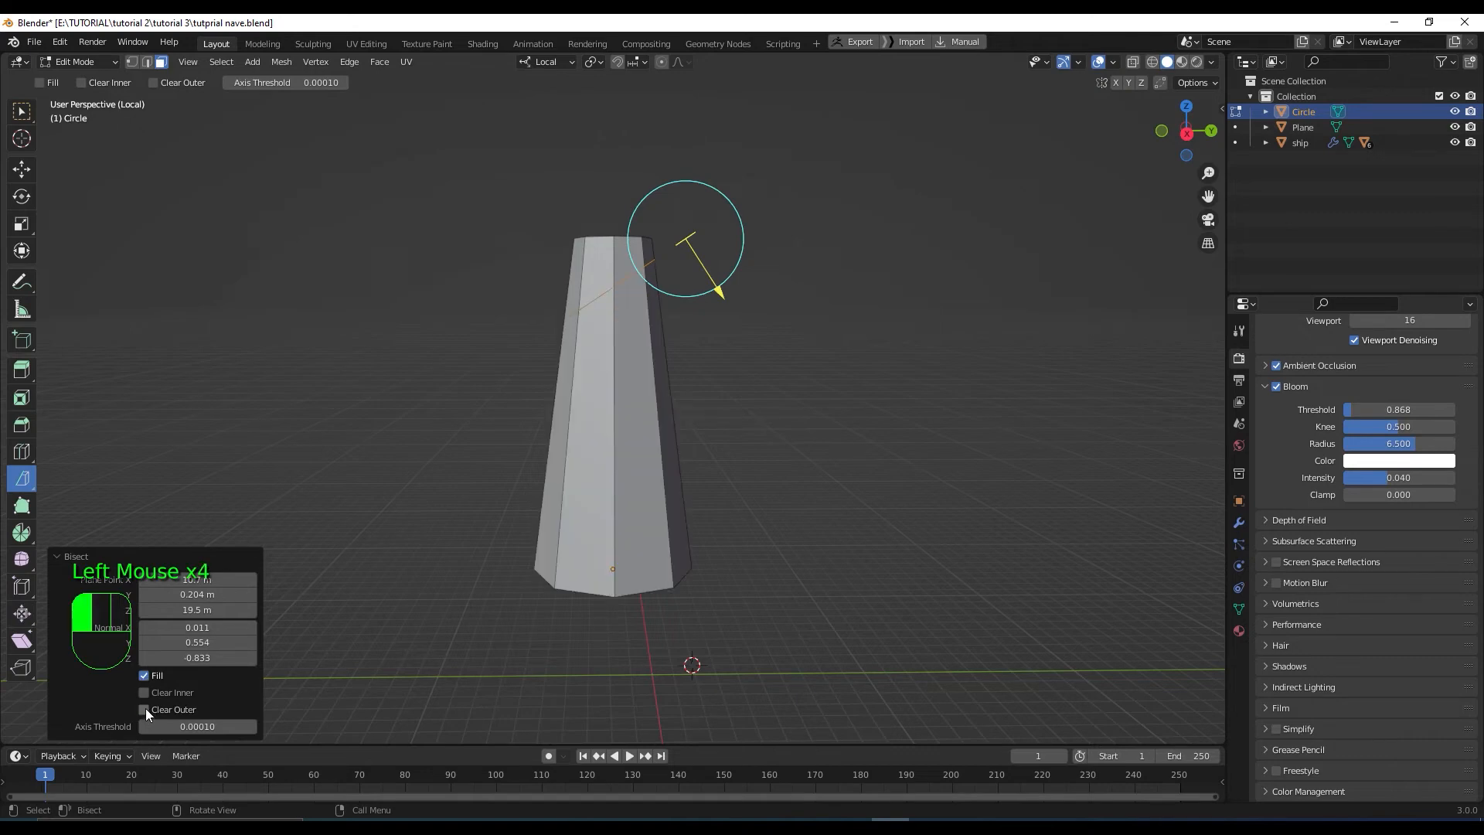
pyautogui.click(145, 708)
pyautogui.click(145, 708)
pyautogui.click(146, 708)
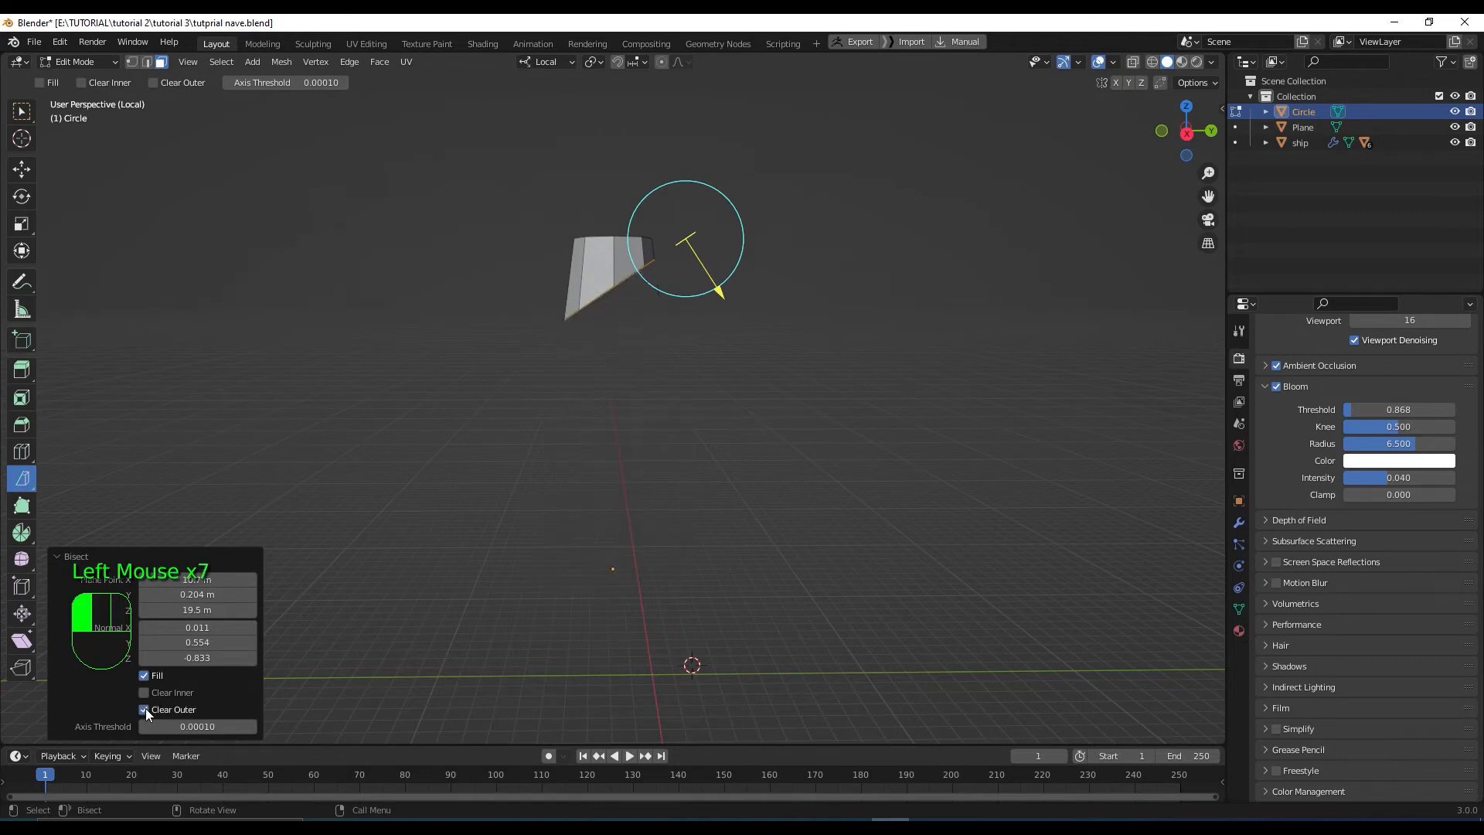
pyautogui.click(145, 708)
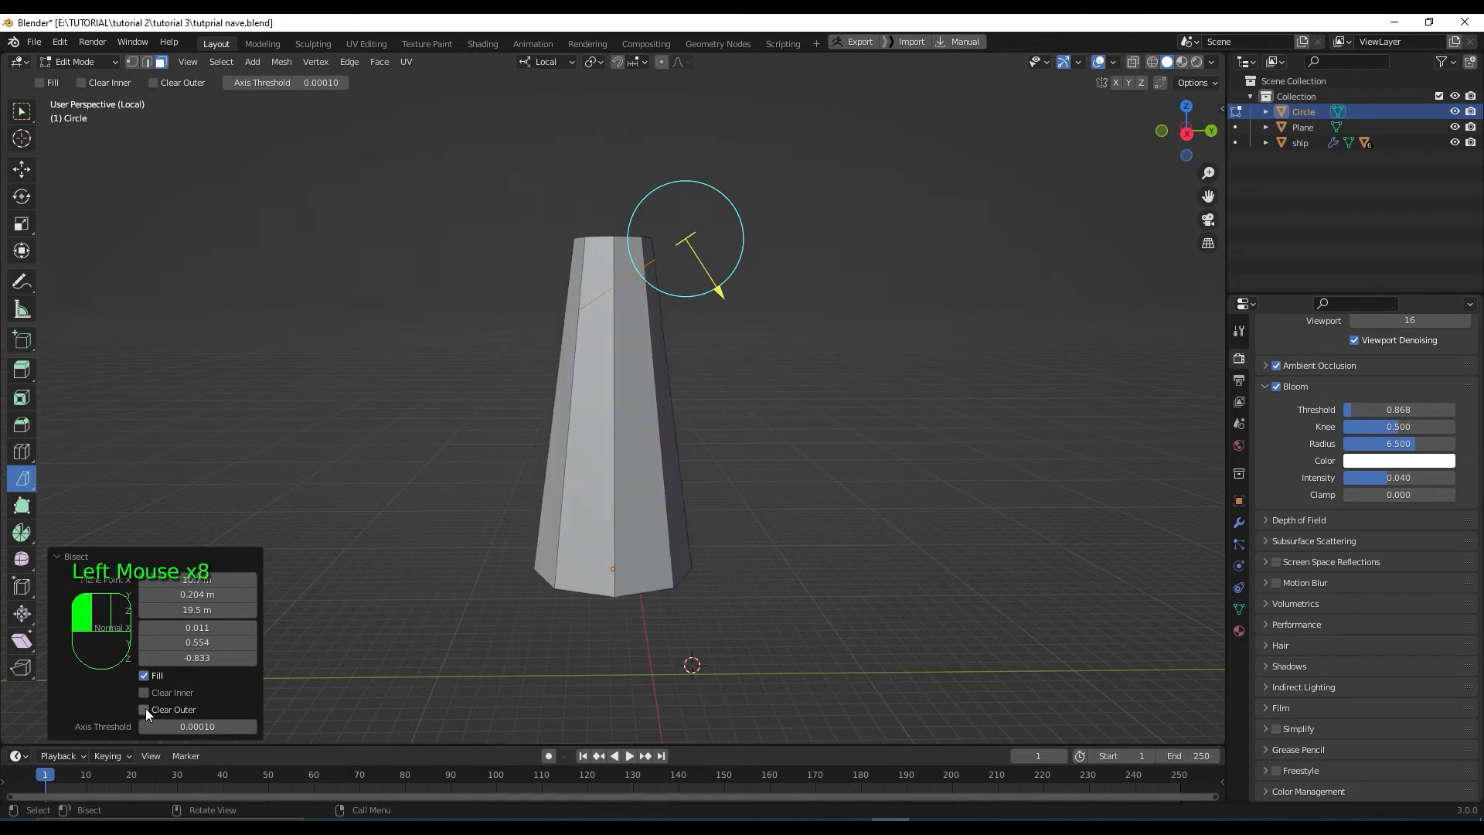
pyautogui.click(144, 693)
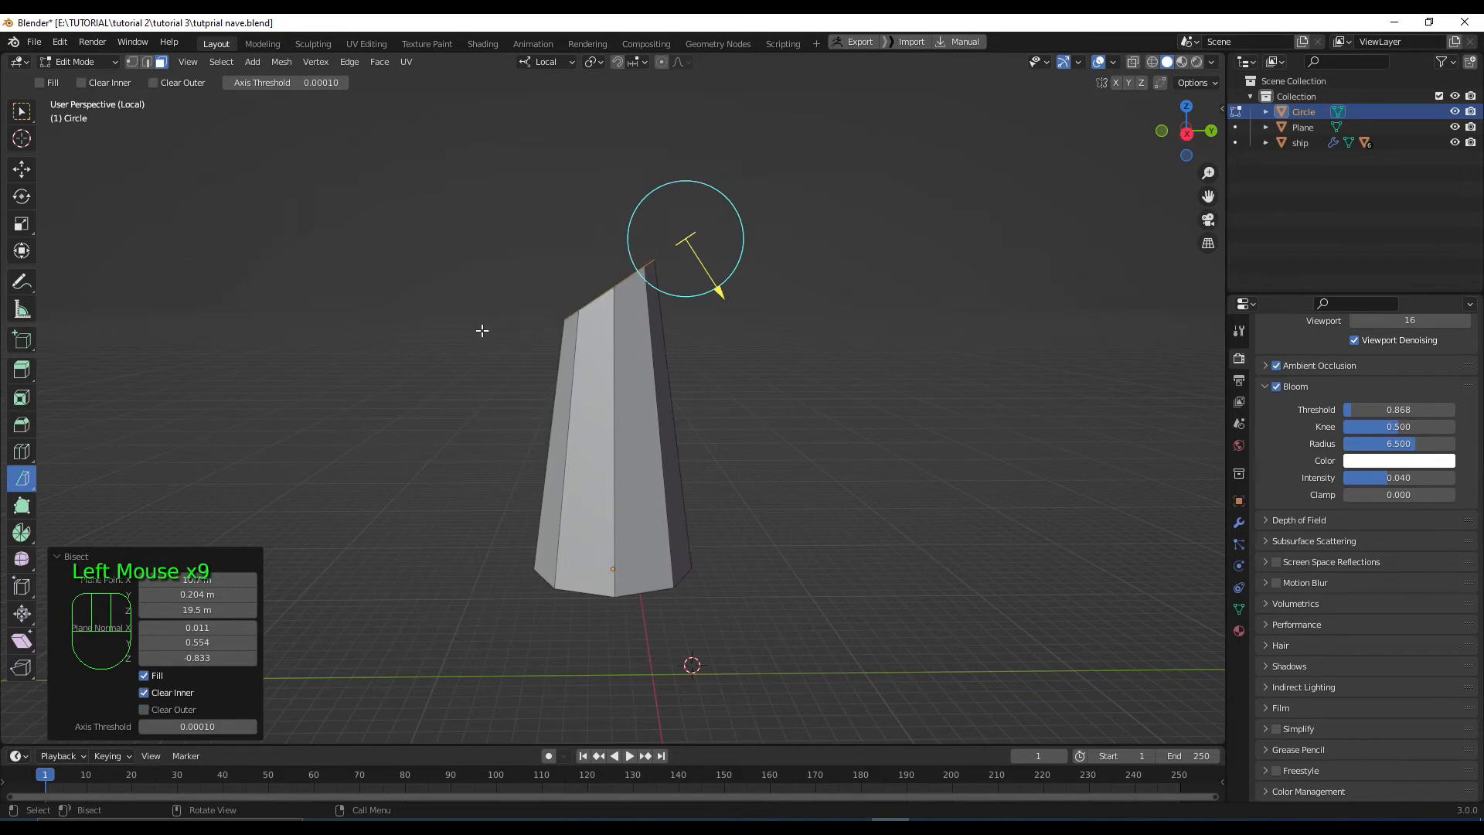
pyautogui.moveTo(482, 330); pyautogui.dragTo(486, 361, button='middle')
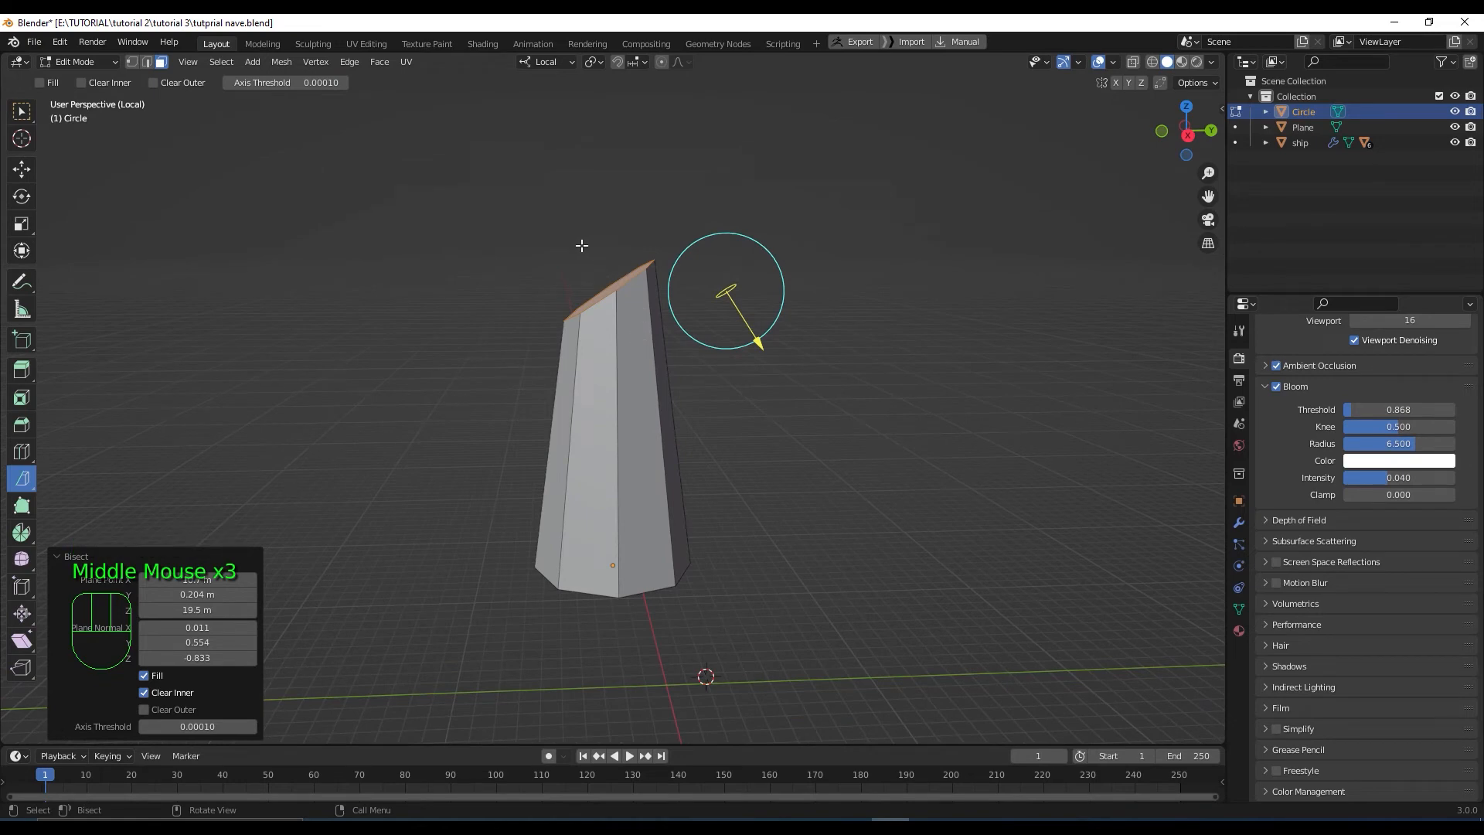
# Make a second slanted cut across the column top, leaving Fill, Clear Inner and Clear Outer off
pyautogui.moveTo(583, 245); pyautogui.dragTo(738, 379)
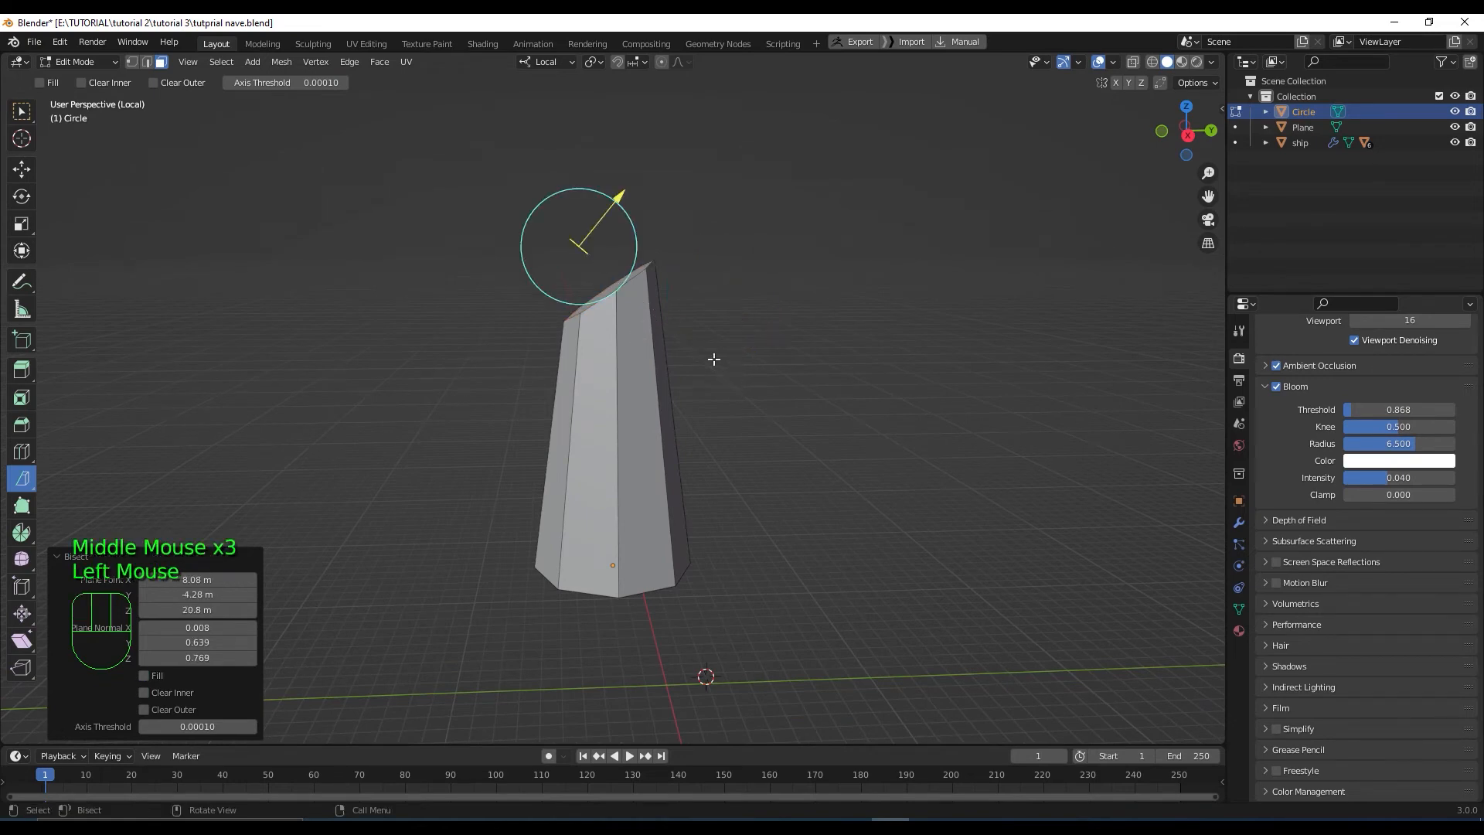
pyautogui.click(144, 692)
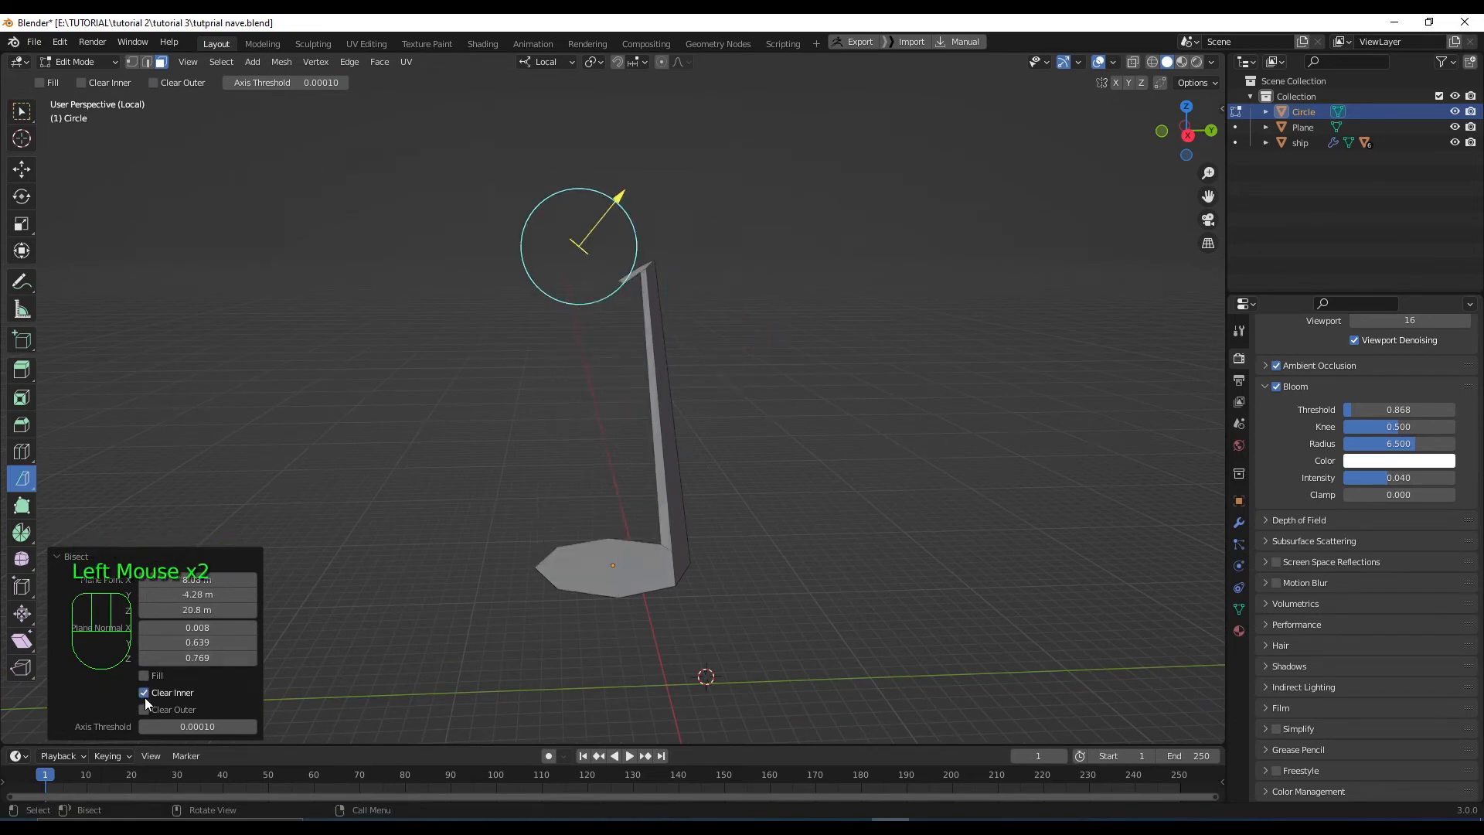
pyautogui.click(145, 696)
pyautogui.click(145, 708)
pyautogui.click(144, 708)
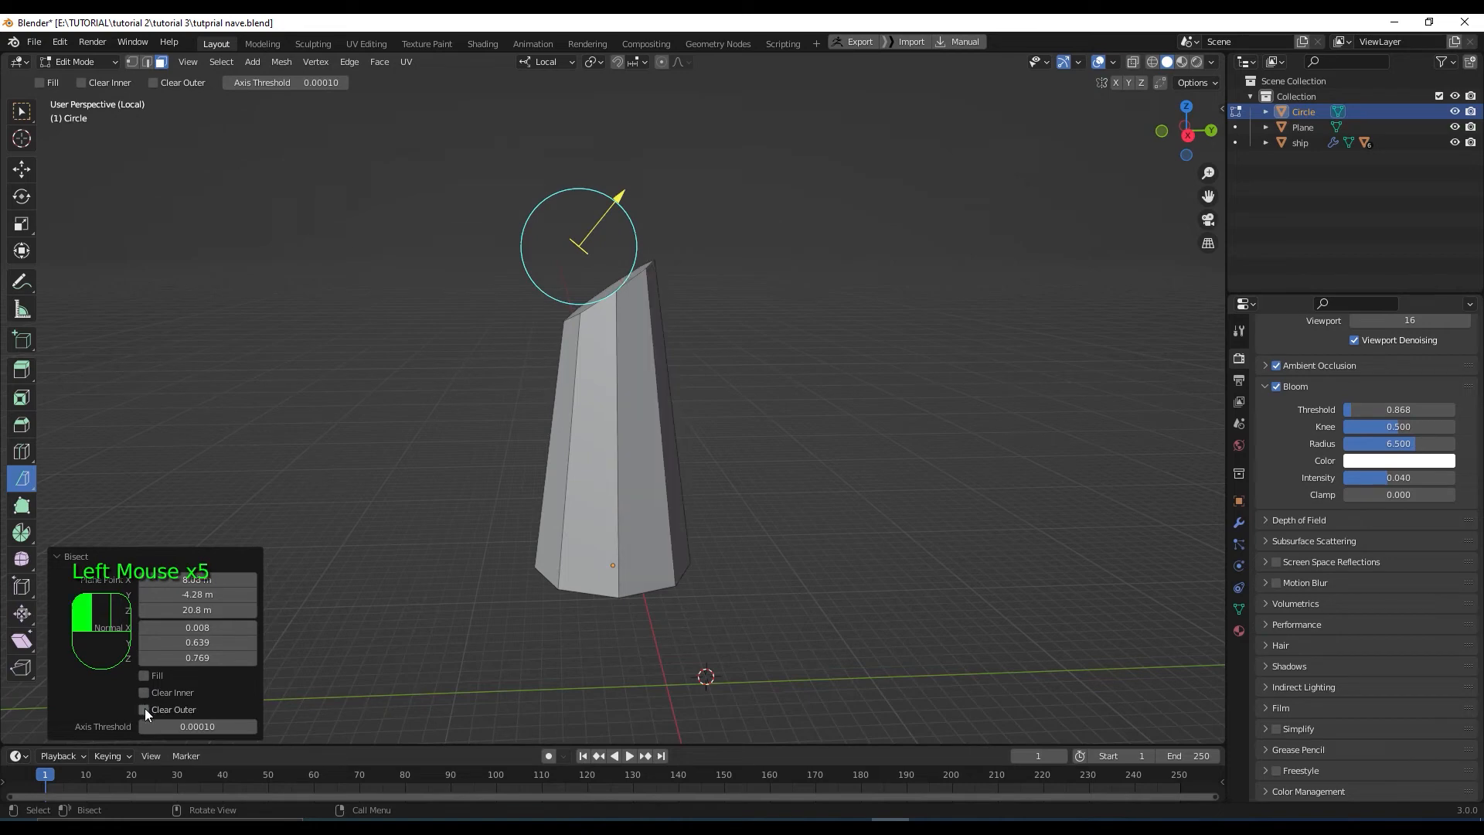
pyautogui.click(143, 676)
pyautogui.click(144, 694)
pyautogui.click(144, 705)
pyautogui.click(144, 693)
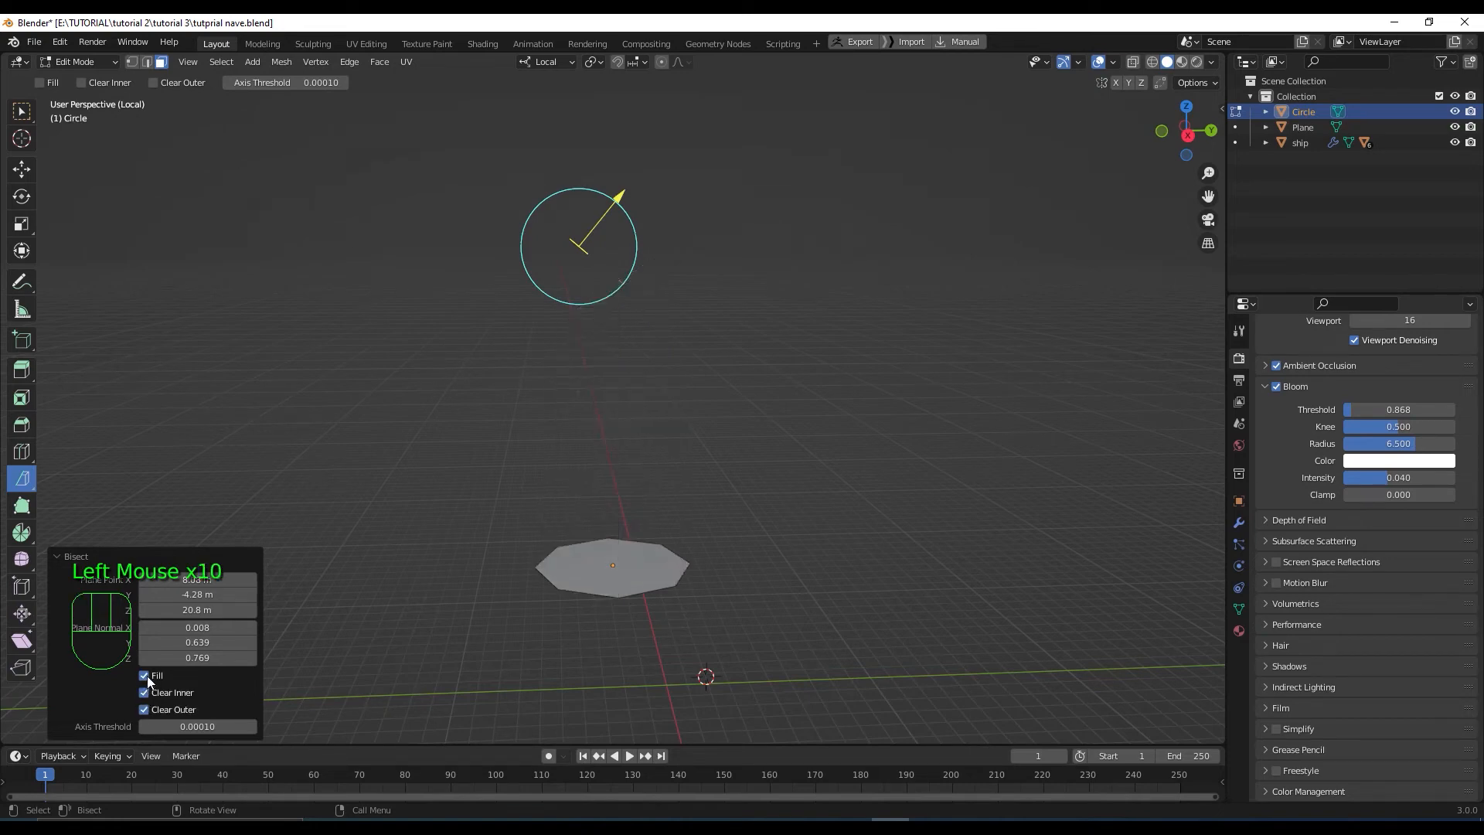
pyautogui.click(145, 693)
pyautogui.click(146, 708)
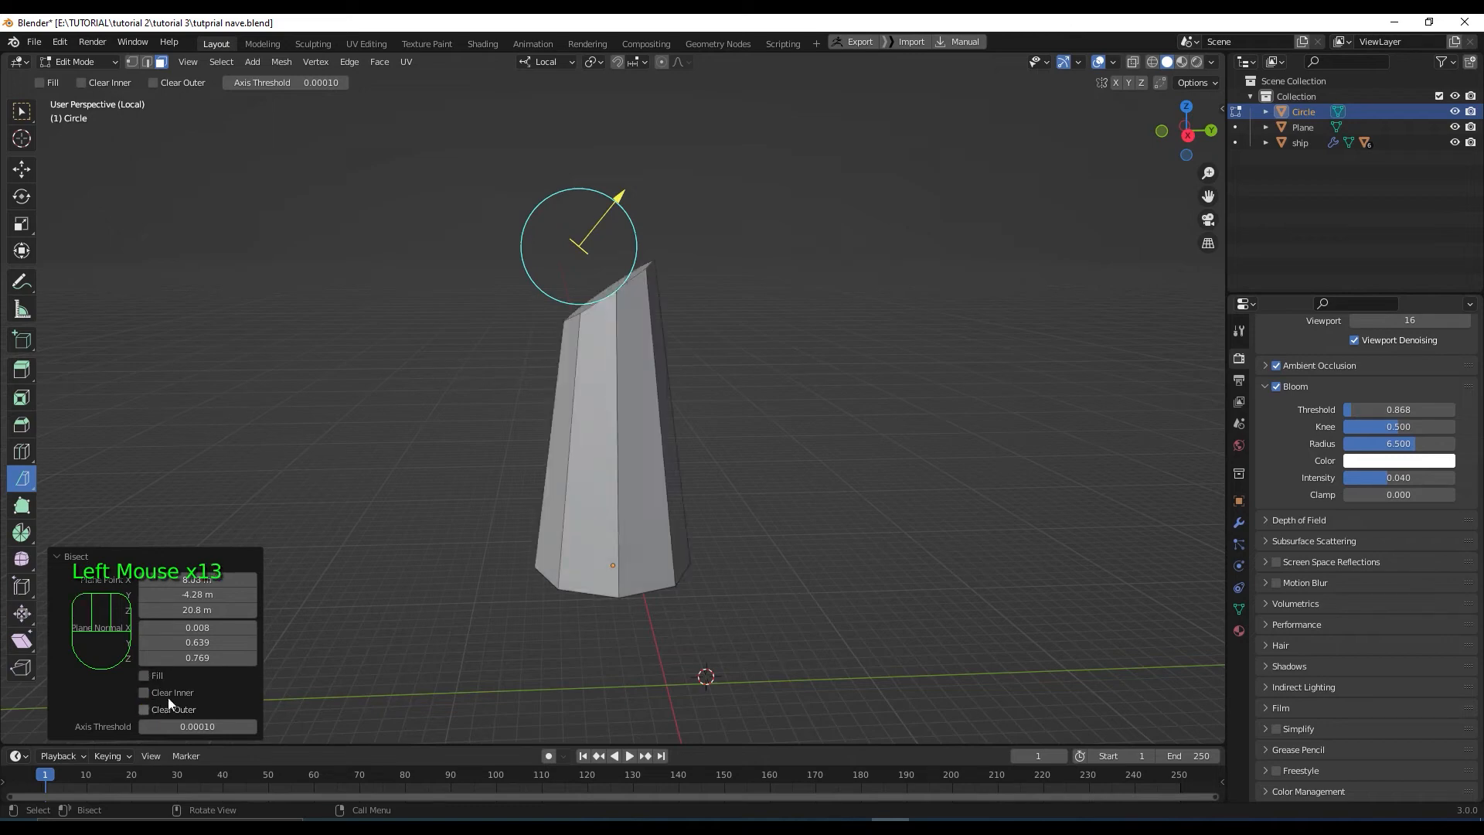
pyautogui.click(740, 366)
pyautogui.moveTo(726, 332); pyautogui.dragTo(699, 378, button='middle')
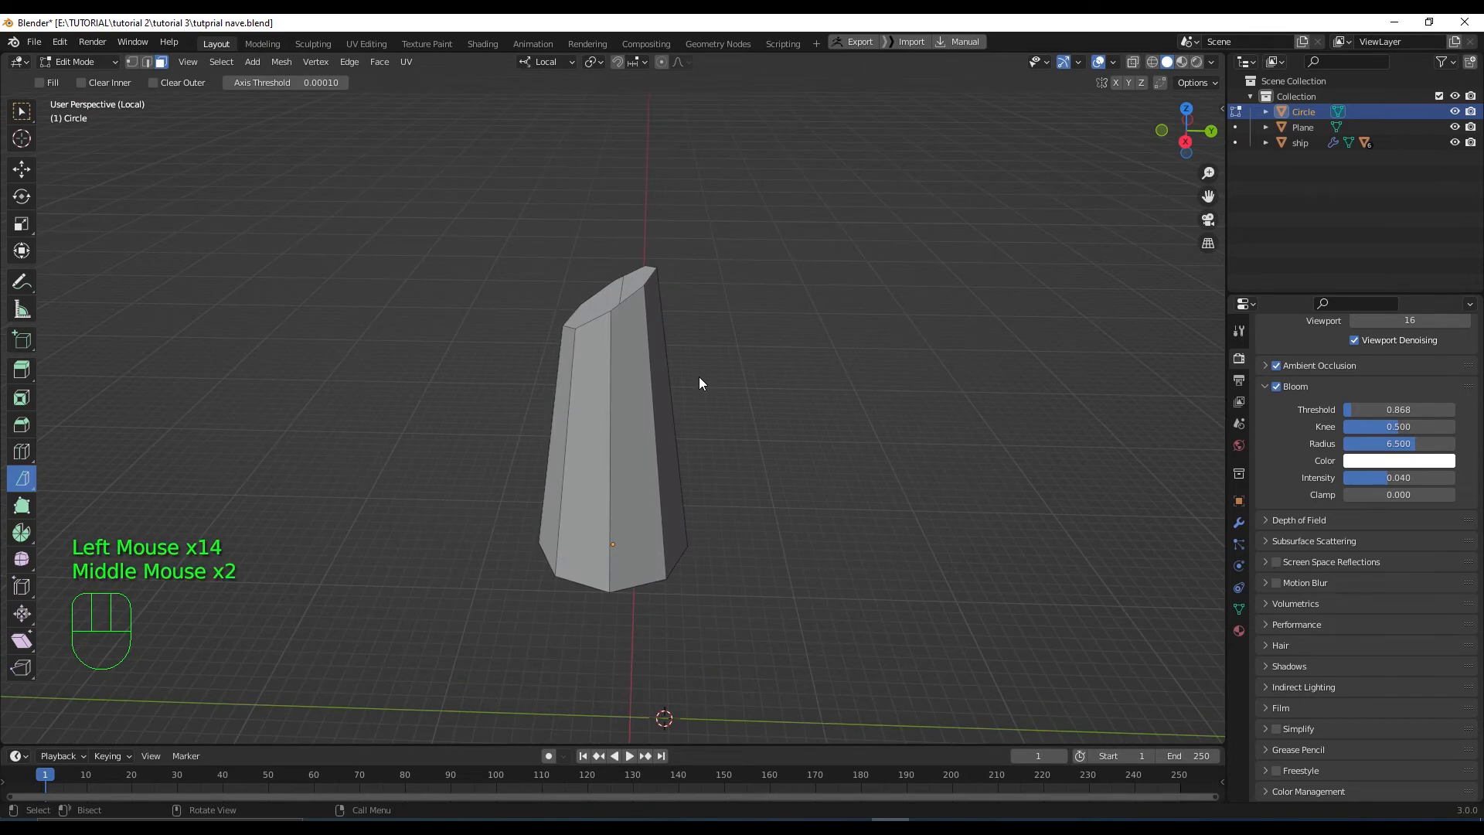
# In vertex mode from the right view, lower the column's top vertices by about 1.6 m
pyautogui.press('1')
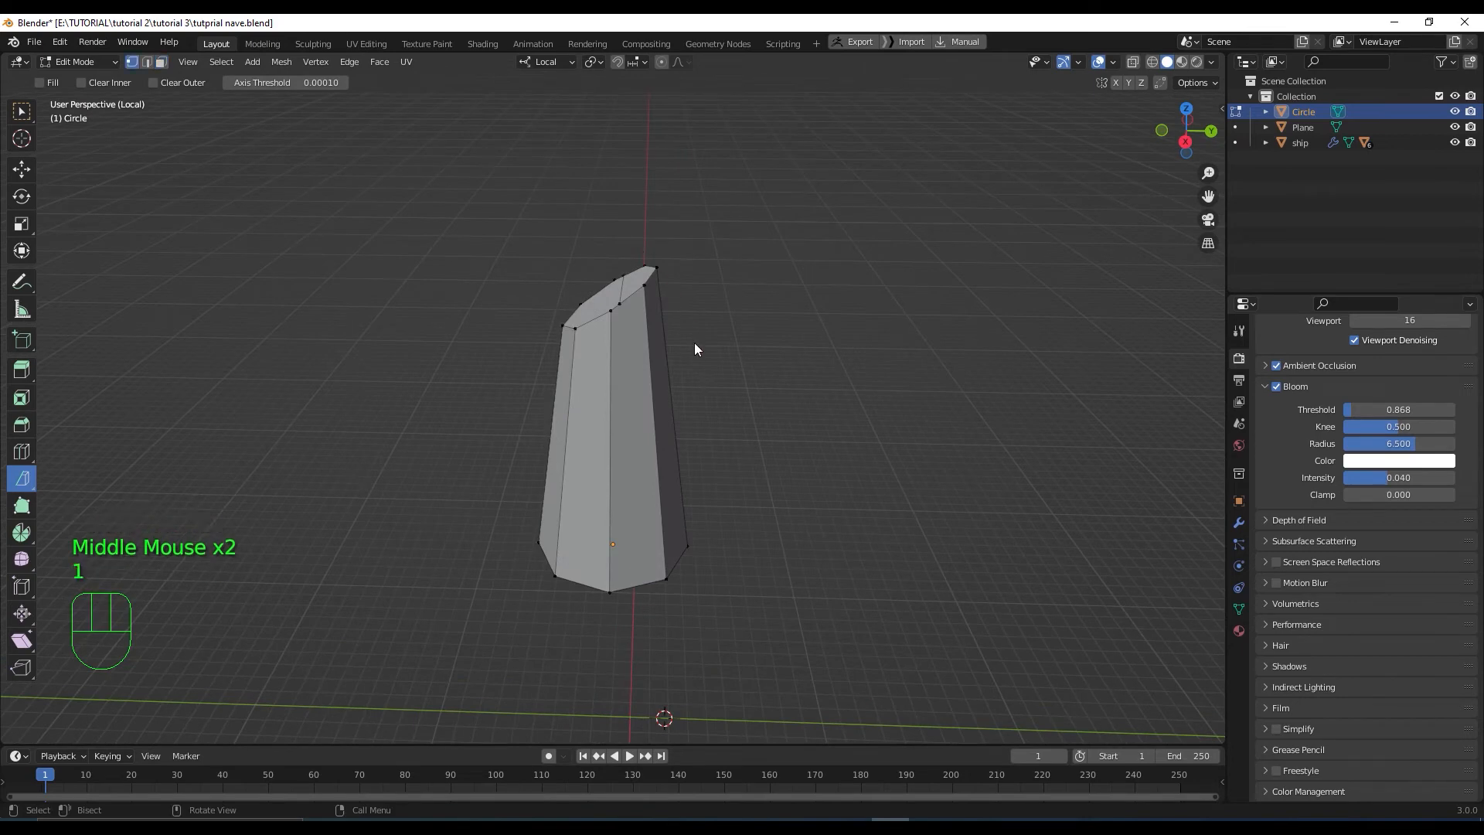
pyautogui.press('KP_3')
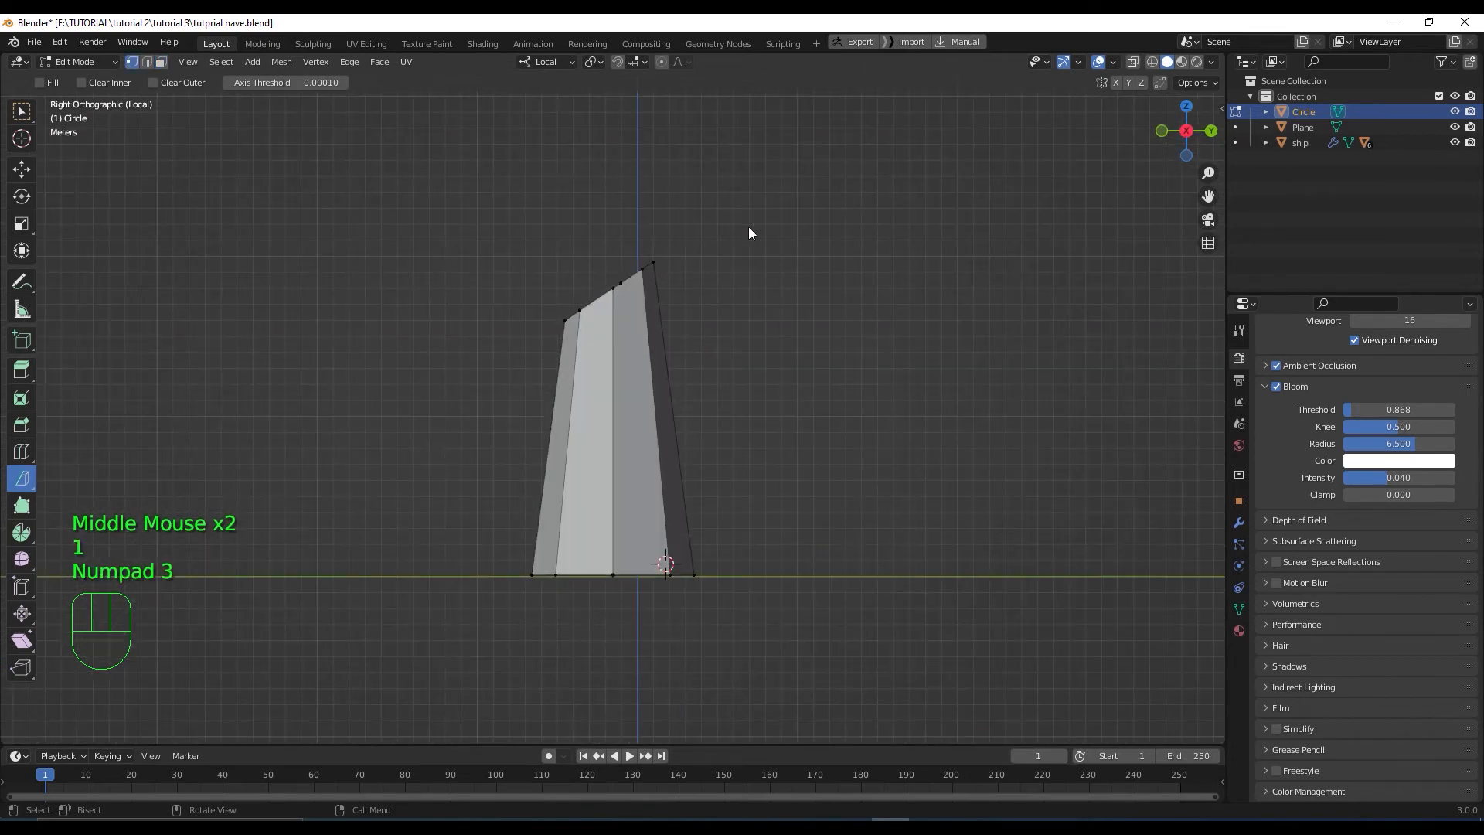
pyautogui.click(983, 136)
pyautogui.click(607, 237)
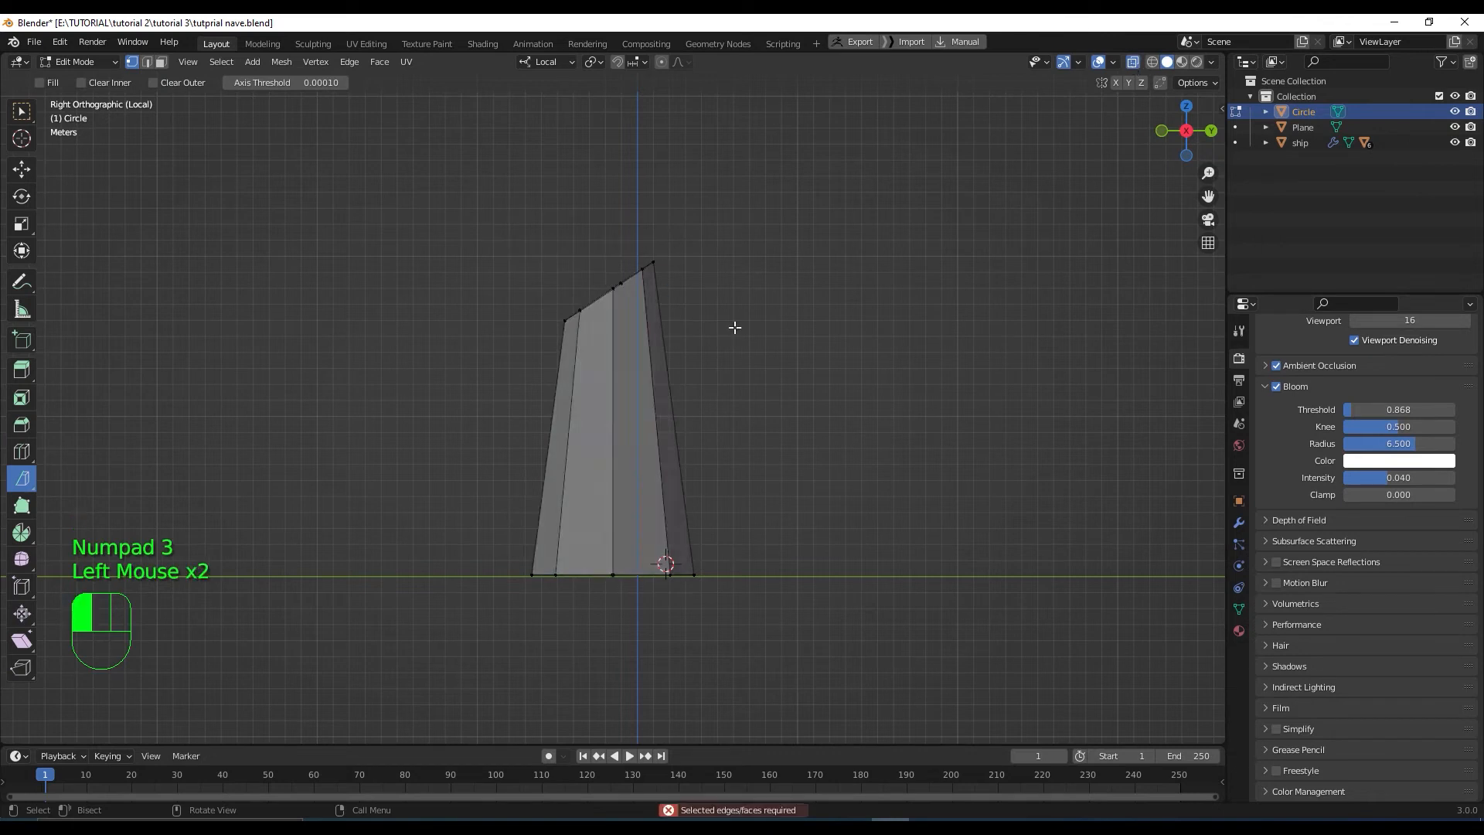
pyautogui.click(603, 236)
pyautogui.click(22, 168)
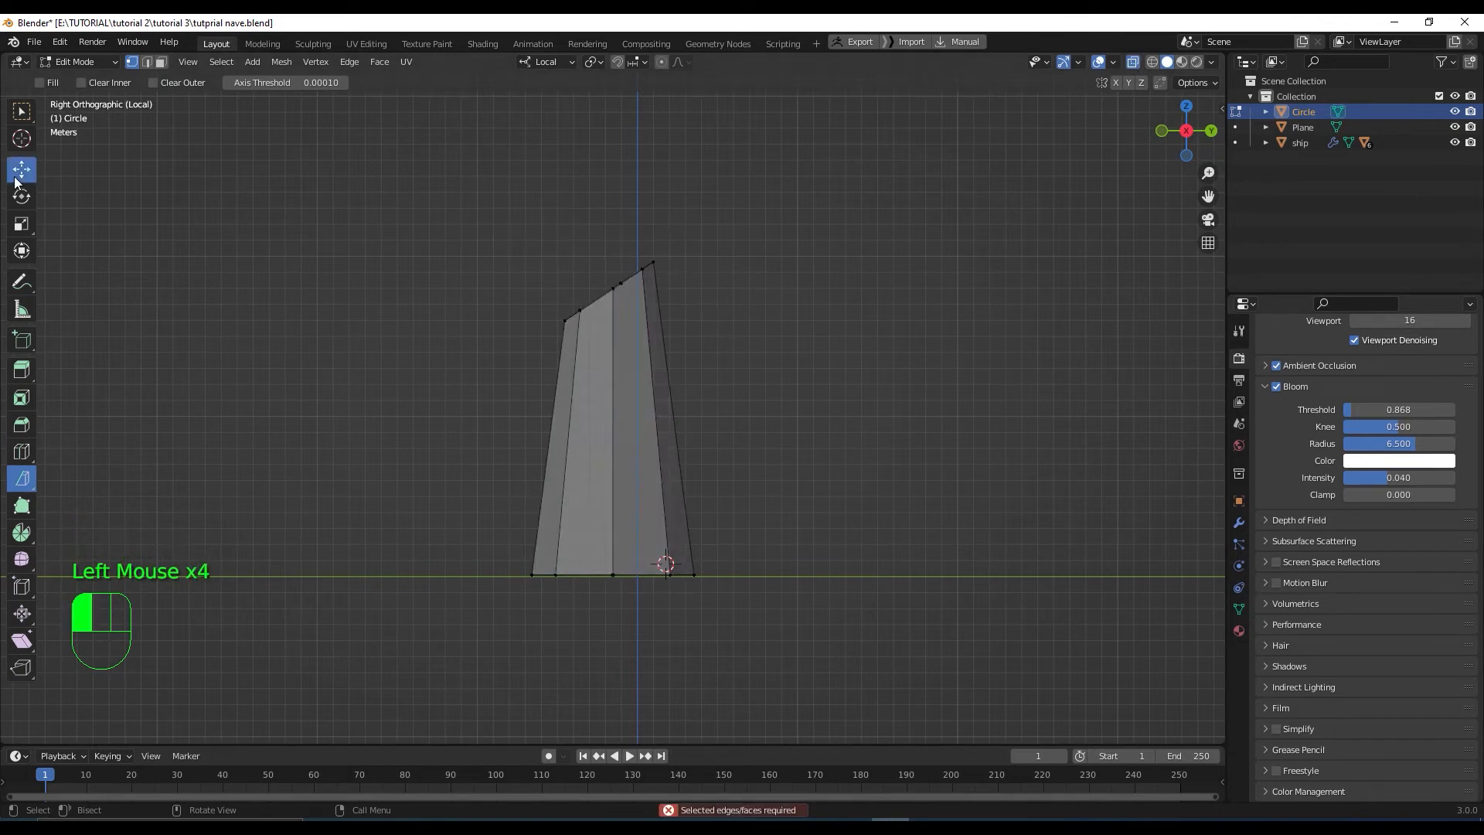
pyautogui.moveTo(610, 222); pyautogui.dragTo(697, 292)
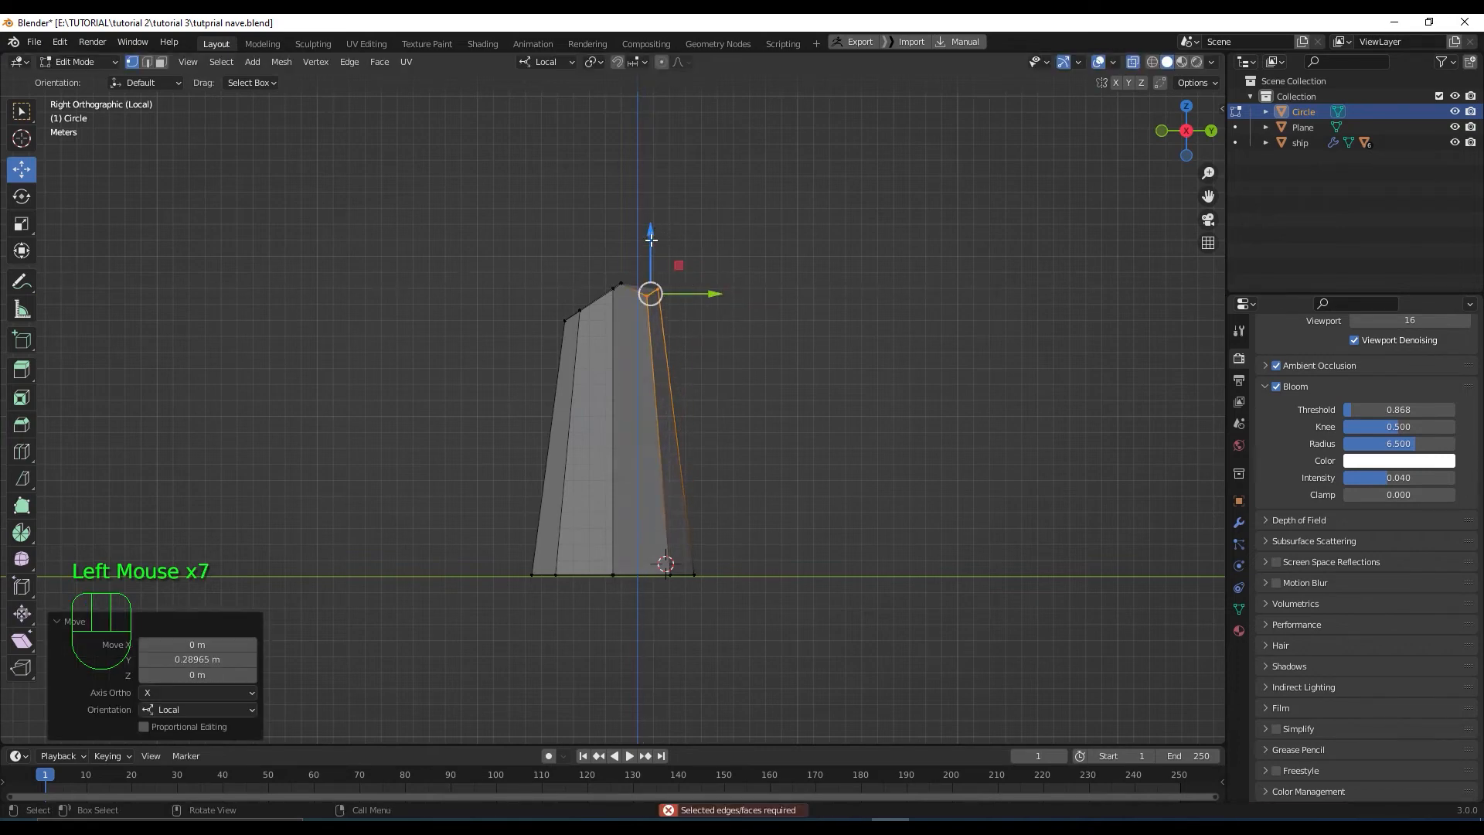
pyautogui.moveTo(651, 240); pyautogui.dragTo(652, 314)
# Pull a single top vertex down into a point and turn off see-through display
pyautogui.scroll(-3, 652, 314)
pyautogui.moveTo(652, 317); pyautogui.dragTo(701, 387, button='middle')
pyautogui.scroll(3, 700, 387)
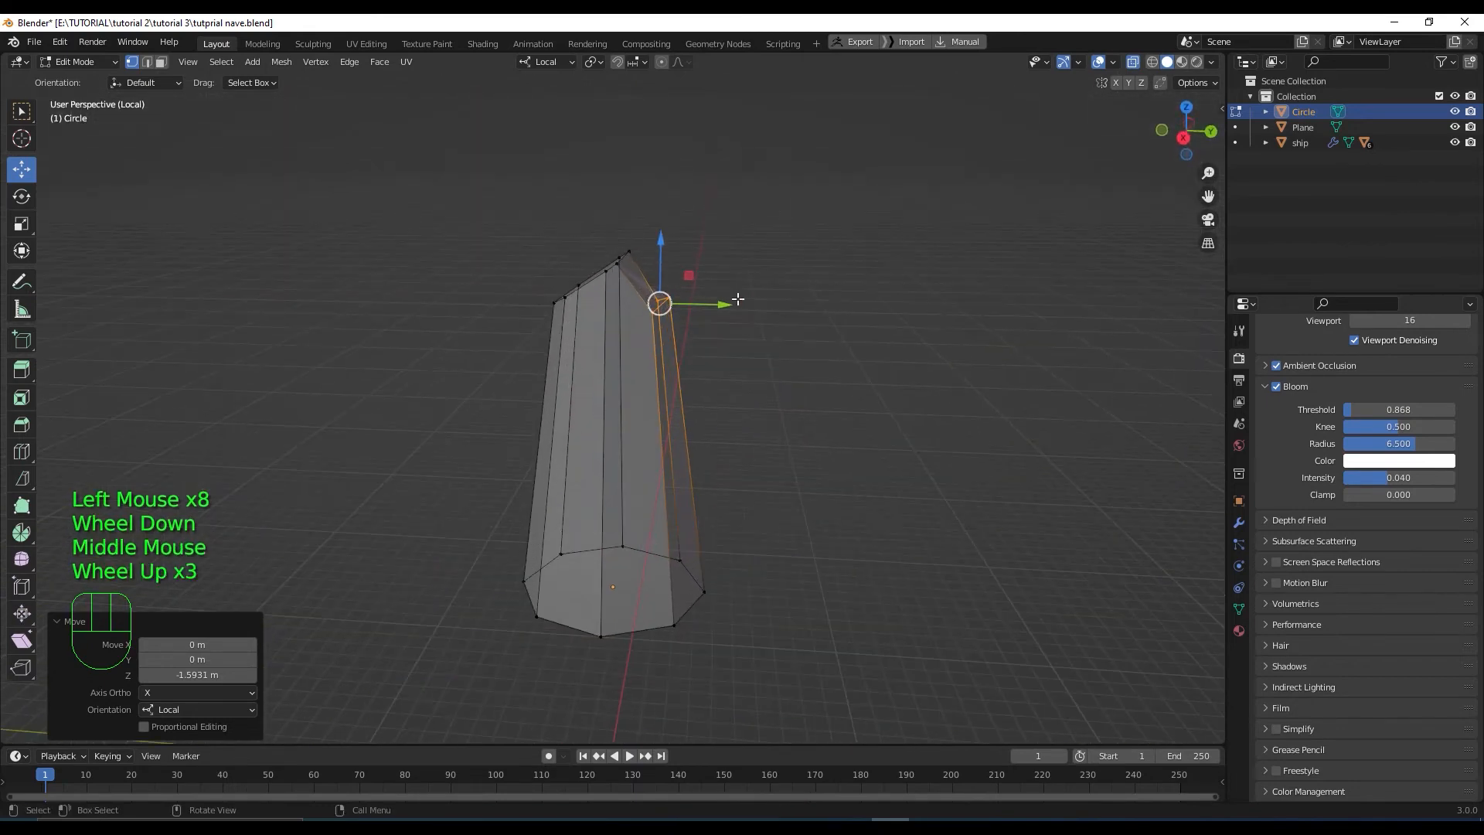
pyautogui.moveTo(738, 299); pyautogui.dragTo(719, 300, button='middle')
pyautogui.click(719, 300)
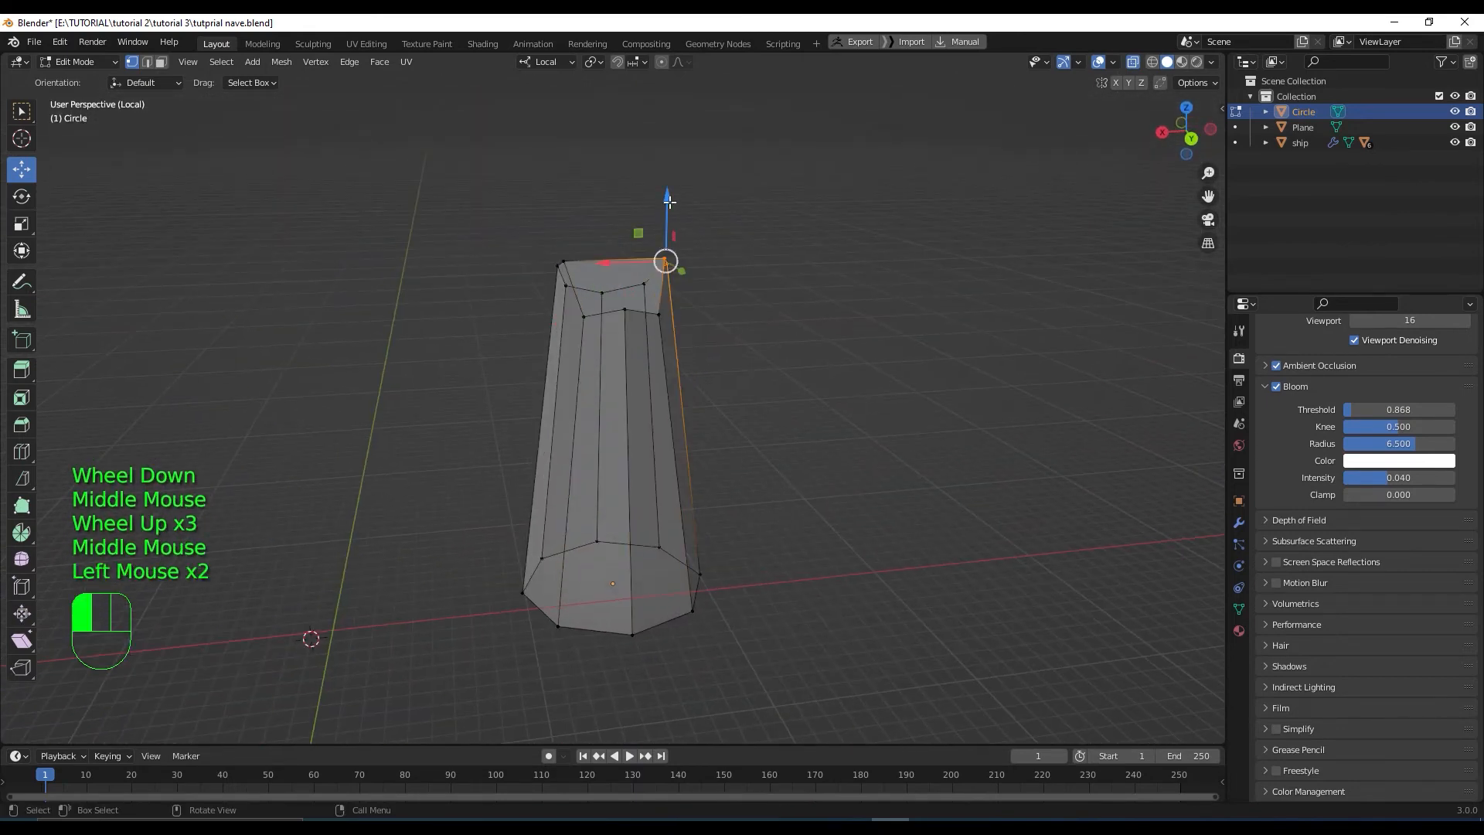
pyautogui.moveTo(670, 202); pyautogui.dragTo(675, 222)
pyautogui.scroll(-1, 677, 373)
pyautogui.click(727, 421)
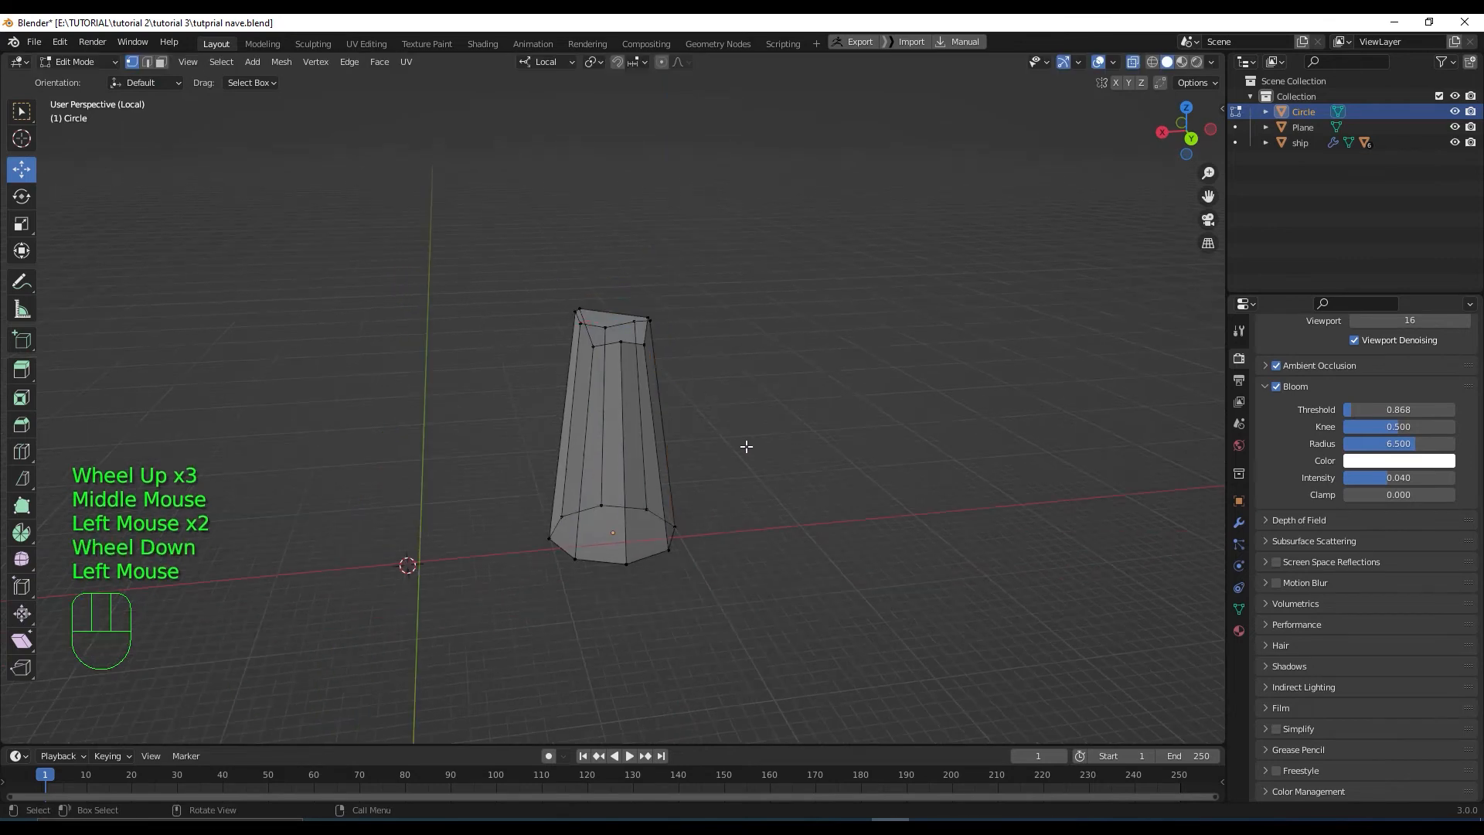
pyautogui.moveTo(745, 447); pyautogui.dragTo(904, 420, button='middle')
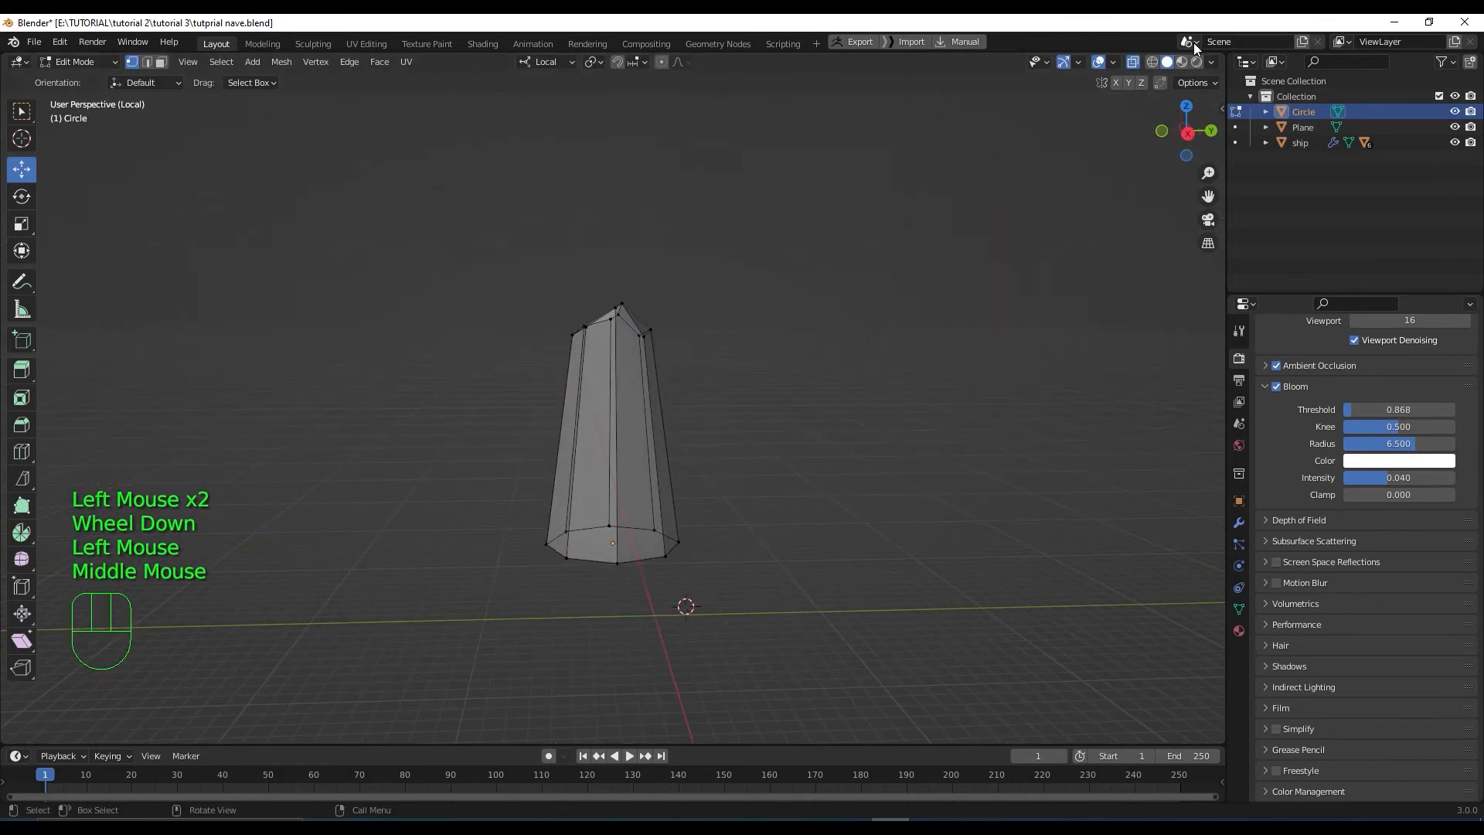
pyautogui.click(1134, 60)
# Return to Object Mode and view the shaped column from the right side
pyautogui.scroll(-1, 726, 364)
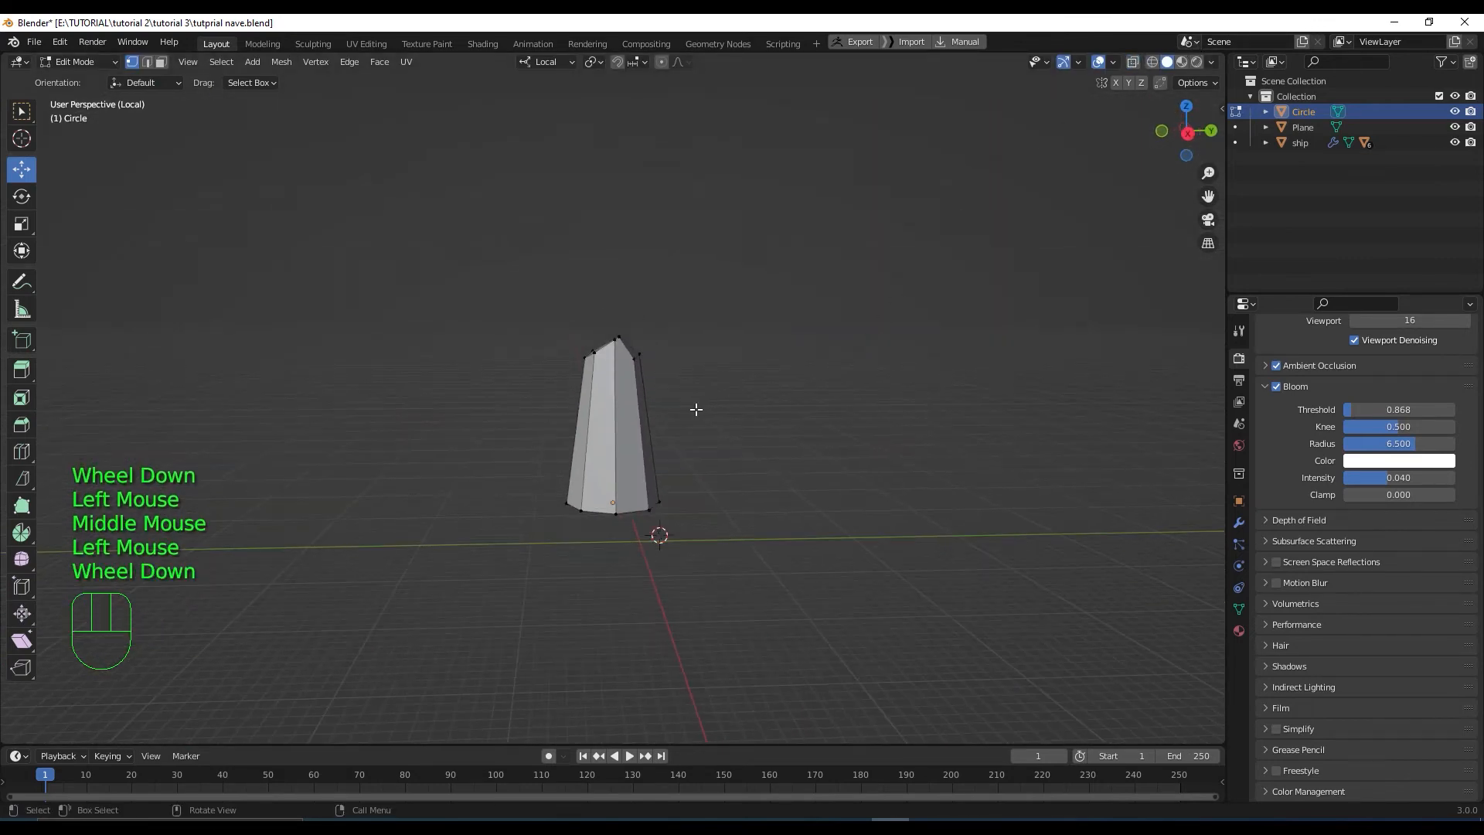
pyautogui.scroll(2, 731, 448)
pyautogui.moveTo(731, 449); pyautogui.dragTo(765, 456, button='middle')
pyautogui.press('Tab')
pyautogui.scroll(-1, 743, 462)
pyautogui.press('KP_3')
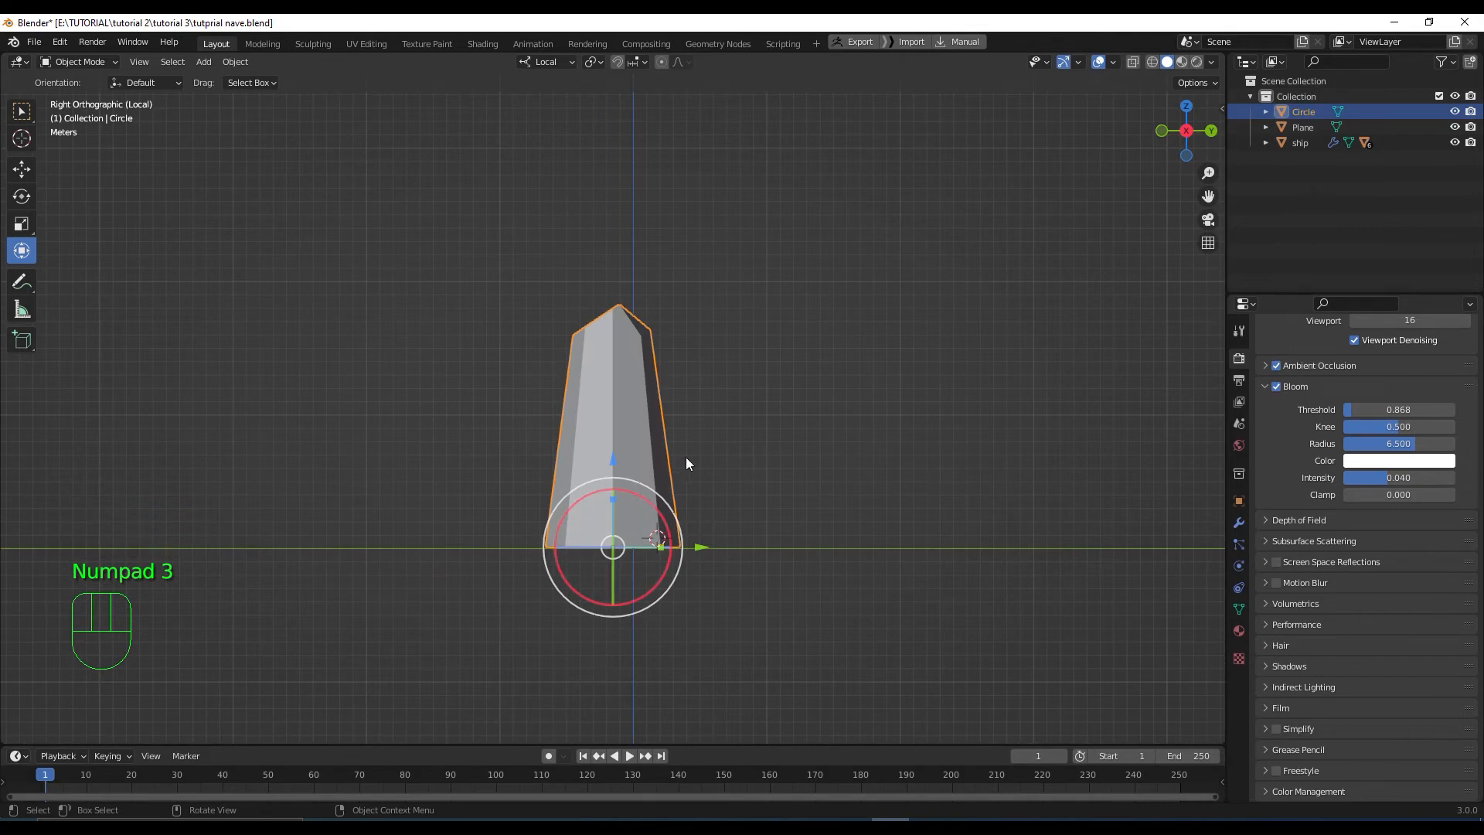
pyautogui.press('shift')
# Duplicate the whole column mesh and slide the copy sideways to the right
pyautogui.press('Tab')
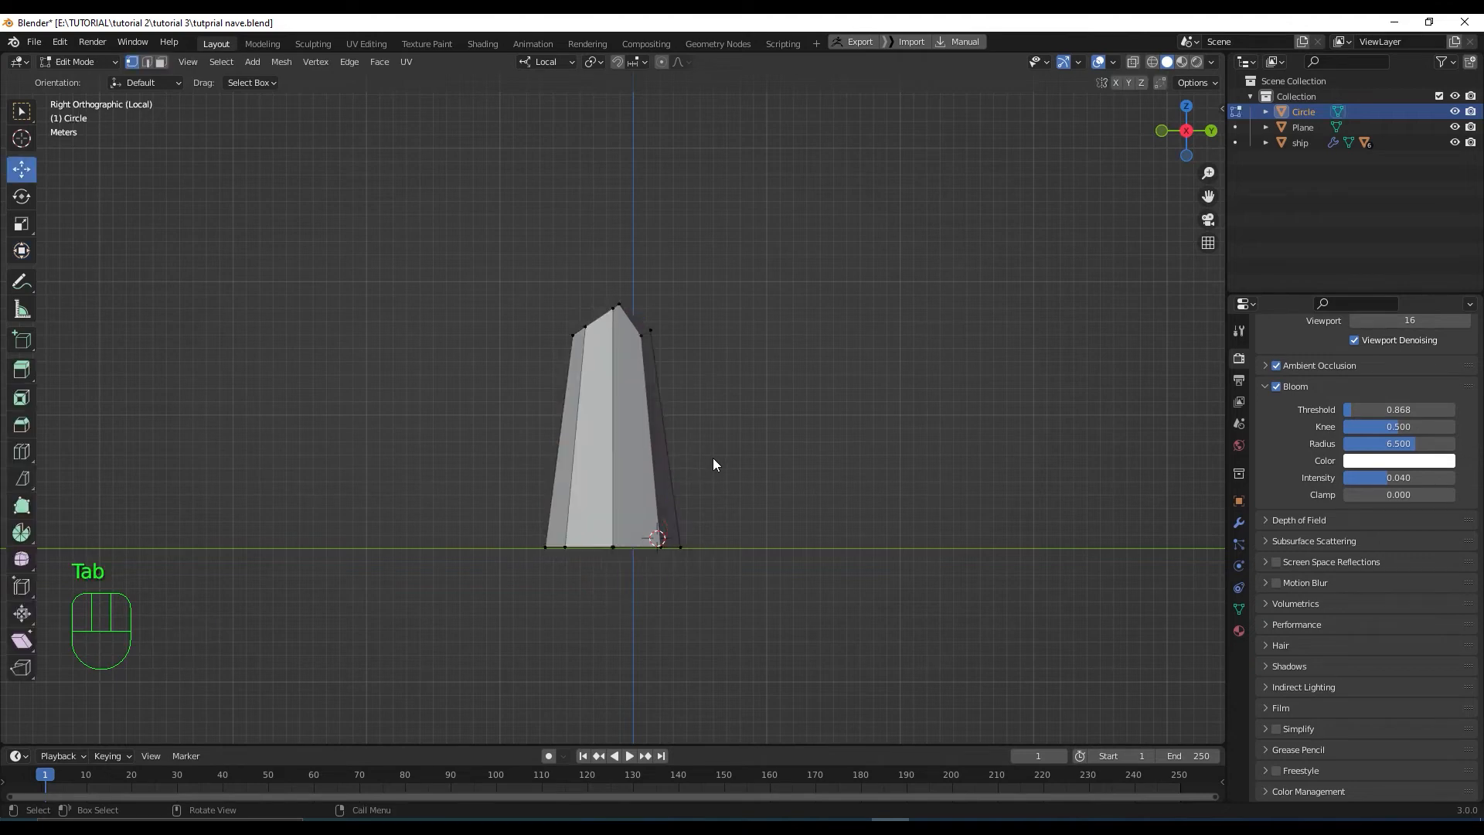
pyautogui.click(629, 469)
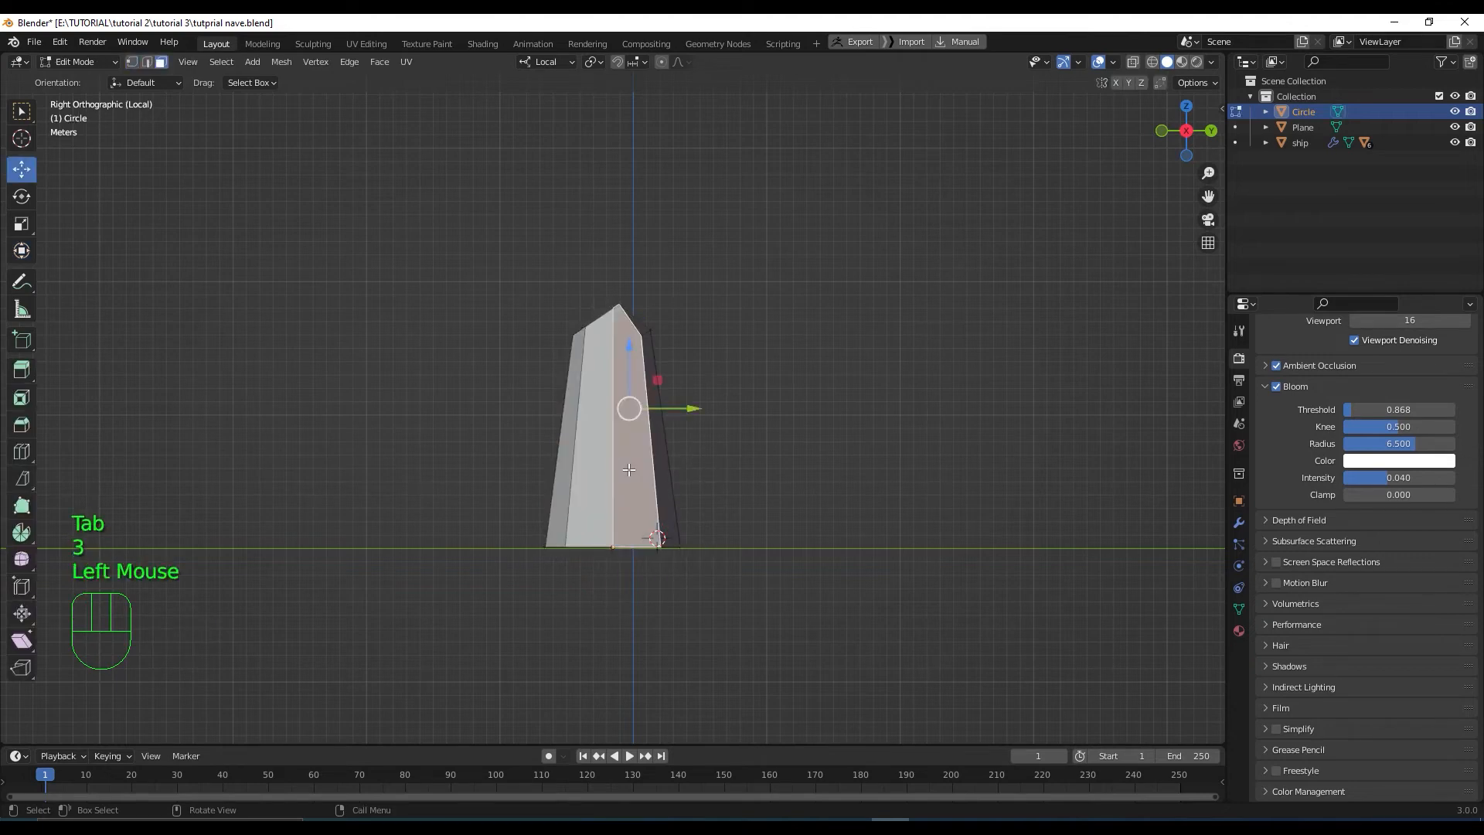
pyautogui.press('l')
pyautogui.hotkey('shift', 'd')
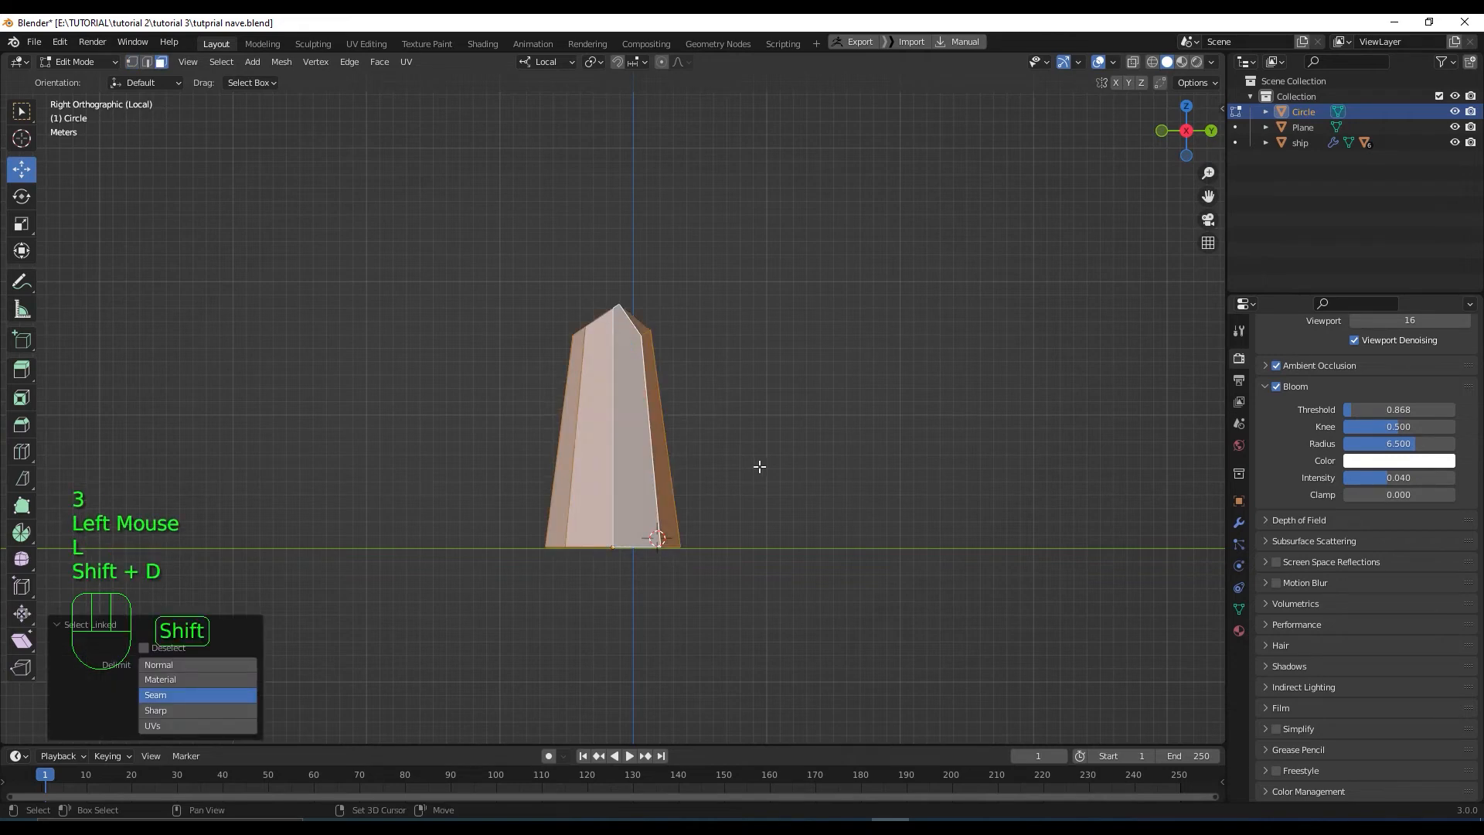
pyautogui.rightClick(1047, 456)
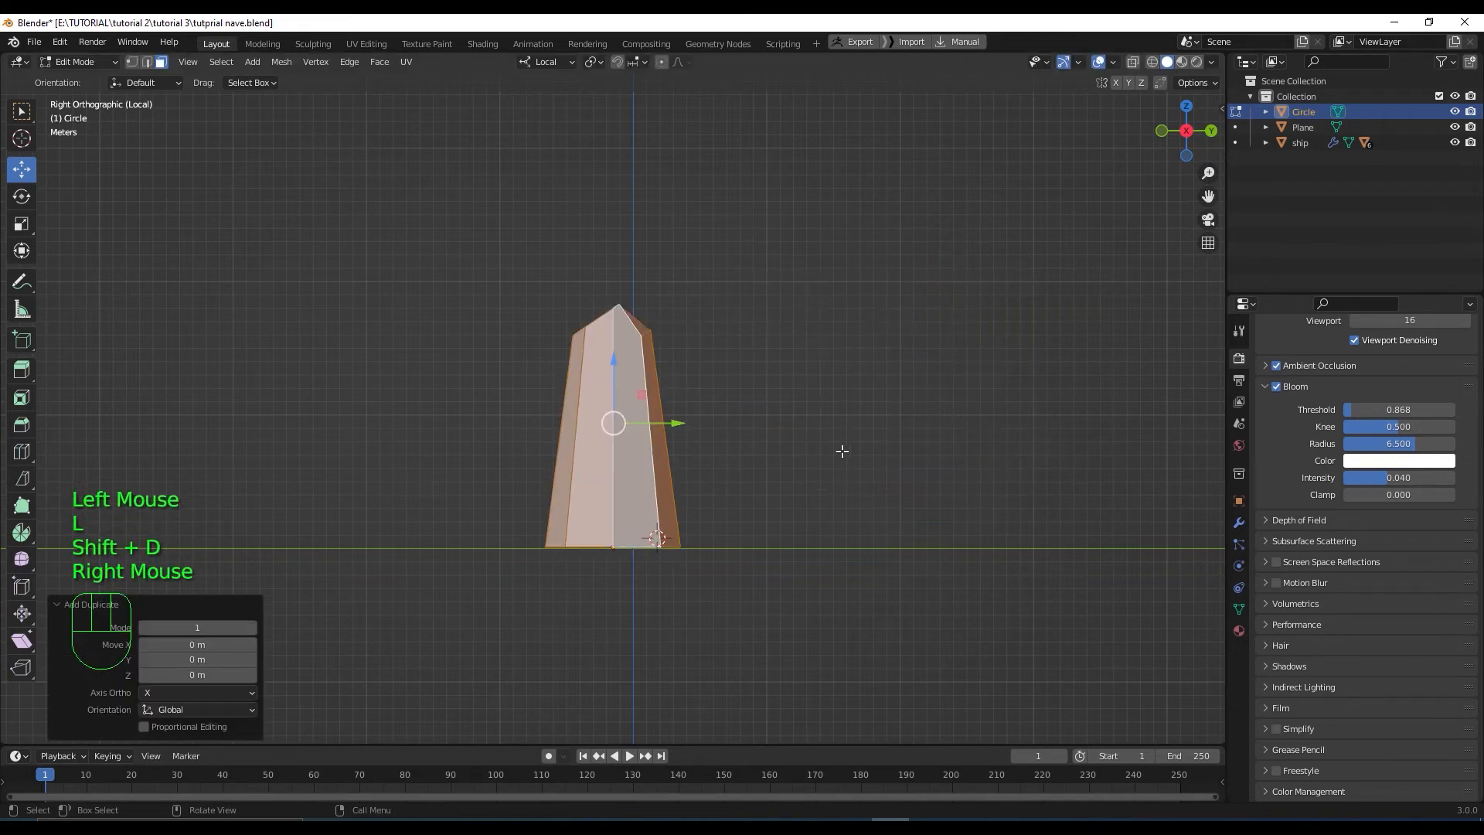
pyautogui.moveTo(672, 421); pyautogui.dragTo(954, 430)
# Scale the duplicate up to 1.36 and raise it 3.302 m, then view from the top
pyautogui.press('s')
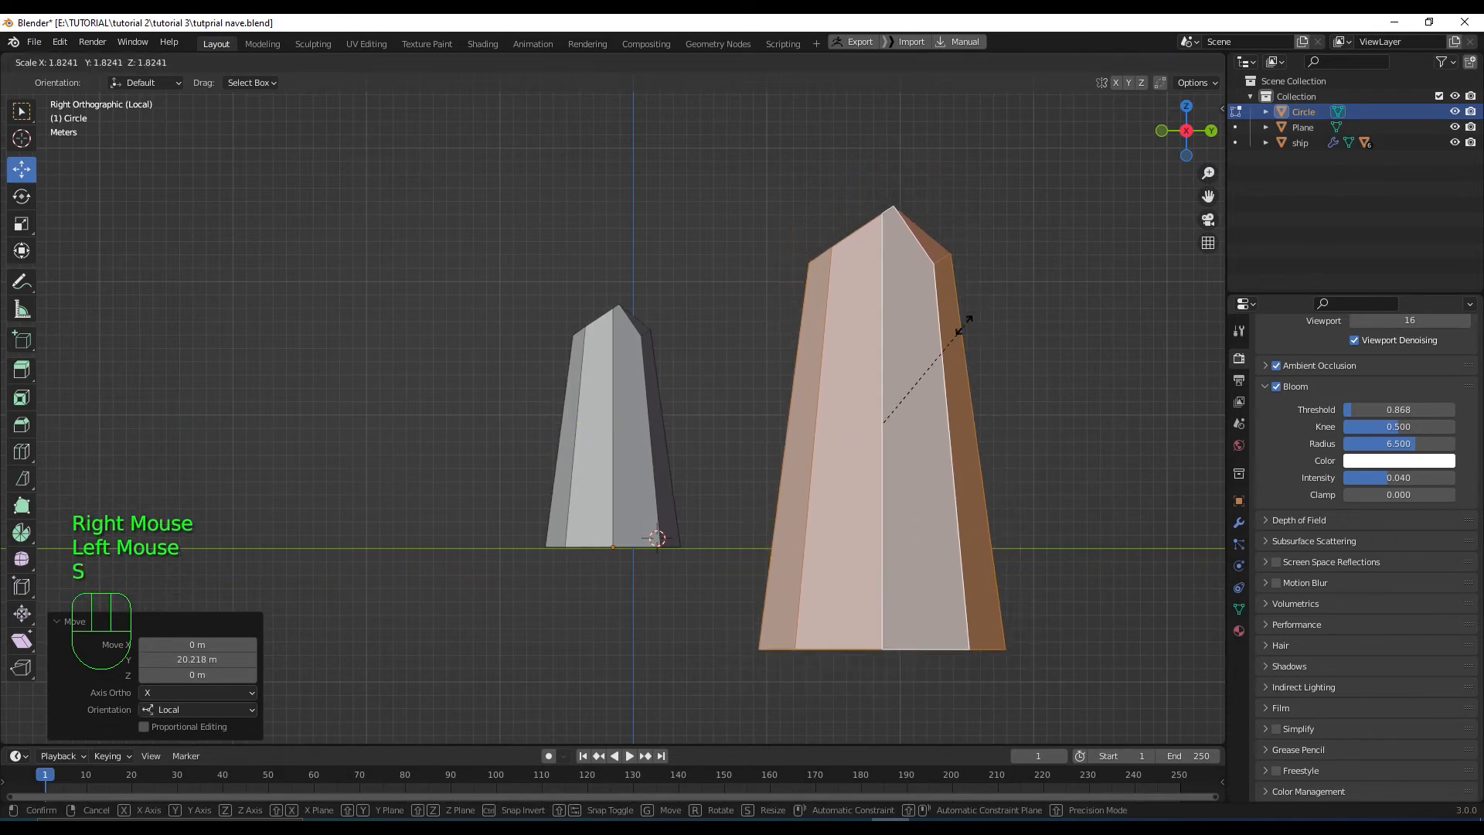
pyautogui.click(858, 405)
pyautogui.moveTo(879, 371); pyautogui.dragTo(874, 320)
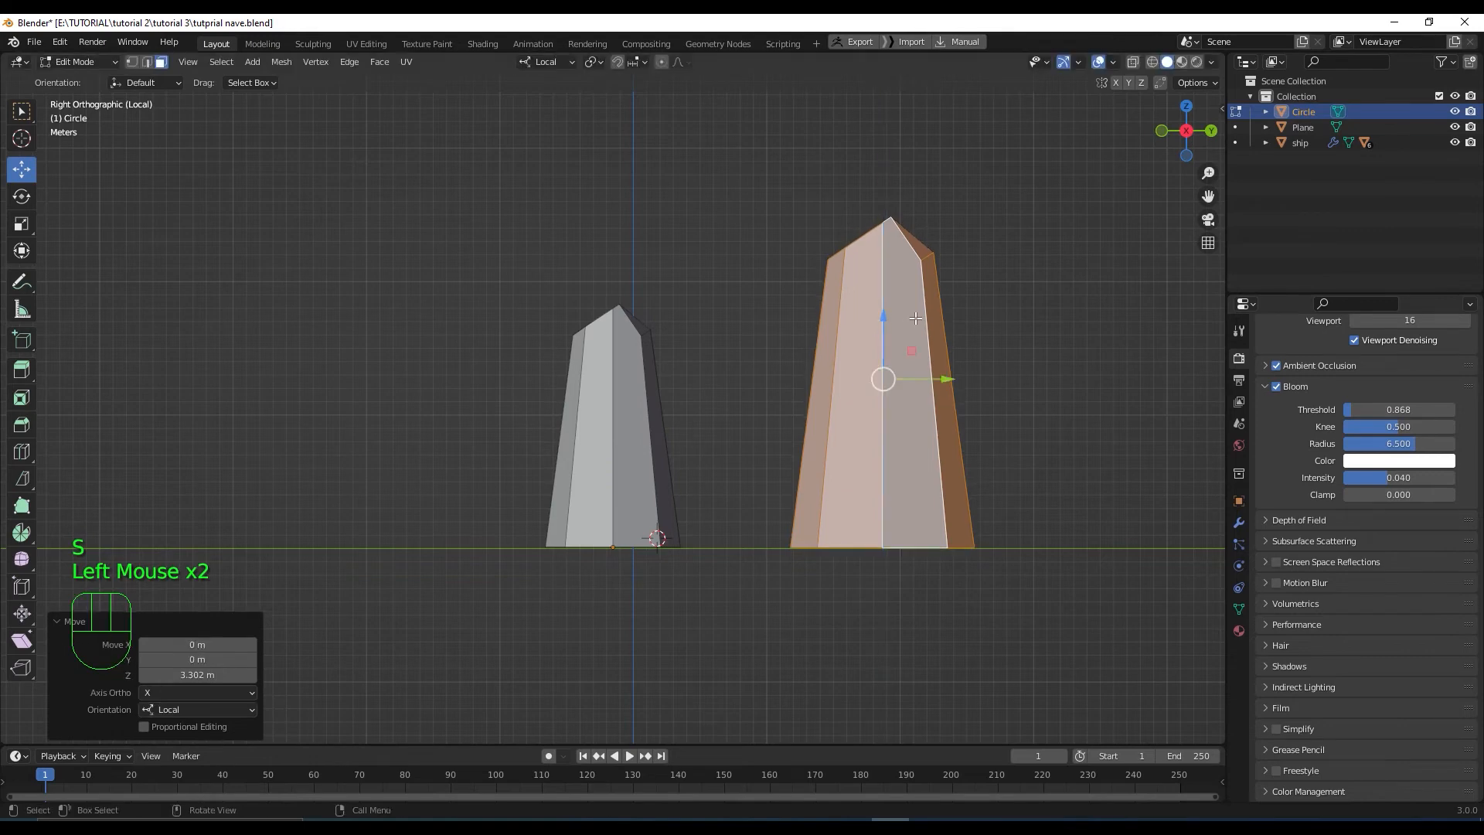
pyautogui.scroll(-1, 889, 340)
pyautogui.moveTo(893, 344); pyautogui.dragTo(923, 466, button='middle')
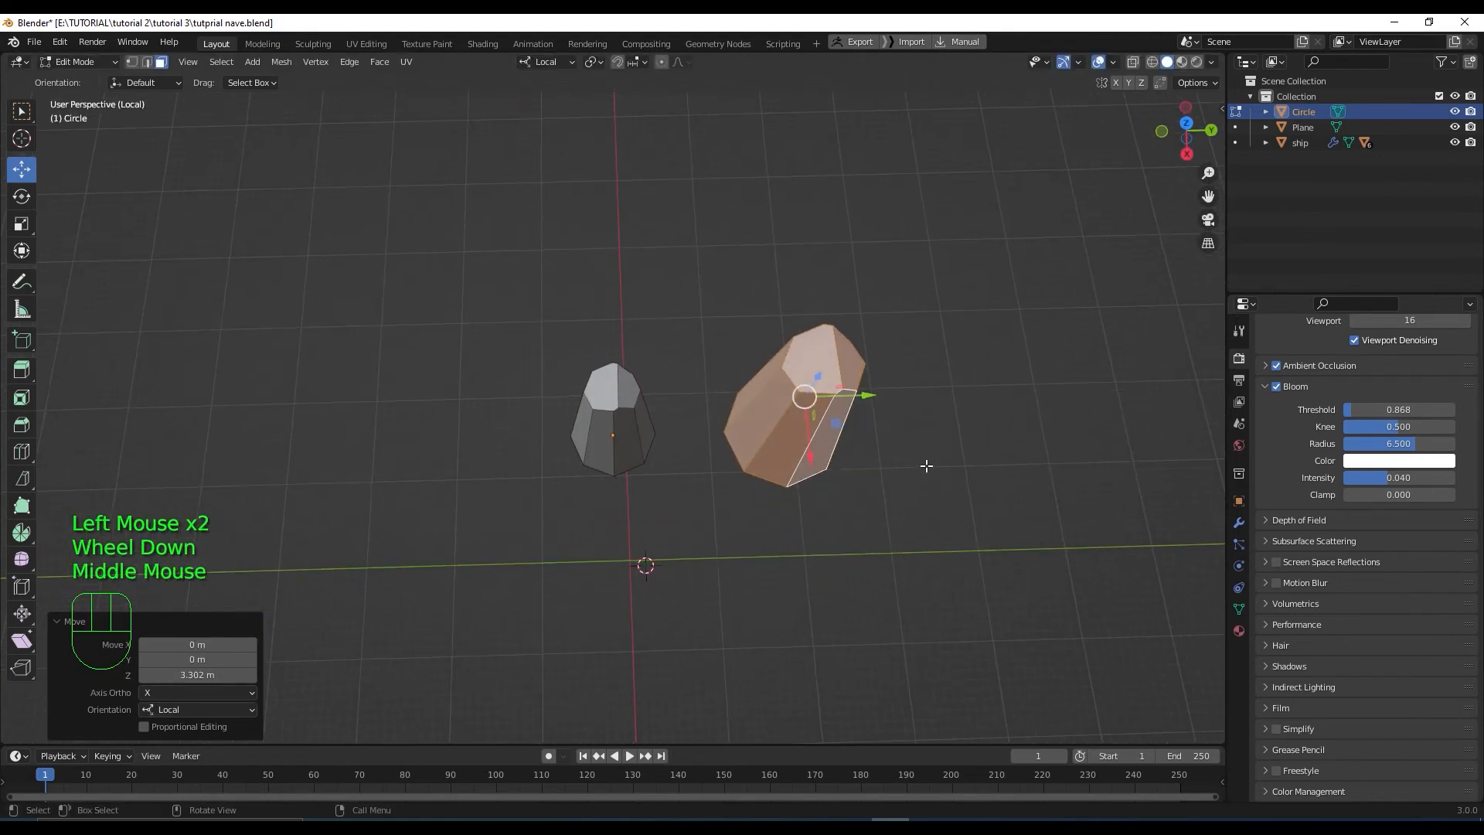
pyautogui.press('KP_7')
# Scale the taller rock's faces by 1.234 and stretch them along one axis with the Transform gizmo
pyautogui.keyDown('shift'); pyautogui.moveTo(741, 412); pyautogui.dragTo(748, 561, button='middle'); pyautogui.keyUp('shift')
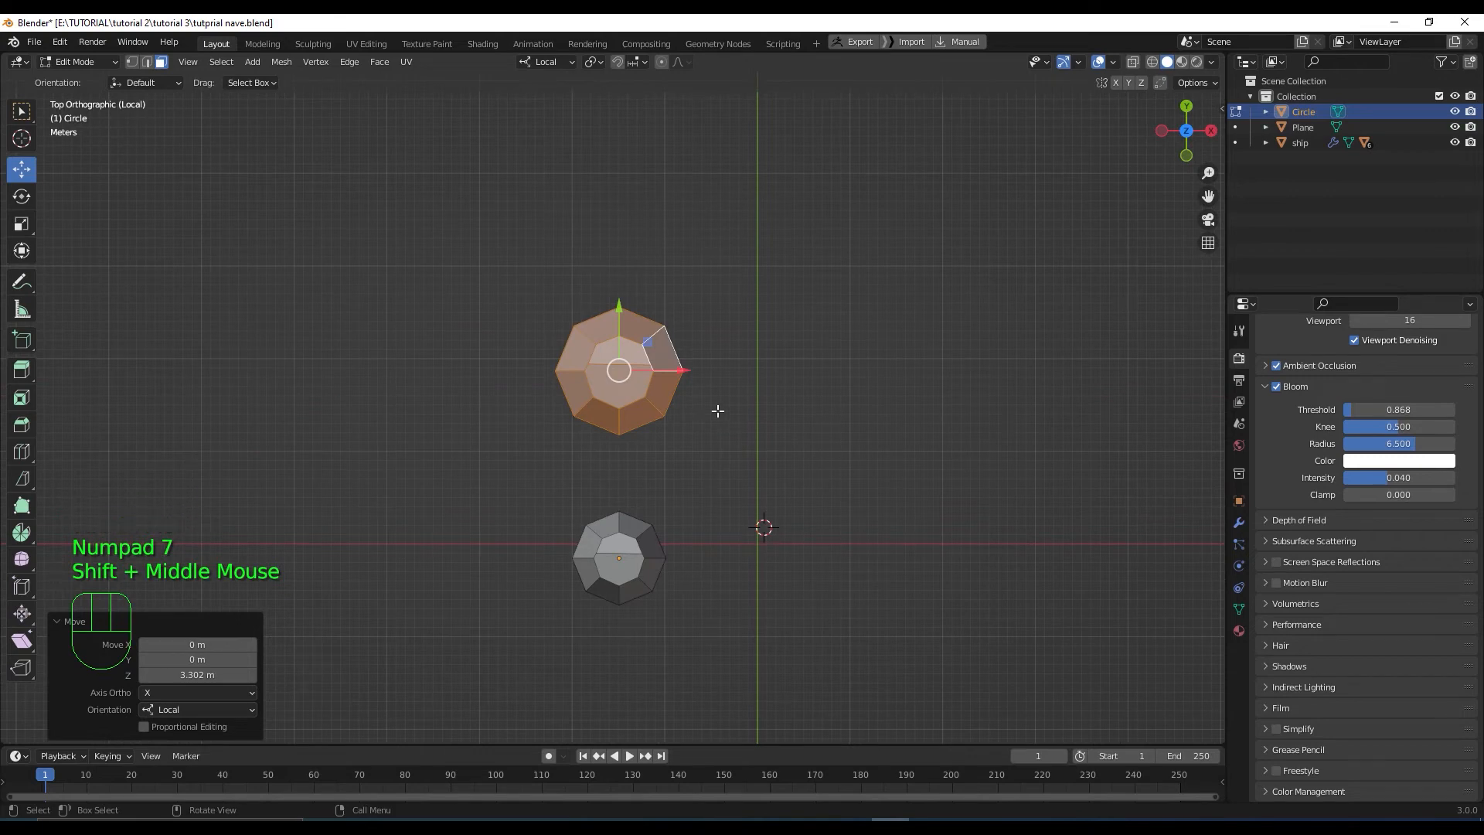
pyautogui.hotkey('shift', 's')
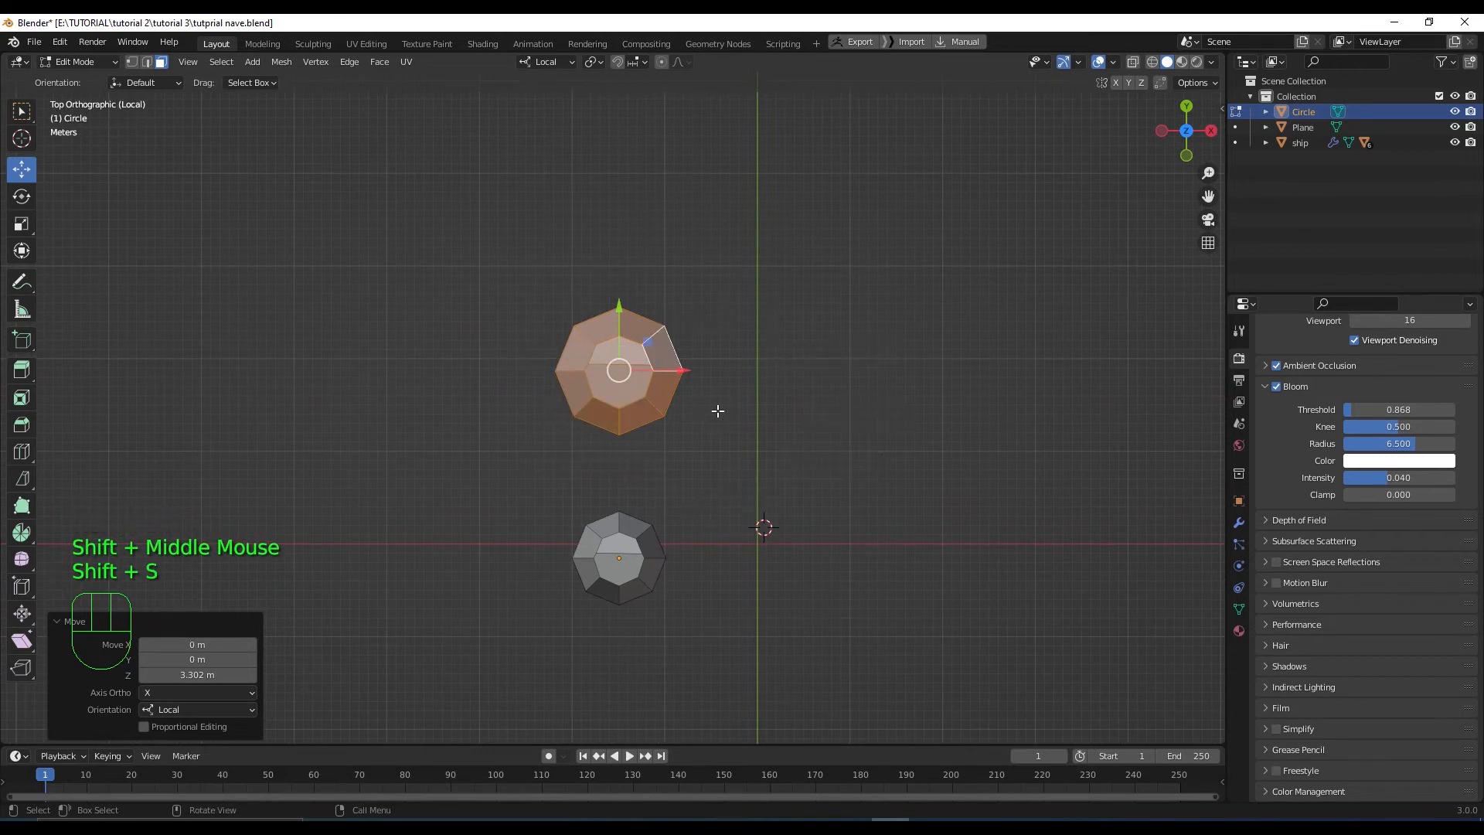
pyautogui.press('s')
pyautogui.click(716, 407)
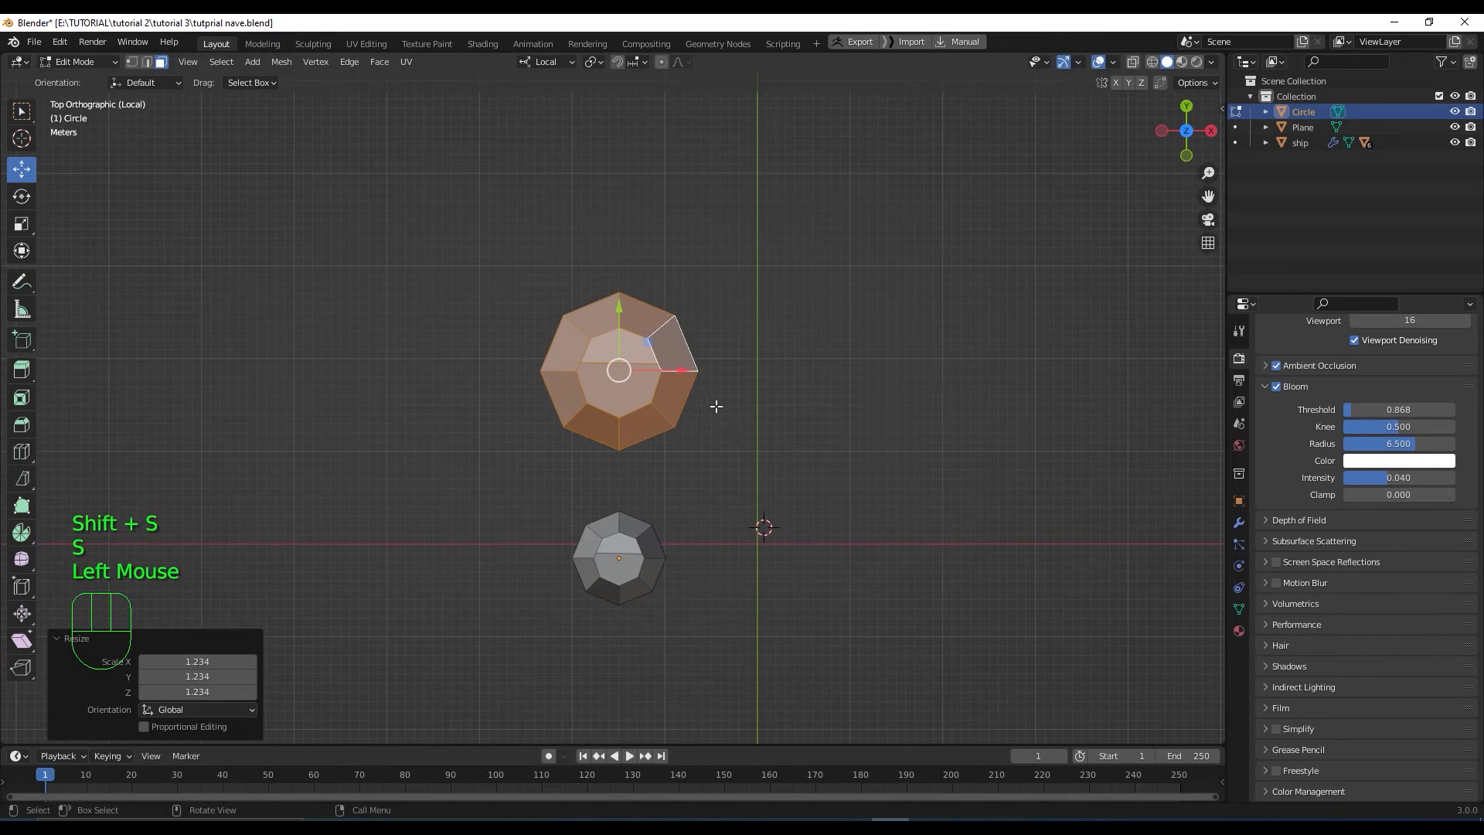
pyautogui.click(22, 252)
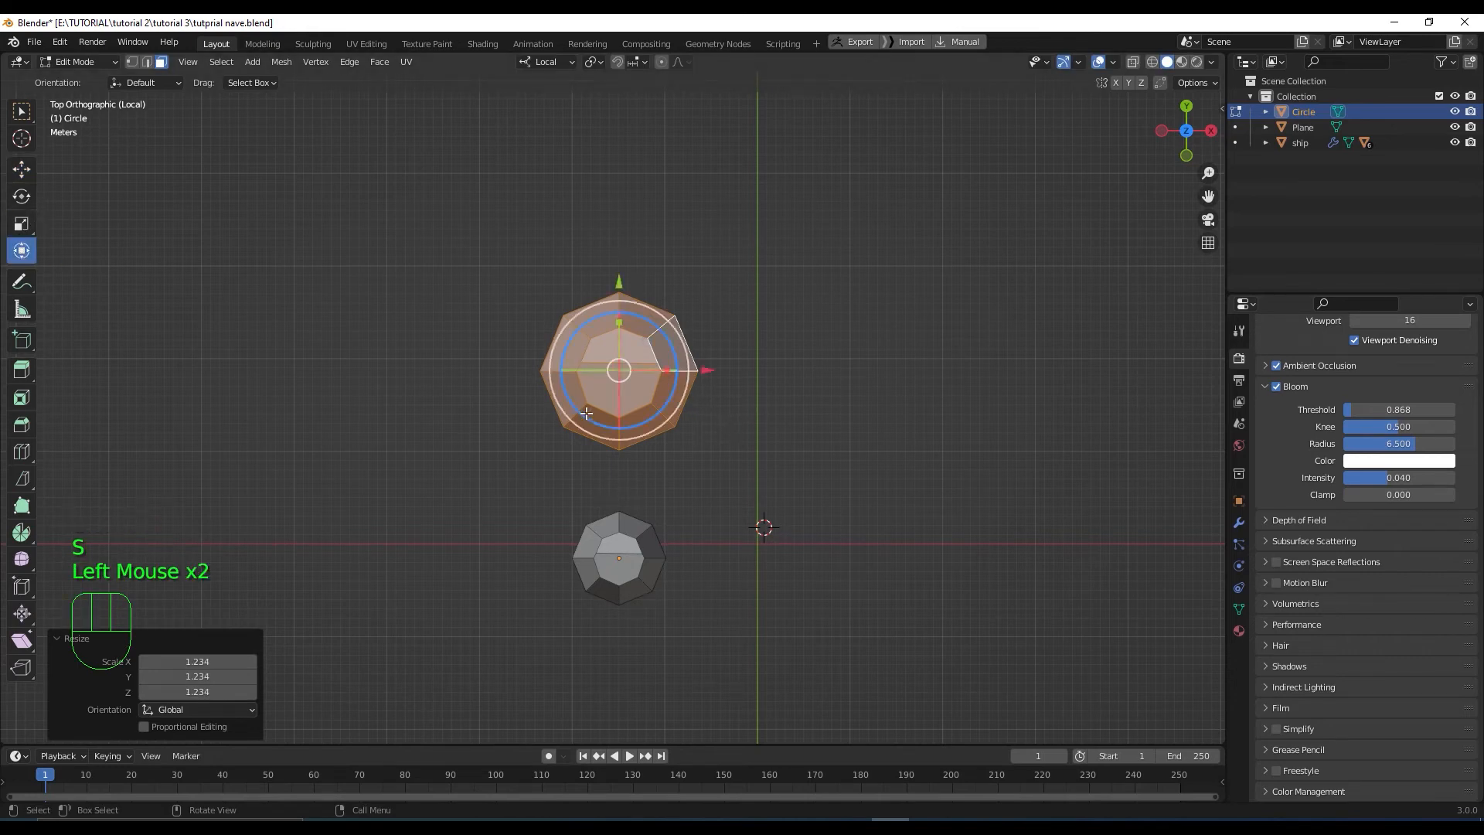
pyautogui.click(662, 377)
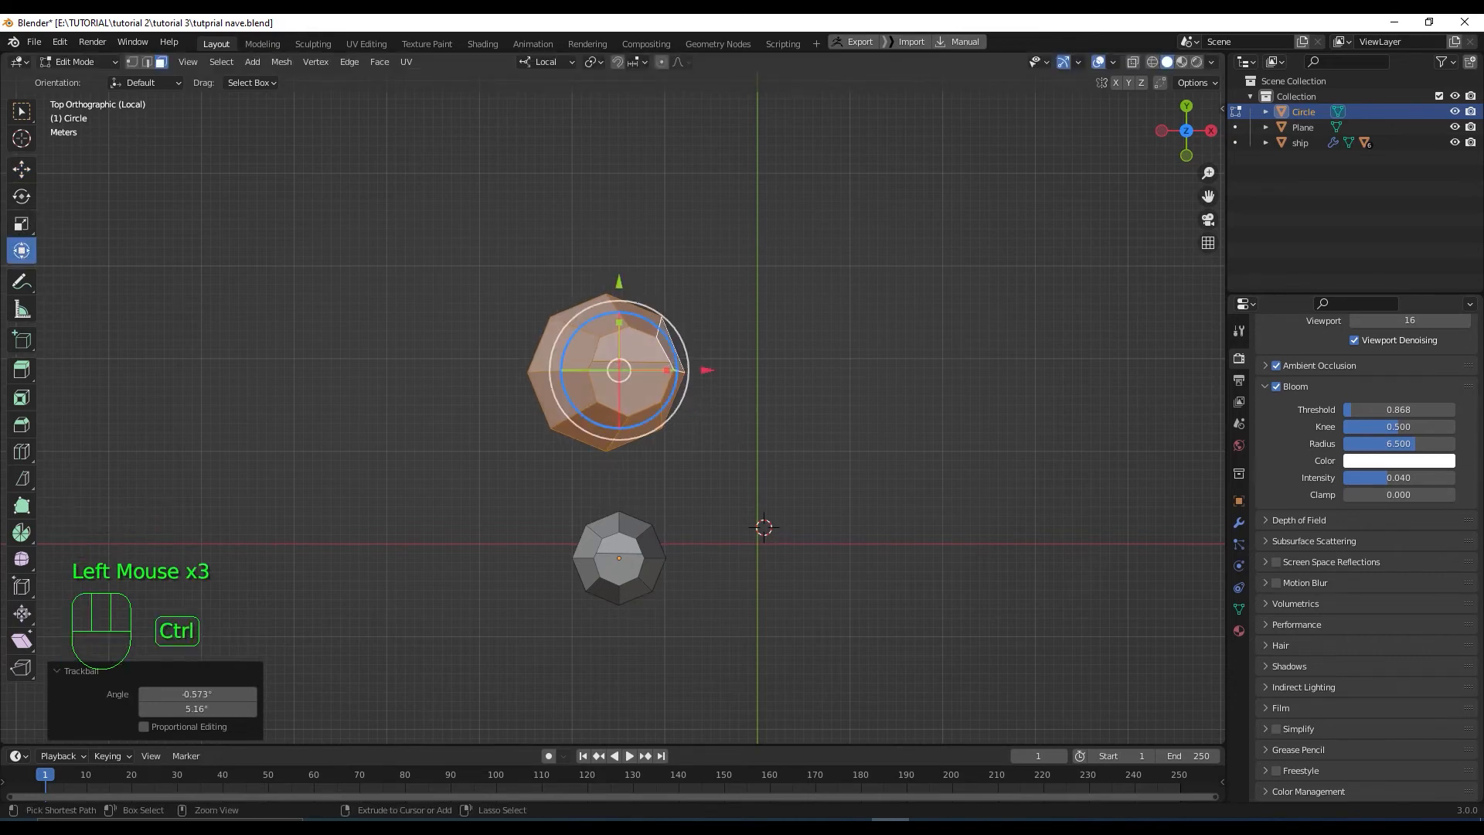
pyautogui.hotkey('ctrl', 'z')
pyautogui.moveTo(663, 371); pyautogui.dragTo(620, 304)
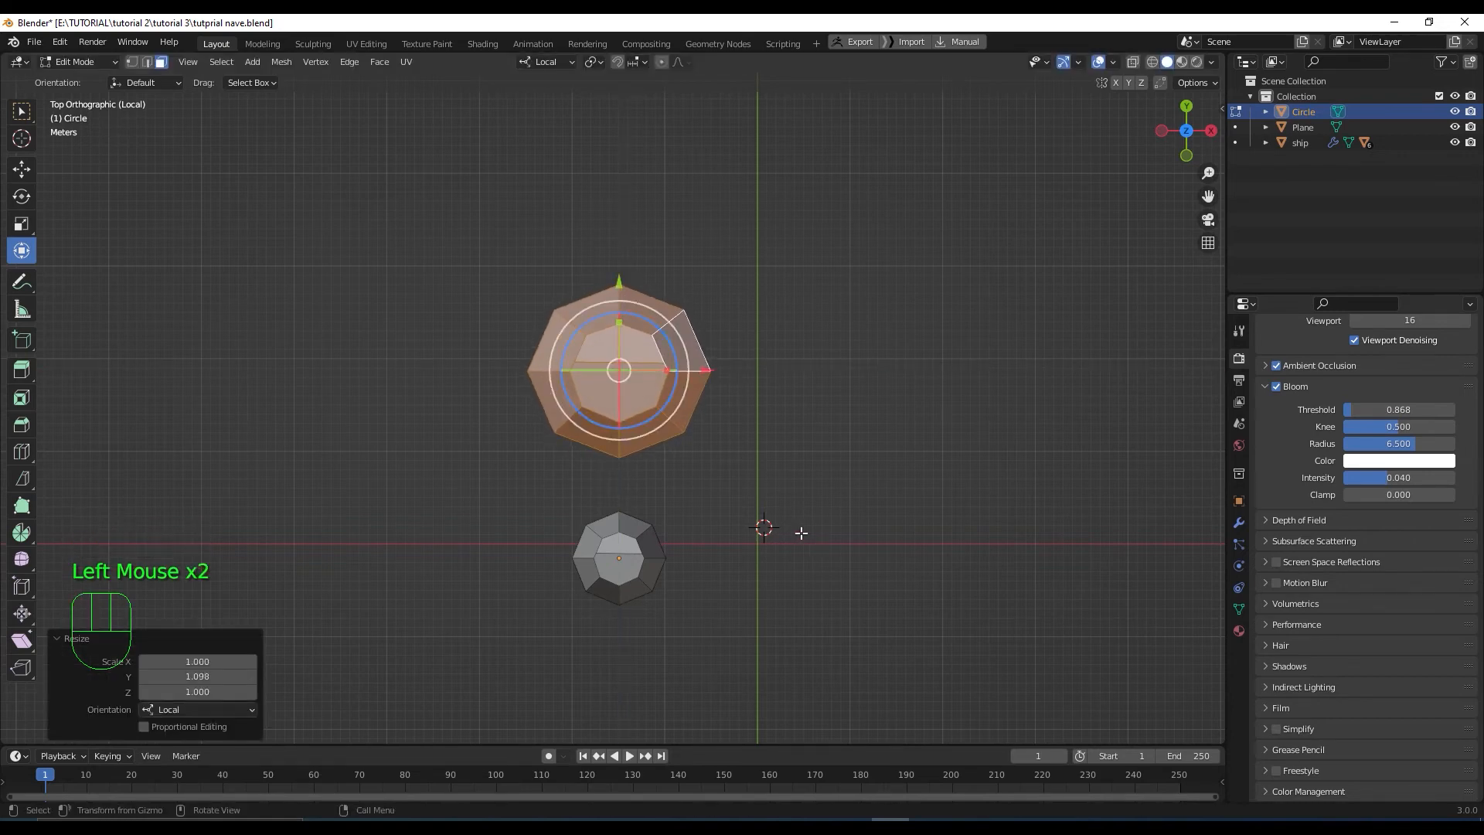
# Slide the taller rock 8.2877 m along Y
pyautogui.moveTo(801, 532); pyautogui.dragTo(733, 421, button='middle')
pyautogui.scroll(-2, 742, 432)
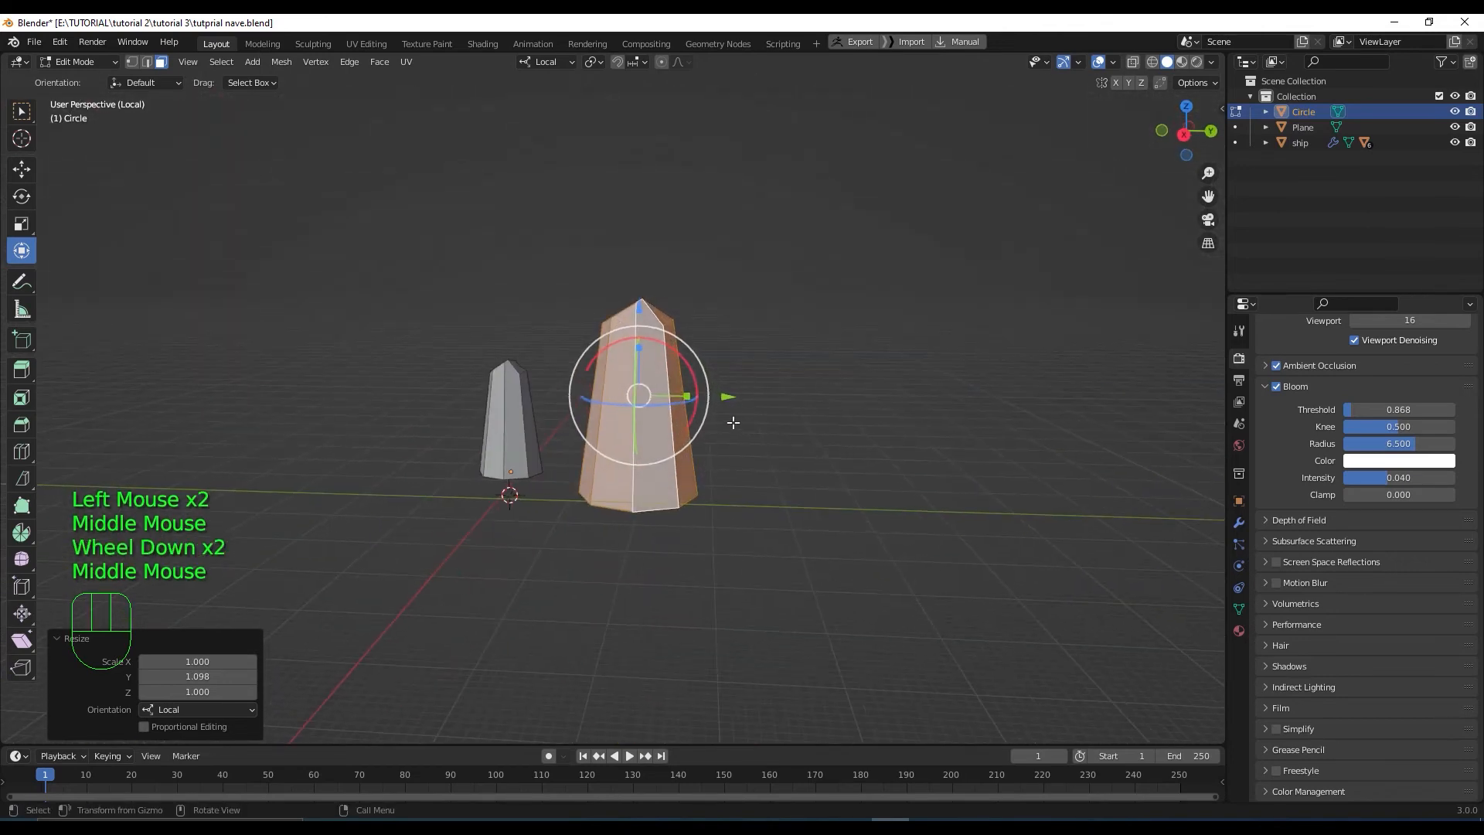
pyautogui.moveTo(728, 396); pyautogui.dragTo(785, 401)
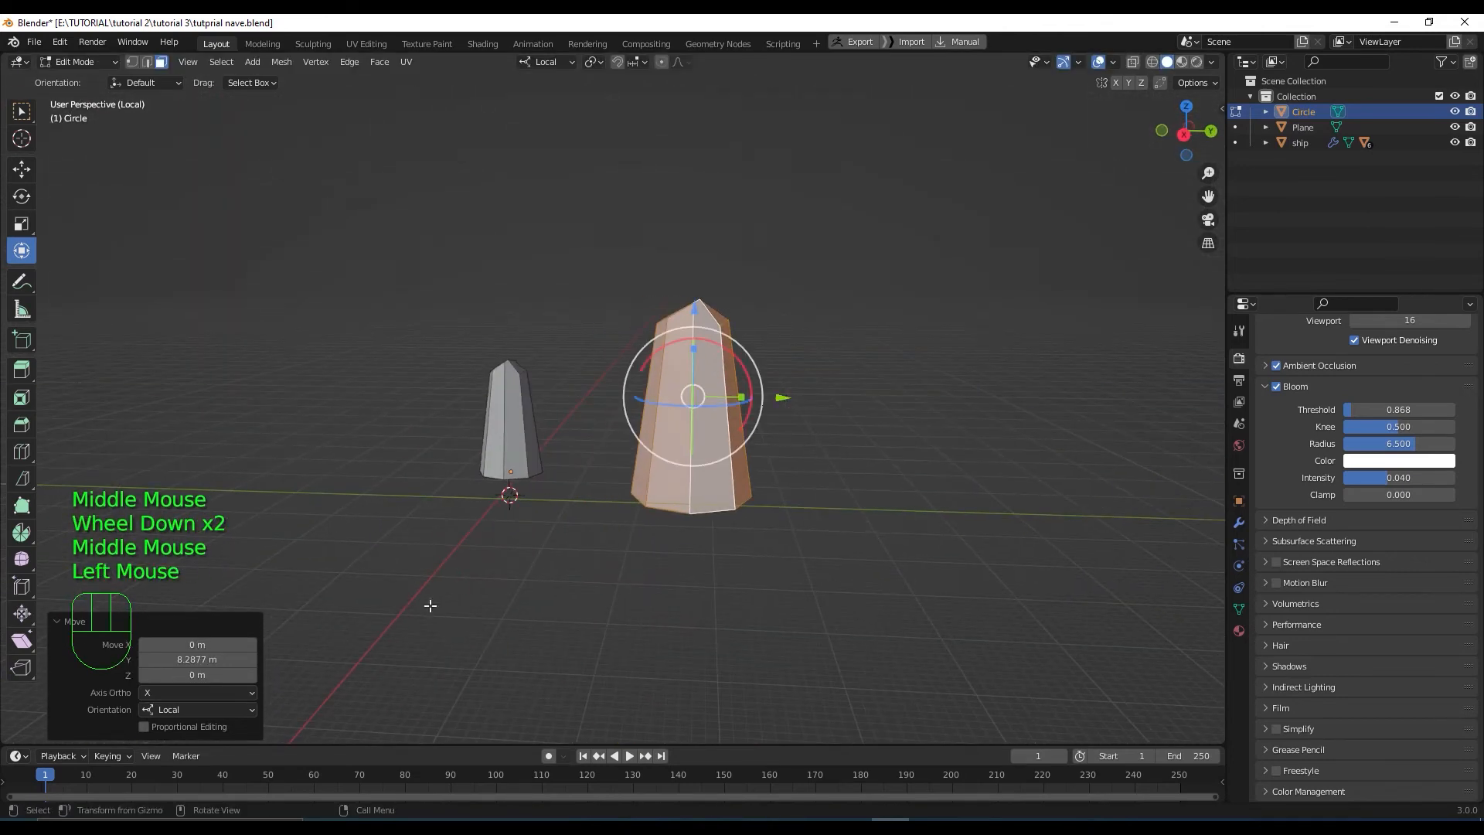
pyautogui.click(22, 480)
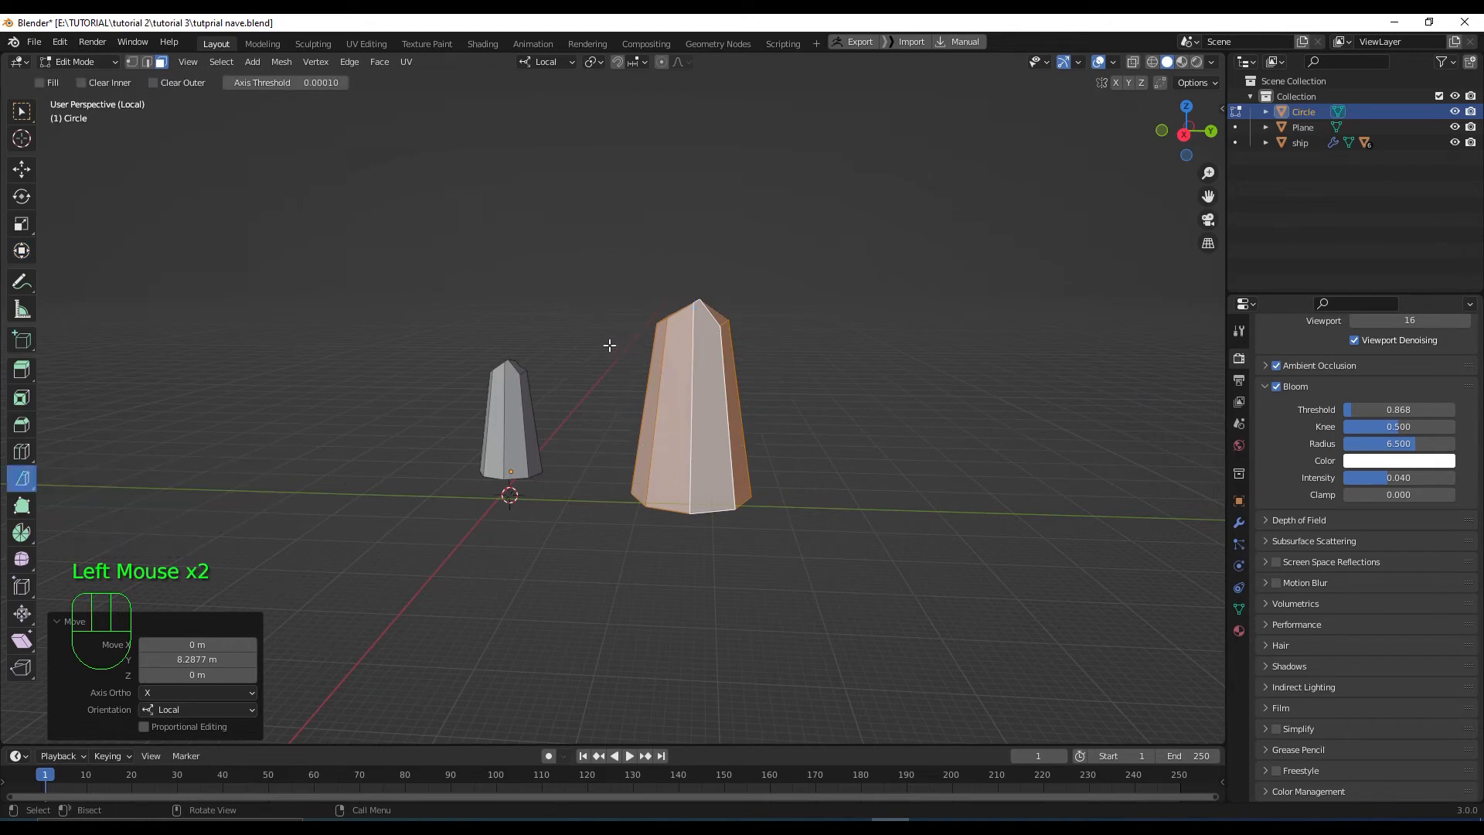
# Bisect across the taller rock's top, discard the part above the cut, and deselect
pyautogui.moveTo(610, 346); pyautogui.dragTo(902, 369)
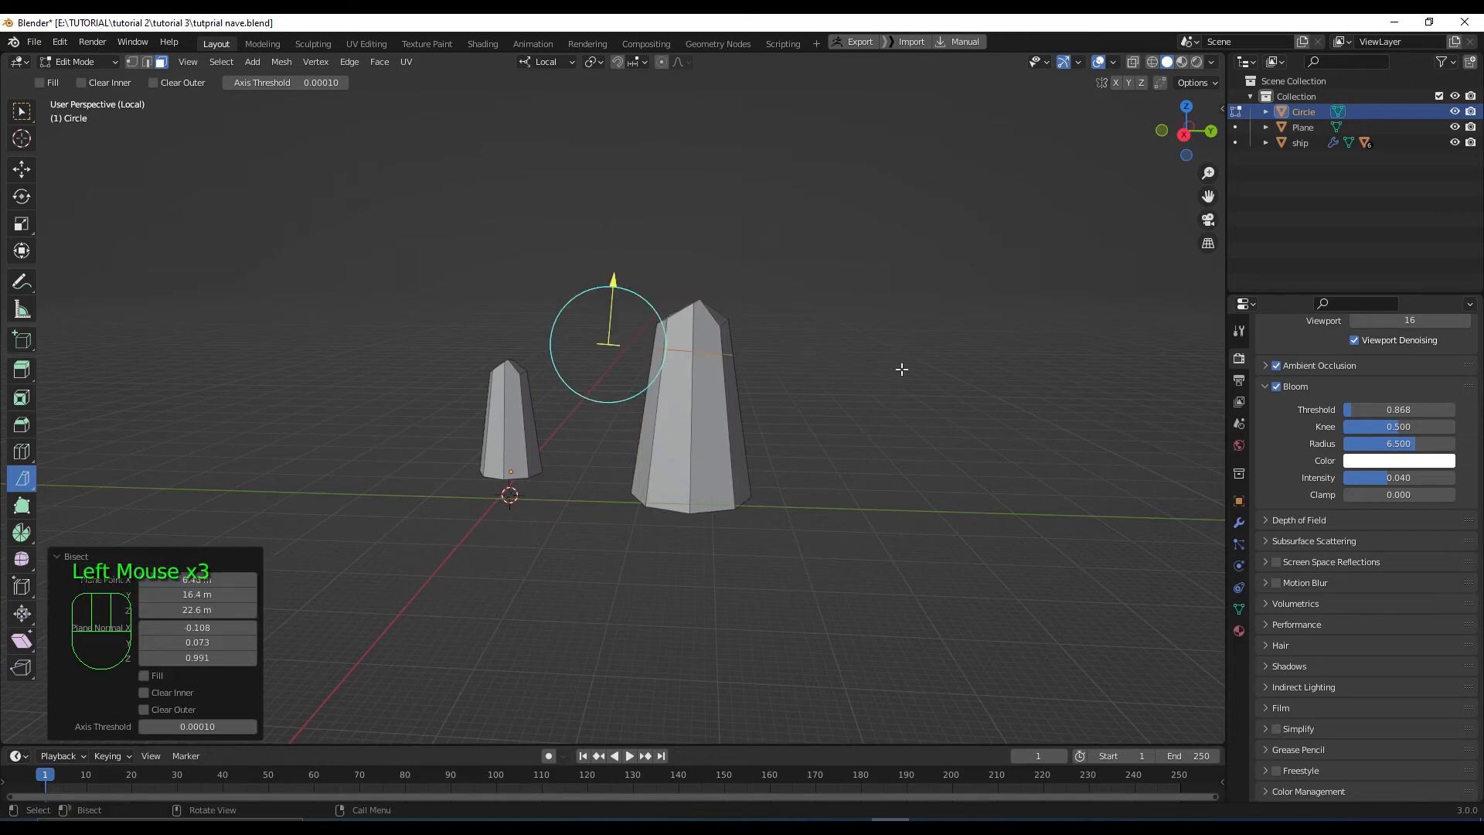
pyautogui.click(144, 692)
pyautogui.click(145, 692)
pyautogui.click(143, 710)
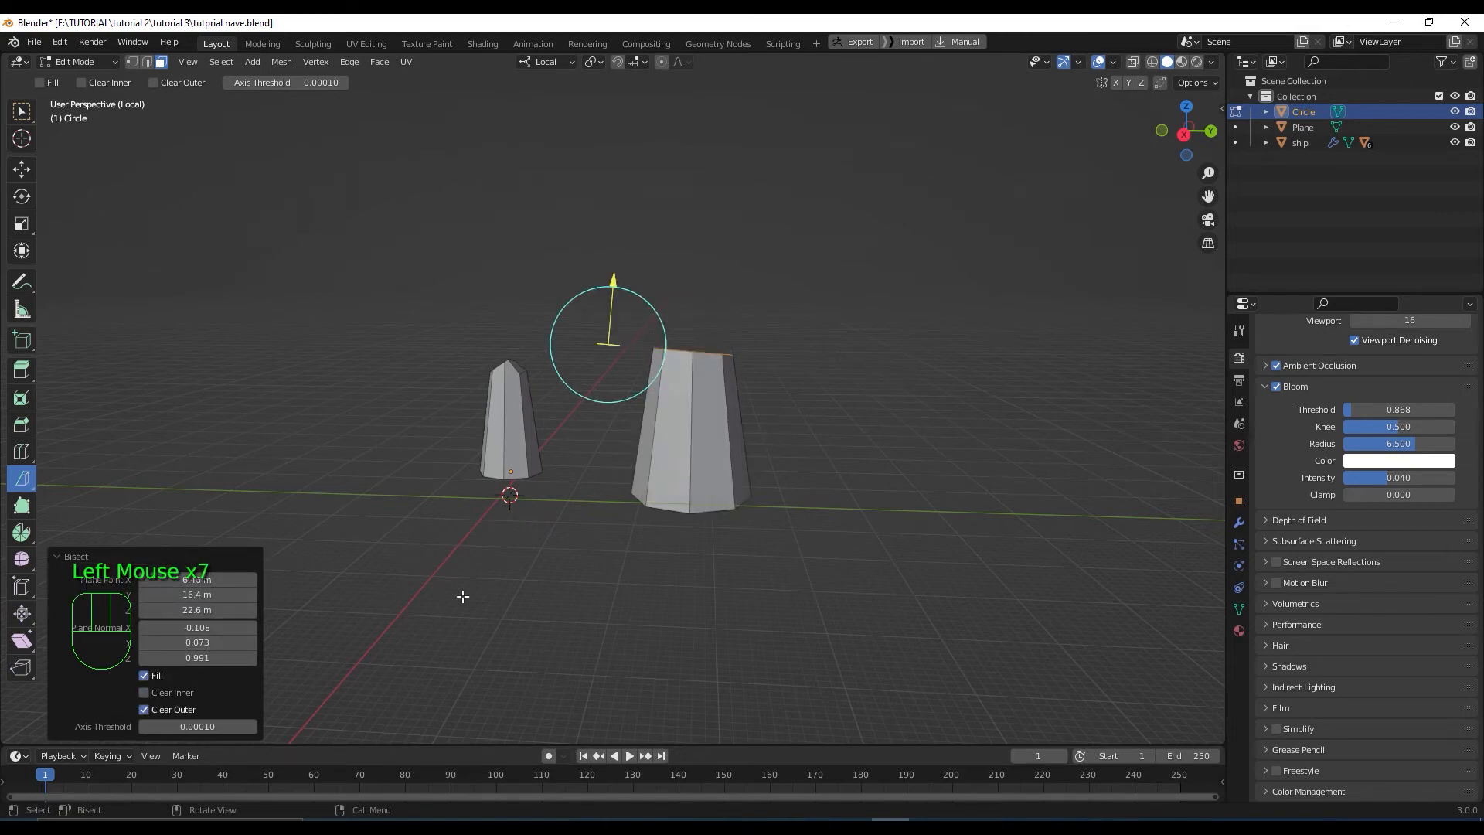
pyautogui.click(773, 436)
pyautogui.moveTo(819, 418)
pyautogui.mouseDown(button='middle')
pyautogui.moveTo(649, 433)
pyautogui.moveTo(589, 465)
pyautogui.moveTo(569, 423)
pyautogui.moveTo(829, 411)
pyautogui.mouseUp(button='middle')
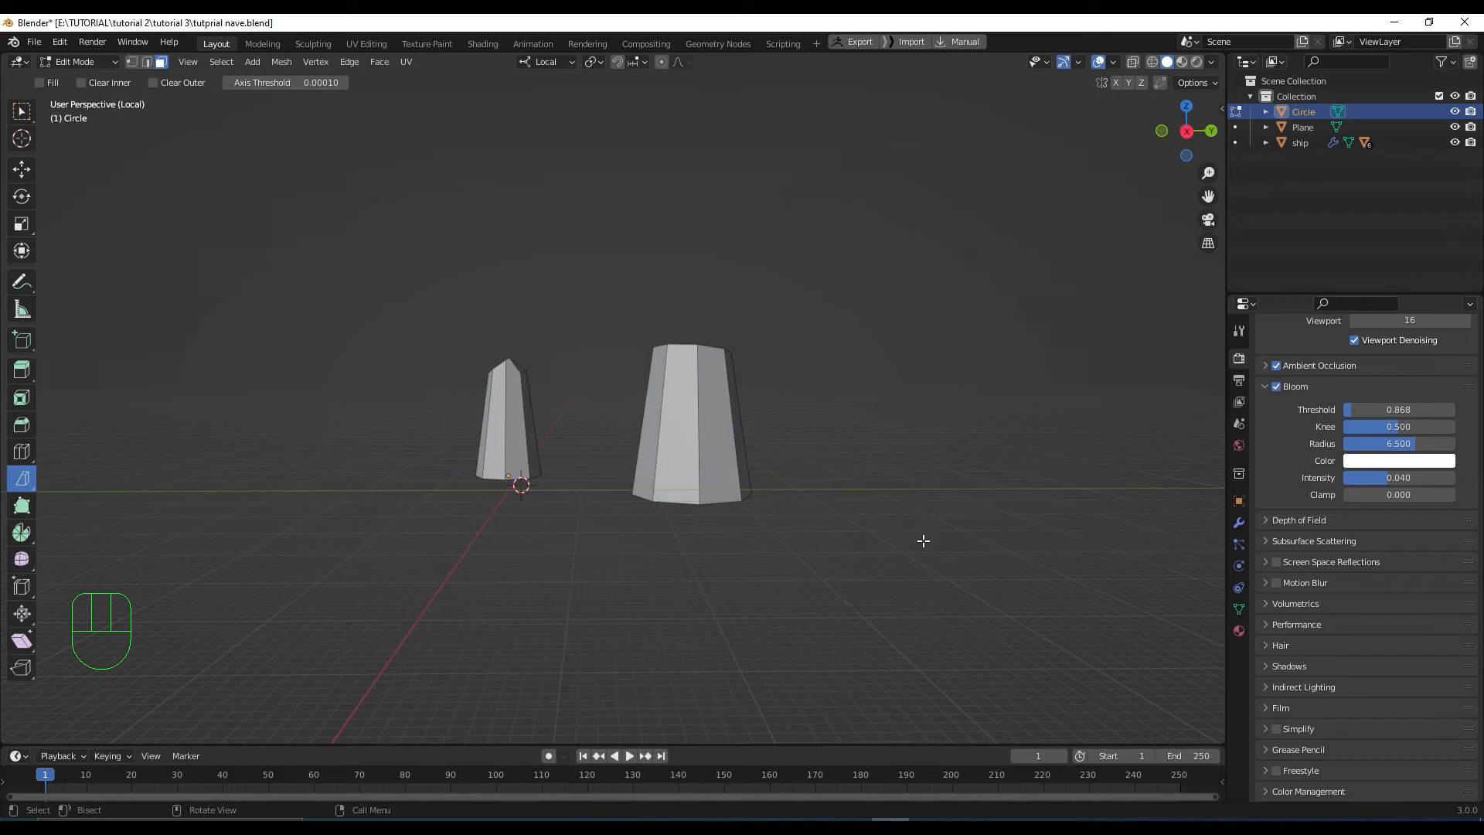
pyautogui.scroll(-1, 680, 440)
pyautogui.scroll(2, 680, 440)
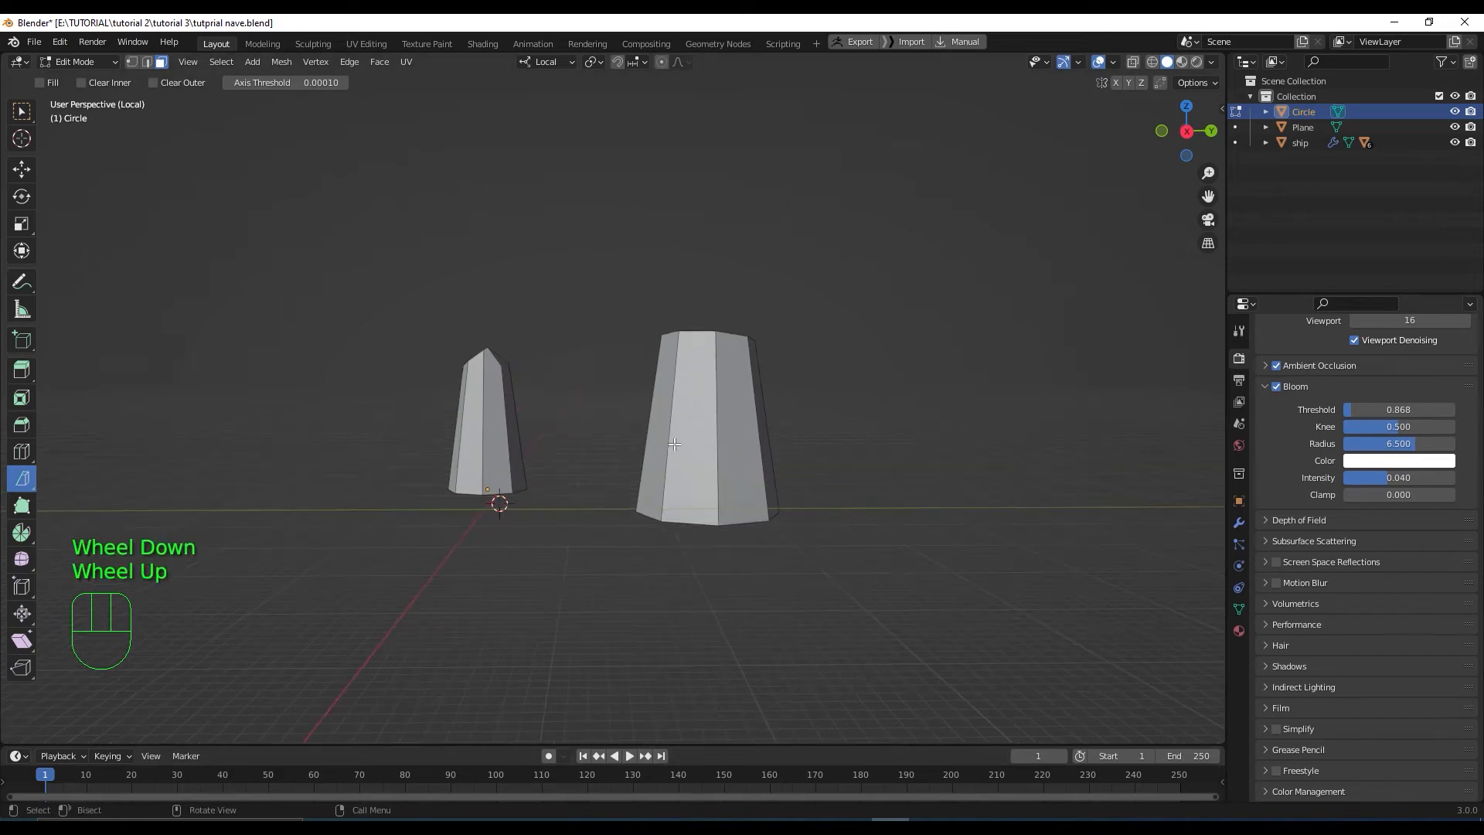
# Duplicate the flat-topped rock further along the row, rotating and scaling the copy down
pyautogui.scroll(-2, 684, 441)
pyautogui.click(702, 439)
pyautogui.press('l')
pyautogui.press('KP_3')
pyautogui.press('g')
pyautogui.click(714, 410)
pyautogui.hotkey('shift', 'd')
pyautogui.click(941, 406)
pyautogui.moveTo(941, 406); pyautogui.dragTo(857, 441, button='middle')
pyautogui.press('KP_7')
pyautogui.press('r')
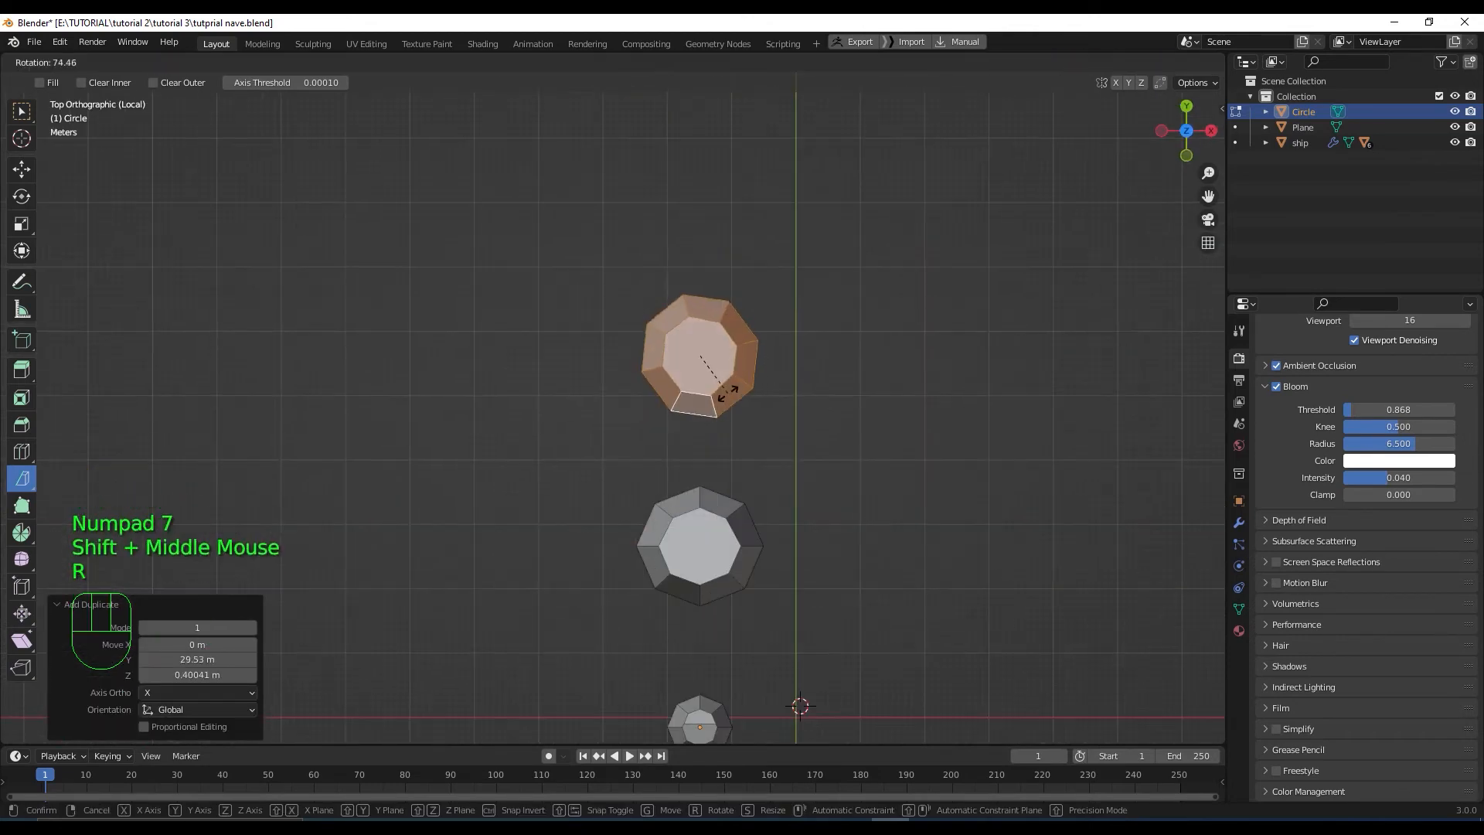
pyautogui.click(22, 250)
pyautogui.press('KP_3')
pyautogui.moveTo(664, 314); pyautogui.dragTo(664, 342)
pyautogui.press('l')
# Bisect the copied rock's top with Fill on, discarding the part above the cut
pyautogui.click(22, 478)
pyautogui.moveTo(579, 405); pyautogui.dragTo(748, 407)
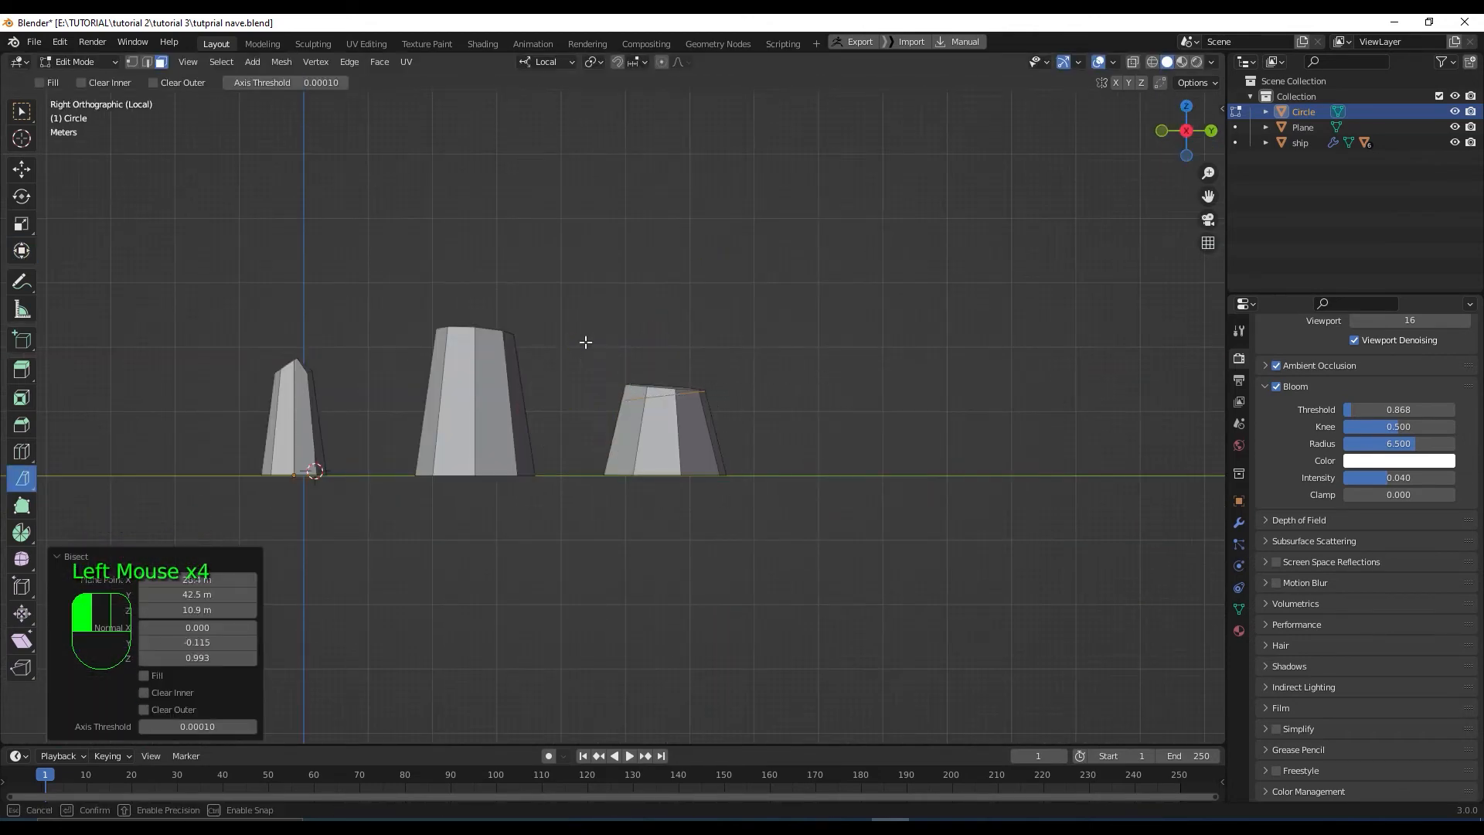
pyautogui.click(144, 675)
pyautogui.click(145, 693)
pyautogui.click(145, 709)
pyautogui.moveTo(704, 395); pyautogui.dragTo(725, 406, button='middle')
pyautogui.scroll(-1, 725, 406)
# Duplicate the small pointed rock along the row, turn it, and enlarge it to 3.814
pyautogui.click(379, 425)
pyautogui.press('l')
pyautogui.press('KP_3')
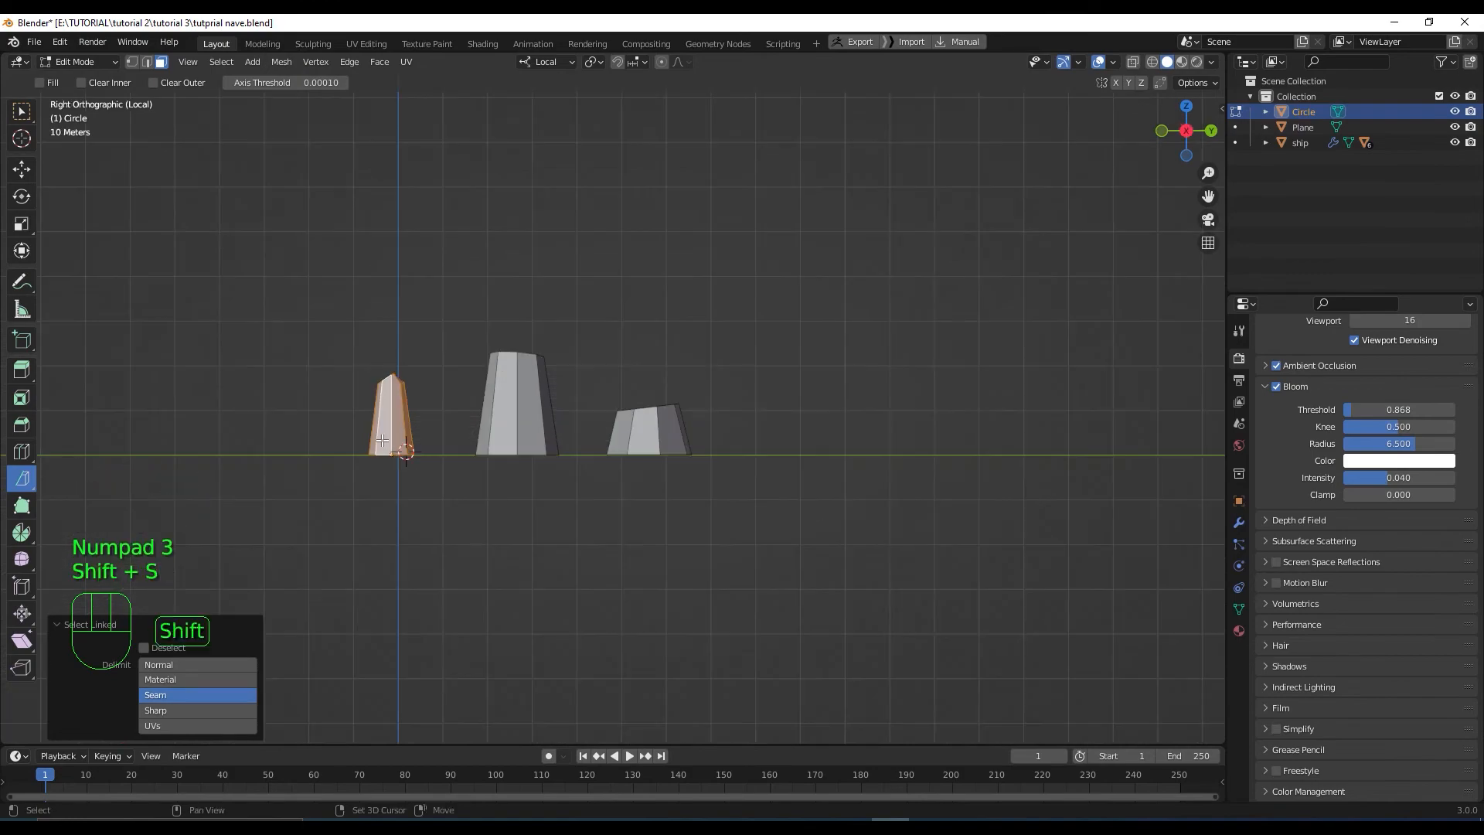
pyautogui.hotkey('shift', 'd')
pyautogui.click(820, 414)
pyautogui.press('KP_7')
pyautogui.click(22, 250)
pyautogui.moveTo(804, 331); pyautogui.dragTo(709, 375)
pyautogui.press('s')
pyautogui.moveTo(633, 556); pyautogui.dragTo(587, 433, button='middle')
pyautogui.press('KP_7')
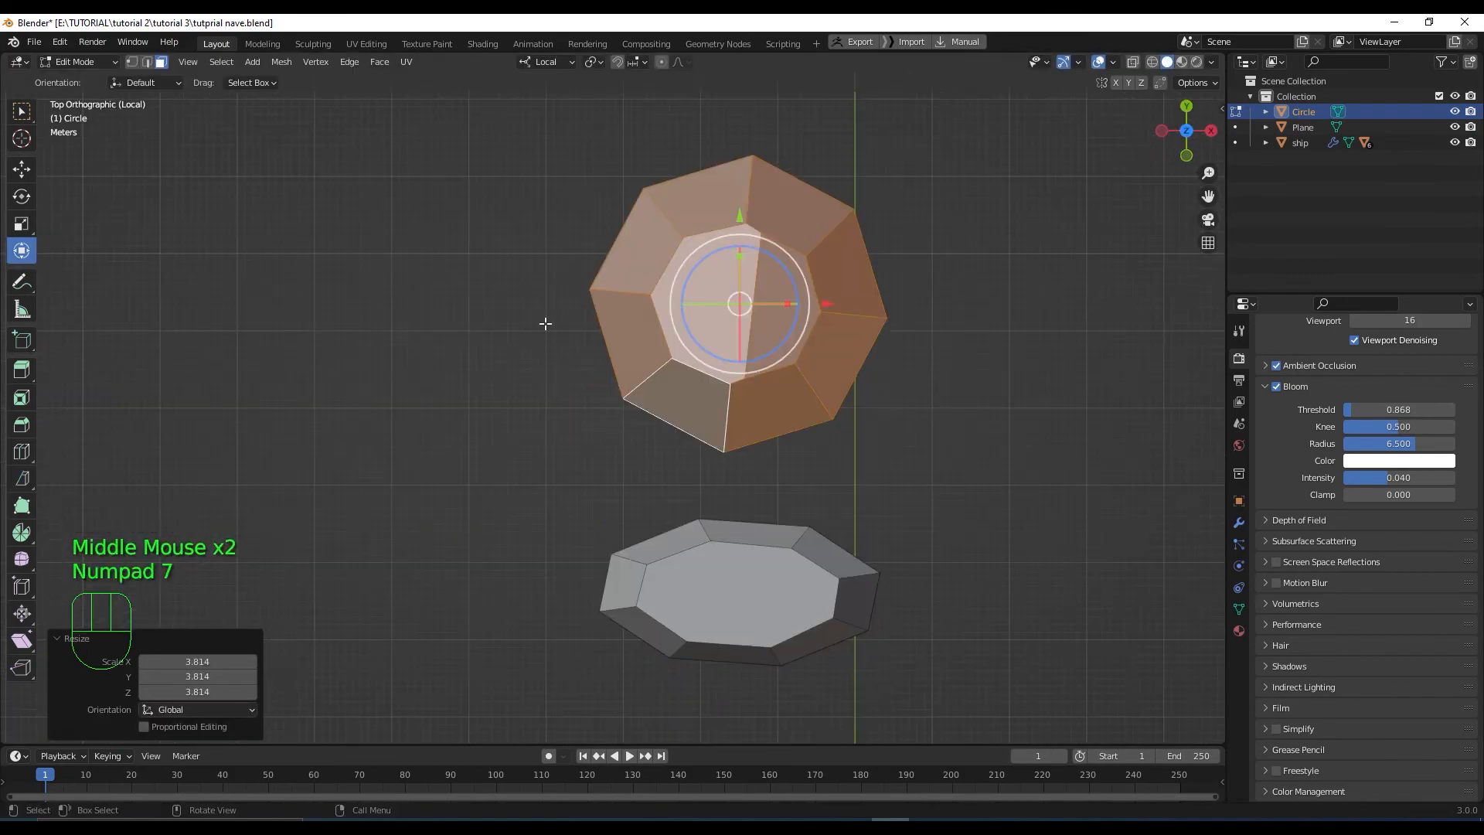
# Slice a corner off the enlarged rock with a filled cut
pyautogui.click(21, 478)
pyautogui.moveTo(878, 146); pyautogui.dragTo(552, 328)
pyautogui.click(145, 694)
pyautogui.moveTo(850, 448); pyautogui.dragTo(615, 301, button='middle')
# Tilt the tall rock 46°, shift it vertically, and exit Local view to show ship and backdrop
pyautogui.press('KP_7')
pyautogui.click(700, 338)
pyautogui.press('l')
pyautogui.click(22, 250)
pyautogui.moveTo(754, 371); pyautogui.dragTo(742, 390)
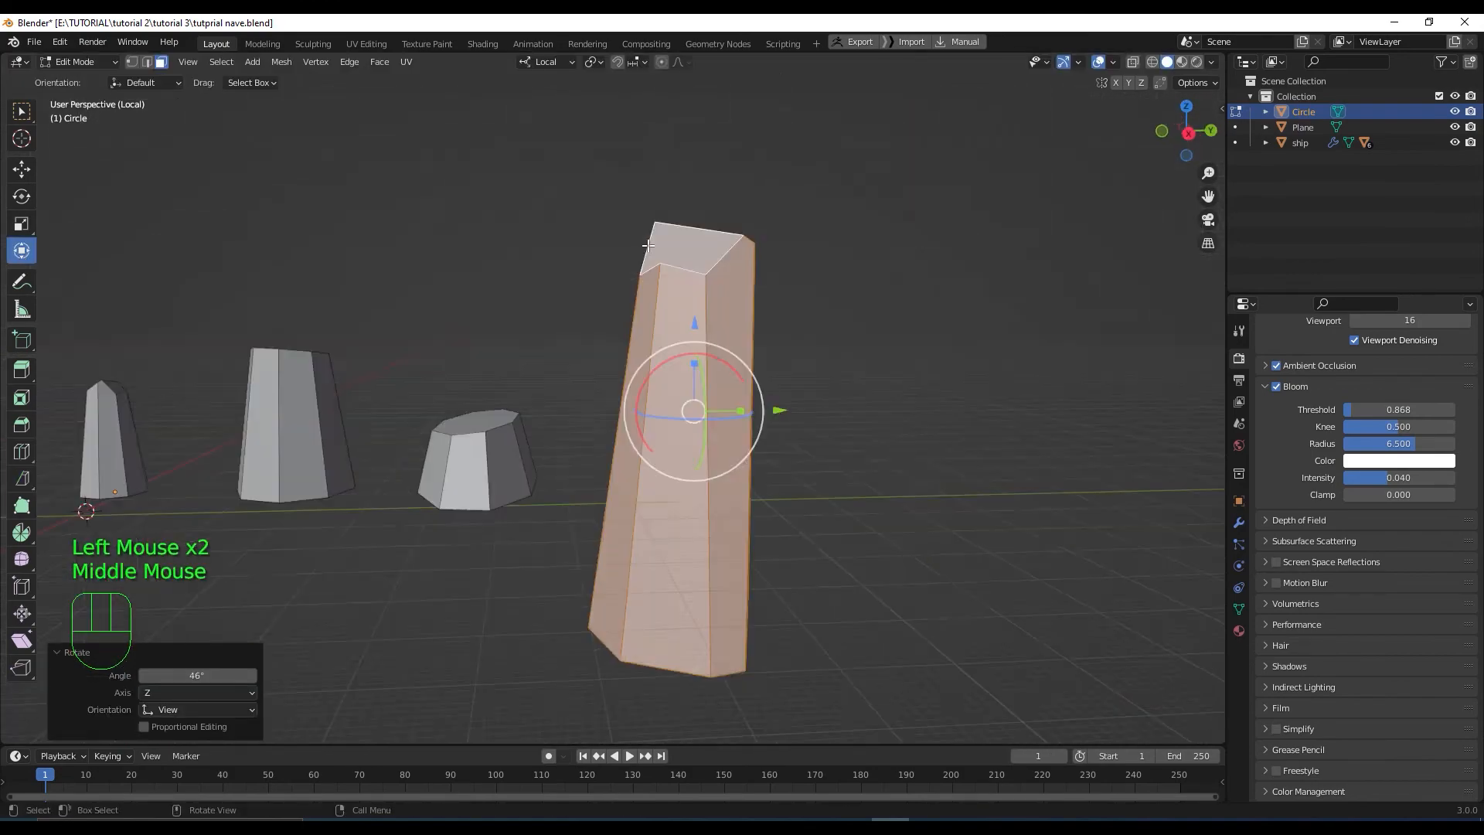
pyautogui.press('KP_3')
pyautogui.moveTo(694, 324); pyautogui.dragTo(694, 348)
pyautogui.press('KP_Divide')
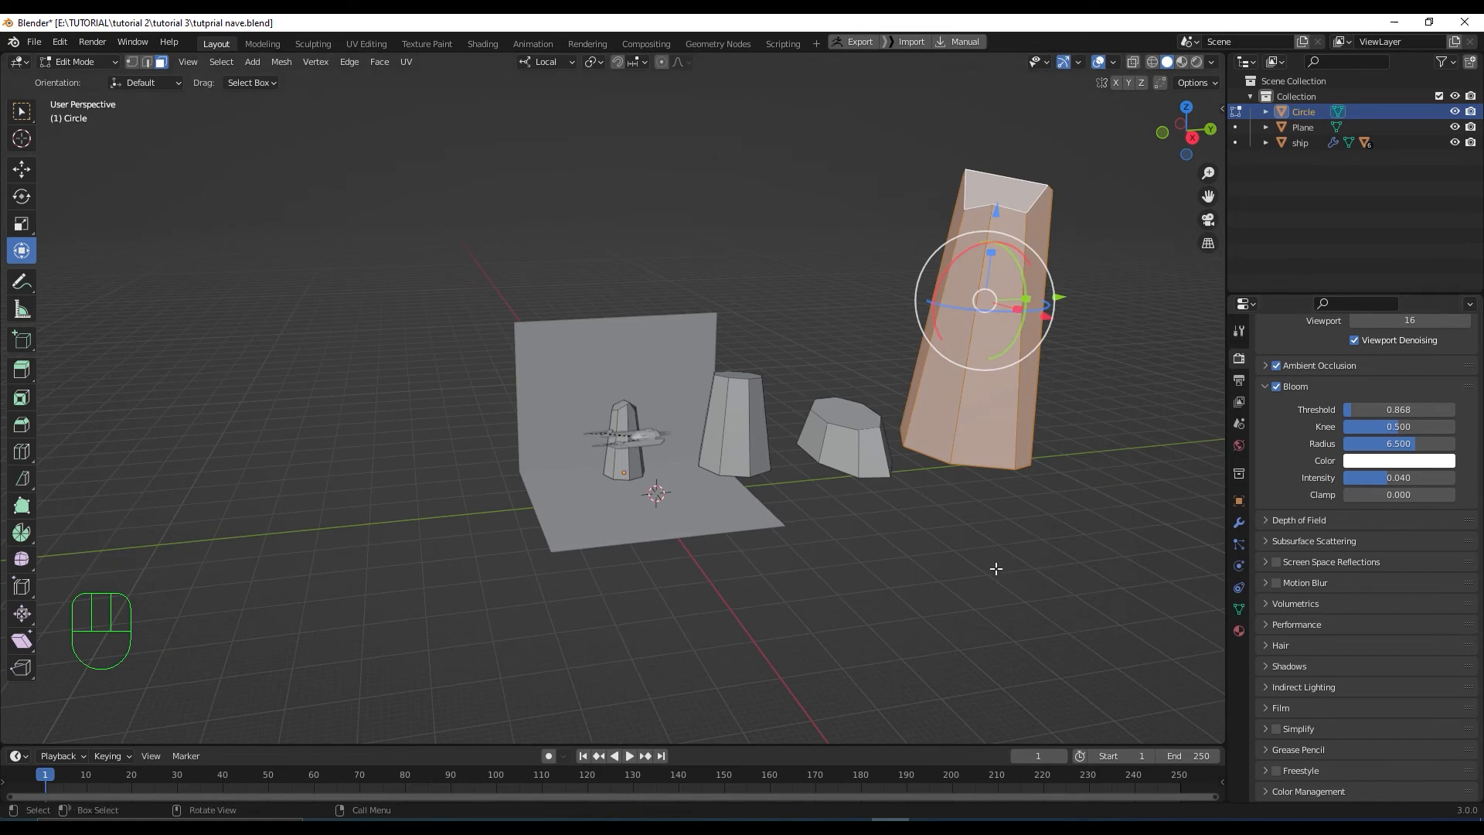
# Select the pillar beside the ship and slide it along Y in side view
pyautogui.click(729, 420)
pyautogui.press('l')
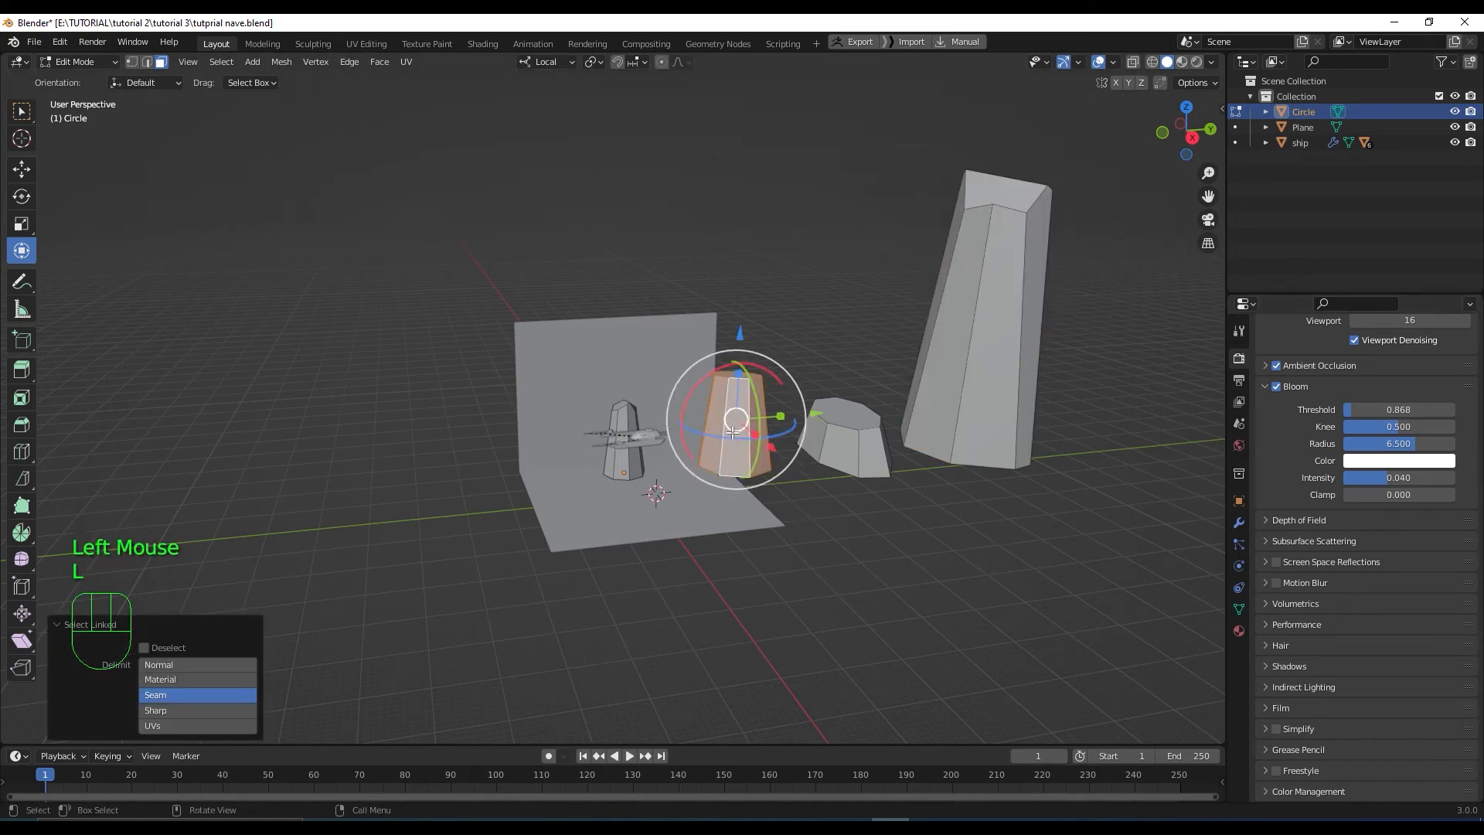
pyautogui.scroll(2, 690, 504)
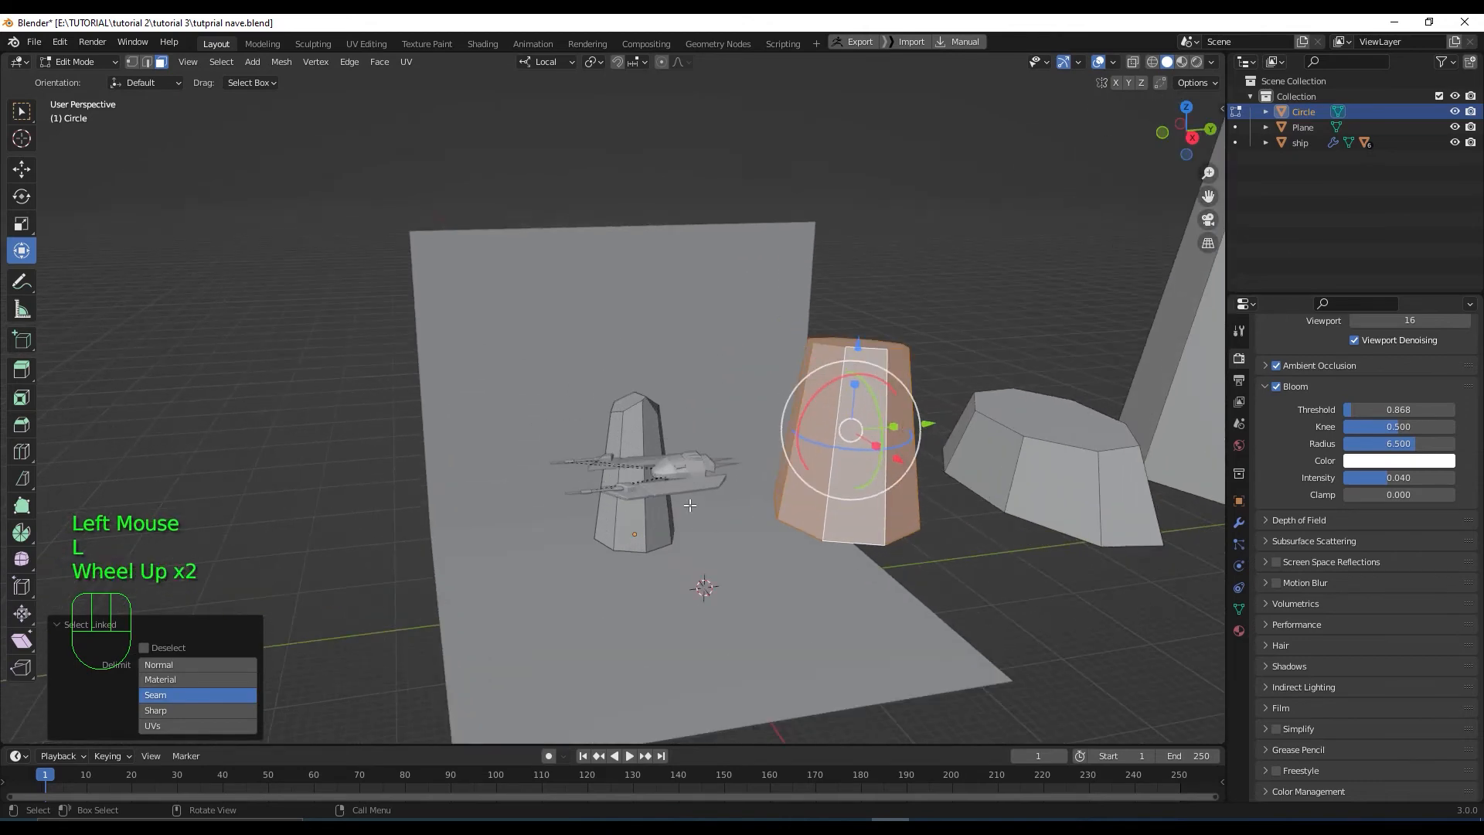
pyautogui.scroll(-3, 690, 504)
pyautogui.scroll(3, 690, 505)
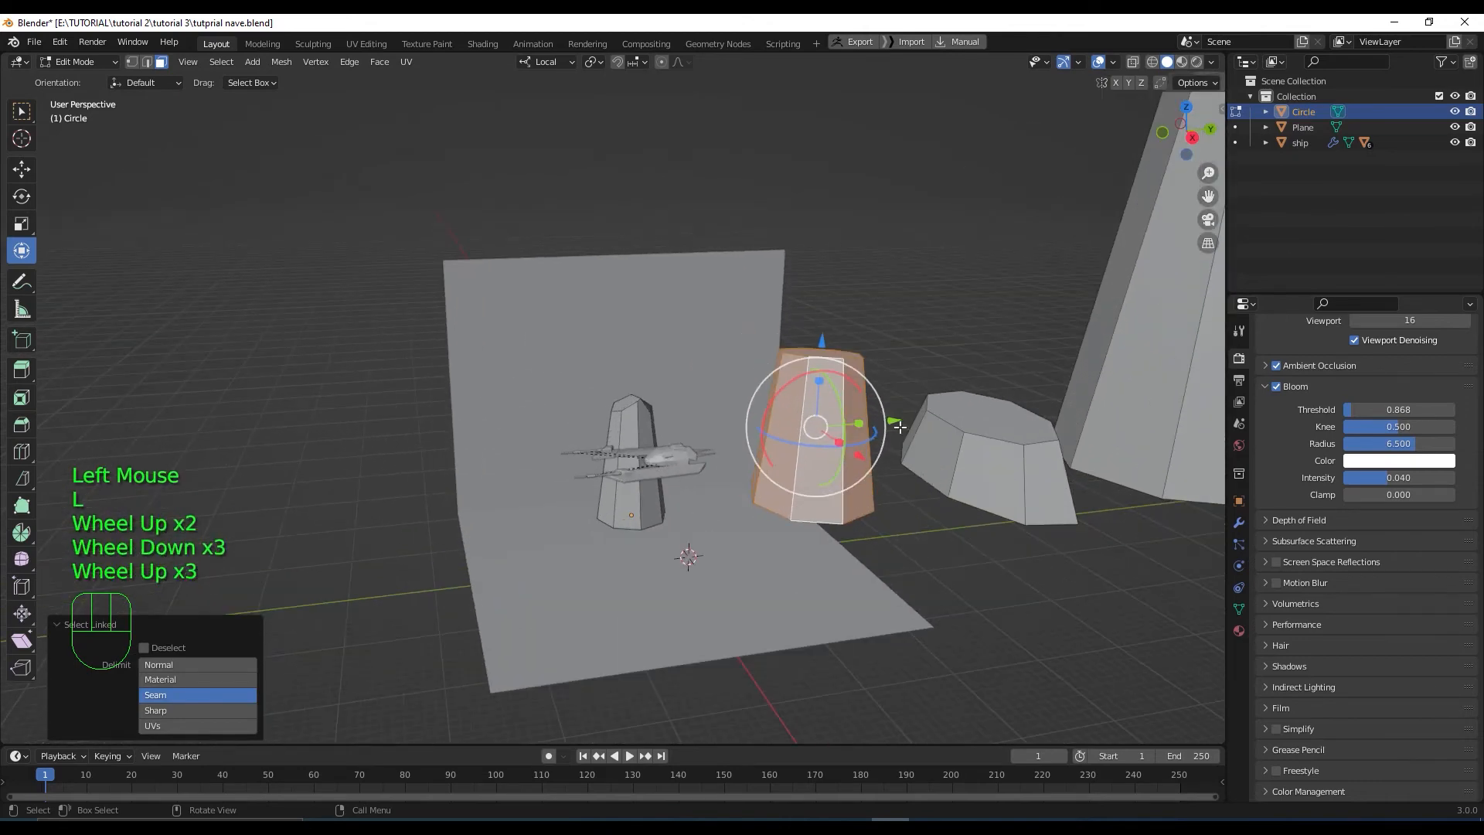
pyautogui.click(633, 437)
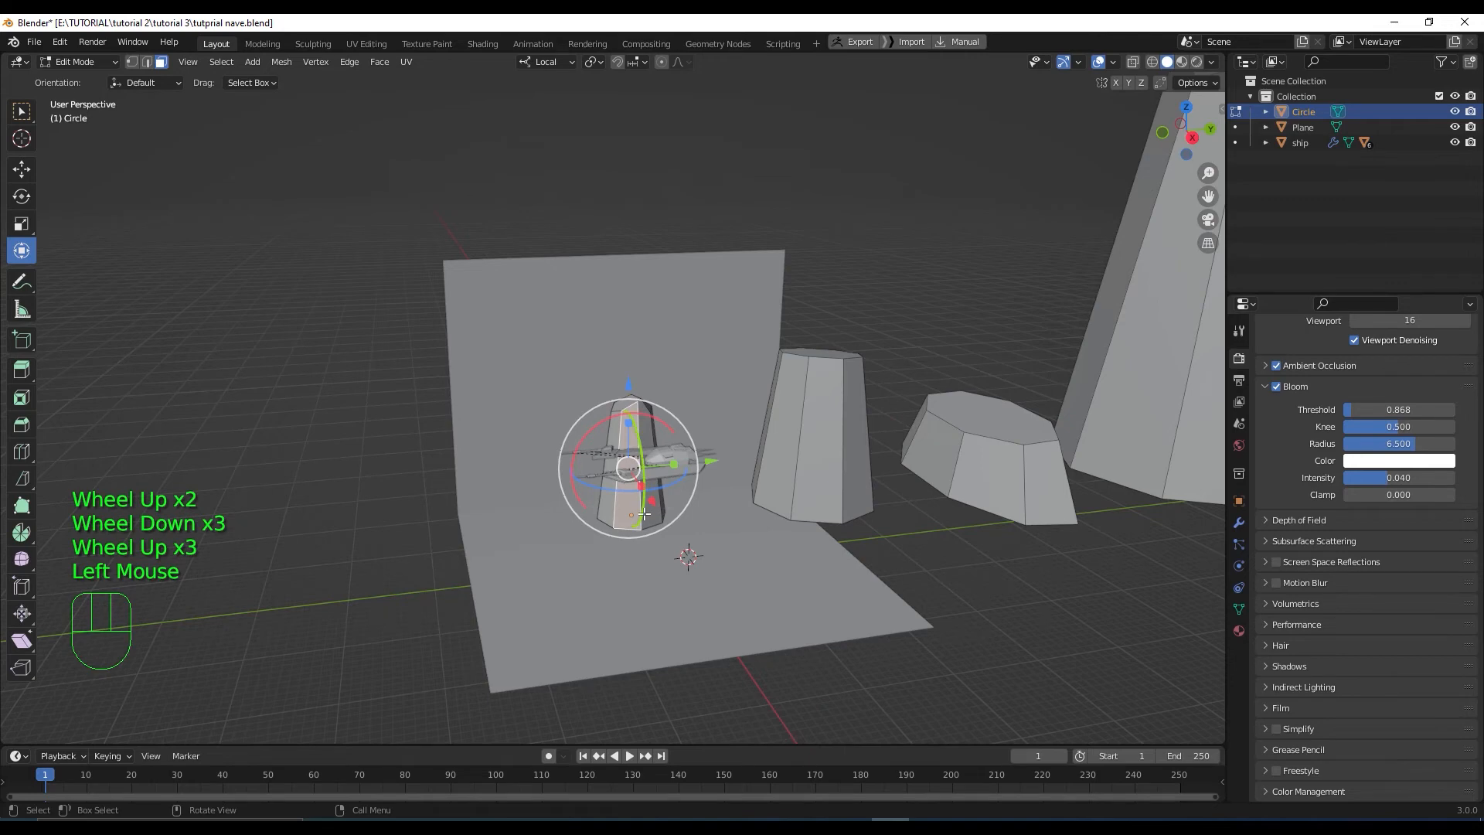
pyautogui.press('KP_3')
pyautogui.scroll(2, 734, 533)
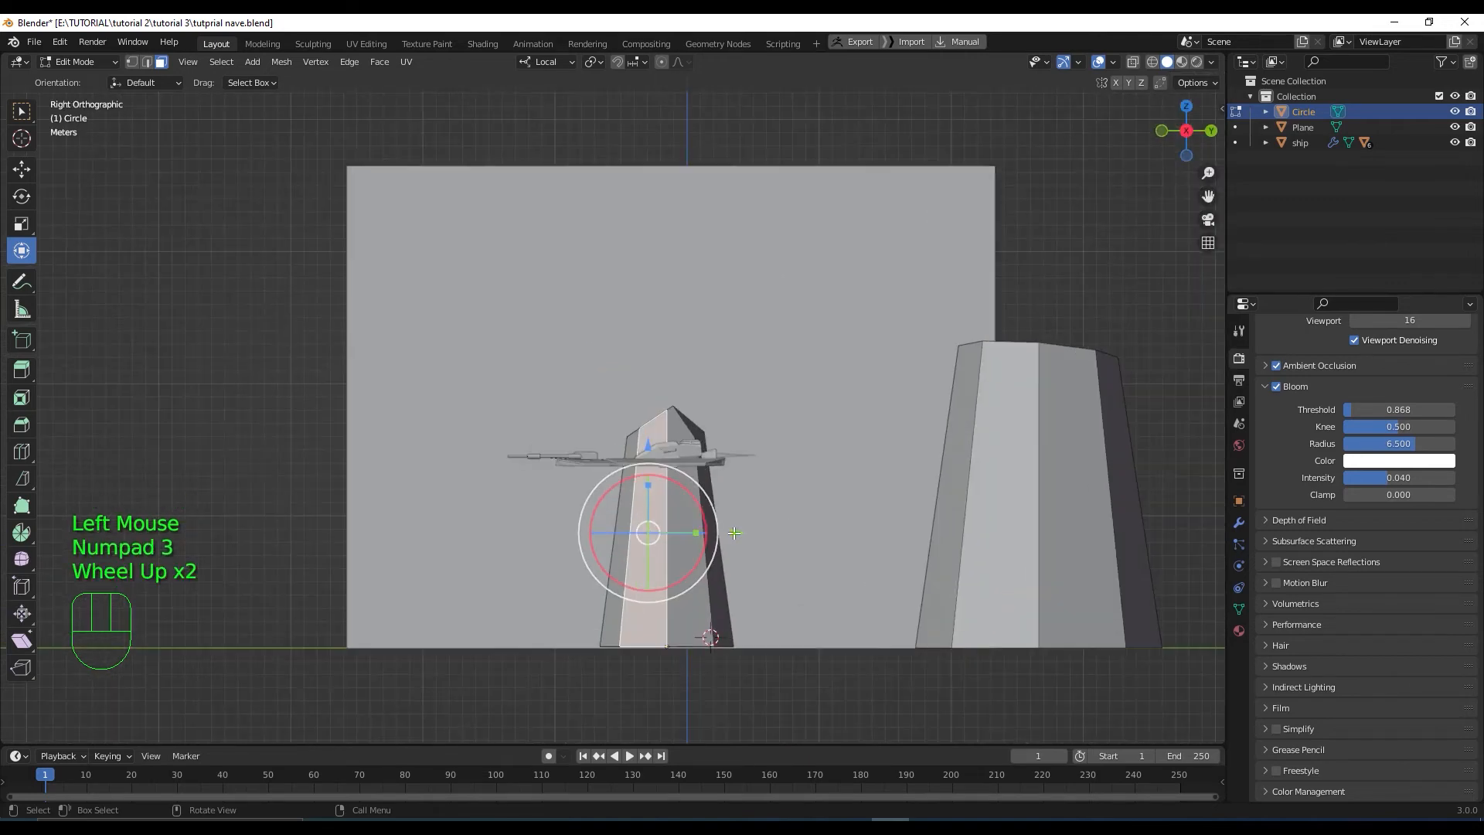
pyautogui.moveTo(734, 533); pyautogui.dragTo(545, 536)
# Select the whole pillar and shift it along its local X
pyautogui.press('l')
pyautogui.scroll(-3, 546, 537)
pyautogui.moveTo(545, 537); pyautogui.dragTo(604, 549, button='middle')
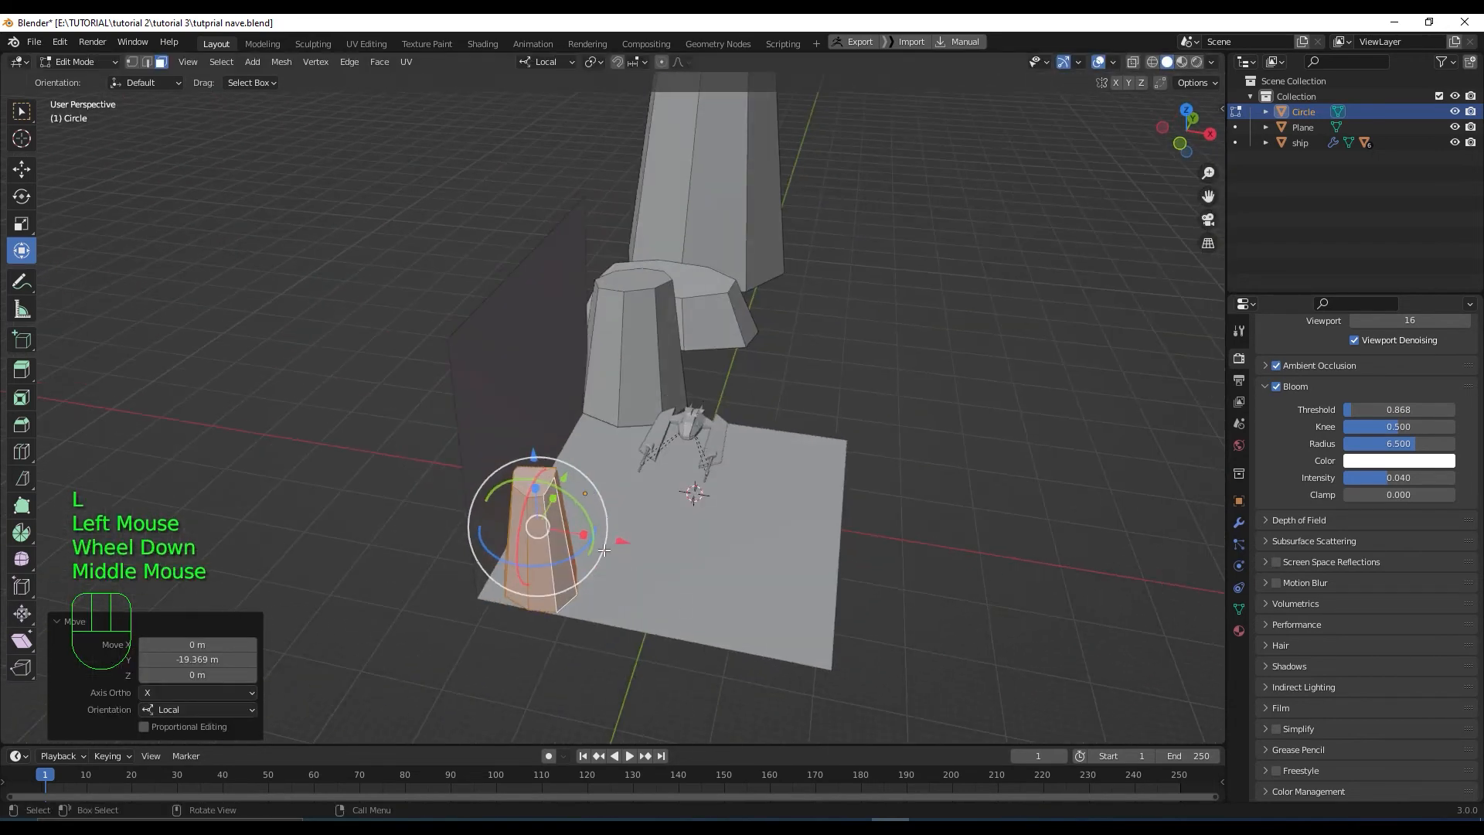
pyautogui.moveTo(583, 534); pyautogui.dragTo(585, 534)
pyautogui.scroll(2, 585, 533)
pyautogui.moveTo(585, 533); pyautogui.dragTo(579, 555, button='middle')
# Slide the right pillar about 35 m along Y and 3.747 m along X
pyautogui.click(1026, 467)
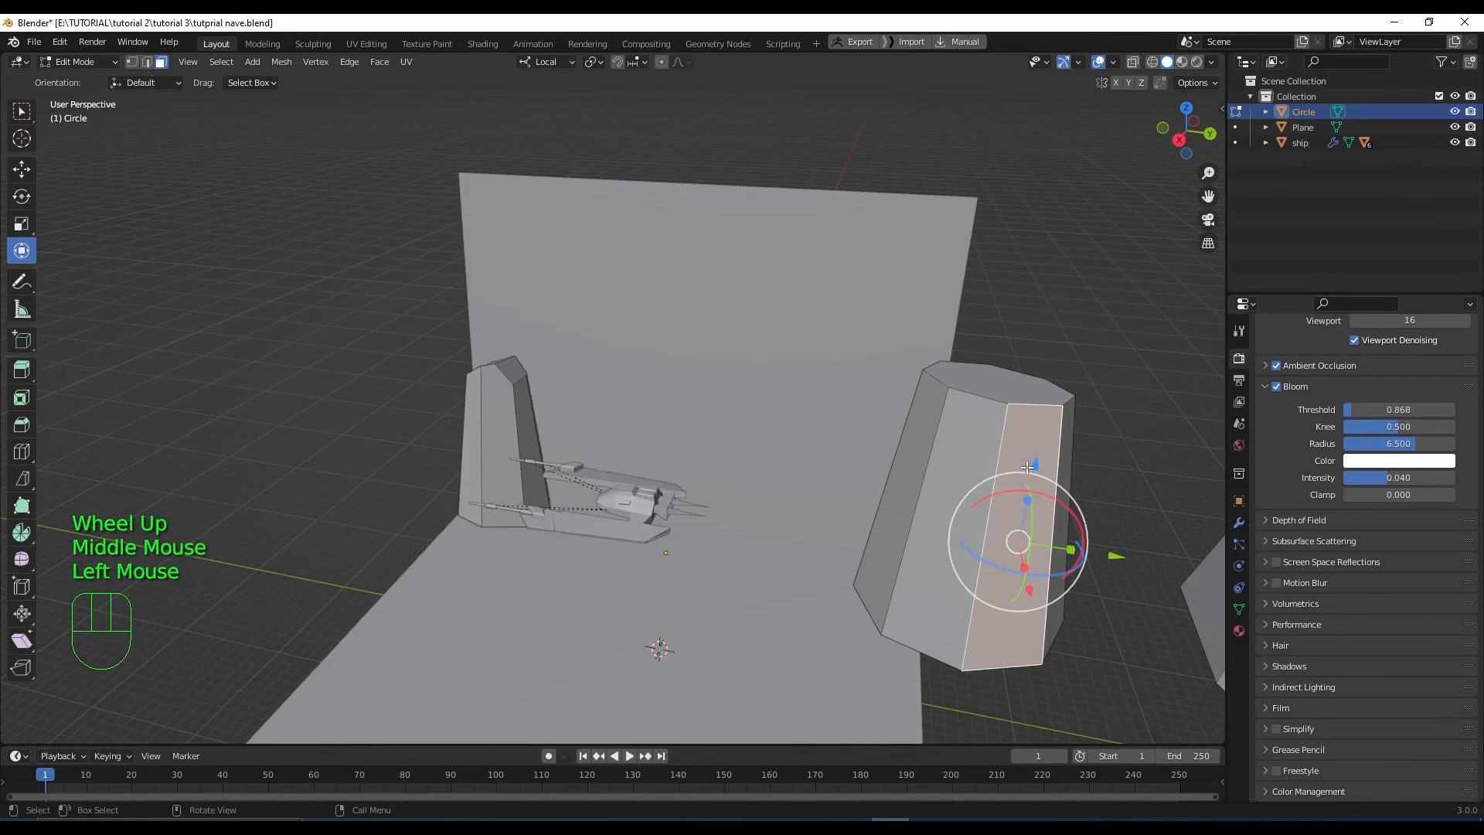
pyautogui.press('l')
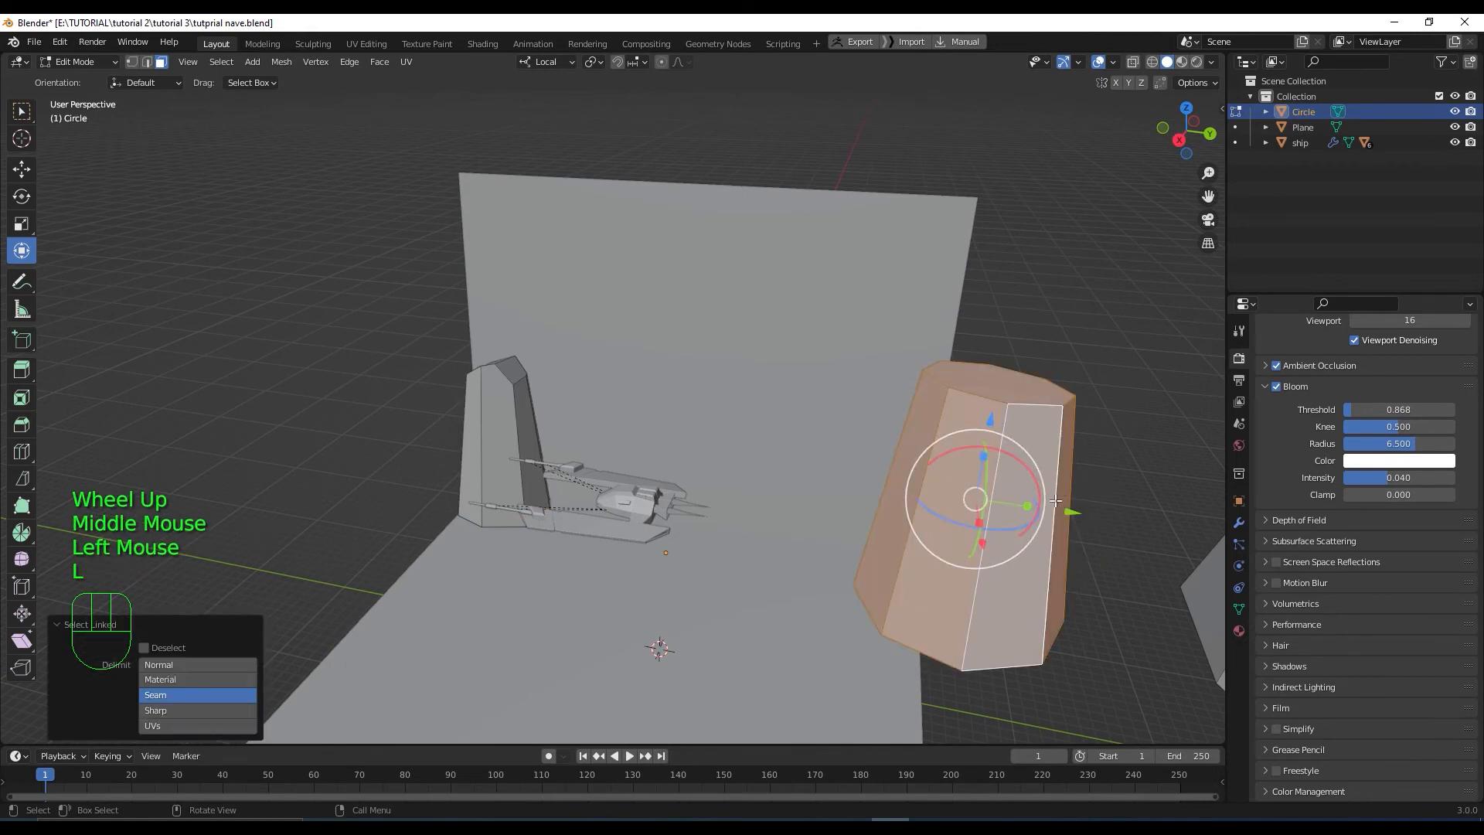
pyautogui.press('KP_3')
pyautogui.moveTo(1053, 483); pyautogui.dragTo(662, 490)
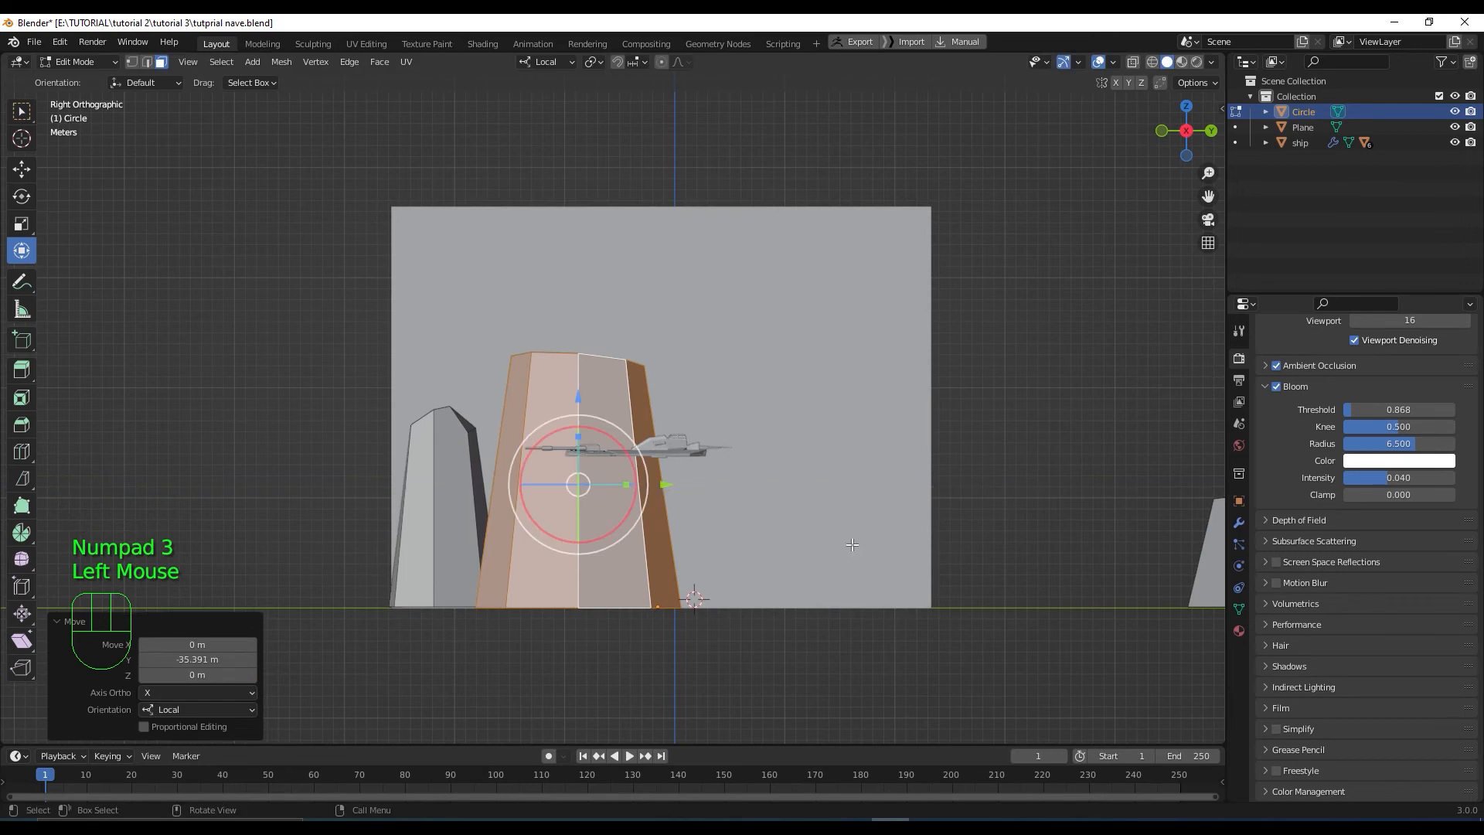
pyautogui.scroll(-2, 679, 463)
pyautogui.moveTo(679, 463); pyautogui.dragTo(651, 517, button='middle')
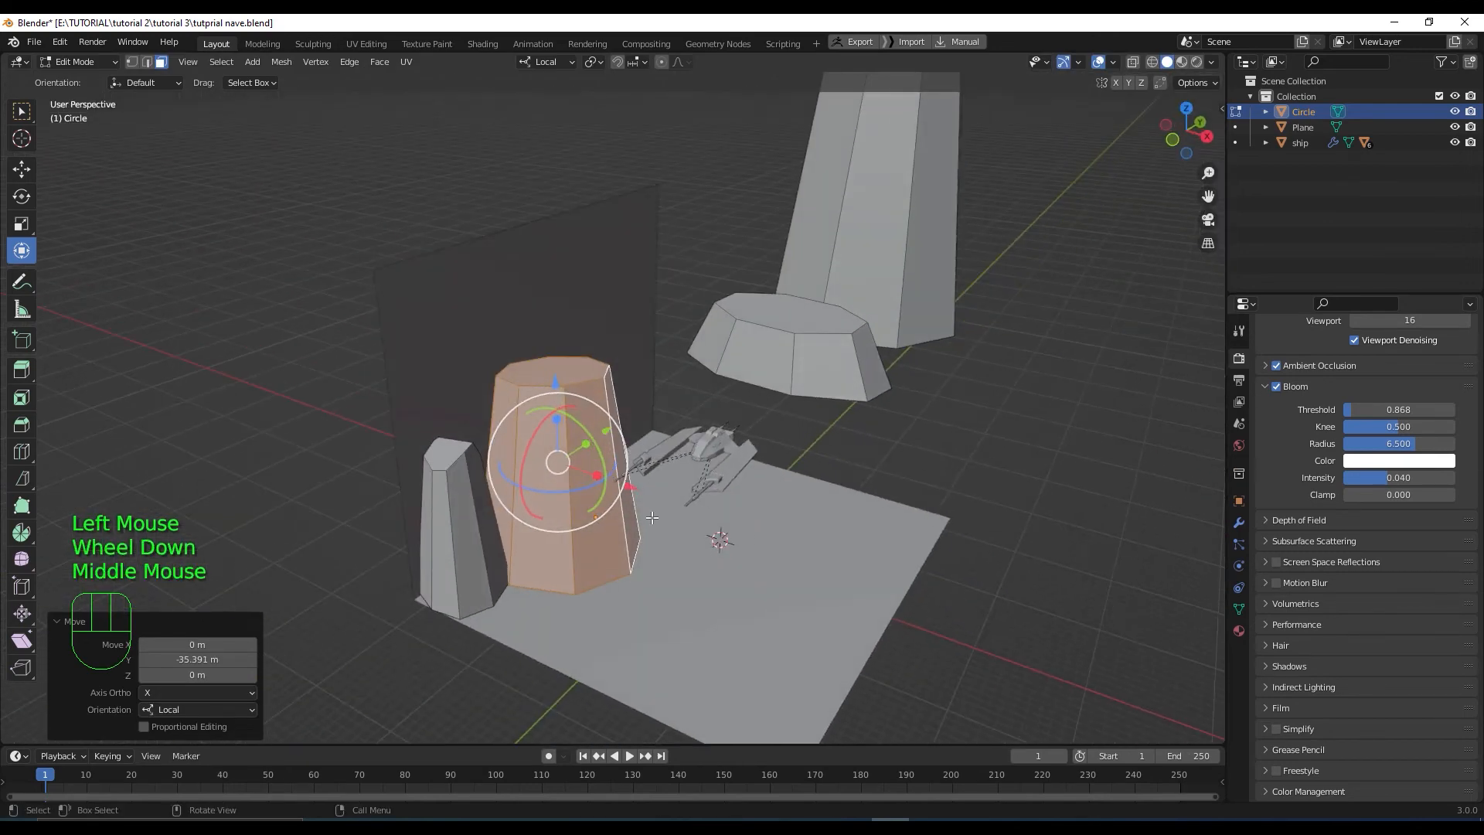
pyautogui.moveTo(630, 487); pyautogui.dragTo(570, 487)
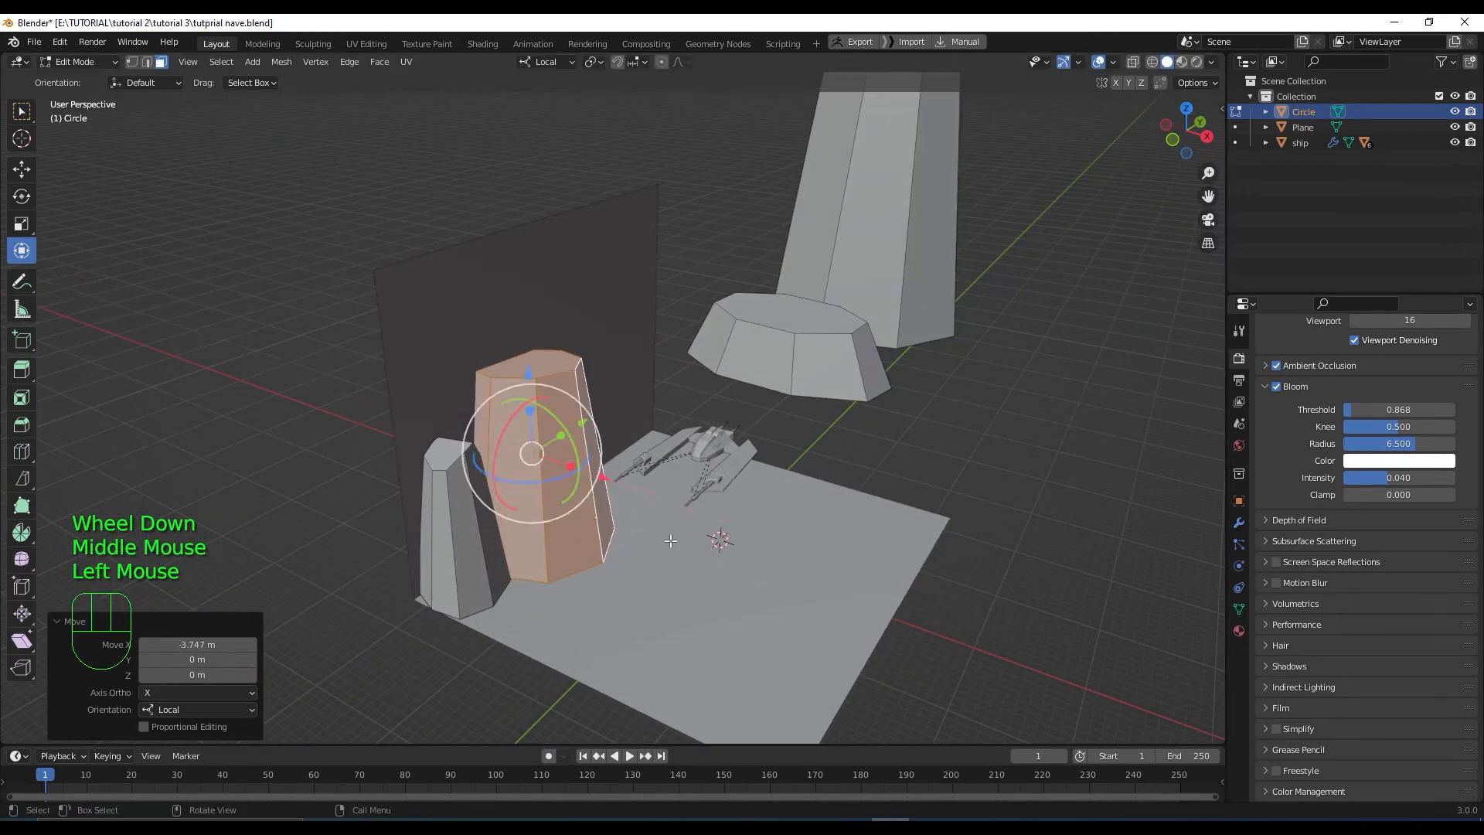
pyautogui.moveTo(571, 487); pyautogui.dragTo(625, 526, button='middle')
pyautogui.moveTo(626, 425); pyautogui.dragTo(614, 434)
pyautogui.scroll(-2, 646, 531)
# Move the right-hand rock beside the ship, rotate it 82.4°, squash it to 0.622 on Y
pyautogui.moveTo(698, 529); pyautogui.dragTo(1078, 537, button='middle')
pyautogui.click(1078, 536)
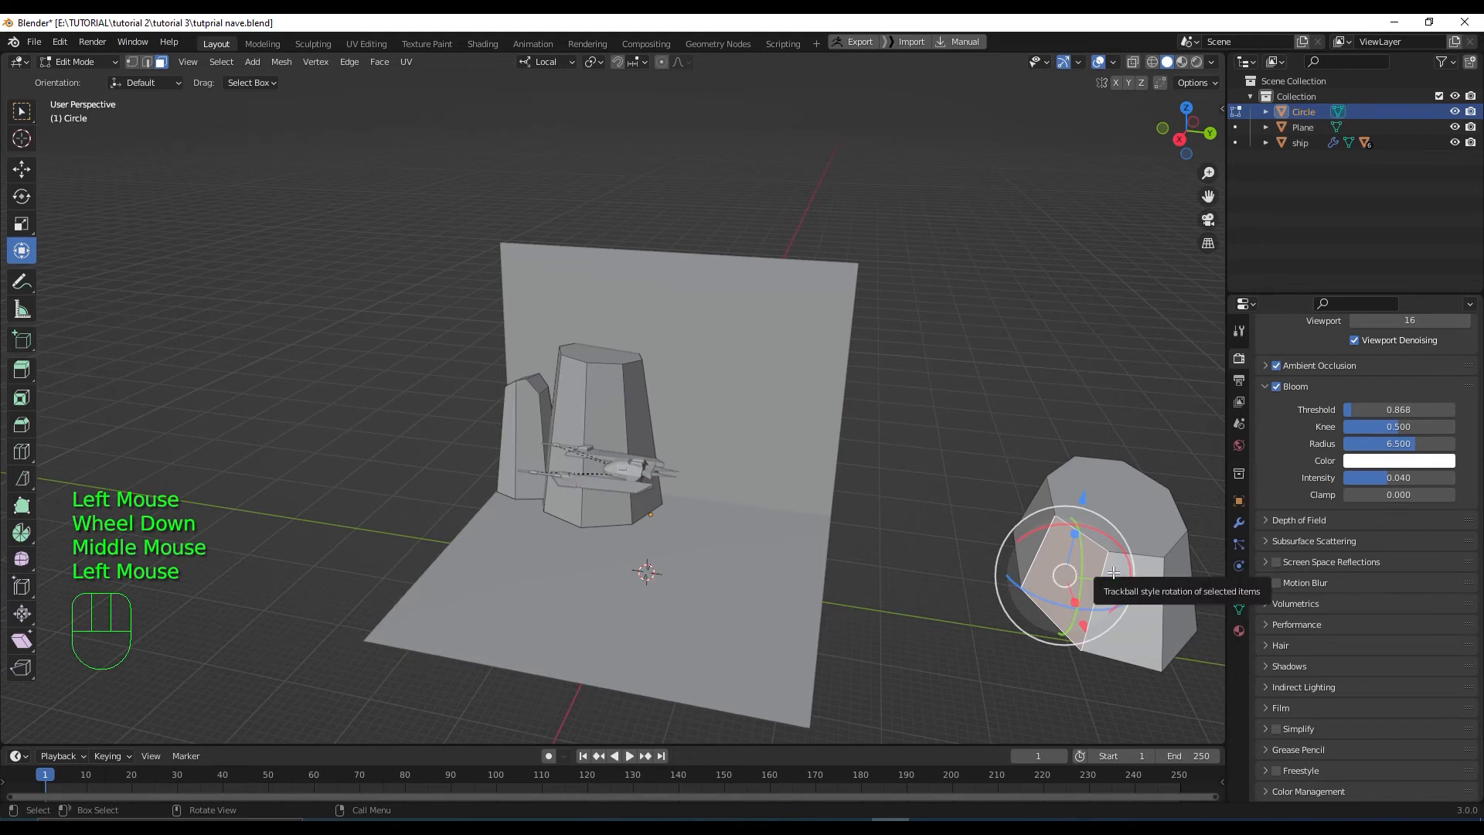
pyautogui.press('l')
pyautogui.moveTo(1204, 553); pyautogui.dragTo(773, 546)
pyautogui.press('KP_7')
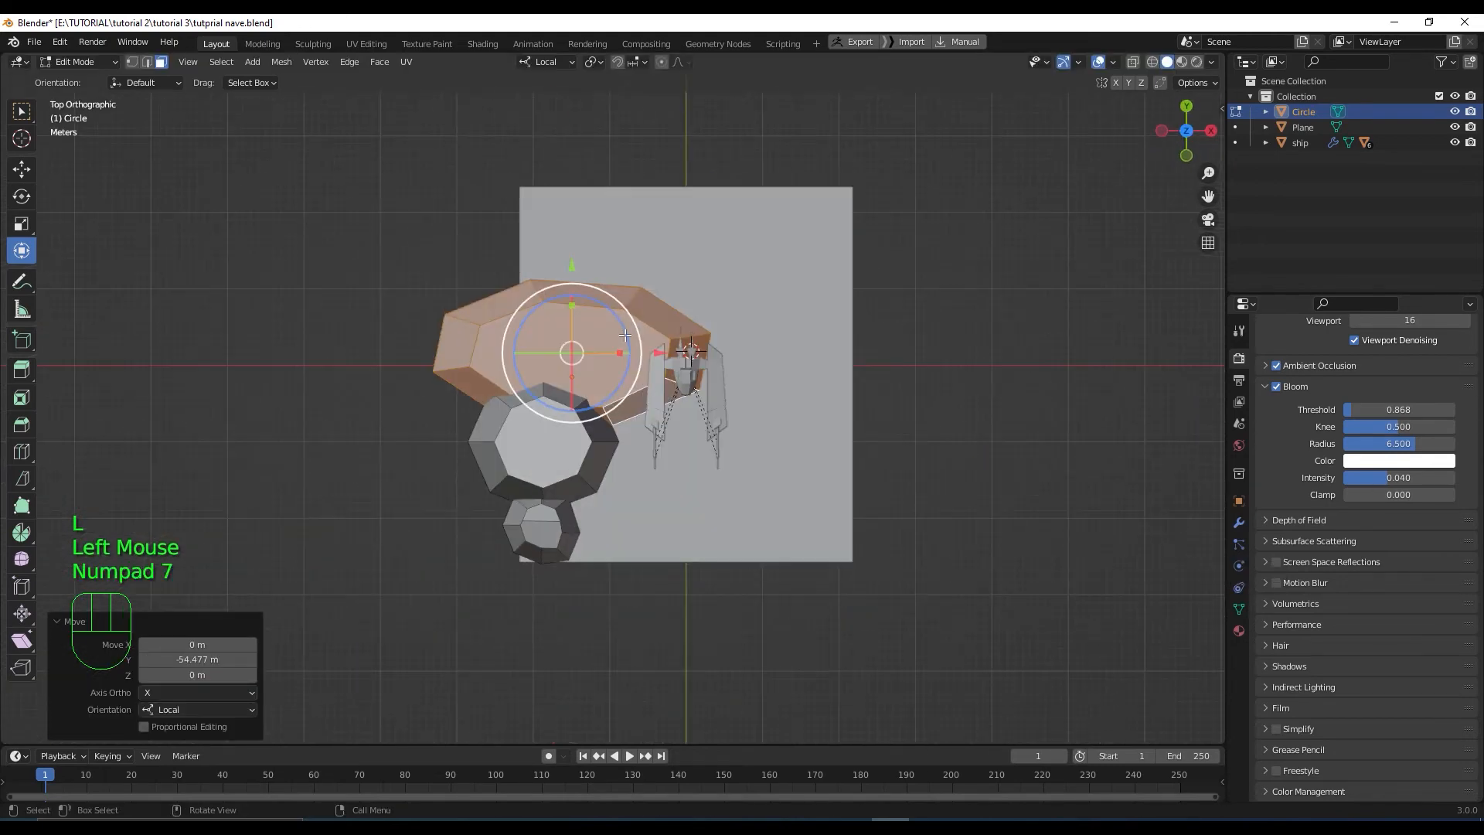
pyautogui.click(622, 331)
pyautogui.hotkey('ctrl', 'z')
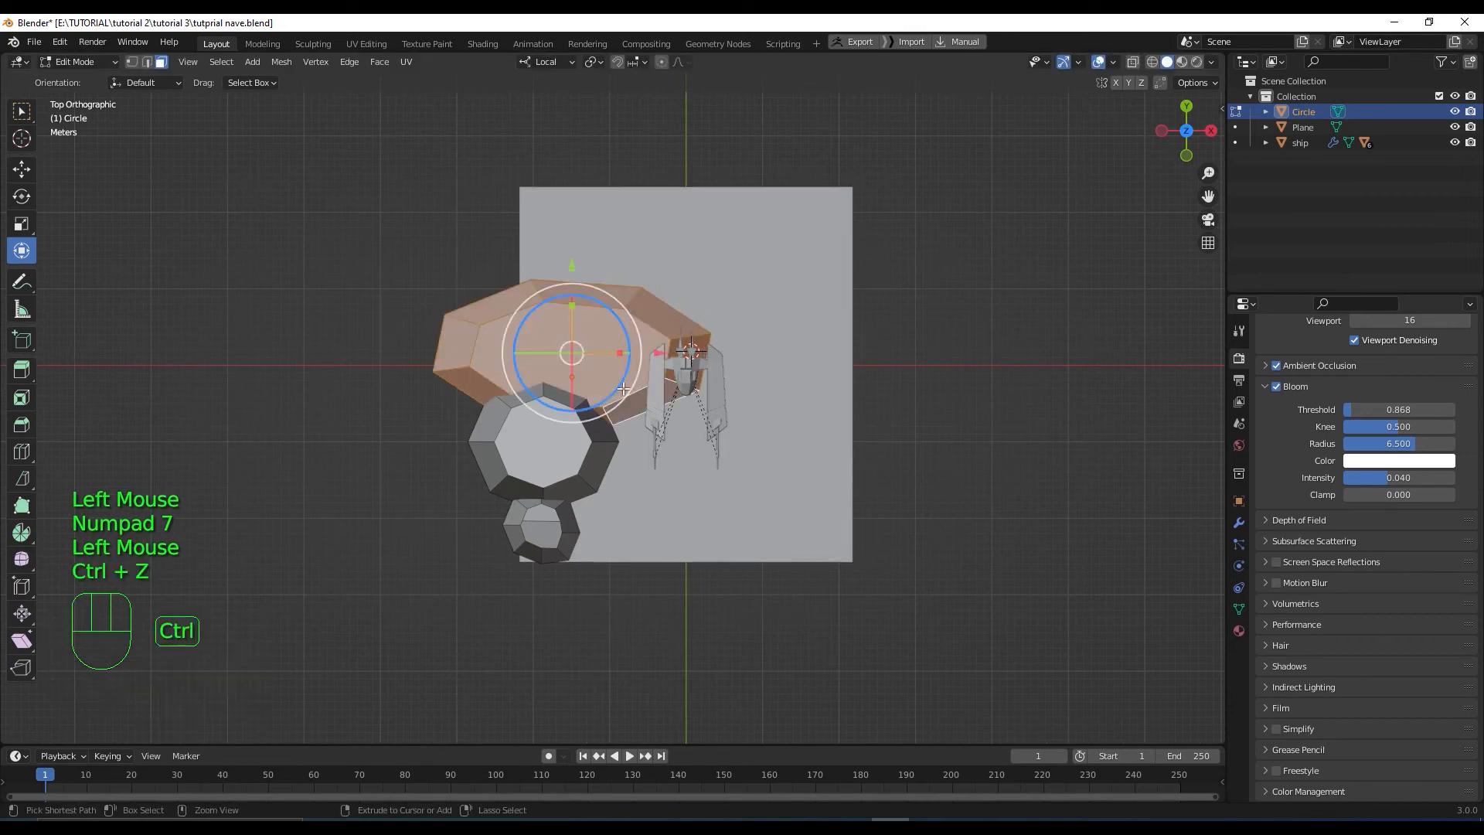
pyautogui.moveTo(623, 300); pyautogui.dragTo(623, 395)
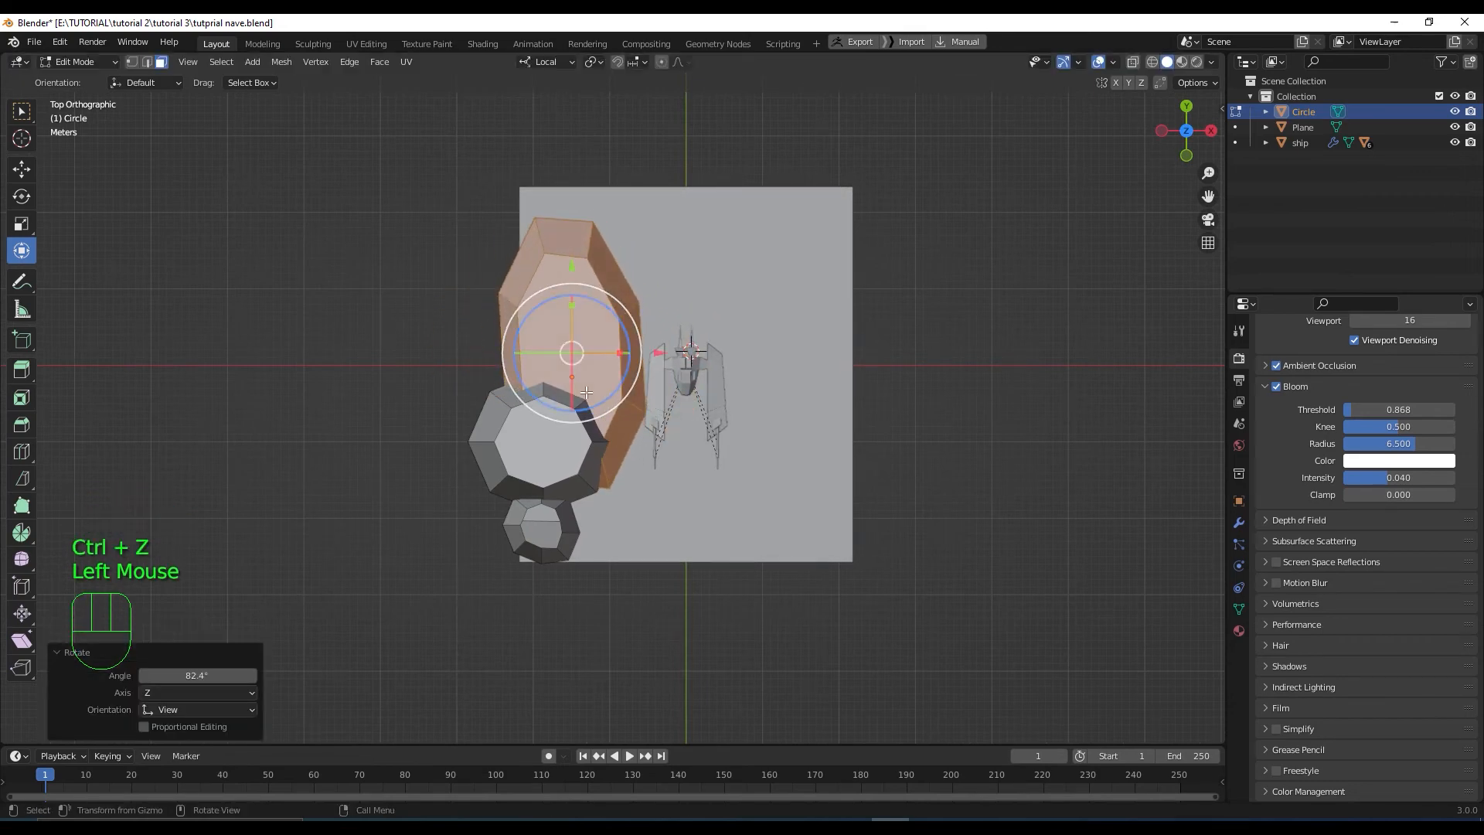
pyautogui.moveTo(572, 303); pyautogui.dragTo(572, 322)
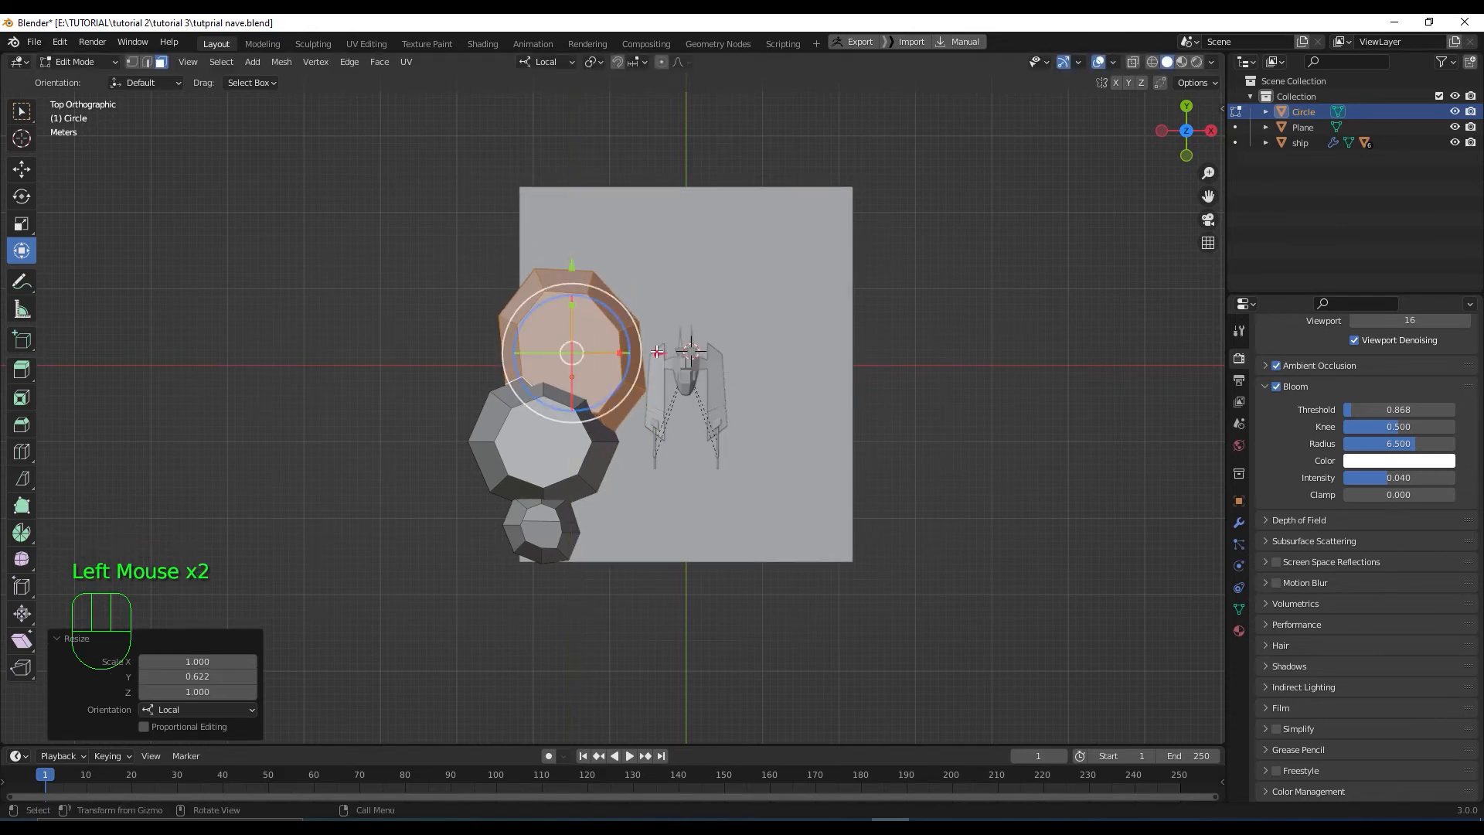
pyautogui.moveTo(657, 353); pyautogui.dragTo(633, 352)
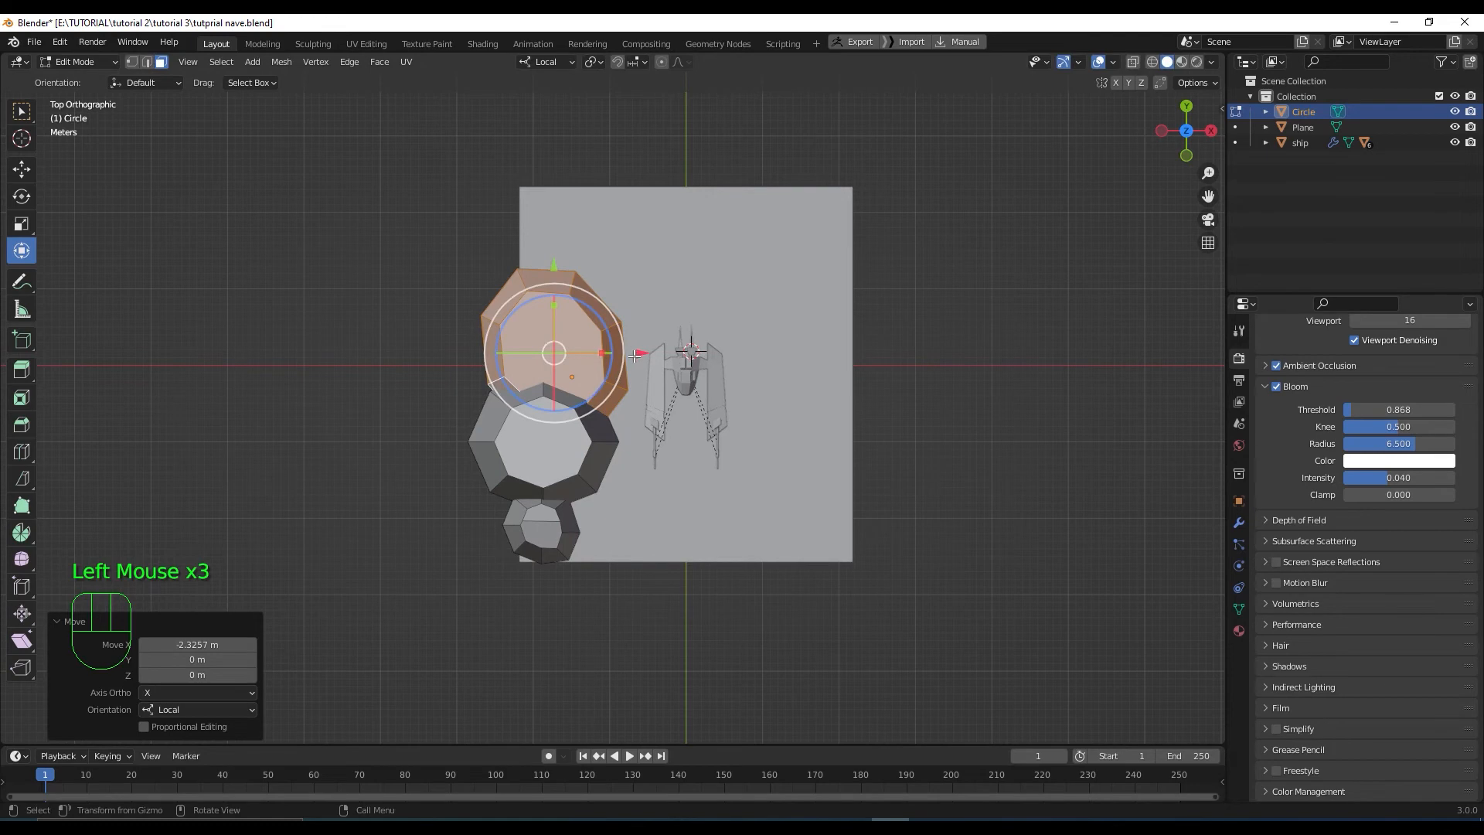
# Select the entire slim left rock and duplicate it
pyautogui.press('KP_3')
pyautogui.moveTo(665, 457); pyautogui.dragTo(688, 479, button='middle')
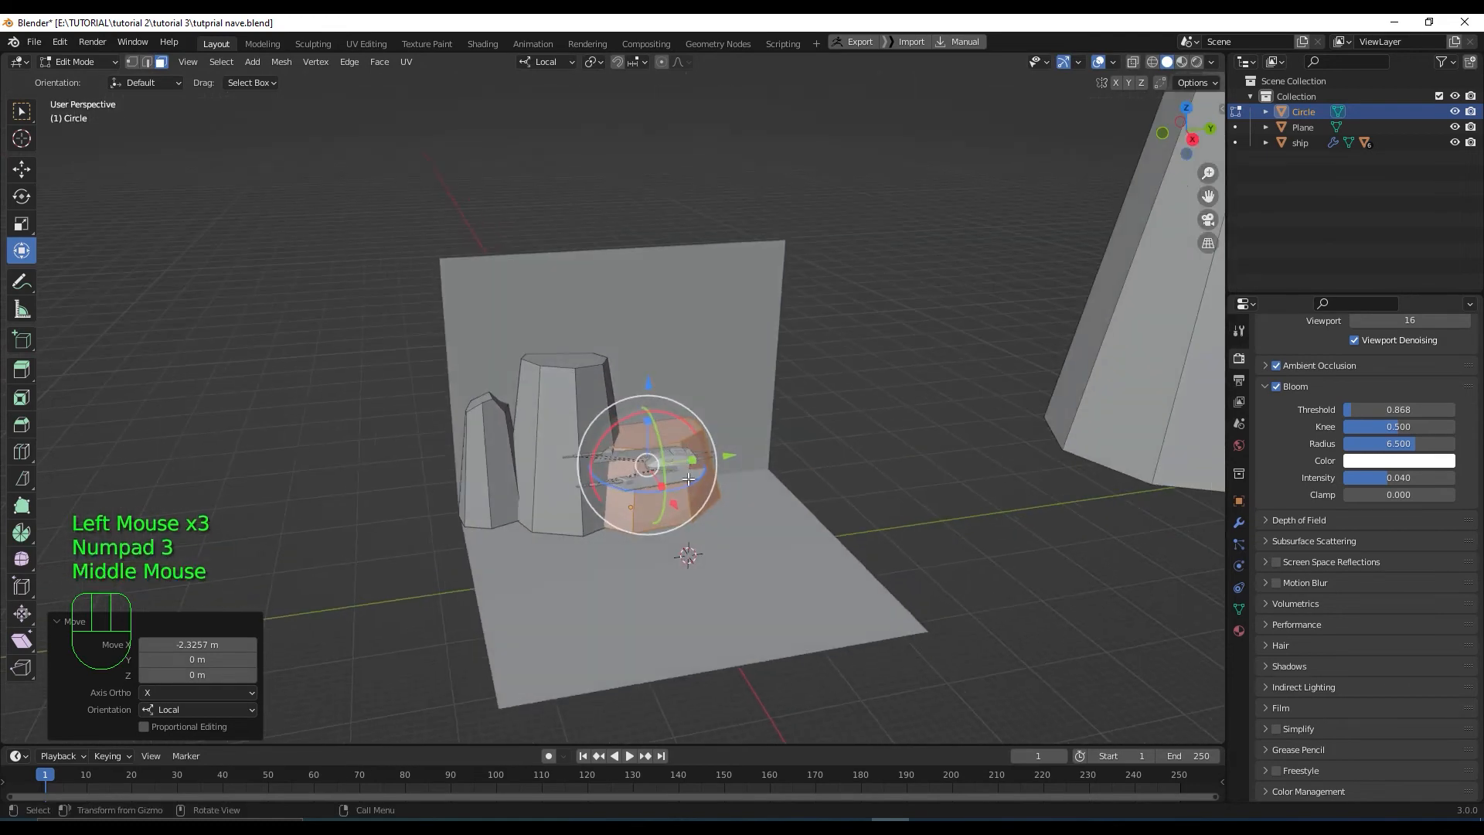
pyautogui.scroll(2, 688, 479)
pyautogui.click(393, 457)
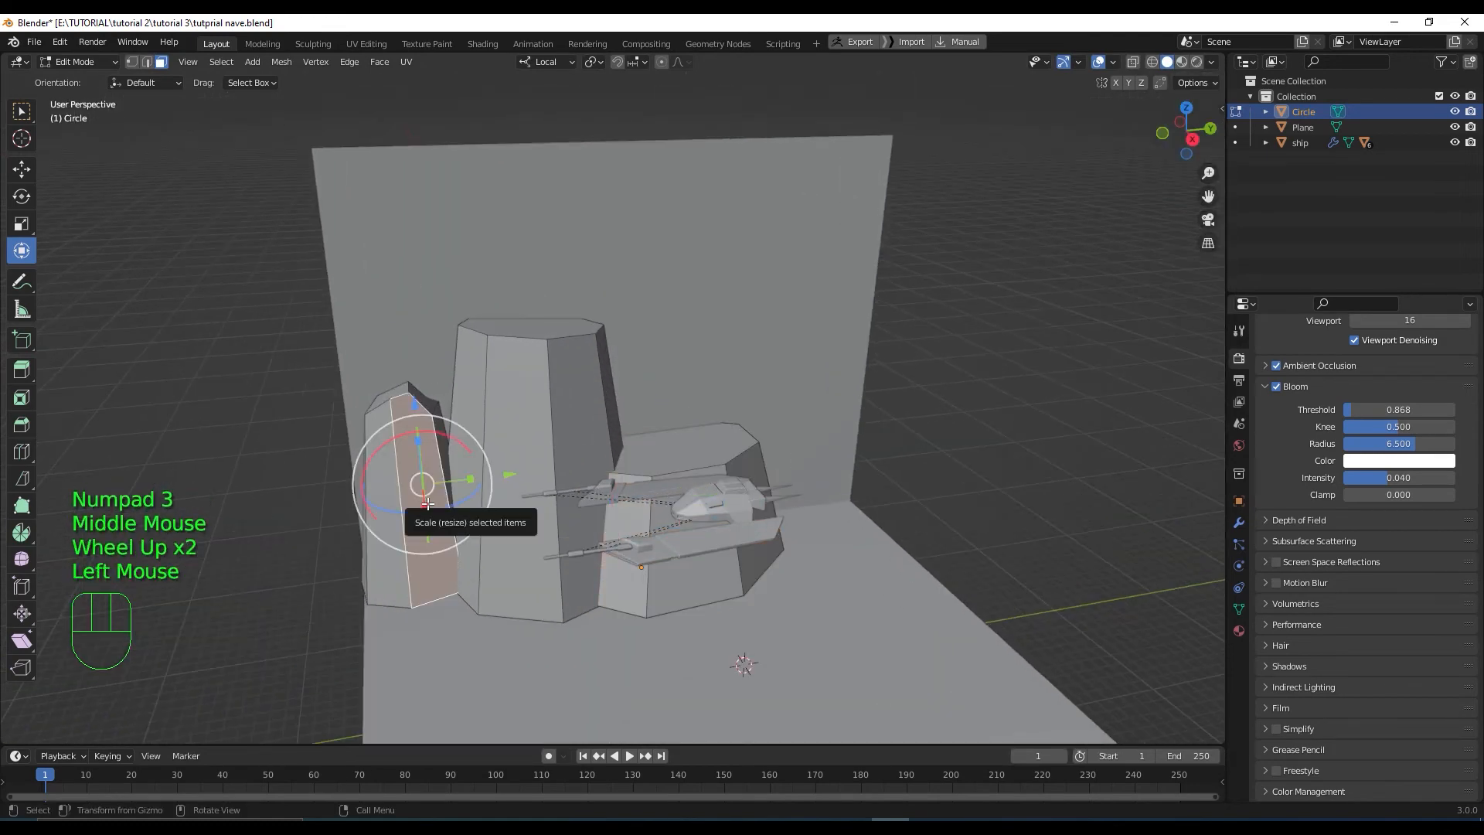
pyautogui.press('l')
pyautogui.hotkey('shift', 'd')
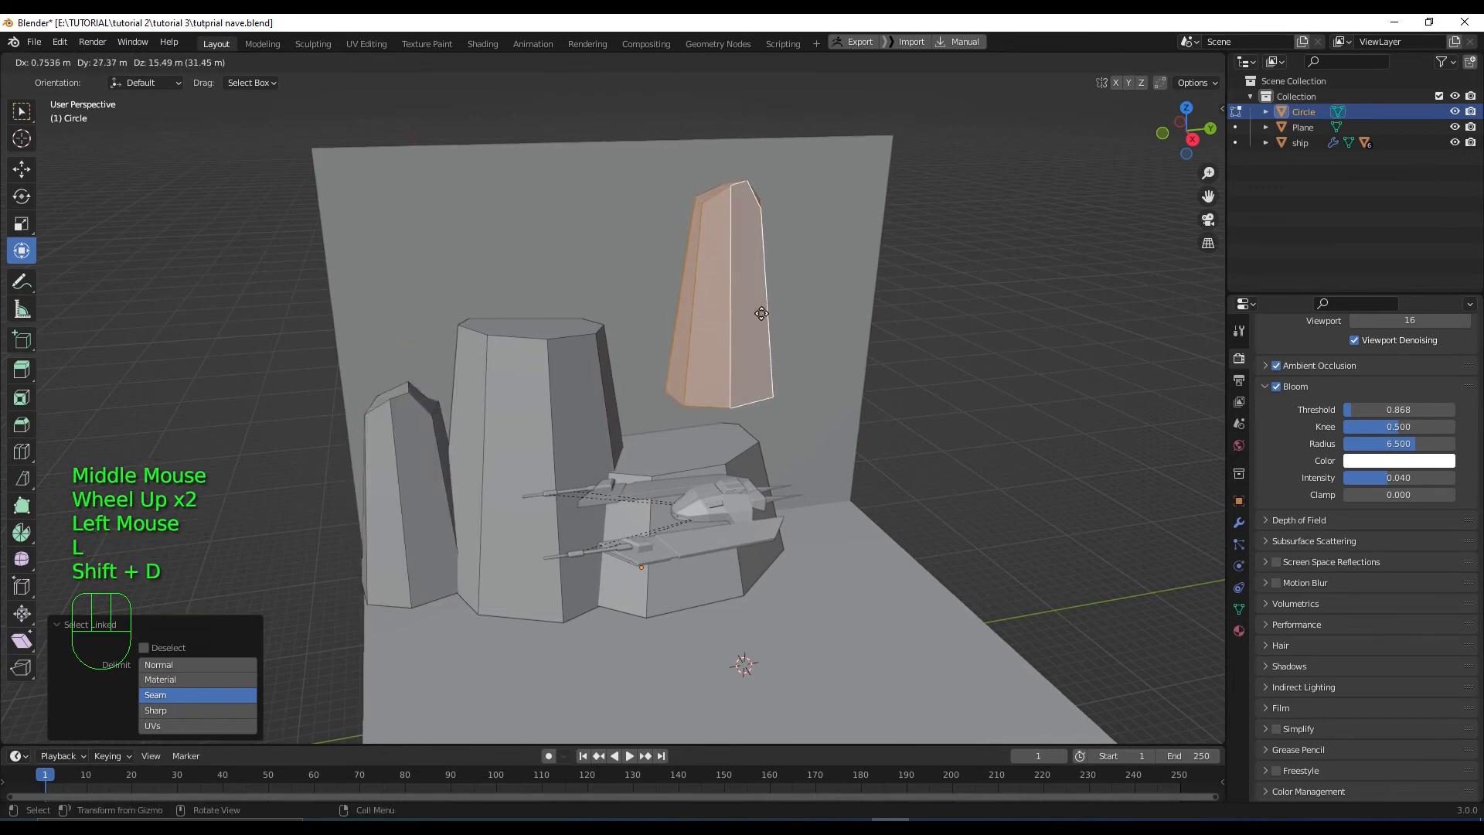
# Place the slim rock copy on top of the central rock, nudged along X
pyautogui.rightClick(699, 364)
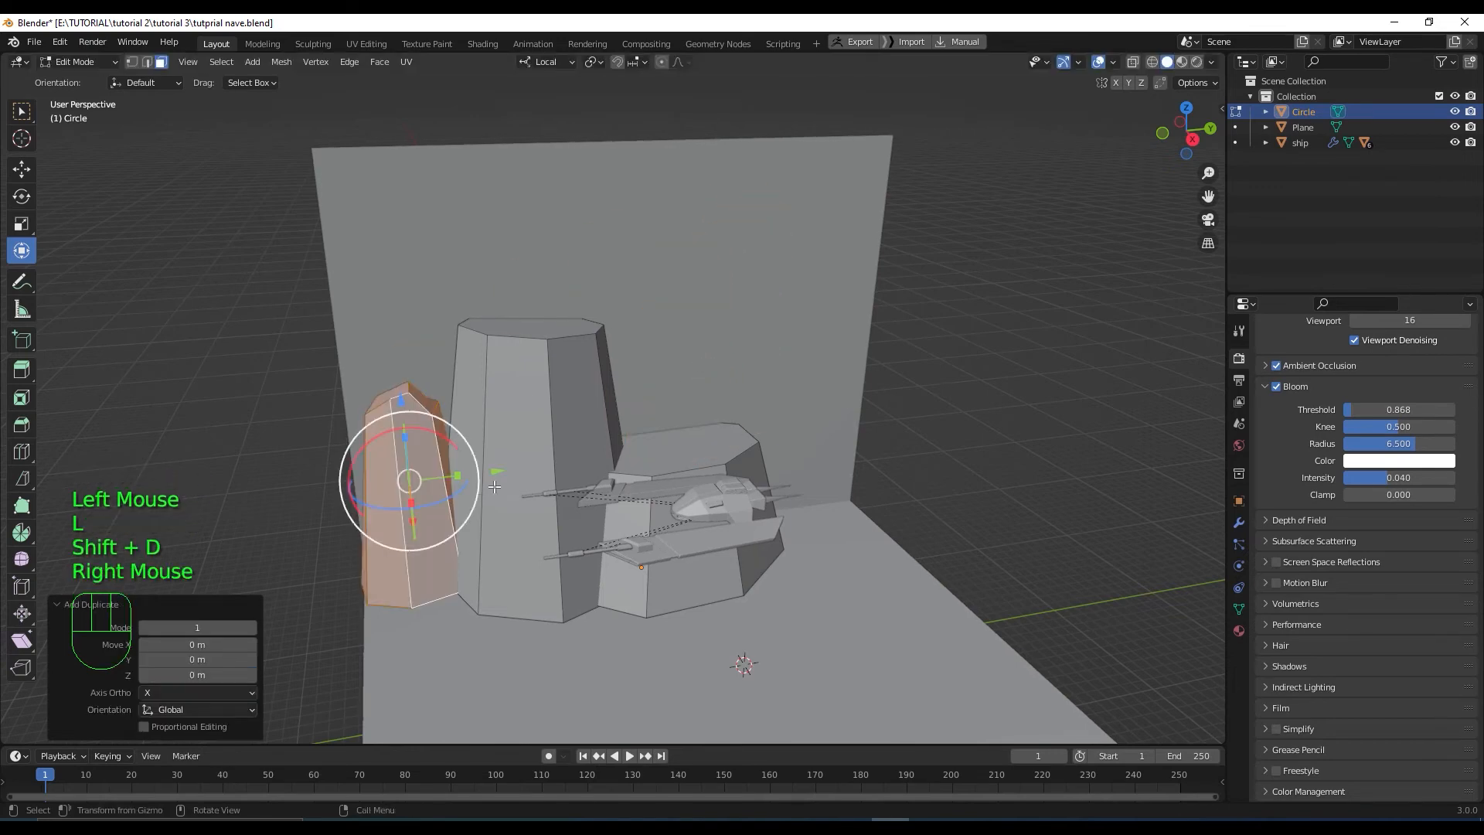
pyautogui.press('g')
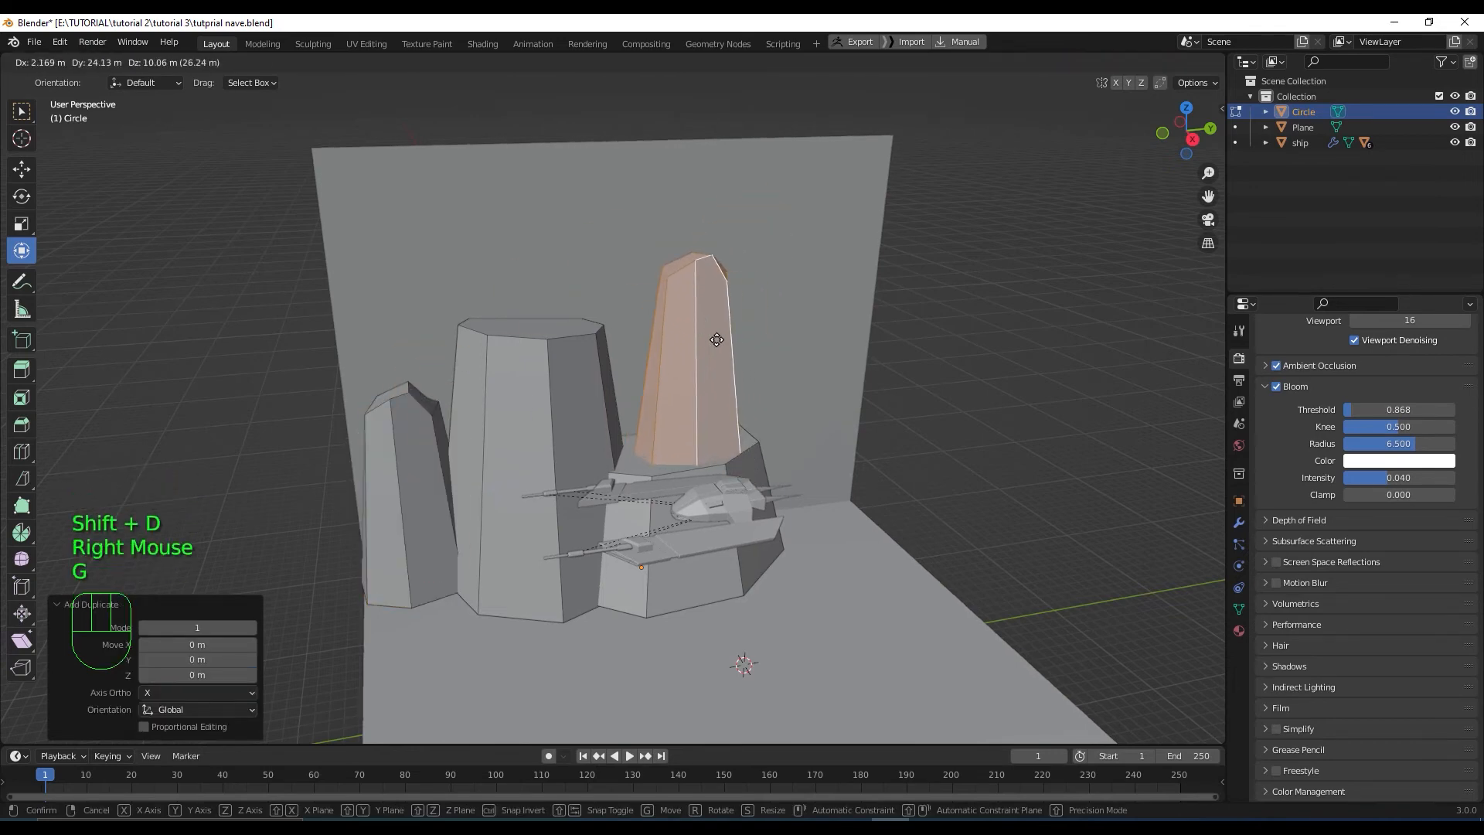
pyautogui.click(665, 348)
pyautogui.moveTo(740, 402); pyautogui.dragTo(634, 444, button='middle')
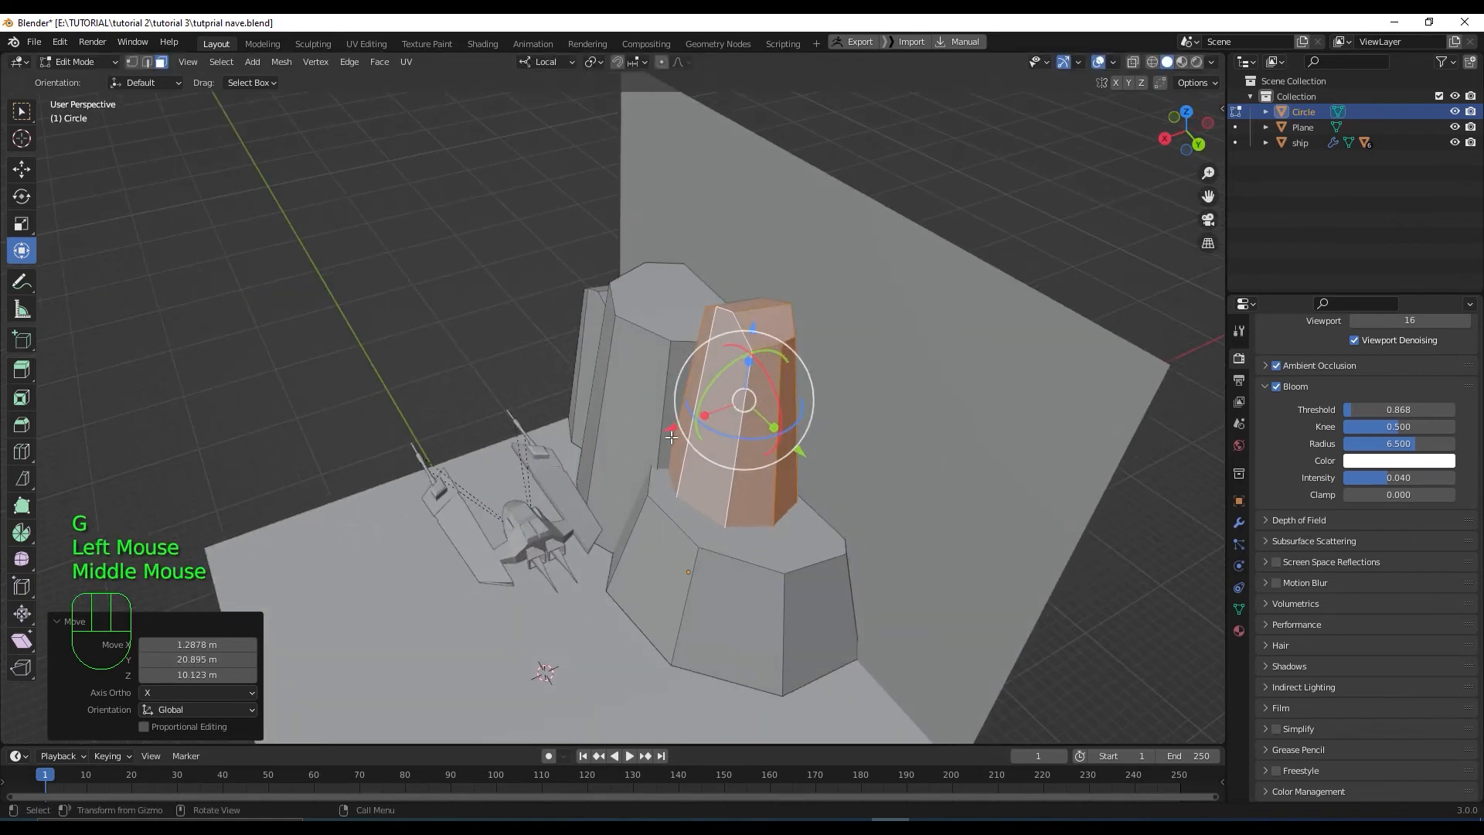
pyautogui.moveTo(672, 439); pyautogui.dragTo(688, 423)
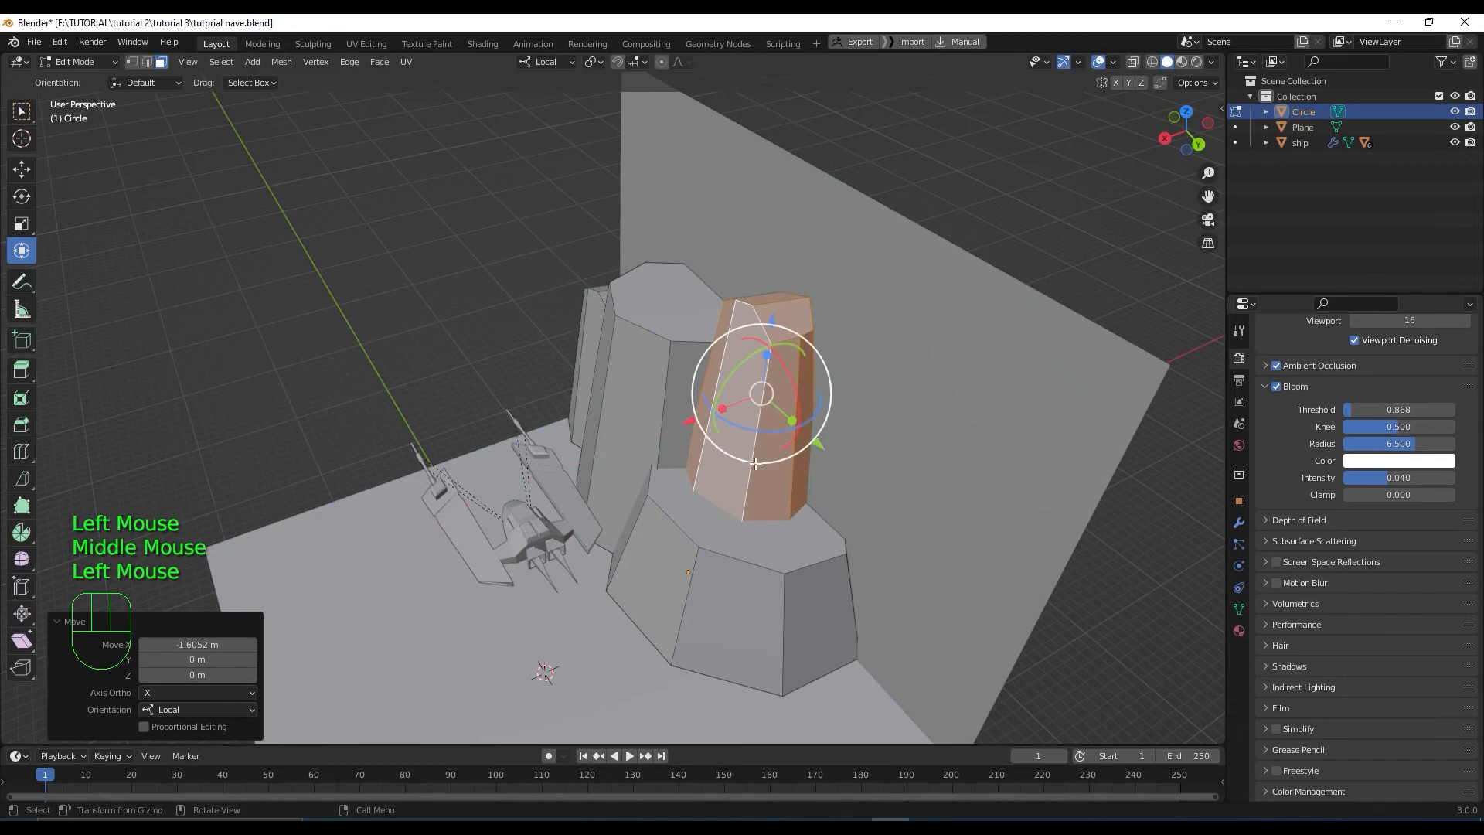
pyautogui.moveTo(755, 388); pyautogui.dragTo(696, 349, button='middle')
# Duplicate the copy again, shift it along Y, lower it and tilt it slightly
pyautogui.hotkey('shift', 'd')
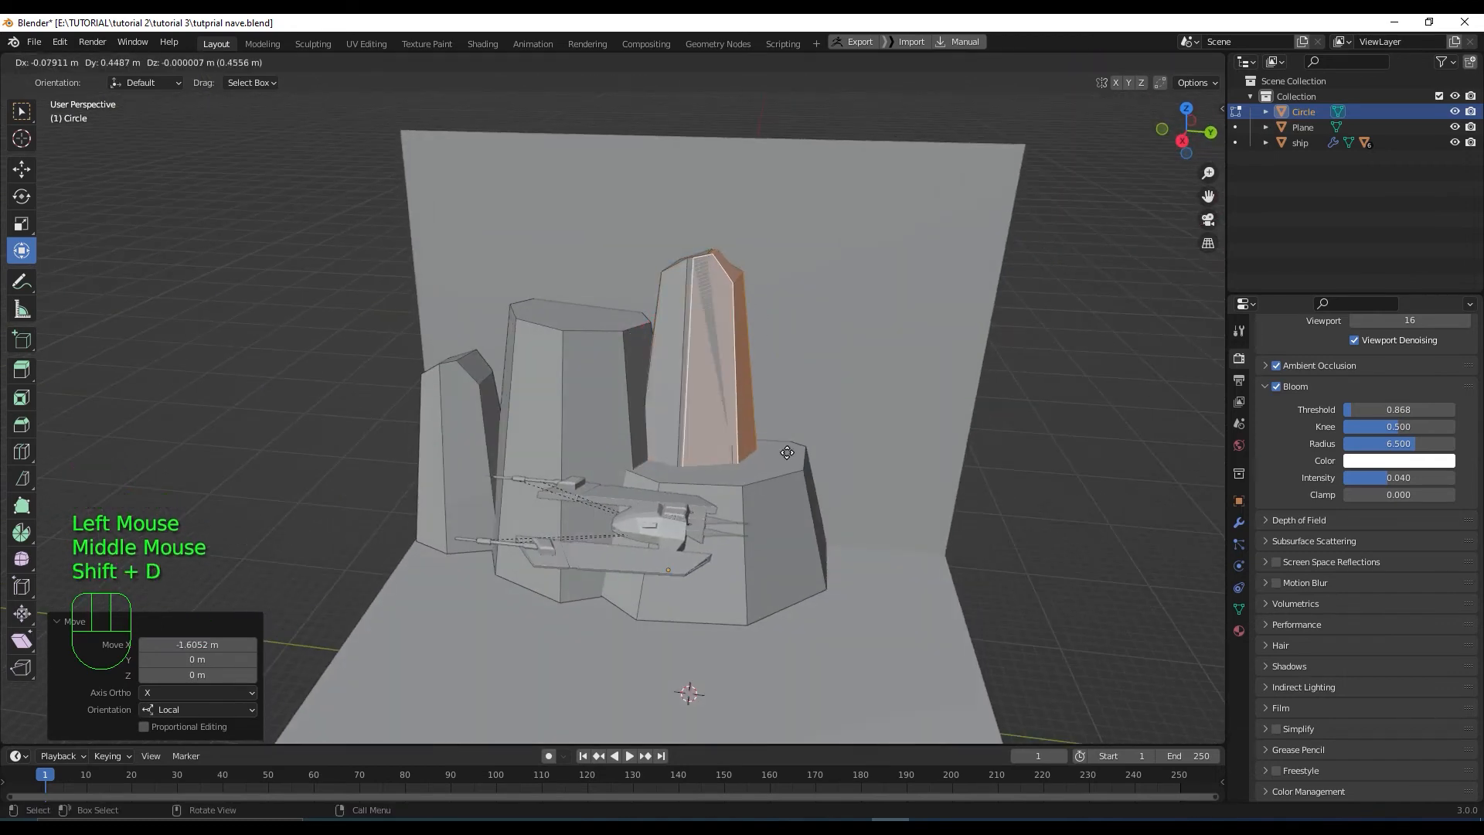
pyautogui.rightClick(815, 421)
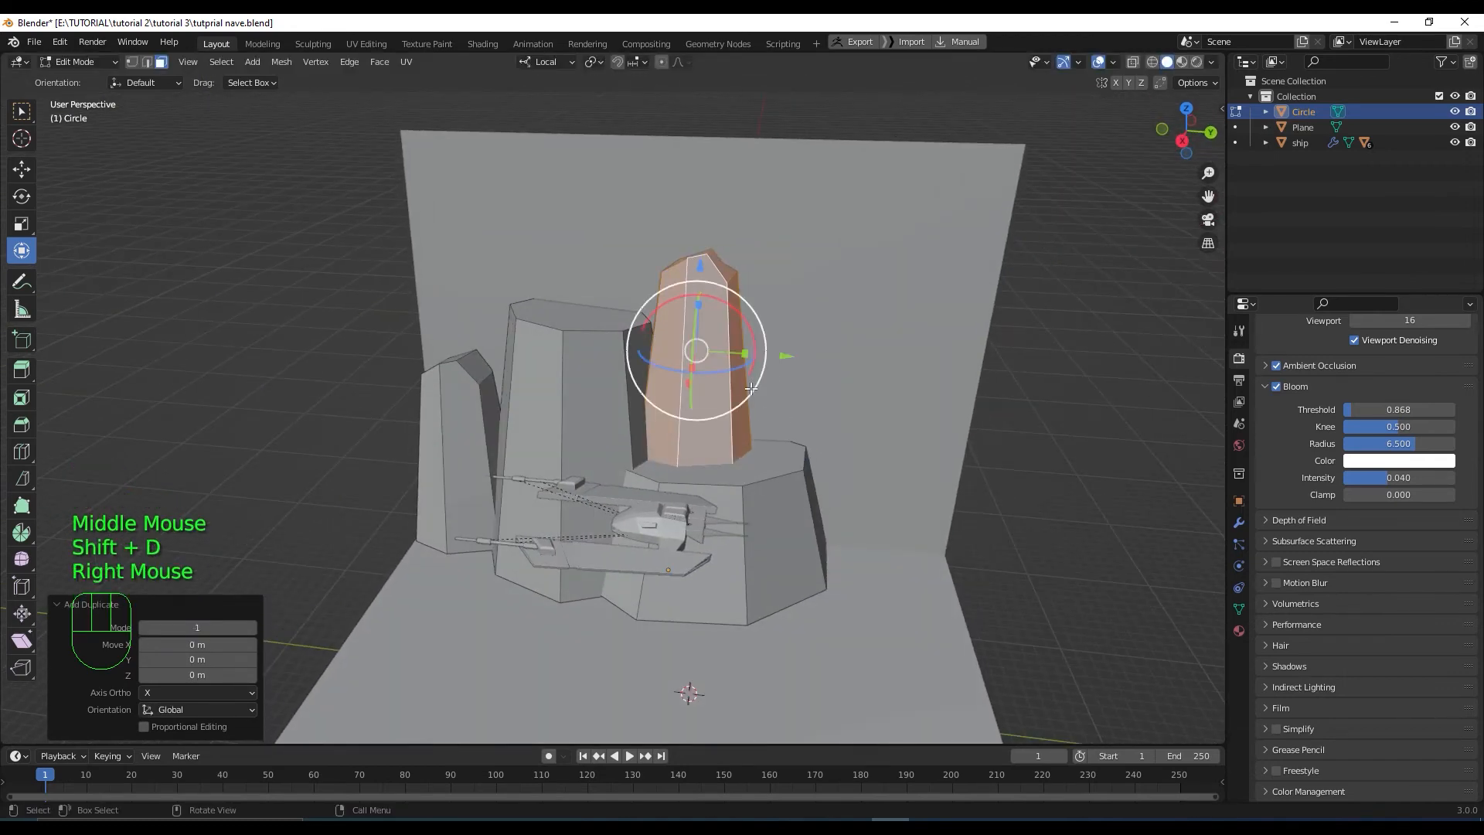
pyautogui.moveTo(787, 360); pyautogui.dragTo(809, 329)
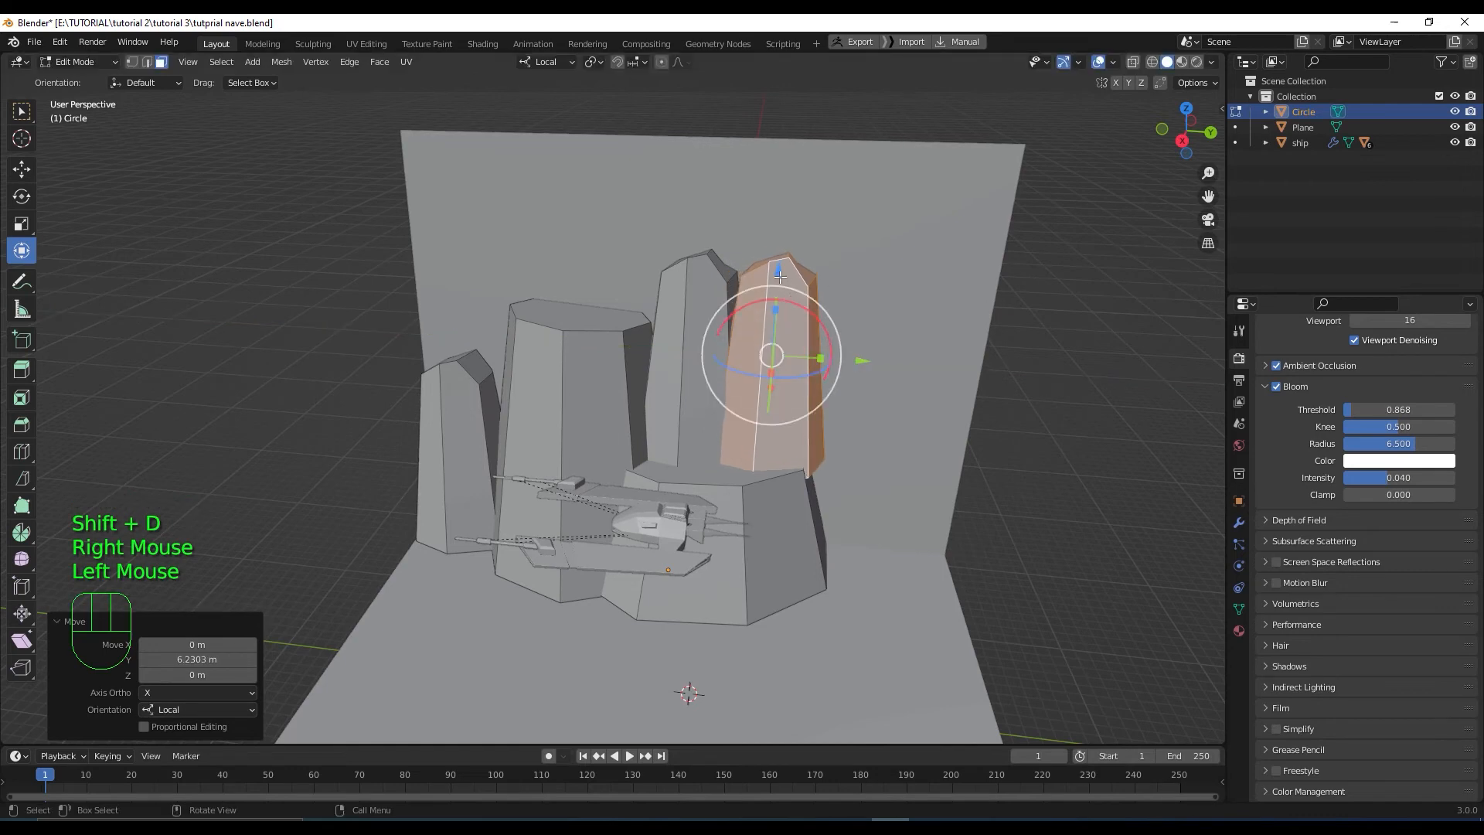
pyautogui.moveTo(780, 276); pyautogui.dragTo(777, 306)
pyautogui.moveTo(889, 421); pyautogui.dragTo(780, 433, button='middle')
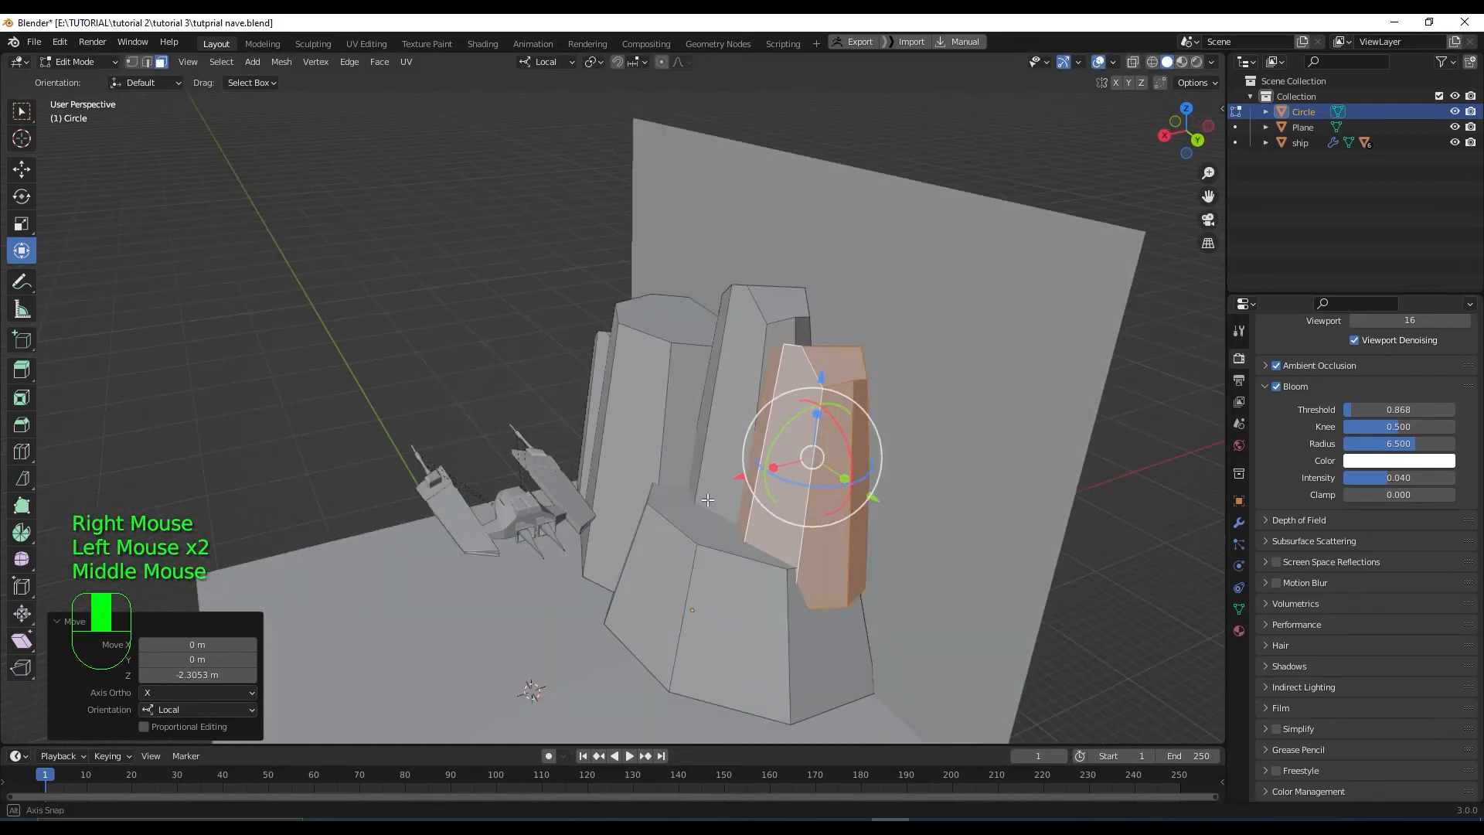
pyautogui.moveTo(818, 488)
pyautogui.mouseDown()
pyautogui.moveTo(788, 480)
pyautogui.moveTo(803, 423)
pyautogui.moveTo(811, 507)
pyautogui.mouseUp()
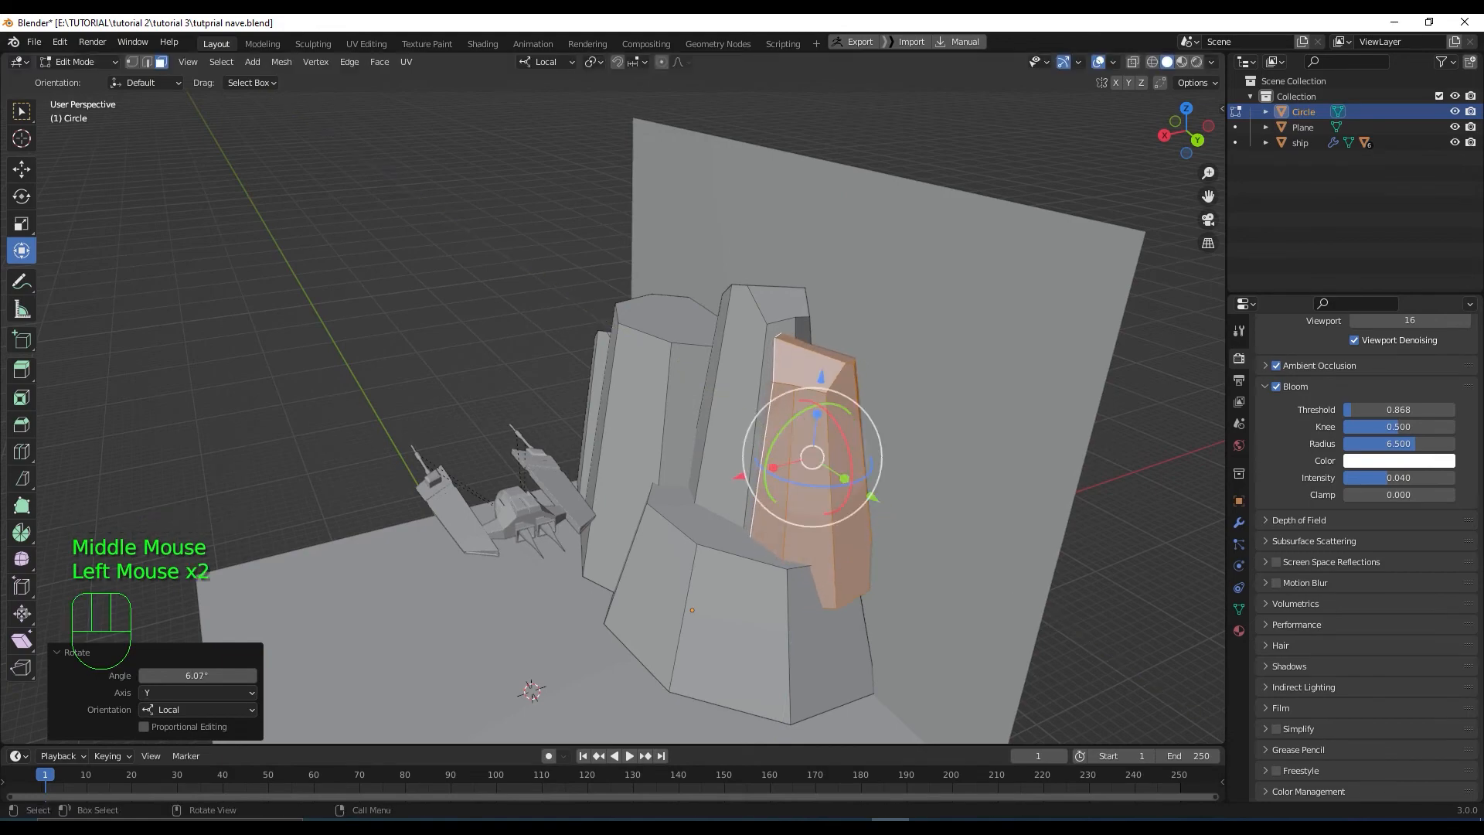
pyautogui.scroll(-1, 809, 529)
# Select the distant tall rock and bring it toward the rock cluster
pyautogui.moveTo(809, 529); pyautogui.dragTo(997, 519, button='middle')
pyautogui.scroll(-2, 1001, 520)
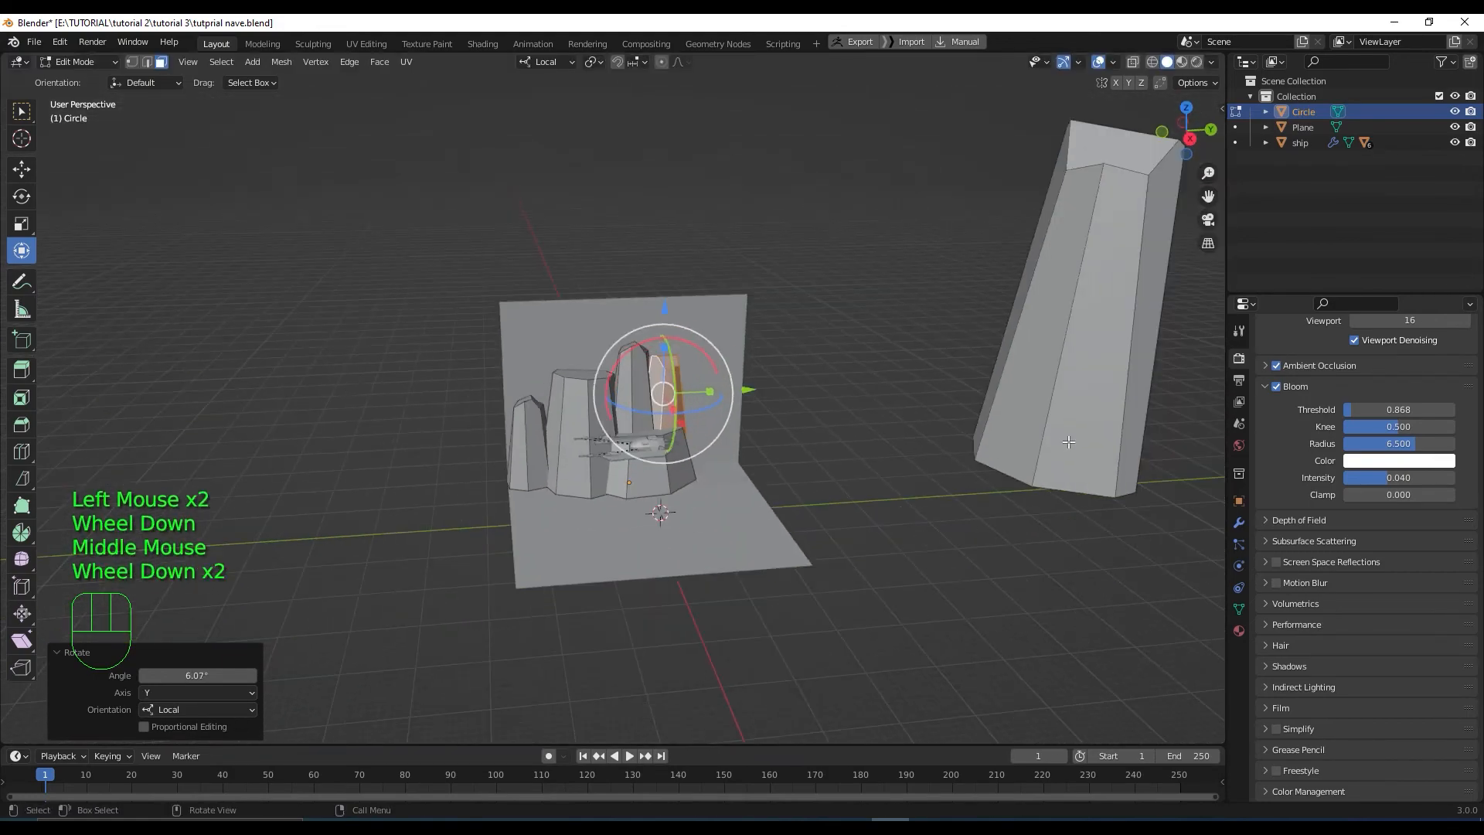
pyautogui.click(1069, 437)
pyautogui.press('l')
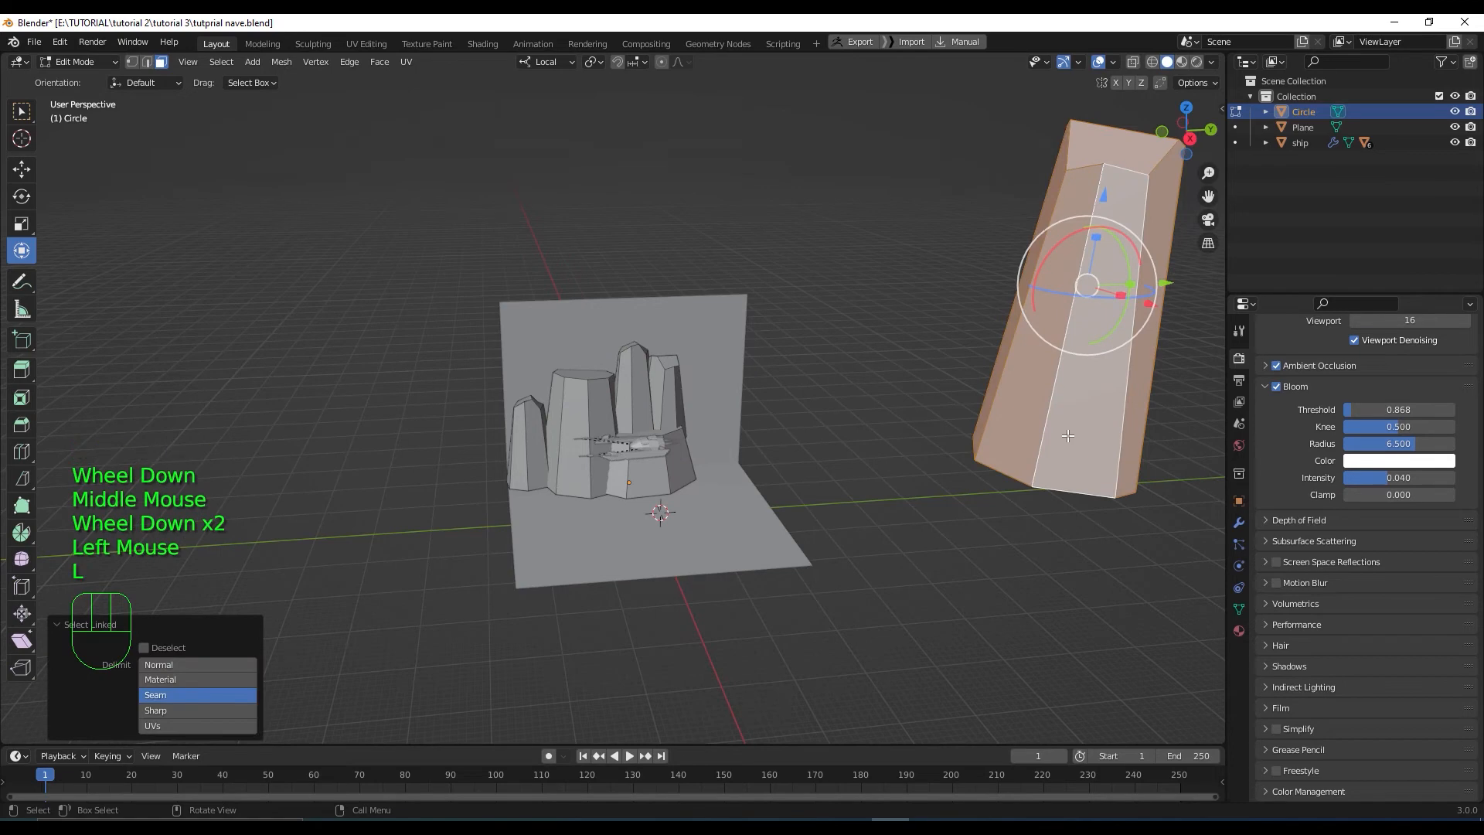
pyautogui.press('KP_3')
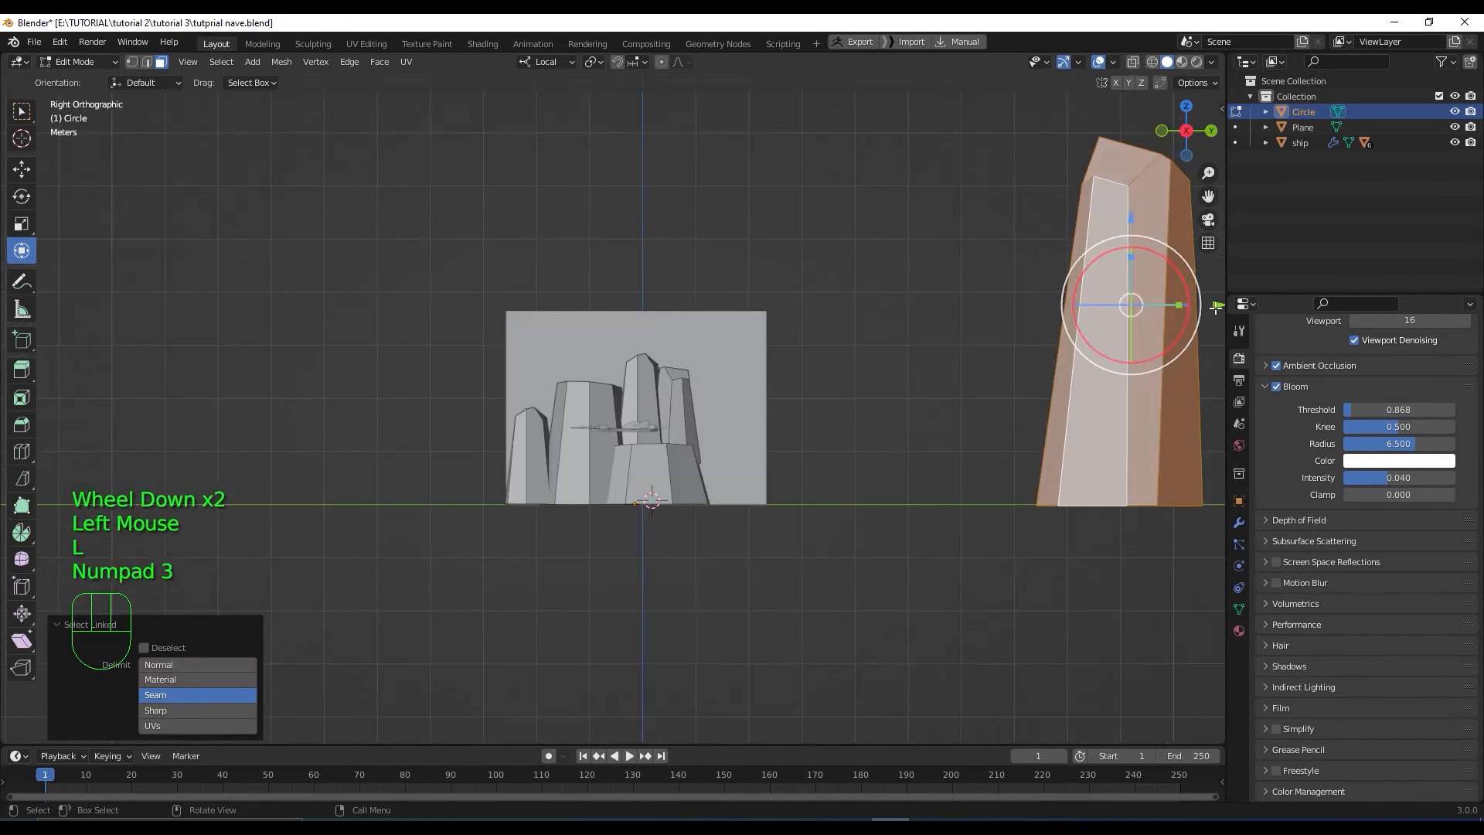
pyautogui.moveTo(1213, 309); pyautogui.dragTo(857, 359)
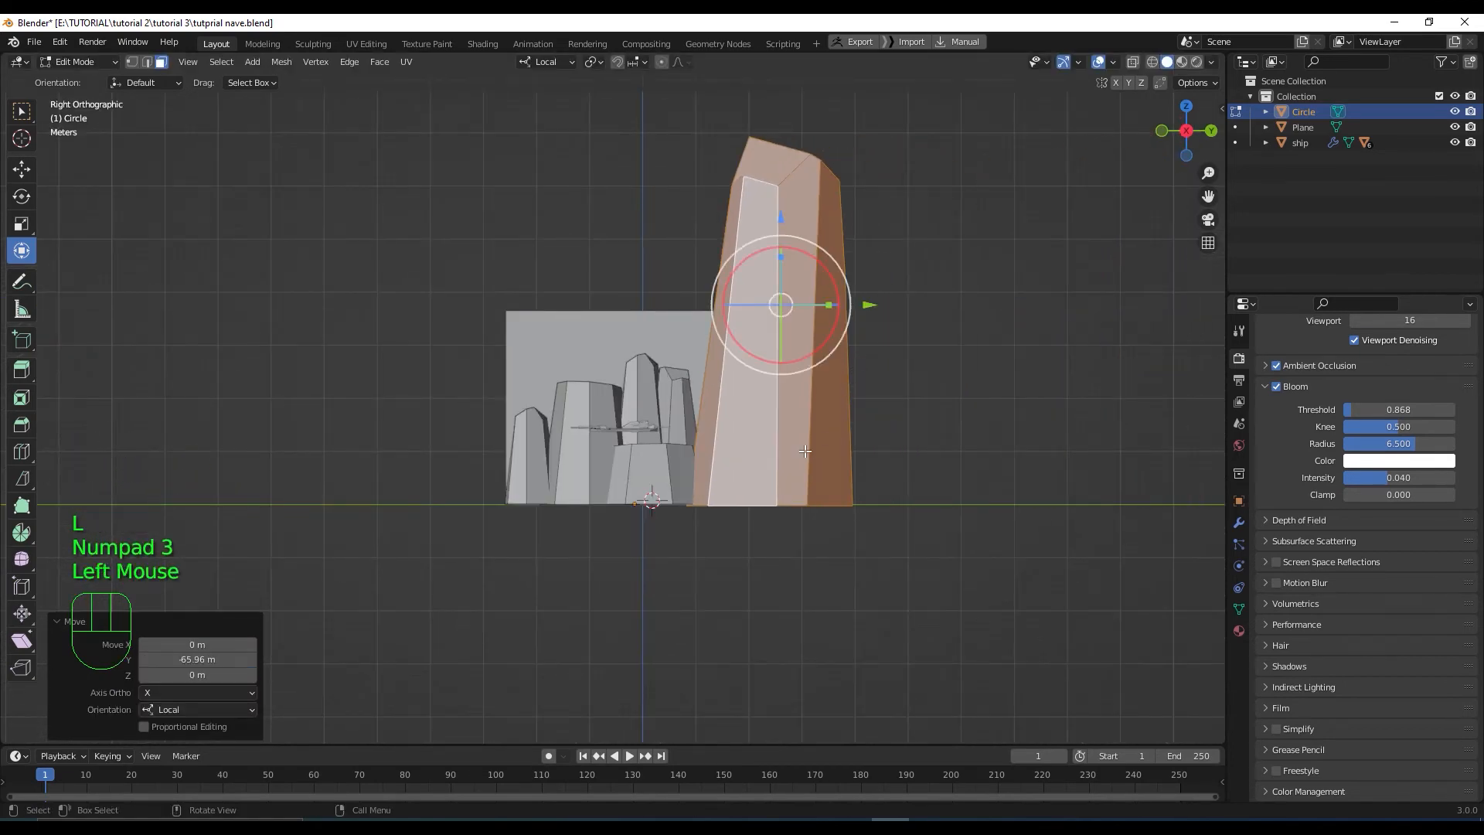
pyautogui.press('KP_7')
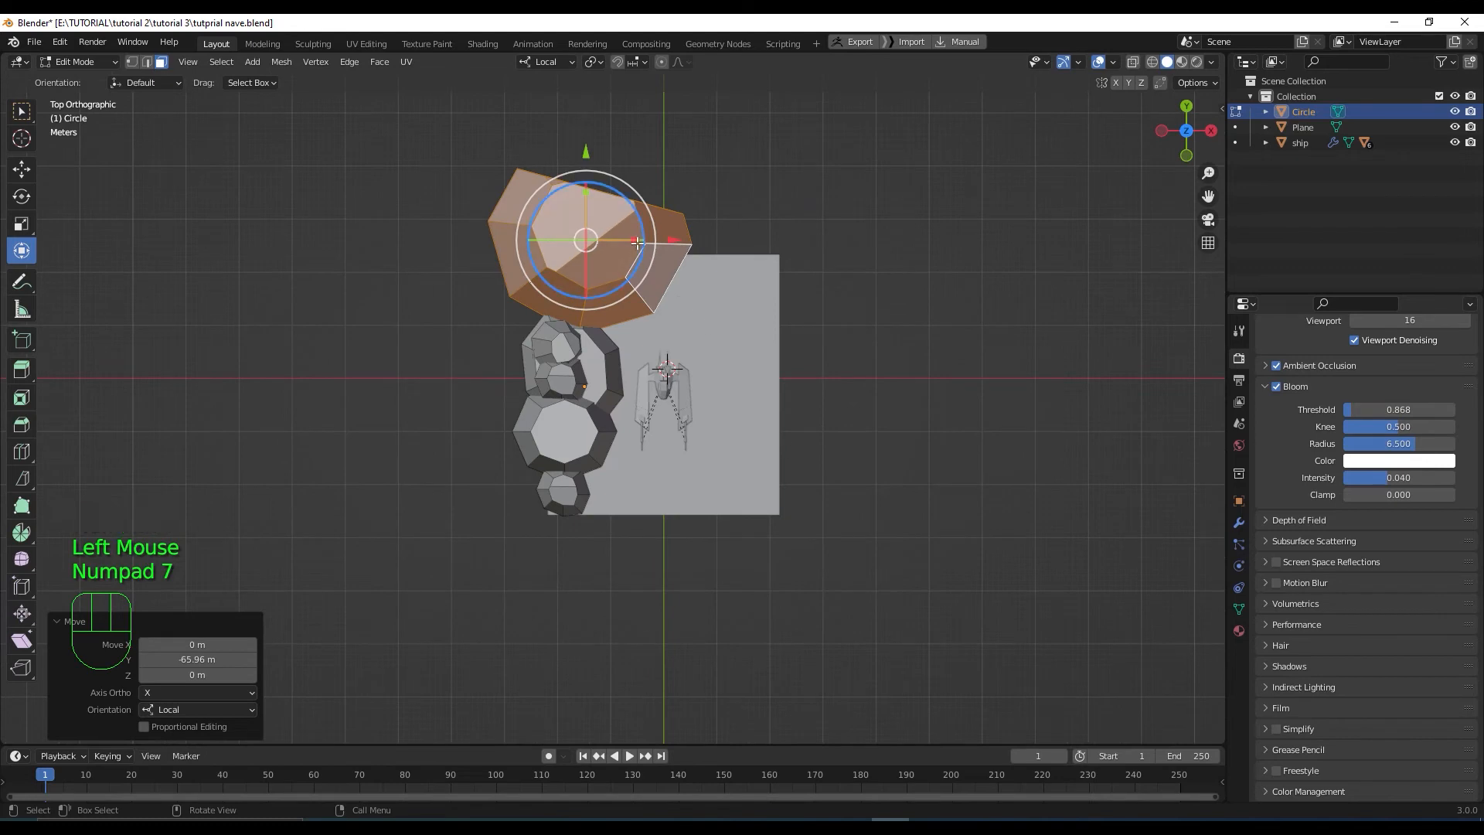
pyautogui.press('KP_3')
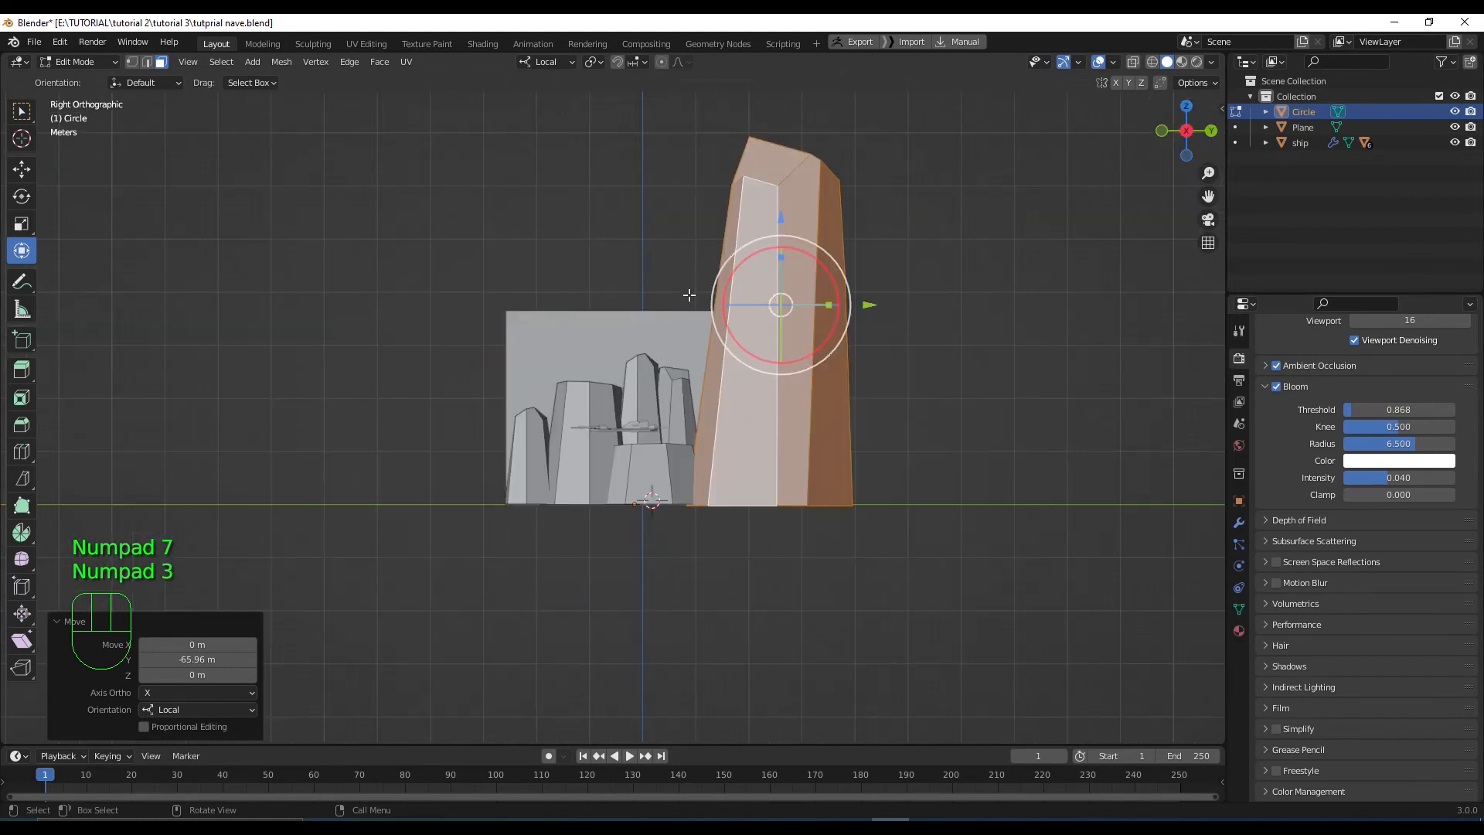
# Shrink the tall rock to about half, lower it to the ground and tuck it into the cluster
pyautogui.press('s')
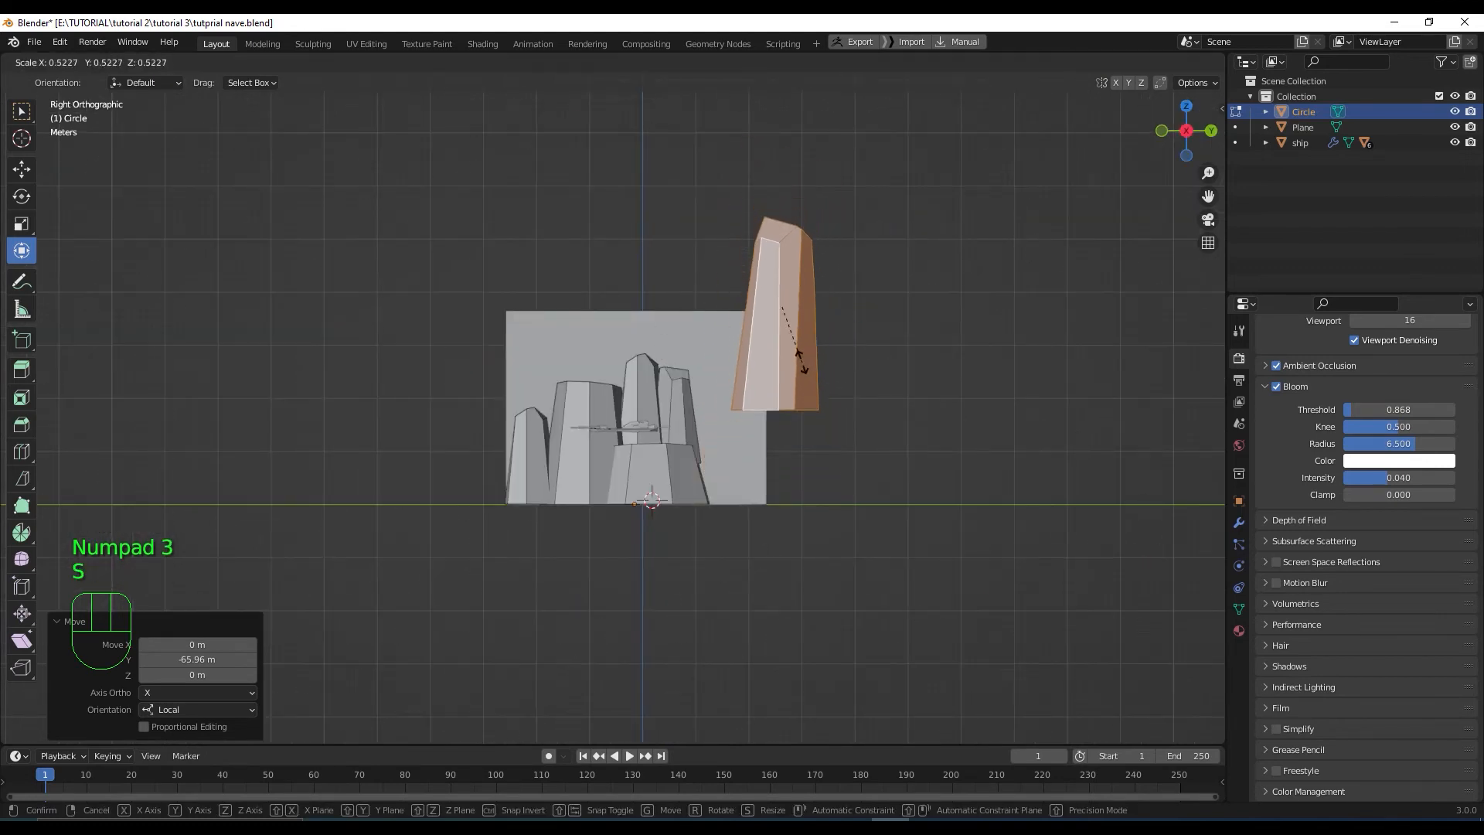
pyautogui.click(796, 259)
pyautogui.moveTo(783, 221); pyautogui.dragTo(774, 323)
pyautogui.moveTo(861, 399); pyautogui.dragTo(802, 399)
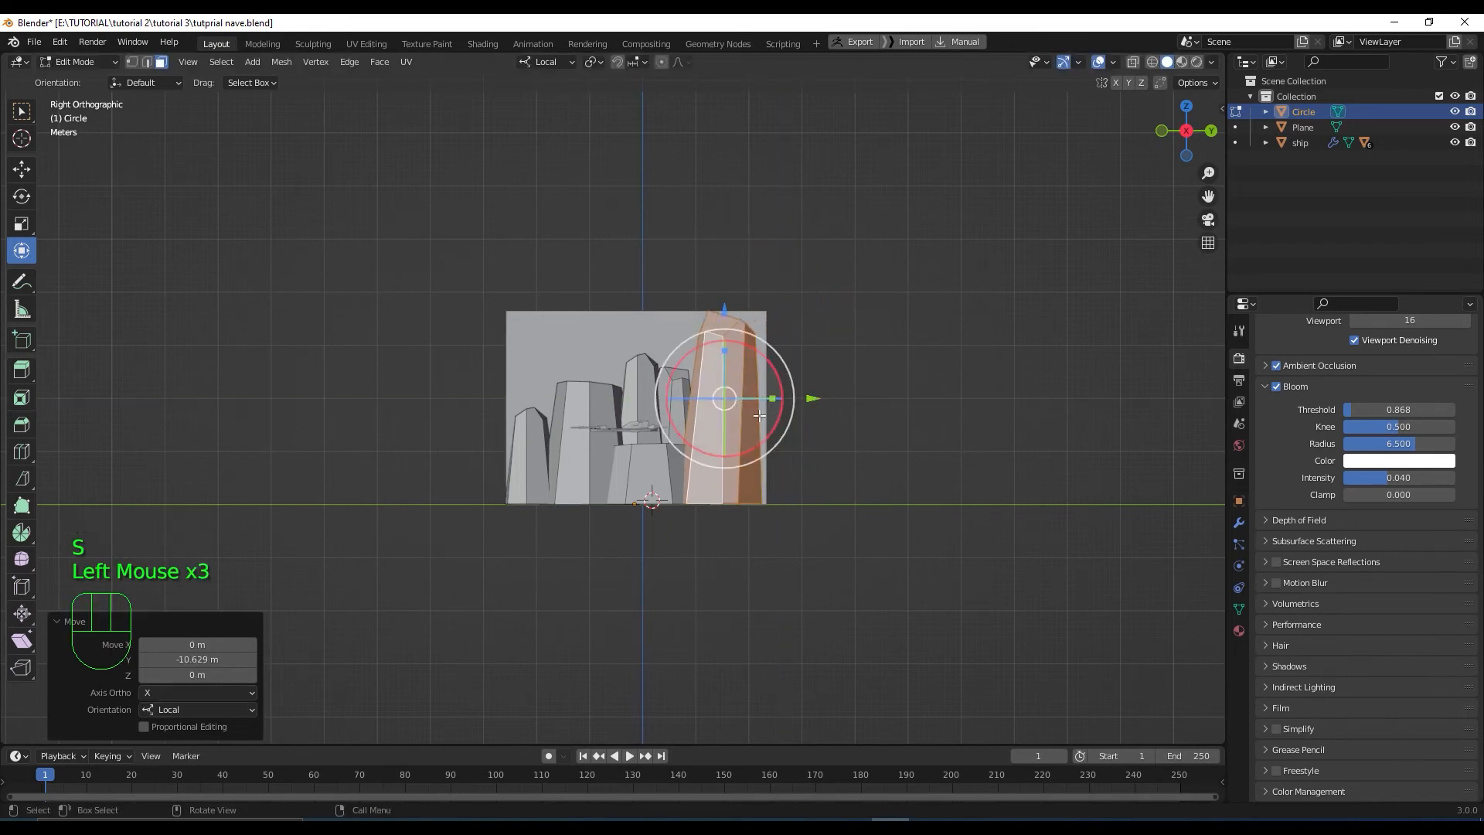
pyautogui.scroll(3, 732, 428)
pyautogui.moveTo(730, 428); pyautogui.dragTo(768, 339, button='middle')
pyautogui.moveTo(768, 338); pyautogui.dragTo(734, 329)
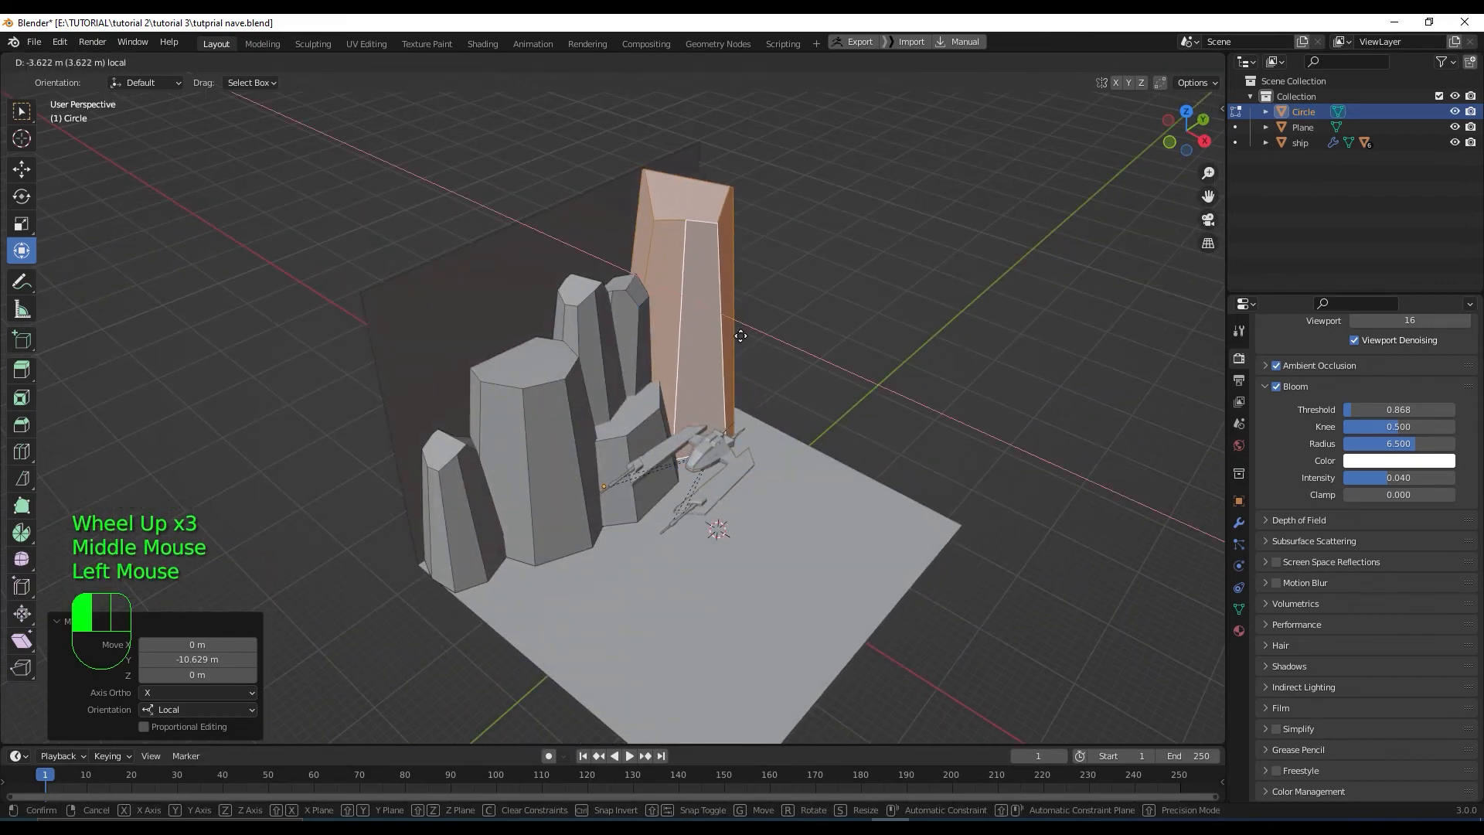
pyautogui.scroll(2, 734, 328)
pyautogui.moveTo(734, 329); pyautogui.dragTo(796, 417, button='middle')
# Select a middle rock and duplicate it
pyautogui.click(795, 417)
pyautogui.press('l')
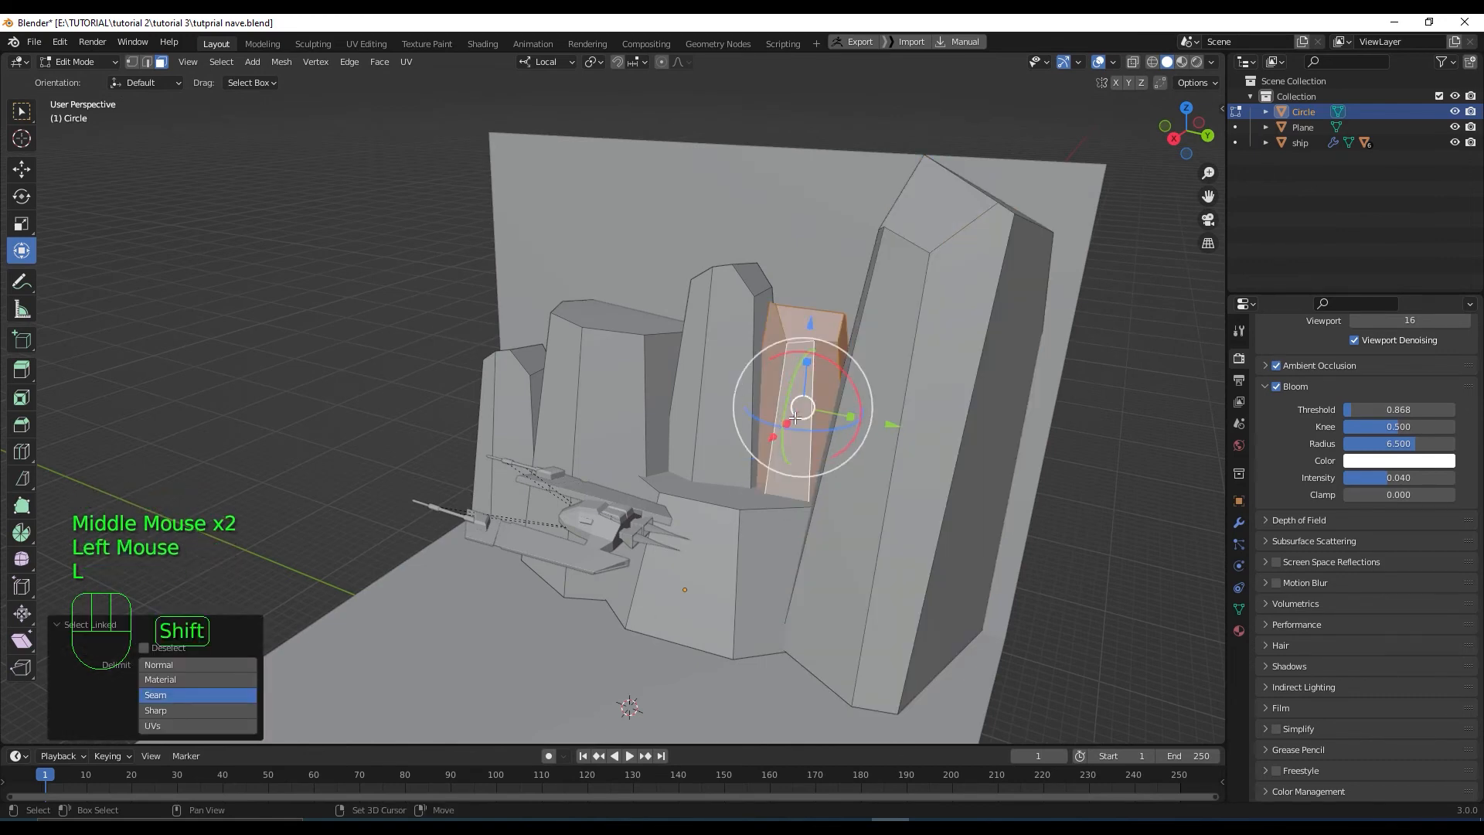
pyautogui.hotkey('shift', 'd')
# Place the rock copy at the lower right and raise it along Z
pyautogui.click(969, 649)
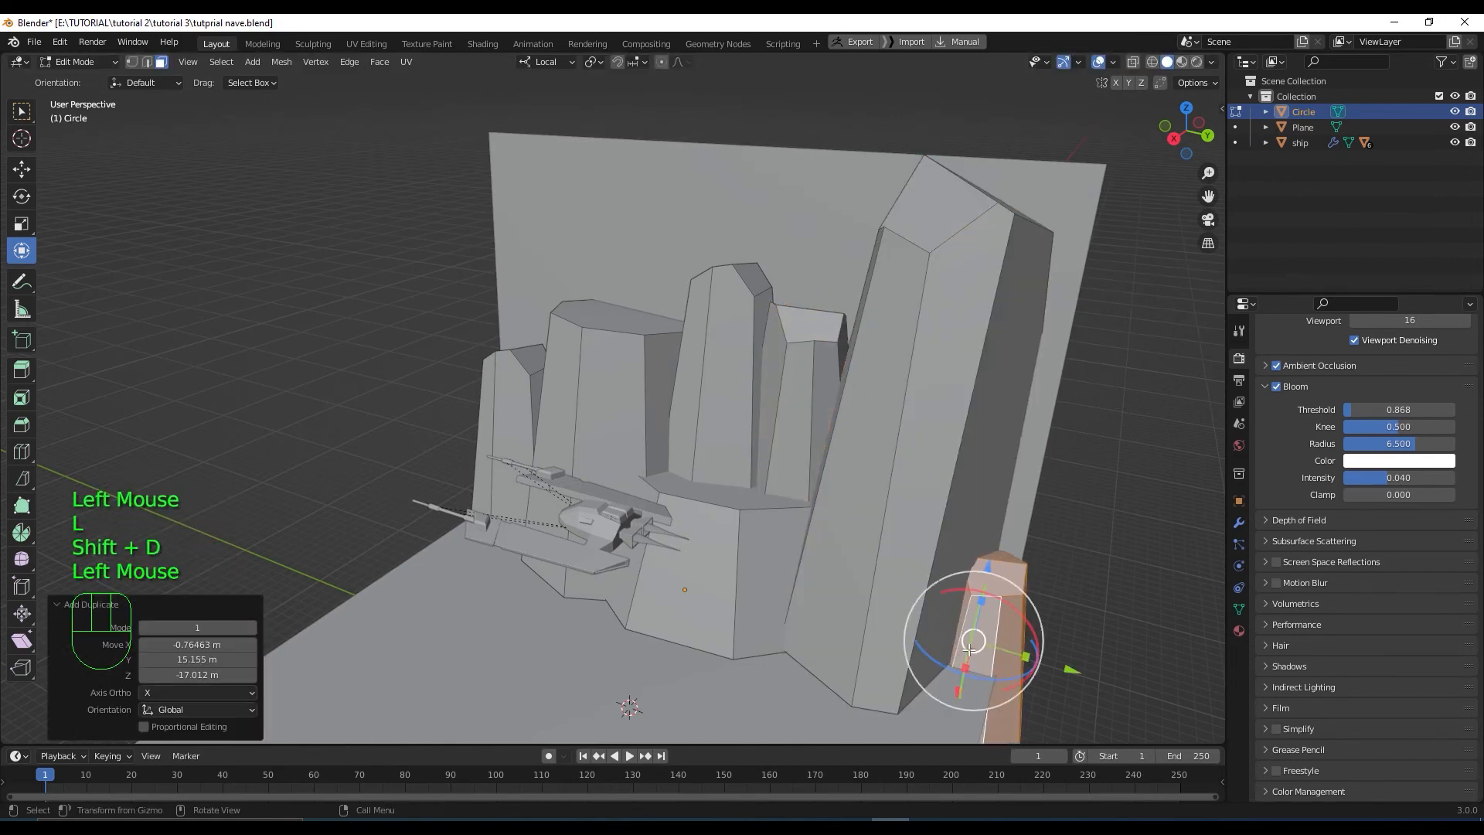
pyautogui.press('KP_3')
pyautogui.moveTo(974, 557); pyautogui.dragTo(940, 429)
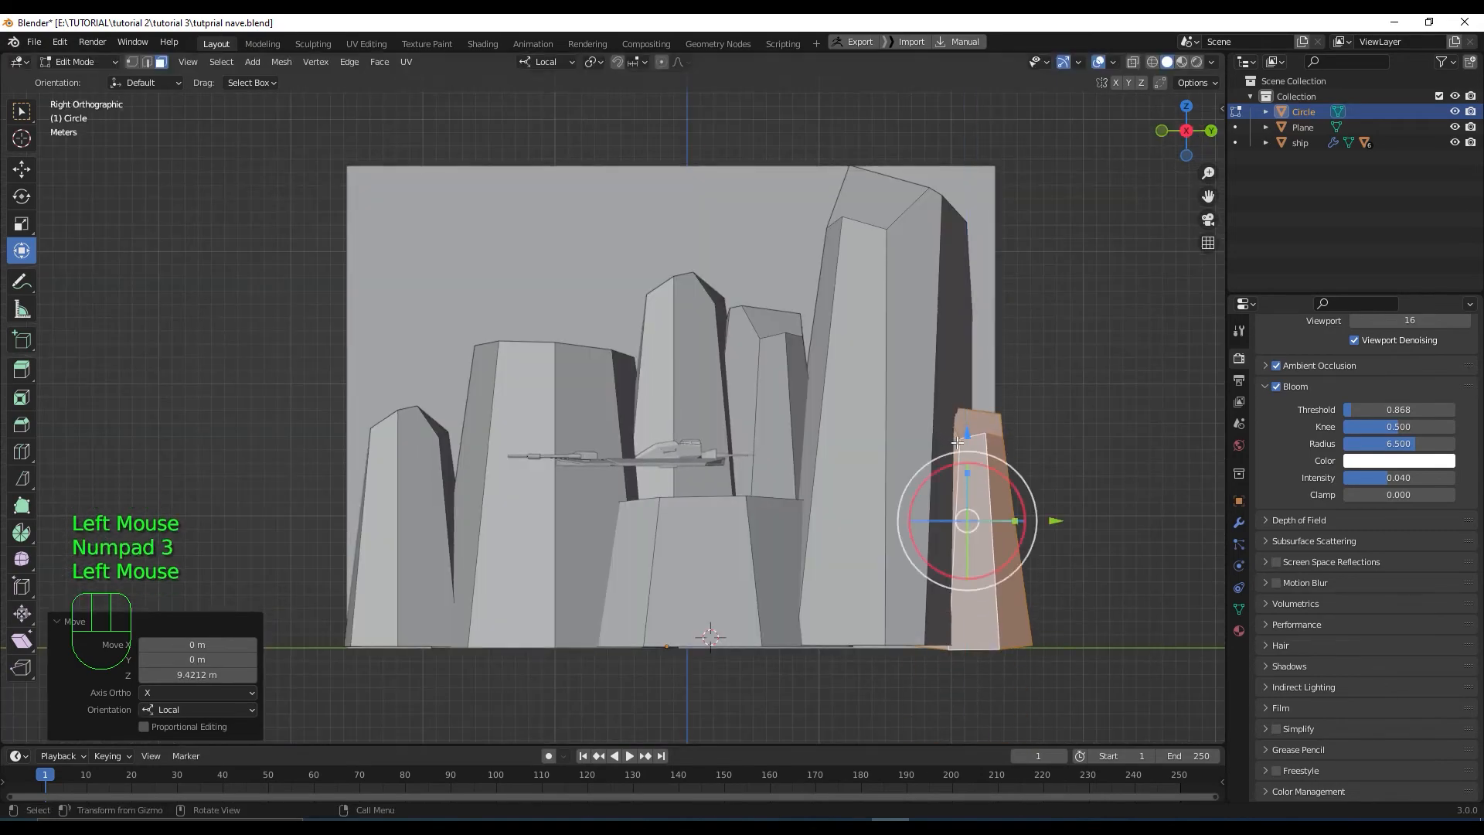
pyautogui.moveTo(940, 429); pyautogui.dragTo(978, 485, button='middle')
pyautogui.press('KP_3')
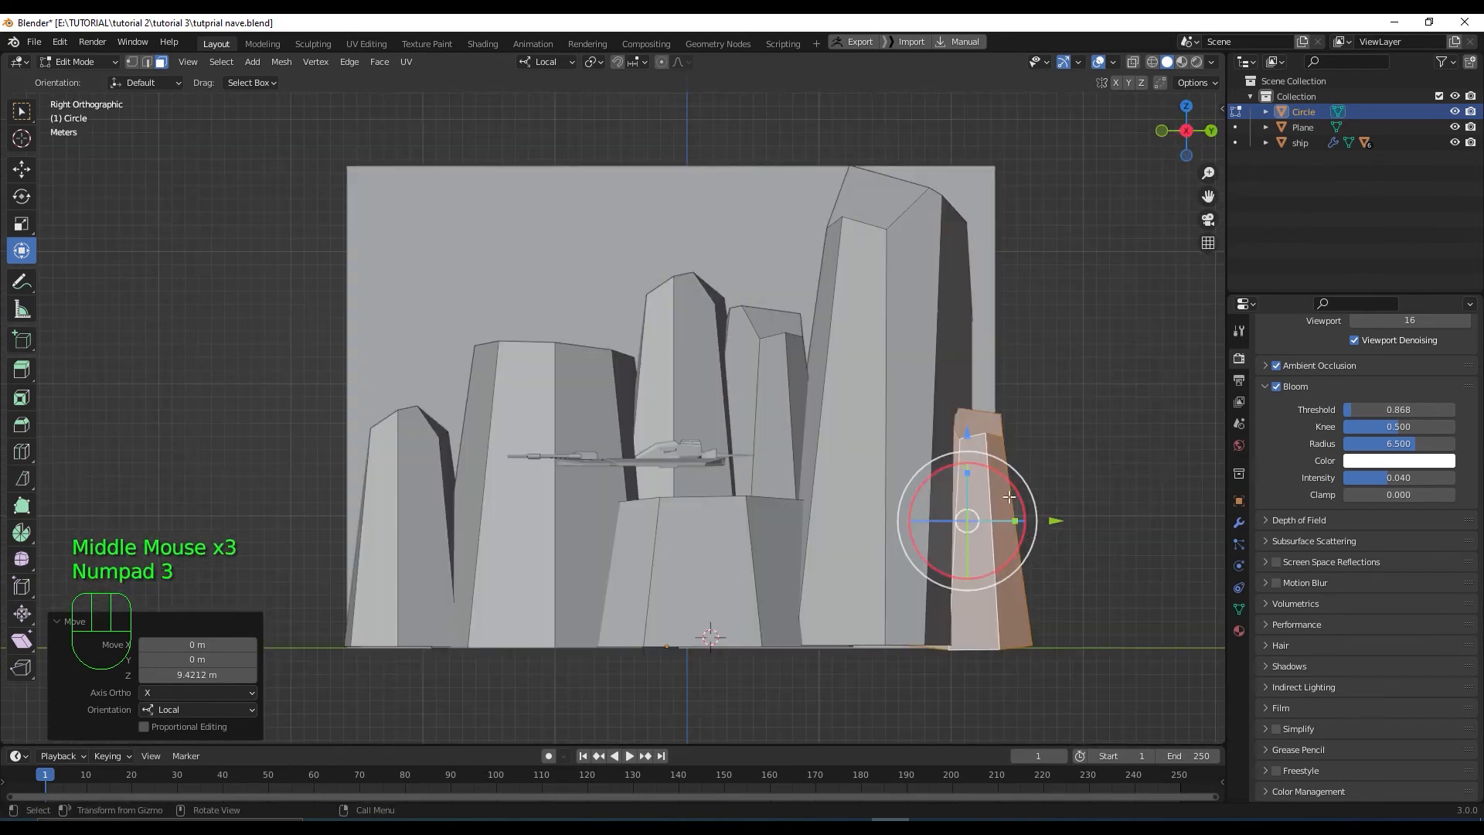
# Enlarge the rock to 1.486, raise it, and shift it 4.8701 m along local X
pyautogui.press('s')
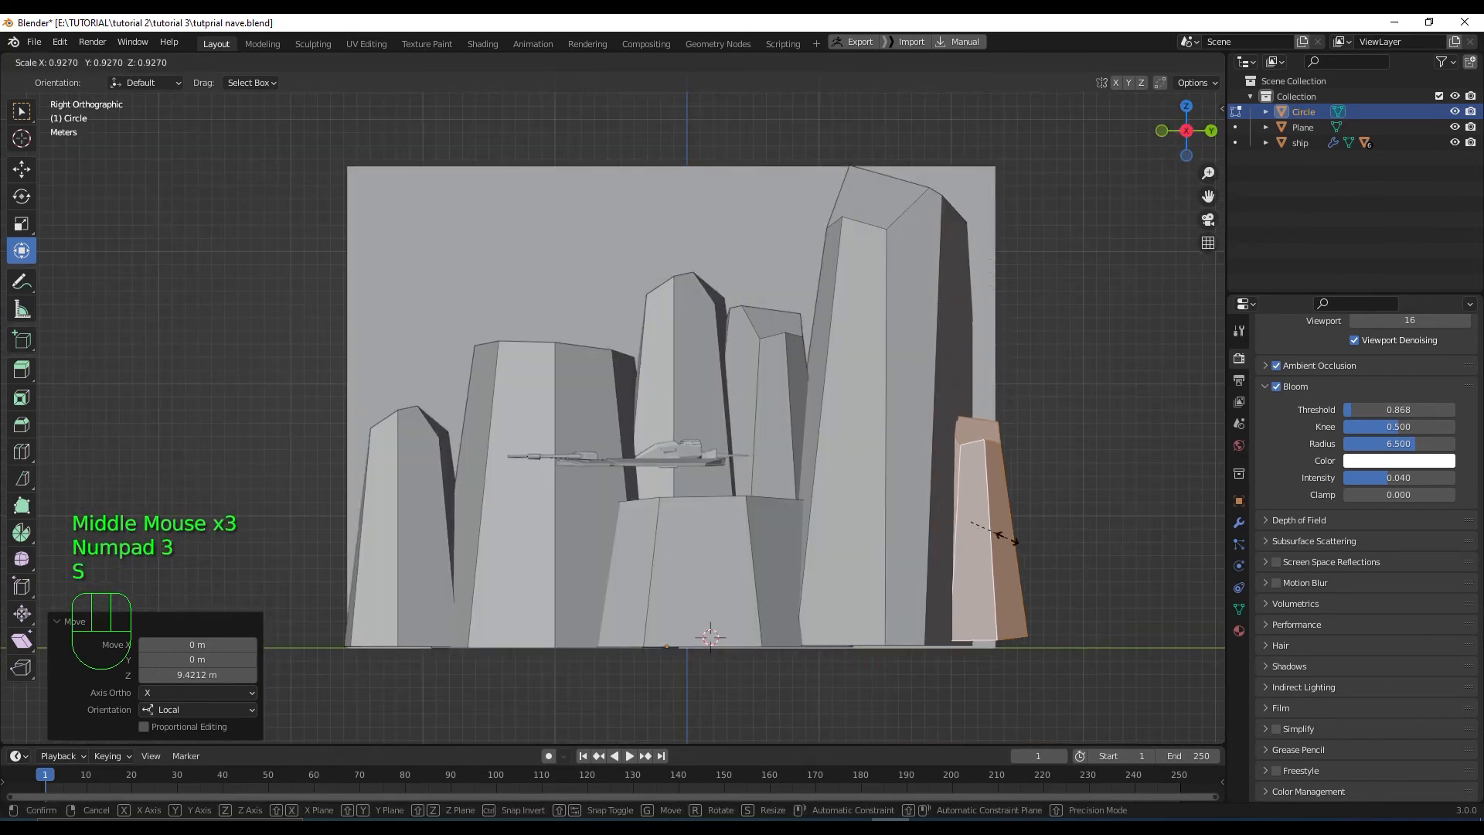
pyautogui.click(1031, 489)
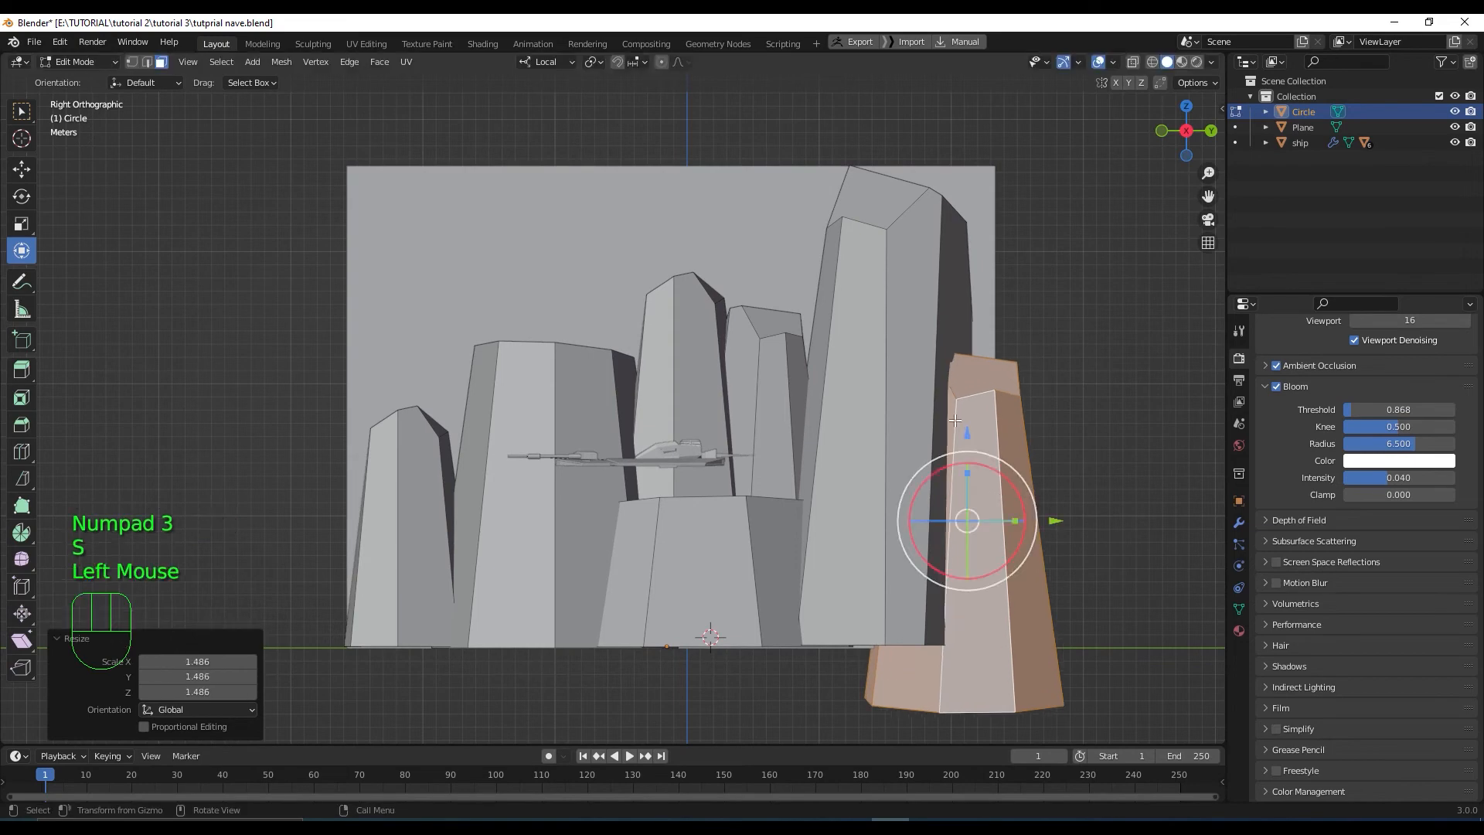
pyautogui.moveTo(968, 433); pyautogui.dragTo(959, 365)
pyautogui.moveTo(959, 366); pyautogui.dragTo(875, 498, button='middle')
pyautogui.moveTo(941, 416); pyautogui.dragTo(947, 460)
pyautogui.scroll(-2, 897, 493)
pyautogui.moveTo(897, 493); pyautogui.dragTo(869, 531, button='middle')
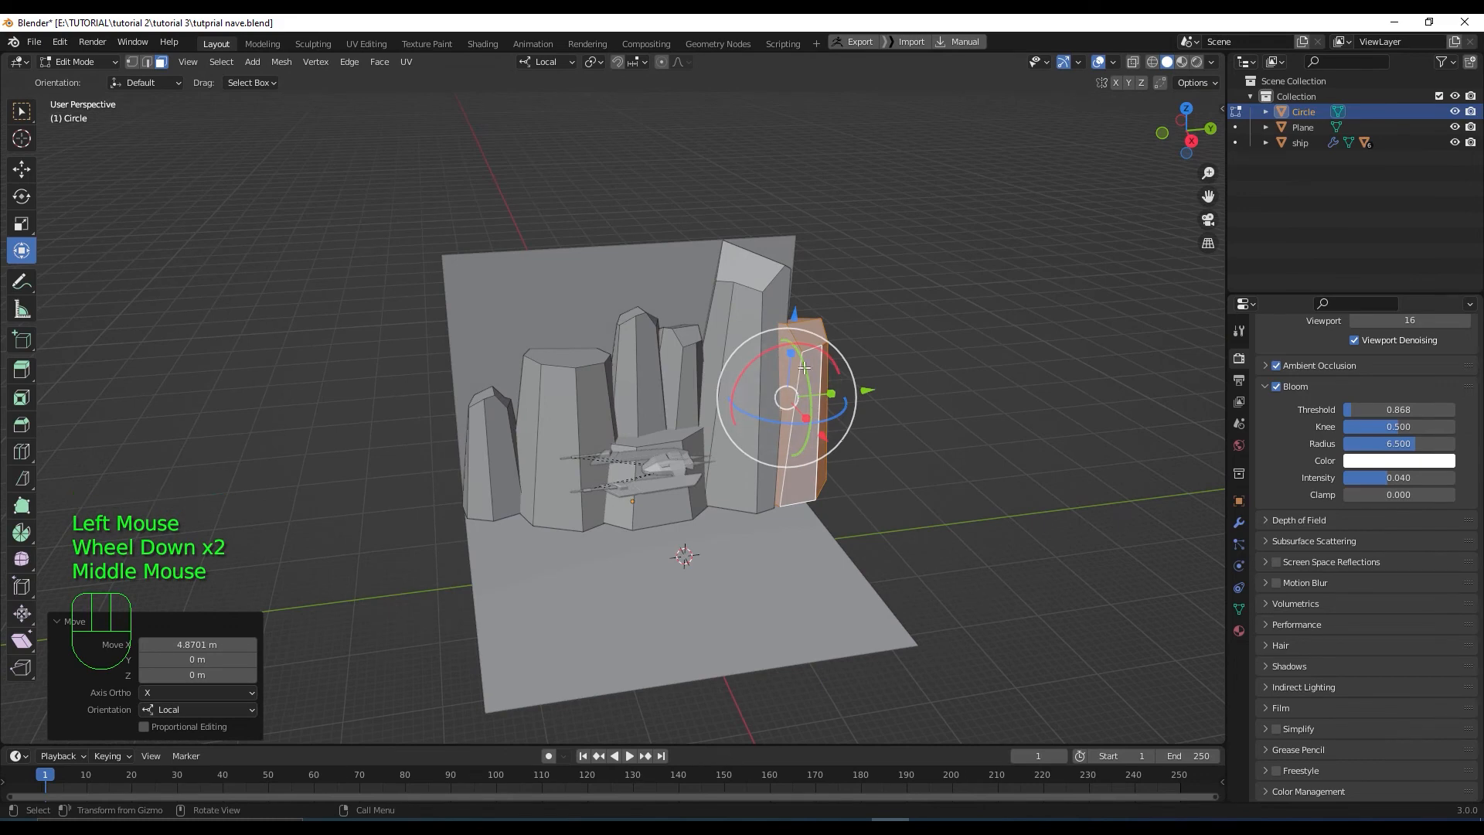
pyautogui.moveTo(747, 447)
pyautogui.mouseDown(button='middle')
pyautogui.moveTo(761, 438)
pyautogui.moveTo(743, 422)
pyautogui.mouseUp(button='middle')
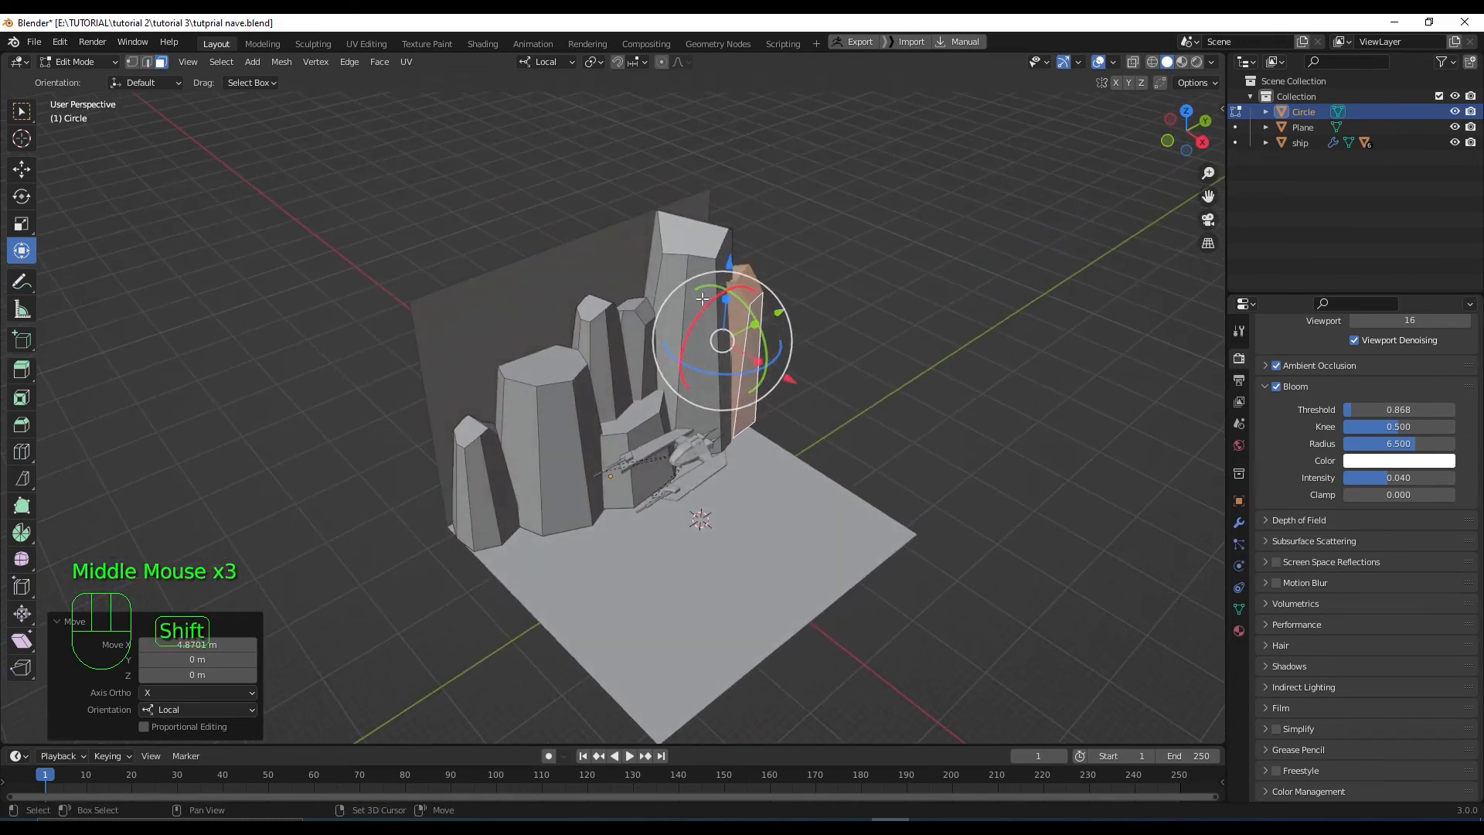
# Select the tall pillar, the rock by the ship and two more pillars
pyautogui.keyDown('shift'); pyautogui.click(698, 268); pyautogui.keyUp('shift')
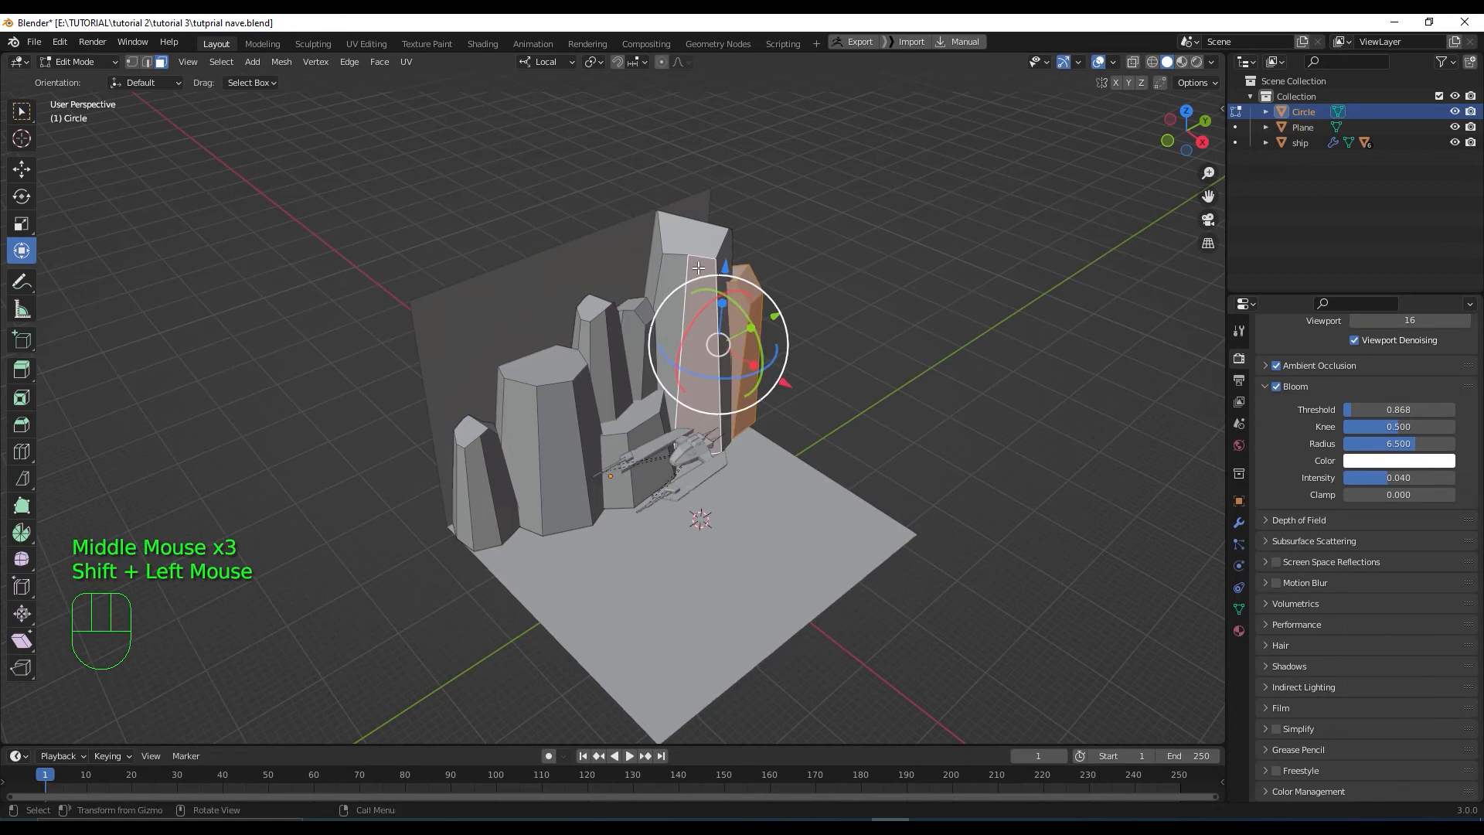
pyautogui.press('l')
pyautogui.keyDown('shift'); pyautogui.click(639, 443); pyautogui.keyUp('shift')
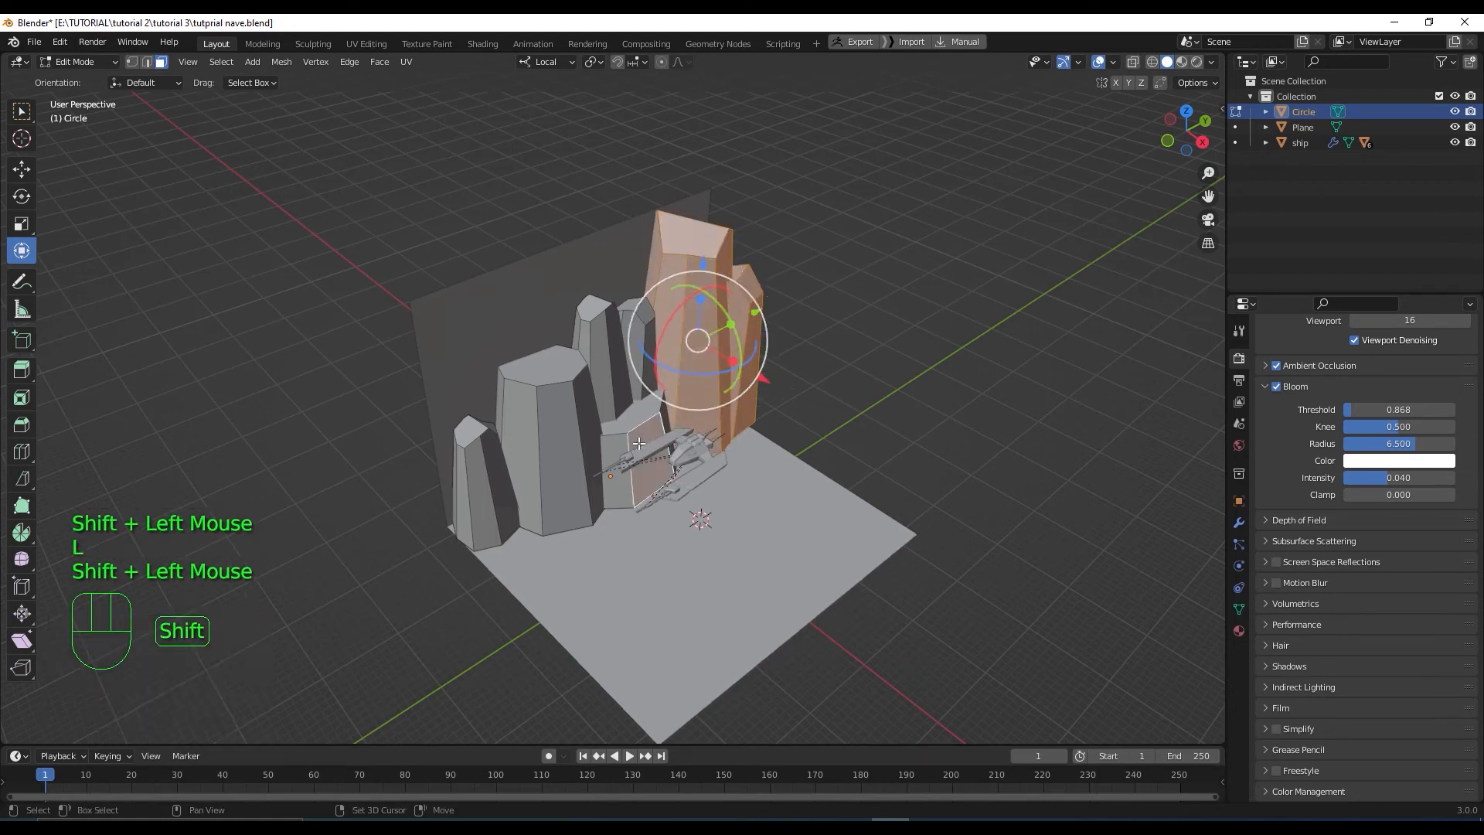
pyautogui.press('l')
pyautogui.keyDown('shift'); pyautogui.click(589, 334); pyautogui.keyUp('shift')
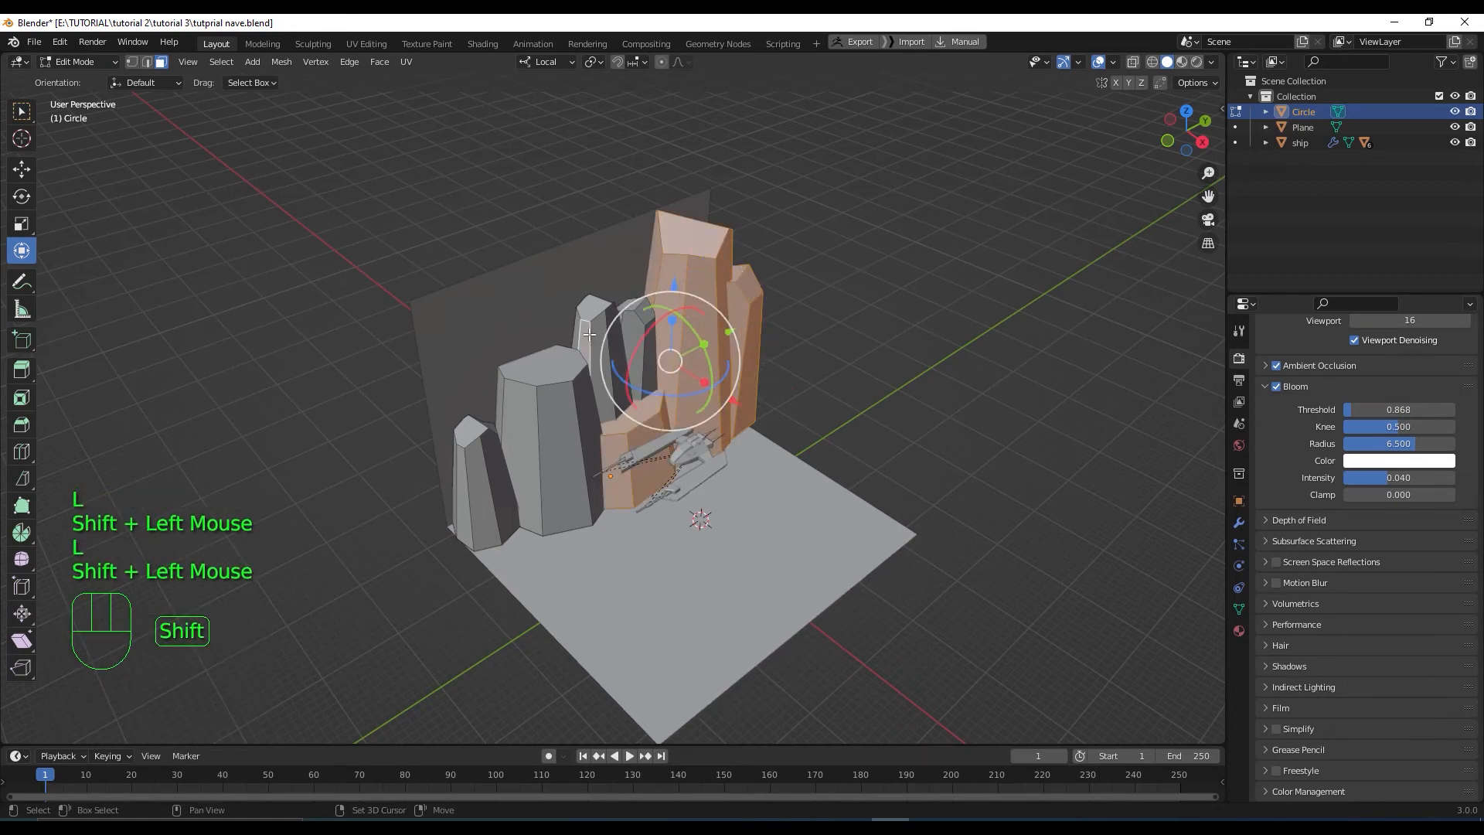
pyautogui.press('l')
pyautogui.keyDown('shift'); pyautogui.click(632, 321); pyautogui.keyUp('shift')
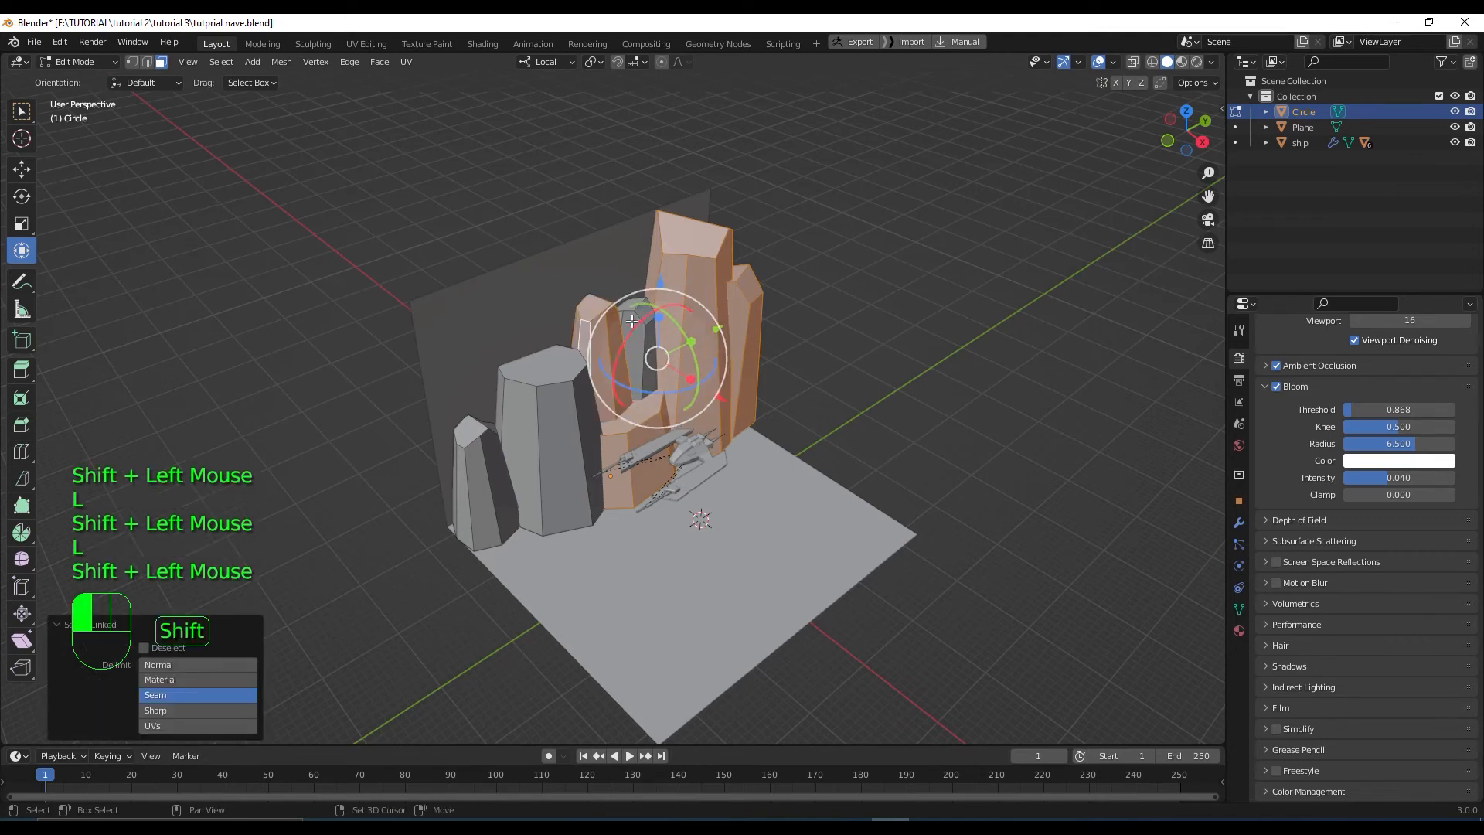
pyautogui.press('l')
# Add the two grey pillars to the selection and duplicate all the rocks in top view
pyautogui.keyDown('shift'); pyautogui.click(545, 445); pyautogui.keyUp('shift')
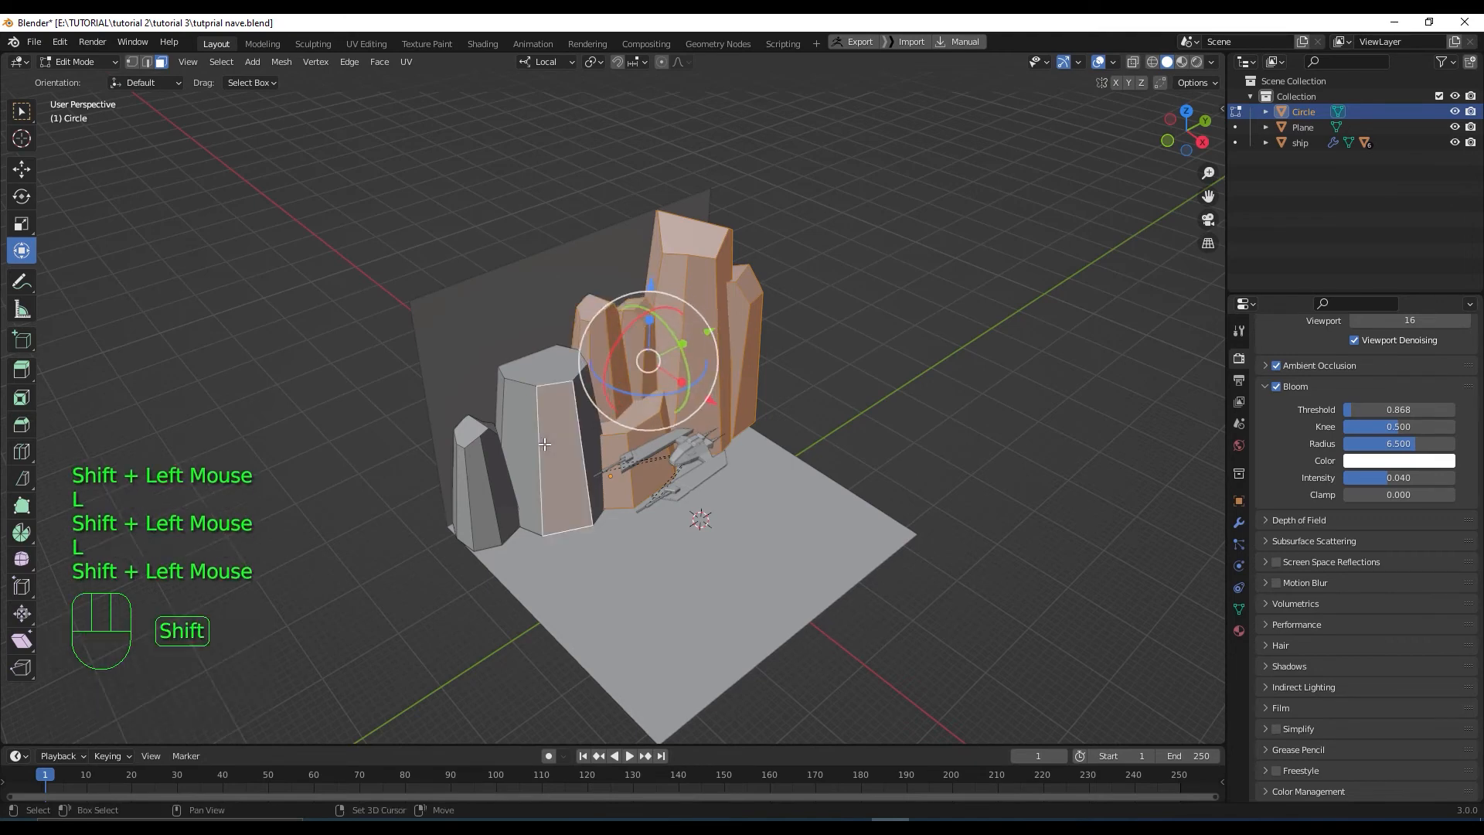
pyautogui.press('l')
pyautogui.keyDown('shift'); pyautogui.click(480, 482); pyautogui.keyUp('shift')
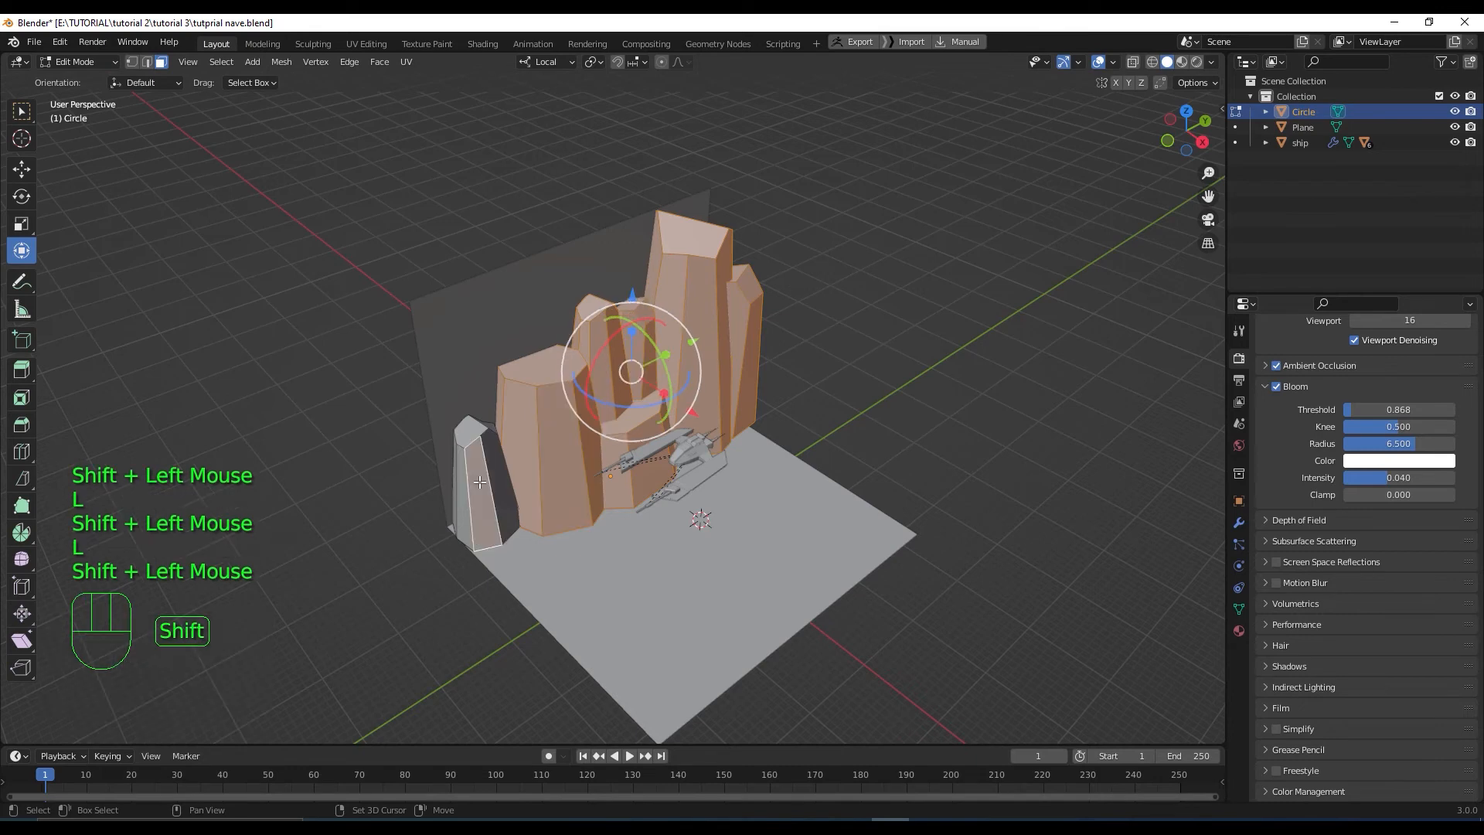
pyautogui.press('l')
pyautogui.scroll(-2, 554, 500)
pyautogui.moveTo(553, 499); pyautogui.dragTo(582, 497, button='middle')
pyautogui.press('KP_7')
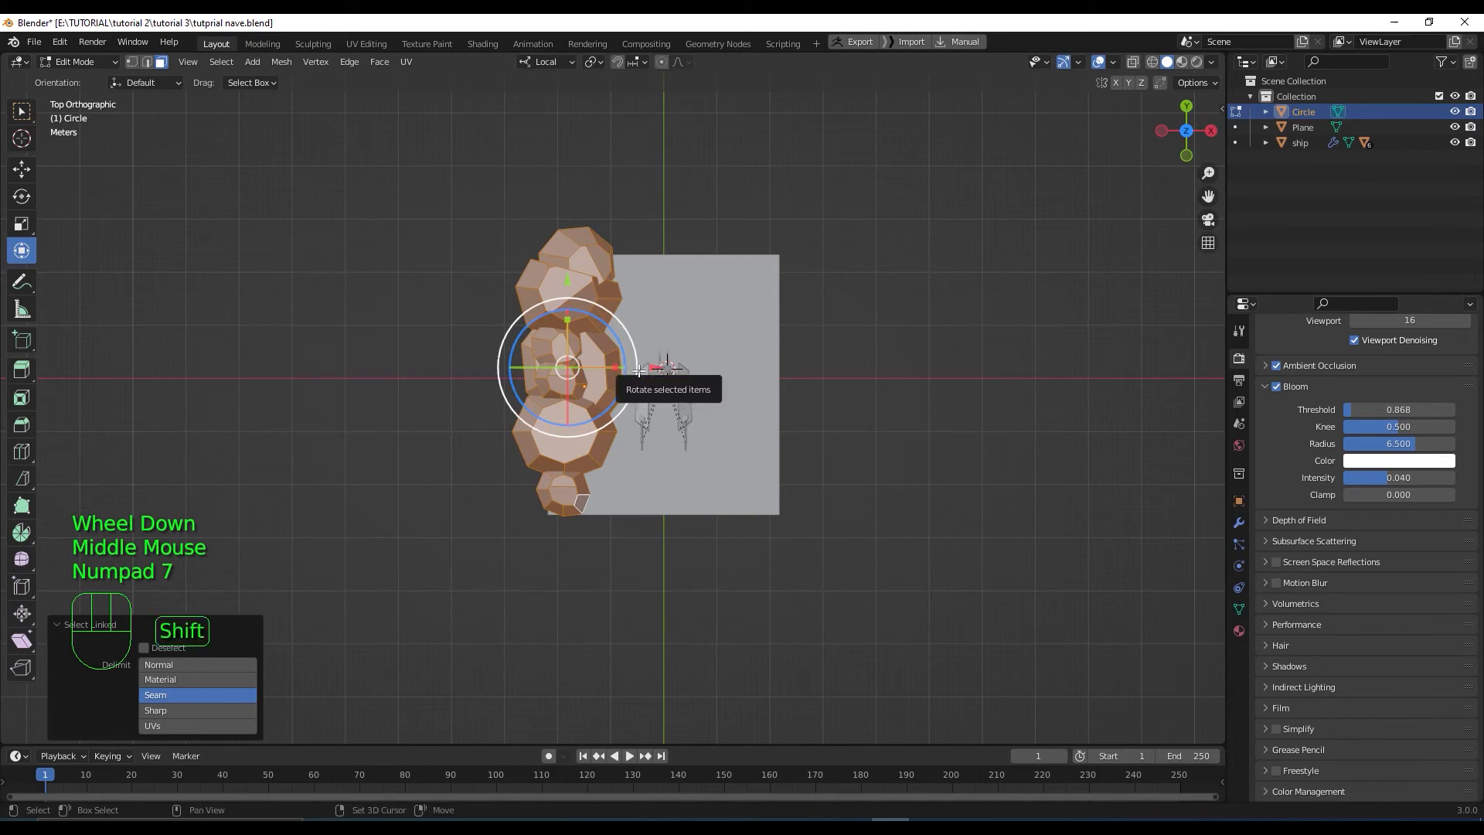
pyautogui.hotkey('shift', 'd')
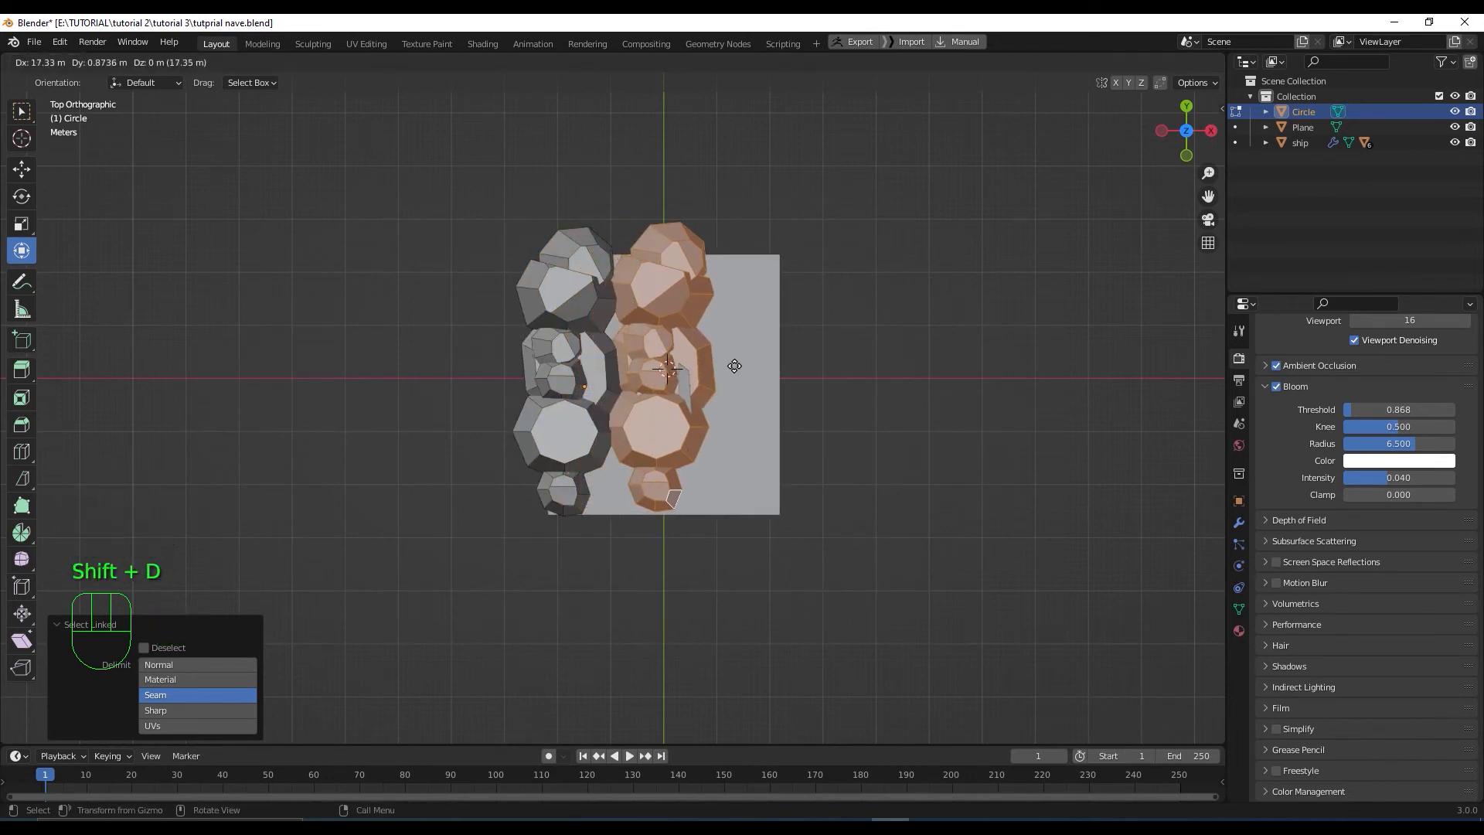
# Place the copied rock wall, turn it about 177°, and shift it along Y, Z and X
pyautogui.click(824, 372)
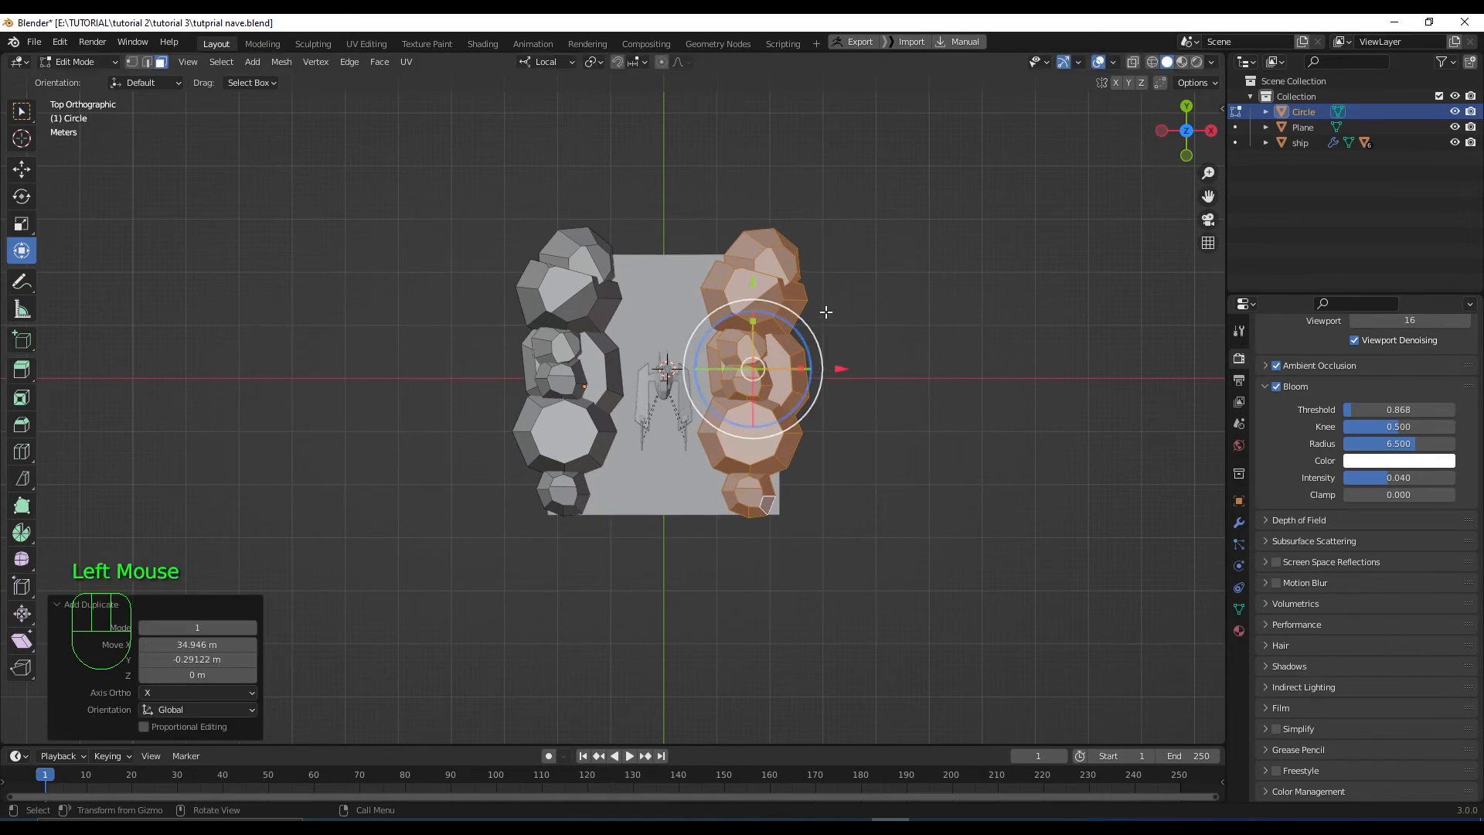
pyautogui.click(791, 310)
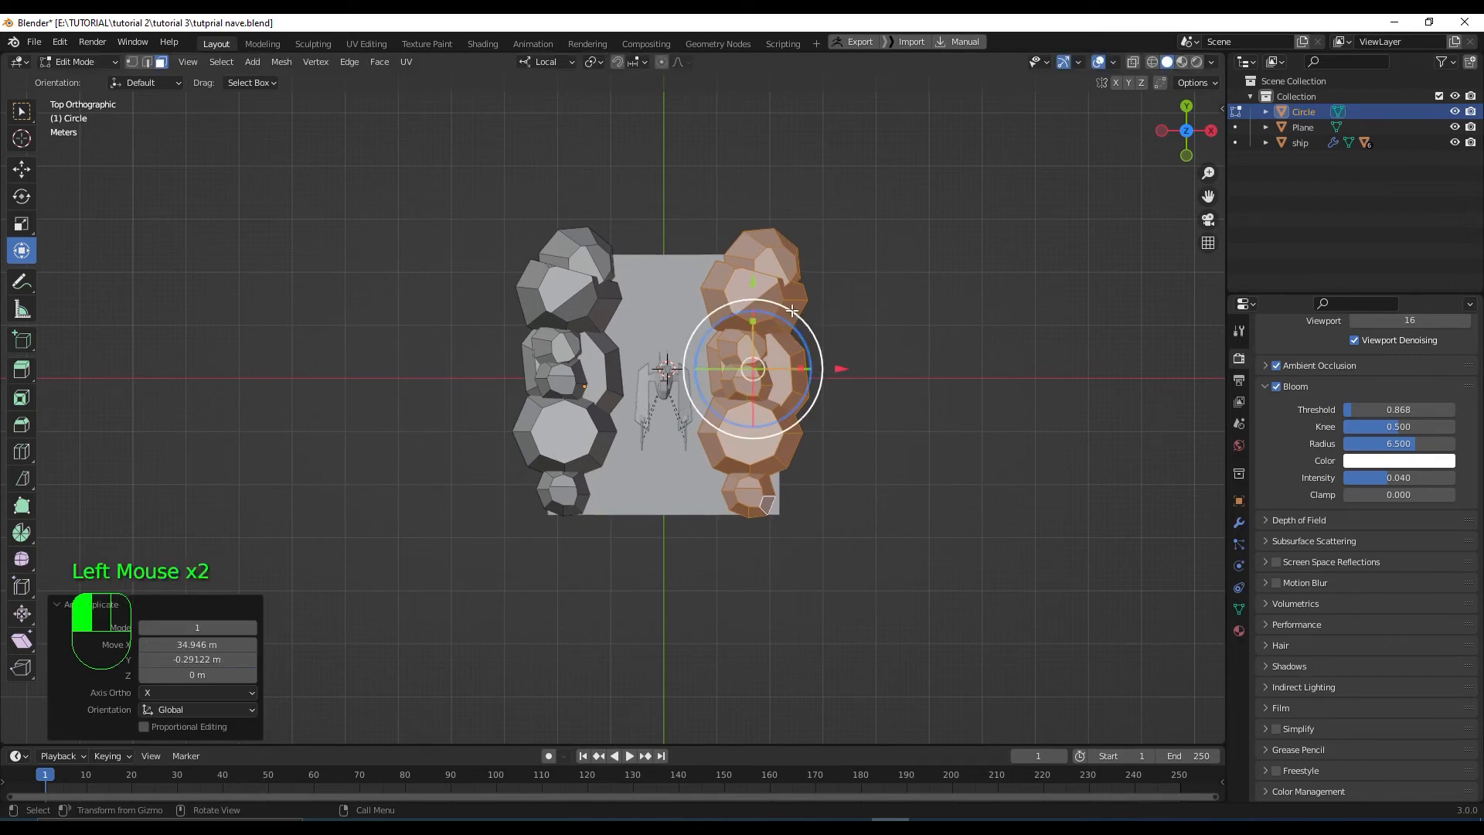
pyautogui.moveTo(792, 311); pyautogui.dragTo(642, 539)
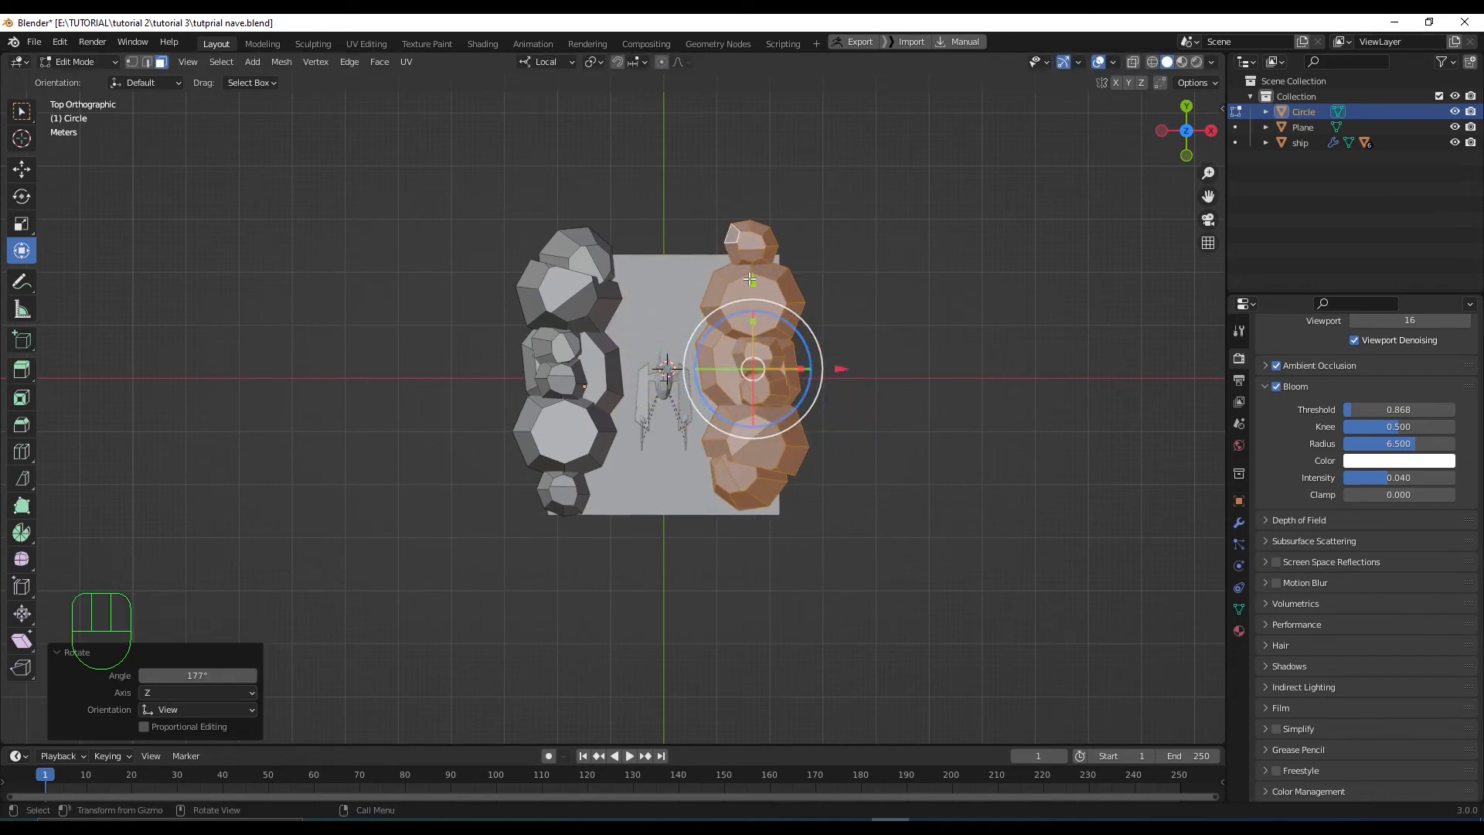
pyautogui.moveTo(749, 279); pyautogui.dragTo(750, 295)
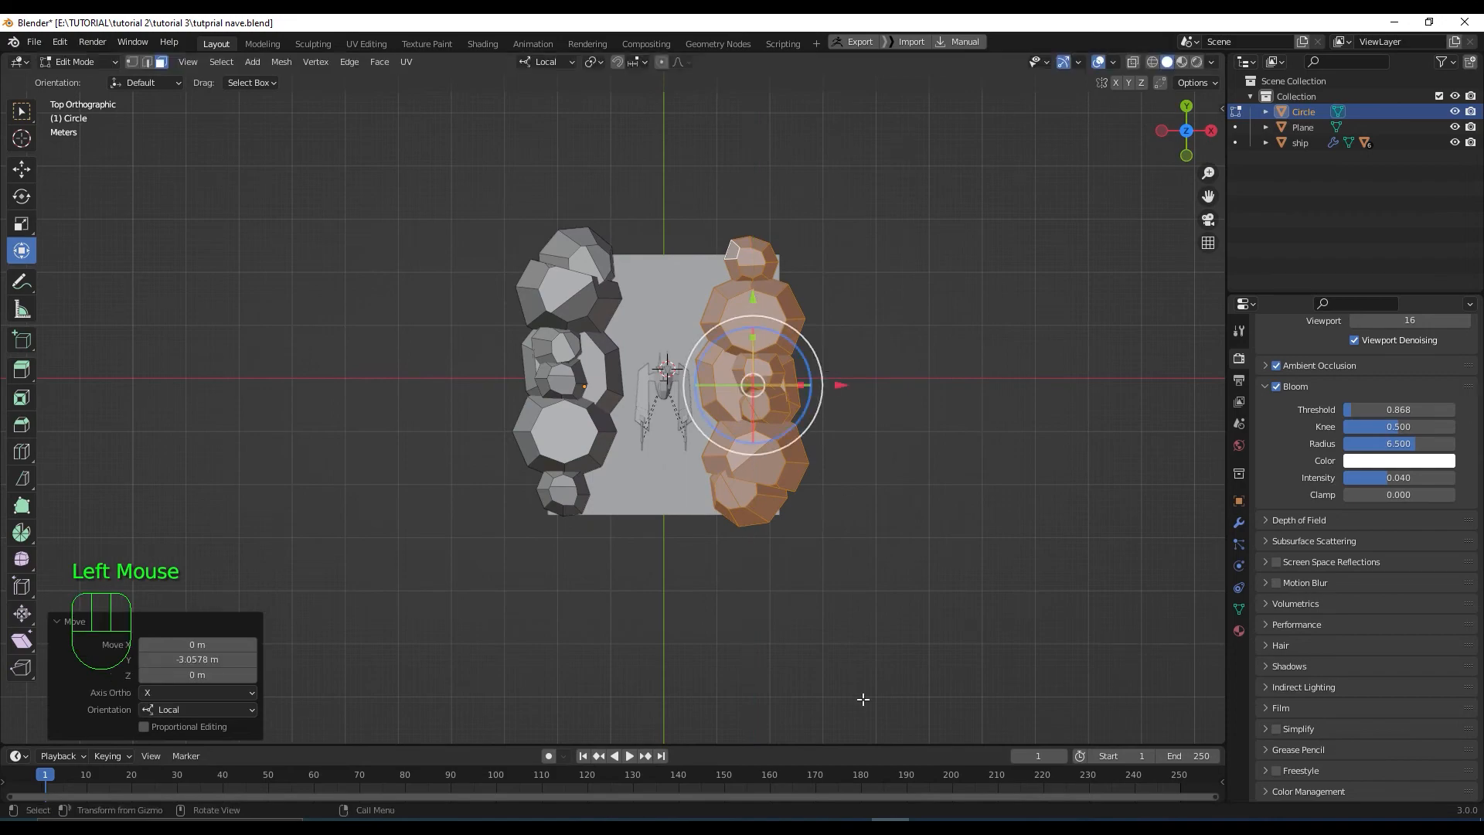
pyautogui.moveTo(761, 402); pyautogui.dragTo(767, 457, button='middle')
pyautogui.scroll(2, 768, 457)
pyautogui.scroll(1, 768, 457)
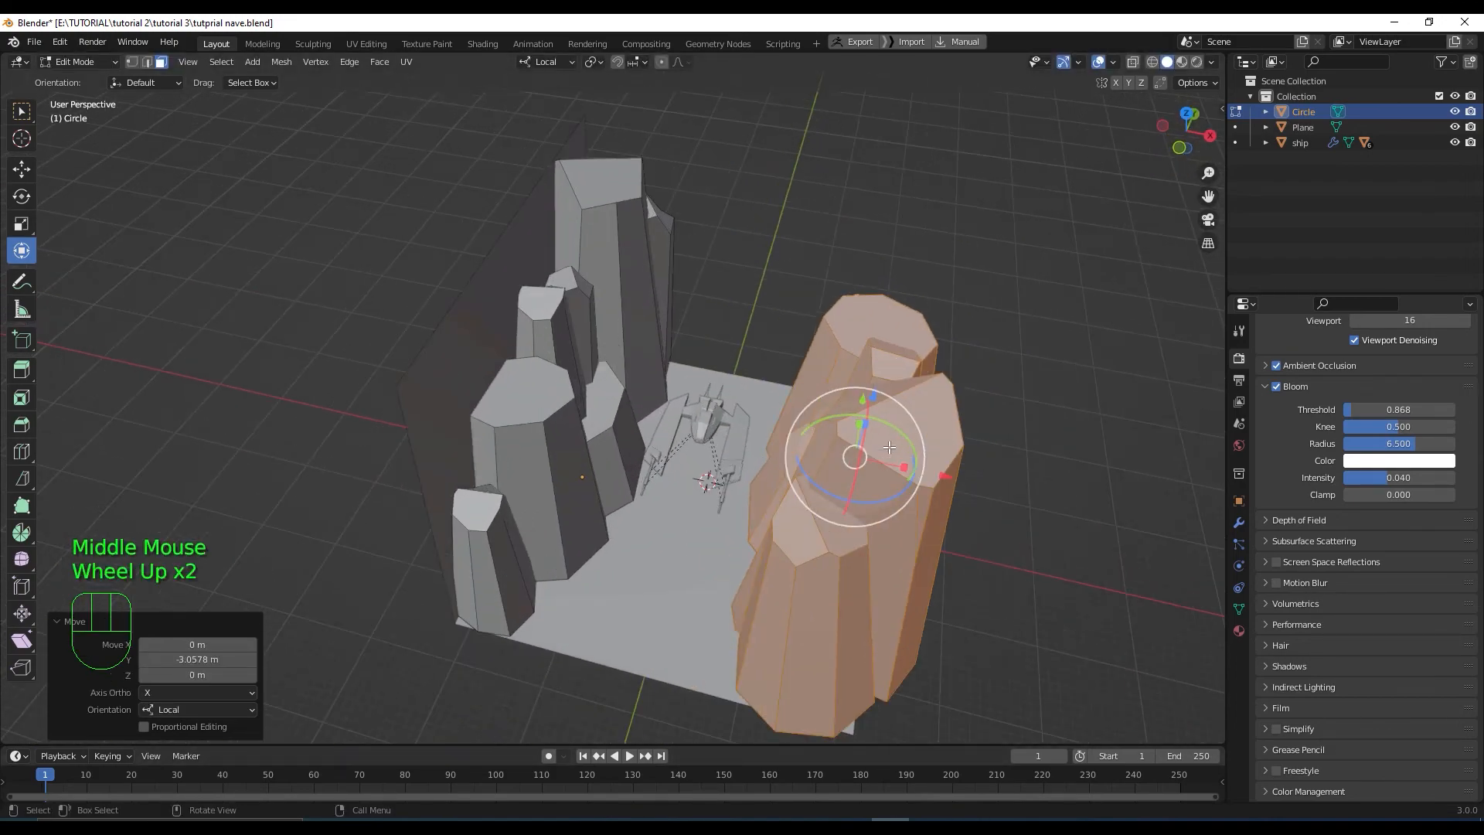
pyautogui.moveTo(876, 394); pyautogui.dragTo(877, 433)
pyautogui.moveTo(877, 433); pyautogui.dragTo(899, 525, button='middle')
pyautogui.moveTo(944, 595); pyautogui.dragTo(922, 554)
pyautogui.moveTo(869, 504); pyautogui.dragTo(868, 510)
# Fine-tune the copied wall's height and Y position along the plane's front edge, ending 4.6834 m on local Z
pyautogui.scroll(-2, 869, 510)
pyautogui.moveTo(873, 494); pyautogui.dragTo(881, 528, button='middle')
pyautogui.press('KP_7')
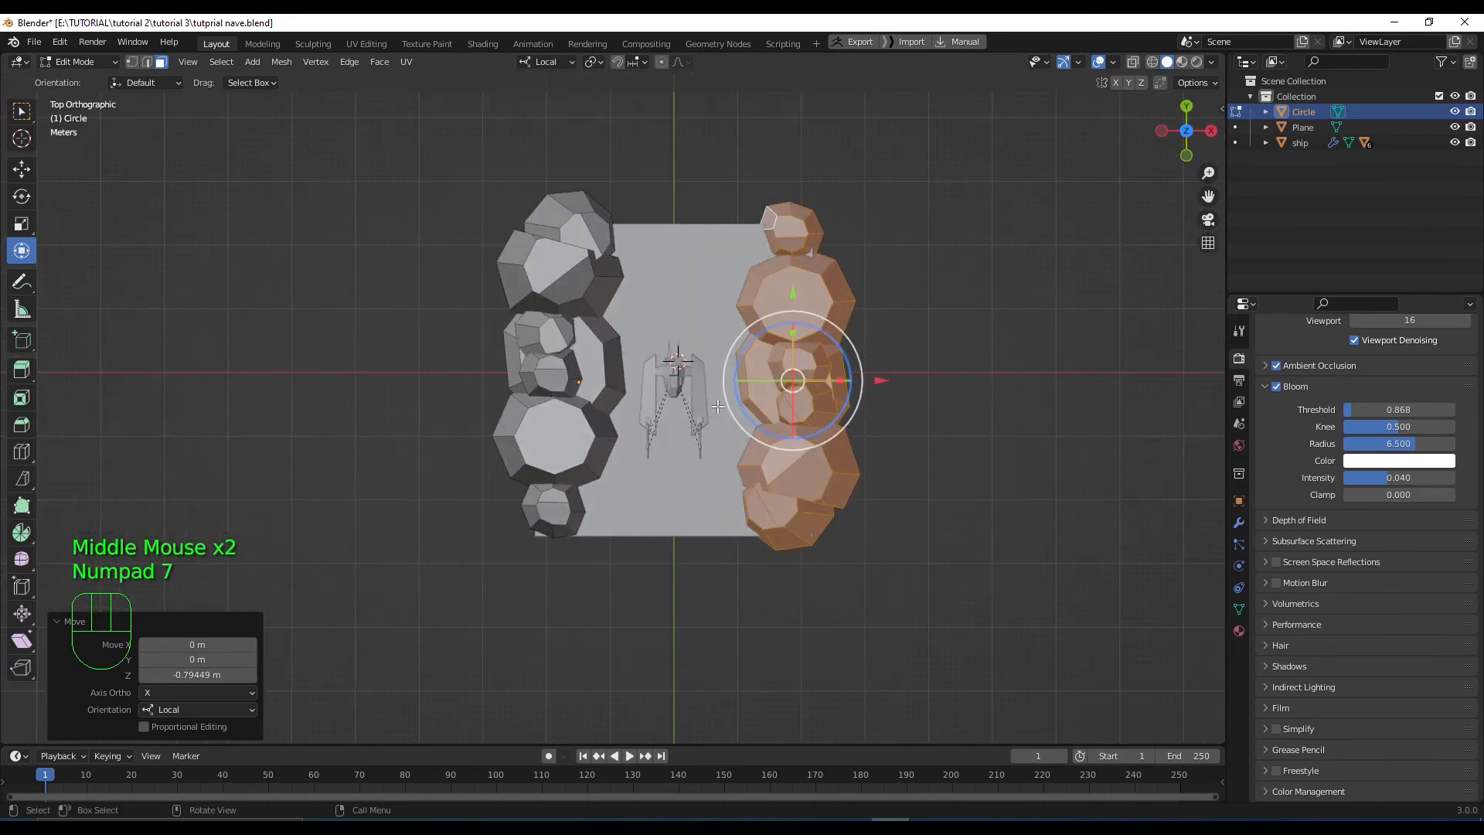
pyautogui.scroll(3, 708, 418)
pyautogui.scroll(-2, 707, 418)
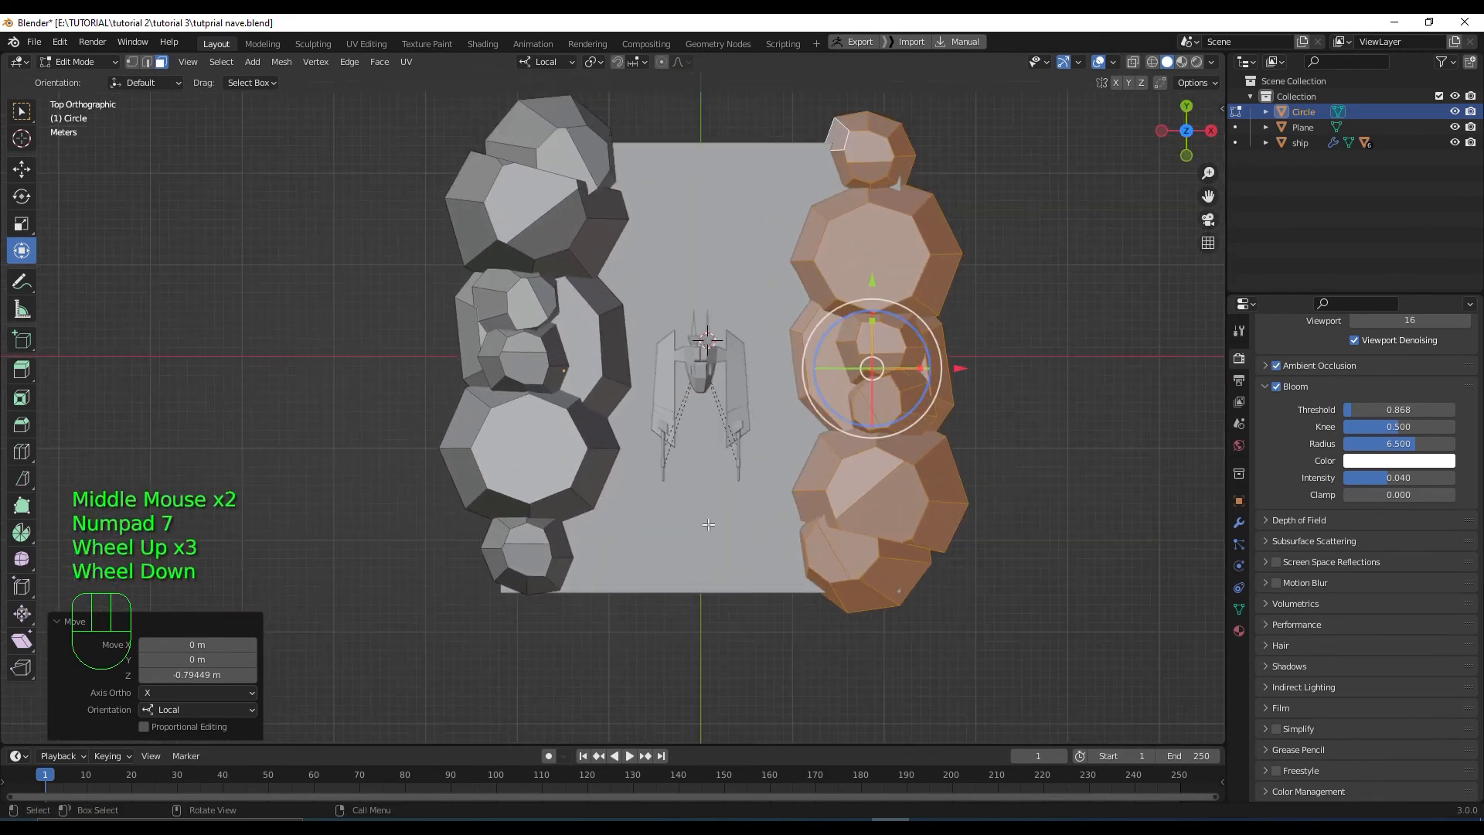
pyautogui.moveTo(708, 418); pyautogui.dragTo(798, 567, button='middle')
pyautogui.scroll(2, 712, 480)
pyautogui.moveTo(789, 577); pyautogui.dragTo(789, 722)
pyautogui.scroll(-1, 733, 575)
pyautogui.moveTo(733, 576); pyautogui.dragTo(805, 641, button='middle')
pyautogui.moveTo(773, 648); pyautogui.dragTo(698, 604)
pyautogui.moveTo(710, 585); pyautogui.dragTo(742, 531, button='middle')
pyautogui.scroll(2, 759, 539)
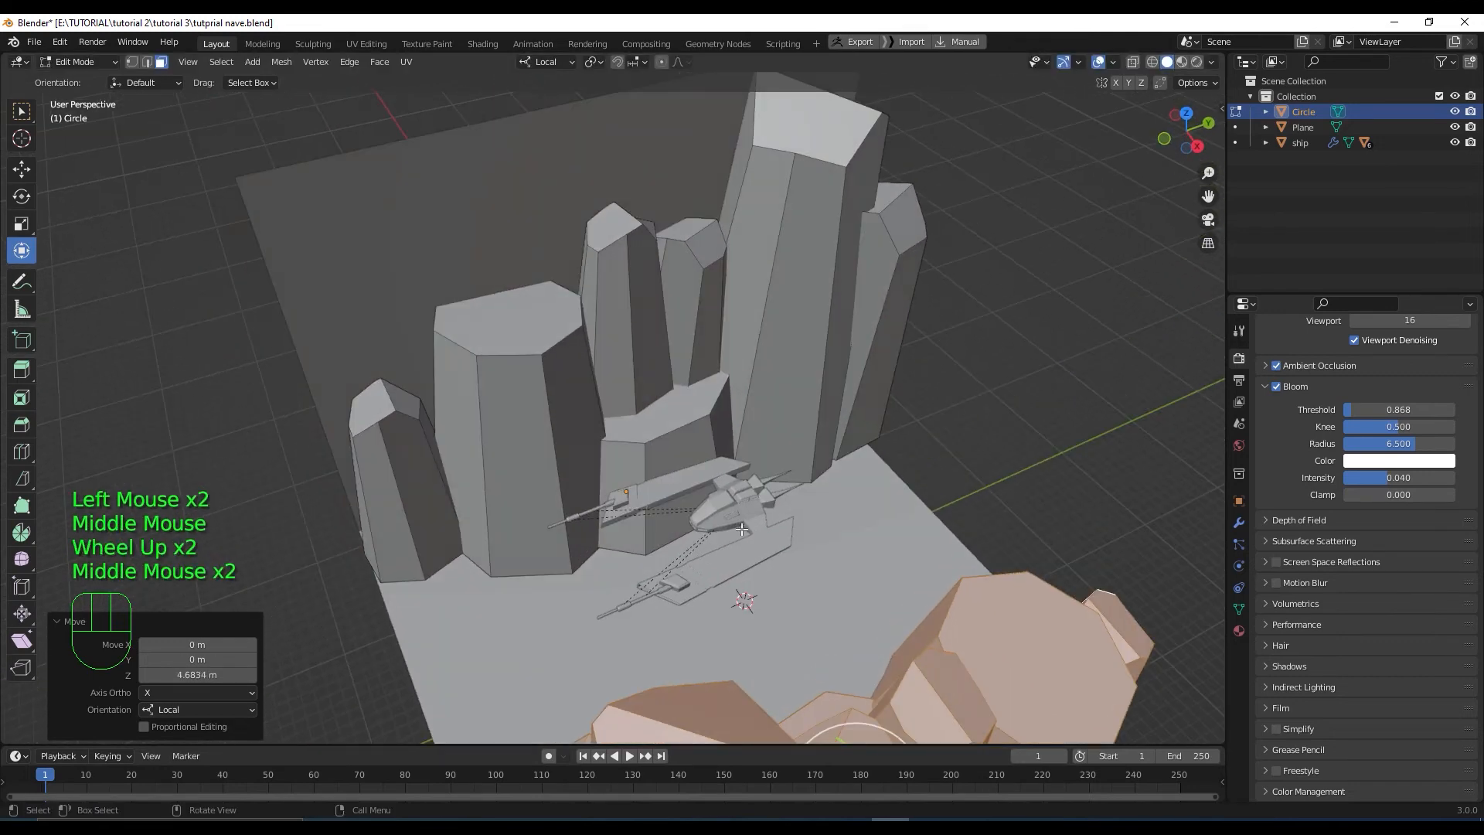
pyautogui.scroll(-1, 742, 531)
# Return from mesh editing to Object Mode
pyautogui.press('Tab')
pyautogui.scroll(-1, 768, 574)
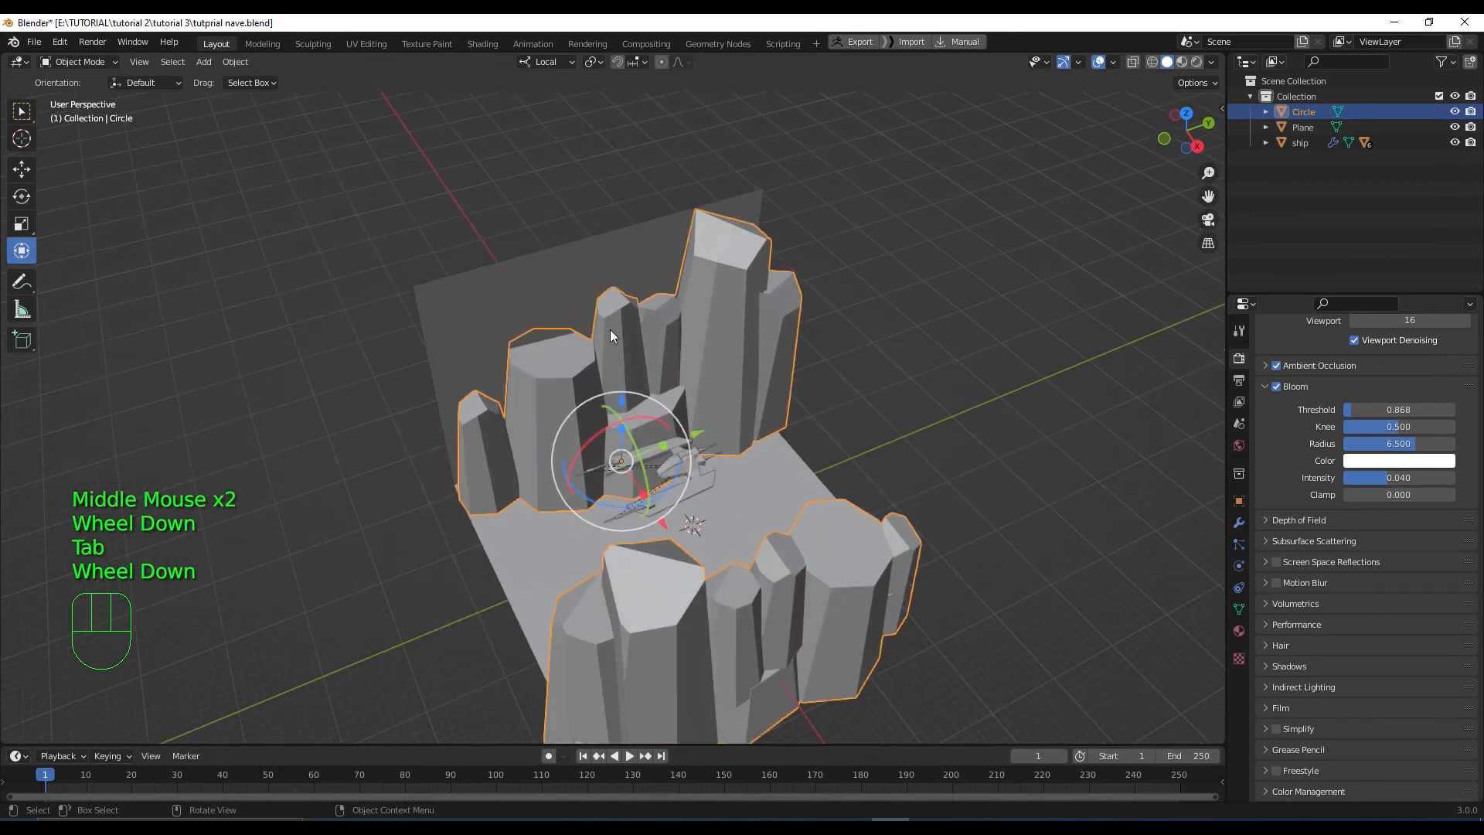
pyautogui.scroll(2, 763, 479)
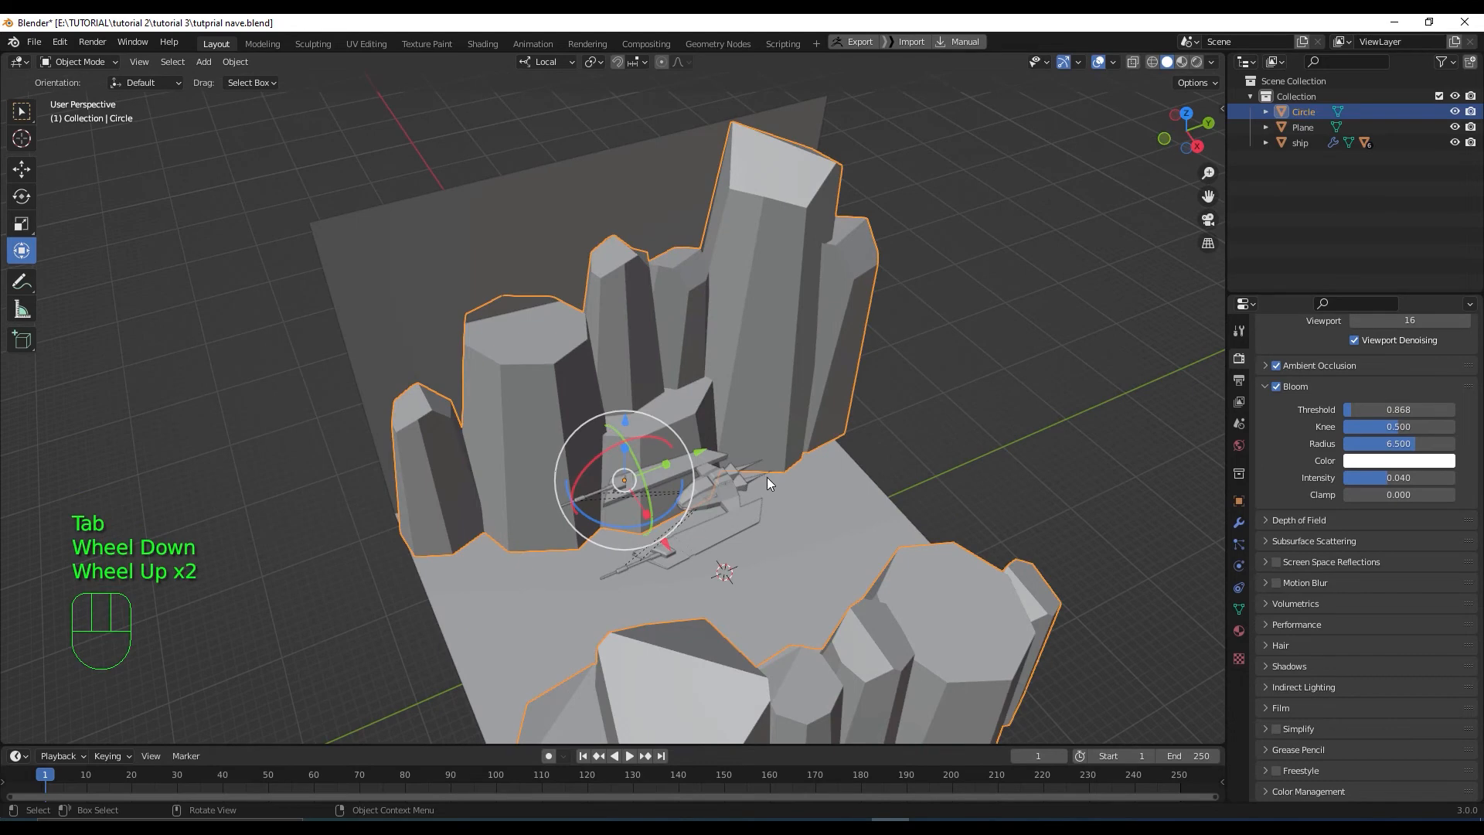
pyautogui.scroll(-2, 863, 492)
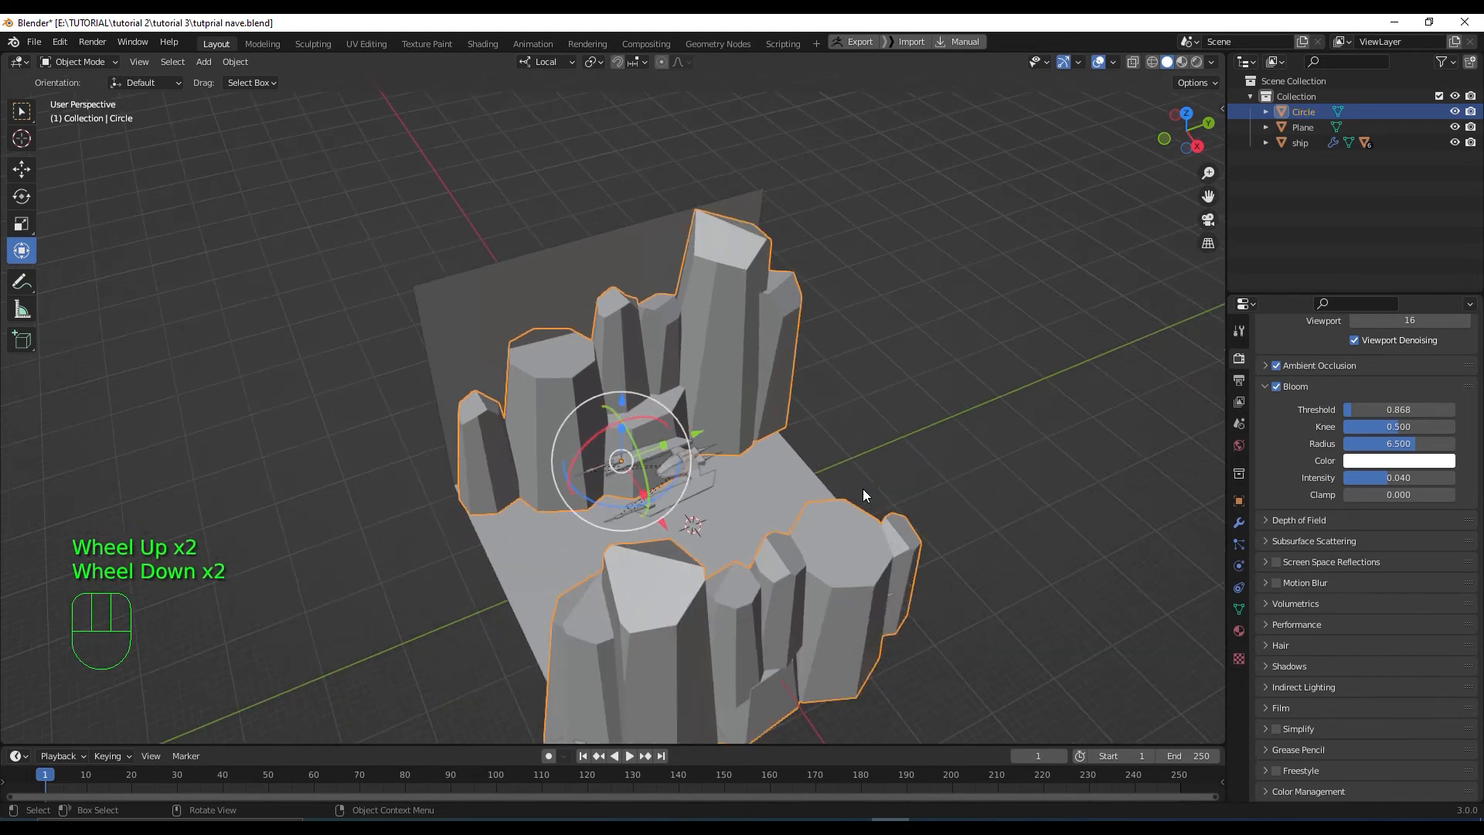
# Preview the canyon in Material Preview, then go back to Solid shading and orbit around it
pyautogui.click(1180, 61)
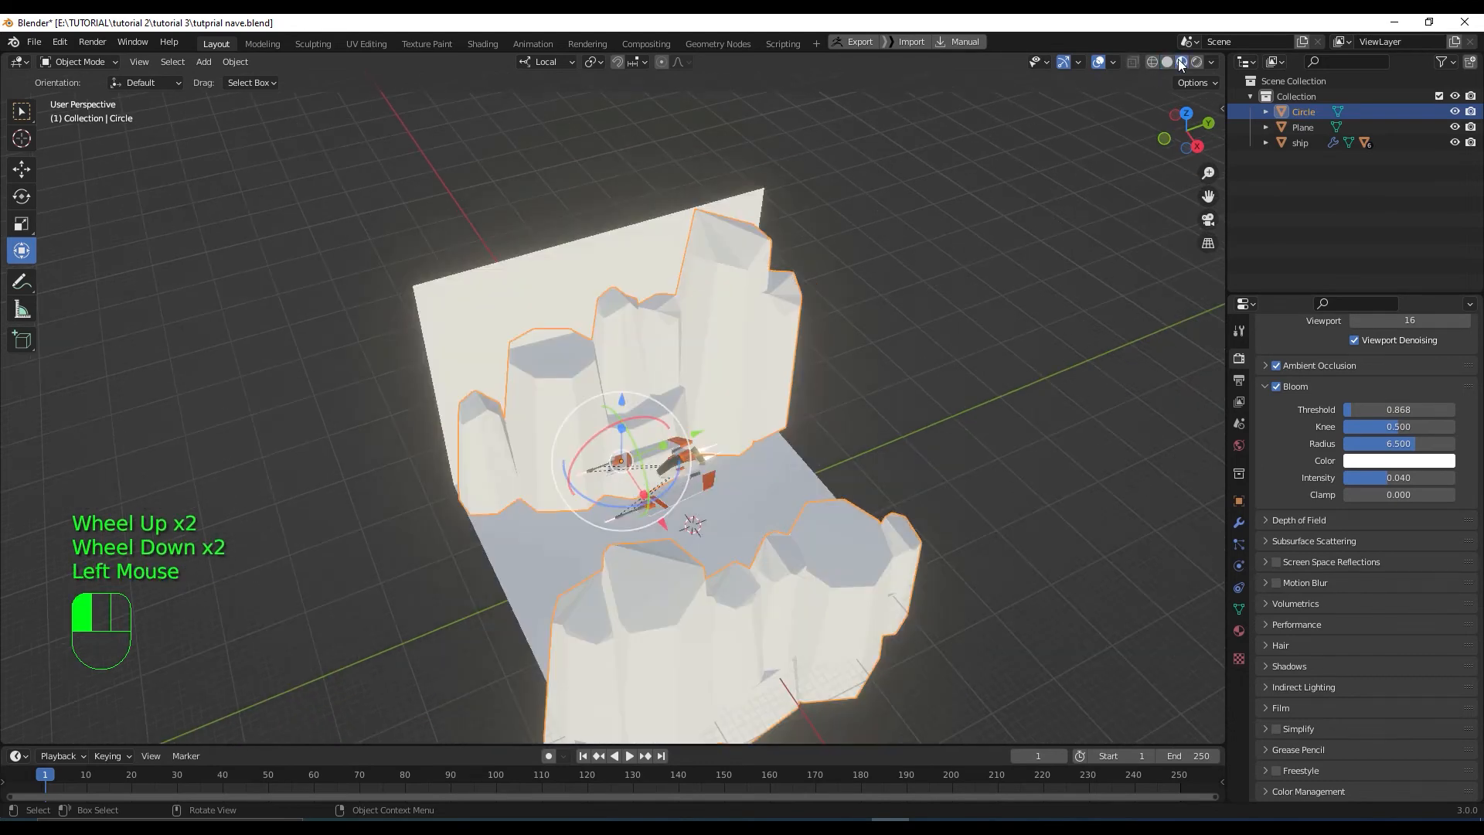
pyautogui.scroll(3, 715, 452)
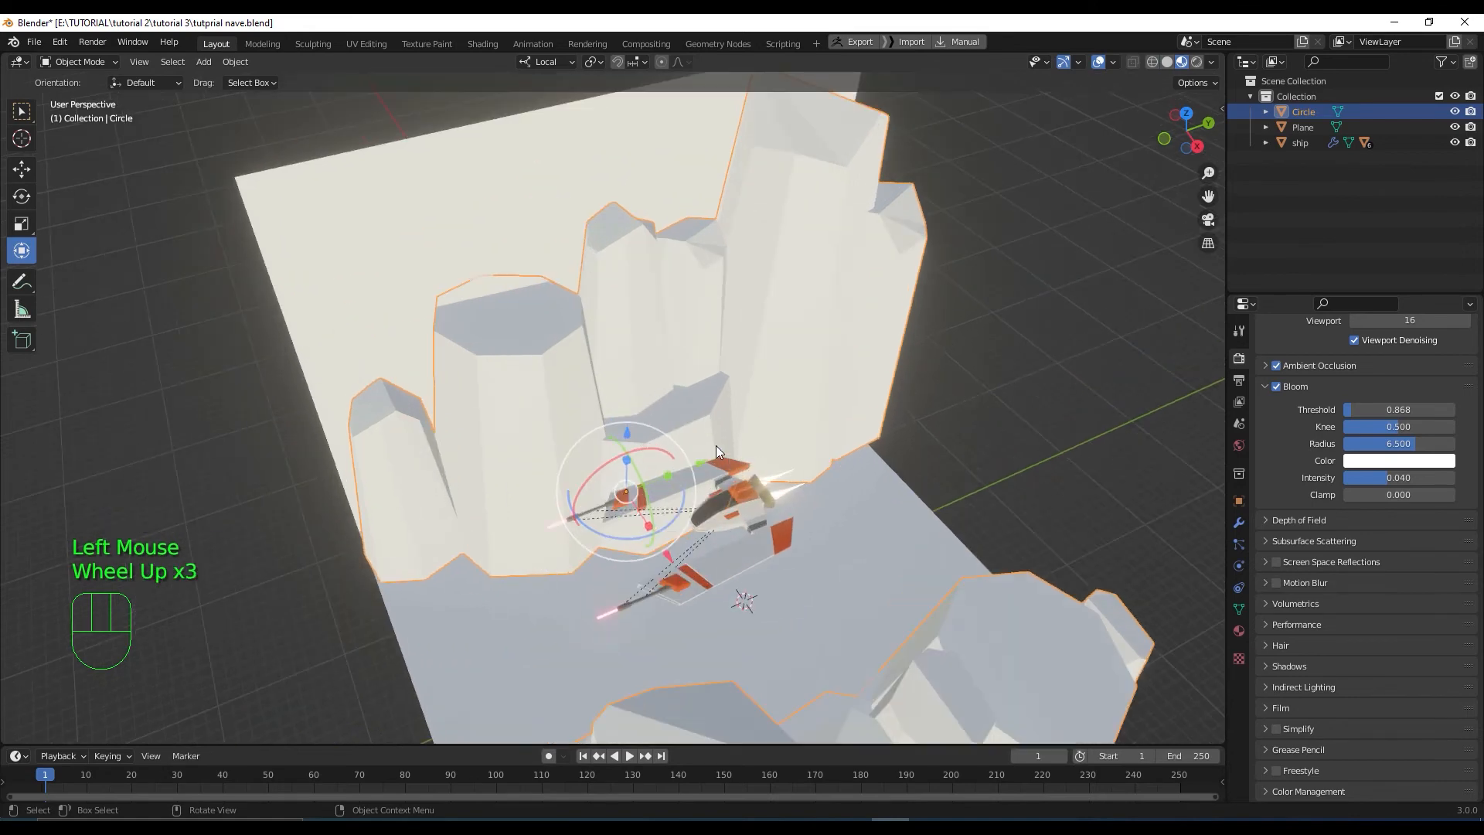
pyautogui.scroll(-1, 831, 527)
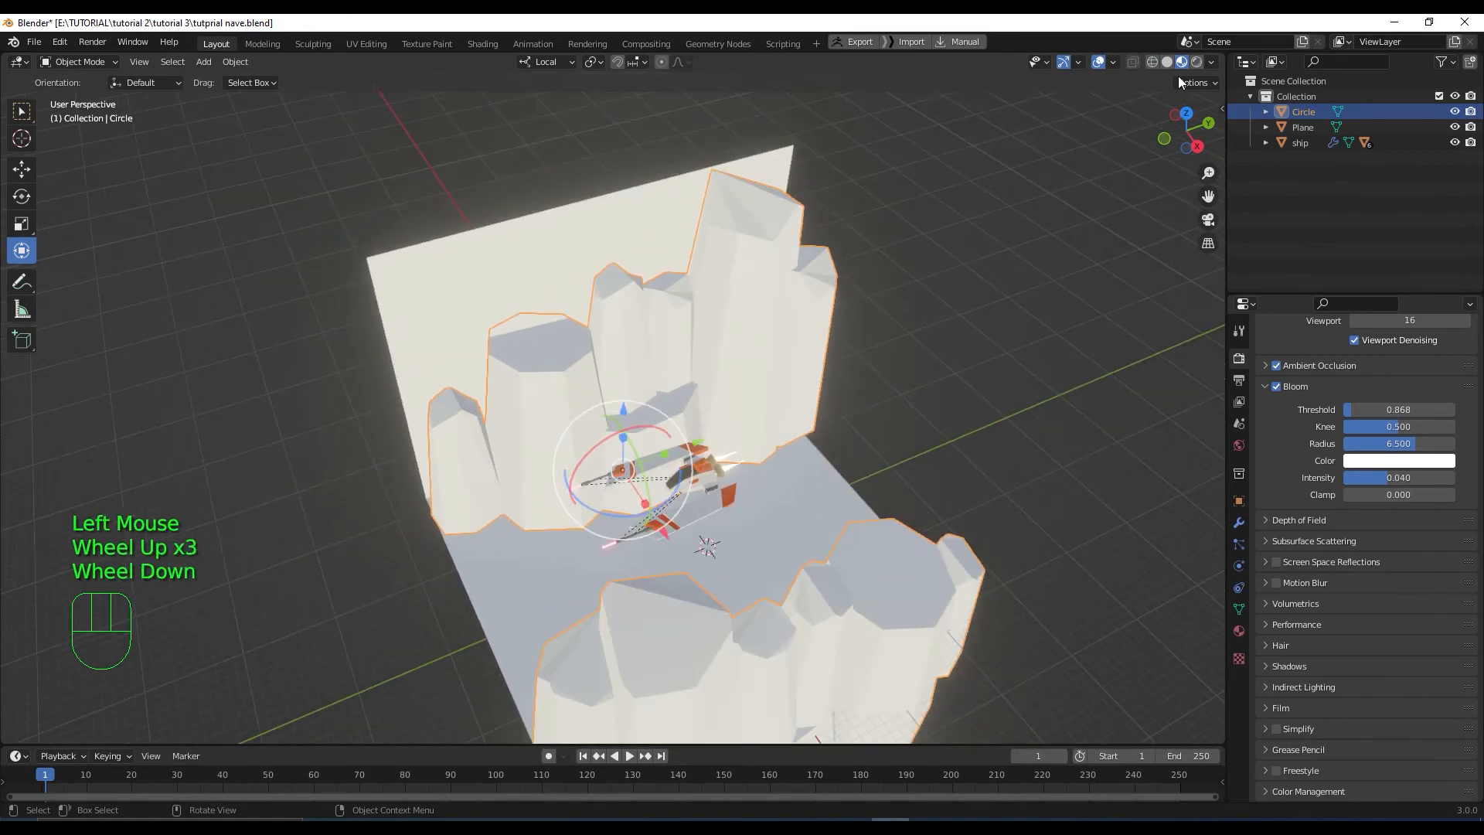
pyautogui.click(1167, 62)
pyautogui.scroll(1, 721, 465)
pyautogui.moveTo(721, 465)
pyautogui.mouseDown(button='middle')
pyautogui.moveTo(776, 534)
pyautogui.moveTo(865, 502)
pyautogui.moveTo(863, 530)
pyautogui.mouseUp(button='middle')
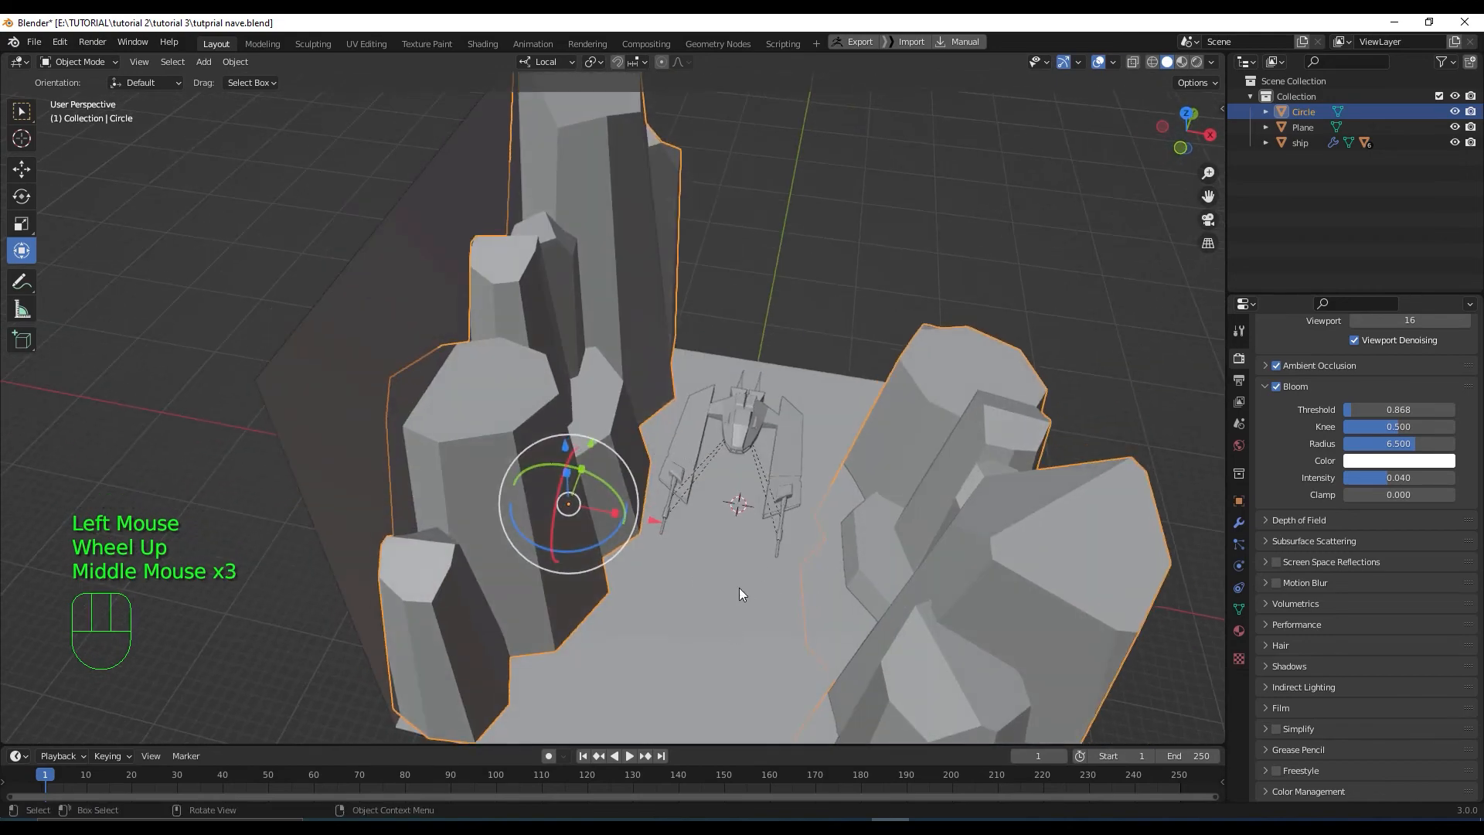
pyautogui.moveTo(739, 587); pyautogui.dragTo(610, 629, button='middle')
pyautogui.scroll(-1, 654, 572)
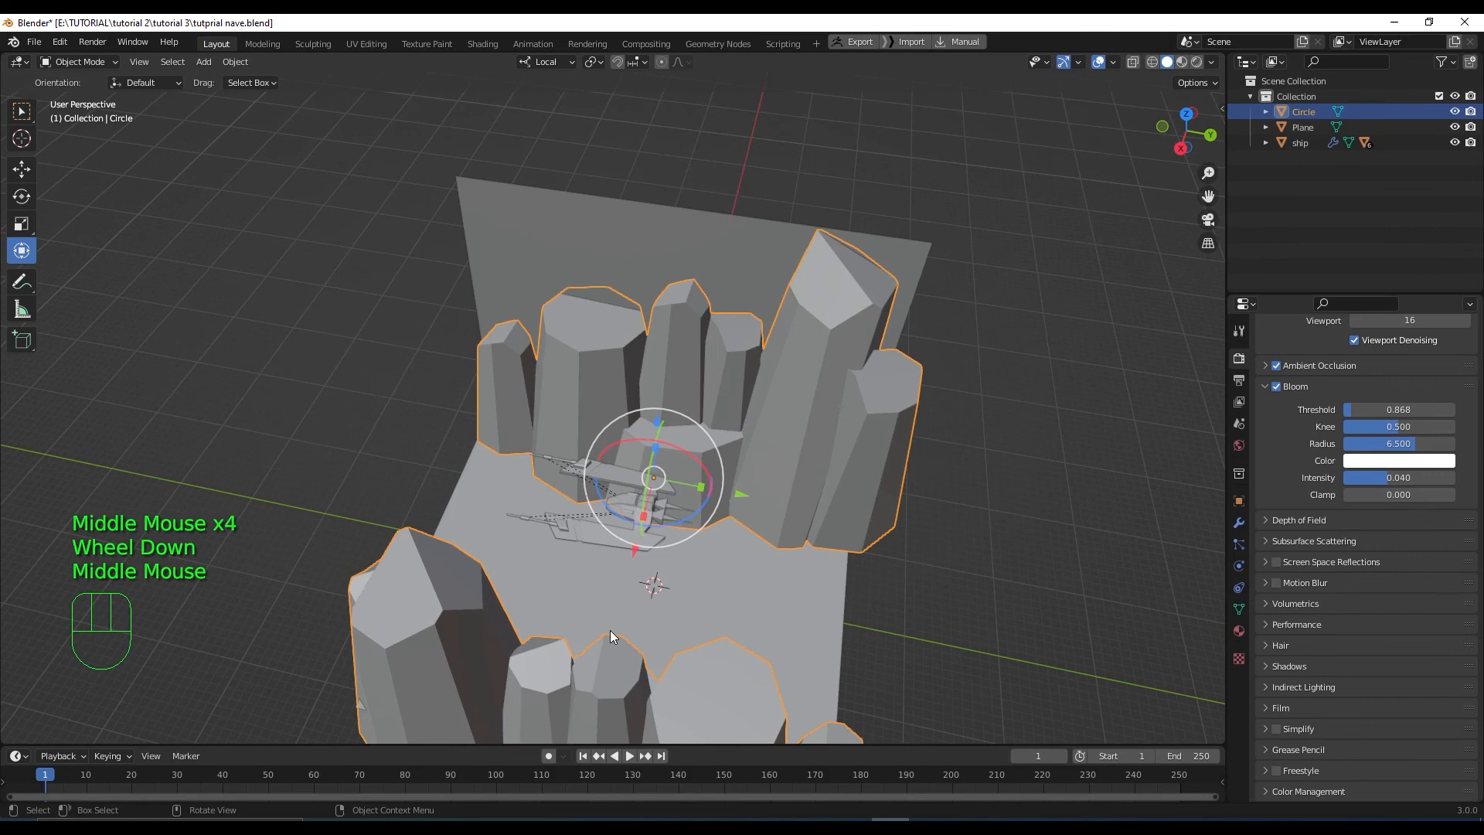
# In Edit Mode, duplicate a rock, move the copy toward the plane's top edge, and narrow and squash it
pyautogui.press('Tab')
pyautogui.click(711, 504)
pyautogui.press('l')
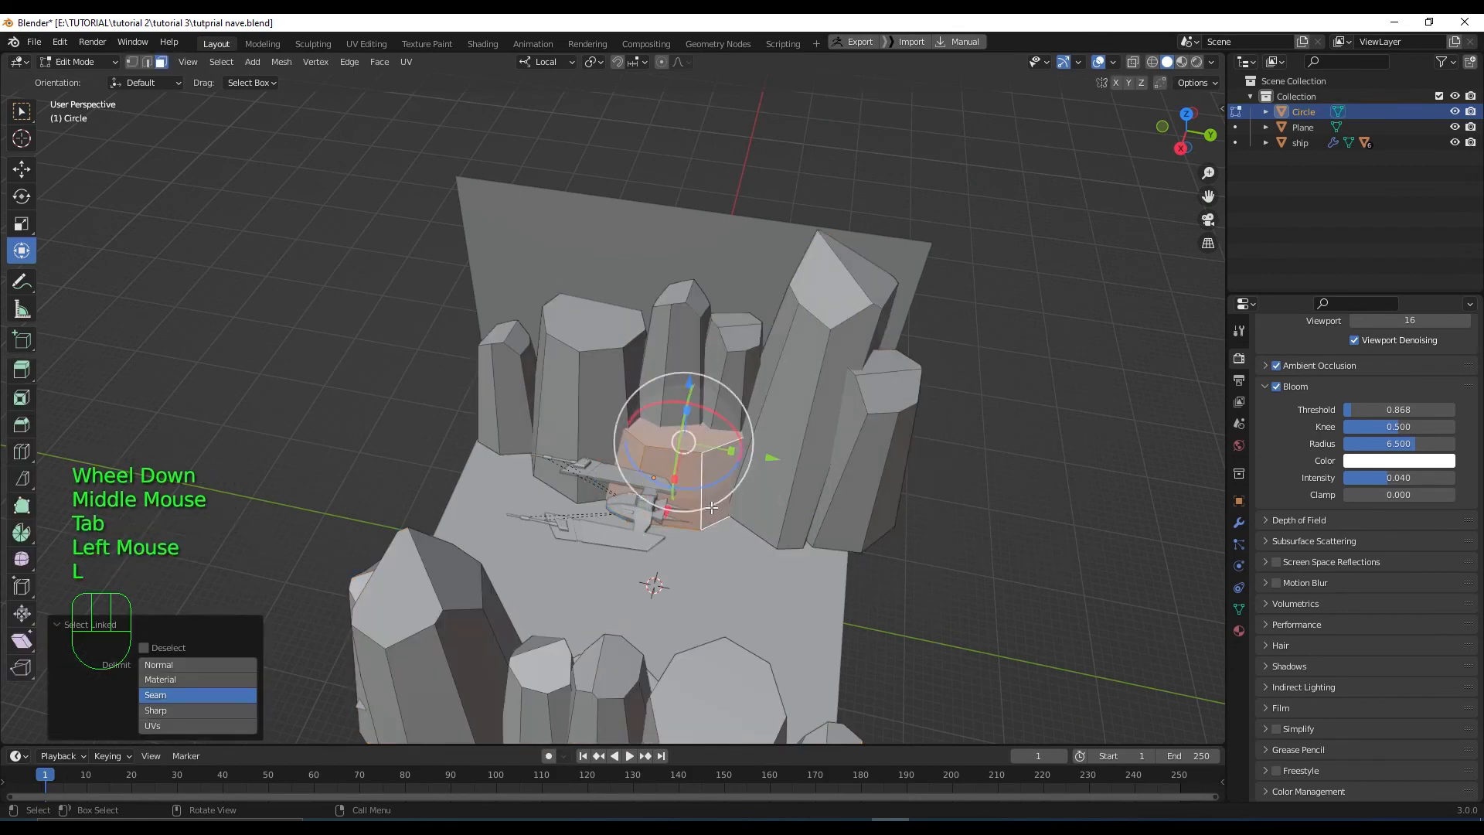
pyautogui.press('KP_7')
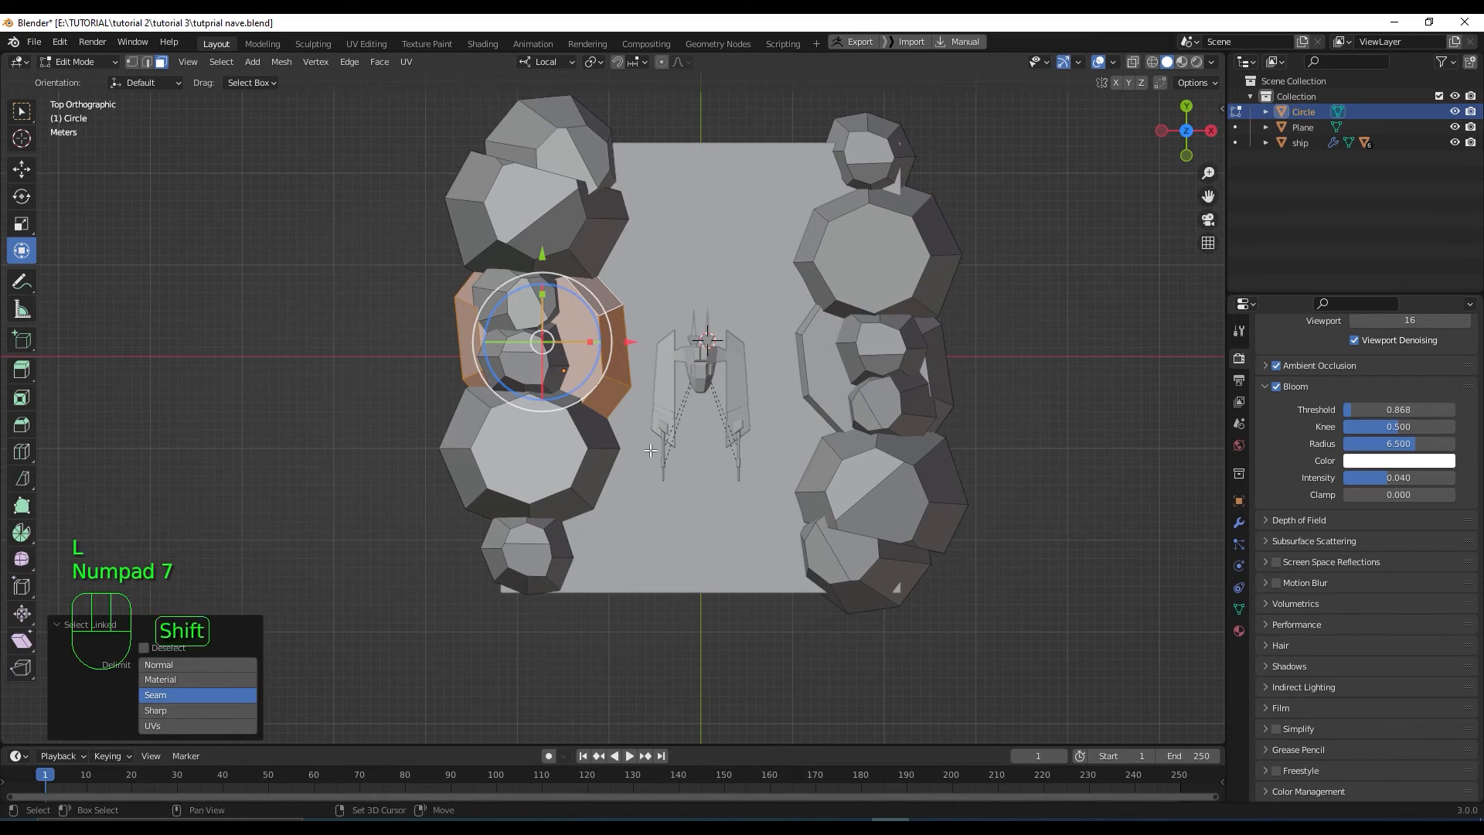
pyautogui.hotkey('shift', 'd')
pyautogui.rightClick(826, 340)
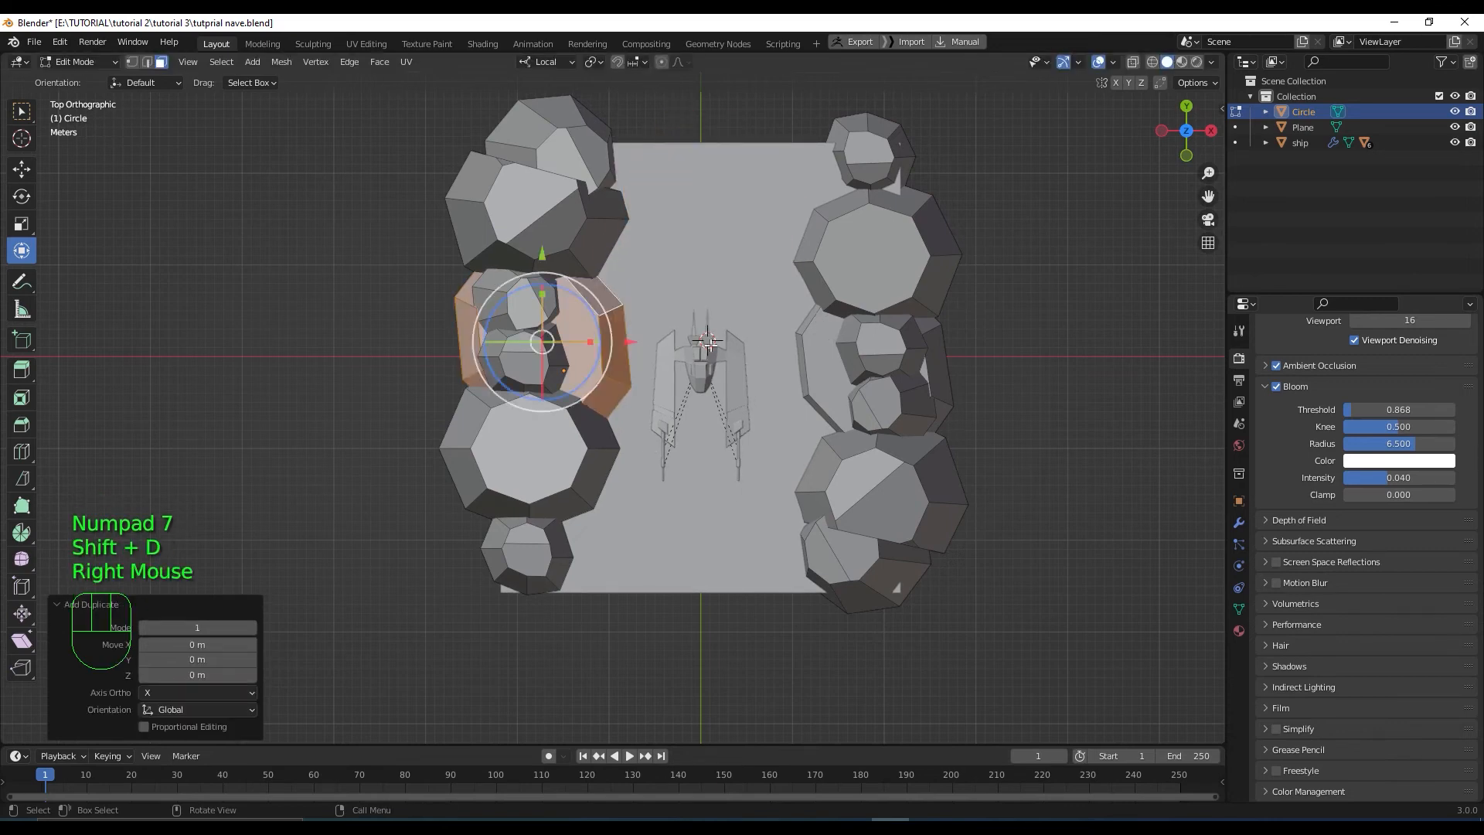
pyautogui.moveTo(630, 340); pyautogui.dragTo(794, 321)
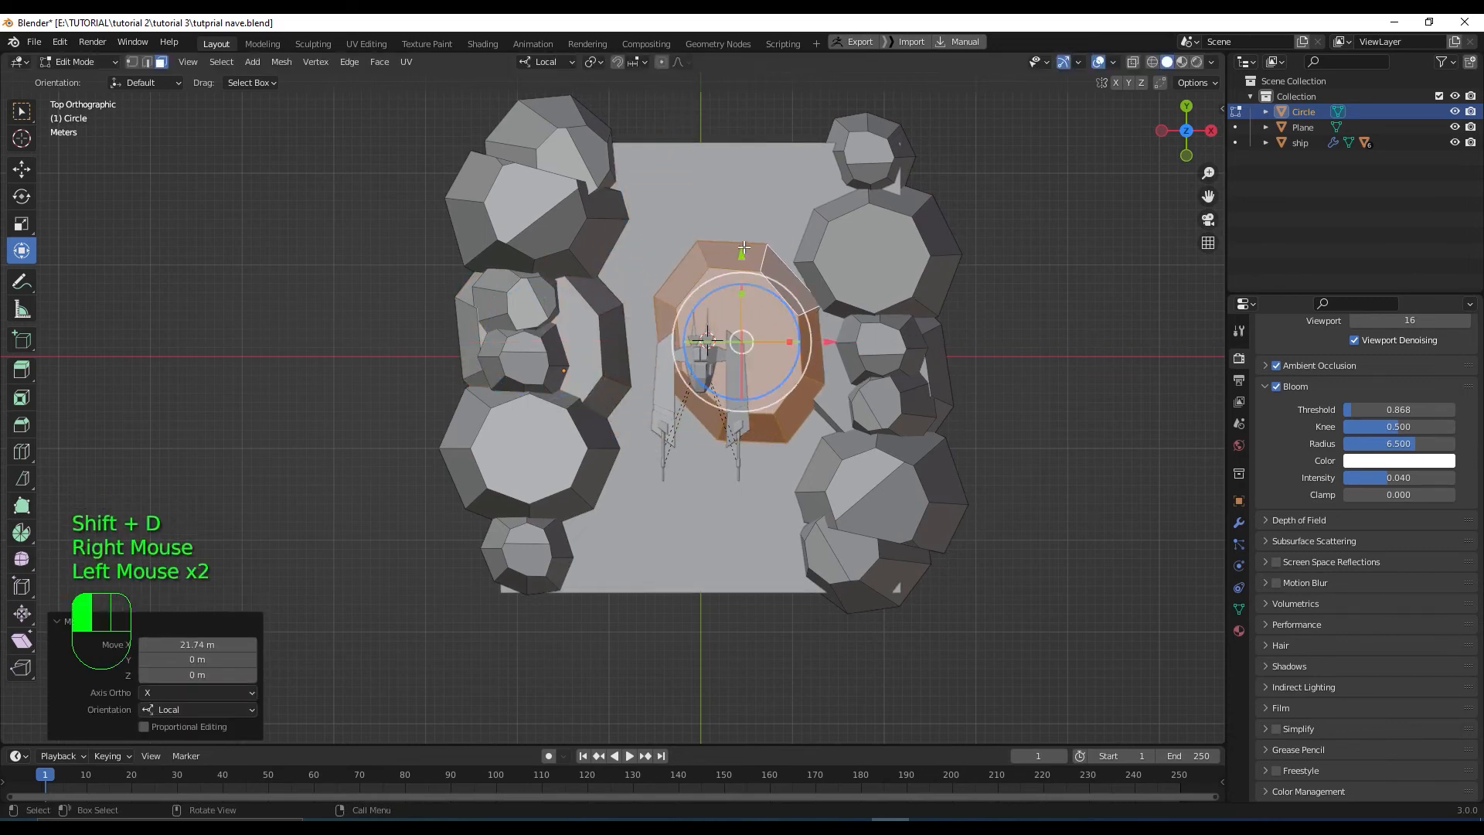
pyautogui.moveTo(743, 247); pyautogui.dragTo(725, 156)
pyautogui.moveTo(792, 252); pyautogui.dragTo(787, 254)
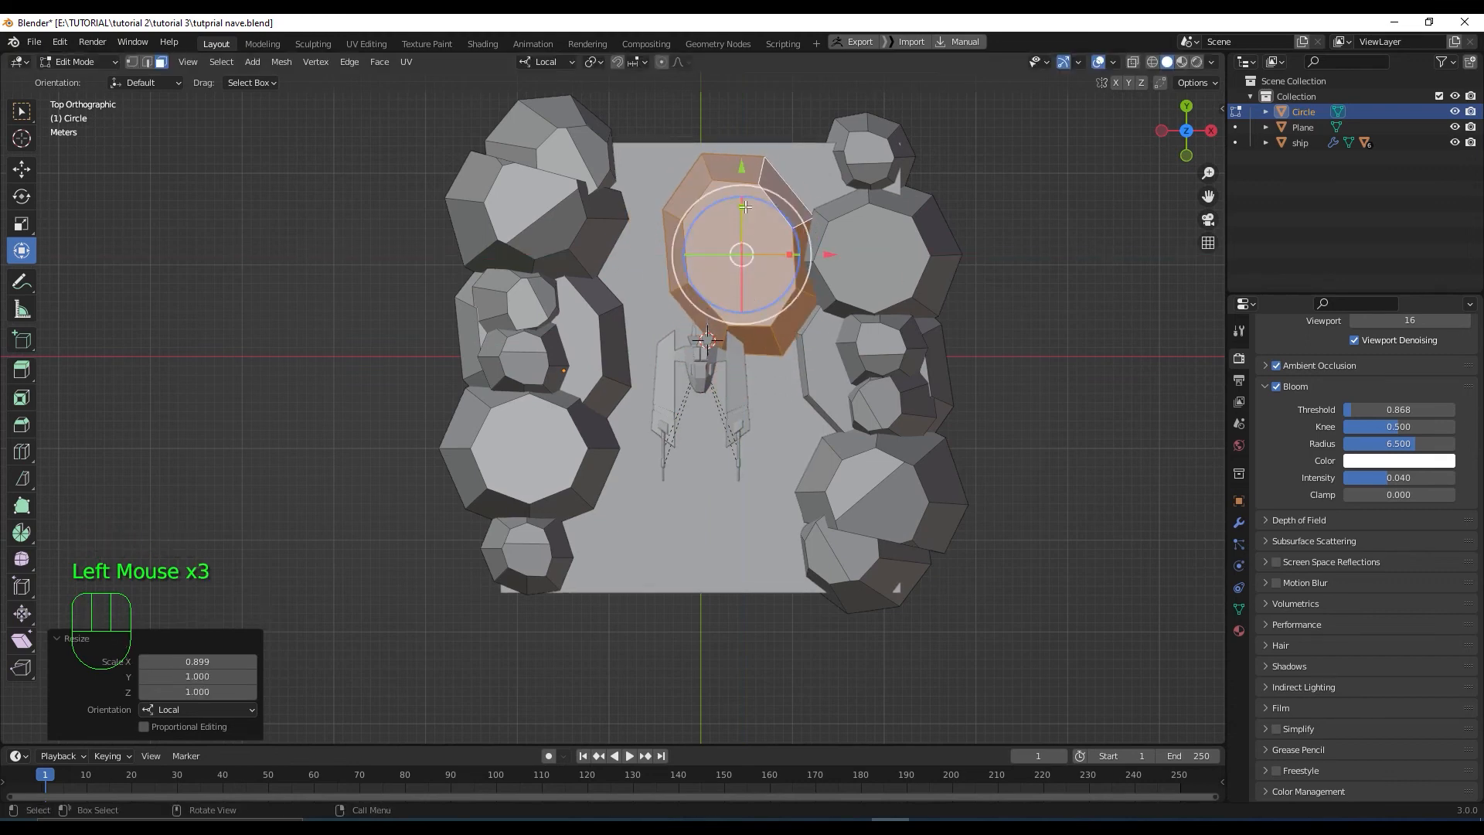
pyautogui.moveTo(745, 207); pyautogui.dragTo(795, 229)
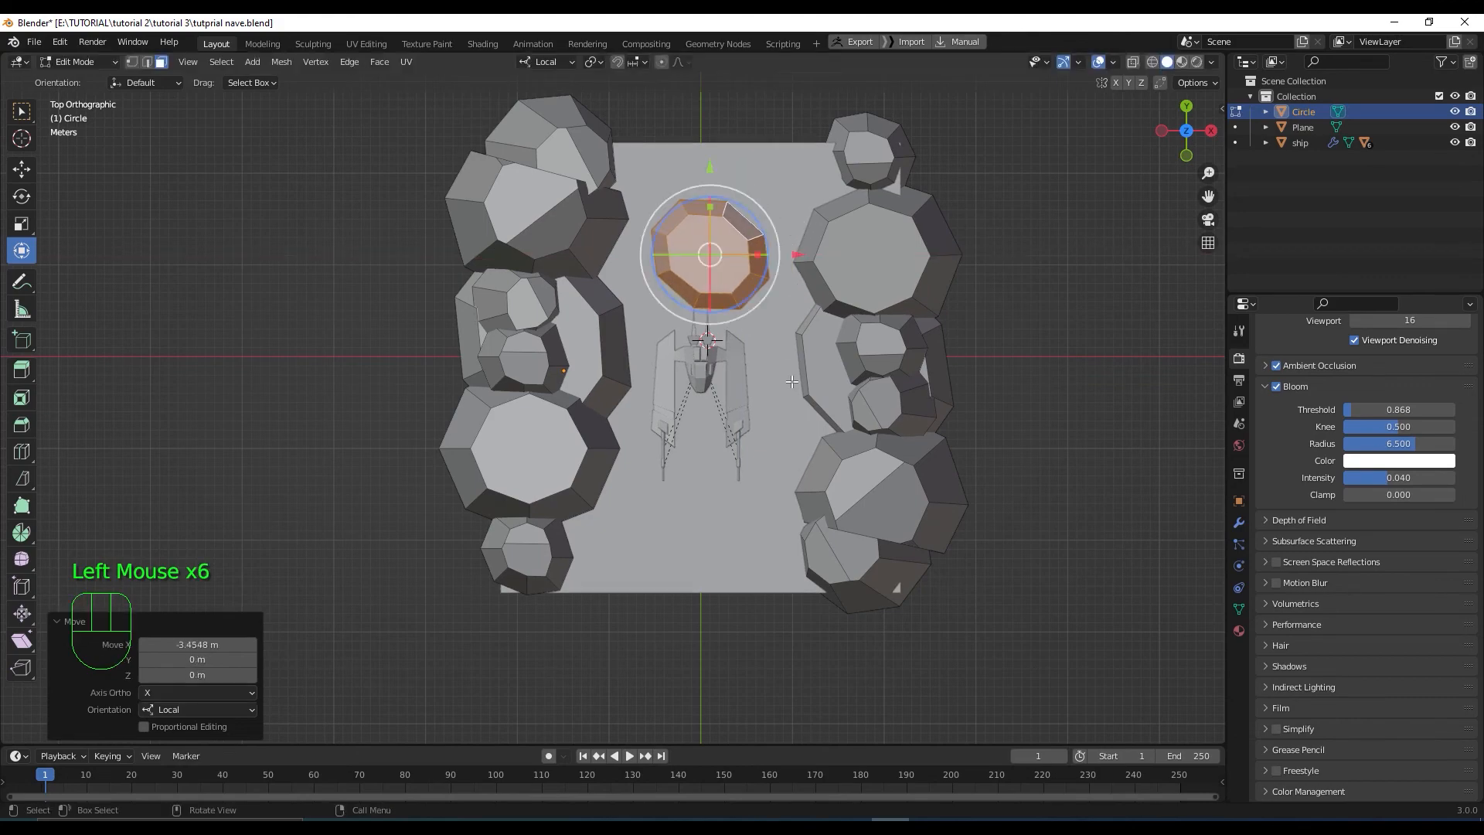
# Shrink the circle piece to about 0.349 and flatten it to 0.431 on Z
pyautogui.press('s')
pyautogui.click(726, 307)
pyautogui.scroll(-1, 727, 308)
pyautogui.moveTo(726, 308); pyautogui.dragTo(699, 292, button='middle')
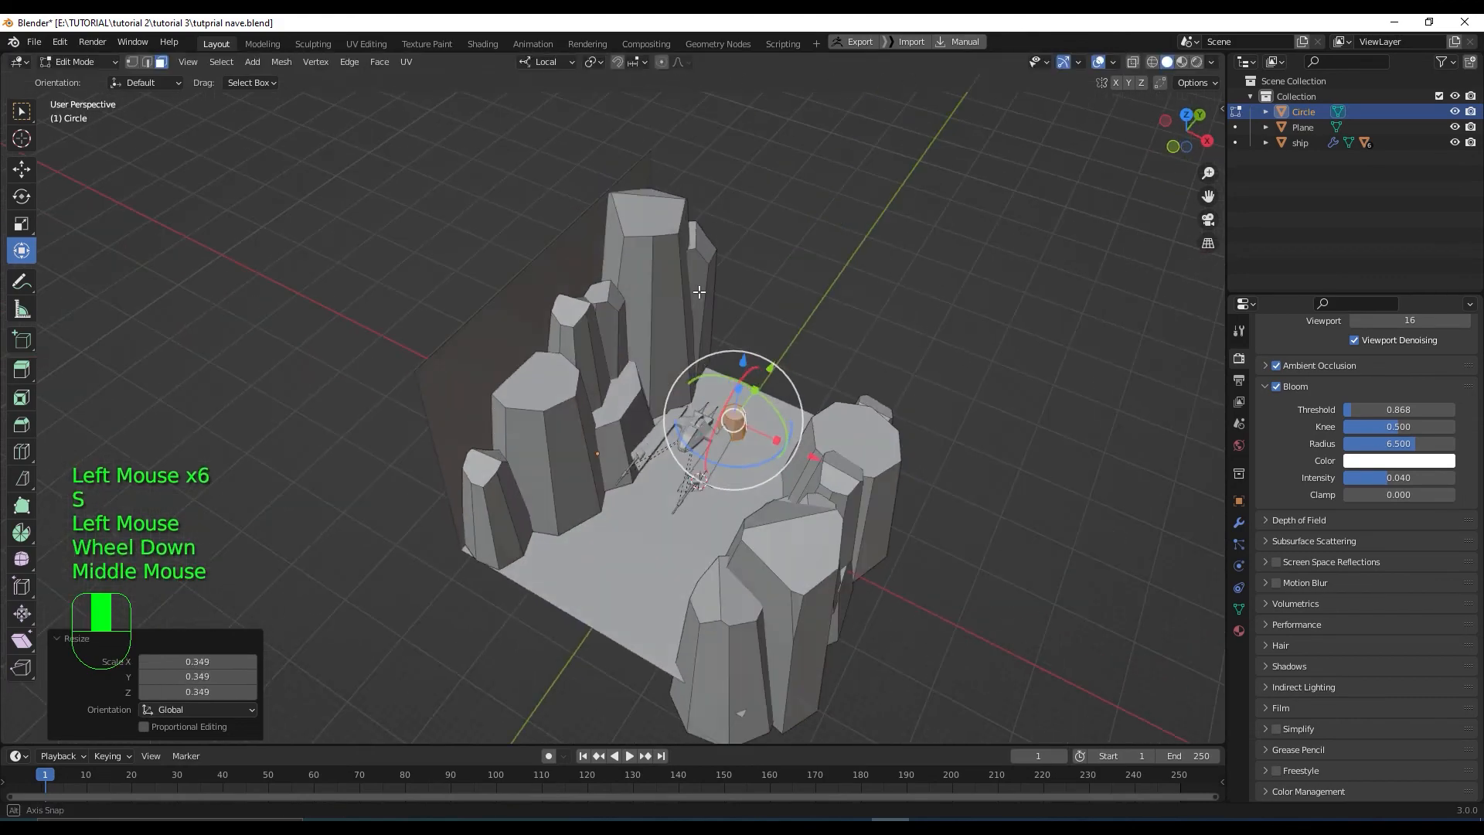
pyautogui.scroll(3, 740, 497)
pyautogui.moveTo(856, 493); pyautogui.dragTo(909, 534, button='middle')
pyautogui.moveTo(901, 533); pyautogui.dragTo(900, 559)
pyautogui.moveTo(900, 558); pyautogui.dragTo(856, 541, button='middle')
# Lower the stone onto the canyon floor and shift it left along X
pyautogui.press('KP_1')
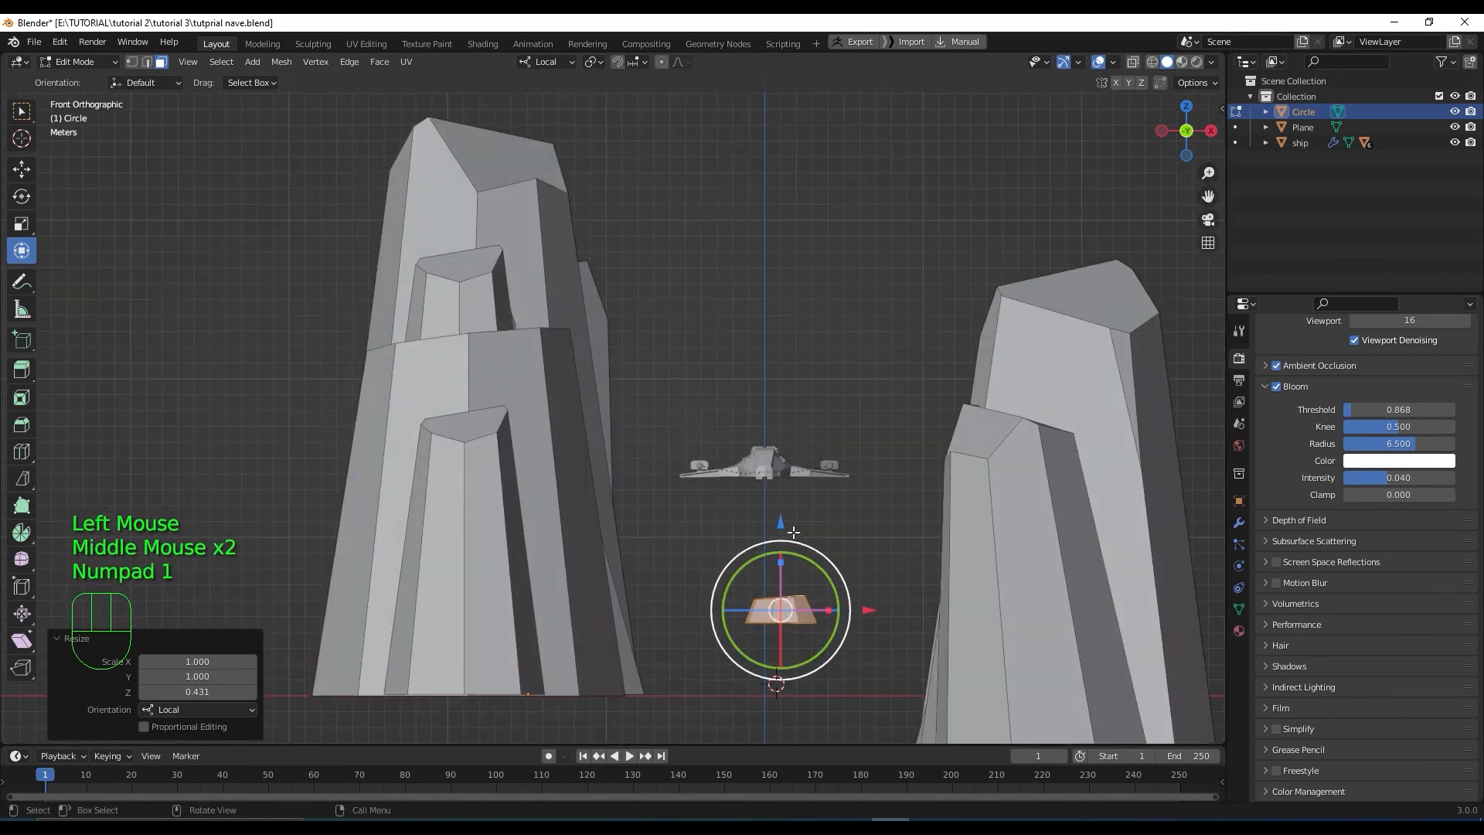
pyautogui.moveTo(793, 532); pyautogui.dragTo(793, 591)
pyautogui.moveTo(792, 591); pyautogui.dragTo(740, 725, button='middle')
pyautogui.moveTo(865, 622); pyautogui.dragTo(789, 463, button='middle')
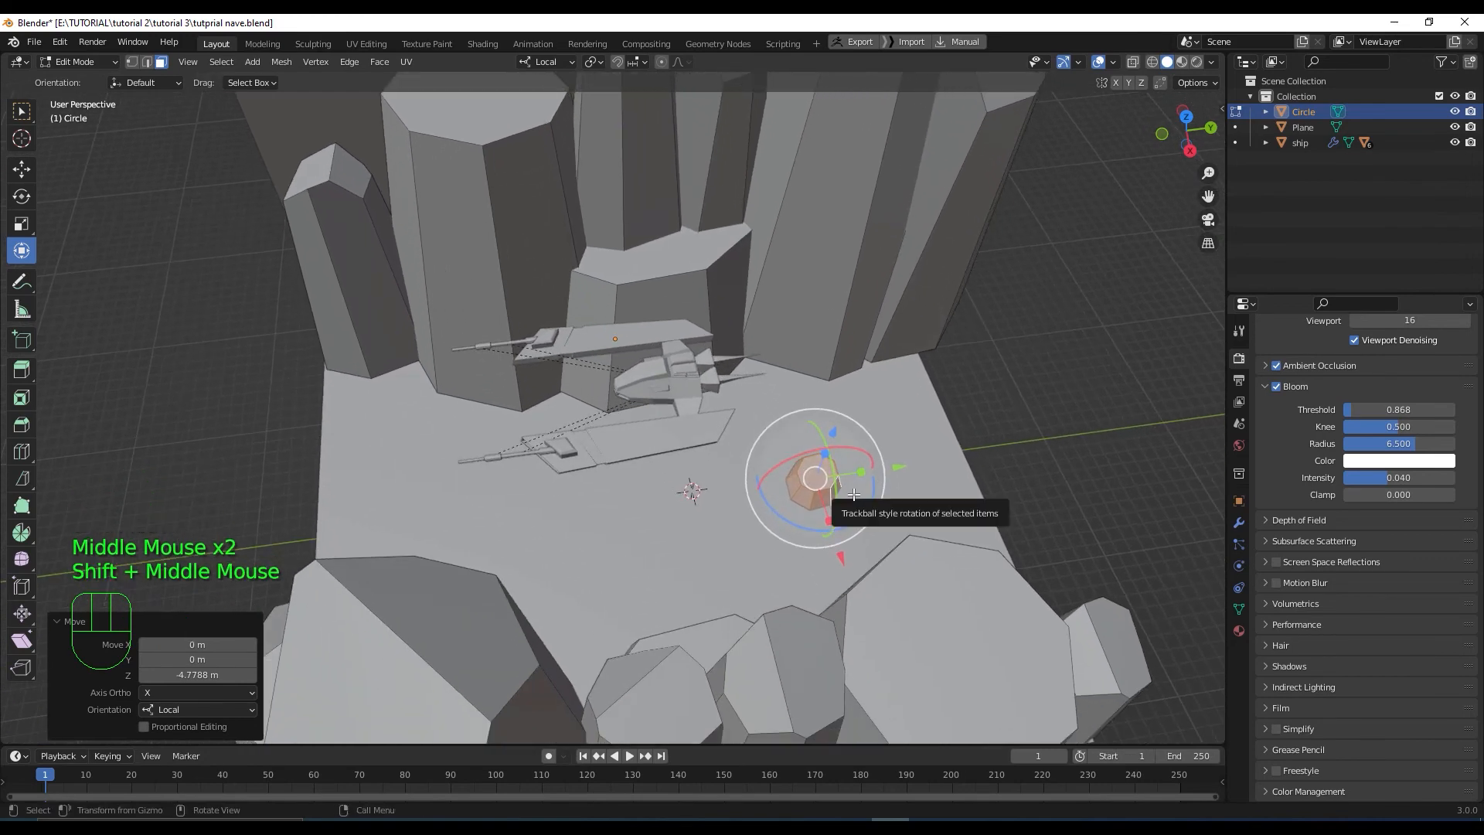
pyautogui.press('KP_7')
pyautogui.moveTo(721, 166); pyautogui.dragTo(655, 166)
pyautogui.scroll(-3, 652, 203)
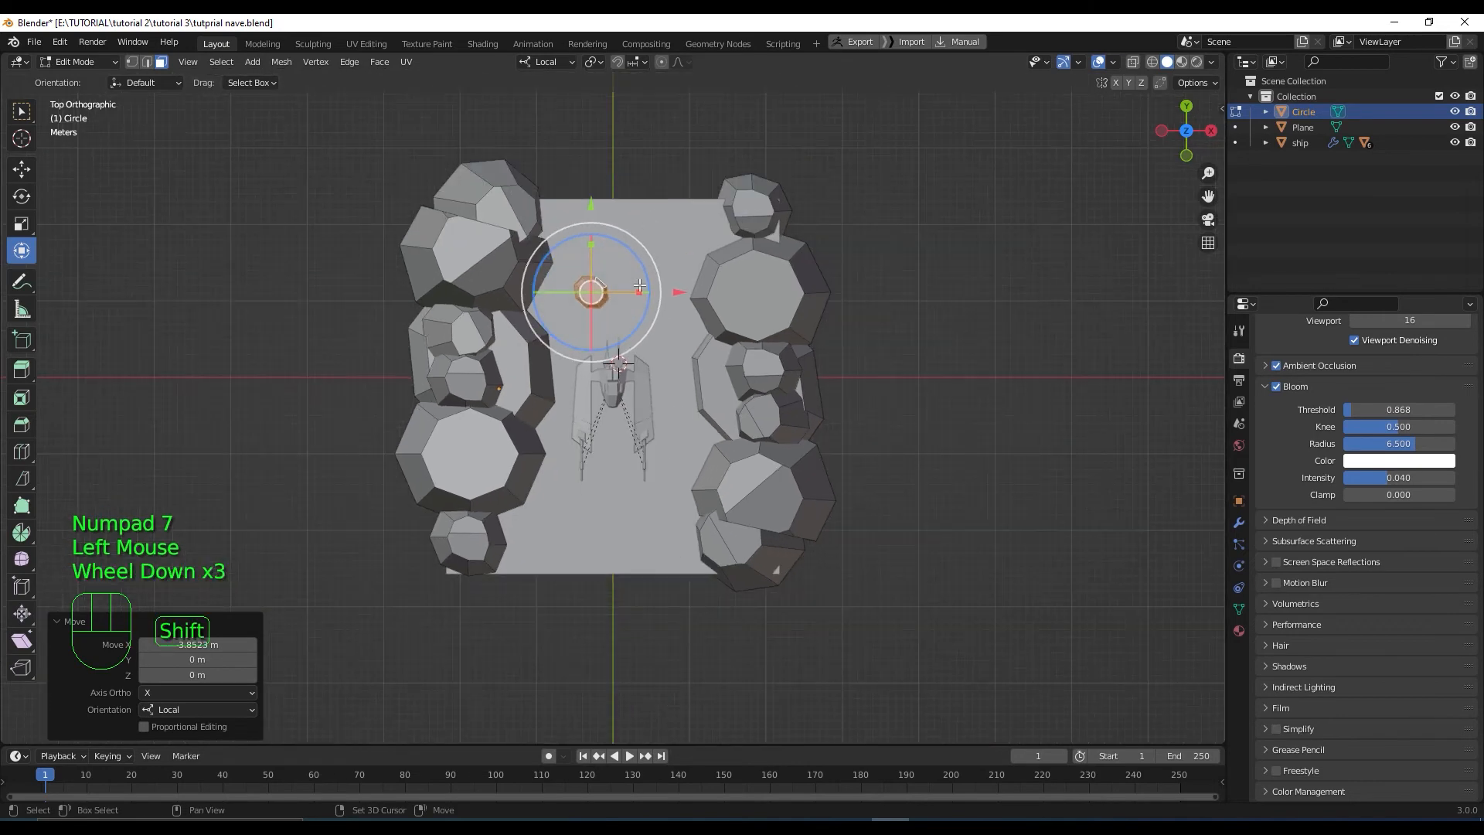
# Duplicate the stone twice, placing copies below-right of the ship and near the bottom-left
pyautogui.hotkey('shift', 'd')
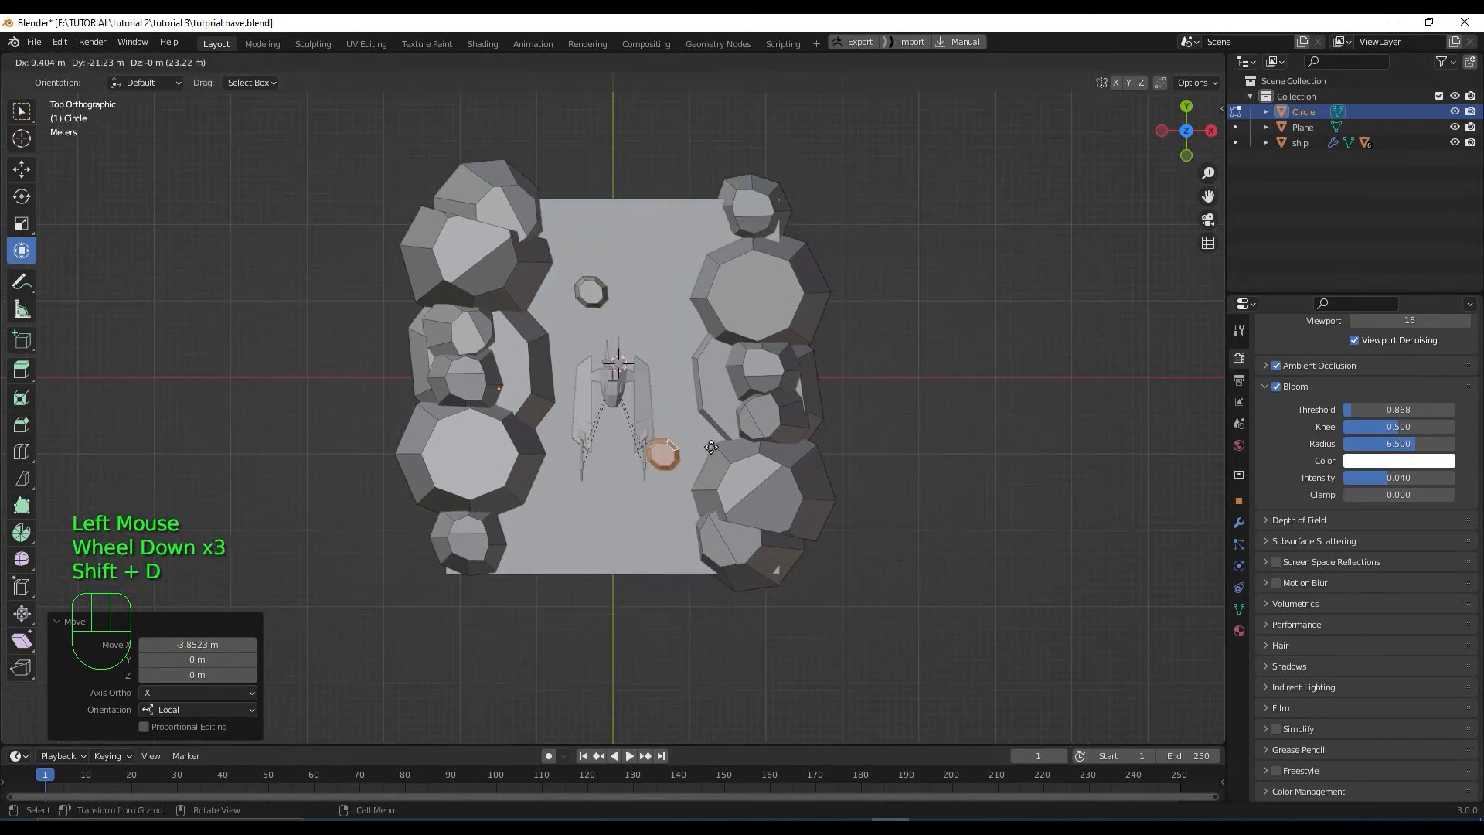
pyautogui.click(722, 464)
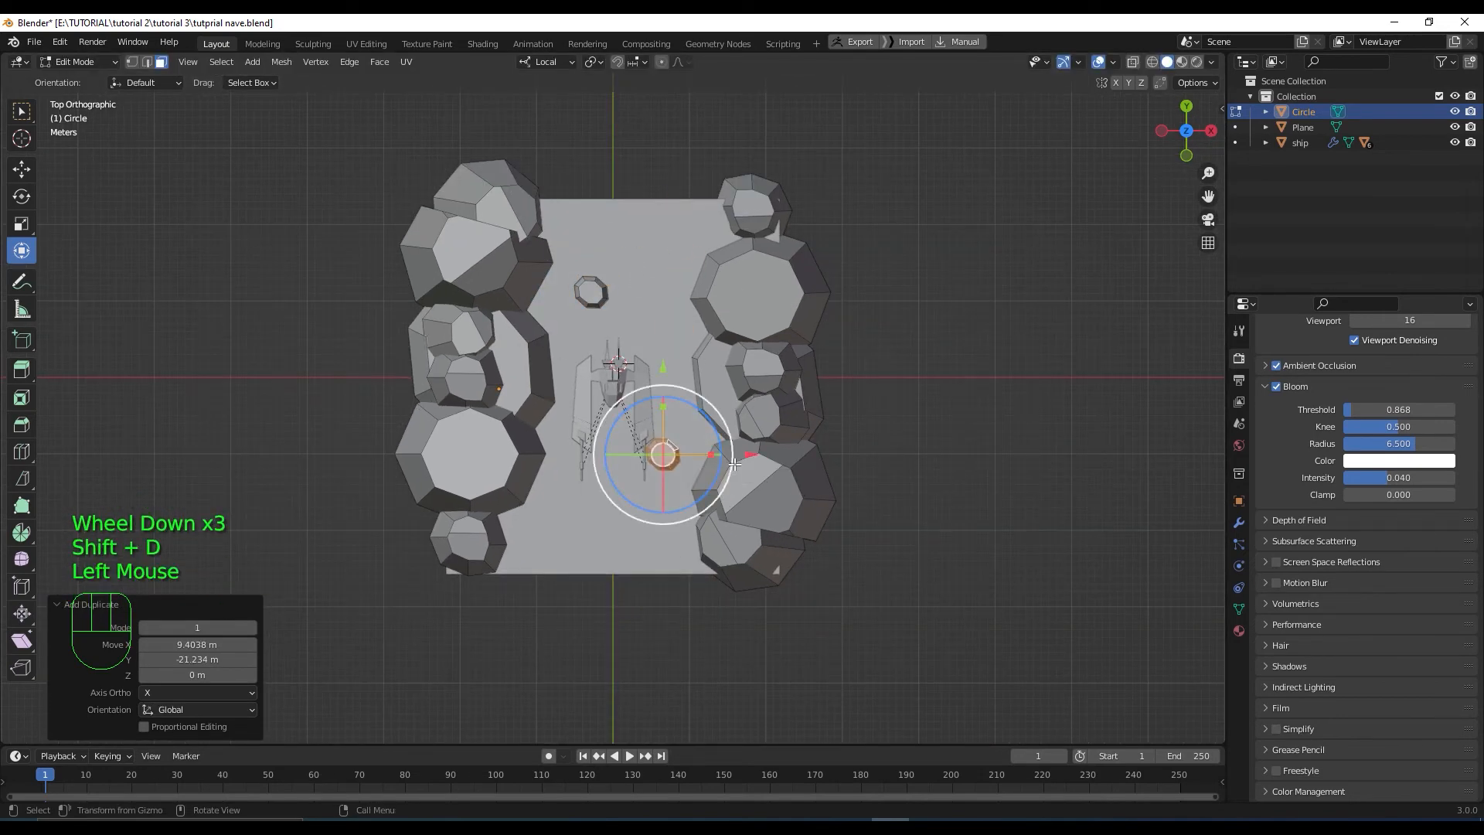
pyautogui.hotkey('shift', 'd')
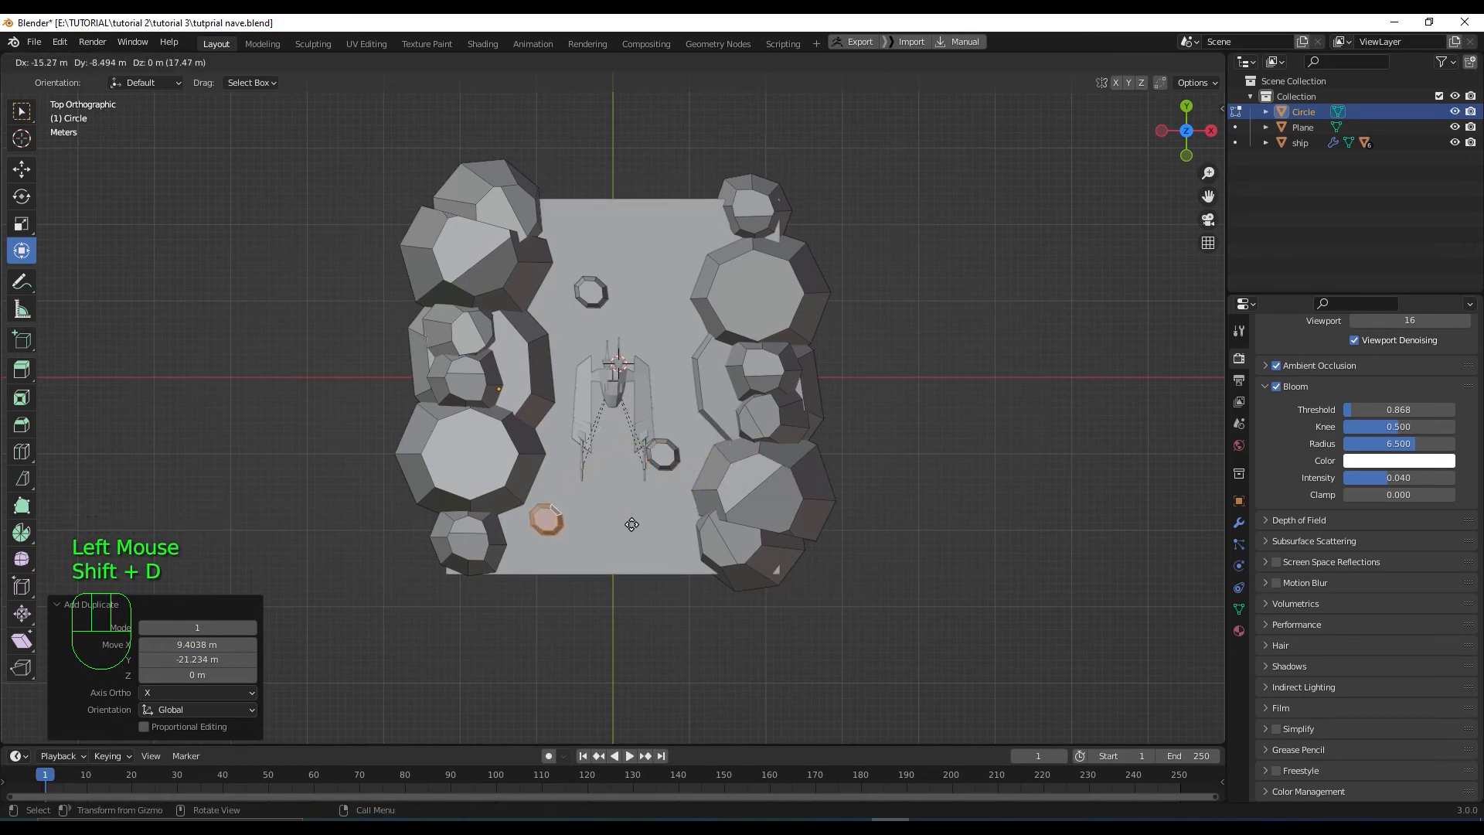
pyautogui.click(630, 524)
pyautogui.scroll(2, 628, 522)
pyautogui.moveTo(627, 522); pyautogui.dragTo(628, 520, button='middle')
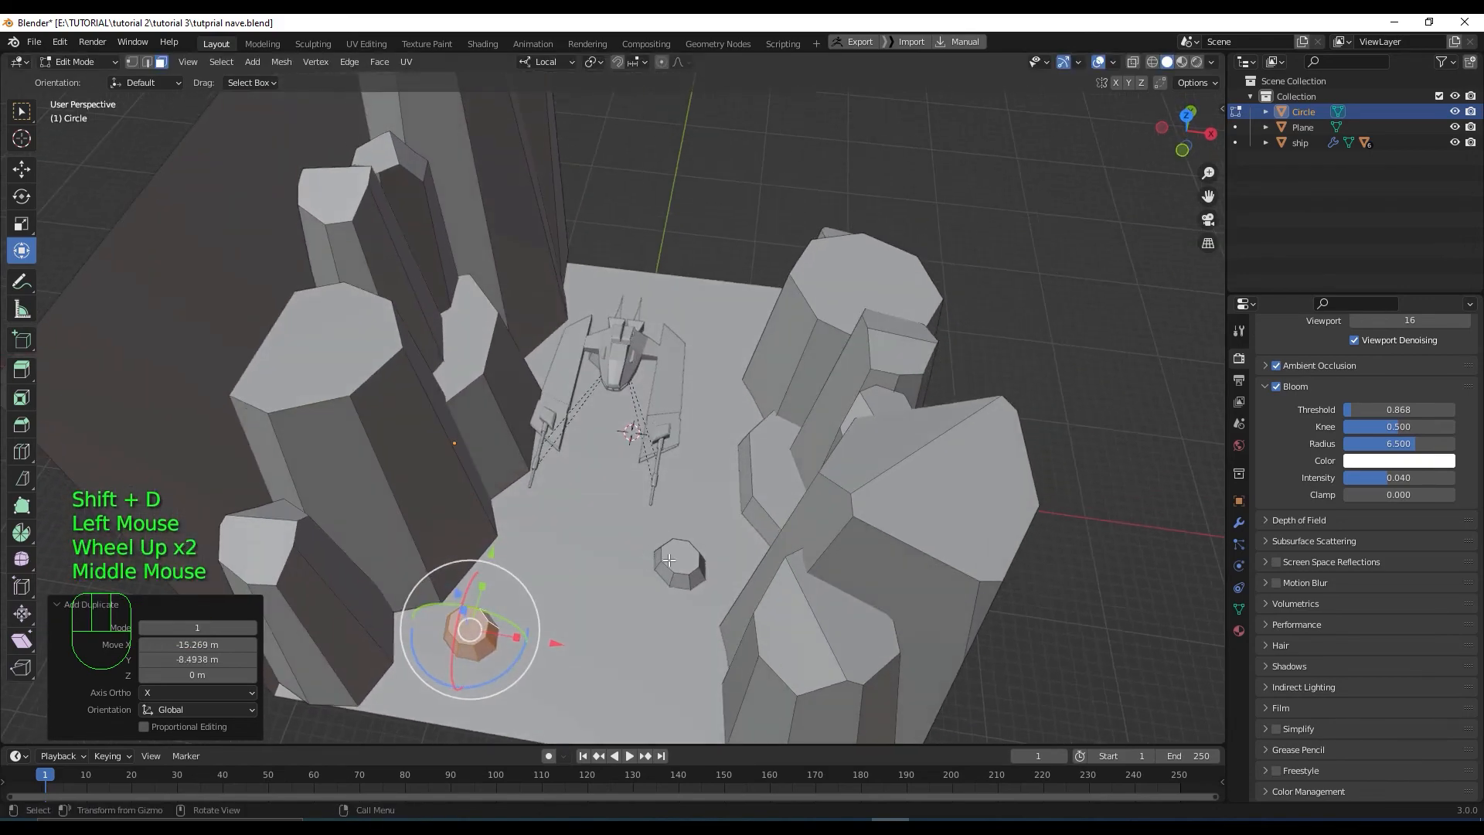
# Rotate the middle stone around its vertical axis
pyautogui.click(682, 563)
pyautogui.press('l')
pyautogui.moveTo(687, 614); pyautogui.dragTo(734, 572)
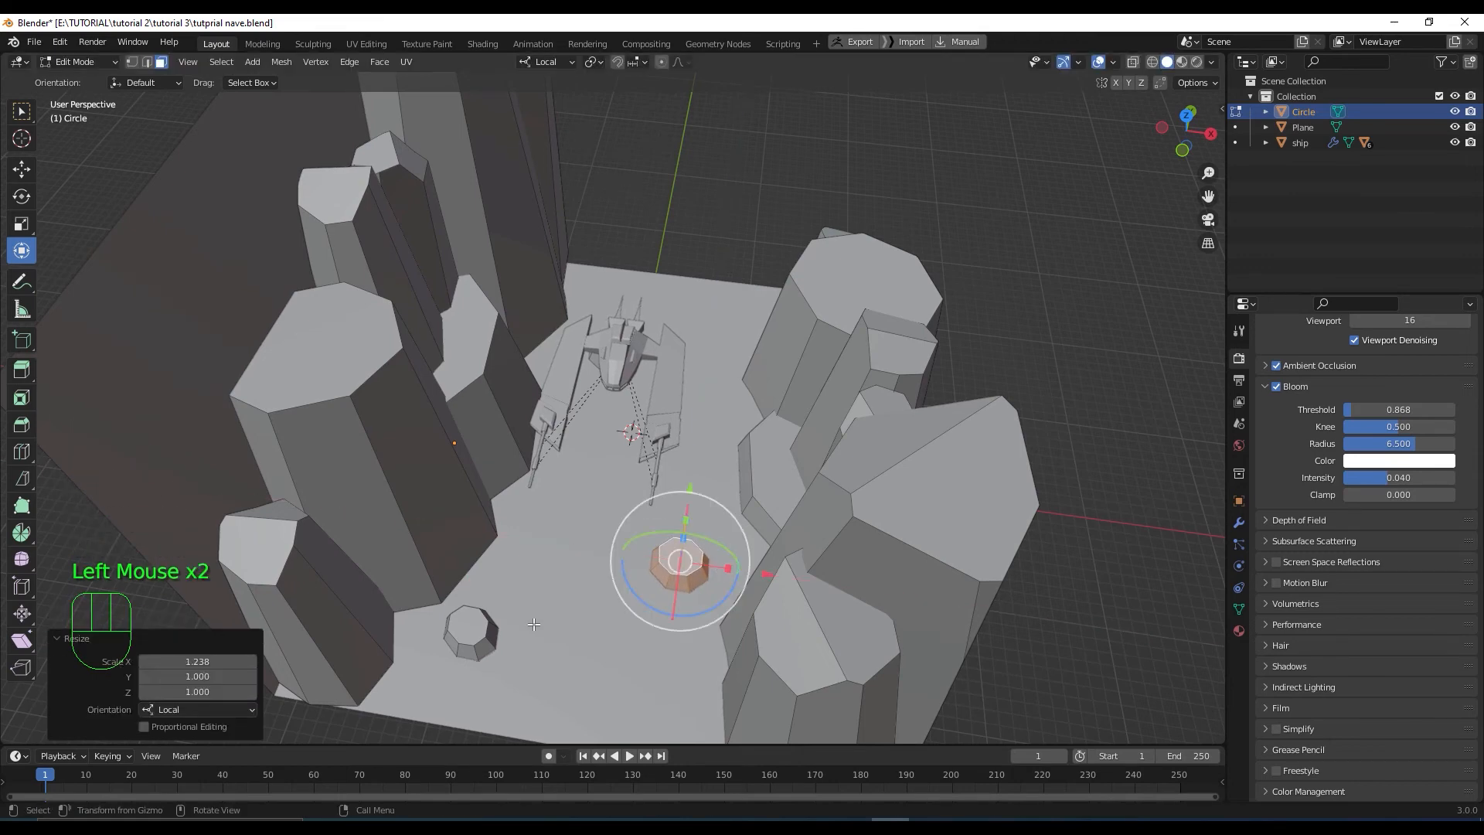
# Stretch the bottom-left stone slightly along X, nudge it, tilt it and sink it lower
pyautogui.click(468, 630)
pyautogui.press('l')
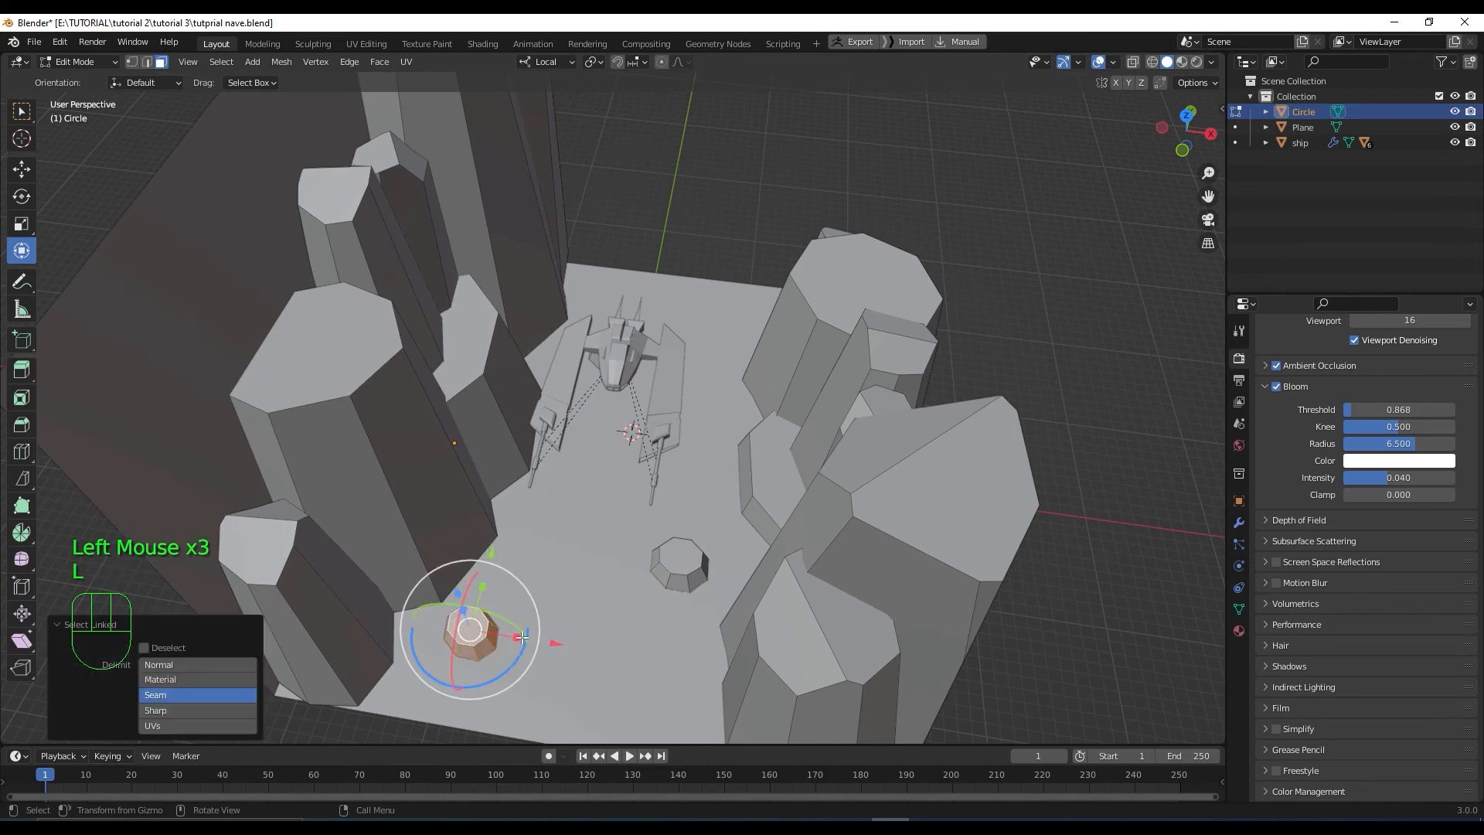
pyautogui.moveTo(522, 637); pyautogui.dragTo(530, 638)
pyautogui.moveTo(530, 638); pyautogui.dragTo(506, 644, button='middle')
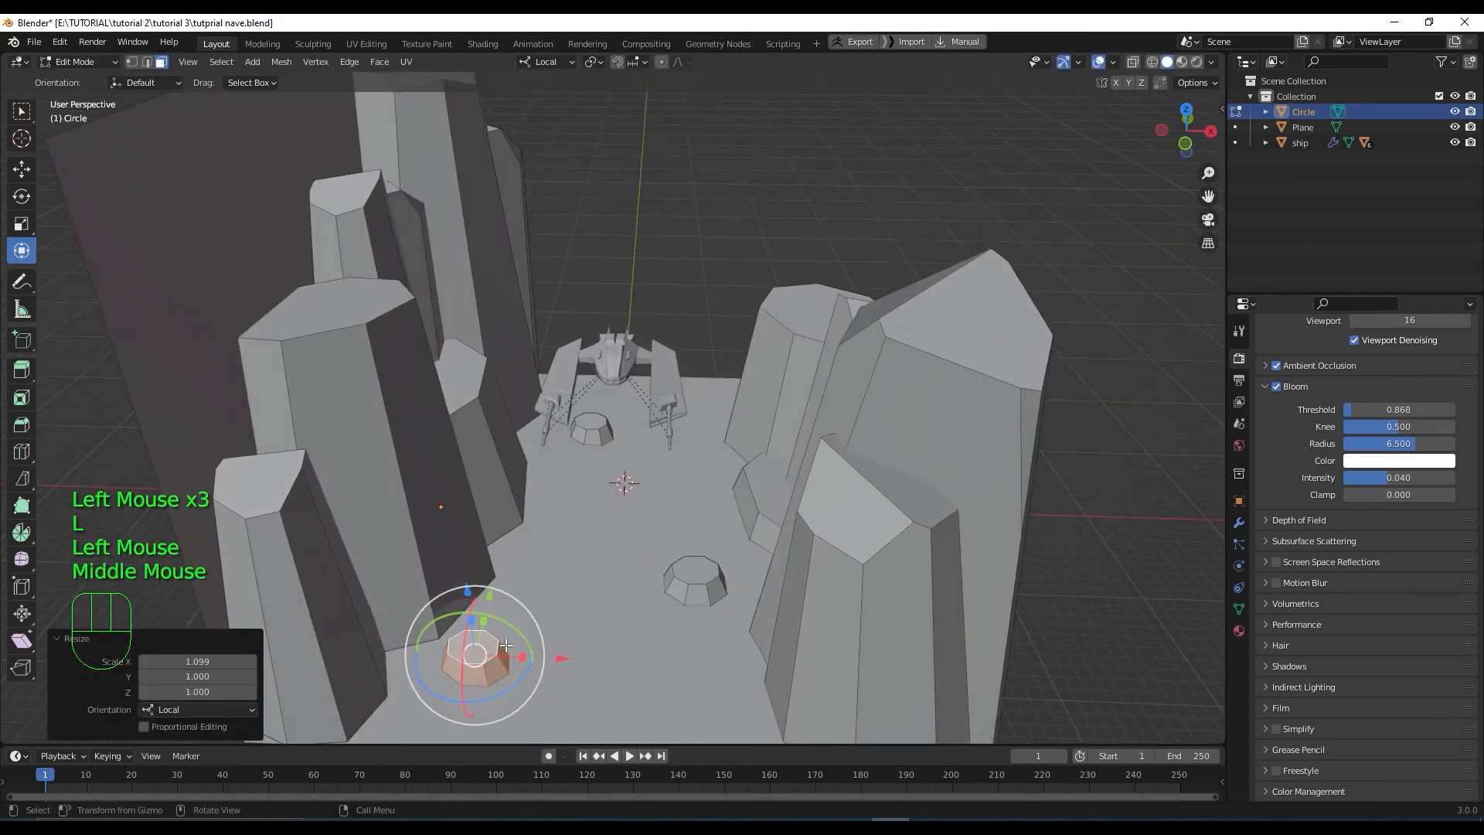
pyautogui.moveTo(475, 654); pyautogui.dragTo(465, 671)
pyautogui.click(461, 664)
pyautogui.moveTo(466, 598); pyautogui.dragTo(466, 601)
pyautogui.scroll(-3, 479, 618)
pyautogui.moveTo(479, 618); pyautogui.dragTo(595, 602, button='middle')
# Select a whole tall rock mesh and view from the top
pyautogui.click(656, 267)
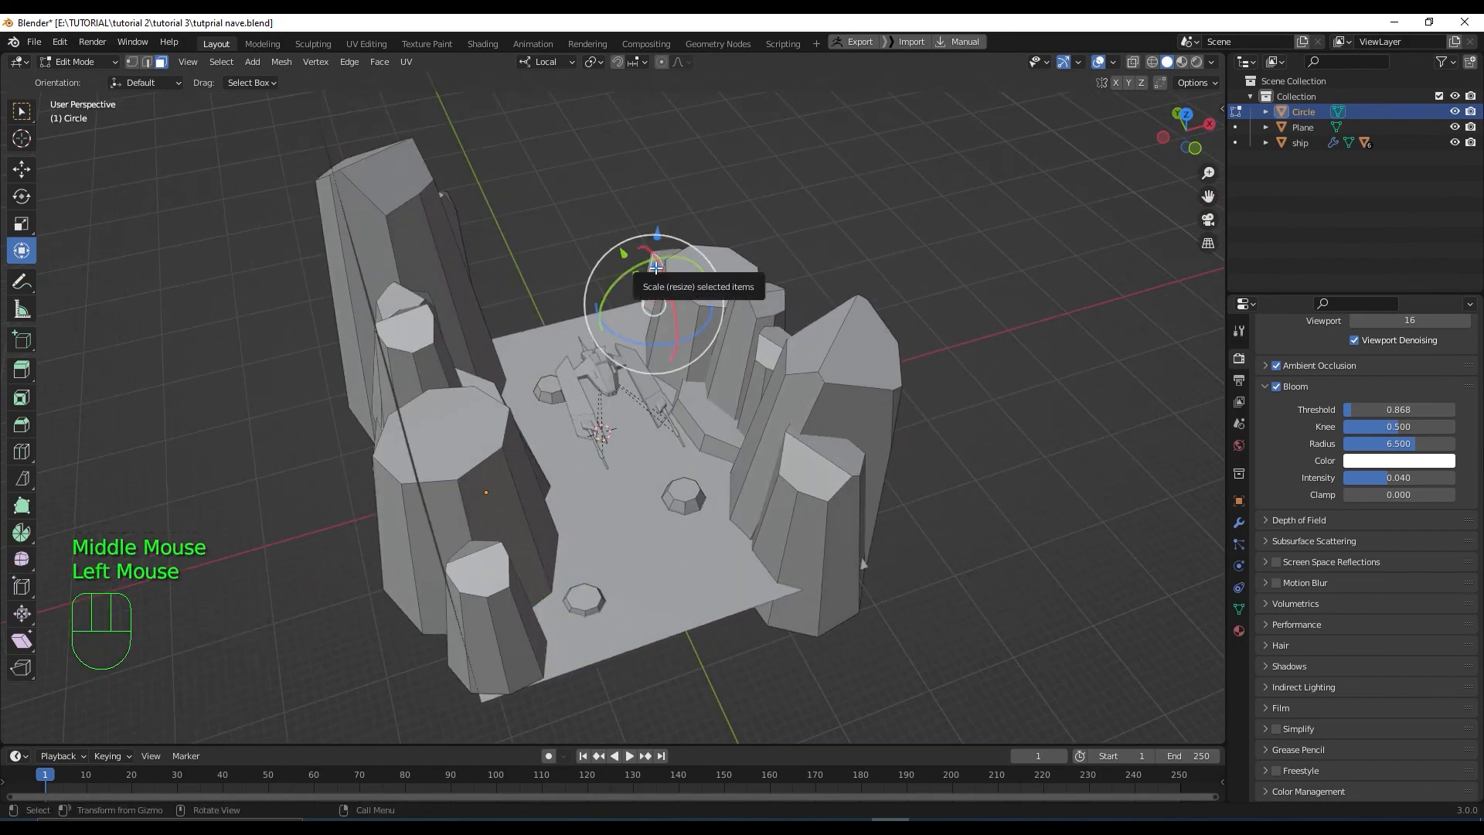
pyautogui.press('l')
pyautogui.press('KP_7')
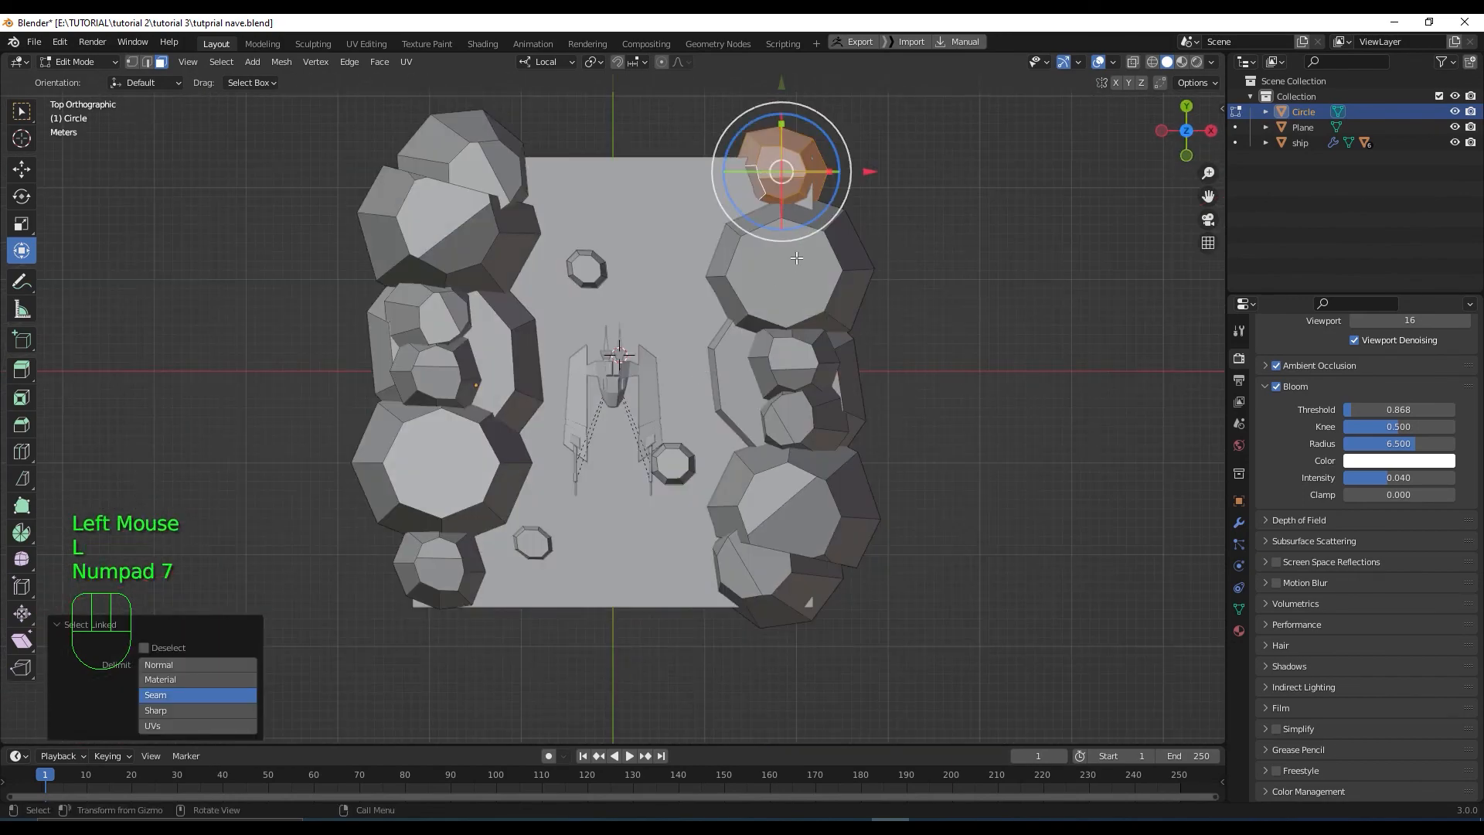
# Duplicate the tall rock and slide the copy onto open floor along Y and X
pyautogui.hotkey('shift', 'd')
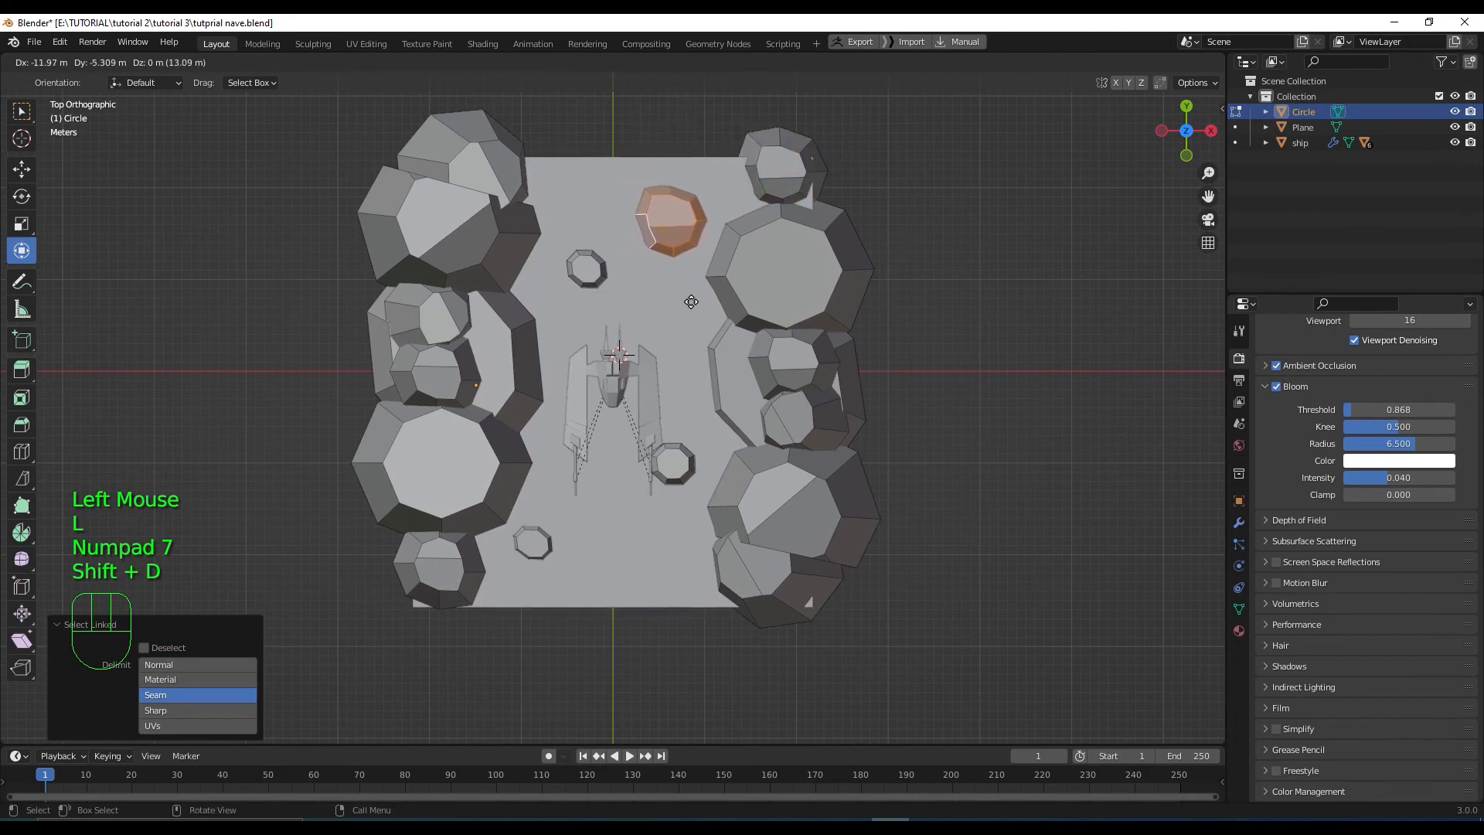
pyautogui.click(691, 302)
pyautogui.scroll(2, 691, 302)
pyautogui.moveTo(691, 301); pyautogui.dragTo(704, 294, button='middle')
pyautogui.scroll(2, 703, 427)
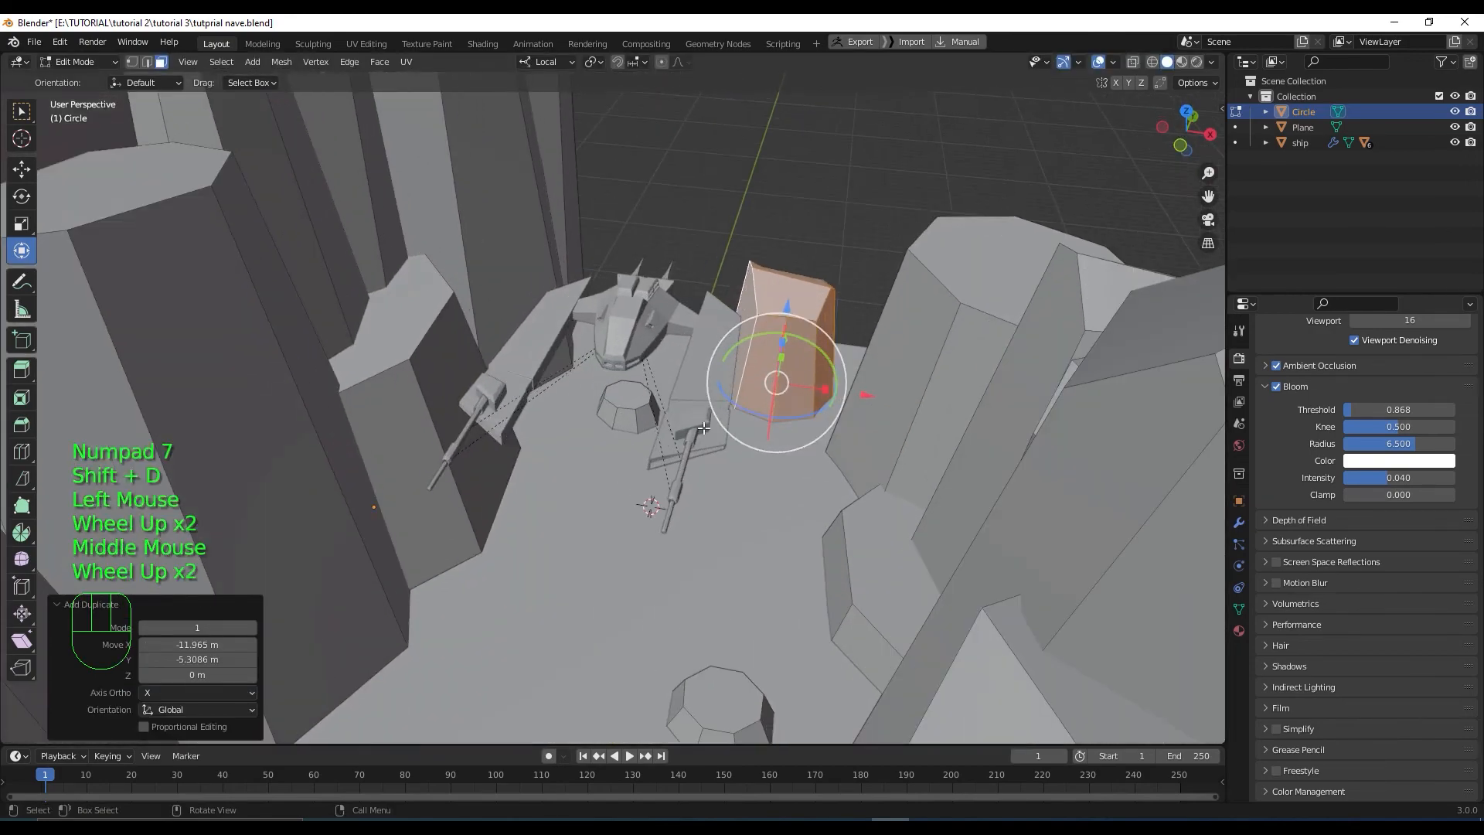
pyautogui.moveTo(703, 427); pyautogui.dragTo(760, 433, button='middle')
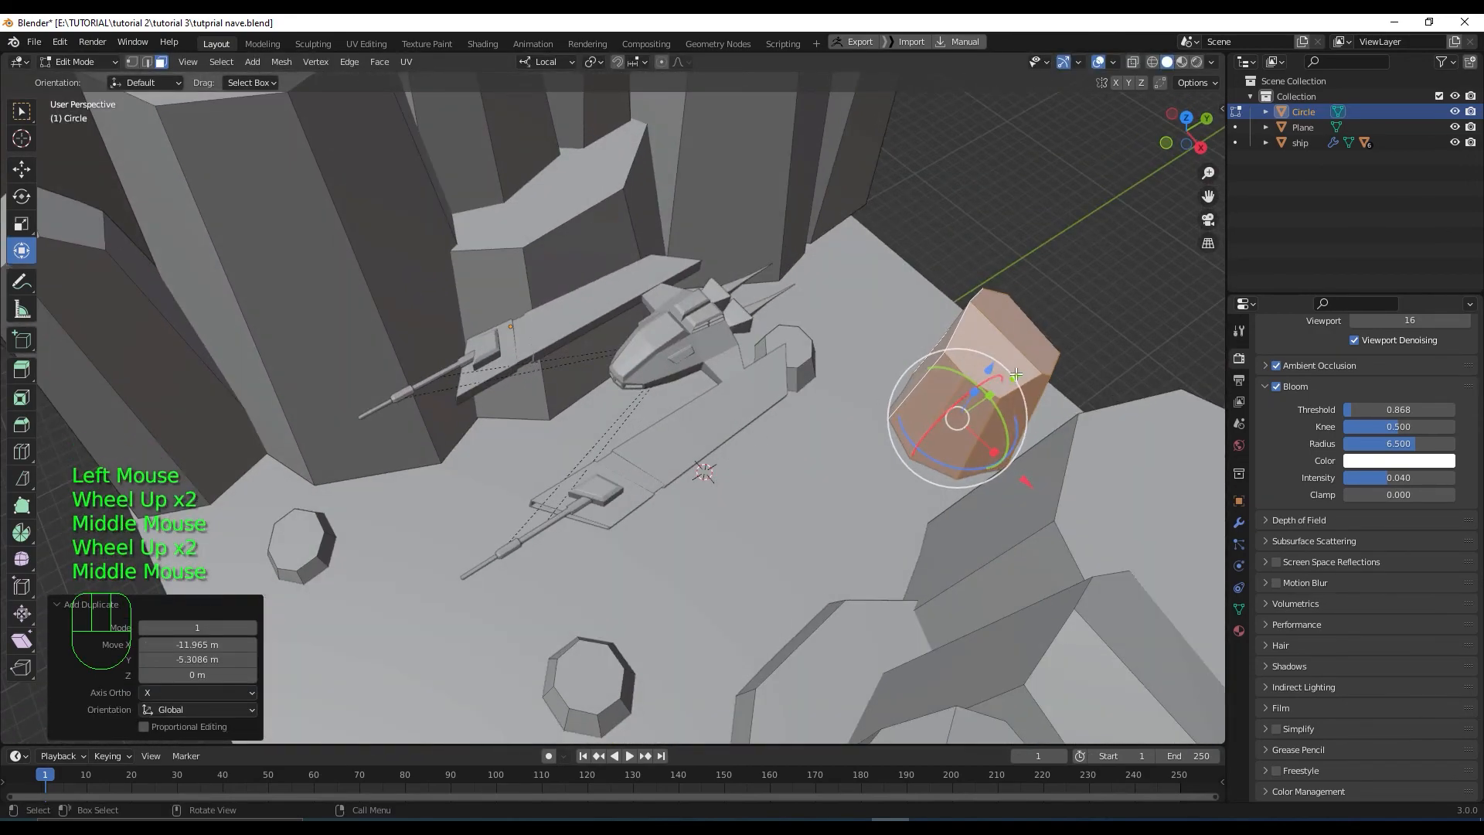
pyautogui.moveTo(1015, 374); pyautogui.dragTo(1043, 541)
pyautogui.scroll(2, 804, 541)
pyautogui.keyDown('shift'); pyautogui.moveTo(788, 533); pyautogui.dragTo(797, 387, button='middle'); pyautogui.keyUp('shift')
pyautogui.moveTo(773, 562); pyautogui.dragTo(693, 554)
# Squash the copied rock vertically to 0.325 on Z
pyautogui.moveTo(661, 518); pyautogui.dragTo(668, 557, button='middle')
pyautogui.moveTo(658, 595); pyautogui.dragTo(658, 630)
pyautogui.moveTo(658, 630); pyautogui.dragTo(639, 428, button='middle')
pyautogui.scroll(-2, 713, 404)
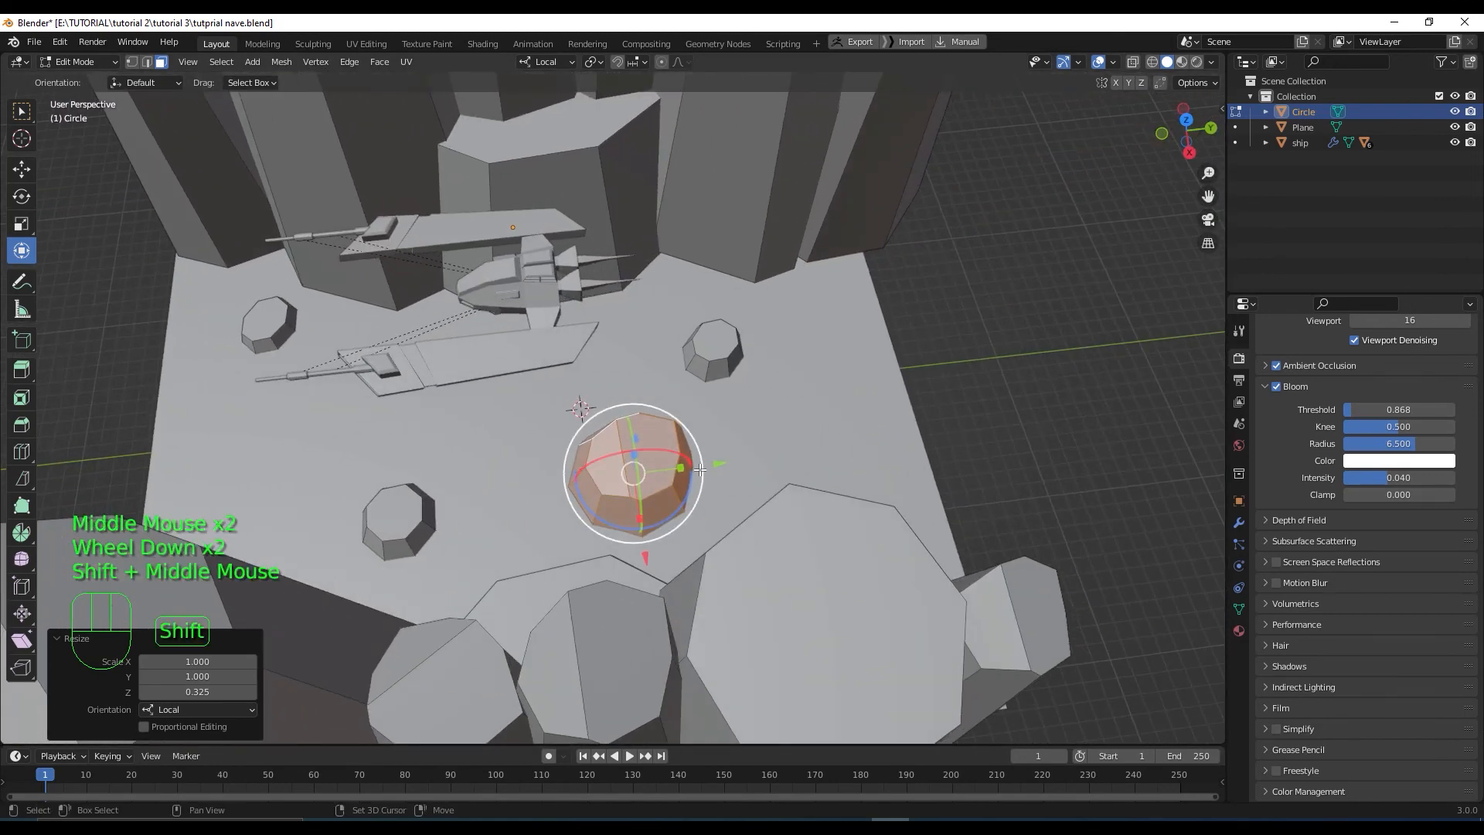
# Duplicate the squashed boulder and move the copy along Y and X near the plane's far edge
pyautogui.hotkey('shift', 'd')
pyautogui.rightClick(856, 432)
pyautogui.moveTo(719, 464); pyautogui.dragTo(948, 405)
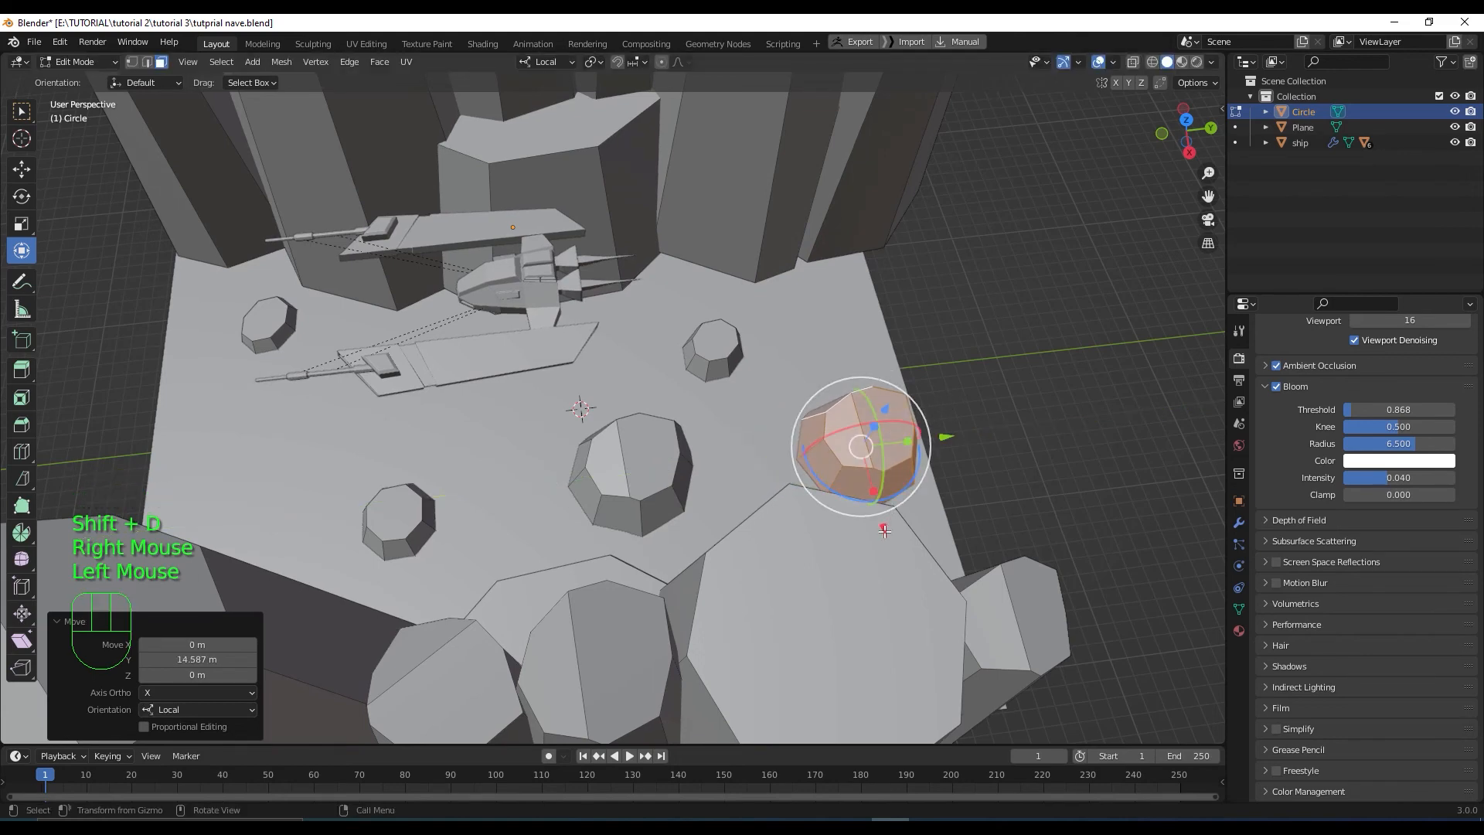
pyautogui.moveTo(883, 529); pyautogui.dragTo(871, 484)
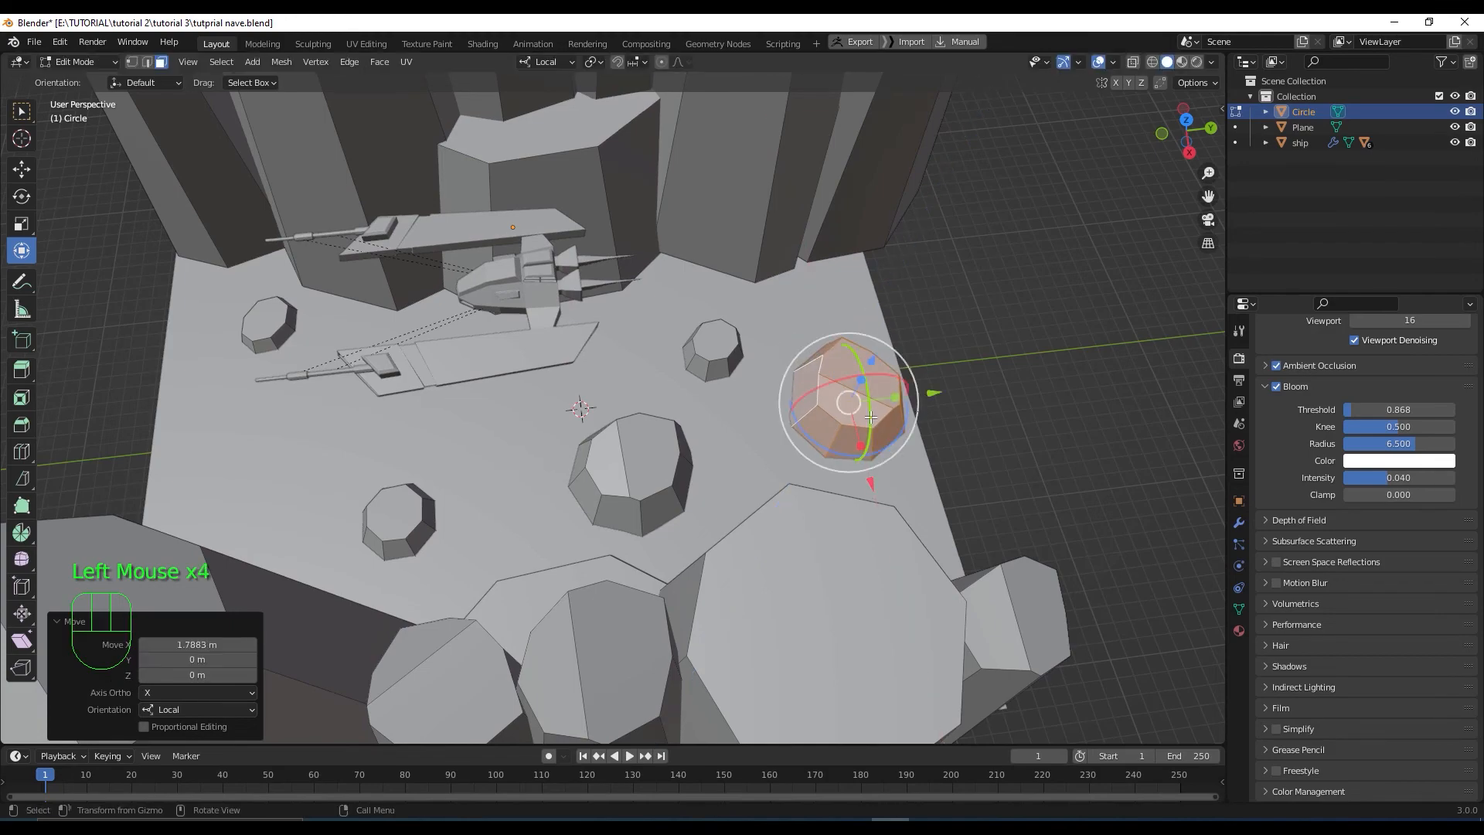
pyautogui.press('KP_7')
pyautogui.scroll(-1, 752, 295)
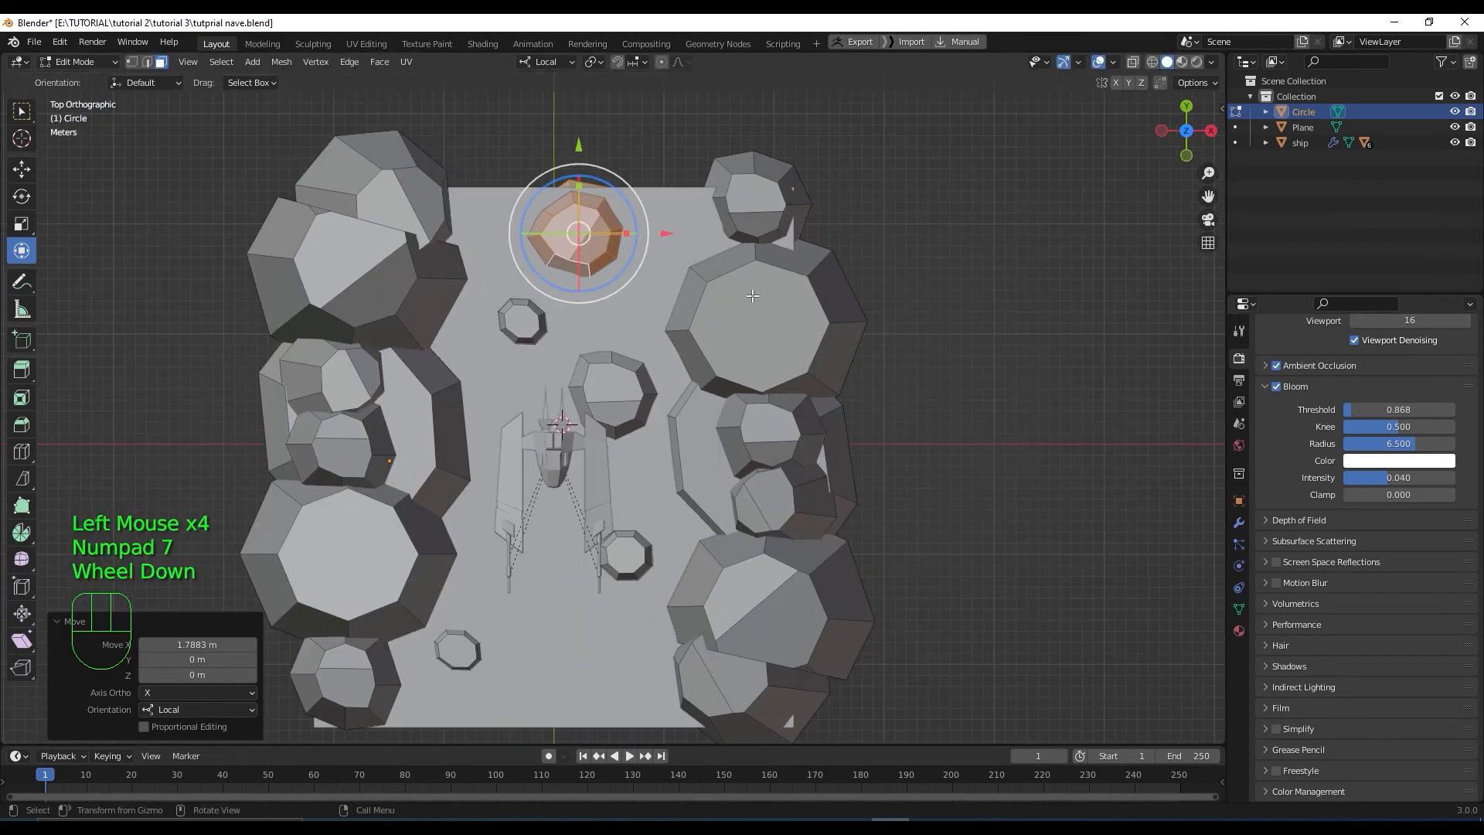
# Scale the boulder copy down to 0.745
pyautogui.press('s')
pyautogui.click(622, 274)
pyautogui.moveTo(635, 378); pyautogui.dragTo(615, 356, button='middle')
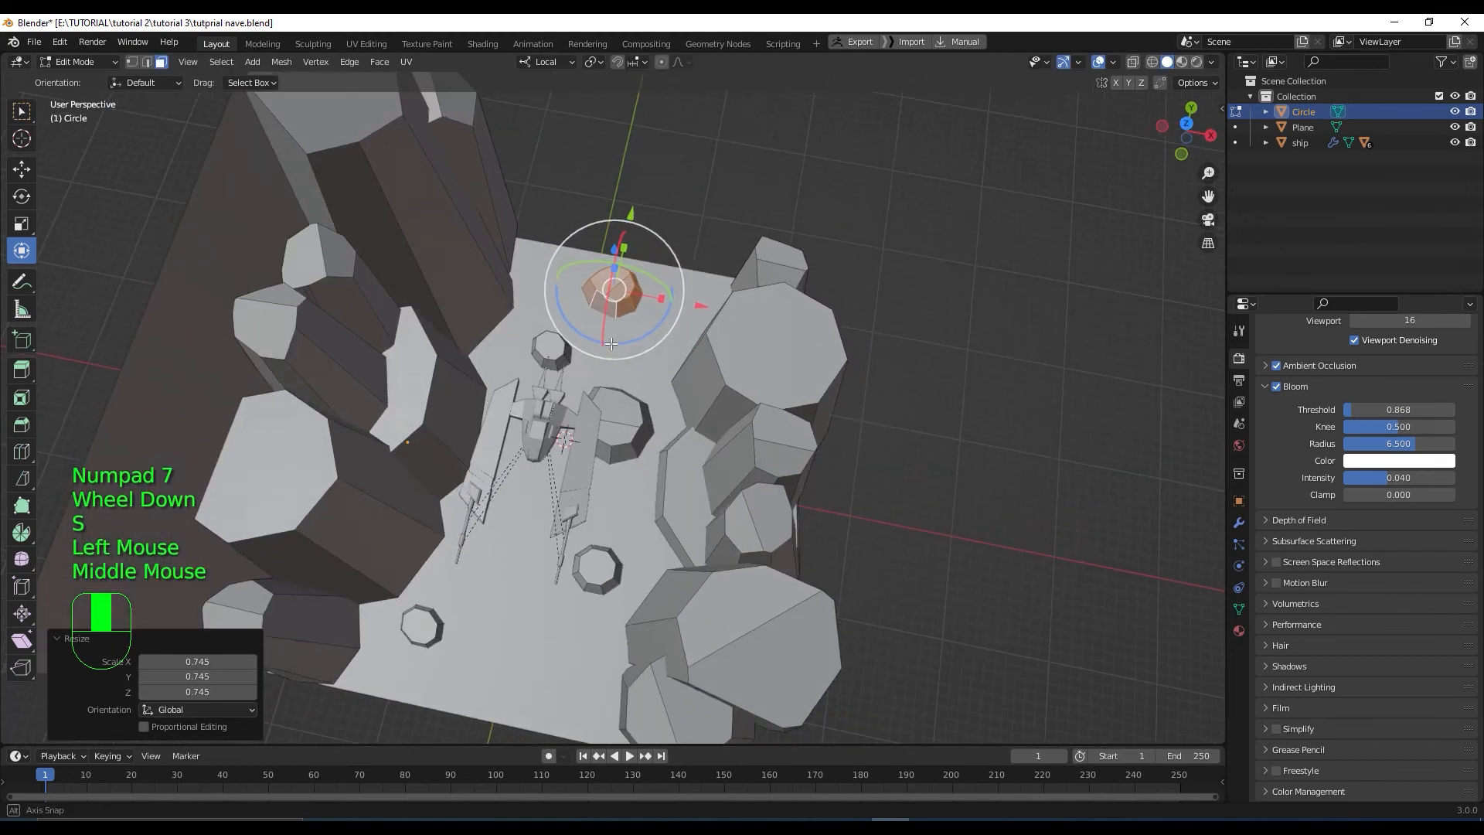
# Duplicate the boulder, place it near the floor's bottom and rotate it 126° around Z
pyautogui.hotkey('shift', 'd')
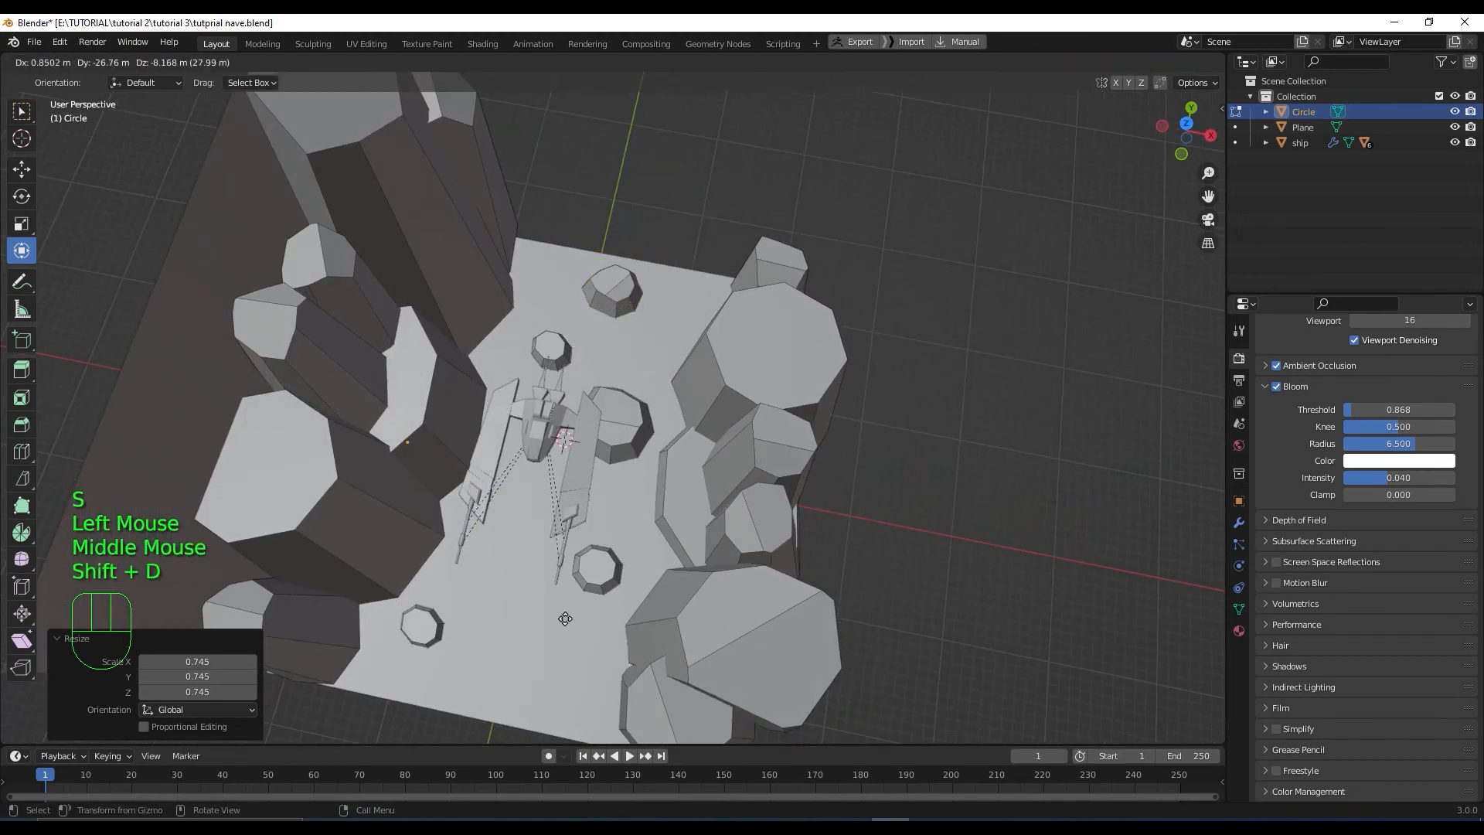
pyautogui.rightClick(581, 605)
pyautogui.moveTo(649, 135); pyautogui.dragTo(651, 130, button='middle')
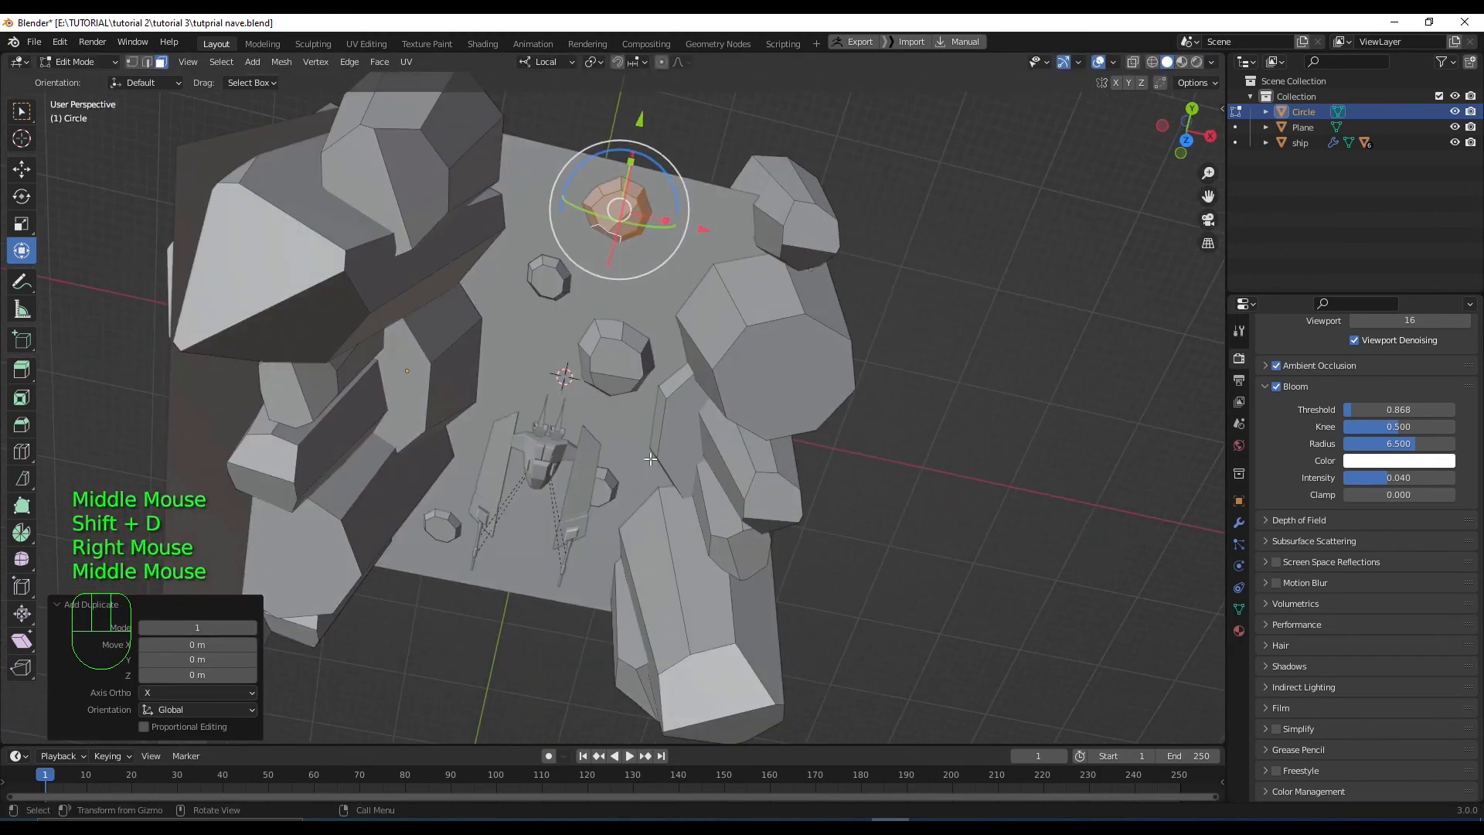
pyautogui.press('KP_7')
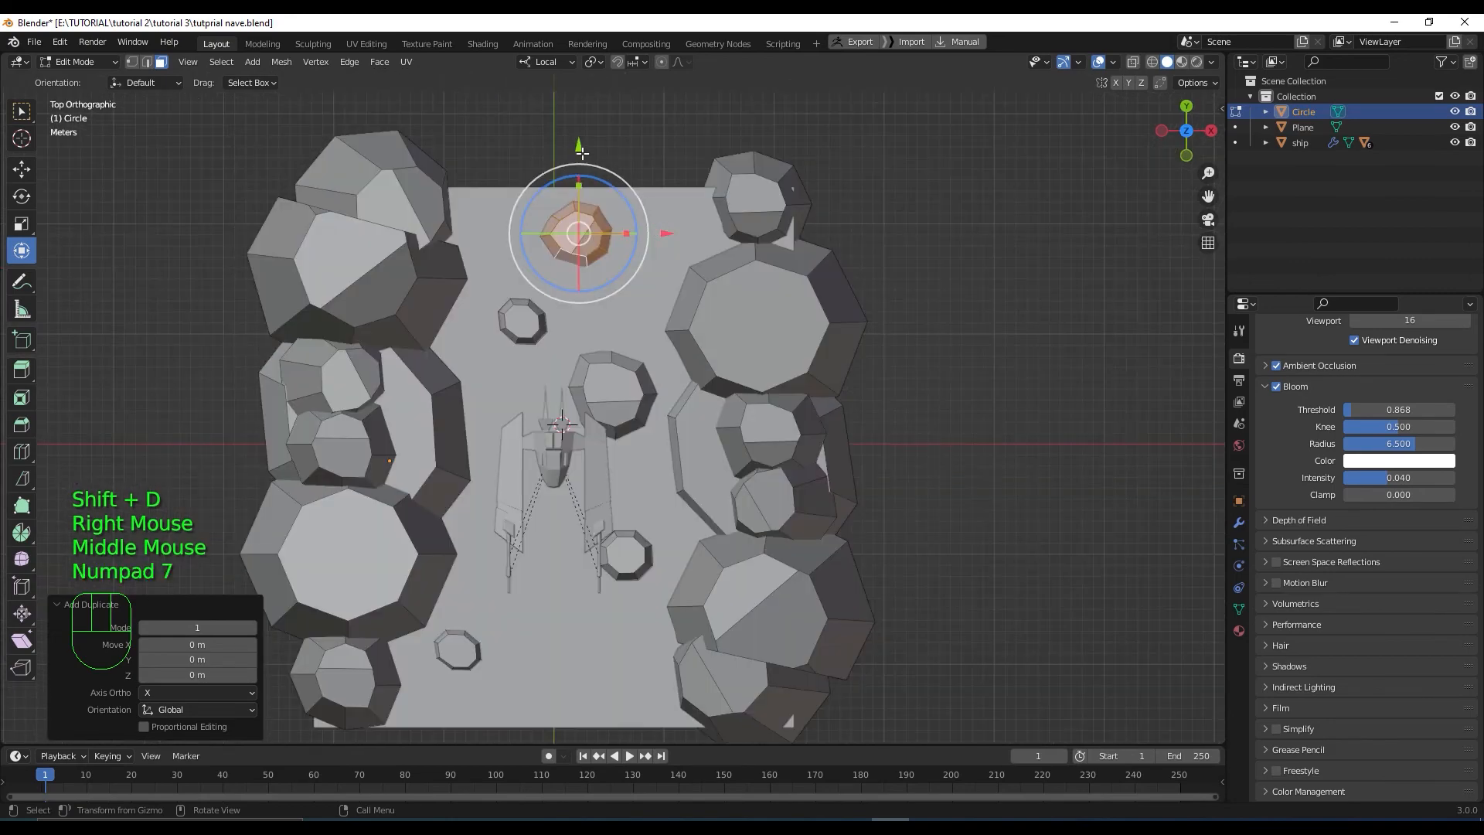
pyautogui.moveTo(582, 152); pyautogui.dragTo(589, 585)
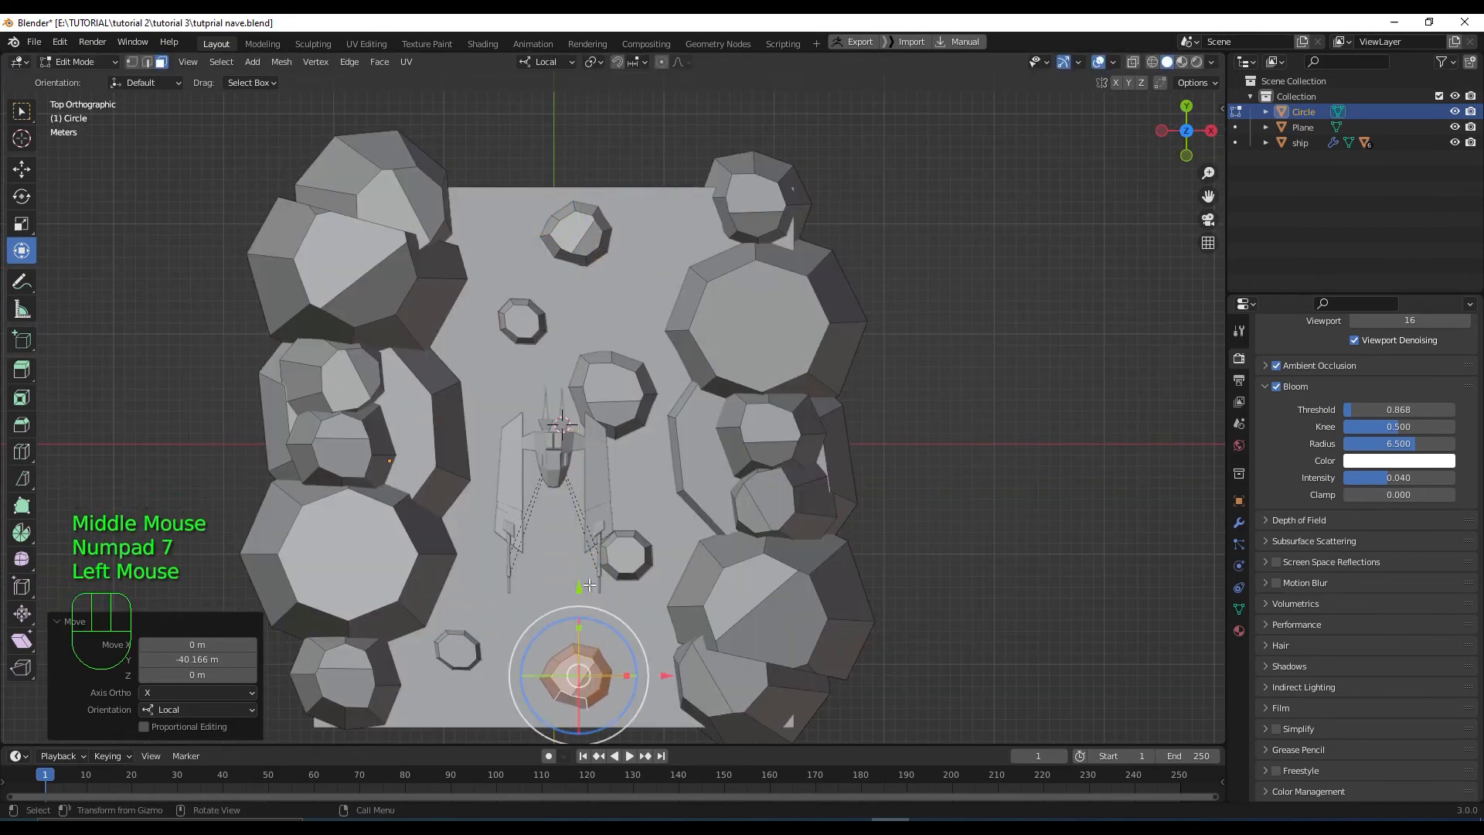
pyautogui.scroll(2, 589, 585)
pyautogui.keyDown('shift'); pyautogui.moveTo(649, 727); pyautogui.dragTo(673, 493, button='middle'); pyautogui.keyUp('shift')
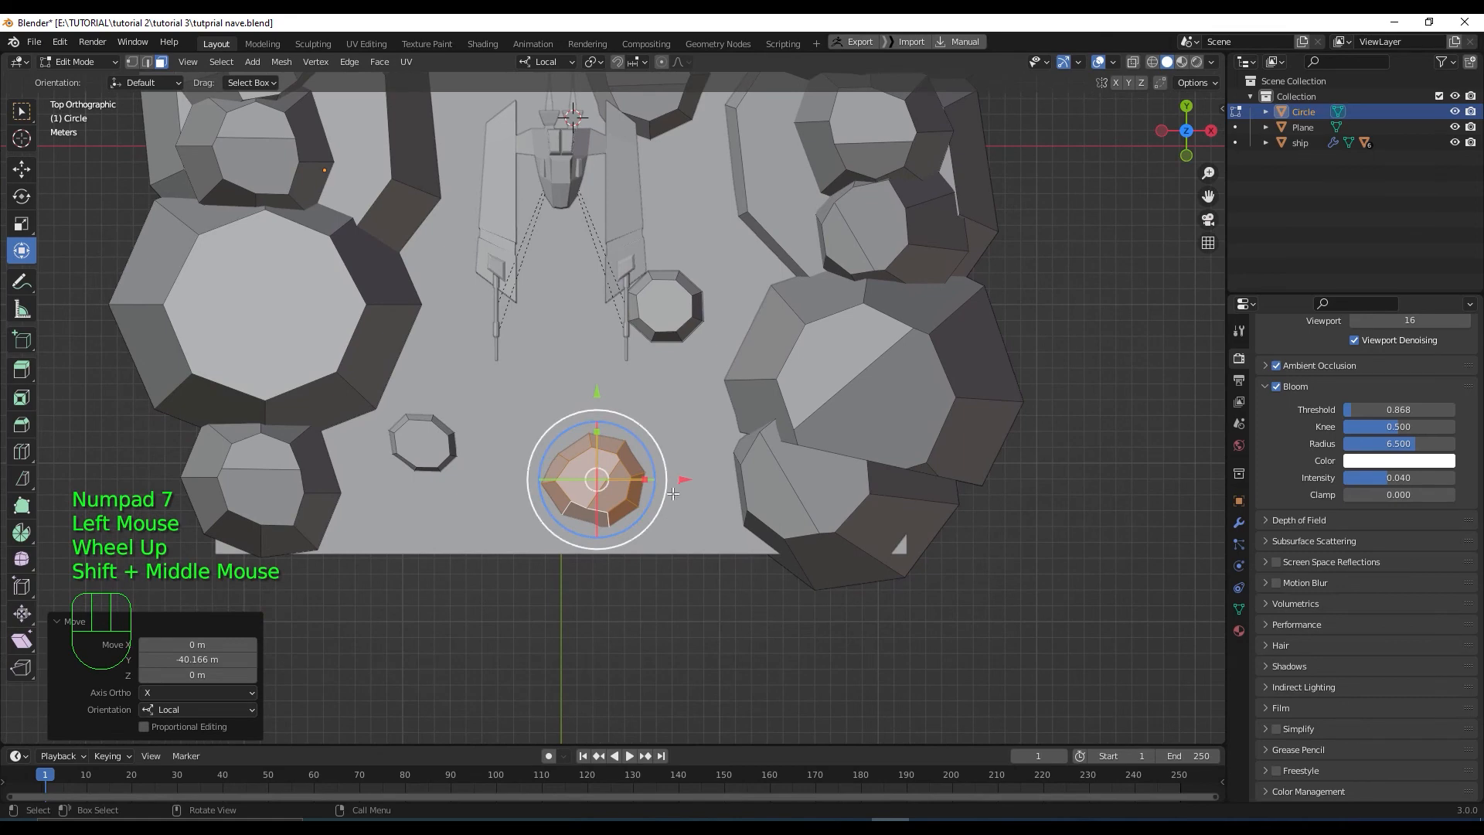
pyautogui.moveTo(673, 493); pyautogui.dragTo(527, 524)
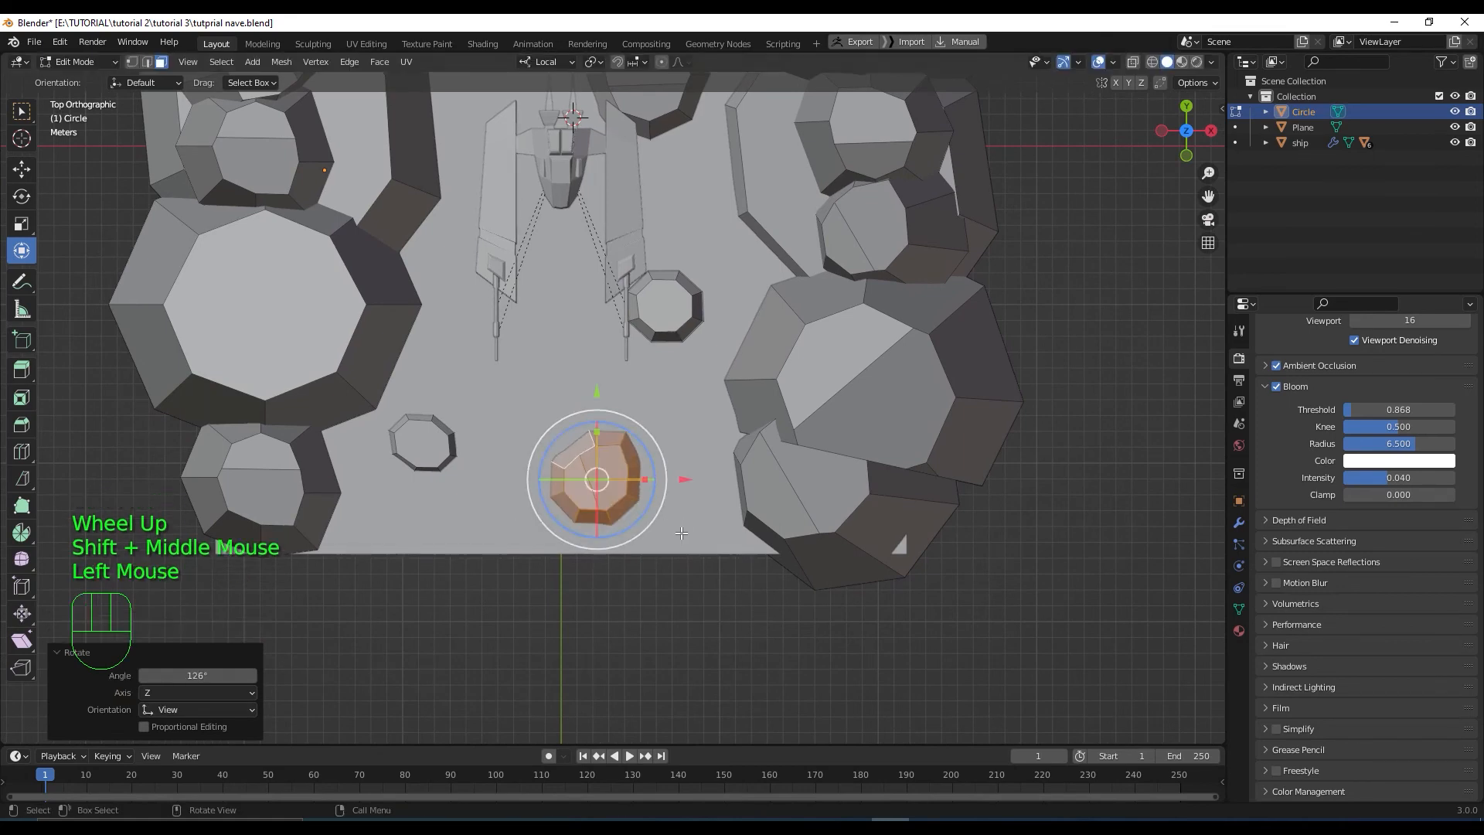
pyautogui.moveTo(681, 533); pyautogui.dragTo(681, 530, button='middle')
# Scale that boulder copy to 0.785
pyautogui.press('s')
pyautogui.click(662, 519)
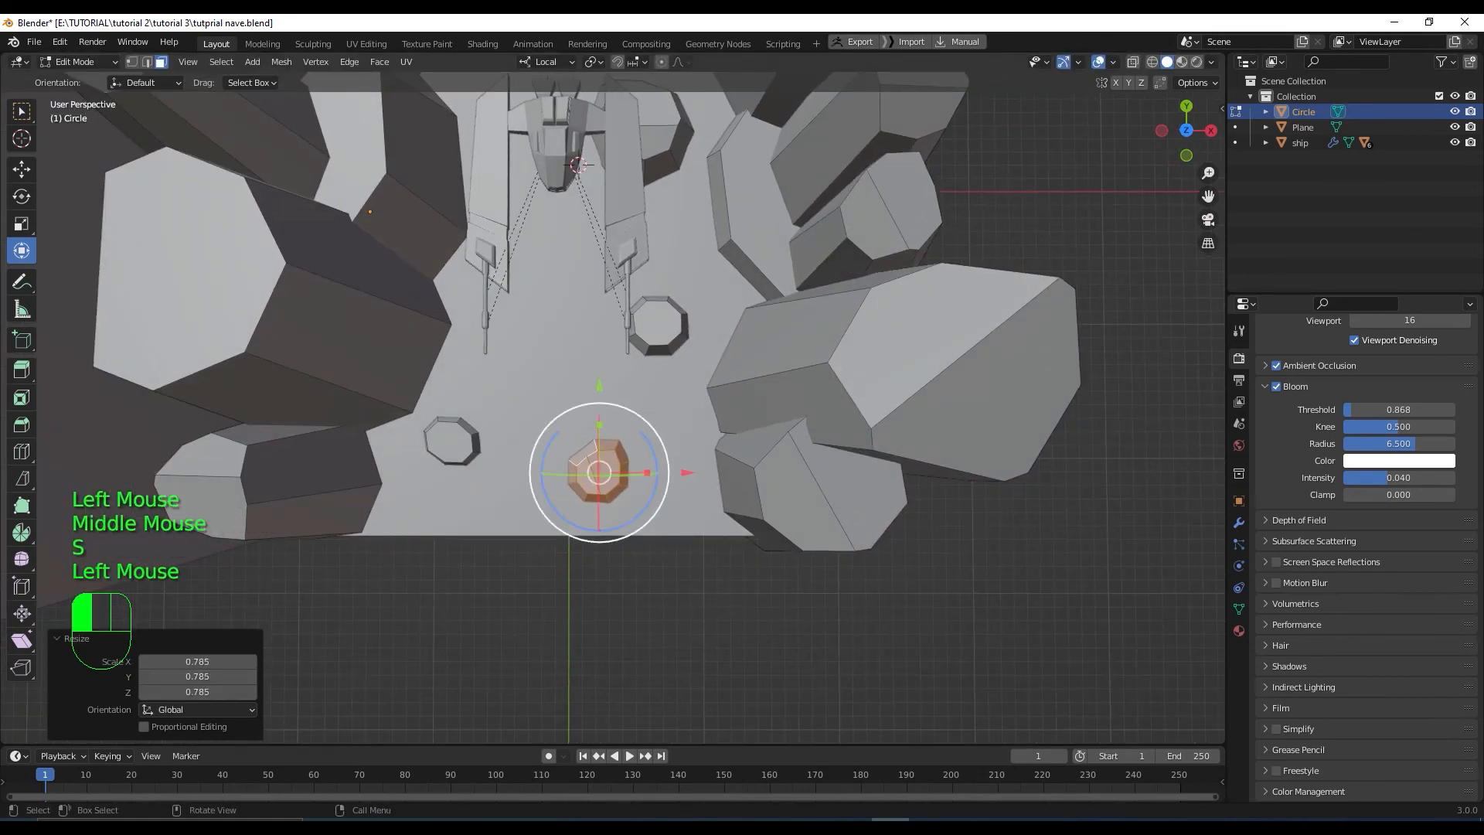
pyautogui.scroll(-1, 661, 519)
pyautogui.keyDown('shift'); pyautogui.moveTo(663, 519); pyautogui.dragTo(630, 552, button='middle'); pyautogui.keyUp('shift')
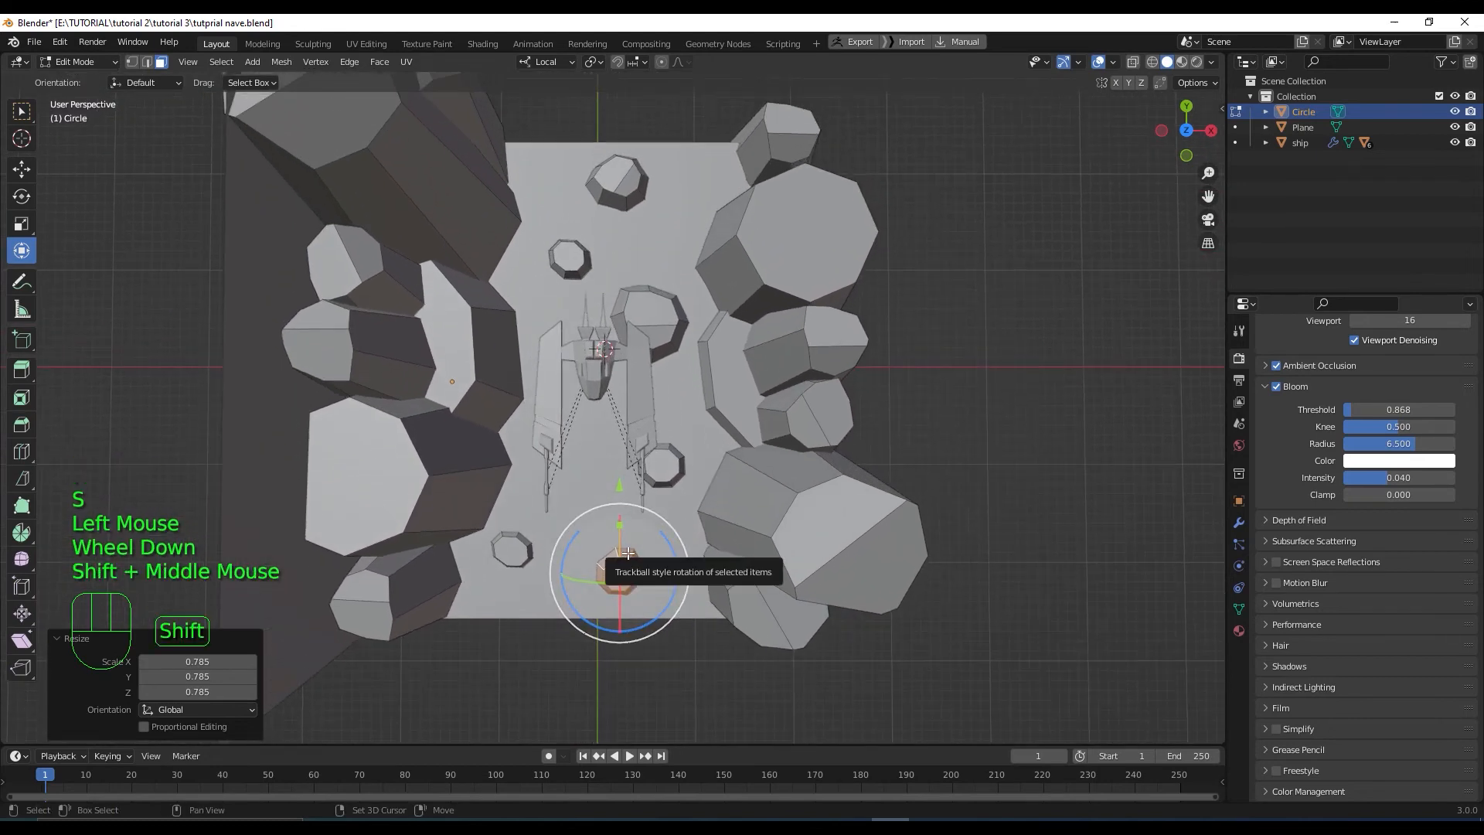
# Add another boulder copy shifted up along Y and left, then return to Object Mode
pyautogui.hotkey('shift', 'd')
pyautogui.rightClick(573, 448)
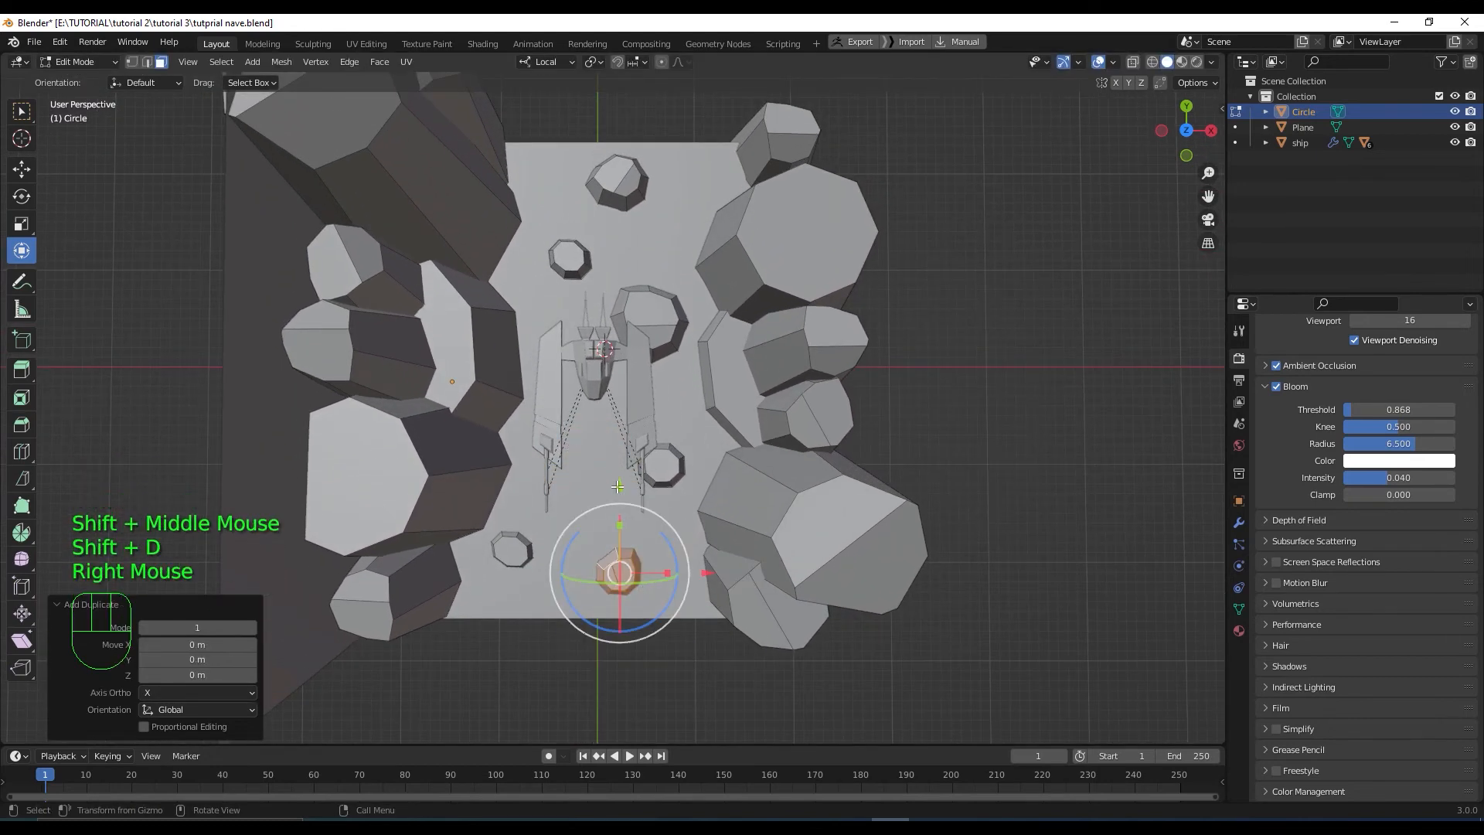
pyautogui.moveTo(619, 484); pyautogui.dragTo(602, 283)
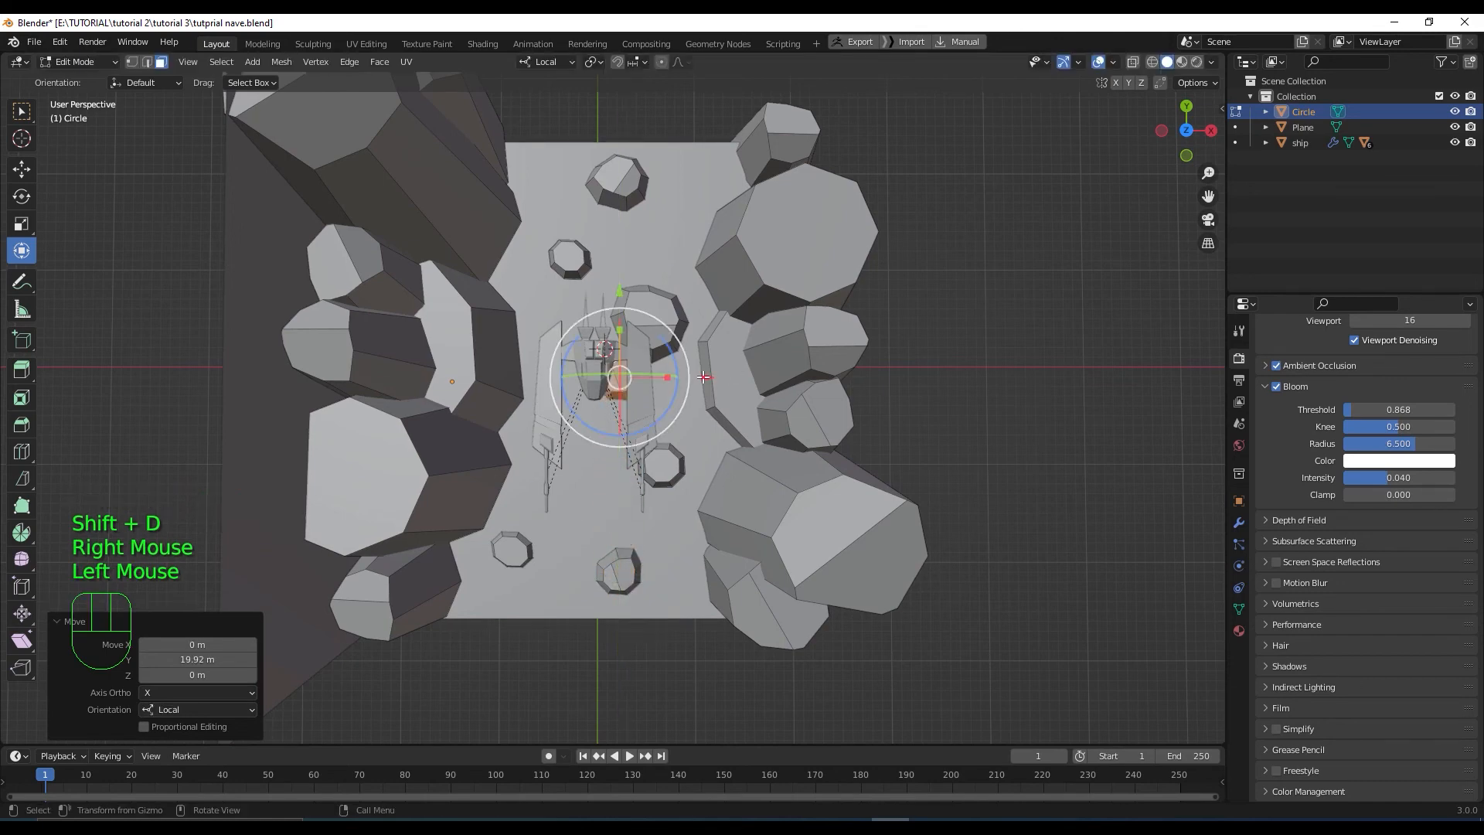
pyautogui.moveTo(700, 377); pyautogui.dragTo(611, 391)
pyautogui.scroll(-3, 610, 391)
pyautogui.moveTo(611, 391); pyautogui.dragTo(611, 503, button='middle')
pyautogui.click(611, 503)
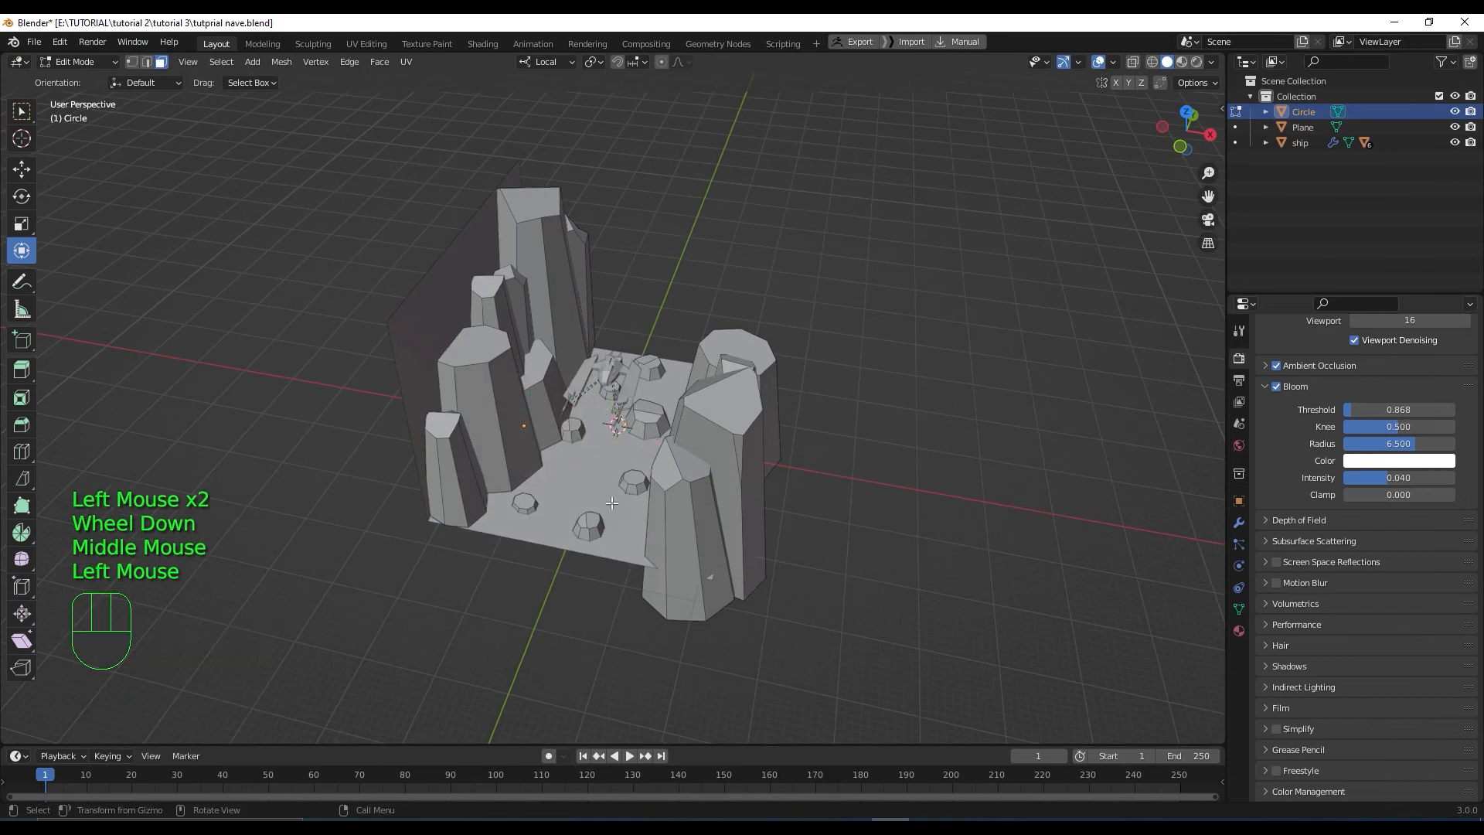
pyautogui.scroll(3, 611, 503)
pyautogui.press('Tab')
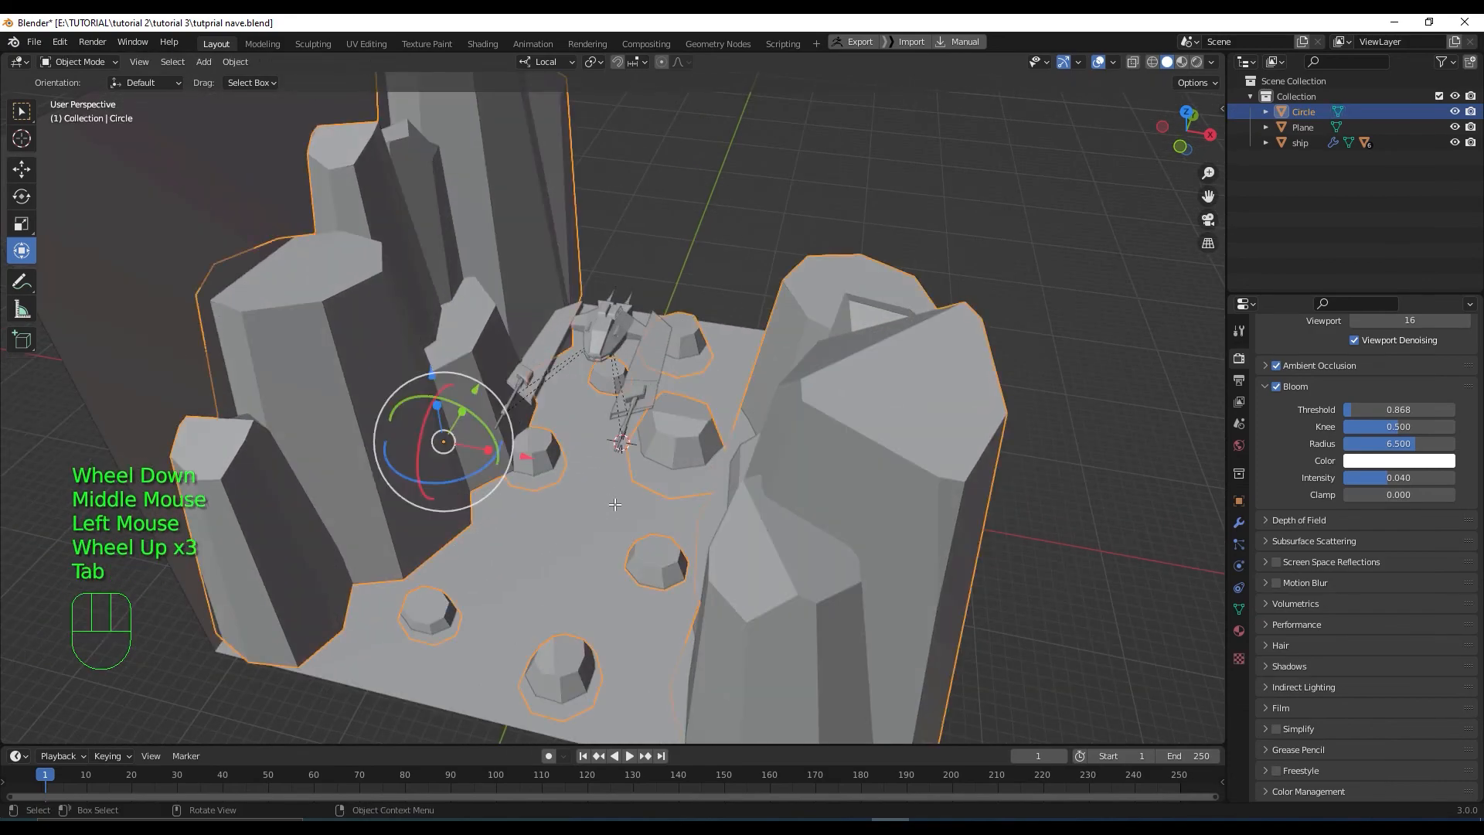
# Select the ground Plane object, then switch to the Paletton colour page in Chrome
pyautogui.scroll(-2, 614, 504)
pyautogui.moveTo(614, 503); pyautogui.dragTo(555, 534, button='middle')
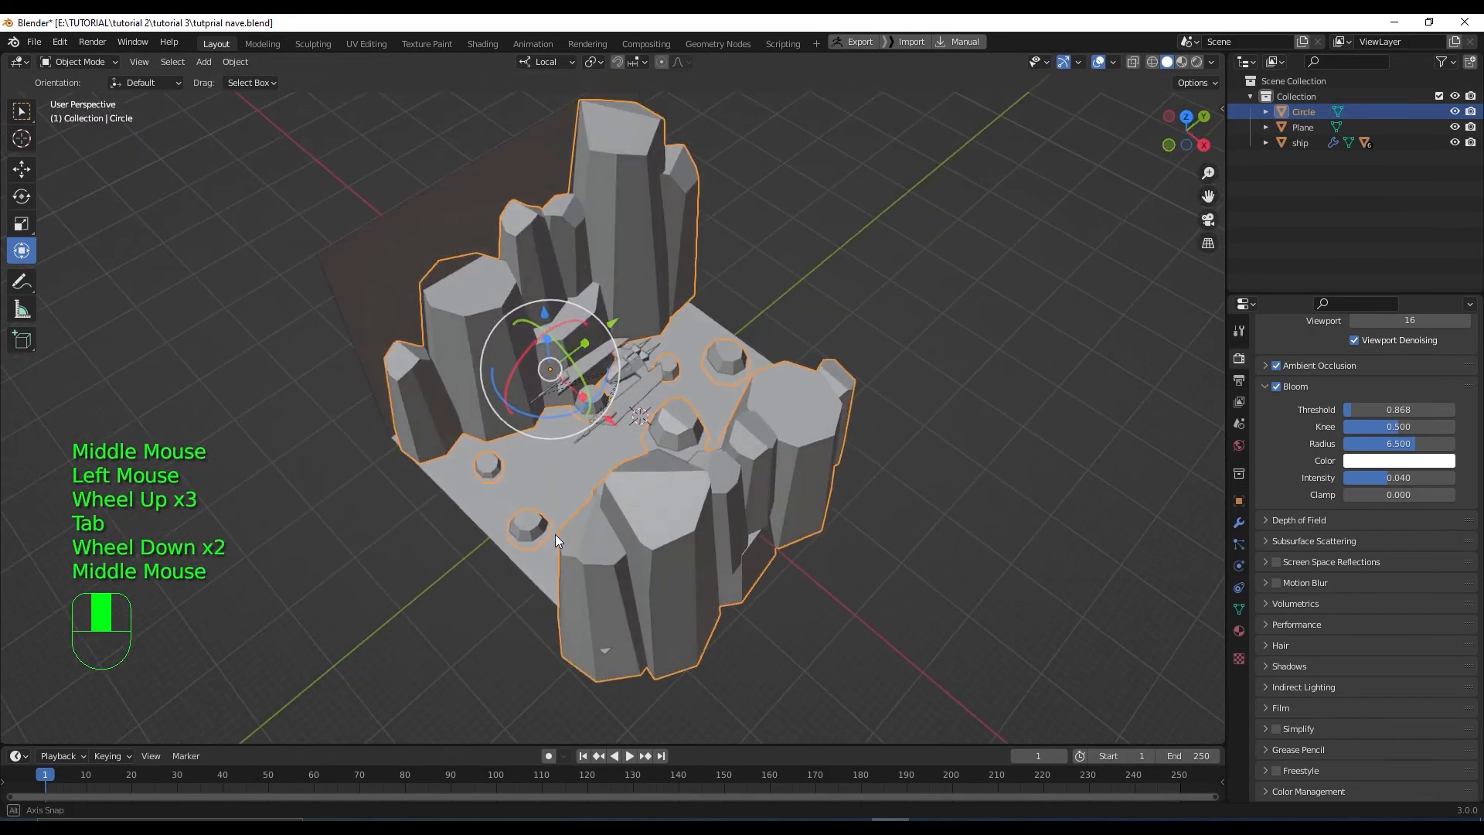
pyautogui.click(545, 468)
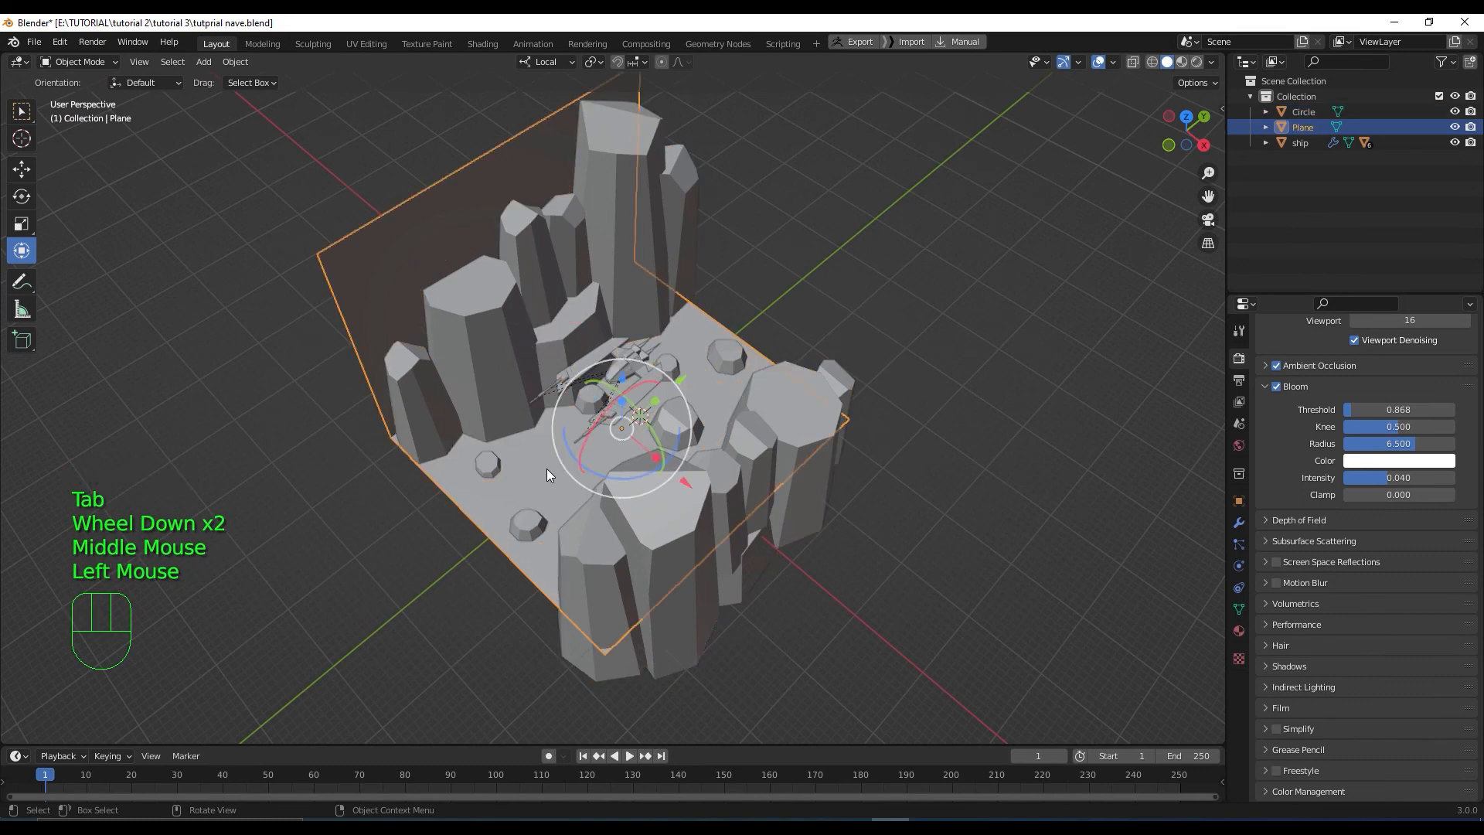
pyautogui.moveTo(546, 469); pyautogui.dragTo(576, 463, button='middle')
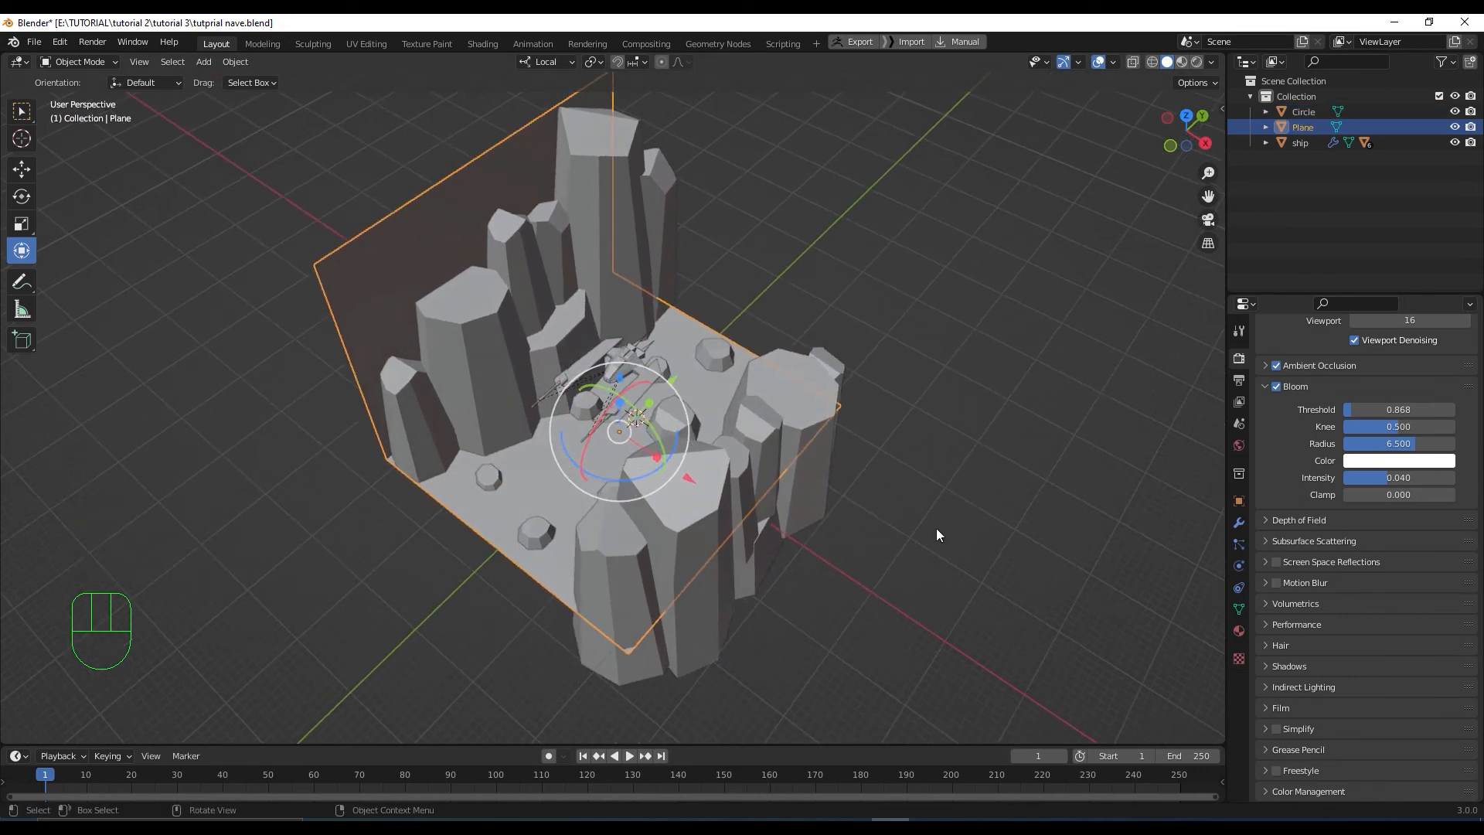
pyautogui.scroll(2, 605, 449)
pyautogui.scroll(-1, 603, 446)
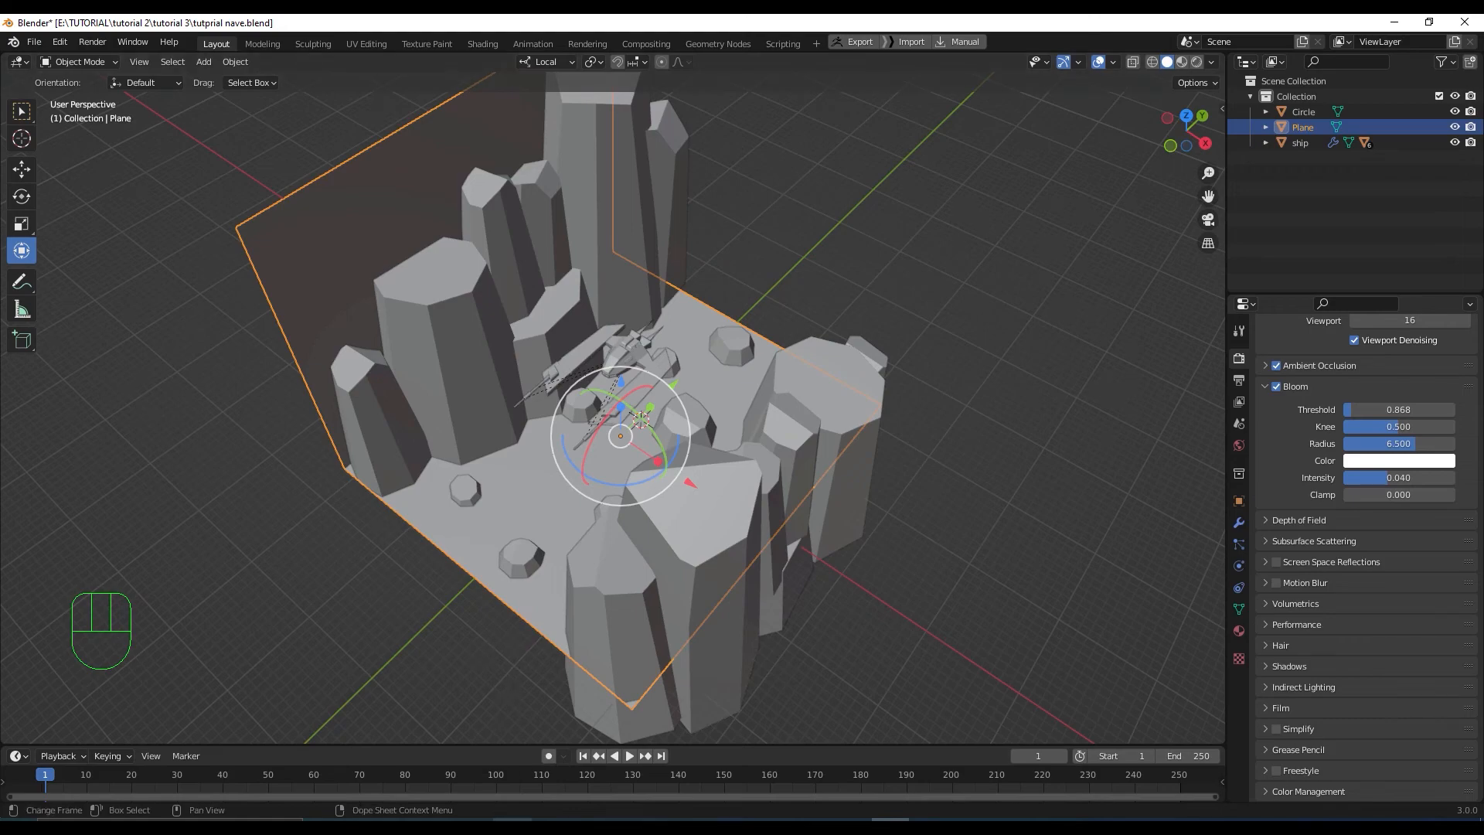
pyautogui.click(512, 827)
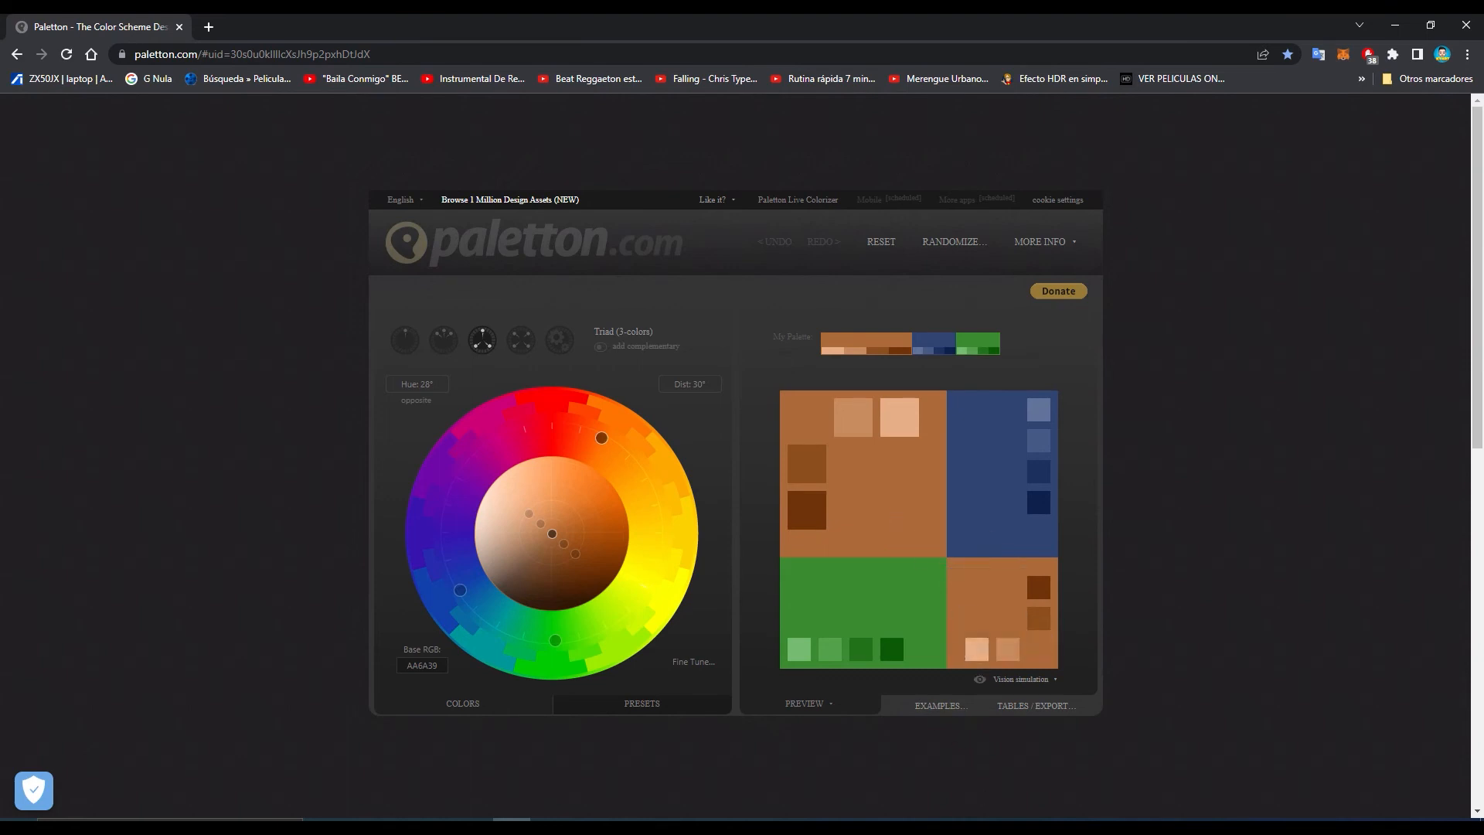
# Return to Blender after reviewing the AA6A39 triad palette
pyautogui.click(890, 825)
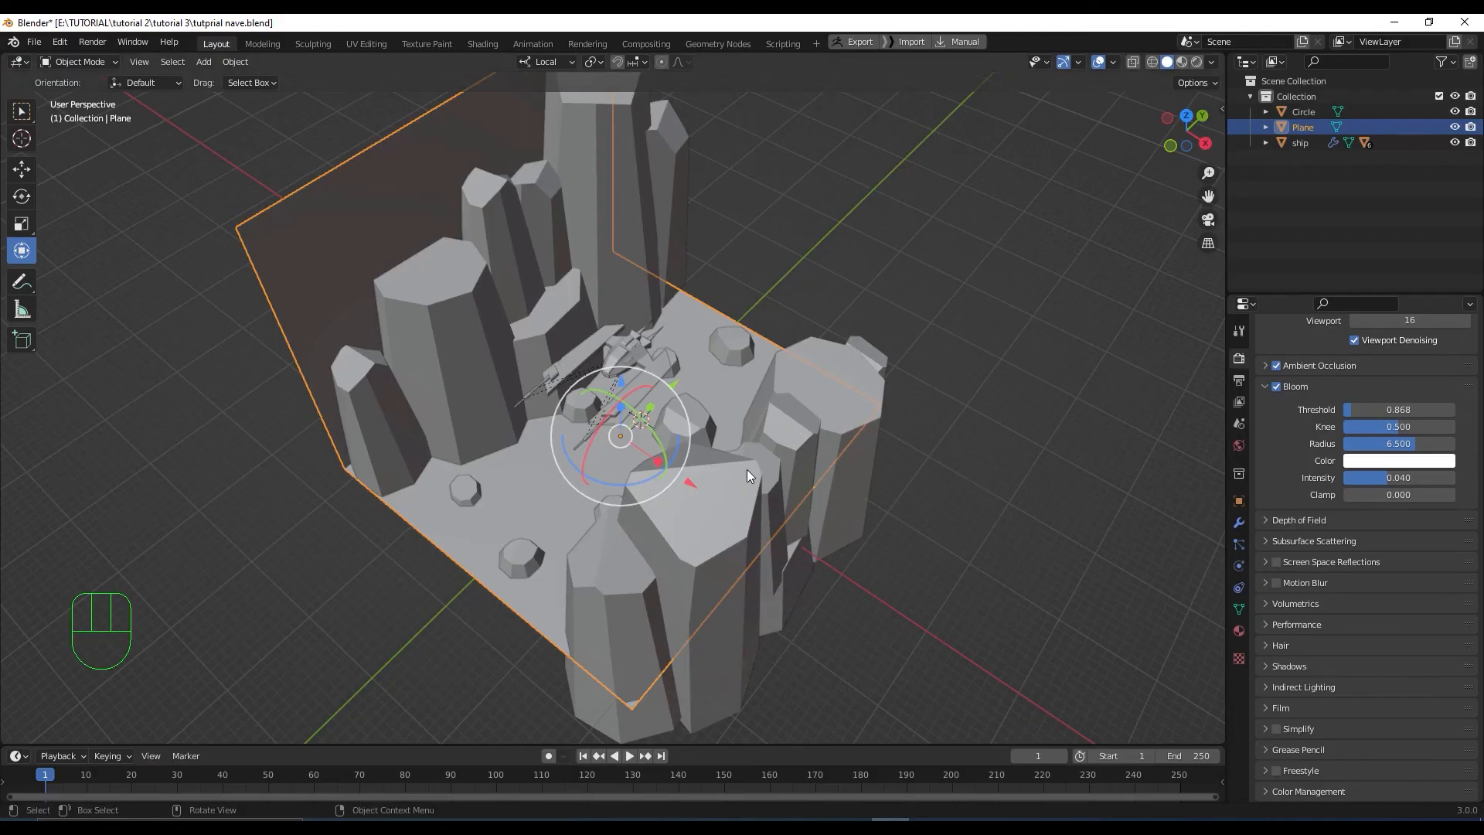
# Switch the viewport to Material Preview shading
pyautogui.scroll(2, 747, 470)
pyautogui.moveTo(747, 470); pyautogui.dragTo(762, 451, button='middle')
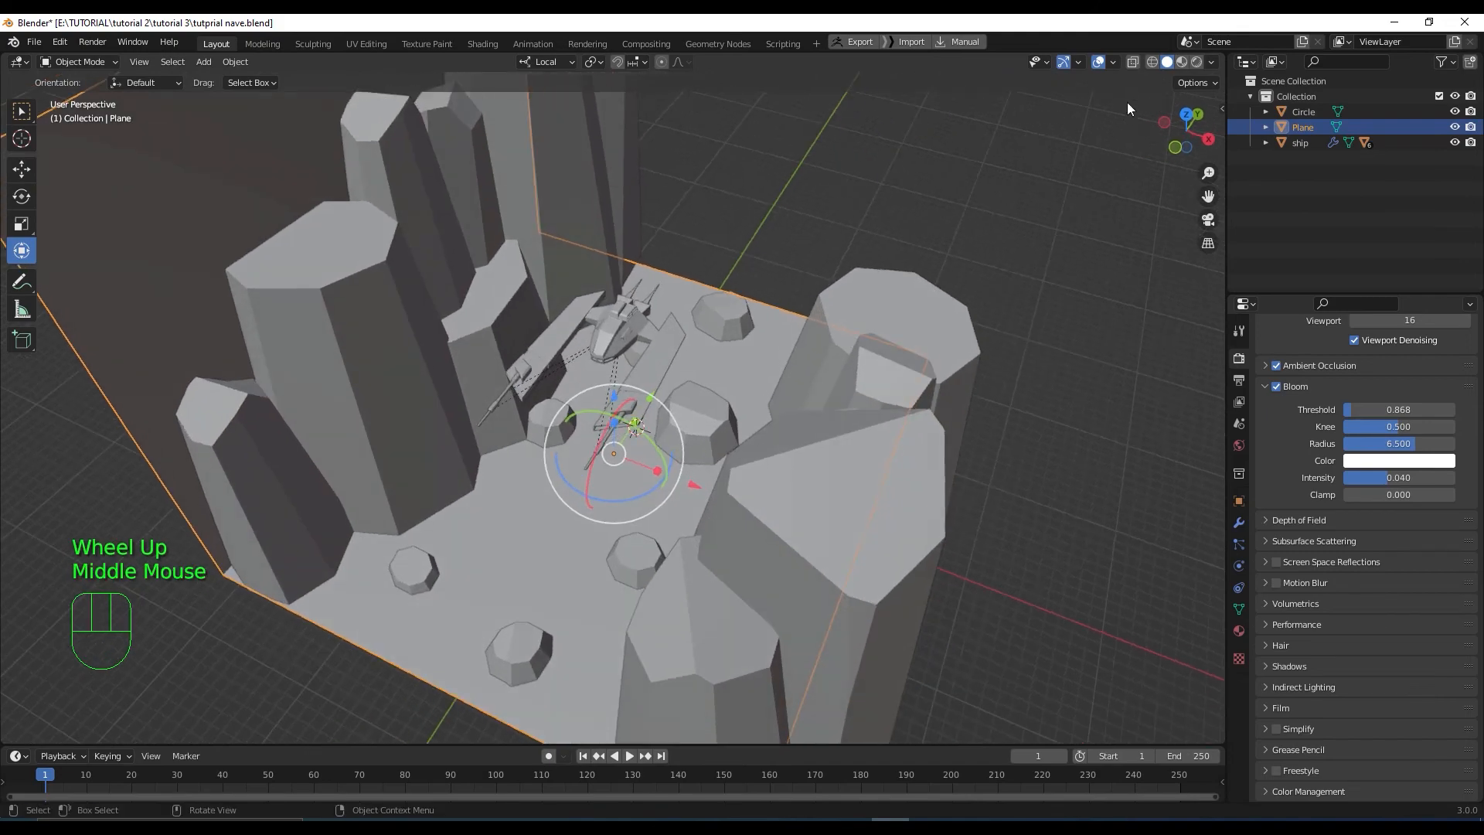
pyautogui.click(1183, 61)
pyautogui.moveTo(1031, 340); pyautogui.dragTo(1025, 317, button='middle')
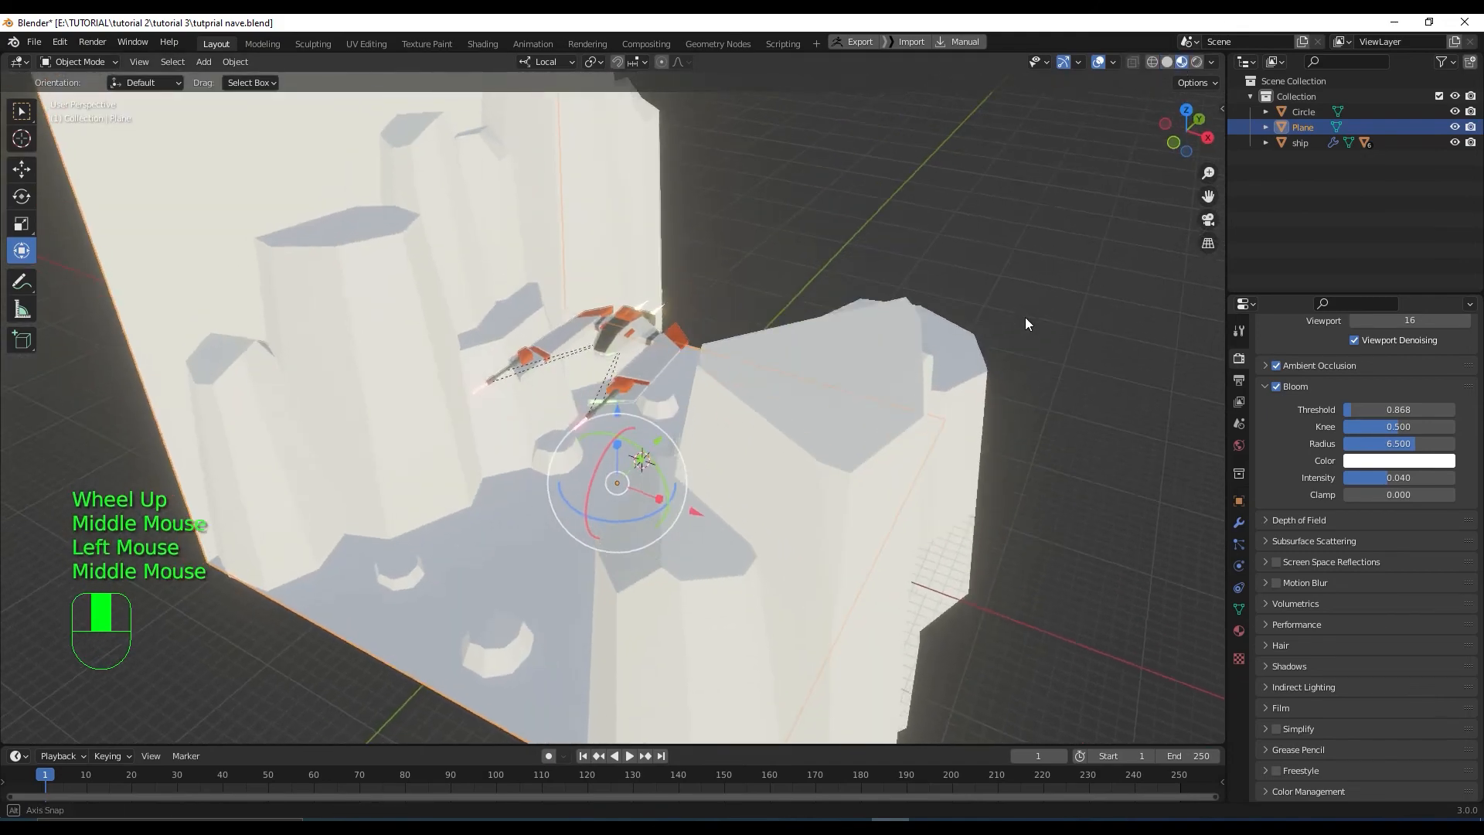
pyautogui.scroll(-1, 1028, 326)
# Create a new material for the ground plane named 'plano'
pyautogui.click(581, 649)
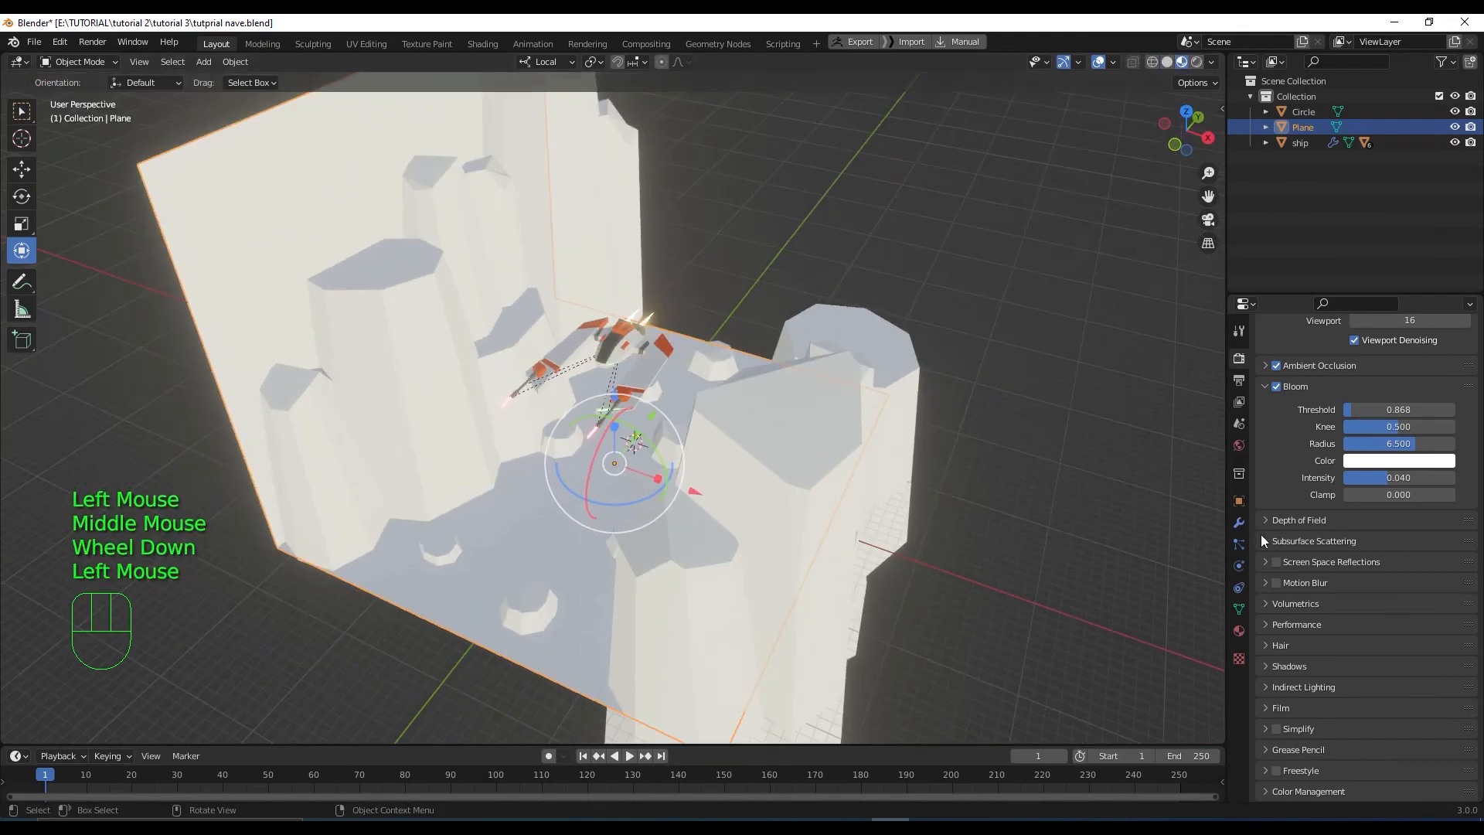
pyautogui.click(1239, 631)
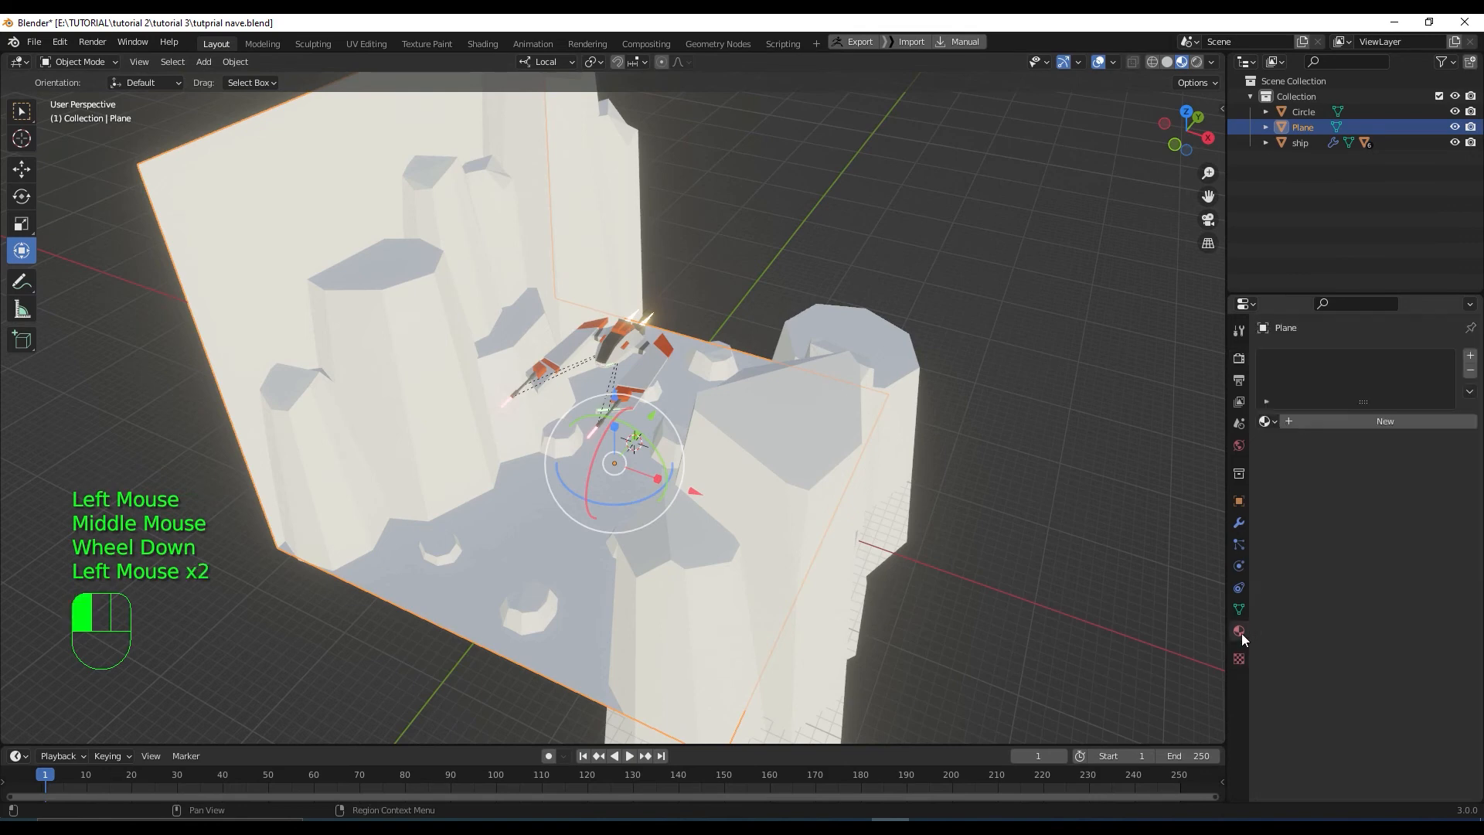
pyautogui.click(1287, 423)
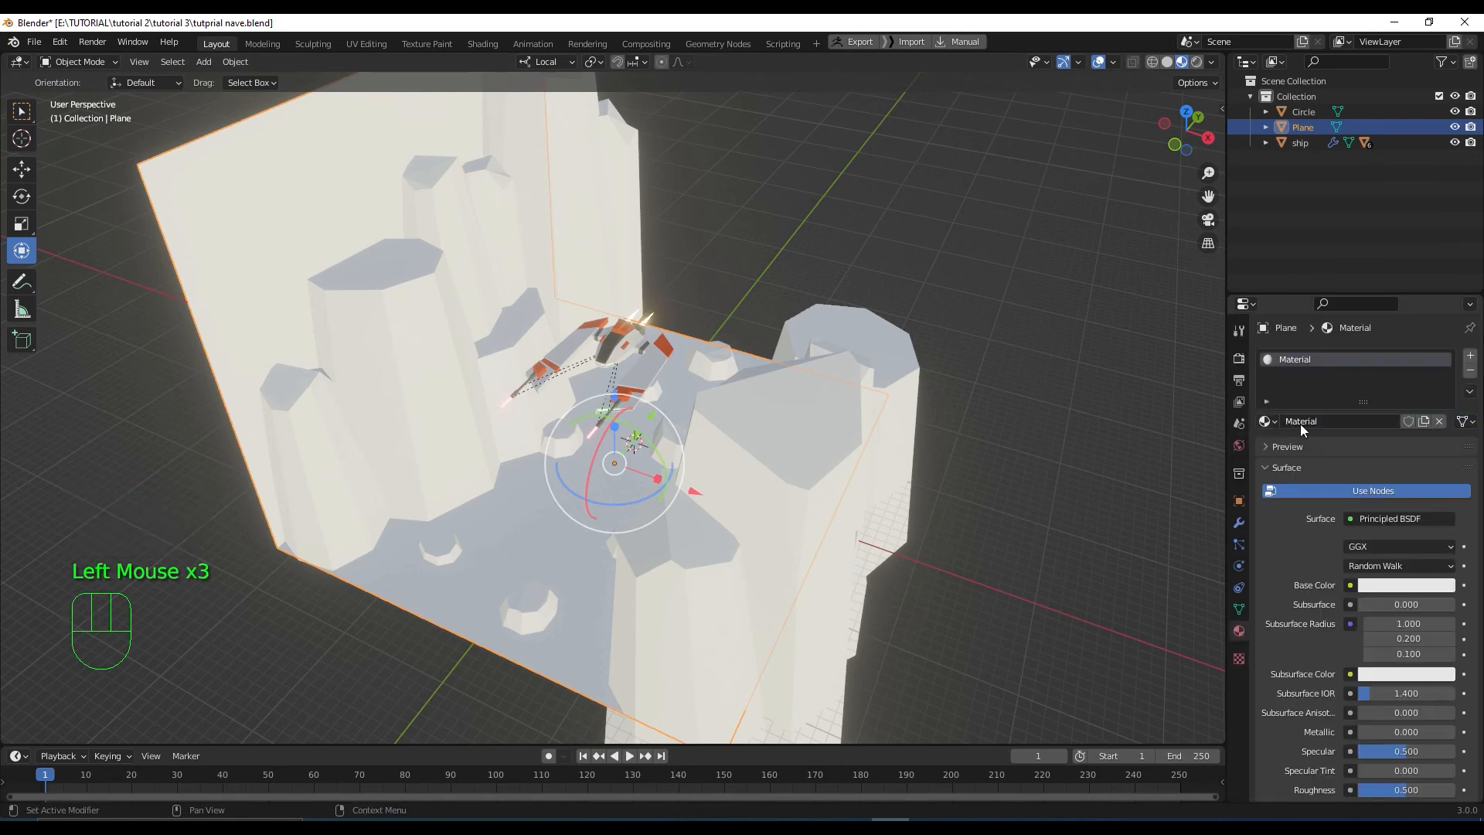
pyautogui.click(1301, 421)
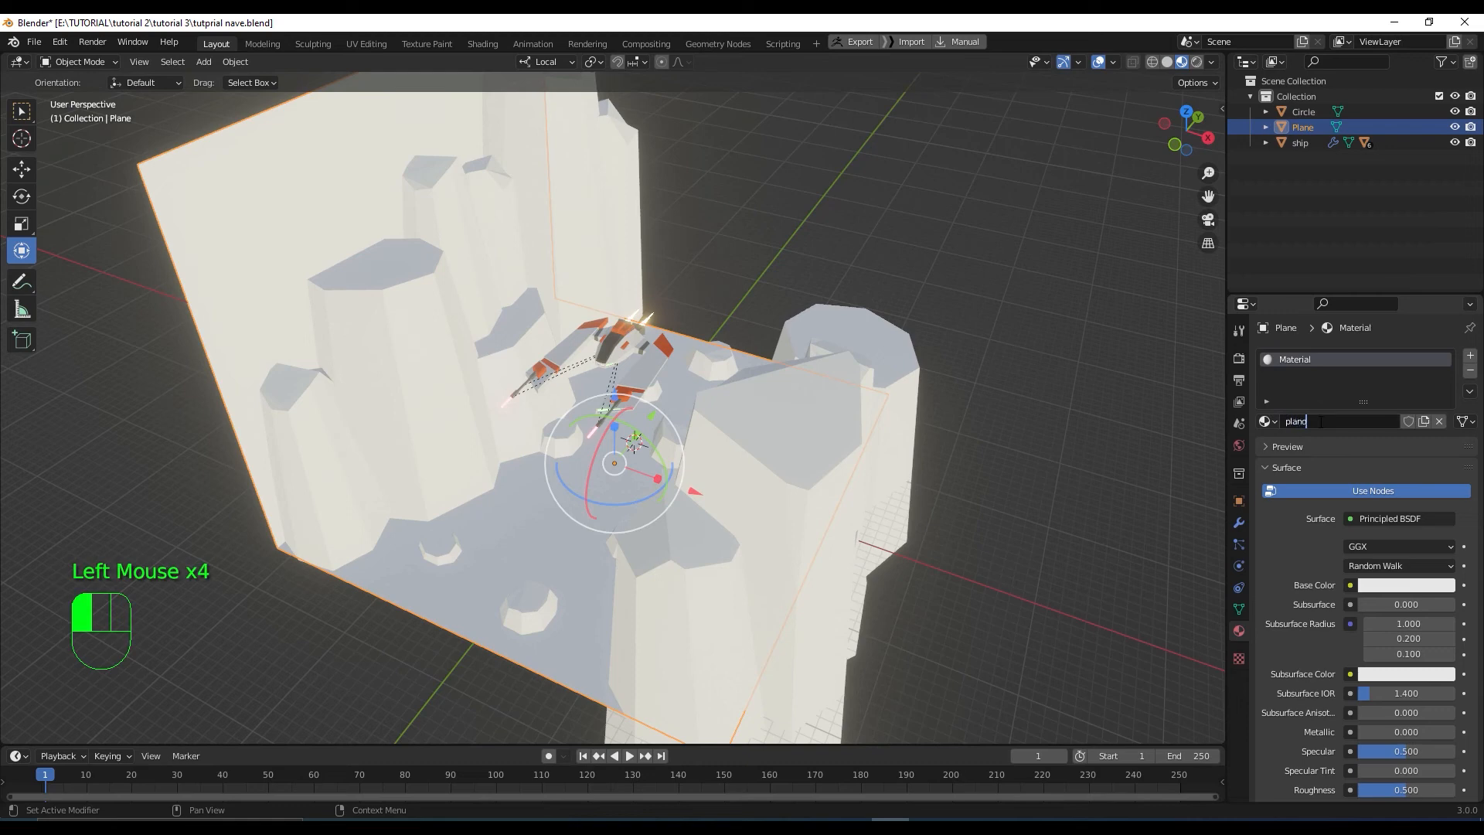
pyautogui.write('plano')
pyautogui.press('Return')
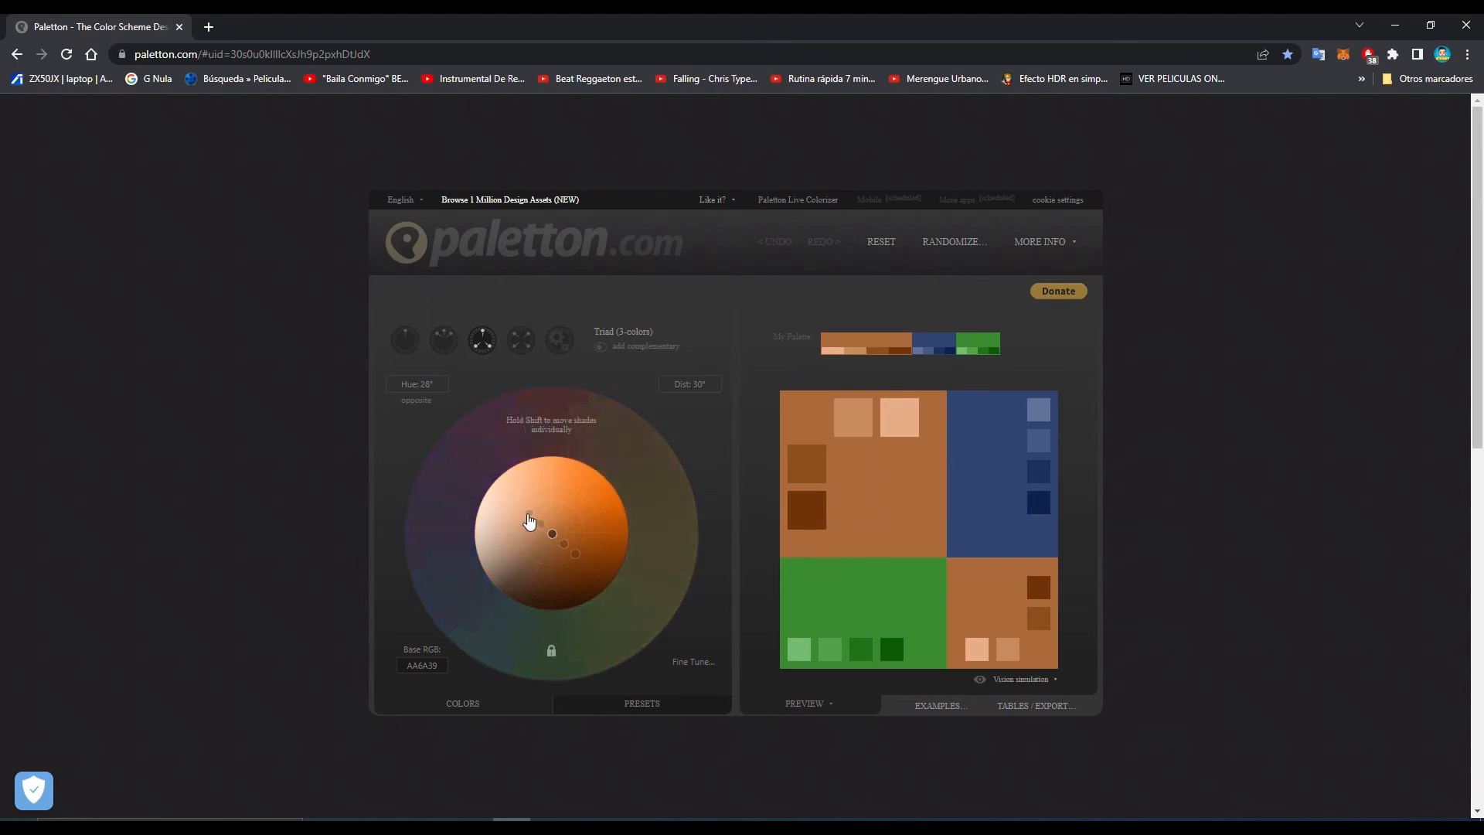
# Tune the Paletton wheel: base hue back to orange, stronger shade contrast, accent shifted toward green
pyautogui.moveTo(530, 521); pyautogui.dragTo(535, 518)
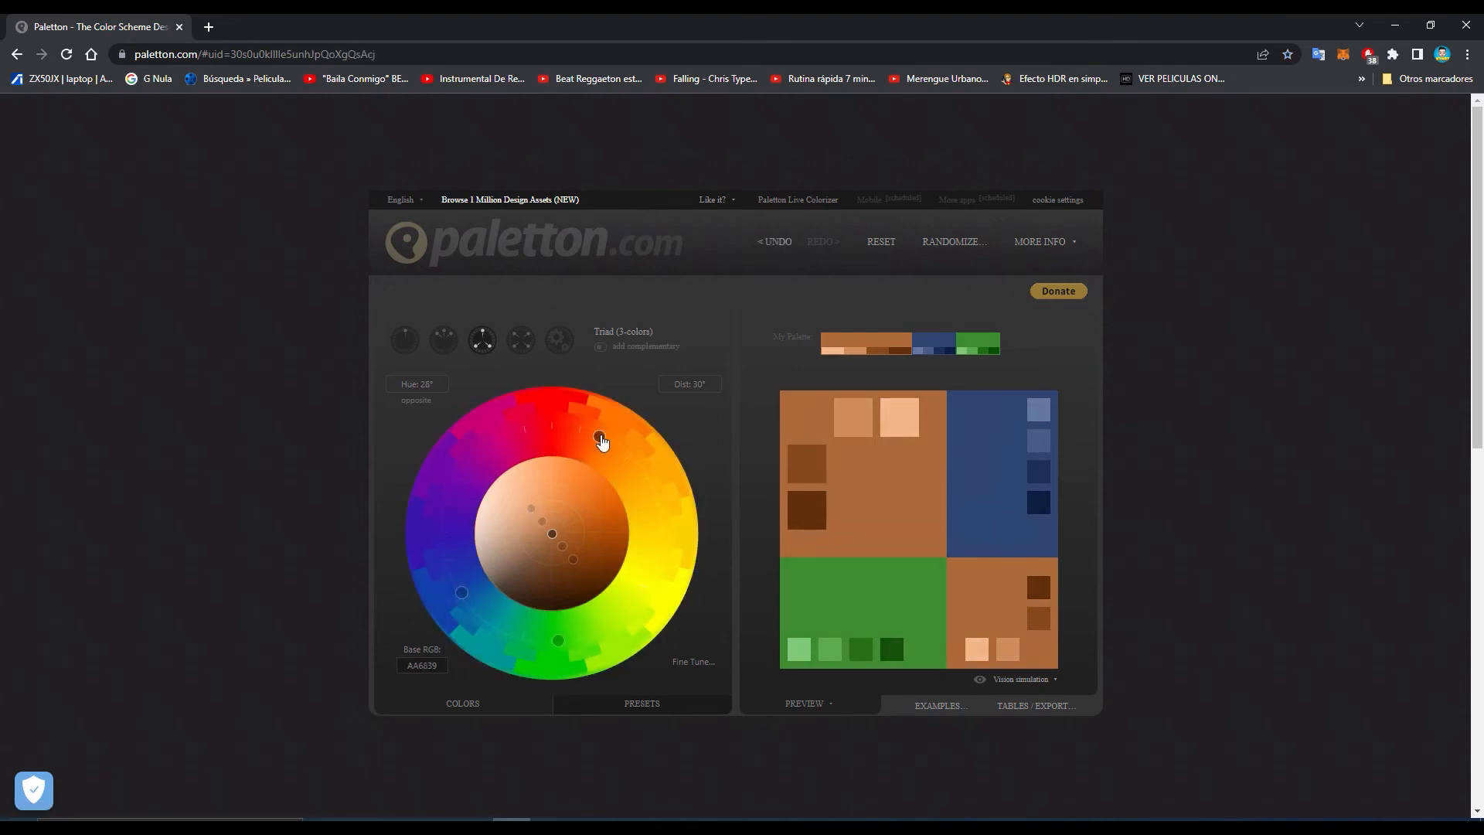
pyautogui.moveTo(605, 443)
pyautogui.mouseDown()
pyautogui.moveTo(636, 480)
pyautogui.moveTo(606, 447)
pyautogui.mouseUp()
pyautogui.moveTo(605, 446)
pyautogui.mouseDown()
pyautogui.moveTo(626, 471)
pyautogui.moveTo(631, 569)
pyautogui.moveTo(598, 443)
pyautogui.moveTo(606, 455)
pyautogui.mouseUp()
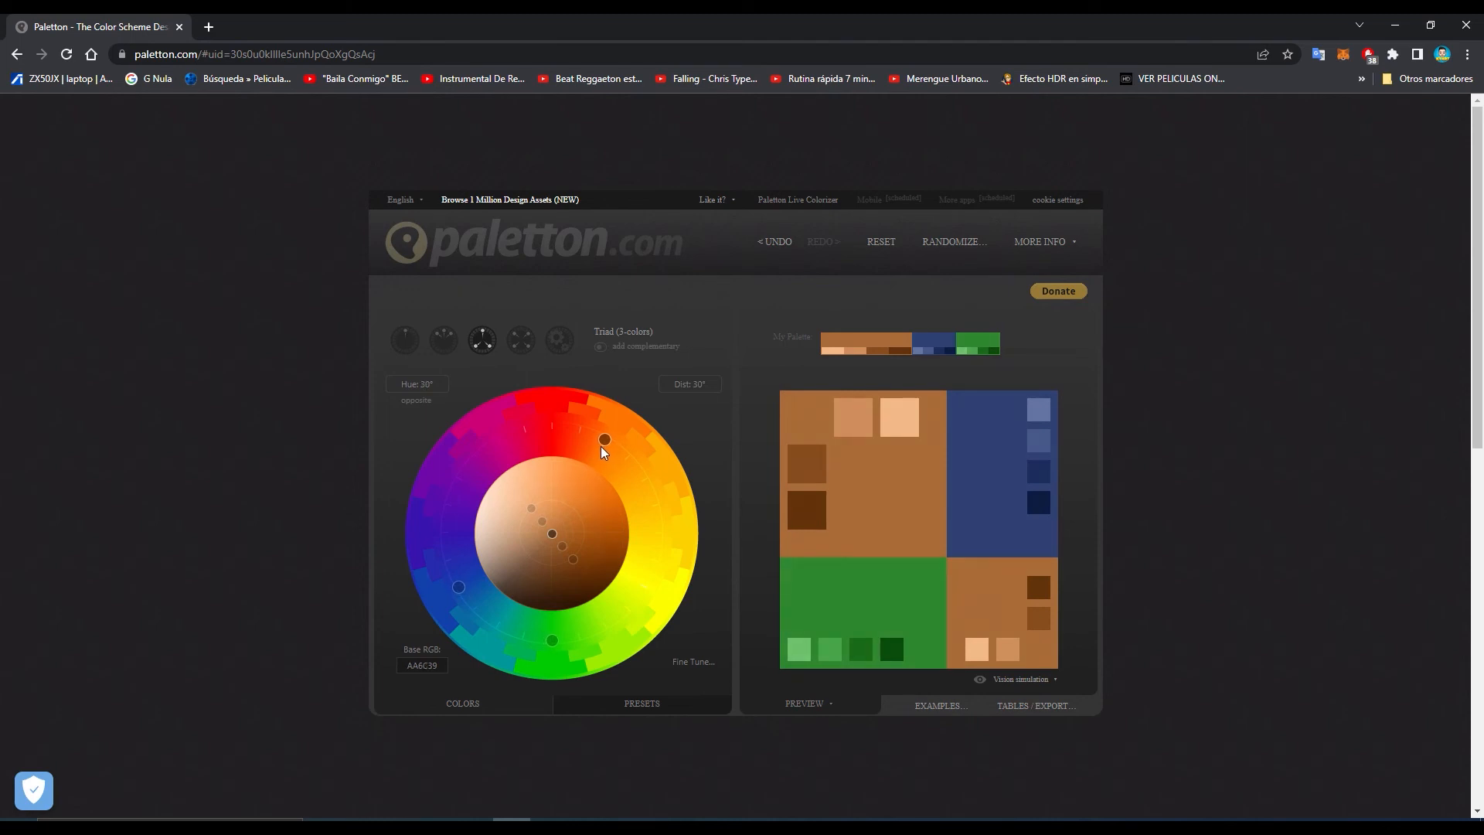
pyautogui.moveTo(603, 446)
pyautogui.mouseDown()
pyautogui.moveTo(582, 443)
pyautogui.moveTo(596, 447)
pyautogui.mouseUp()
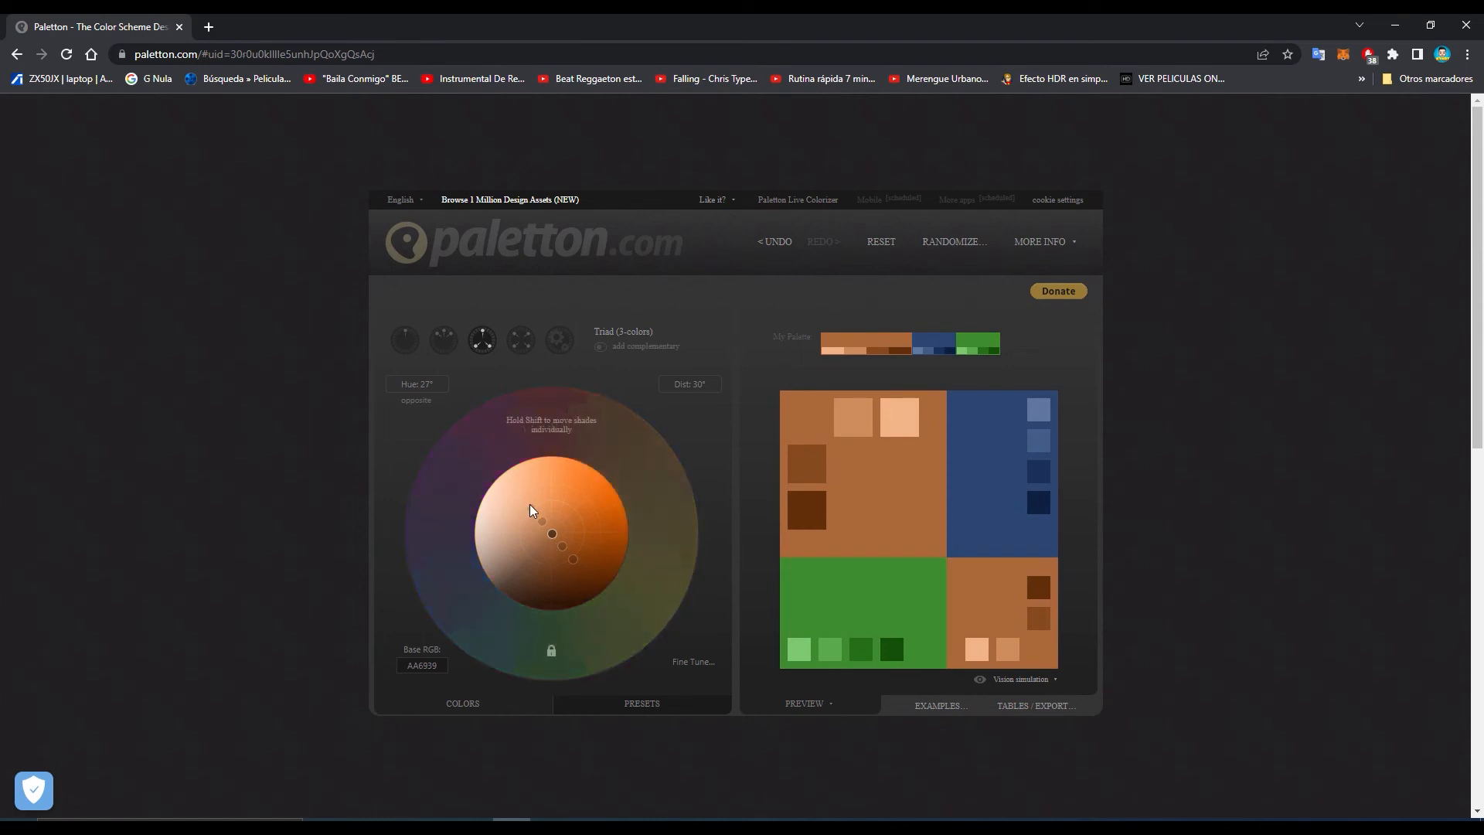
pyautogui.moveTo(531, 510); pyautogui.dragTo(535, 519)
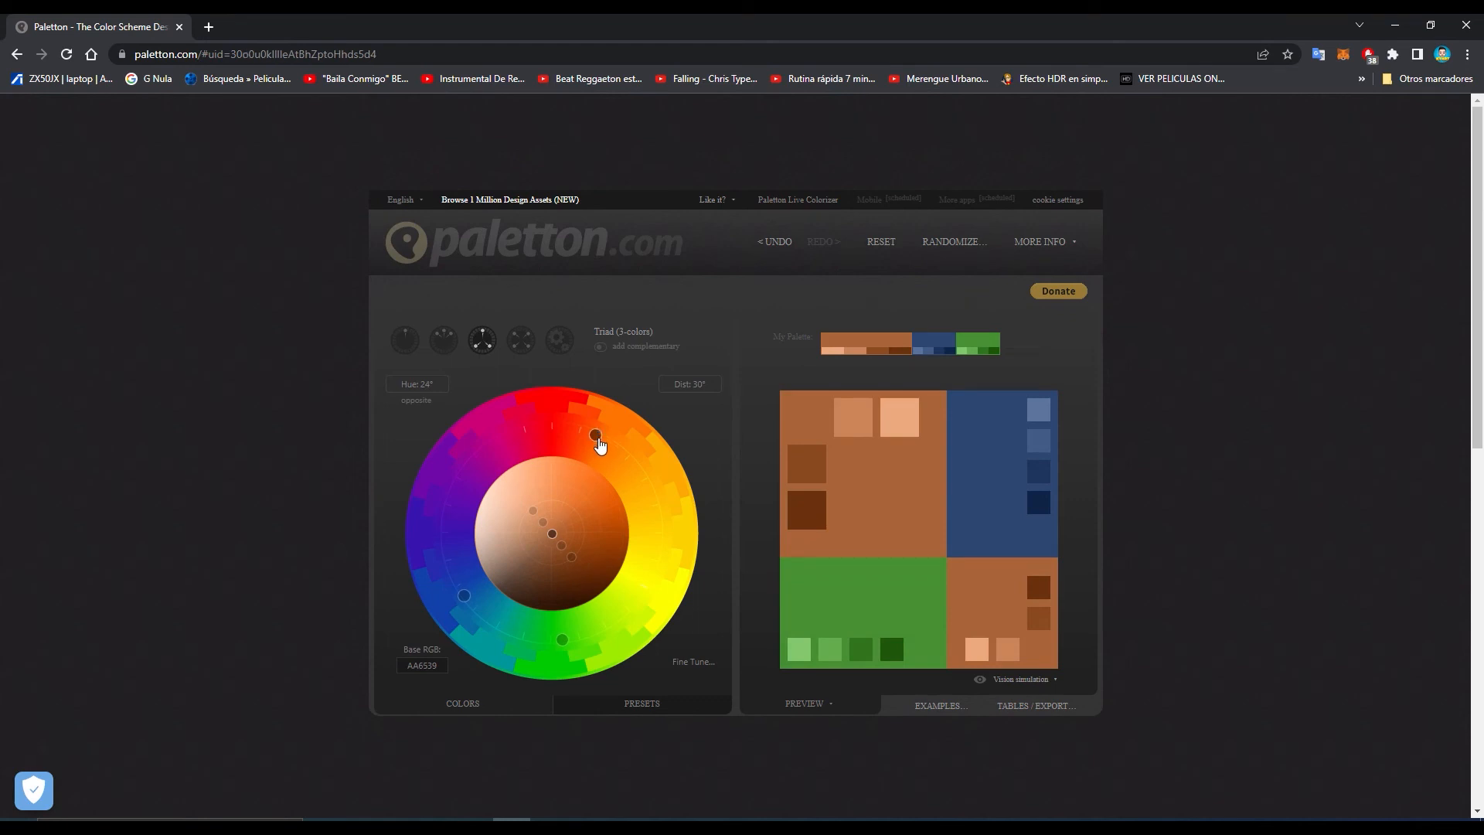
pyautogui.moveTo(558, 649); pyautogui.dragTo(649, 595)
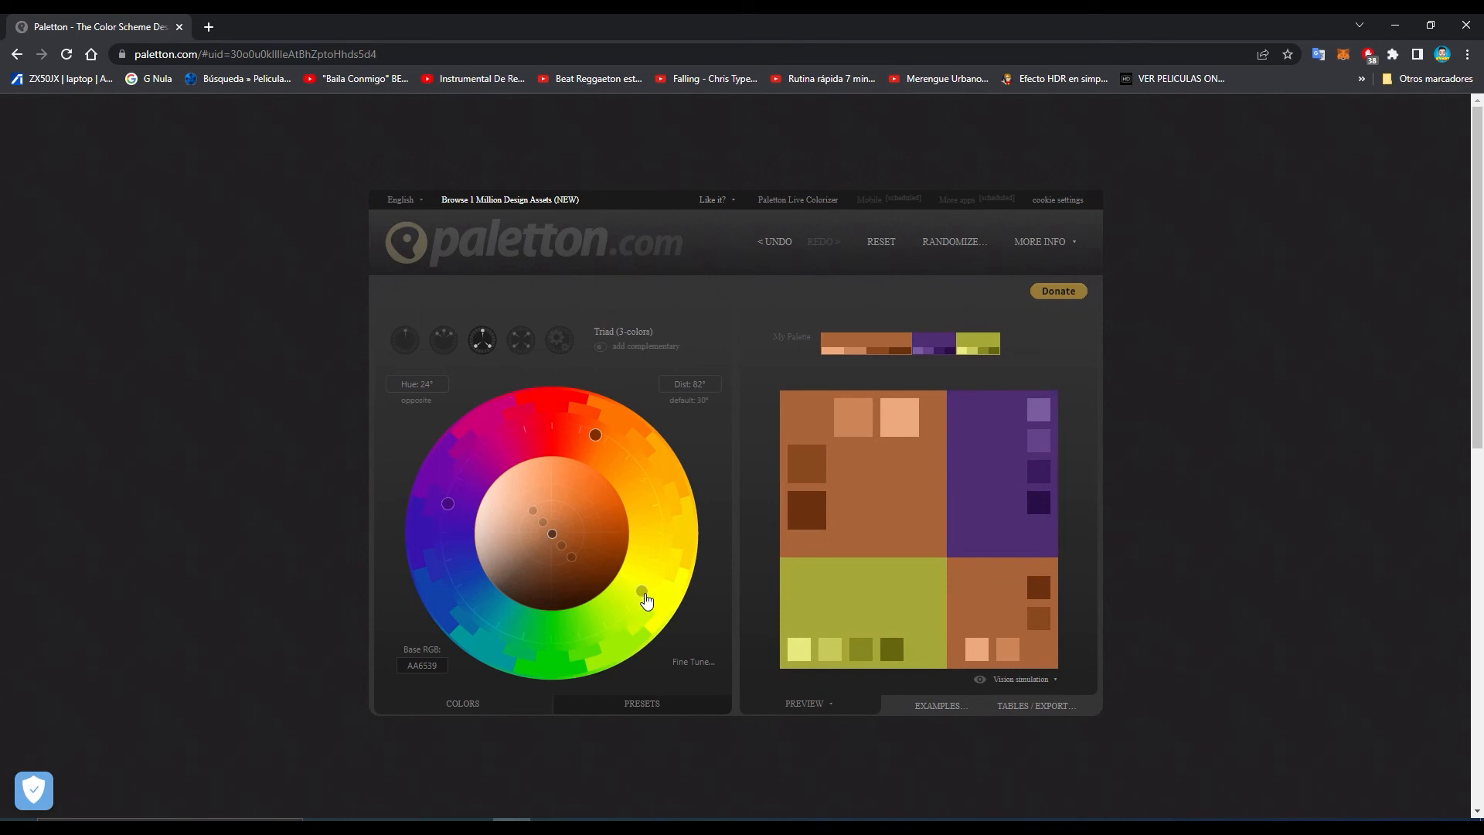
pyautogui.moveTo(646, 601); pyautogui.dragTo(604, 626)
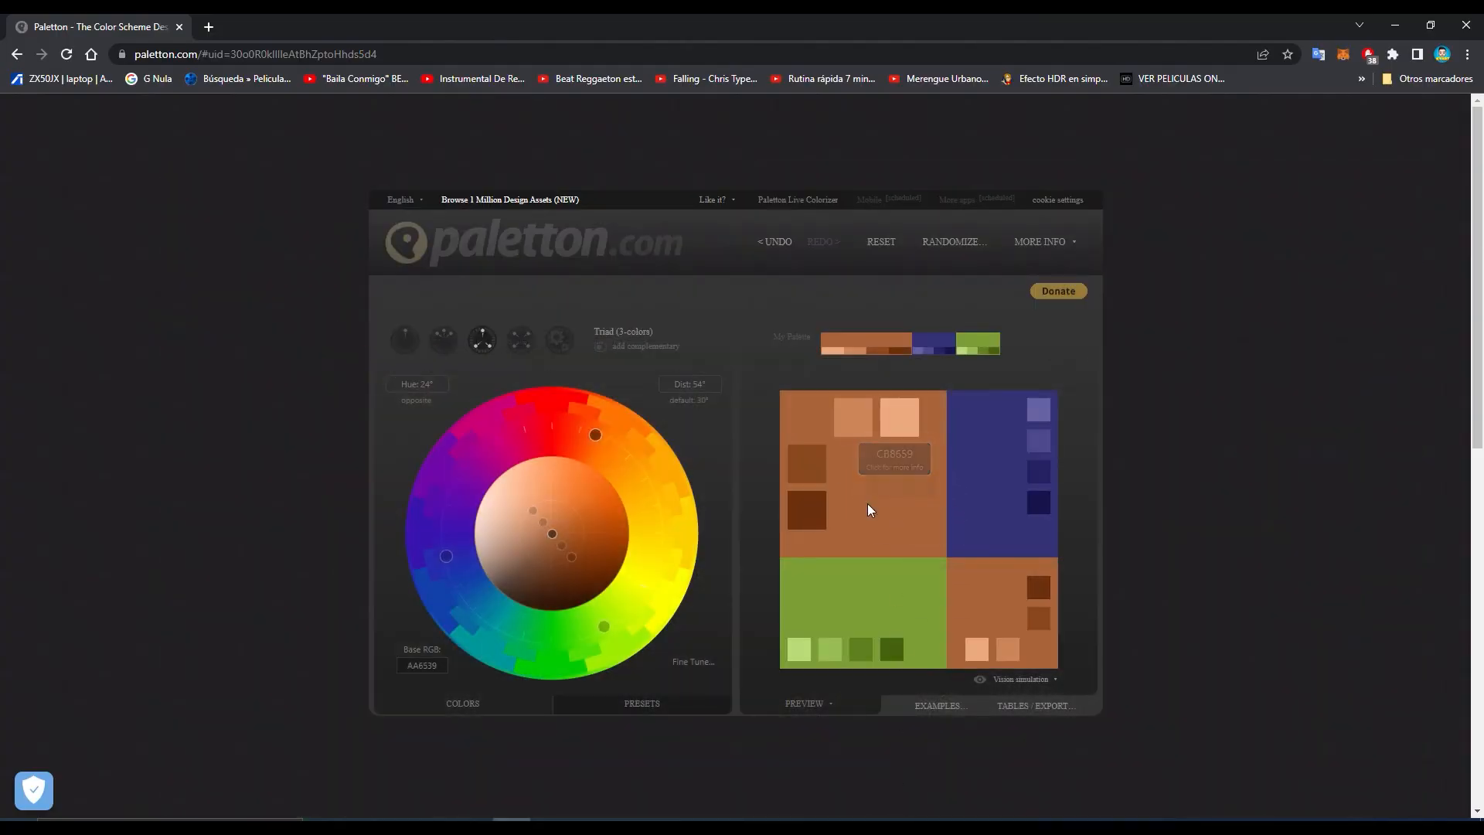
# Copy the base colour's hex value AA6639 and return to Blender
pyautogui.click(867, 504)
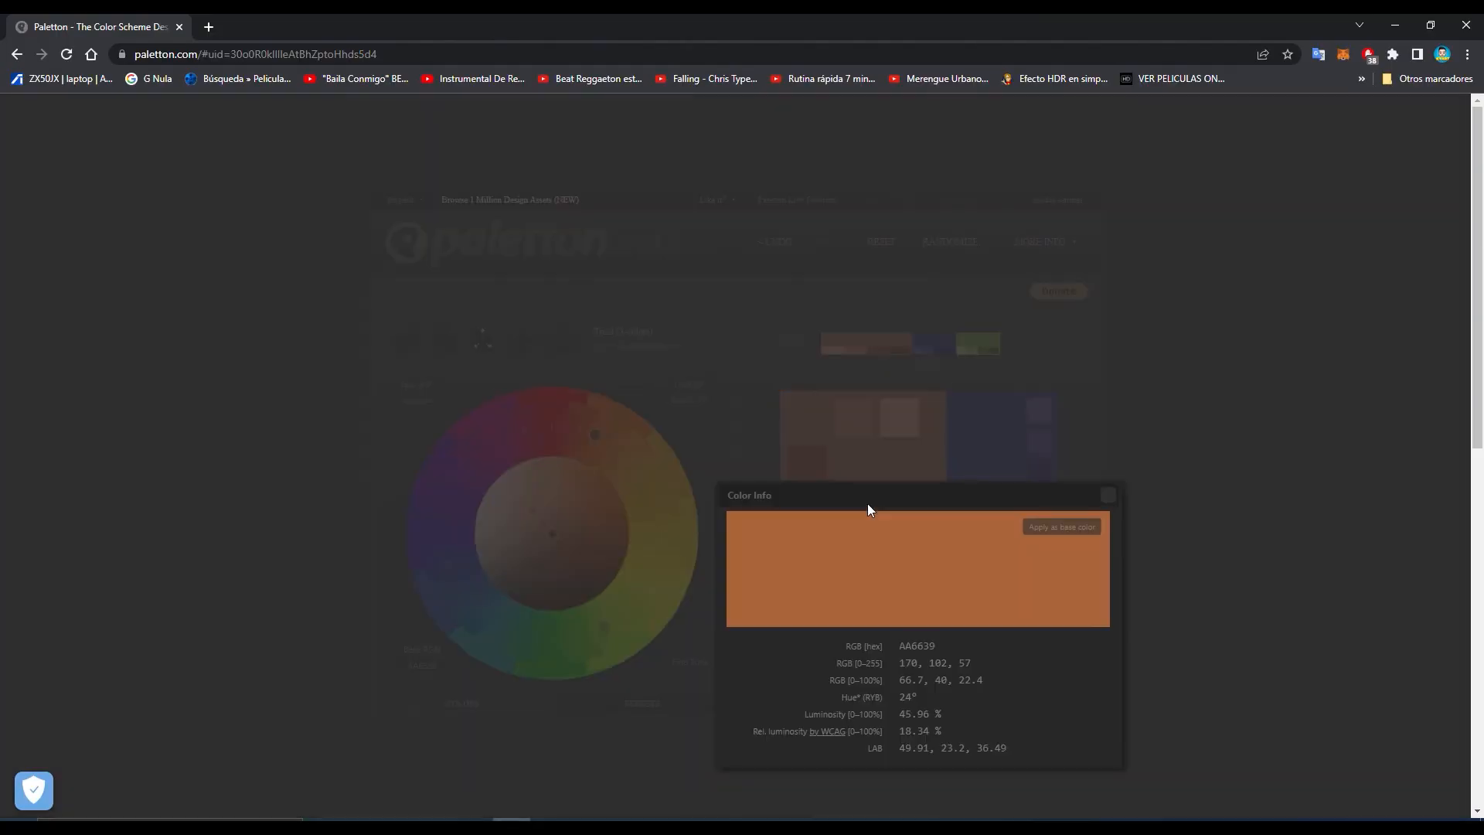
pyautogui.click(930, 648)
pyautogui.hotkey('ctrl', 'c')
pyautogui.click(890, 825)
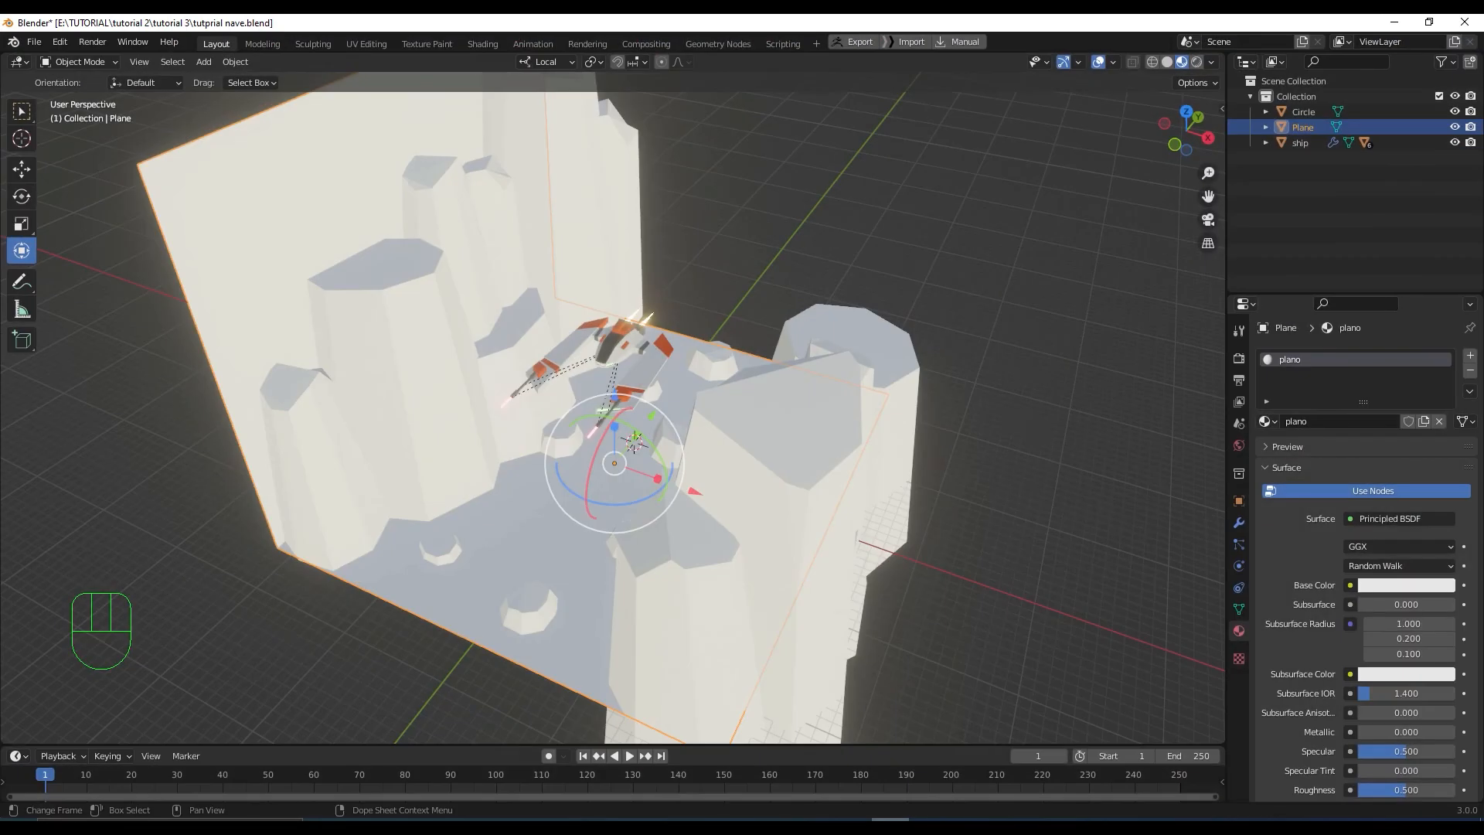
# Paste hex AA6639 as the plano material's Base Color
pyautogui.click(1439, 591)
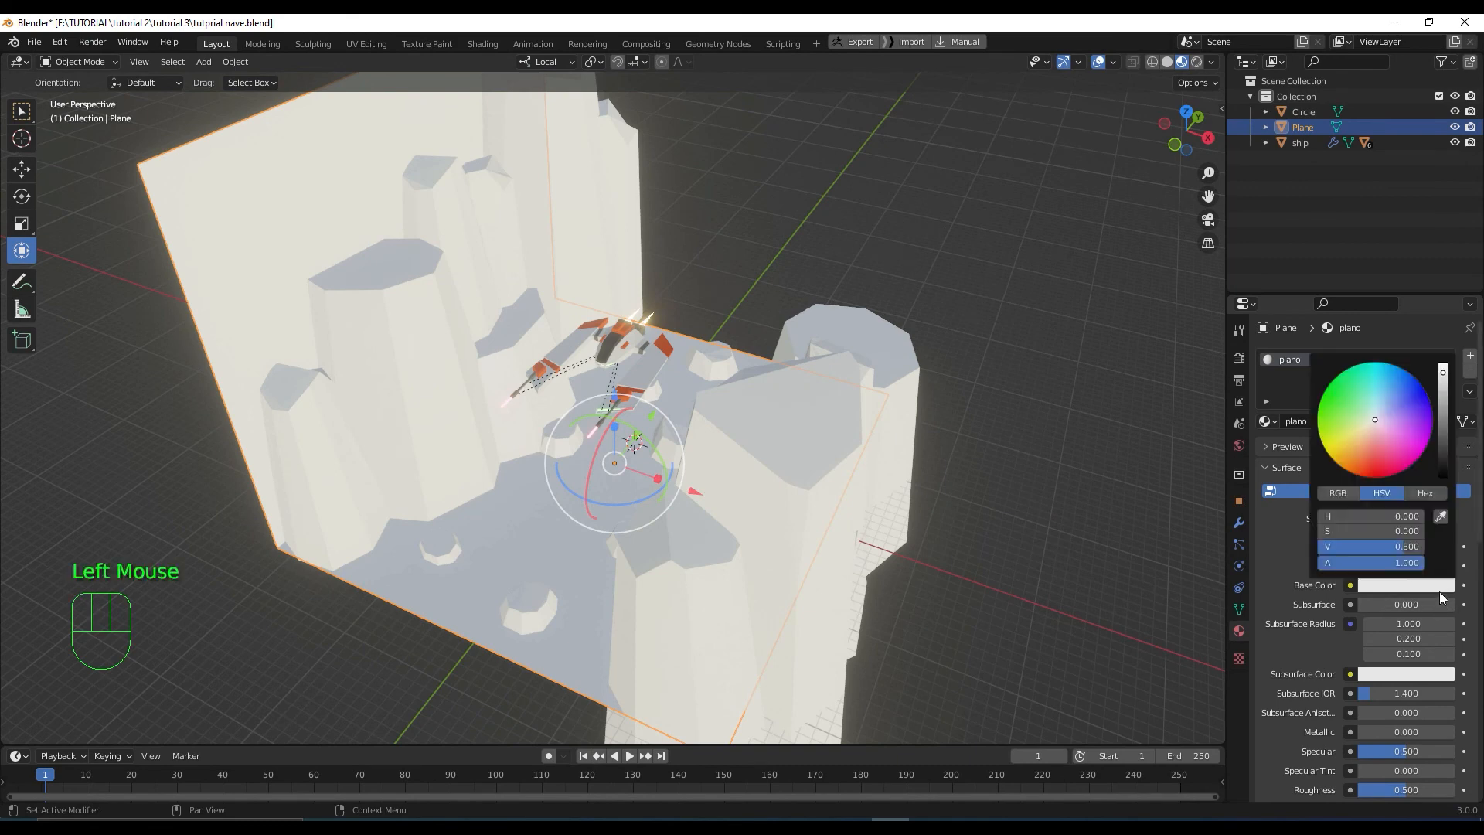
pyautogui.click(1423, 493)
pyautogui.click(1390, 517)
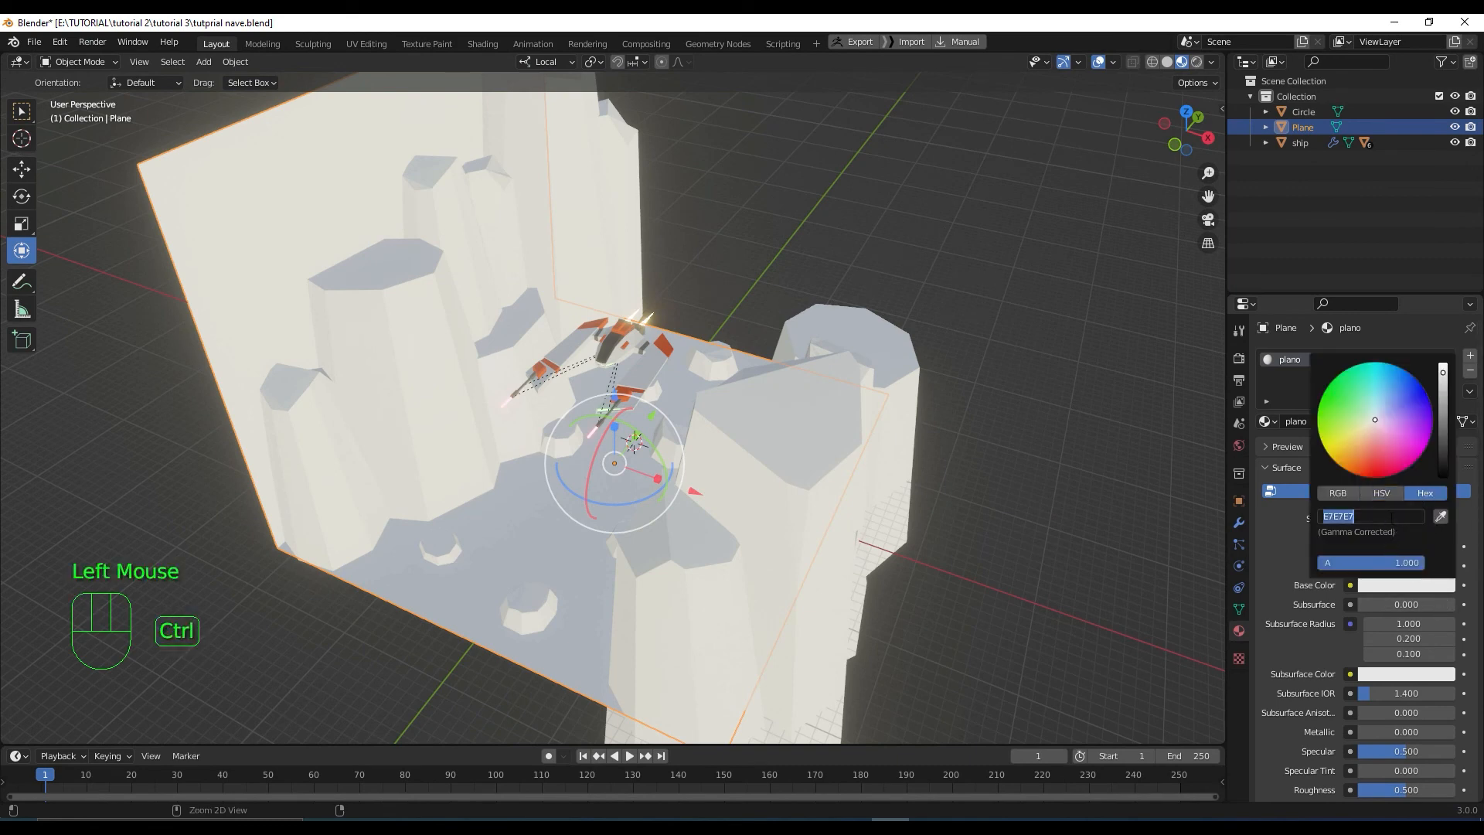
pyautogui.hotkey('ctrl', 'v')
pyautogui.press('Return')
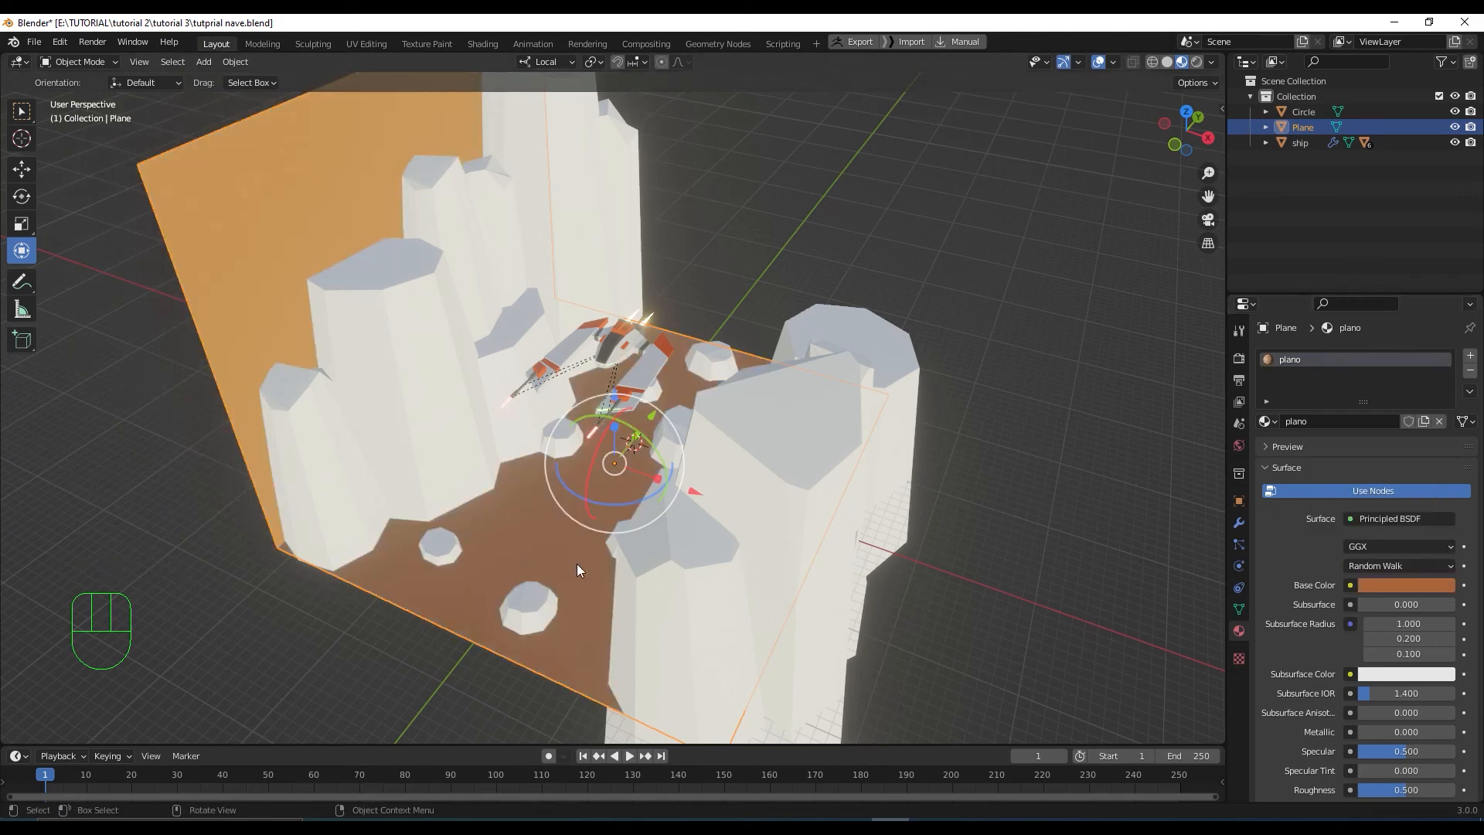
# Brighten the floor's orange and shift it slightly toward yellow, ending at E97E3E
pyautogui.click(1409, 585)
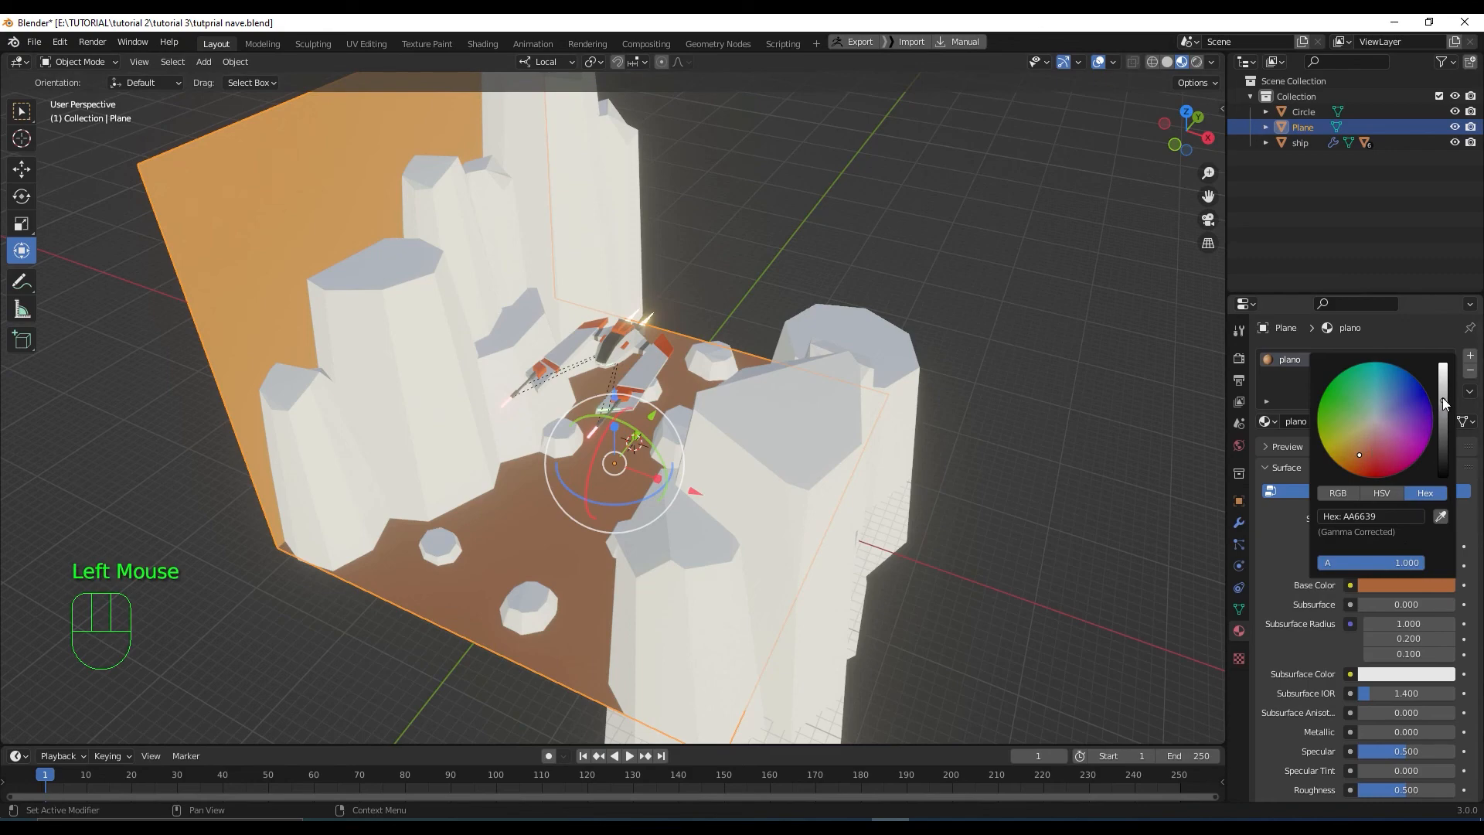
pyautogui.moveTo(1442, 400); pyautogui.dragTo(1442, 378)
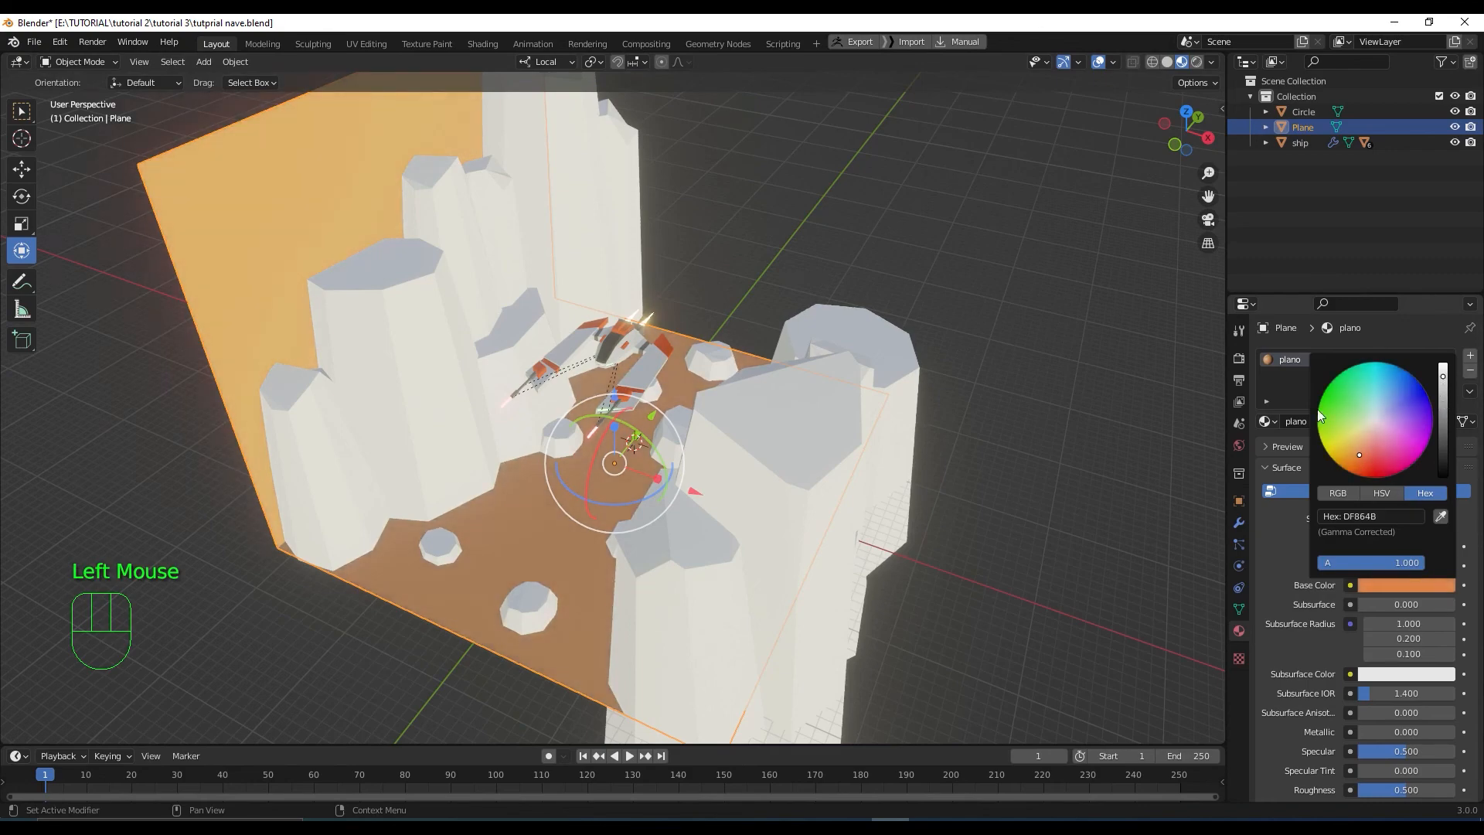
pyautogui.moveTo(1074, 456); pyautogui.dragTo(1036, 495, button='middle')
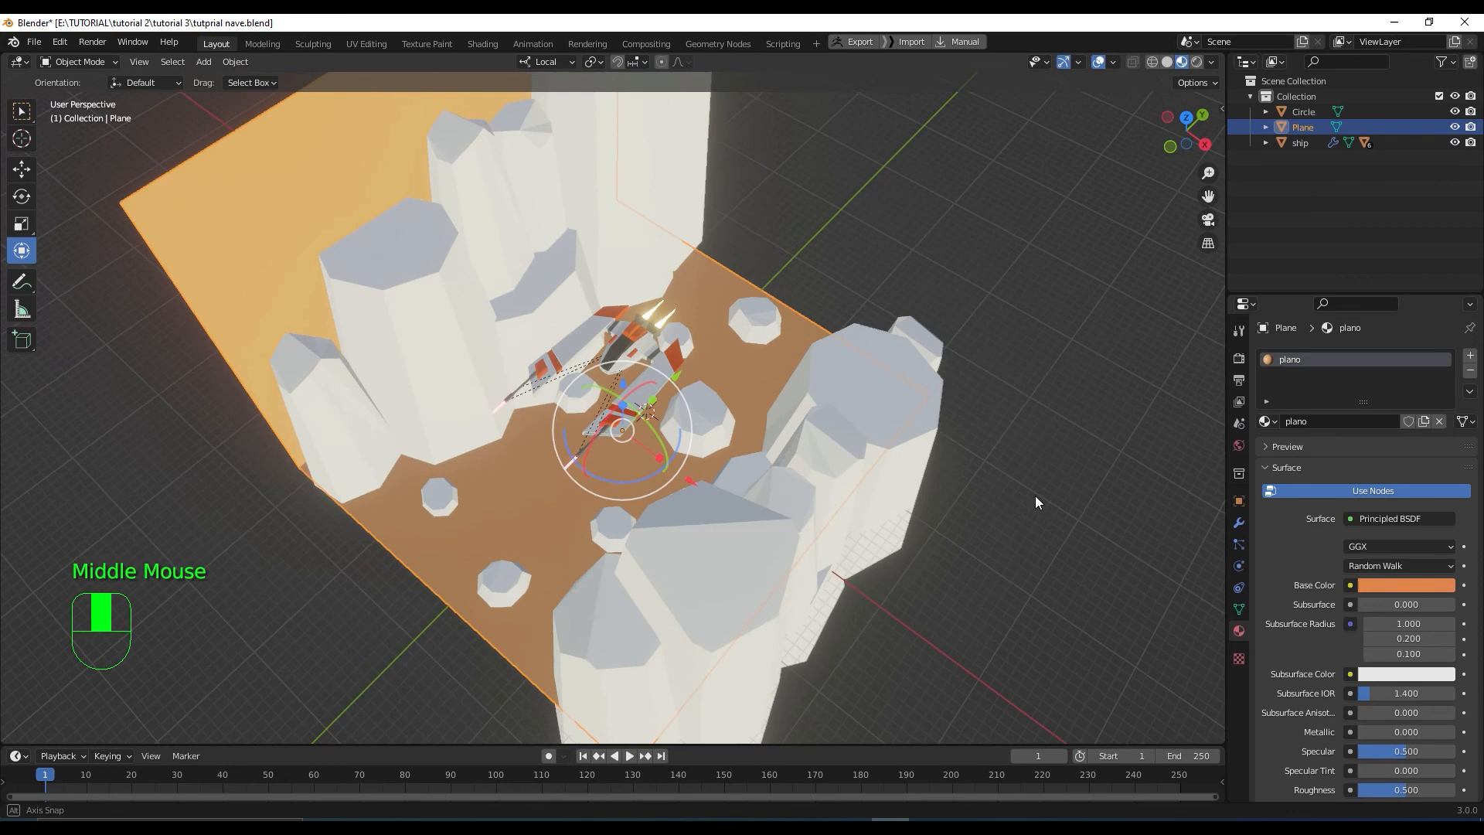
pyautogui.click(1441, 585)
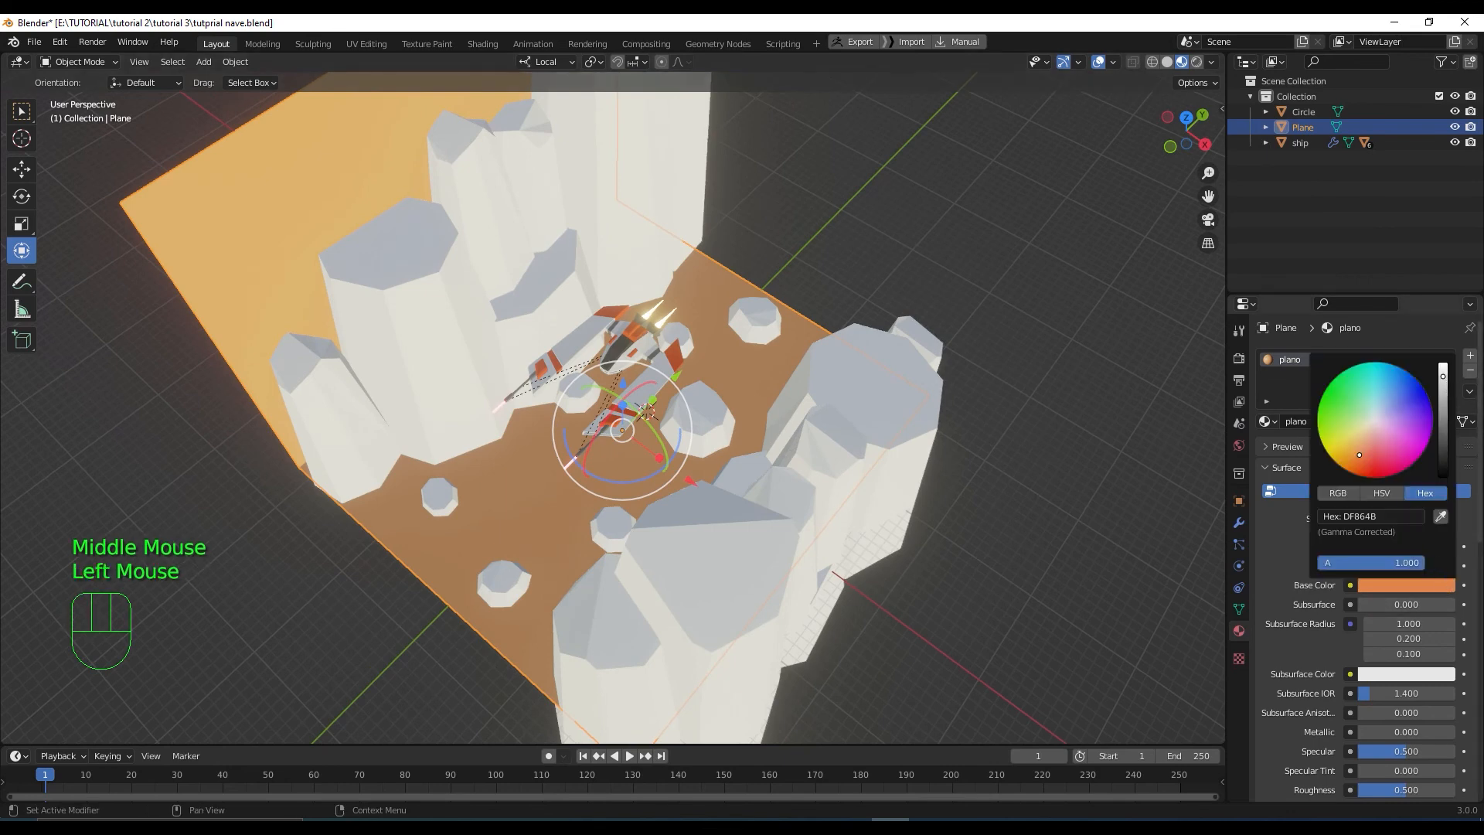
pyautogui.moveTo(1442, 376); pyautogui.dragTo(1442, 369)
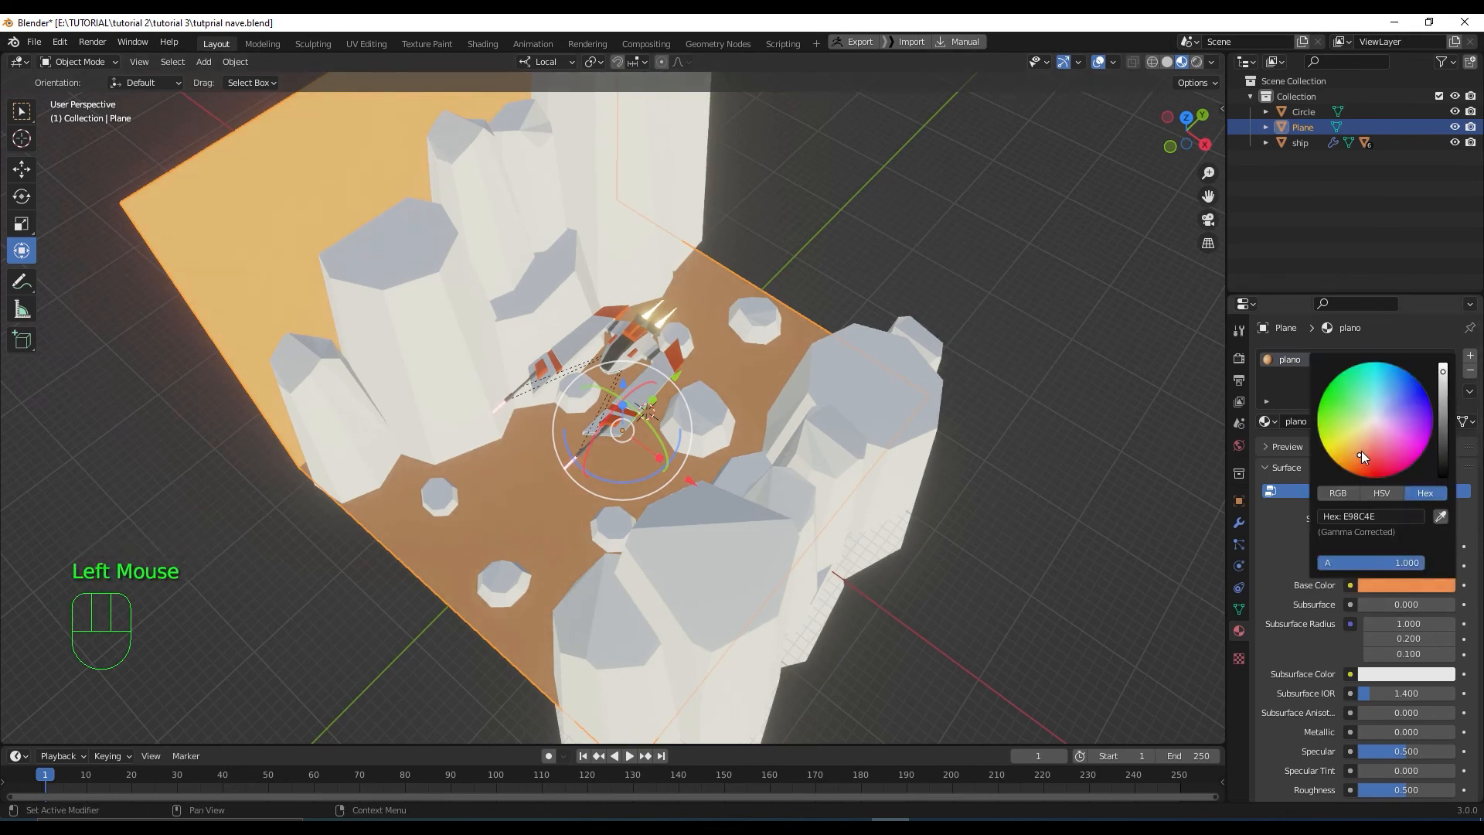
pyautogui.moveTo(1361, 452); pyautogui.dragTo(1357, 458)
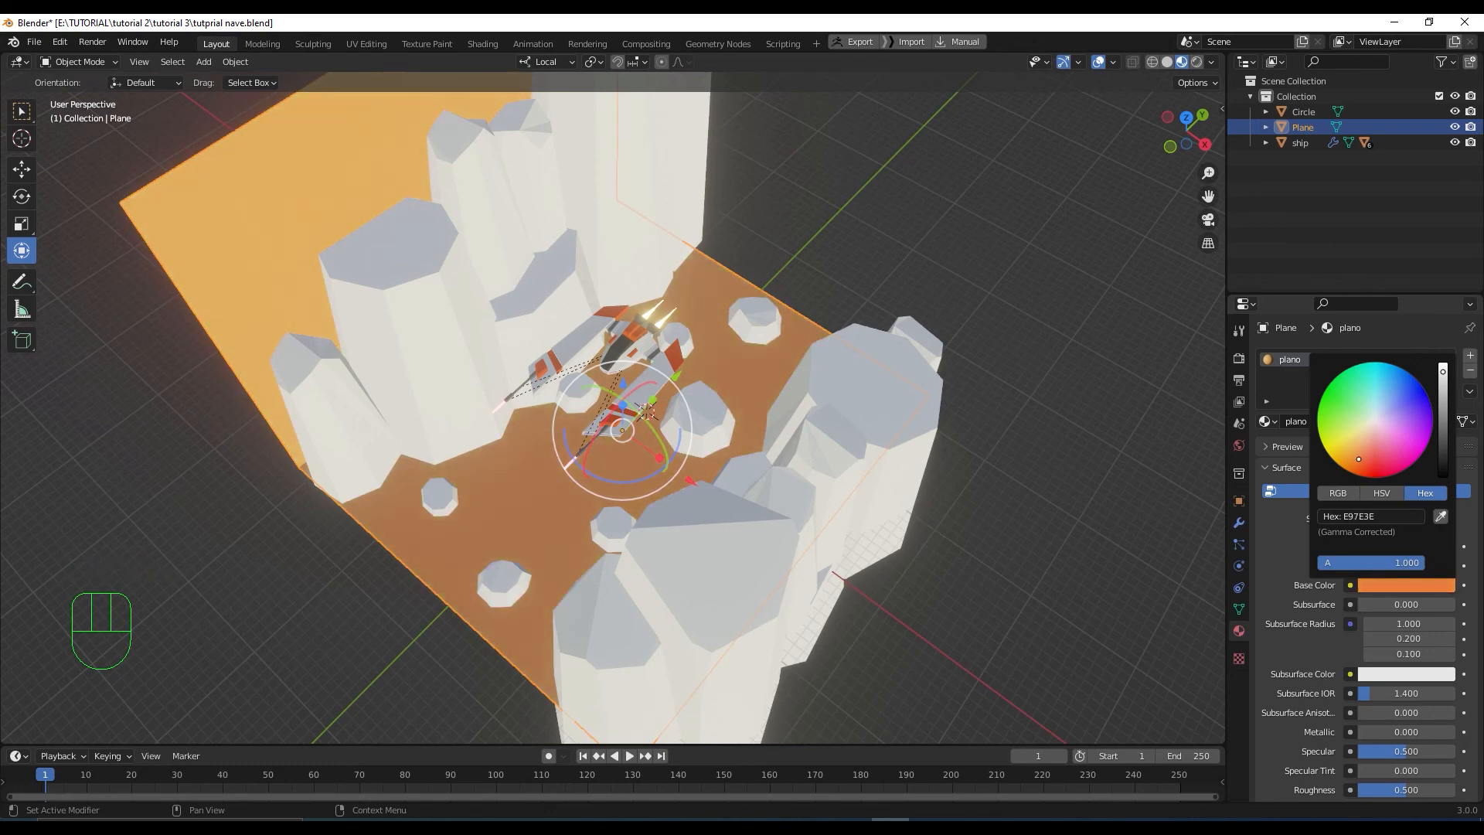
# Deselect the ground plane and orbit to view the orange canyon
pyautogui.click(1022, 559)
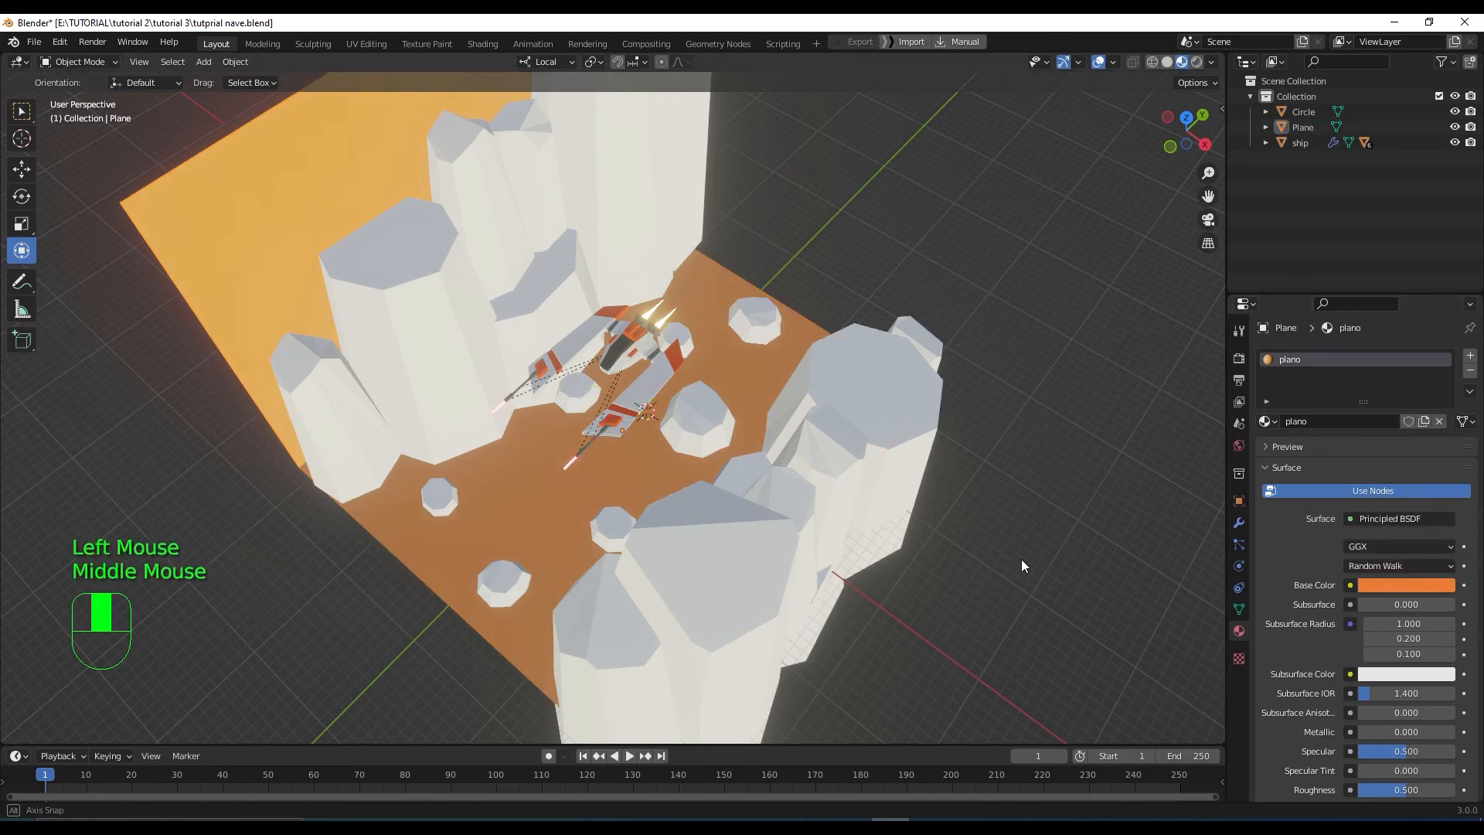
pyautogui.moveTo(1021, 559); pyautogui.dragTo(1062, 546, button='middle')
pyautogui.scroll(-1, 1065, 552)
# Select the Circle rock object and give it a new material named 'piedras'
pyautogui.click(767, 554)
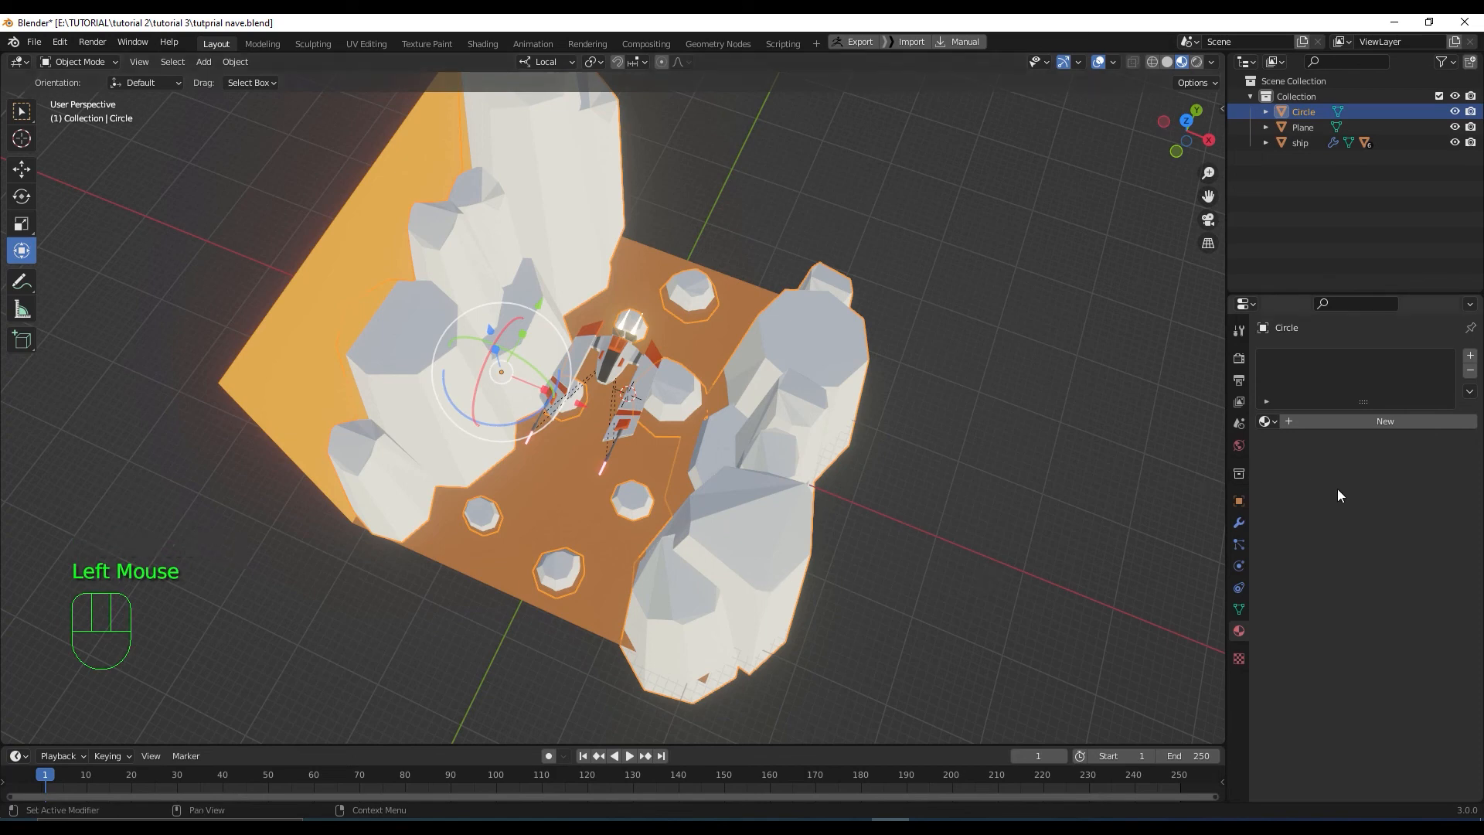
pyautogui.click(1344, 420)
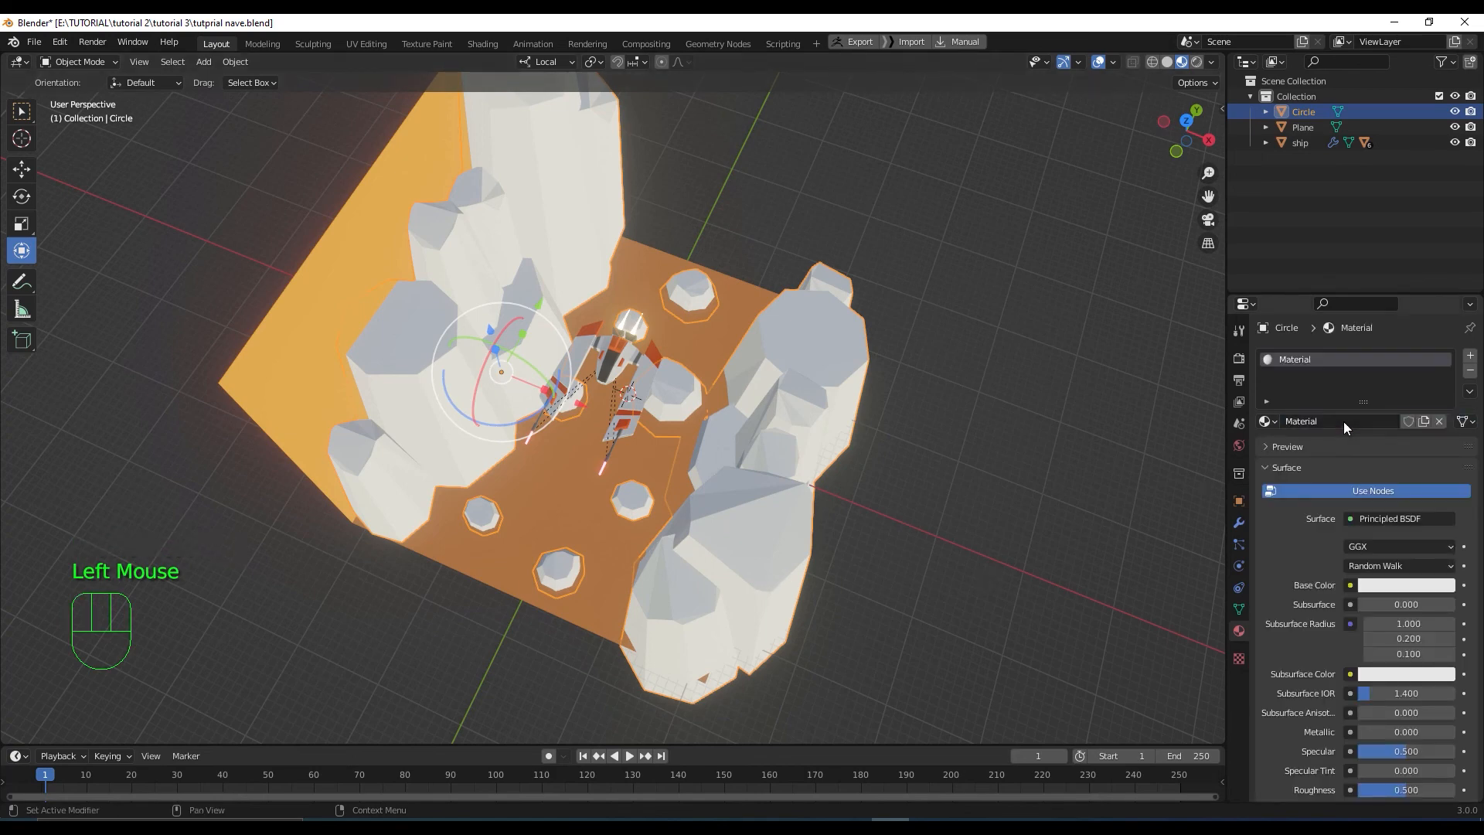
pyautogui.doubleClick(1343, 420)
pyautogui.write('pie')
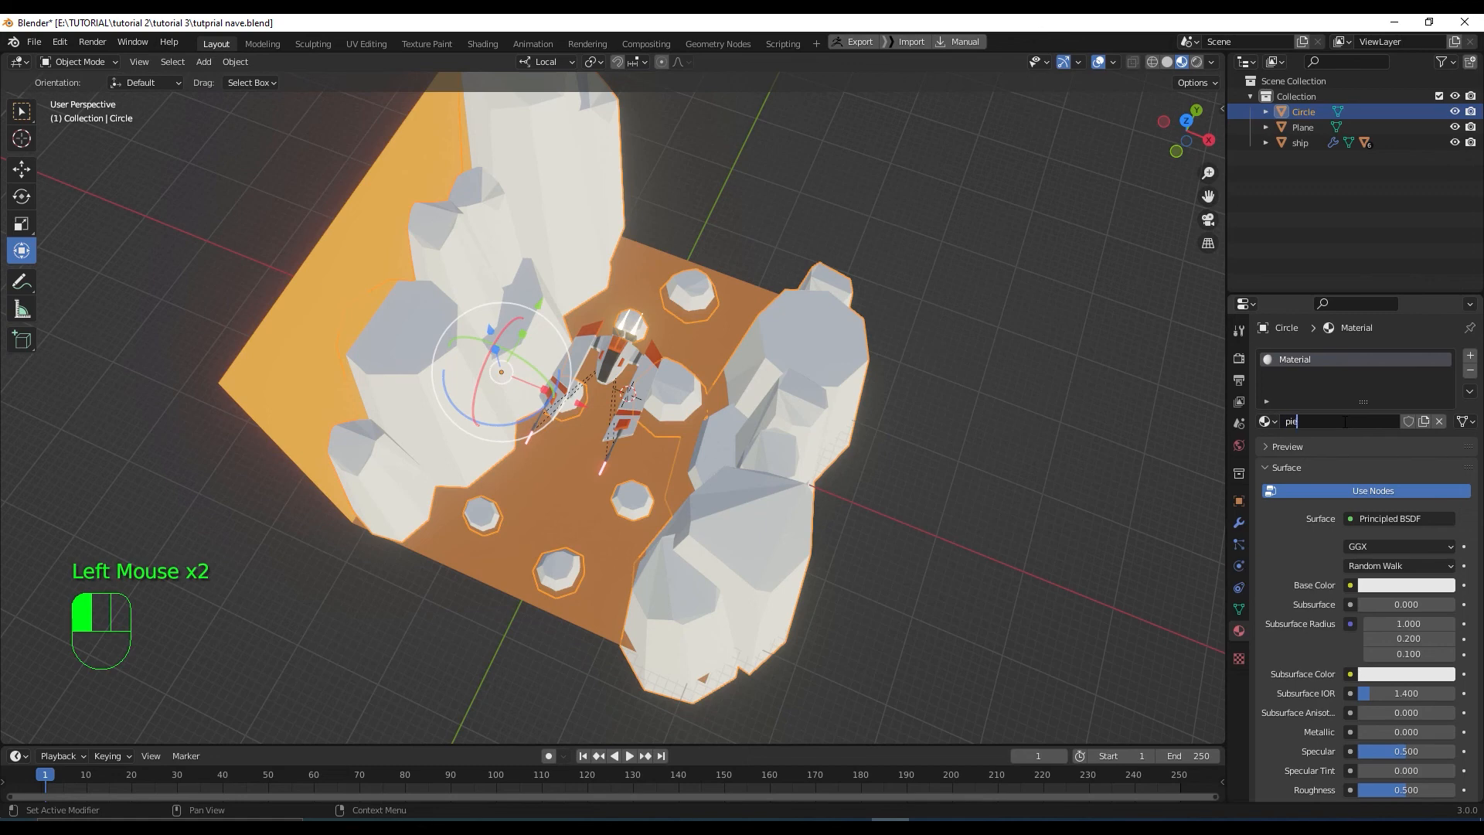
pyautogui.write('dras')
pyautogui.press('Return')
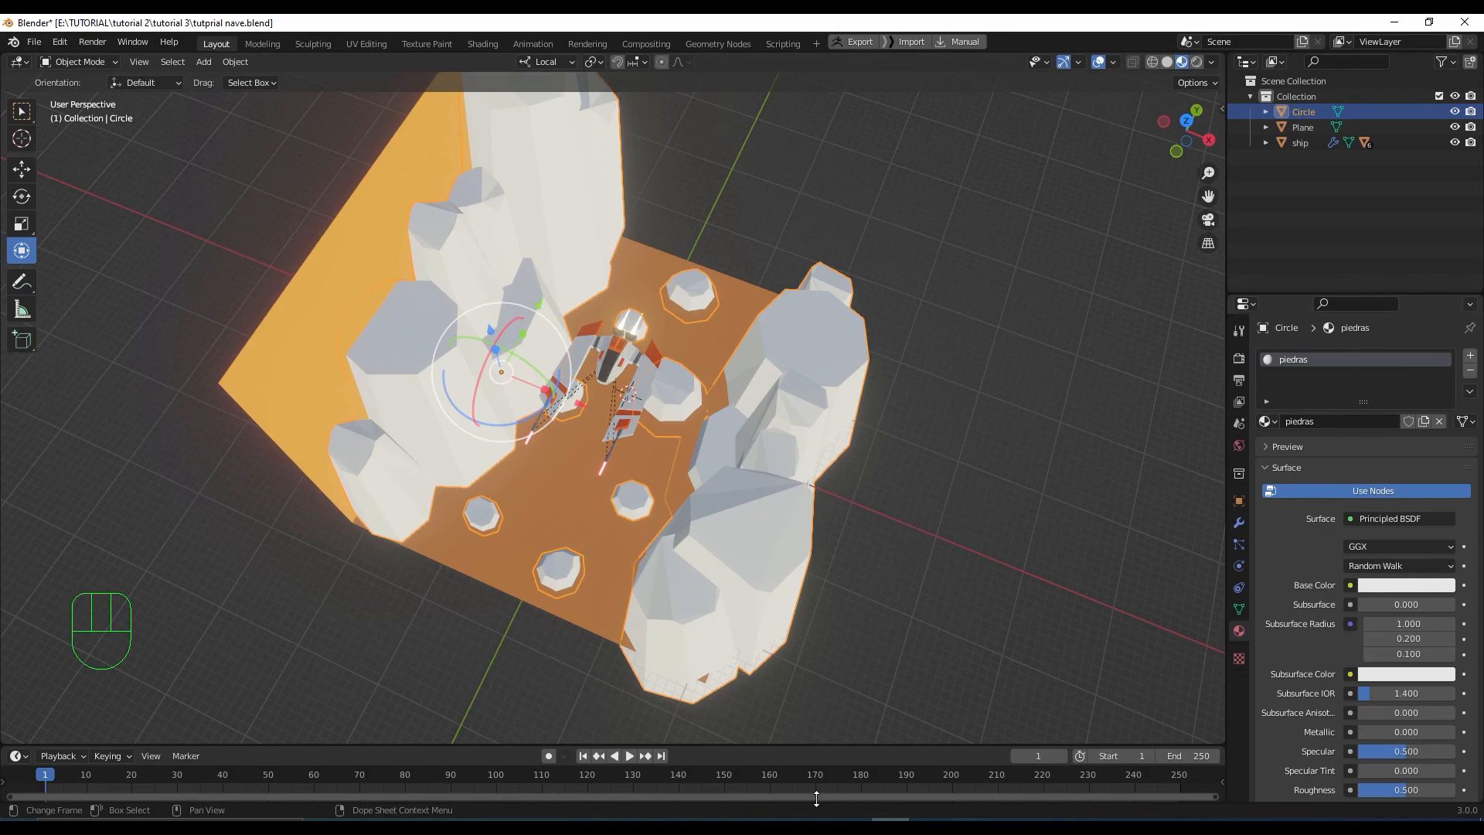
# In Paletton, open the dark brown shade's details and select its hex code 89491F
pyautogui.click(511, 819)
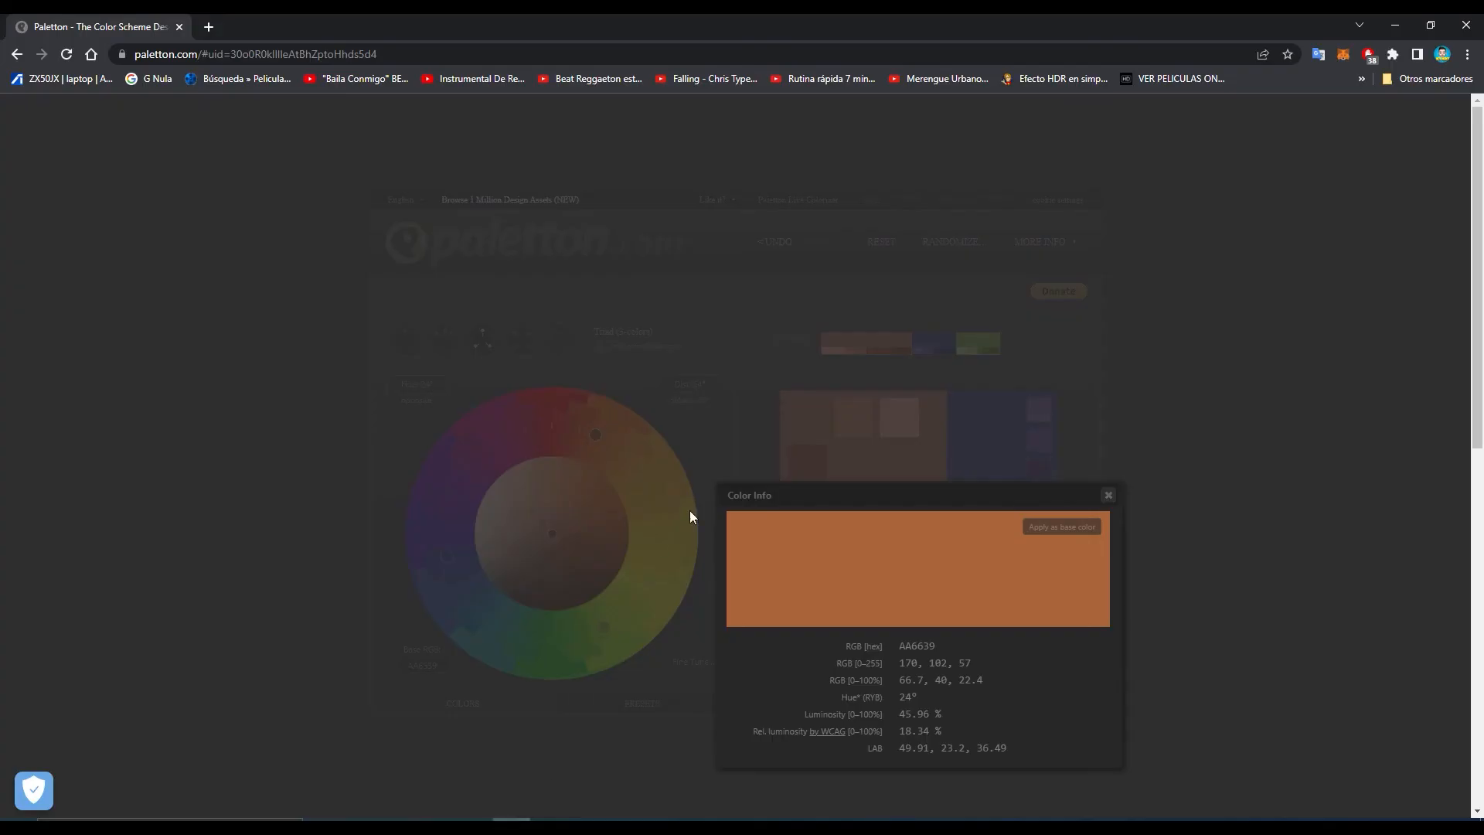
pyautogui.click(1108, 495)
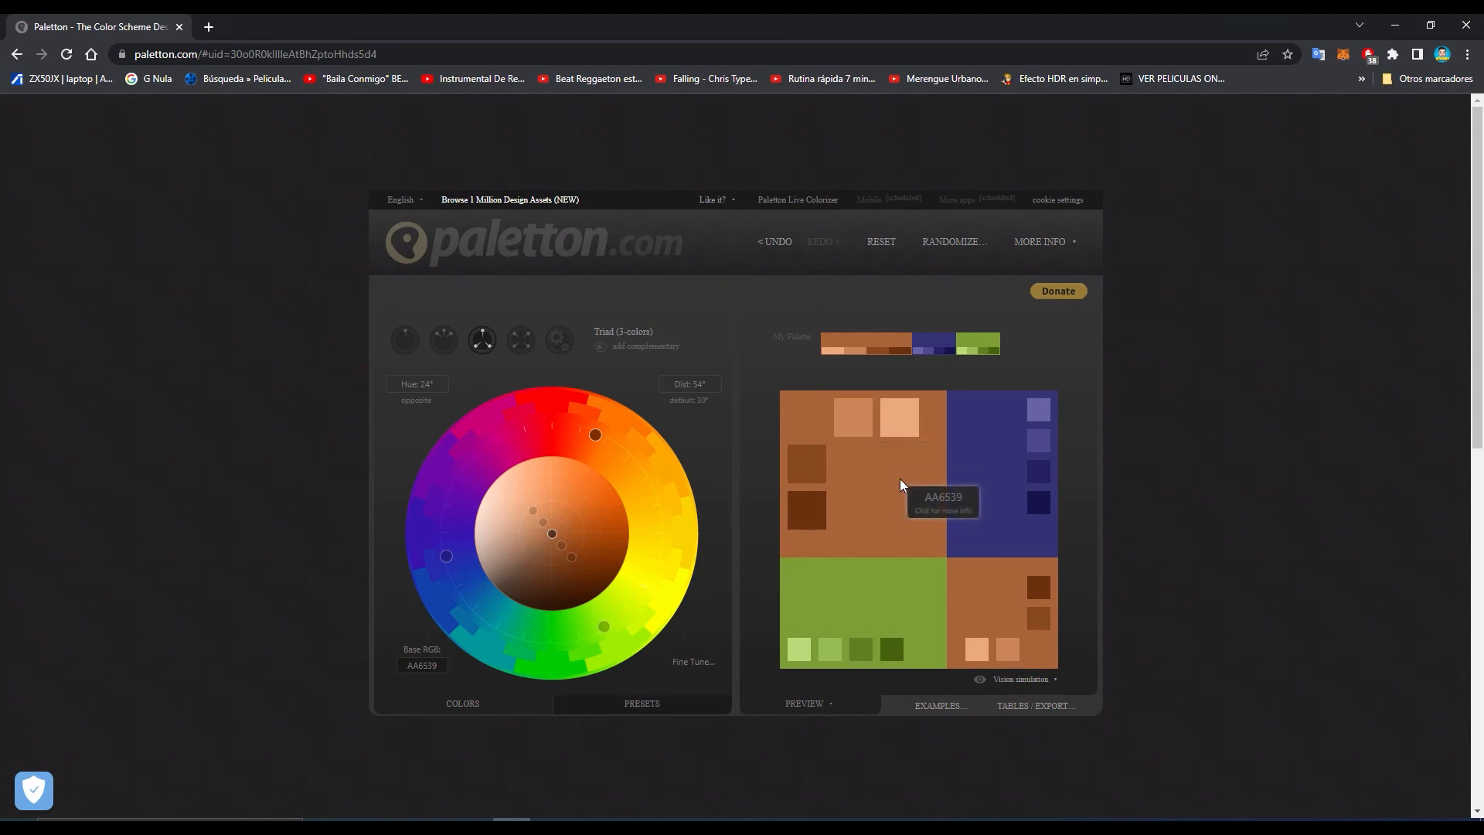
pyautogui.click(814, 464)
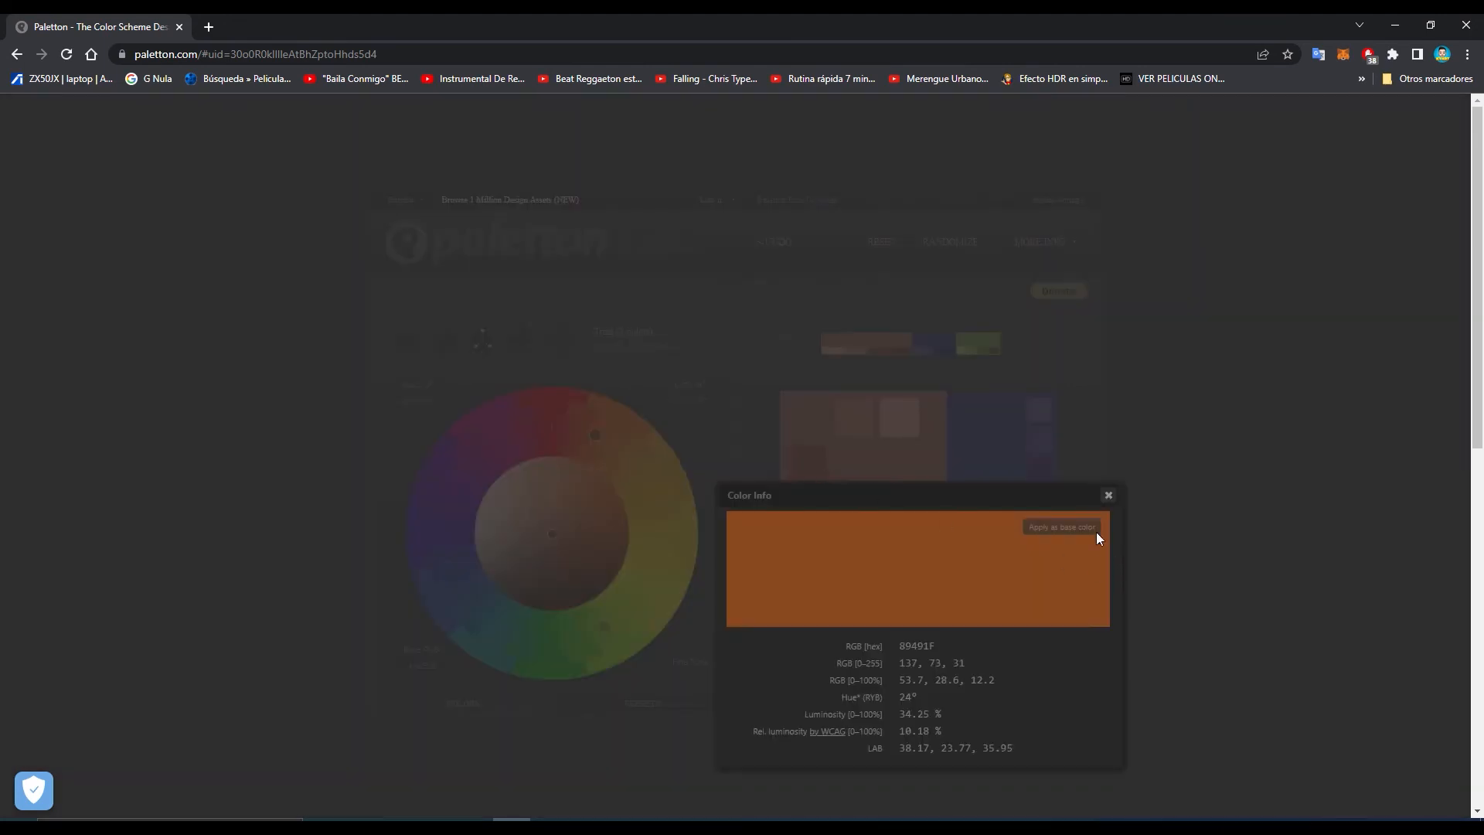
pyautogui.doubleClick(926, 647)
pyautogui.hotkey('ctrl', 'c')
pyautogui.click(897, 821)
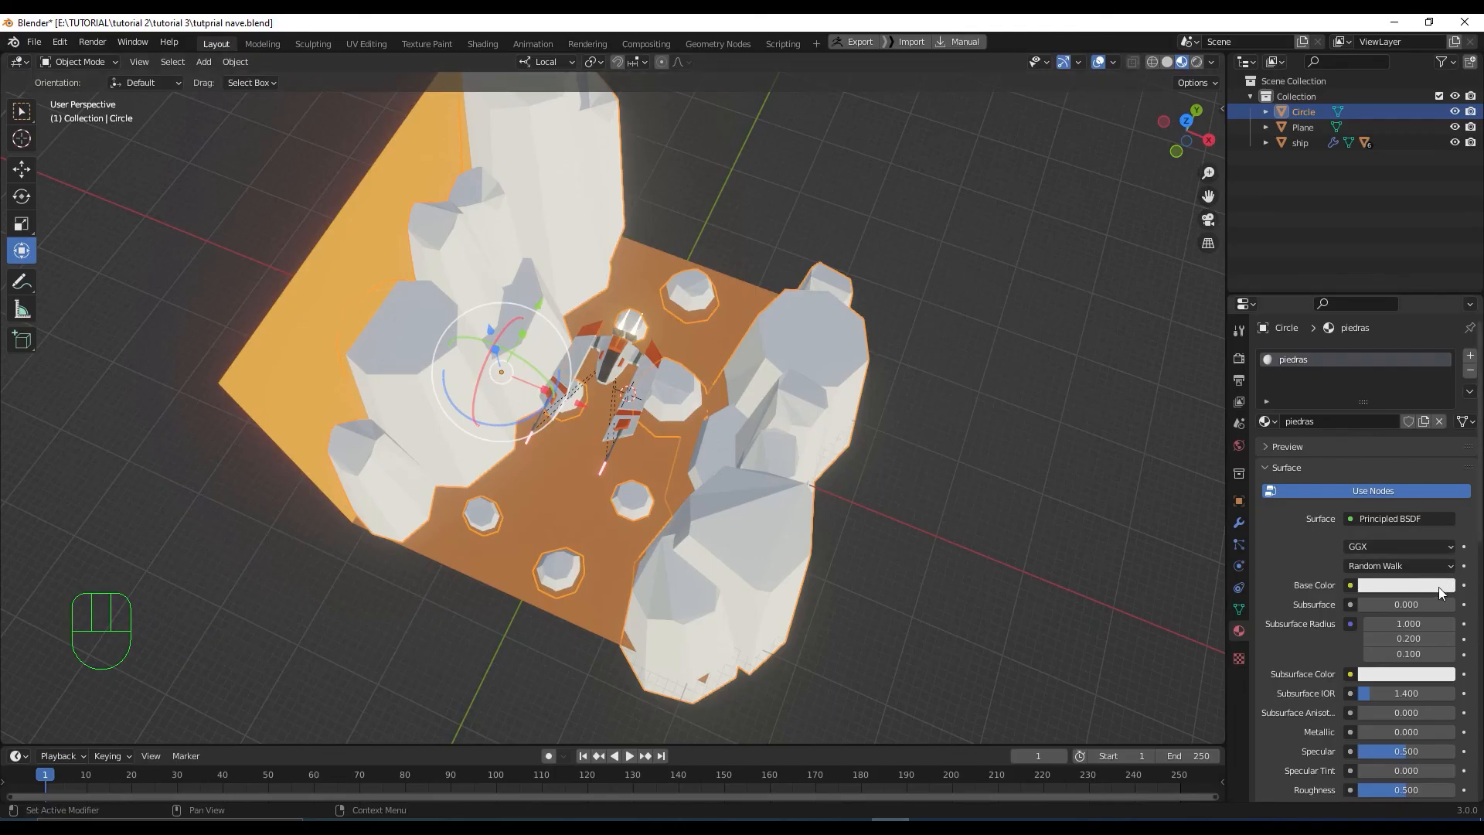
# Paste hex 89491F as the rocks' base colour, making the piedras material brown
pyautogui.click(1441, 592)
pyautogui.click(1407, 516)
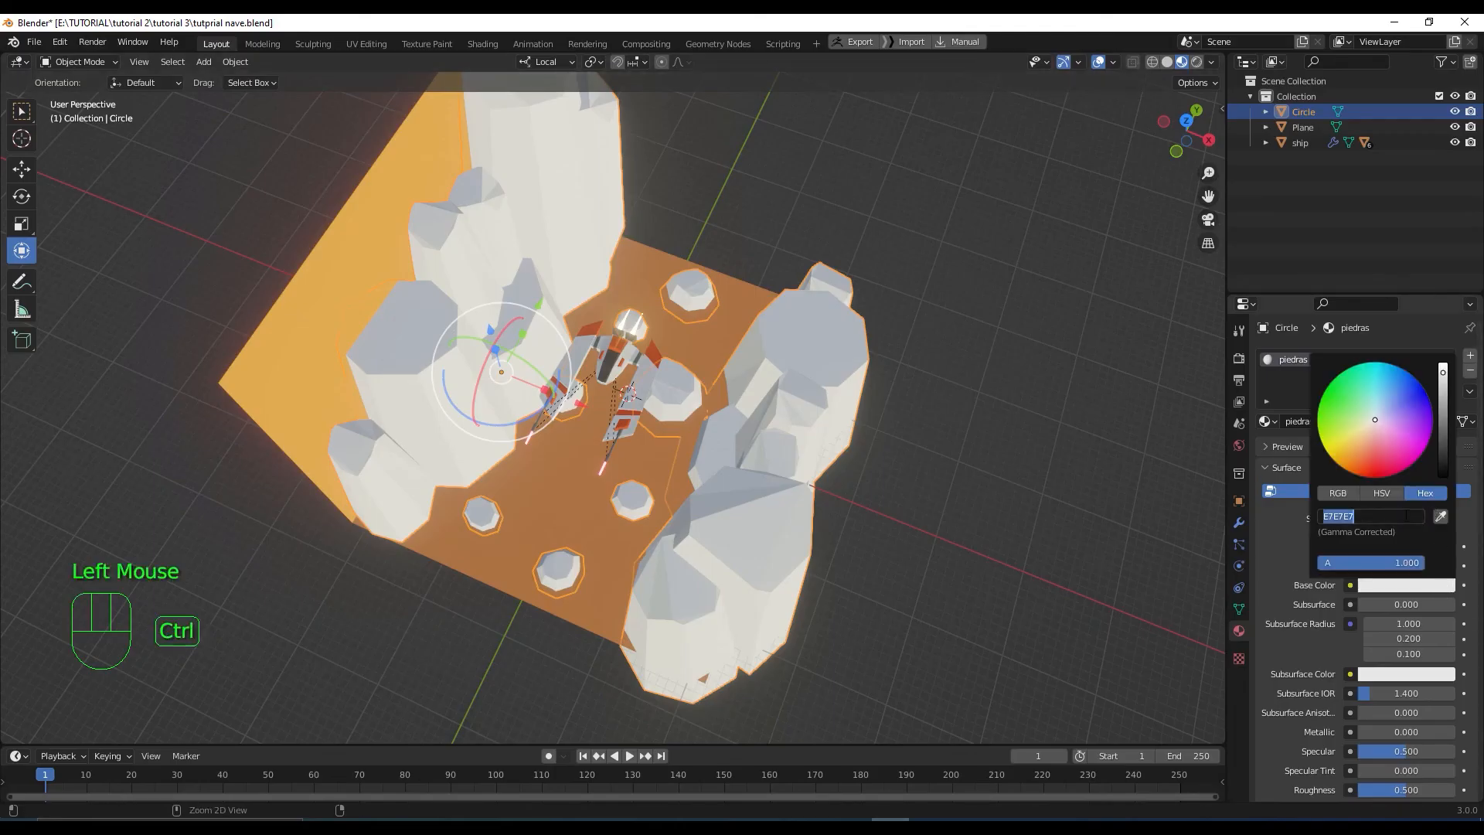
pyautogui.hotkey('ctrl', 'v')
pyautogui.press('Return')
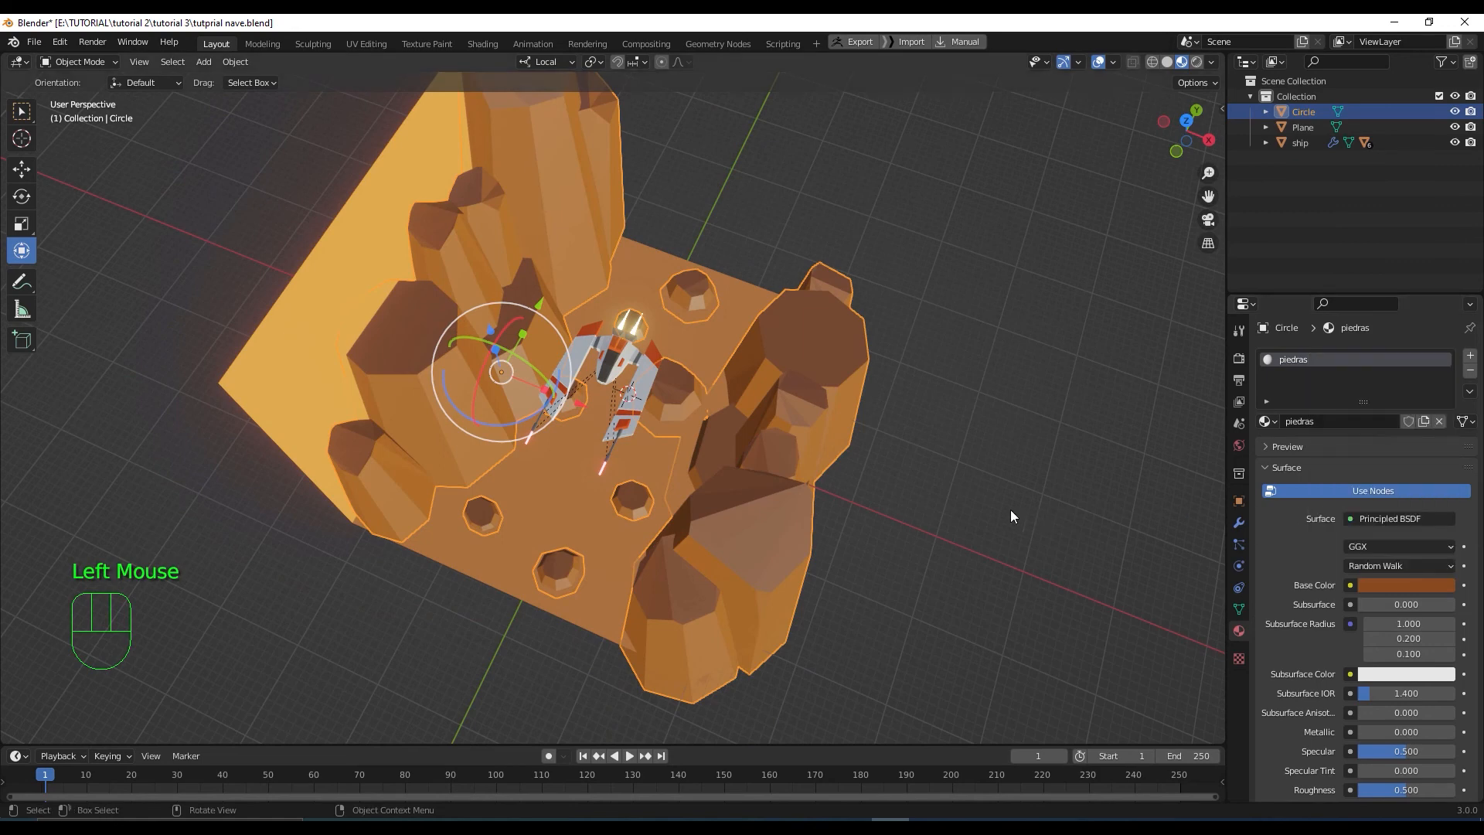
pyautogui.hotkey('ctrl', 'z')
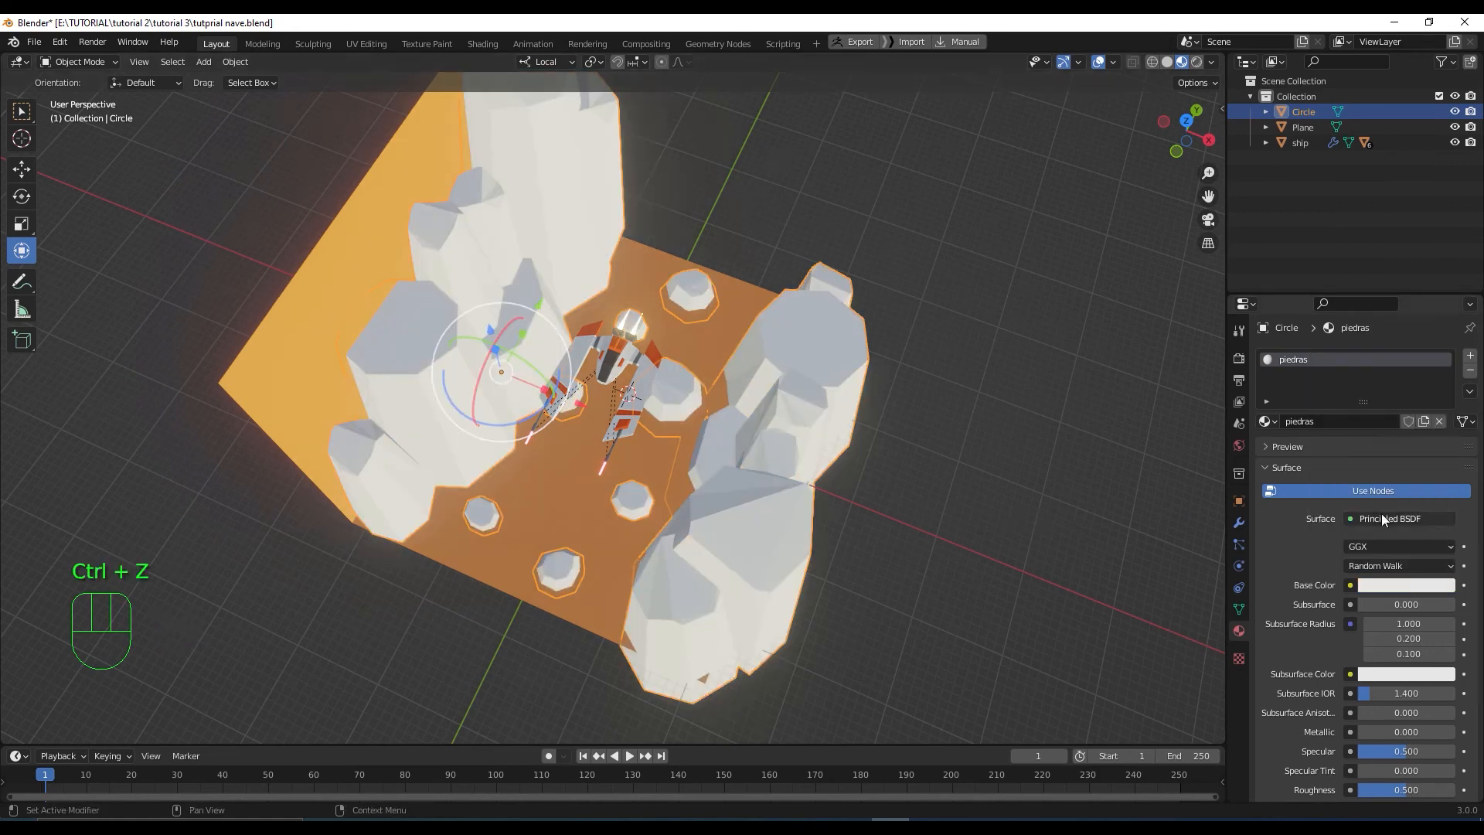
pyautogui.click(836, 325)
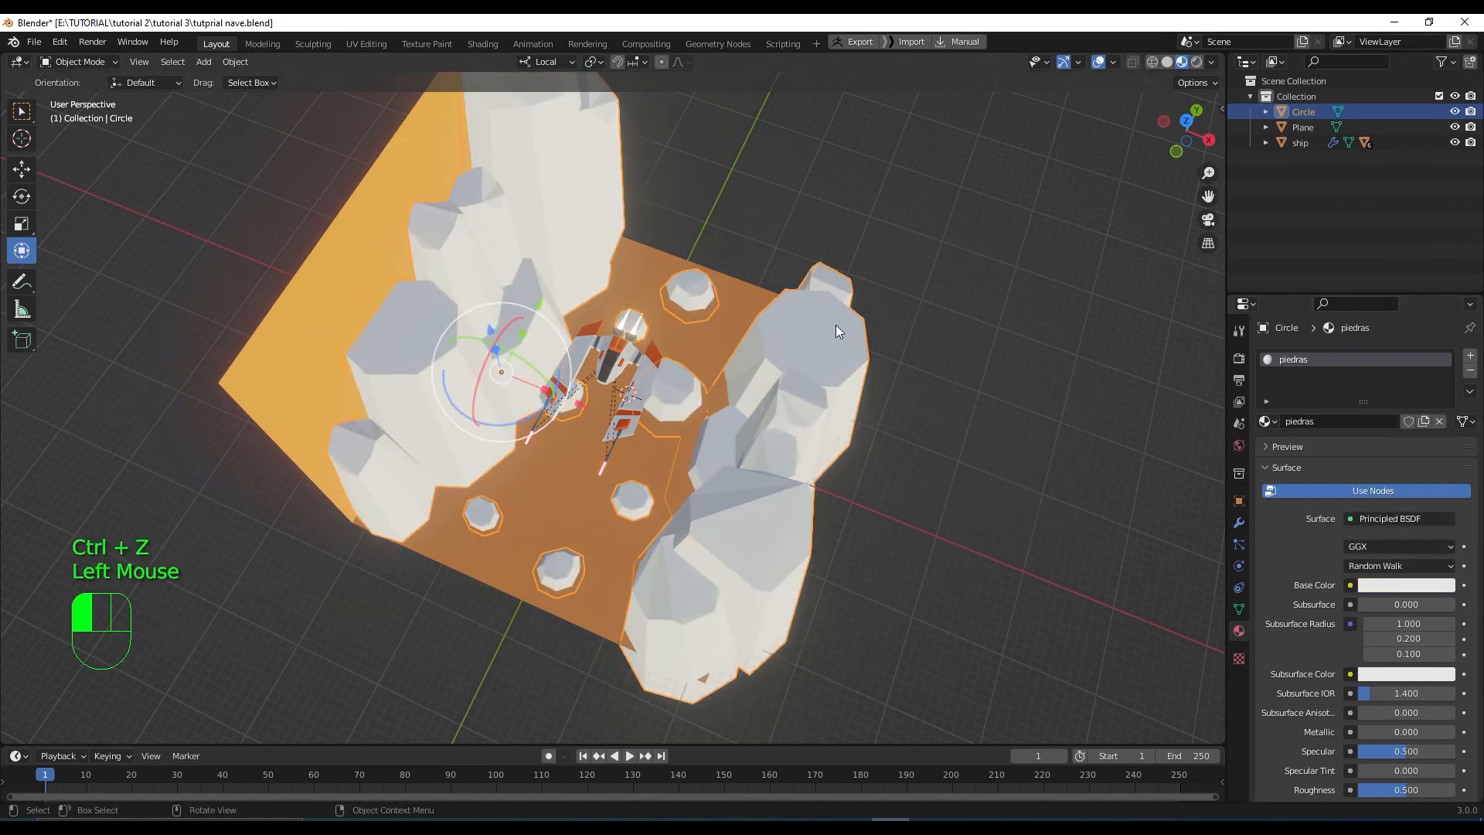
pyautogui.click(828, 348)
pyautogui.click(1425, 585)
pyautogui.click(1390, 516)
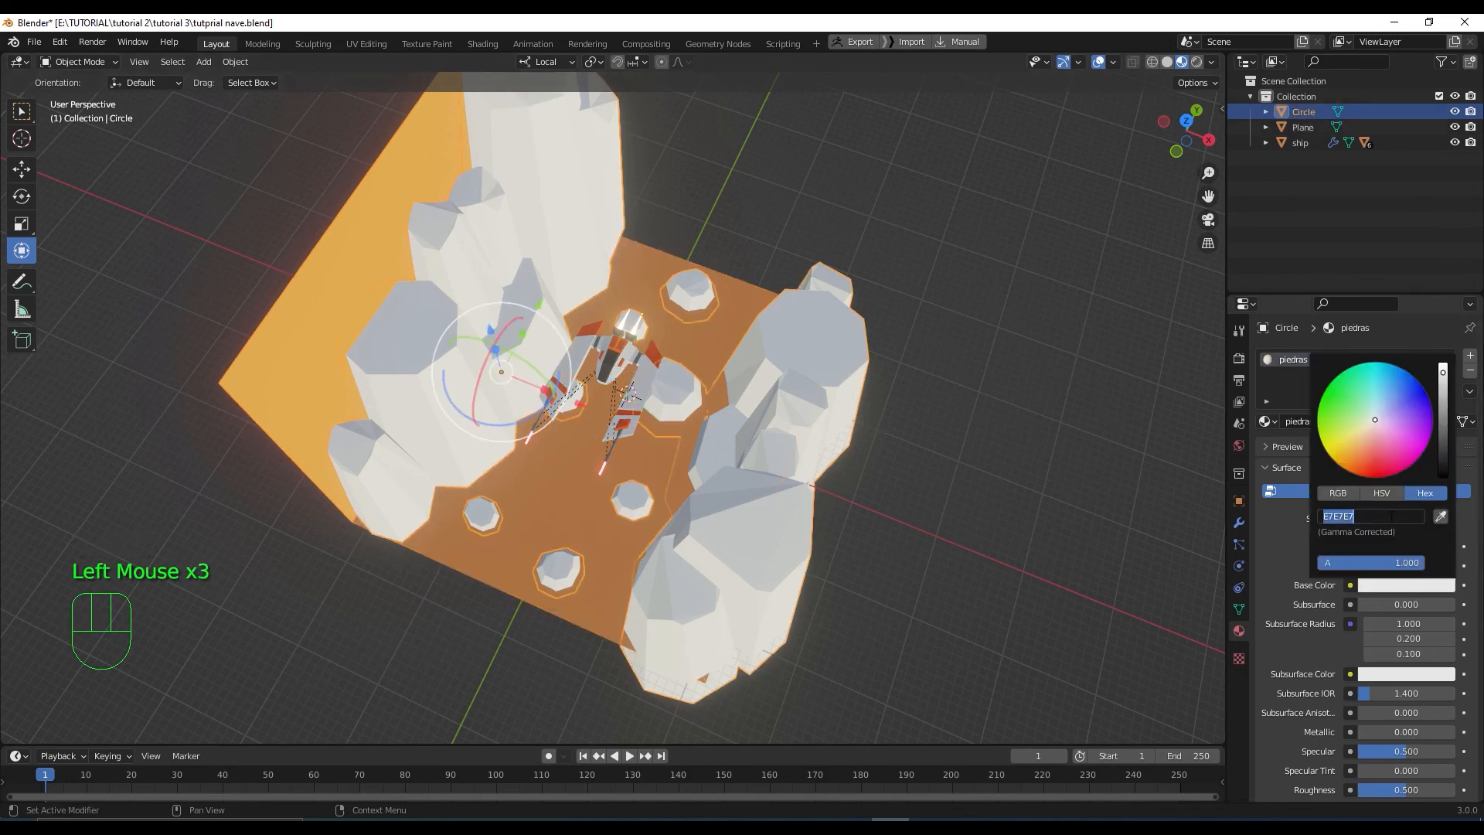
pyautogui.hotkey('ctrl', 'v')
pyautogui.press('Return')
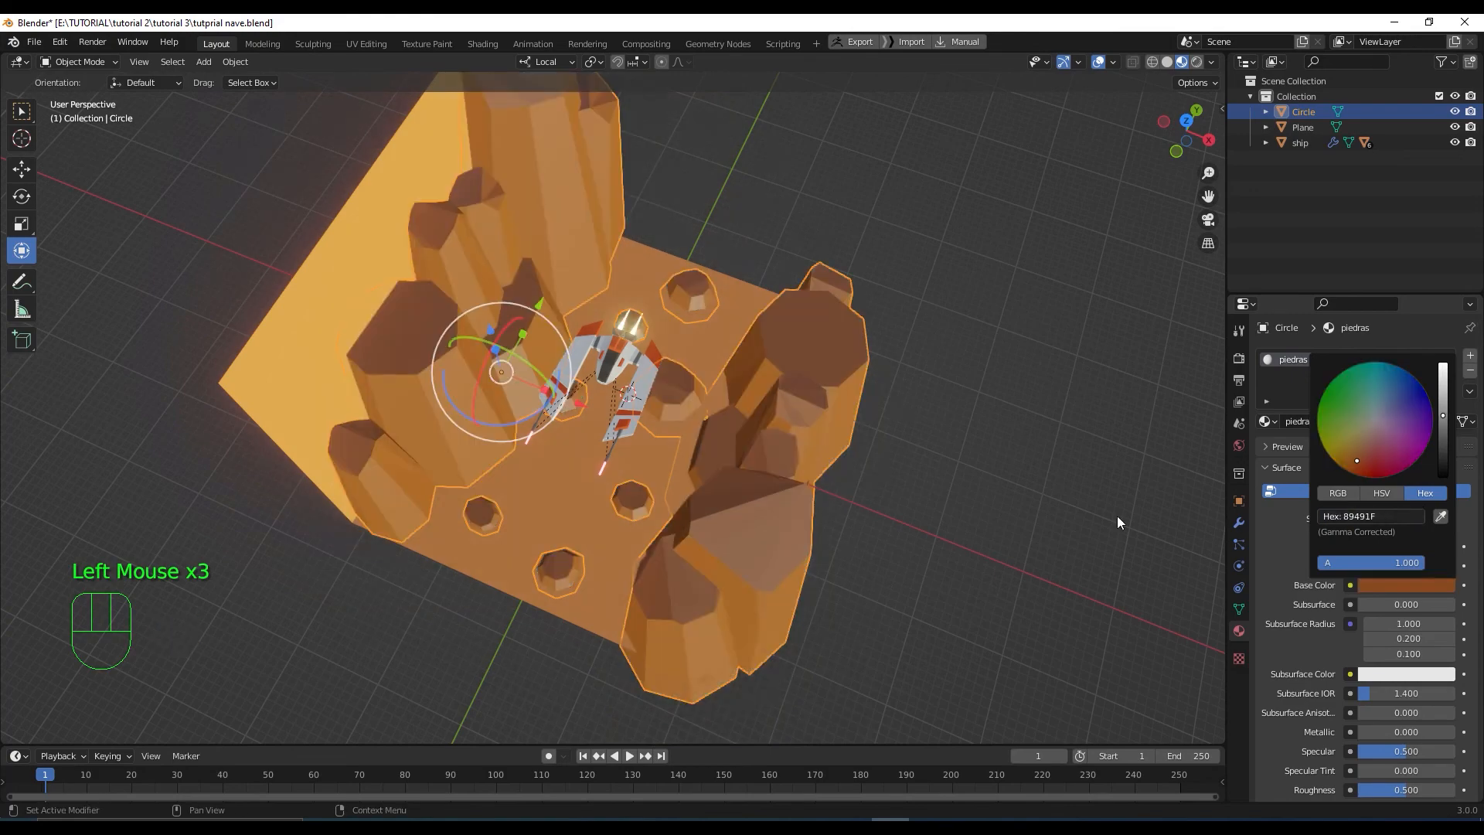
# Lower the rocks' specular to 0.130 and set their roughness to 0.579
pyautogui.moveTo(921, 508); pyautogui.dragTo(921, 473, button='middle')
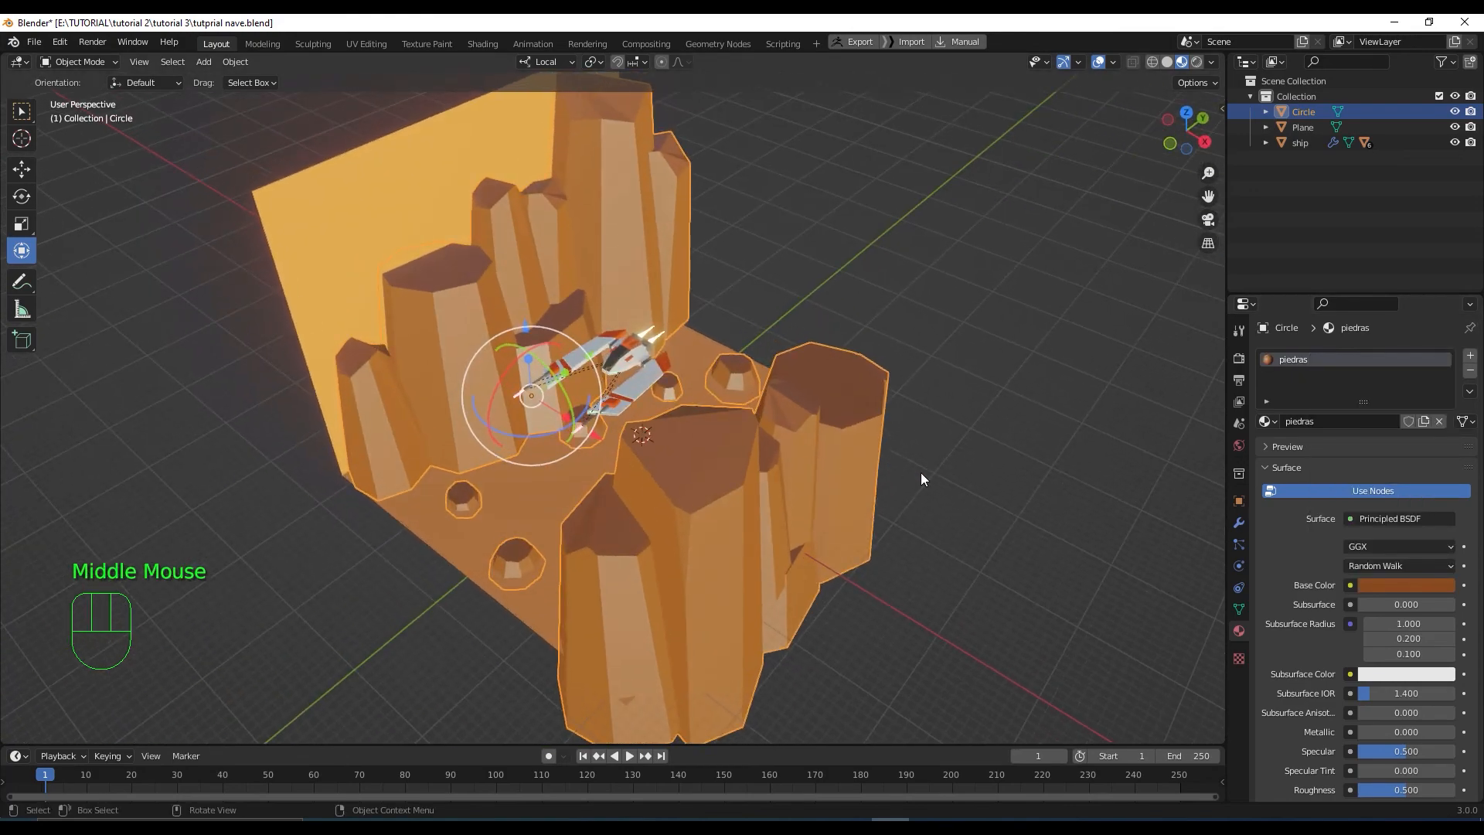
pyautogui.moveTo(1426, 753); pyautogui.dragTo(1364, 753)
pyautogui.scroll(-2, 1466, 634)
pyautogui.scroll(-2, 1466, 633)
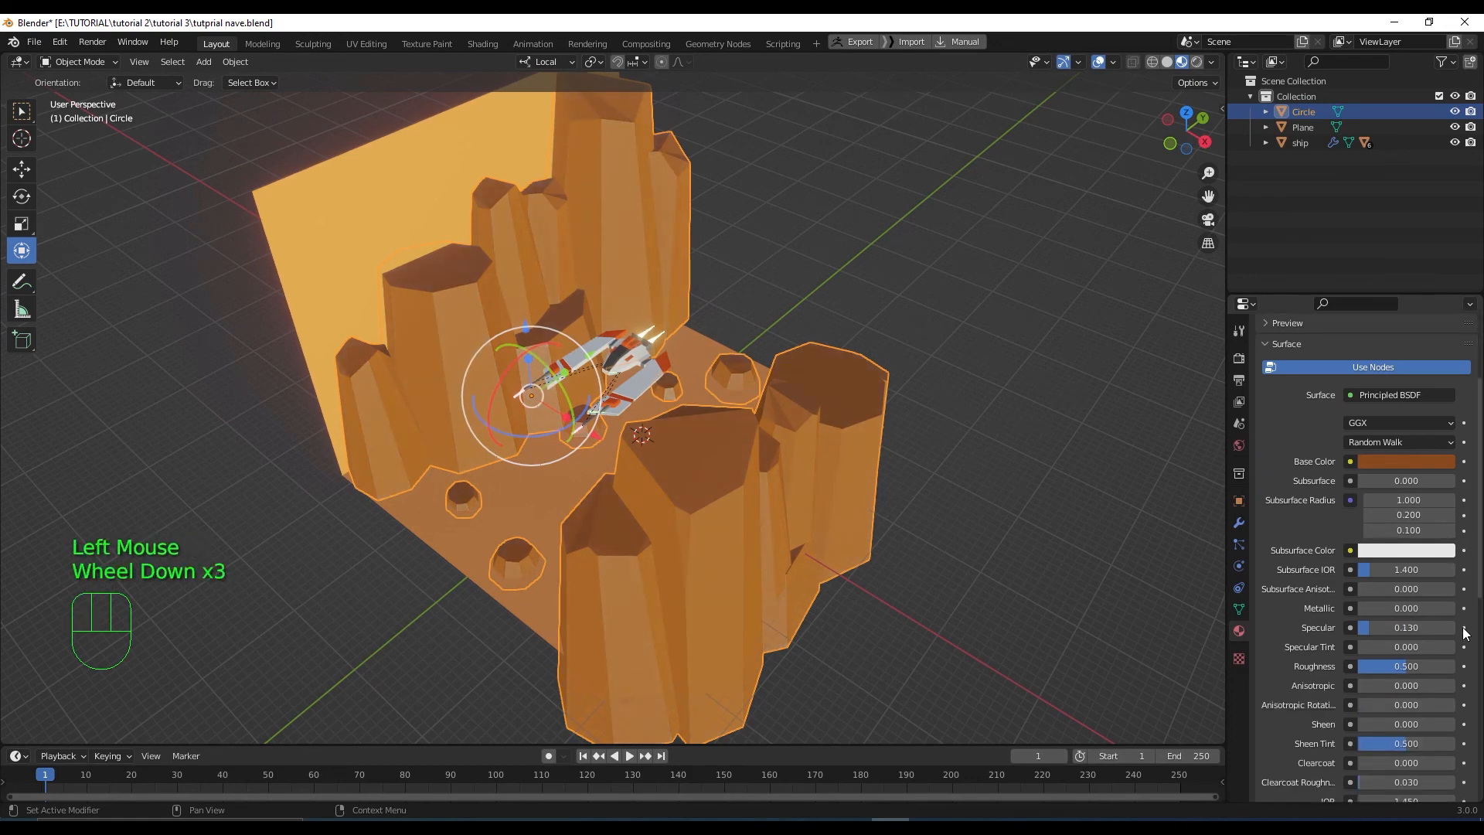
pyautogui.moveTo(1407, 666); pyautogui.dragTo(1407, 666)
pyautogui.moveTo(920, 464); pyautogui.dragTo(958, 499, button='middle')
pyautogui.scroll(1, 921, 457)
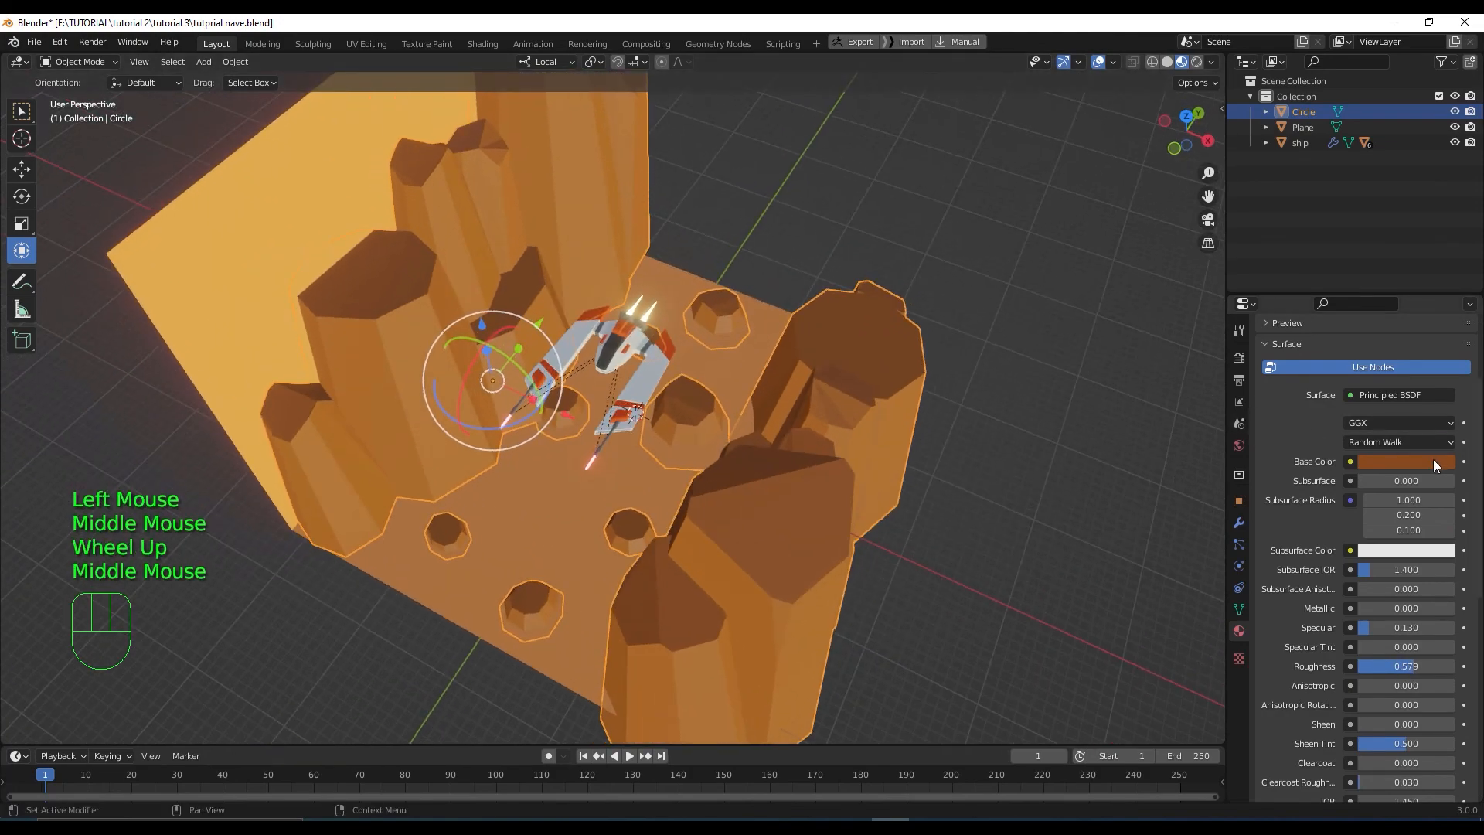
# Brighten and redden the rock colour, fine-tuning it to DA6322
pyautogui.click(1432, 461)
pyautogui.moveTo(1442, 293); pyautogui.dragTo(1442, 254)
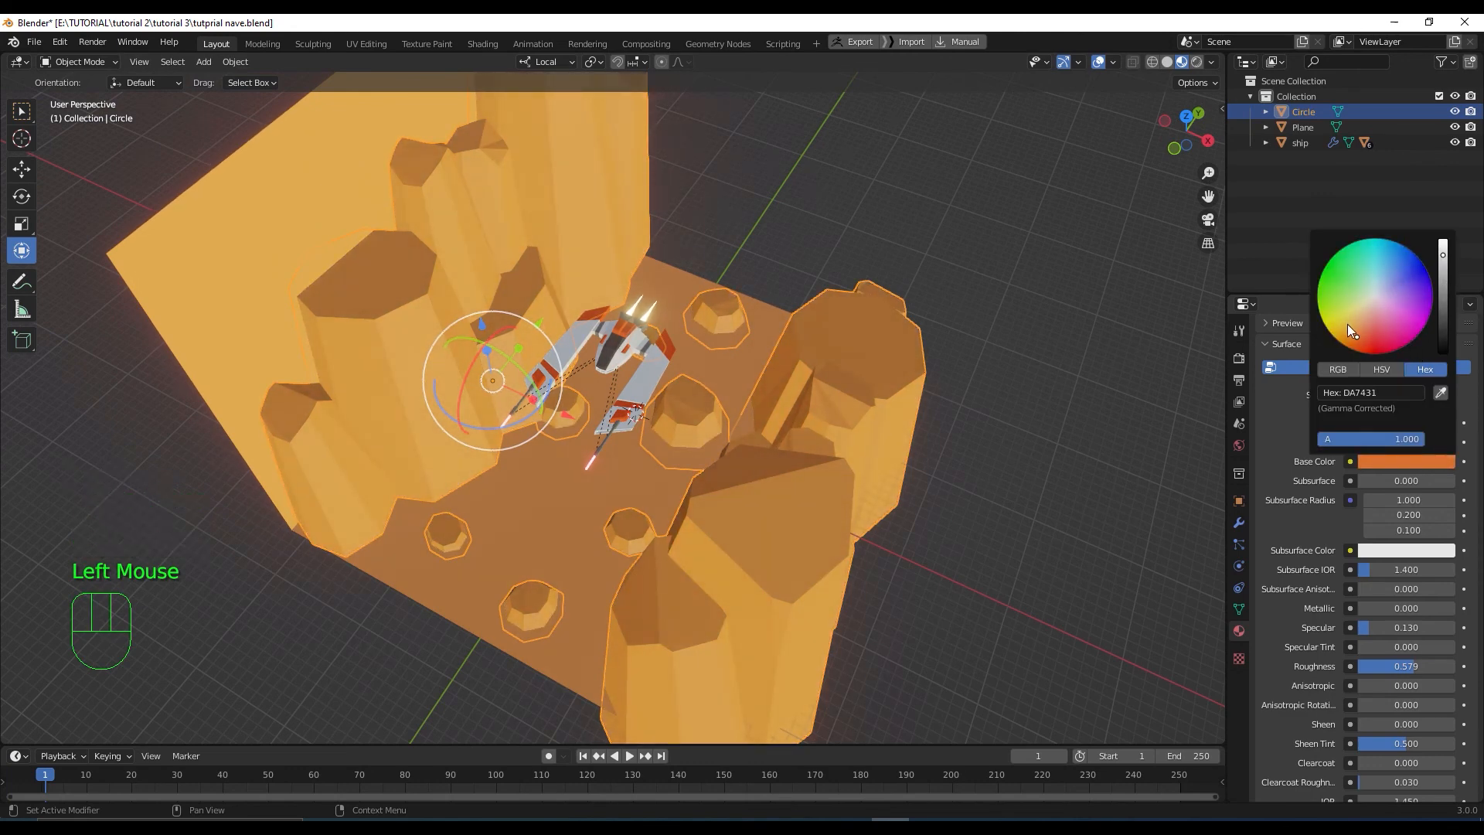
pyautogui.moveTo(1358, 332); pyautogui.dragTo(1365, 340)
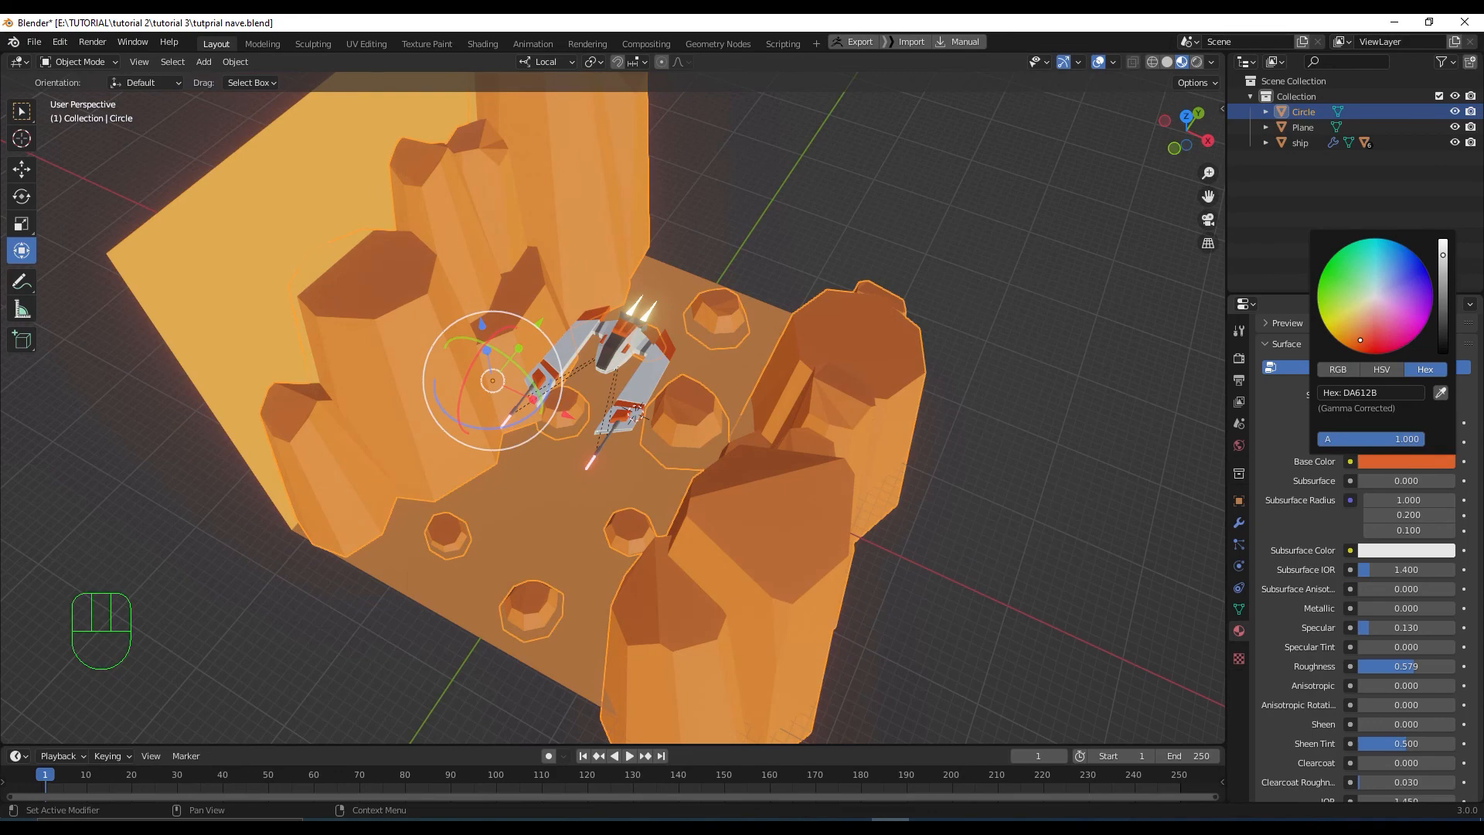
pyautogui.moveTo(1361, 341); pyautogui.dragTo(1357, 341)
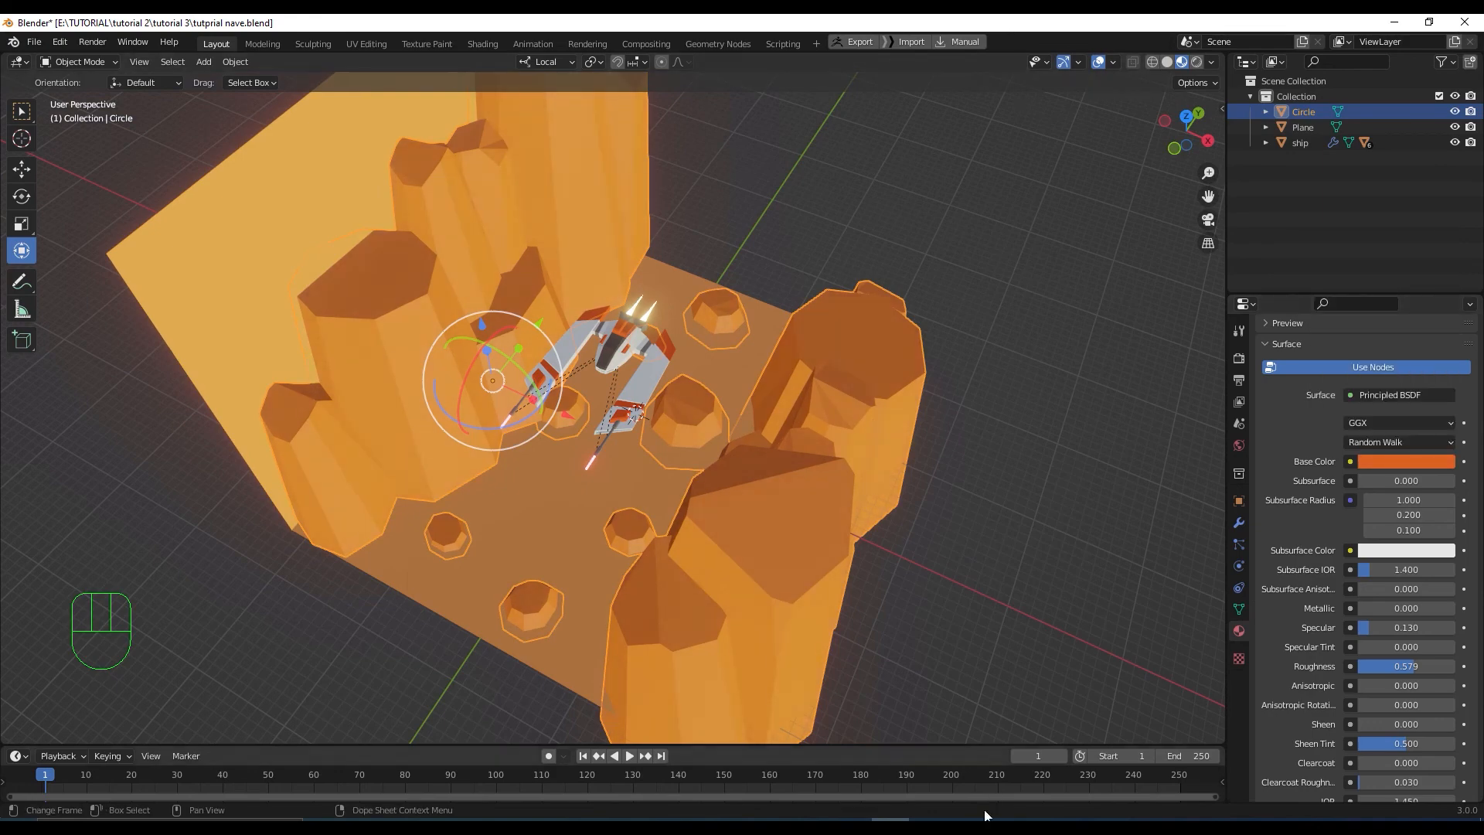
# Compare ground and rock colours, then set the rocks' specular to 0.035 and roughness 0.602
pyautogui.click(954, 328)
pyautogui.moveTo(954, 327); pyautogui.dragTo(914, 298, button='middle')
pyautogui.scroll(2, 925, 361)
pyautogui.scroll(-2, 925, 361)
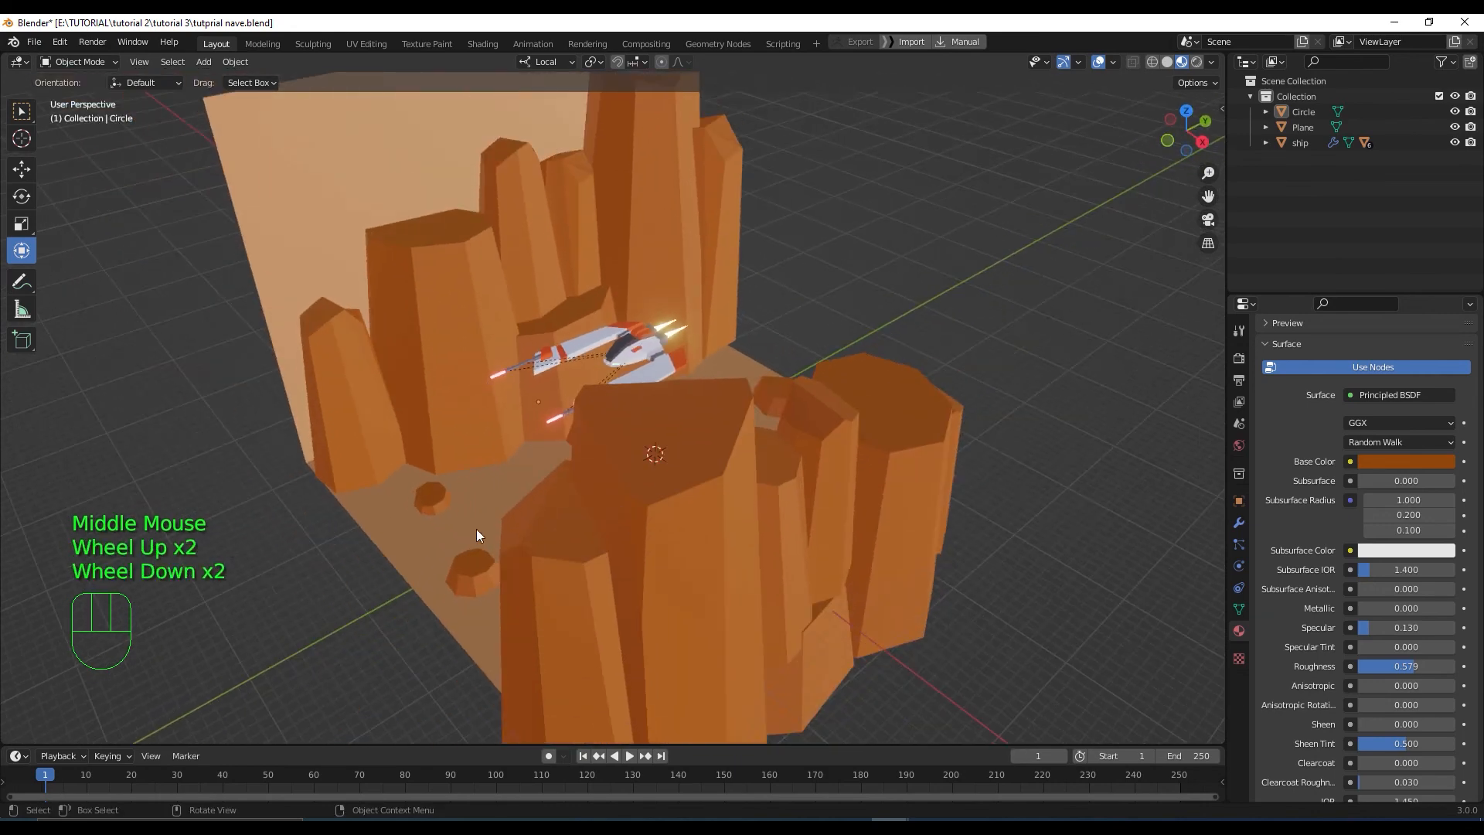
pyautogui.click(481, 491)
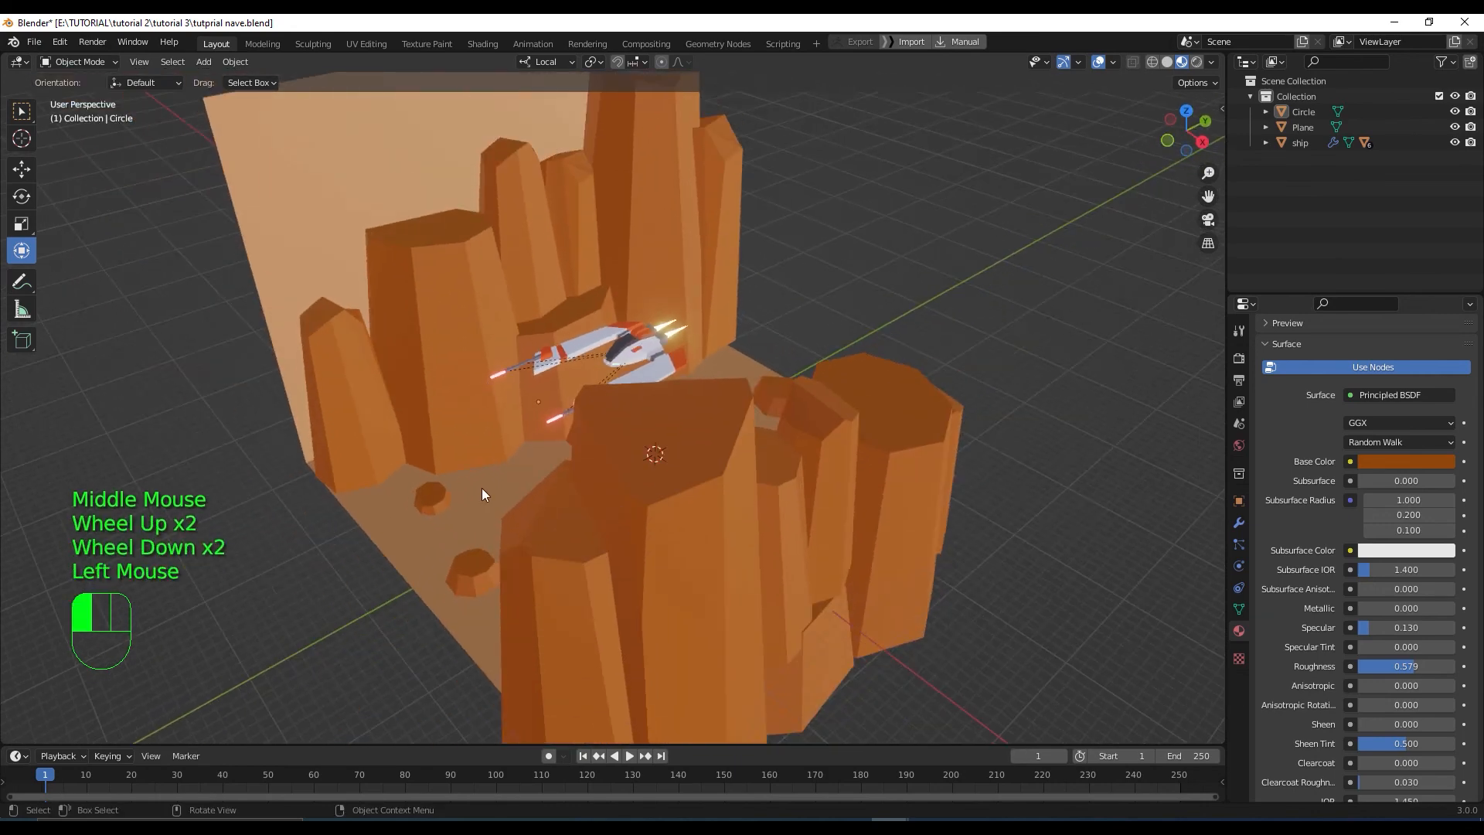
pyautogui.click(1389, 467)
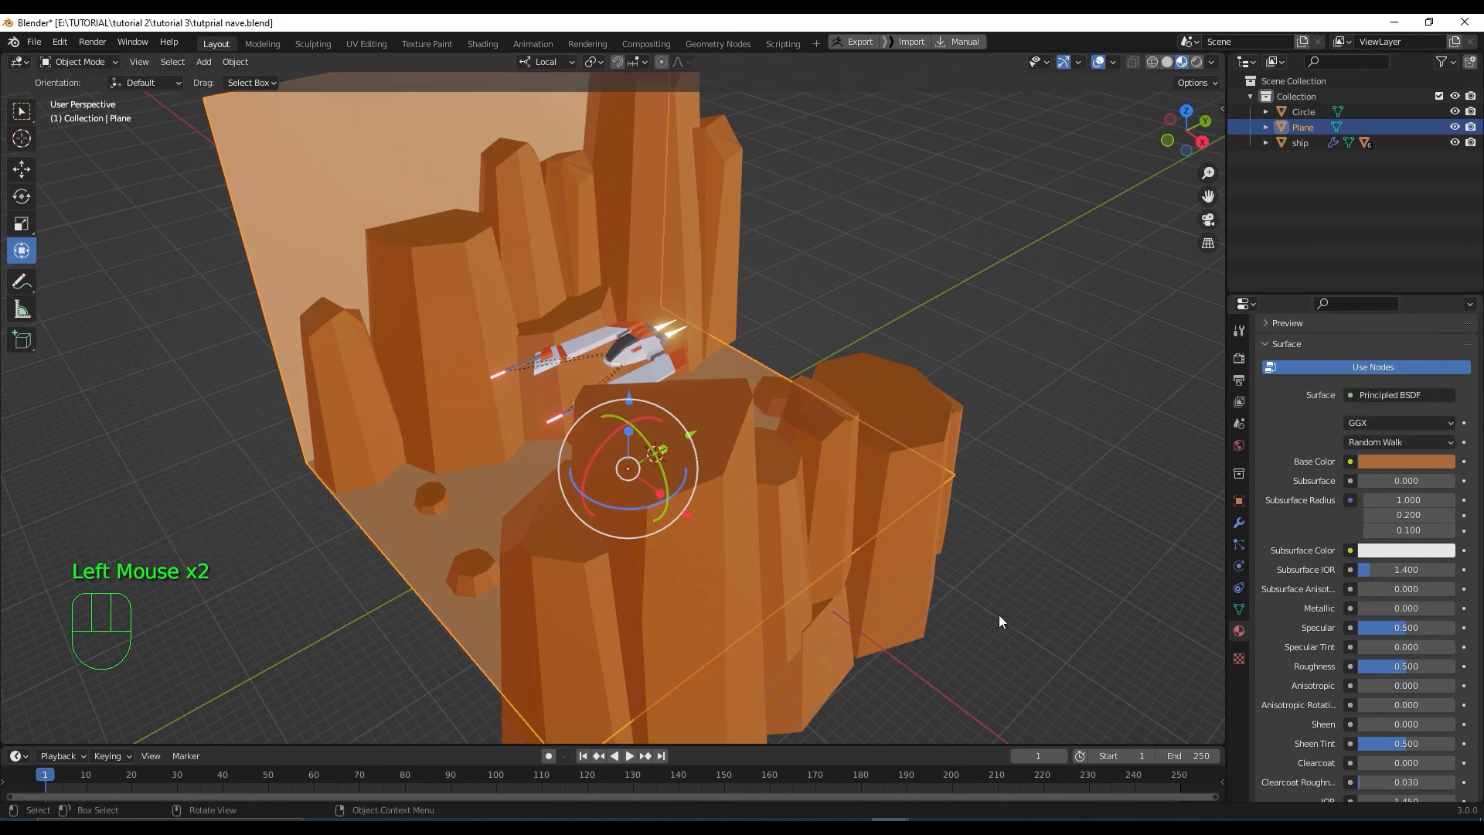
pyautogui.click(915, 545)
pyautogui.click(1425, 462)
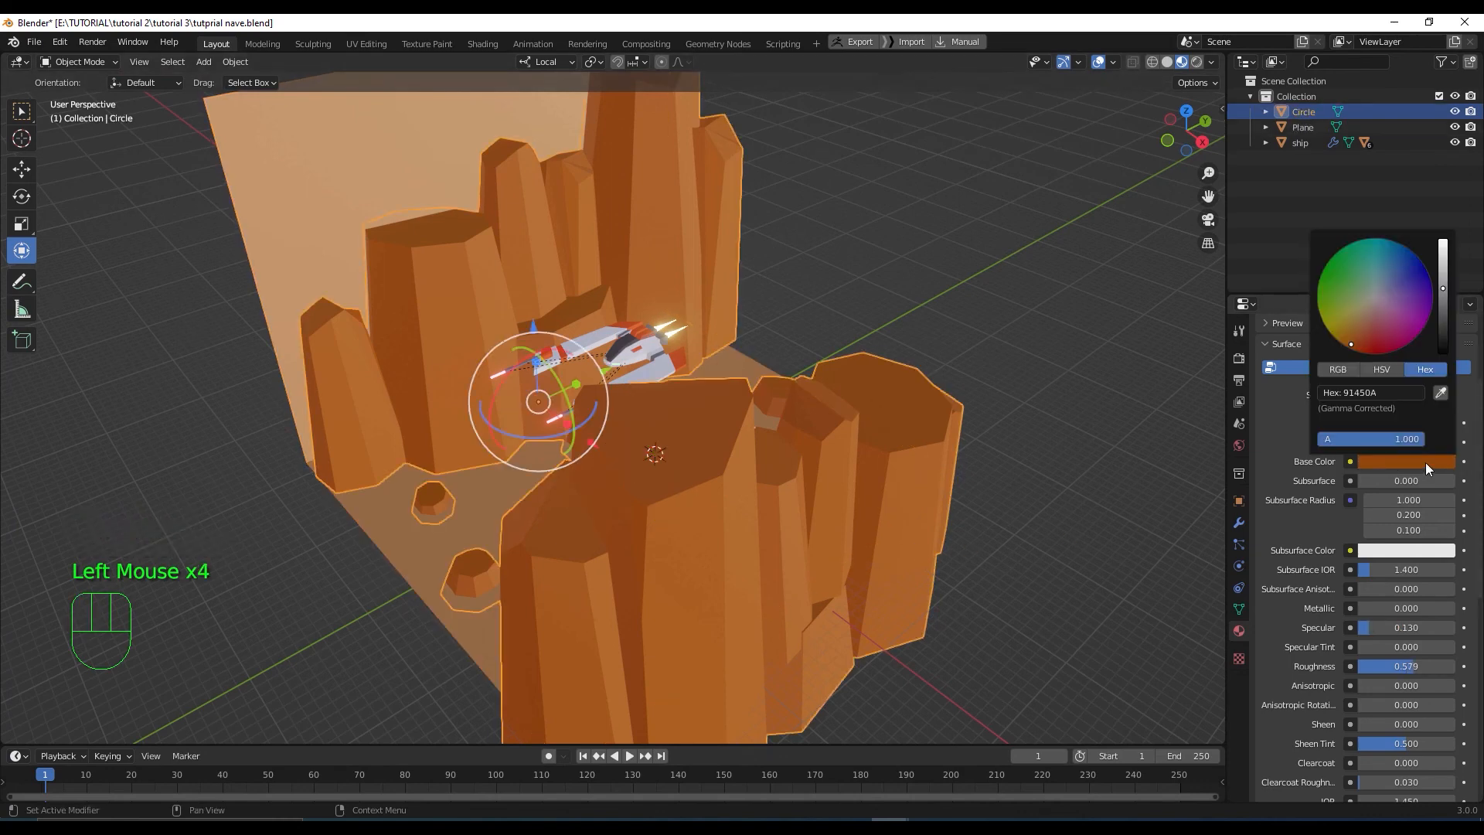
pyautogui.click(1368, 628)
pyautogui.moveTo(1367, 627); pyautogui.dragTo(1364, 627)
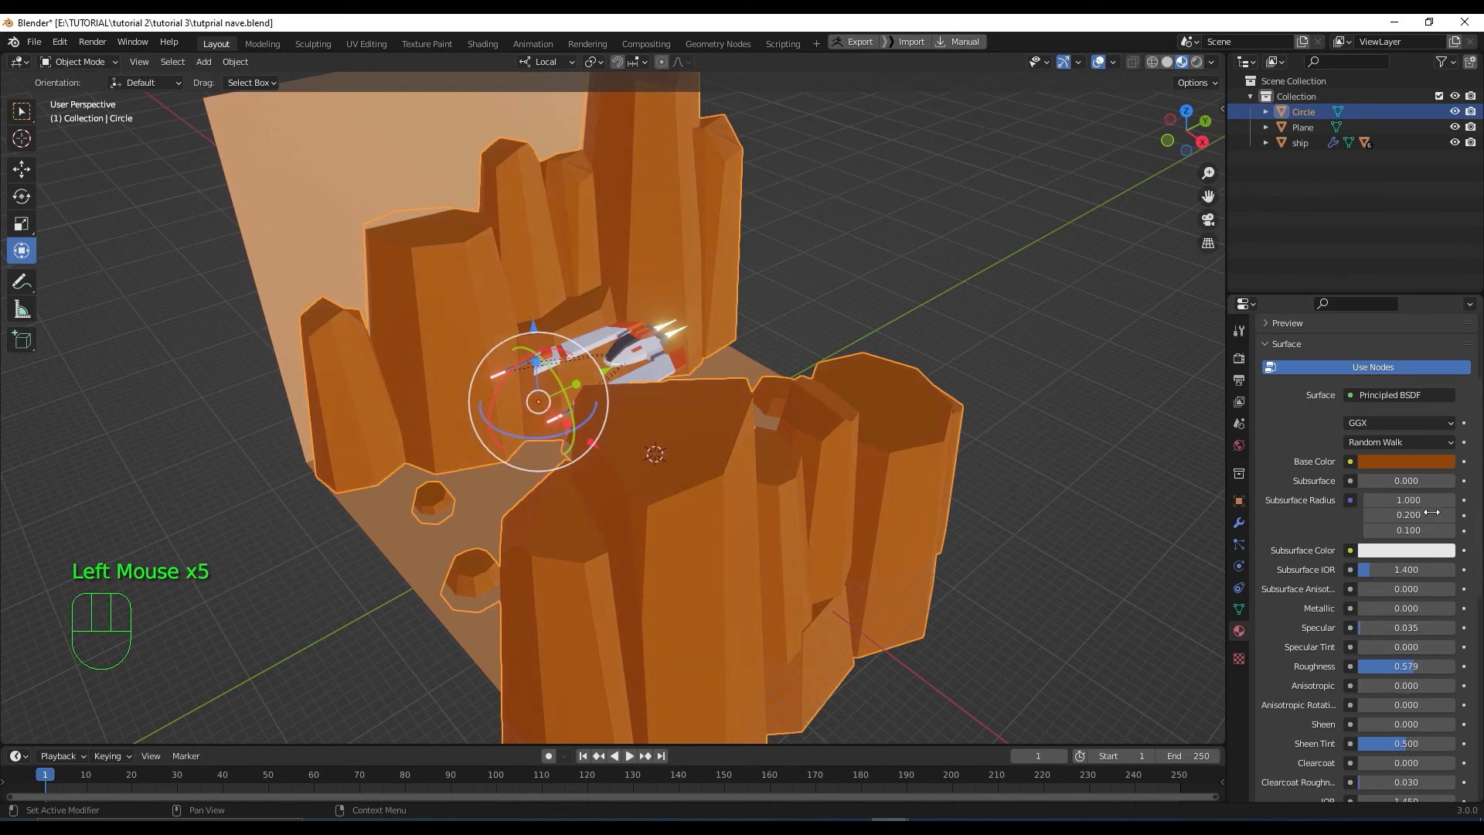
pyautogui.click(1407, 667)
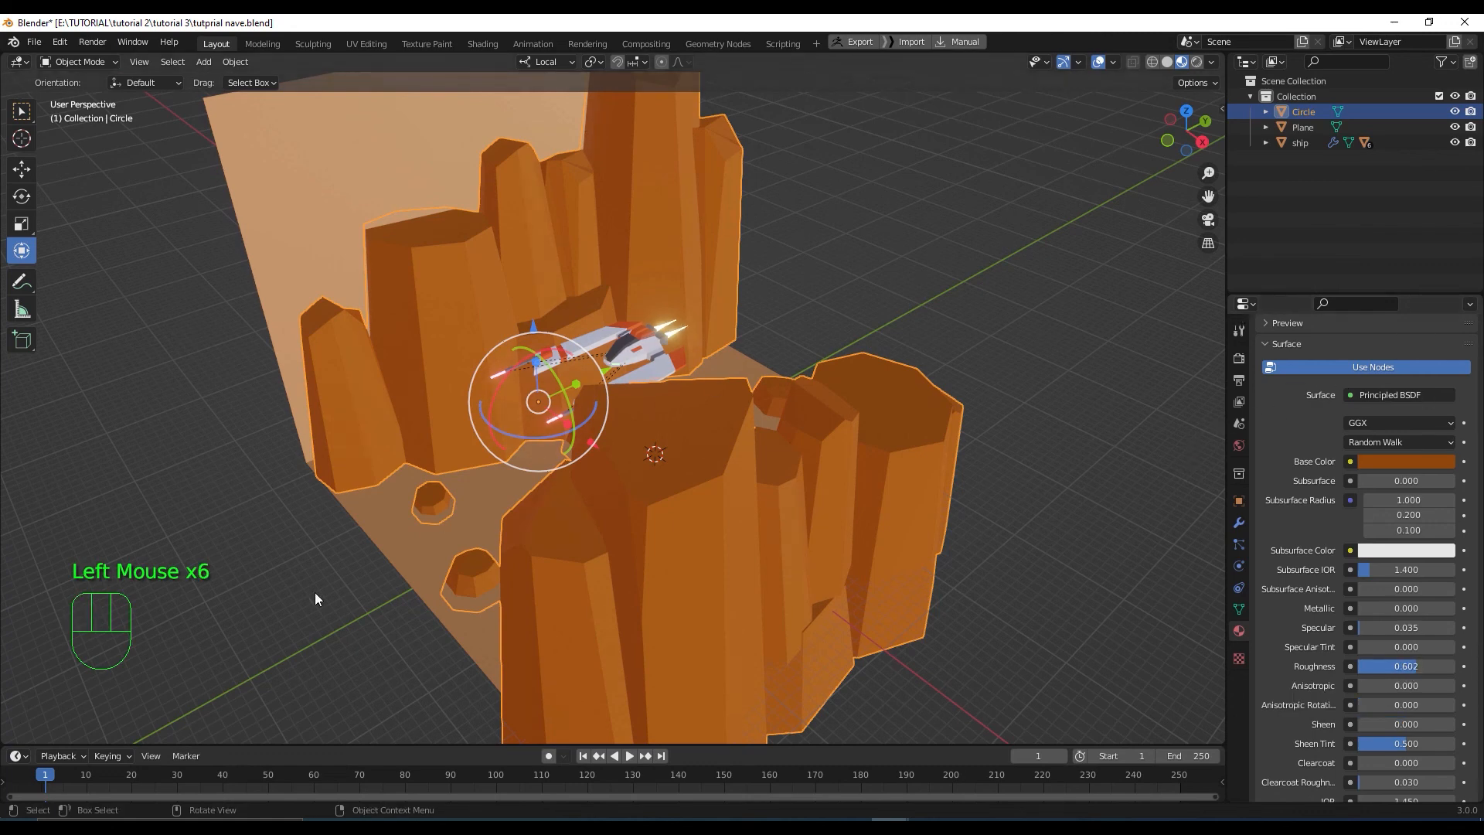
# Lower the ground plane's specular to 0.106 and set its roughness to 0.539
pyautogui.click(439, 360)
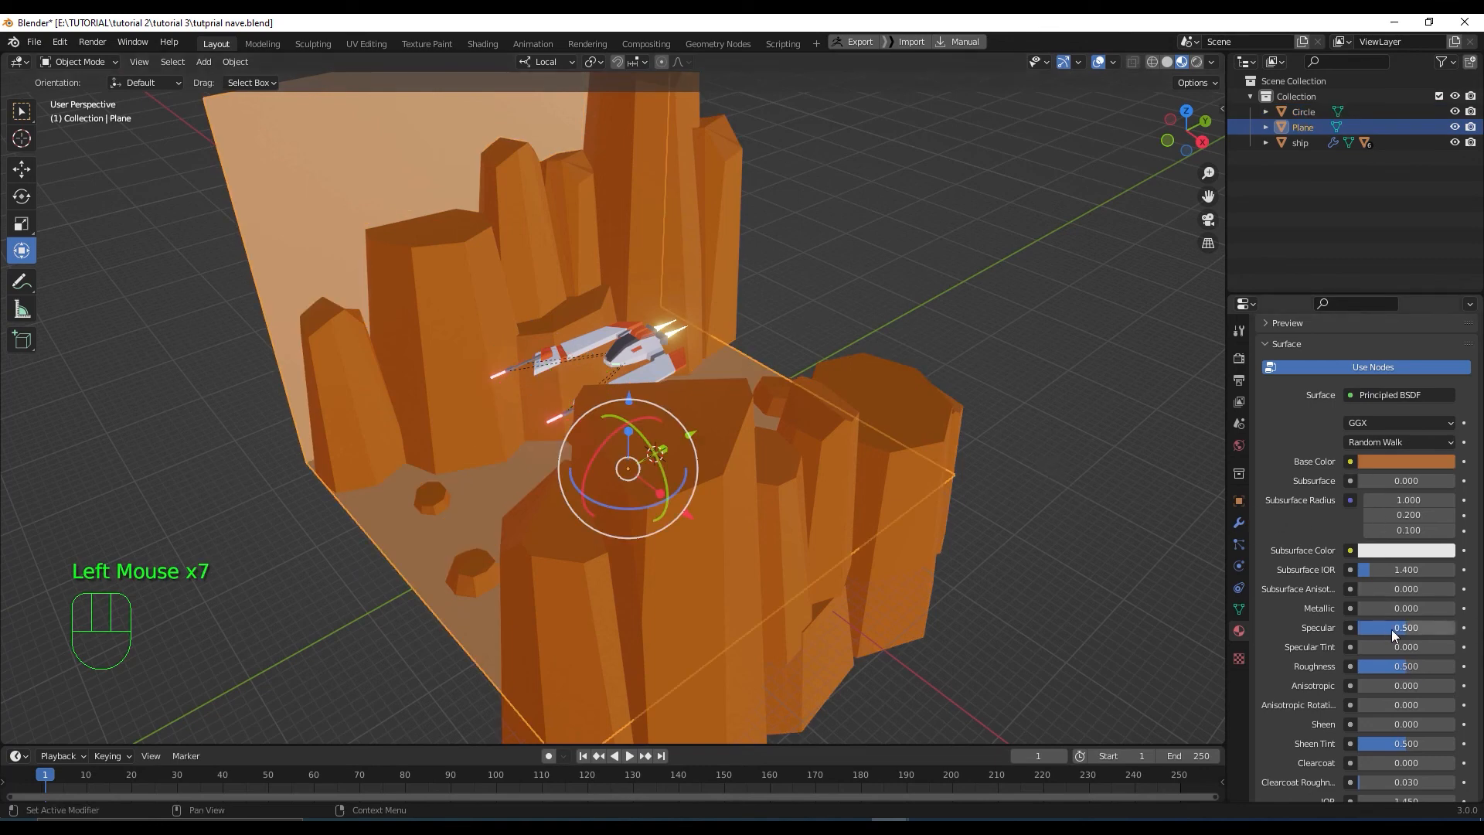
pyautogui.moveTo(1393, 628); pyautogui.dragTo(1361, 628)
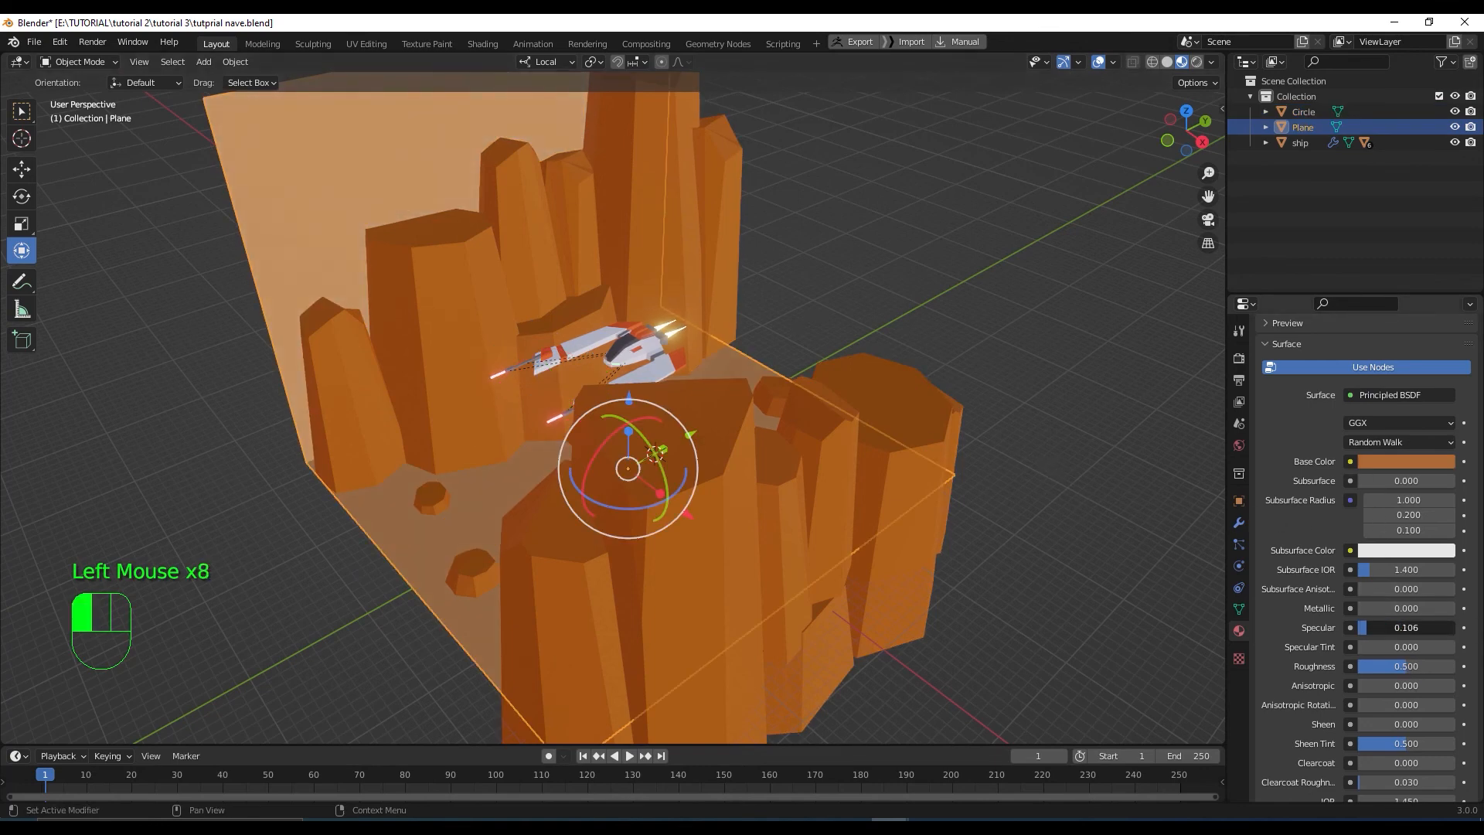
pyautogui.click(1404, 666)
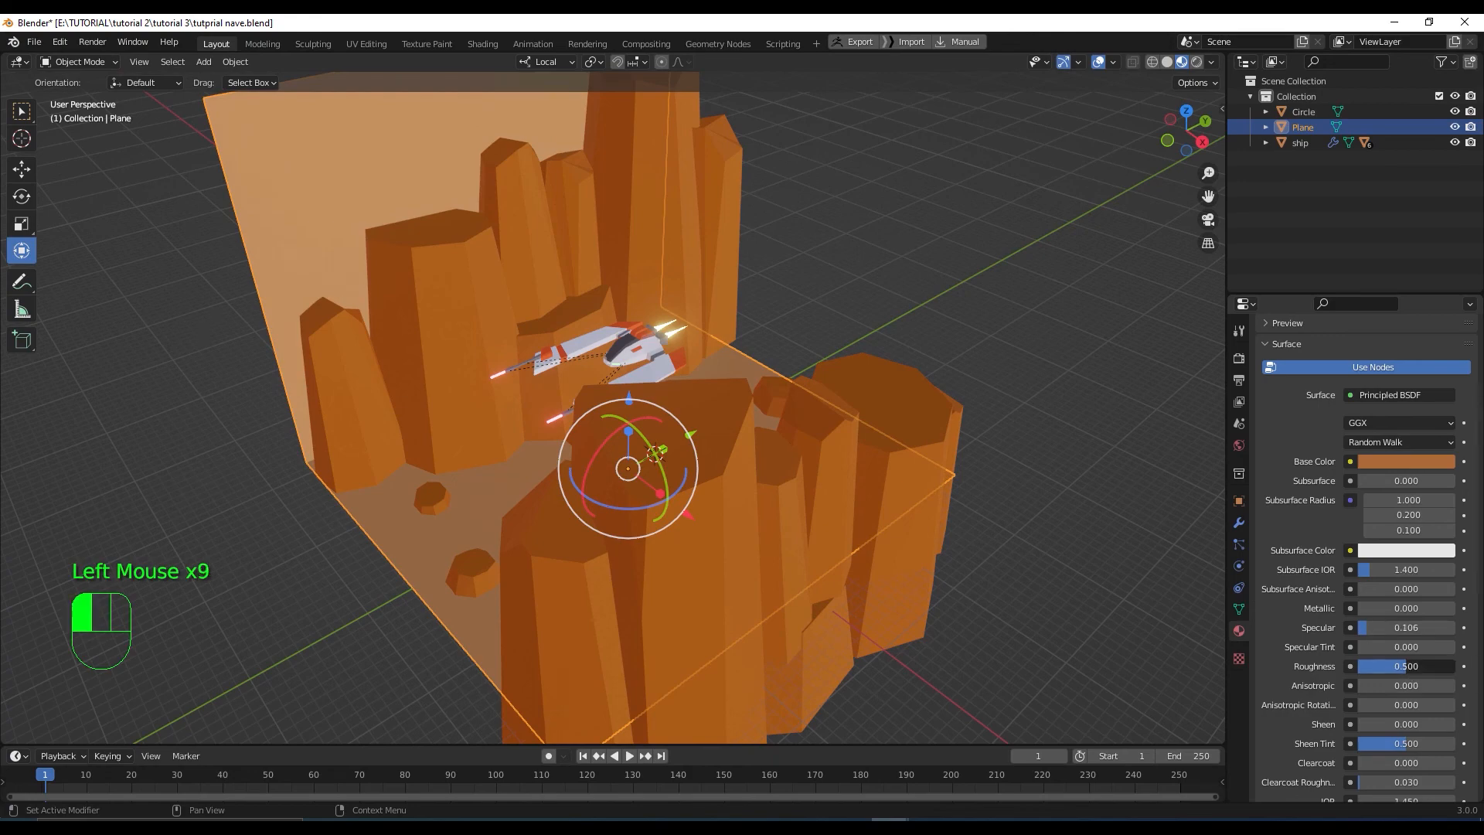
pyautogui.moveTo(1403, 666); pyautogui.dragTo(1411, 667)
pyautogui.scroll(-2, 966, 396)
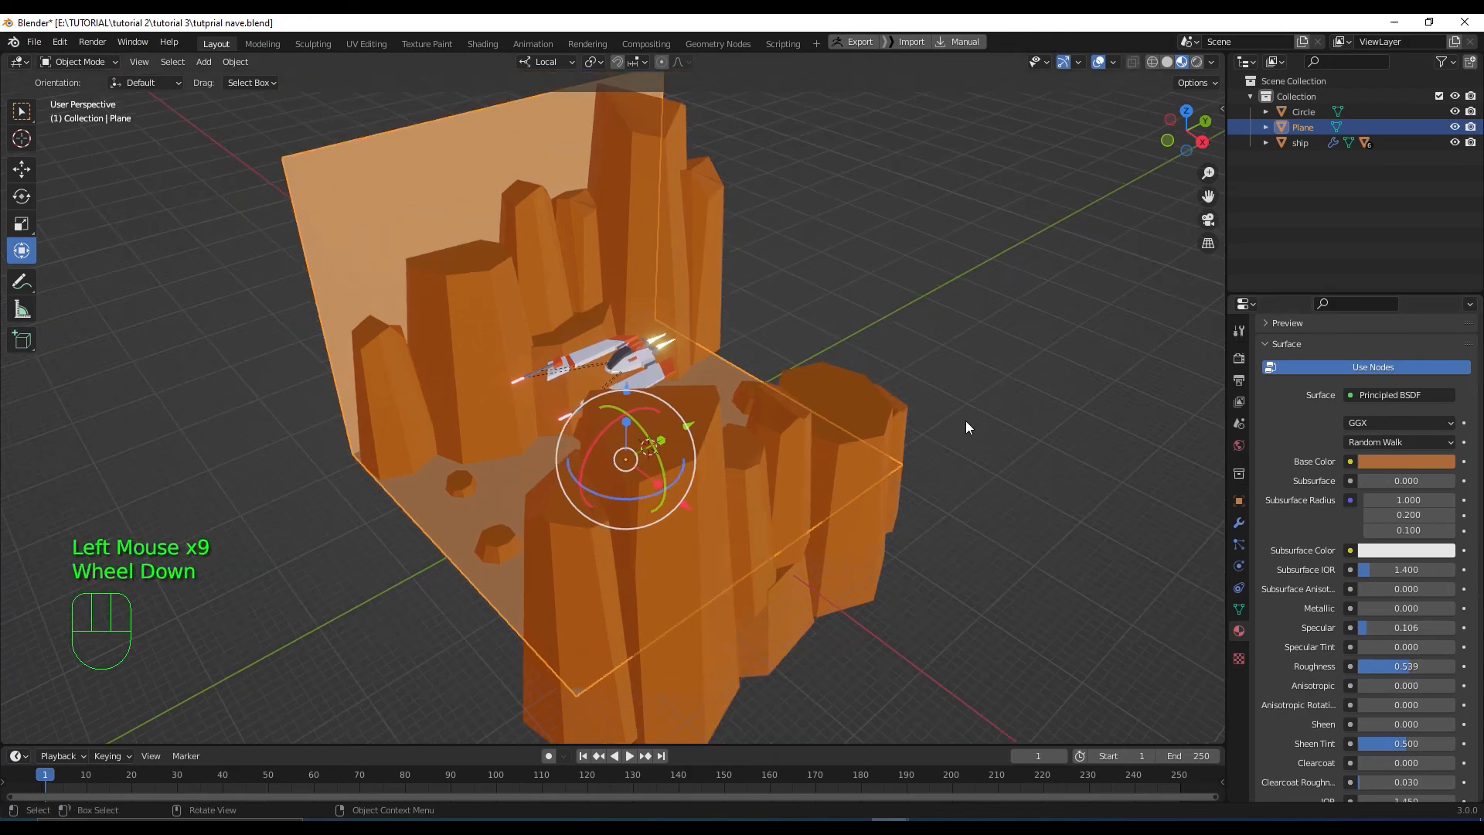
# Select the rock pillars Circle, then add the ground Plane so Plane is active
pyautogui.moveTo(966, 420); pyautogui.dragTo(994, 469, button='middle')
pyautogui.click(991, 464)
pyautogui.scroll(2, 943, 476)
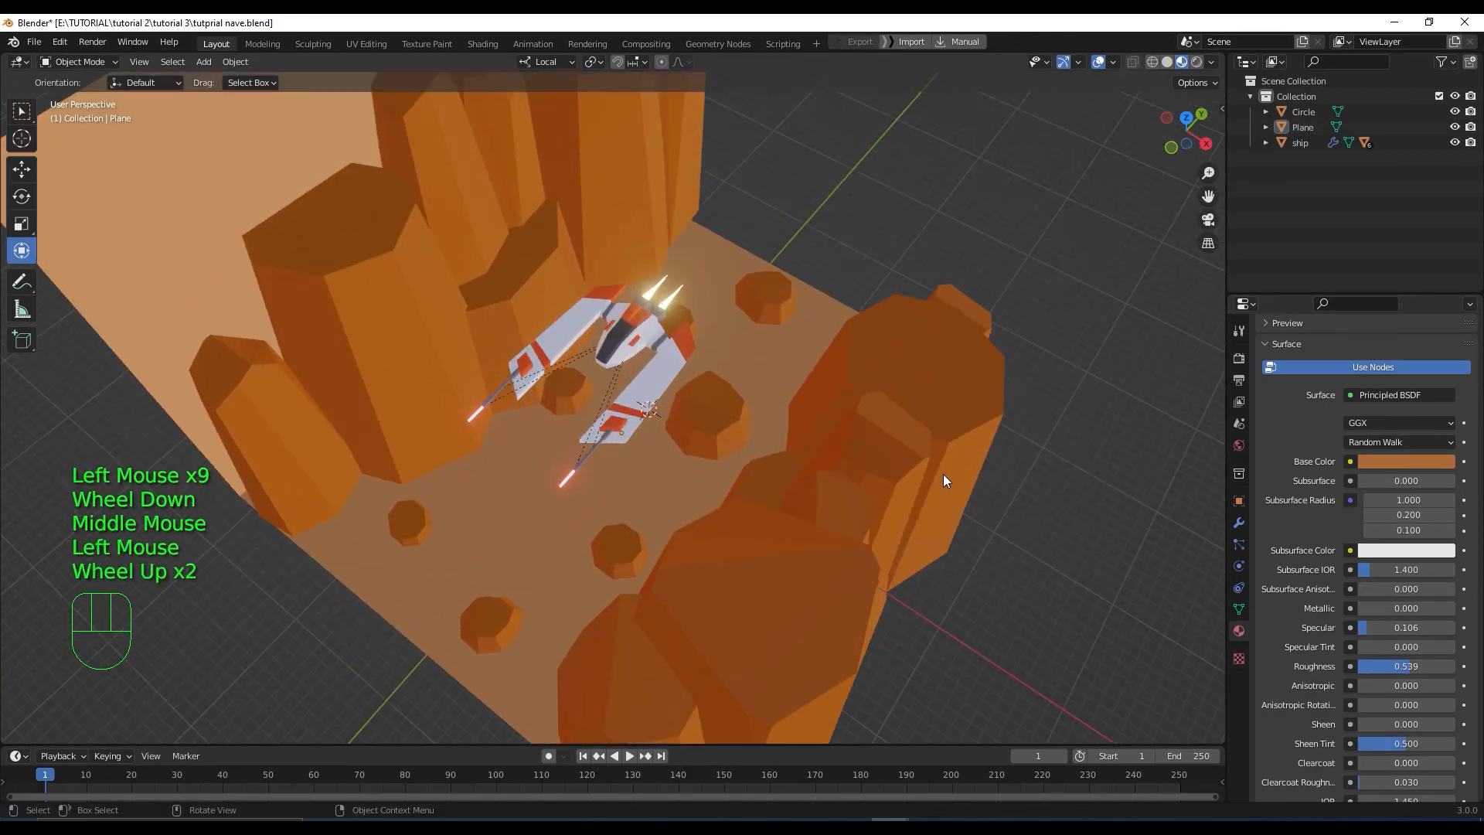
pyautogui.scroll(-2, 943, 478)
pyautogui.moveTo(949, 481); pyautogui.dragTo(906, 464, button='middle')
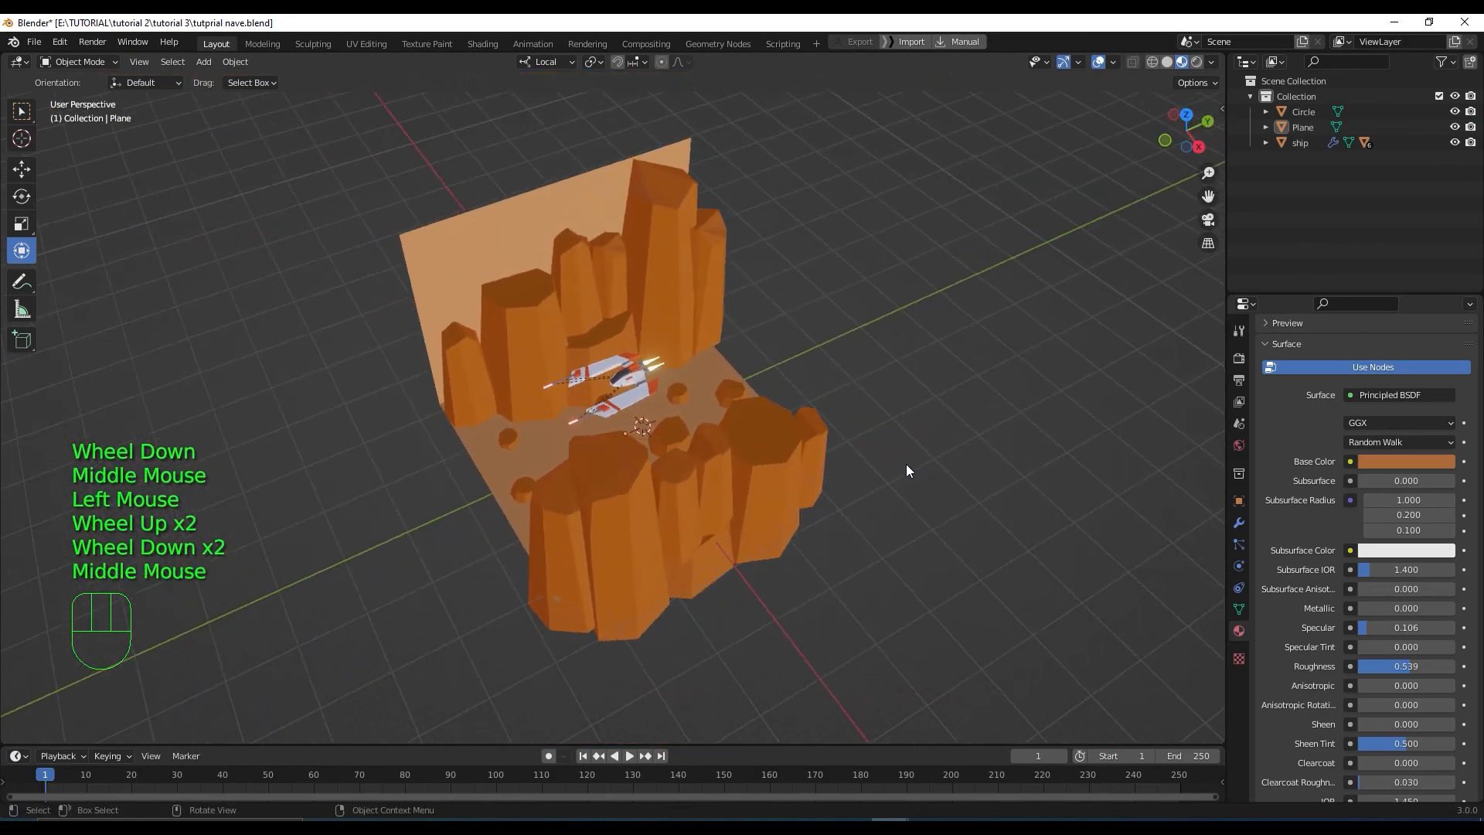
pyautogui.click(660, 258)
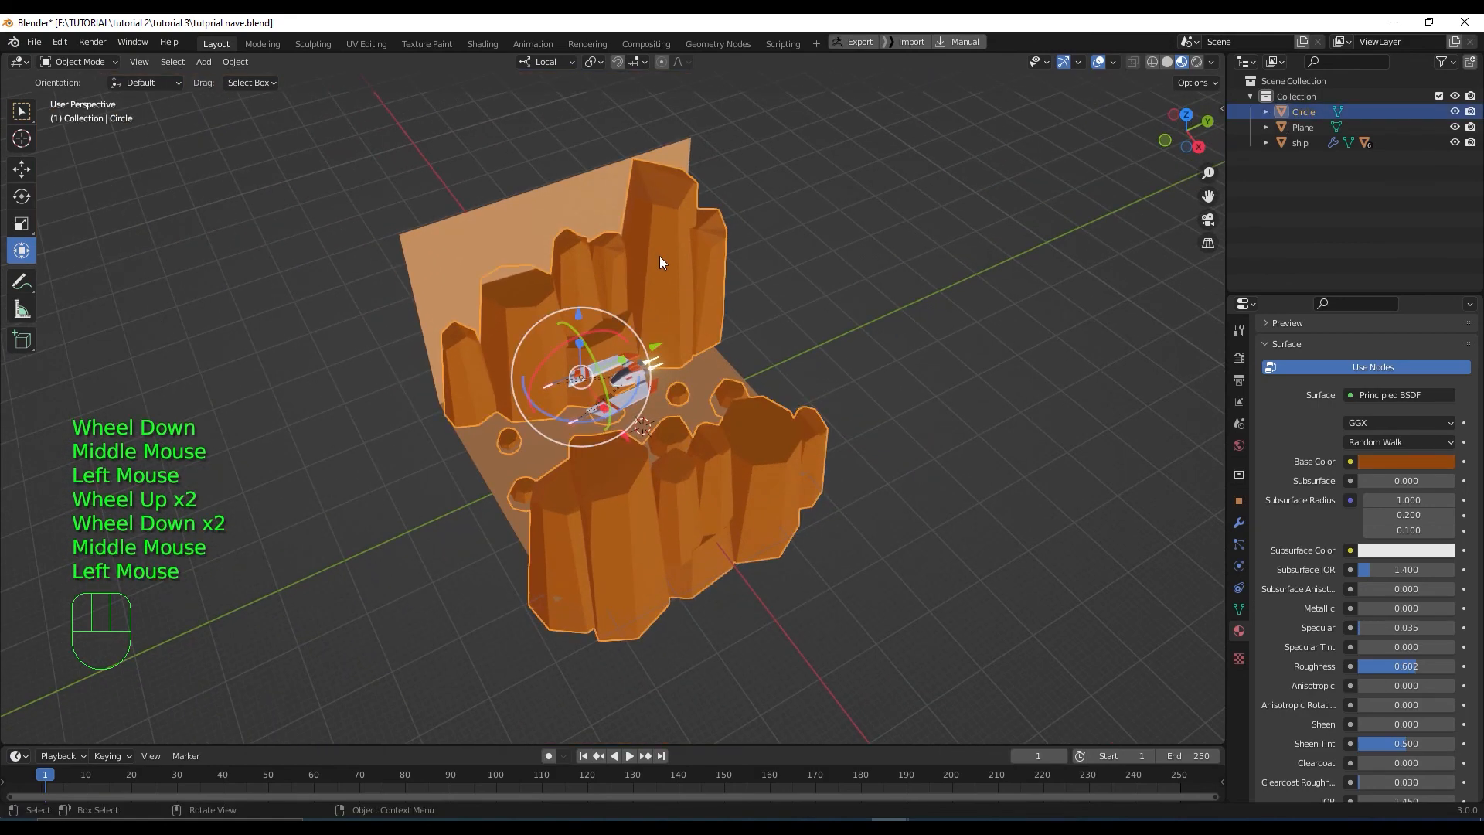
pyautogui.keyDown('shift'); pyautogui.click(710, 368); pyautogui.keyUp('shift')
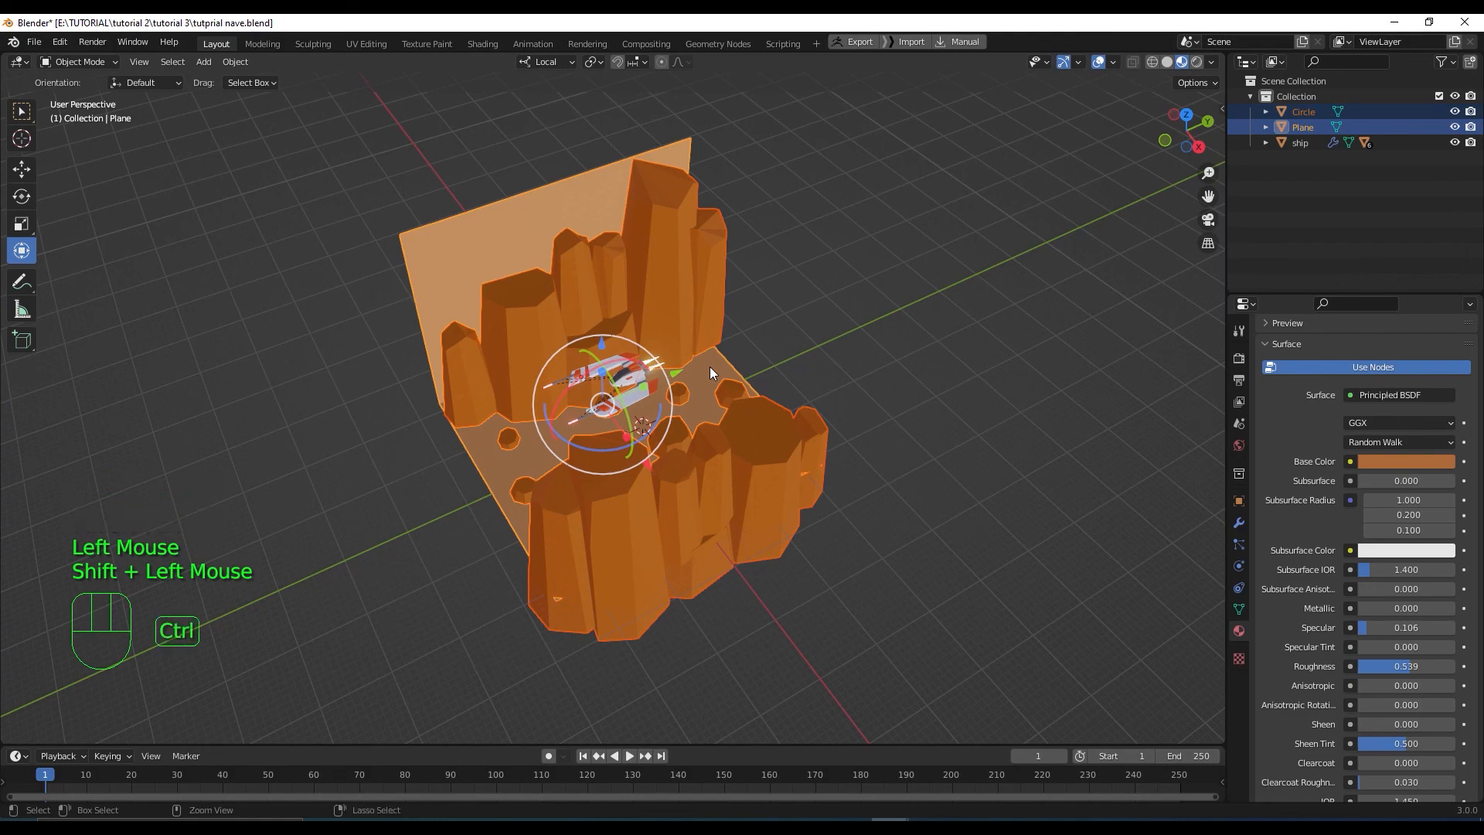
# Join the rocks into the ground plane, forming the single object suelo
pyautogui.hotkey('ctrl', 'j')
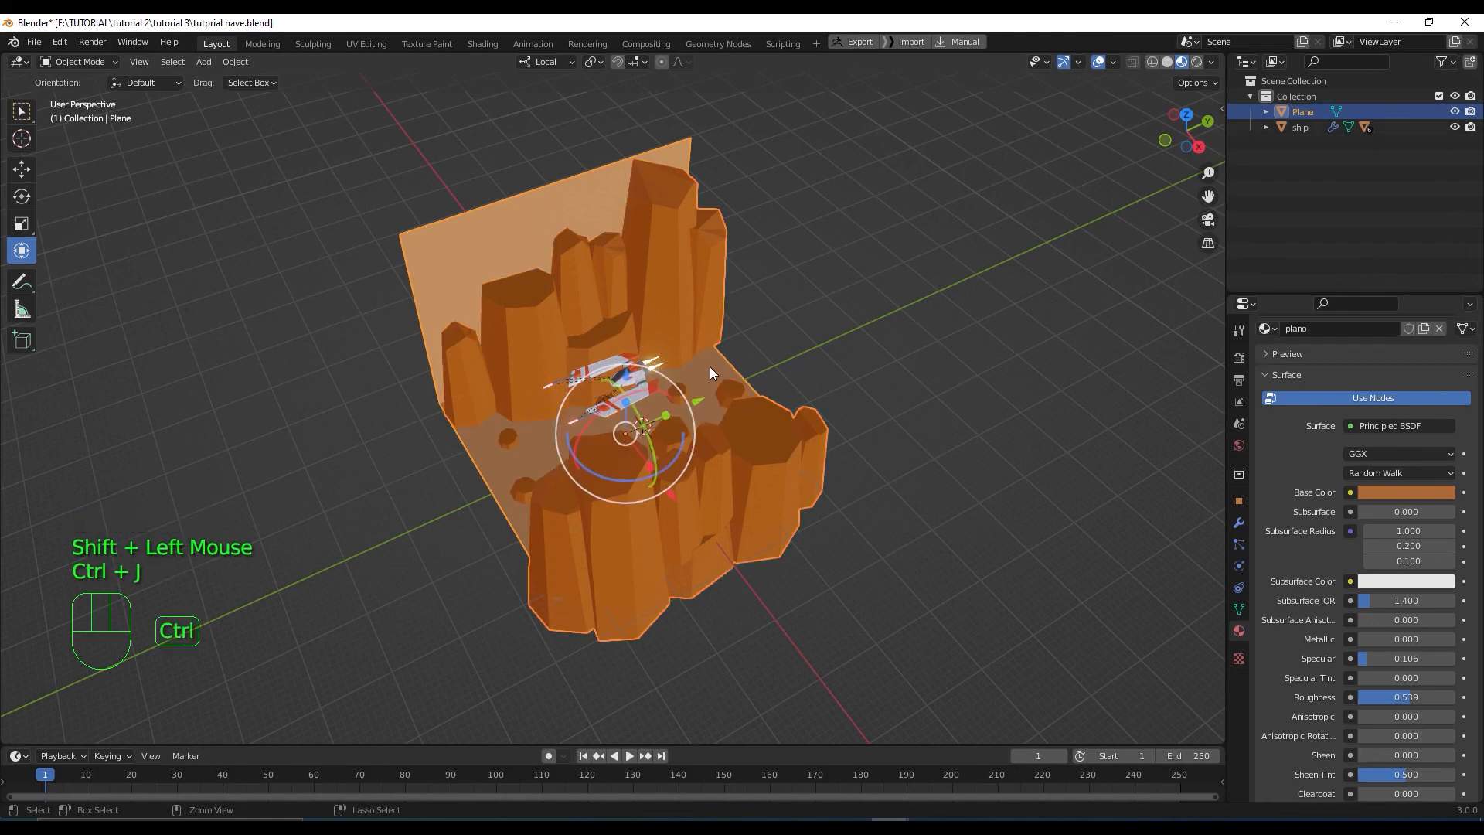
pyautogui.scroll(-2, 745, 357)
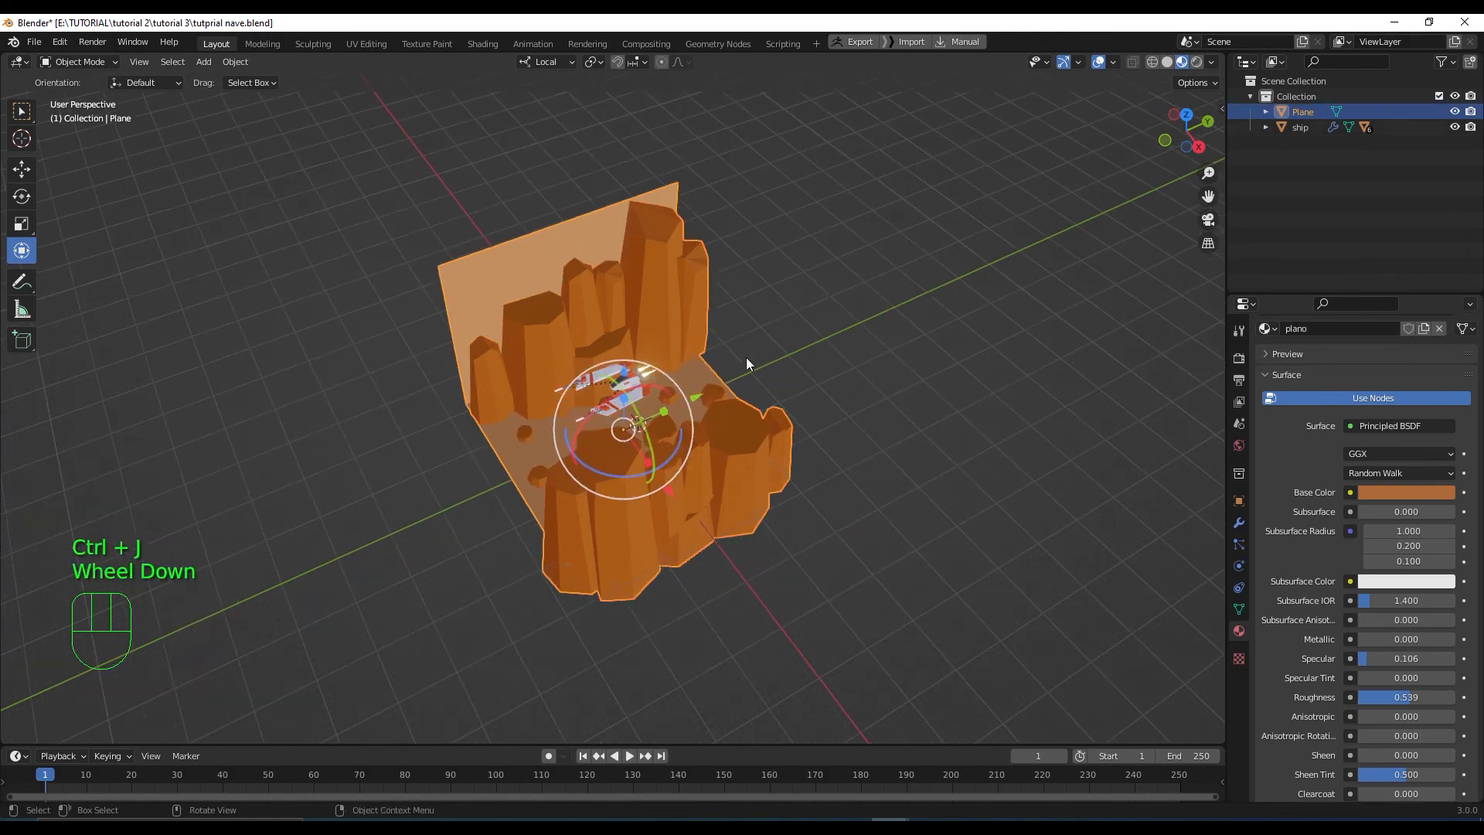
pyautogui.moveTo(745, 357); pyautogui.dragTo(764, 426, button='middle')
pyautogui.scroll(3, 786, 457)
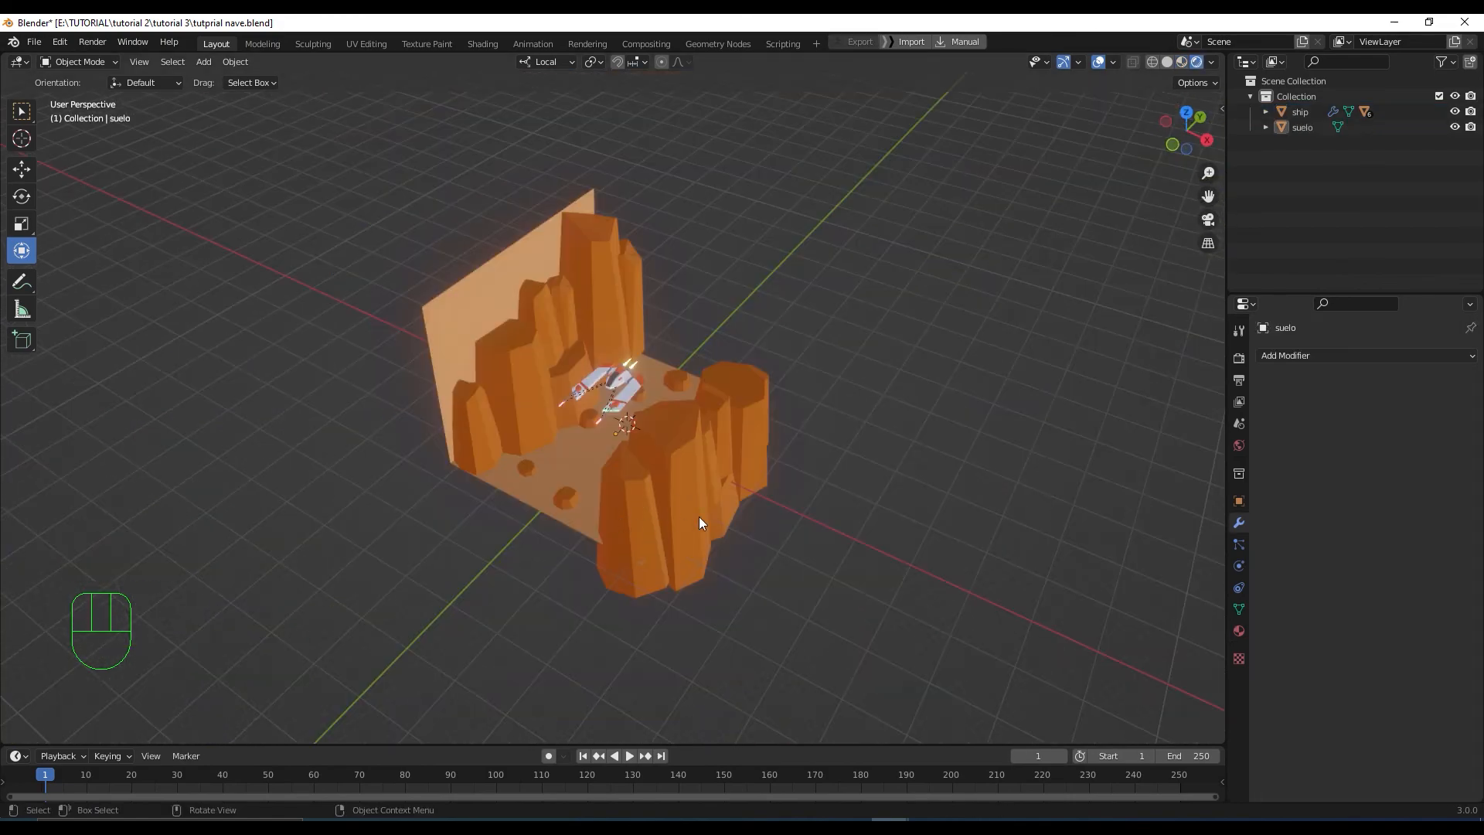
pyautogui.click(698, 516)
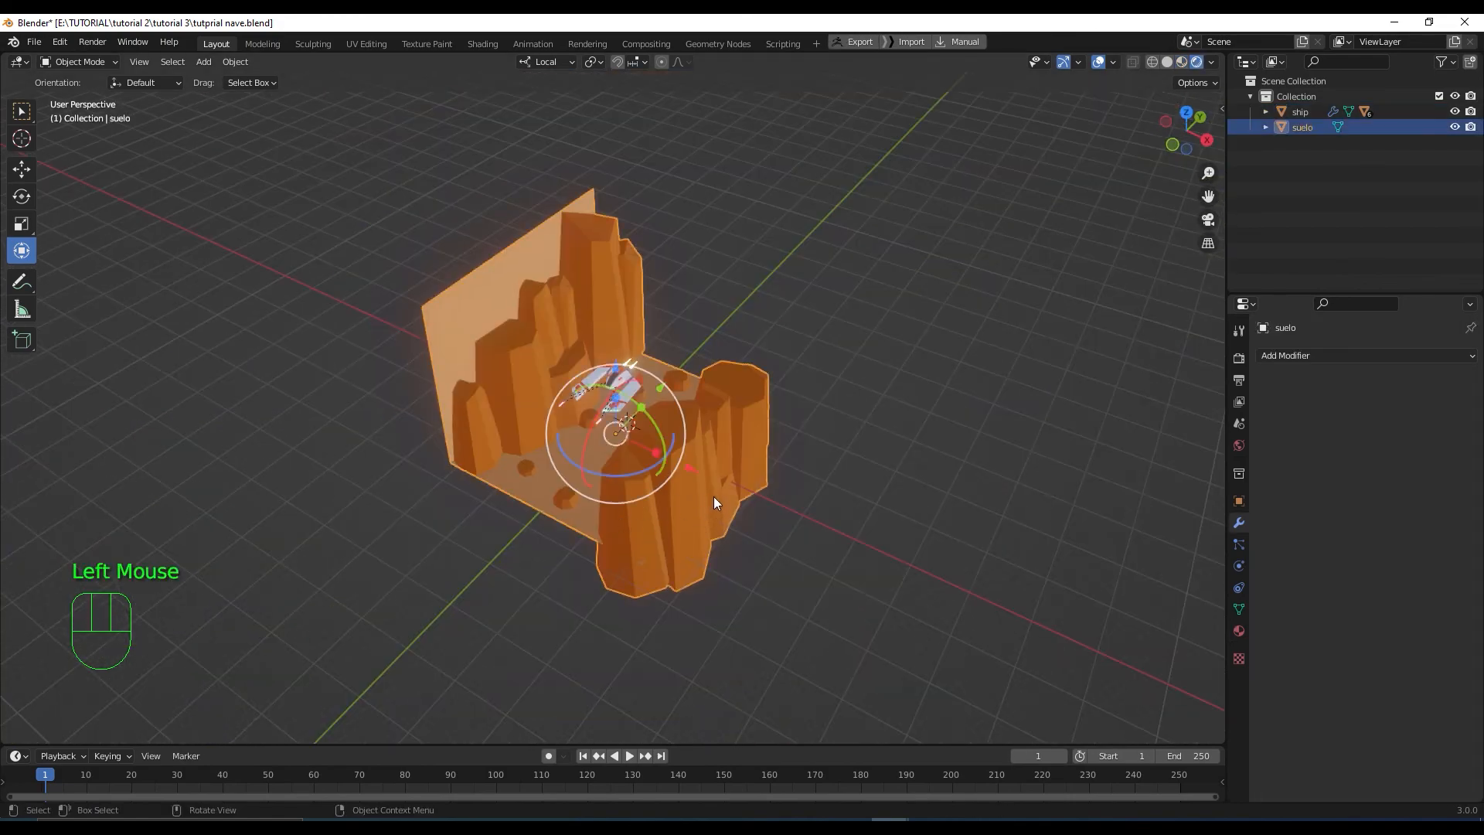
# Add an Array modifier to suelo with X factor 0 and a count of 3
pyautogui.click(1309, 358)
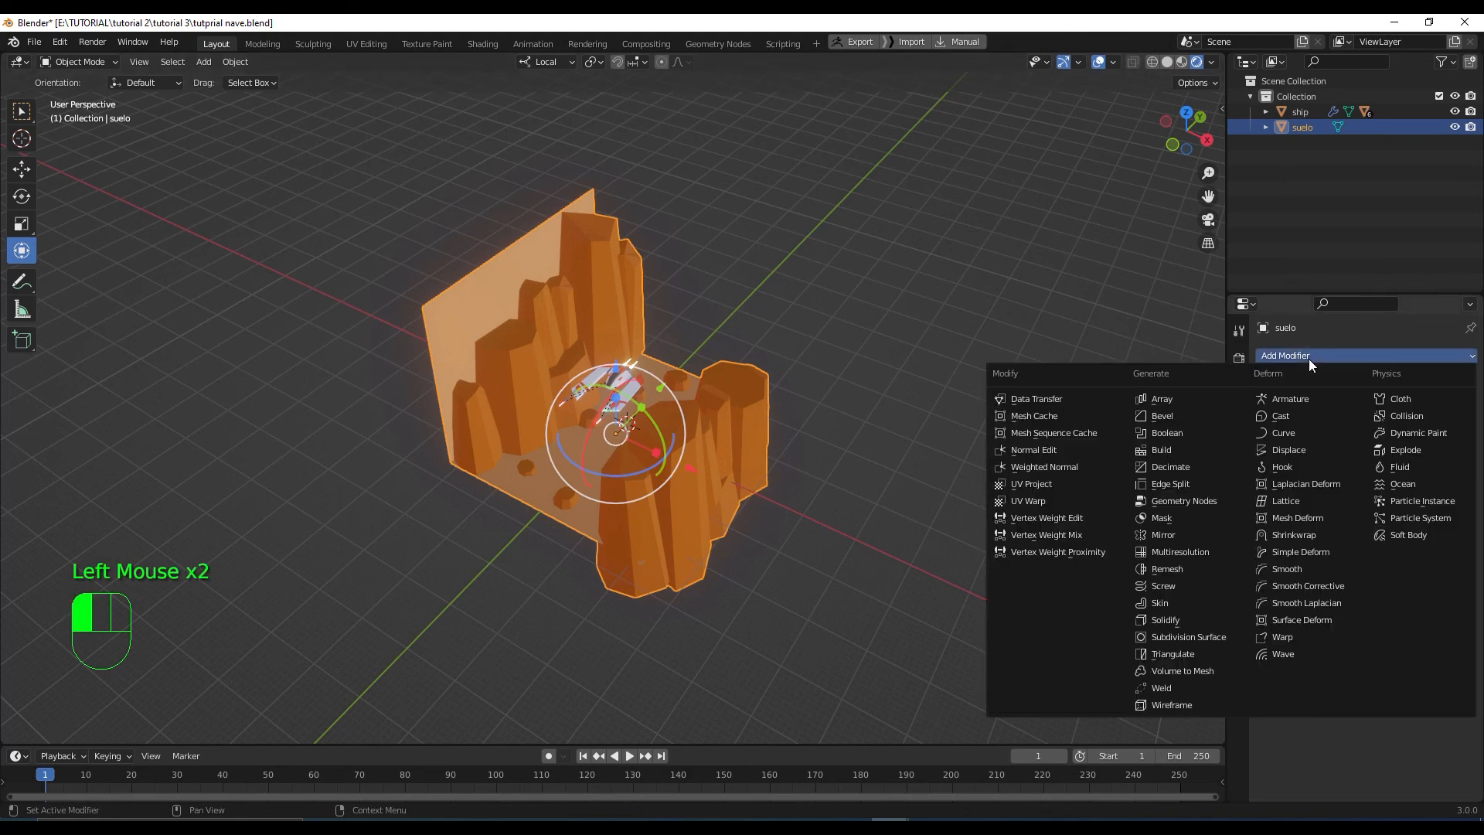
pyautogui.click(1180, 397)
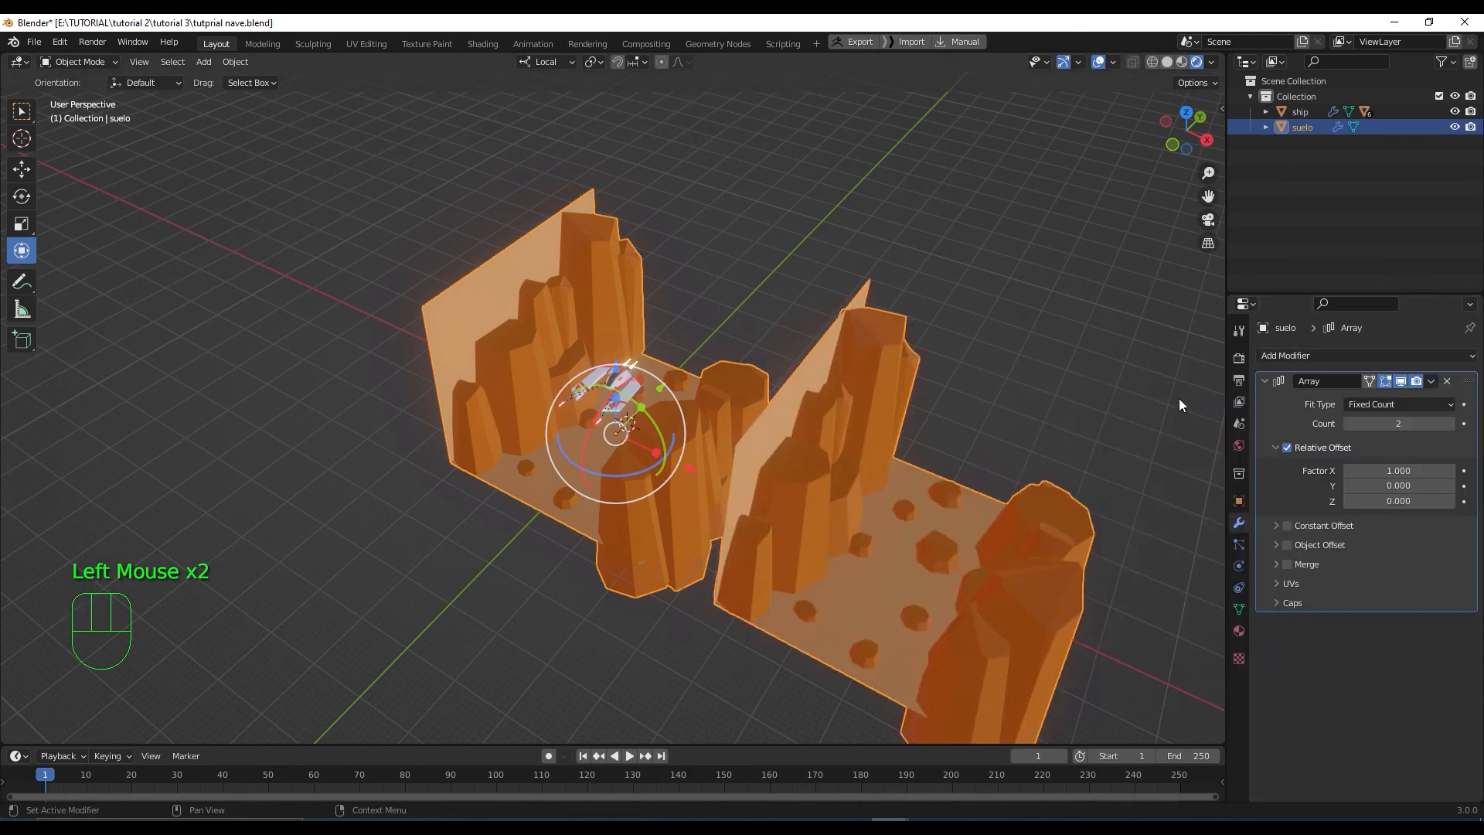
pyautogui.tripleClick(1398, 468)
pyautogui.write('0')
pyautogui.press('Return')
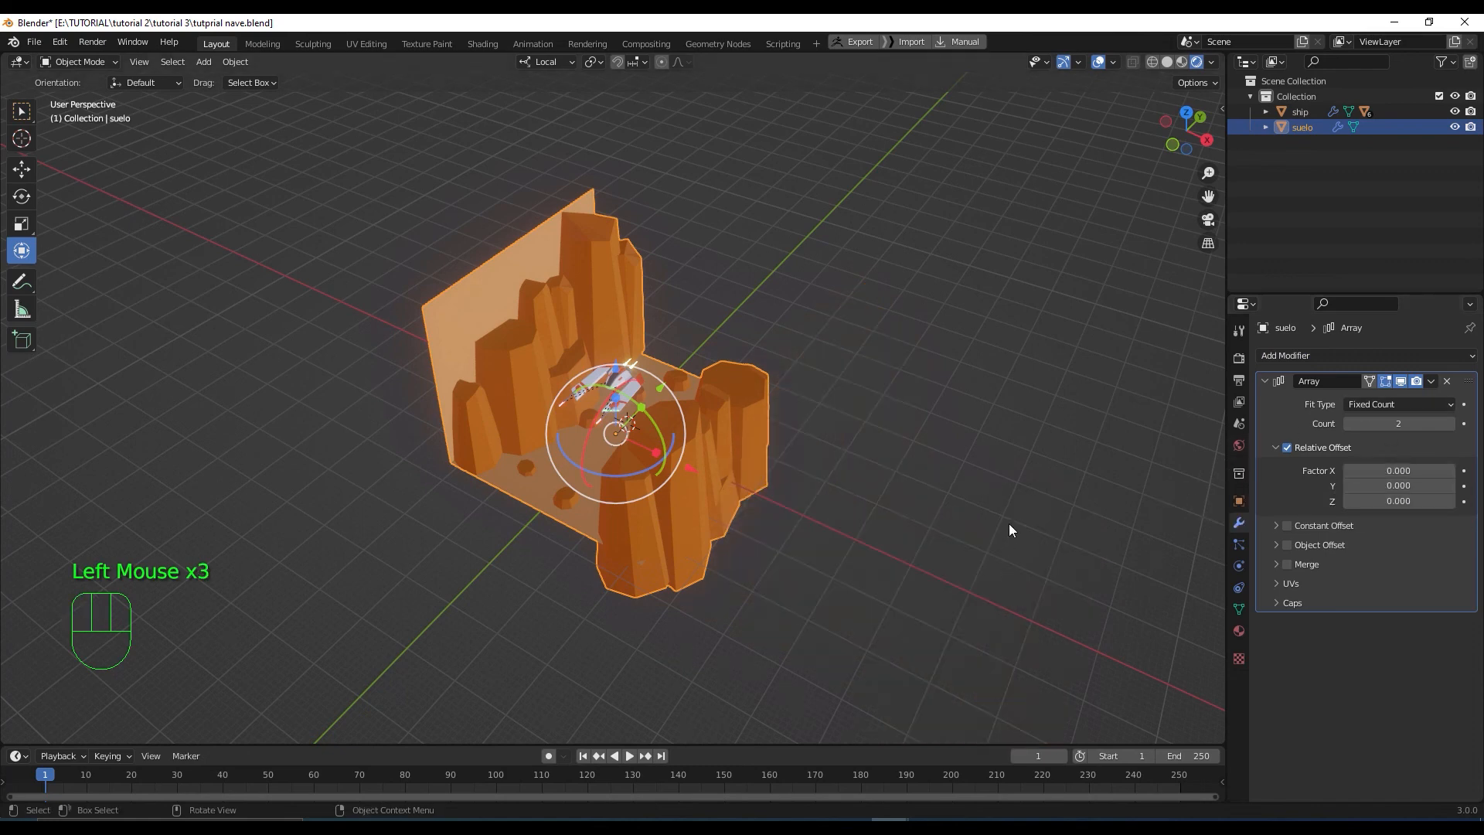
pyautogui.press('KP_7')
pyautogui.keyDown('shift'); pyautogui.moveTo(888, 421); pyautogui.dragTo(897, 498, button='middle'); pyautogui.keyUp('shift')
pyautogui.moveTo(1421, 485); pyautogui.dragTo(1468, 486)
pyautogui.doubleClick(1398, 423)
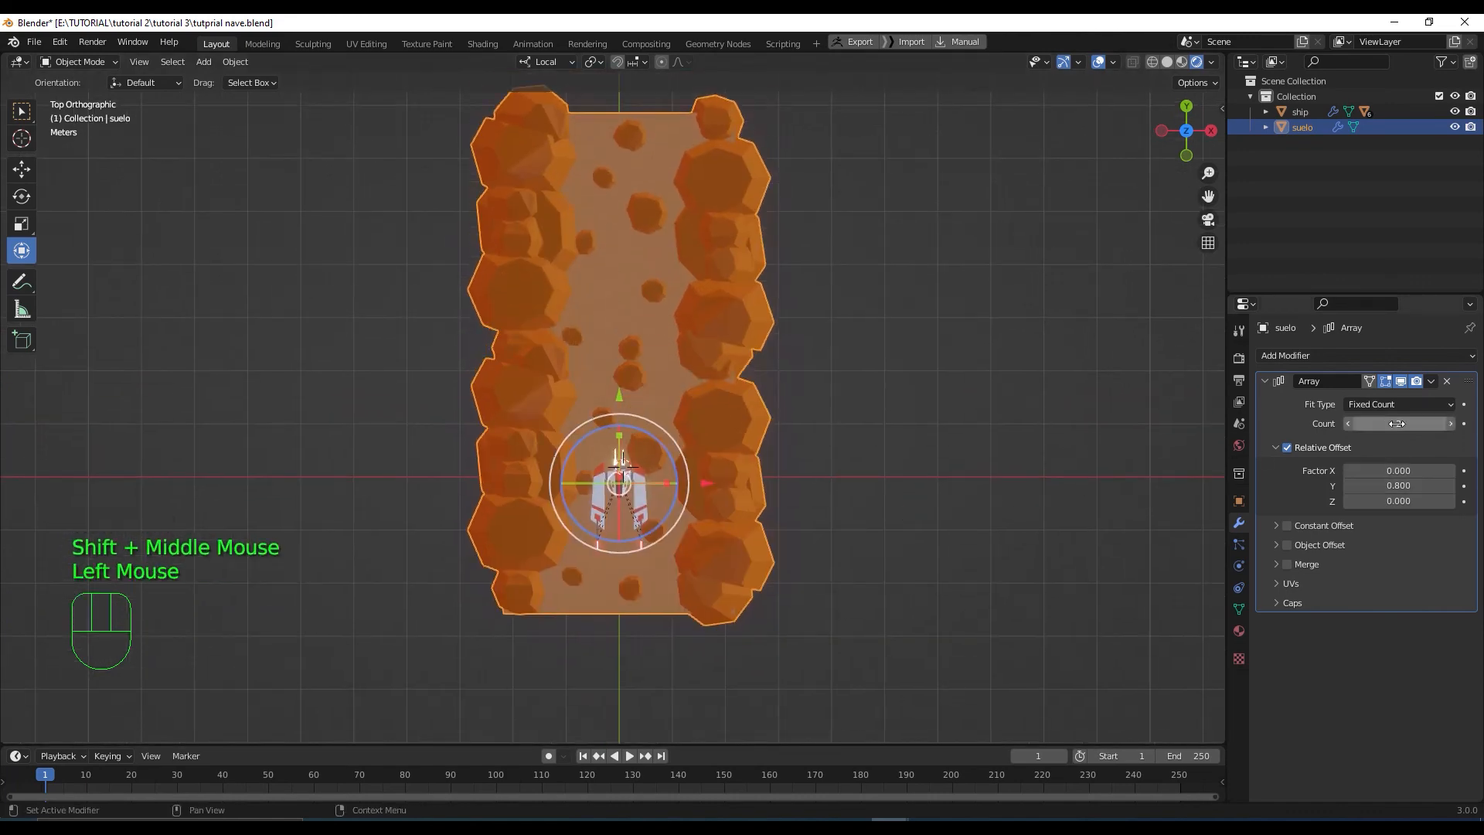
pyautogui.press('Return')
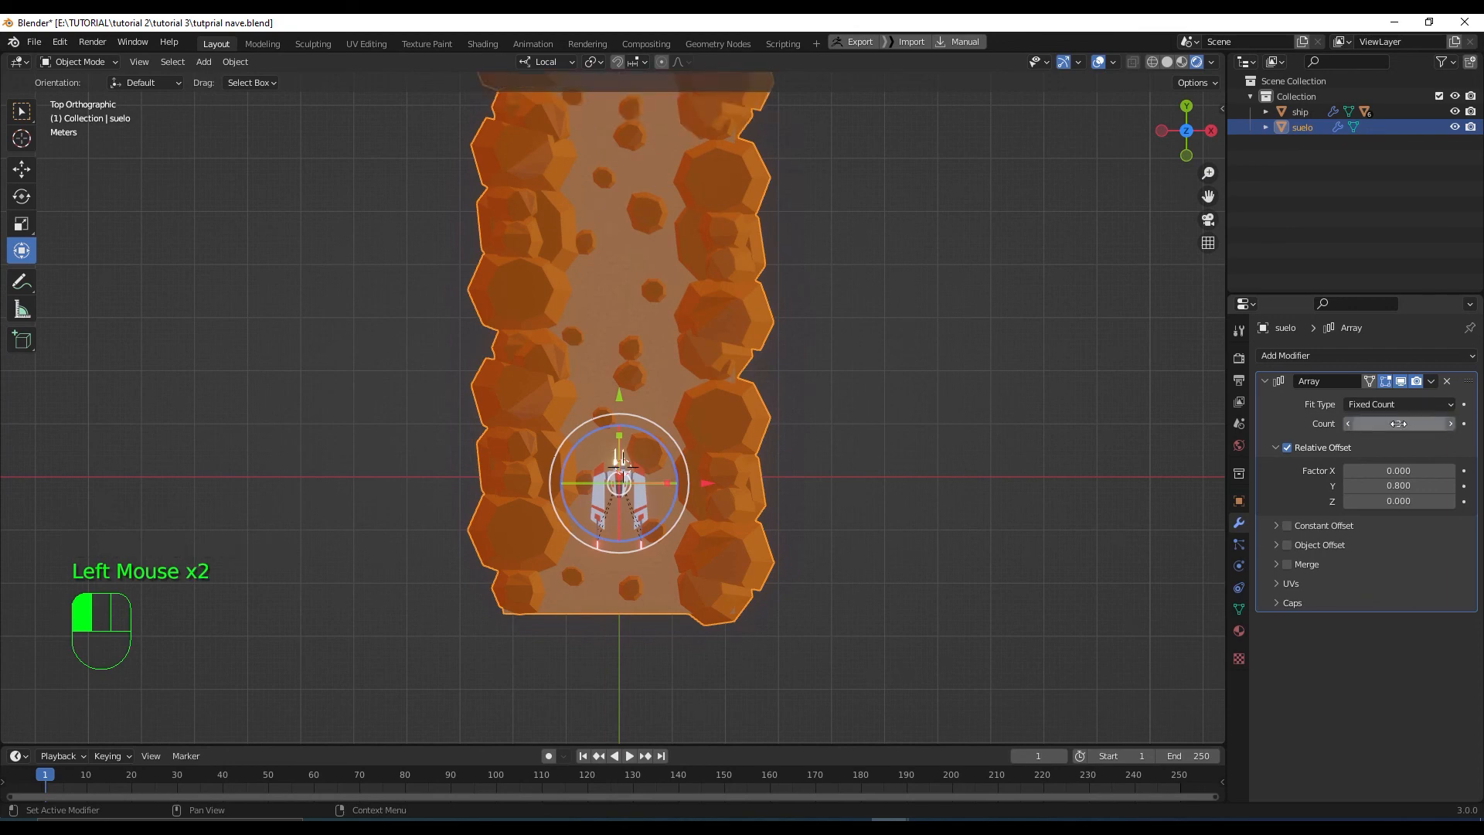
# Set the array's relative Y offset to 0.800 so the copies form a continuous corridor
pyautogui.click(1400, 485)
pyautogui.write('1')
pyautogui.press('Return')
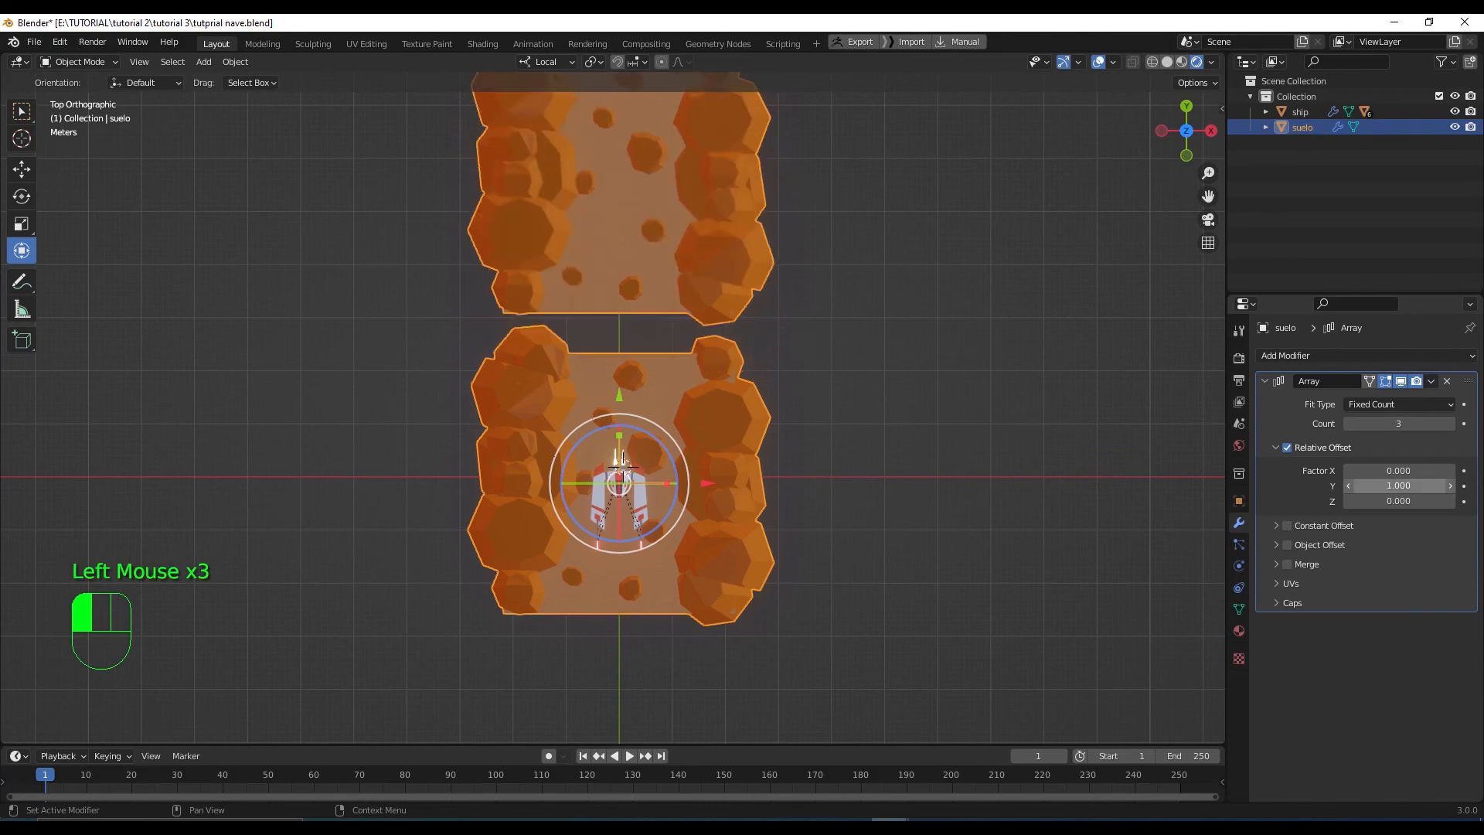
pyautogui.click(1401, 486)
pyautogui.press('BackSpace')
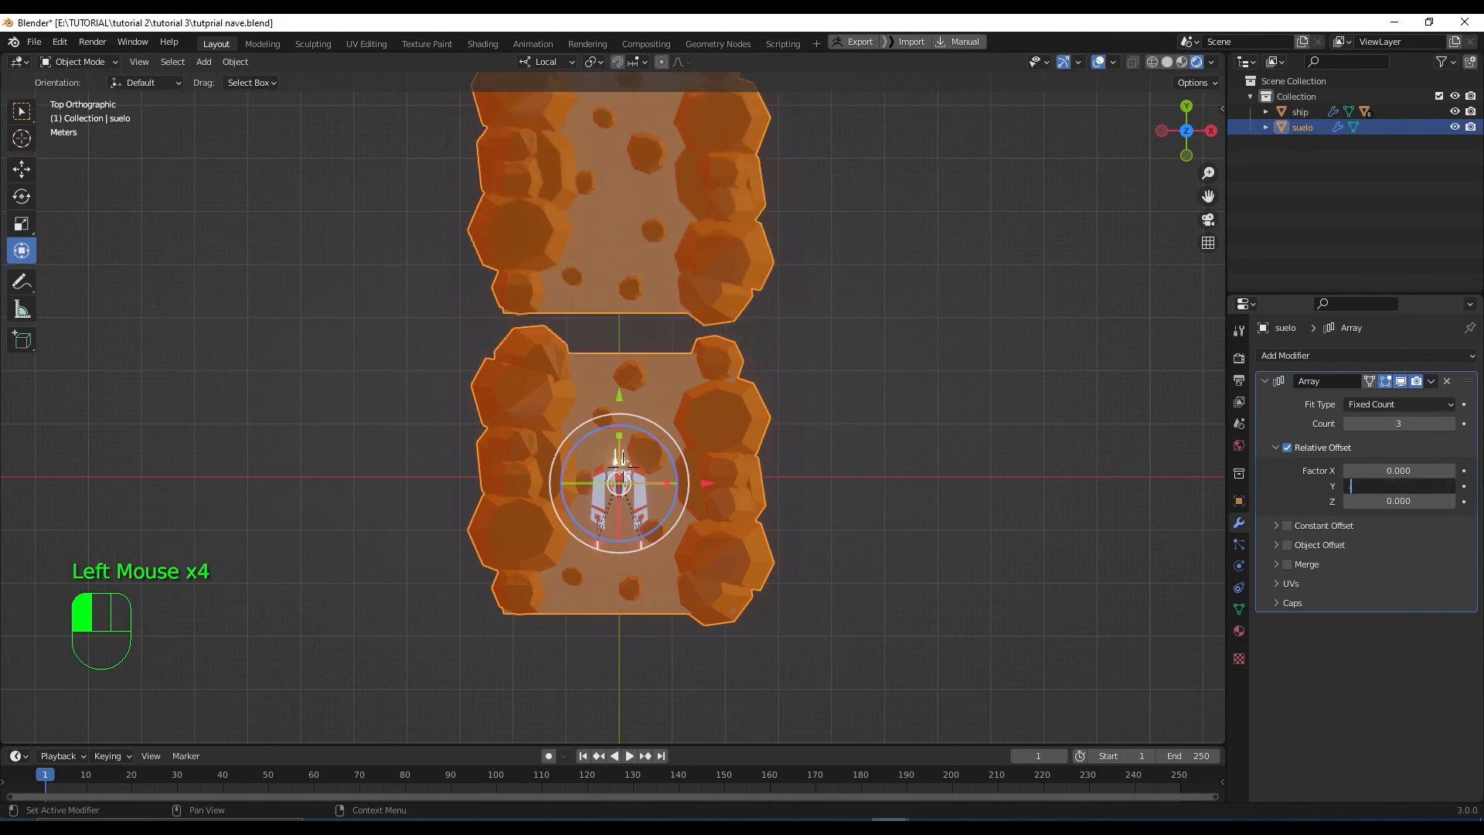
pyautogui.press('Return')
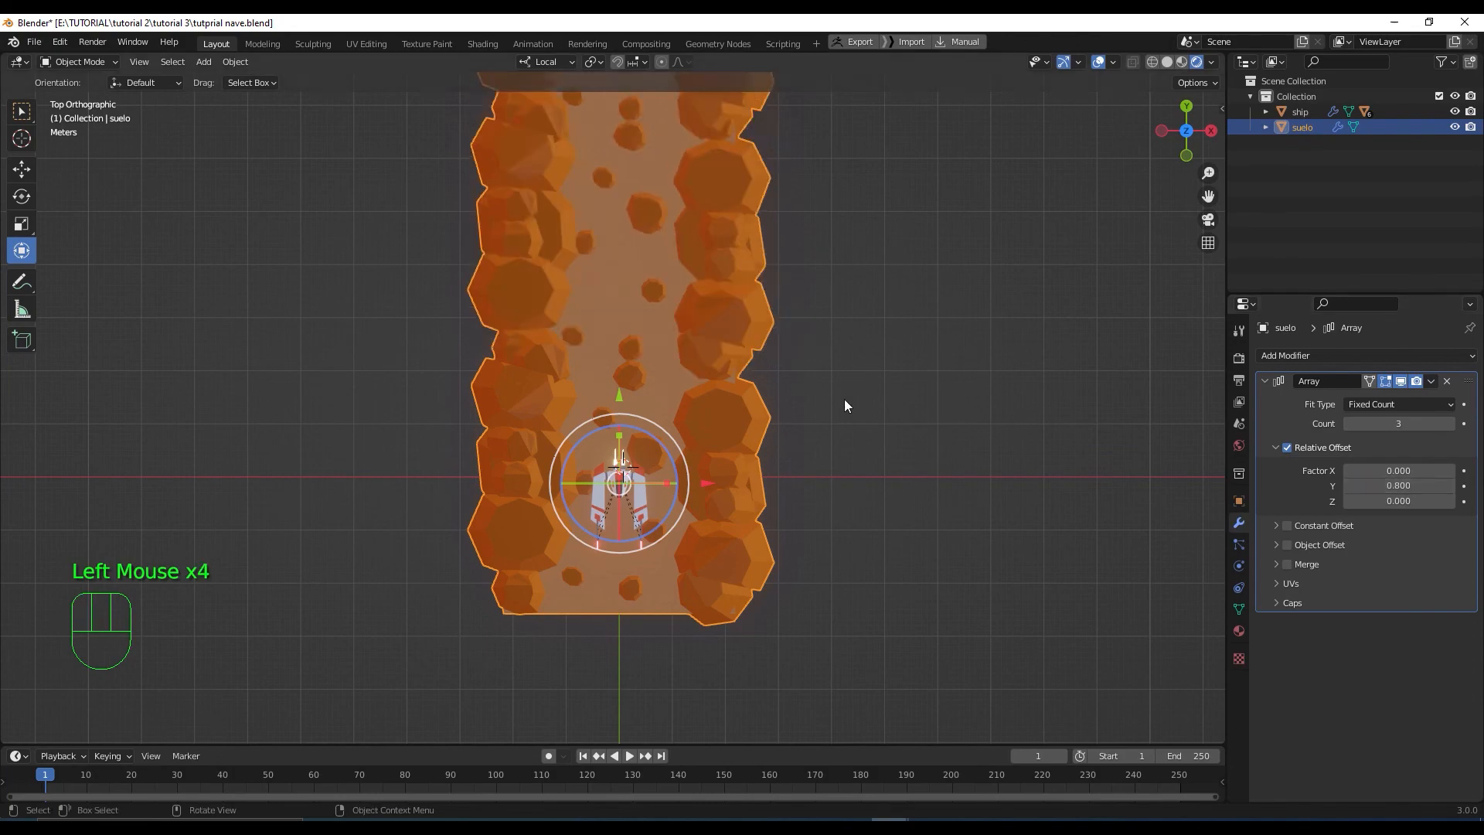
pyautogui.moveTo(844, 399); pyautogui.dragTo(788, 391, button='middle')
pyautogui.scroll(-2, 788, 392)
pyautogui.scroll(3, 799, 451)
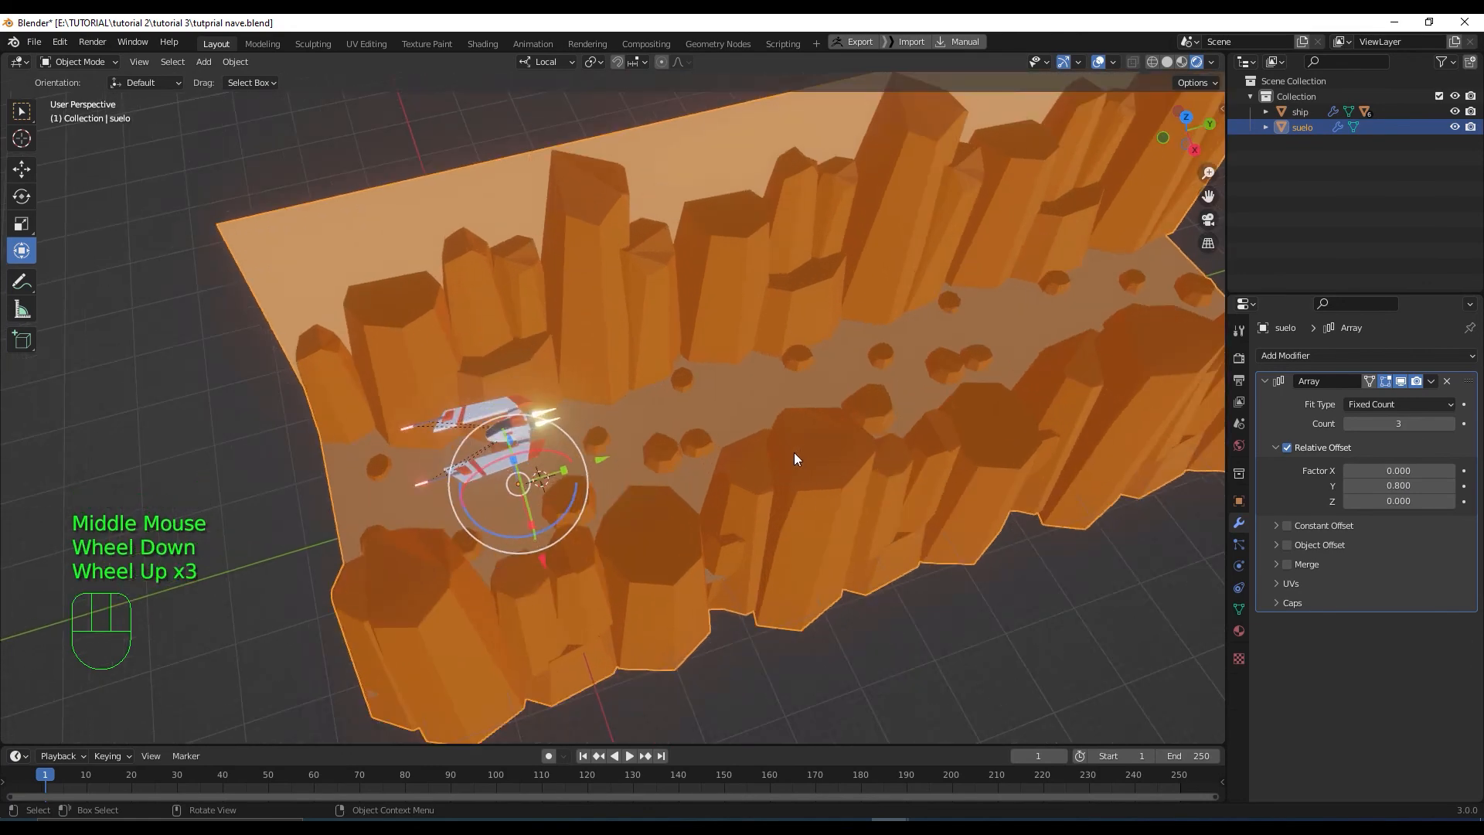
pyautogui.moveTo(794, 465); pyautogui.dragTo(872, 474, button='middle')
pyautogui.scroll(-1, 836, 466)
pyautogui.moveTo(837, 467); pyautogui.dragTo(810, 440, button='middle')
# Add a new camera to the scene and preview its view
pyautogui.hotkey('shift', 'a')
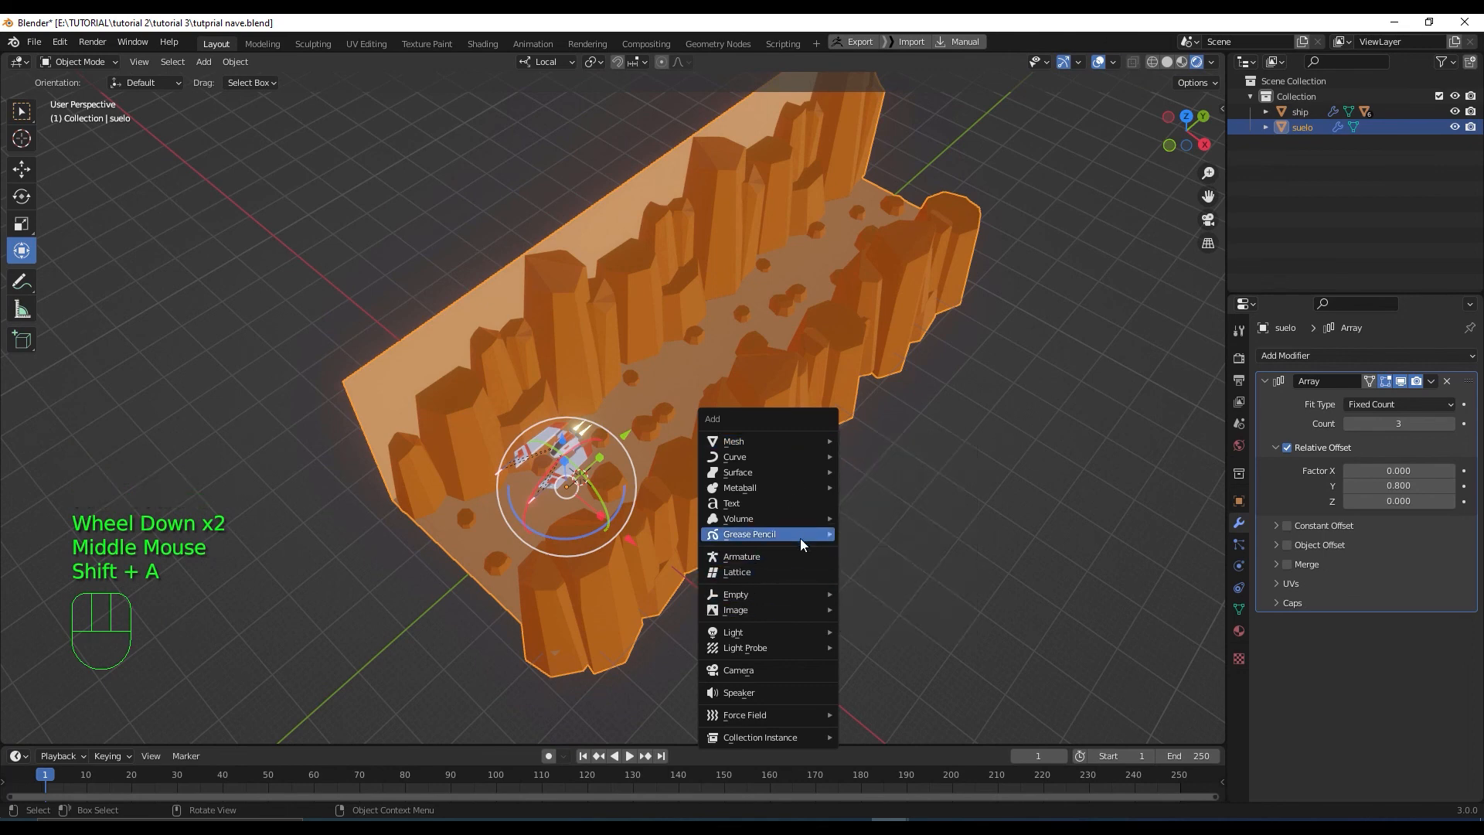
pyautogui.click(763, 667)
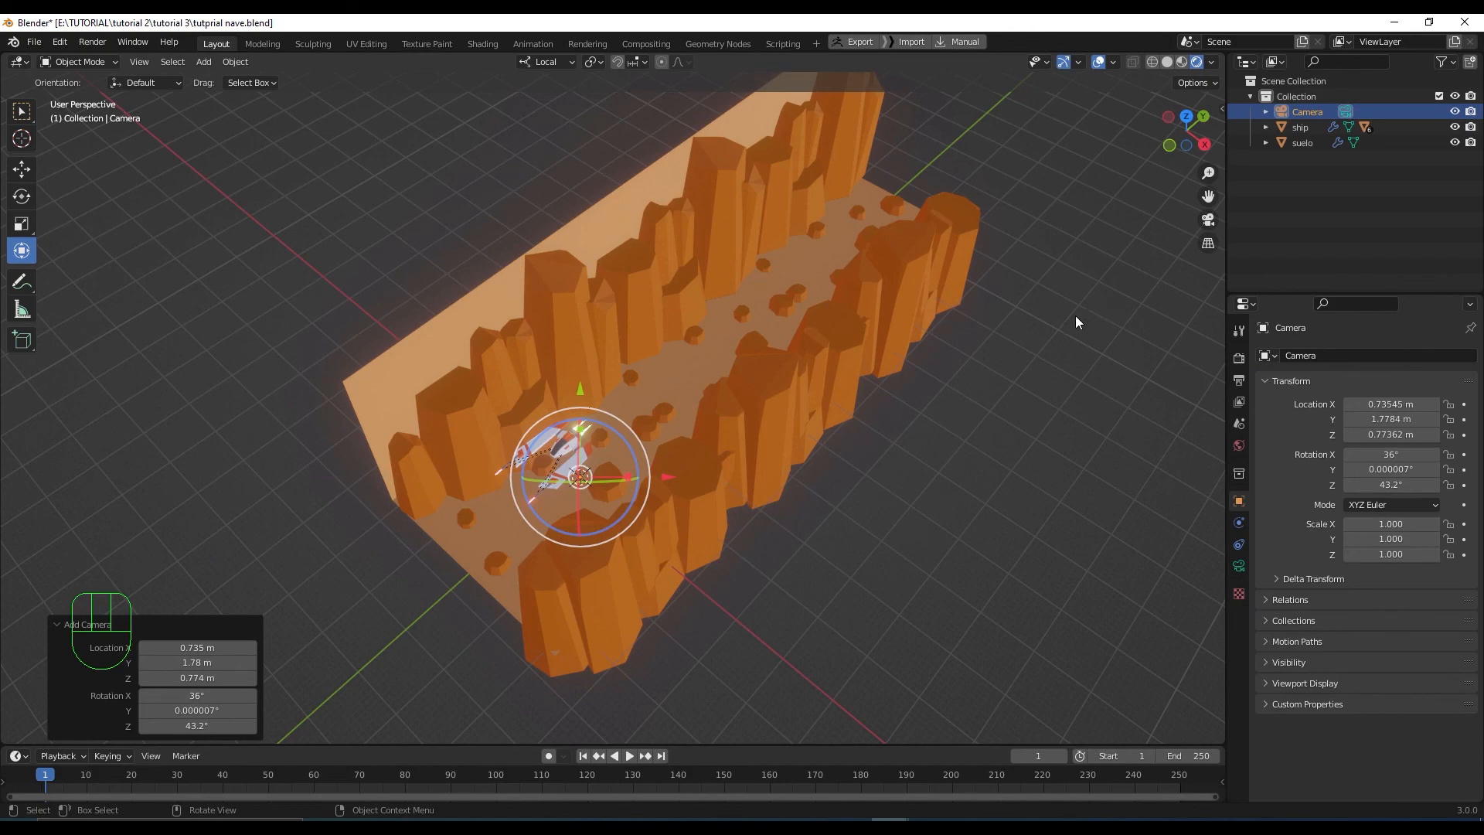
pyautogui.press('KP_0')
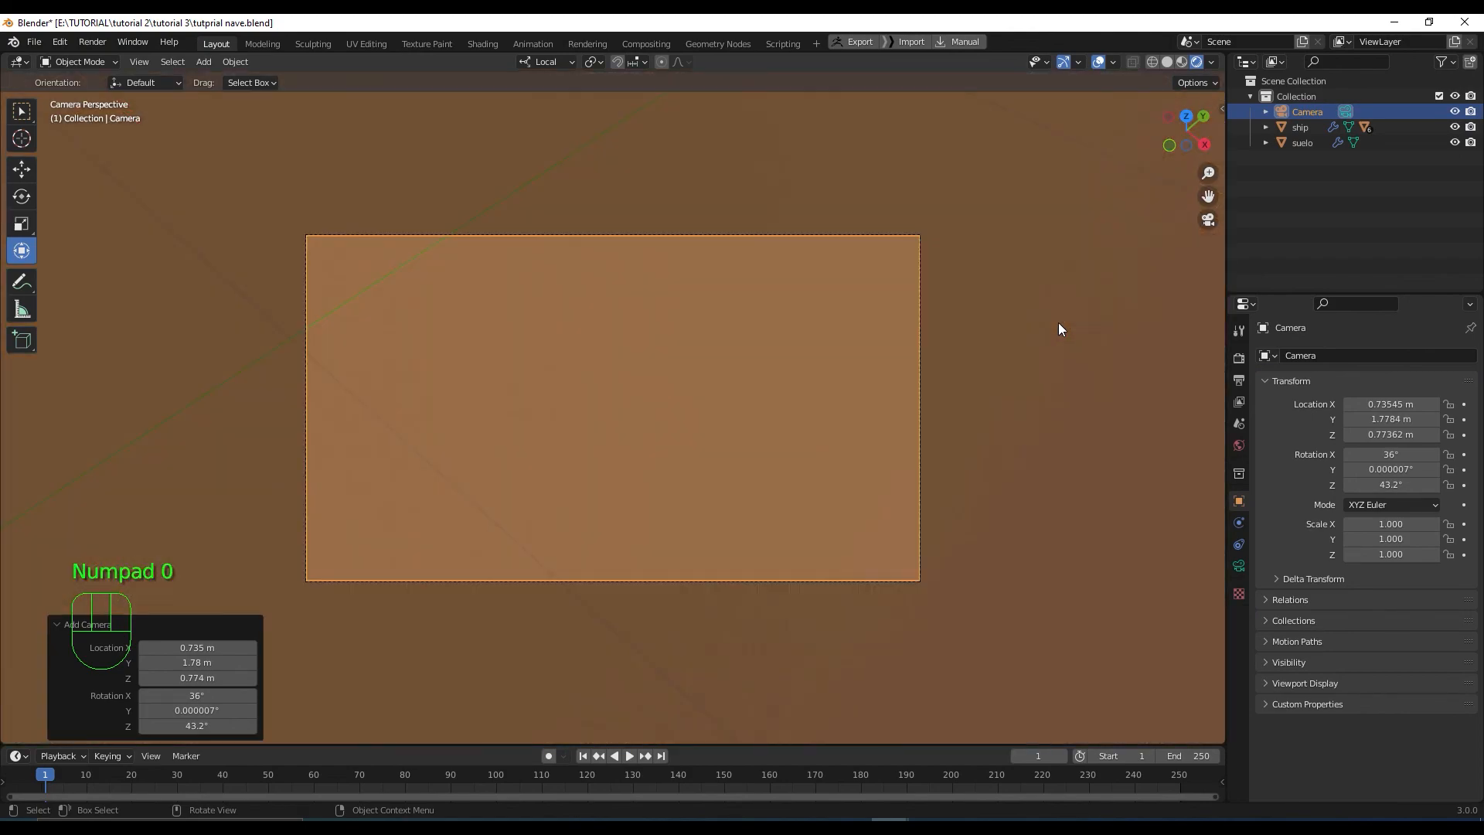
pyautogui.press('KP_0')
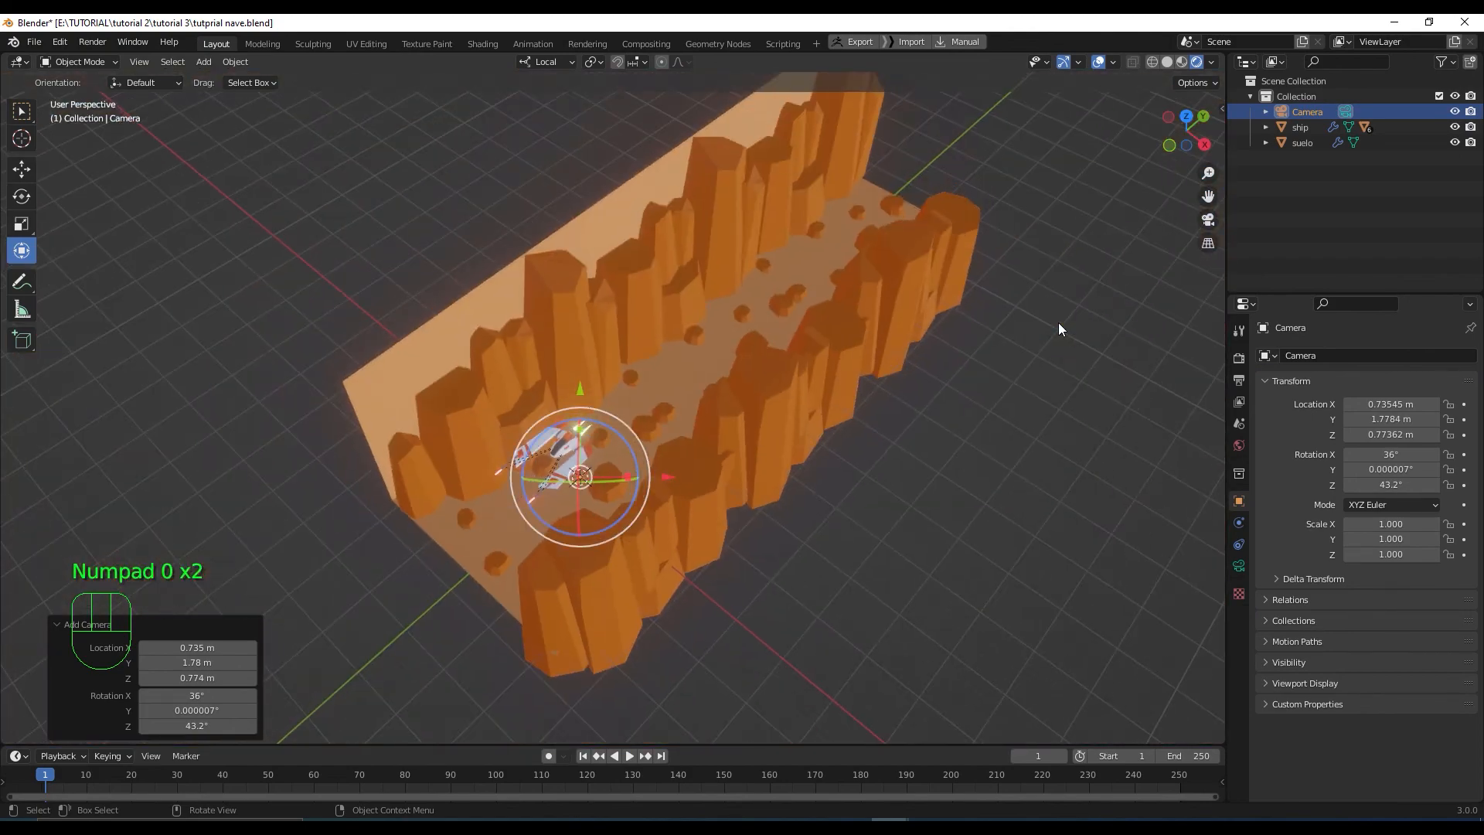
# Enable Lock Camera to View and frame the ship above the canyon through the camera
pyautogui.press('n')
pyautogui.click(1216, 177)
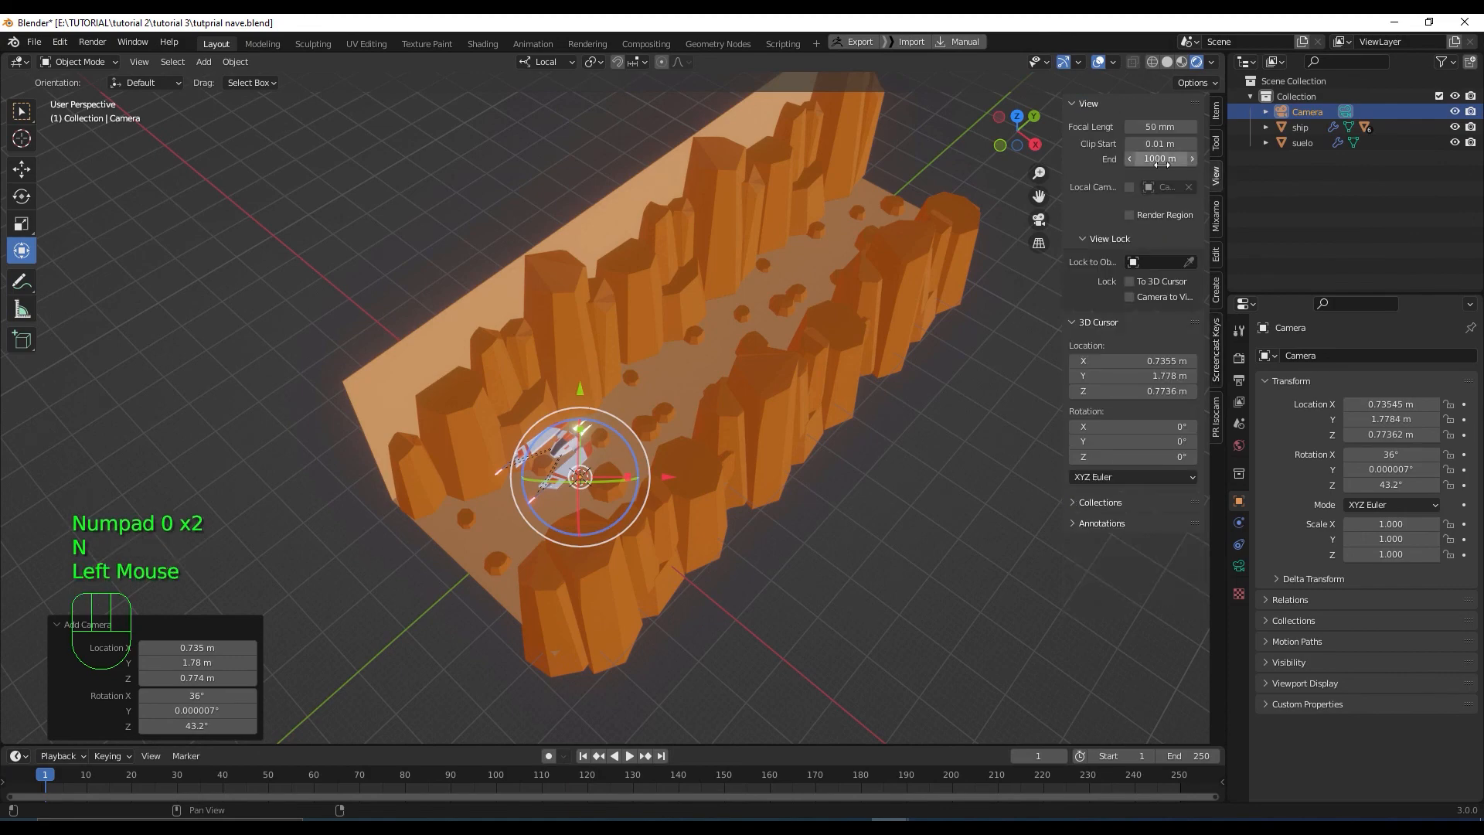
pyautogui.click(1130, 295)
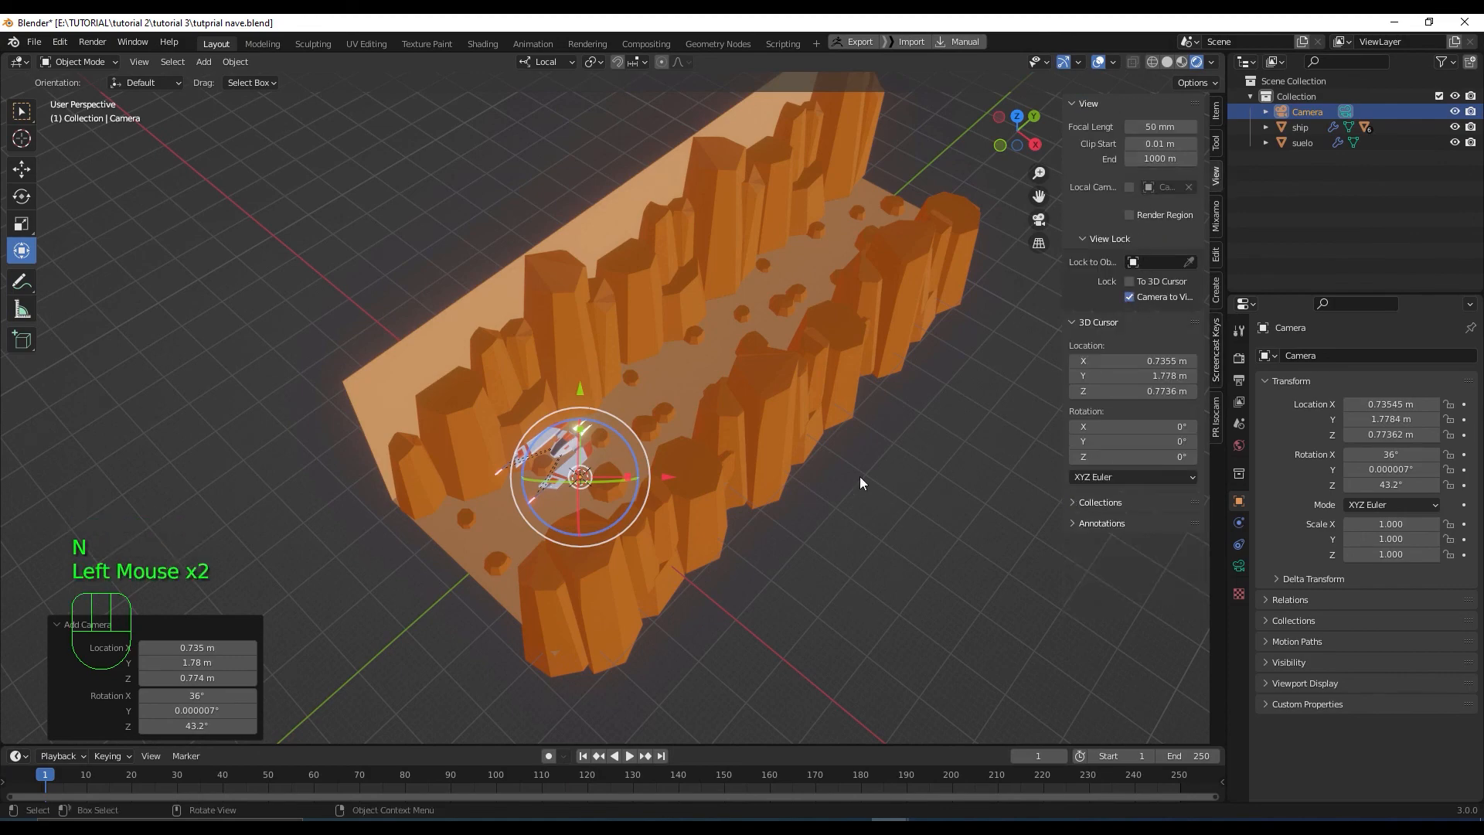
pyautogui.press('KP_0')
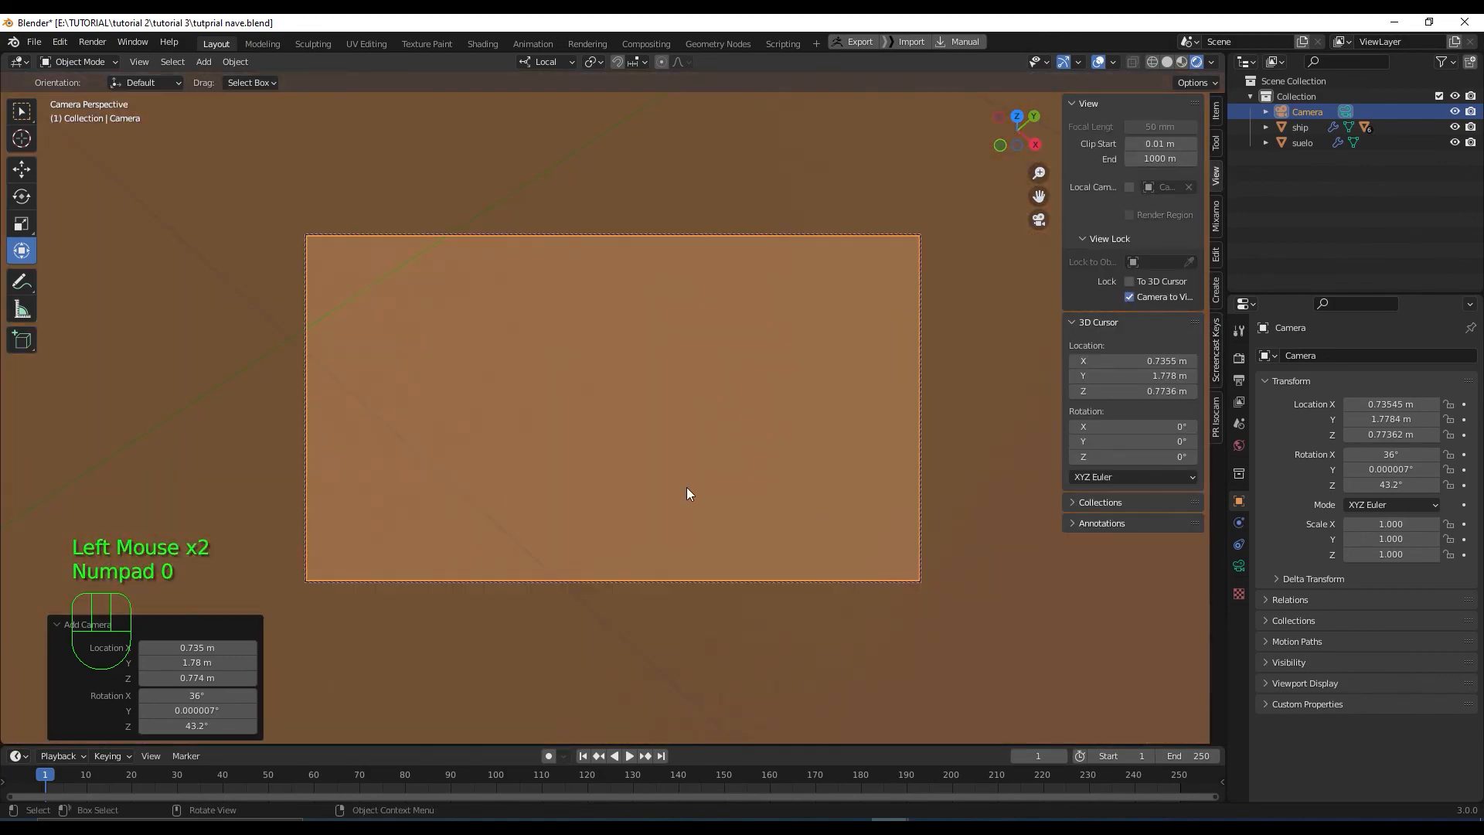
pyautogui.keyDown('ctrl'); pyautogui.moveTo(686, 486); pyautogui.dragTo(720, 504, button='middle'); pyautogui.keyUp('ctrl')
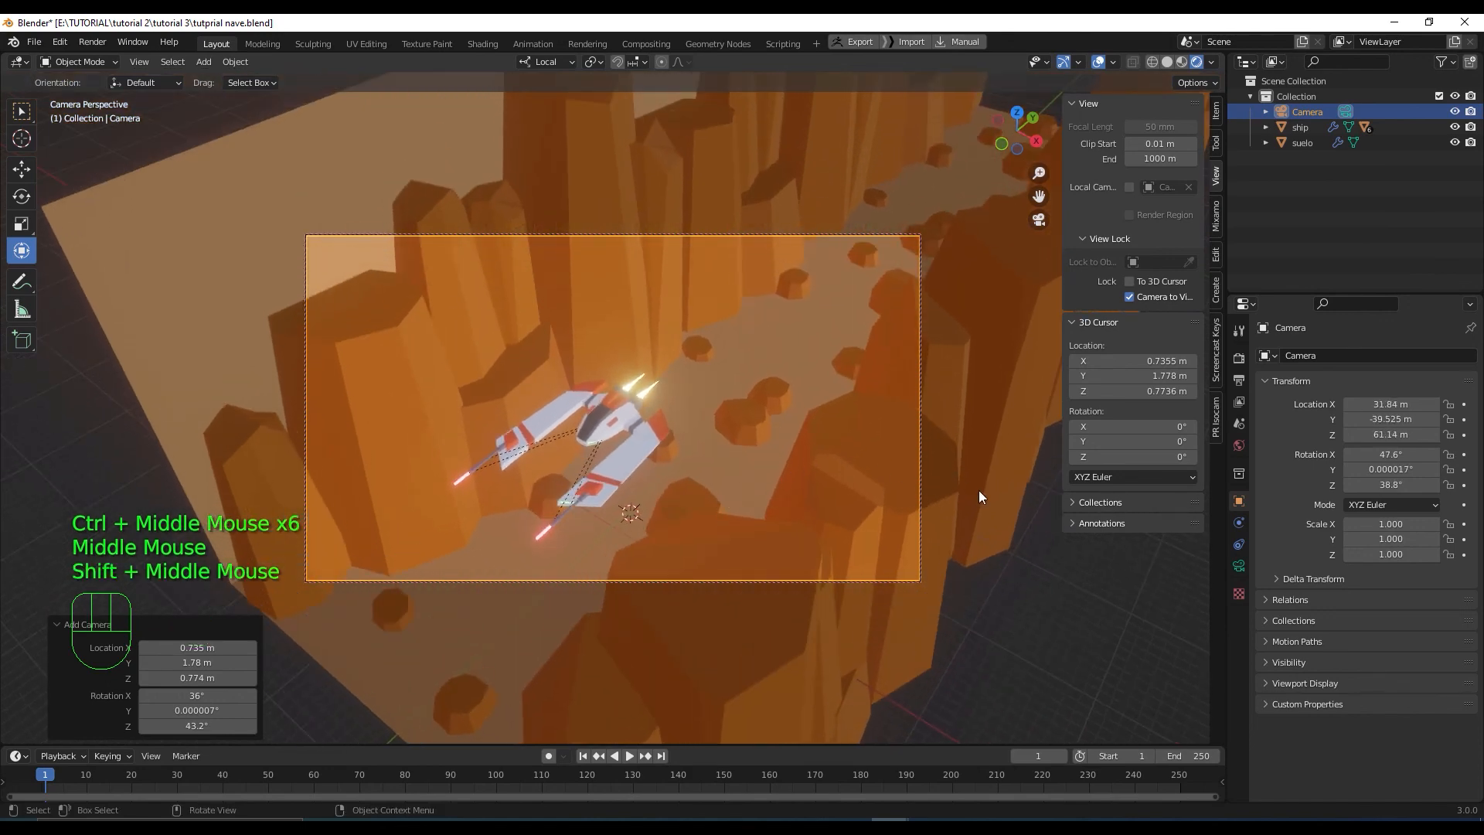
pyautogui.press('n')
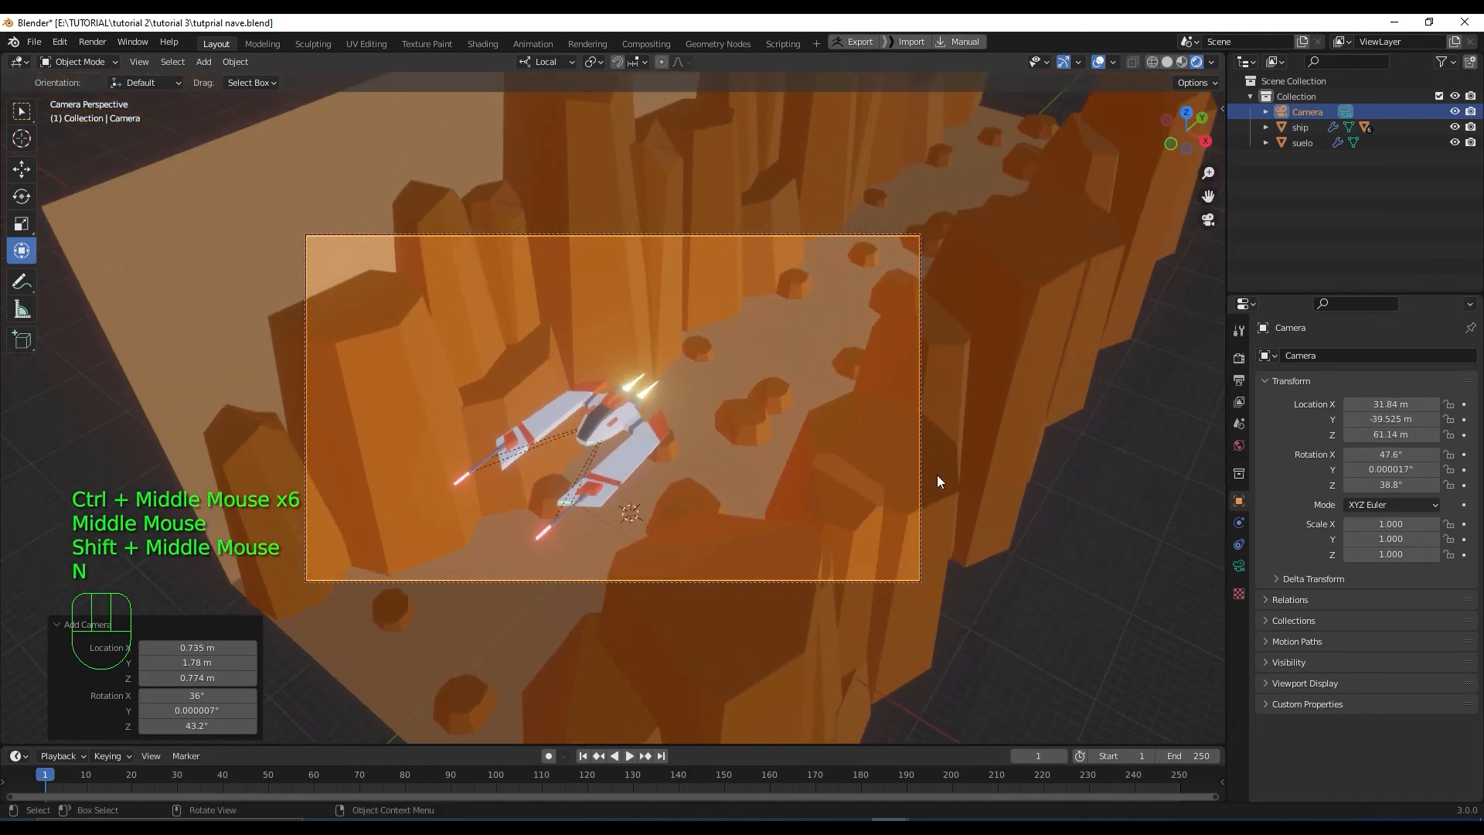
# Set the camera's Passepartout to 1.0 to black out everything outside the frame
pyautogui.click(1241, 565)
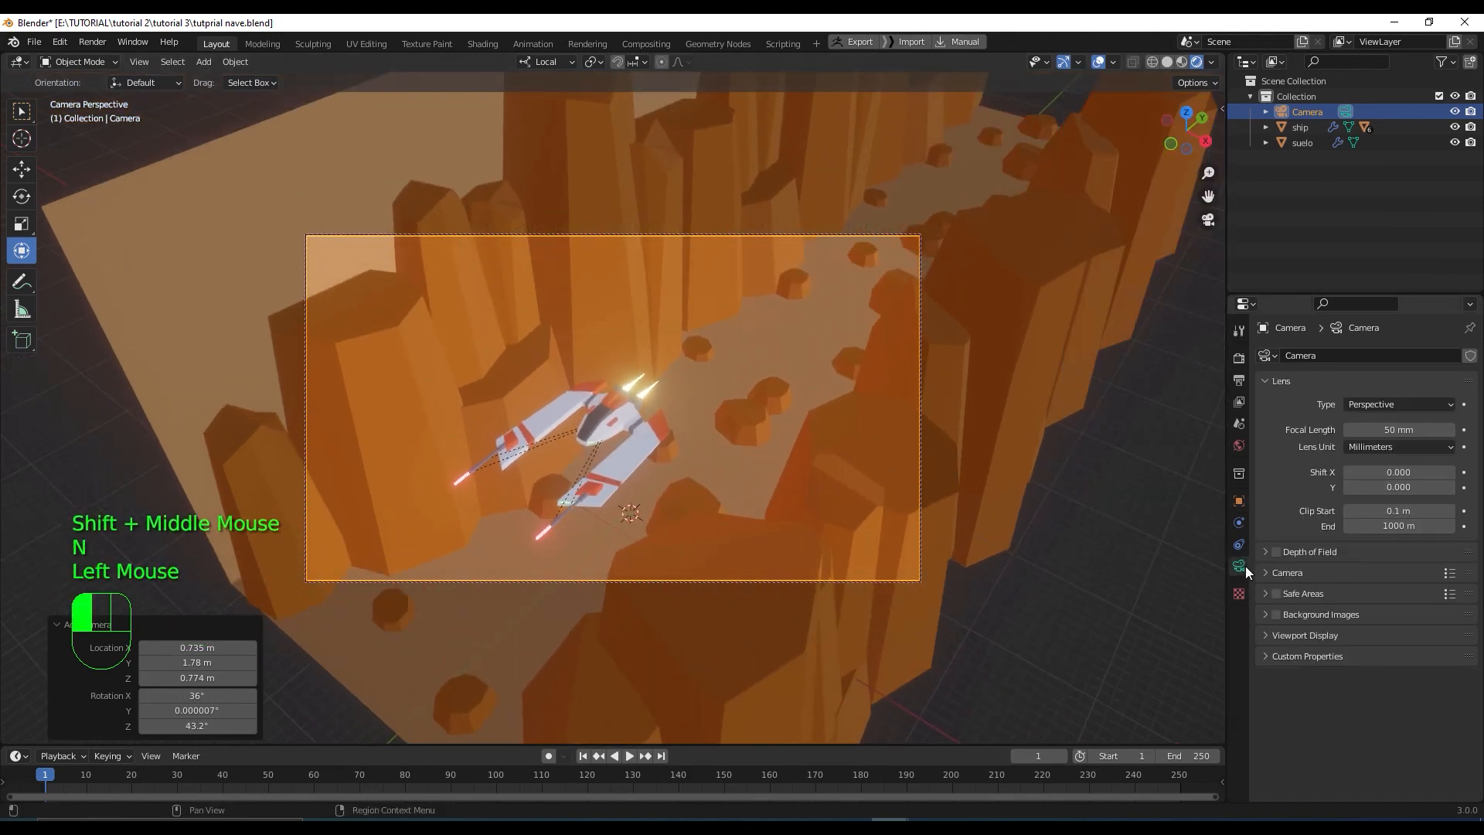
pyautogui.click(1267, 635)
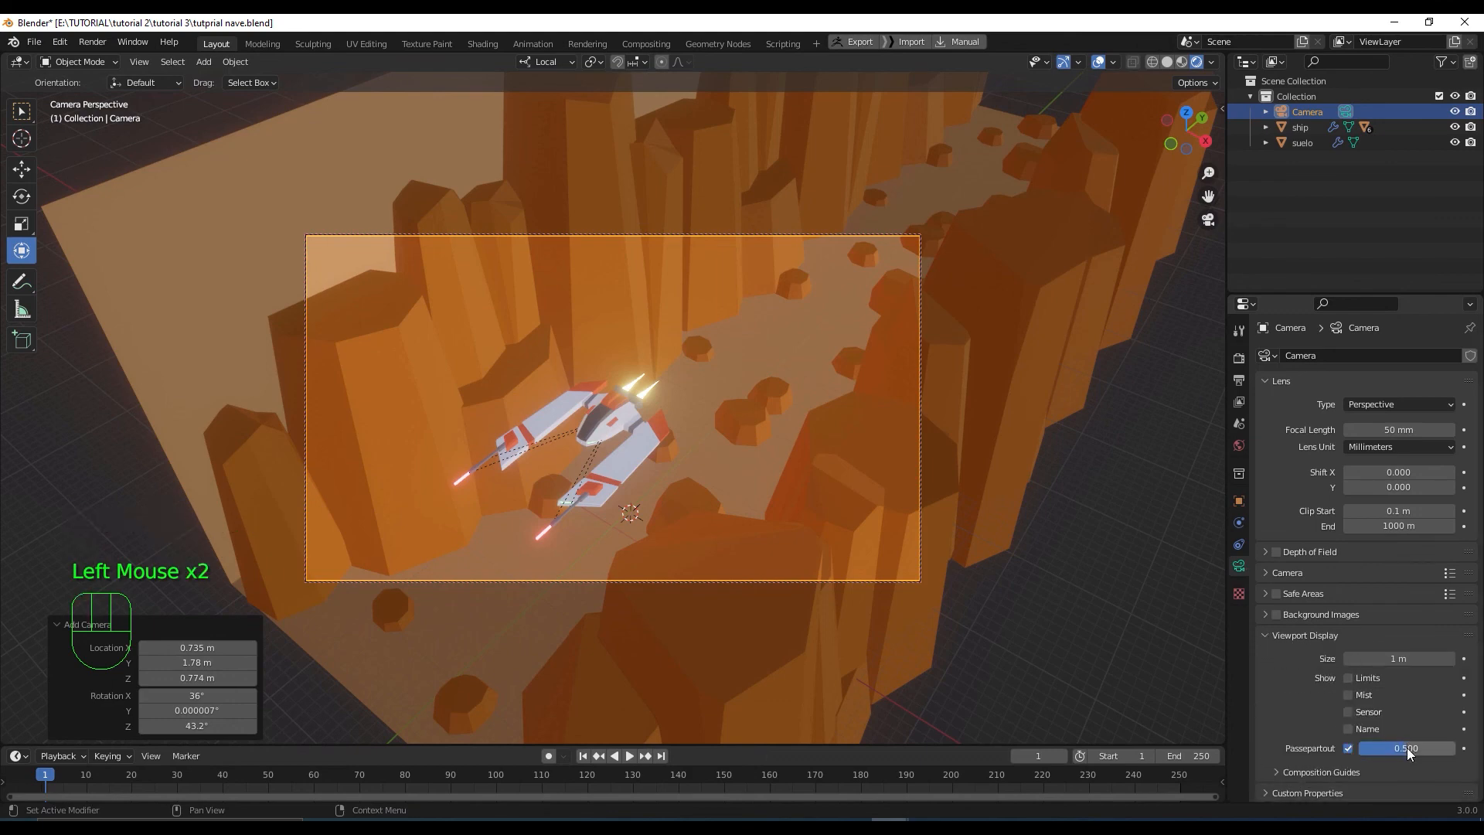
pyautogui.moveTo(1407, 748); pyautogui.dragTo(1454, 748)
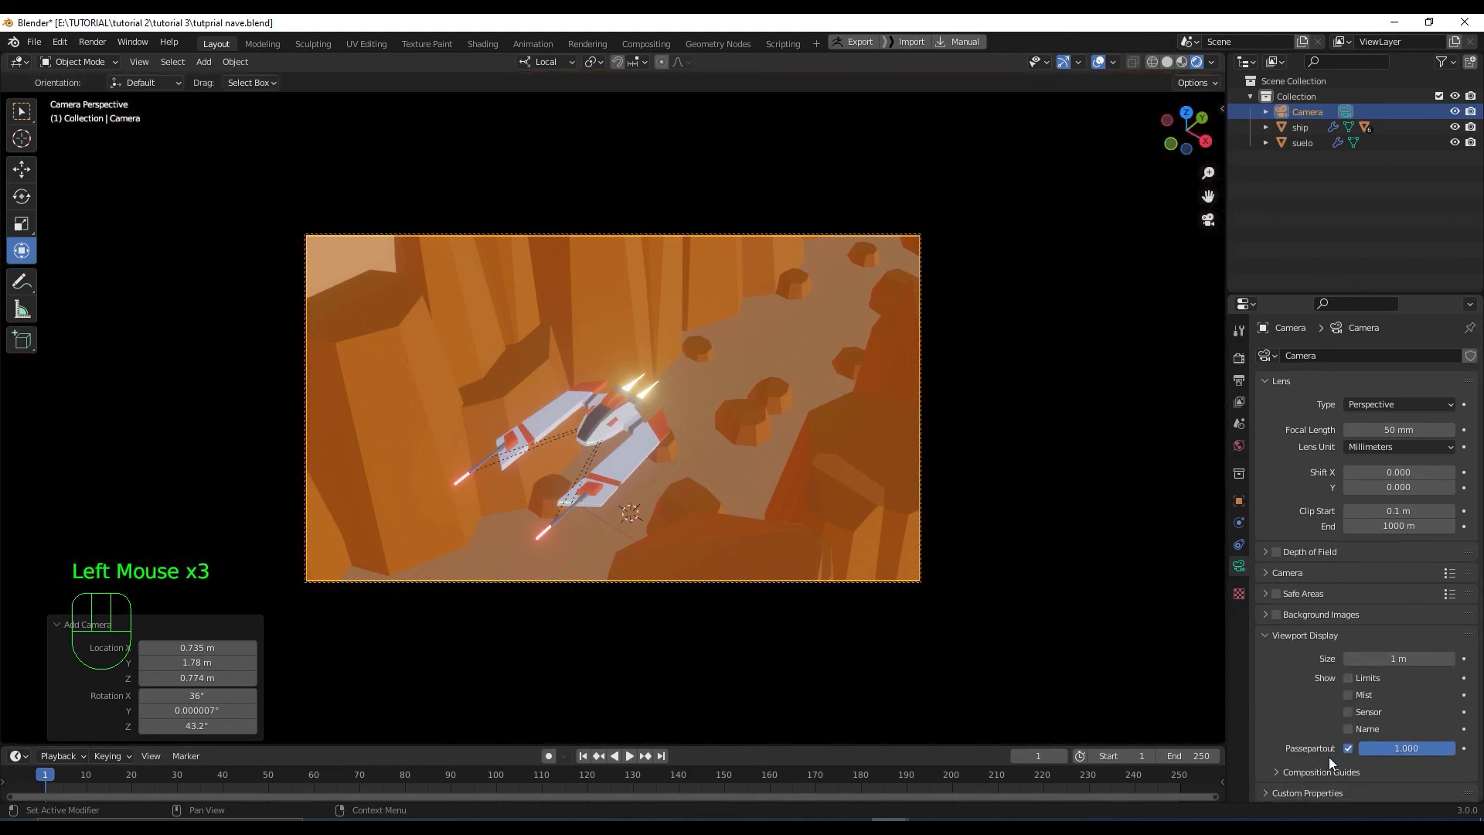
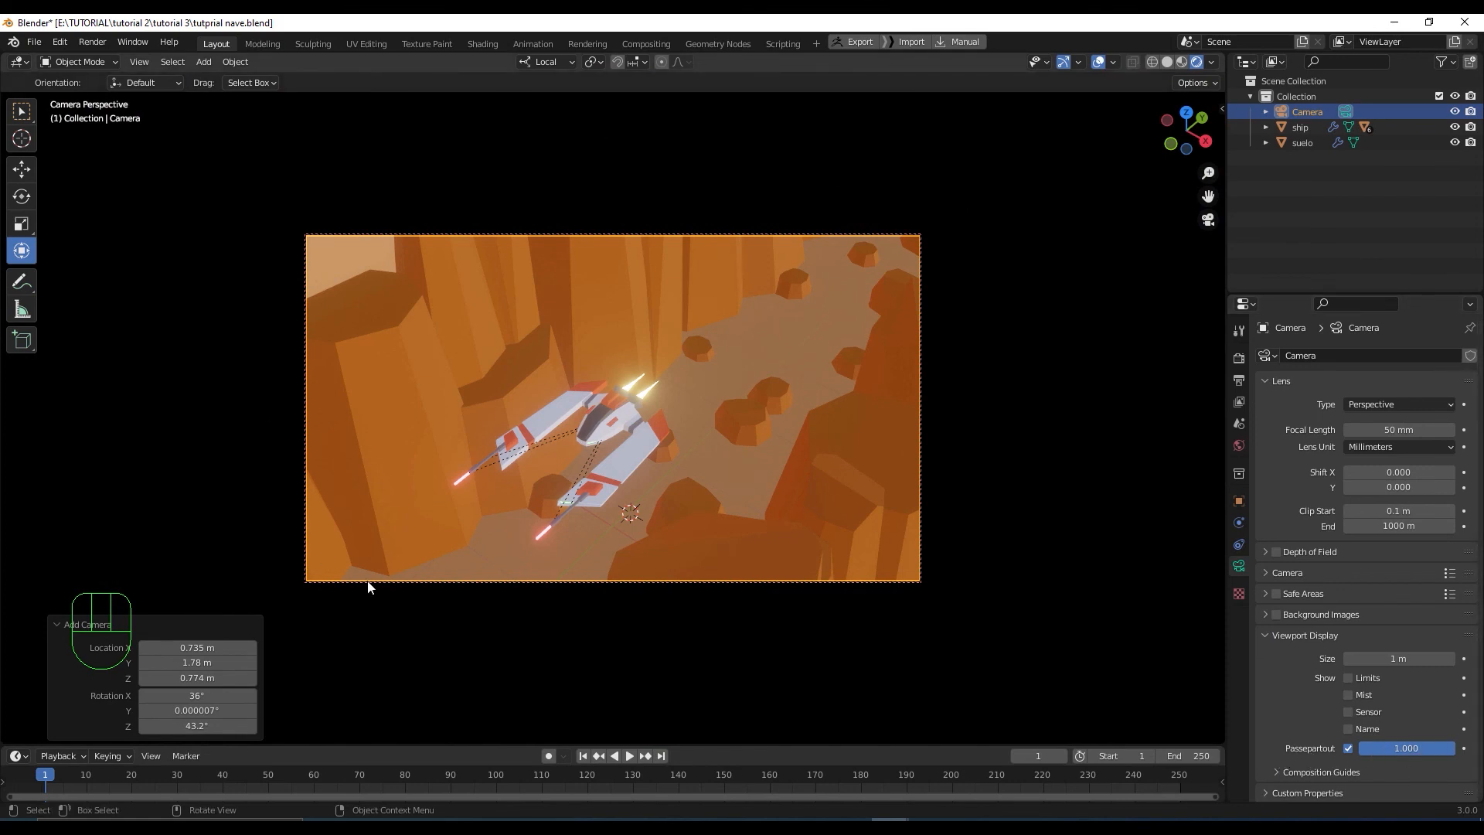
# Set Resolution Y to 1920 to match X for a square shot, and move the camera closer
pyautogui.click(1239, 358)
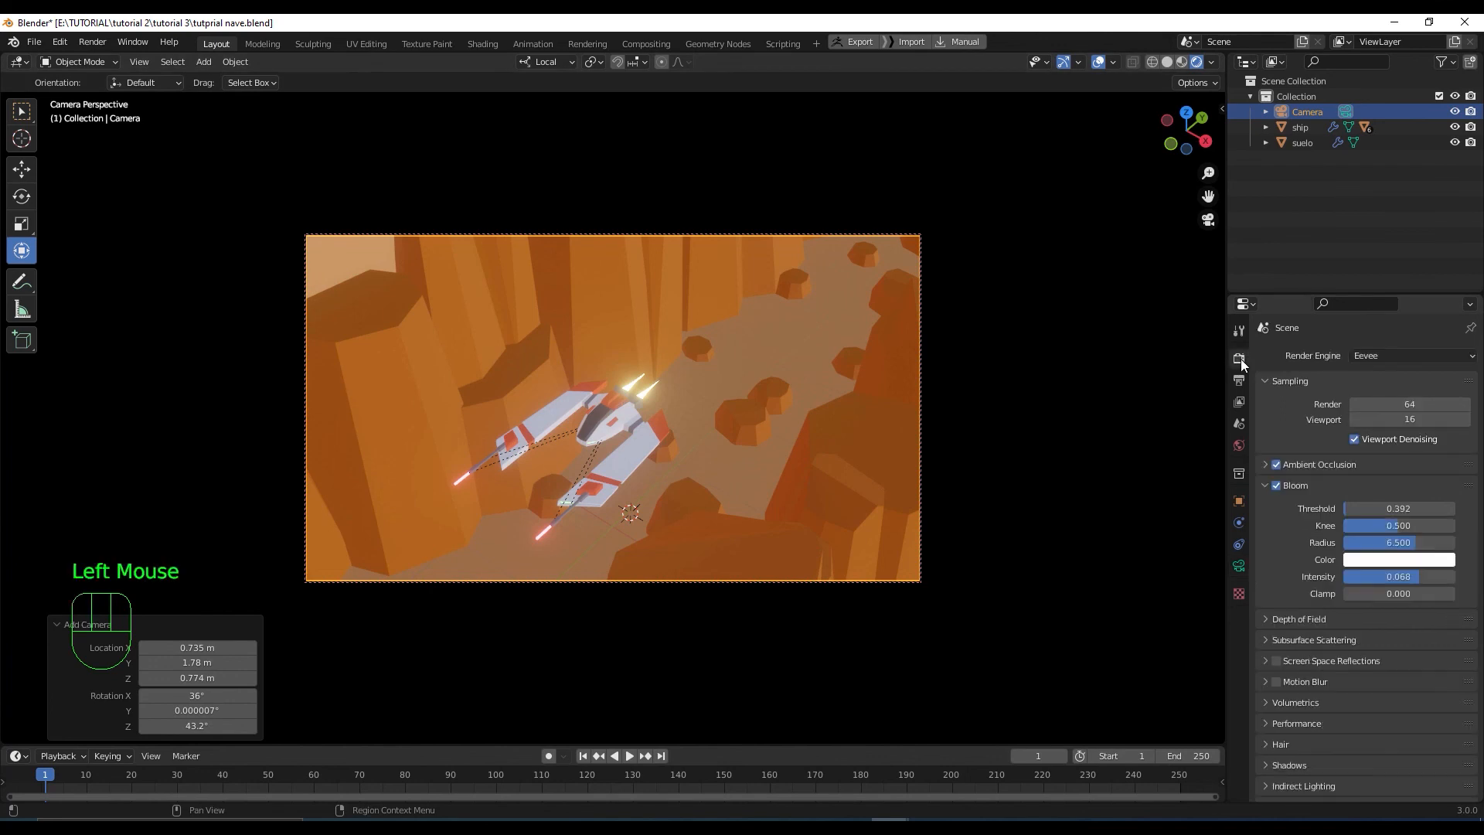
pyautogui.click(1239, 380)
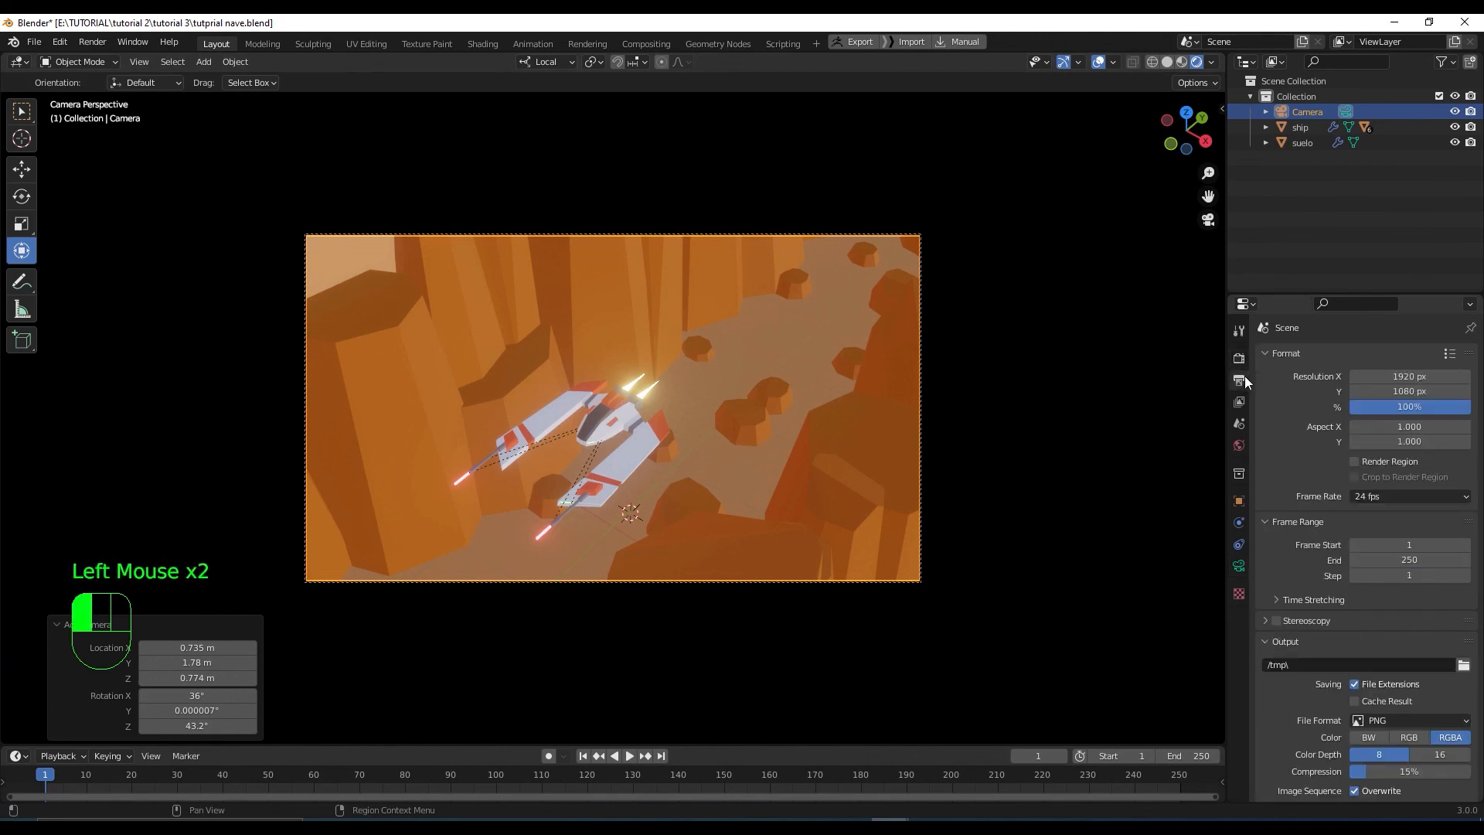
pyautogui.click(1406, 378)
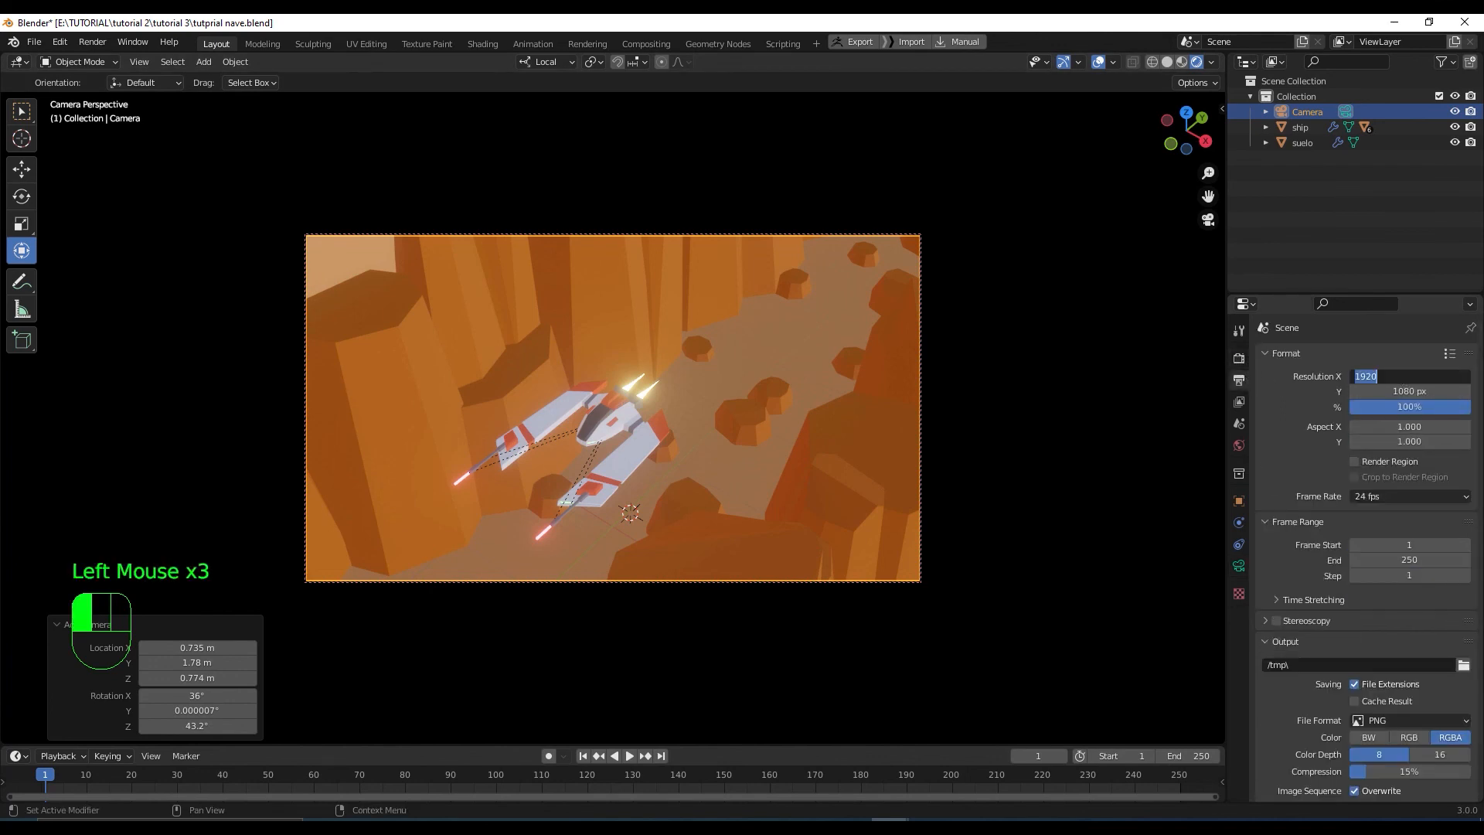
pyautogui.press('ctrl')
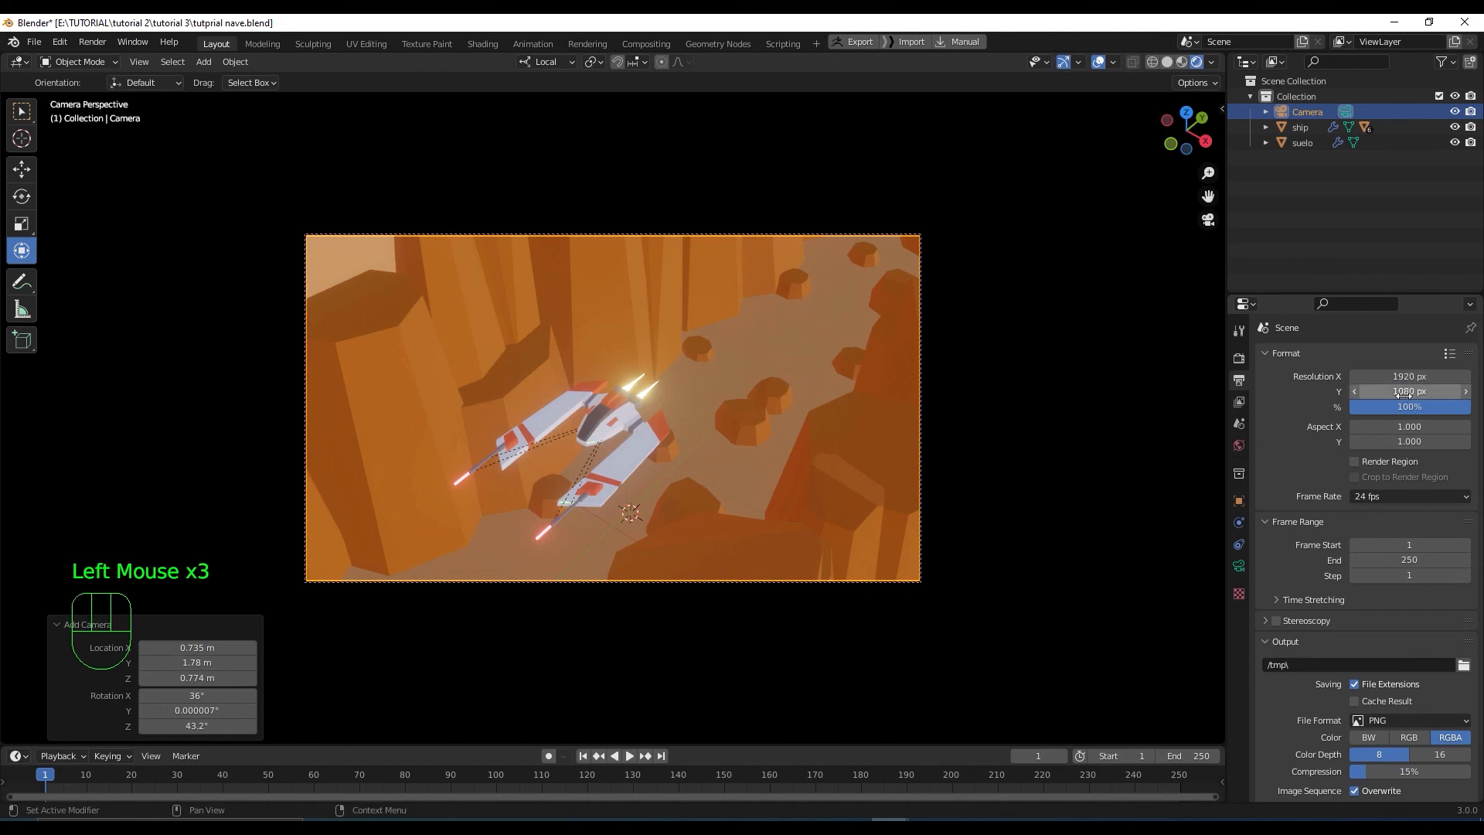
pyautogui.click(1405, 391)
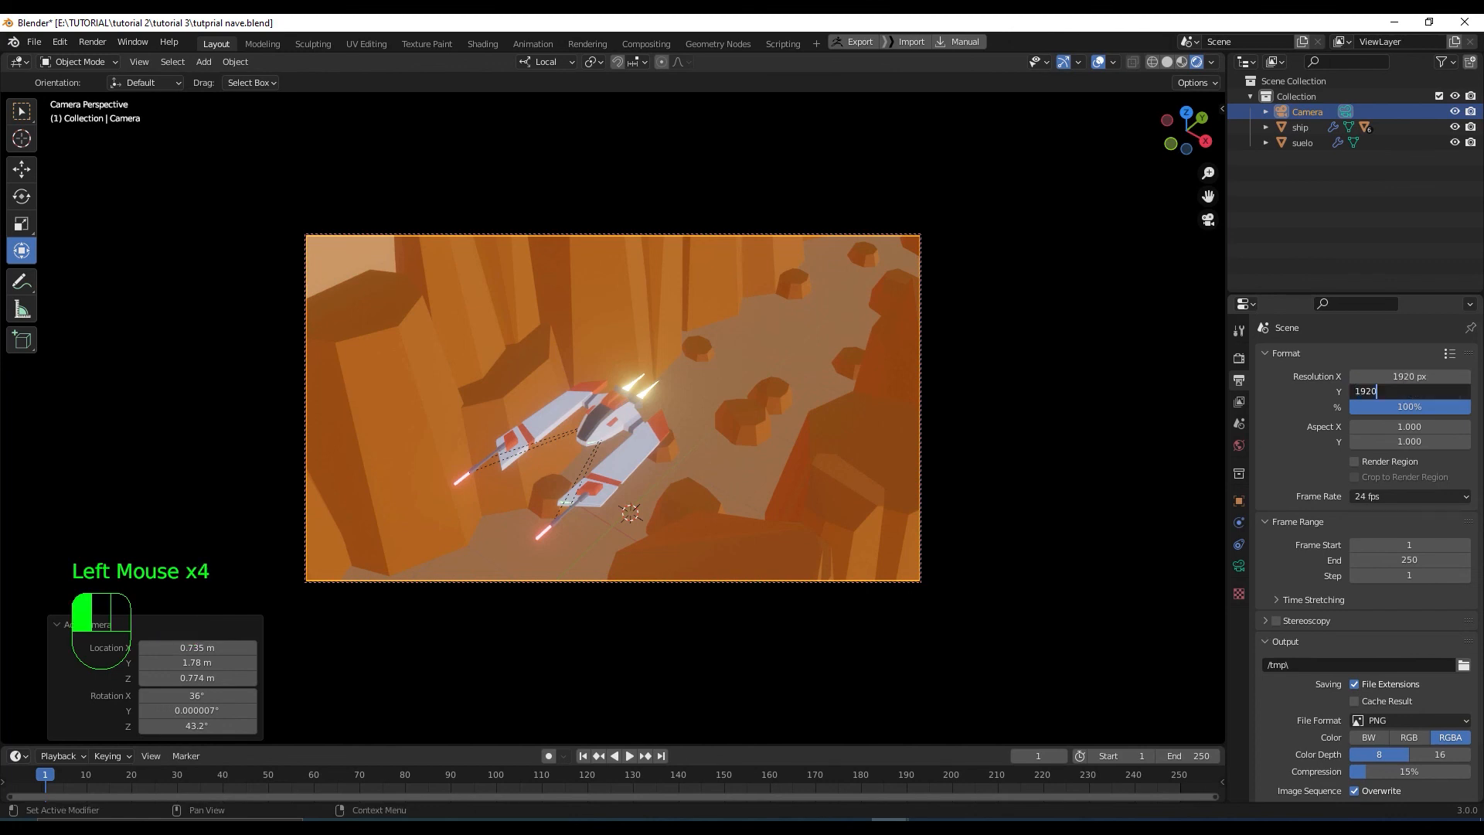
pyautogui.press('Return')
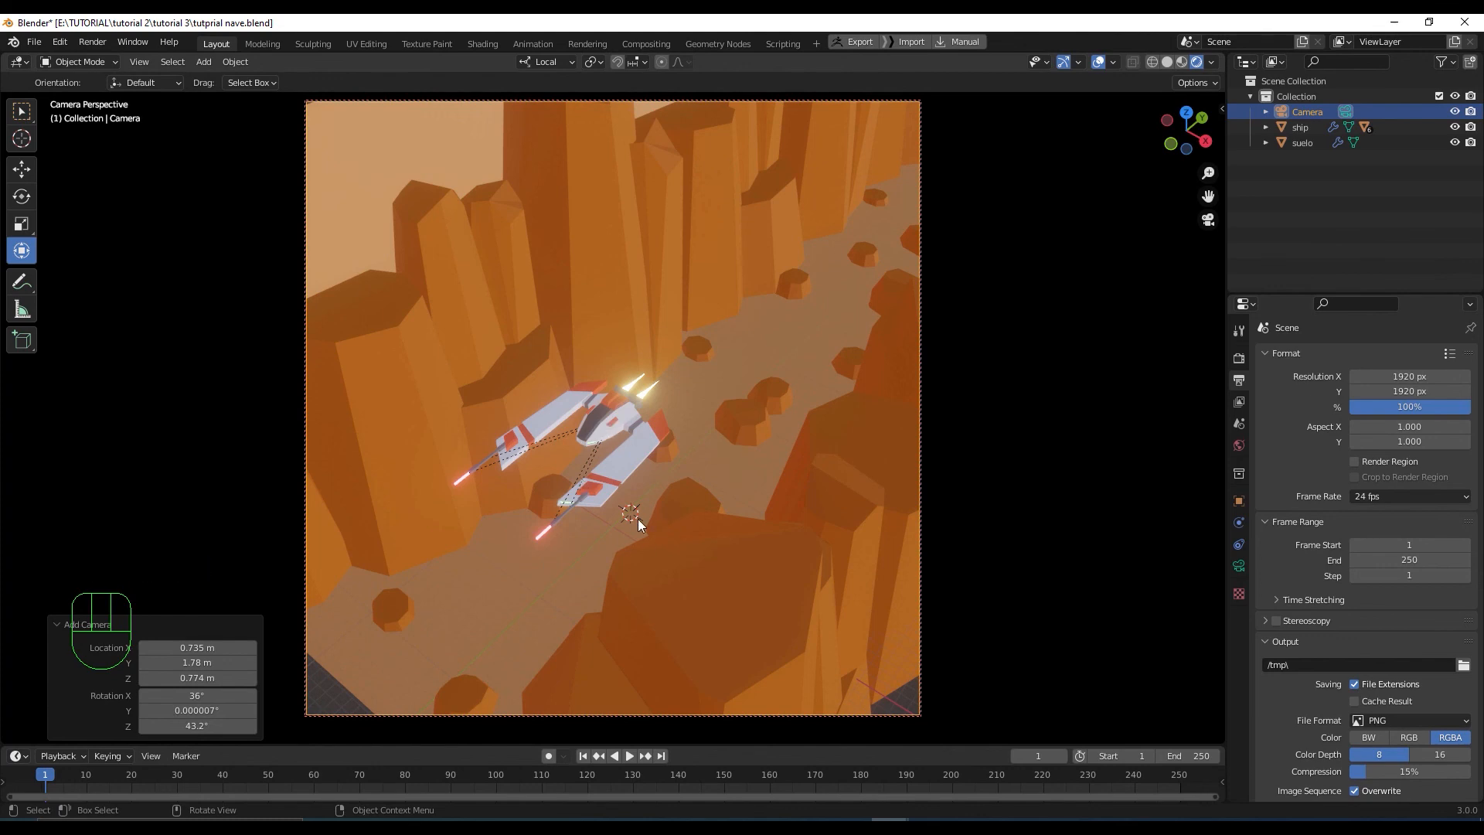
pyautogui.keyDown('shift'); pyautogui.moveTo(626, 517); pyautogui.dragTo(730, 498, button='middle'); pyautogui.keyUp('shift')
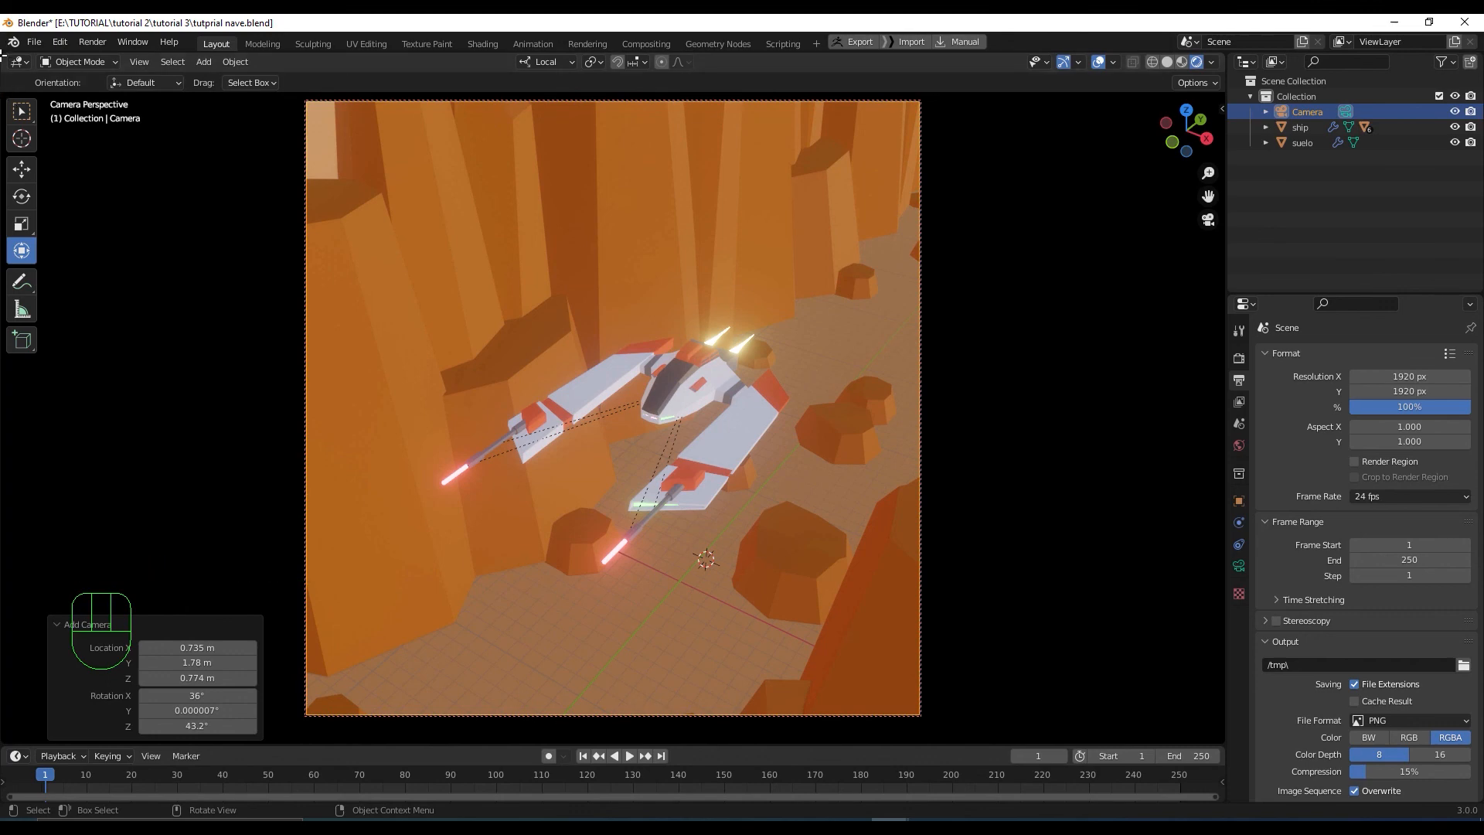
# Drag from the viewport corner to split the 3D view into two side-by-side viewports
pyautogui.moveTo(3, 54); pyautogui.dragTo(507, 154)
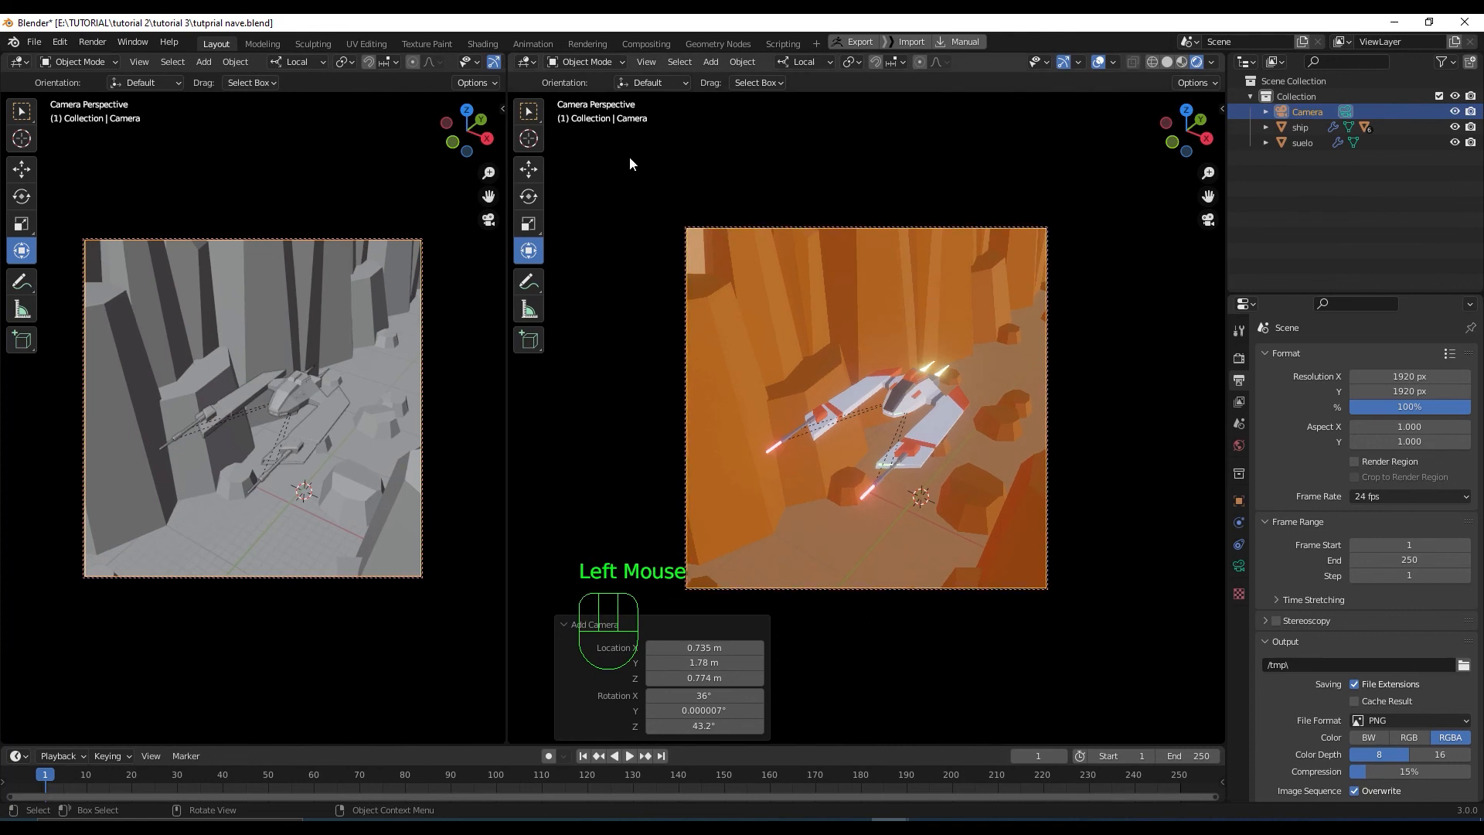
# Keep the right area a 3D viewport out of camera view, and check the View tab lock settings
pyautogui.click(527, 62)
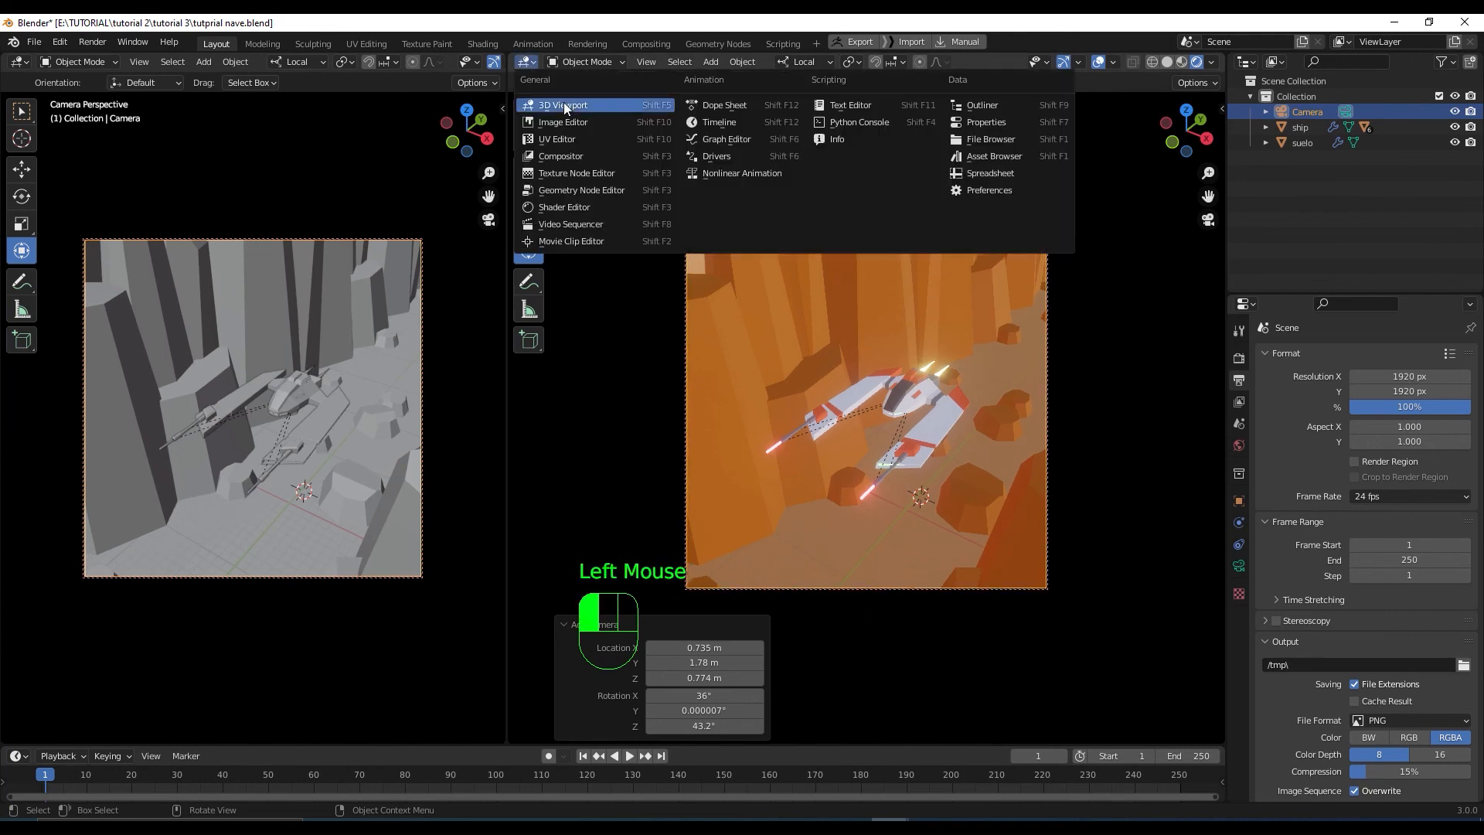
pyautogui.click(564, 102)
pyautogui.press('KP_0')
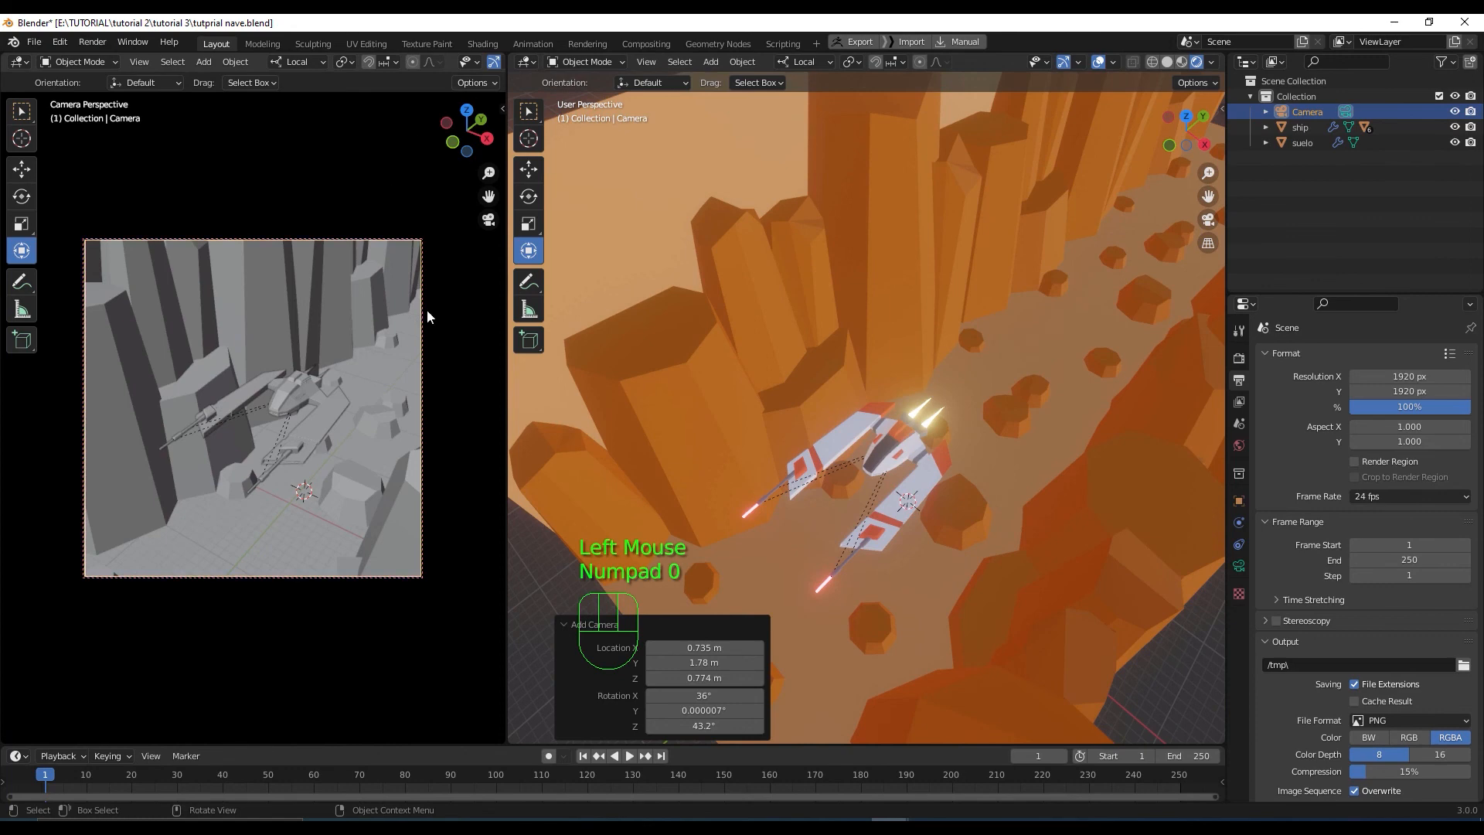
pyautogui.press('n')
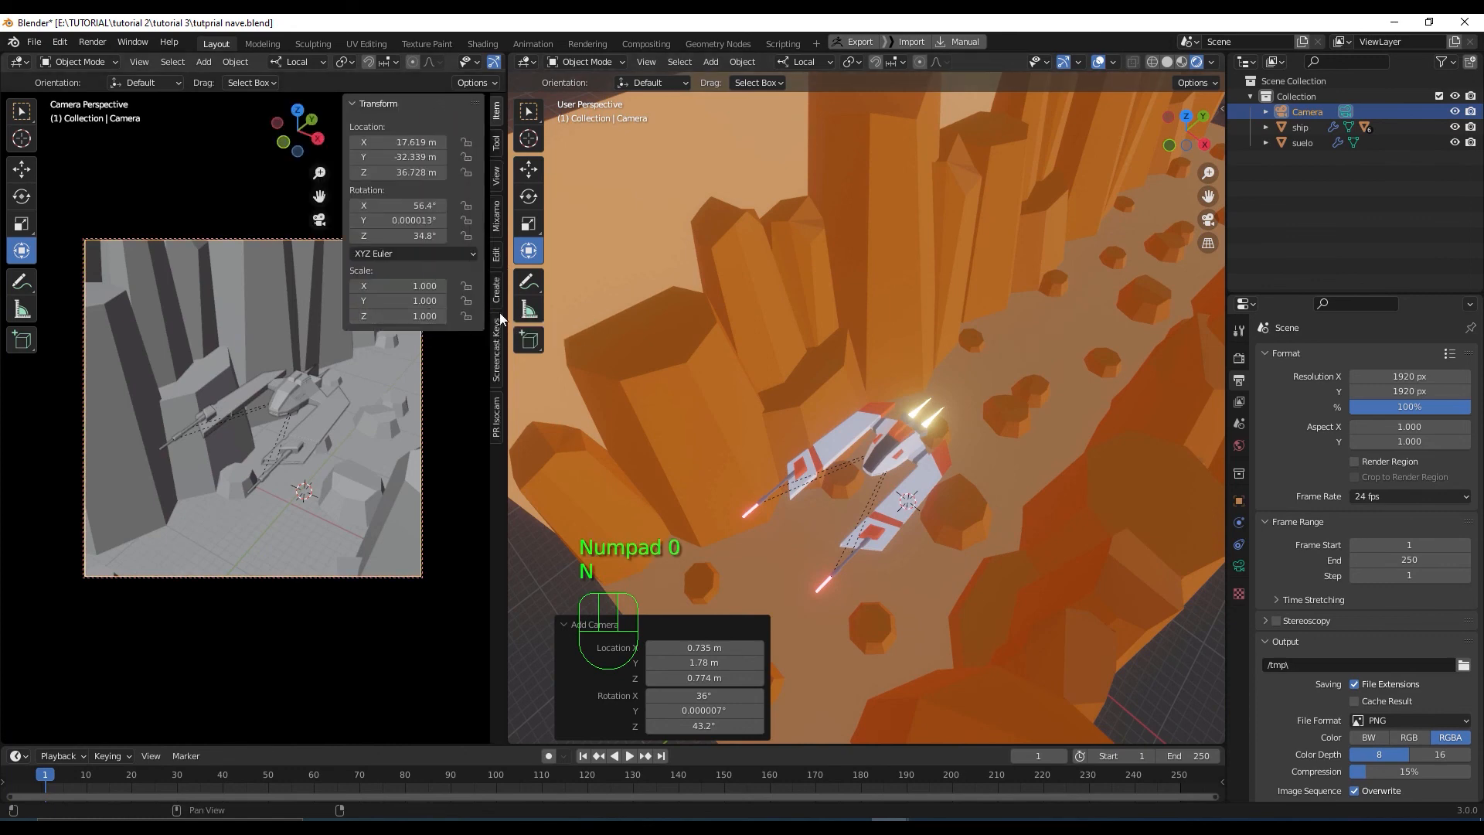
pyautogui.click(500, 180)
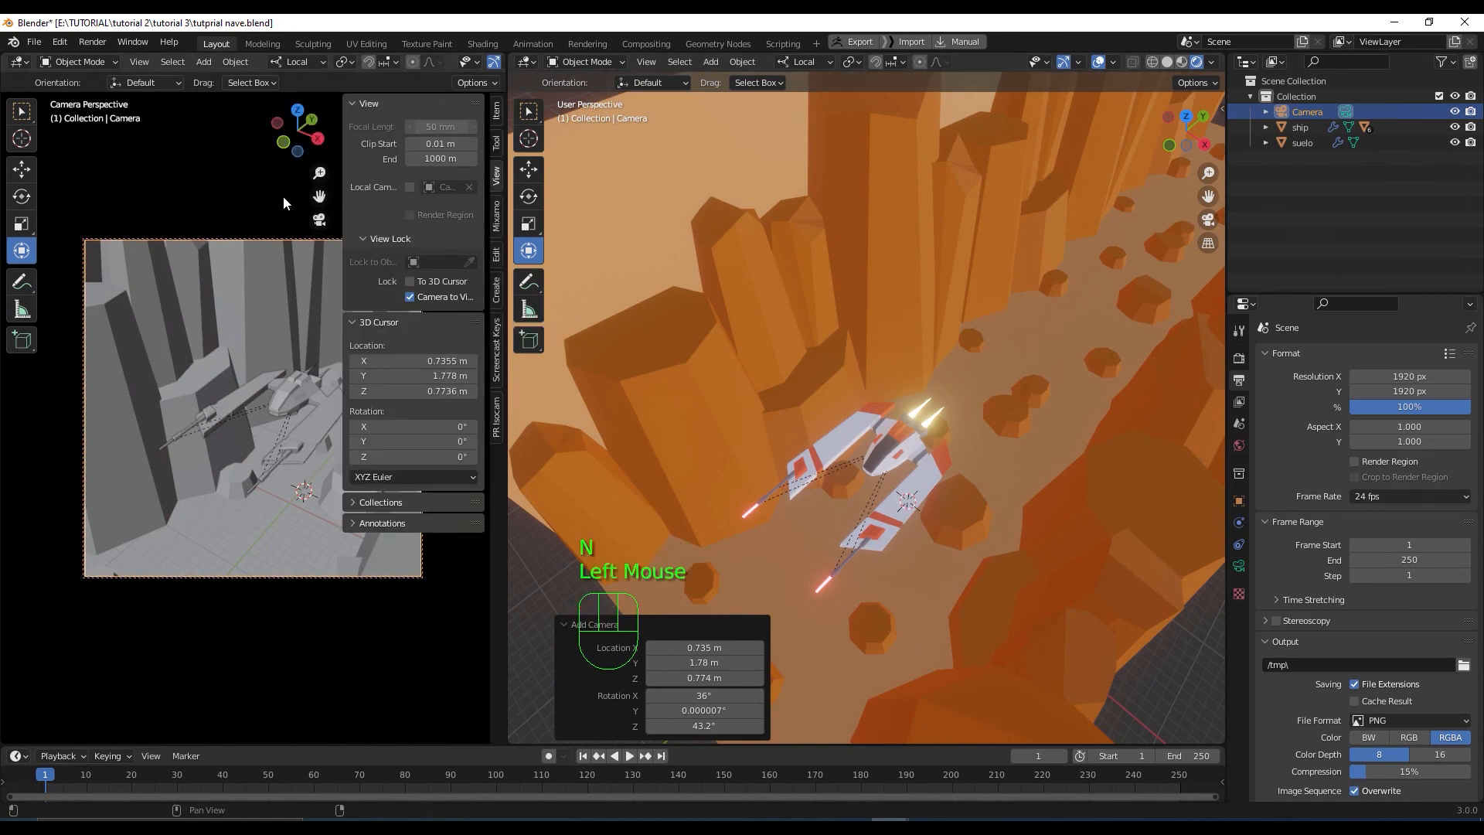
pyautogui.press('n')
# Switch the left camera viewport to Rendered shading and reframe the ship toward the upper left
pyautogui.moveTo(466, 62); pyautogui.dragTo(448, 63, button='middle')
pyautogui.click(479, 65)
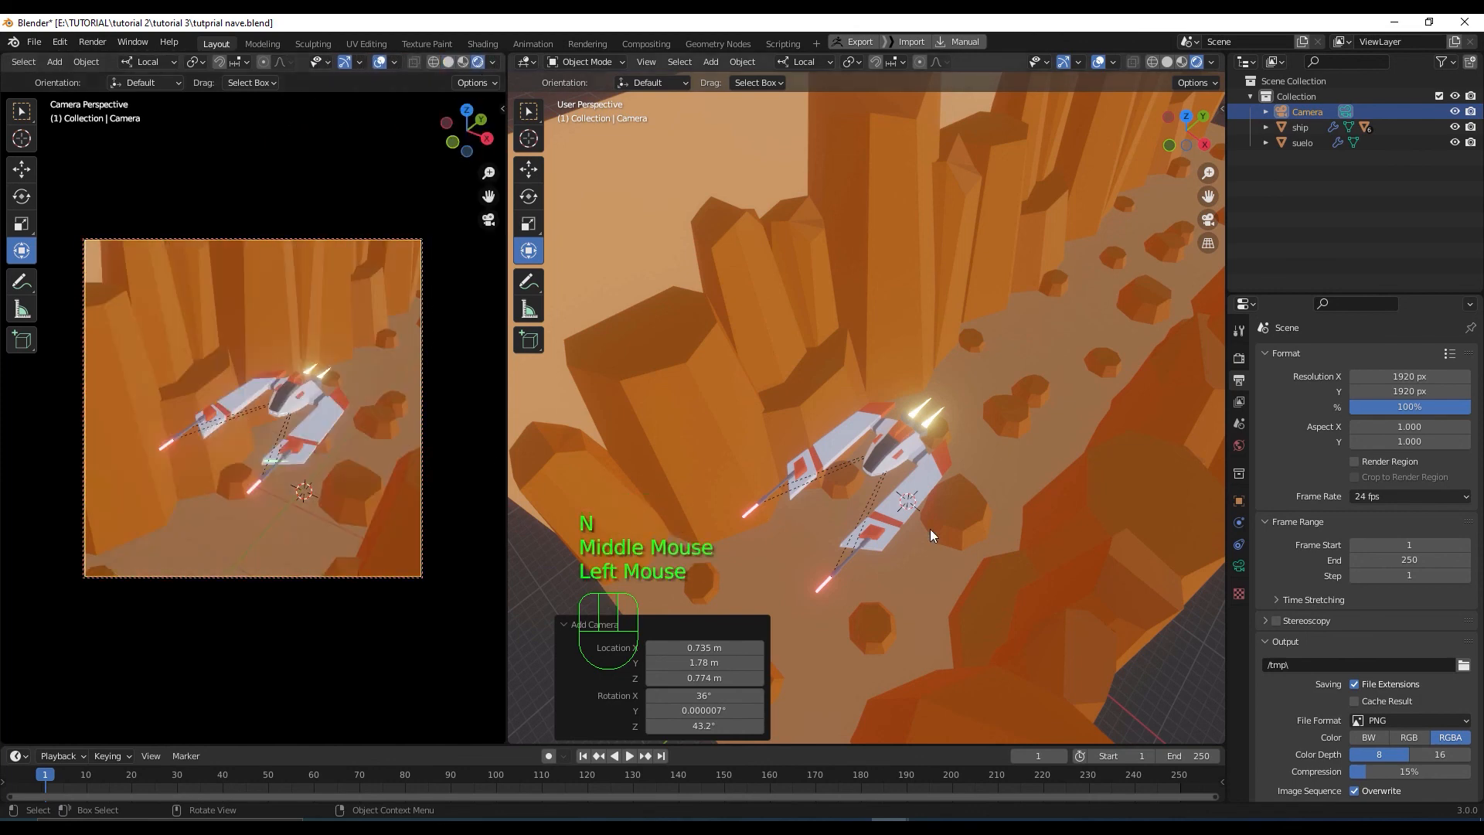
pyautogui.keyDown('shift'); pyautogui.moveTo(299, 419); pyautogui.dragTo(318, 470, button='middle'); pyautogui.keyUp('shift')
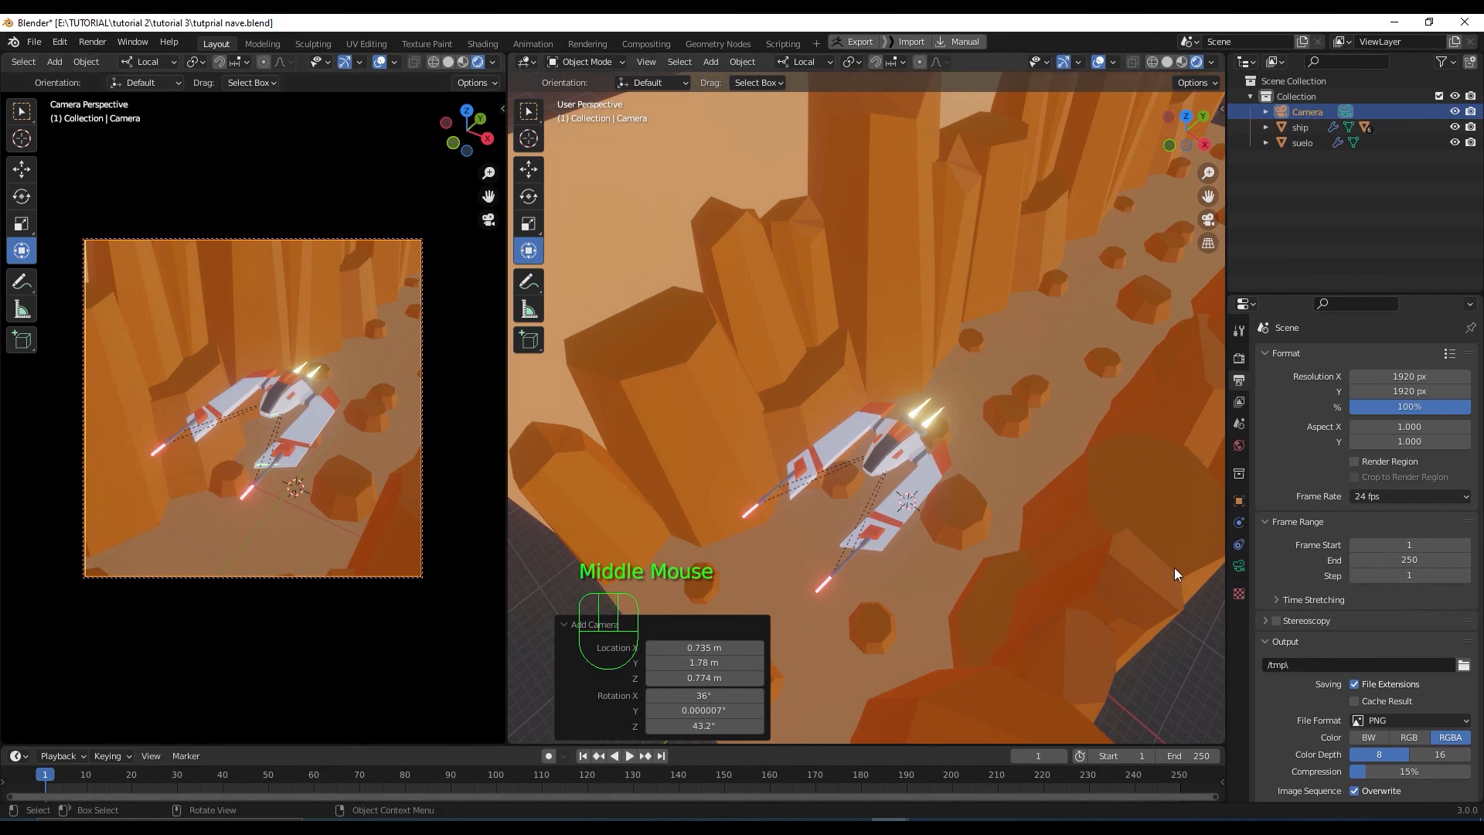
pyautogui.scroll(-2, 989, 442)
pyautogui.click(986, 429)
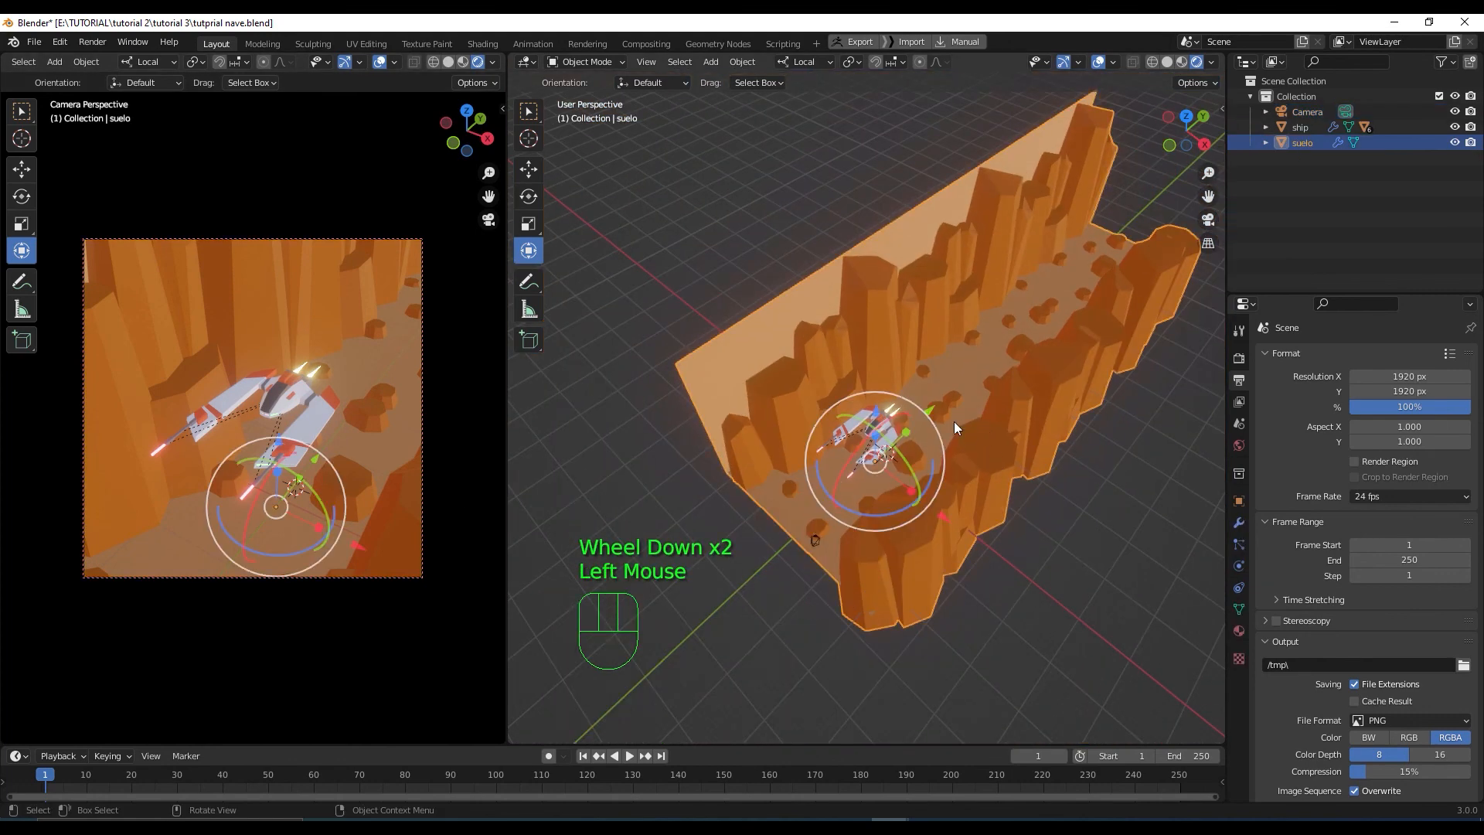
pyautogui.moveTo(932, 411); pyautogui.dragTo(619, 396)
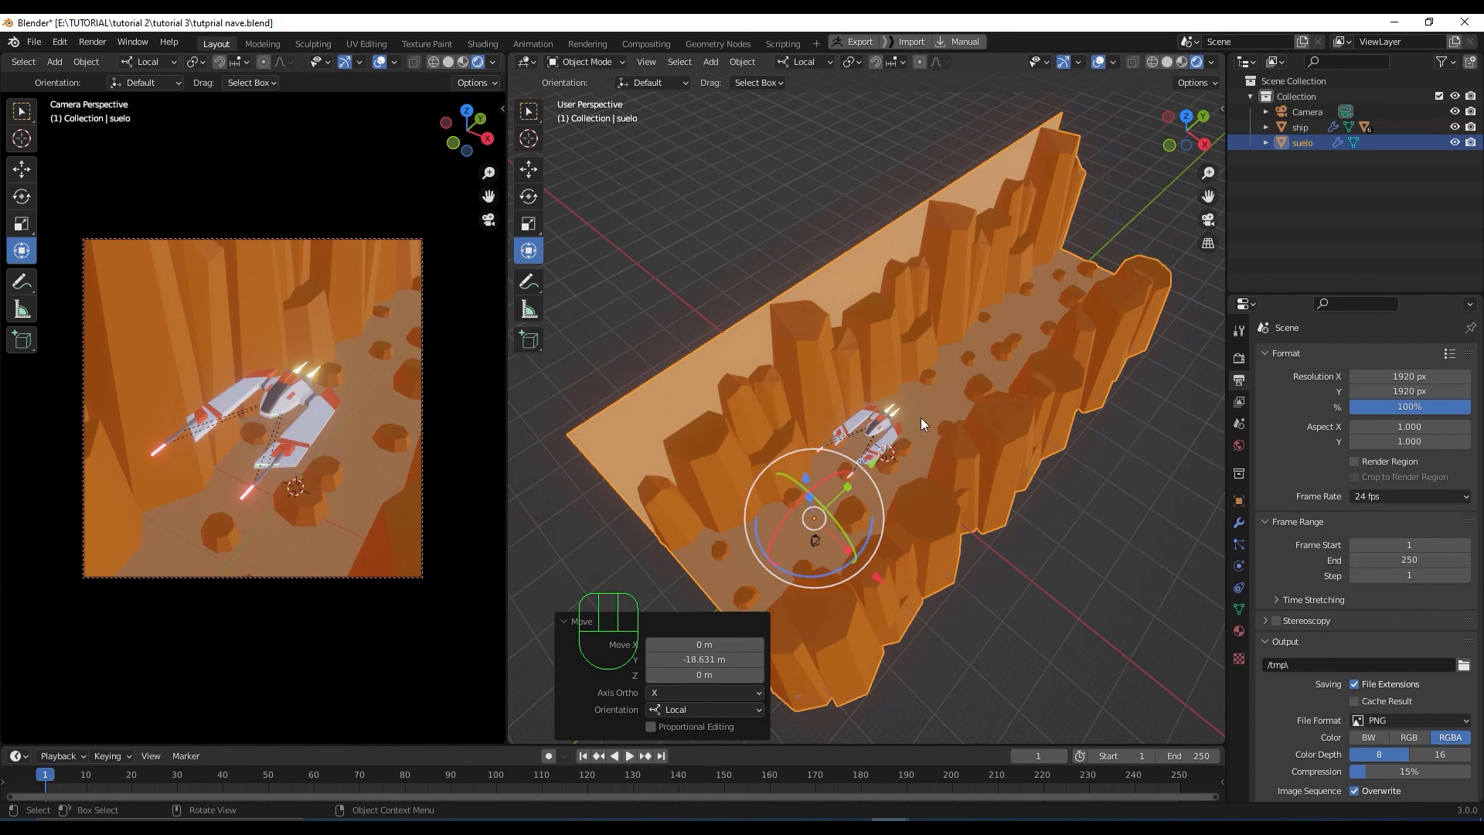
pyautogui.hotkey('ctrl', 'z')
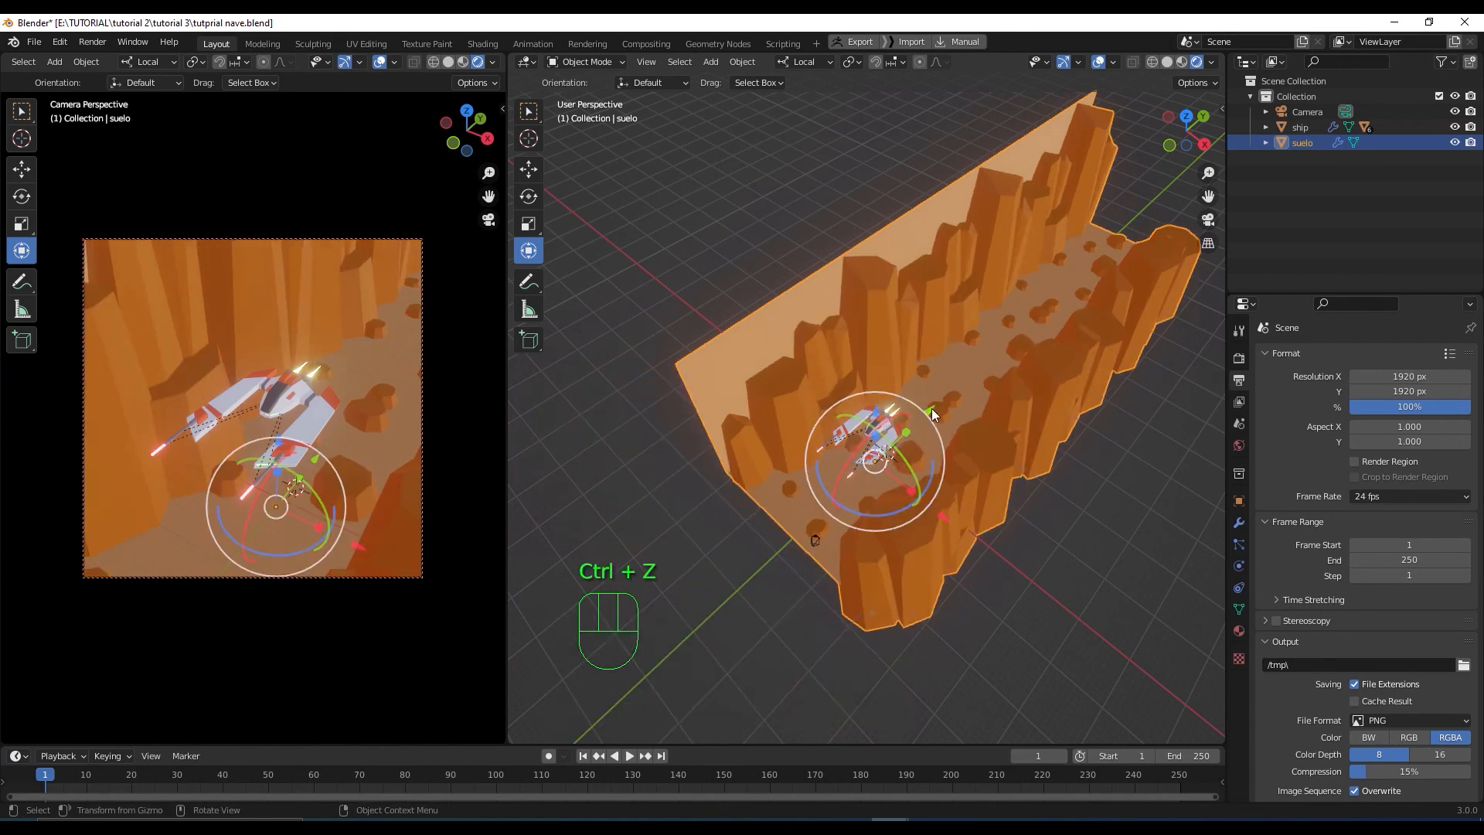
pyautogui.moveTo(933, 415); pyautogui.dragTo(622, 649)
pyautogui.moveTo(391, 476)
pyautogui.keyDown('shift'); pyautogui.mouseDown(button='middle')
pyautogui.moveTo(404, 462)
pyautogui.moveTo(394, 487)
pyautogui.moveTo(397, 474)
pyautogui.mouseUp(button='middle'); pyautogui.keyUp('shift')
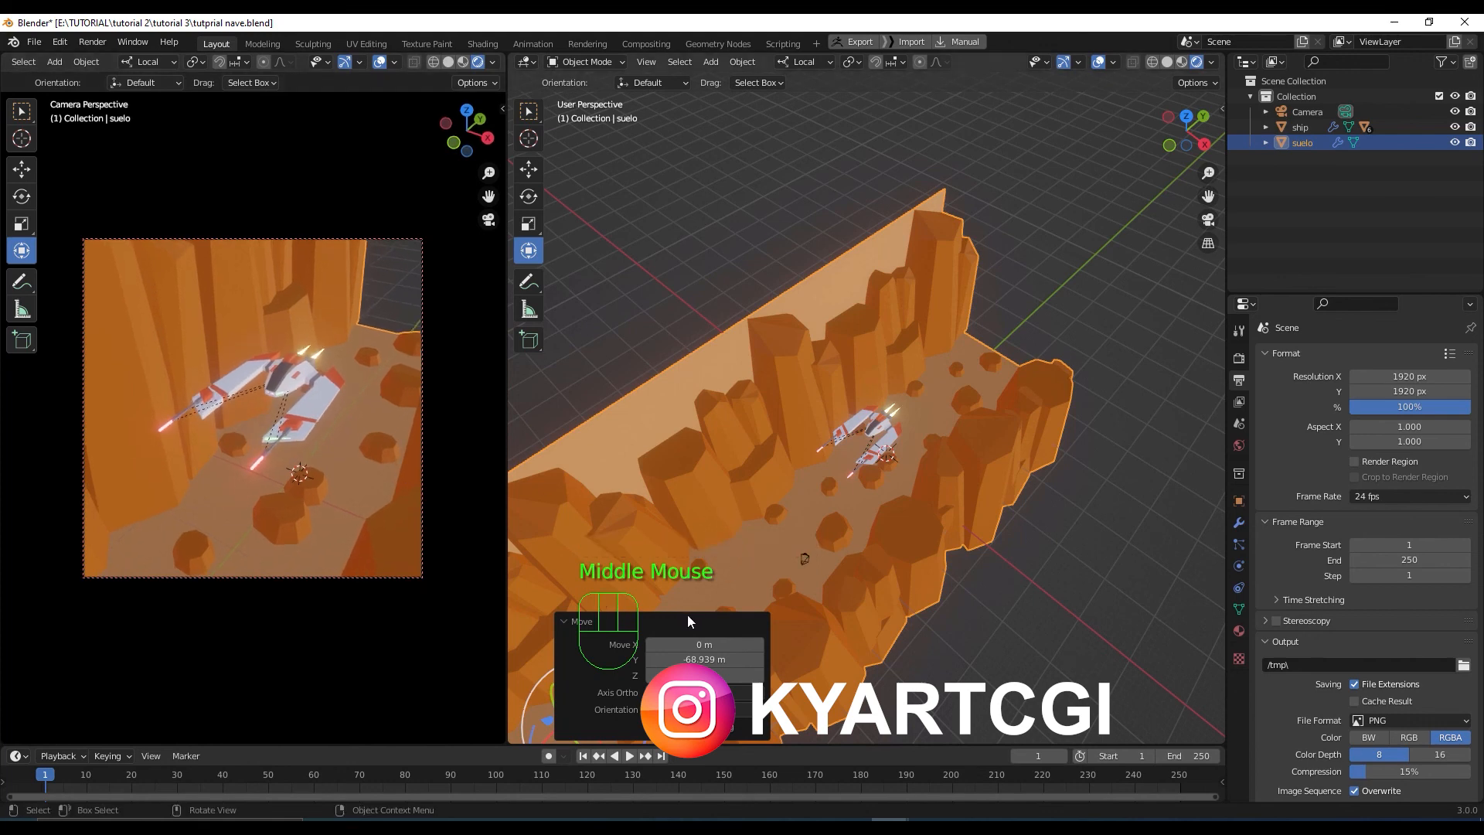
pyautogui.click(855, 537)
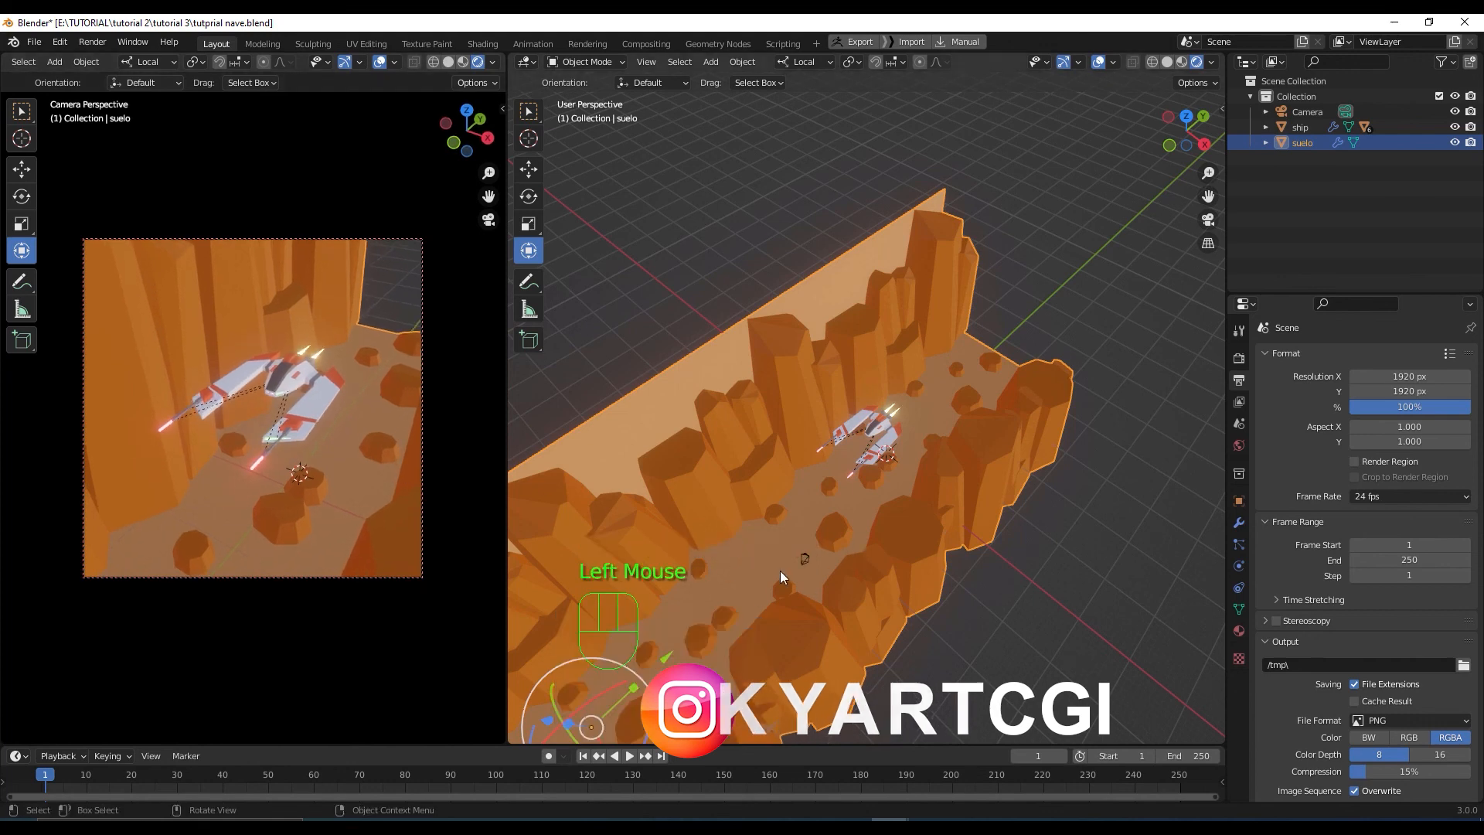
pyautogui.hotkey('ctrl', 'z')
pyautogui.hotkey('ctrl', 'z')
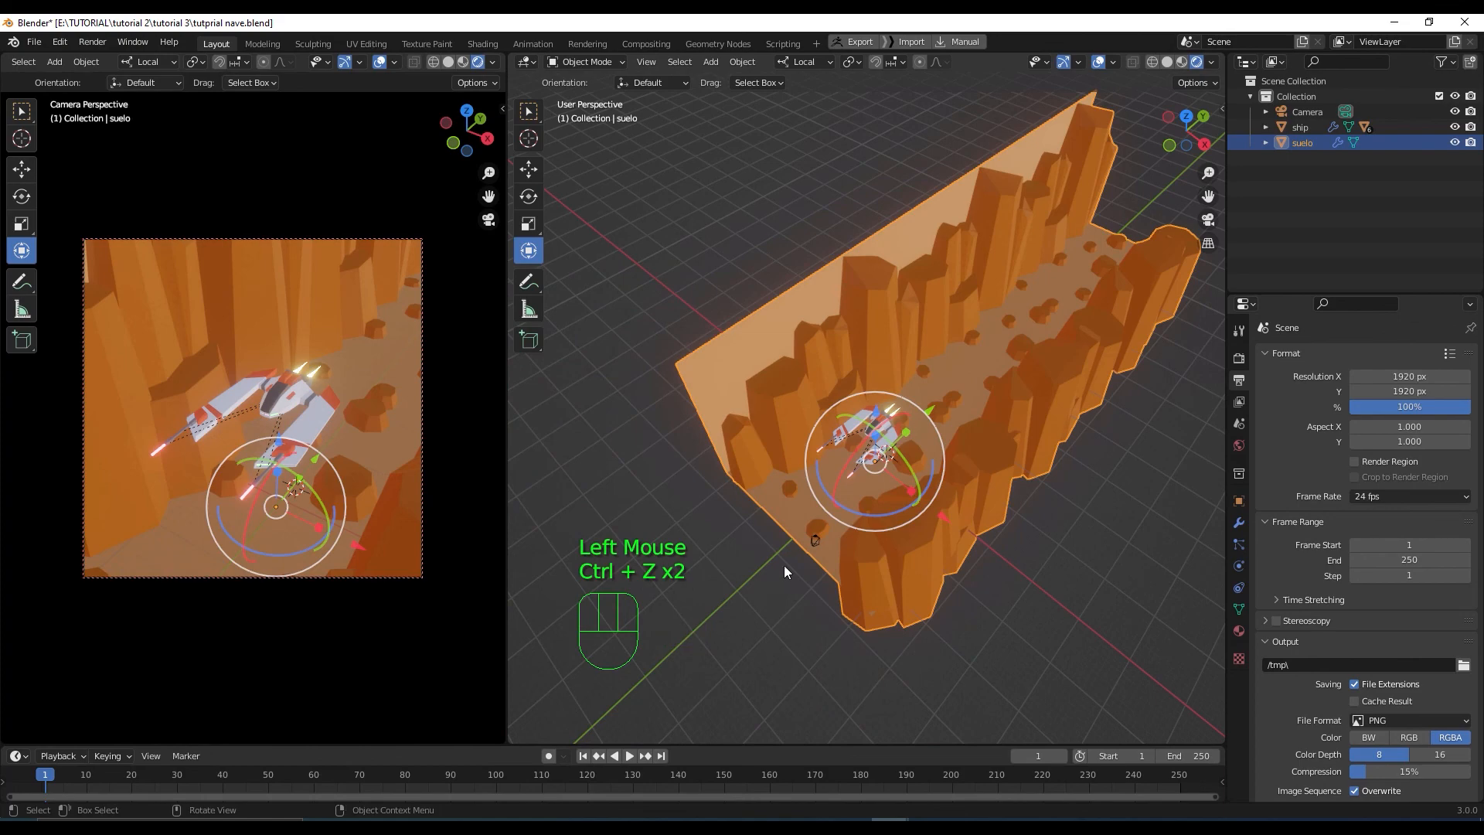
pyautogui.moveTo(934, 415); pyautogui.dragTo(942, 302)
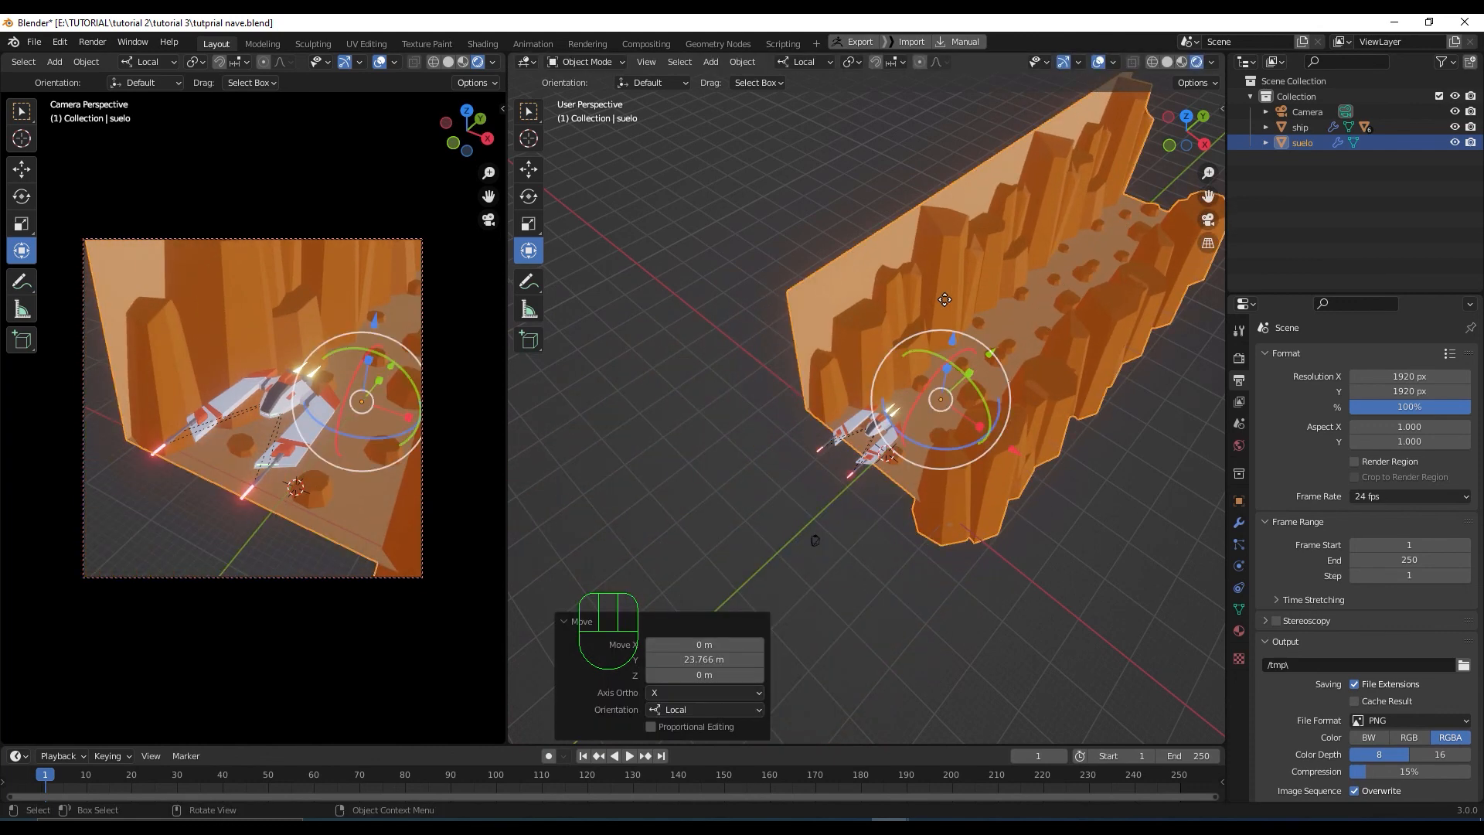
pyautogui.hotkey('ctrl', 'z')
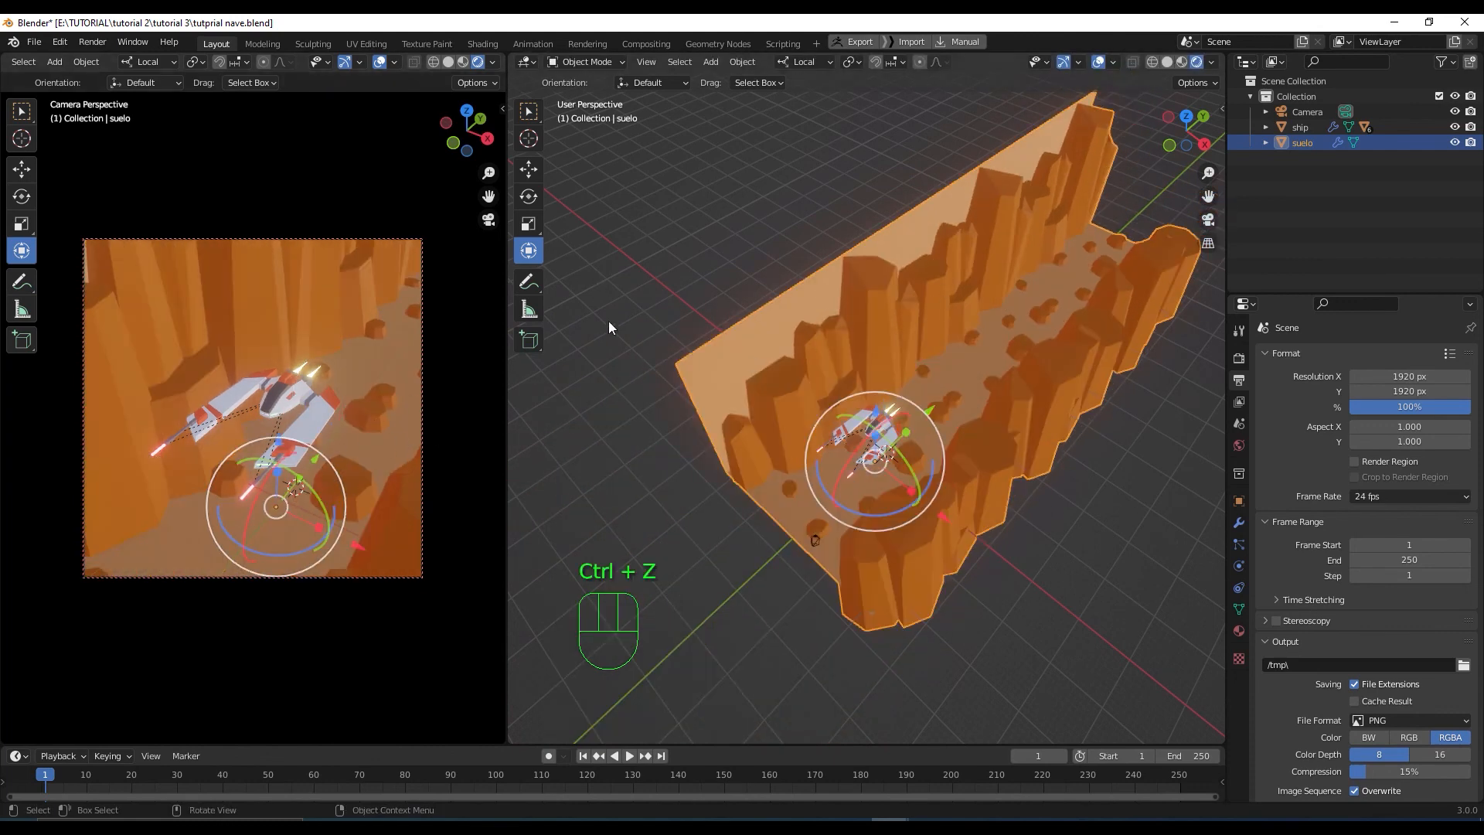
pyautogui.click(632, 439)
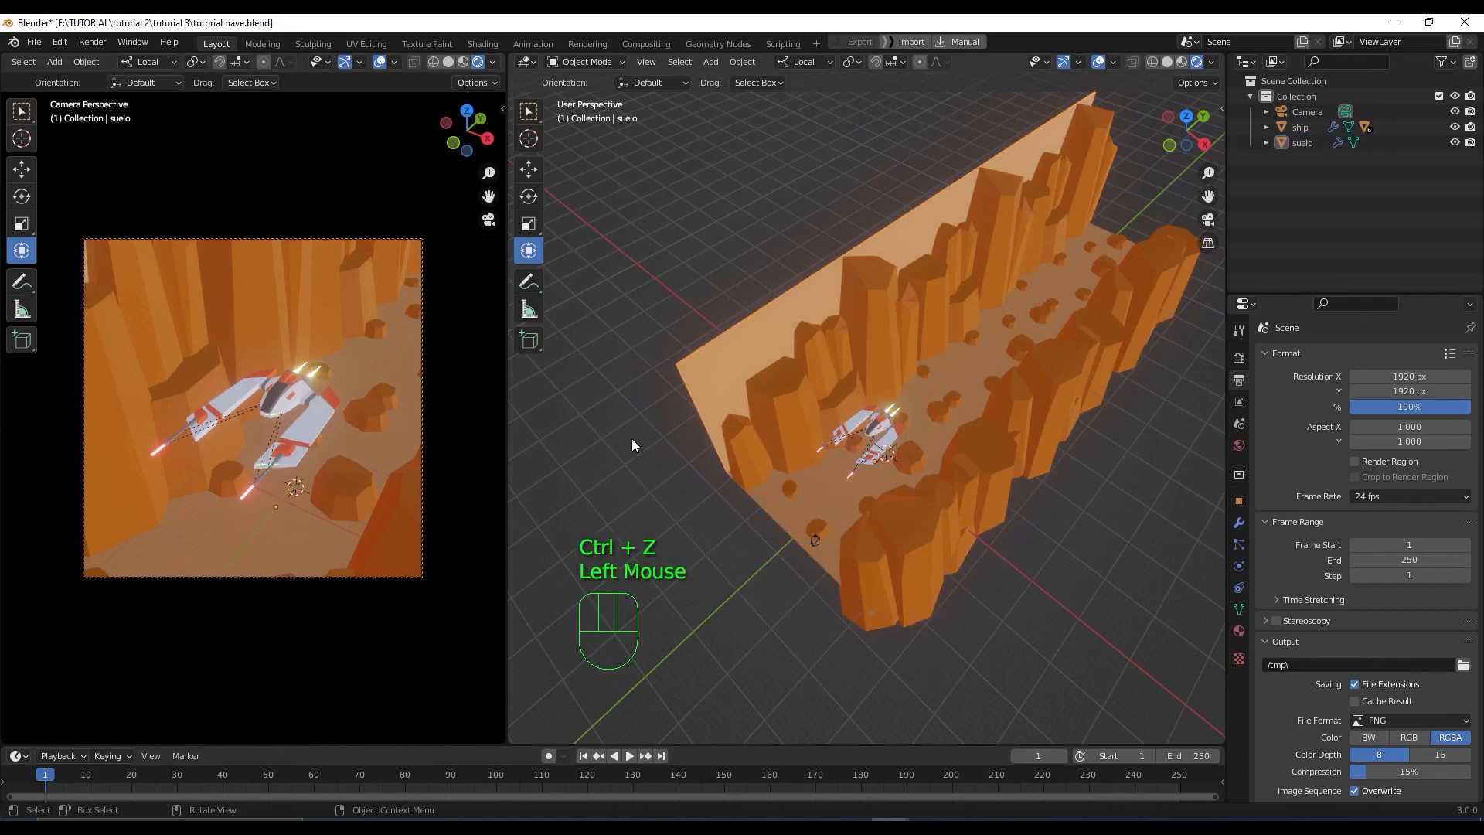
pyautogui.click(861, 536)
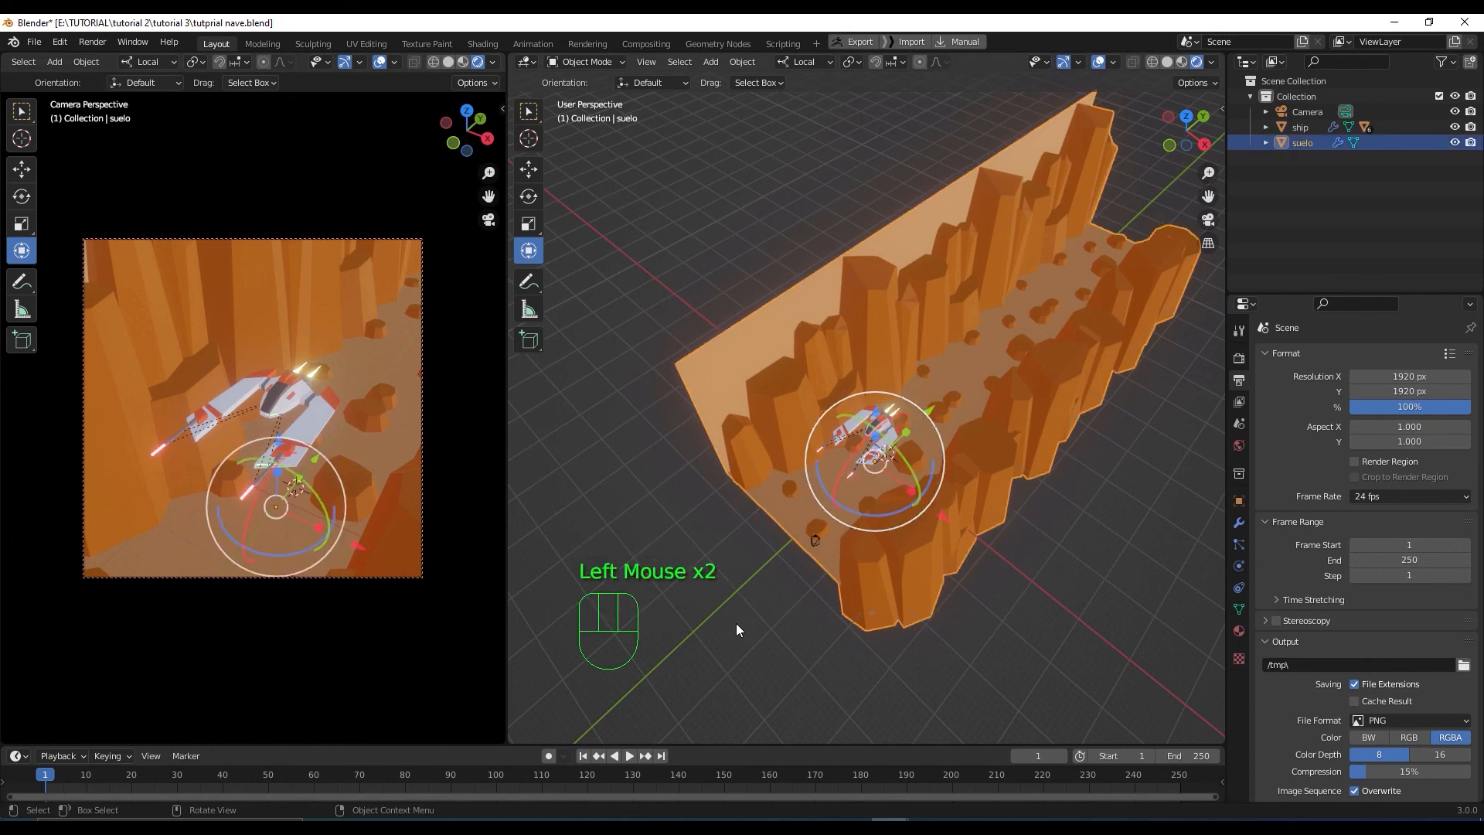
# Add a Sun light to the scene
pyautogui.hotkey('shift', 'a')
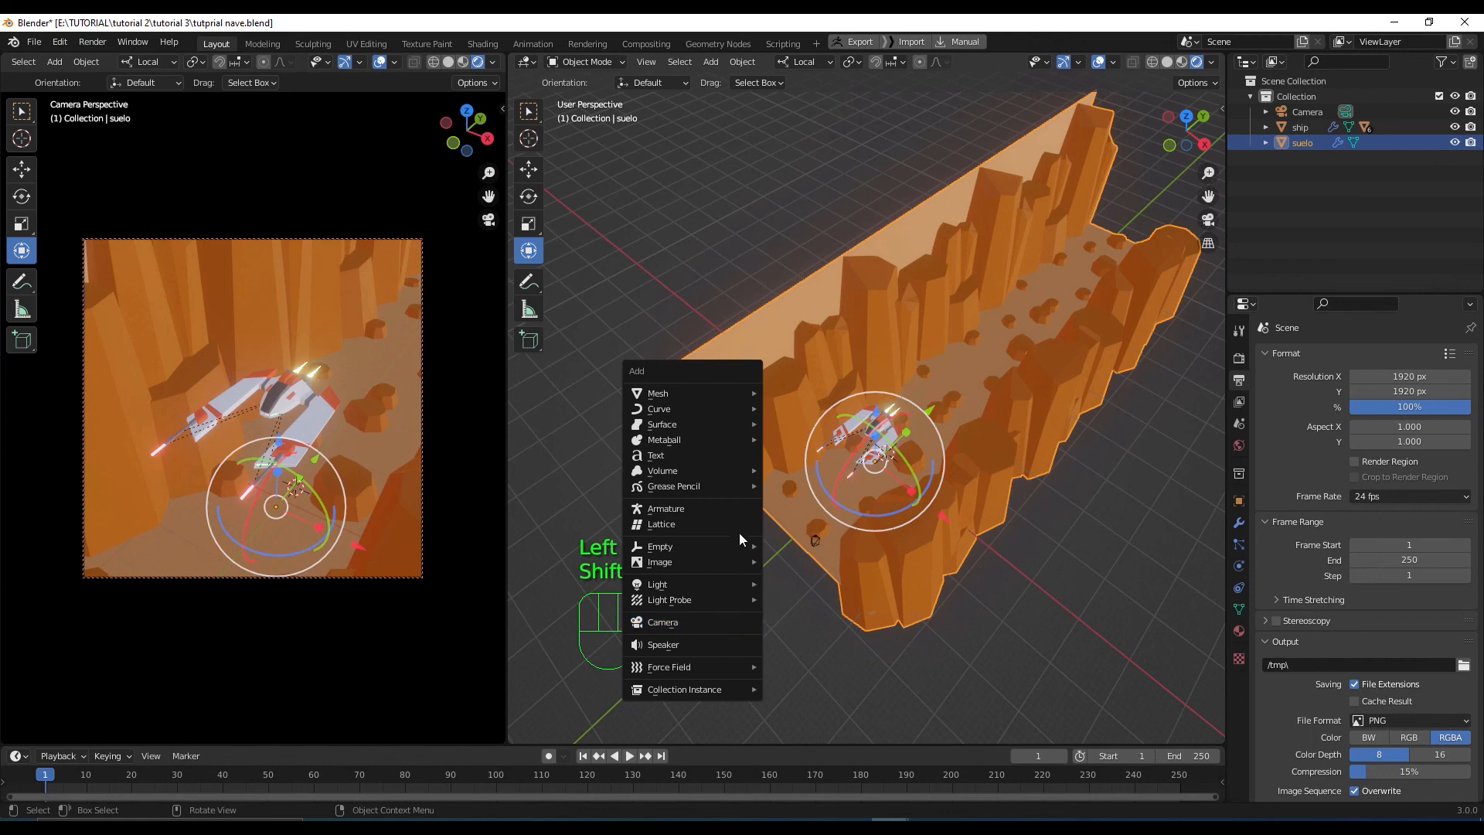
pyautogui.moveTo(748, 587)
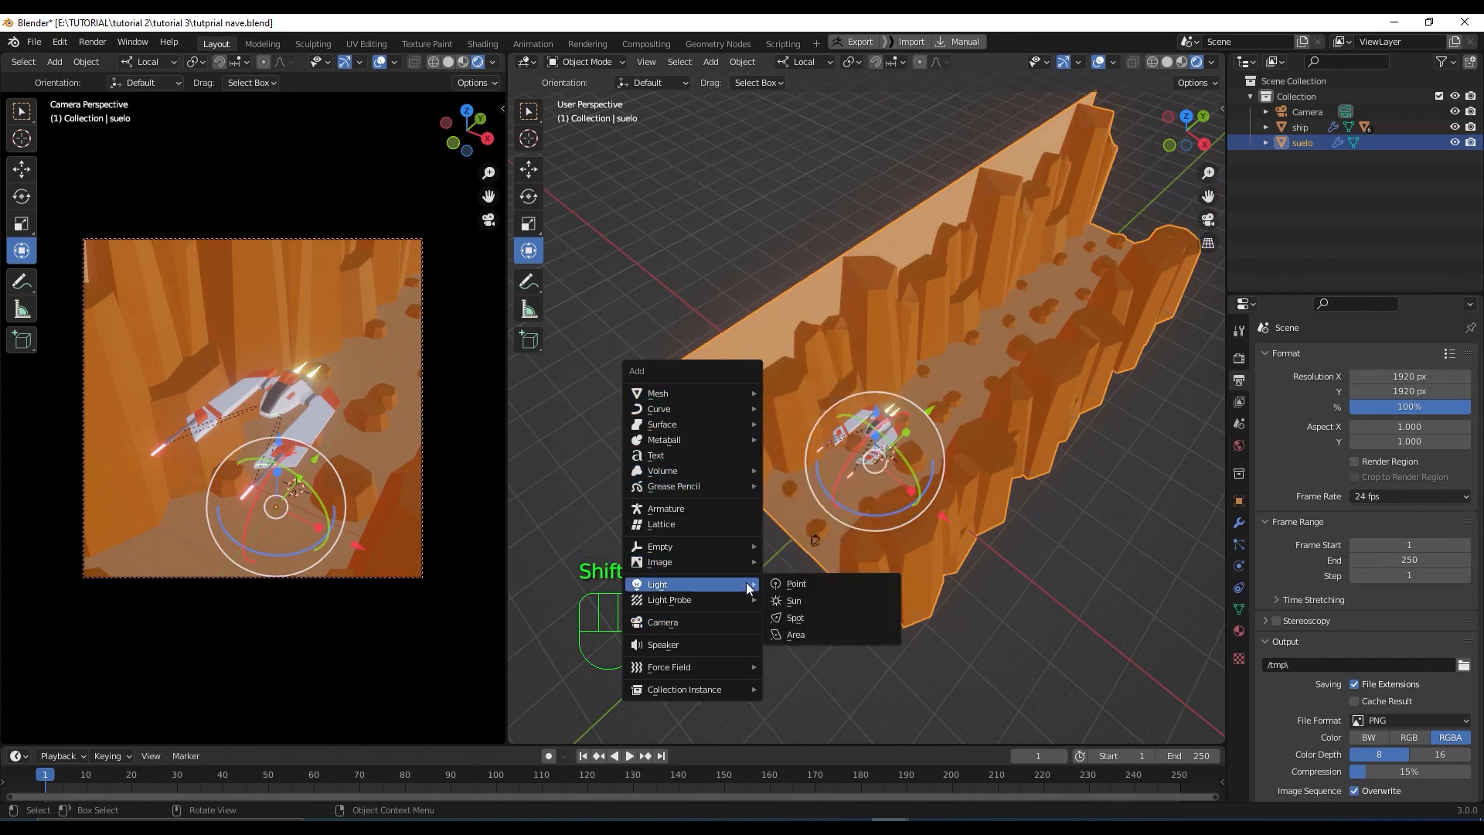
pyautogui.click(847, 600)
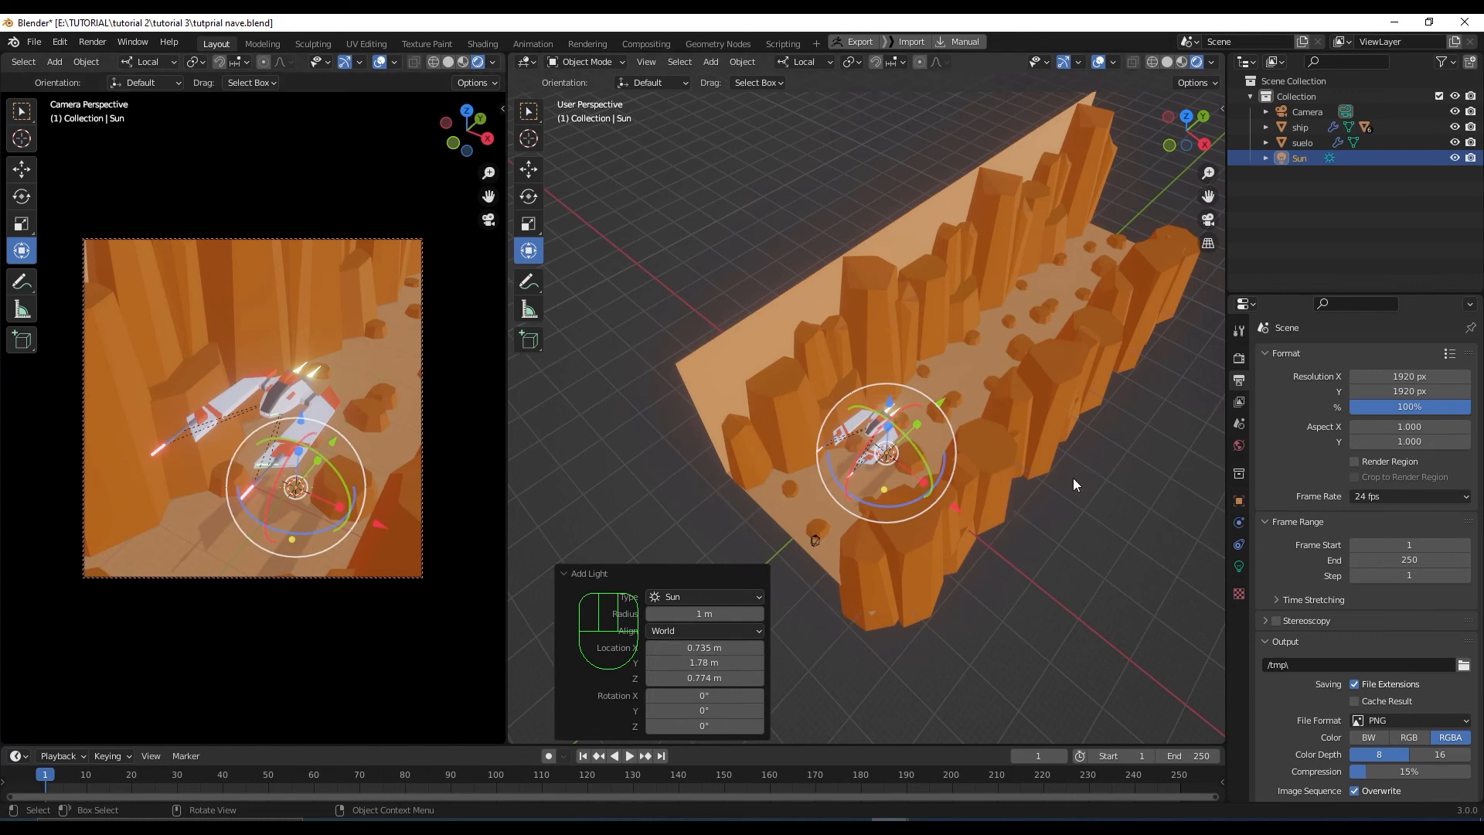
# Raise the Sun above the canyon, shift it along X, and tilt it about -22.8° on Y
pyautogui.moveTo(908, 411); pyautogui.dragTo(896, 255)
pyautogui.scroll(3, 955, 371)
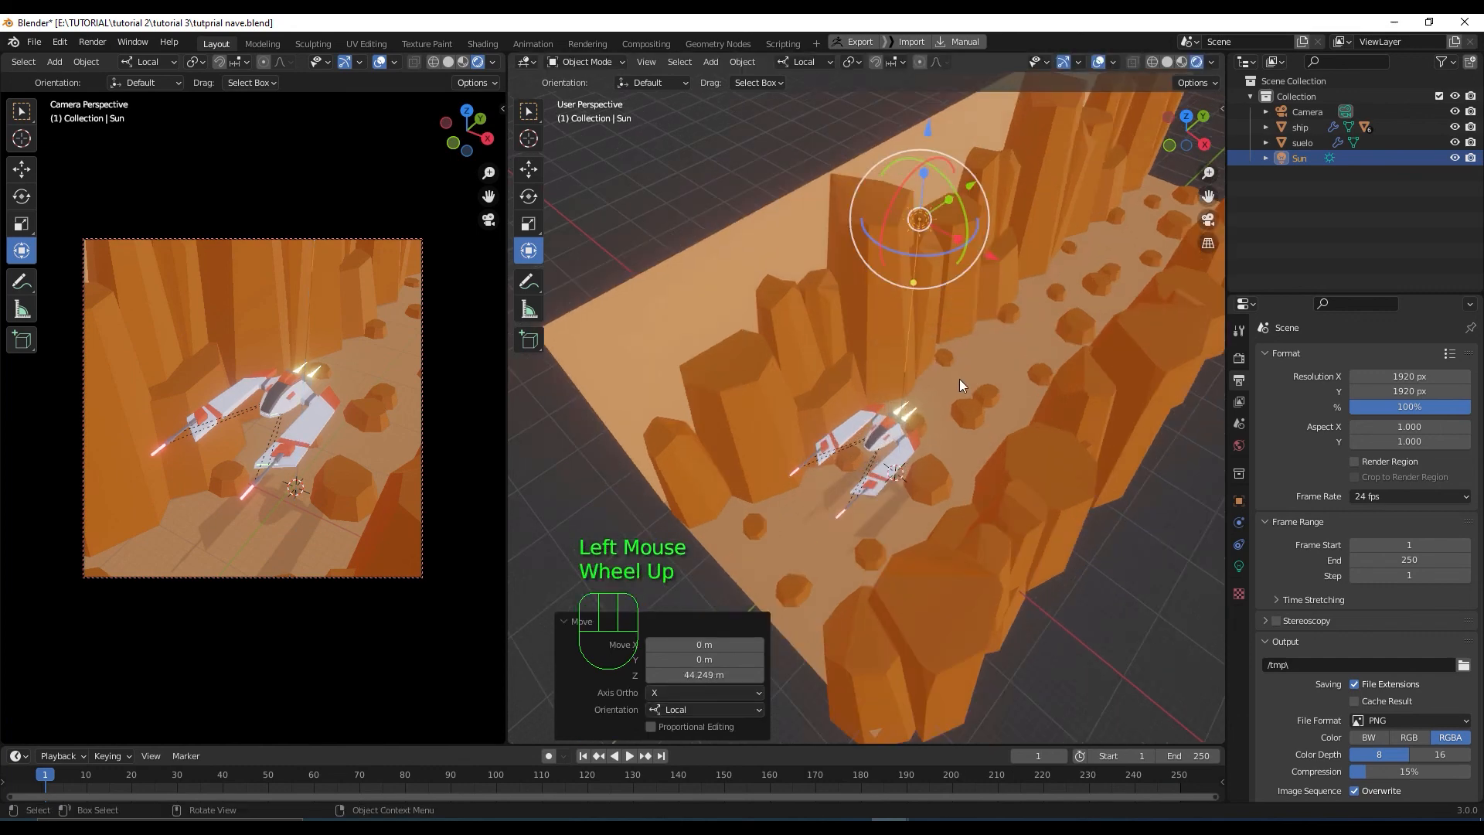
pyautogui.moveTo(958, 379); pyautogui.dragTo(1026, 159, button='middle')
pyautogui.moveTo(1038, 151); pyautogui.dragTo(840, 196)
pyautogui.moveTo(839, 196); pyautogui.dragTo(830, 264, button='middle')
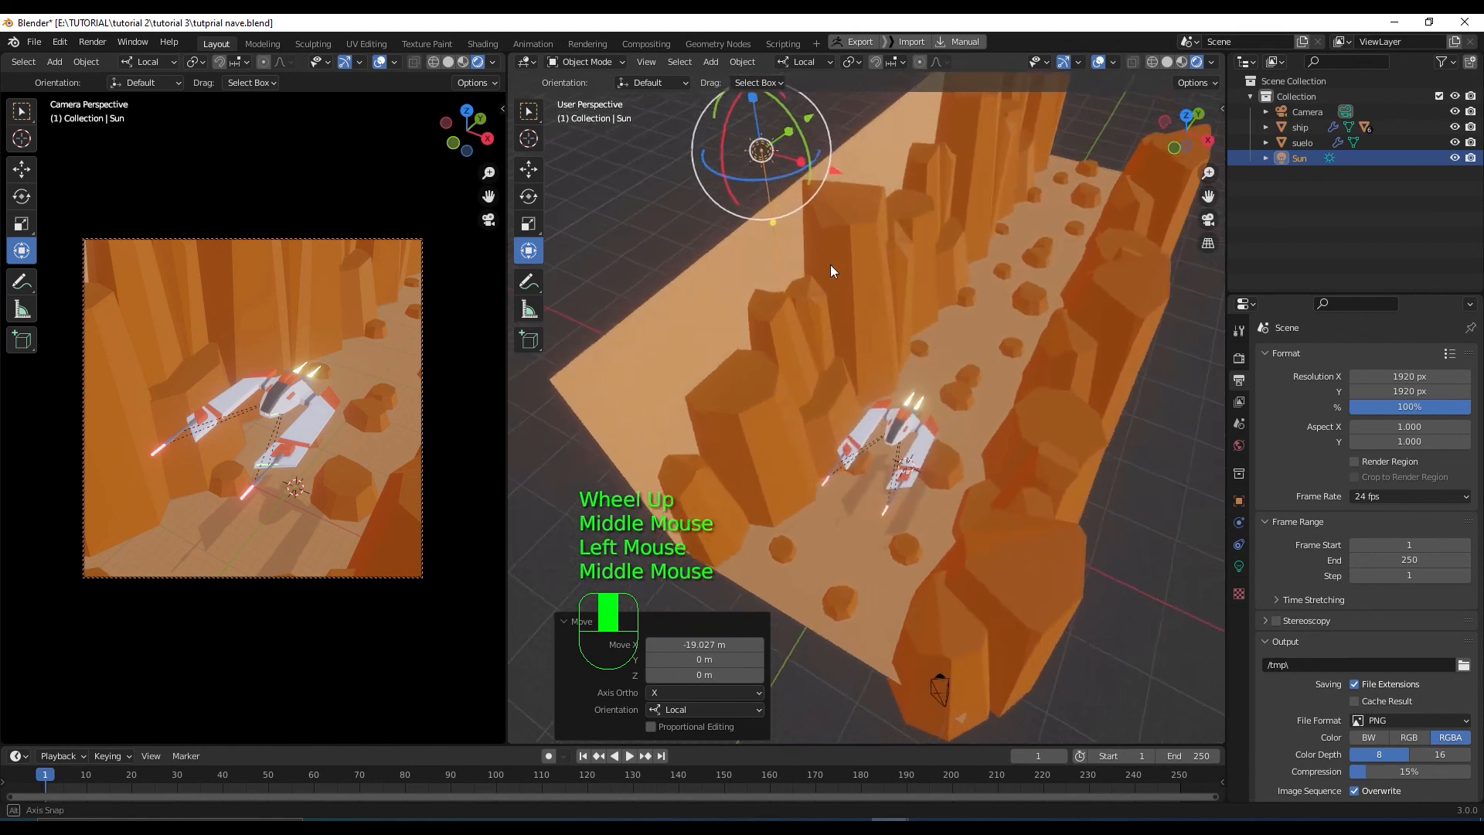
pyautogui.moveTo(803, 145); pyautogui.dragTo(788, 134)
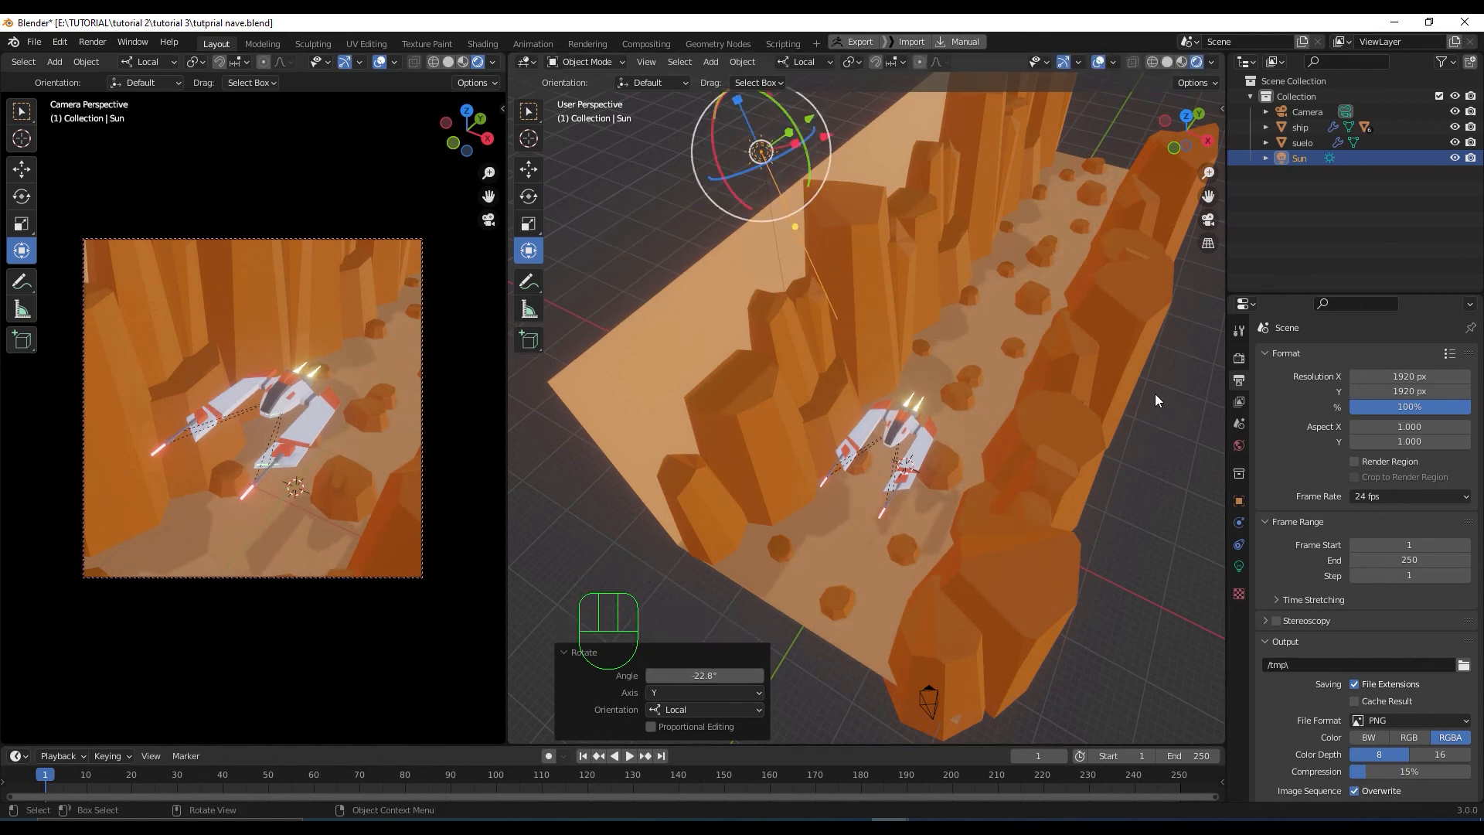
# Tint the Sun light pink (FFA9C3) in its Light properties
pyautogui.click(1239, 565)
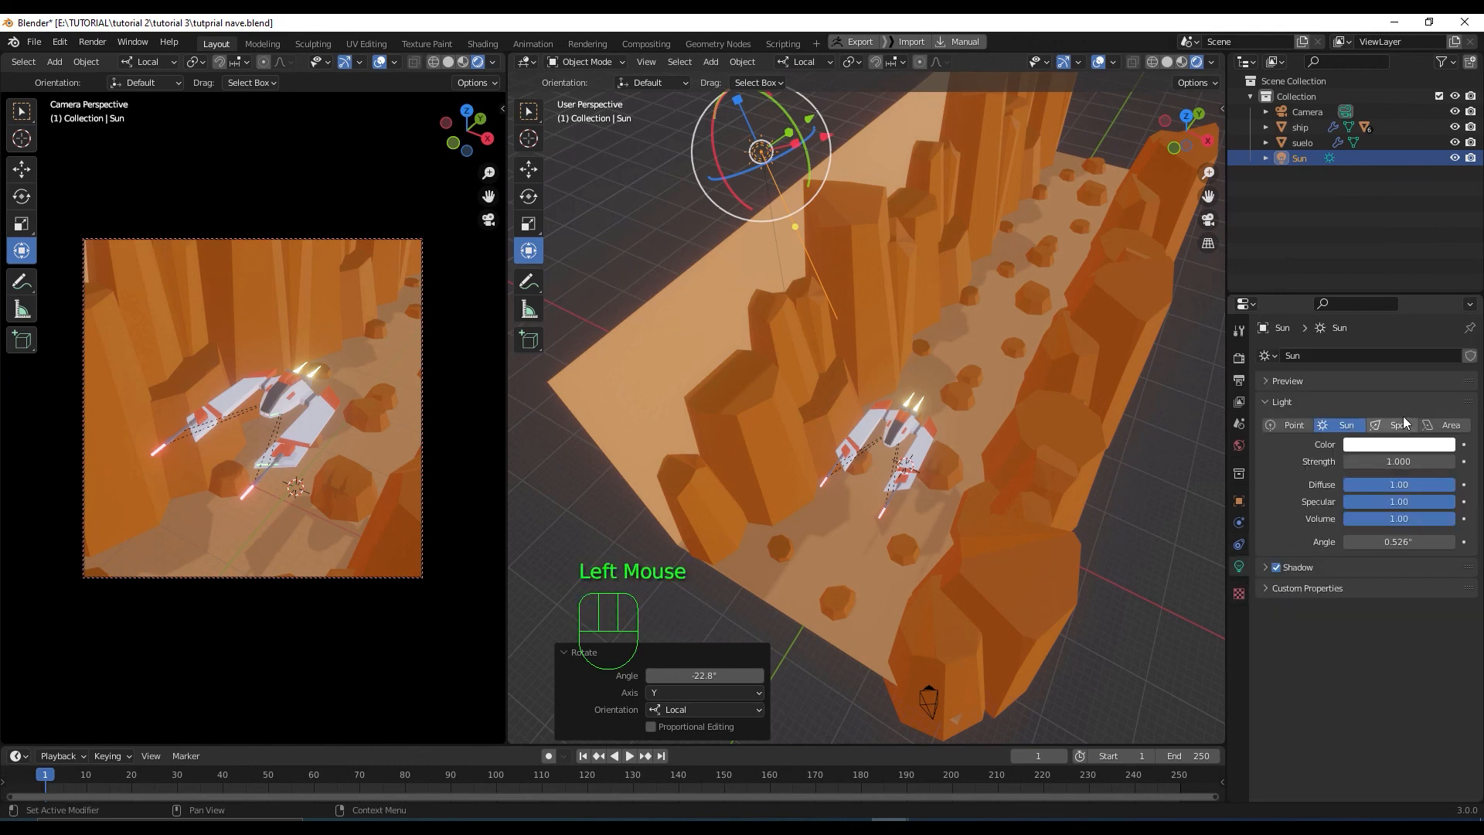
pyautogui.click(1403, 446)
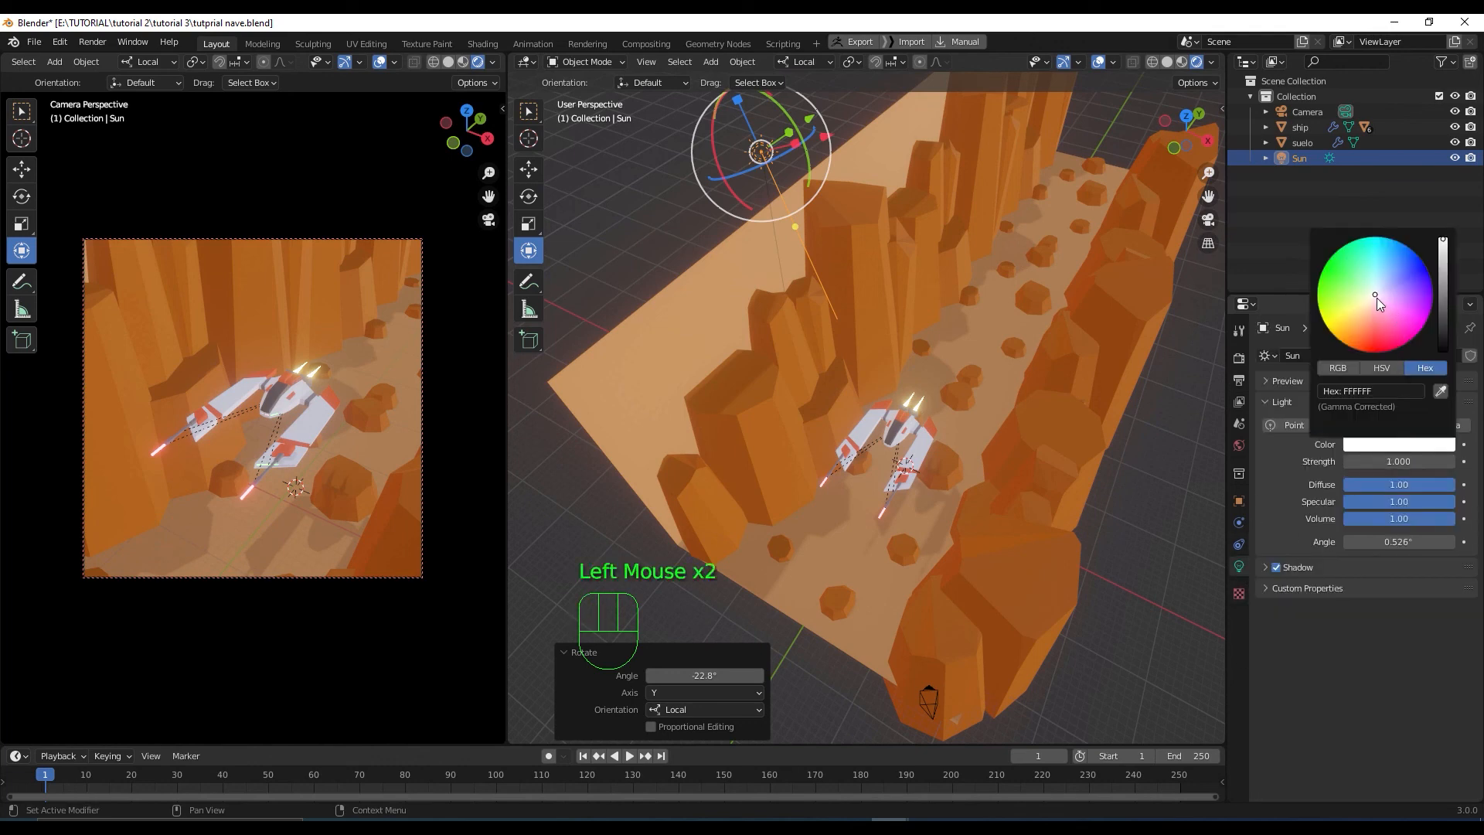
pyautogui.moveTo(1380, 303)
pyautogui.mouseDown()
pyautogui.moveTo(1382, 287)
pyautogui.moveTo(1357, 319)
pyautogui.moveTo(1379, 304)
pyautogui.mouseUp()
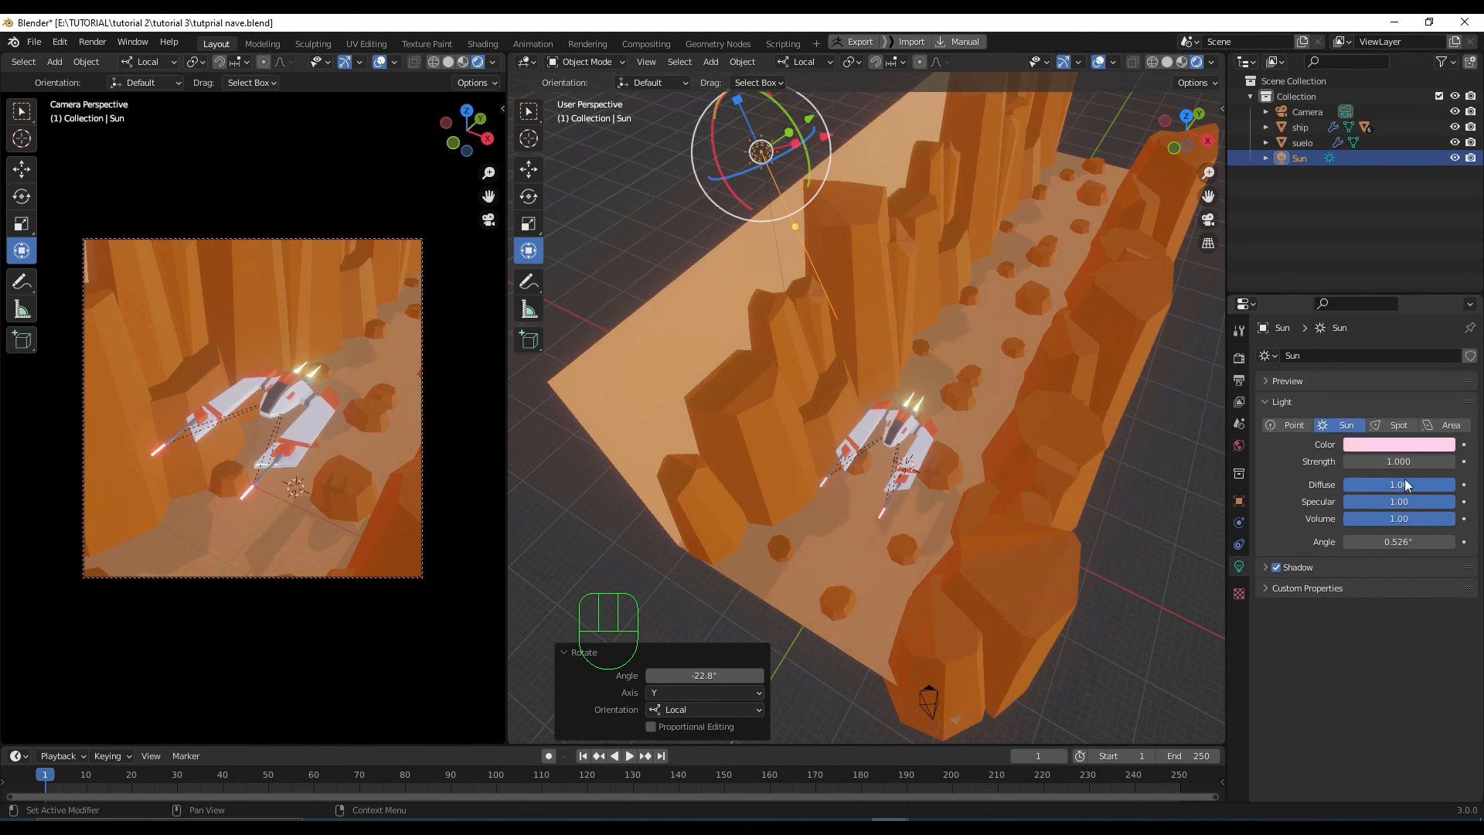
# Set the Sun Strength to 5 and briefly expand the Shadow settings
pyautogui.moveTo(1395, 462); pyautogui.dragTo(1430, 462)
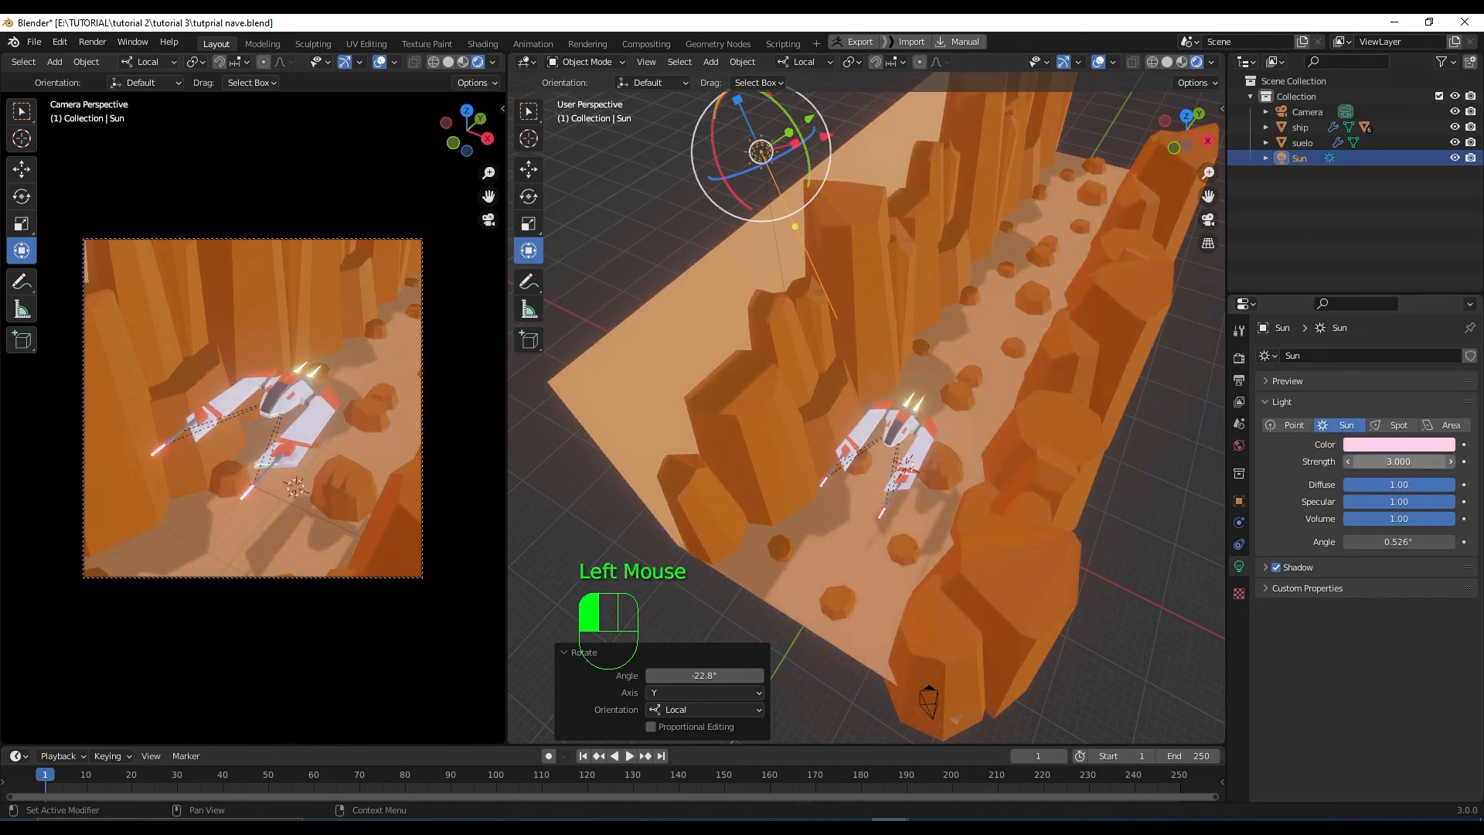
pyautogui.doubleClick(1399, 461)
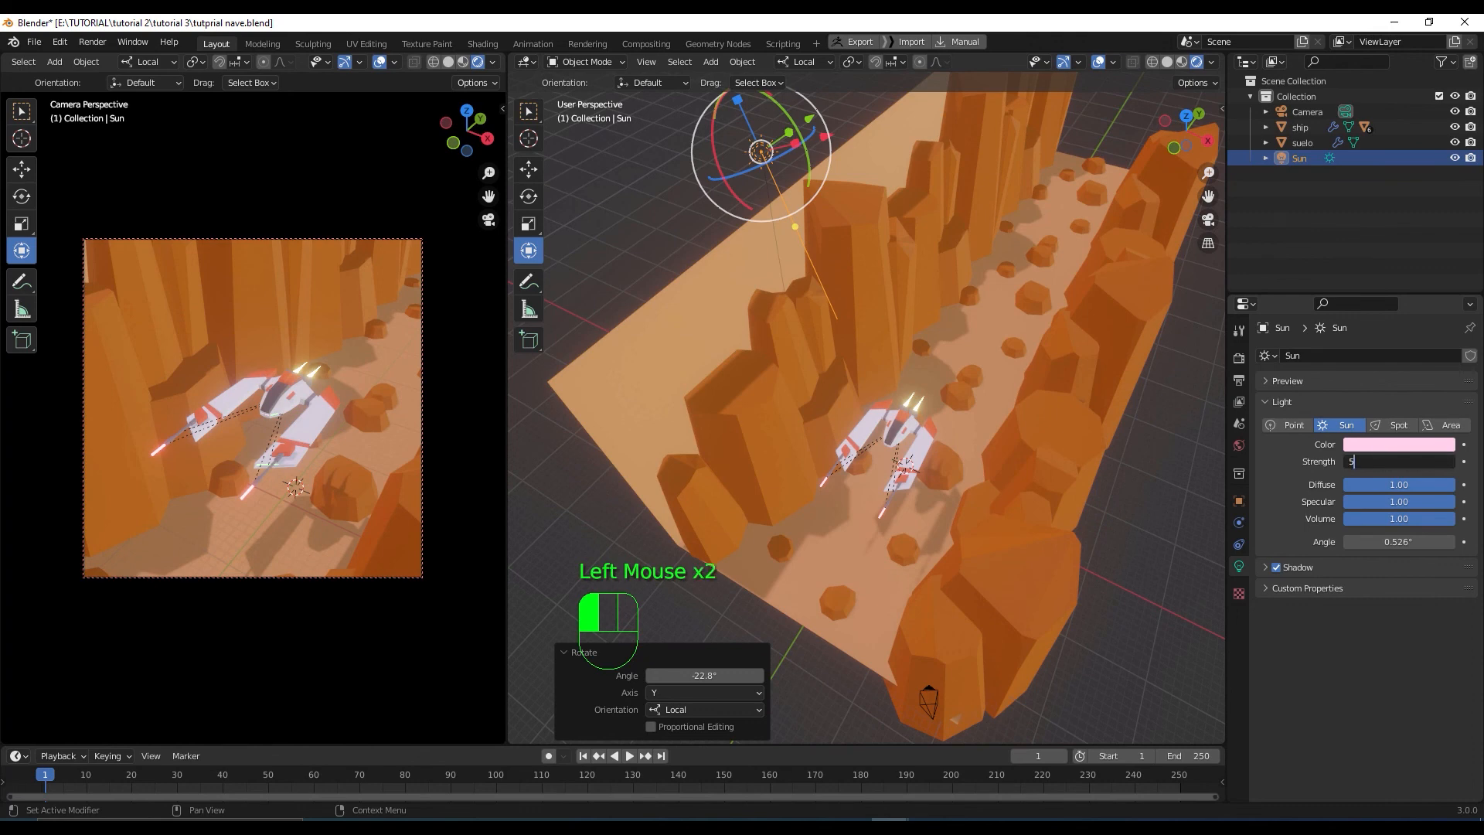
pyautogui.write('5')
pyautogui.press('Return')
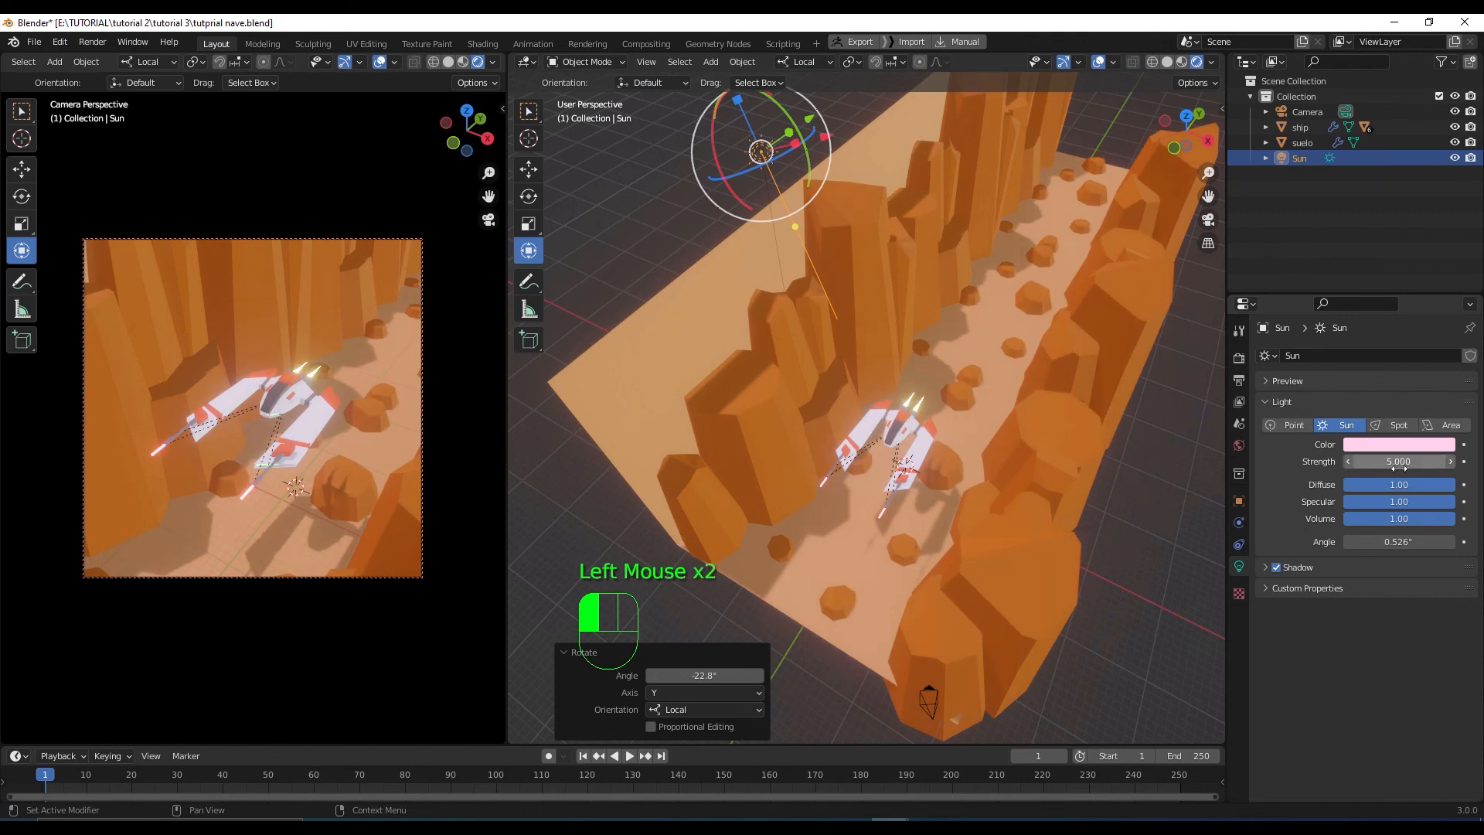
pyautogui.click(1265, 568)
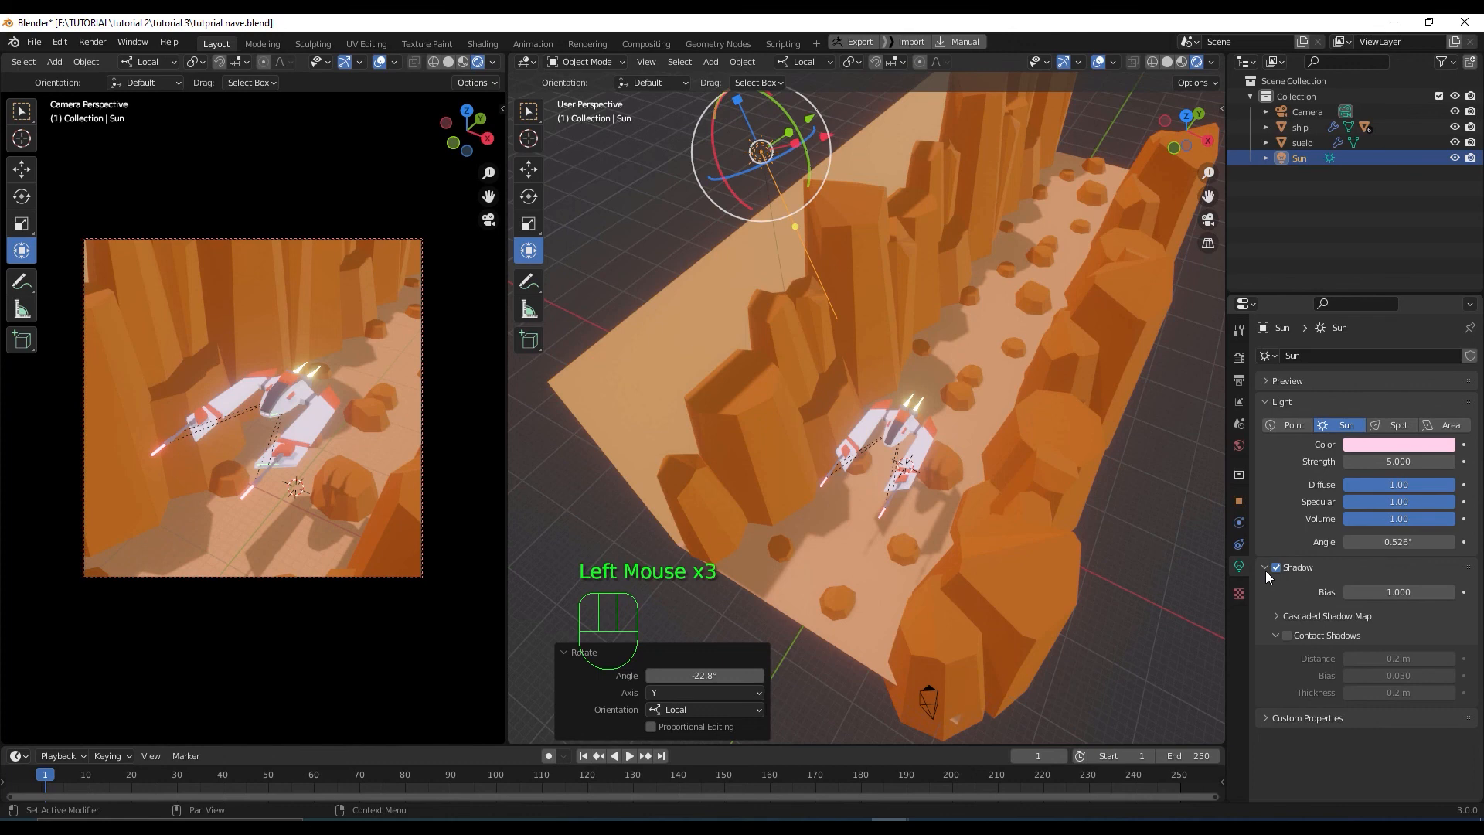
pyautogui.click(1264, 570)
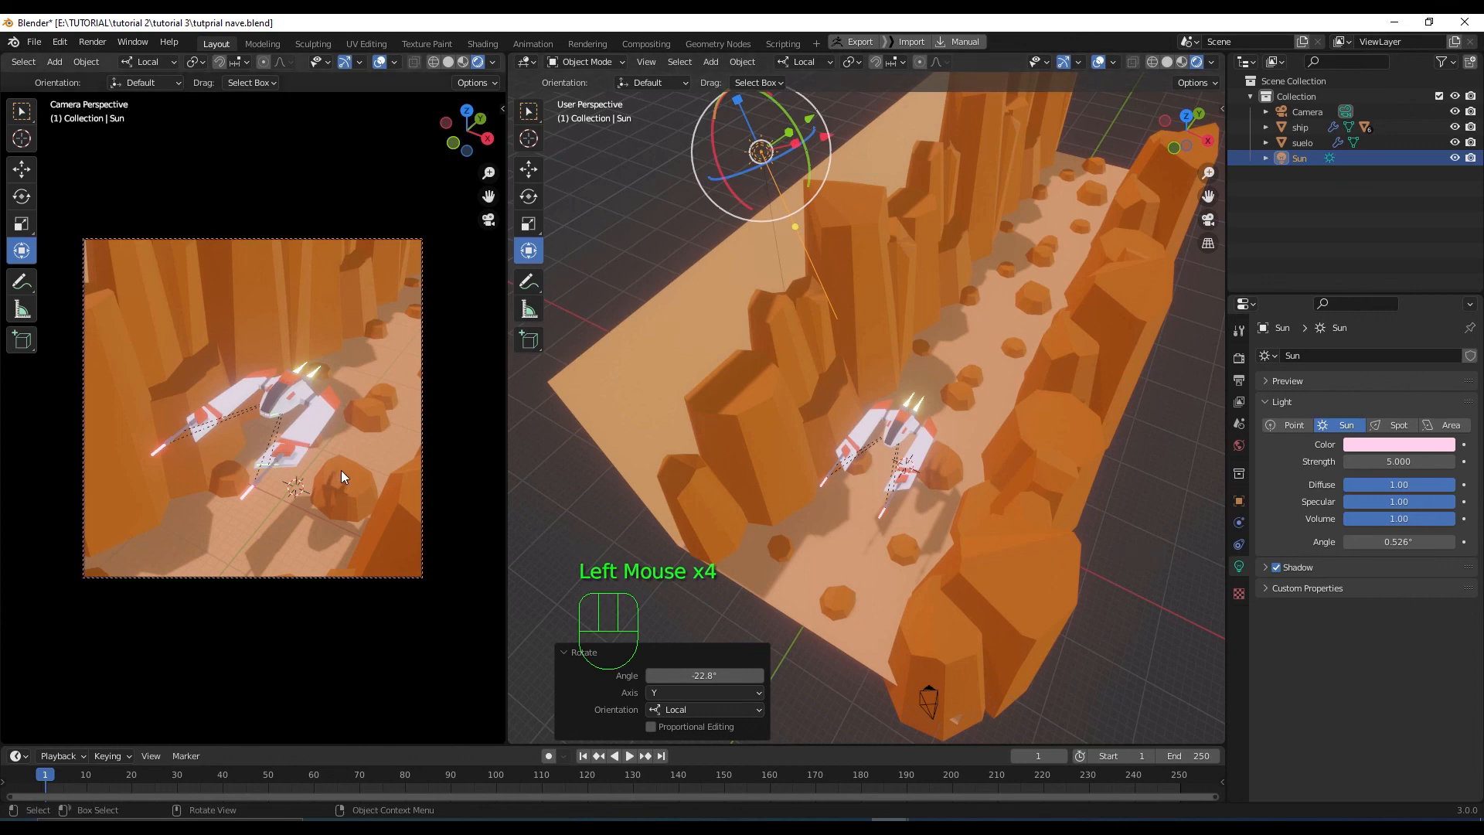
# Preview the camera shot full-window with Overlays and Gizmos off, then restore the split layout
pyautogui.hotkey('ctrl', 'space')
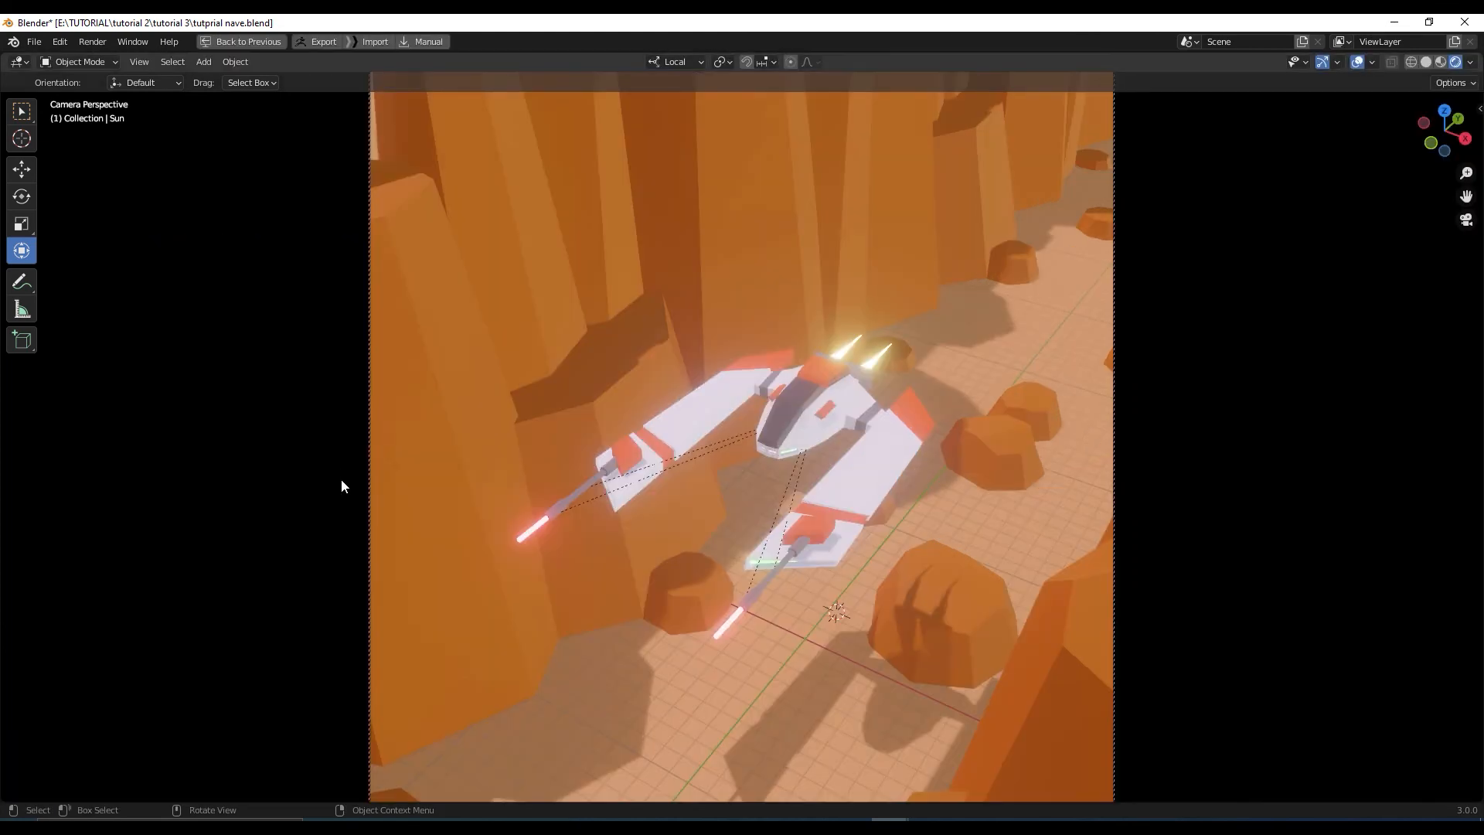
pyautogui.click(1358, 63)
pyautogui.click(1323, 63)
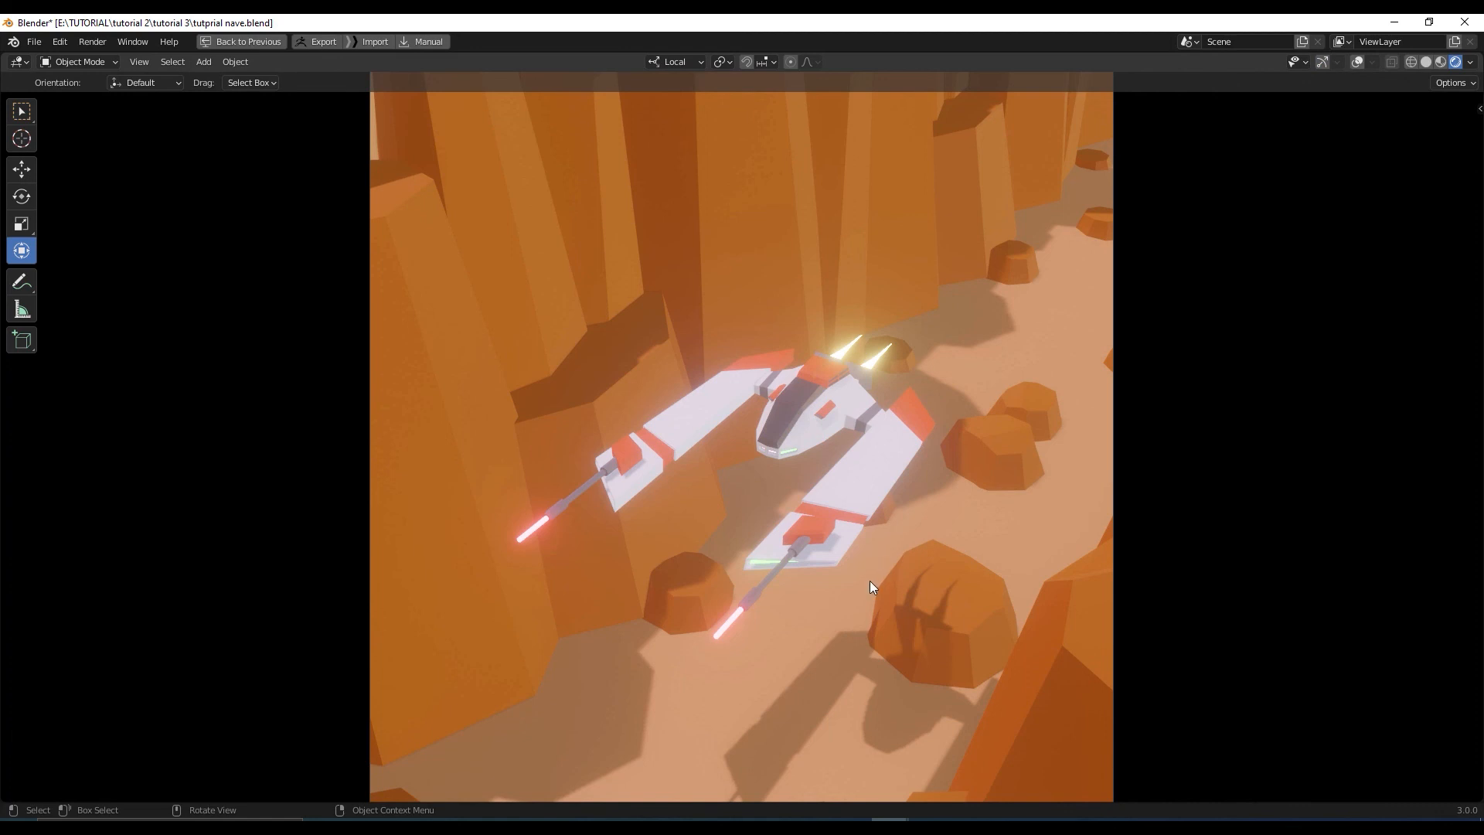
pyautogui.moveTo(869, 582); pyautogui.dragTo(873, 570, button='middle')
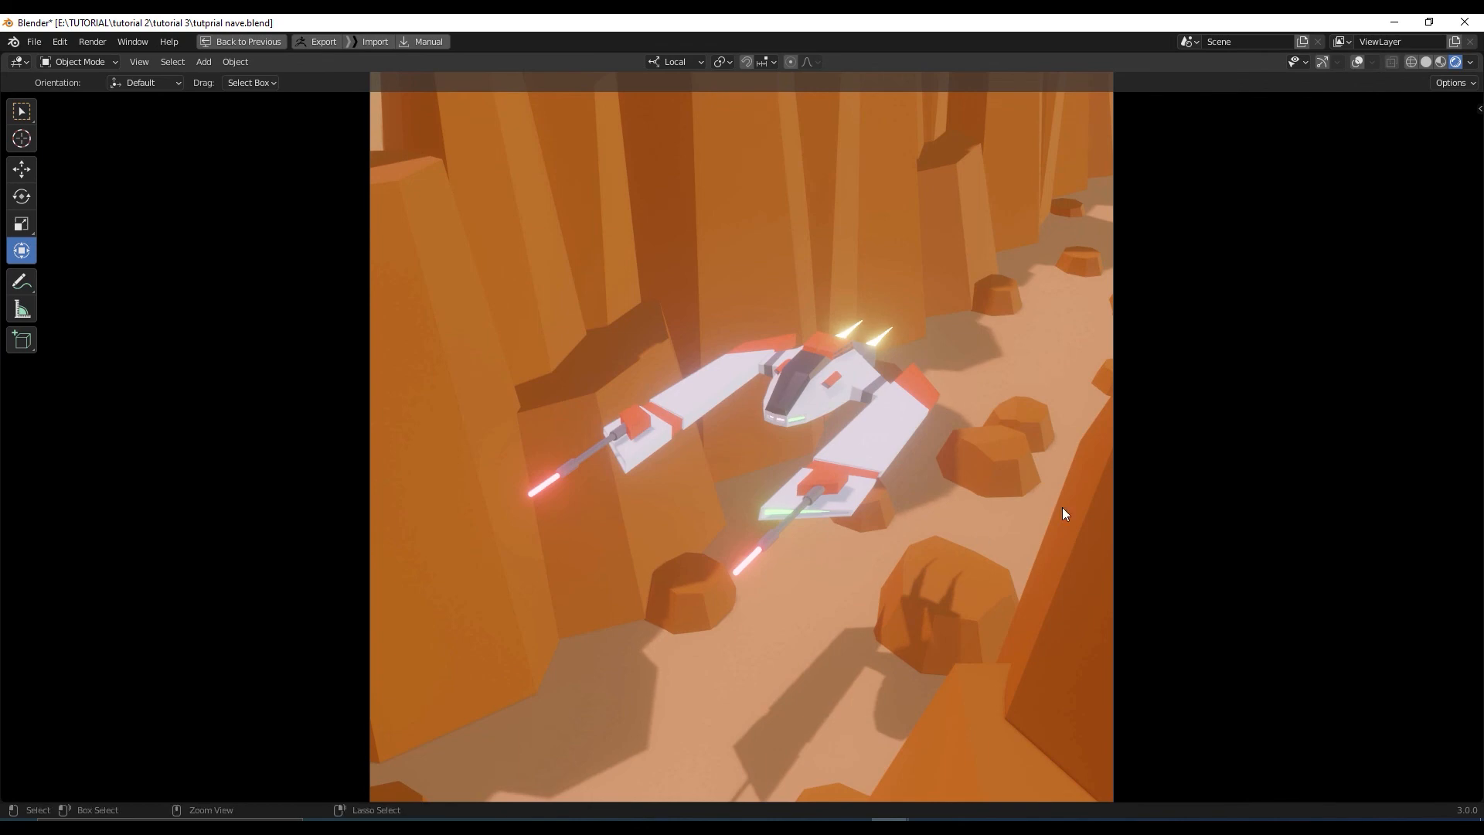
pyautogui.hotkey('ctrl', 'space')
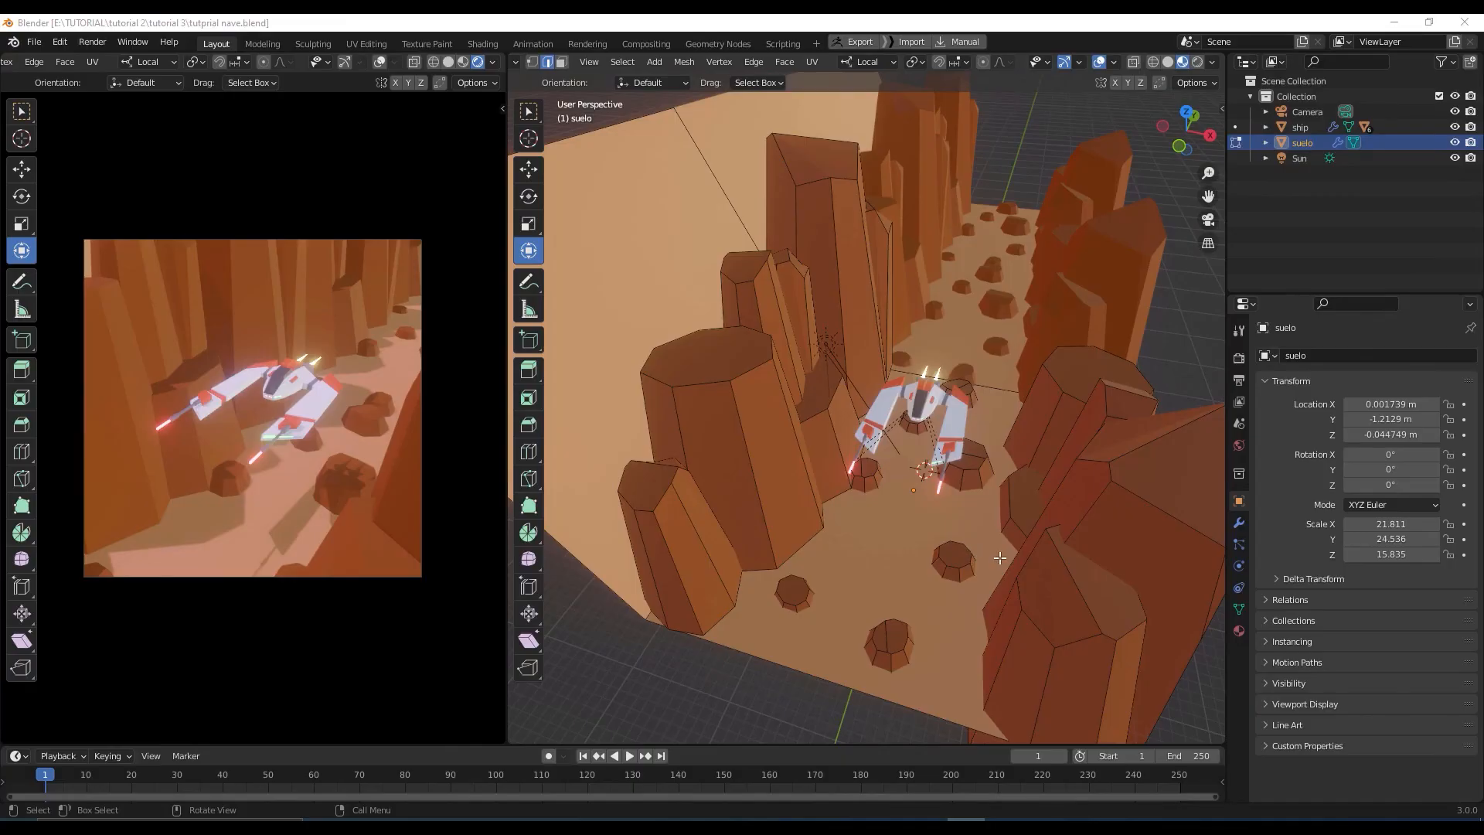
# Orbit and zoom the free view to inspect the ship from several angles inside the canyon
pyautogui.moveTo(975, 551); pyautogui.dragTo(971, 551, button='middle')
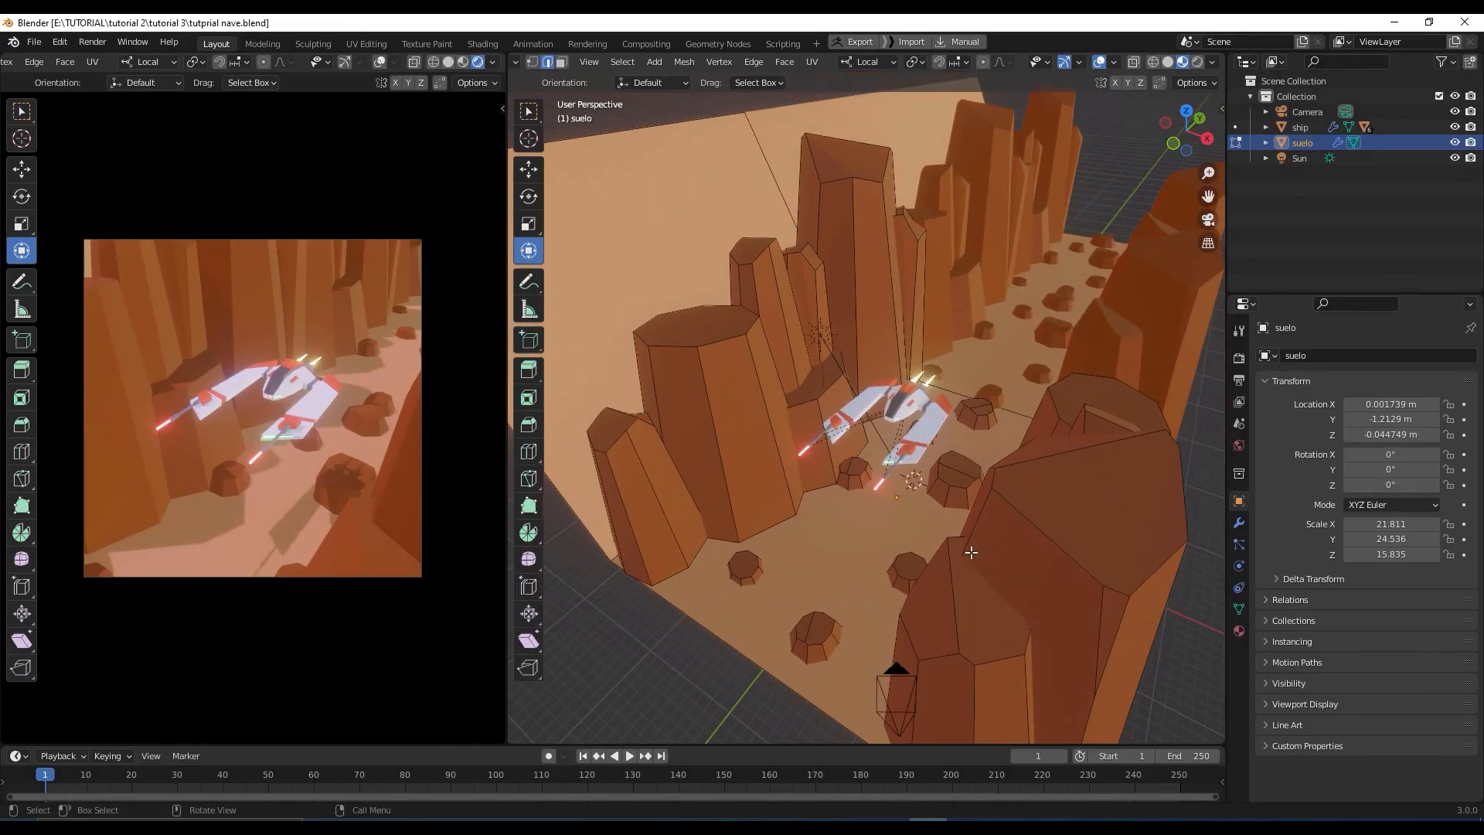
pyautogui.scroll(4, 955, 499)
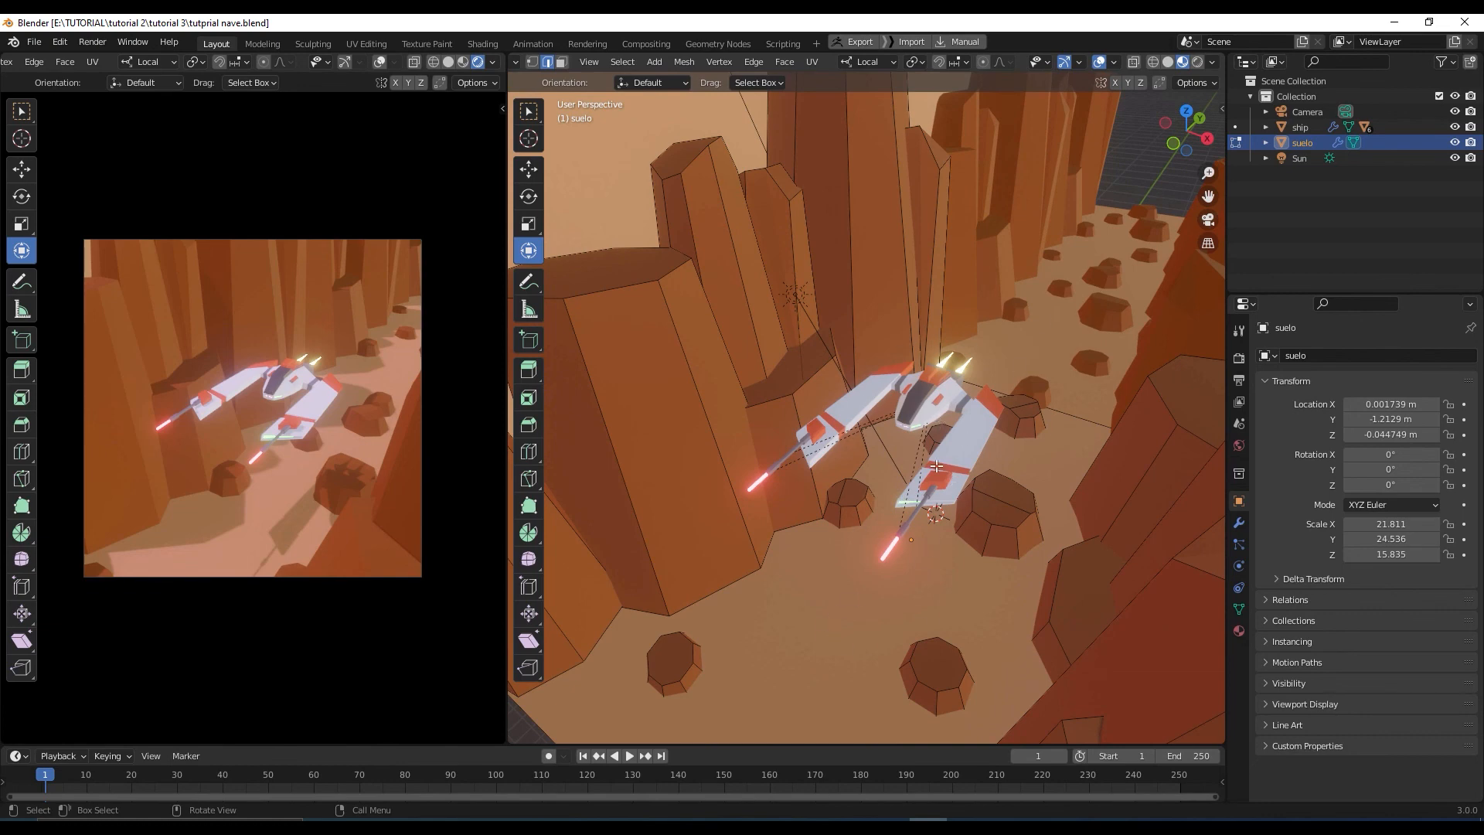
pyautogui.scroll(-2, 935, 466)
pyautogui.scroll(2, 900, 490)
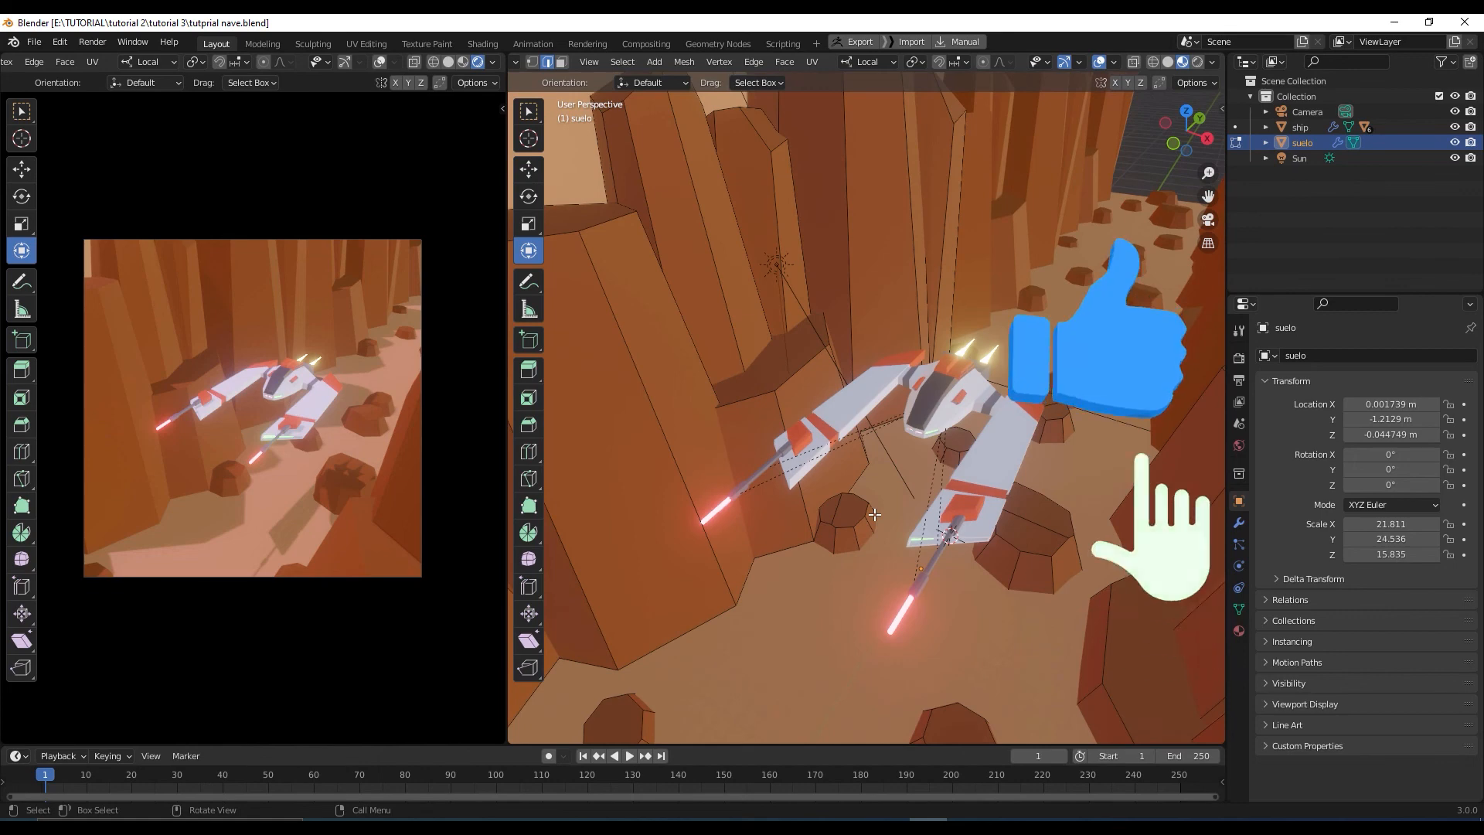
pyautogui.moveTo(868, 529); pyautogui.dragTo(871, 540, button='middle')
pyautogui.scroll(3, 919, 448)
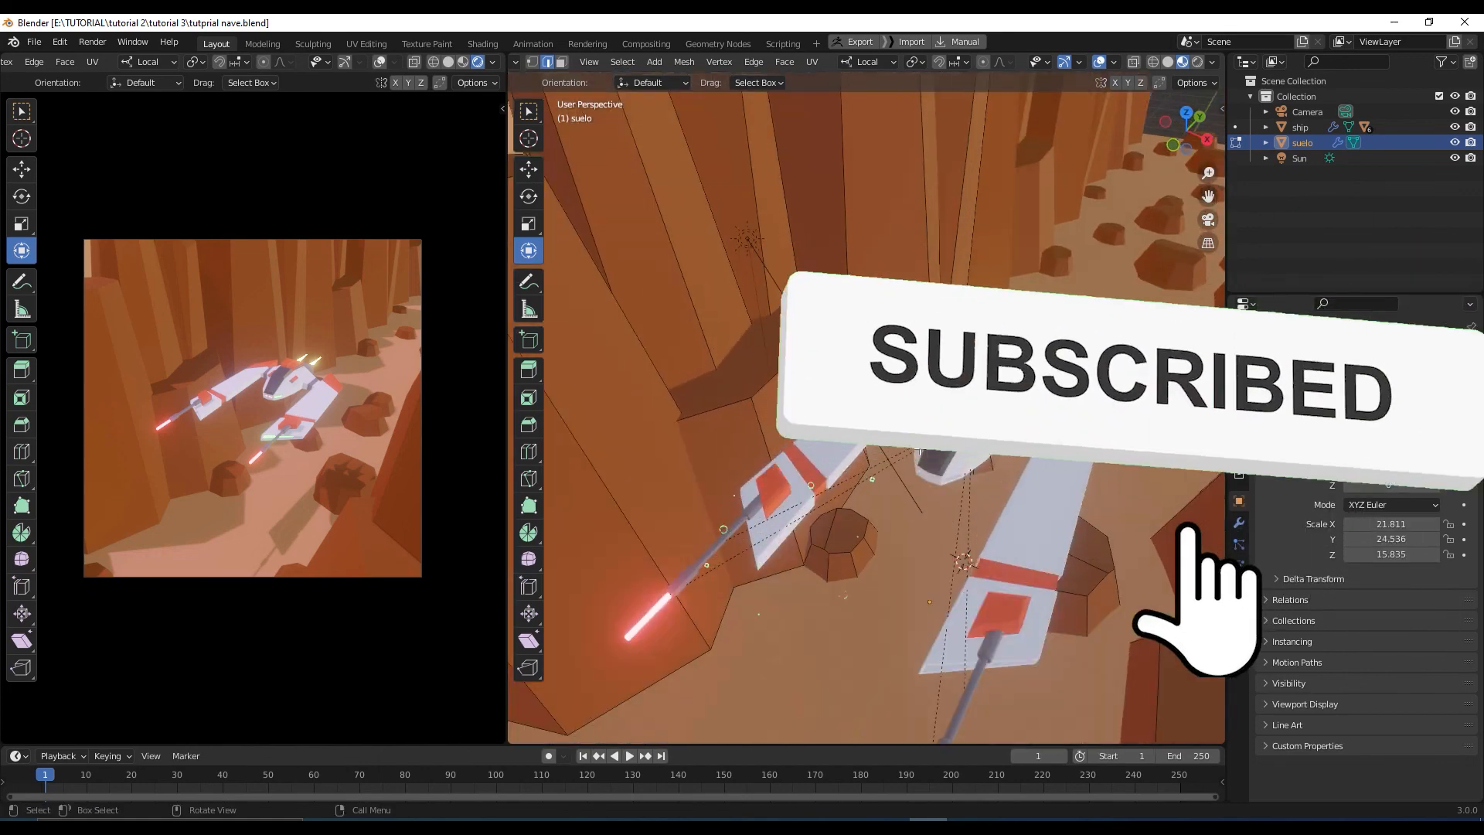
pyautogui.scroll(-1, 920, 448)
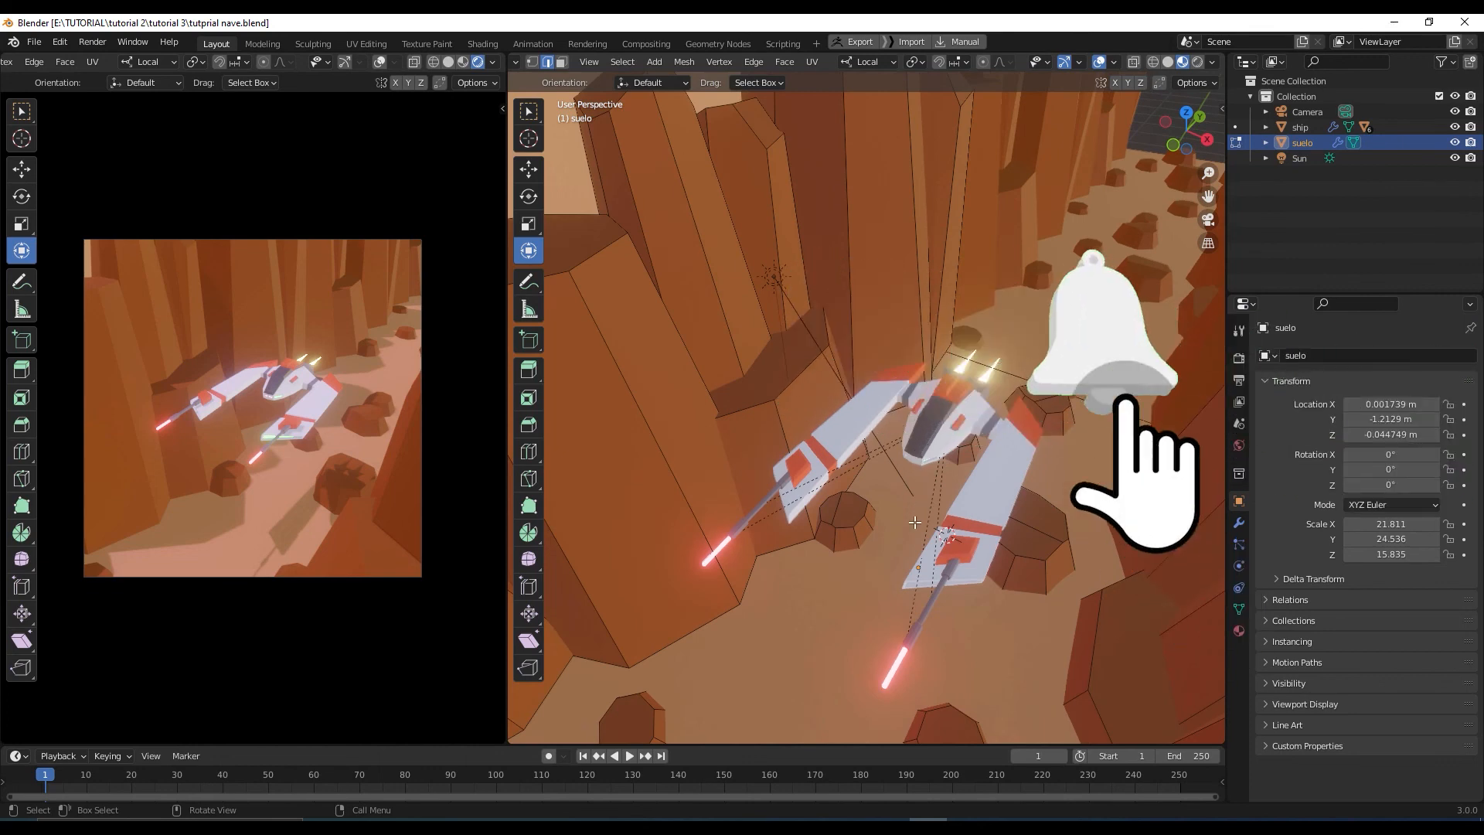
pyautogui.scroll(-3, 920, 511)
pyautogui.moveTo(918, 510); pyautogui.dragTo(921, 507, button='middle')
pyautogui.scroll(2, 922, 501)
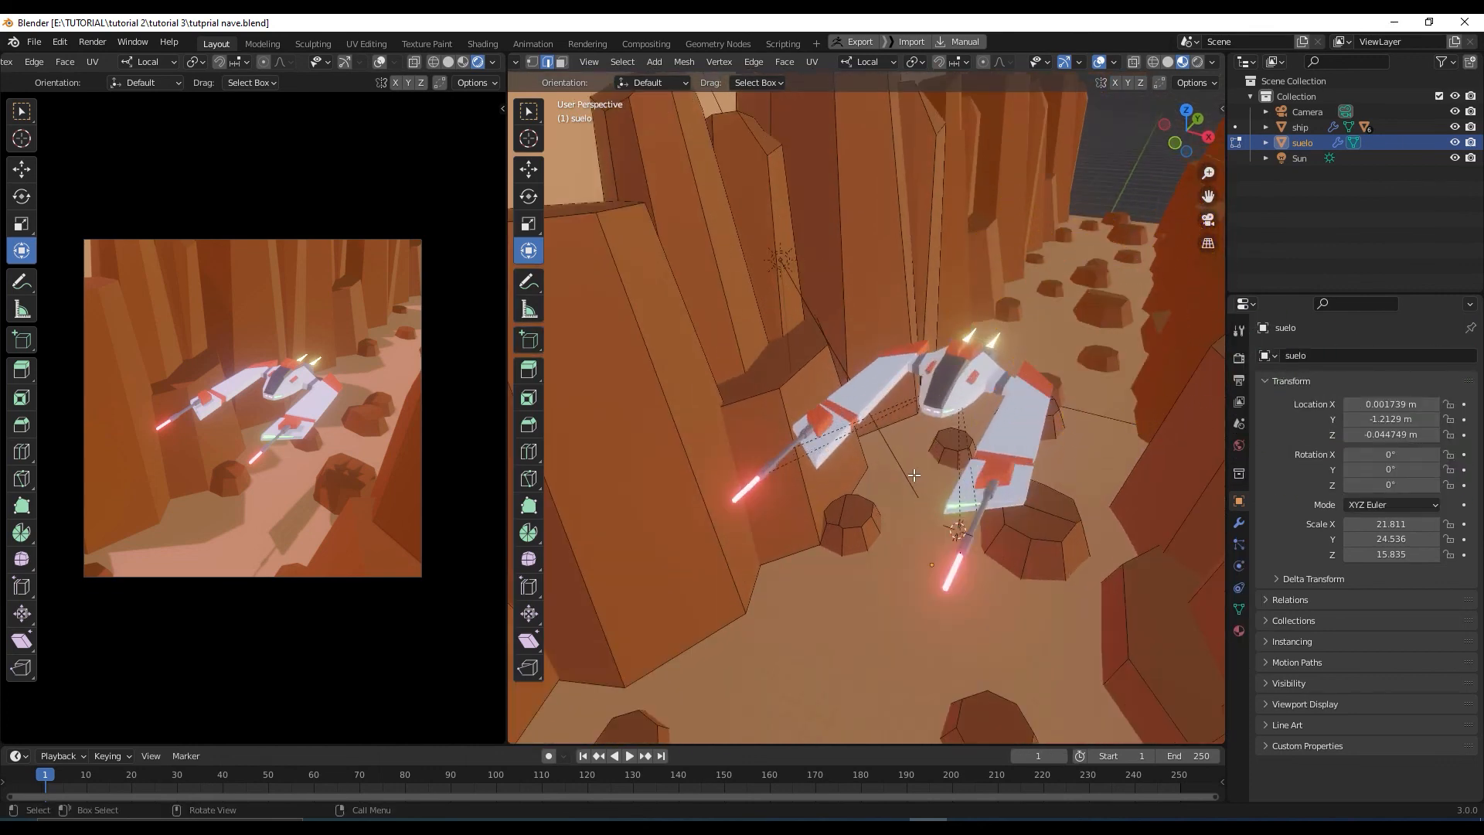
pyautogui.scroll(-1, 907, 466)
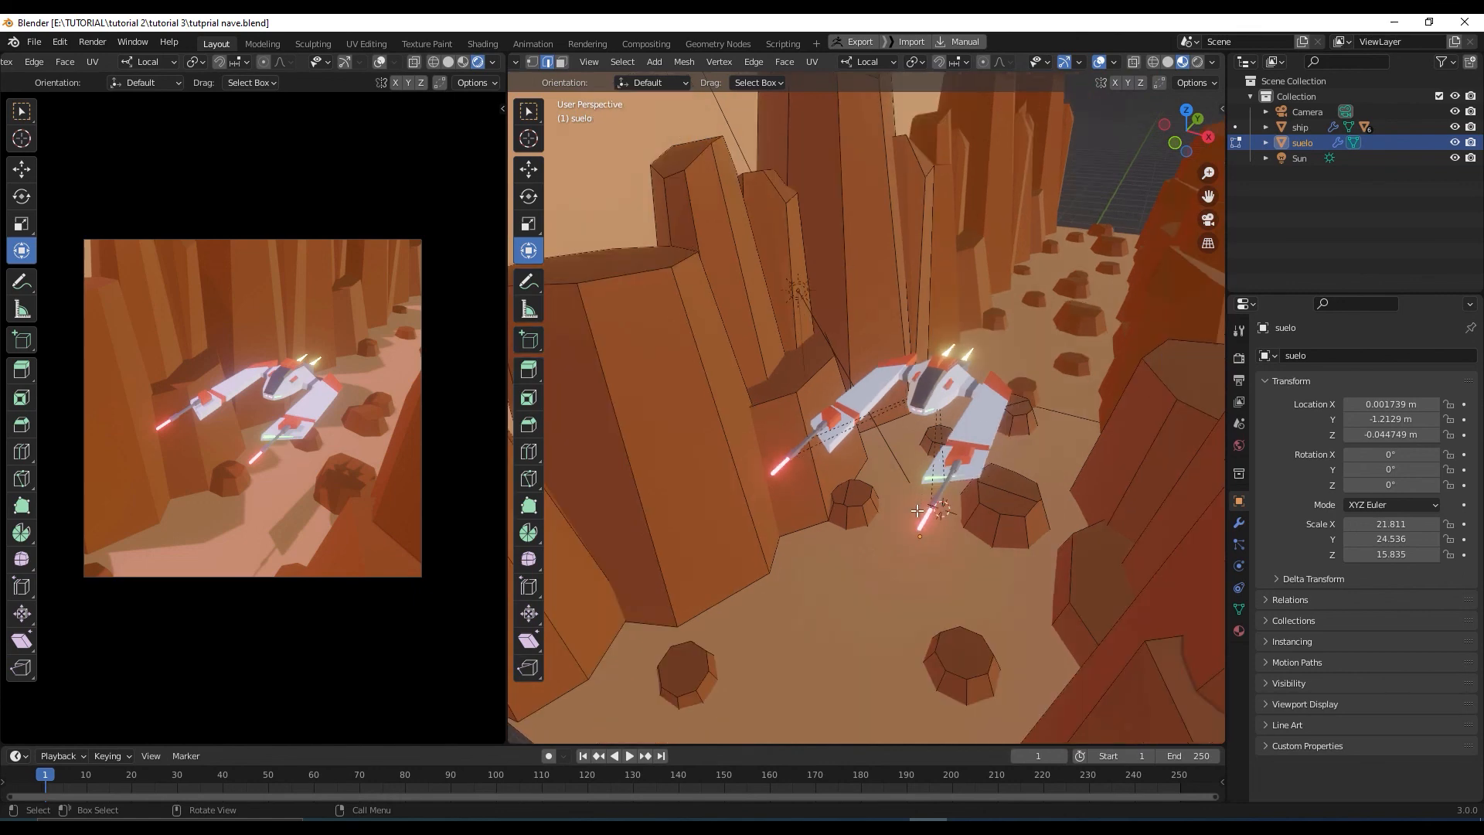
pyautogui.moveTo(917, 510); pyautogui.dragTo(925, 528, button='middle')
pyautogui.scroll(4, 912, 529)
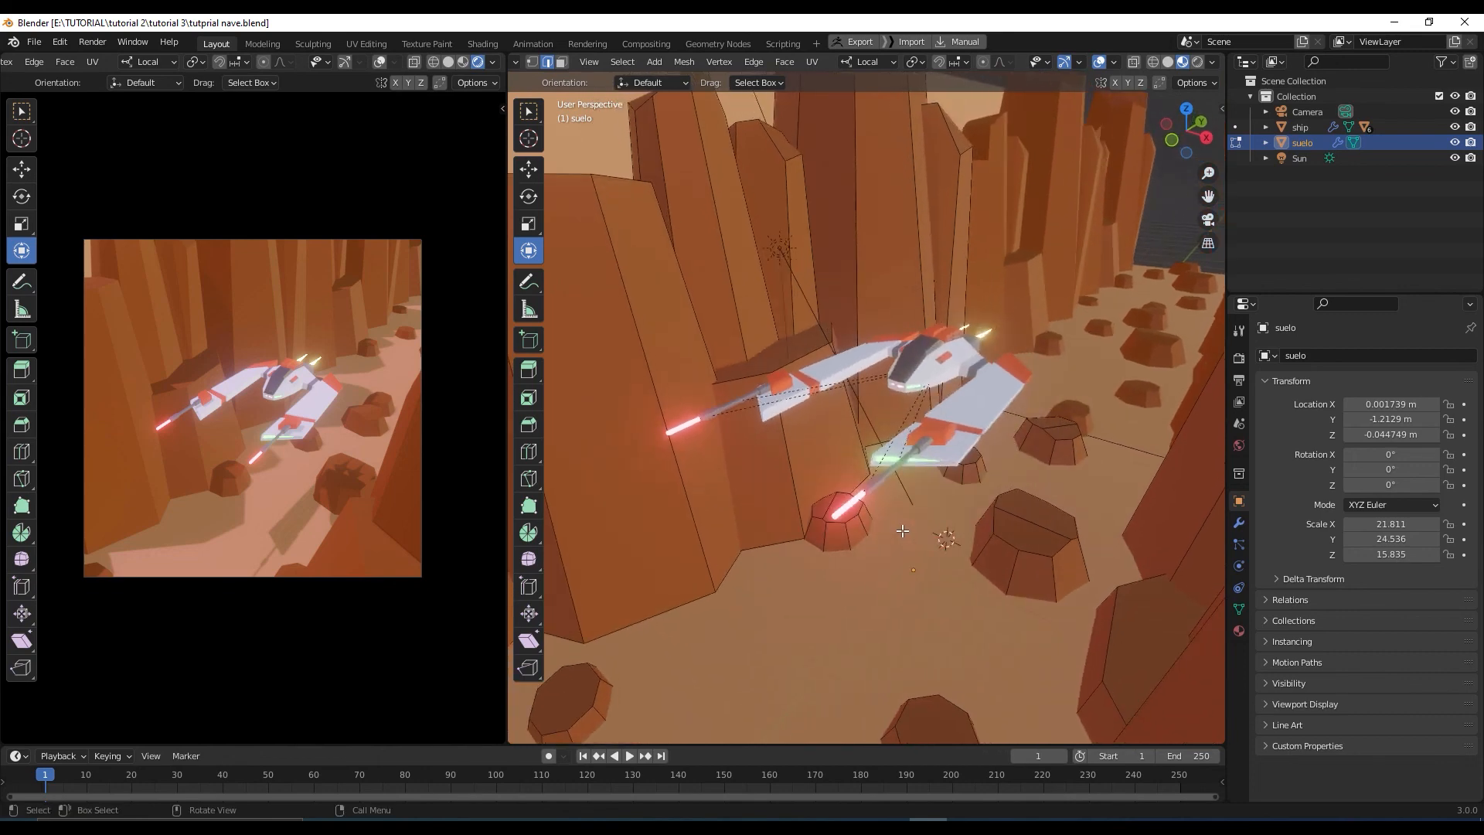
pyautogui.scroll(-2, 902, 531)
pyautogui.scroll(5, 922, 530)
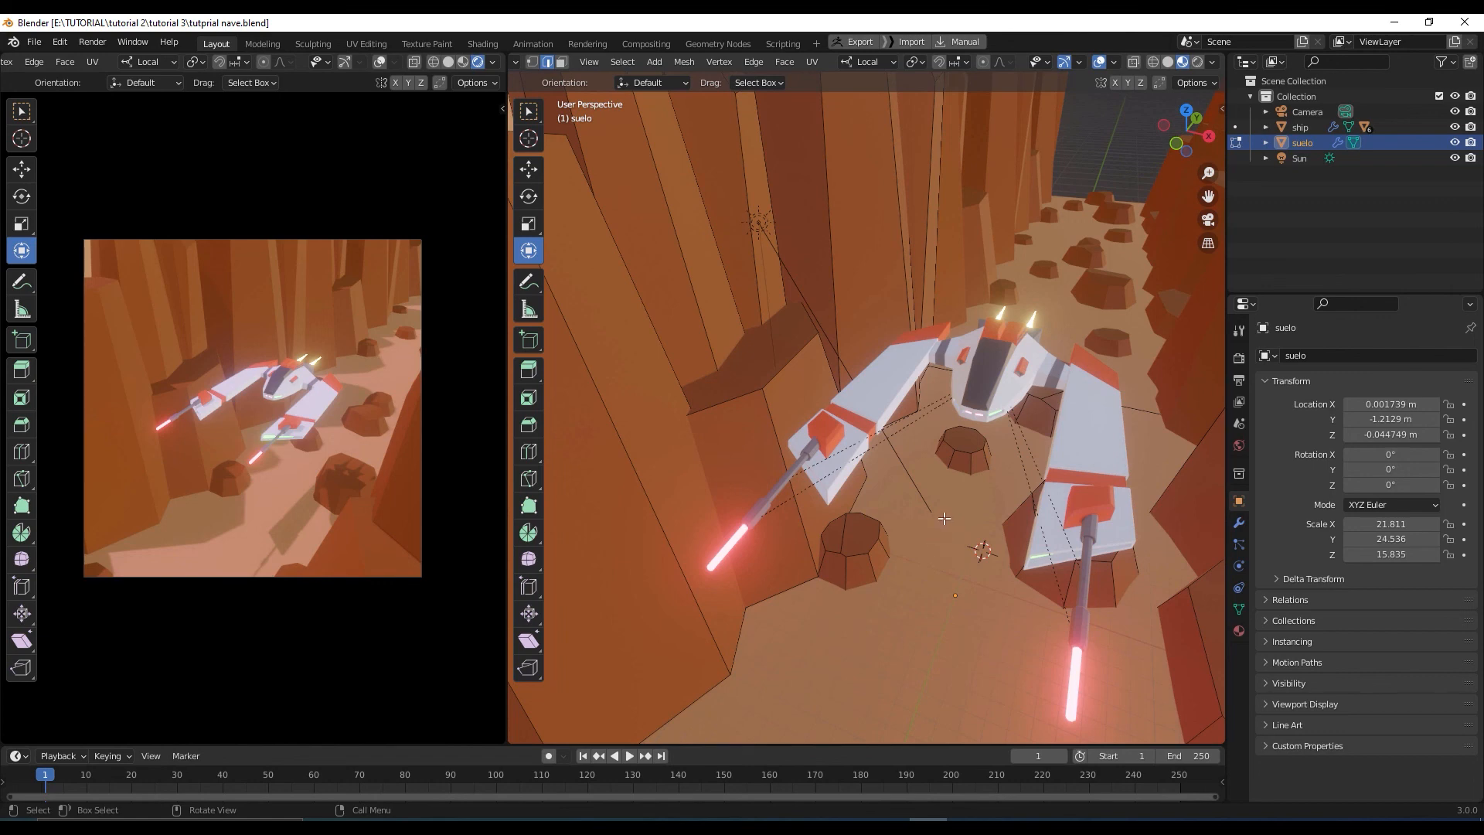
pyautogui.scroll(-2, 945, 519)
pyautogui.moveTo(943, 541); pyautogui.dragTo(926, 540, button='middle')
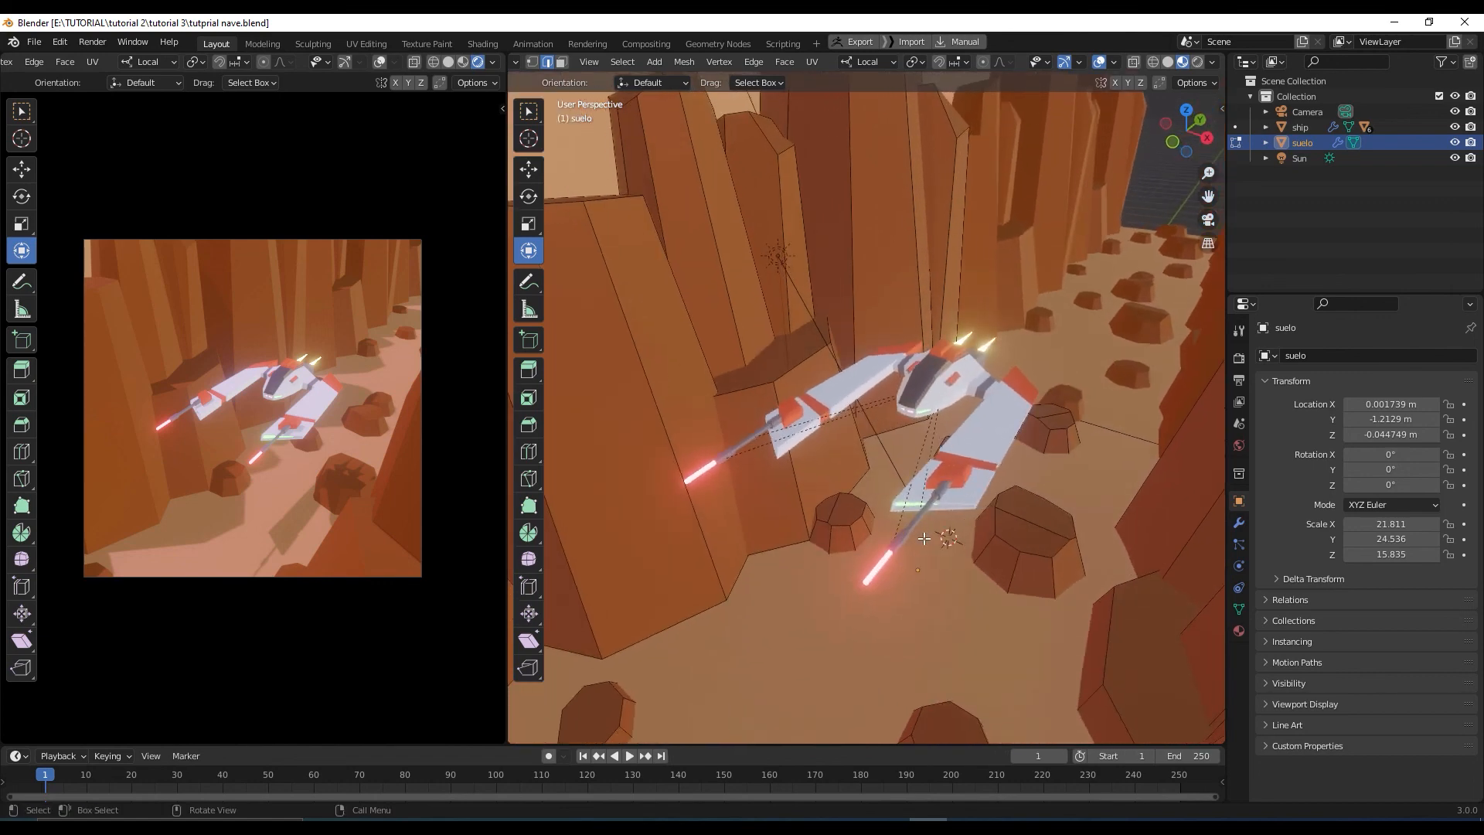